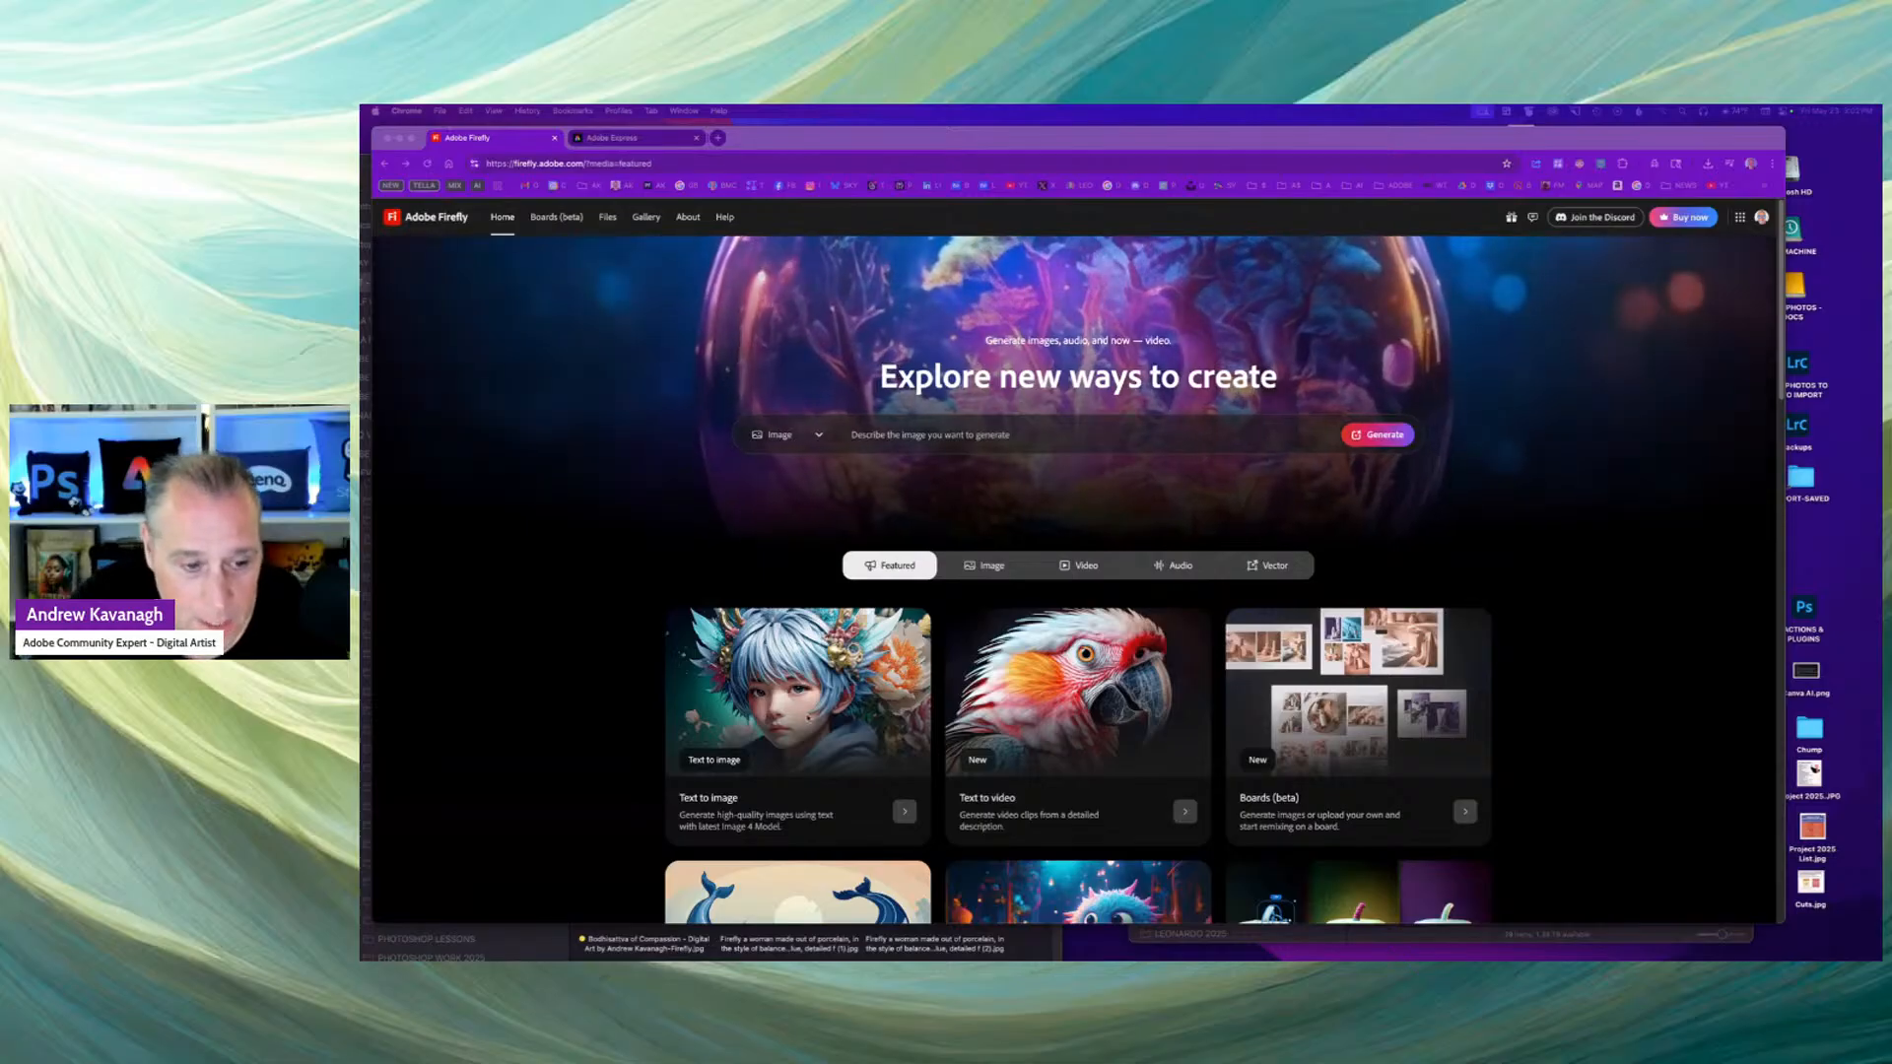
Look over the featured generators on the Firefly home page and open Text to image.
scroll(1419, 690, "down", 2)
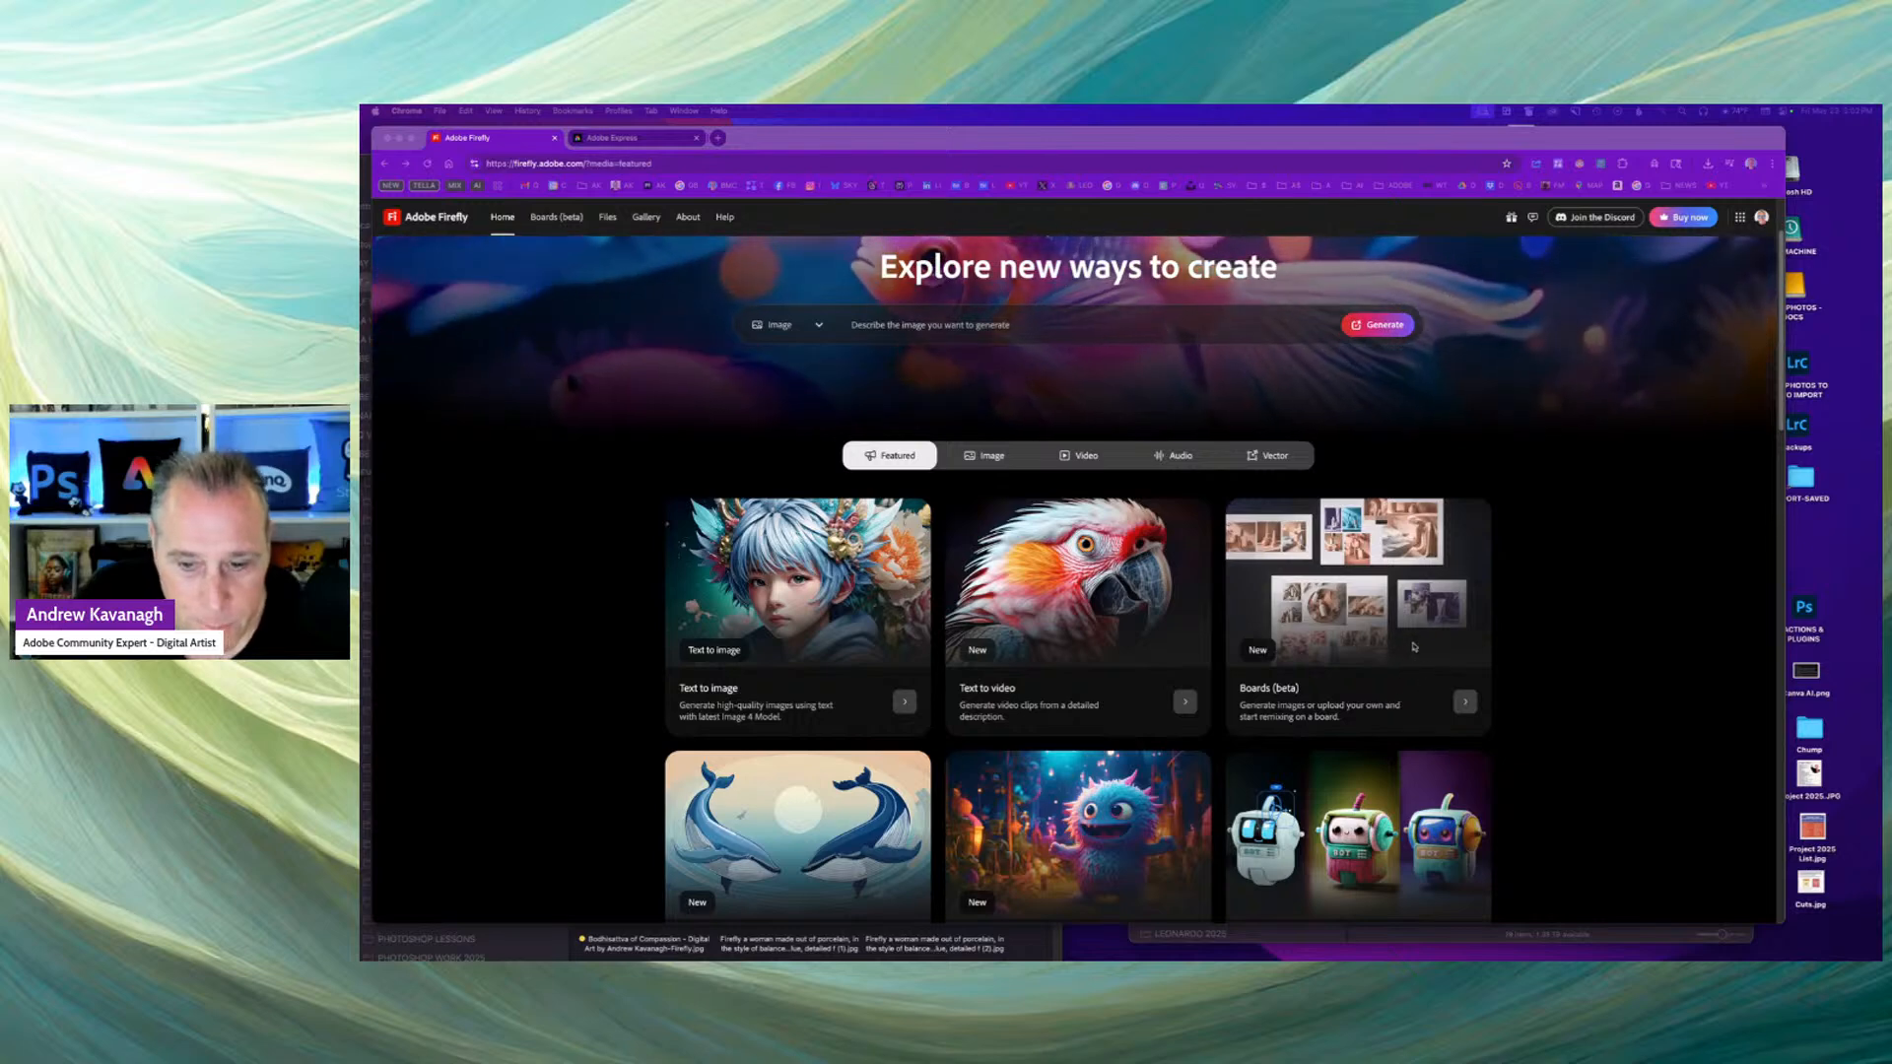
scroll(949, 689, "down", 3)
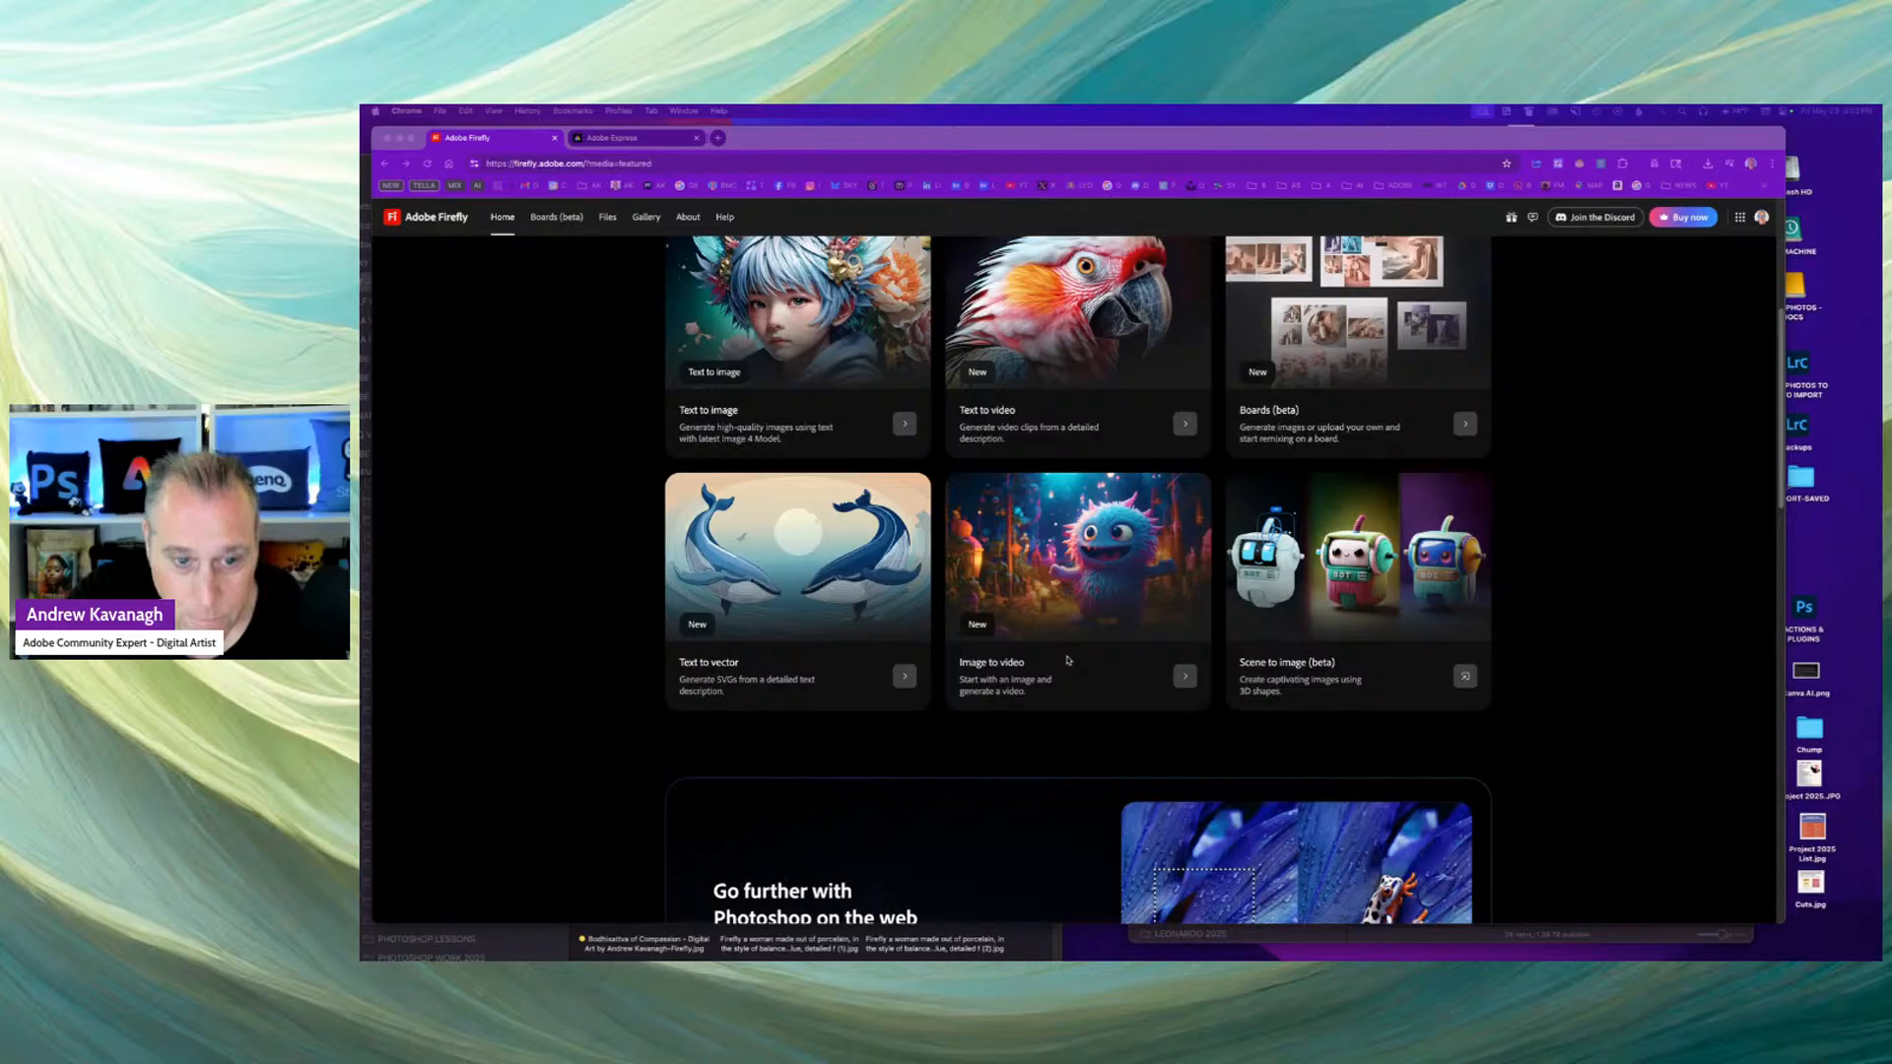
scroll(1067, 659, "up", 1)
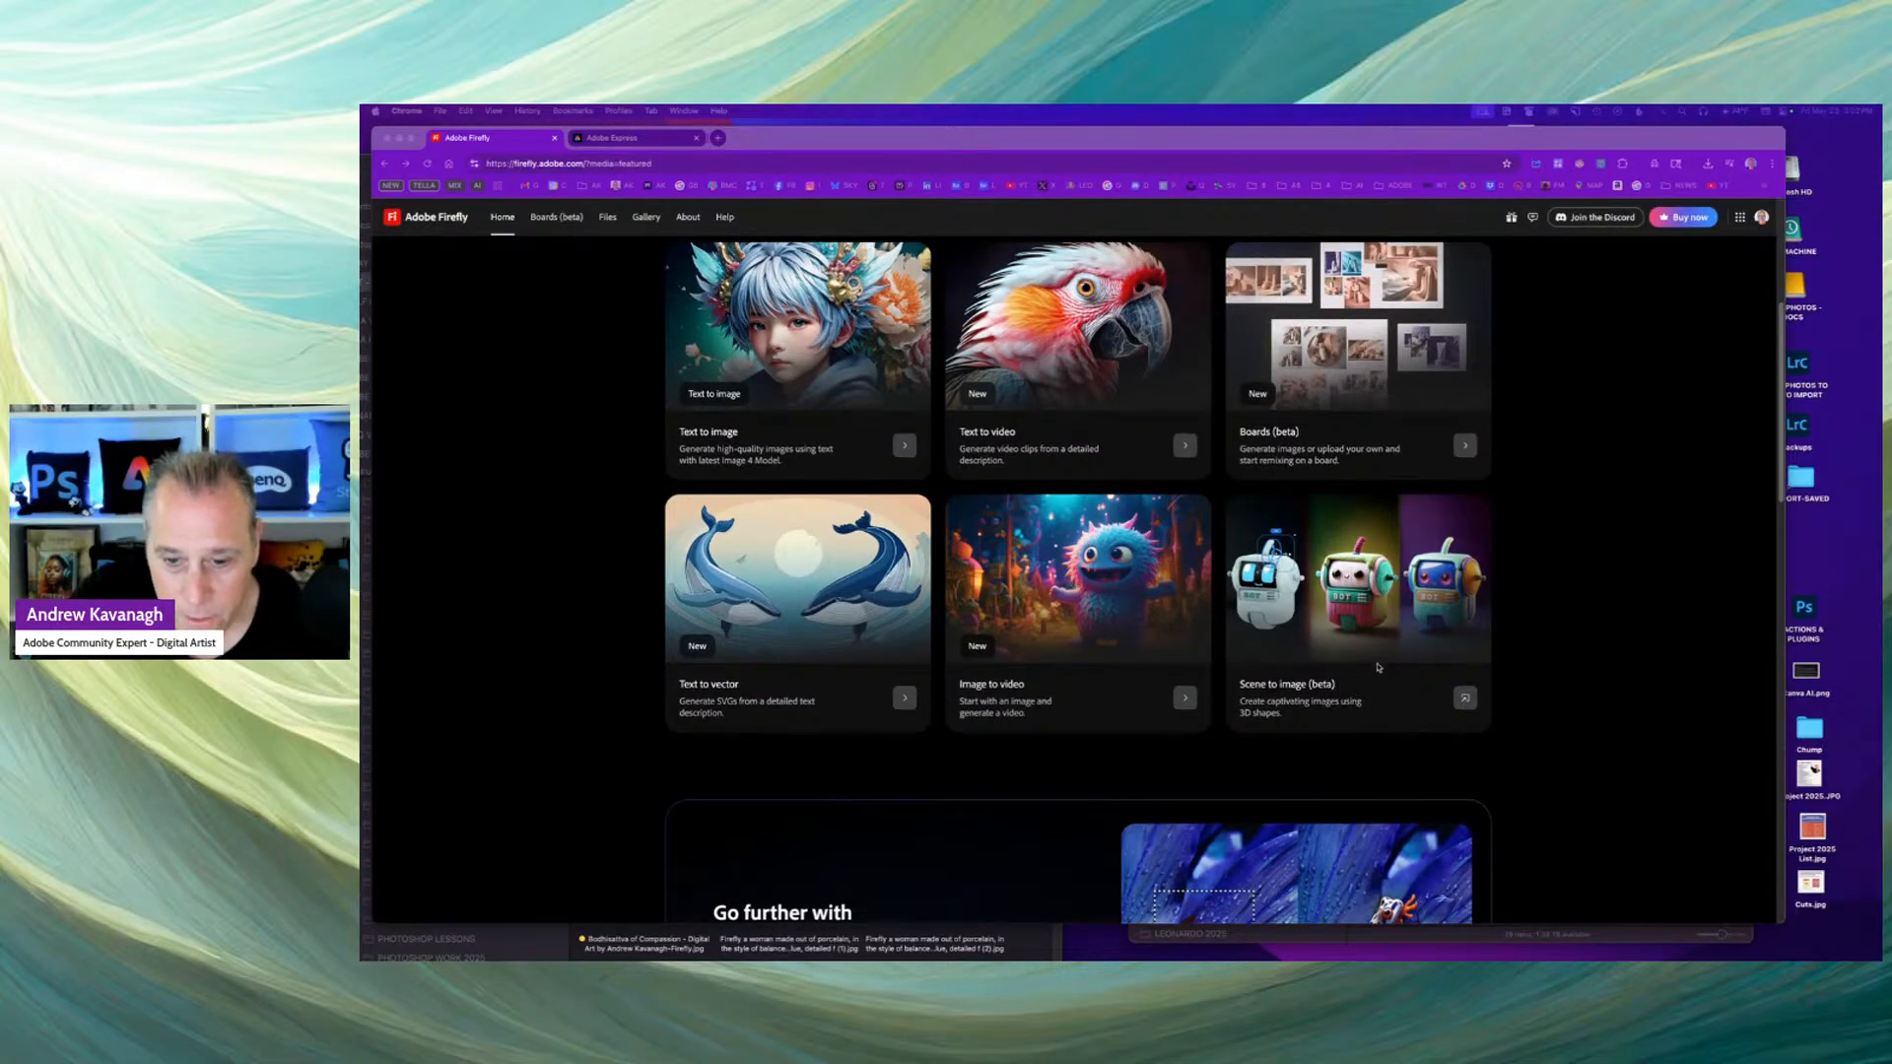
scroll(1365, 690, "up", 5)
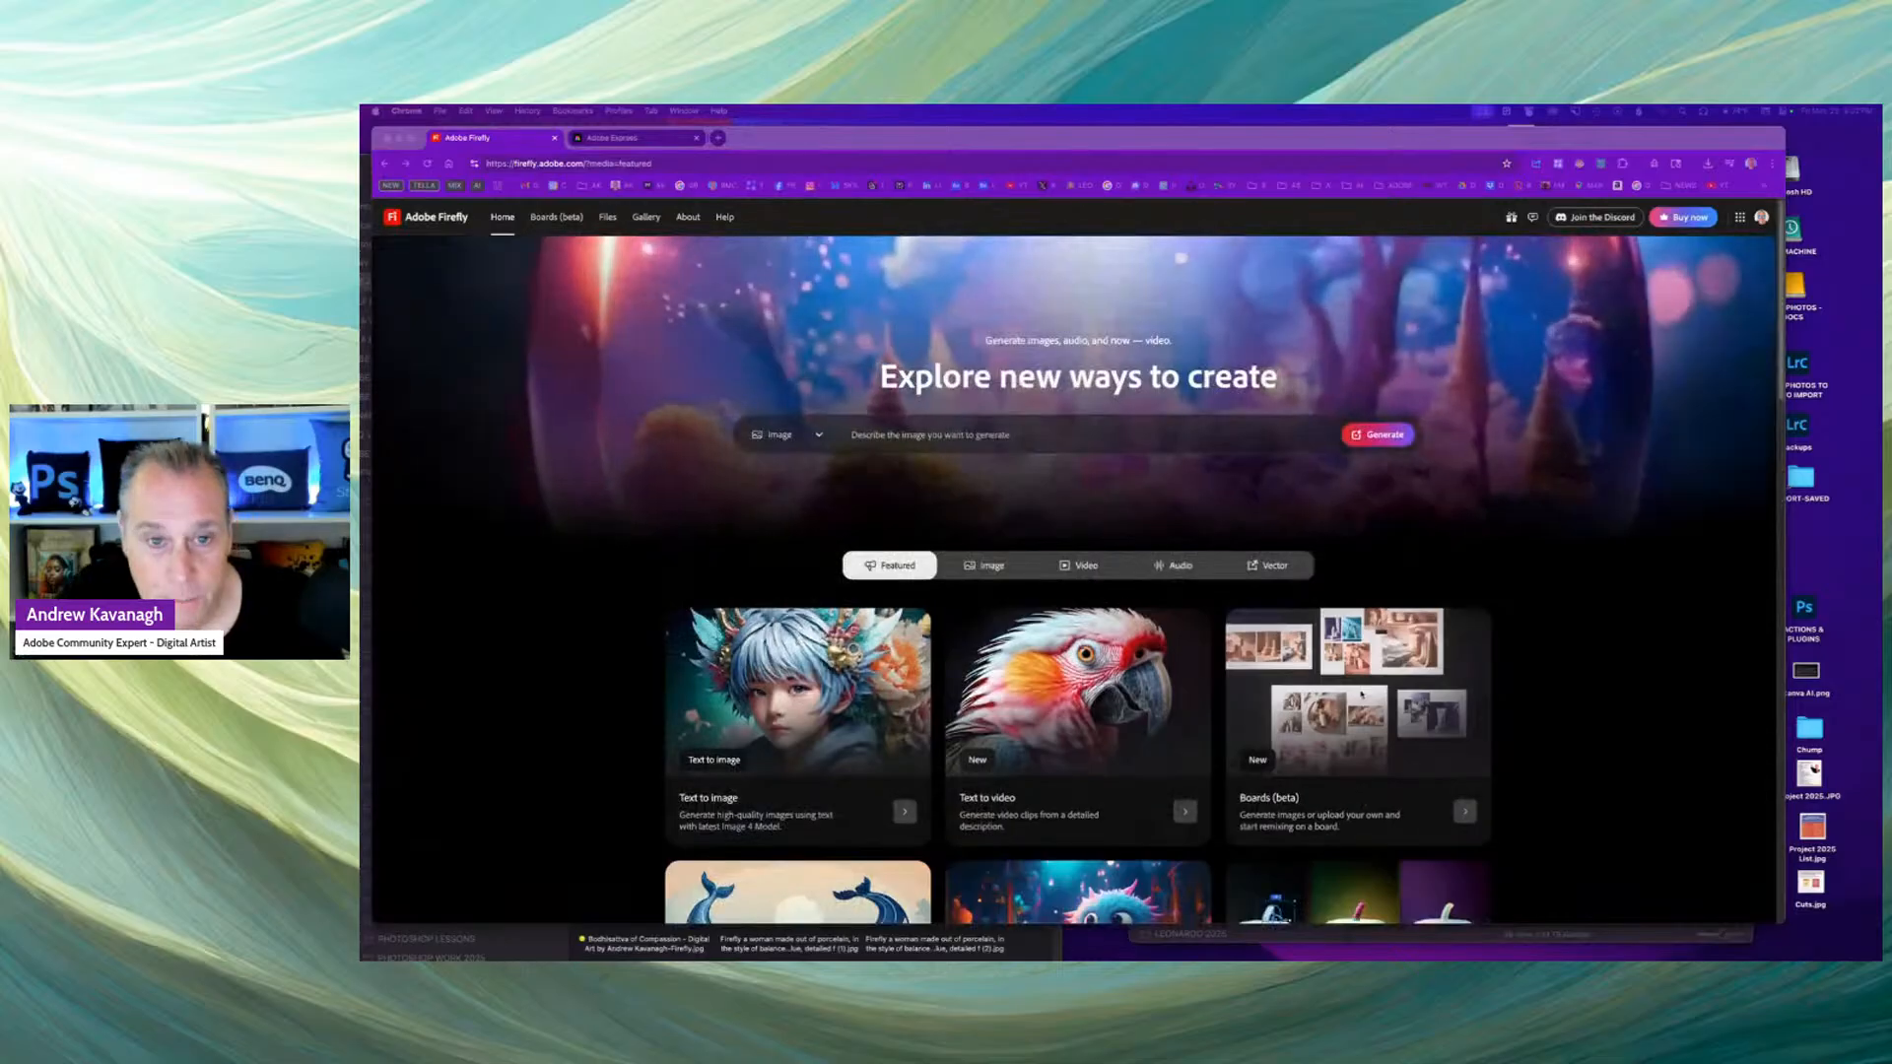
scroll(1362, 694, "down", 3)
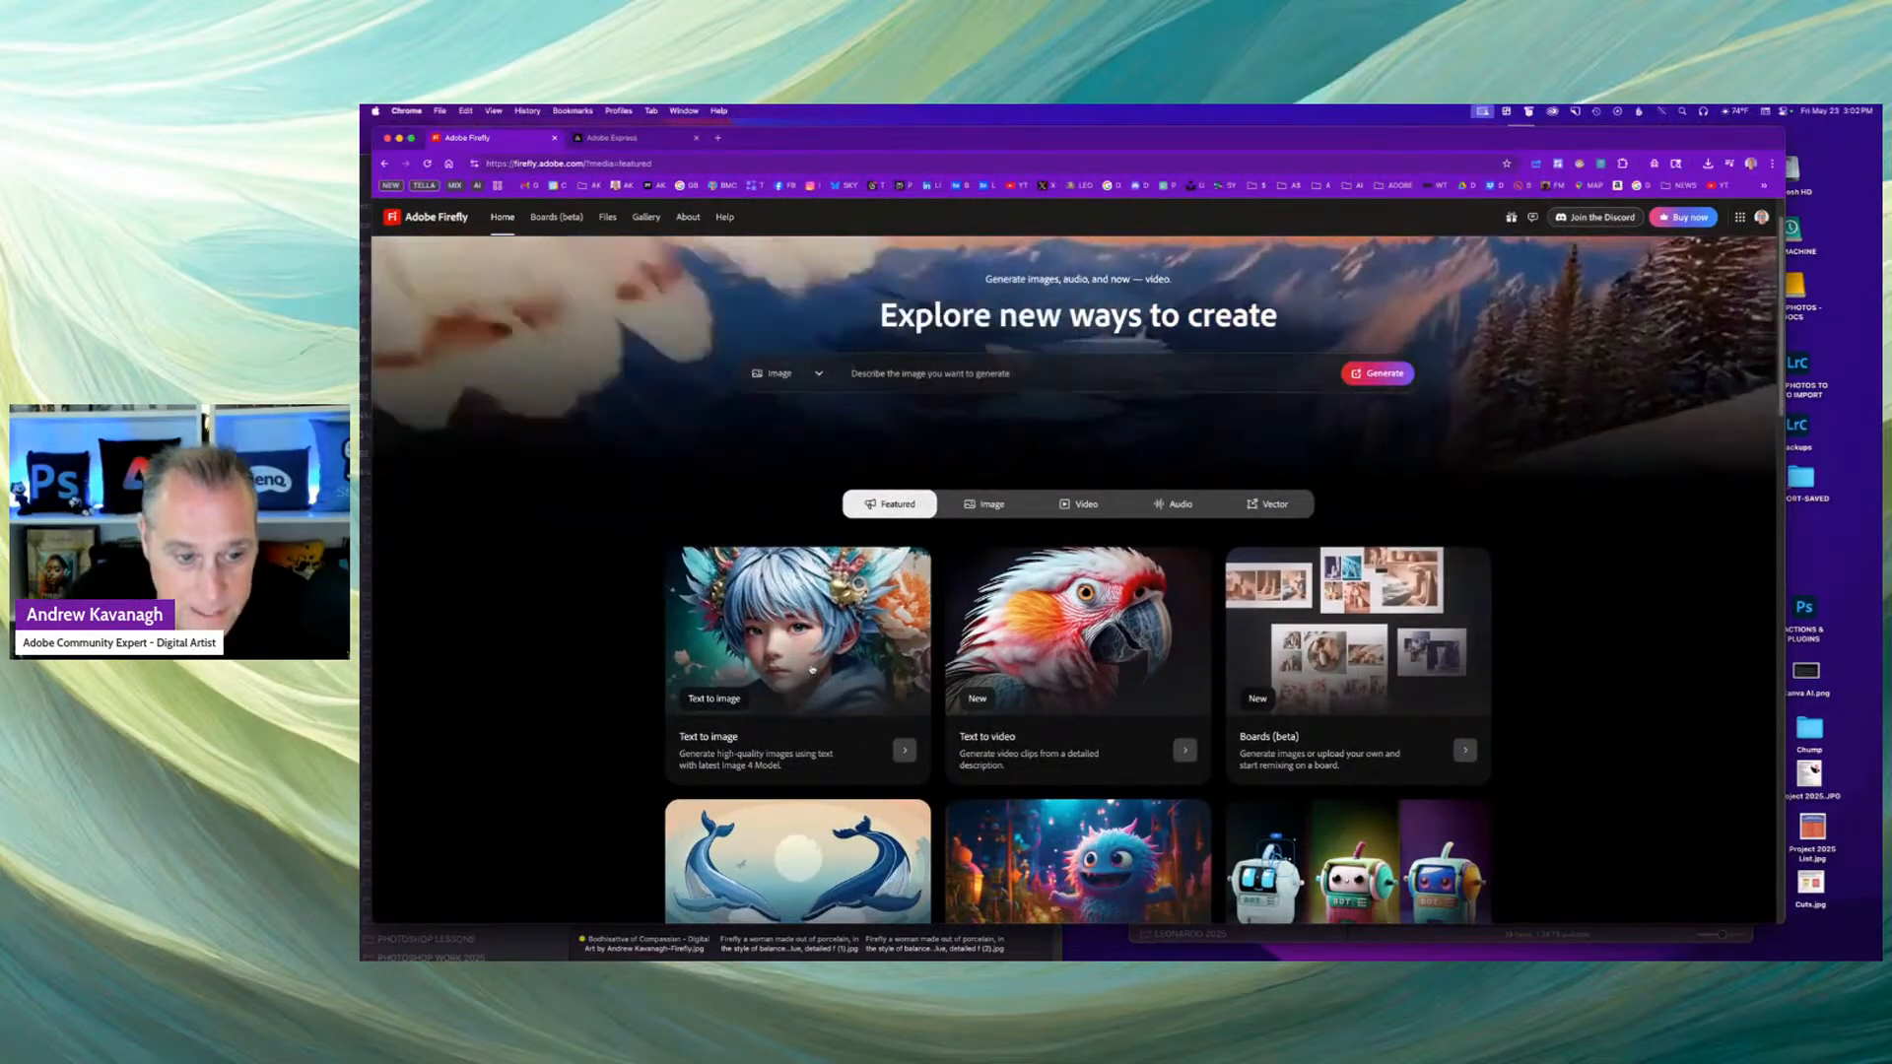
left_click(812, 670)
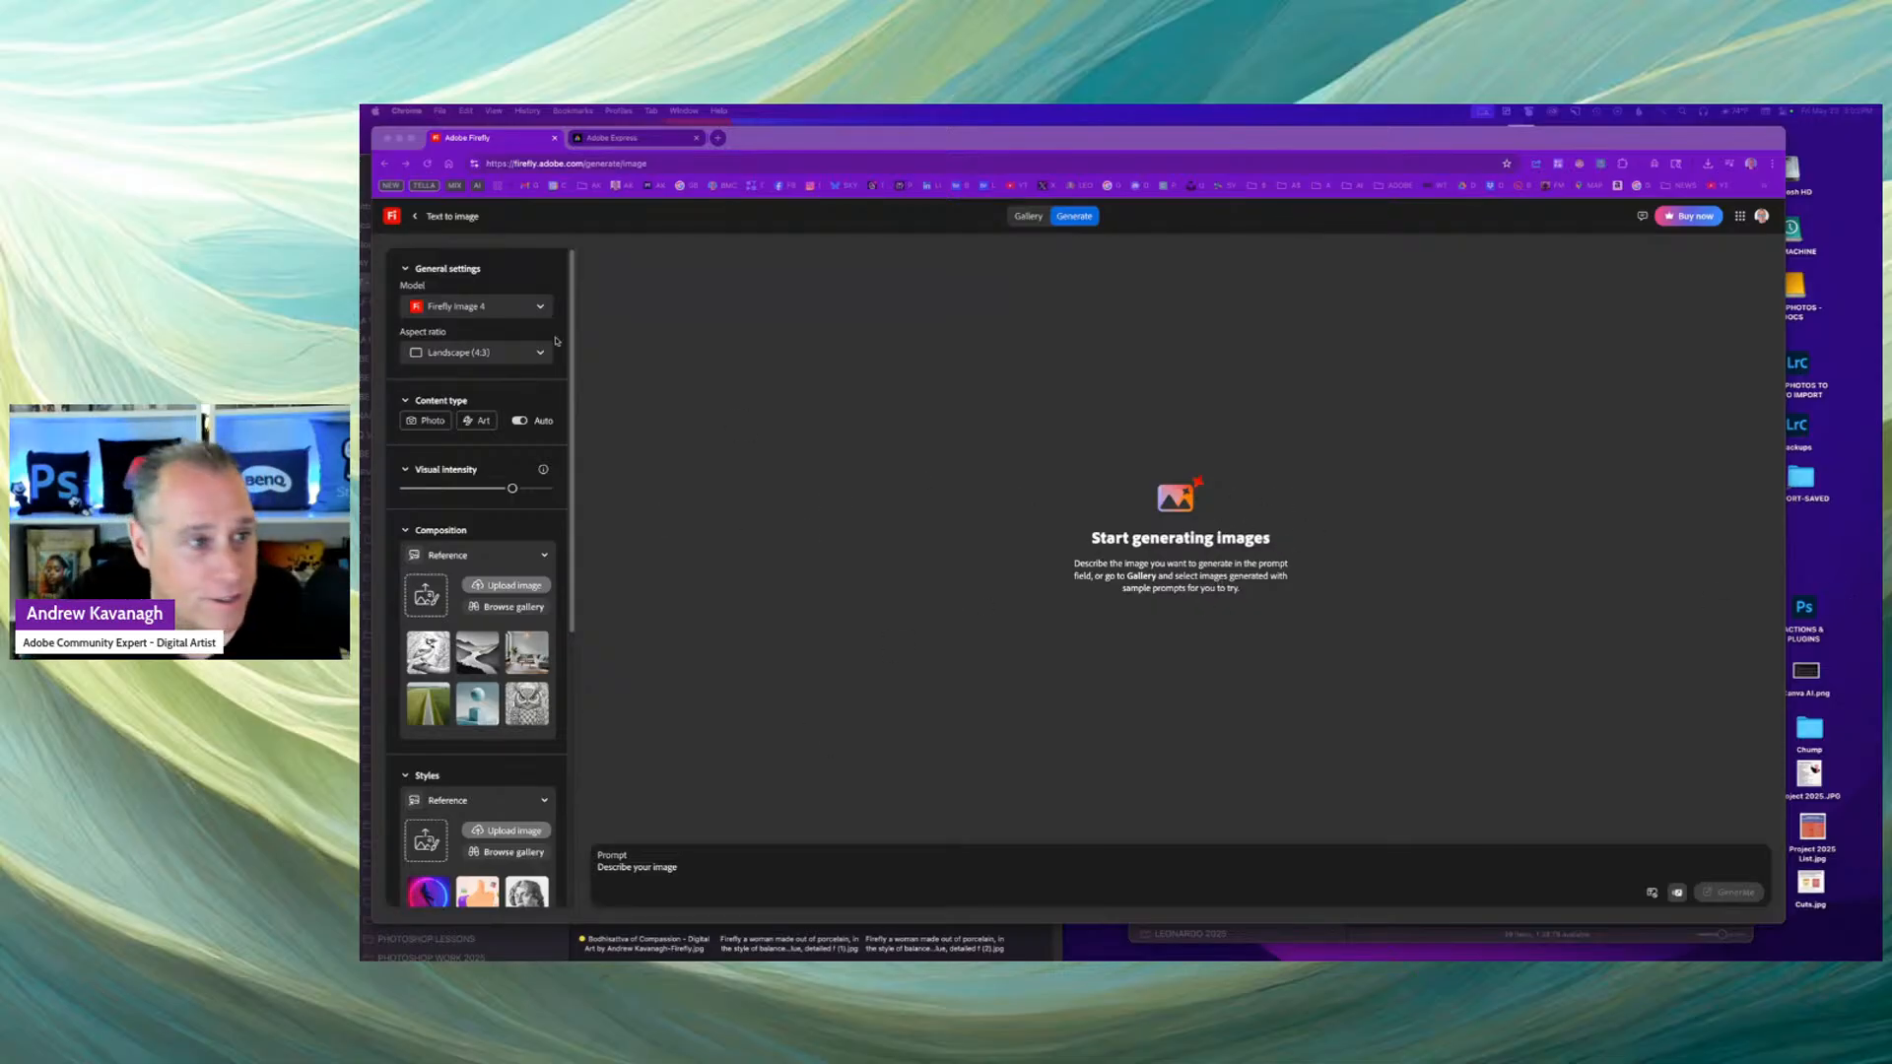
left_click(471, 309)
left_click(493, 309)
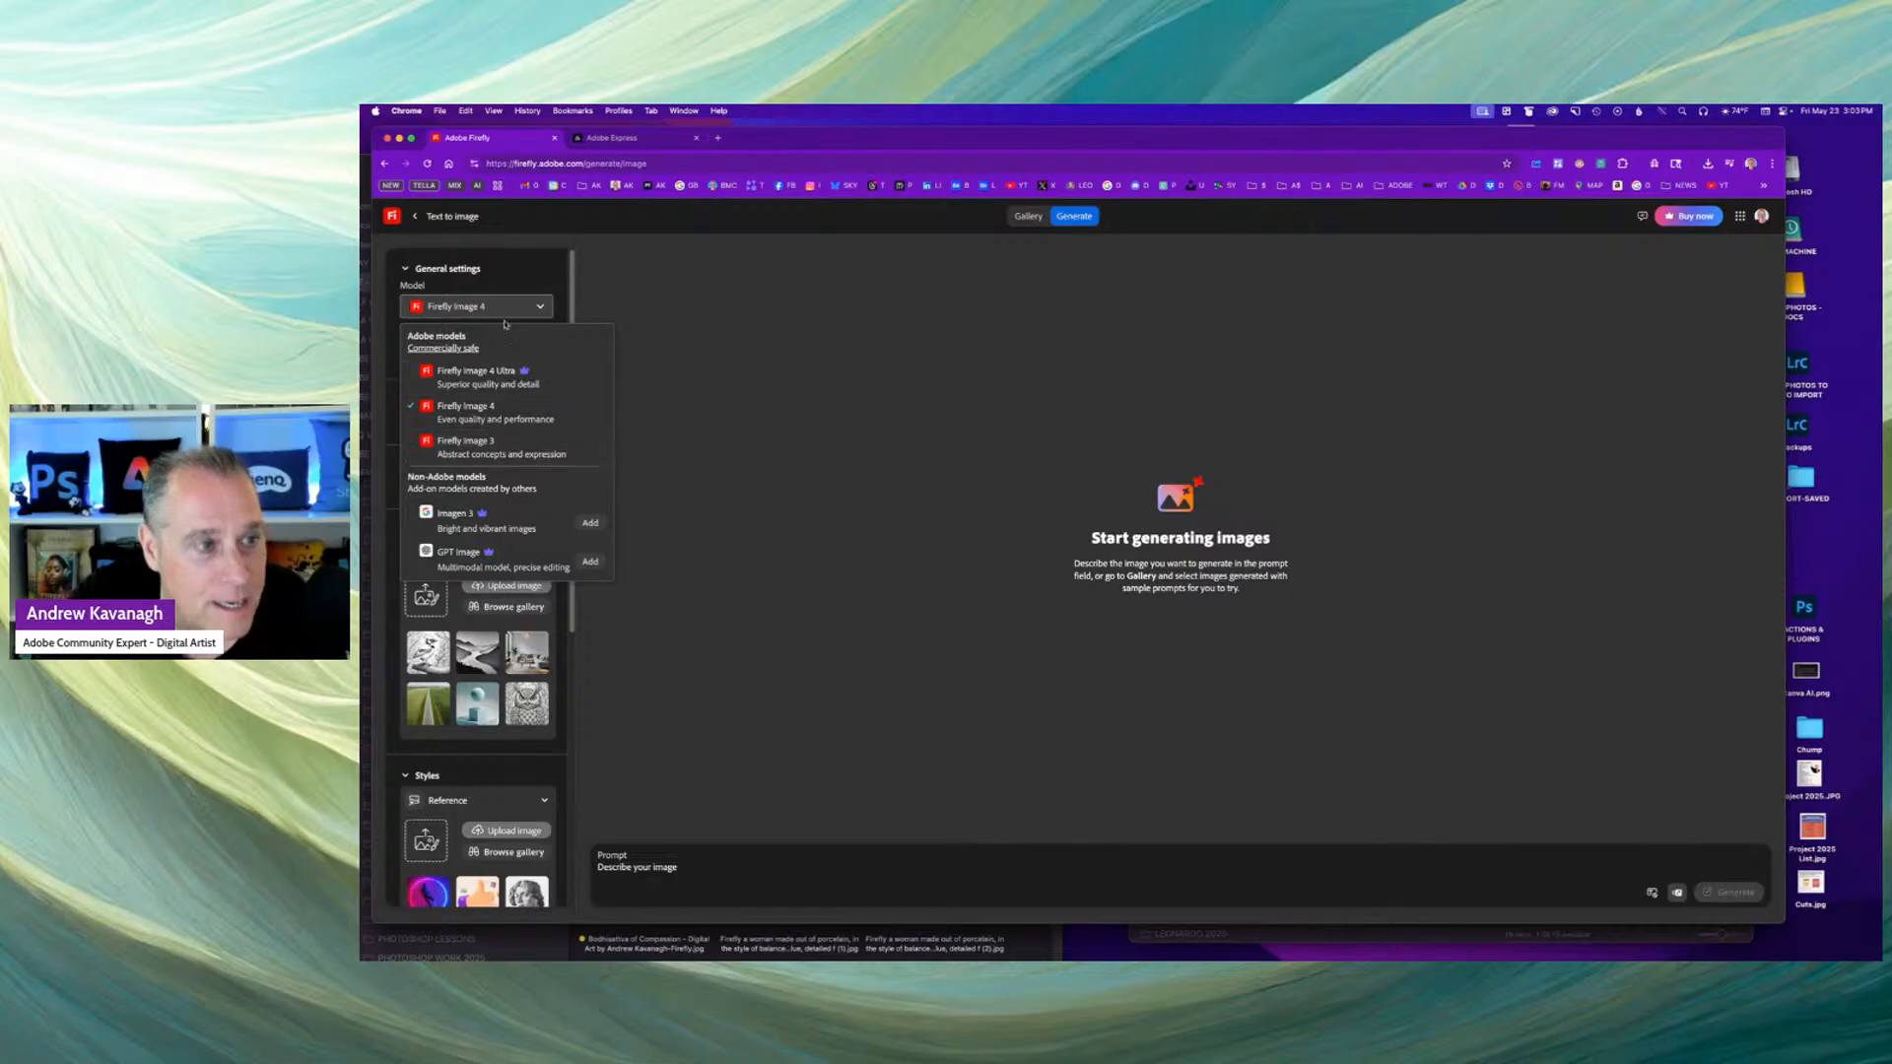
left_click(530, 272)
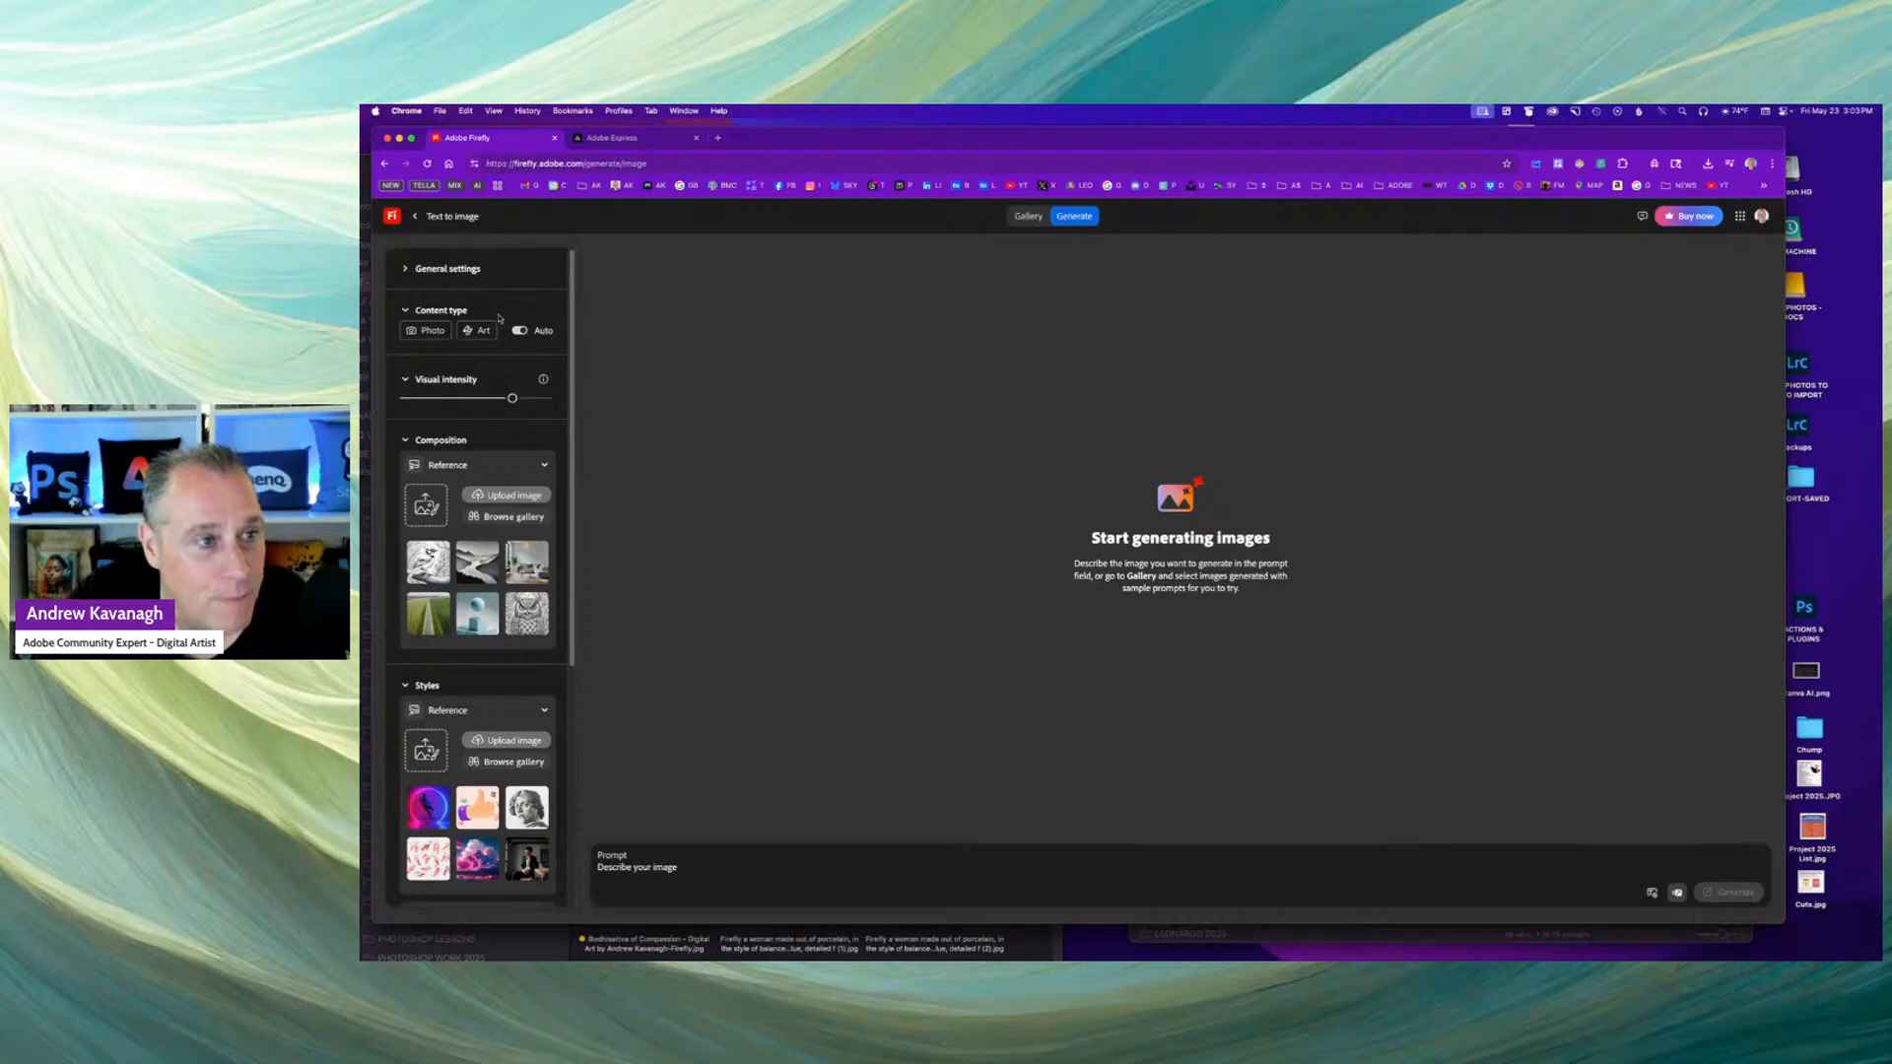
left_click(408, 270)
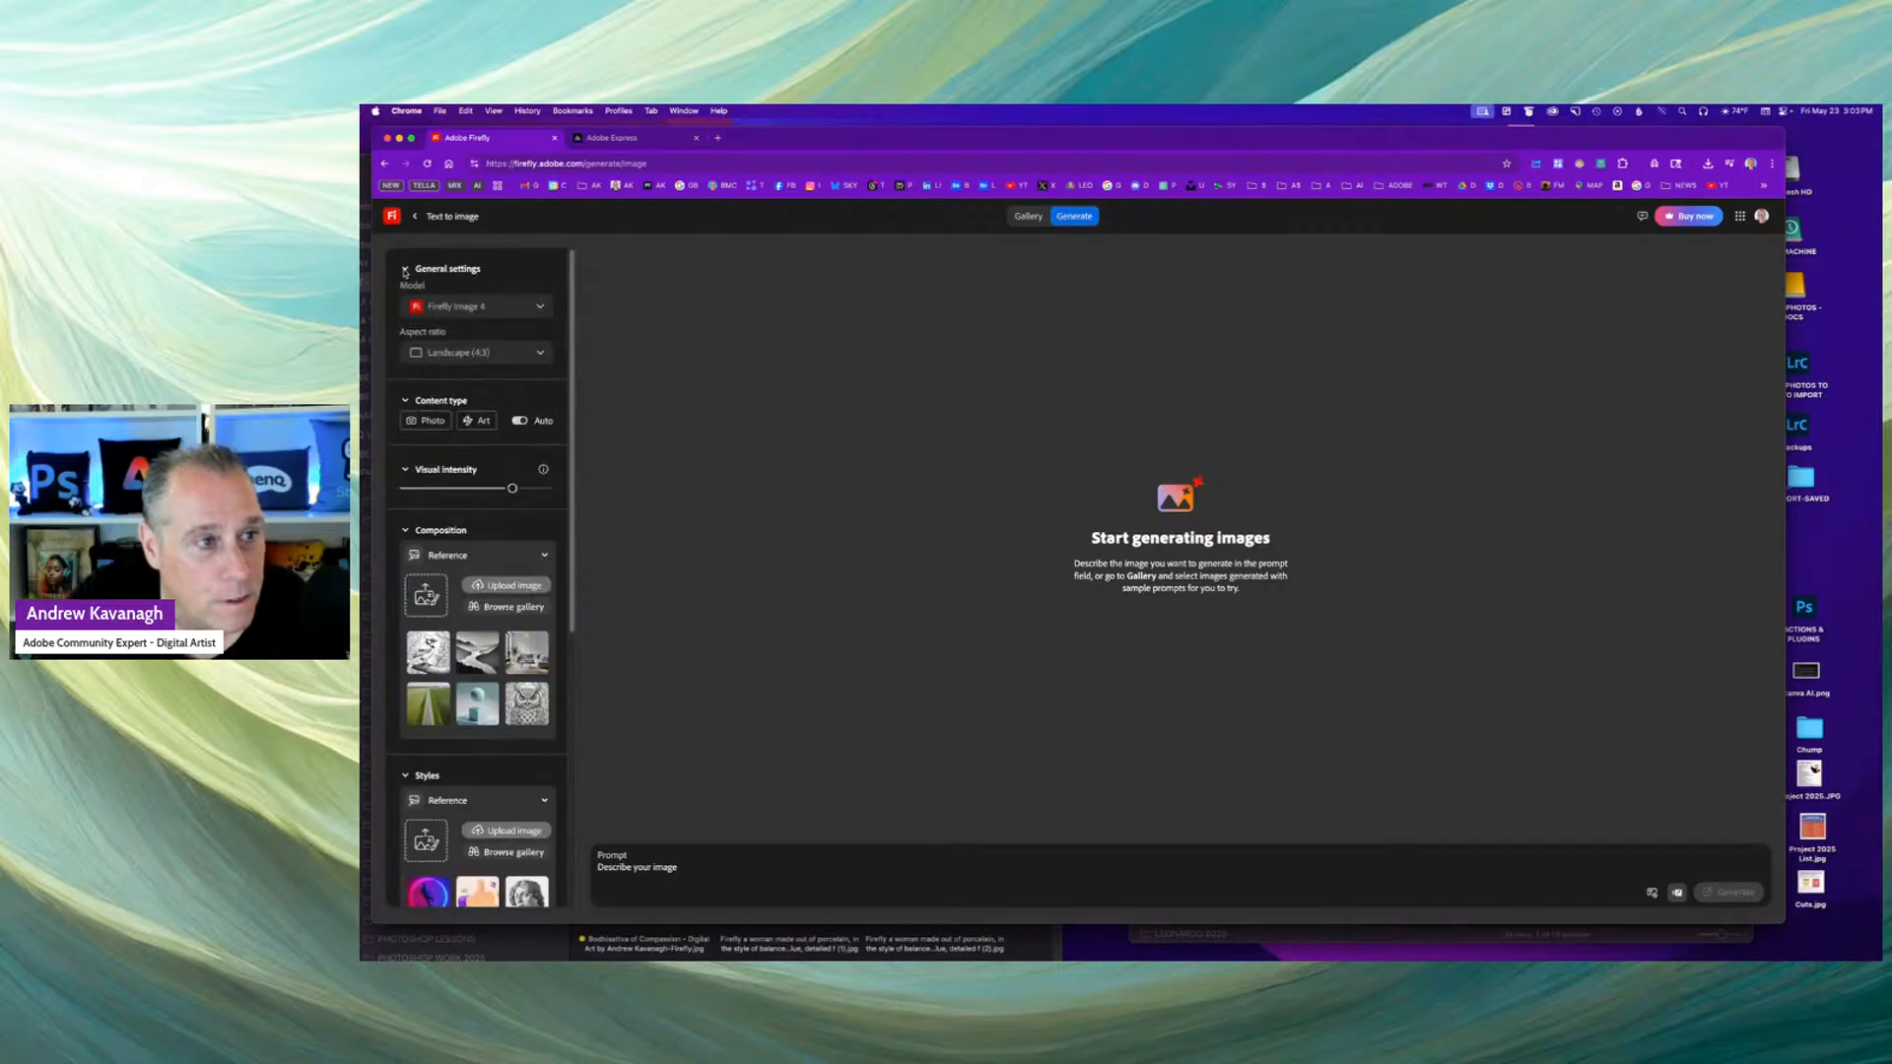
Set the aspect ratio to Square (1:1) and the content type to Art.
left_click(513, 357)
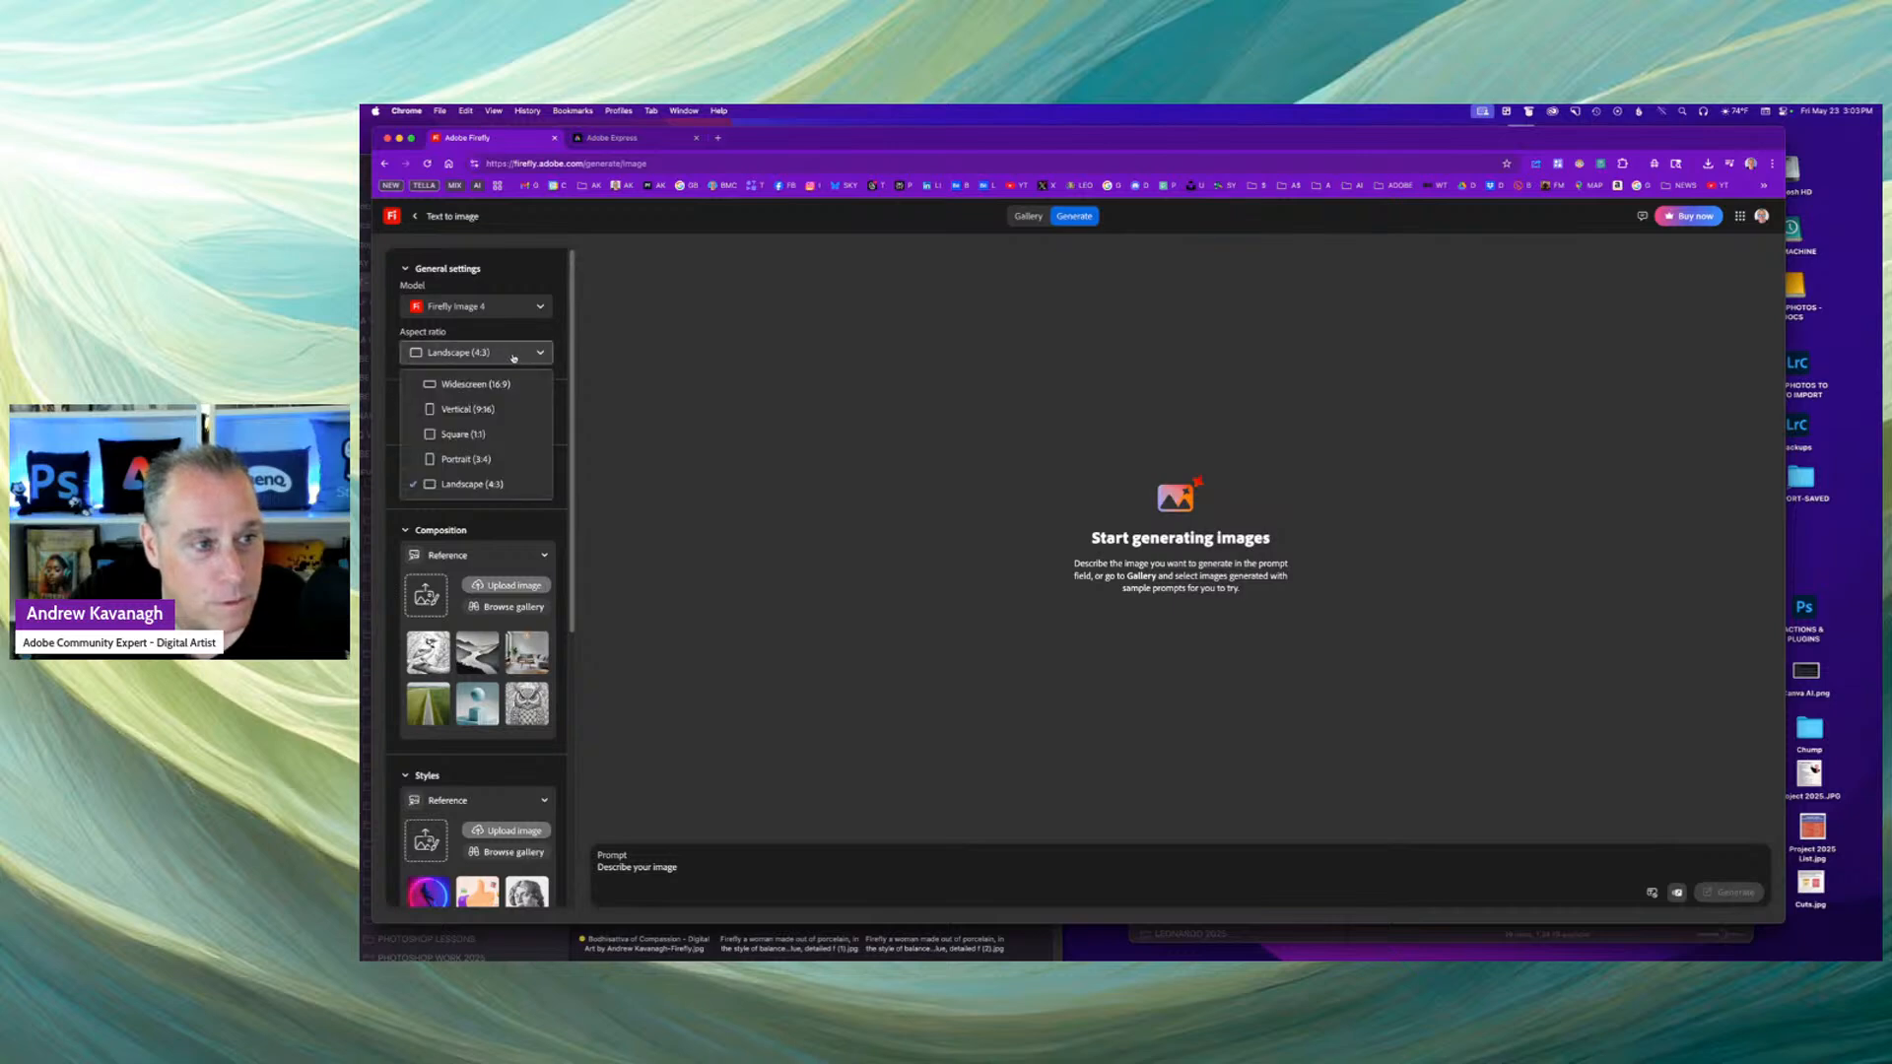
left_click(463, 433)
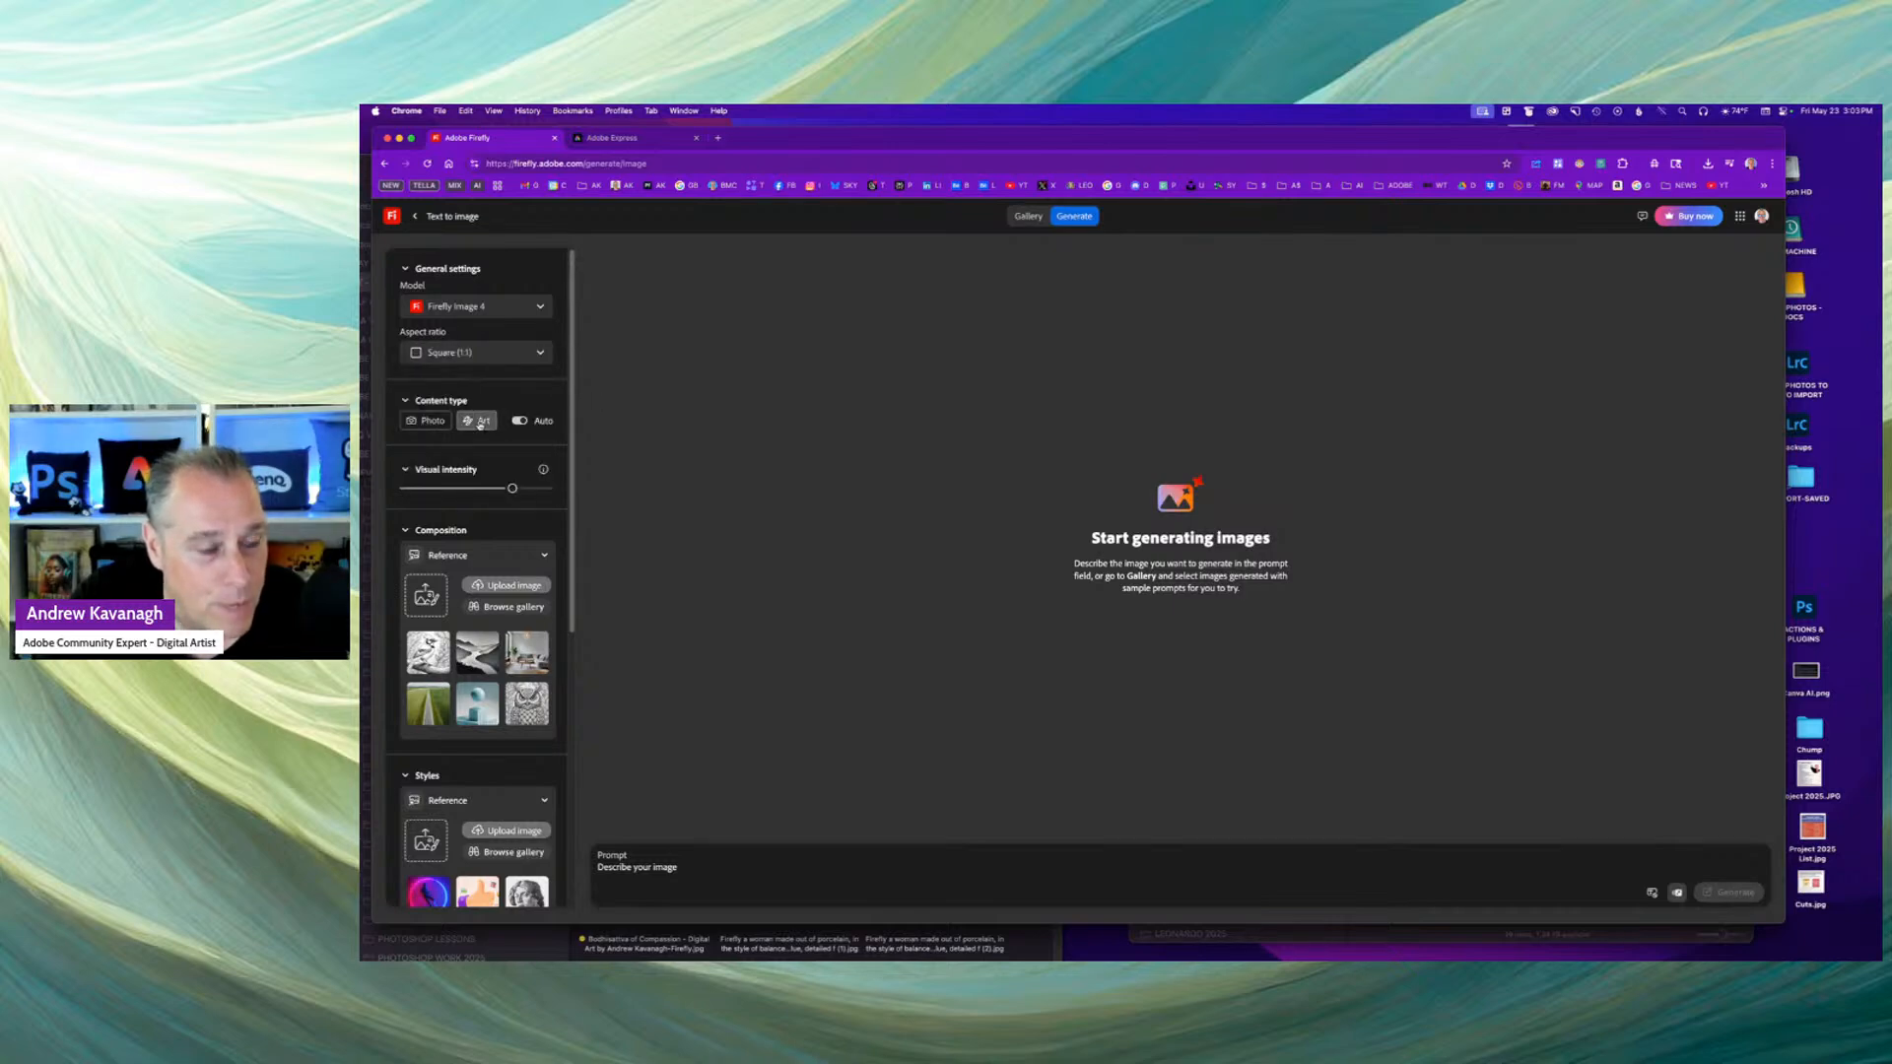
left_click(475, 417)
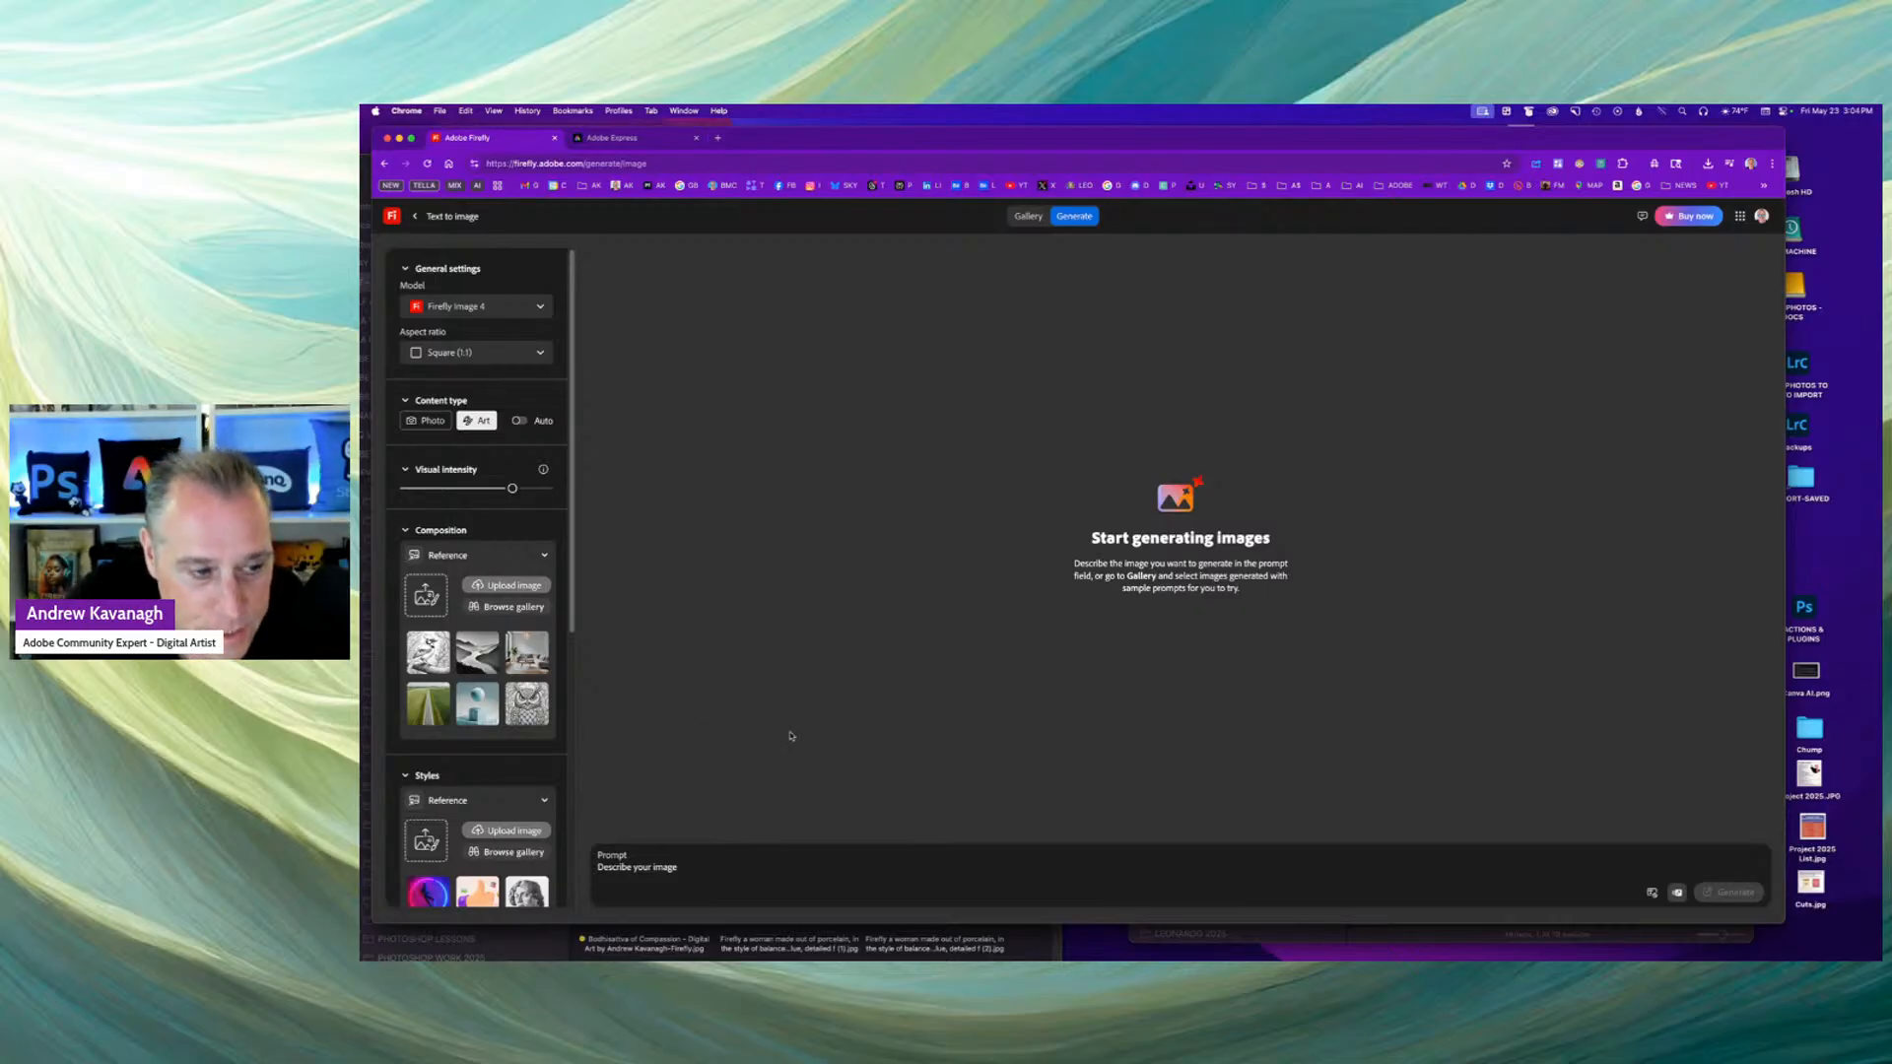
Generate images from a prompt for a cinematic close-up of the moon's cratered surface, hyper realistic with volumetric lighting, a star-studded sky and faint nebula clouds.
left_click(679, 871)
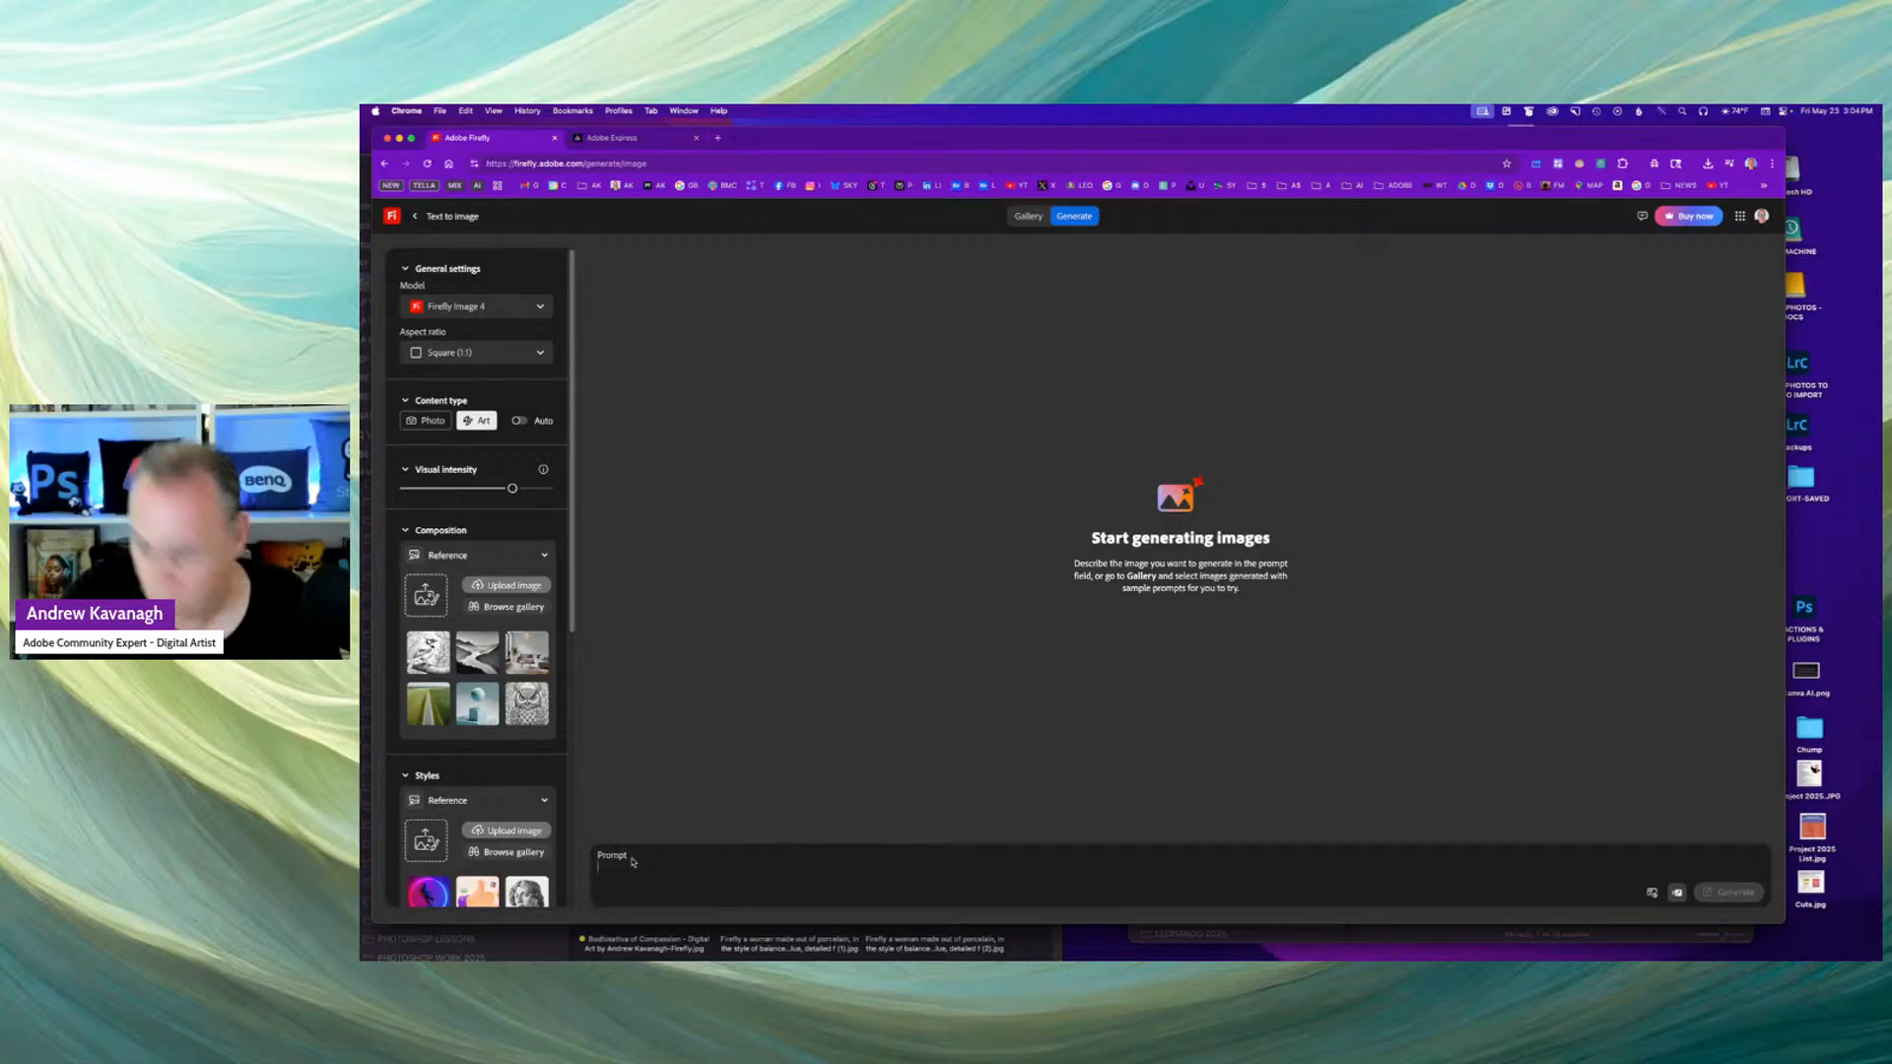
type("A cinematic close-up of the moon's cratered surface, rendered in hyper realistic detail with volumetric lighting. The moon glows with a vivid illumination against a star-studded sky, surrounded by faint nebula clouds, evoking an otherworldly, almost magical atmosphere")
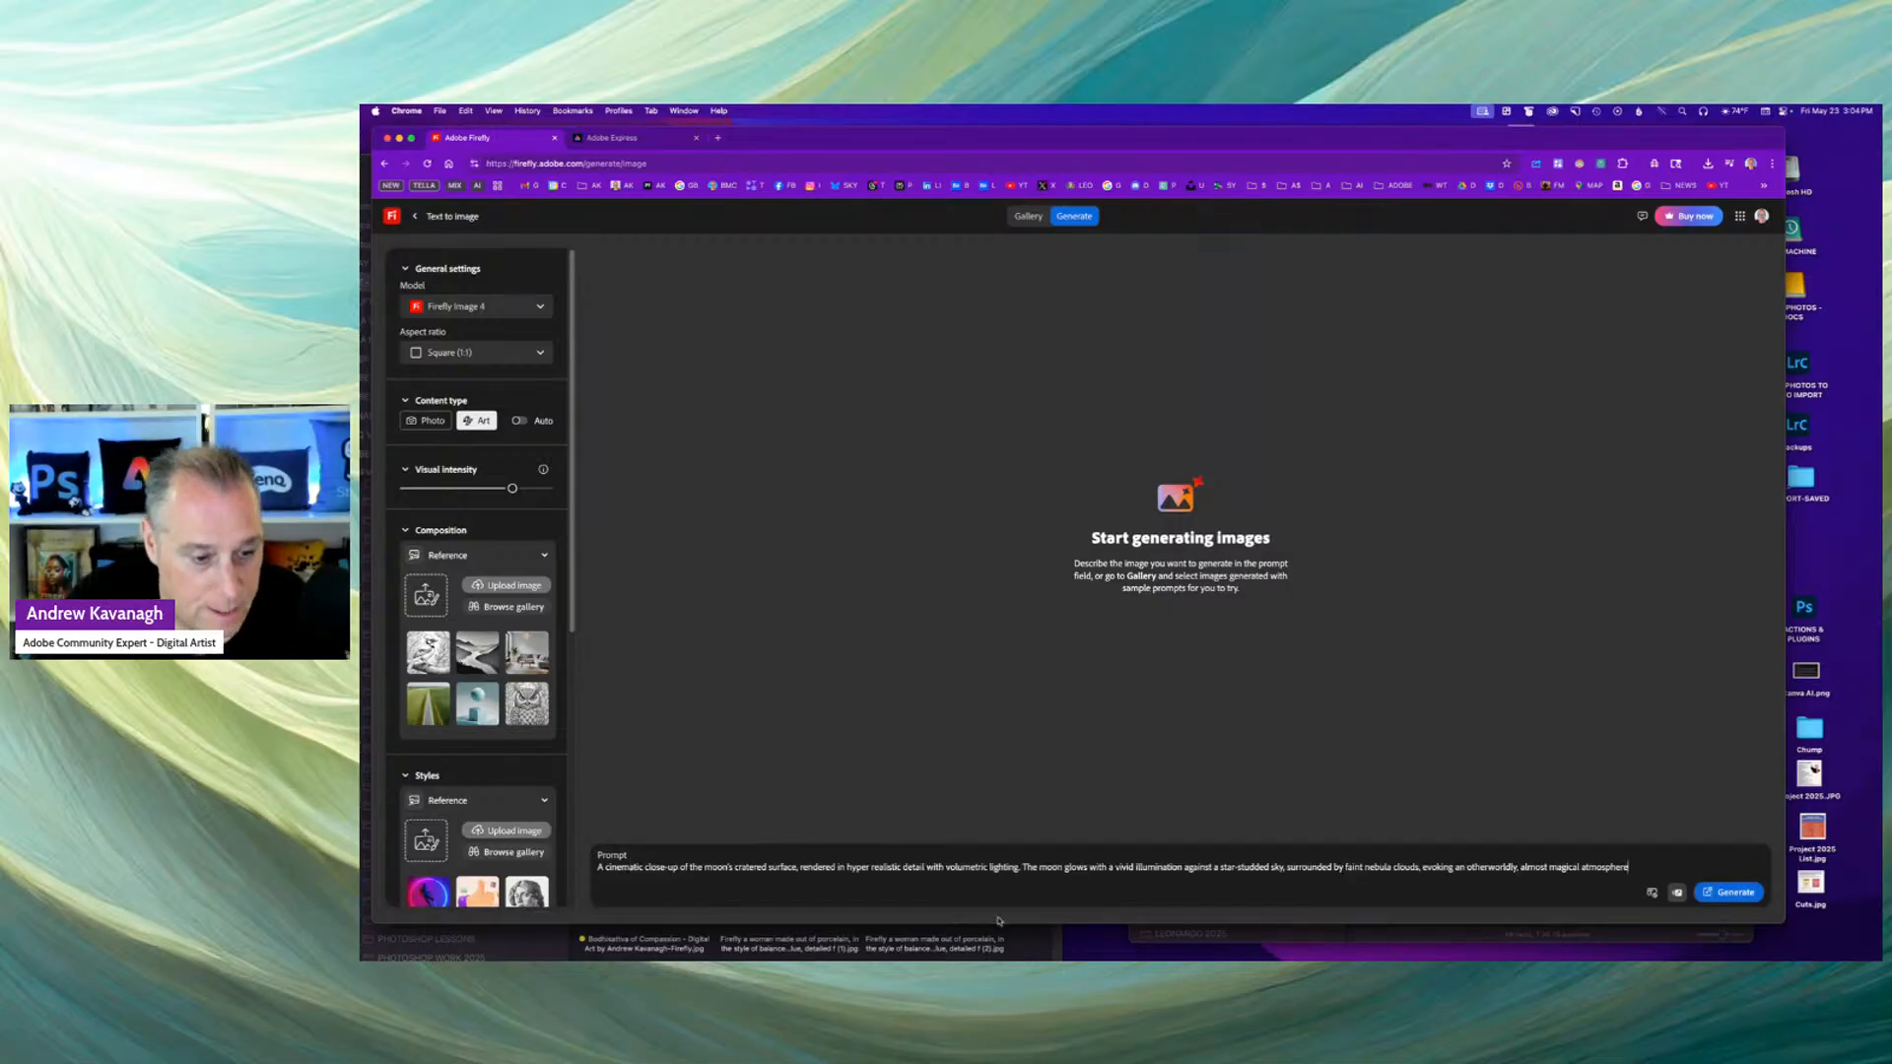
left_click(1729, 898)
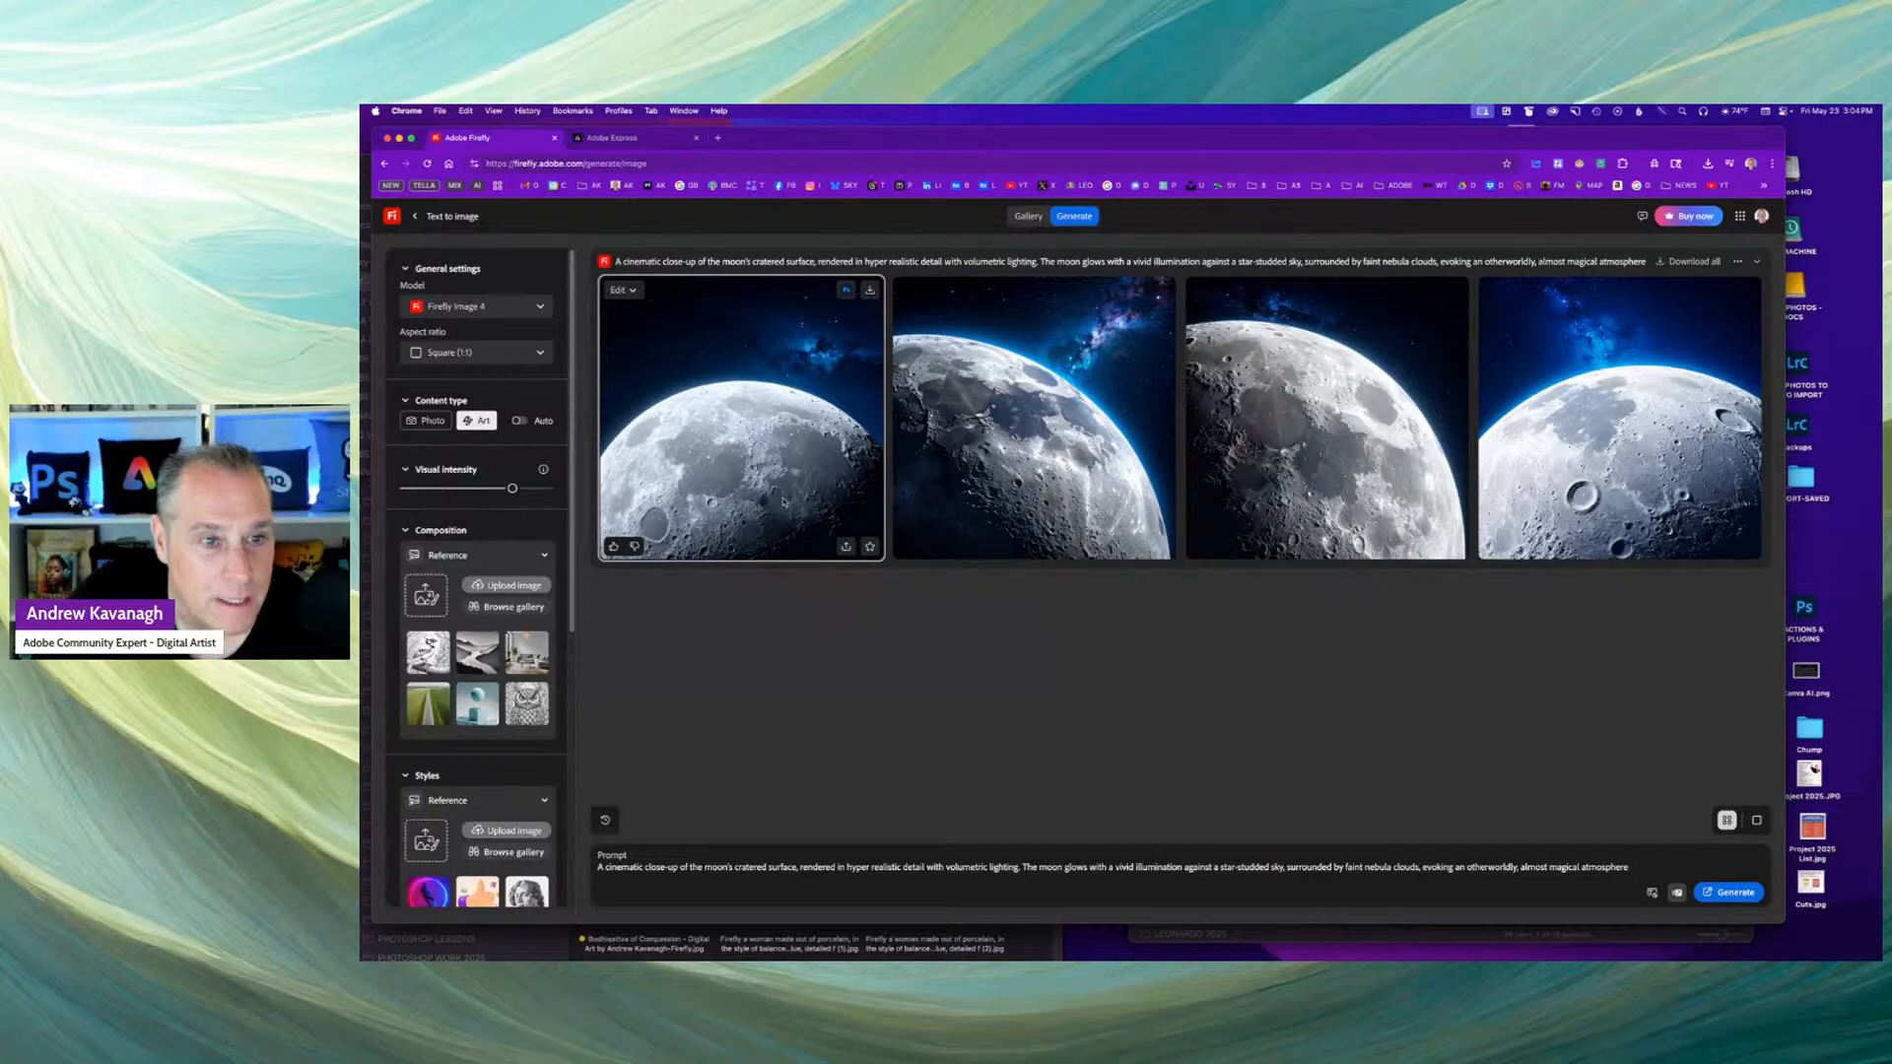
View the generated moon images one by one at enlarged size, then return to the results grid.
left_click(783, 500)
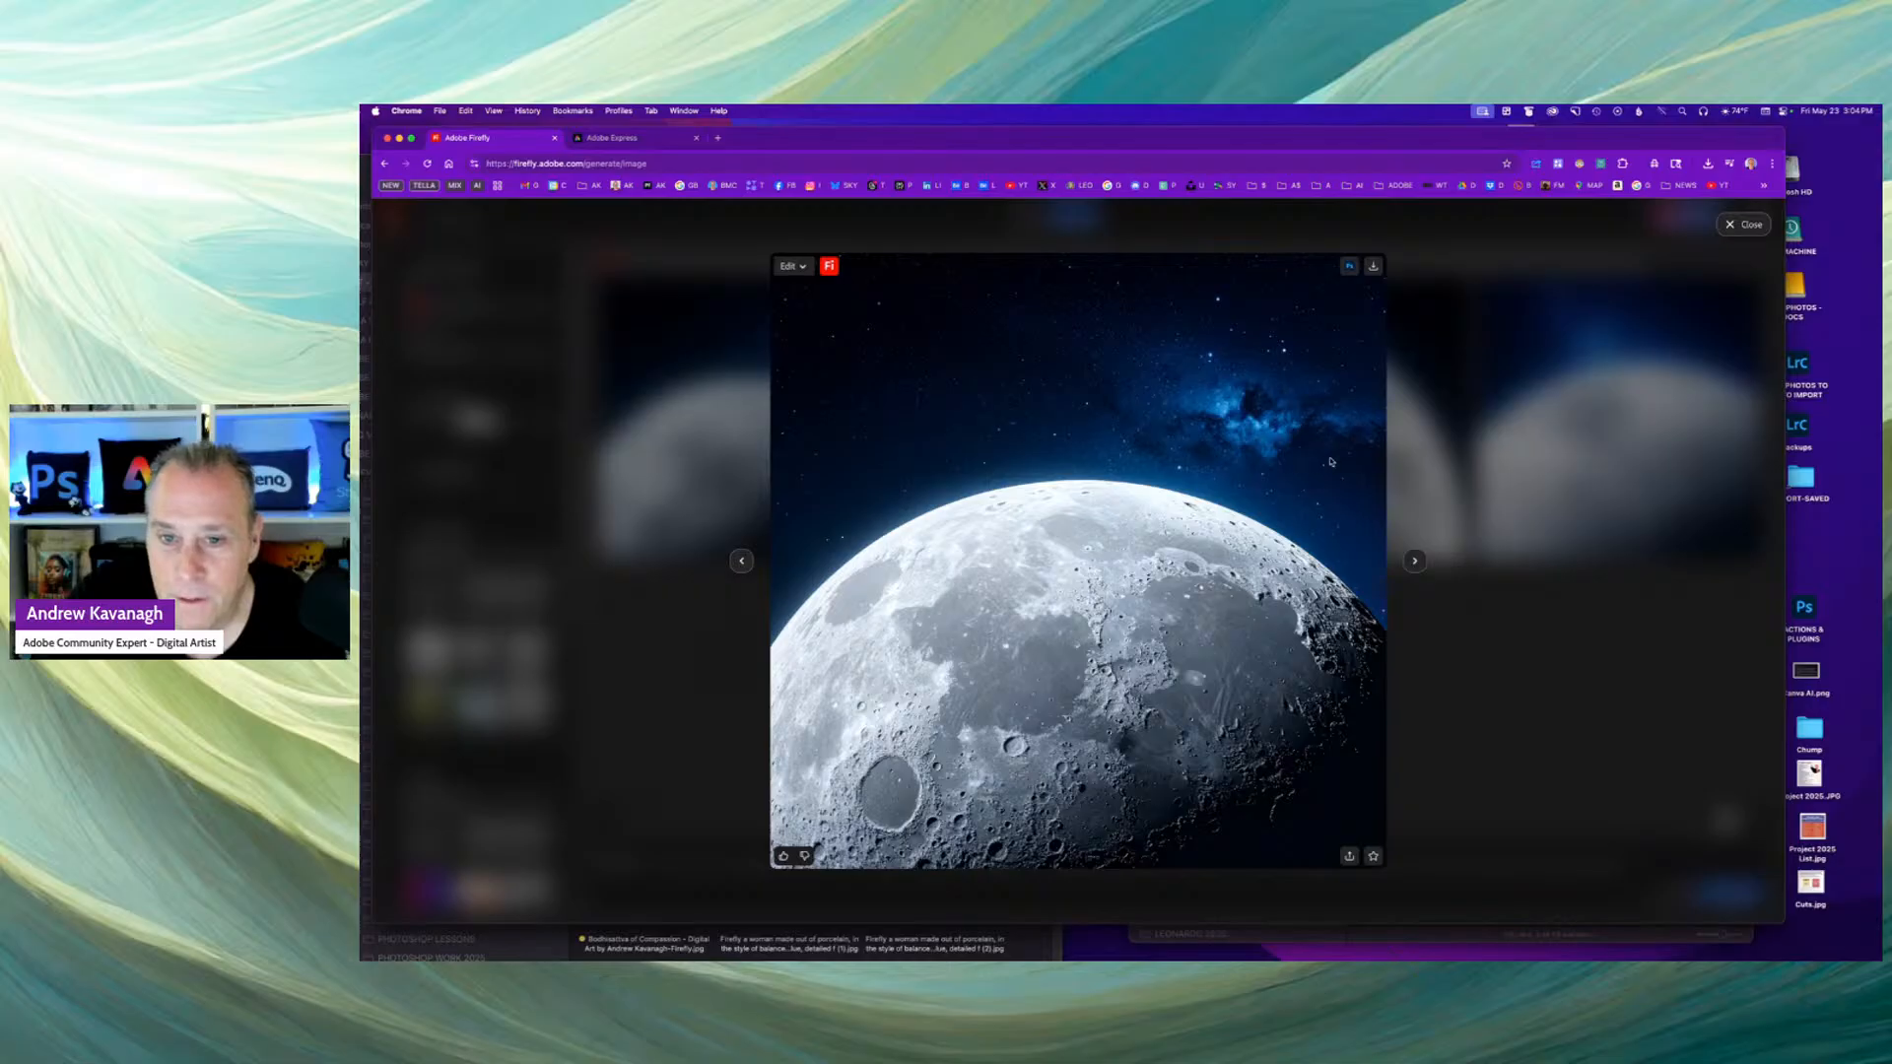
left_click(1414, 561)
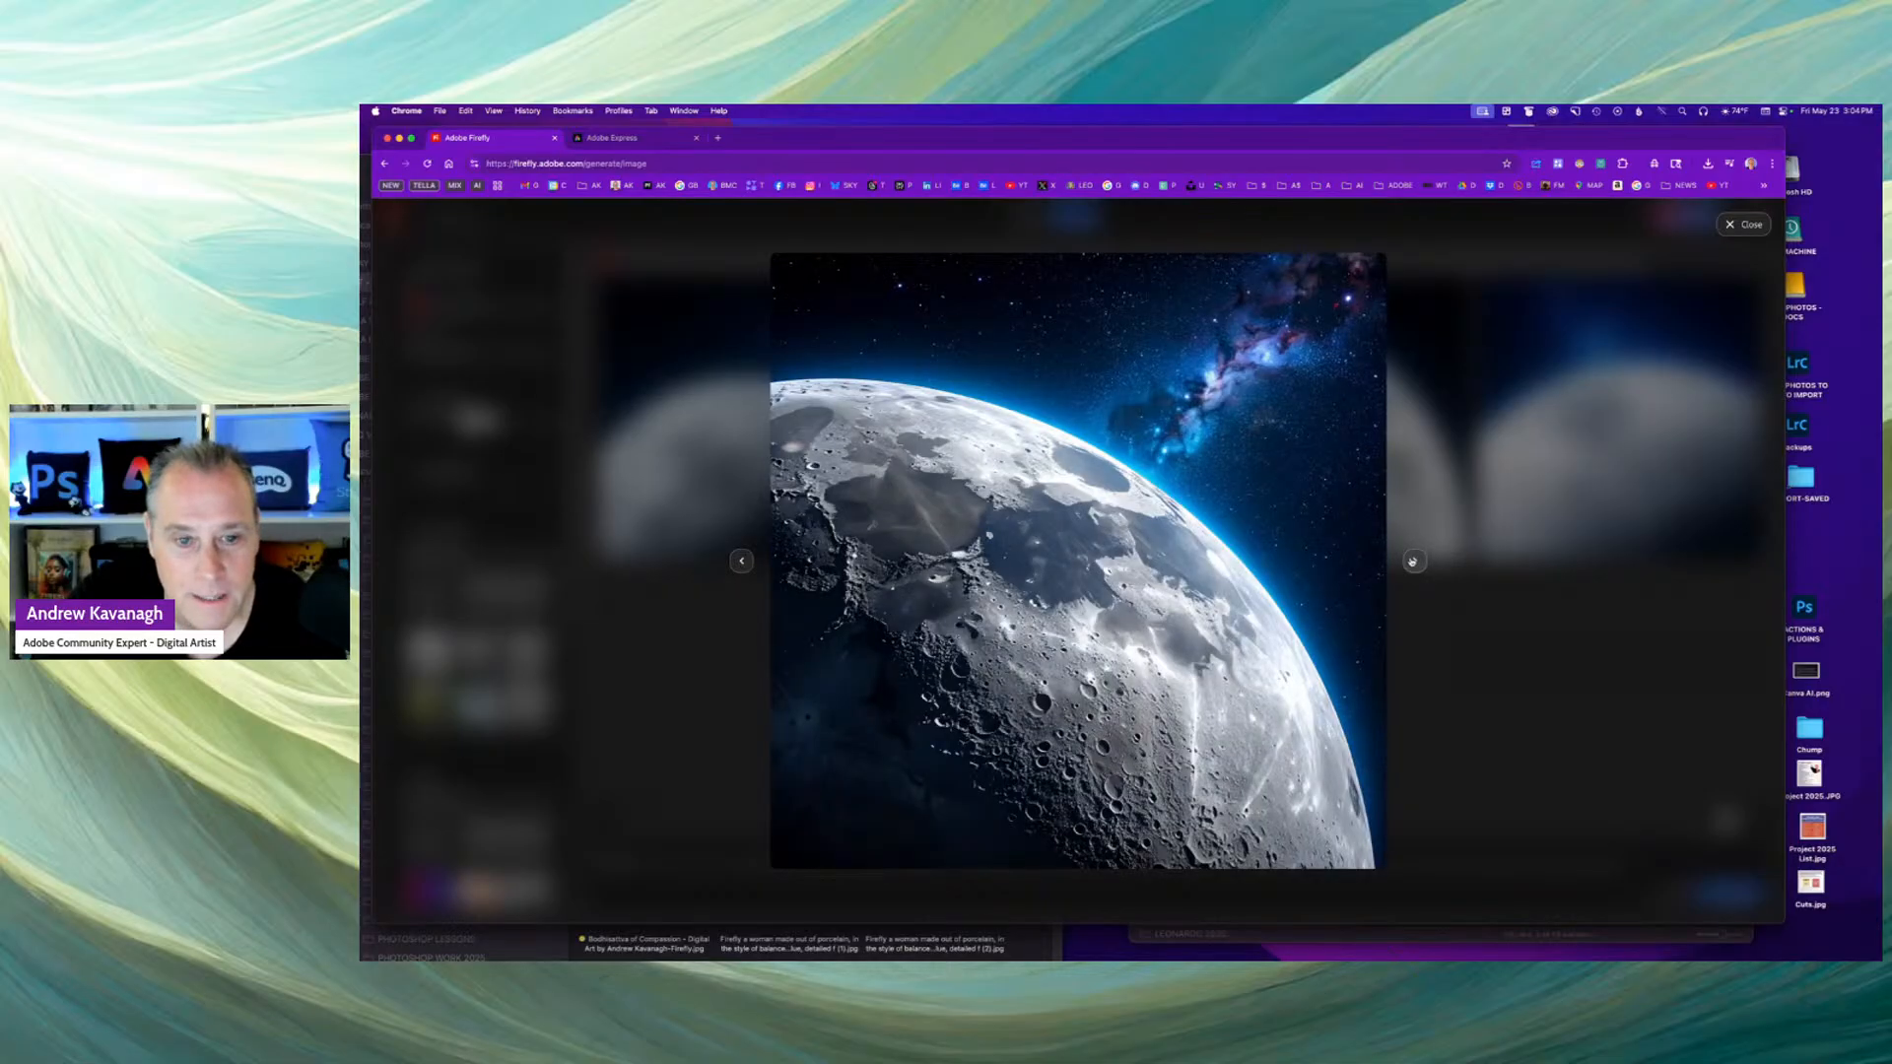
left_click(1414, 560)
left_click(1414, 560)
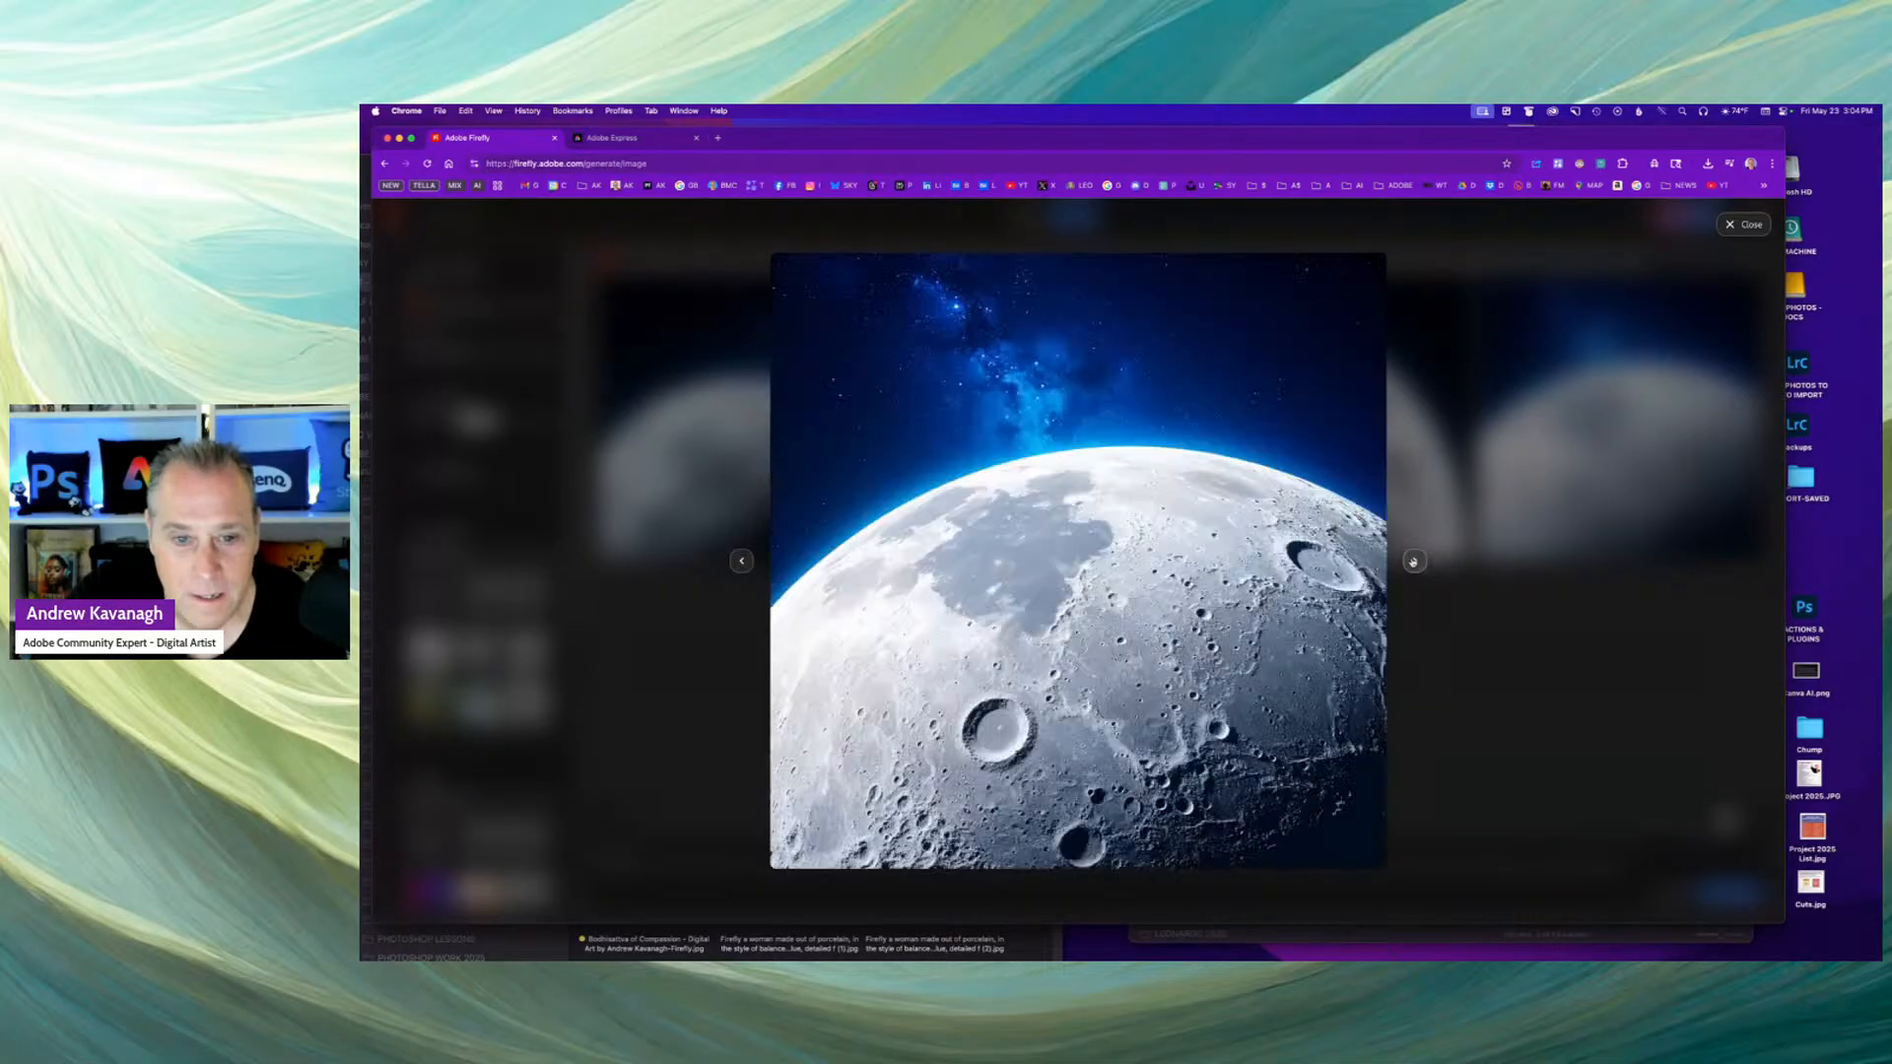
left_click(739, 562)
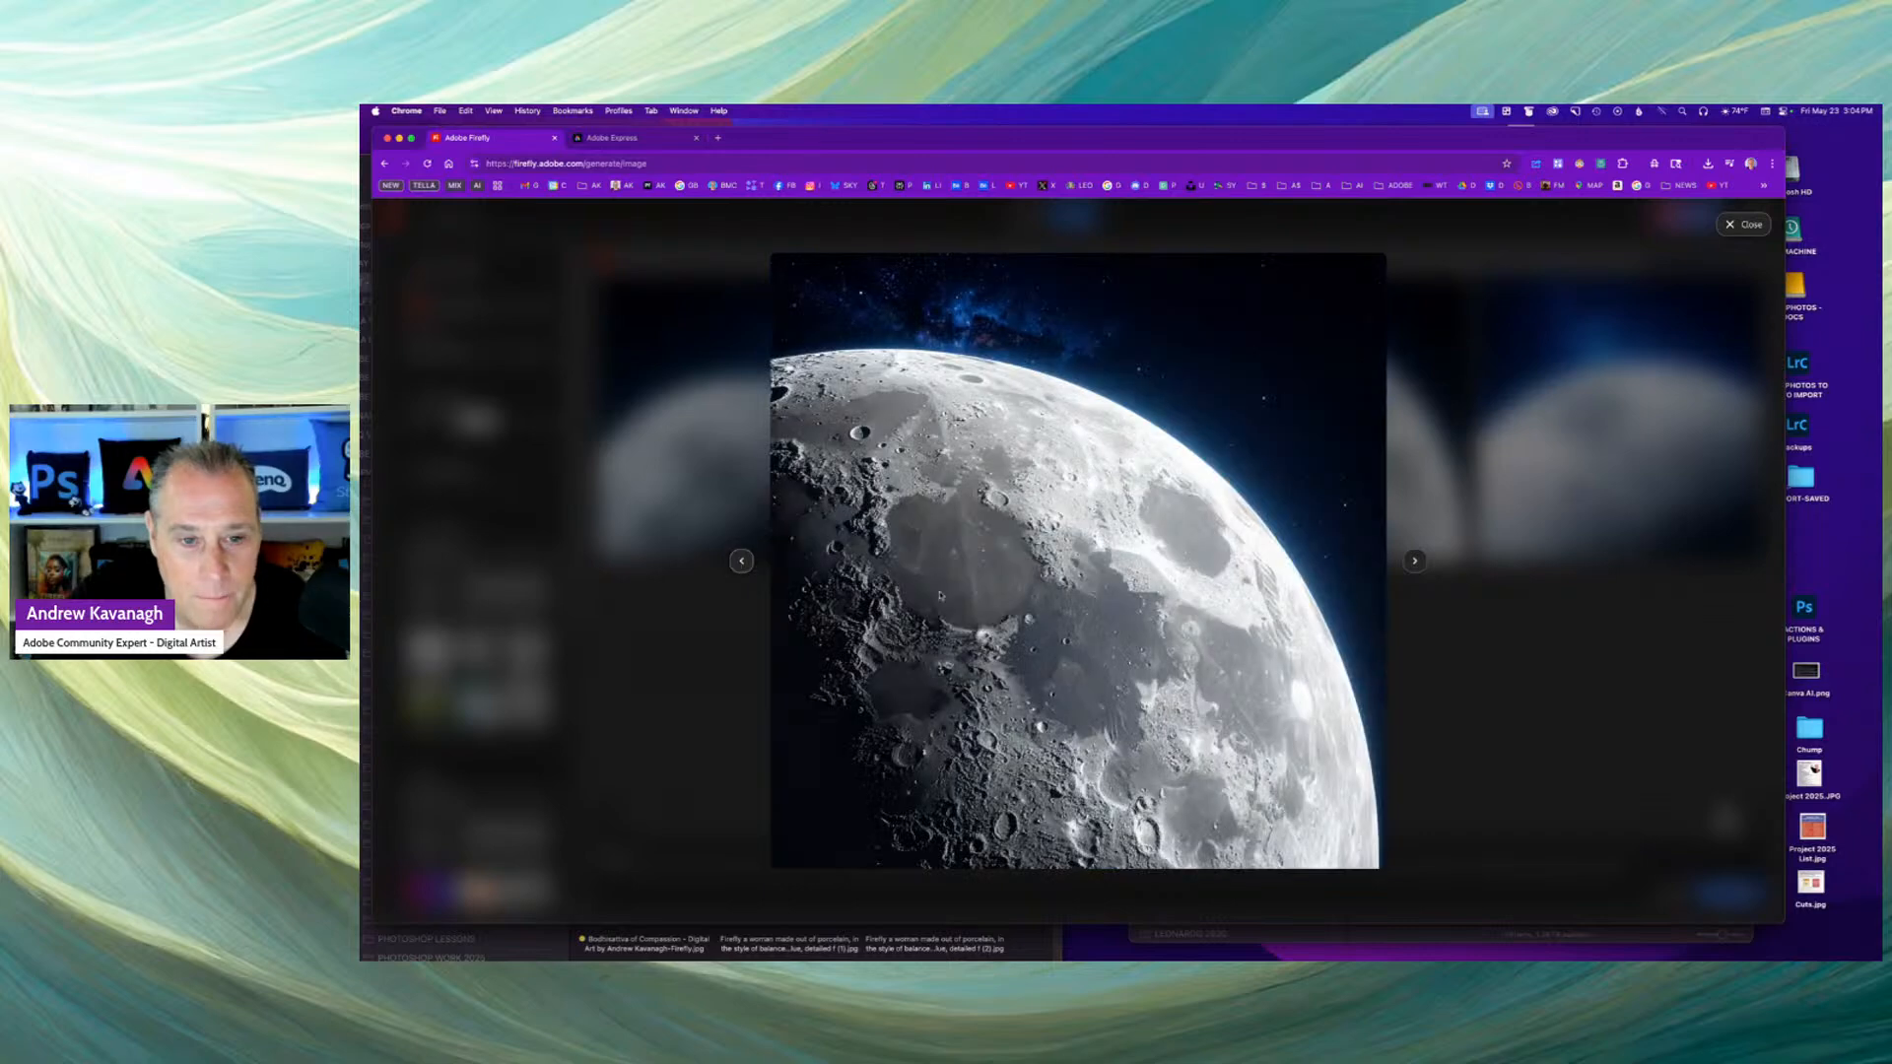
left_click(1488, 598)
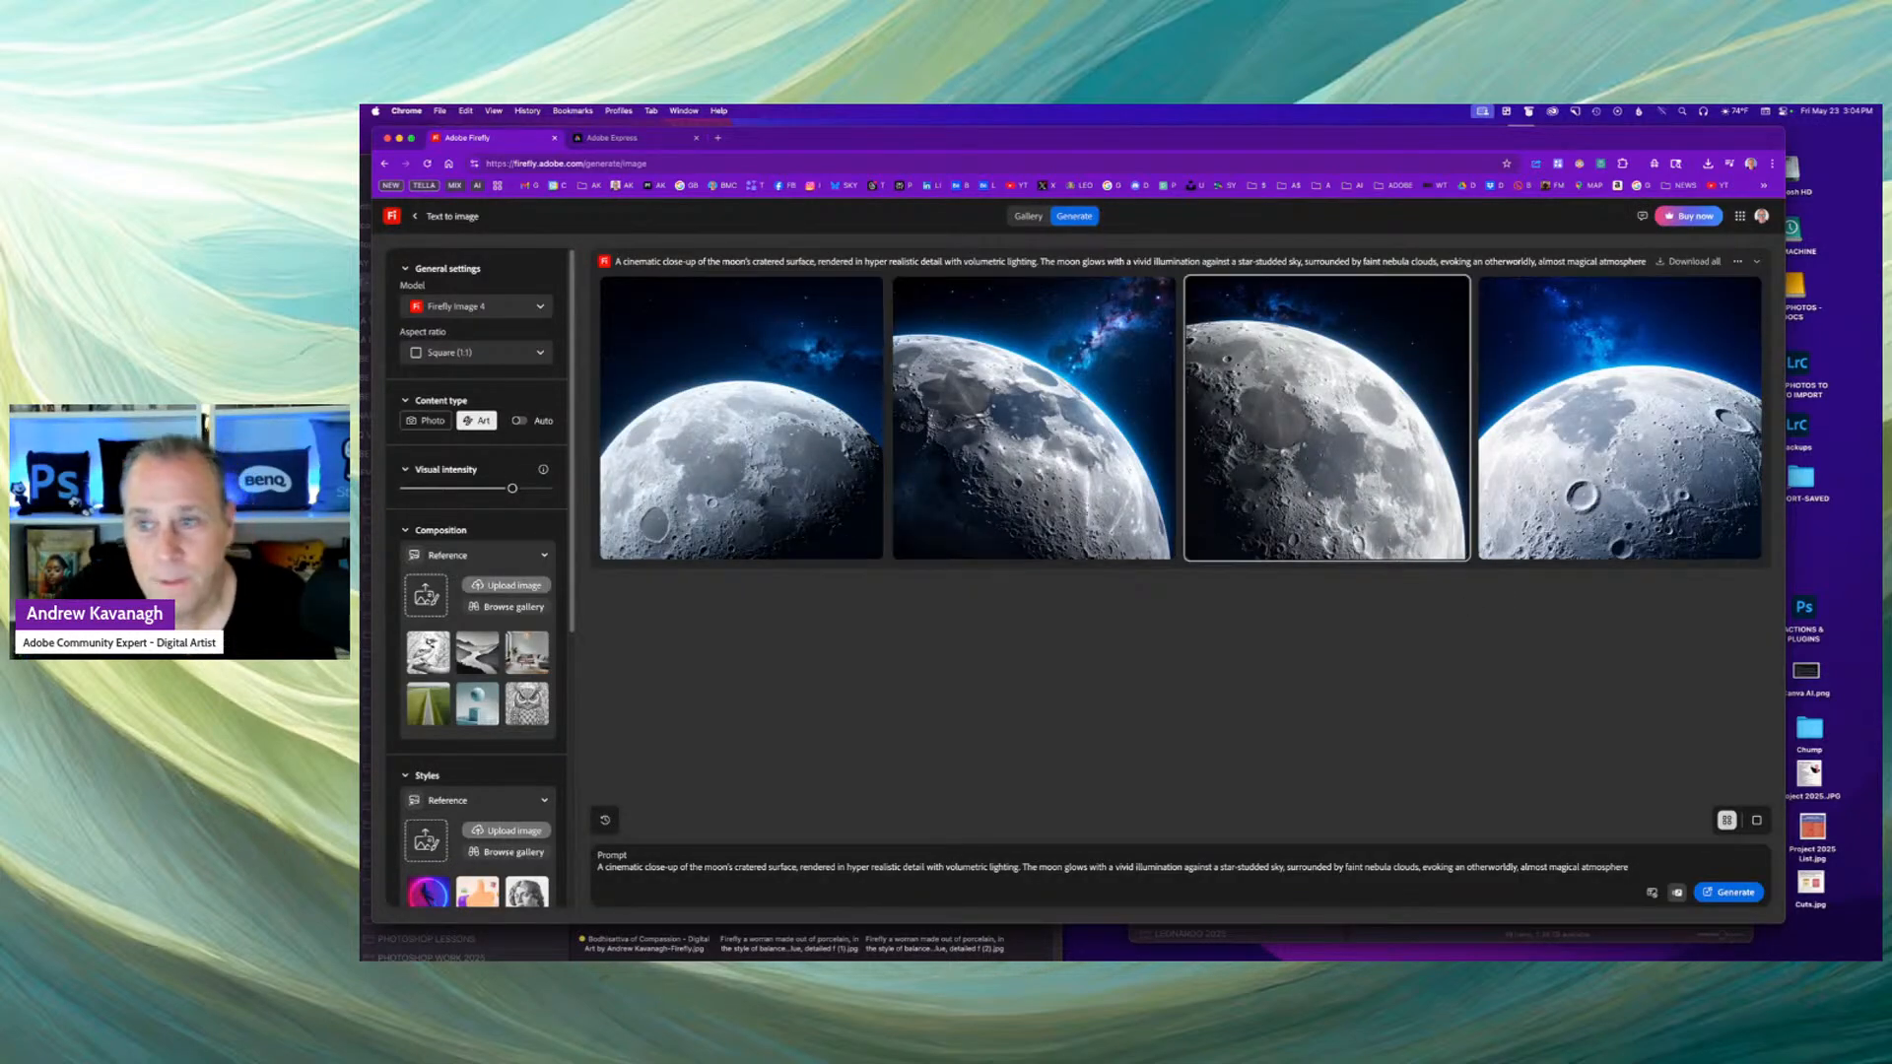
Download the first and fourth generated moon images.
mouse_move(742, 418)
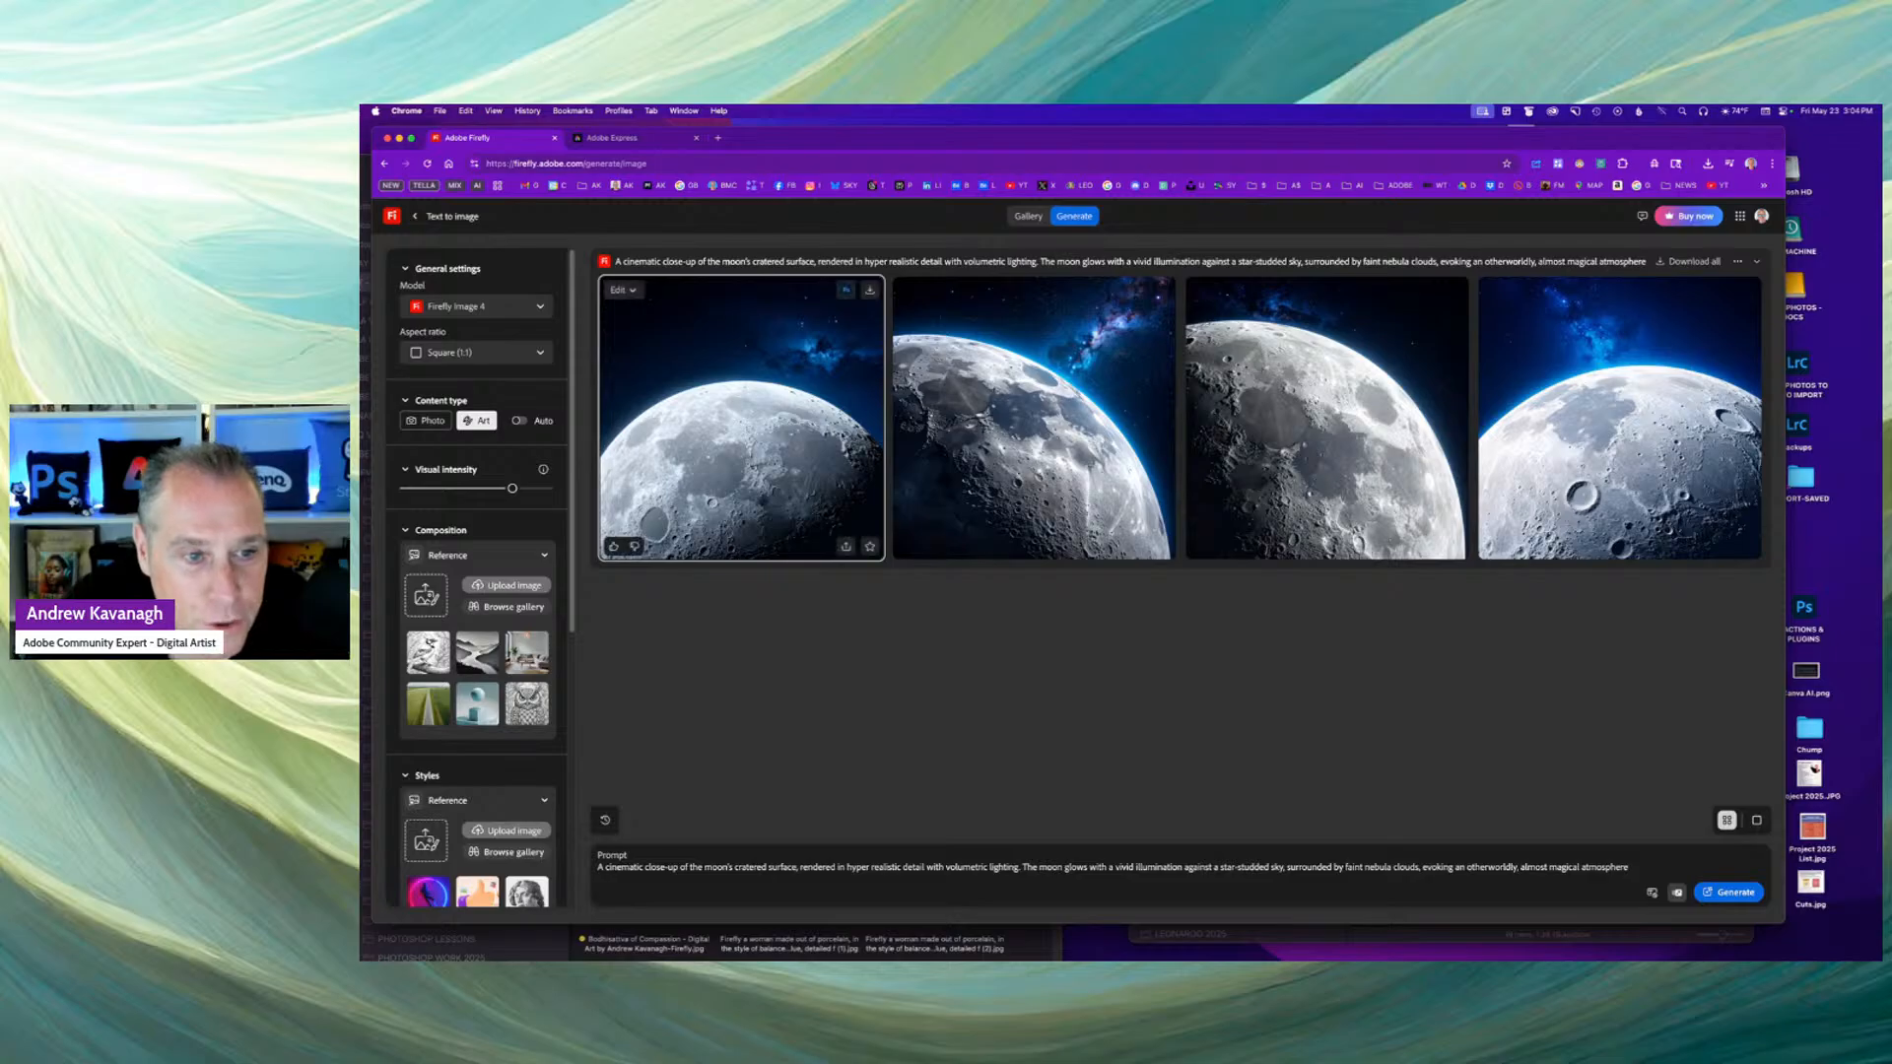
left_click(870, 291)
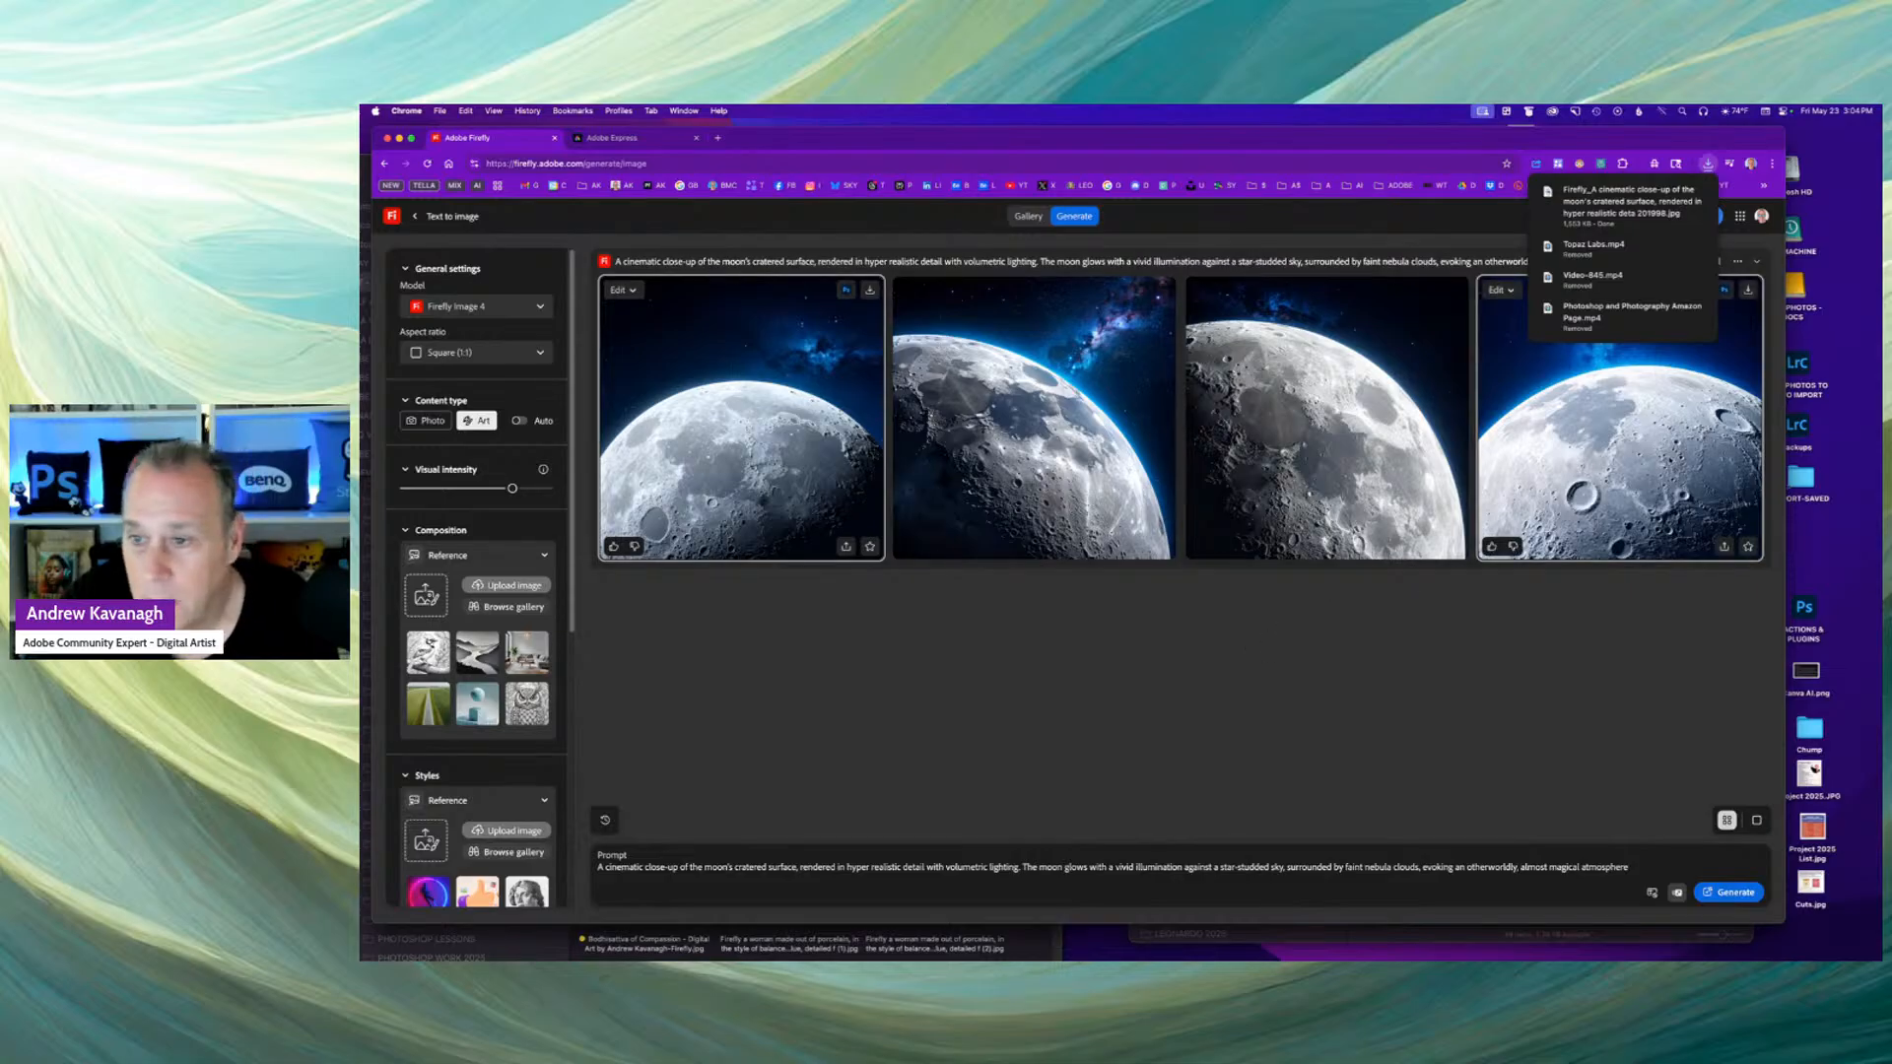
left_click(1748, 290)
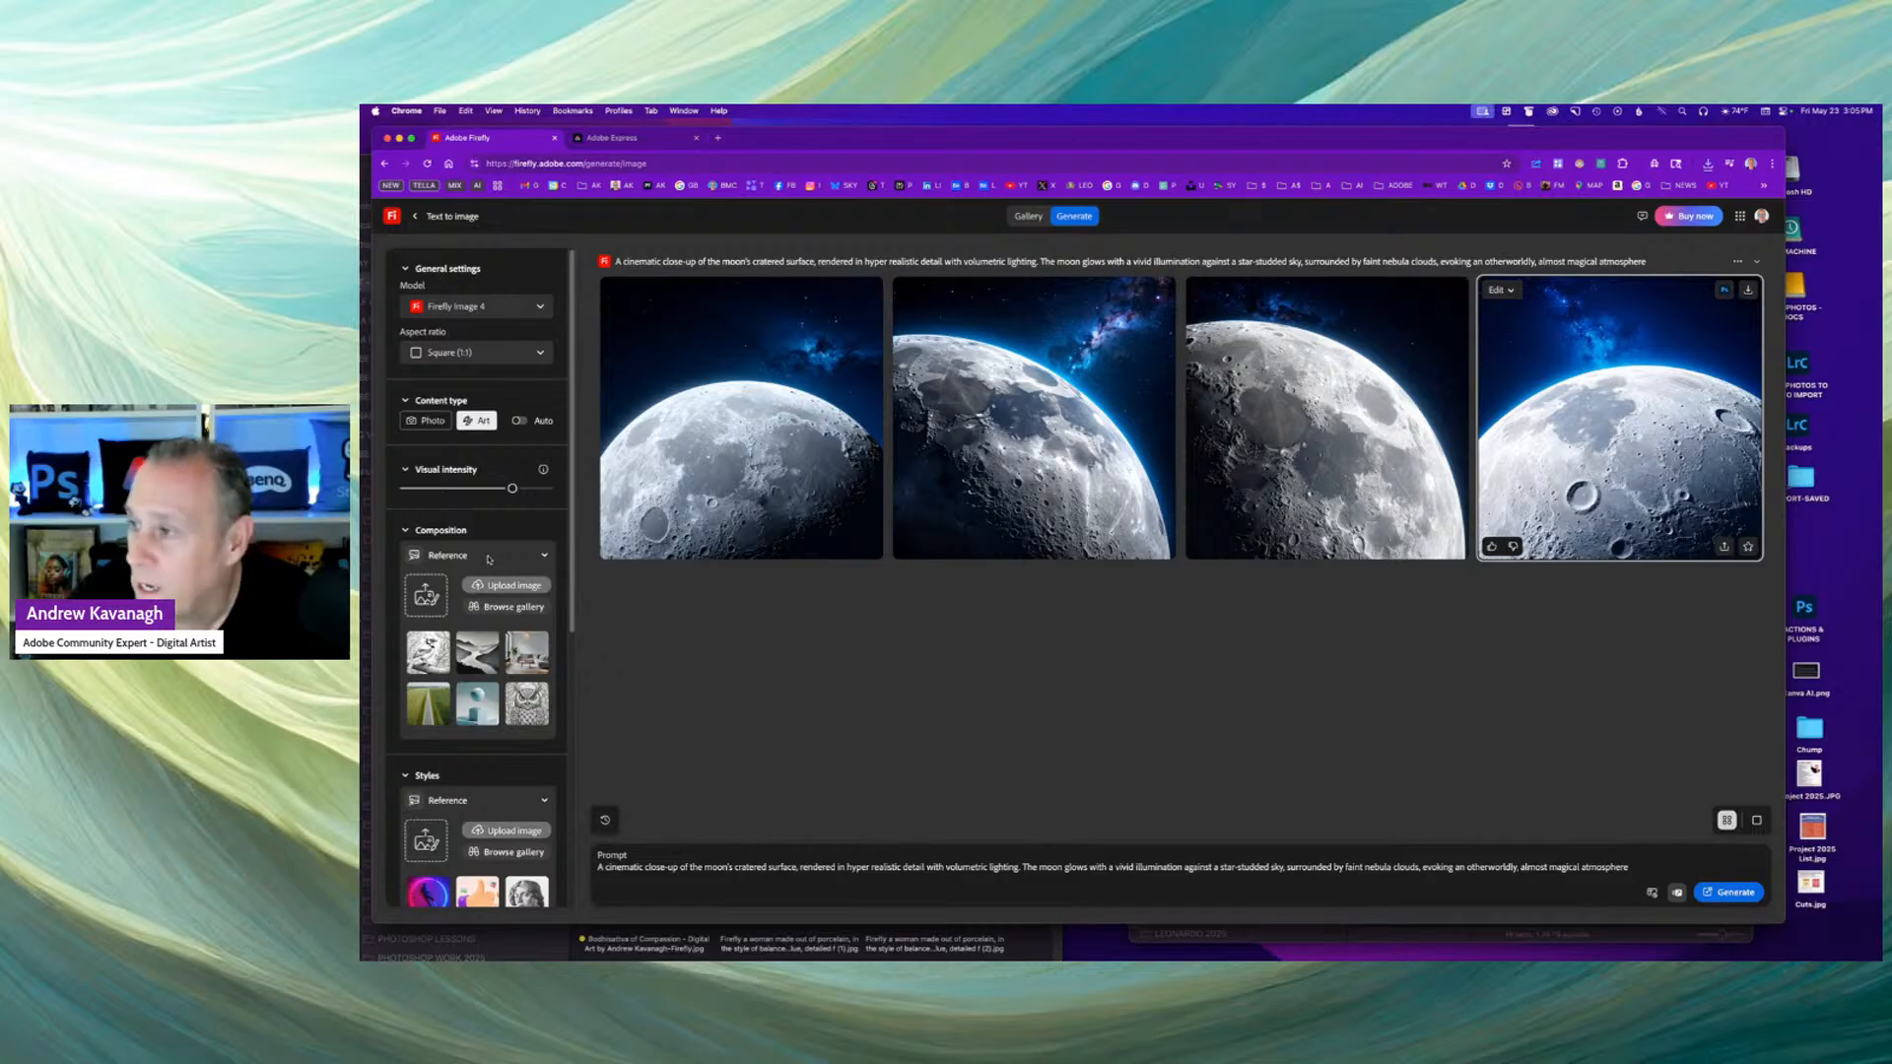
Upload the AlbedoBase moon surface image ending in _1.jpg from the TODAY - PRESENTATION folder as the composition reference.
scroll(503, 606, "down", 3)
scroll(521, 608, "down", 2)
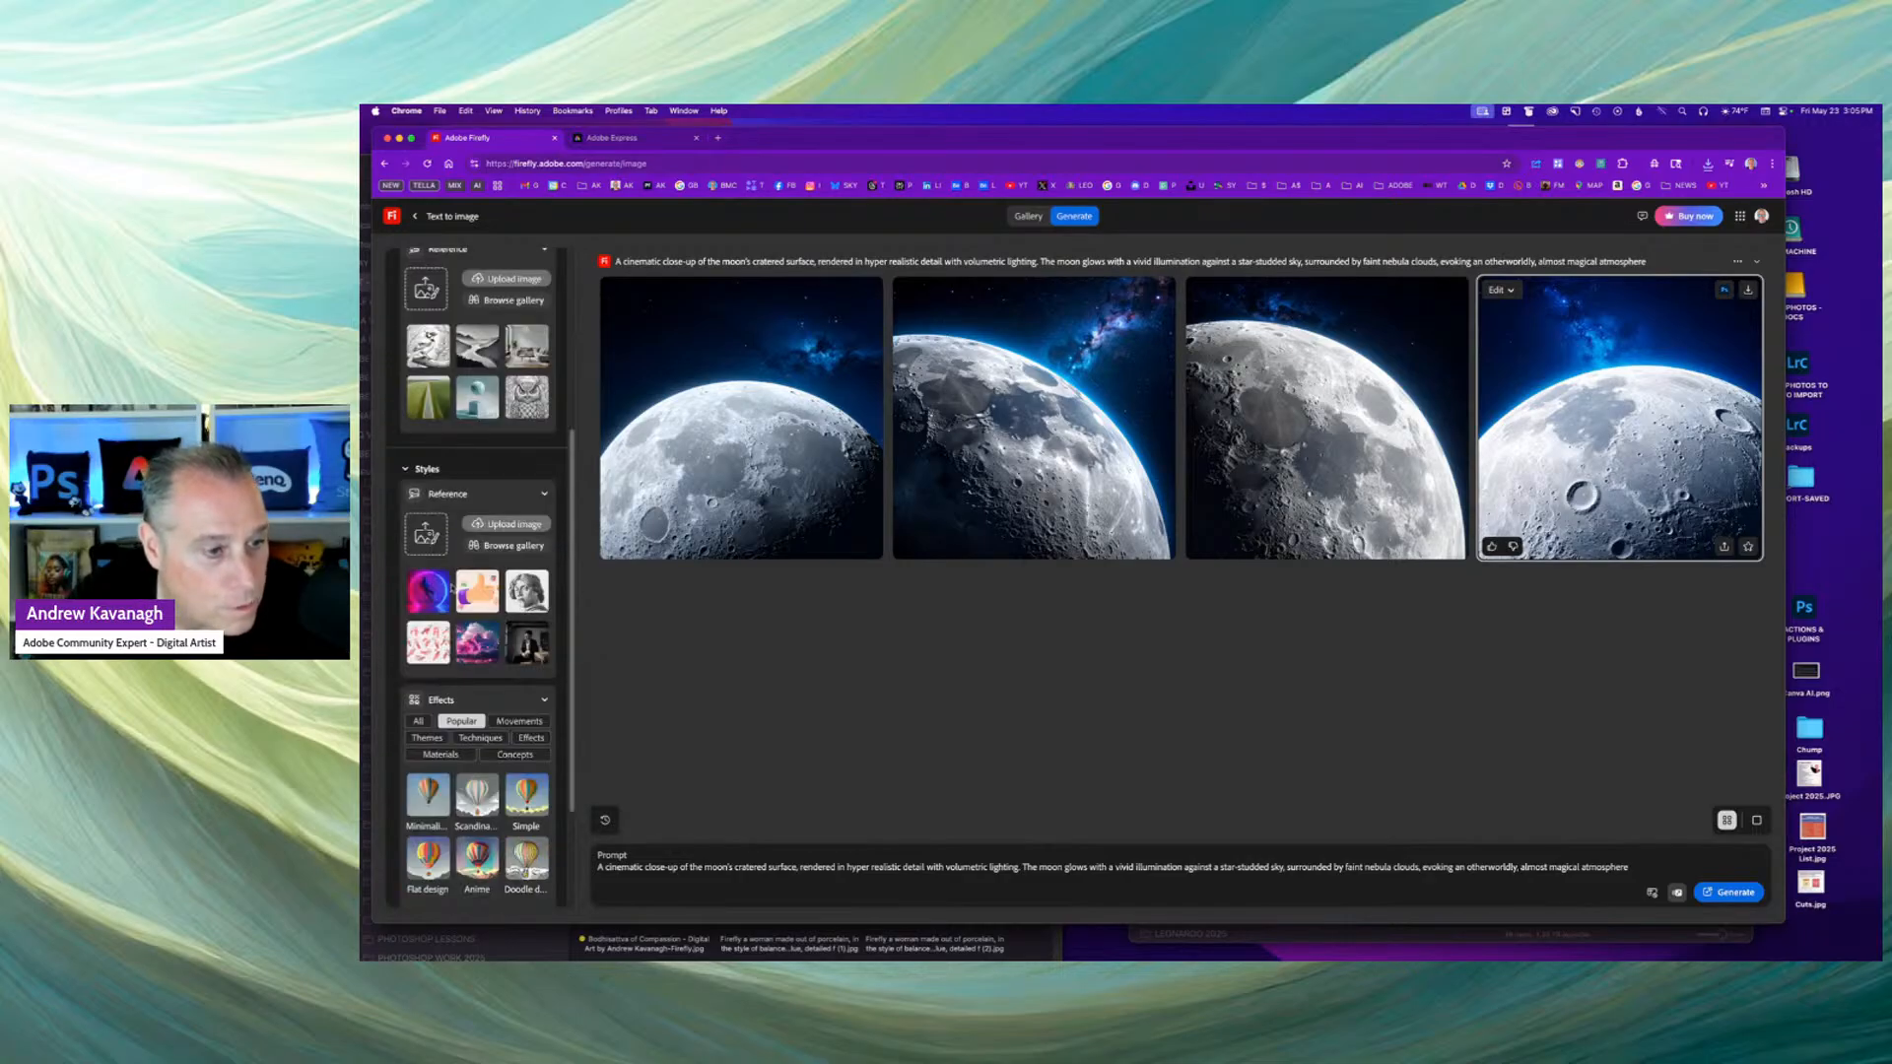
scroll(469, 582, "up", 4)
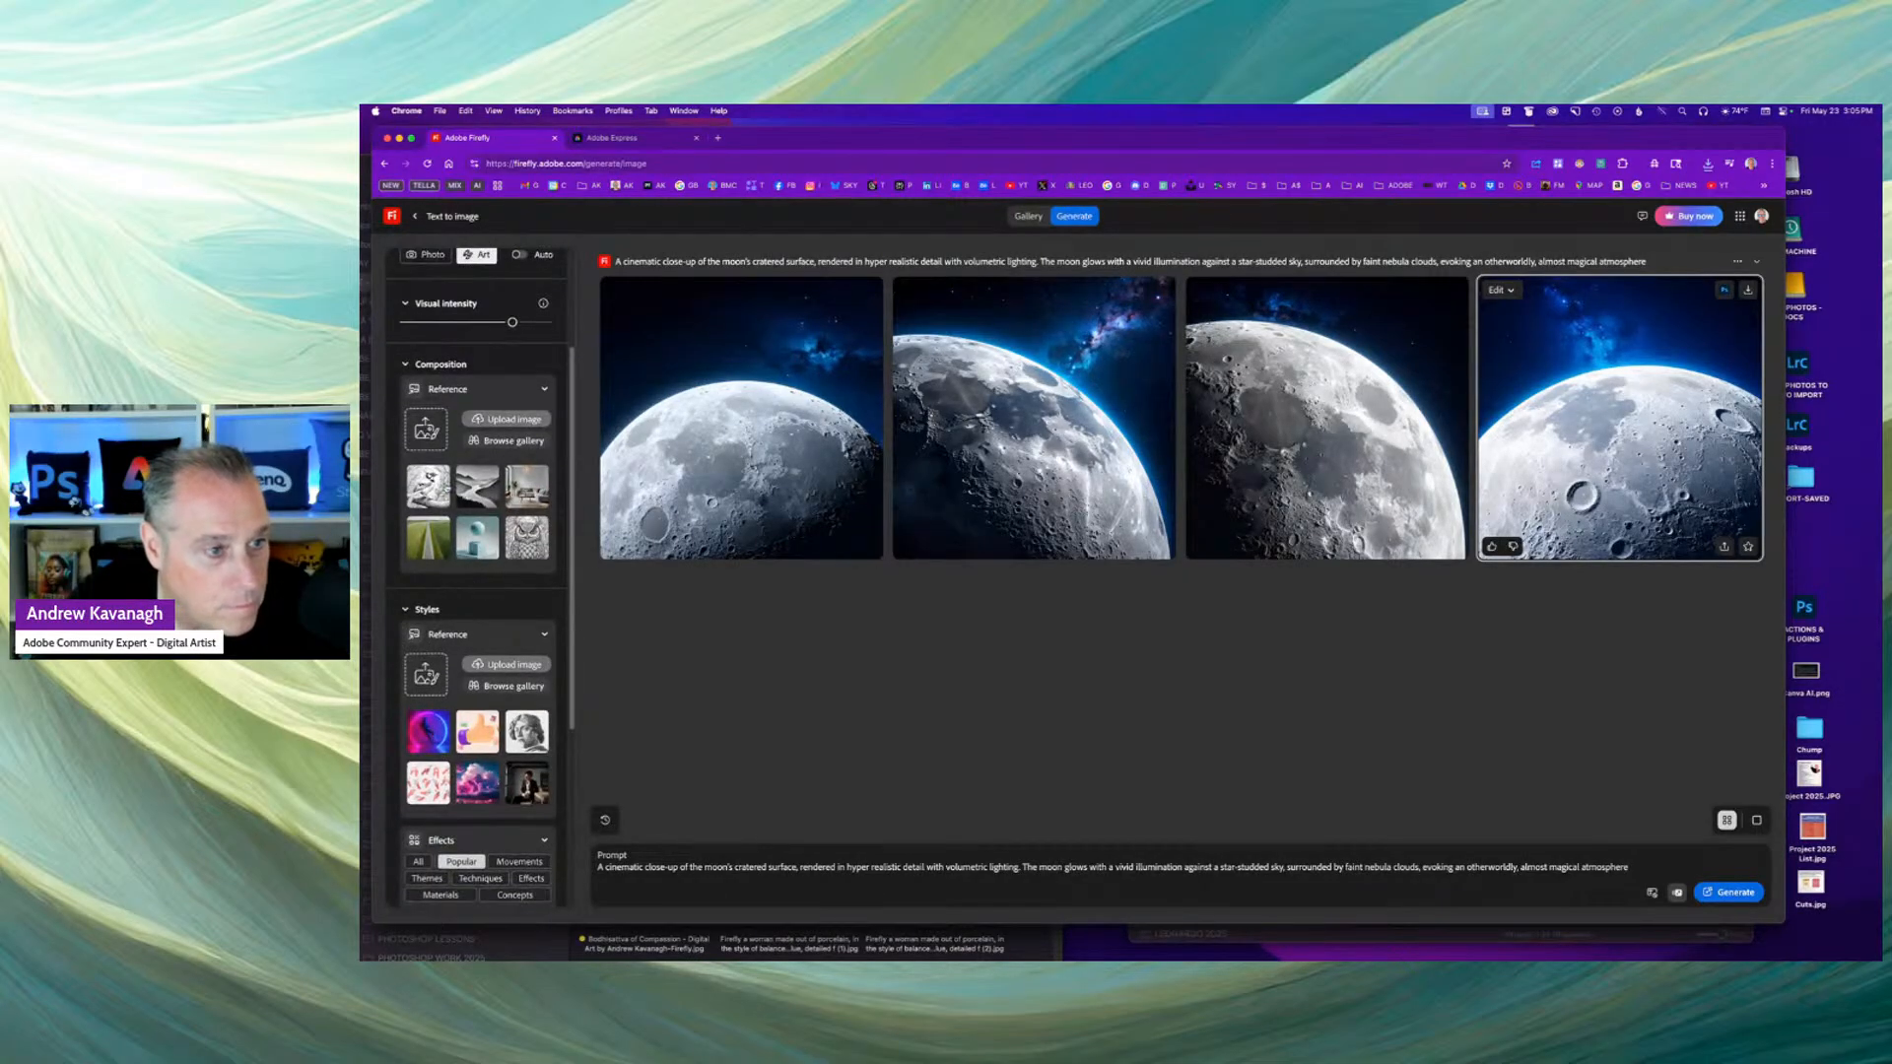
left_click(426, 429)
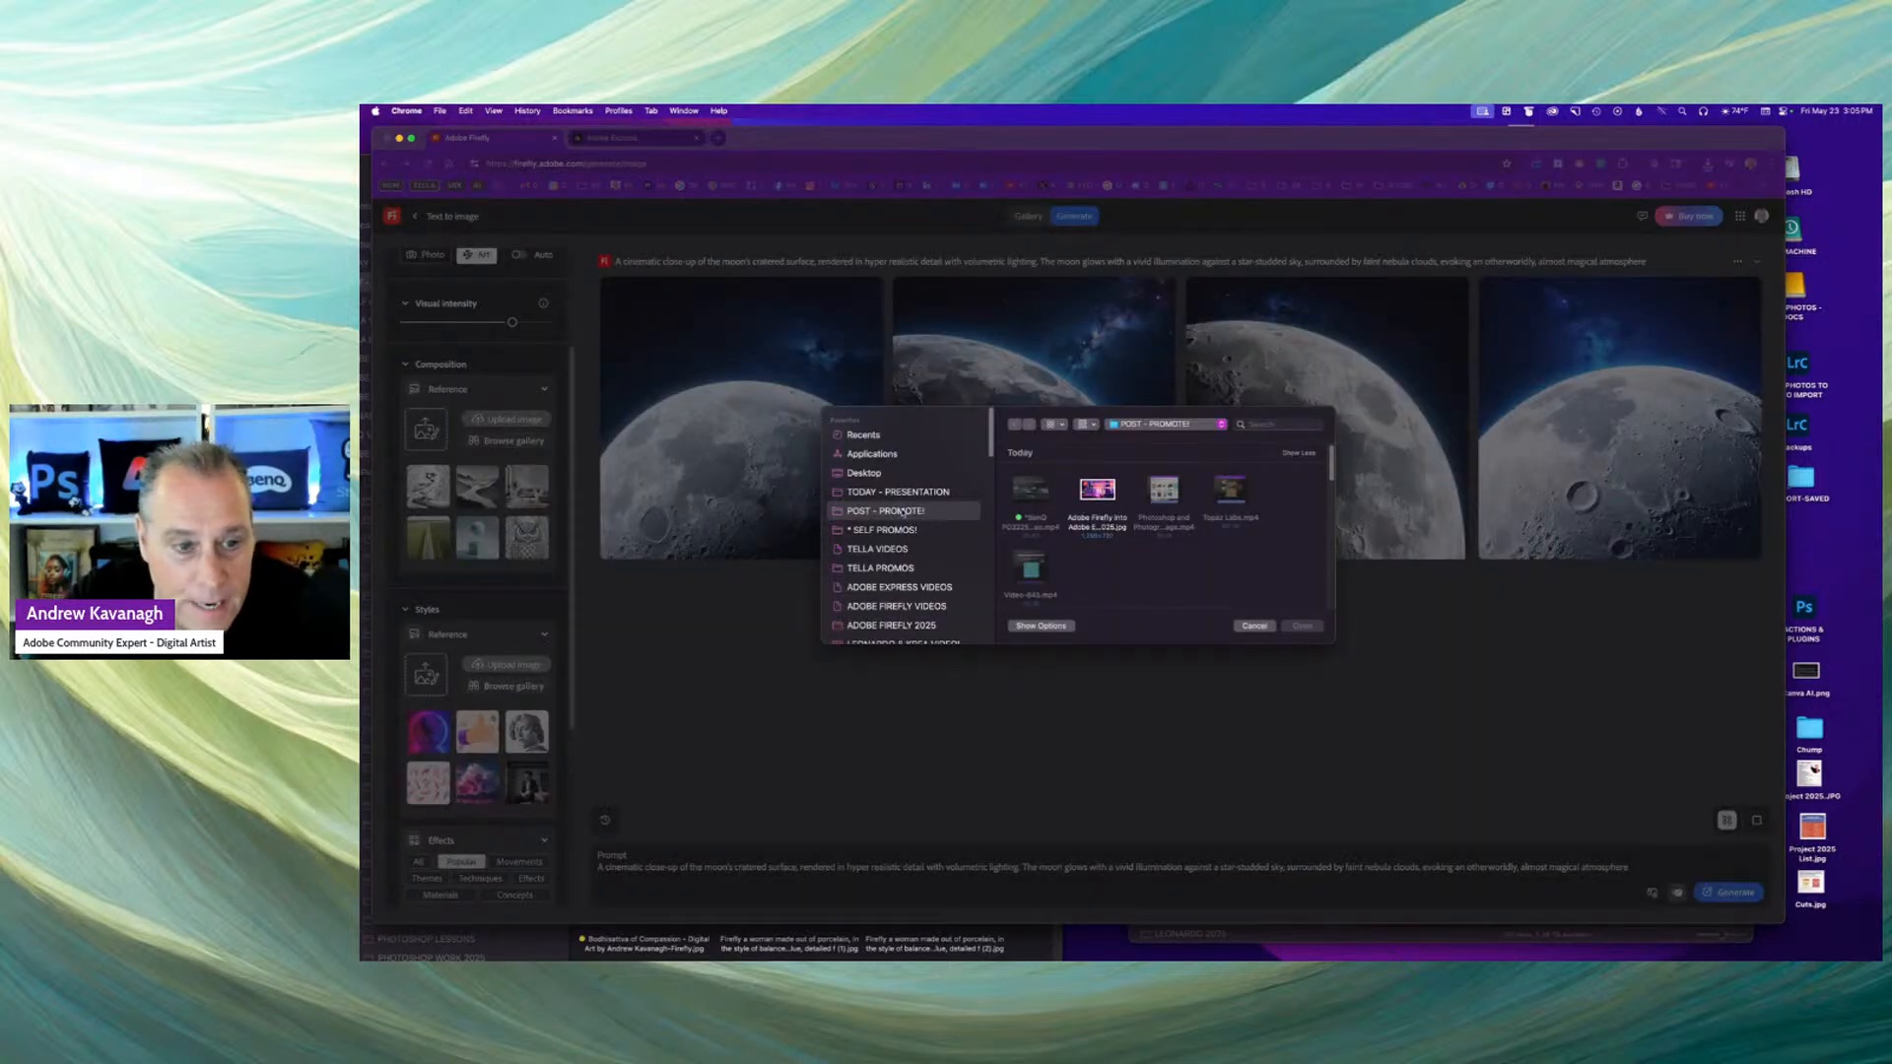
left_click(916, 491)
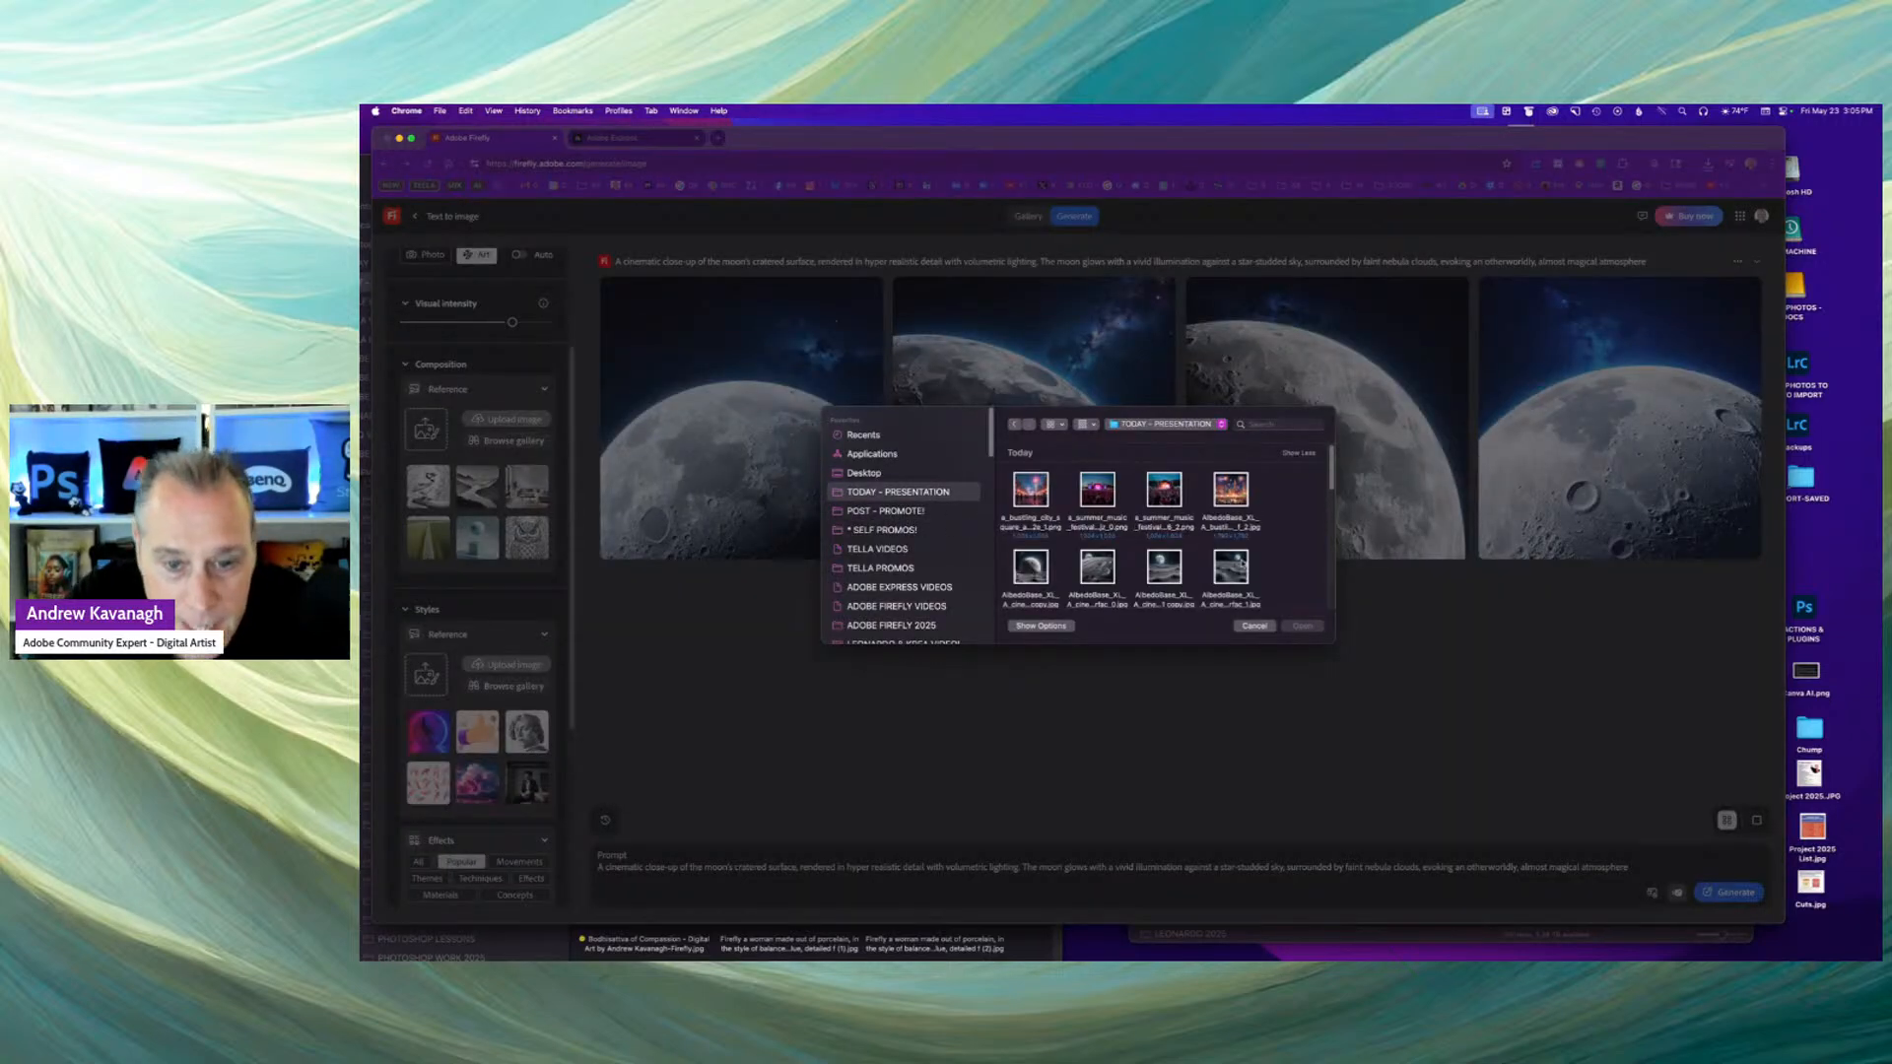
scroll(1241, 565, "down", 3)
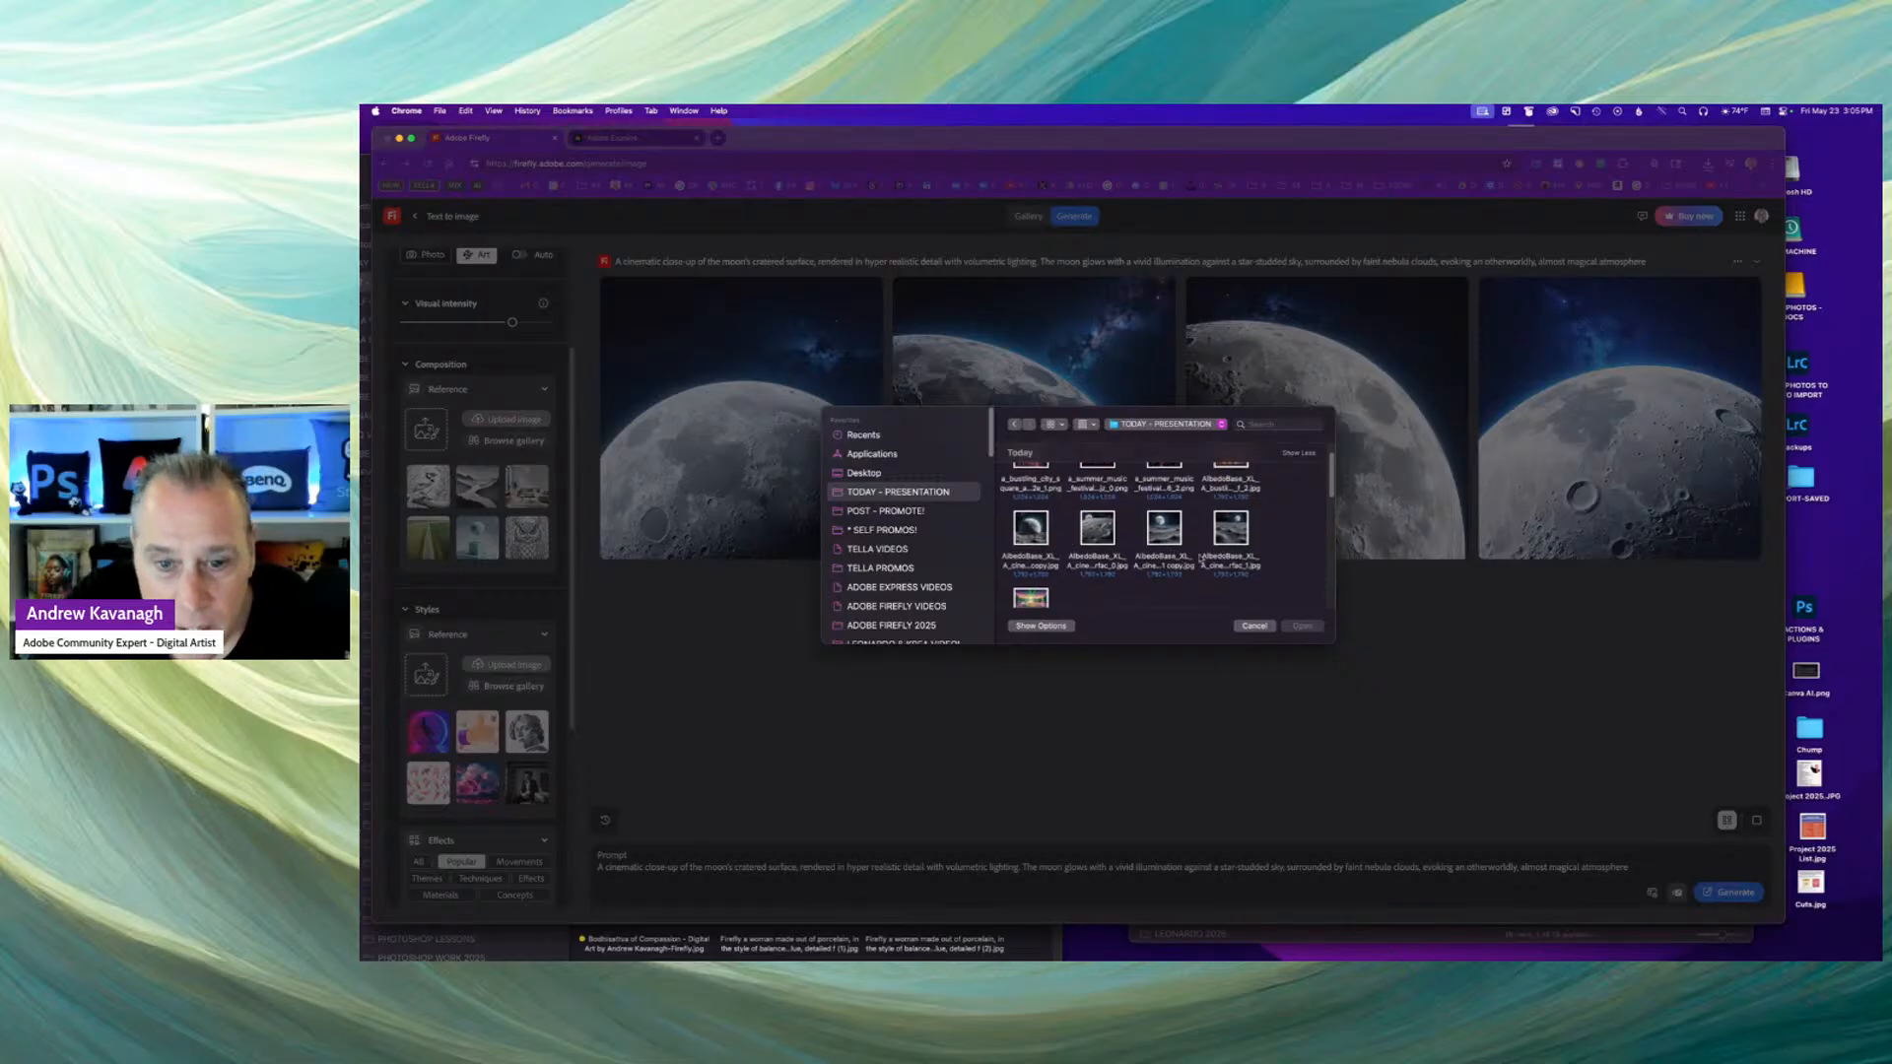
left_click(1234, 537)
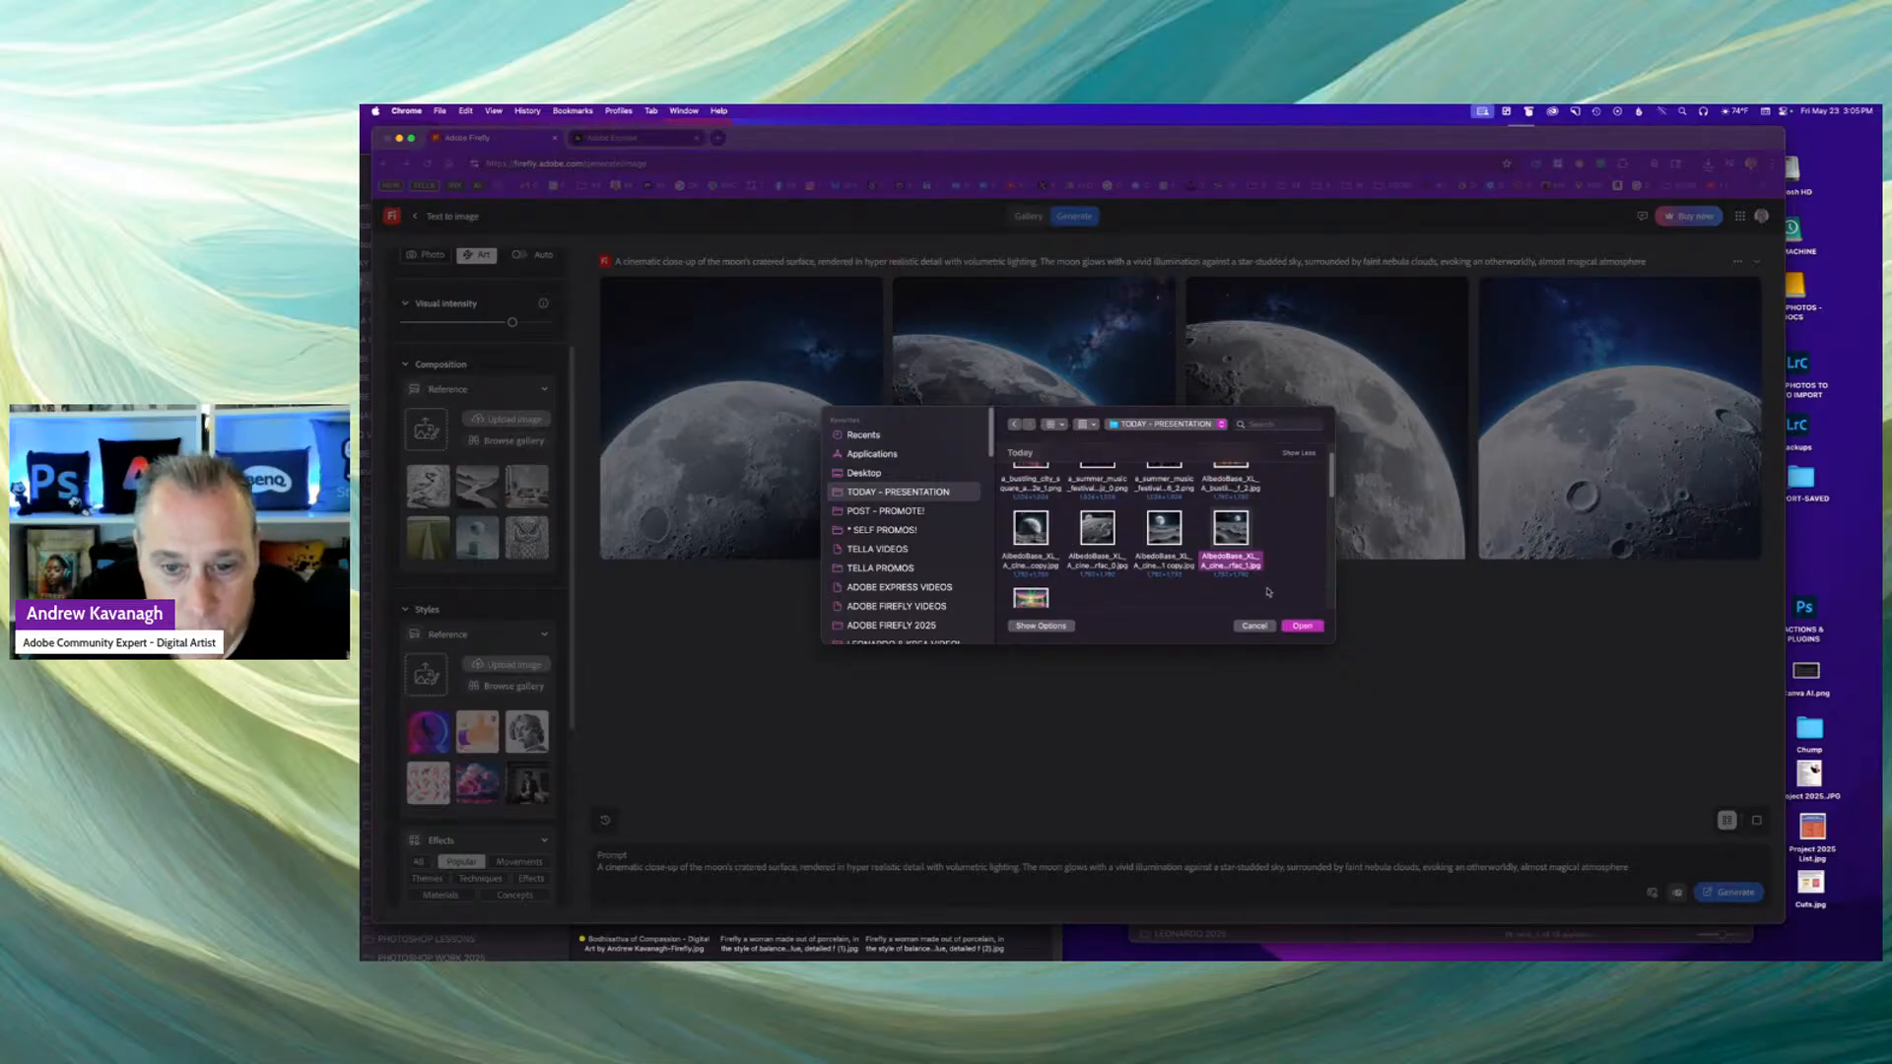
left_click(1302, 627)
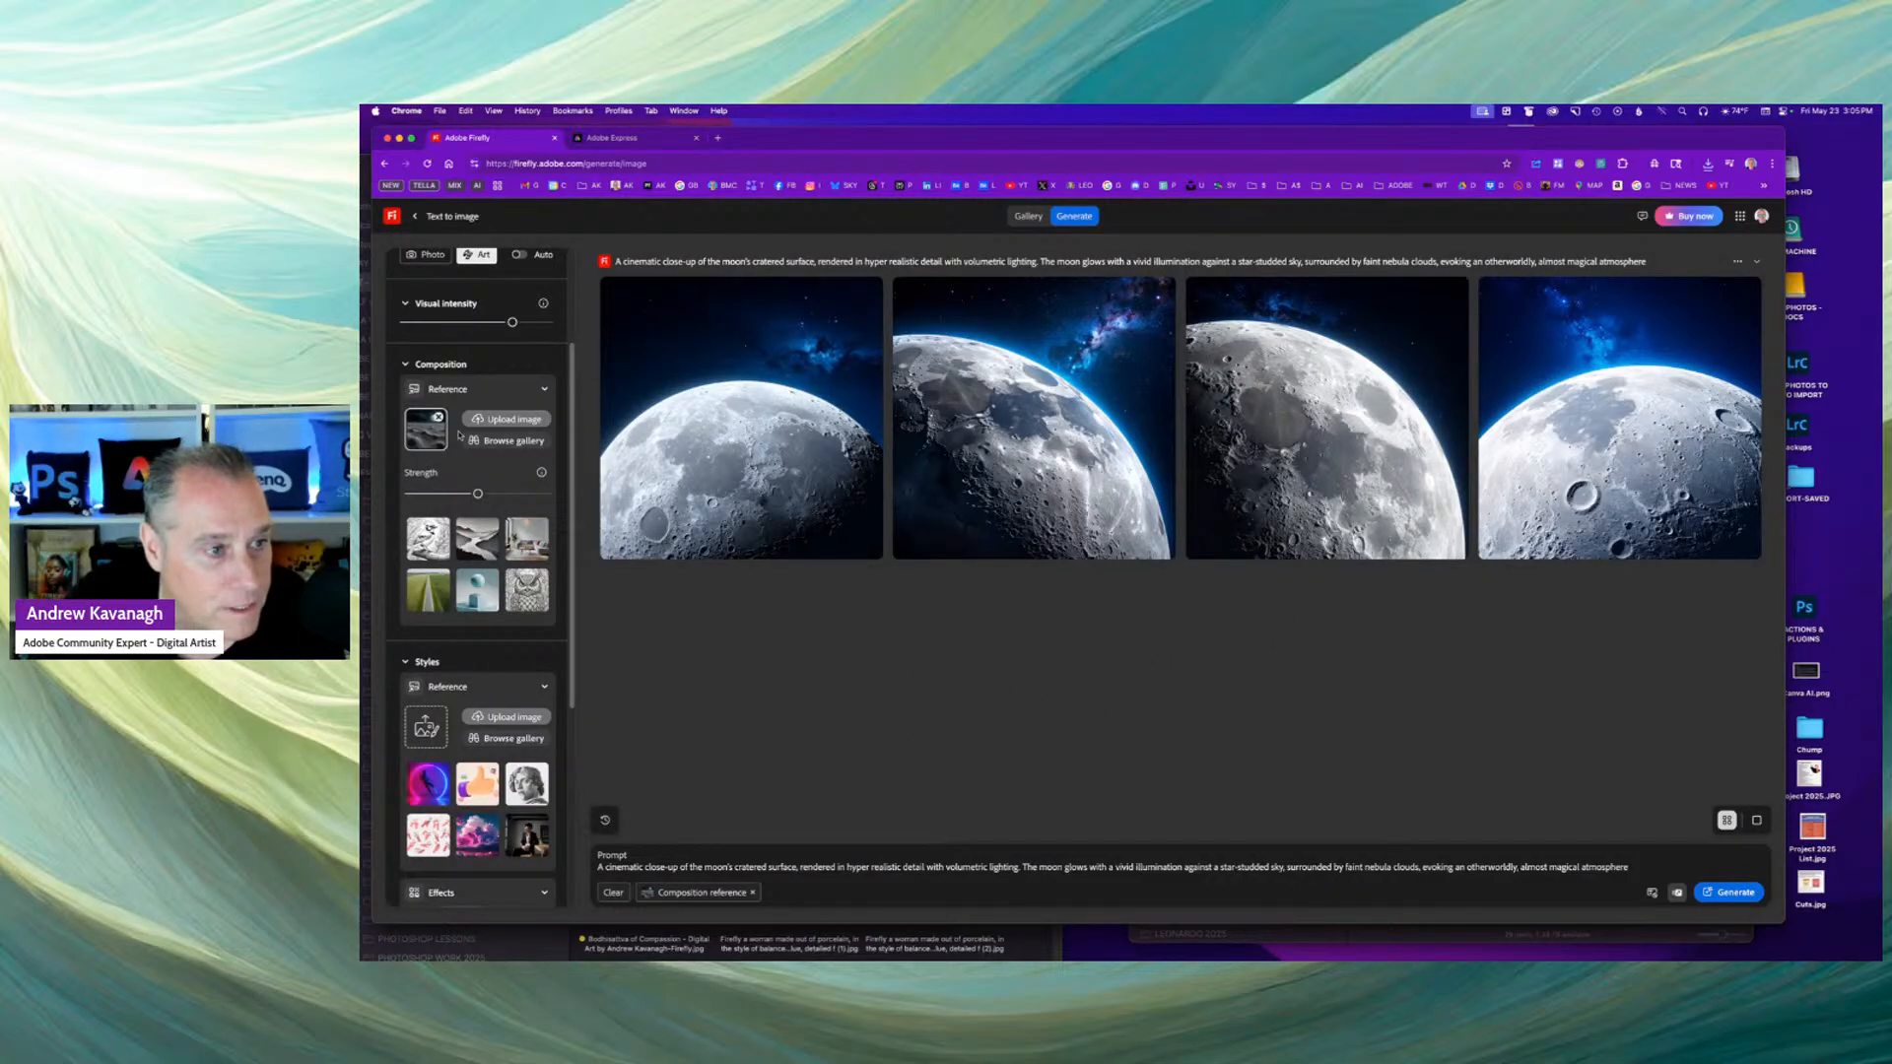
Upload the same AlbedoBase moon surface image as the style reference and raise the style strength to its maximum.
scroll(486, 481, "down", 2)
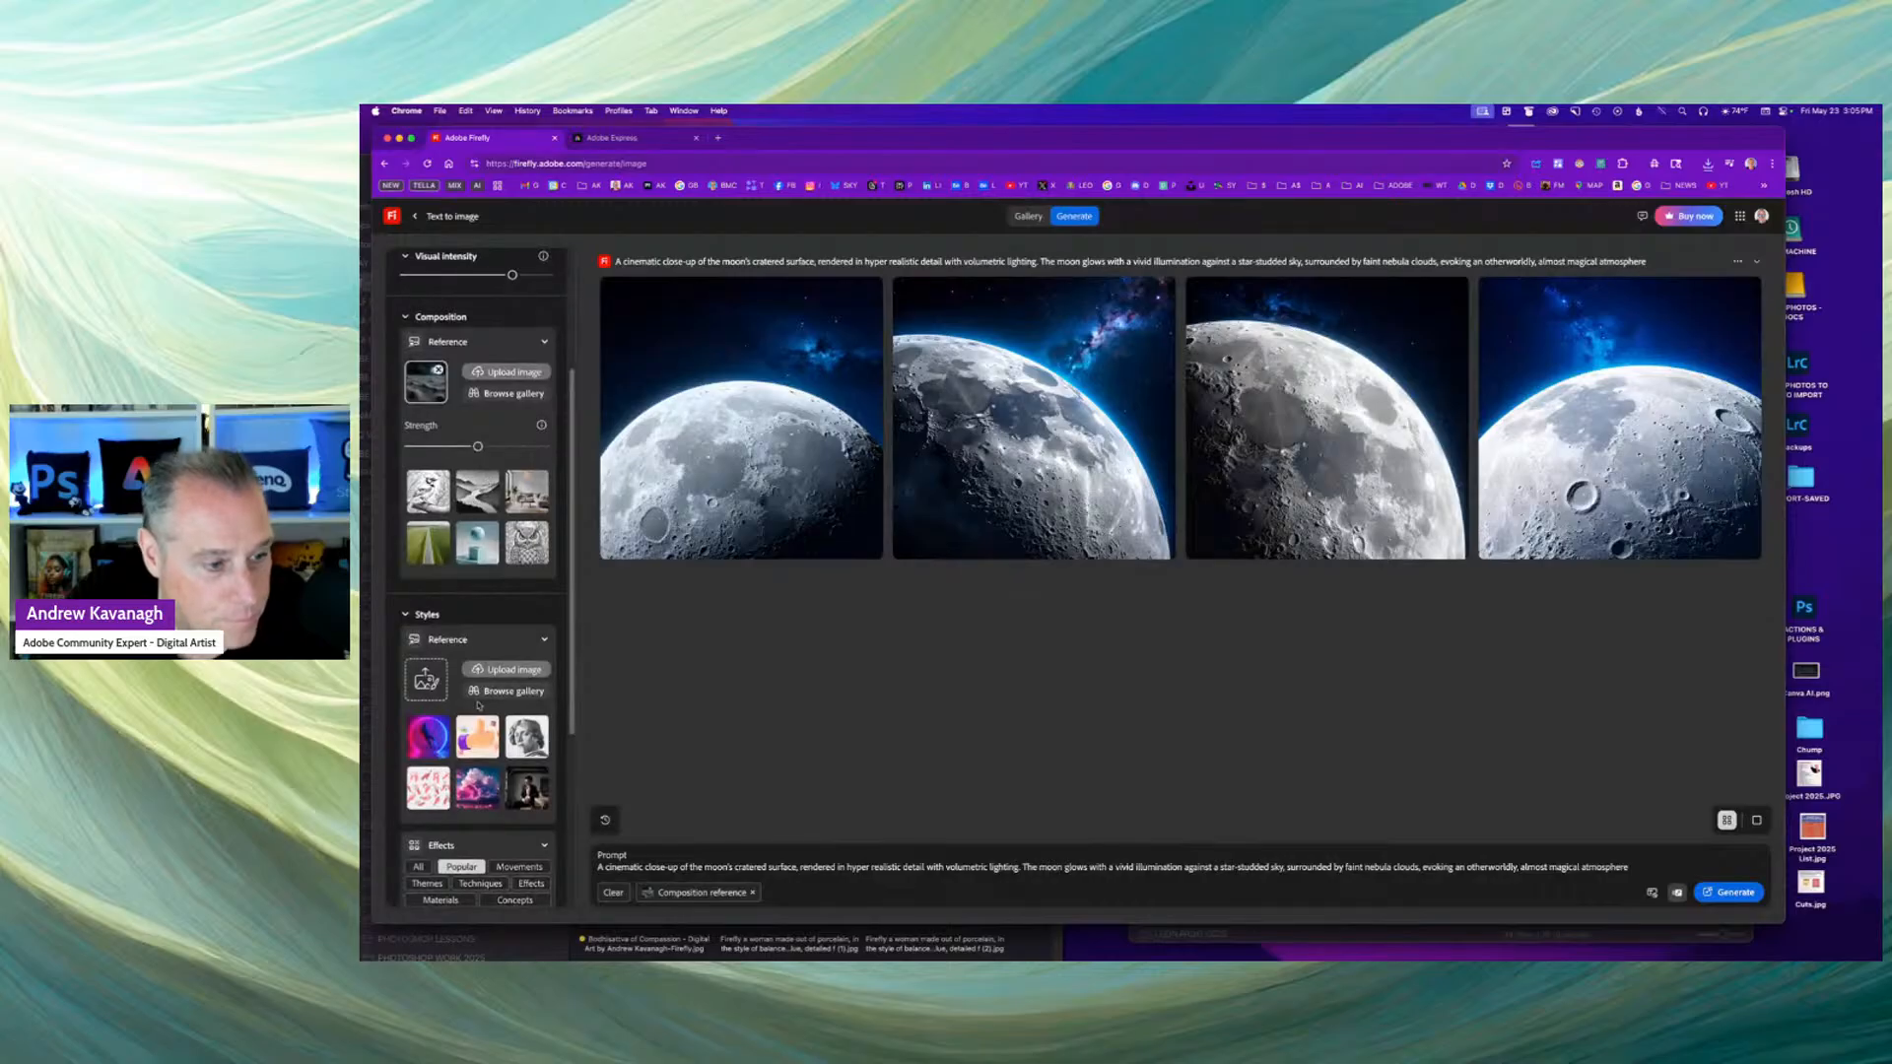
left_click(507, 670)
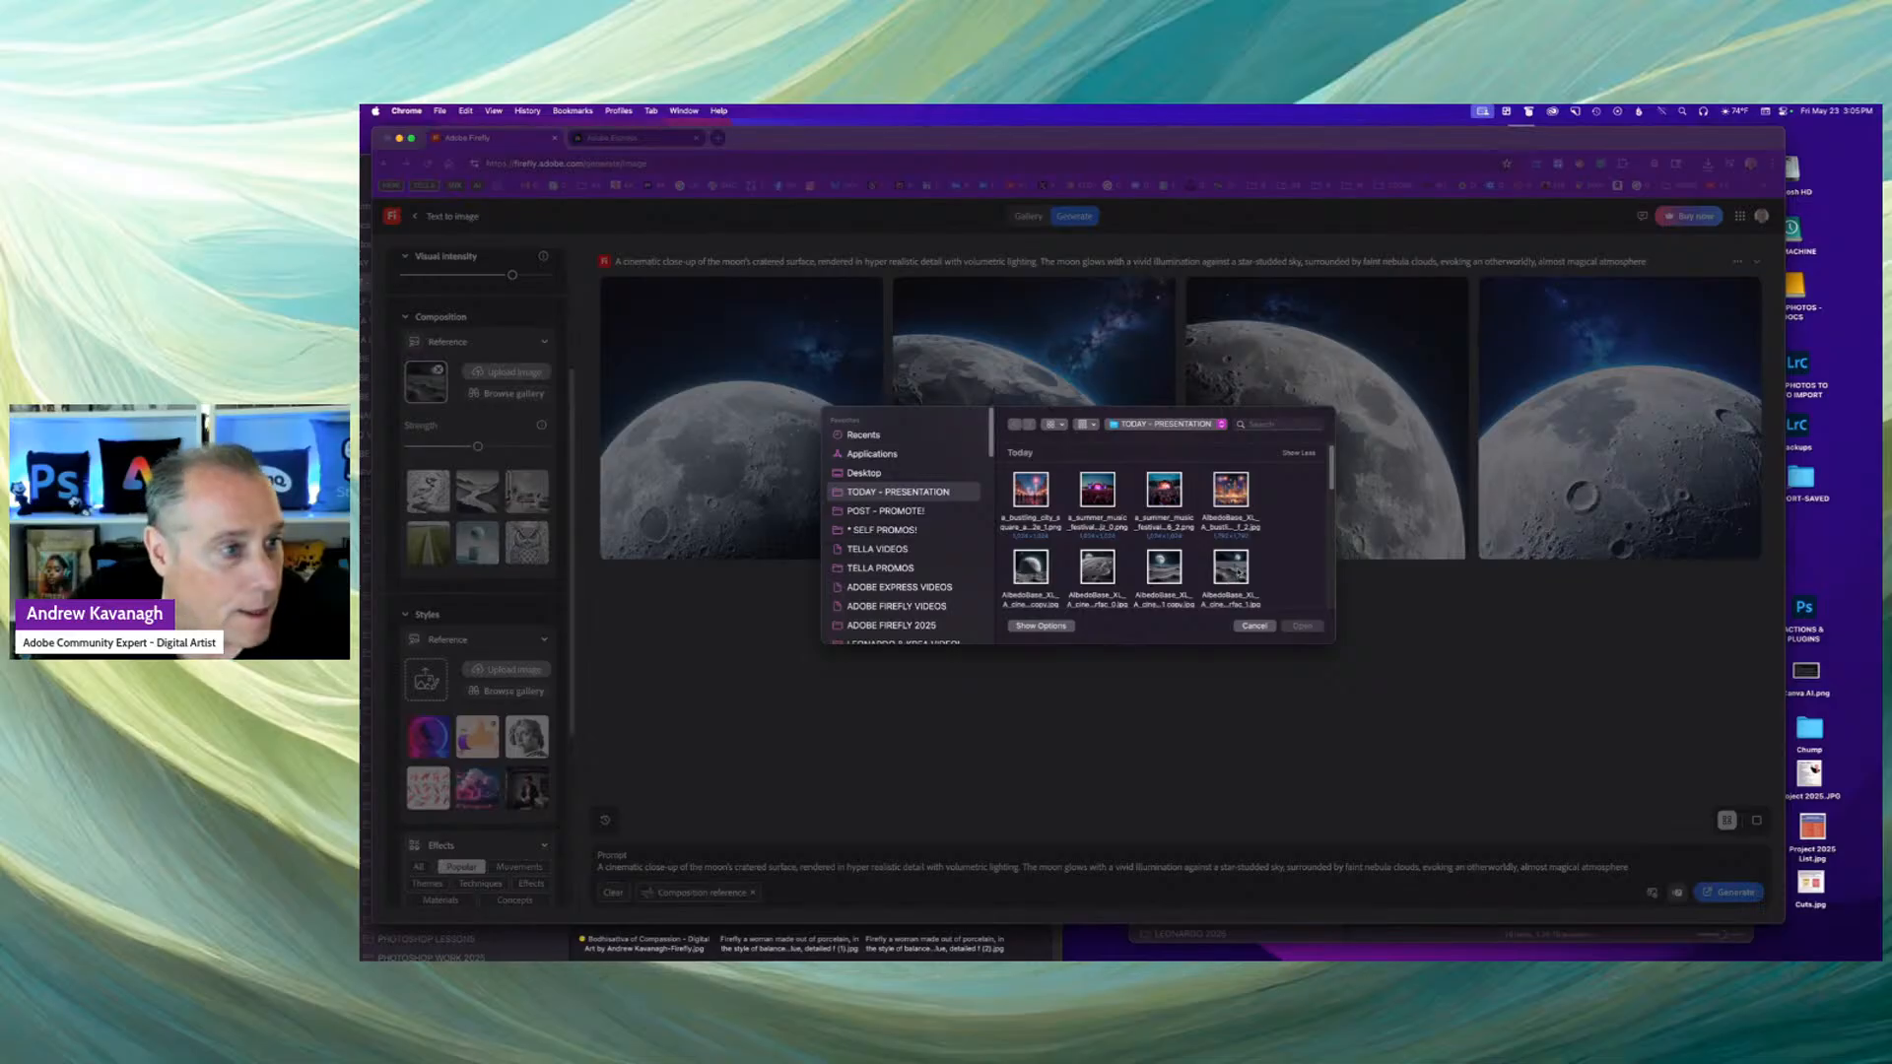
left_click(1232, 567)
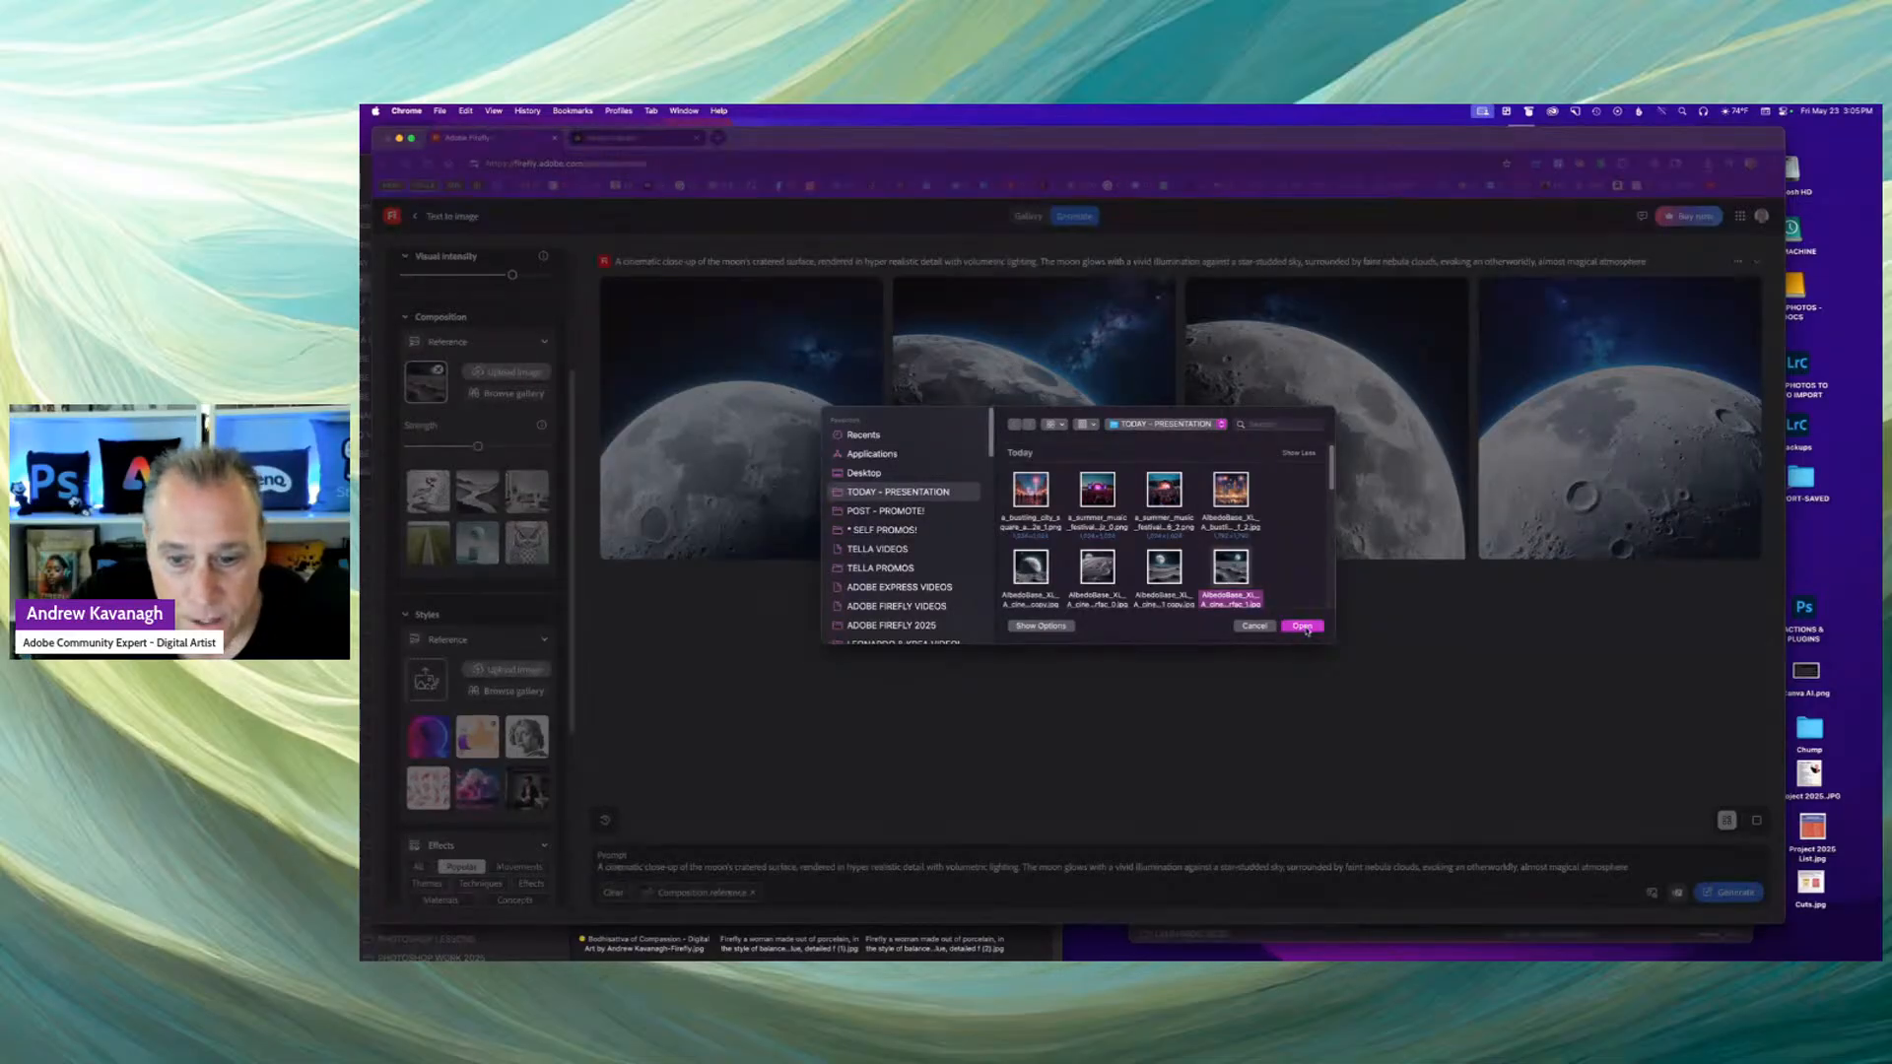
left_click(1303, 627)
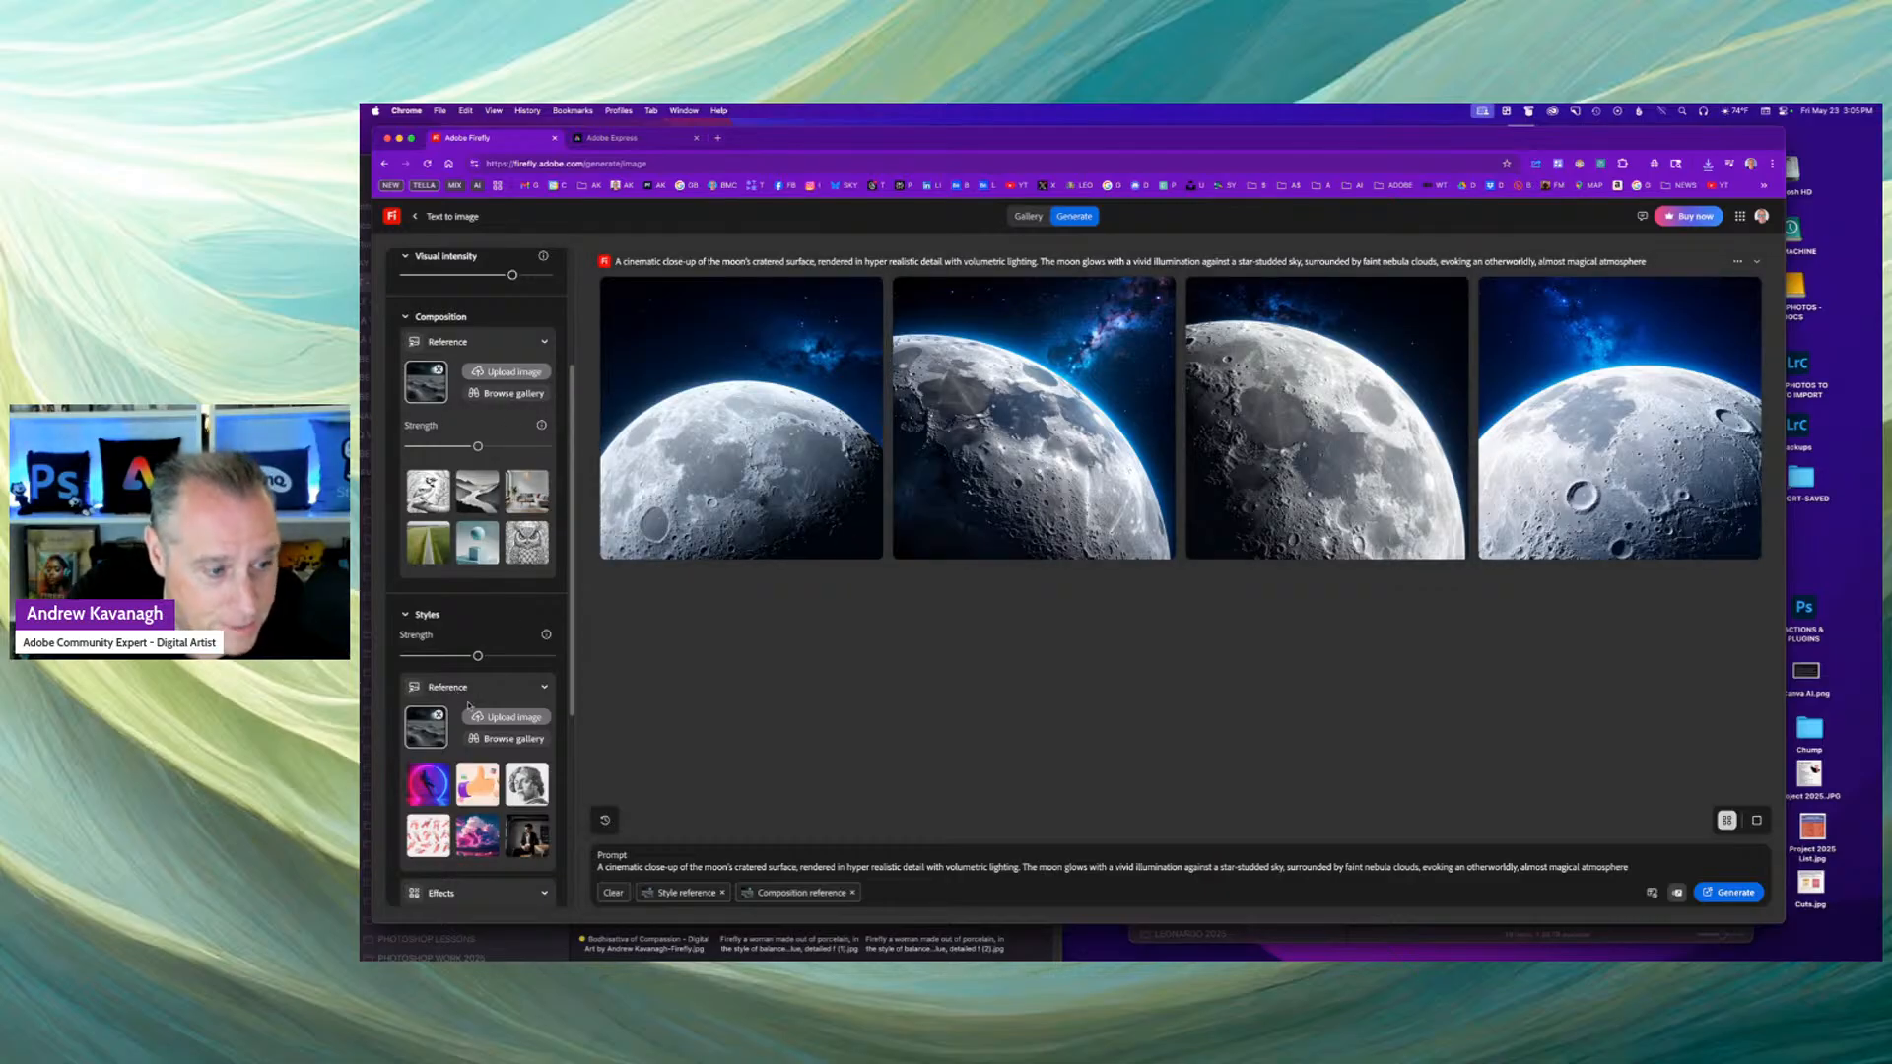
left_click_drag(479, 656, 551, 657)
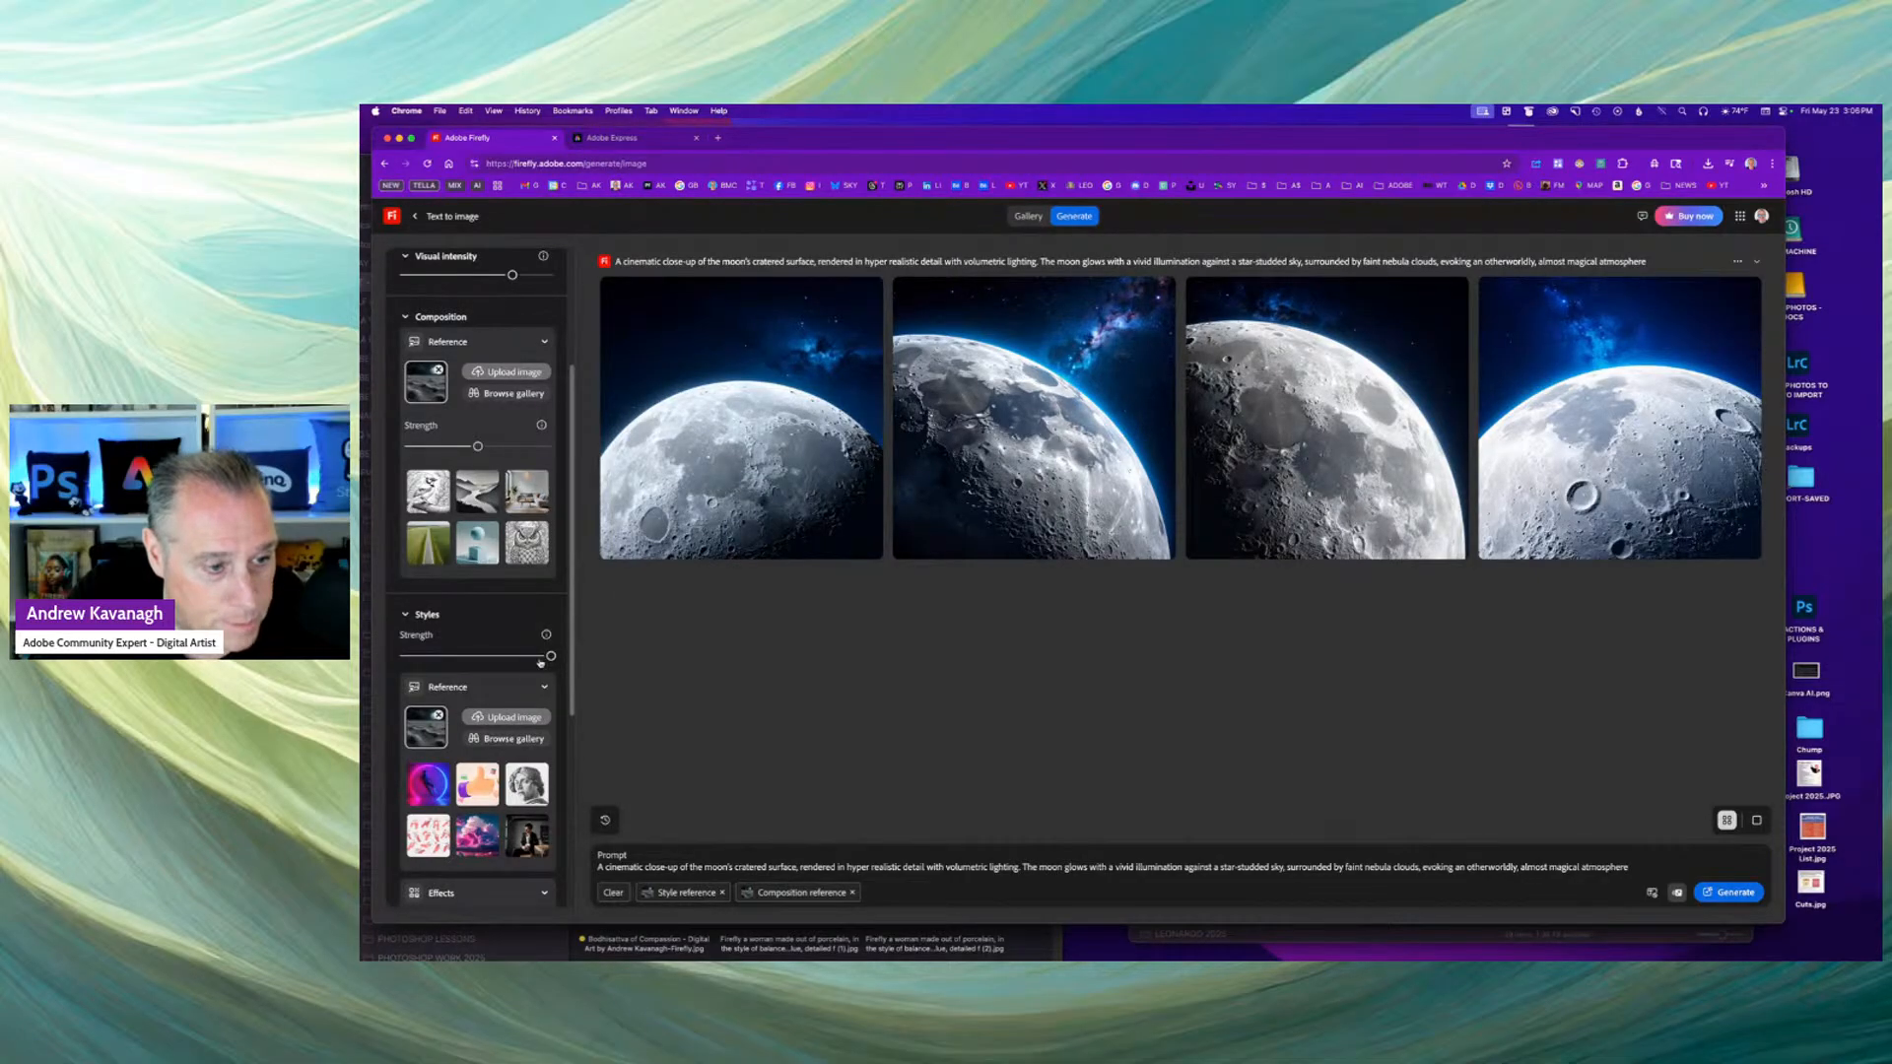
Lower the style reference strength to the middle of its range and generate a new set of images from the existing prompt.
left_click_drag(550, 657, 479, 657)
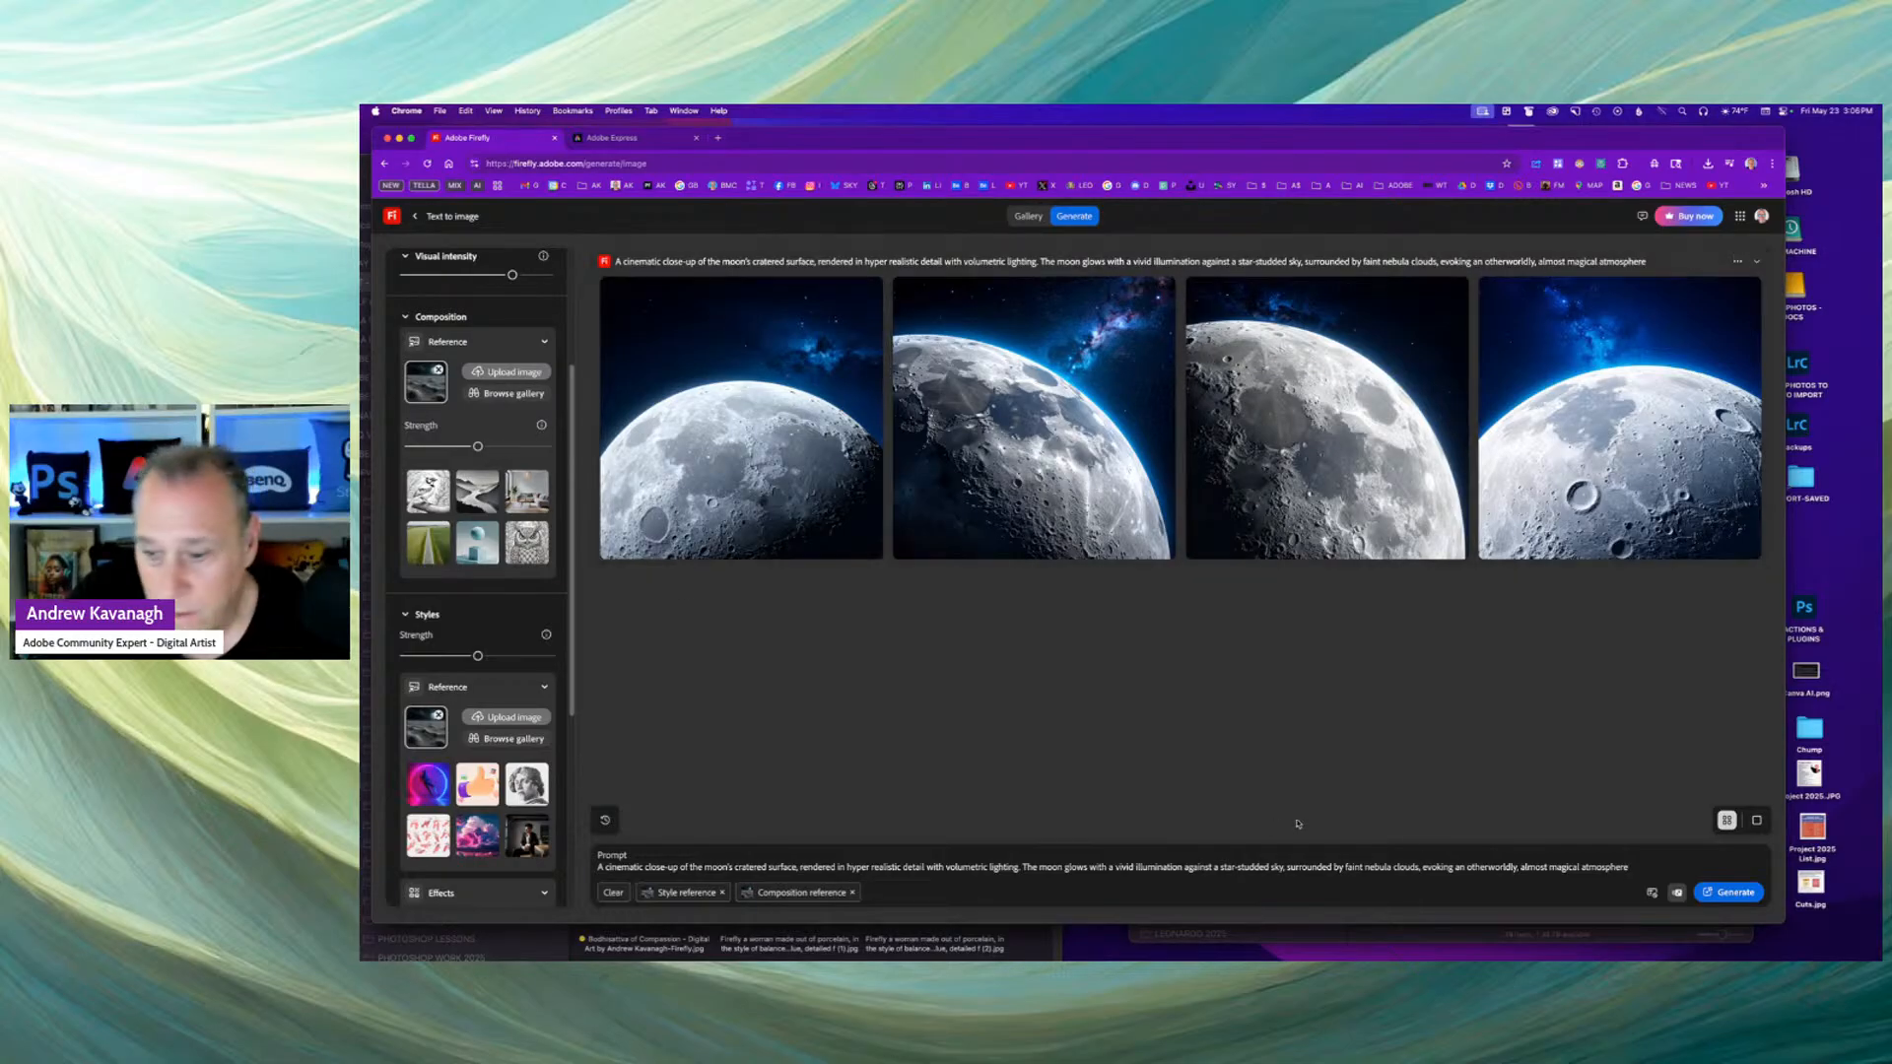
left_click(1734, 895)
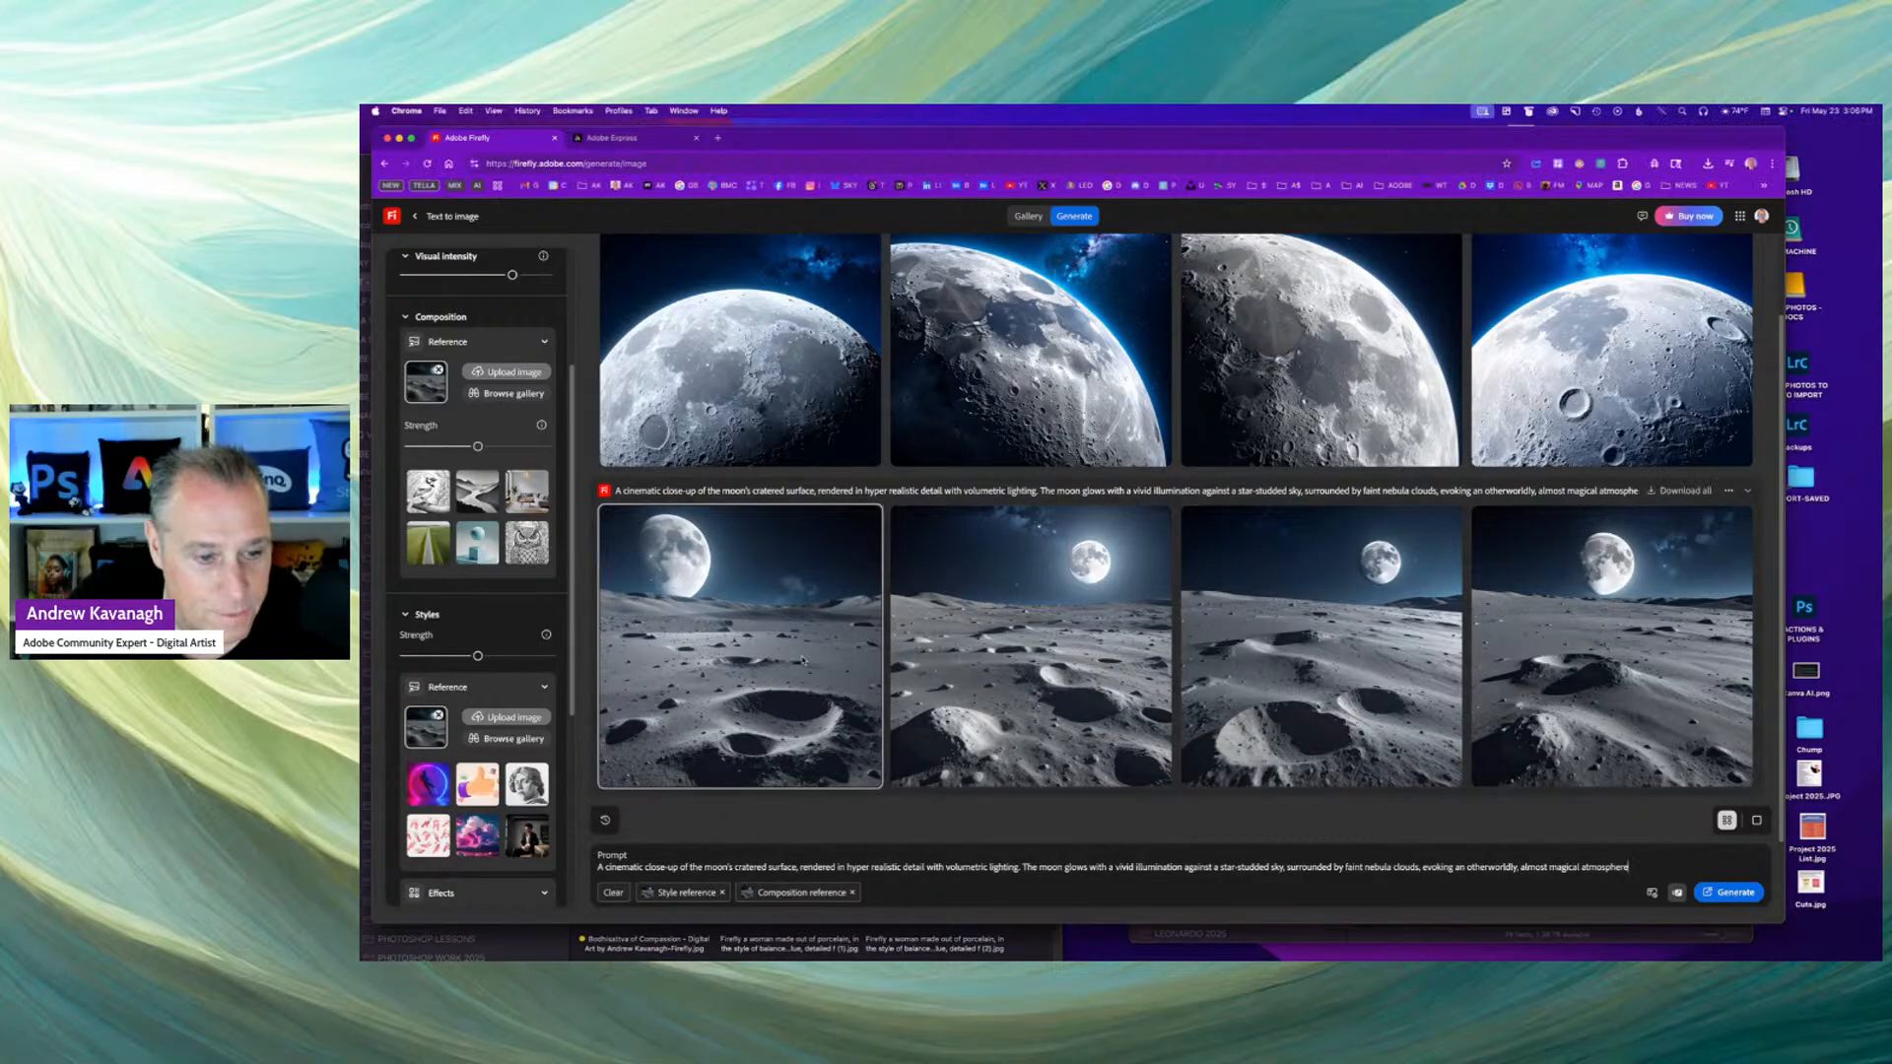
View the newly generated lunar landscape images one by one at enlarged size, ending on the first image with the large moon.
left_click(843, 521)
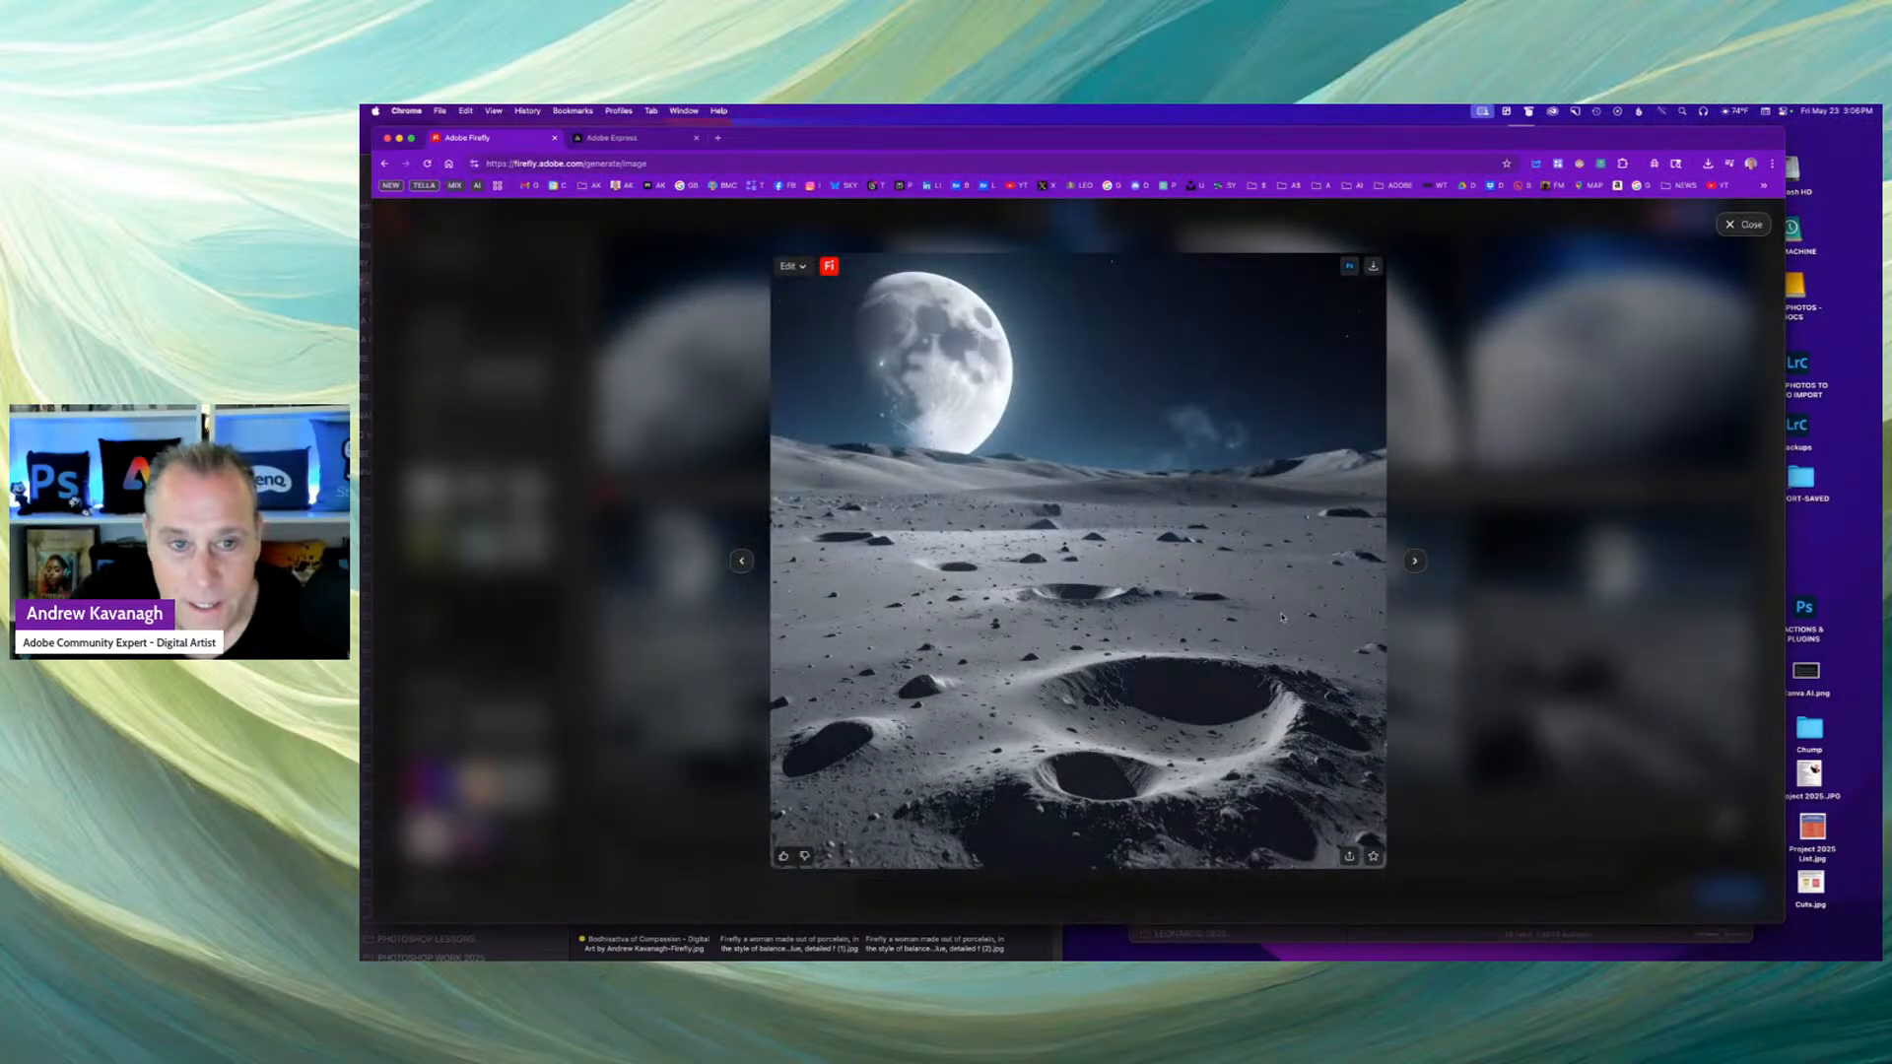
left_click(1373, 267)
left_click(1414, 561)
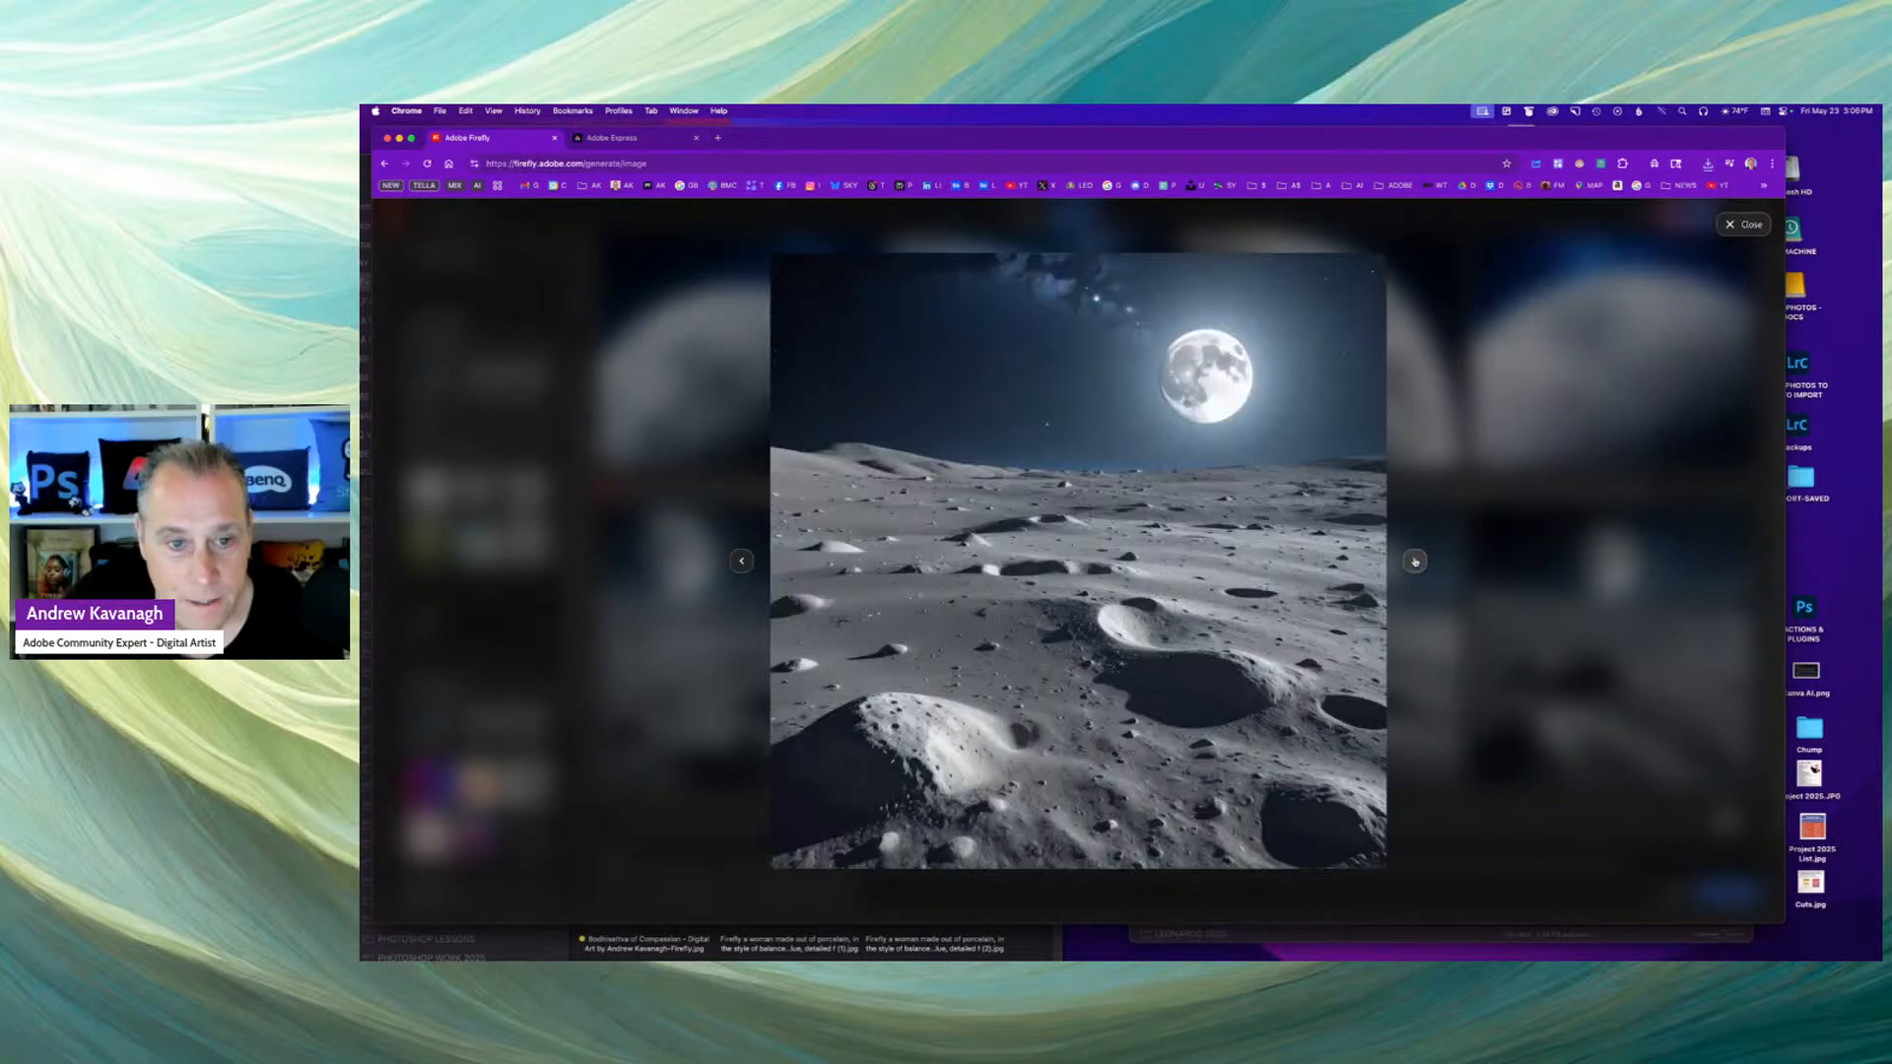
left_click(1414, 561)
left_click(1413, 562)
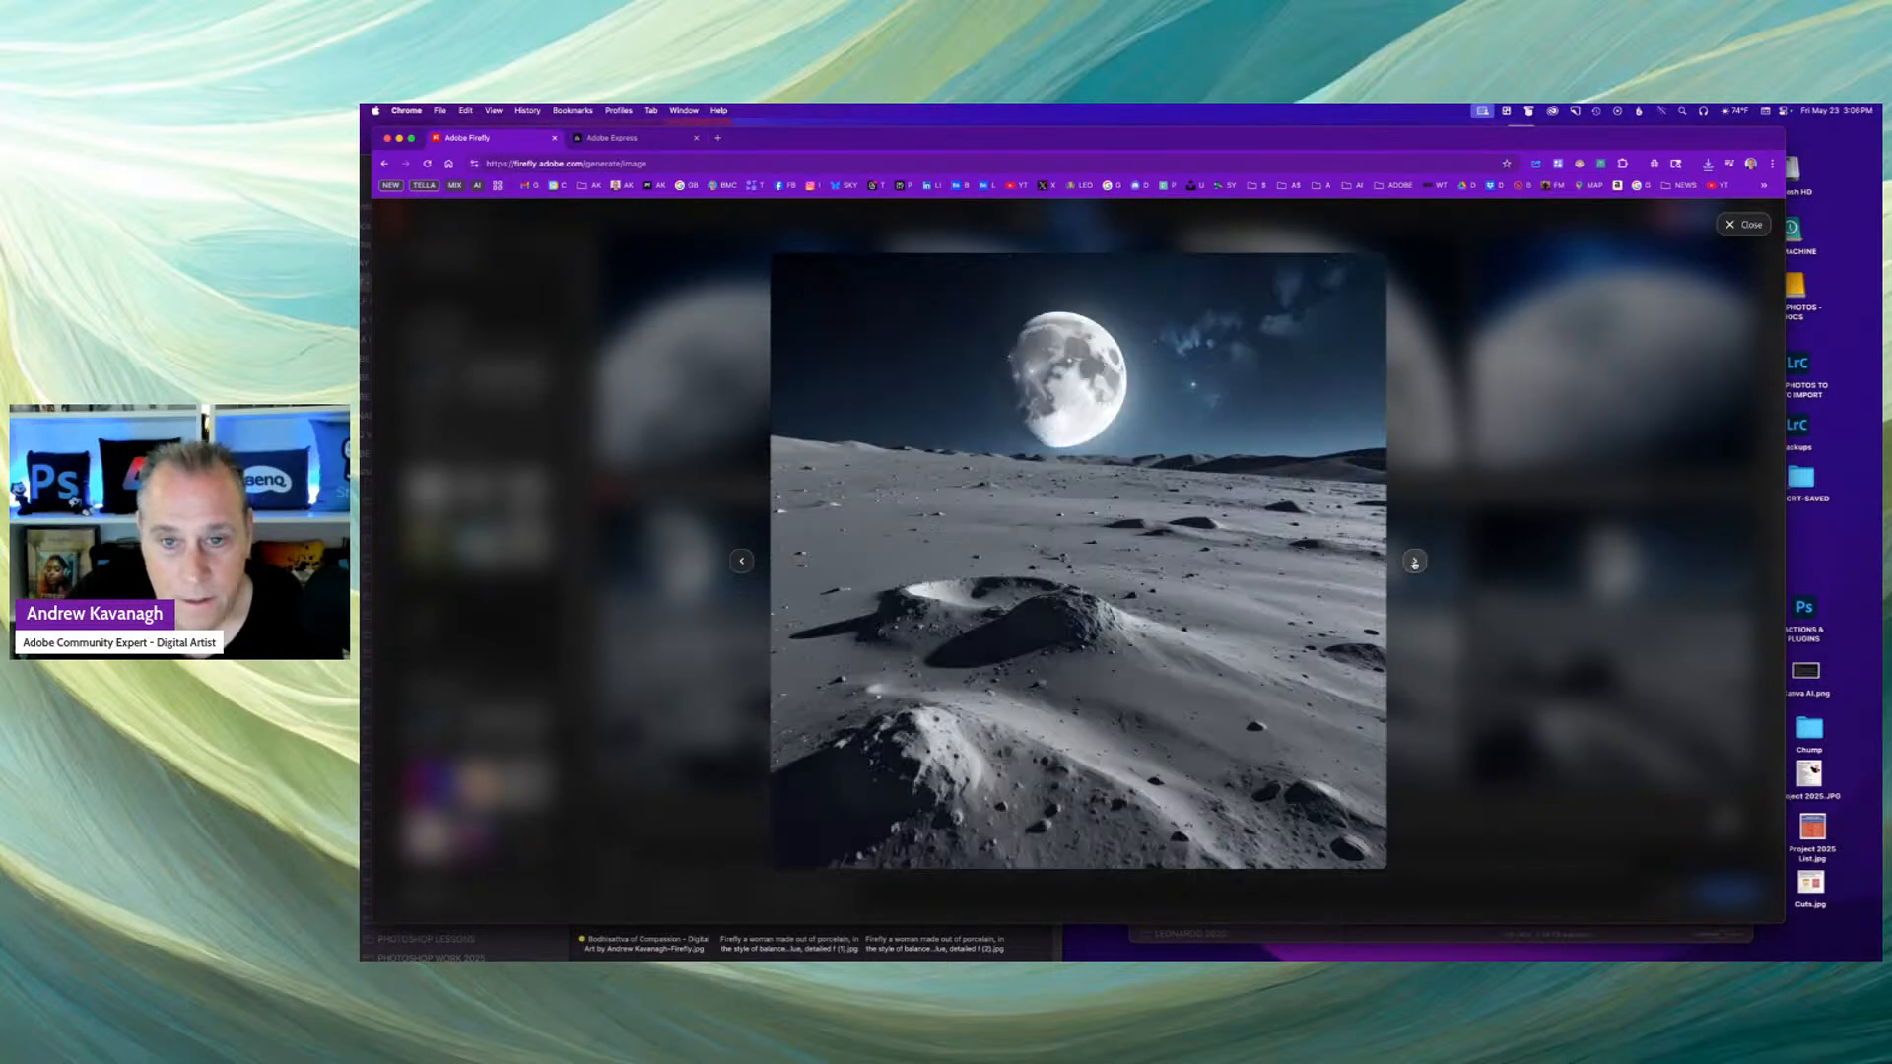
left_click(1414, 561)
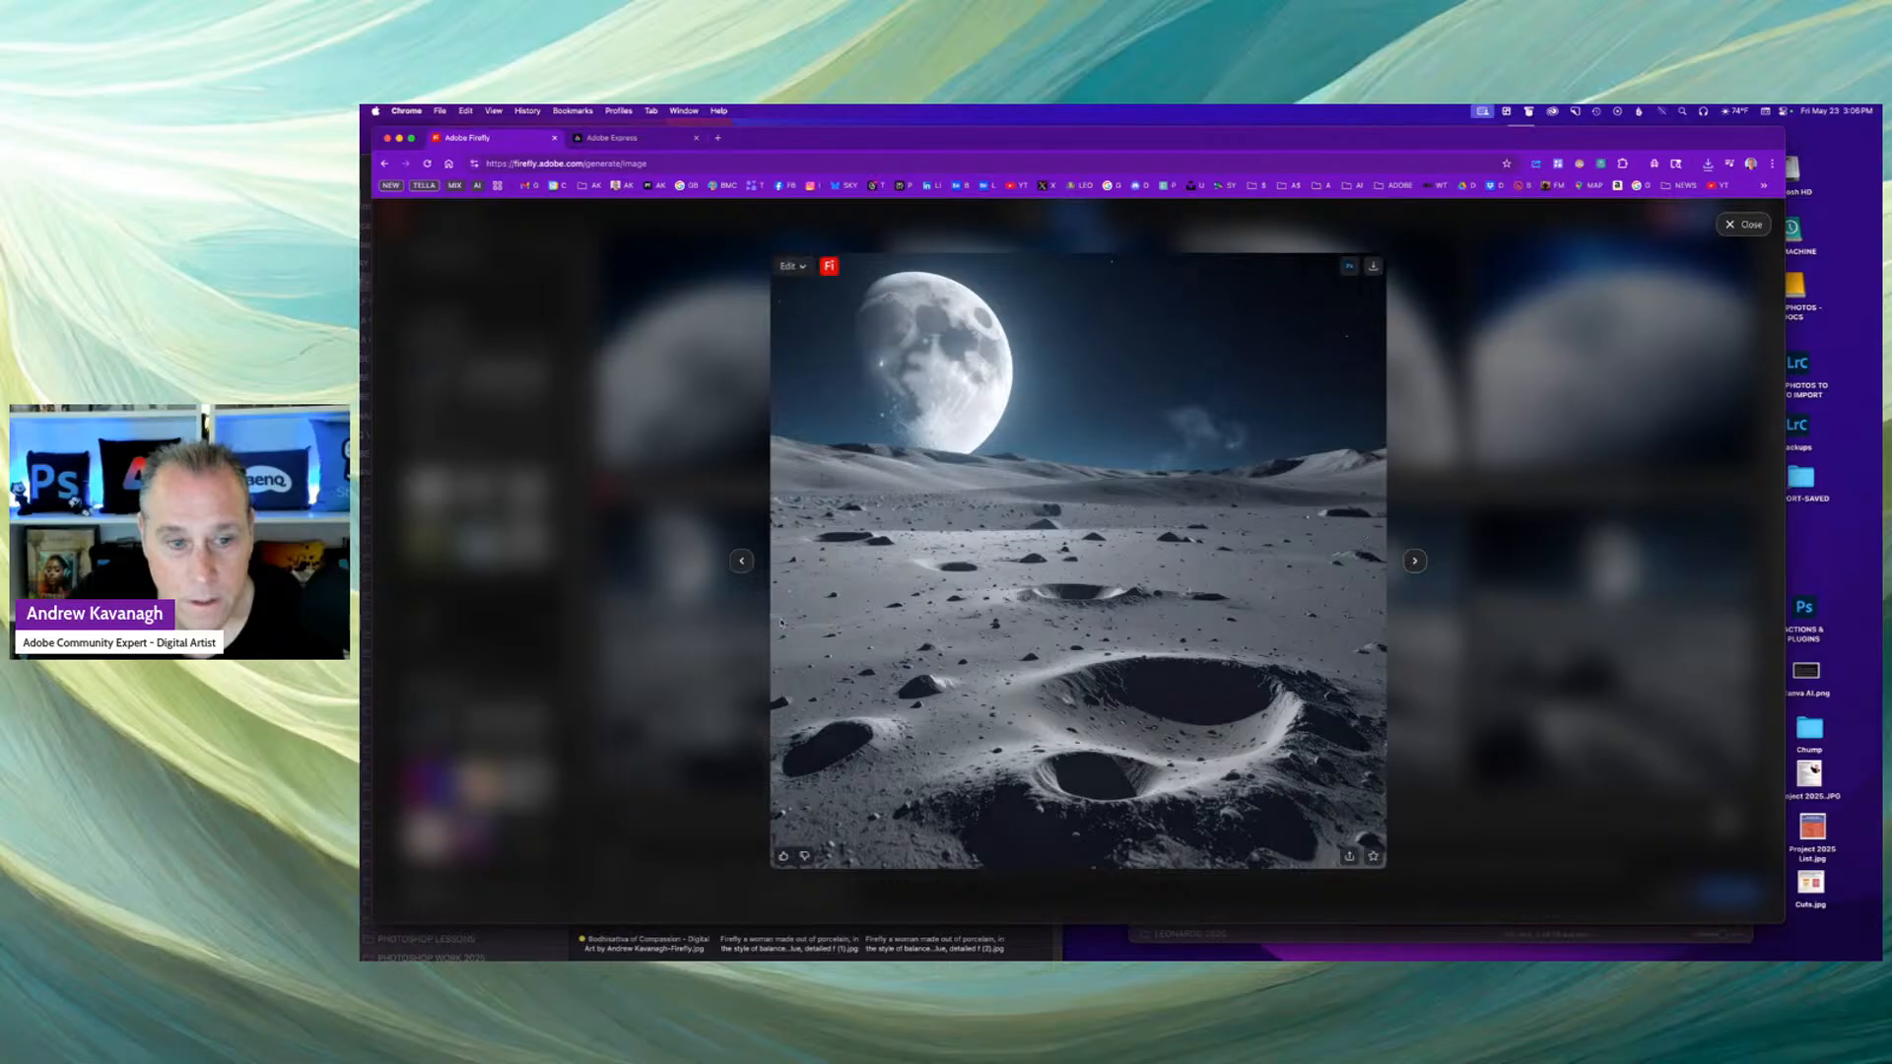
left_click(743, 560)
left_click(744, 561)
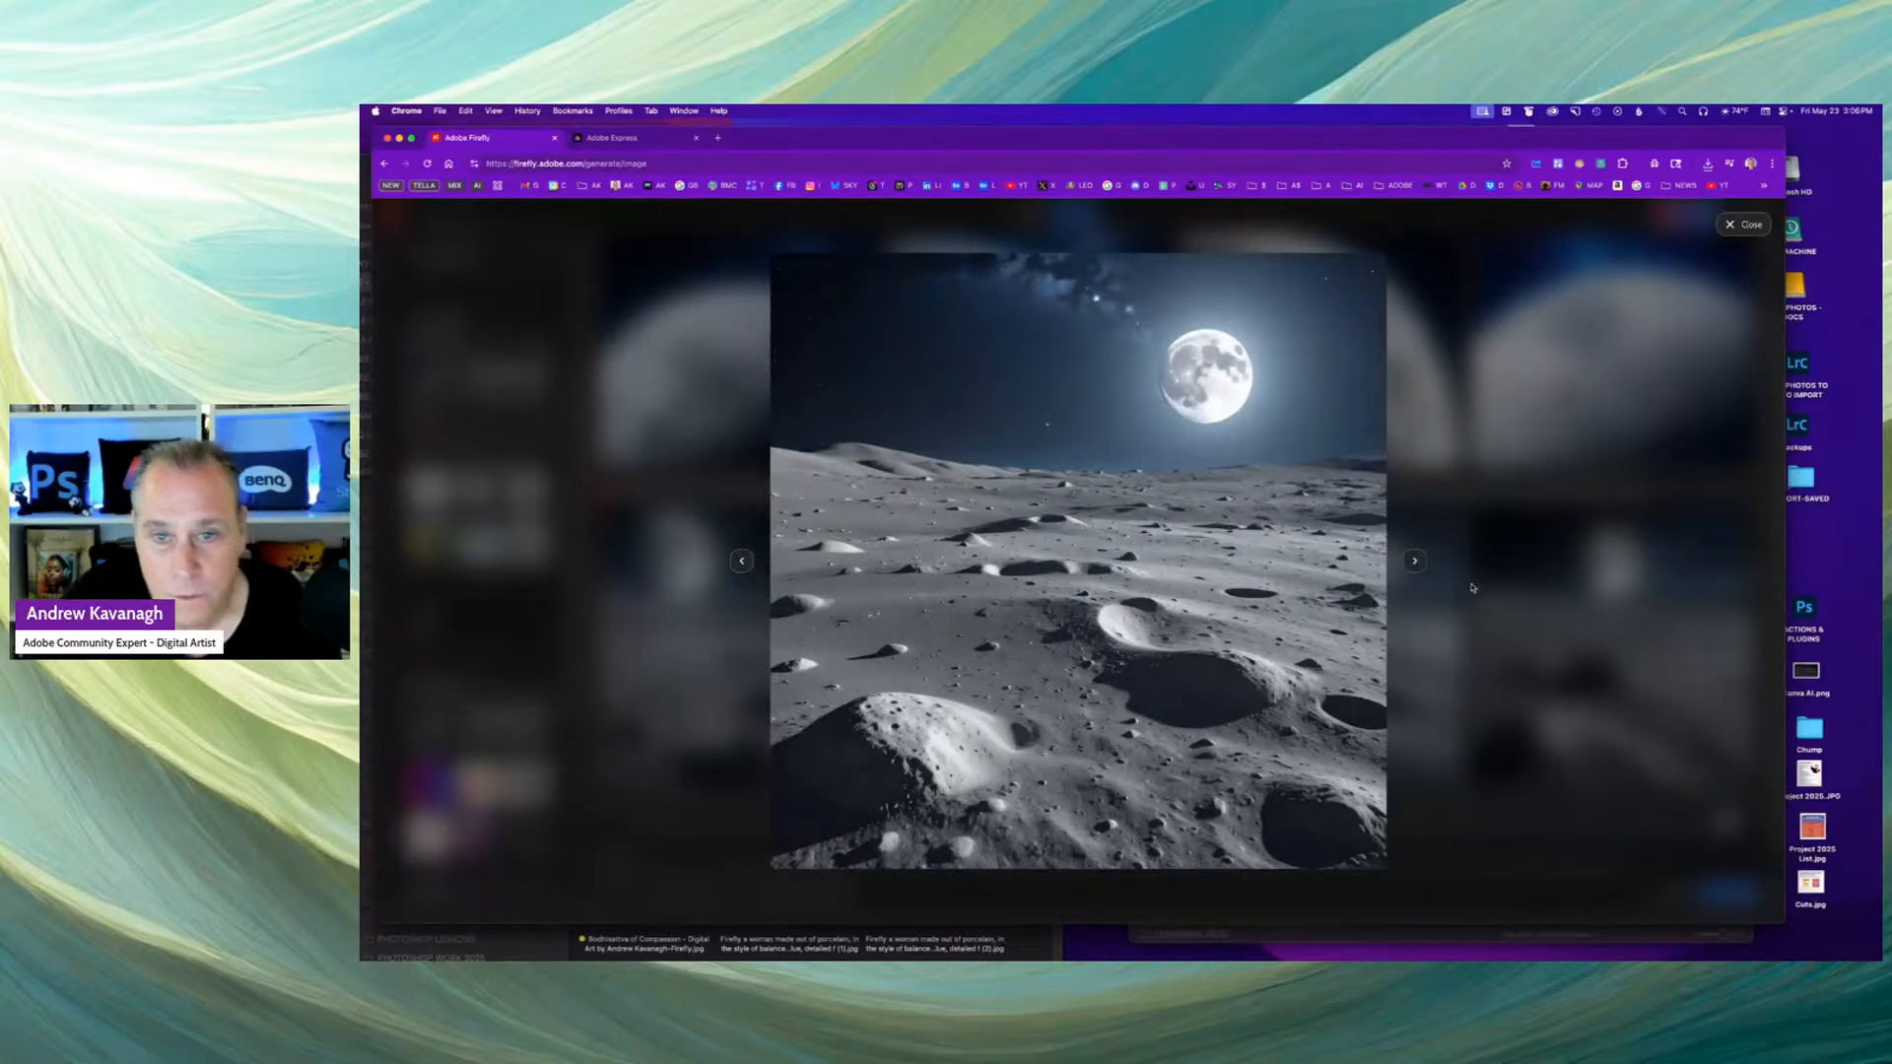
left_click(1535, 544)
left_click(801, 677)
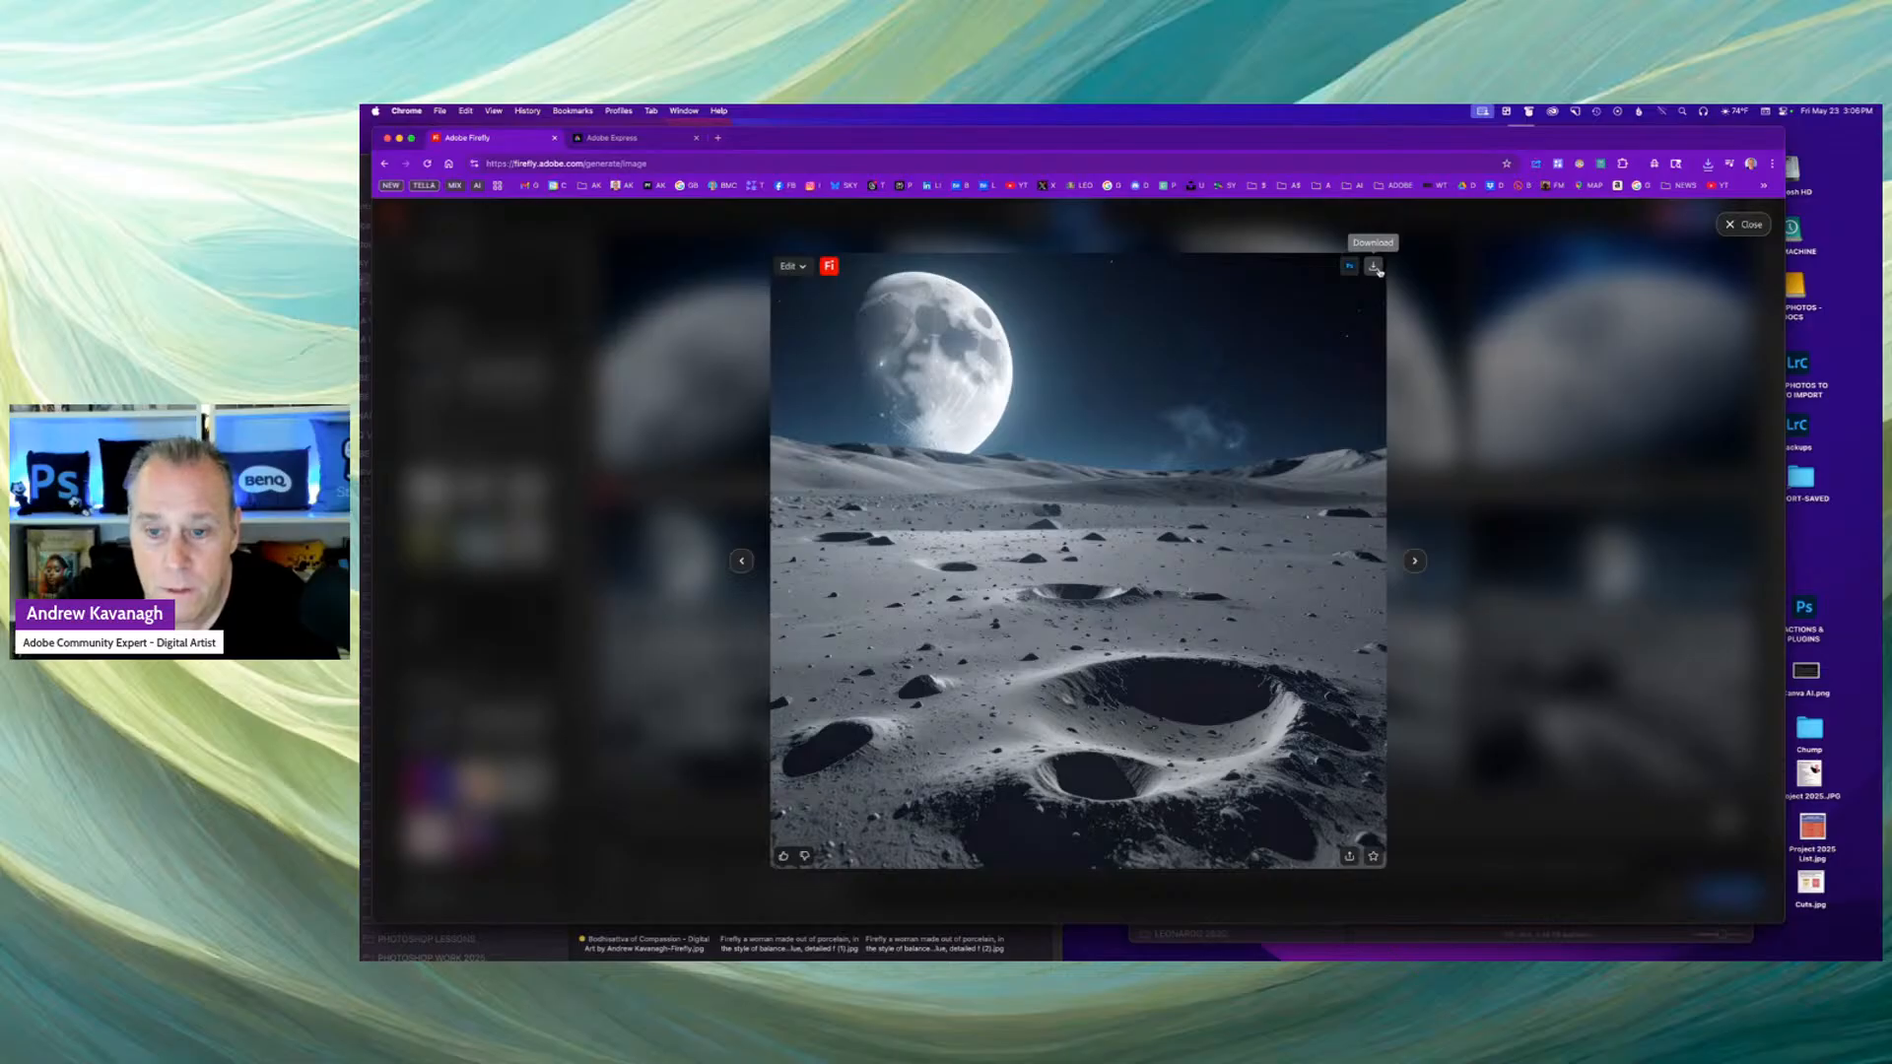
Open the enlarged first lunar landscape image in Adobe Express.
left_click(1349, 856)
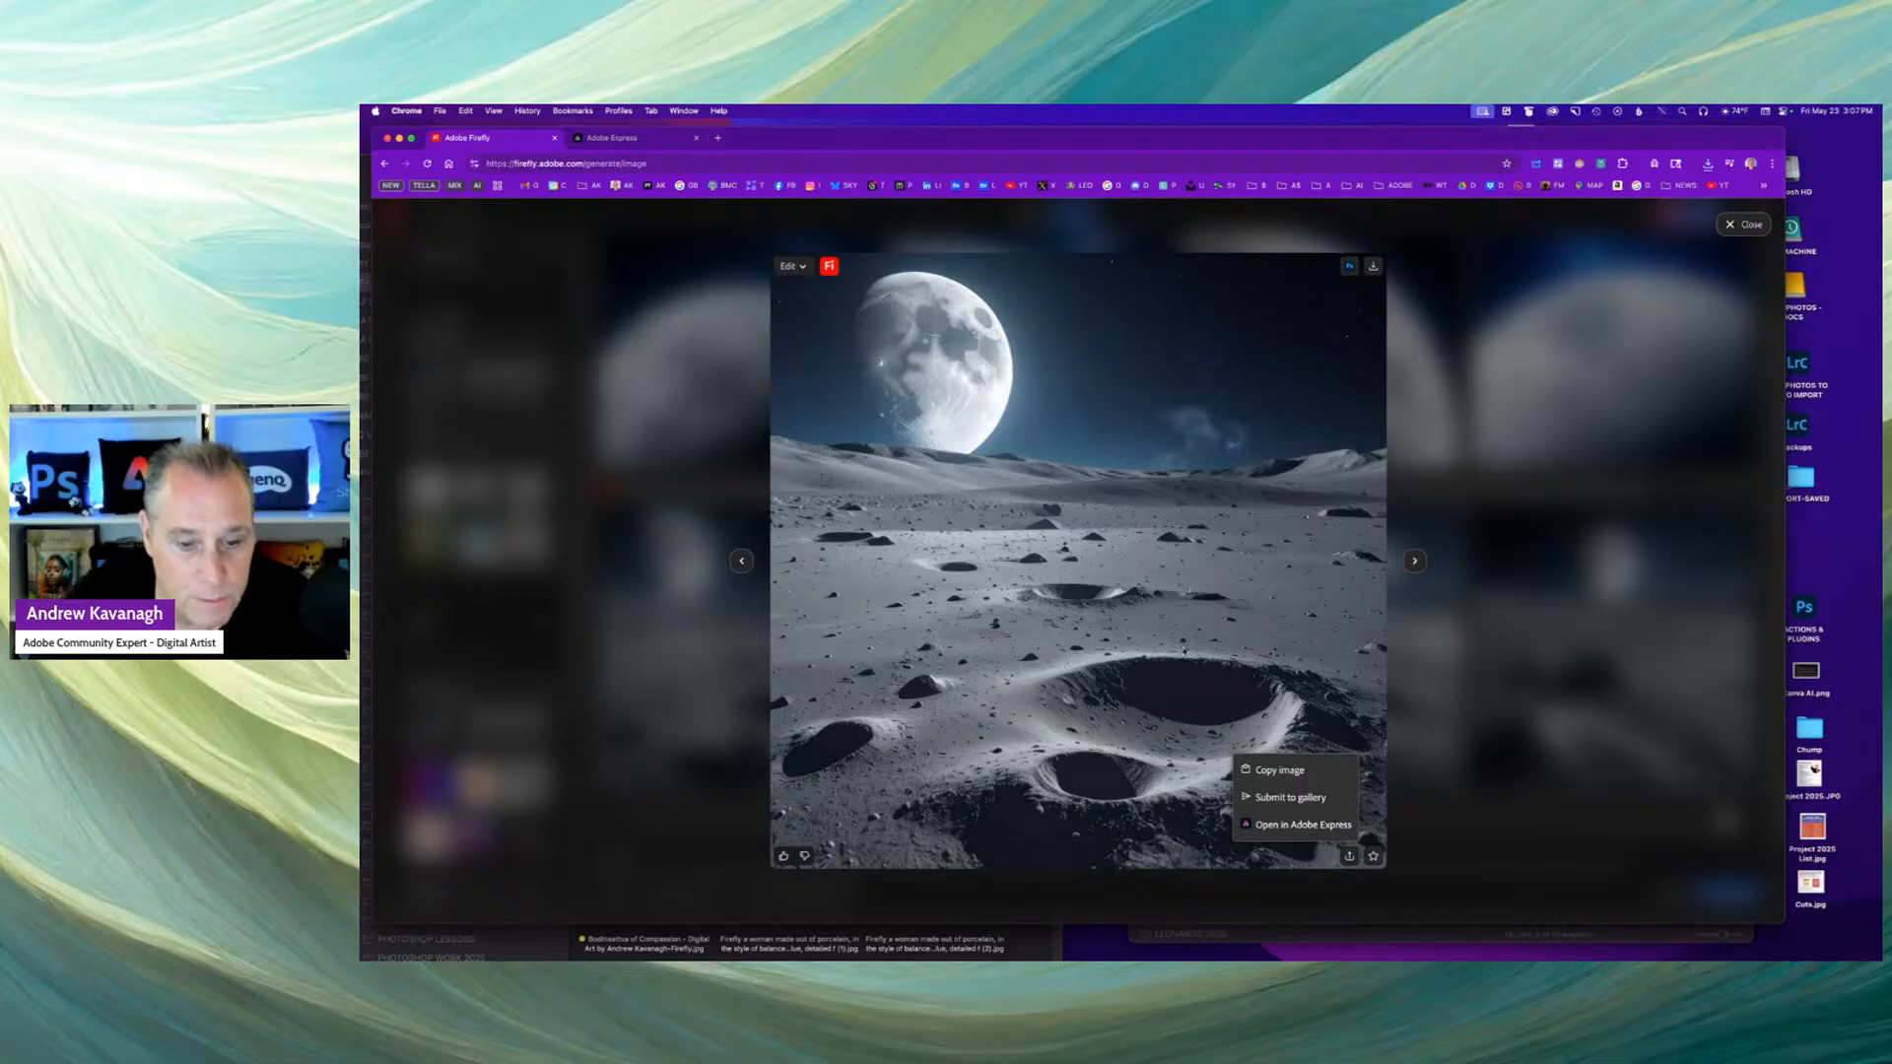
left_click(1172, 634)
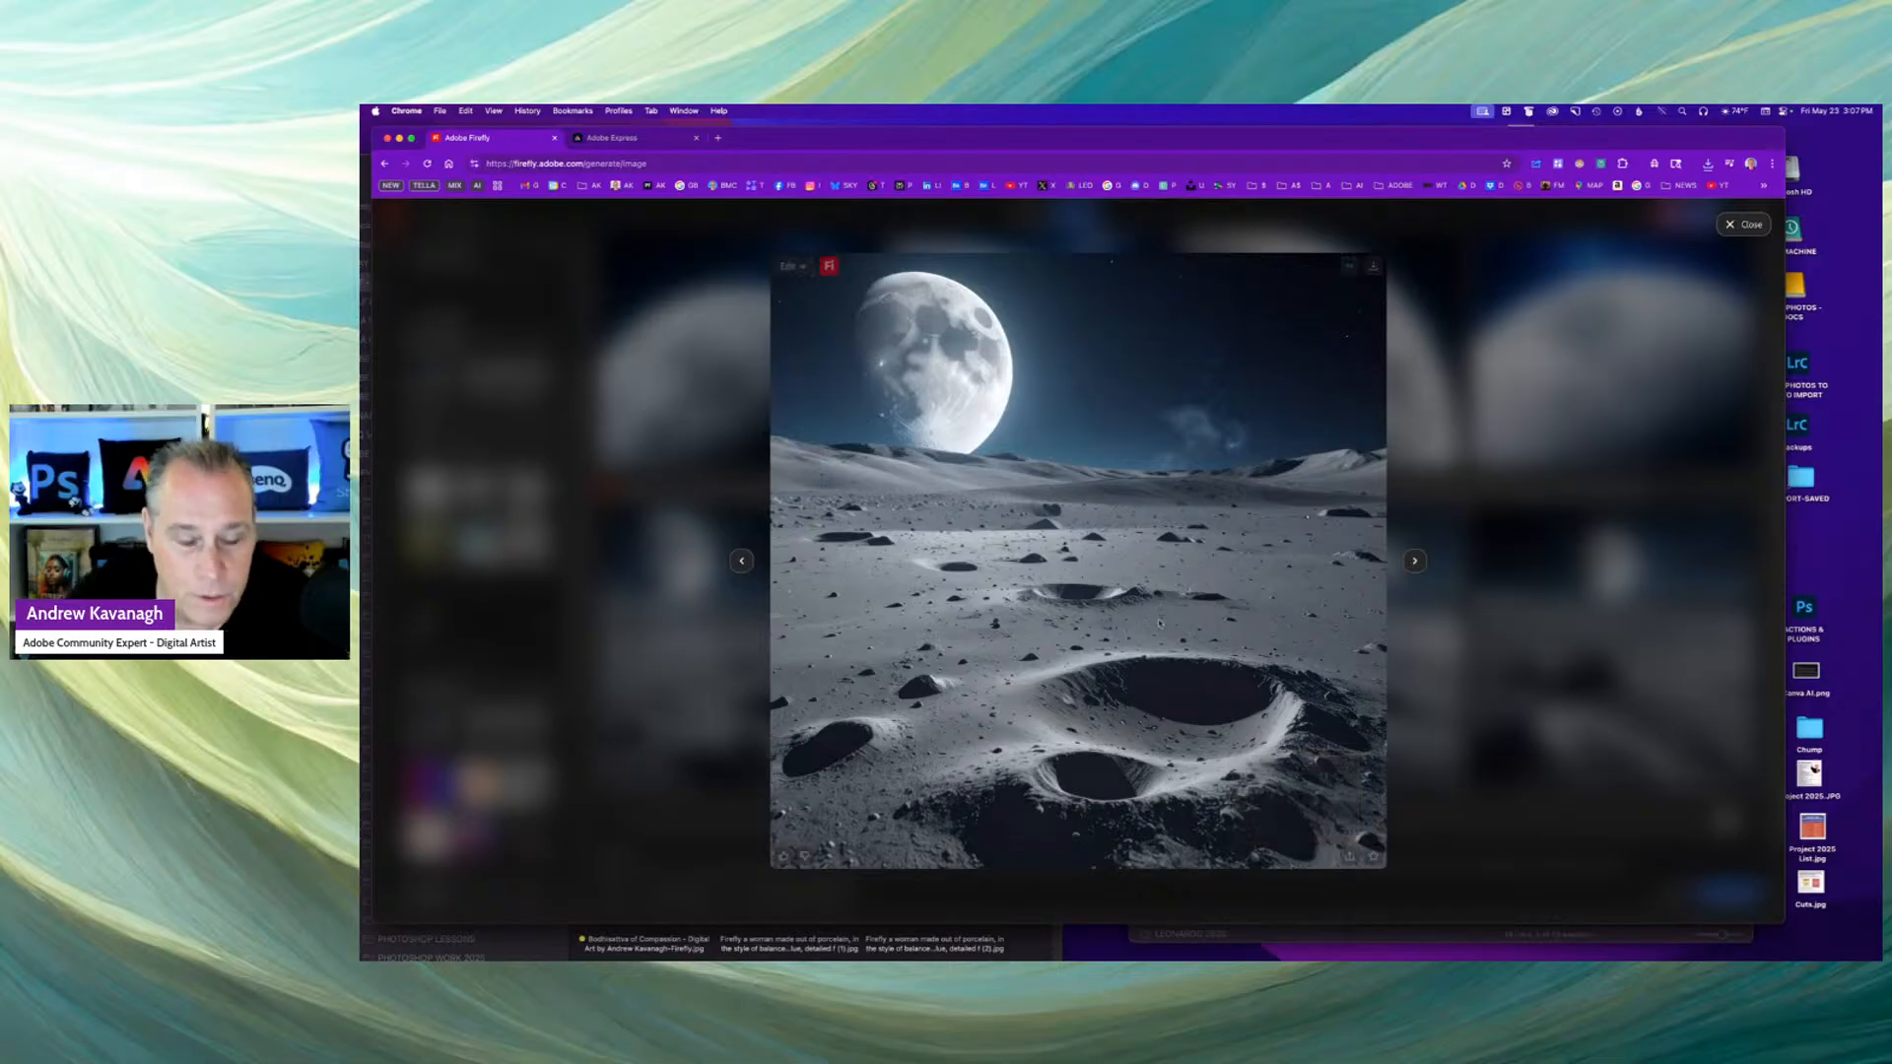
left_click(799, 268)
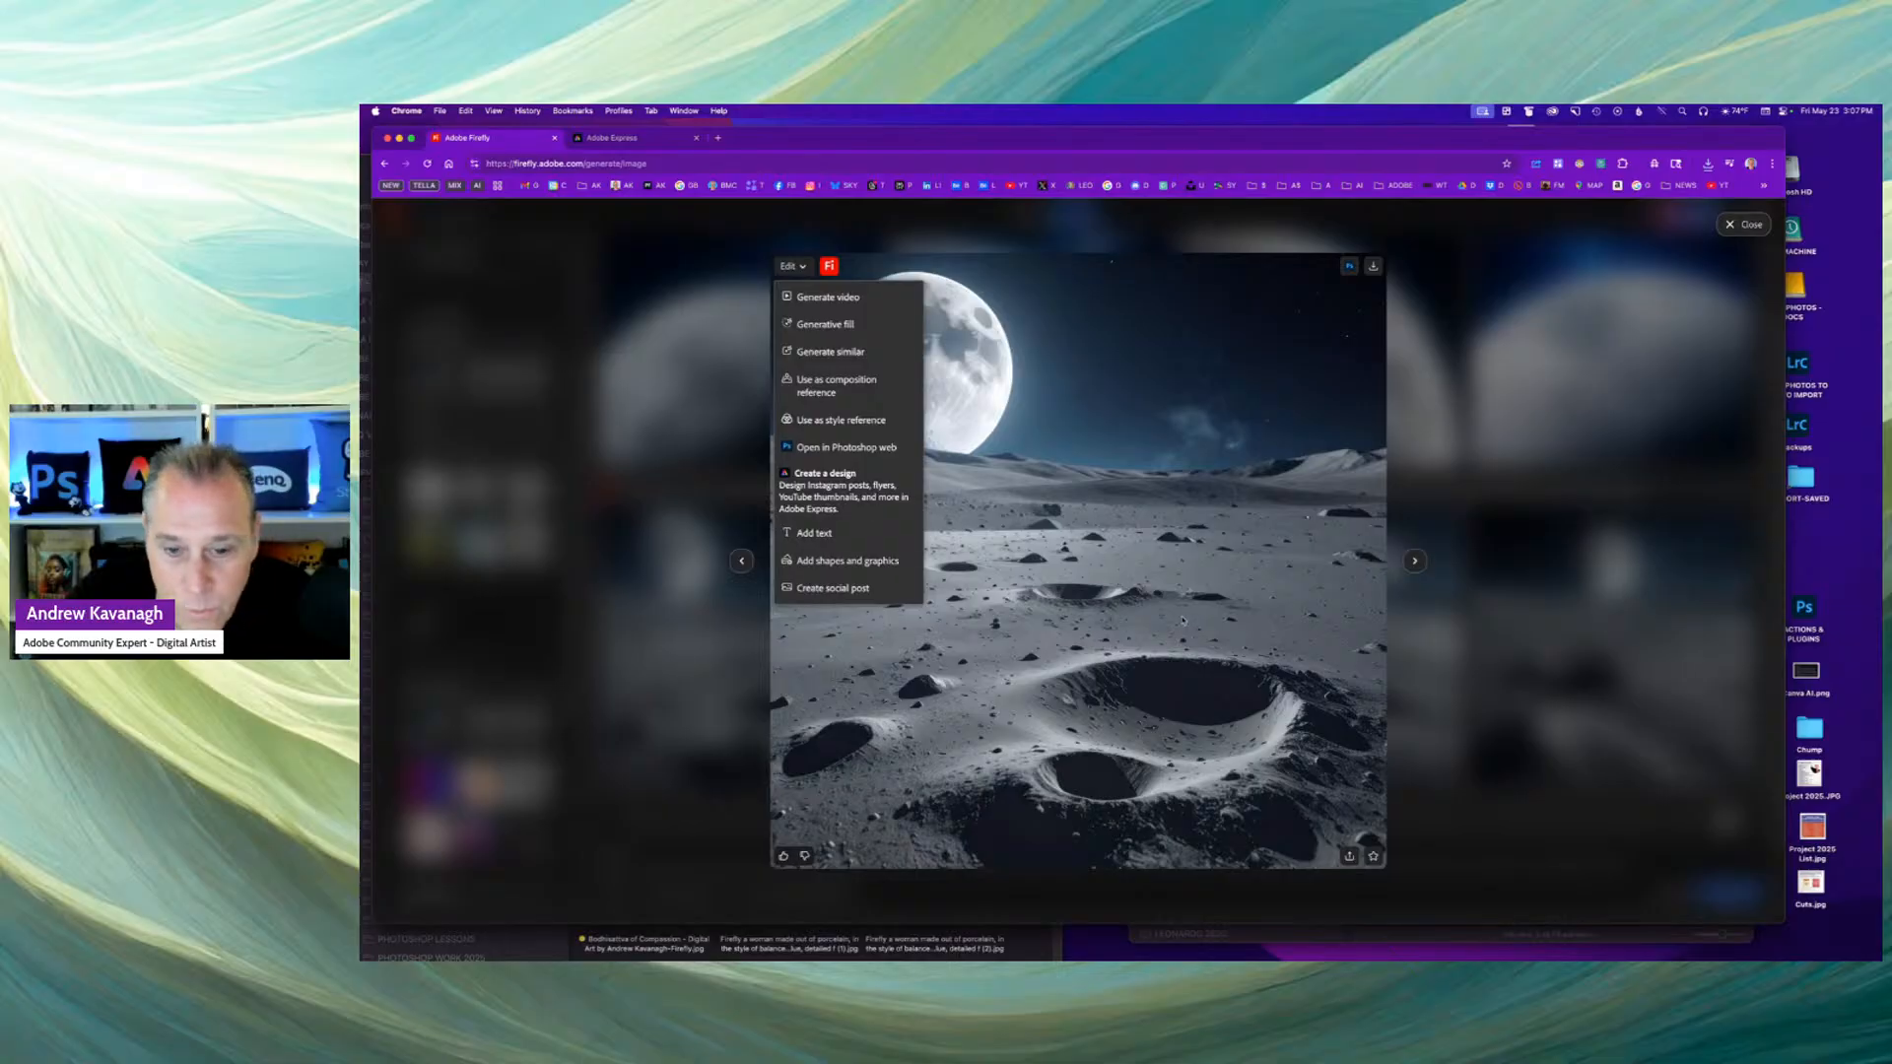
left_click(1349, 855)
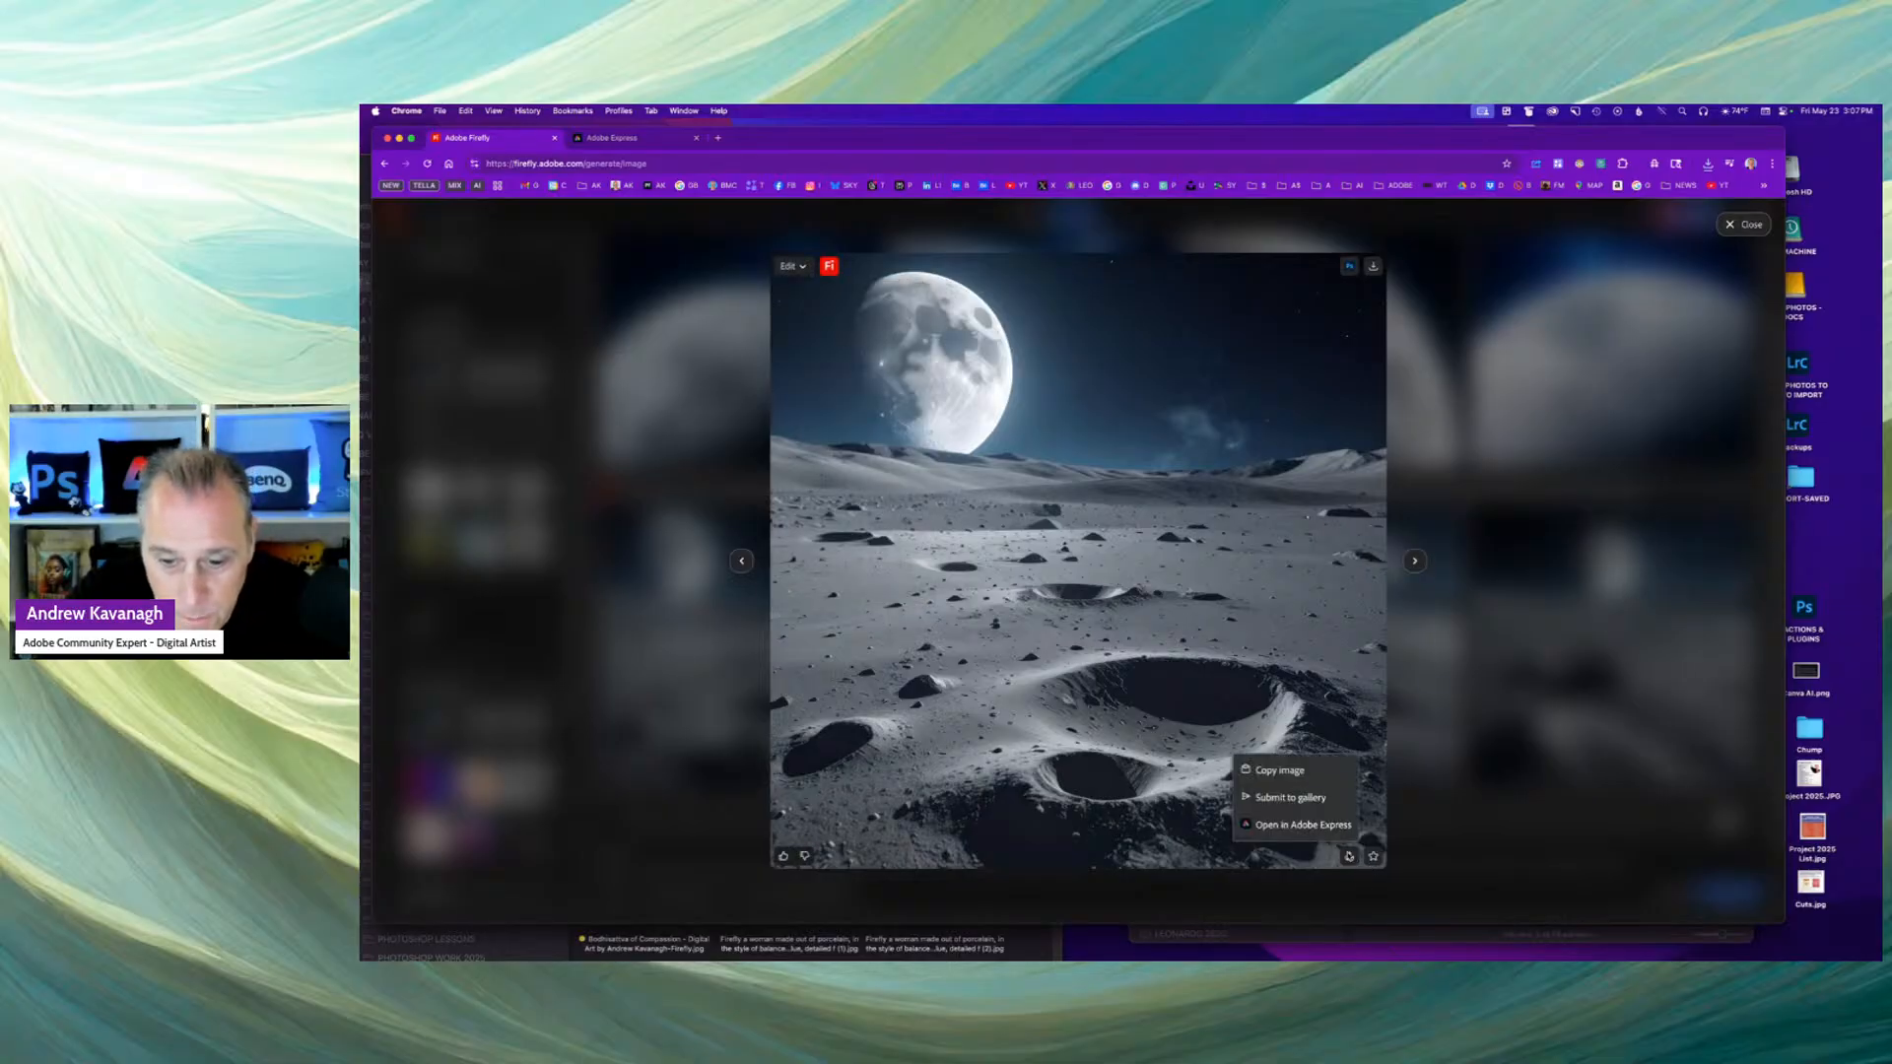
left_click(1303, 825)
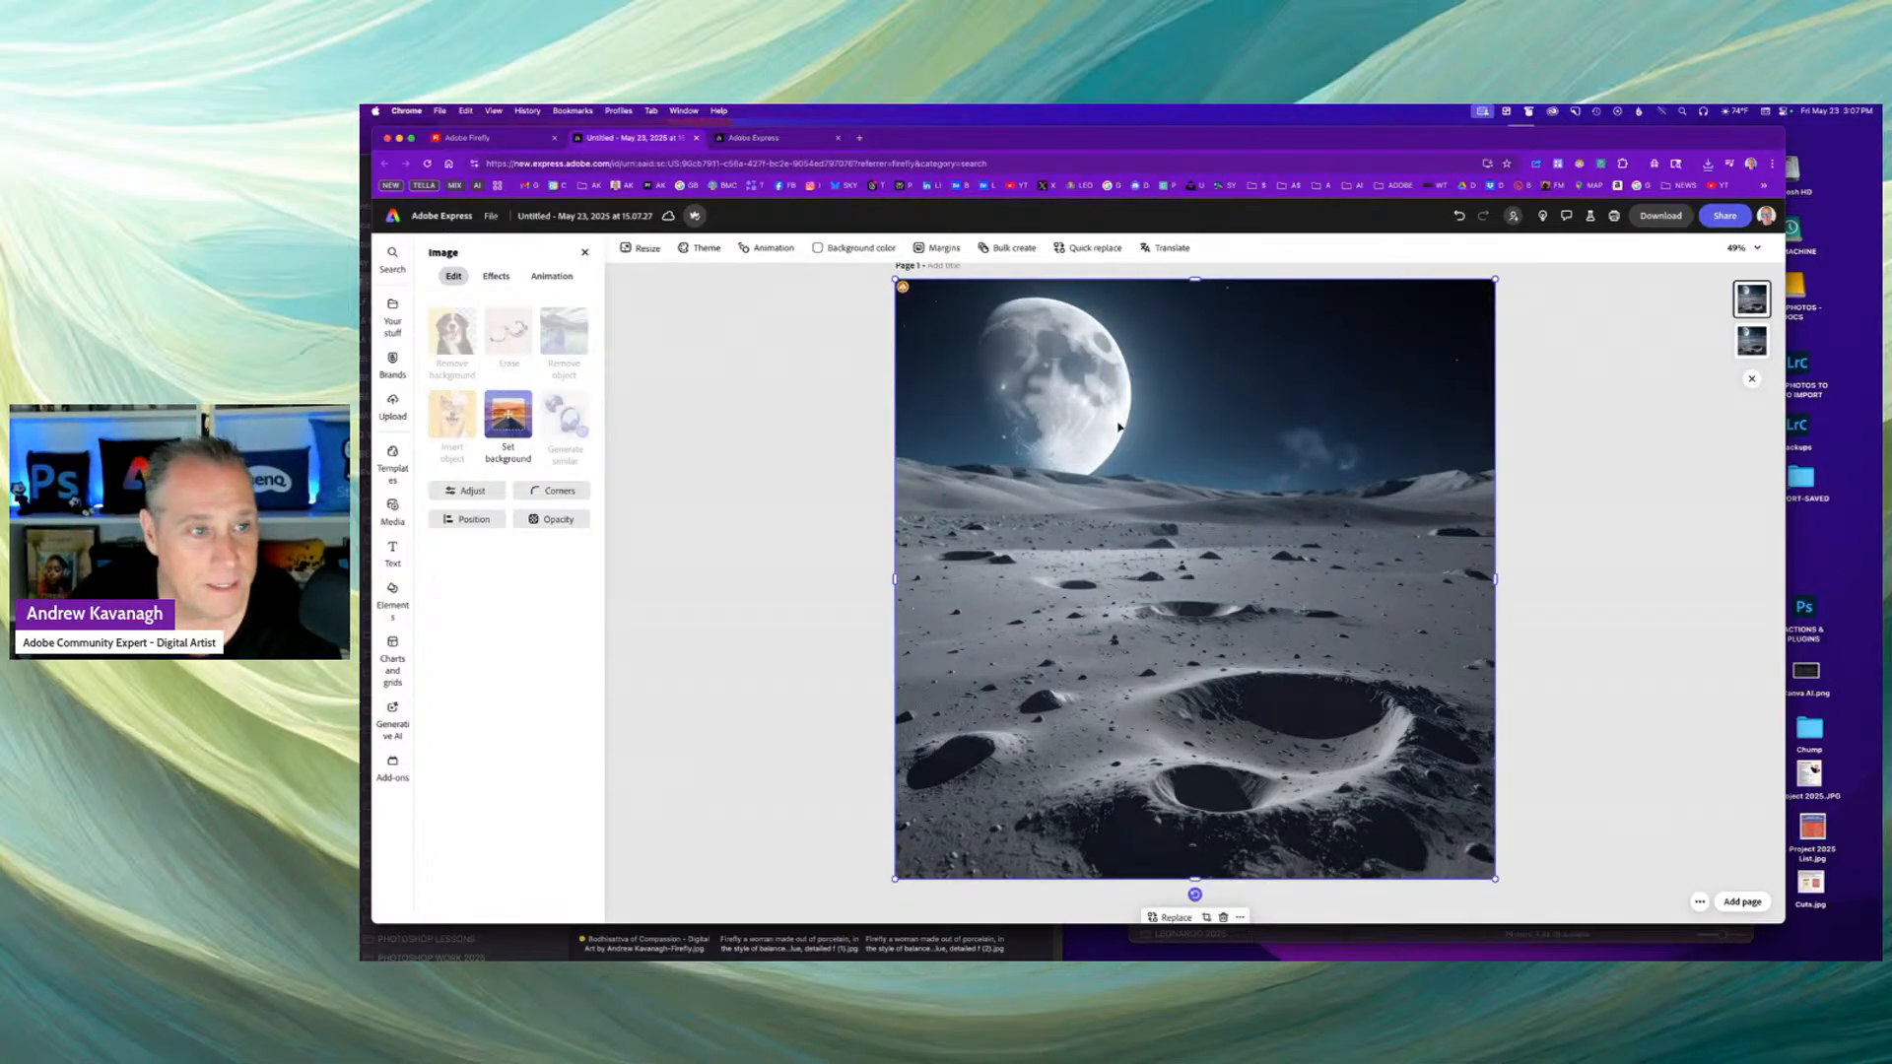
Rename the document as Moon.
left_click(578, 214)
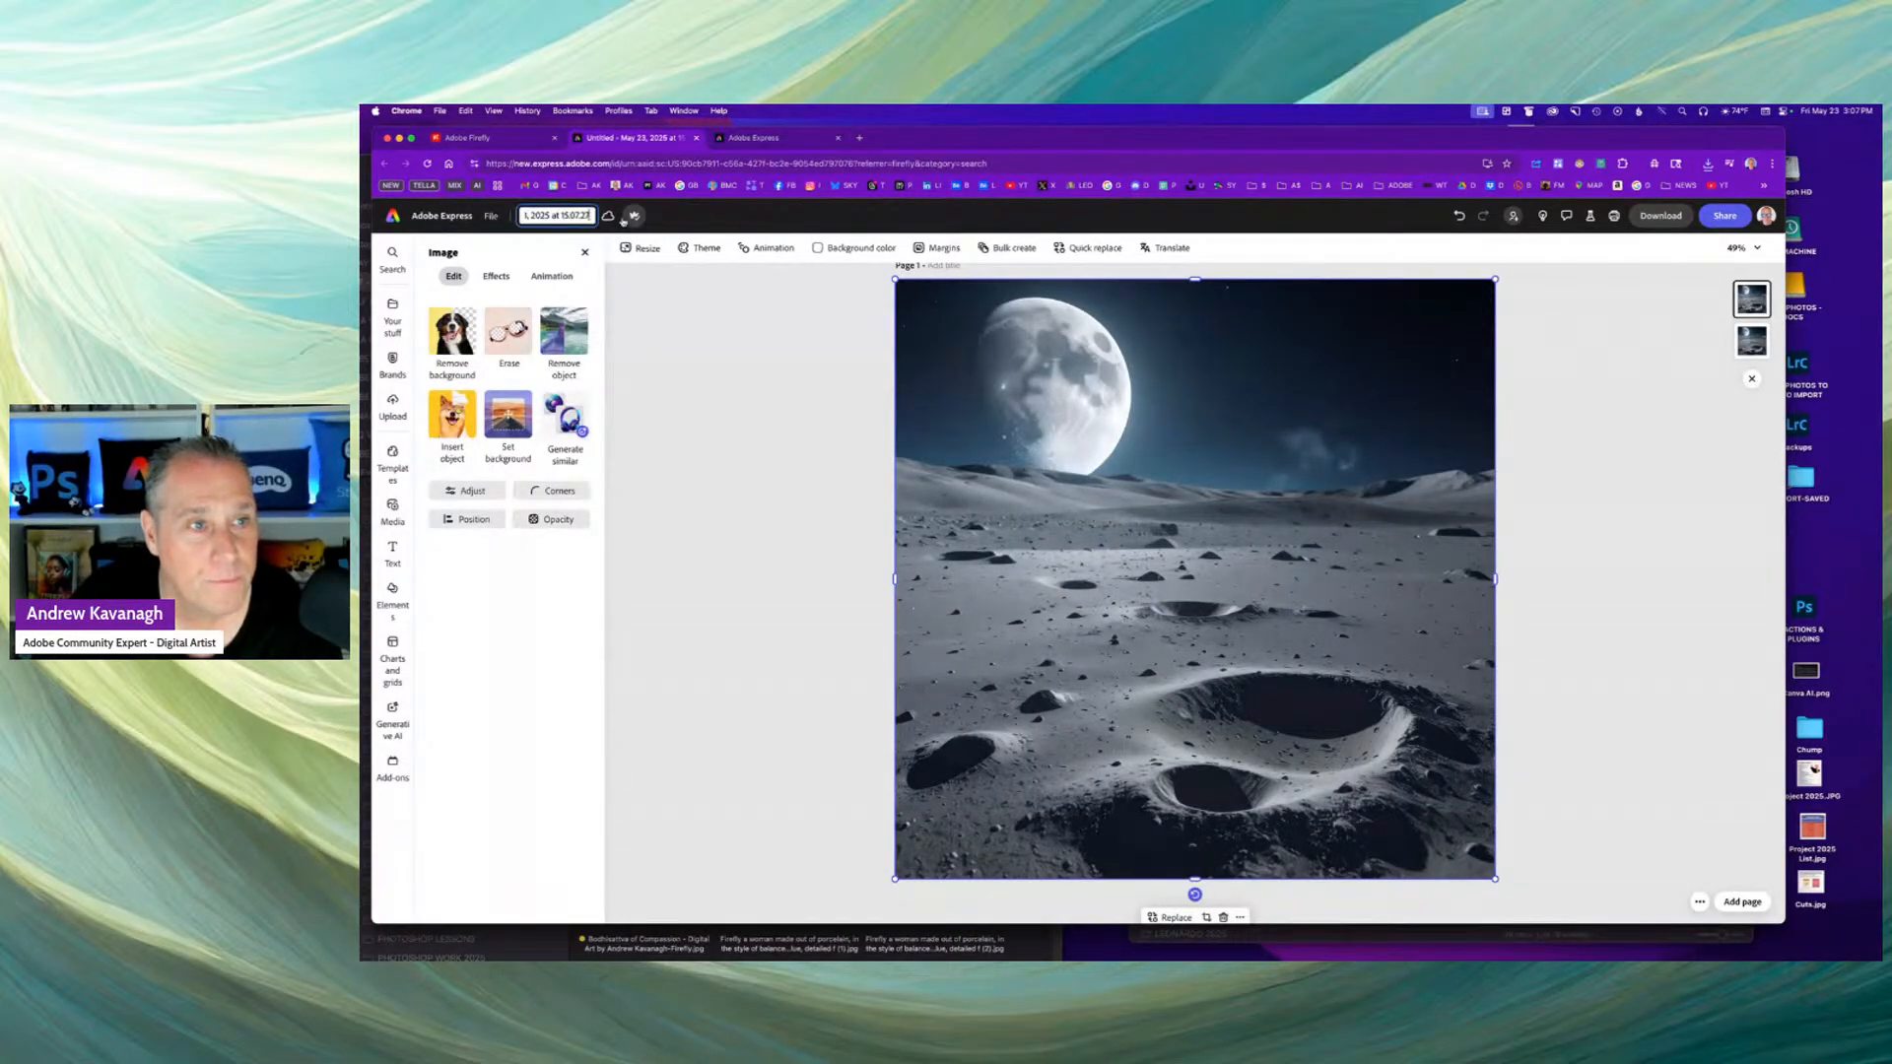
triple_click(577, 215)
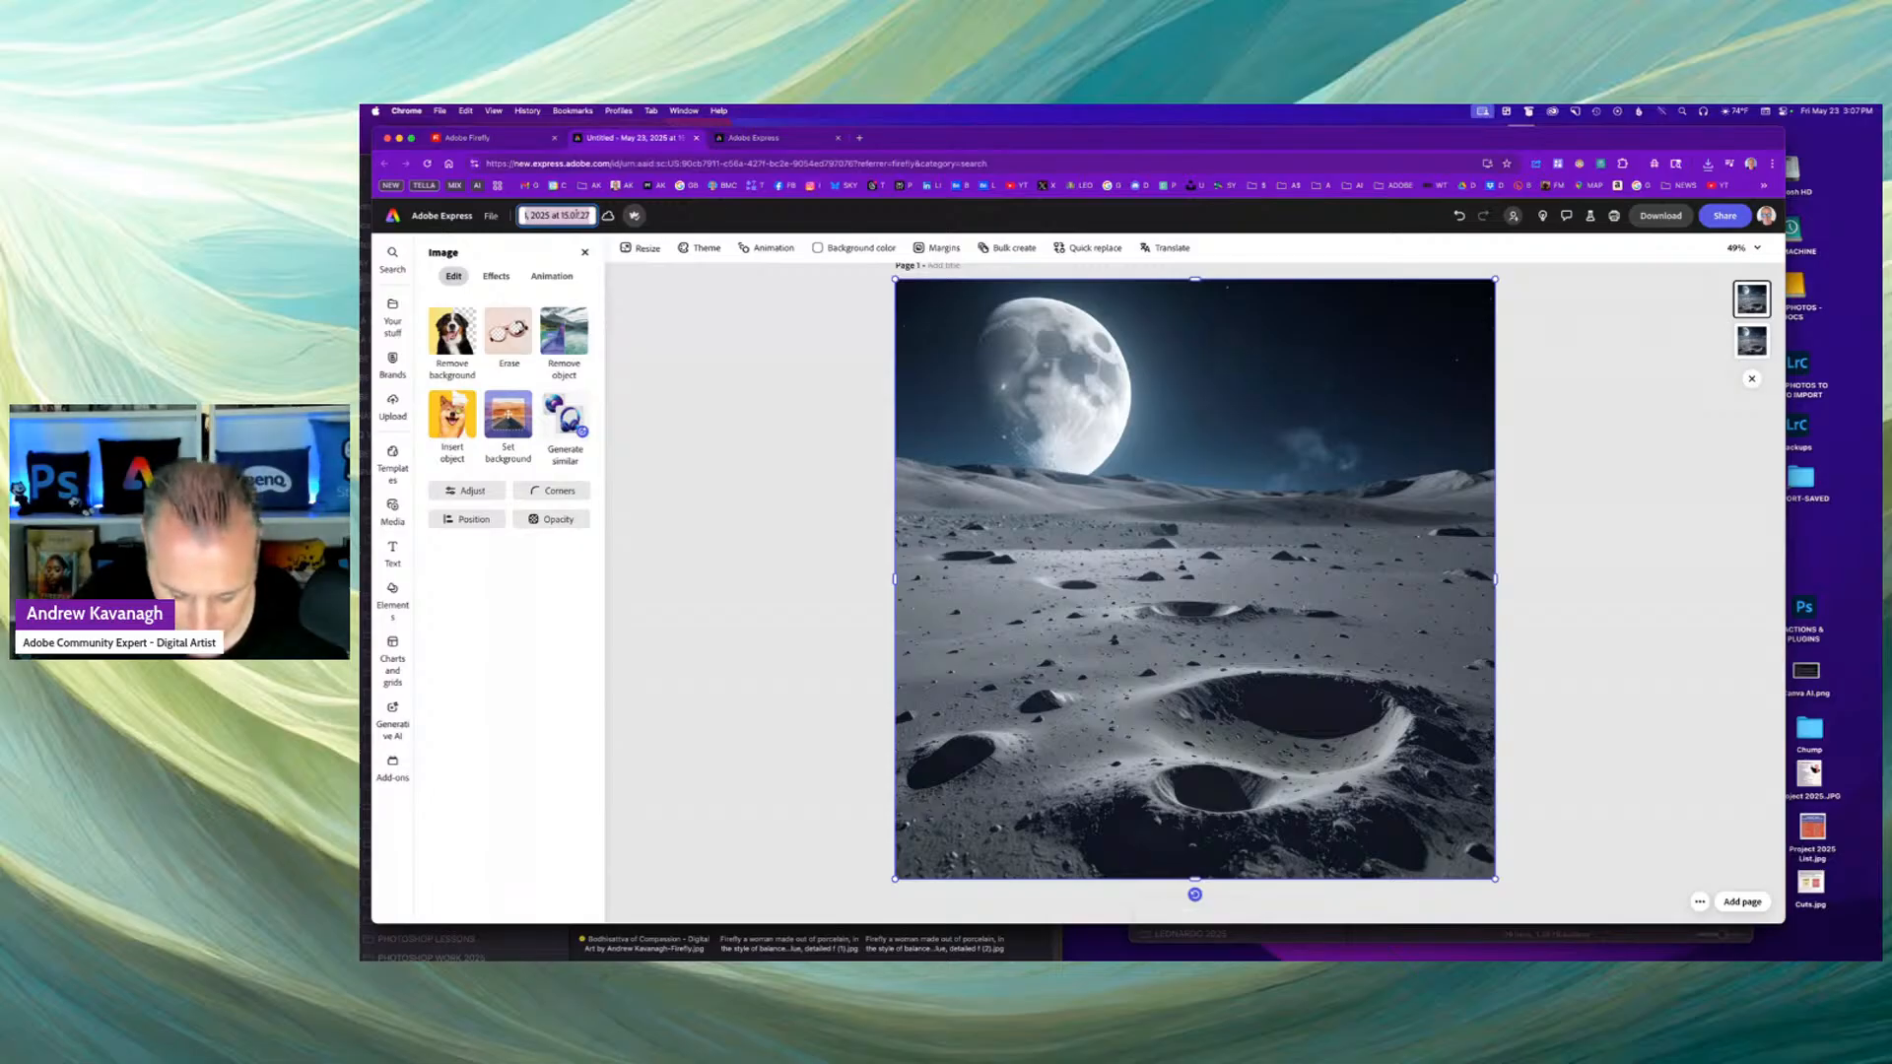
type("M")
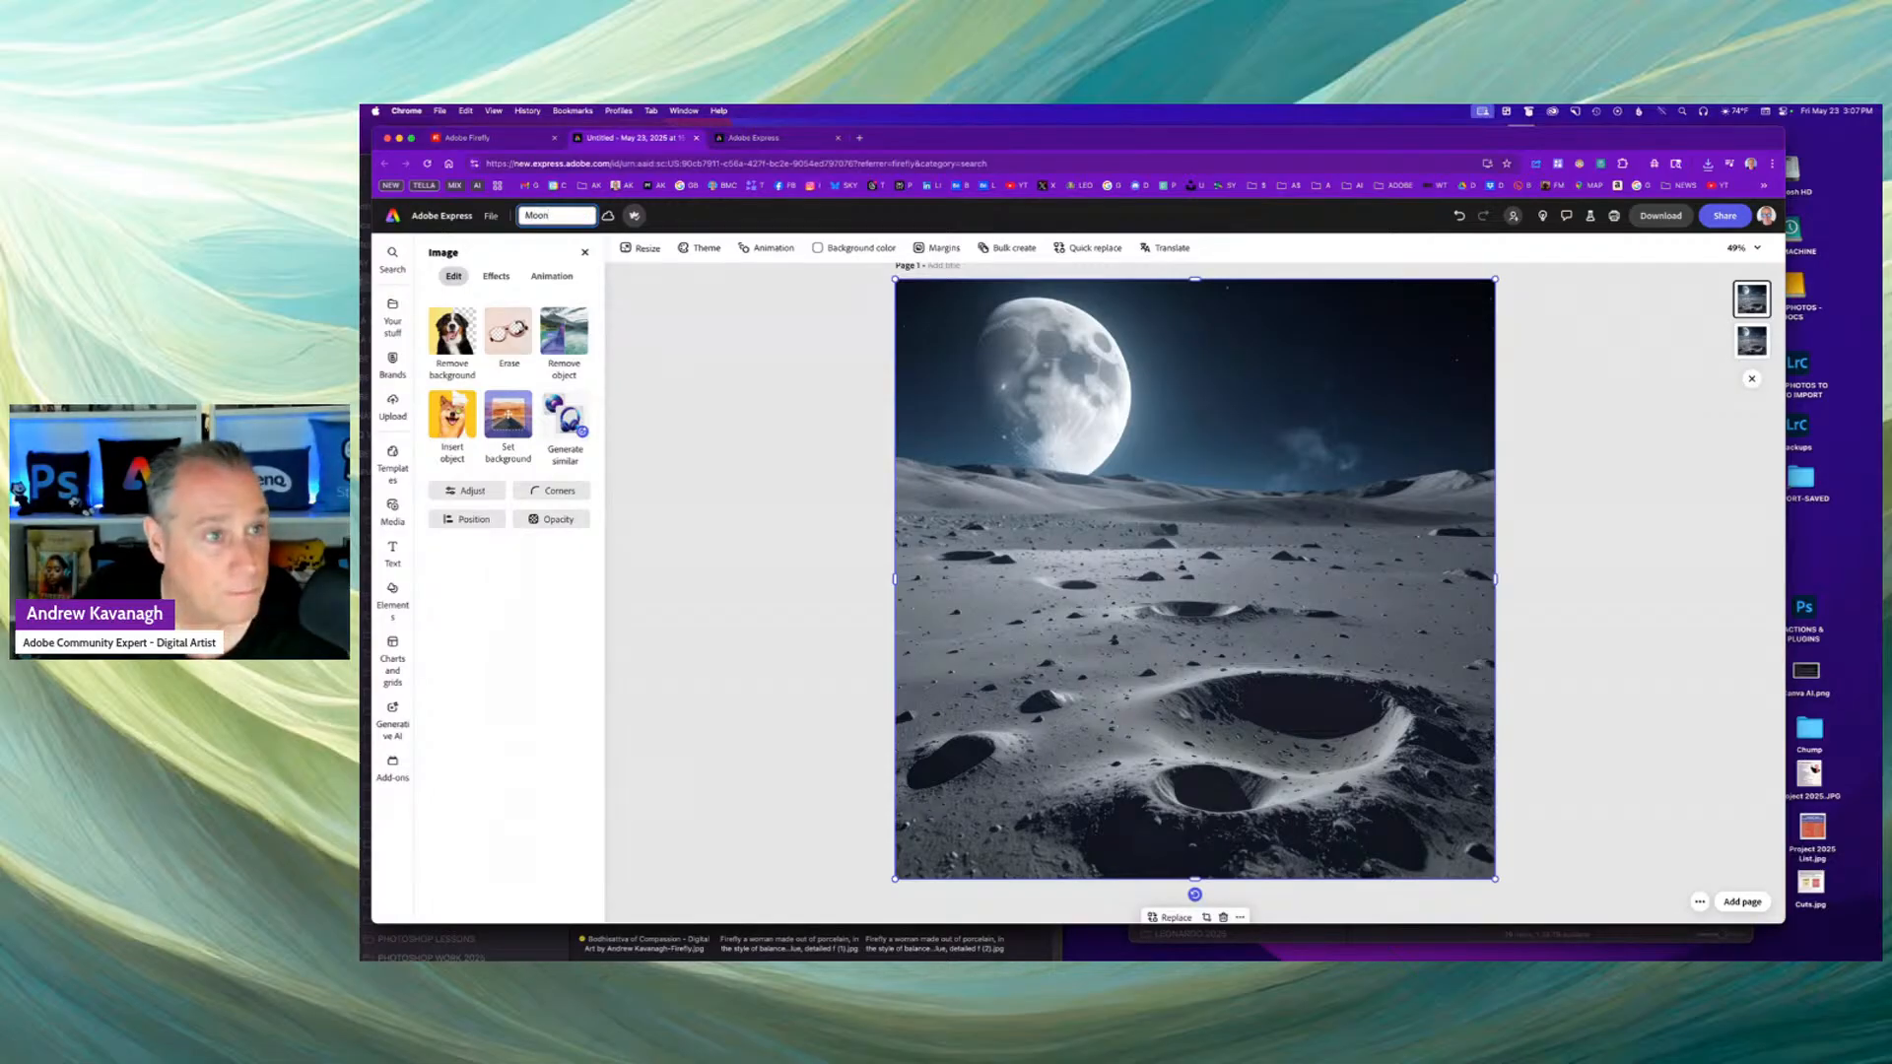
type("oon")
key("Return")
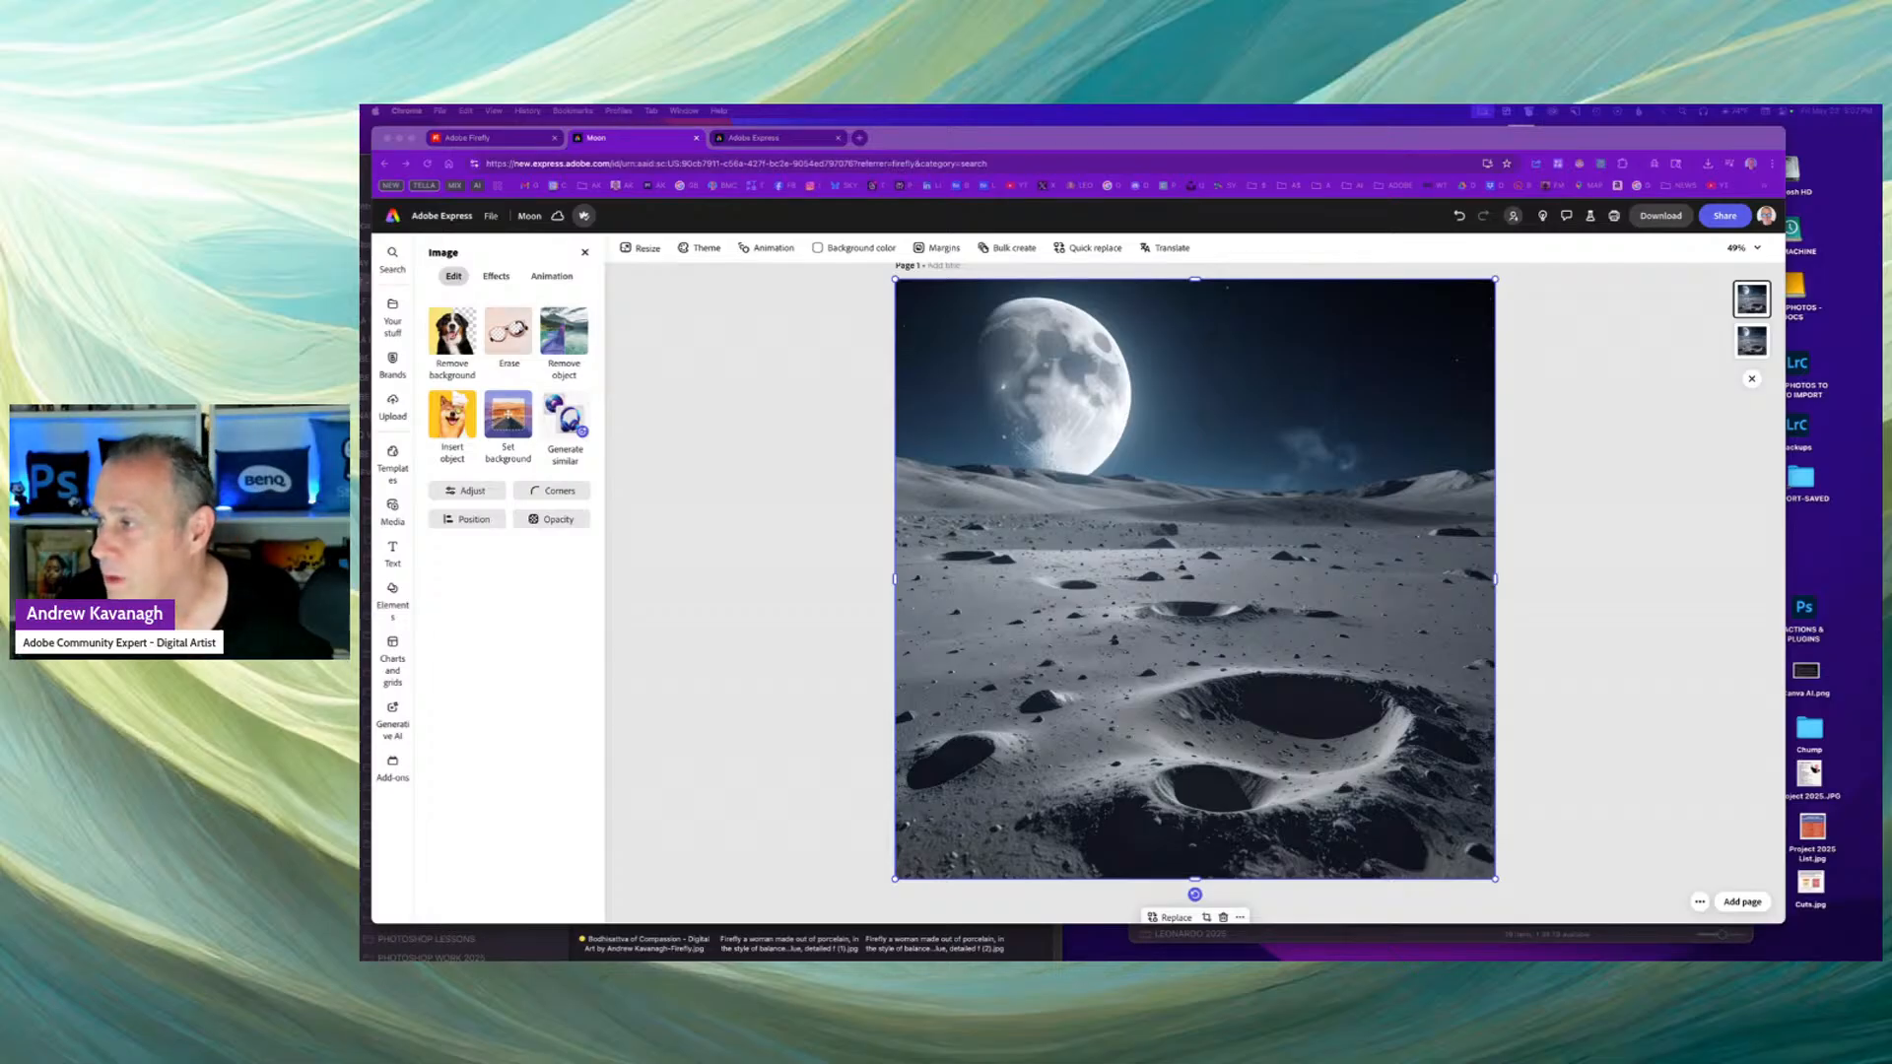
Search the design elements for "Astronaut".
left_click(767, 426)
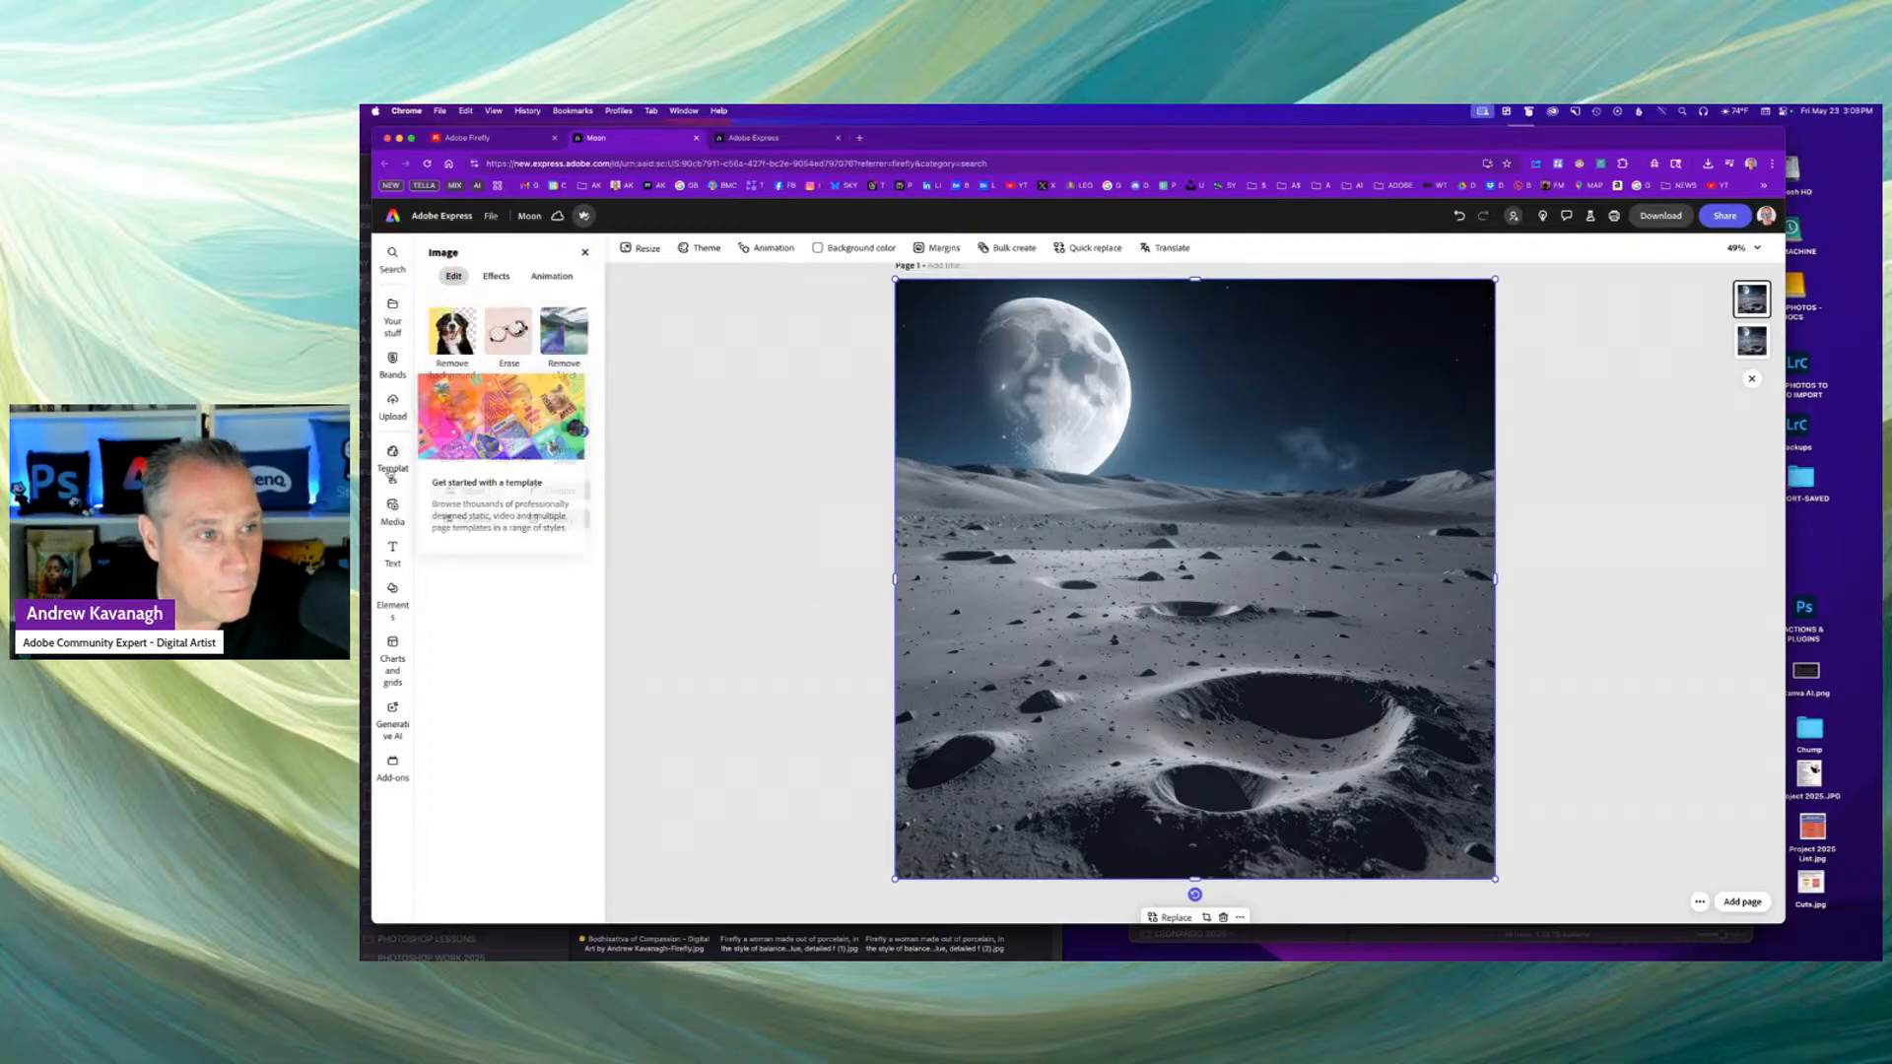
left_click(392, 592)
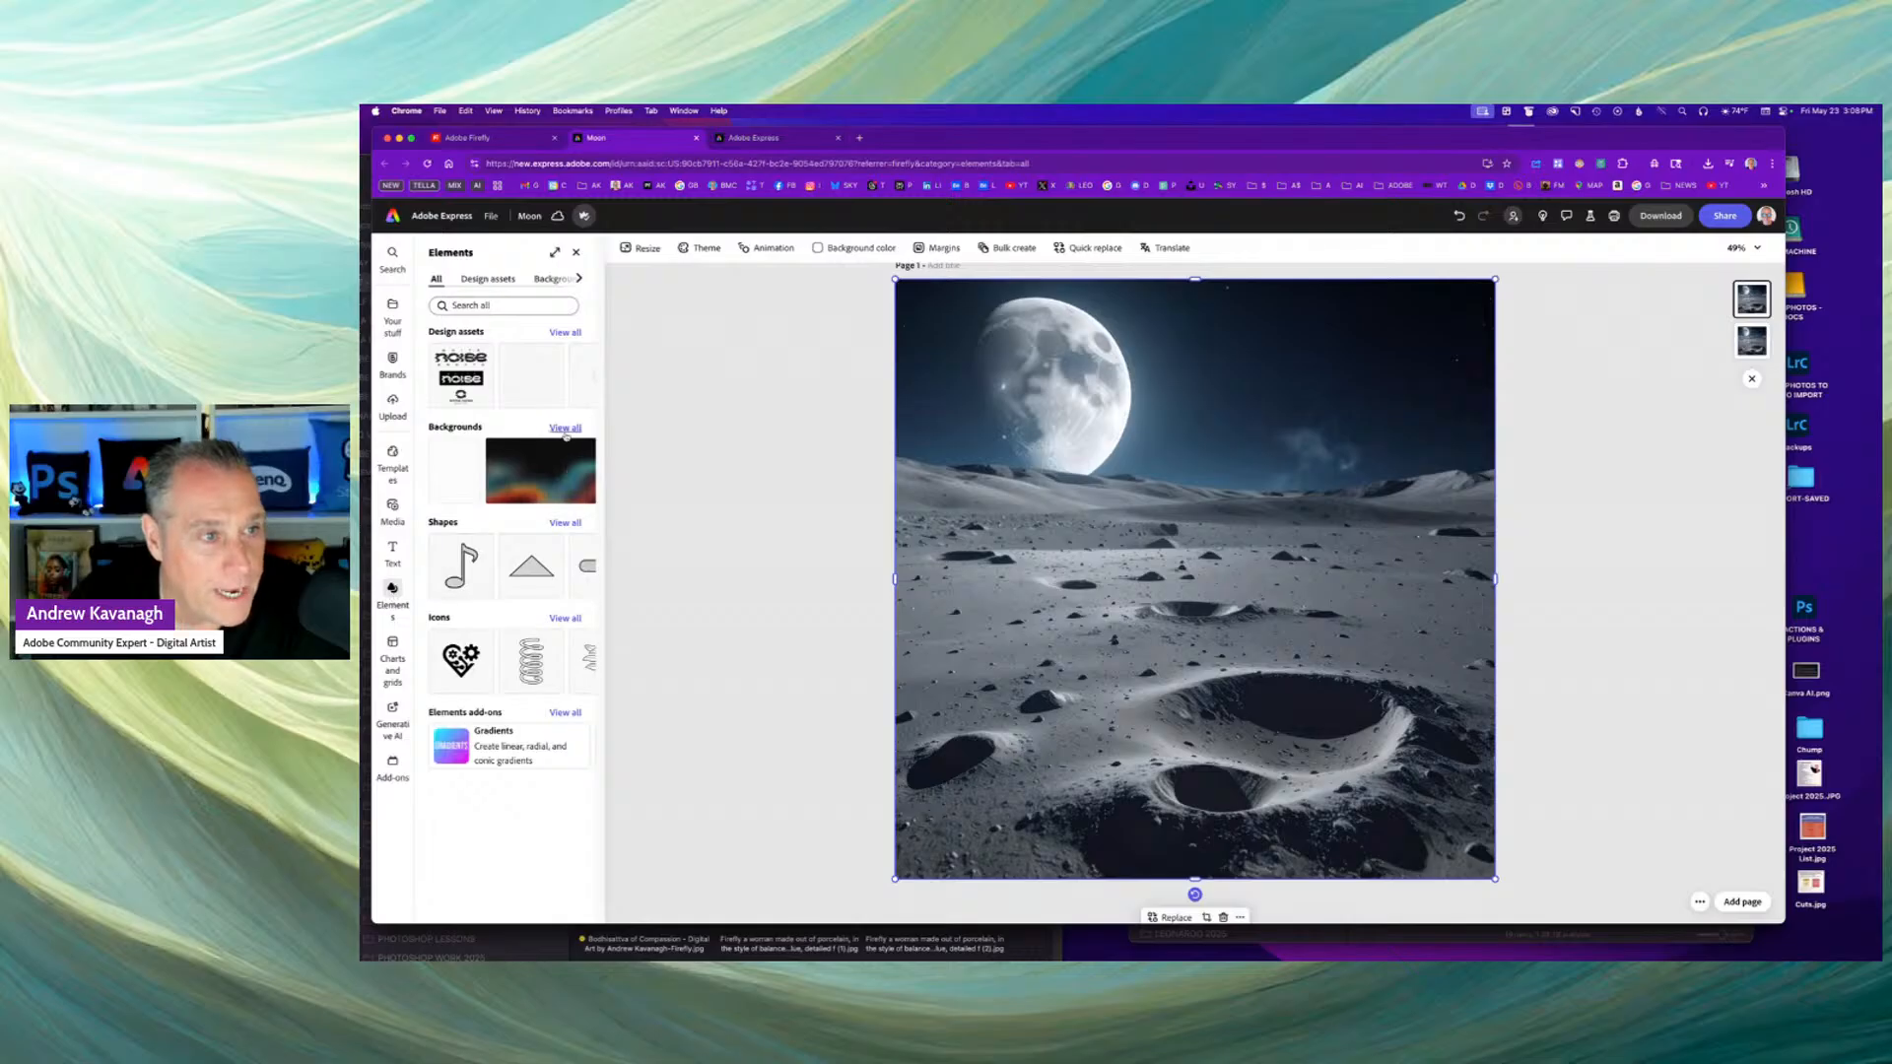
left_click(473, 304)
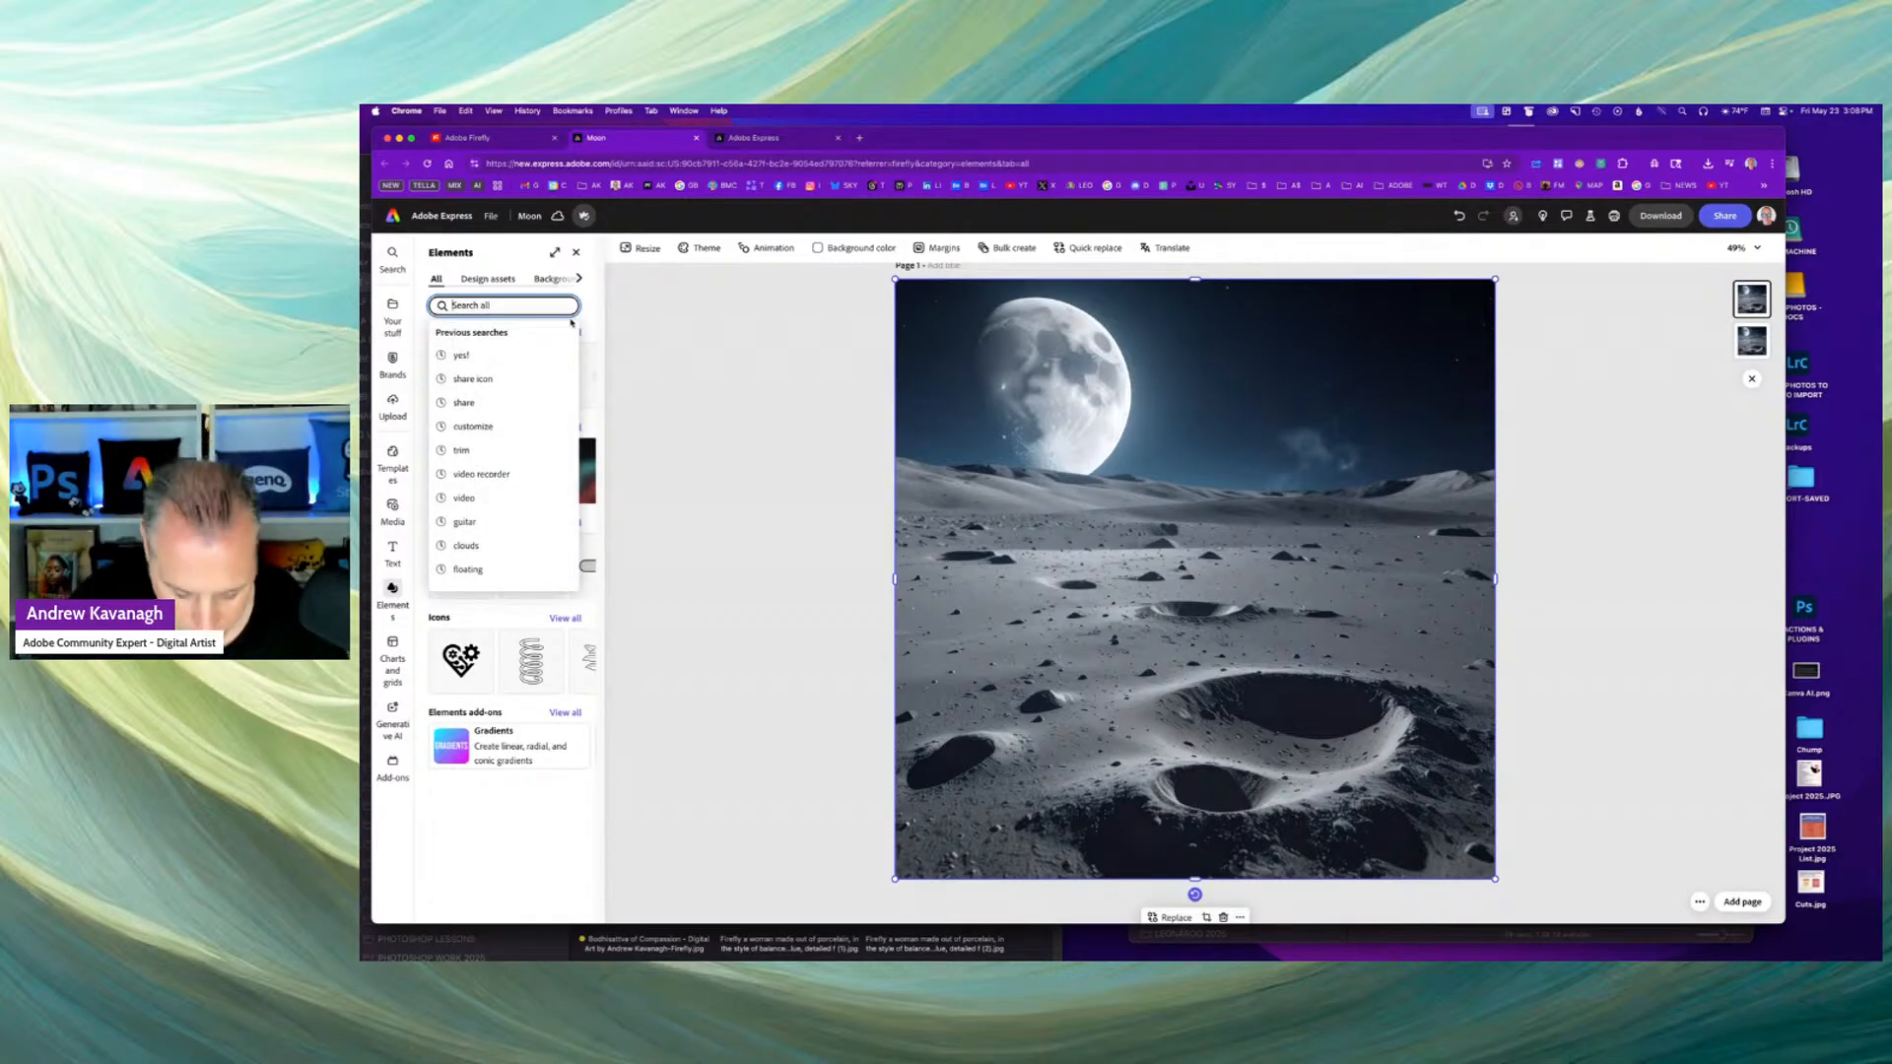
type("Astronaut")
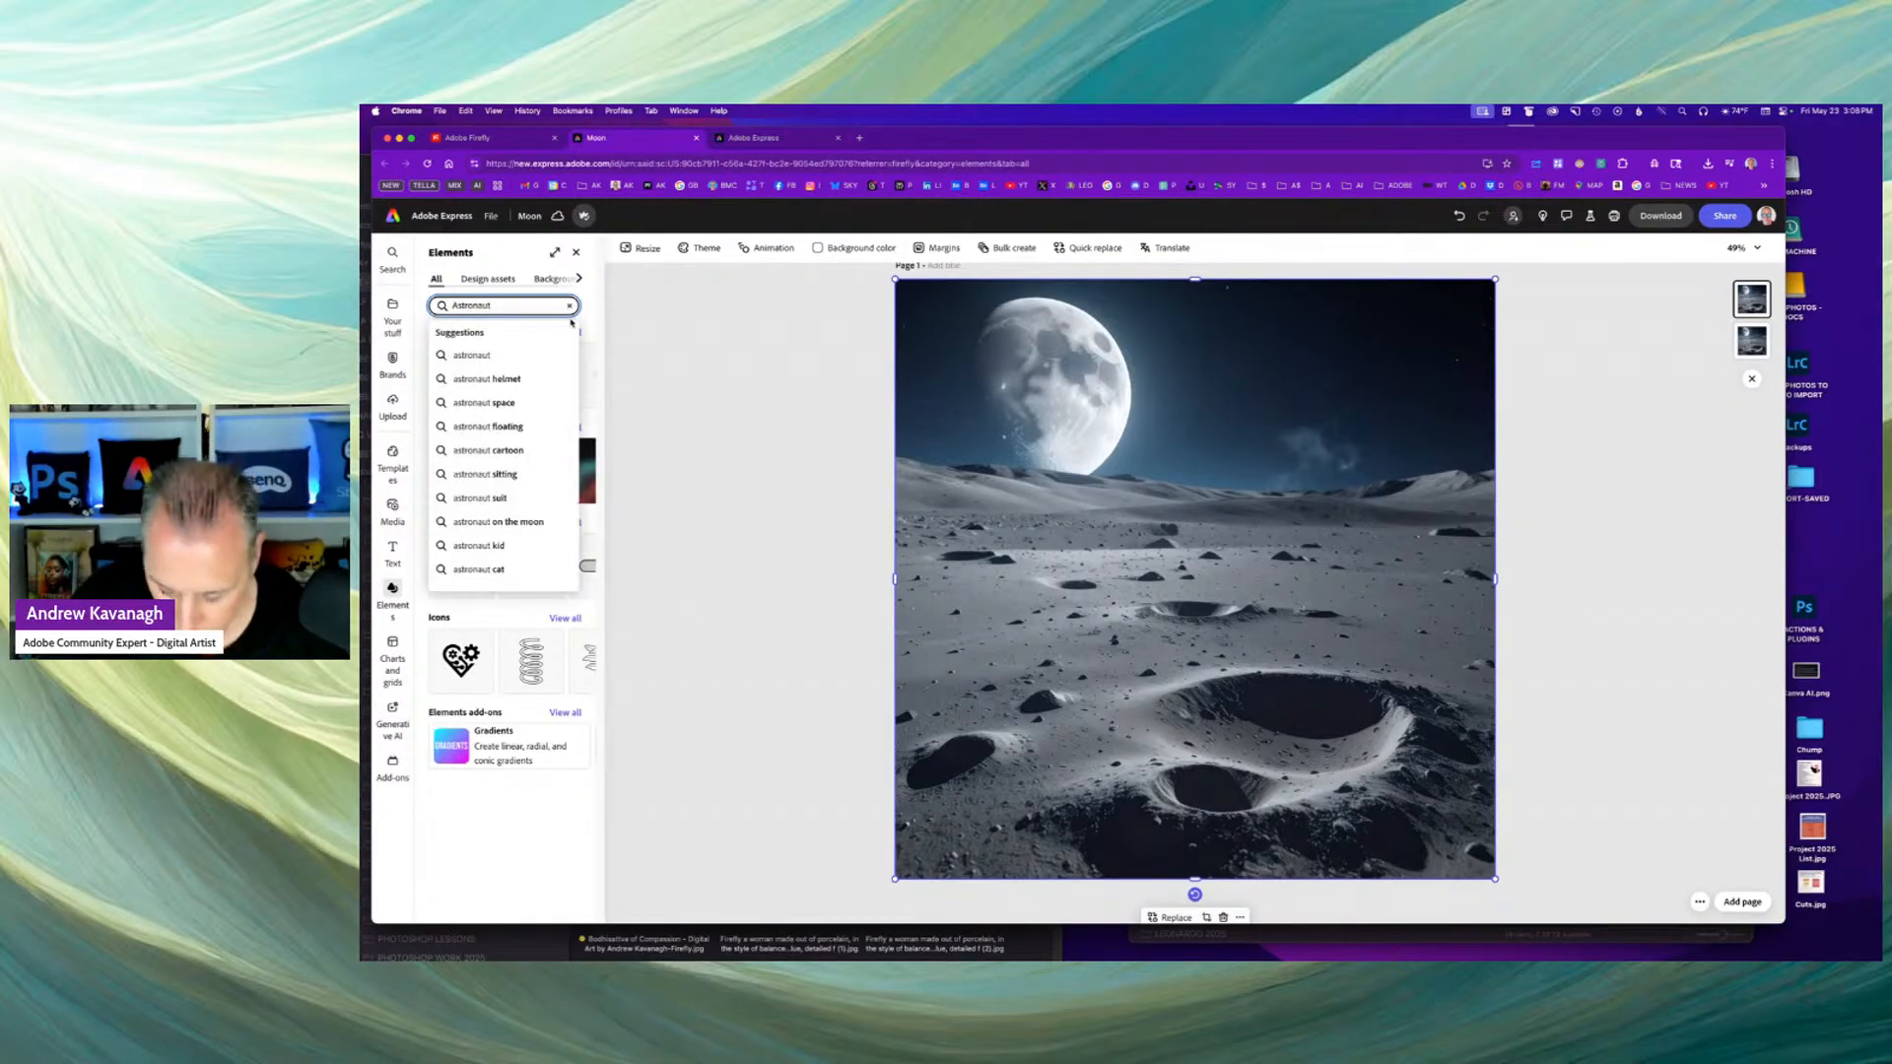
key("Return")
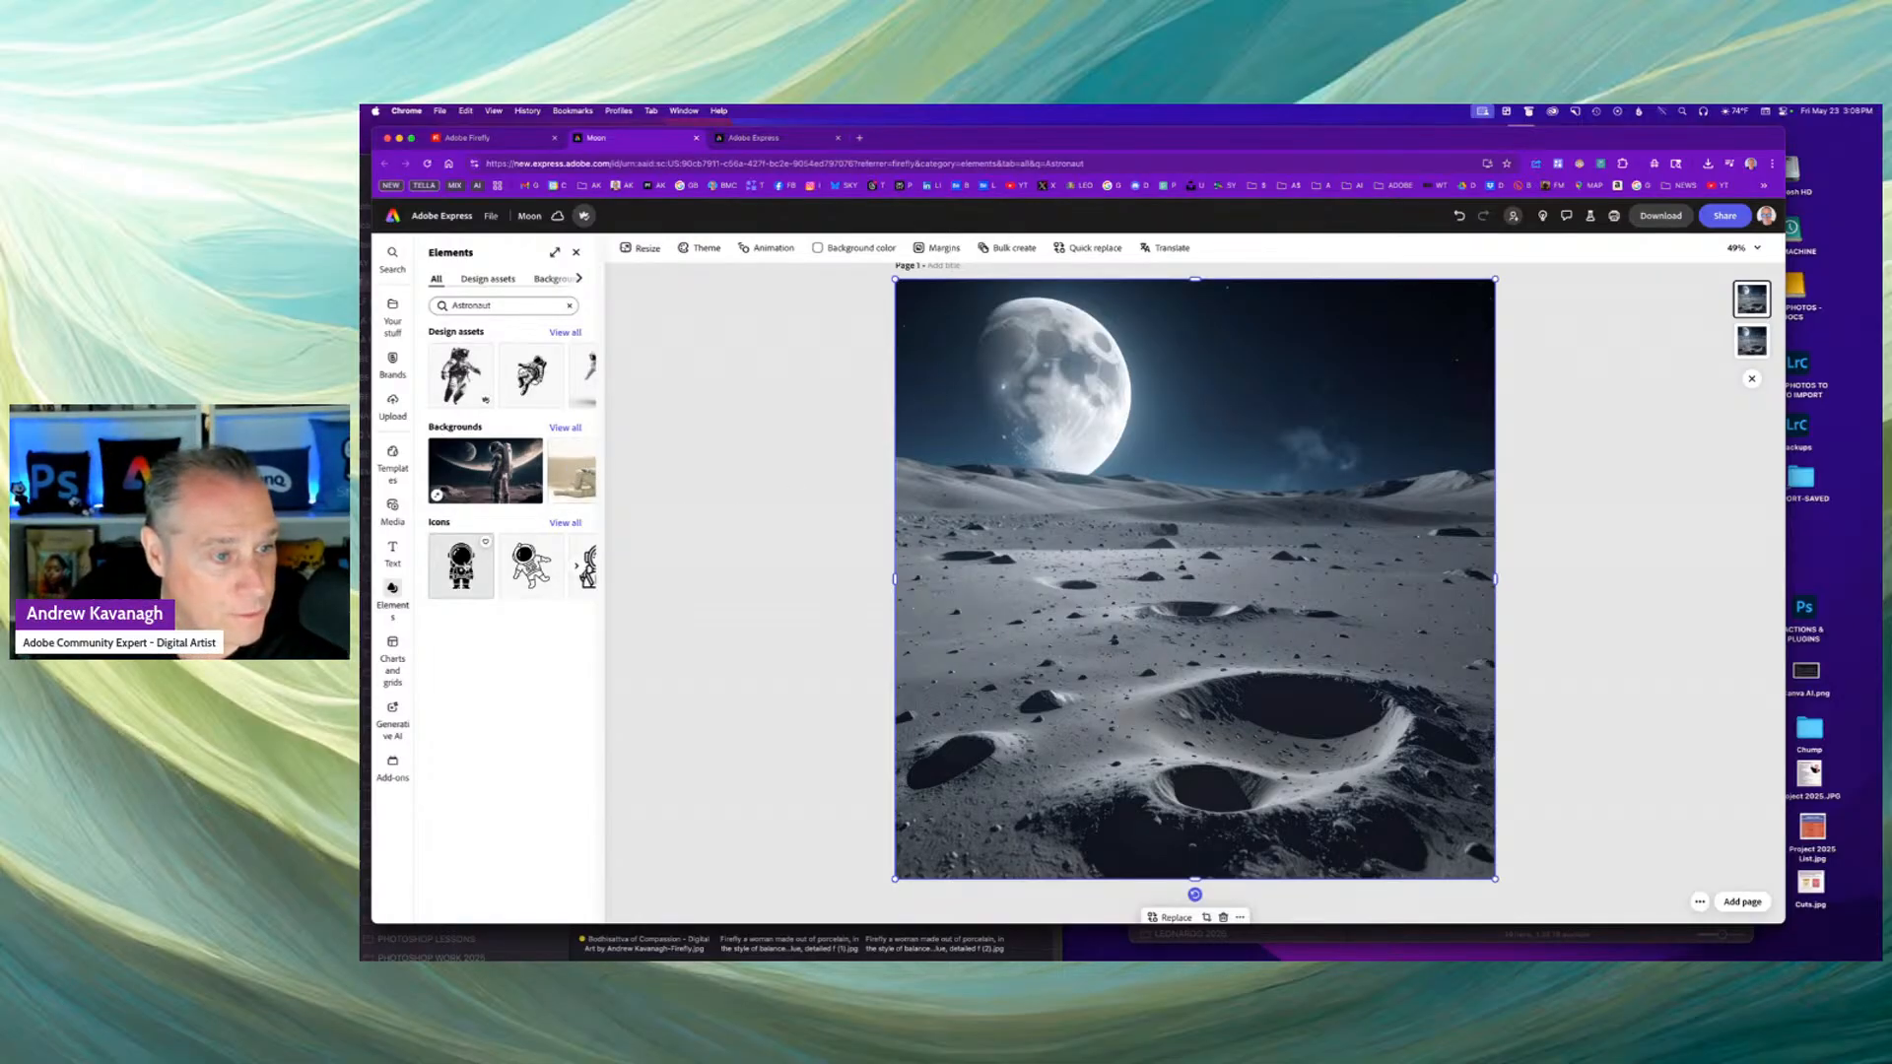
Look through the astronaut icons, switch to the design assets, and add the white-suited walking astronaut to the page.
left_click(566, 524)
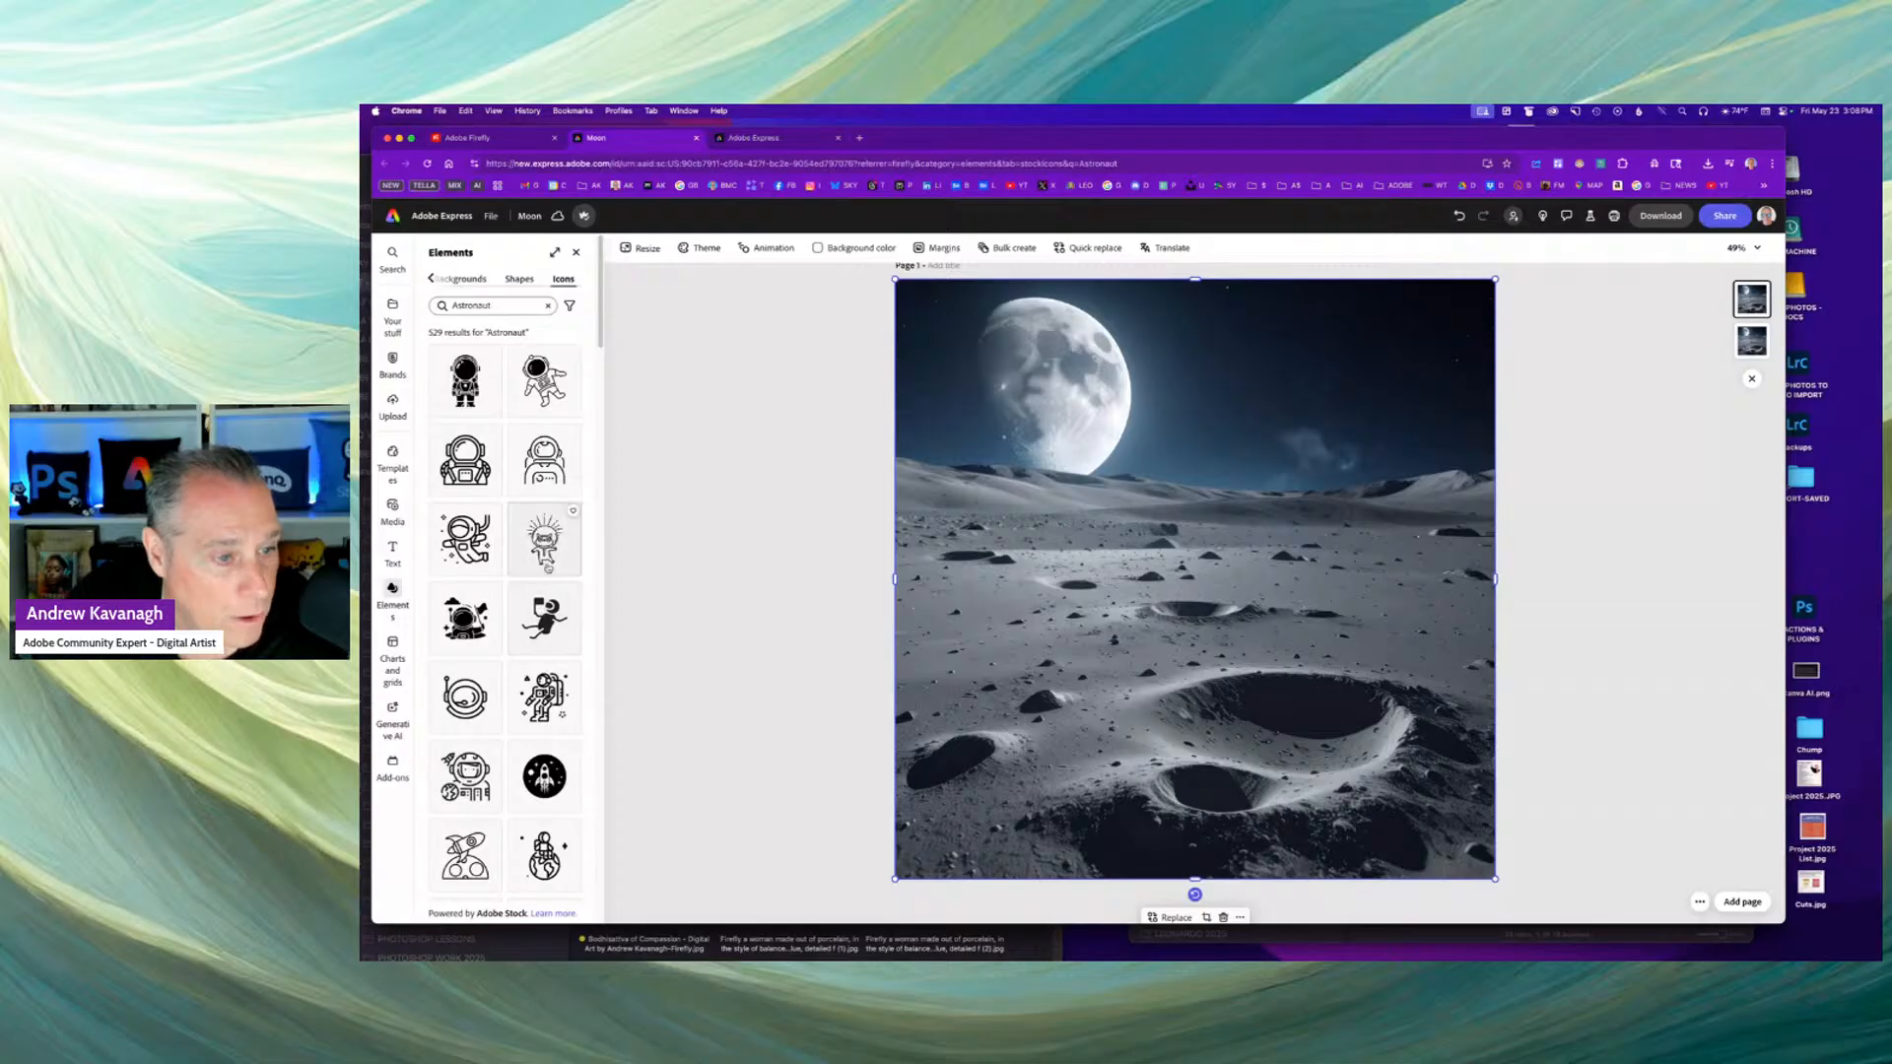
scroll(514, 693, "down", 2)
scroll(513, 693, "up", 4)
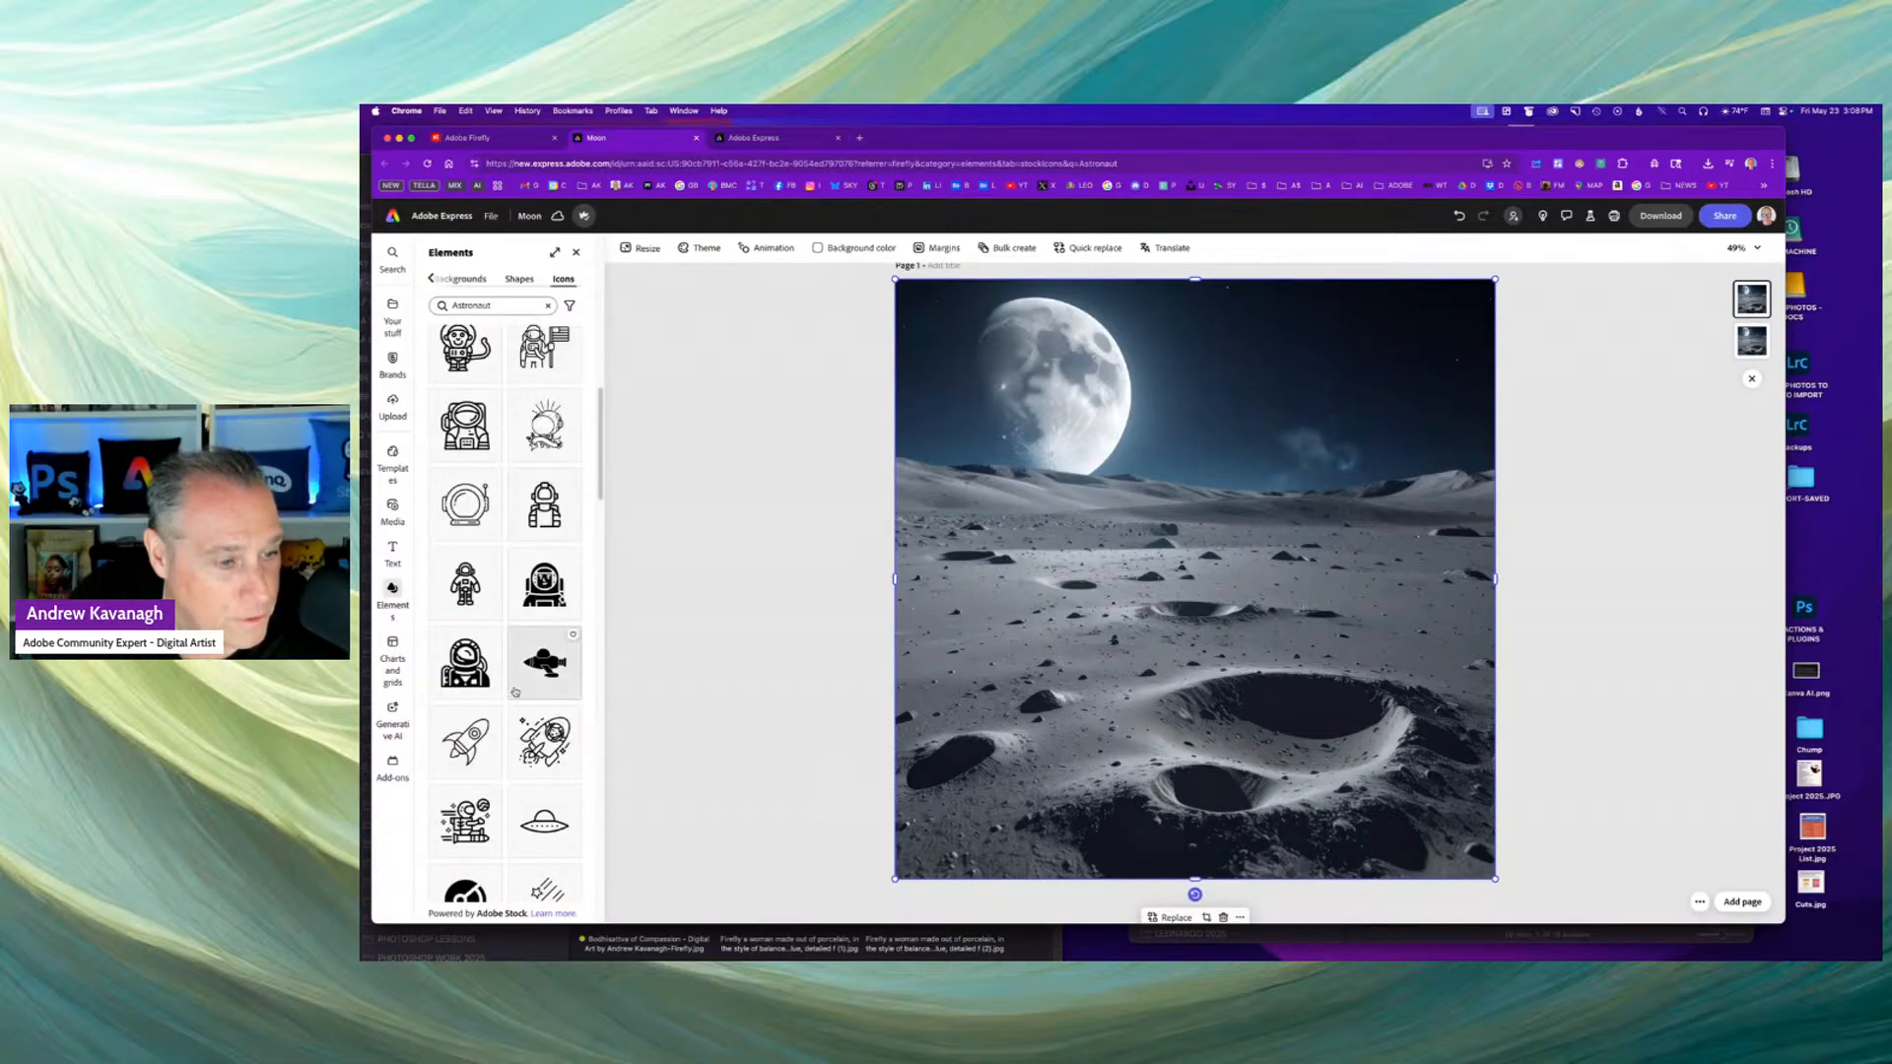
left_click(431, 279)
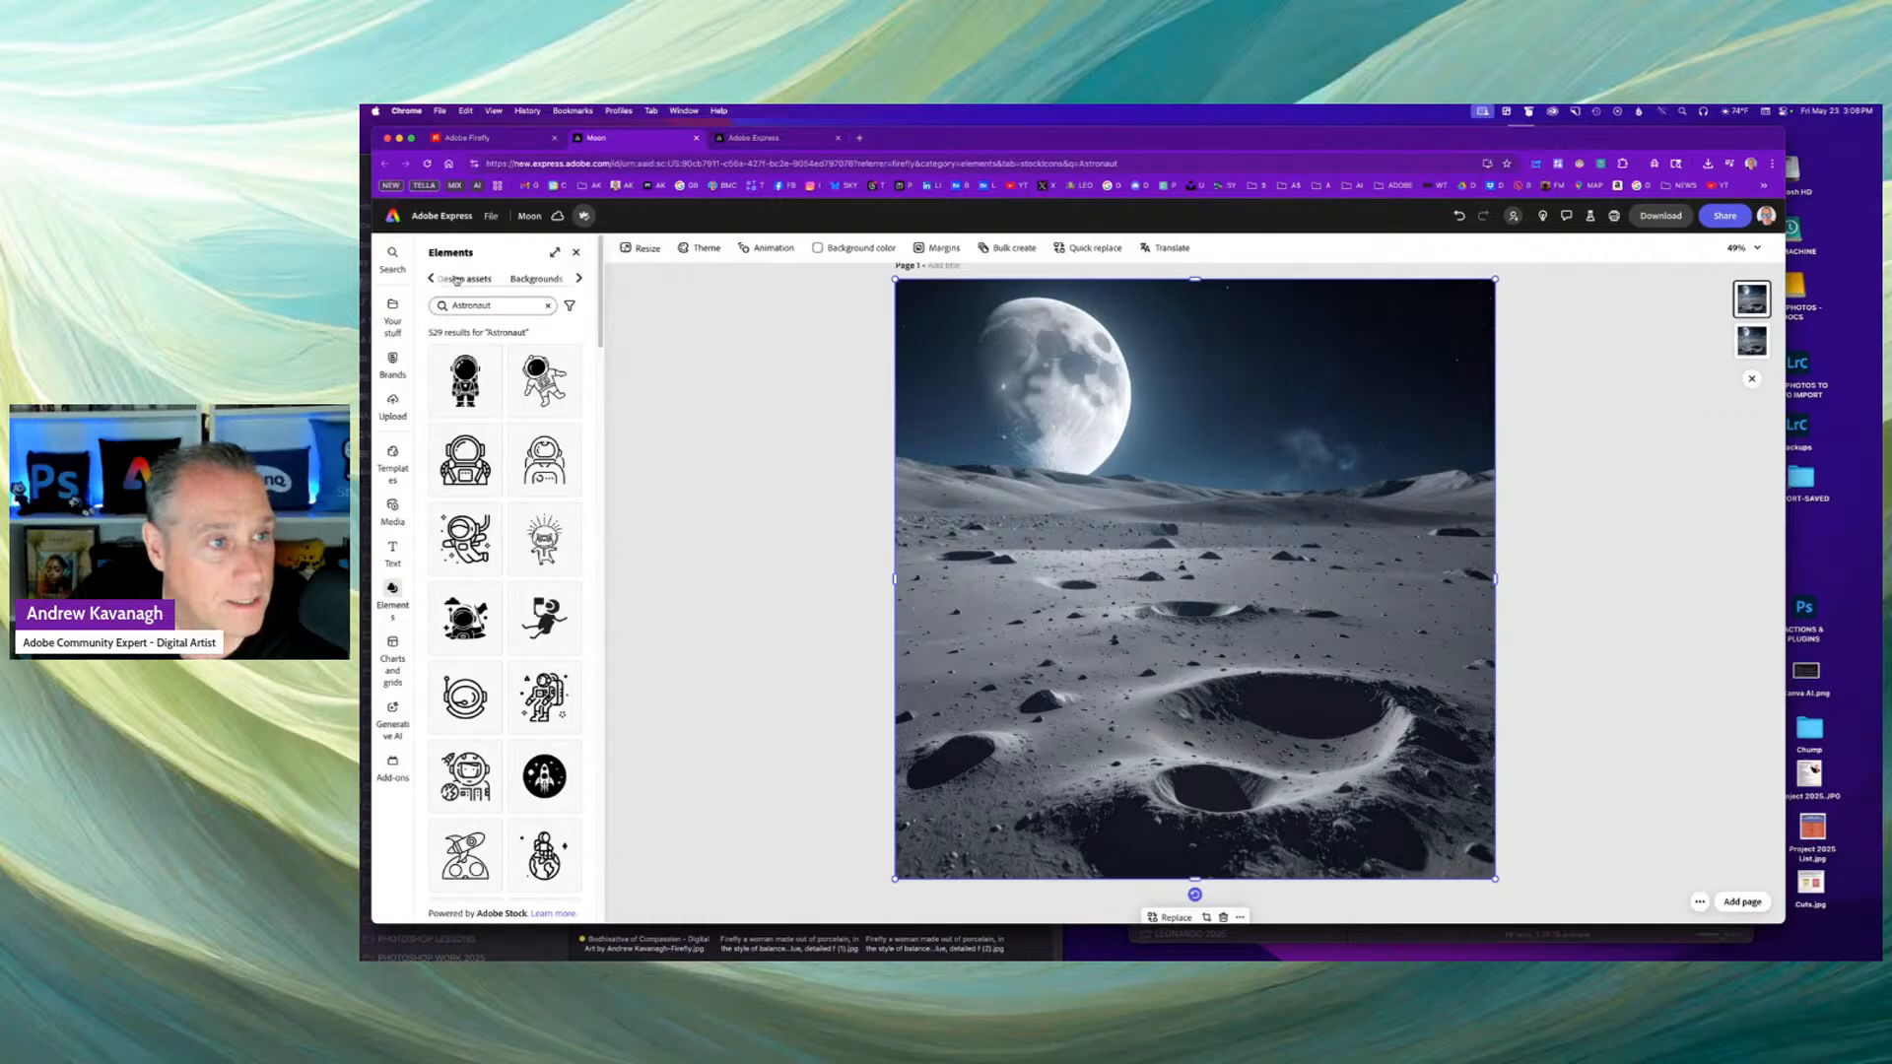
left_click(458, 278)
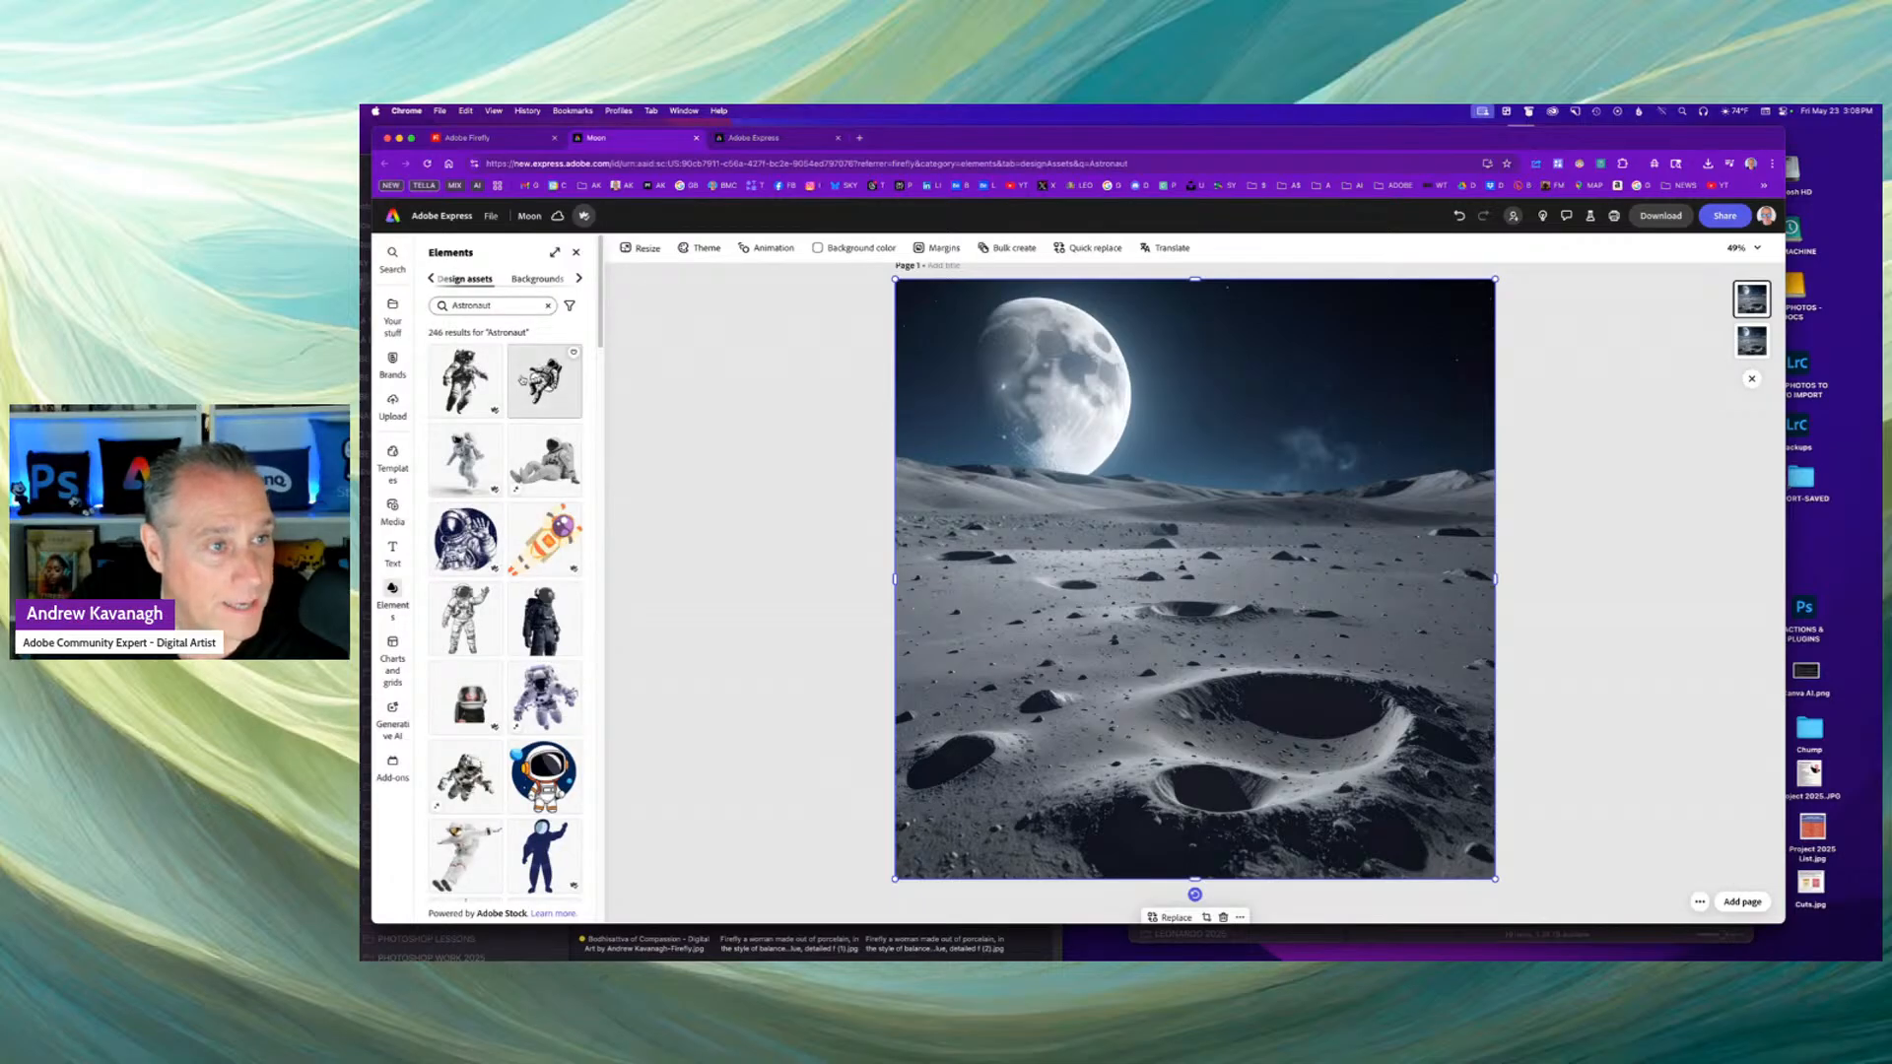
left_click(473, 460)
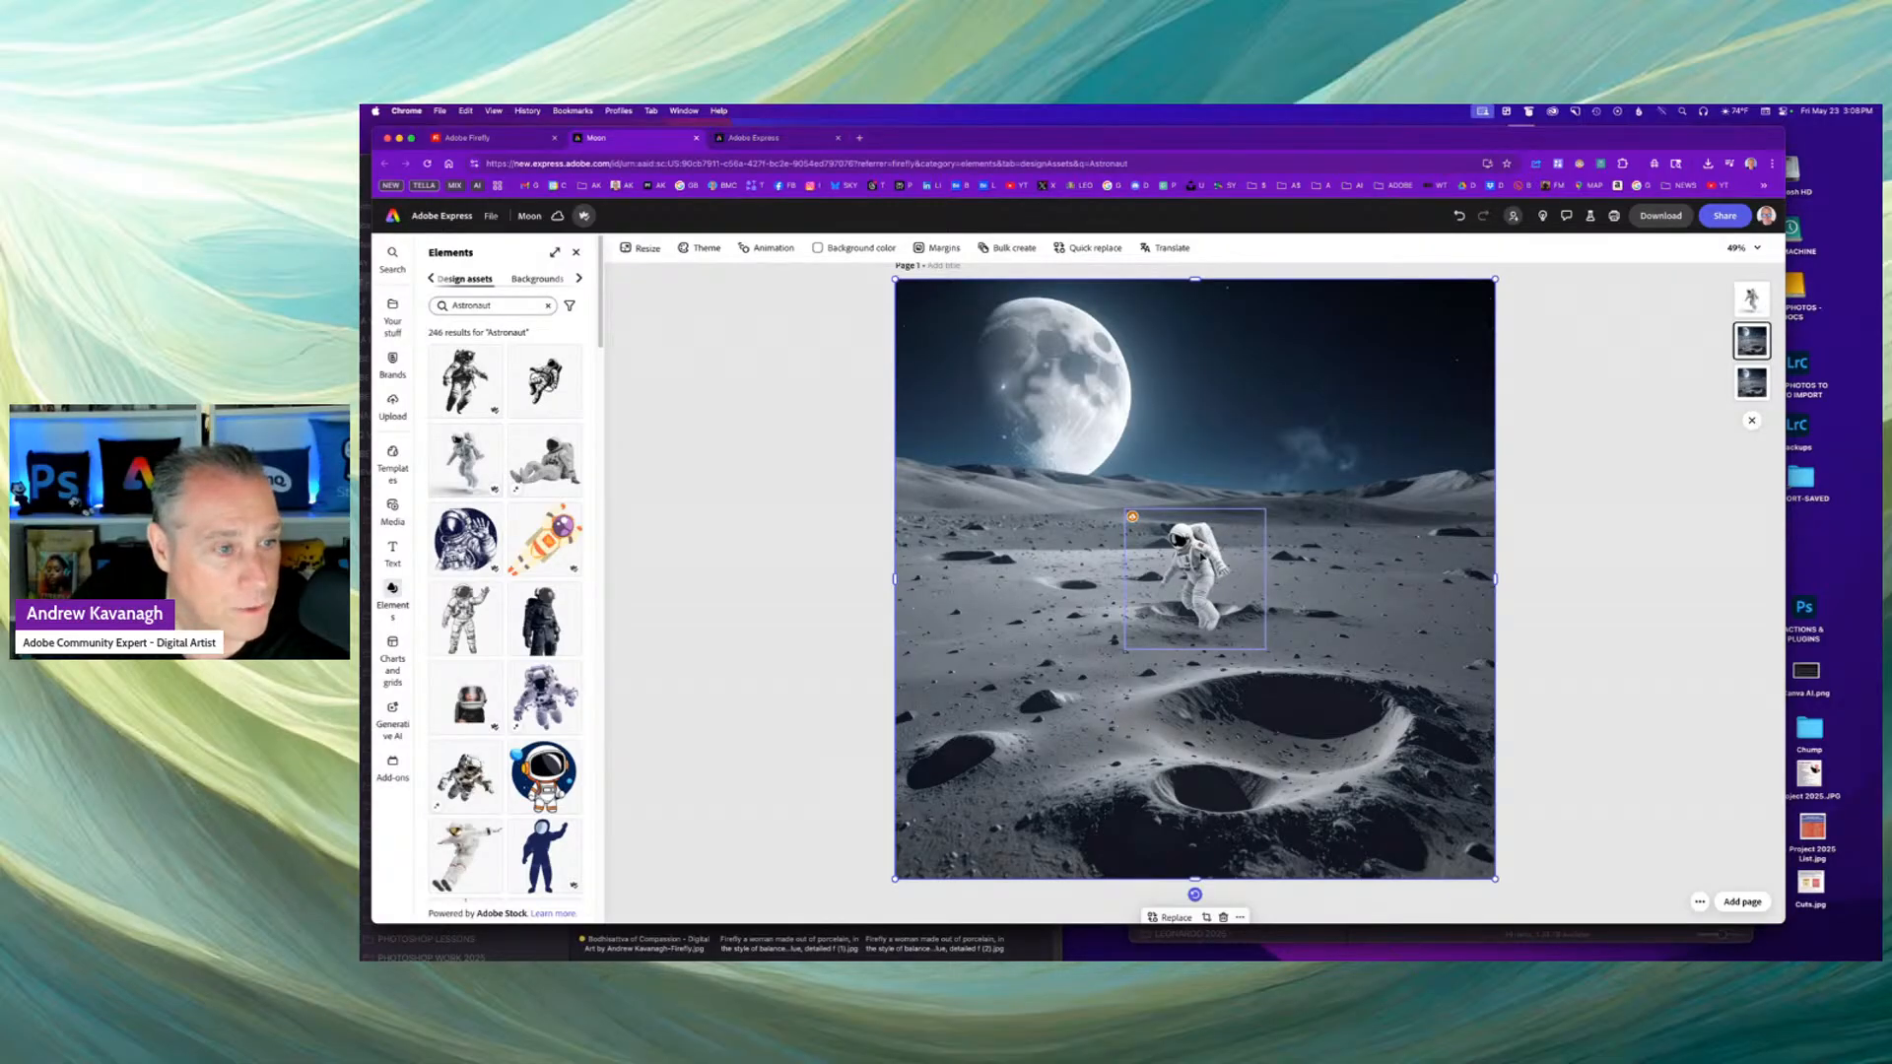
Undo the accidental move of the lunar landscape image and set that image as the page background.
left_click_drag(1203, 558, 1254, 513)
key("super+z")
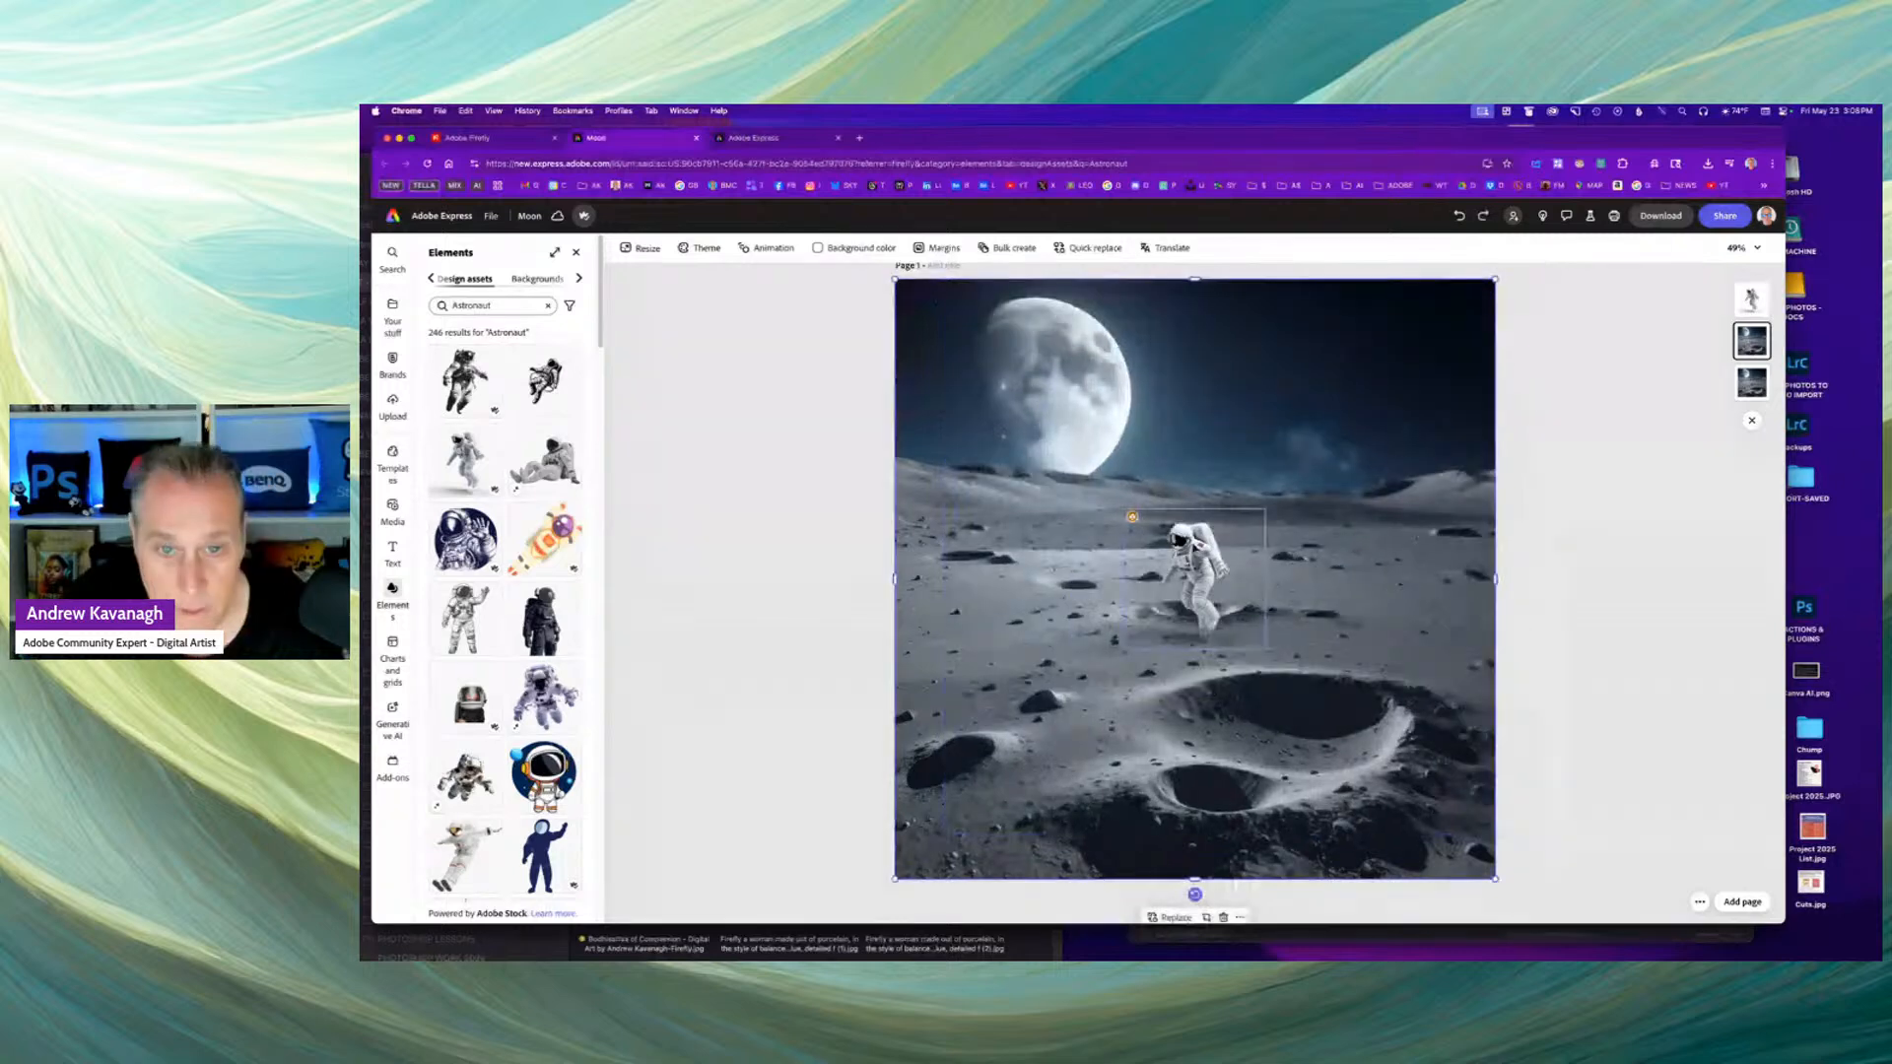
left_click(1198, 373)
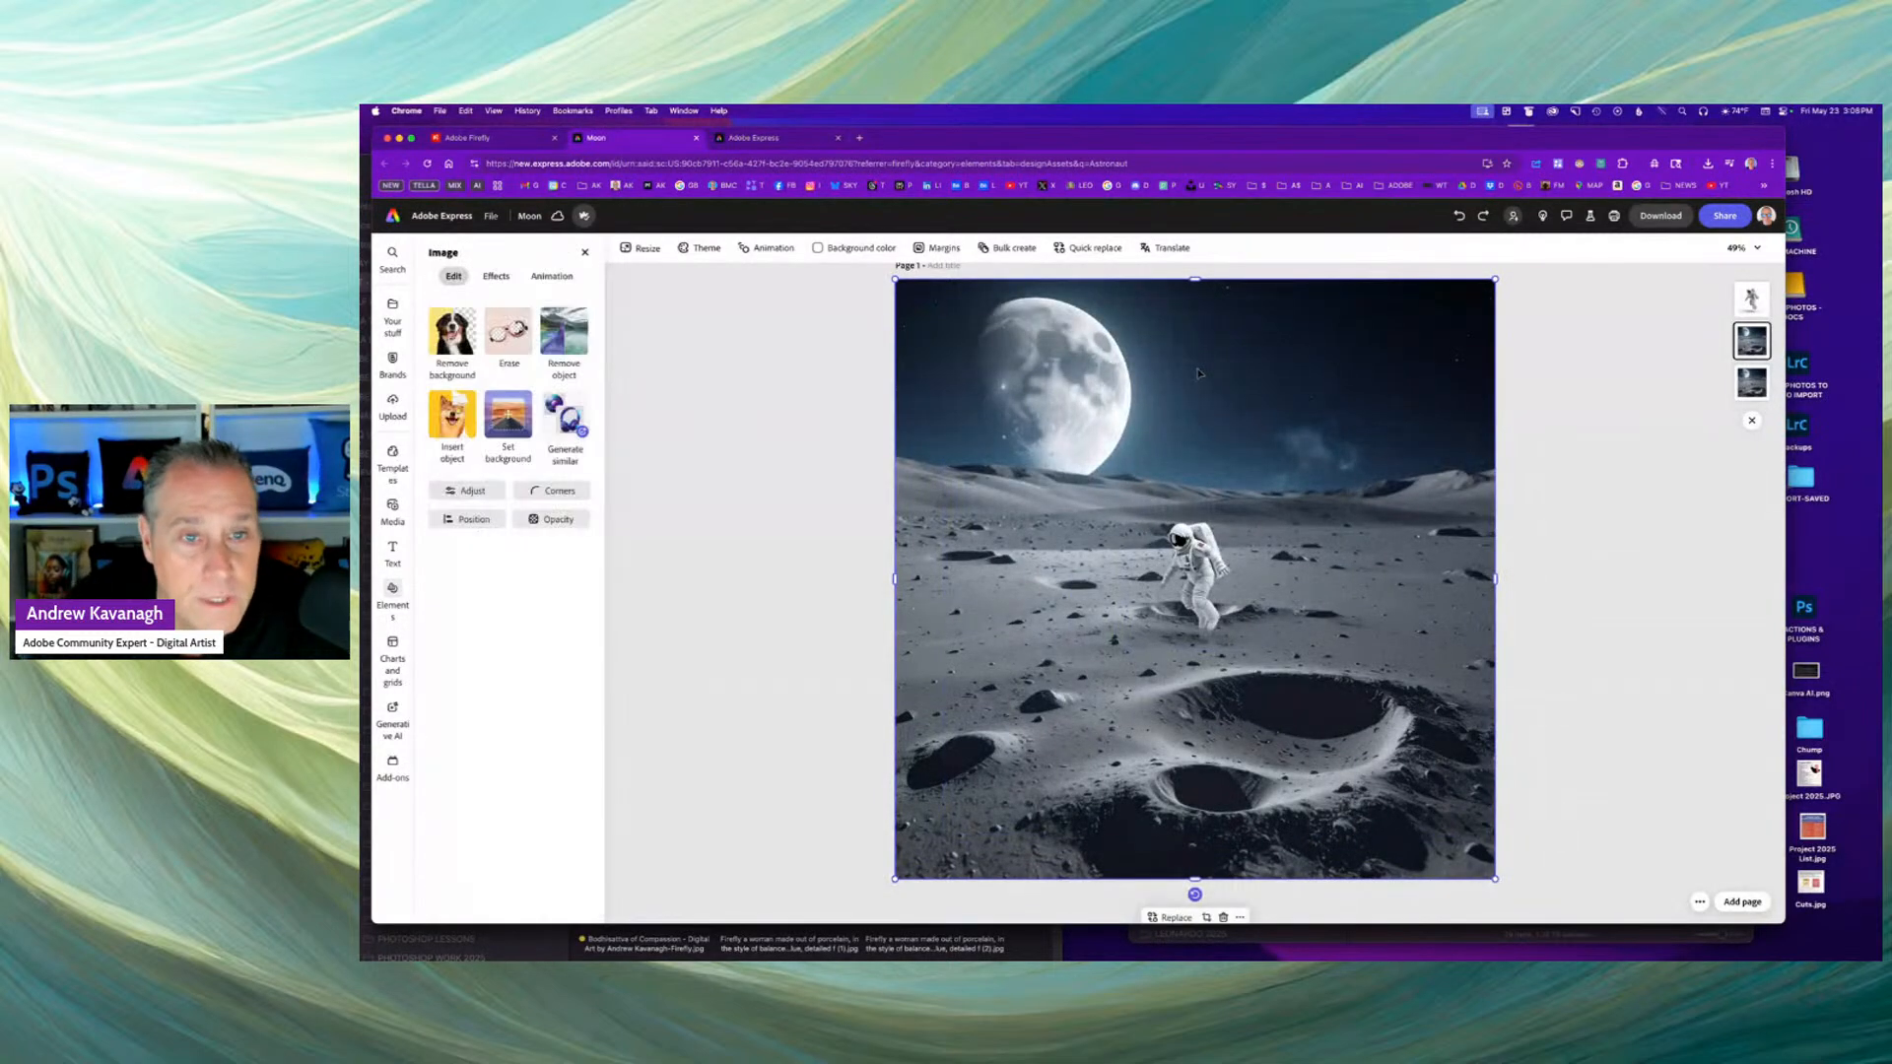
left_click(511, 419)
Move the astronaut to the right part of the landscape, enlarge it slightly from its centre, and shift it up near the horizon.
left_click(1199, 586)
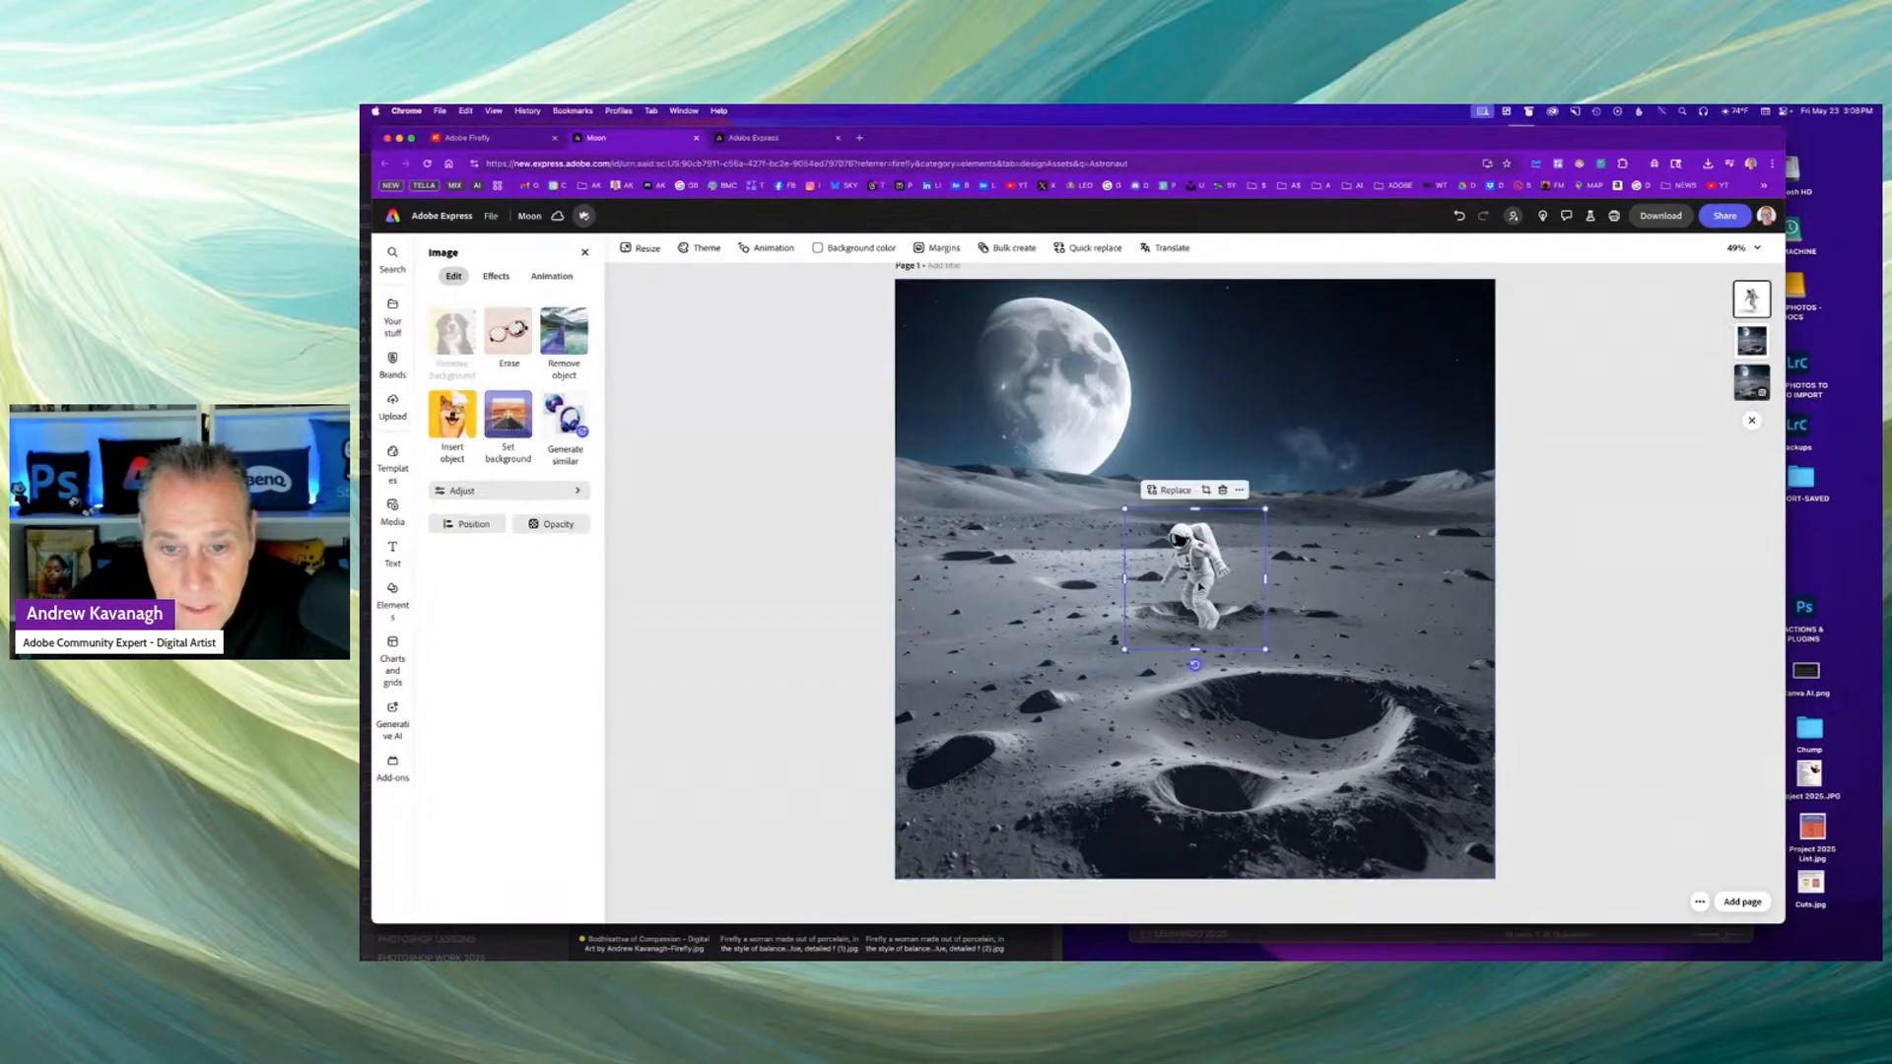
left_click_drag(1199, 586, 1422, 542)
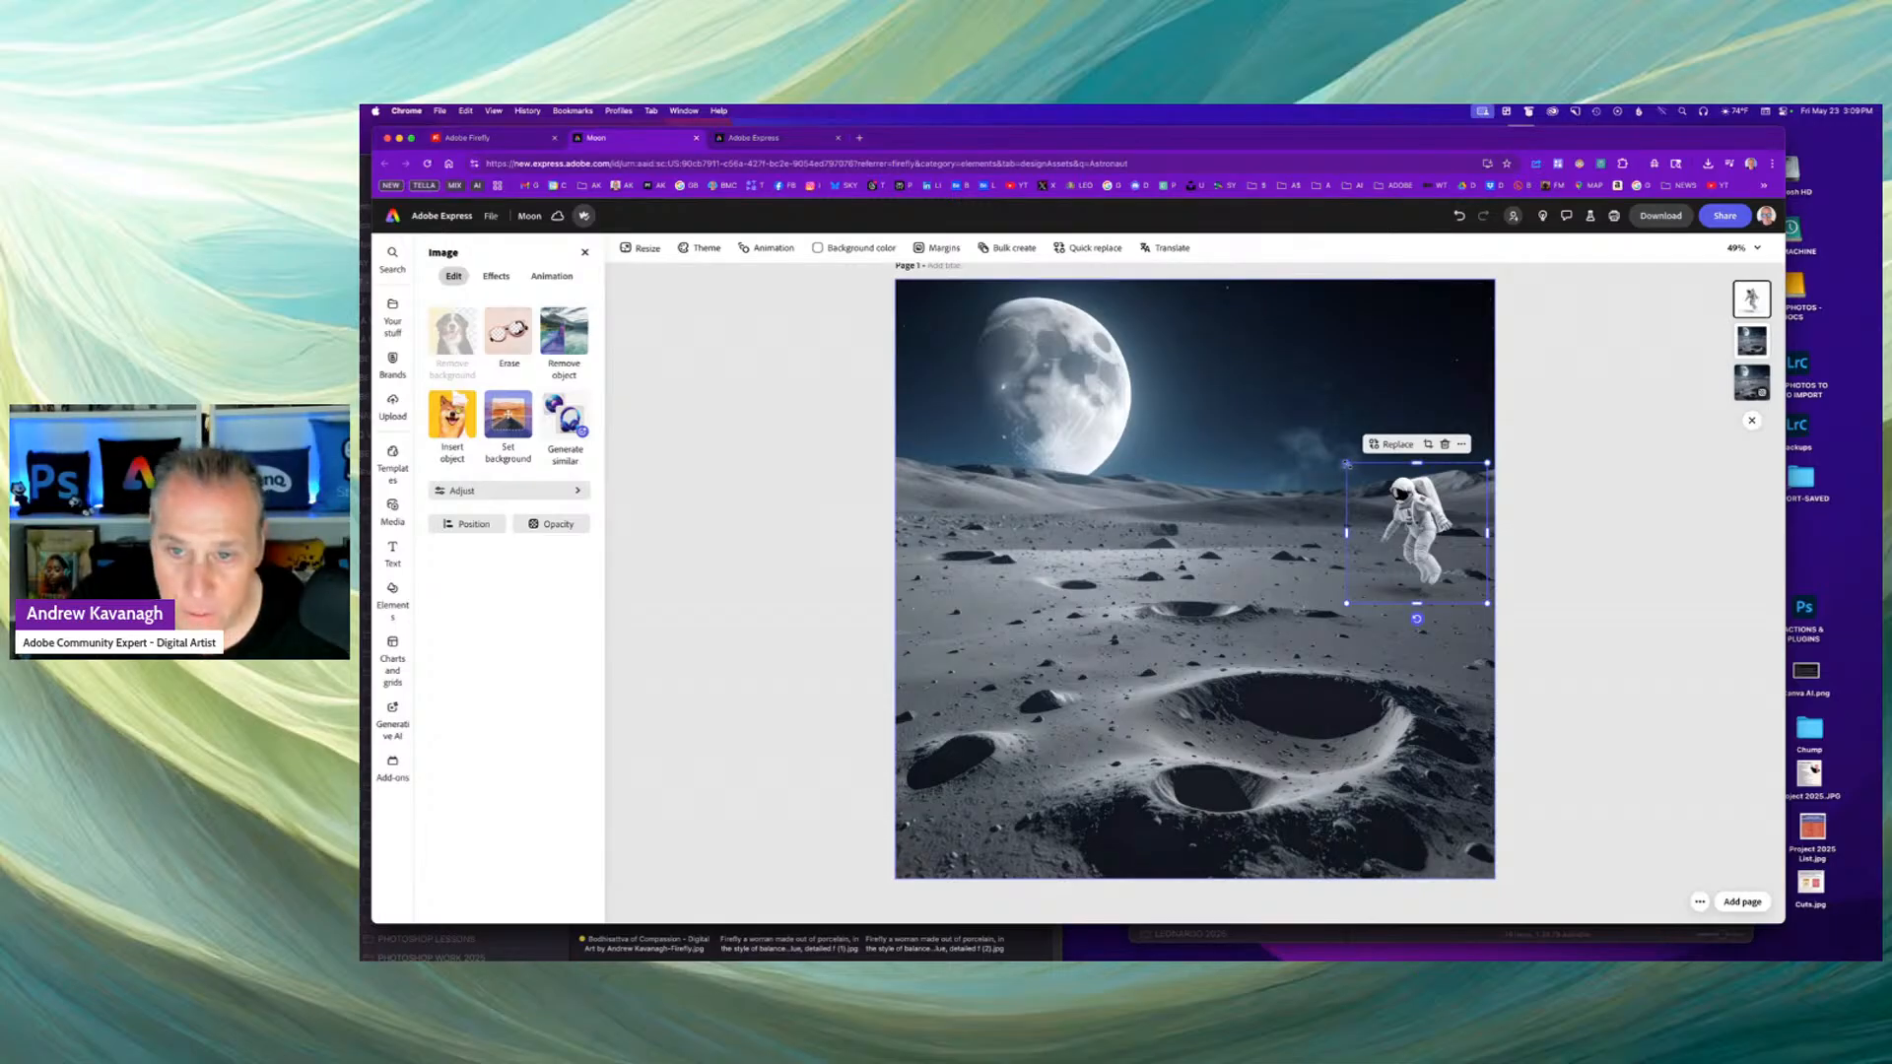
key("alt")
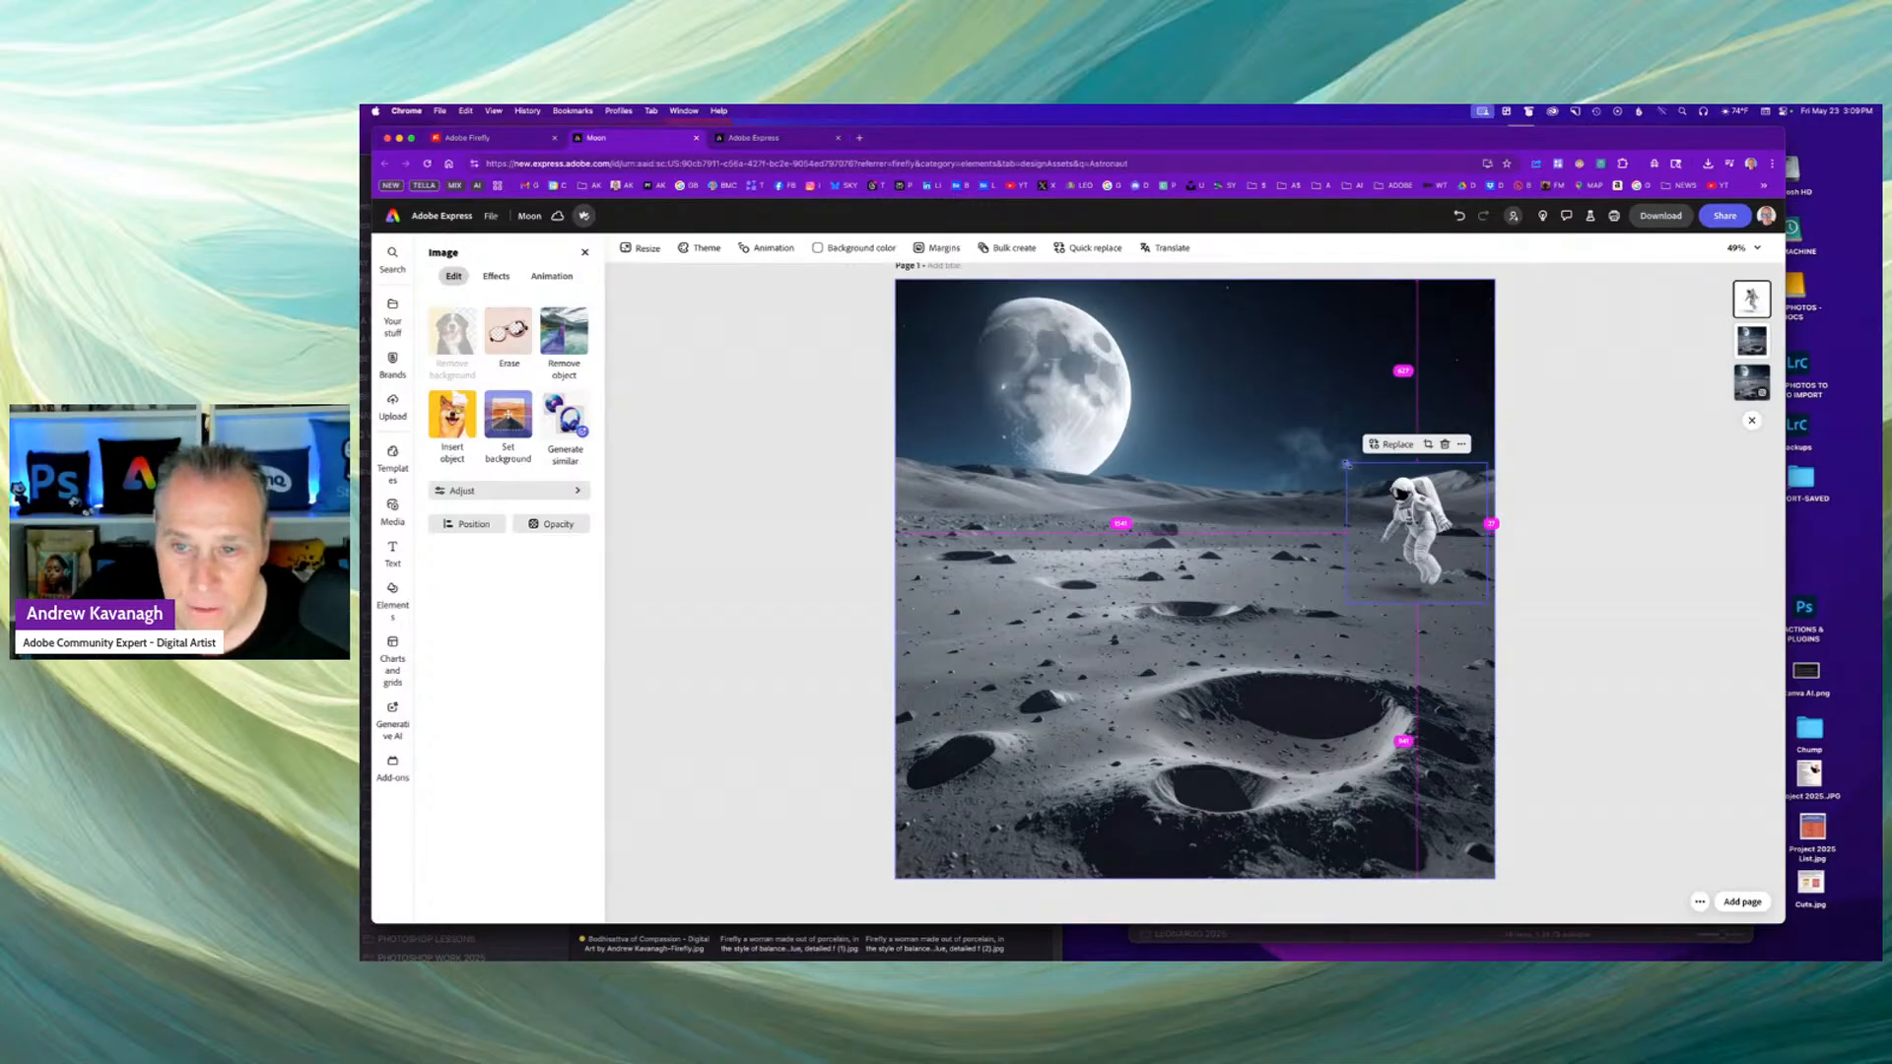
left_click_drag(1346, 464, 1329, 445)
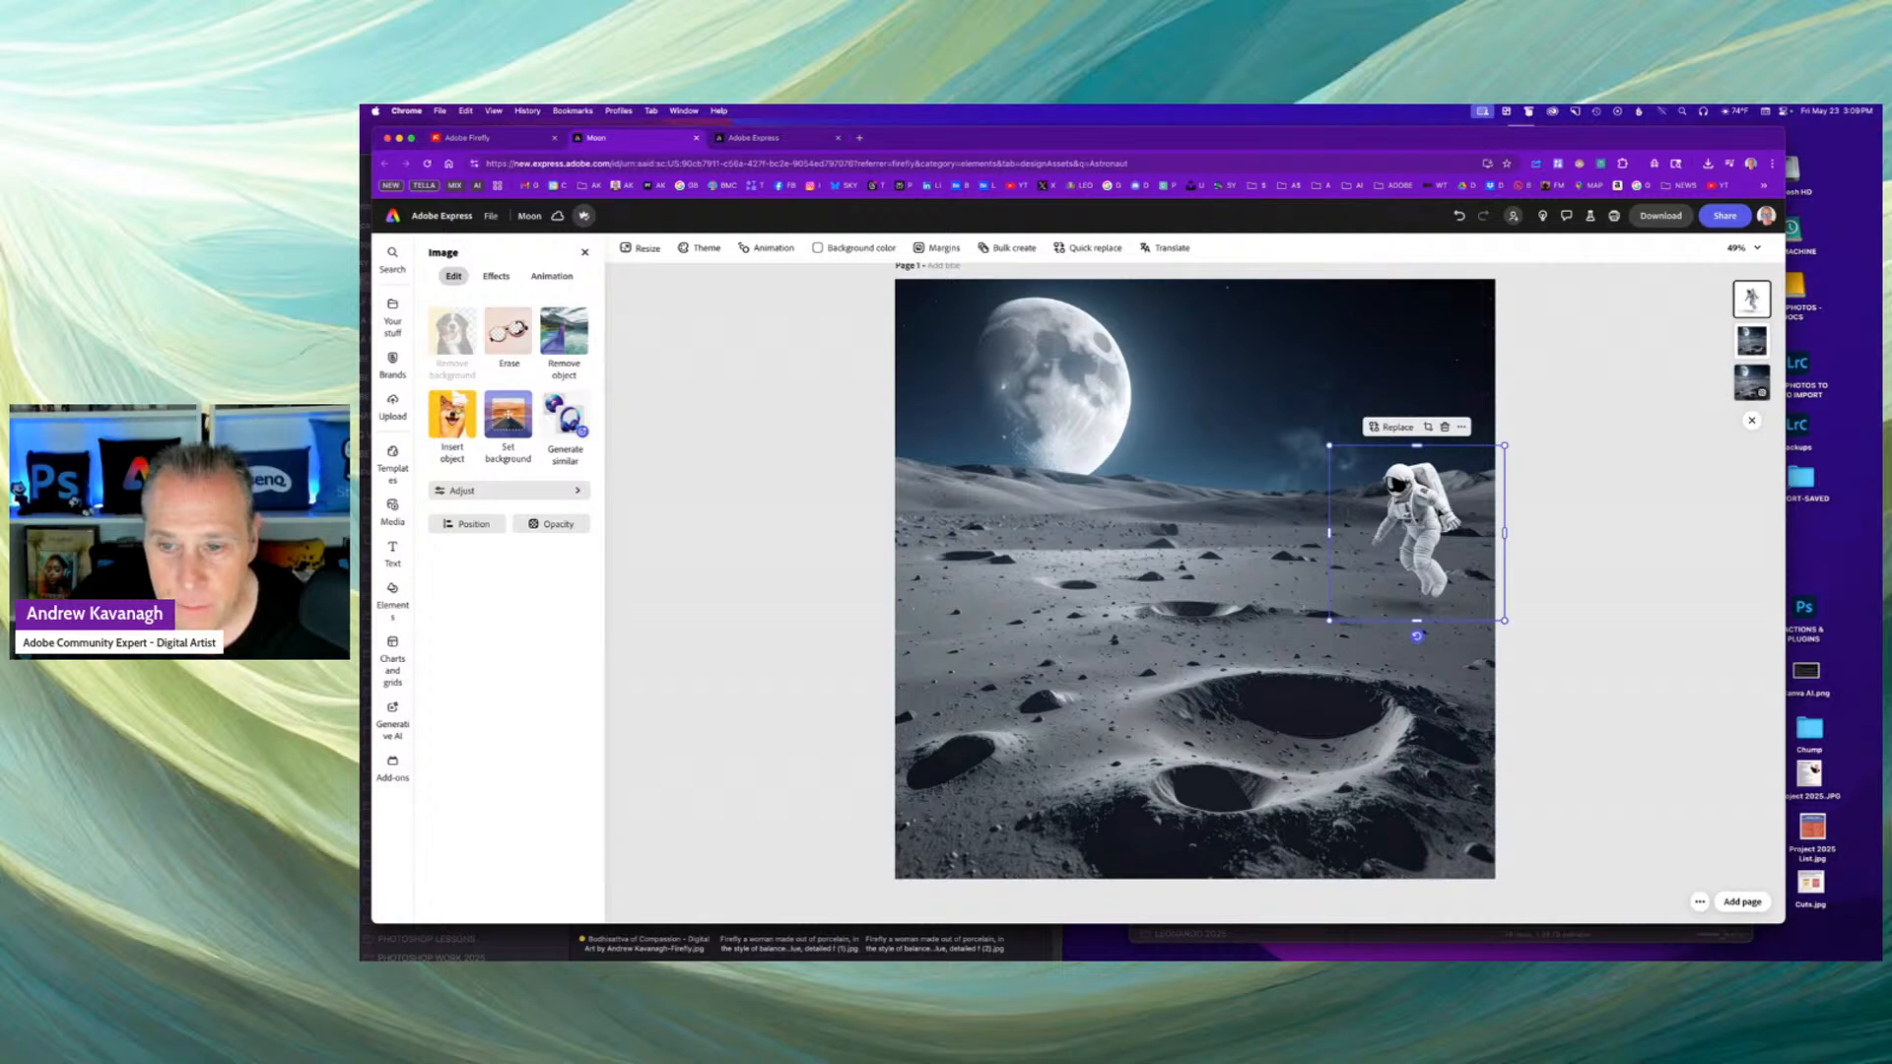
left_click_drag(1417, 533, 1389, 515)
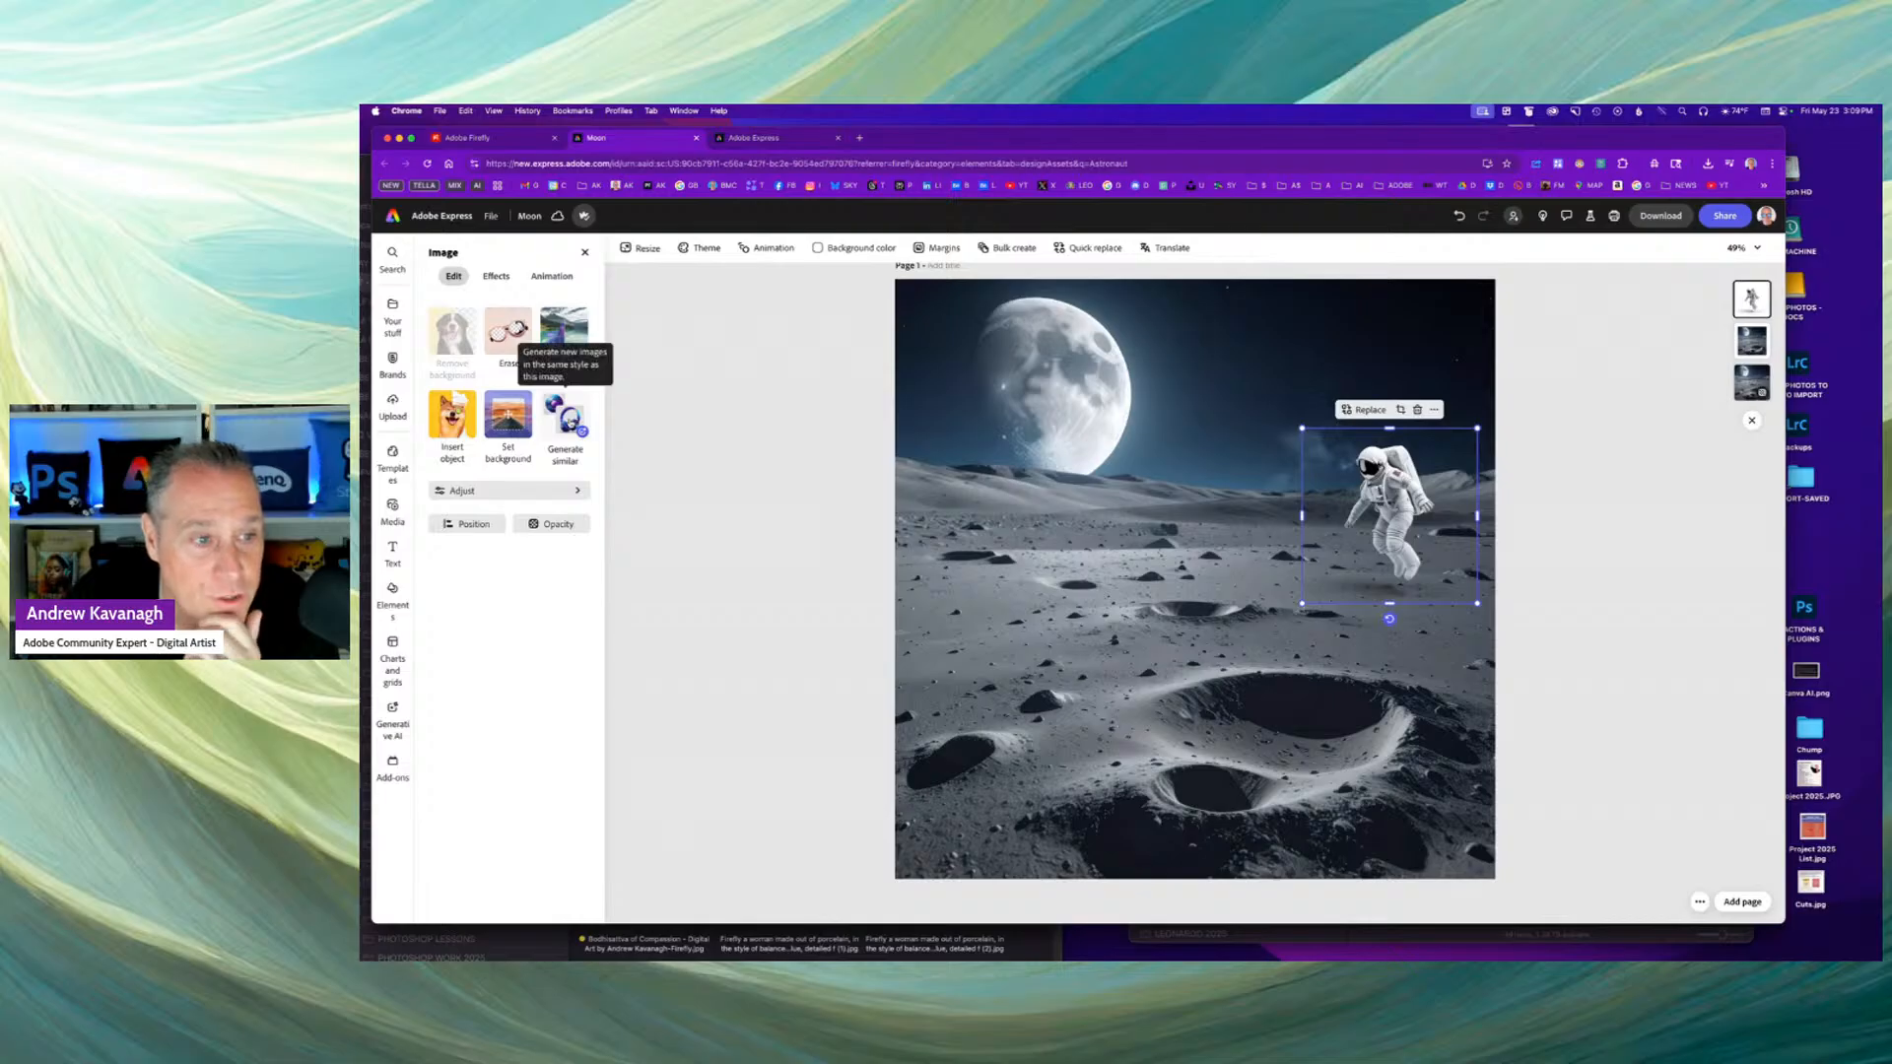
Look through the astronaut's image editing options and effects, and bring up its animation options.
left_click(569, 420)
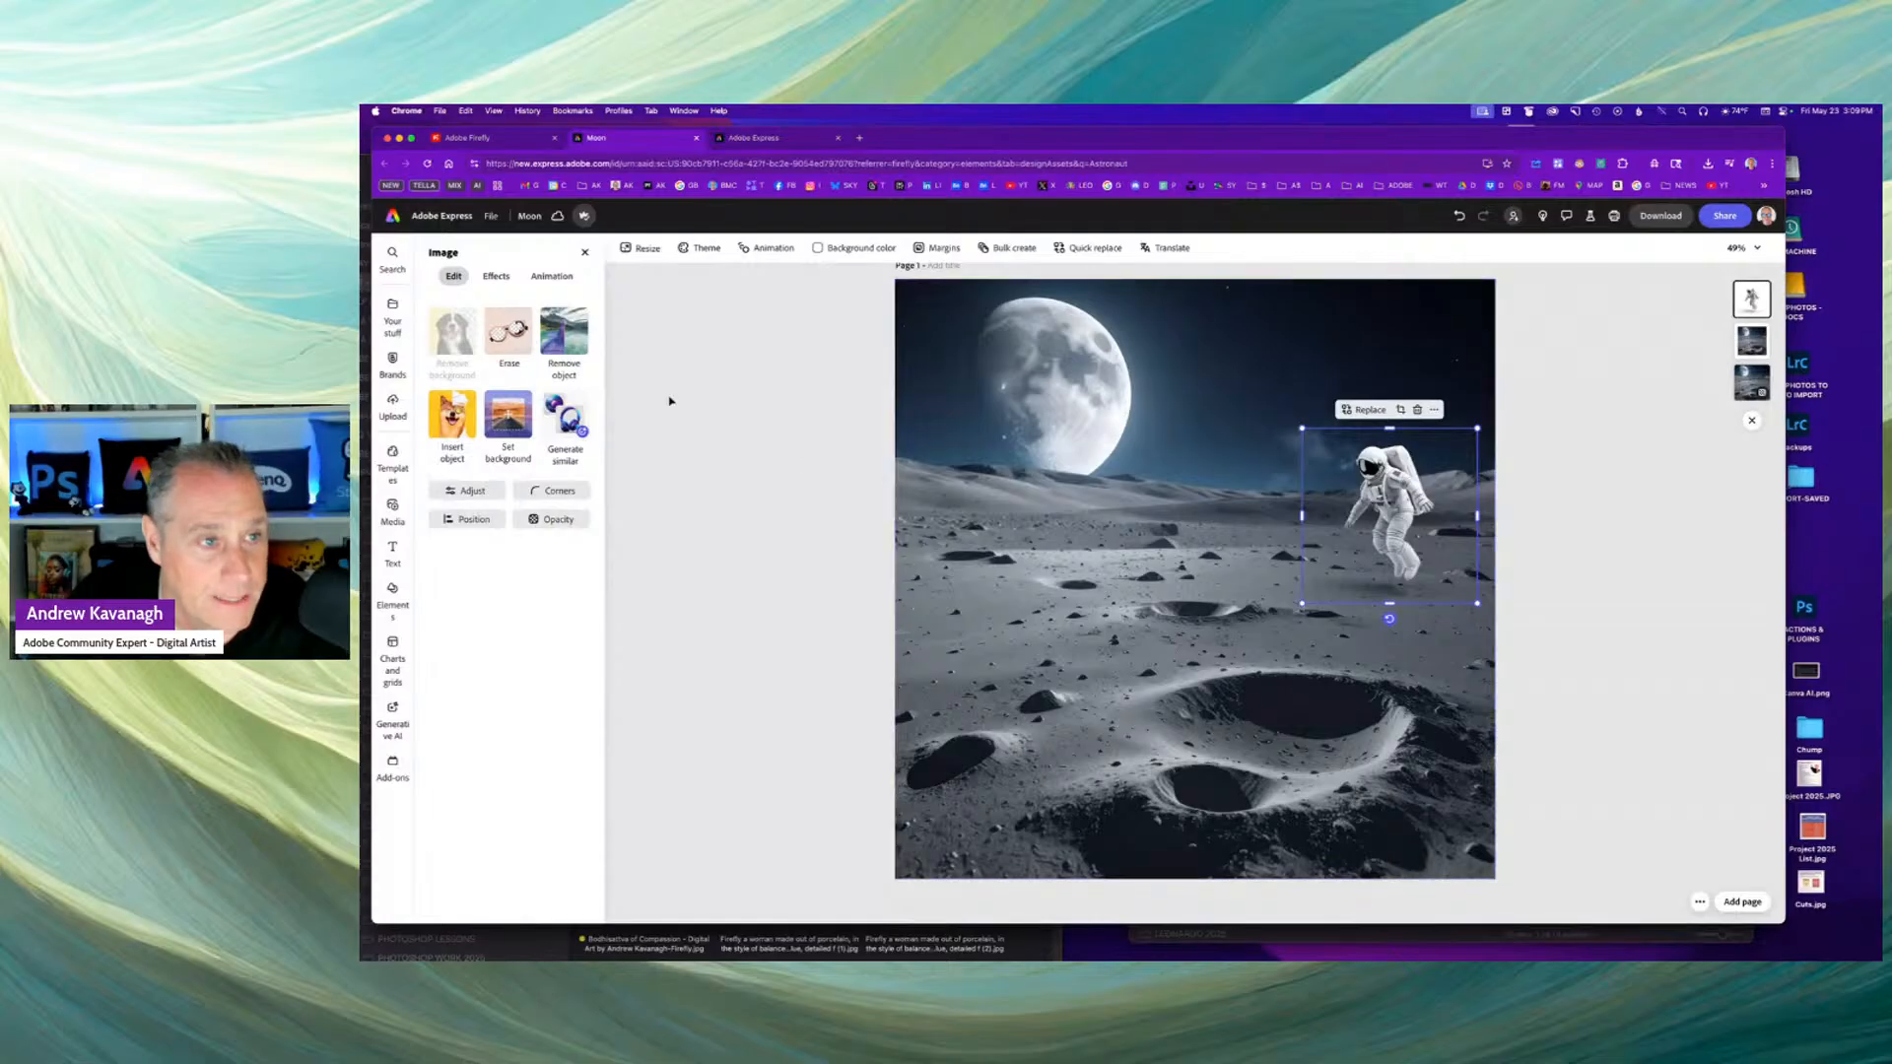
left_click(501, 277)
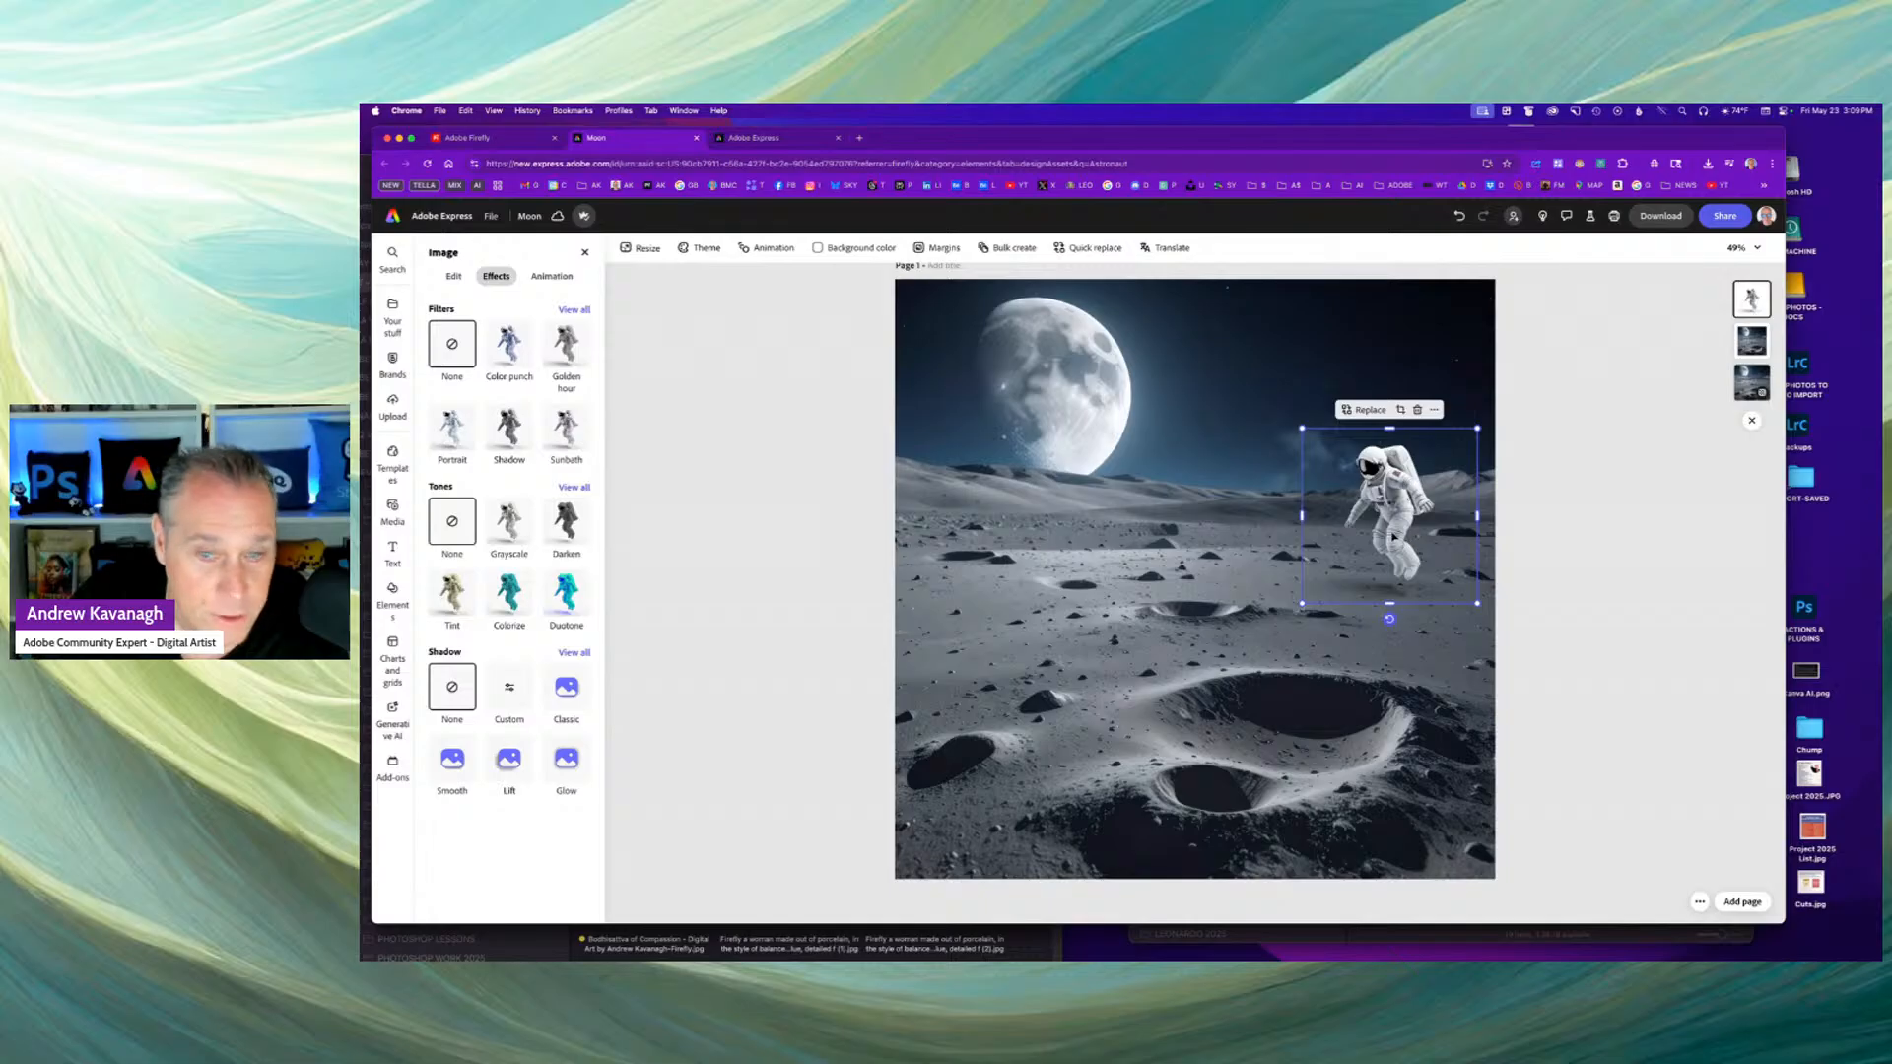
left_click(555, 276)
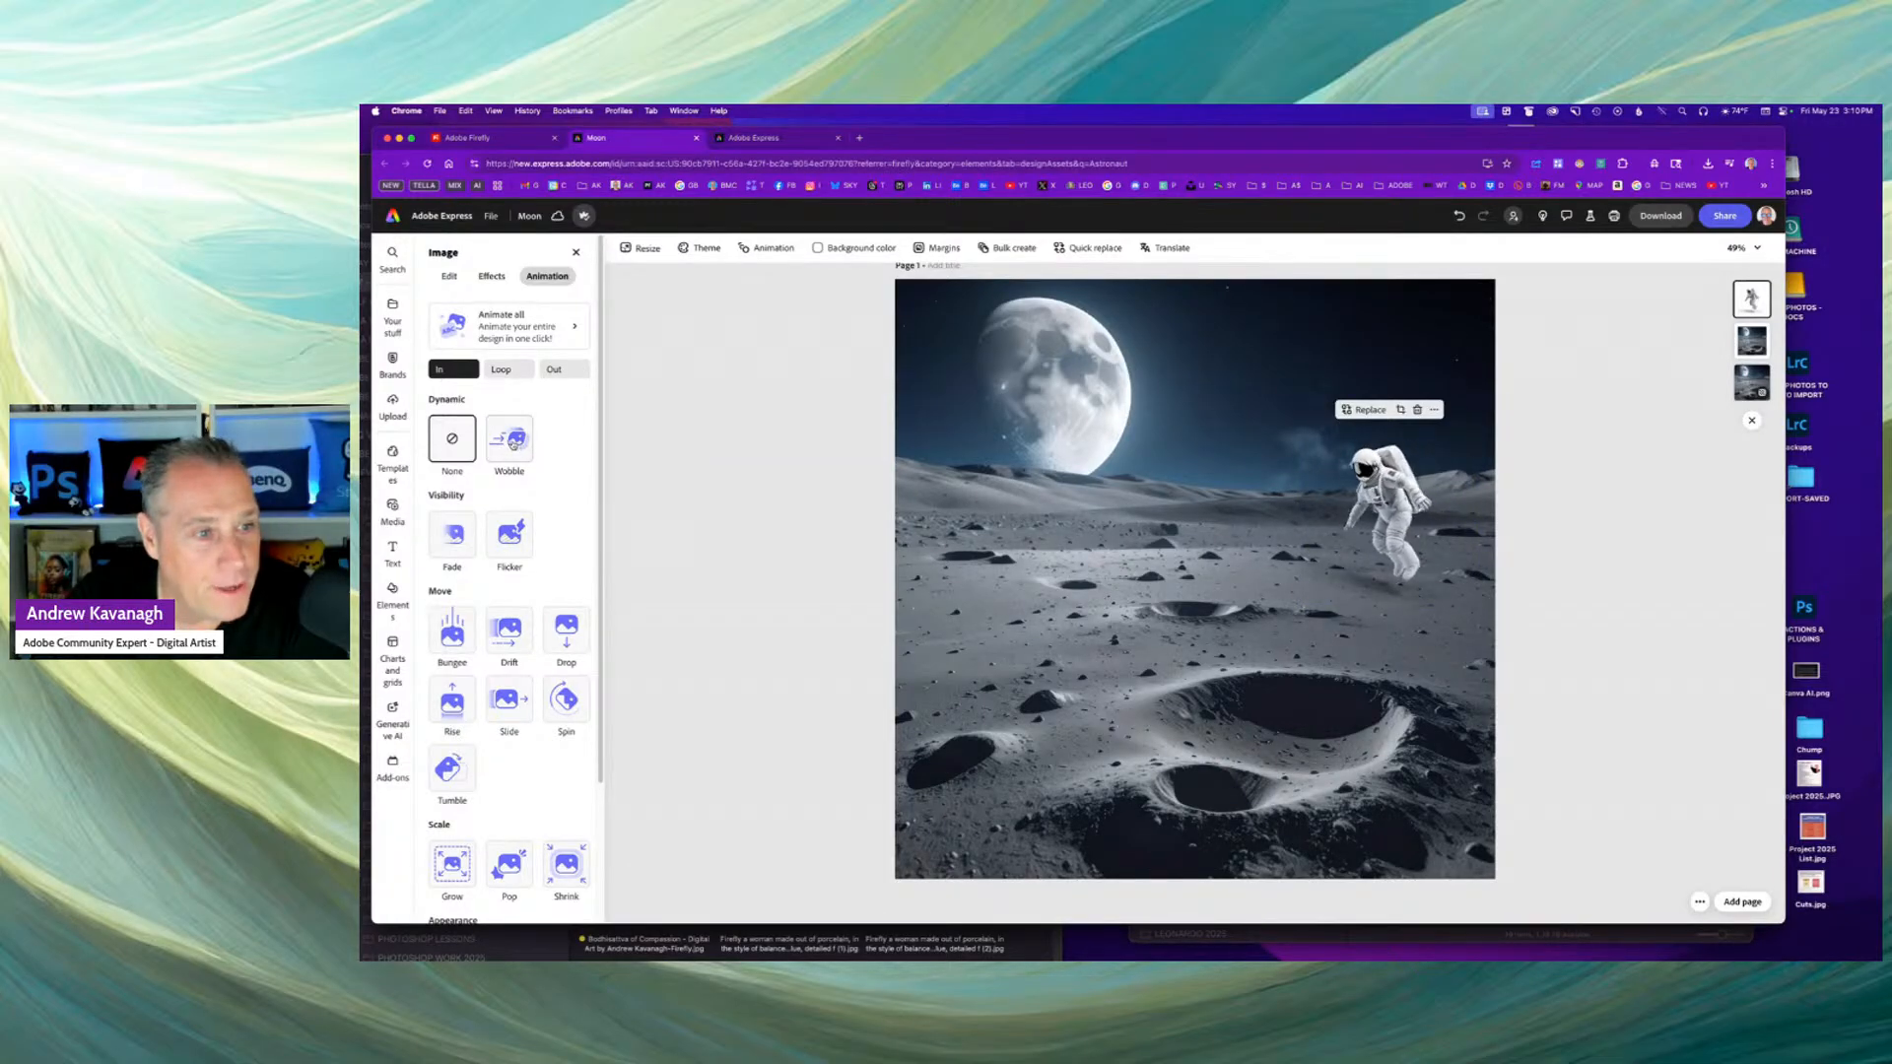
Try a Wobble entrance animation on the astronaut with speed 69, spring 15 and squish 46, and remove it again.
left_click(512, 442)
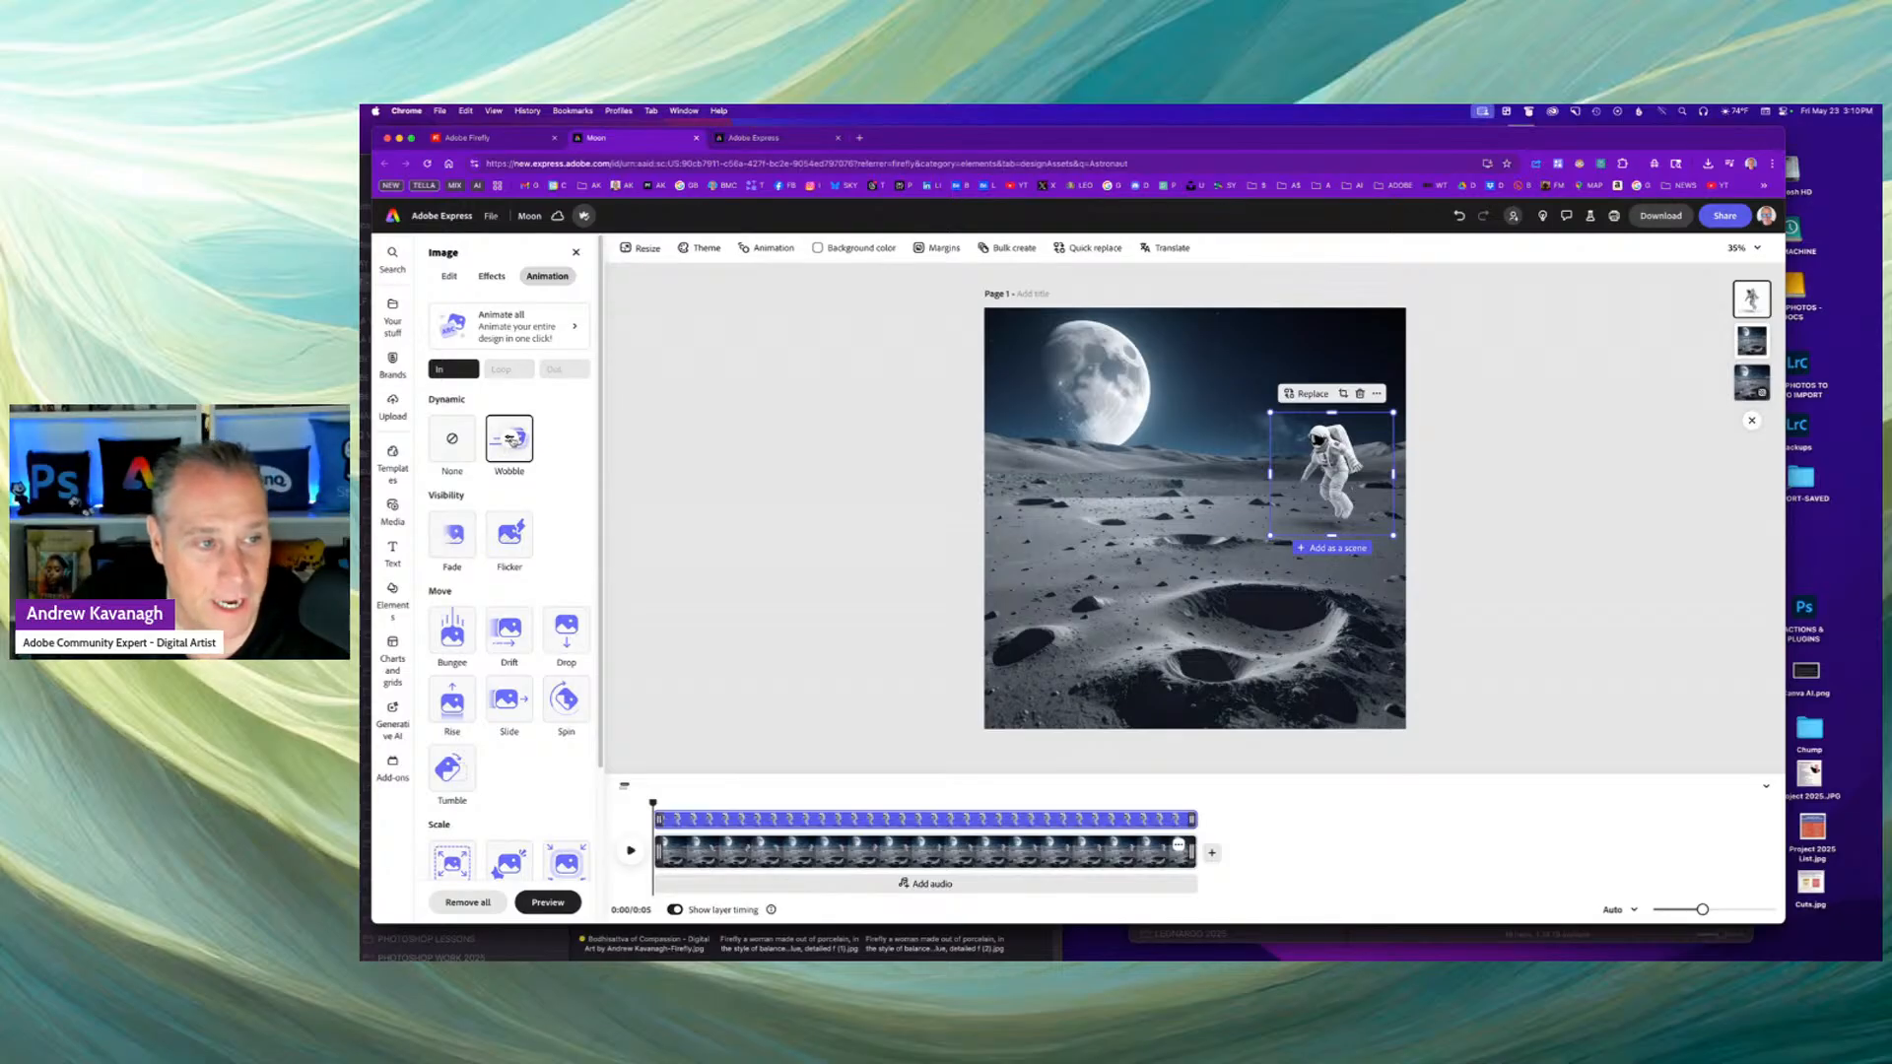
left_click(512, 440)
left_click_drag(635, 456, 622, 455)
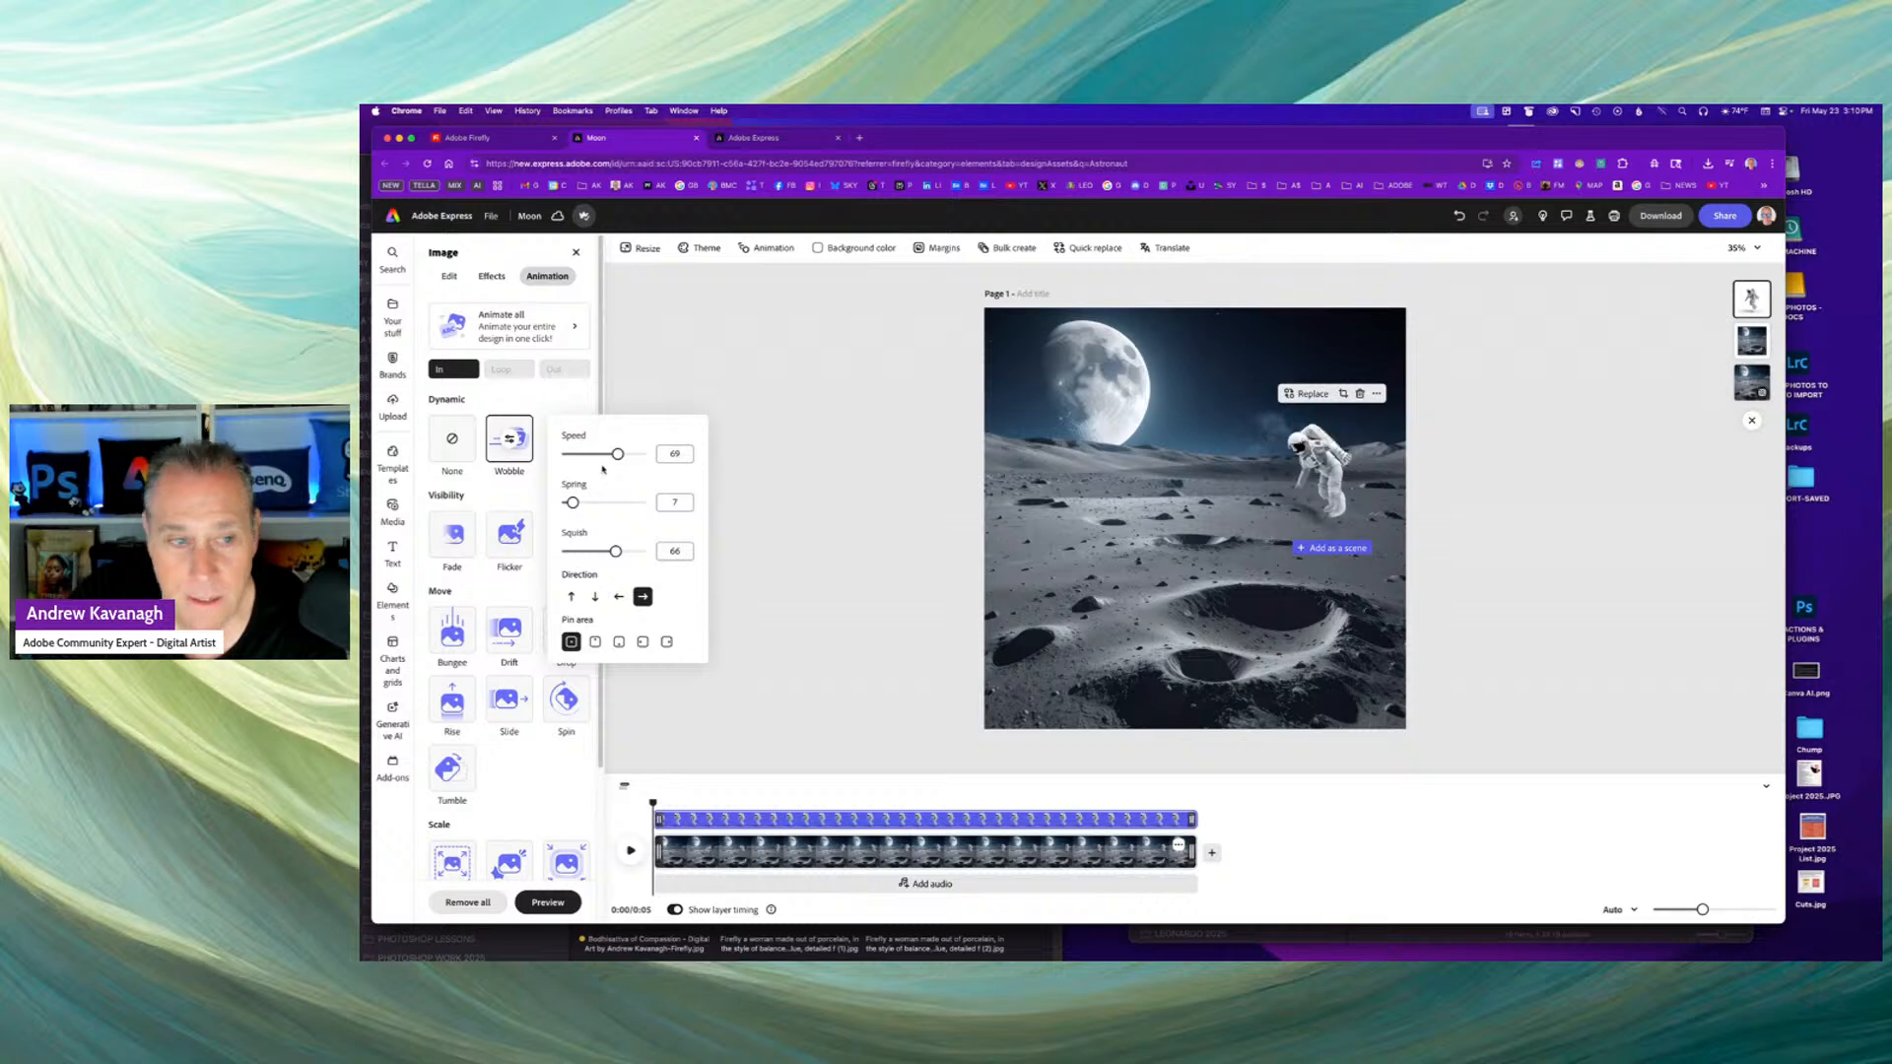
left_click_drag(572, 502, 591, 551)
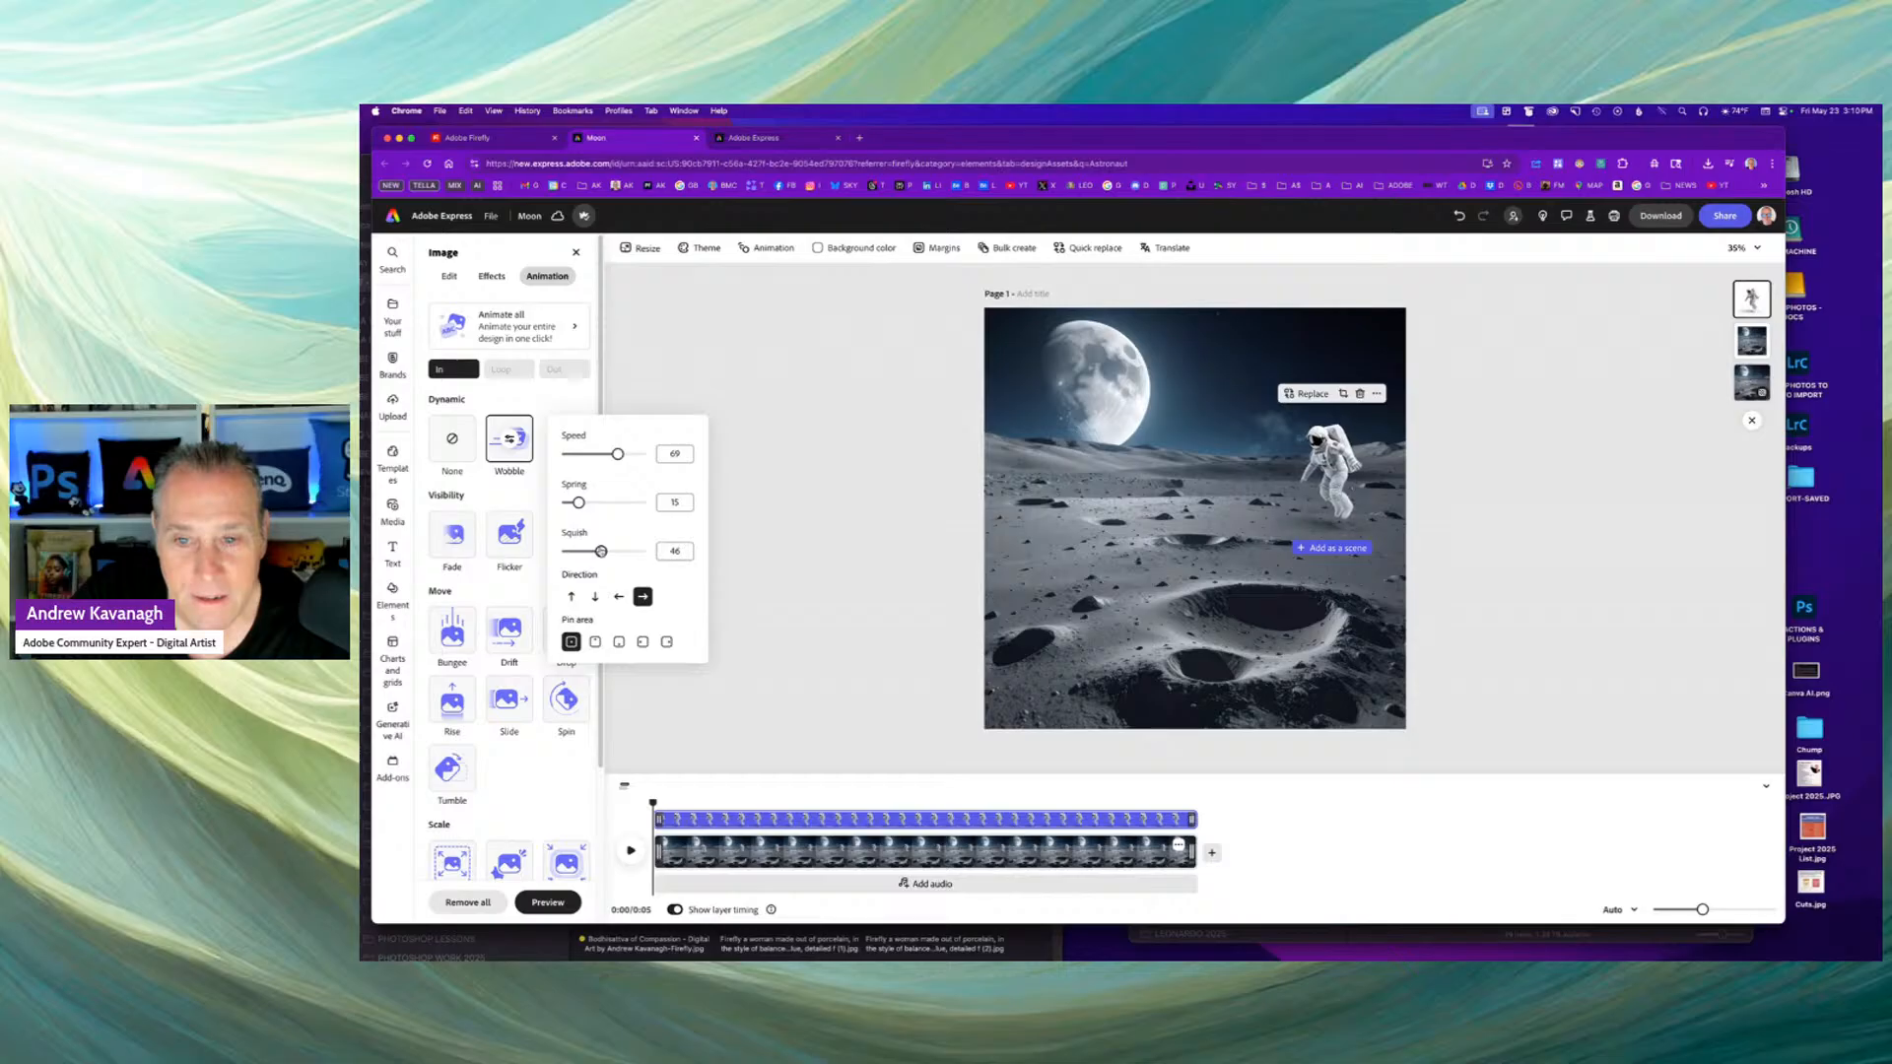
left_click(627, 362)
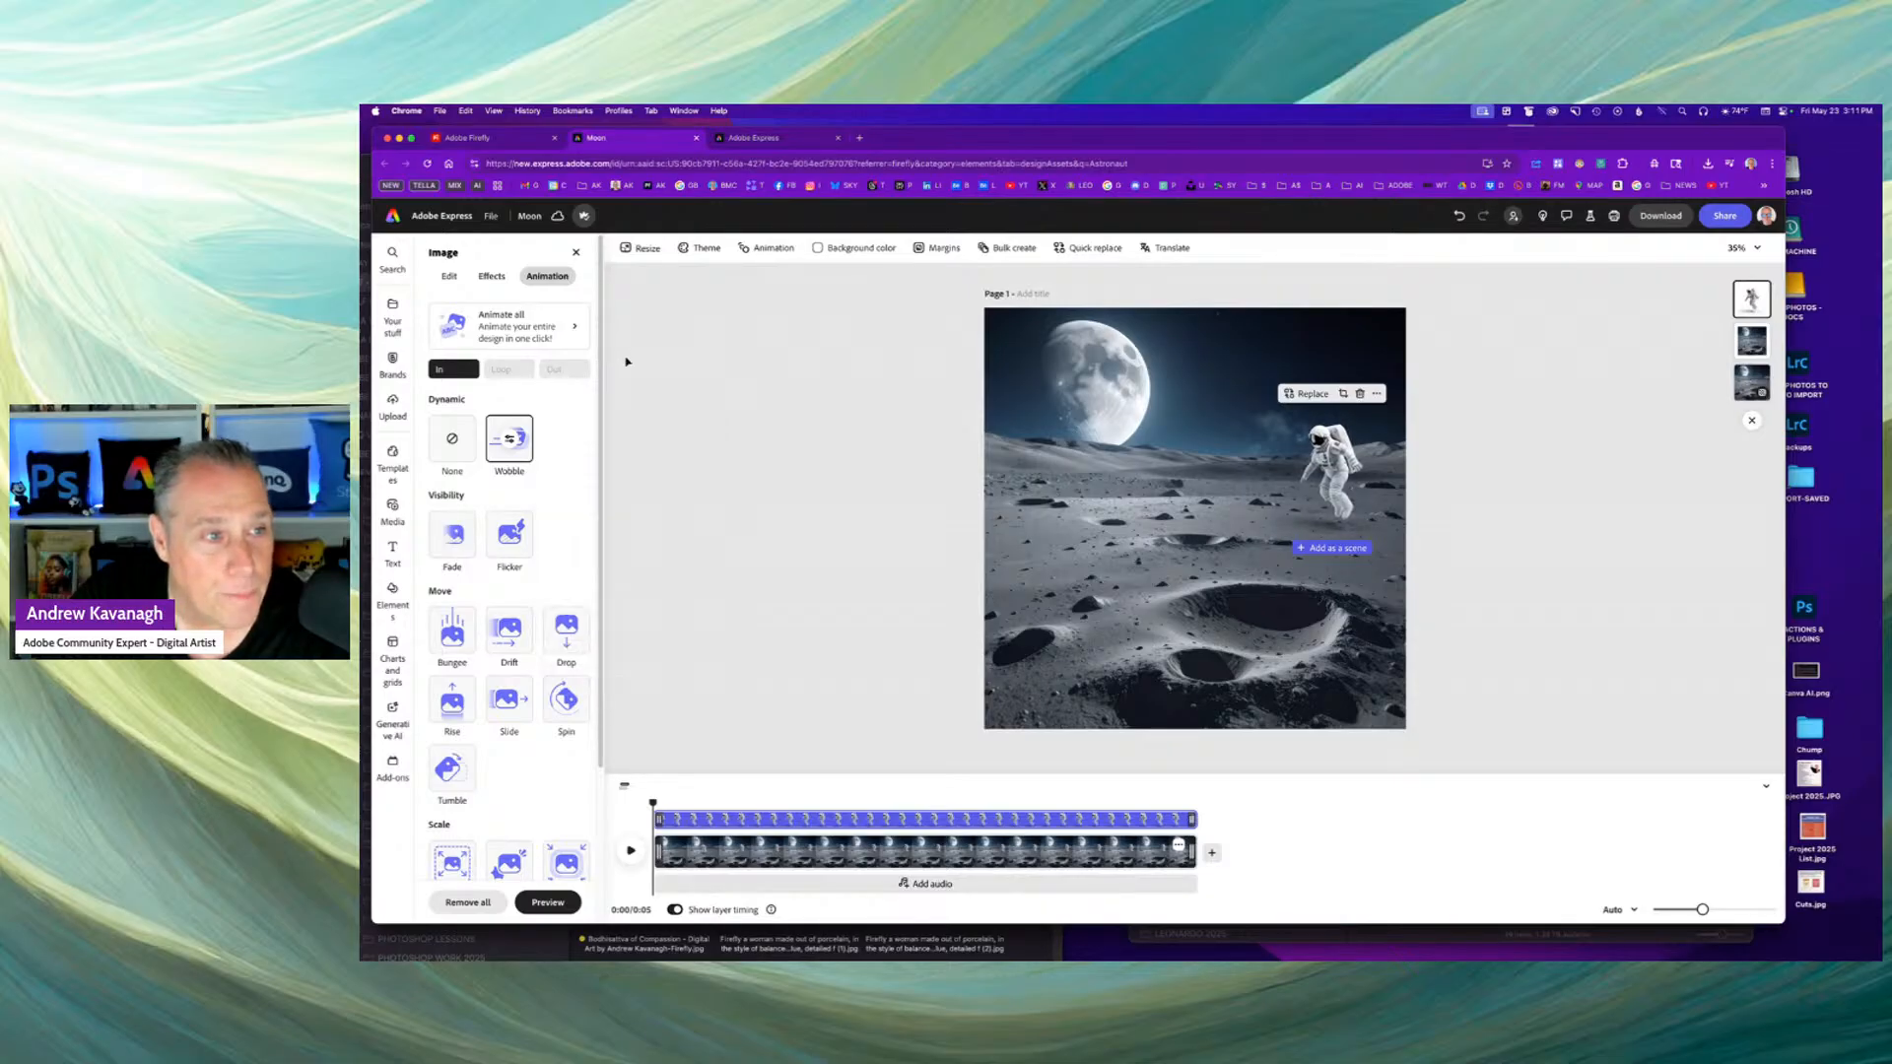
left_click(452, 439)
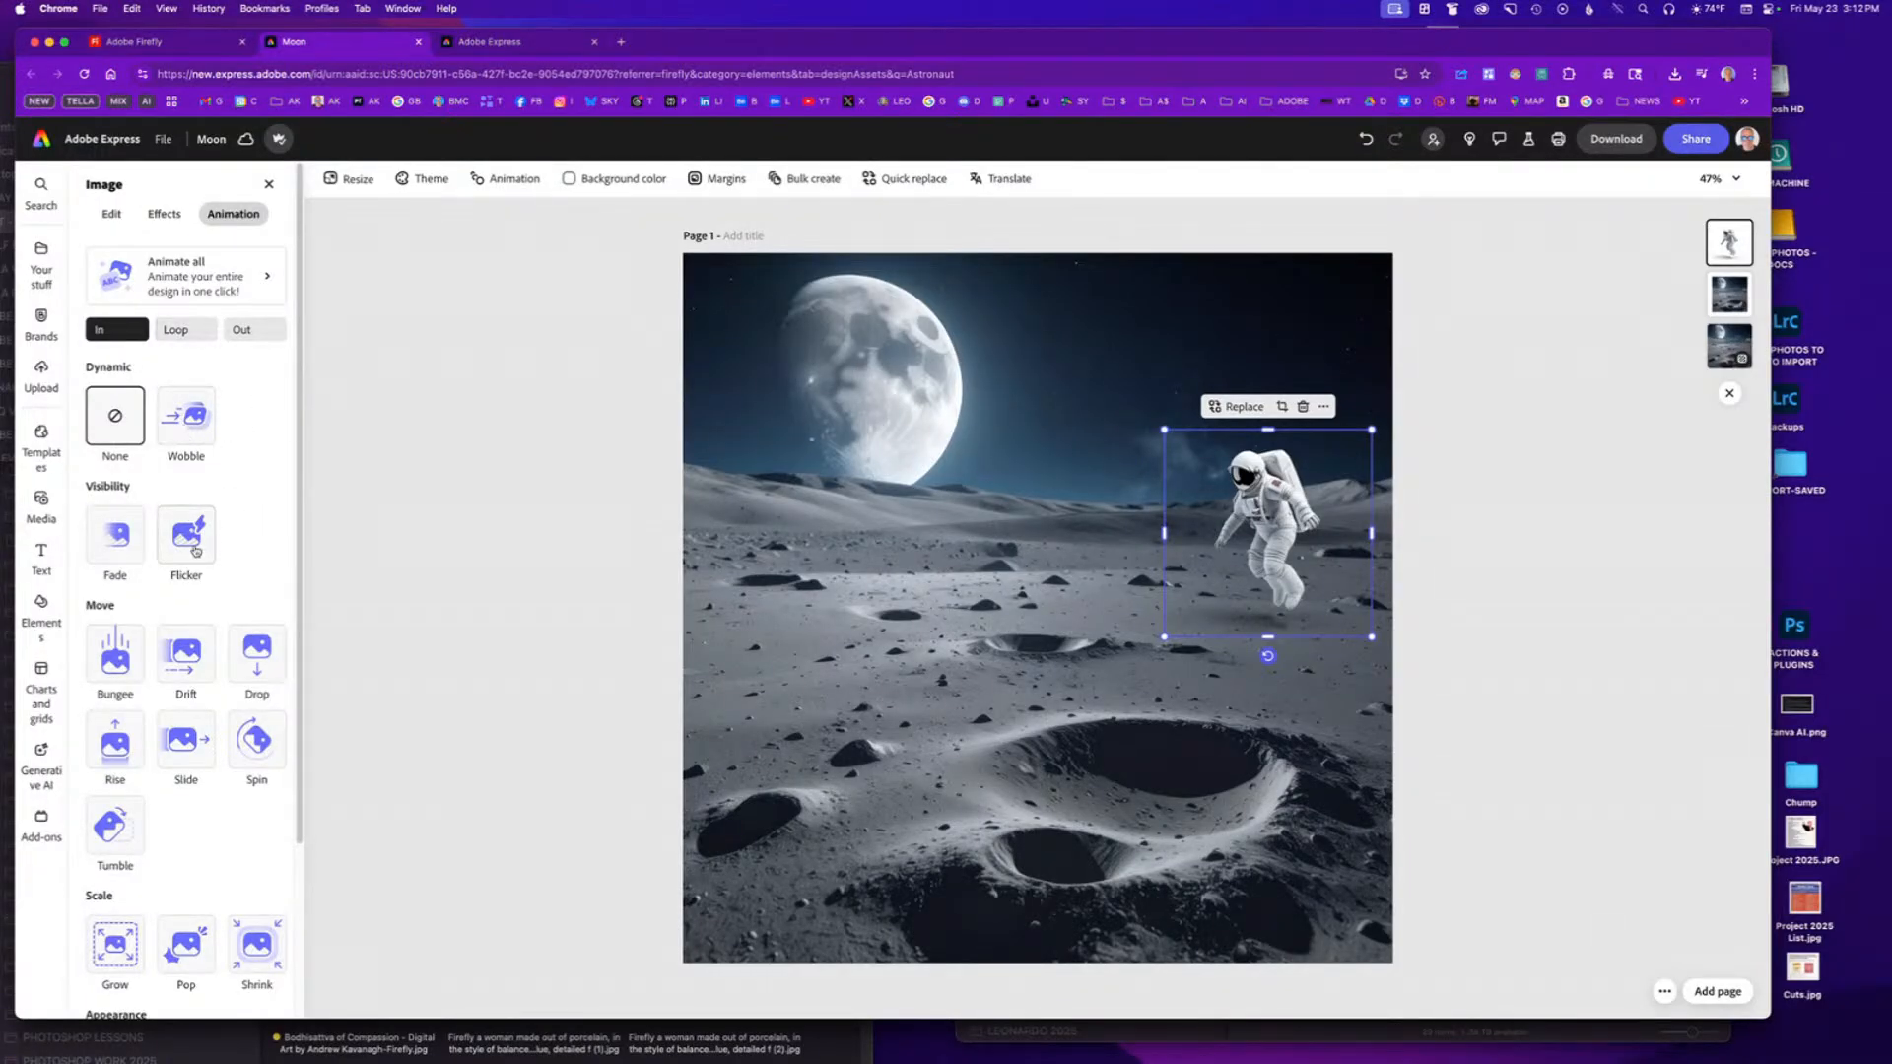
Give the astronaut a Drift entrance moving left from outside the page, with a duration of 3.46 s and the Smooth personality.
left_click(190, 663)
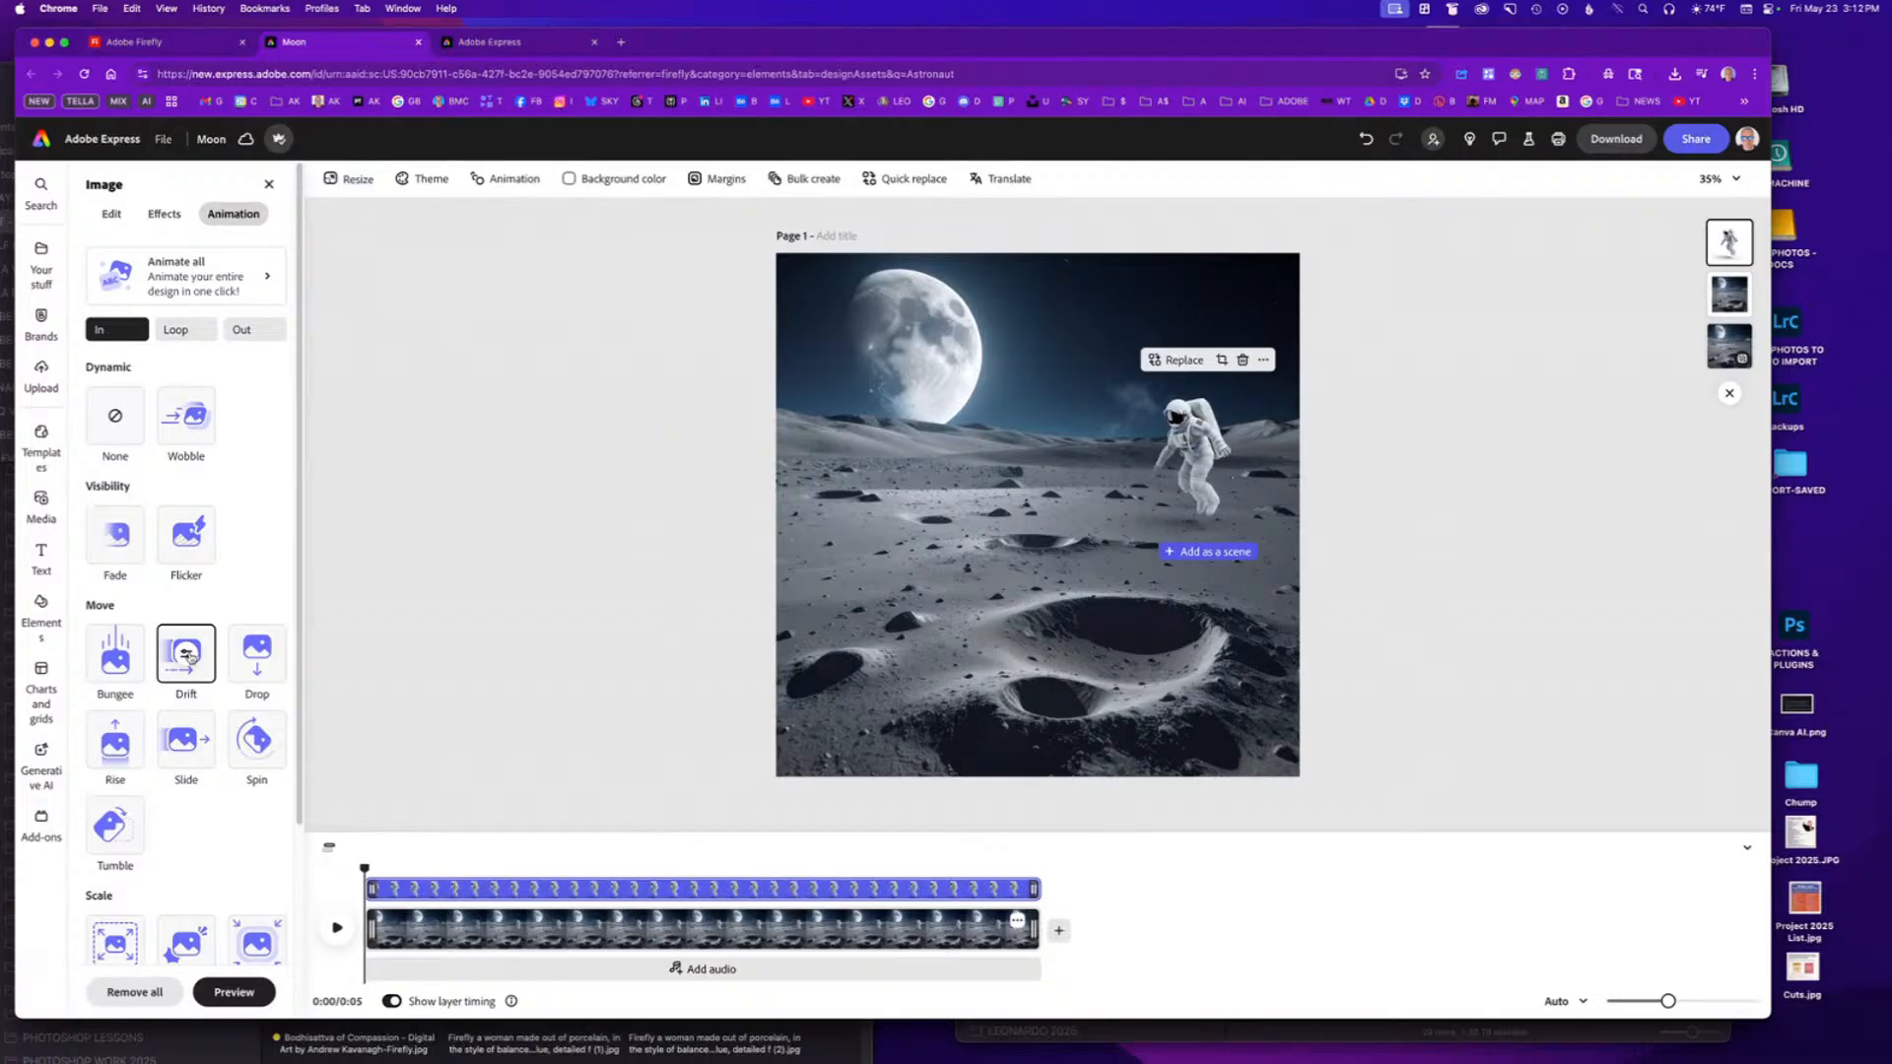
left_click(181, 653)
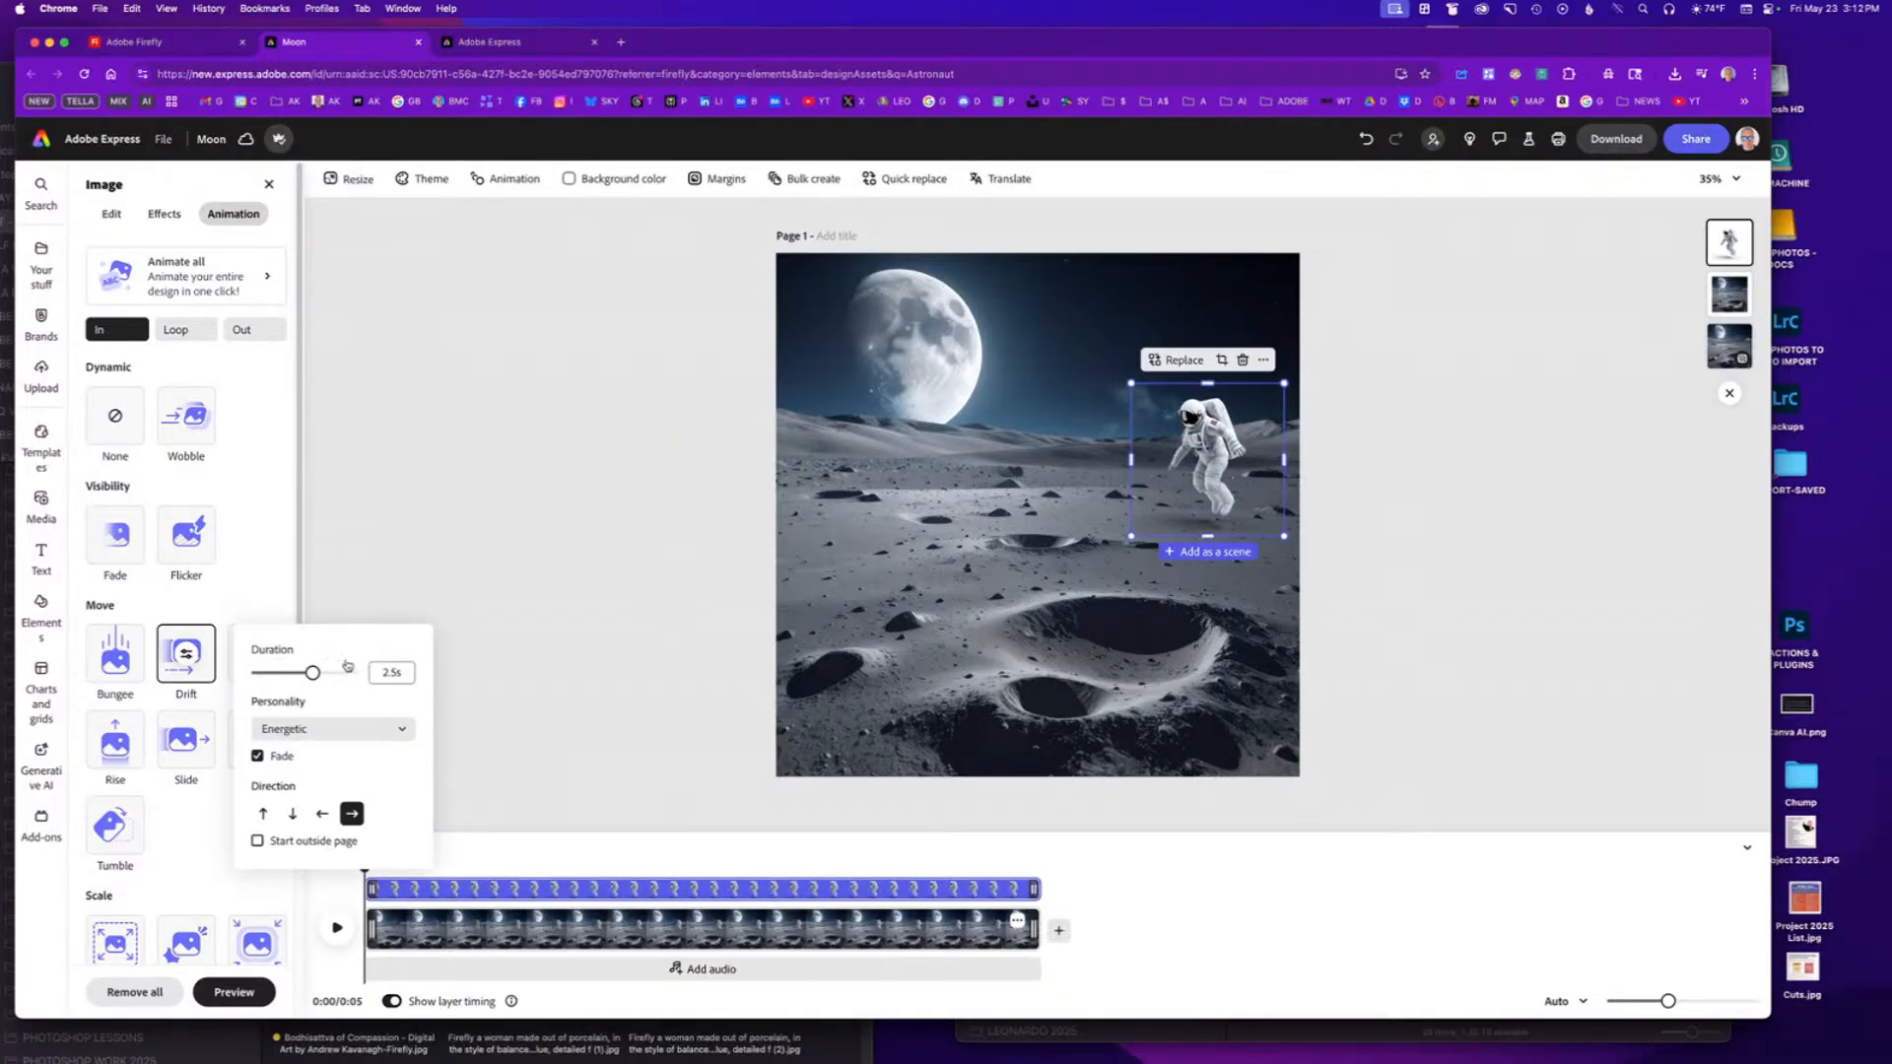
left_click_drag(336, 675, 340, 674)
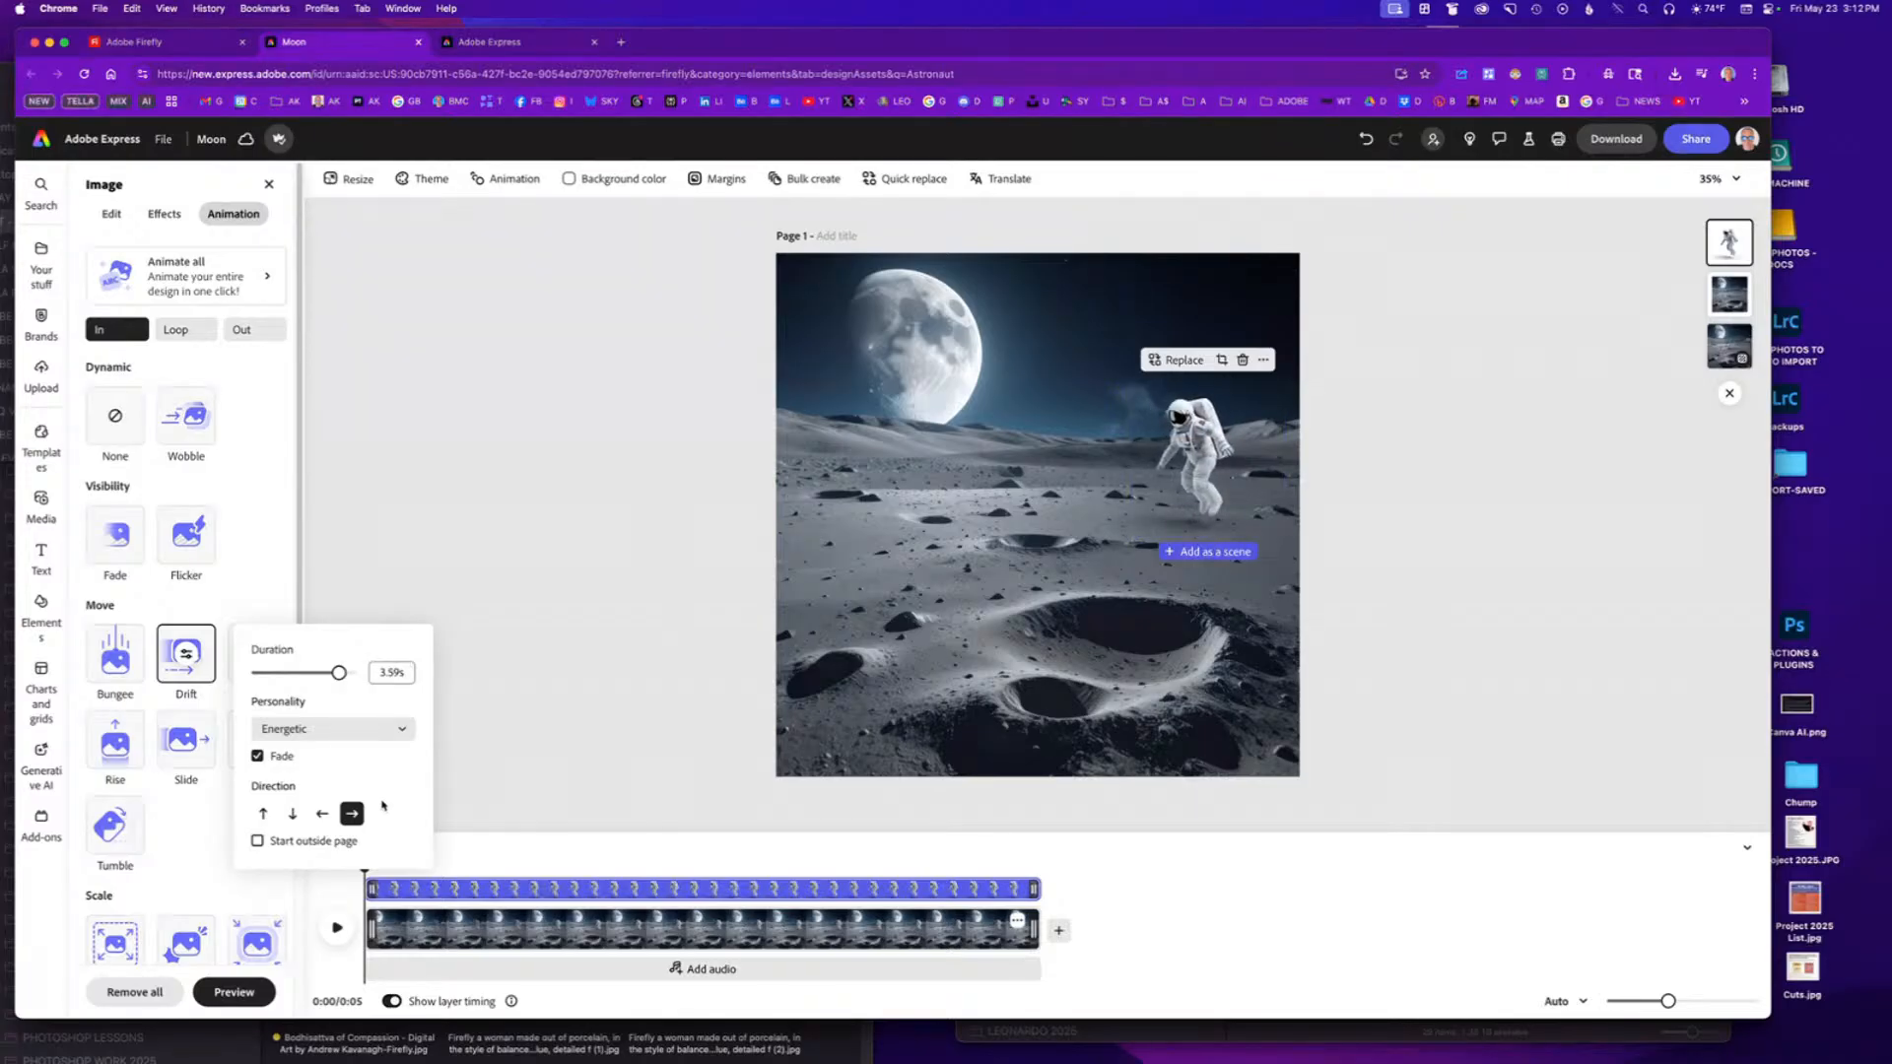
left_click(323, 813)
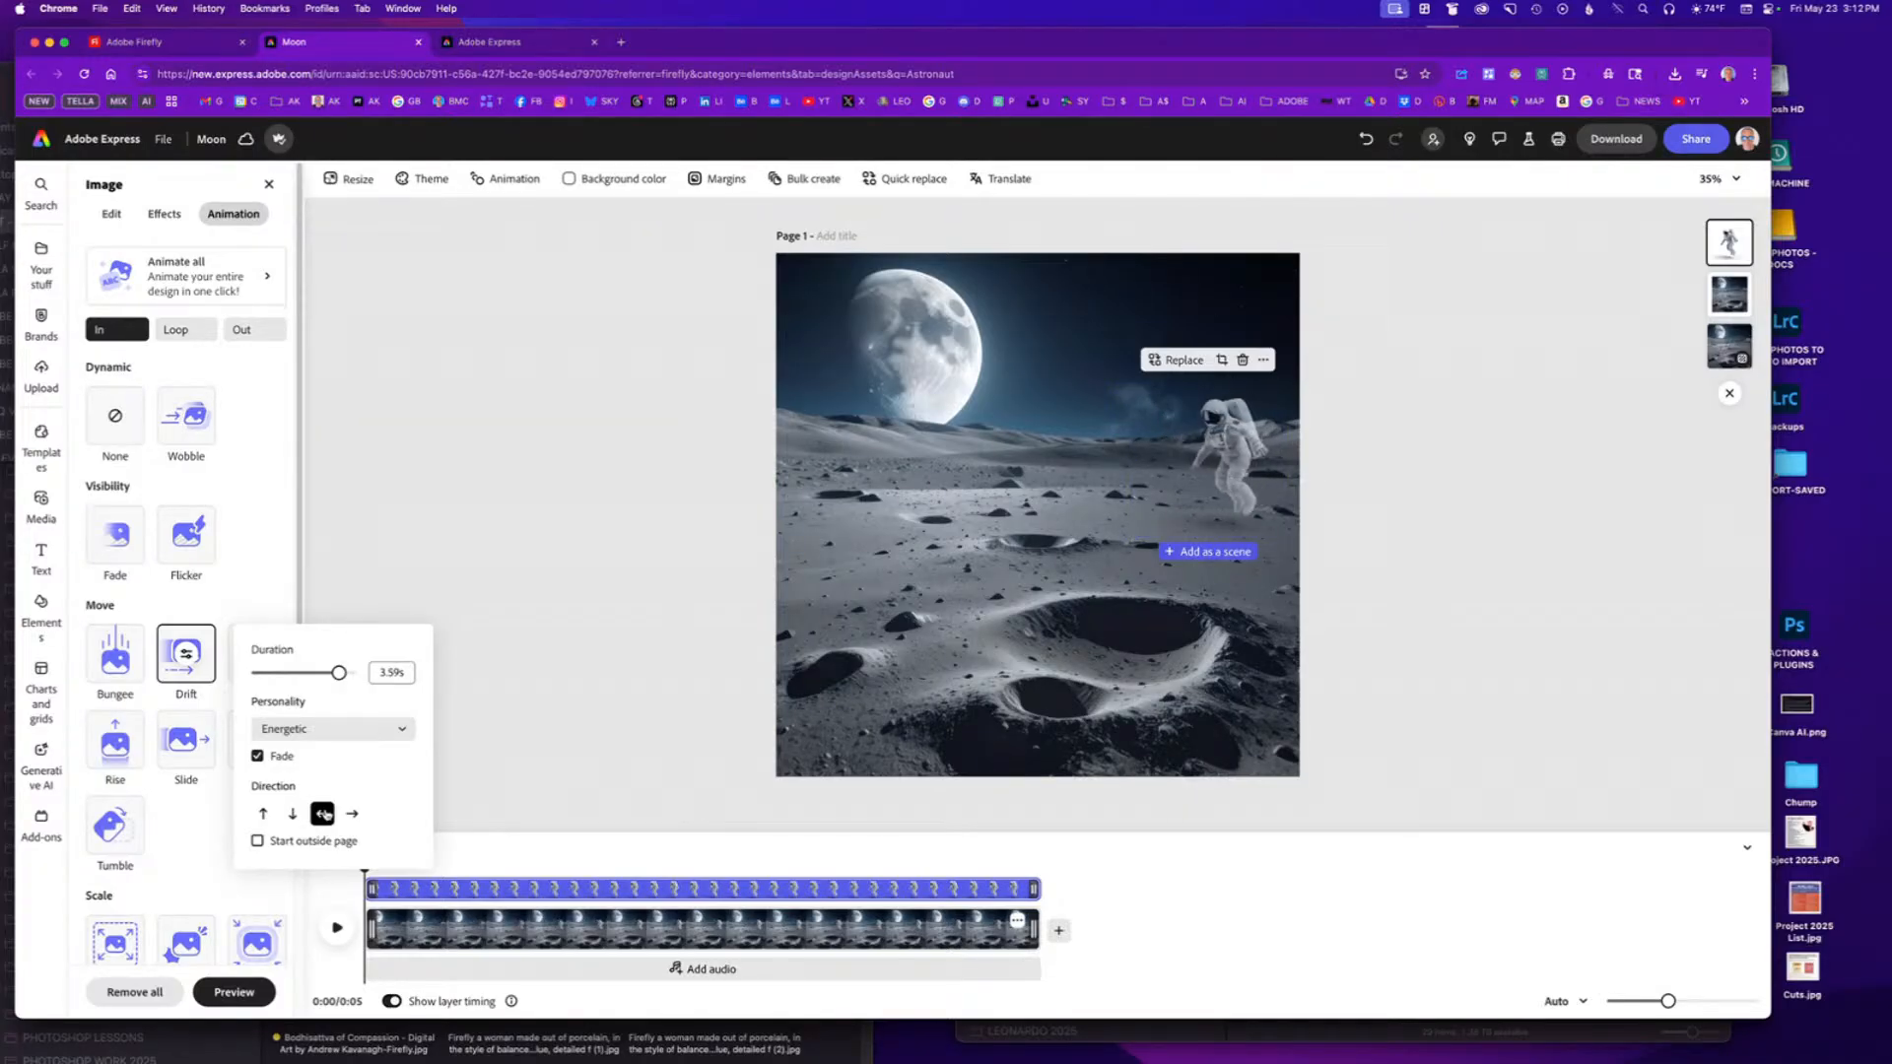
left_click(258, 841)
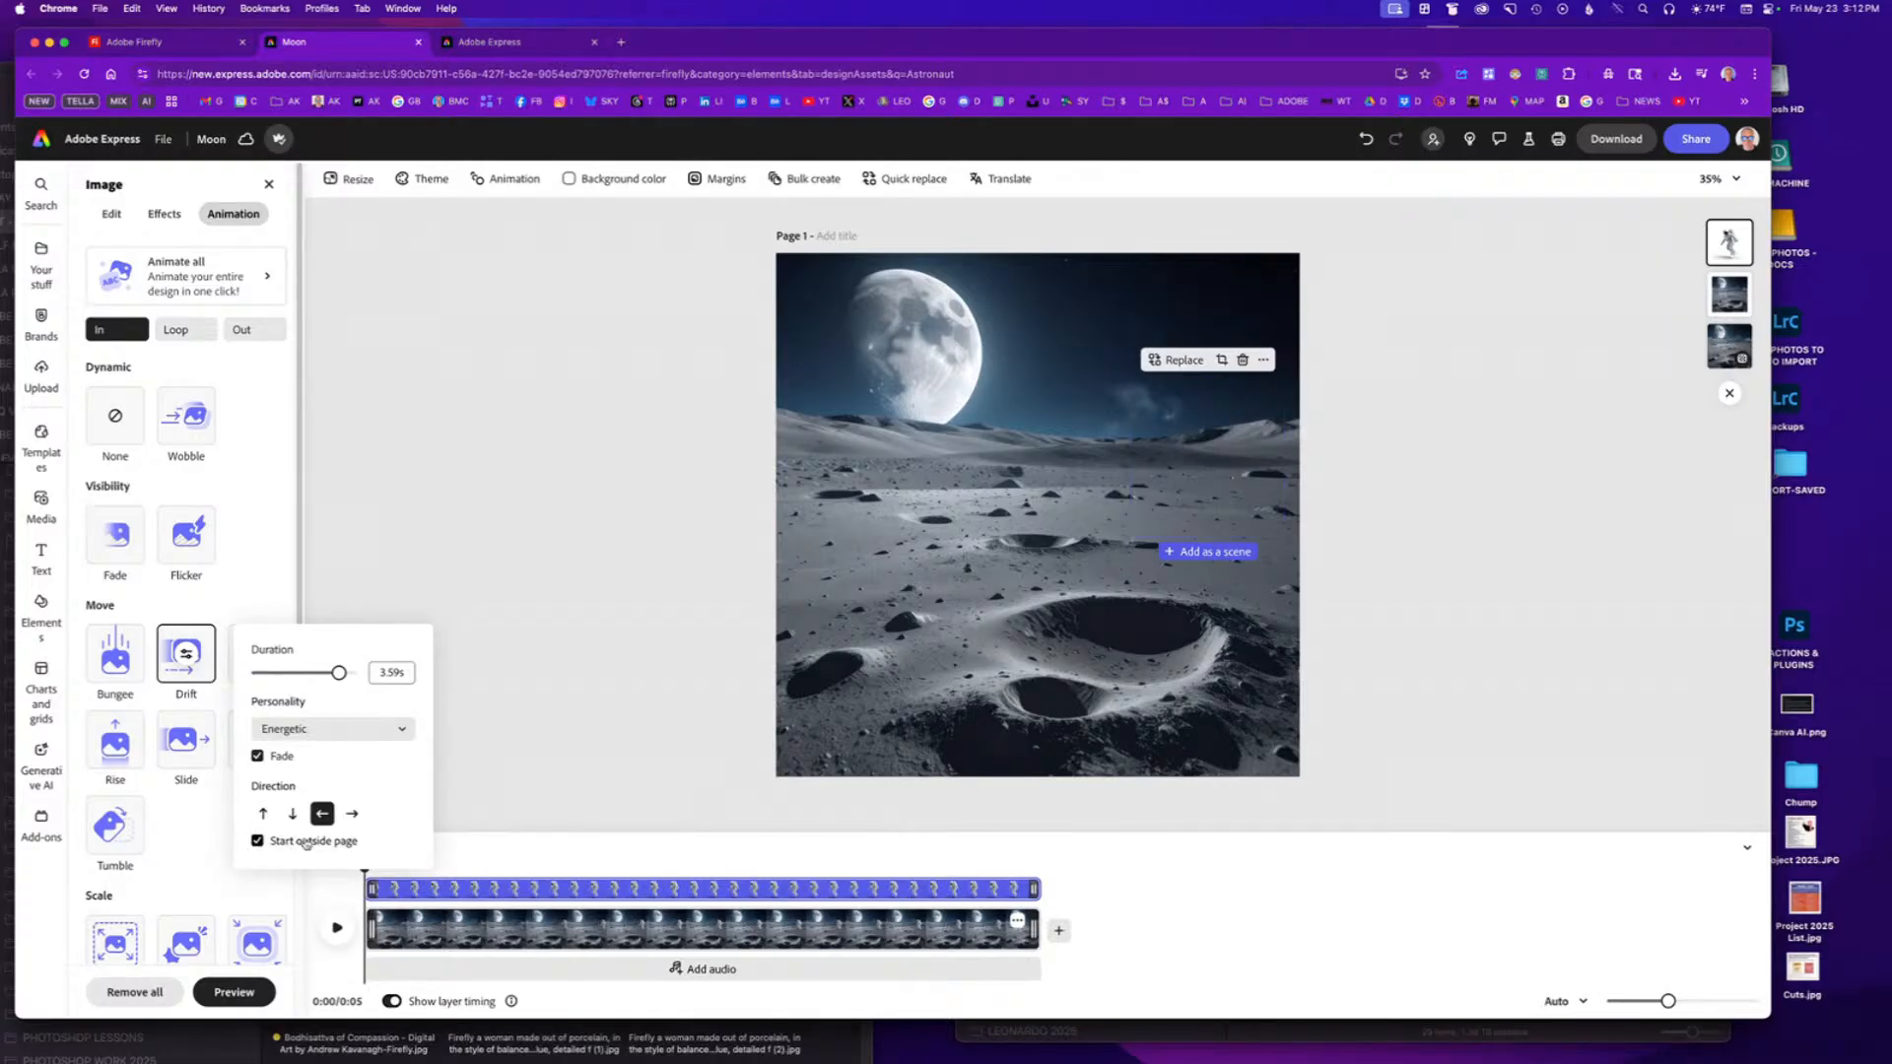
left_click(399, 731)
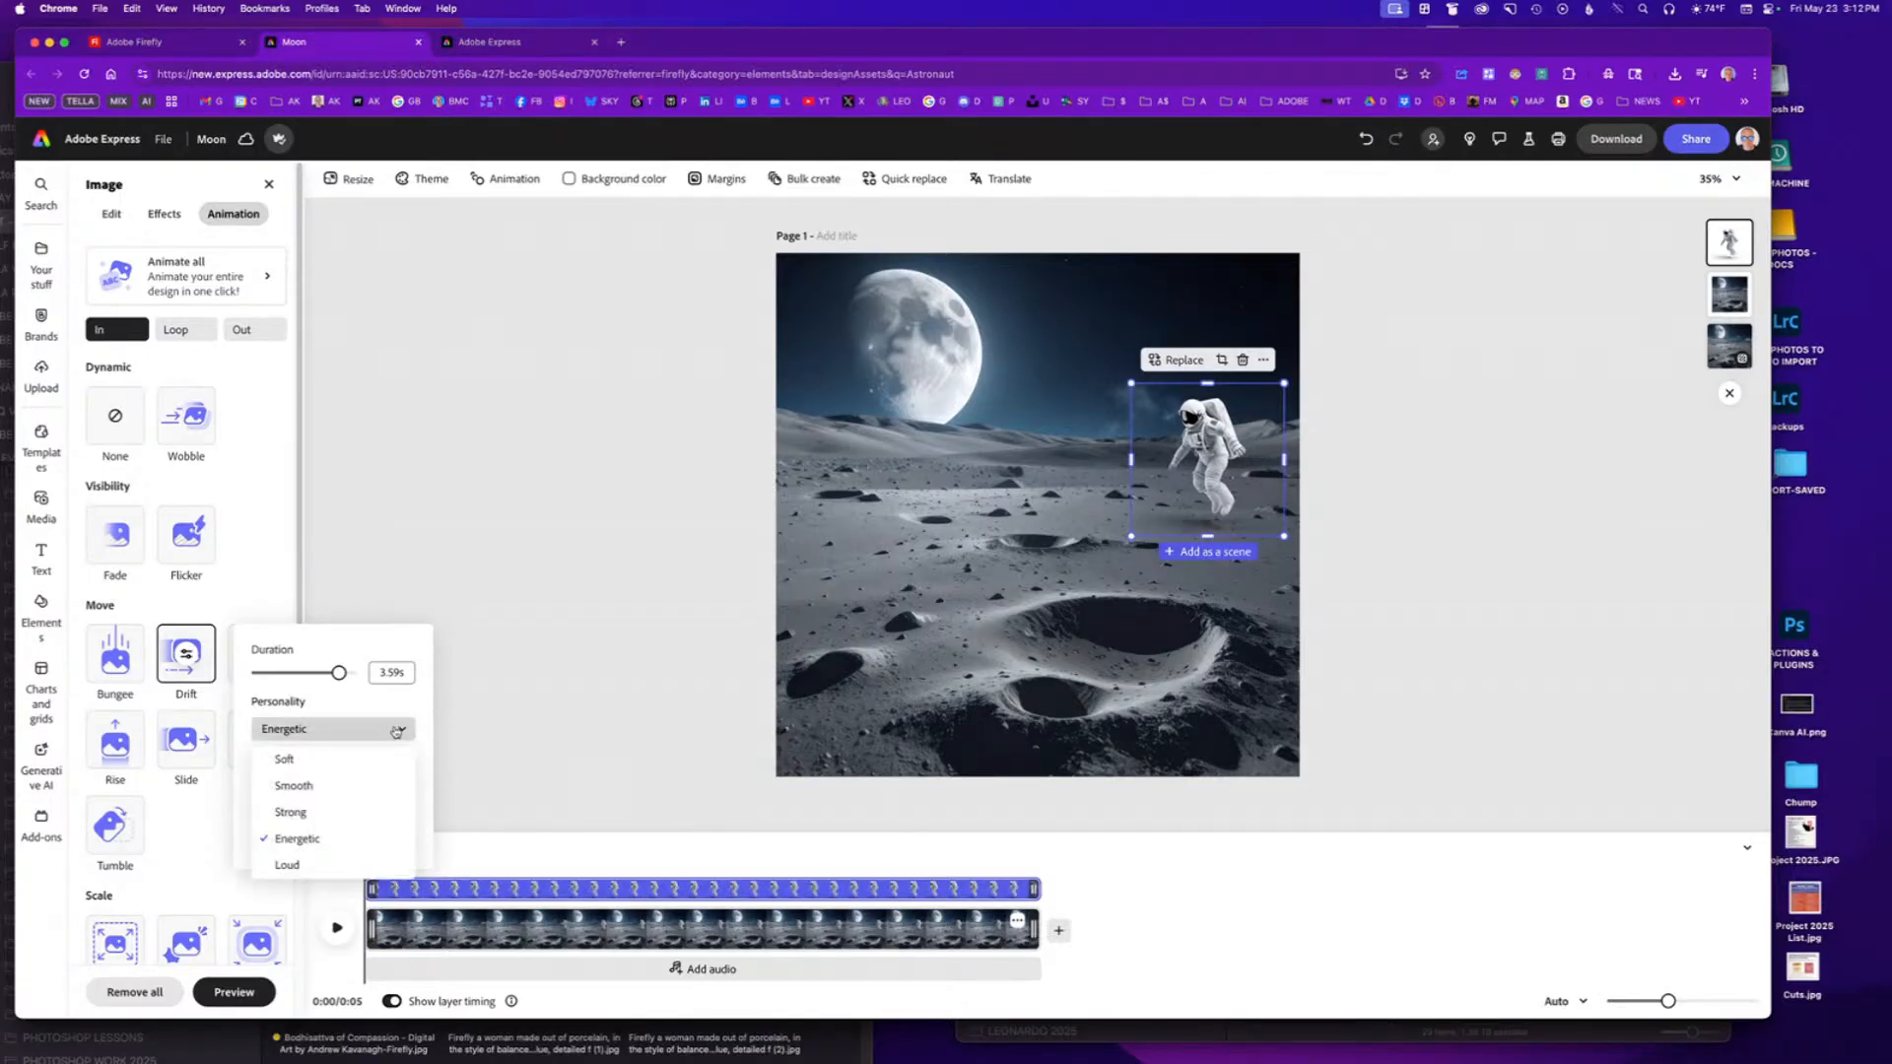
left_click(328, 787)
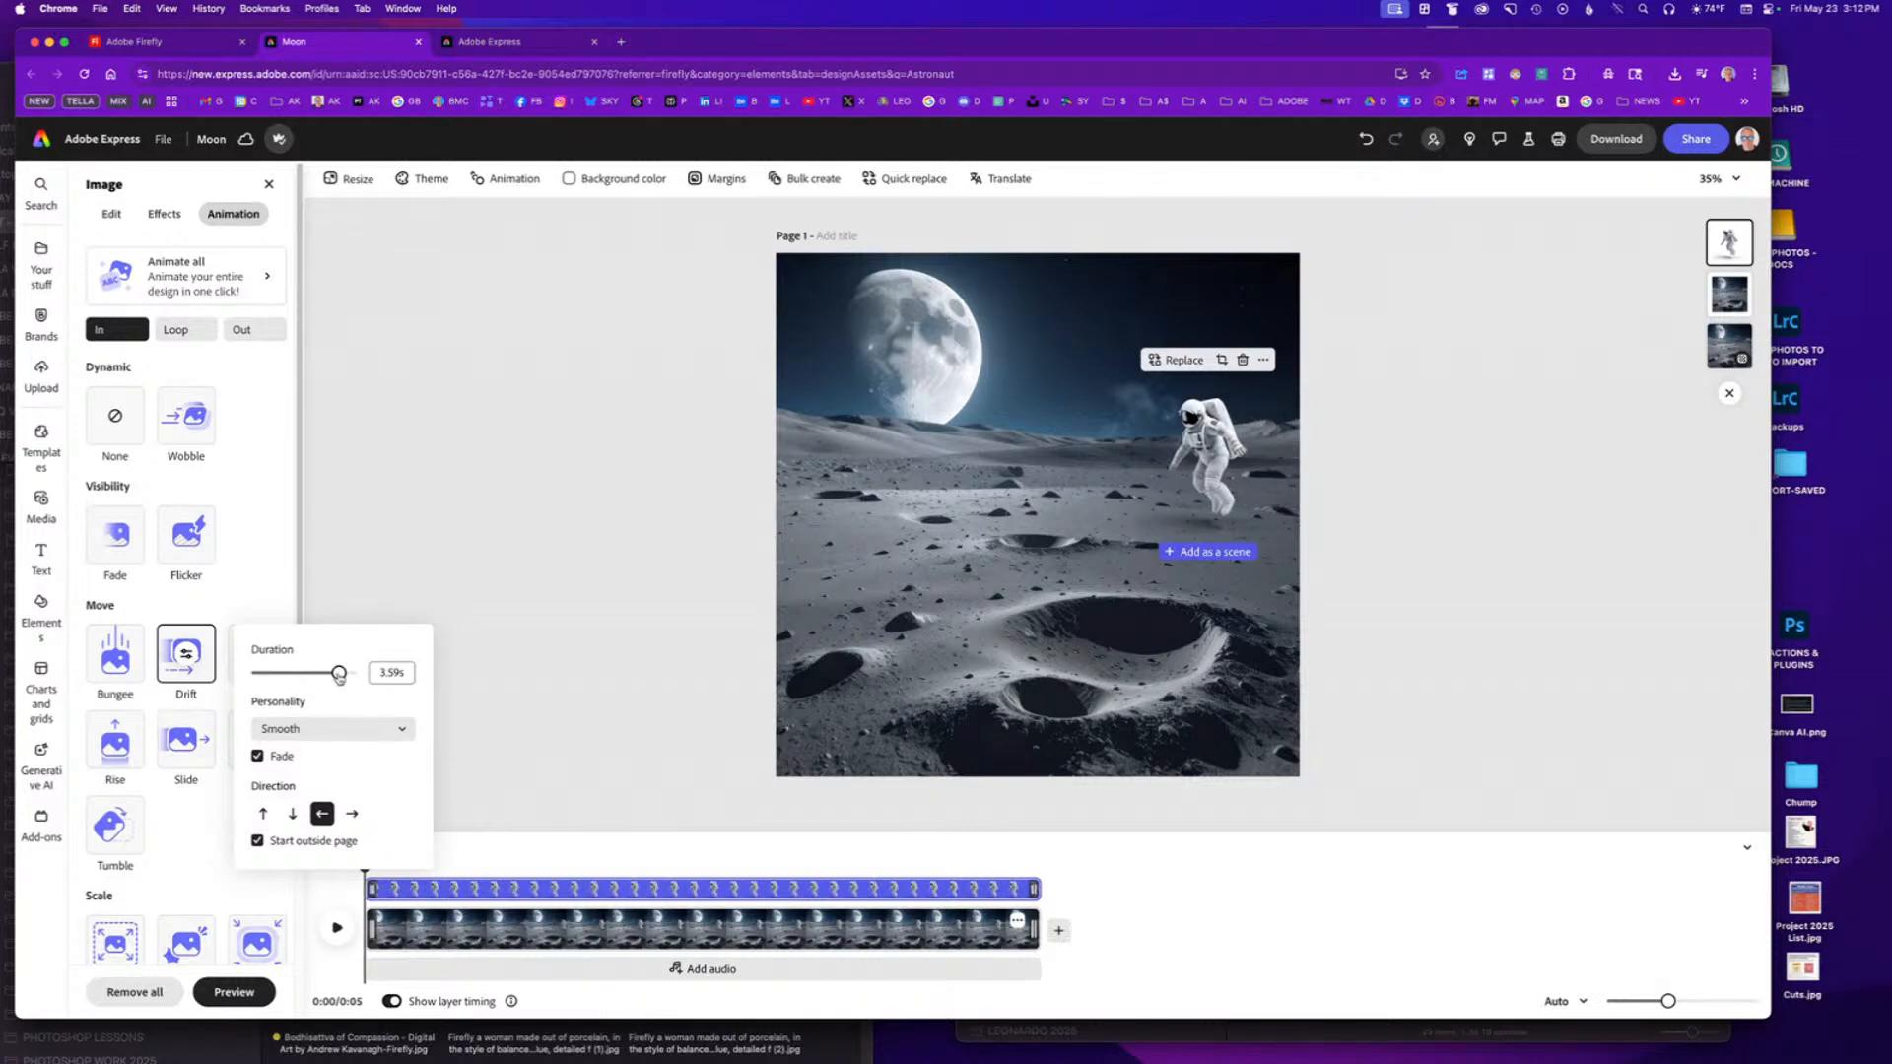
left_click_drag(342, 673, 338, 673)
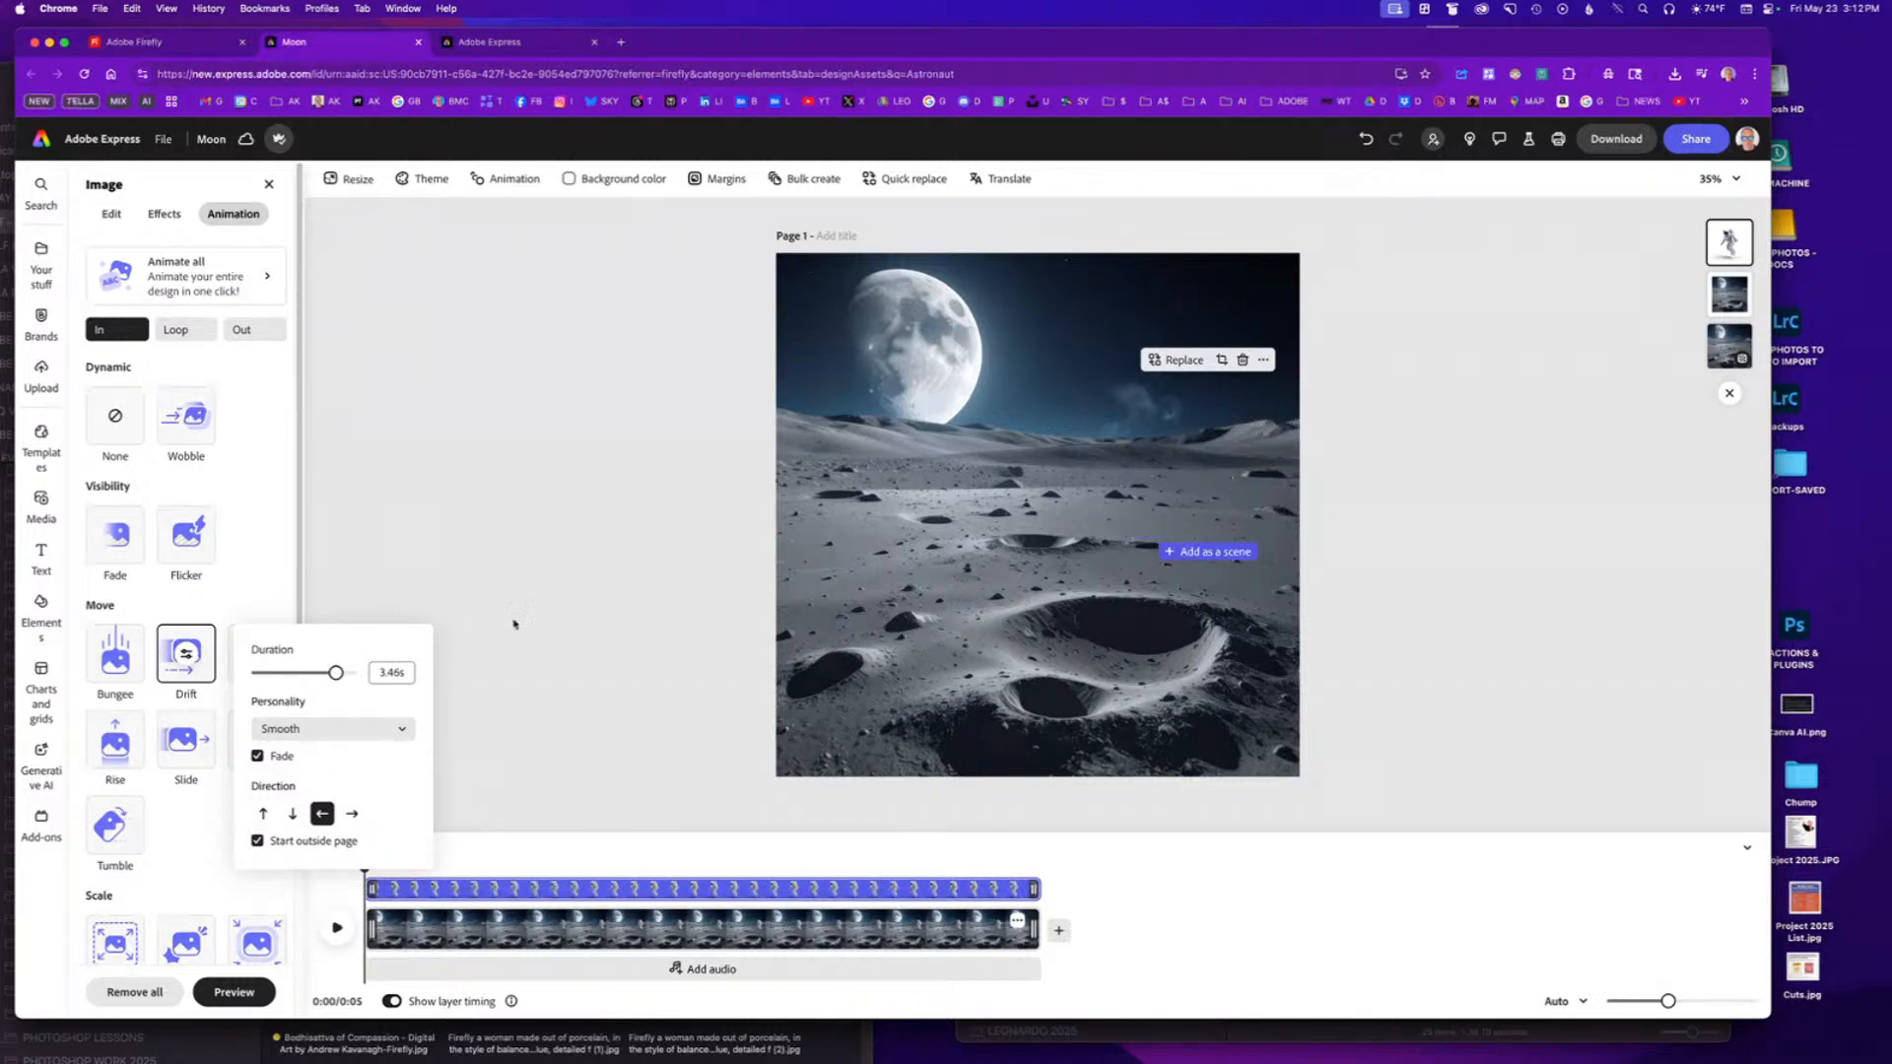
Add a looping Bob animation to the astronaut with speed 47 and intensity 37.
left_click(178, 330)
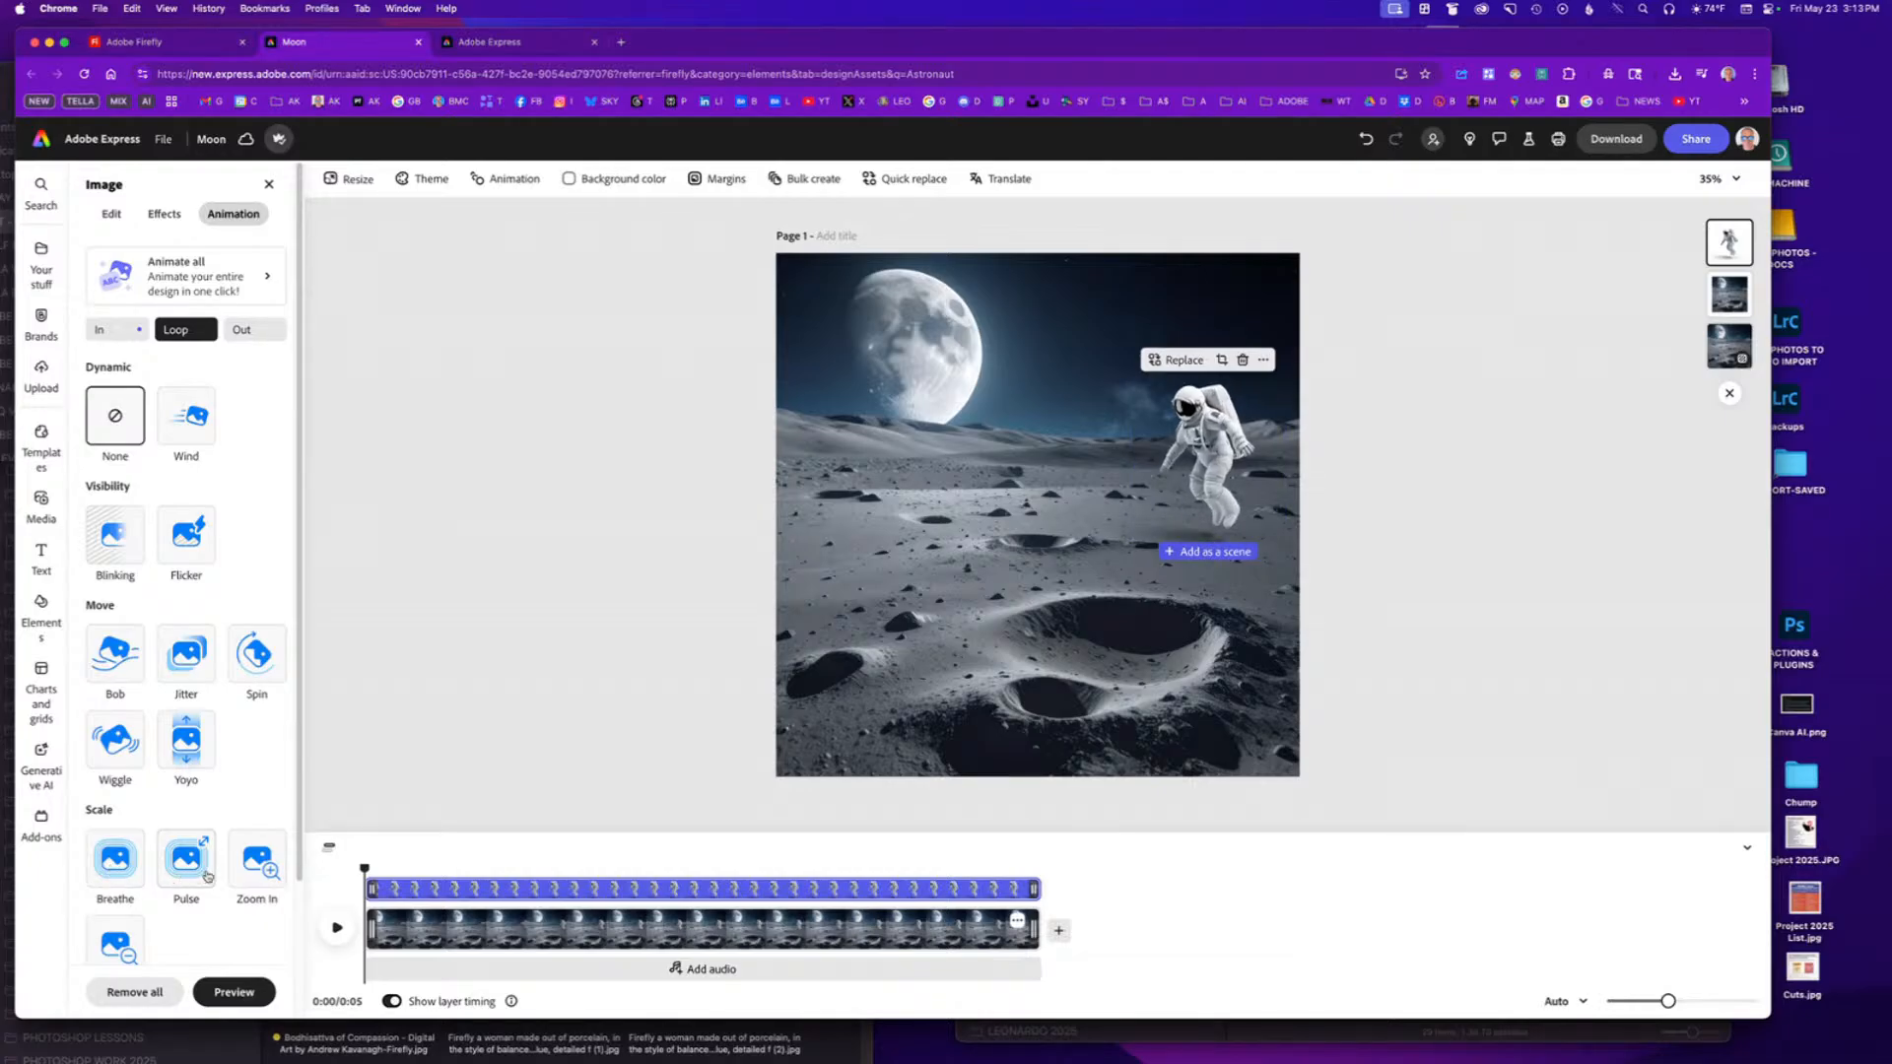
scroll(165, 922, "down", 2)
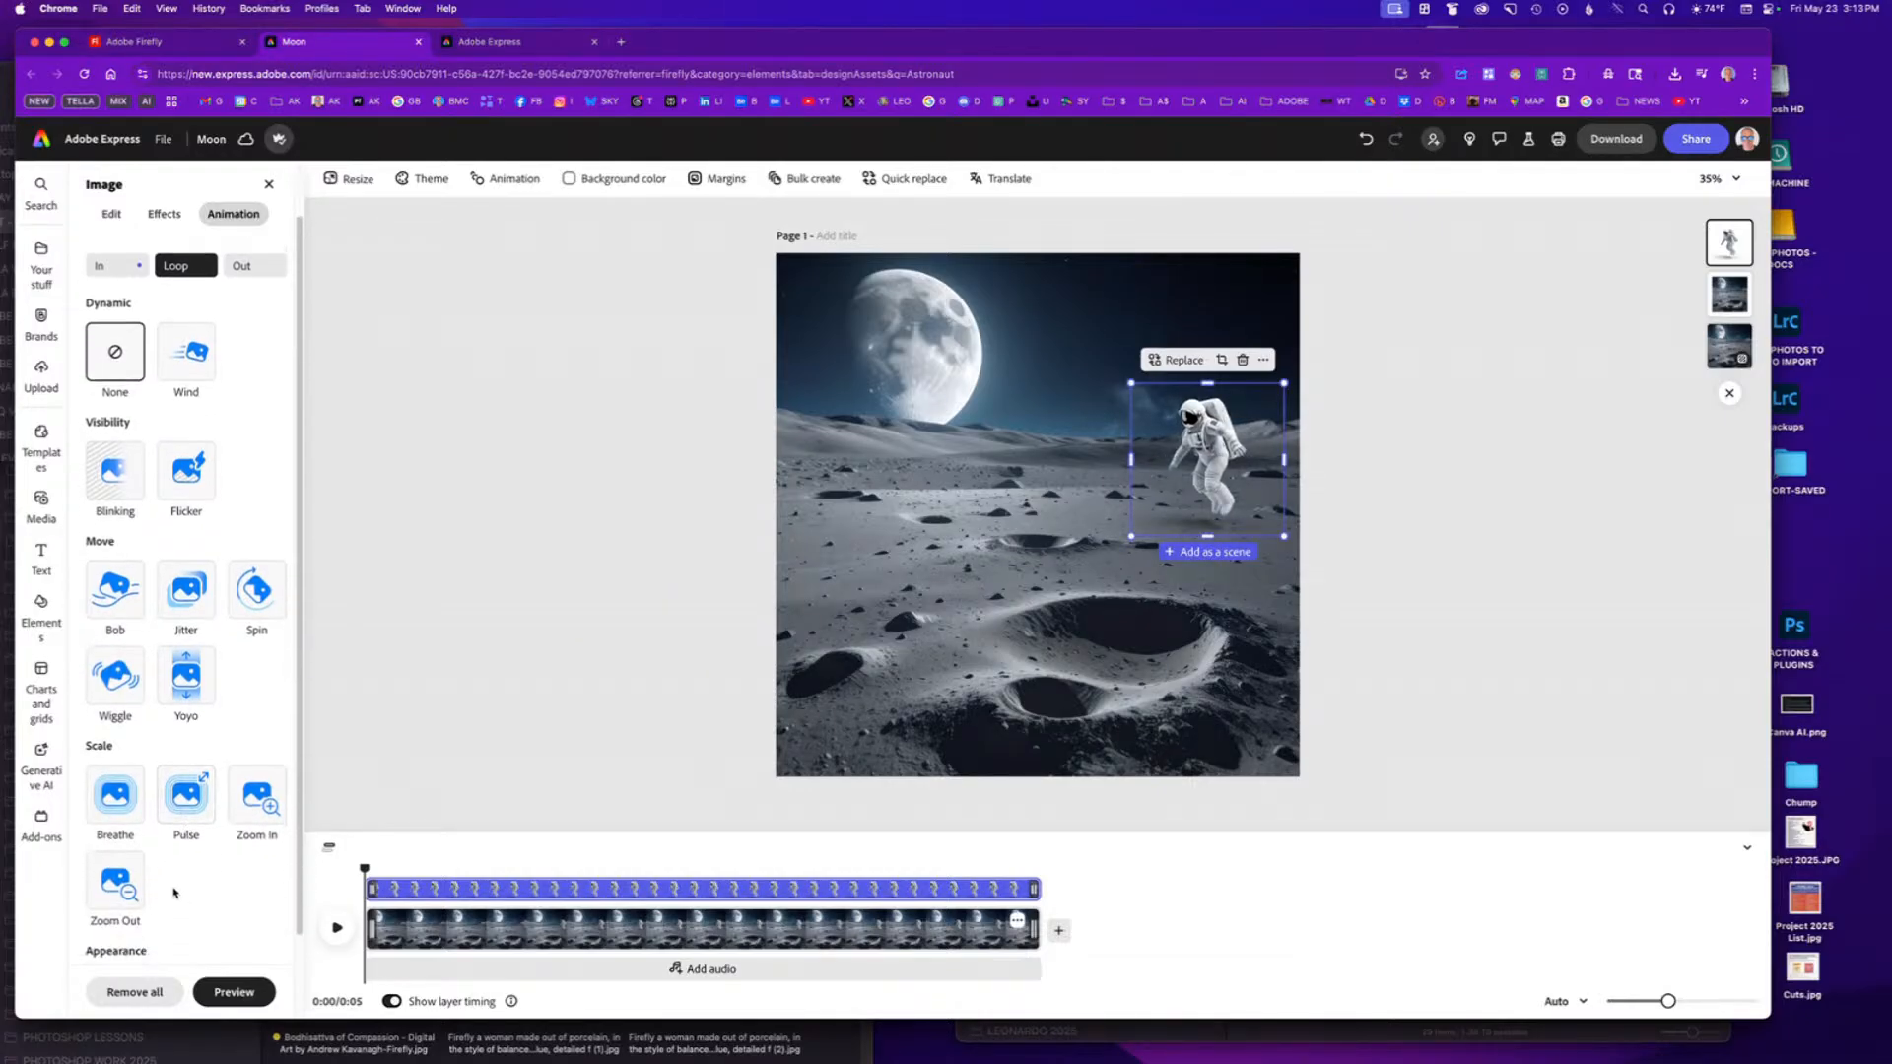
scroll(211, 794, "up", 2)
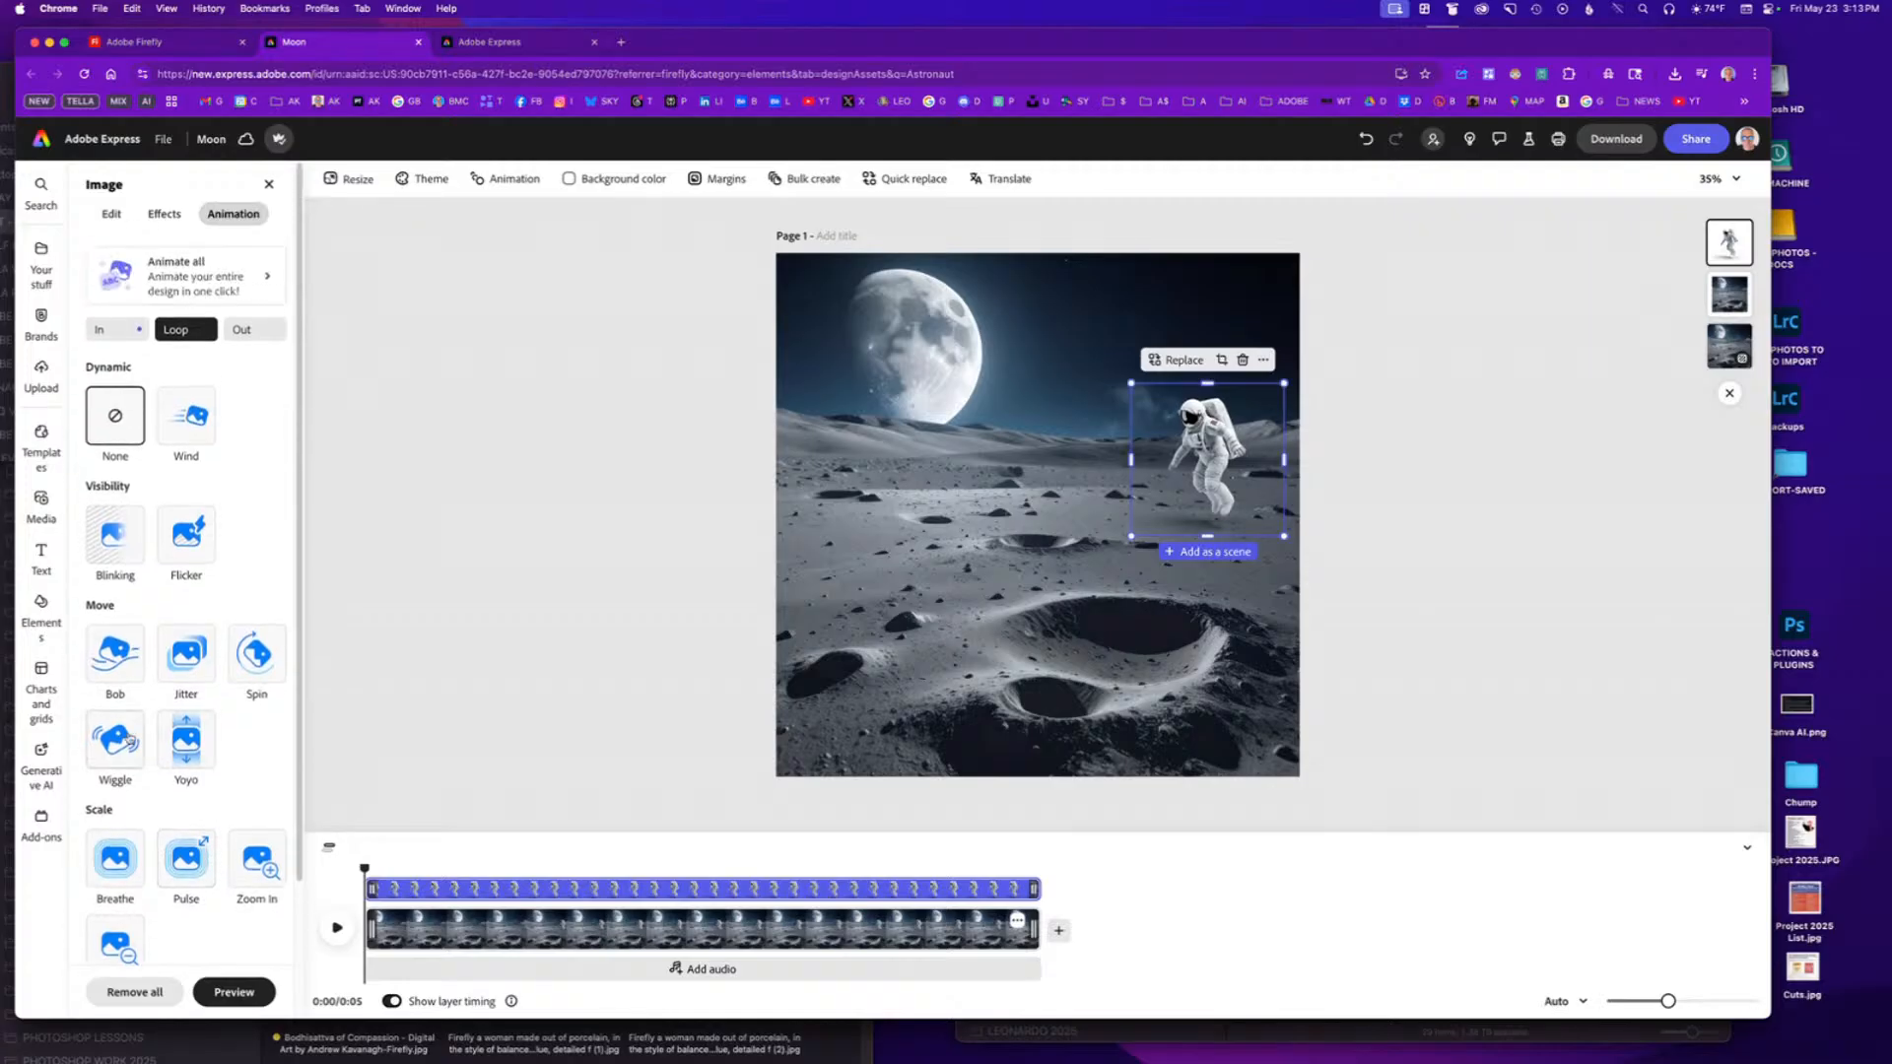
left_click(125, 657)
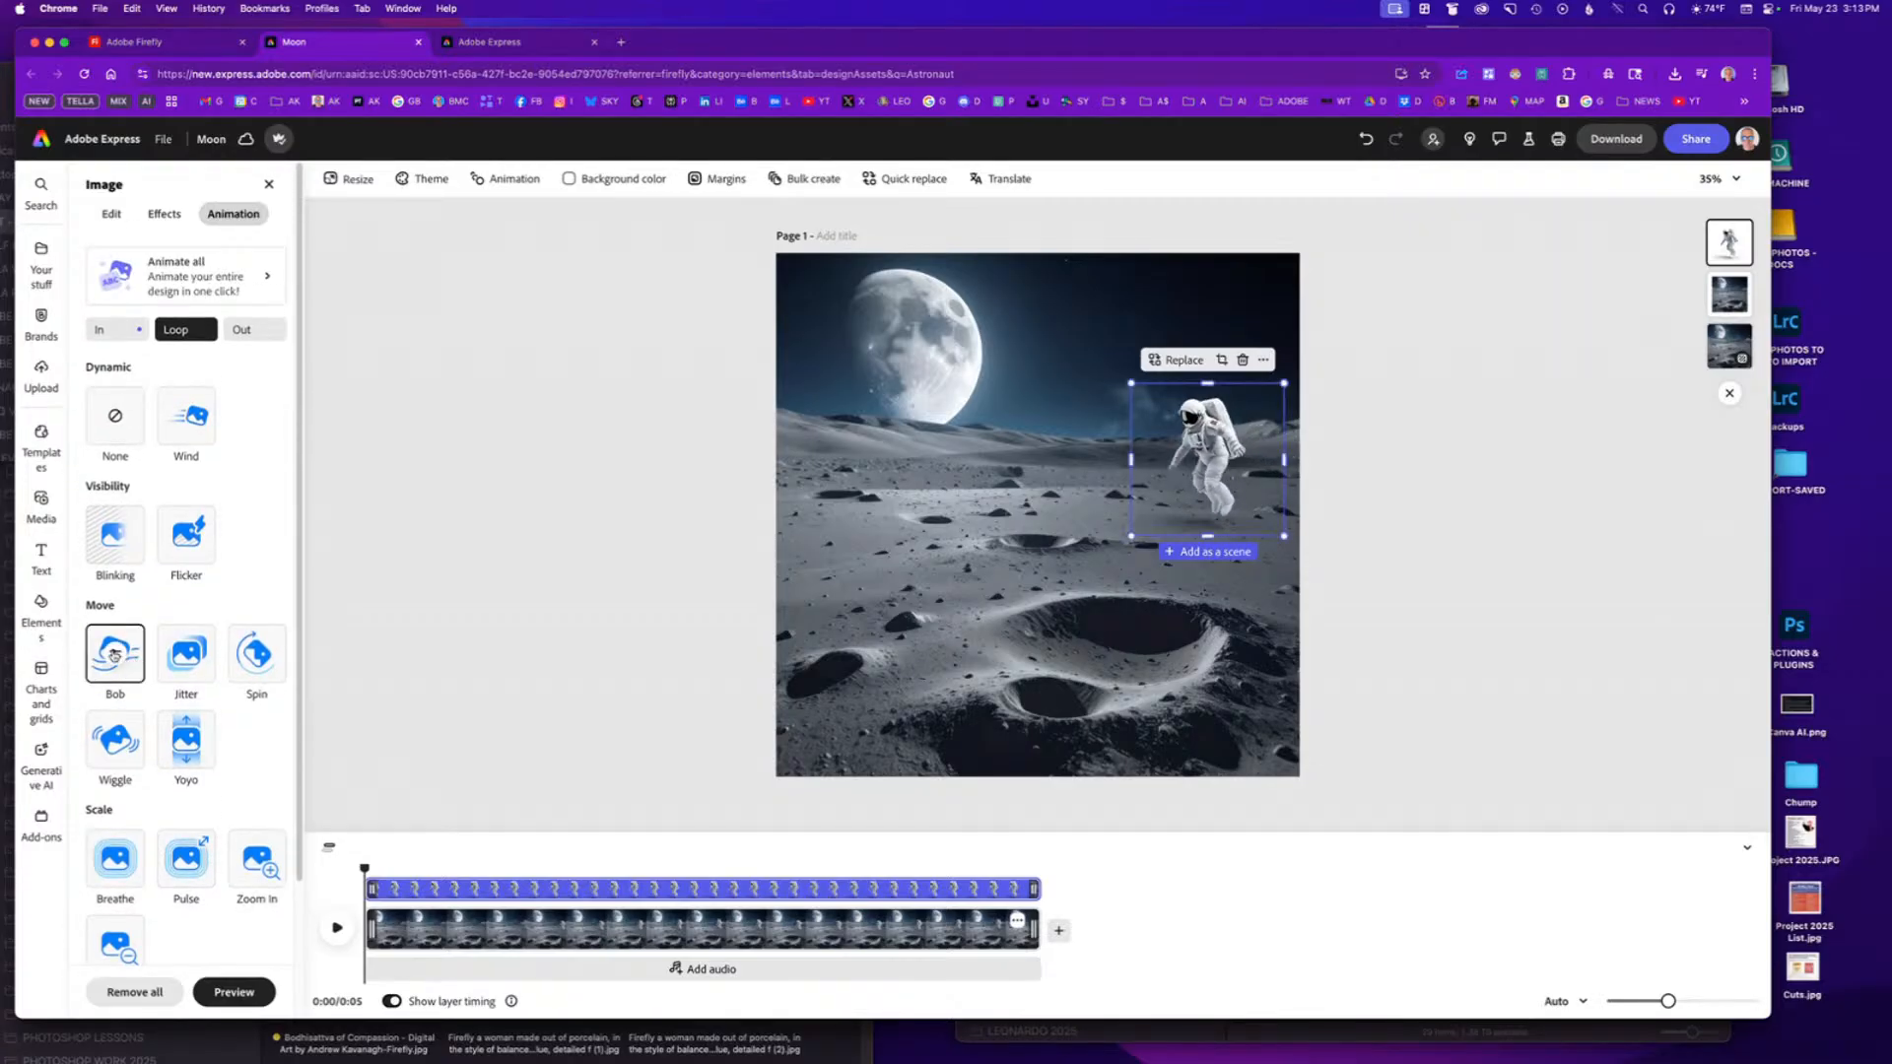
left_click(115, 654)
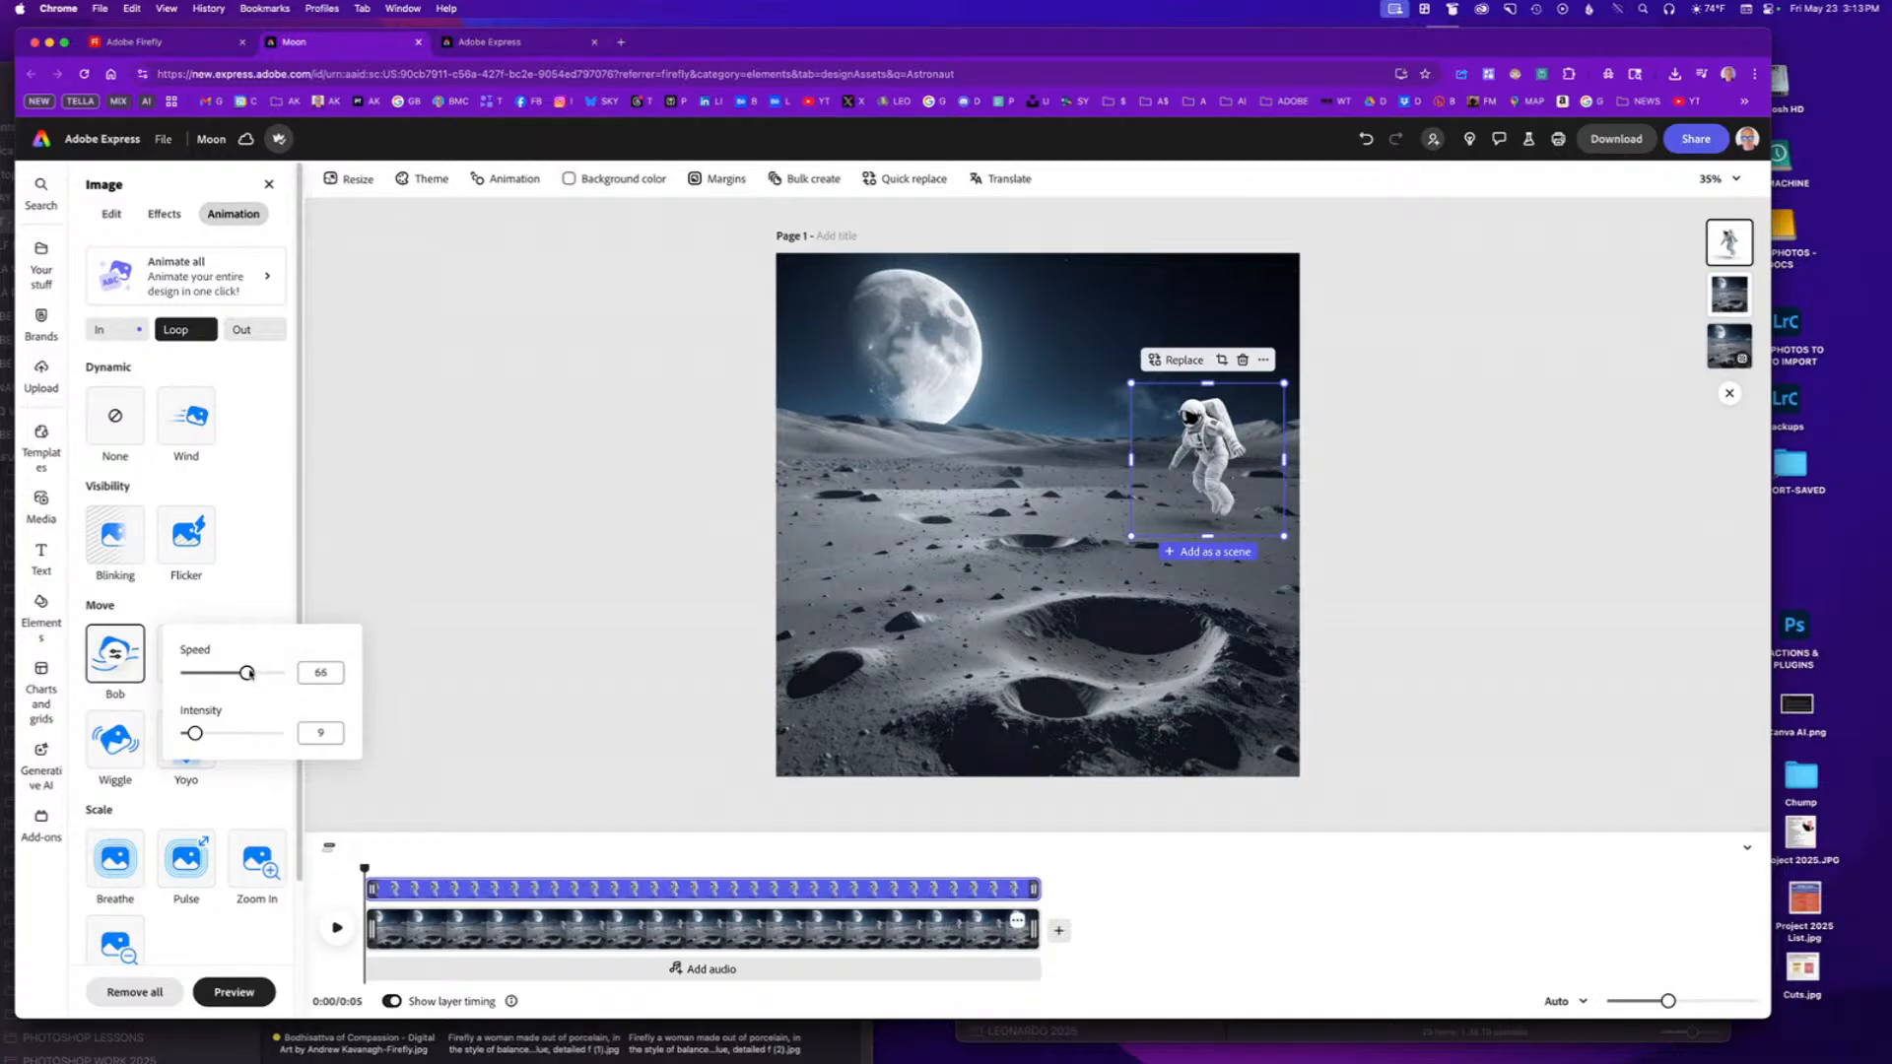
left_click_drag(245, 673, 230, 674)
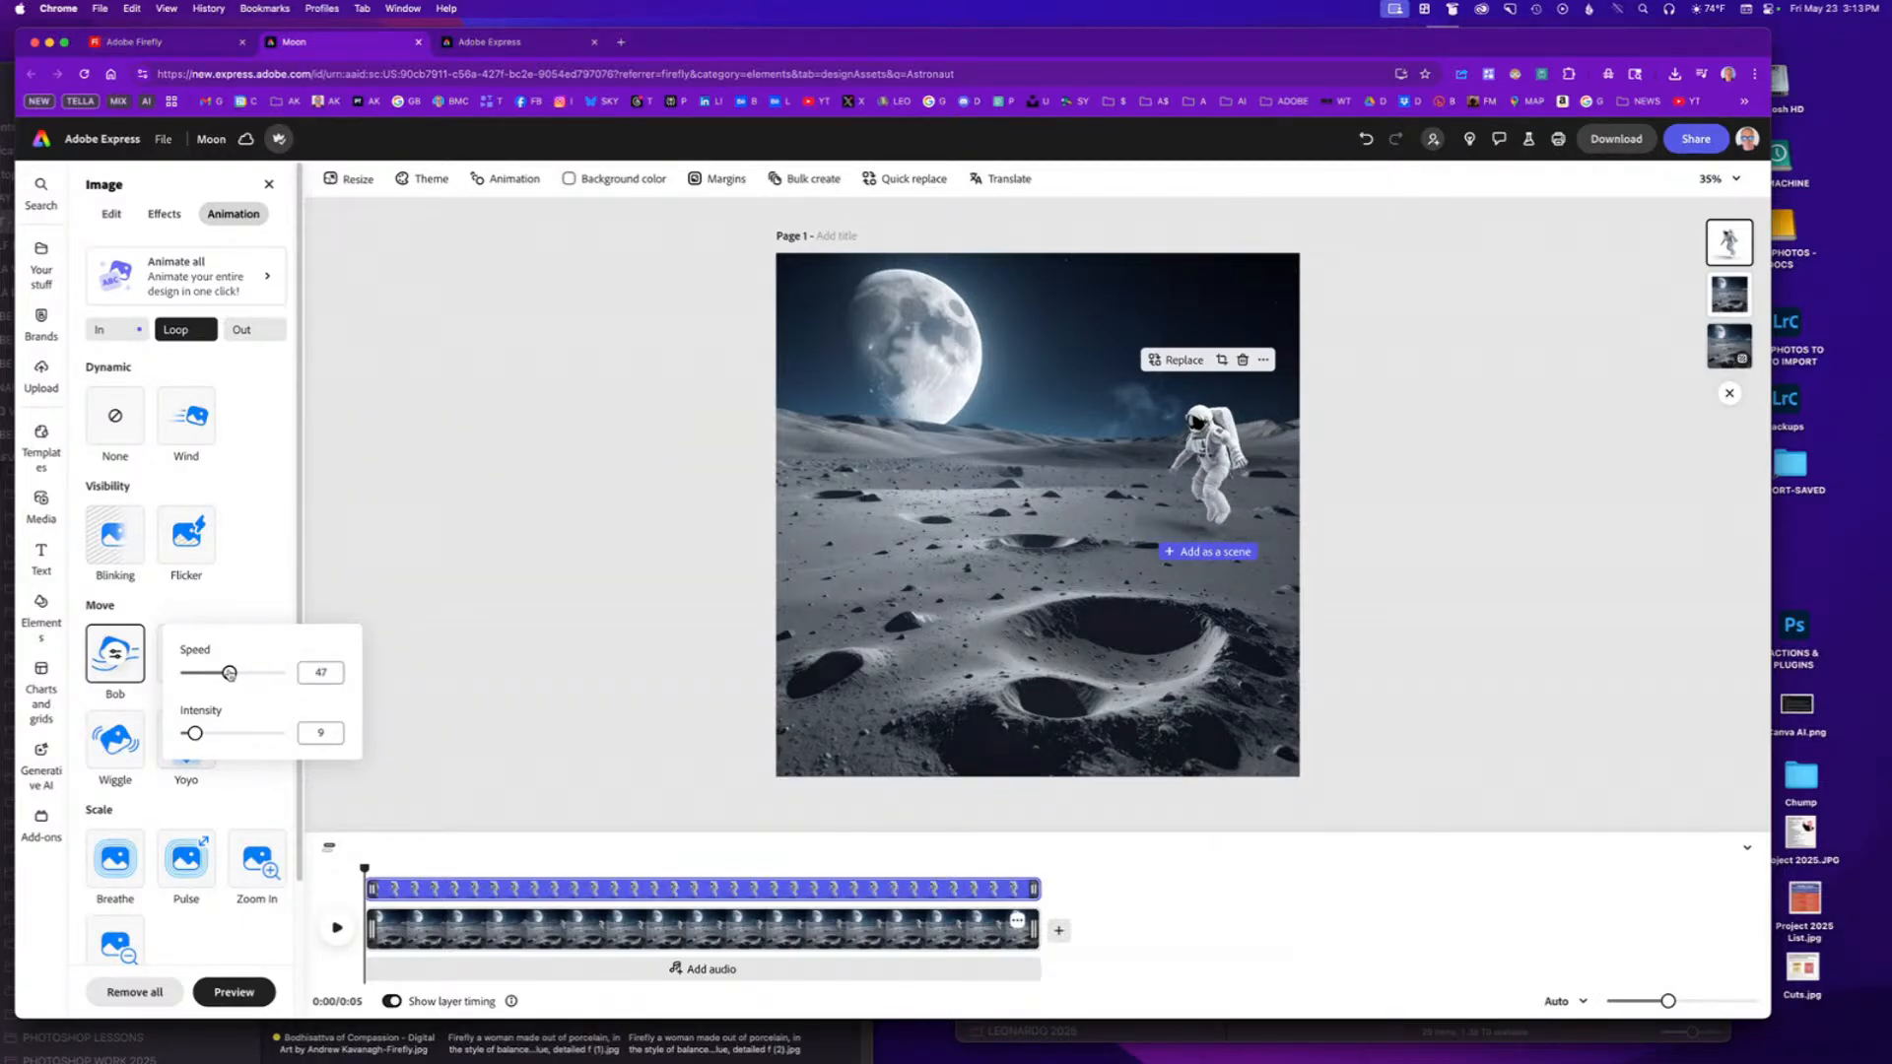
left_click_drag(194, 733, 250, 737)
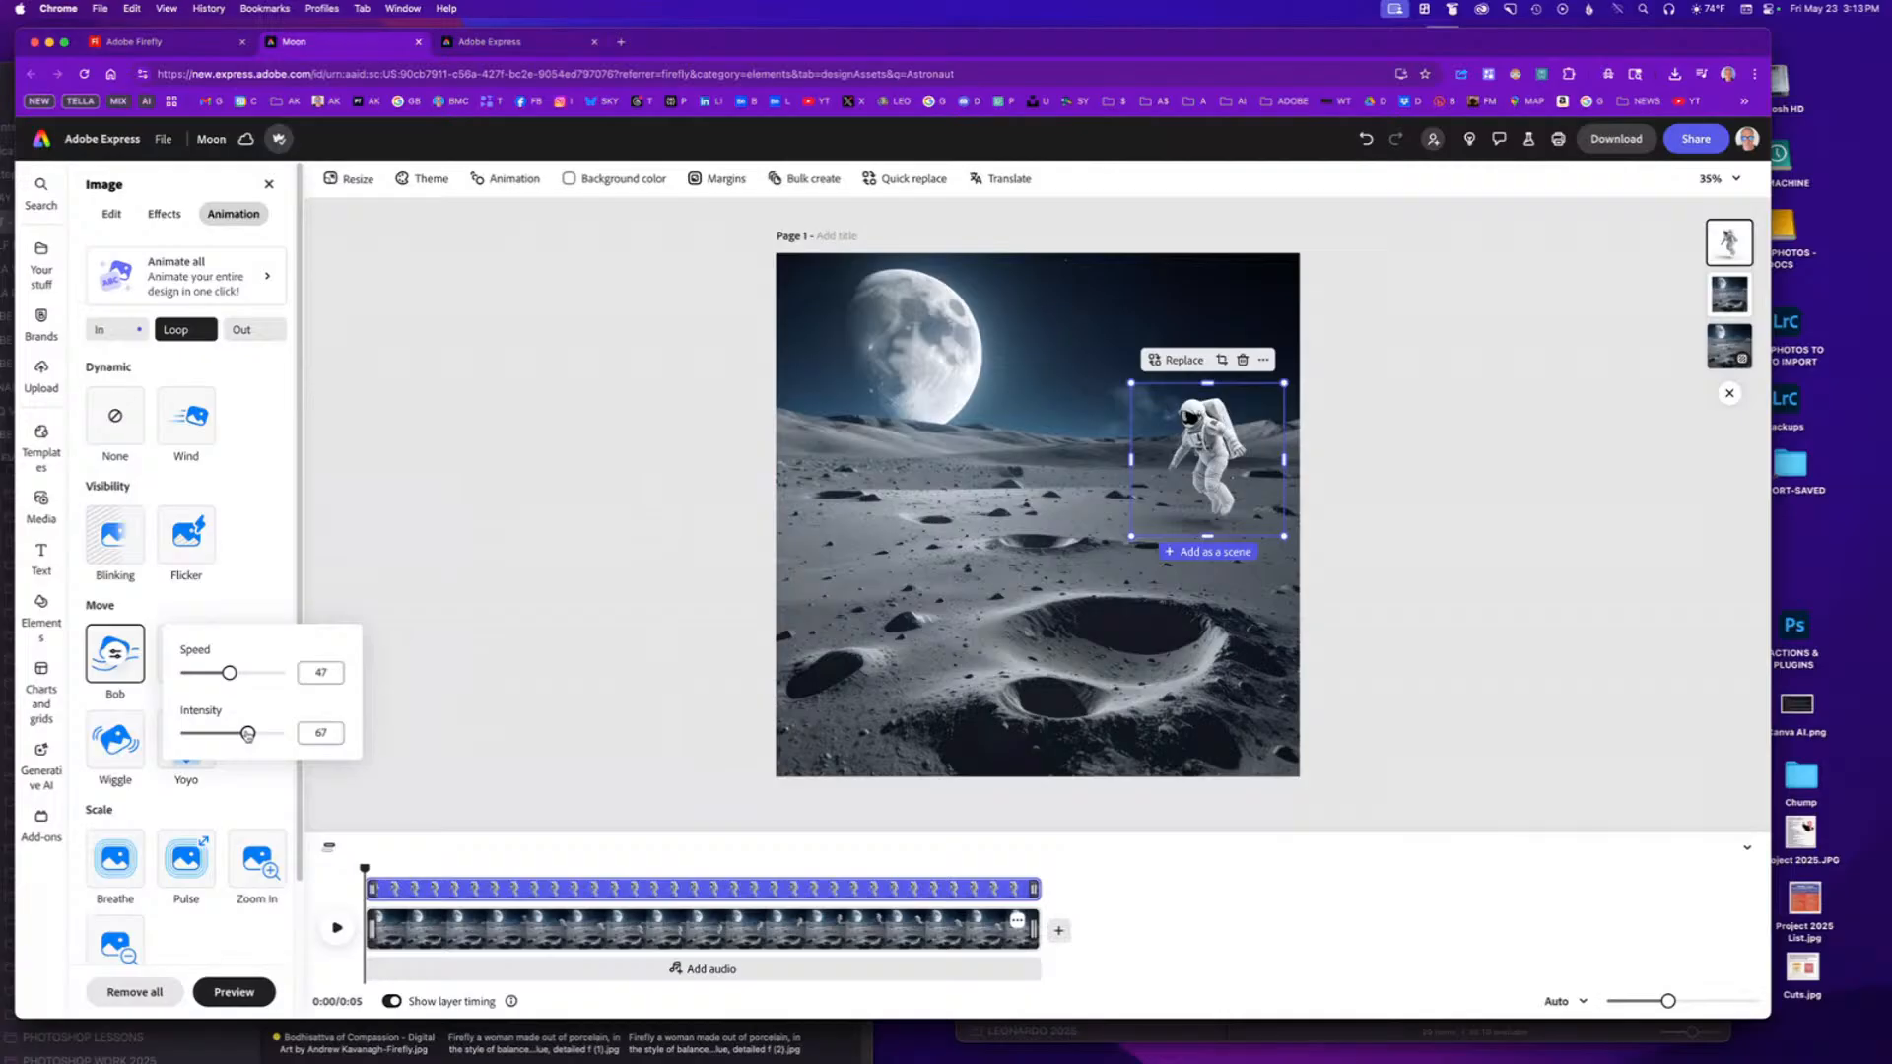
left_click_drag(247, 734, 283, 735)
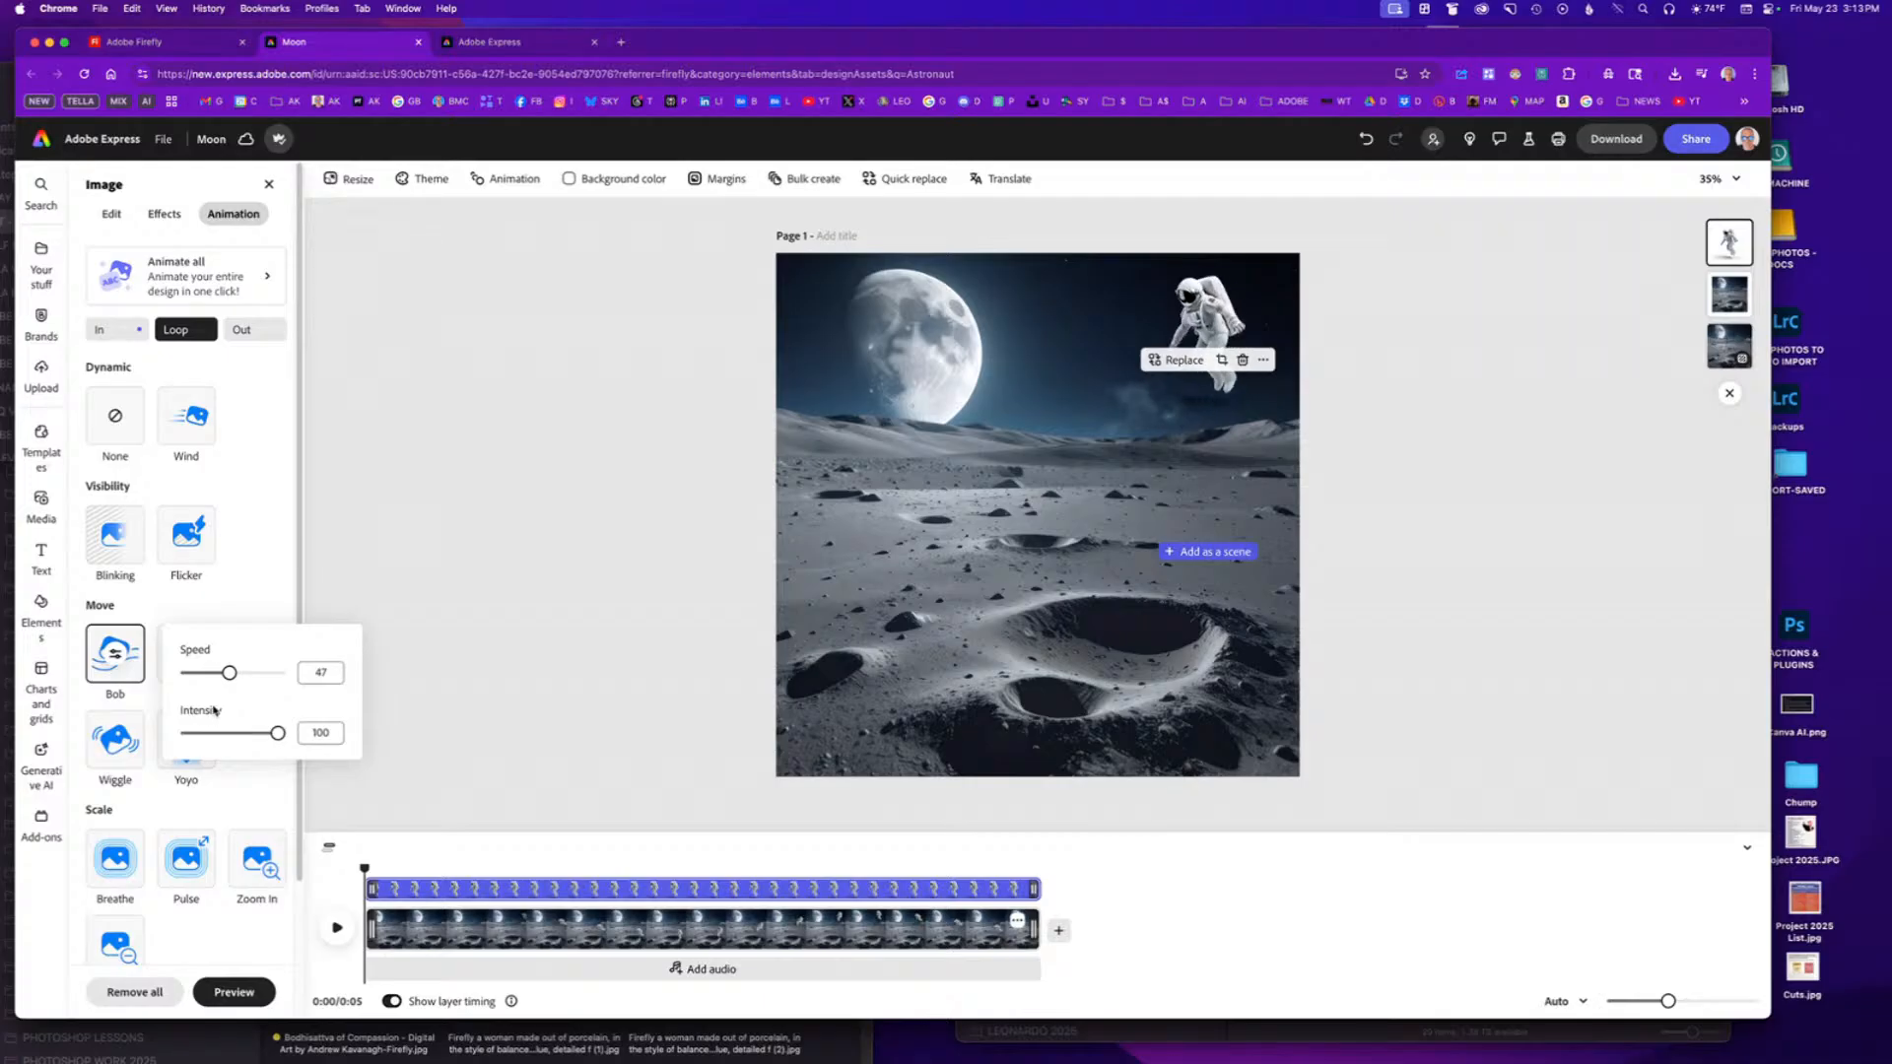
left_click_drag(251, 734, 235, 741)
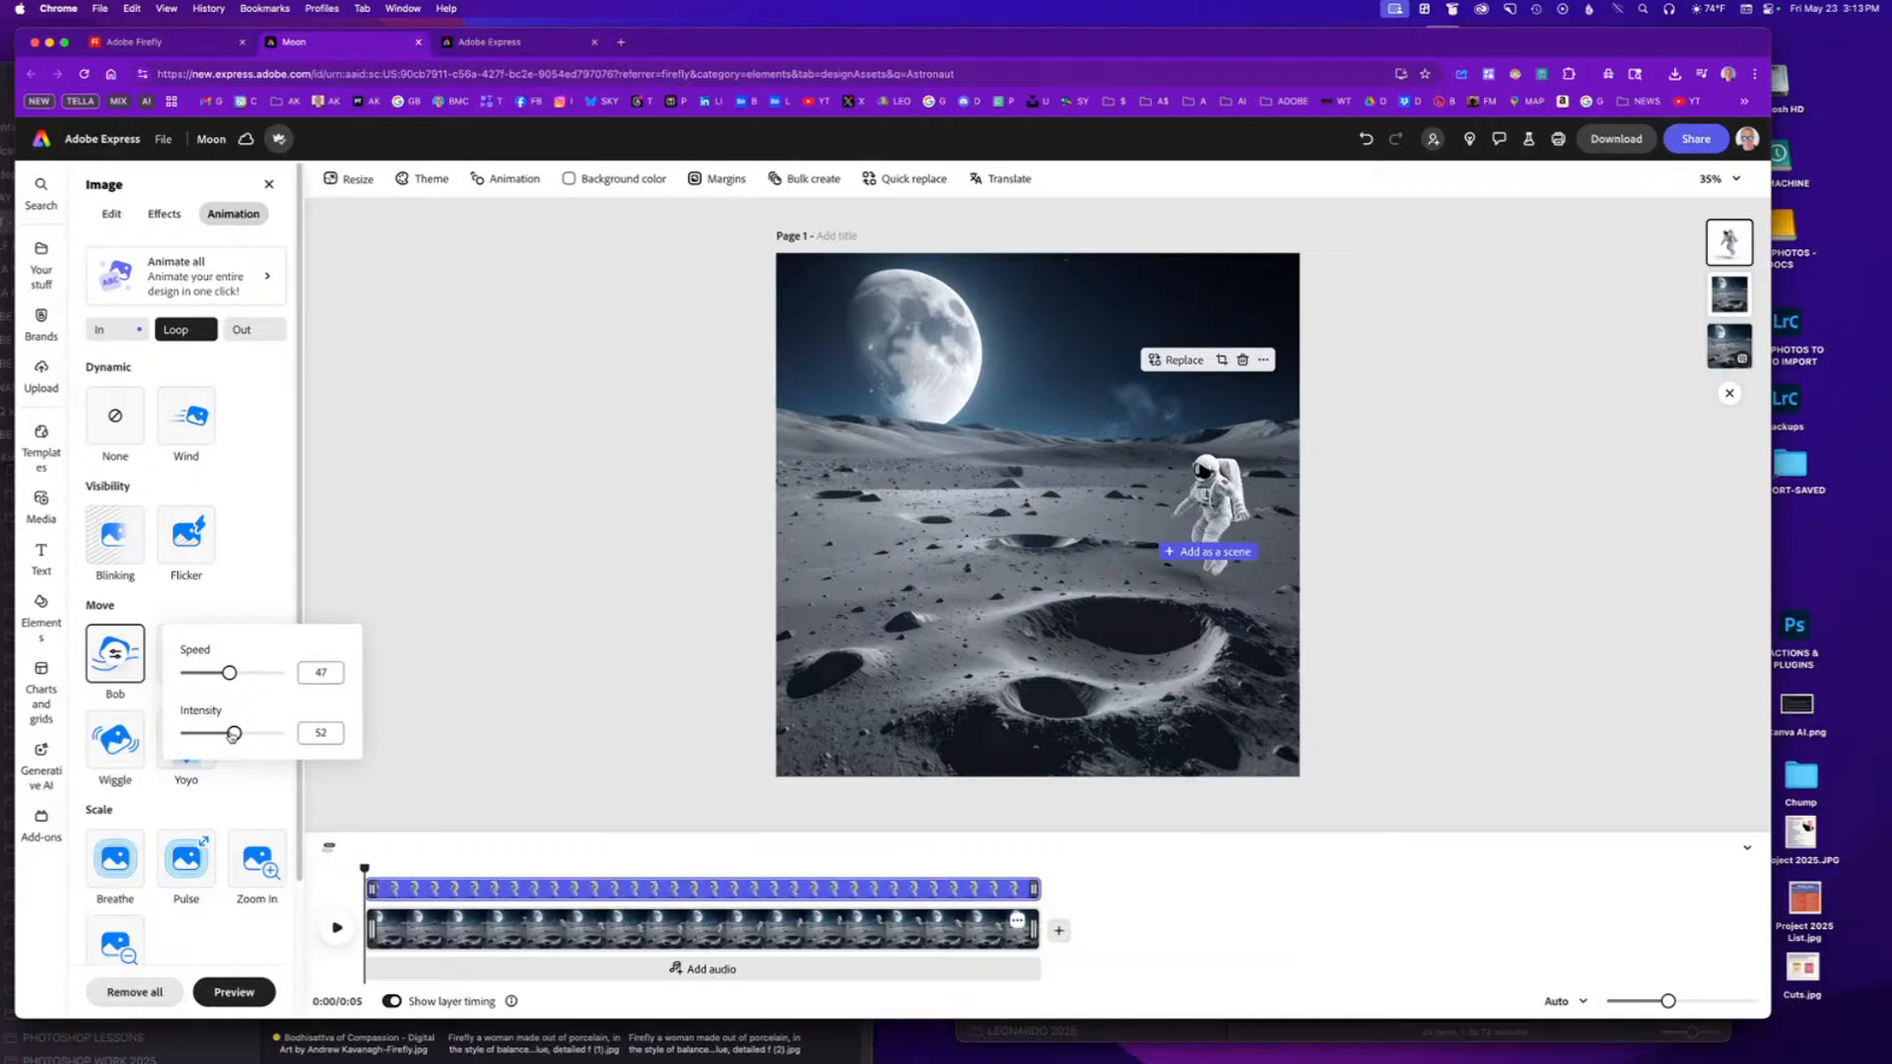
left_click_drag(240, 737, 222, 737)
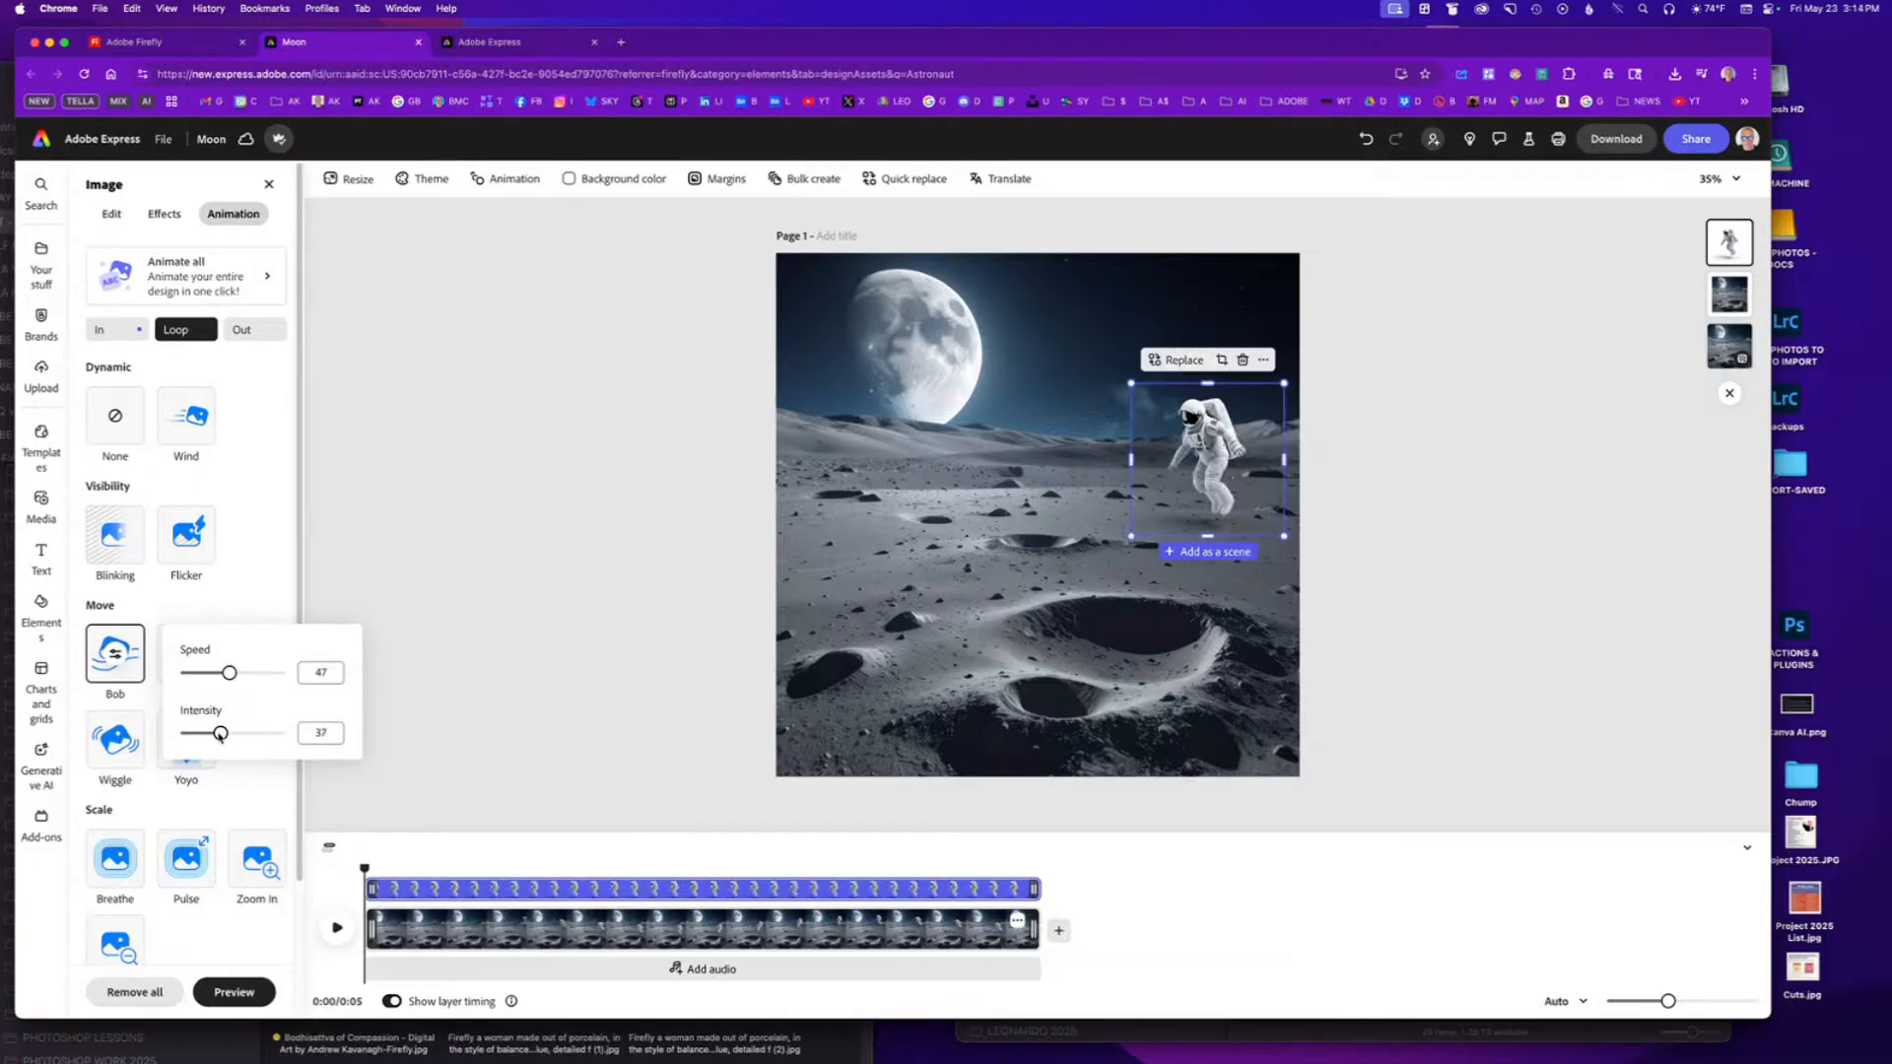
Add a longer Drift exit moving the astronaut left until it ends outside the page, play the animation, and return the playhead to the start.
left_click(254, 331)
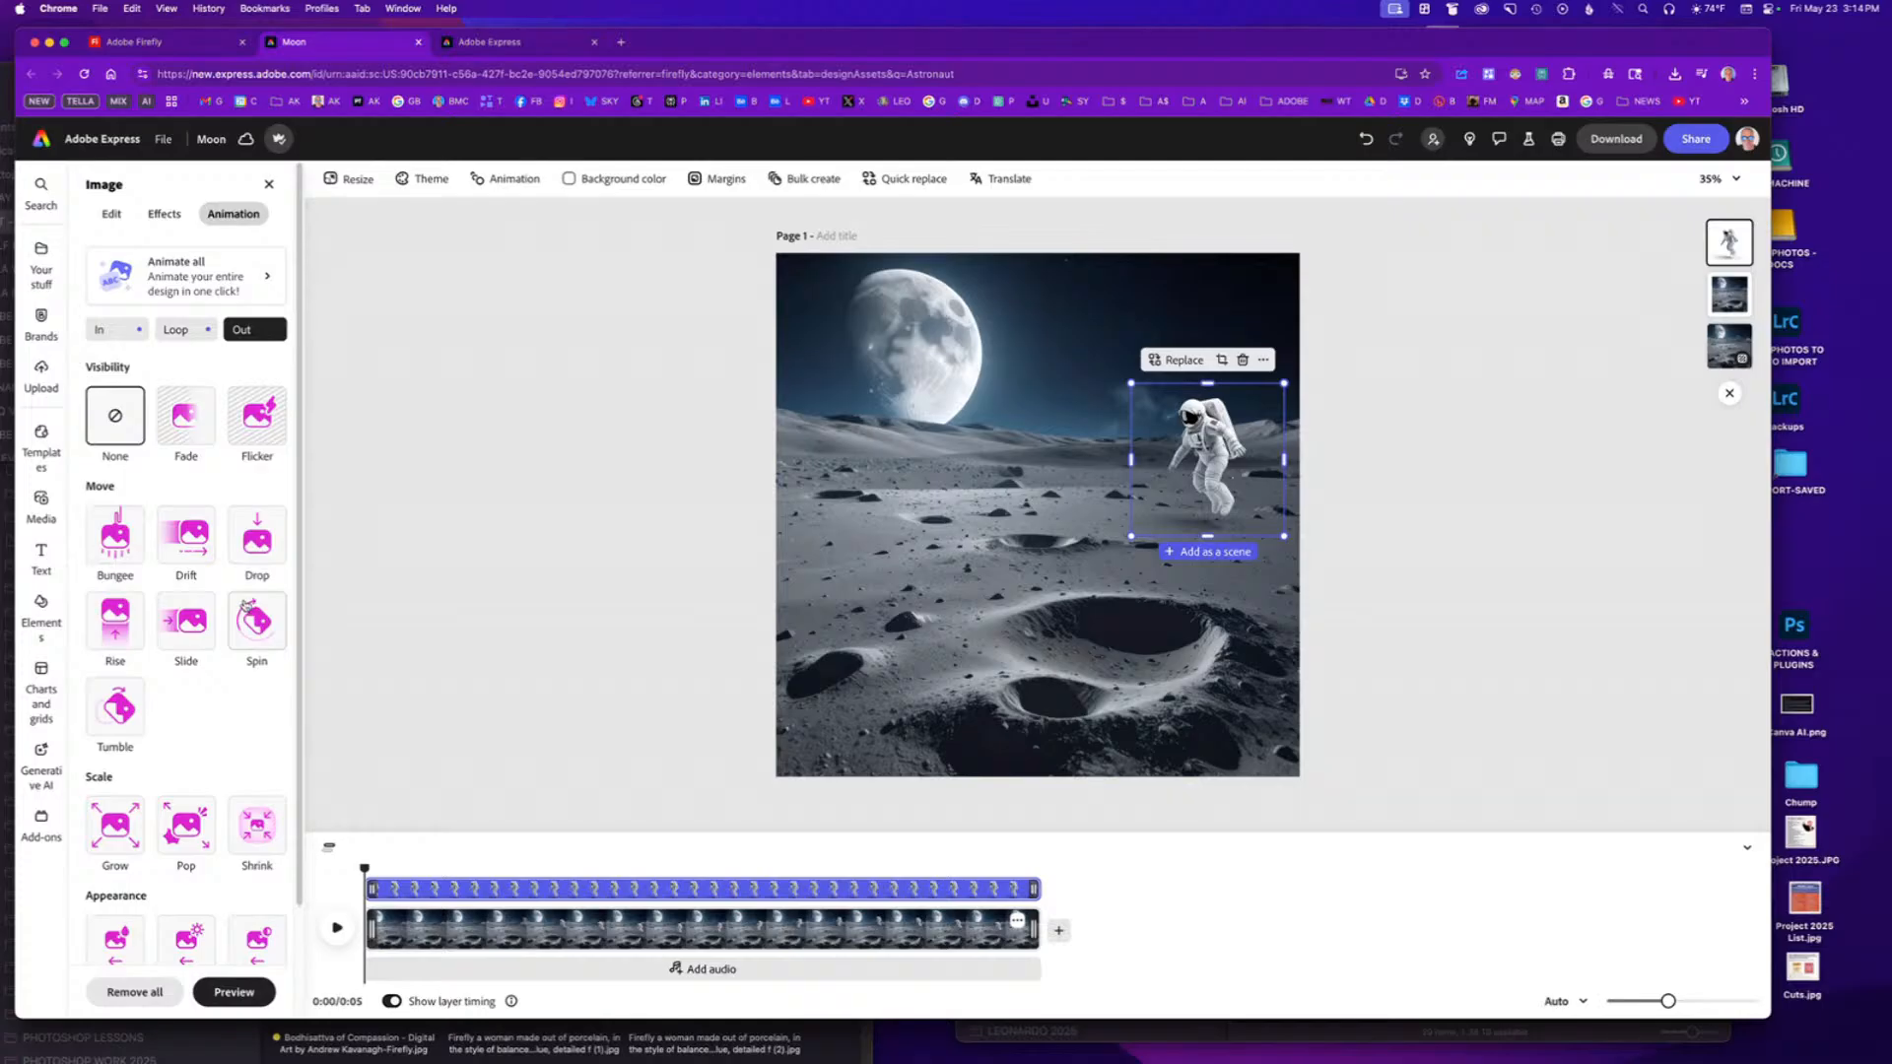
left_click(190, 533)
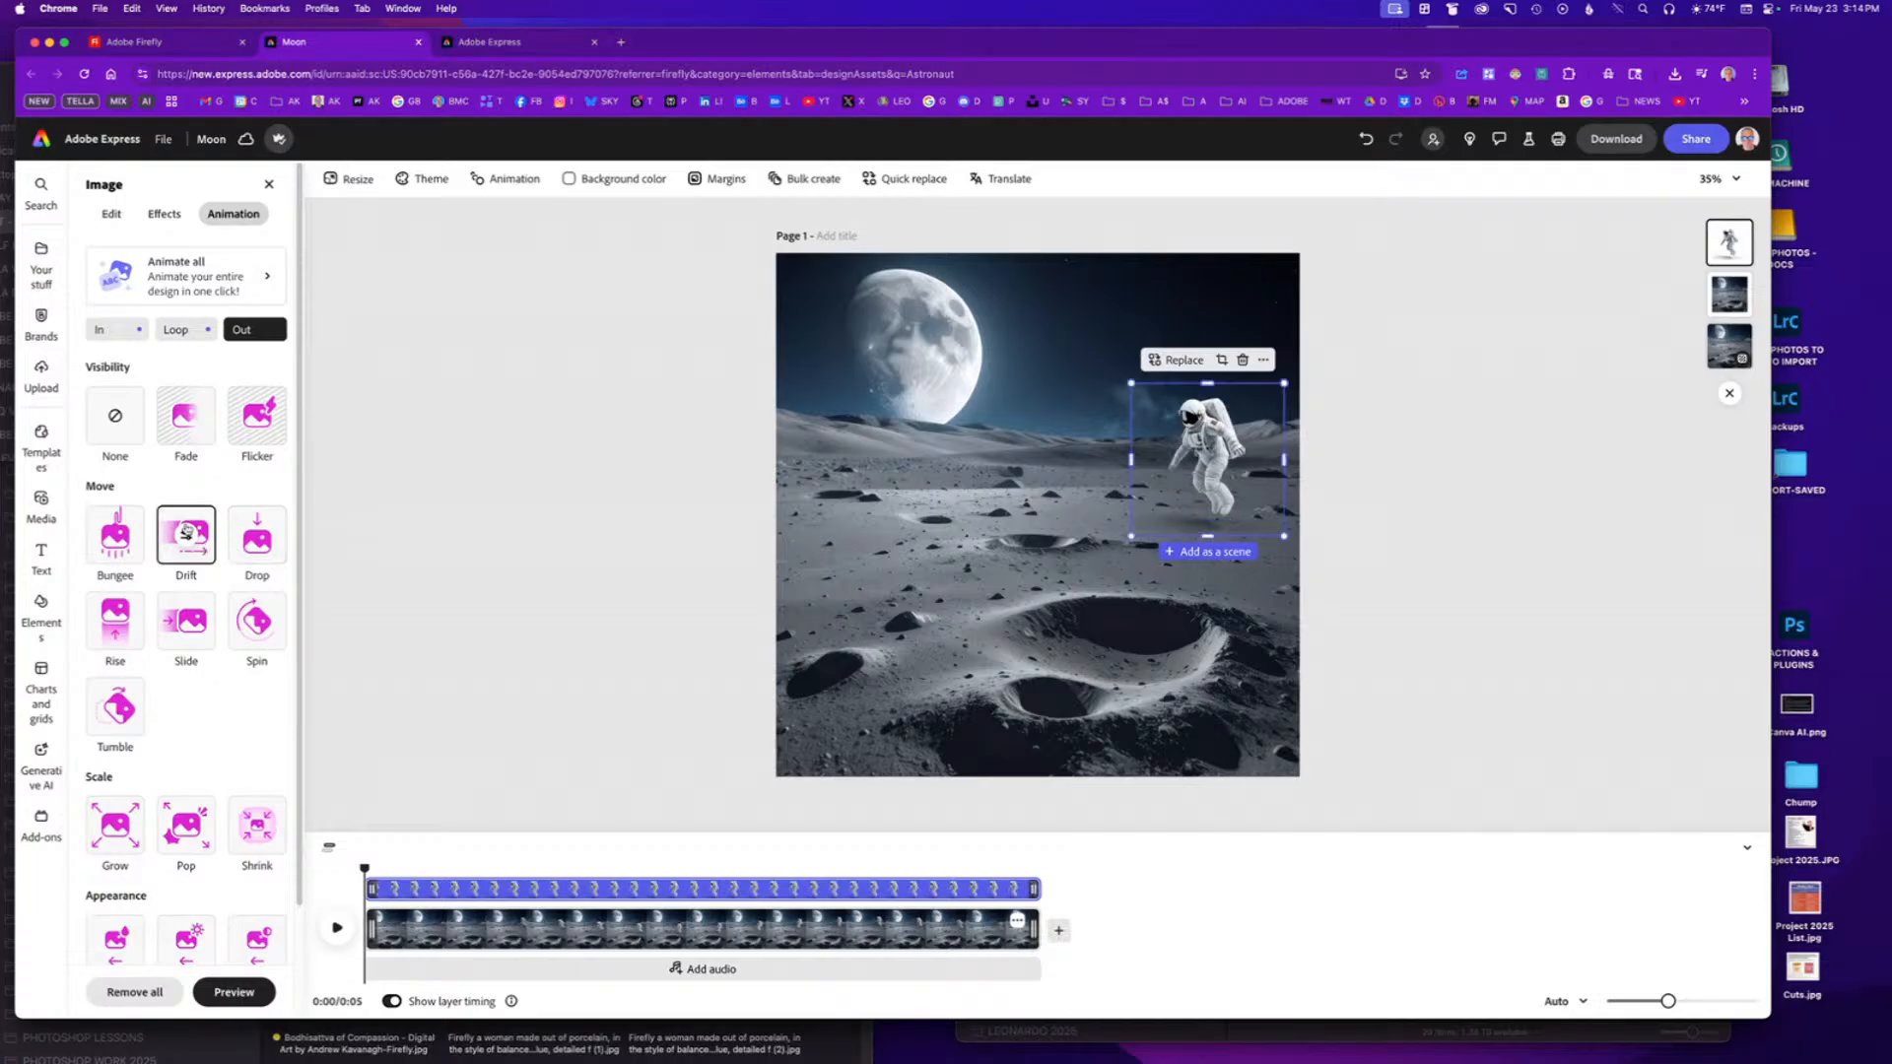
left_click(183, 538)
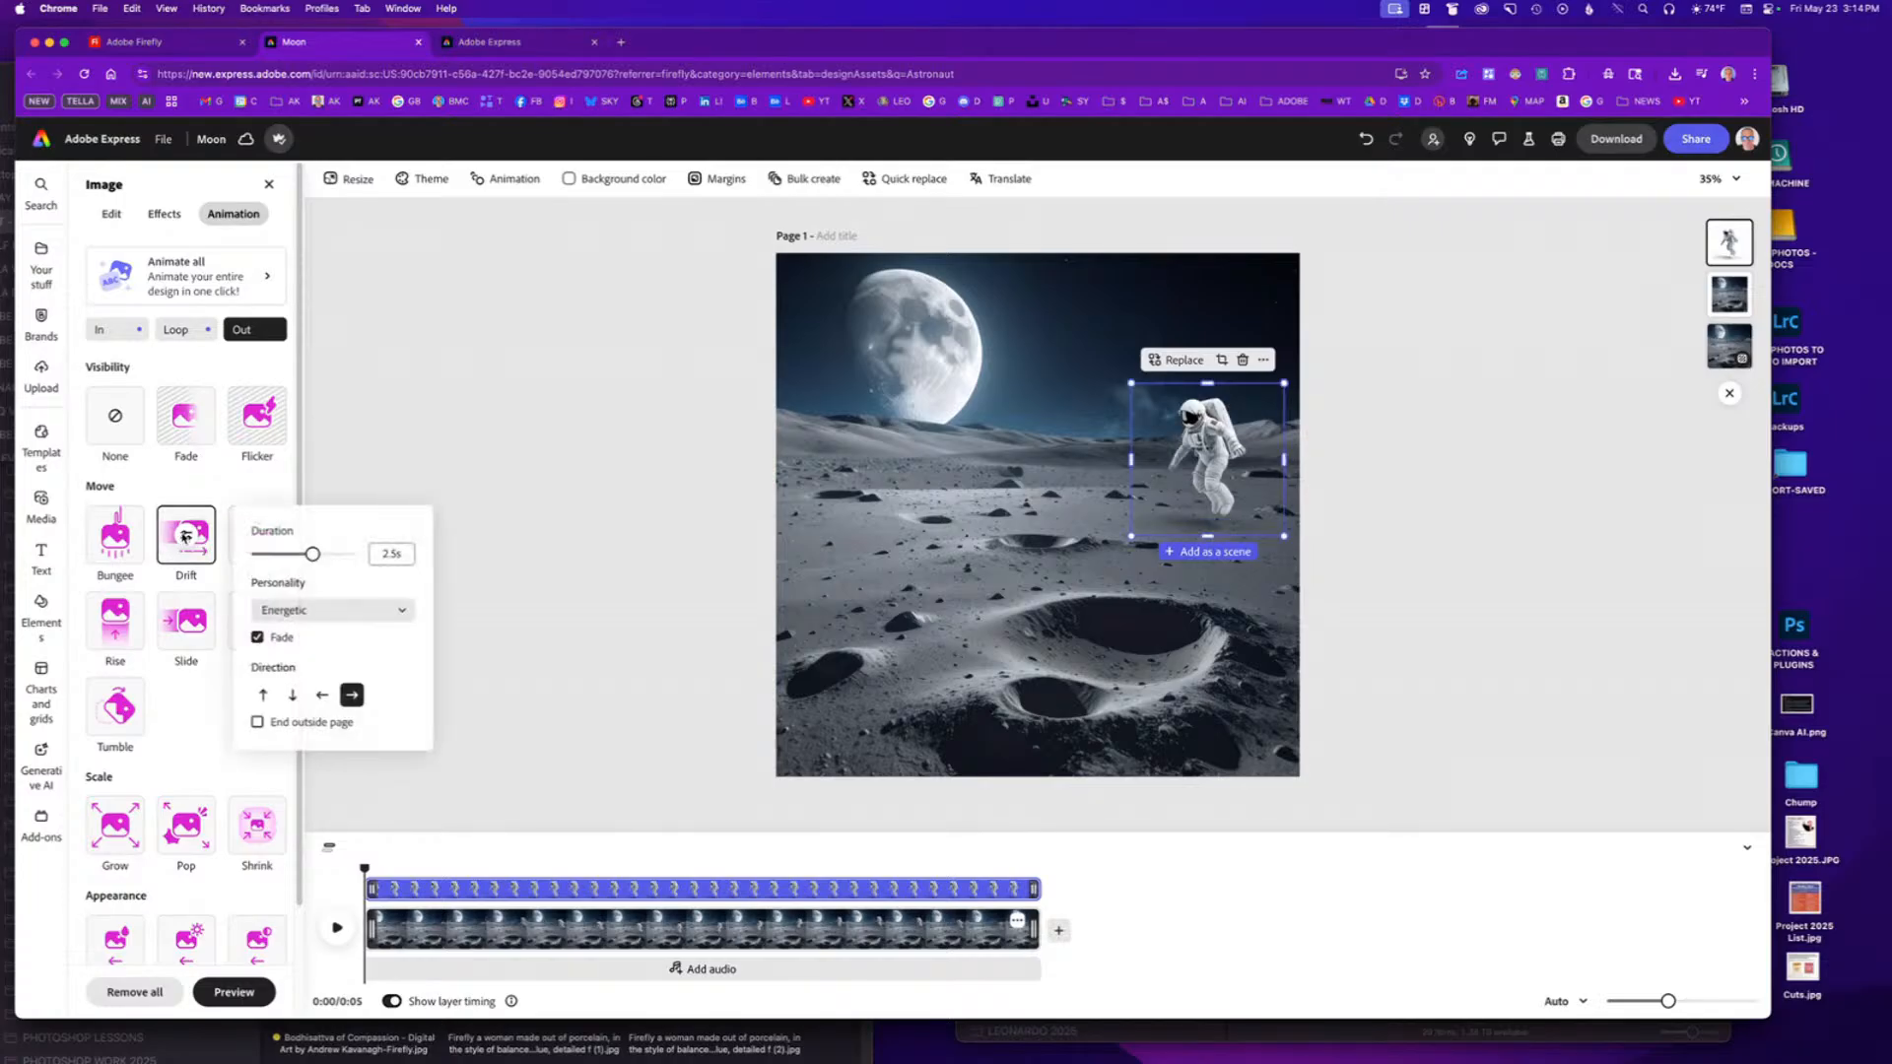
left_click(324, 696)
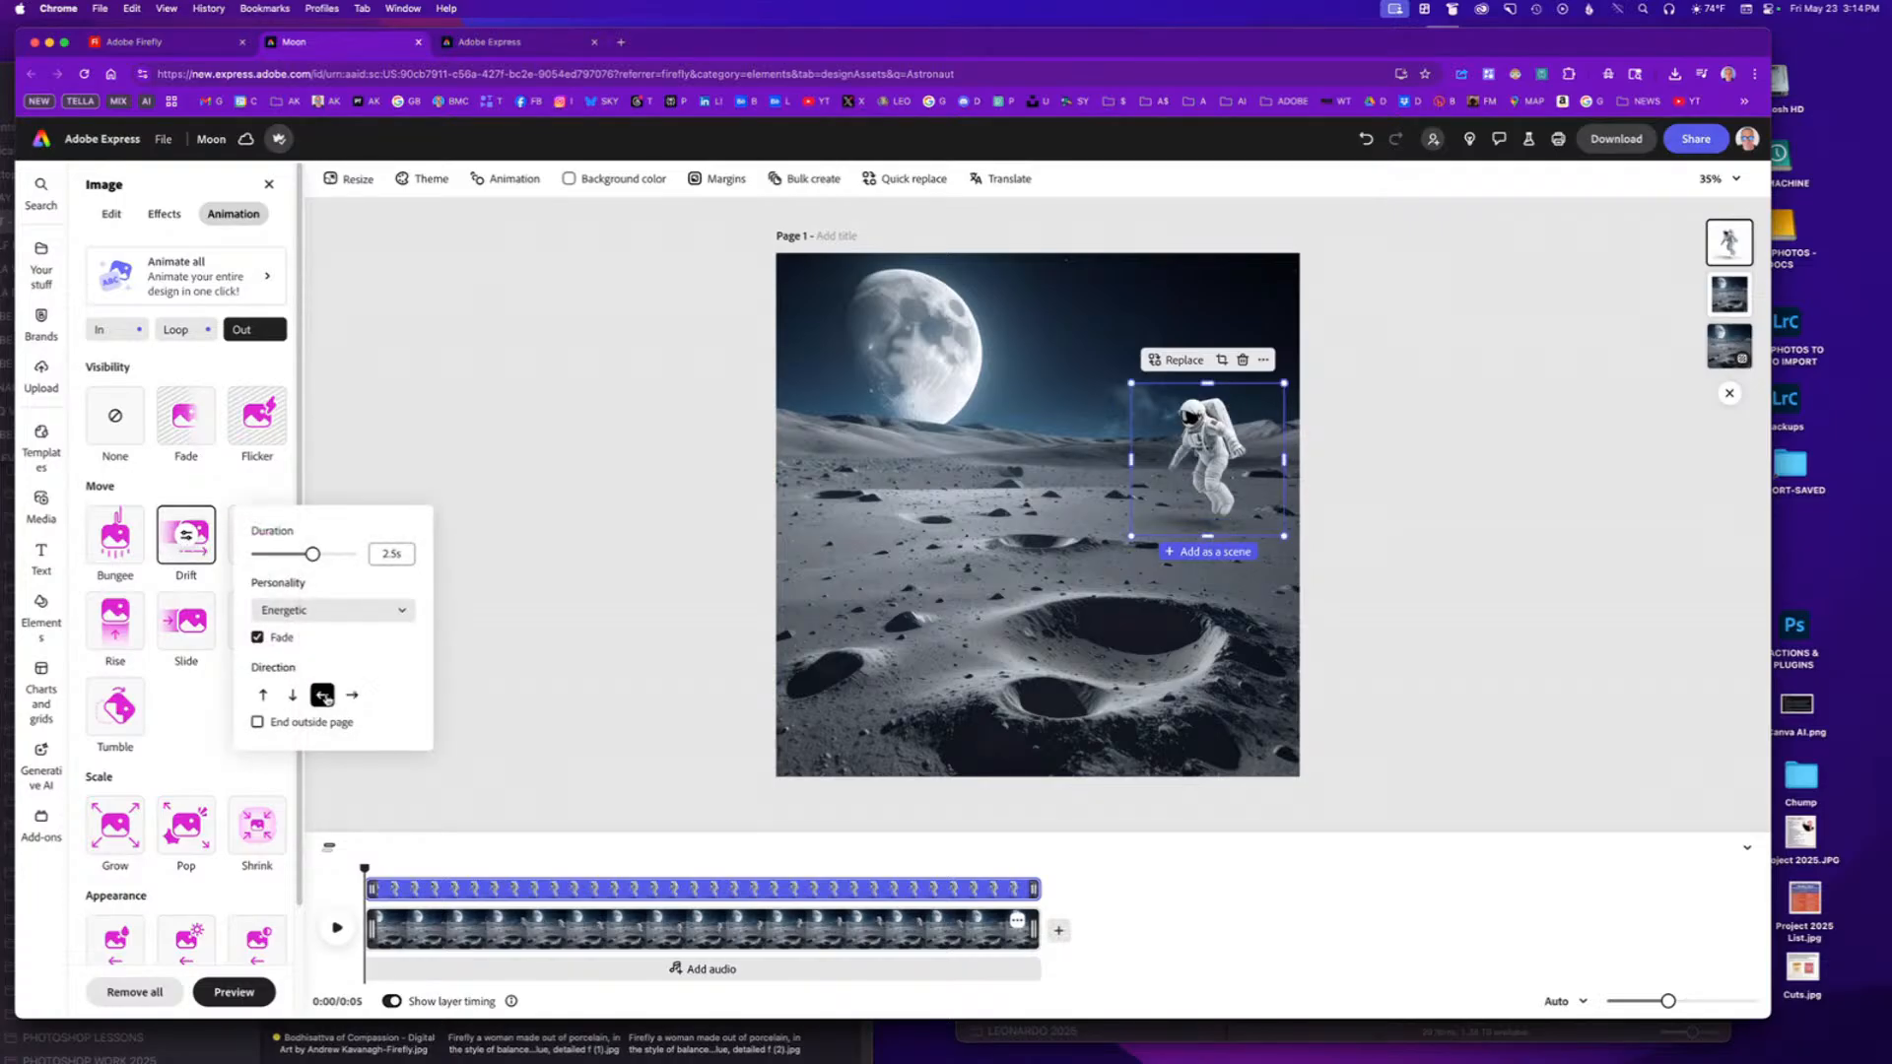
left_click(256, 723)
left_click_drag(313, 555, 345, 557)
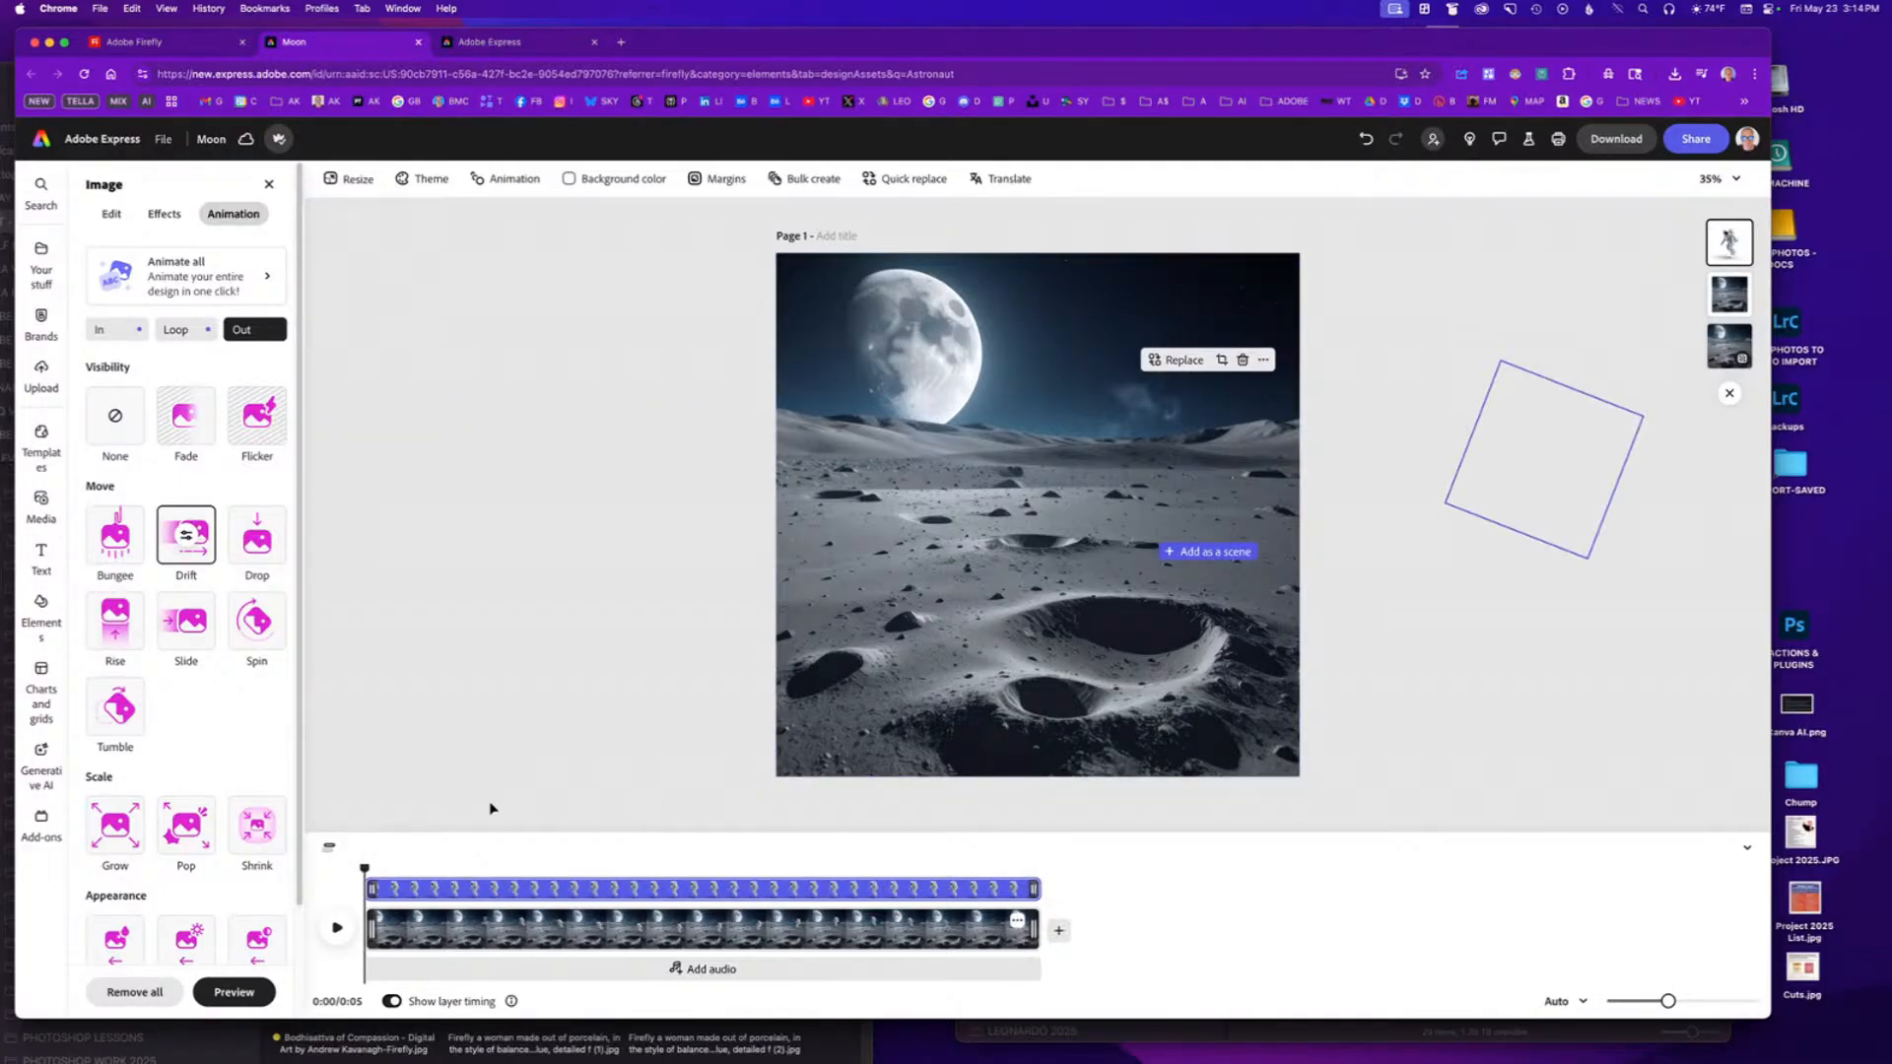
left_click(335, 928)
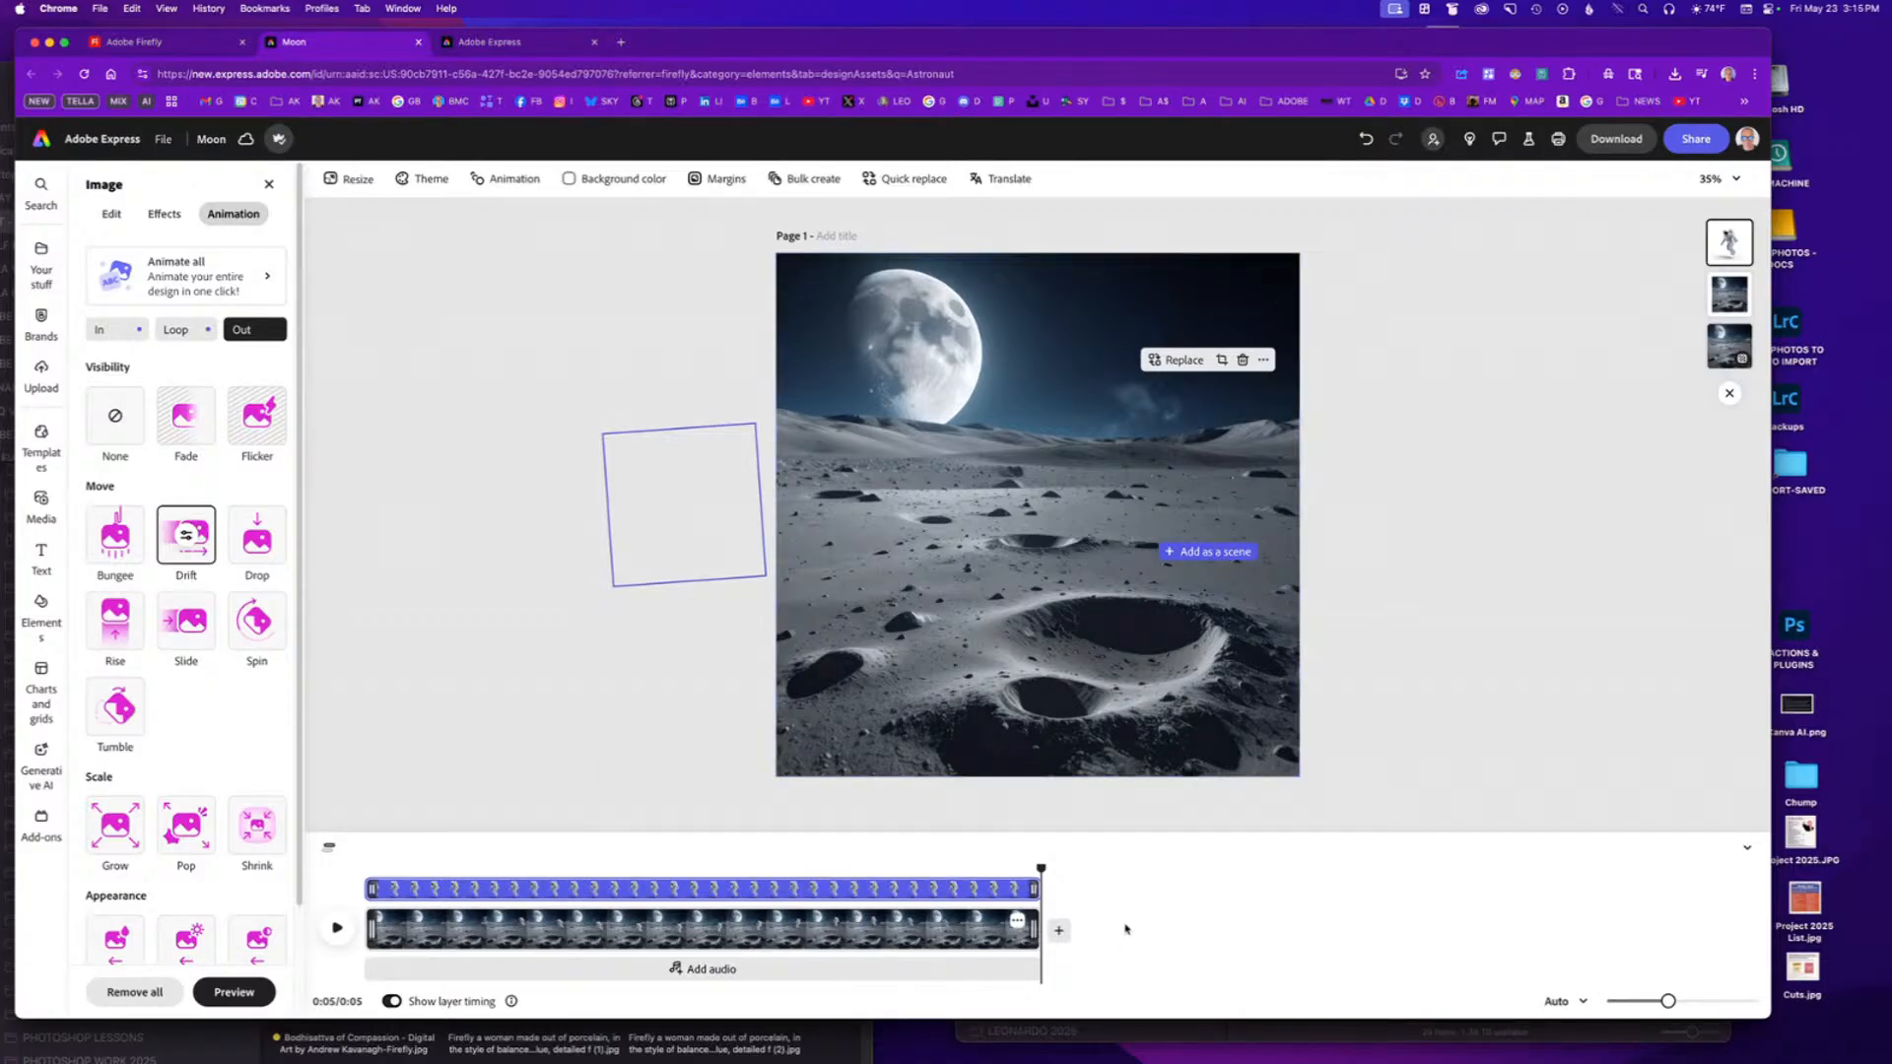
left_click_drag(1040, 868, 364, 865)
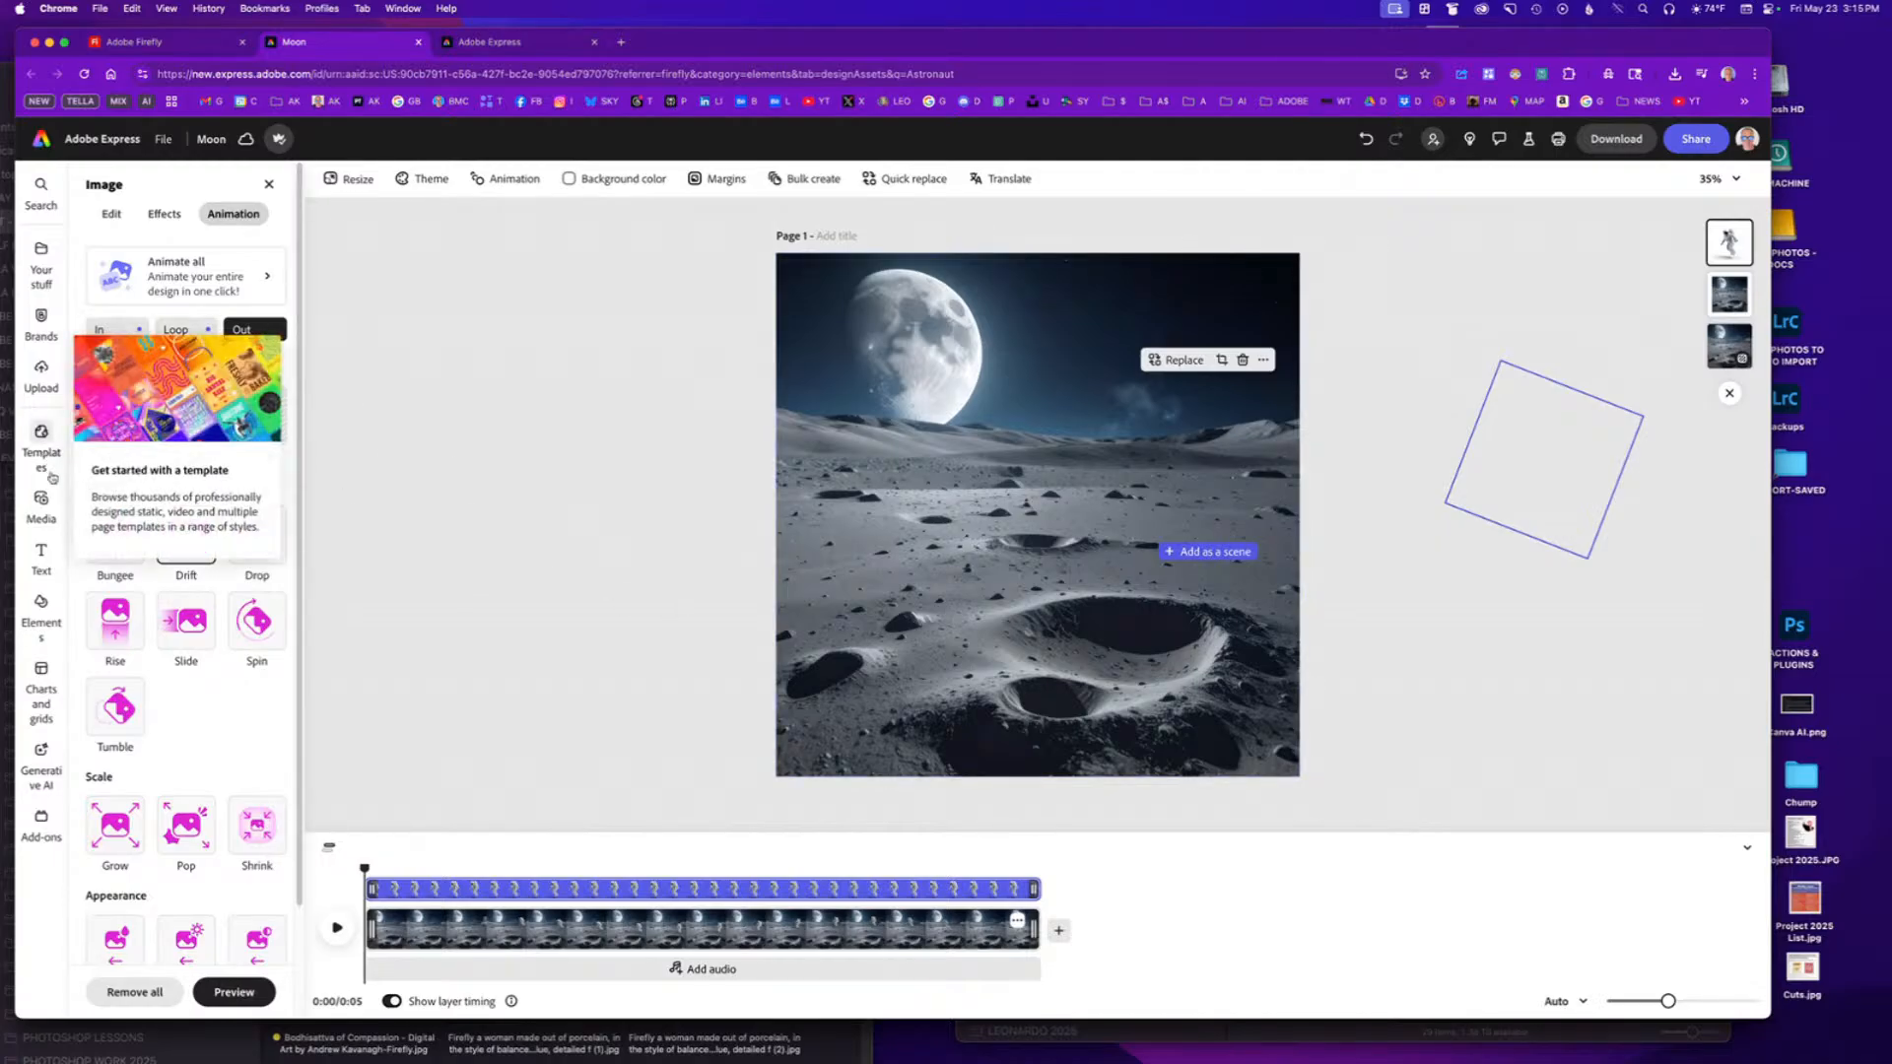
Search the text designs for "Modern" and look through the results for a title style.
left_click(41, 557)
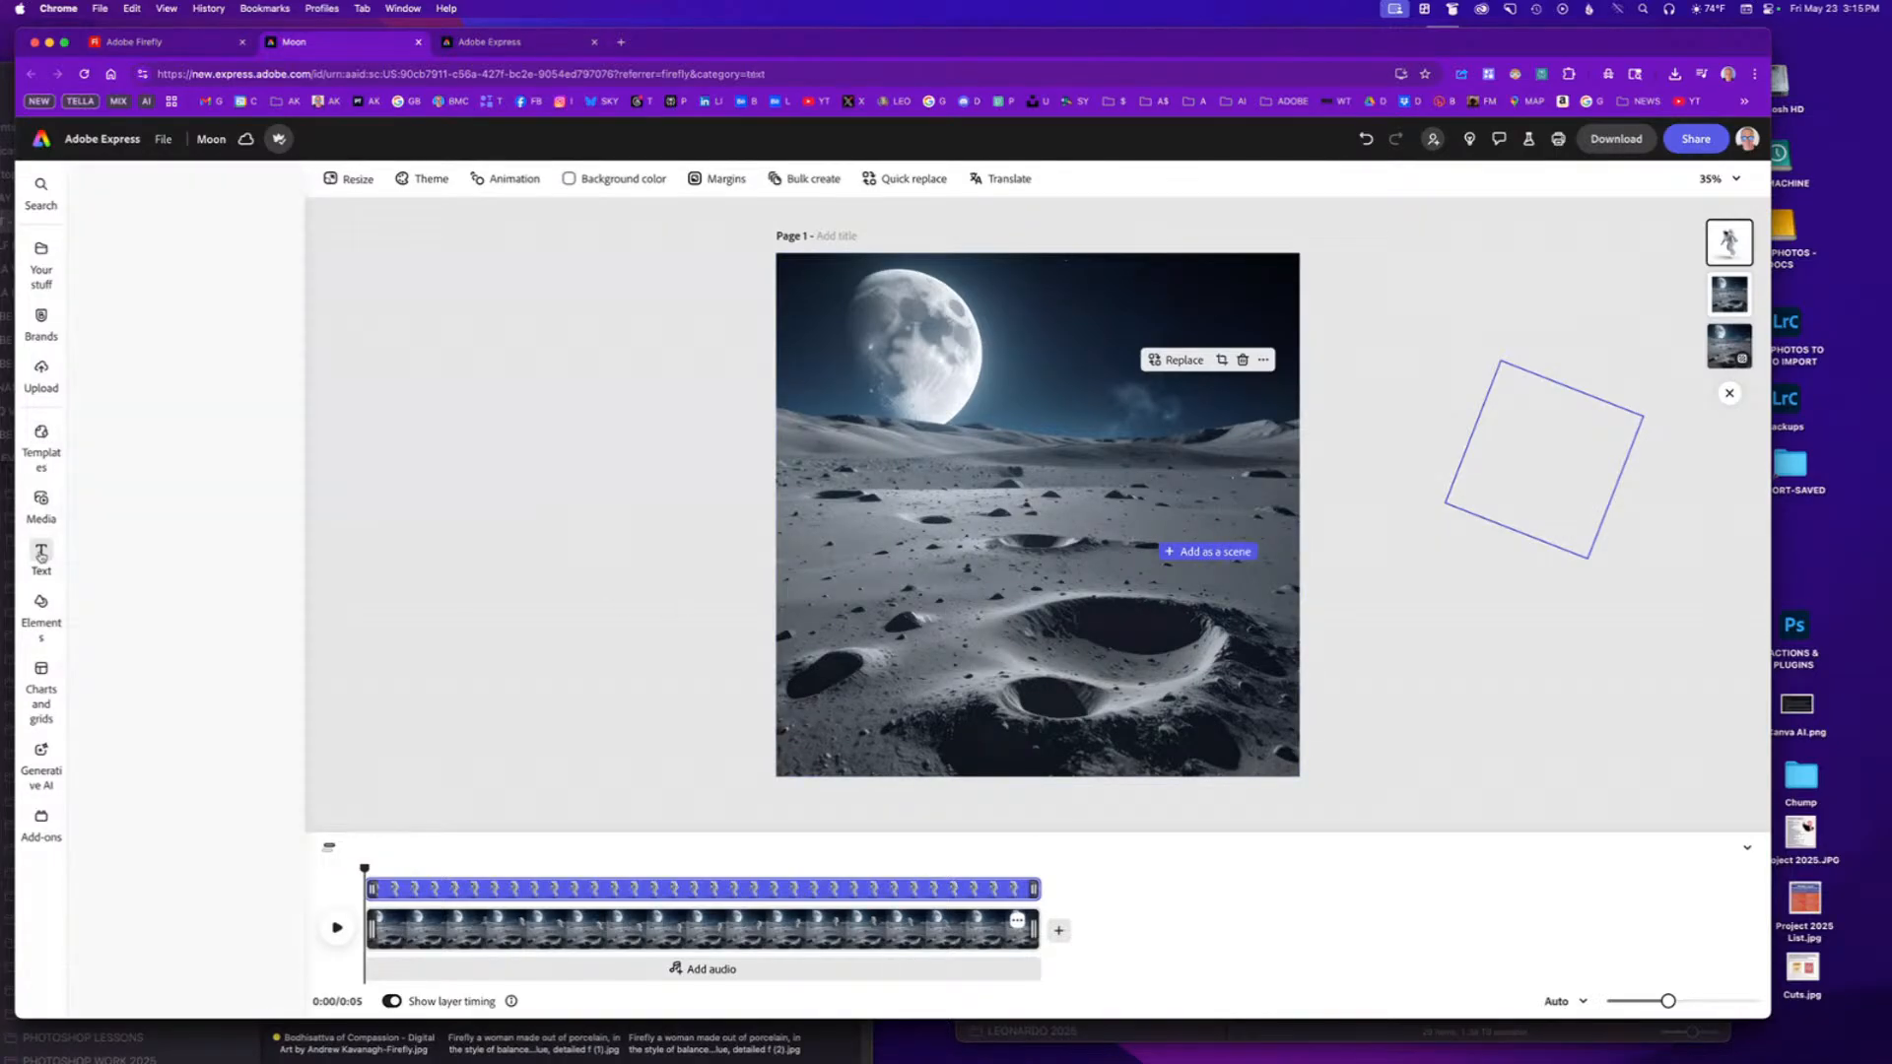
left_click(185, 249)
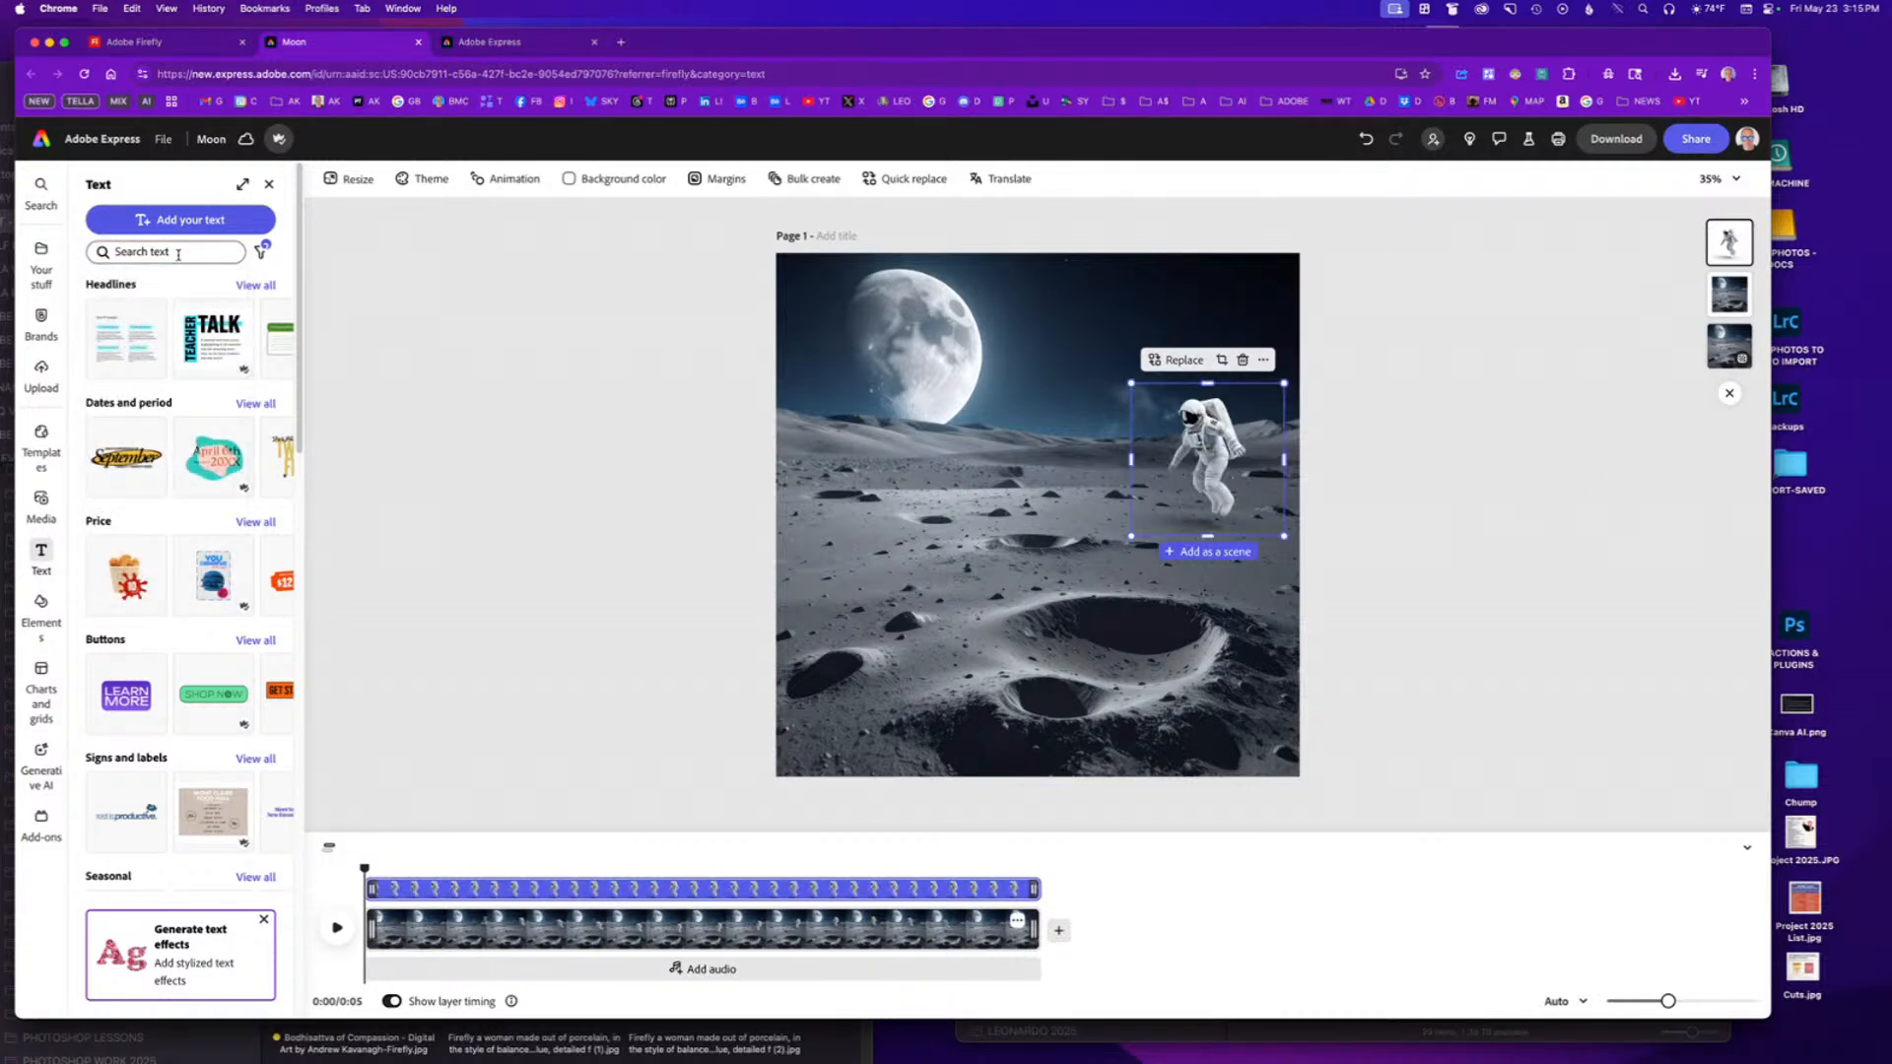
left_click(179, 254)
type("Modern")
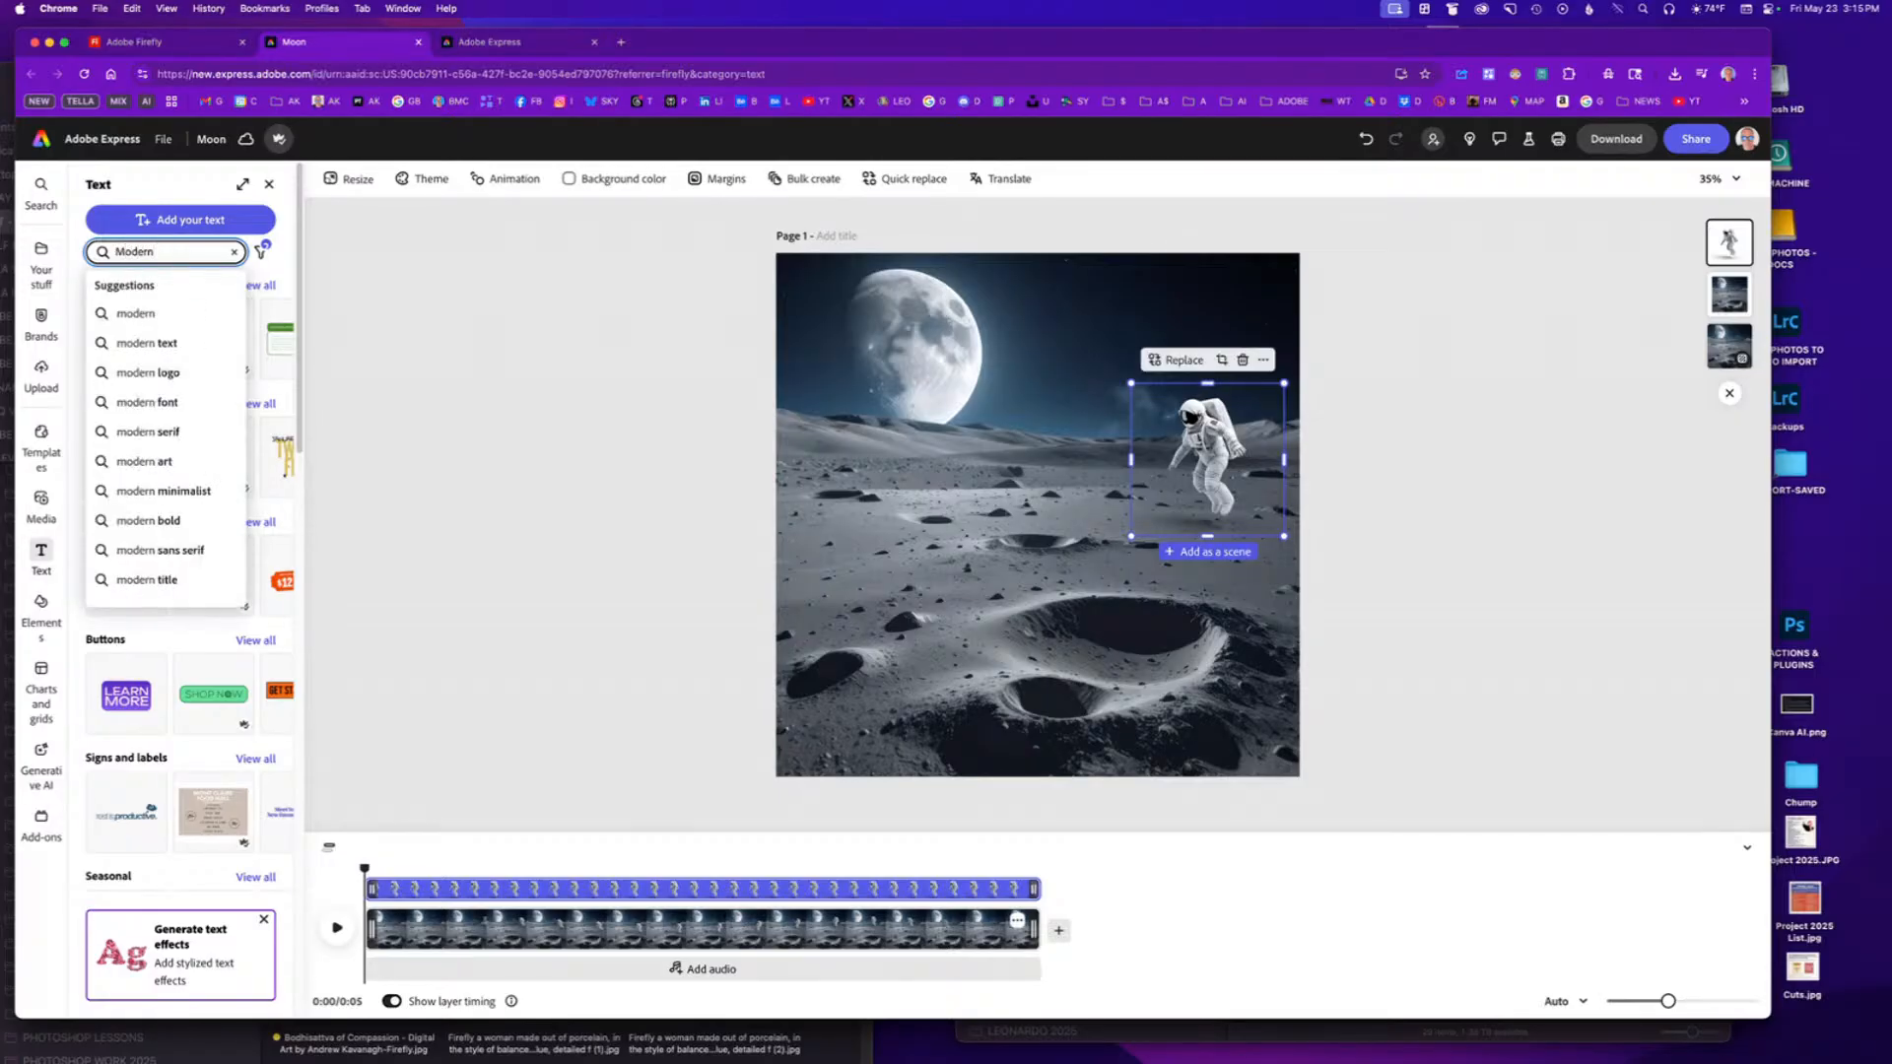
key("Return")
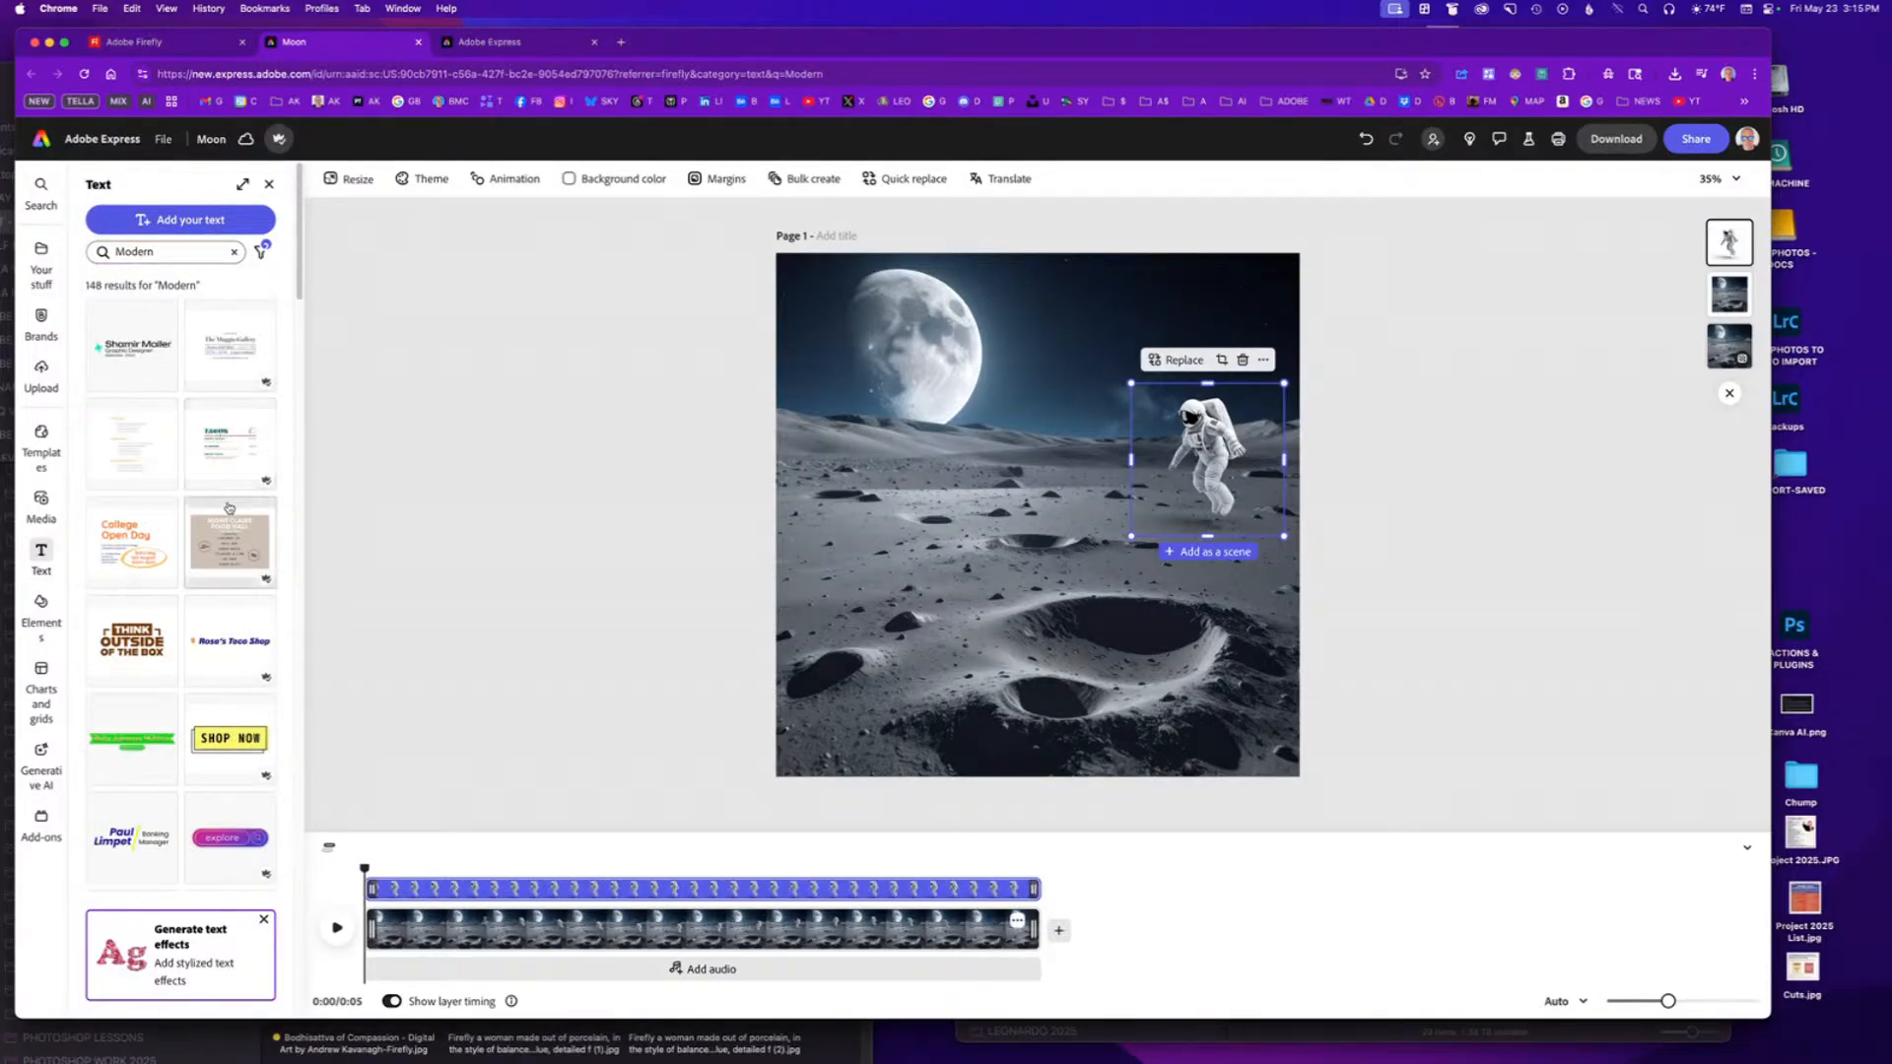
scroll(229, 473, "down", 3)
scroll(226, 503, "down", 5)
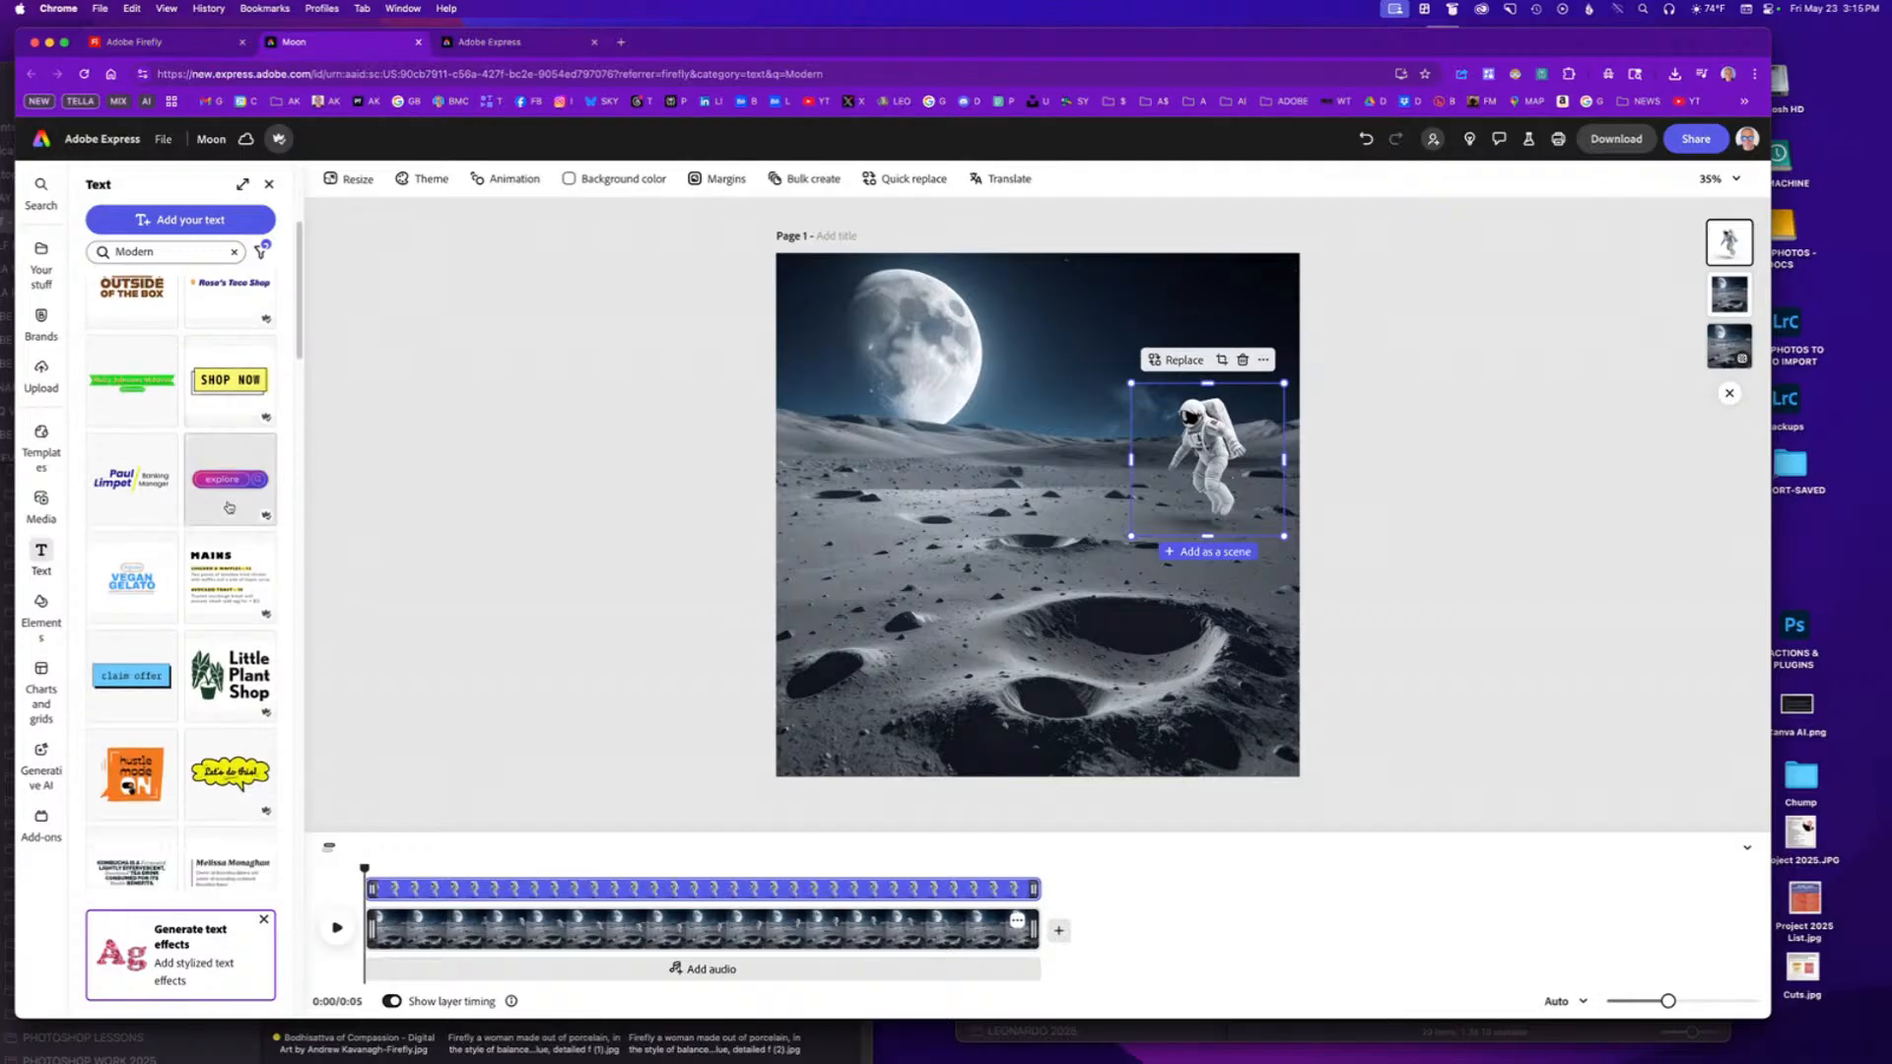
scroll(216, 488, "up", 8)
Search the text designs for "Futuristic" and add the STINSON design to the moon page.
left_click(101, 251)
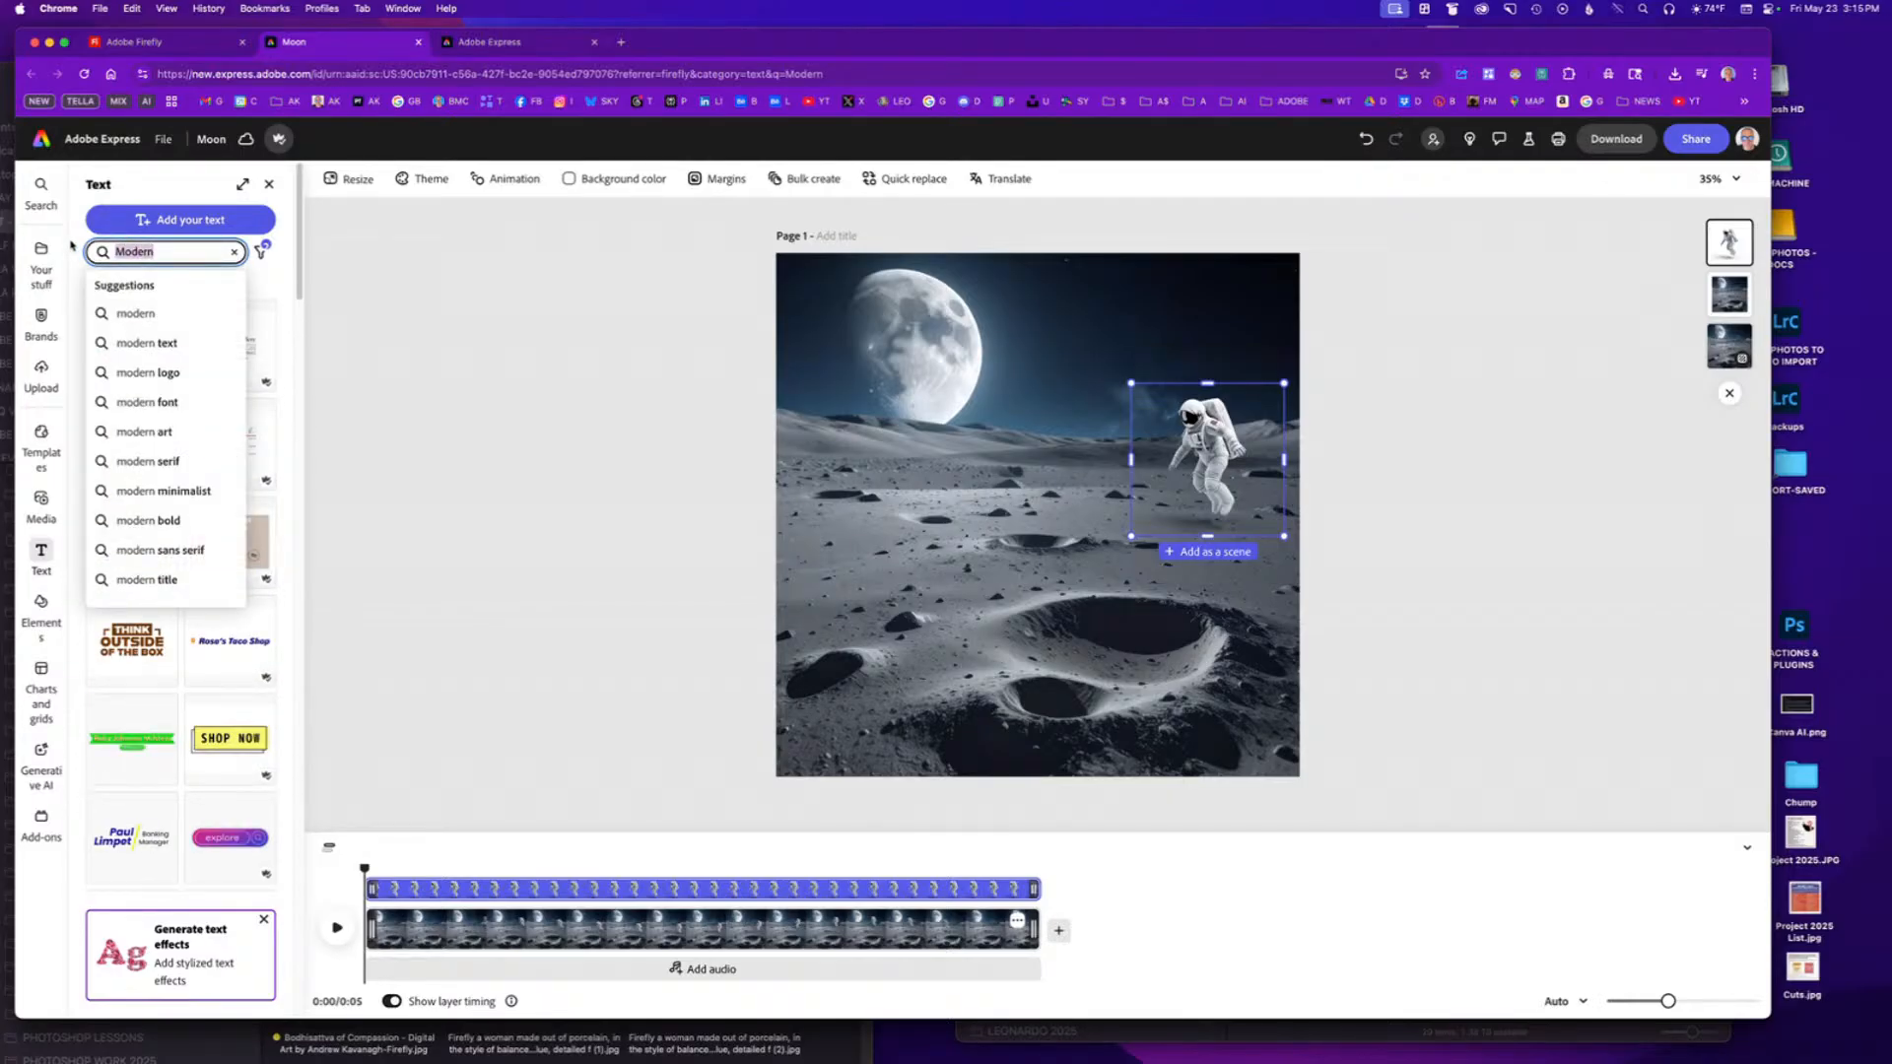
type("Fut")
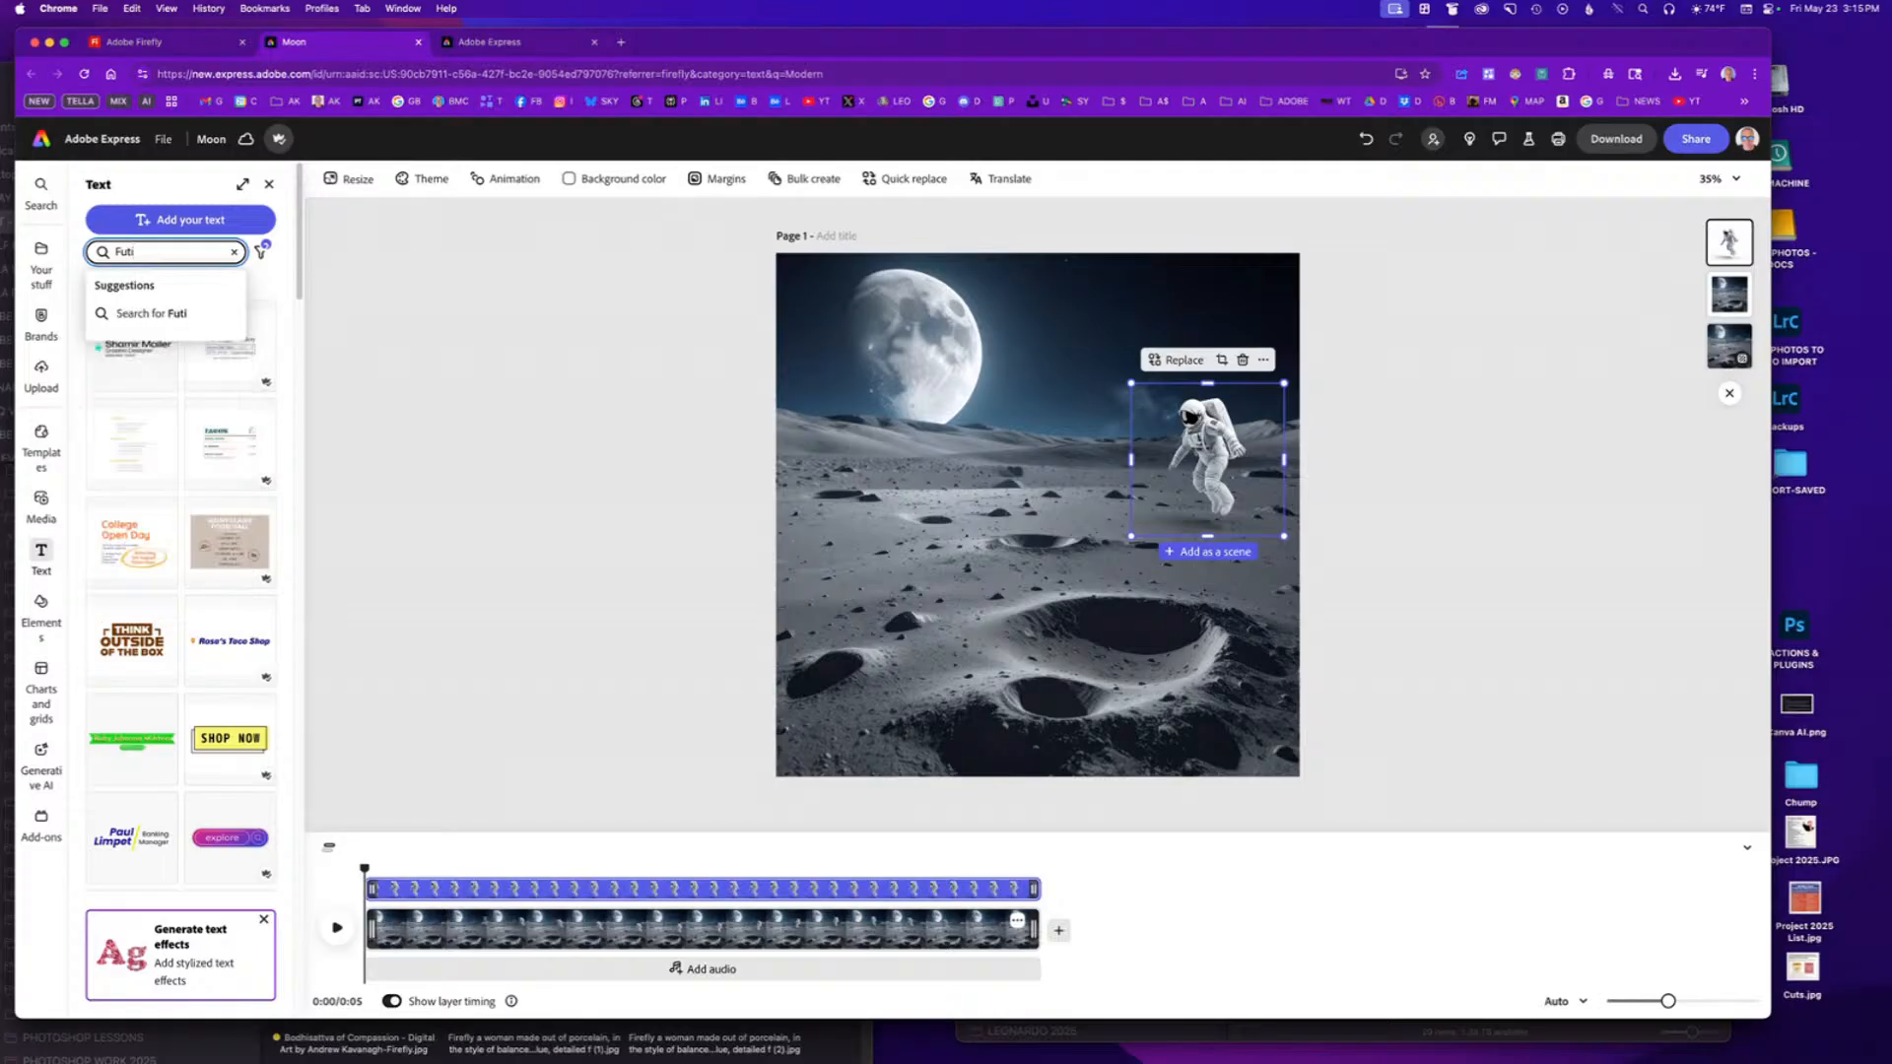
type("urisitic")
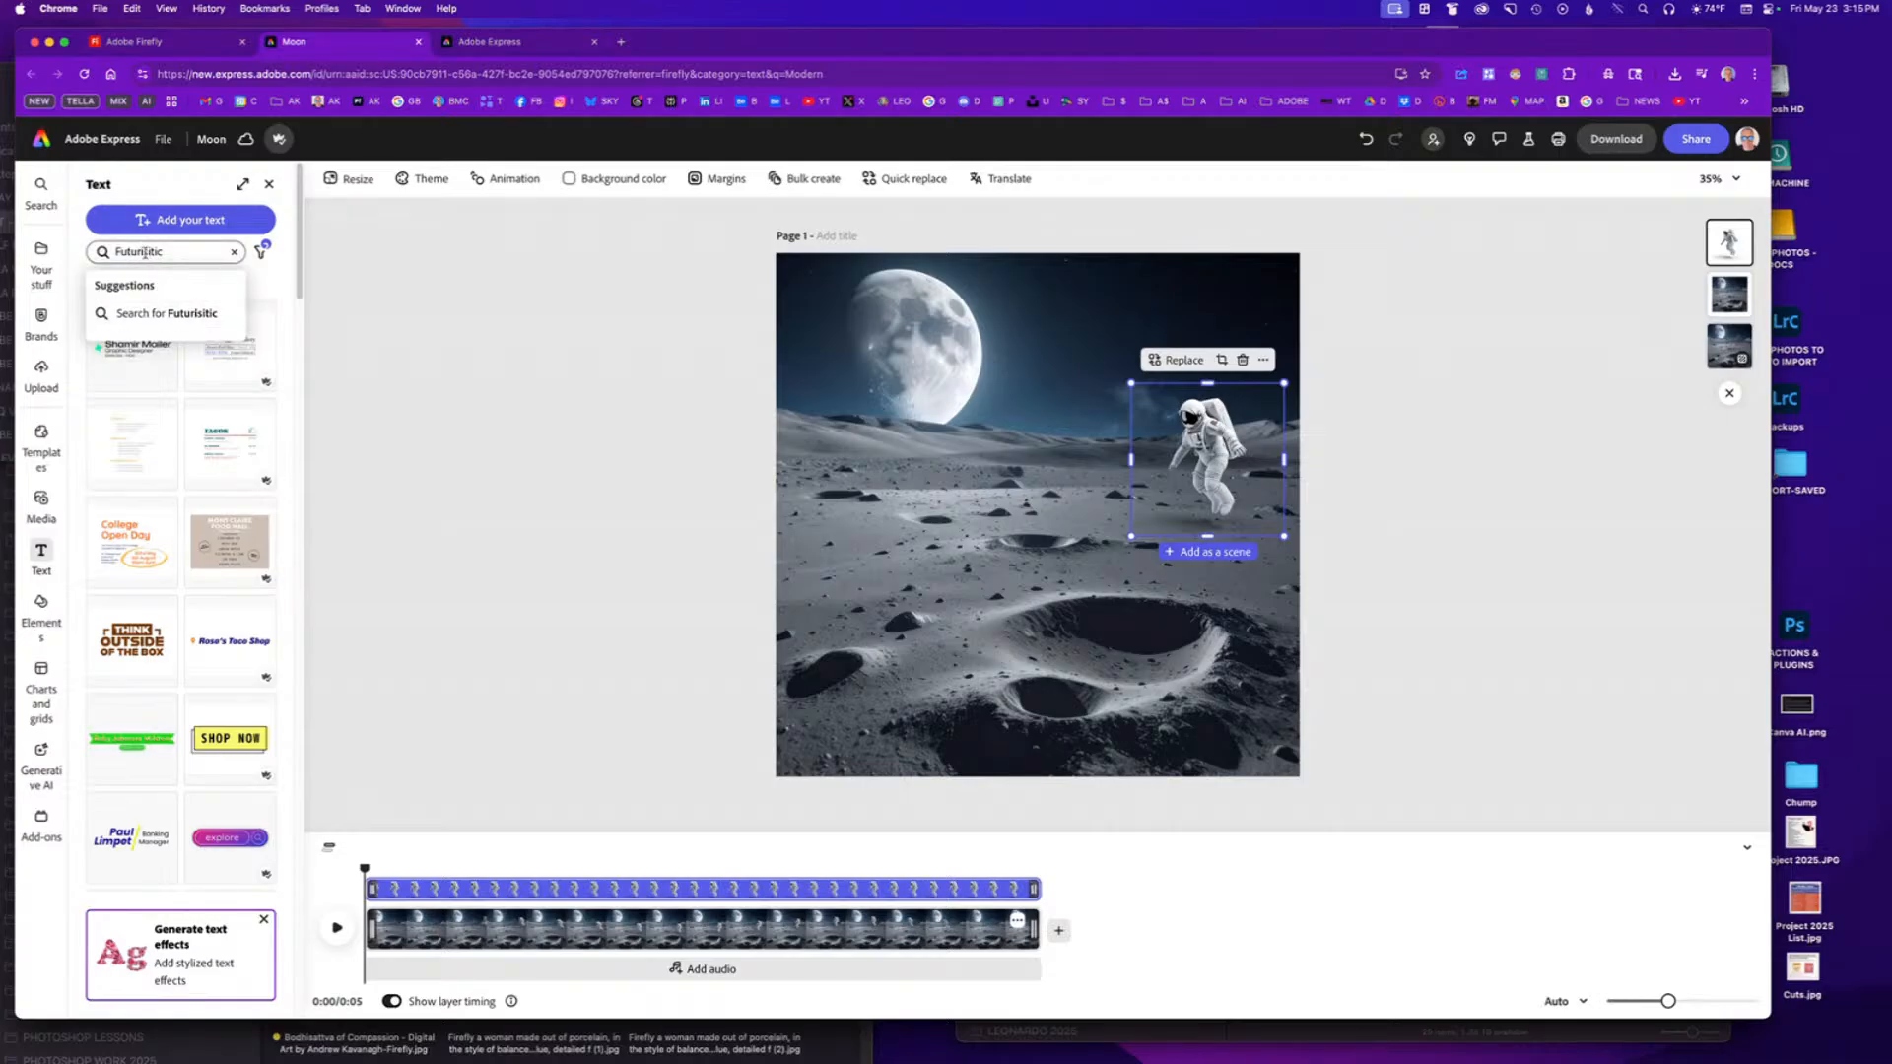
key("Return")
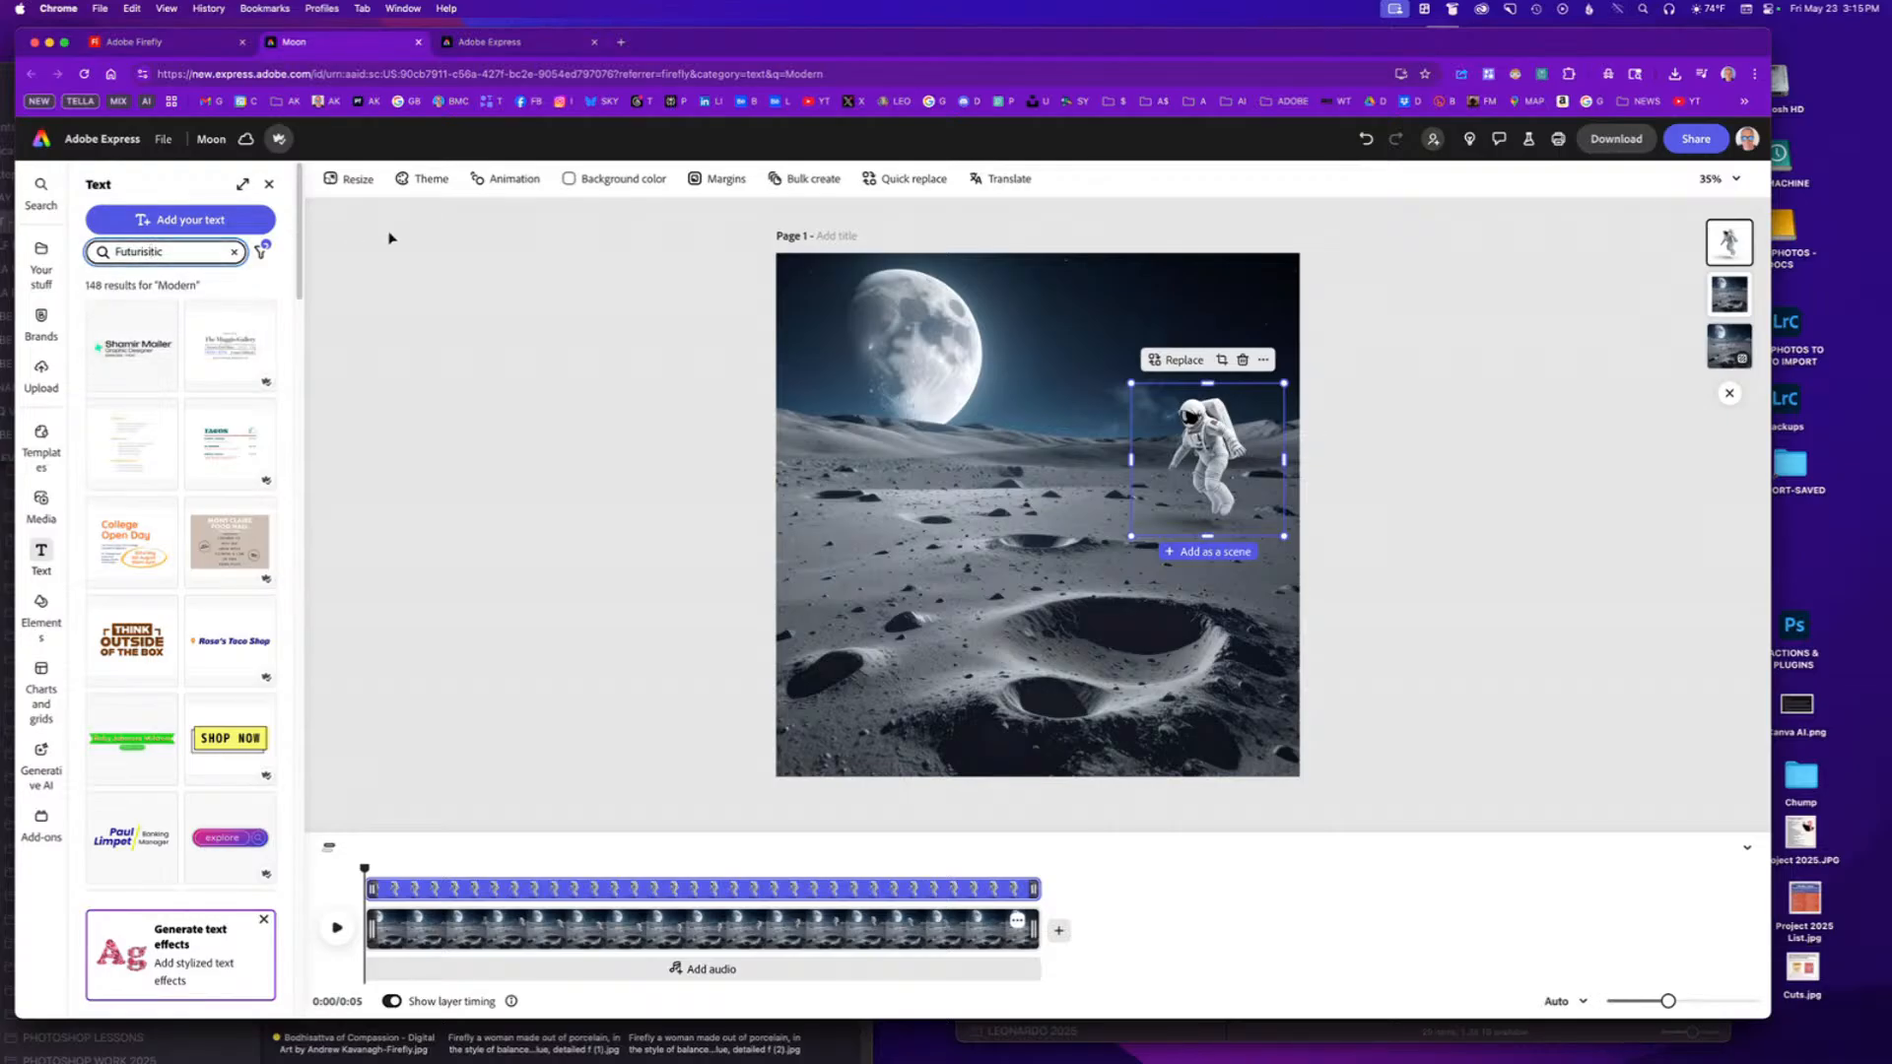
key("BackSpace")
key("Return")
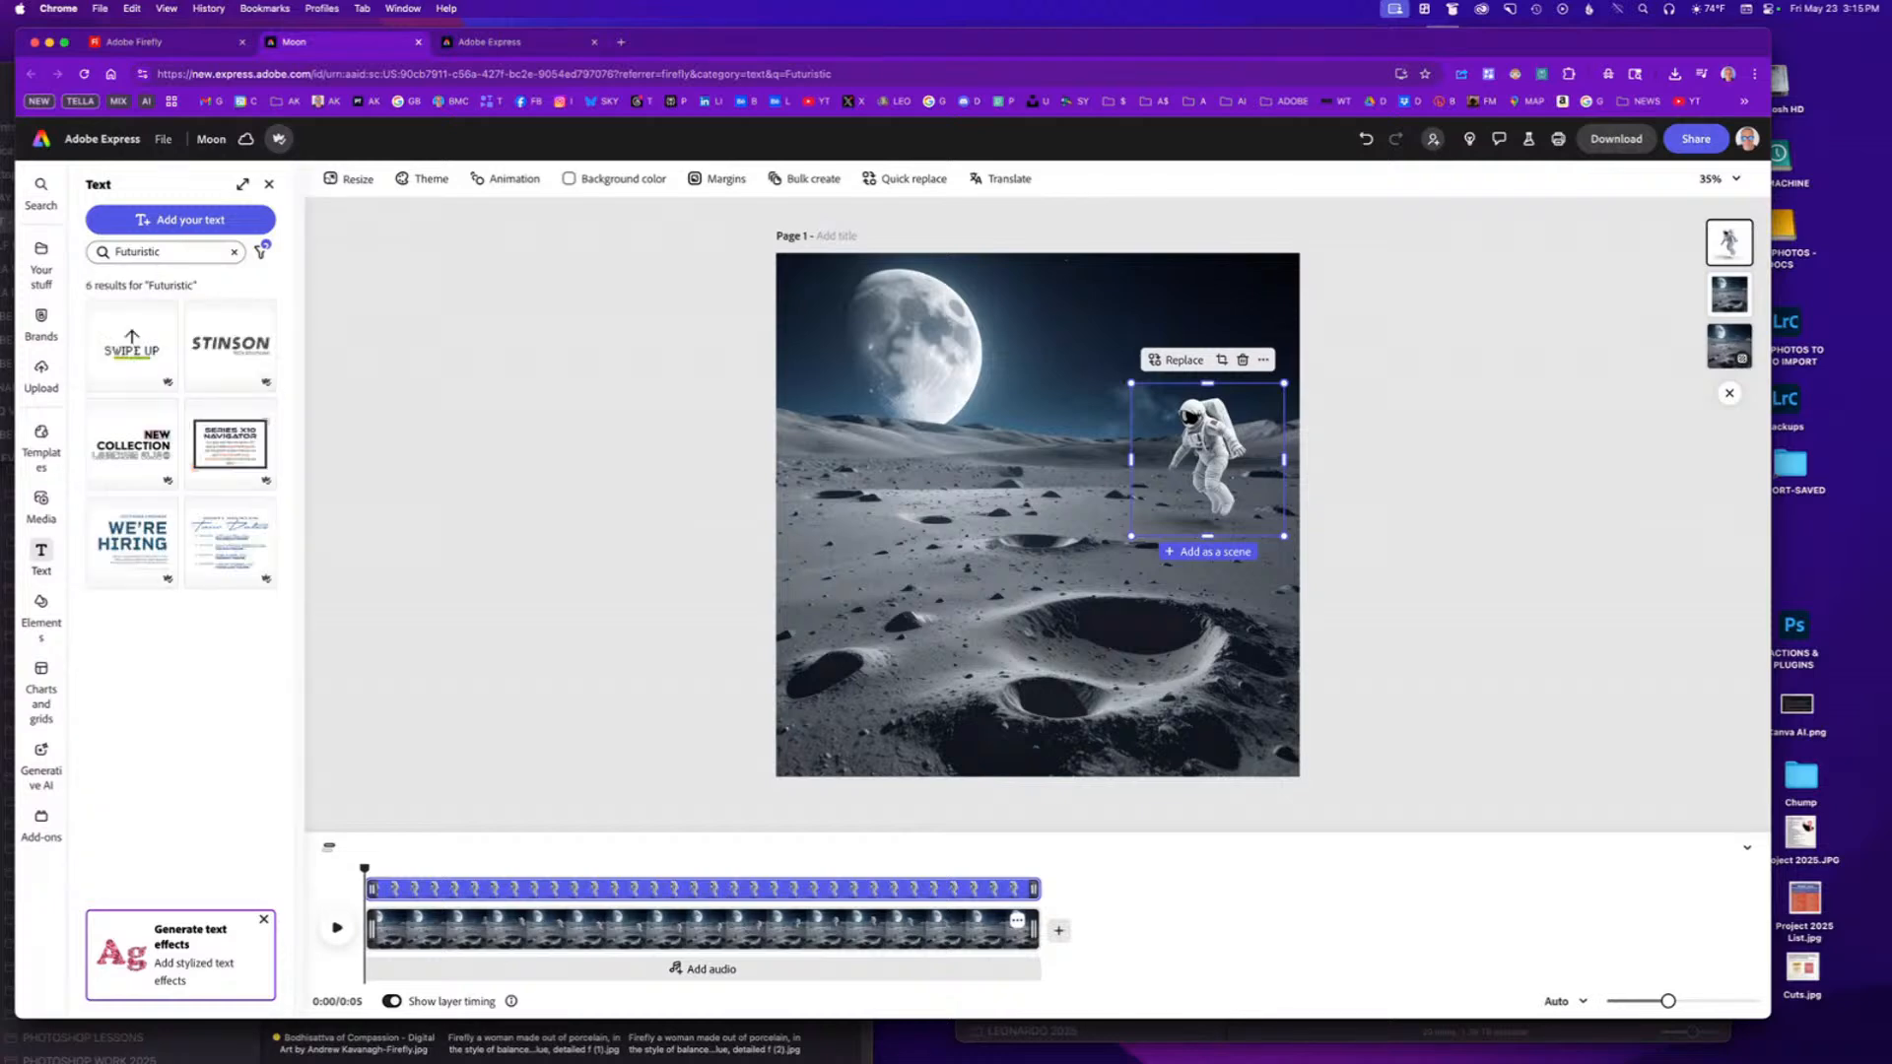
left_click(238, 351)
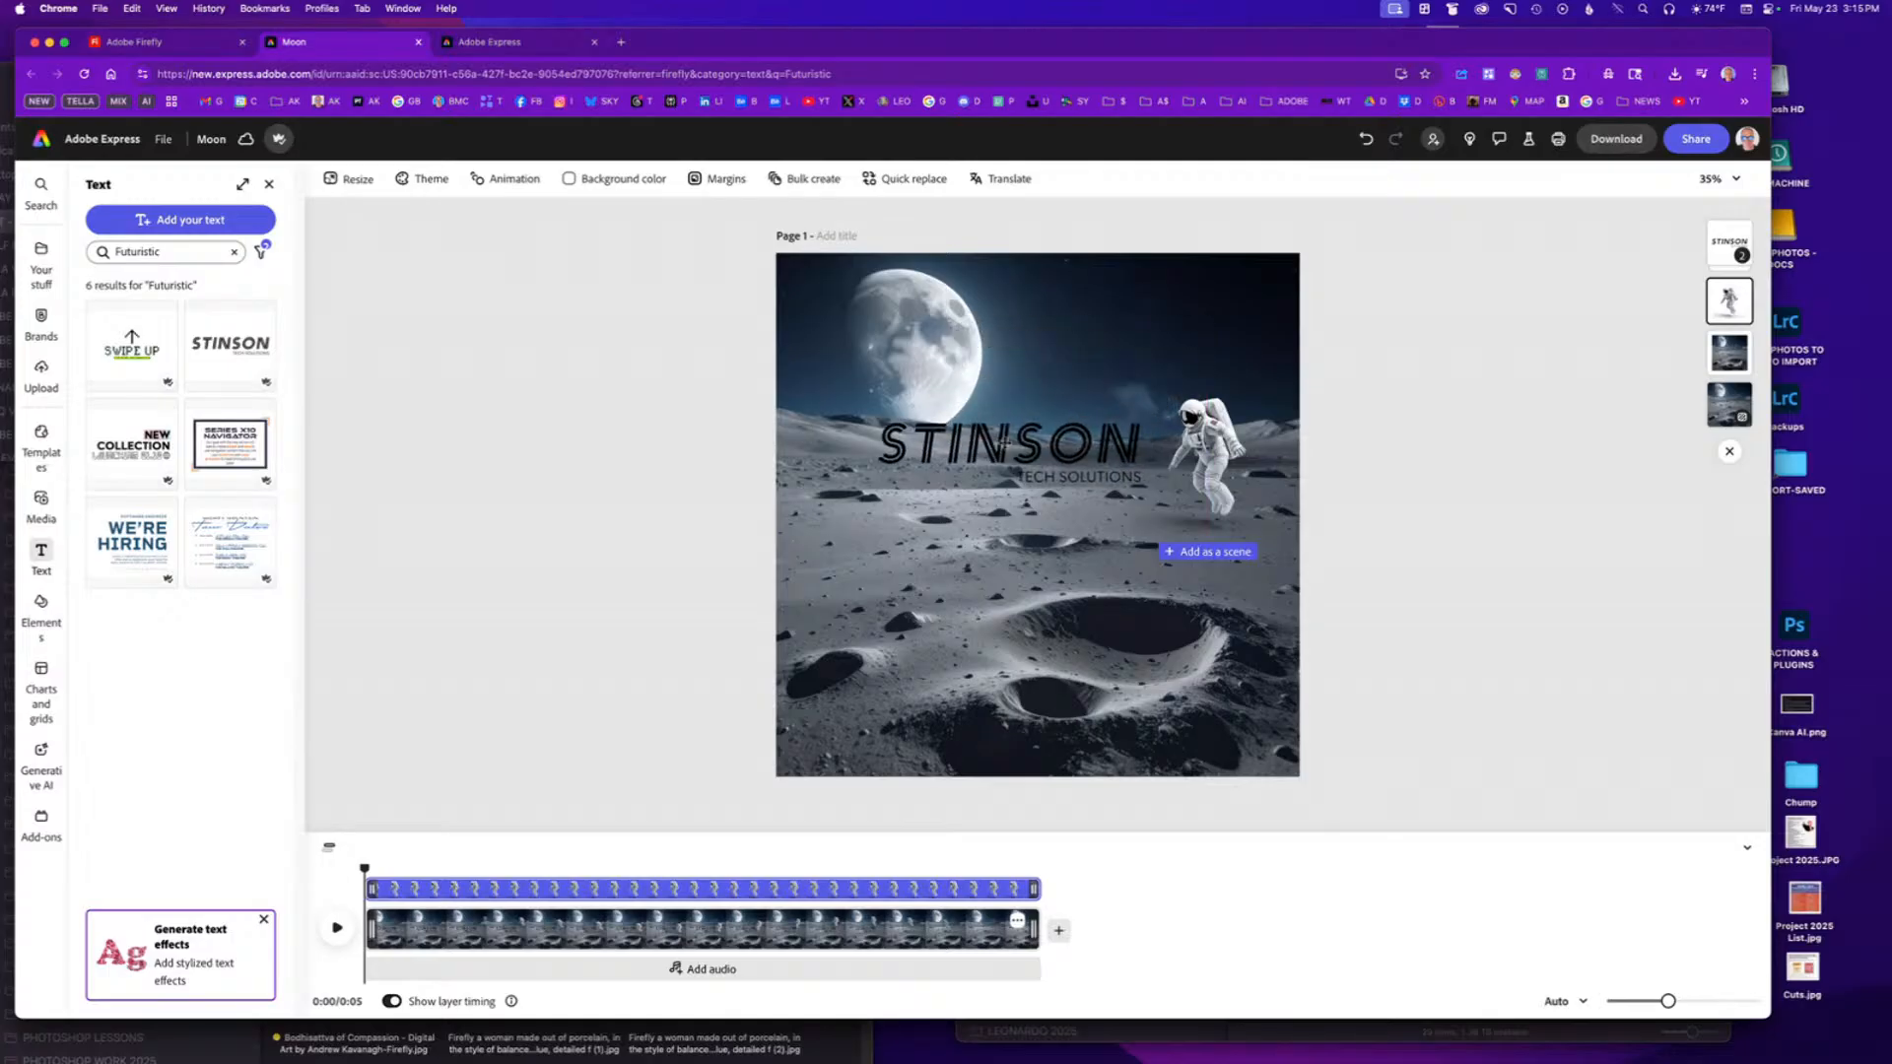
Ungroup the STINSON text design and delete its TECH SOLUTIONS subtitle.
left_click(976, 460)
left_click(985, 401)
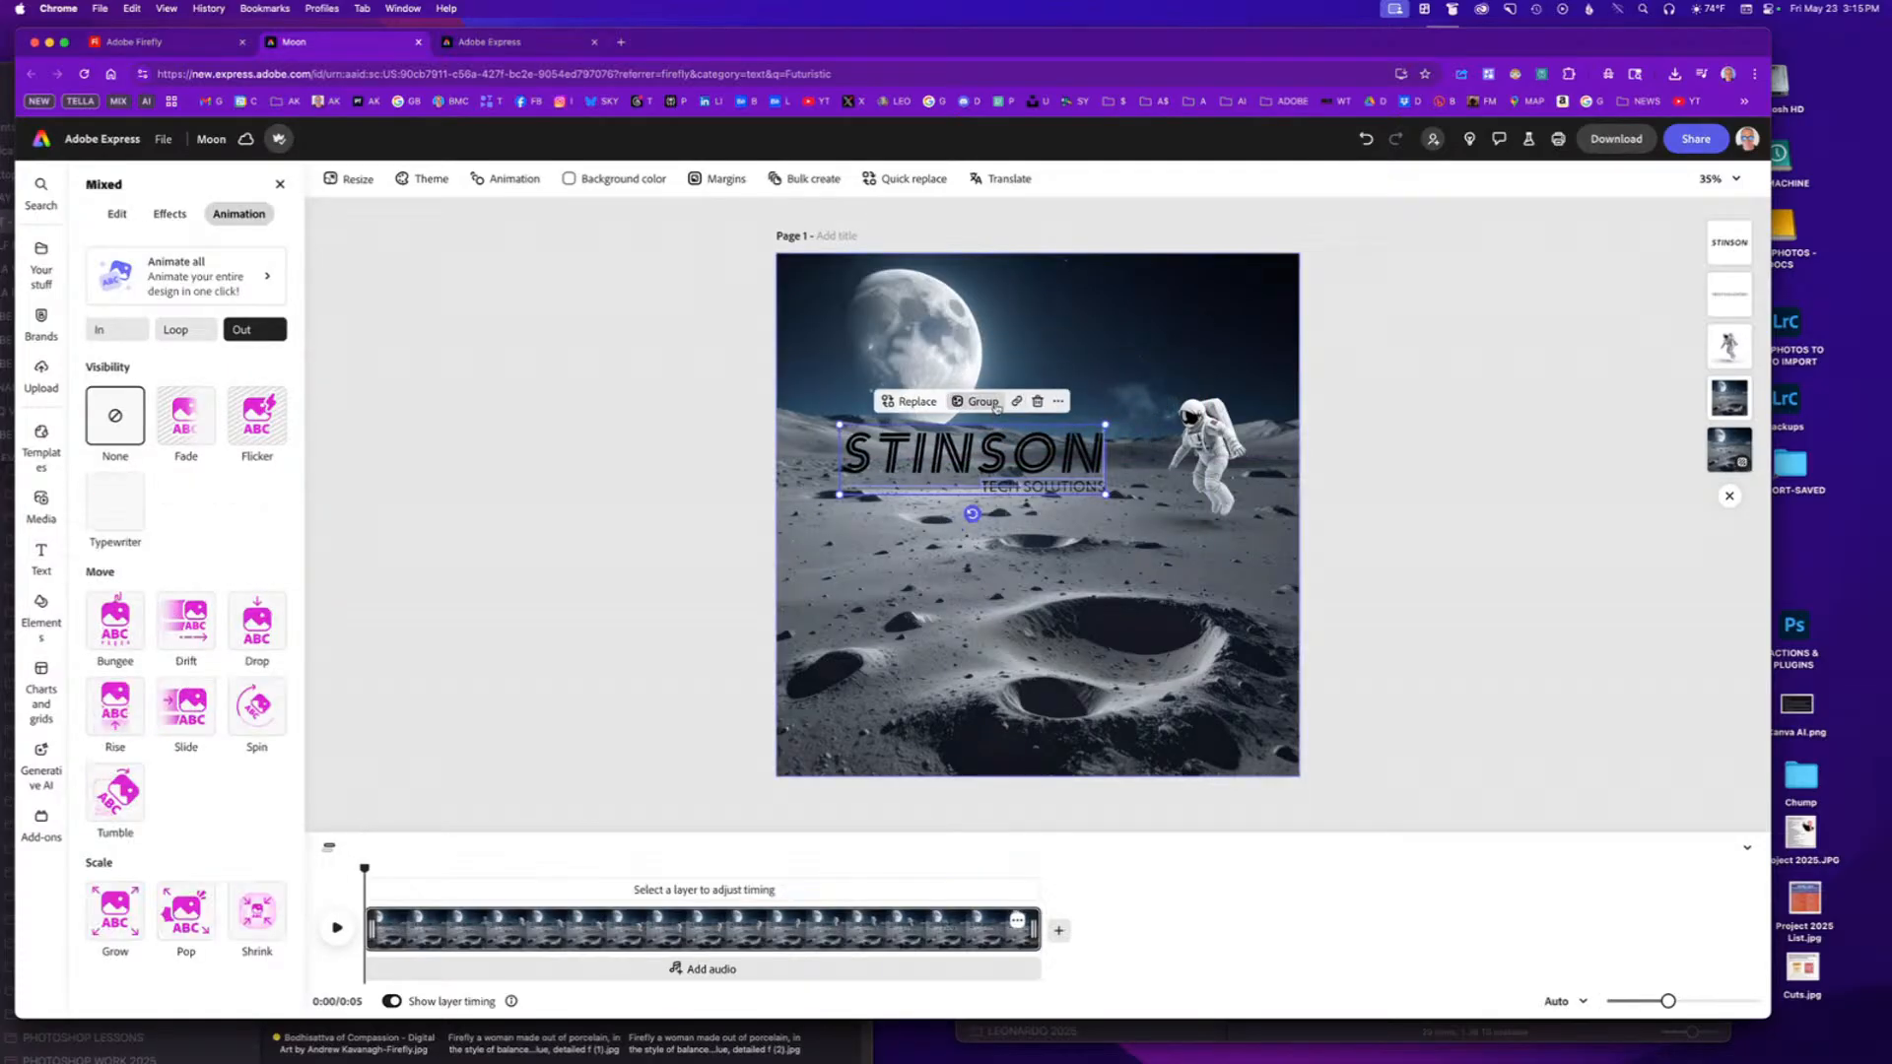
left_click(700, 524)
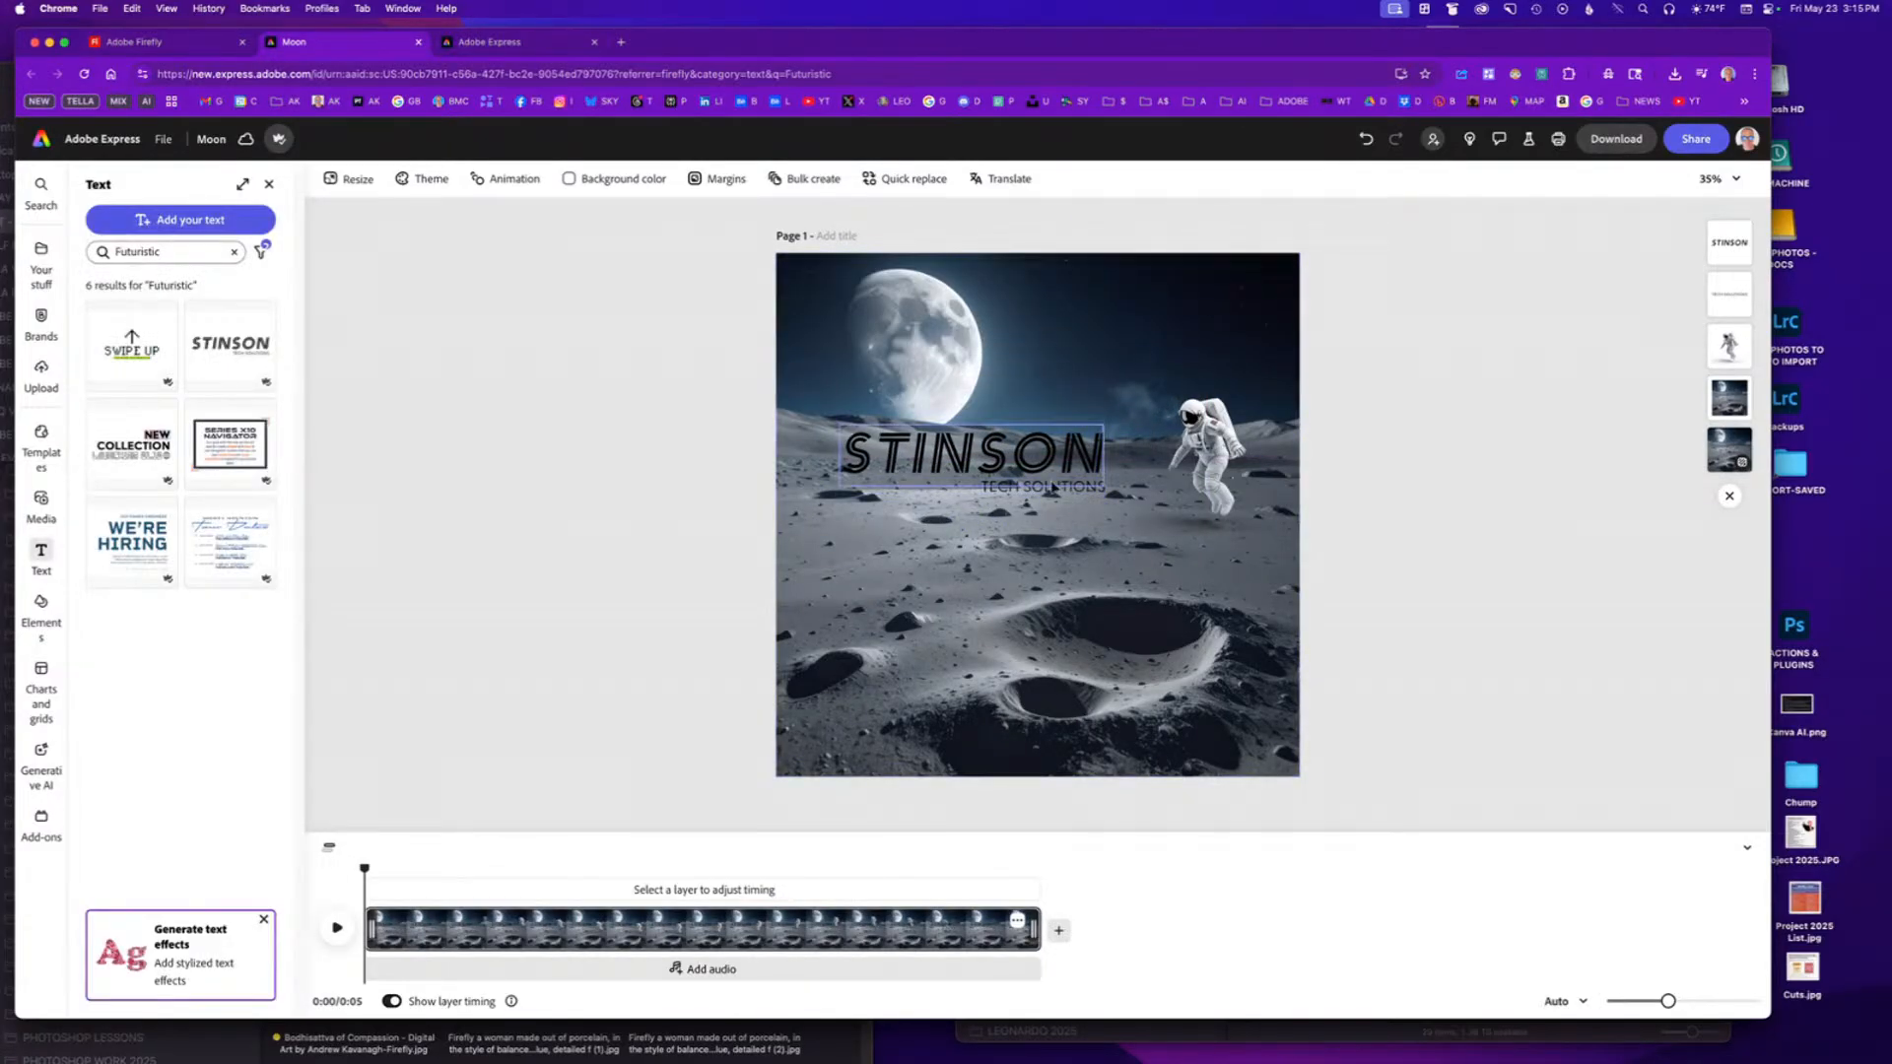
left_click(1054, 489)
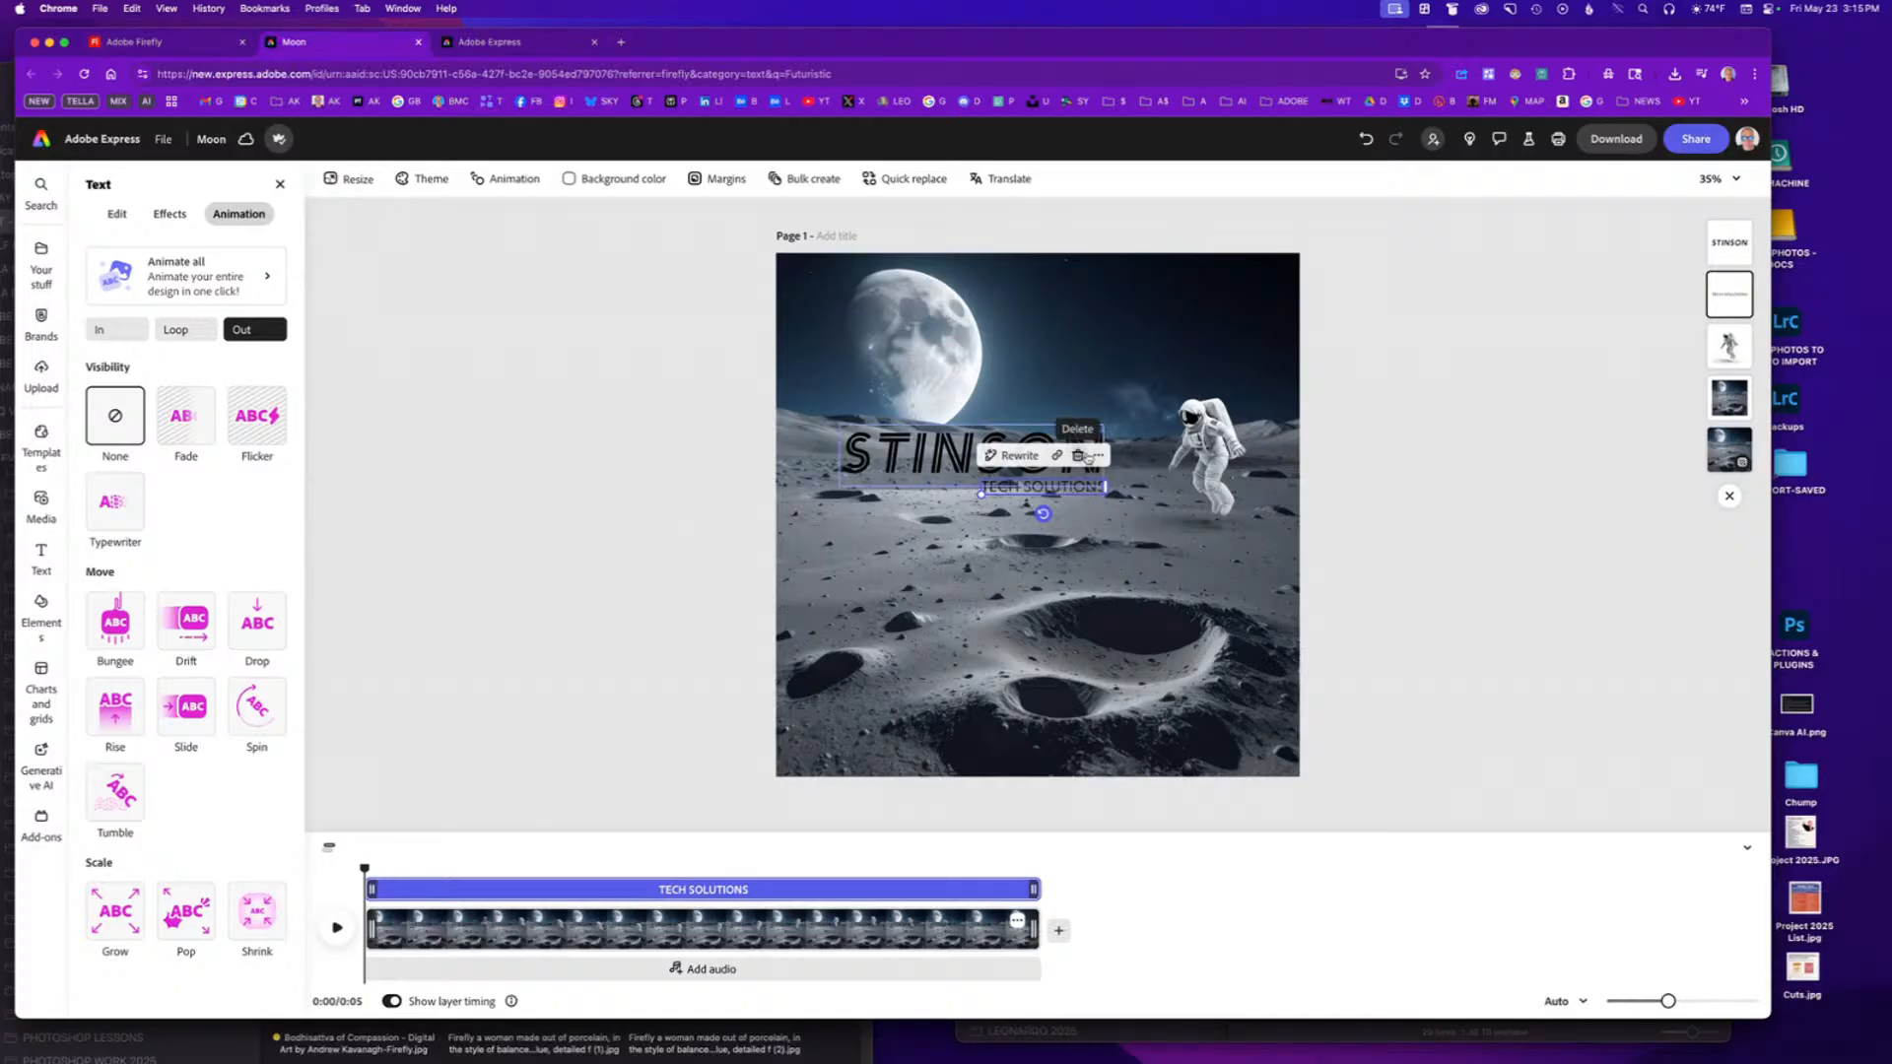
left_click(1080, 456)
left_click(1069, 461)
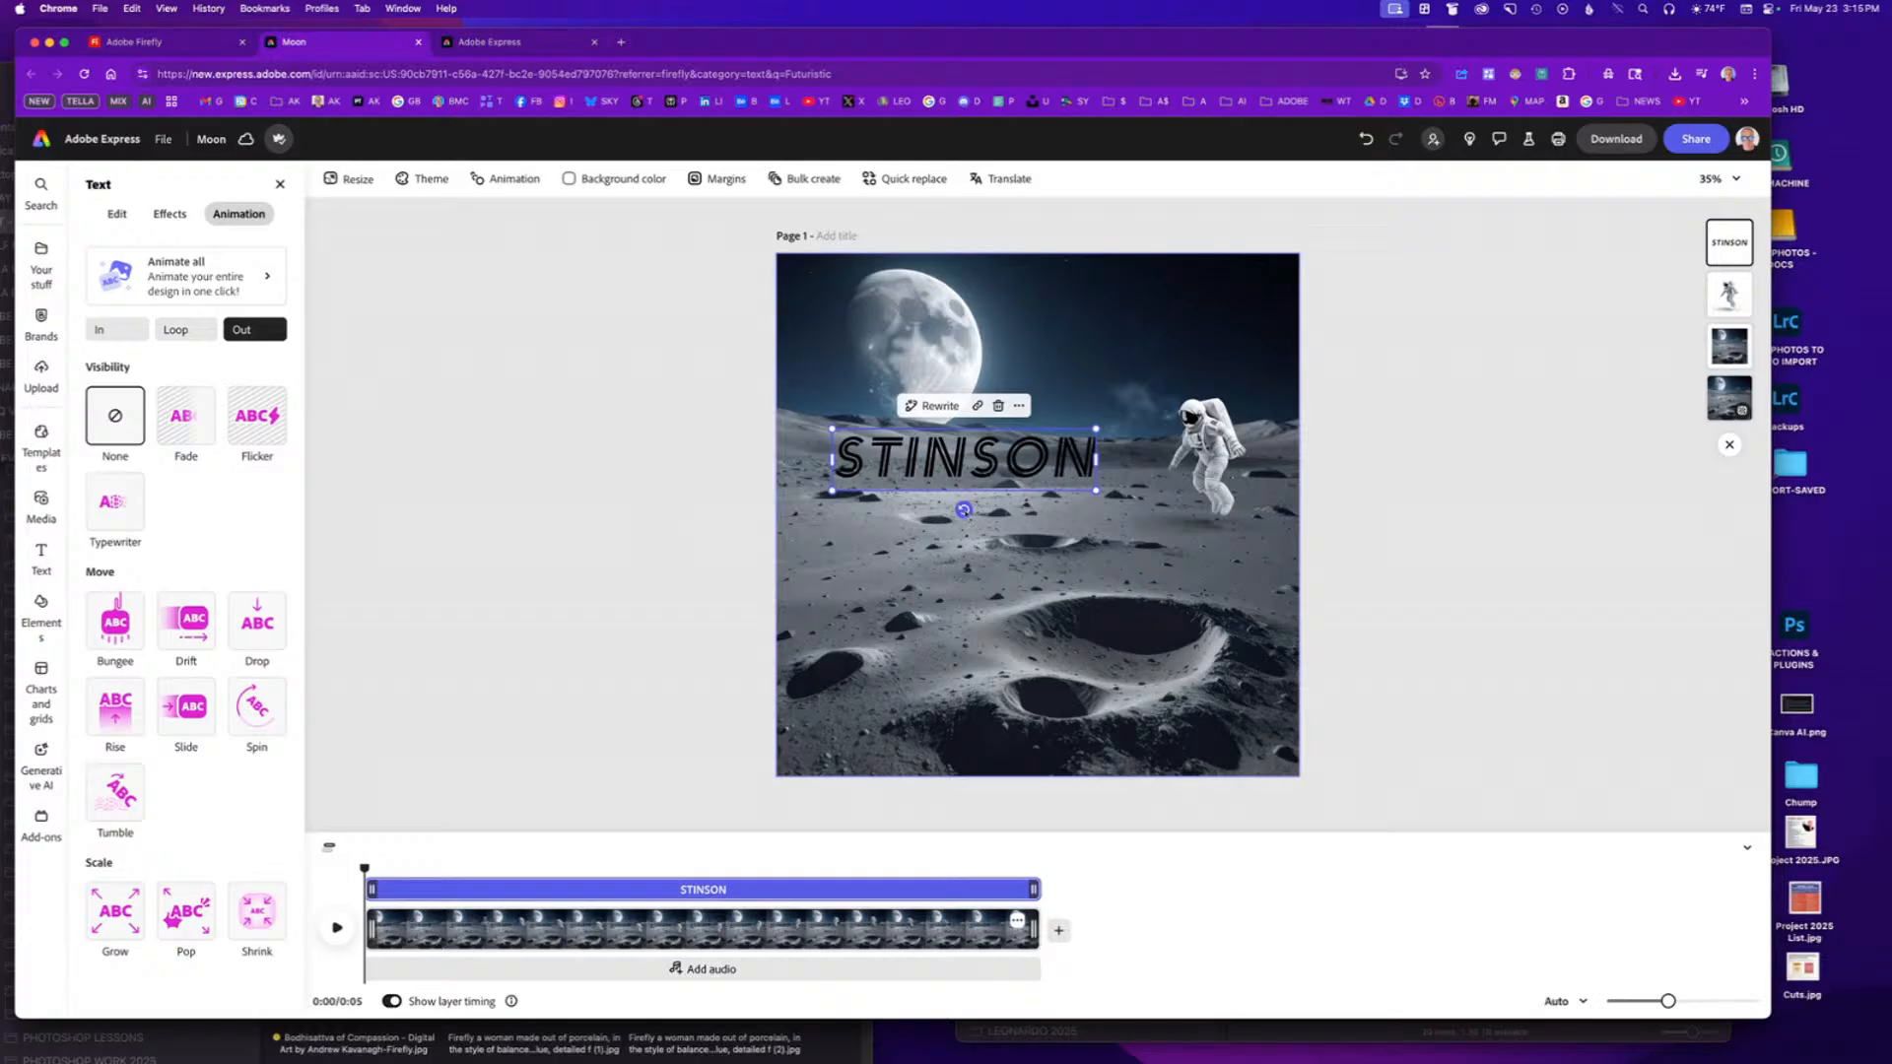
Tilt the STINSON text upward to the right, place it above the astronaut, and replace its wording with "Space Traveler".
left_click_drag(964, 510, 1161, 324)
double_click(1117, 325)
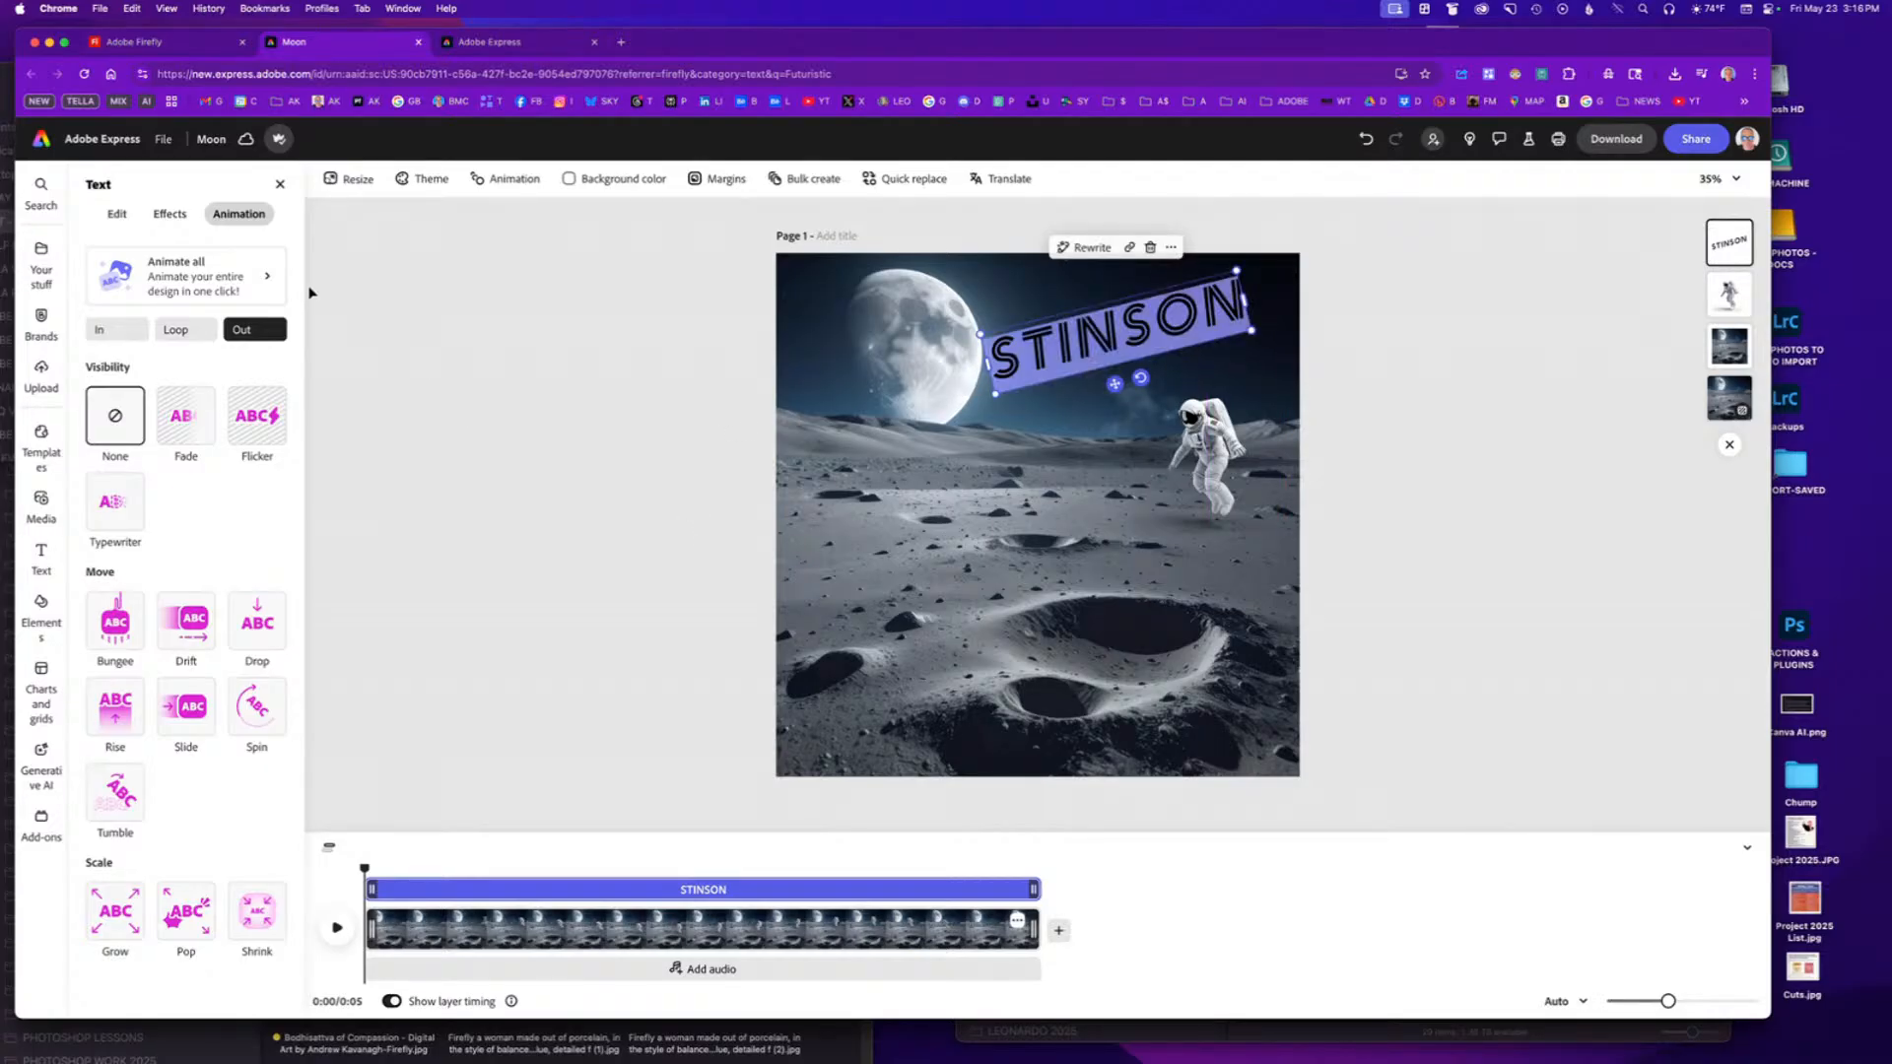
left_click(116, 214)
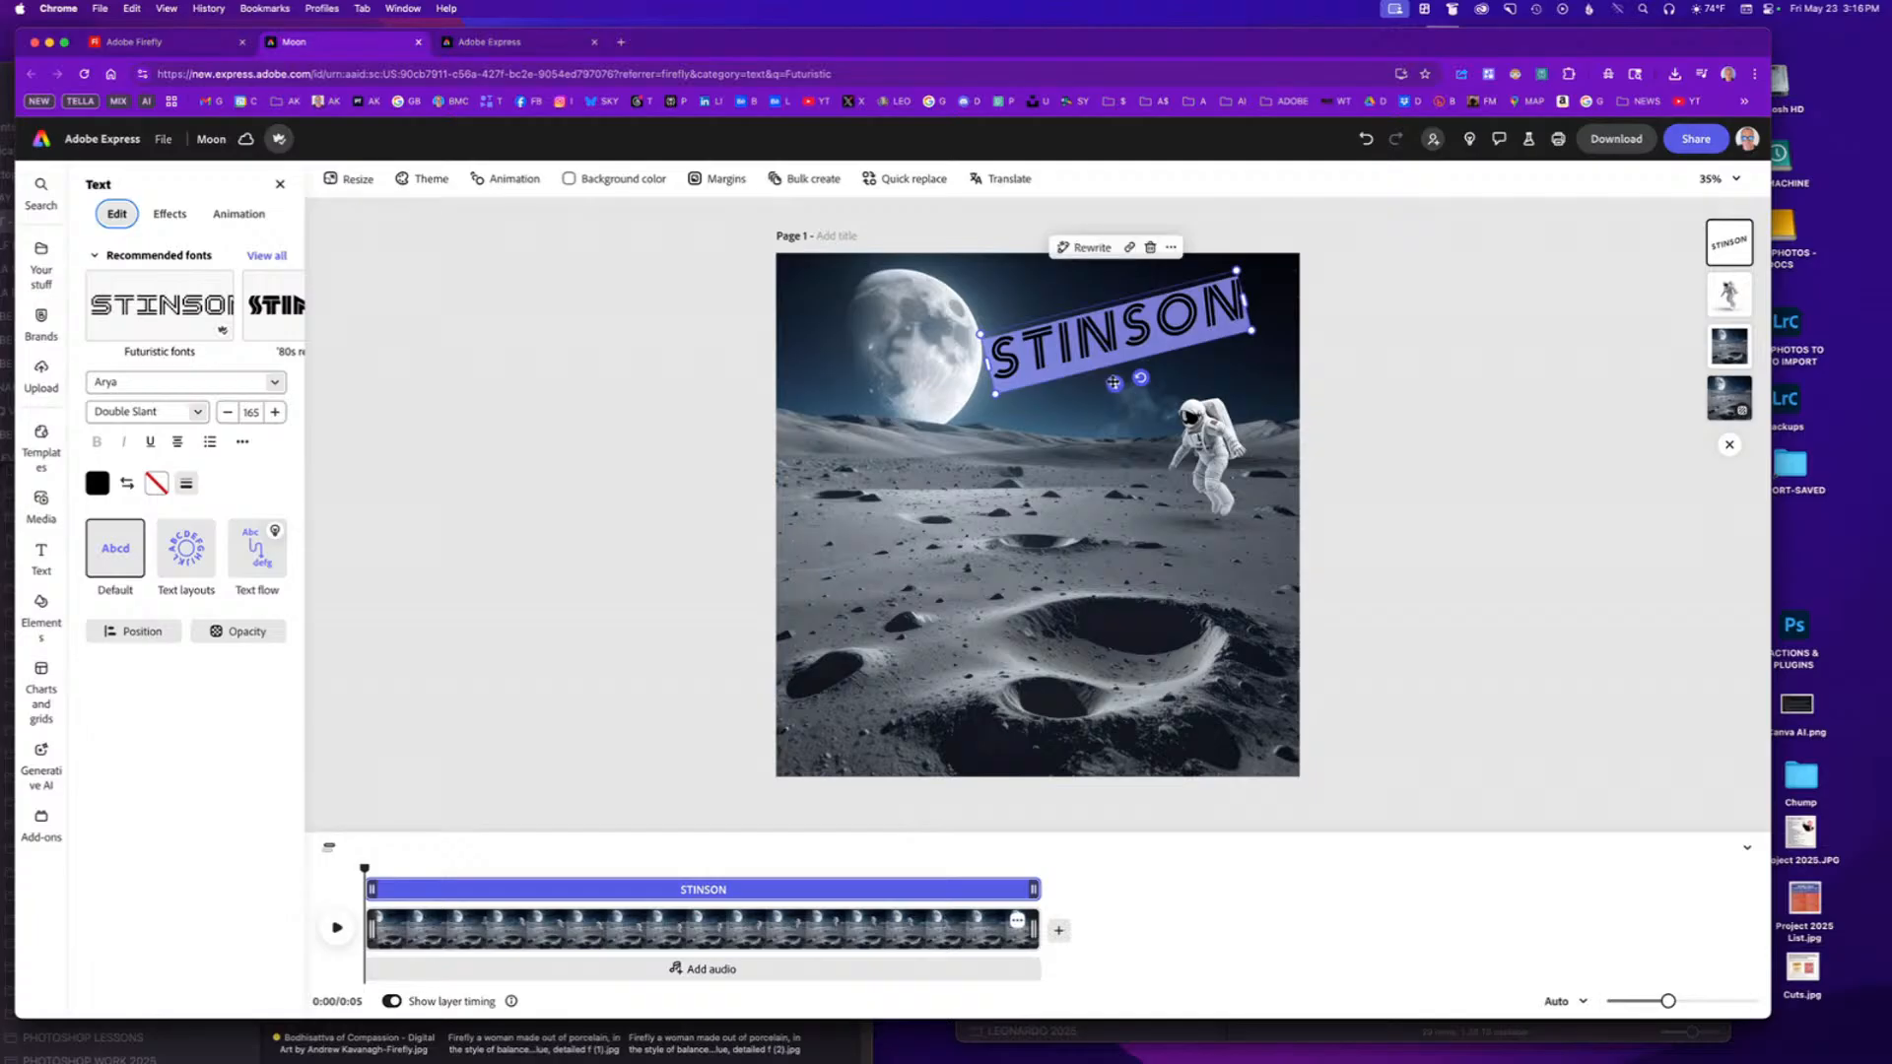
left_click(1178, 365)
double_click(1143, 323)
type("Sp")
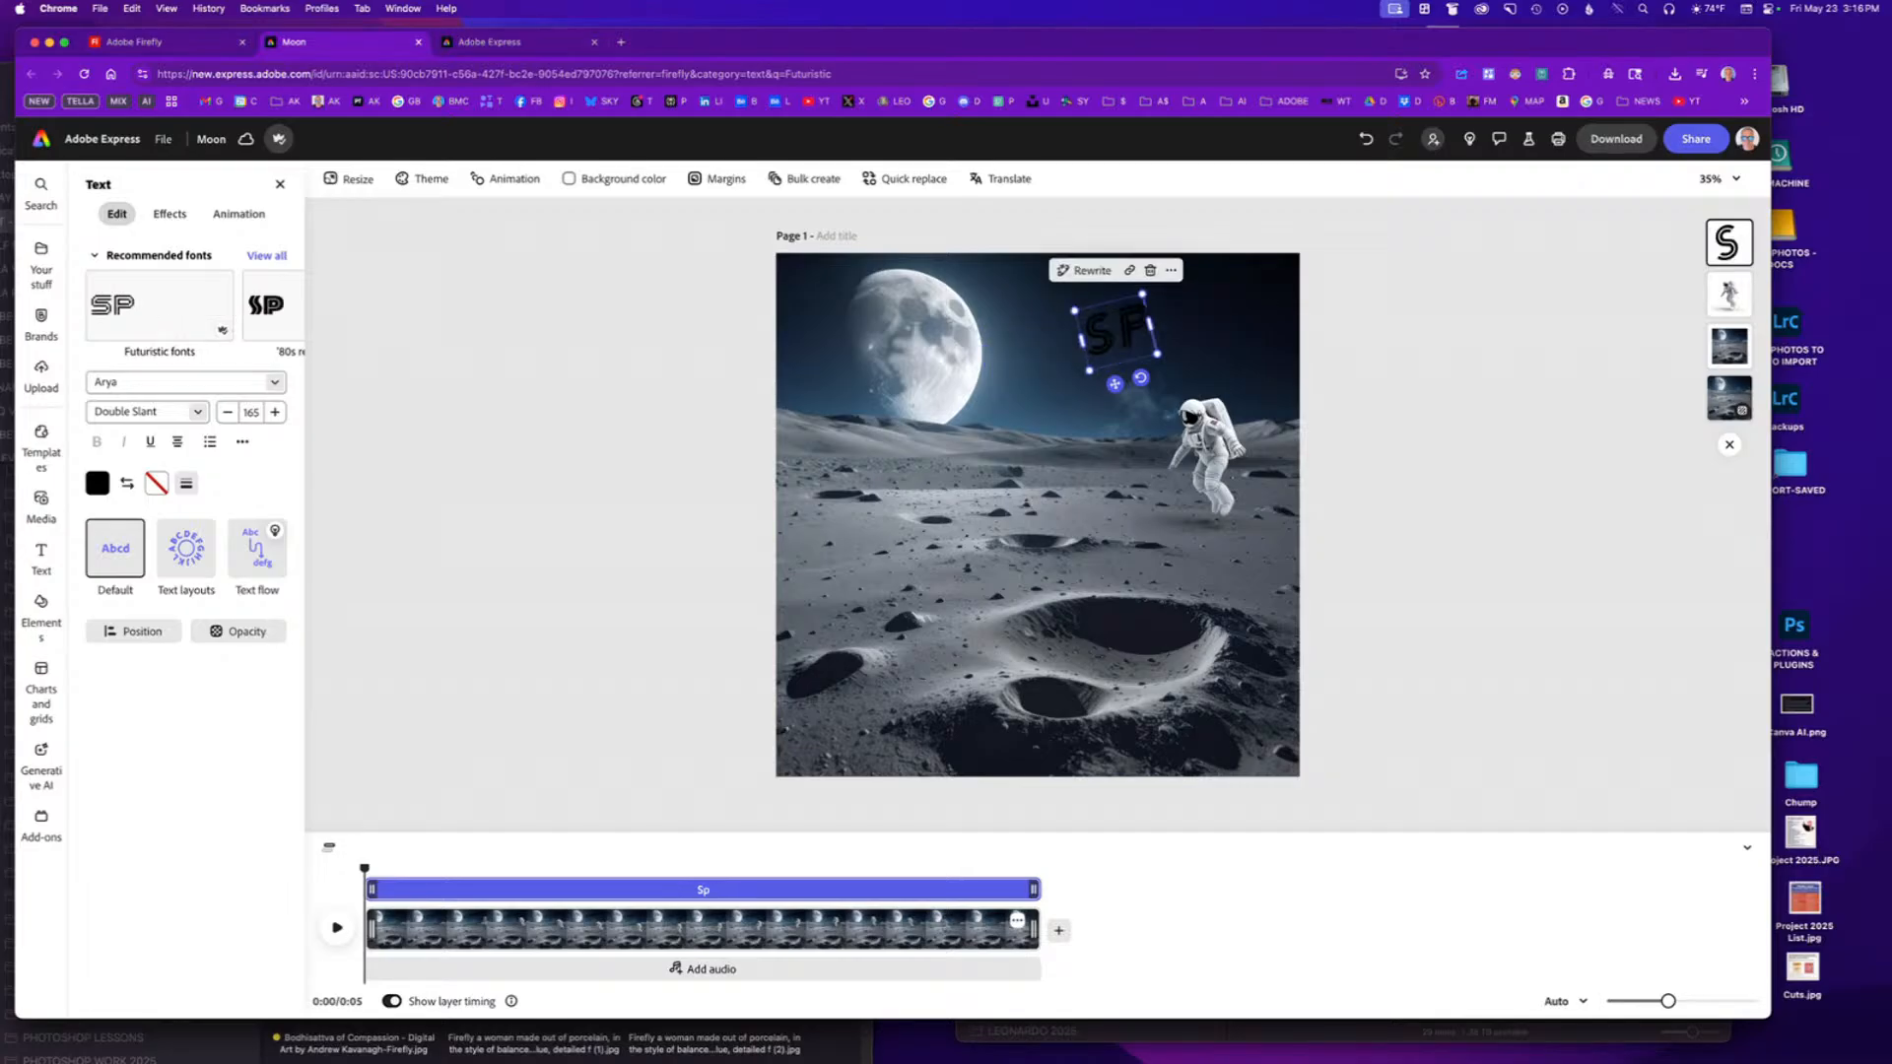
type("ace Travele")
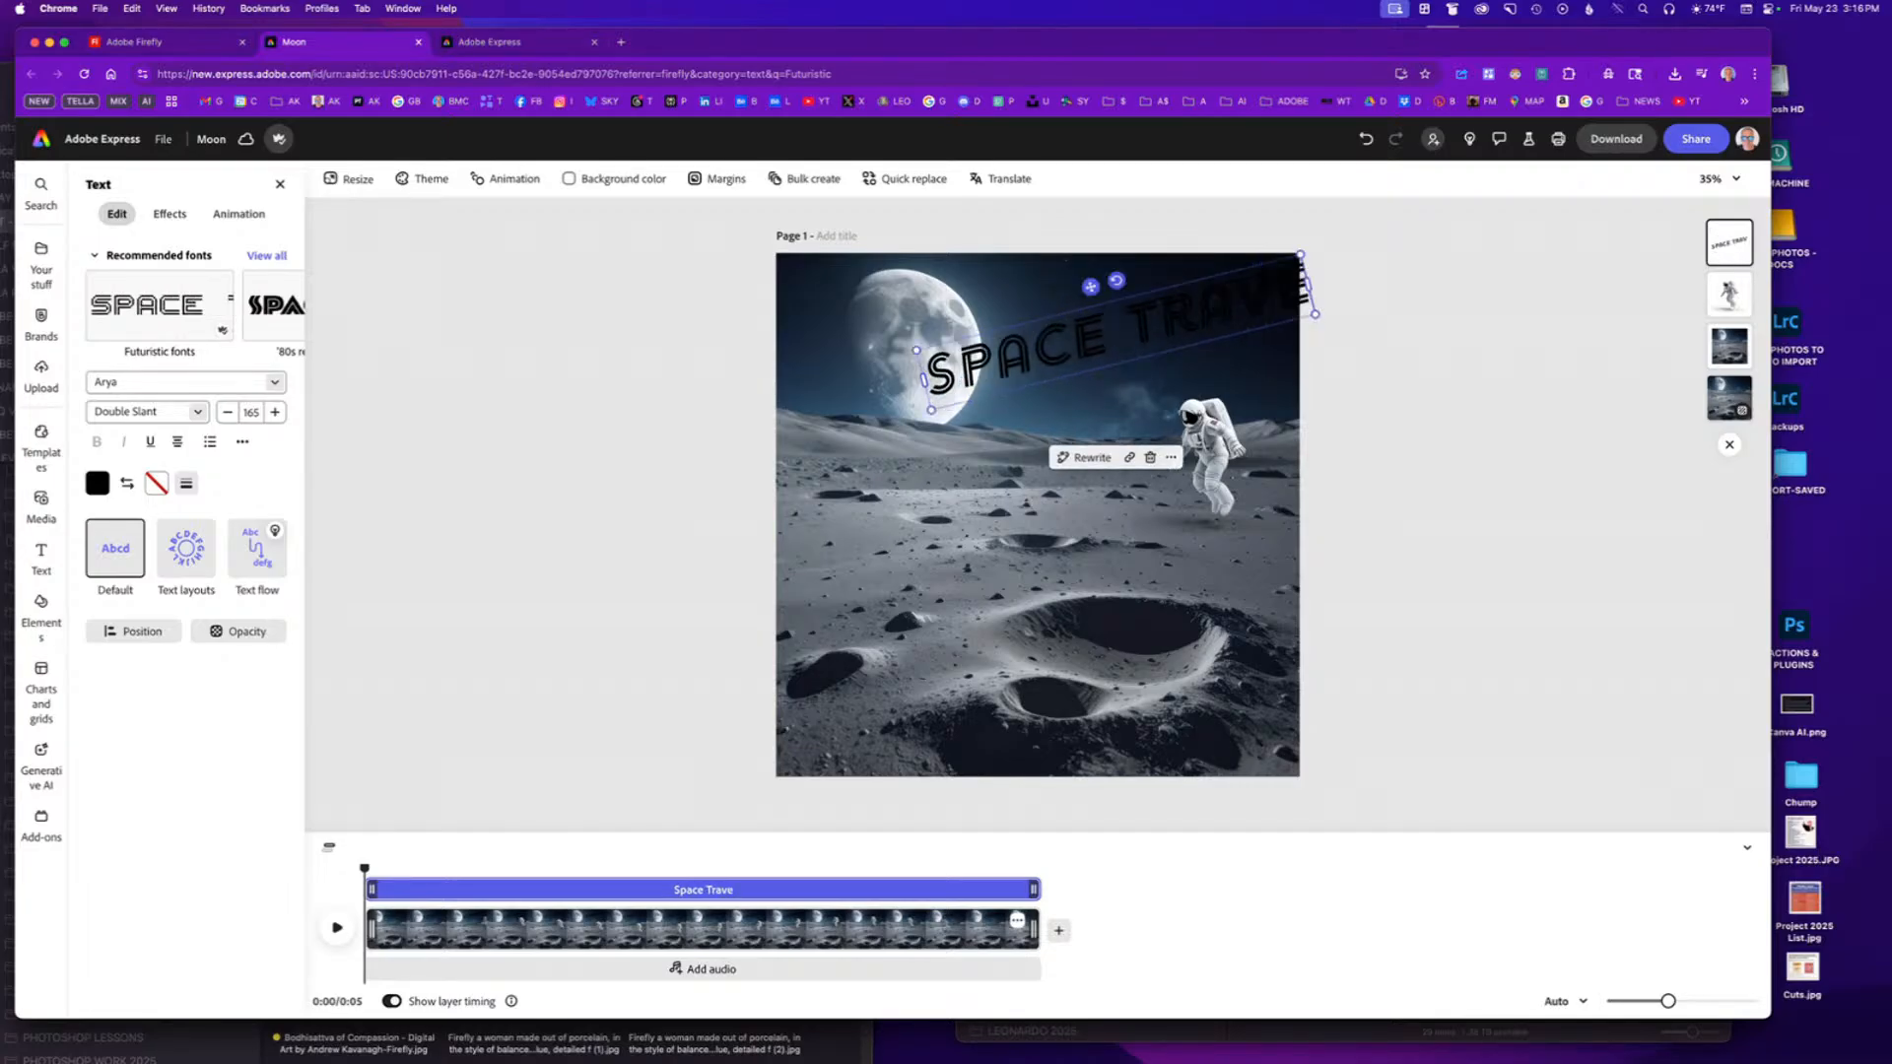
type("r")
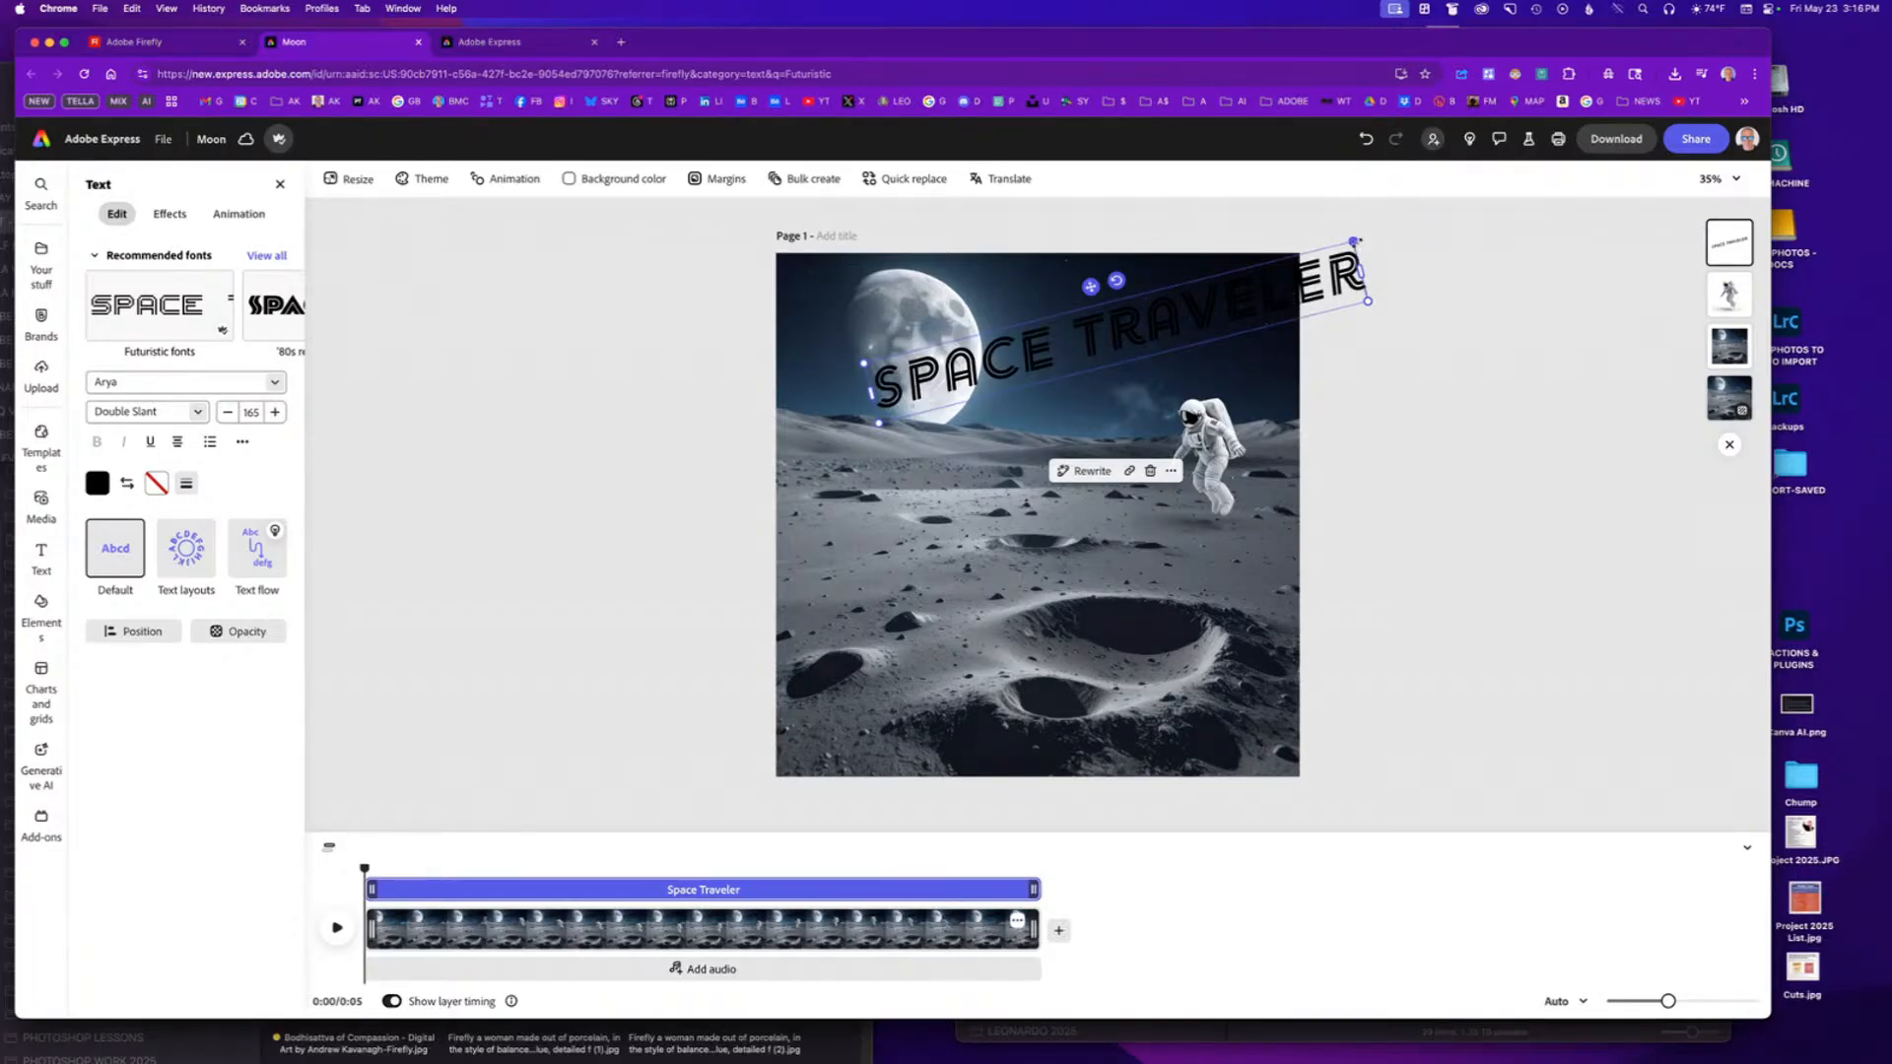
Scale the Space Traveler title down to size 130 and position it within the sky beside the moon.
left_click_drag(1355, 240, 1256, 284)
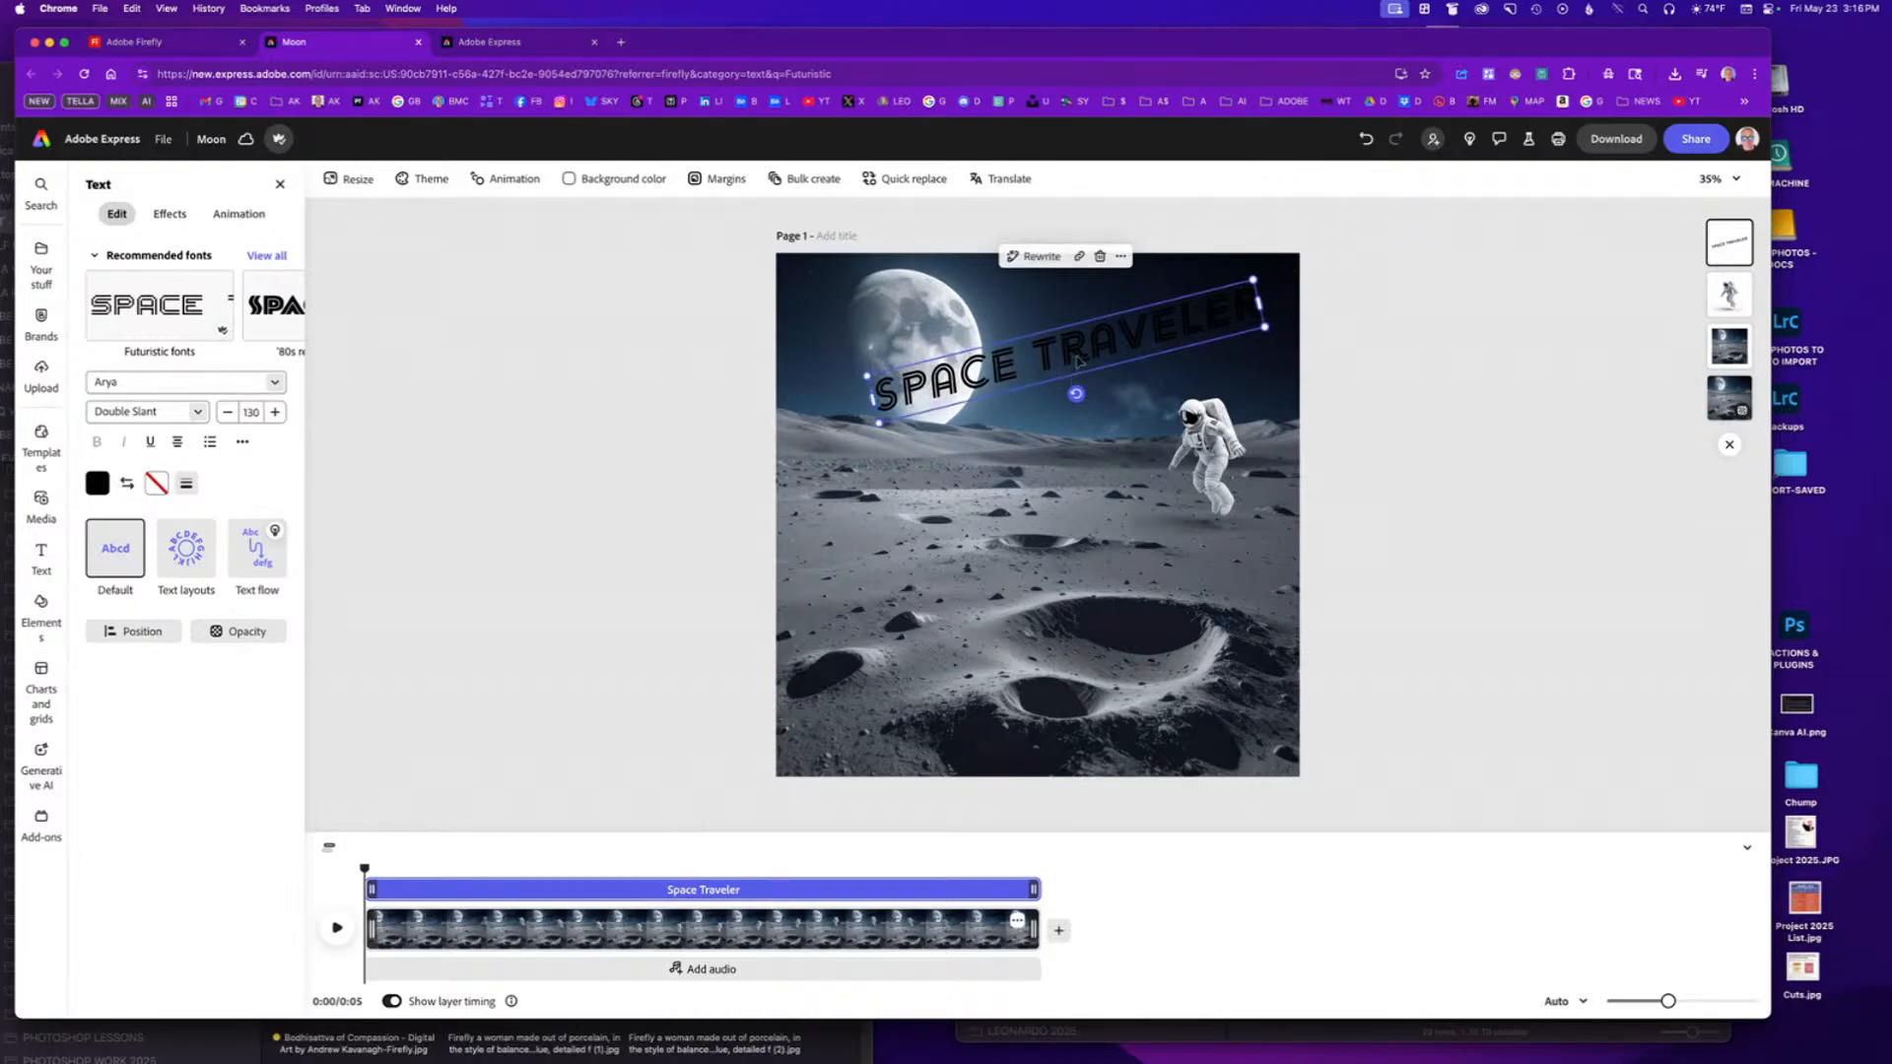
left_click_drag(1071, 355, 1074, 360)
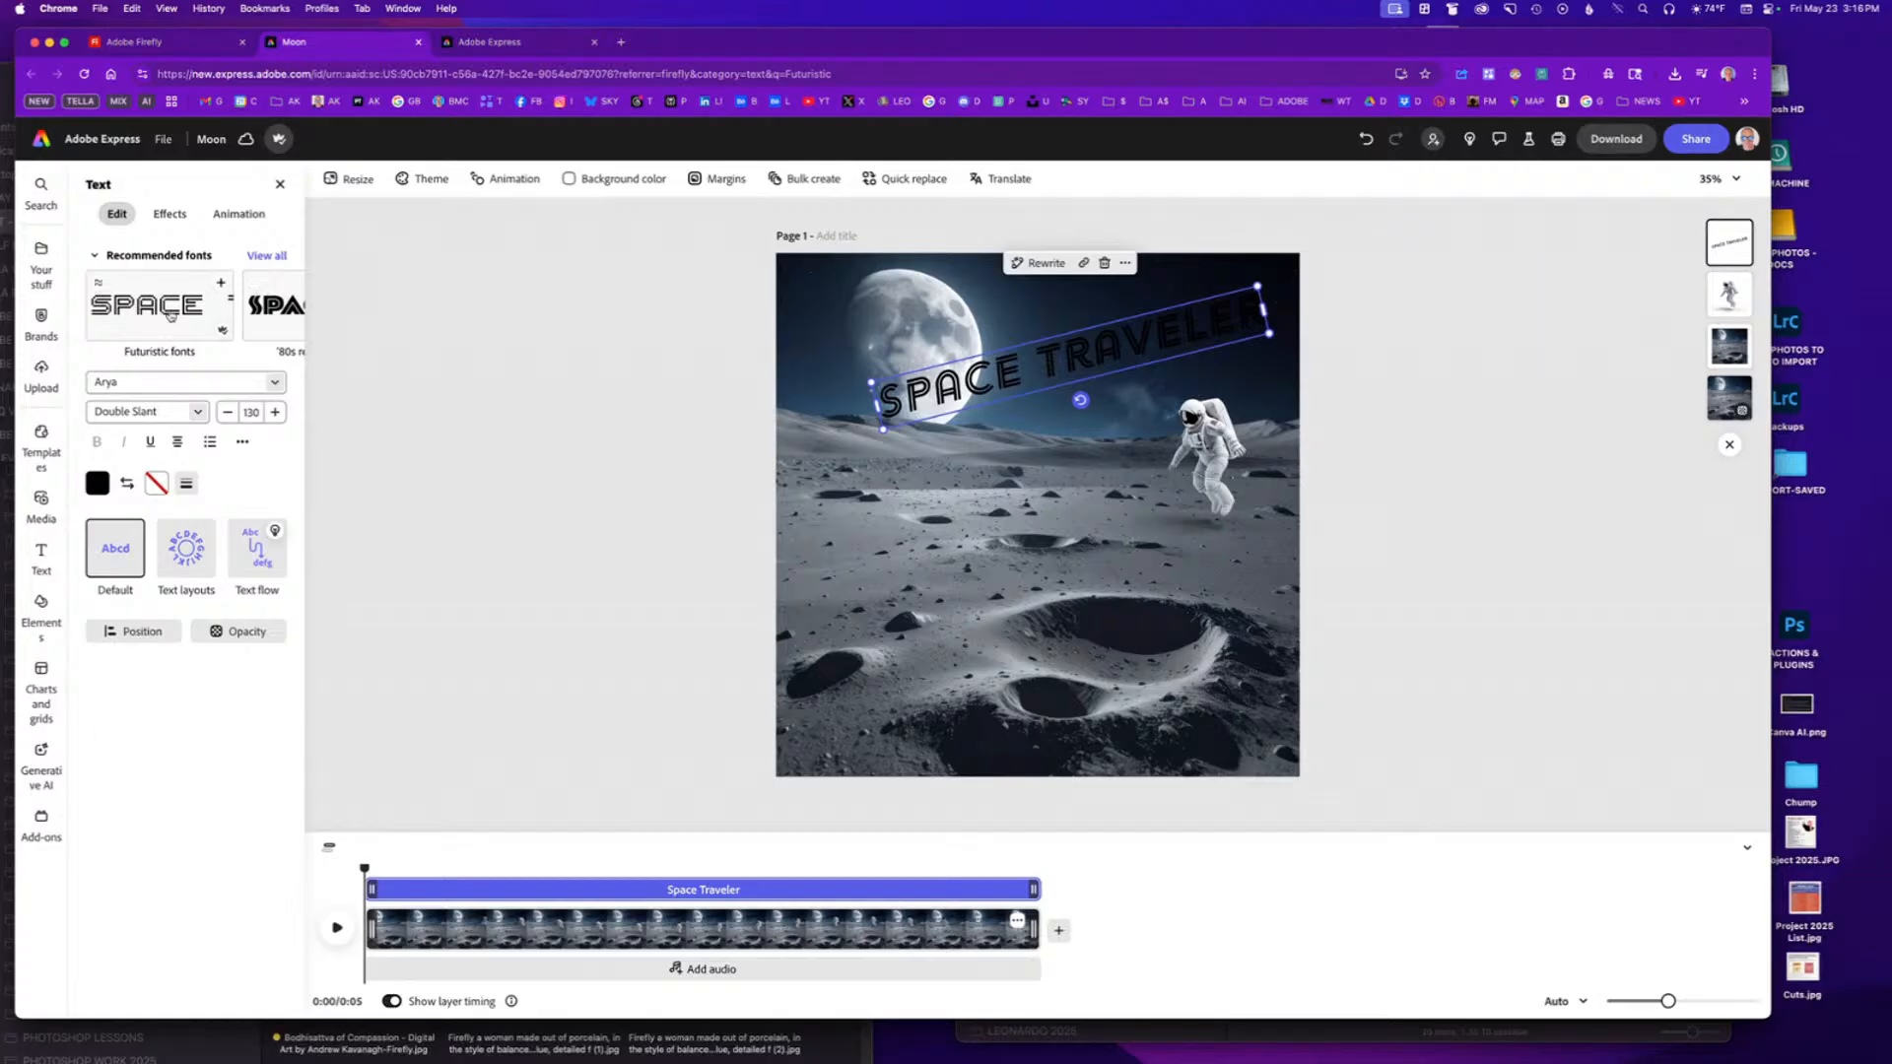
Try the recommended fonts Impetus Inline and Zen Tokyo Zoo Regular on the Space Traveler title, undoing each one.
left_click(272, 308)
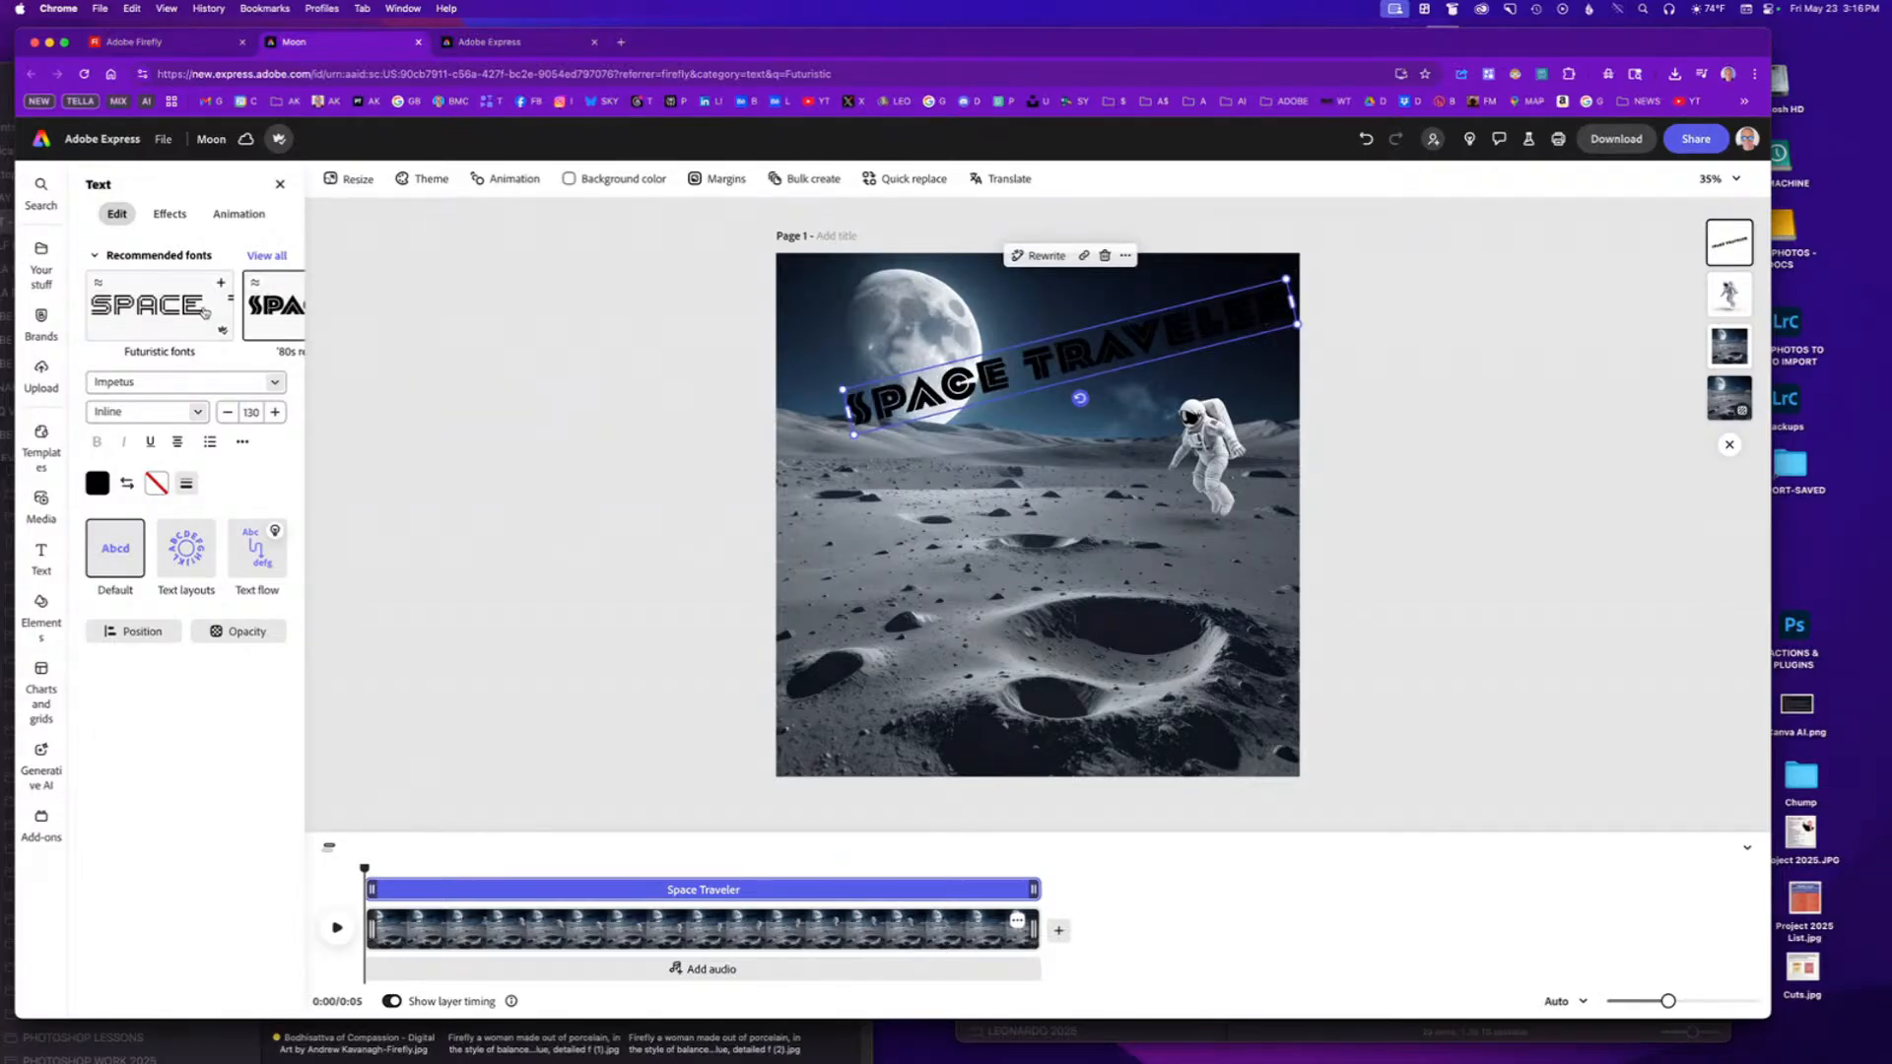
key("super+z")
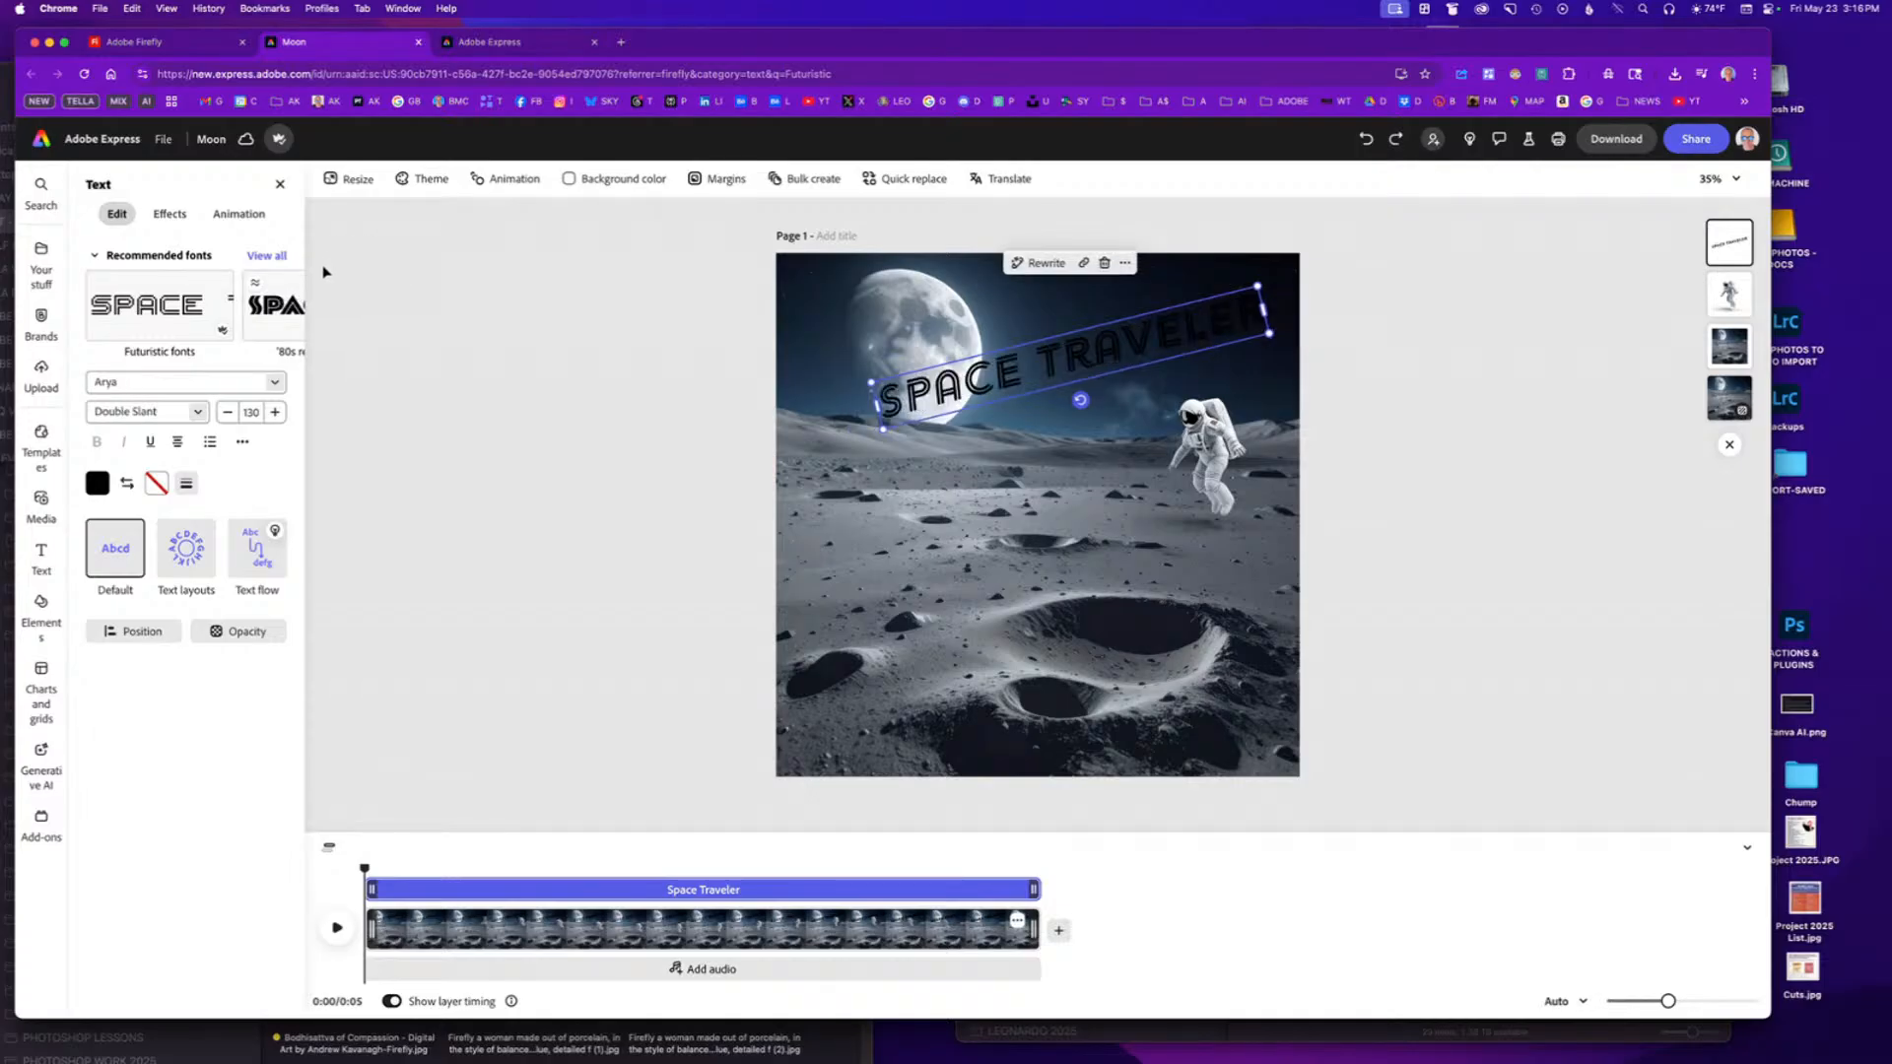
left_click(265, 255)
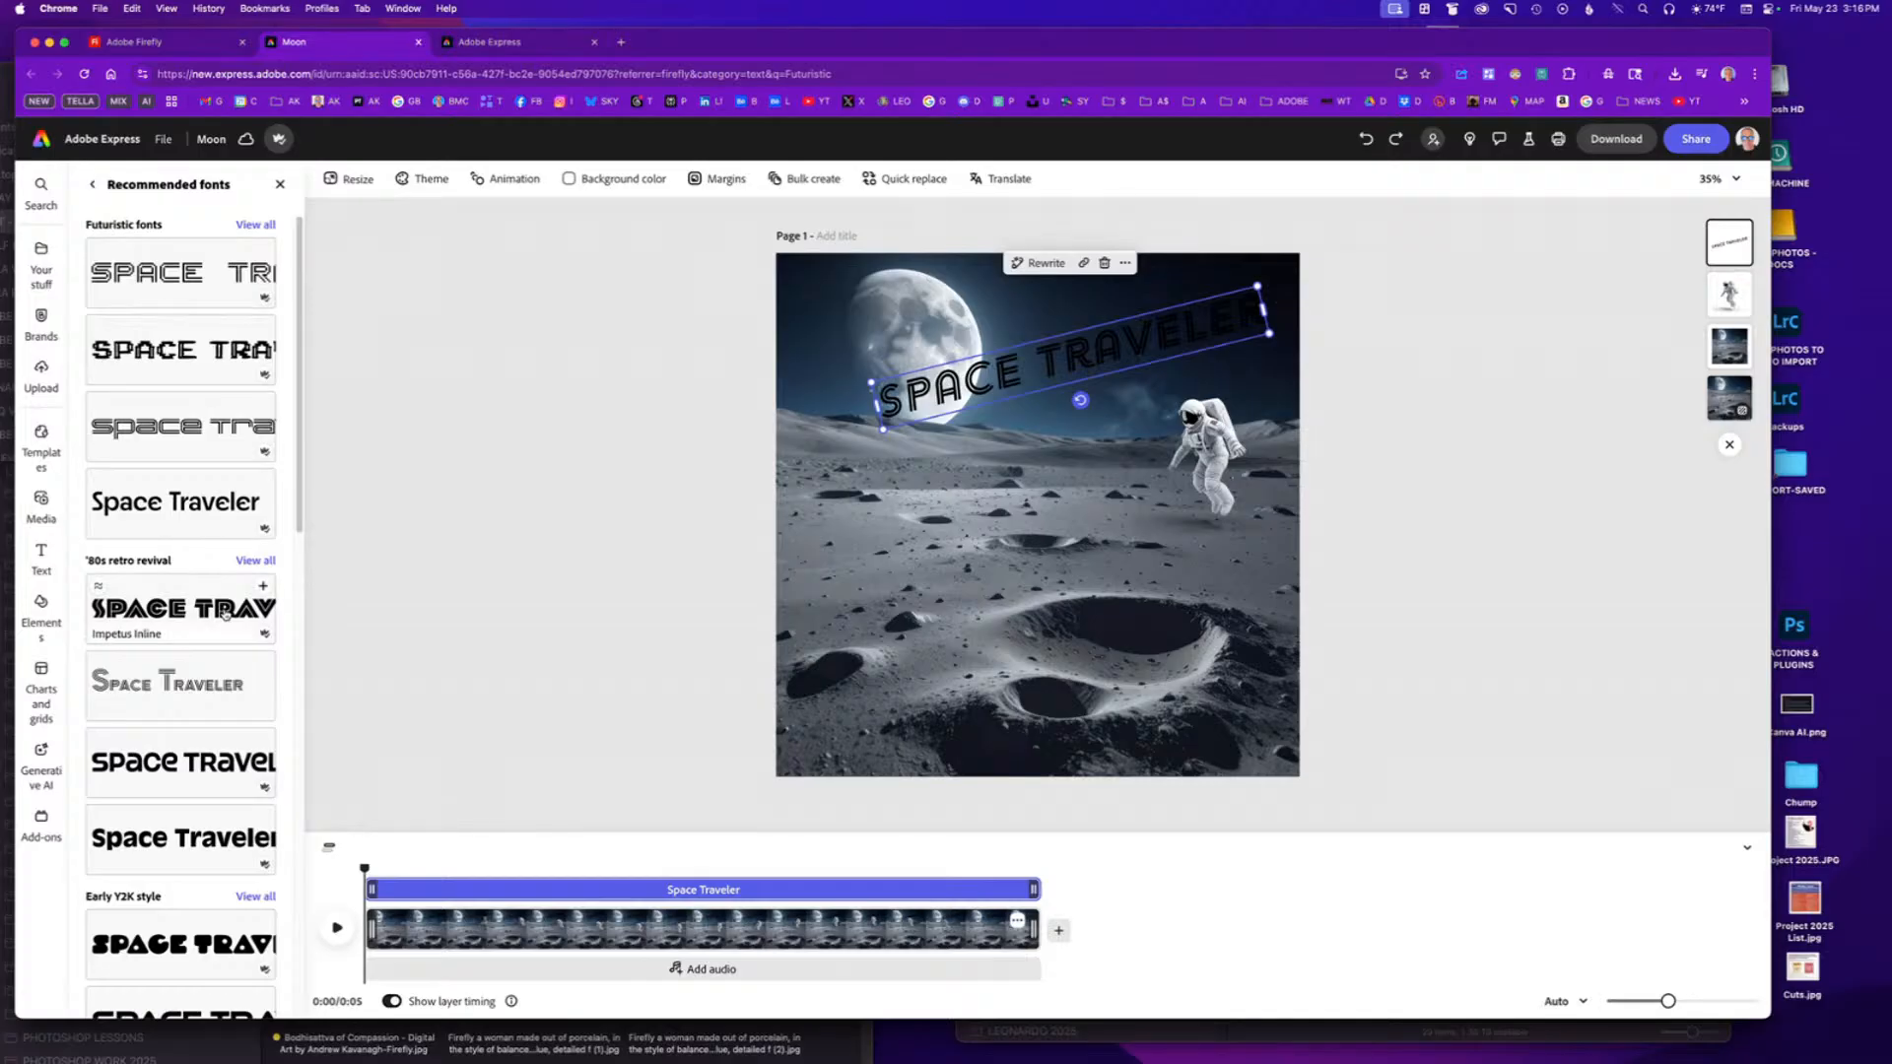
scroll(225, 616, "down", 3)
scroll(225, 613, "down", 1)
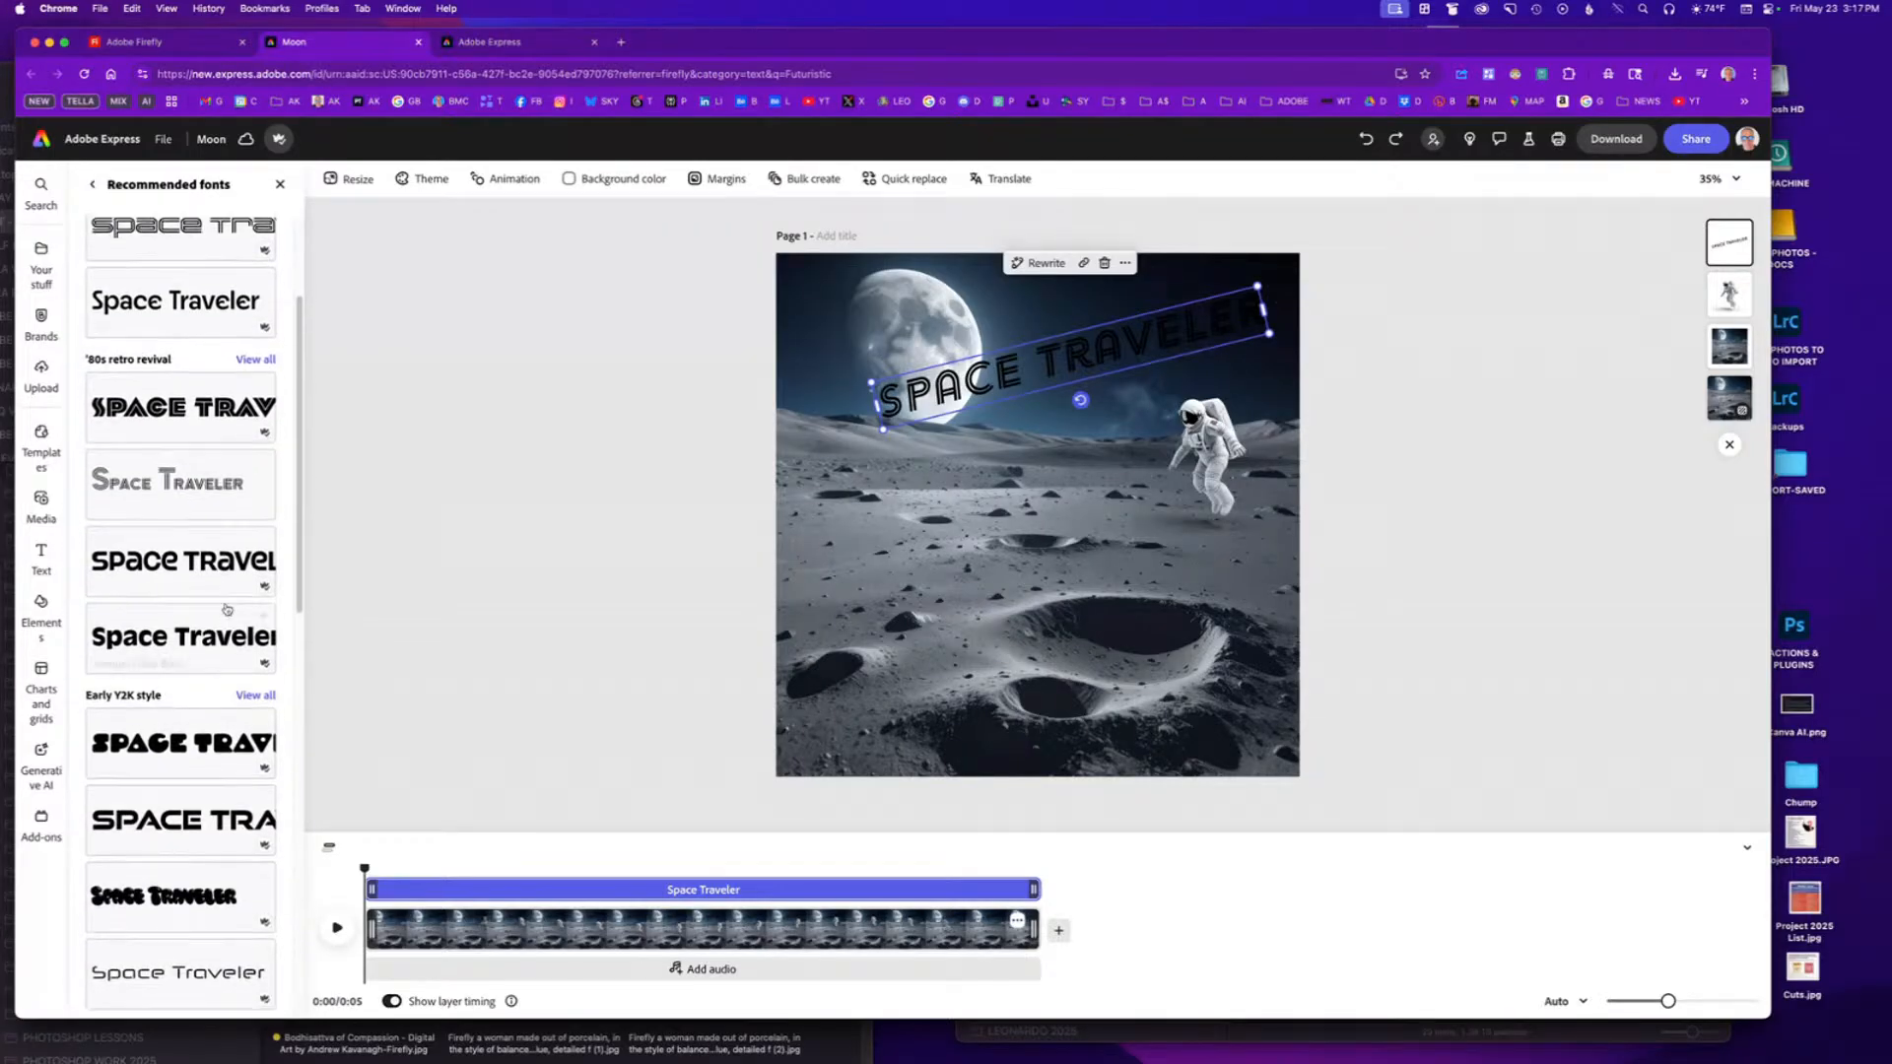
left_click(178, 480)
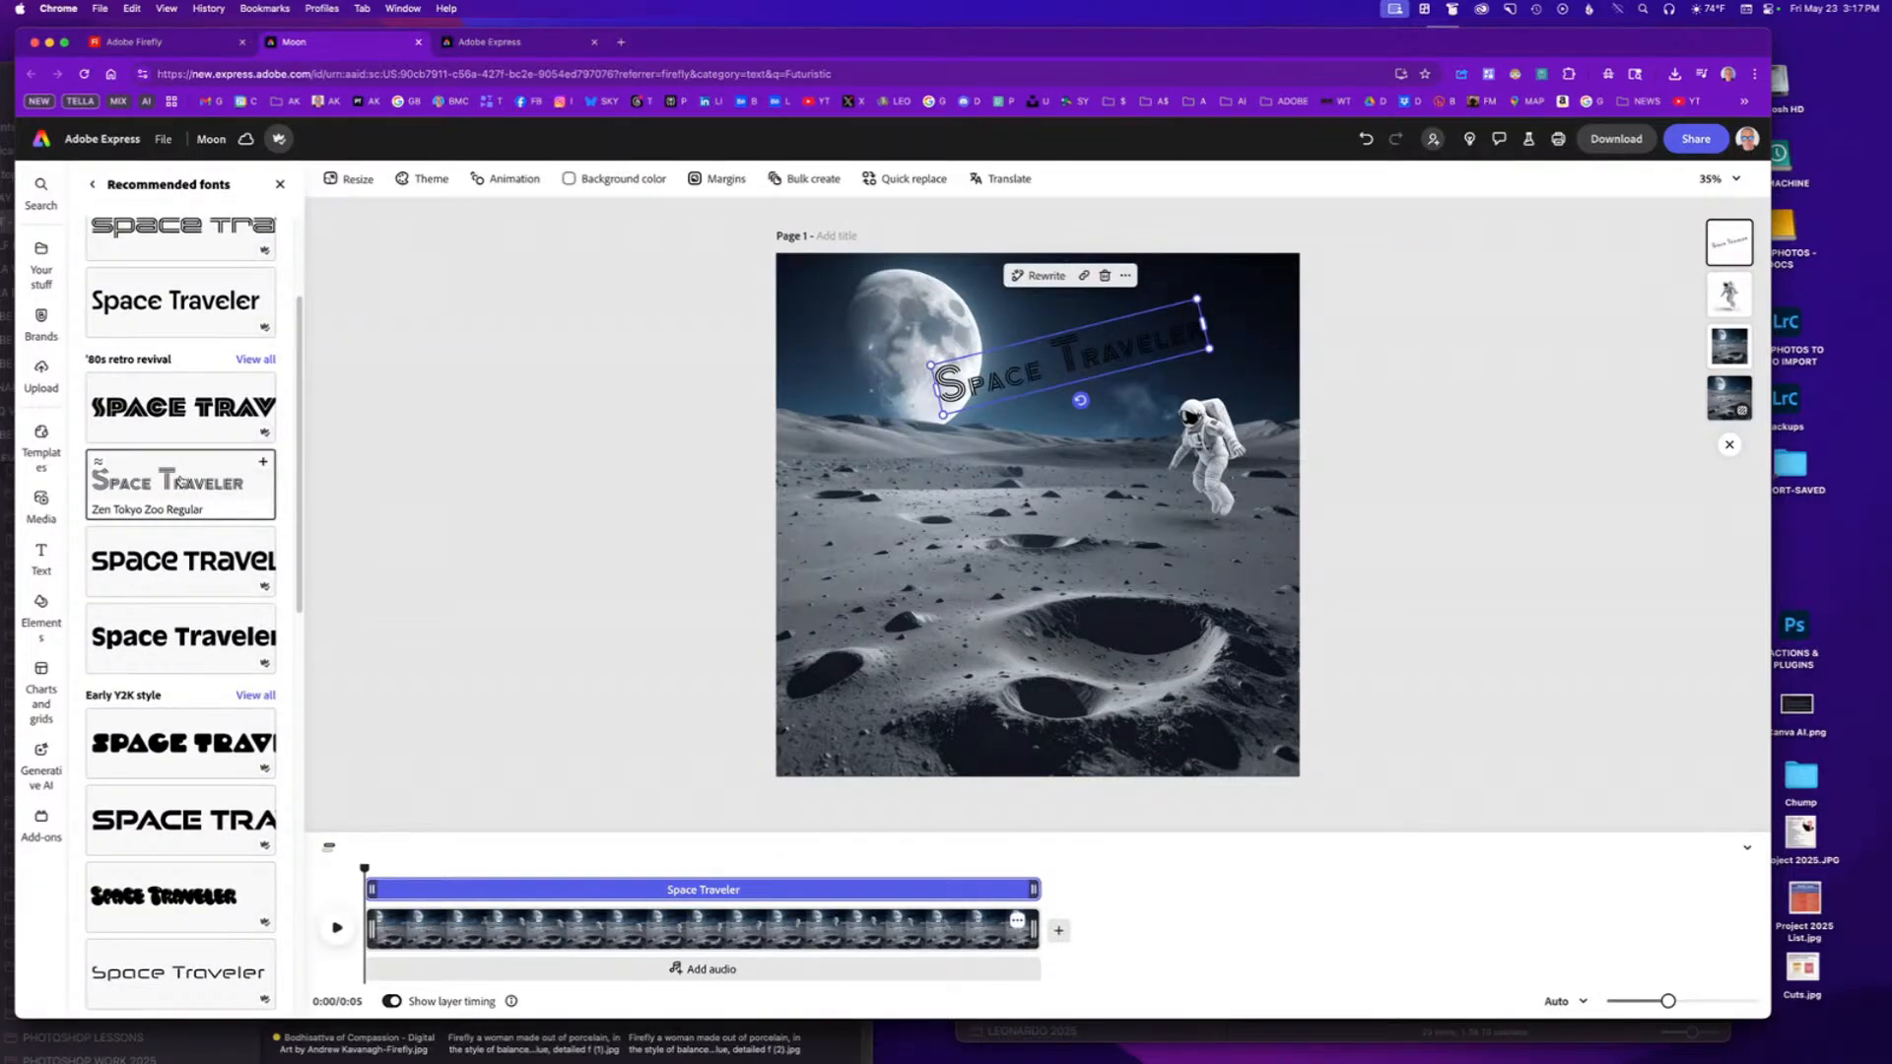
key("super+z")
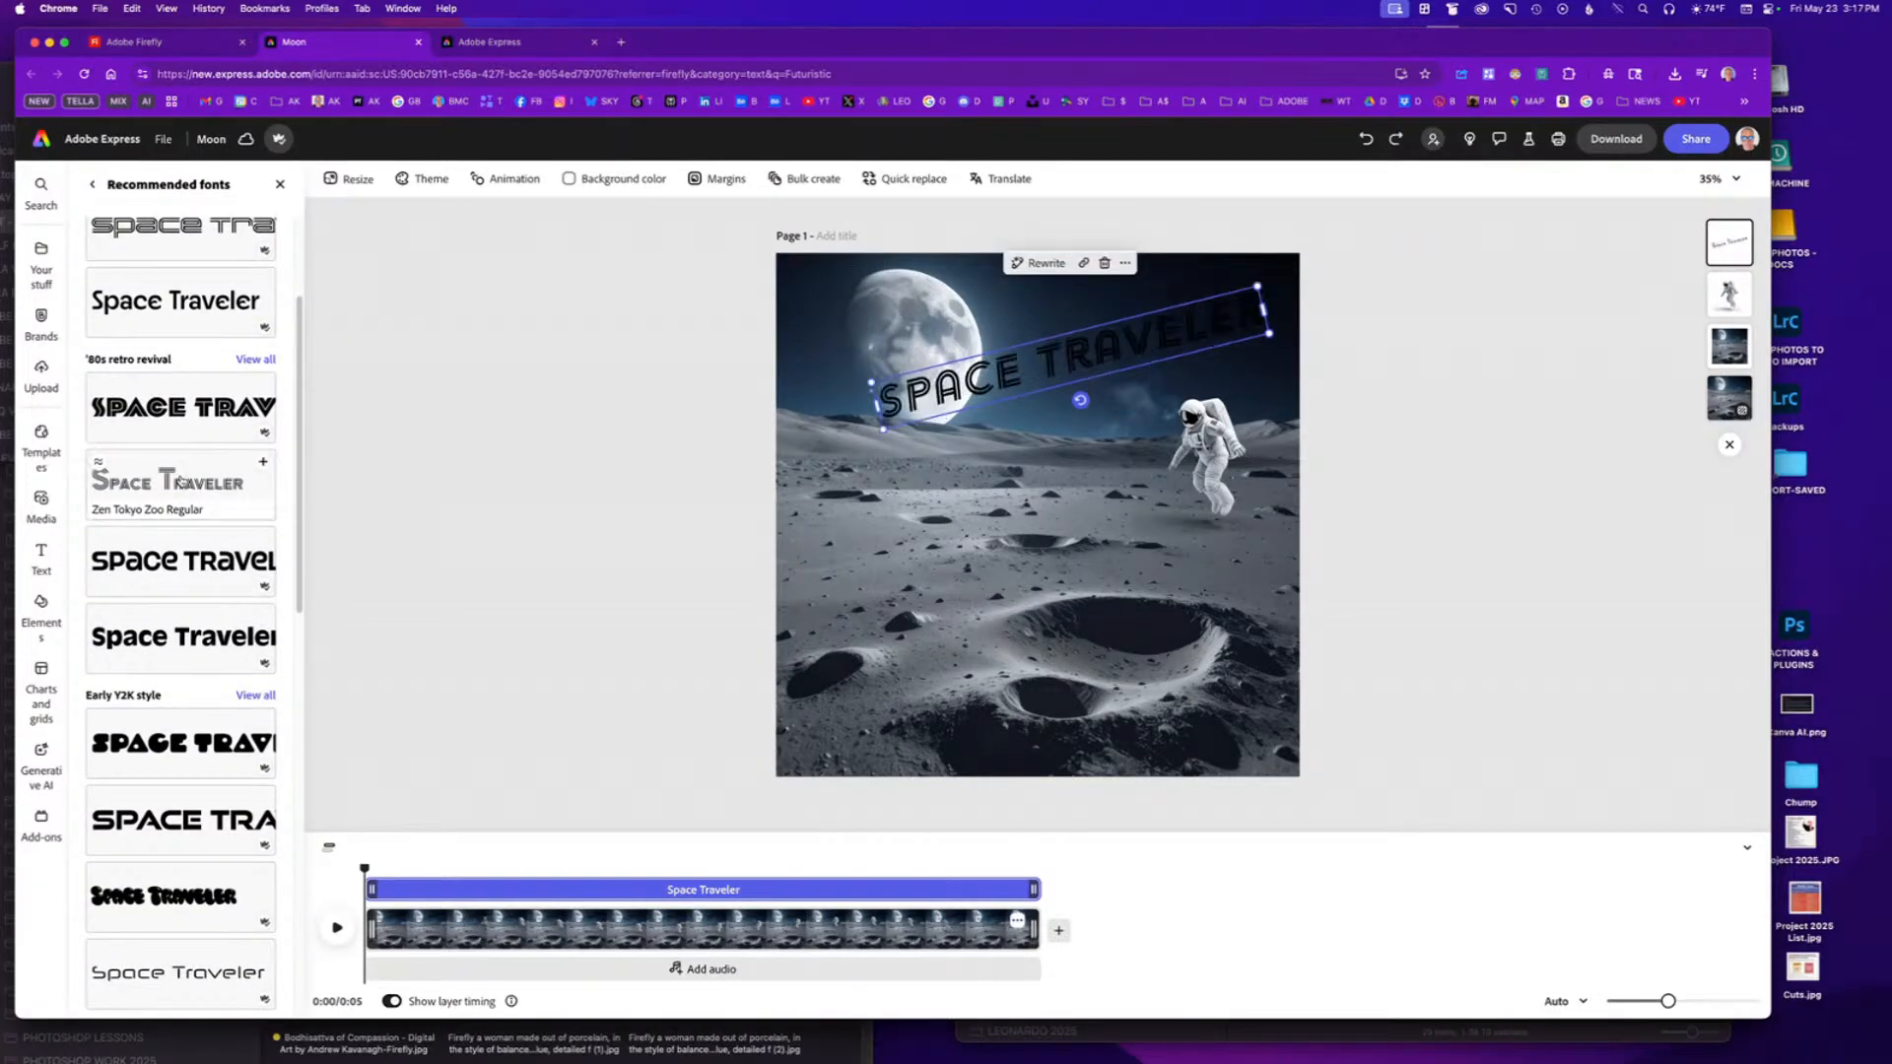
Try the recommended fonts Antique Olive Bold and Droog Heavy on the title, undo each, and return to the text settings.
scroll(217, 596, "down", 1)
left_click(204, 570)
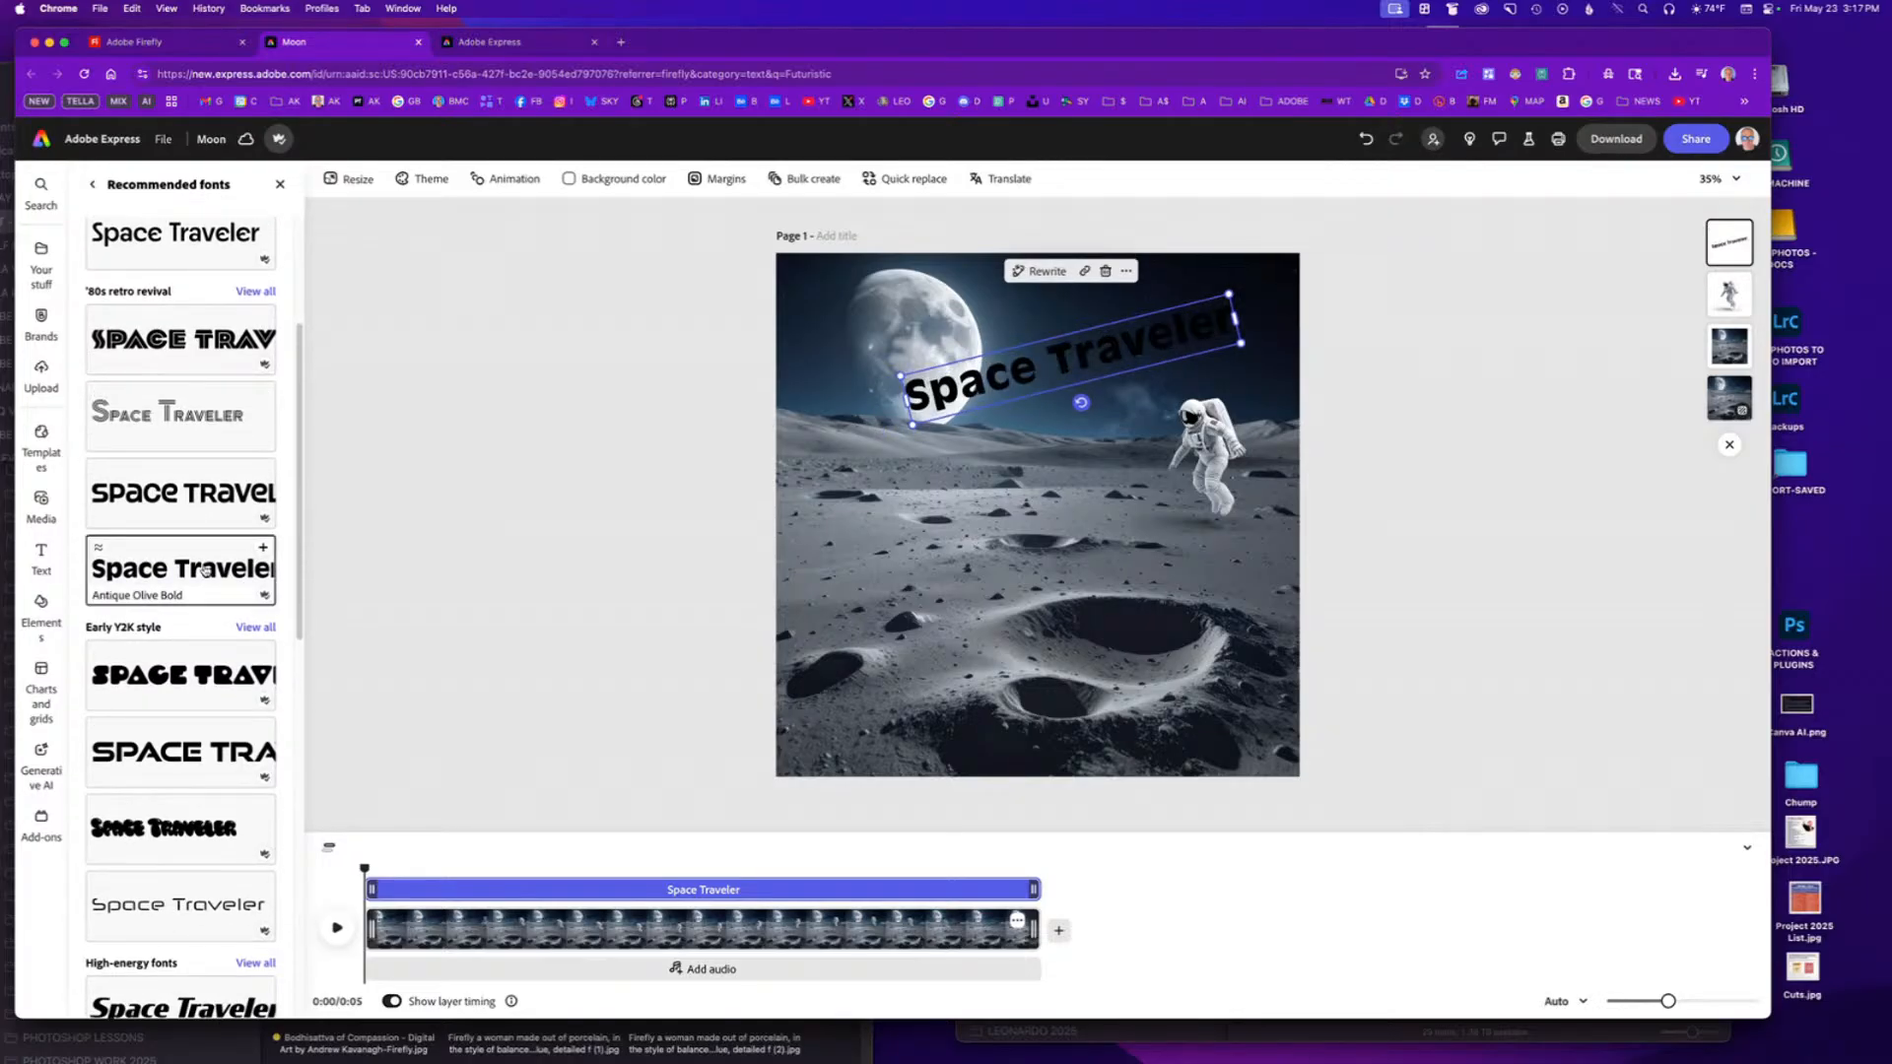
key("super+z")
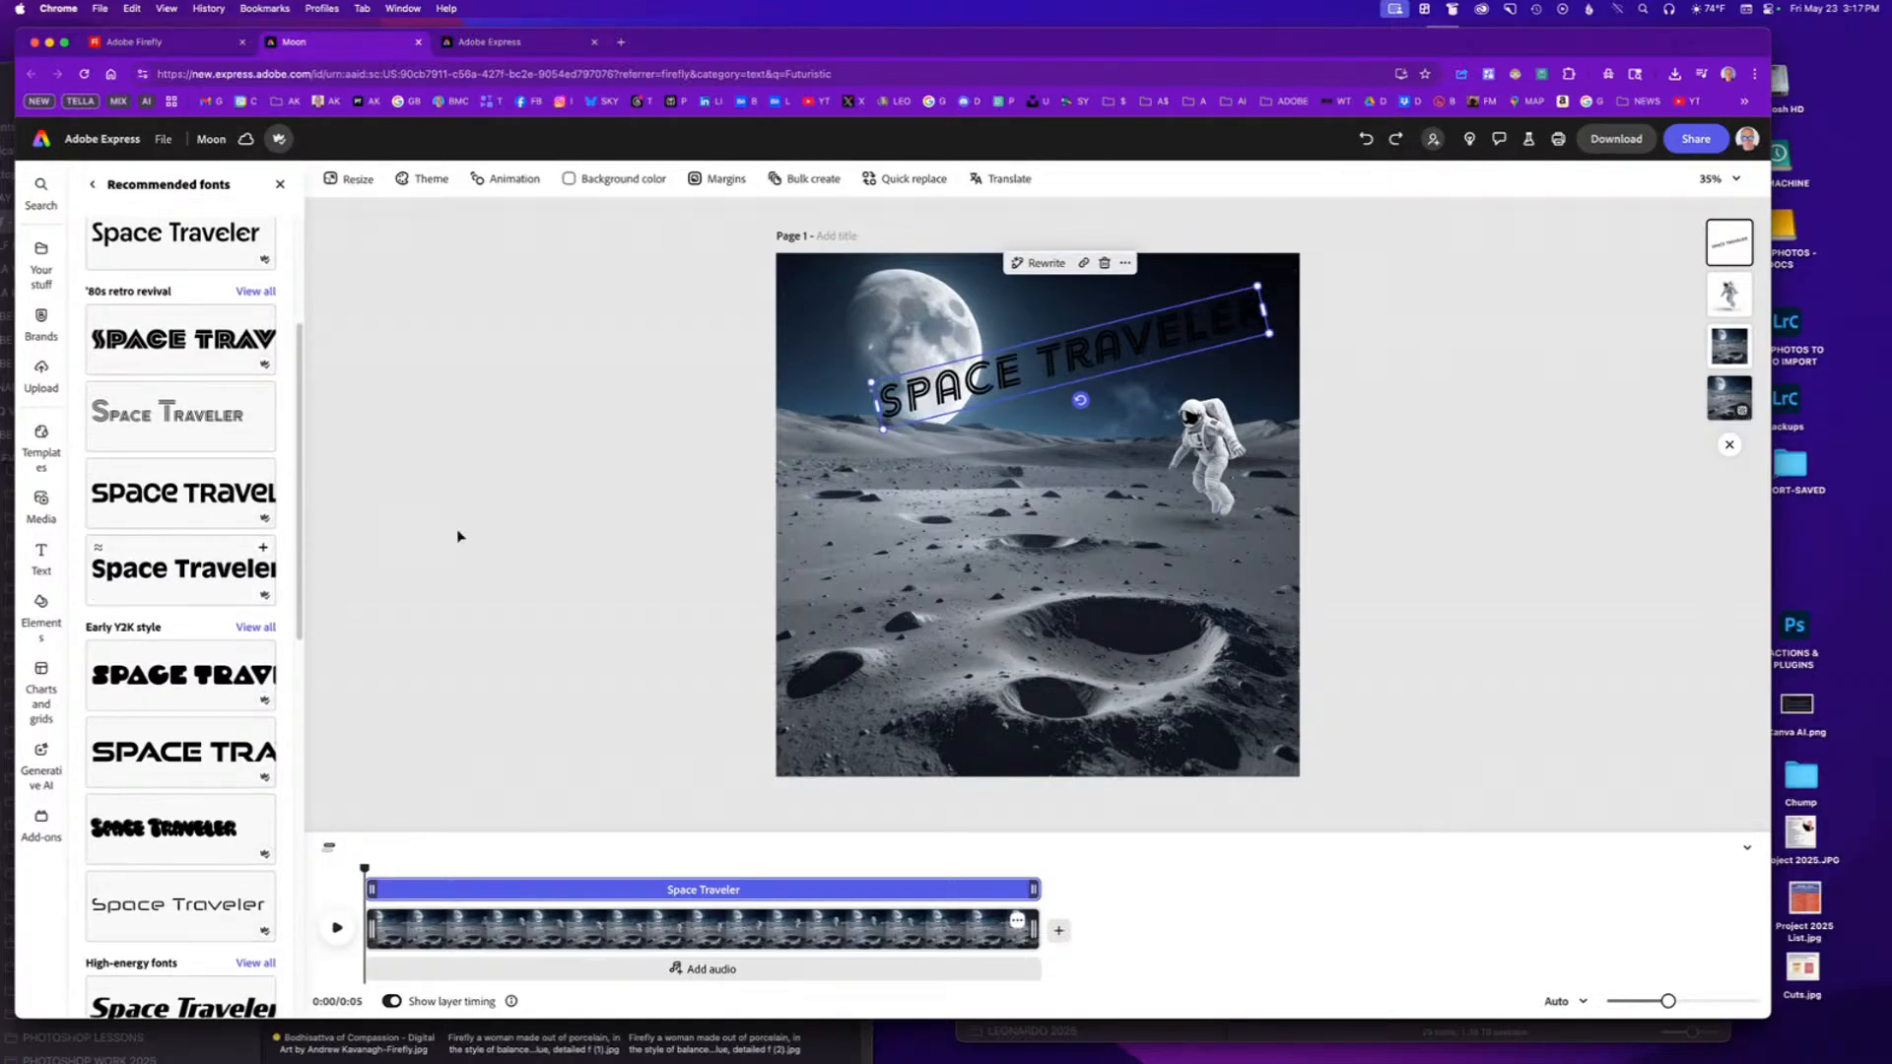
scroll(212, 650, "down", 1)
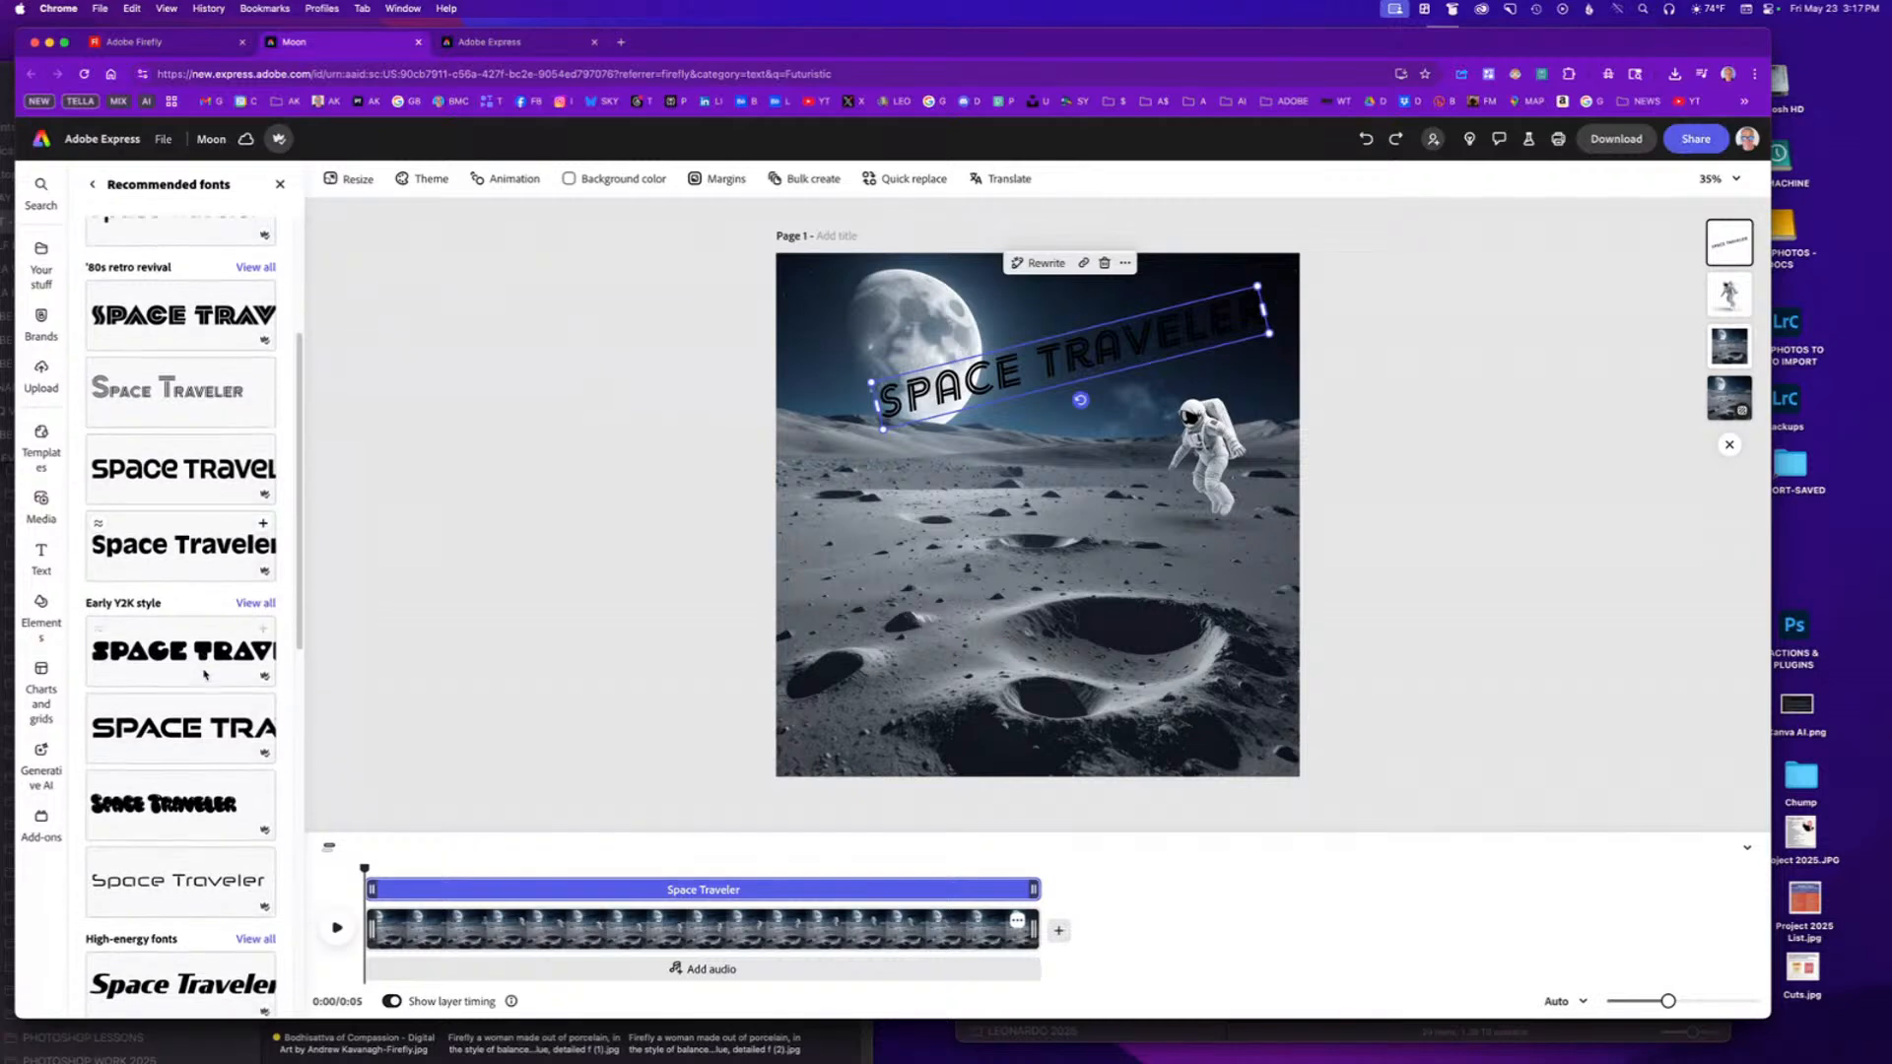
left_click(212, 640)
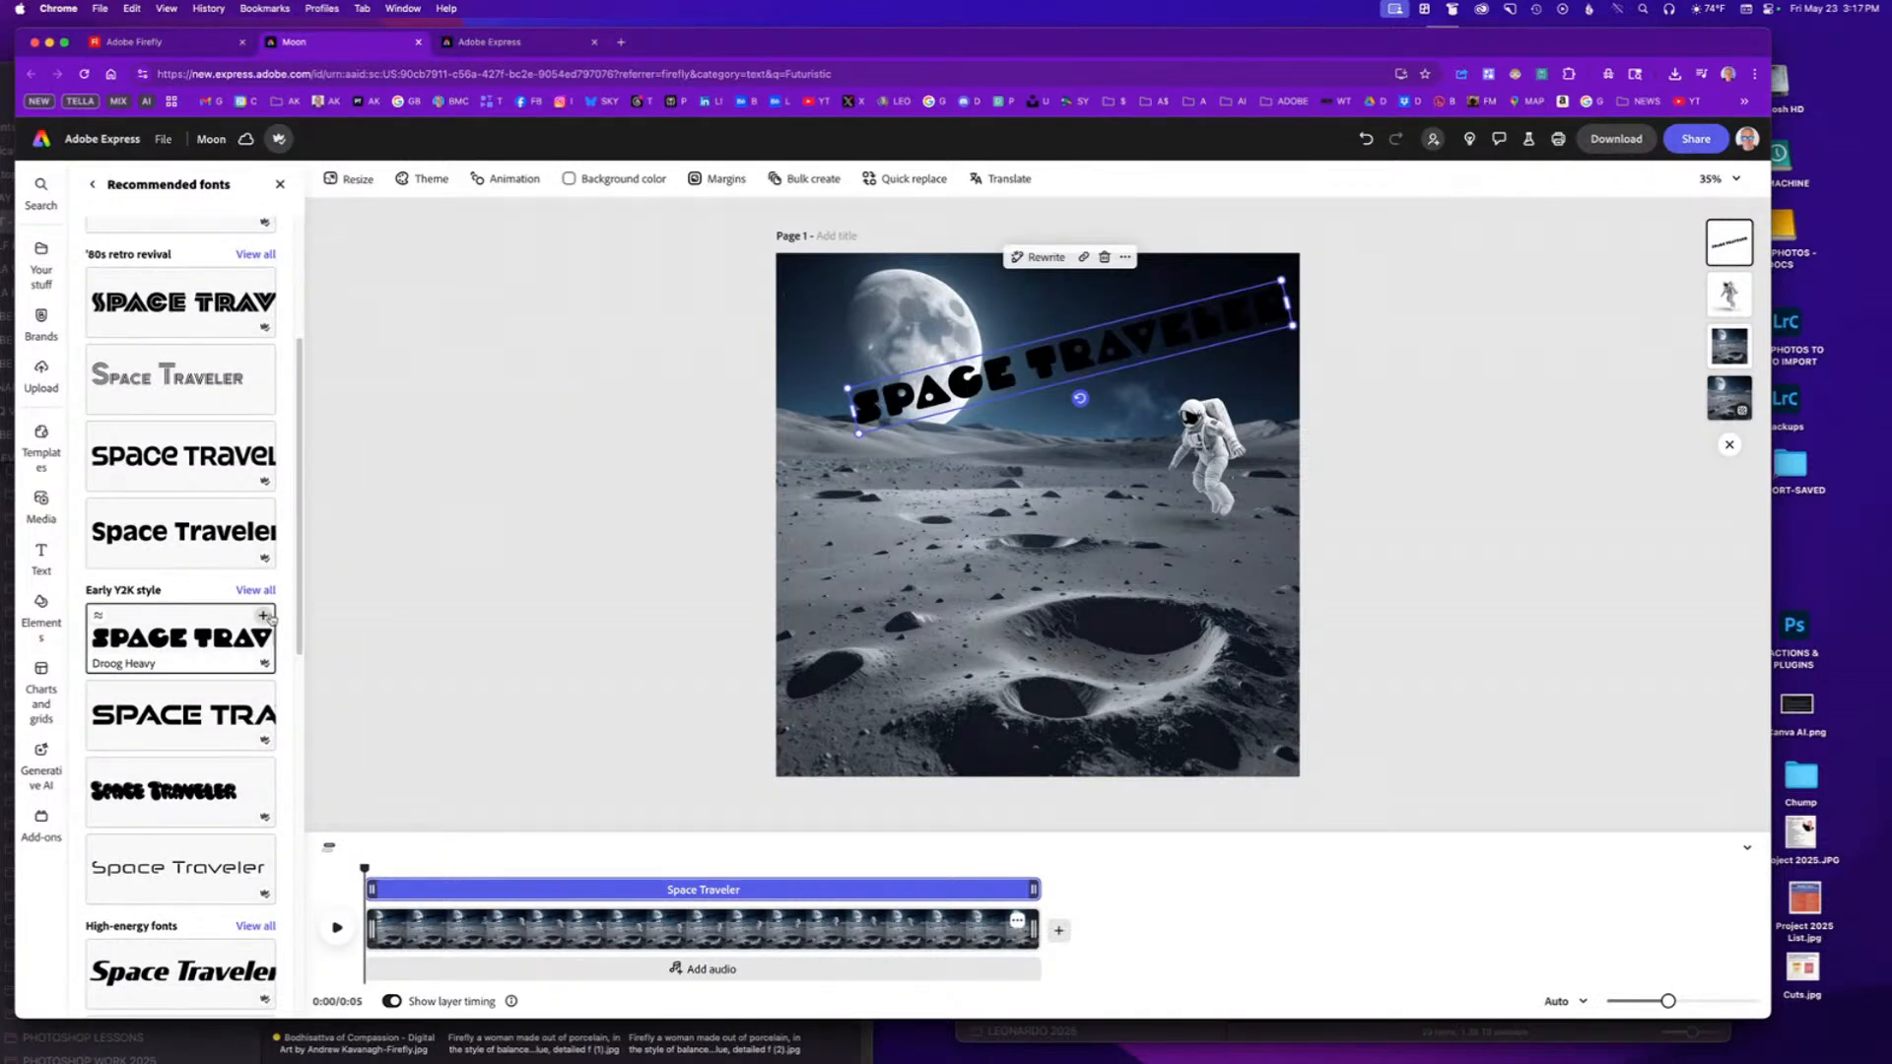
key("super+z")
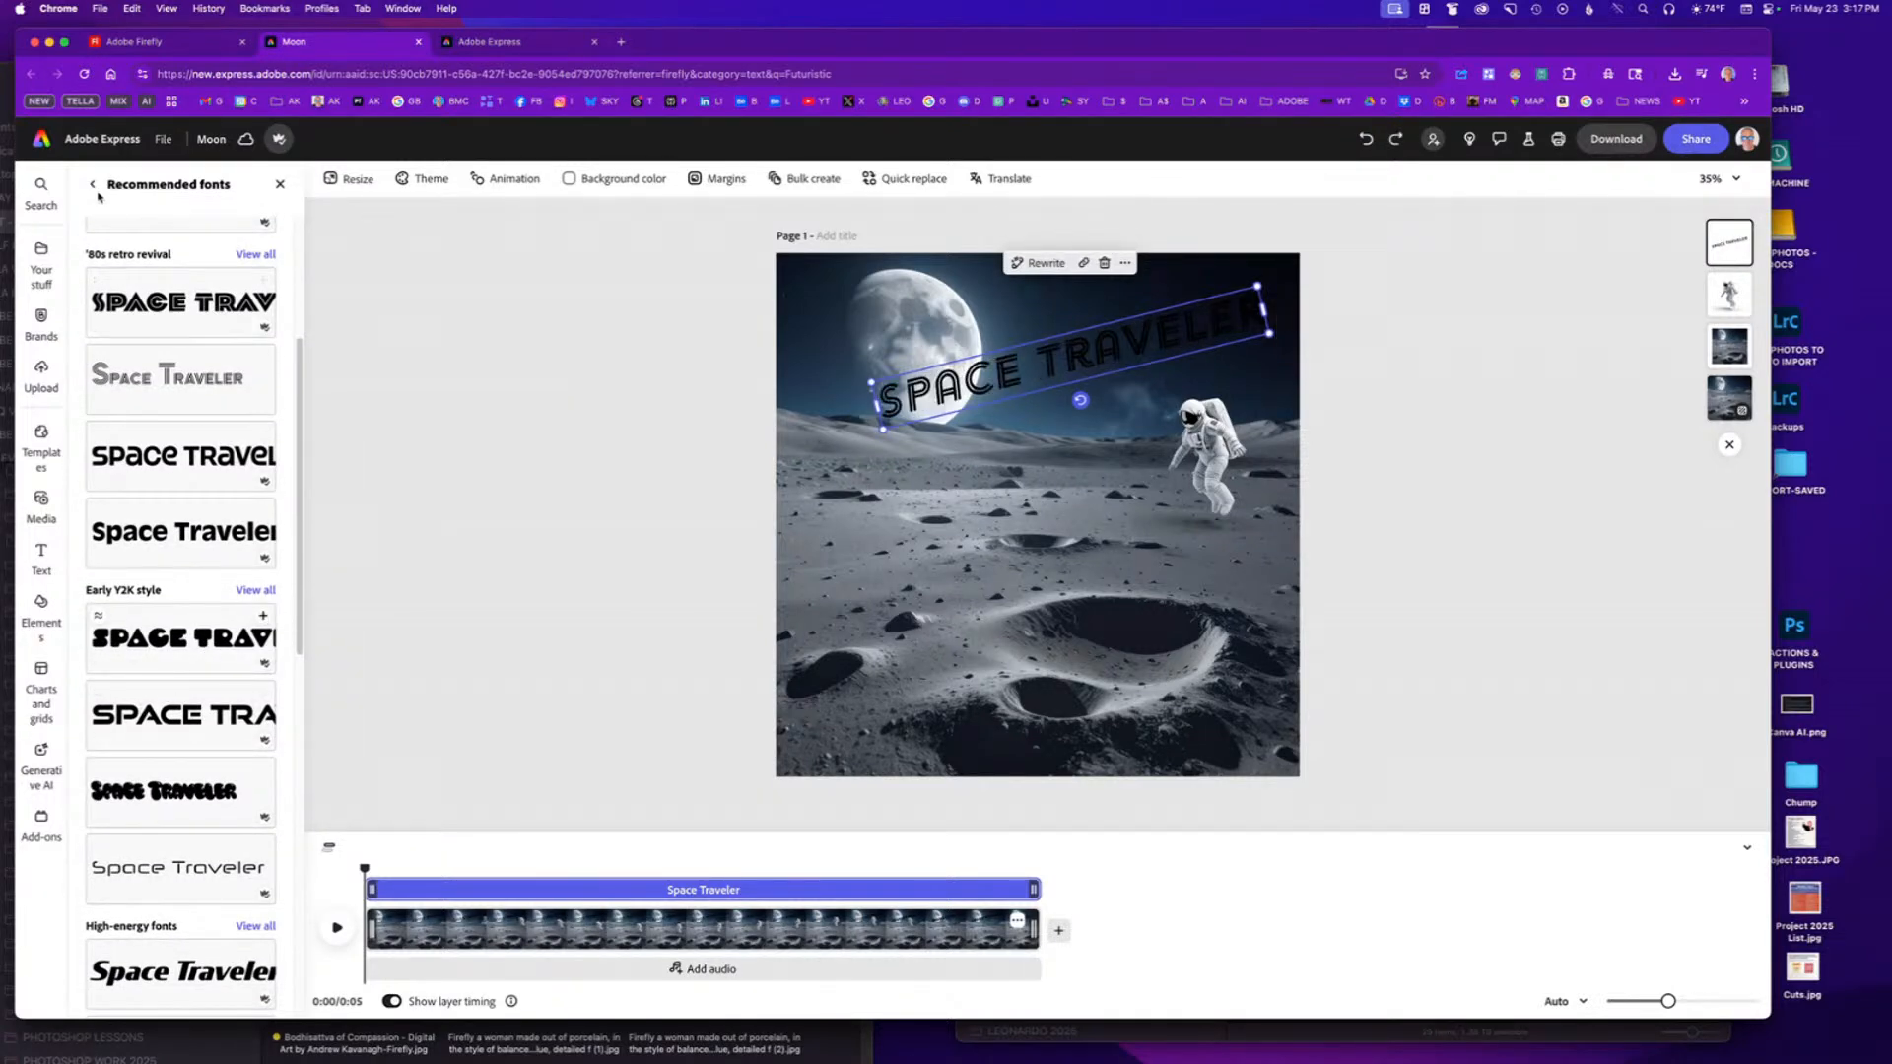
left_click(93, 185)
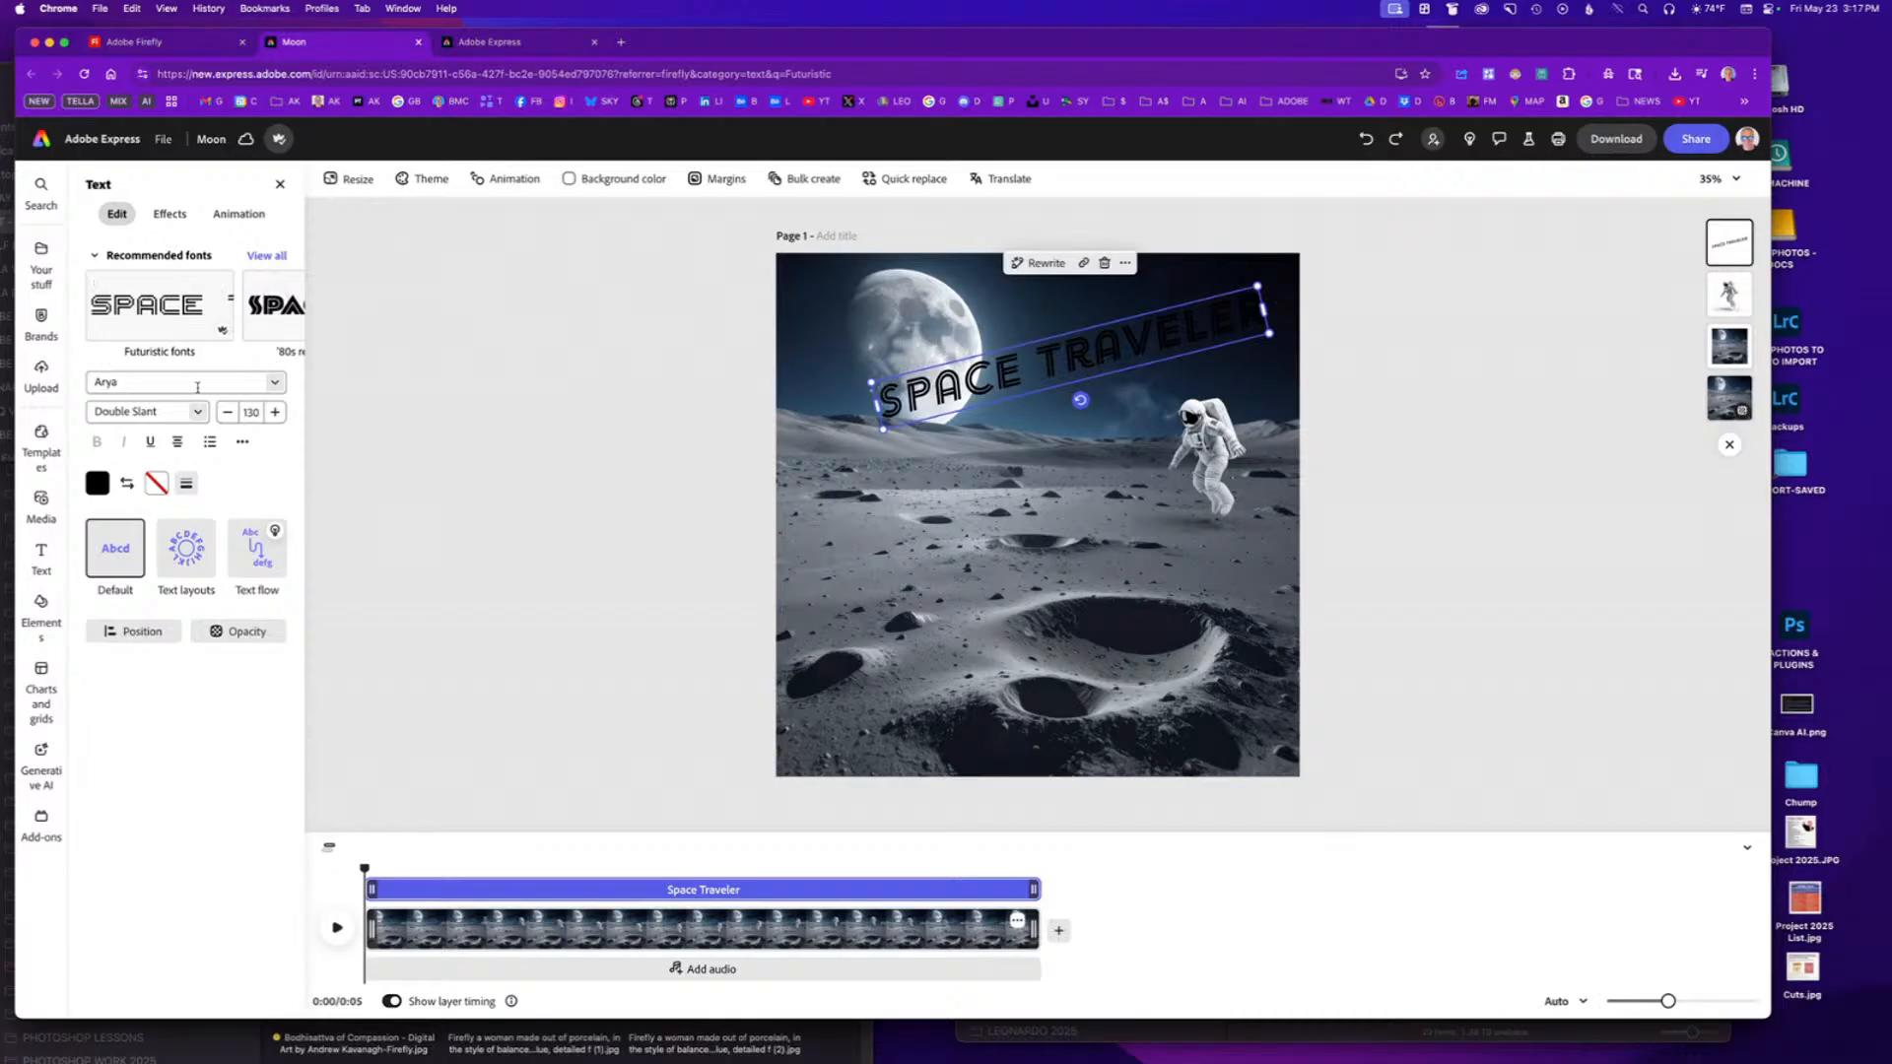
Try the Triple style of the Arya font on the Space Traveler title and switch back to Double Slant.
left_click(257, 381)
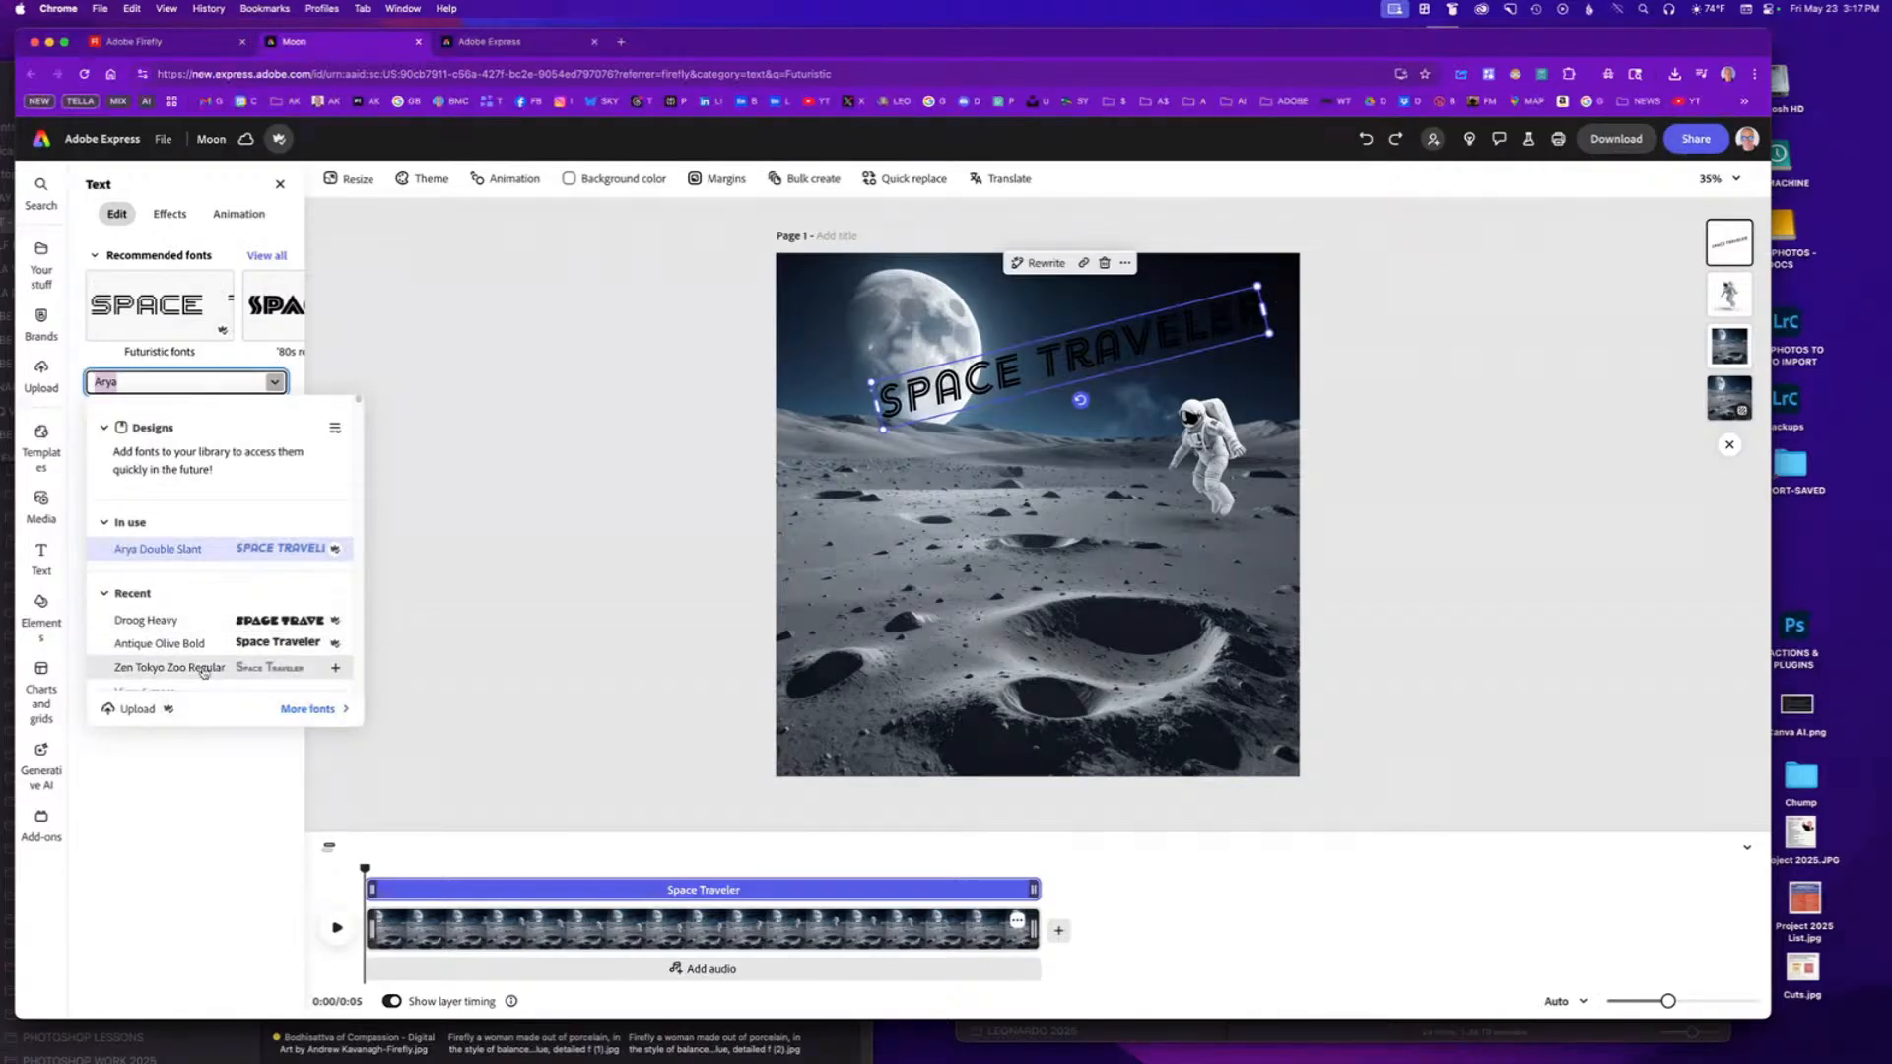
left_click(200, 379)
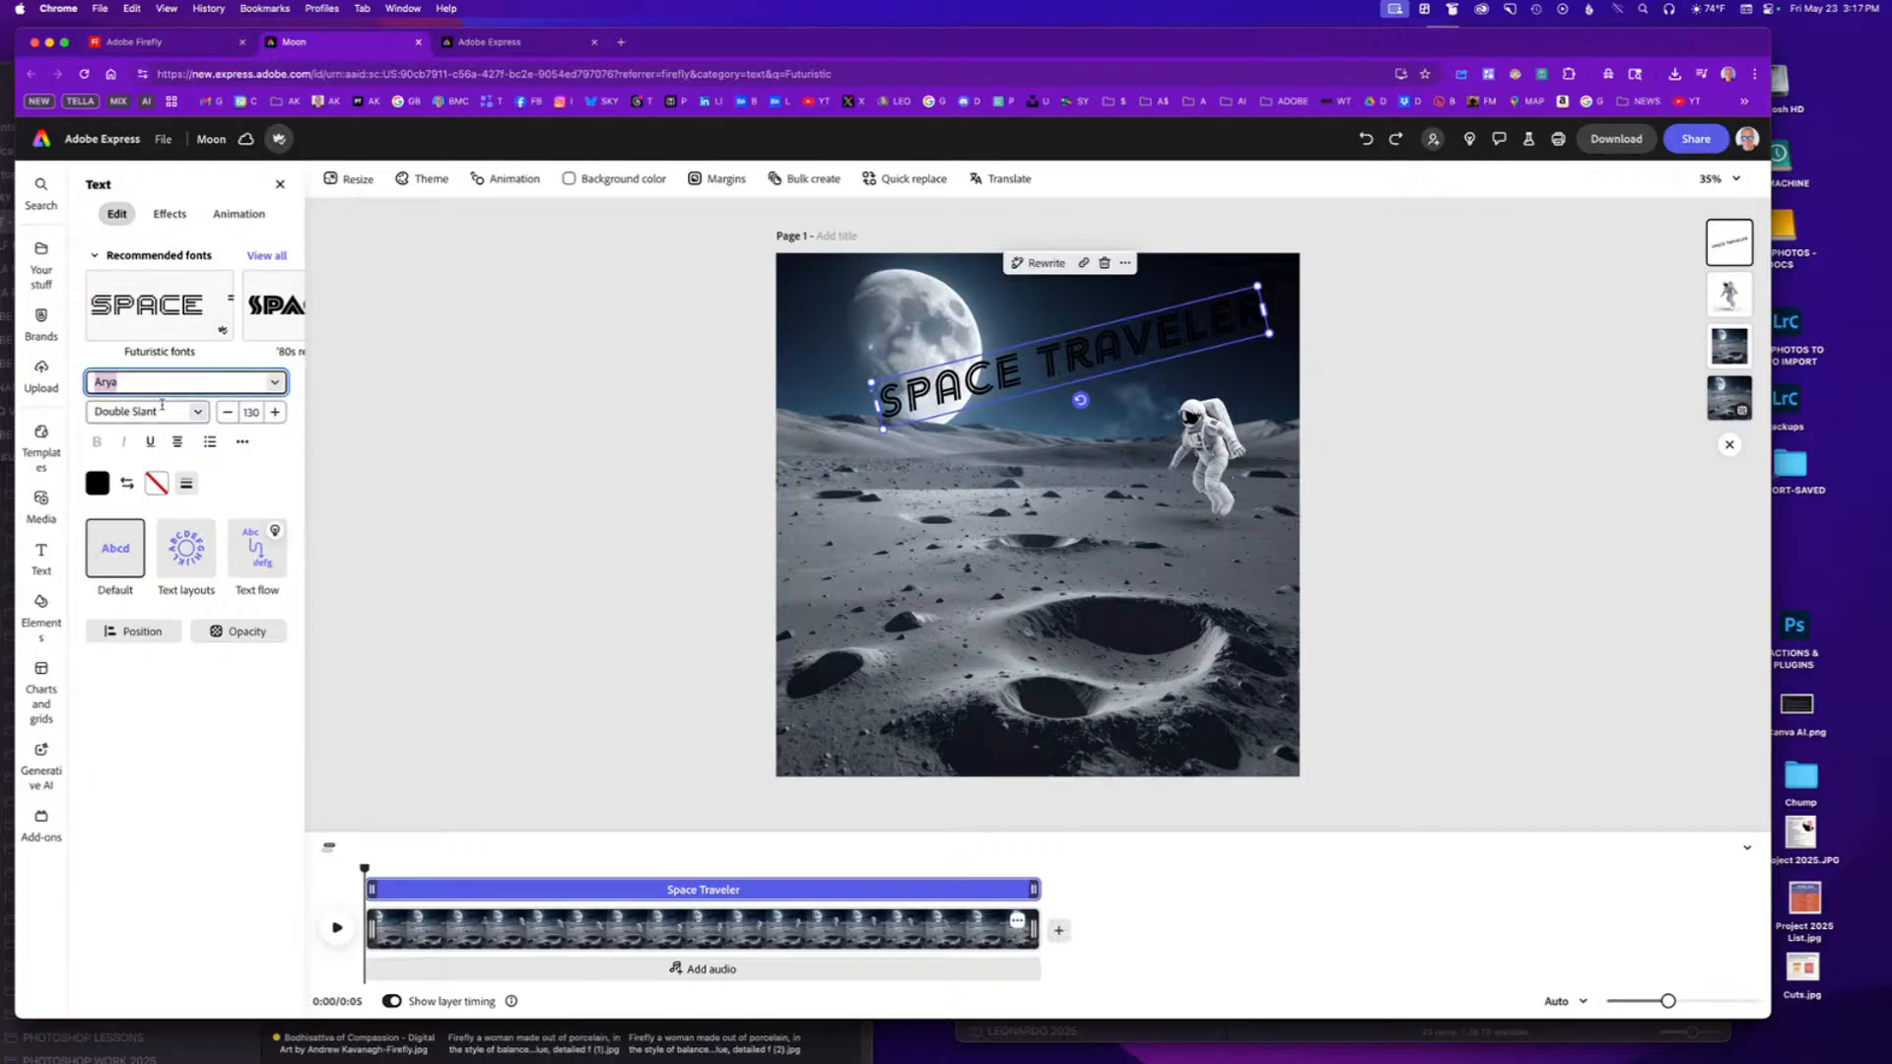
left_click(193, 414)
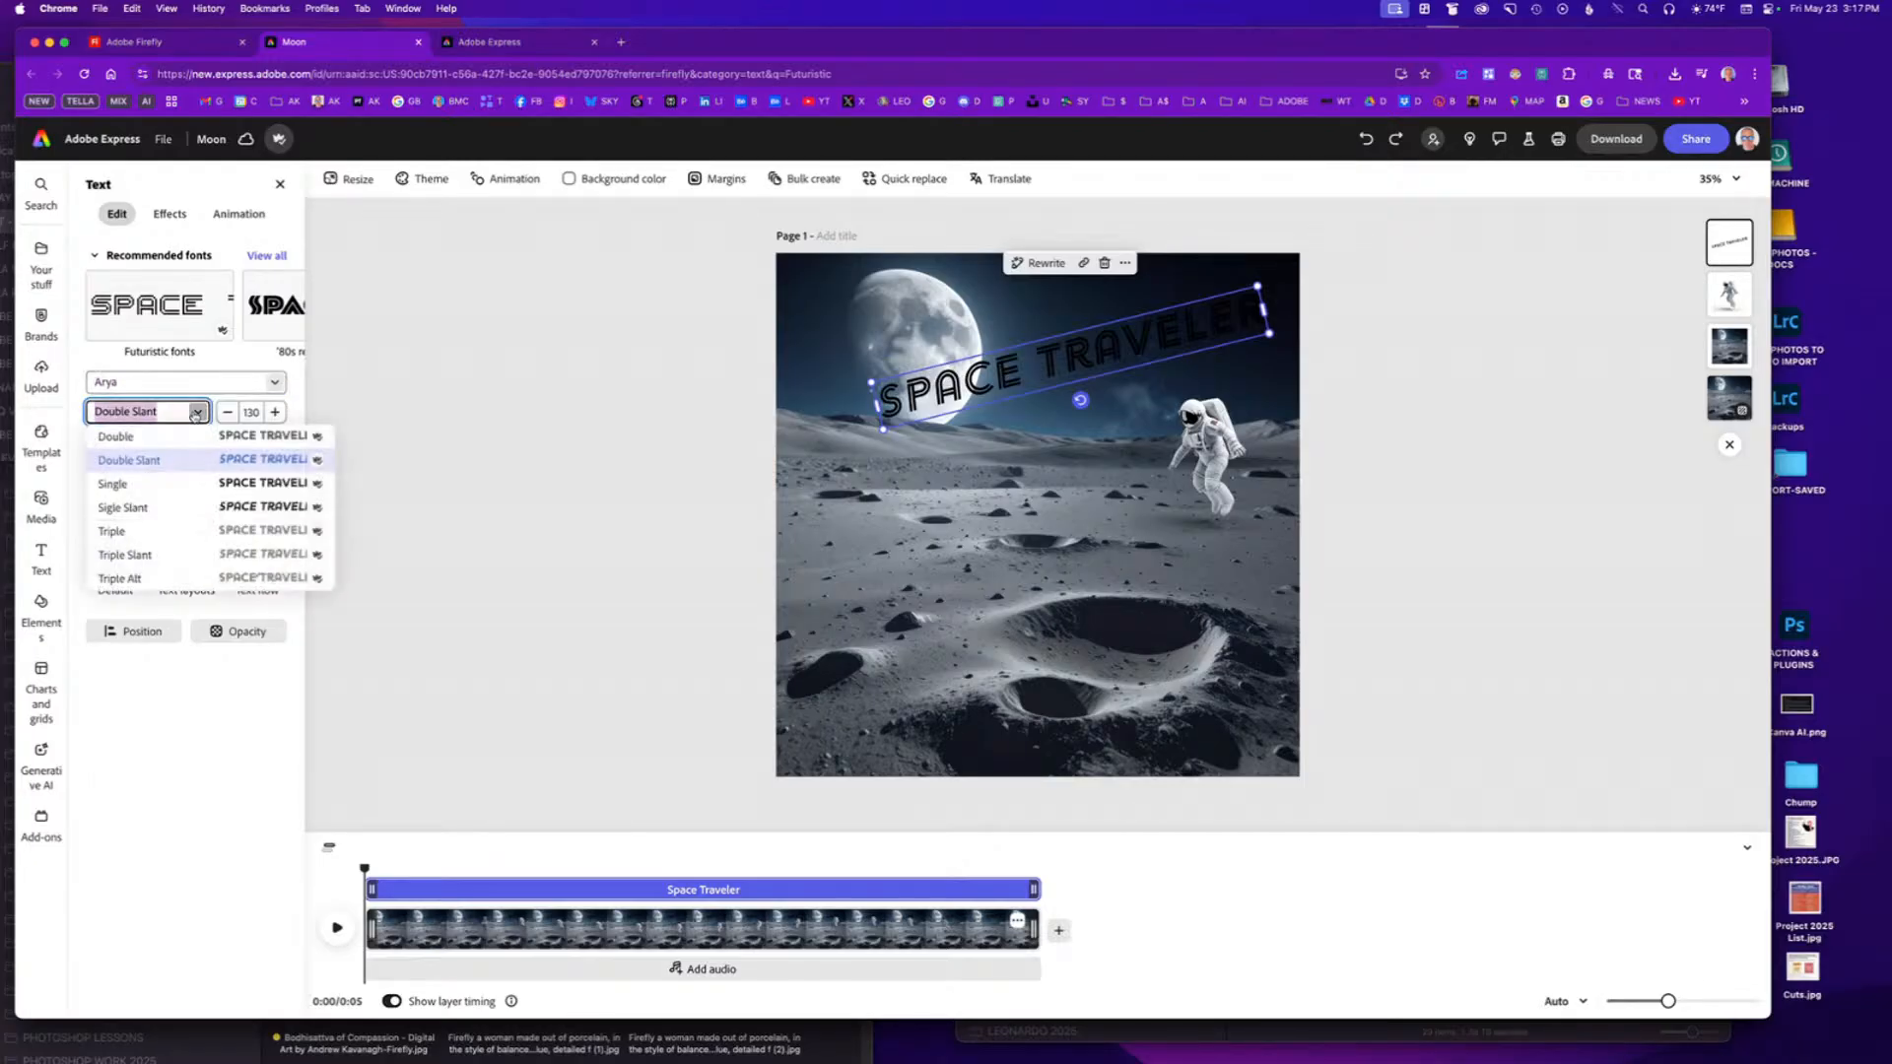
left_click(139, 532)
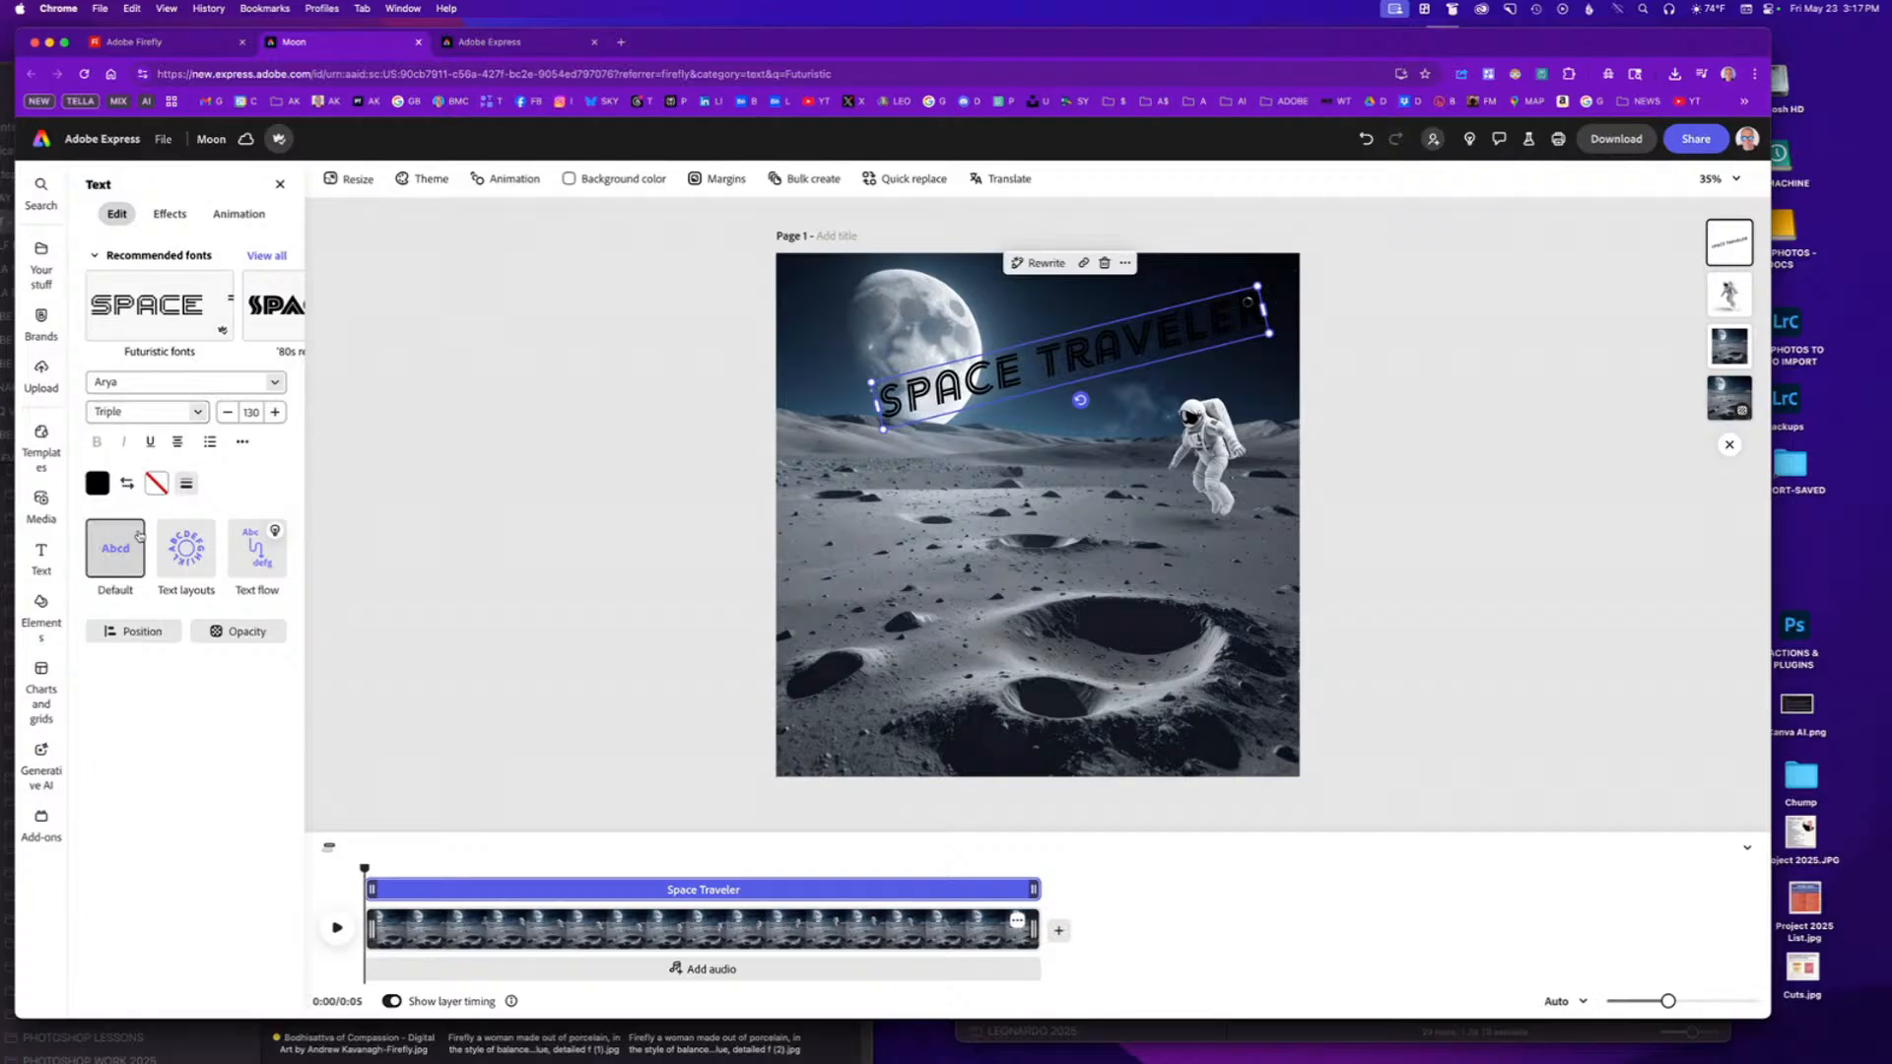
left_click(199, 414)
left_click(150, 461)
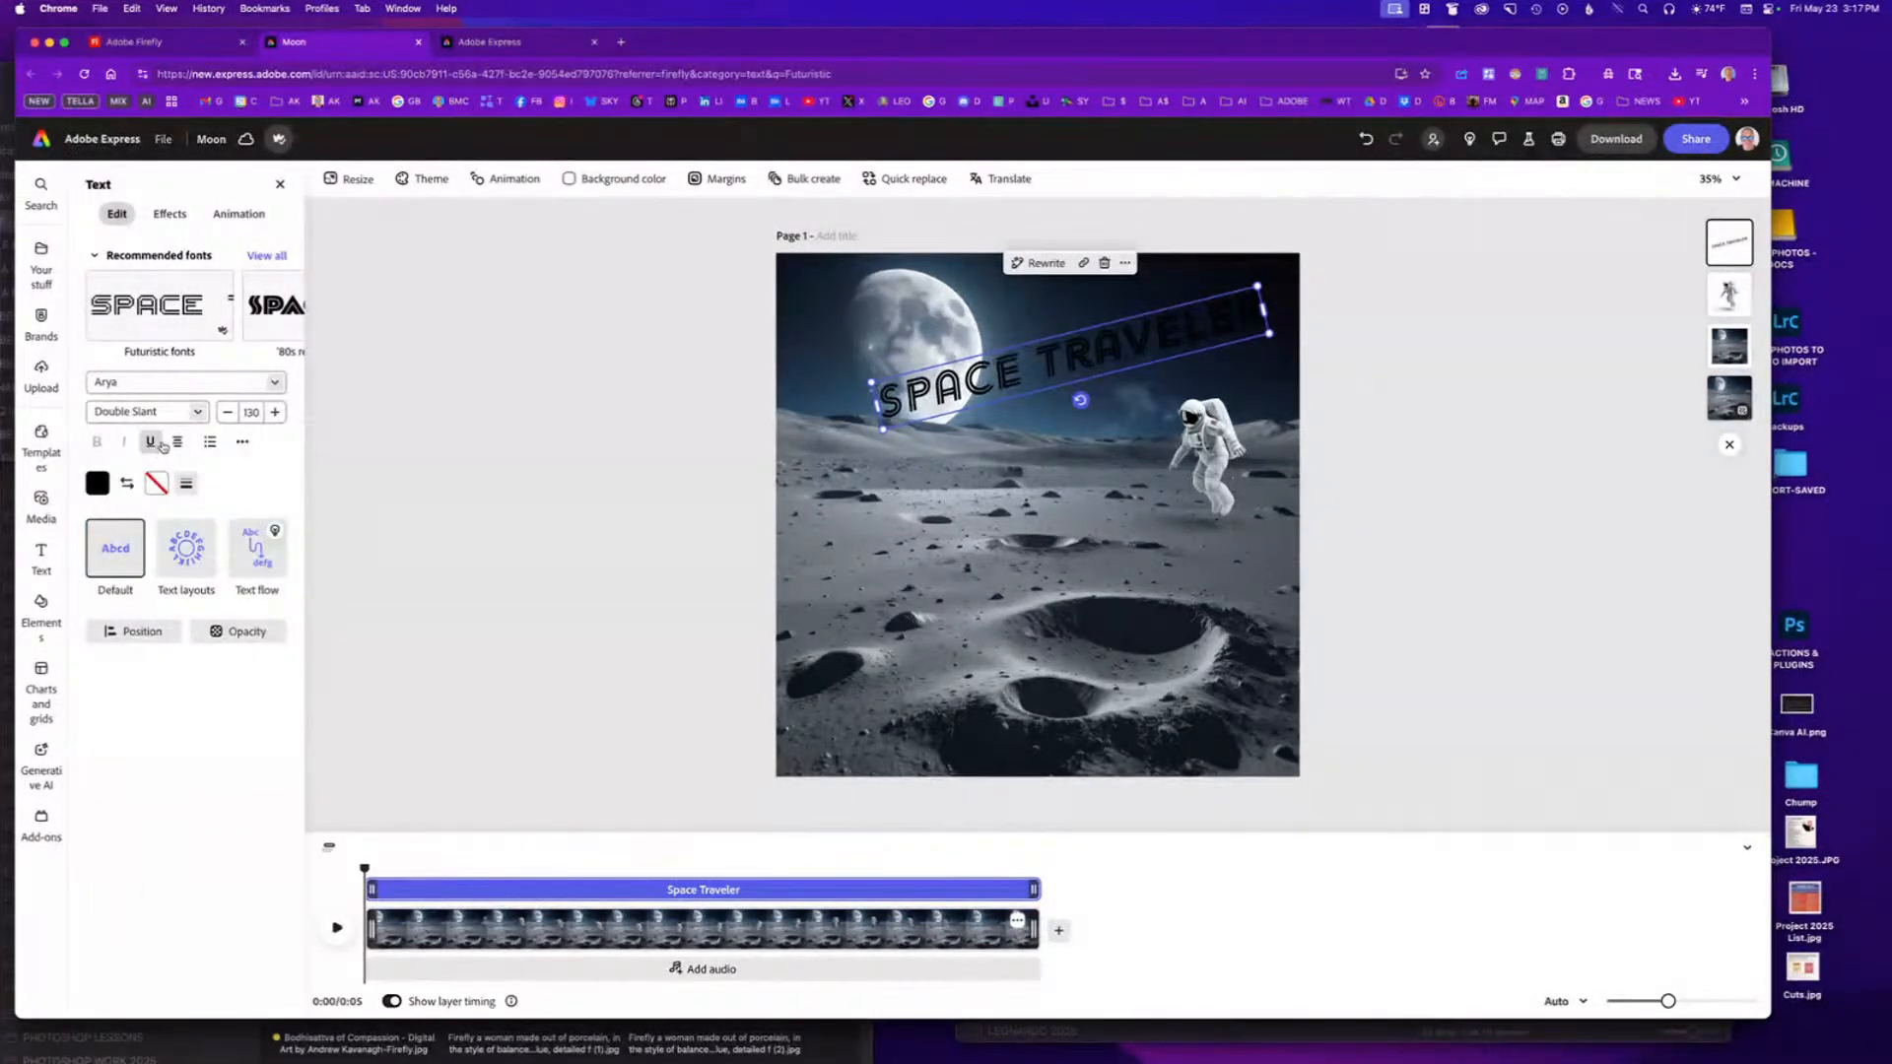
Apply the Triple Slant font style to the Space Traveler title and scale it down to size 123.
left_click(198, 415)
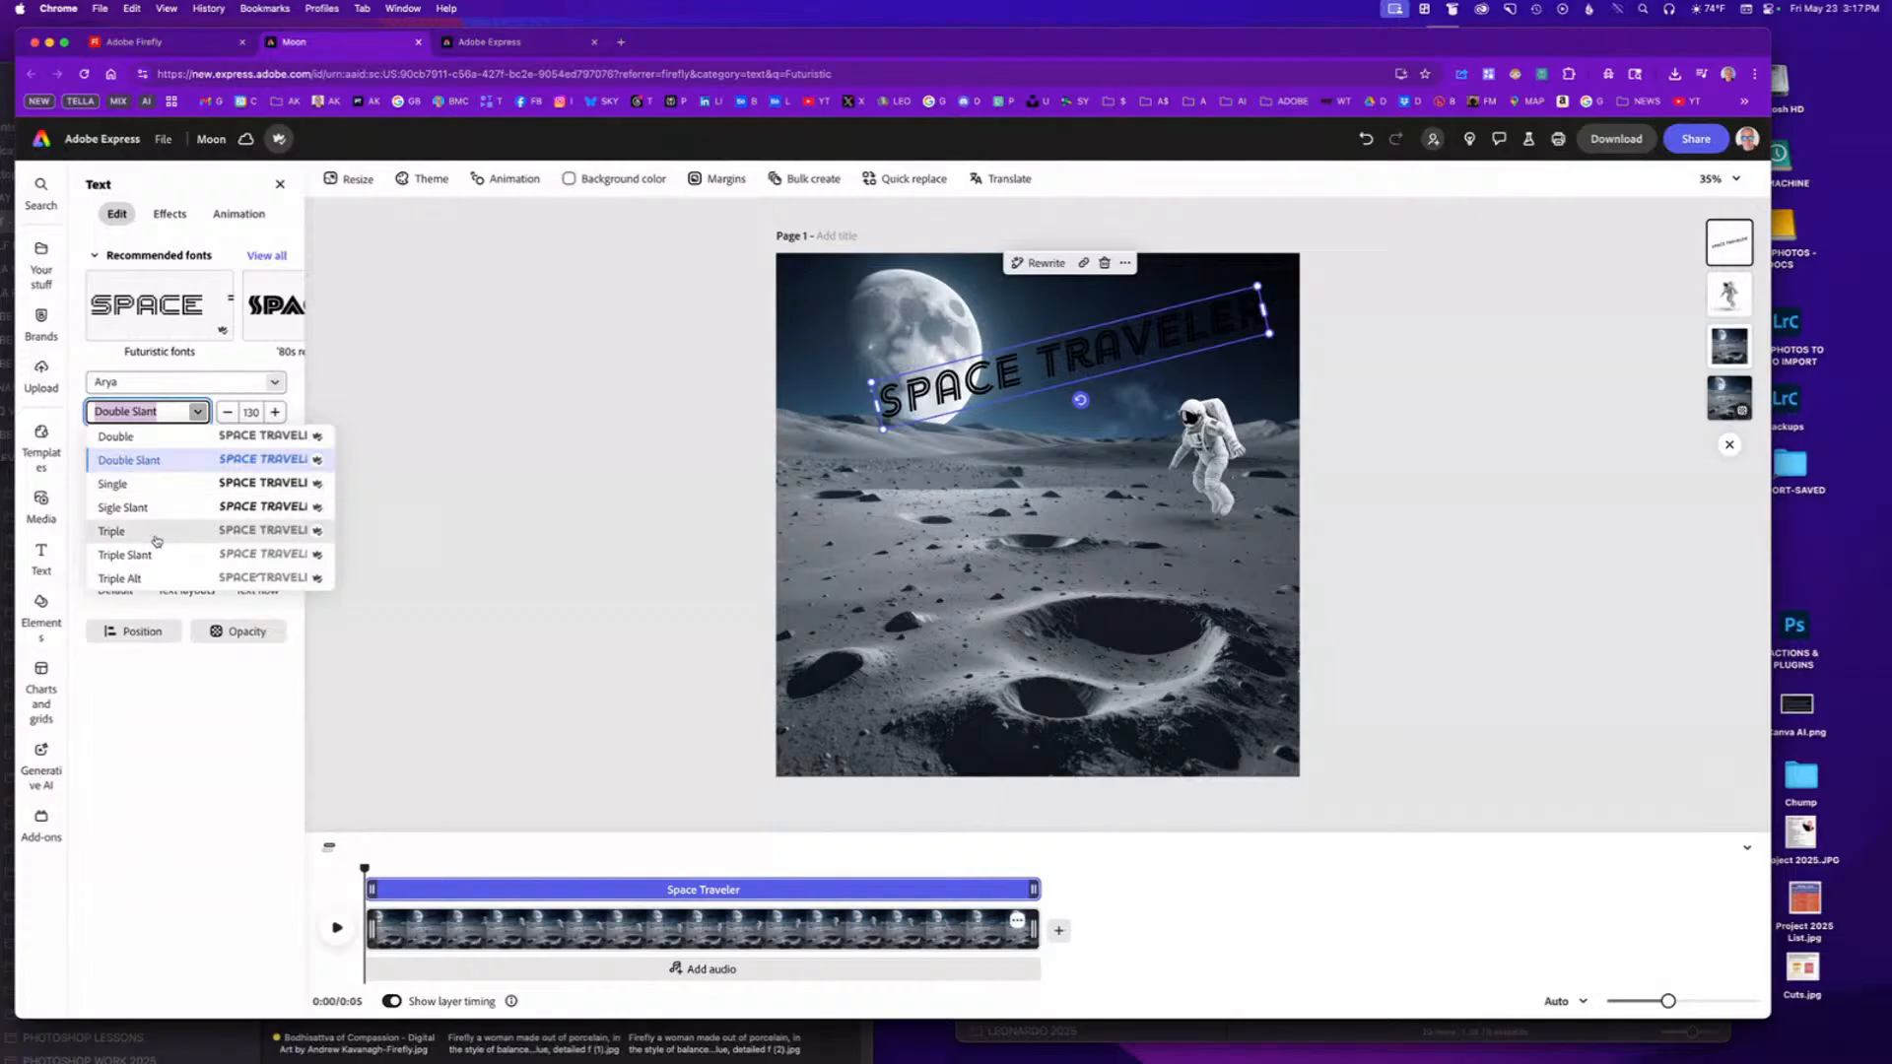
left_click(125, 555)
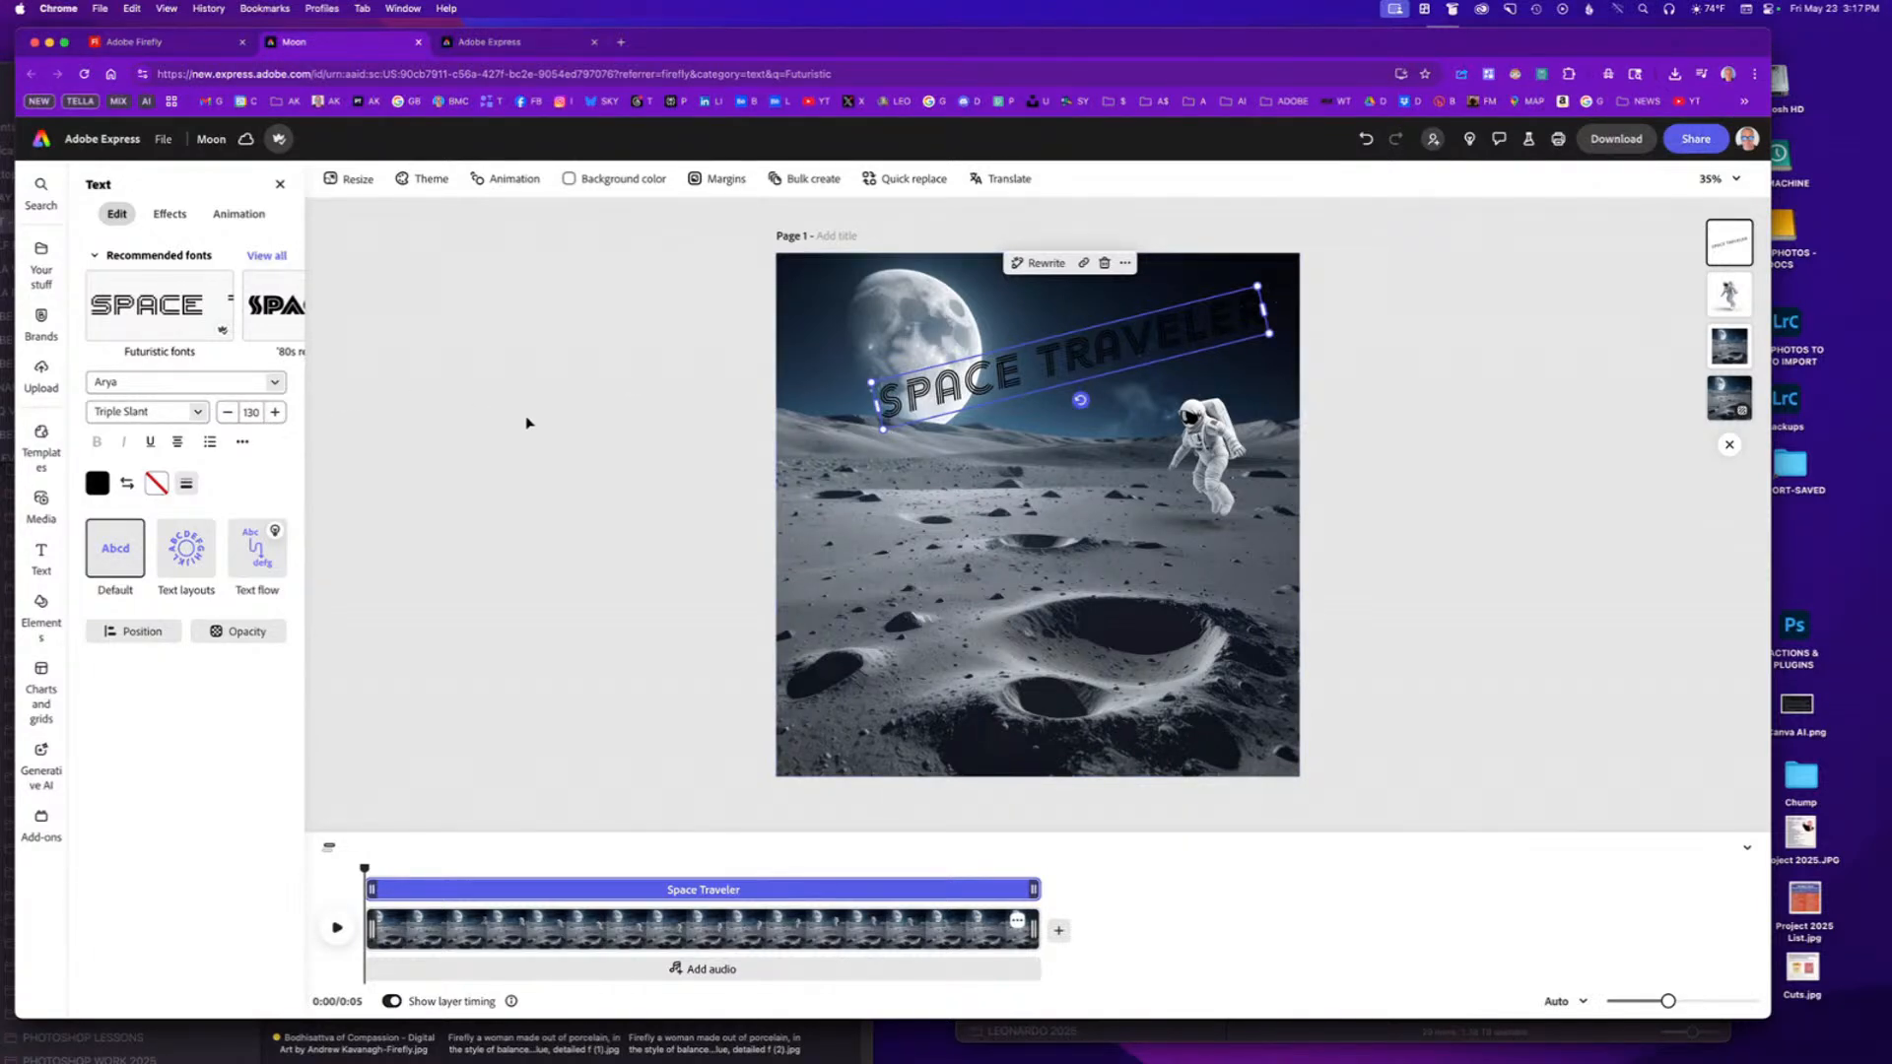
left_click_drag(870, 381, 886, 392)
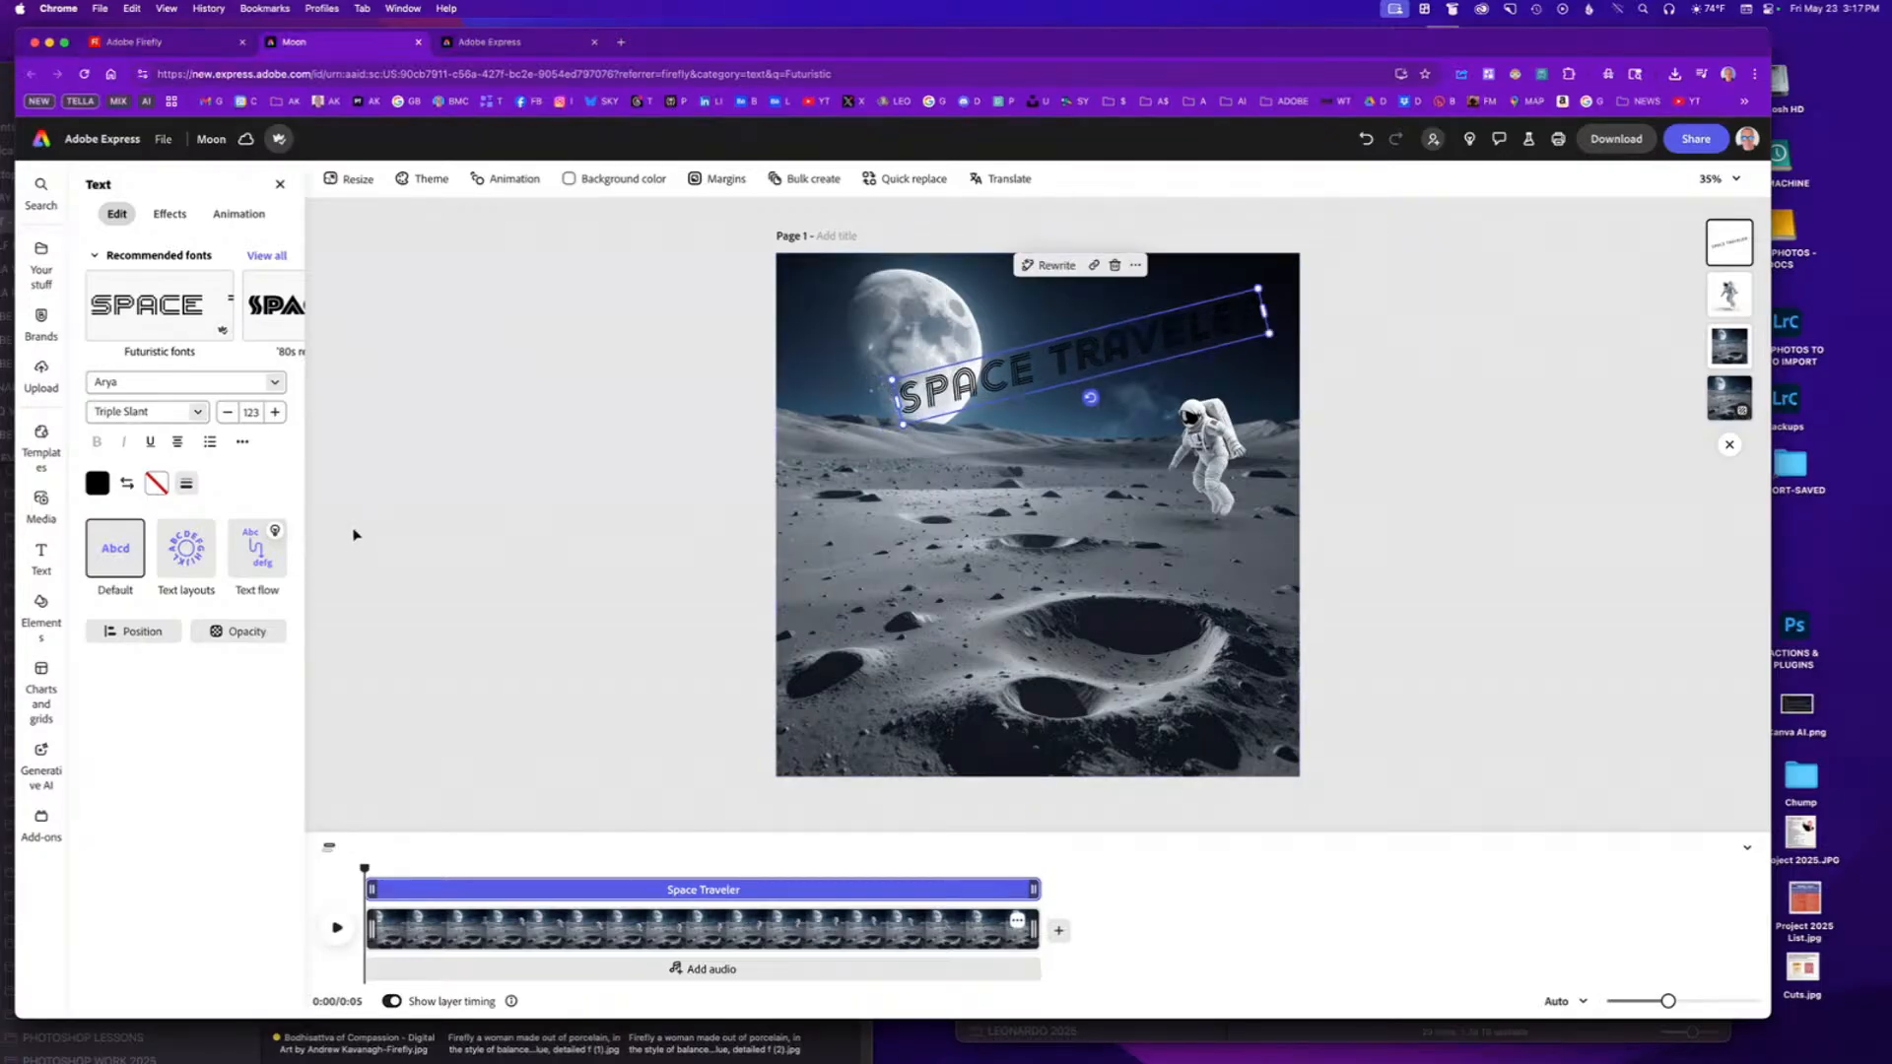
Fill the Space Traveler title with the custom turquoise color #1AEBDE.
left_click(97, 482)
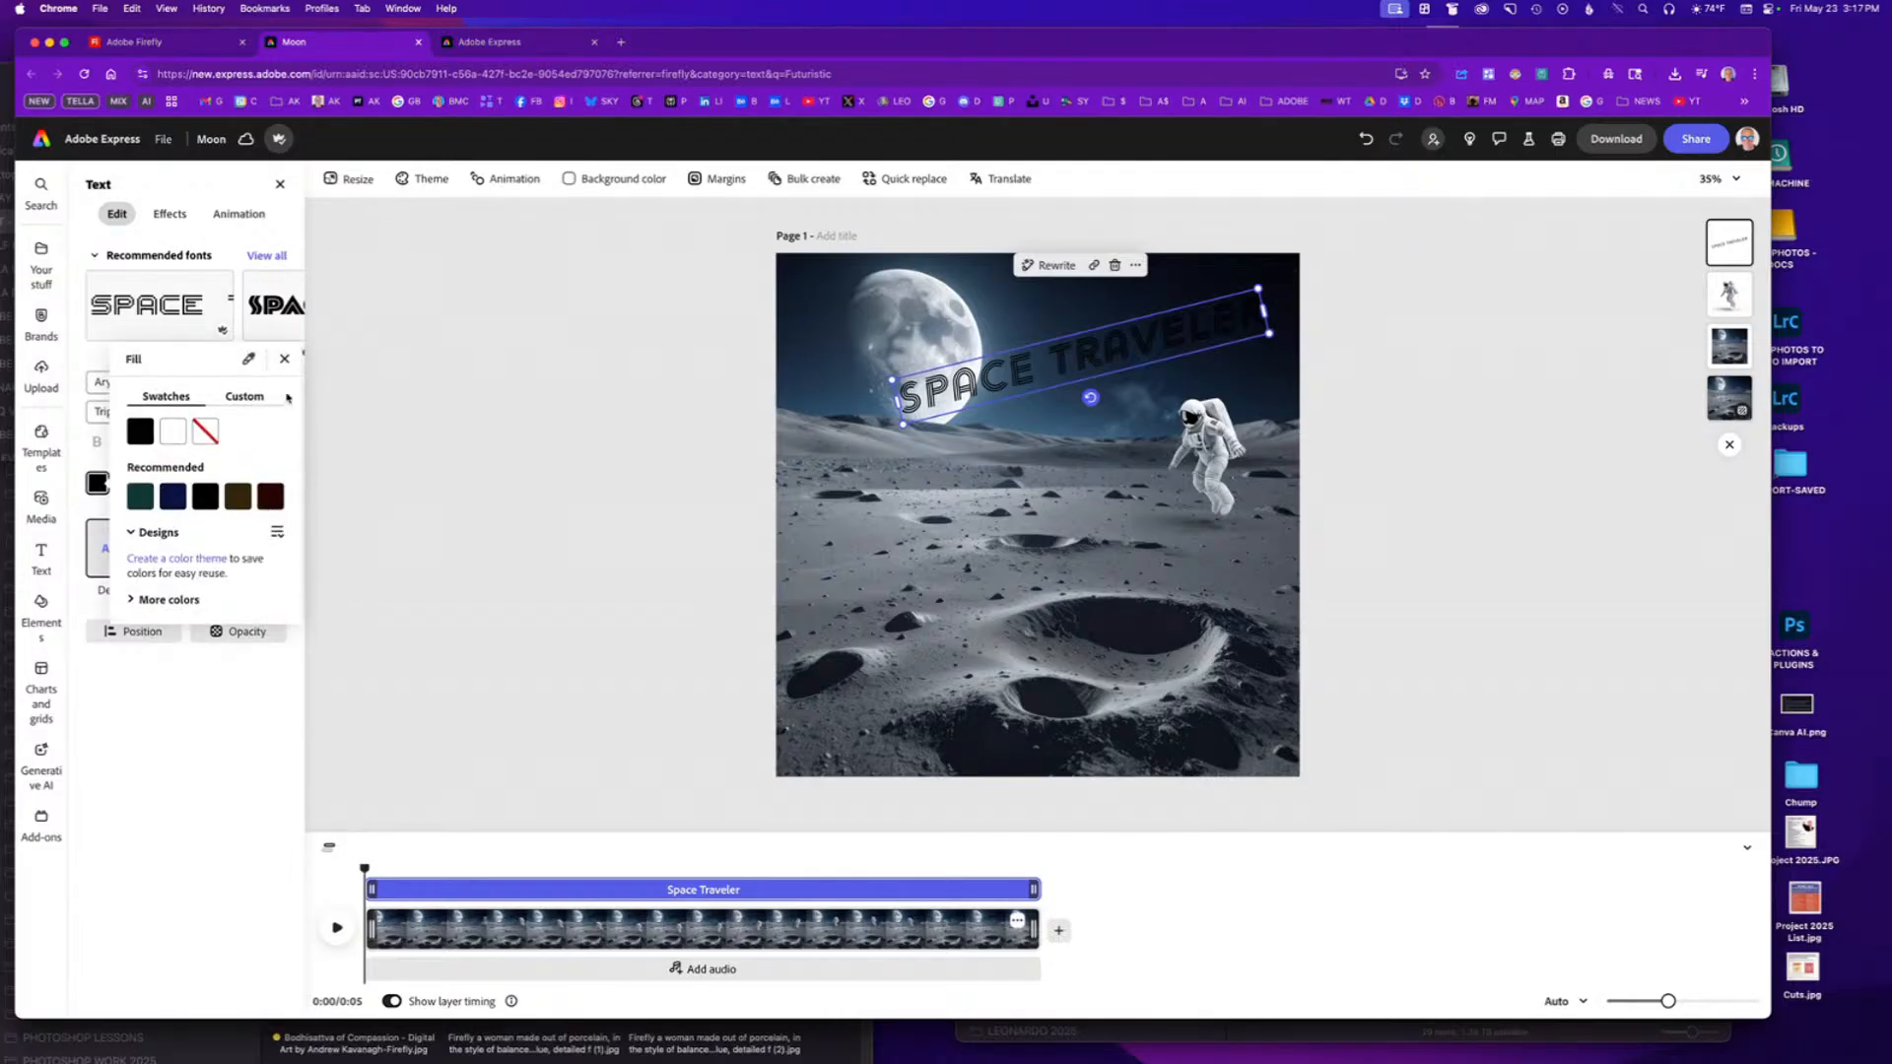
left_click(243, 397)
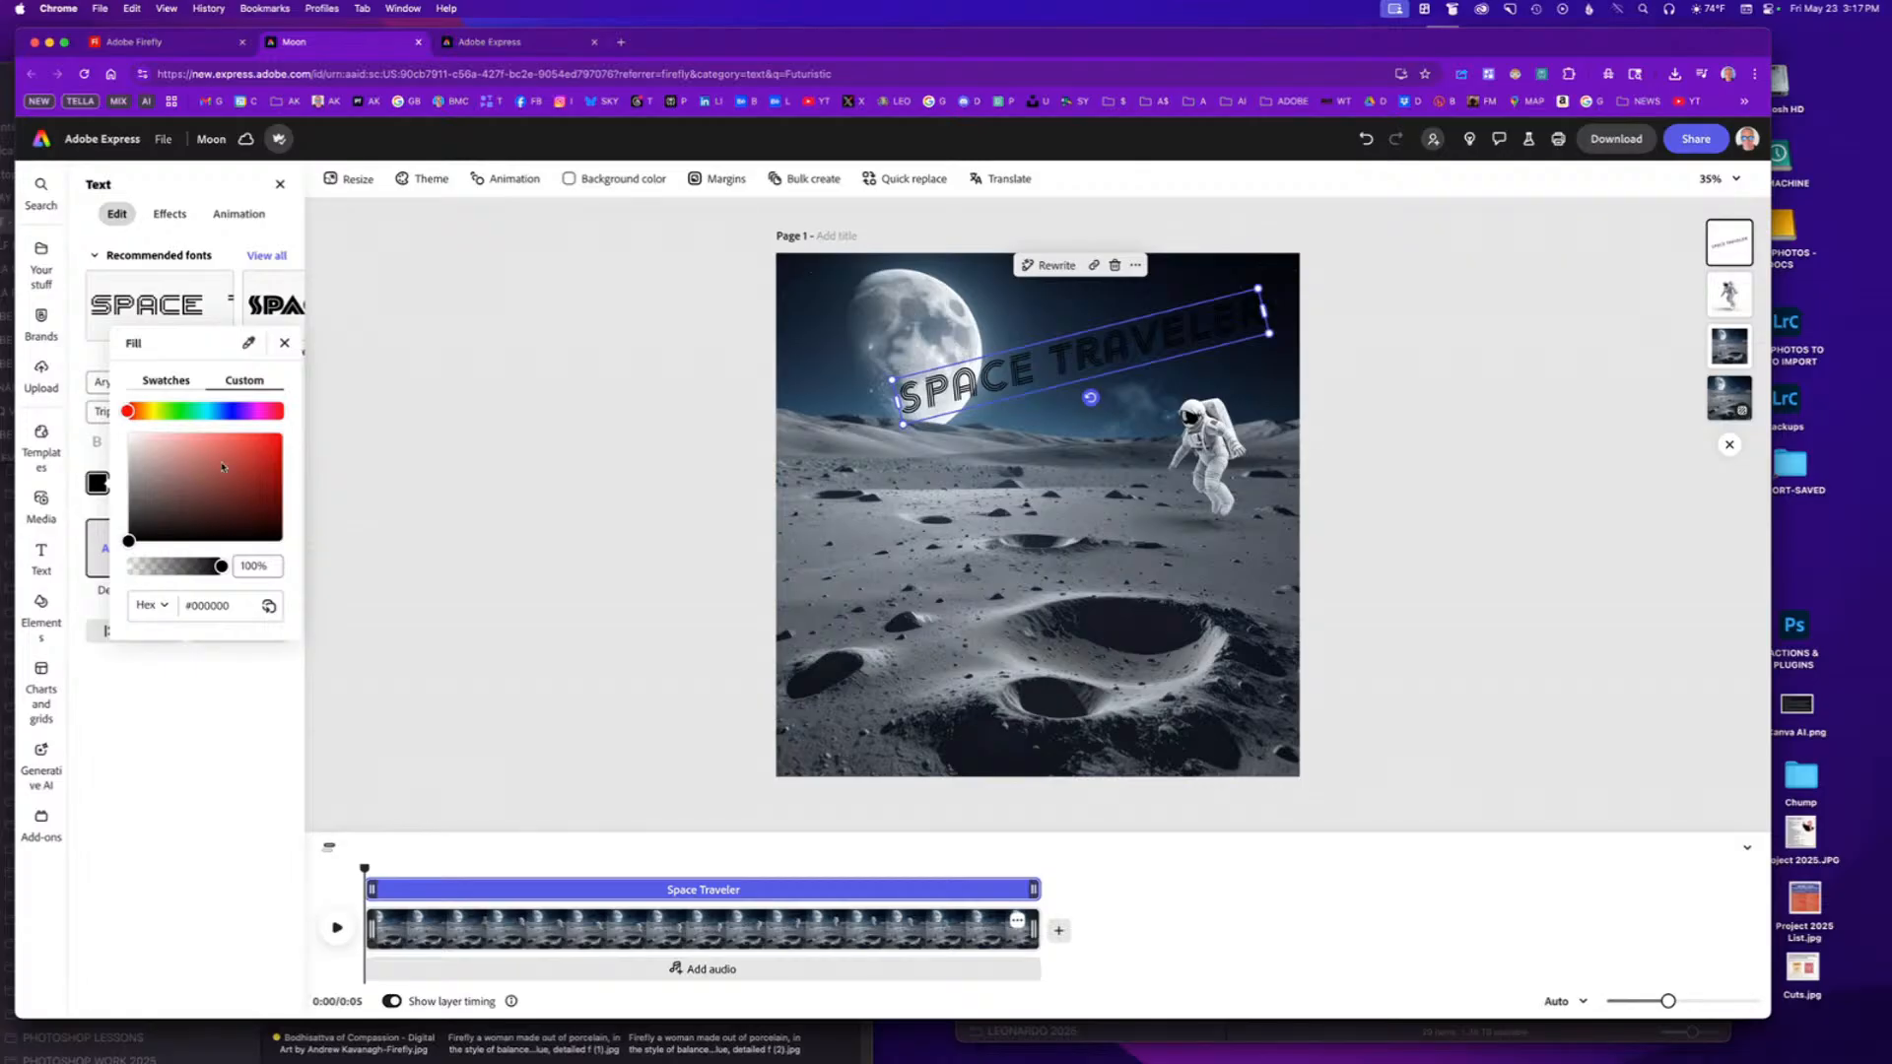
left_click(205, 414)
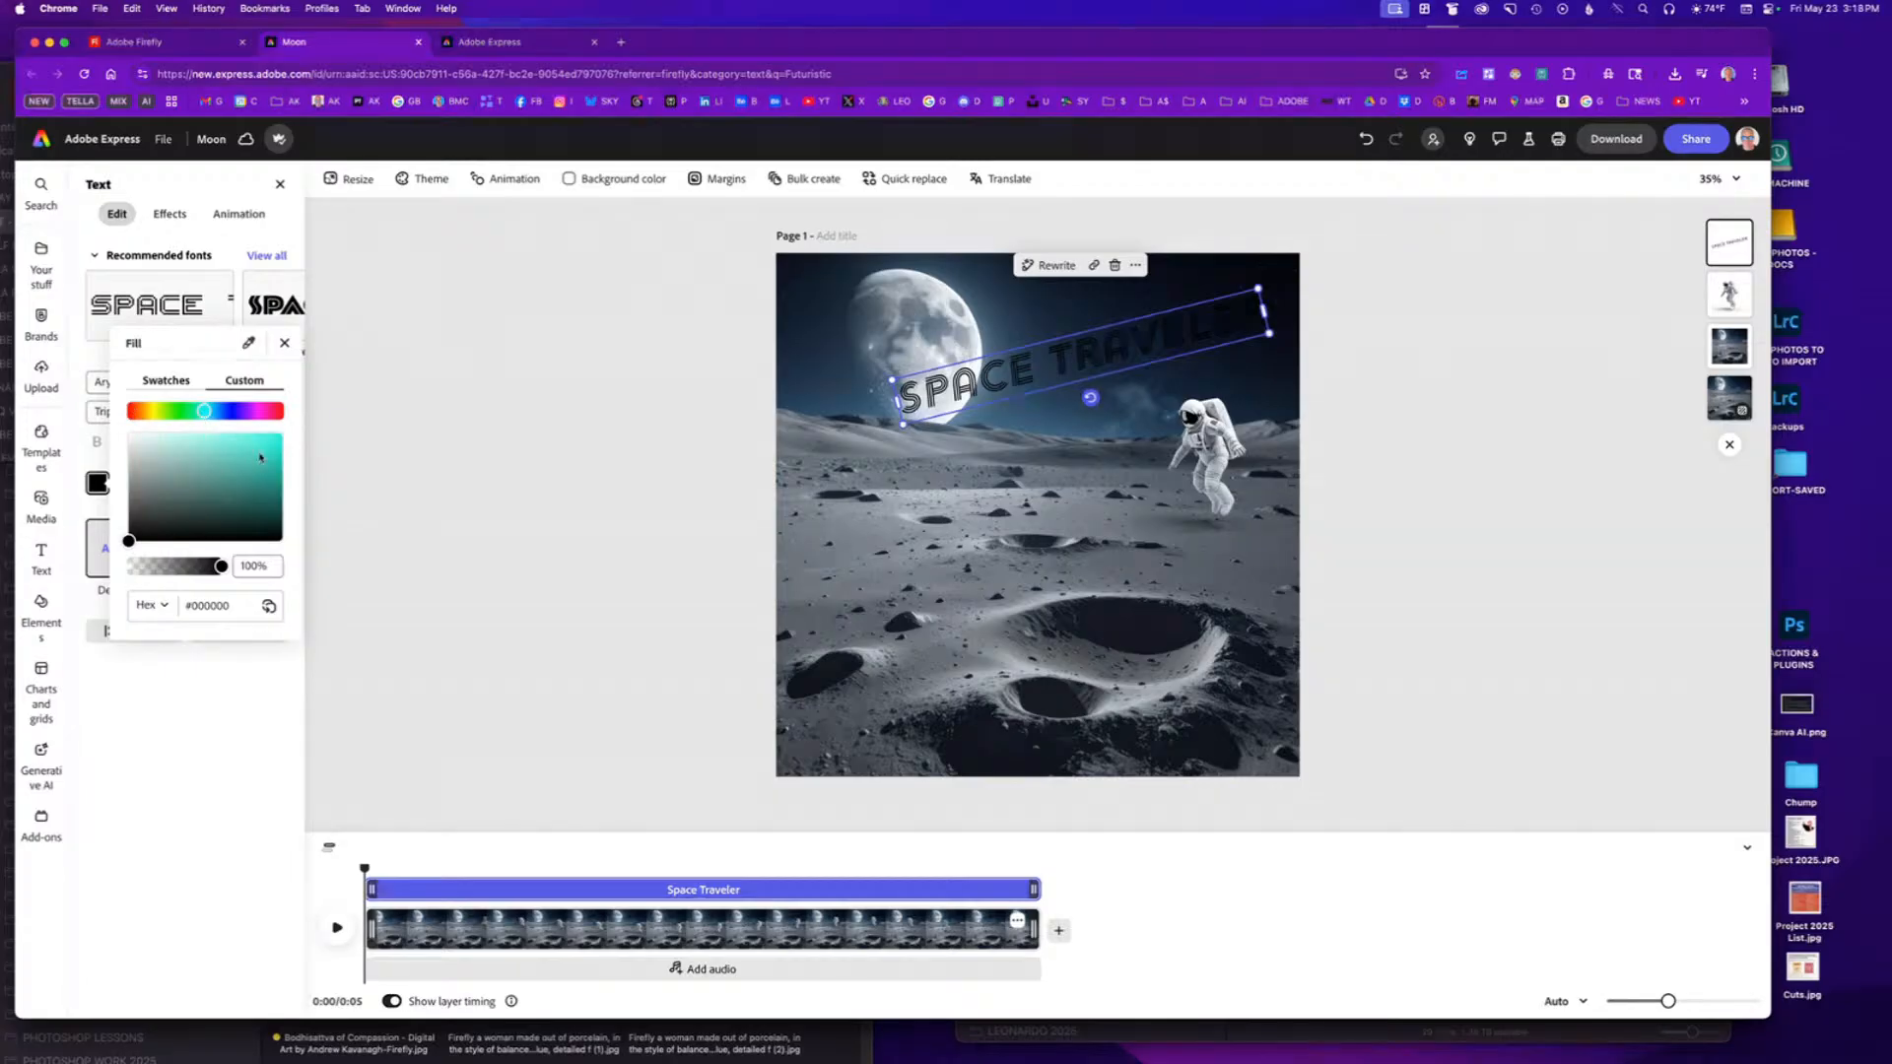
left_click_drag(260, 457, 268, 442)
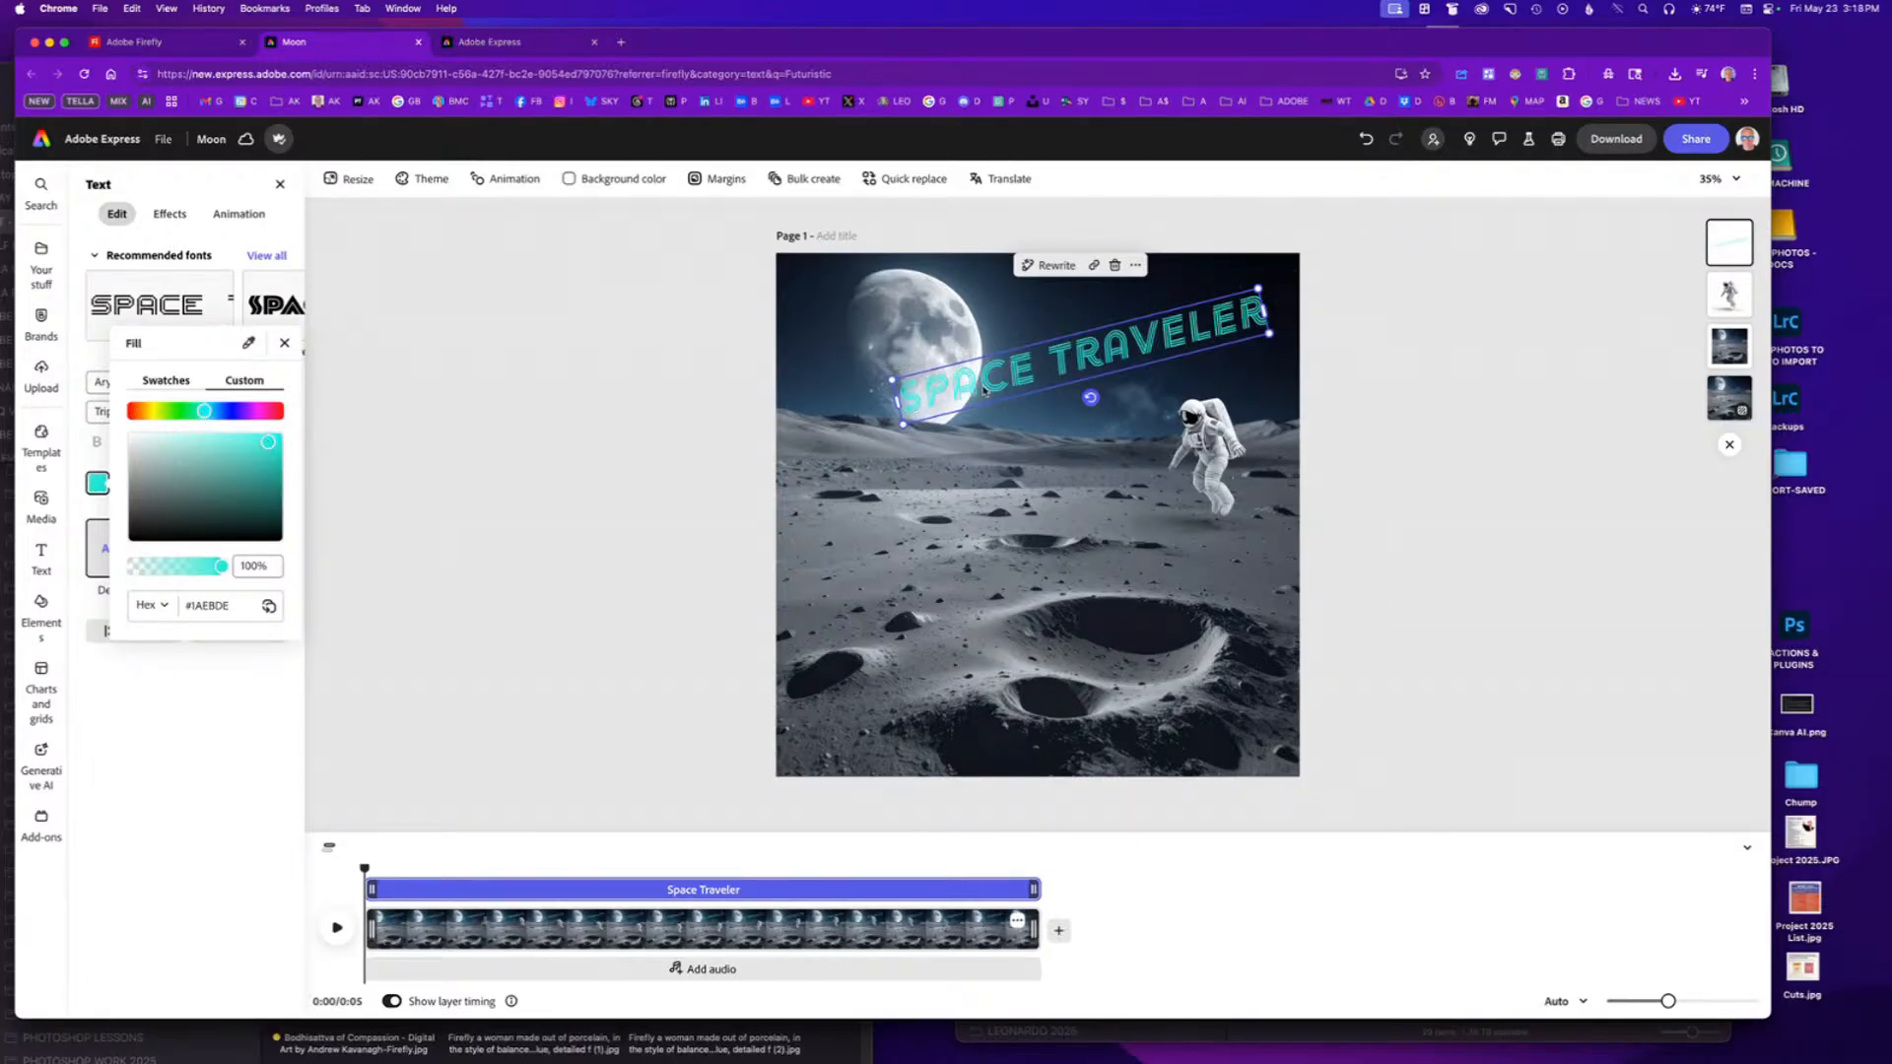
left_click(434, 527)
left_click(434, 528)
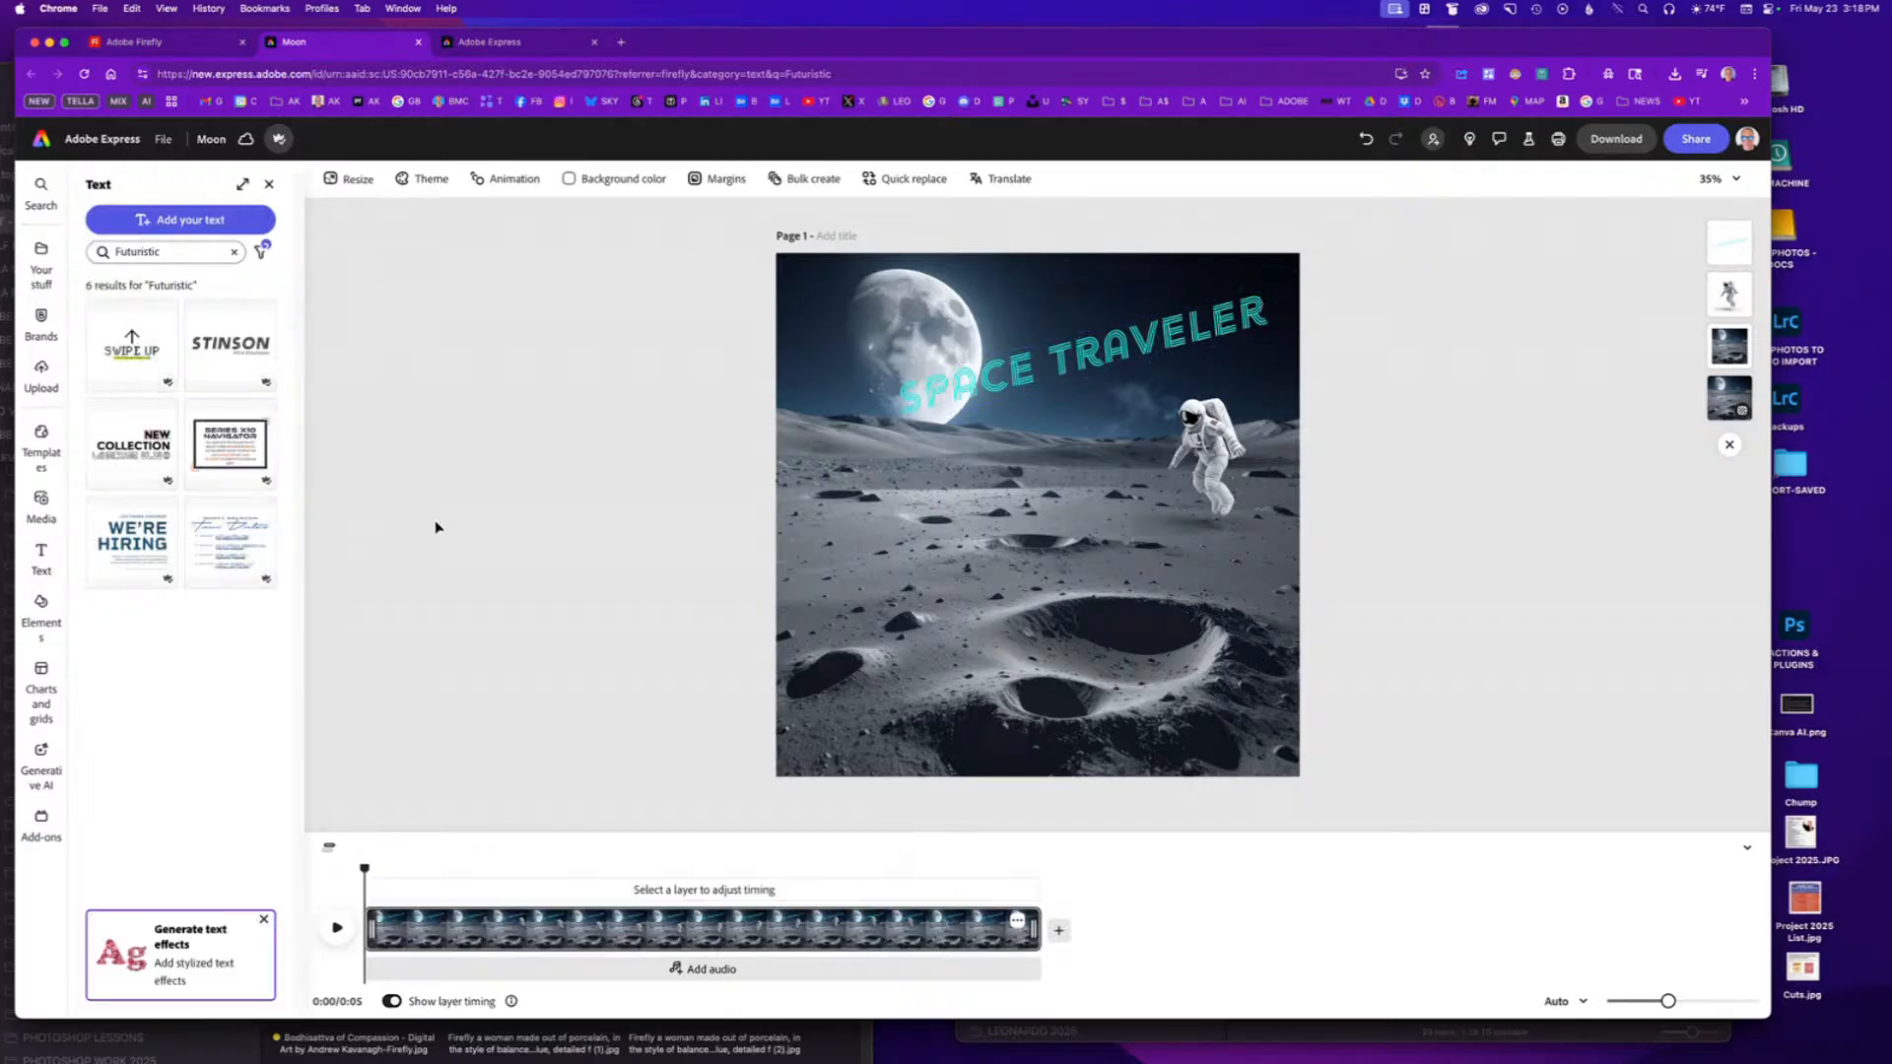
Give the Space Traveler title a custom deep blue outline of about #122AE3, trying red and green on the way.
left_click(941, 380)
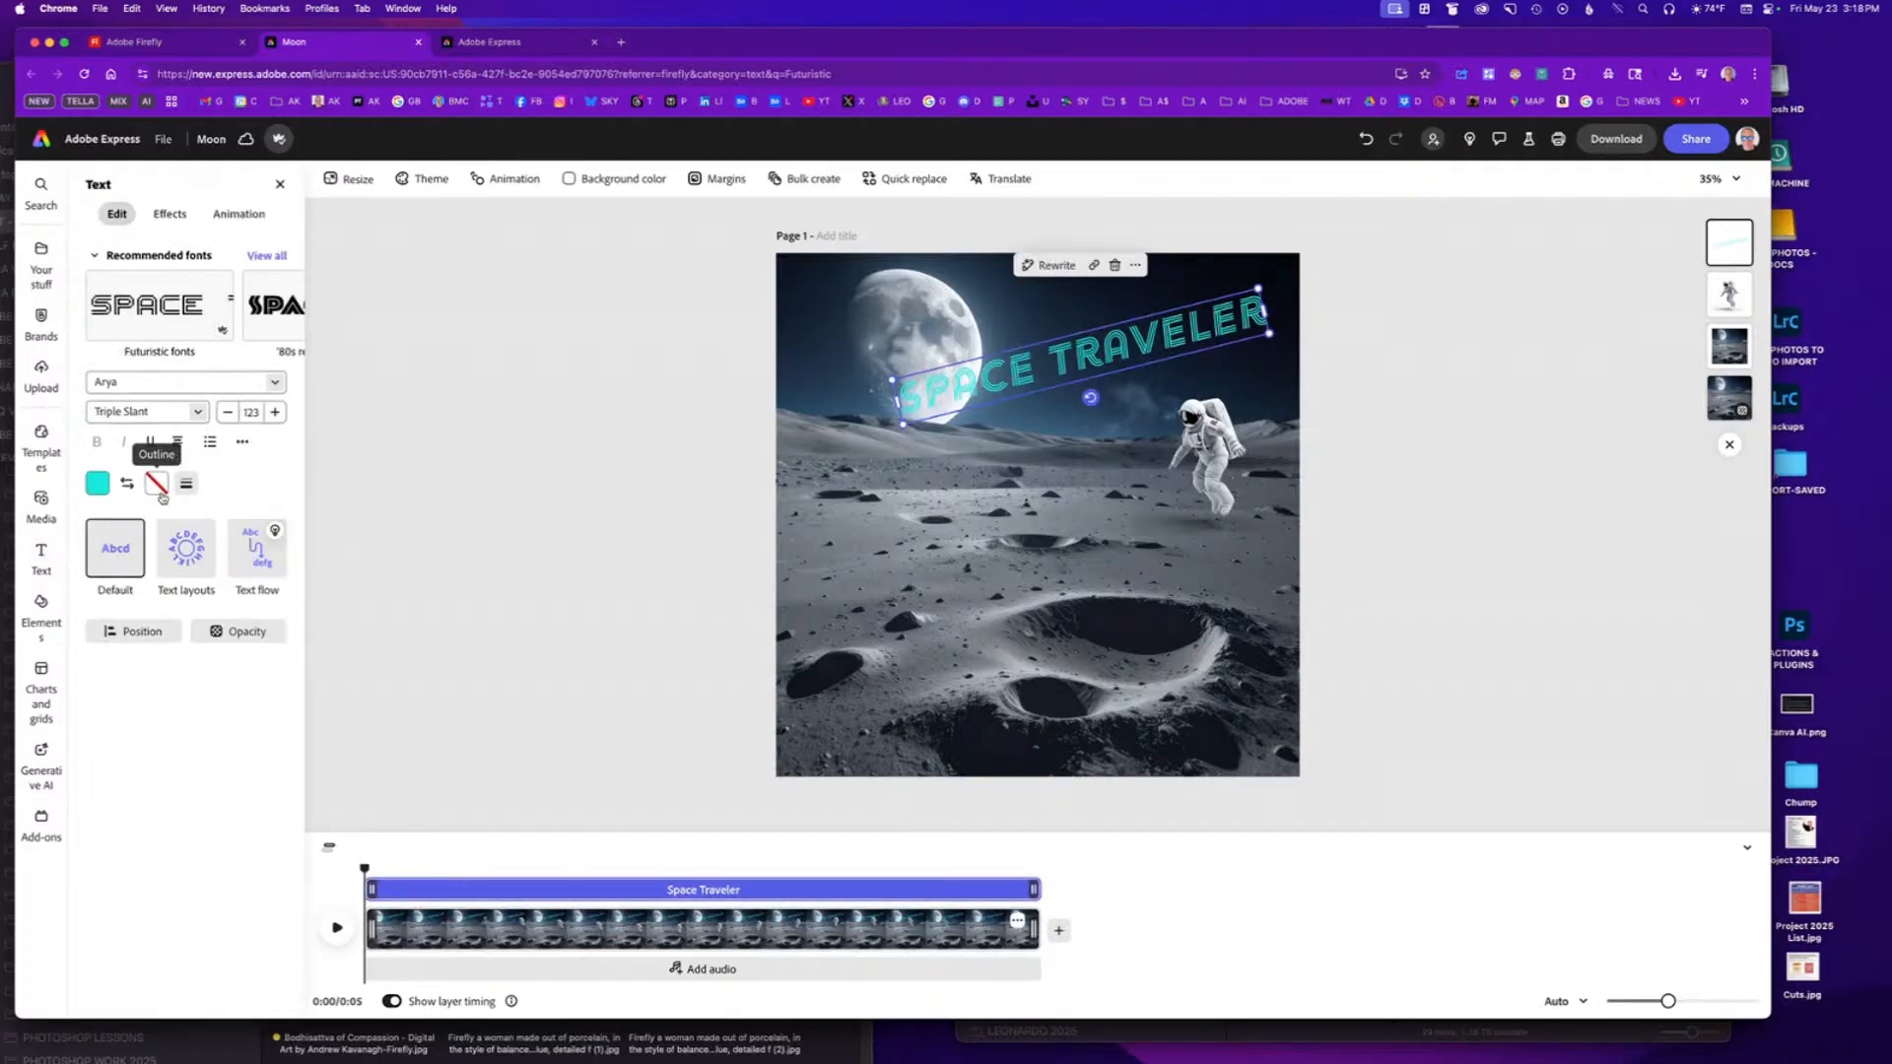
left_click(156, 483)
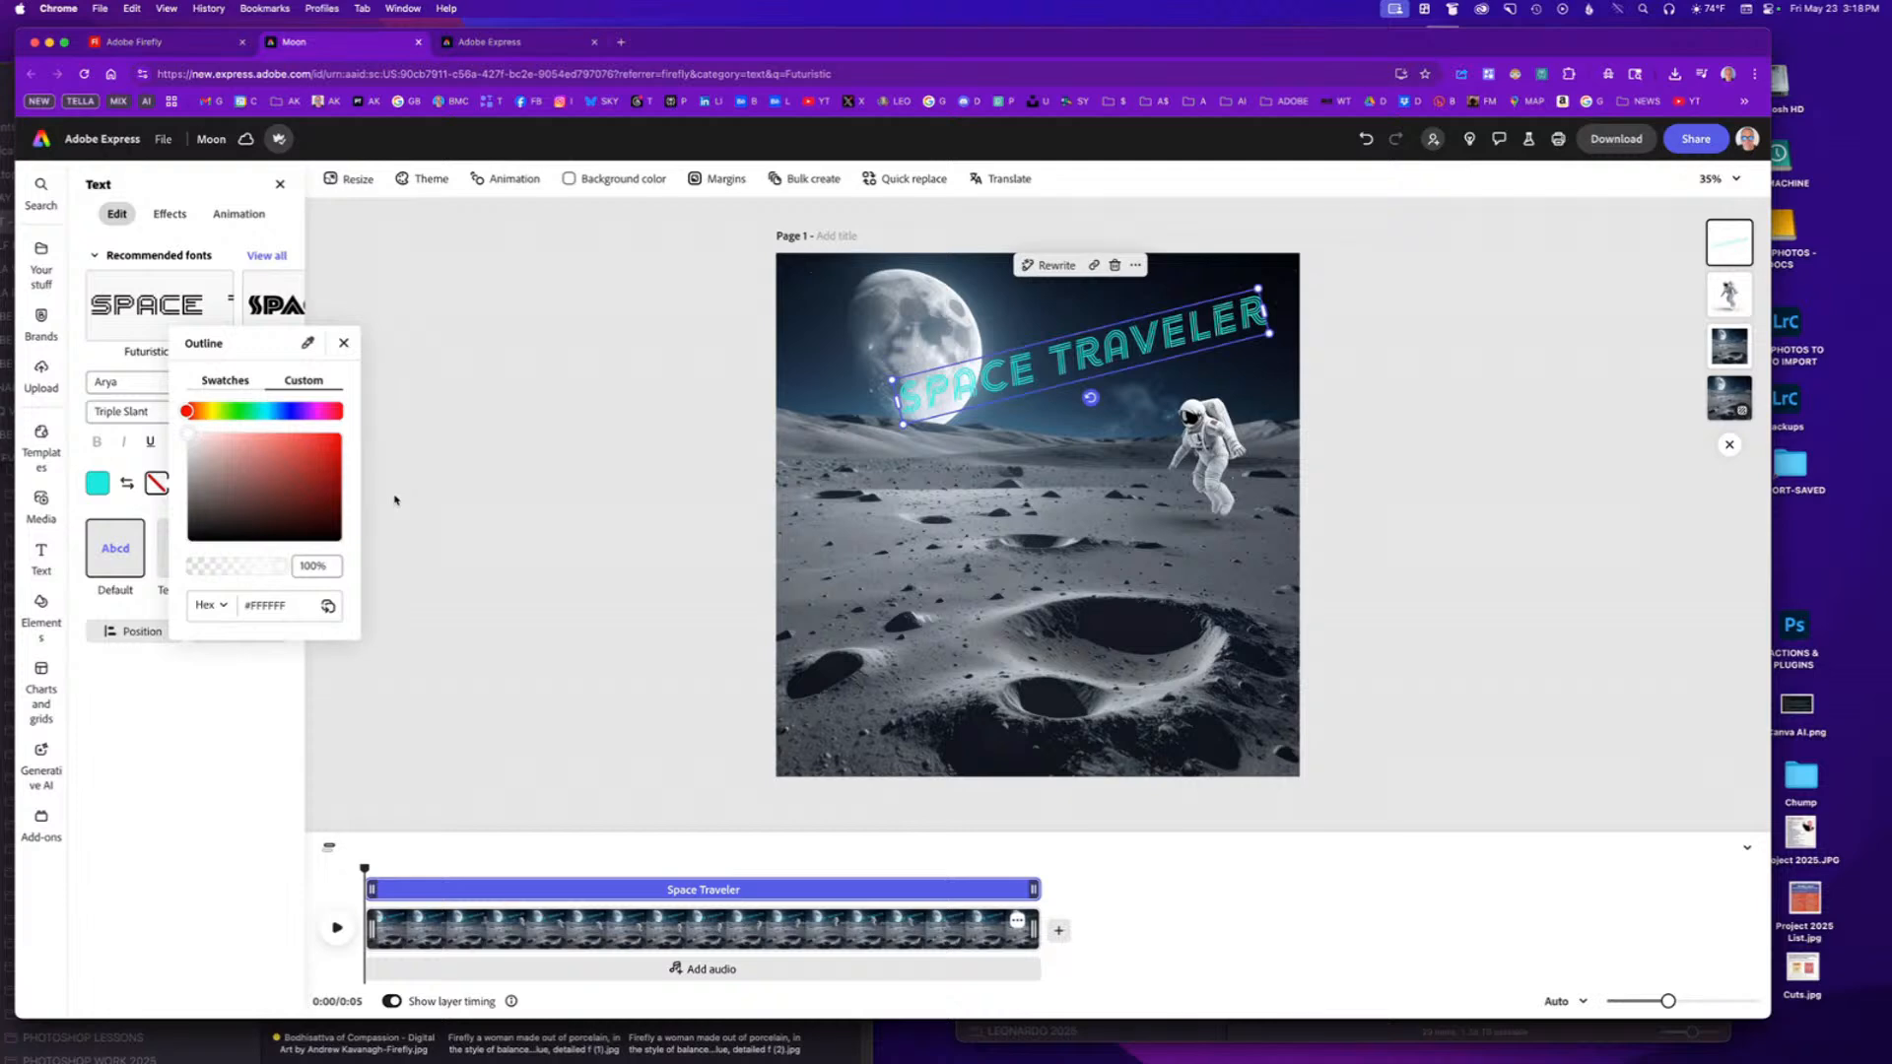
left_click(332, 446)
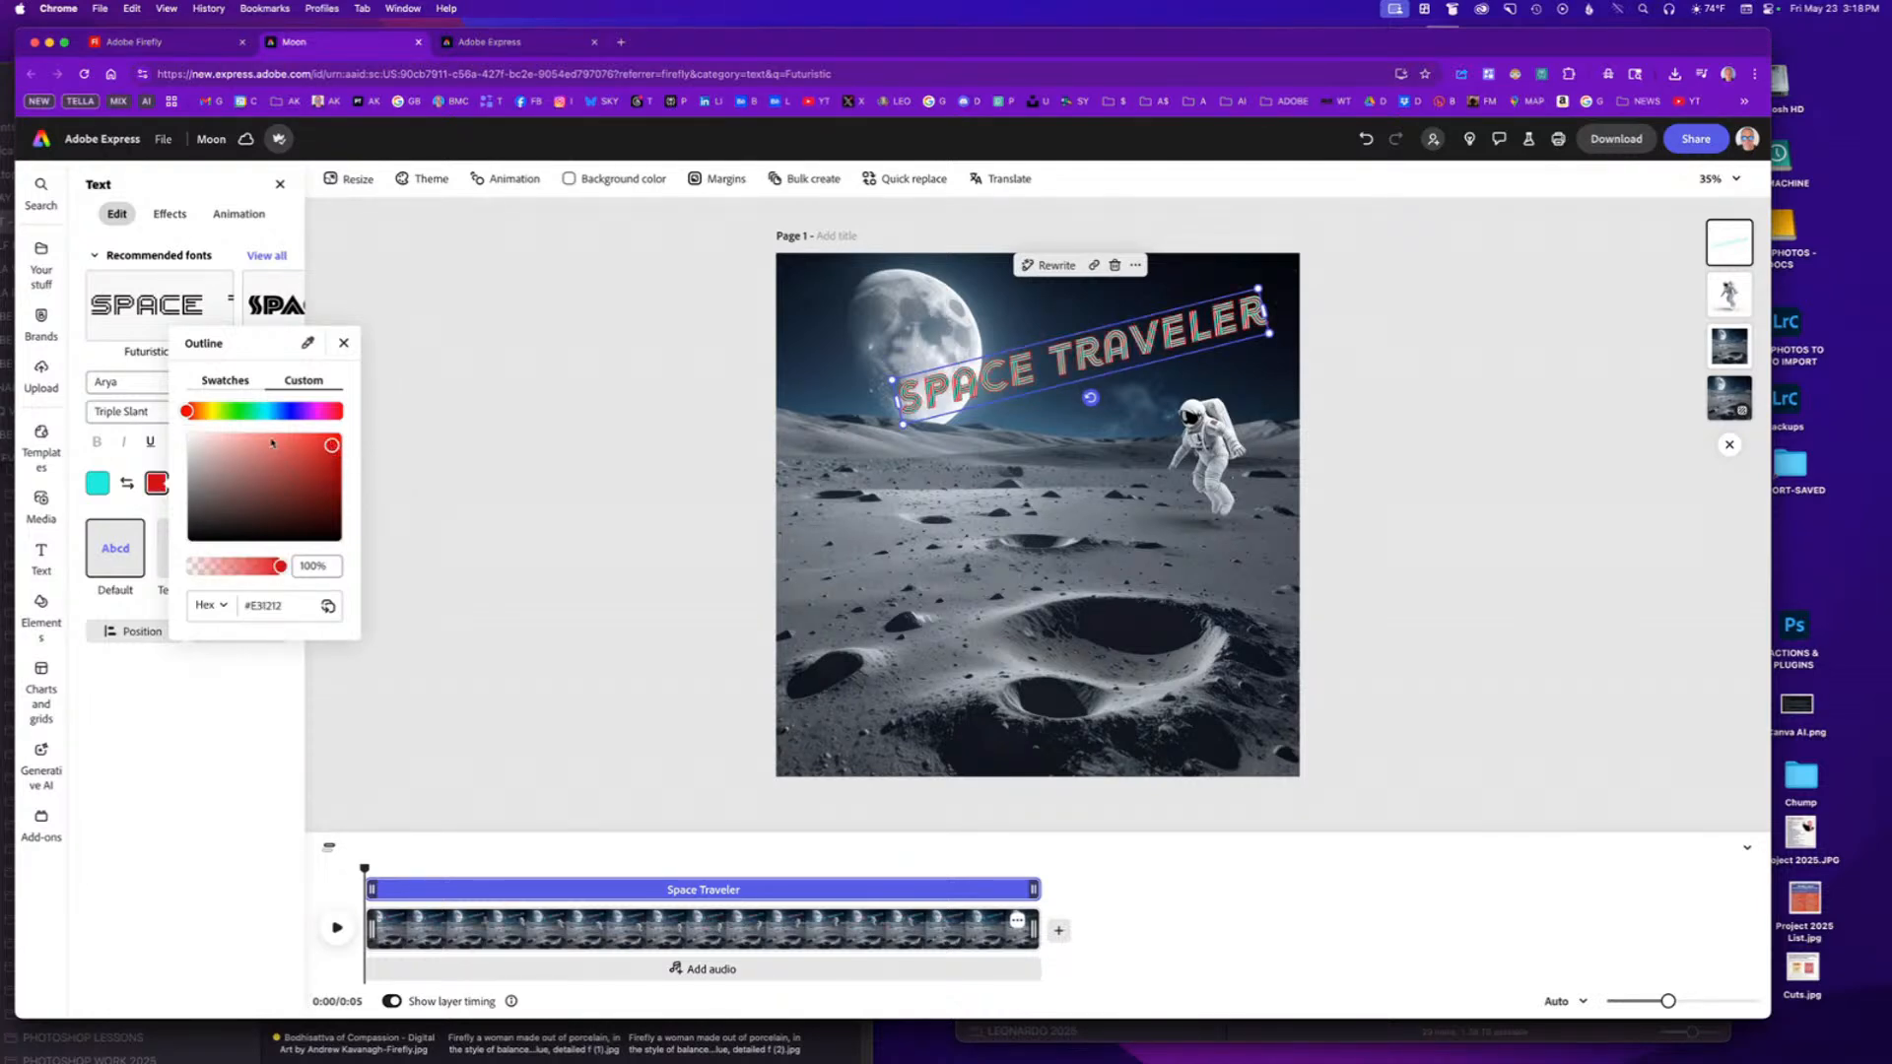
left_click(231, 411)
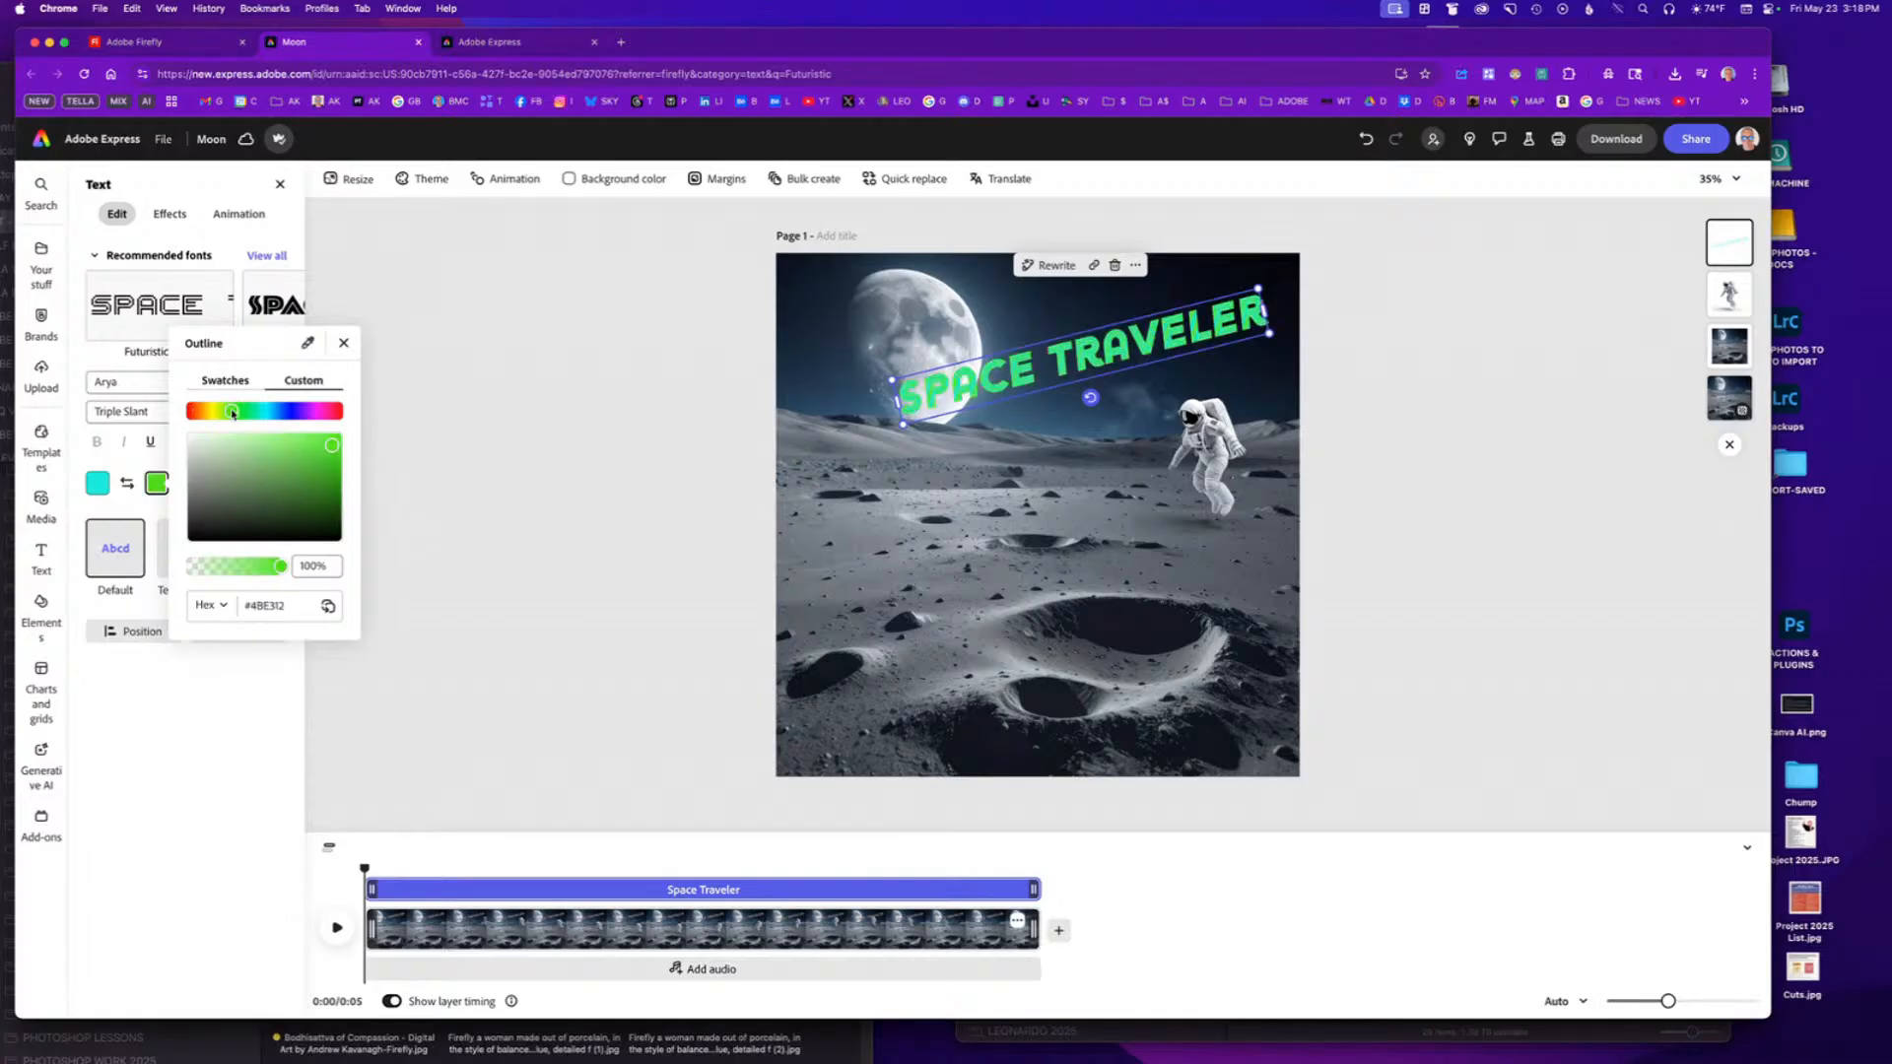
left_click_drag(281, 412, 289, 412)
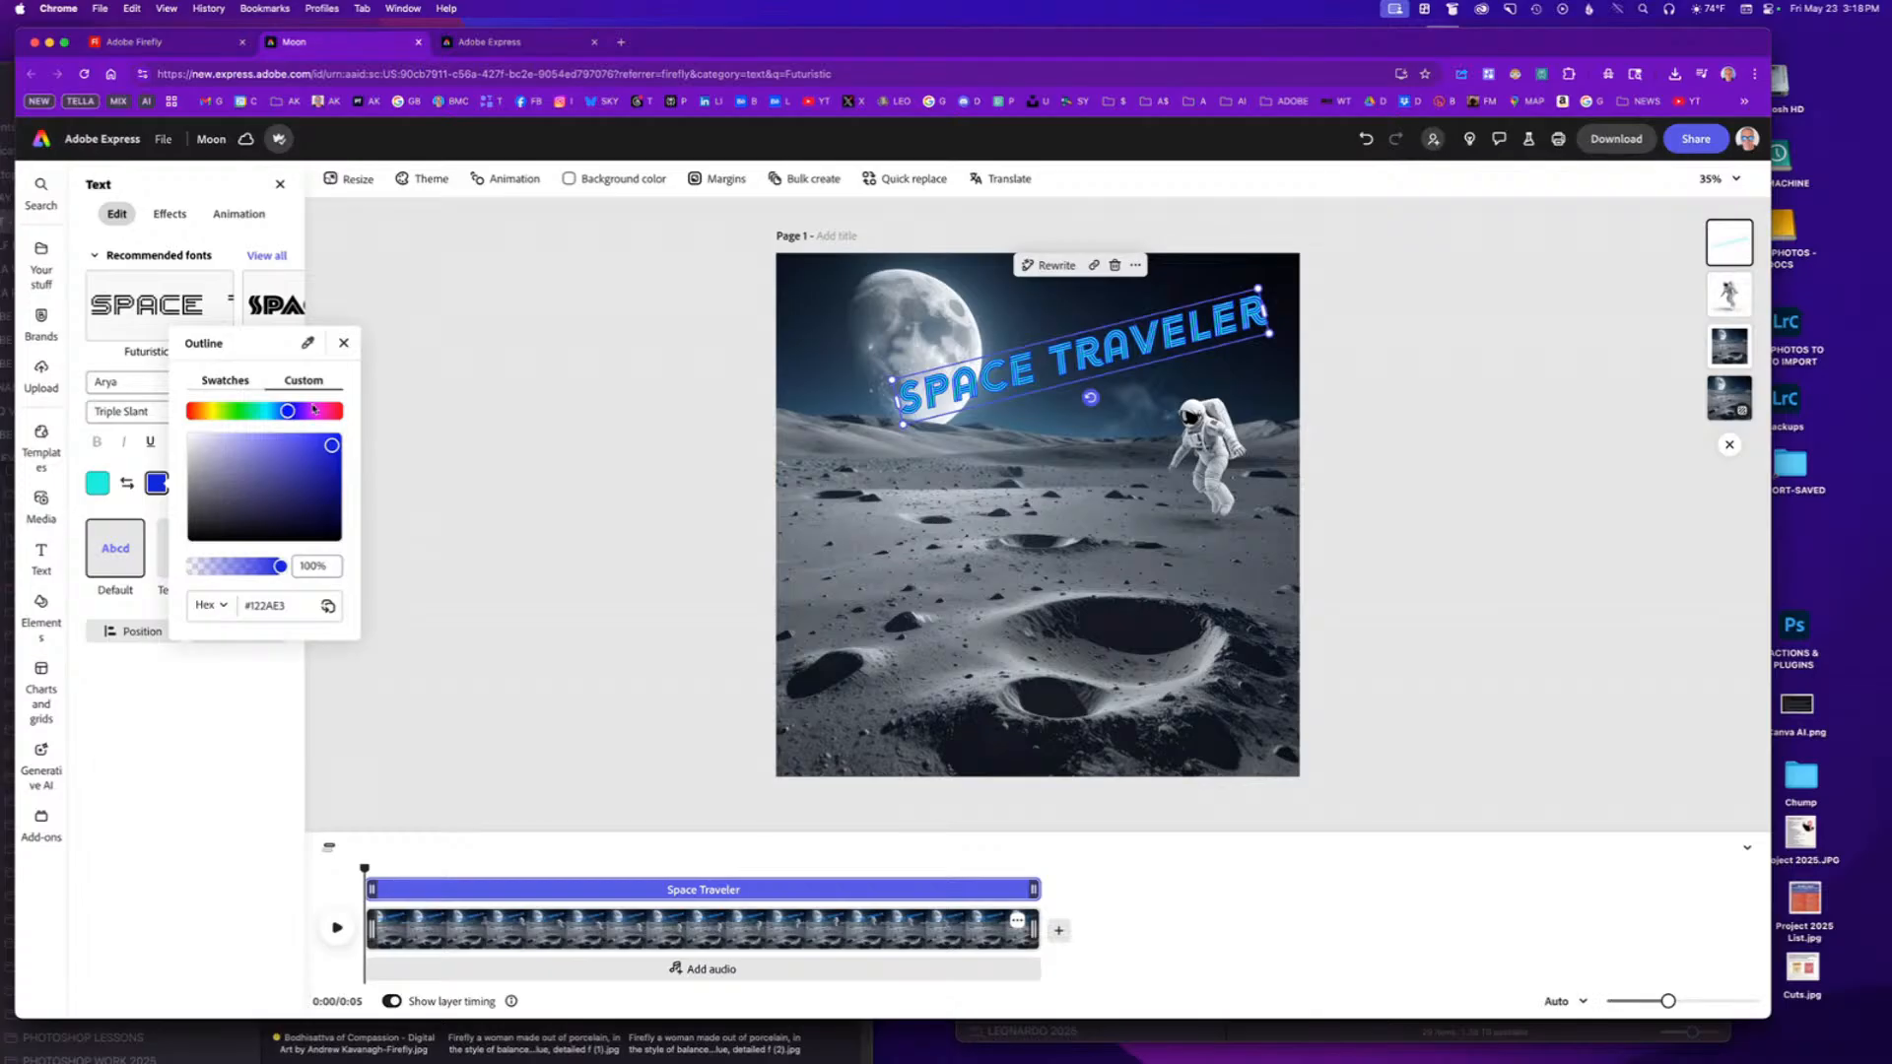
left_click_drag(332, 448, 331, 451)
left_click(538, 453)
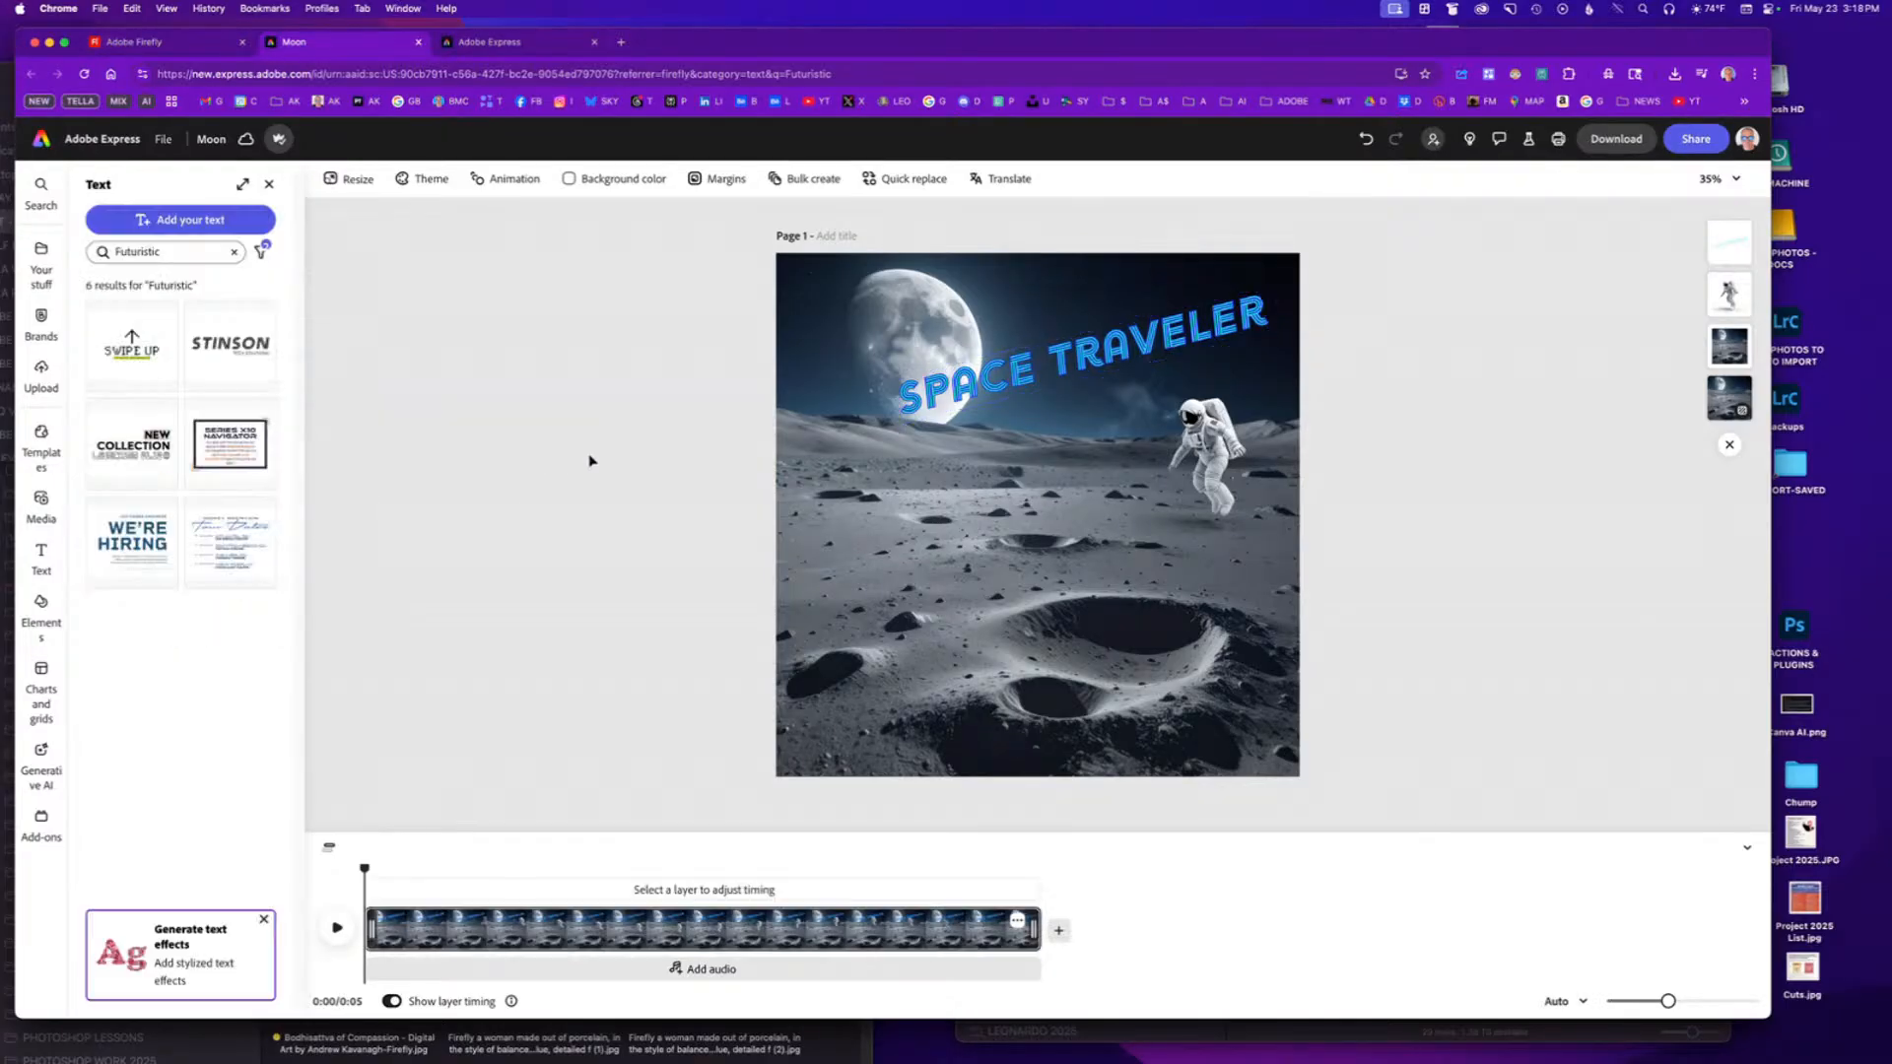
Review the text effects available for the Space Traveler title, including the full gallery of generated text effects.
left_click(1081, 360)
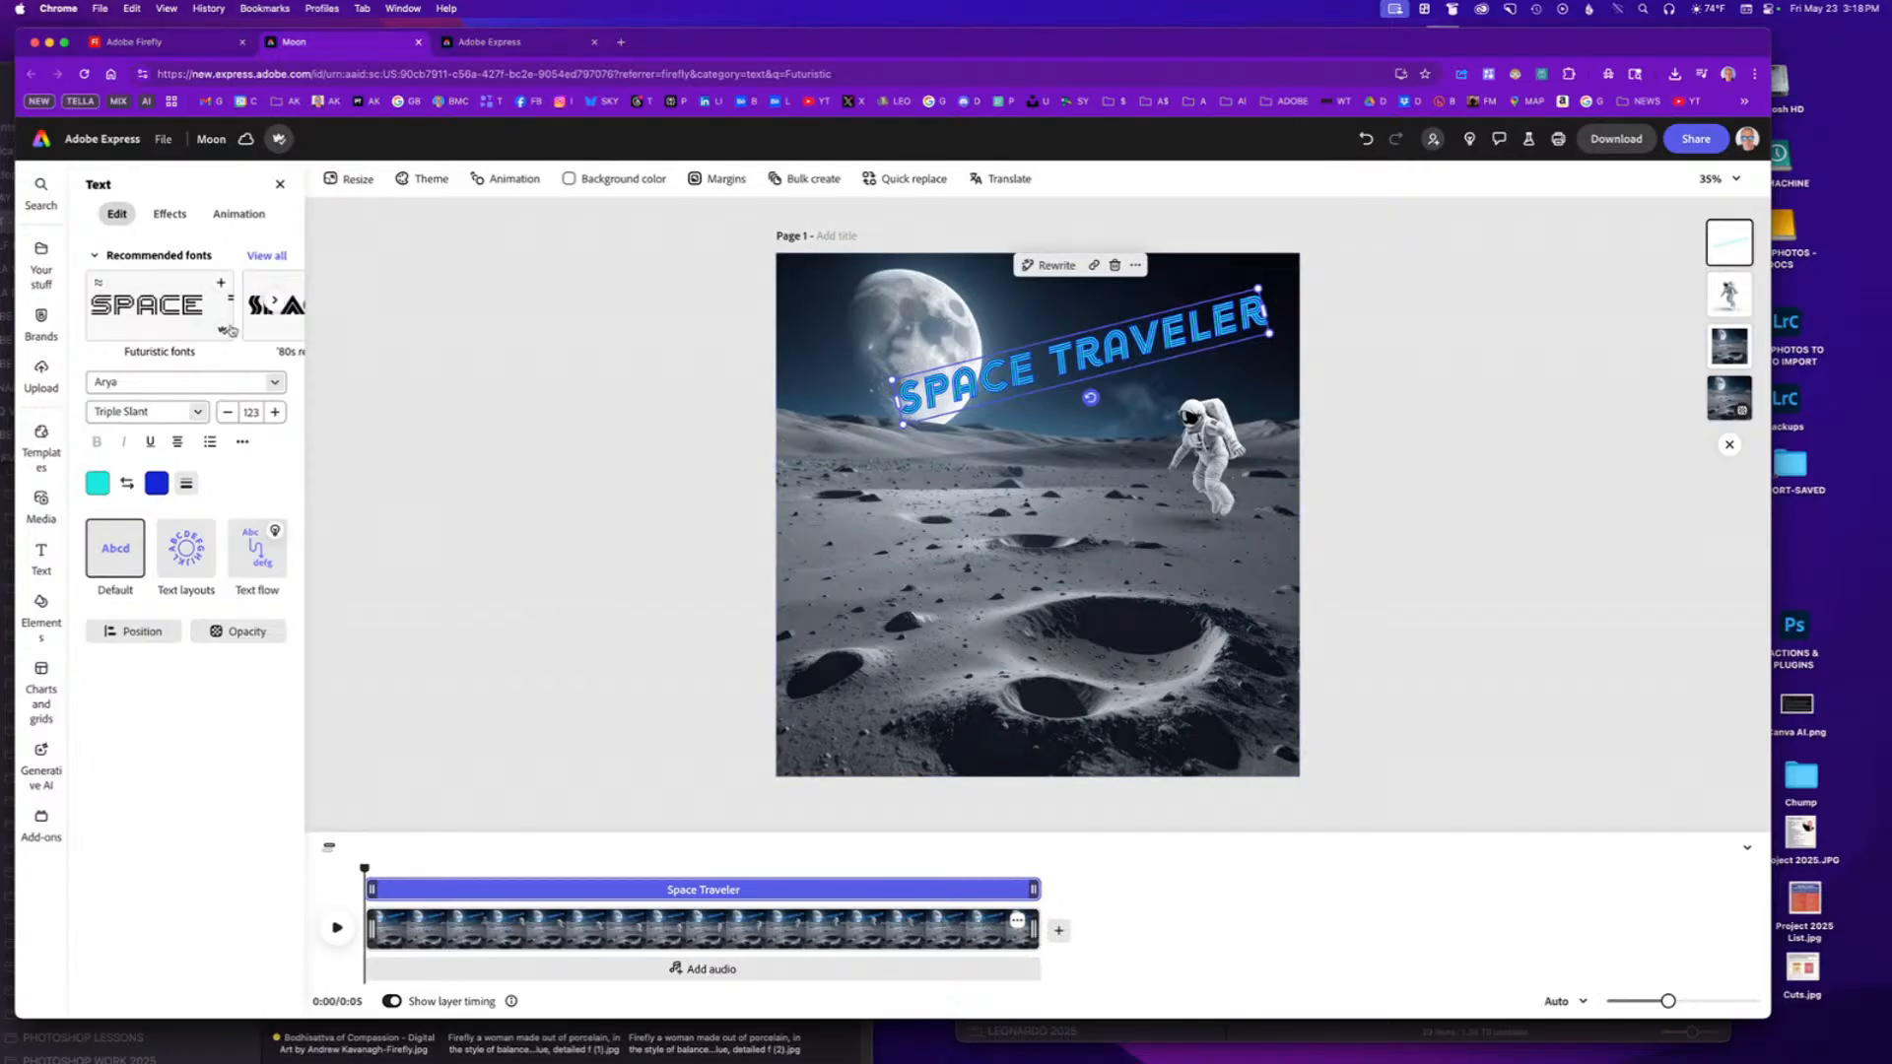
left_click(181, 214)
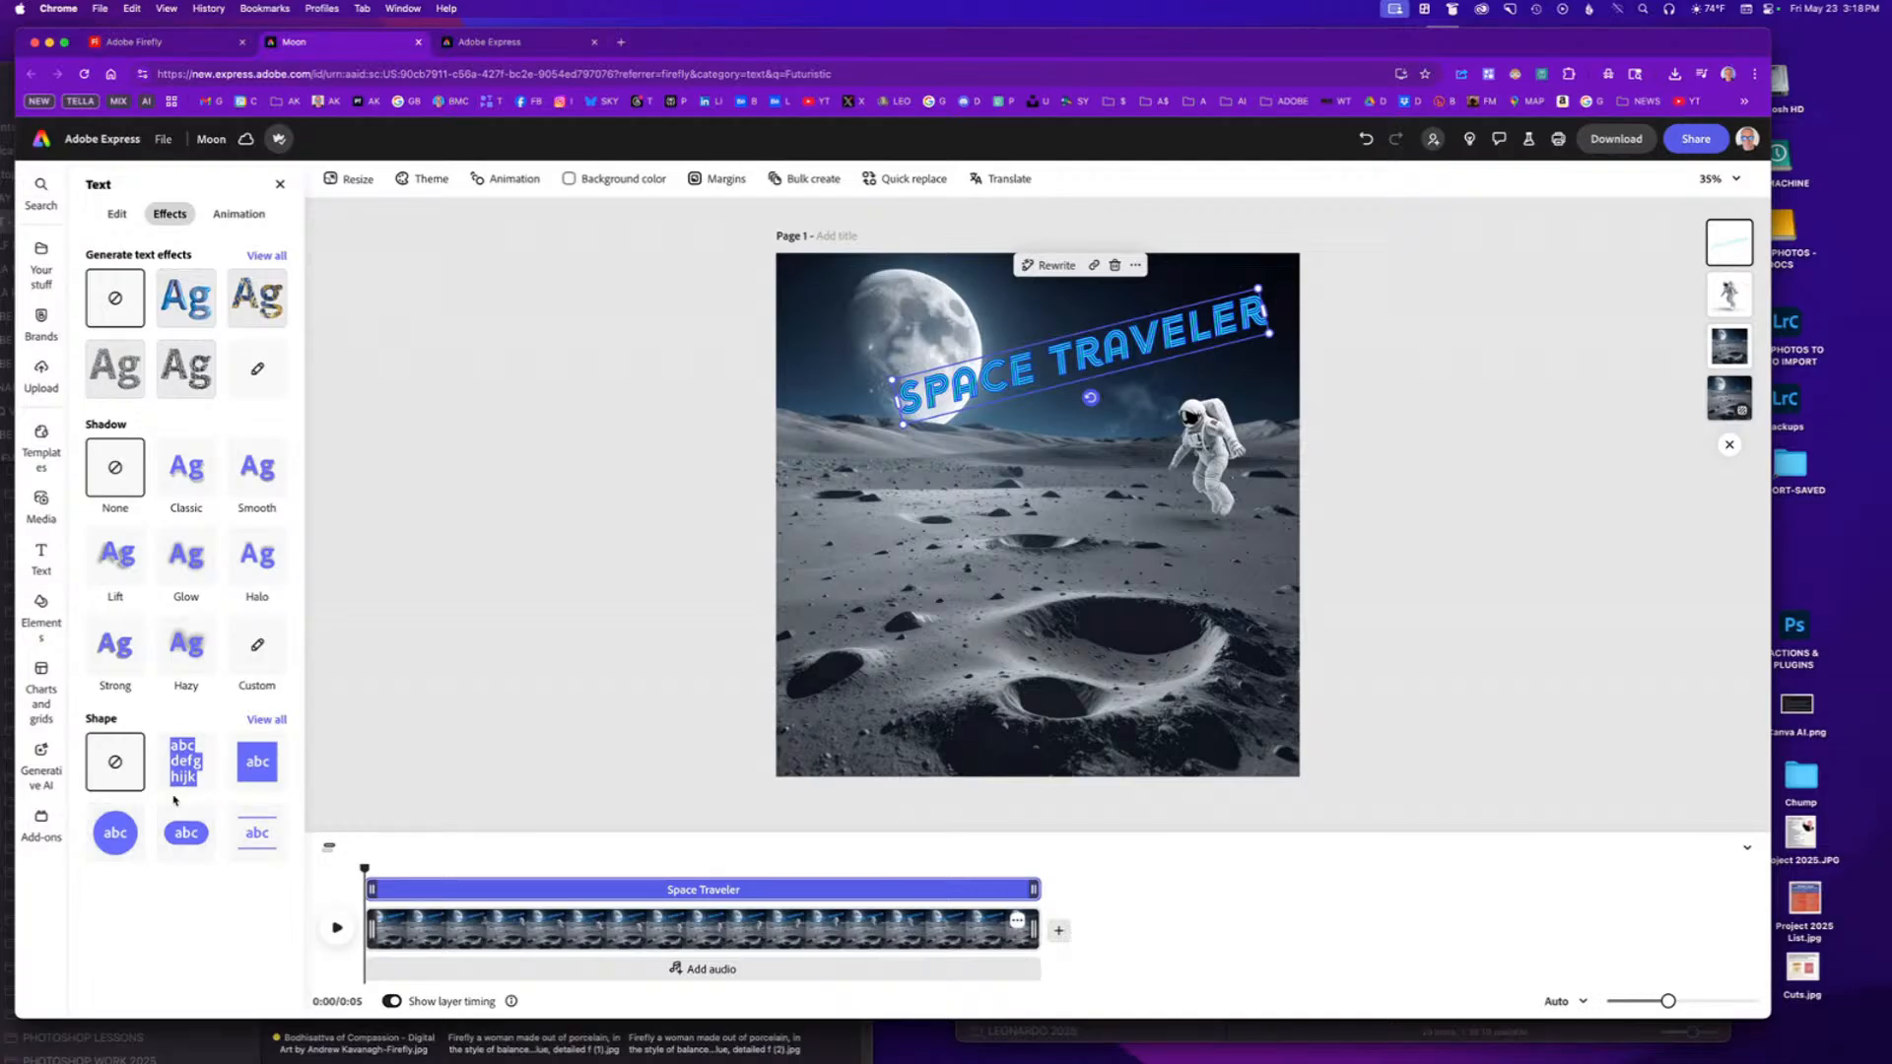
left_click(266, 256)
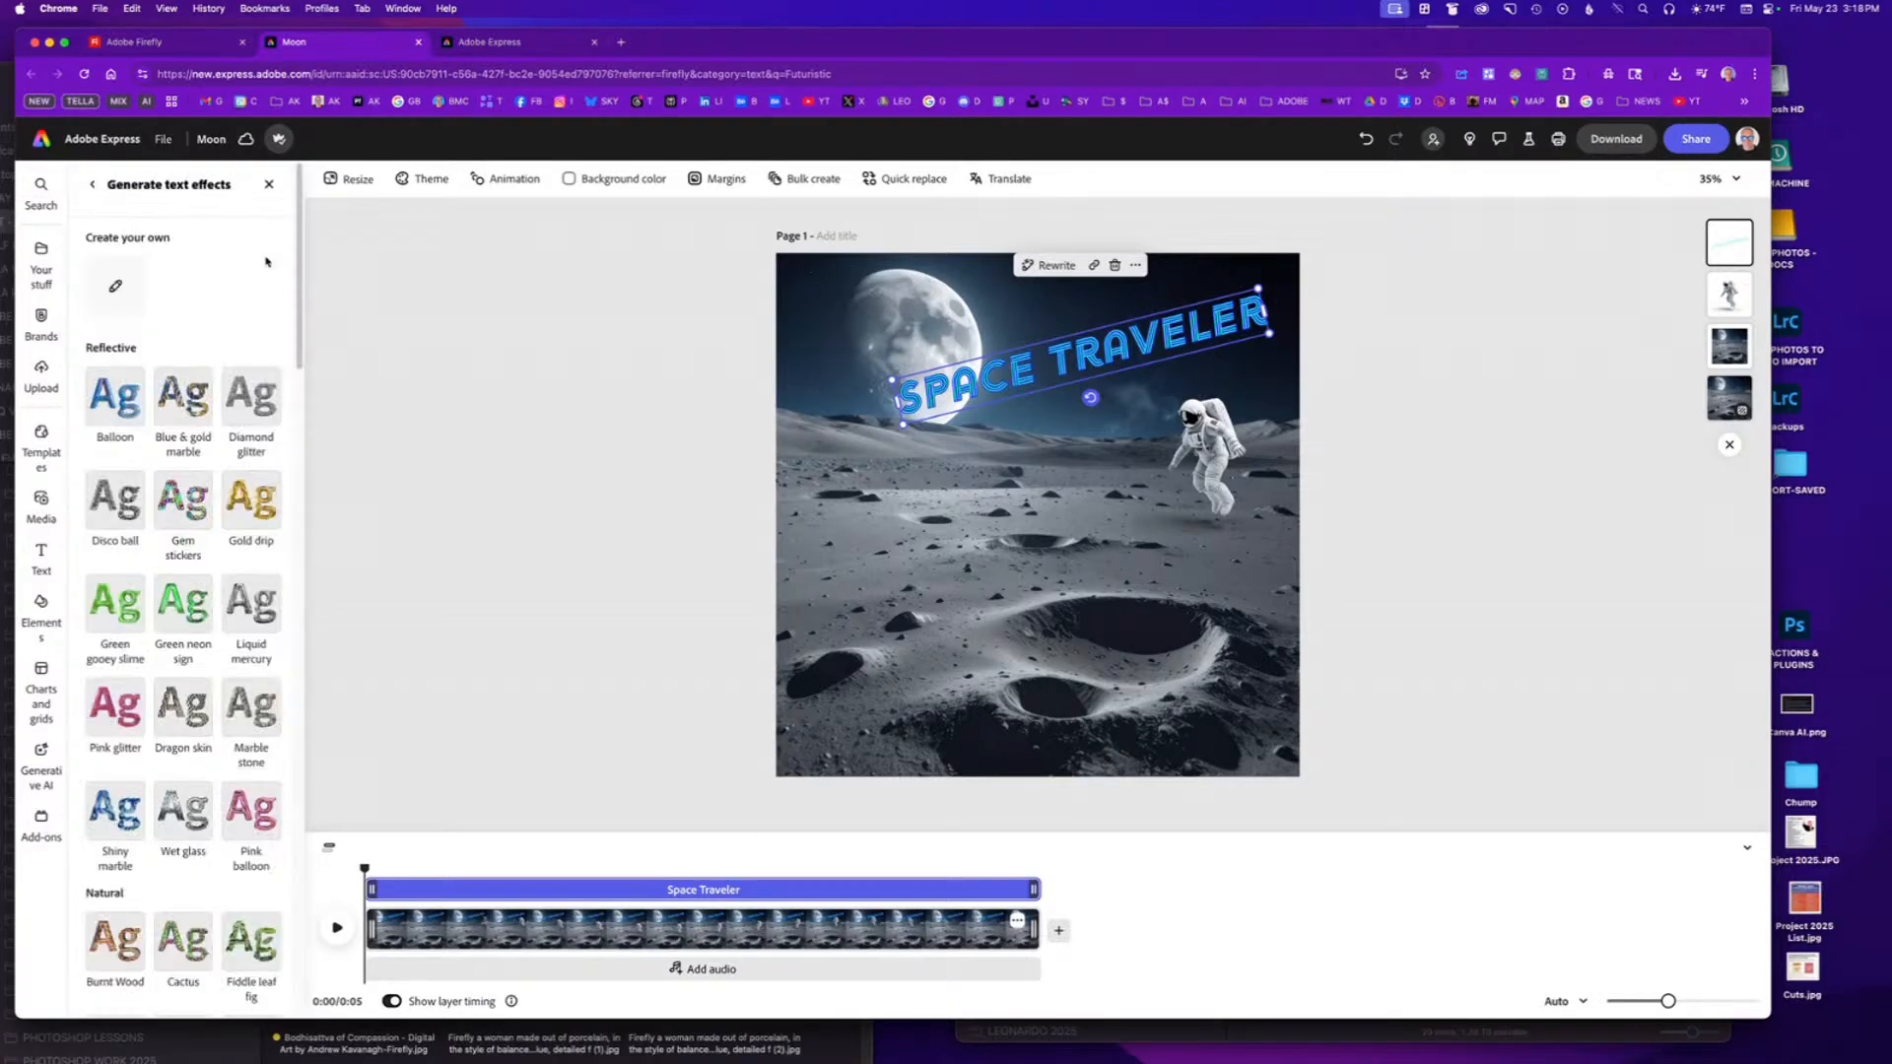
left_click(92, 184)
Add a Fade entrance animation with a duration of 2.76 s to the title, play the composition, and return to its start.
left_click(237, 213)
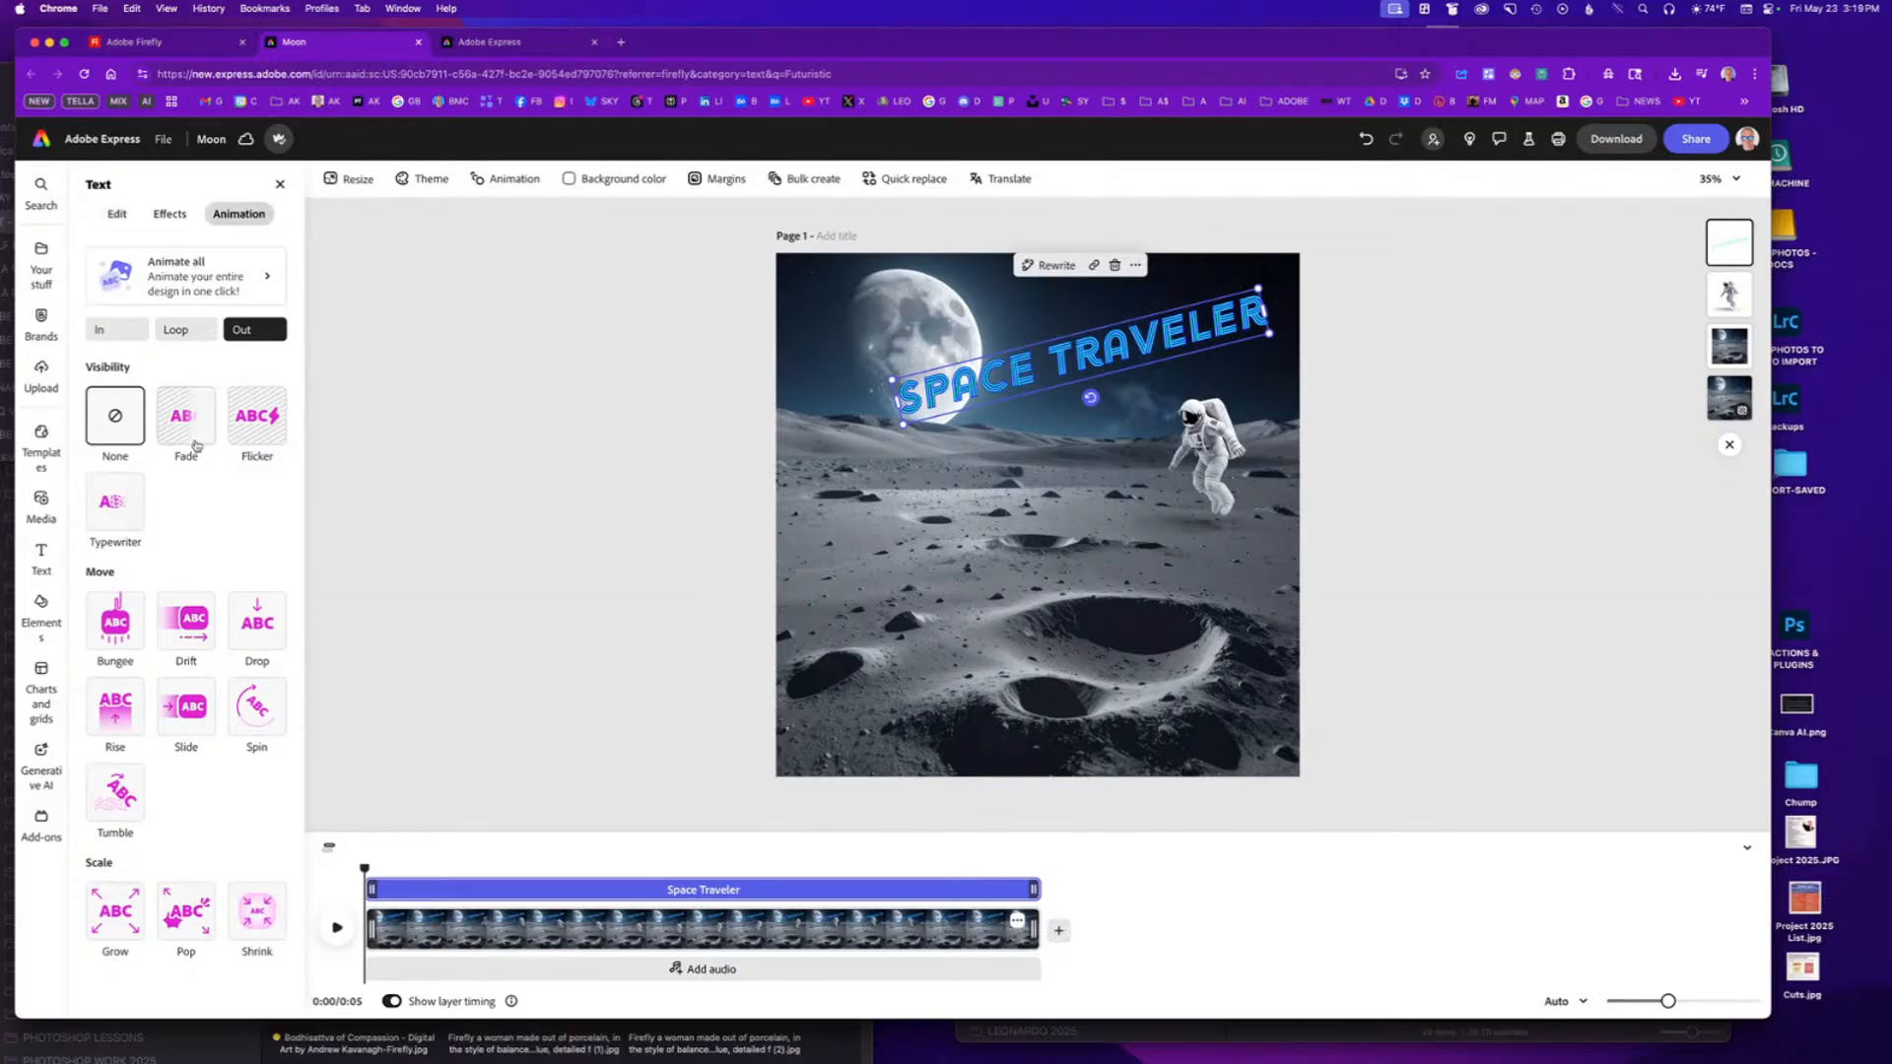
left_click(124, 339)
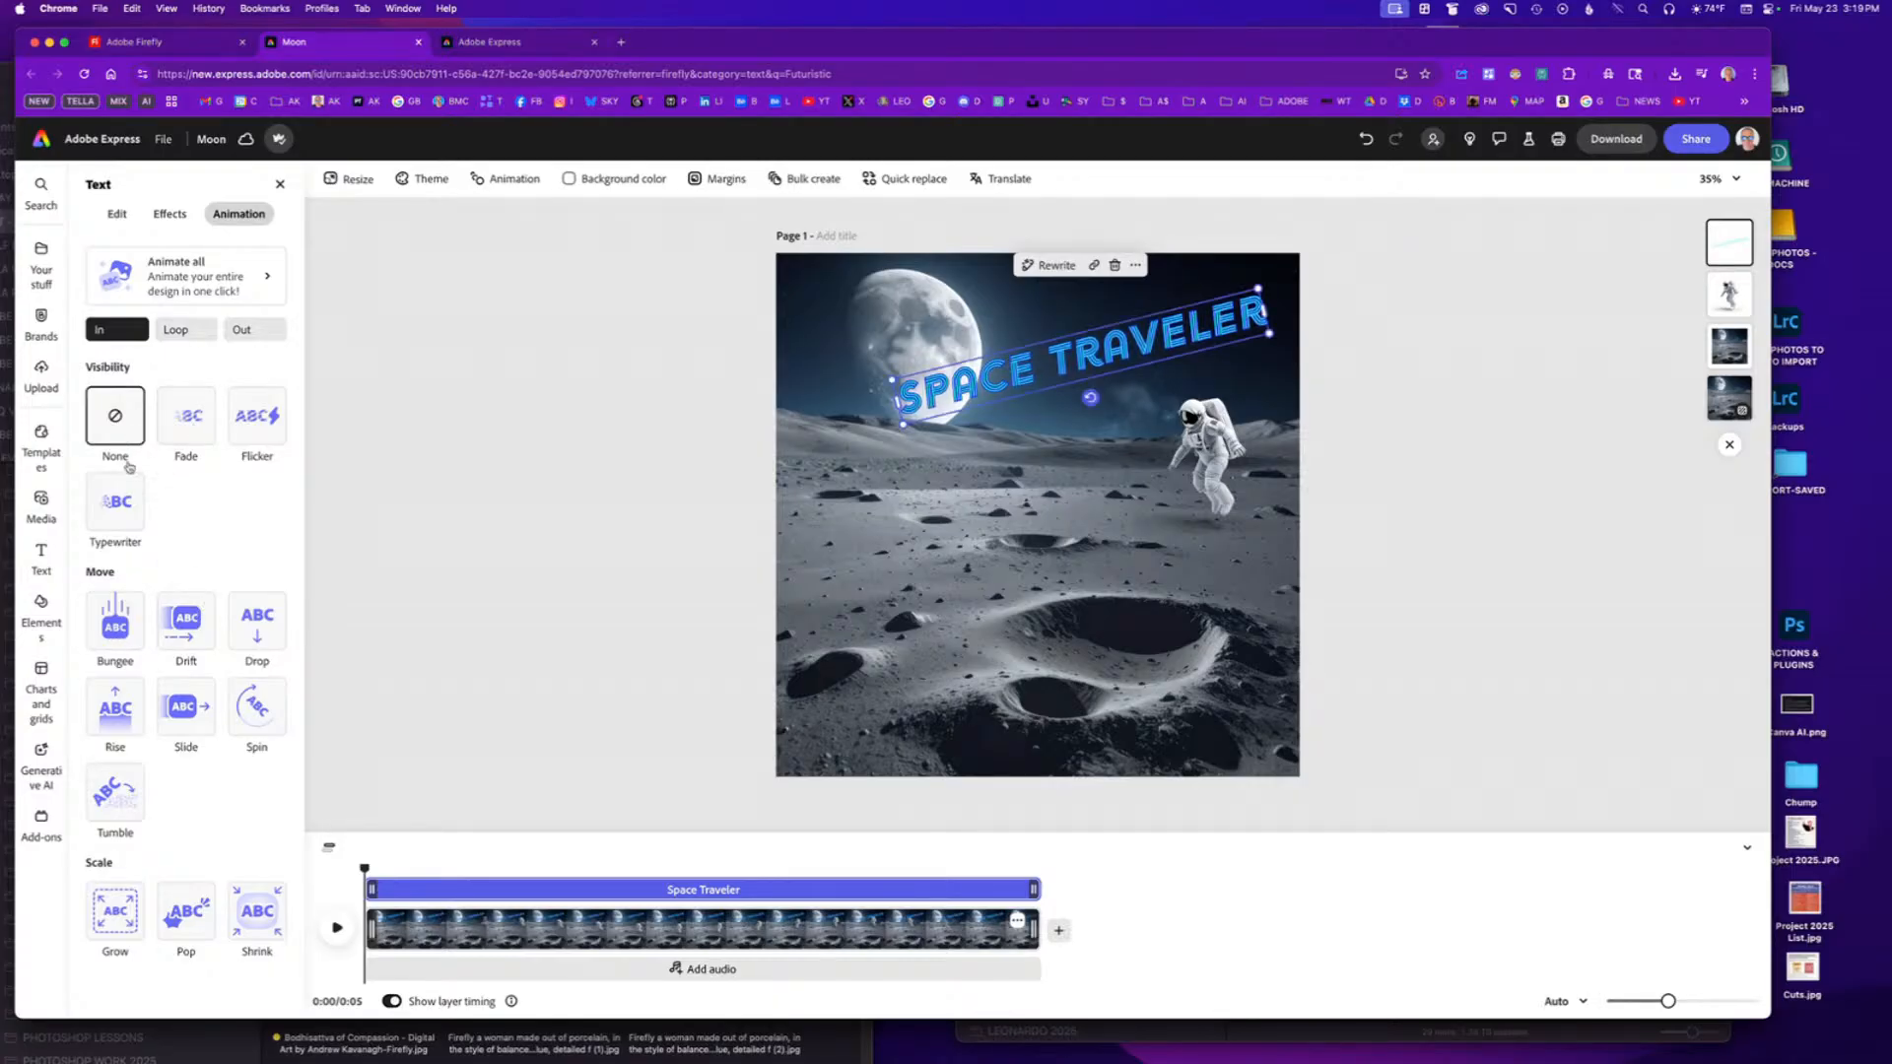
left_click(185, 417)
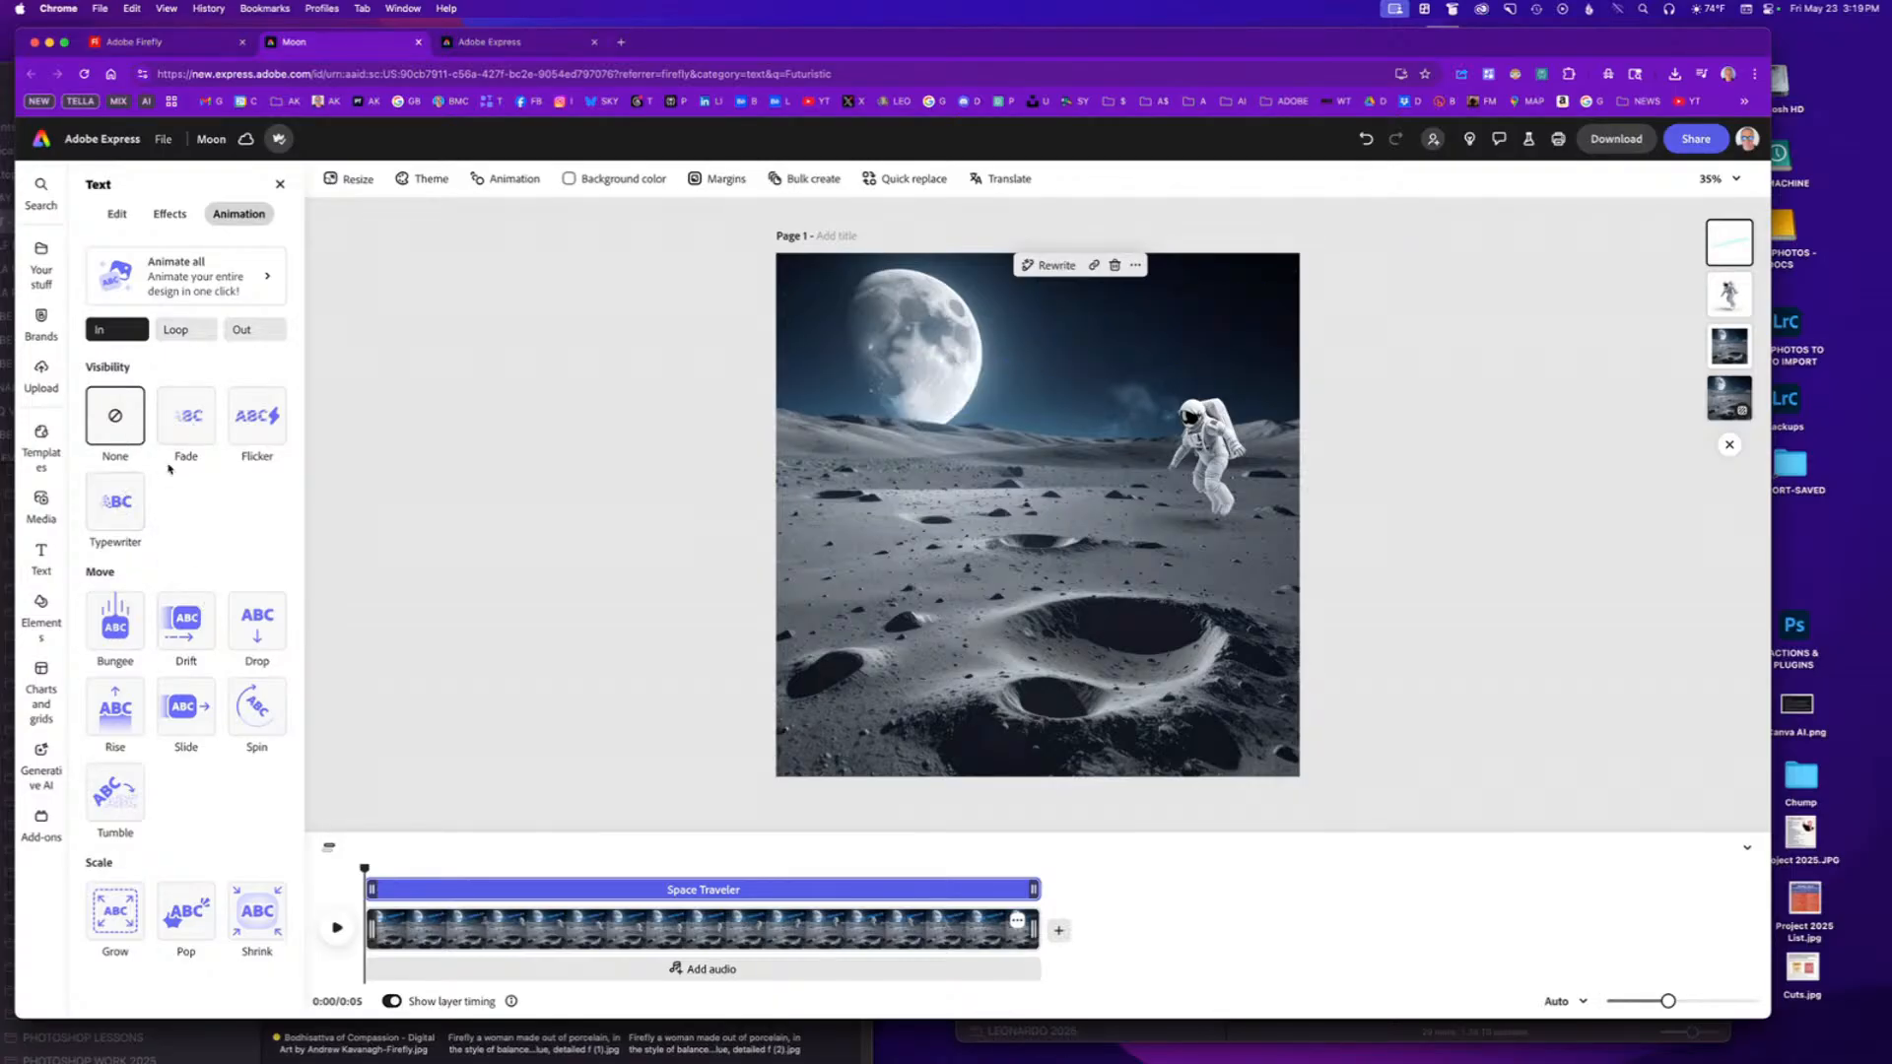
left_click(188, 417)
left_click_drag(314, 434, 381, 436)
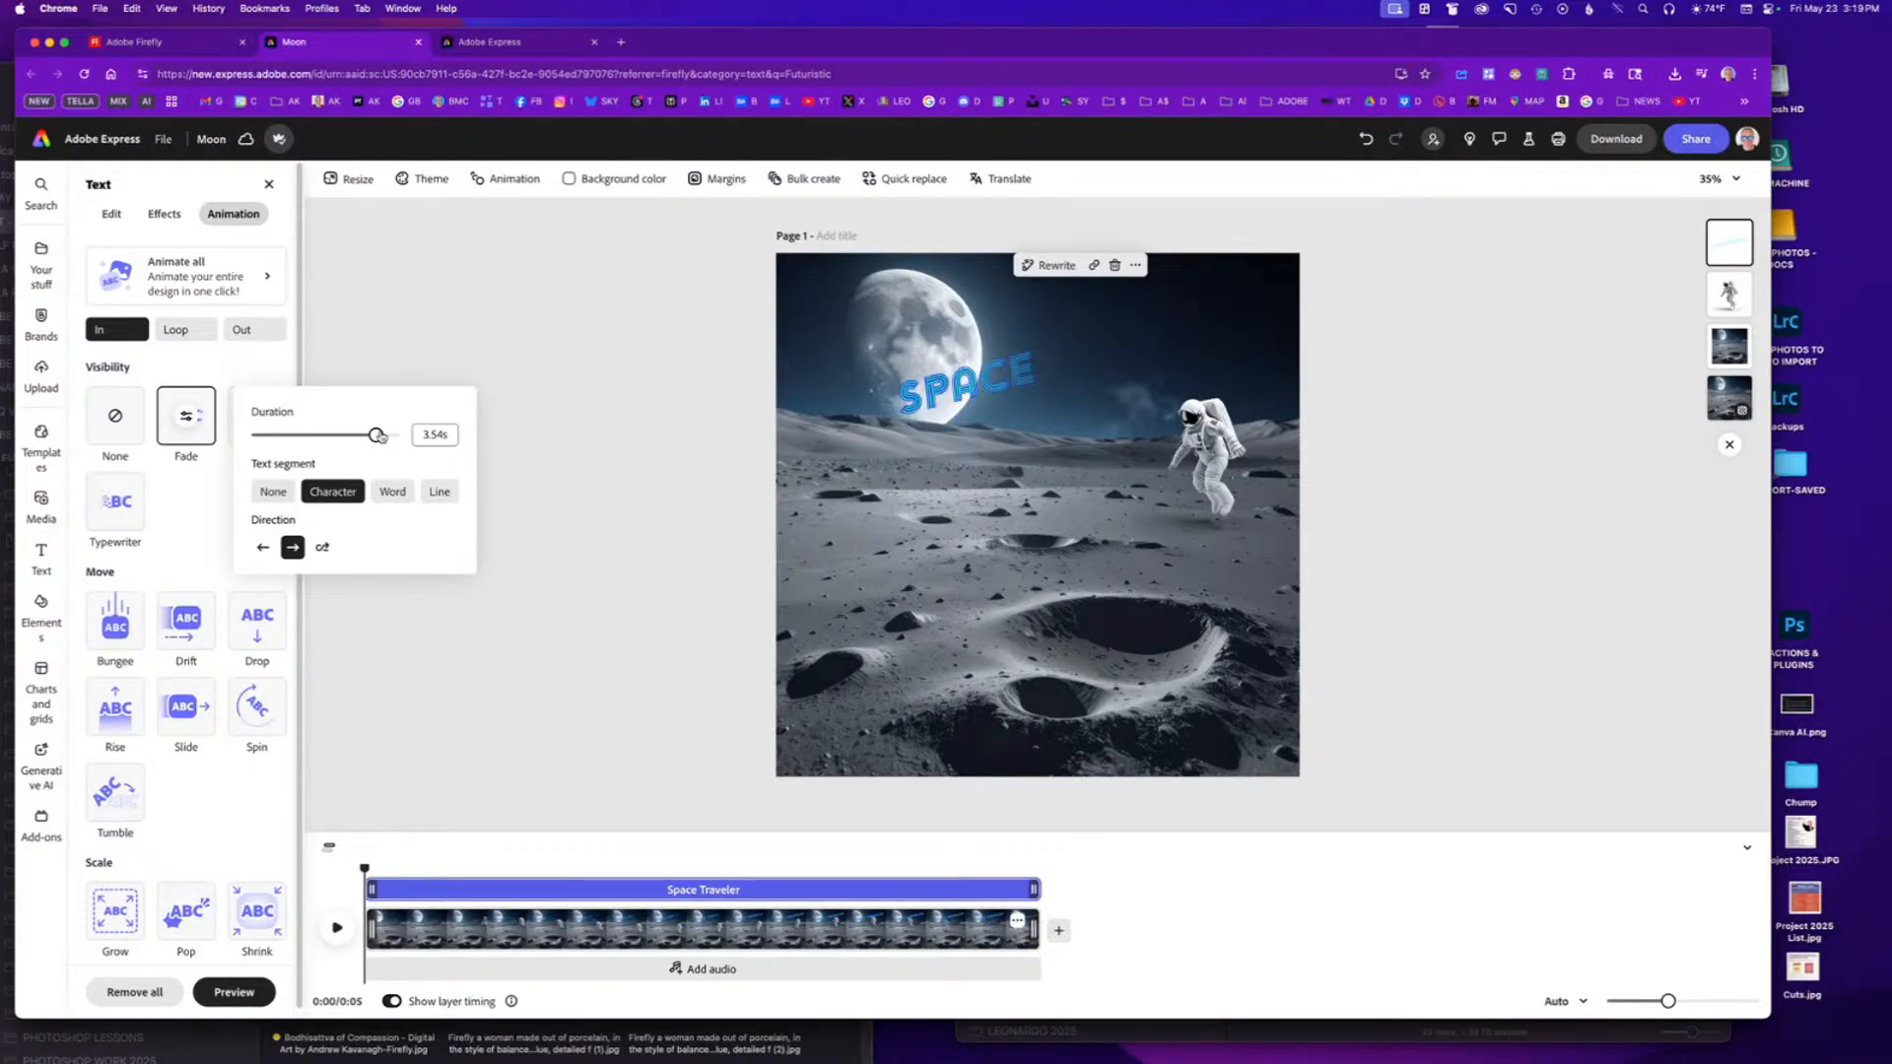
left_click_drag(380, 439, 356, 441)
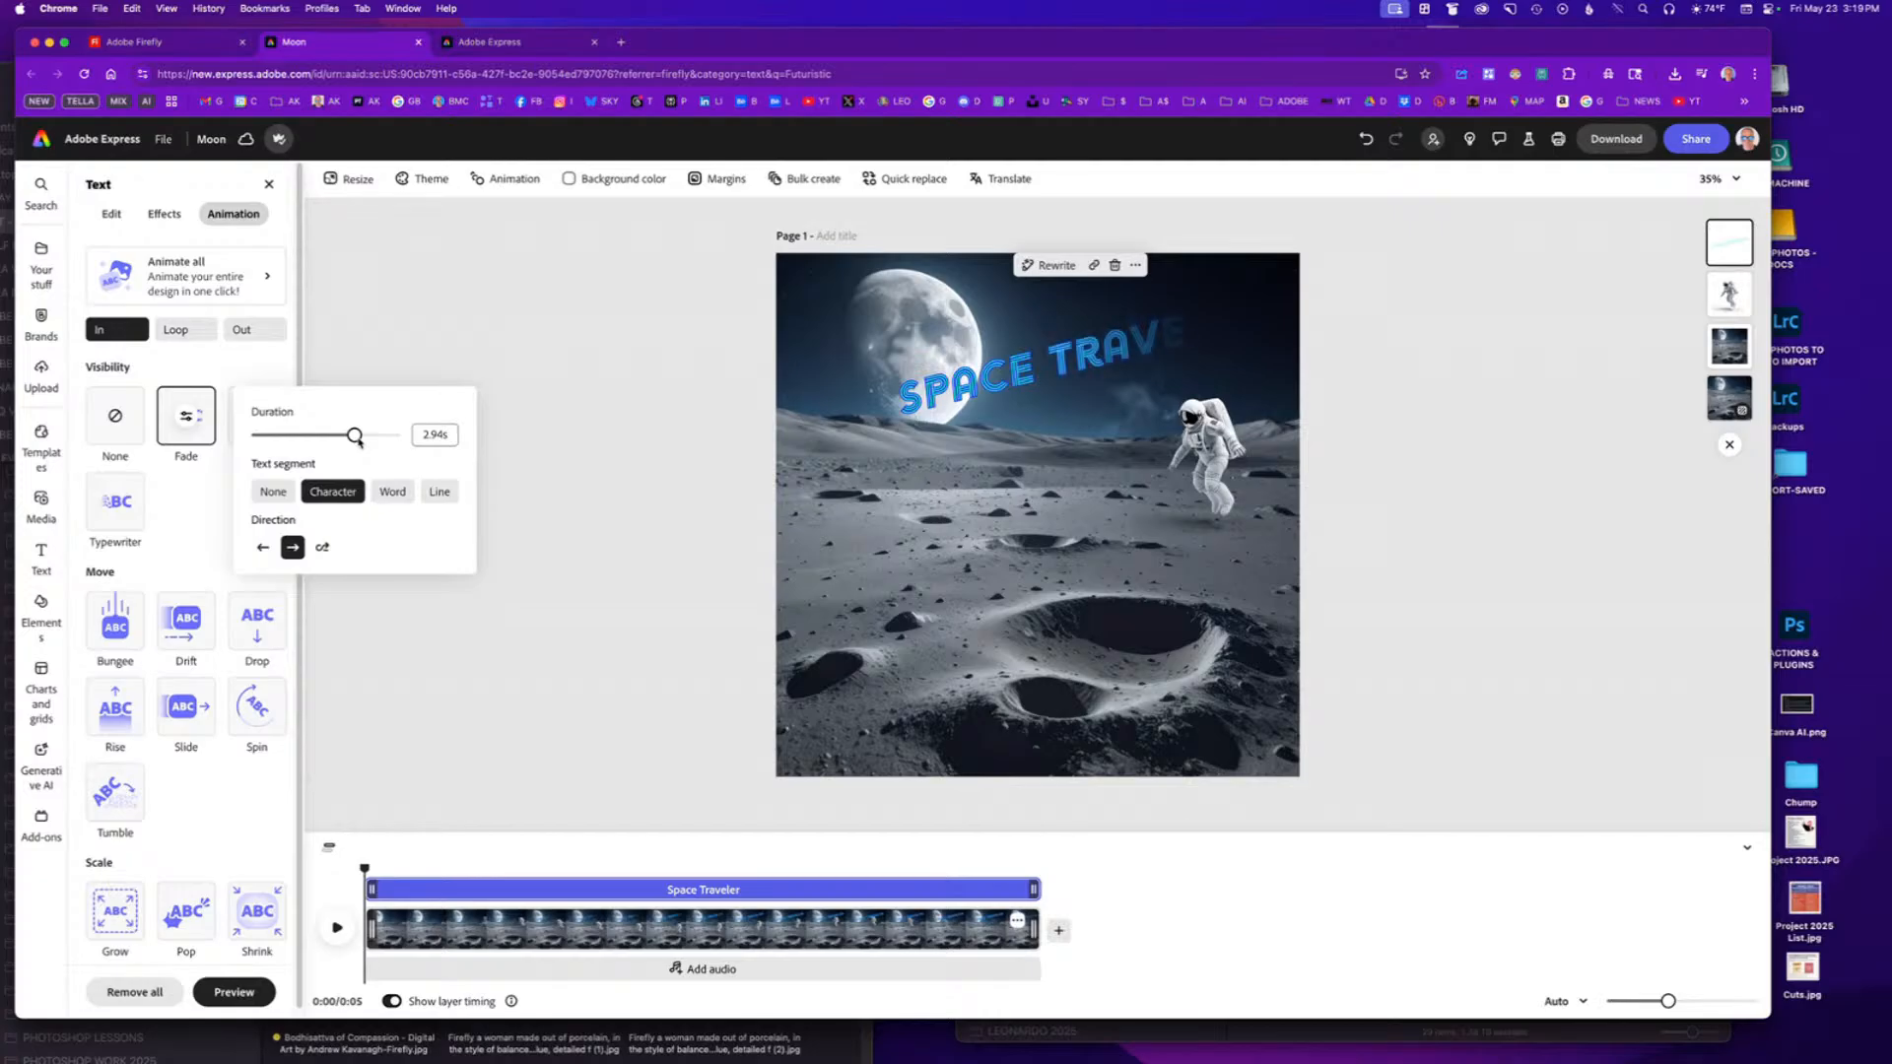
left_click_drag(355, 438, 350, 440)
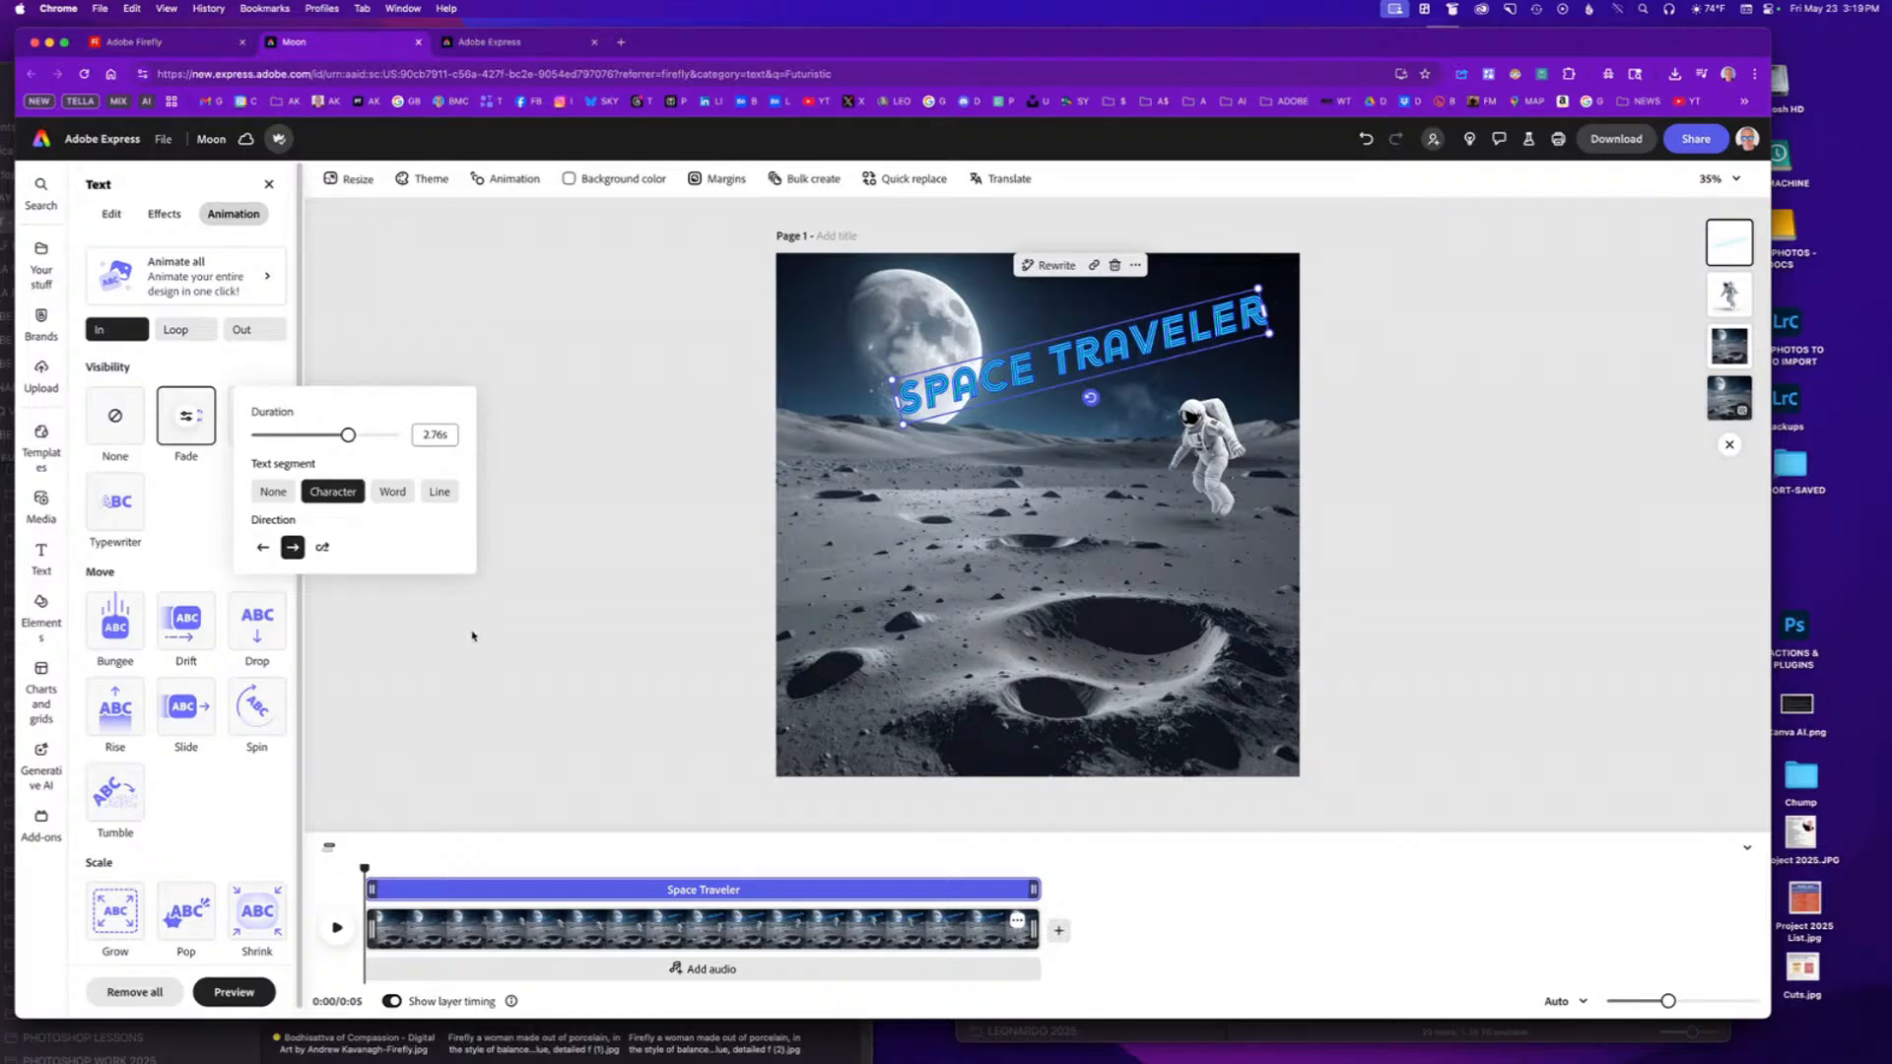
left_click(336, 930)
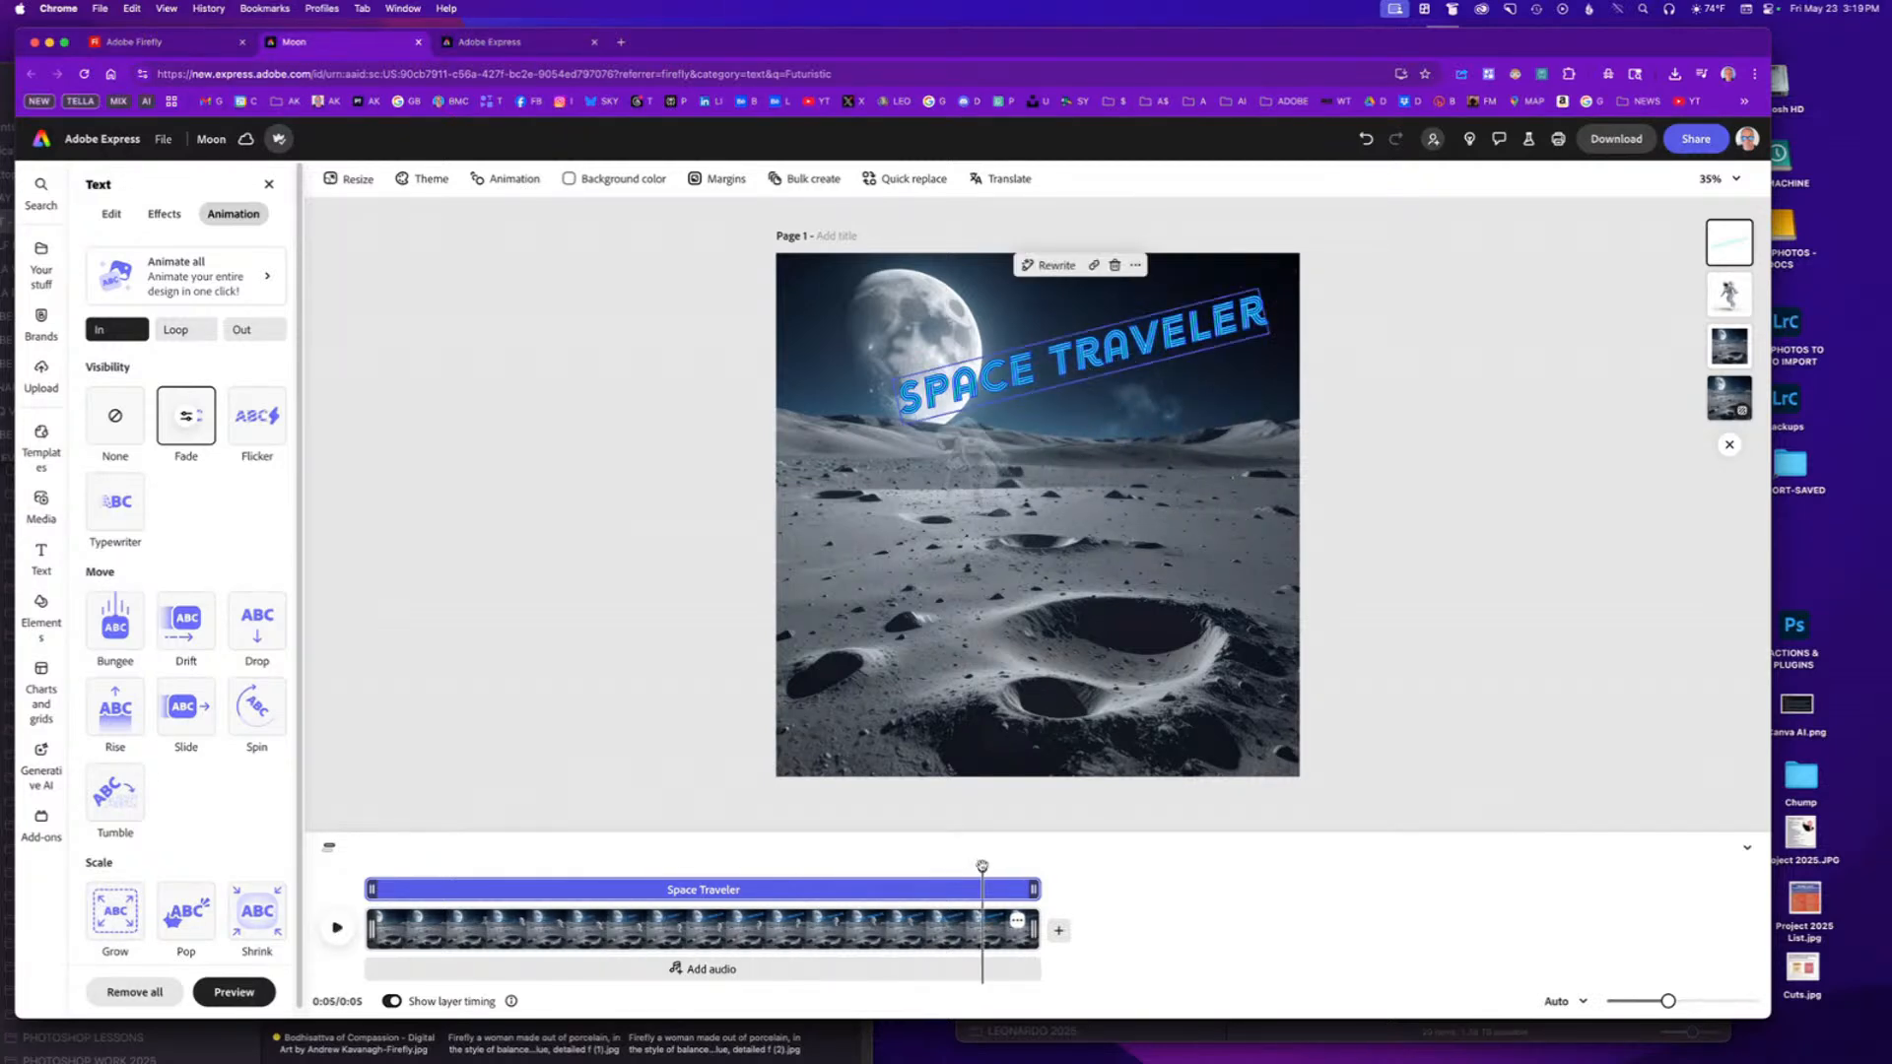
left_click_drag(982, 869, 365, 869)
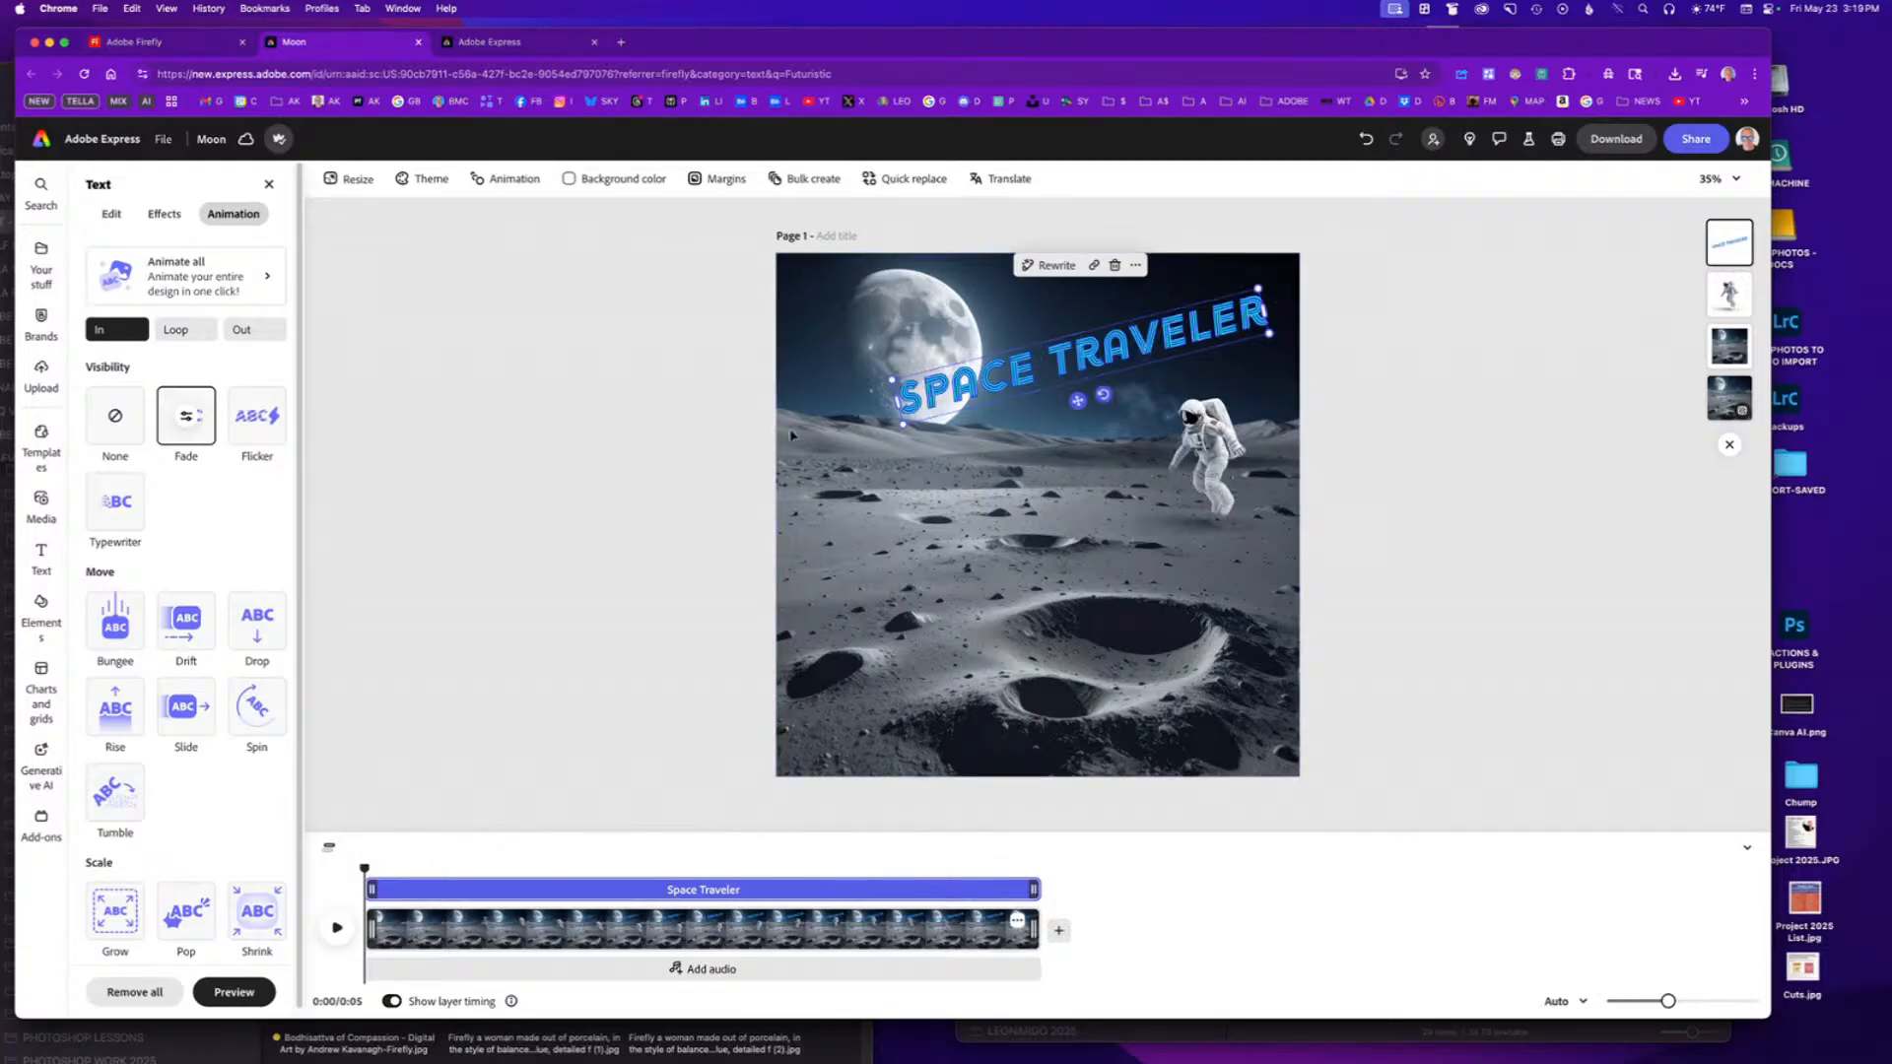
Try a Yoyo loop animation at speed 79 on the title and replace it with the Bob loop animation.
left_click(185, 330)
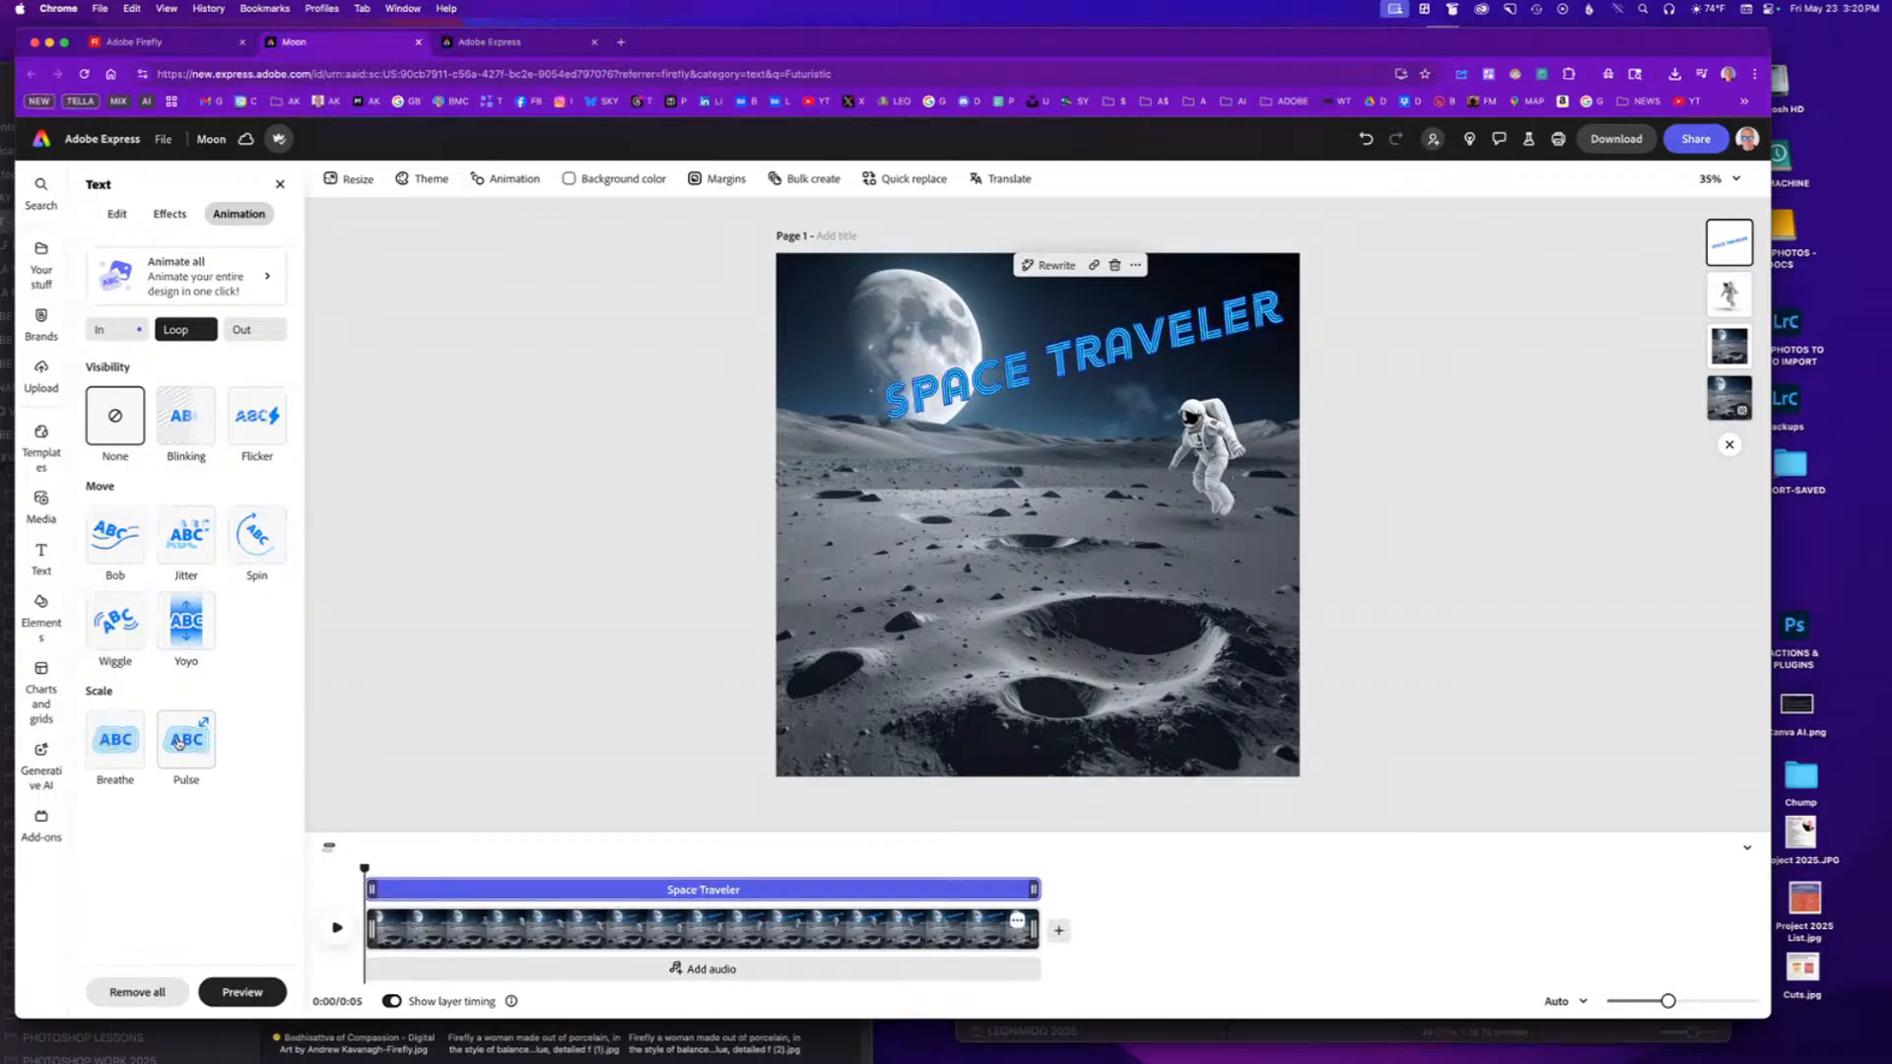
left_click(185, 623)
left_click(185, 622)
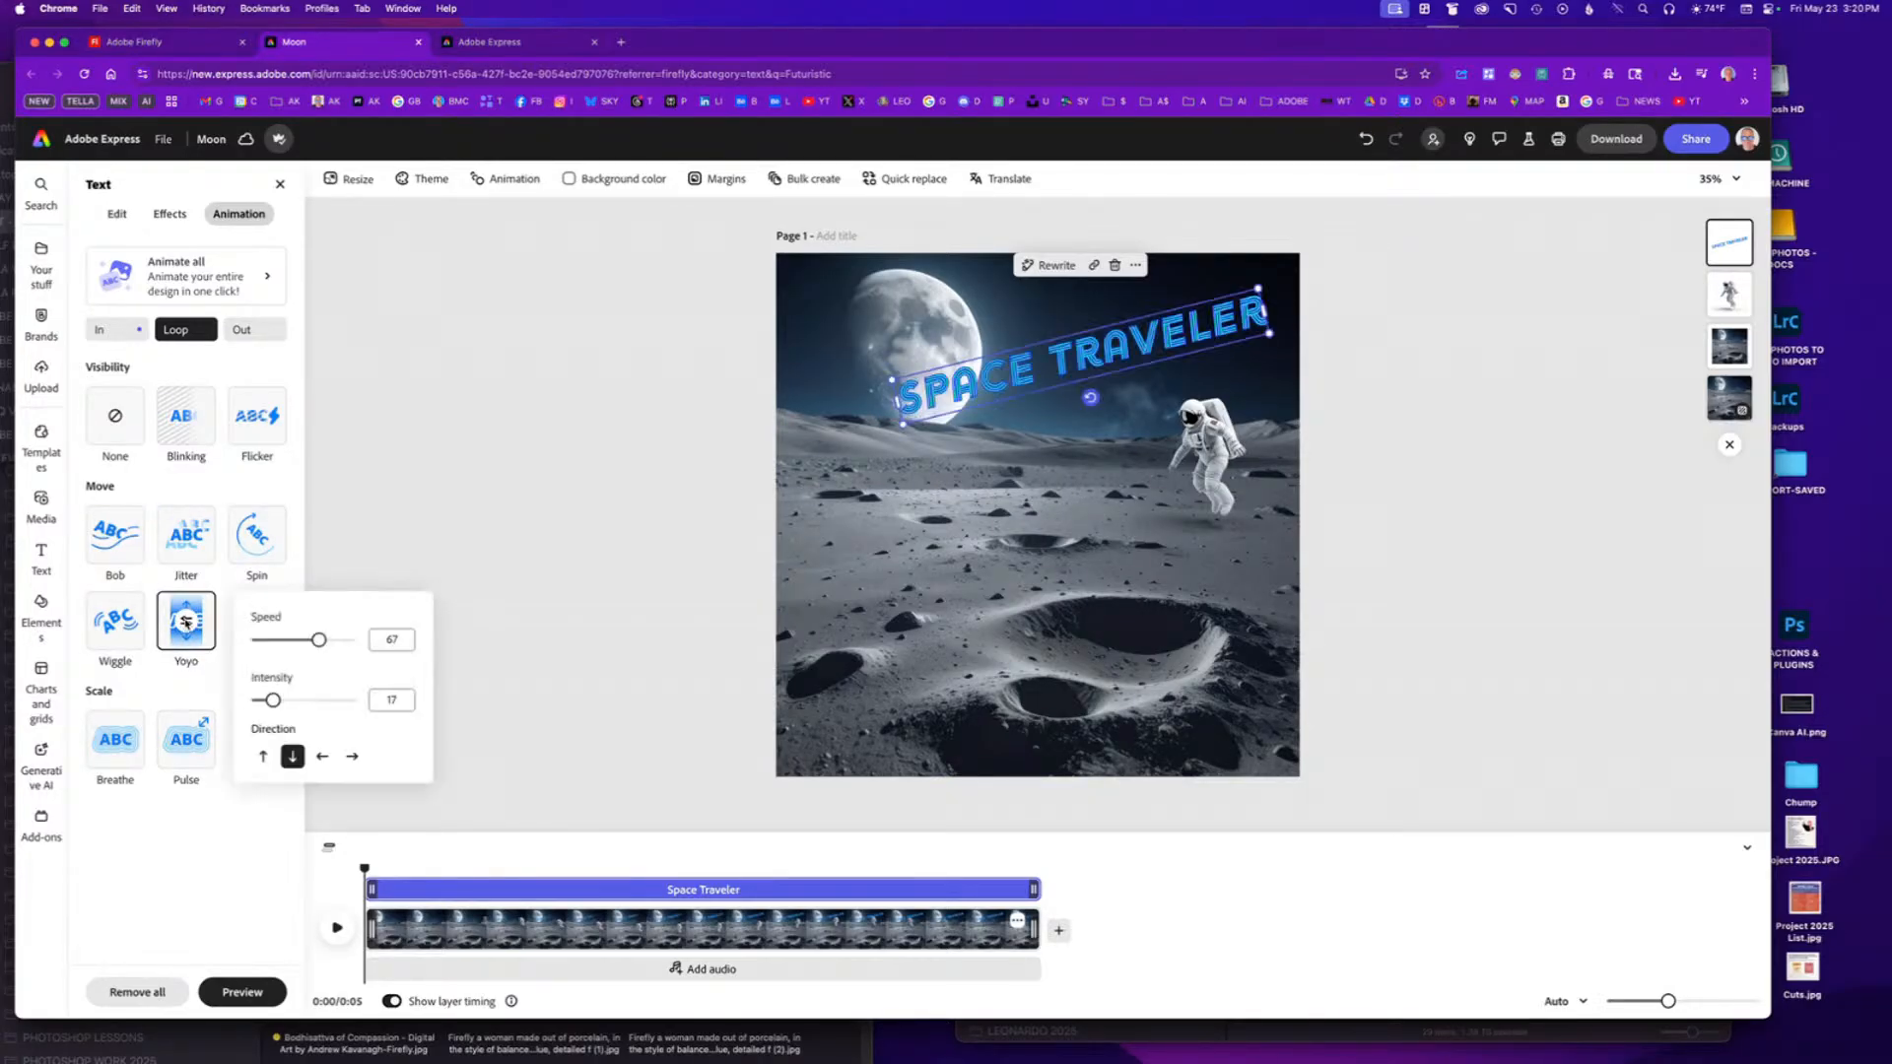
left_click_drag(316, 649, 335, 644)
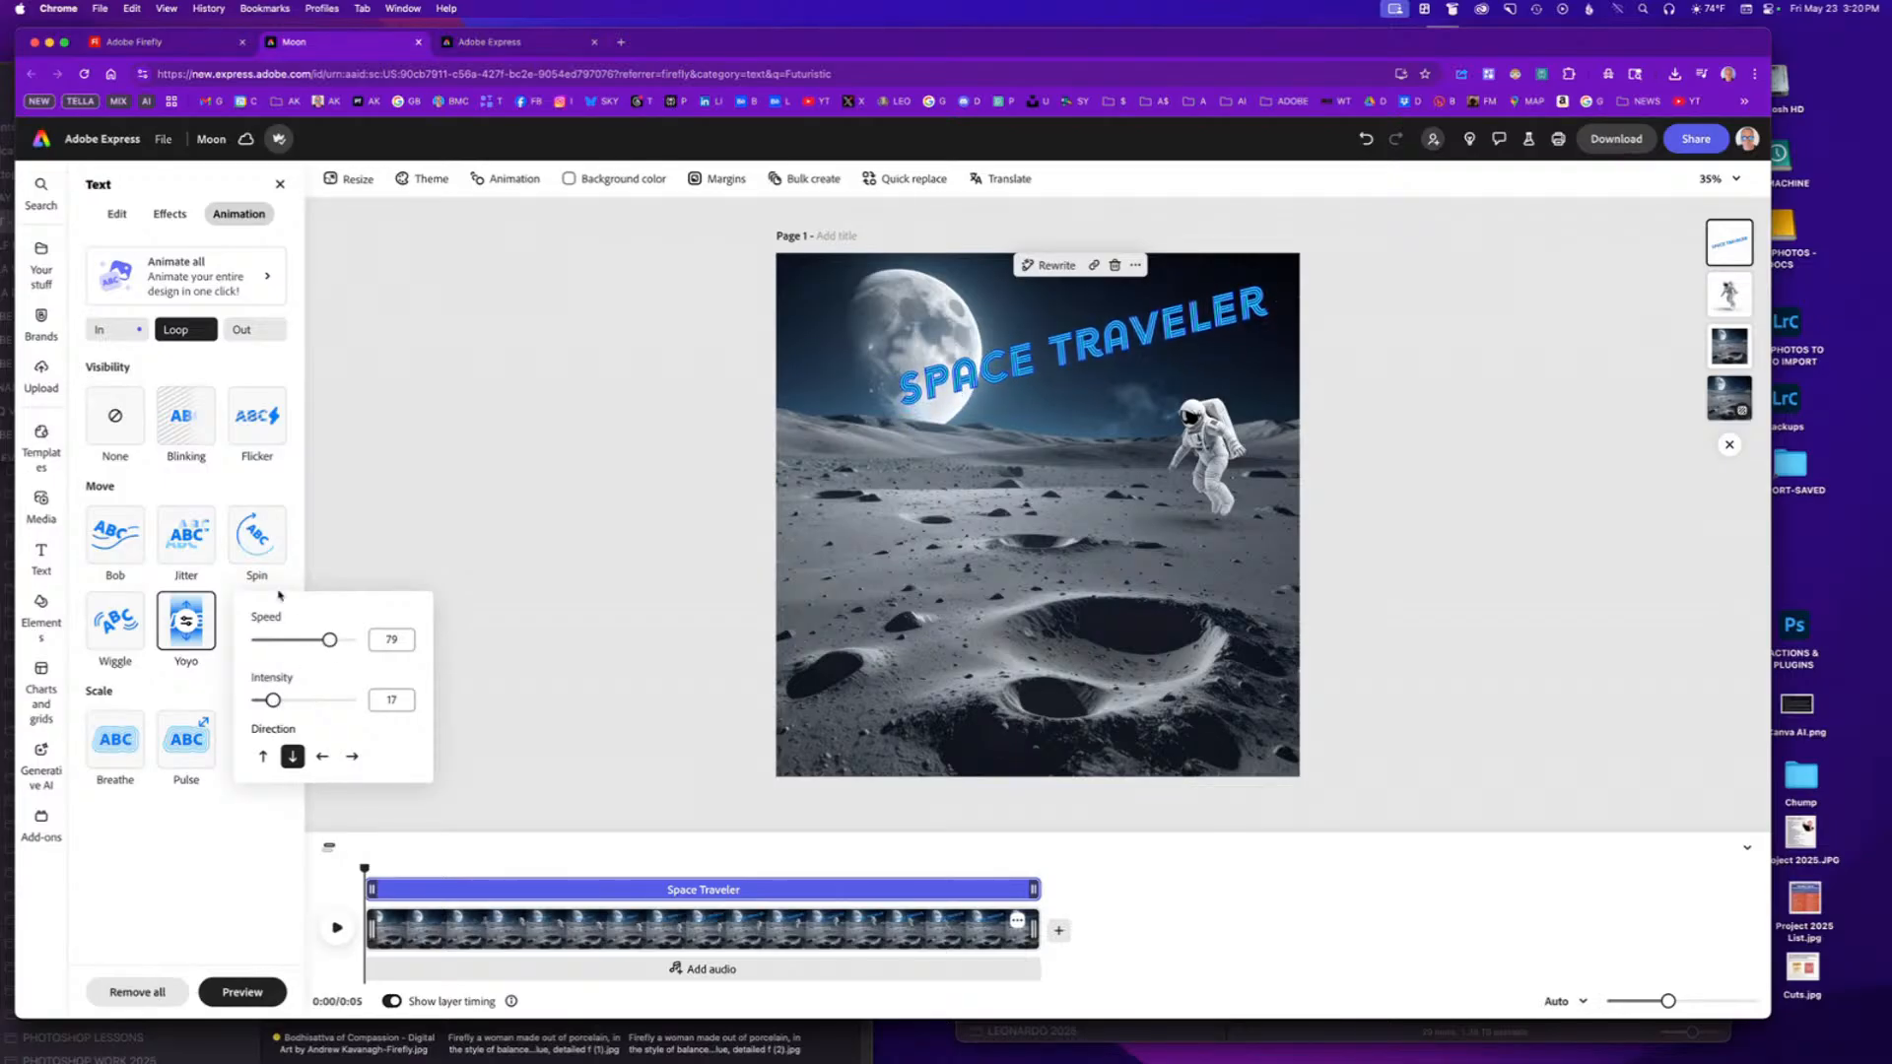
left_click(125, 549)
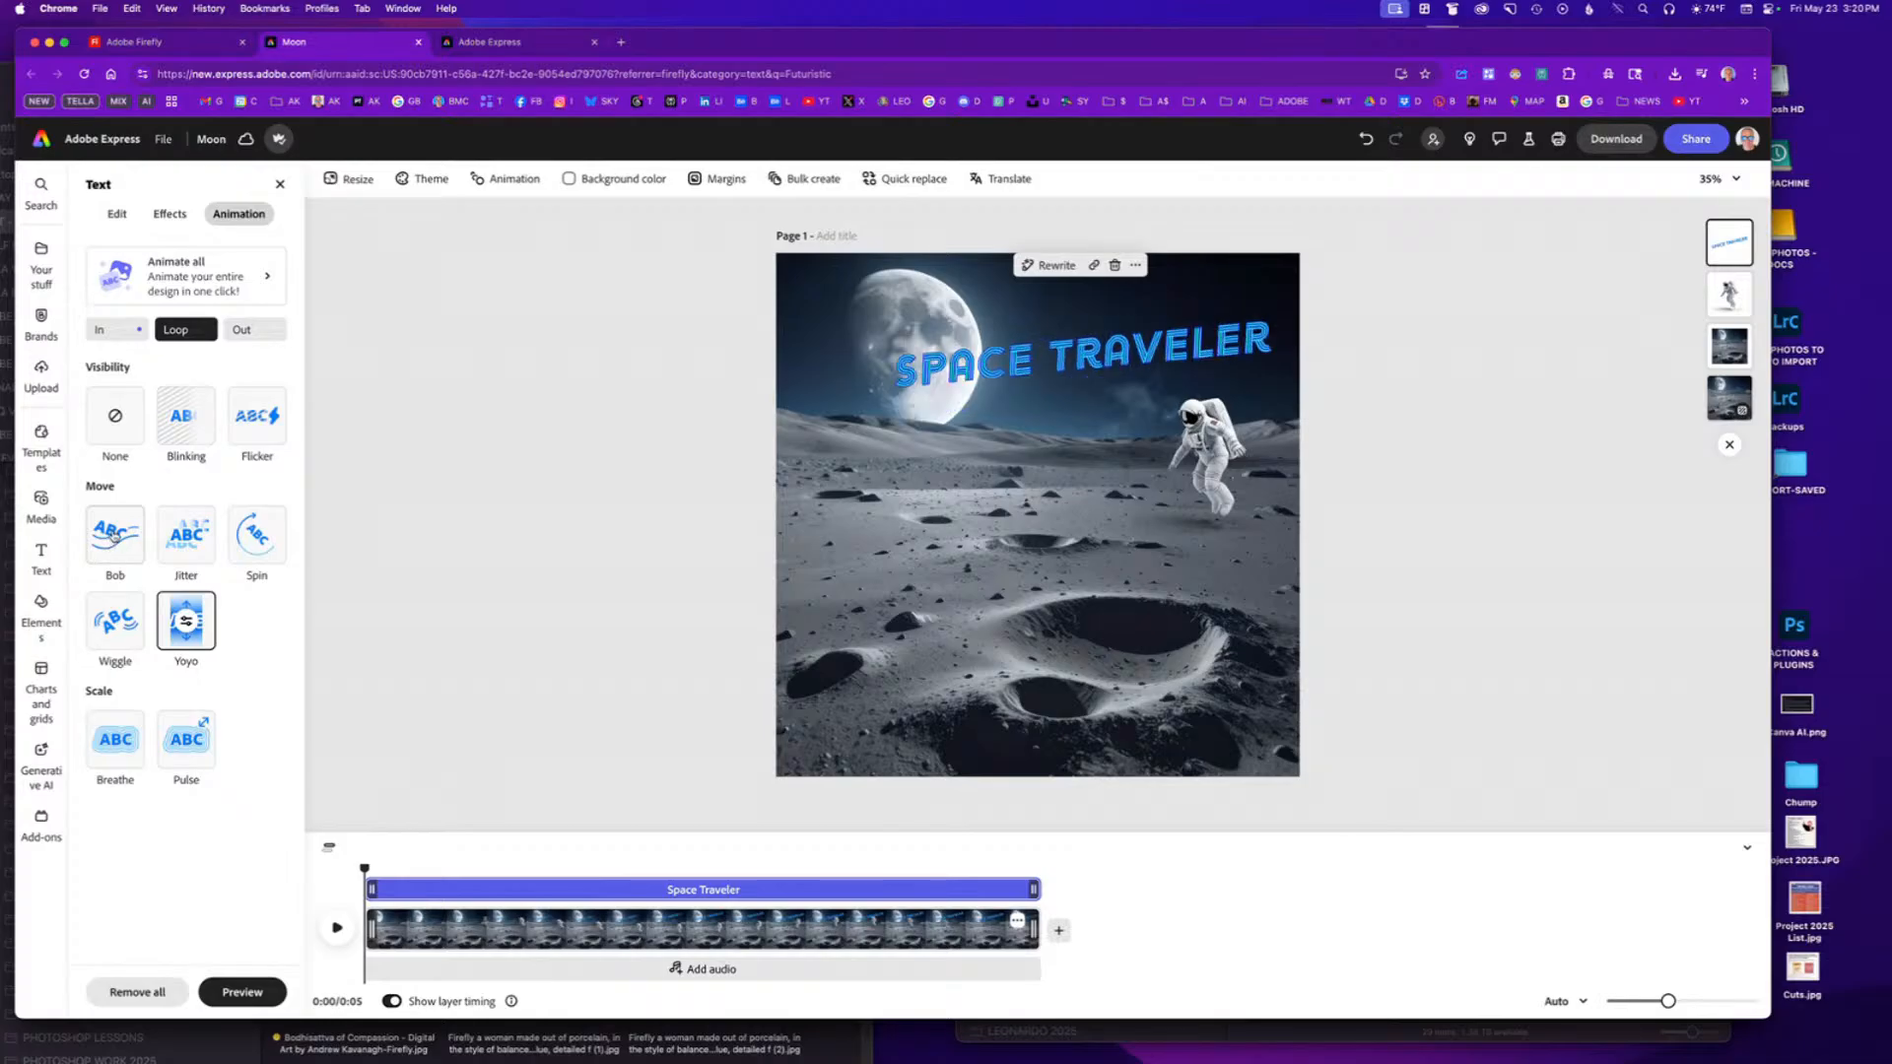
left_click(128, 544)
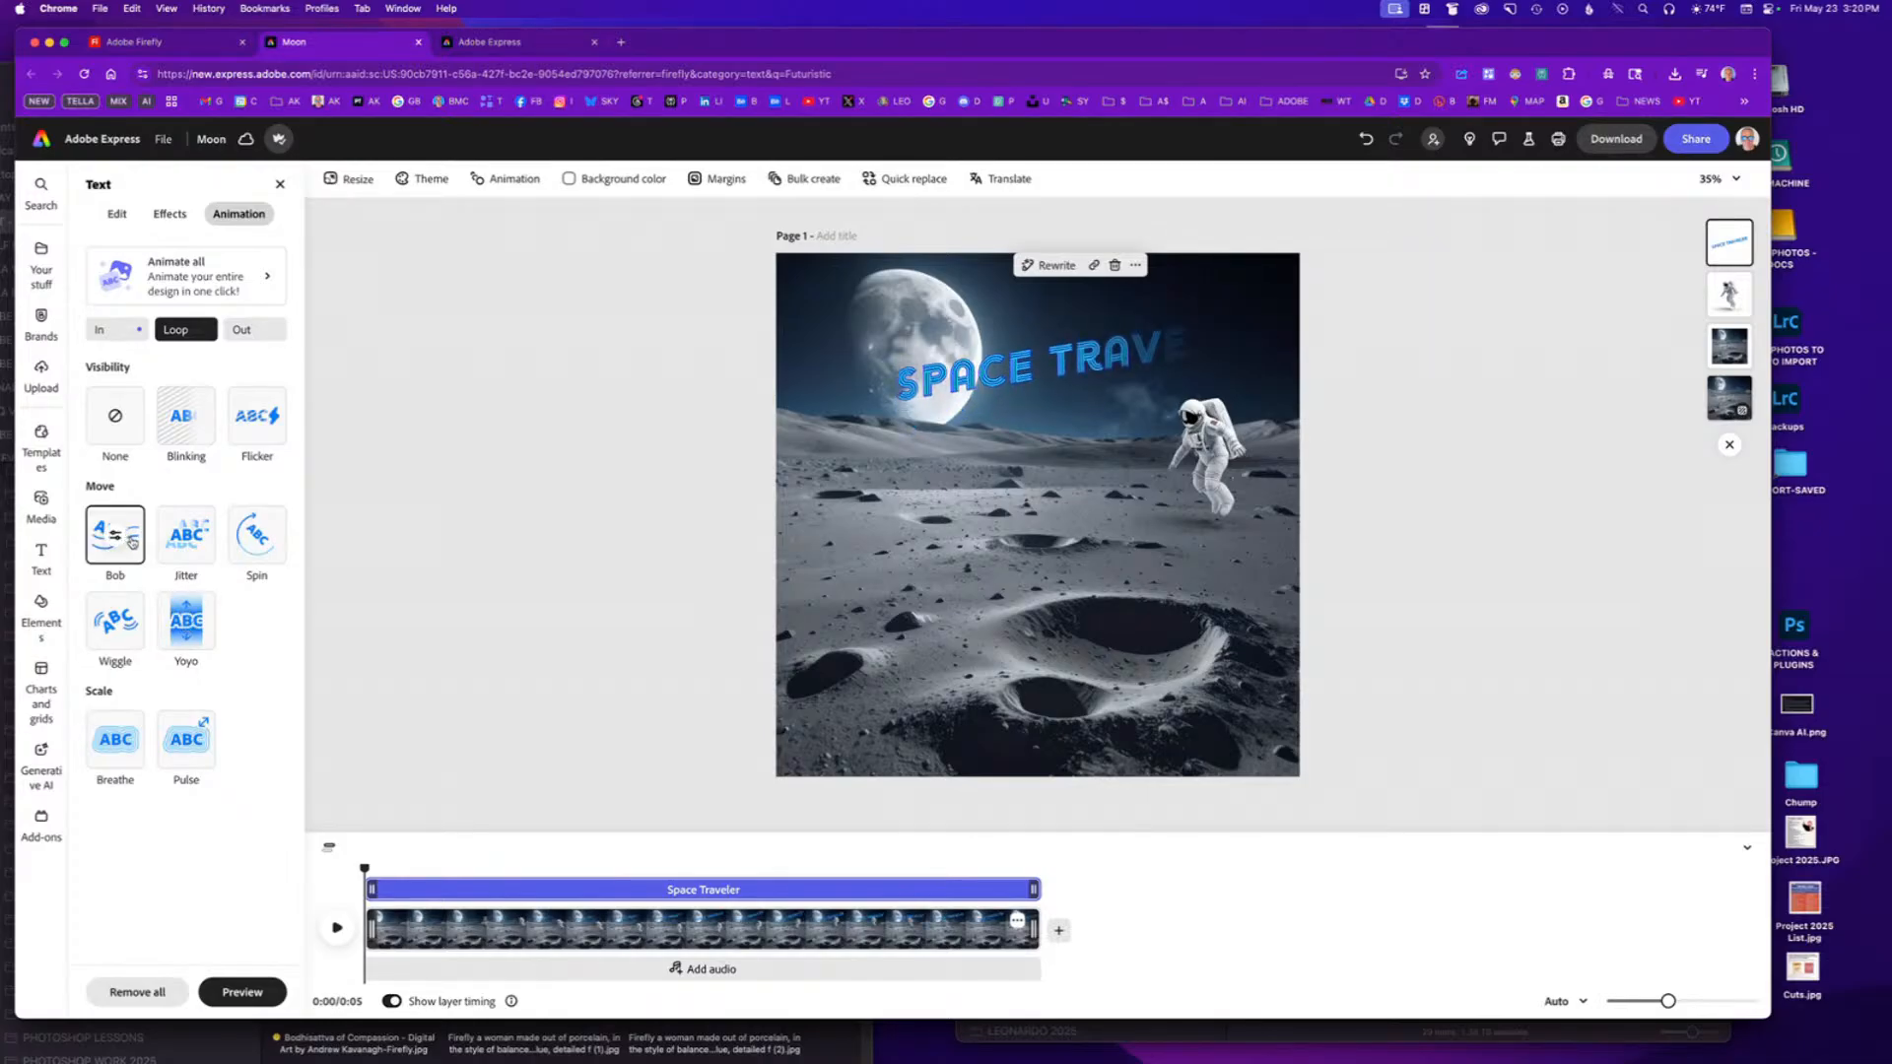
Set the title's Bob loop animation to speed 61 and intensity 30, trying higher intensities on the way.
left_click(117, 537)
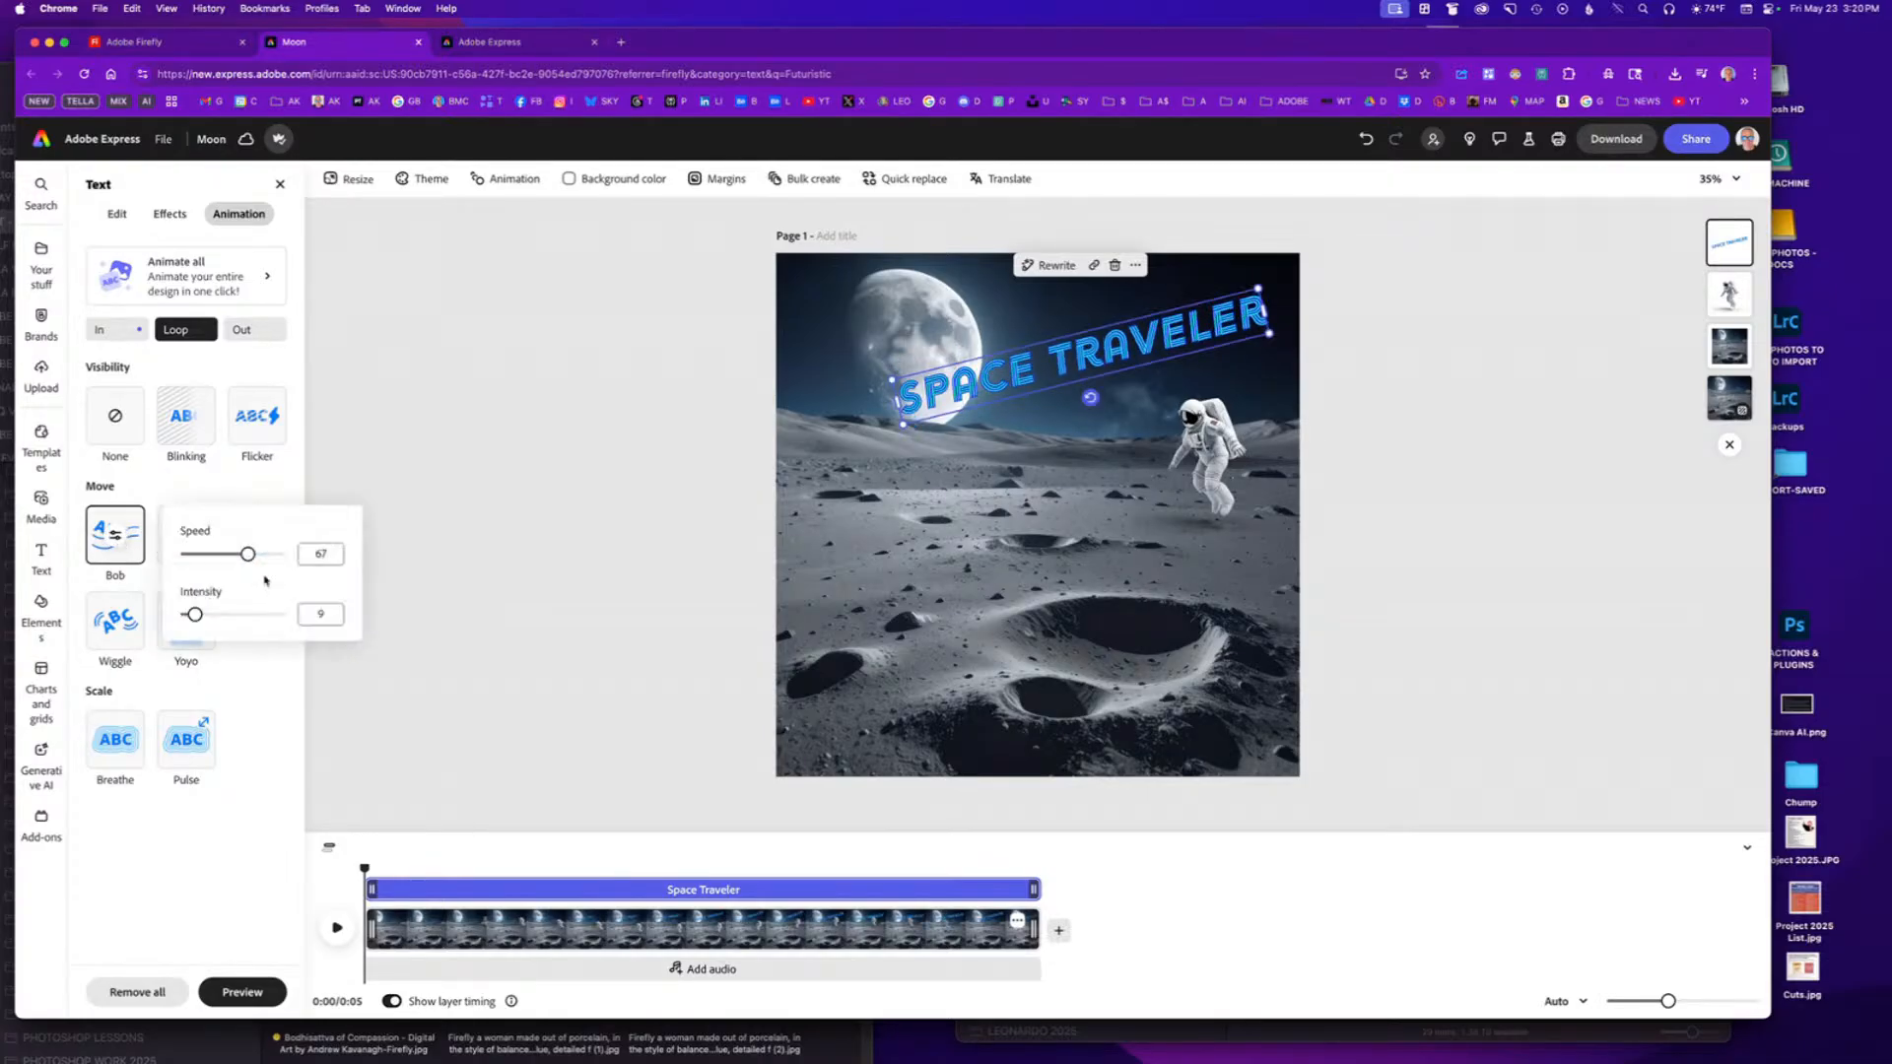
left_click_drag(246, 554, 243, 554)
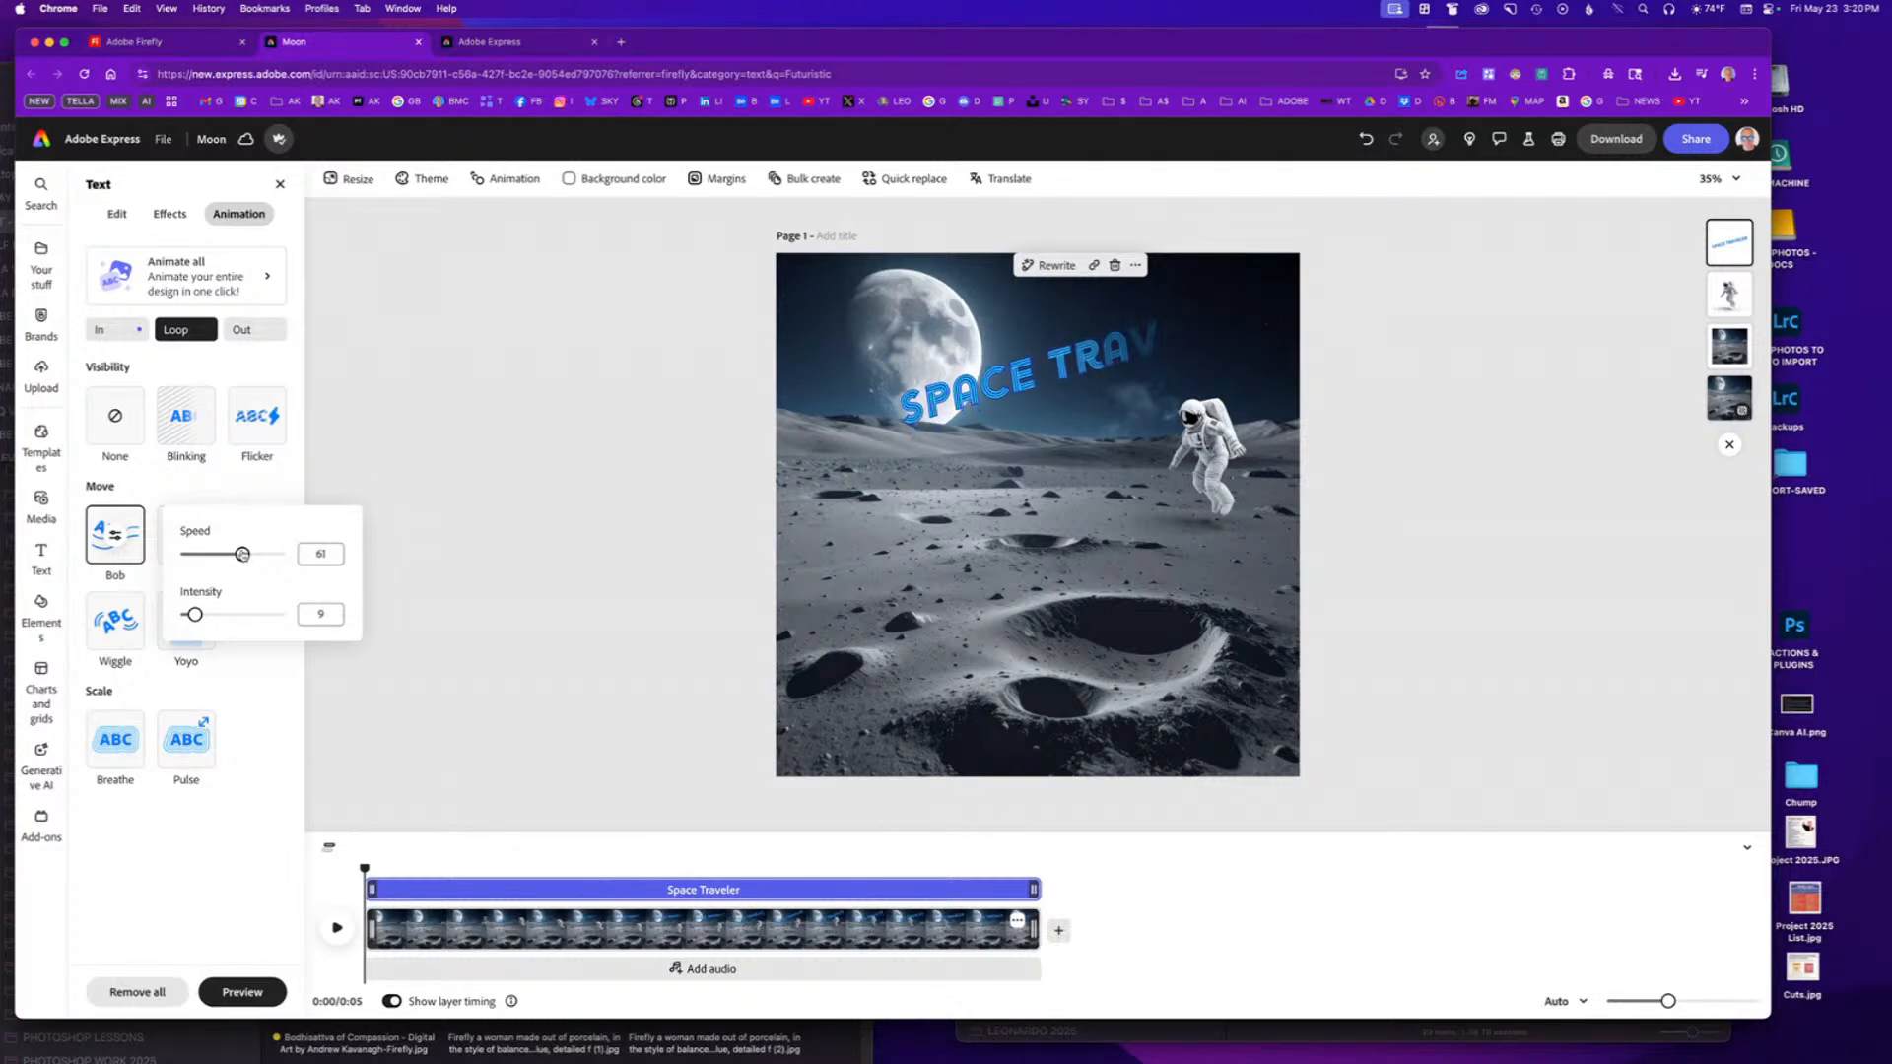
left_click_drag(194, 615, 272, 618)
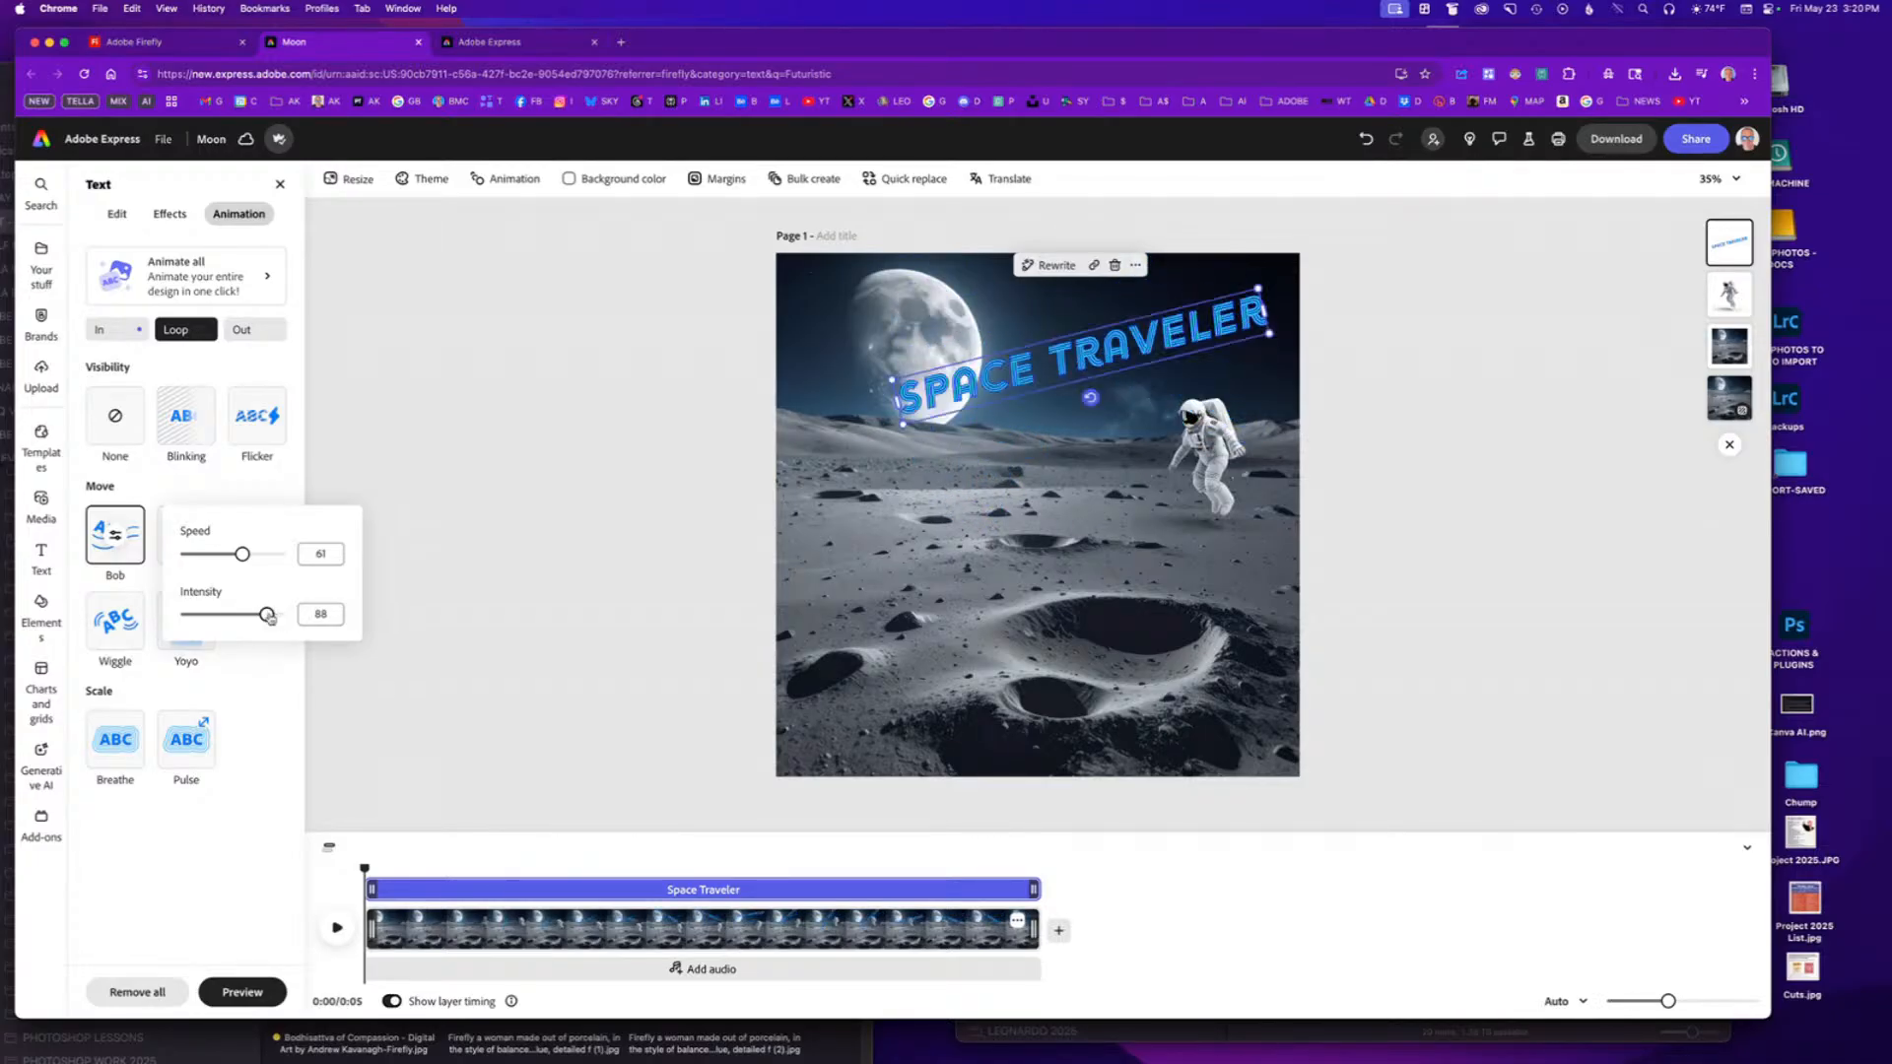
left_click_drag(267, 616, 224, 618)
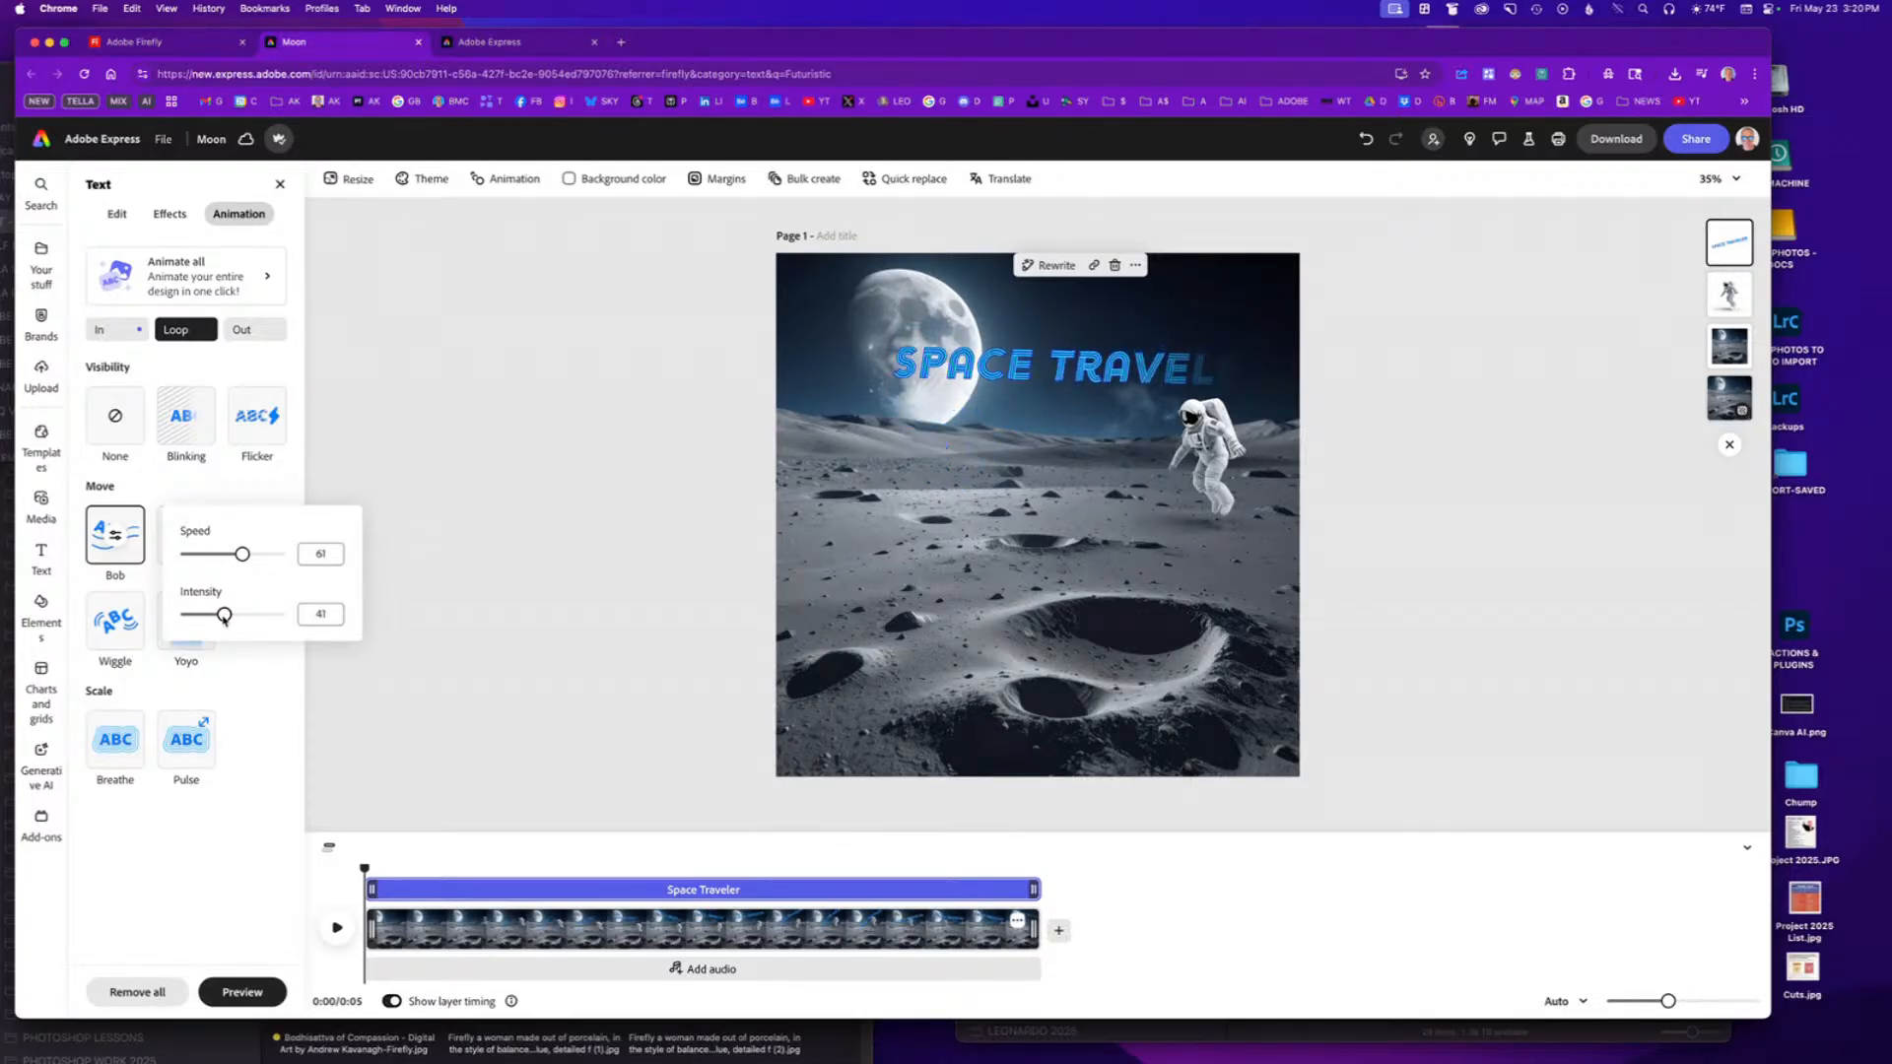
left_click_drag(224, 617, 214, 617)
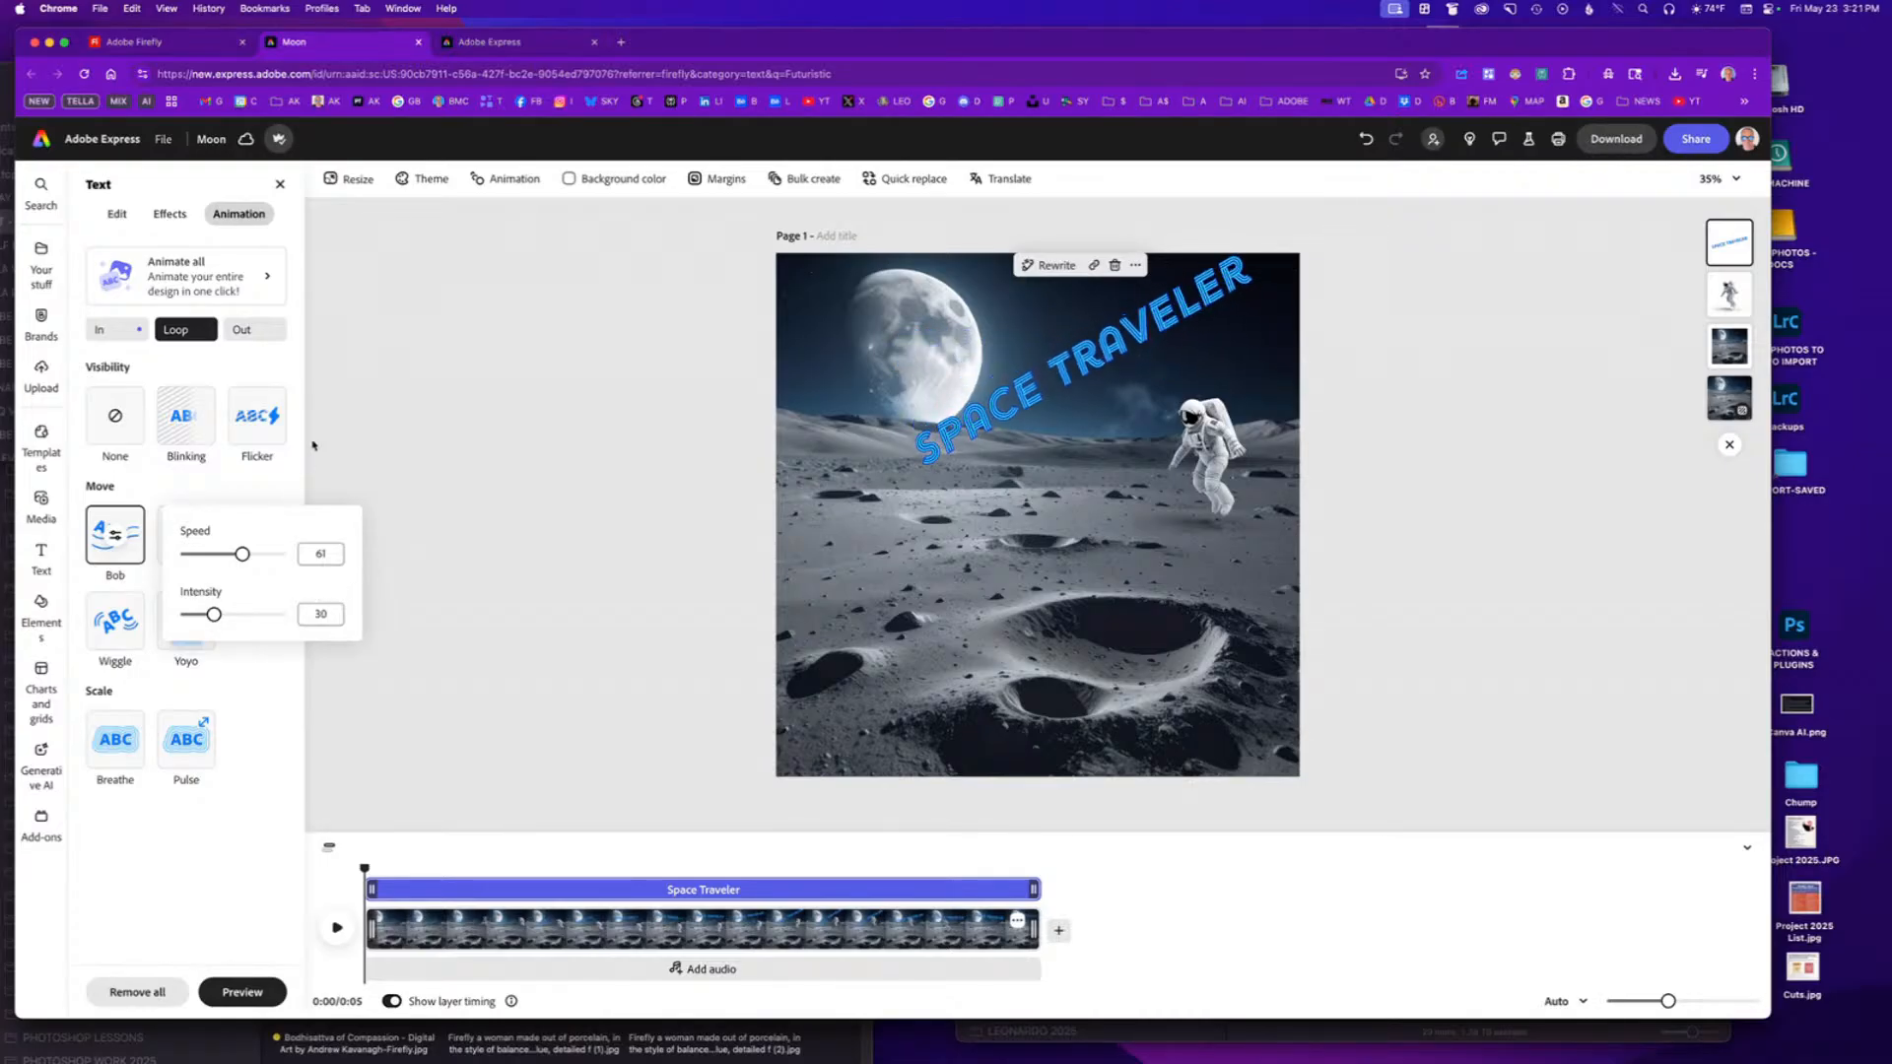
Add a Fade exit animation by character to the Space Traveler title with a duration of 2.32 s.
left_click(252, 330)
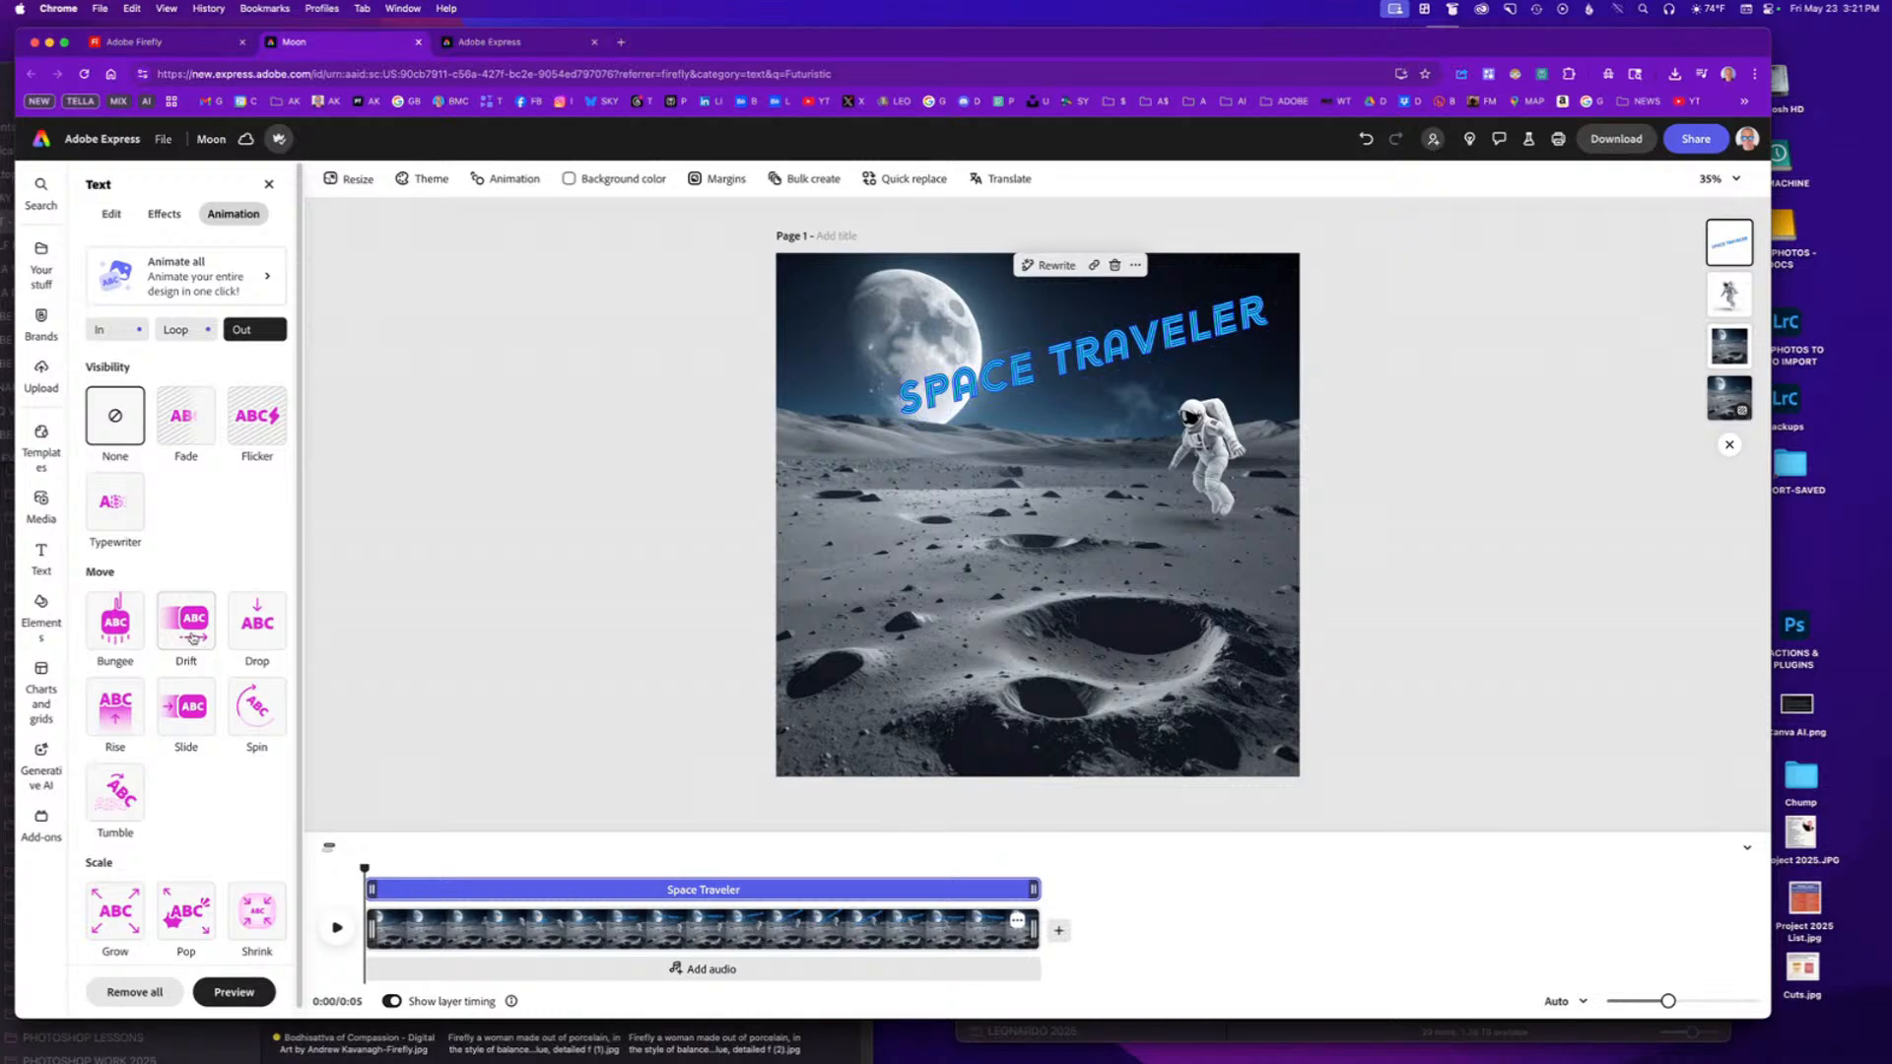
left_click(189, 418)
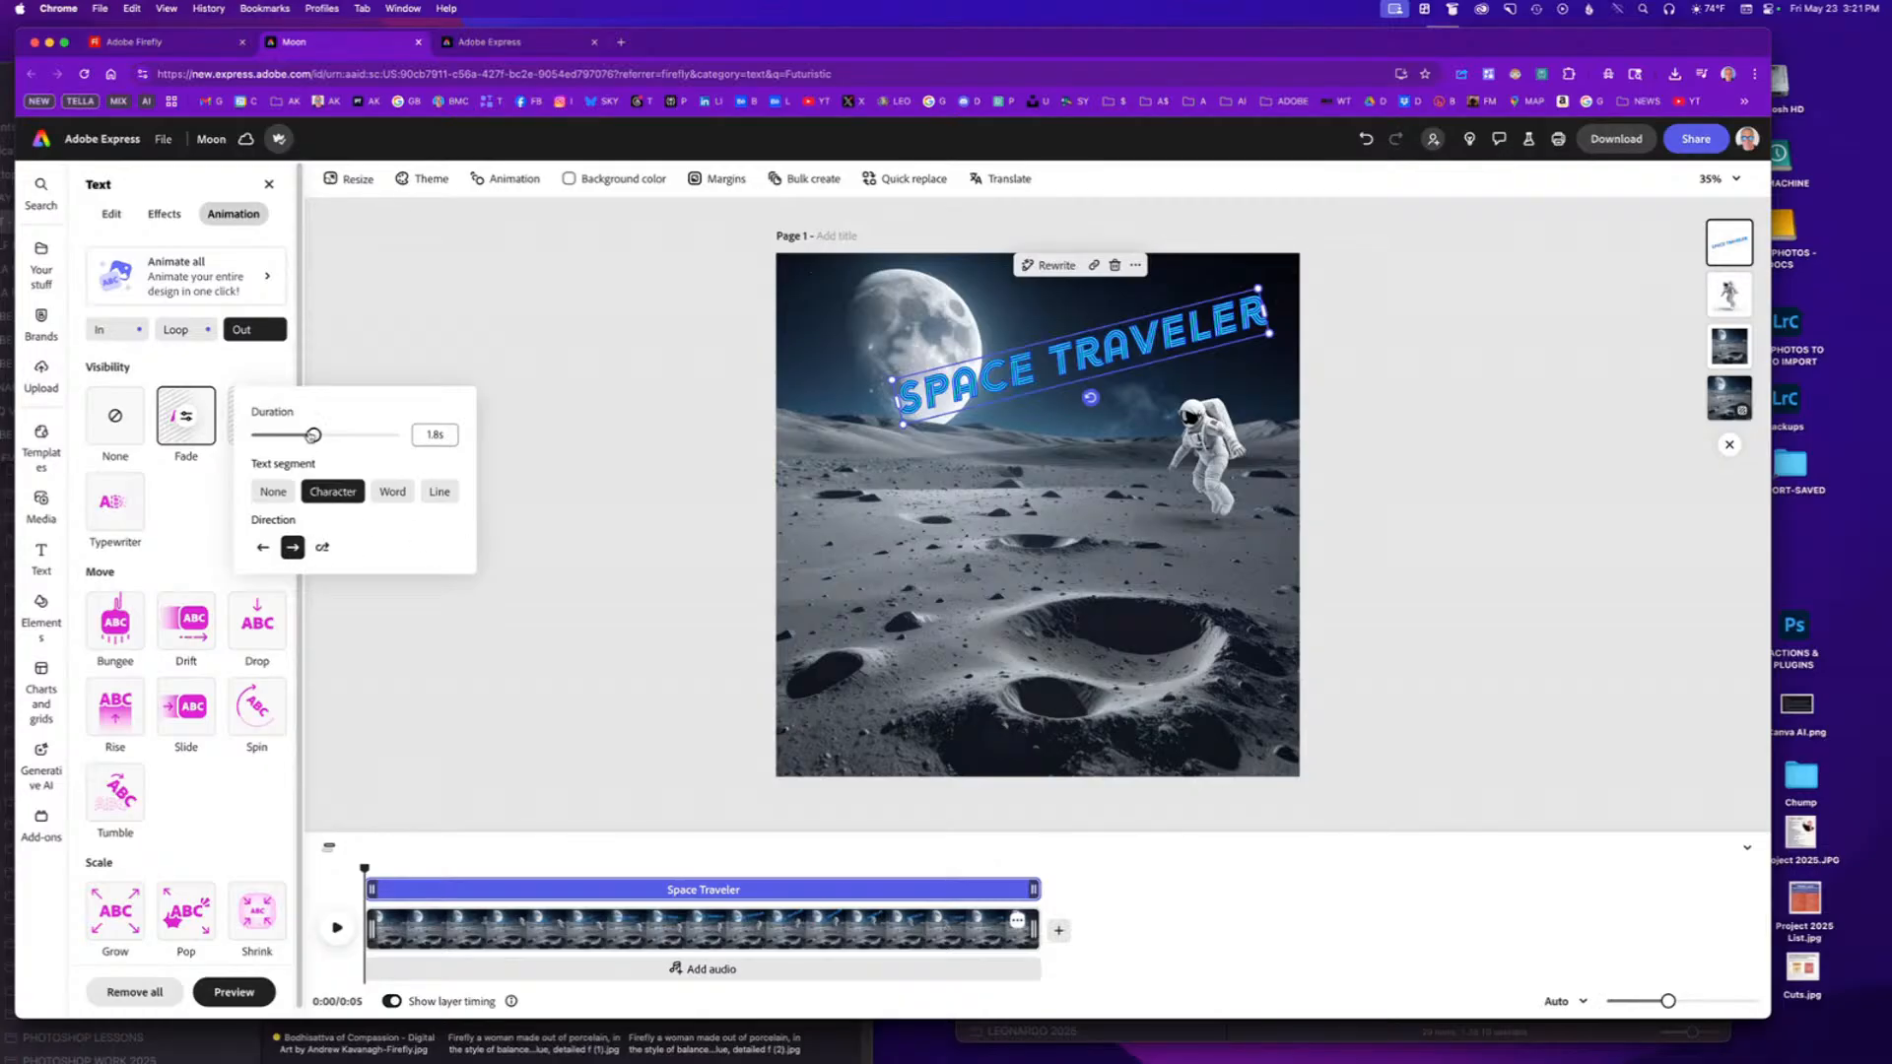
left_click_drag(314, 434, 332, 435)
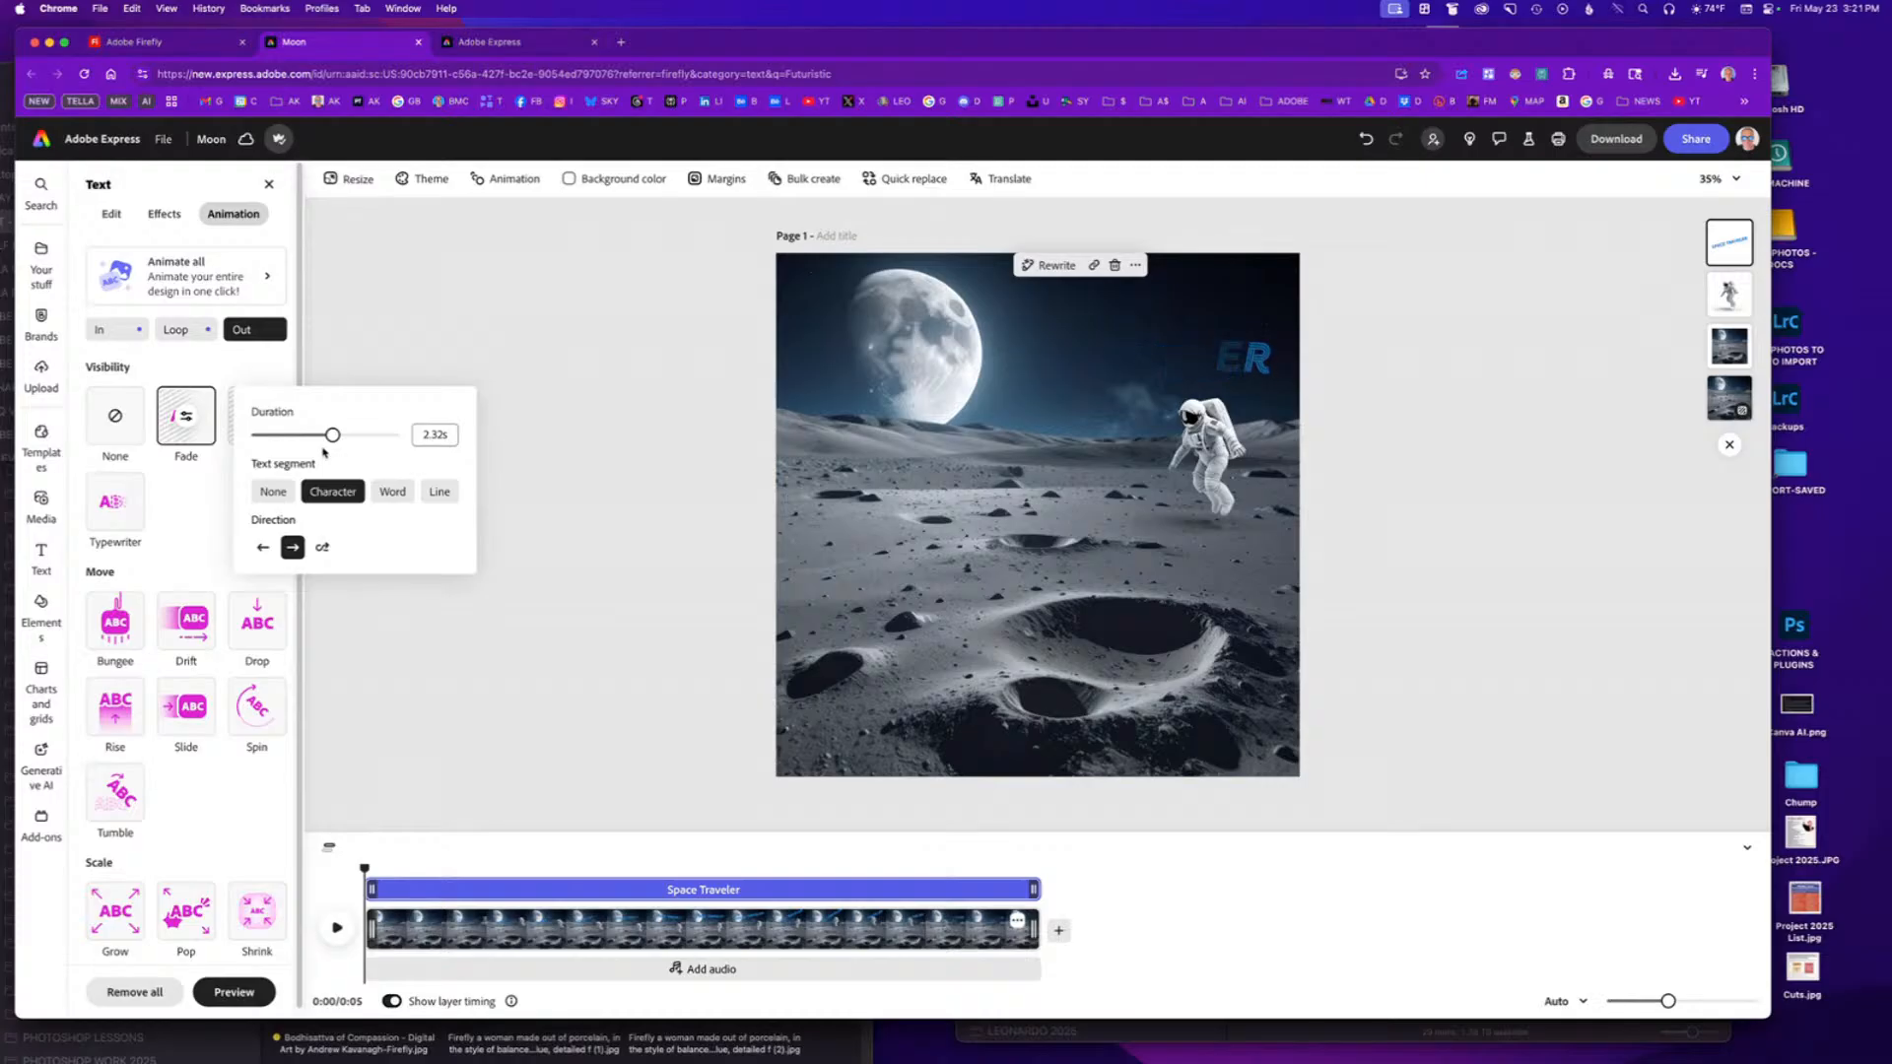
left_click(594, 750)
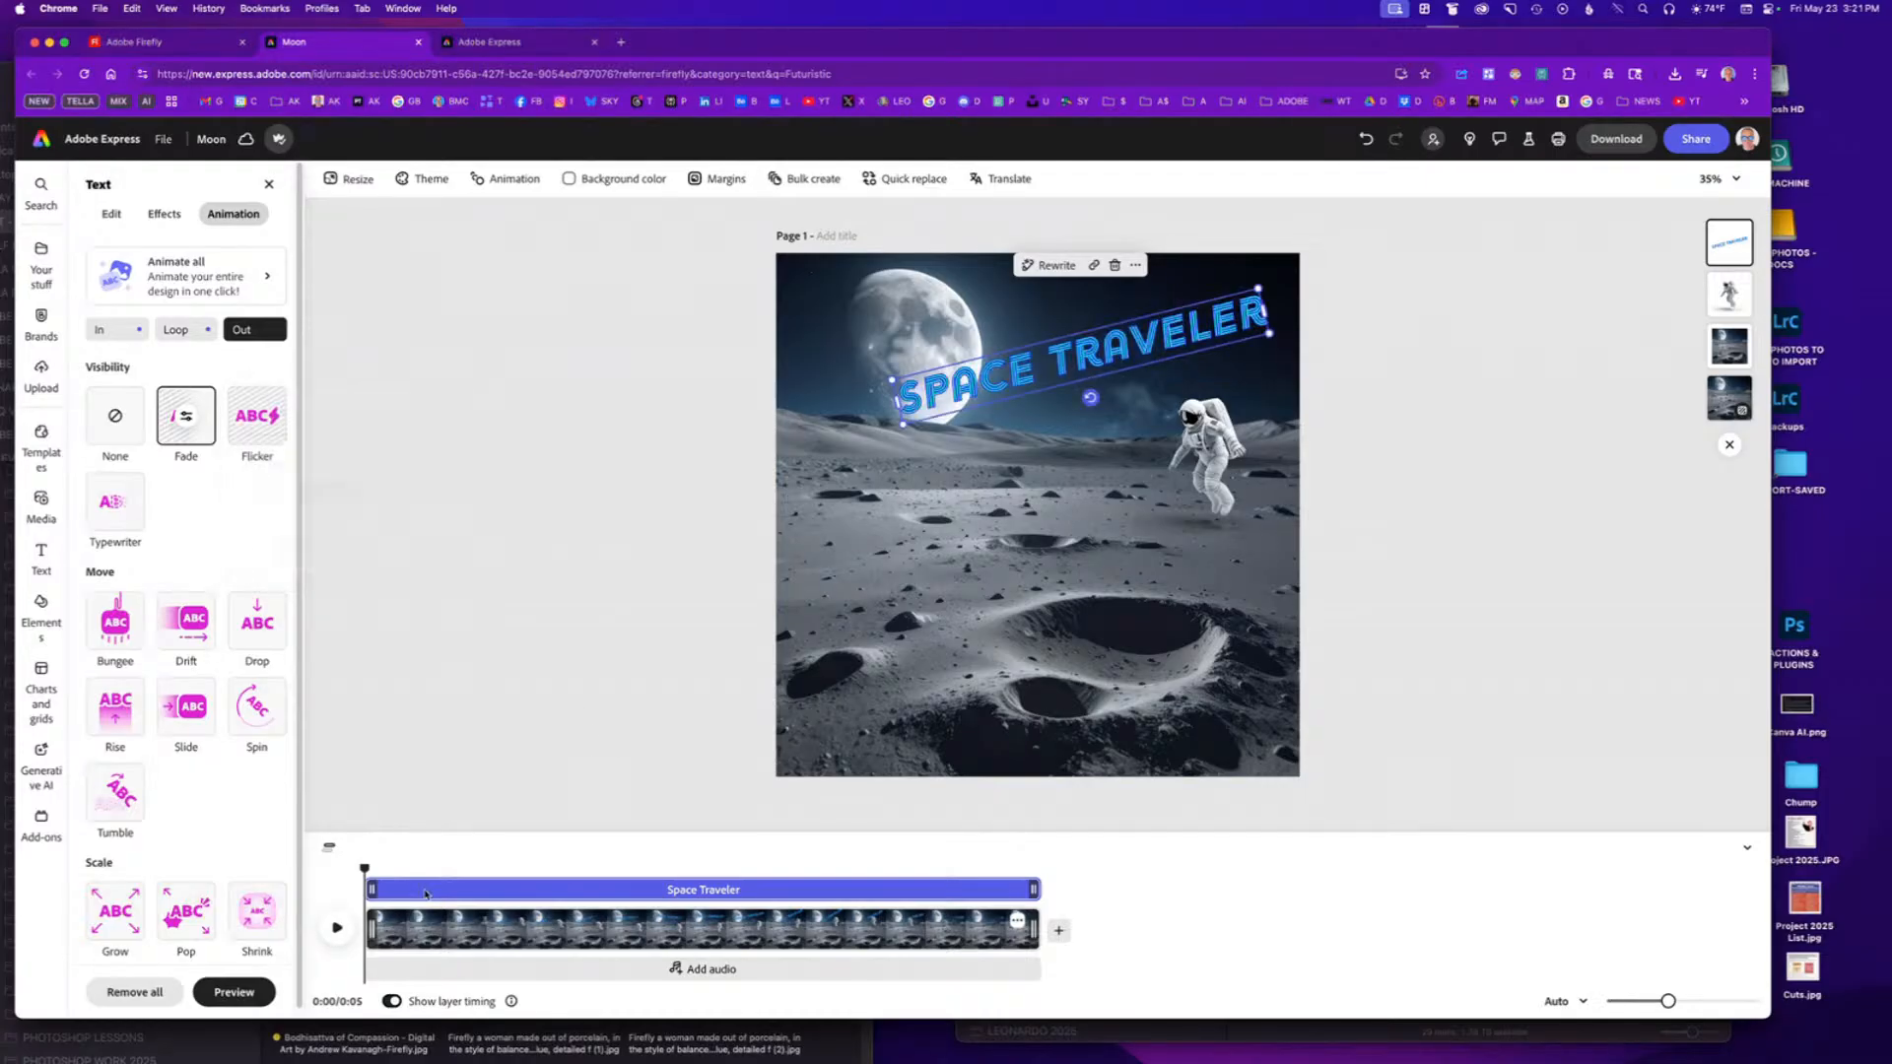
Play the composition through twice to check the title's animations, review the Fade exit settings in between, and return to the start.
left_click(336, 928)
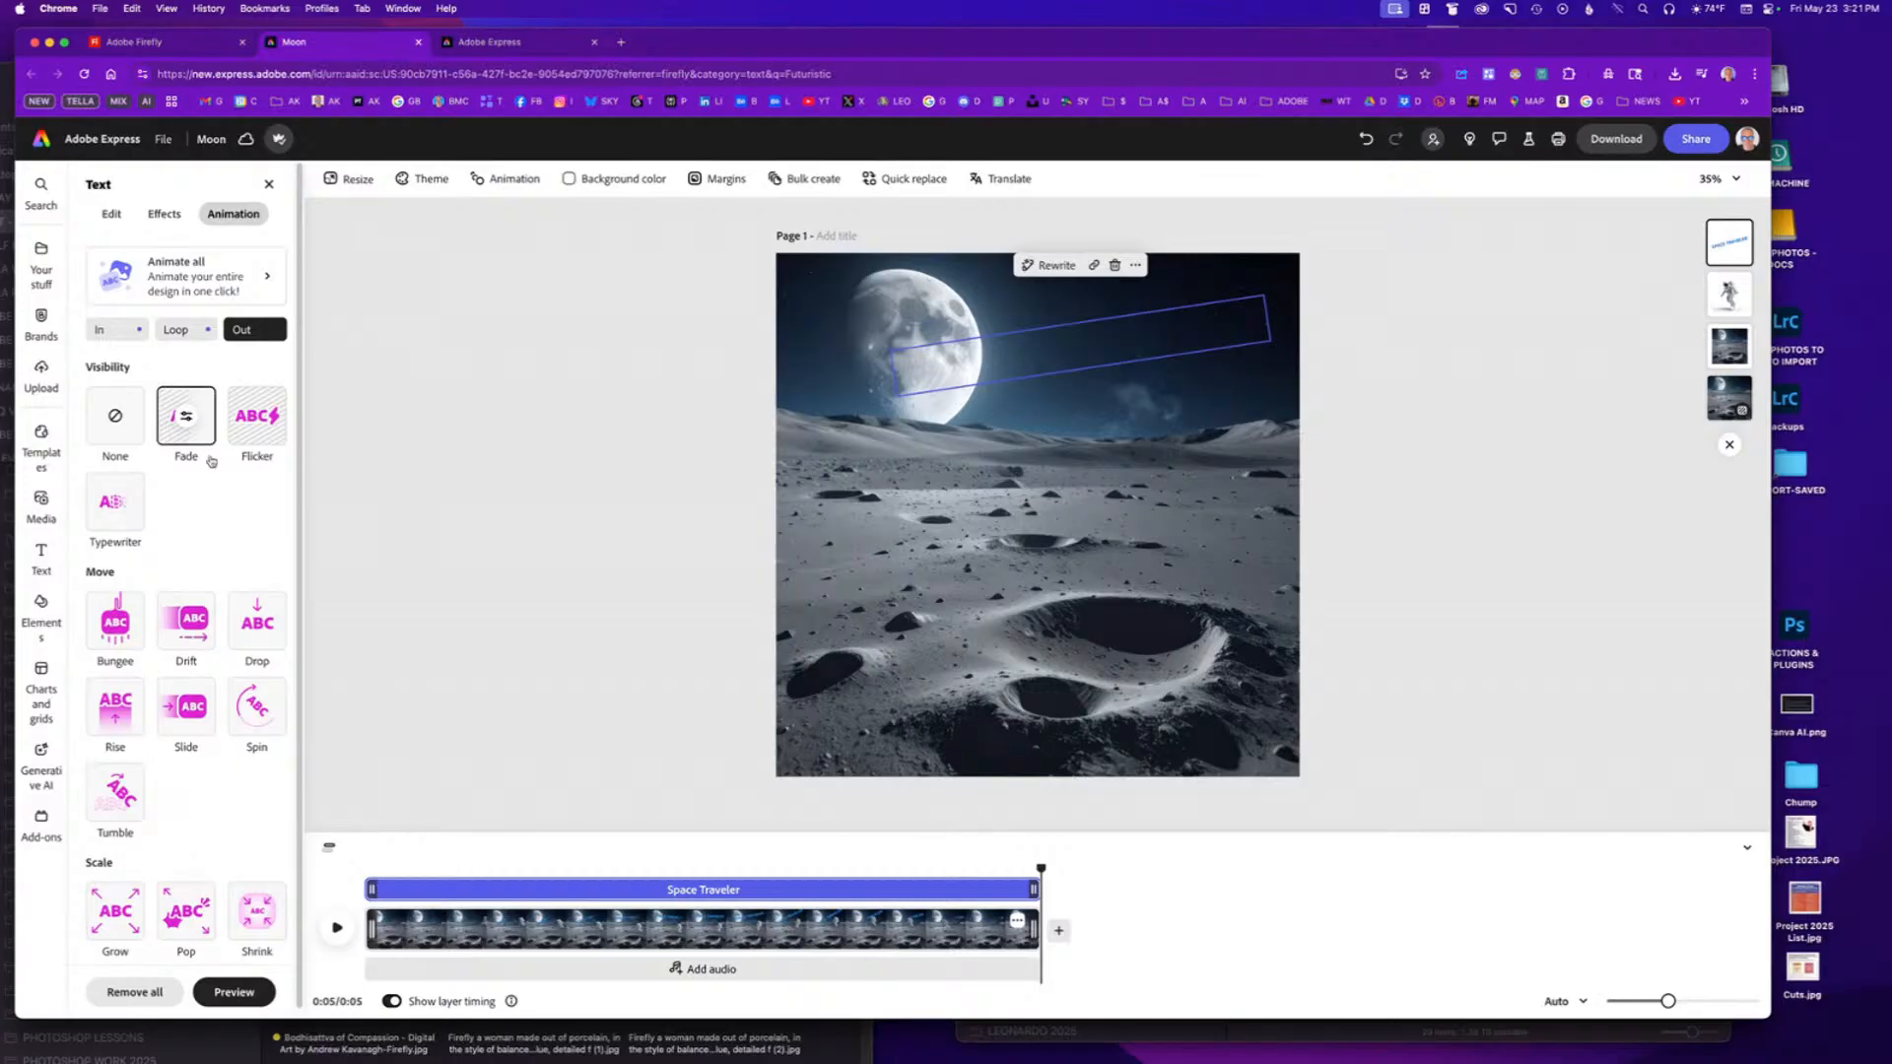
left_click(188, 418)
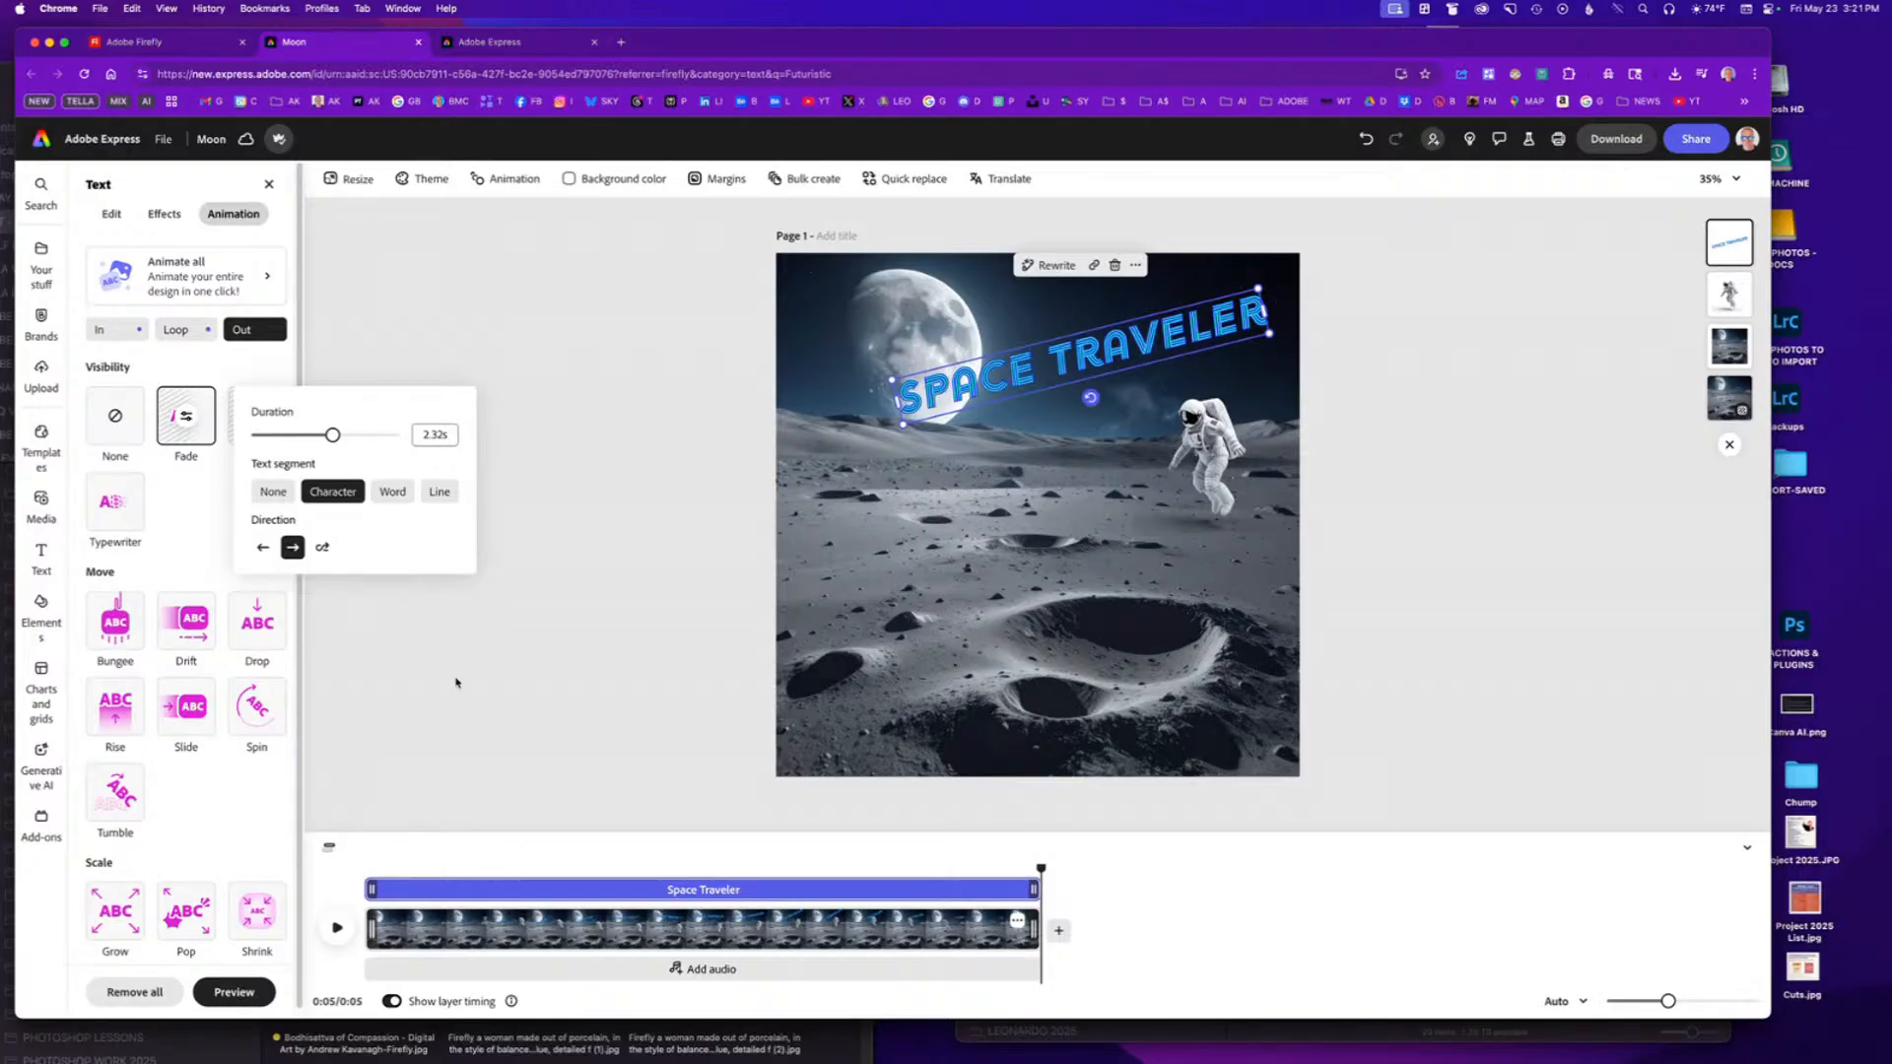
left_click(456, 683)
left_click_drag(1040, 865, 365, 867)
left_click(337, 928)
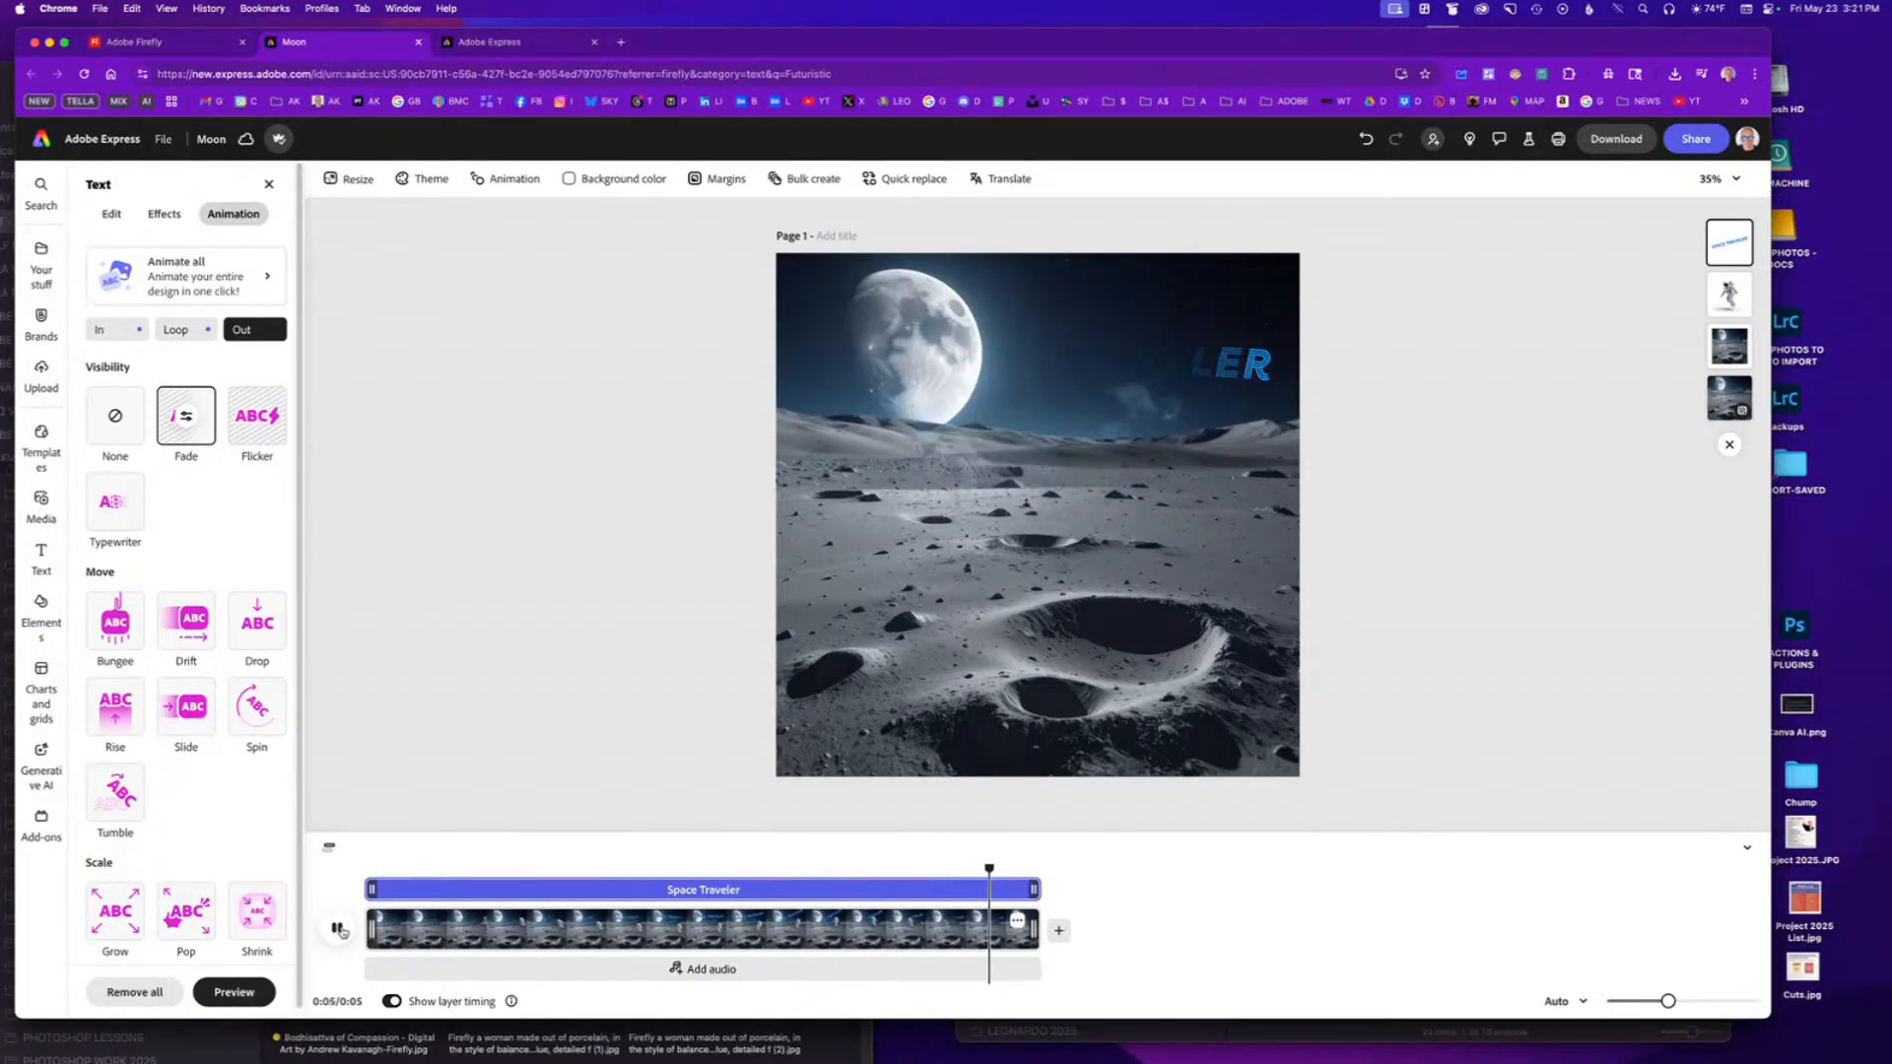
left_click(676, 551)
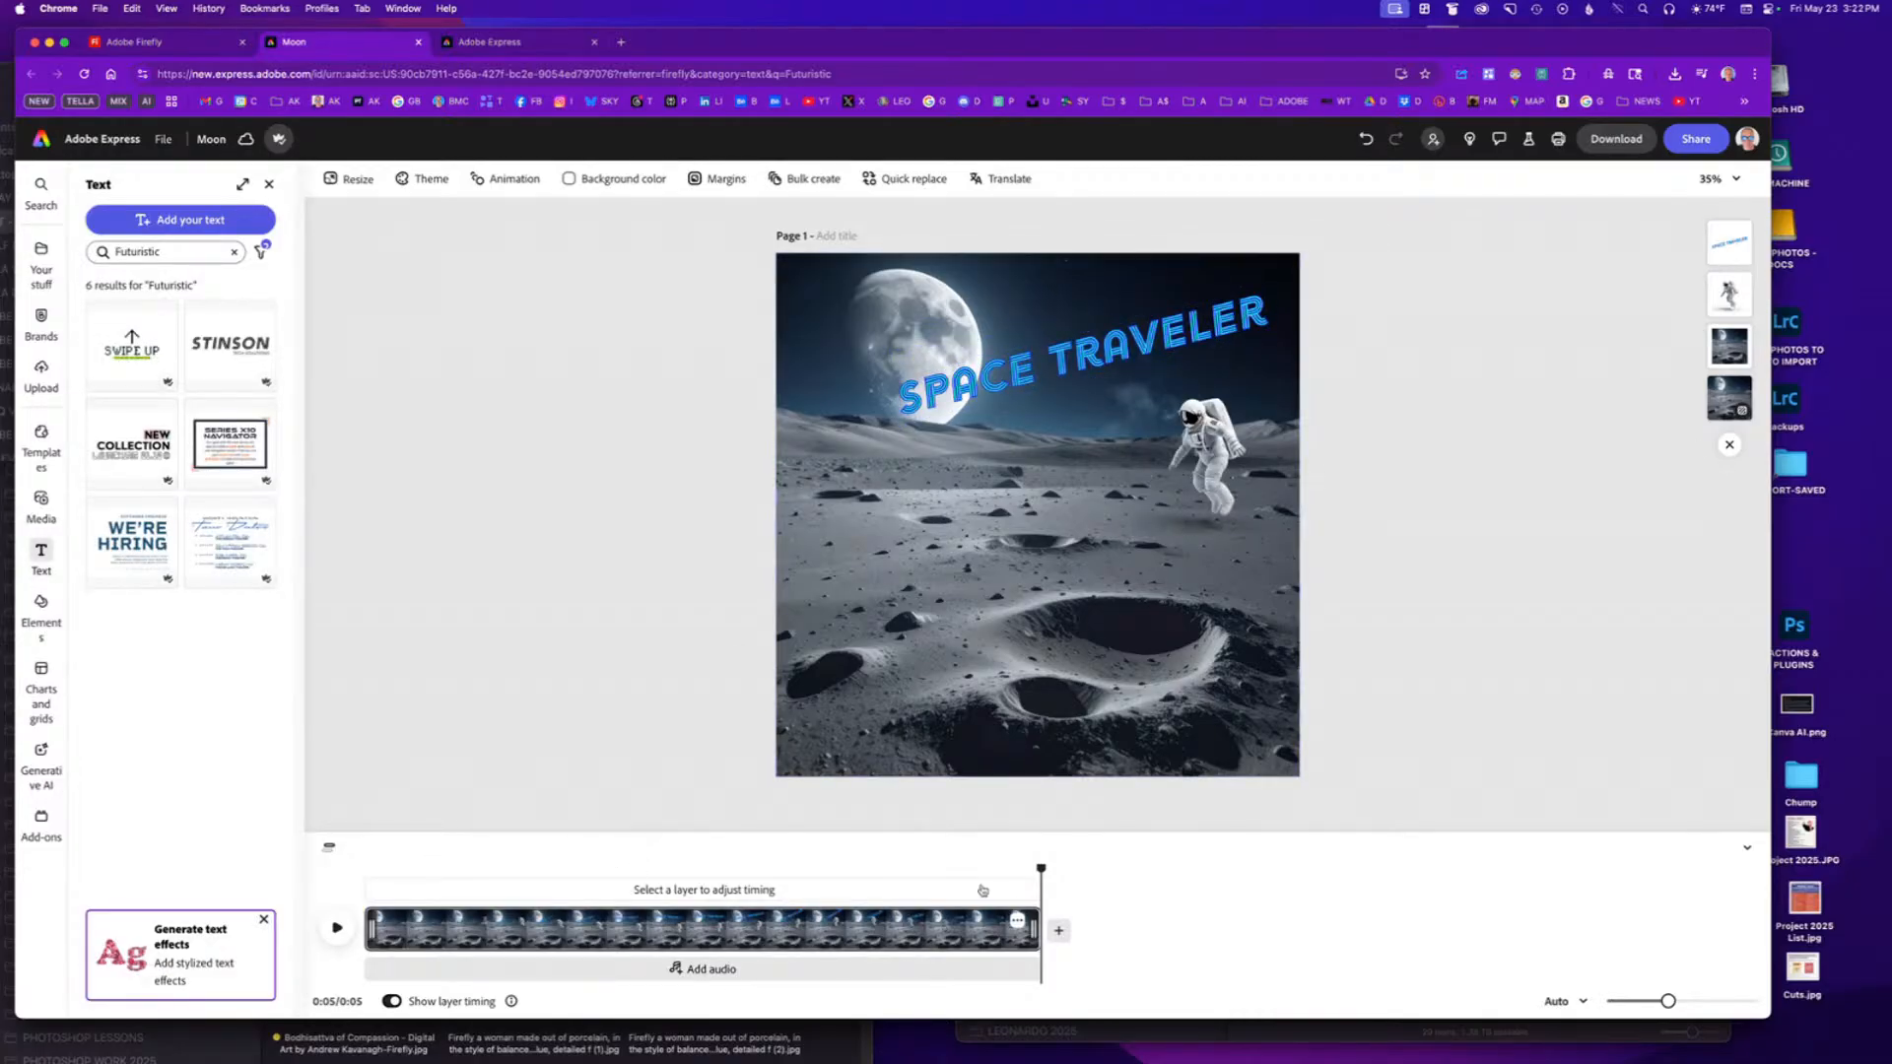
left_click_drag(1041, 869, 364, 867)
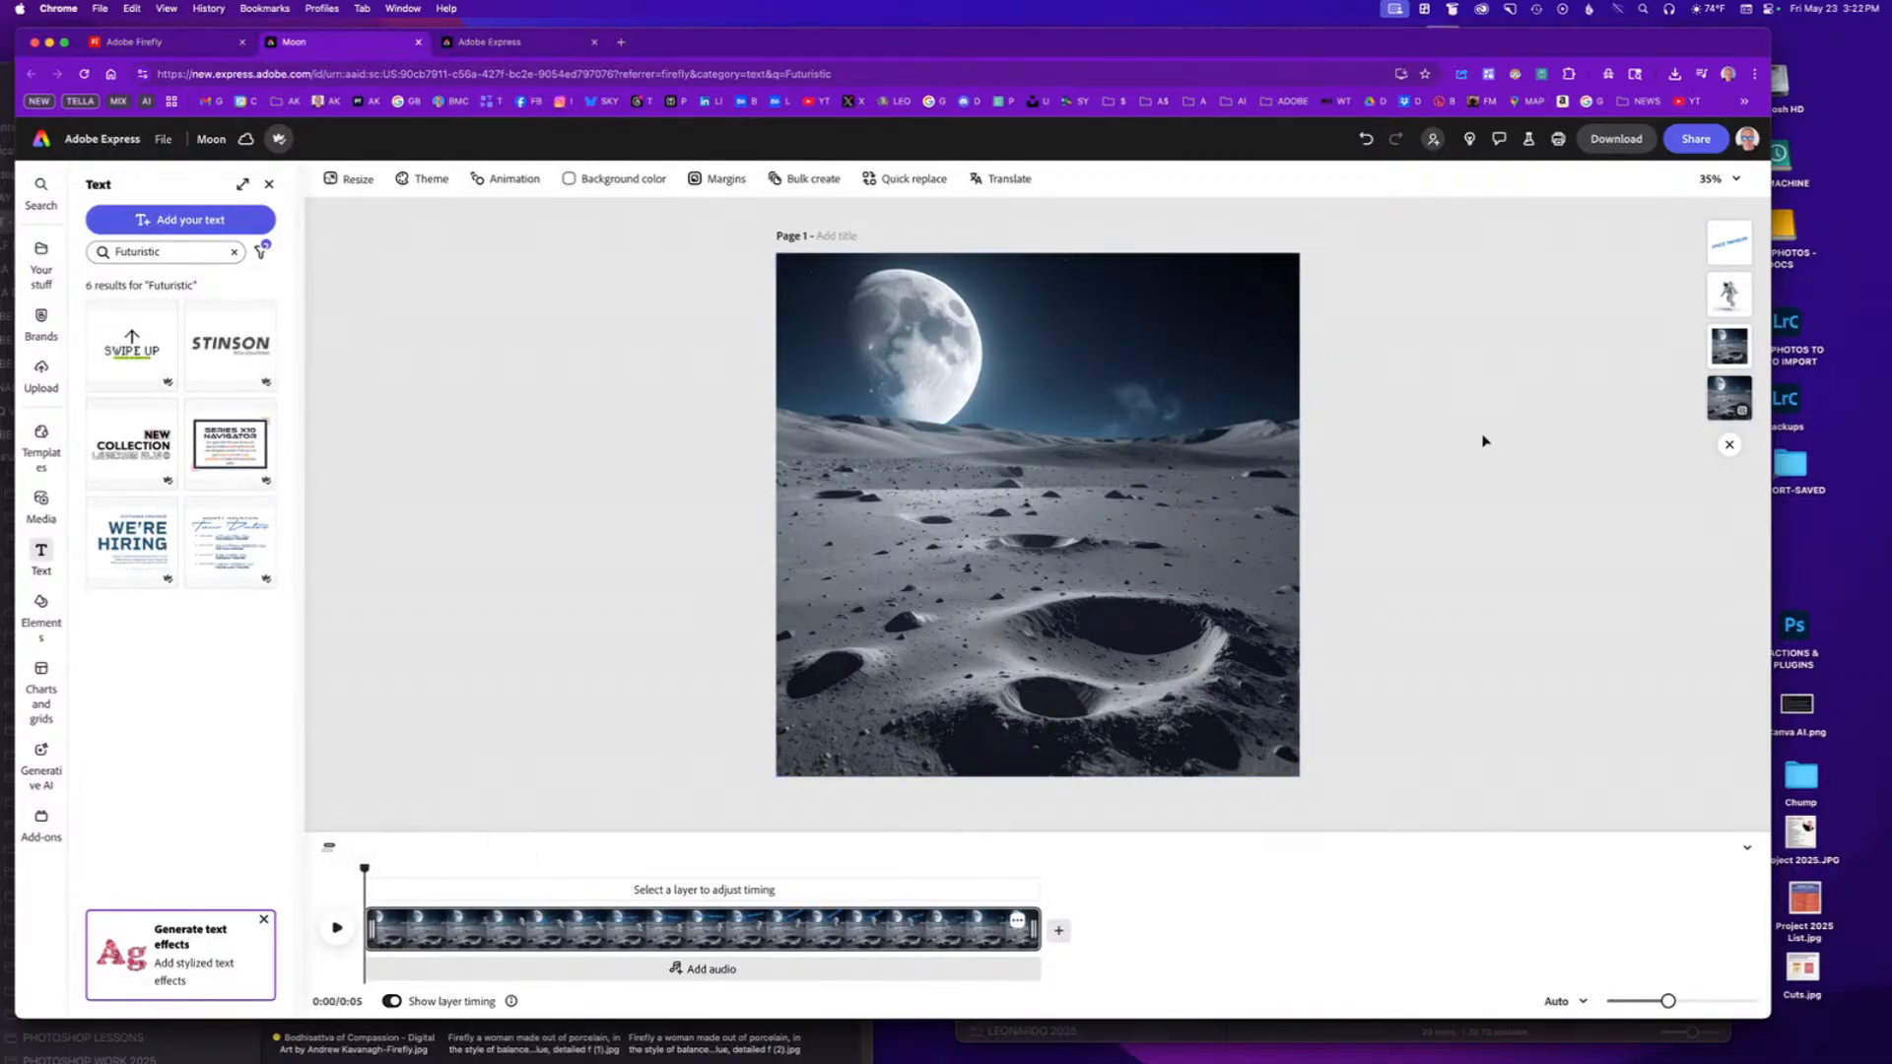
Download the Moon composition as an MP4 at the Custom (Original size) video resolution.
left_click(1623, 141)
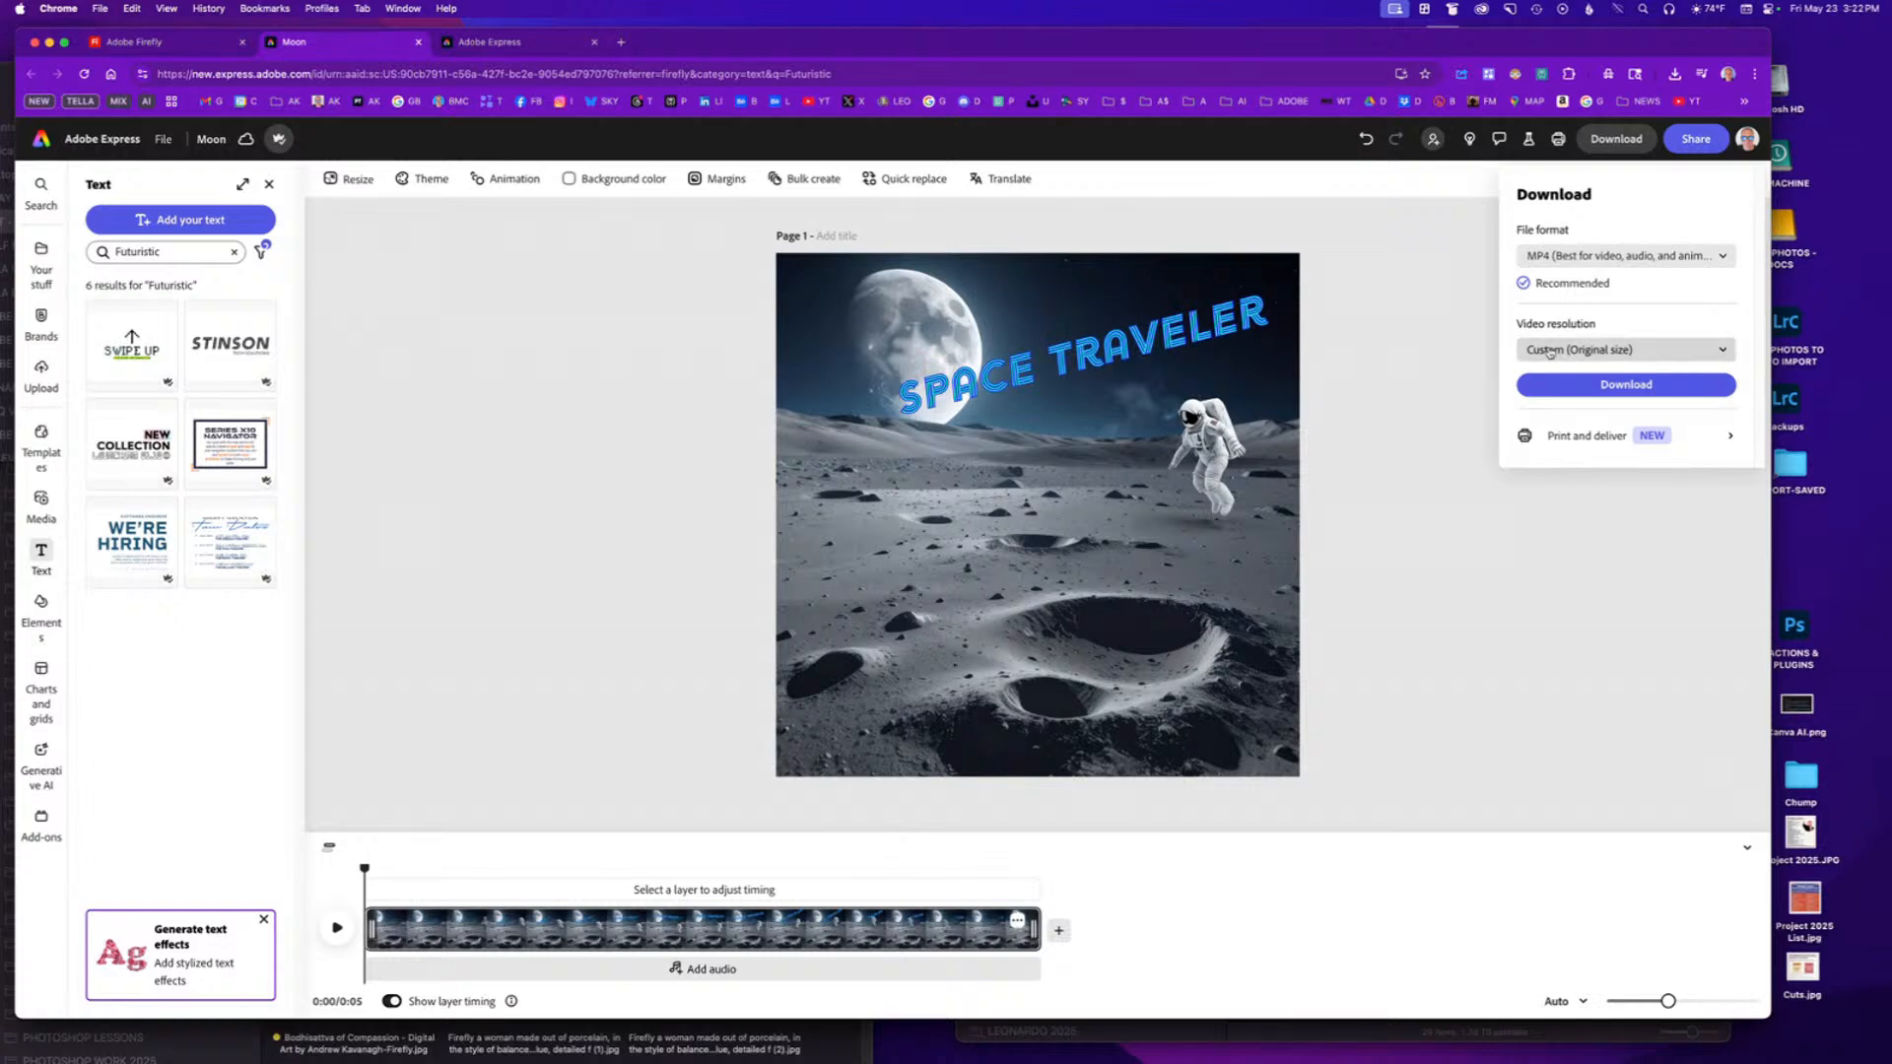
left_click(1612, 391)
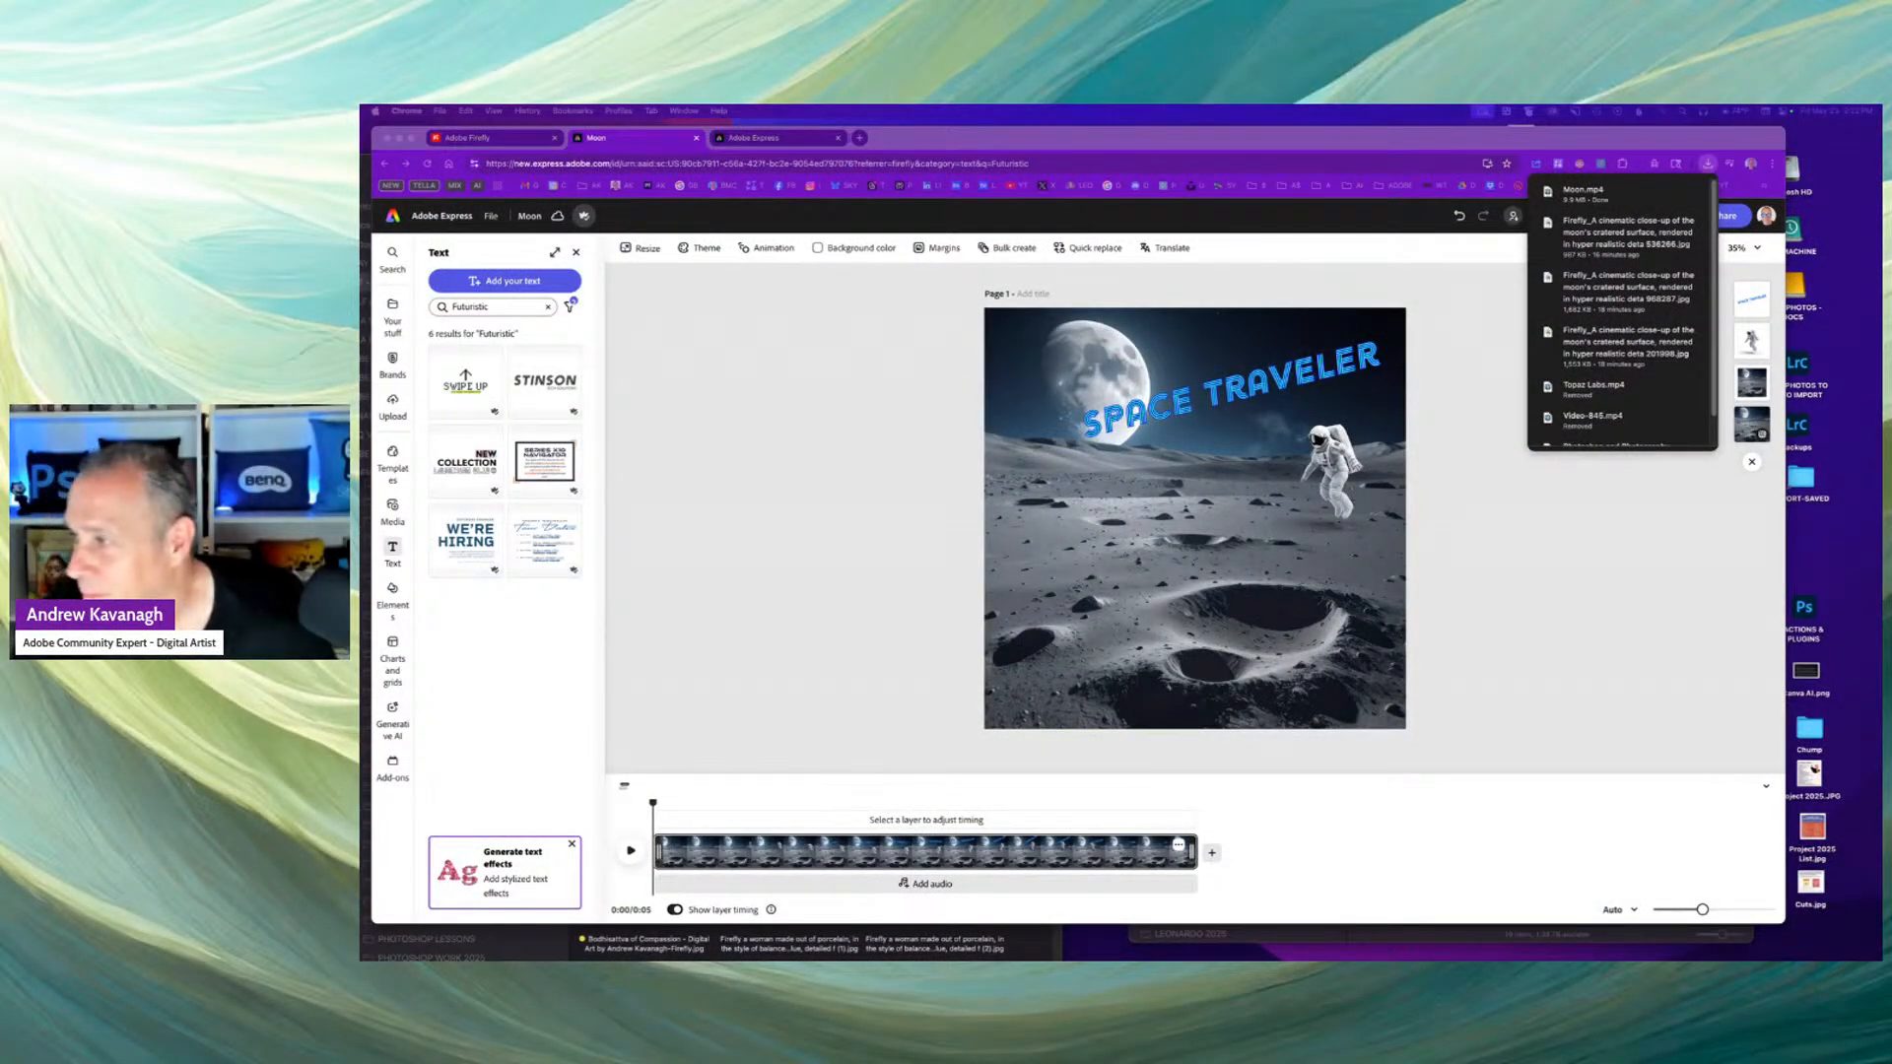
left_click(1604, 532)
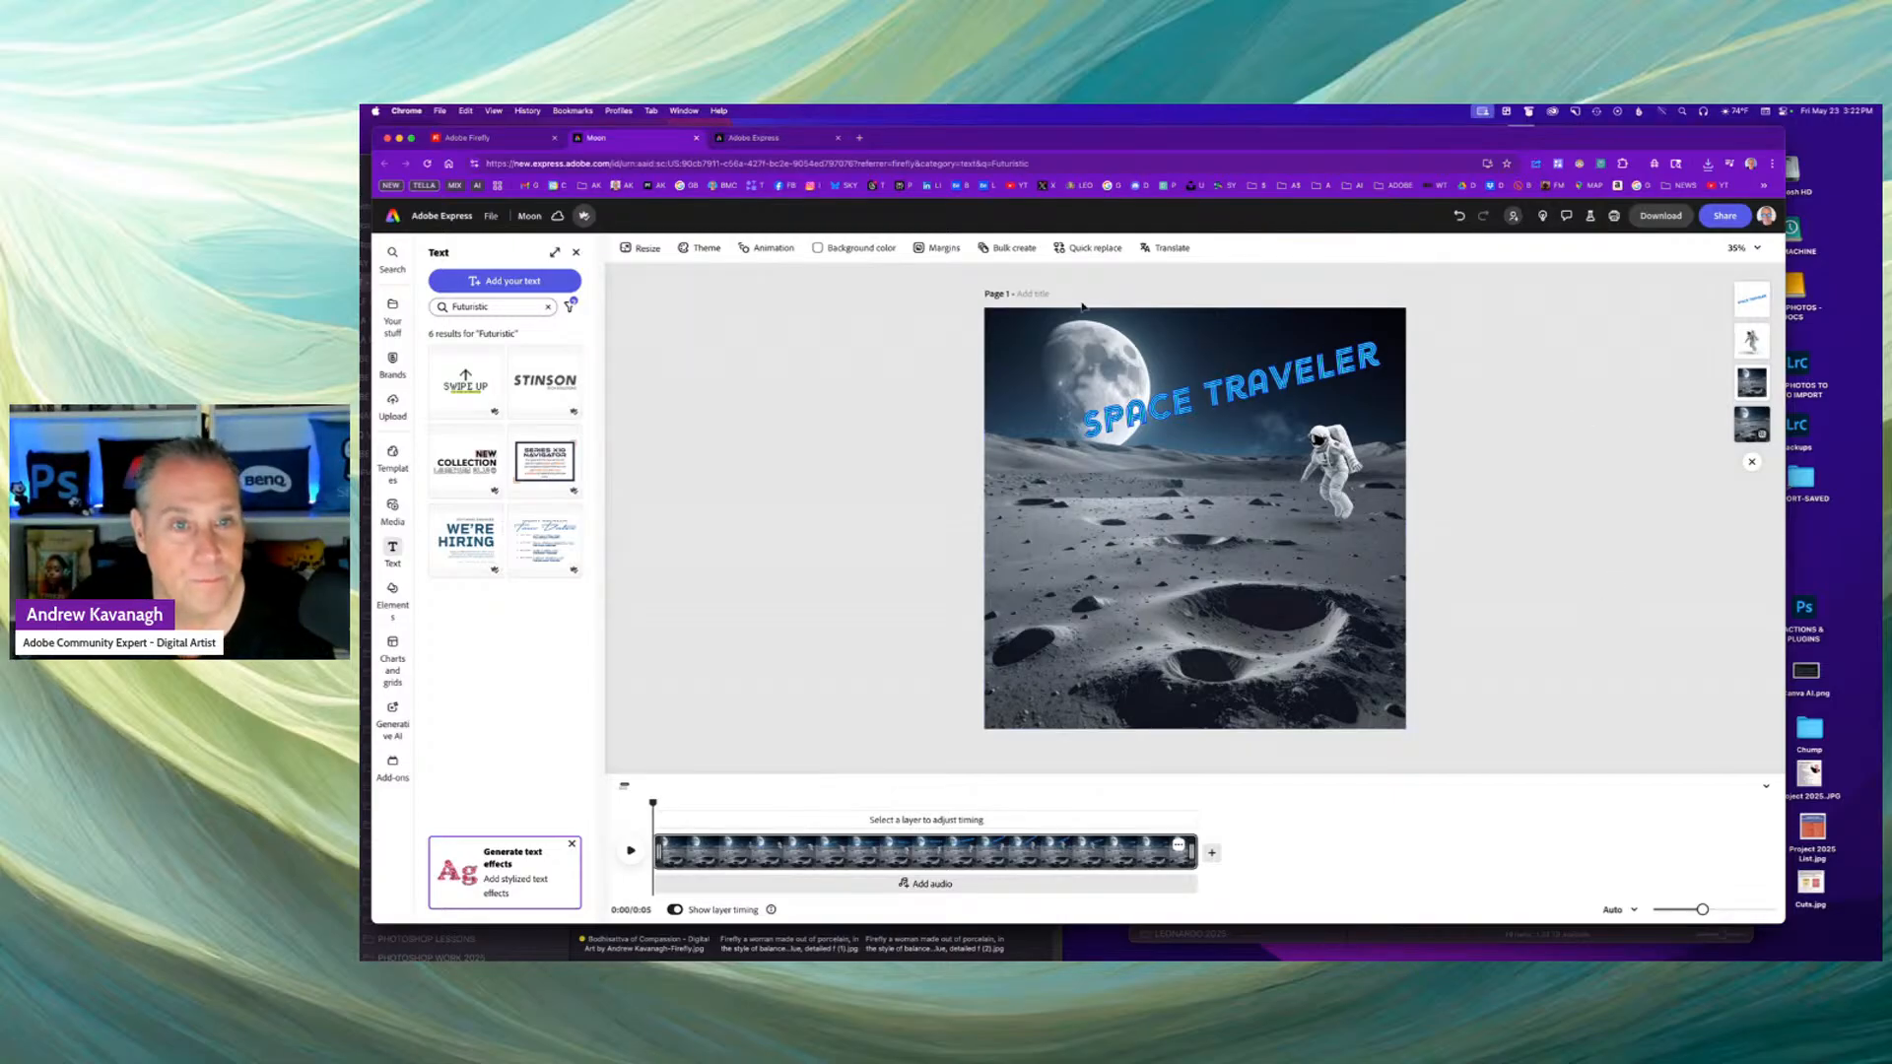
Leave the Moon project, switch to Adobe Firefly, close the enlarged moon image, and remove the composition and style references from the prompt.
left_click(450, 215)
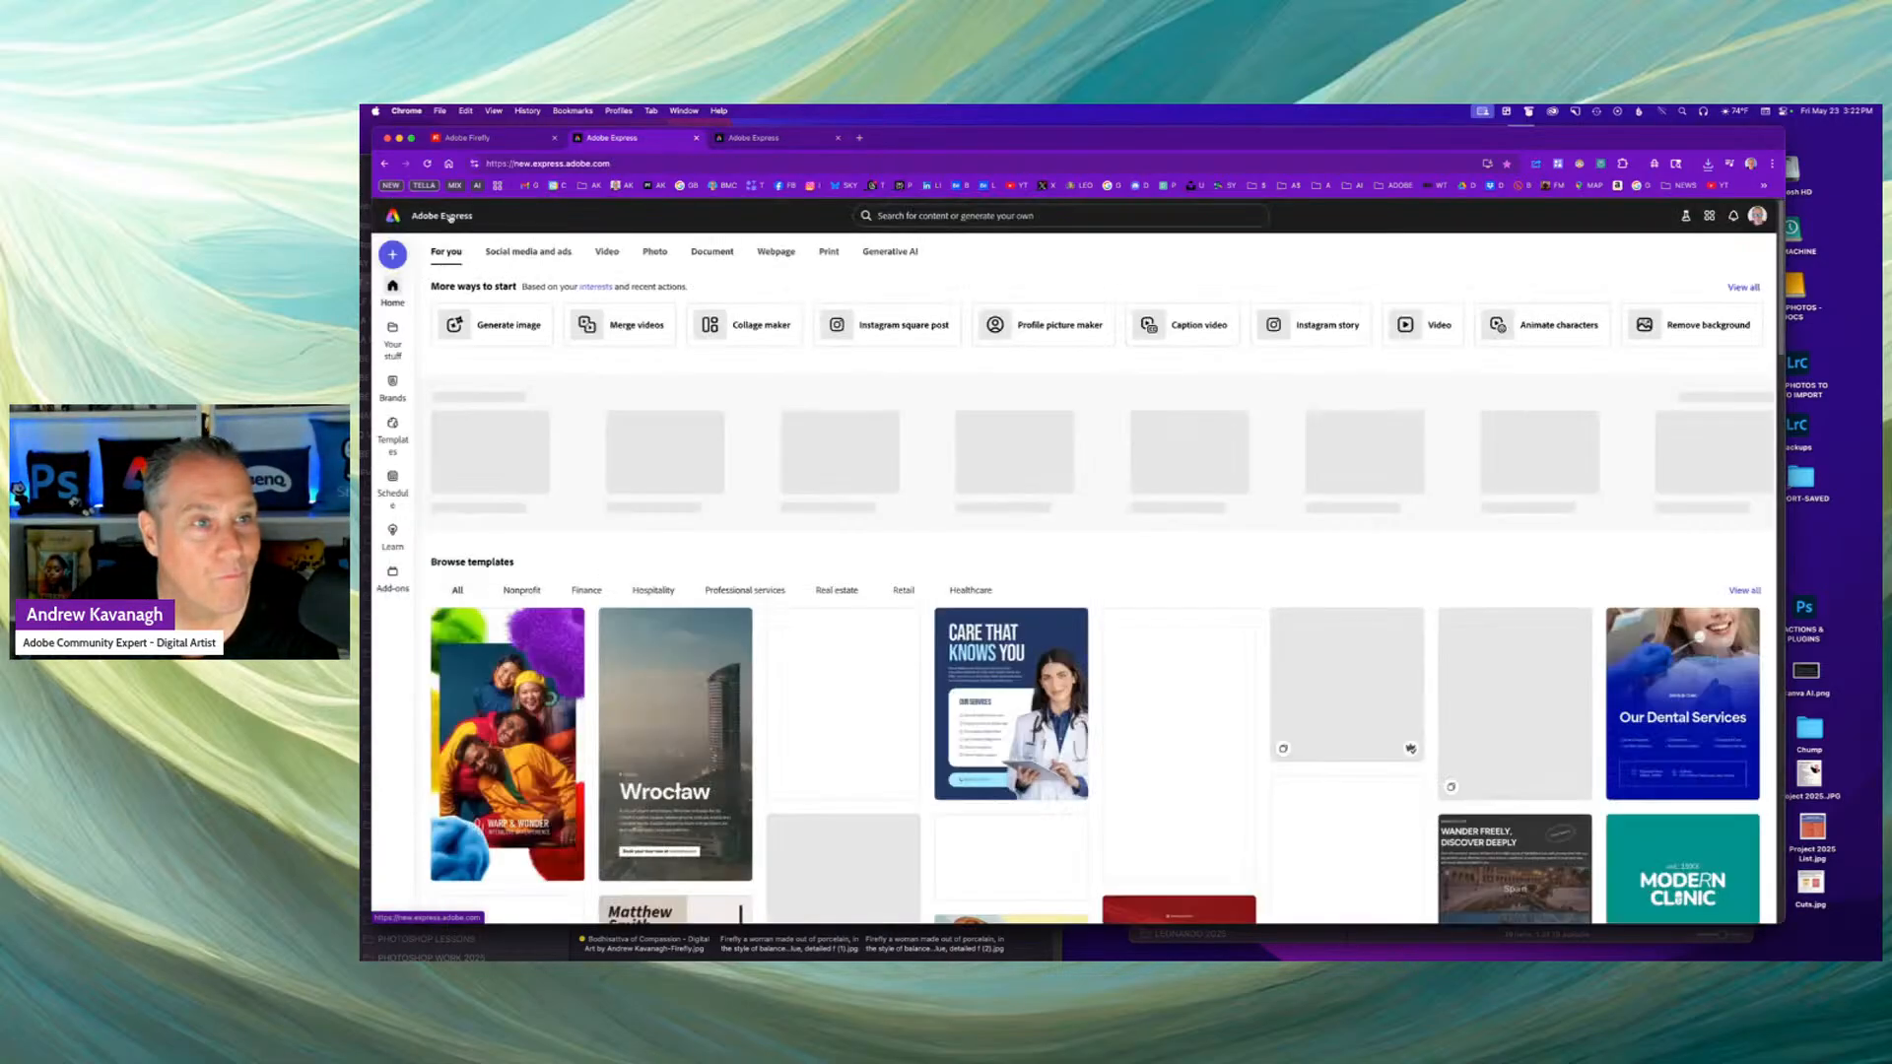
left_click(504, 140)
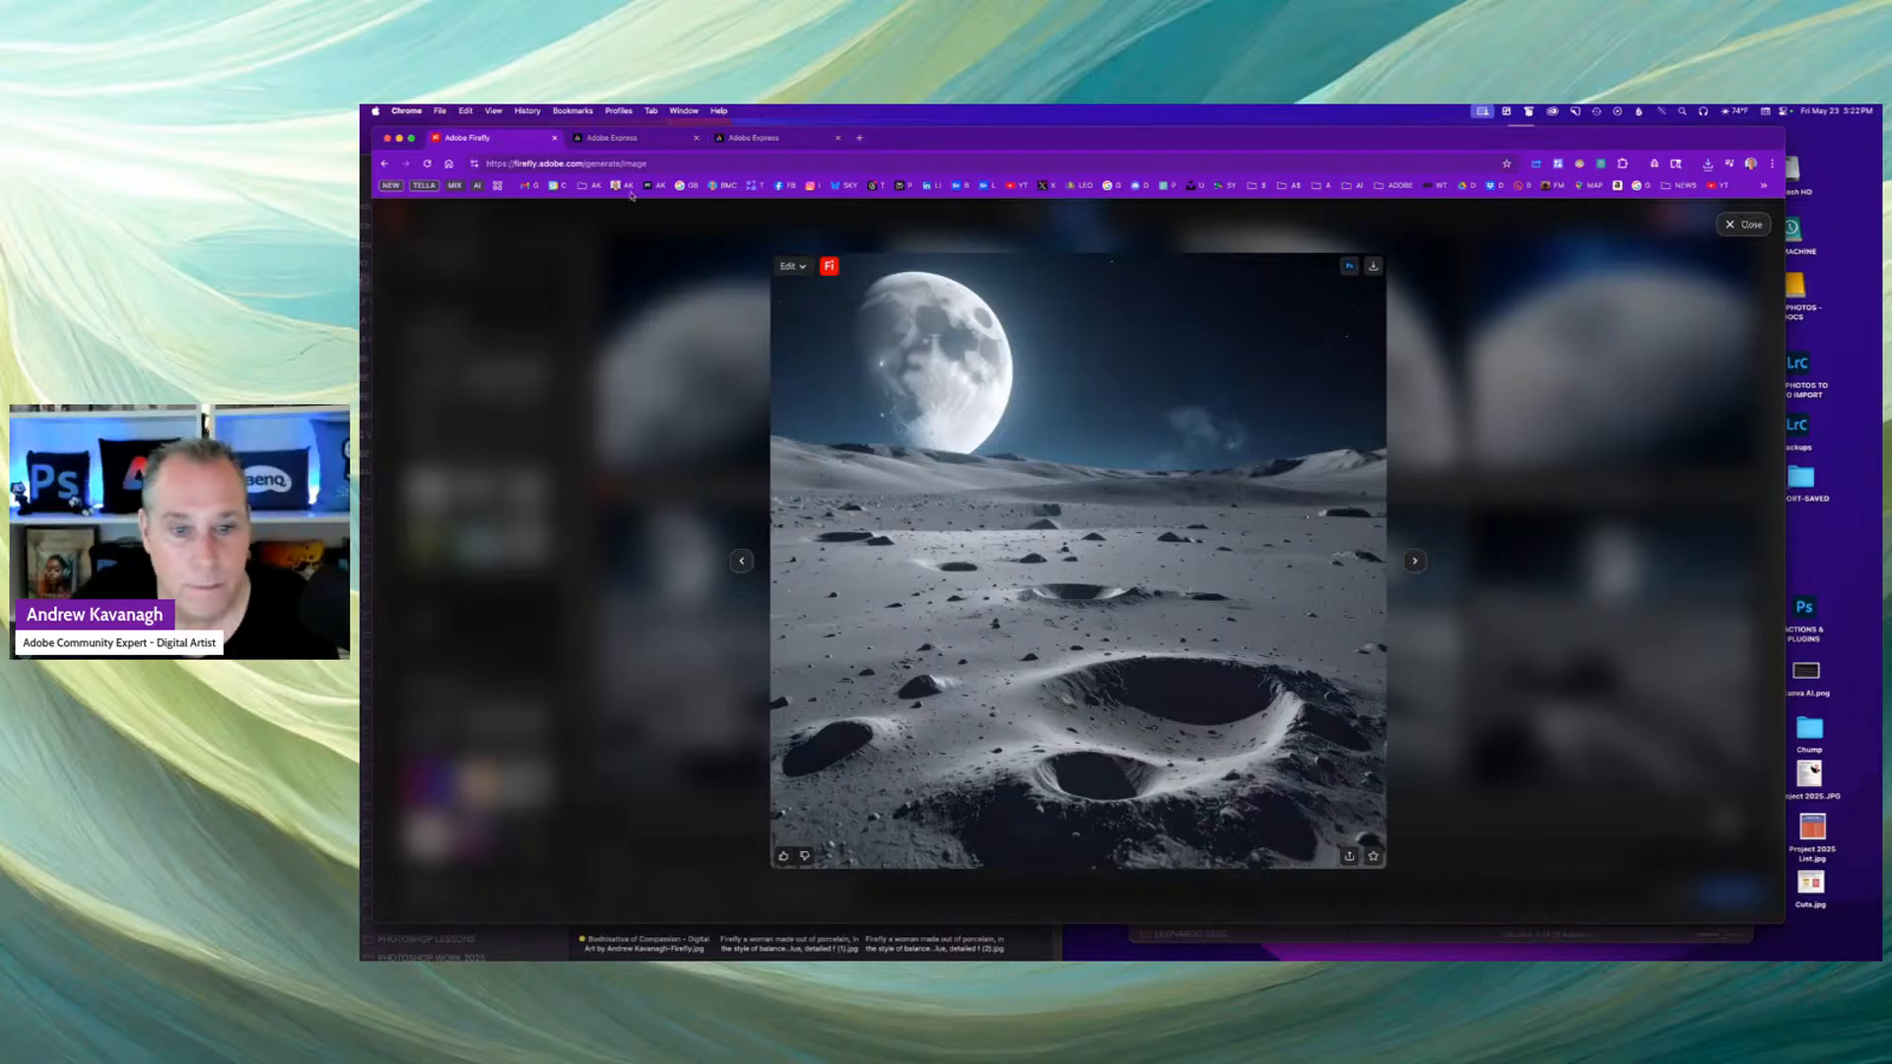
left_click(1744, 224)
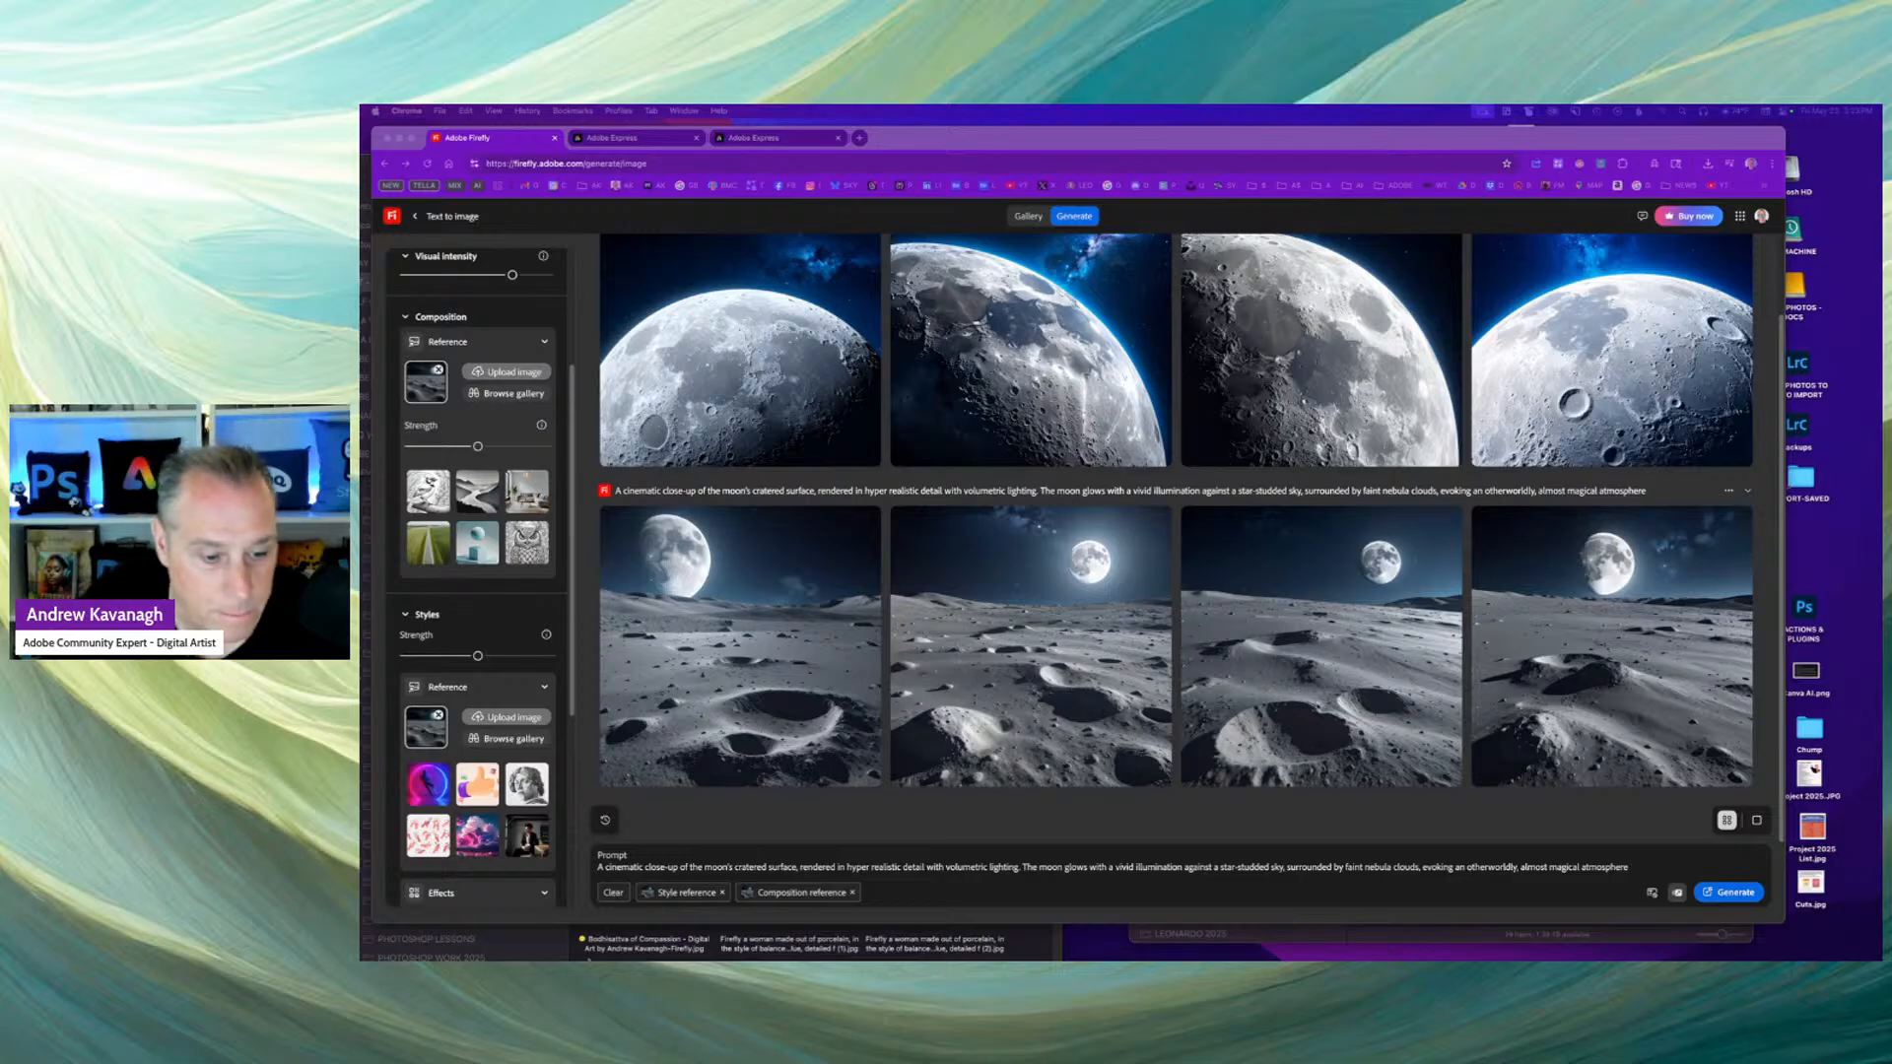
left_click(853, 893)
left_click(723, 894)
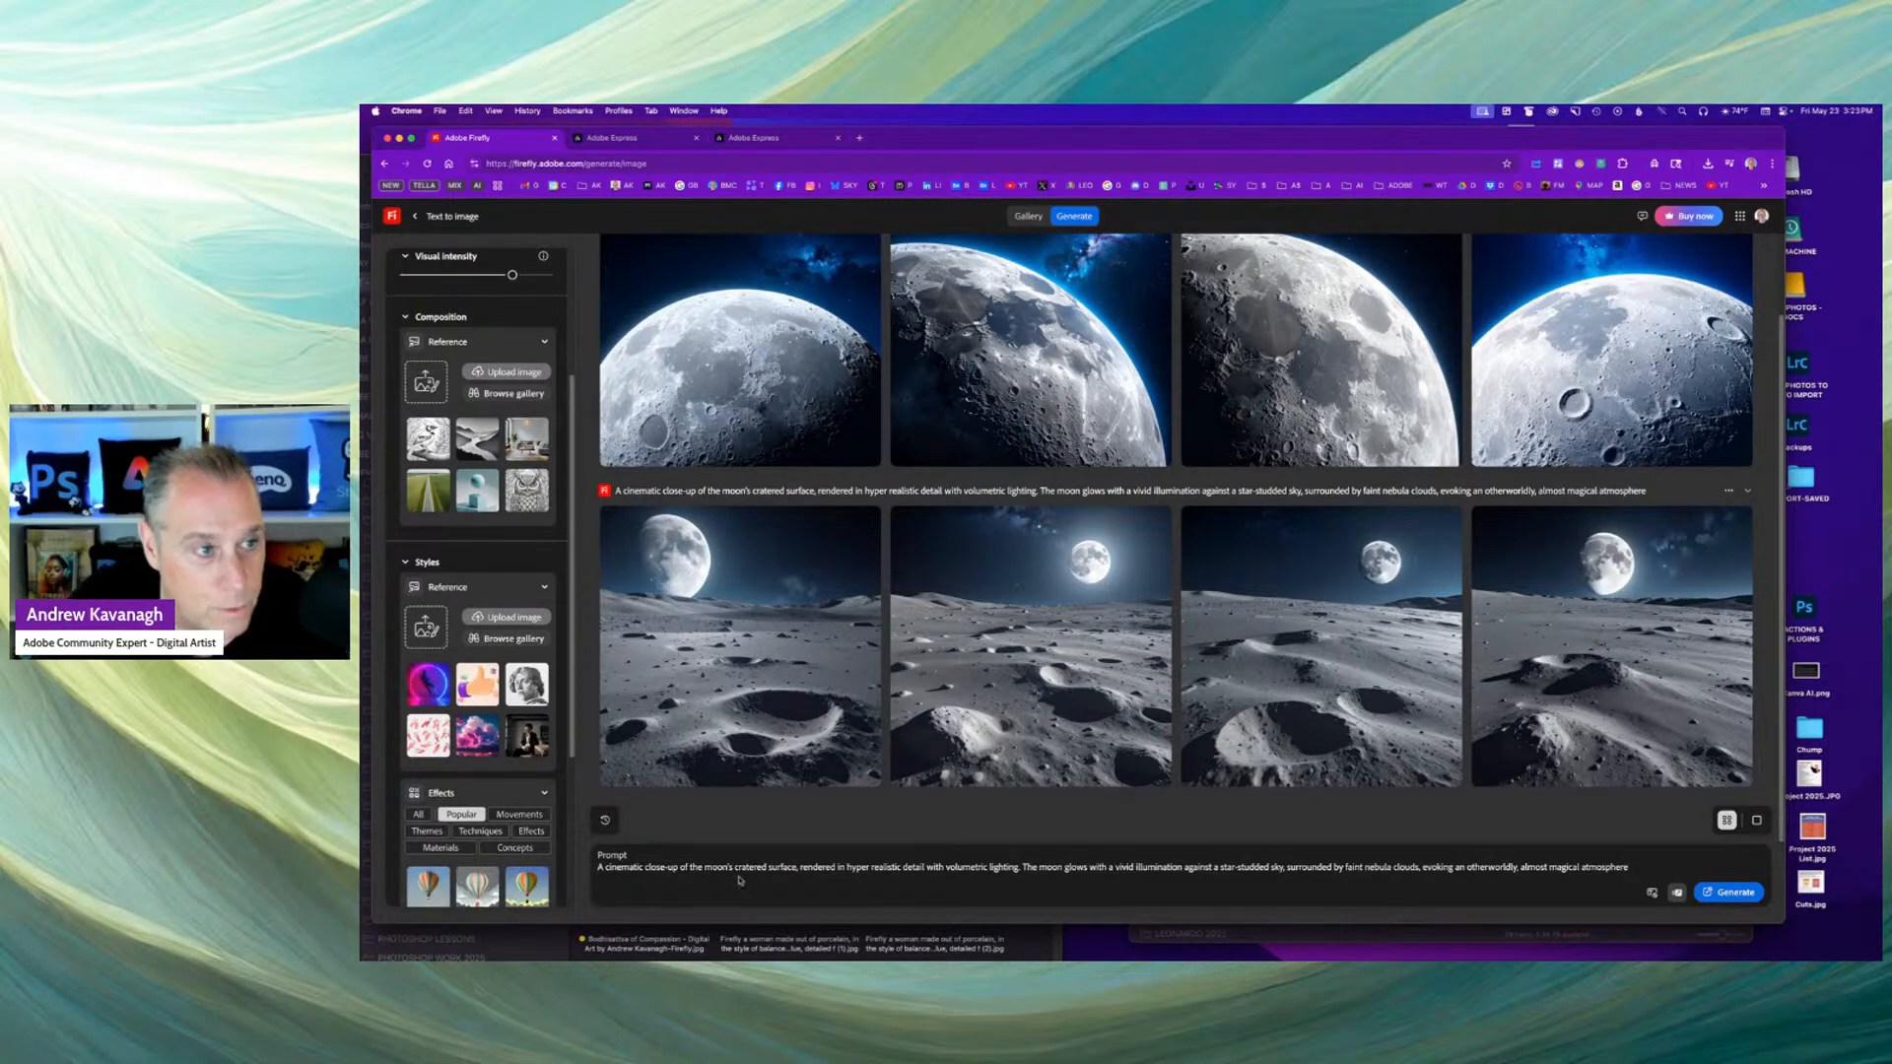
scroll(483, 581, "up", 3)
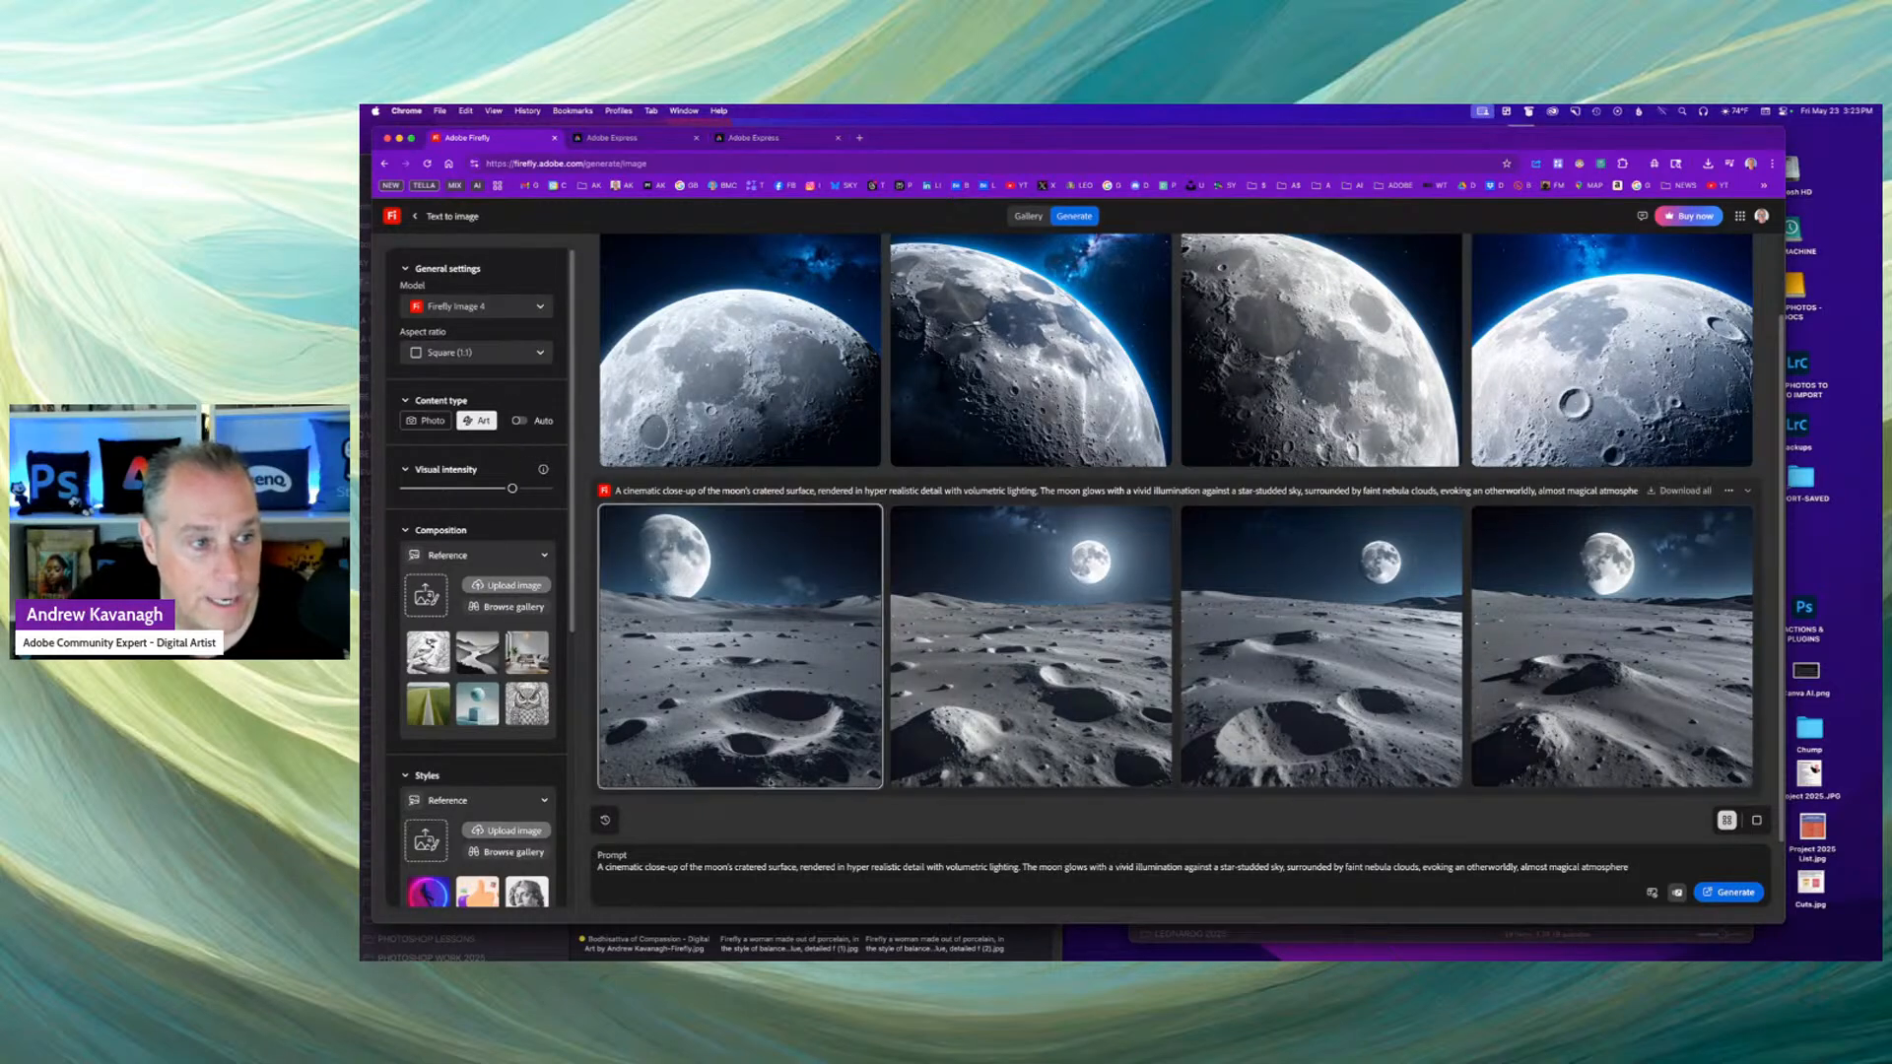
Generate images from "a woman made out of porcelain, in the style of balanced symmetry, white and blue, detailed facial features, organic forms, meticulous portraiture, complex patterns".
triple_click(689, 867)
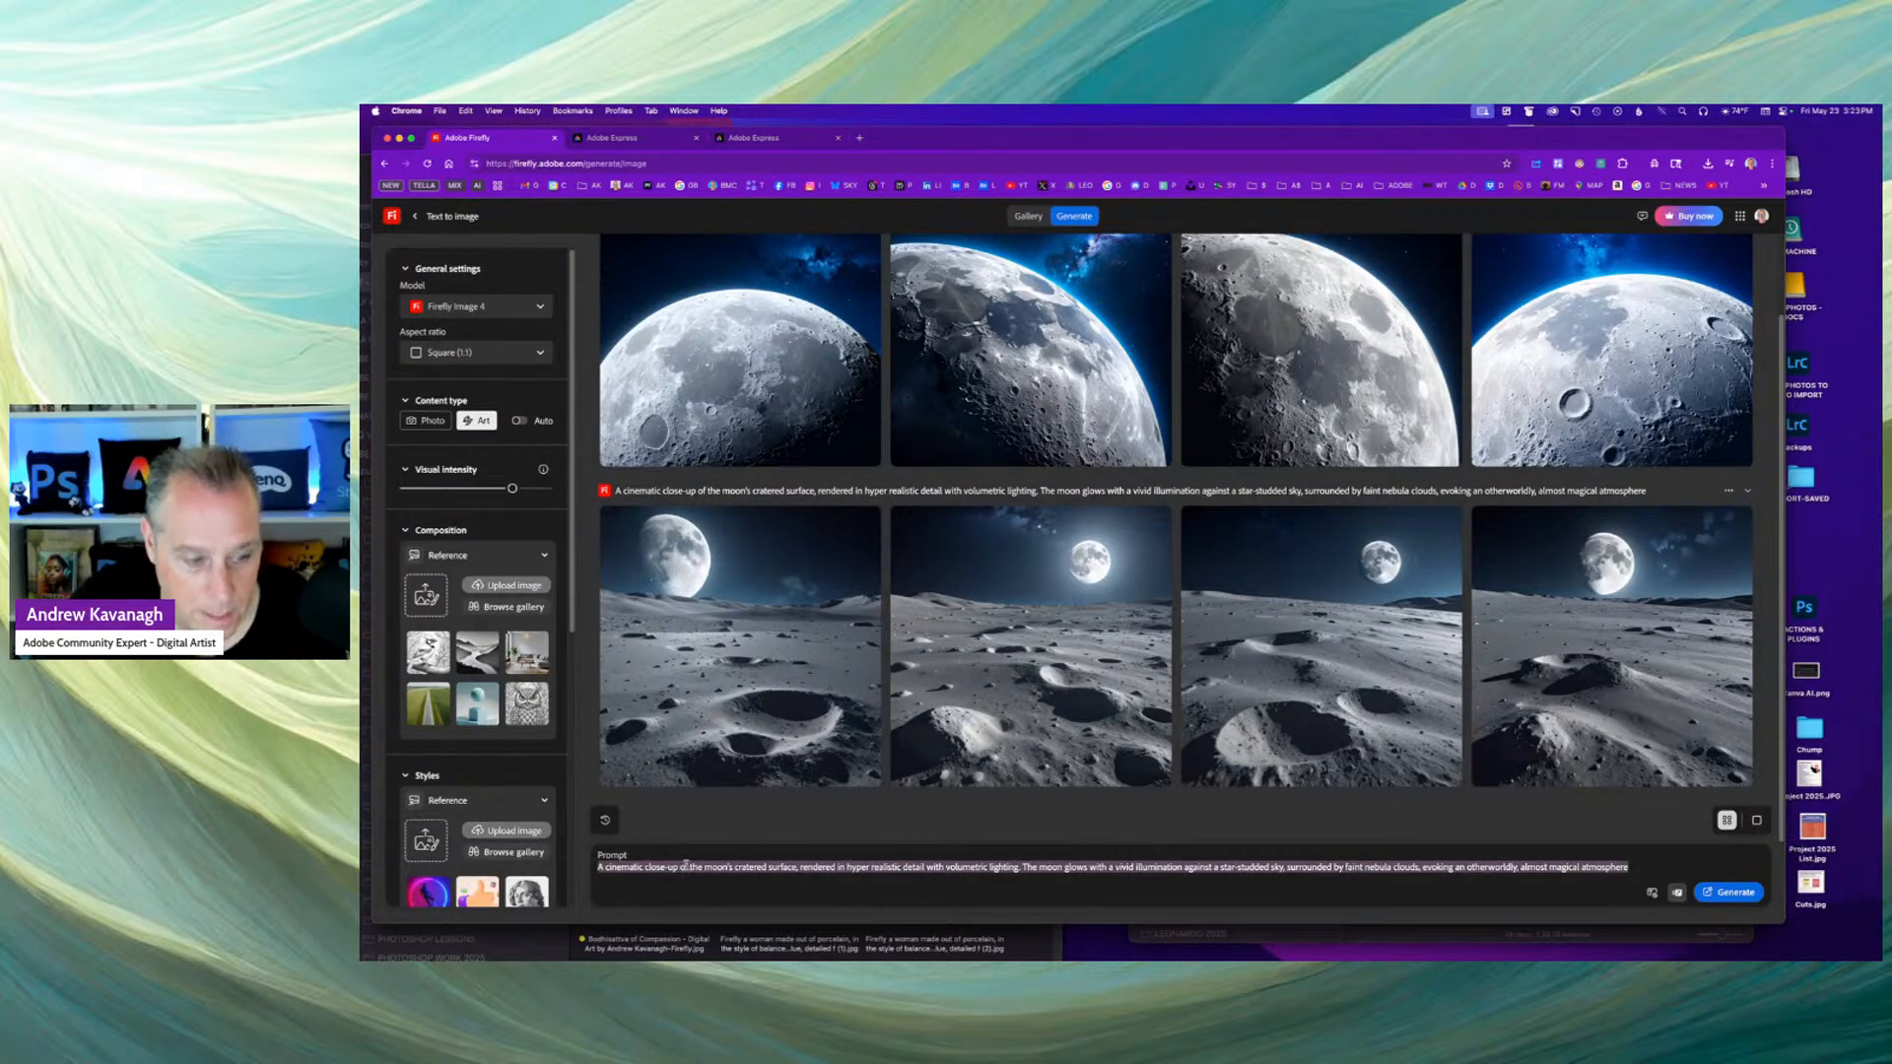
key("BackSpace")
type("a woman made out of porcelain, in the style of balanced symmetry, white and blue, detailed facial features, organic forms, meticulous portraiture, complex patterns")
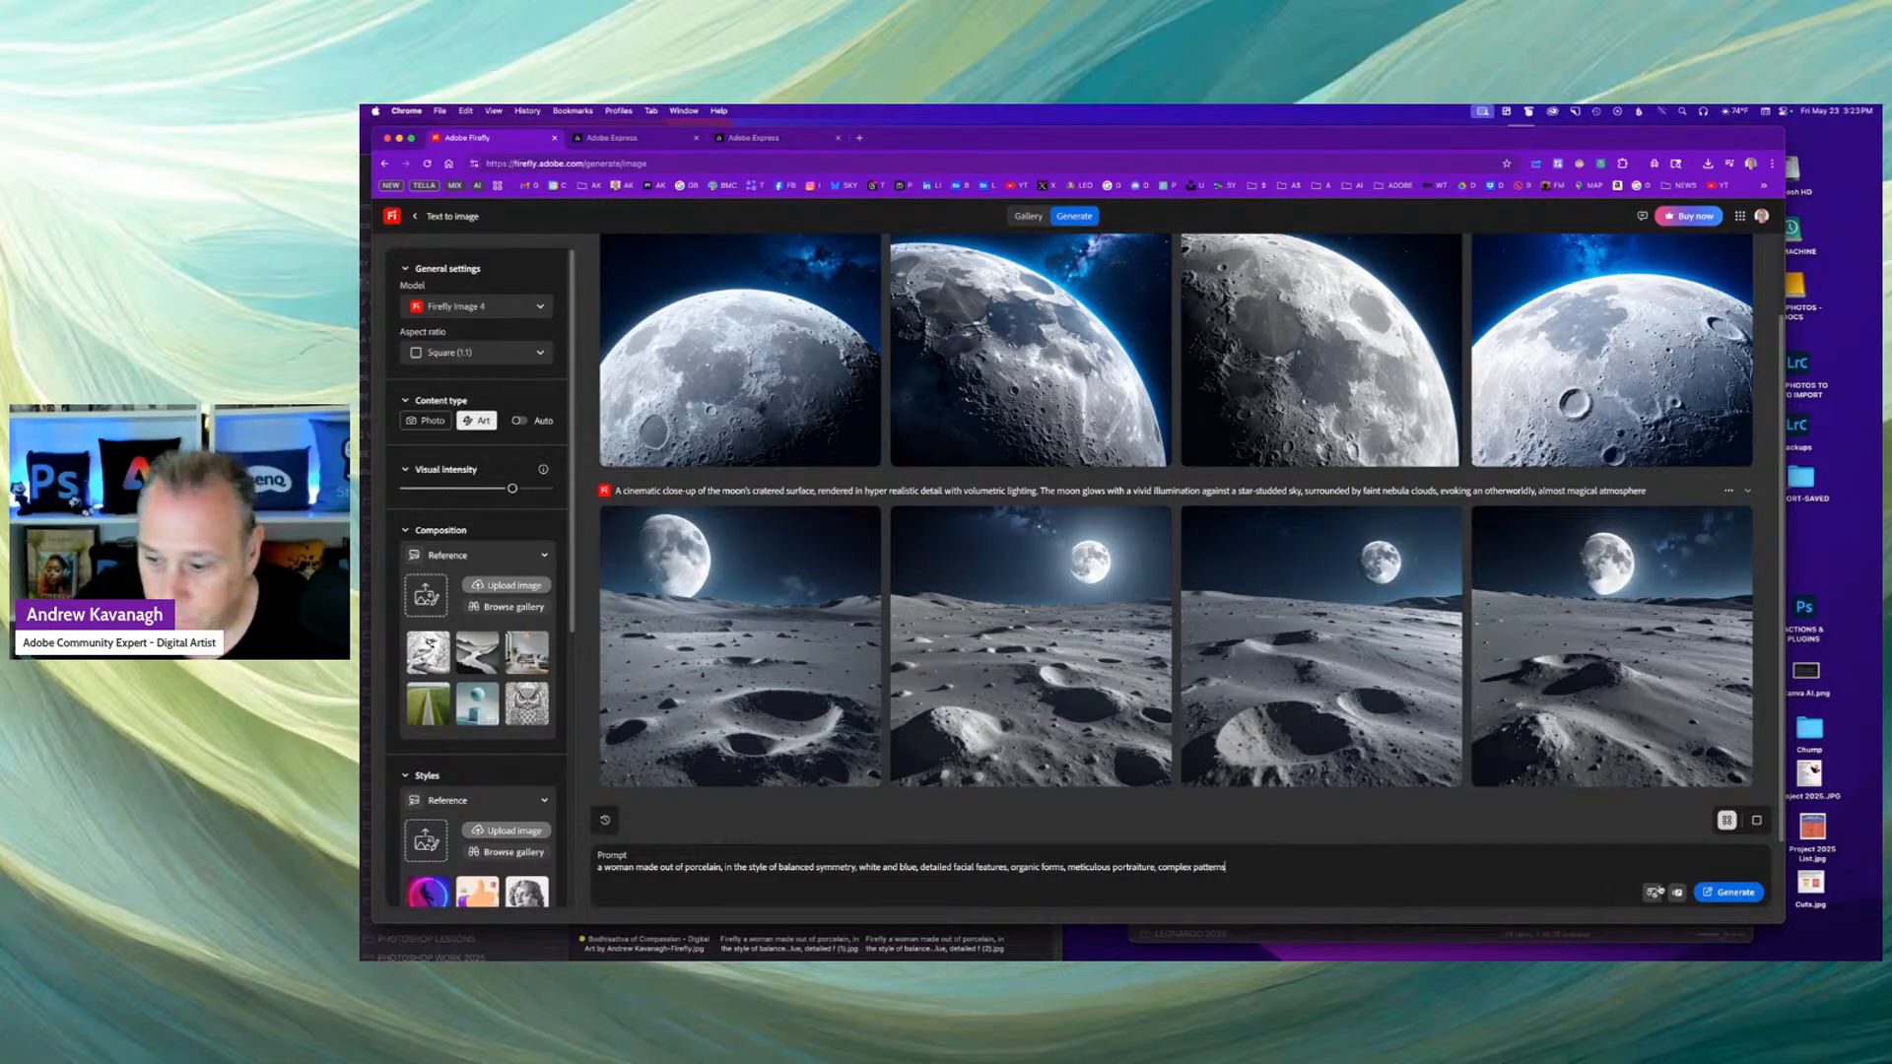
left_click(1720, 893)
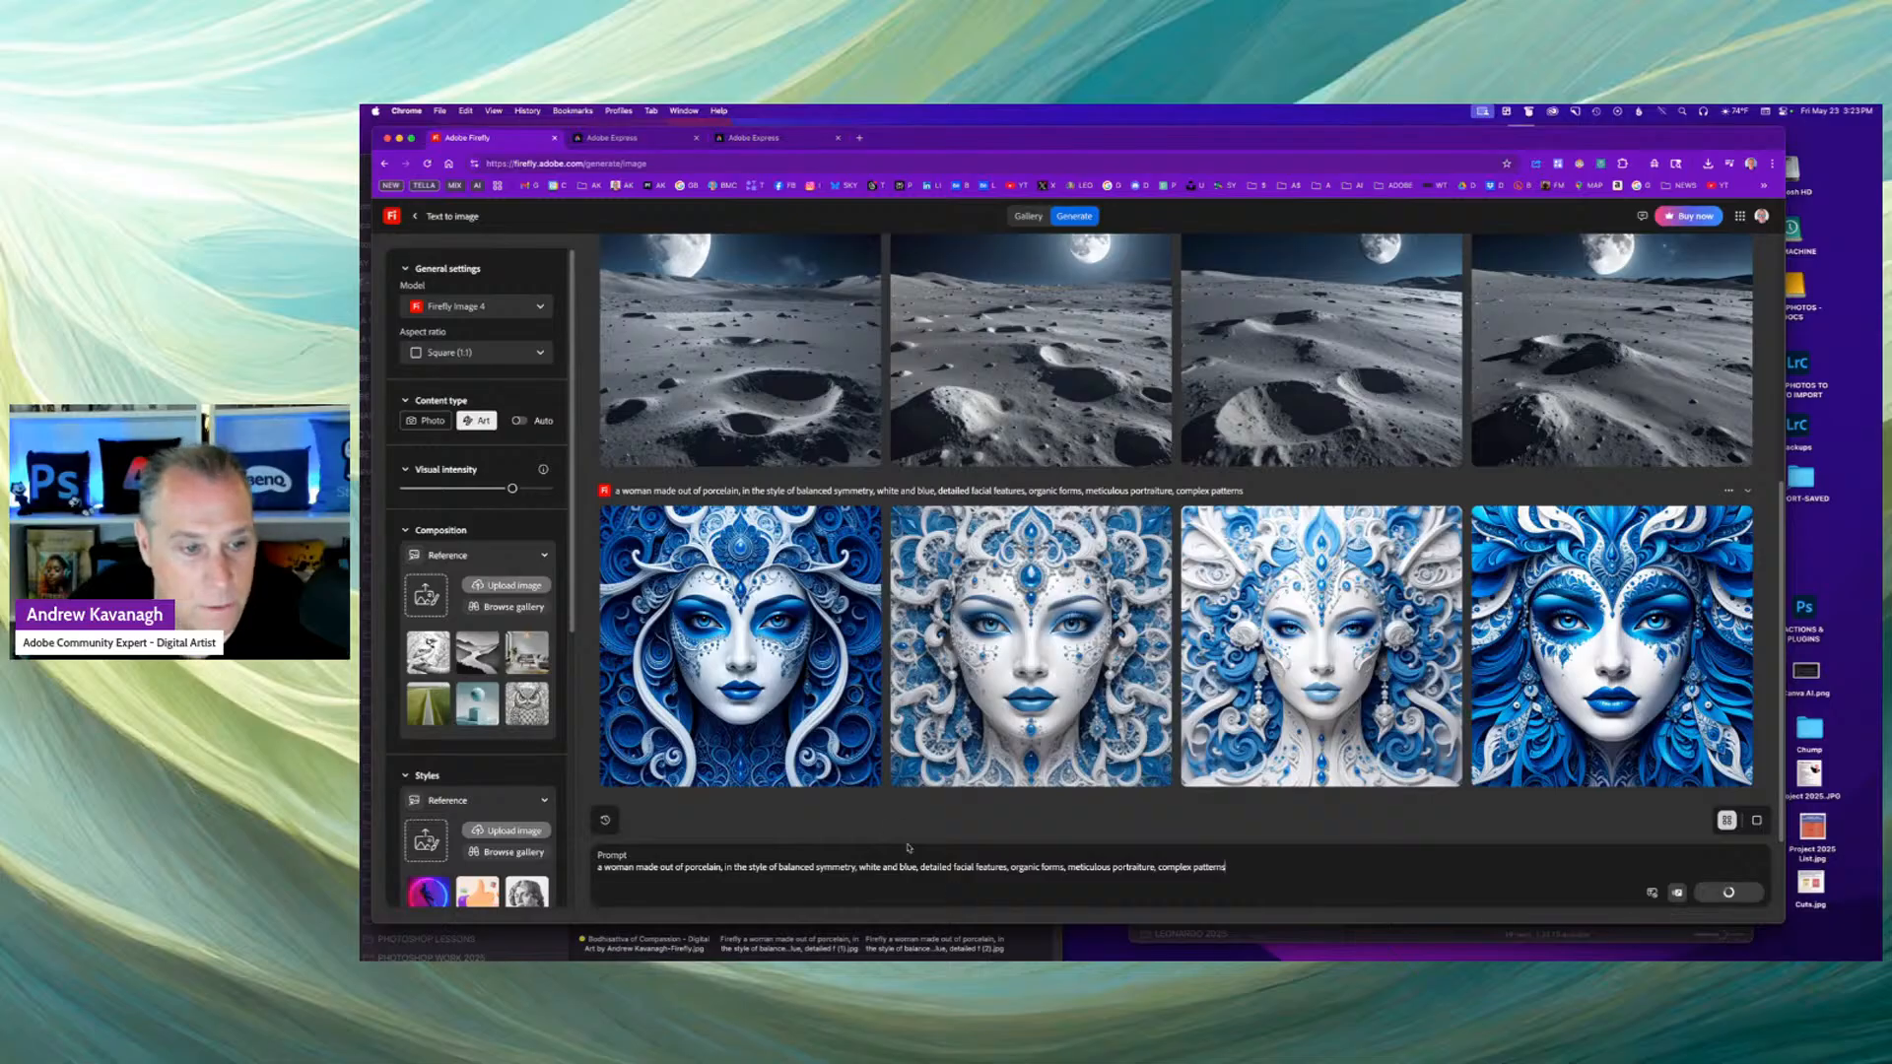
View the four generated porcelain woman images enlarged one after another and download each of them.
left_click(847, 729)
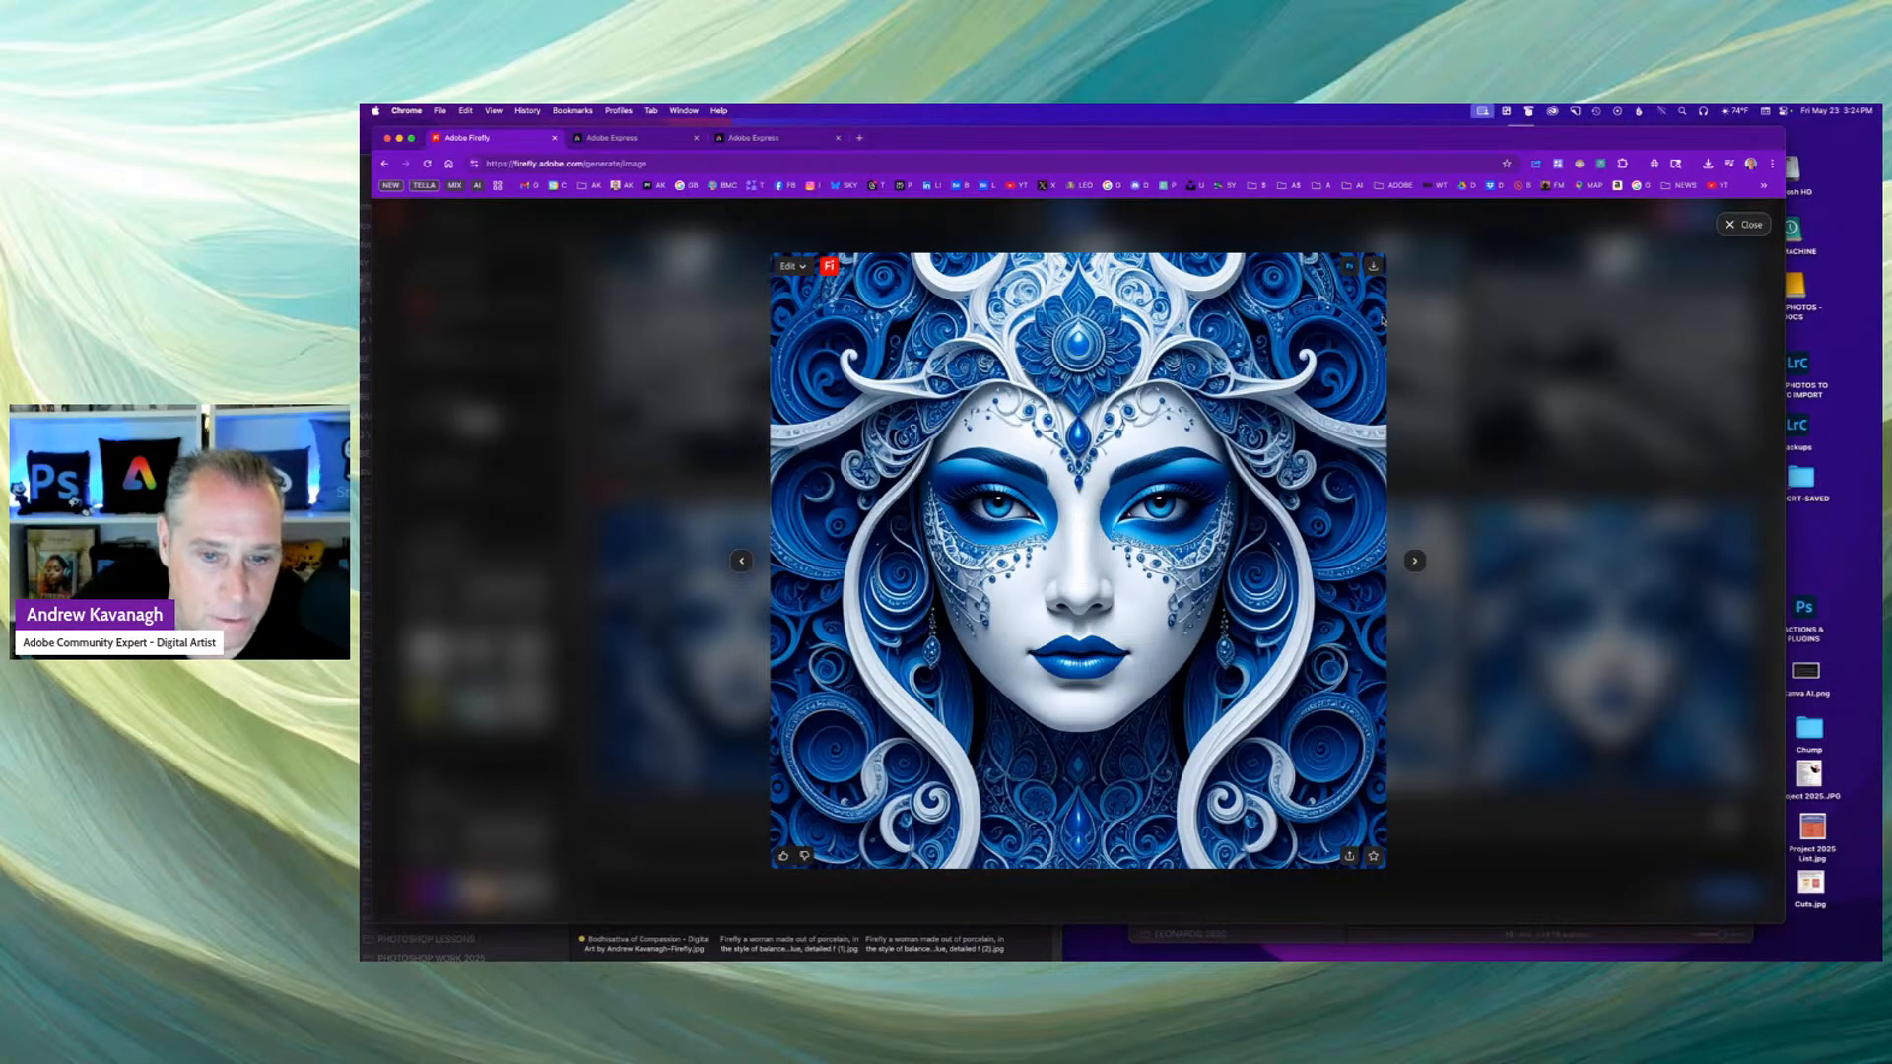
left_click(1373, 266)
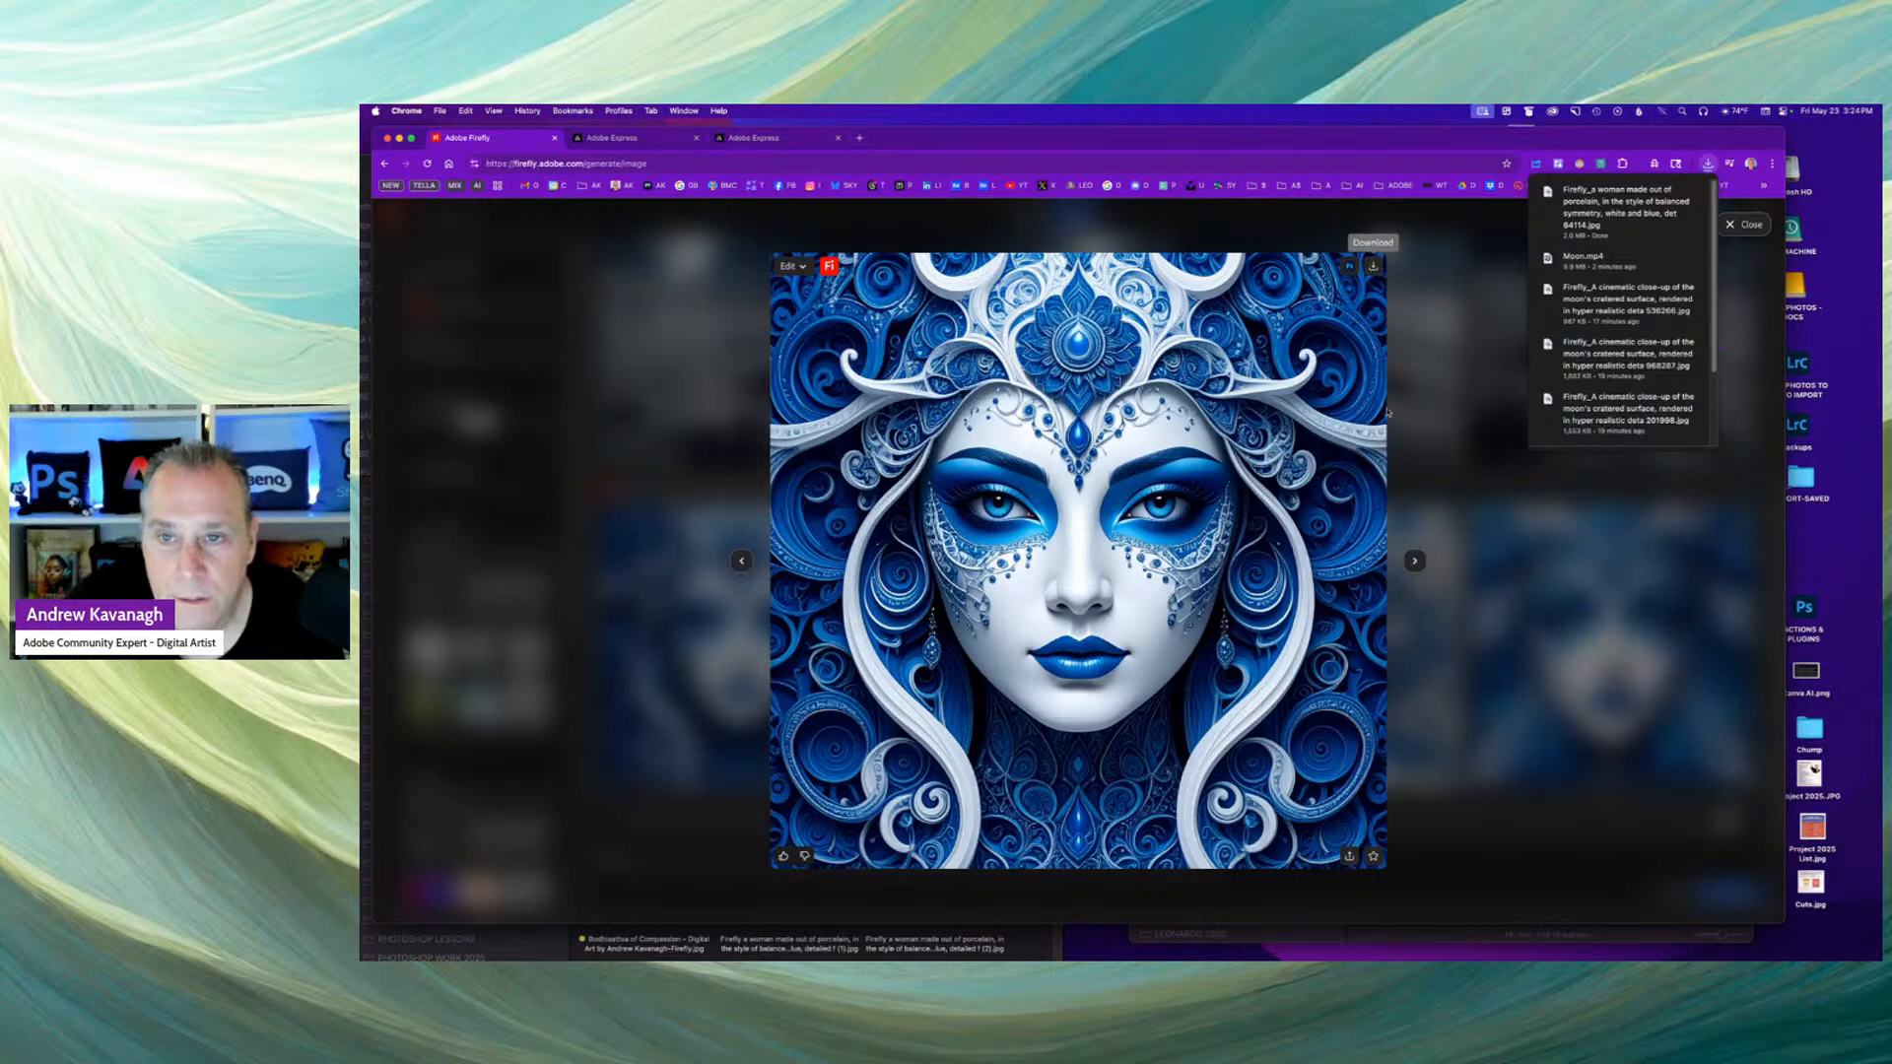
left_click(1416, 559)
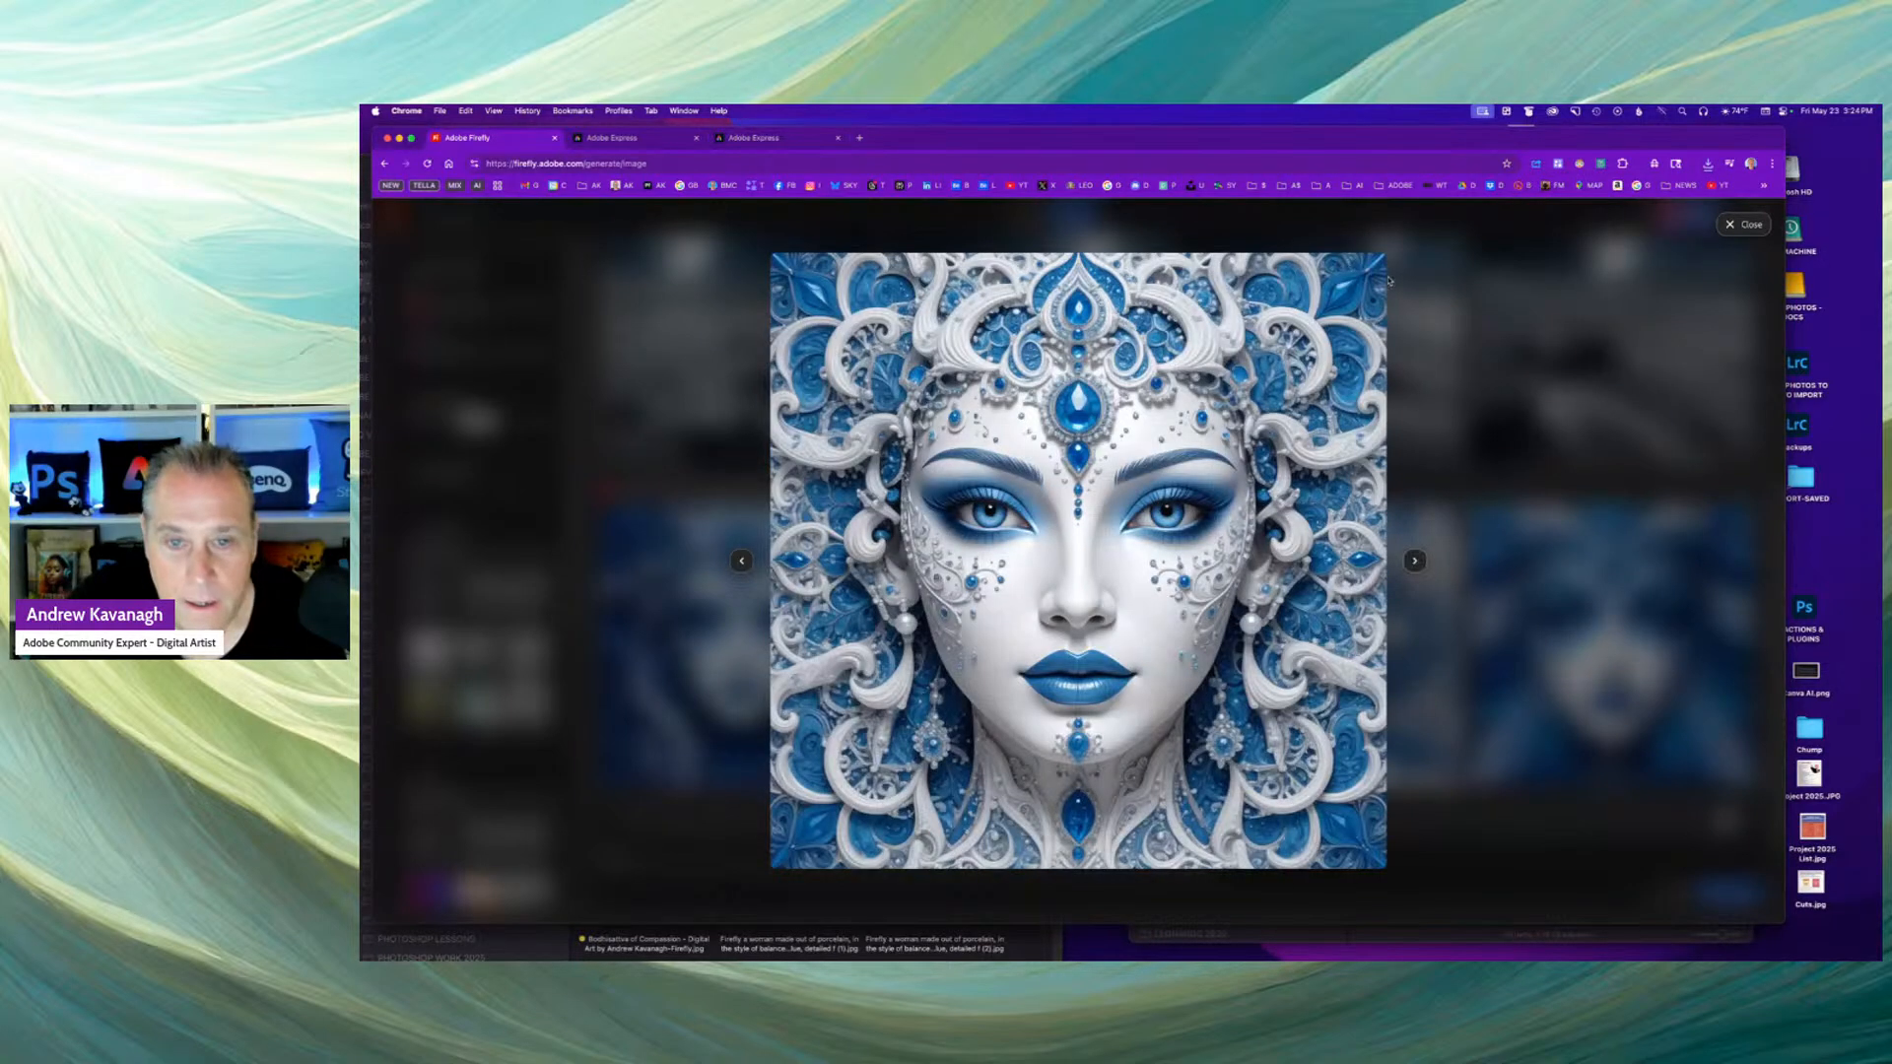
left_click(1372, 265)
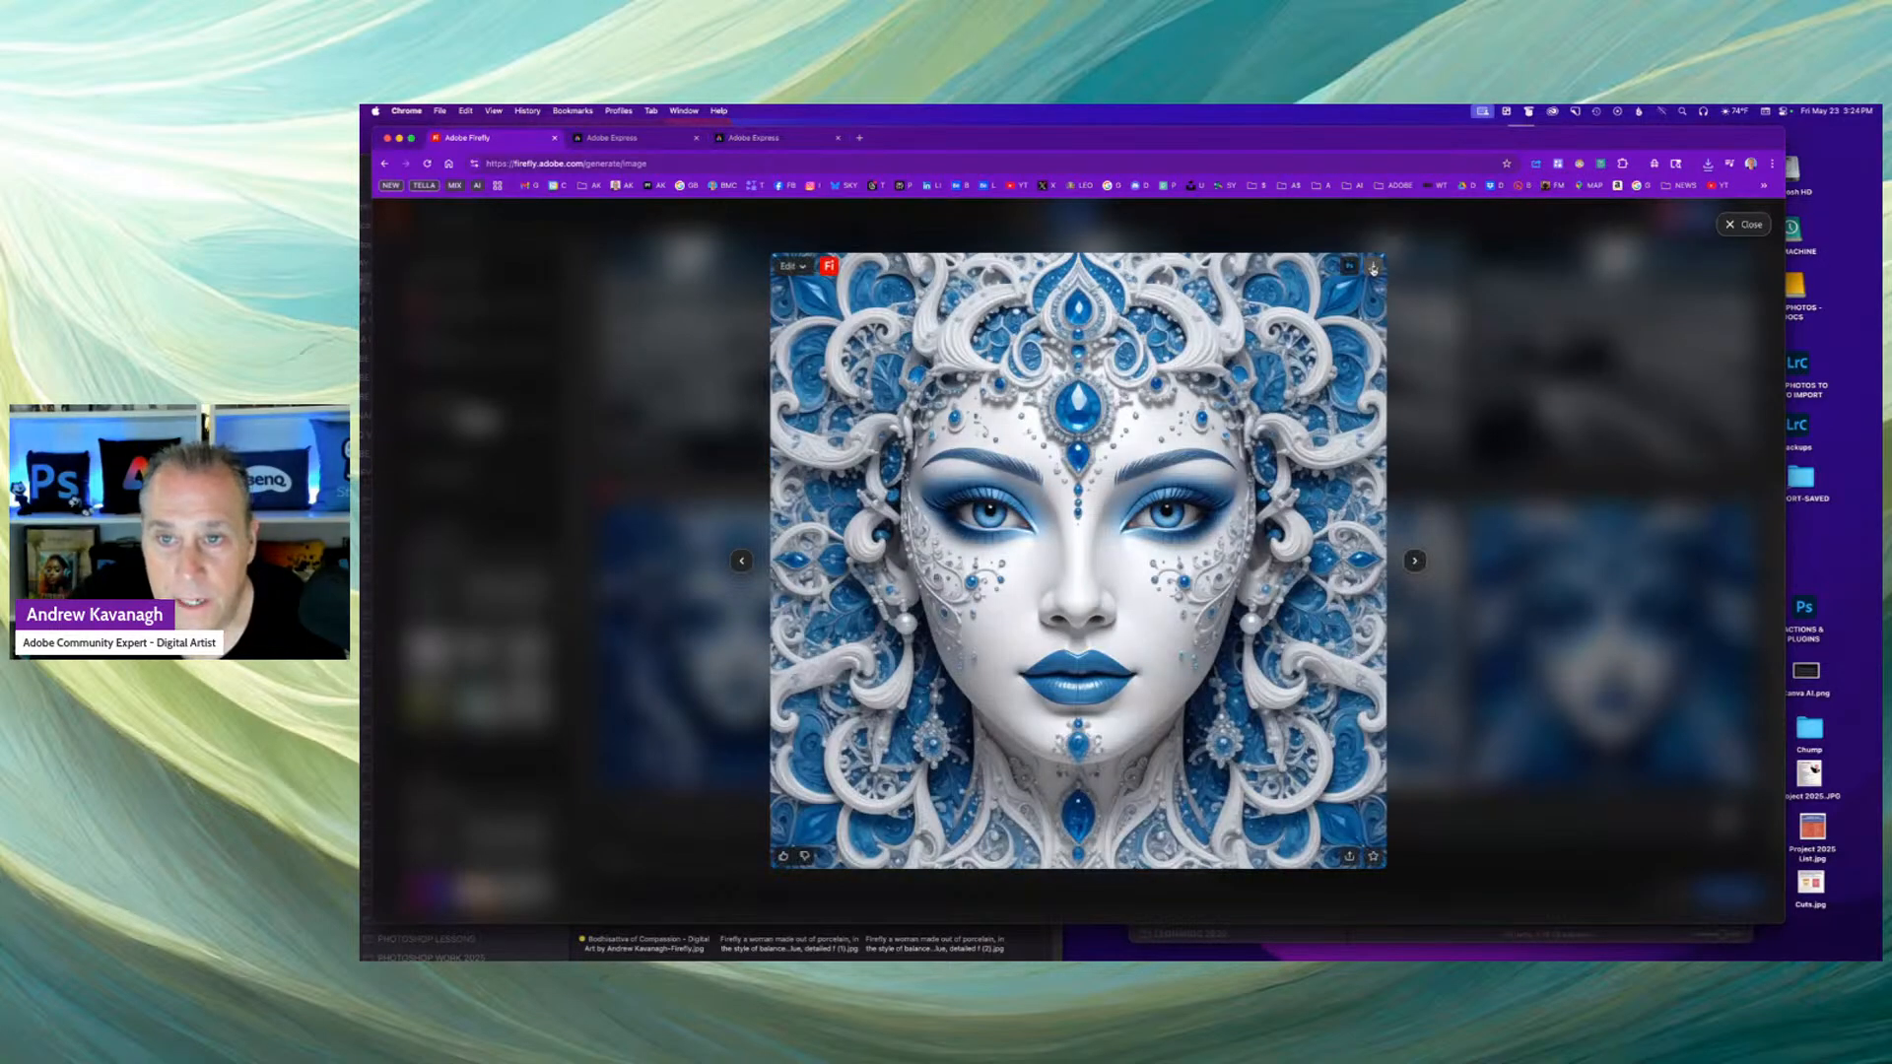
left_click(1414, 561)
left_click(1372, 266)
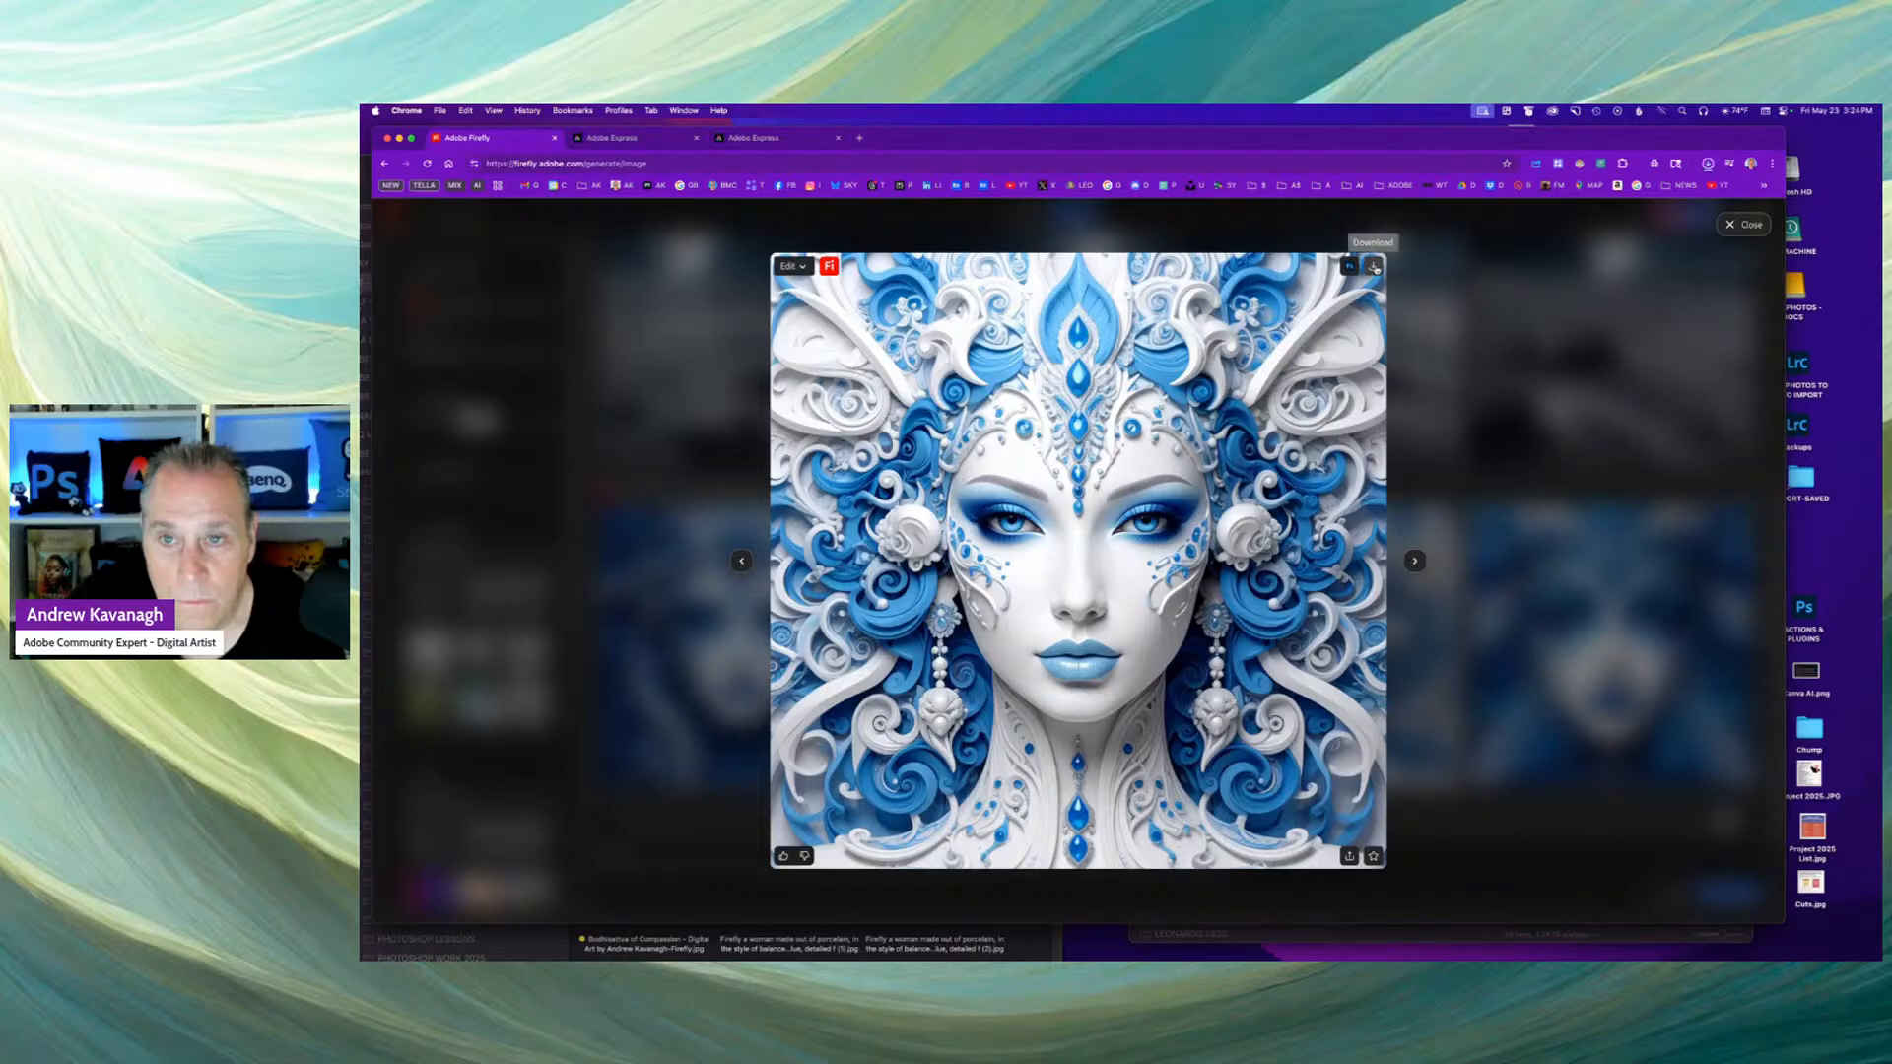
left_click(1414, 560)
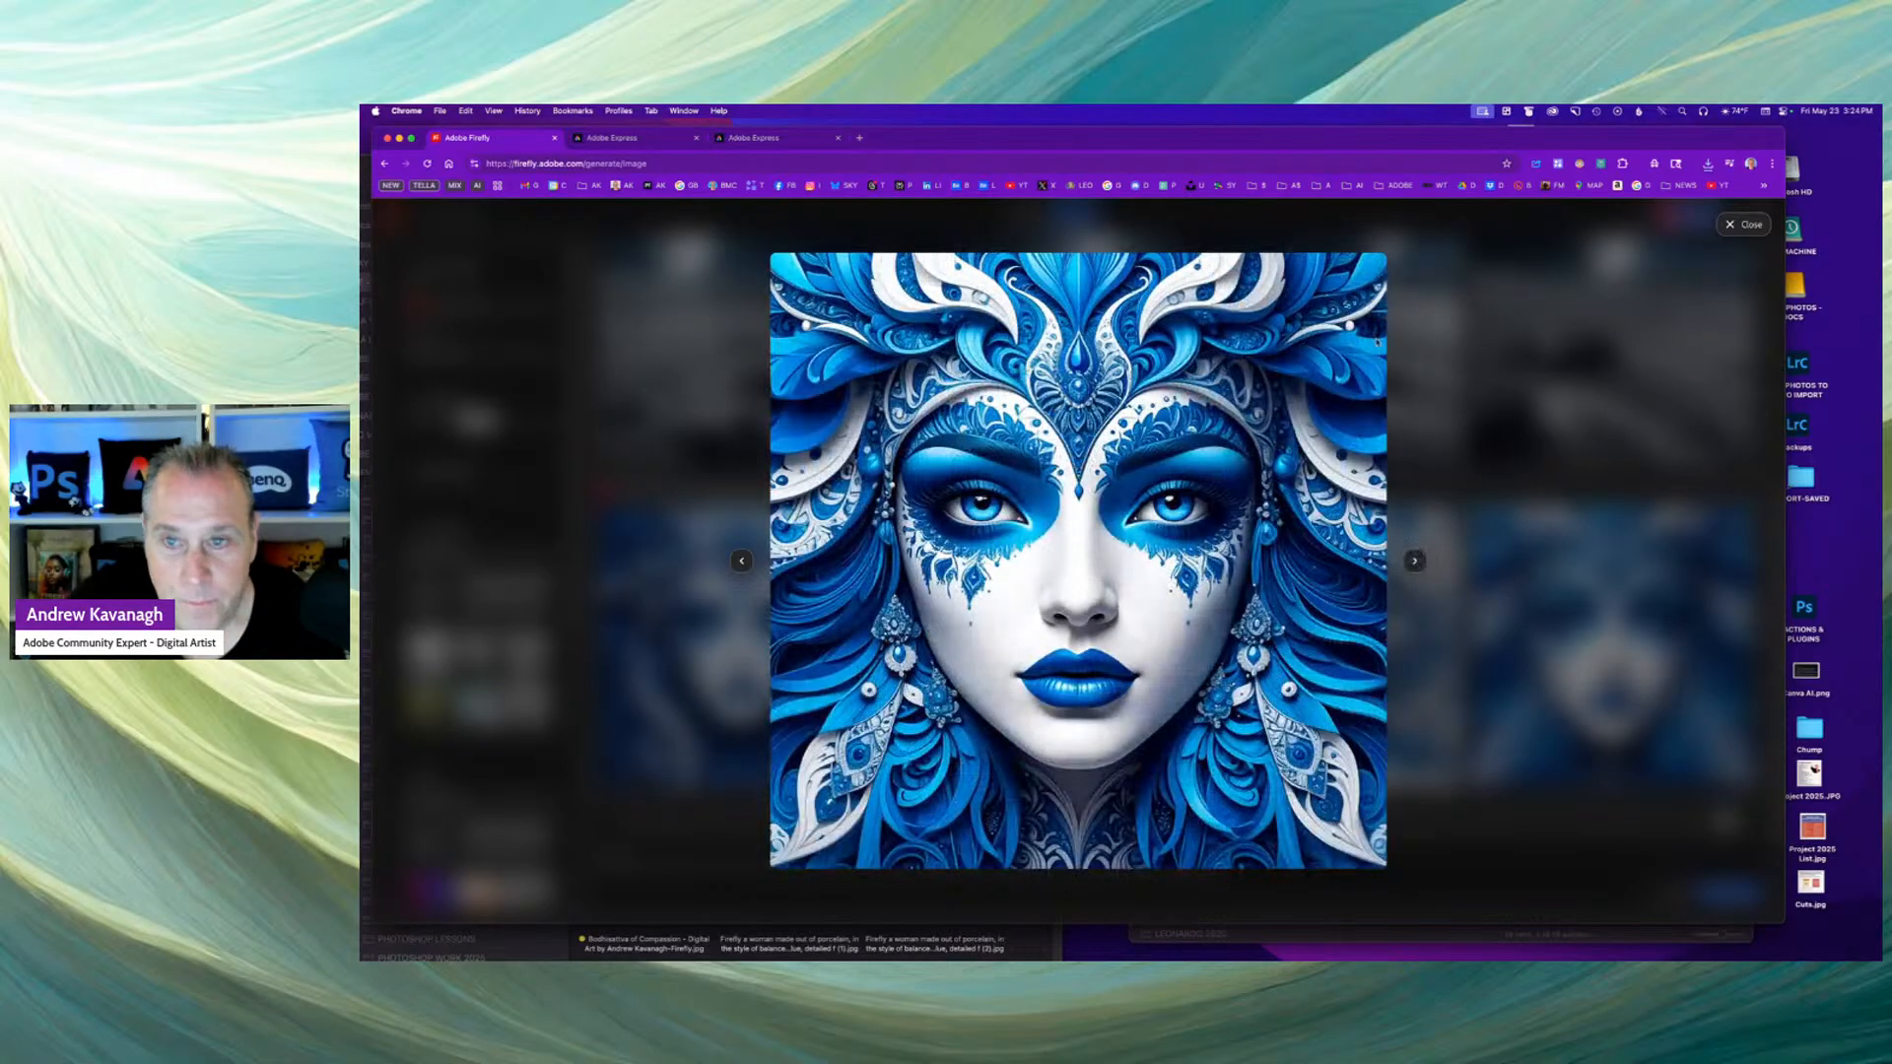
left_click(1373, 266)
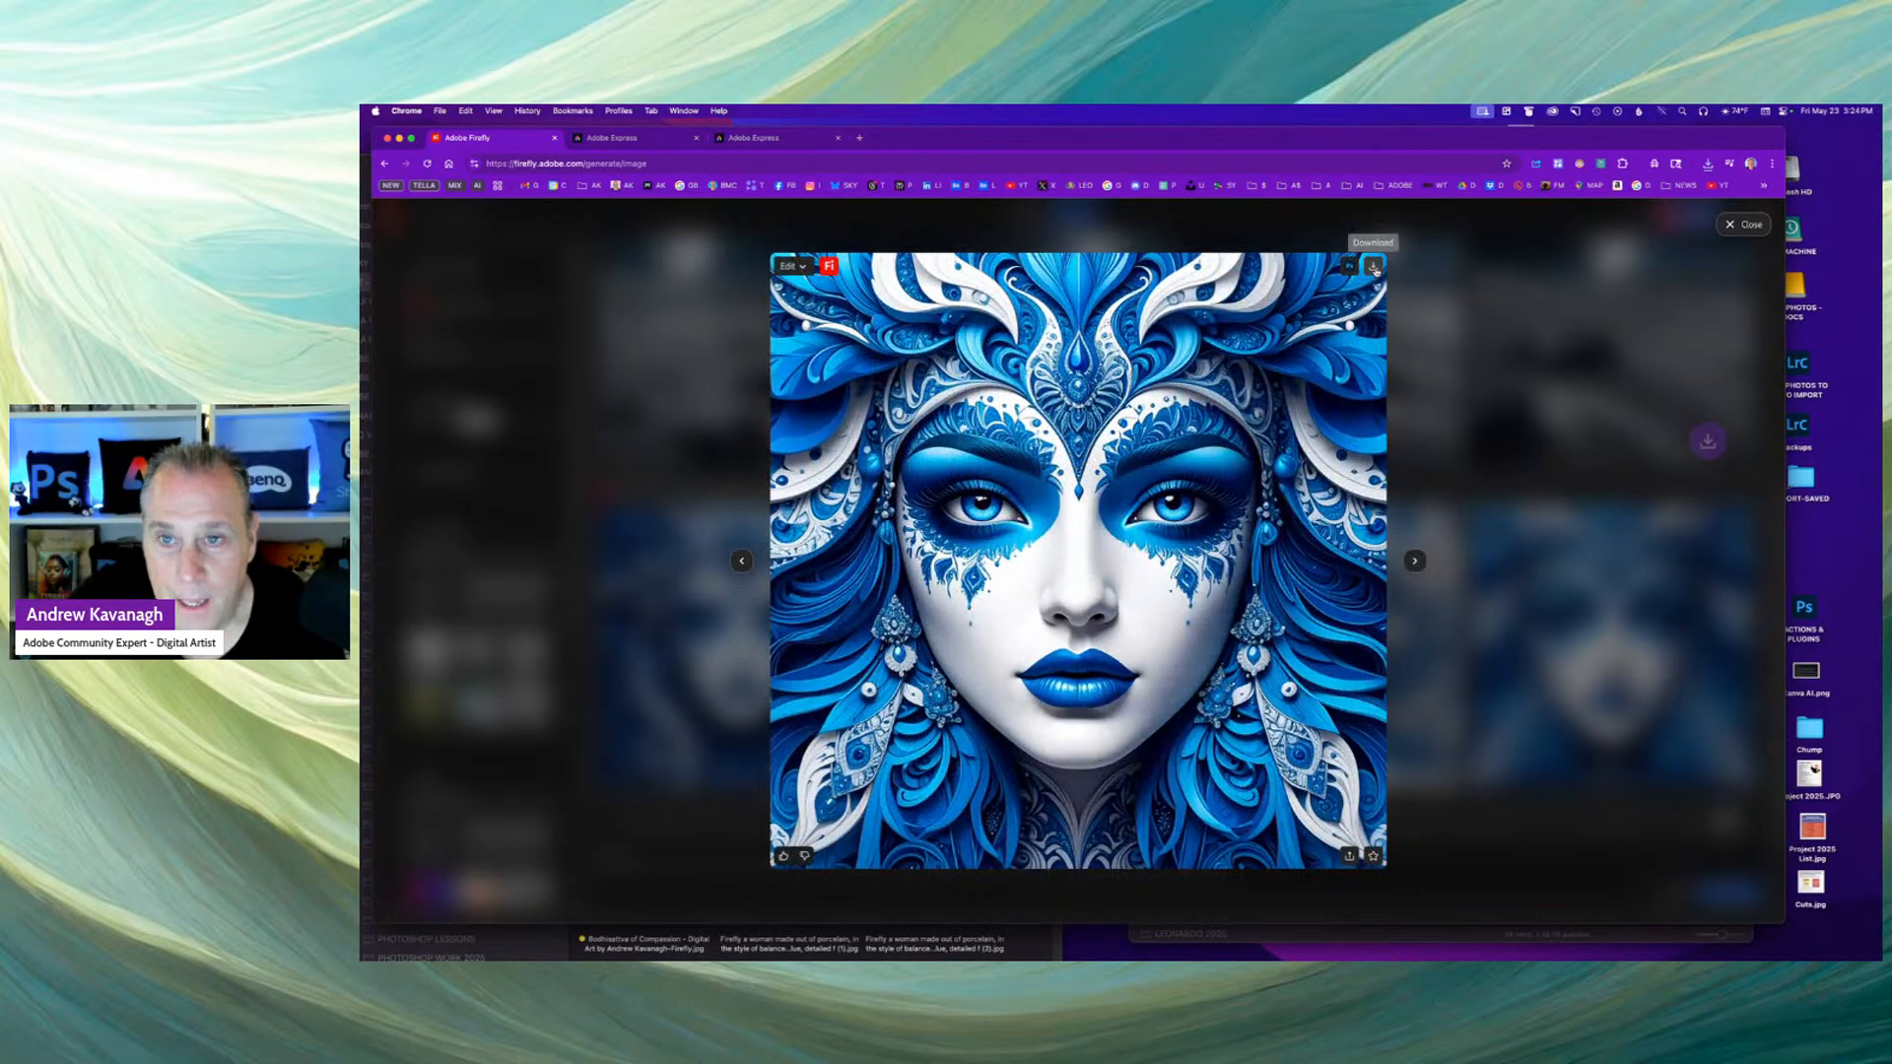
Return to the first enlarged porcelain woman image and submit it to the Firefly gallery, accepting the public profile and submission guidelines.
left_click(740, 562)
left_click(740, 561)
left_click(740, 562)
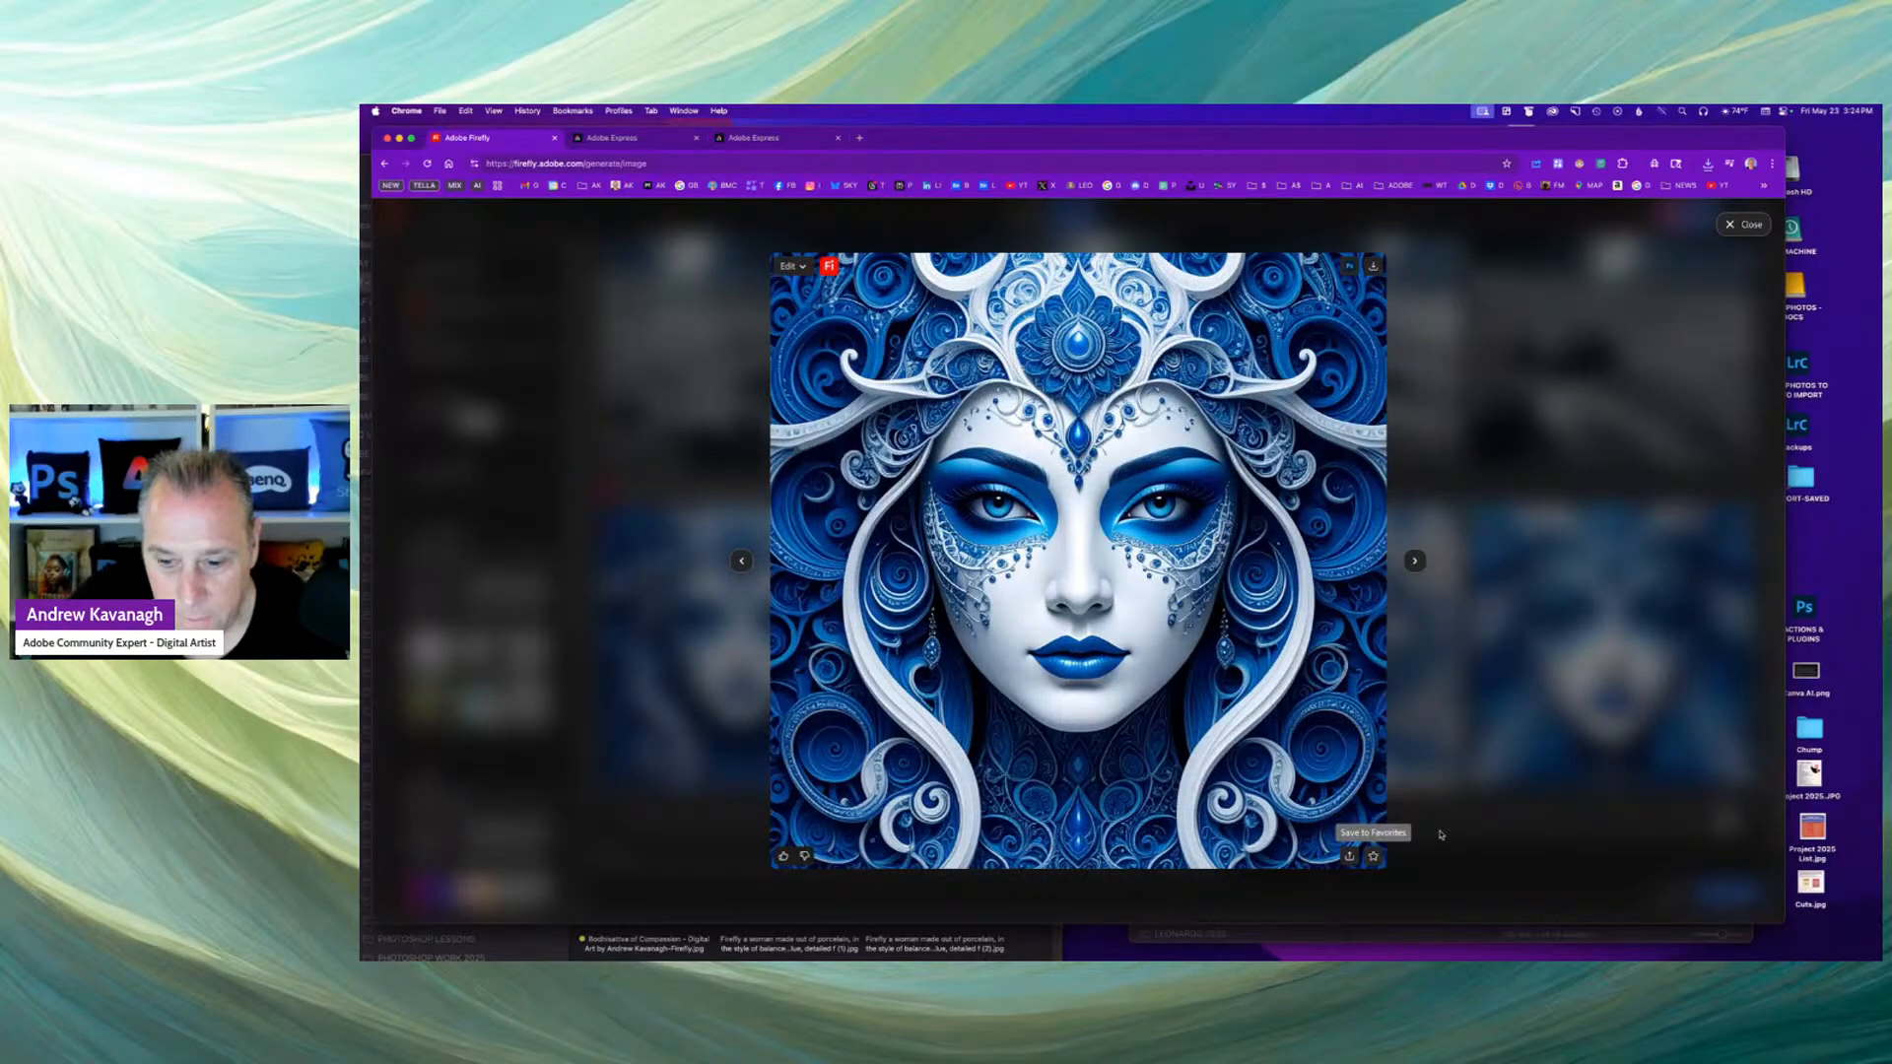
left_click(1350, 856)
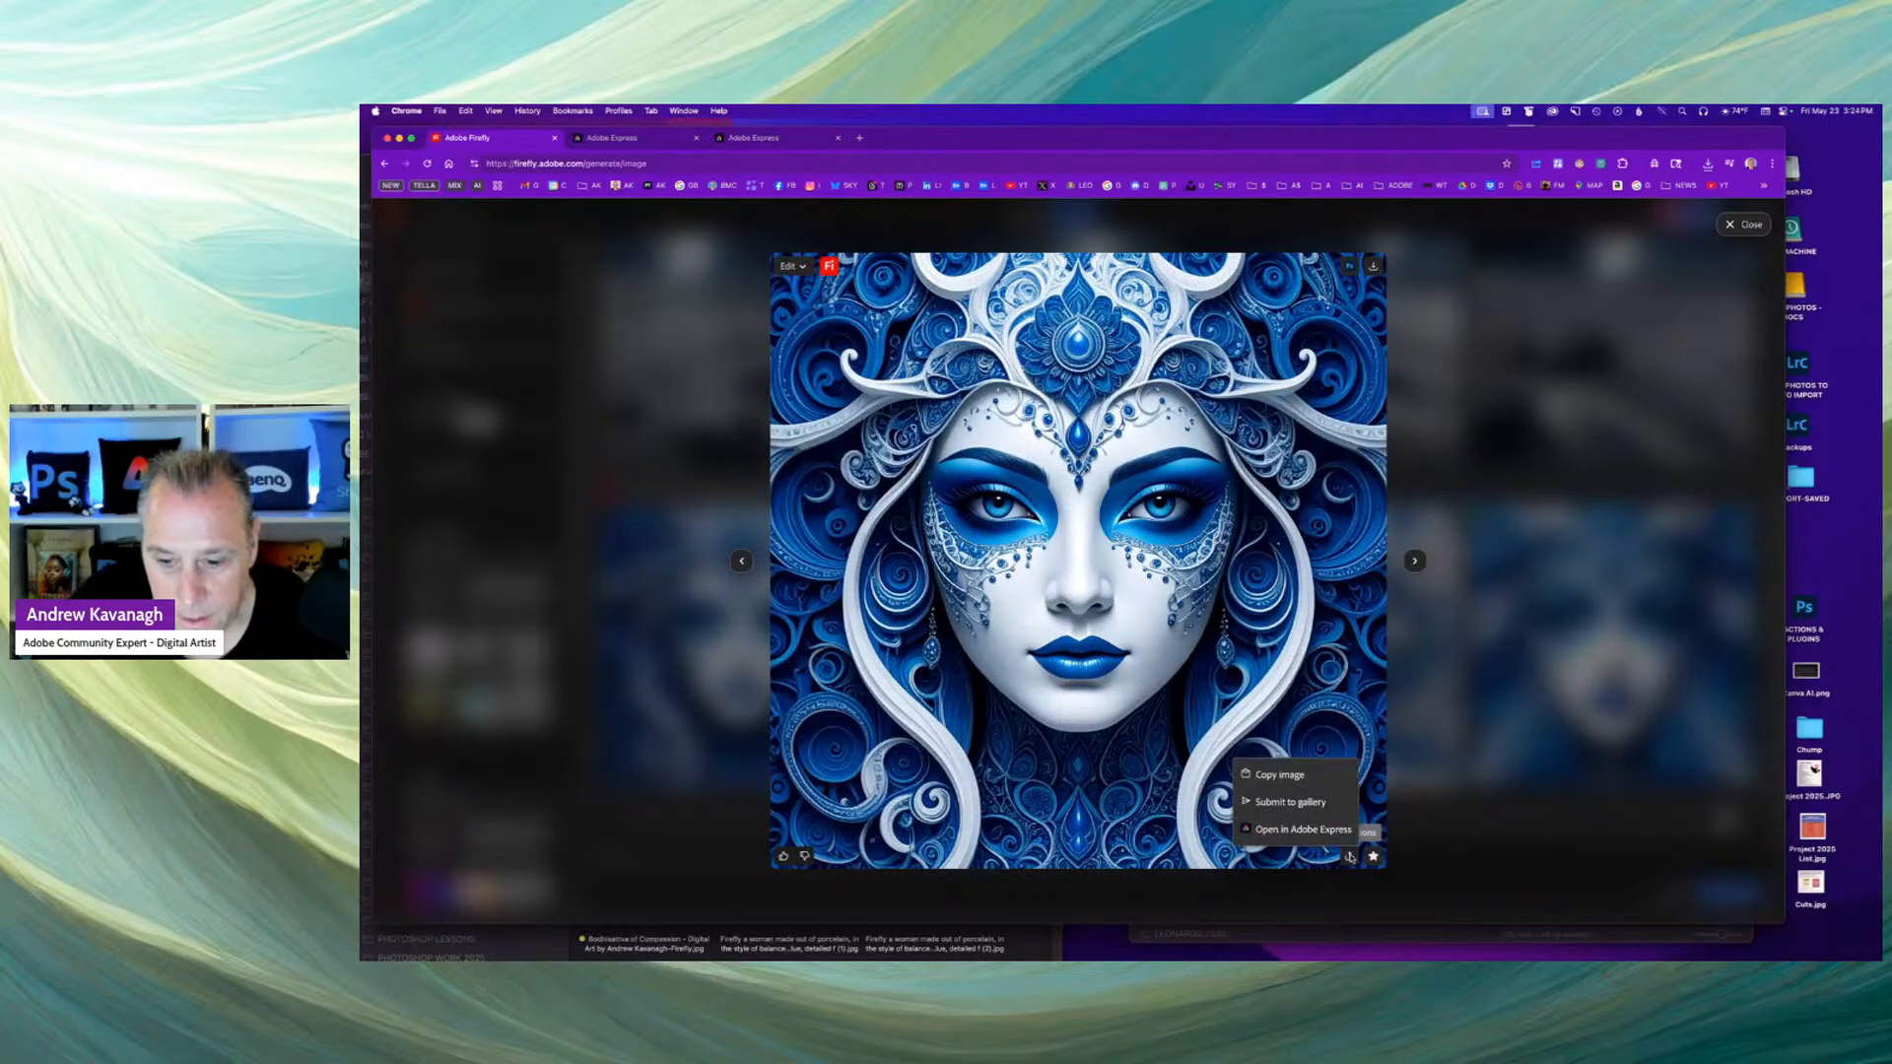
left_click(1310, 800)
left_click(1176, 672)
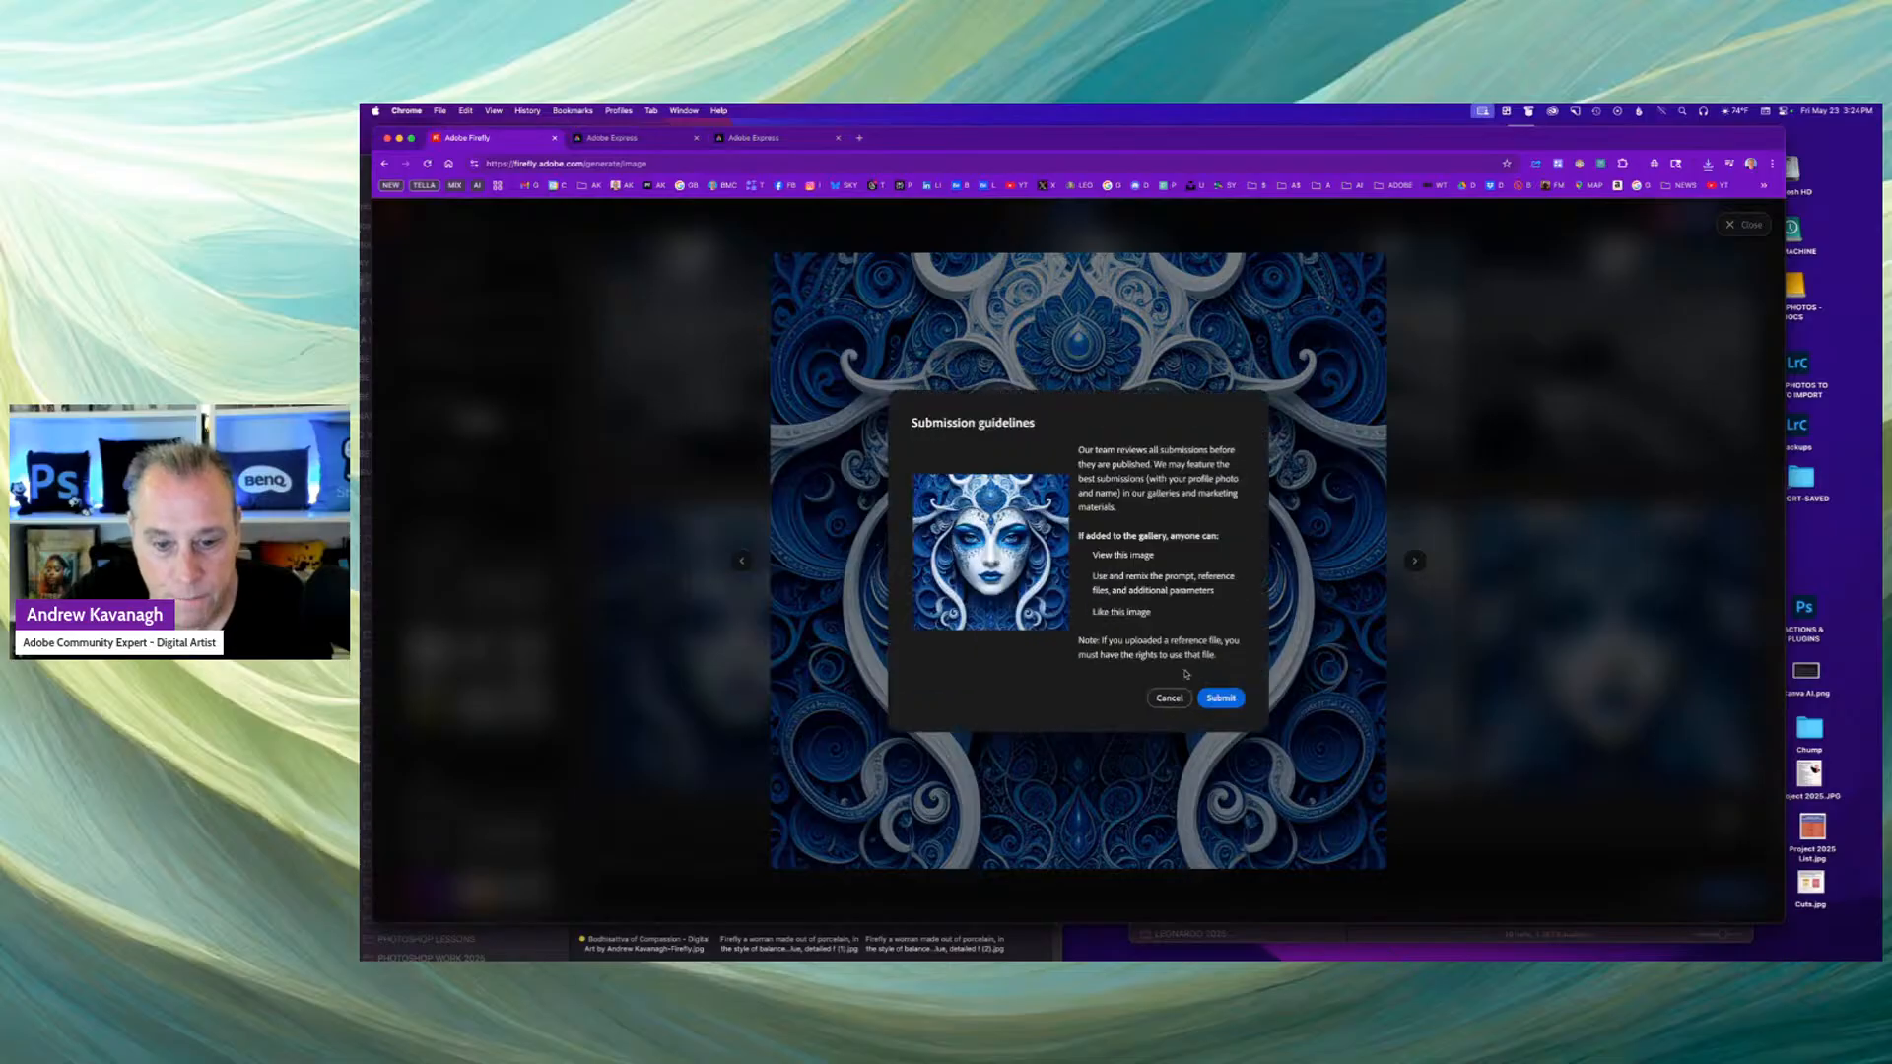
left_click(1222, 696)
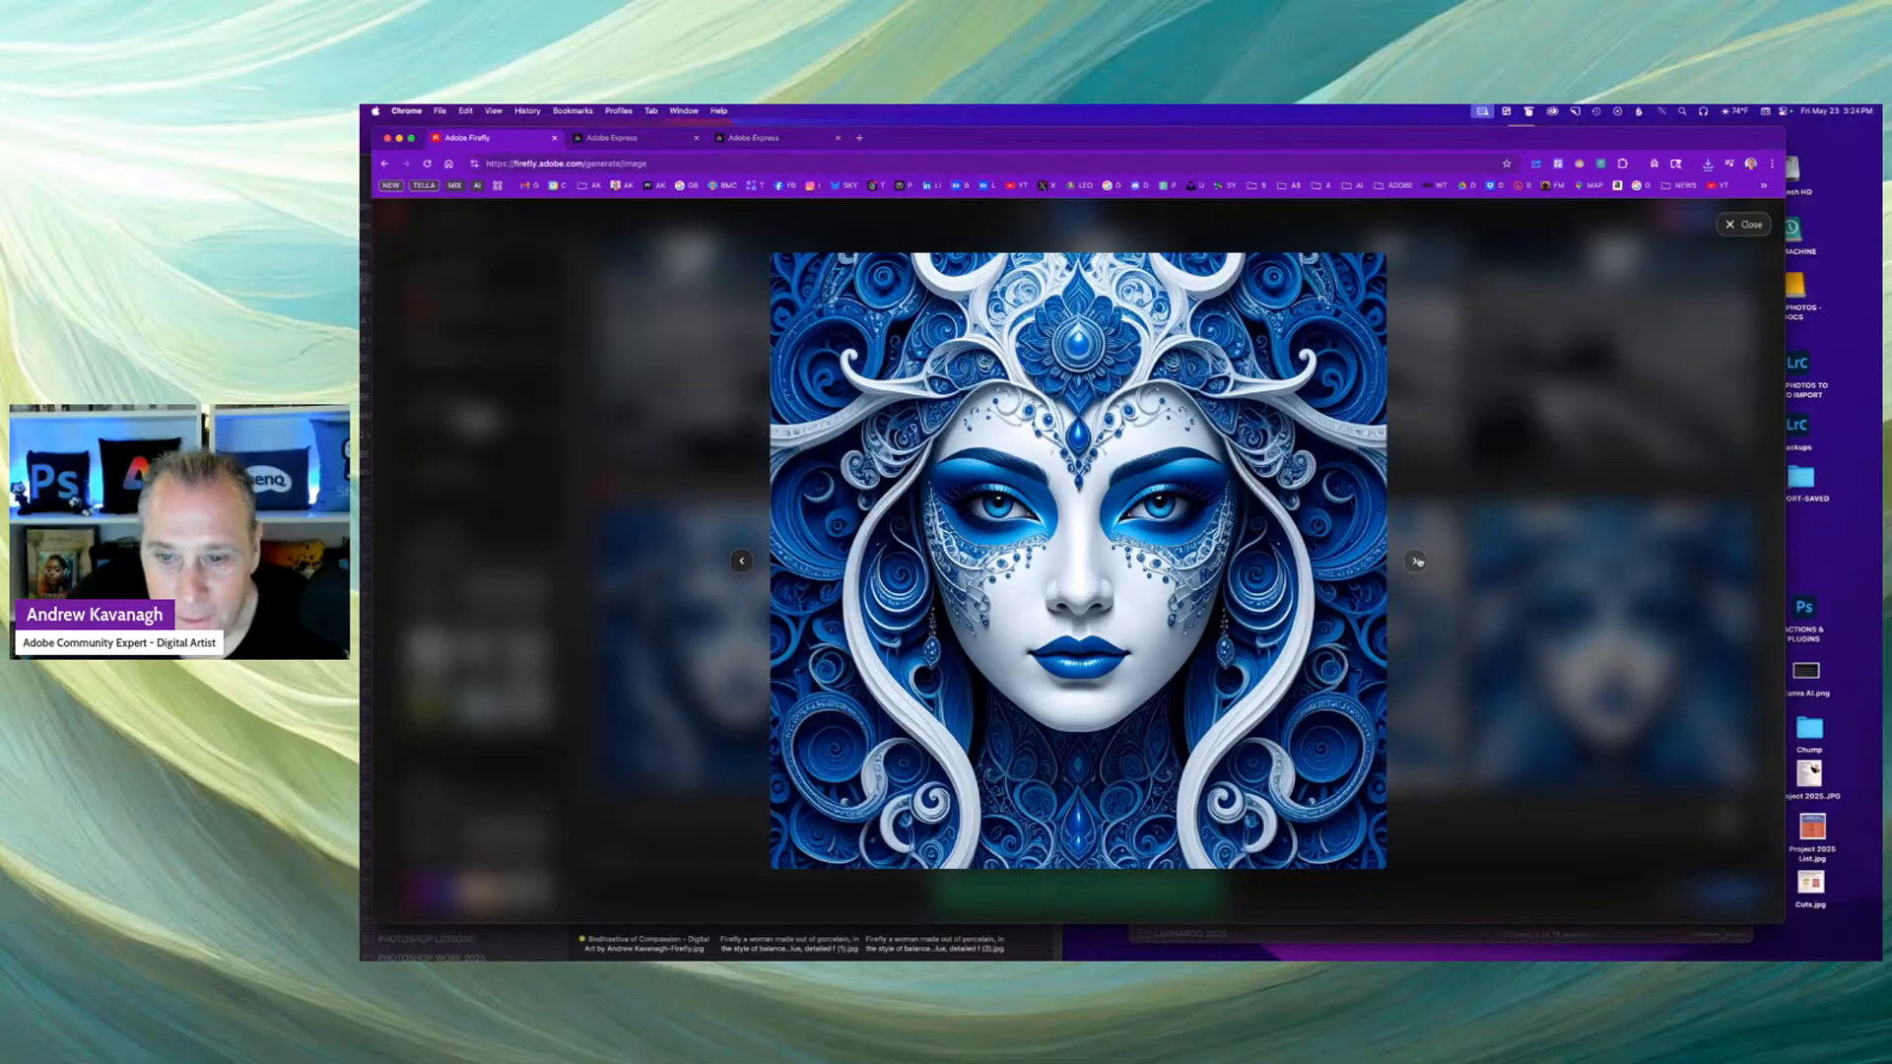
Submit the second porcelain woman image, the pale face framed by white scrollwork, to the gallery.
left_click(1416, 562)
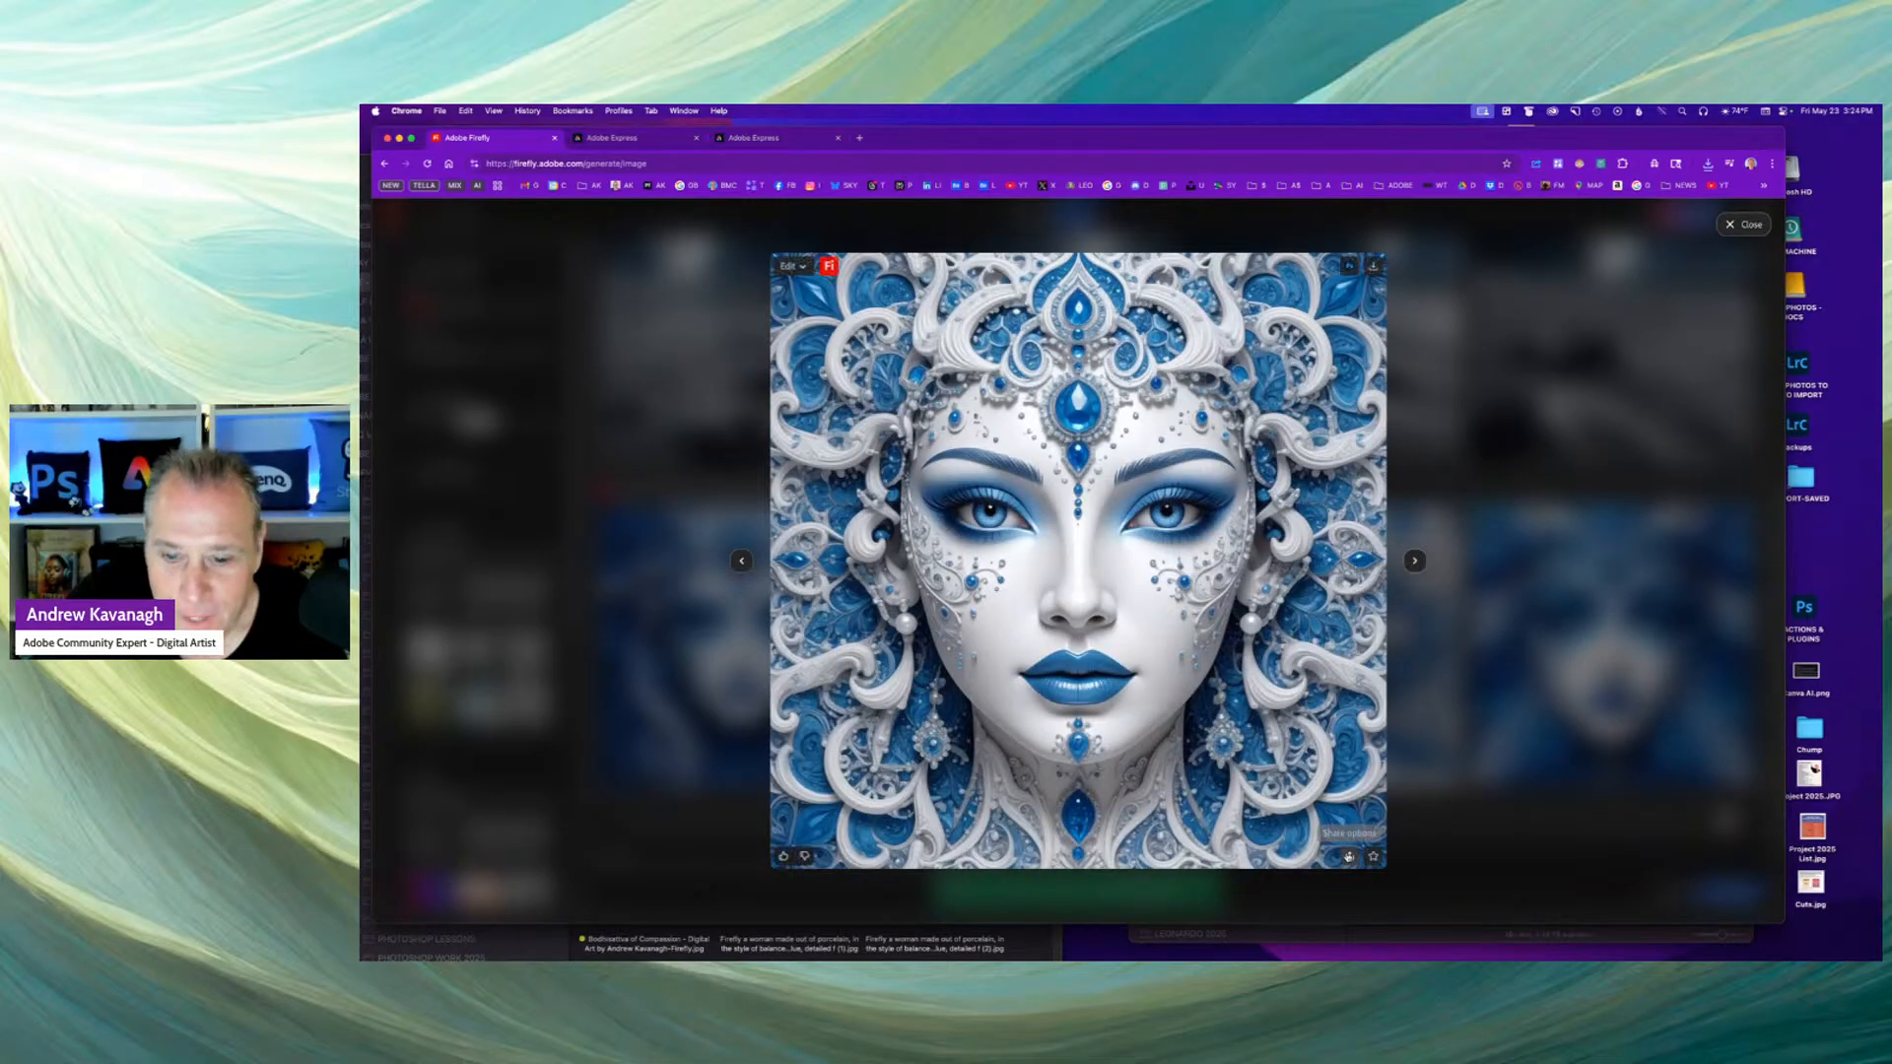
left_click(1349, 857)
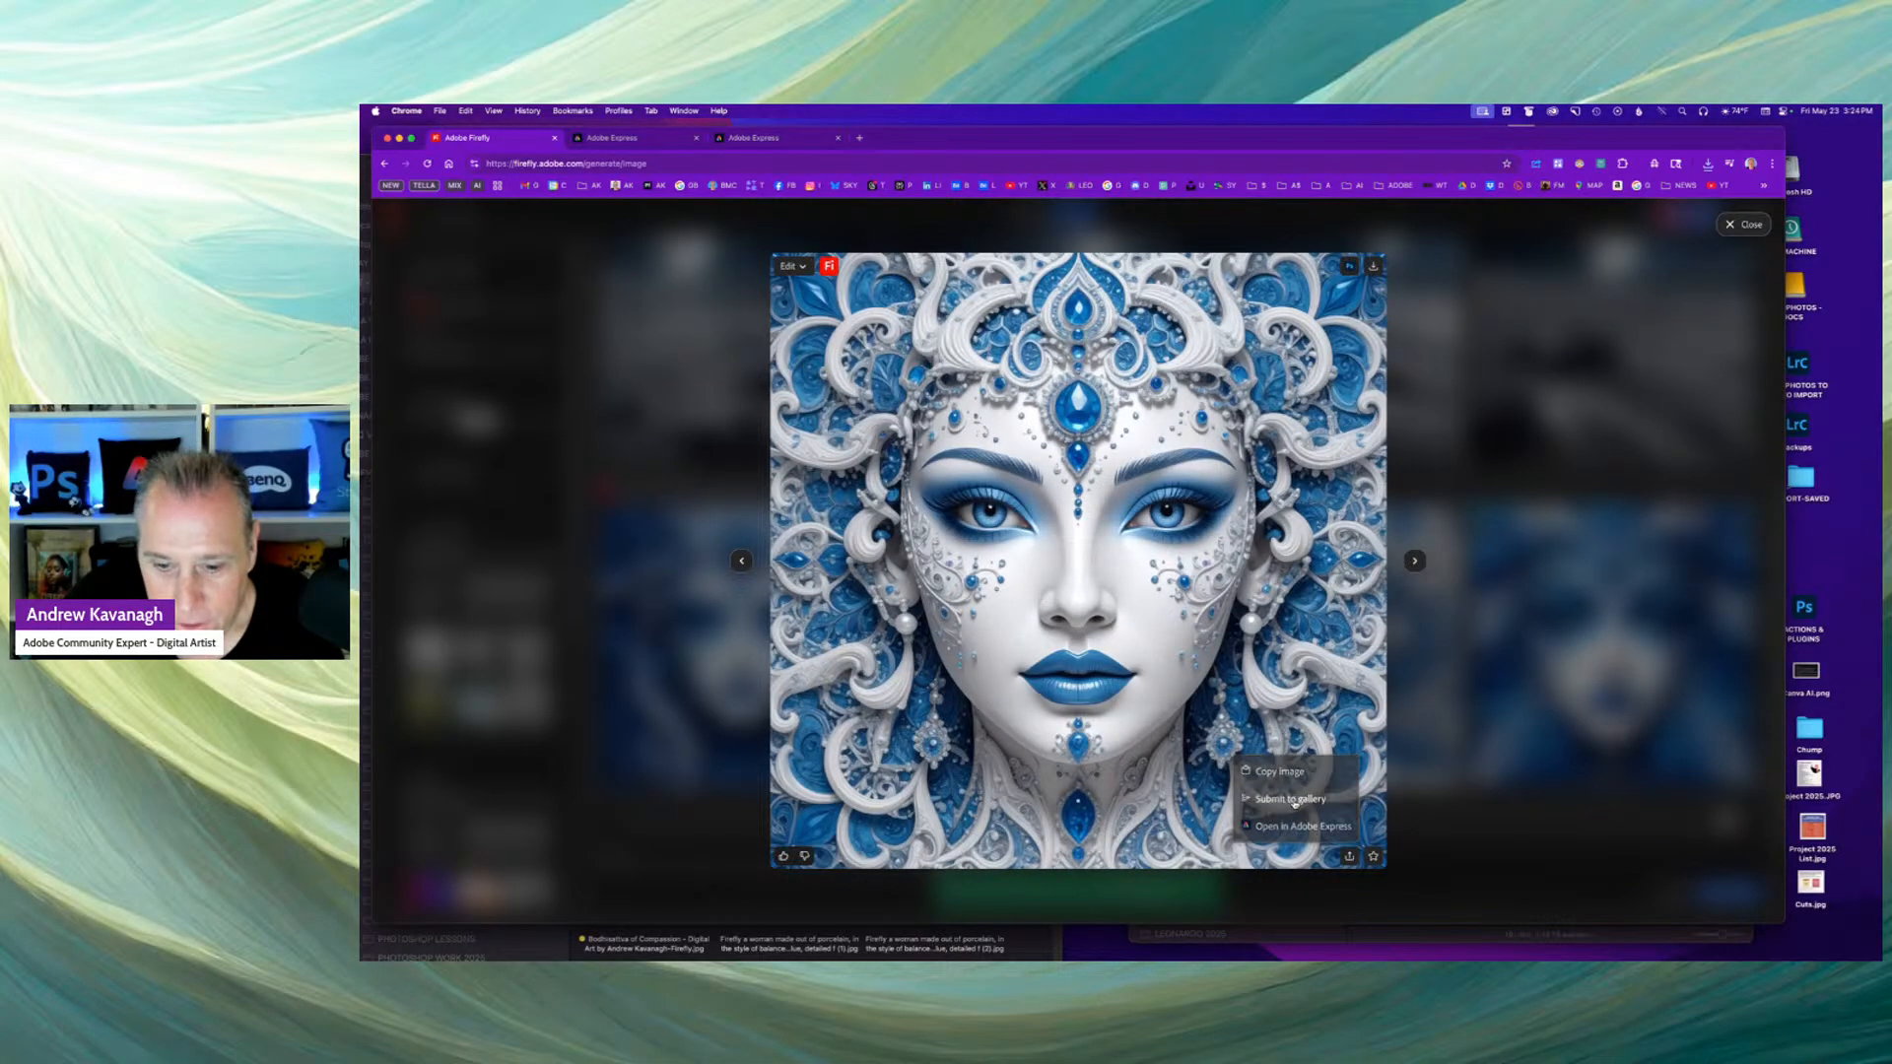
left_click(1297, 810)
left_click(1177, 670)
left_click(1221, 698)
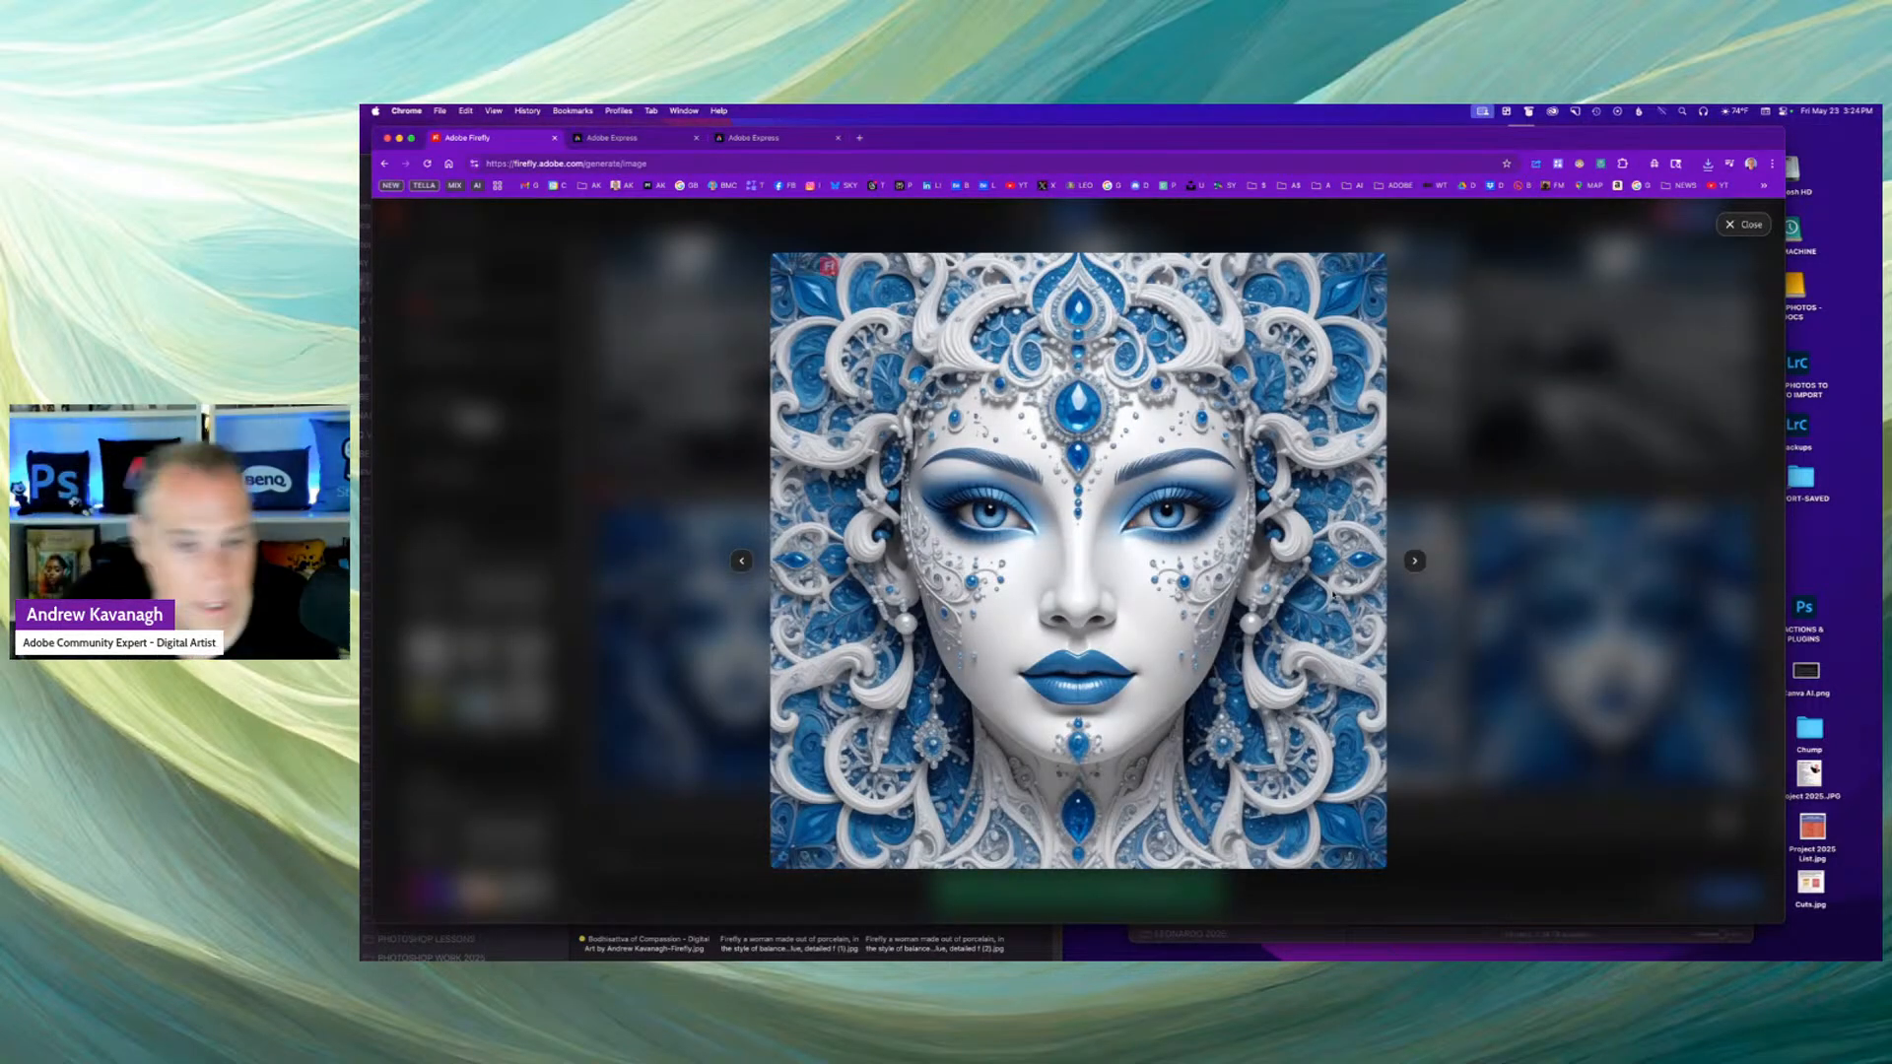
Submit the third porcelain woman image, with white roses beside the face, to the gallery.
left_click(1415, 561)
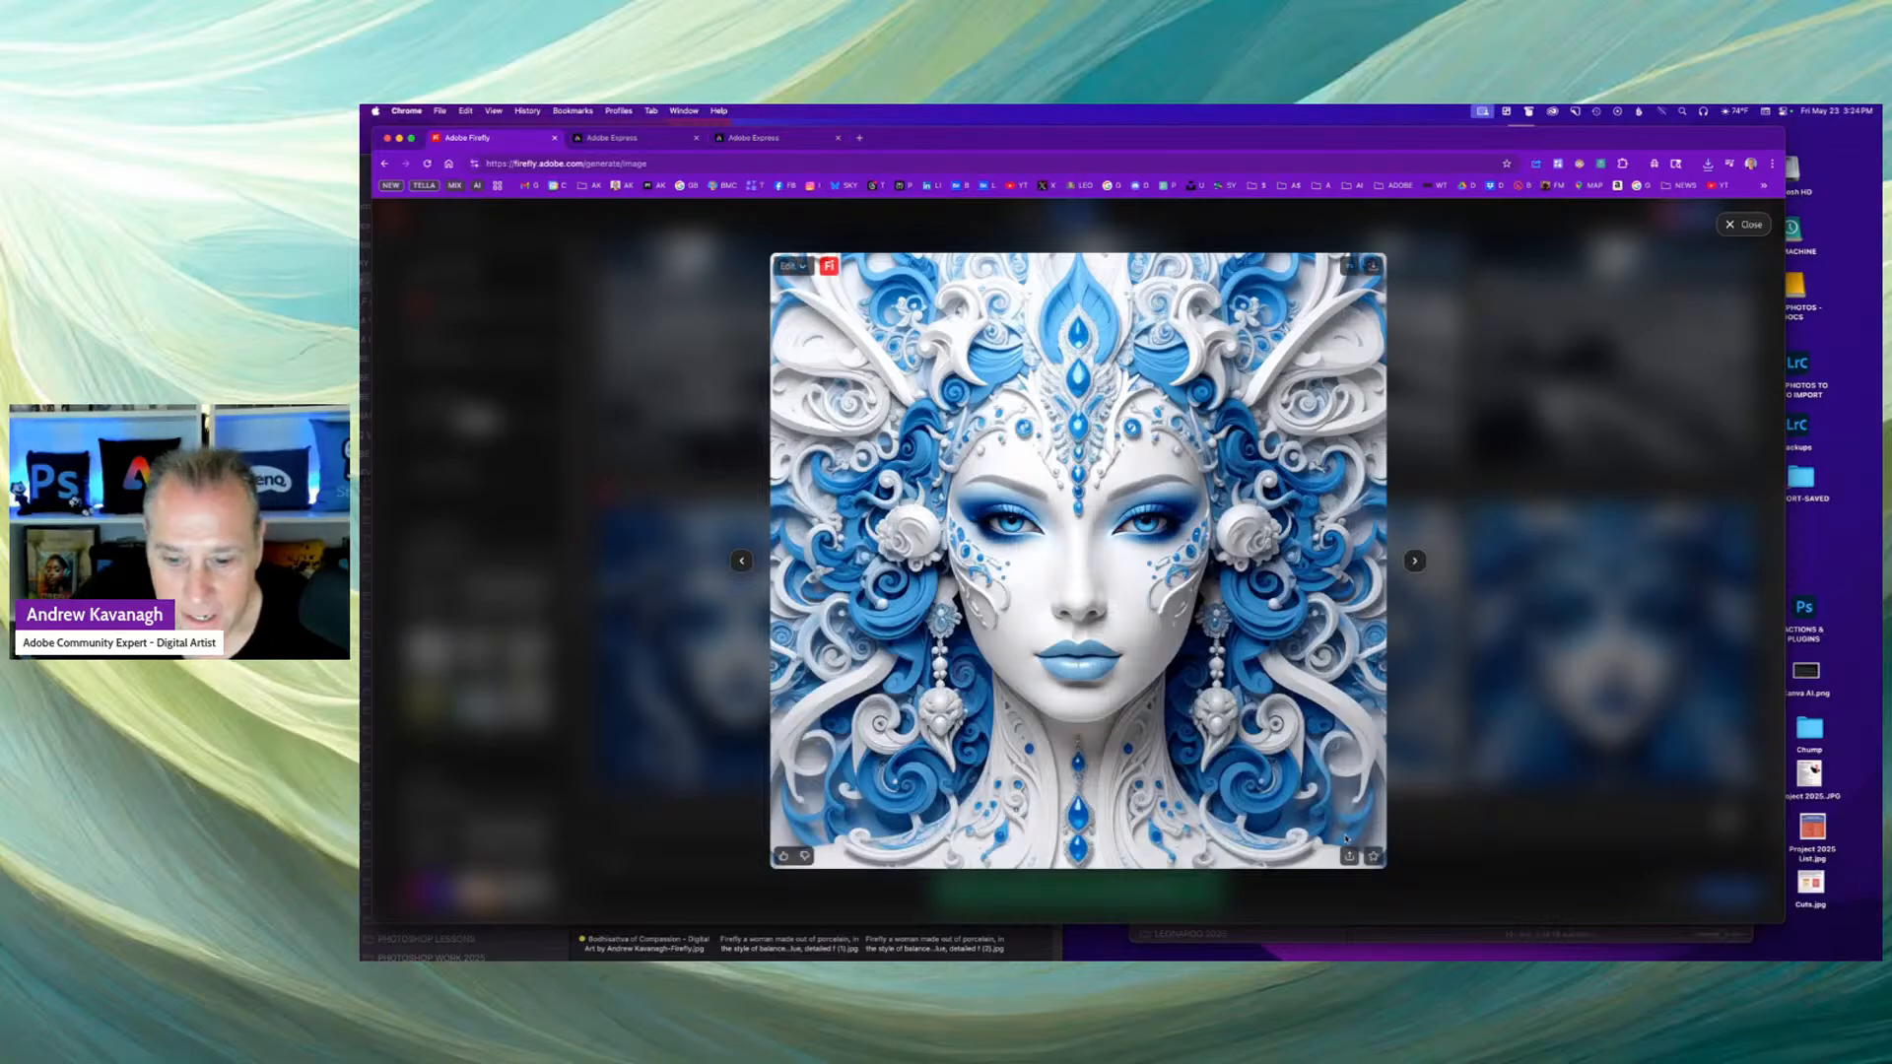
left_click(1349, 855)
left_click(1297, 798)
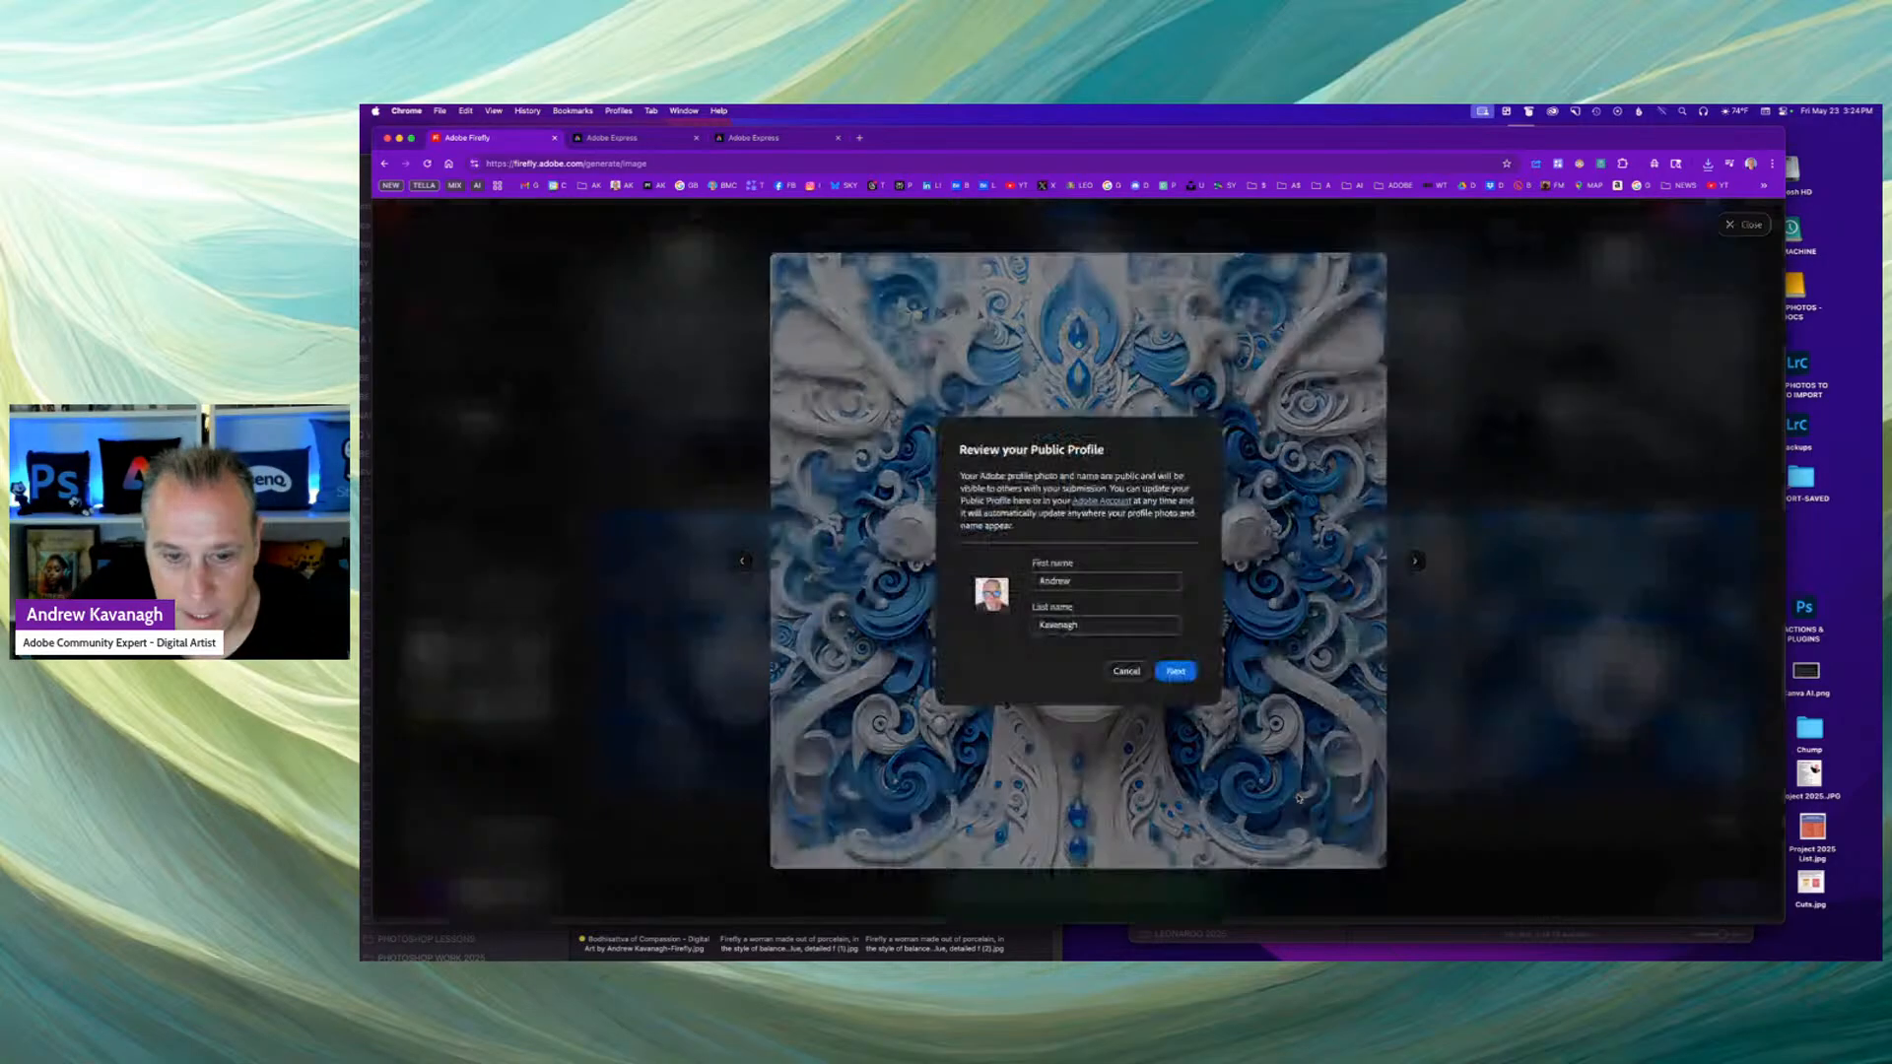
left_click(1173, 669)
left_click(1222, 695)
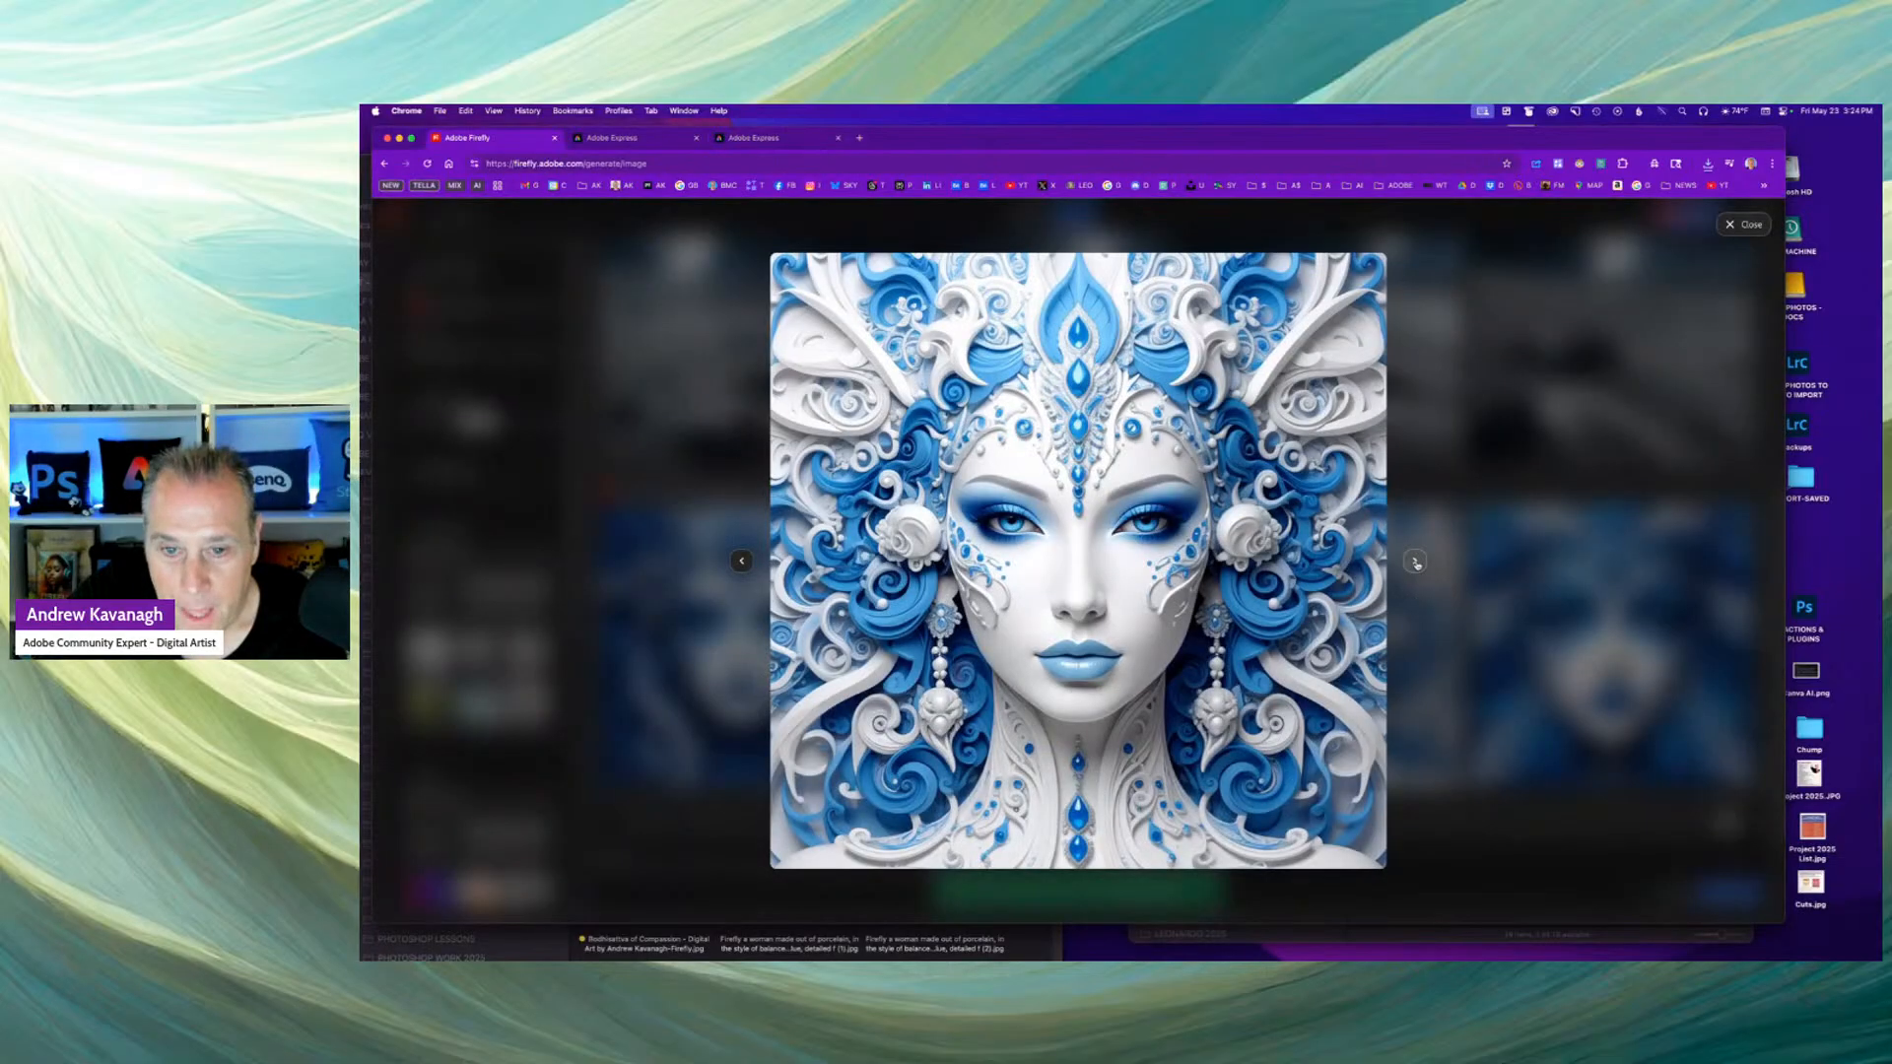
Submit the fourth porcelain woman image, with the deep blue feathered headdress, to the gallery.
left_click(1416, 561)
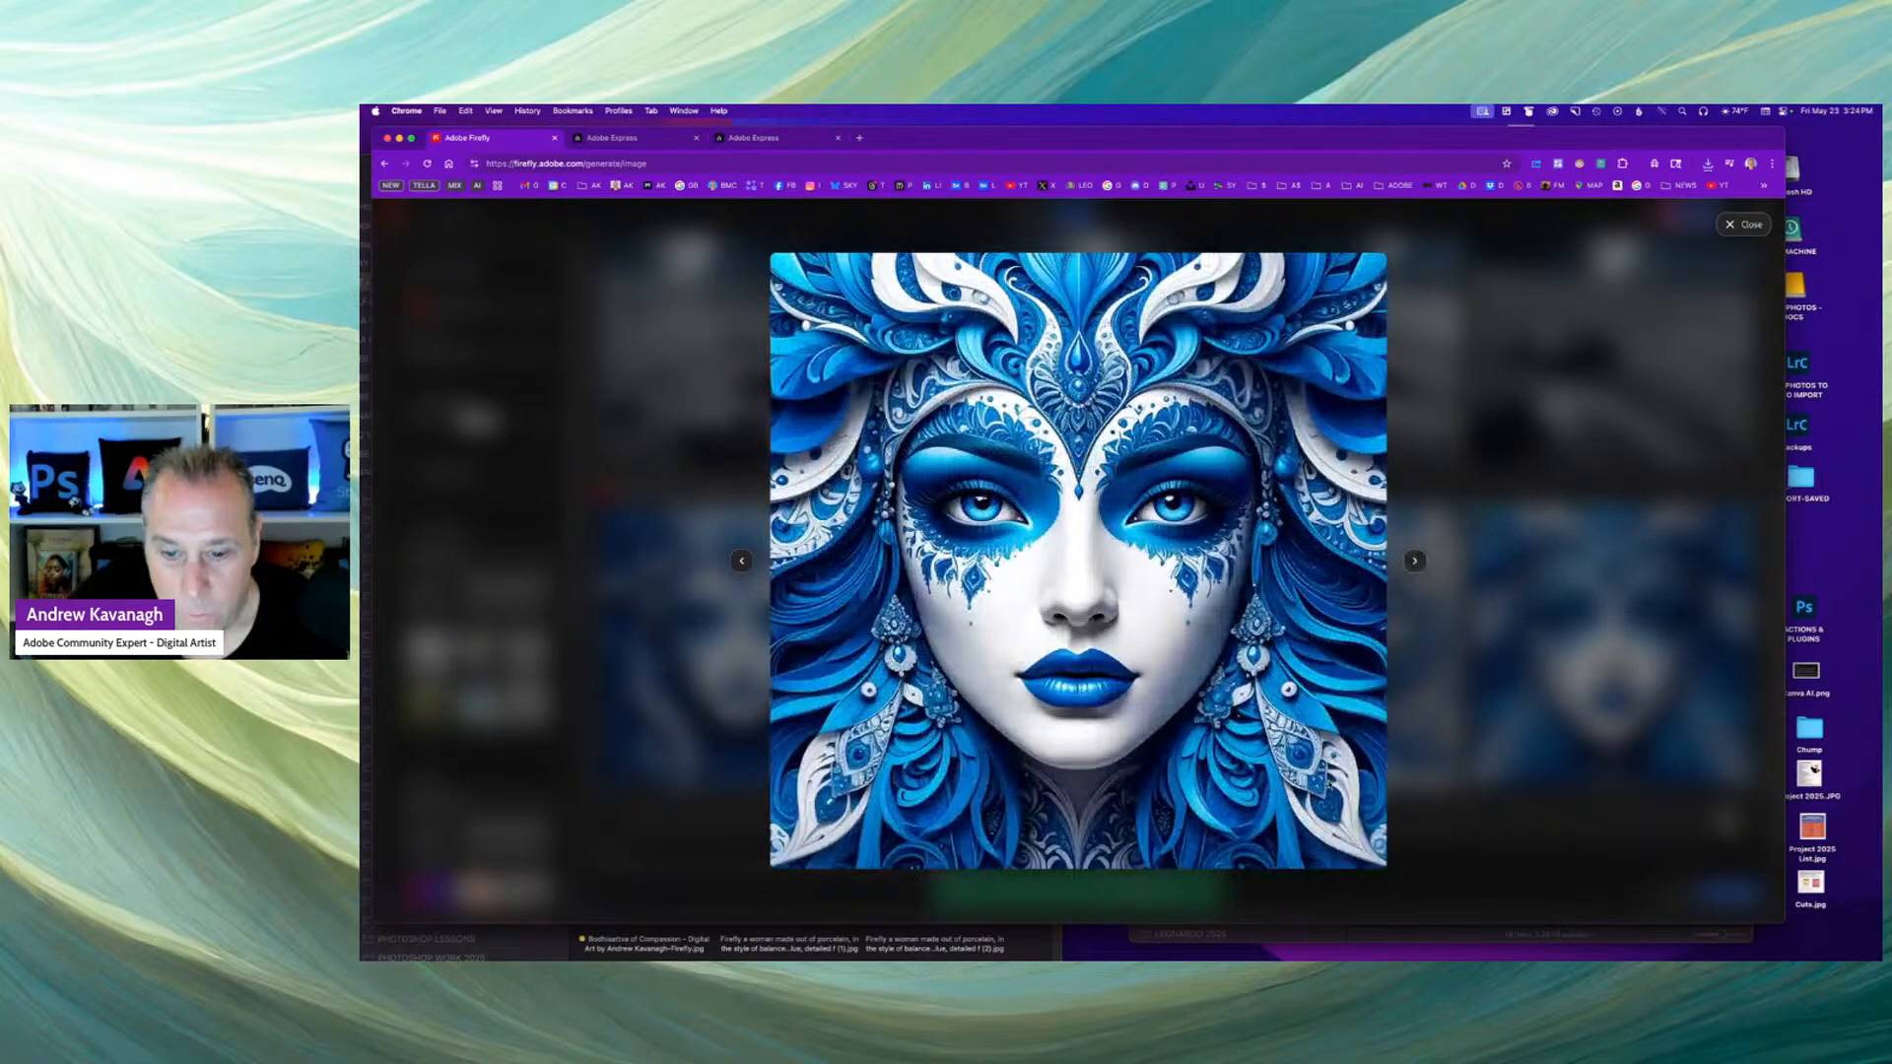
left_click(1349, 855)
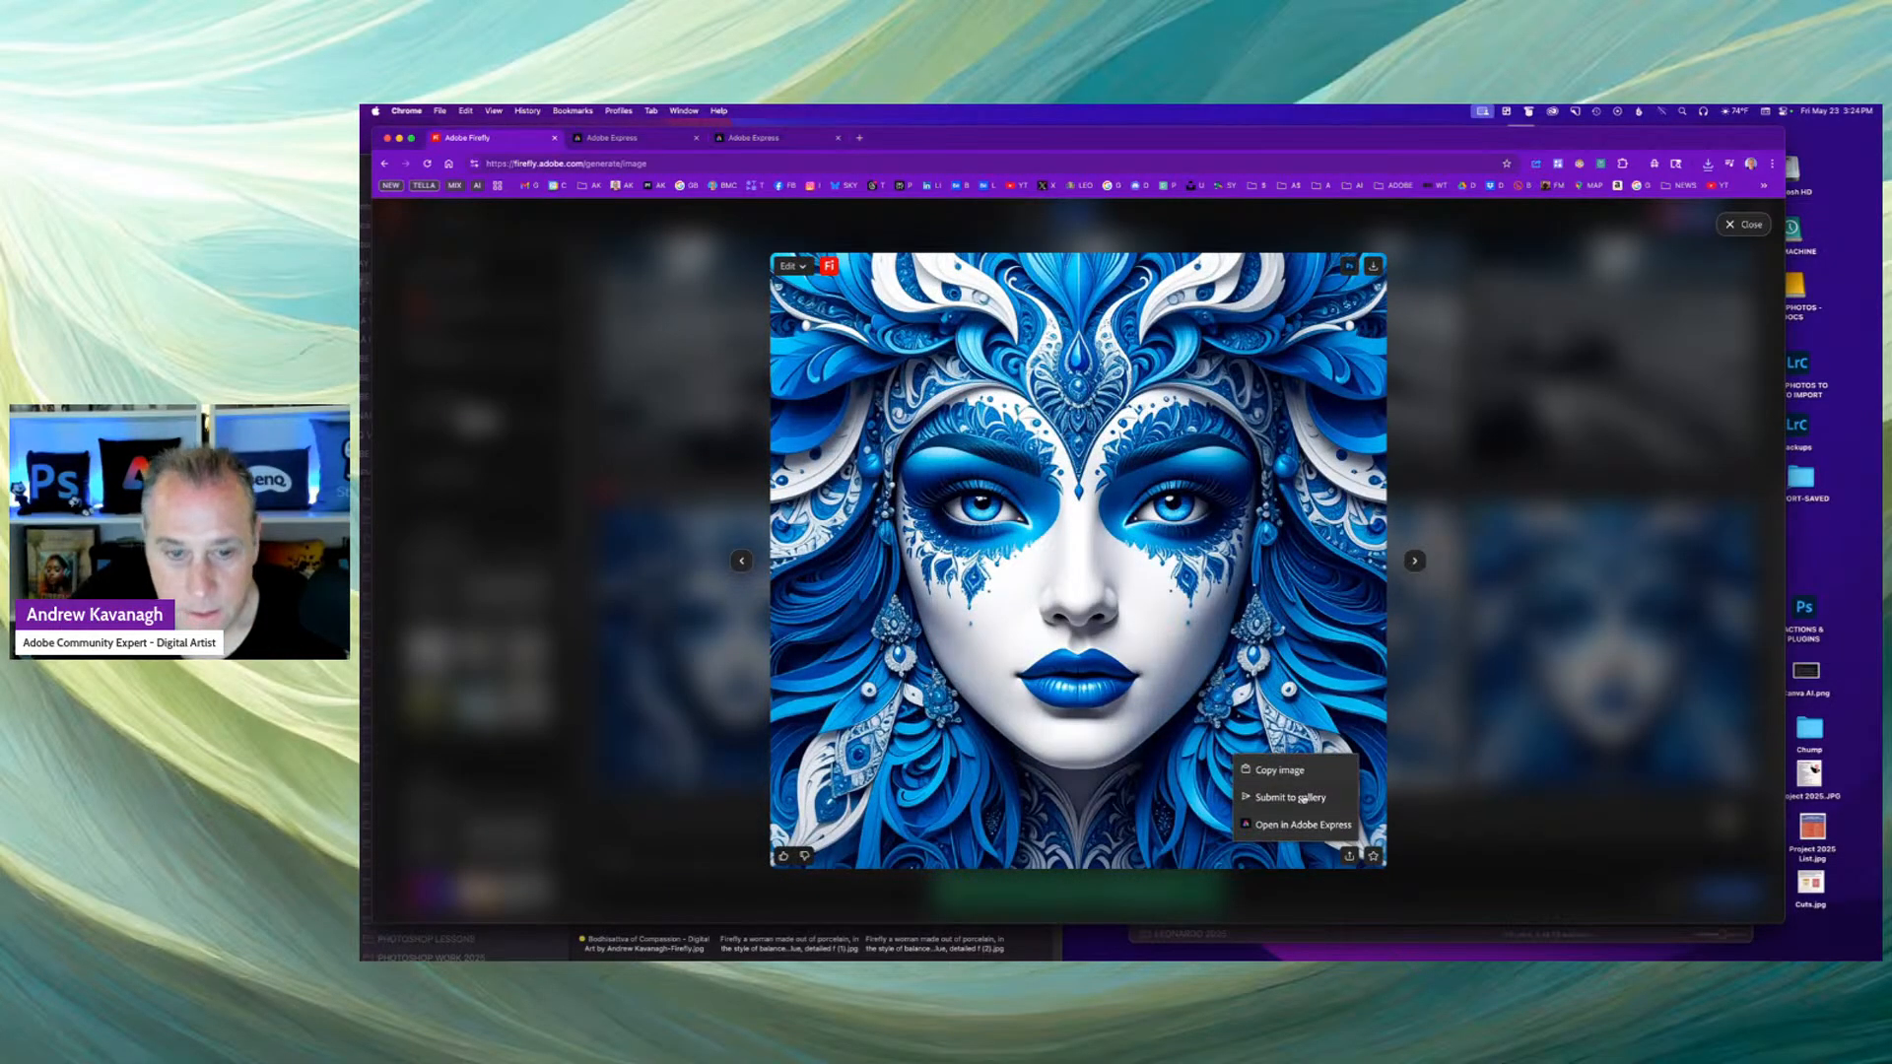
left_click(1314, 800)
left_click(1176, 671)
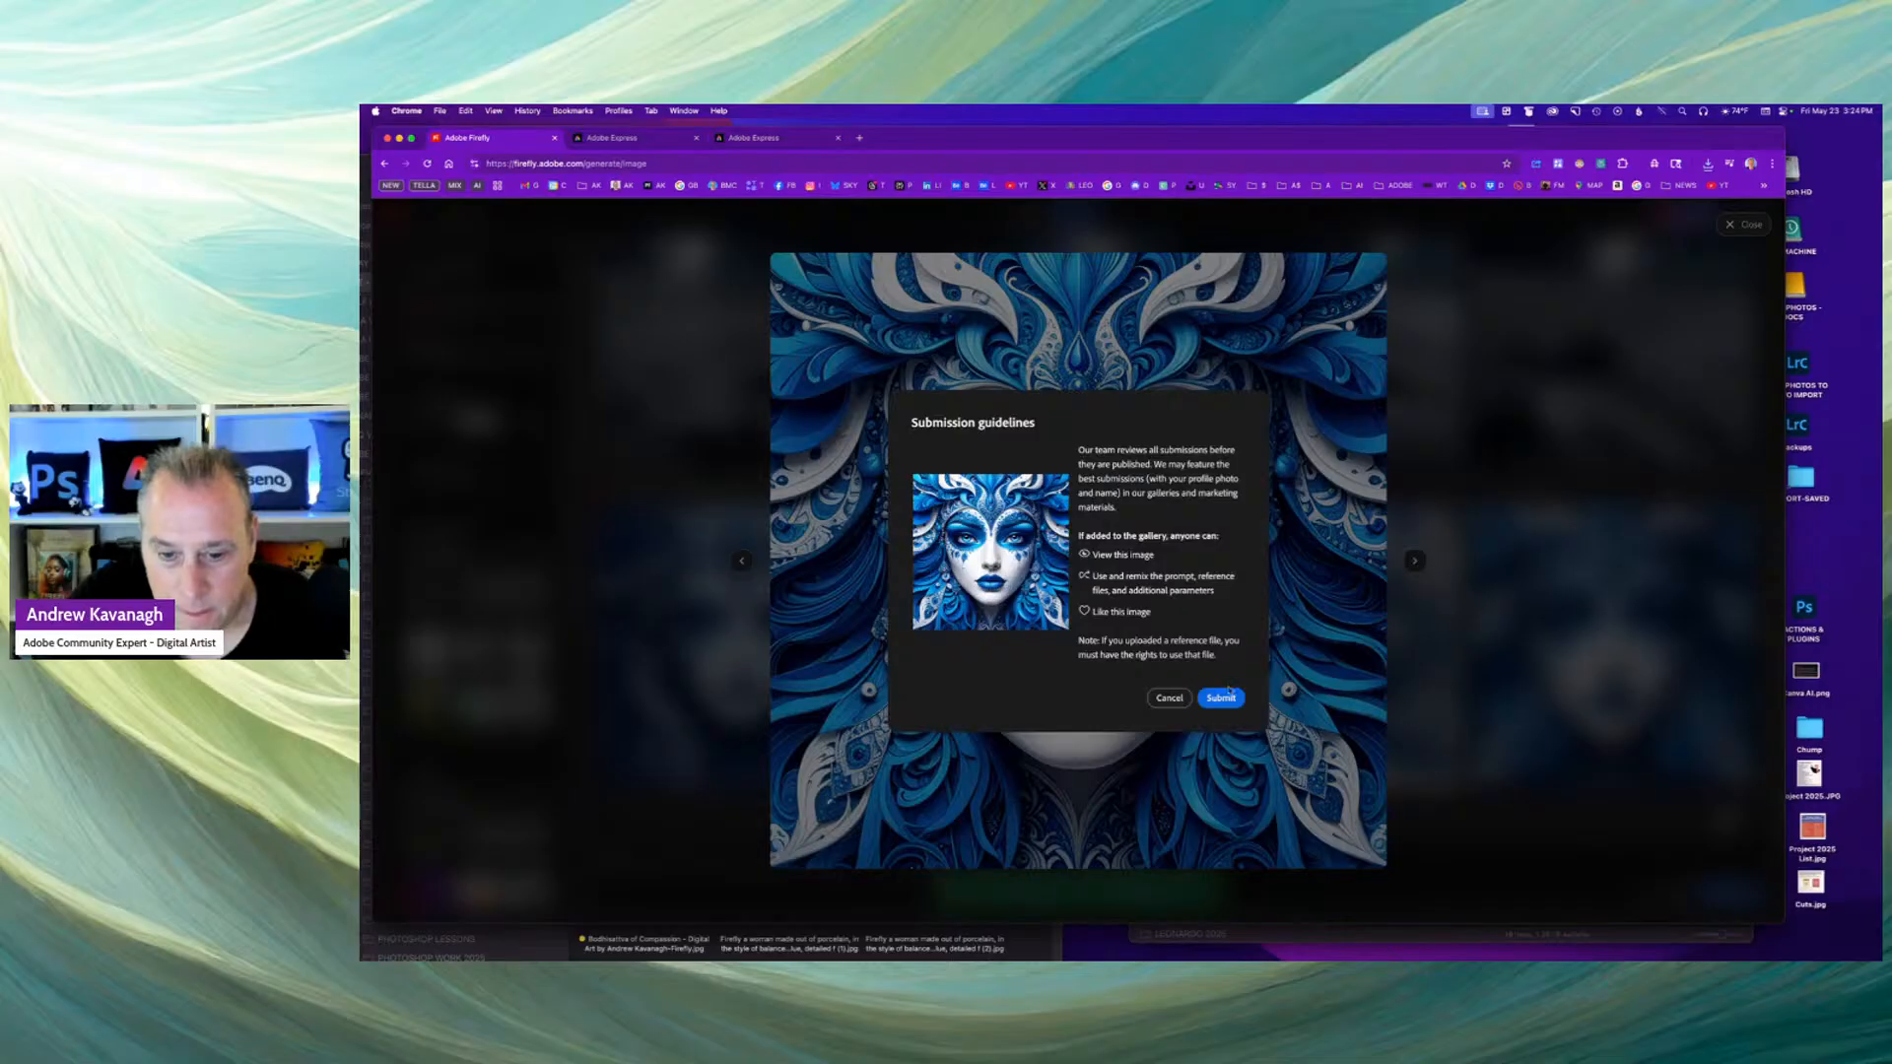
left_click(1226, 695)
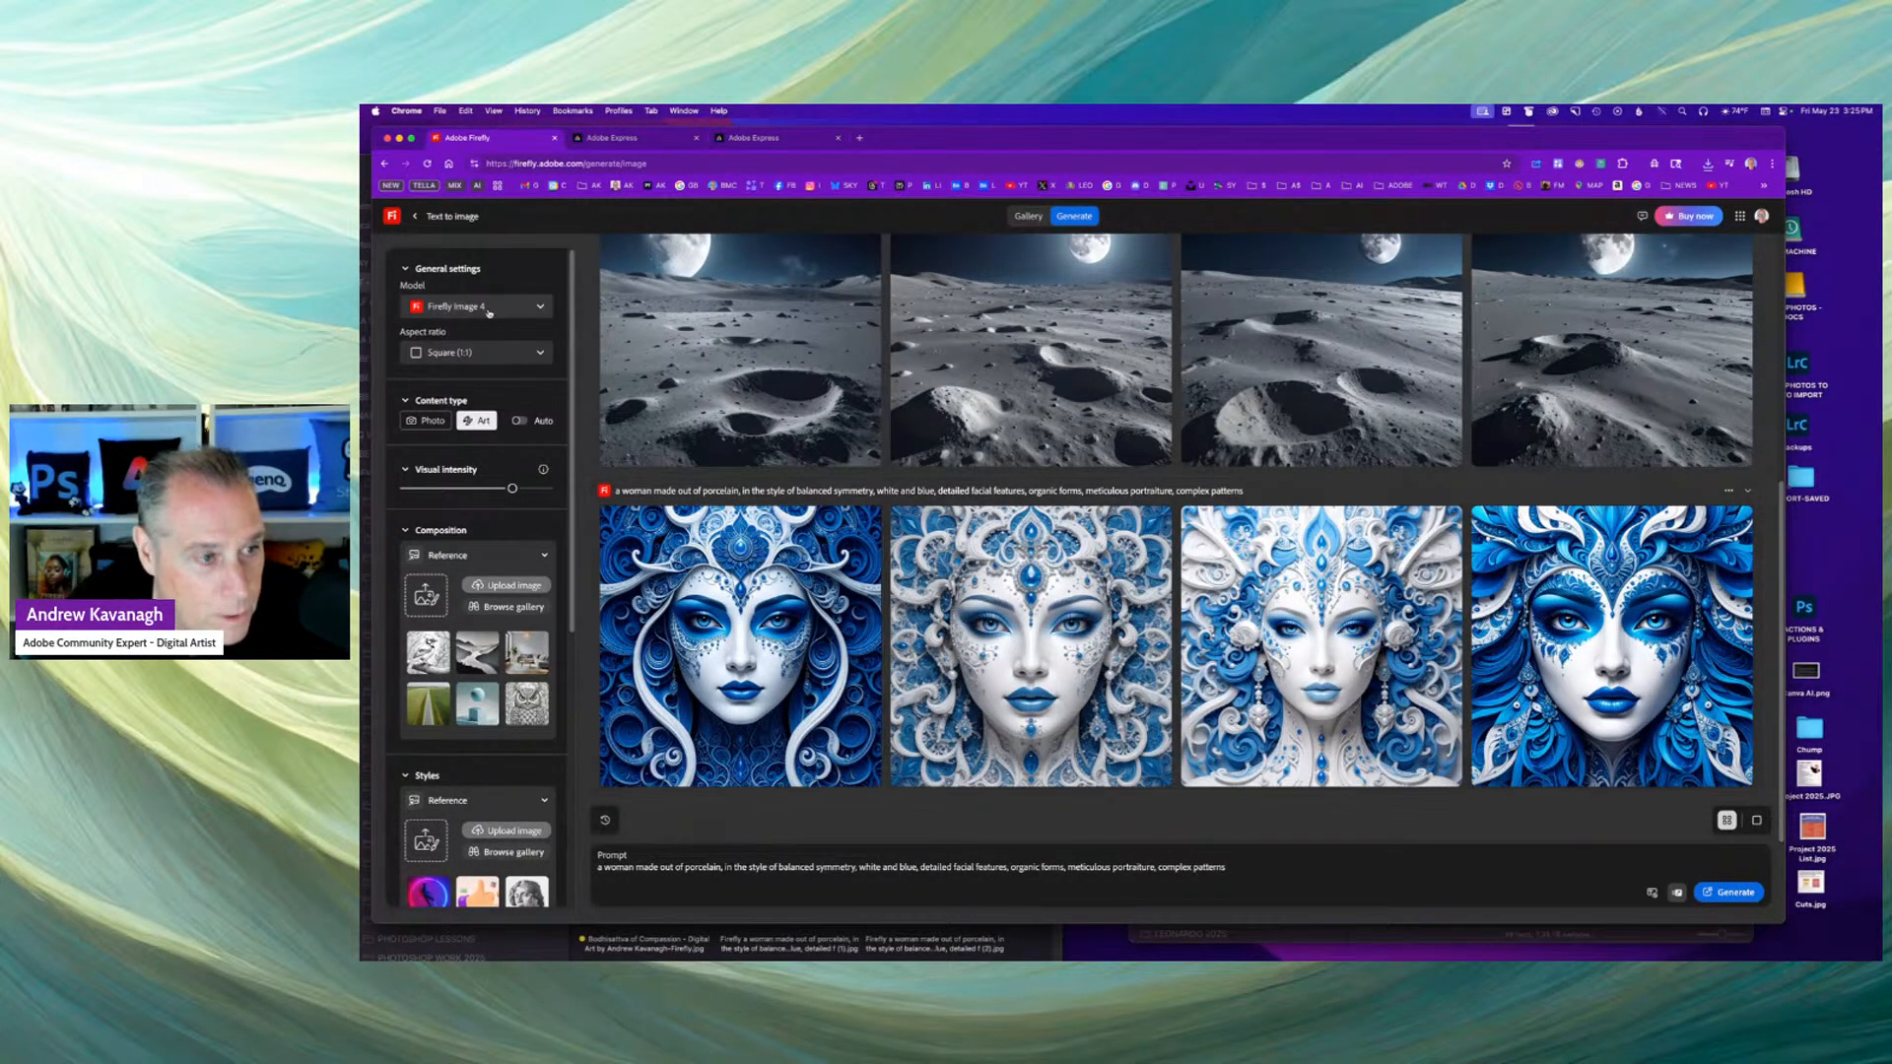
Upload the yellow-tagged Firefly porcelain woman image from the TODAY - PRESENTATION folder as the composition reference.
scroll(503, 493, "down", 4)
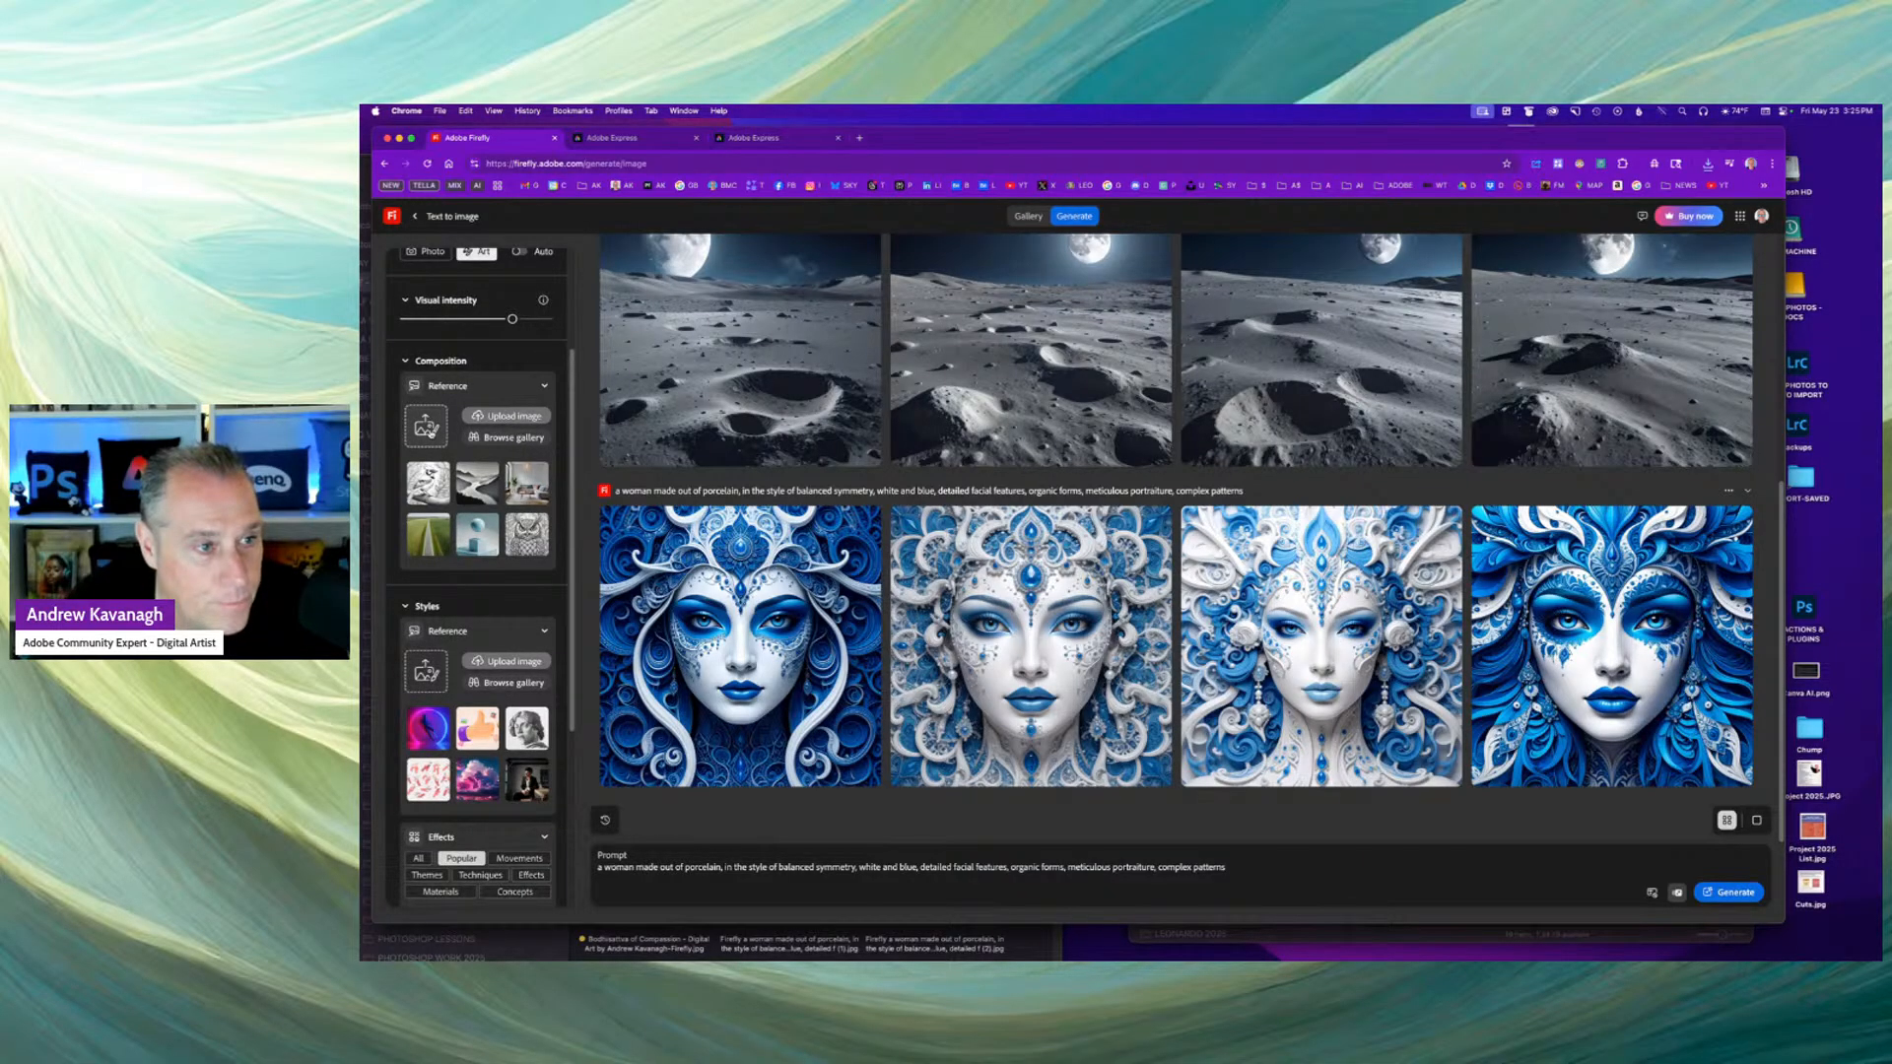
left_click(426, 427)
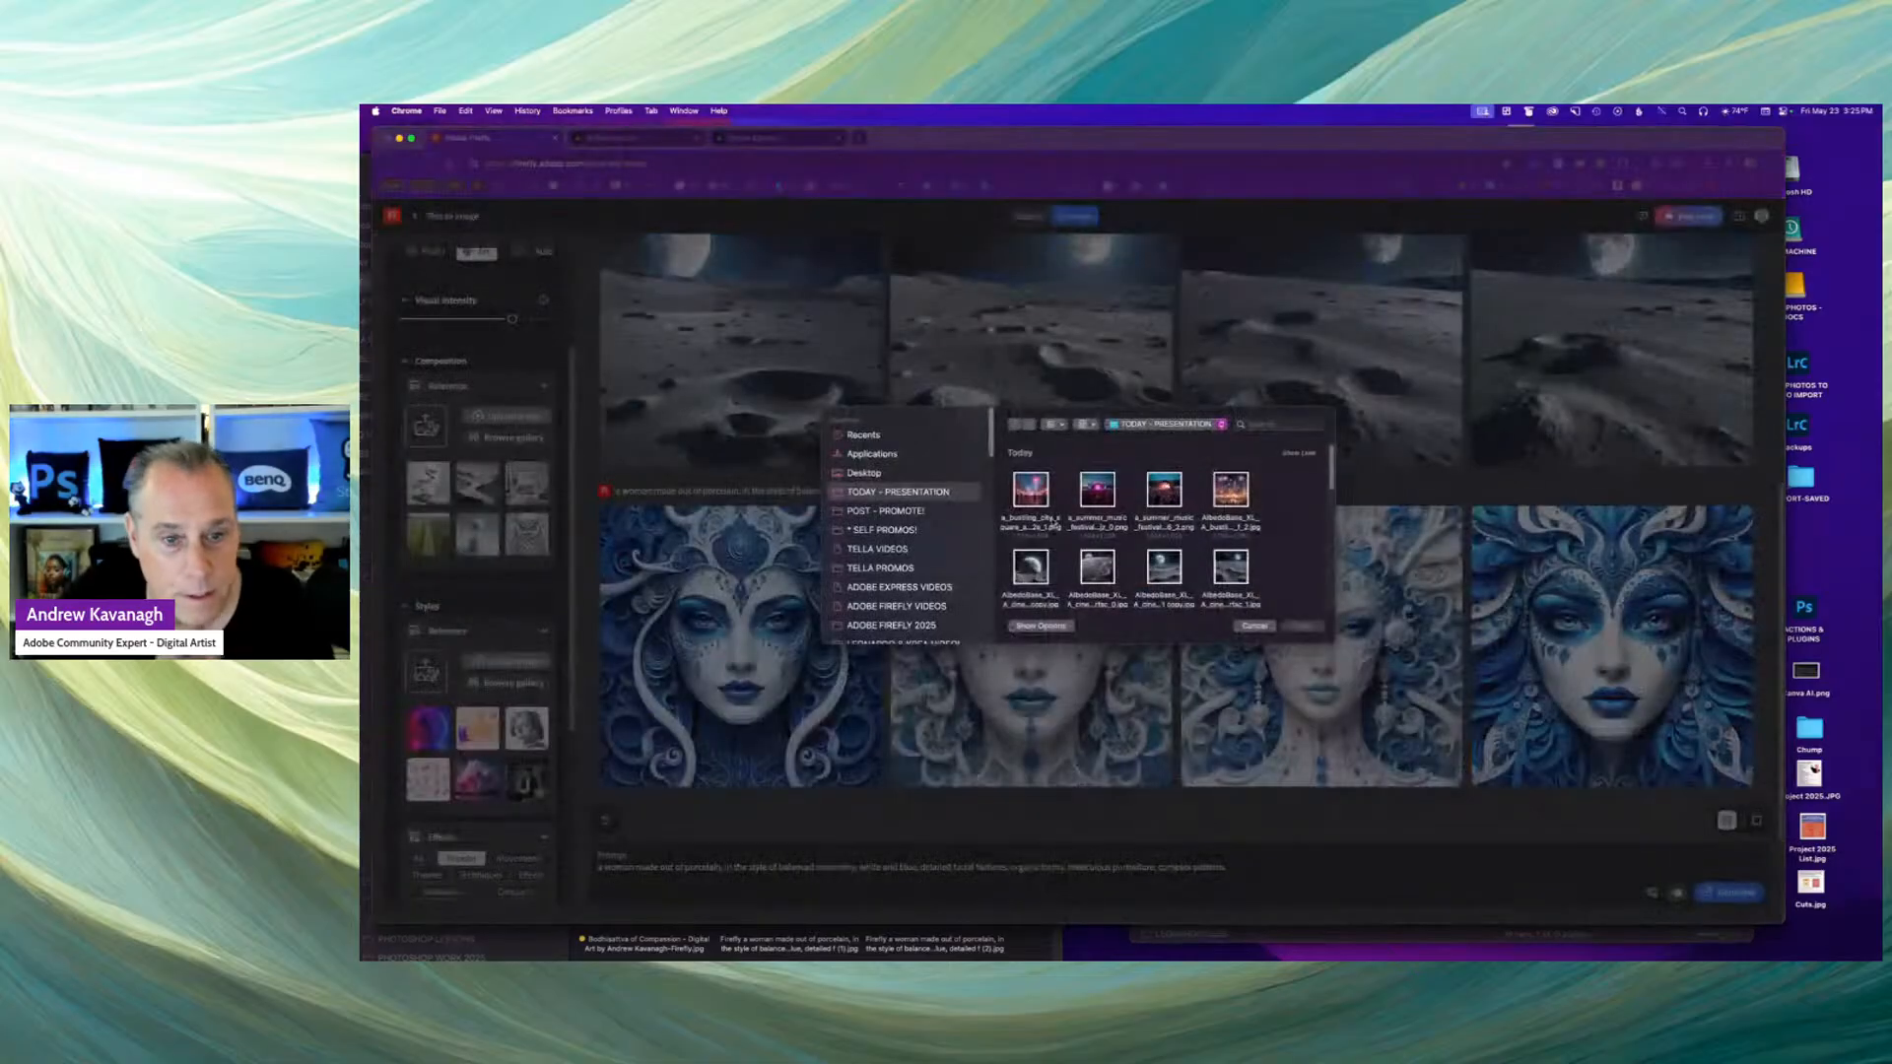
scroll(1229, 564, "down", 5)
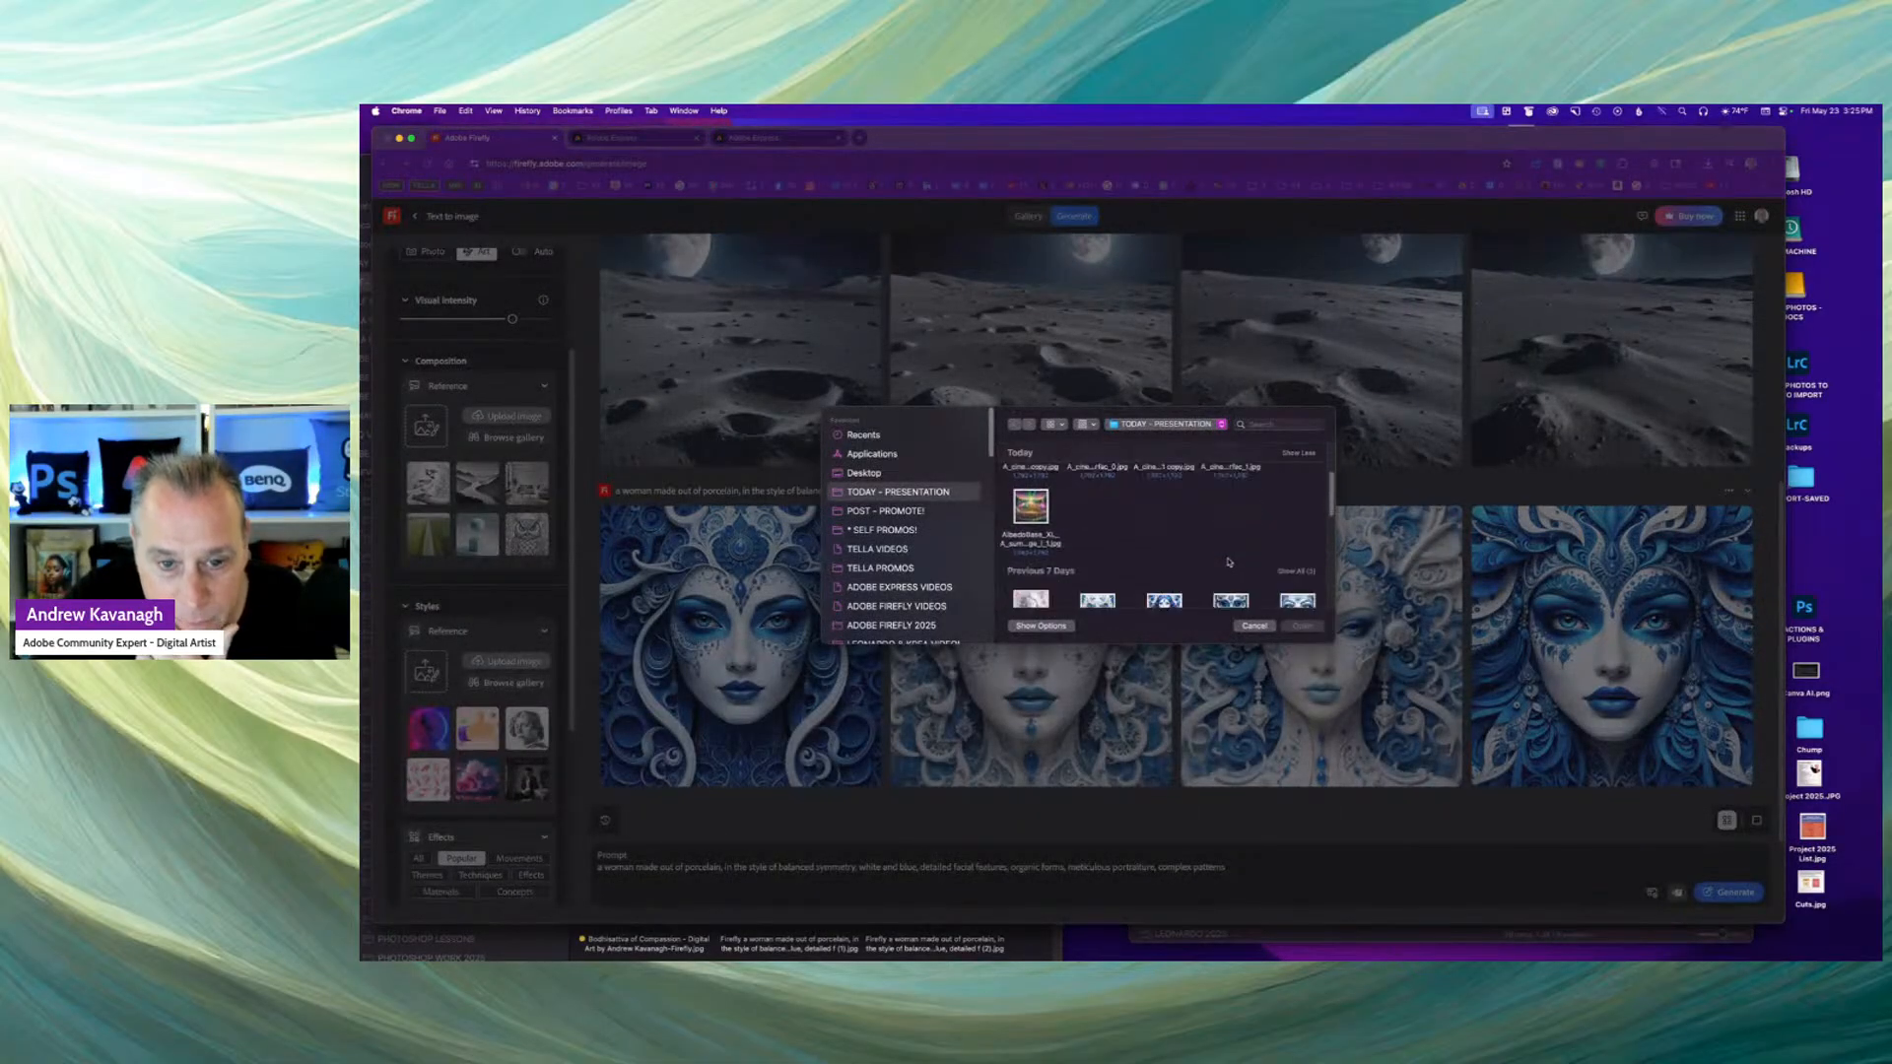
scroll(1231, 559, "down", 1)
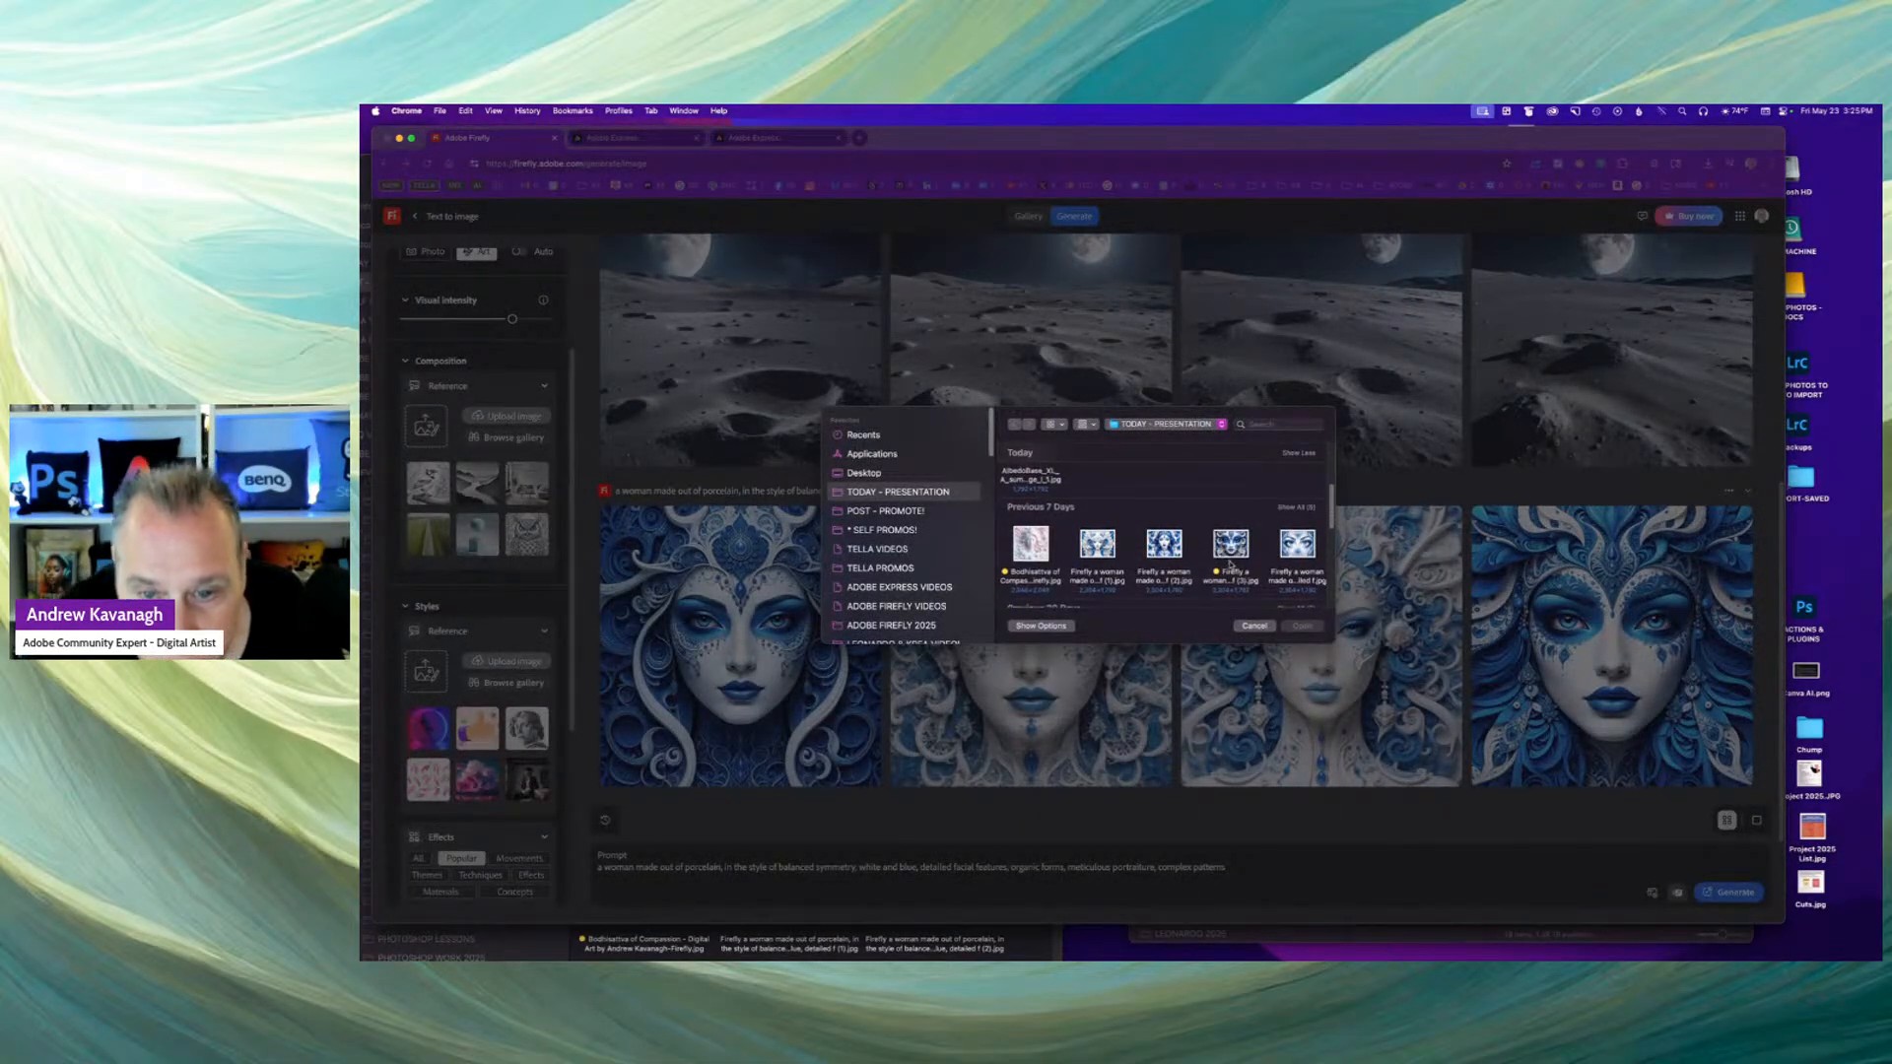
left_click(1232, 547)
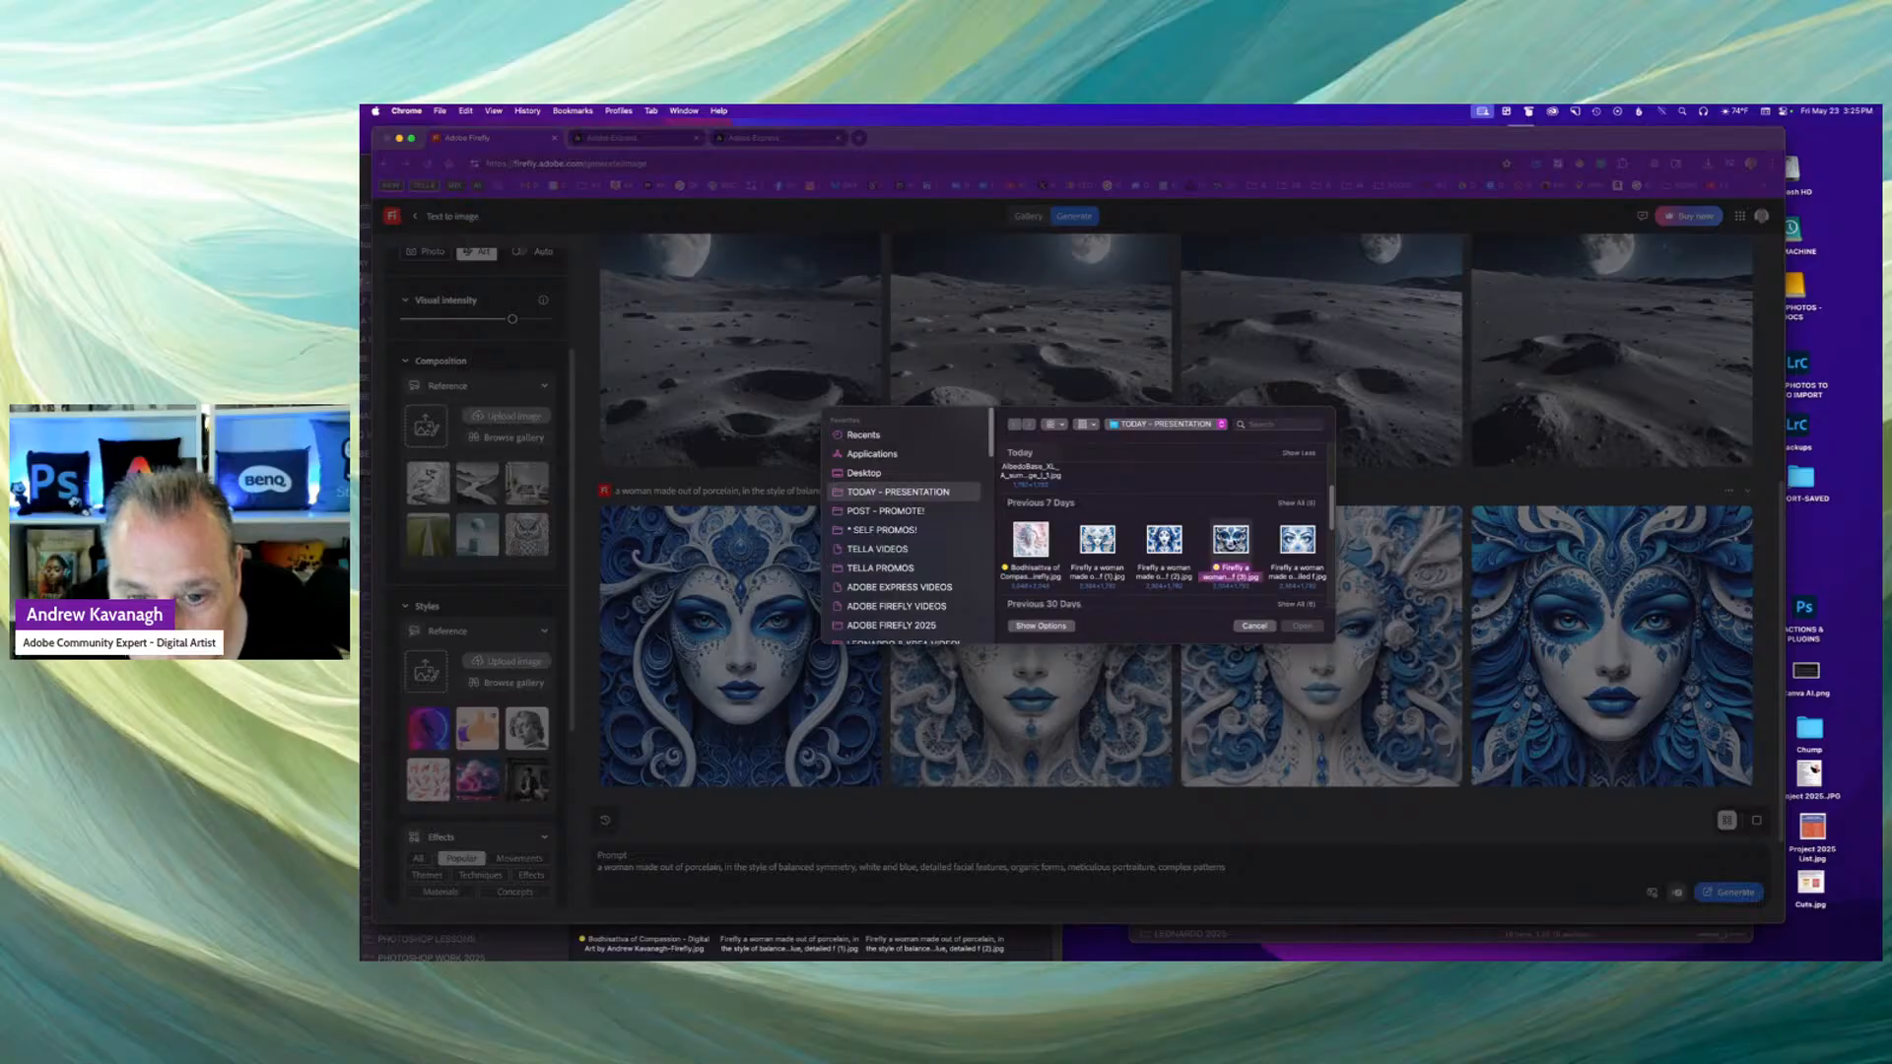
left_click(1300, 627)
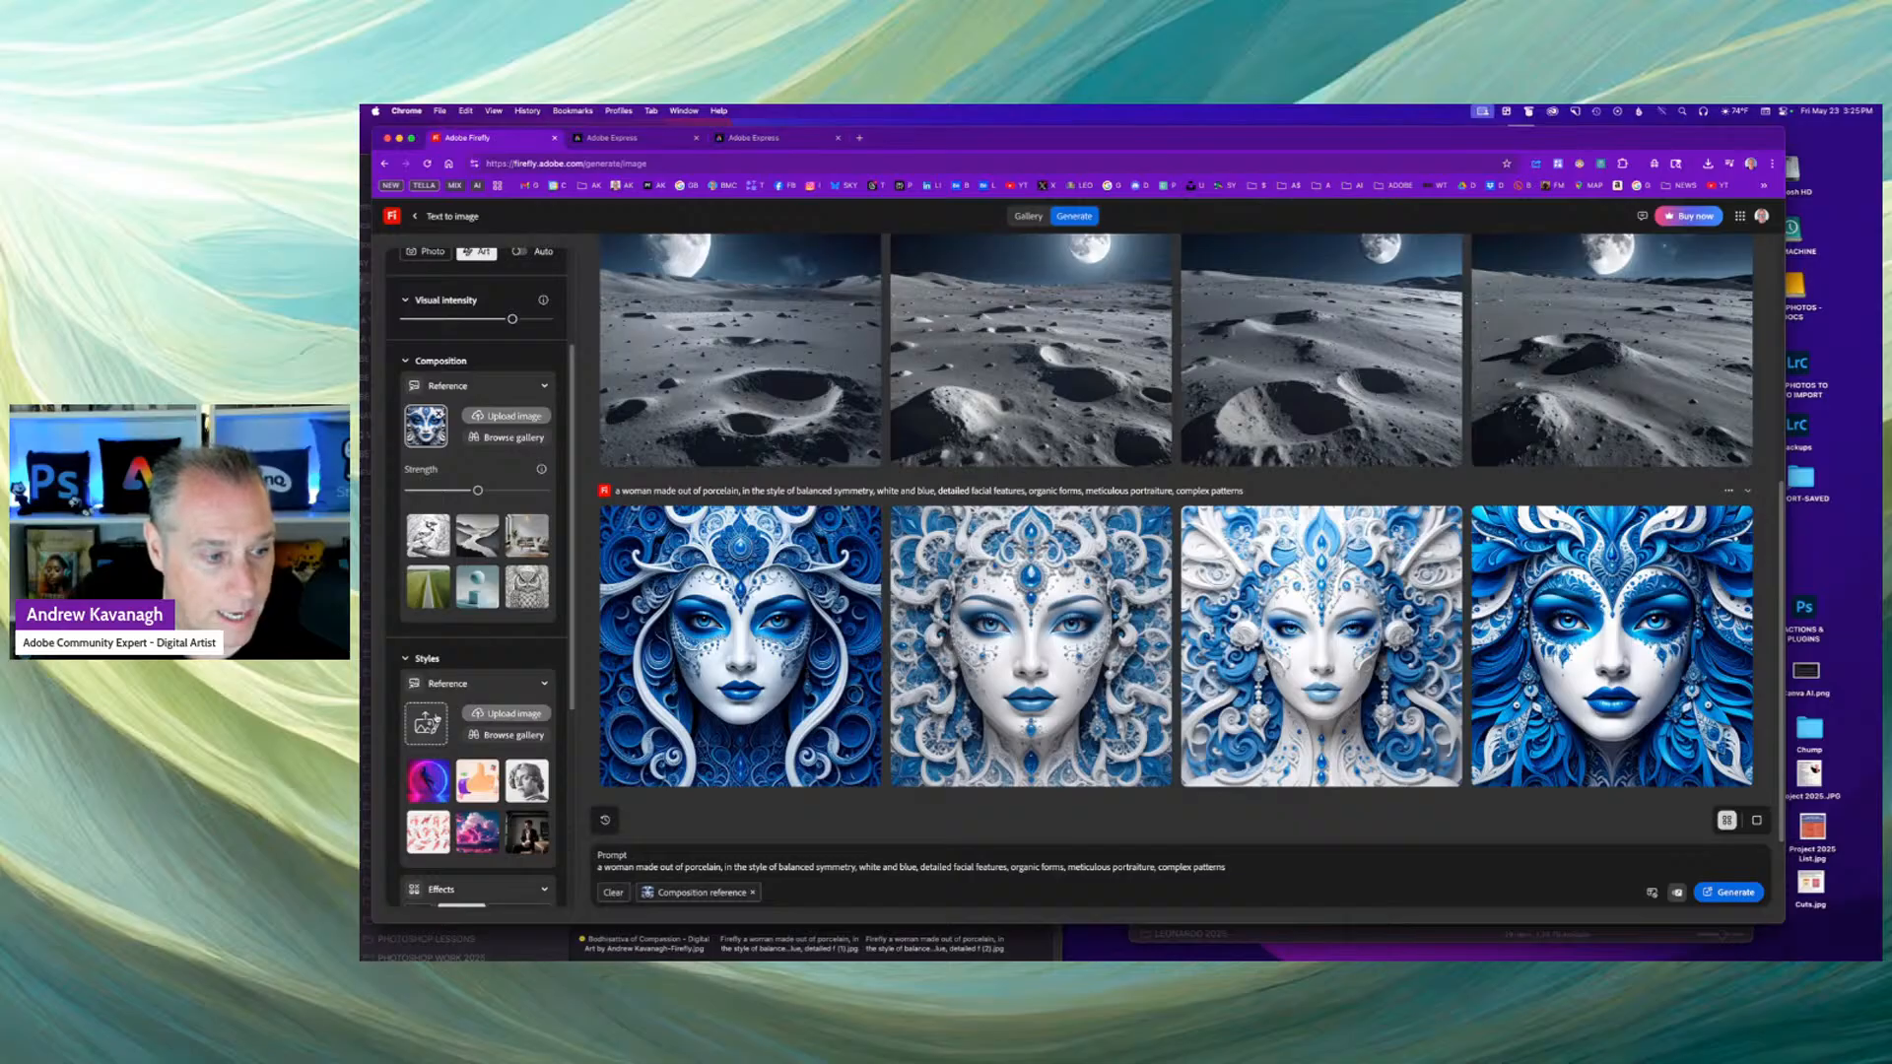
Upload the Firefly porcelain woman image ending in (1).jpg as the style reference and generate new images from the same prompt.
left_click(426, 726)
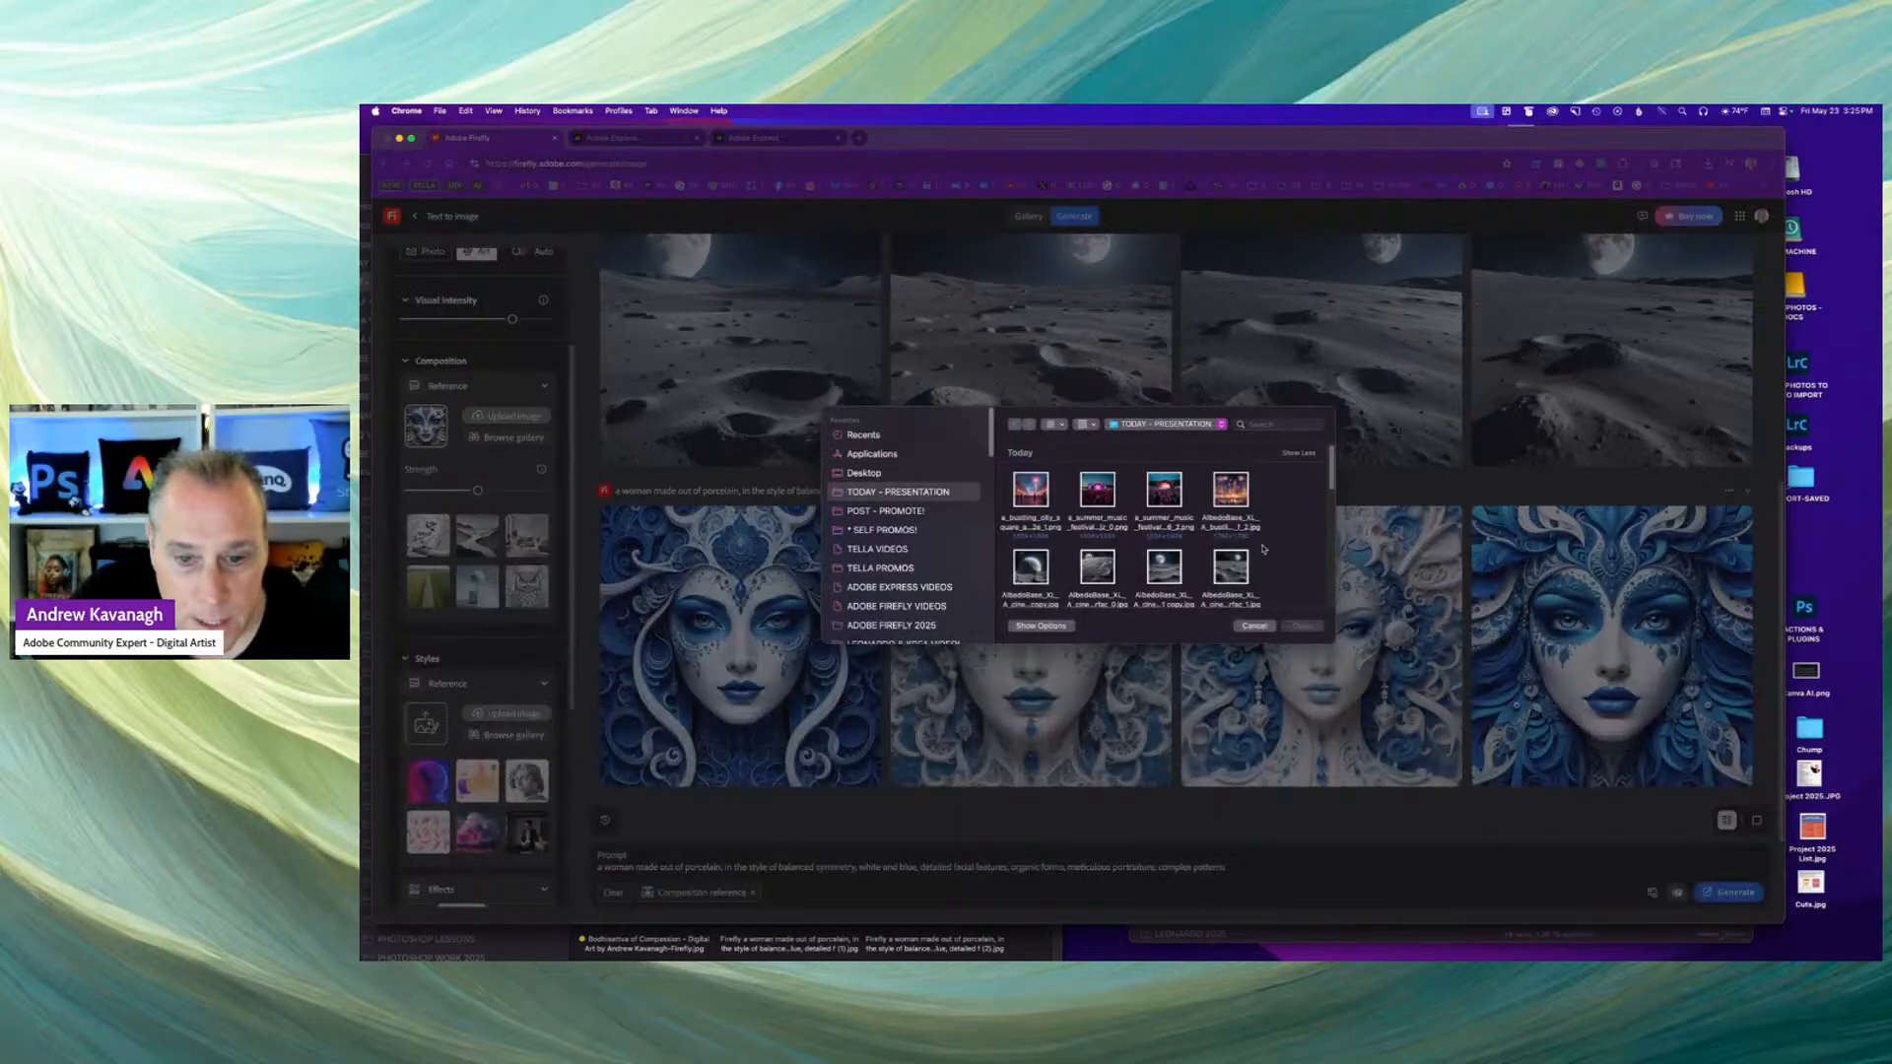
scroll(1264, 552, "down", 5)
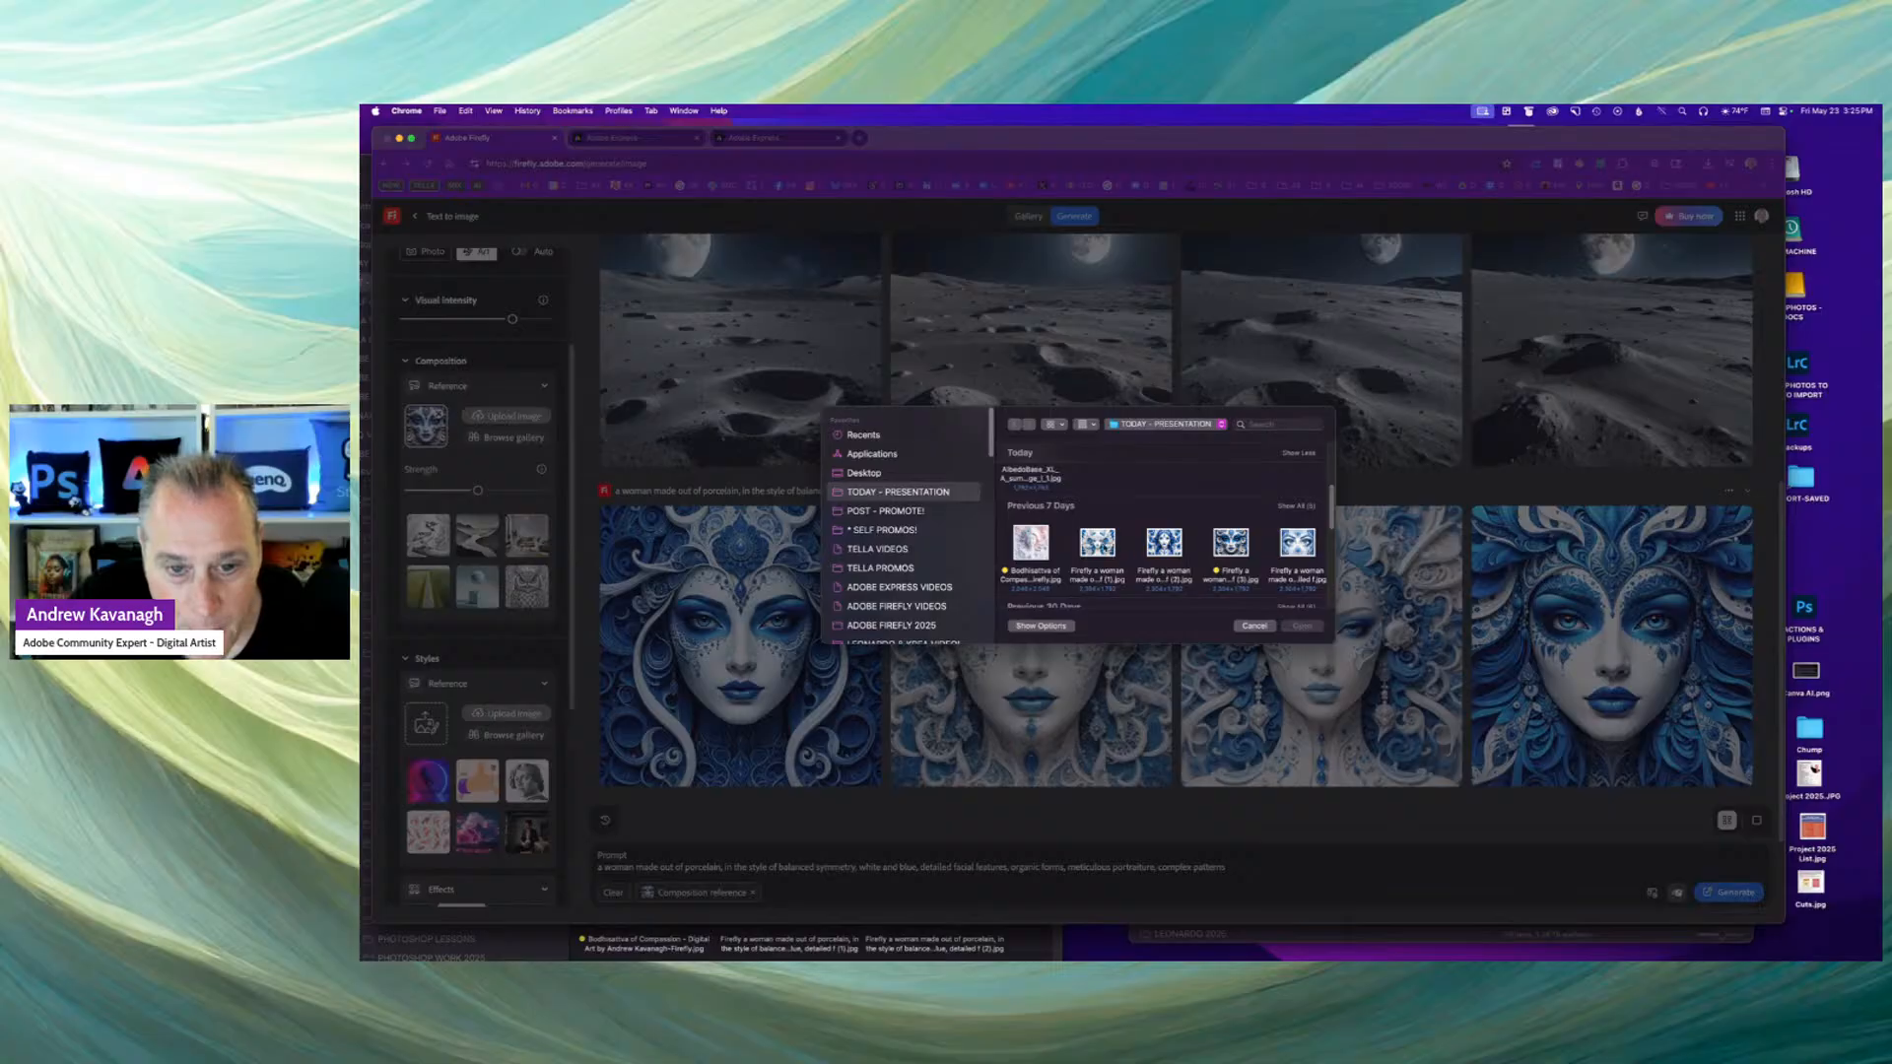
left_click(1097, 544)
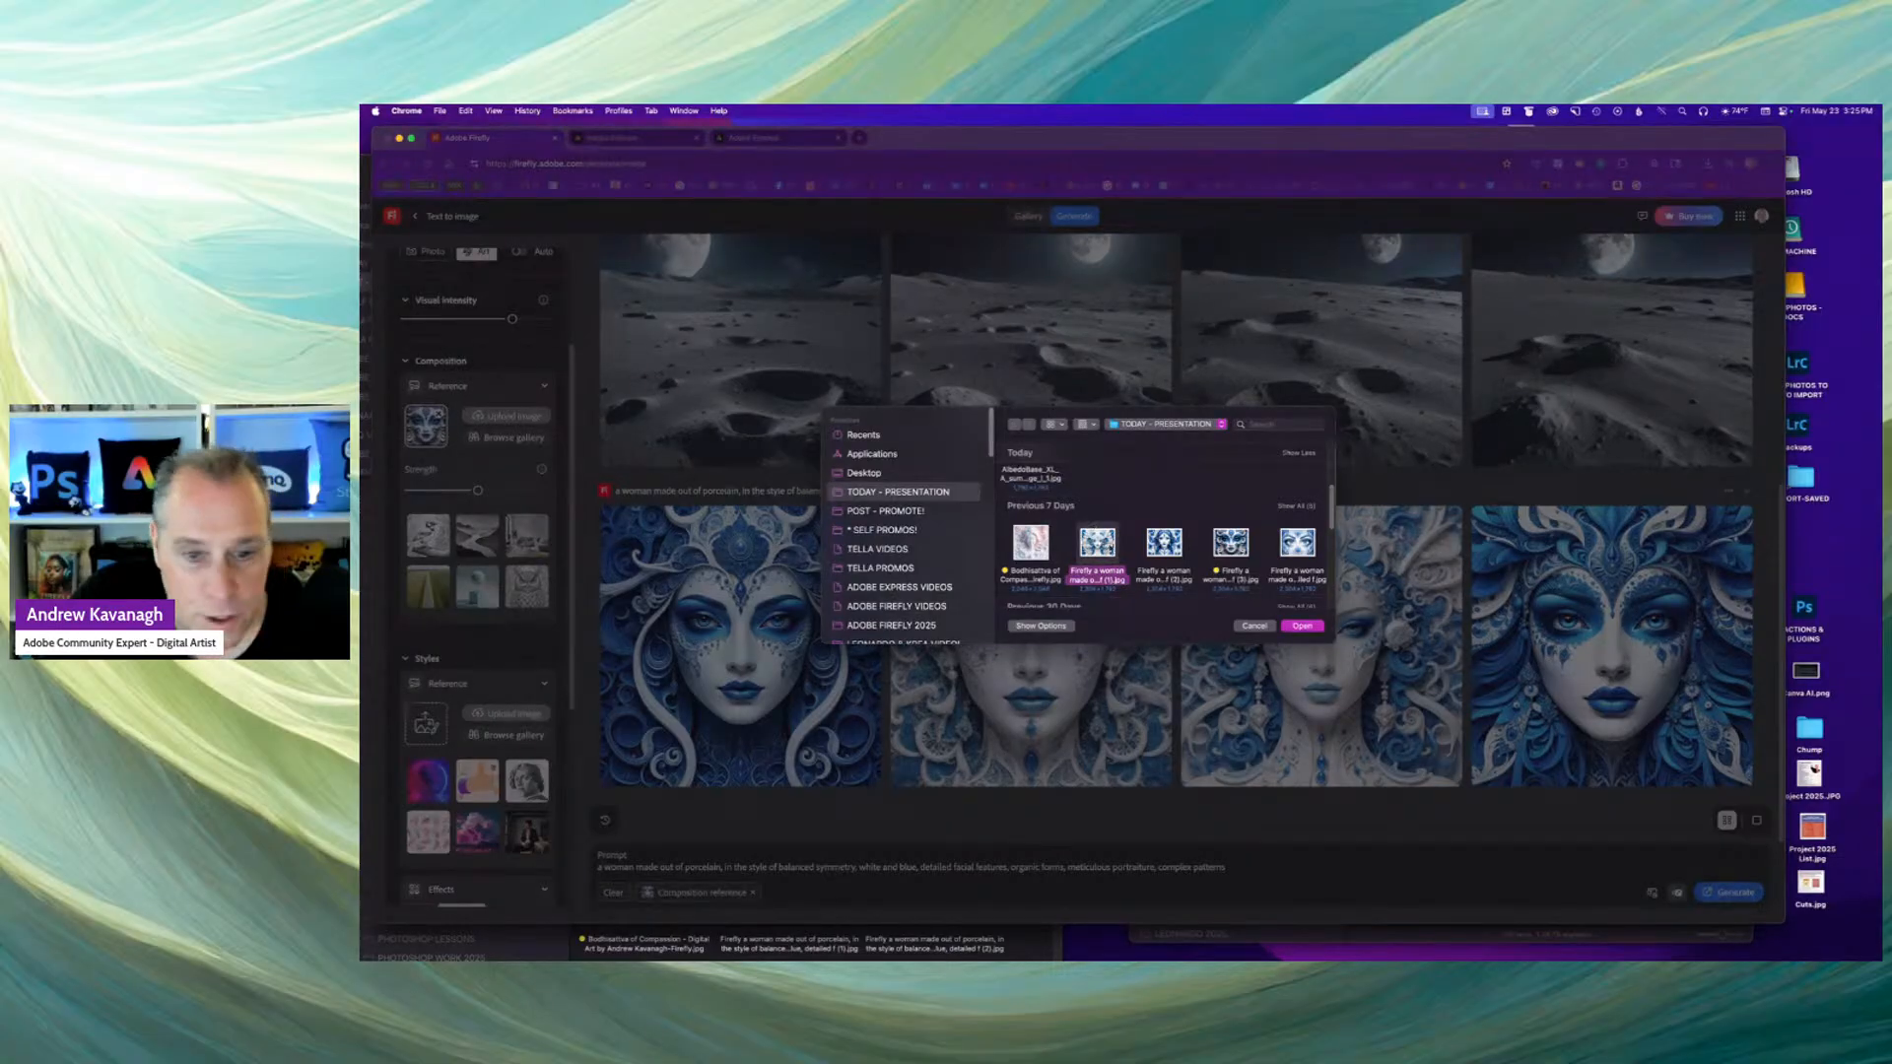
left_click(1303, 627)
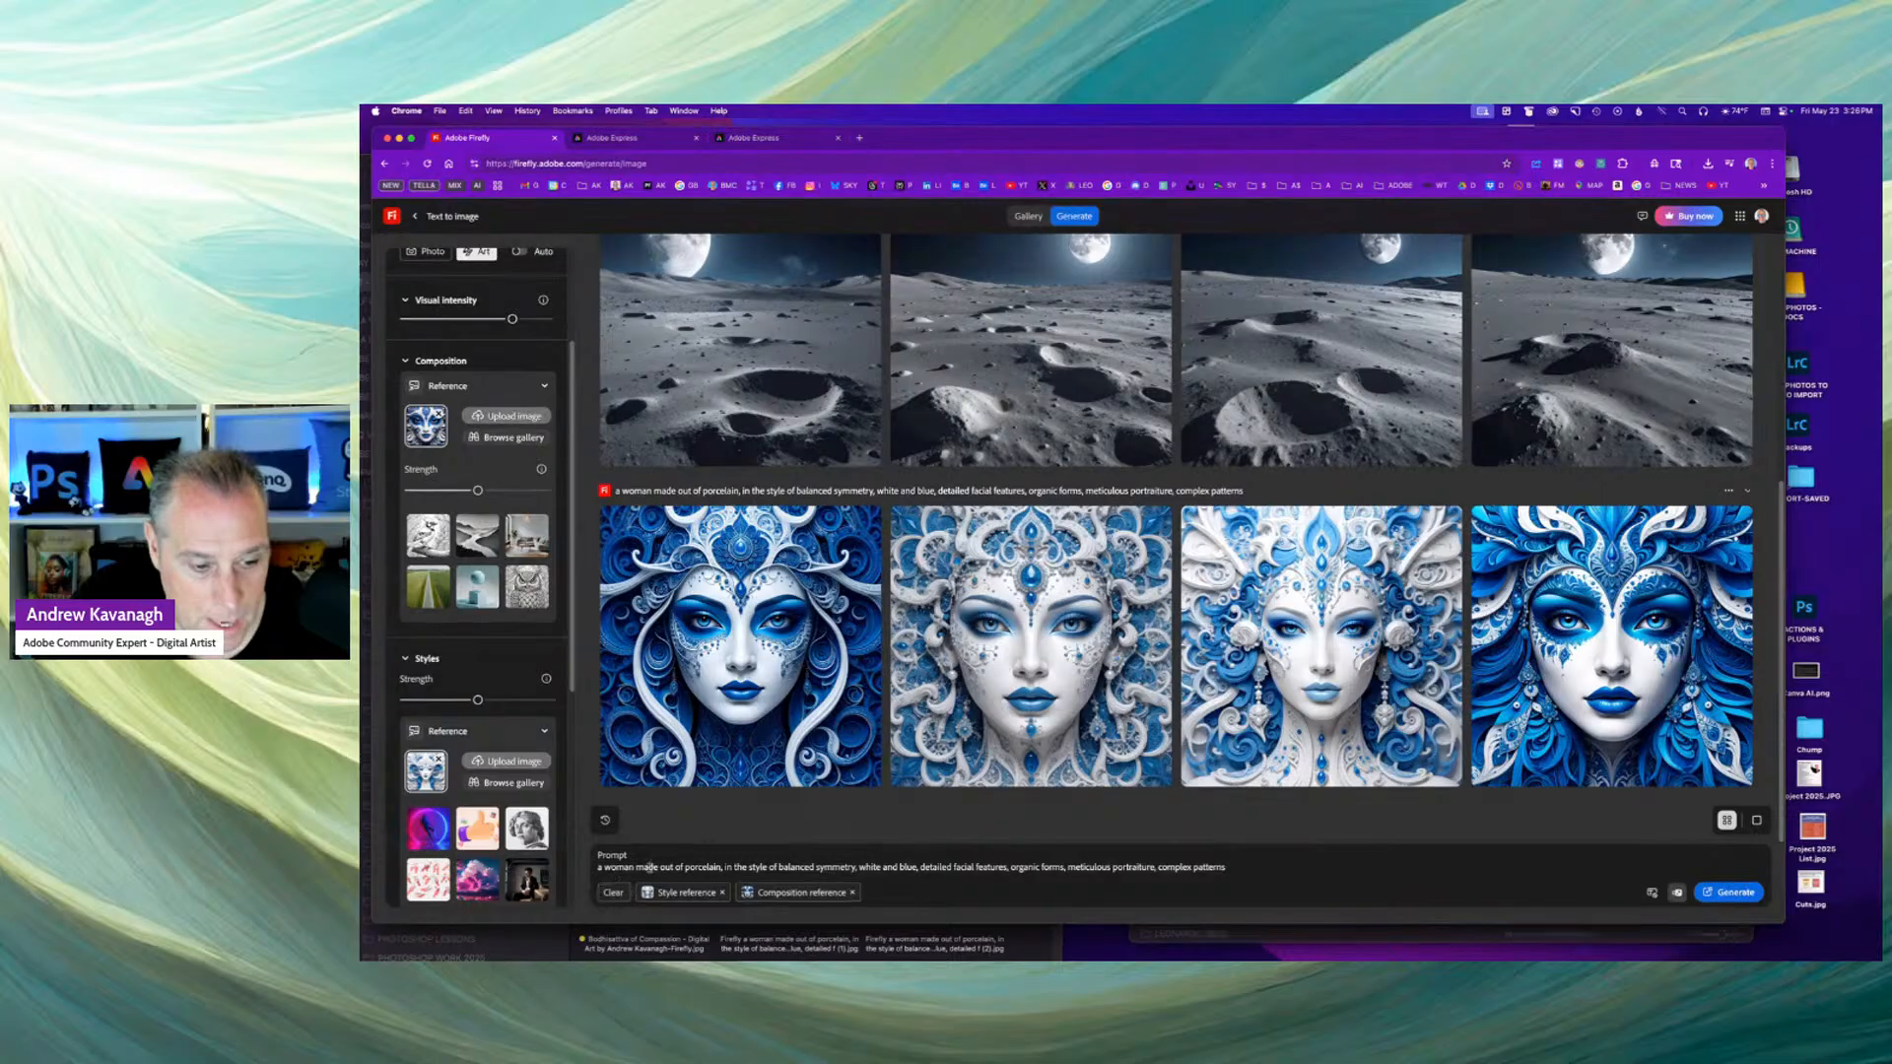
left_click(1729, 893)
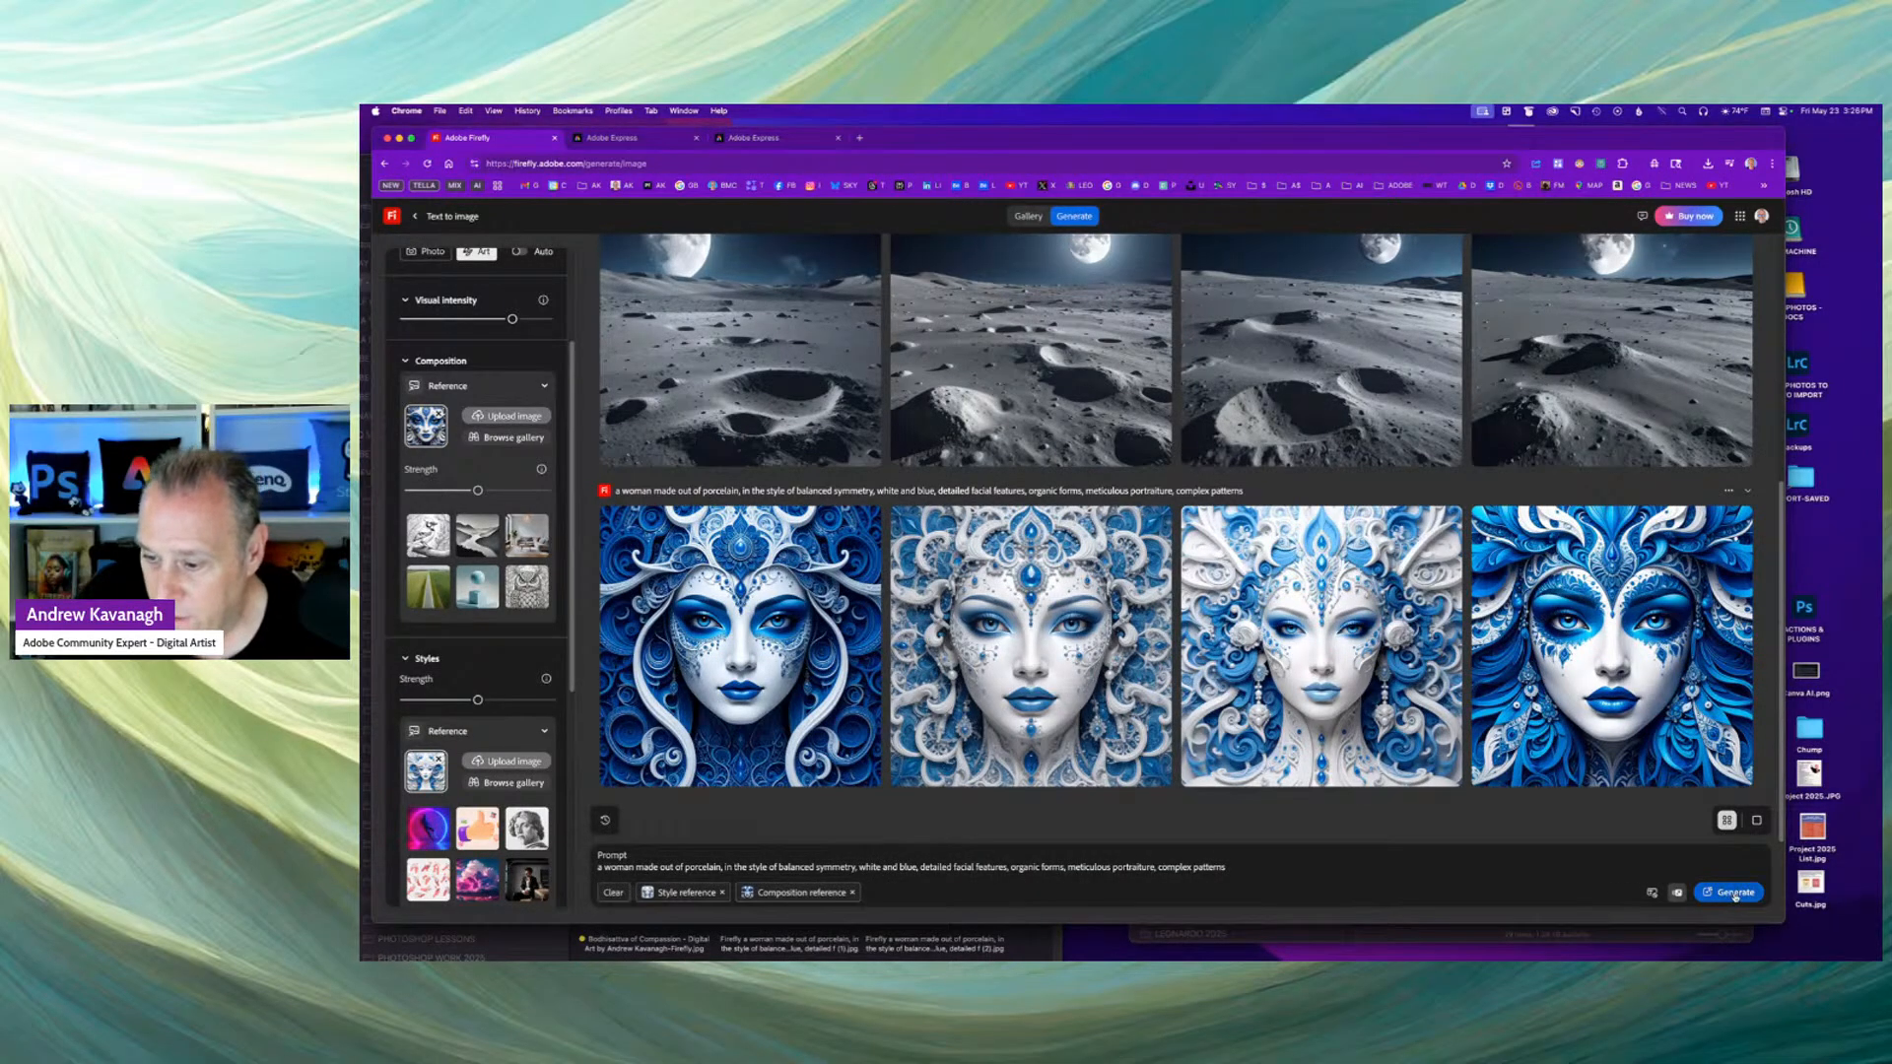
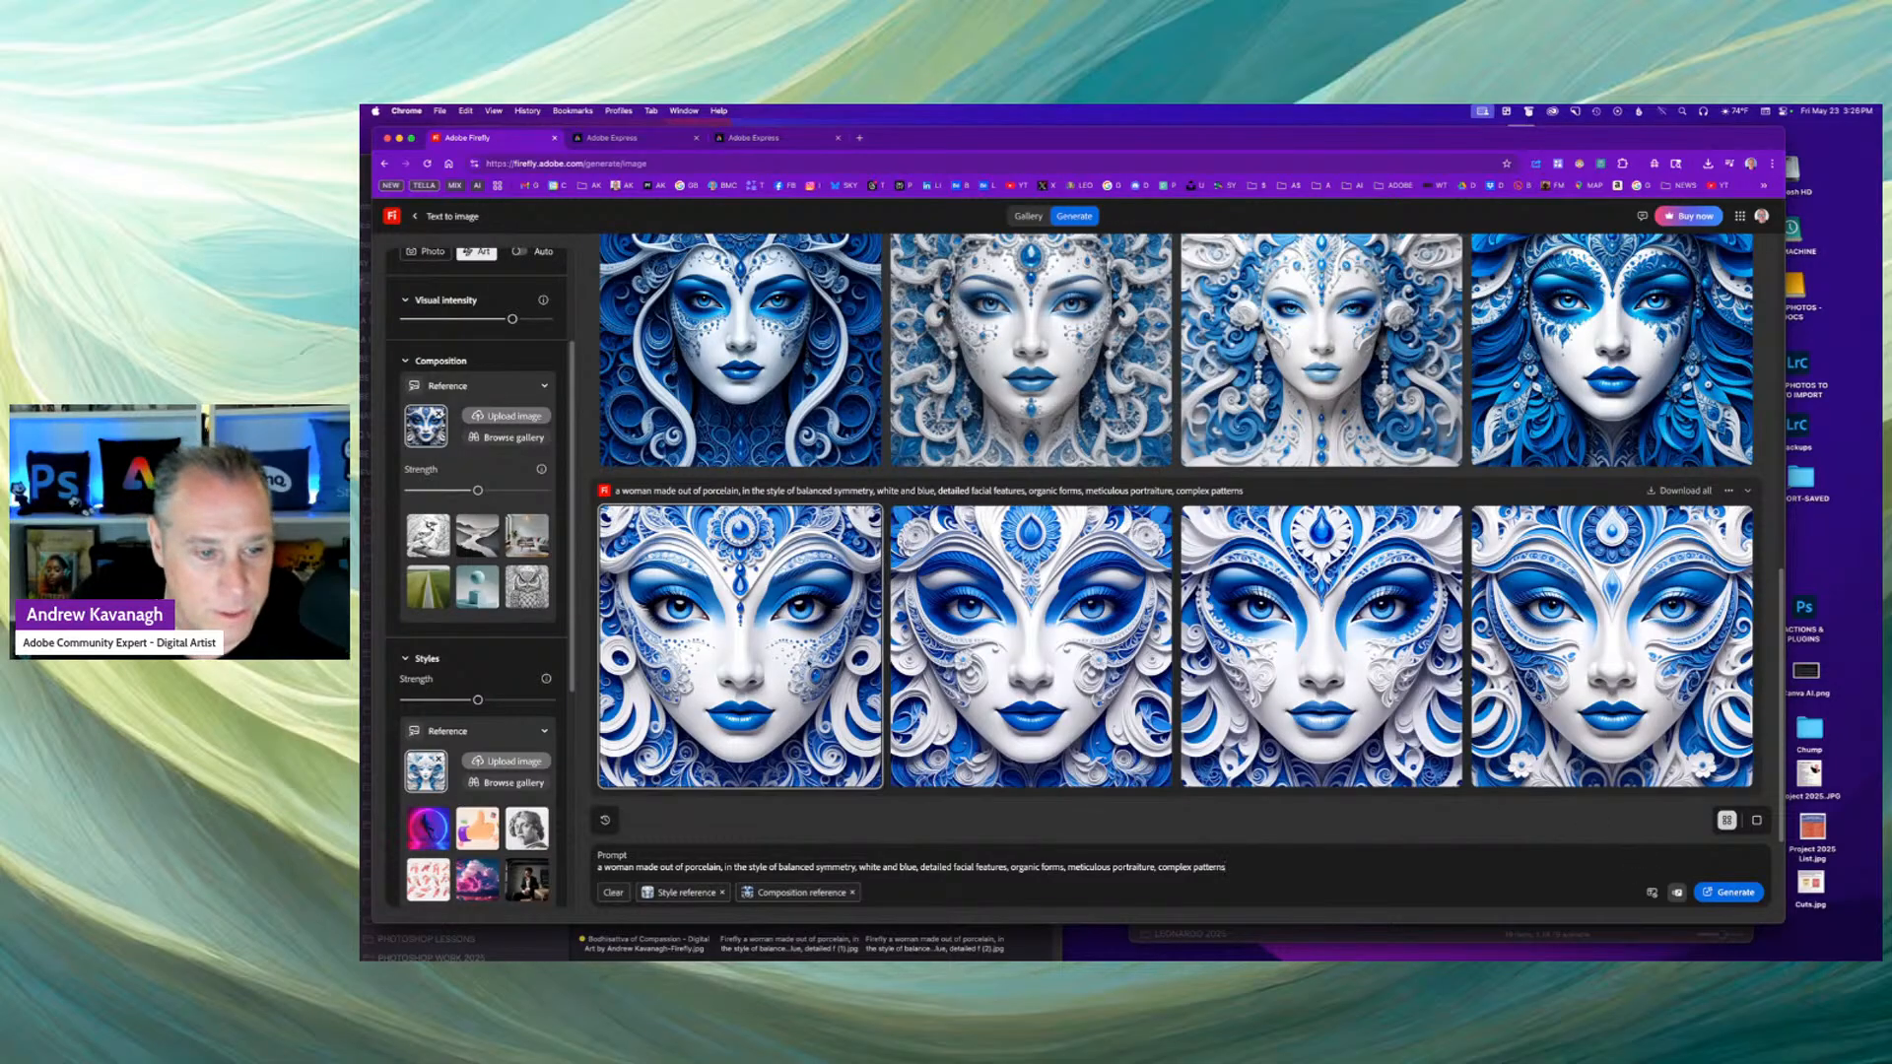
View the first three newly generated porcelain faces enlarged and submit the third one to the gallery.
left_click(739, 646)
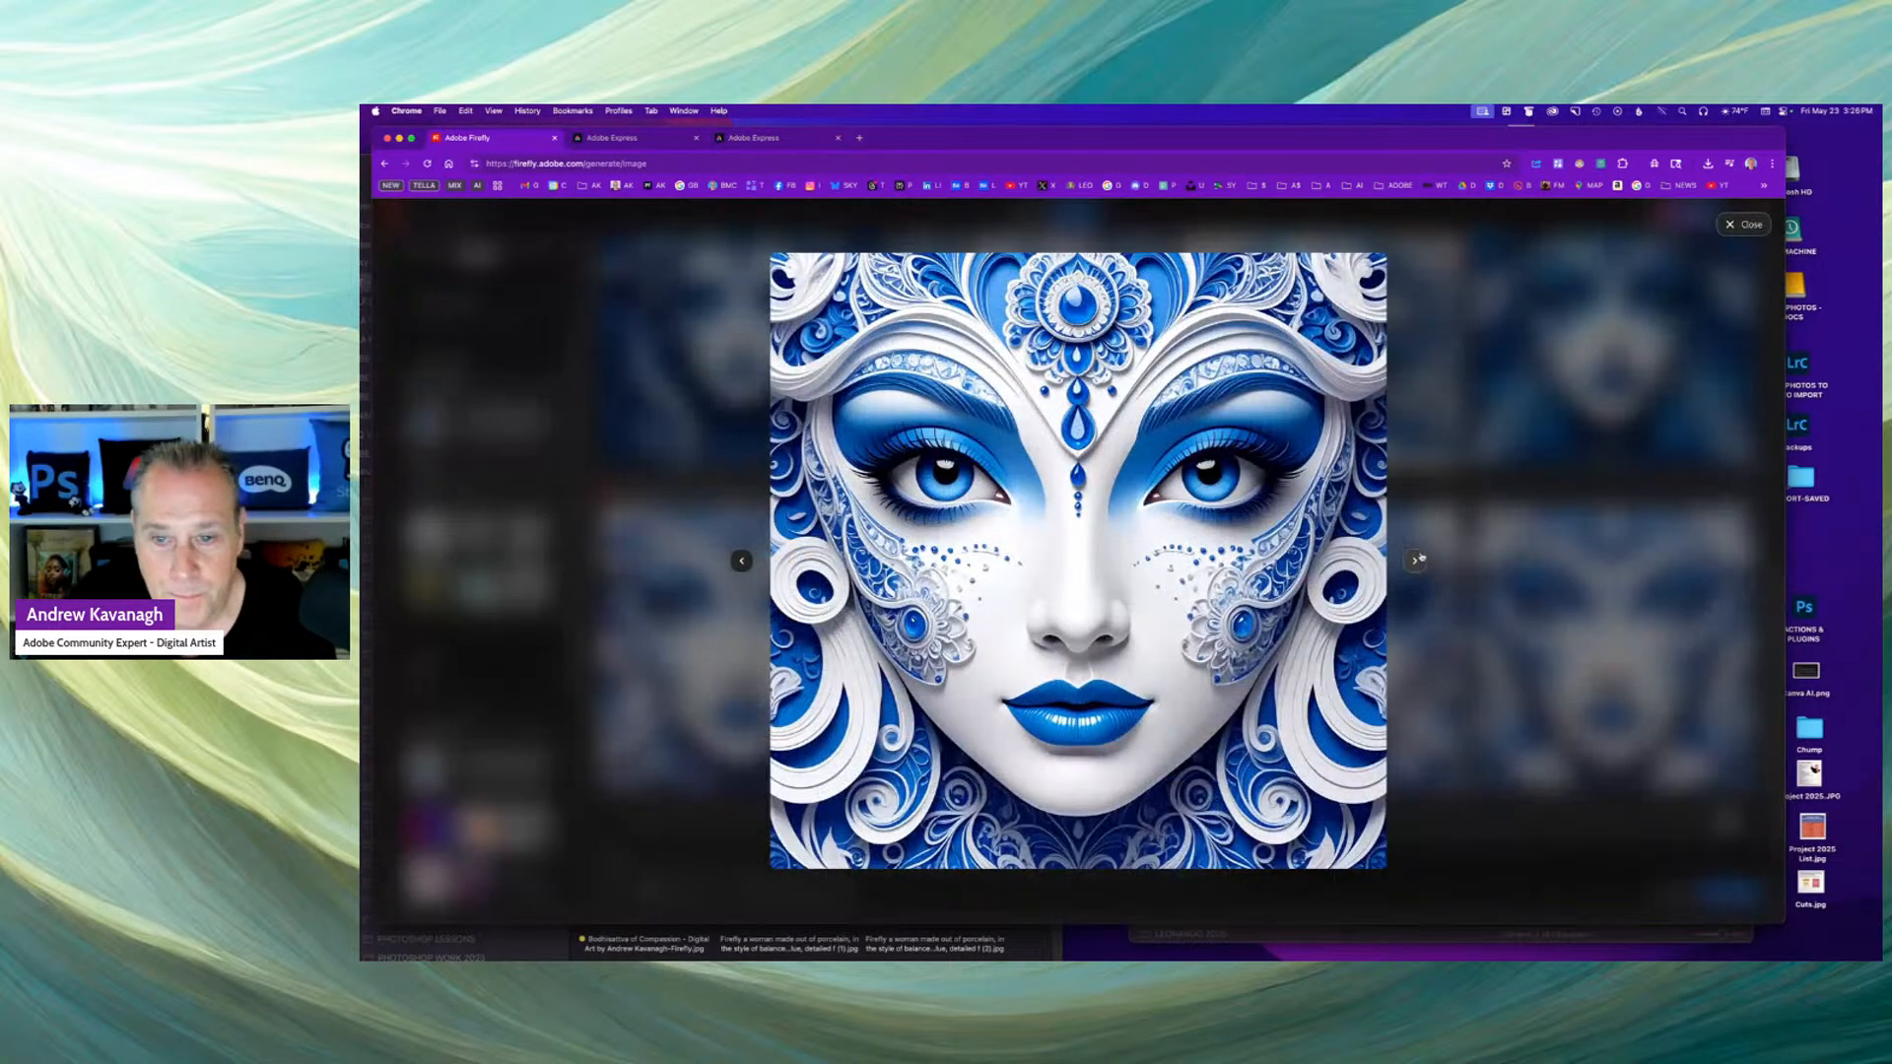
left_click(1415, 562)
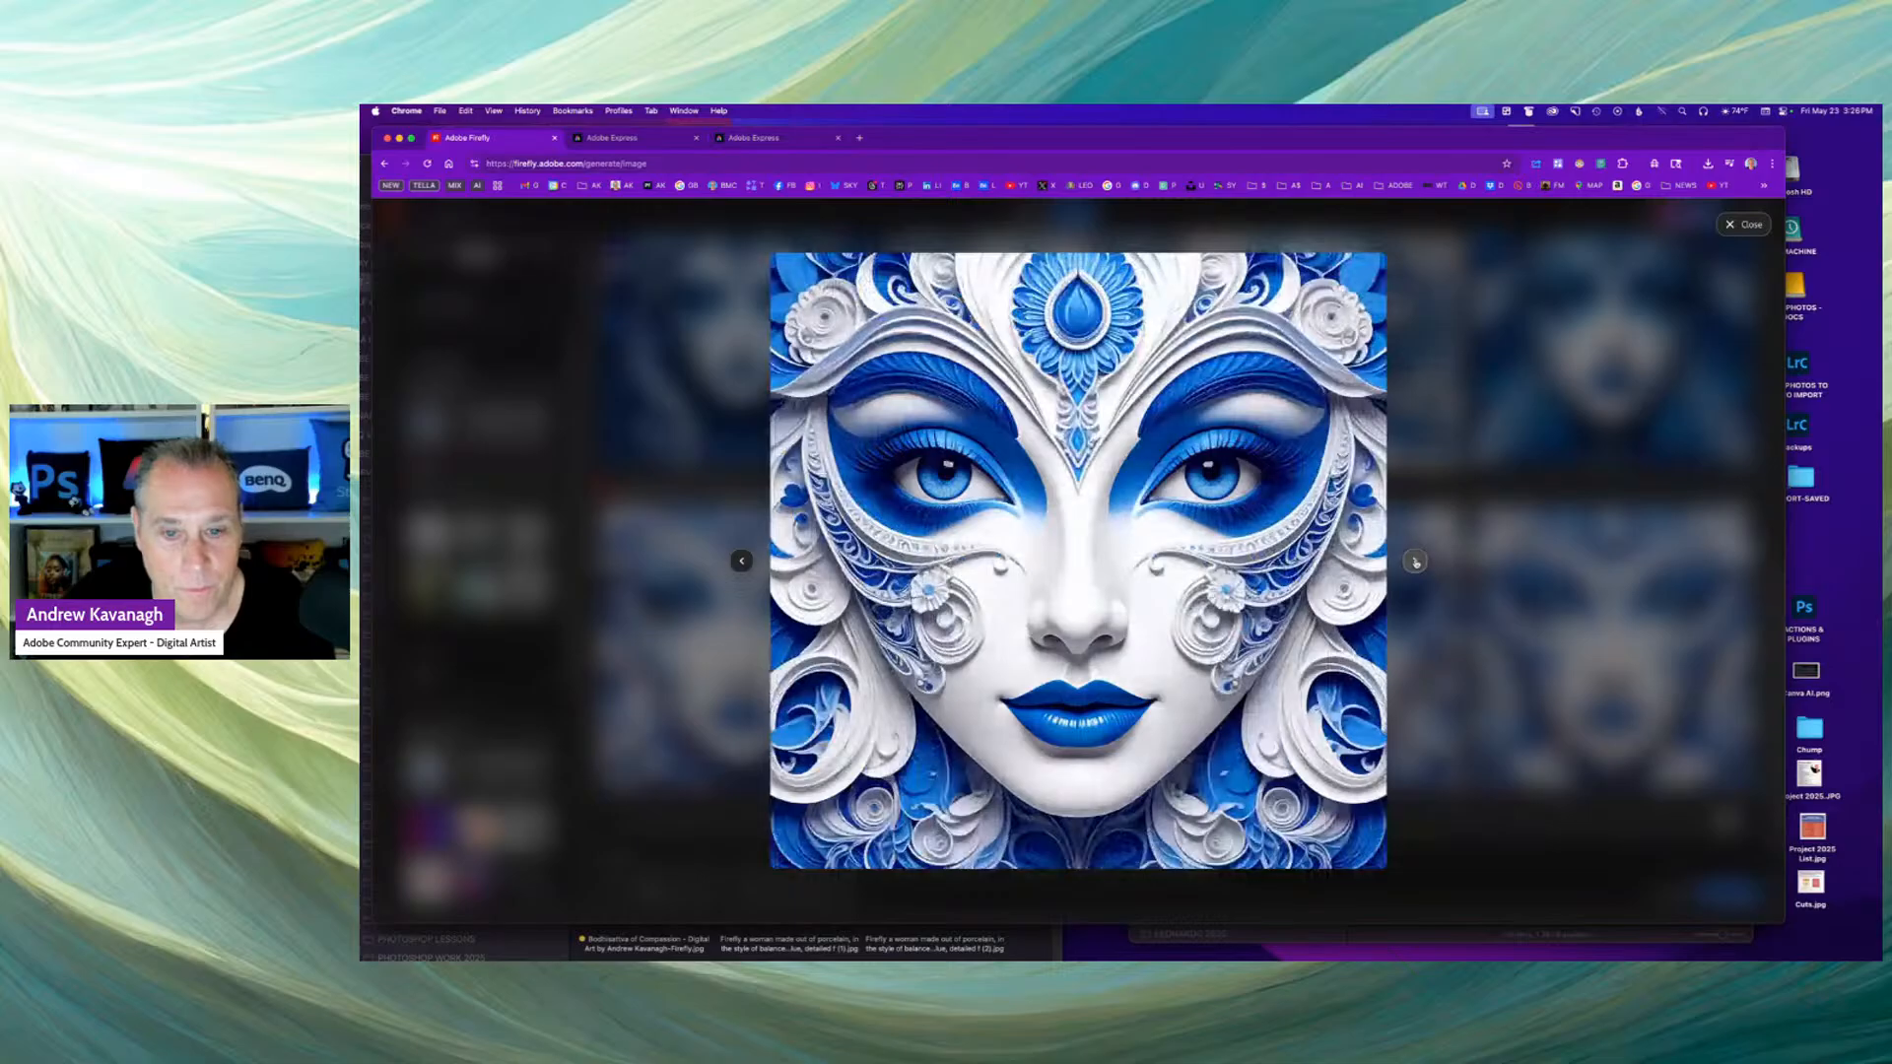
left_click(1415, 562)
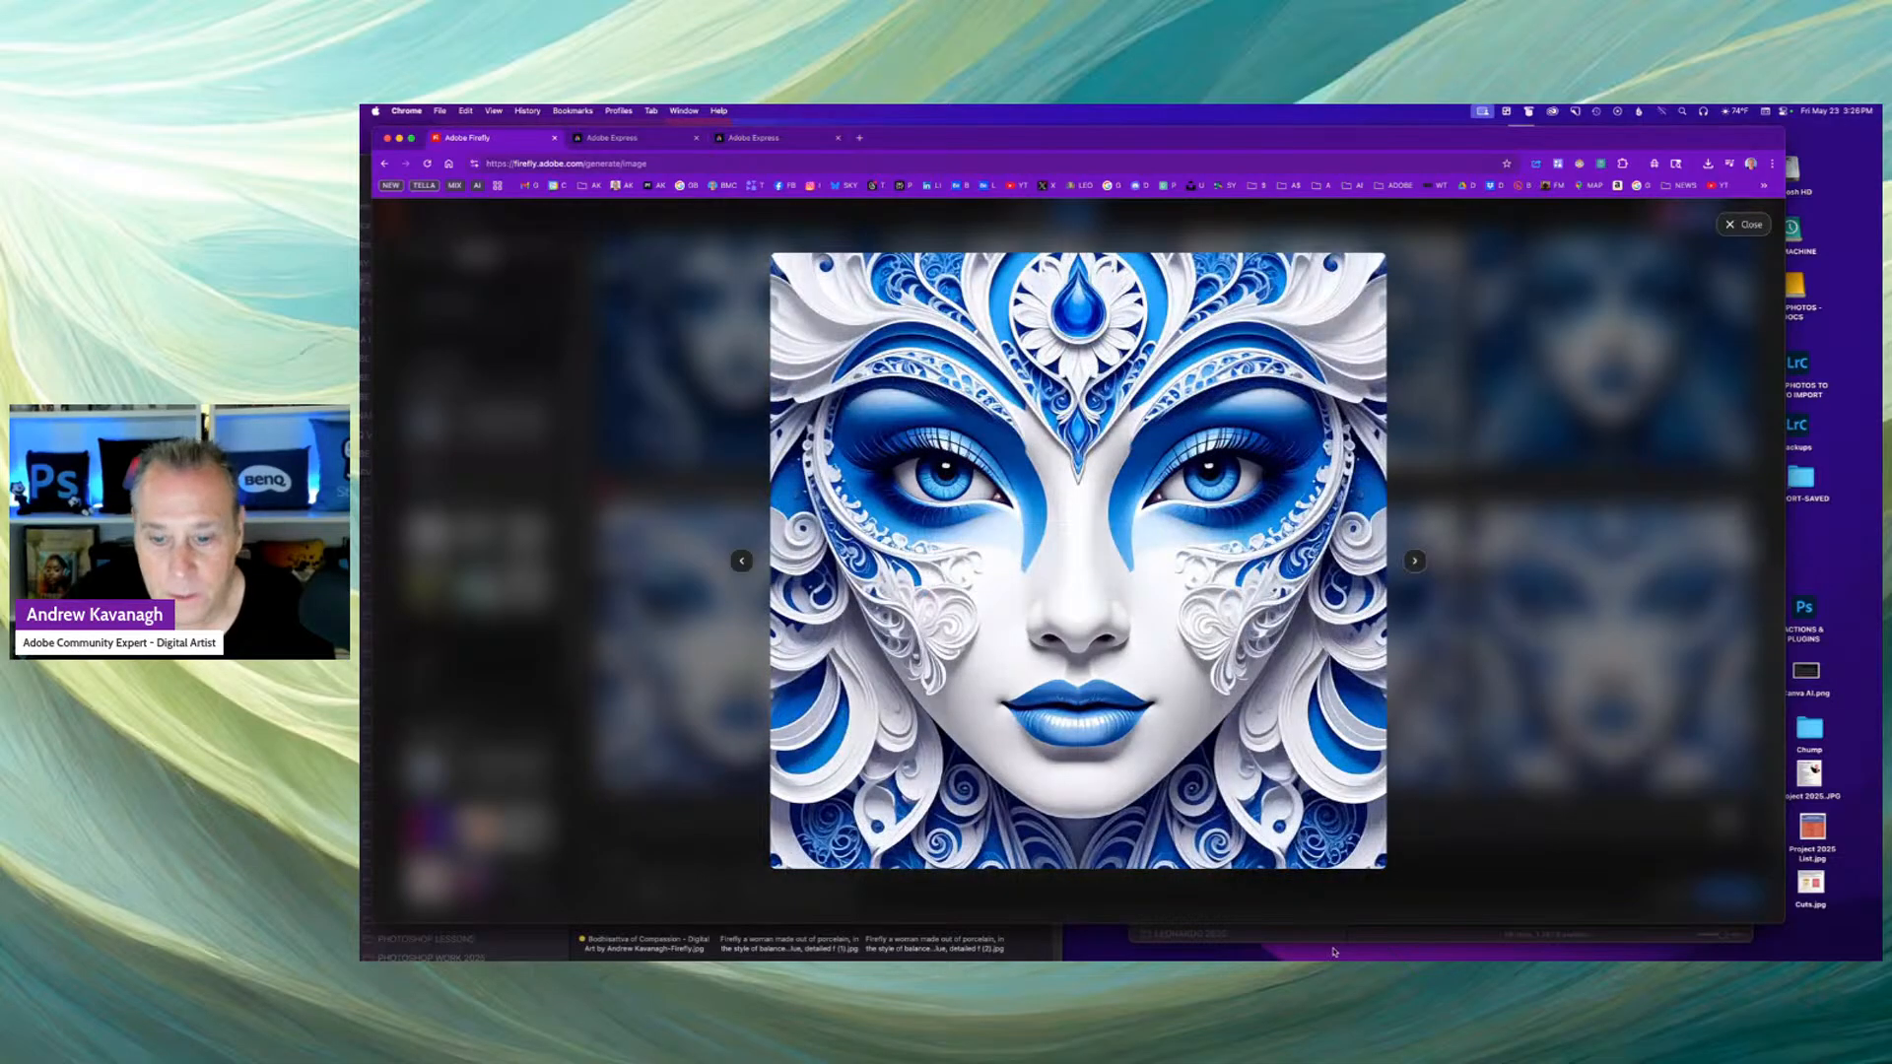
left_click(1349, 855)
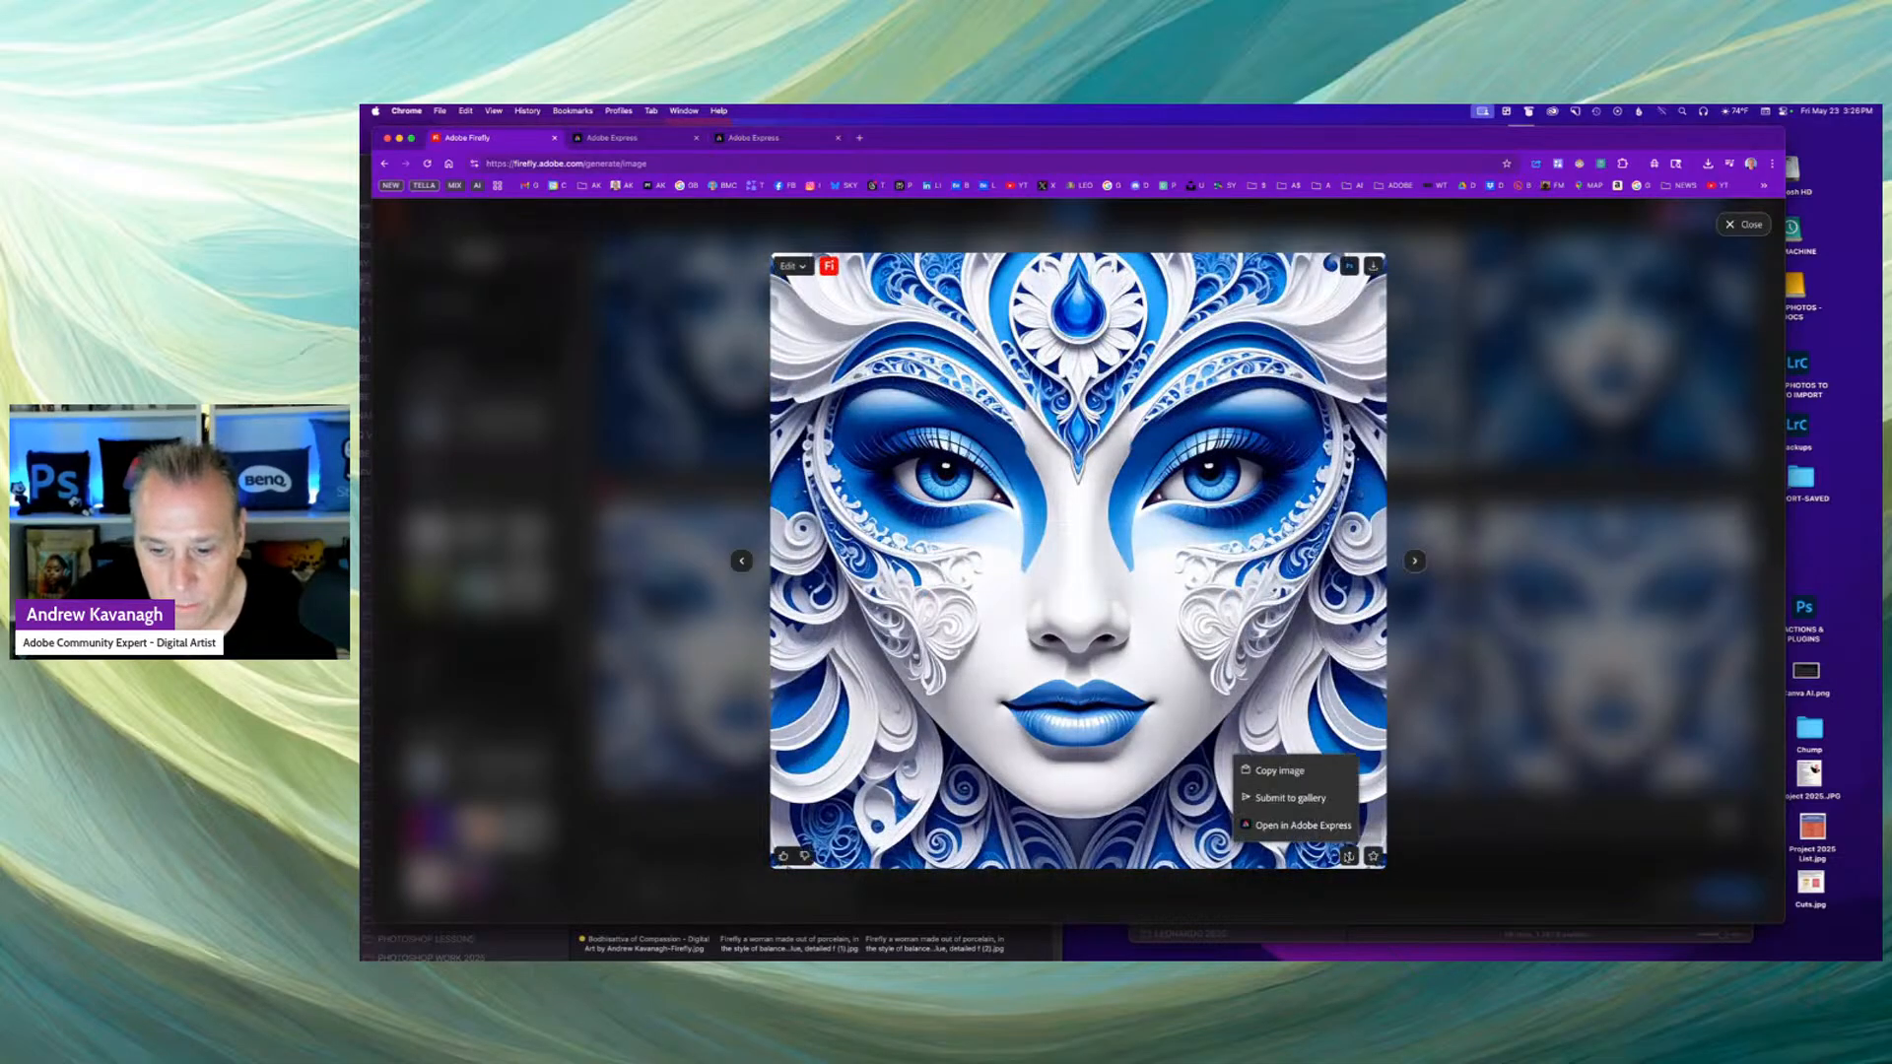
left_click(1315, 798)
left_click(1177, 672)
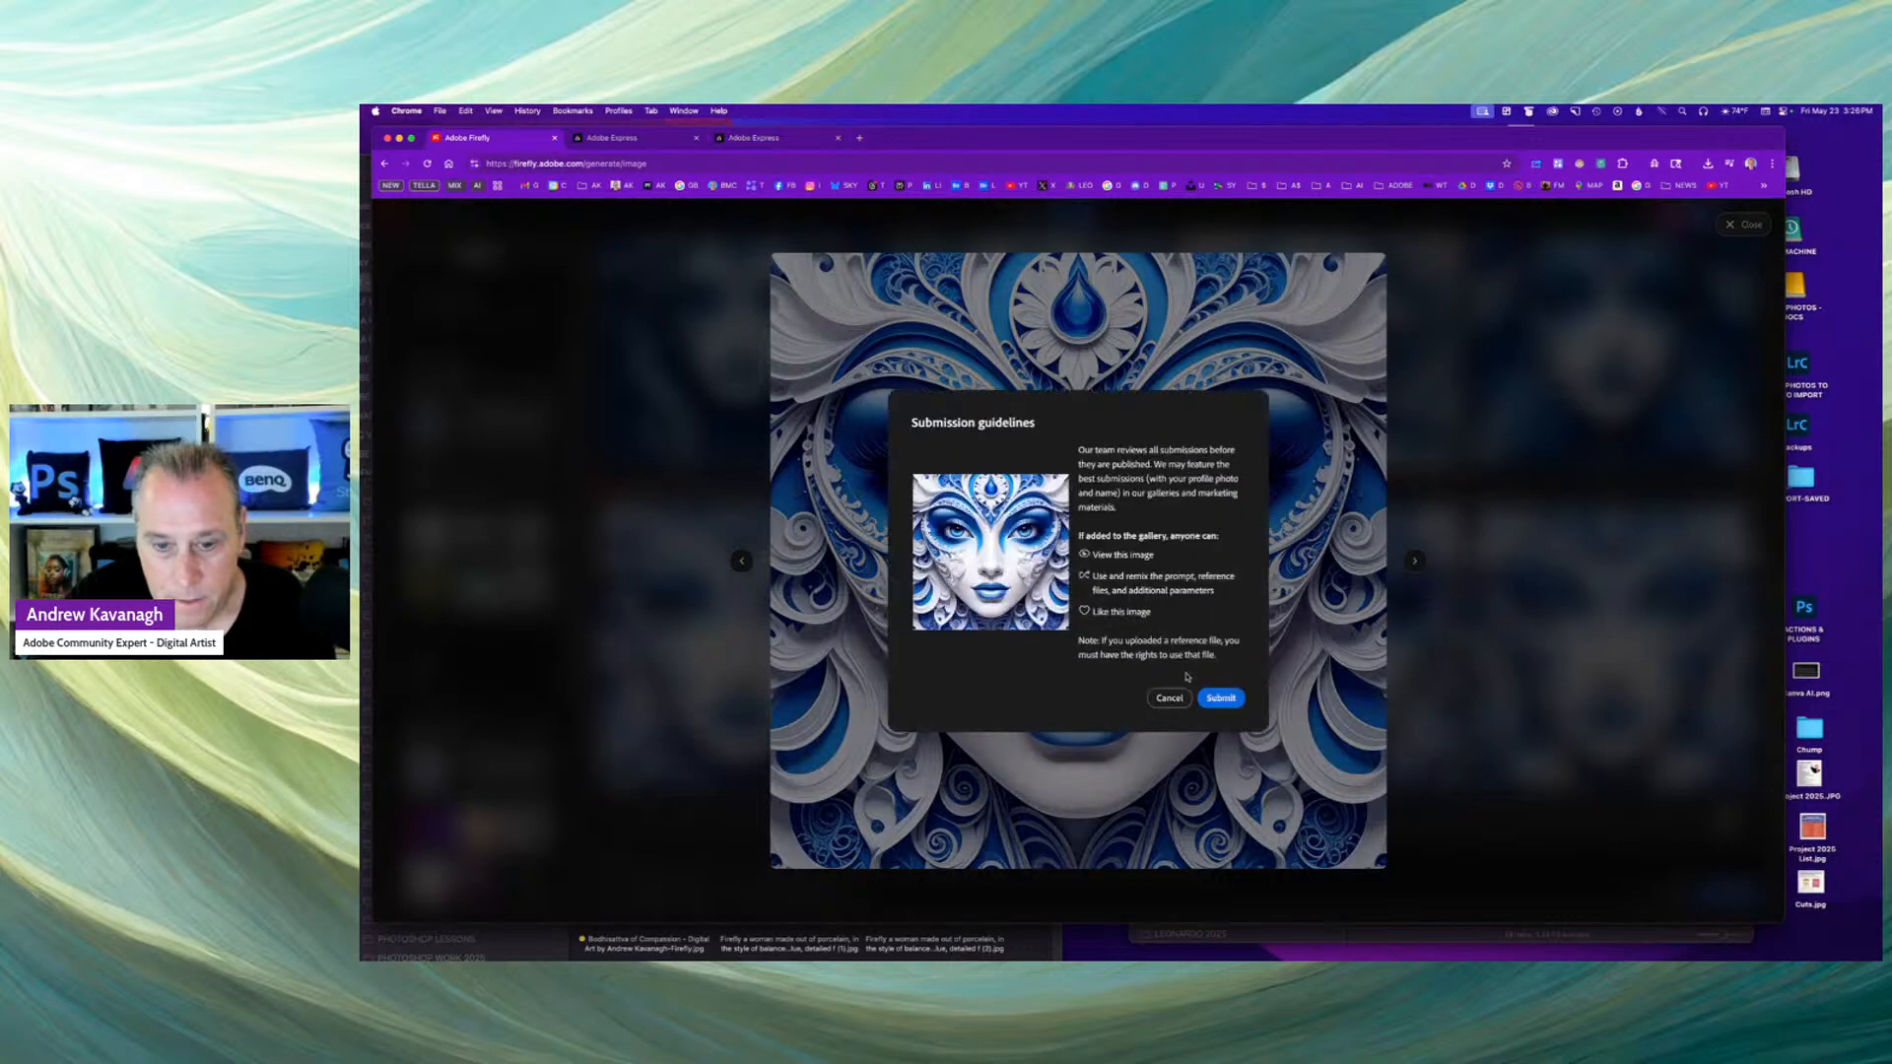
left_click(1220, 698)
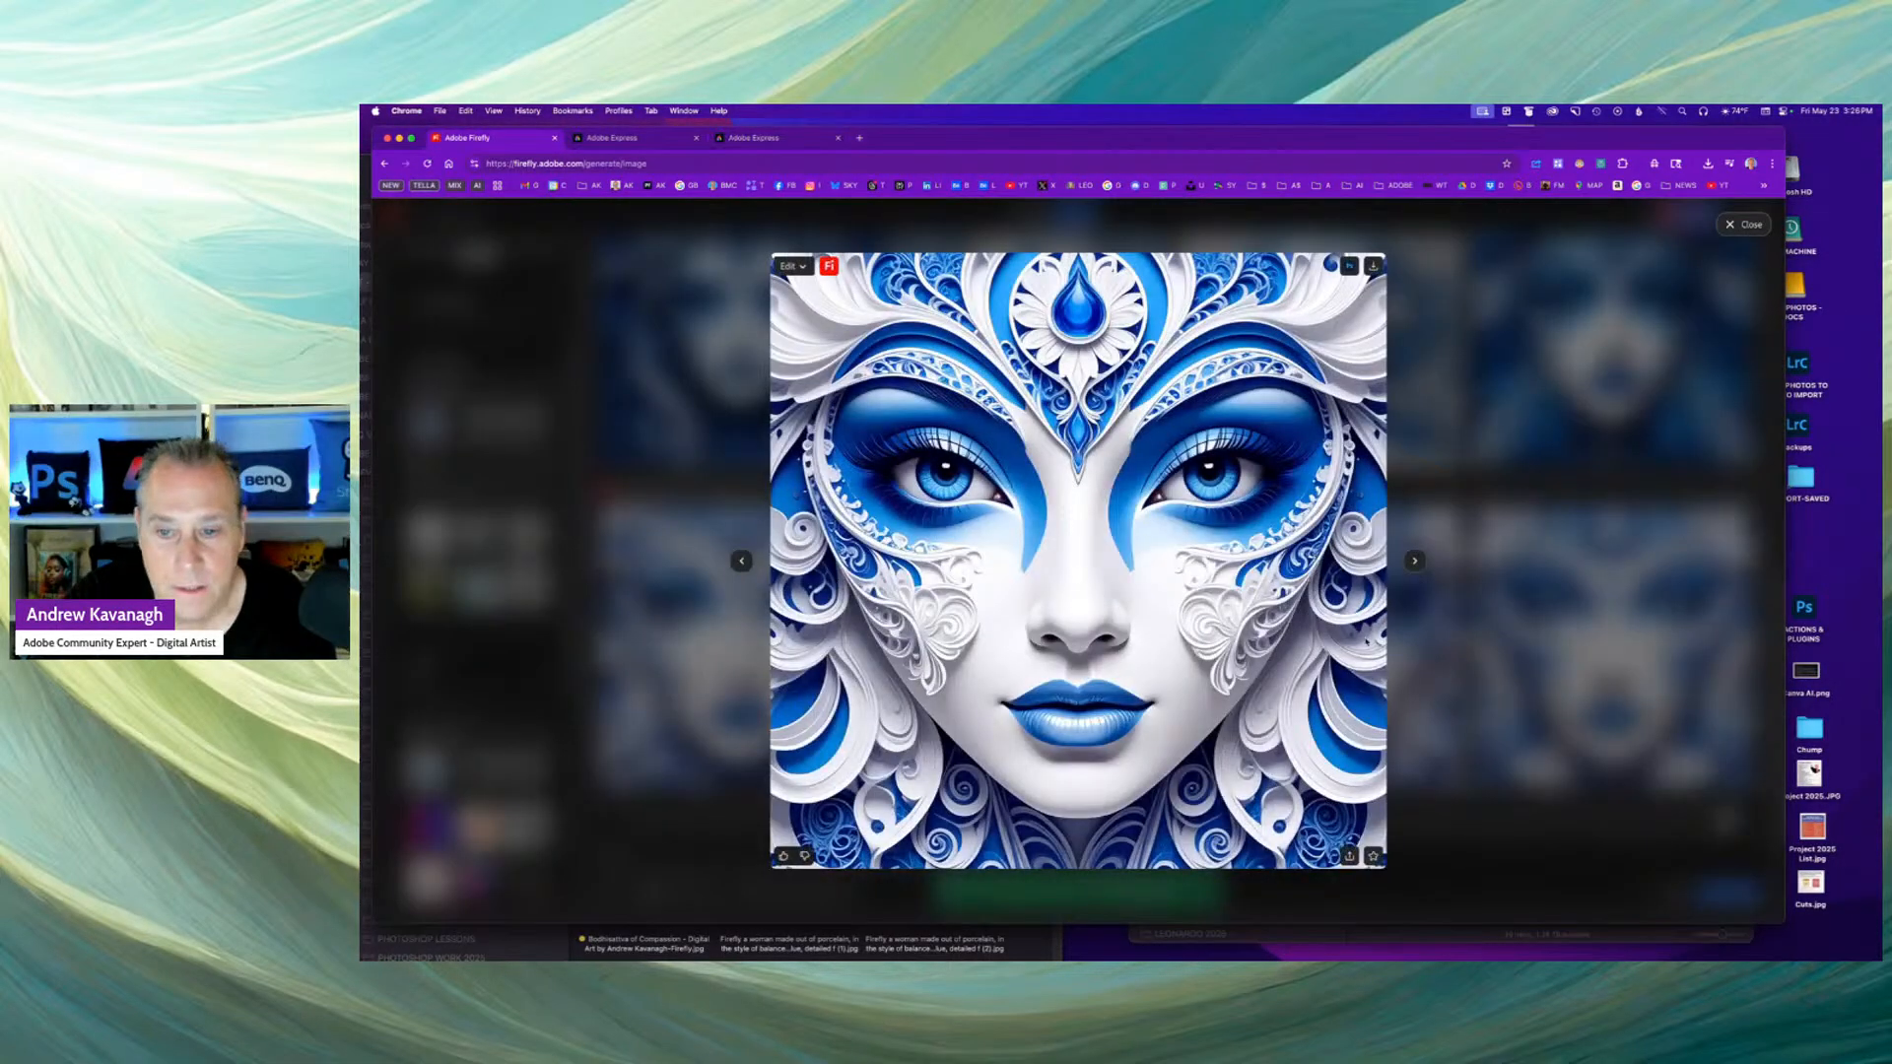
Submit the fourth newly generated porcelain face to the gallery and close its enlarged view.
left_click(1414, 561)
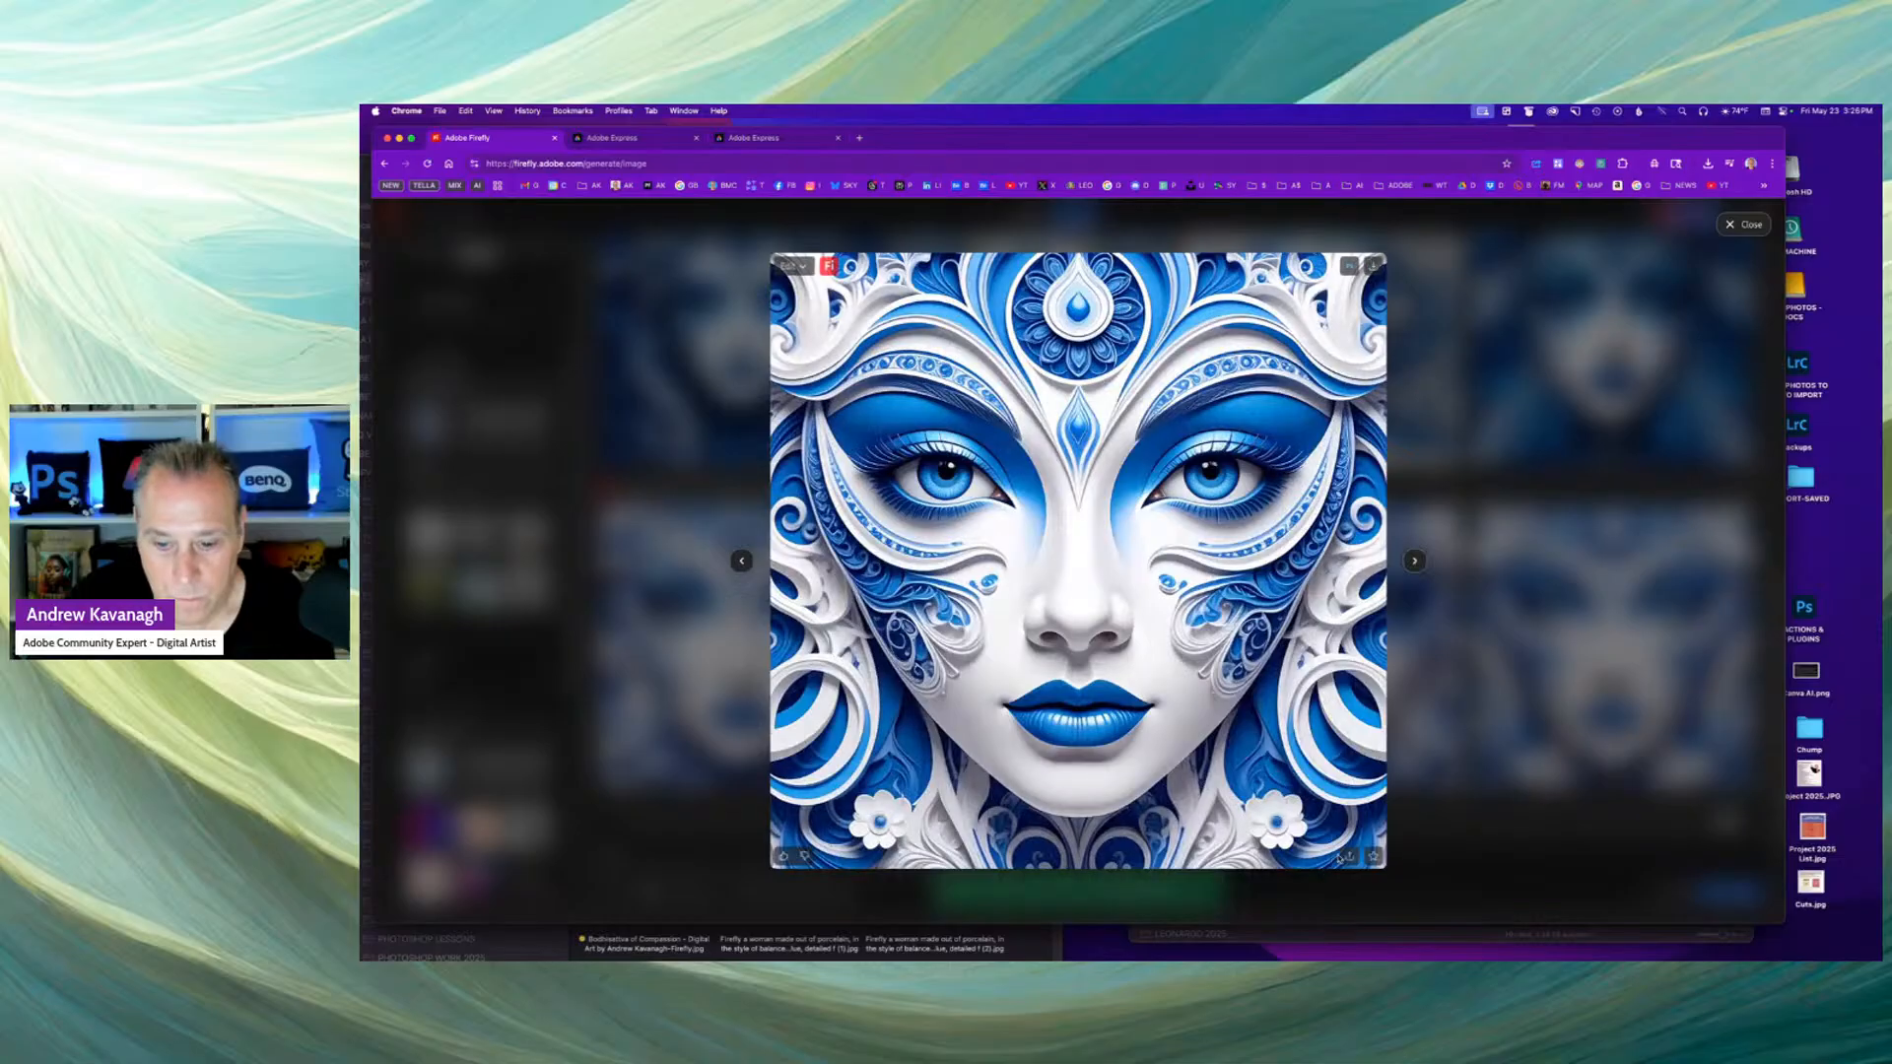
left_click(1349, 855)
left_click(1313, 805)
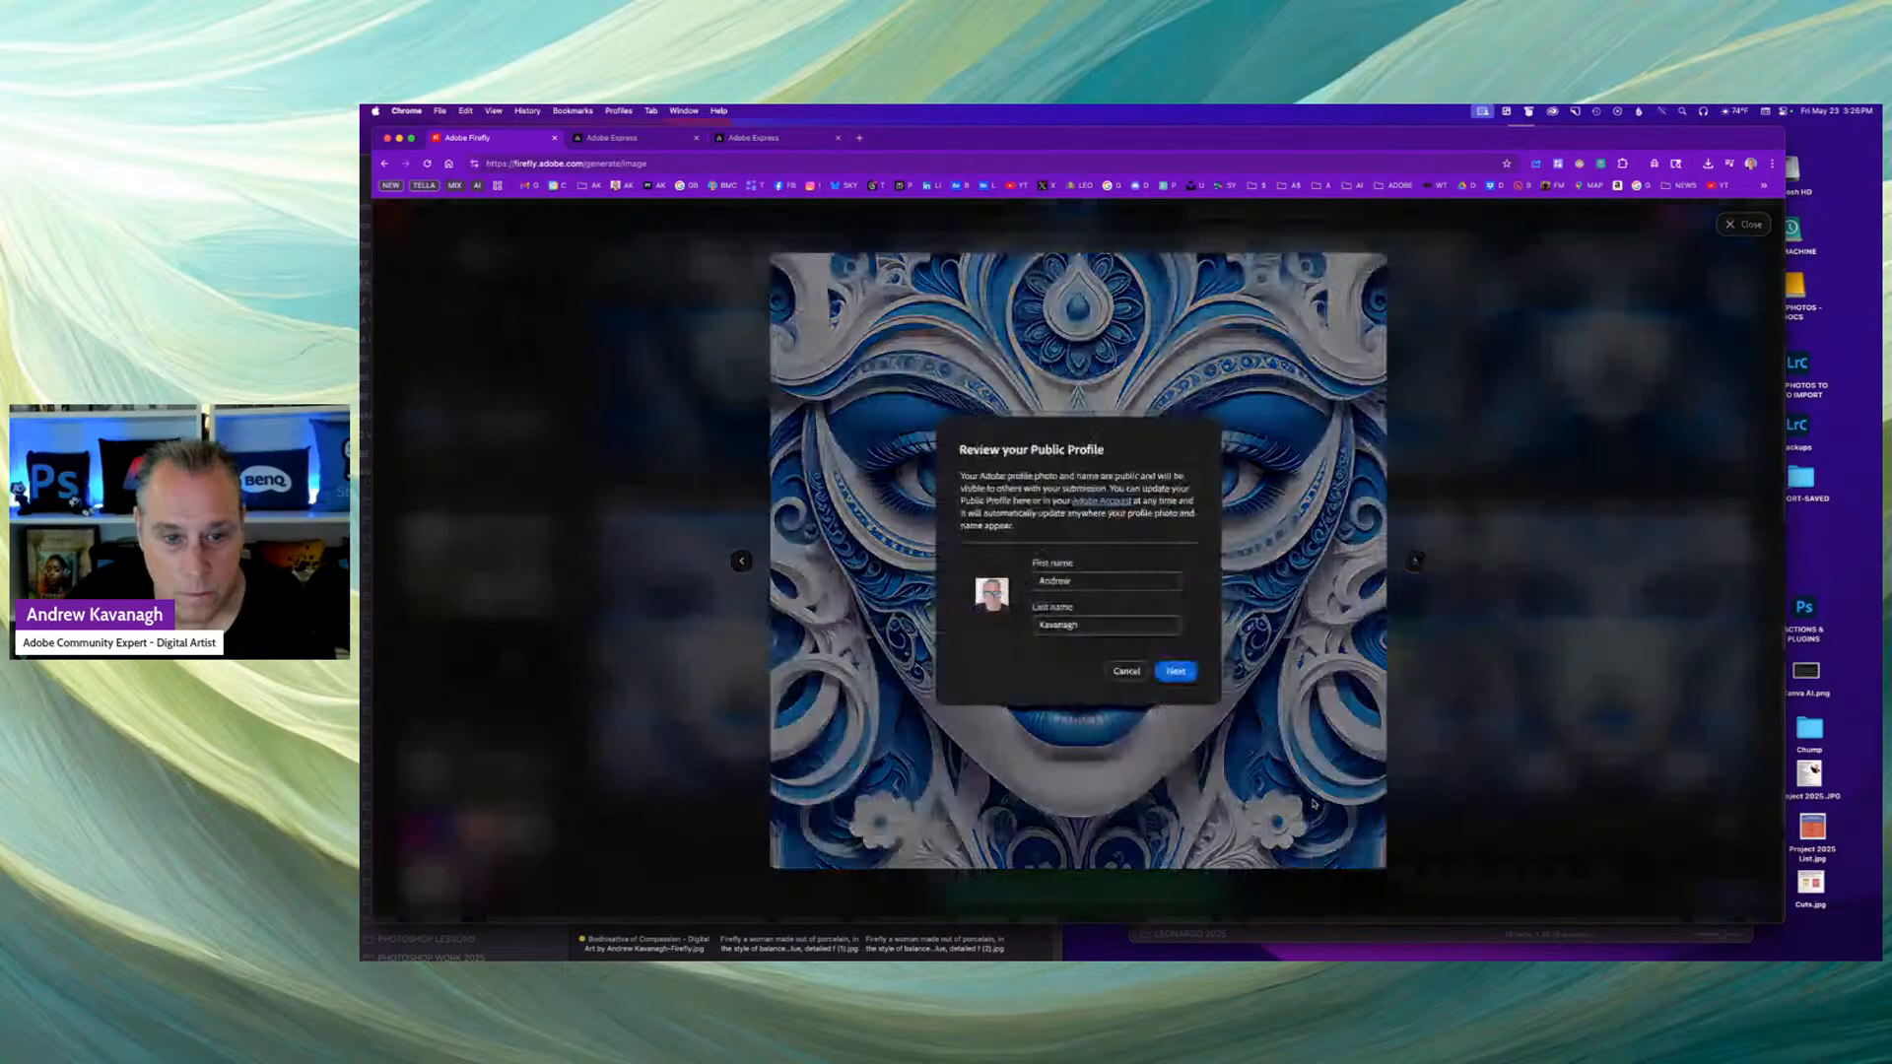
left_click(1176, 671)
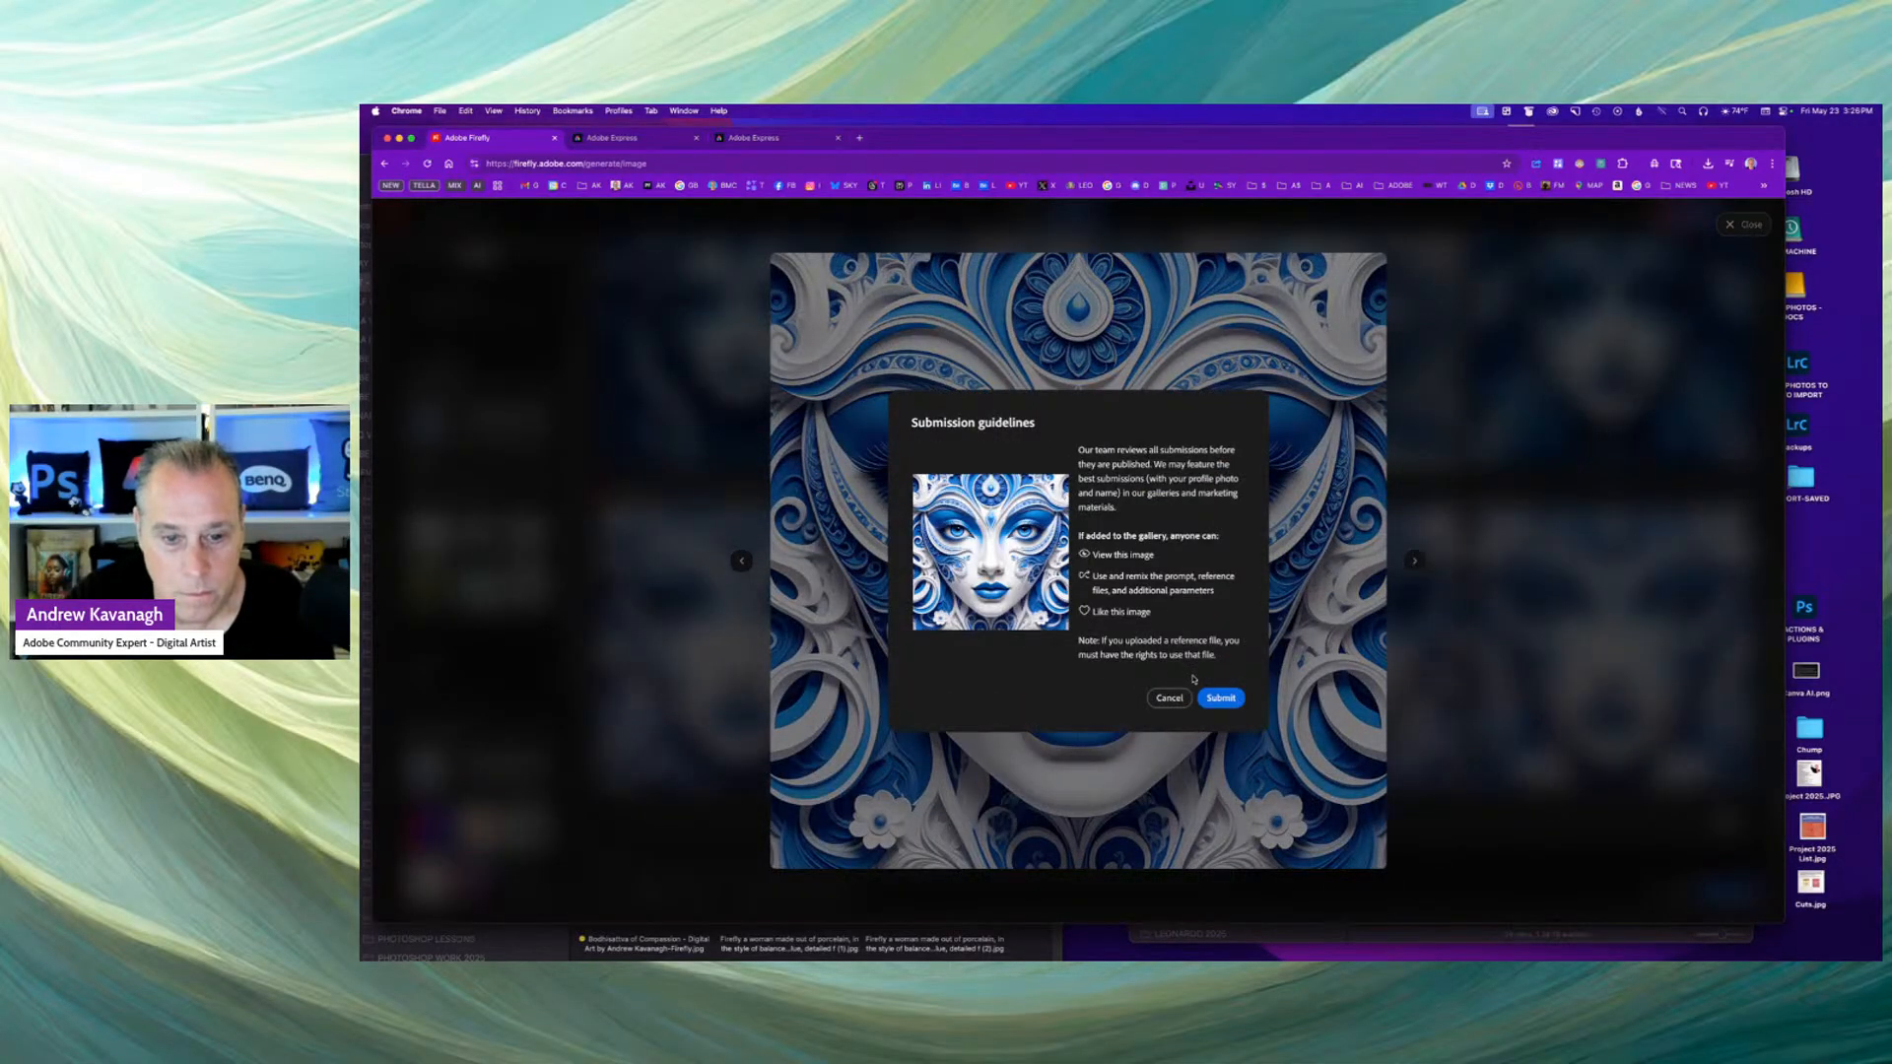
left_click(1222, 698)
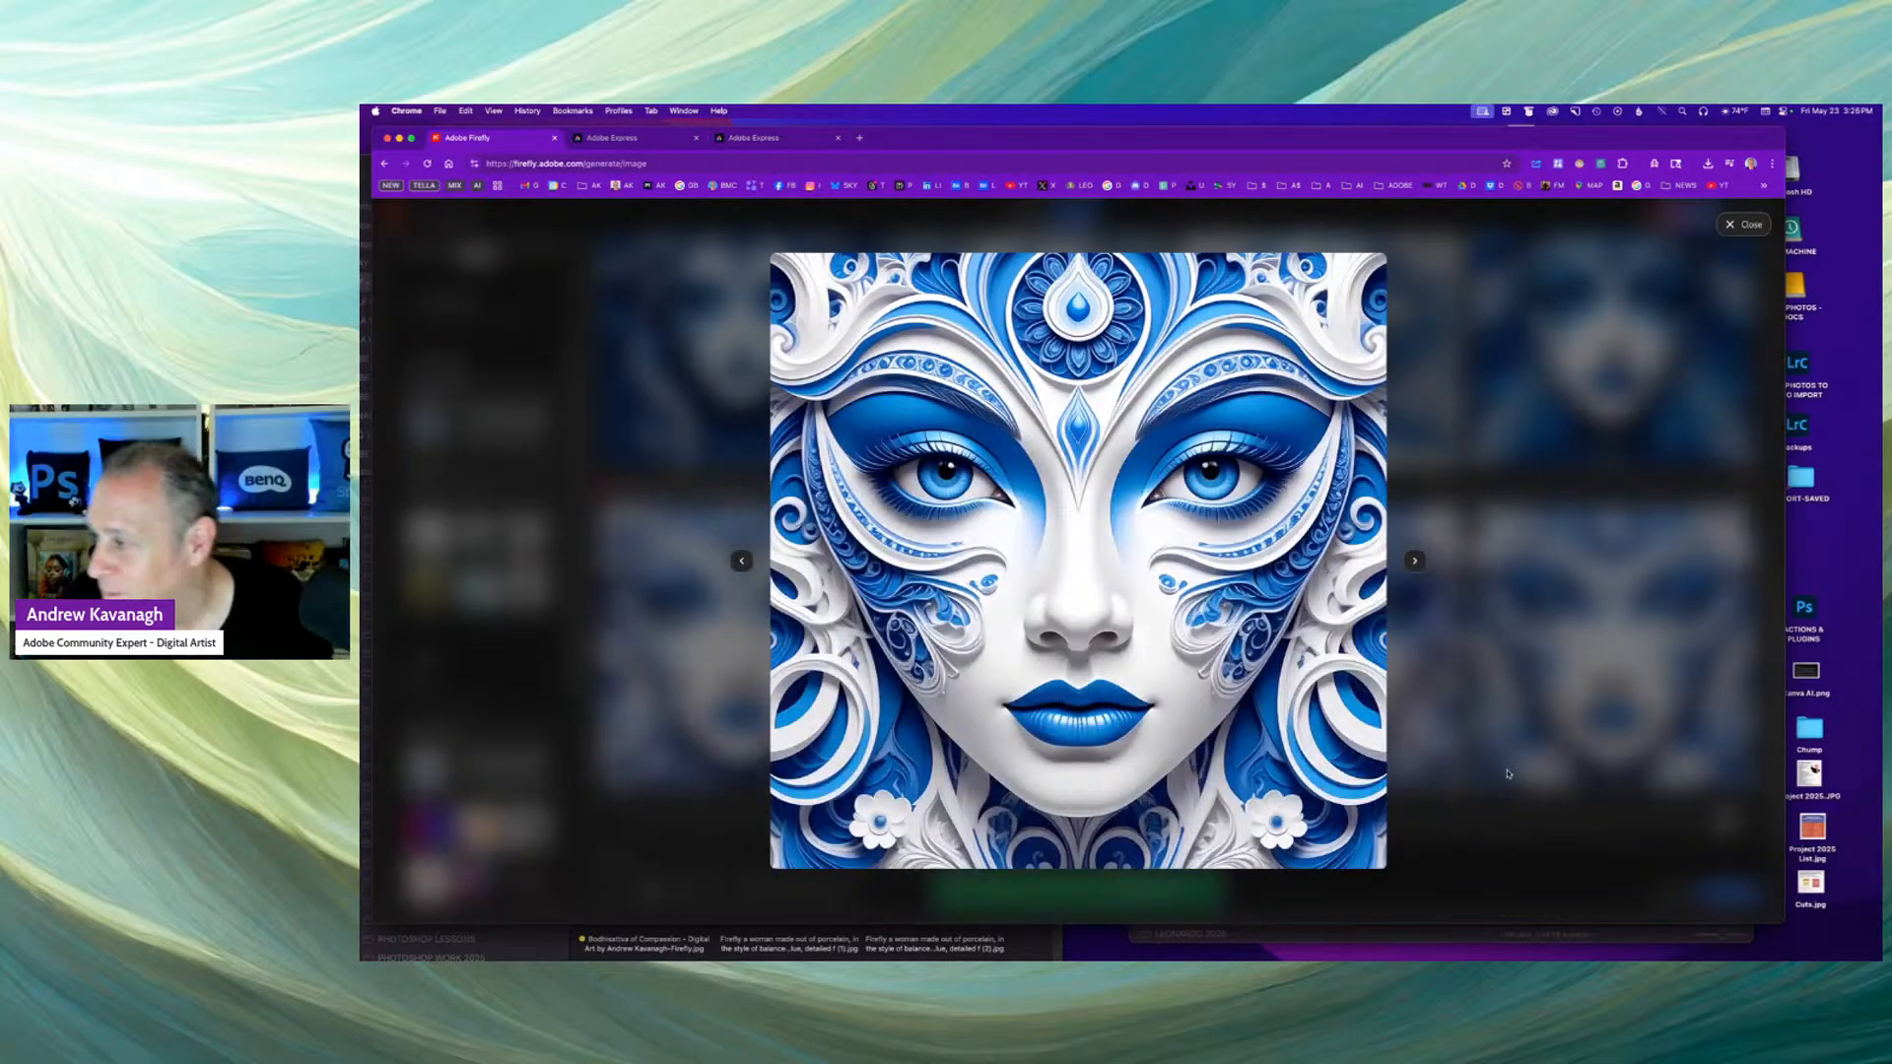
left_click(1508, 731)
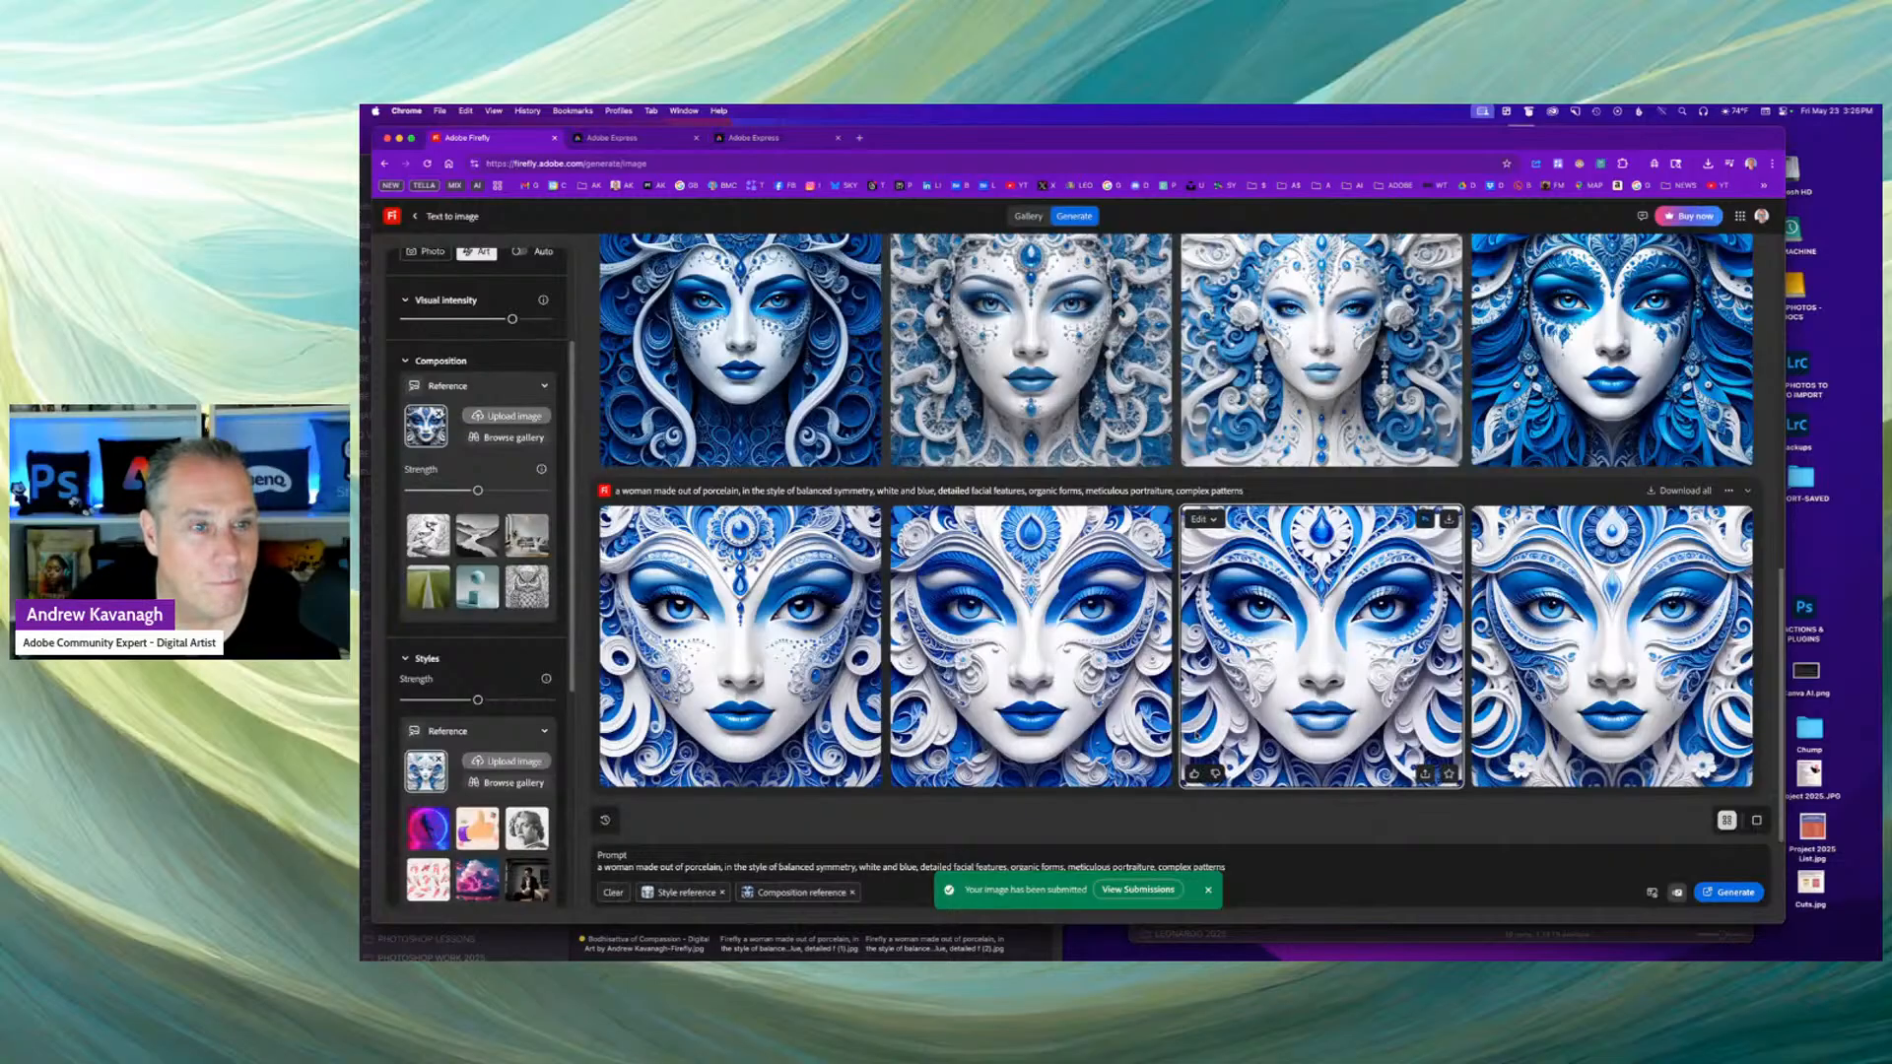
View the first and fourth porcelain women of the previous generation row enlarged.
left_click(783, 413)
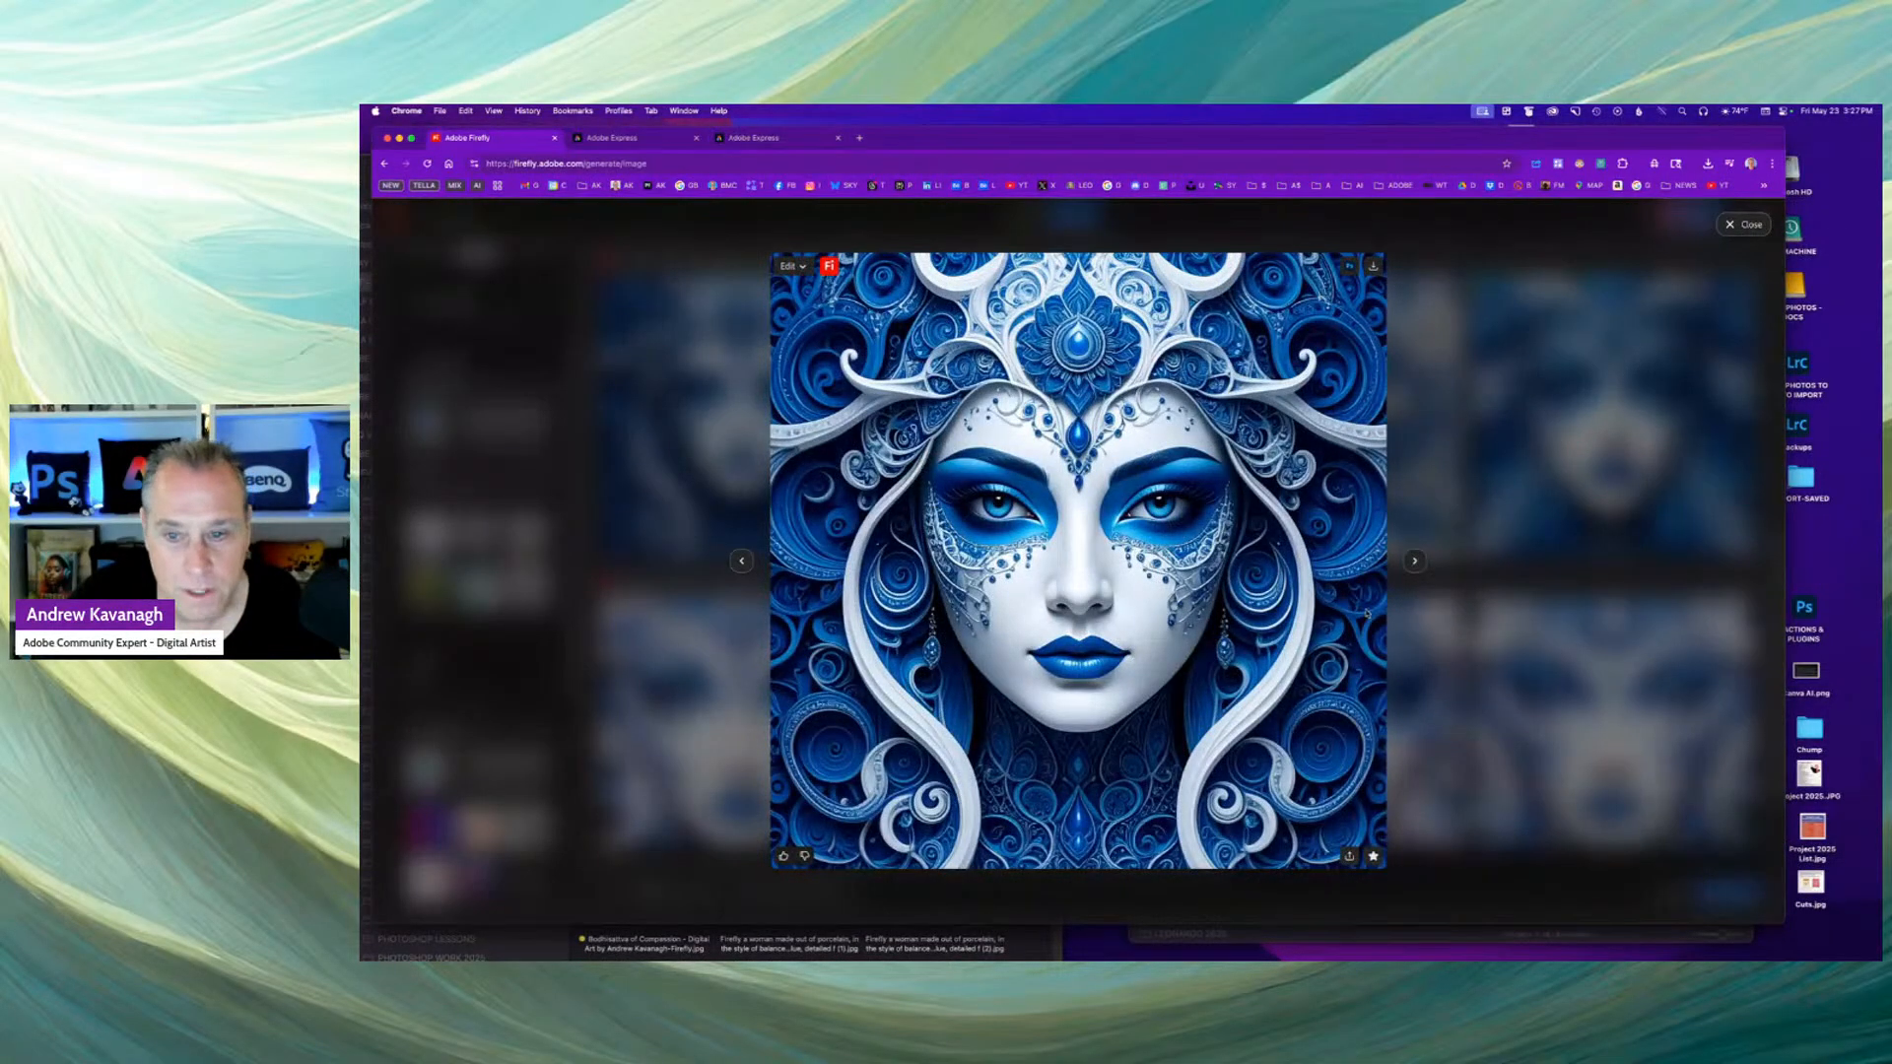
key("Escape")
left_click(1637, 467)
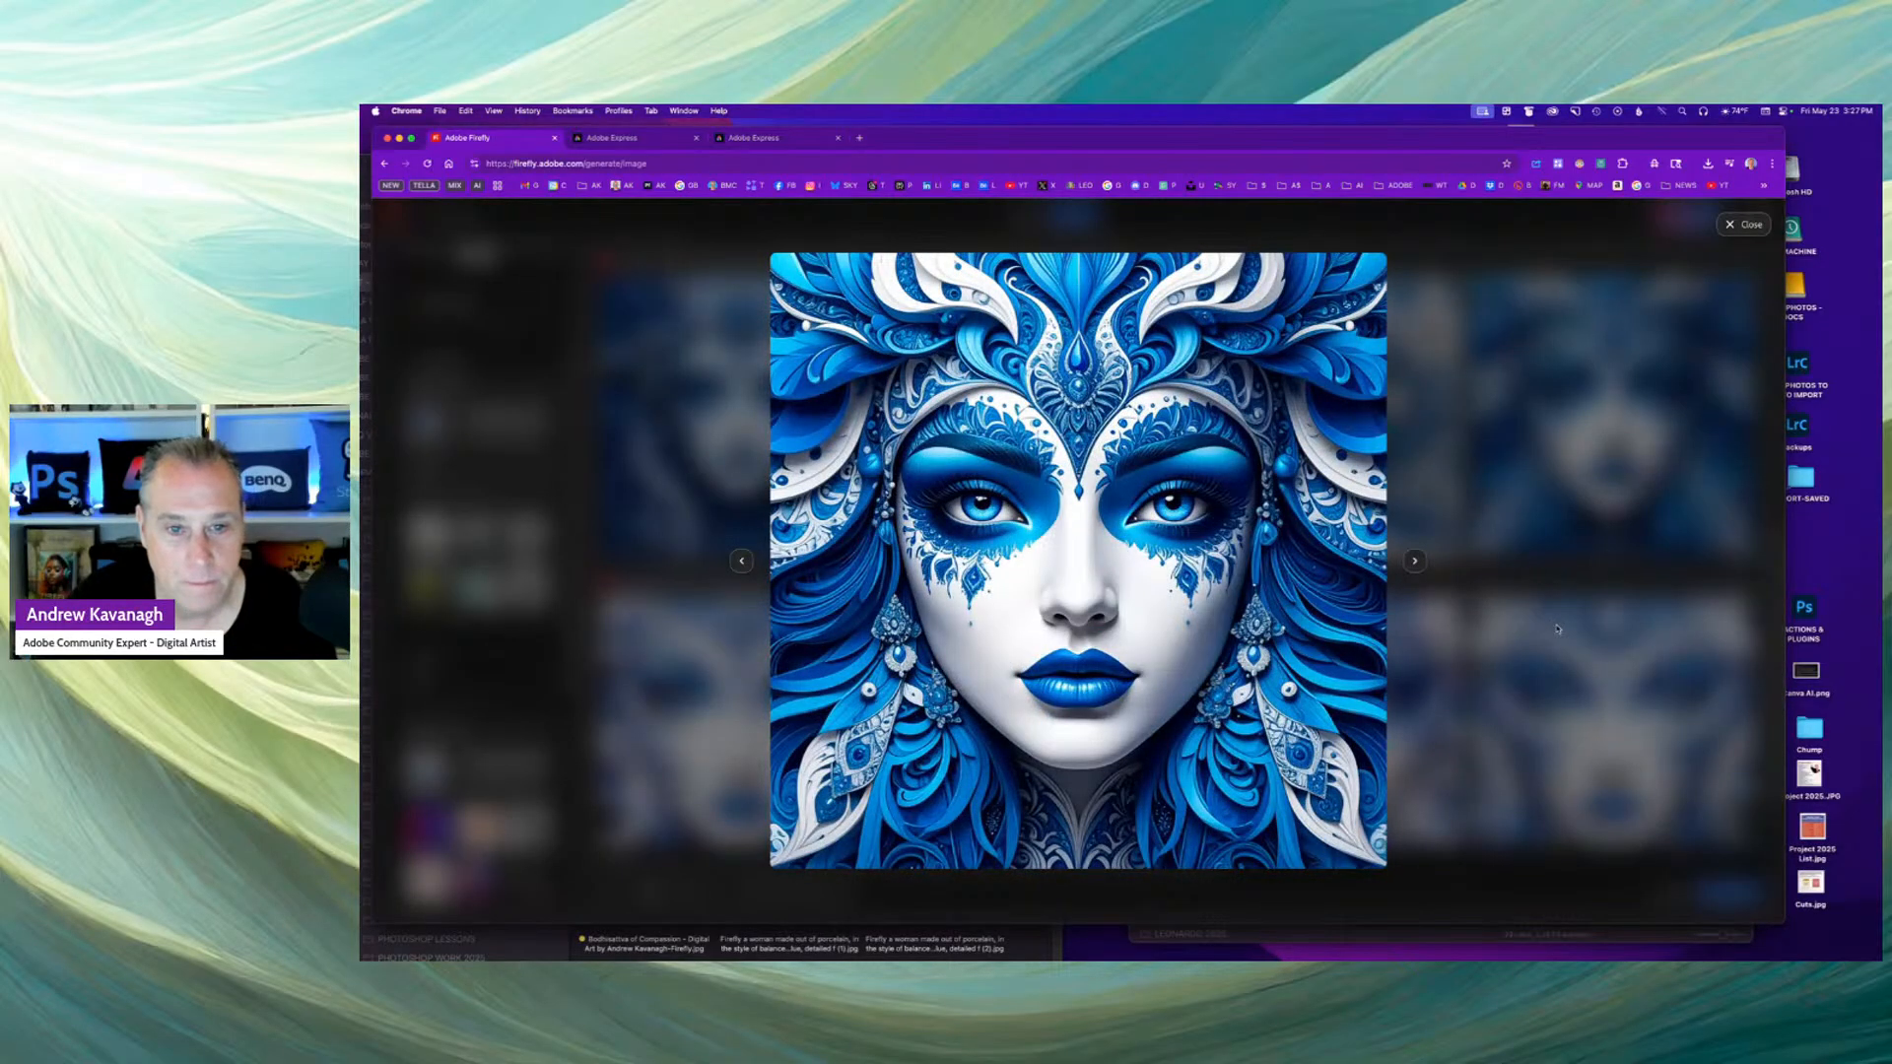
key("Escape")
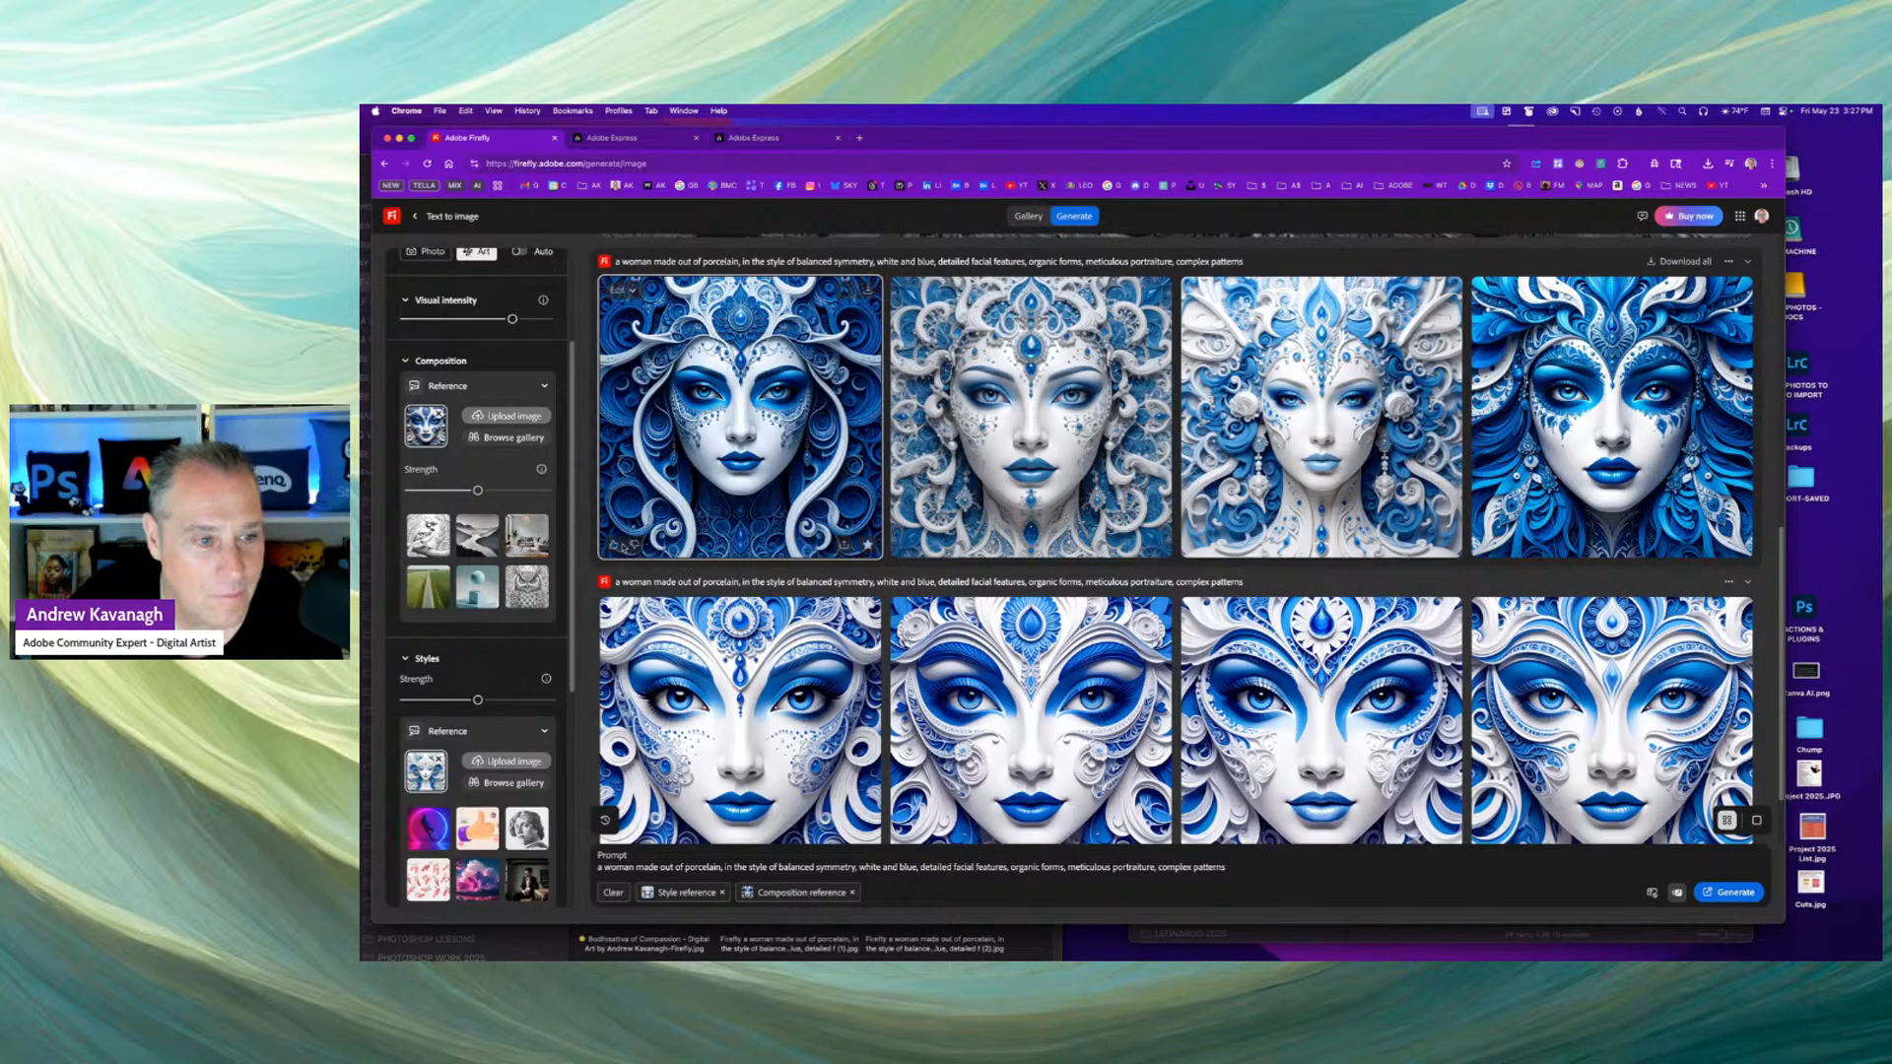
Submit positive feedback on the first image of the upper row, marked as aesthetically pleasing.
left_click(613, 544)
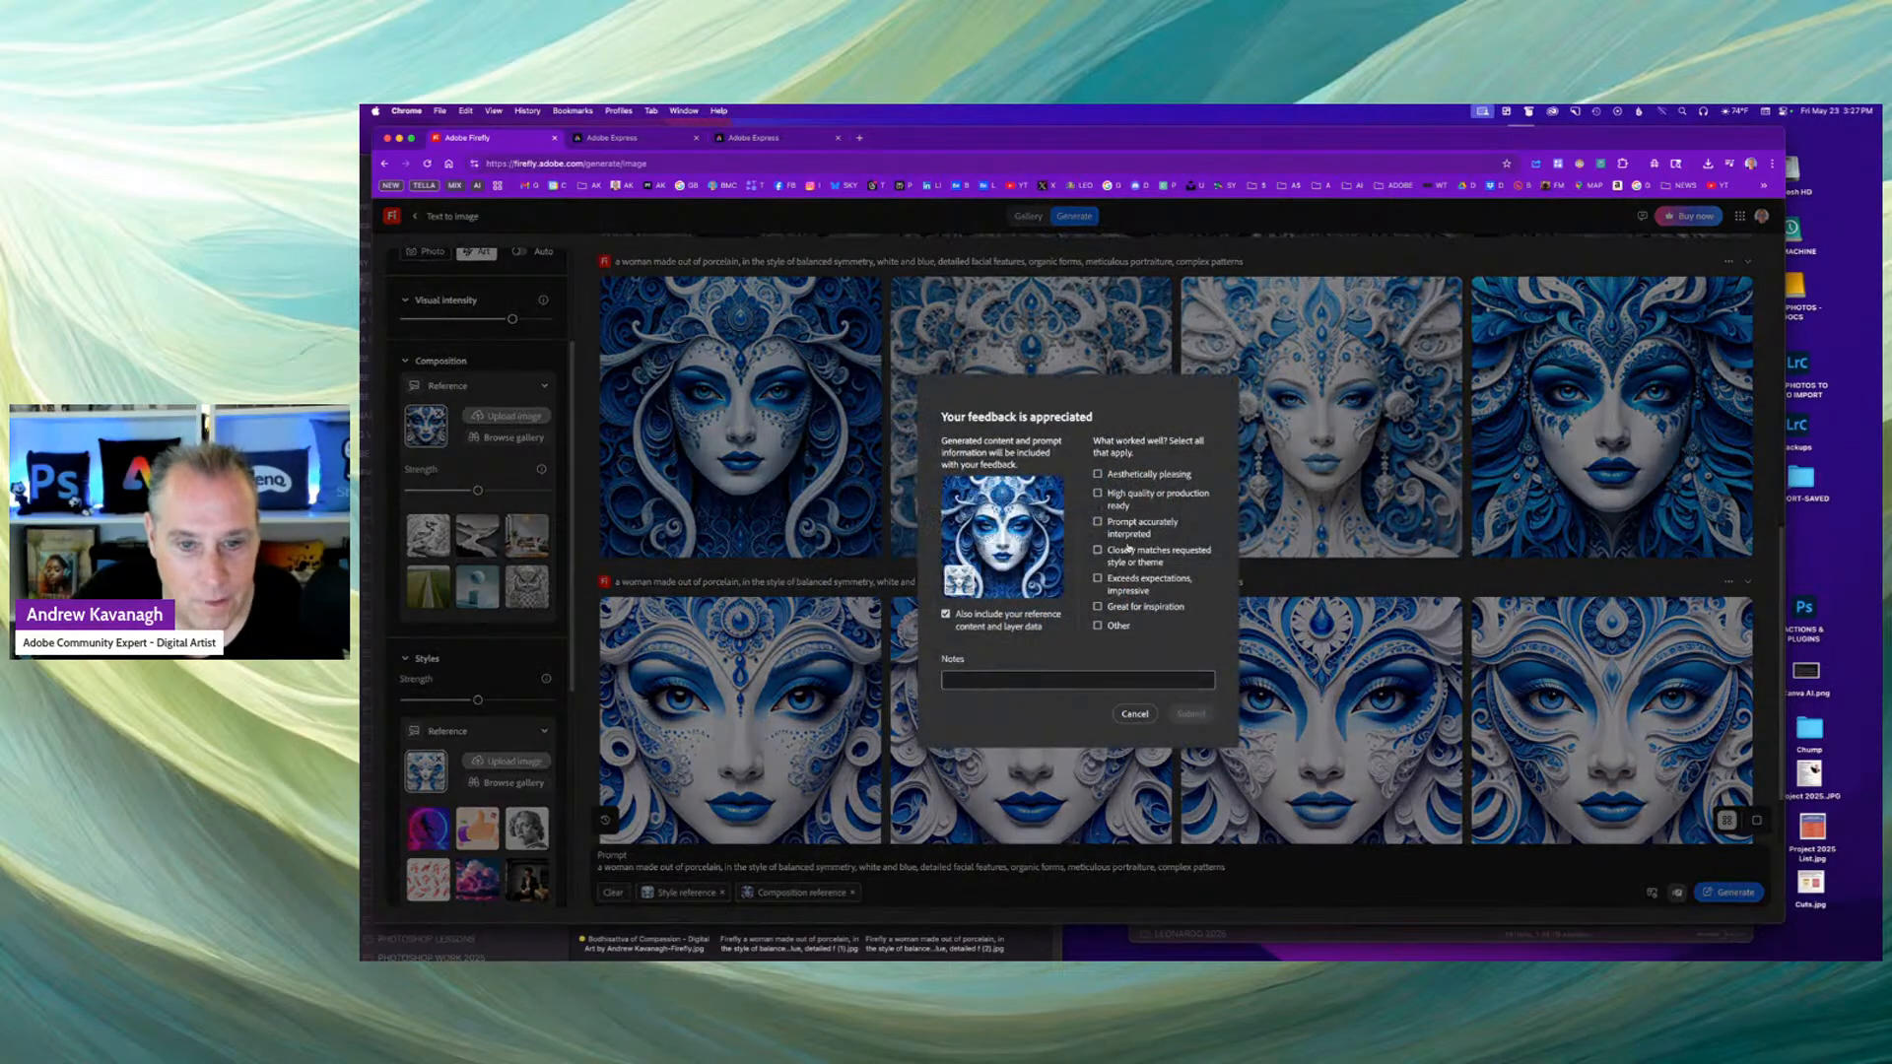
left_click(1098, 474)
left_click(1189, 715)
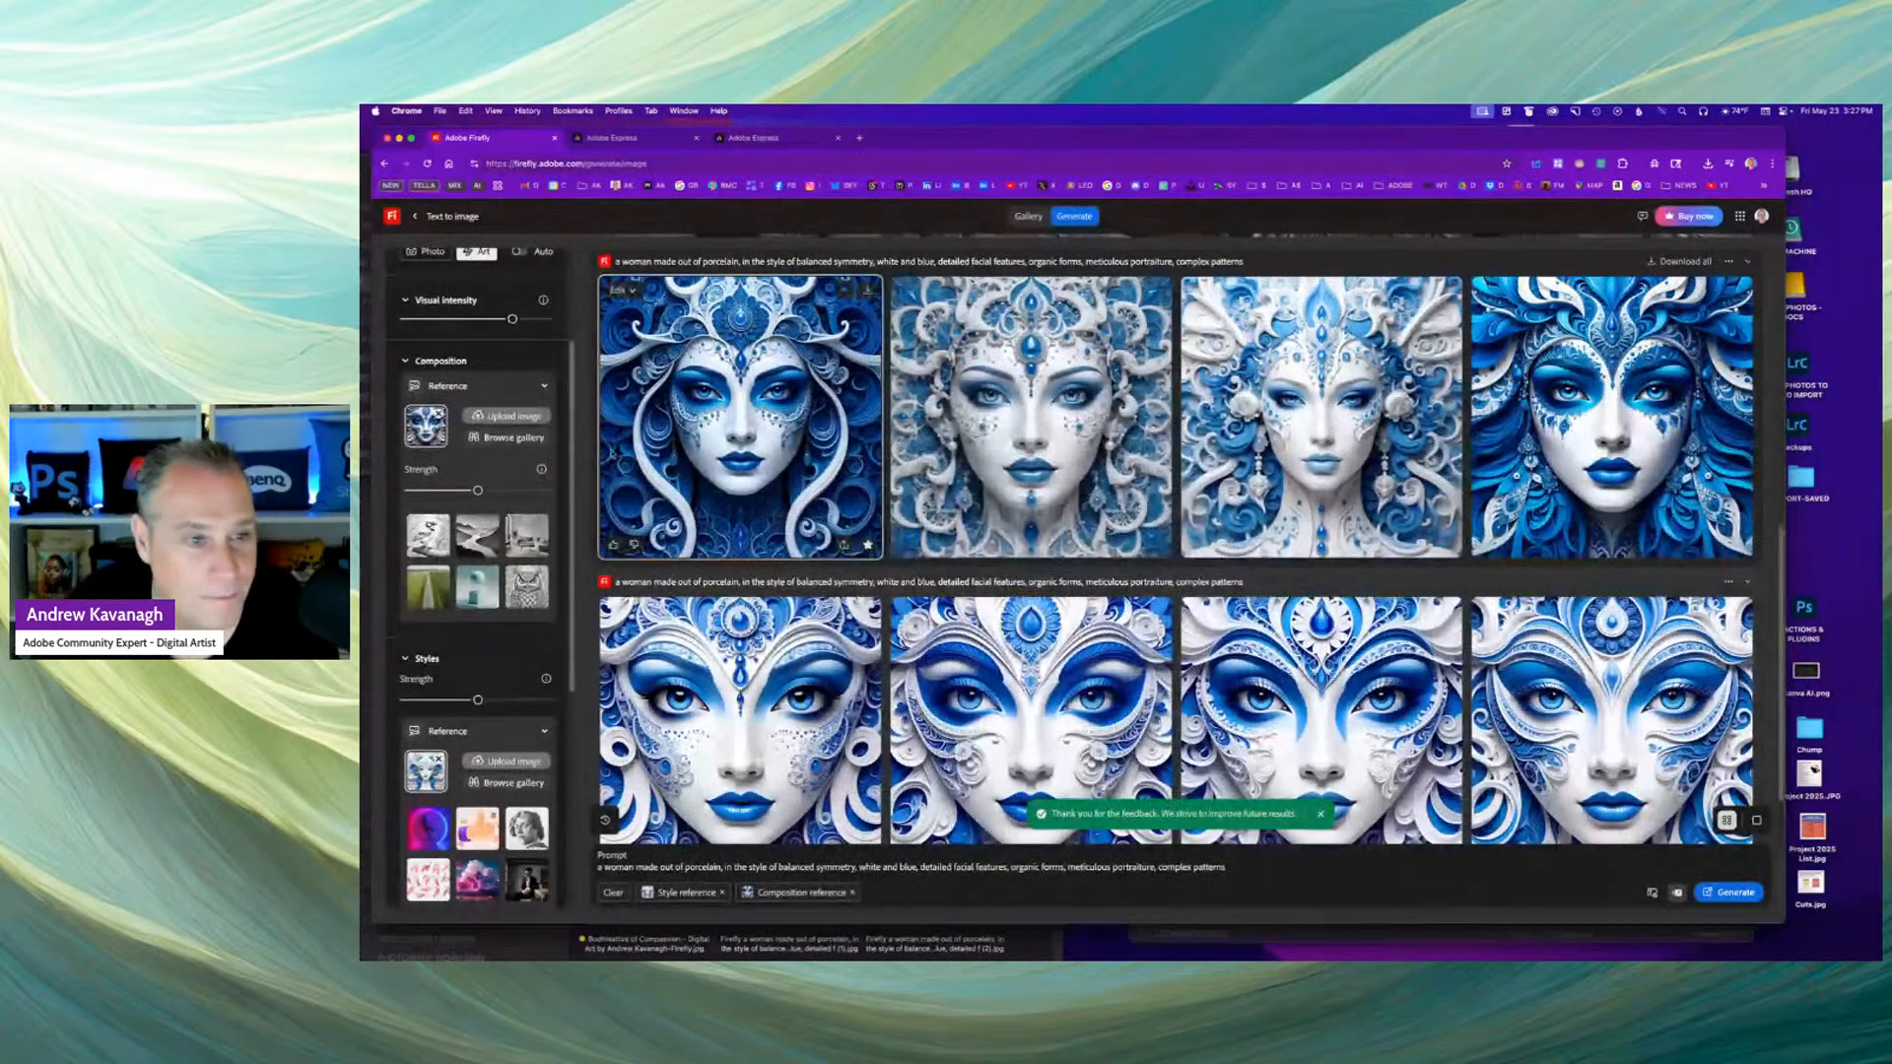
mouse_move(906, 469)
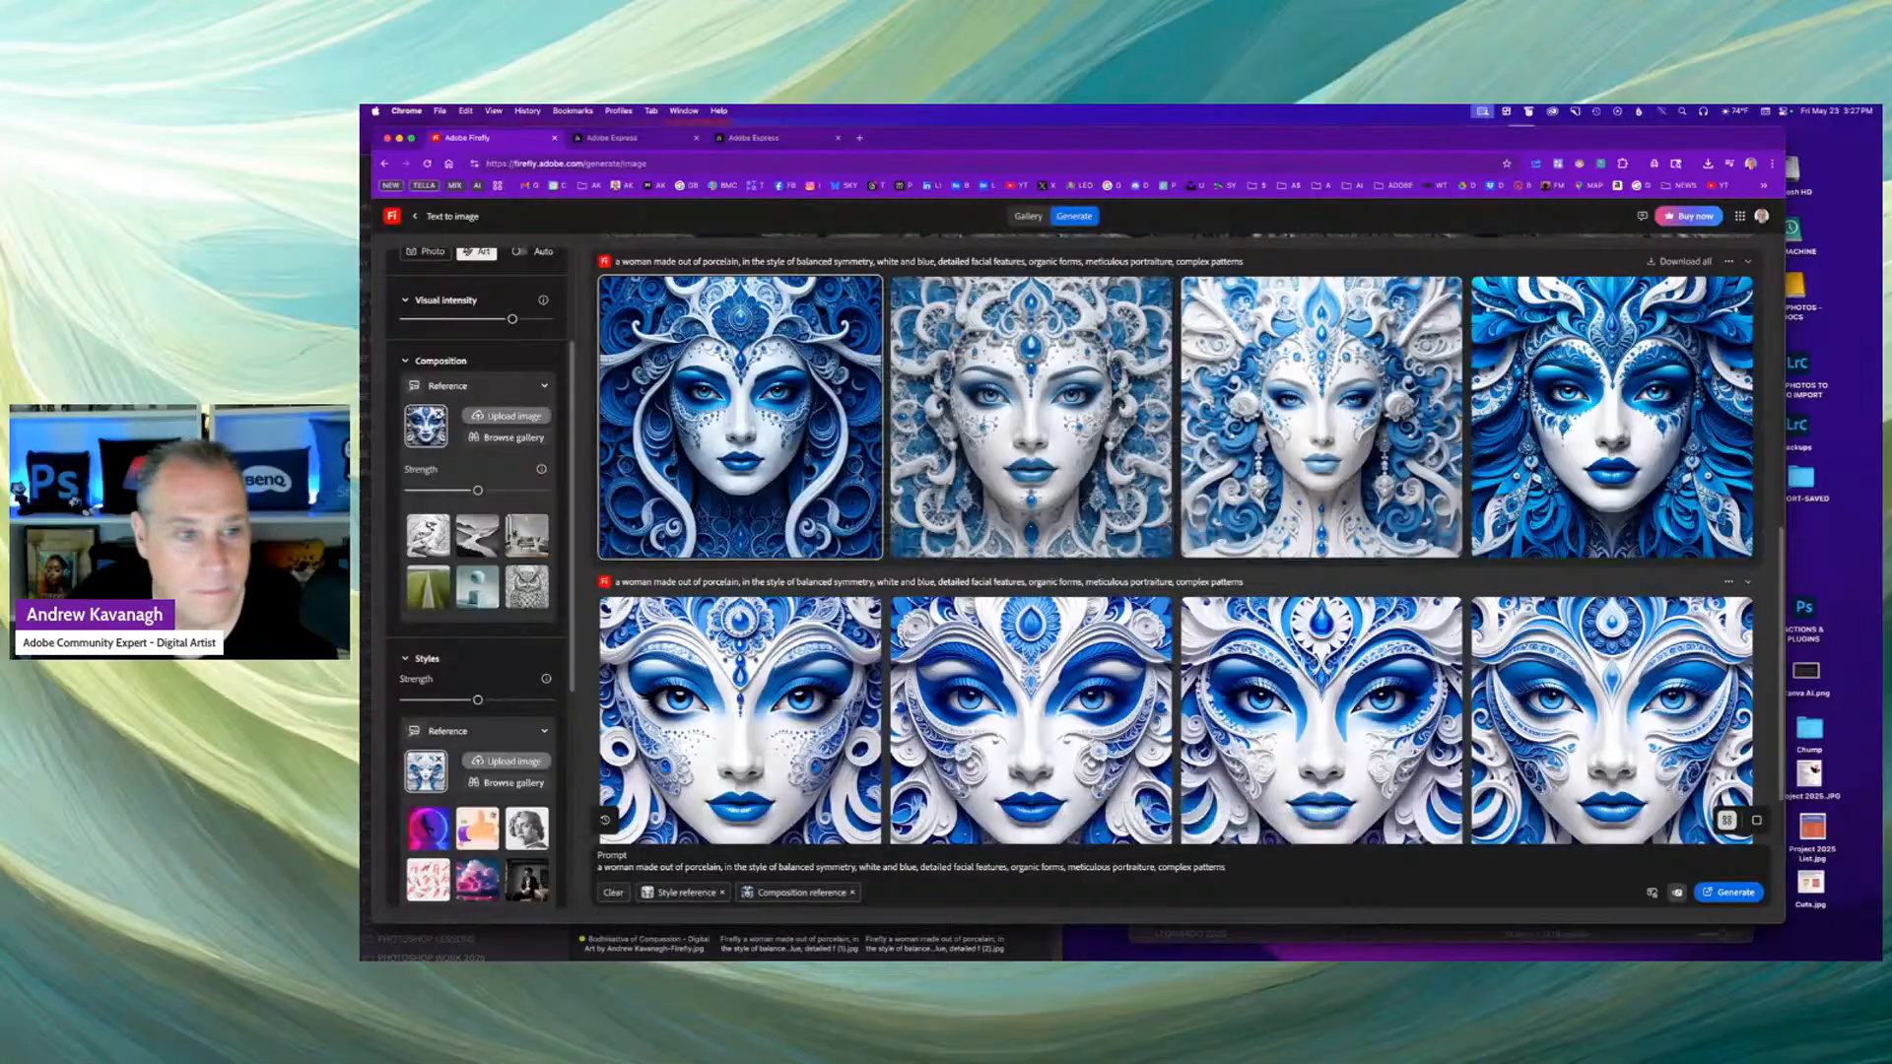
Open the first image of the upper row in Adobe Express for adding text.
left_click(825, 449)
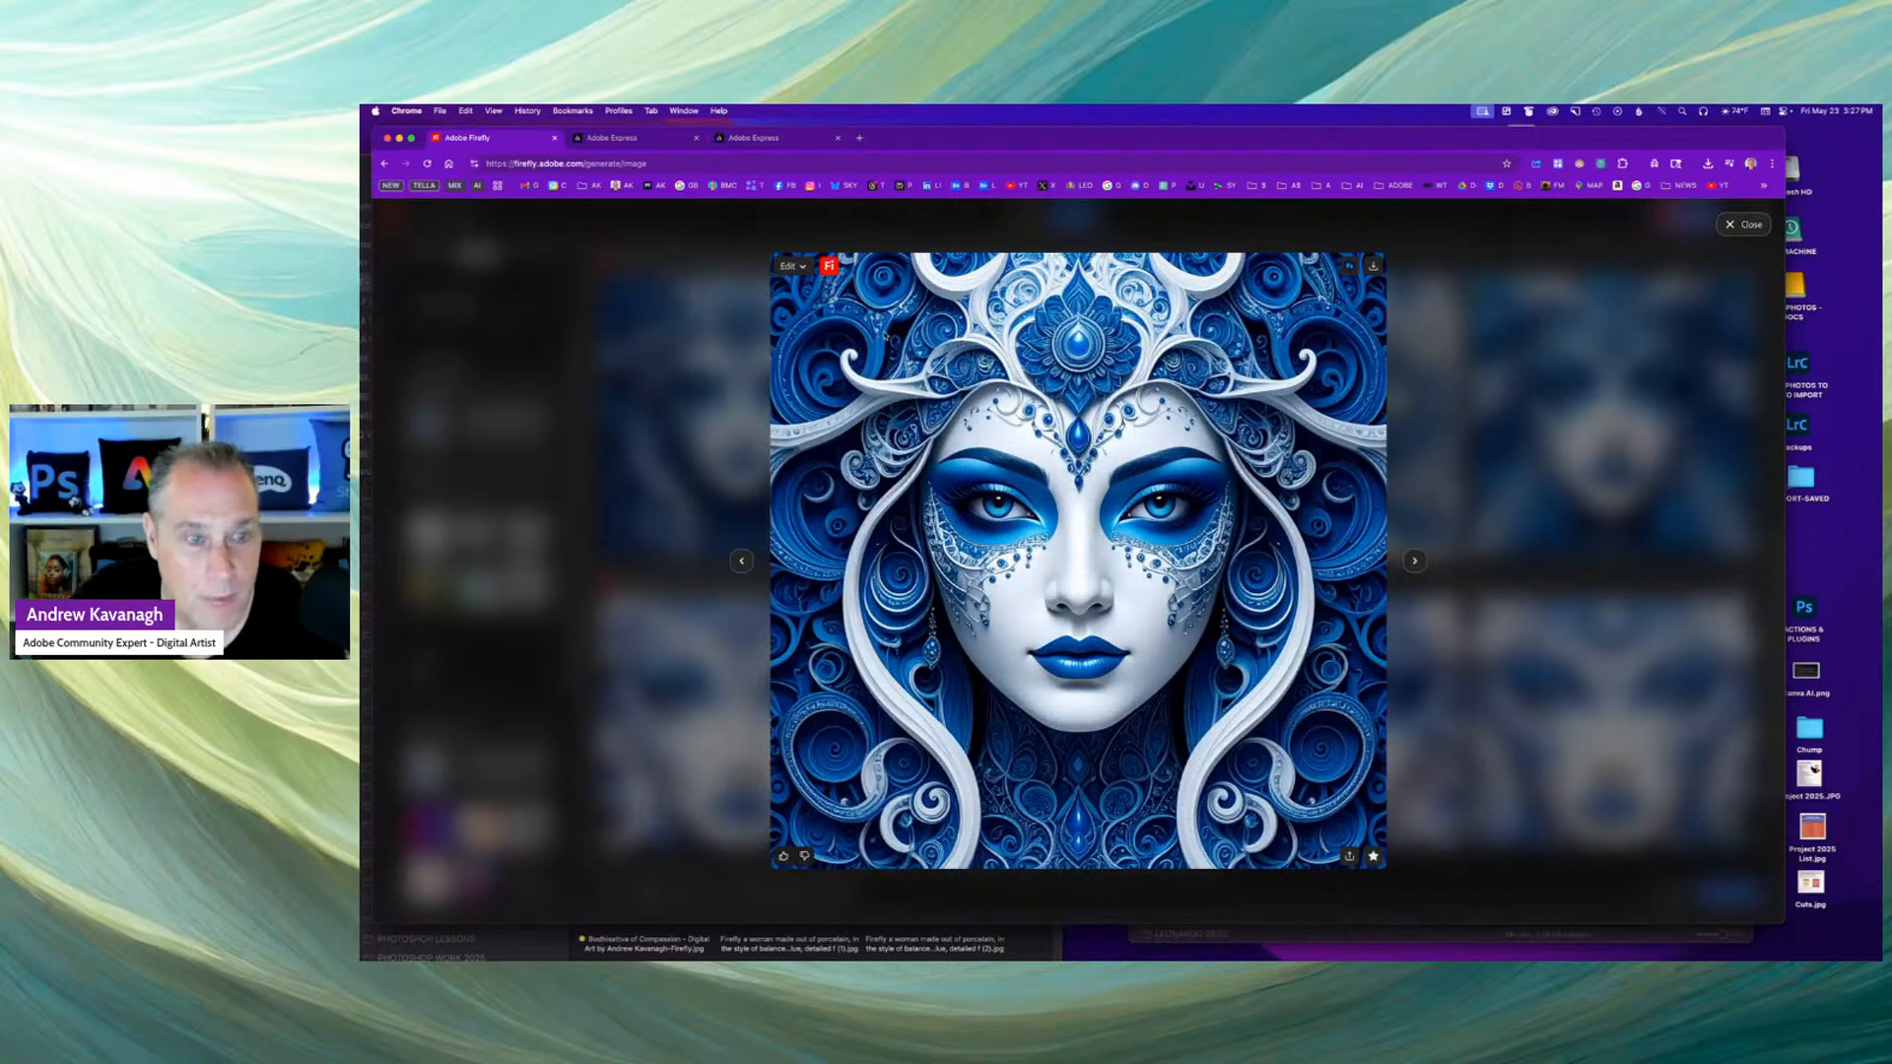
left_click(1349, 856)
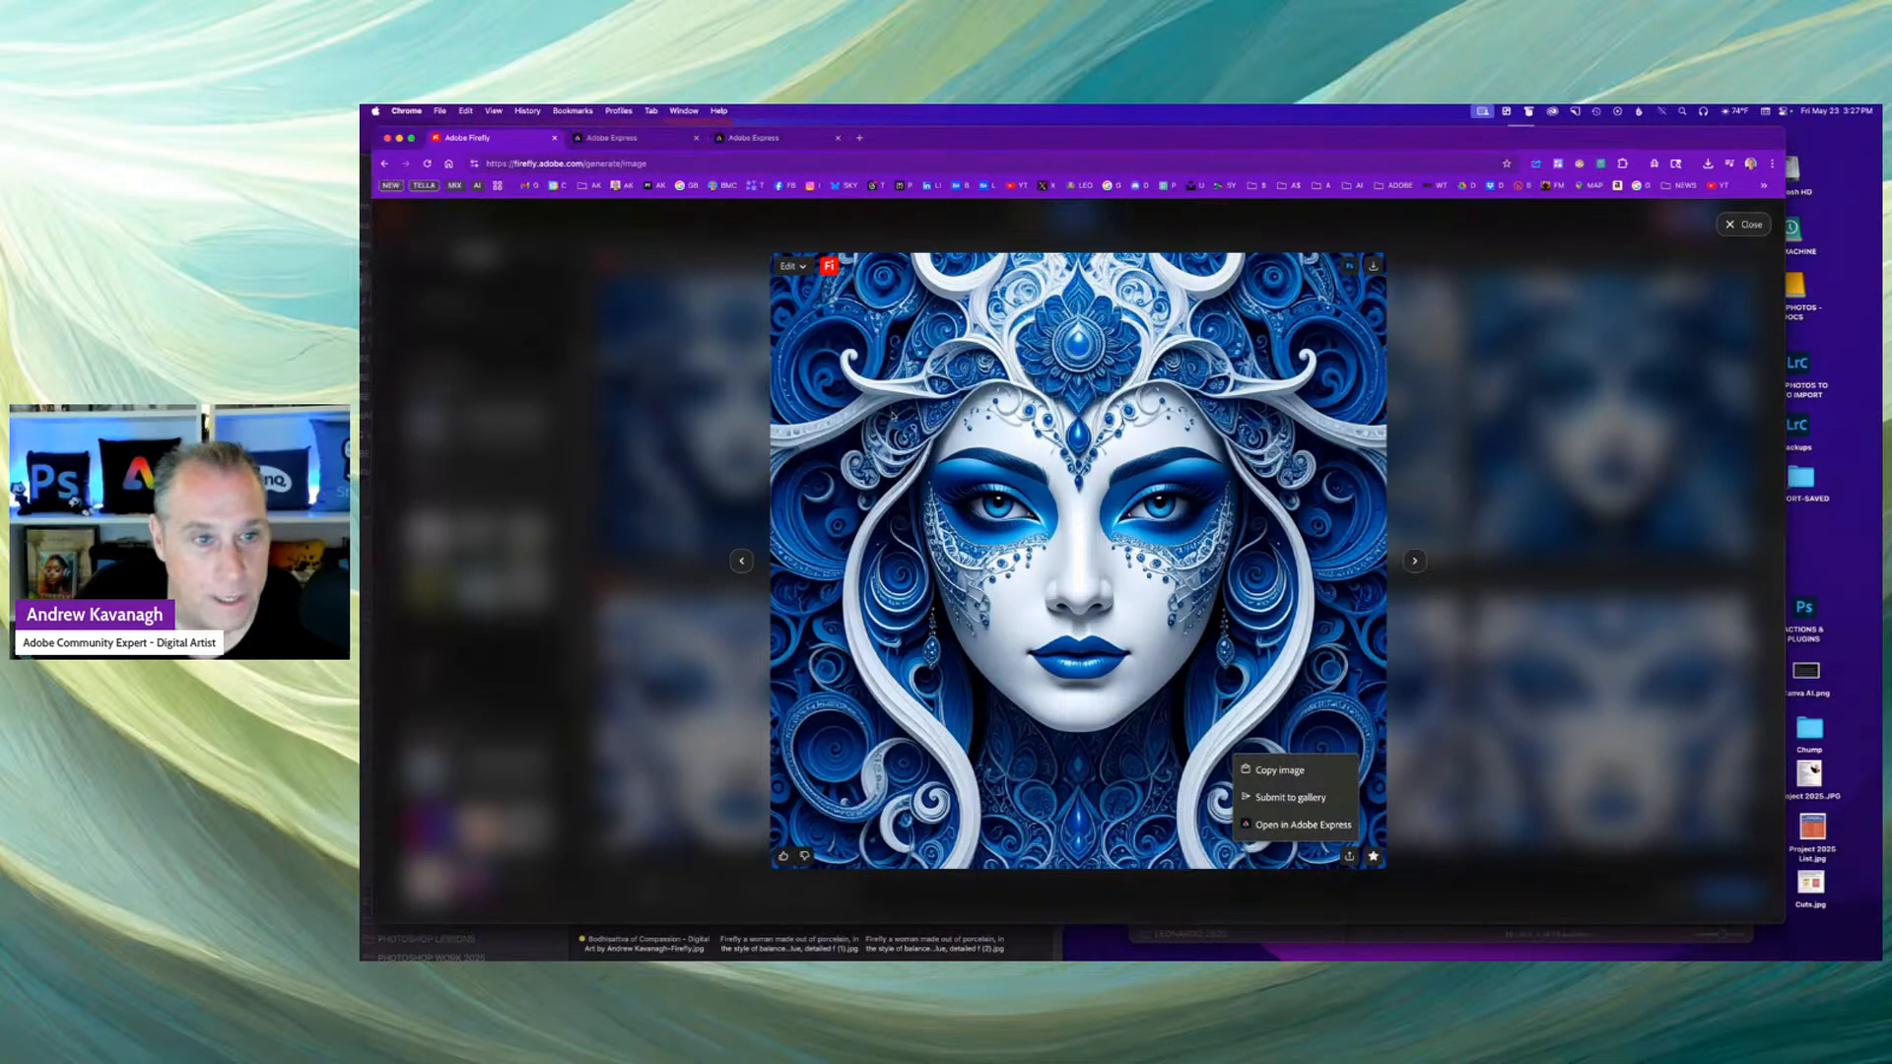
left_click(798, 269)
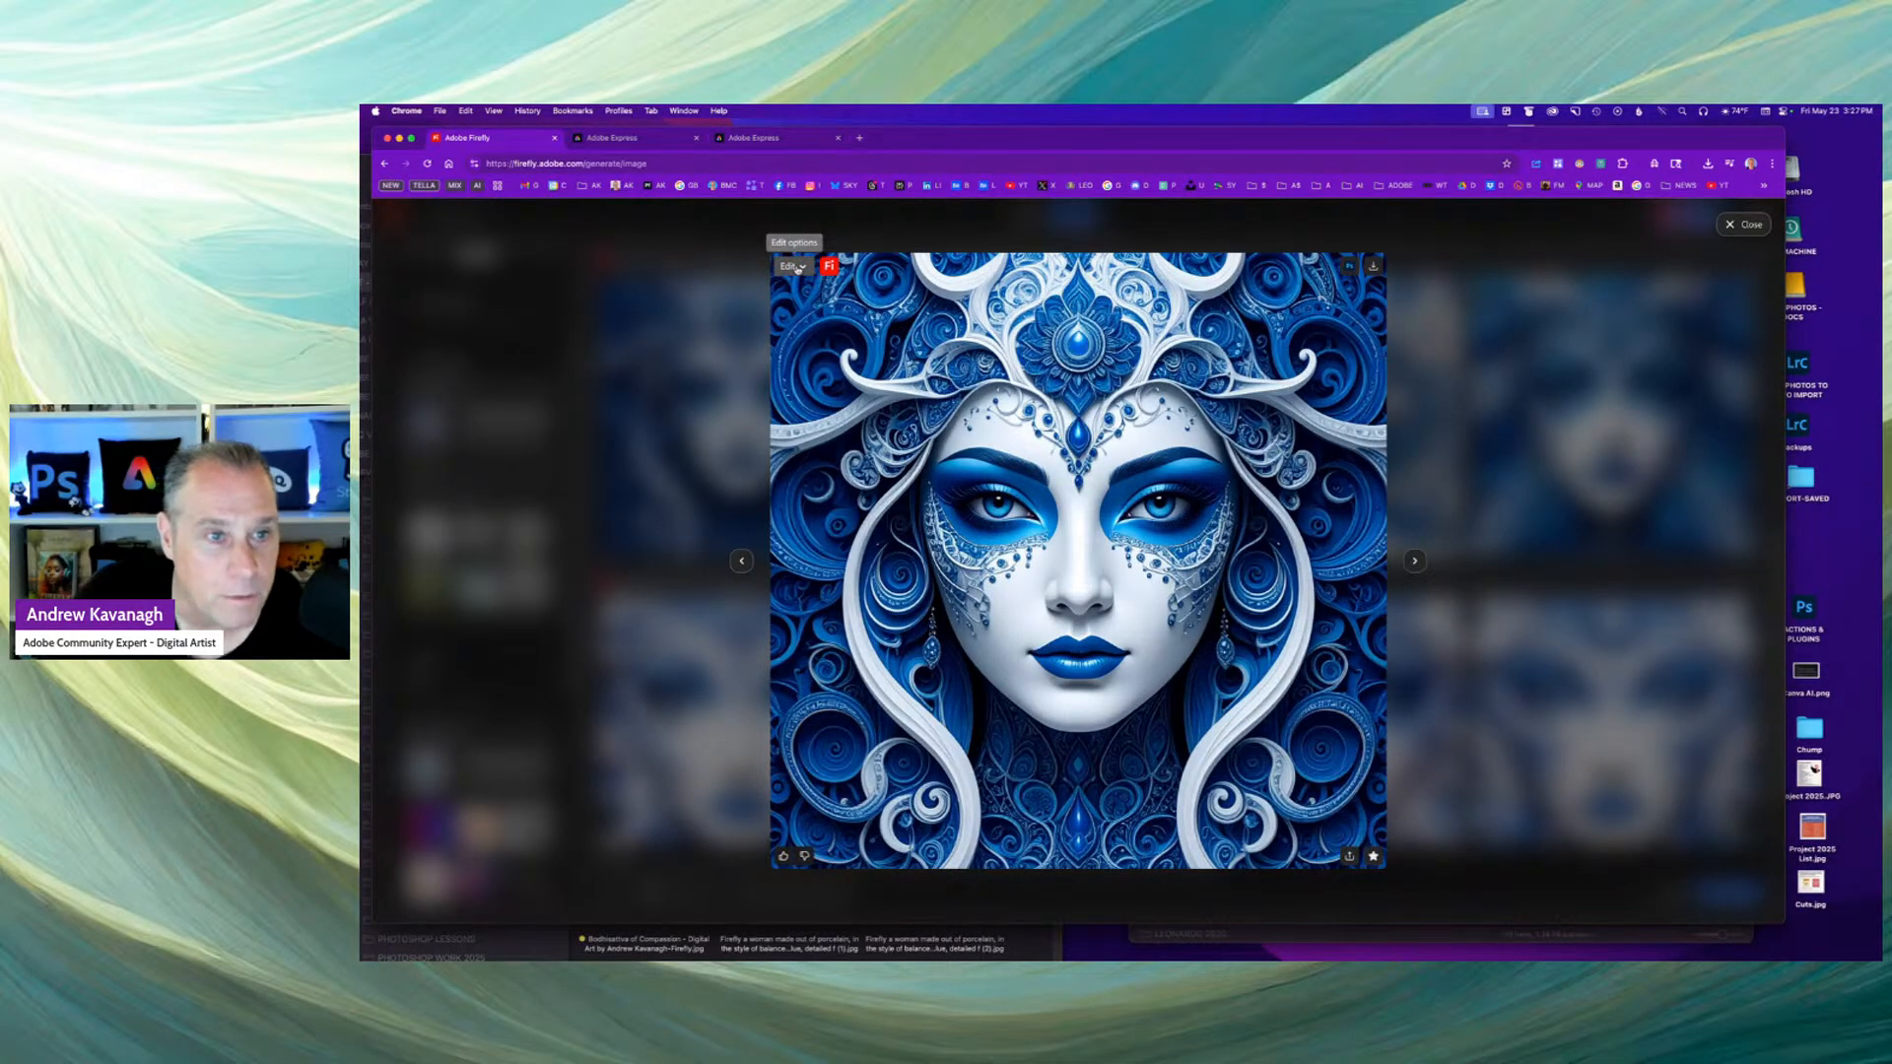
left_click(794, 266)
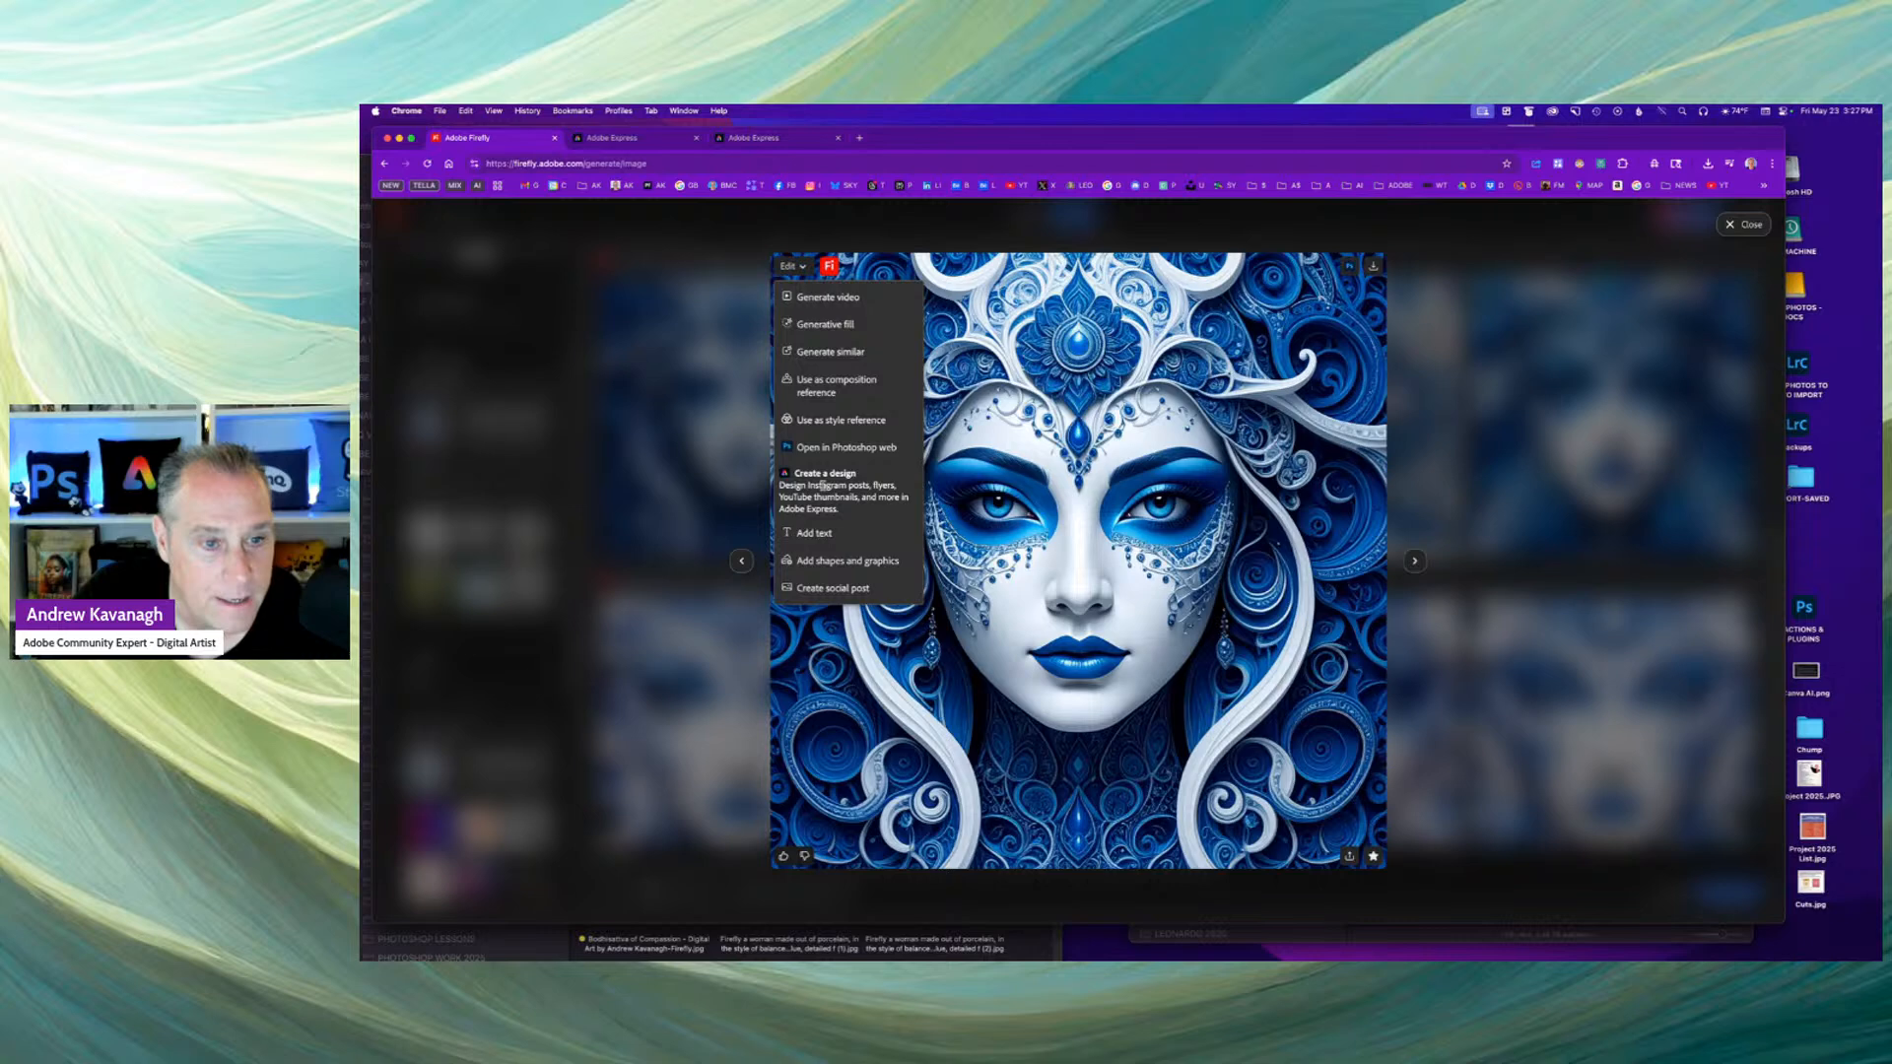
left_click(817, 535)
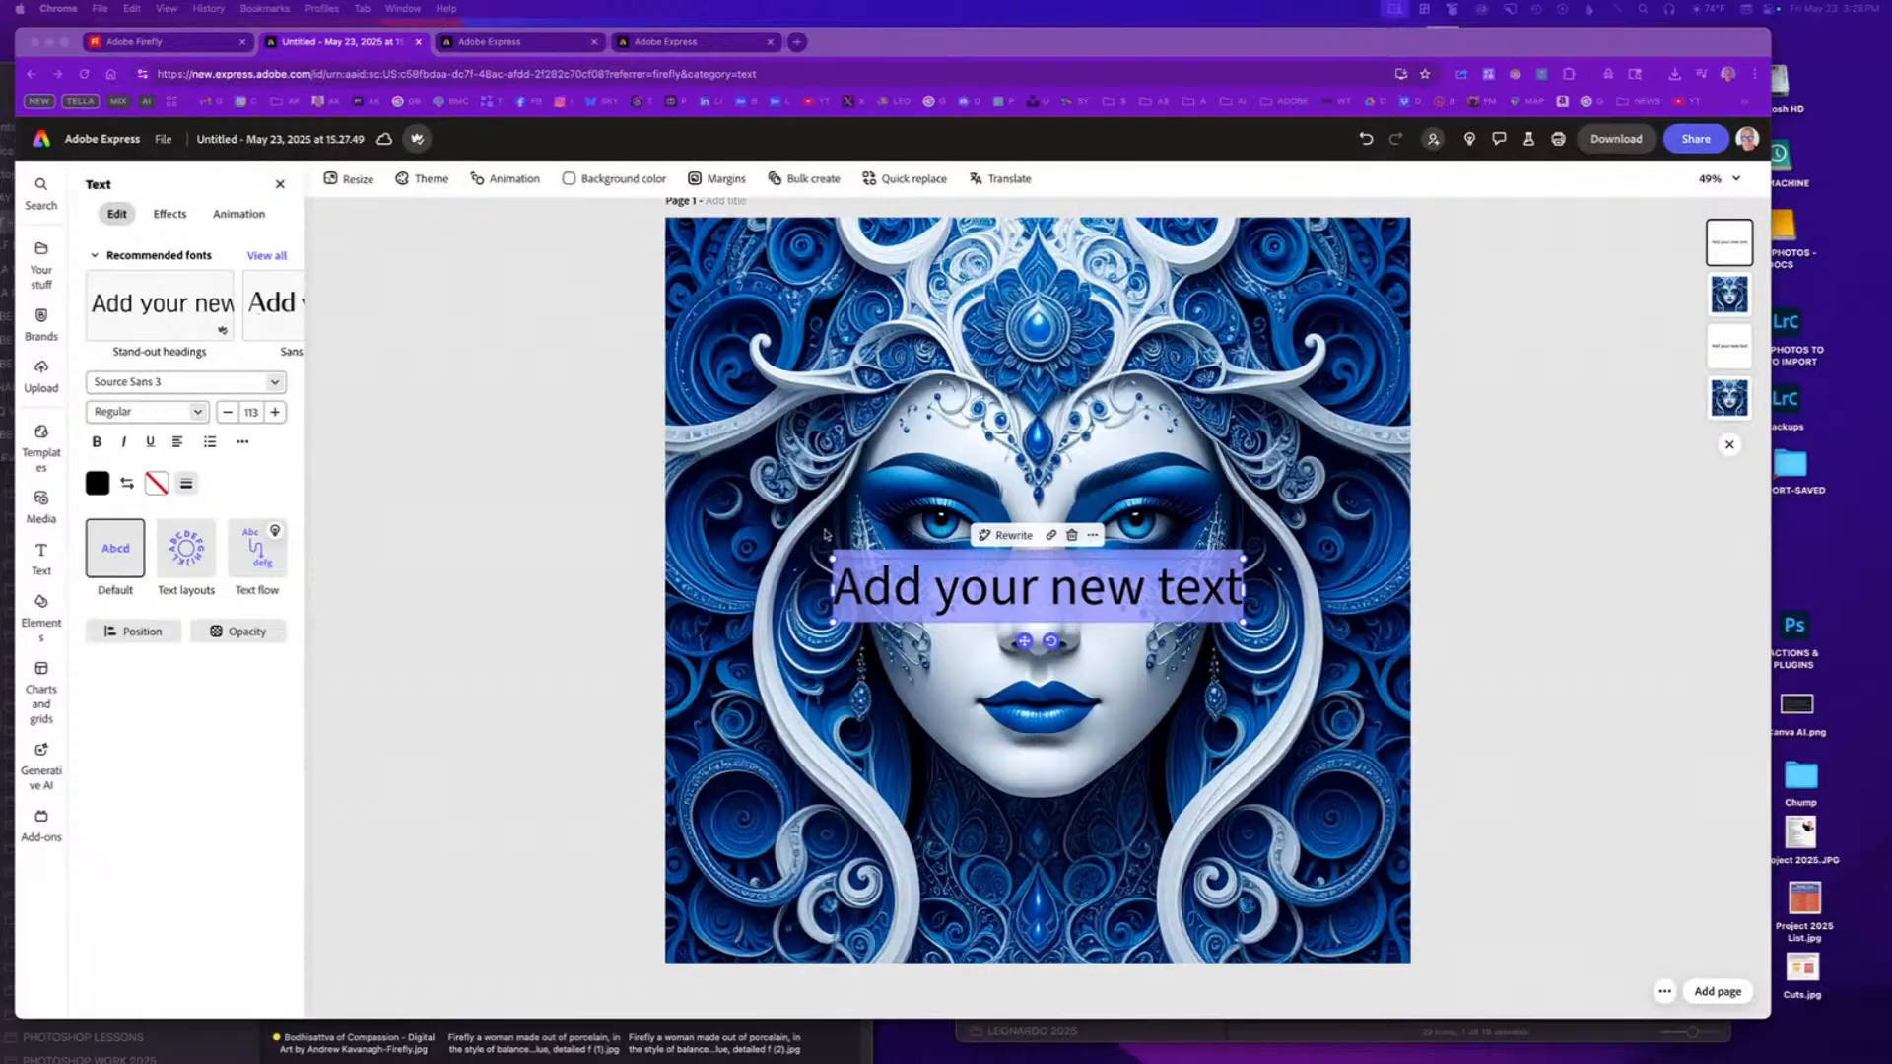
Replace the placeholder text with "Goddess" and move it to the center of the forehead, just below the crown ornament.
left_click(1084, 589)
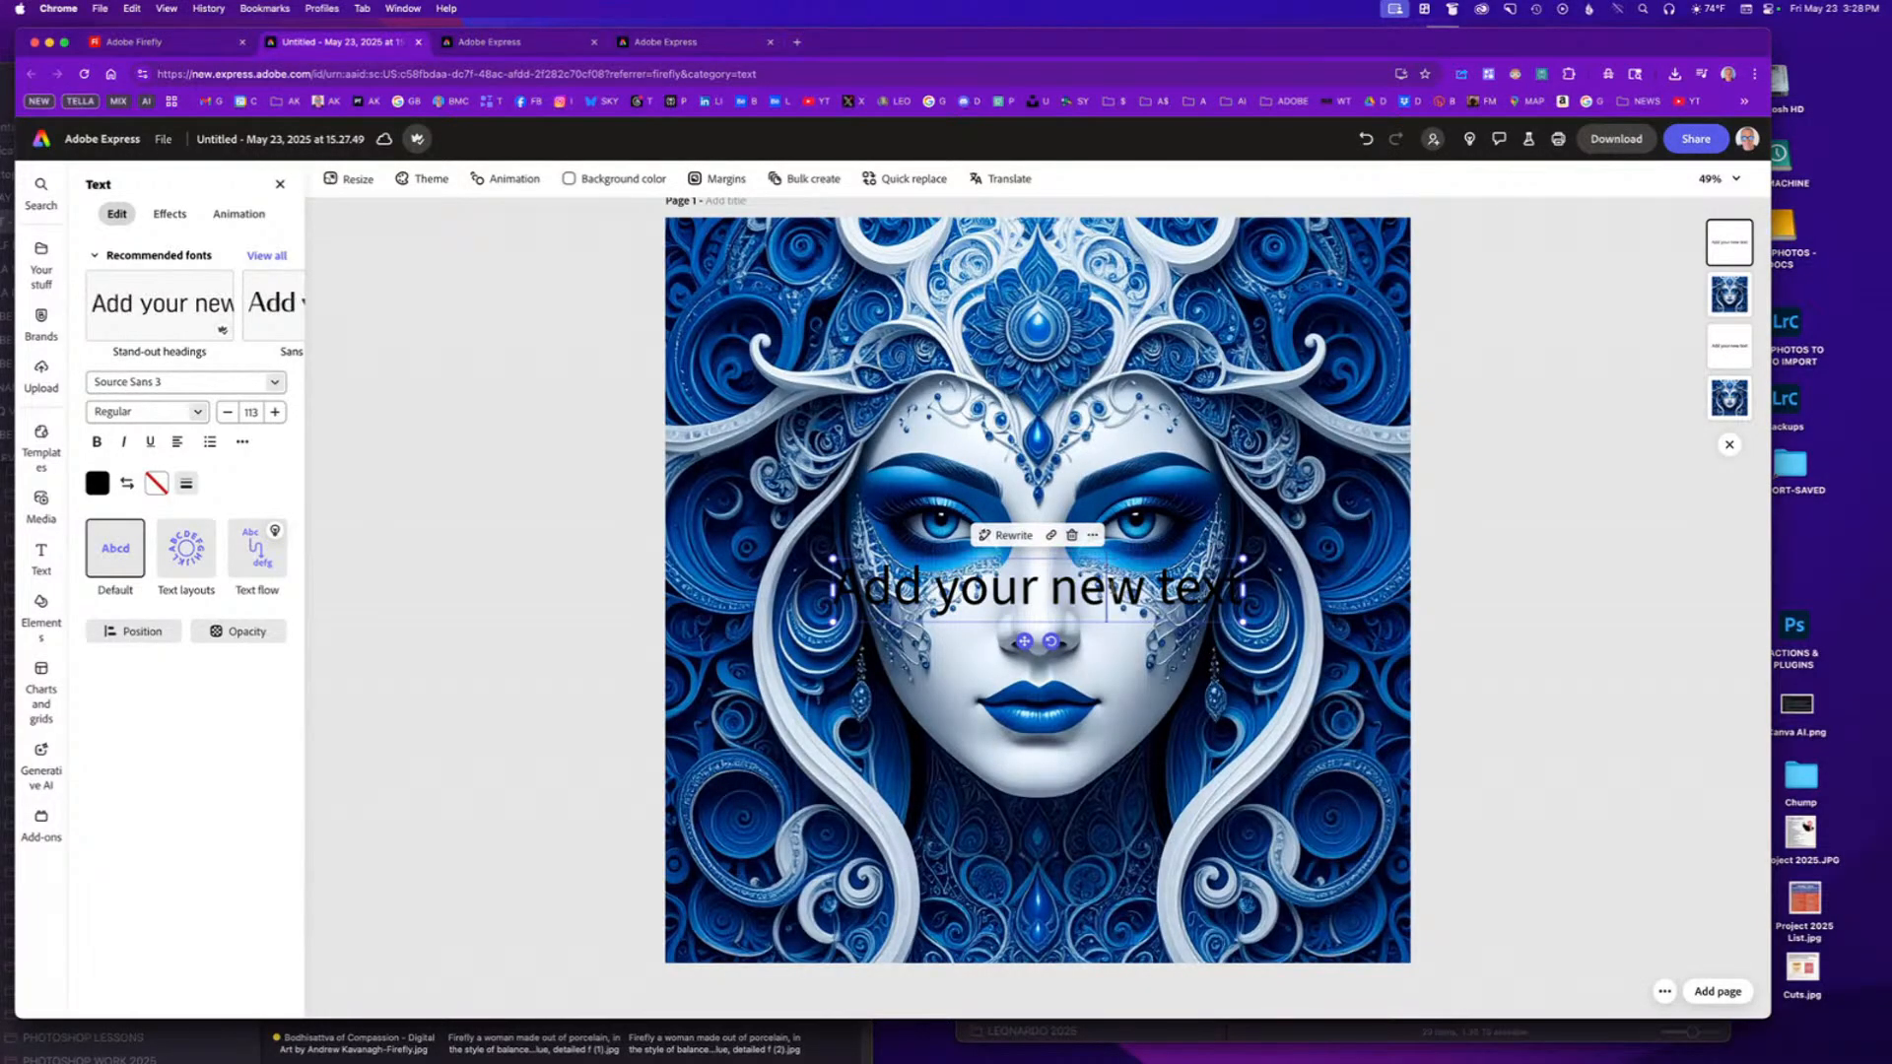
double_click(1109, 589)
triple_click(1110, 589)
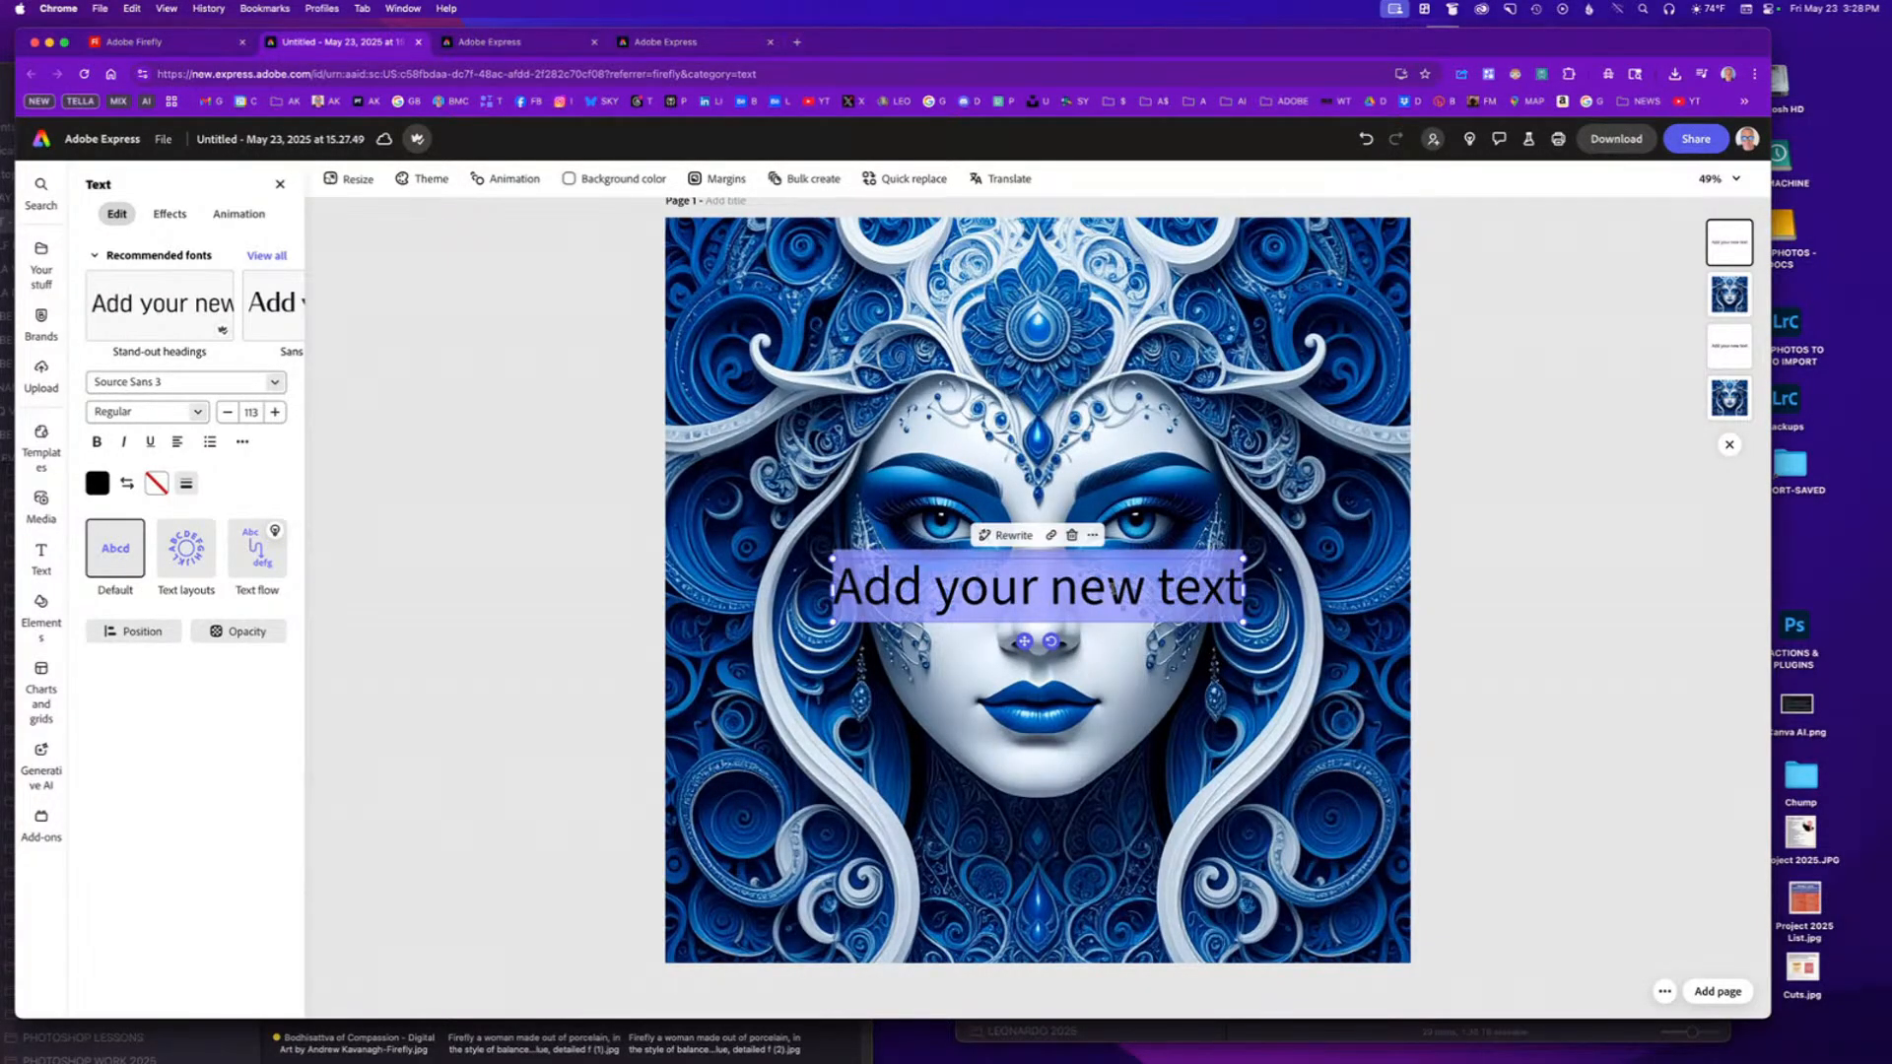
type("Goddess")
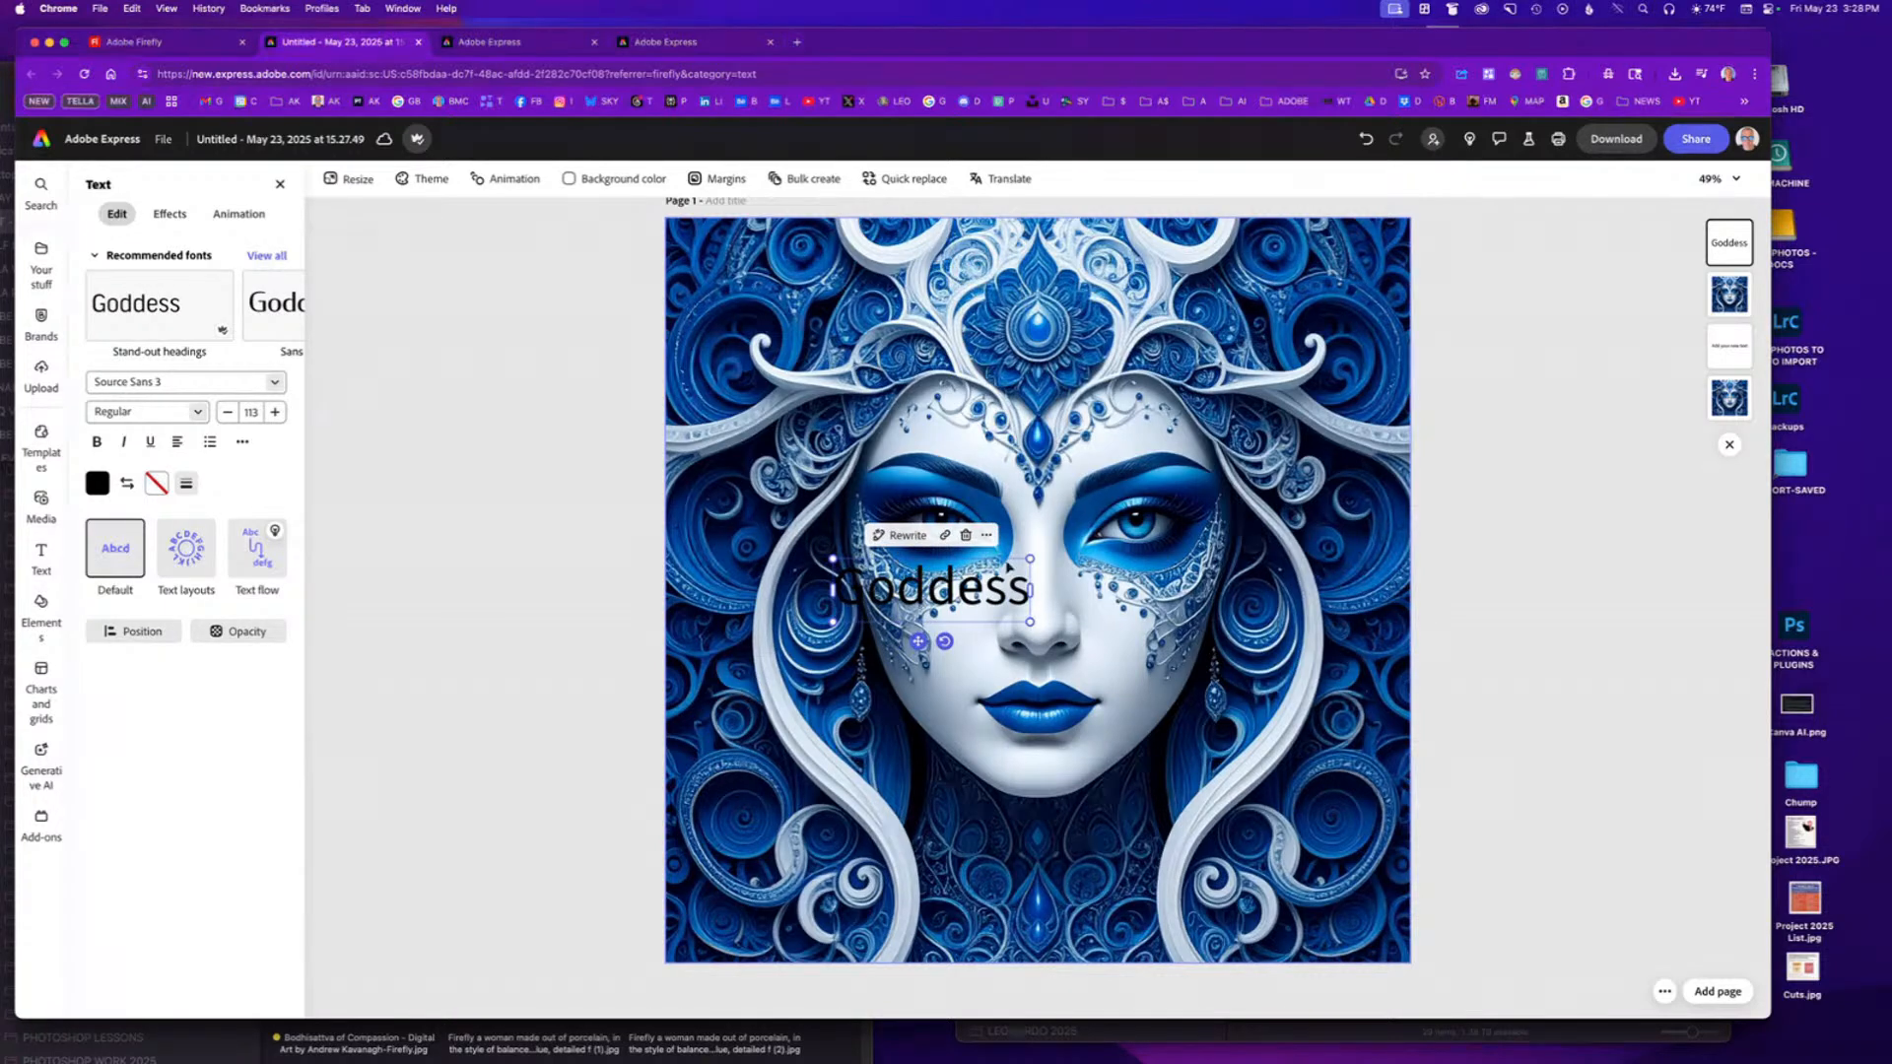
left_click_drag(944, 600, 1047, 396)
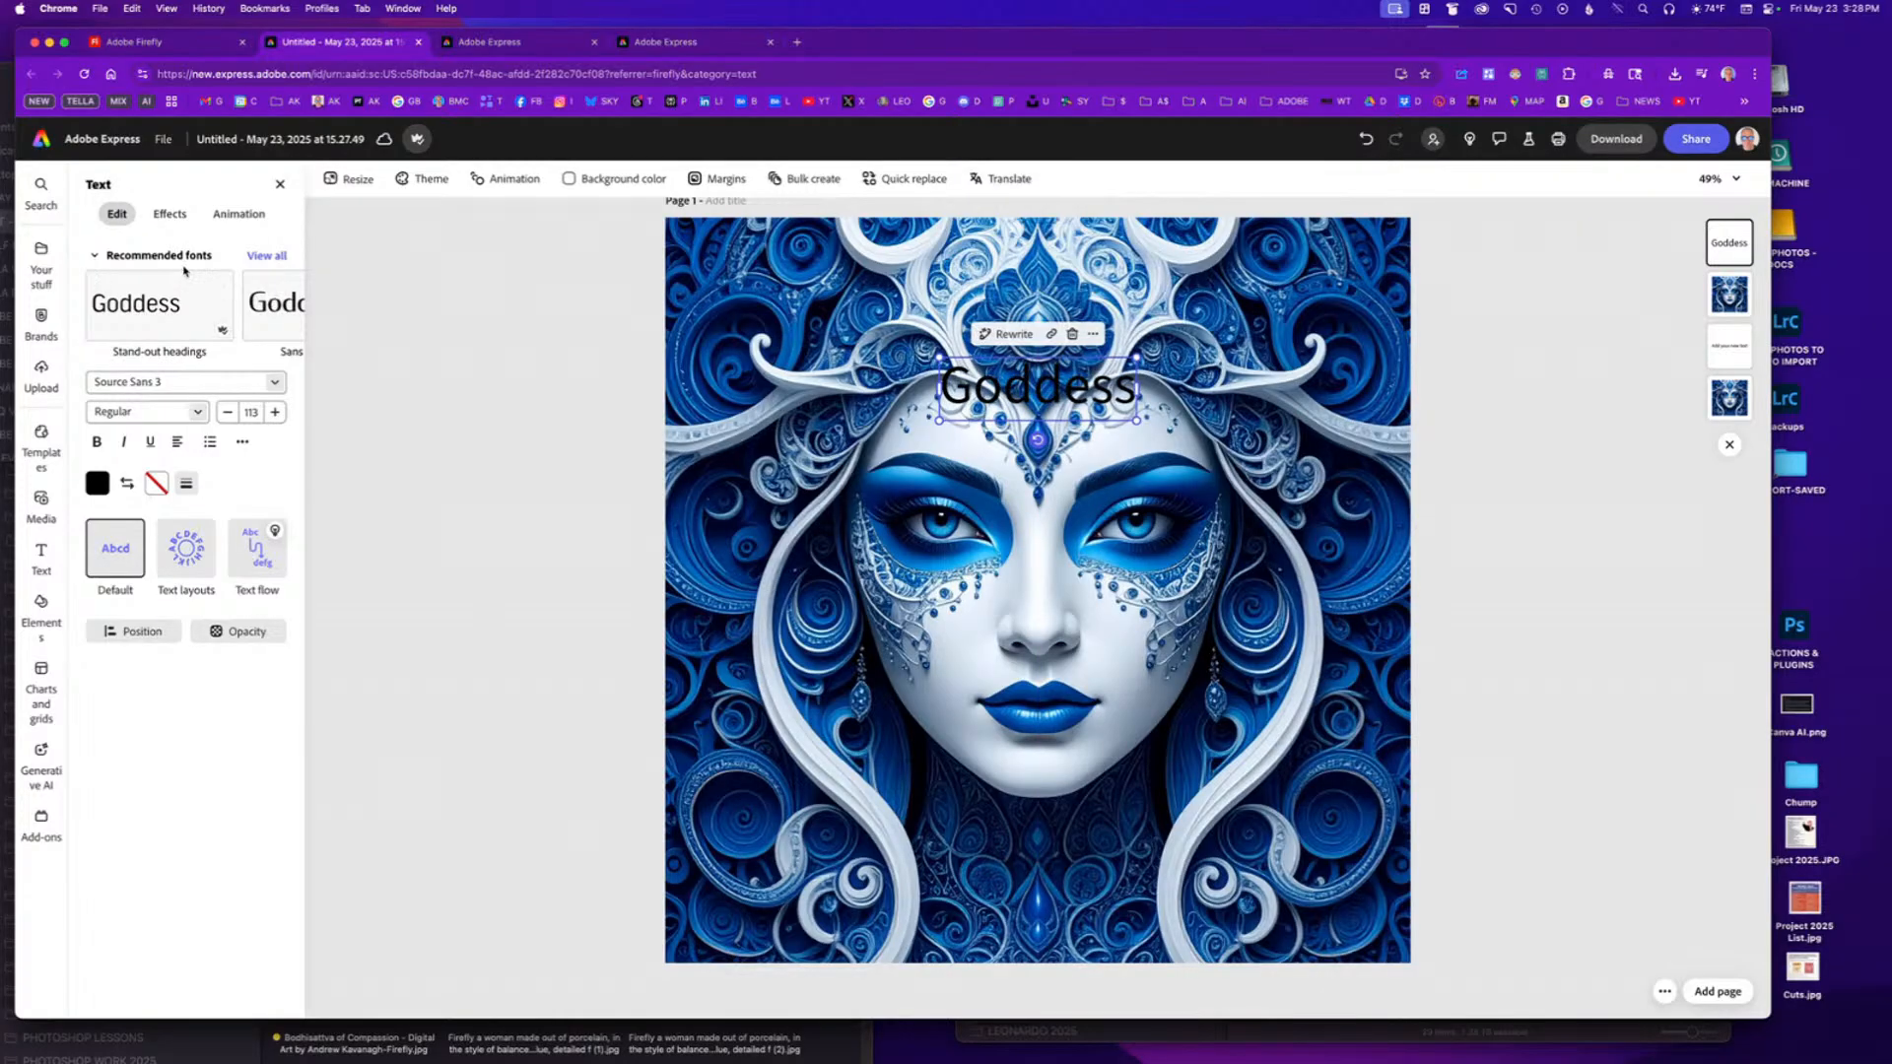
Apply the recommended stand-out heading font Antique Olive Regular to the "Goddess" text.
left_click(266, 256)
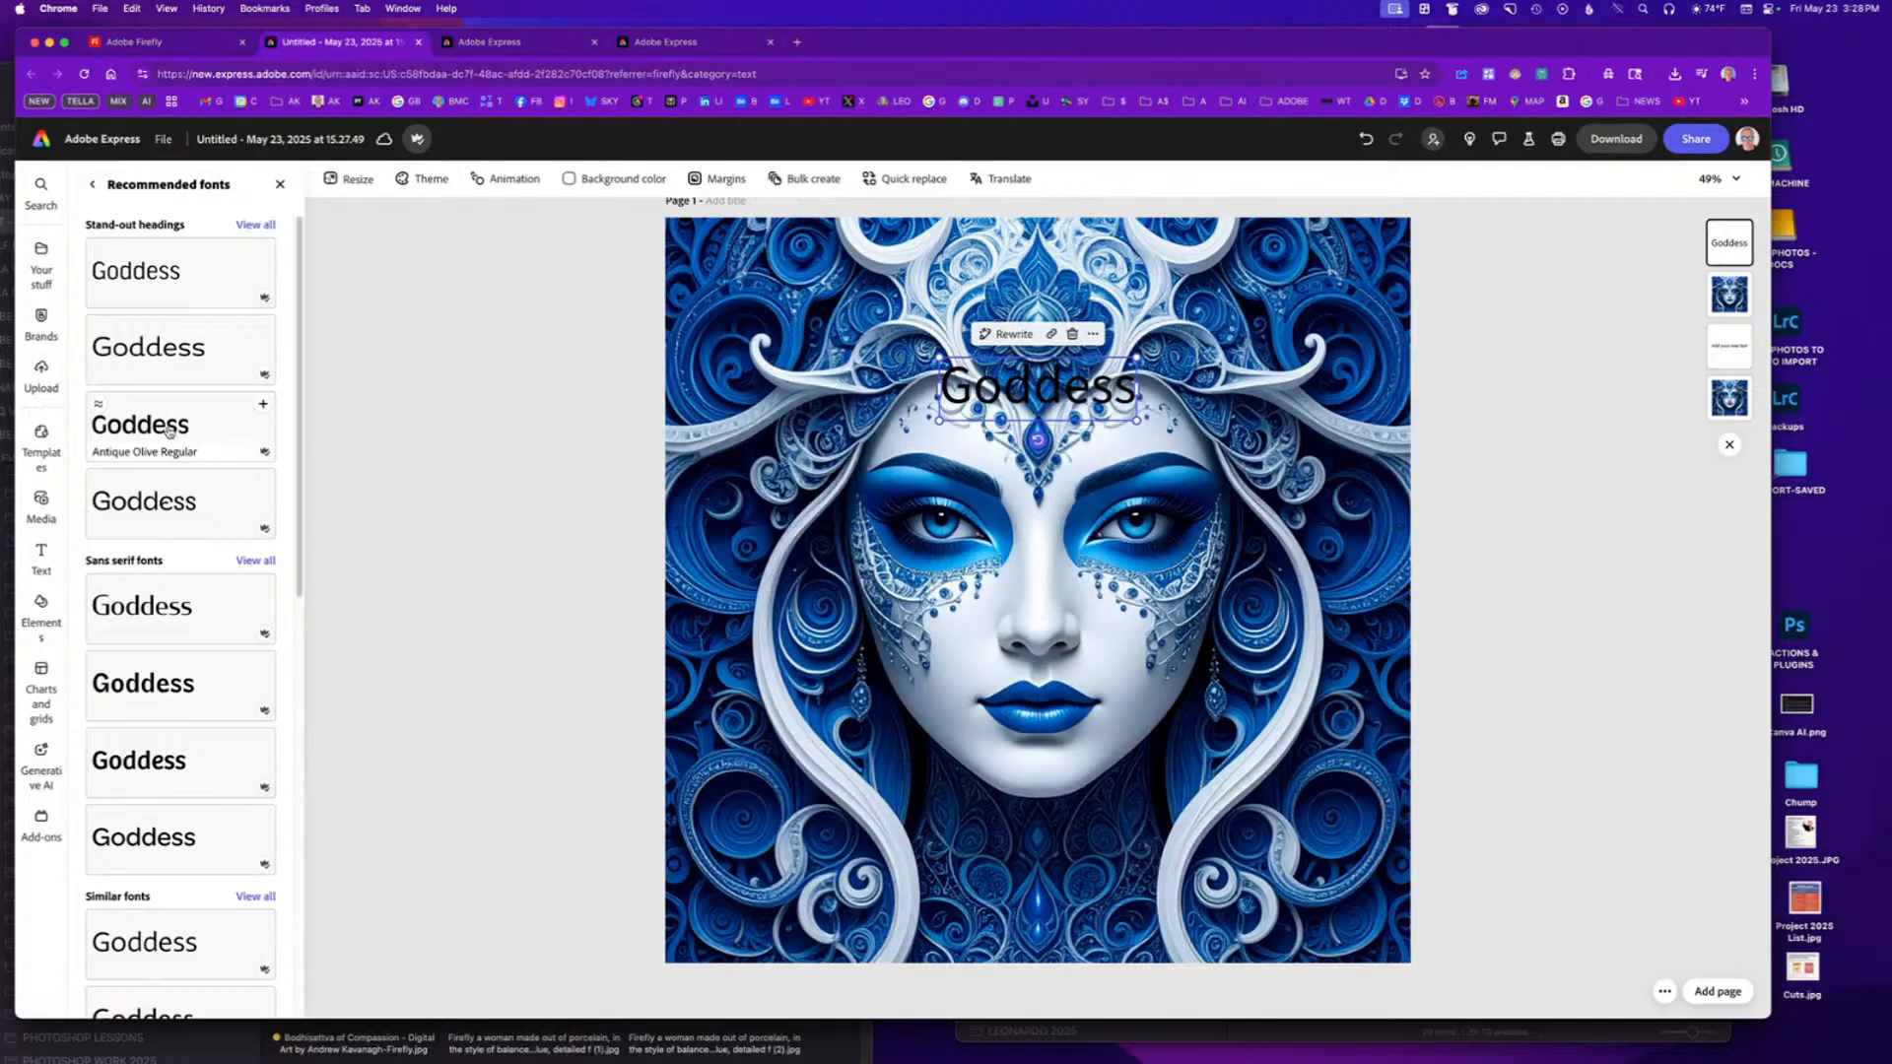
left_click(169, 430)
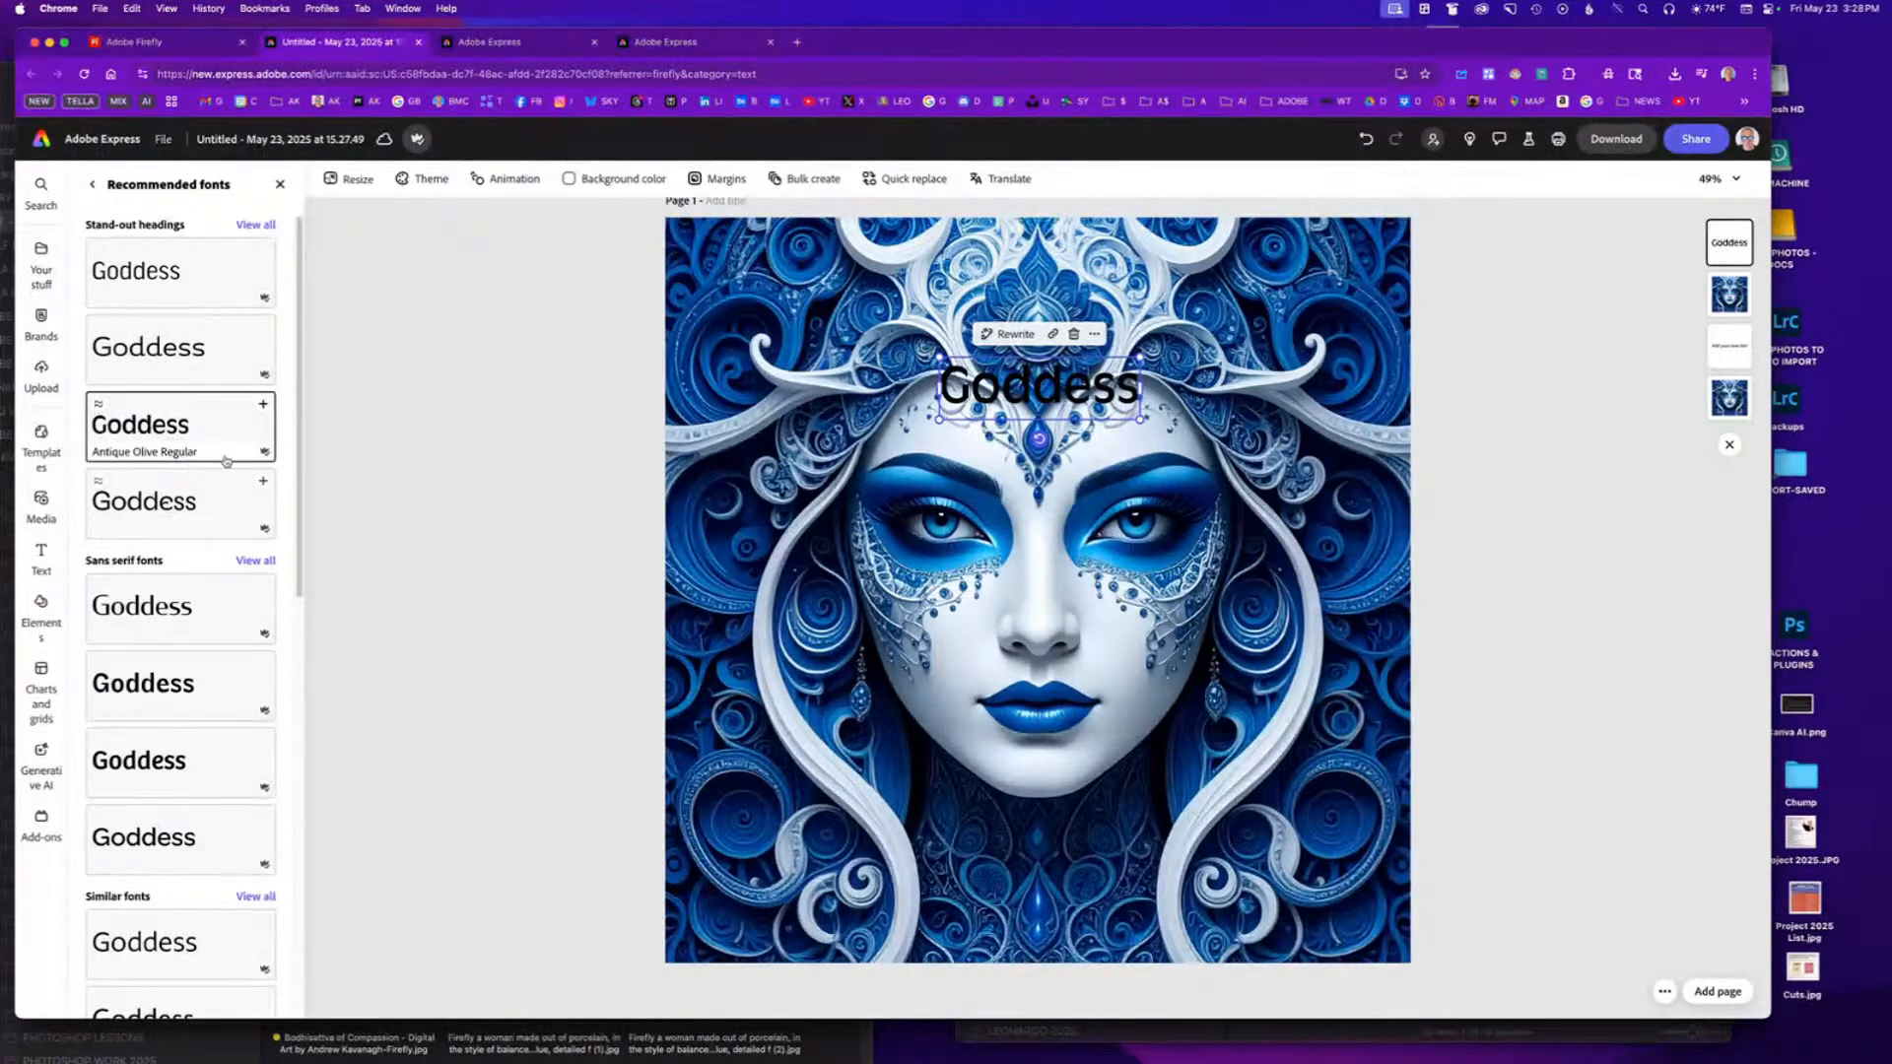
left_click(91, 185)
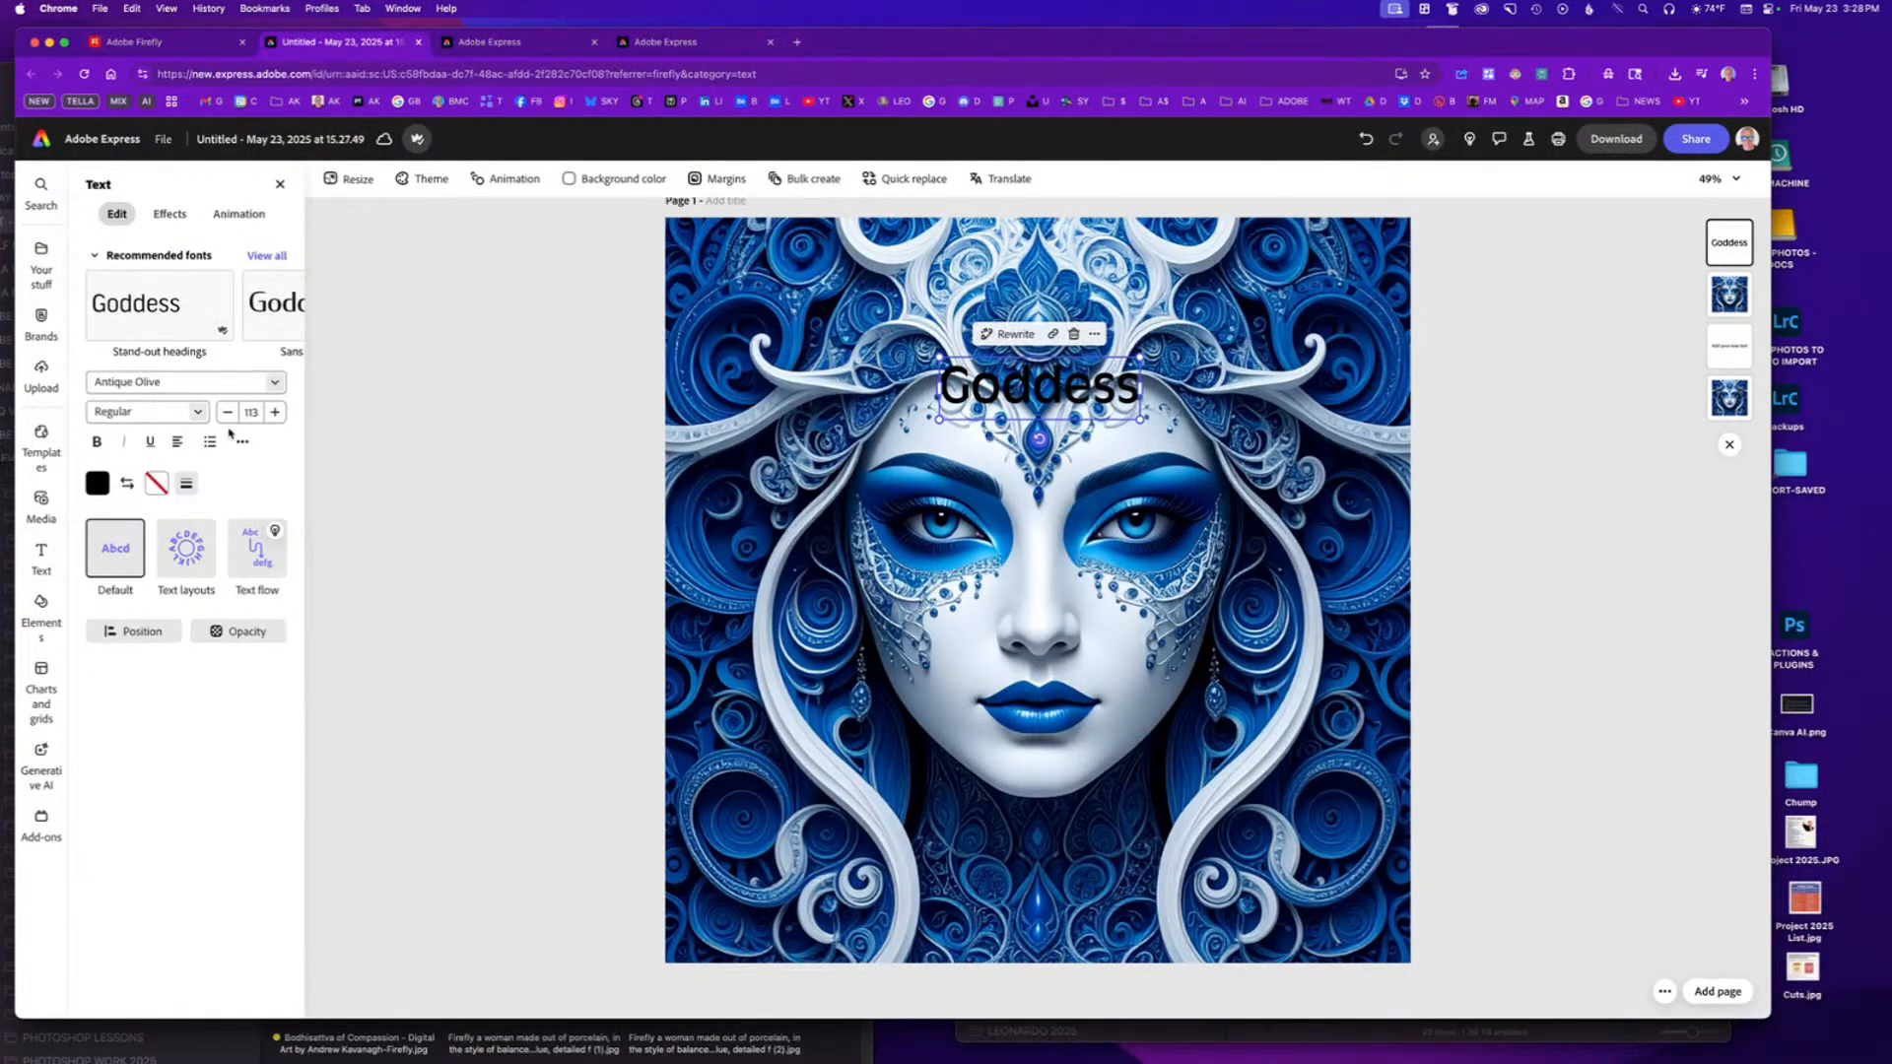
Give the "Goddess" text a custom bright blue fill, #12B1E6.
left_click(96, 483)
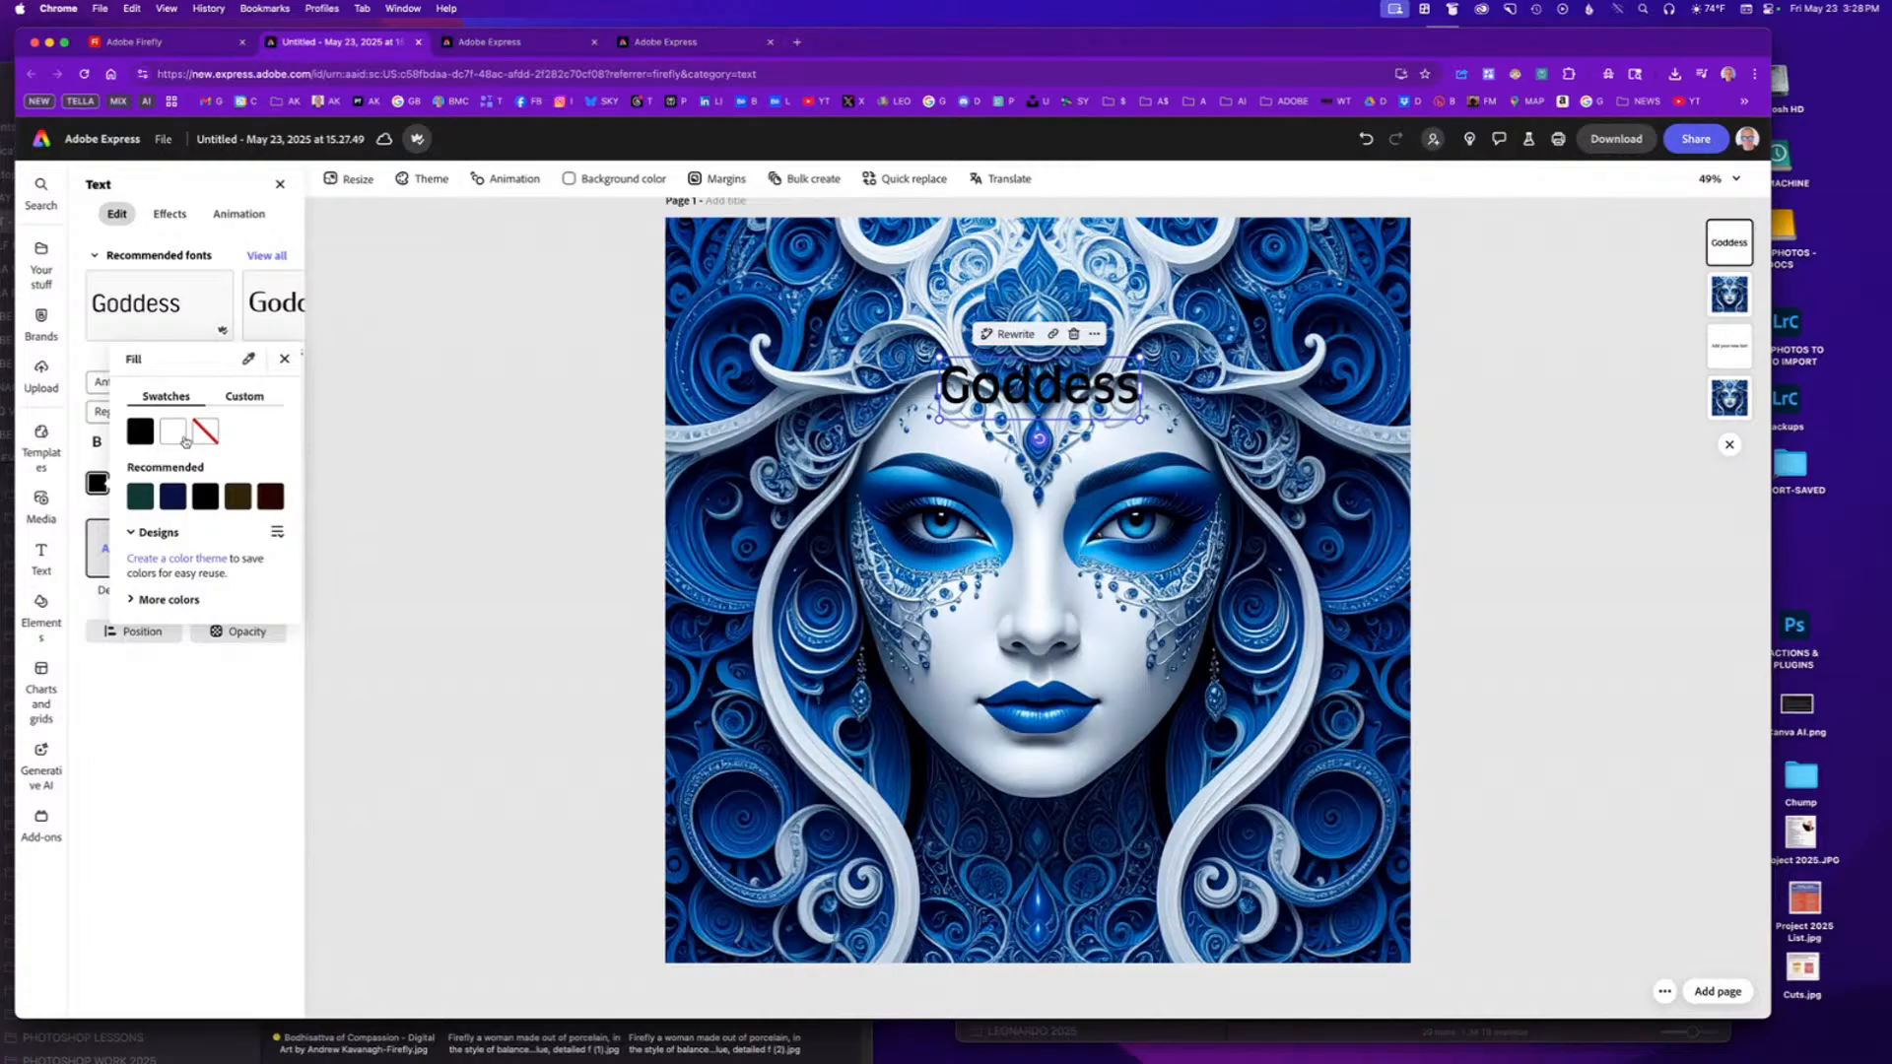
left_click(242, 399)
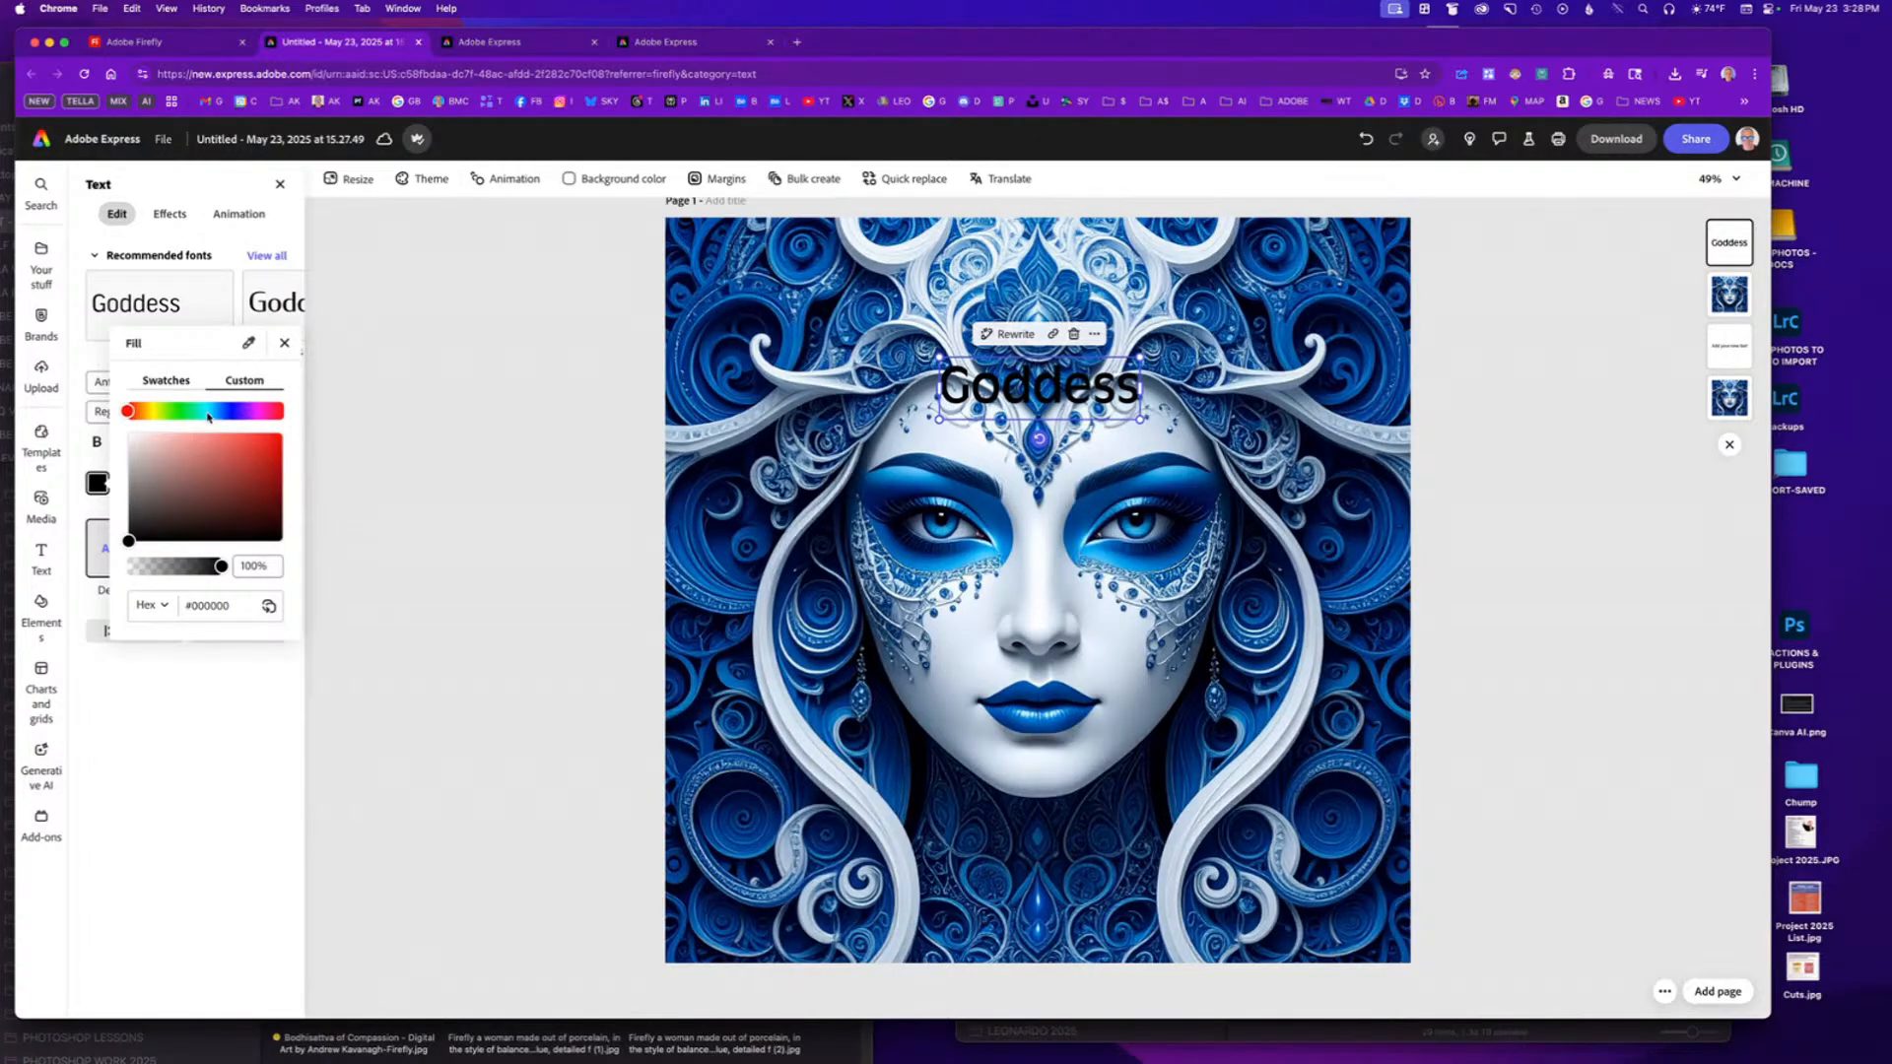
left_click(212, 412)
left_click(272, 445)
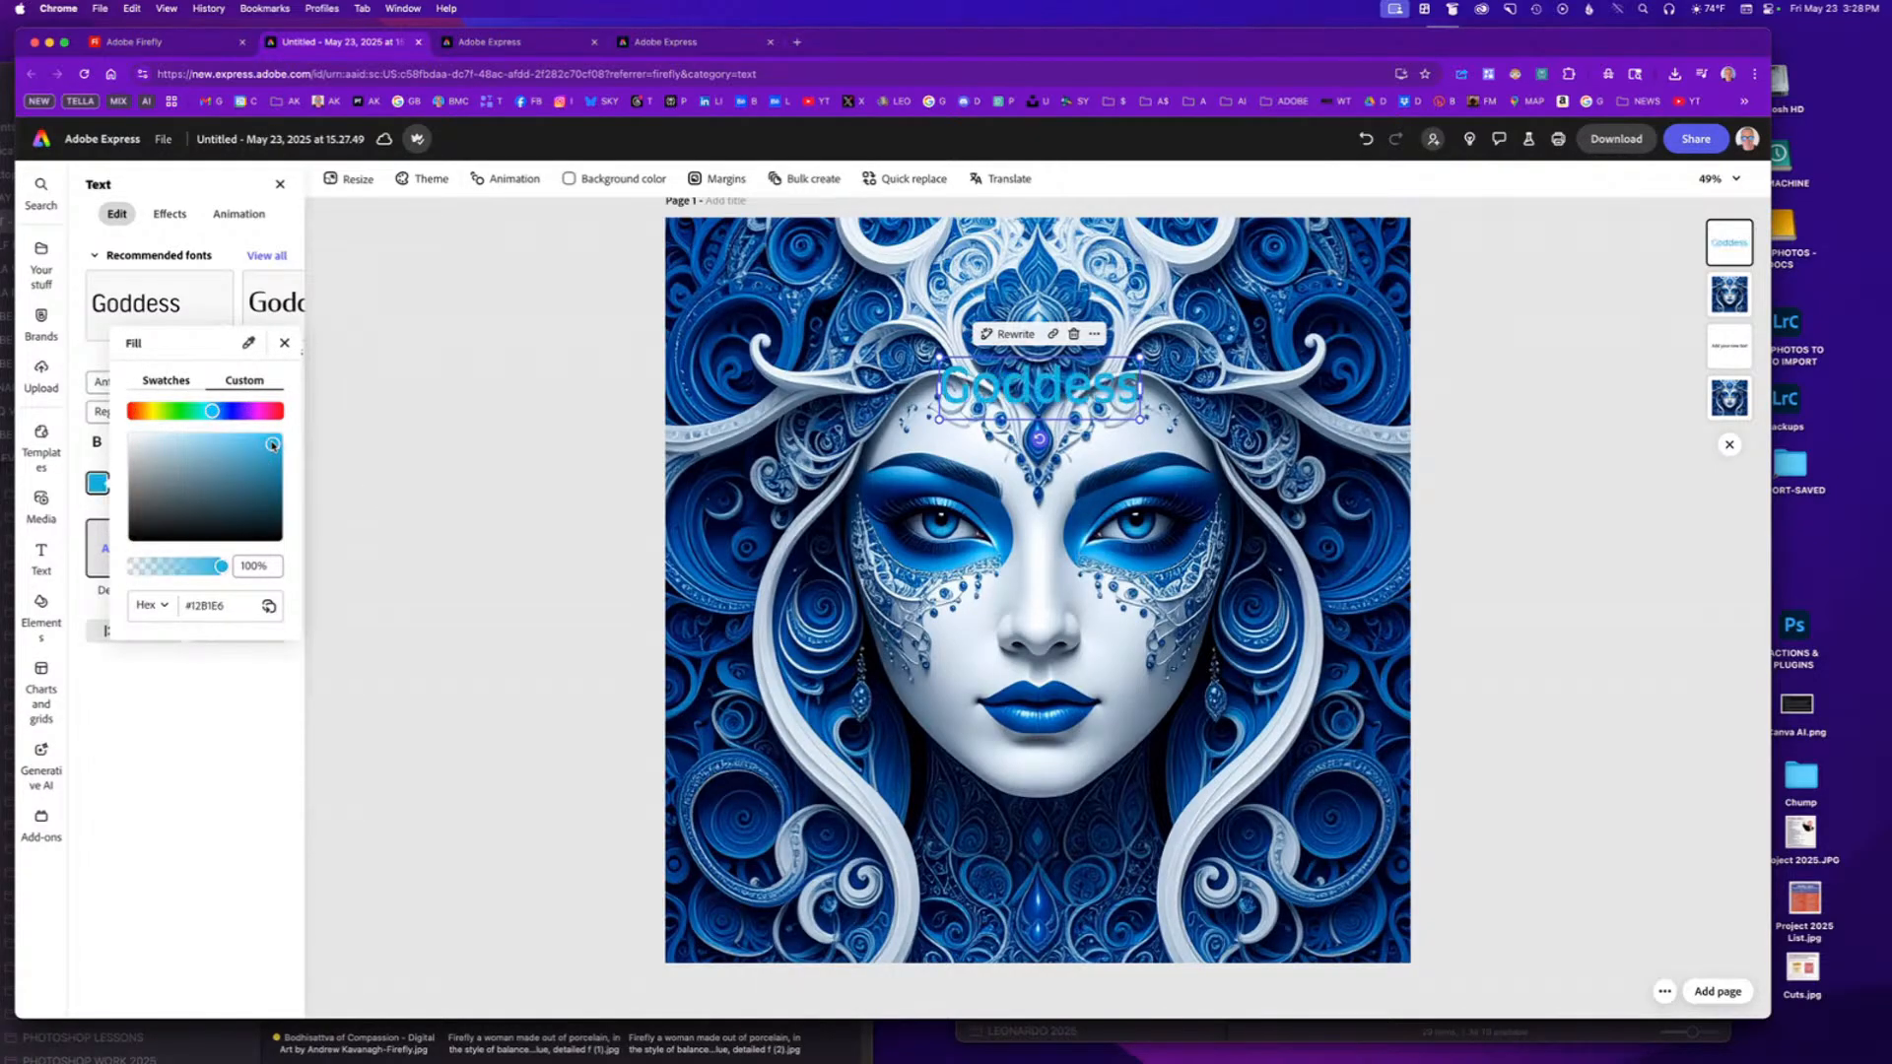
left_click(320, 375)
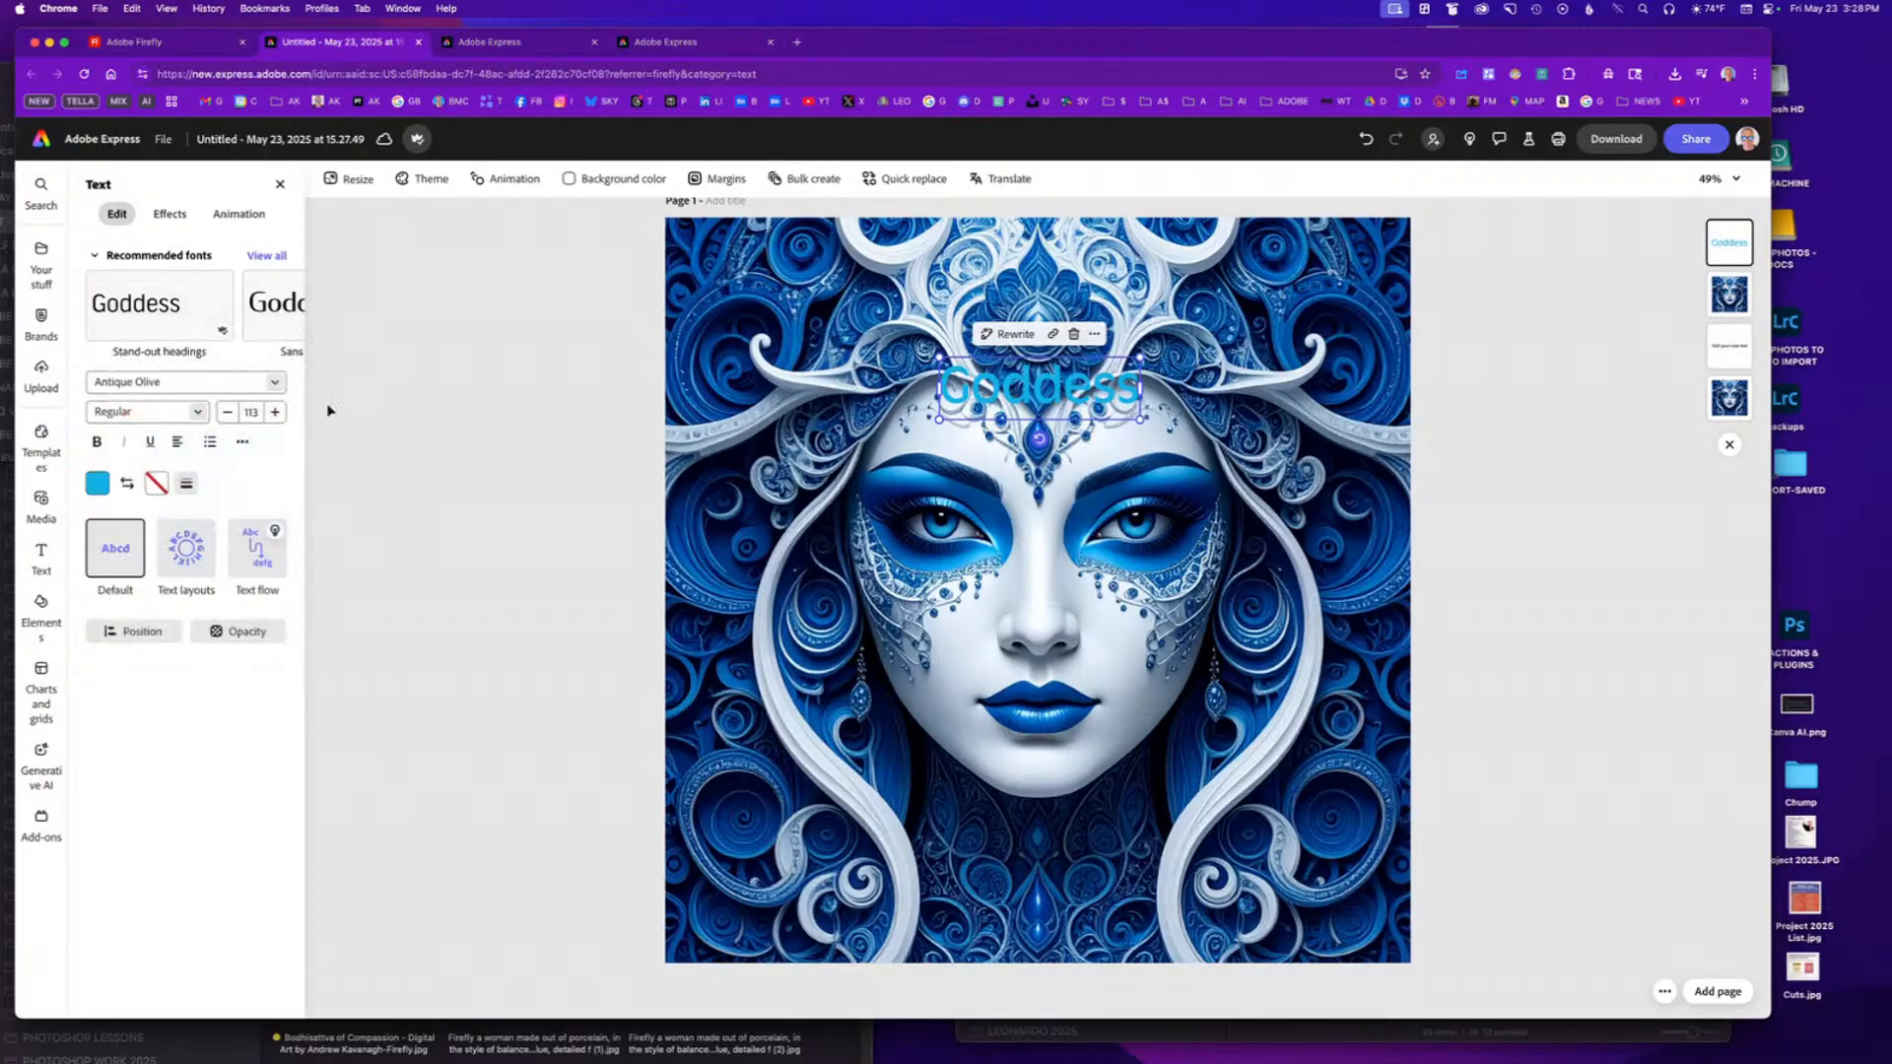
Add a custom dark indigo outline to the "Goddess" text.
left_click(155, 483)
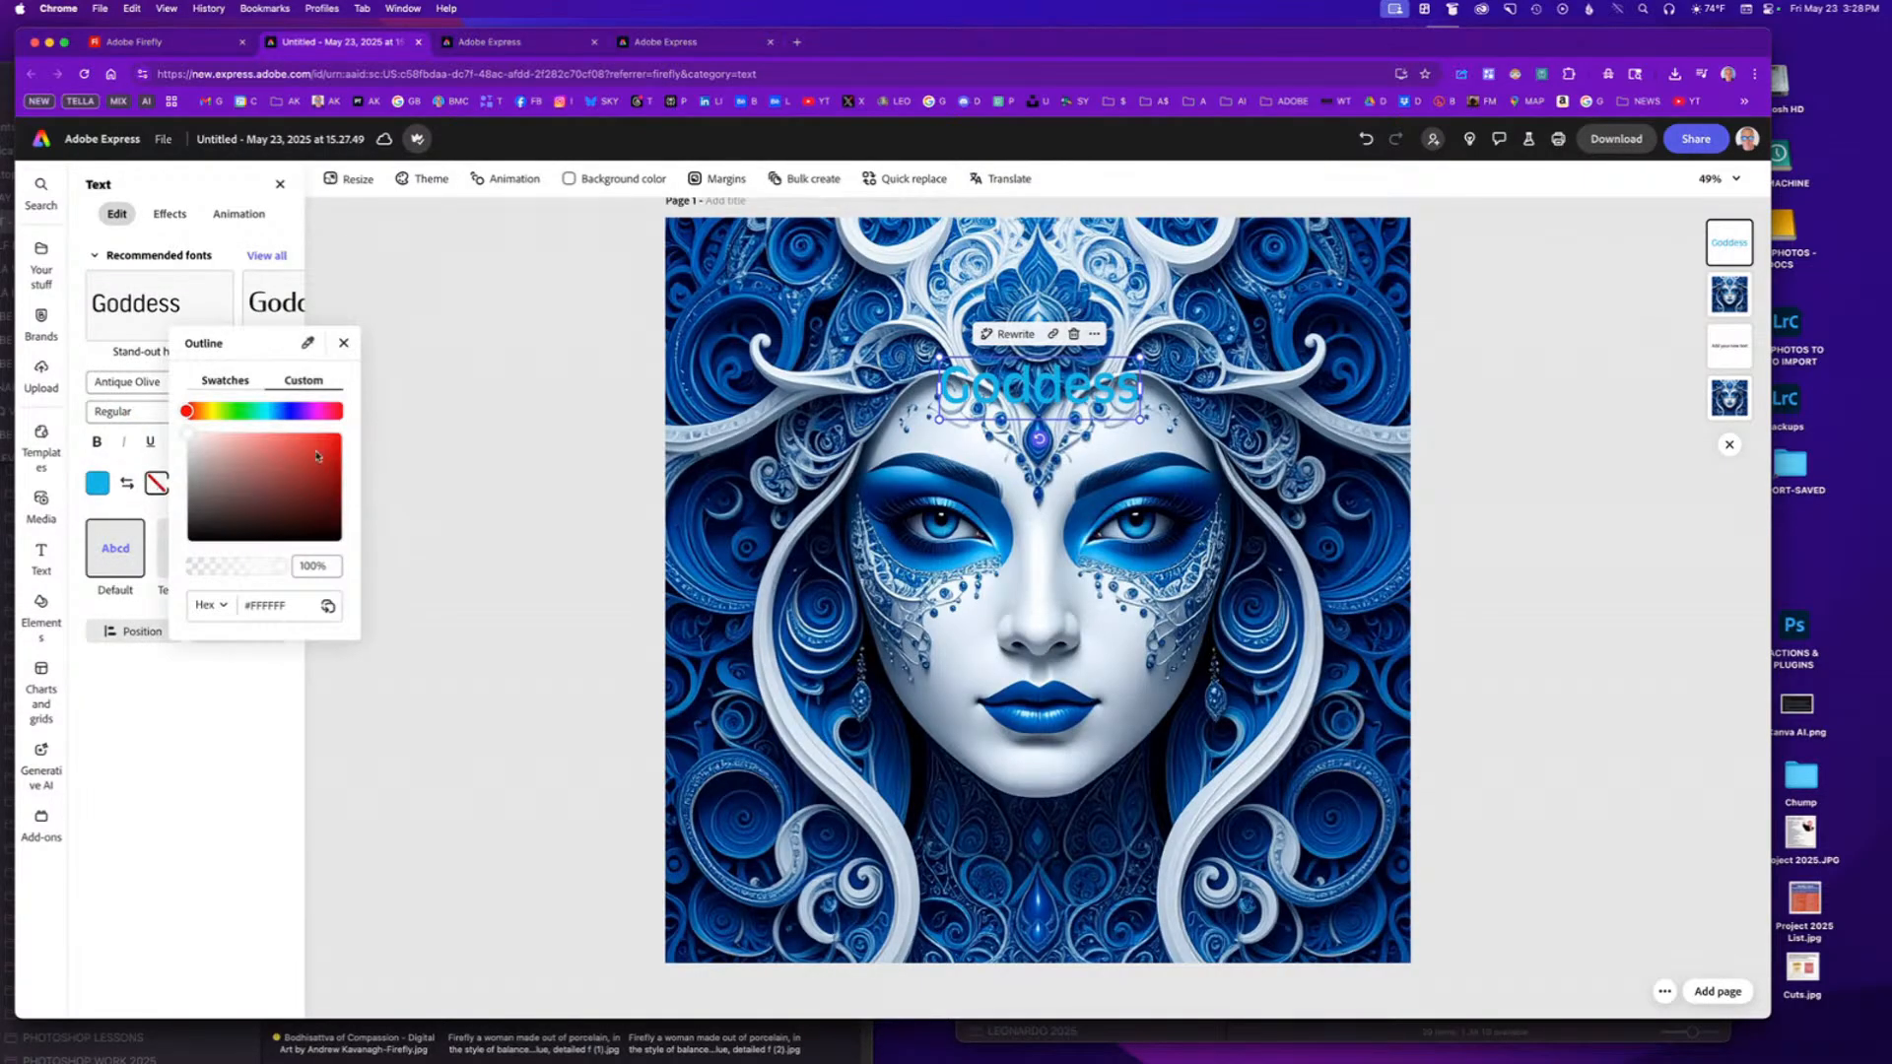
left_click(297, 413)
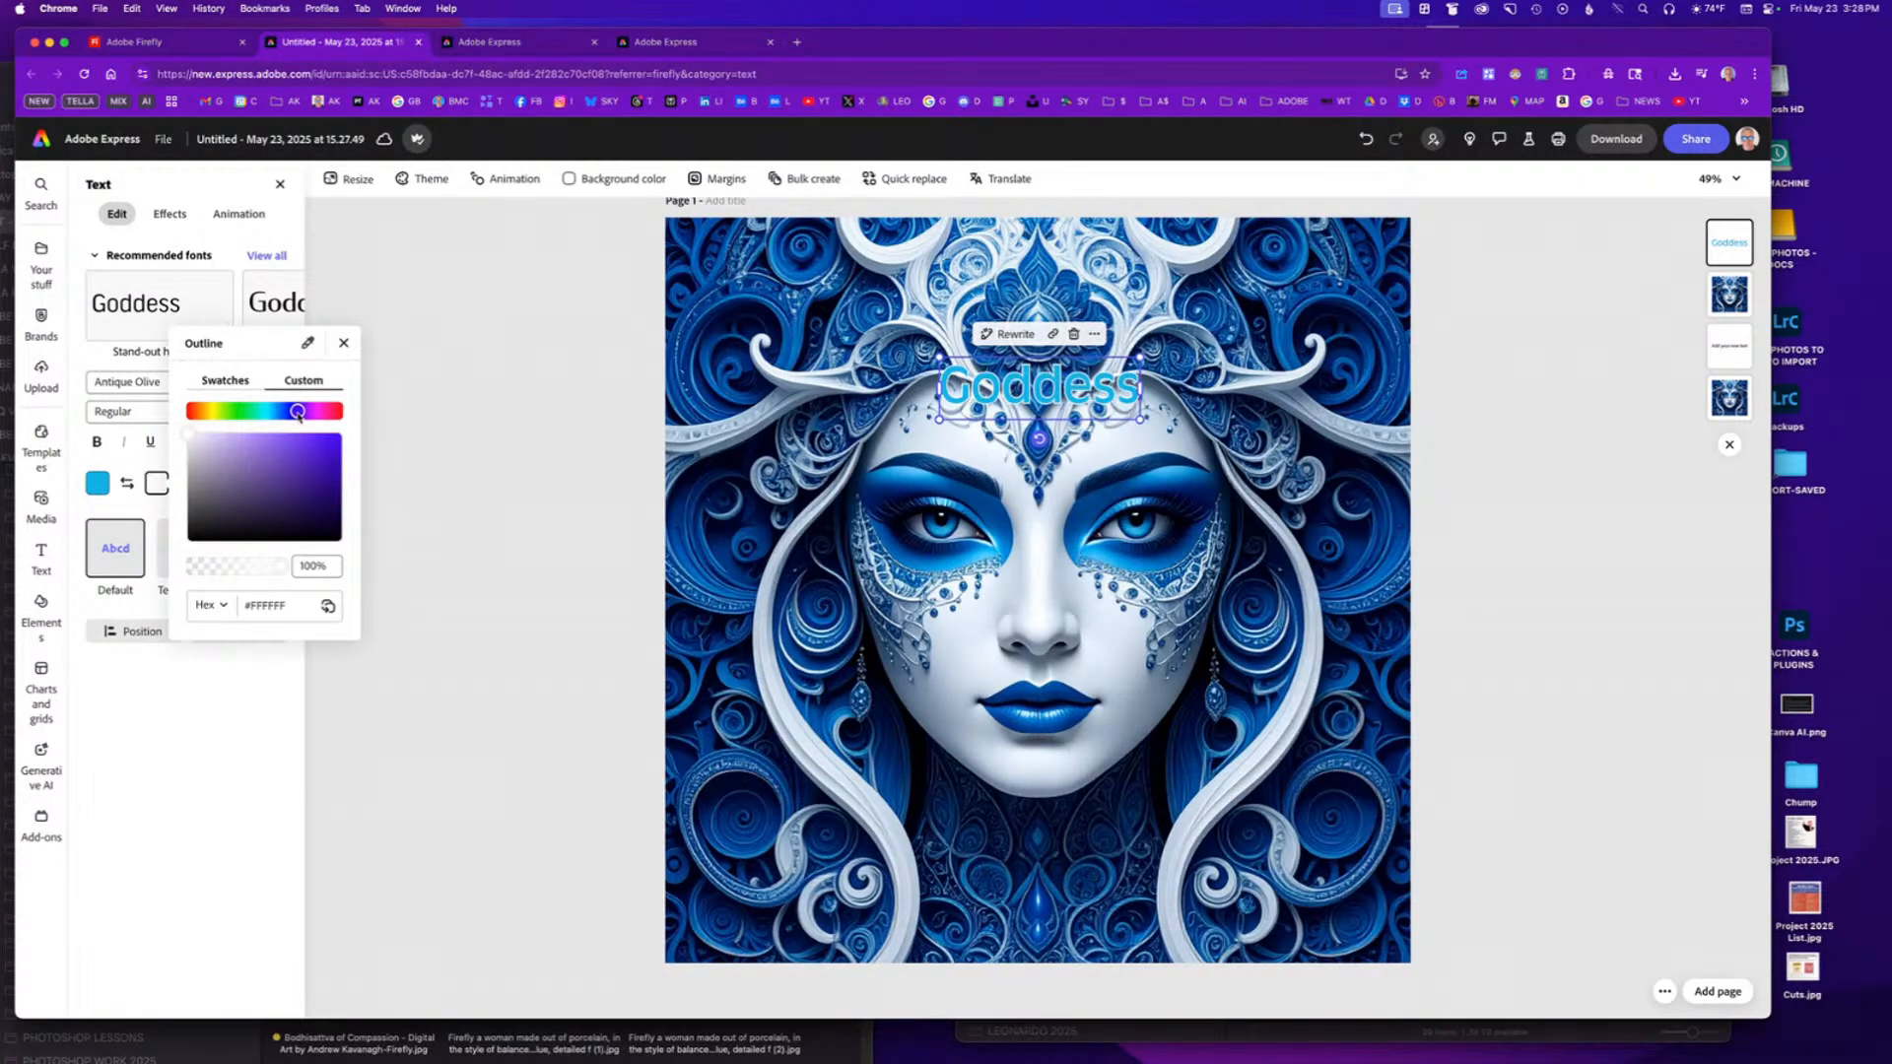
left_click(335, 467)
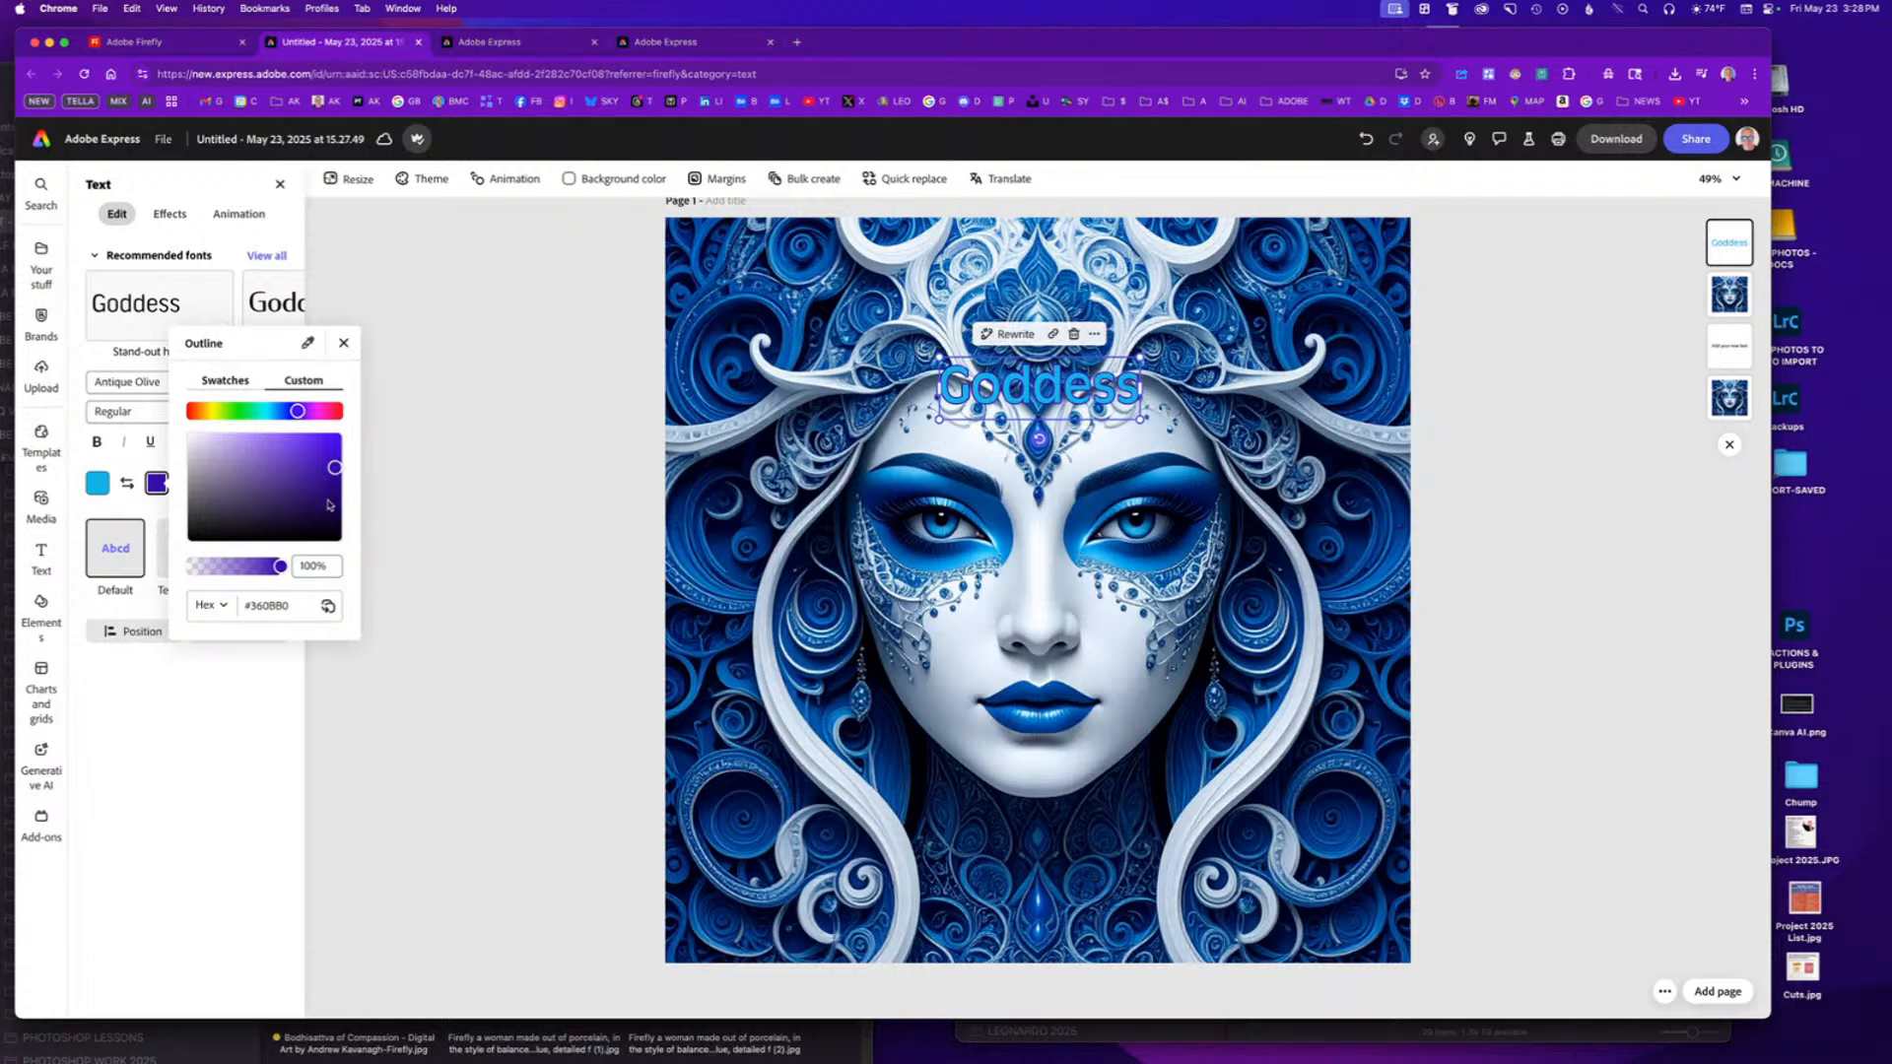
left_click(335, 496)
left_click(143, 384)
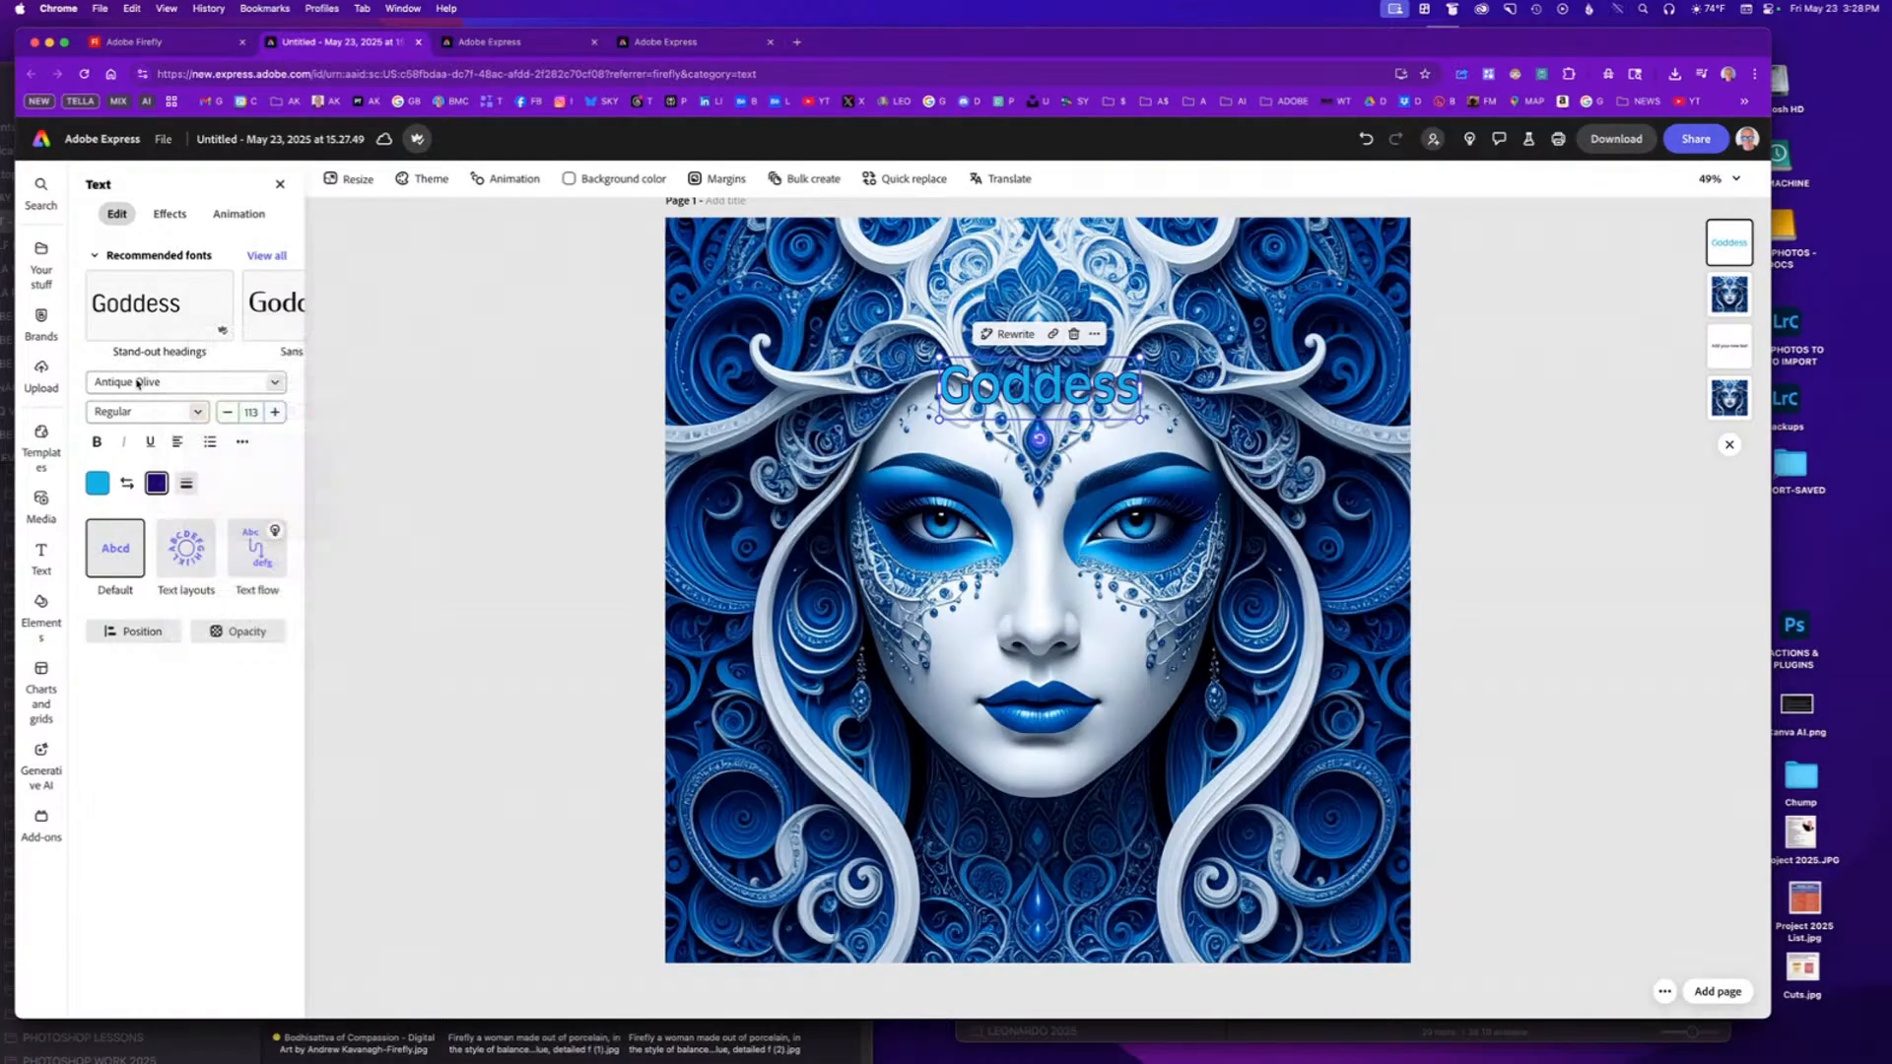
Try the Medium weight on the "Goddess" text and change its font to Venice Blvd Regular.
left_click(197, 412)
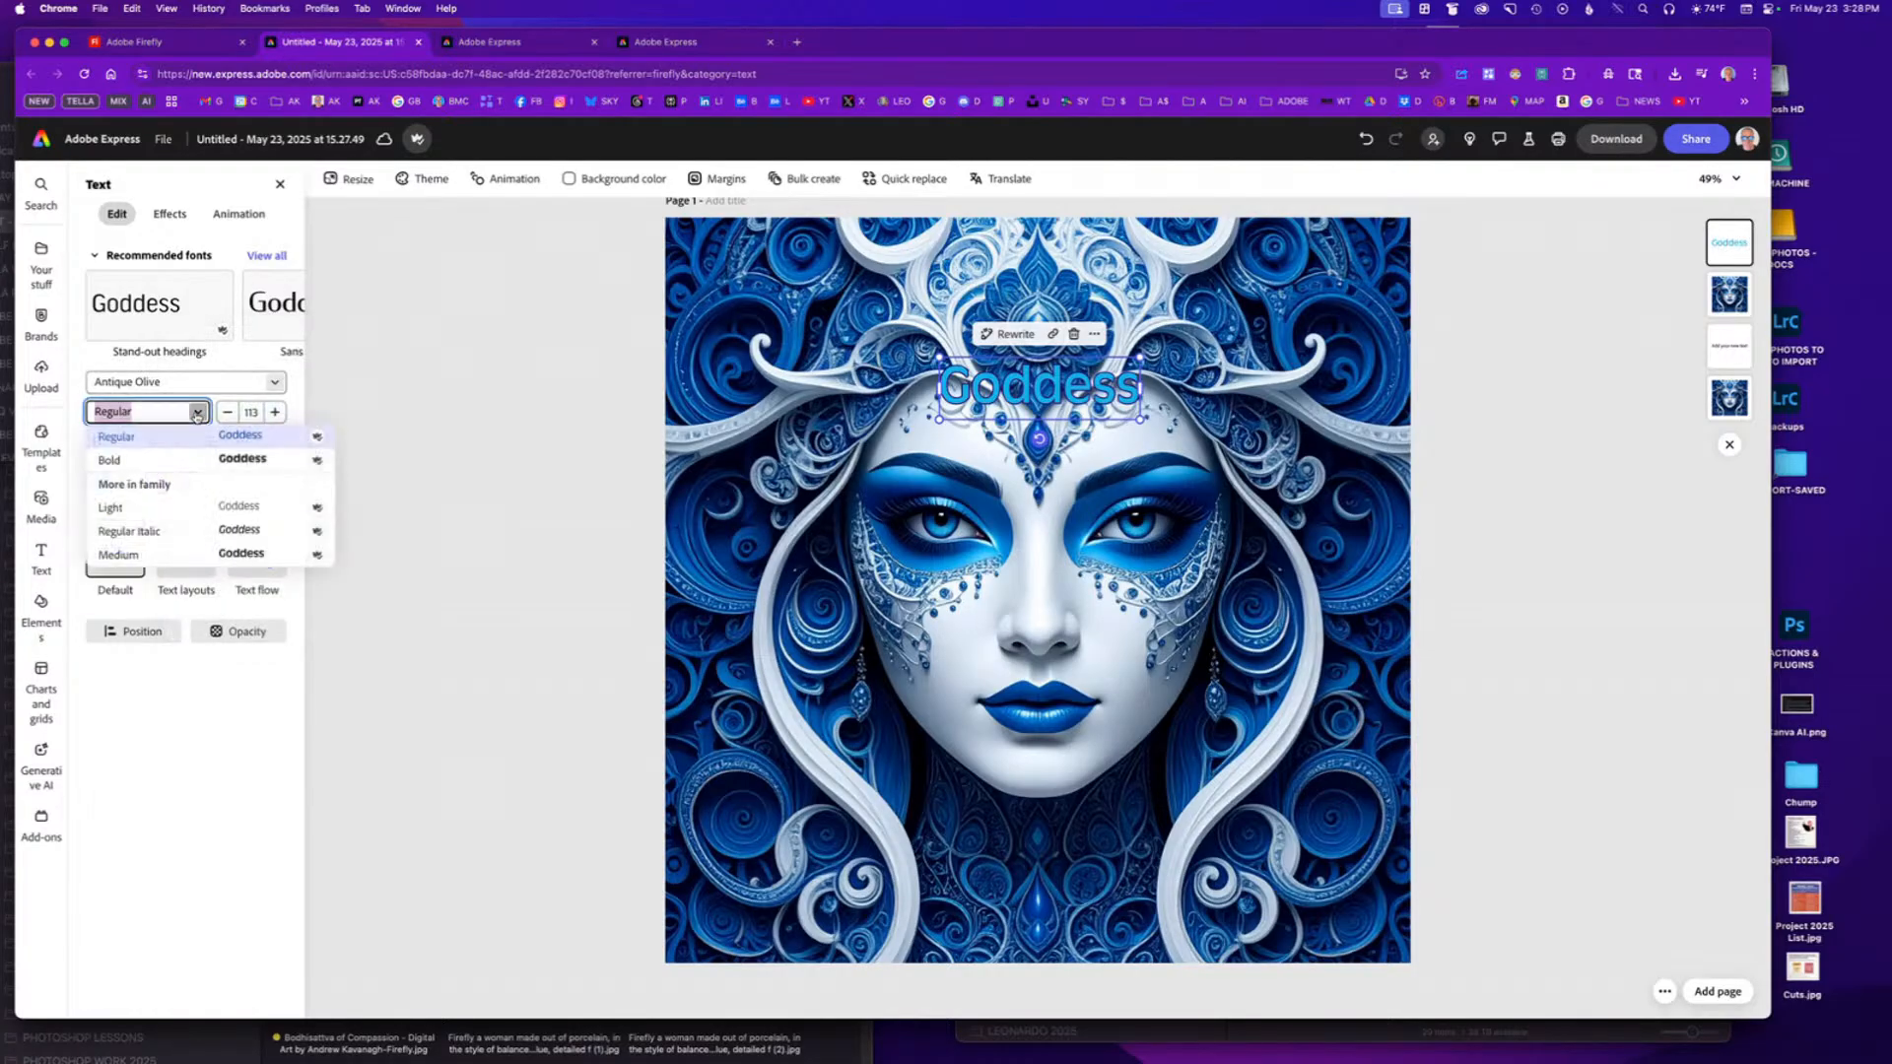
left_click(118, 555)
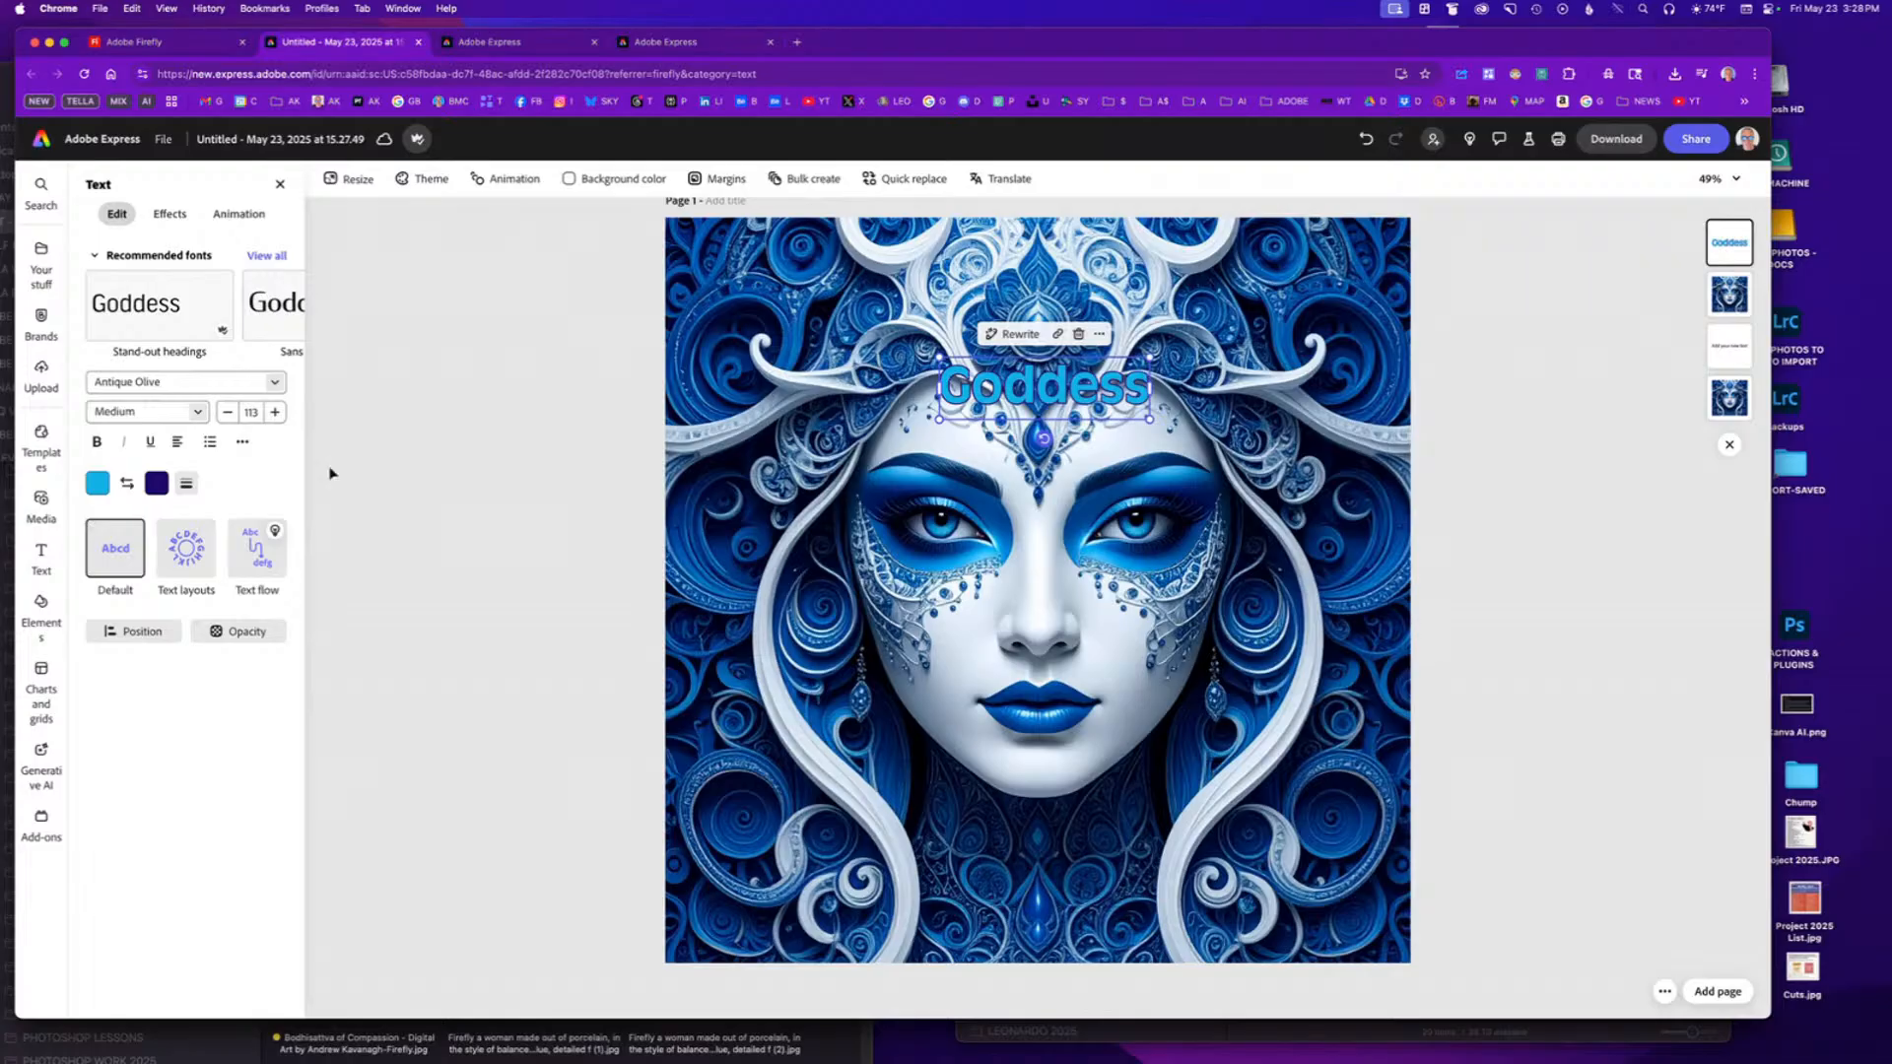
left_click(266, 255)
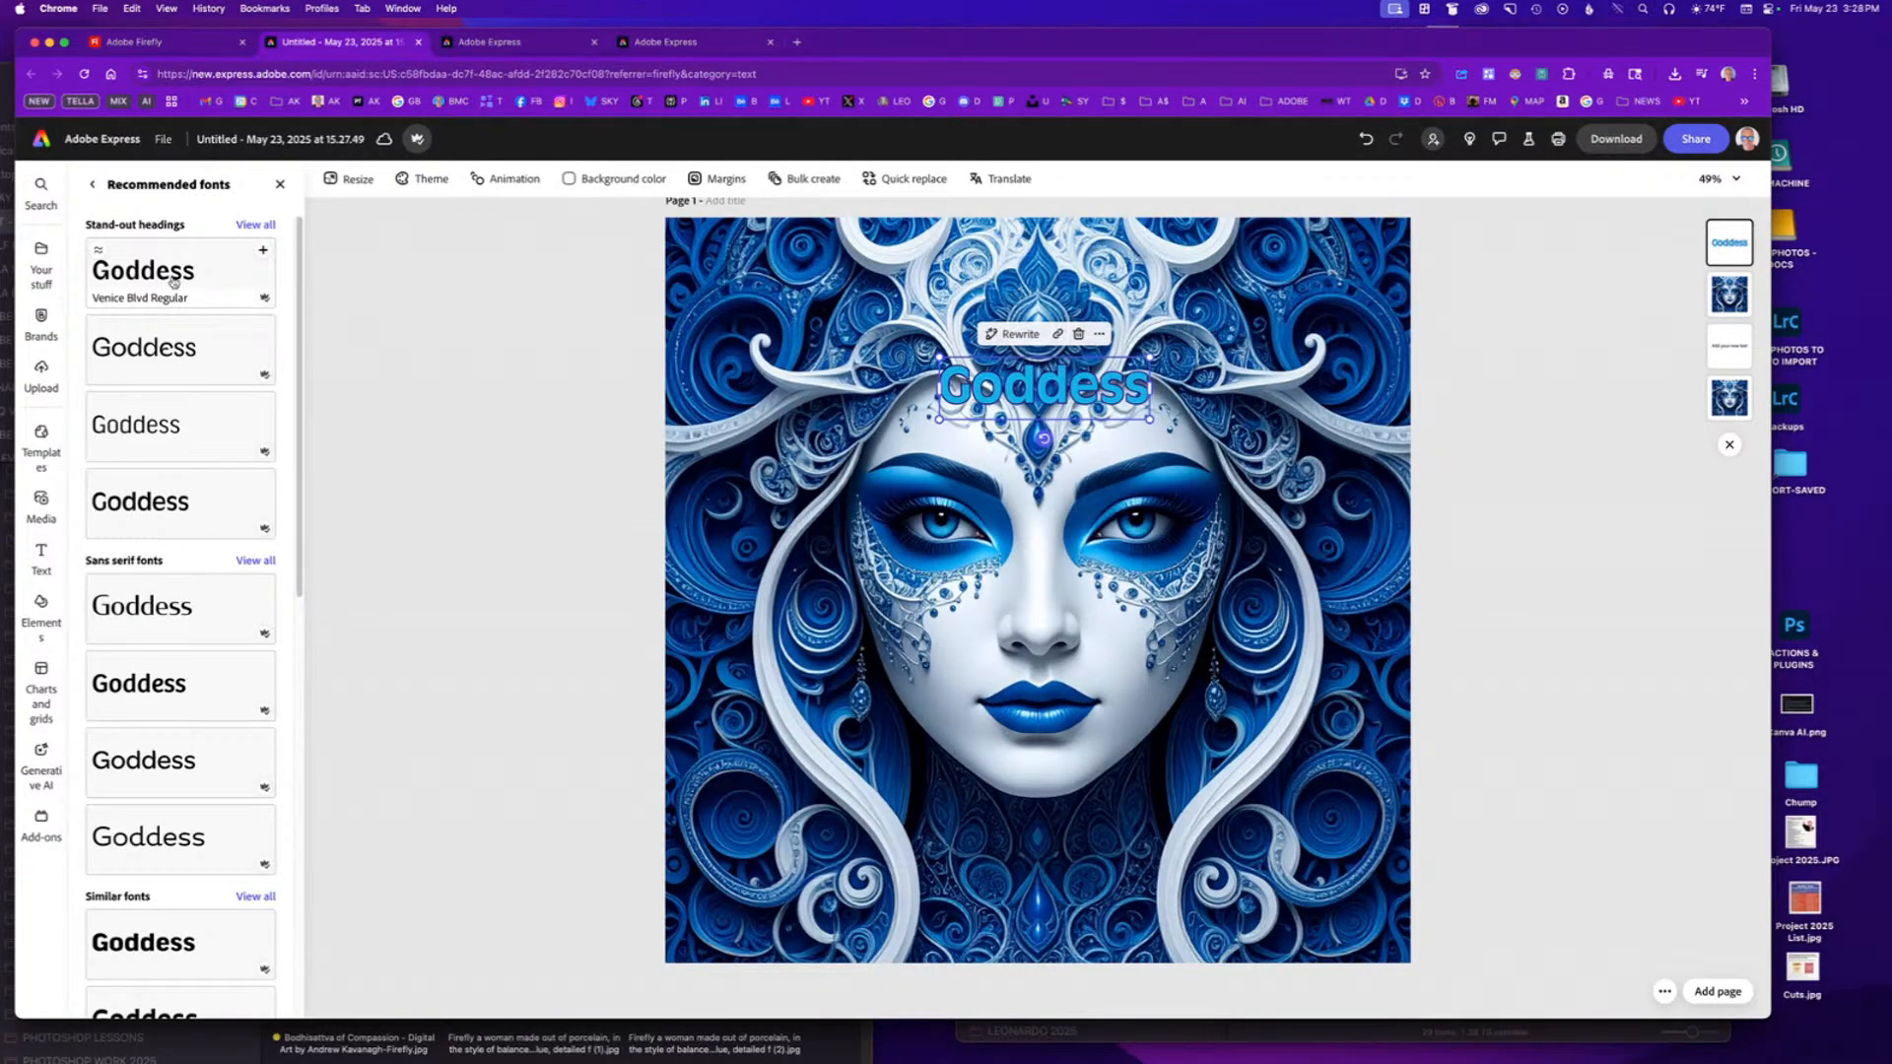
left_click(173, 279)
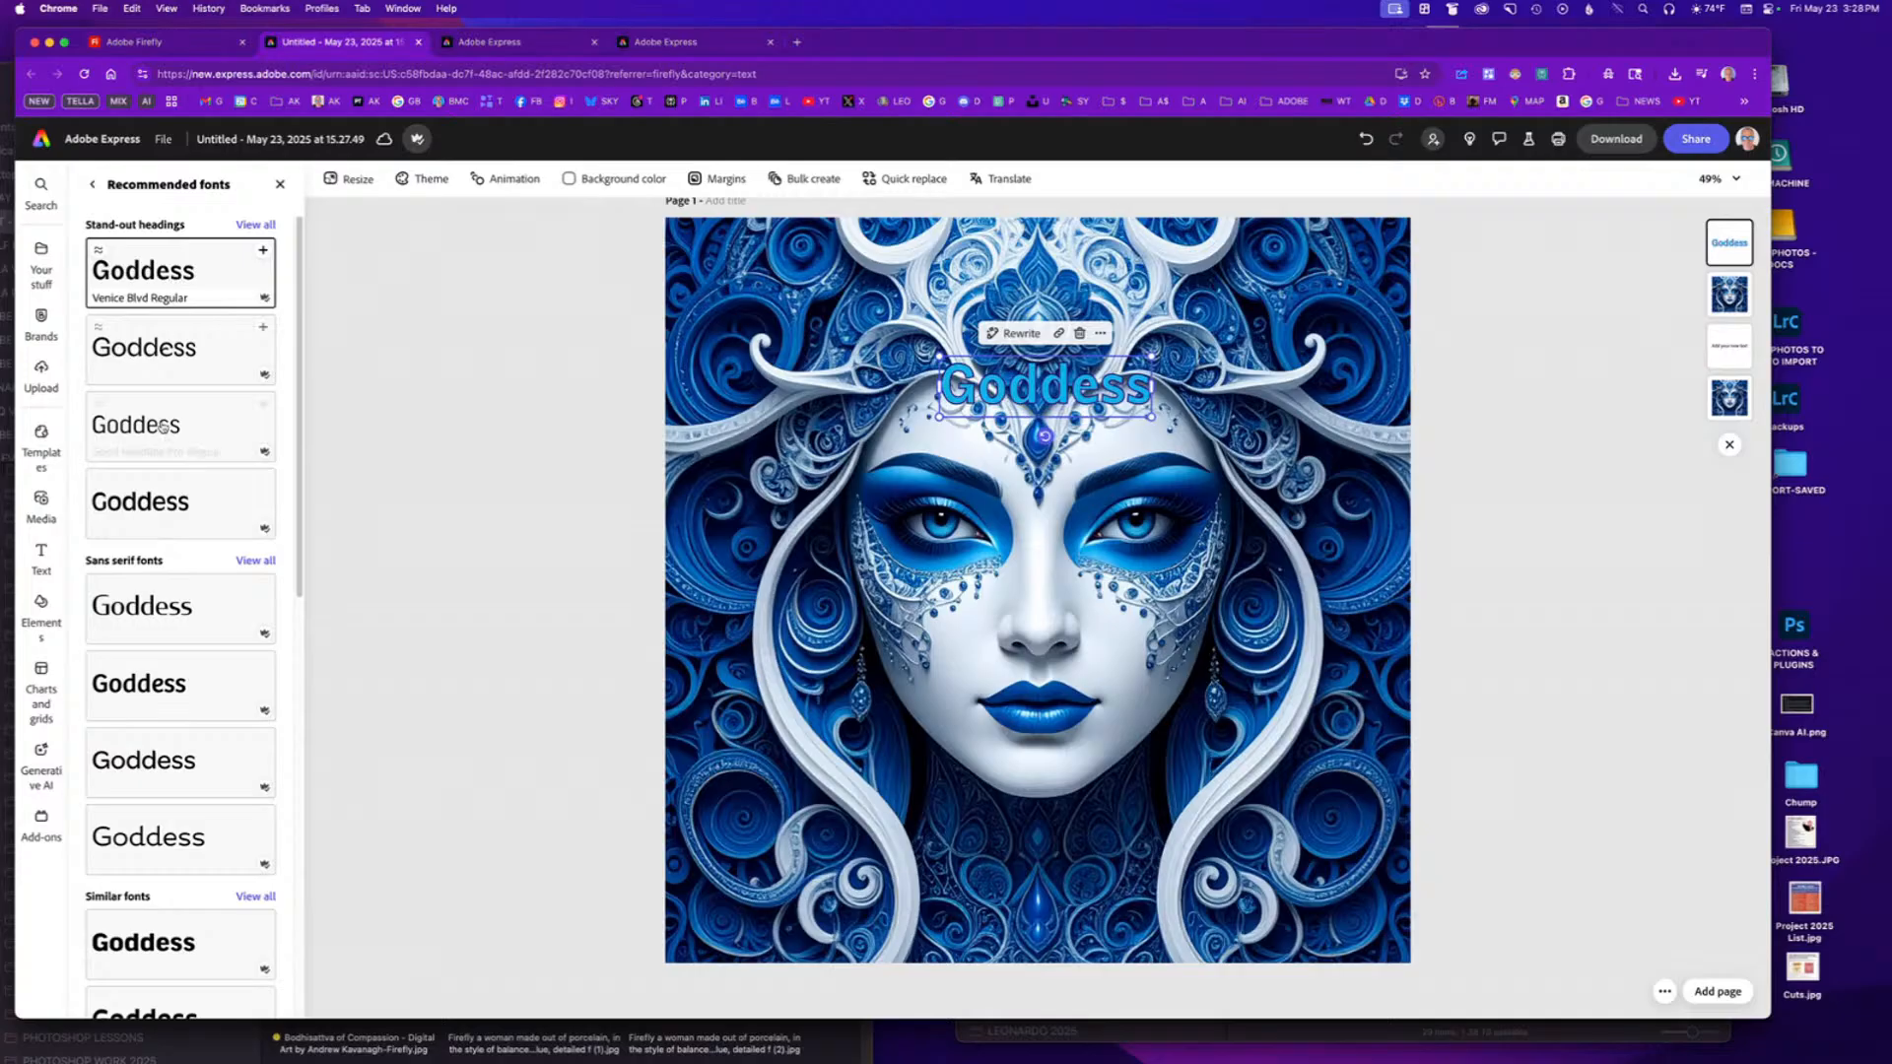
Try the similar font Good Headline Pro Wide Bold on the "Goddess" text and change its font to Bree Regular.
scroll(168, 503, "down", 3)
scroll(167, 500, "down", 1)
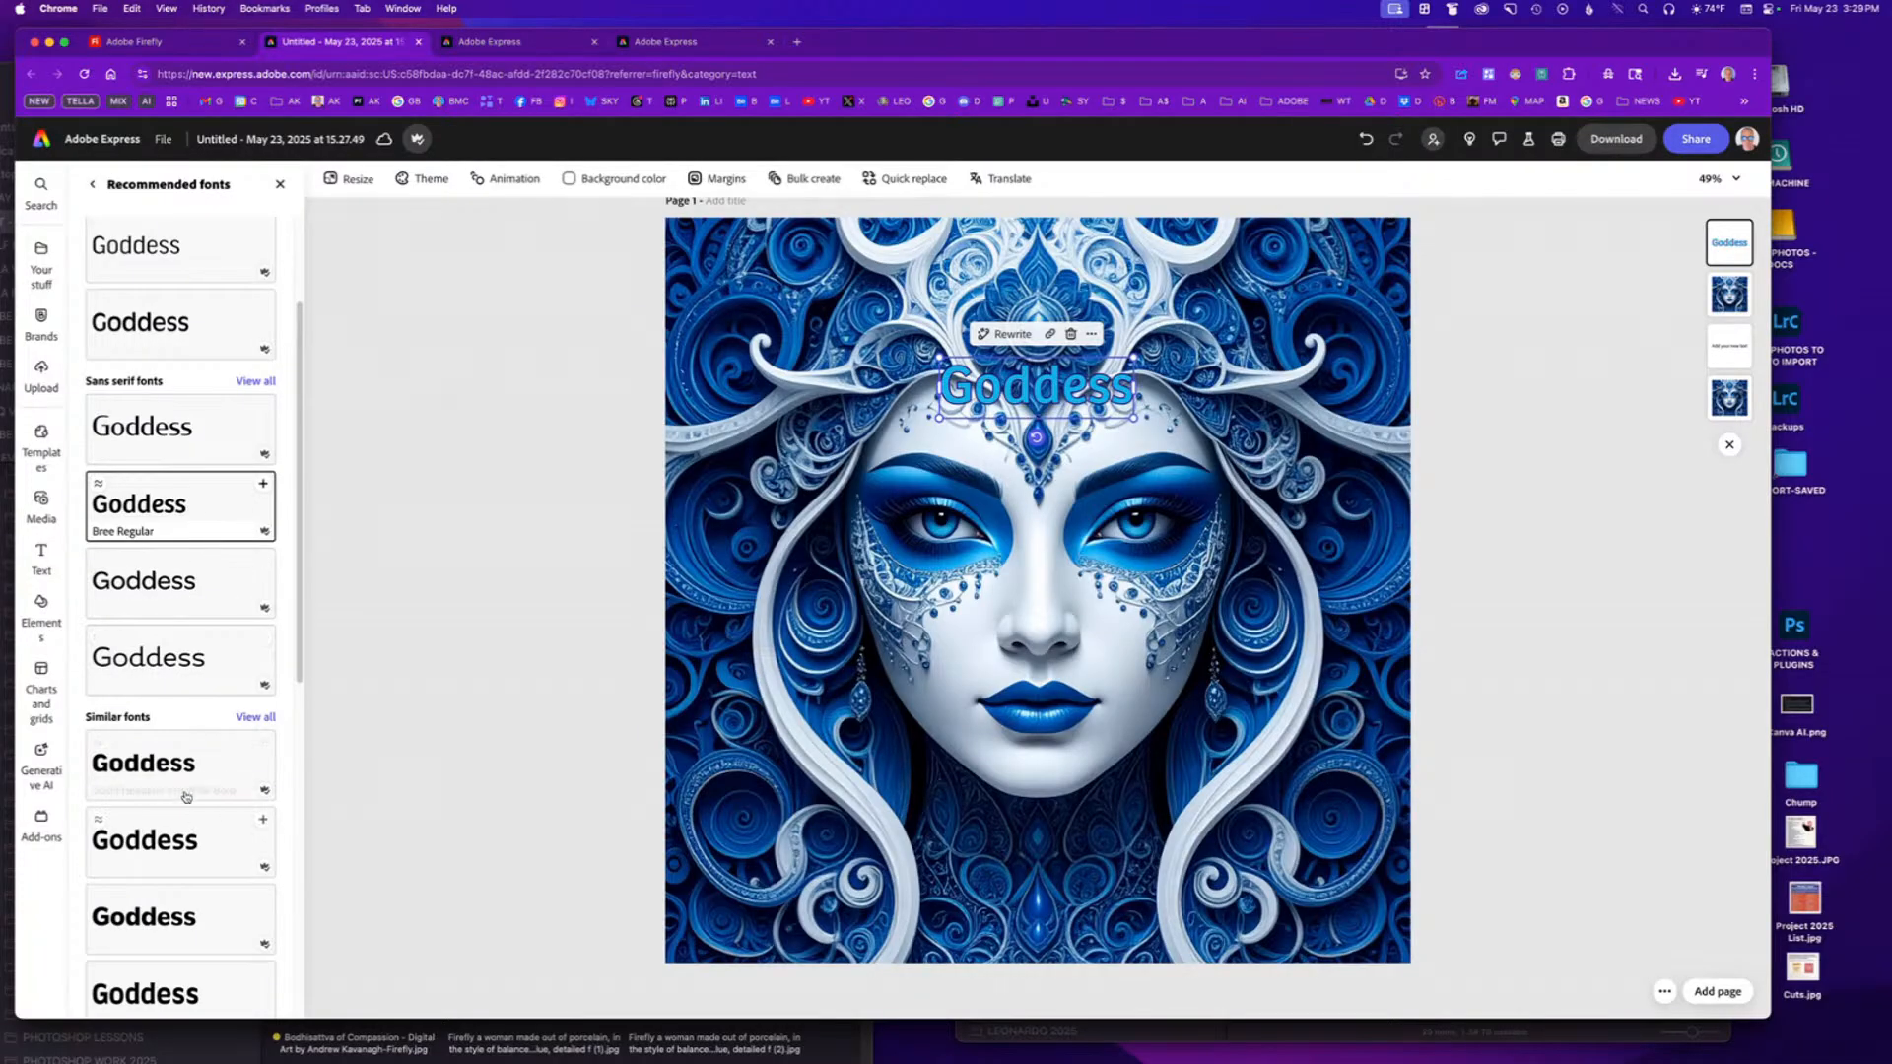
left_click(170, 764)
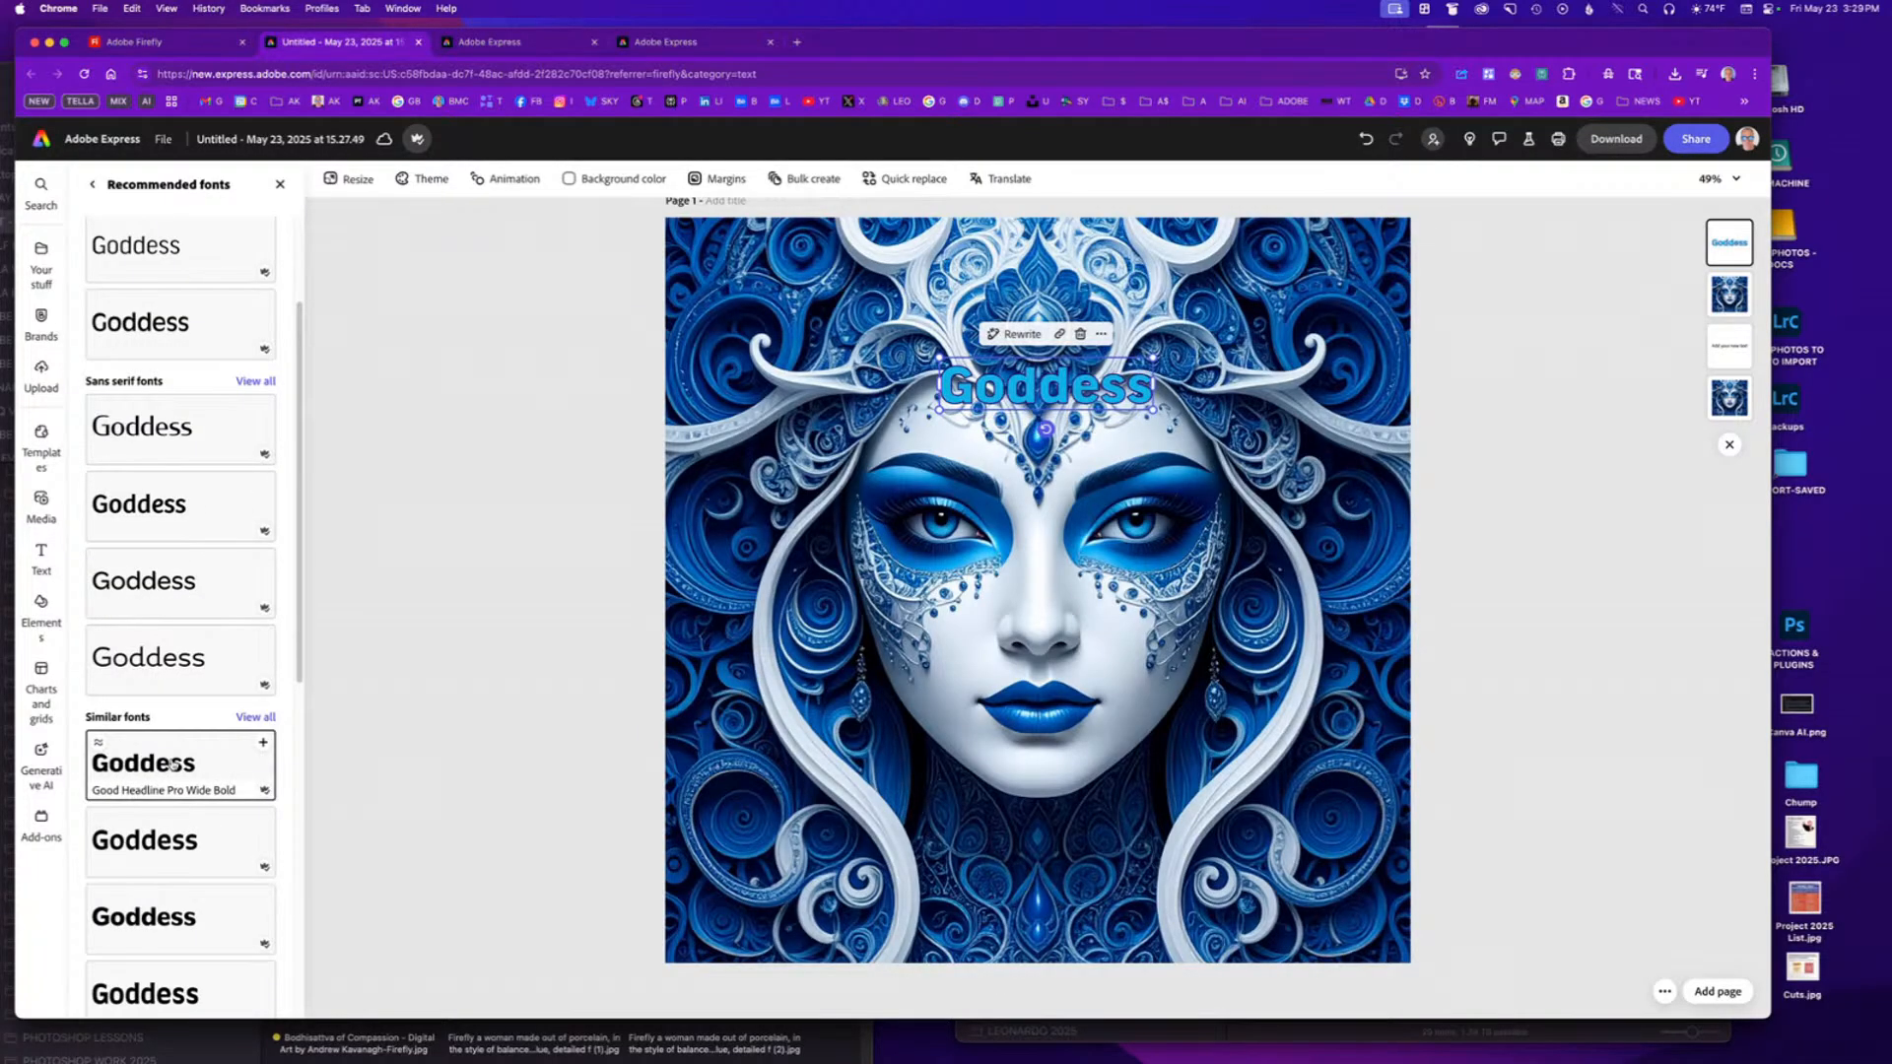
left_click(177, 512)
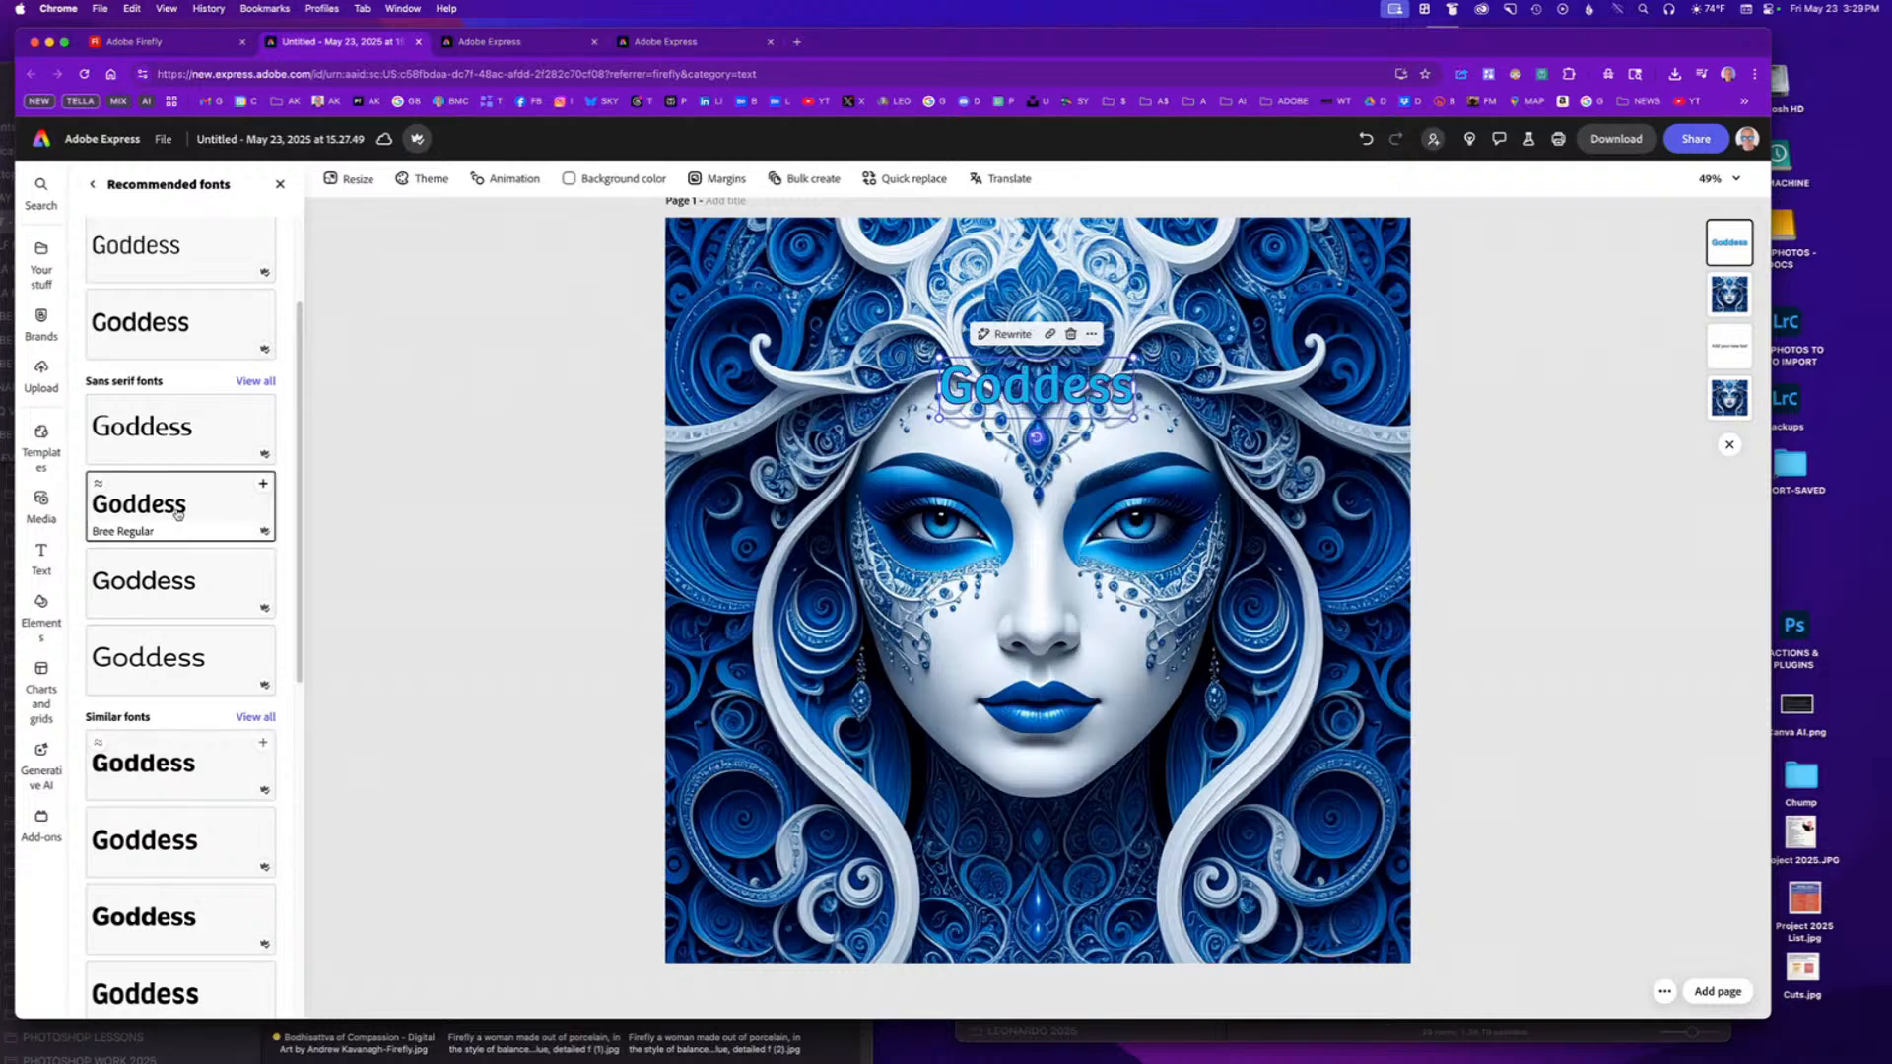
left_click(453, 462)
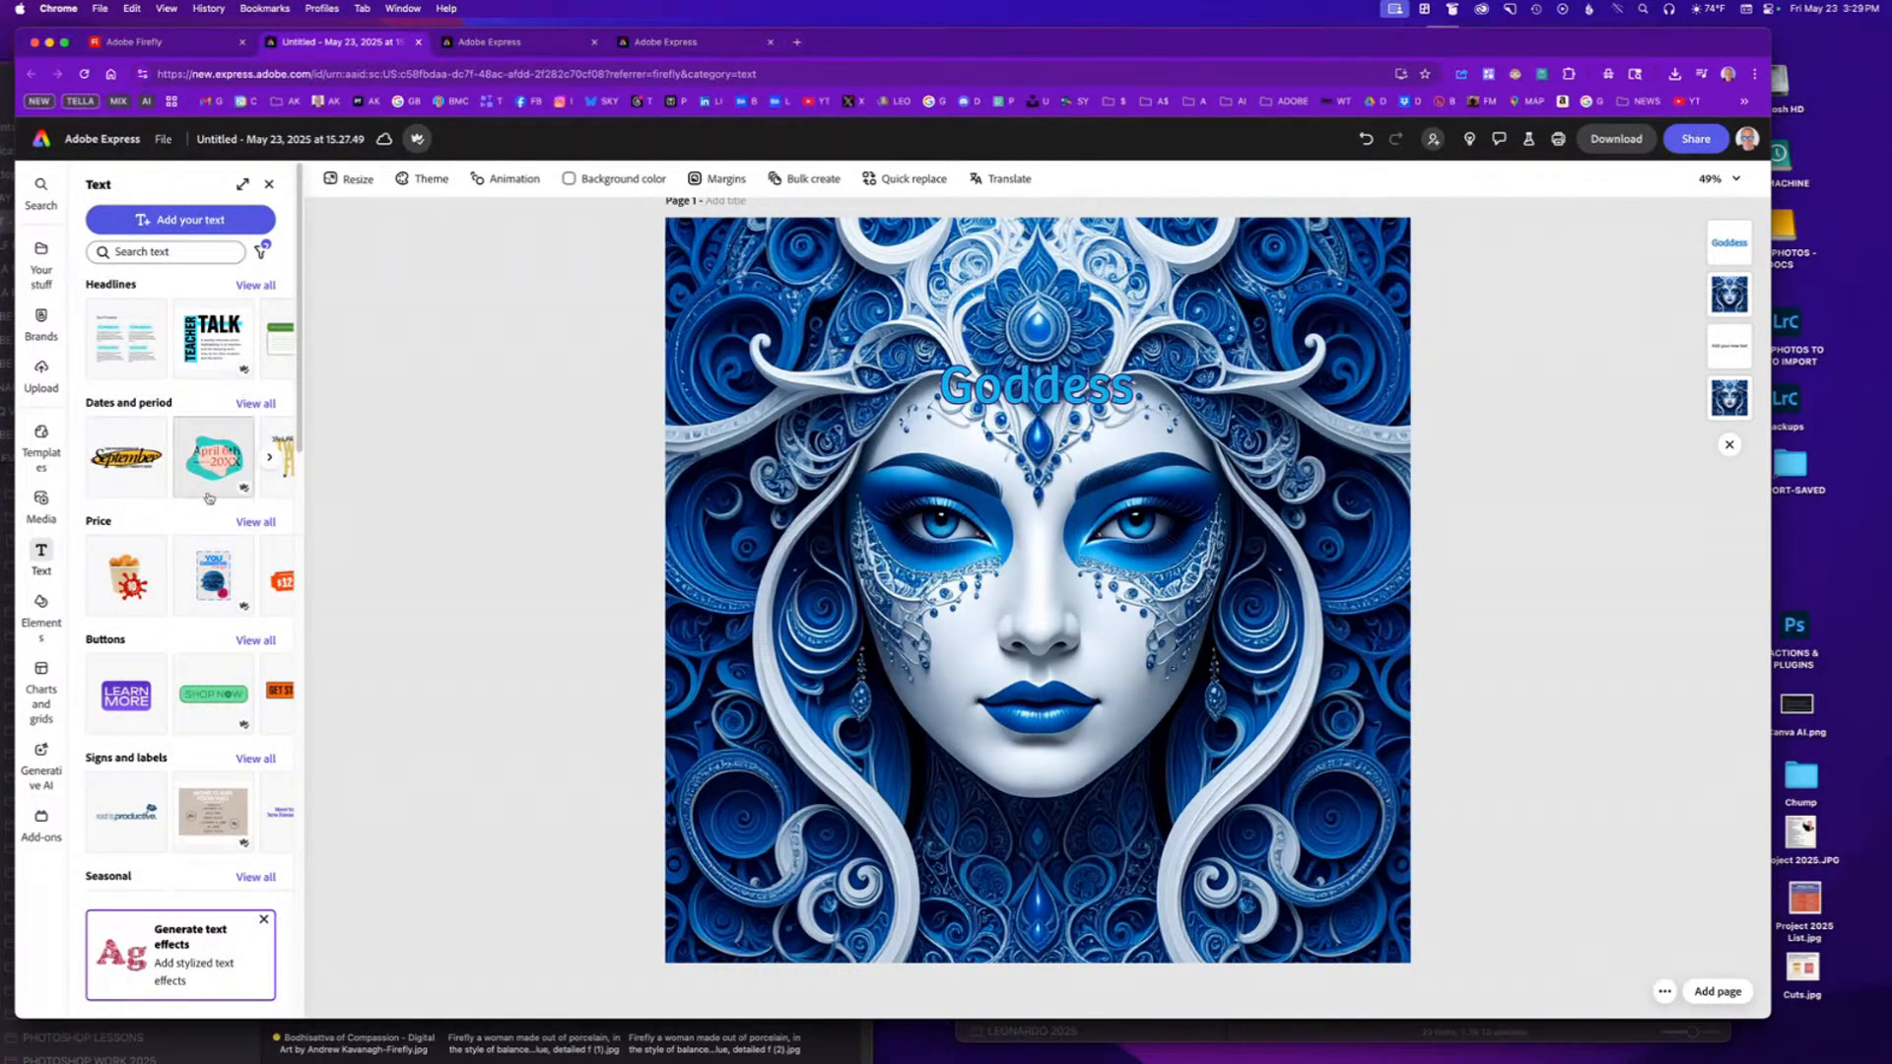
Set the weight of the "Goddess" text to Semibold.
left_click(989, 392)
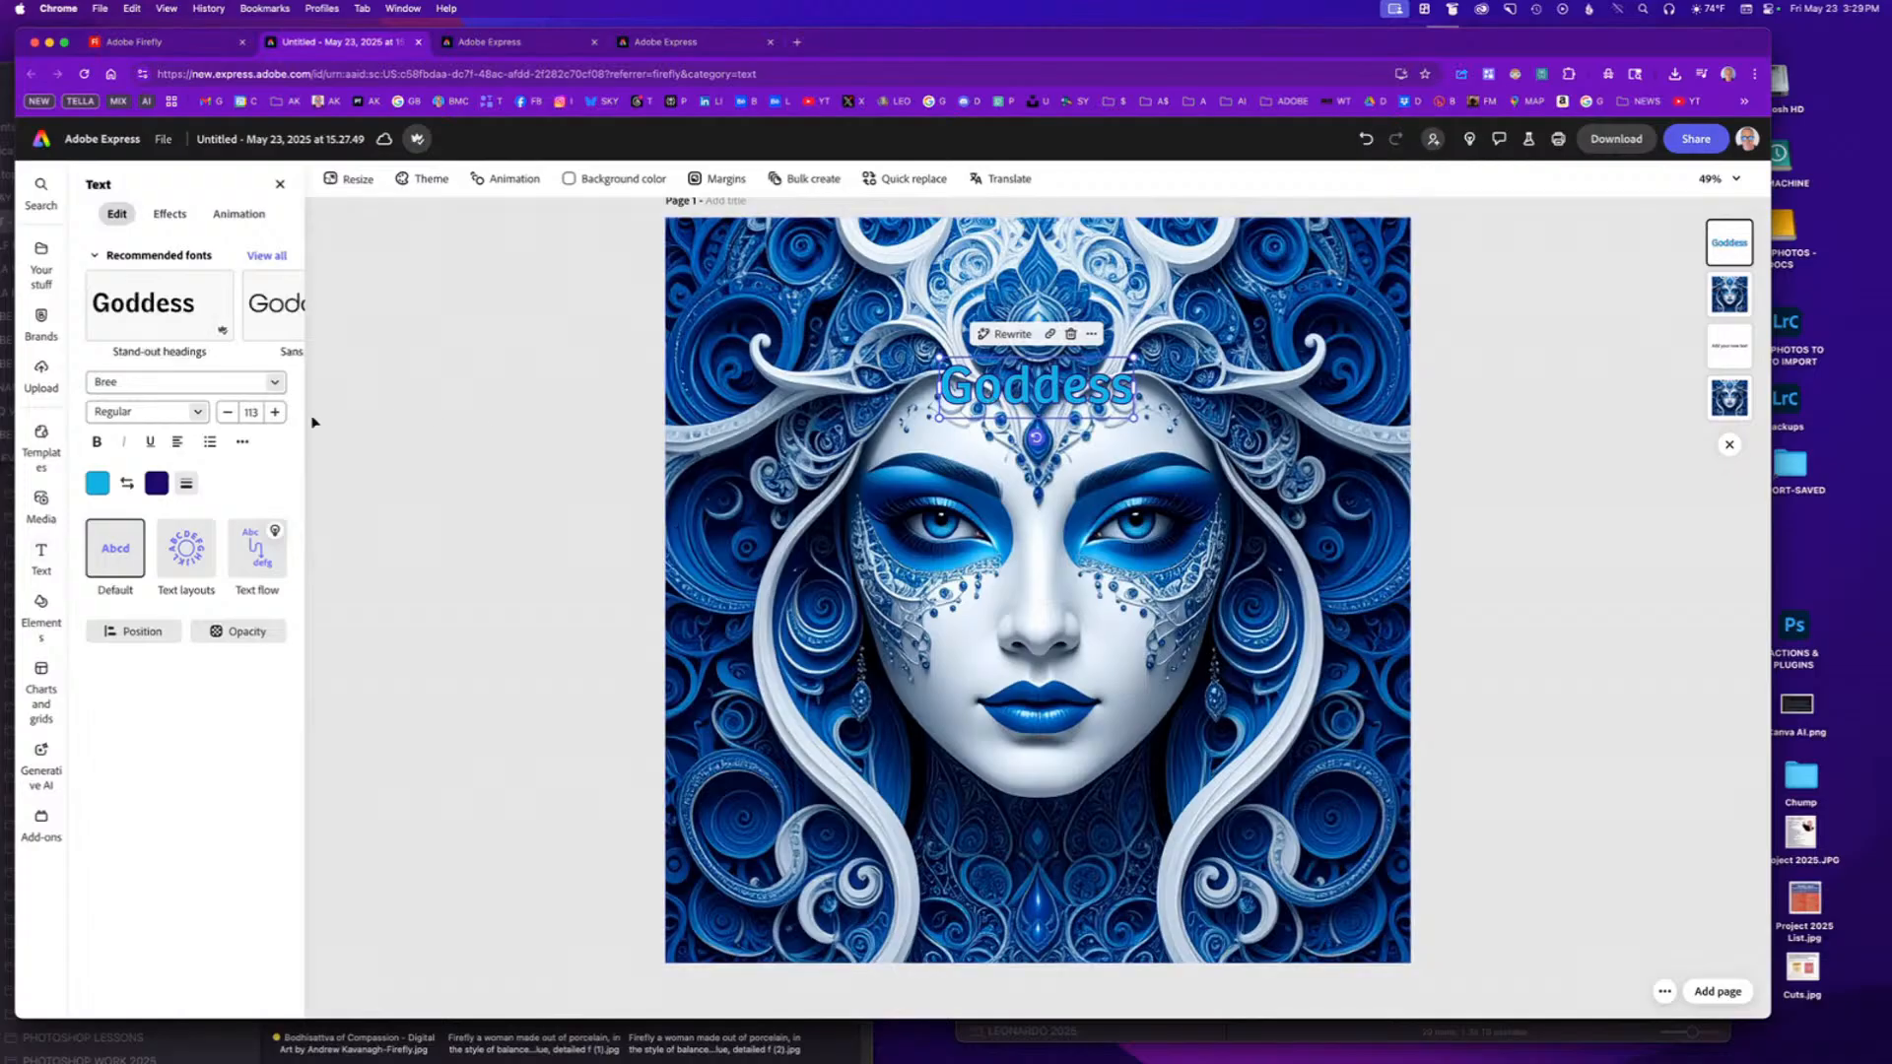
left_click(197, 412)
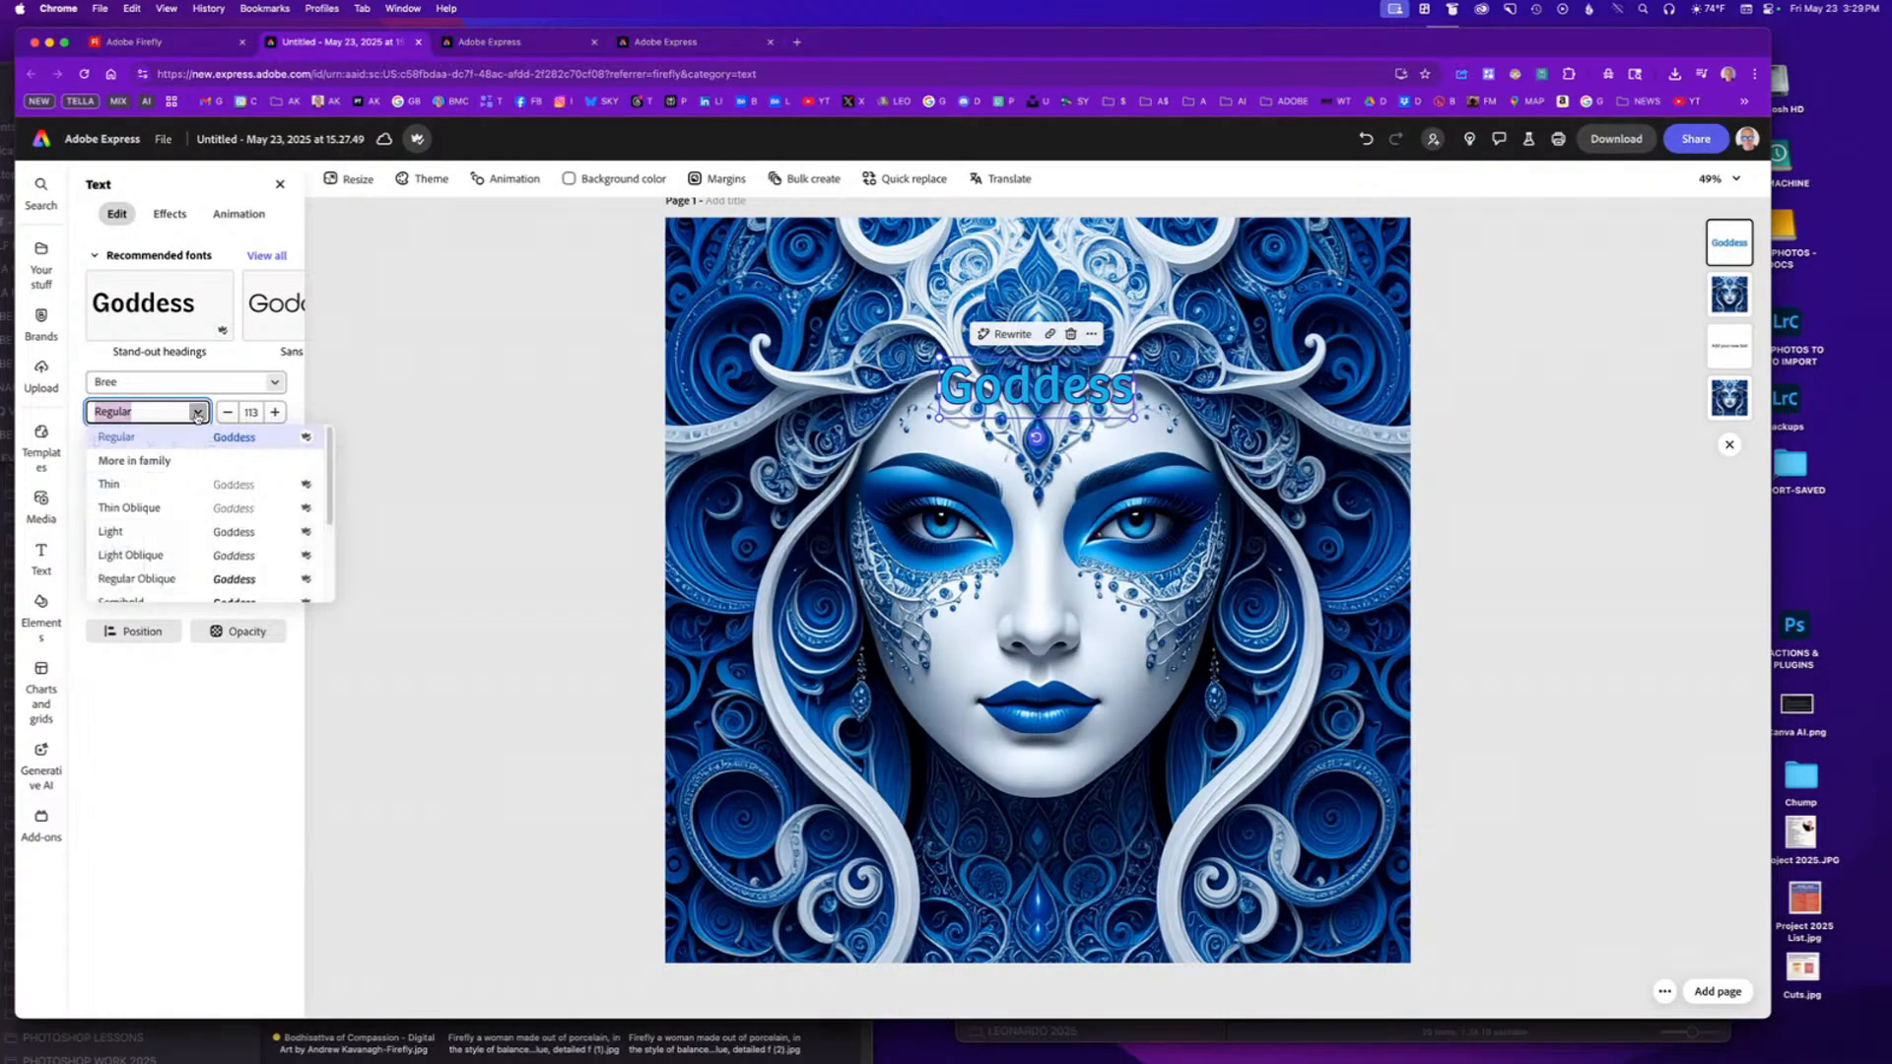
scroll(181, 571, "down", 3)
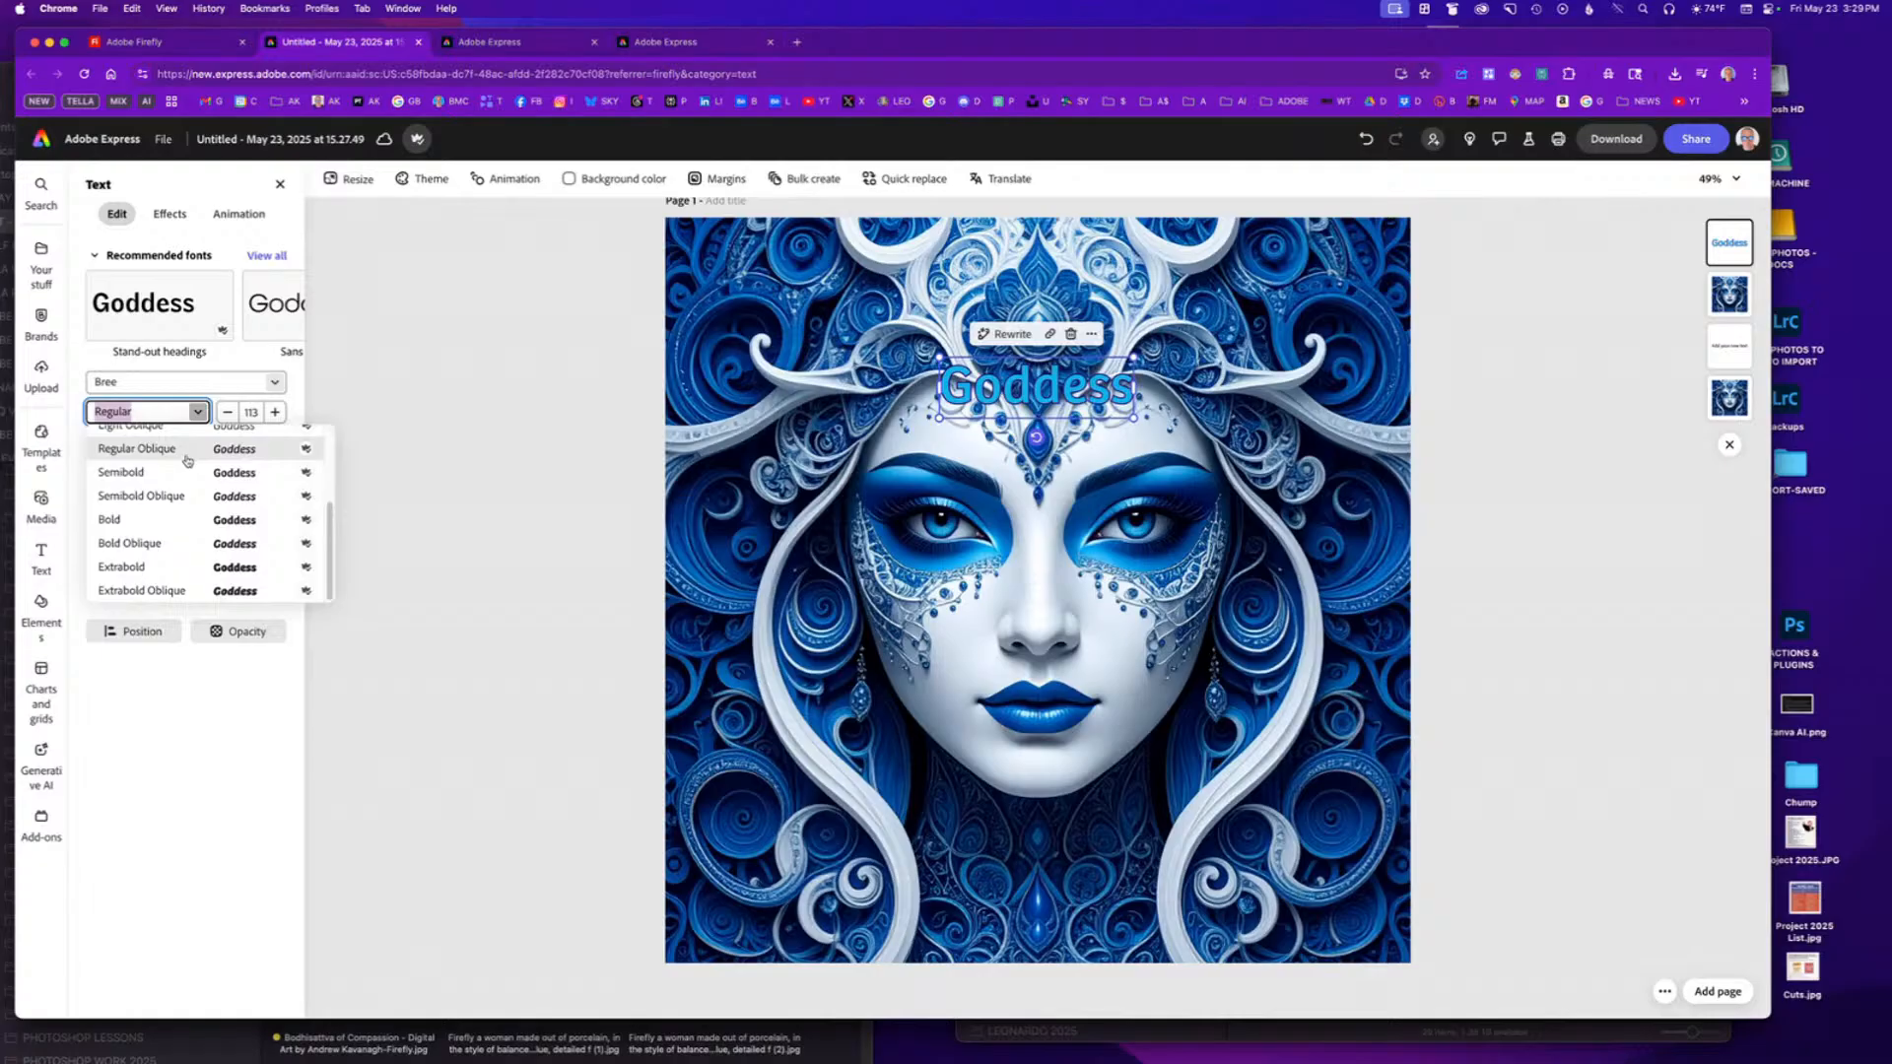
left_click(153, 478)
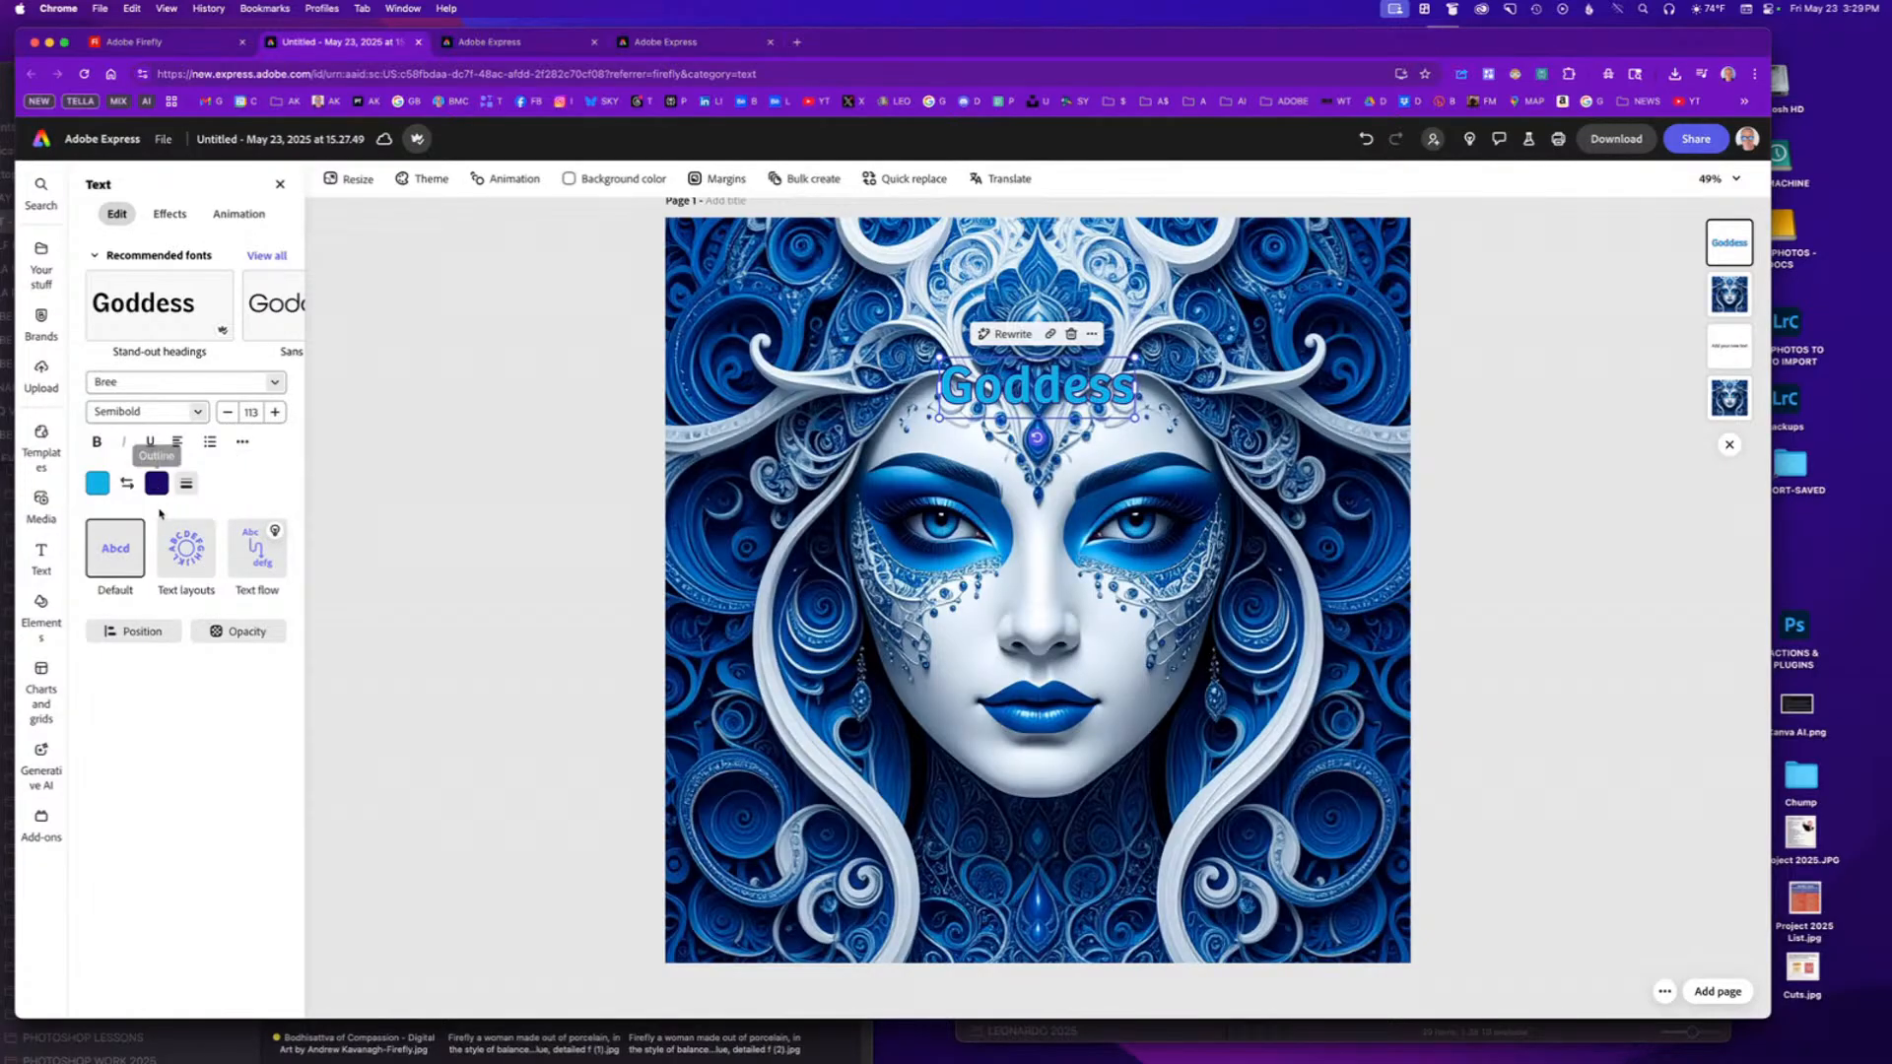
Try the Bold and Extrabold weights on the "Goddess" text and return it to Semibold.
left_click(193, 414)
scroll(167, 502, "down", 3)
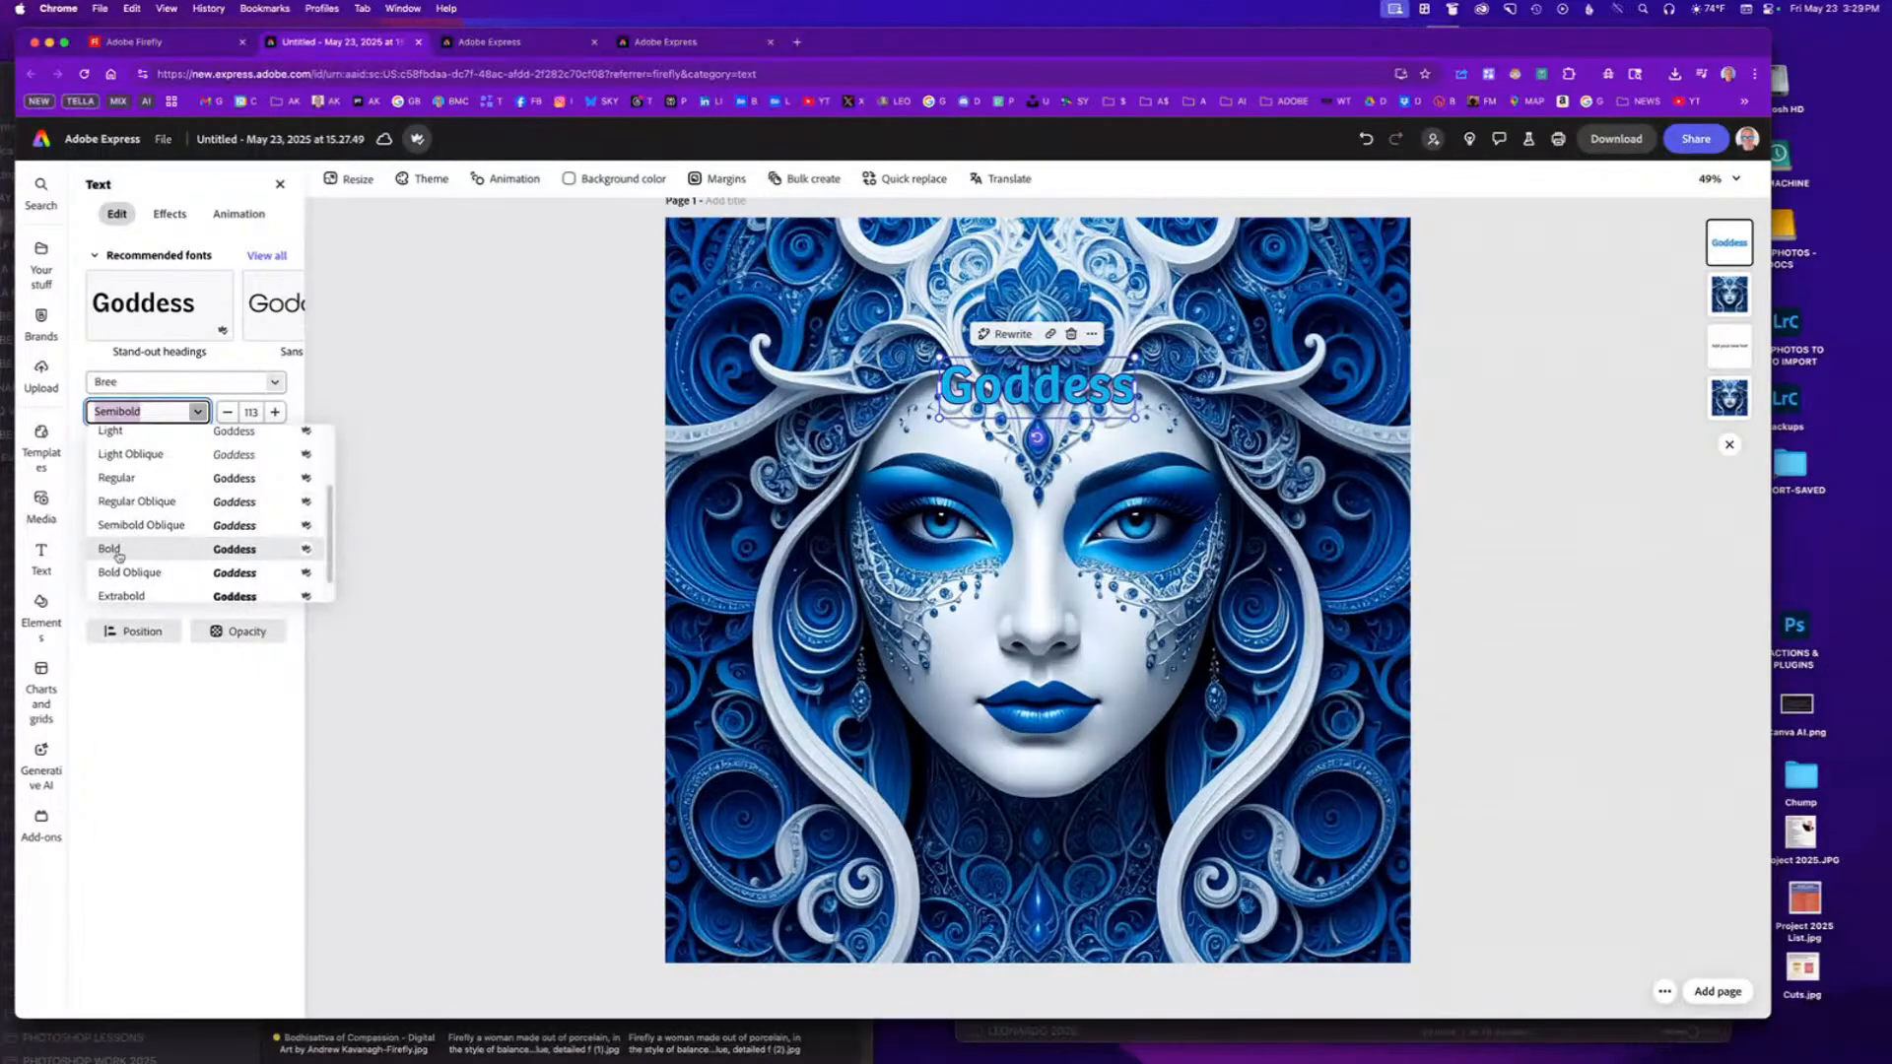
left_click(118, 552)
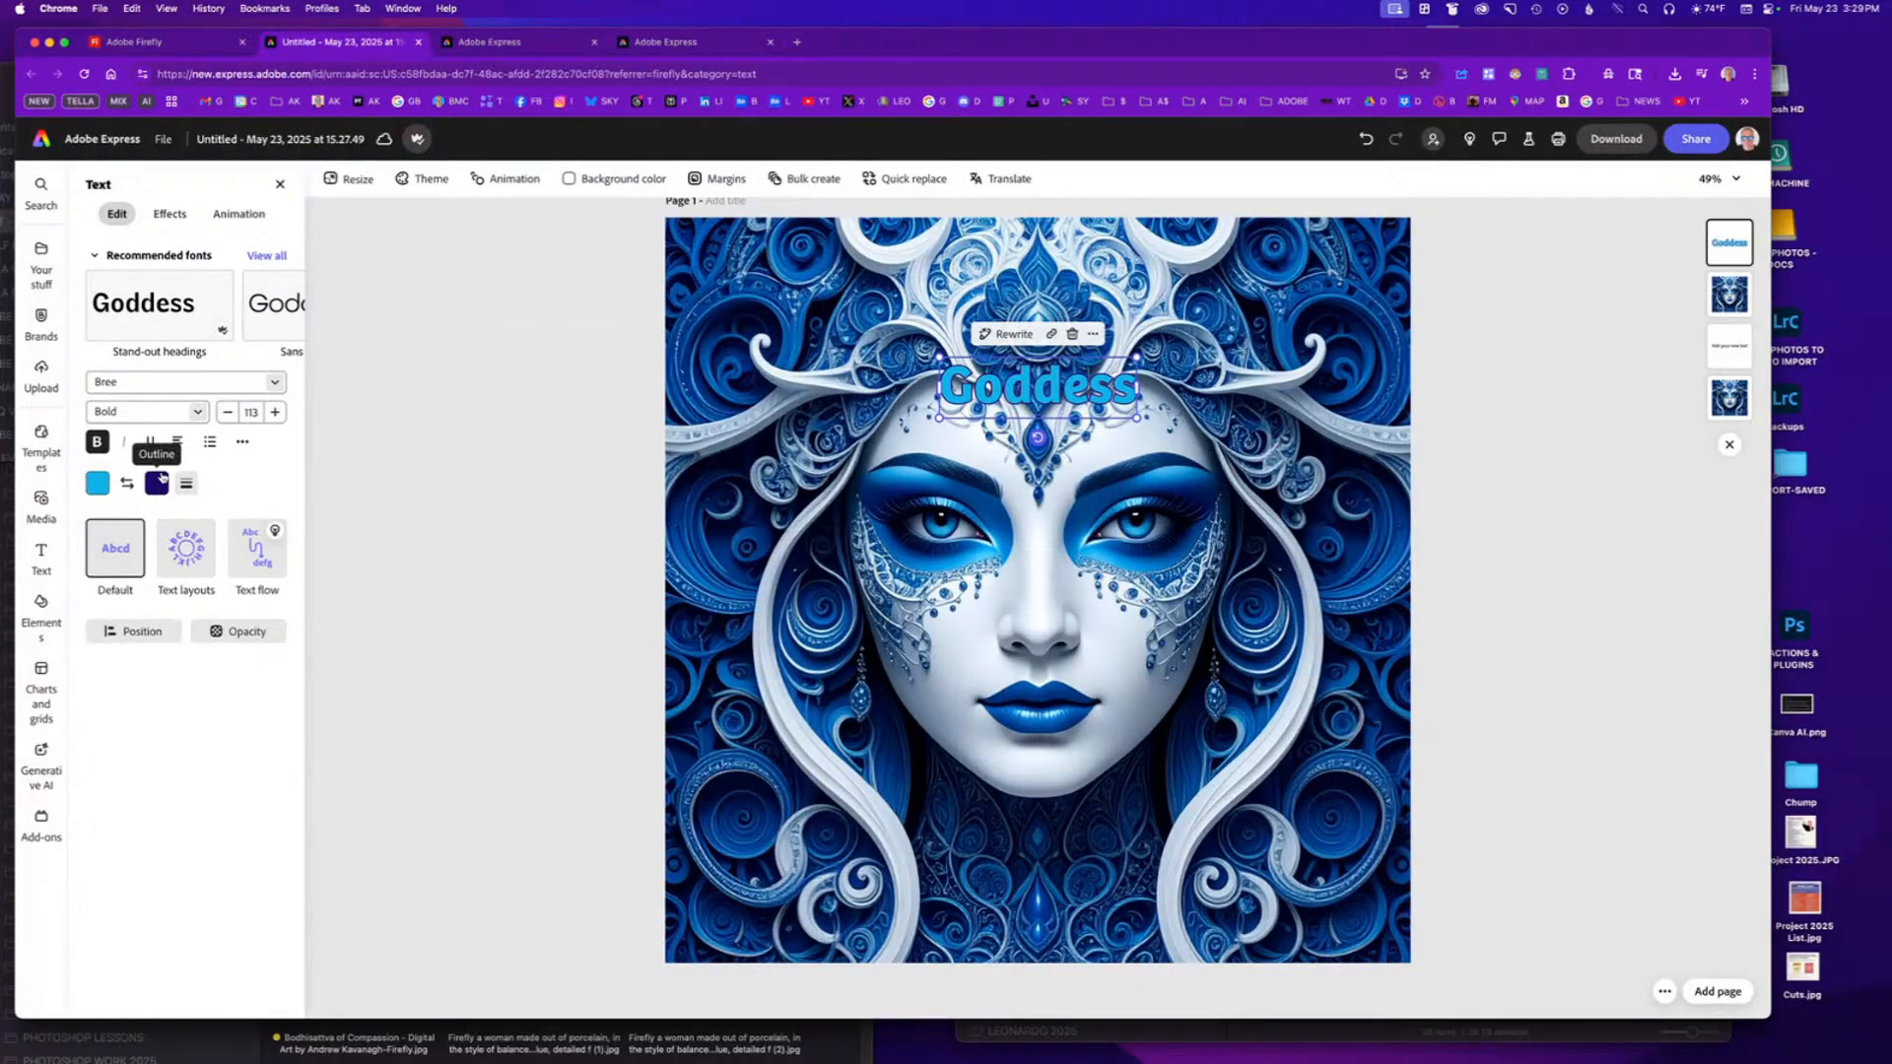
left_click(197, 412)
scroll(197, 504, "down", 4)
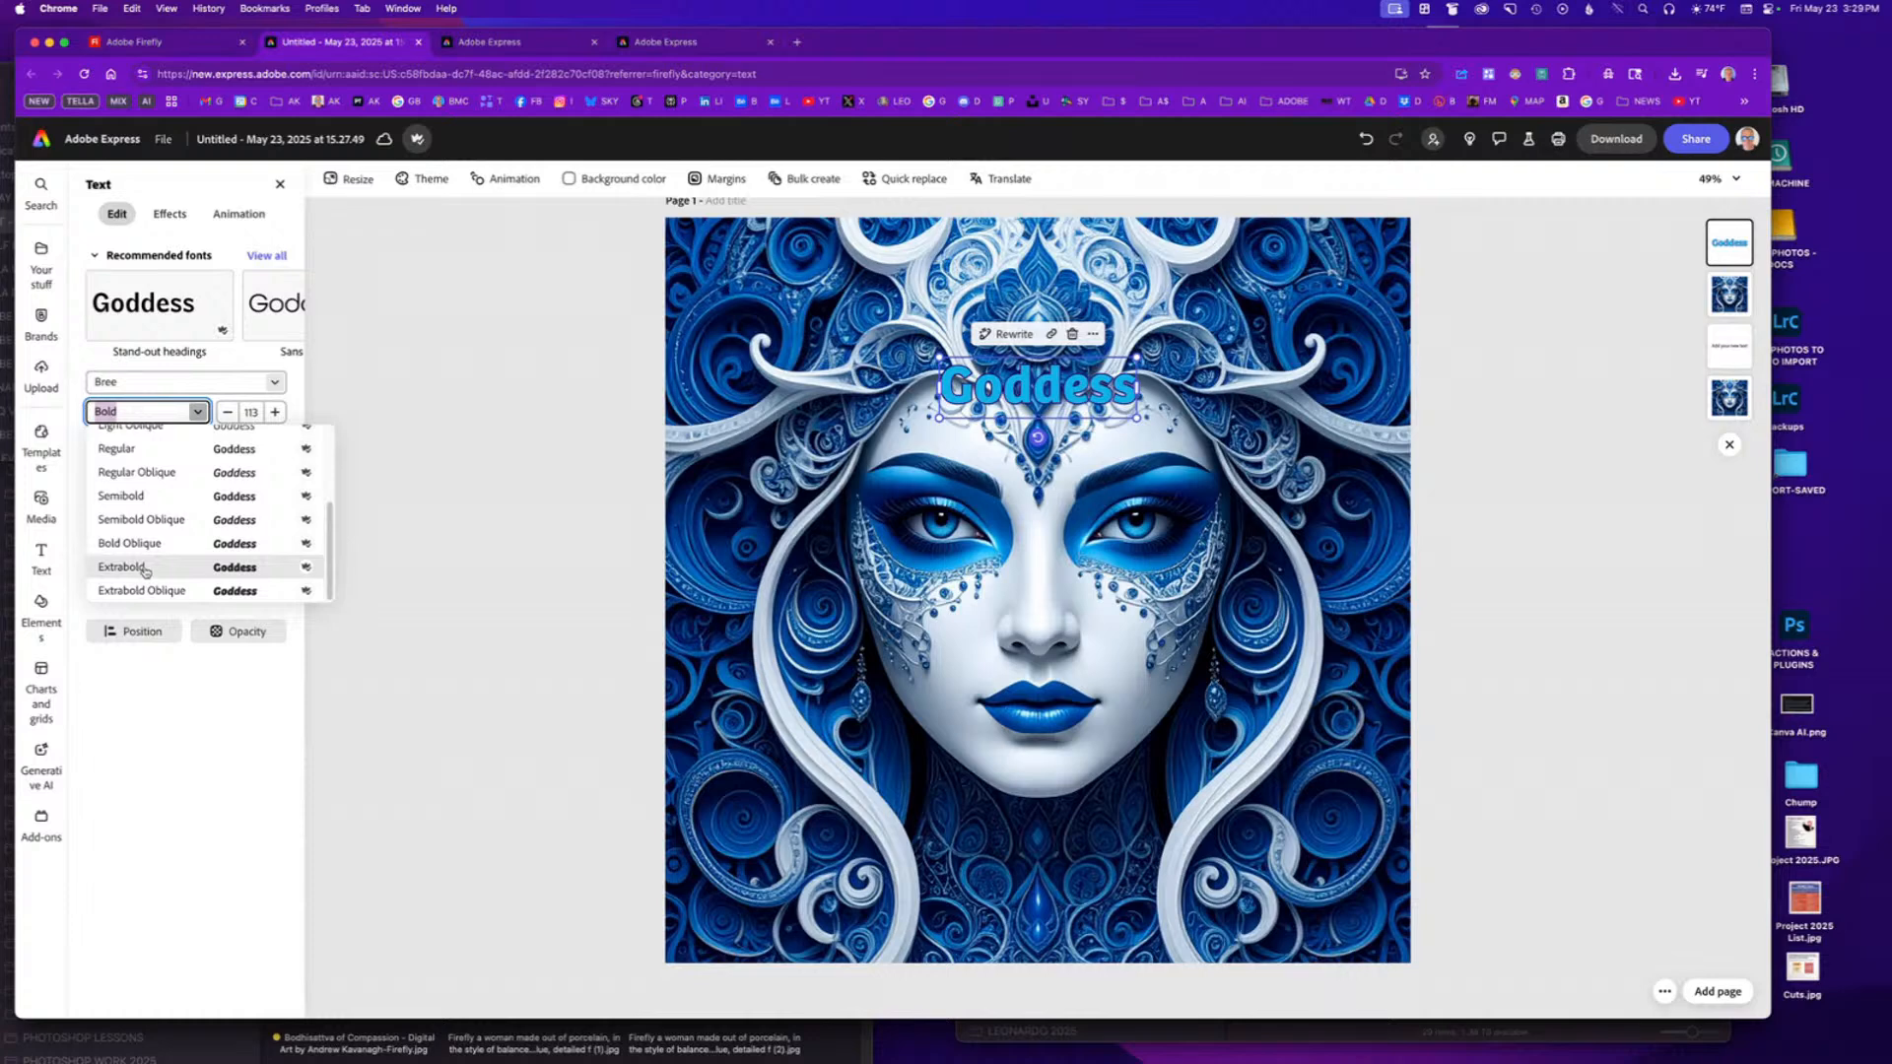
left_click(145, 568)
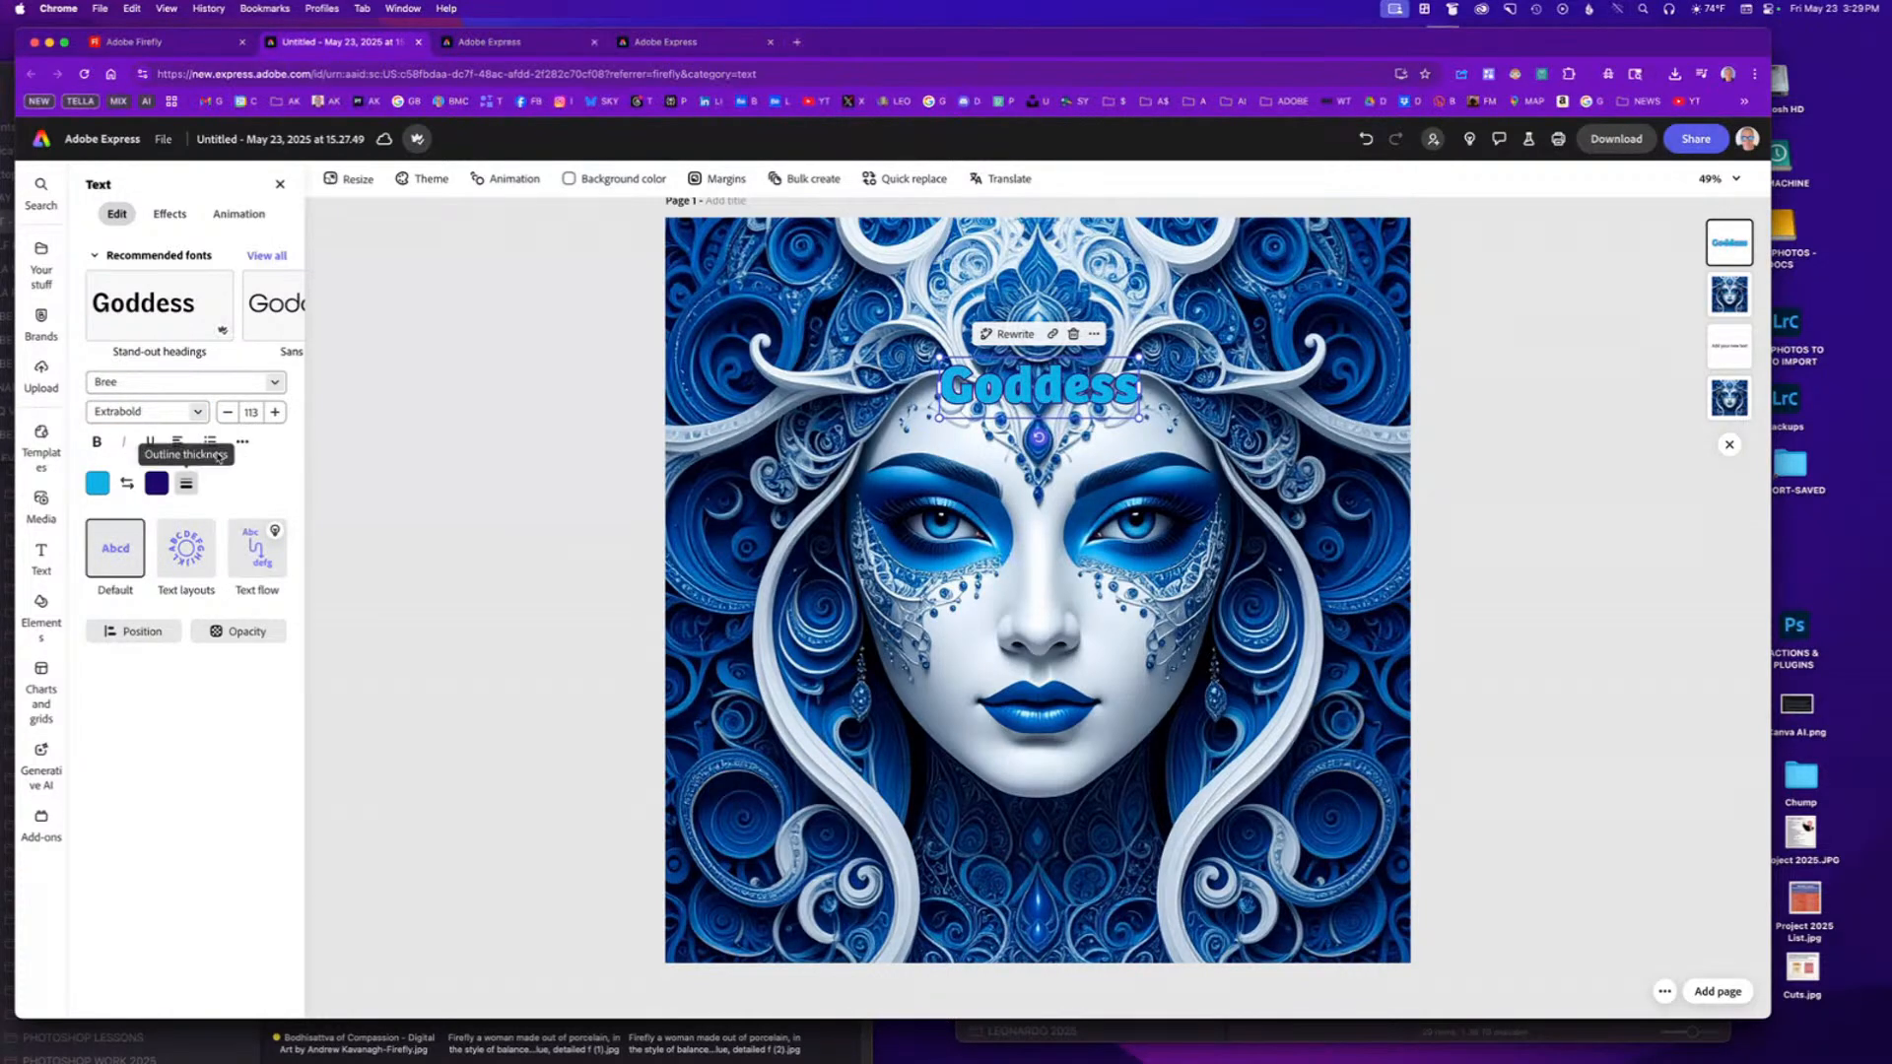
left_click(198, 414)
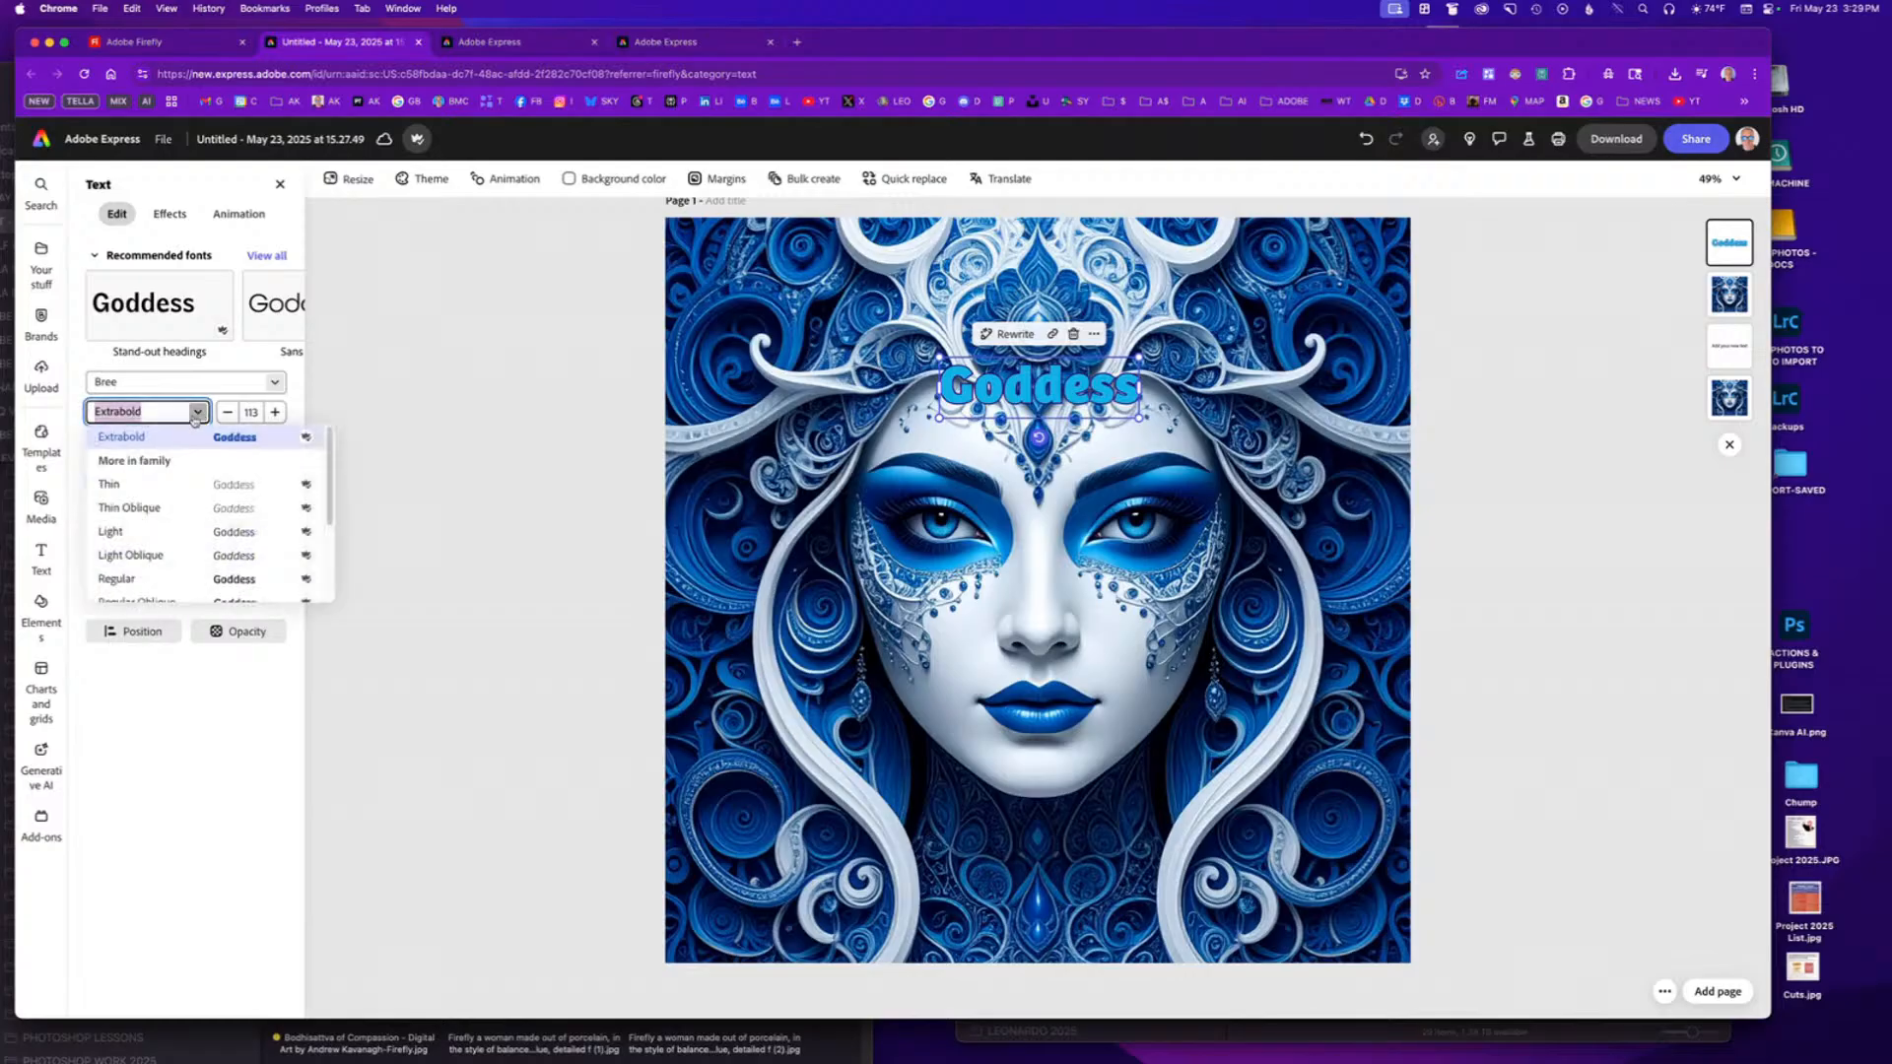
scroll(162, 538, "down", 3)
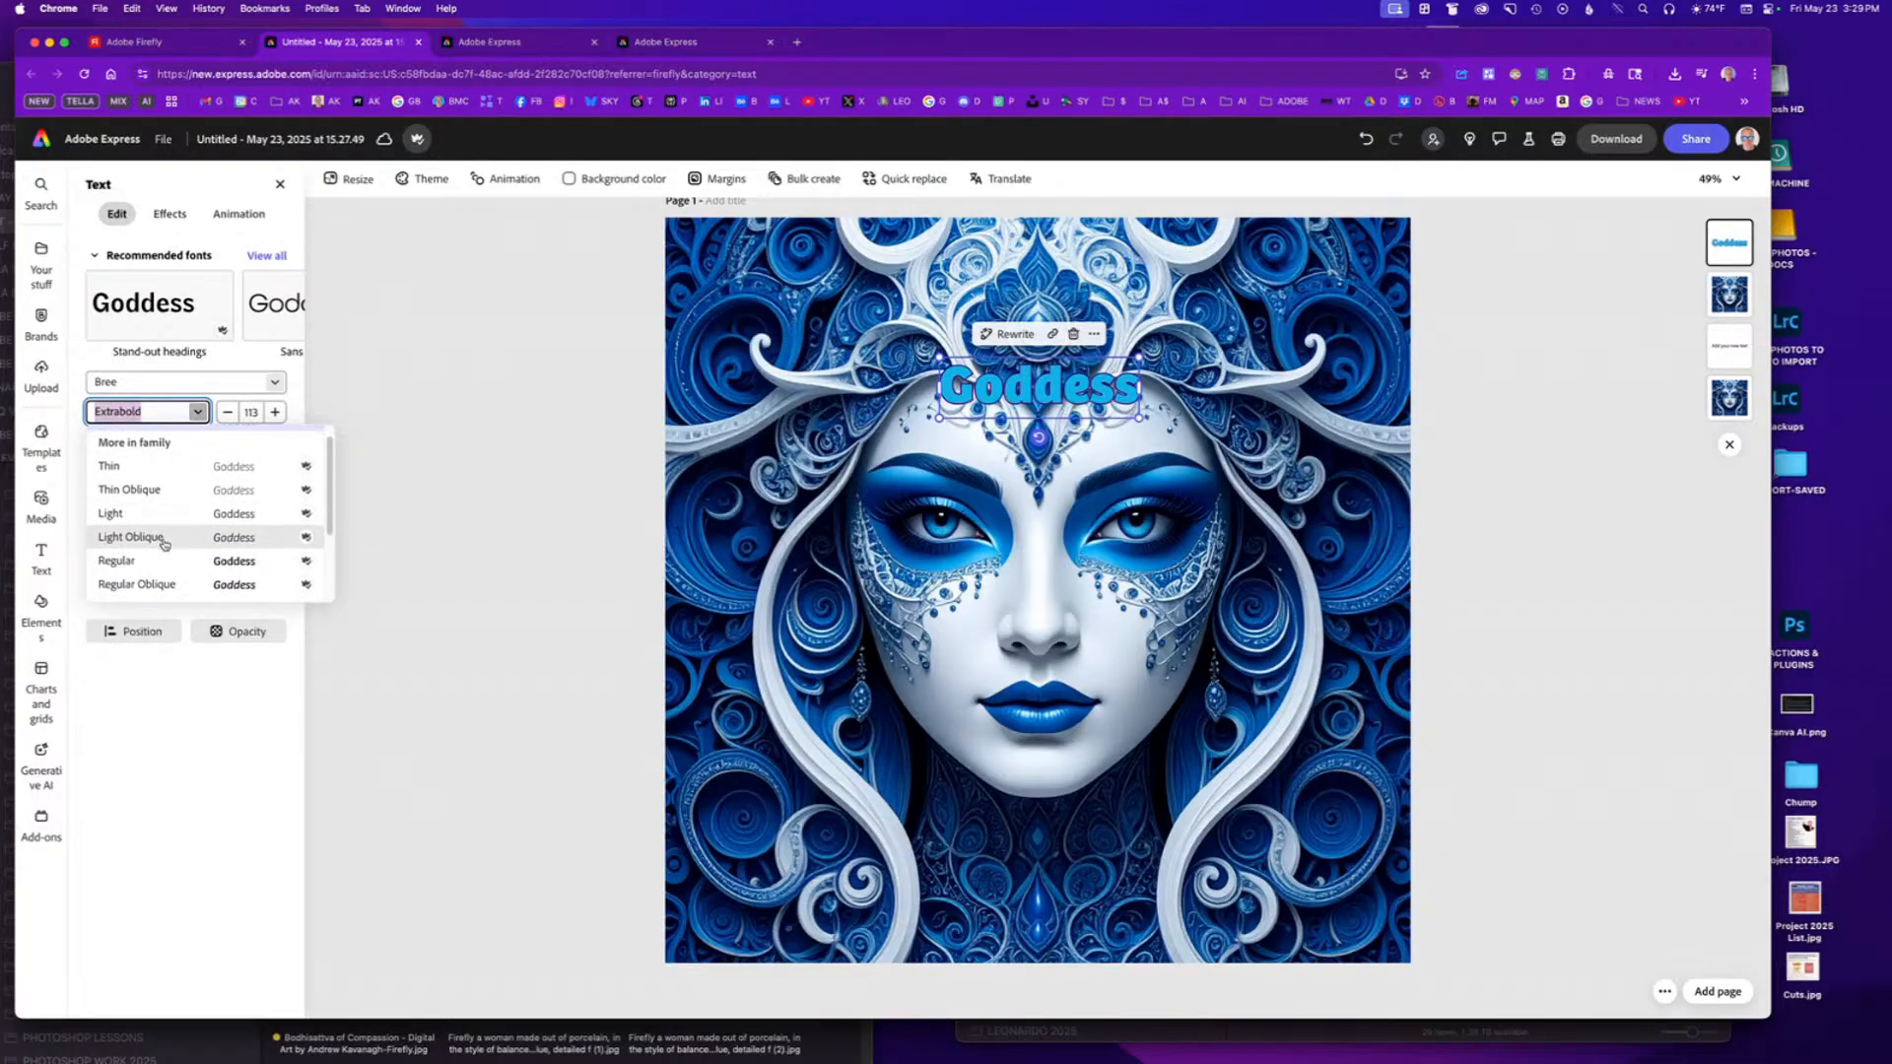
left_click(149, 542)
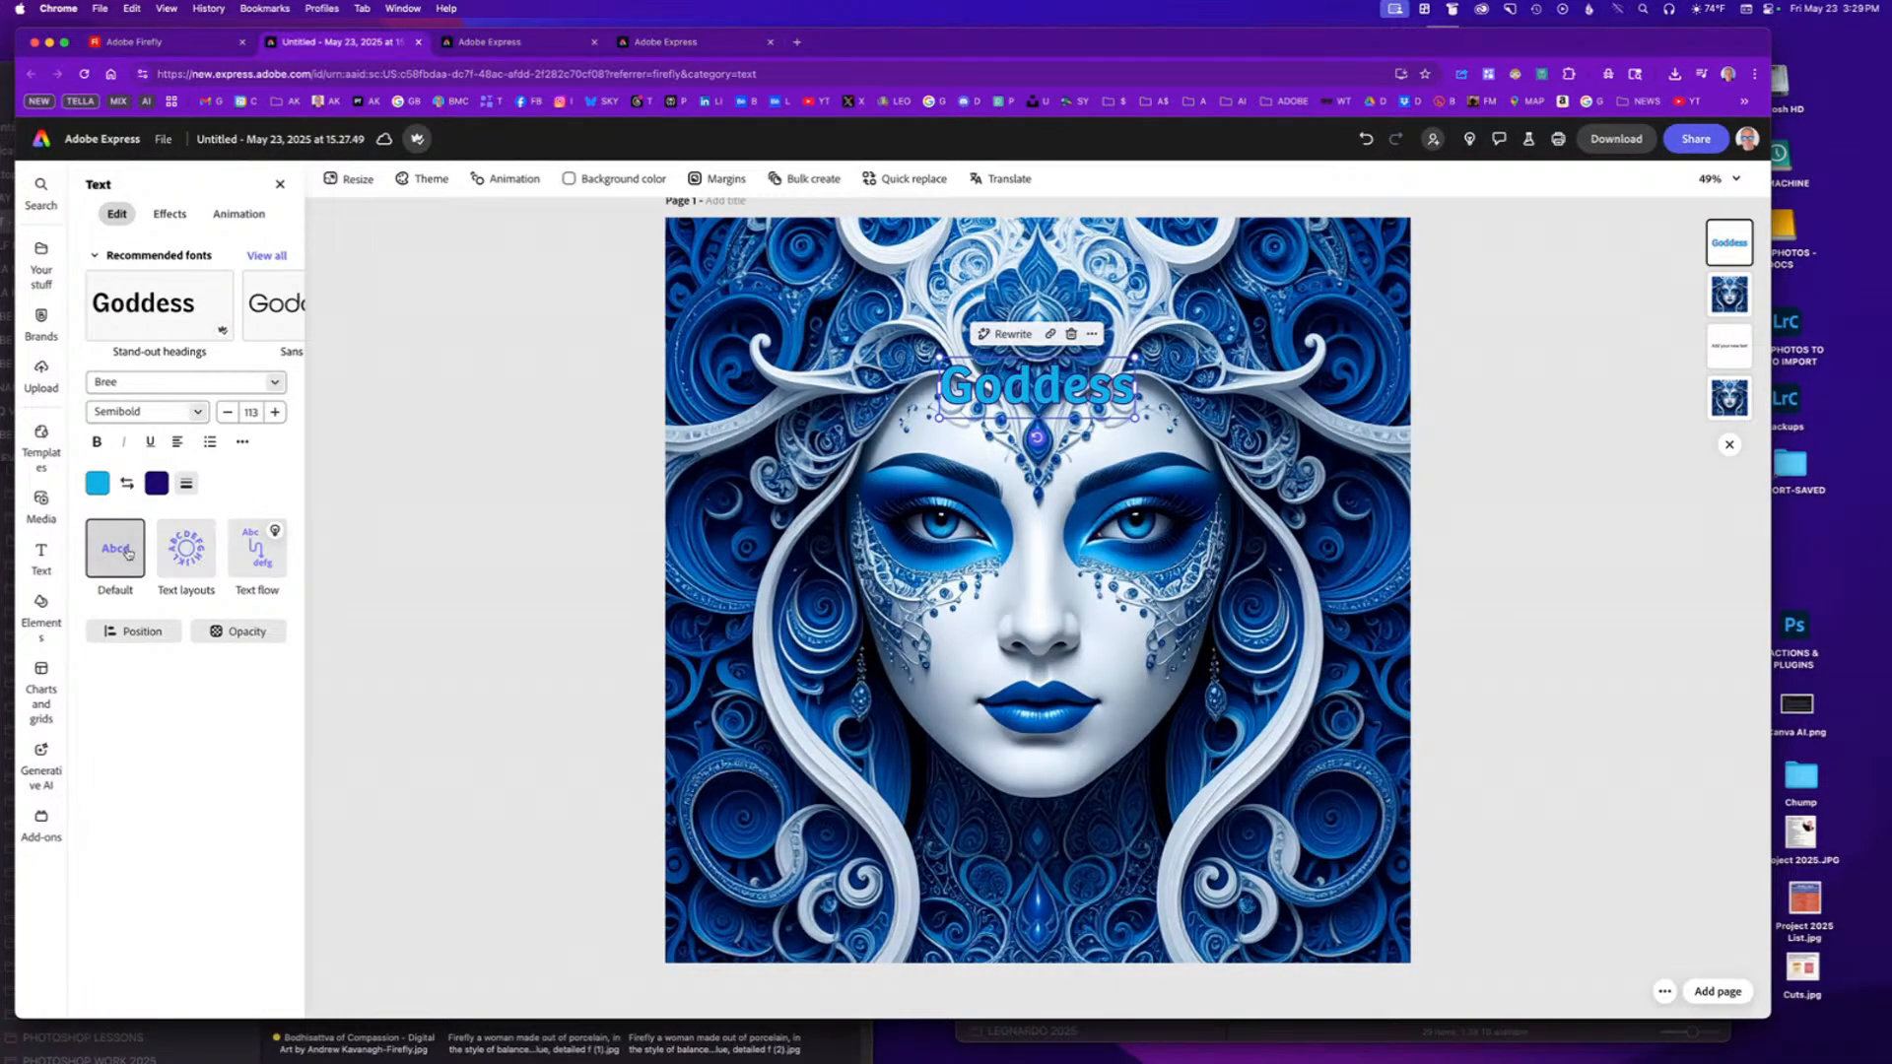
Switch the "Goddess" text to the Text flow layout and give it a custom shadow effect.
left_click(185, 550)
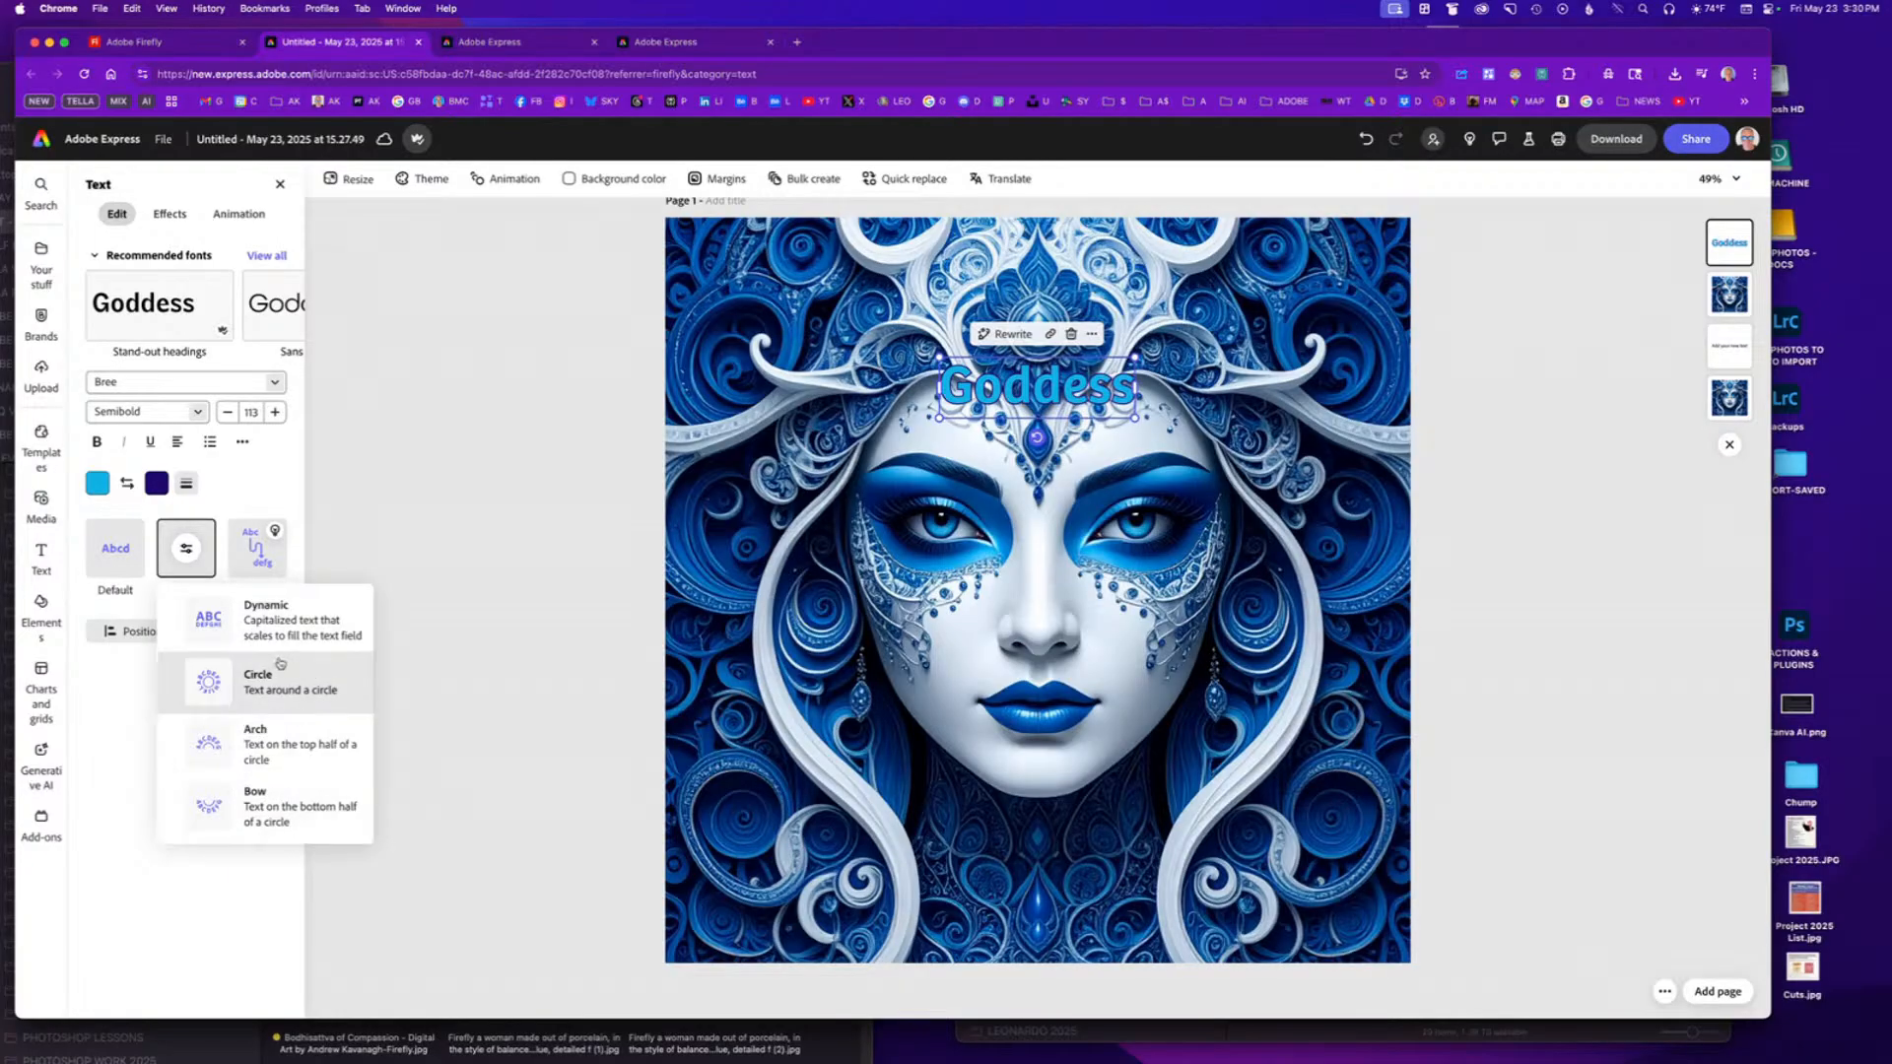
left_click(258, 554)
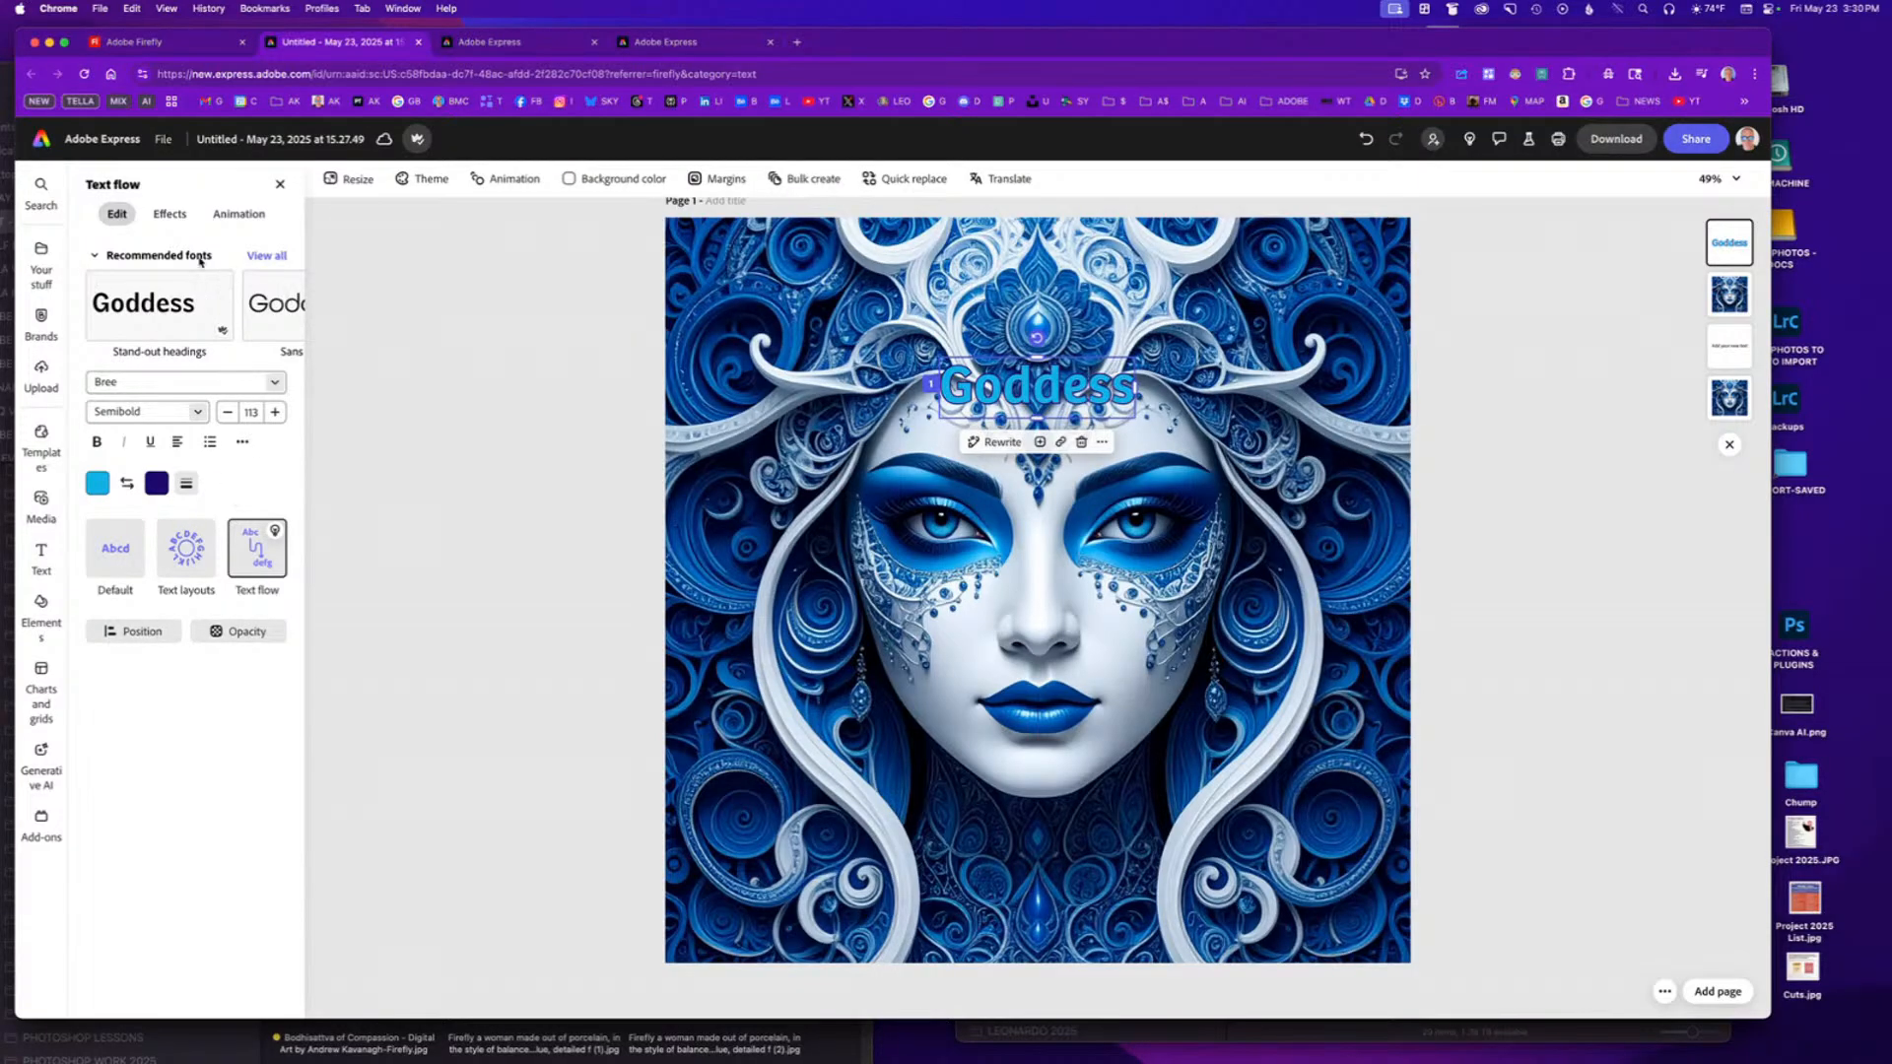
left_click(176, 216)
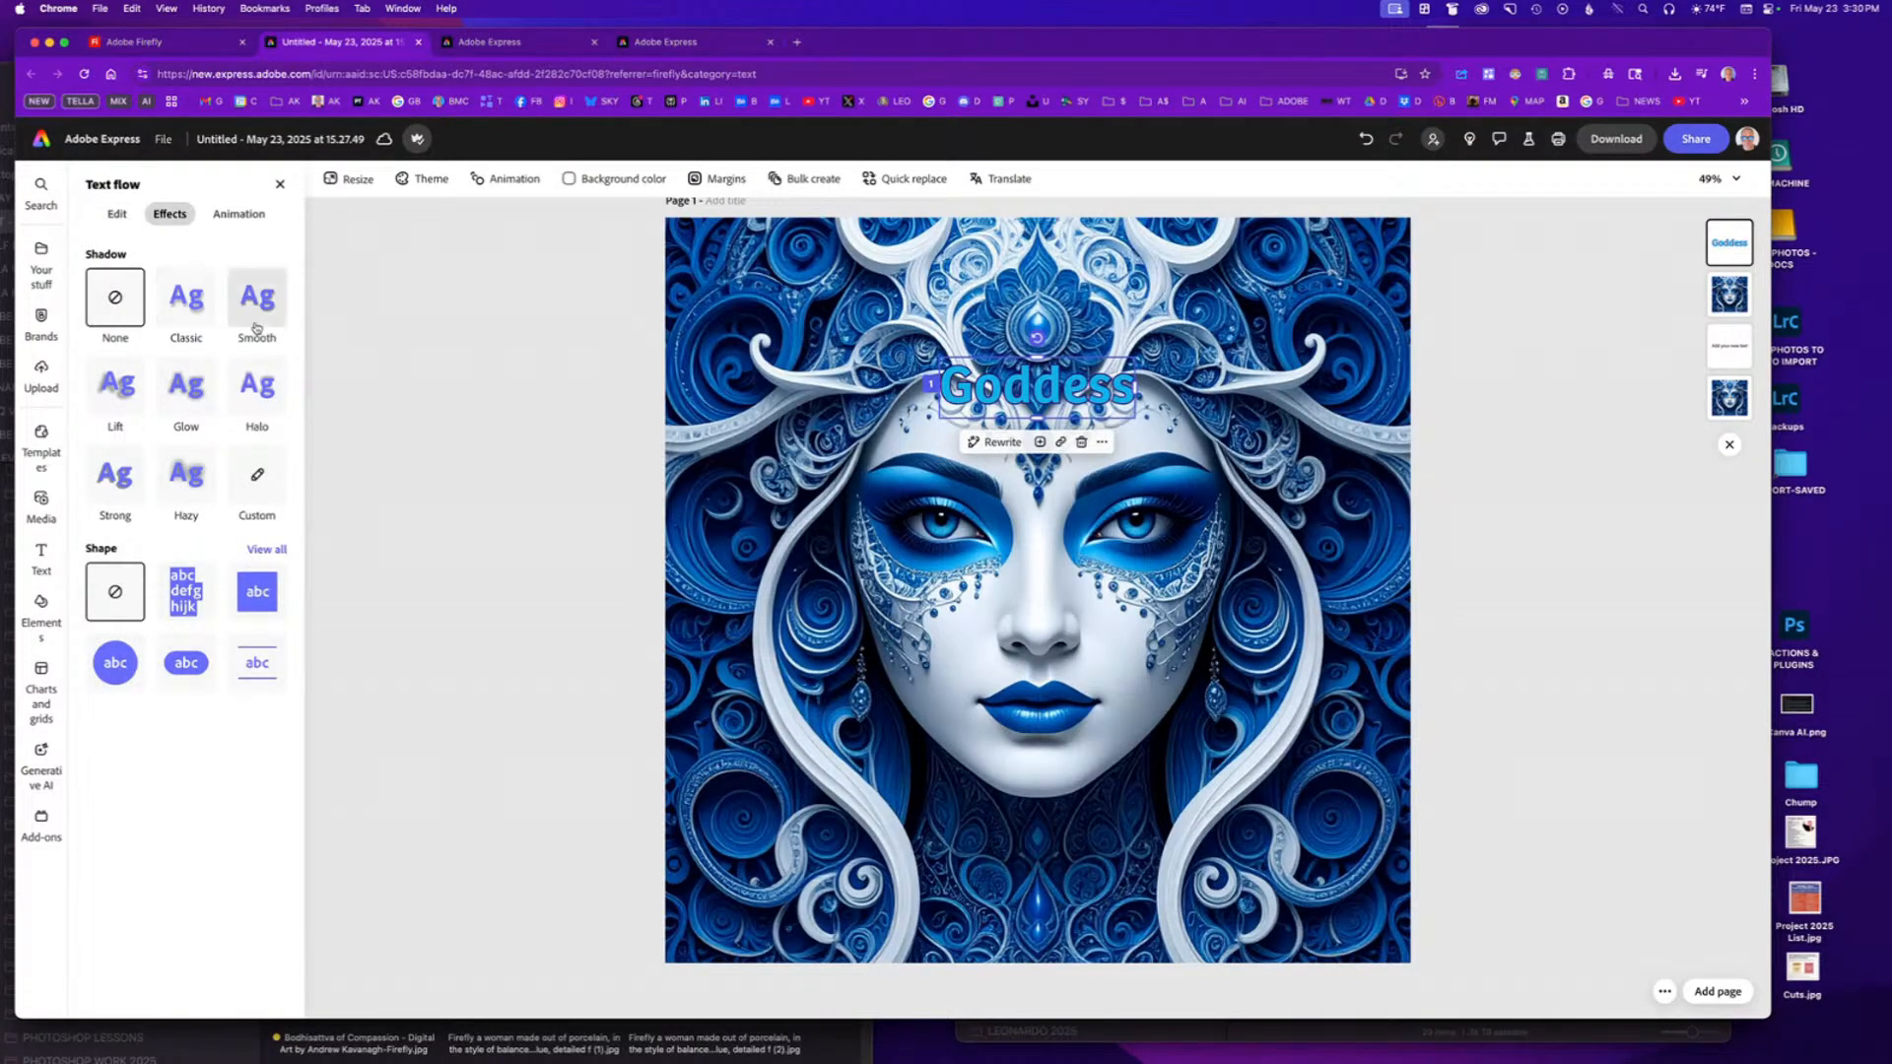
left_click(257, 477)
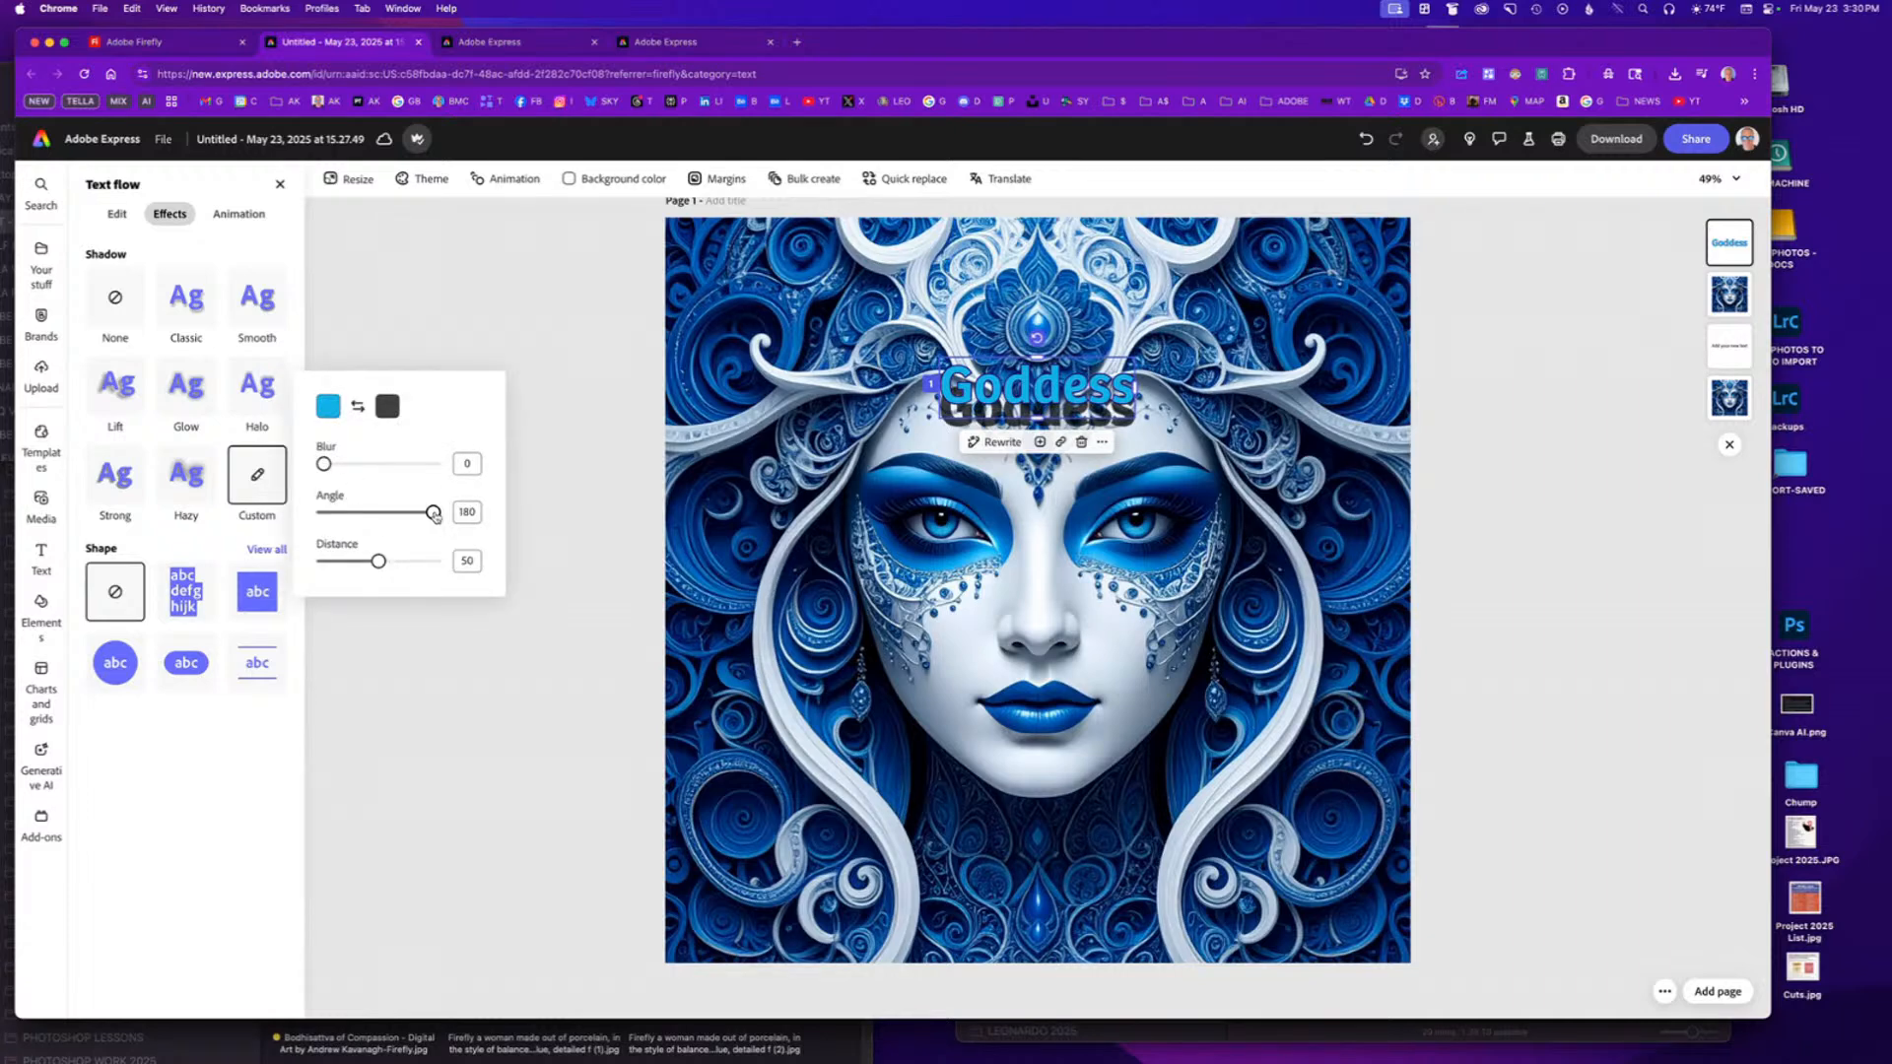
Set the text shadow's angle to 125, its distance to 7 and its blur to 10.
left_click(467, 511)
type("125")
left_click(467, 560)
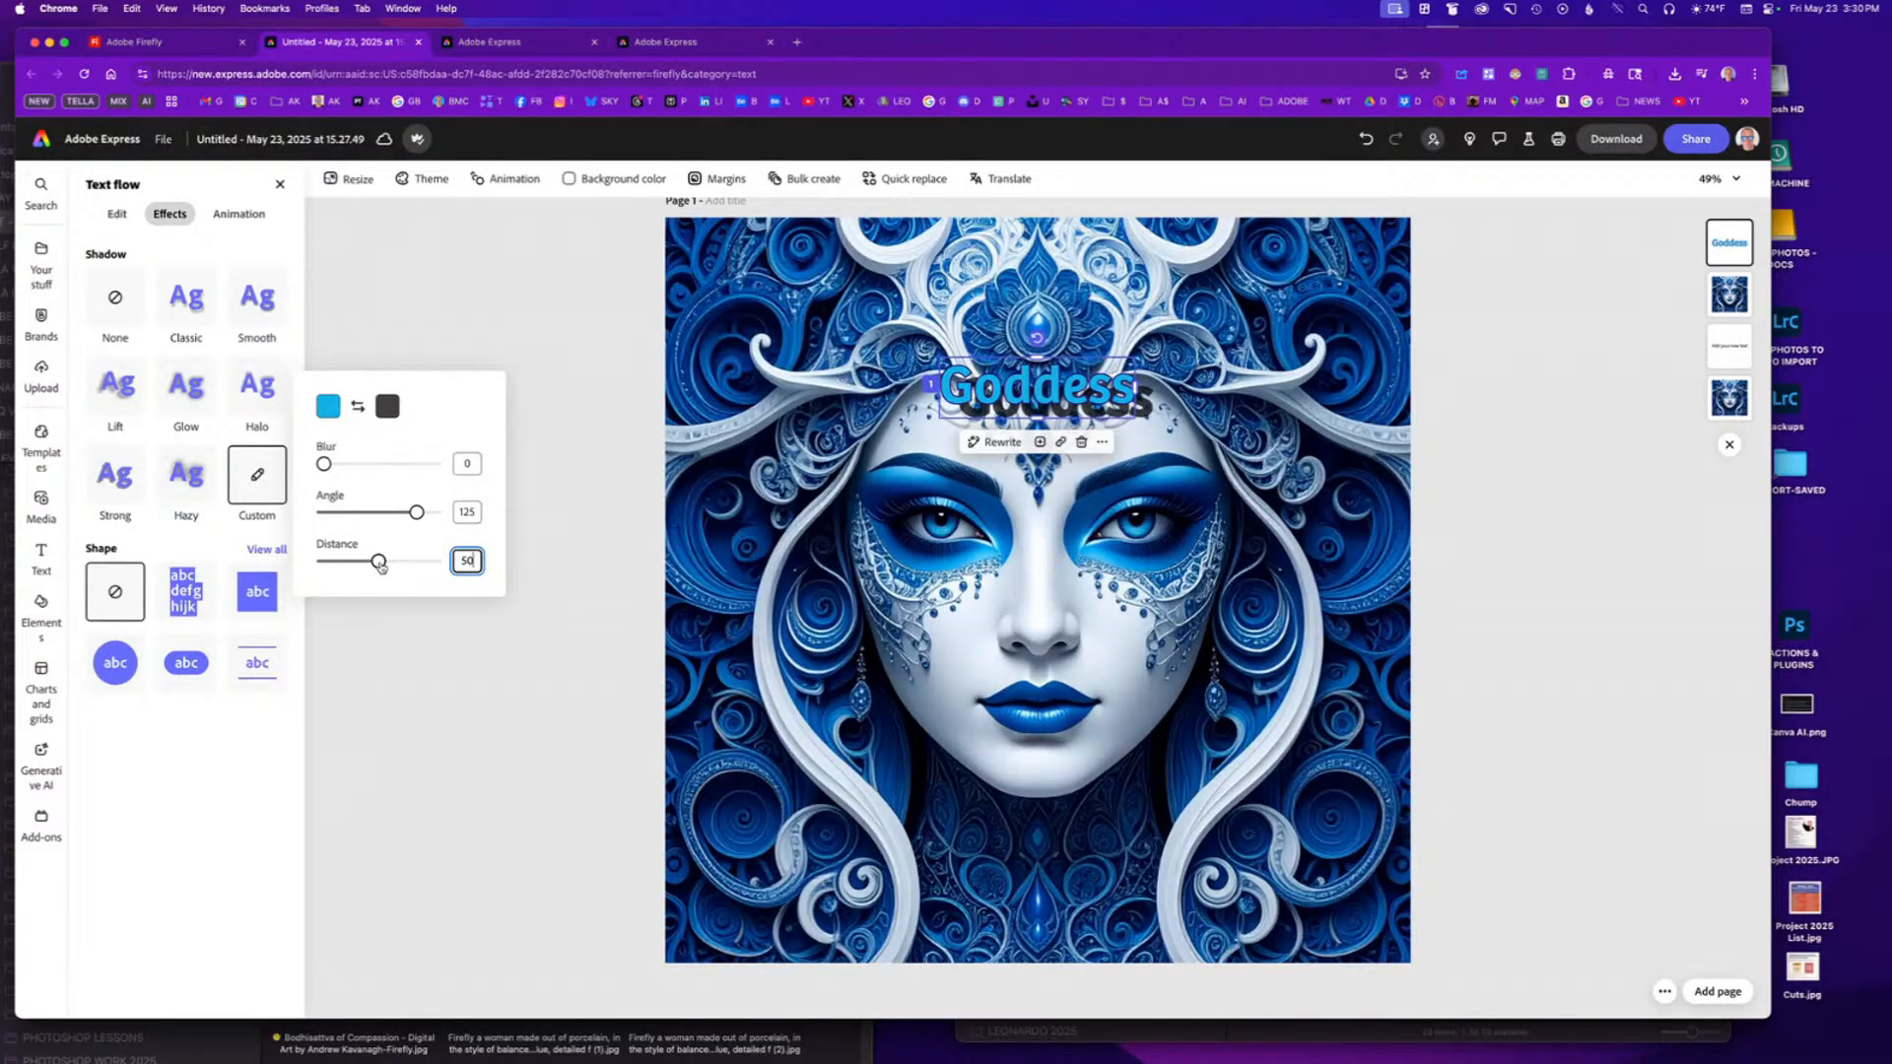
left_click_drag(378, 561, 330, 561)
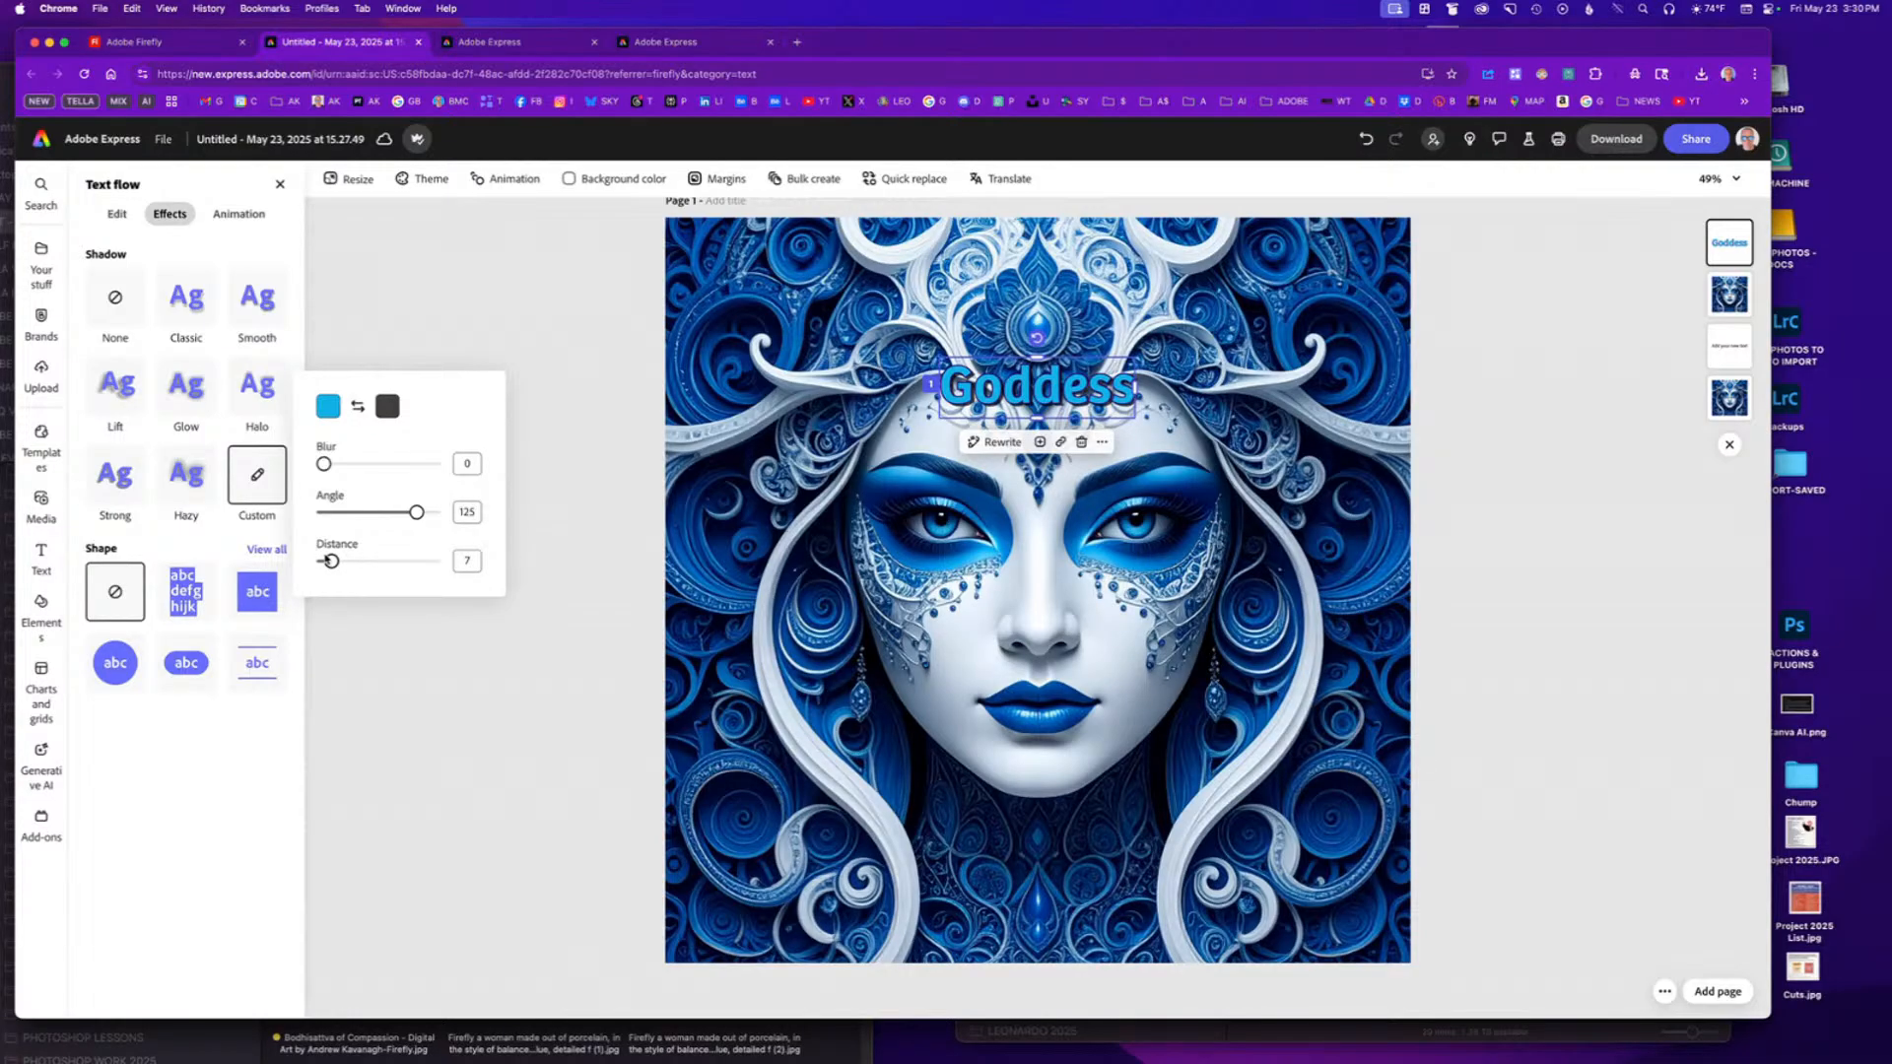
left_click_drag(324, 465, 331, 465)
Change the shadow of the "Goddess" text to a custom indigo blue and deselect the text.
left_click(387, 406)
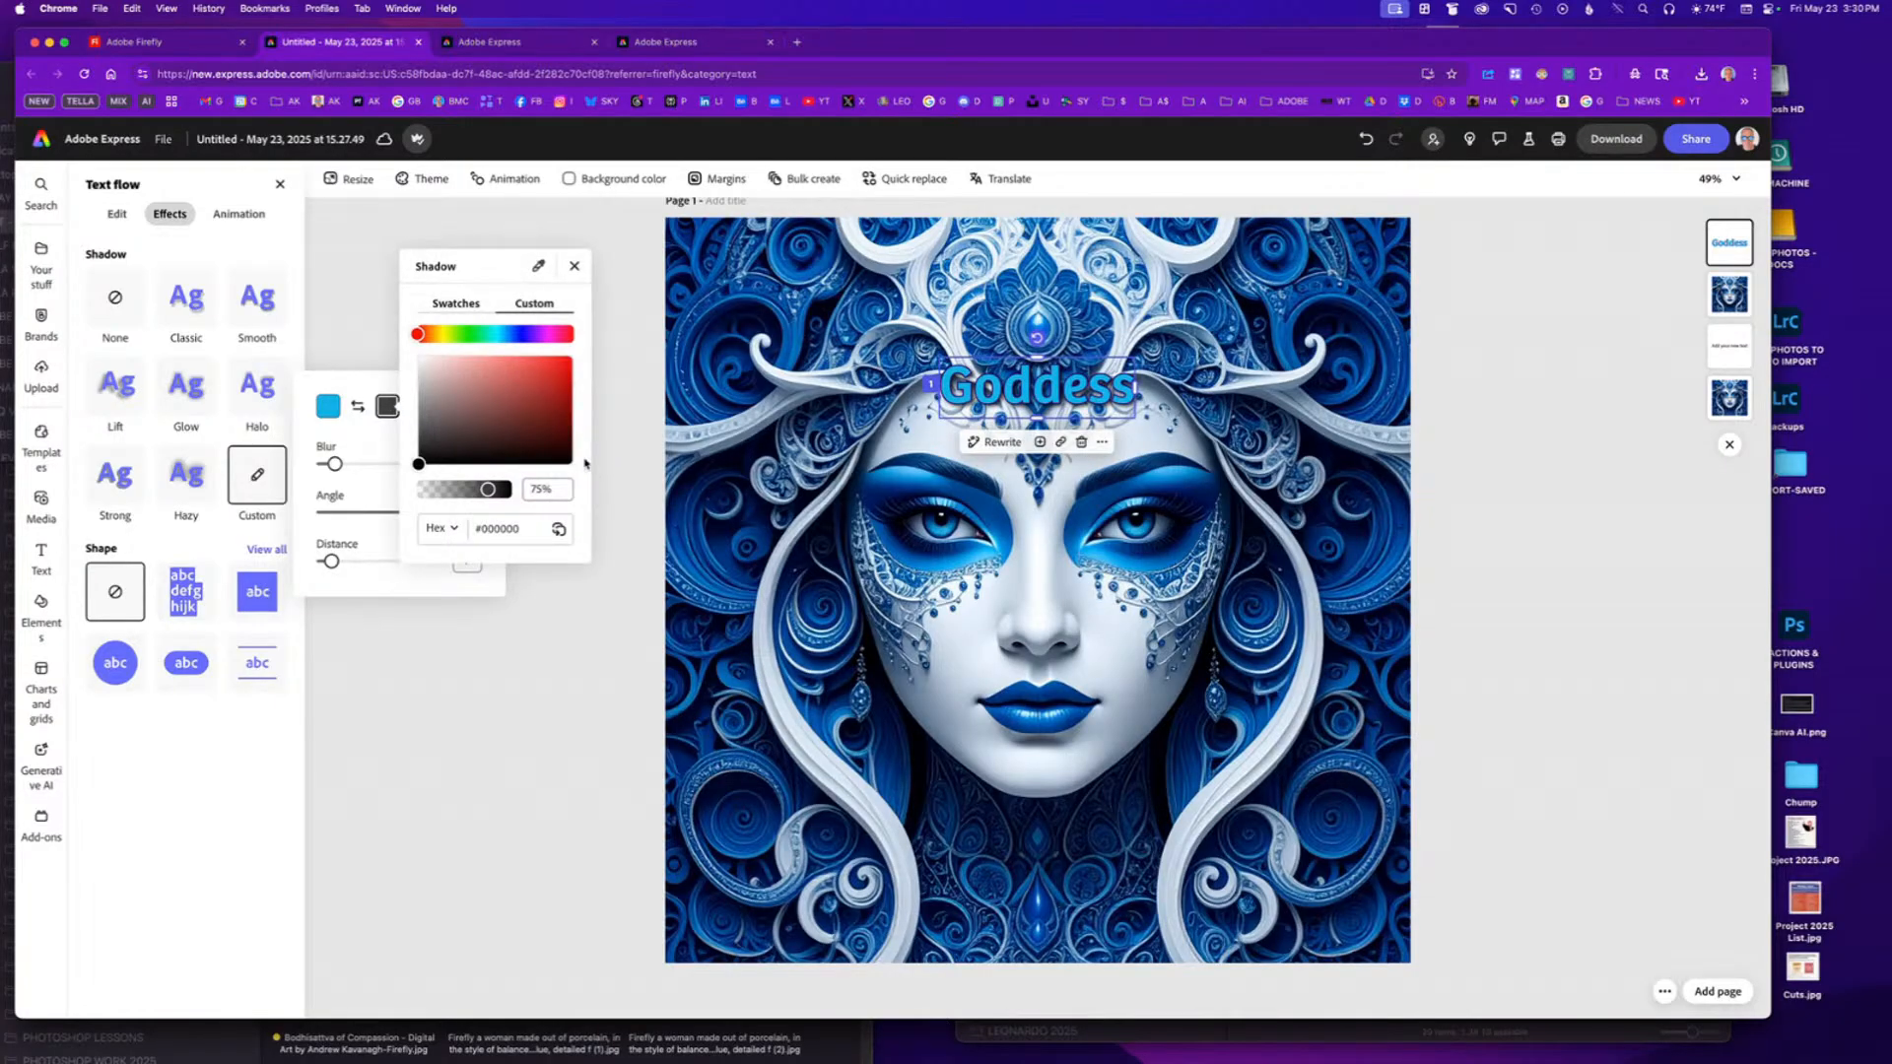
left_click(518, 335)
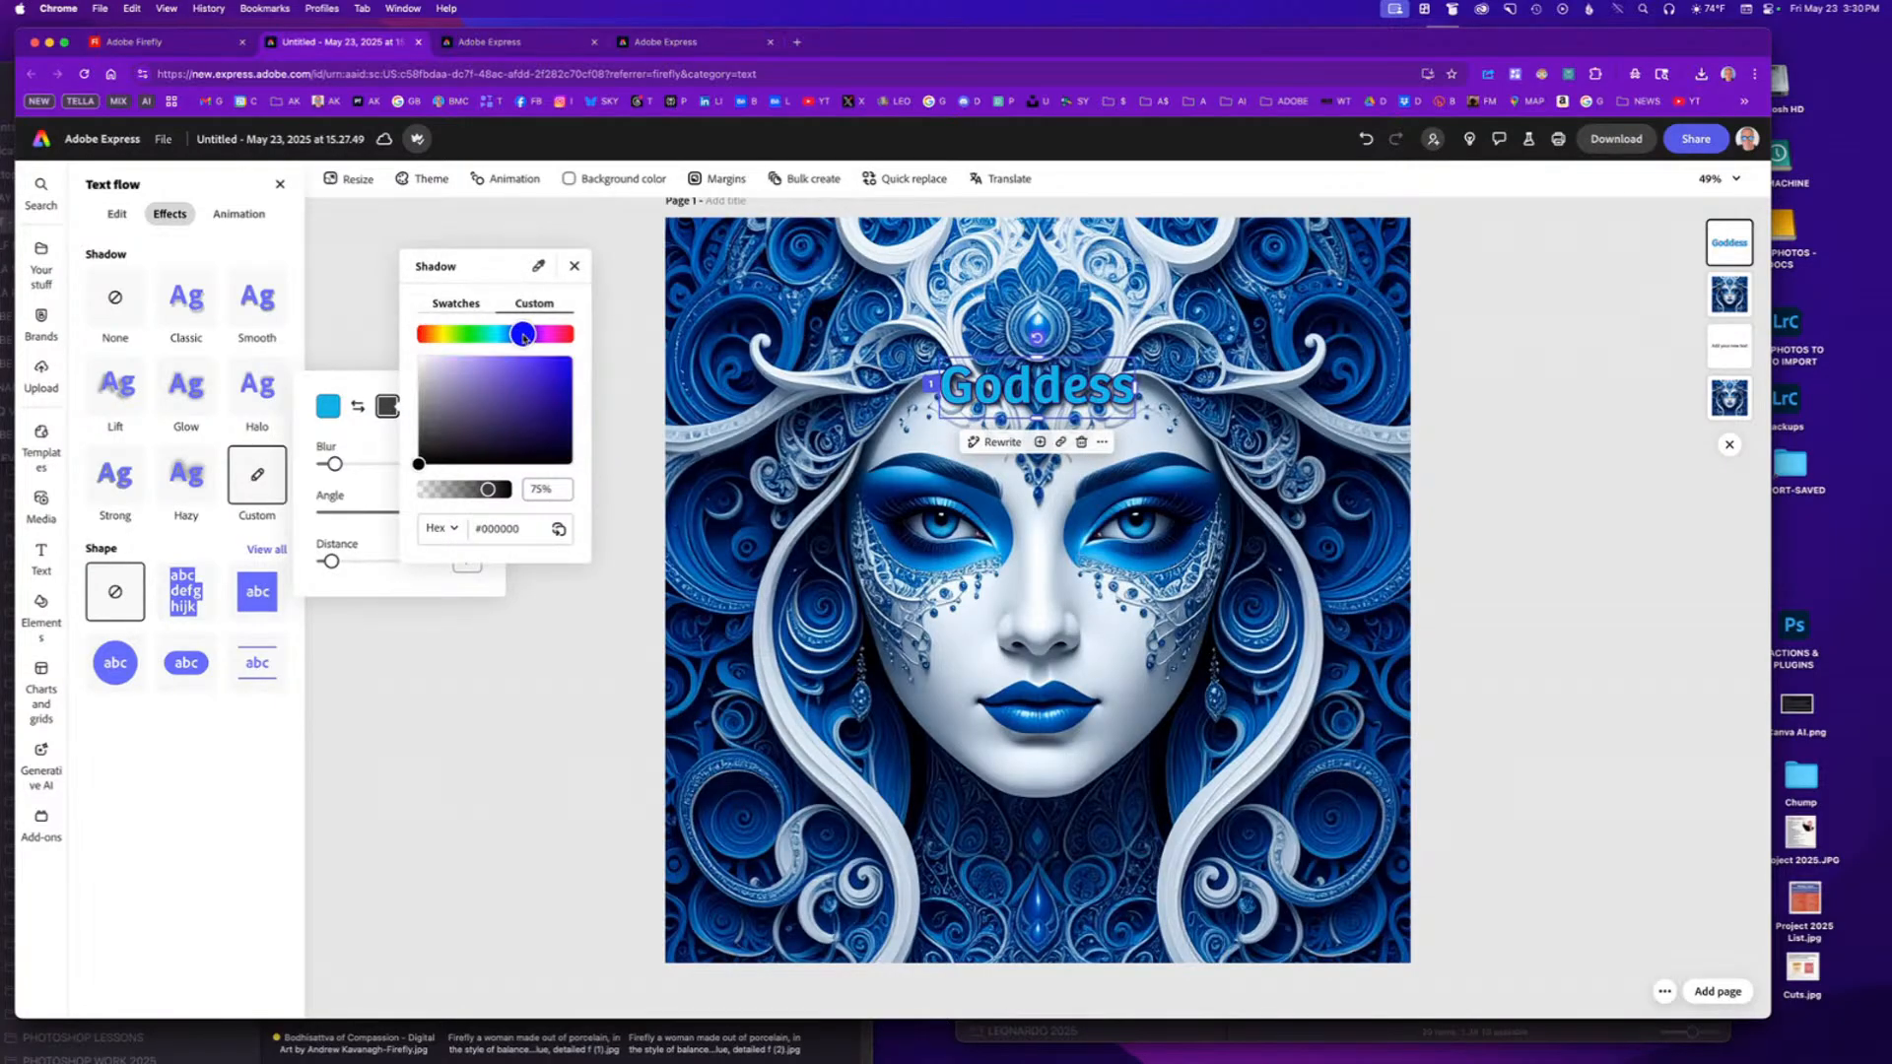
left_click(564, 416)
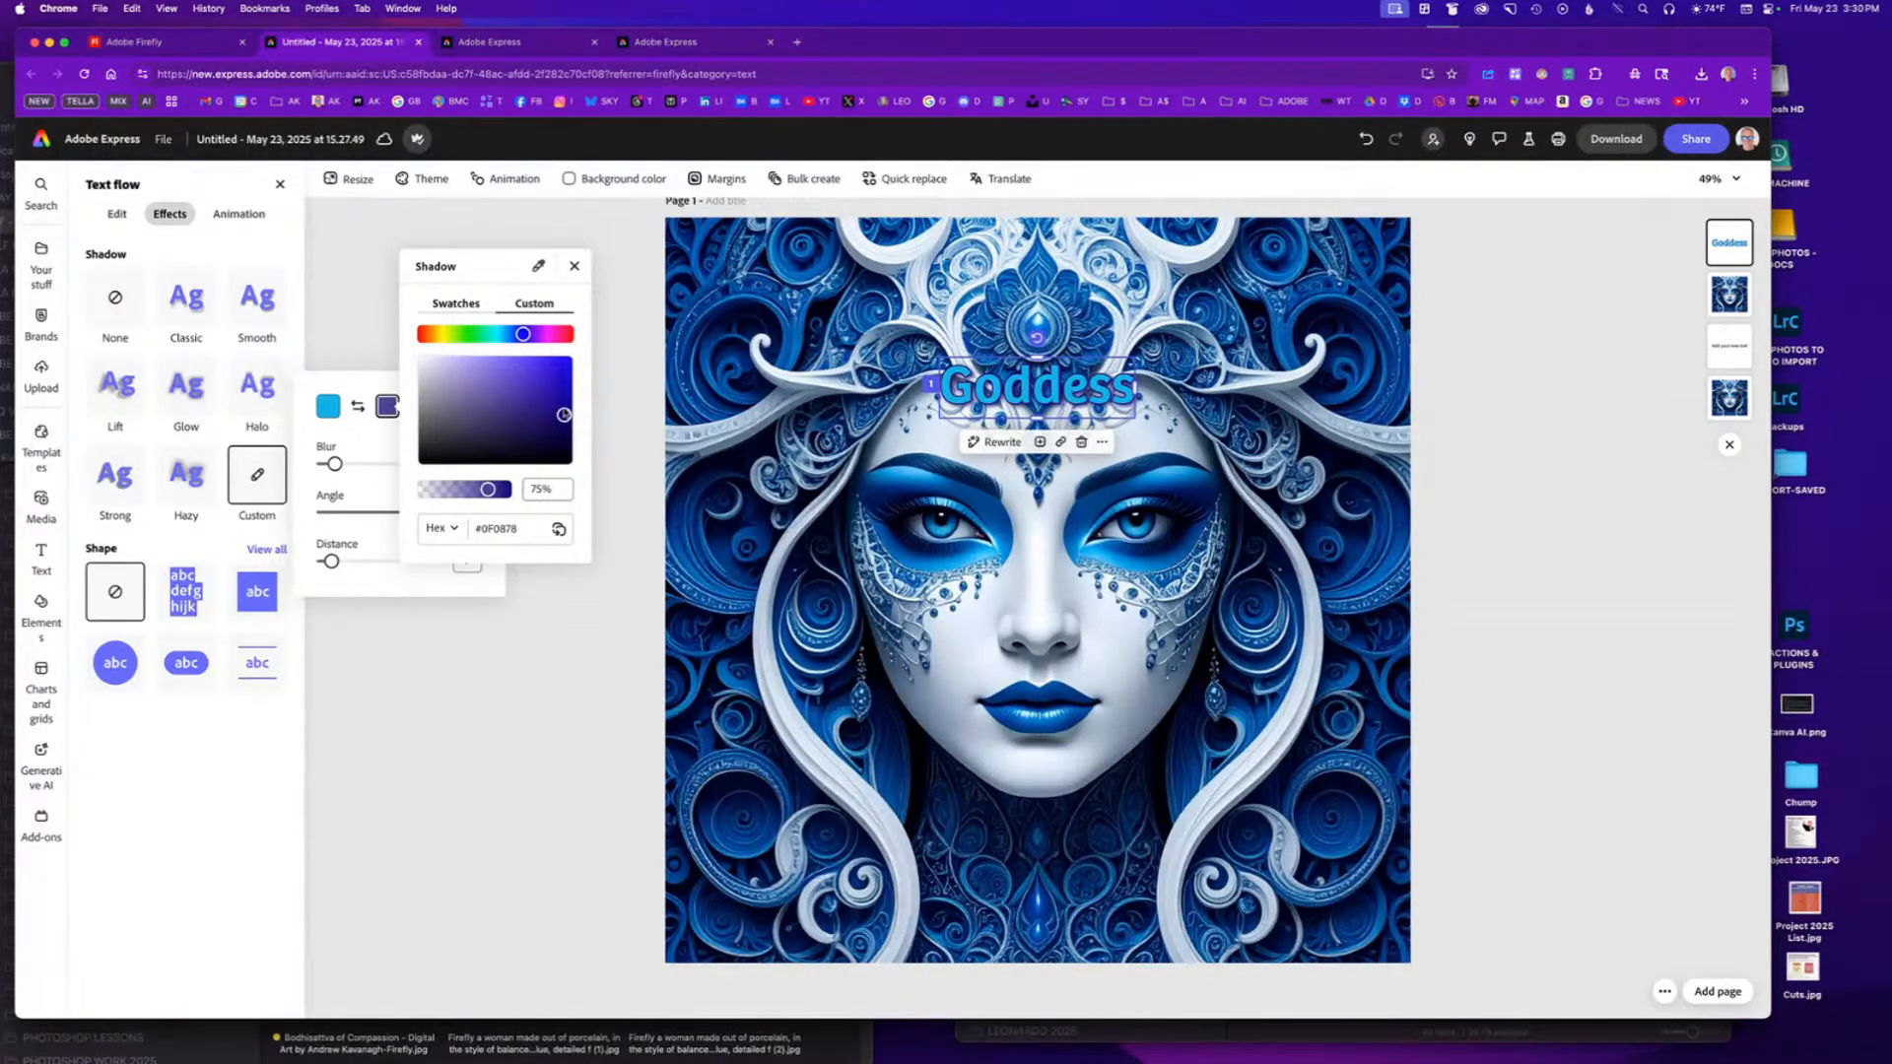
left_click(567, 395)
left_click(540, 660)
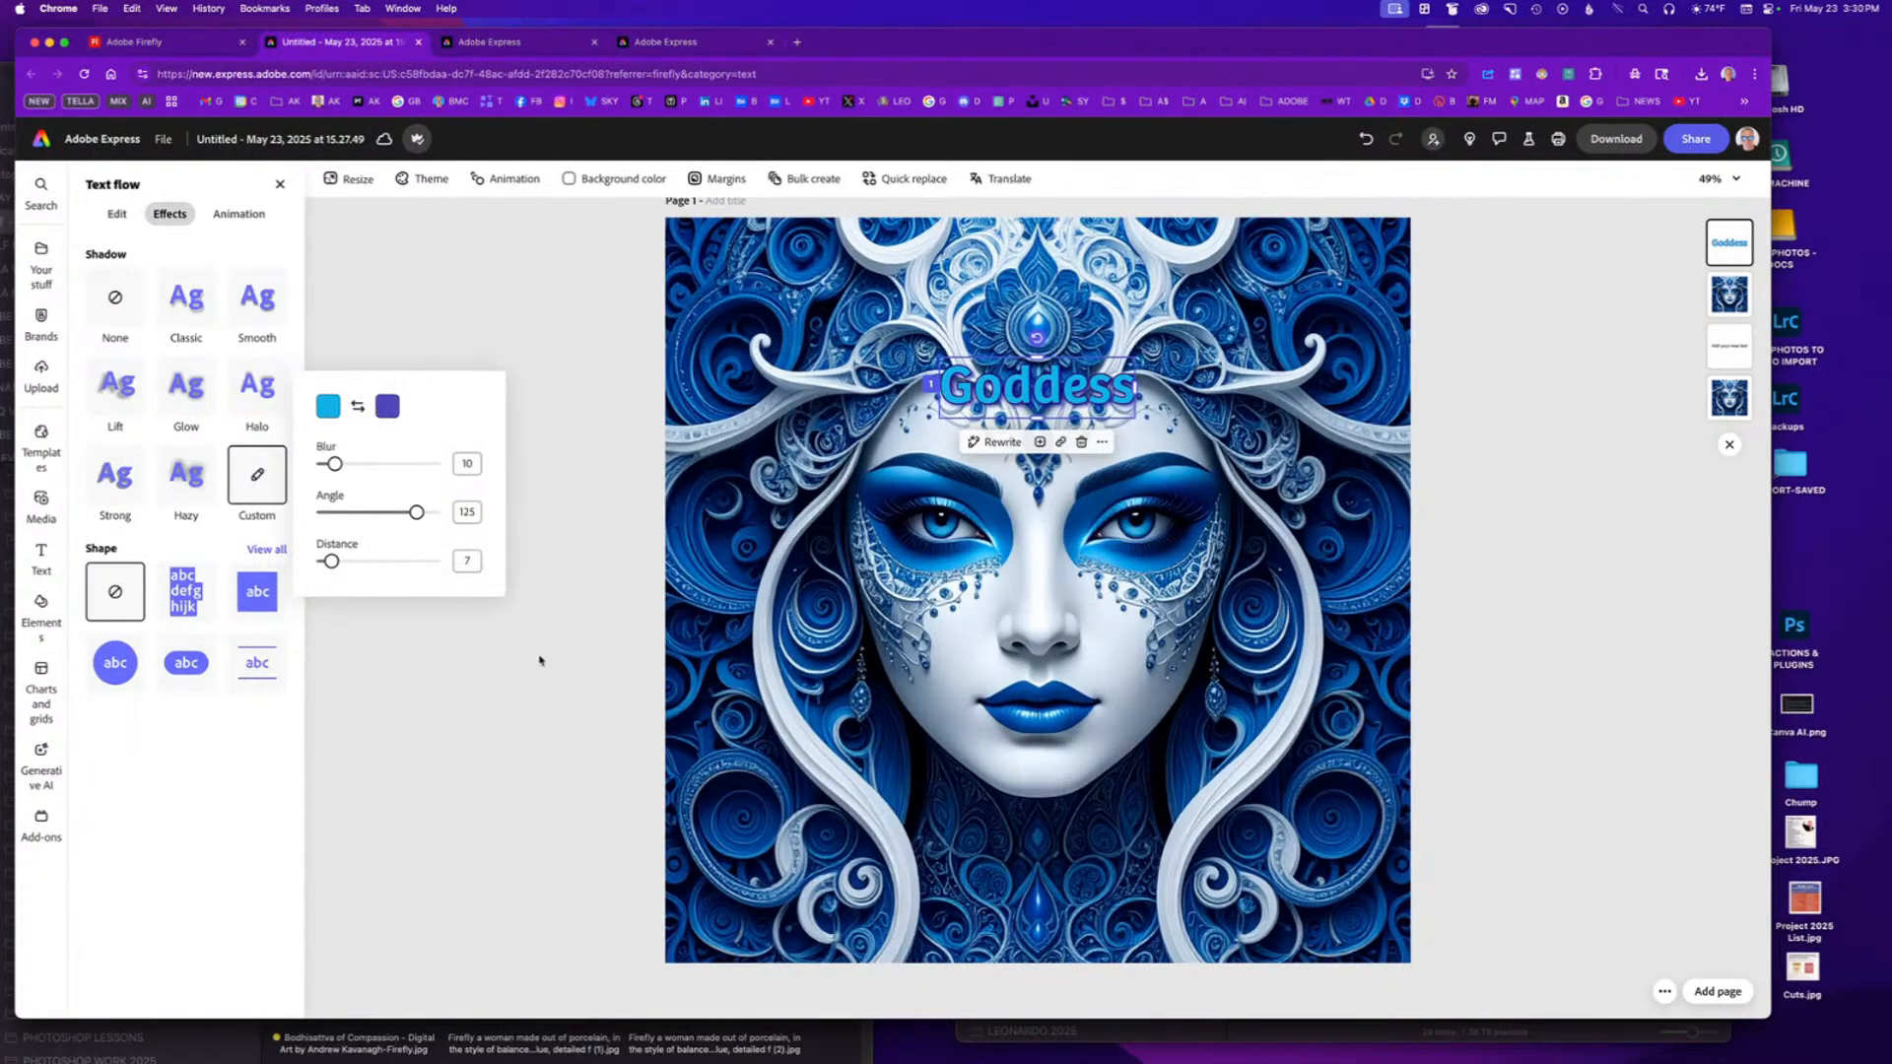
left_click(1138, 365)
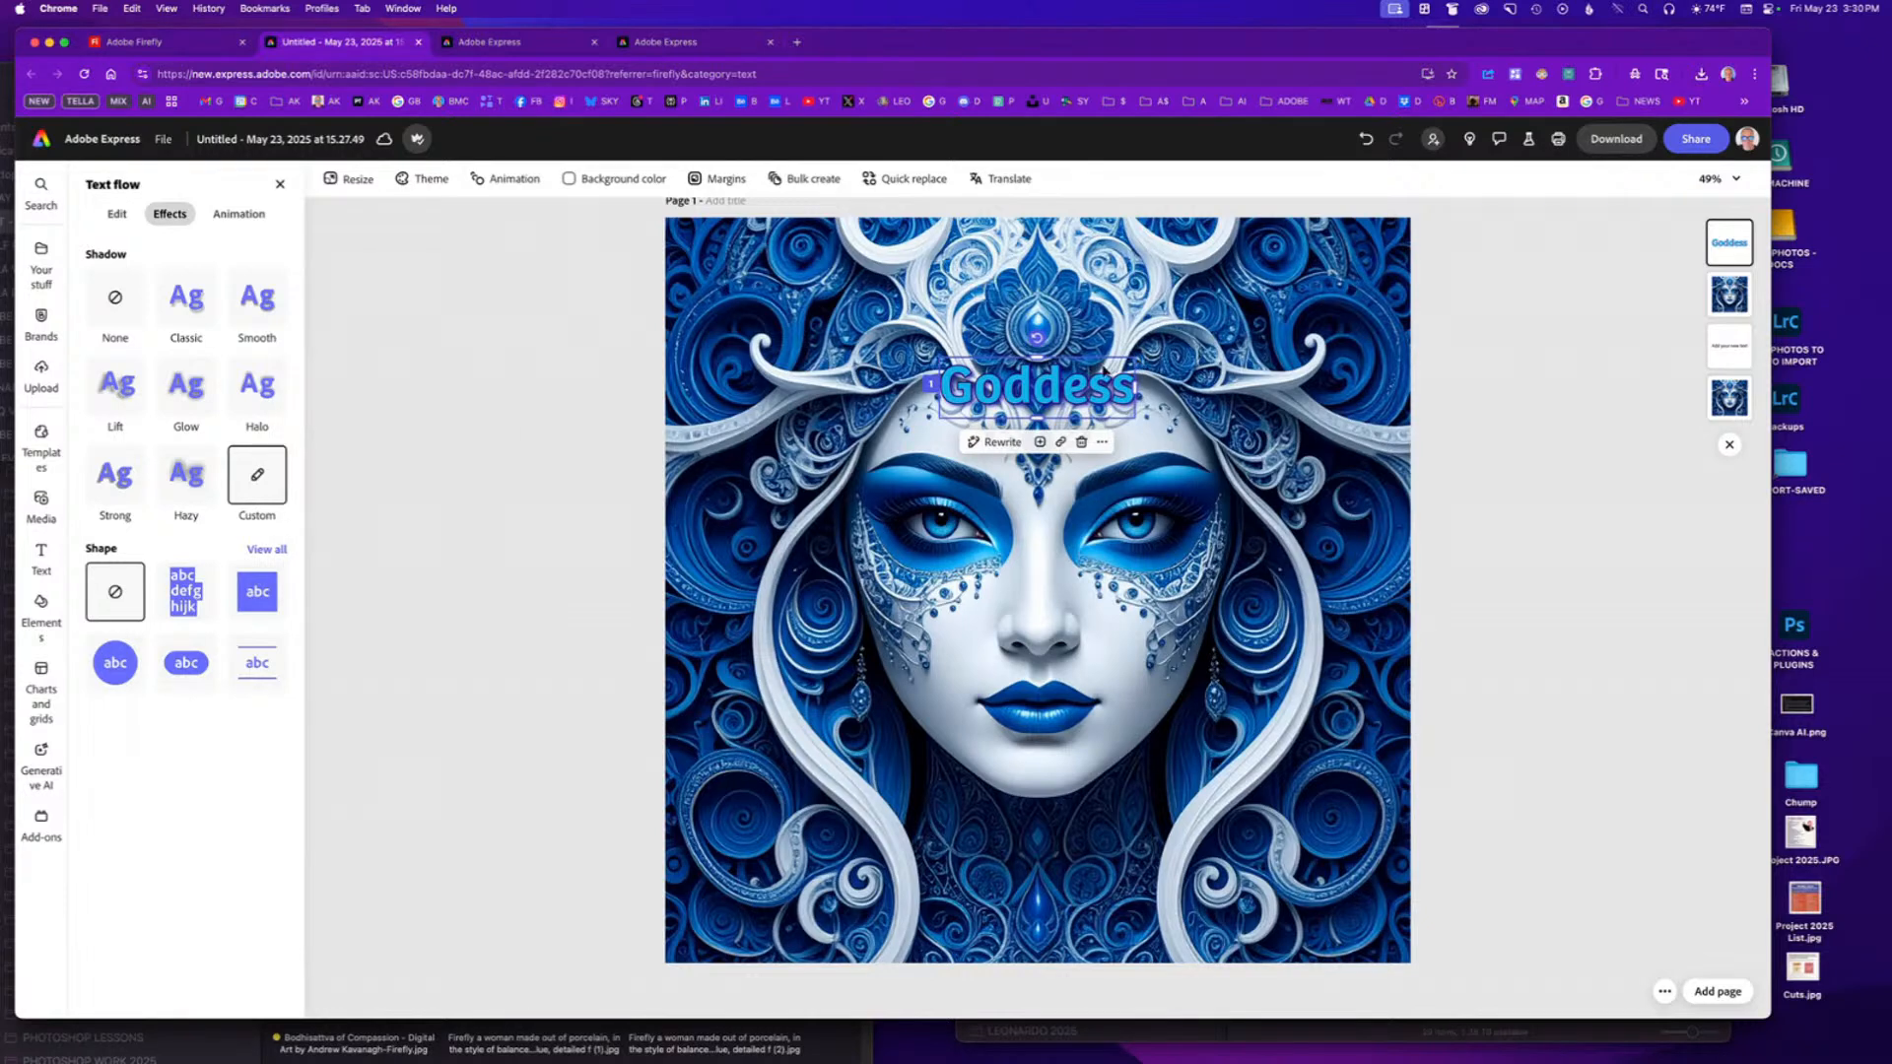
left_click(486, 477)
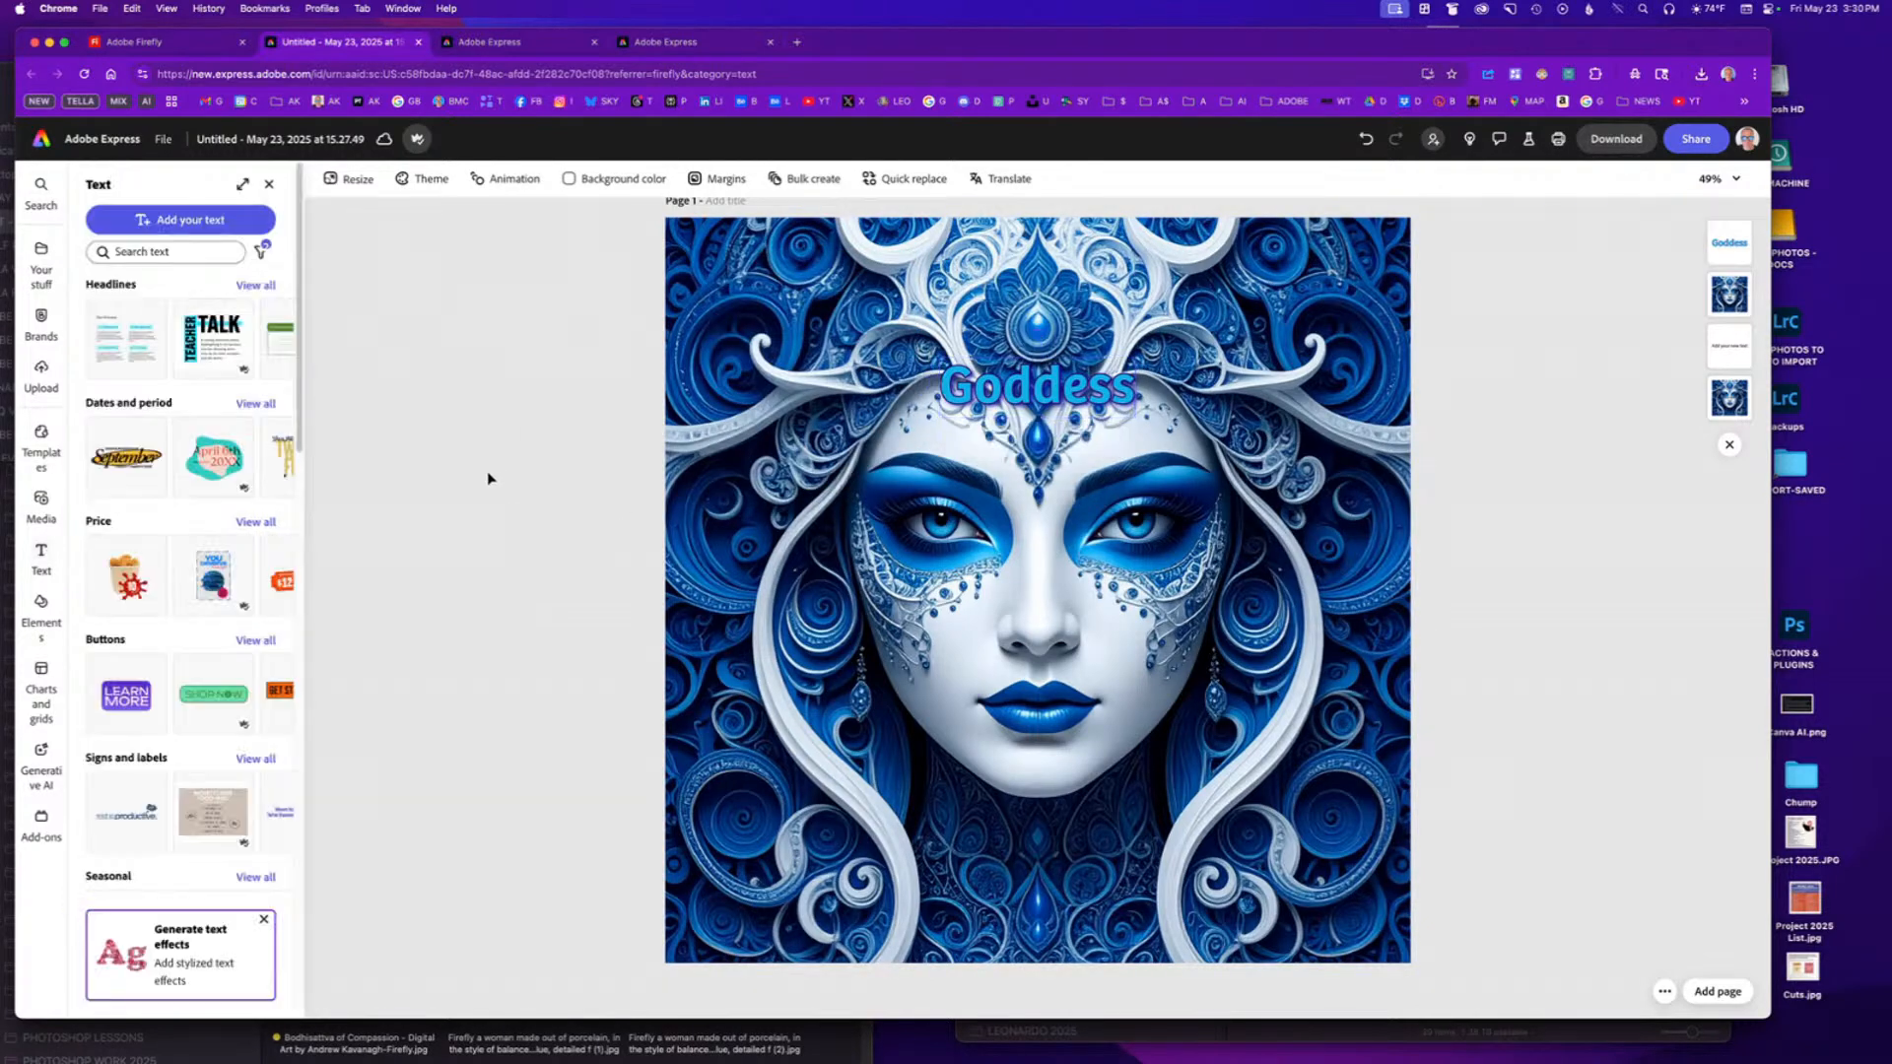
Increase the font size of the "Goddess" text to 123.
left_click(1012, 388)
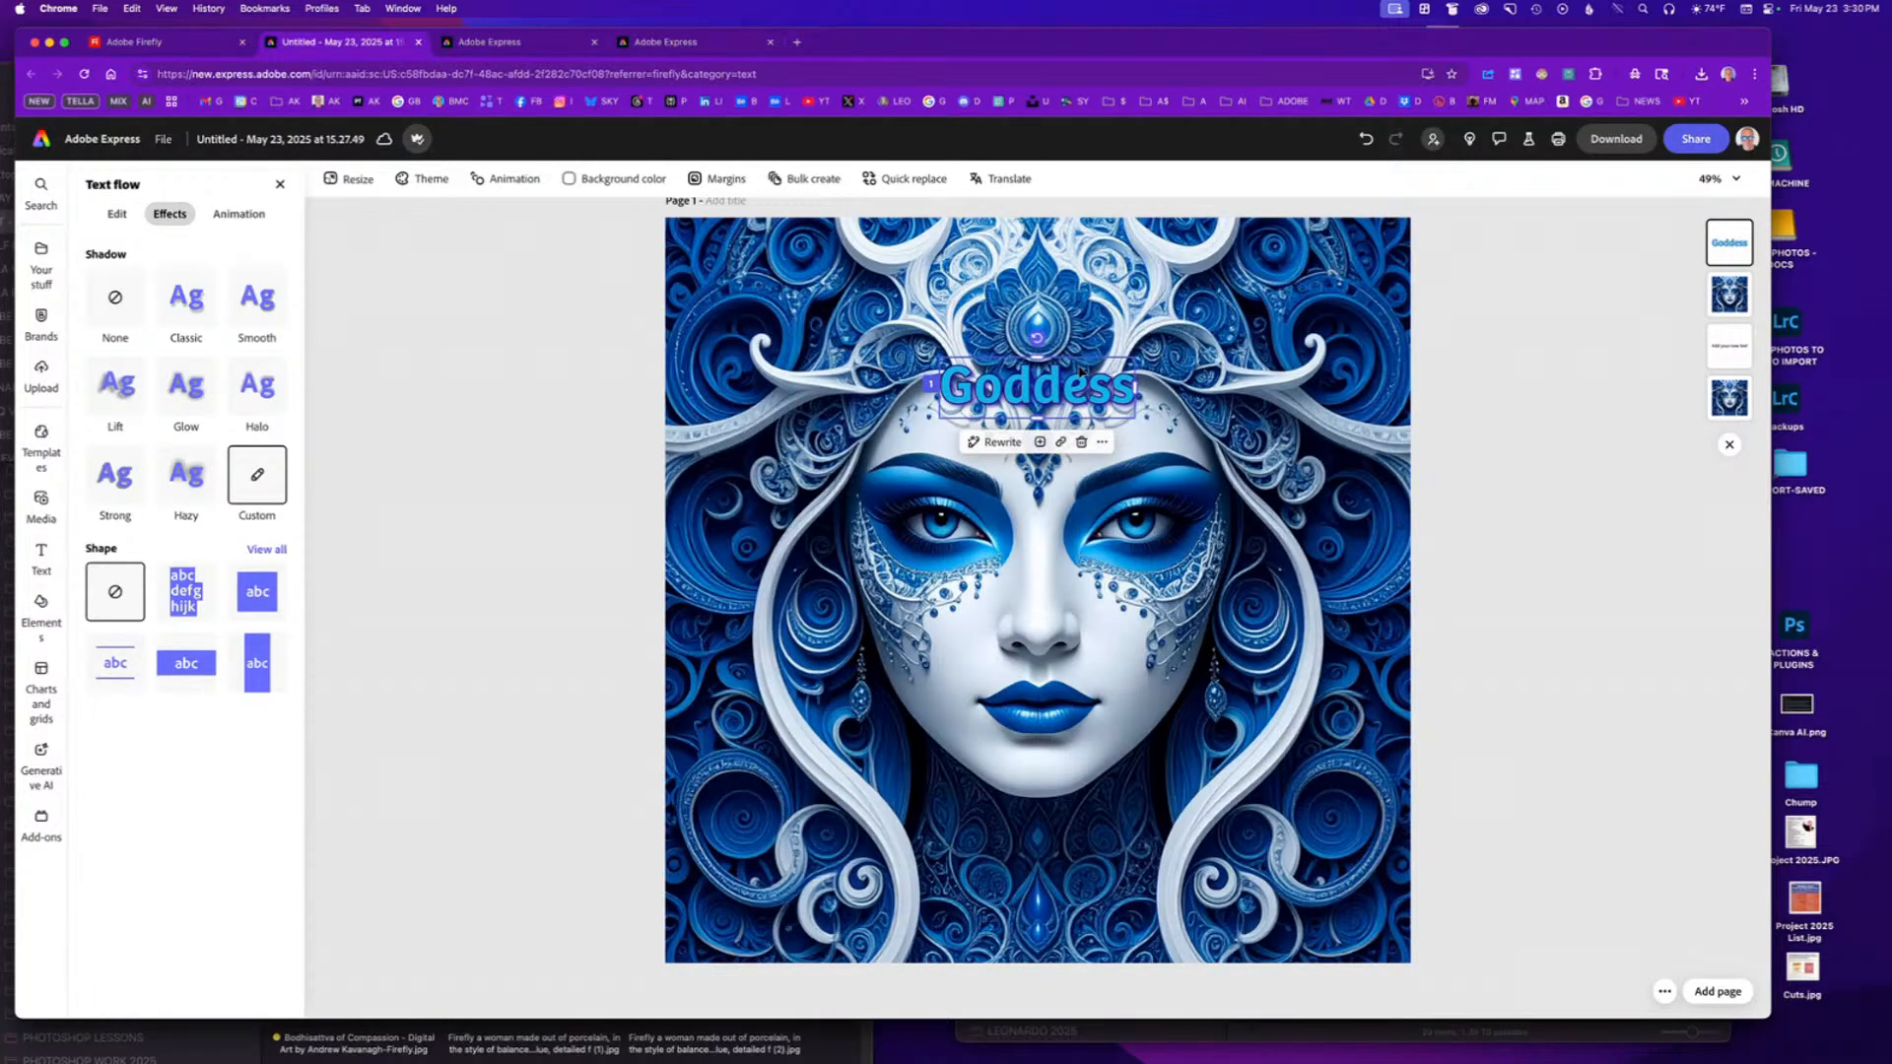
left_click(117, 216)
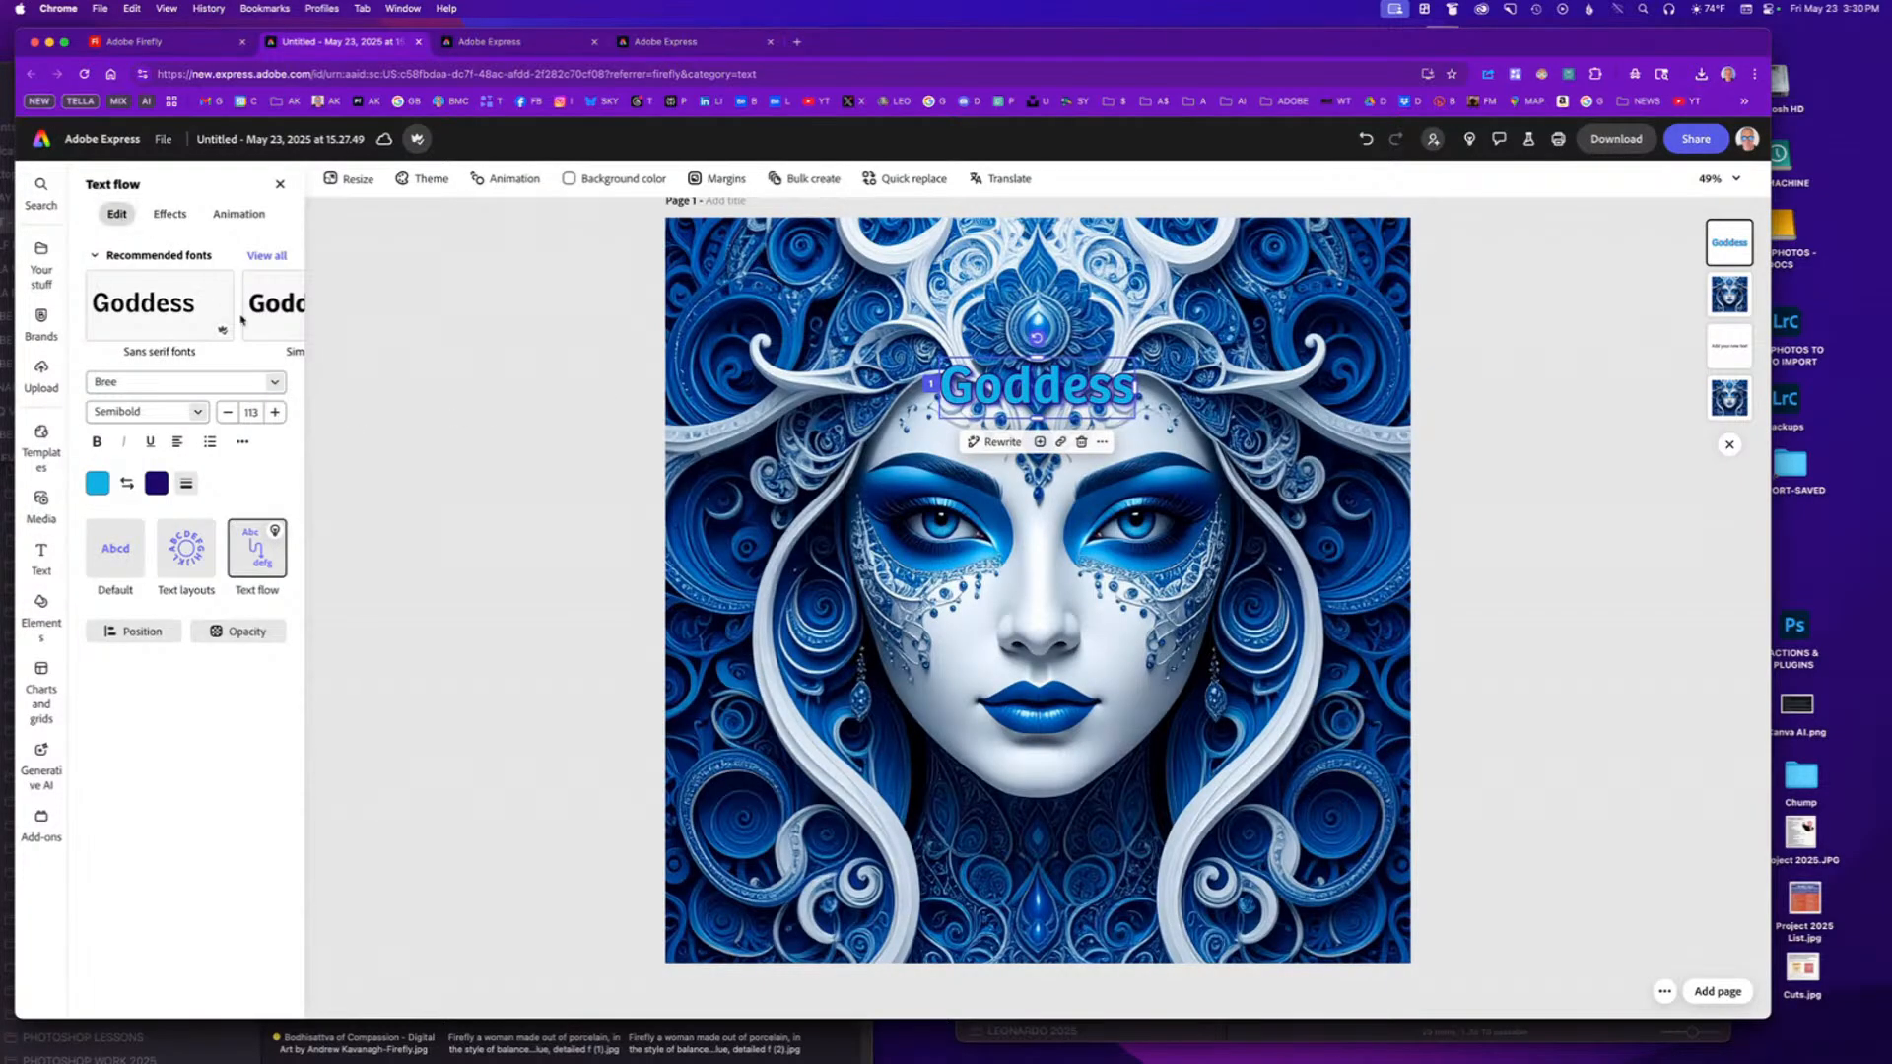
left_click(388, 325)
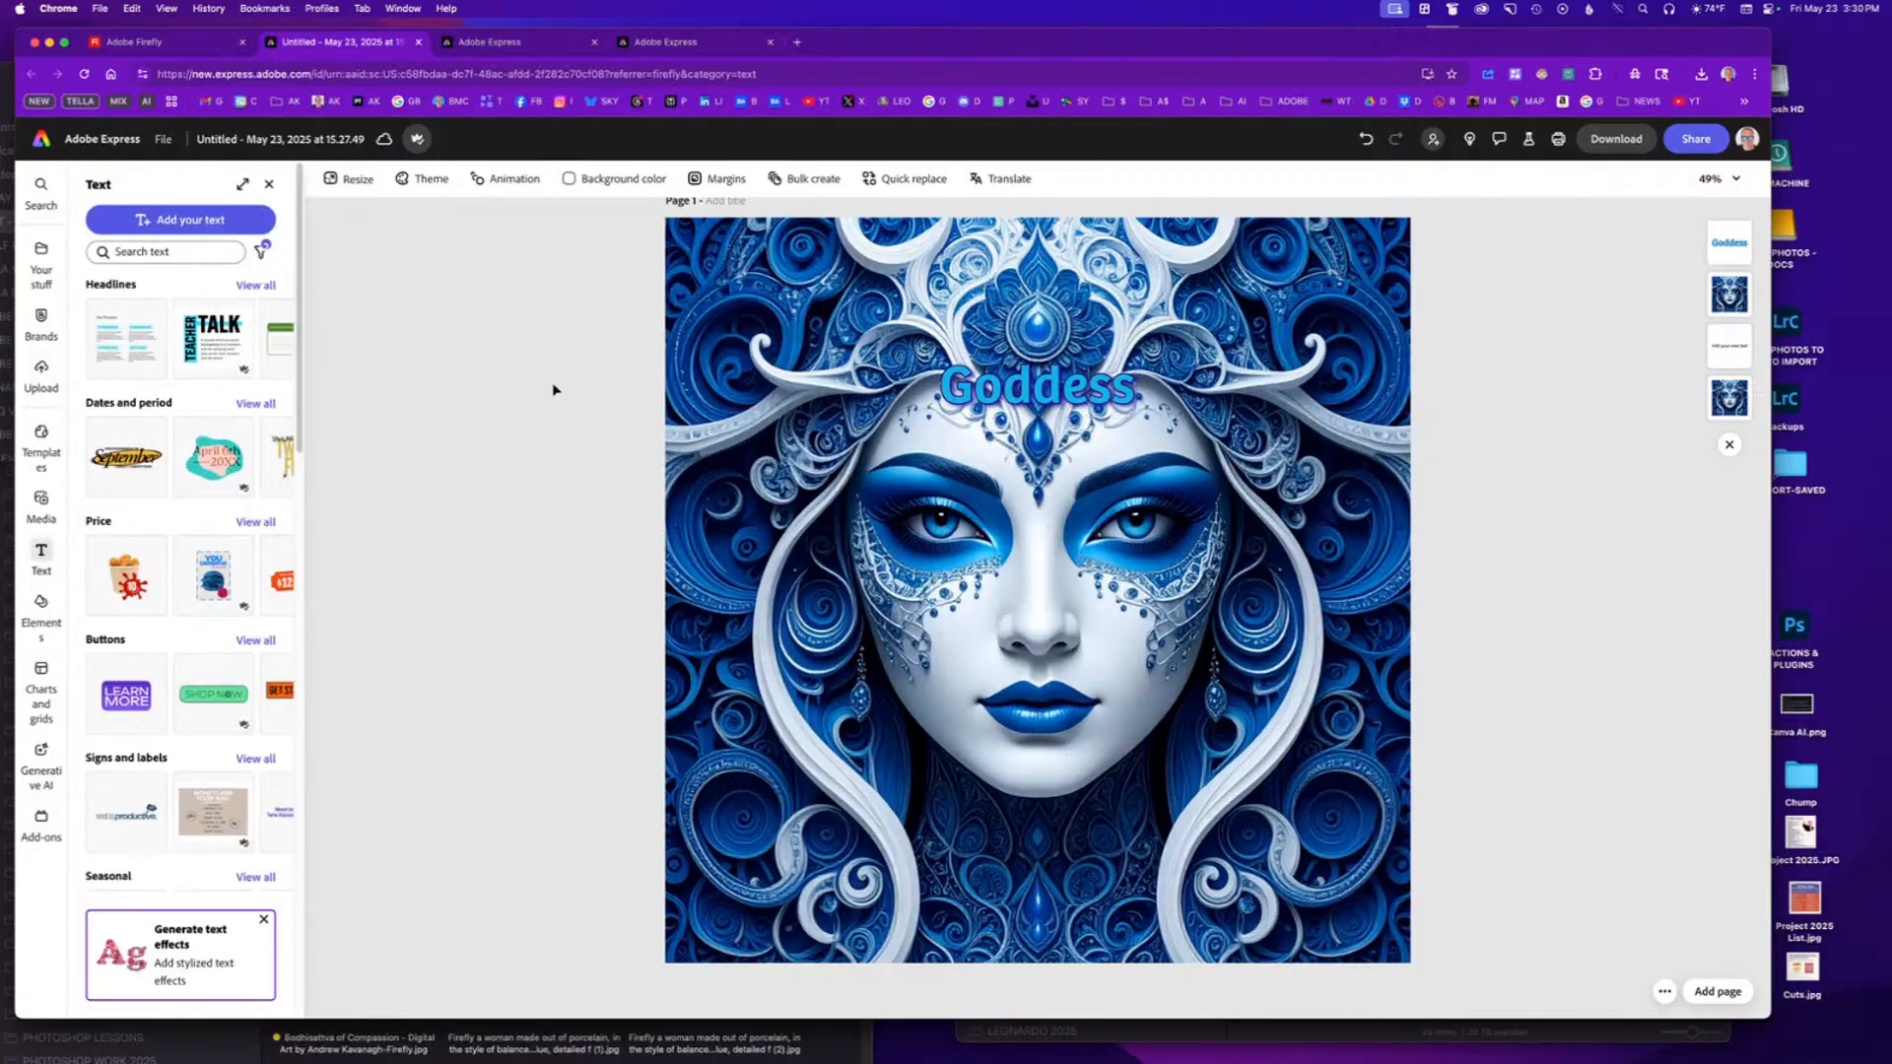
left_click(1037, 386)
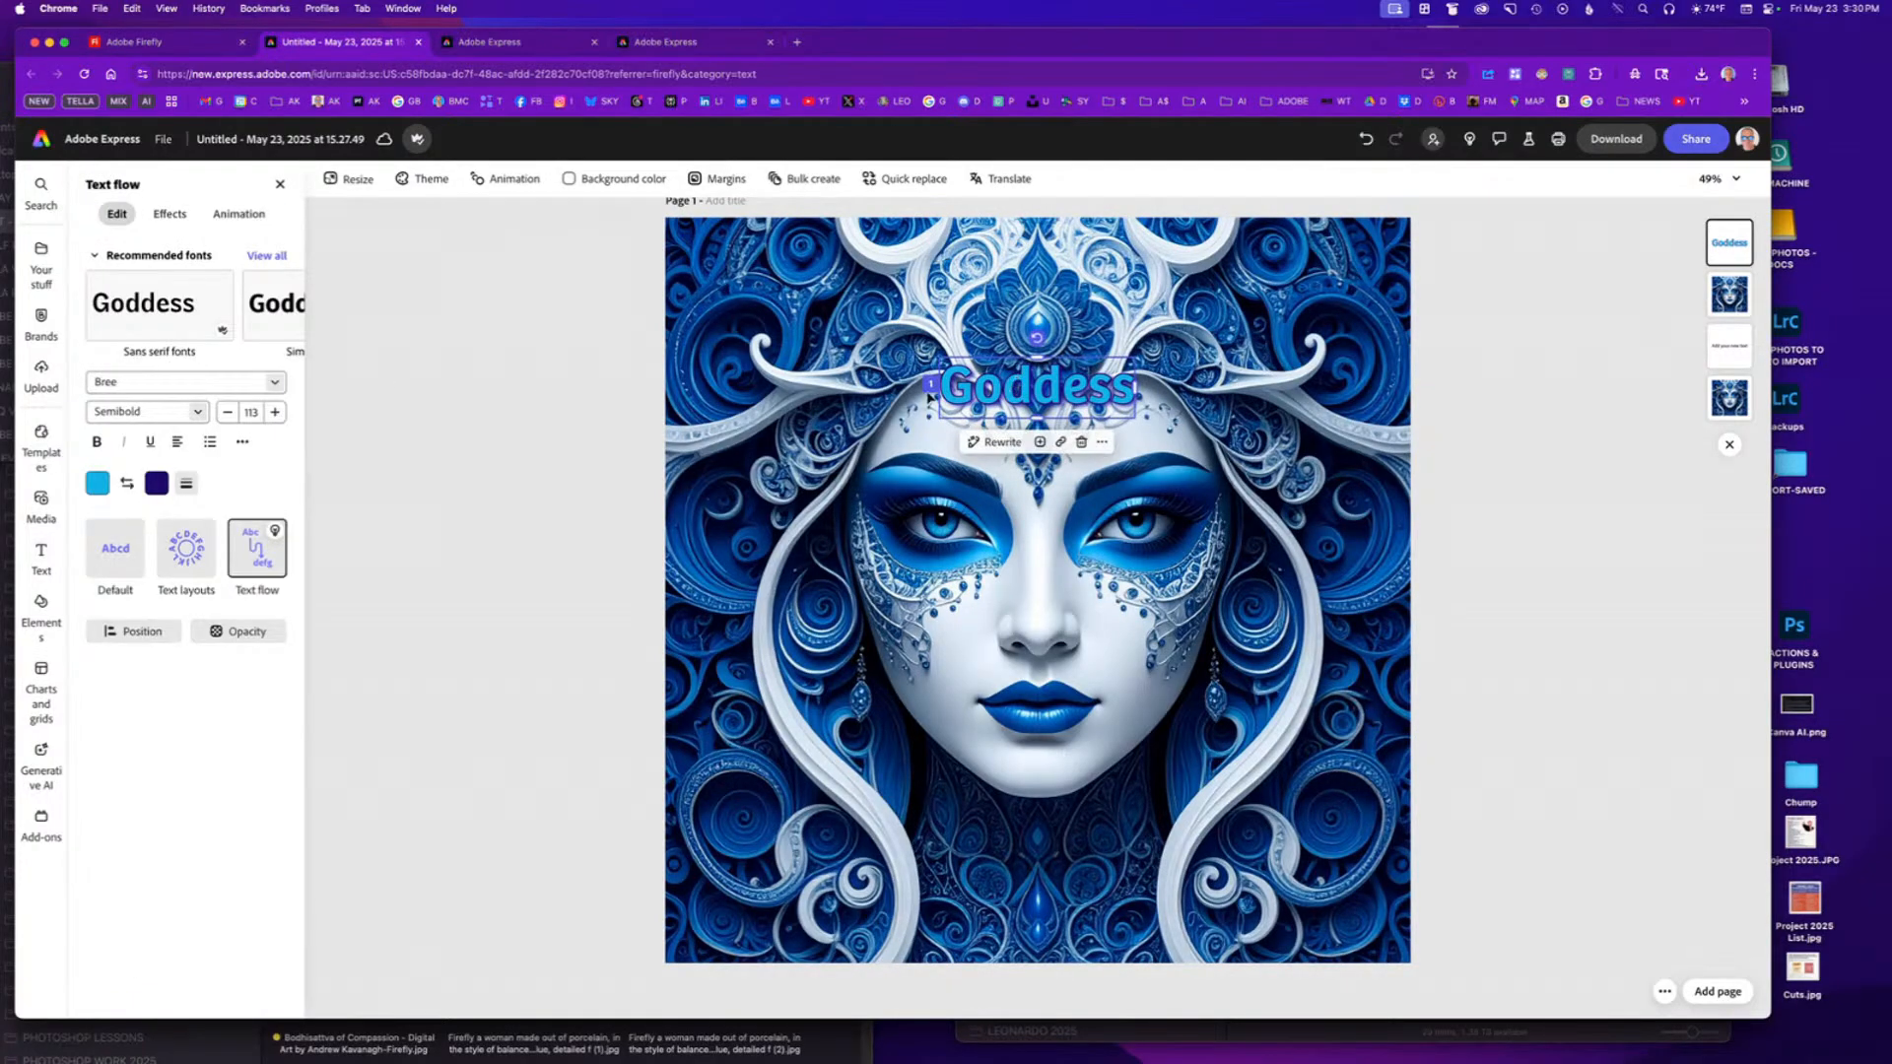
left_click(276, 413)
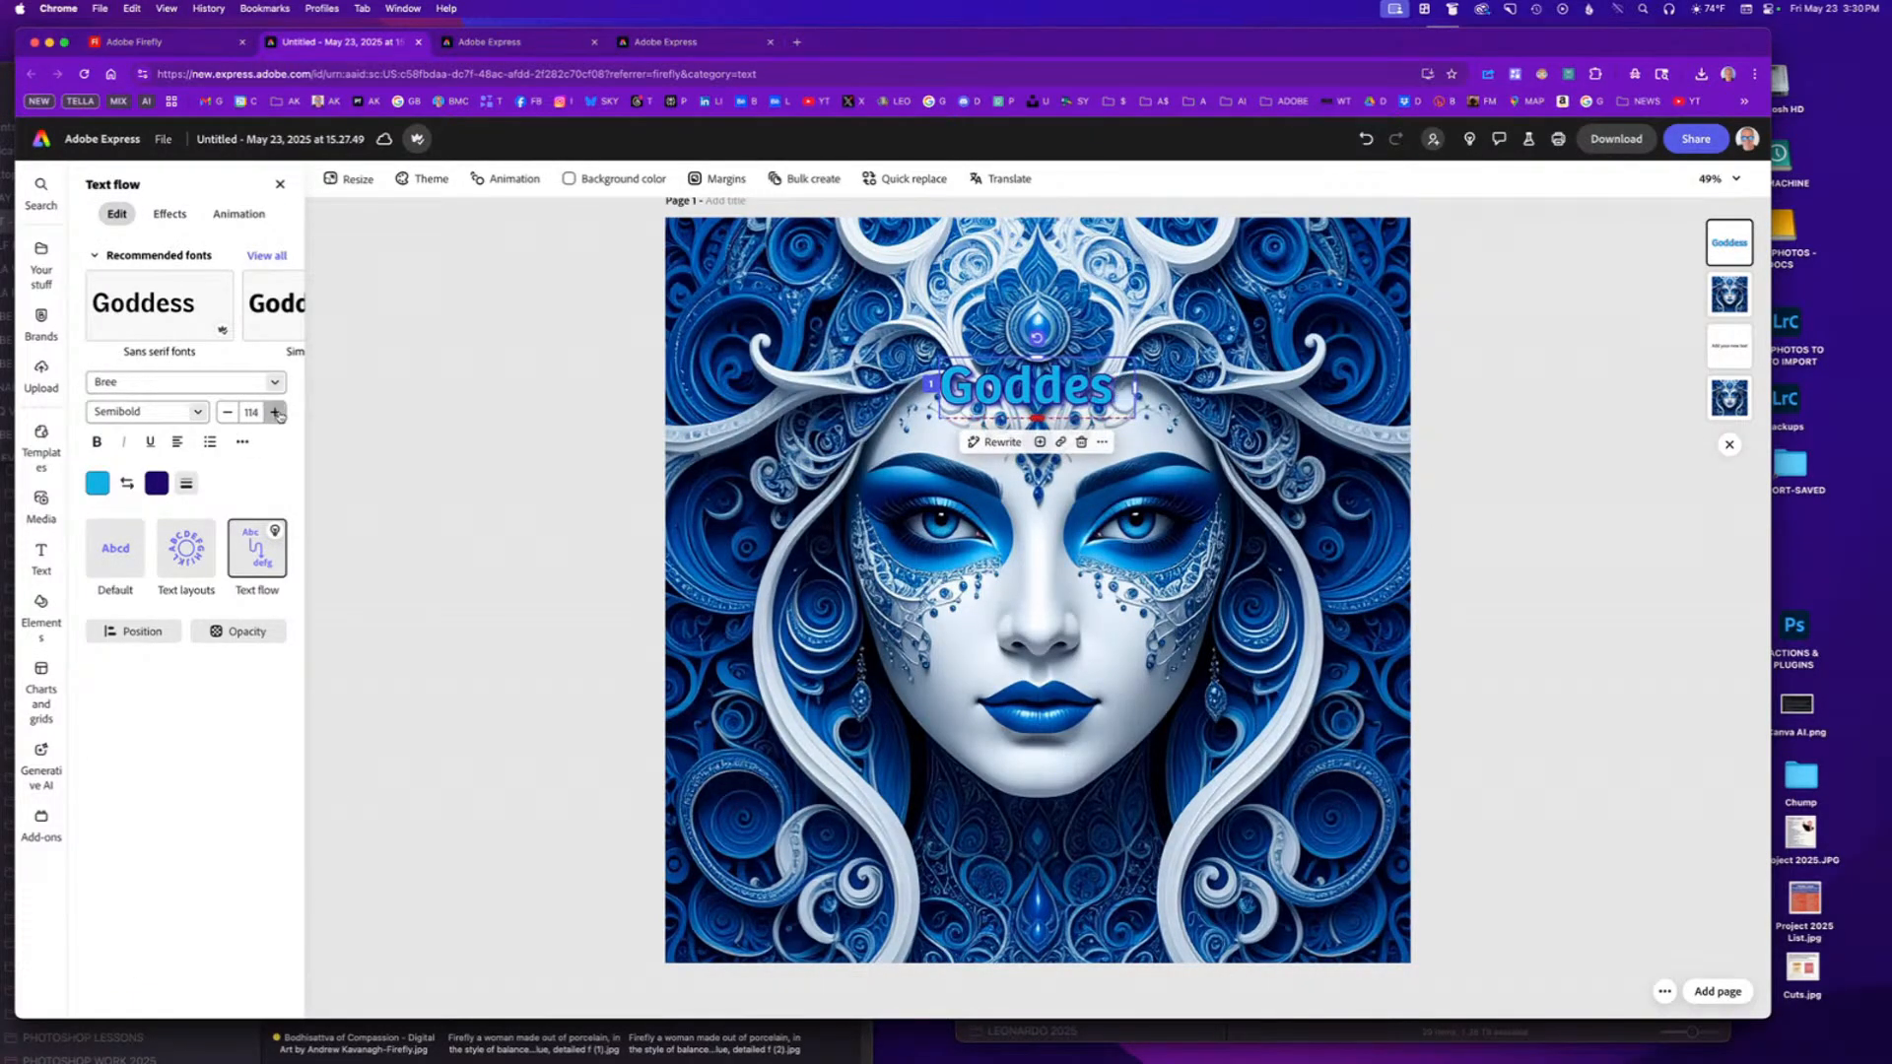
left_click(276, 413)
left_click(276, 413)
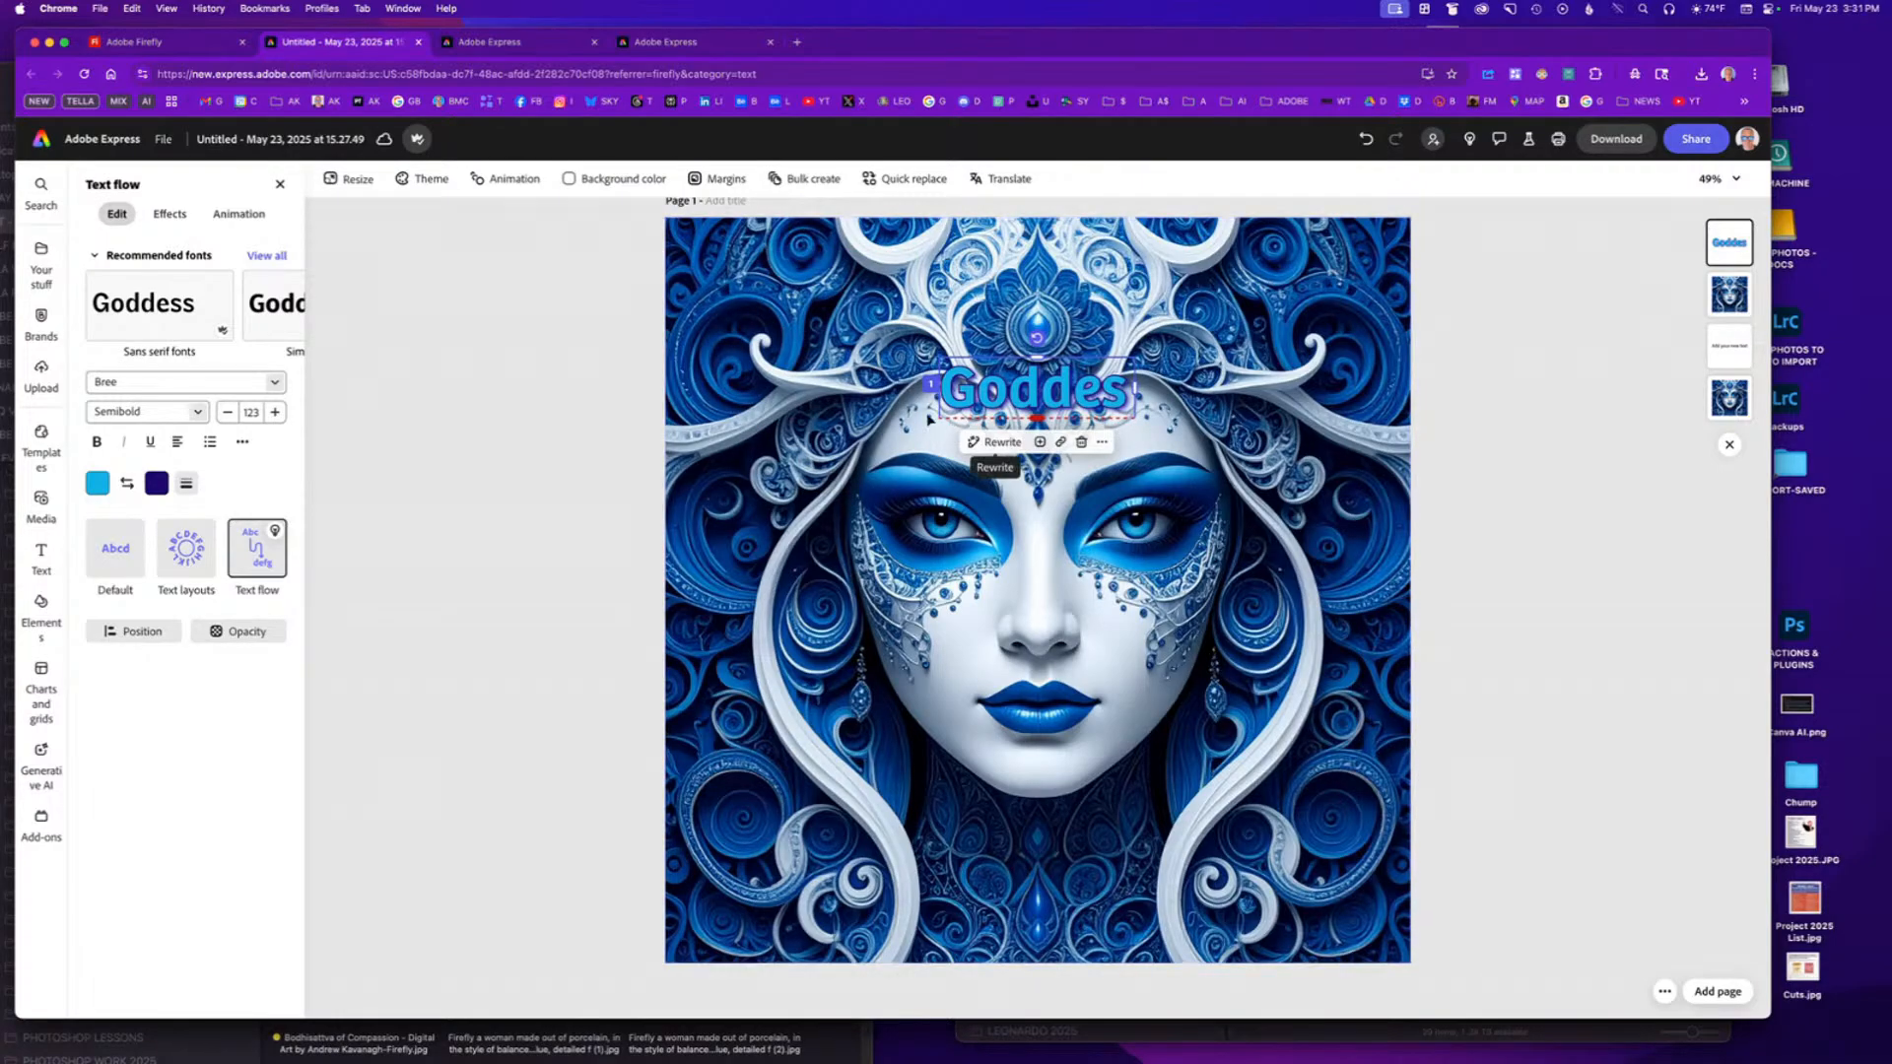
Move the "Goddess" text slightly higher on the forehead and widen its text box to fit the whole word.
mouse_move(962, 395)
left_mouse_down()
mouse_move(867, 393)
mouse_move(962, 385)
left_mouse_up()
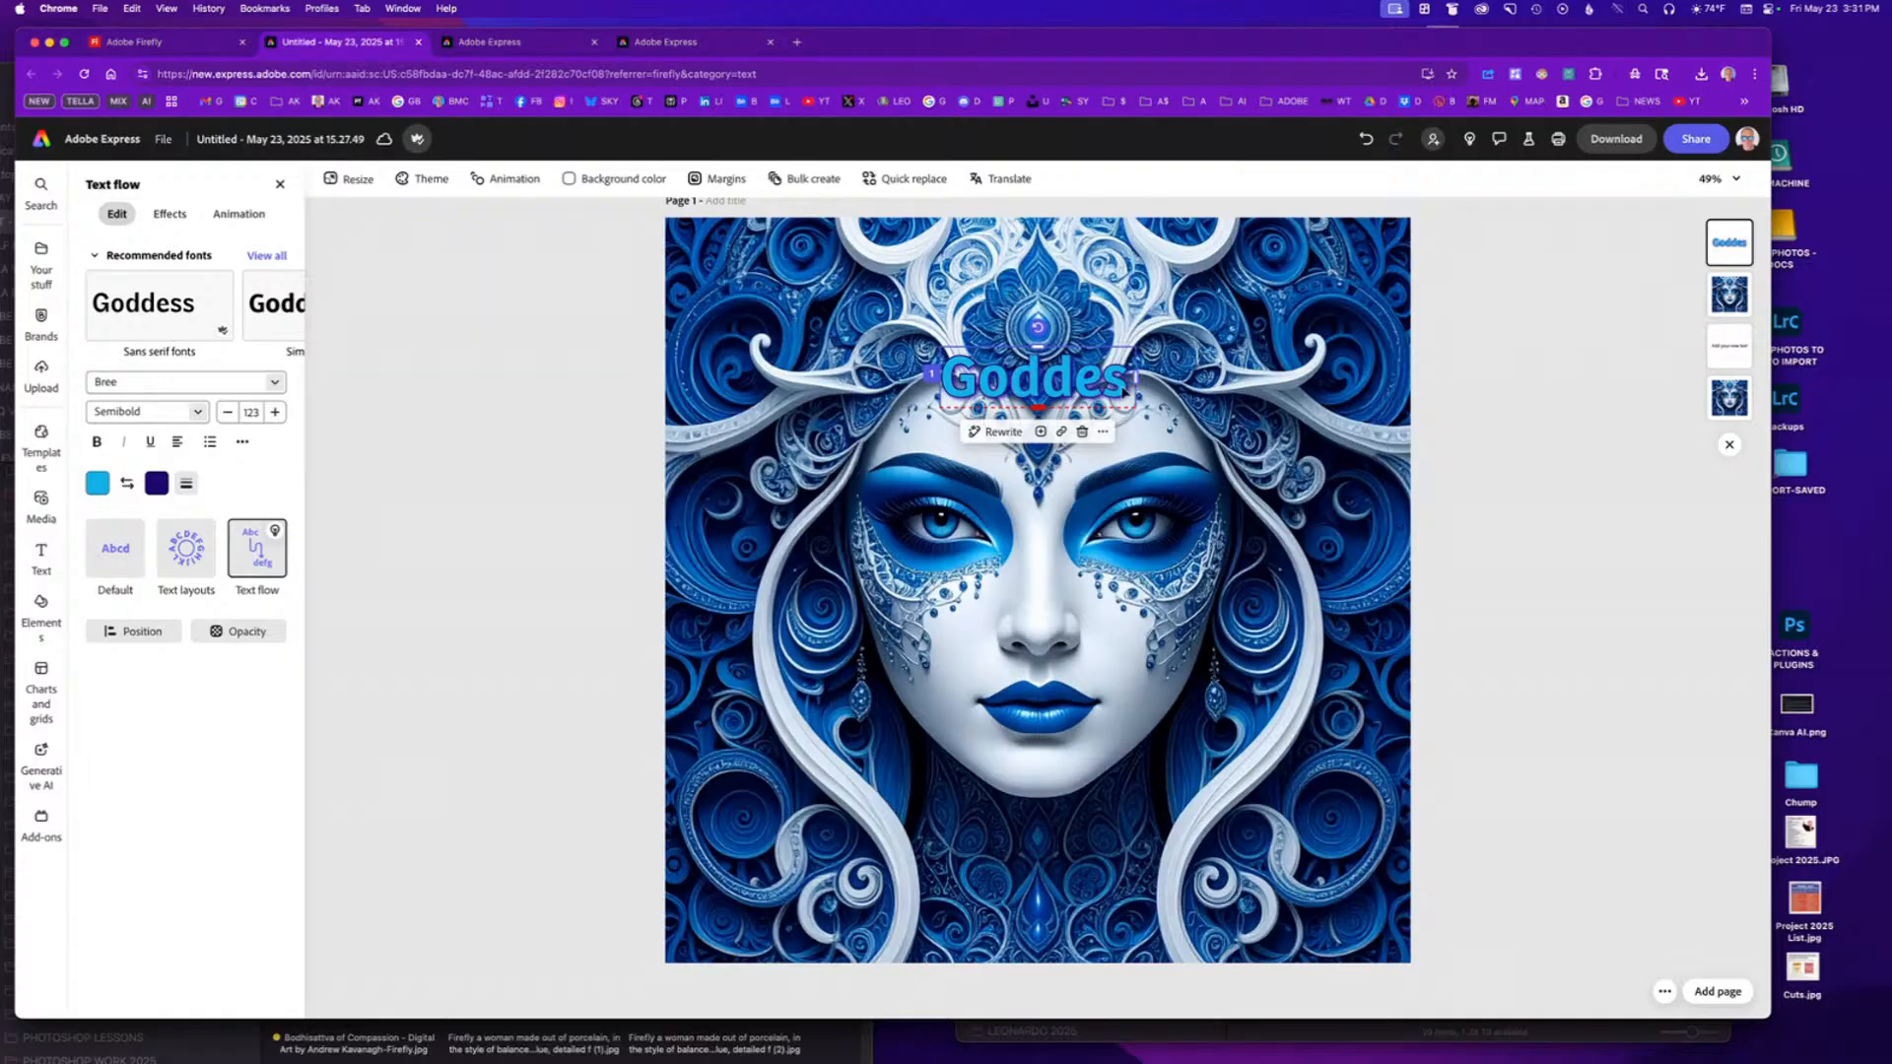
type("s")
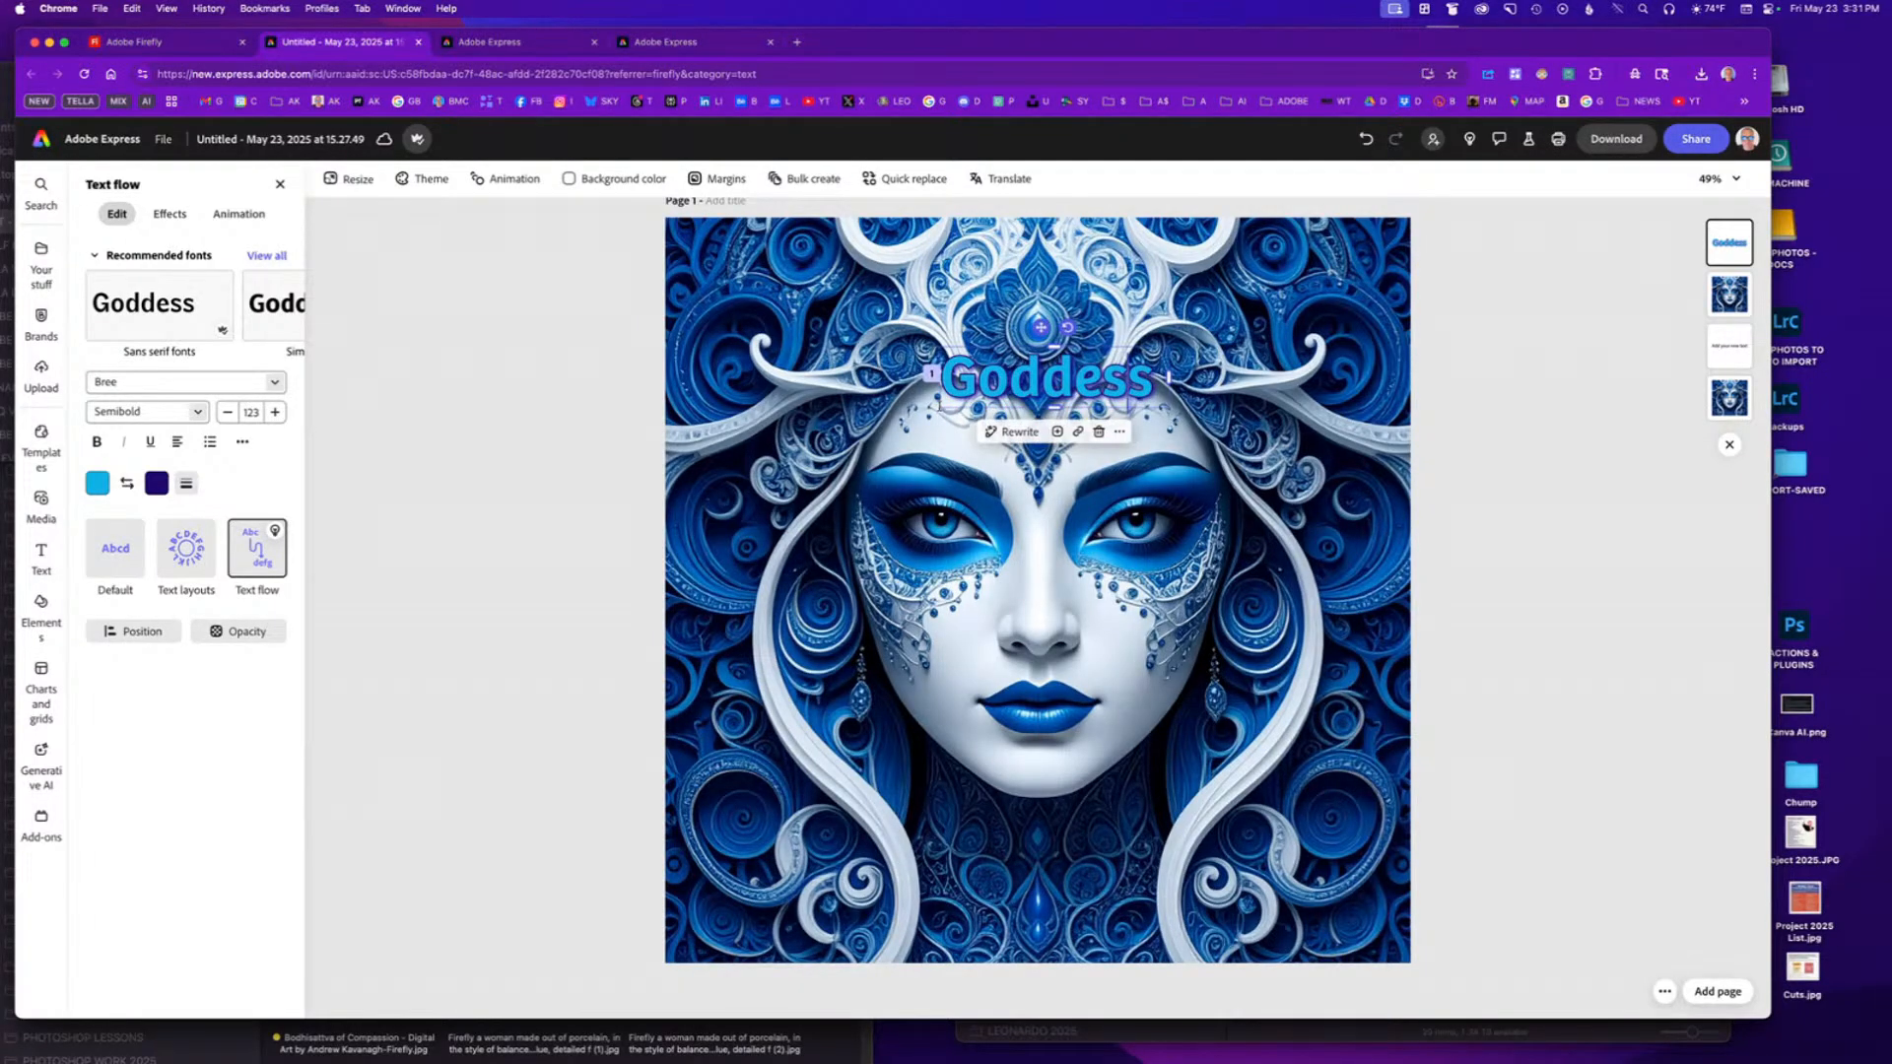
Nudge the "Goddess" text slightly up and to the left, and increase its font size to 162.
left_click_drag(1041, 325, 1035, 318)
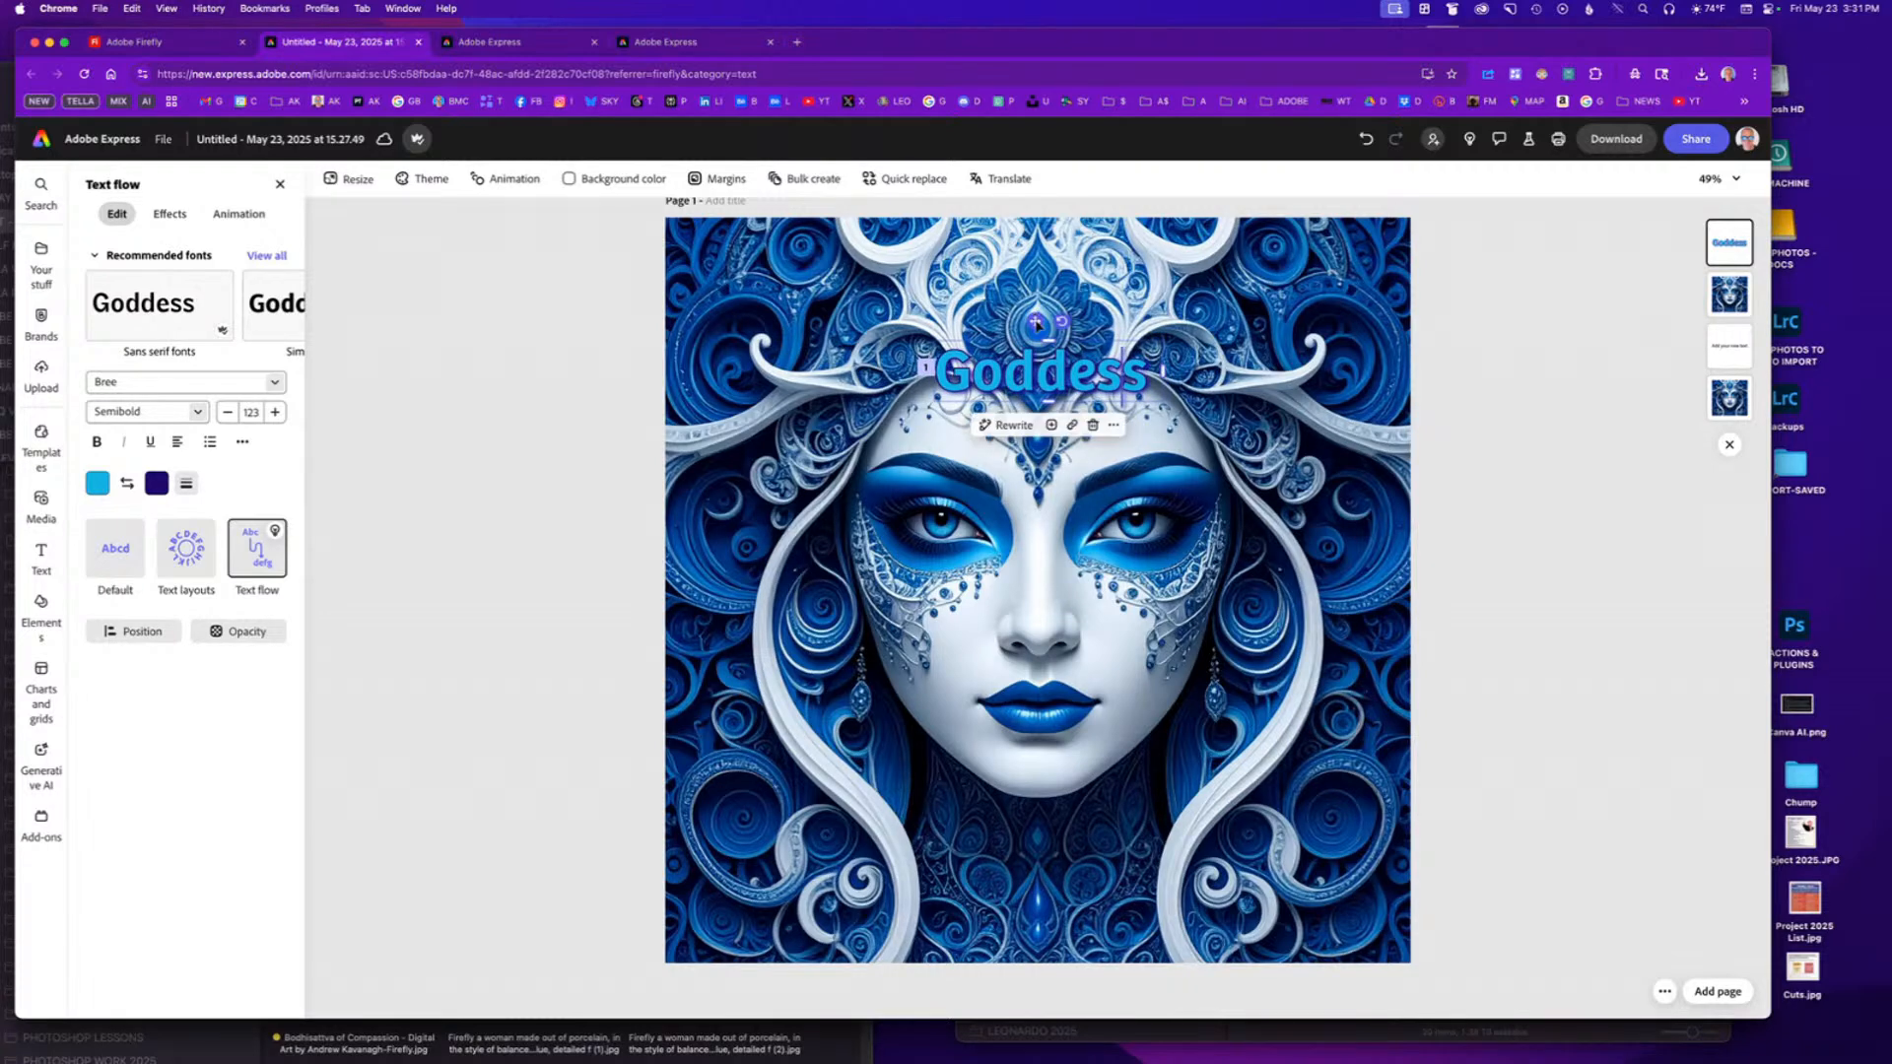
left_click(276, 413)
left_click(275, 413)
left_click(276, 413)
left_click(275, 414)
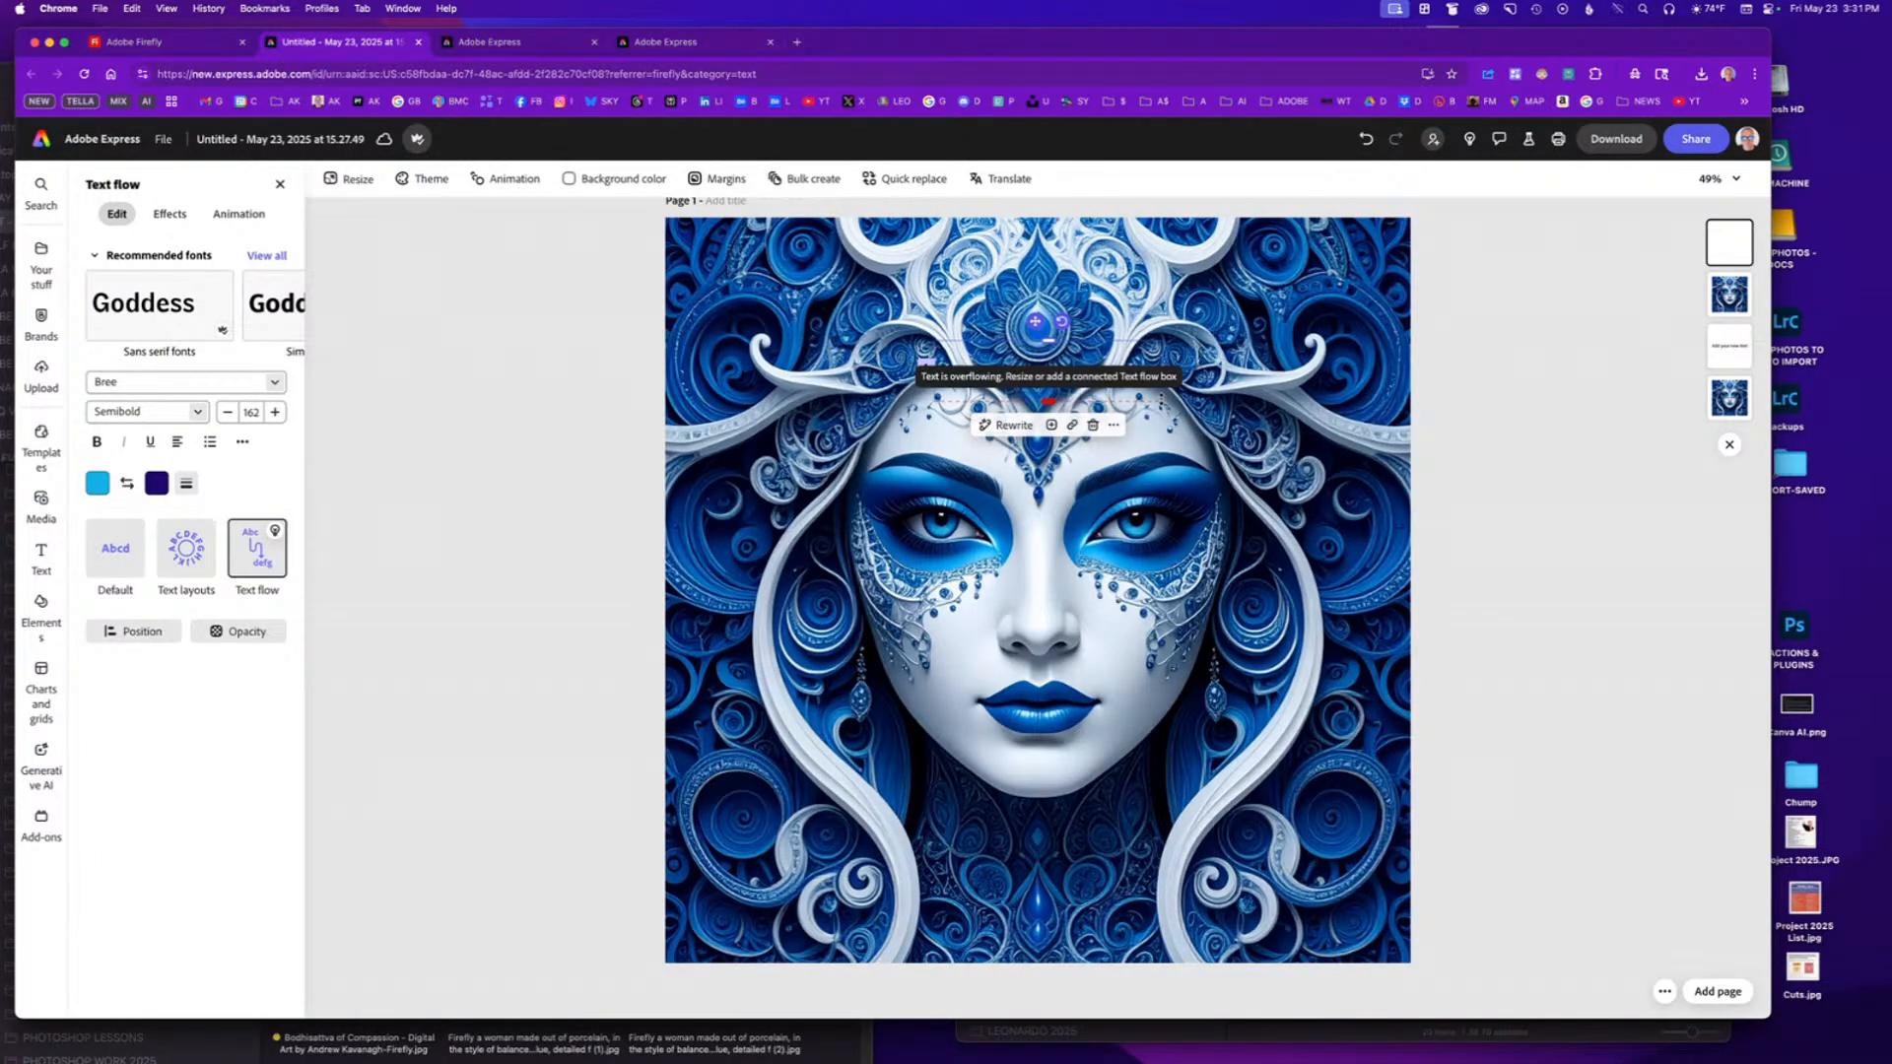
Widen the "Goddess" text box until the whole enlarged word fits, and recentre it over the forehead.
left_click_drag(1162, 401, 1230, 375)
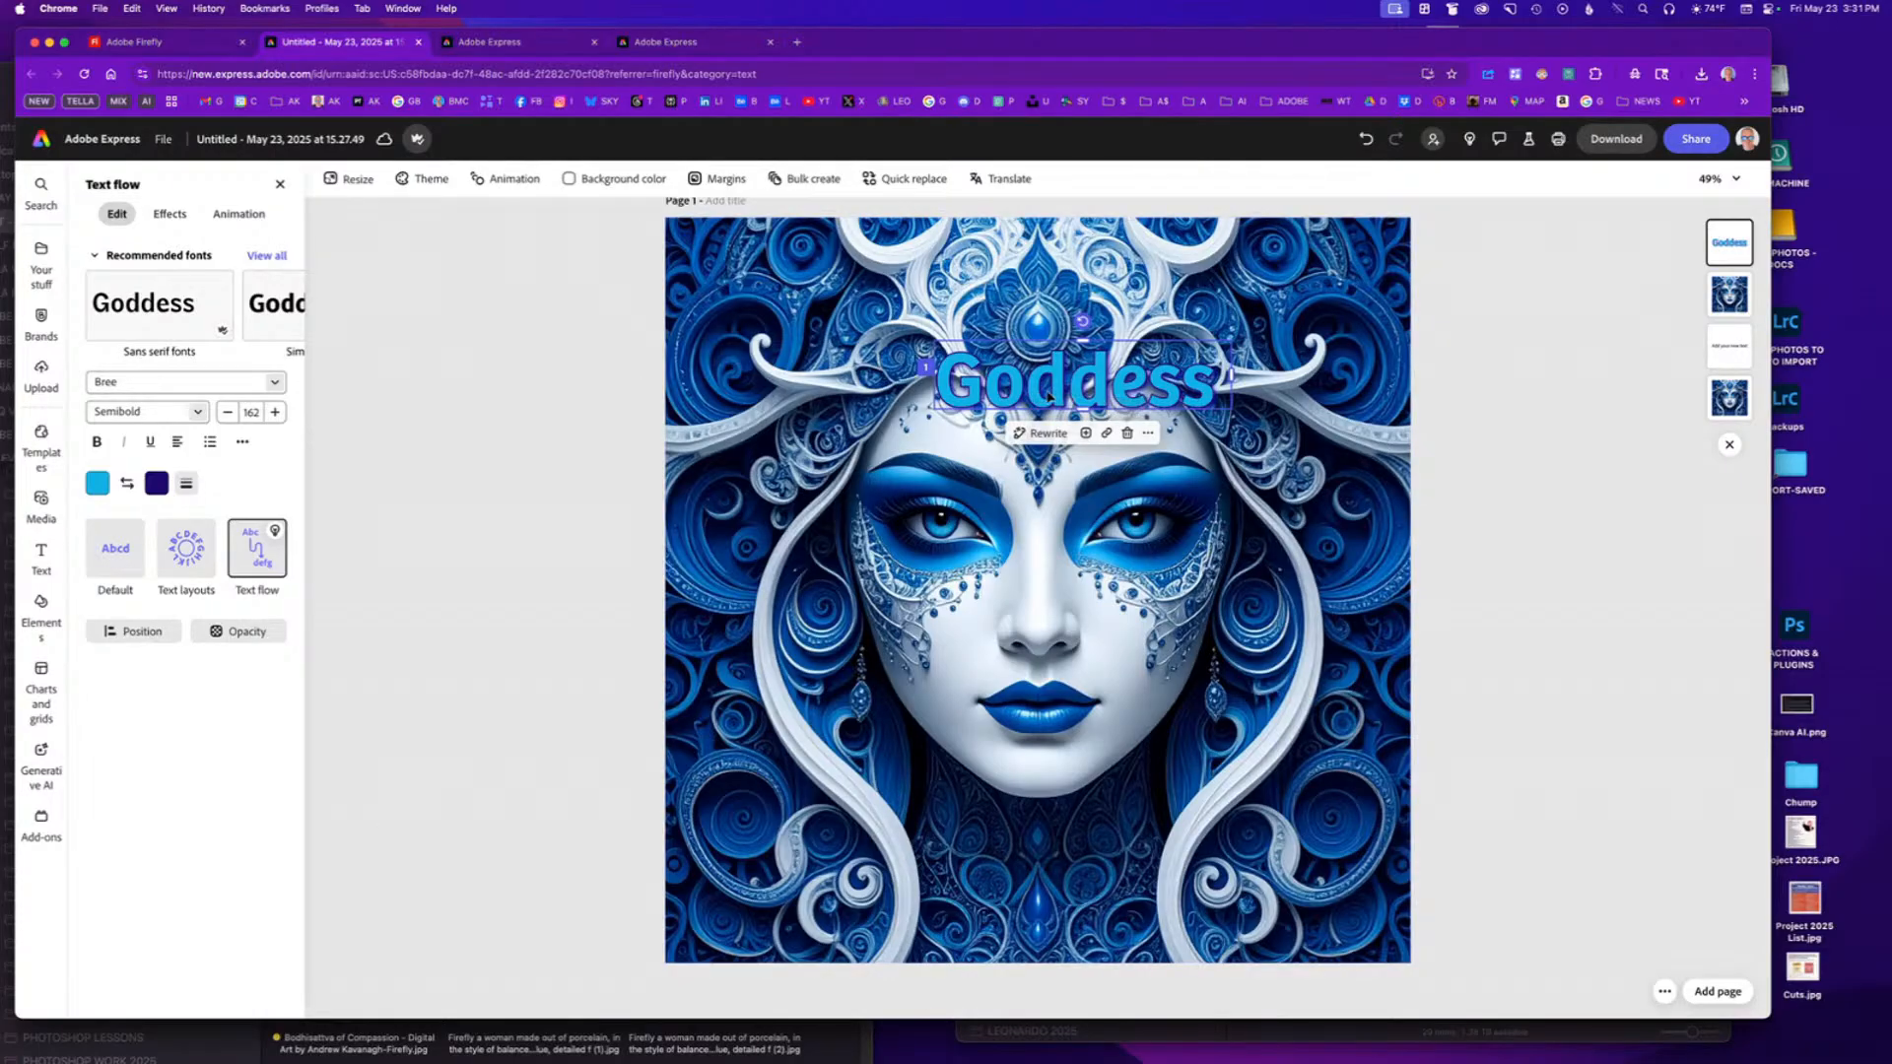
left_click_drag(1049, 390, 1006, 394)
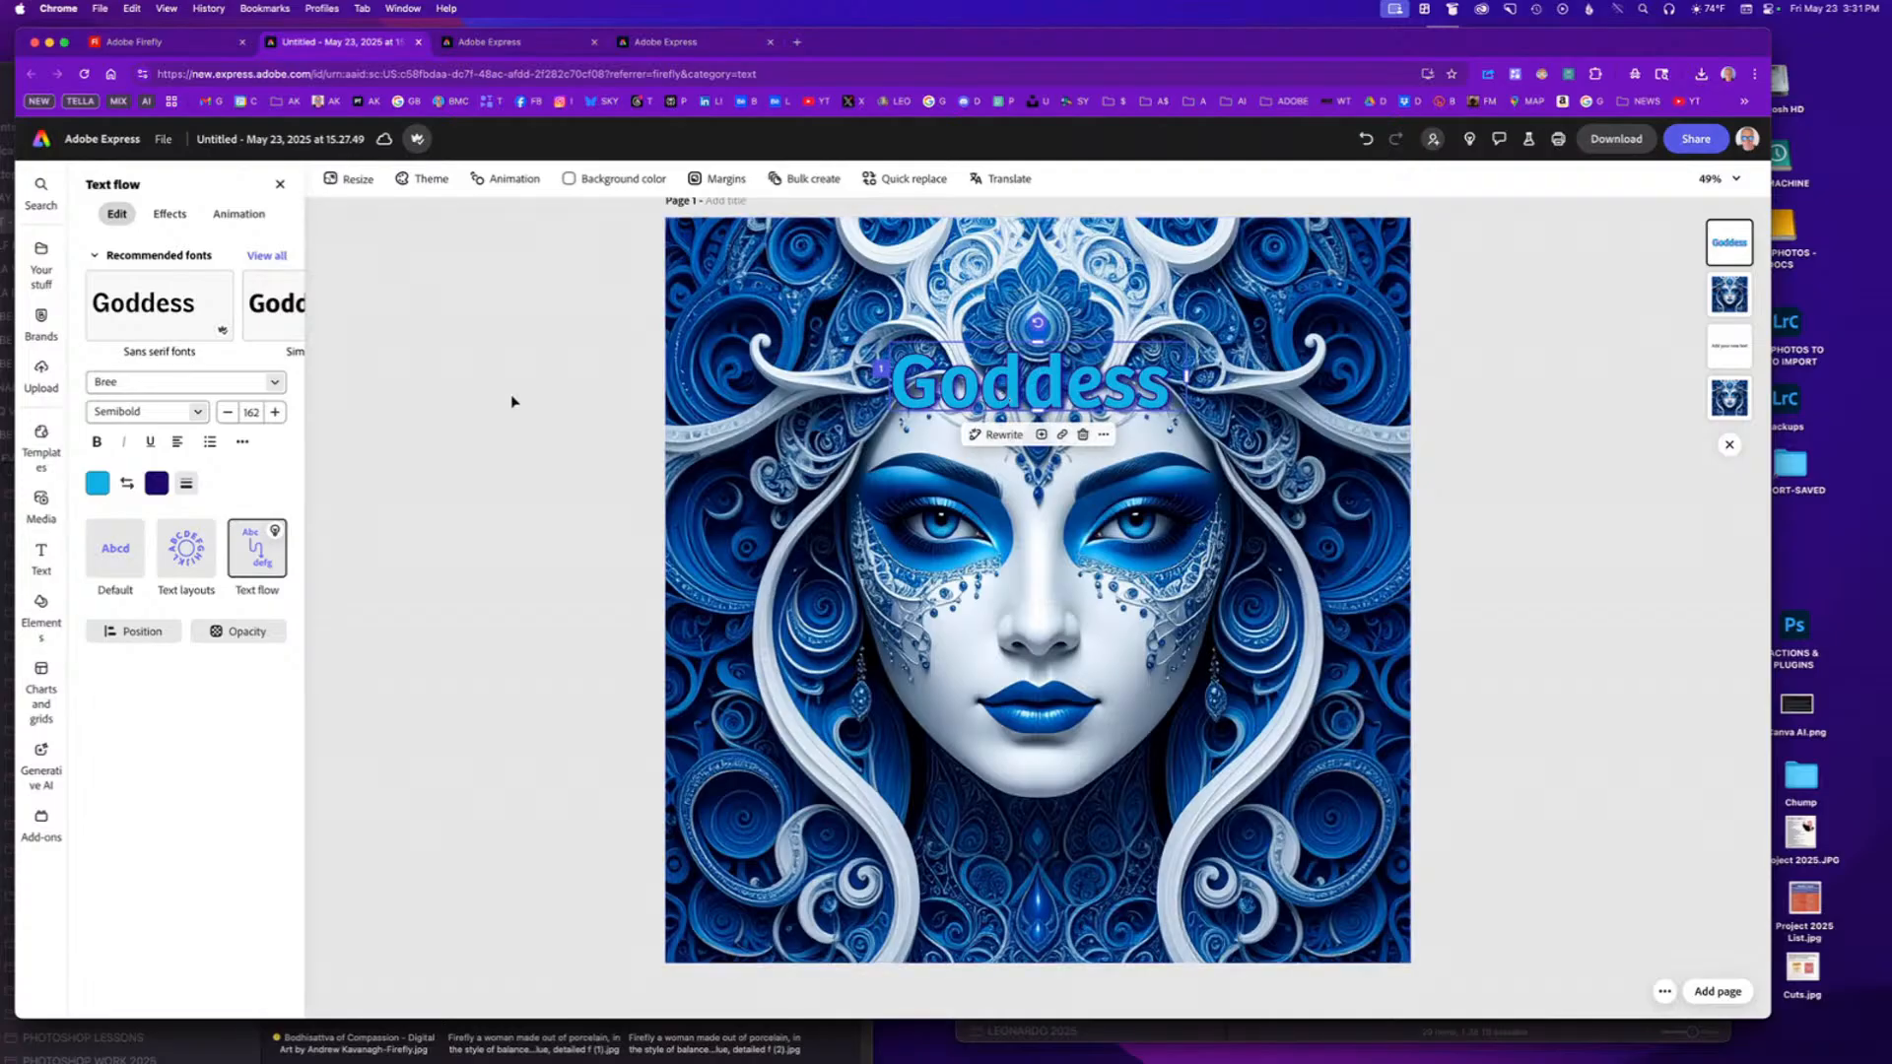
Change the outline of the "Goddess" text to a custom dark red, #960828.
left_click(157, 483)
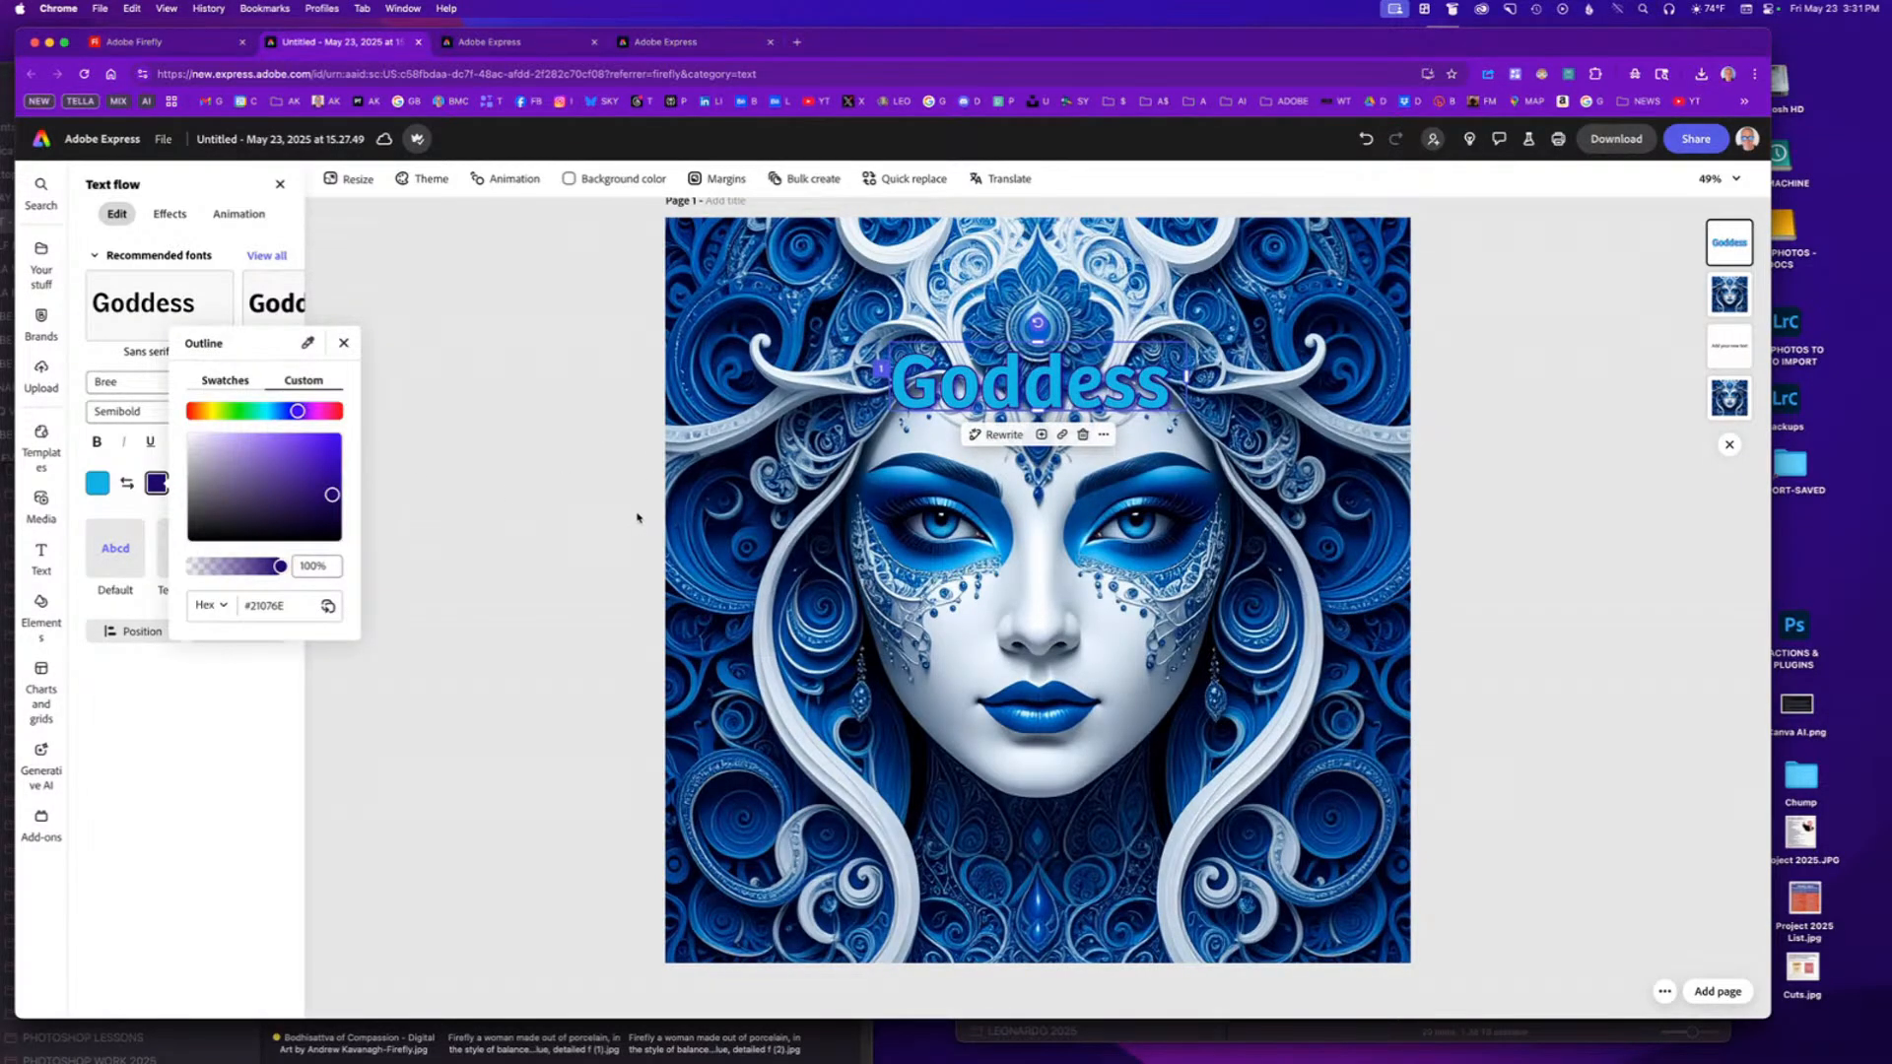
left_click(337, 411)
left_click(332, 440)
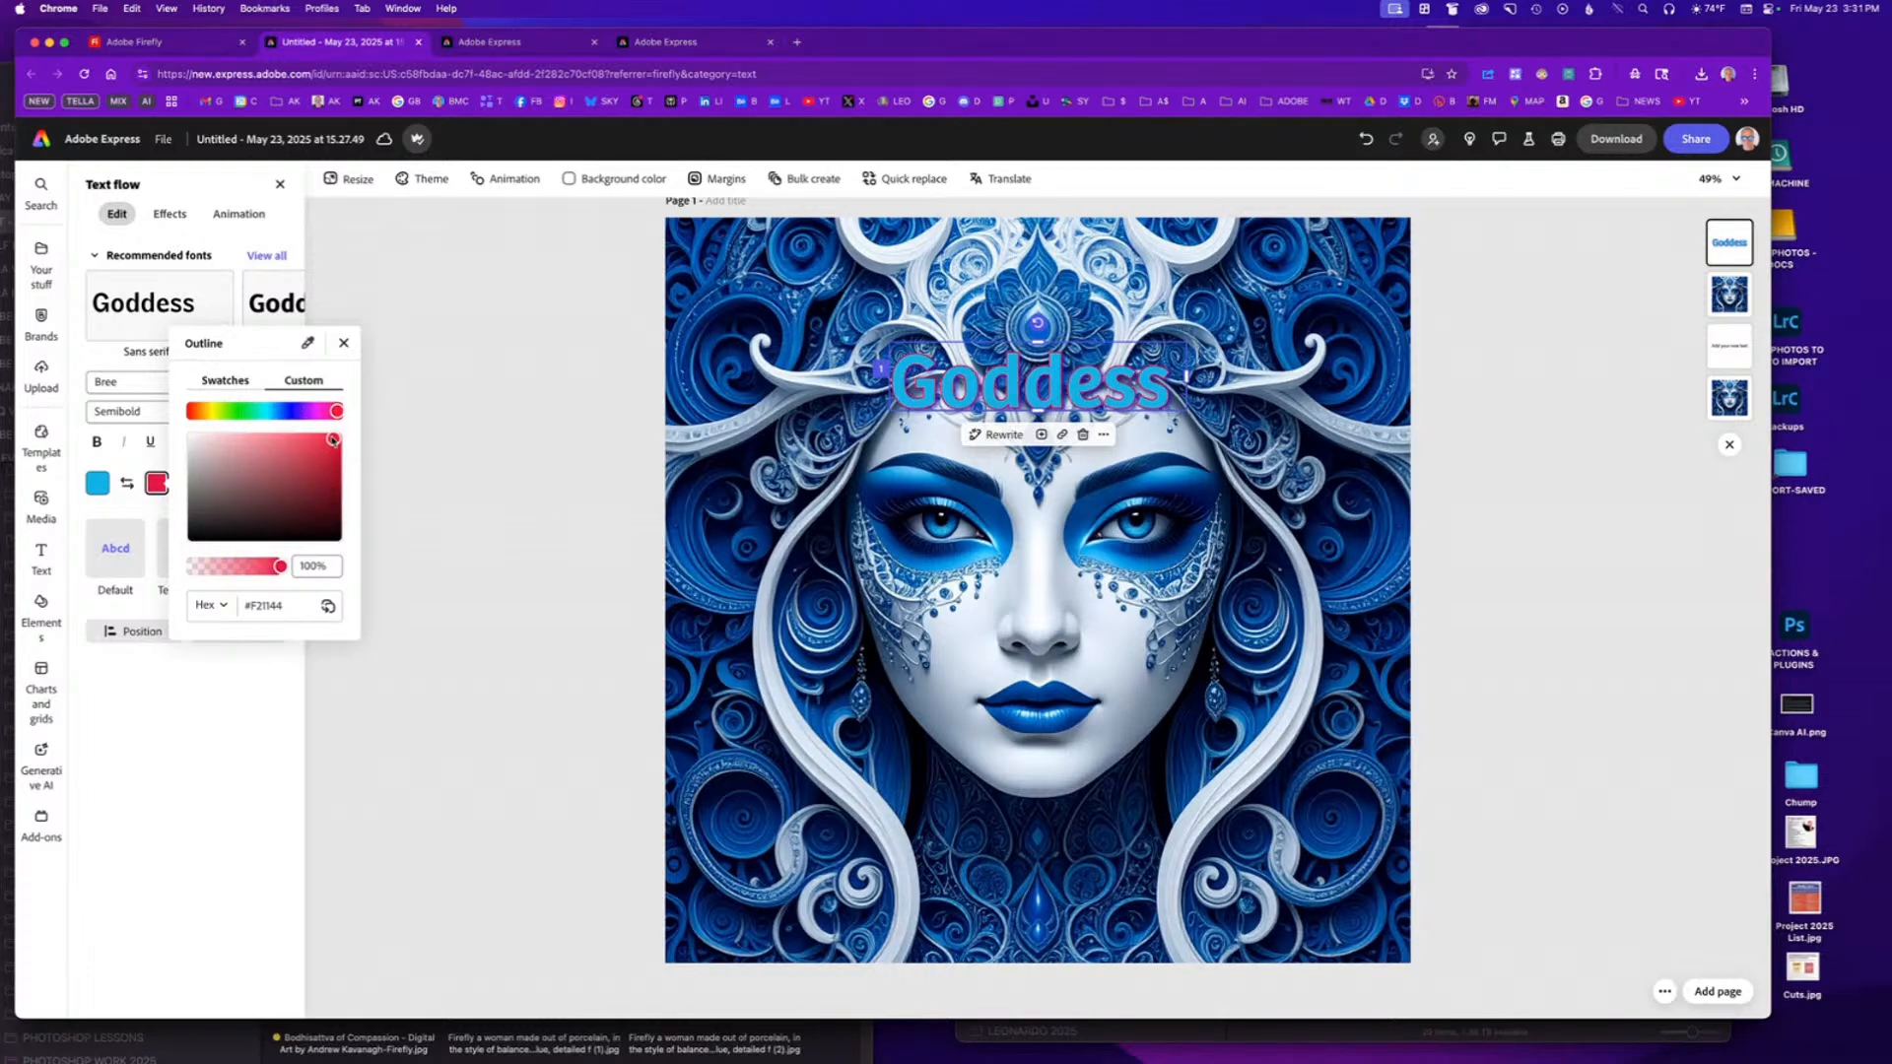
left_click(336, 479)
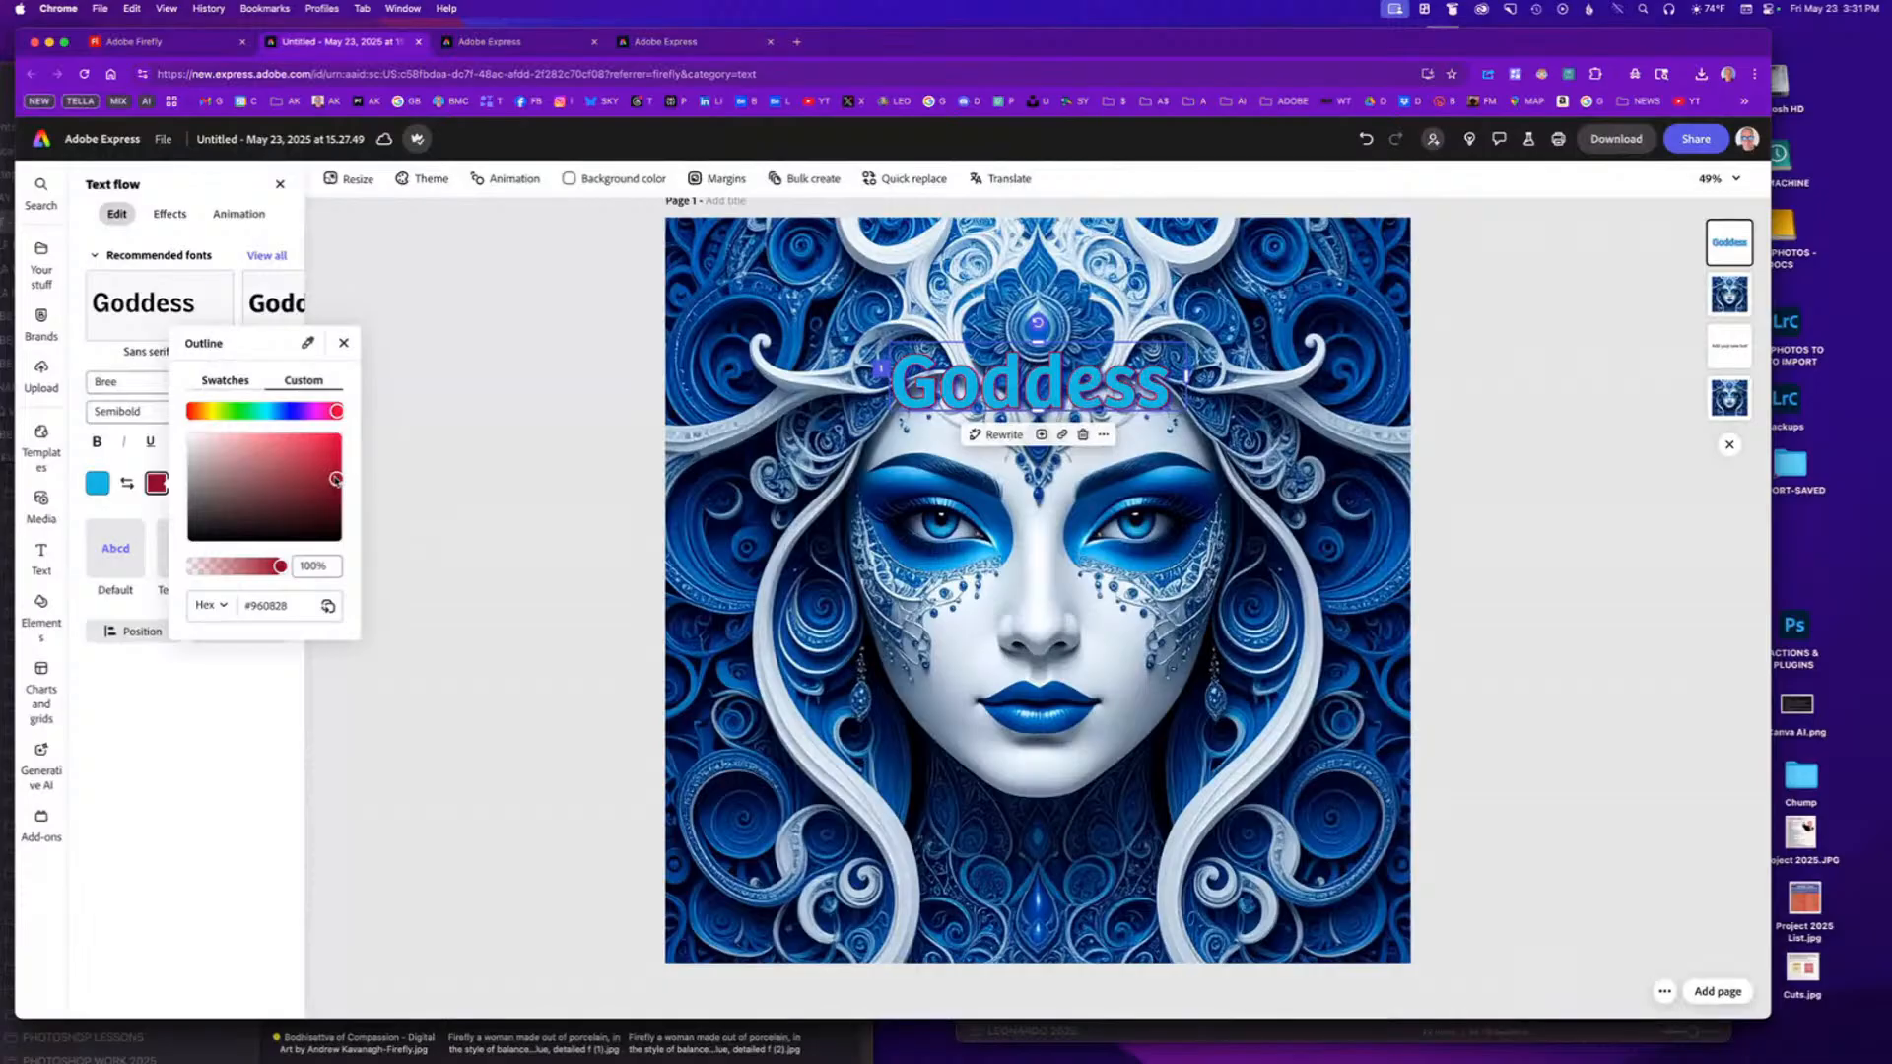
Brighten the red outline of the Goddess text and lighten its fill to light blue #5BCEF5.
left_click_drag(336, 477, 336, 465)
left_click(470, 458)
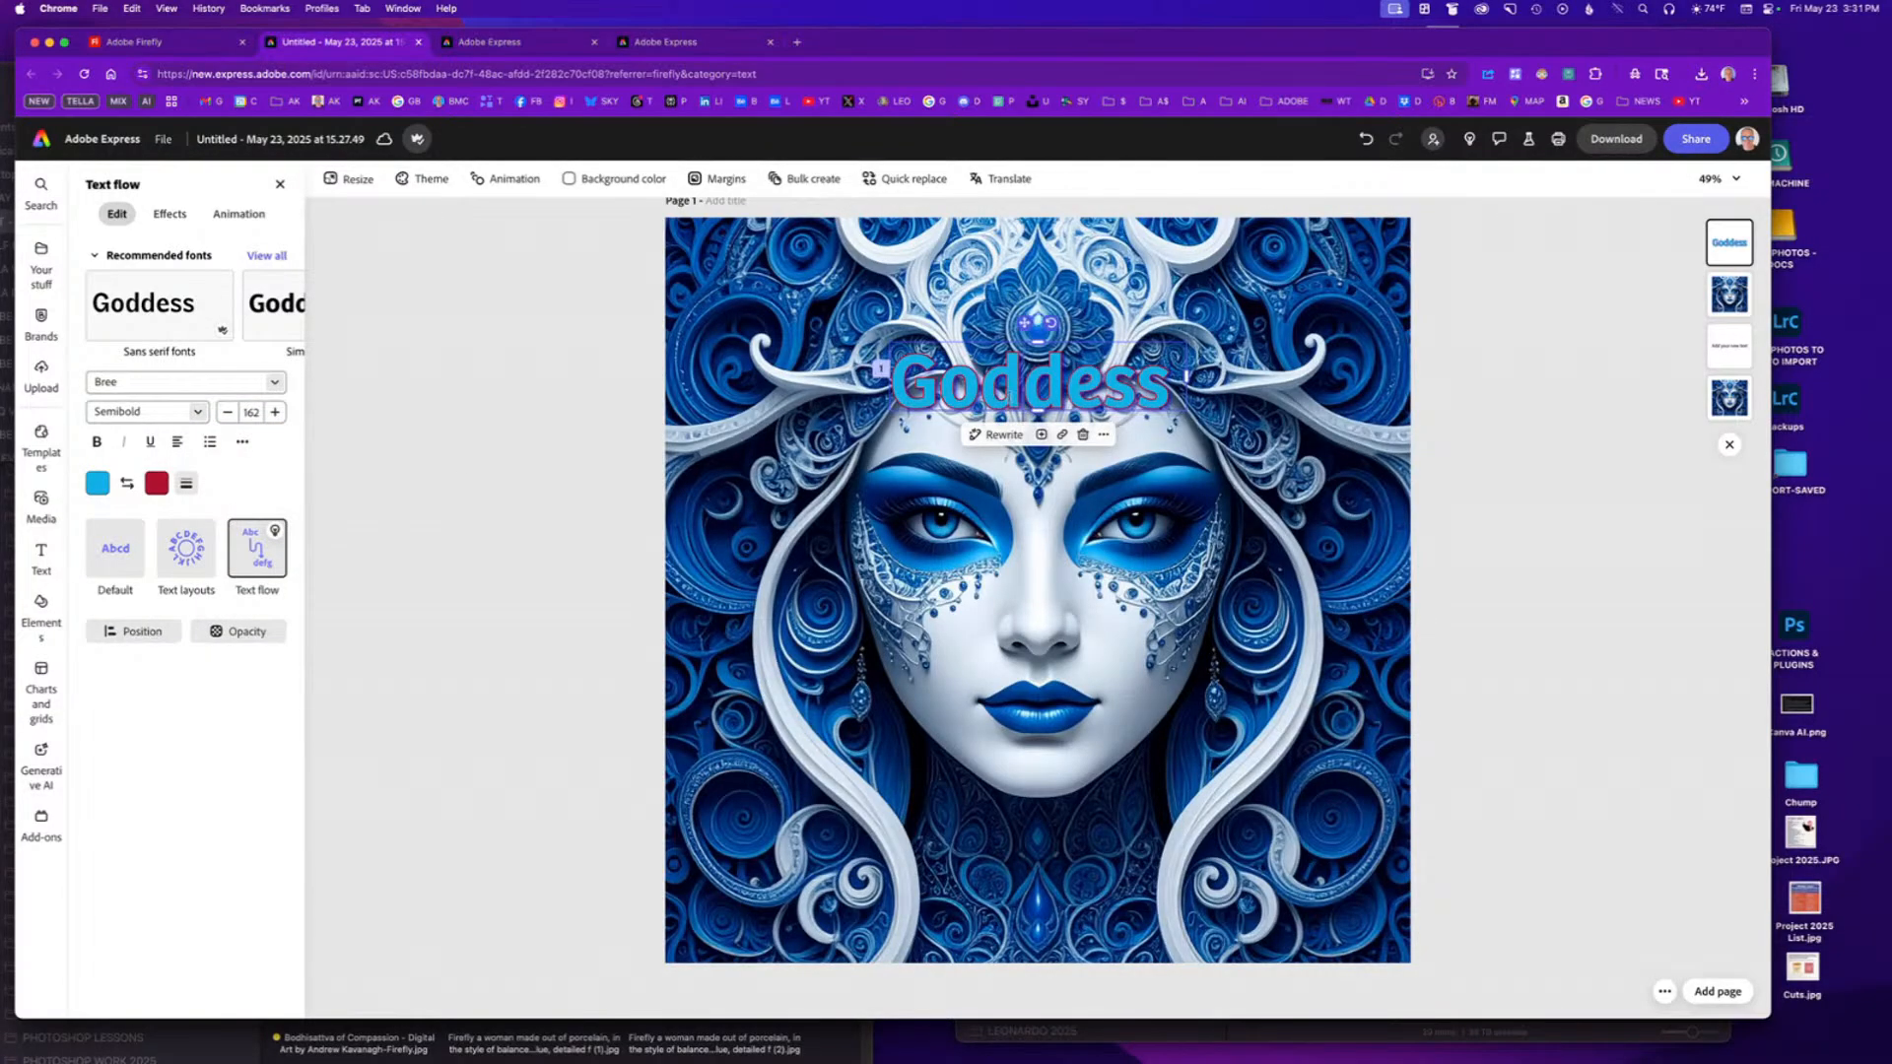
left_click(98, 483)
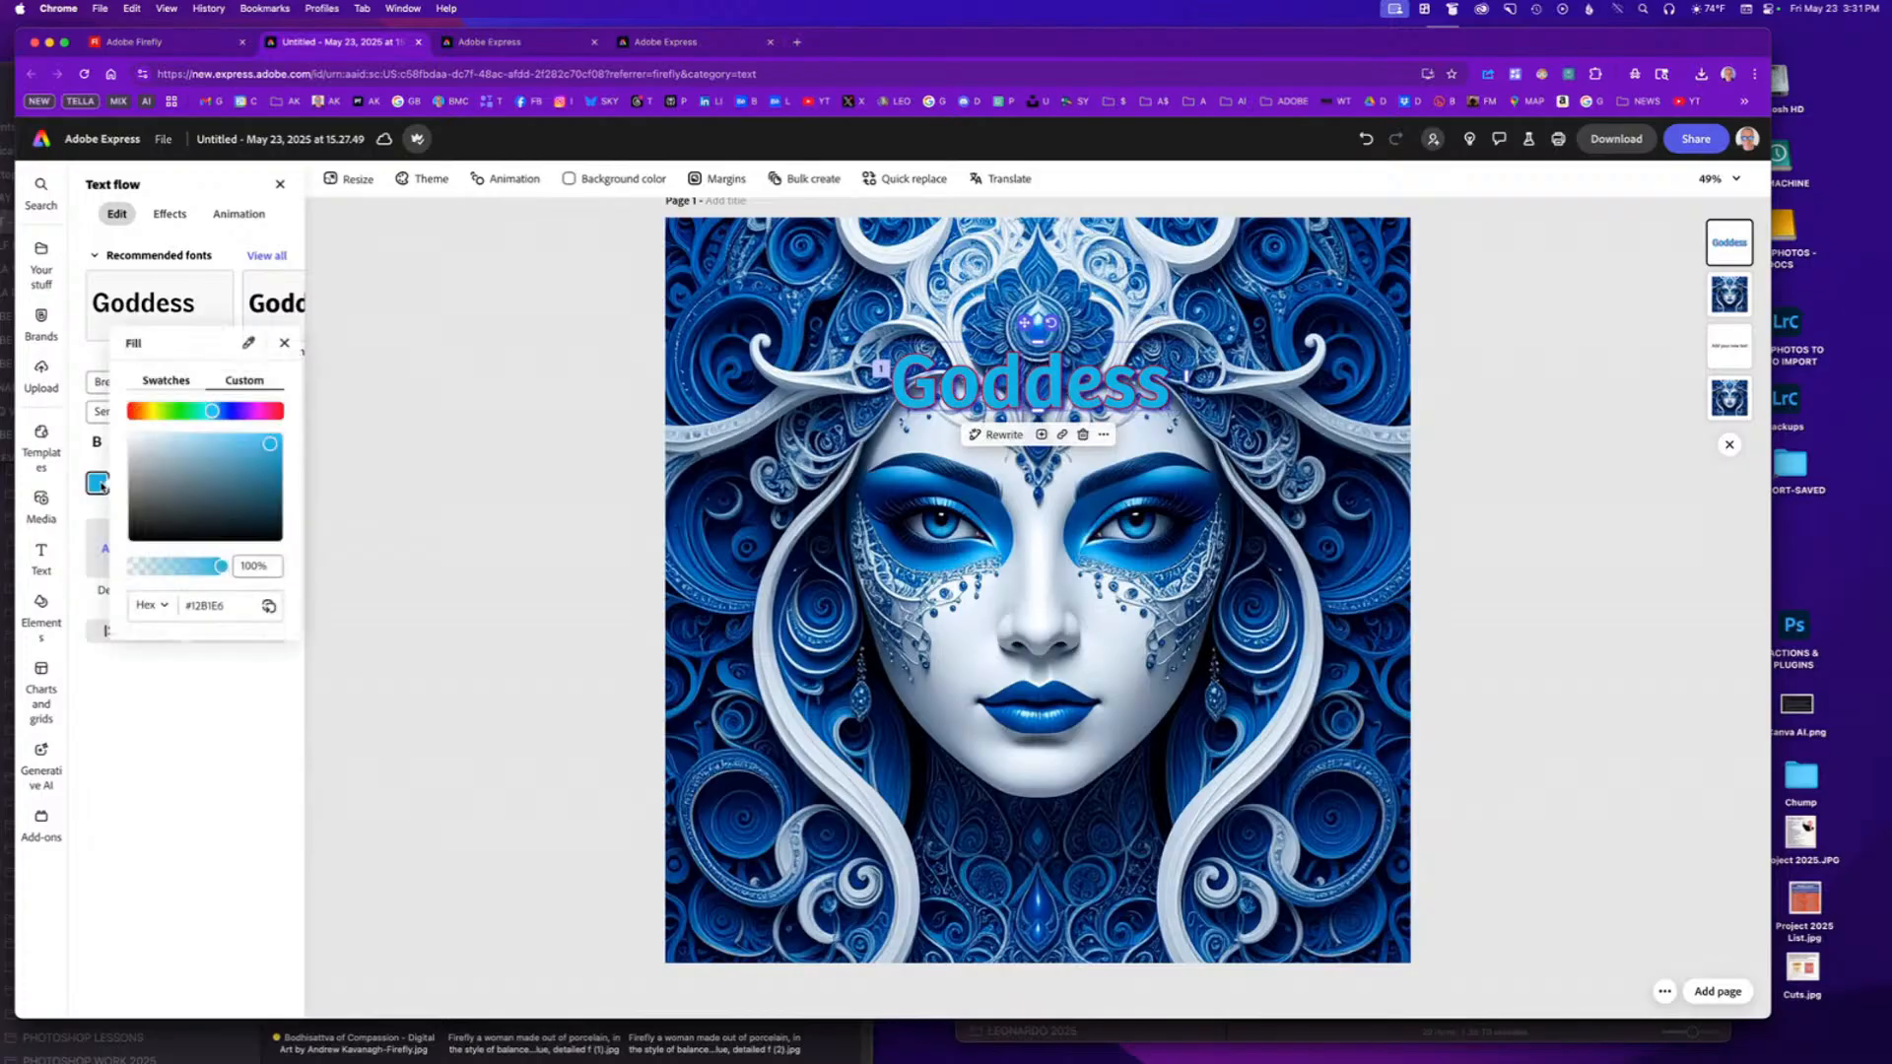
left_click_drag(271, 443, 225, 439)
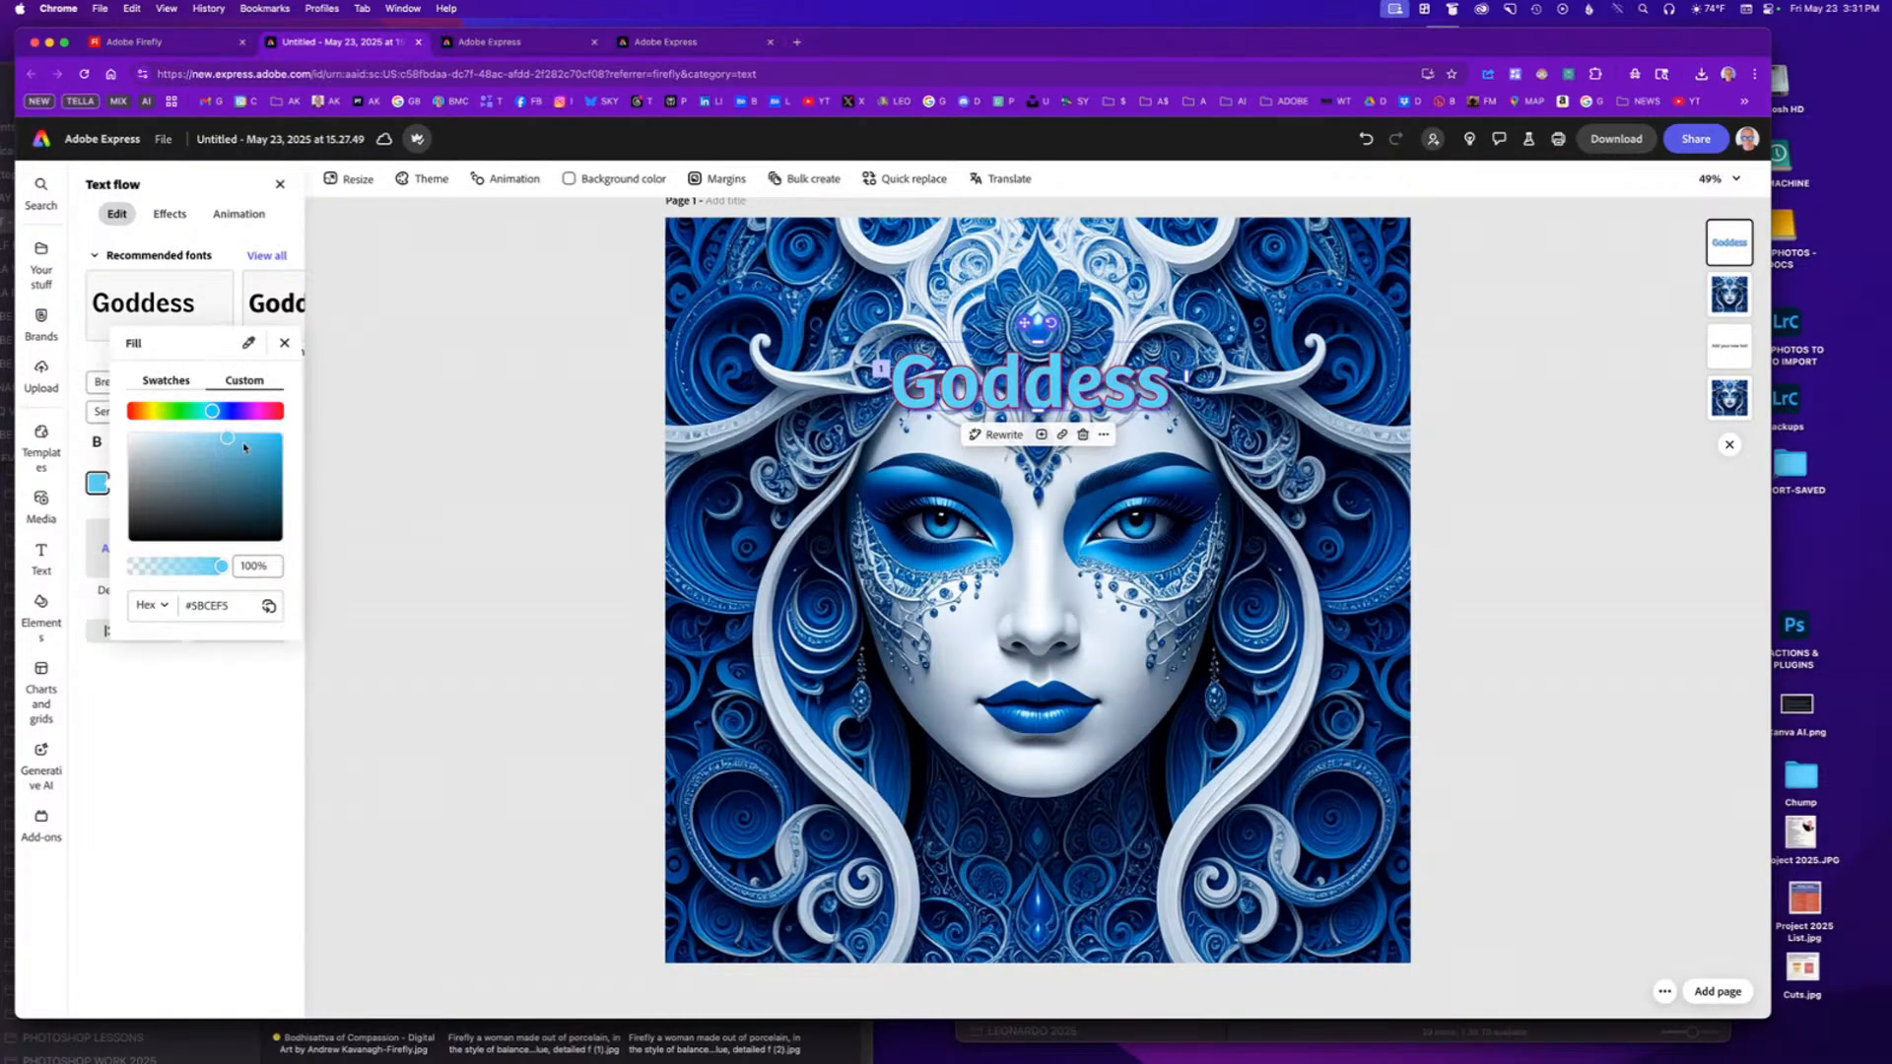
left_click(365, 450)
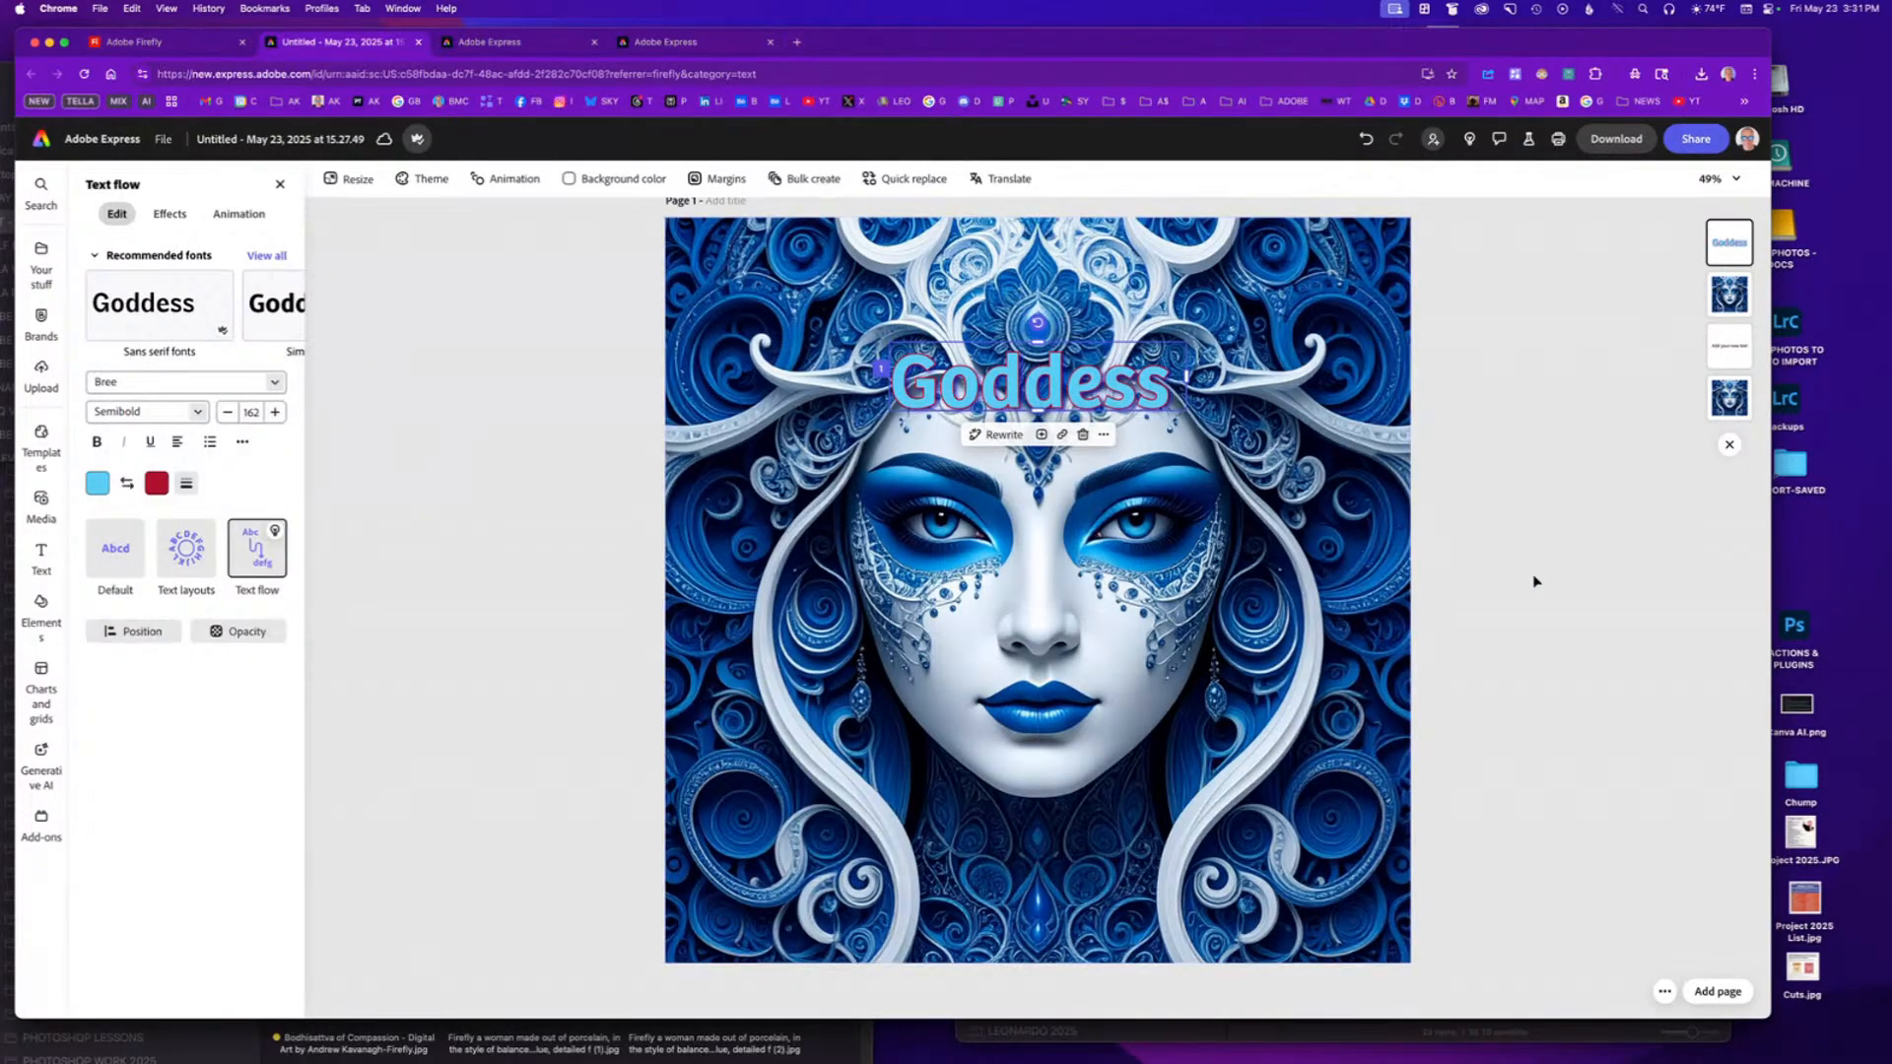
left_click(1507, 562)
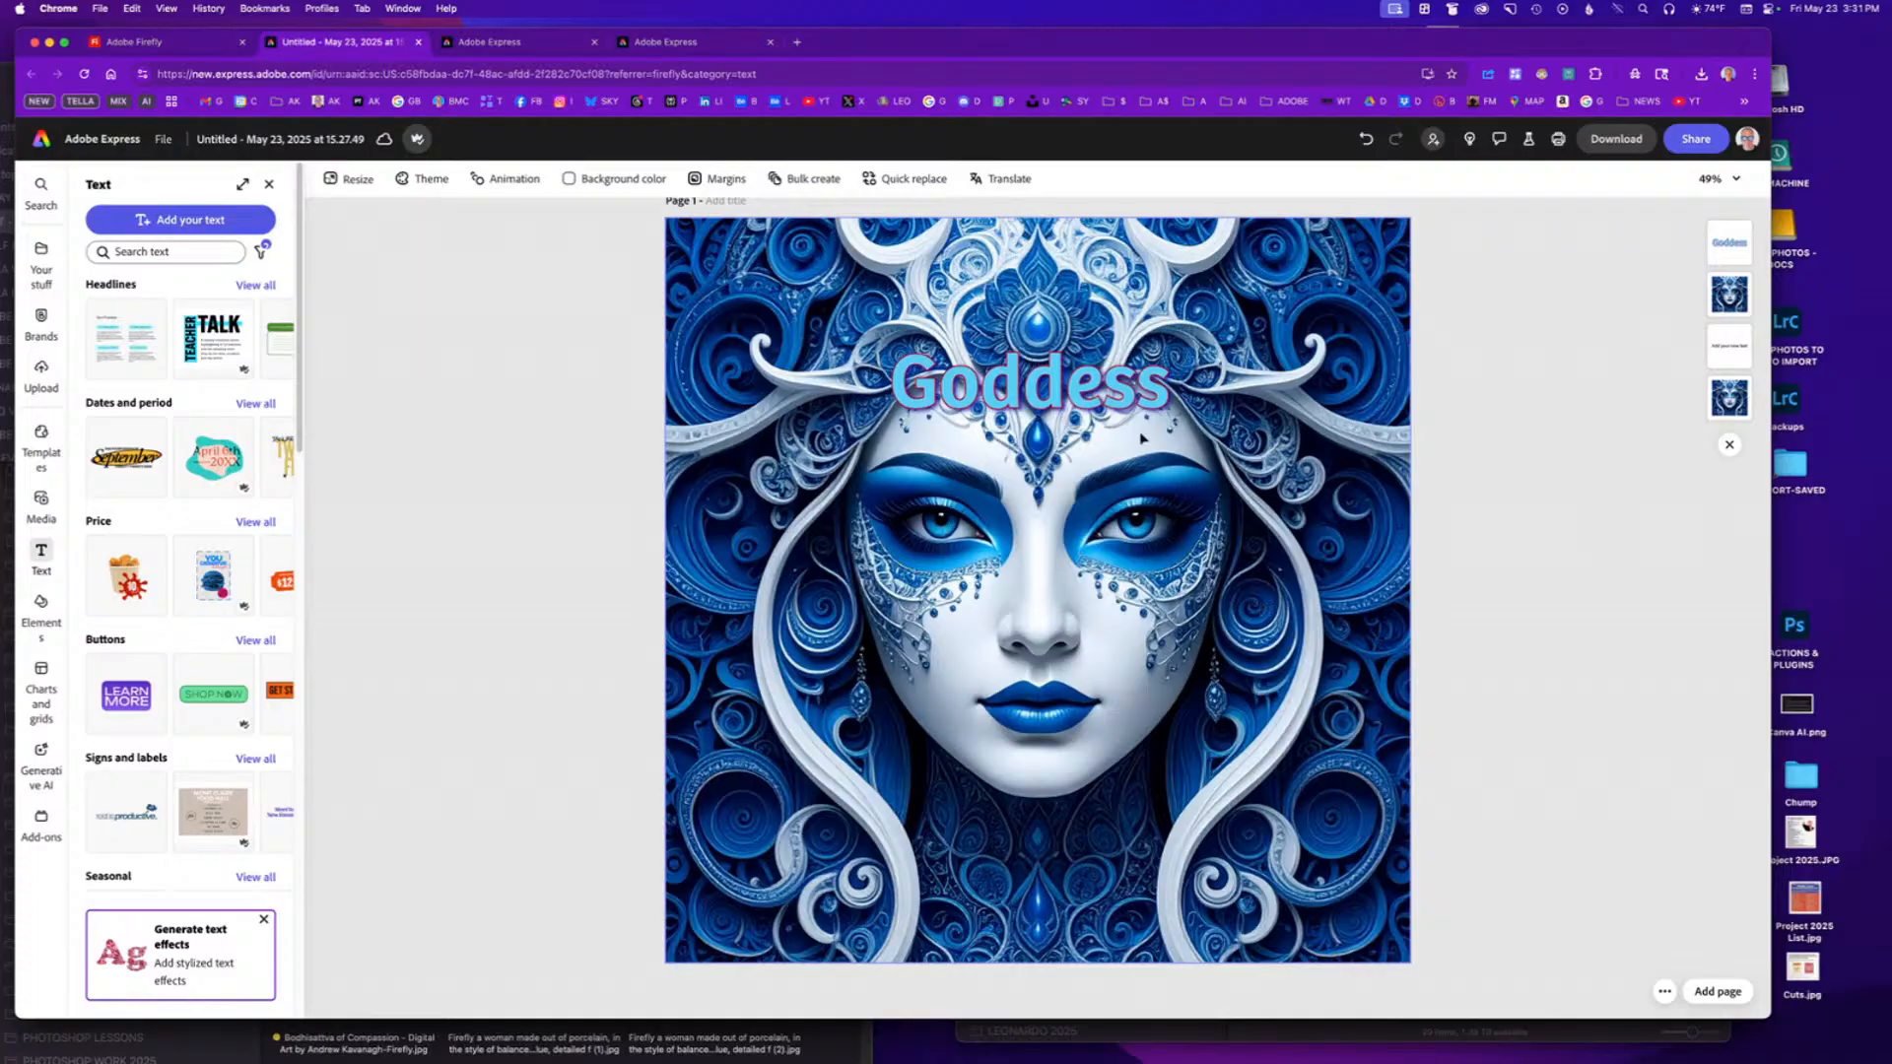
Apply the Rise entrance animation to the Goddess text with a duration of 4 s.
left_click(1030, 384)
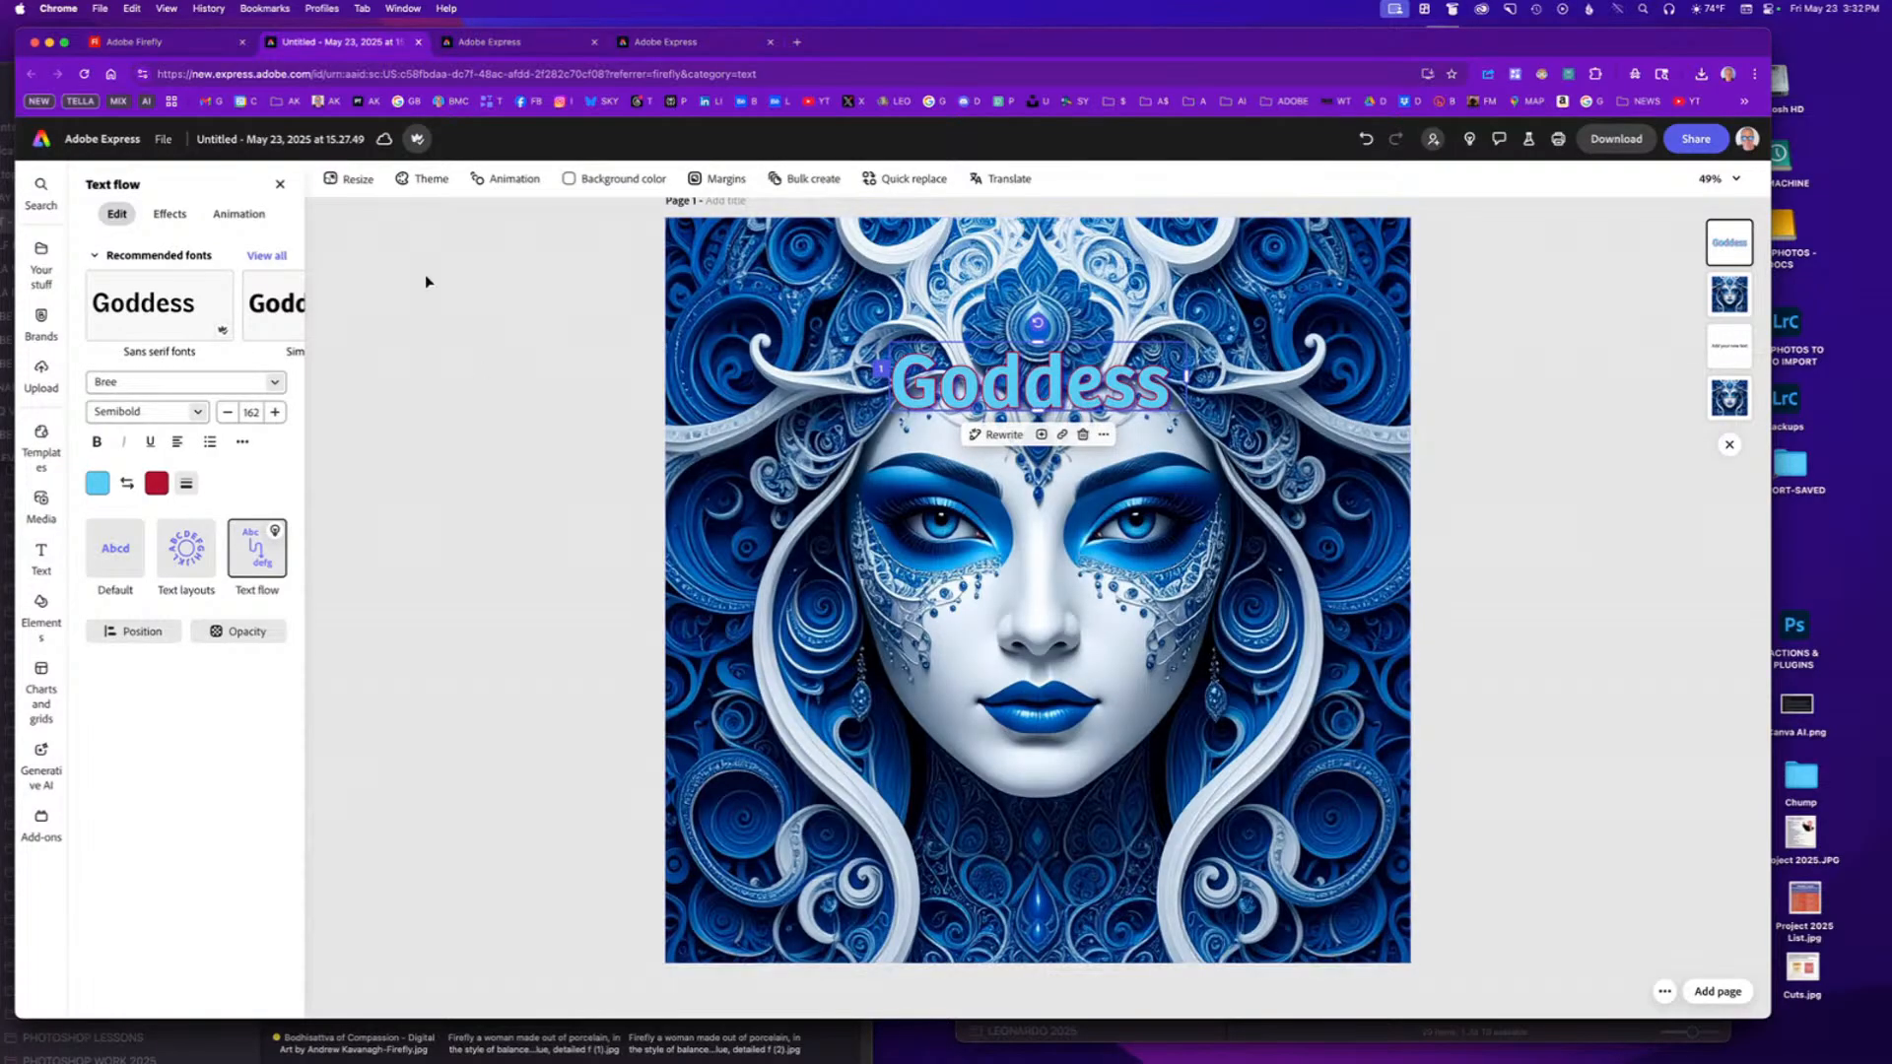
left_click(238, 214)
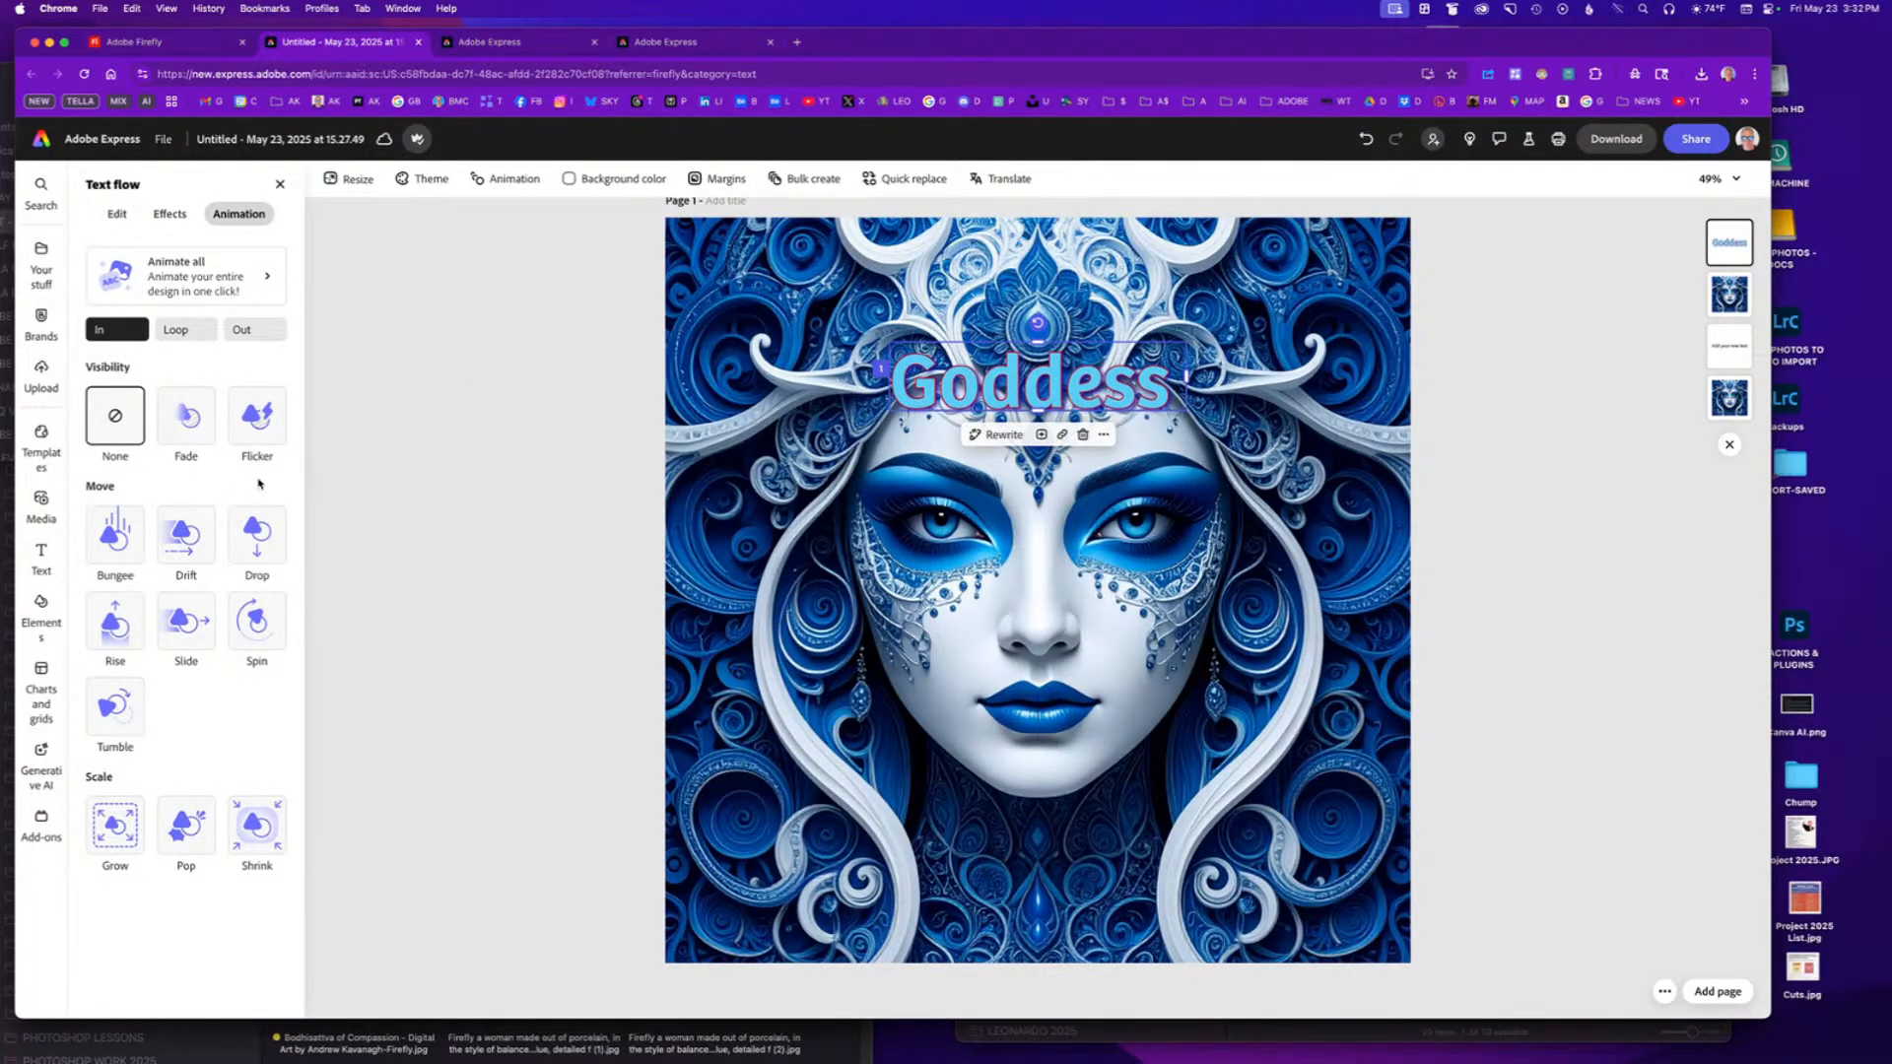
left_click(114, 629)
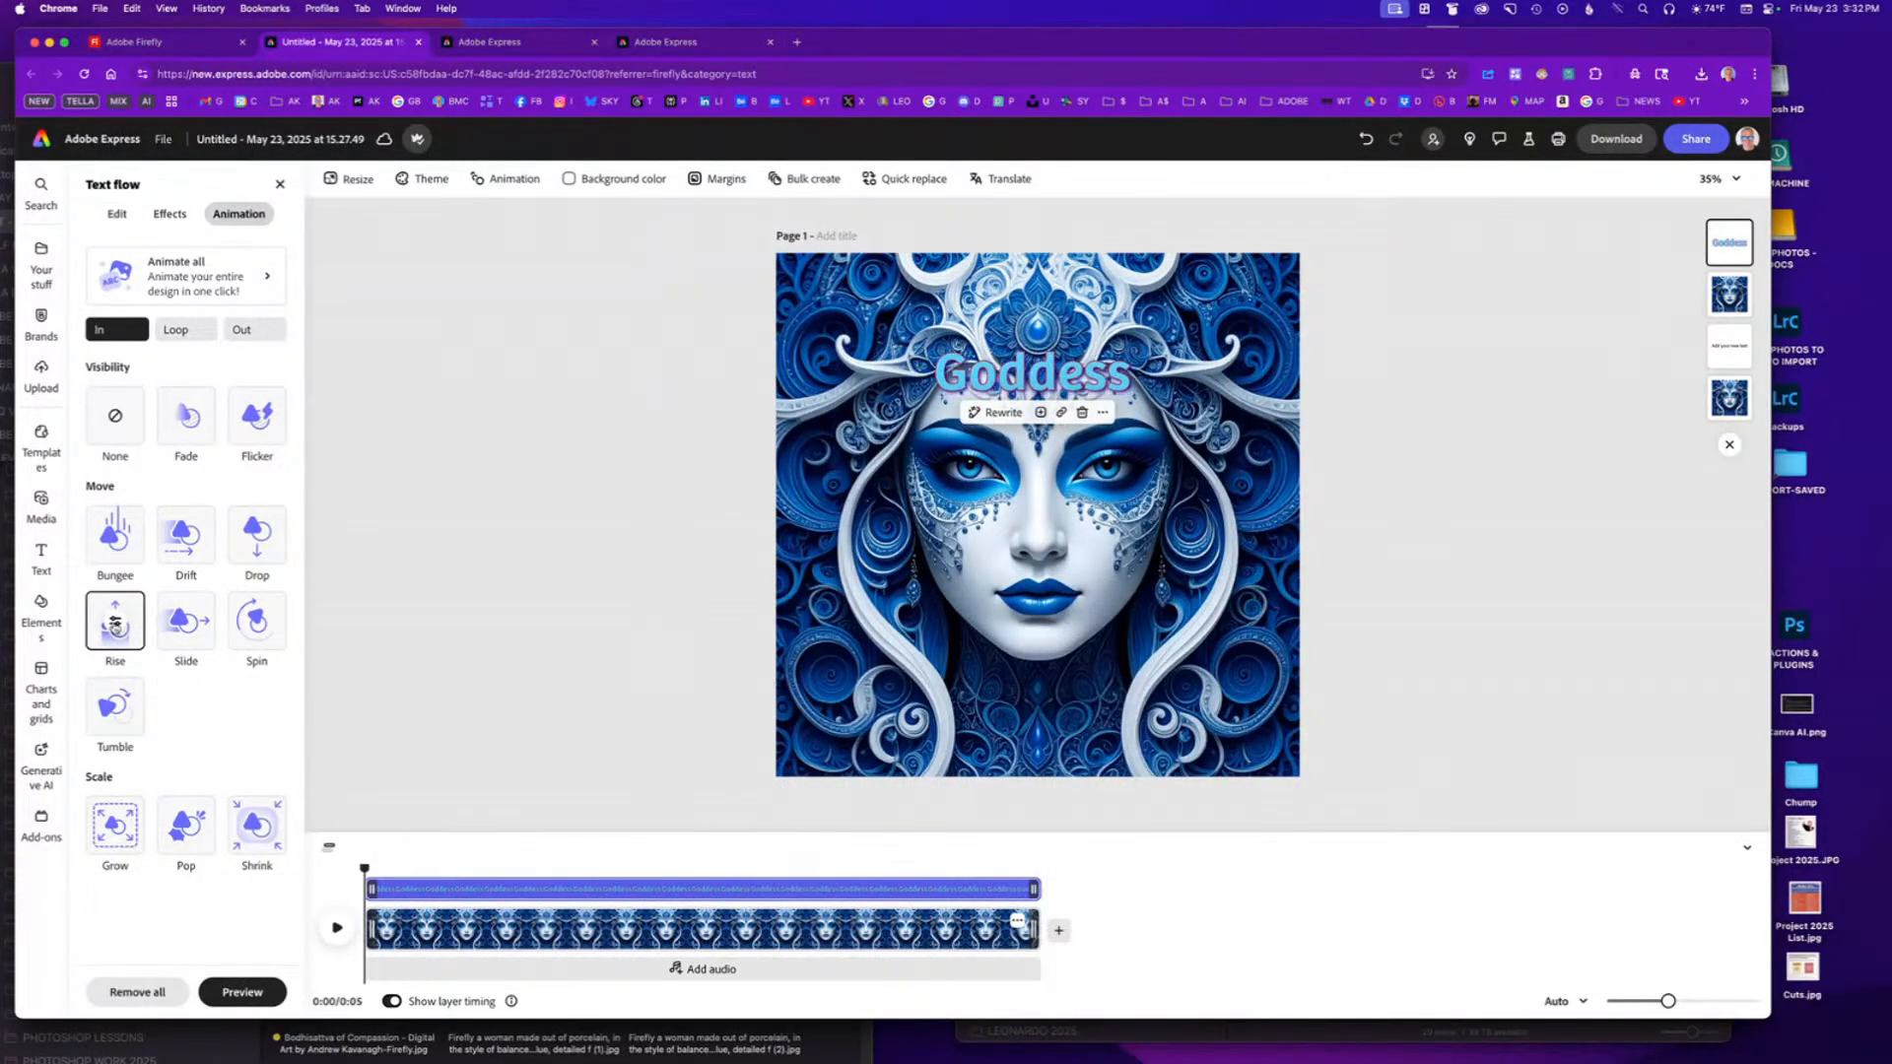
left_click(115, 621)
left_click_drag(243, 640, 315, 639)
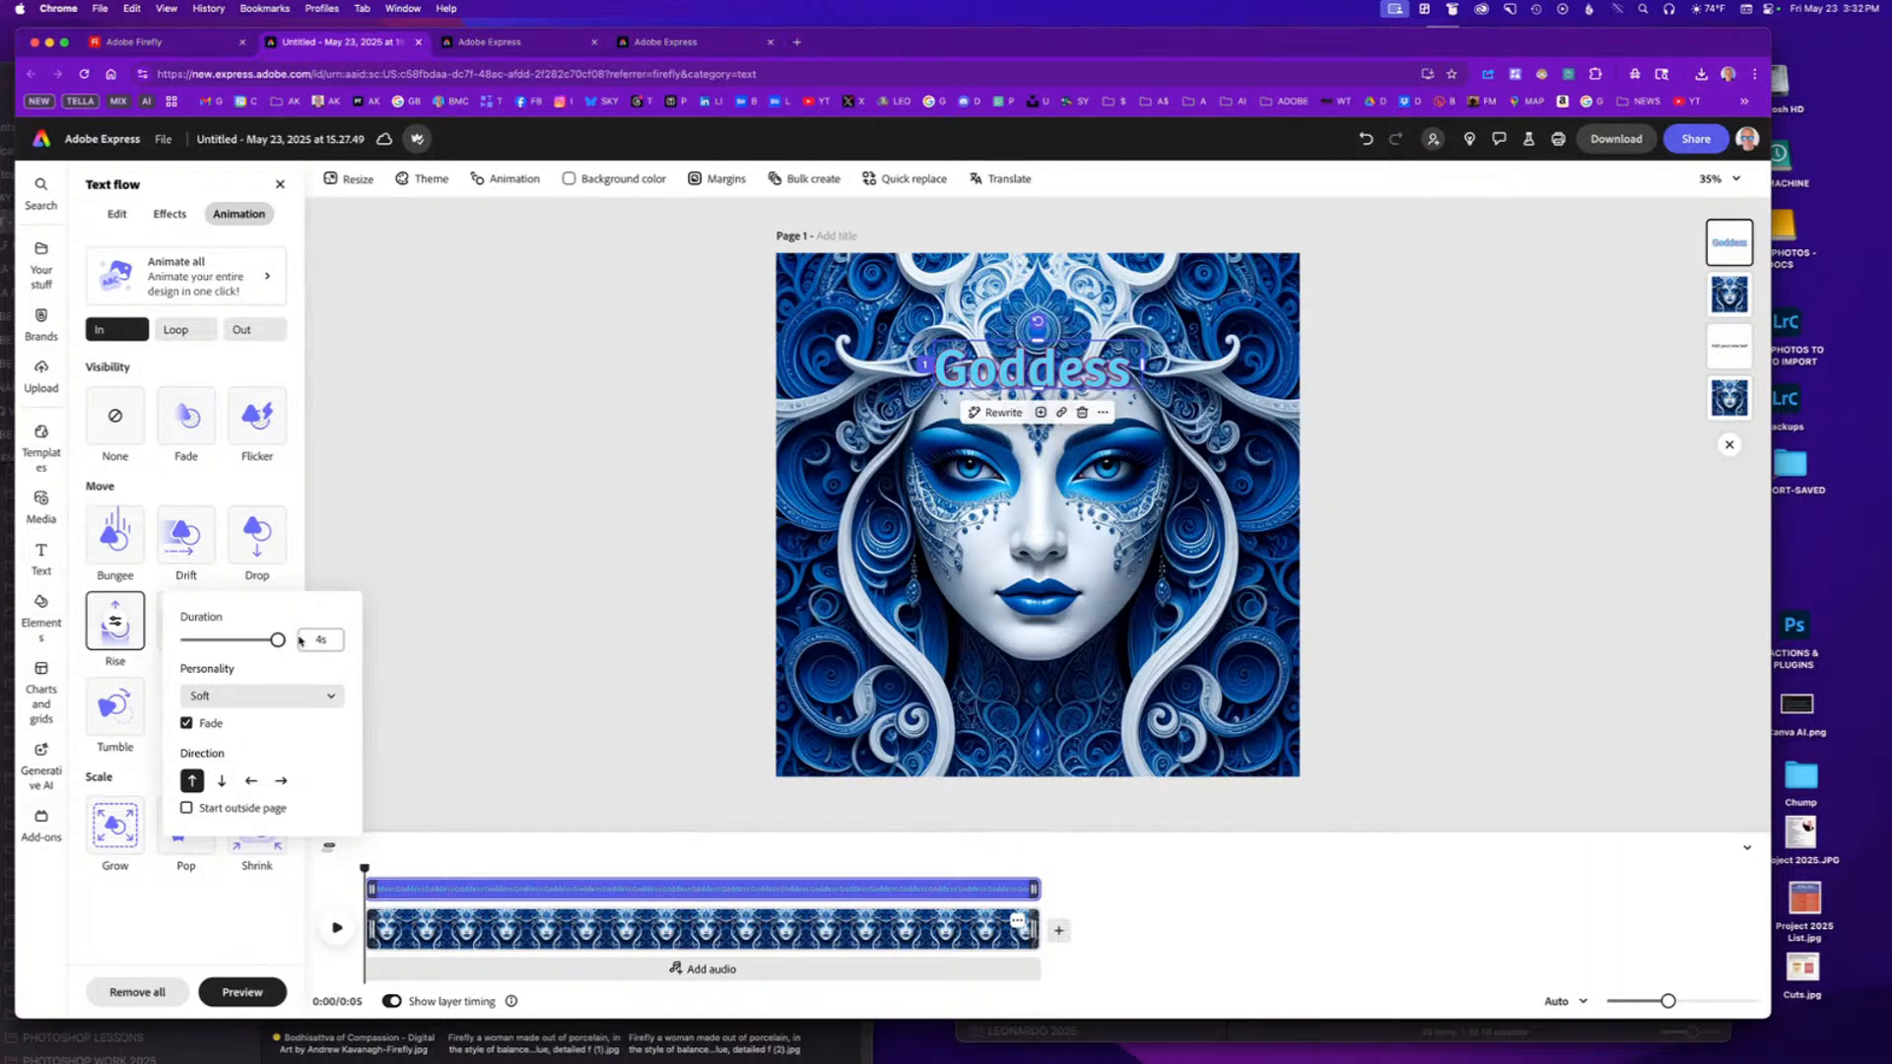
Give the Rise animation the Strong personality, trying Smooth as well, and make it start outside the page.
left_click(224, 699)
left_click(220, 779)
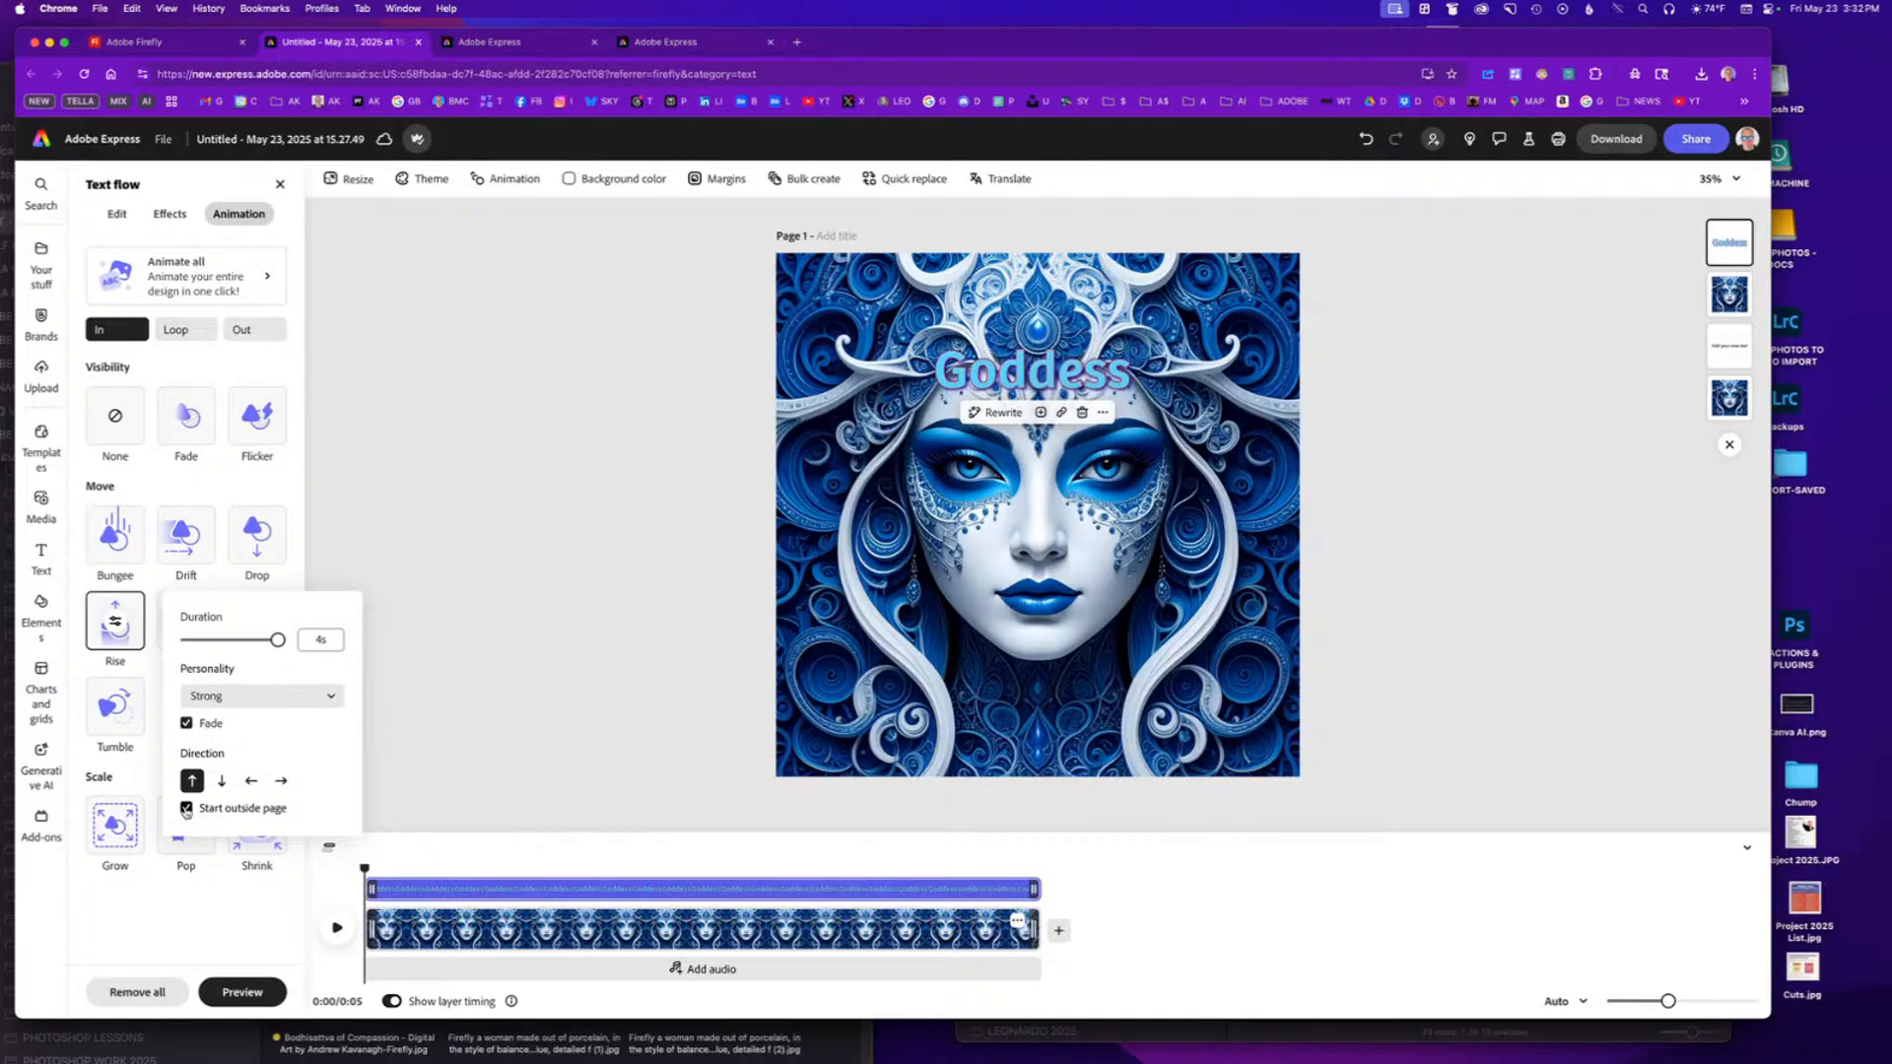
left_click(186, 808)
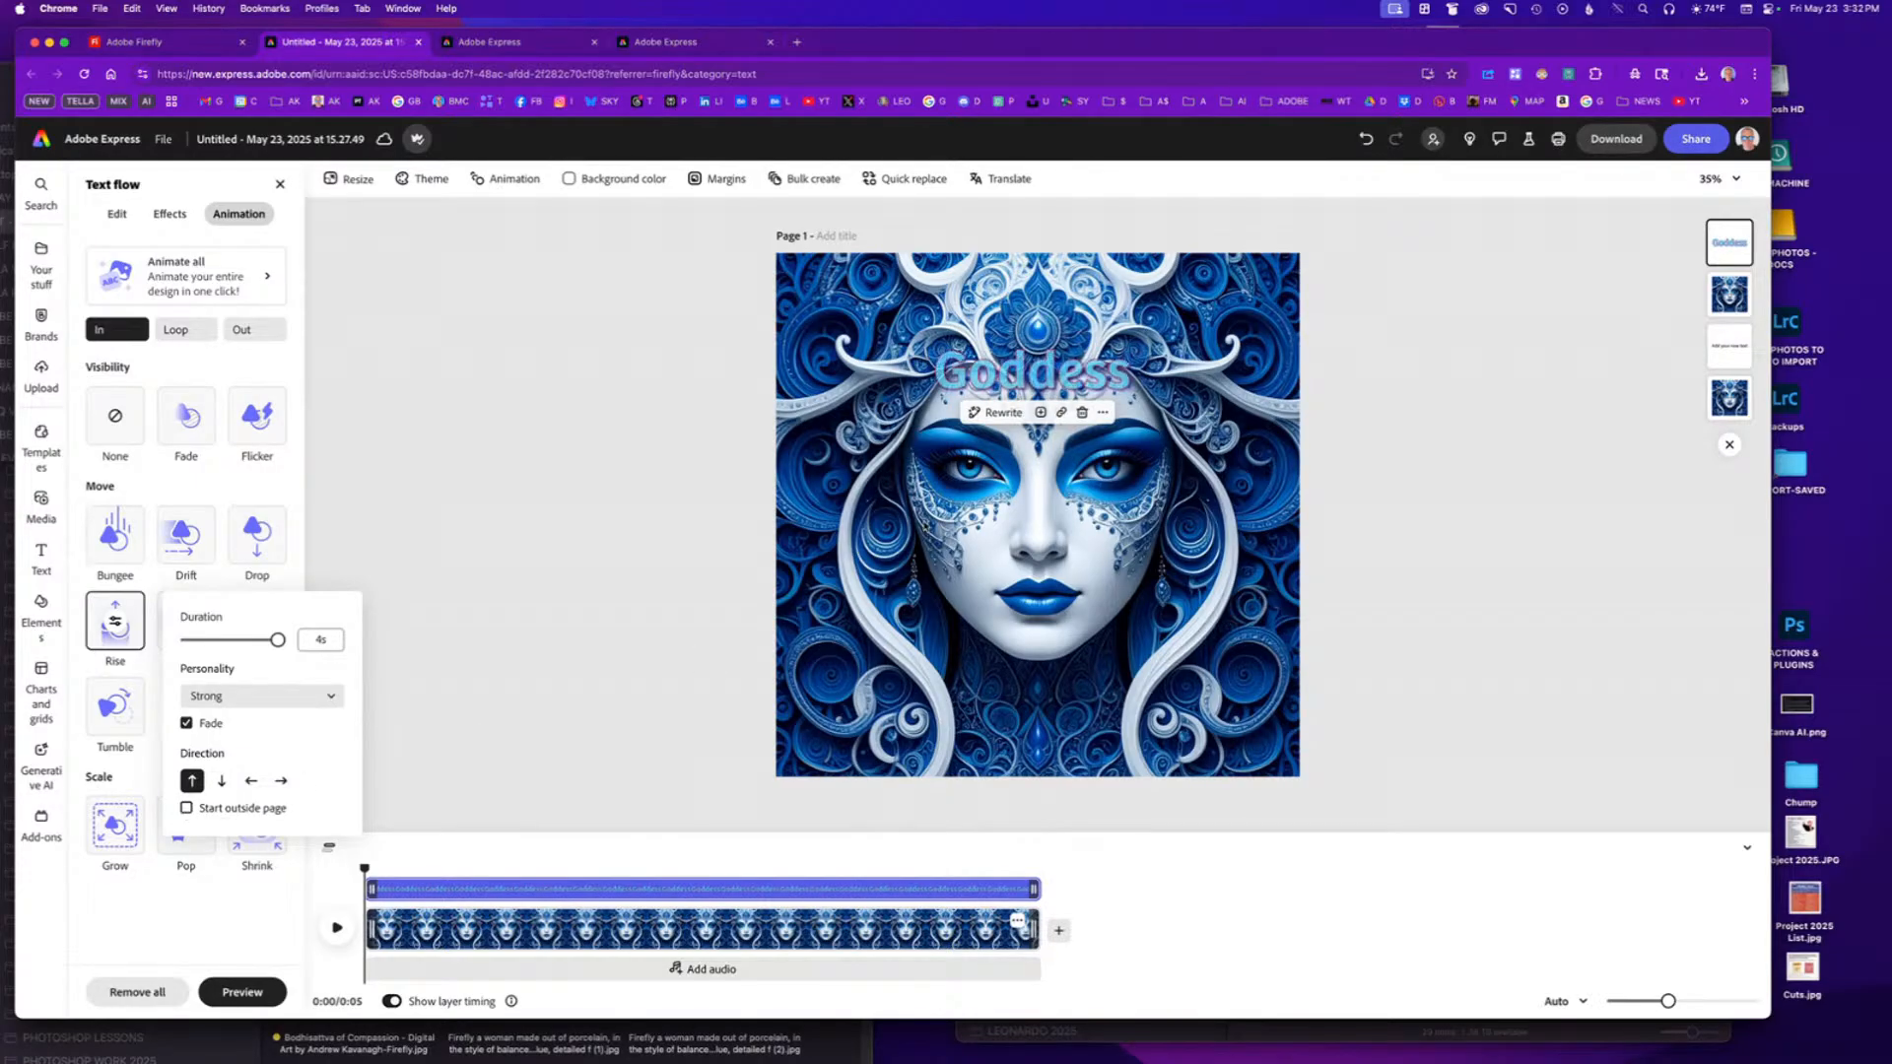
left_click(288, 695)
left_click(253, 754)
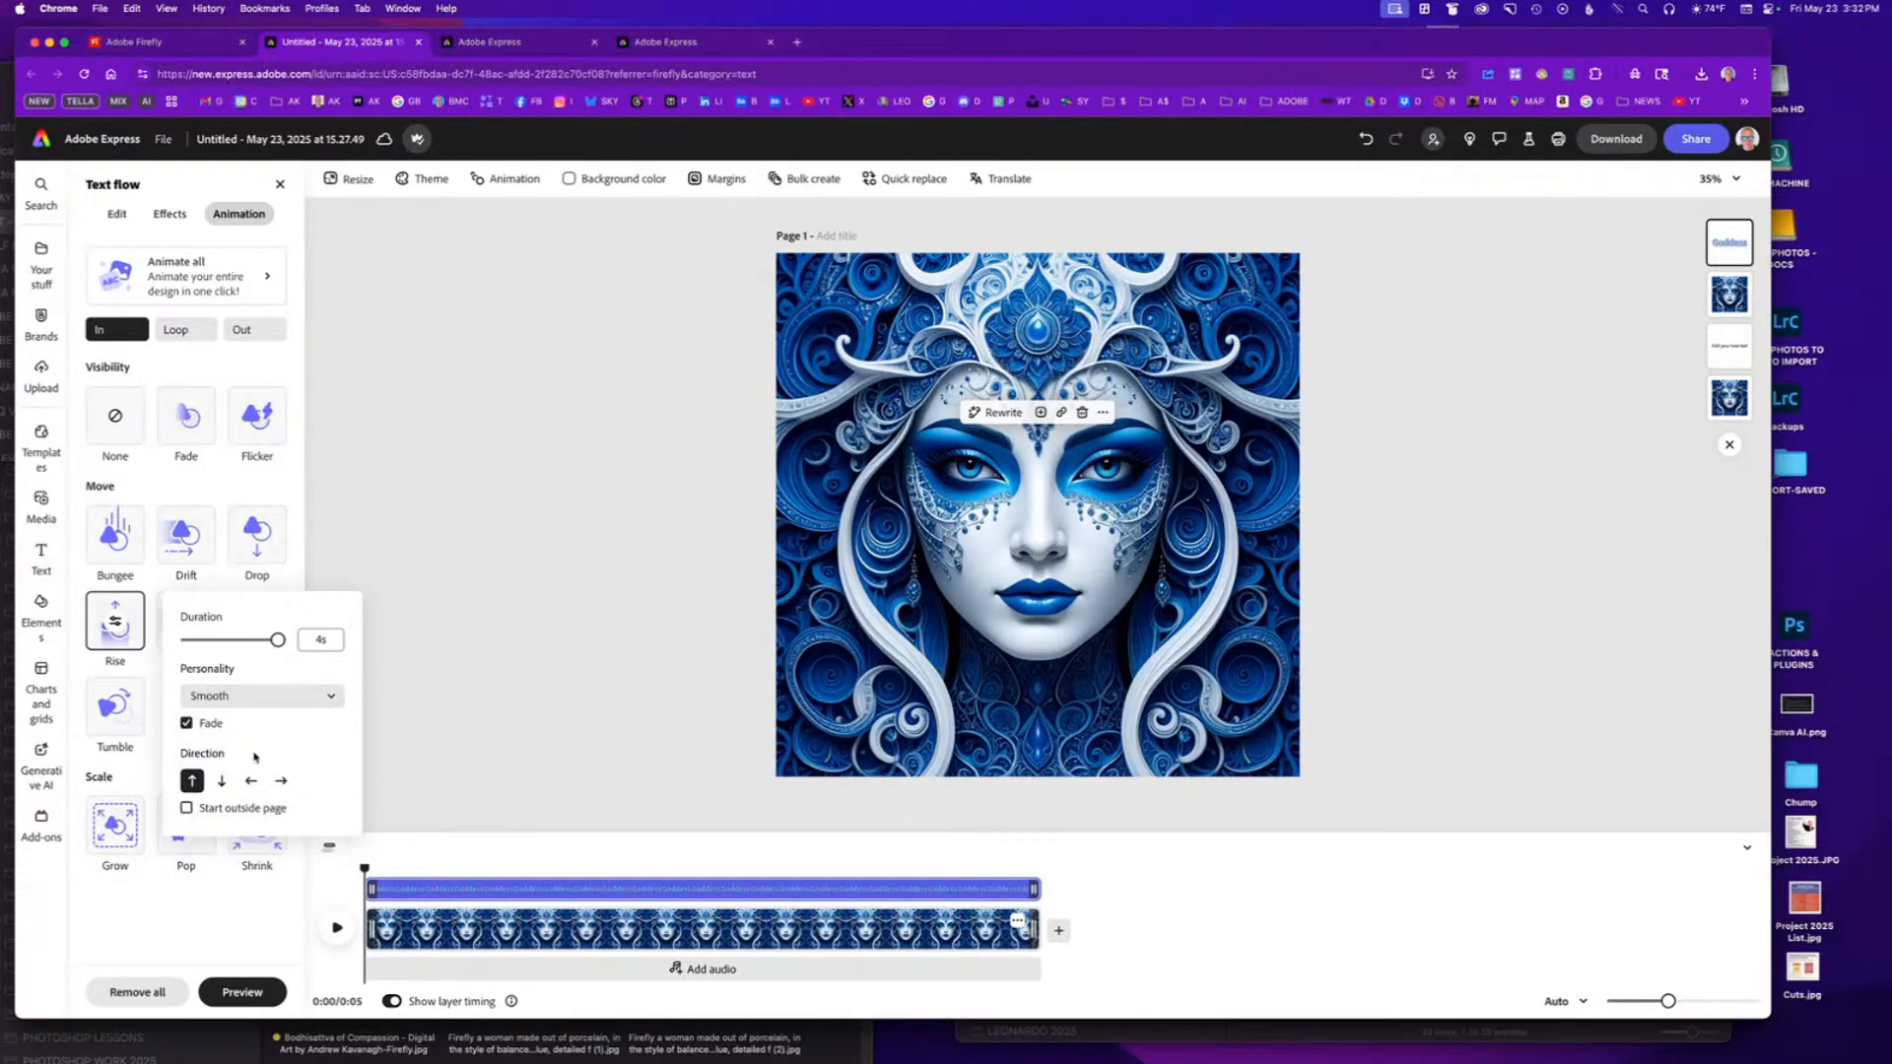
left_click(259, 697)
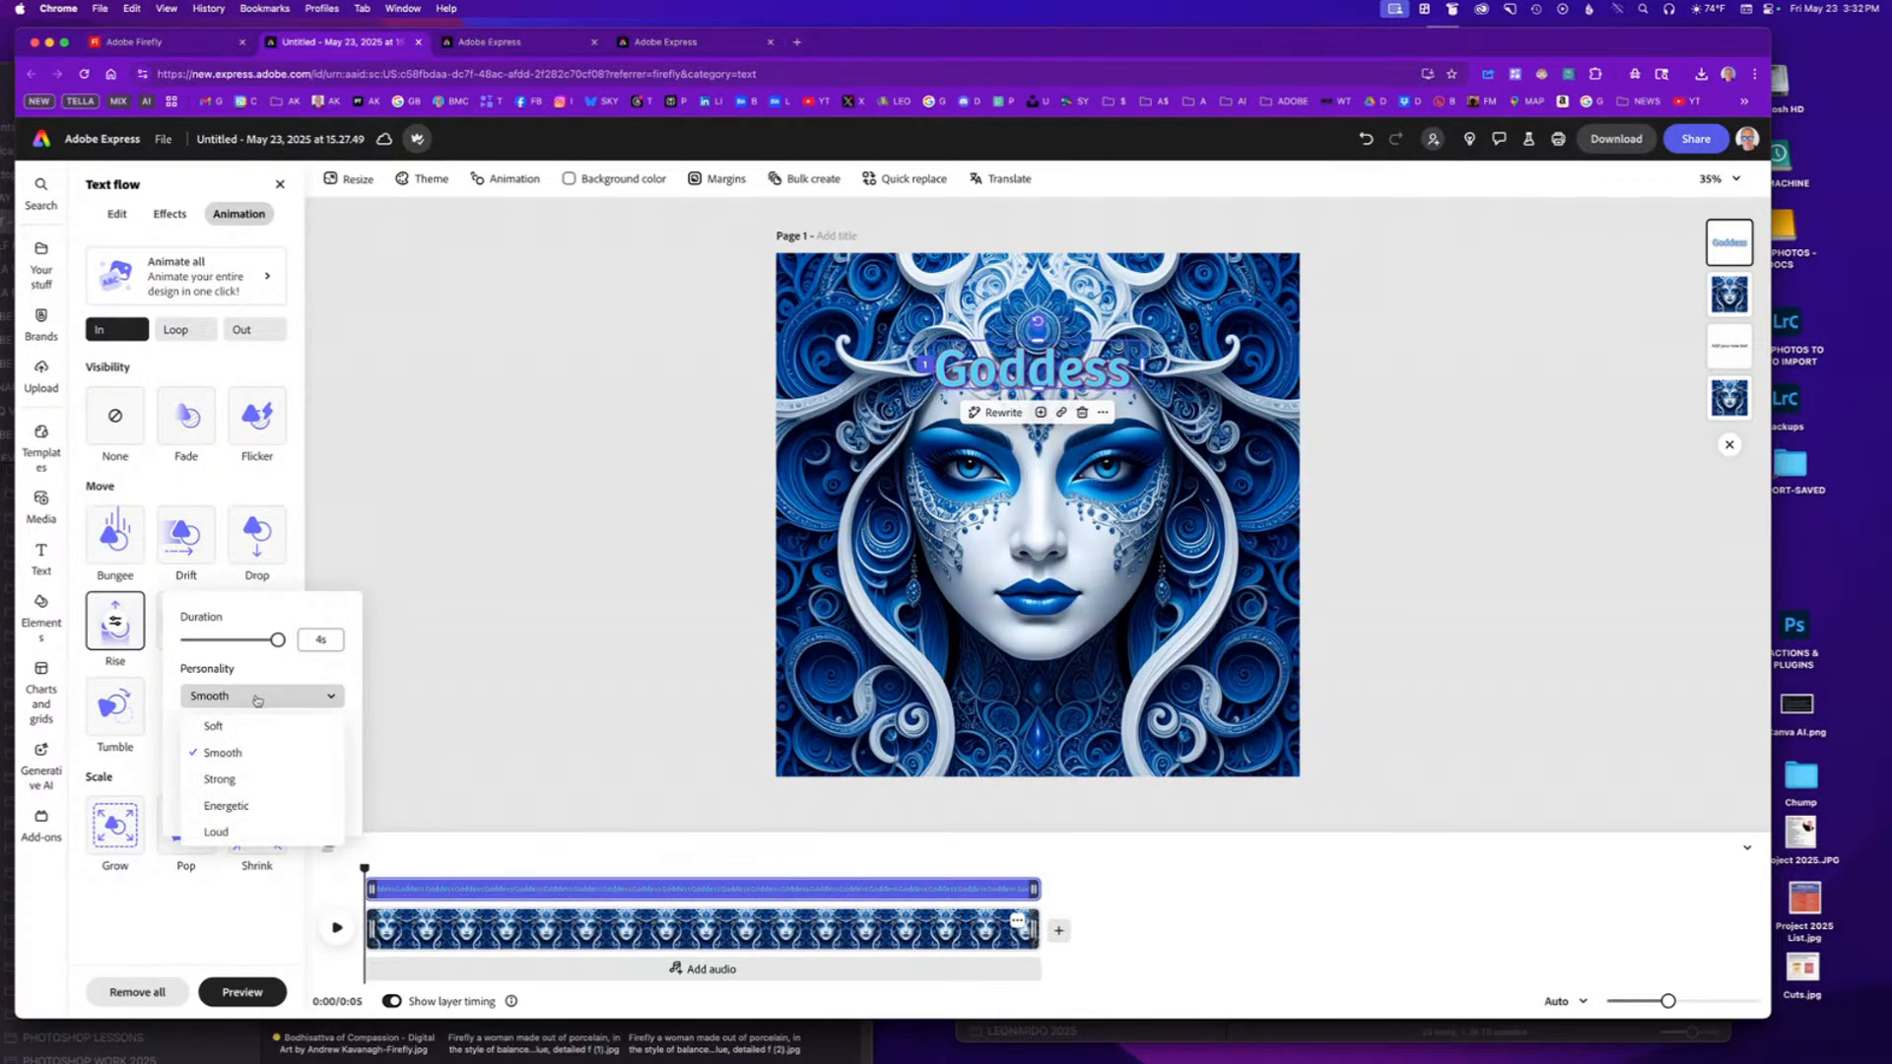
left_click(233, 779)
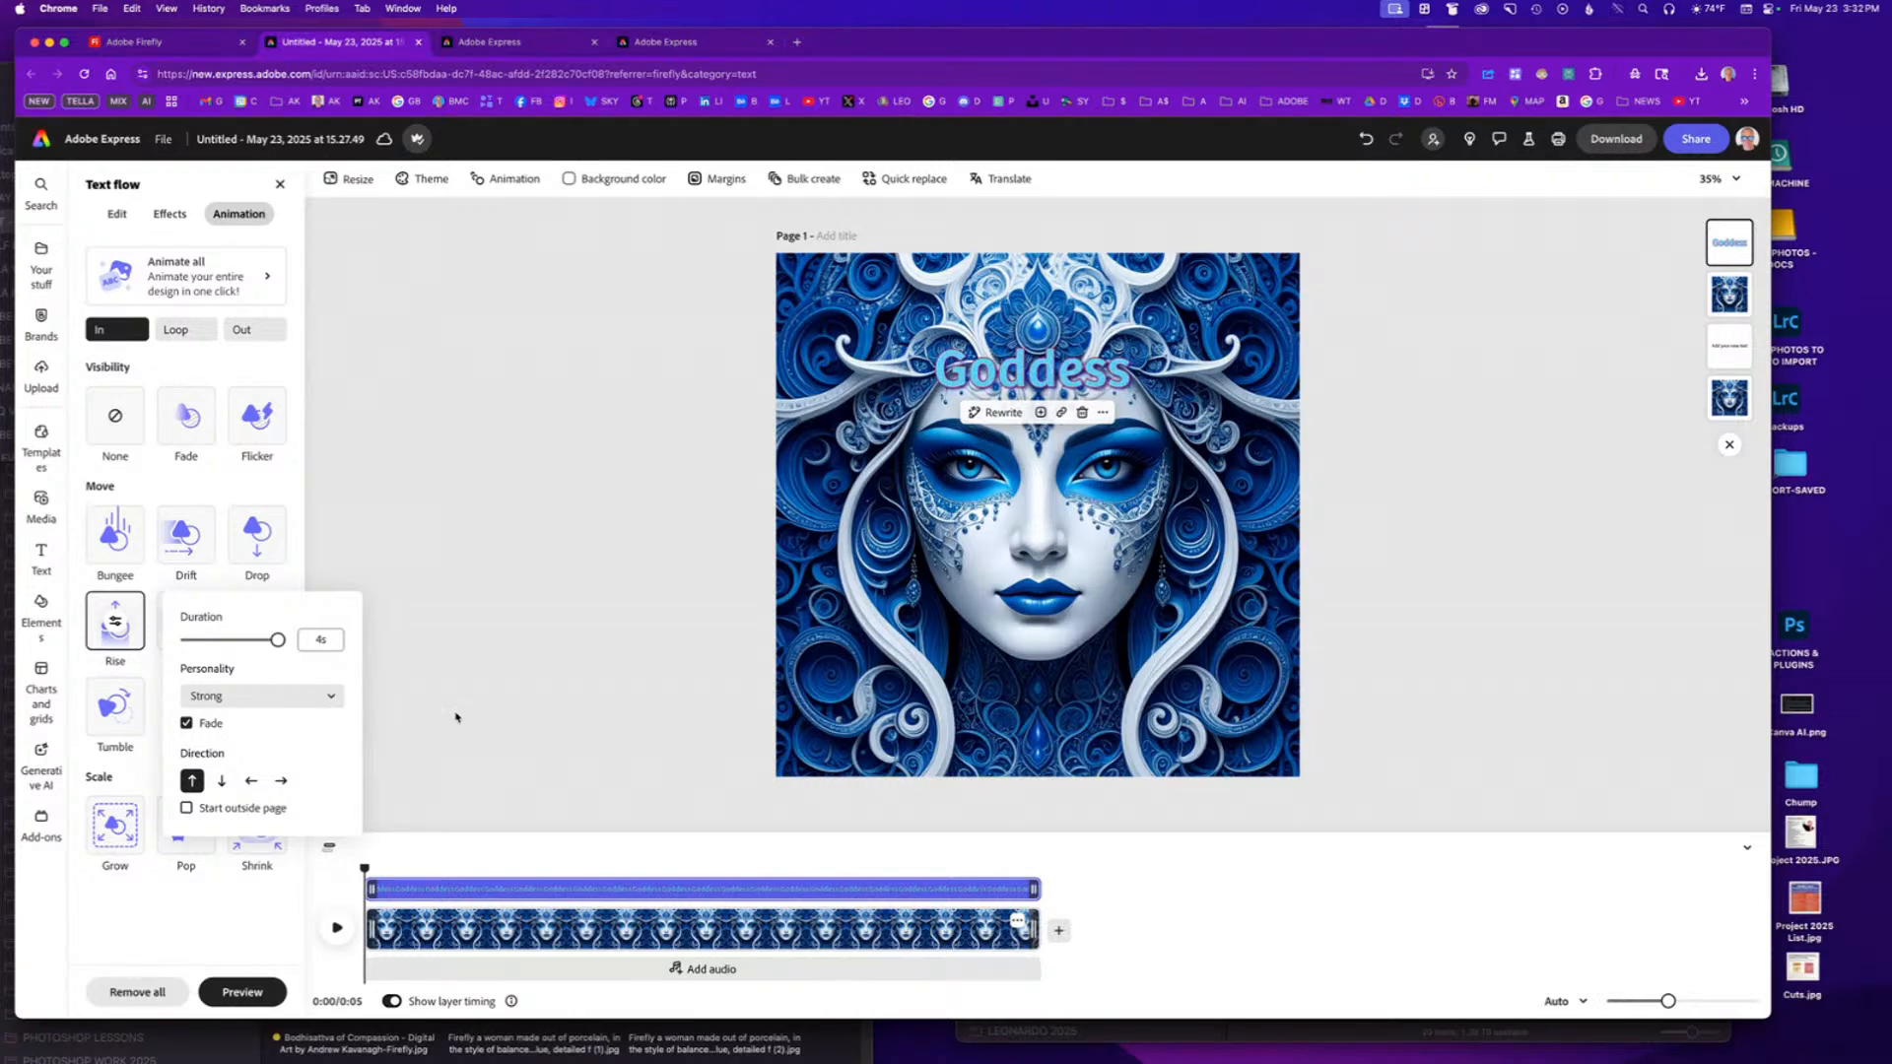
left_click(187, 808)
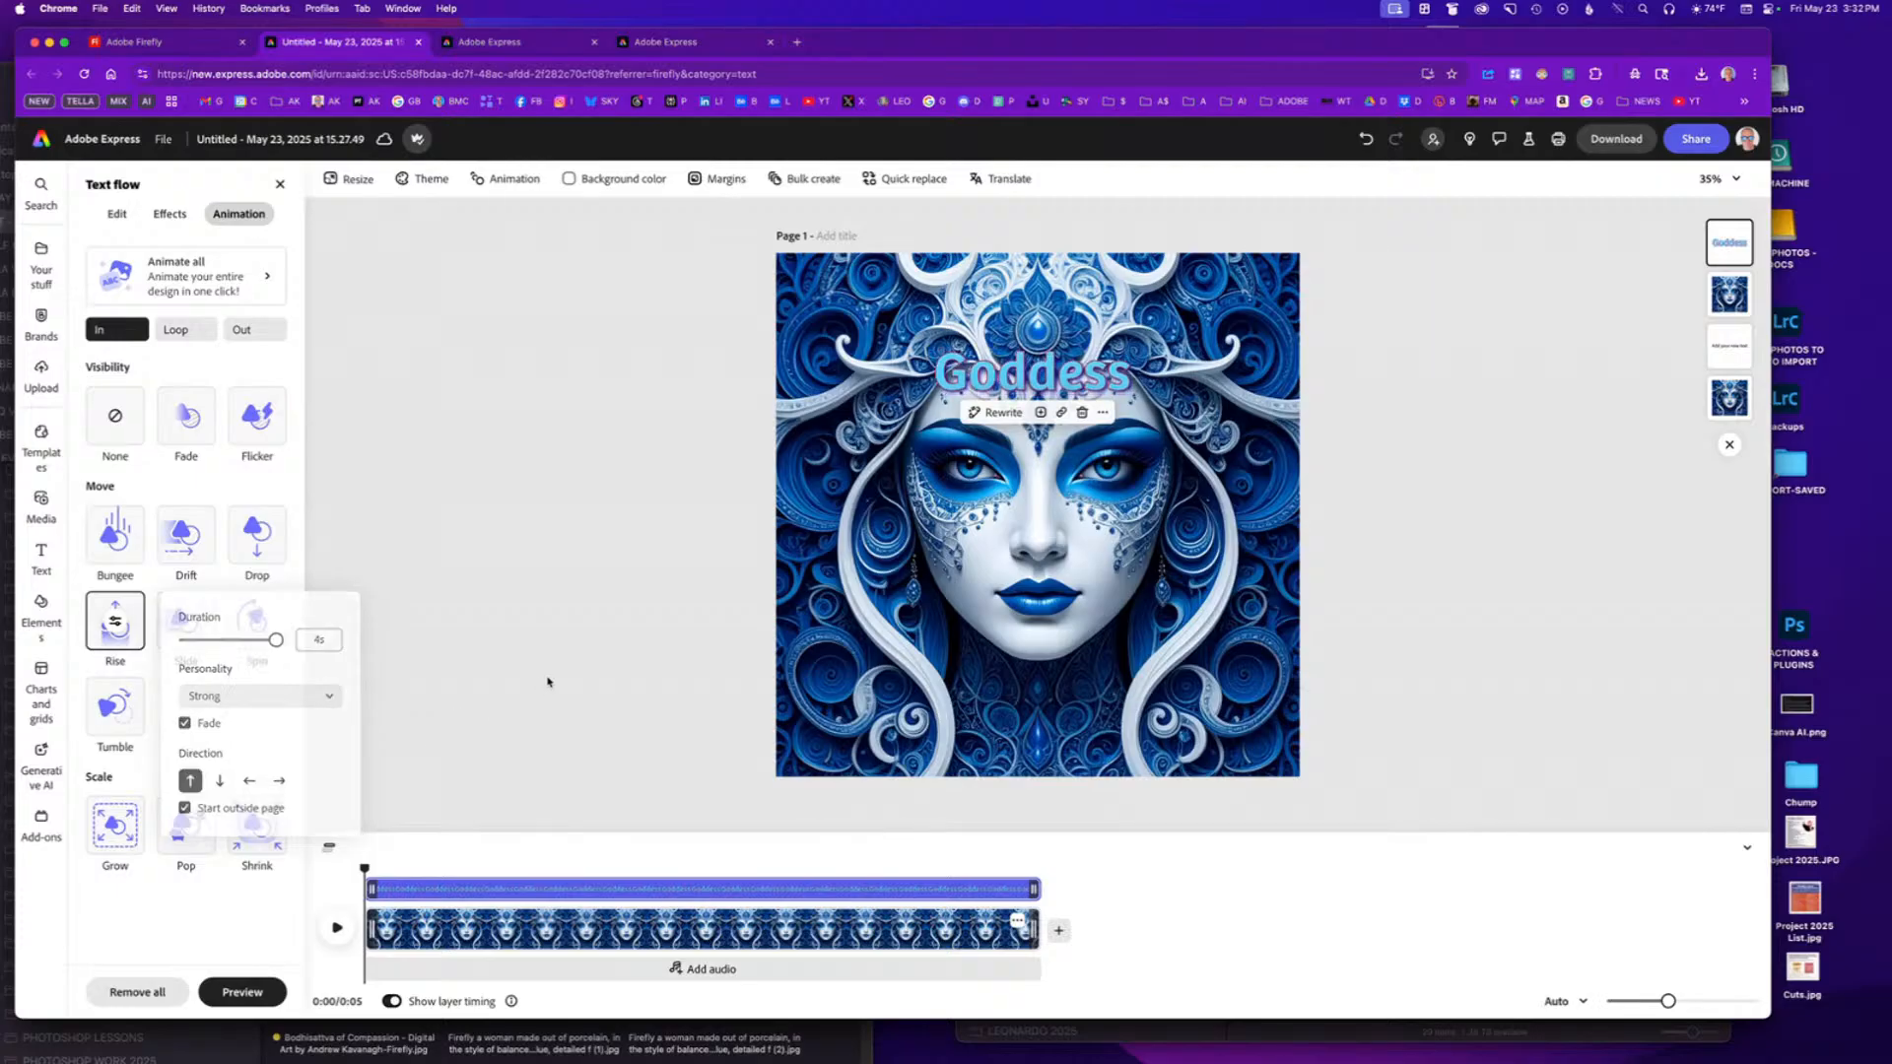
Play the design from the beginning to review the title's Rise animation.
left_click(336, 932)
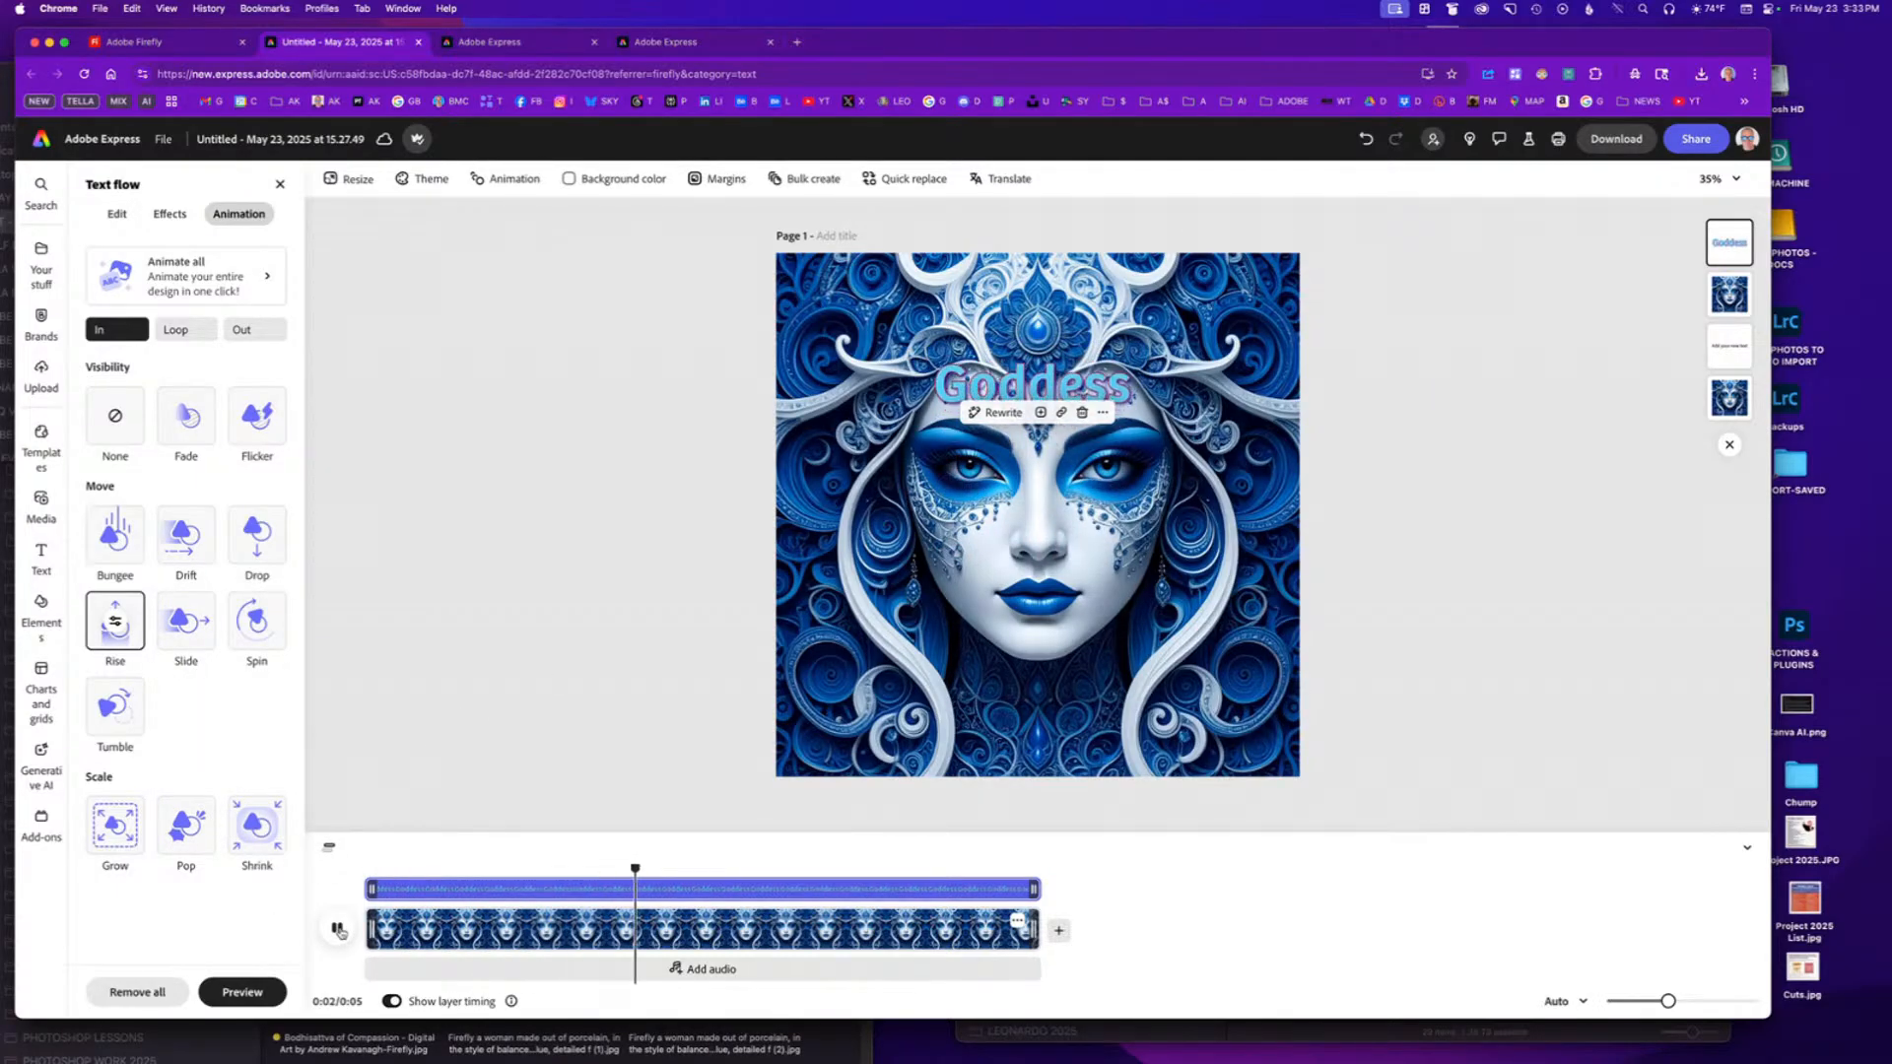
left_click(1395, 597)
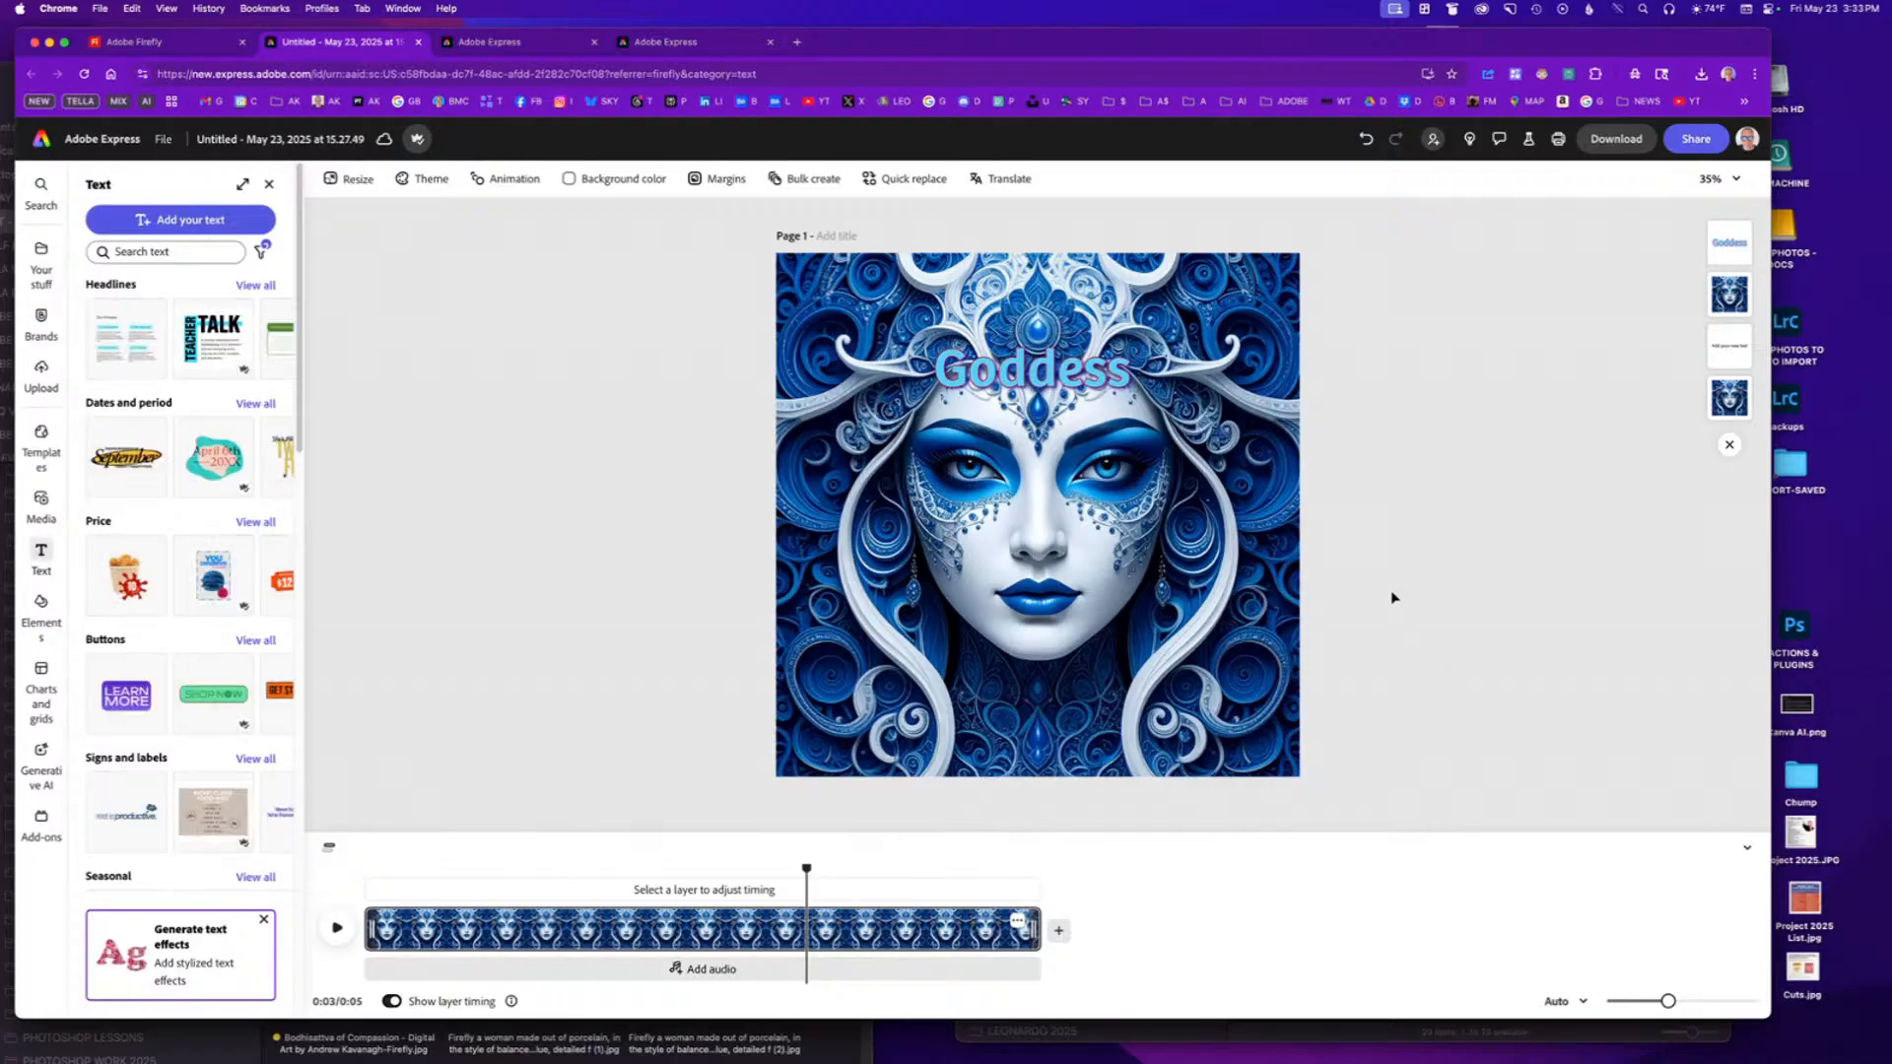
left_click_drag(807, 868, 365, 869)
left_click(337, 927)
Add the Celtic Moon - Loop 1 track as audio and play the design with it.
left_click(40, 505)
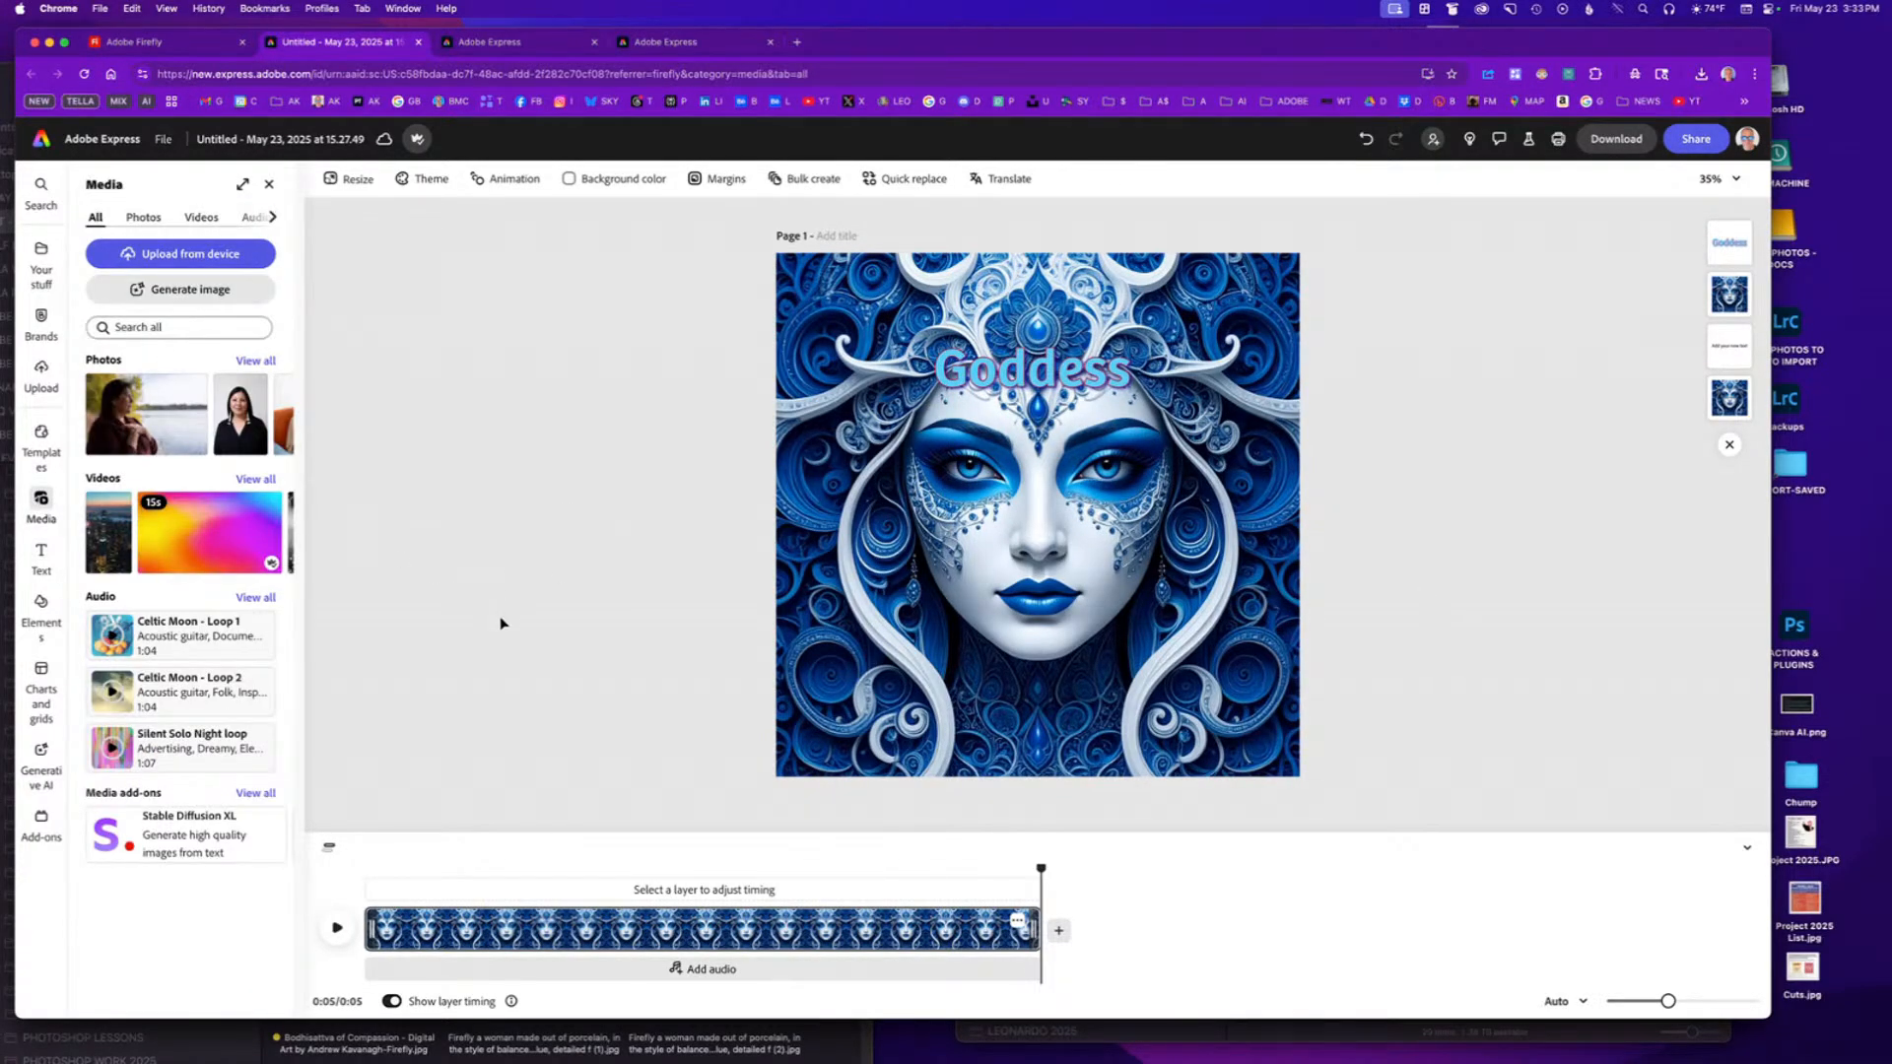
left_click(253, 218)
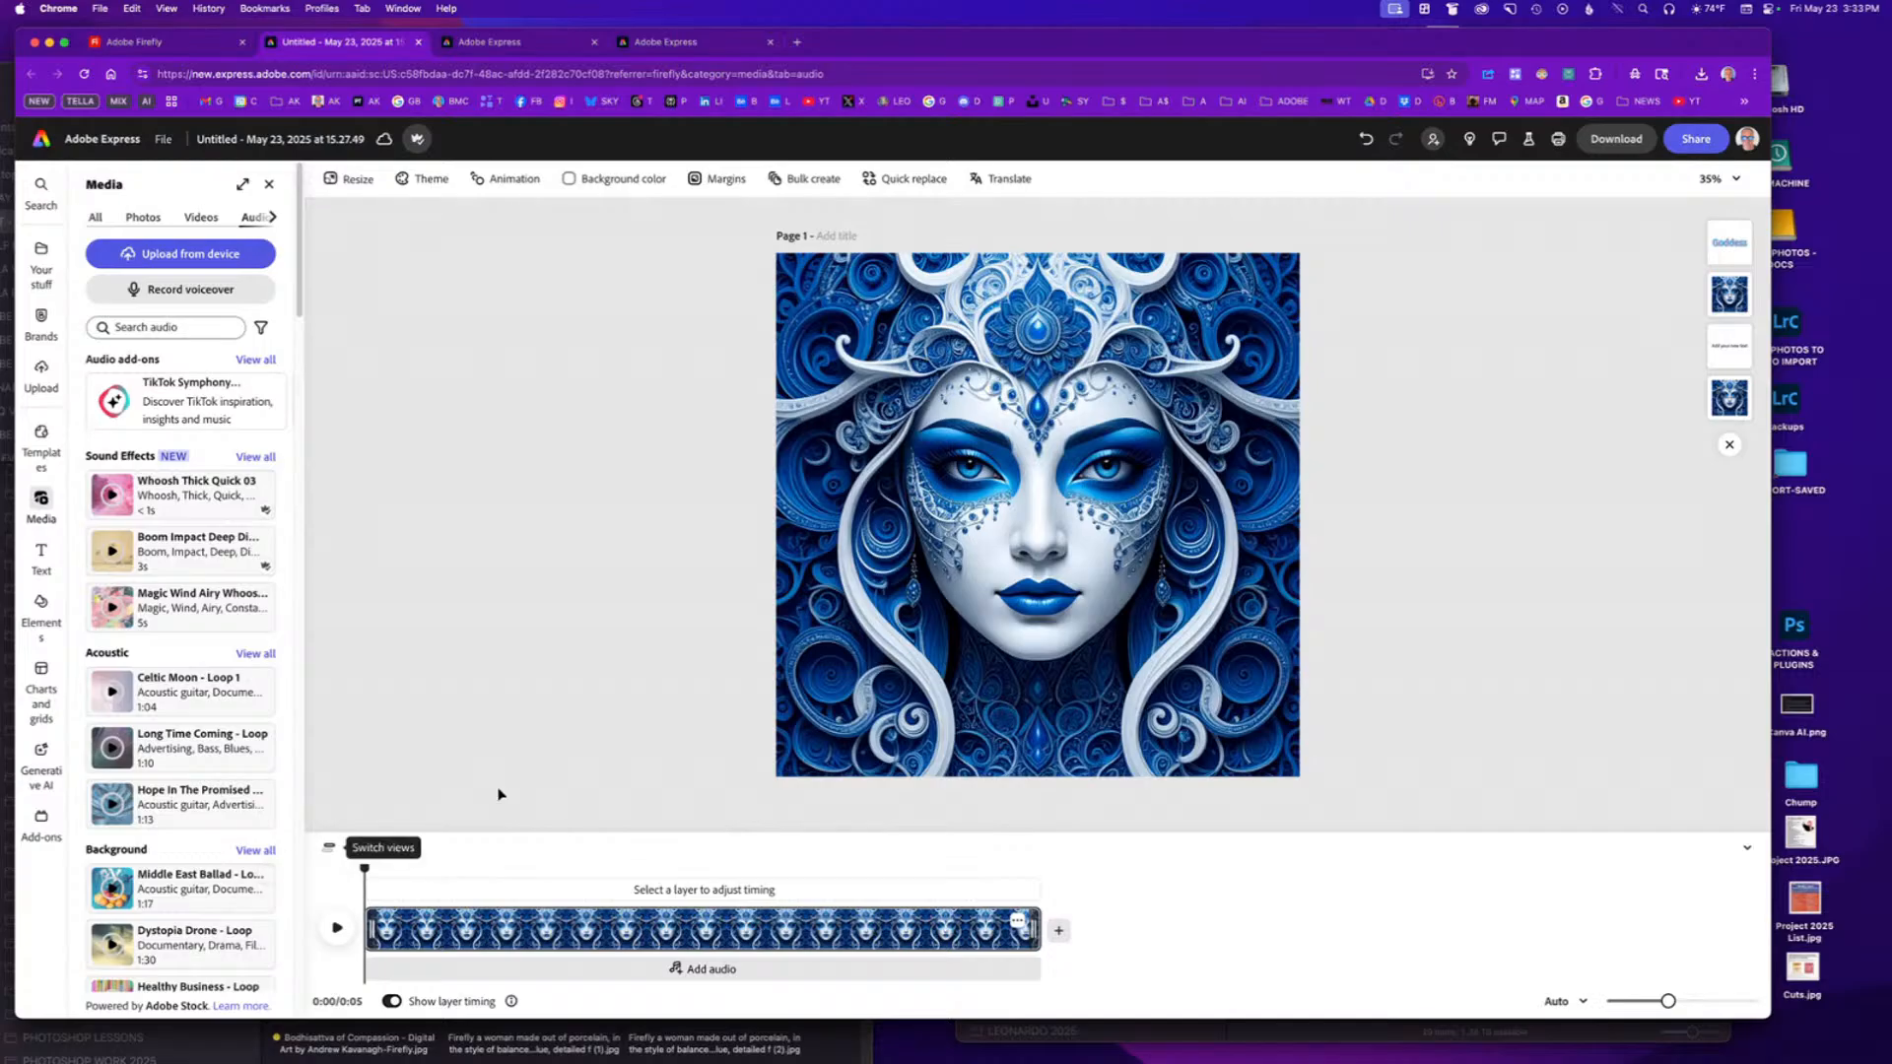
left_click(204, 693)
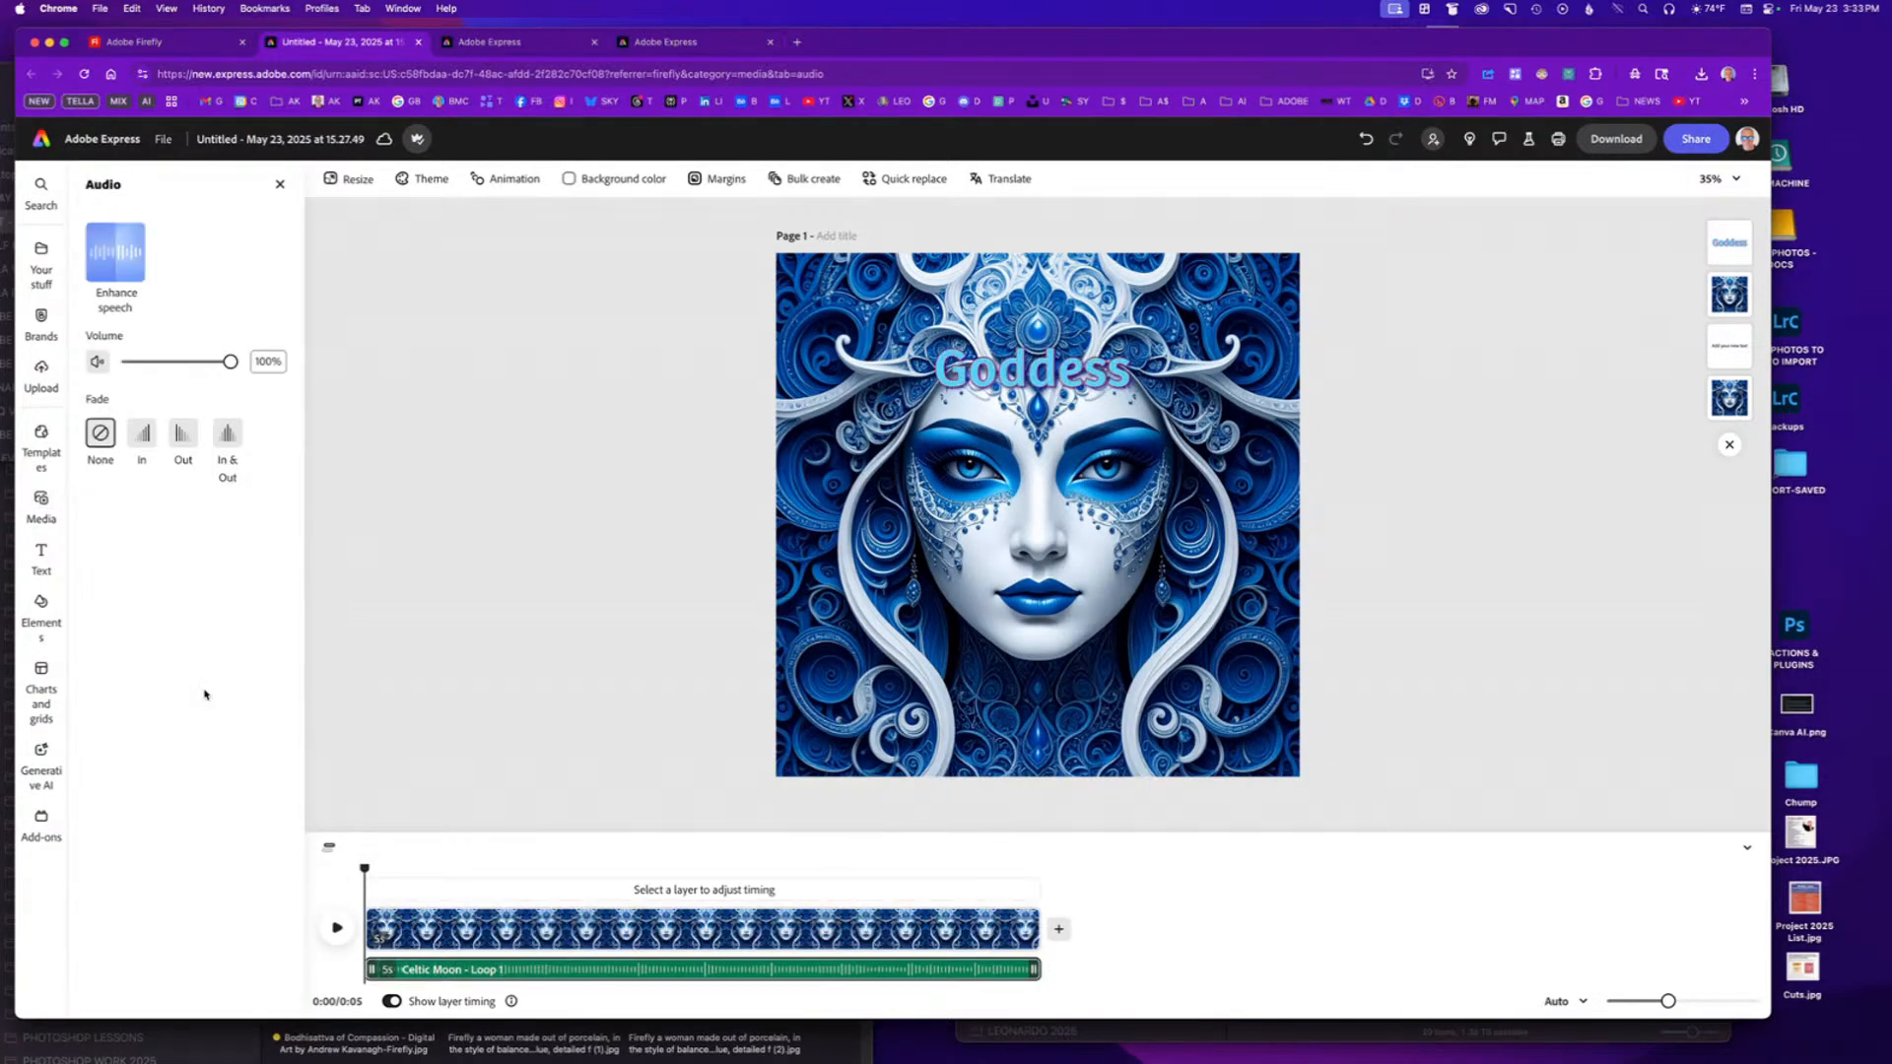
left_click(336, 927)
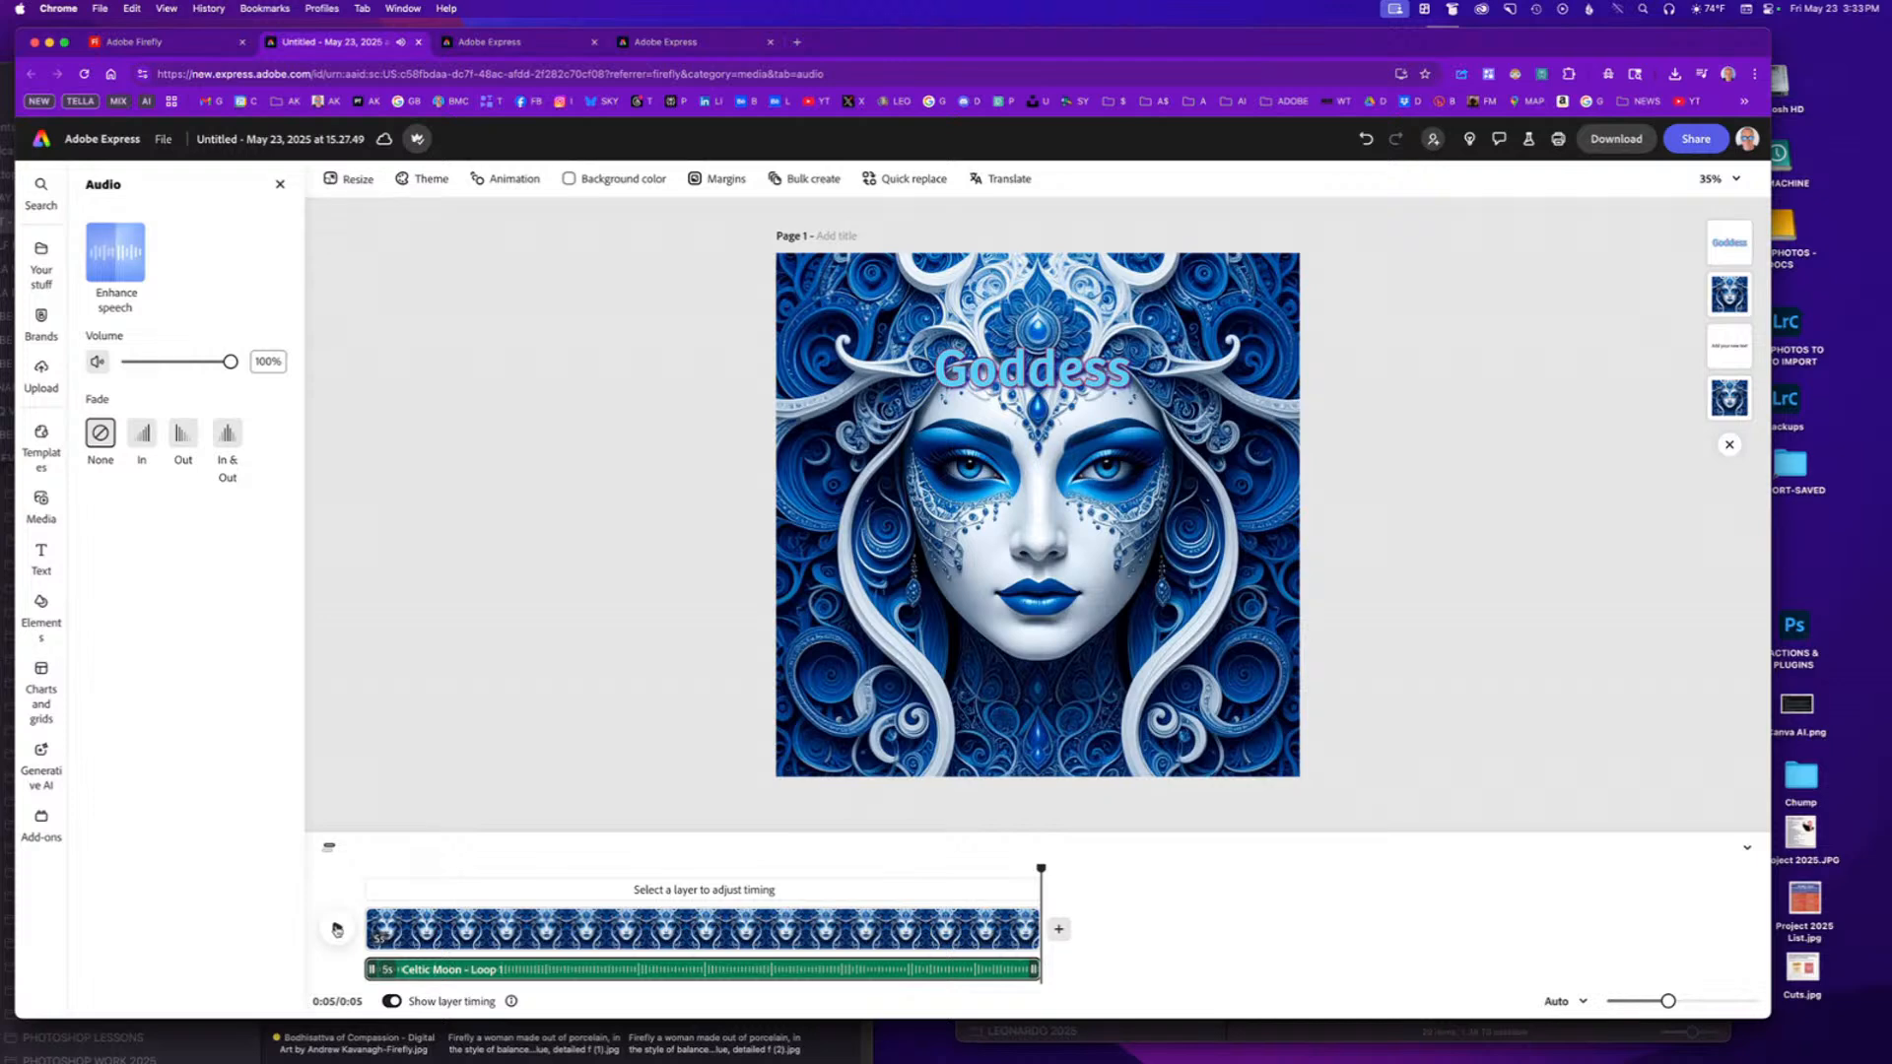
left_click(336, 927)
Shorten the scene to about 4 s and play it back from the beginning.
left_click_drag(1031, 930, 901, 954)
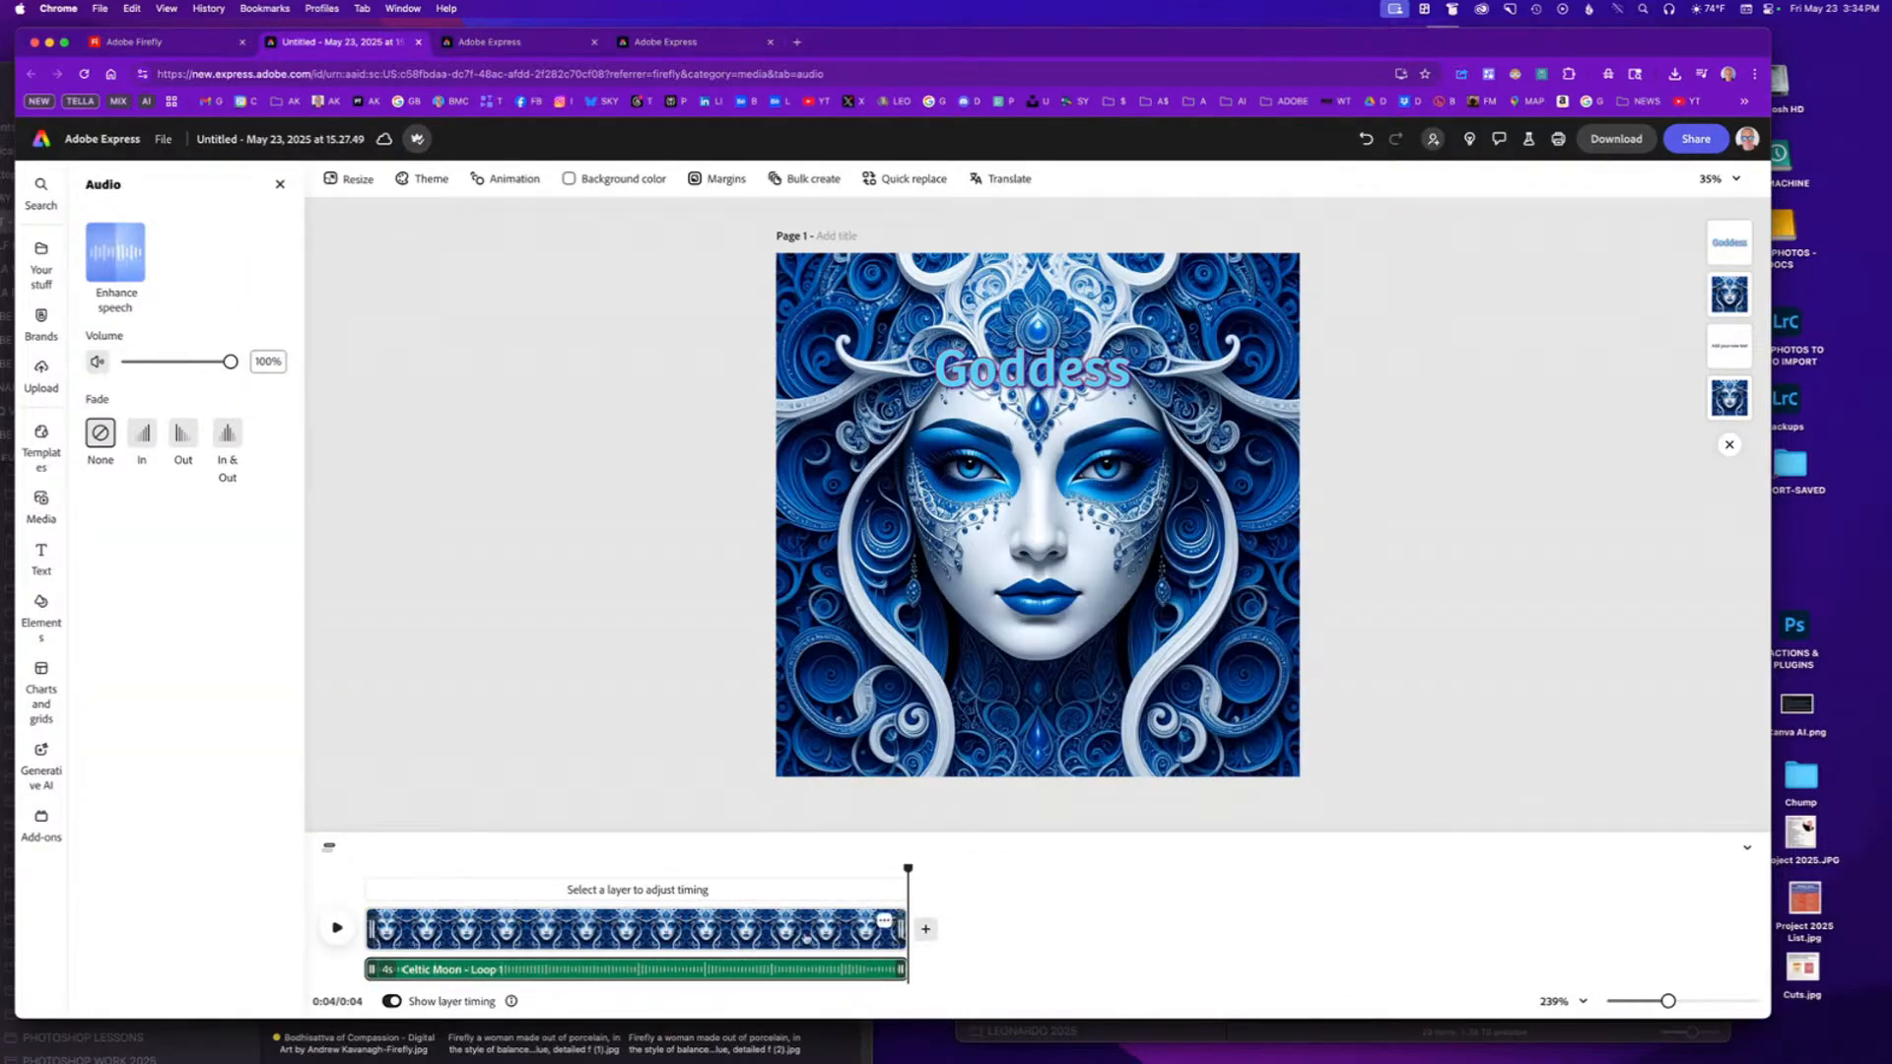
left_click_drag(906, 868, 307, 869)
left_click(337, 929)
left_click_drag(907, 867, 365, 867)
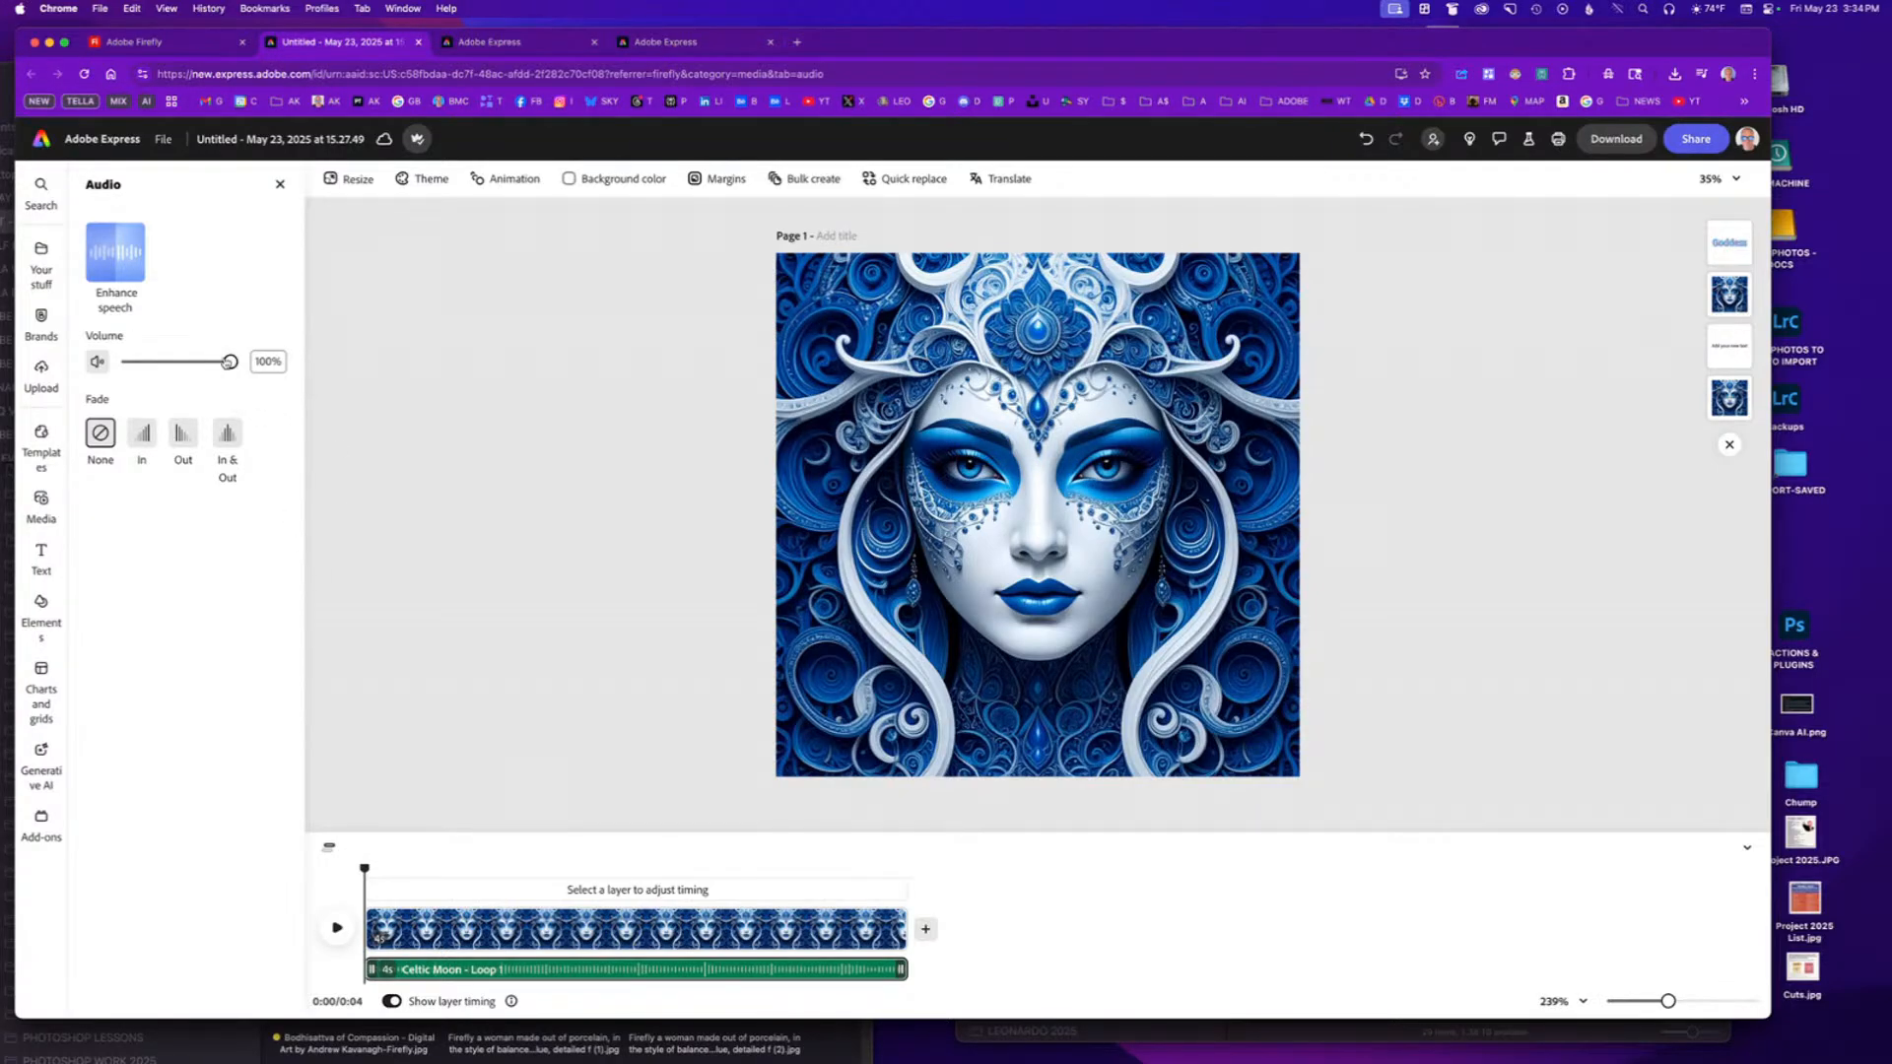
Lower the audio track's volume to 50%, play it back, and raise the volume to 55%.
left_click_drag(229, 362, 182, 365)
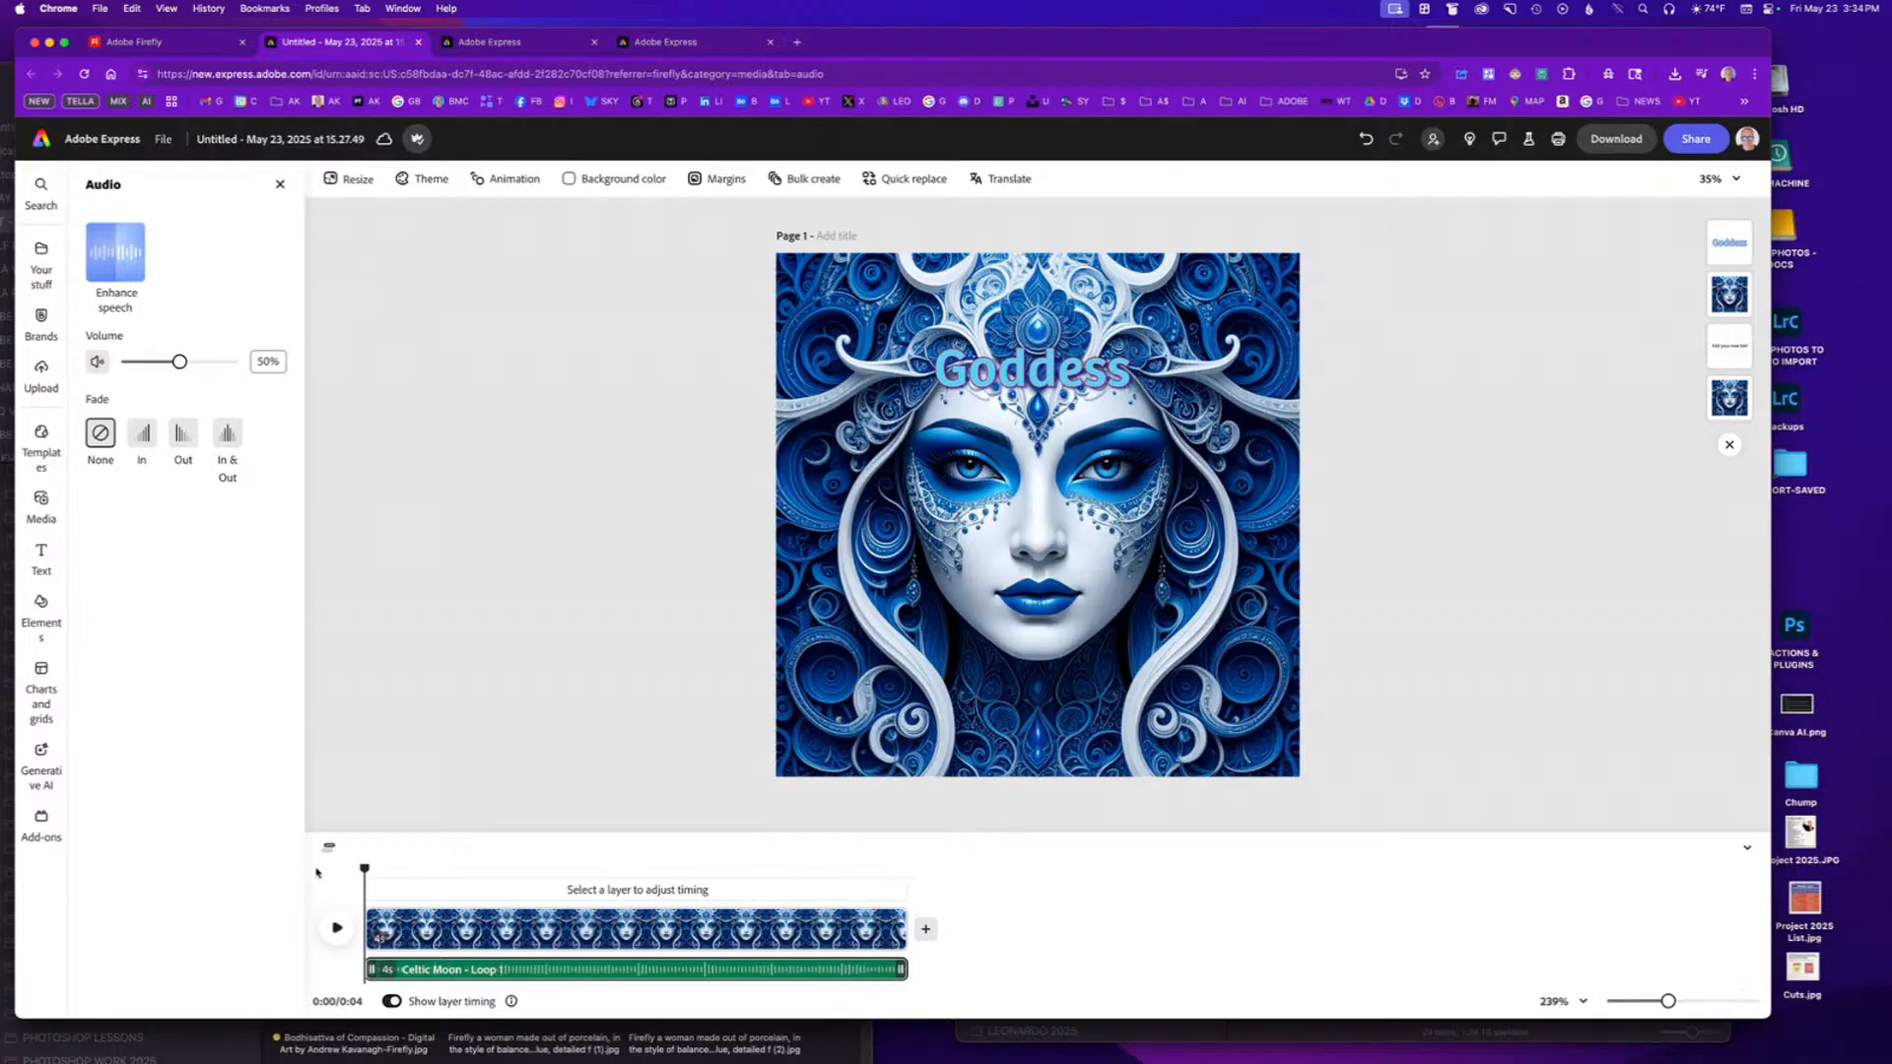
left_click(335, 924)
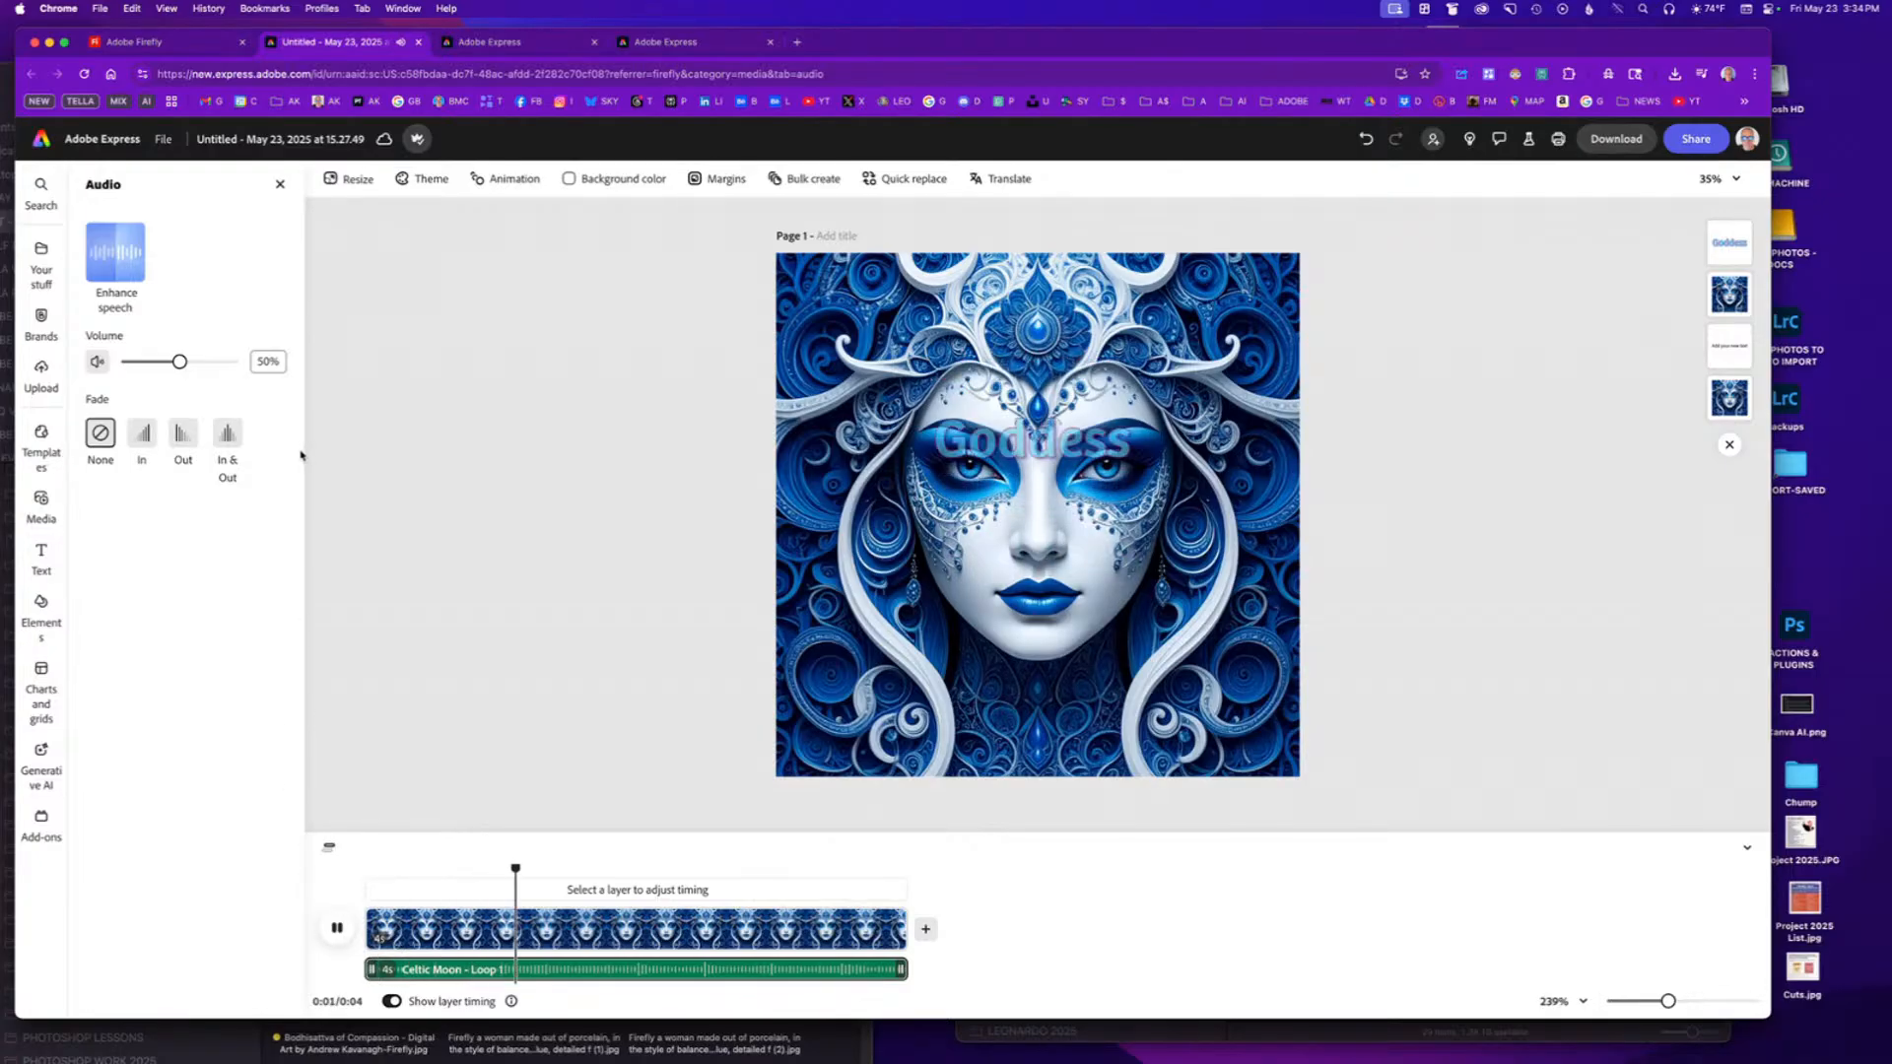
left_click(180, 362)
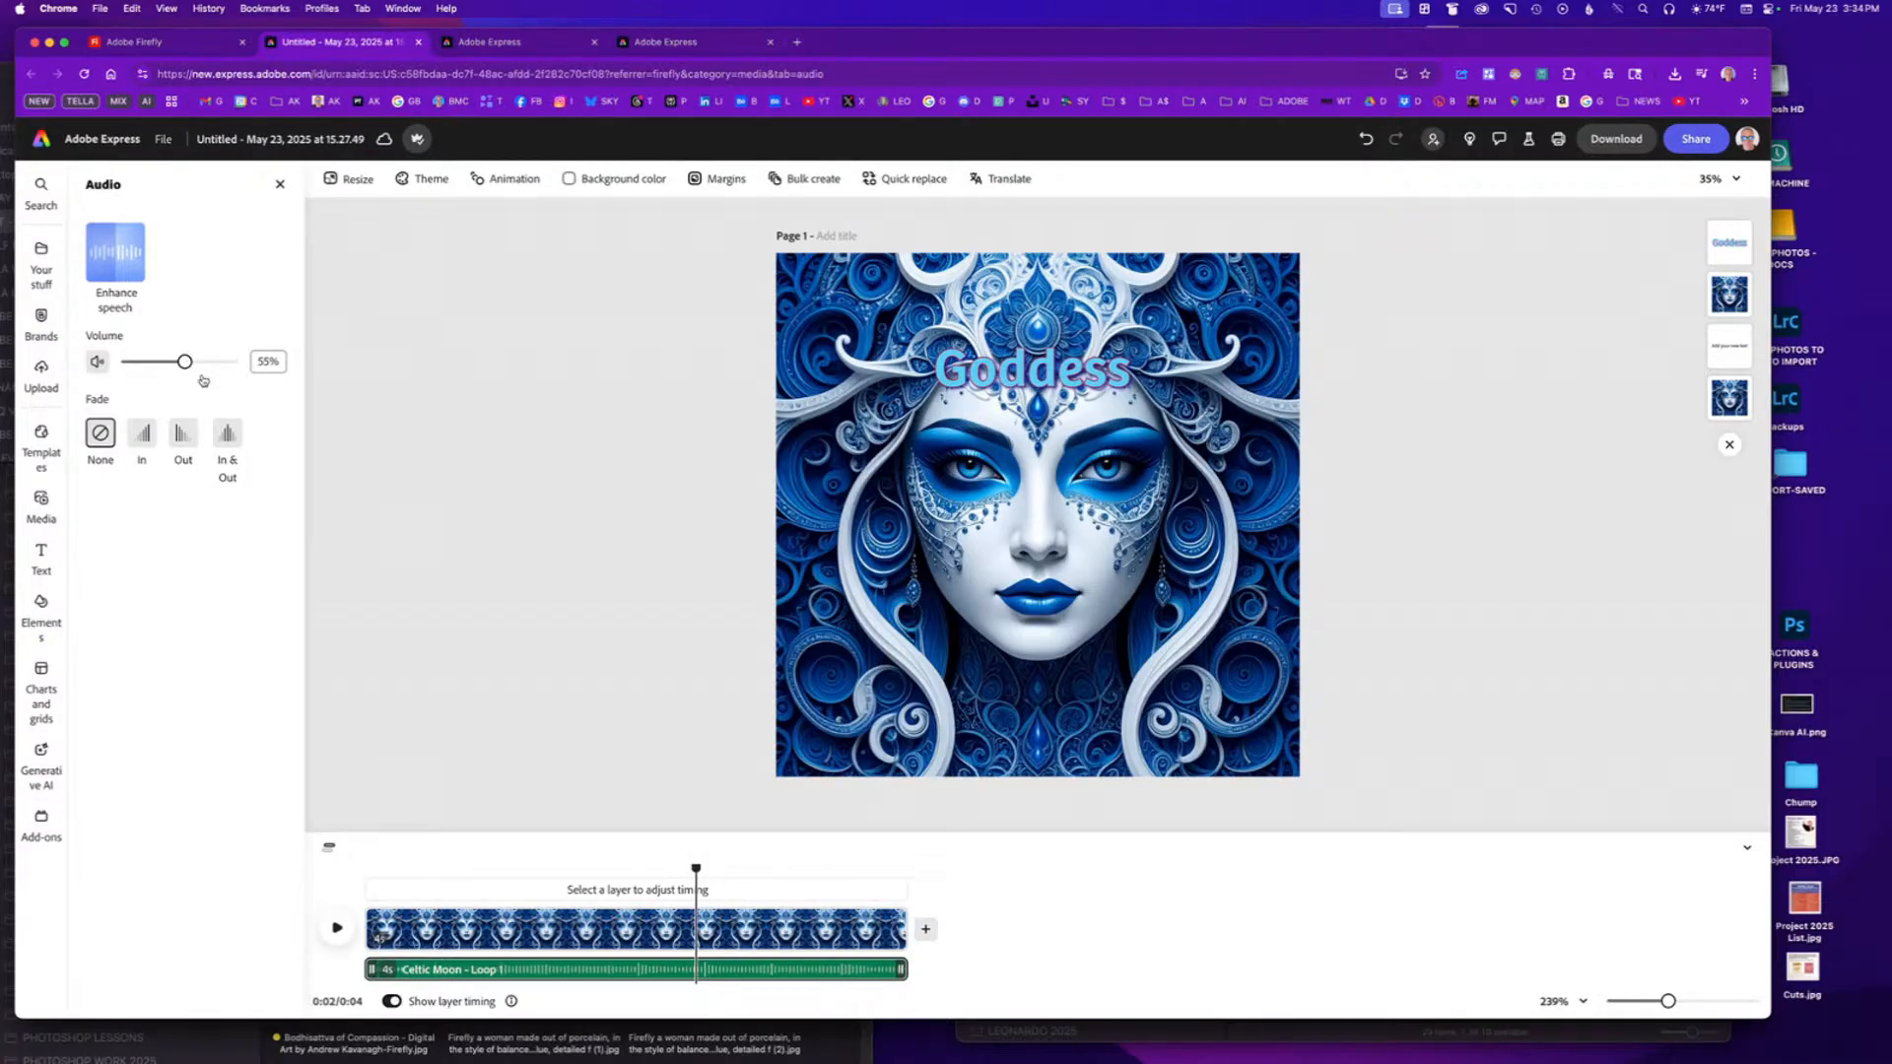
left_click_drag(696, 866, 364, 867)
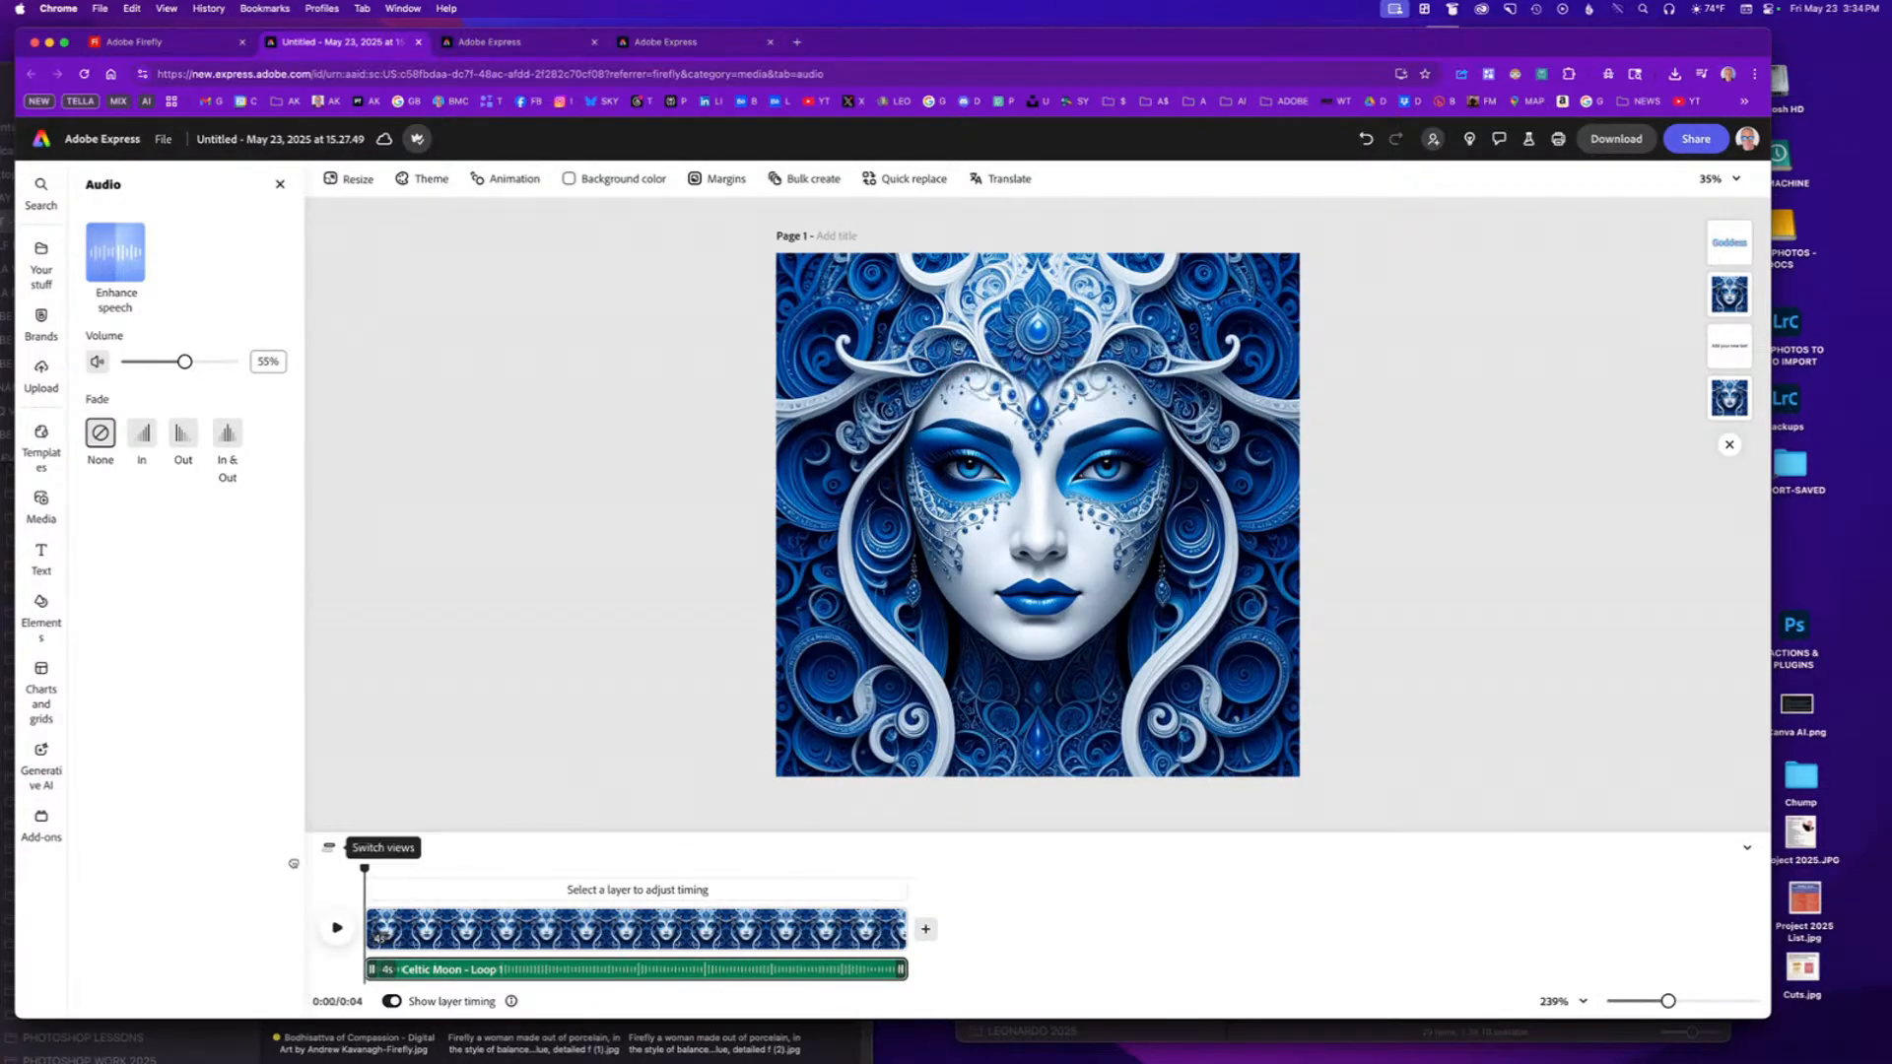
Apply a fade in and out of 1.3 s to the audio track and listen to it.
left_click(228, 435)
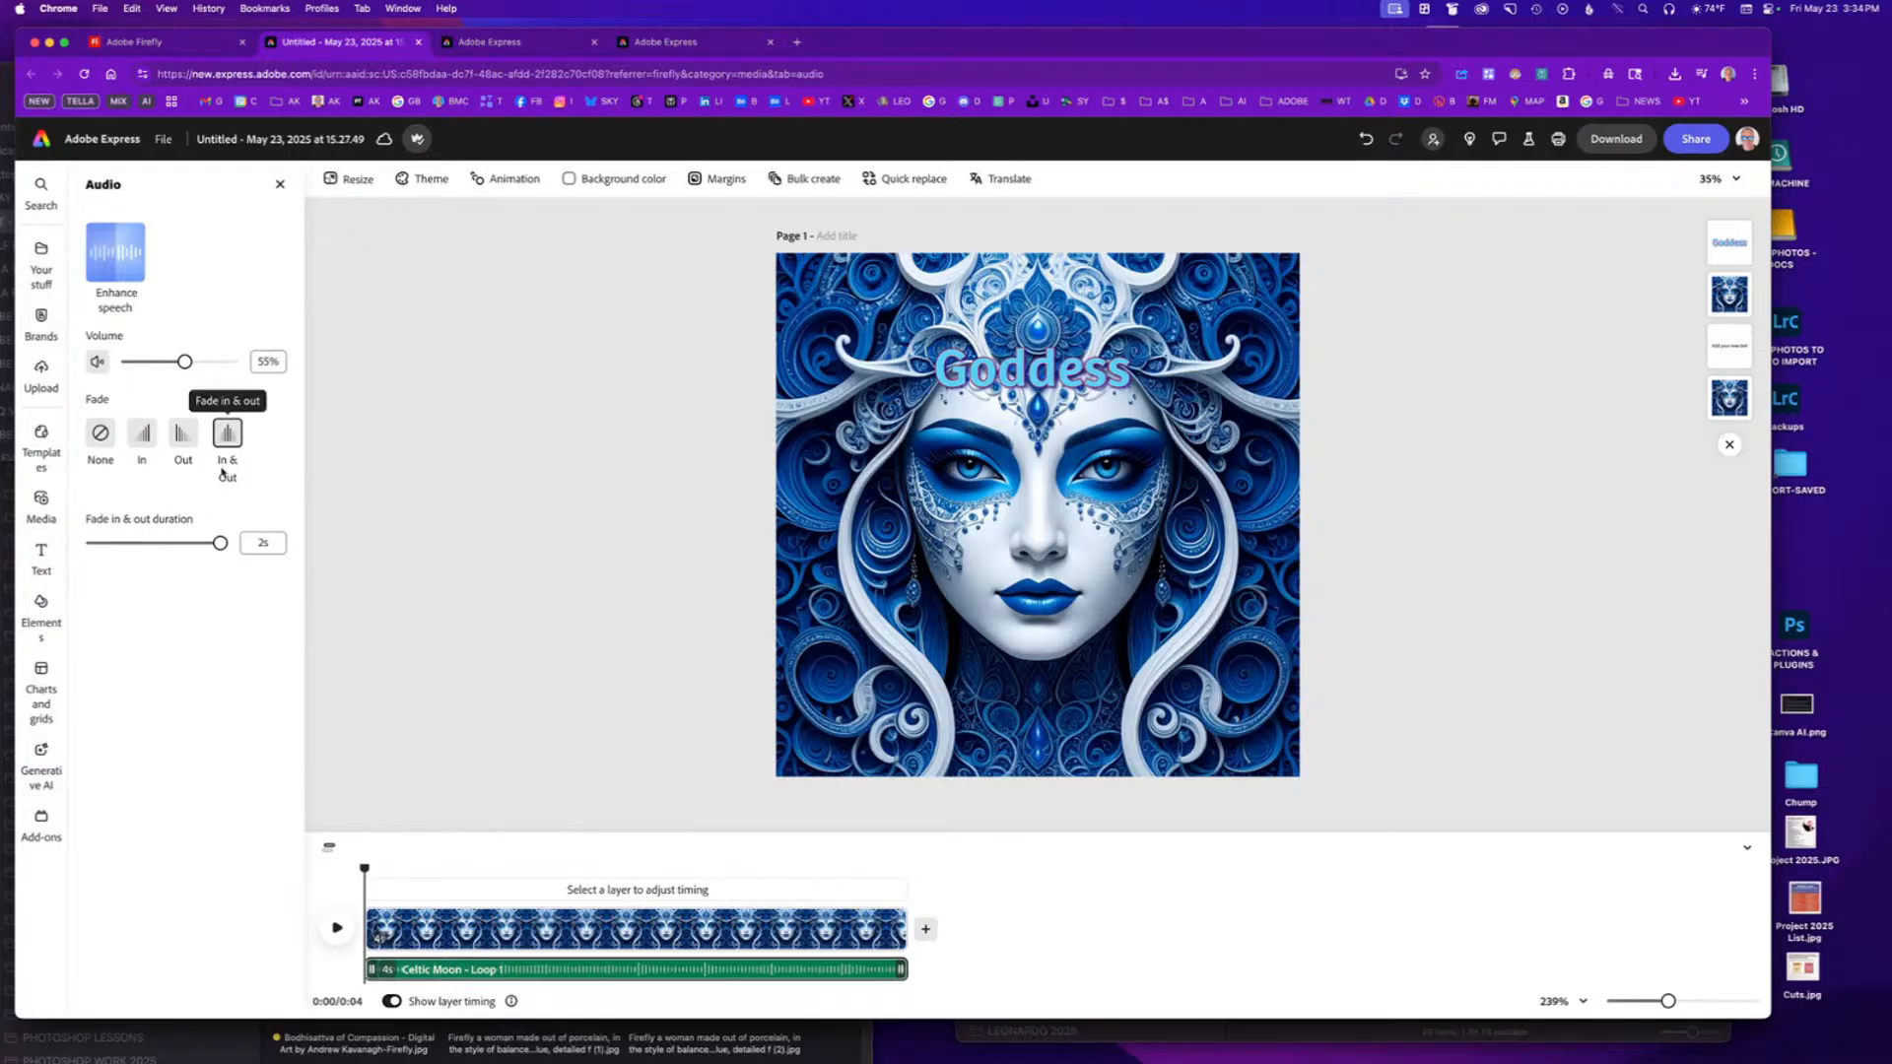
left_click_drag(221, 543, 182, 545)
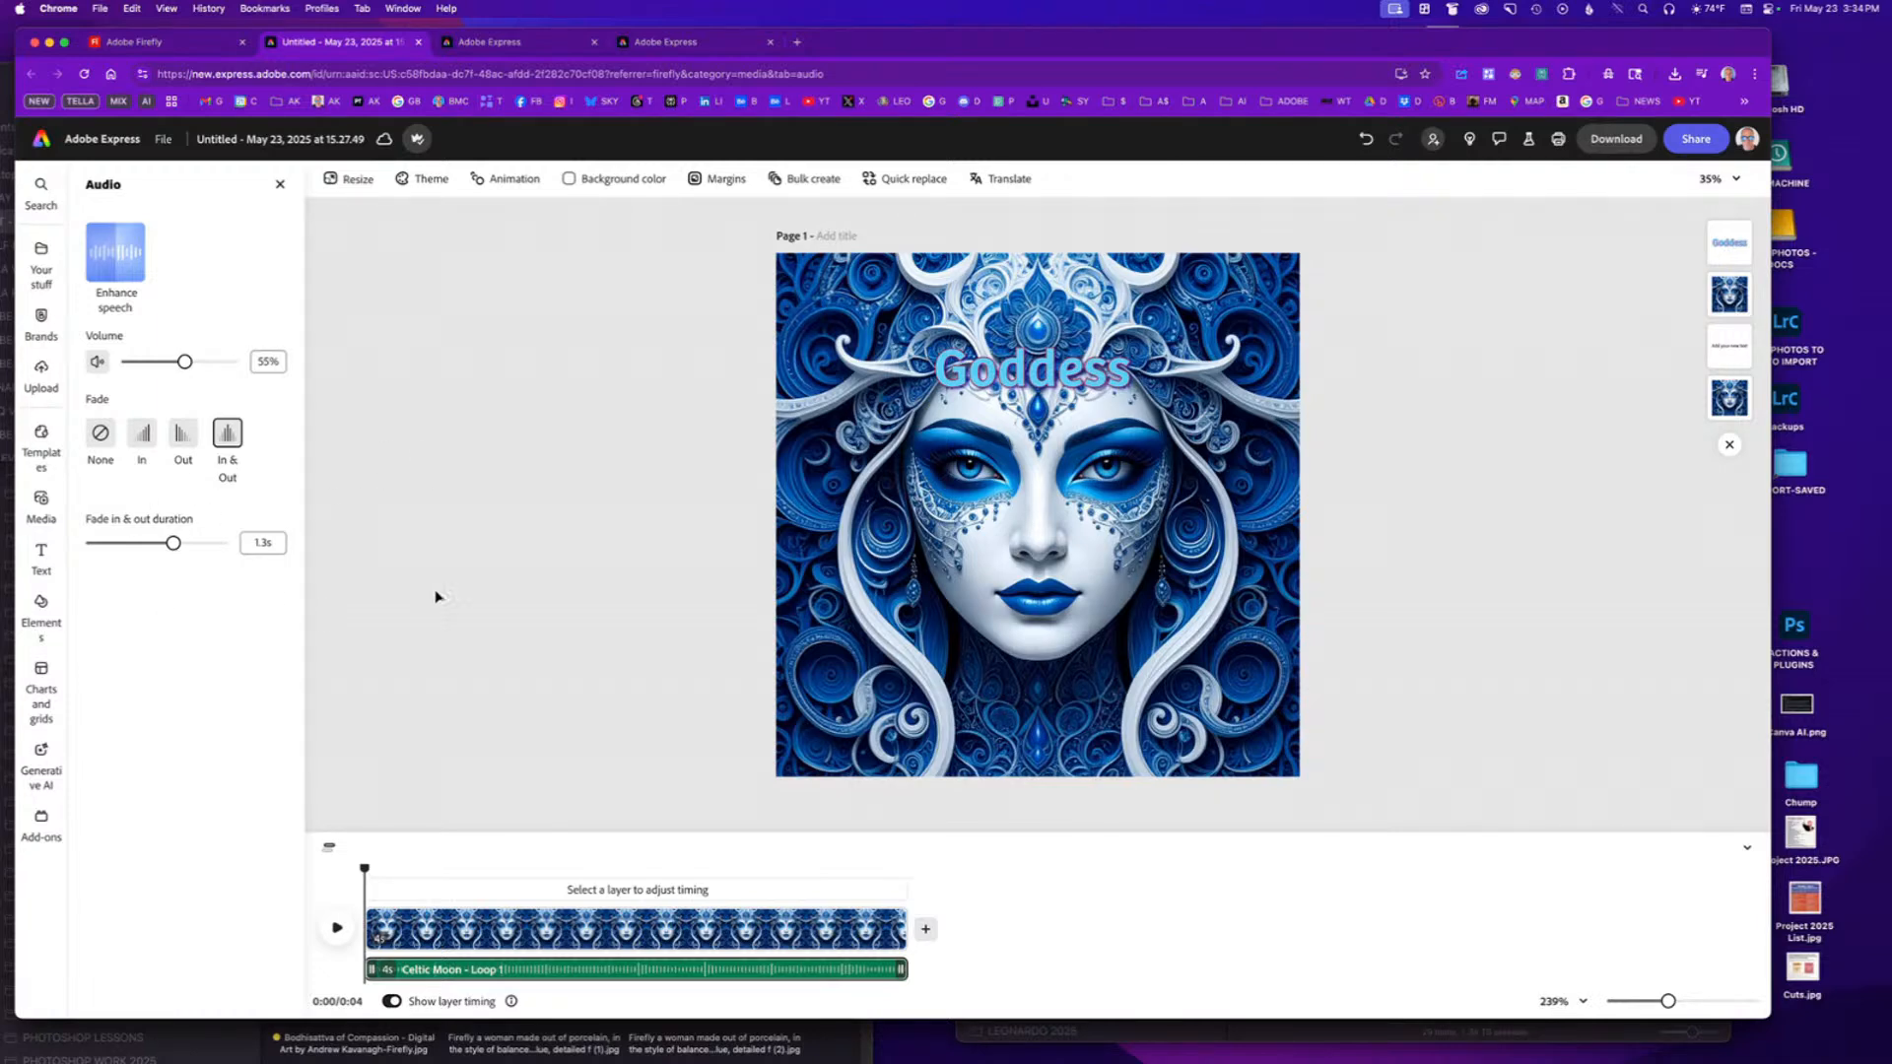
left_click(335, 929)
left_click(338, 930)
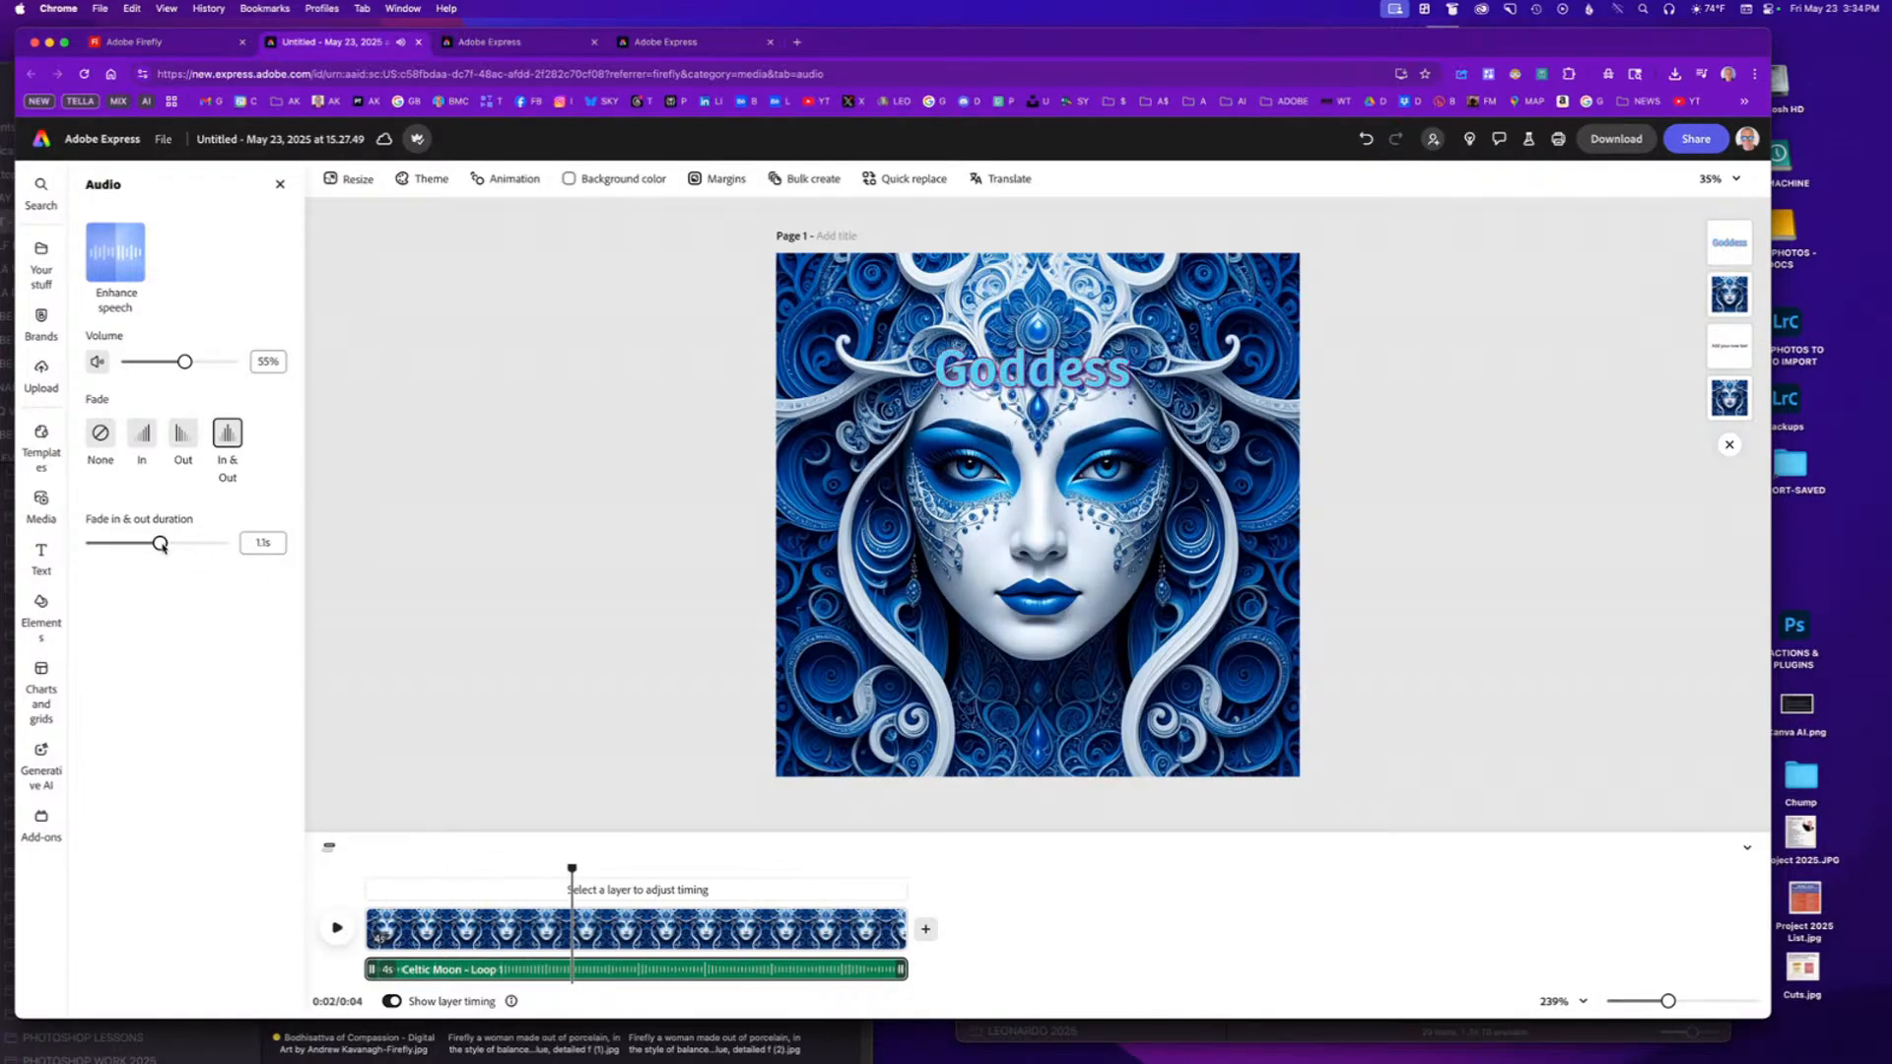
Shorten the audio's fade in and out duration to 0.9 s and finally to 0.6 s, playing back each setting from the beginning.
left_click_drag(160, 543, 146, 550)
left_click_drag(572, 890, 296, 879)
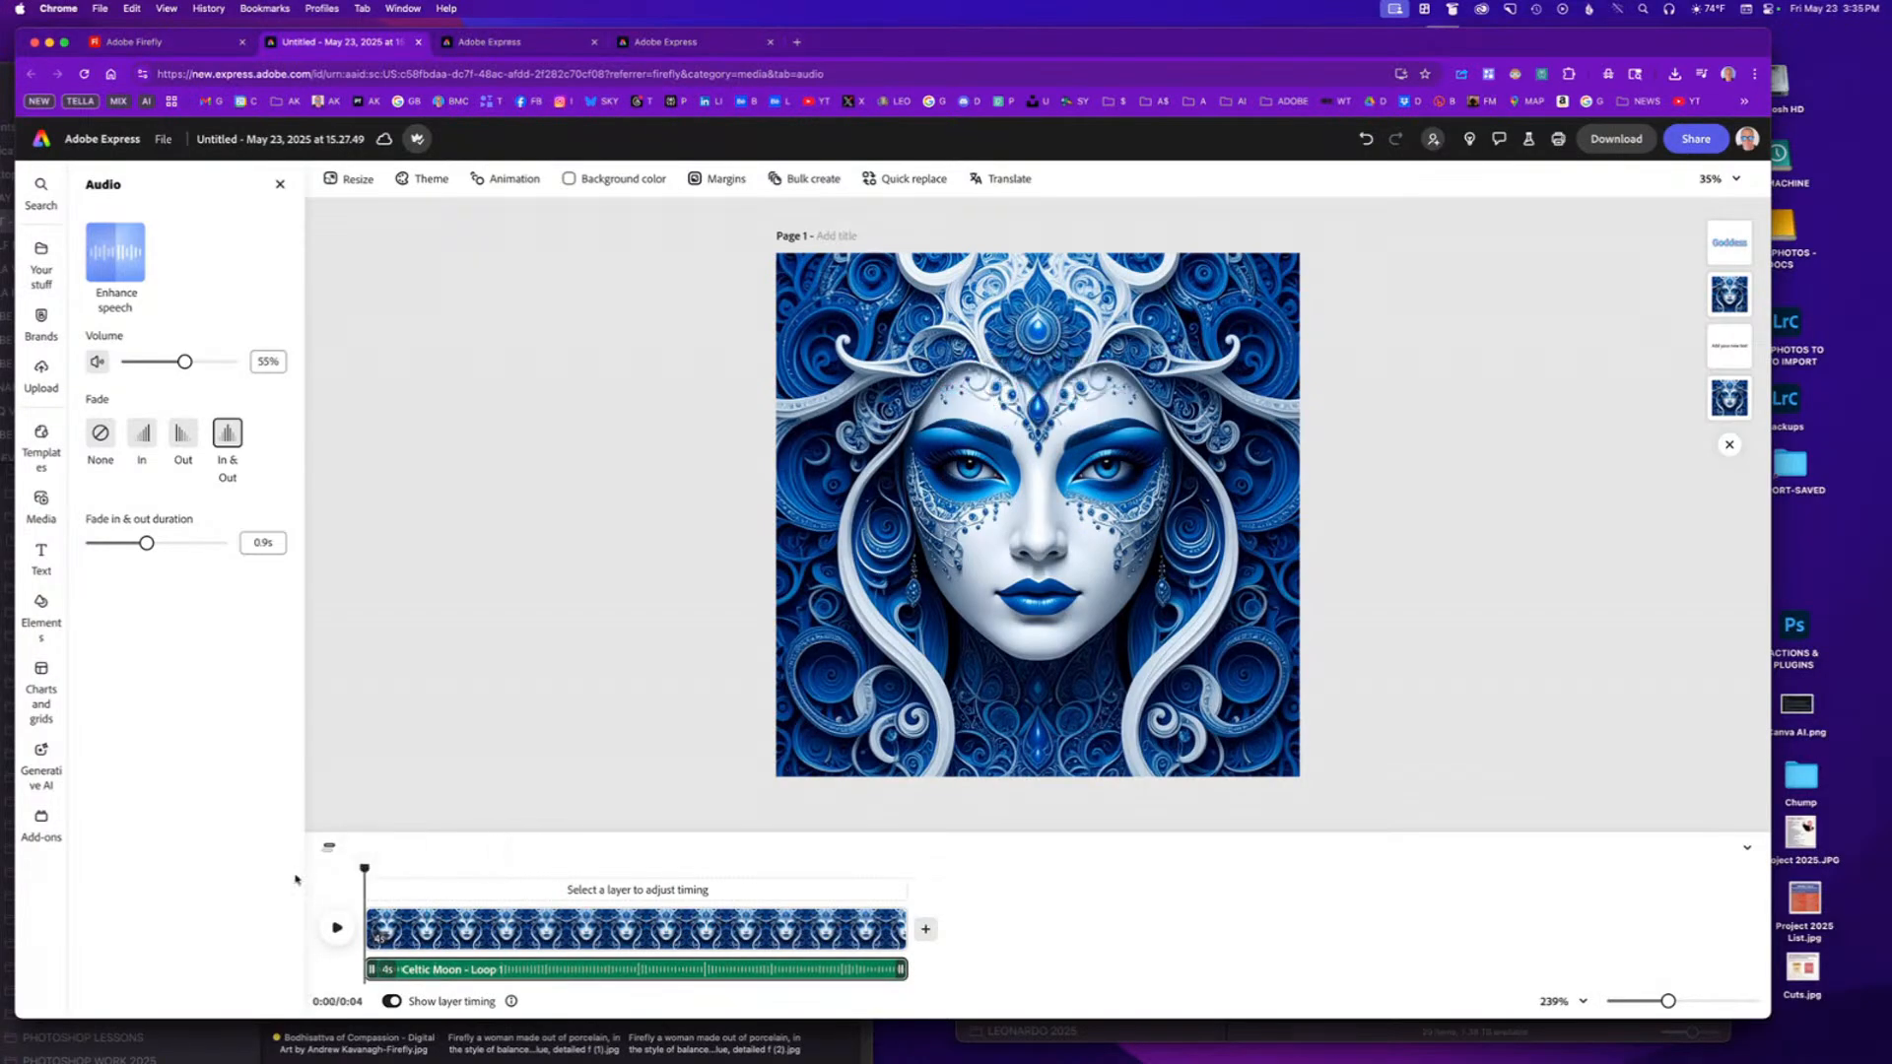
left_click(340, 928)
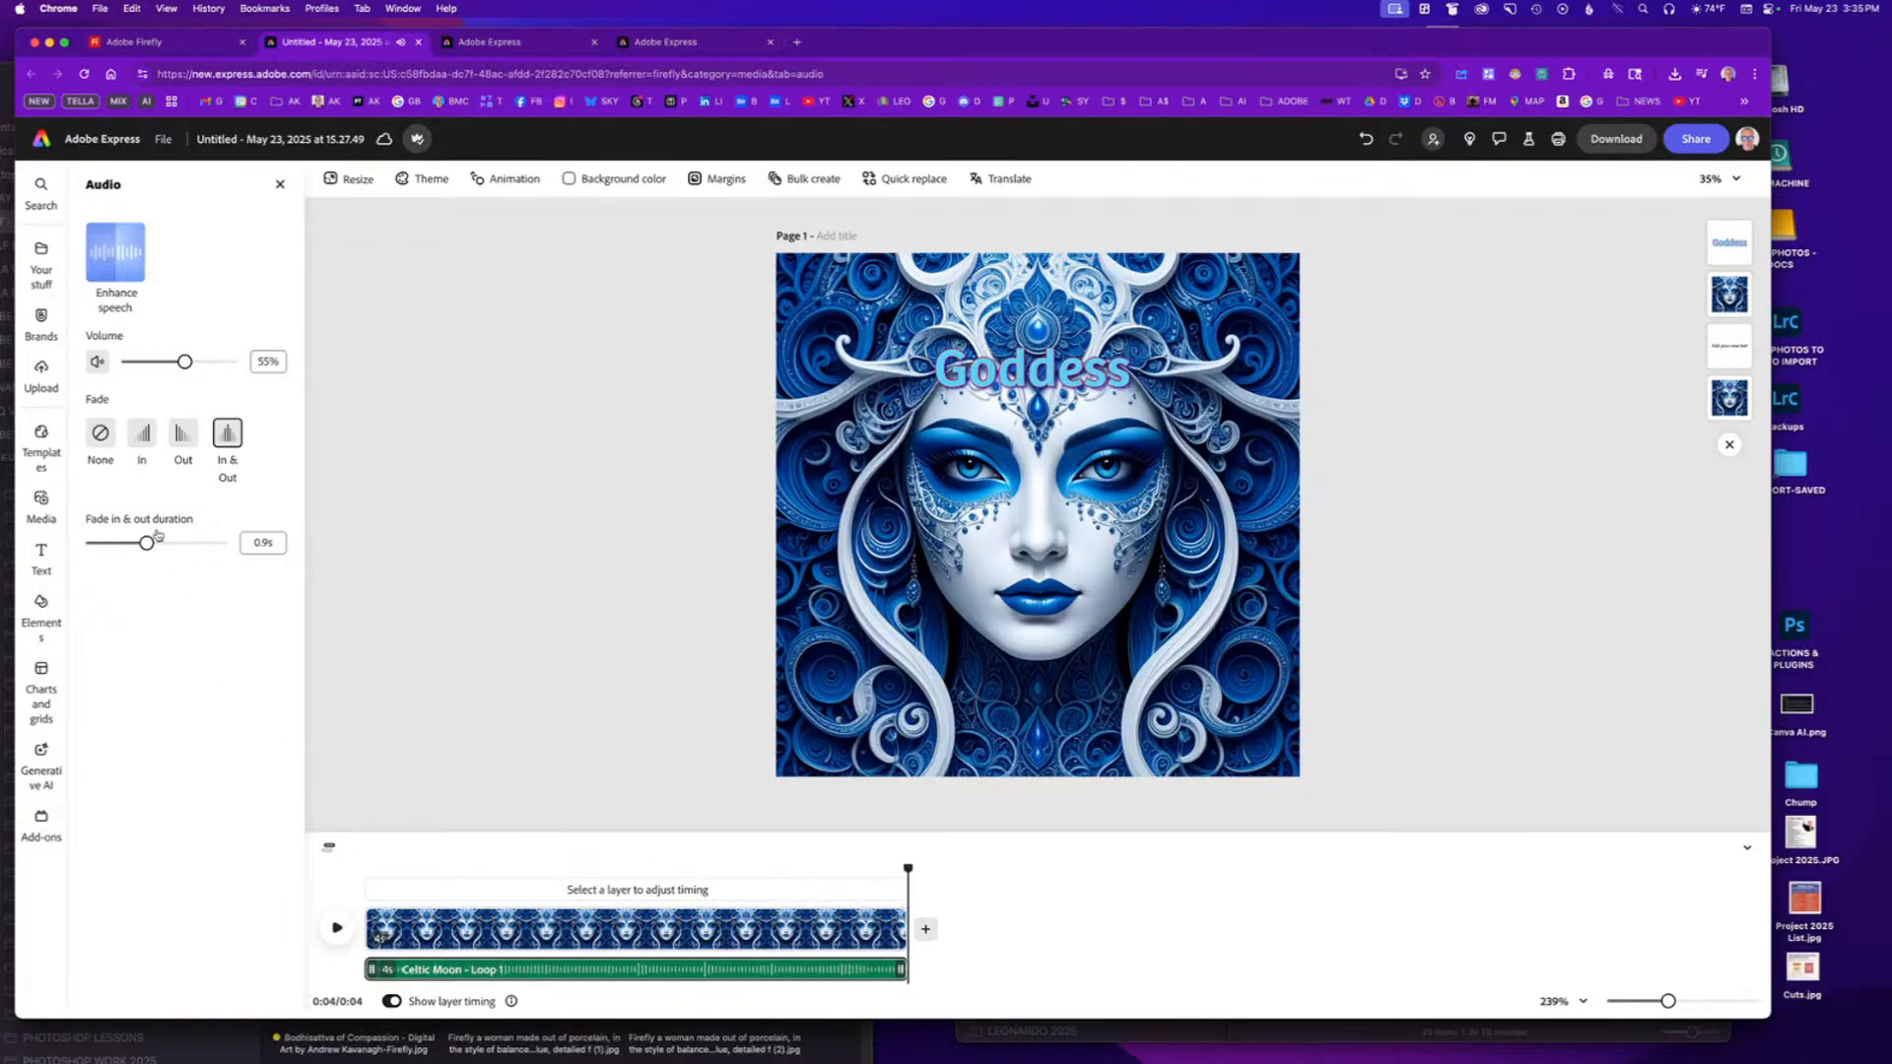
left_click_drag(131, 548, 122, 550)
left_click_drag(907, 868, 365, 868)
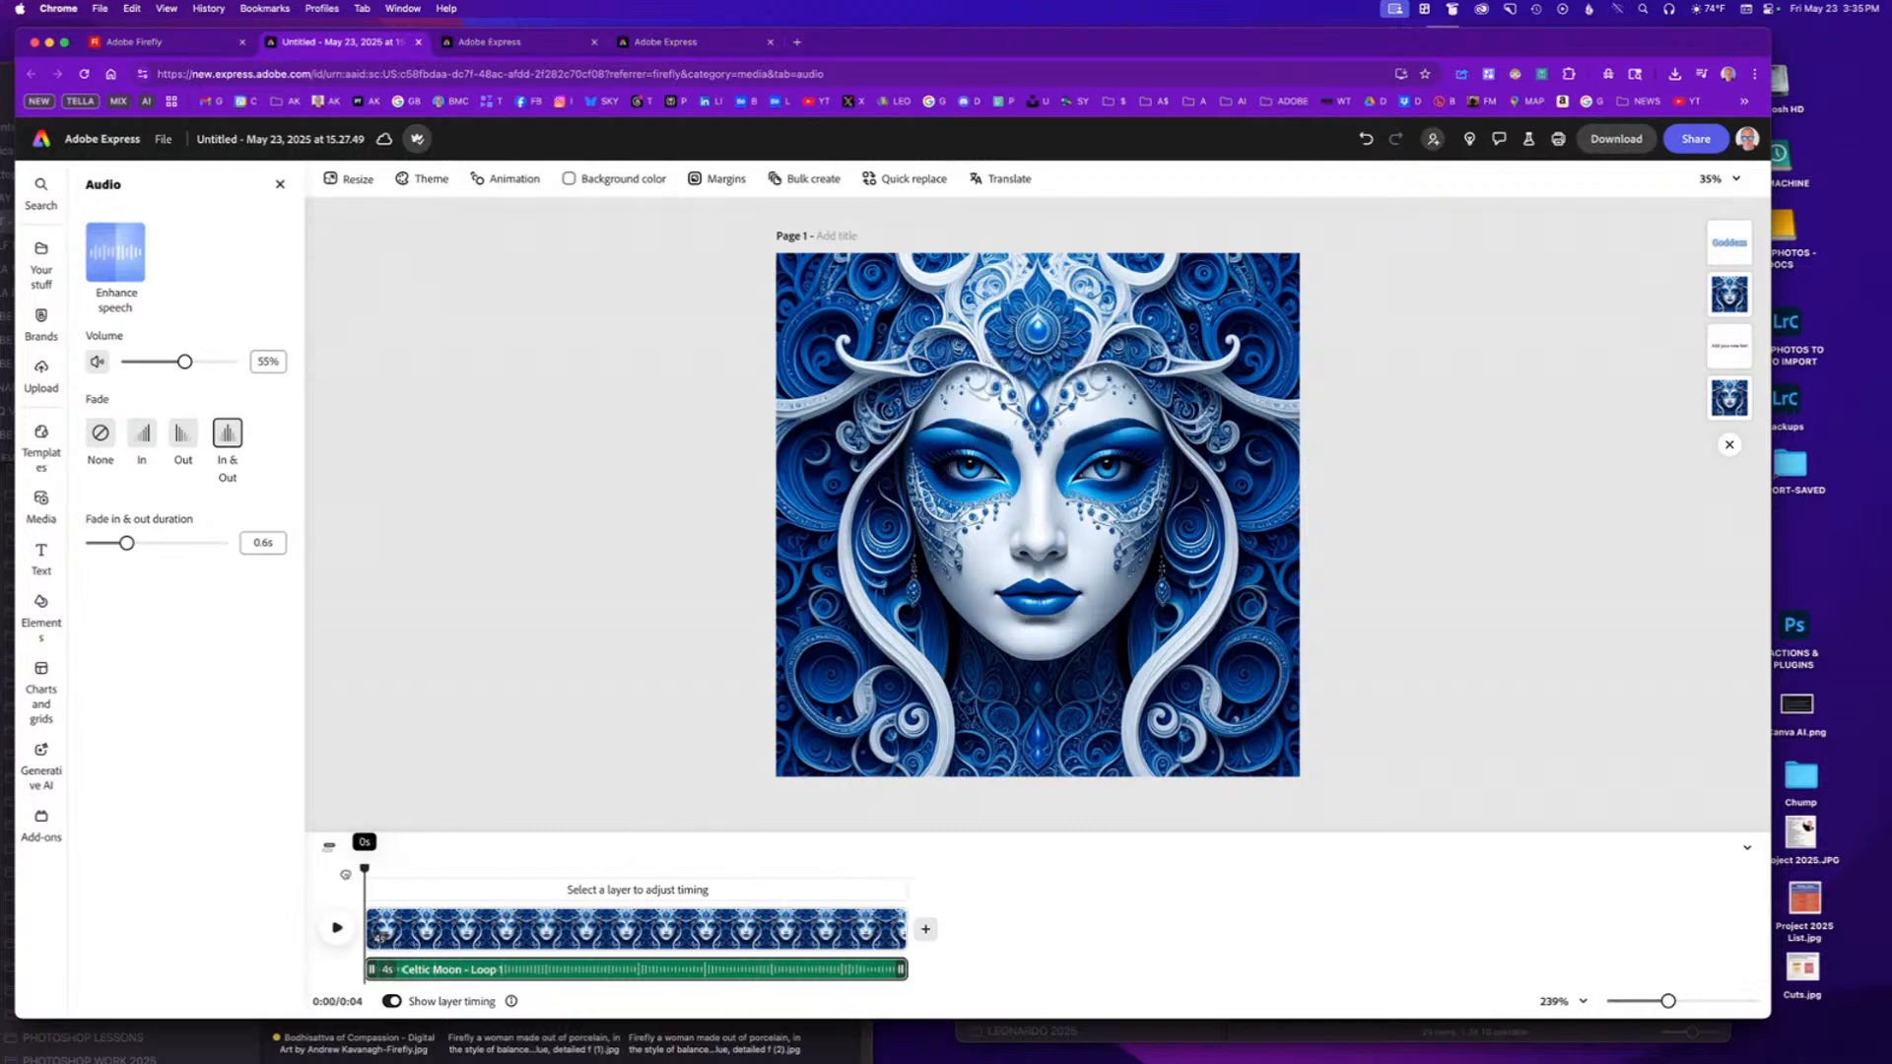
left_click(337, 928)
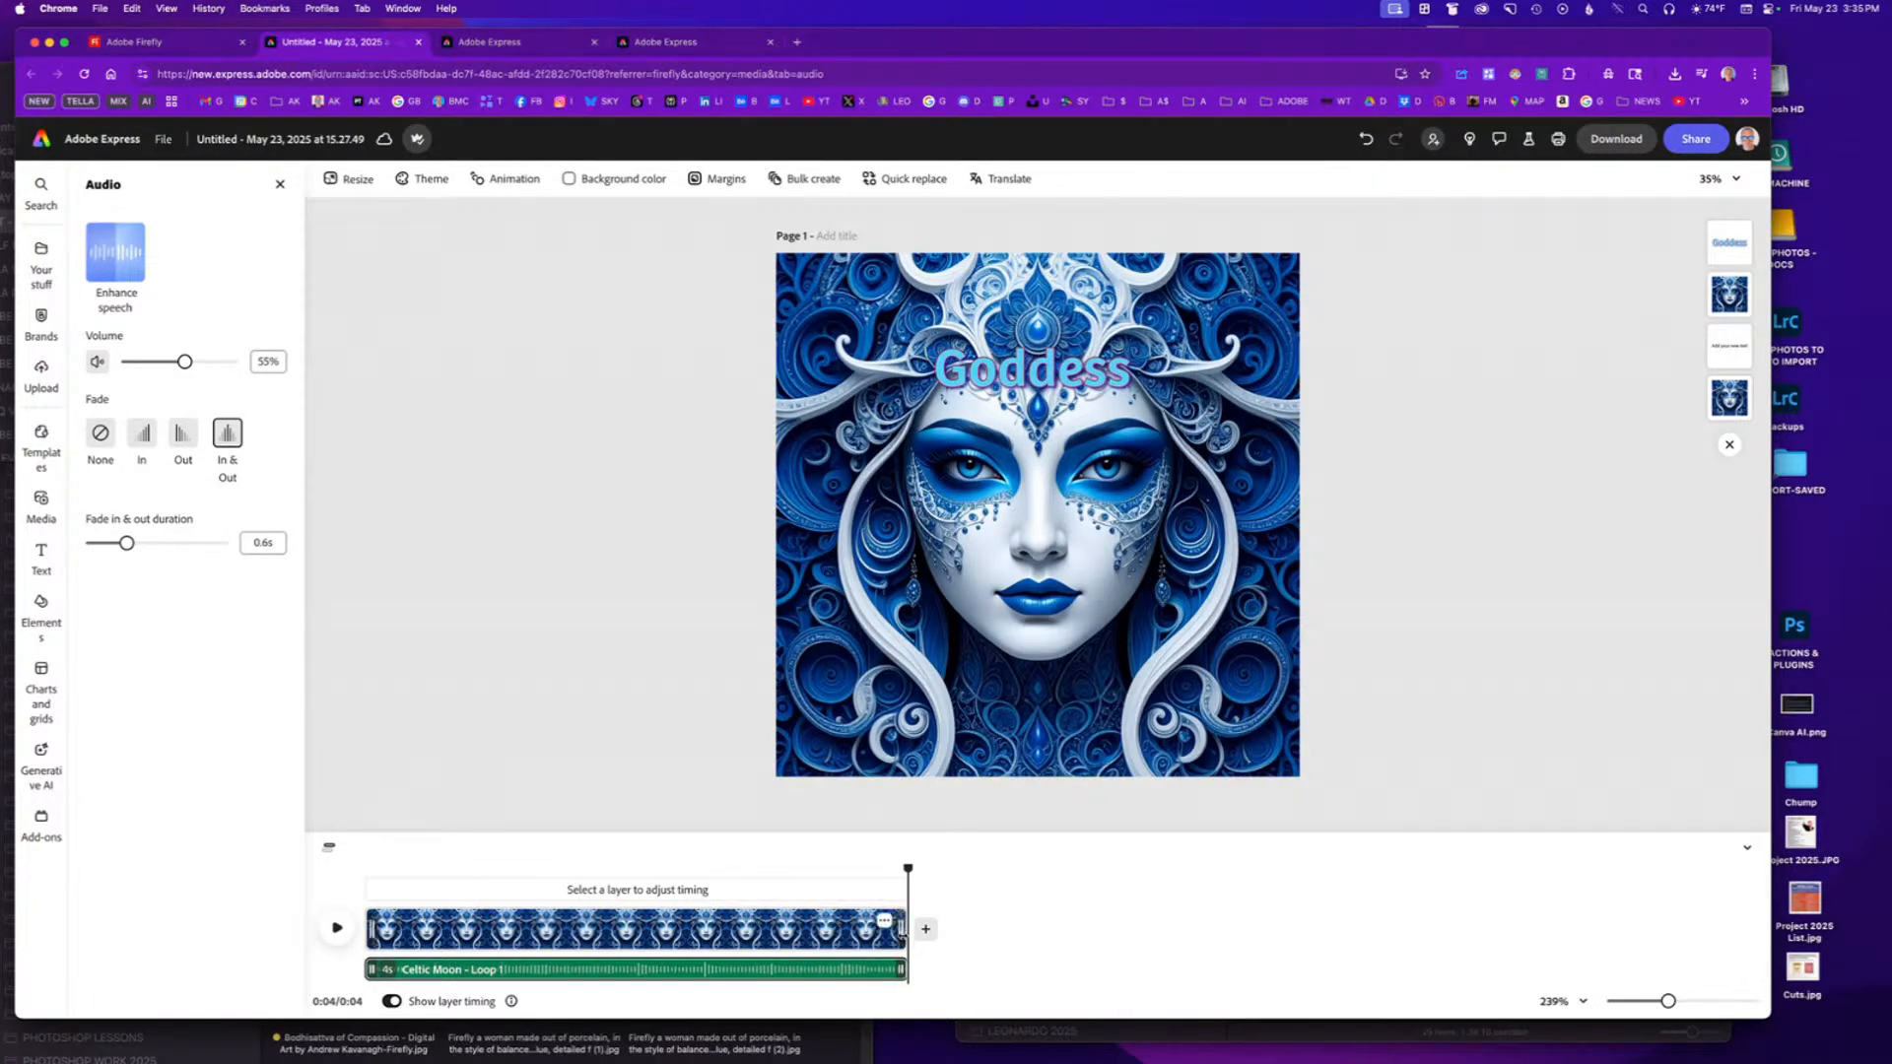
Extend the scene to about 5 s and play it from the beginning.
left_click_drag(901, 928, 364, 867)
left_click(337, 927)
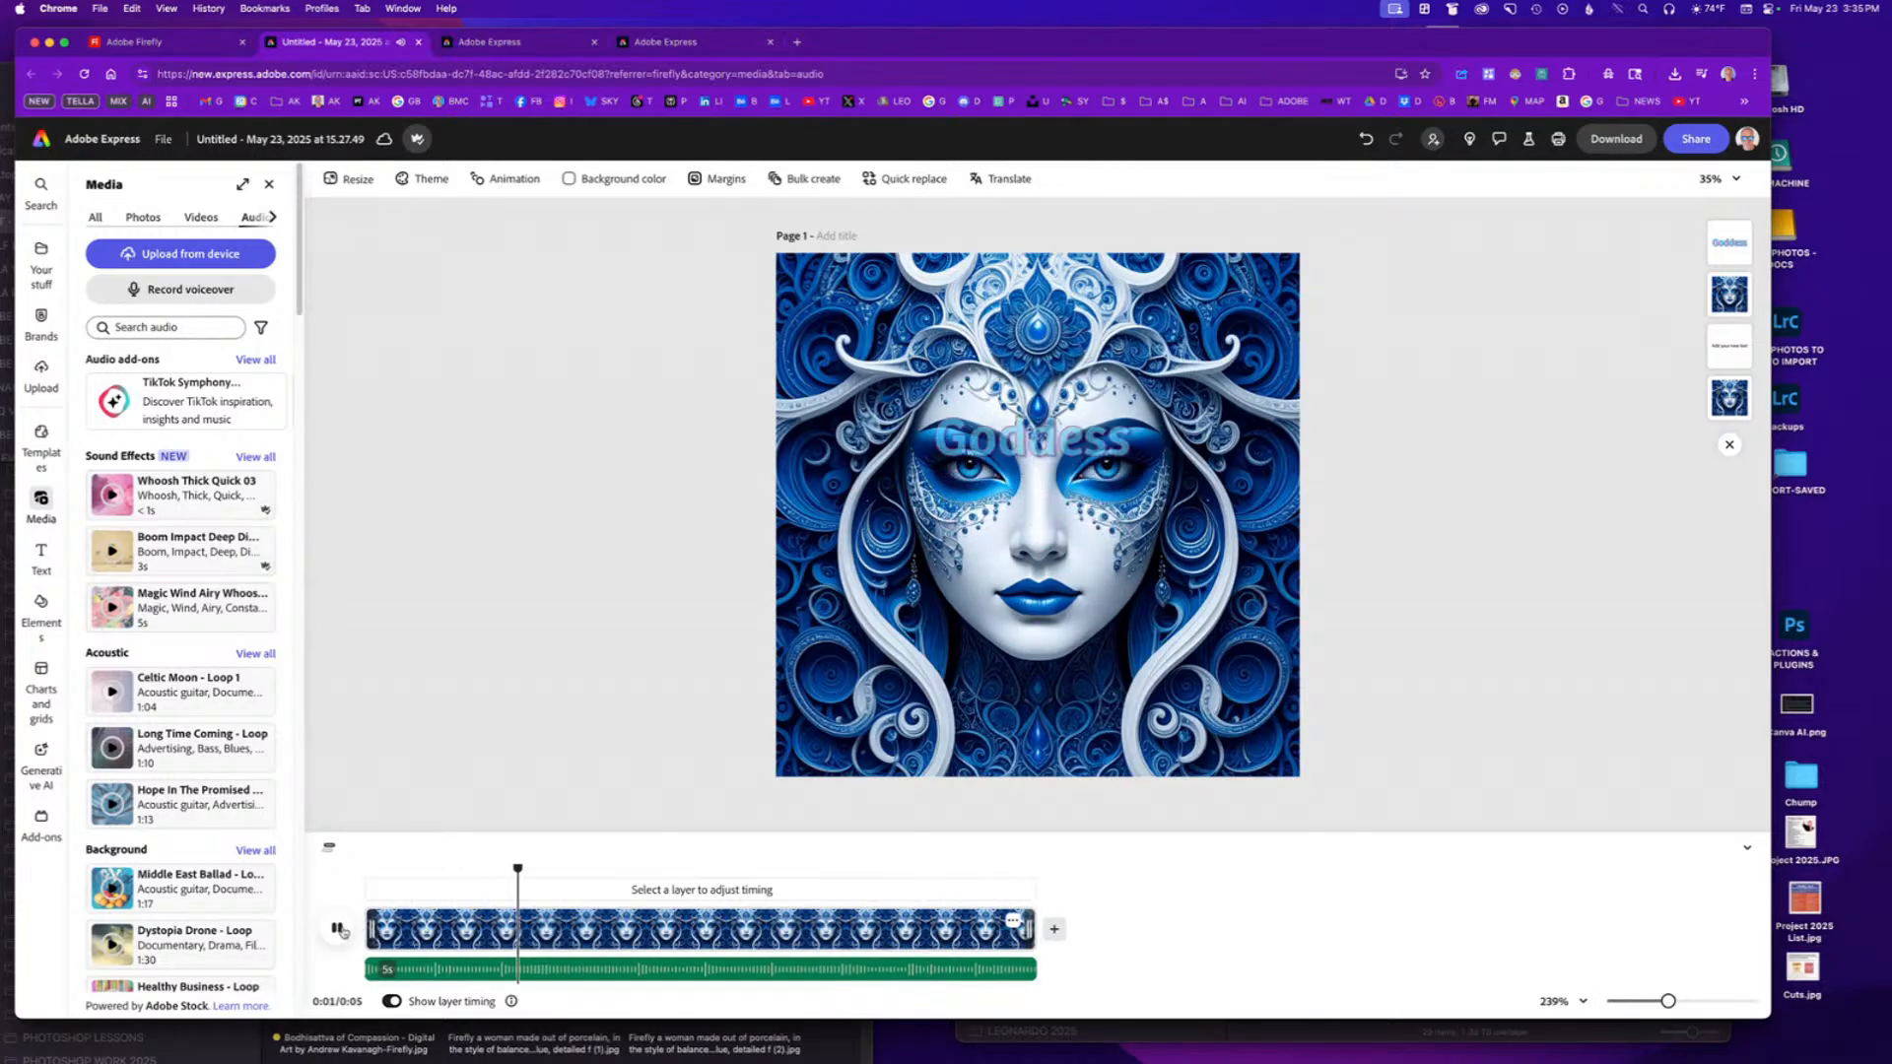
Set the audio track's fade in and out duration to 1.3 s and play the scene from the beginning.
left_click(338, 929)
left_click_drag(520, 865, 365, 866)
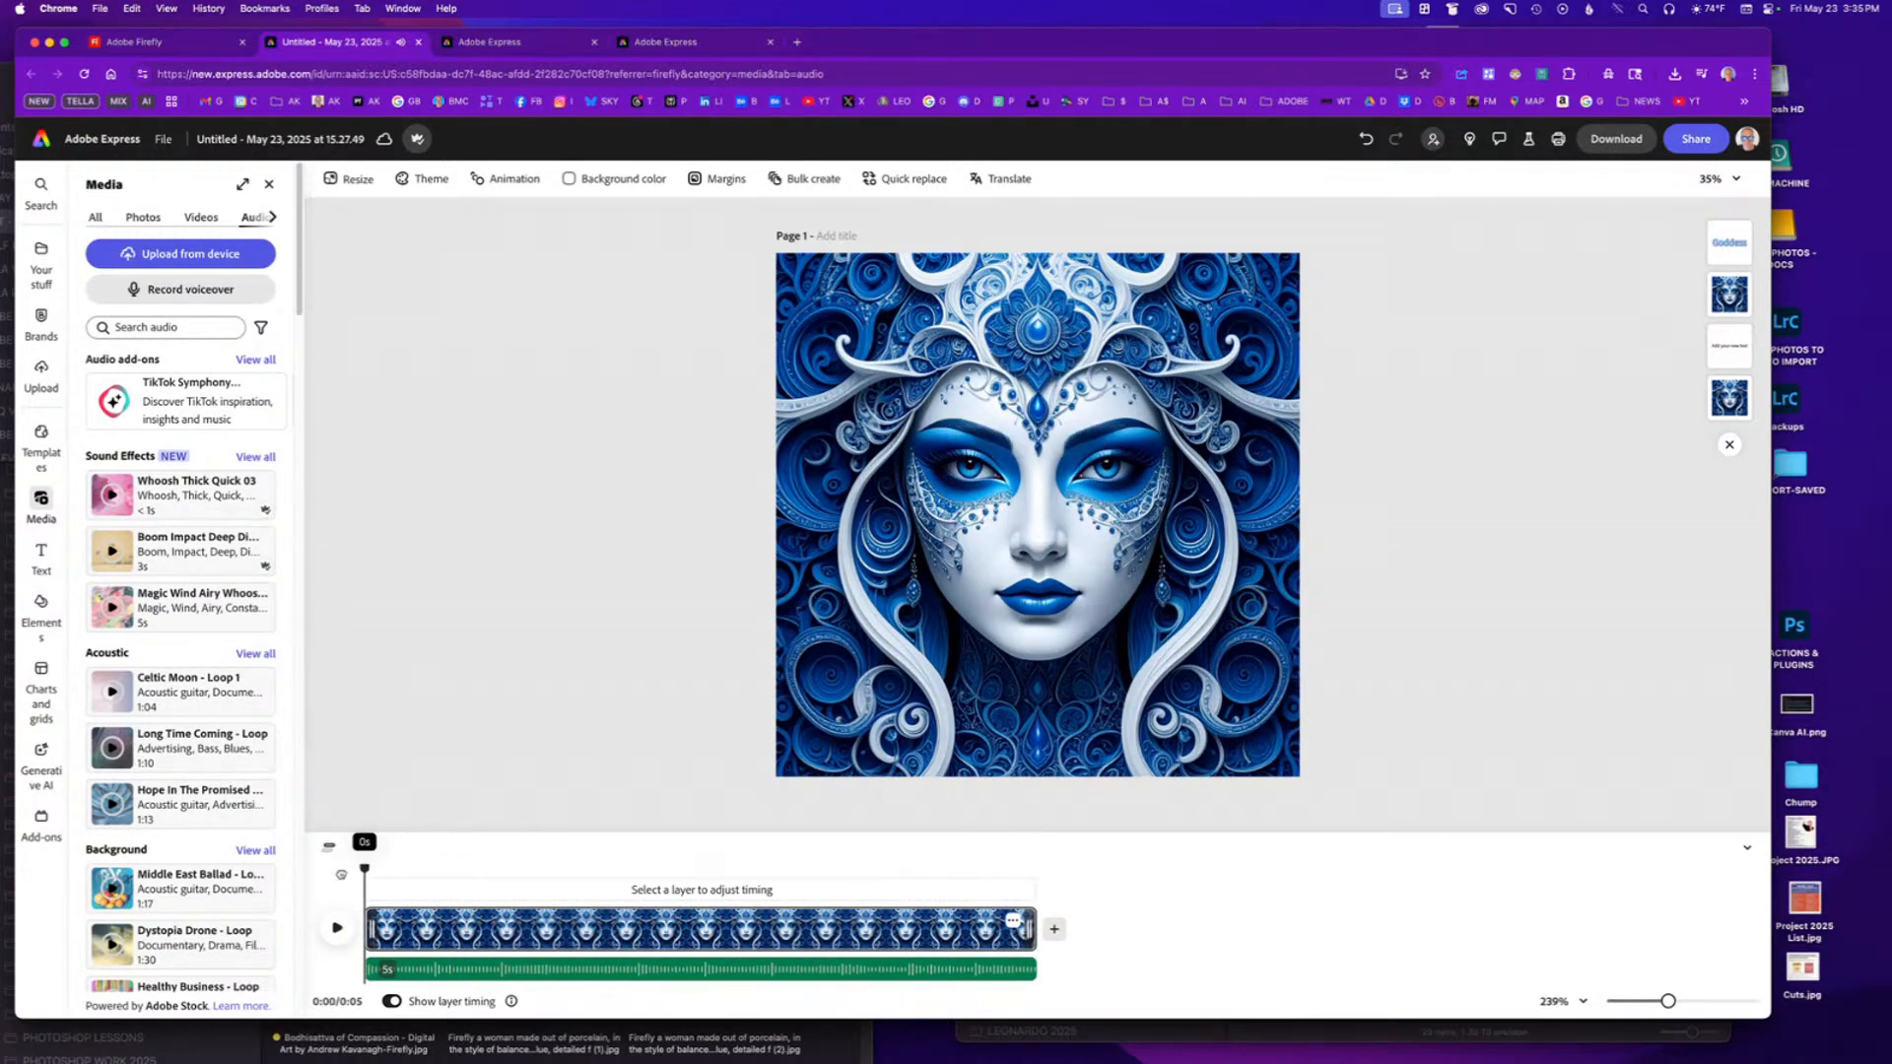
left_click(409, 974)
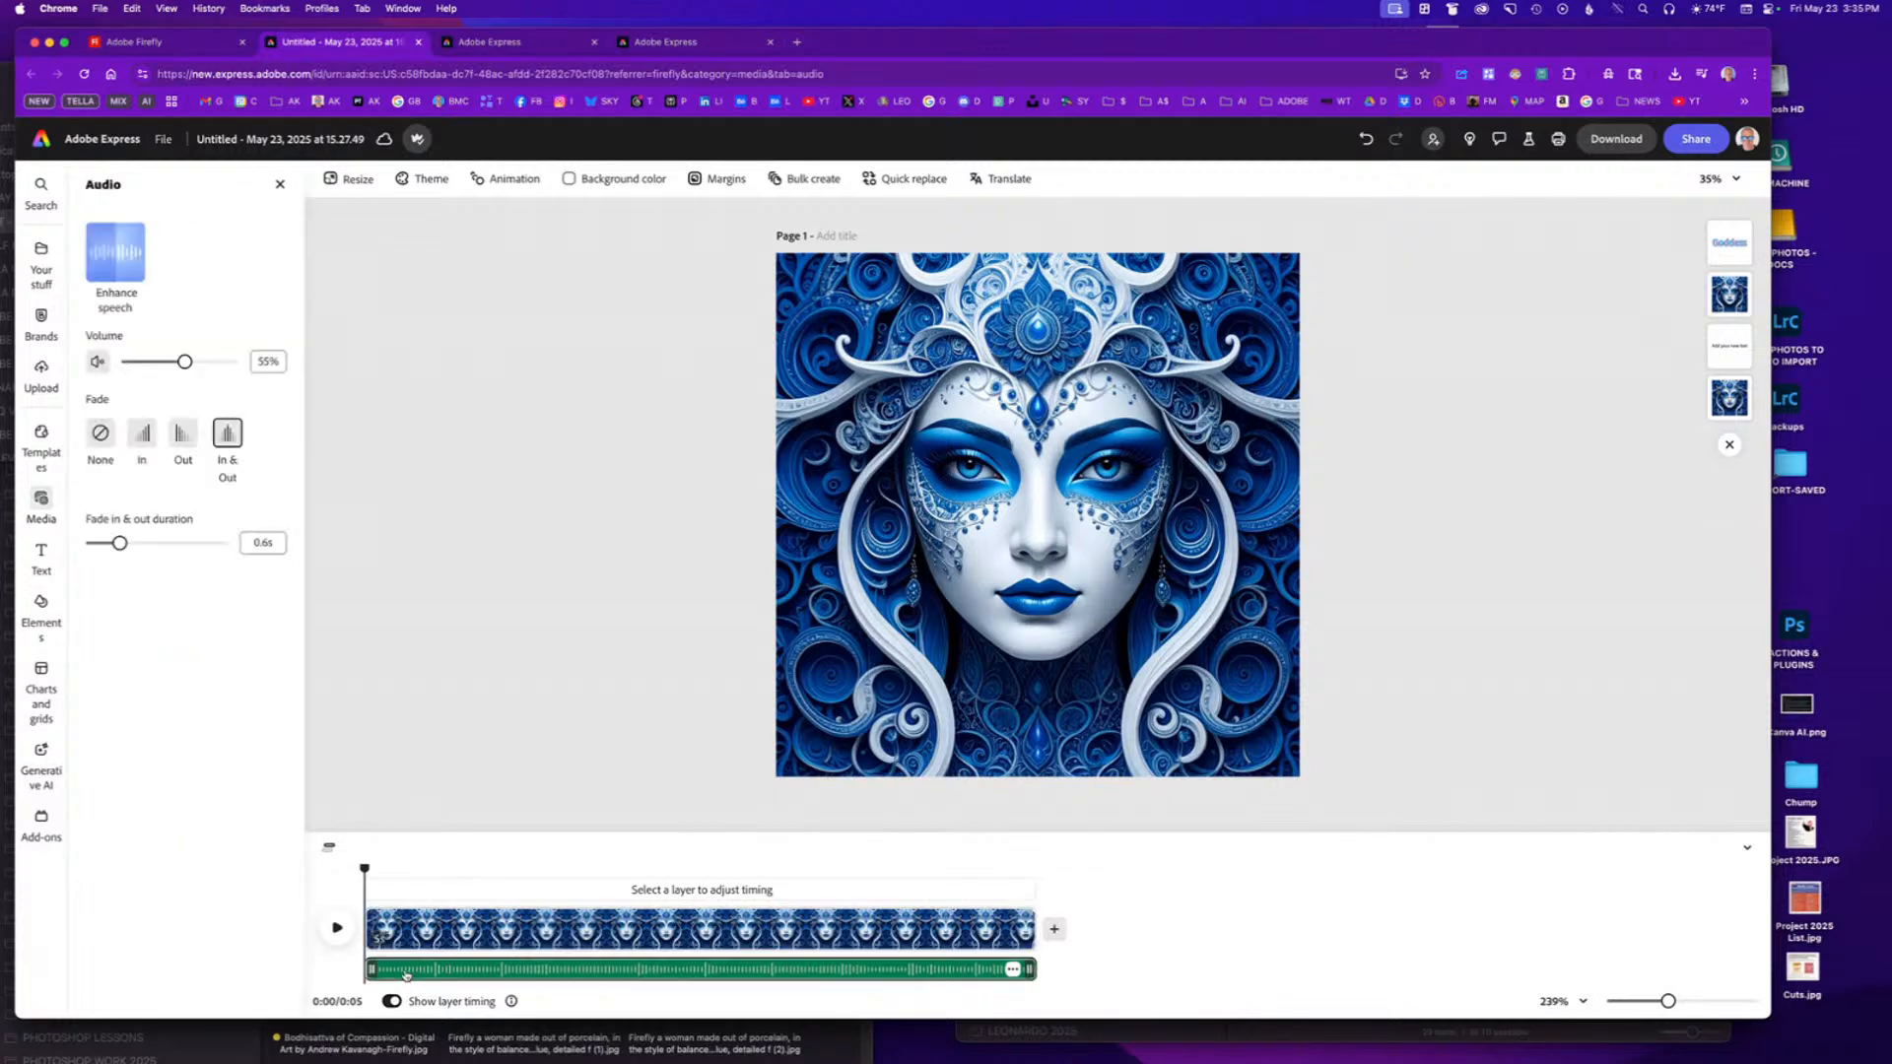
left_click_drag(402, 870, 353, 879)
left_click_drag(119, 543, 157, 546)
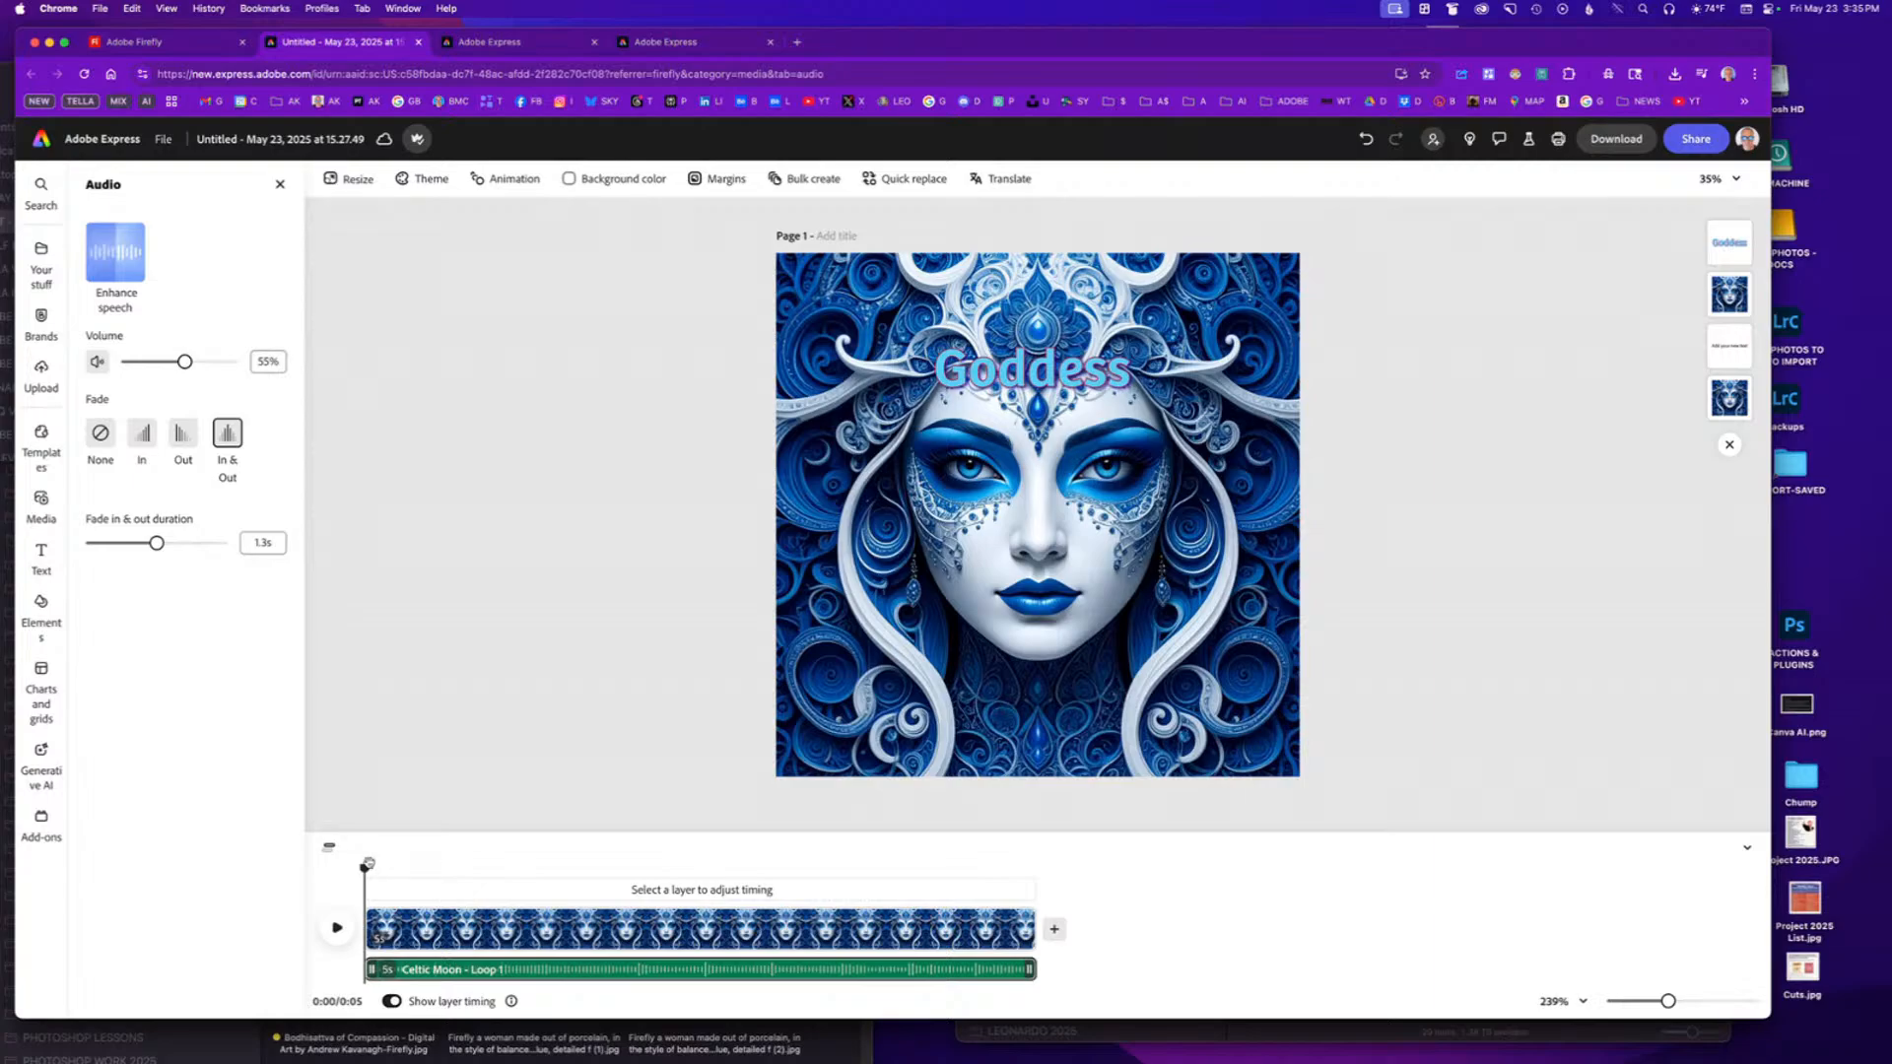
left_click(337, 929)
Download the animated design as an MP4 video at 1080p resolution.
left_click(1617, 141)
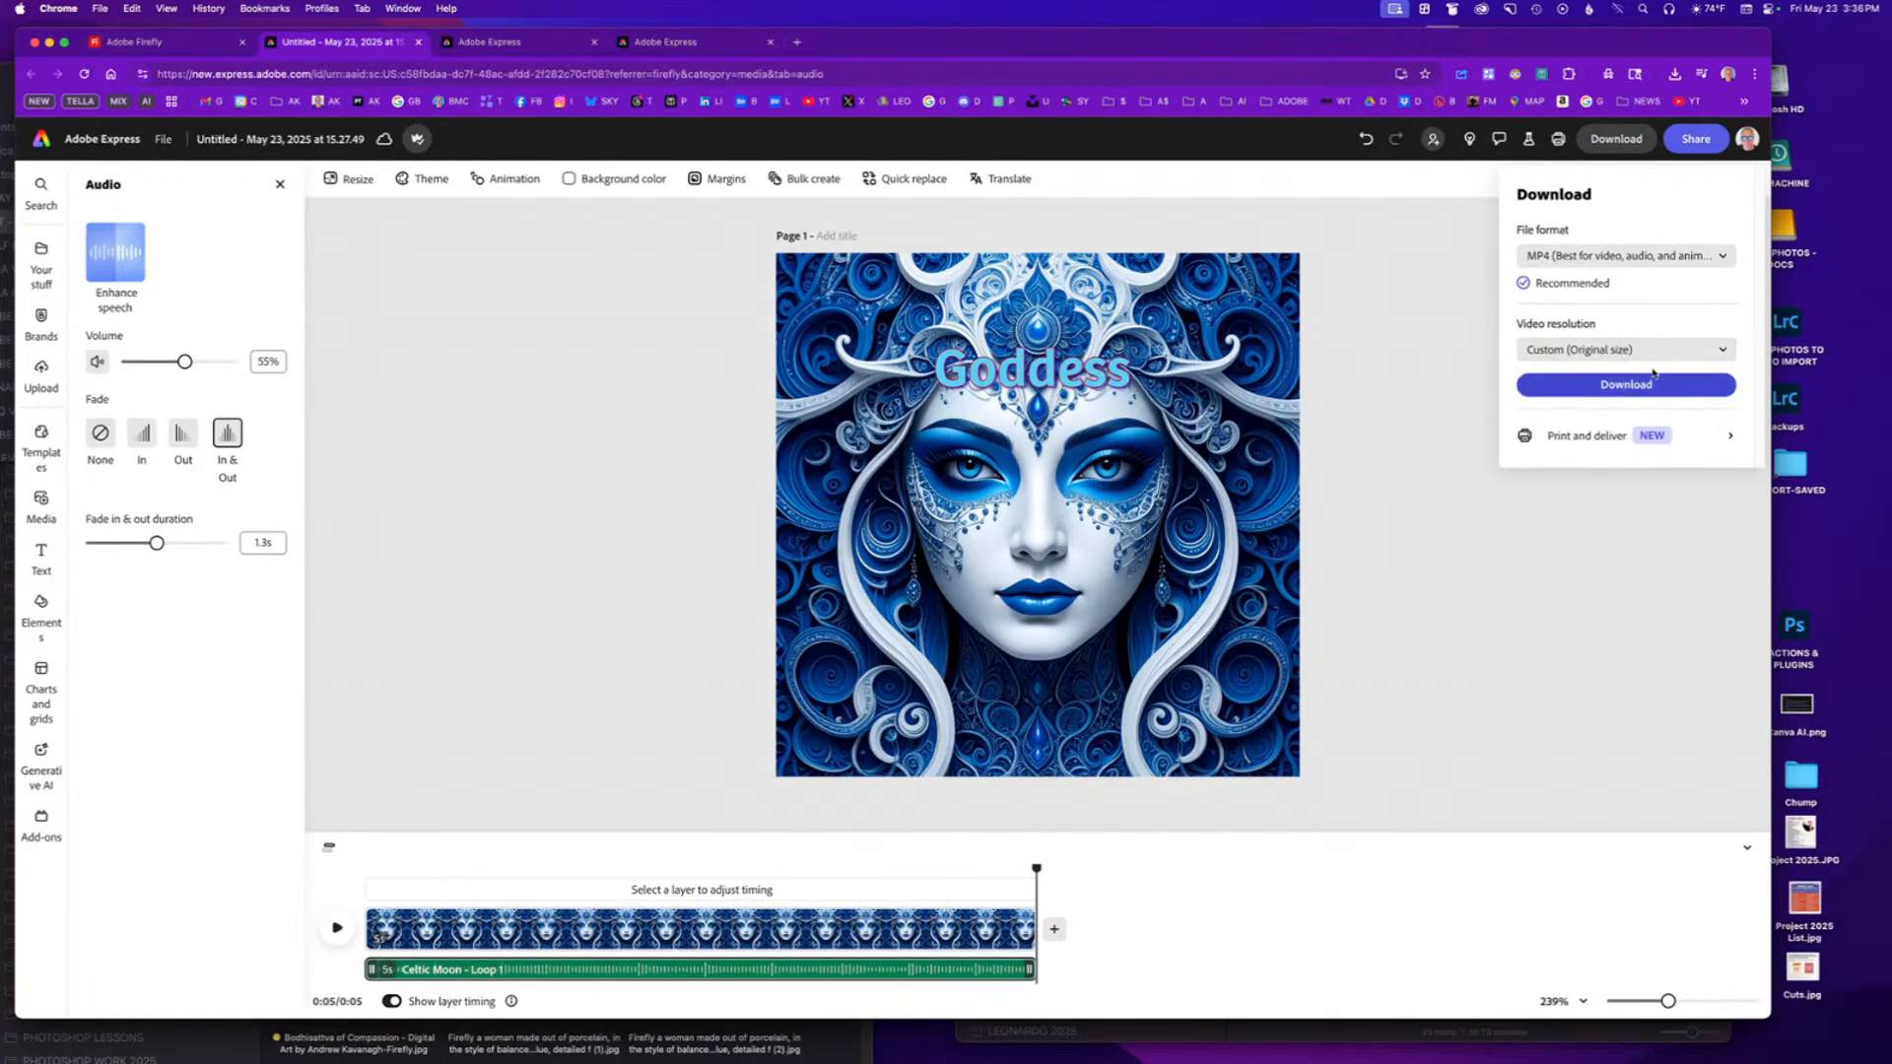
left_click(1727, 351)
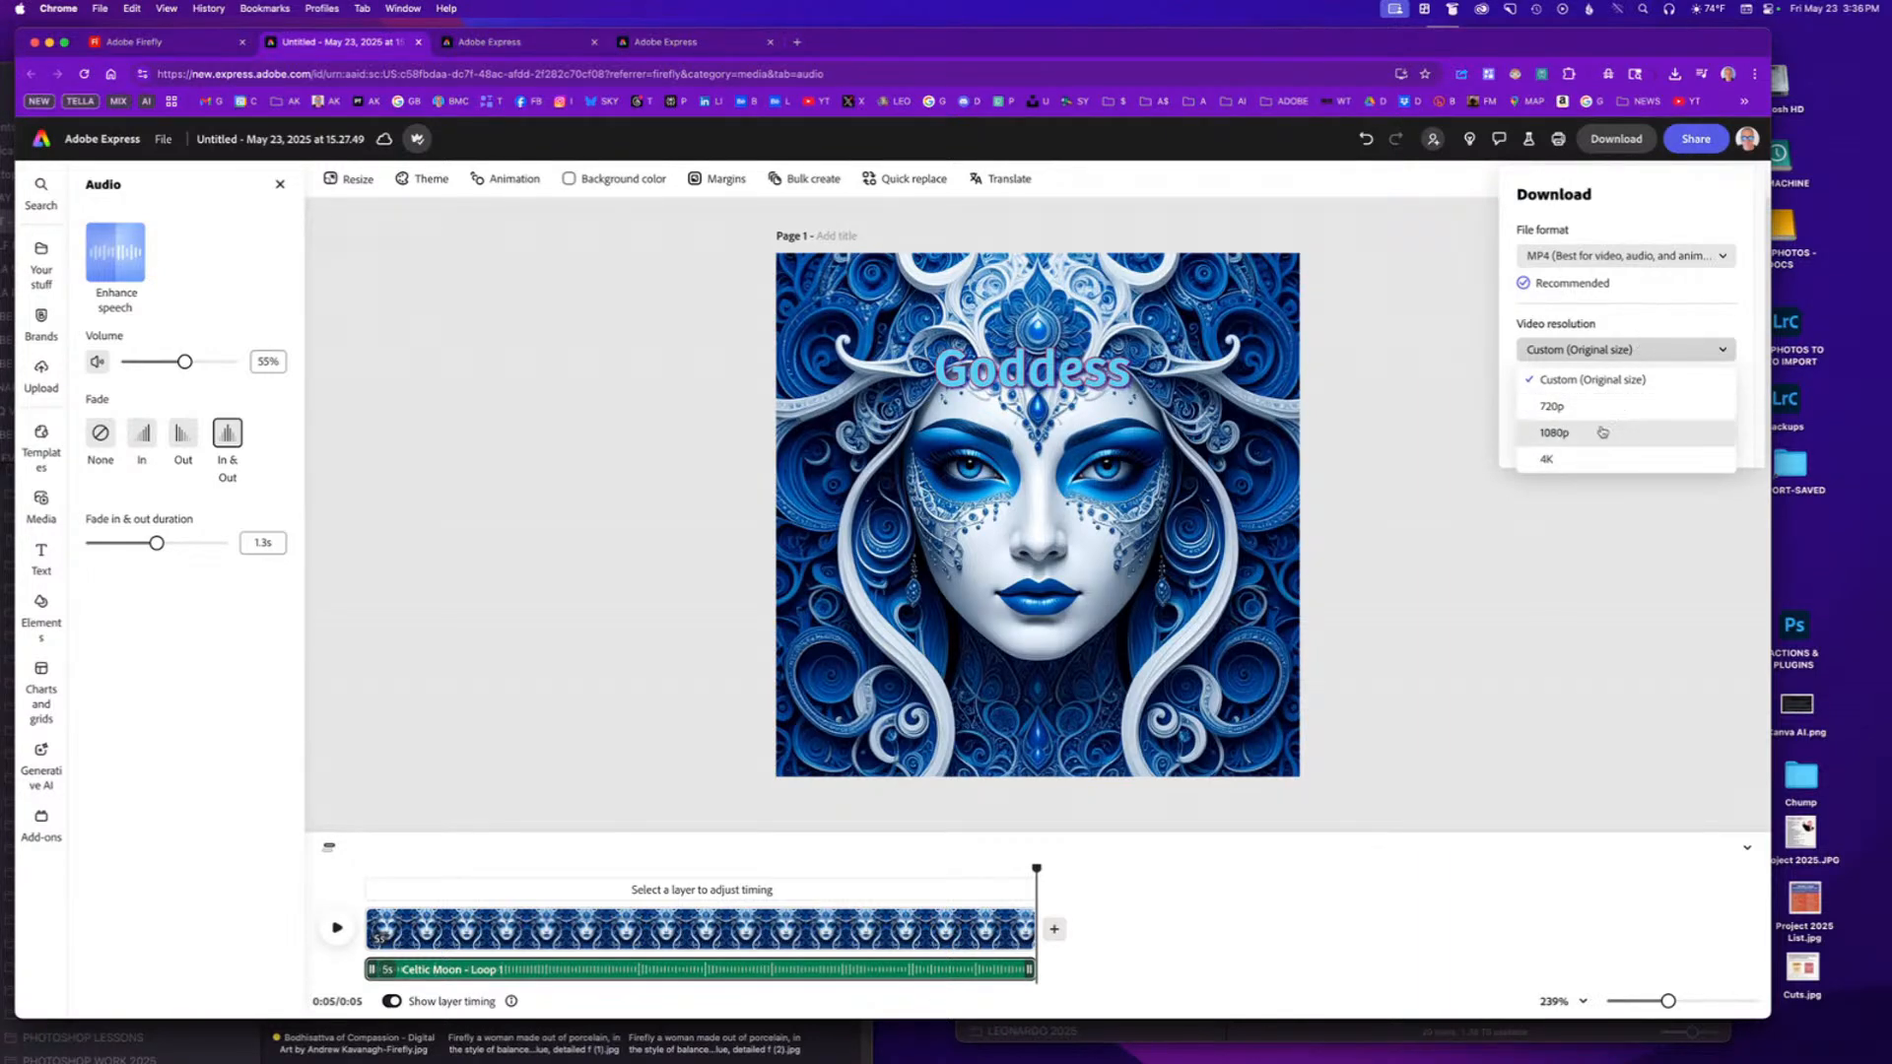
left_click(1574, 442)
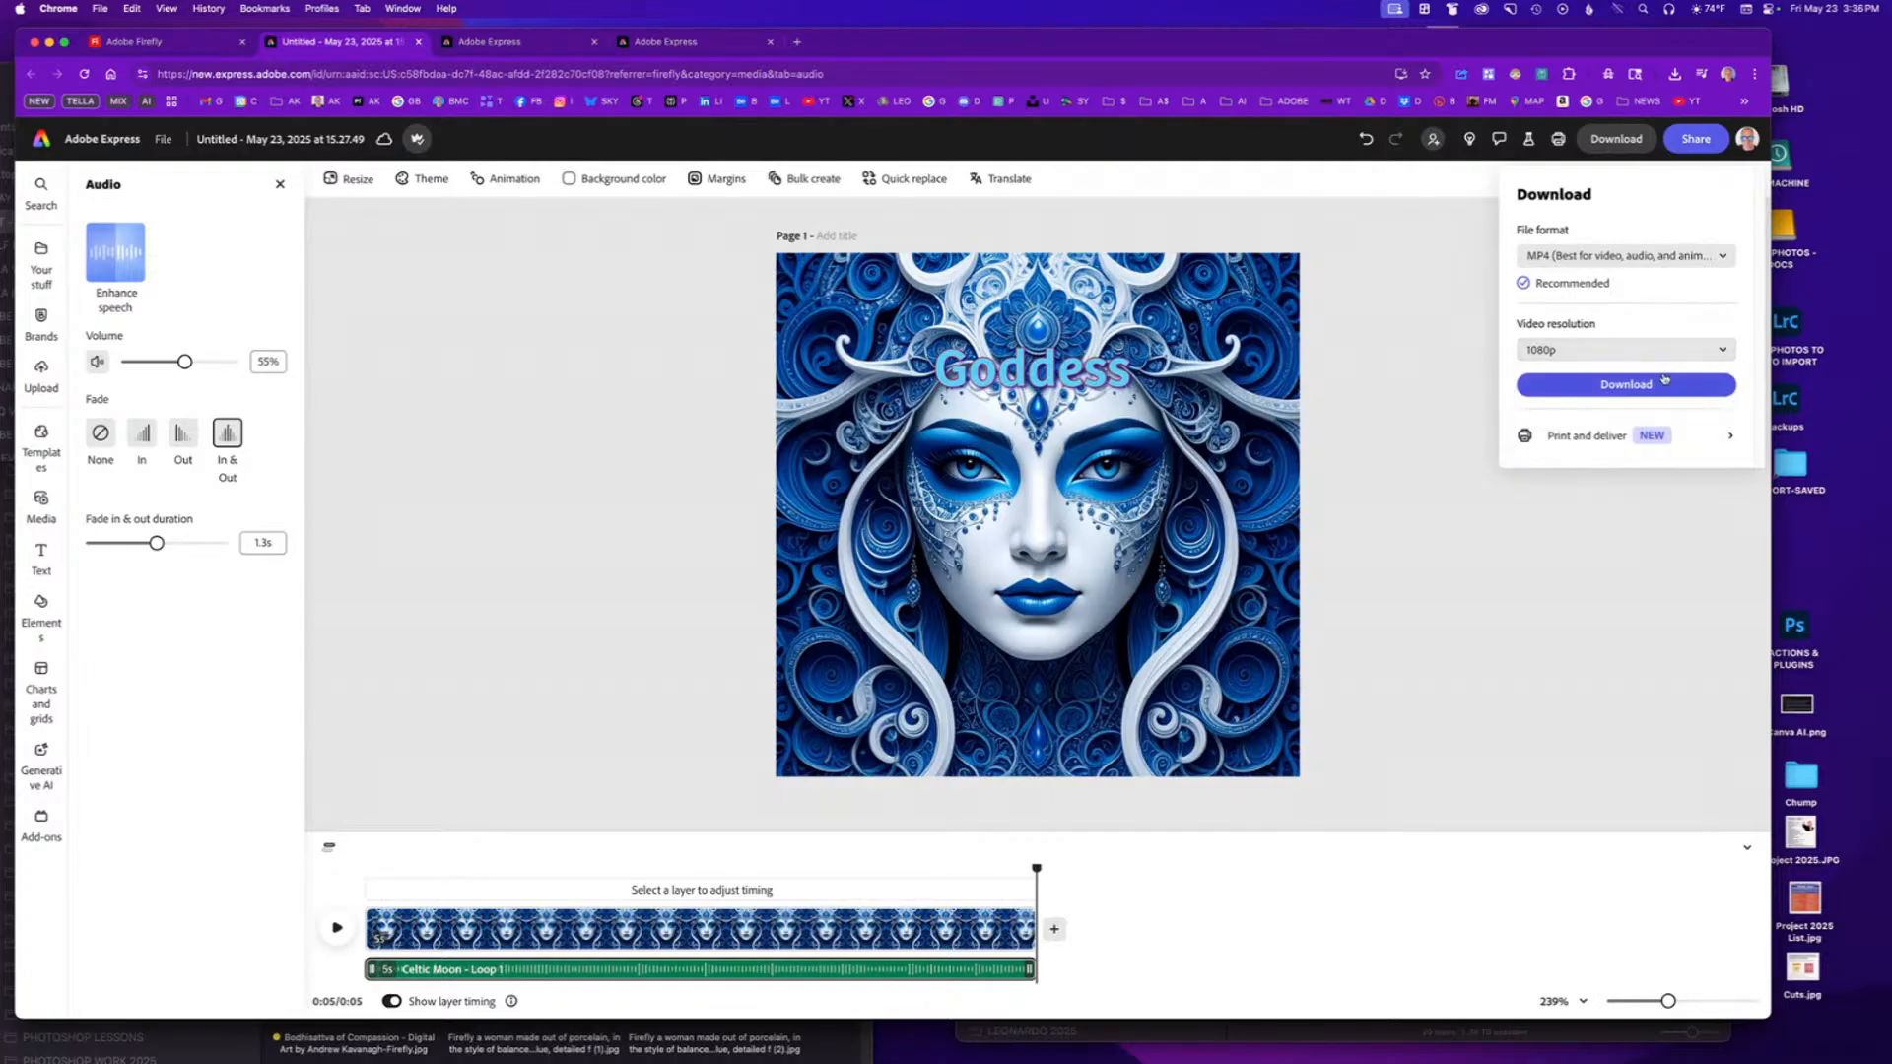
left_click(1640, 387)
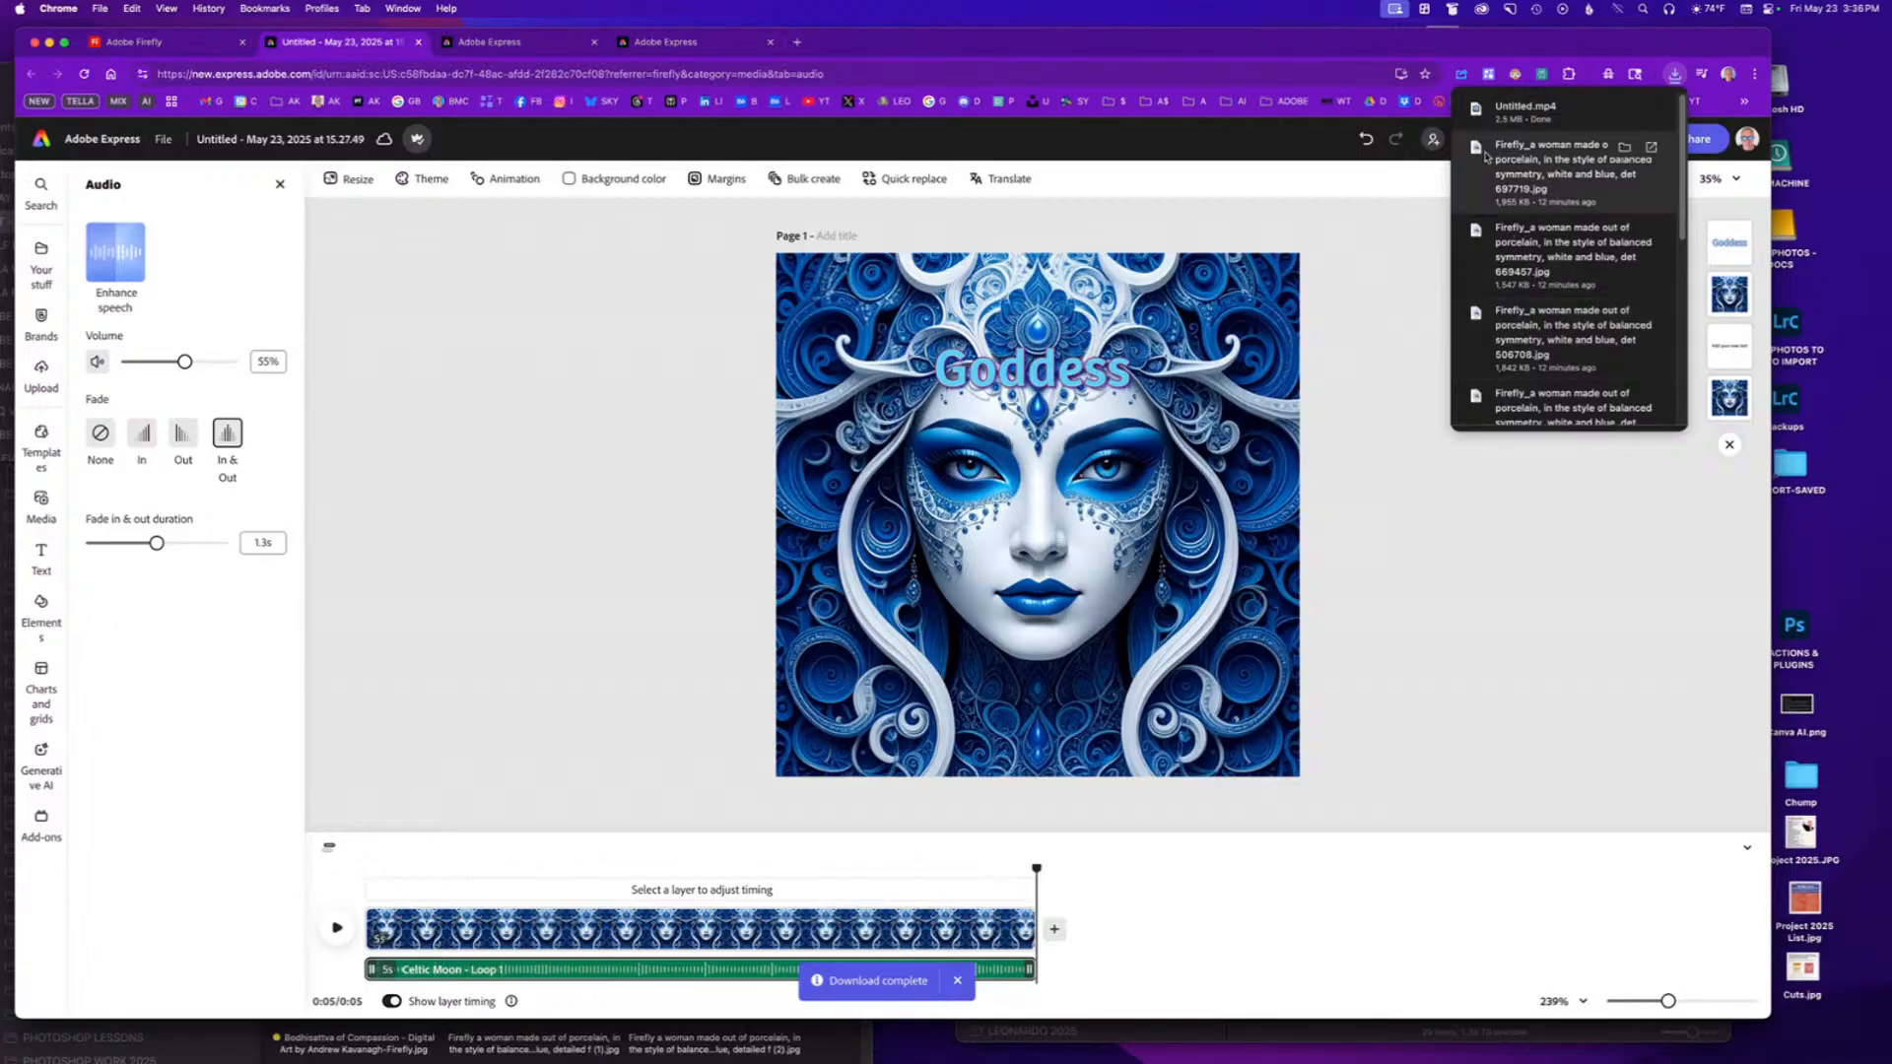
Rename the untitled project as Goddess.
left_click(313, 144)
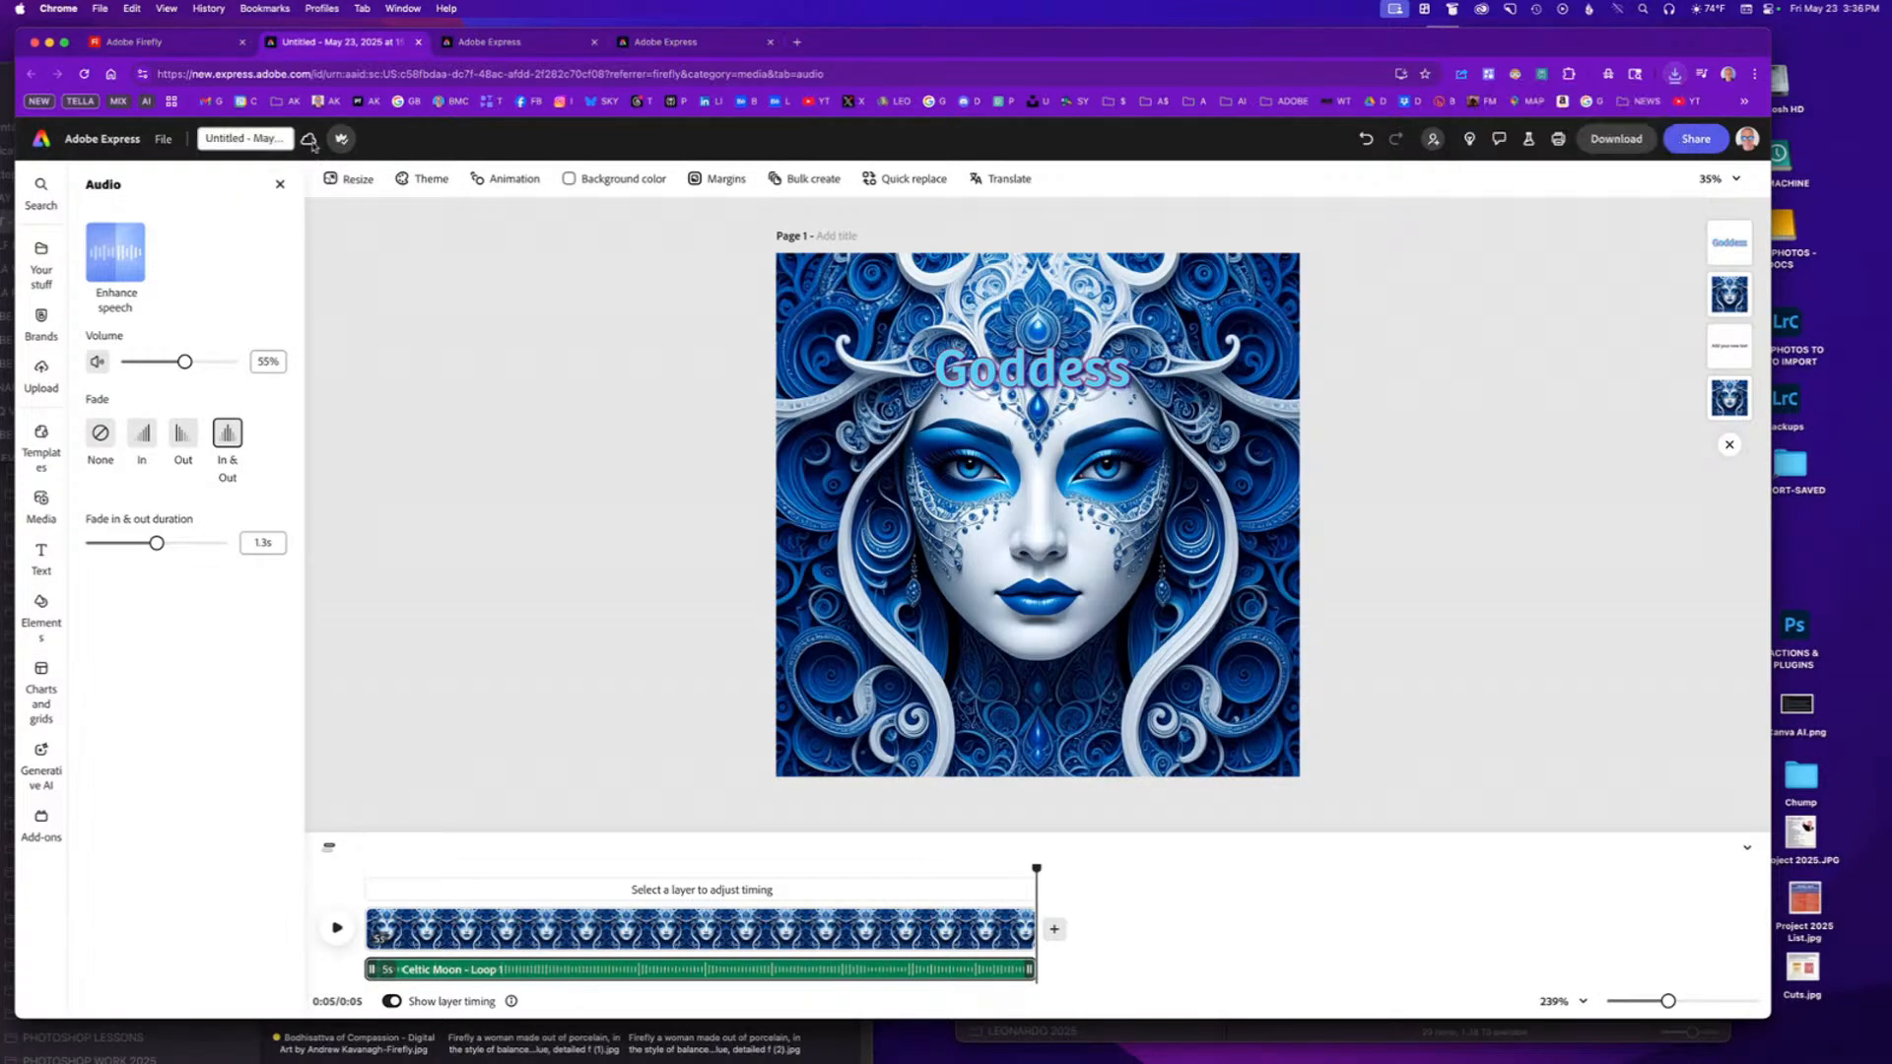
left_click(276, 140)
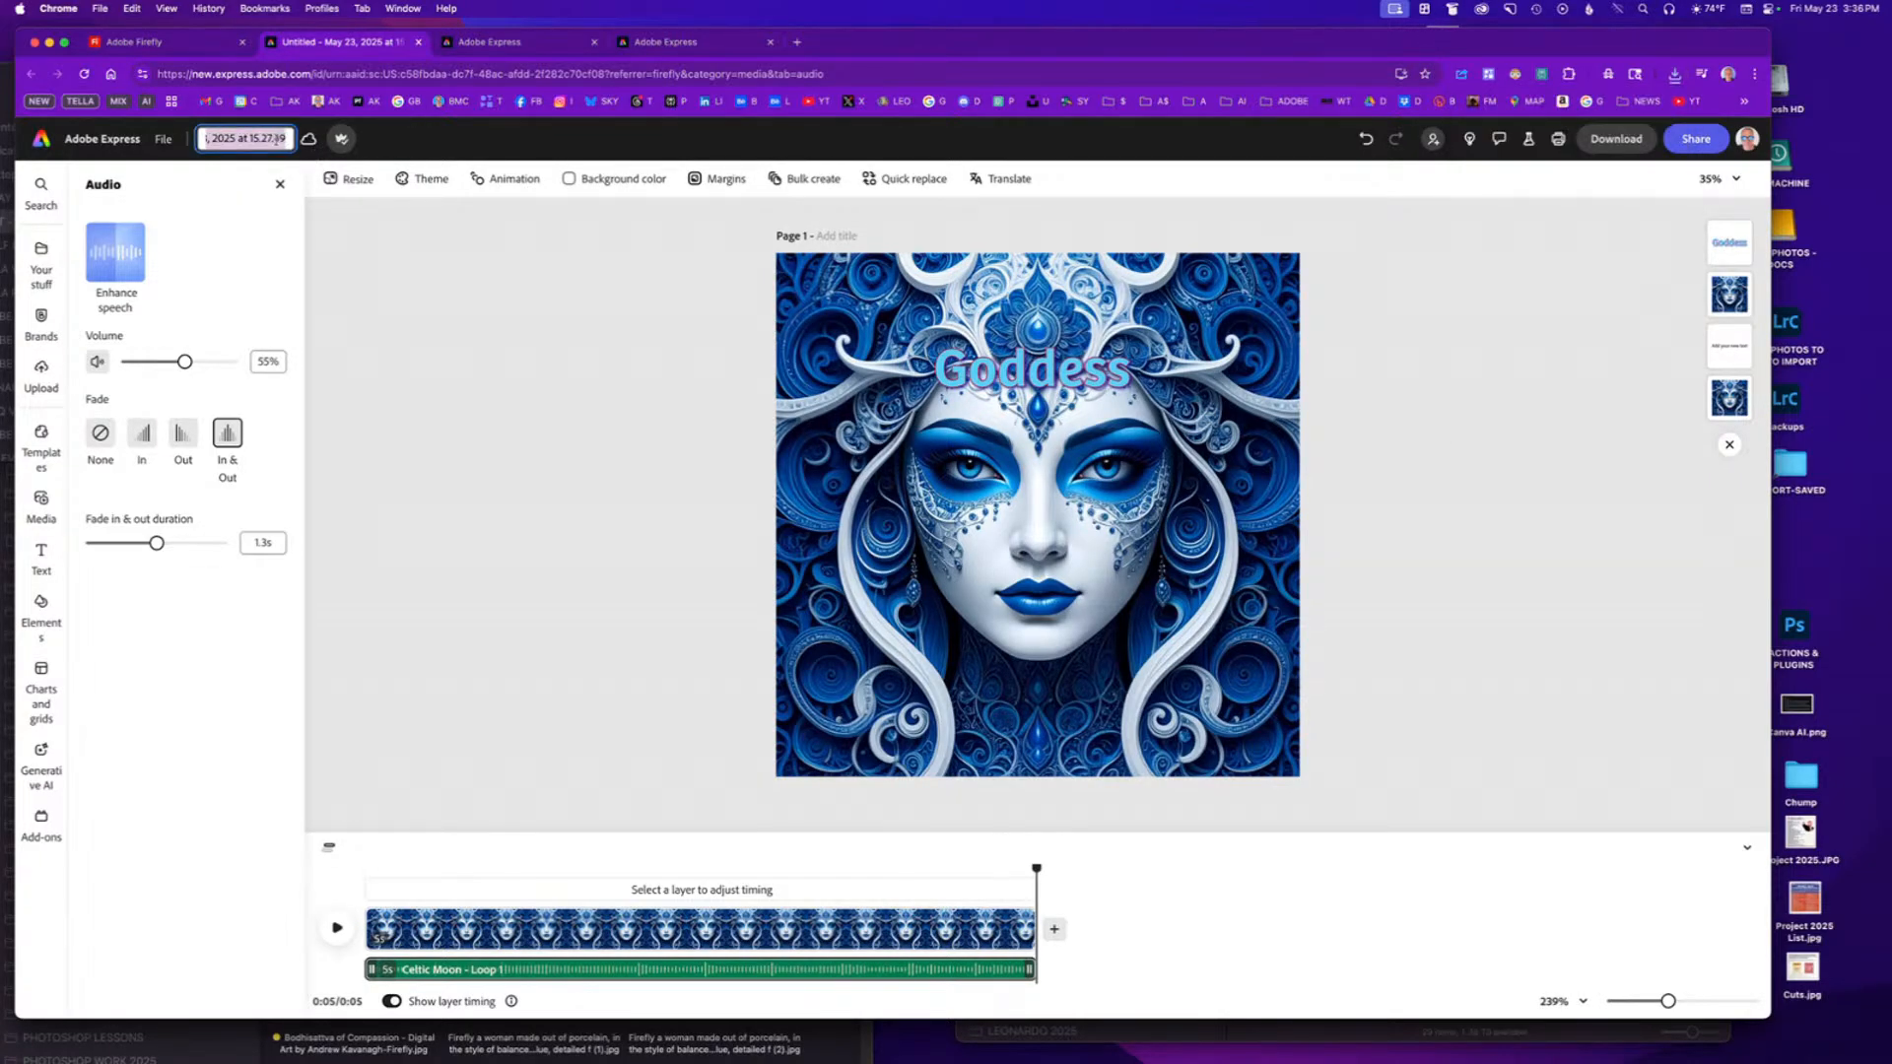
type("Goddess")
key("Return")
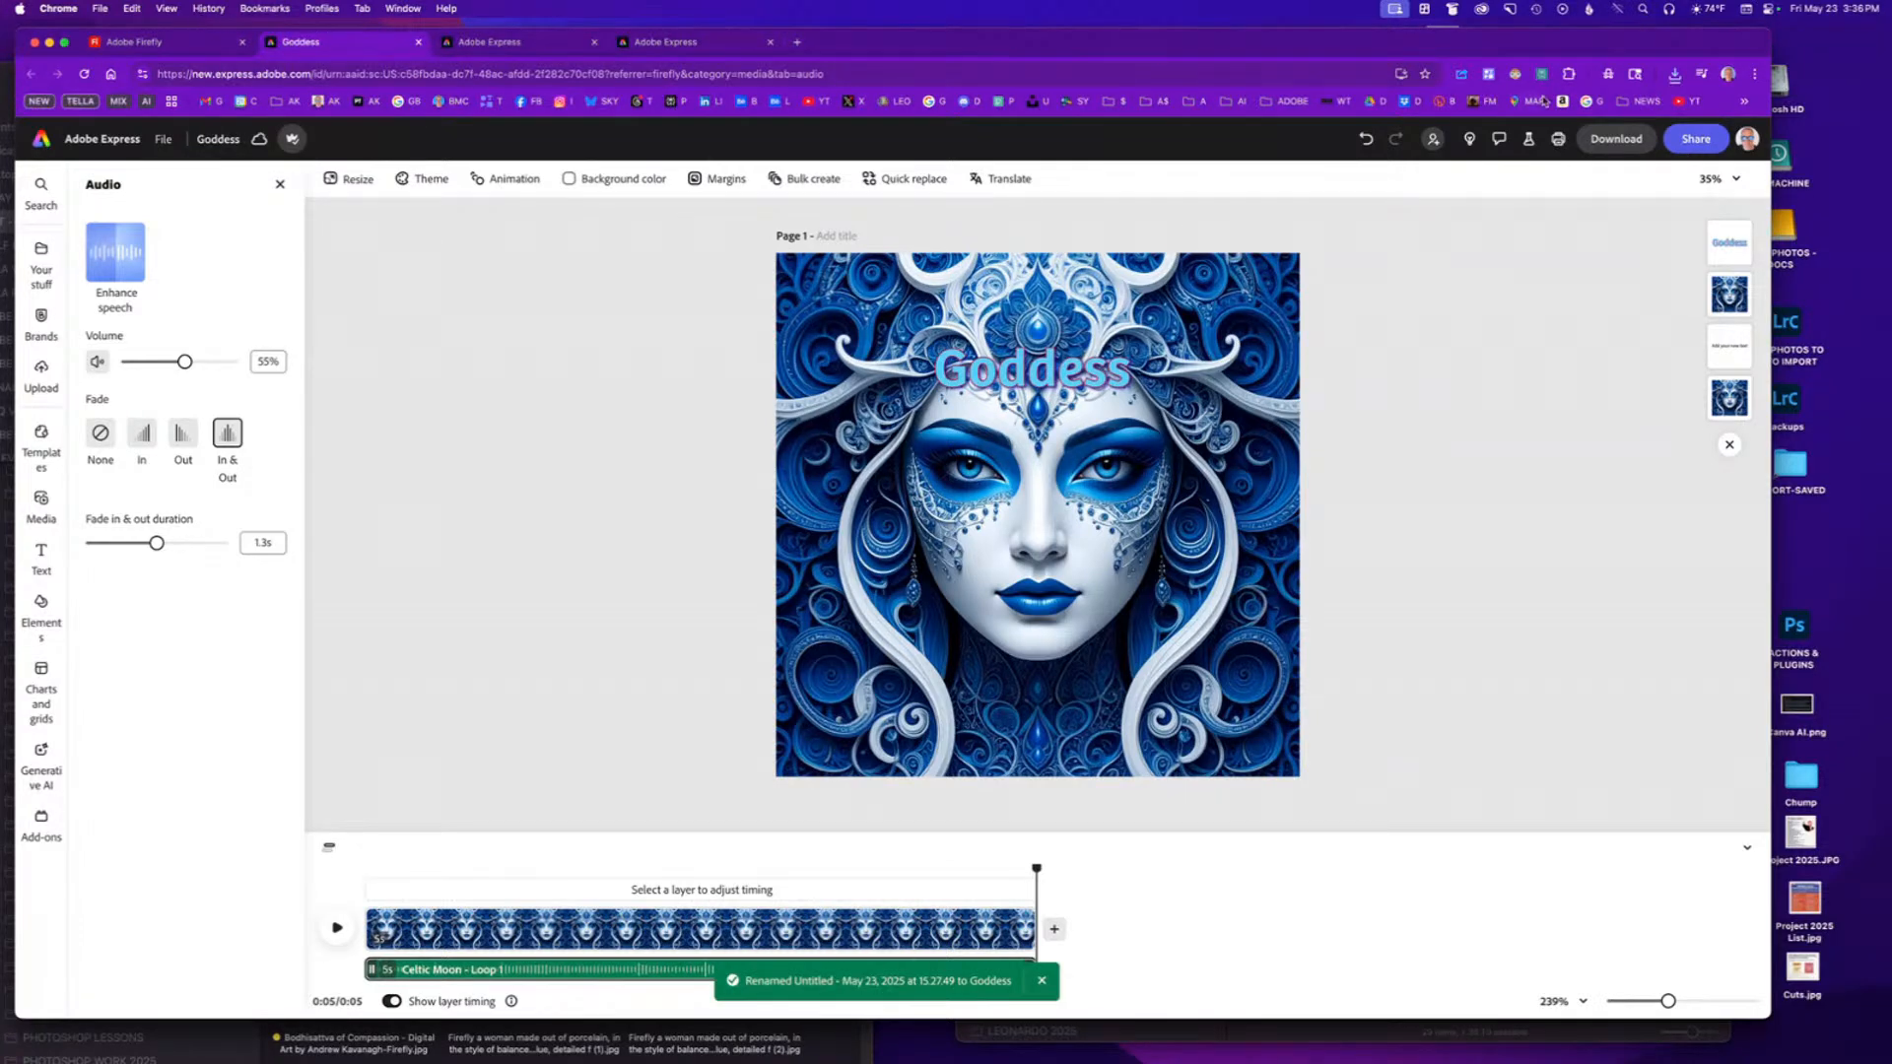
Switch to Trickster's recent files list, preview the downloaded Untitled.mp4 twice, and return to the design.
left_click(1451, 12)
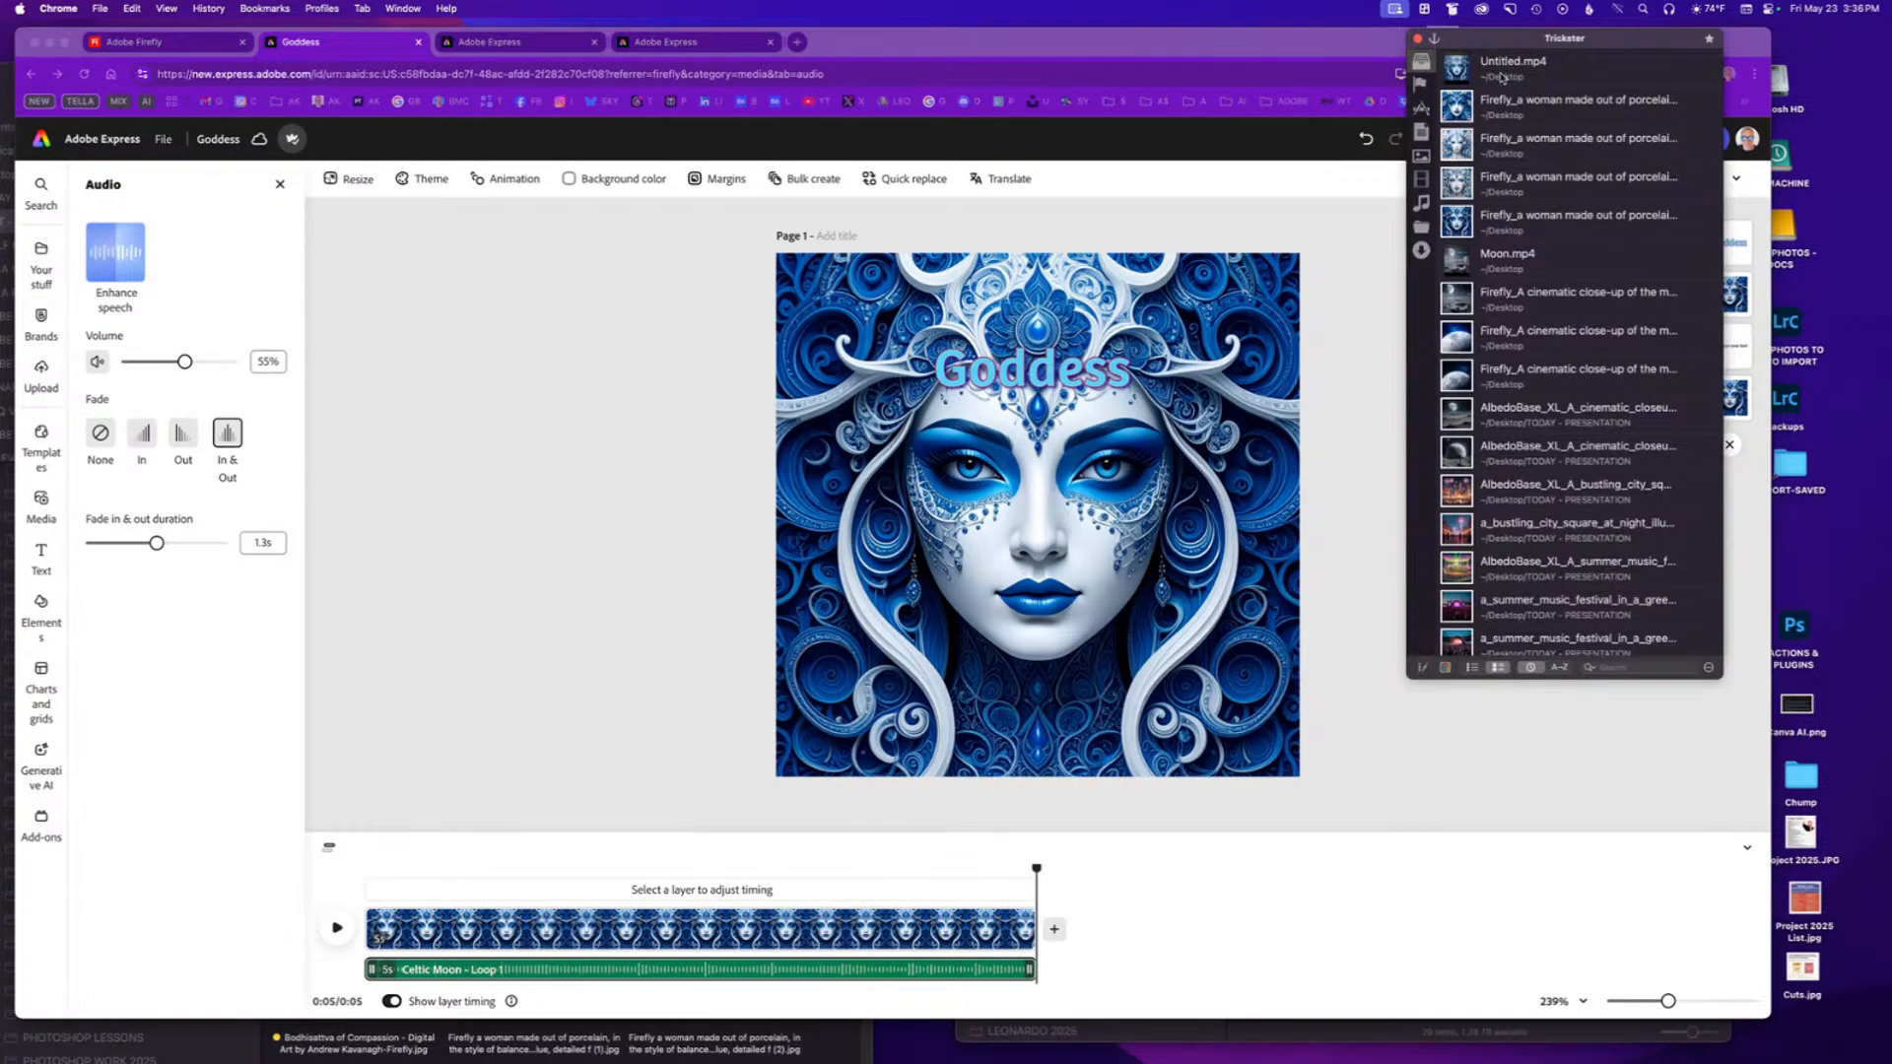
key("space")
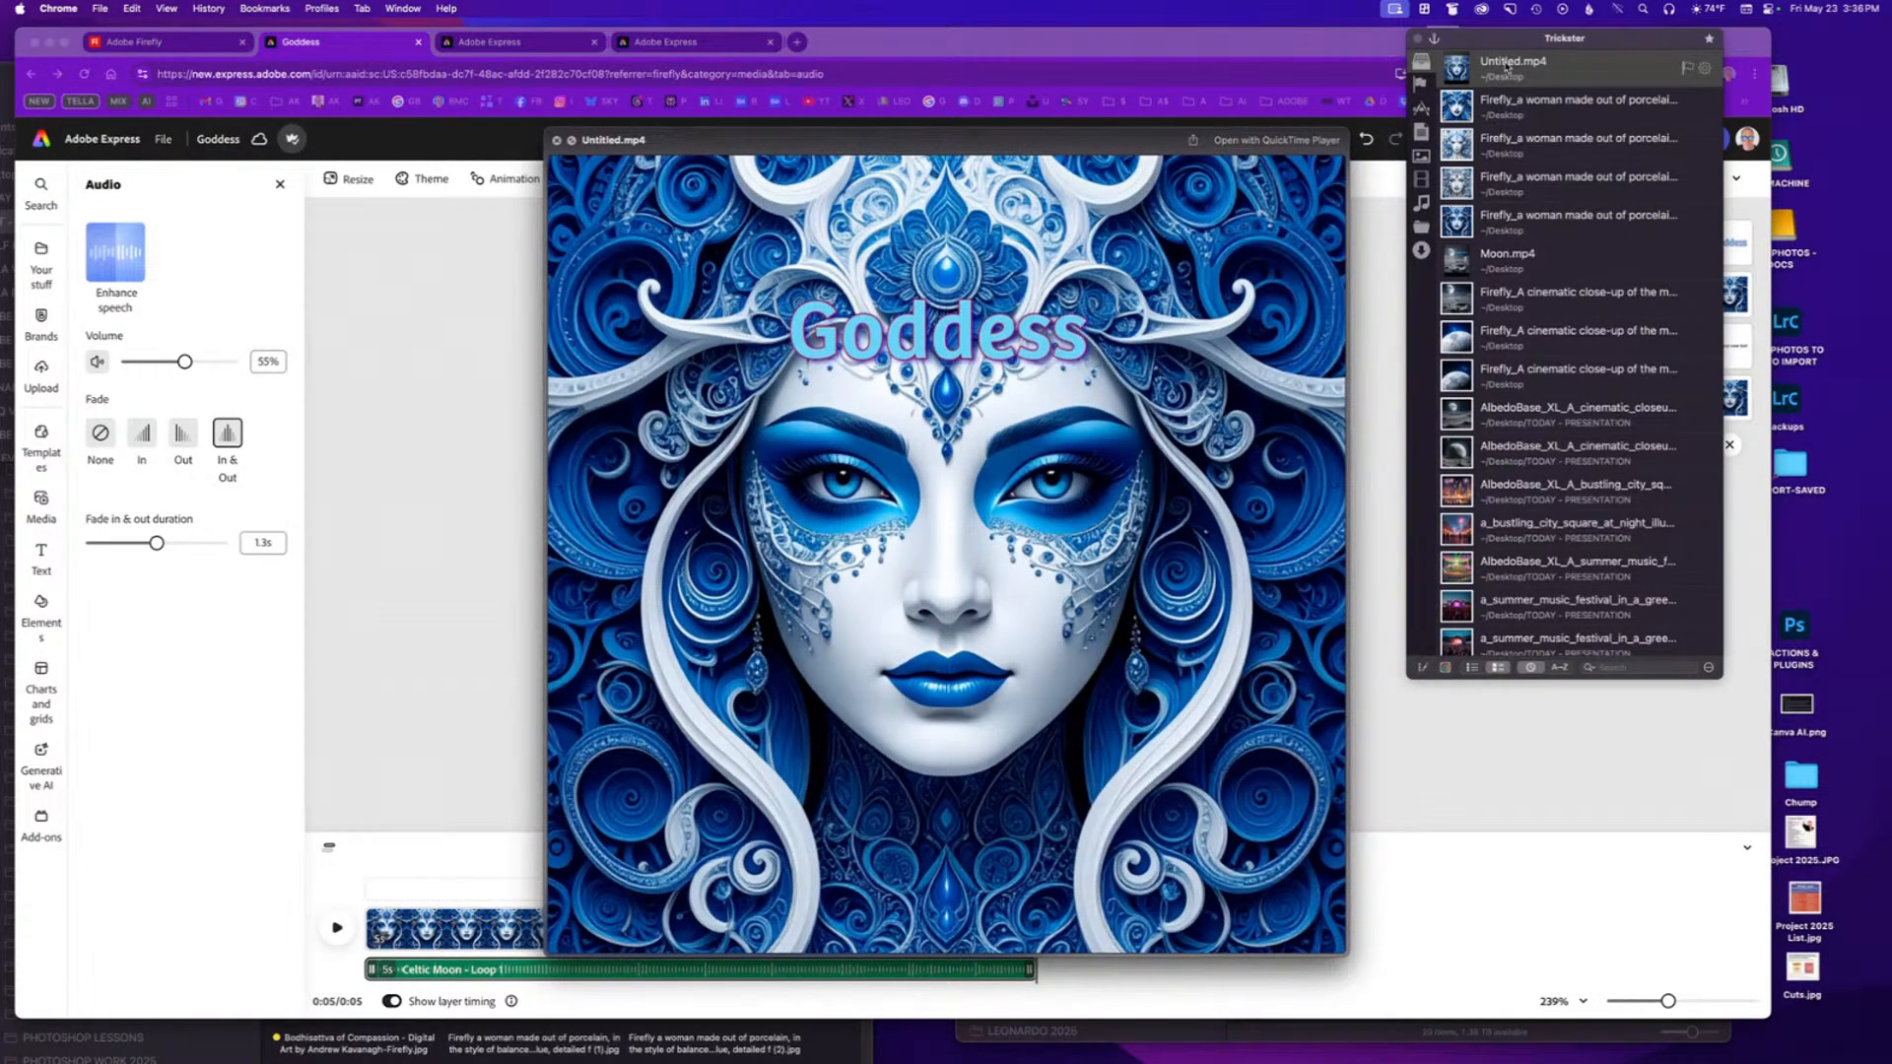
key("space")
key("space")
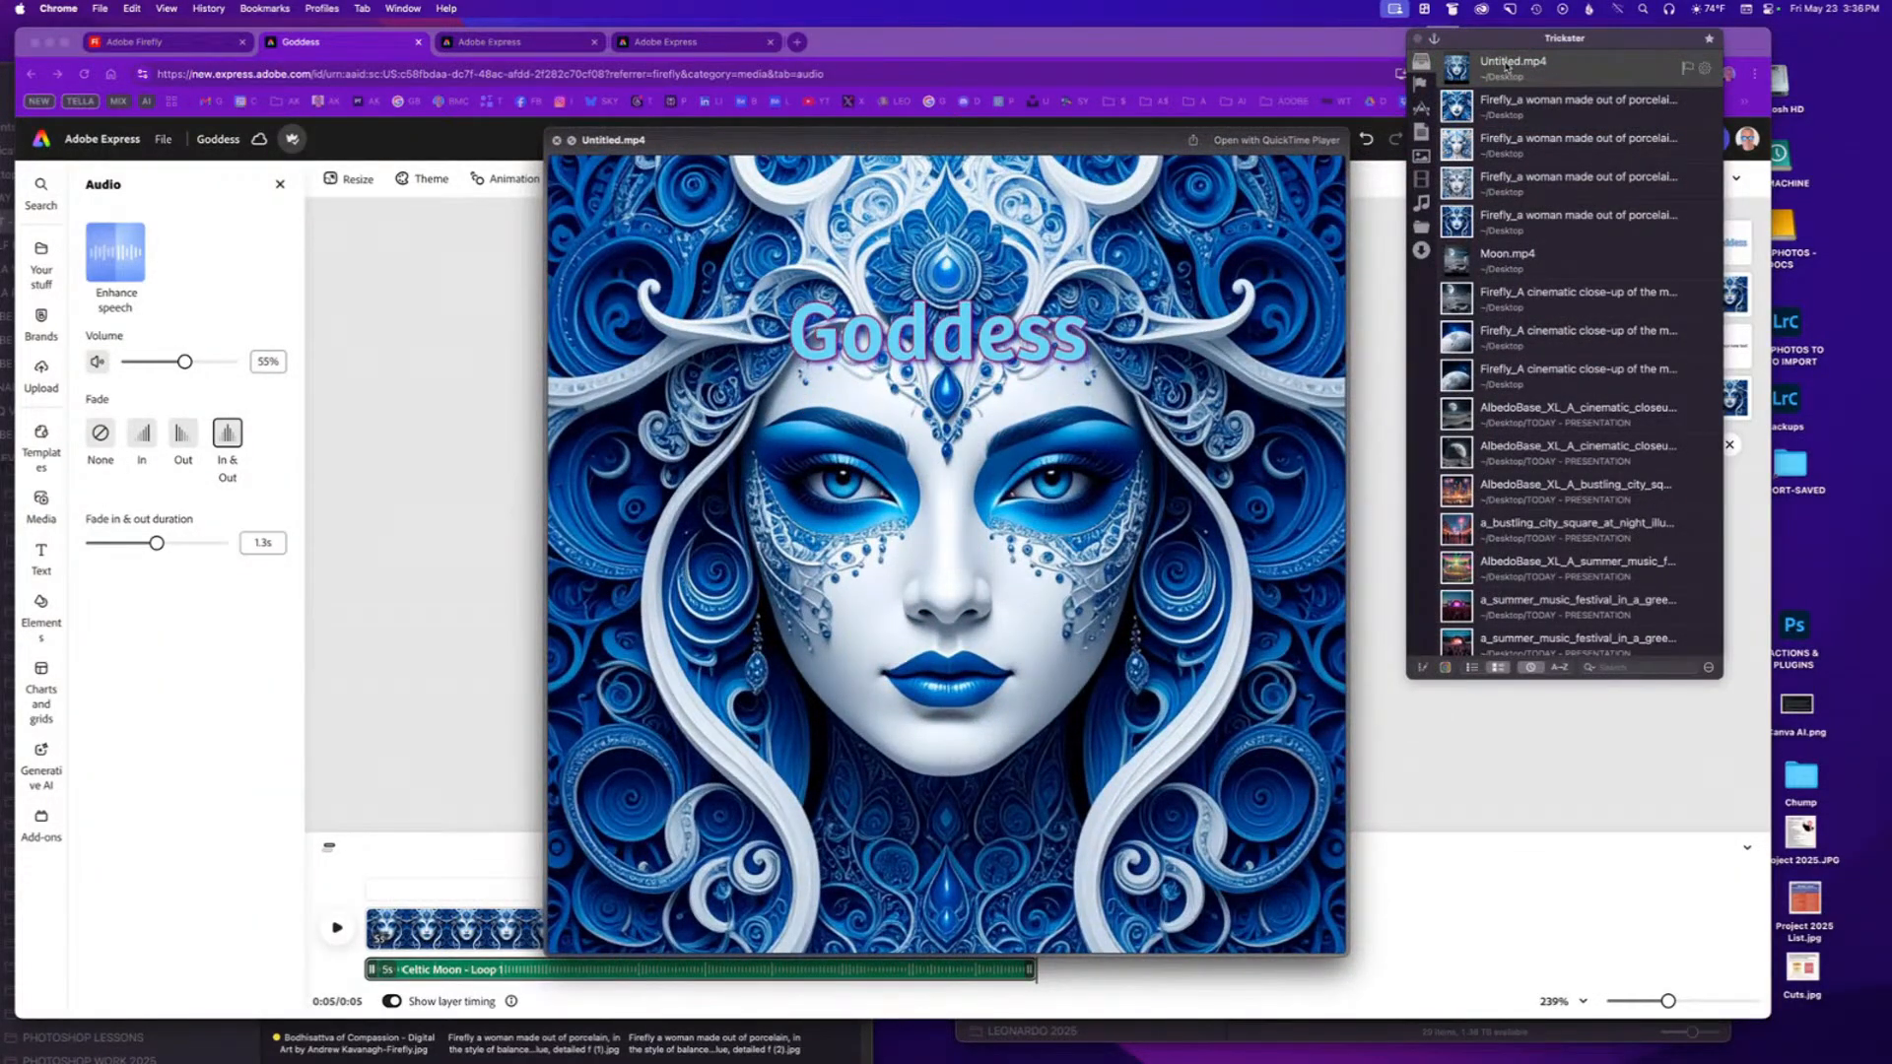
key("space")
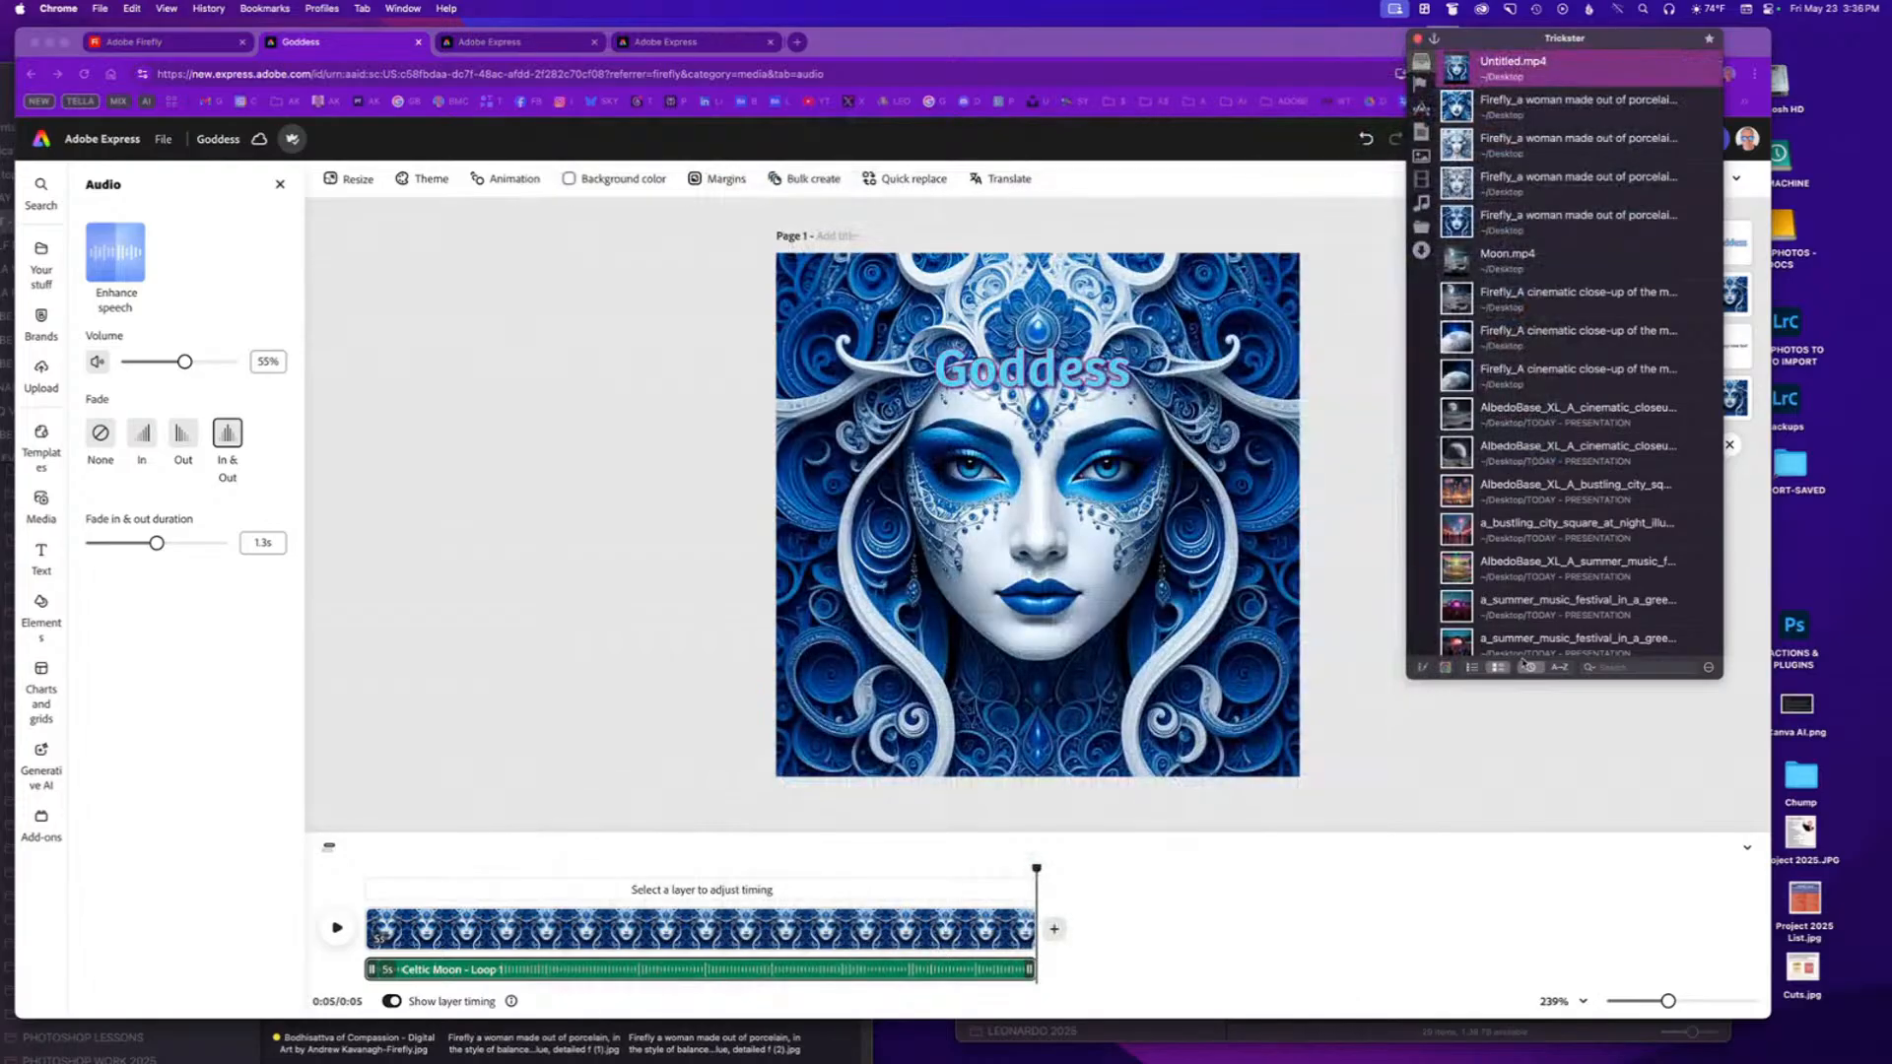
left_click(1426, 869)
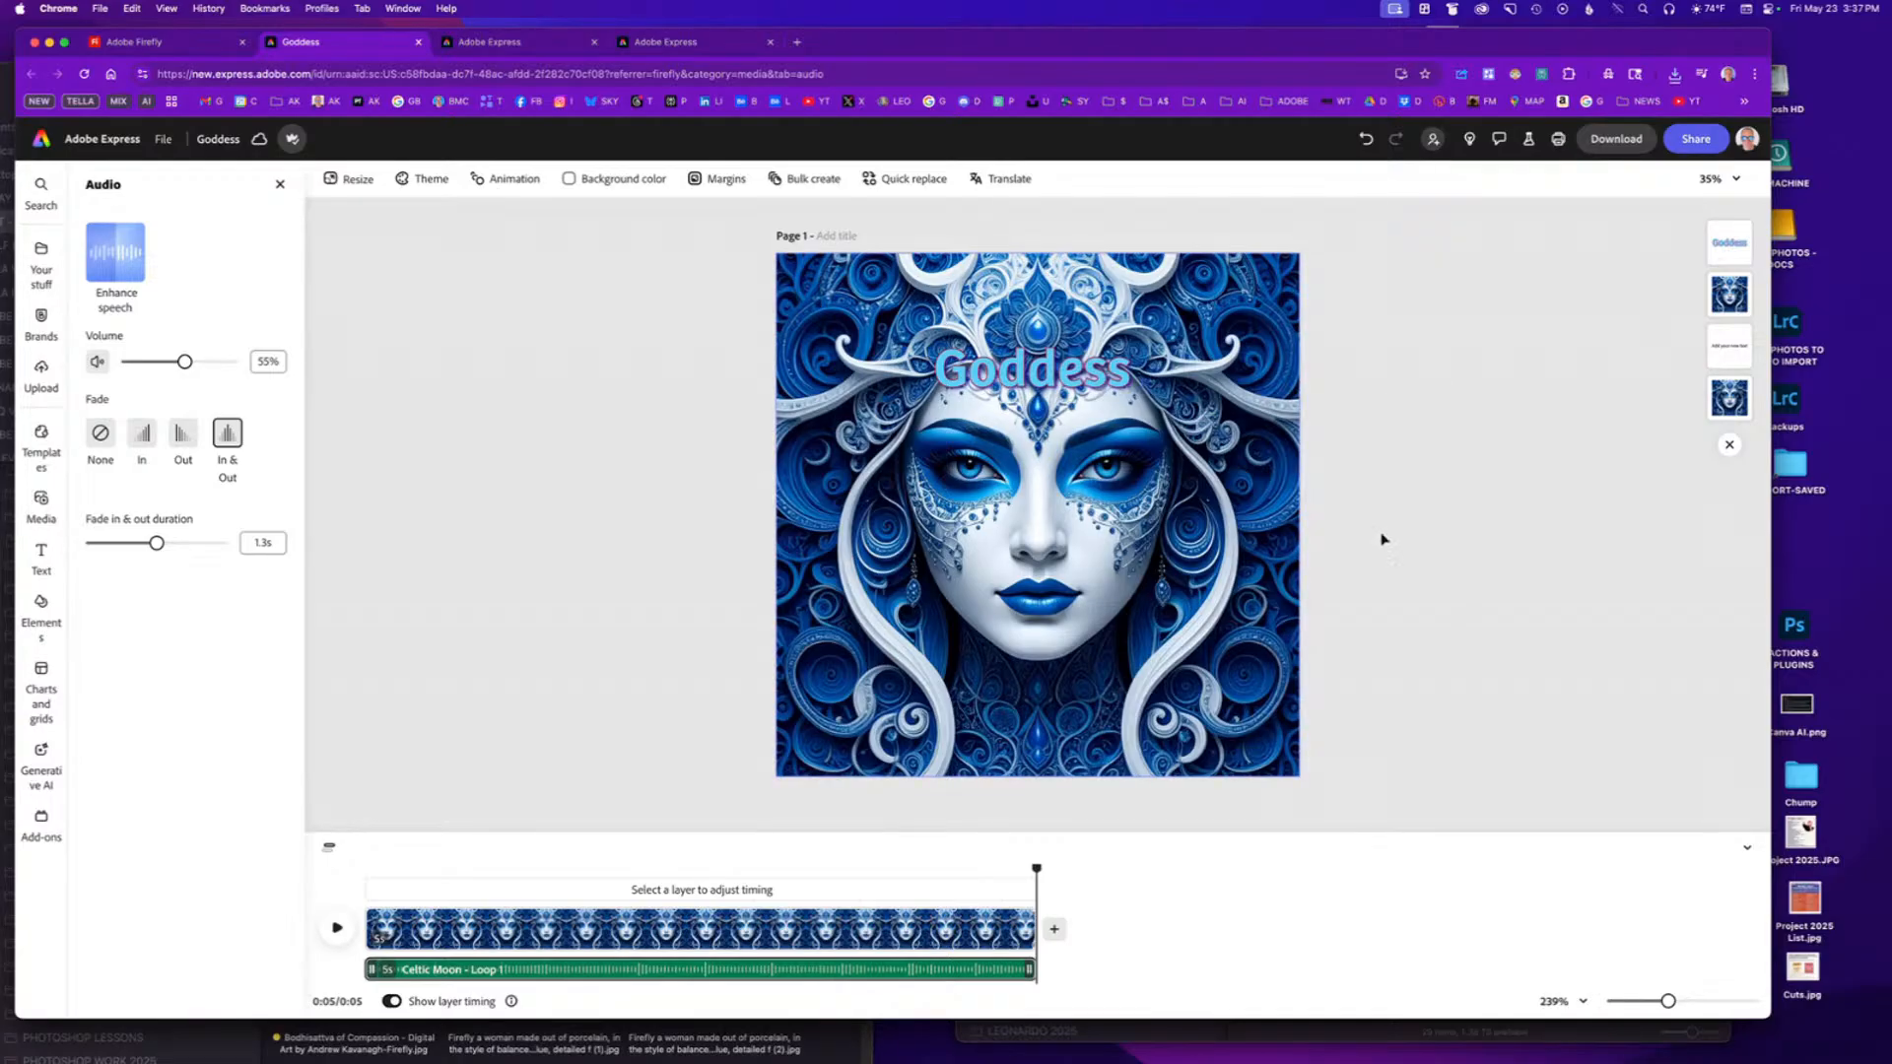
Download the Goddess design as a PNG image.
left_click(1601, 141)
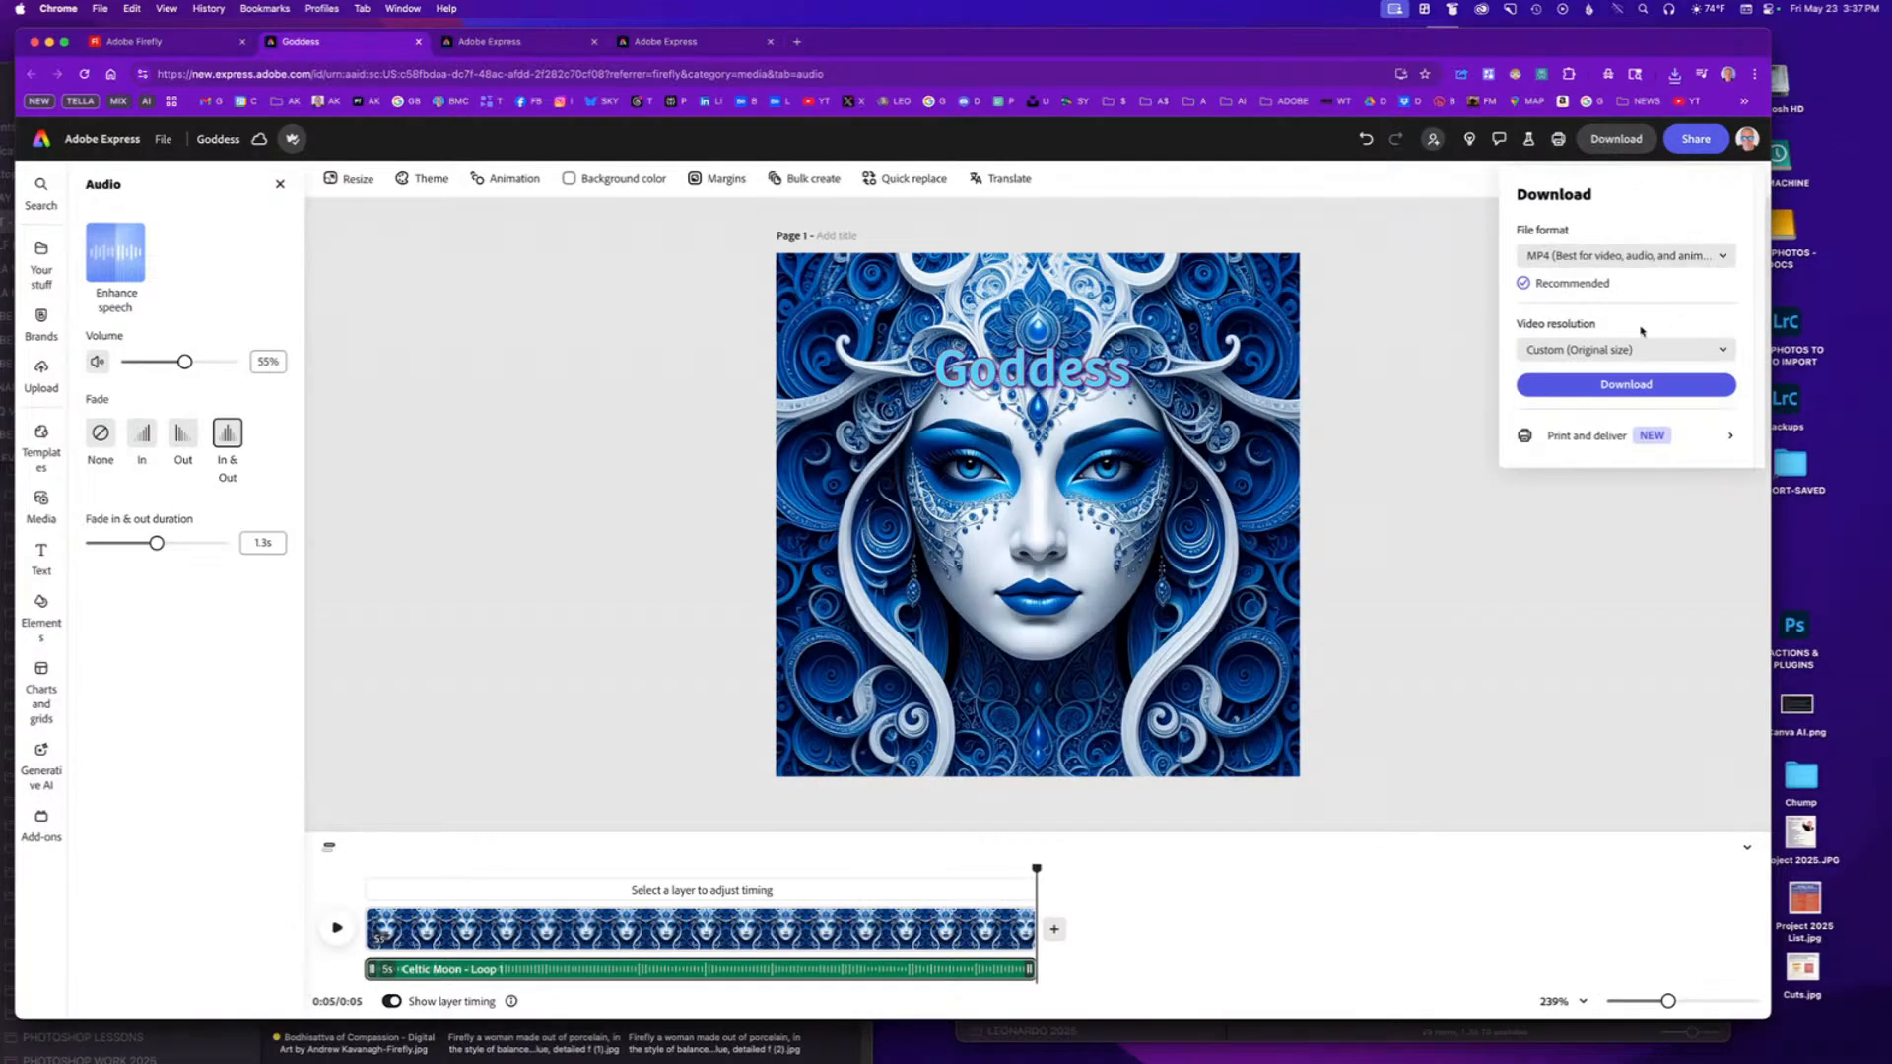
left_click(1582, 256)
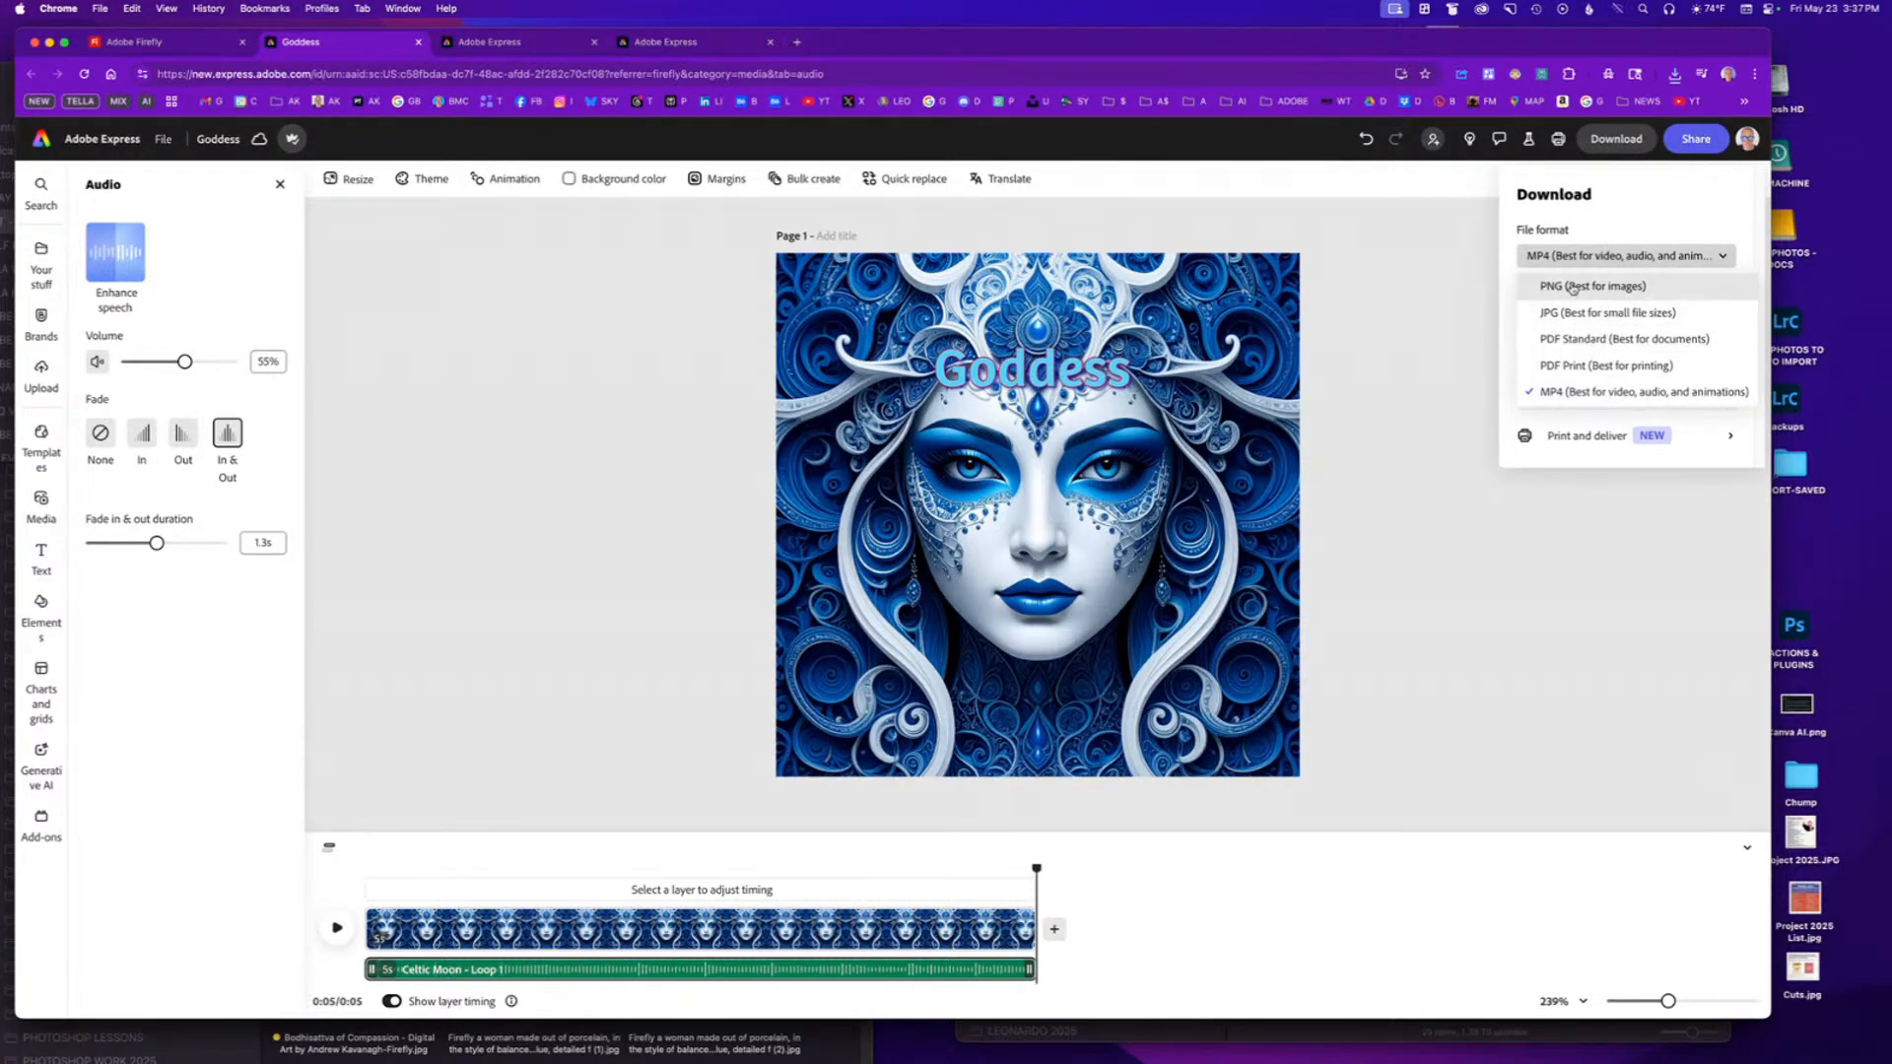
left_click(1574, 286)
left_click(1621, 357)
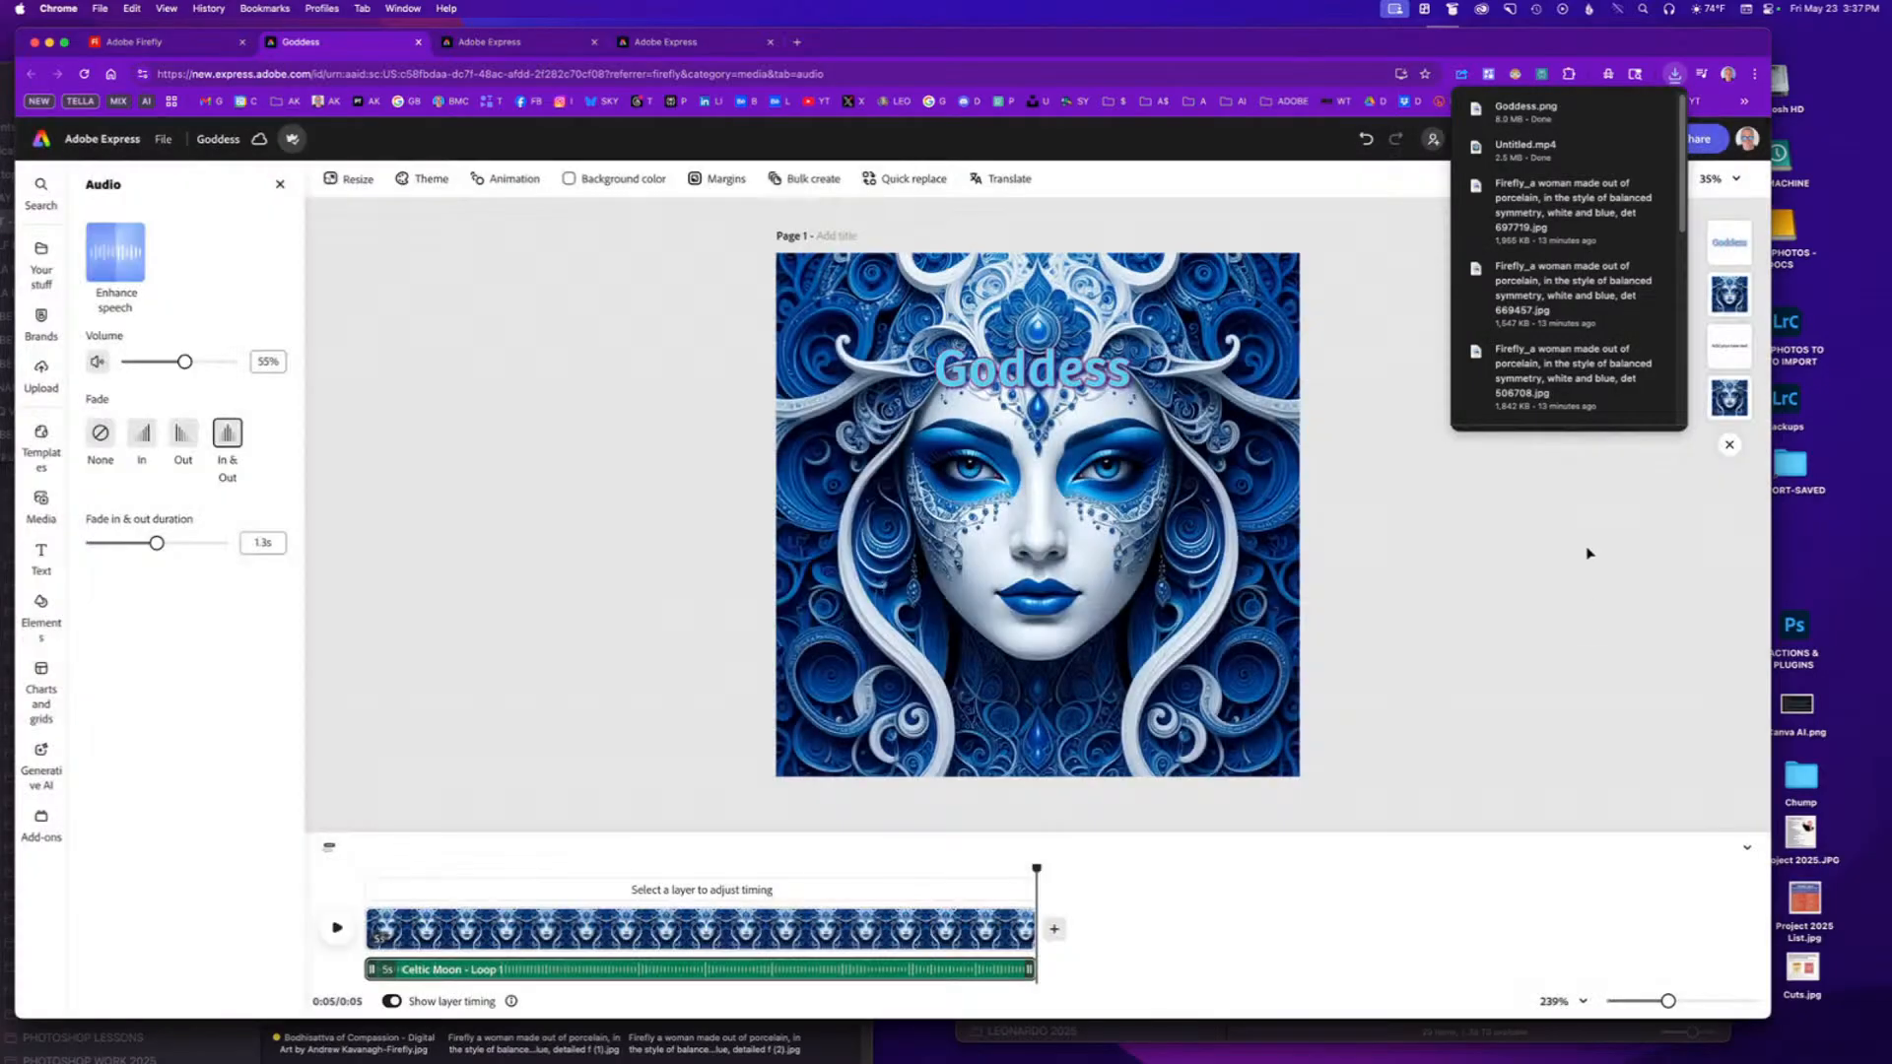
Open the downloaded Goddess.png in Preview, inspect the image, and quit Preview to return to the design.
left_click(1527, 111)
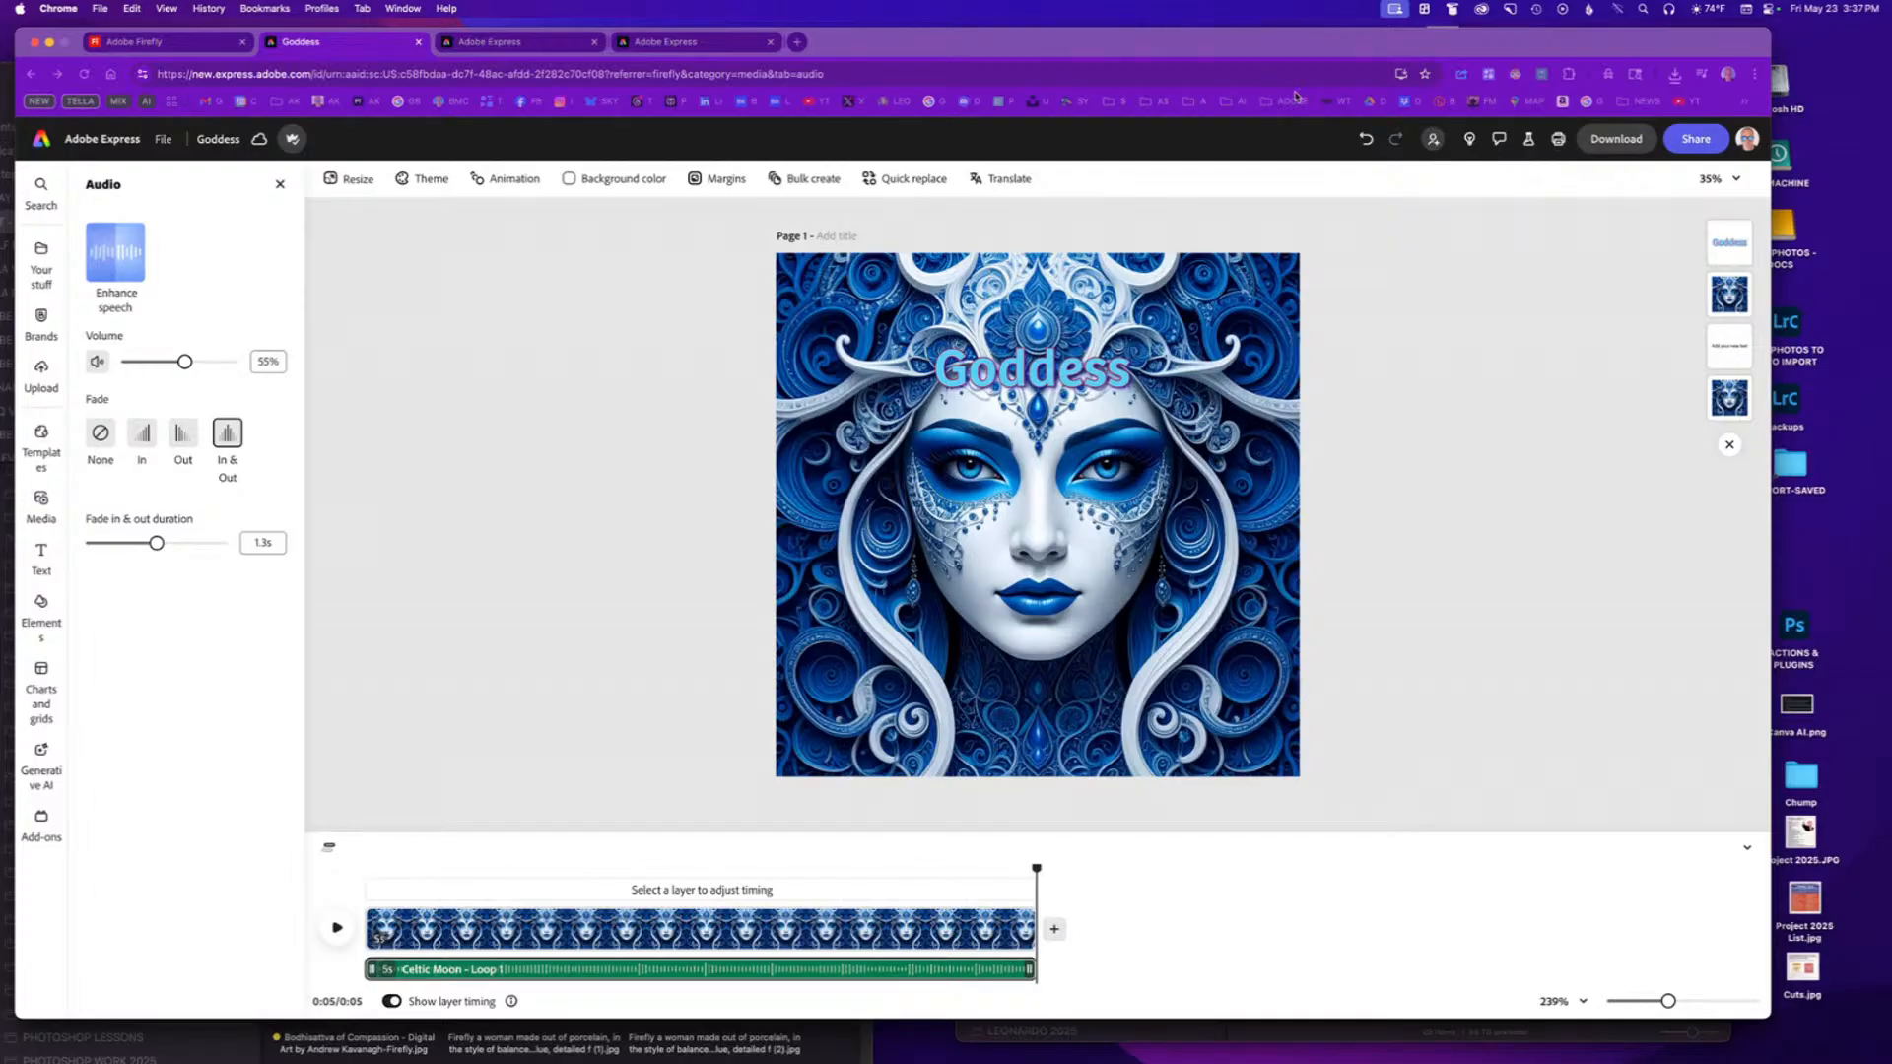
left_click(1447, 14)
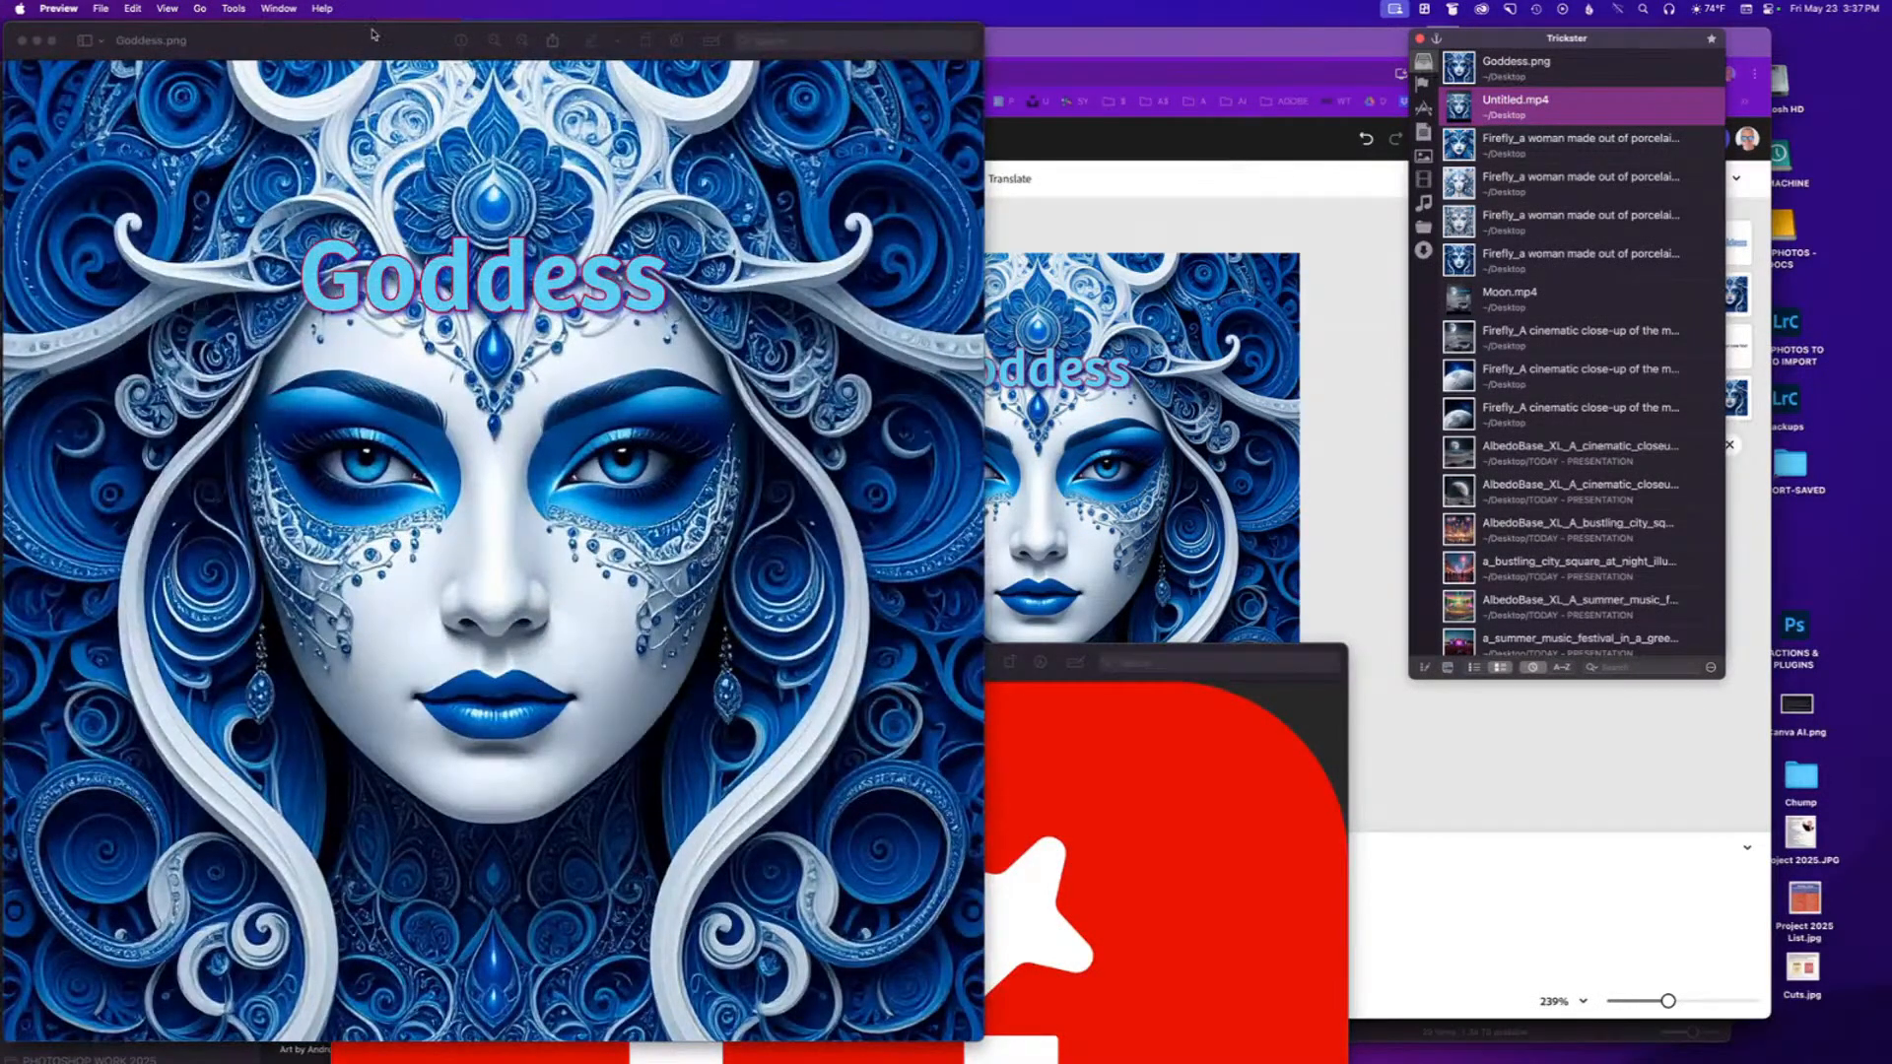
left_click_drag(372, 34, 709, 20)
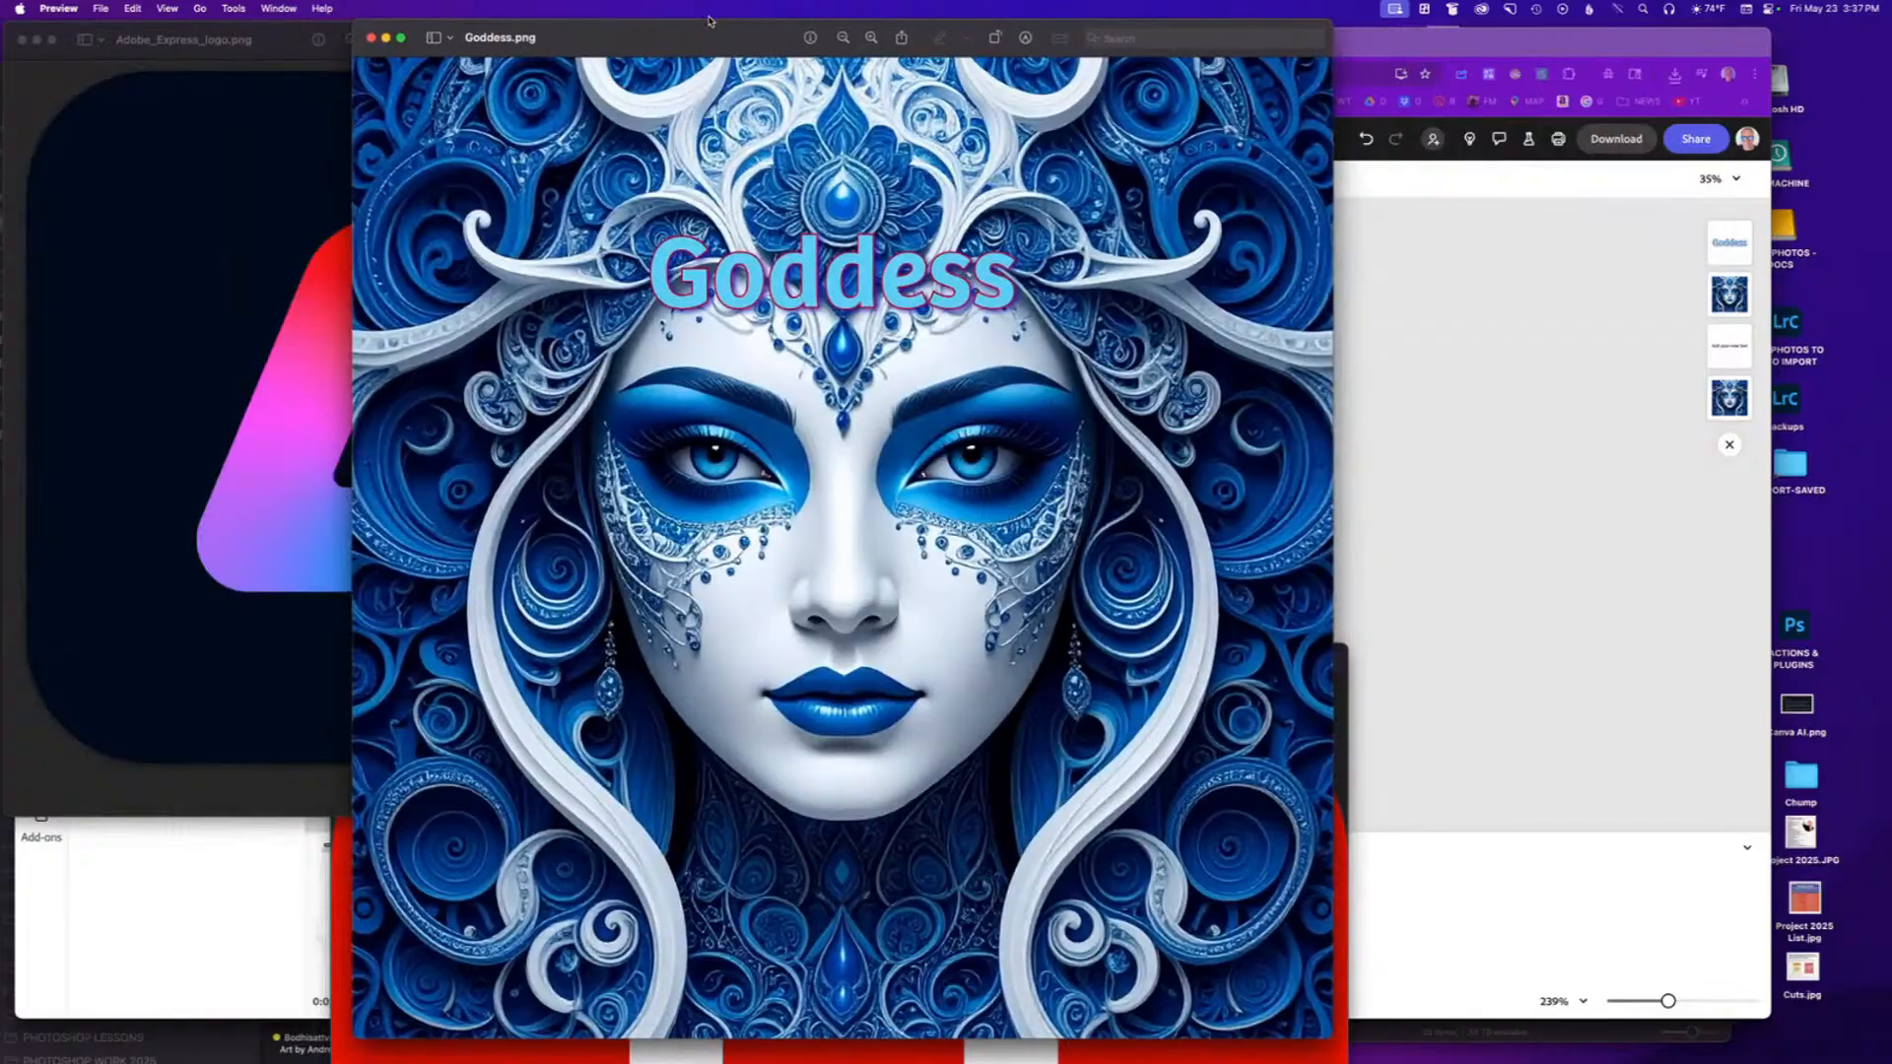
key("super+q")
left_click(609, 468)
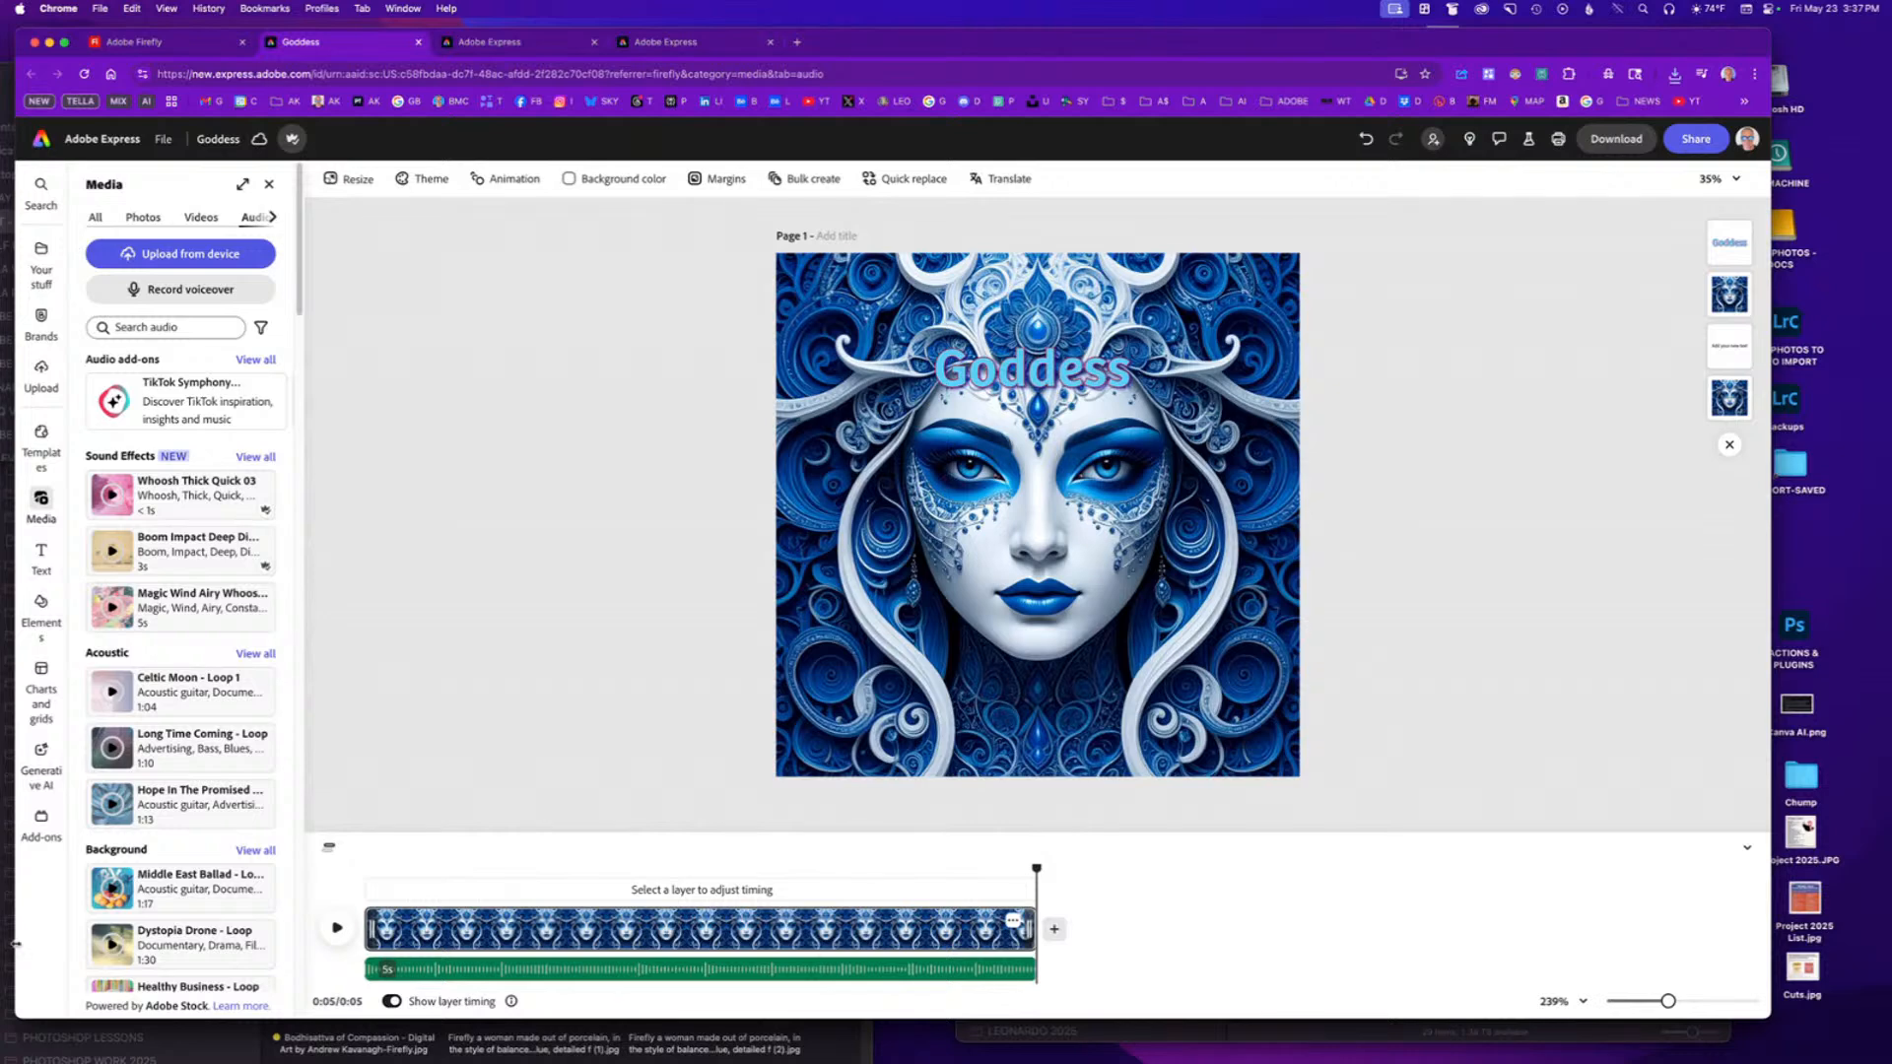
Return the playhead to the start, look through the audio library's sound effect and music genre categories, and open the full Jazz collection.
left_click(394, 1002)
left_click_drag(1034, 868, 365, 868)
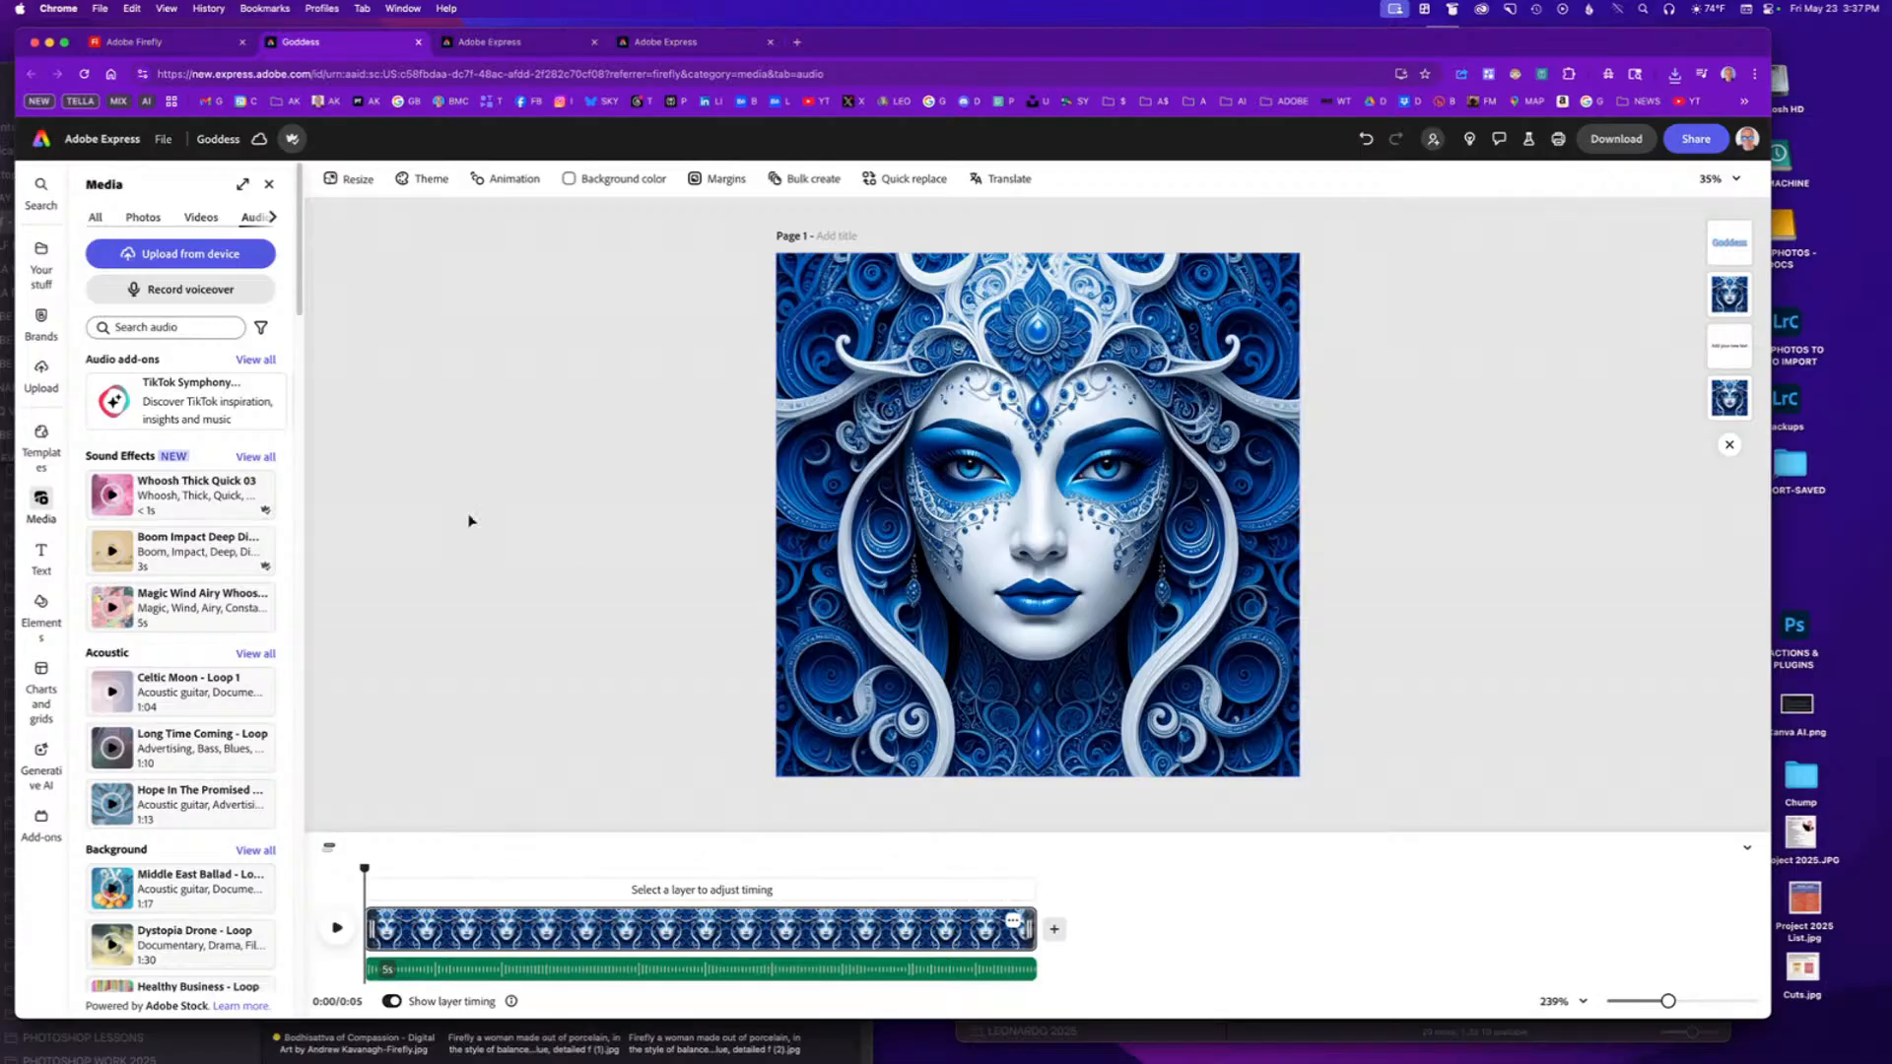
left_click(39, 503)
left_click(272, 218)
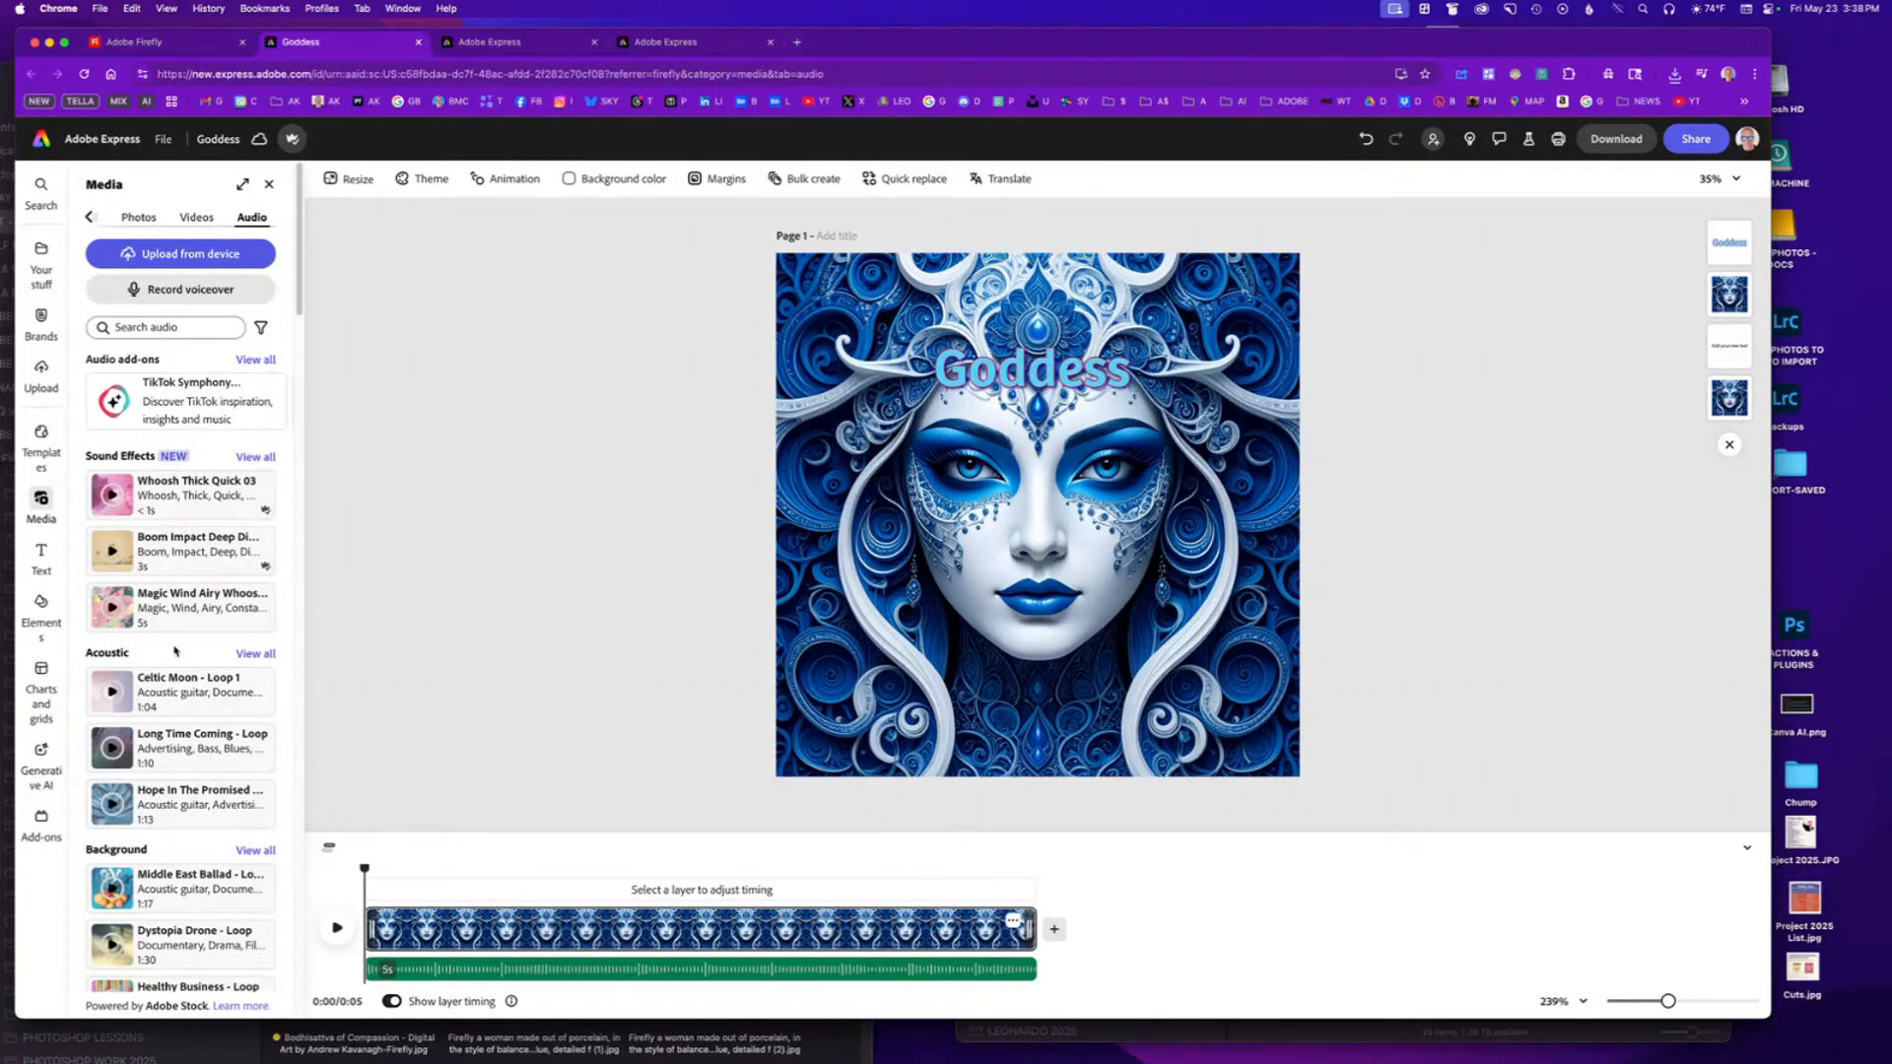
scroll(184, 568, "down", 1)
scroll(184, 567, "down", 10)
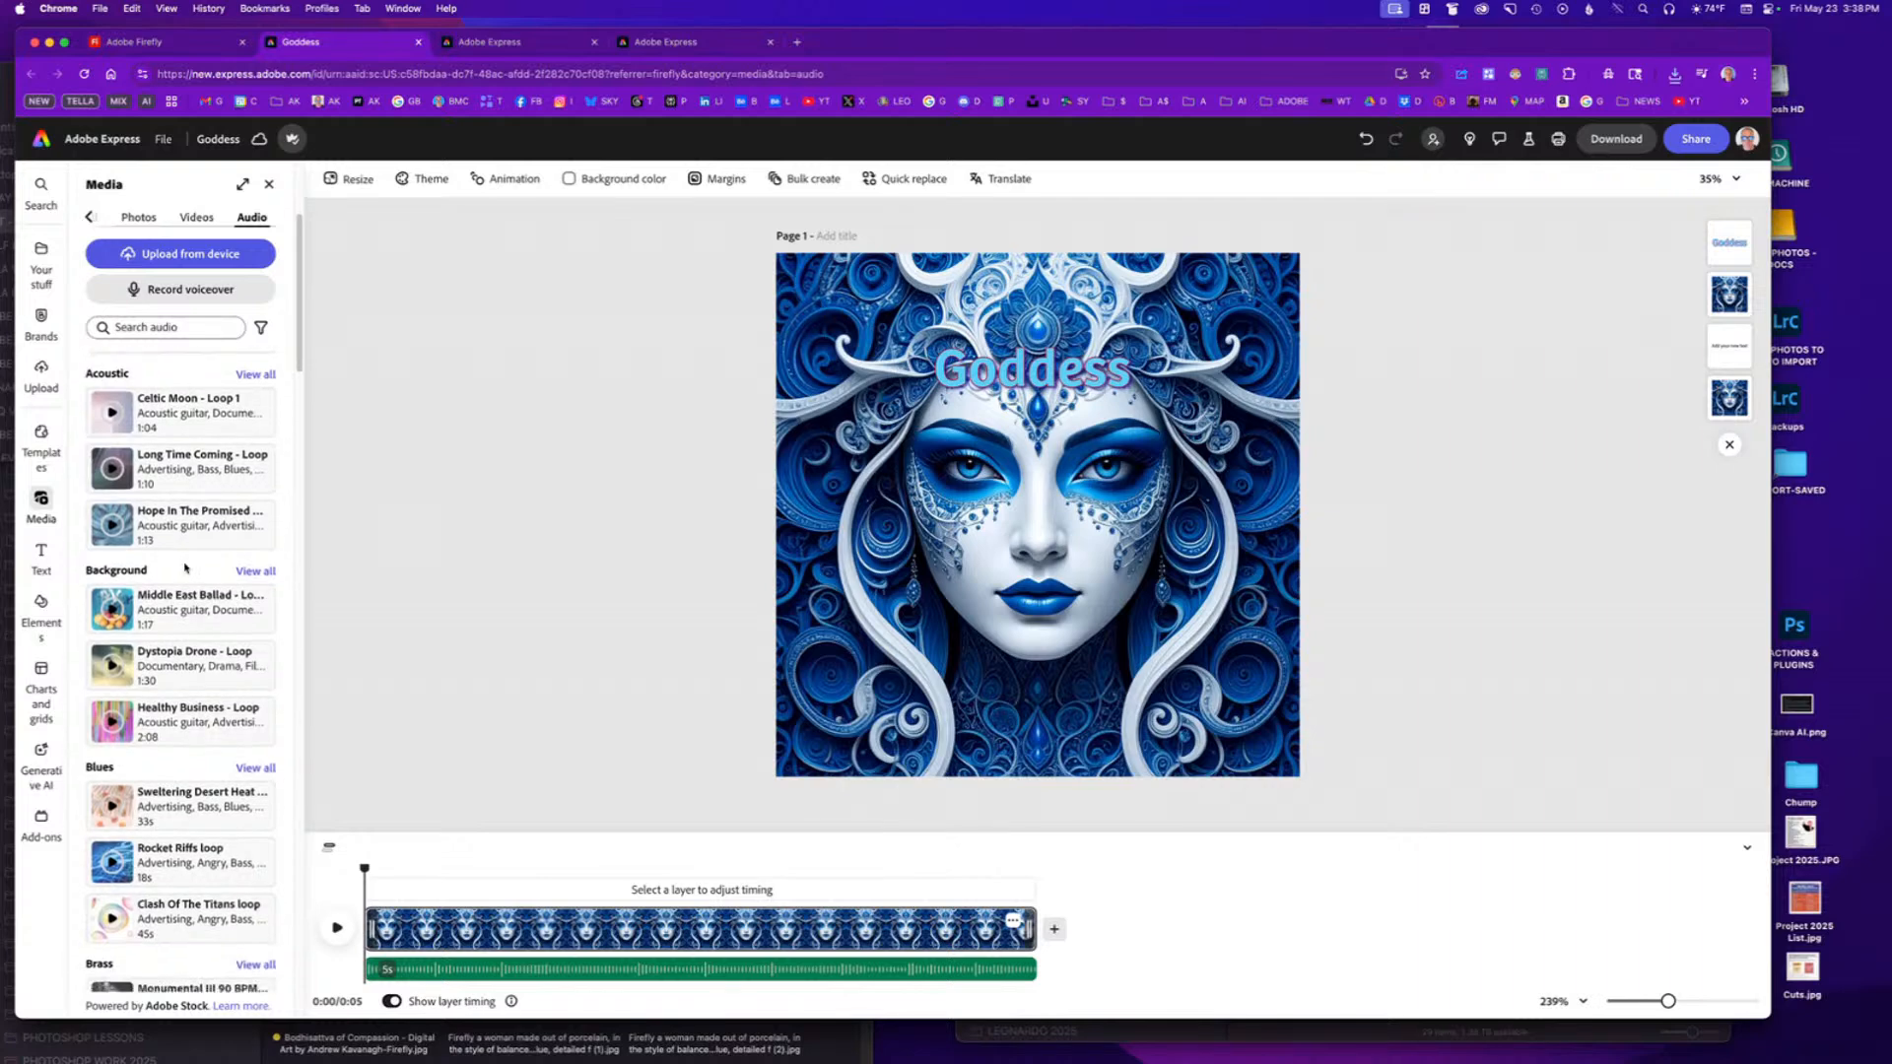
scroll(251, 537, "up", 10)
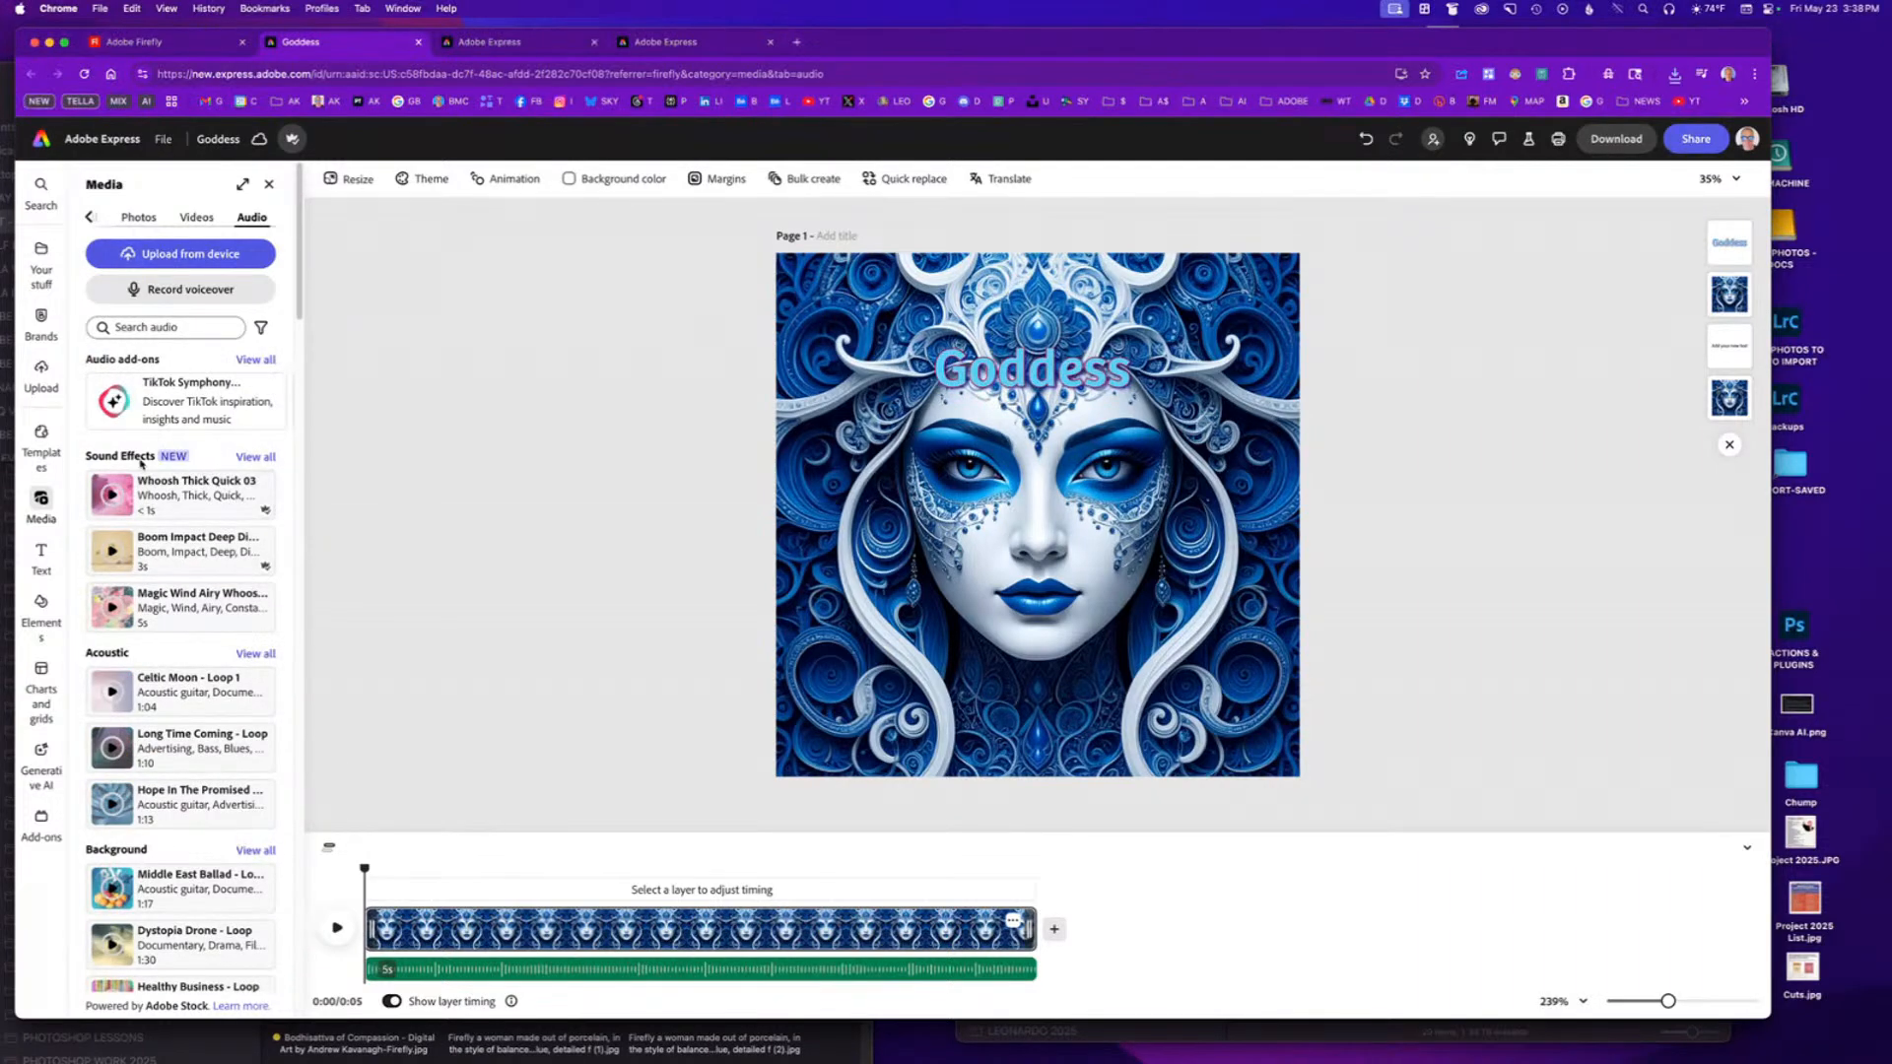
scroll(193, 568, "down", 4)
scroll(205, 599, "down", 1)
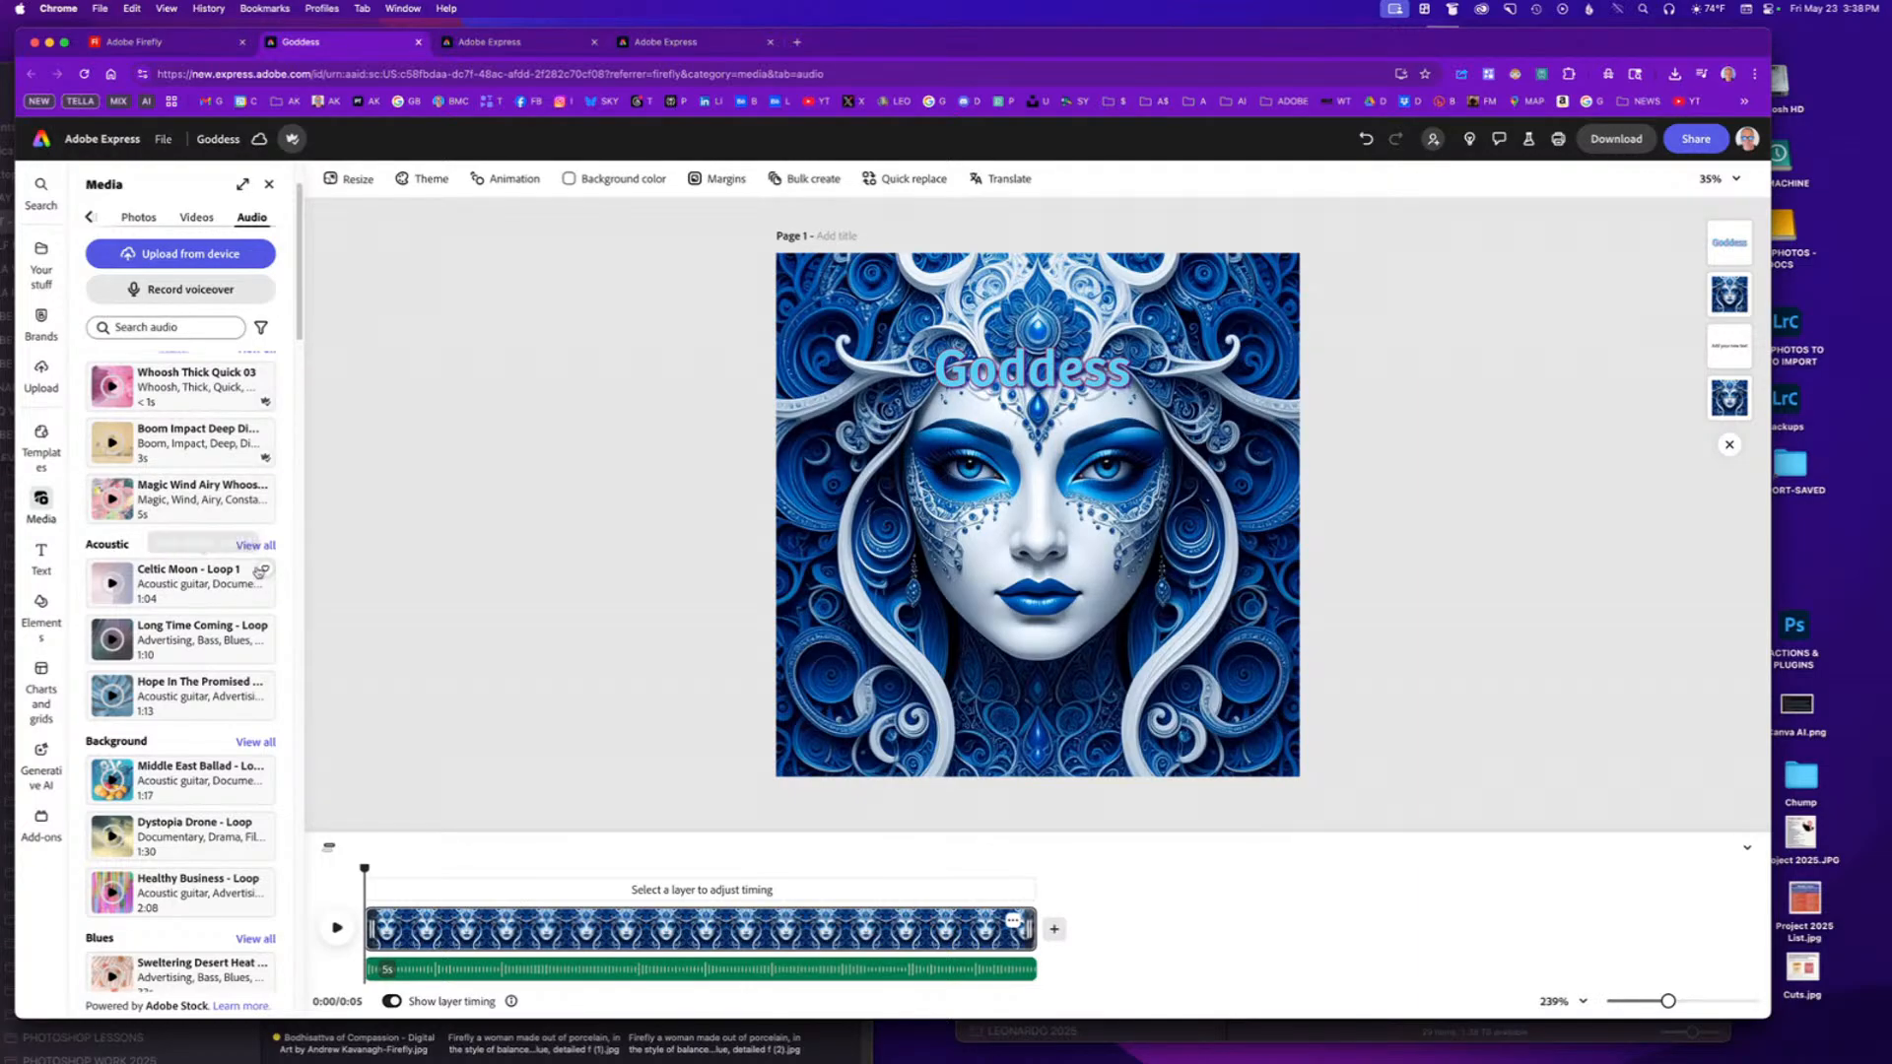
scroll(207, 599, "down", 3)
scroll(207, 599, "down", 5)
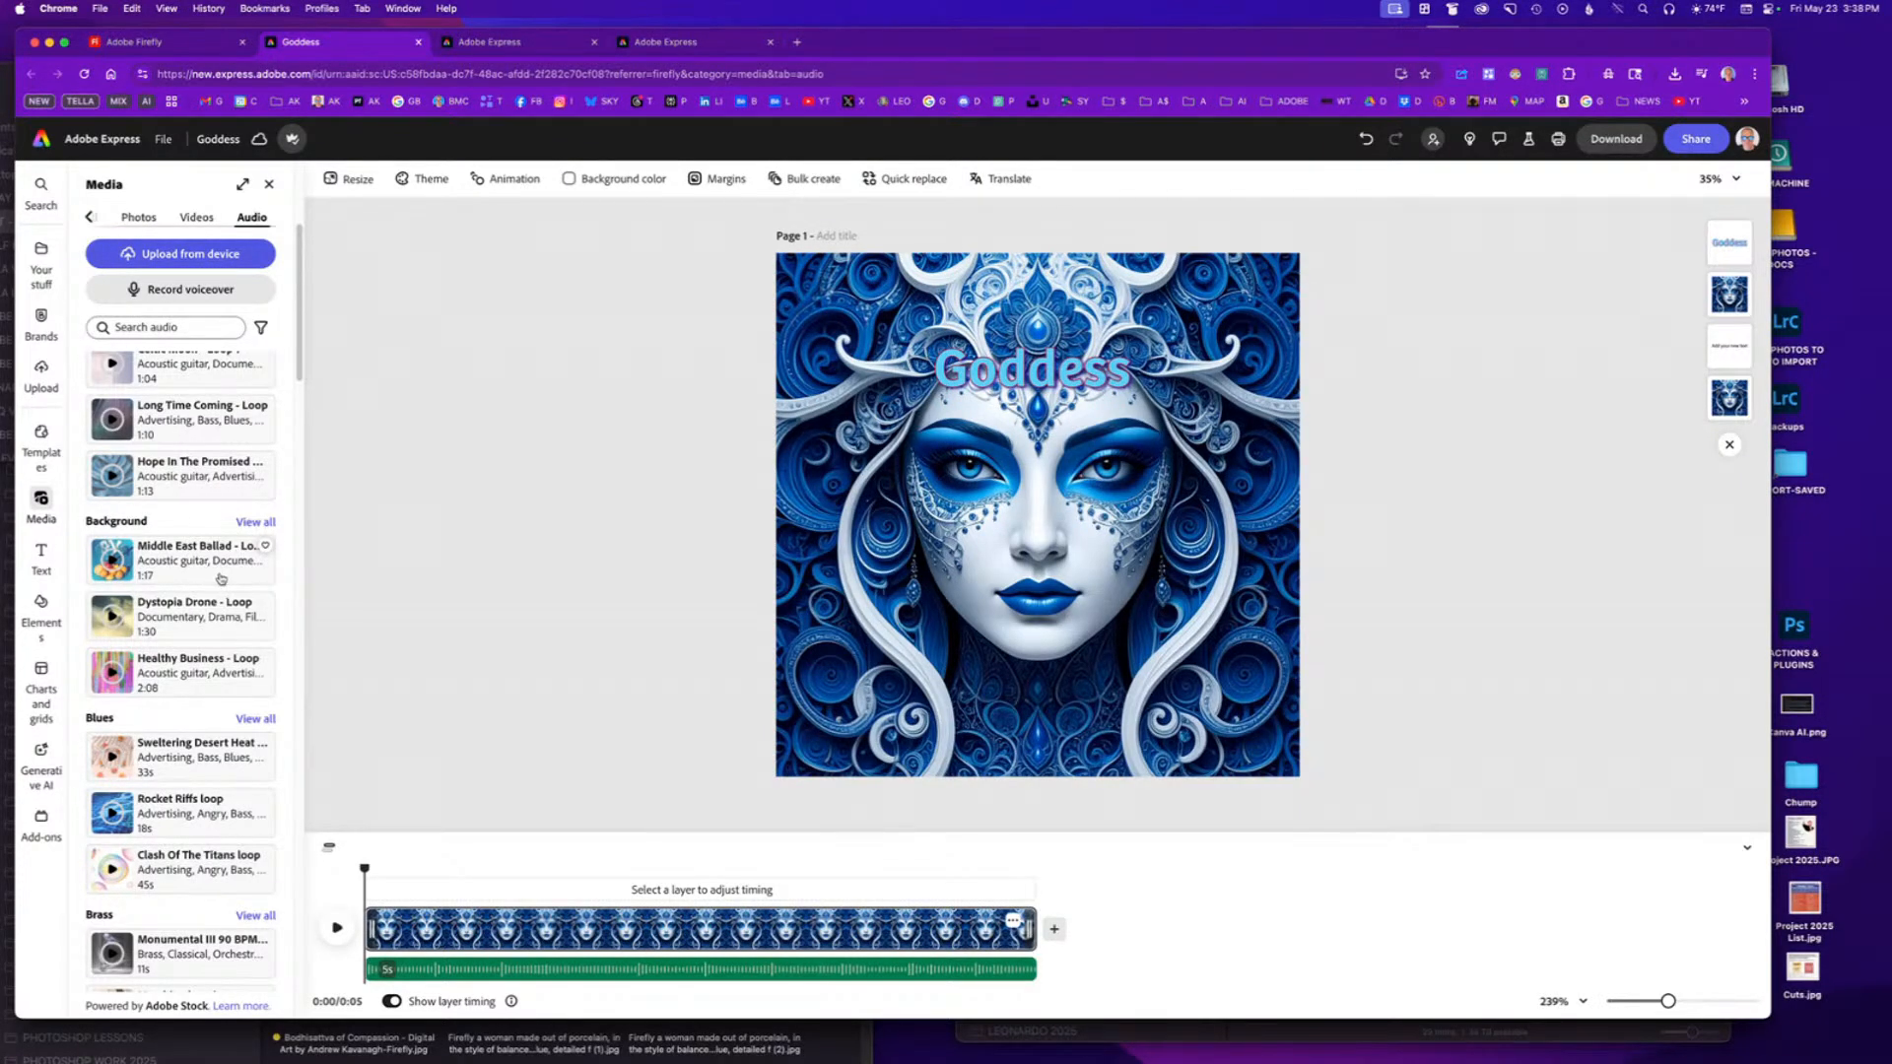
scroll(221, 579, "down", 10)
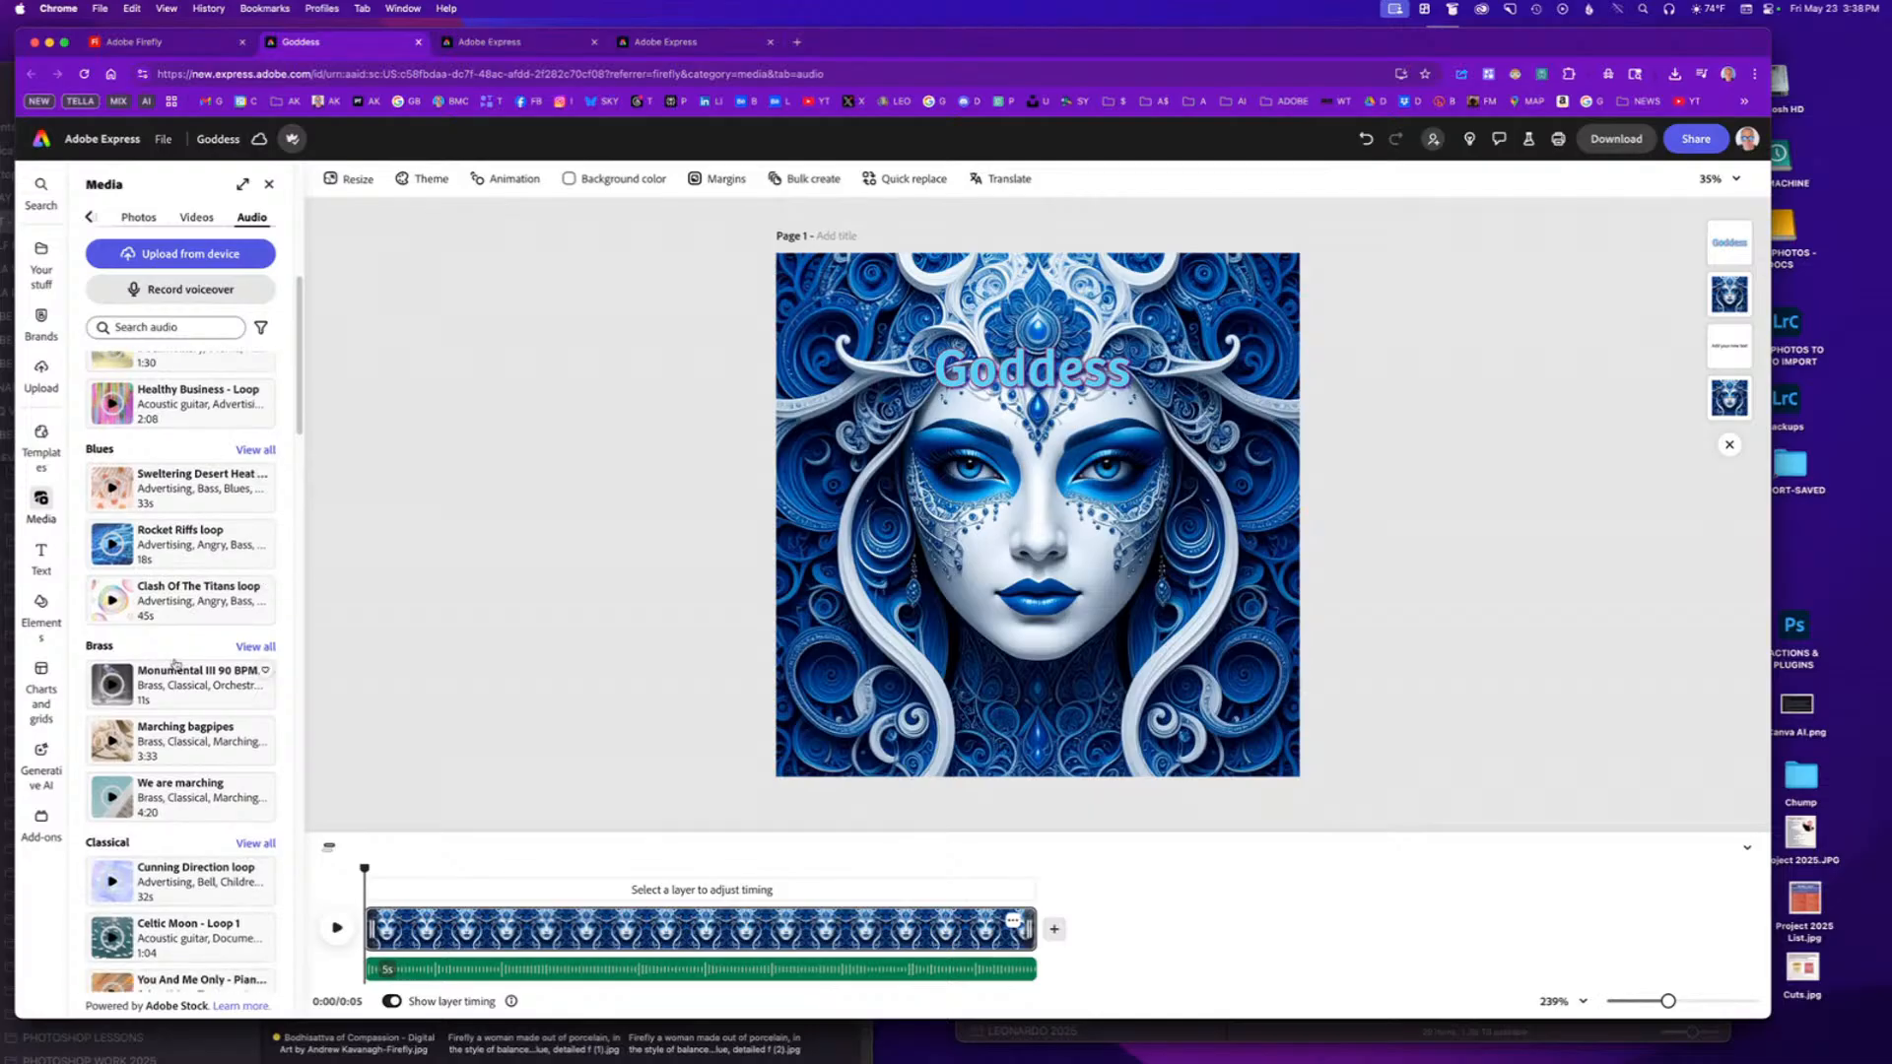
scroll(173, 663, "down", 12)
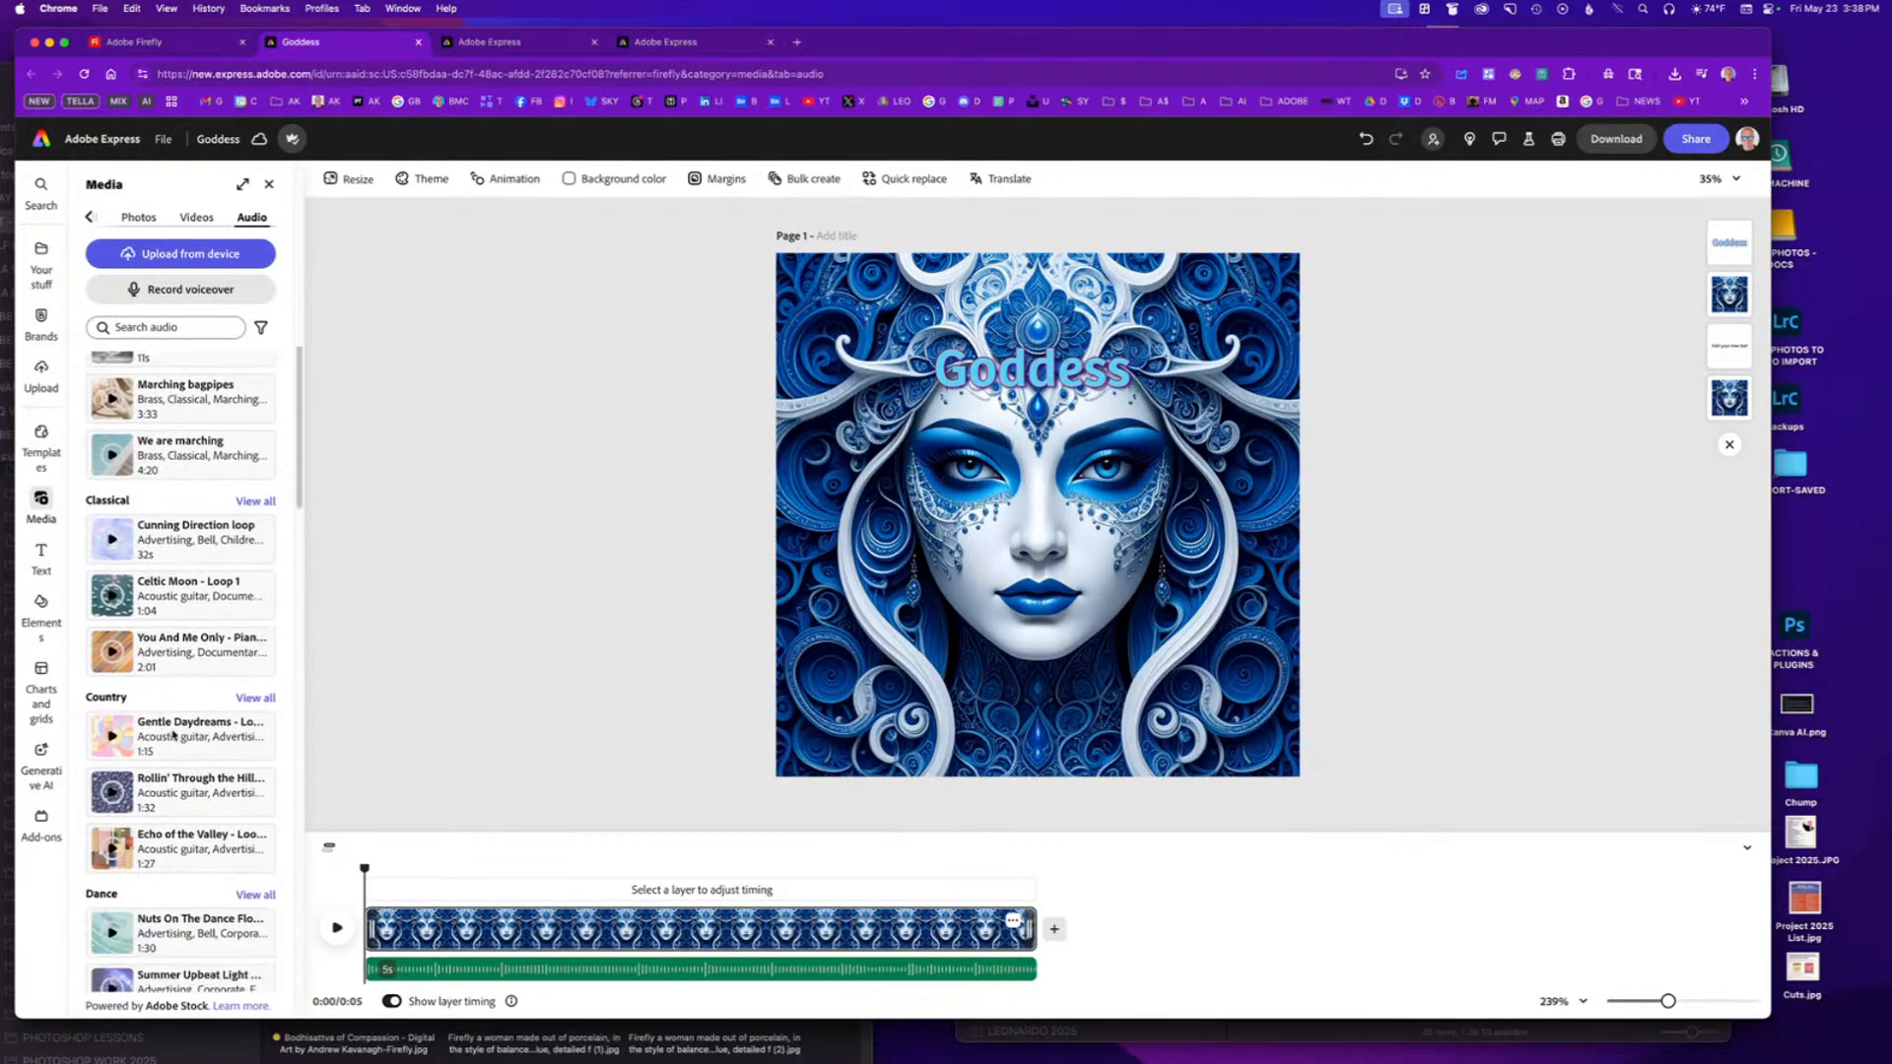
scroll(178, 748, "down", 12)
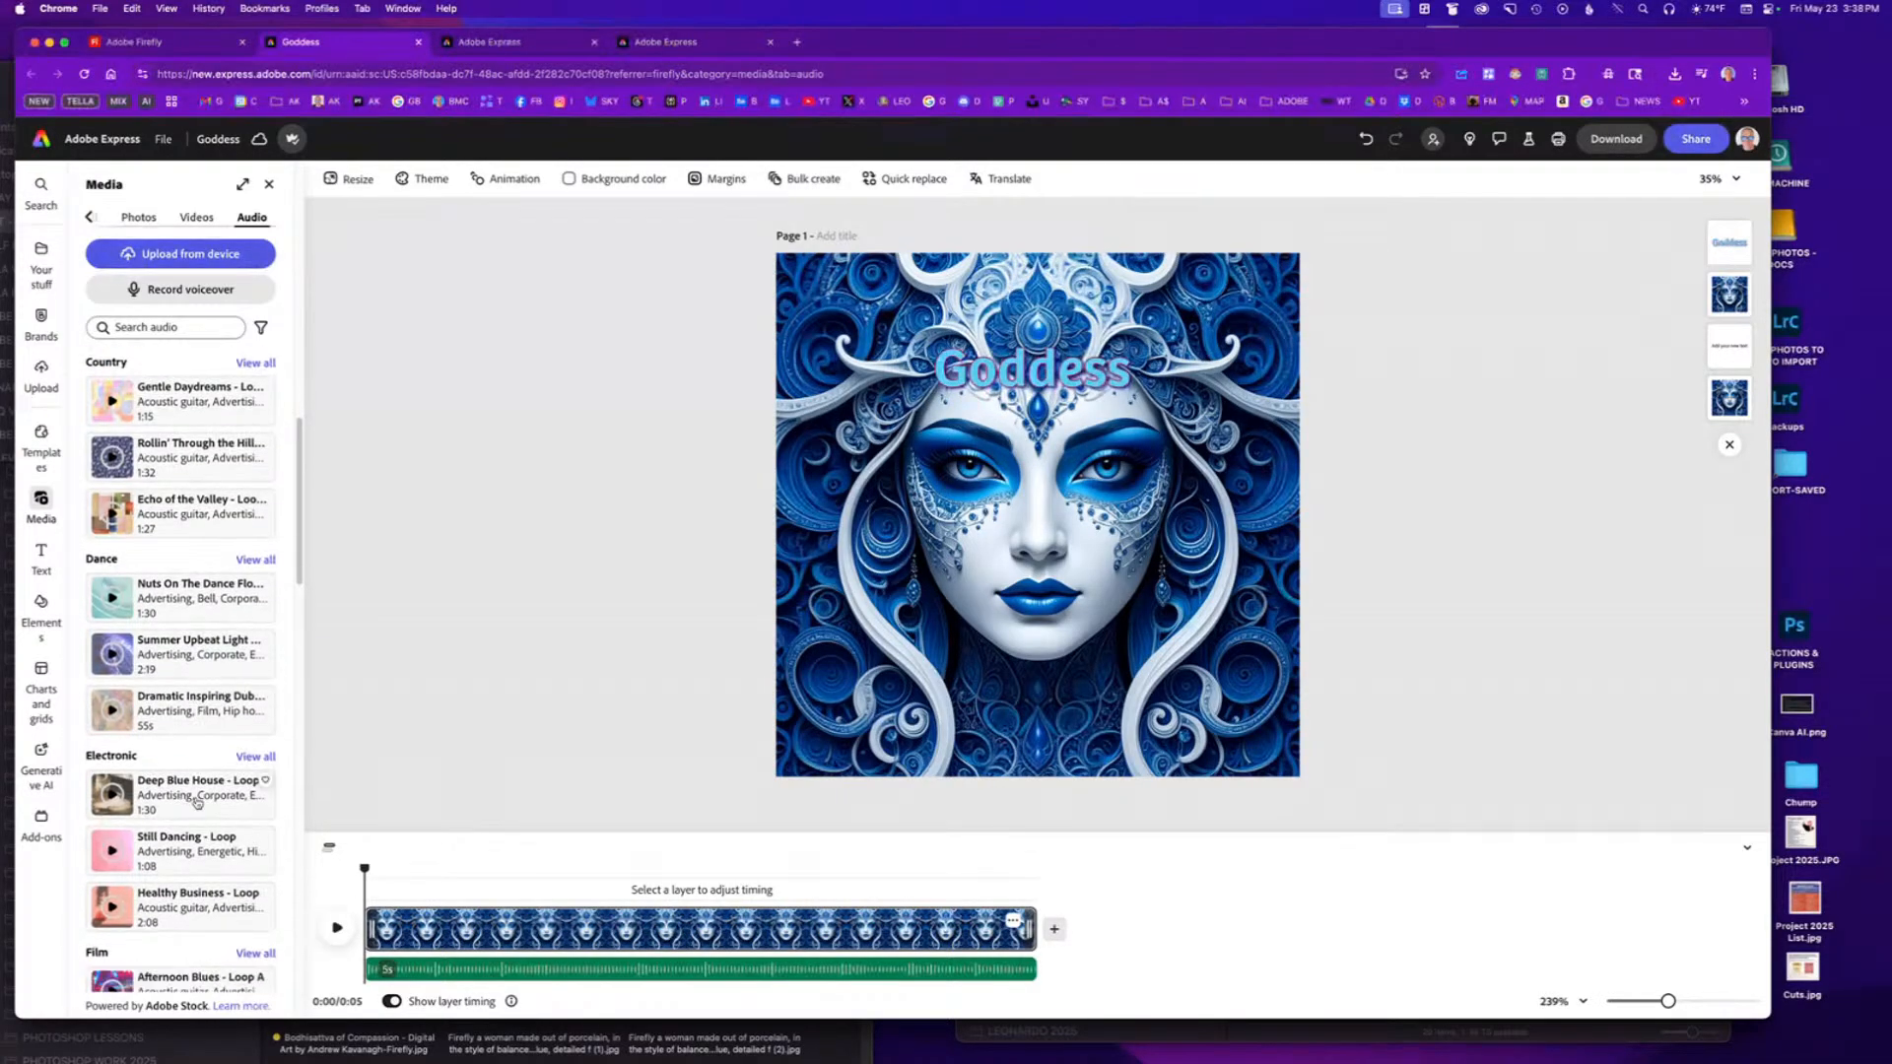
scroll(196, 801, "down", 13)
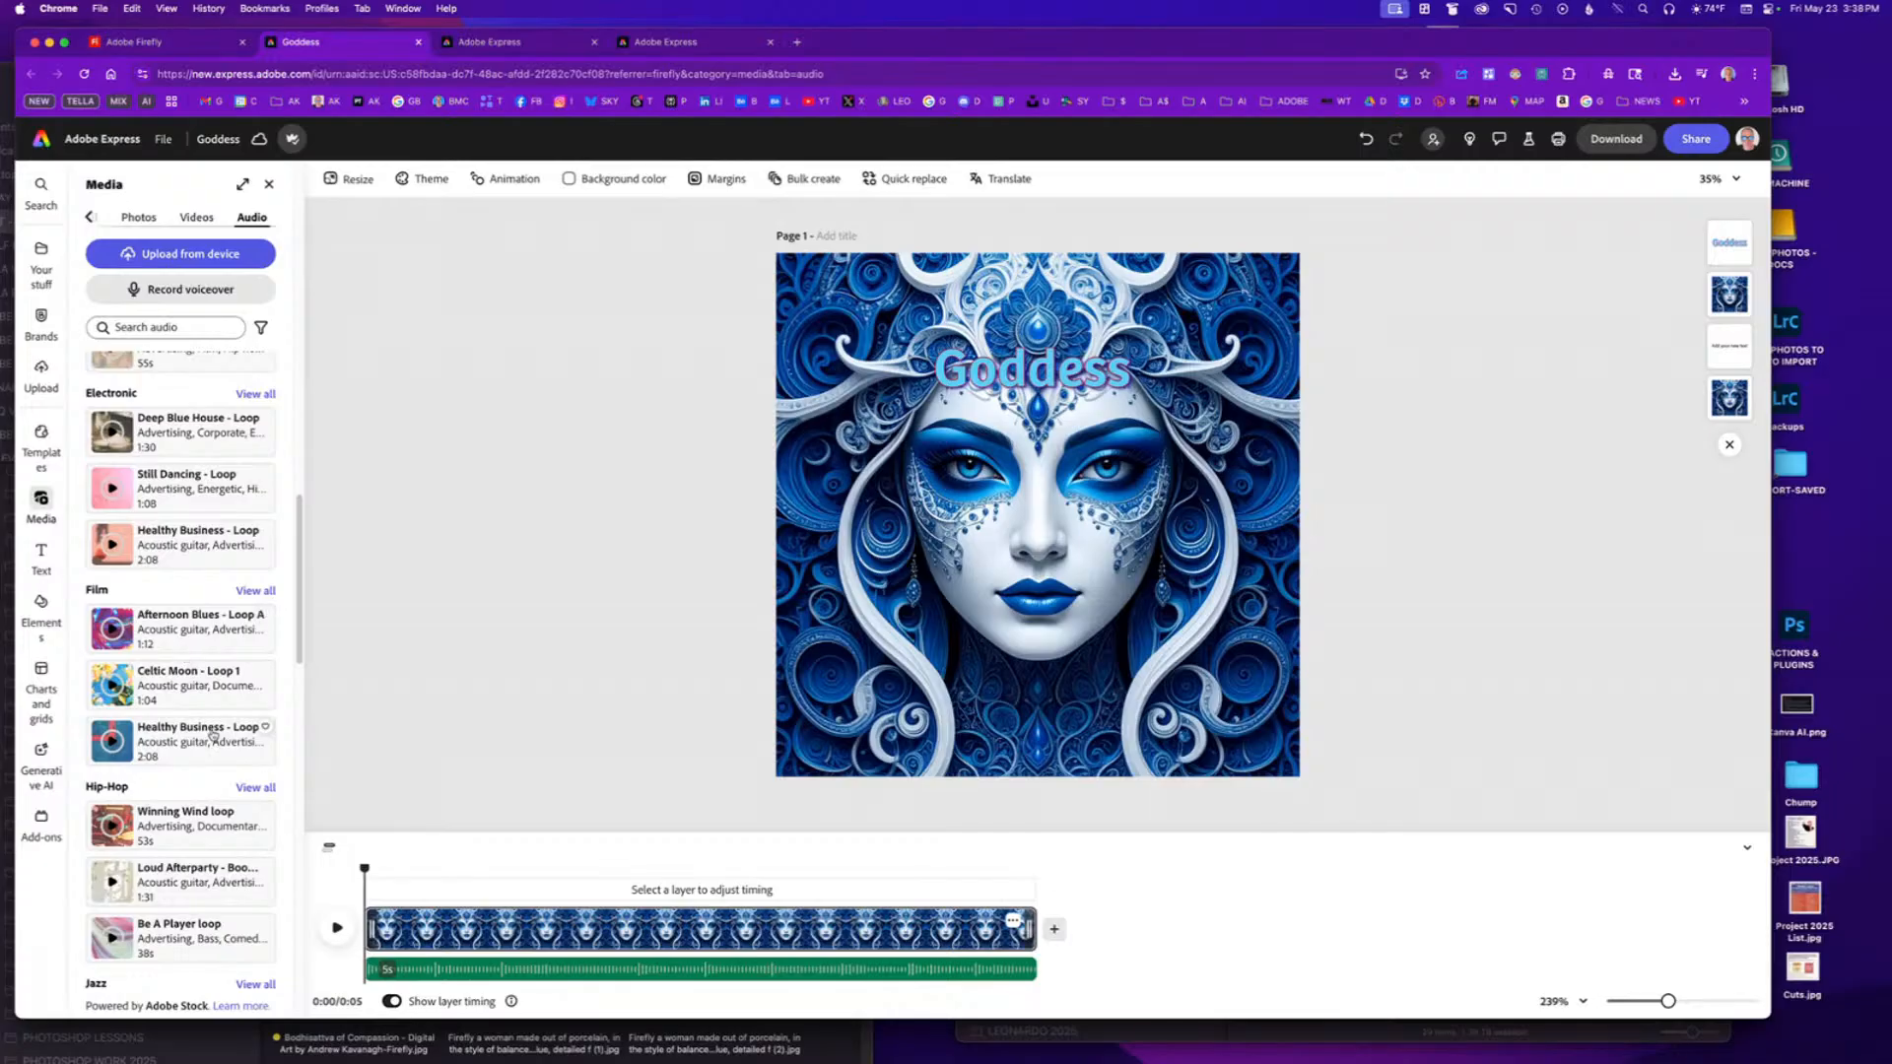
scroll(187, 749, "down", 3)
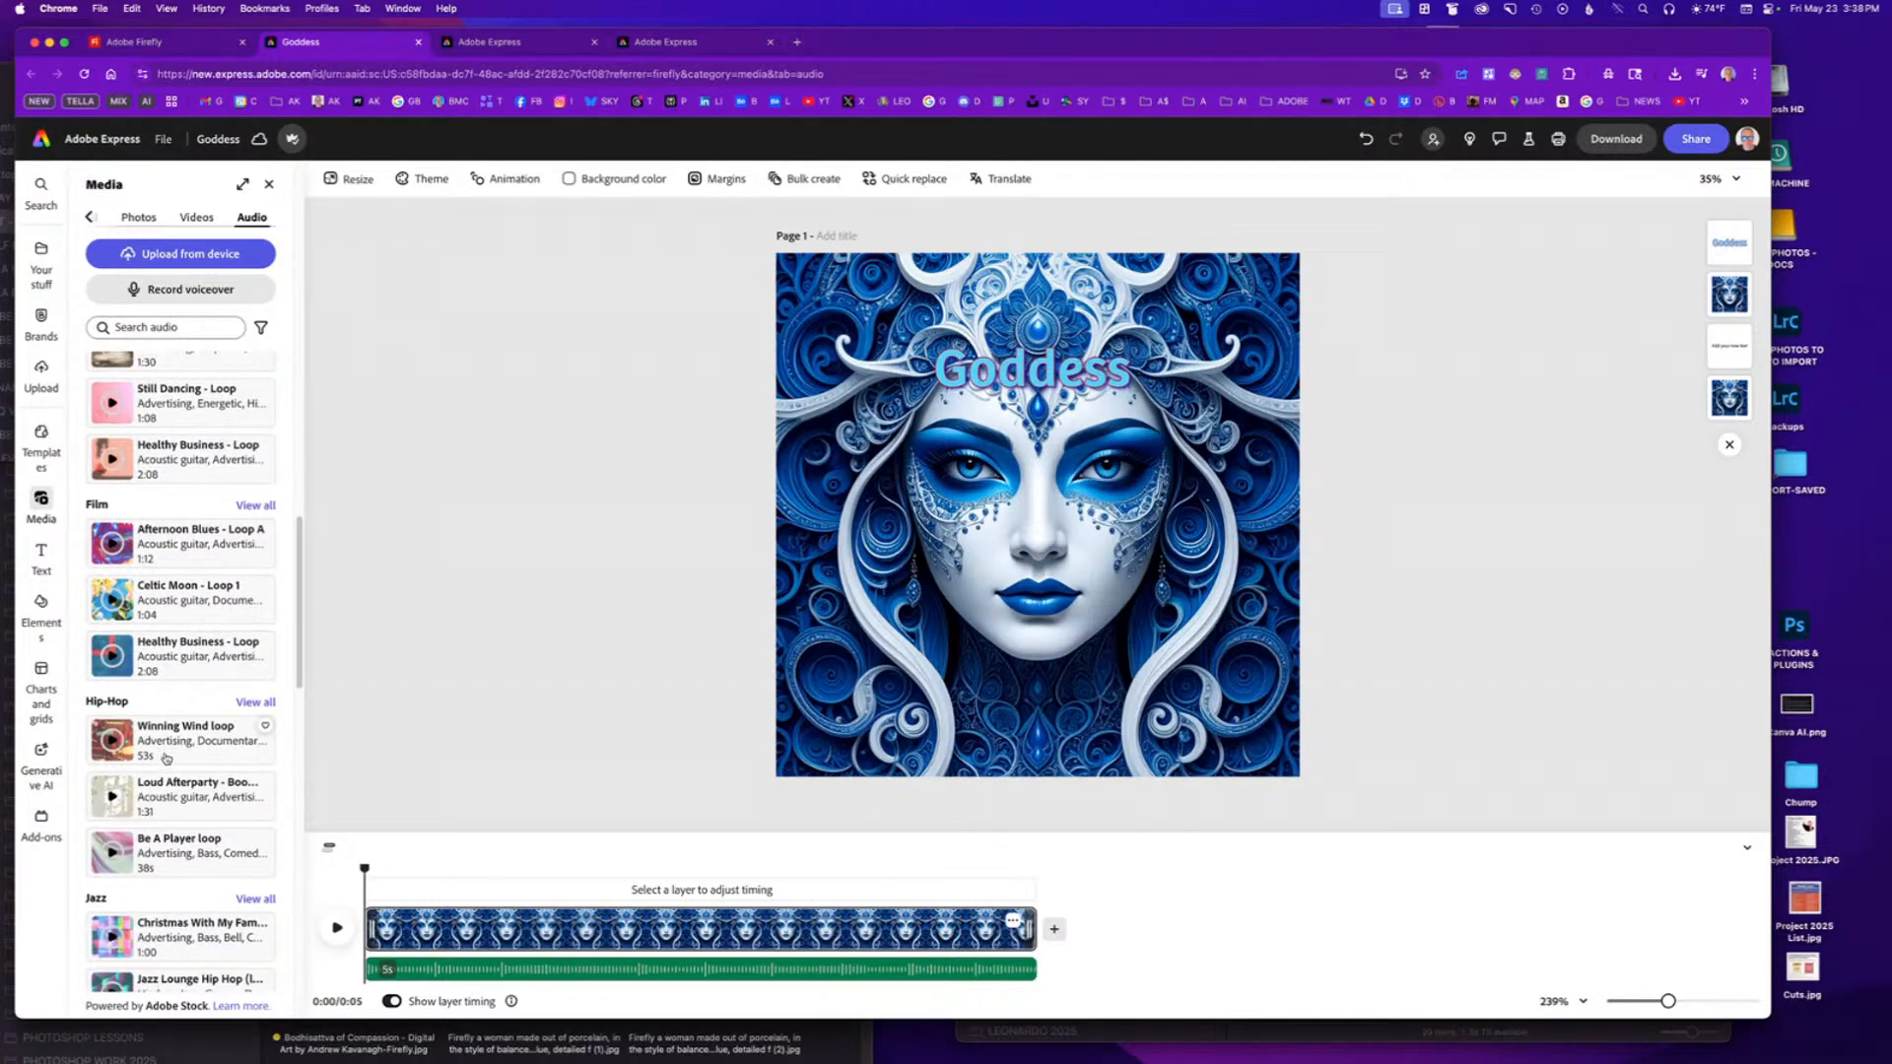
scroll(165, 757, "down", 10)
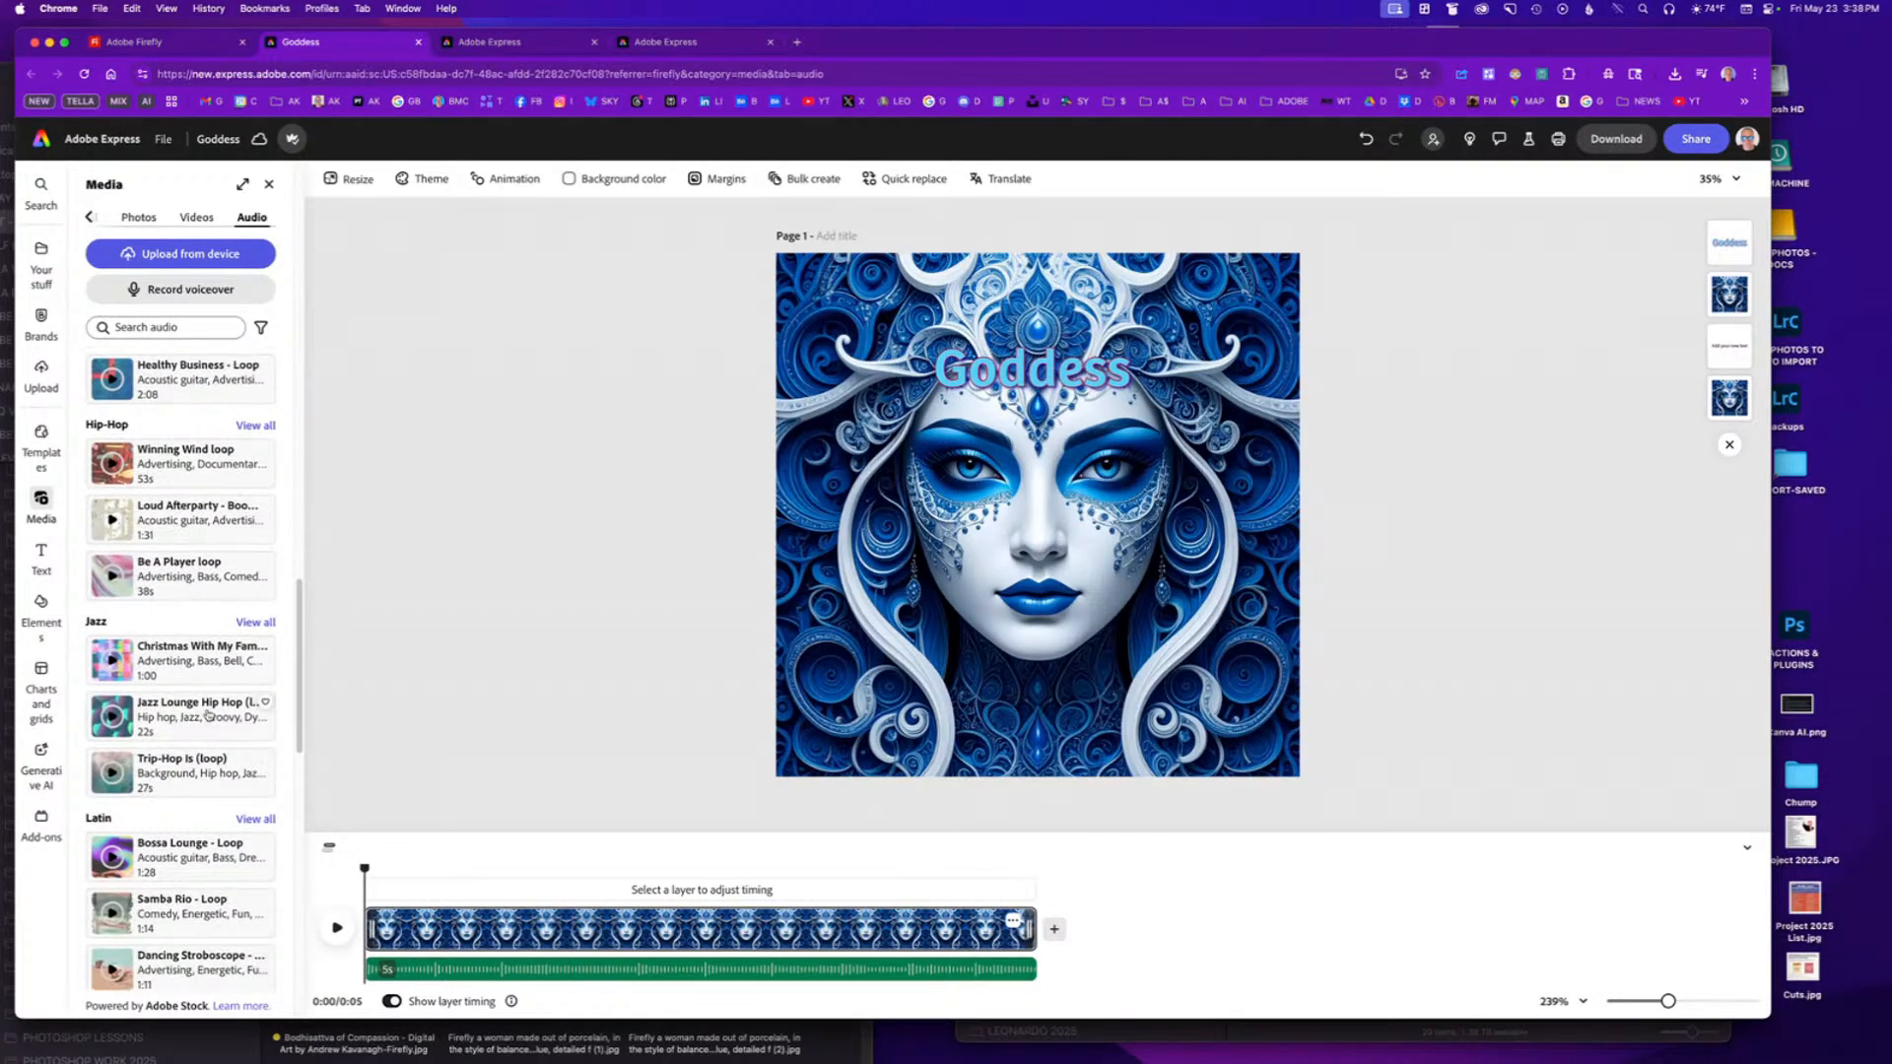
left_click(254, 623)
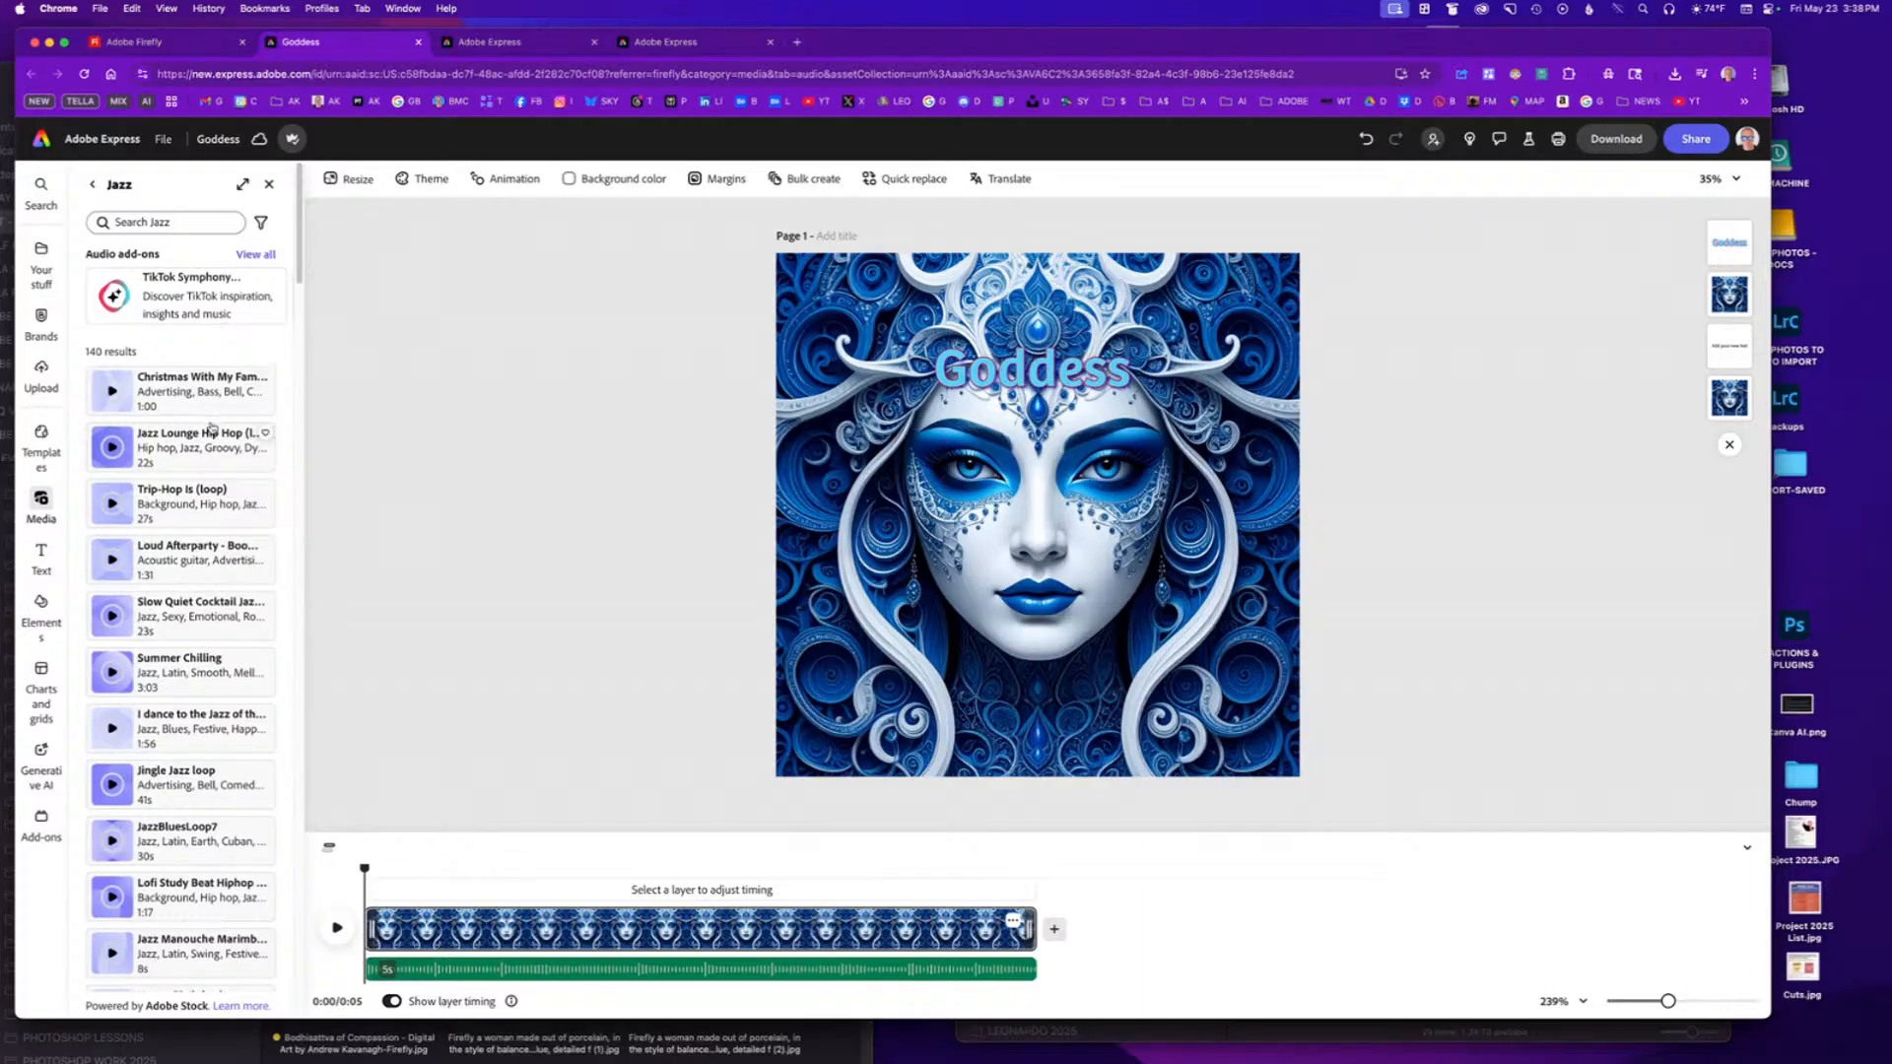
Look through the tracks in the Jazz audio collection.
scroll(197, 394, "down", 8)
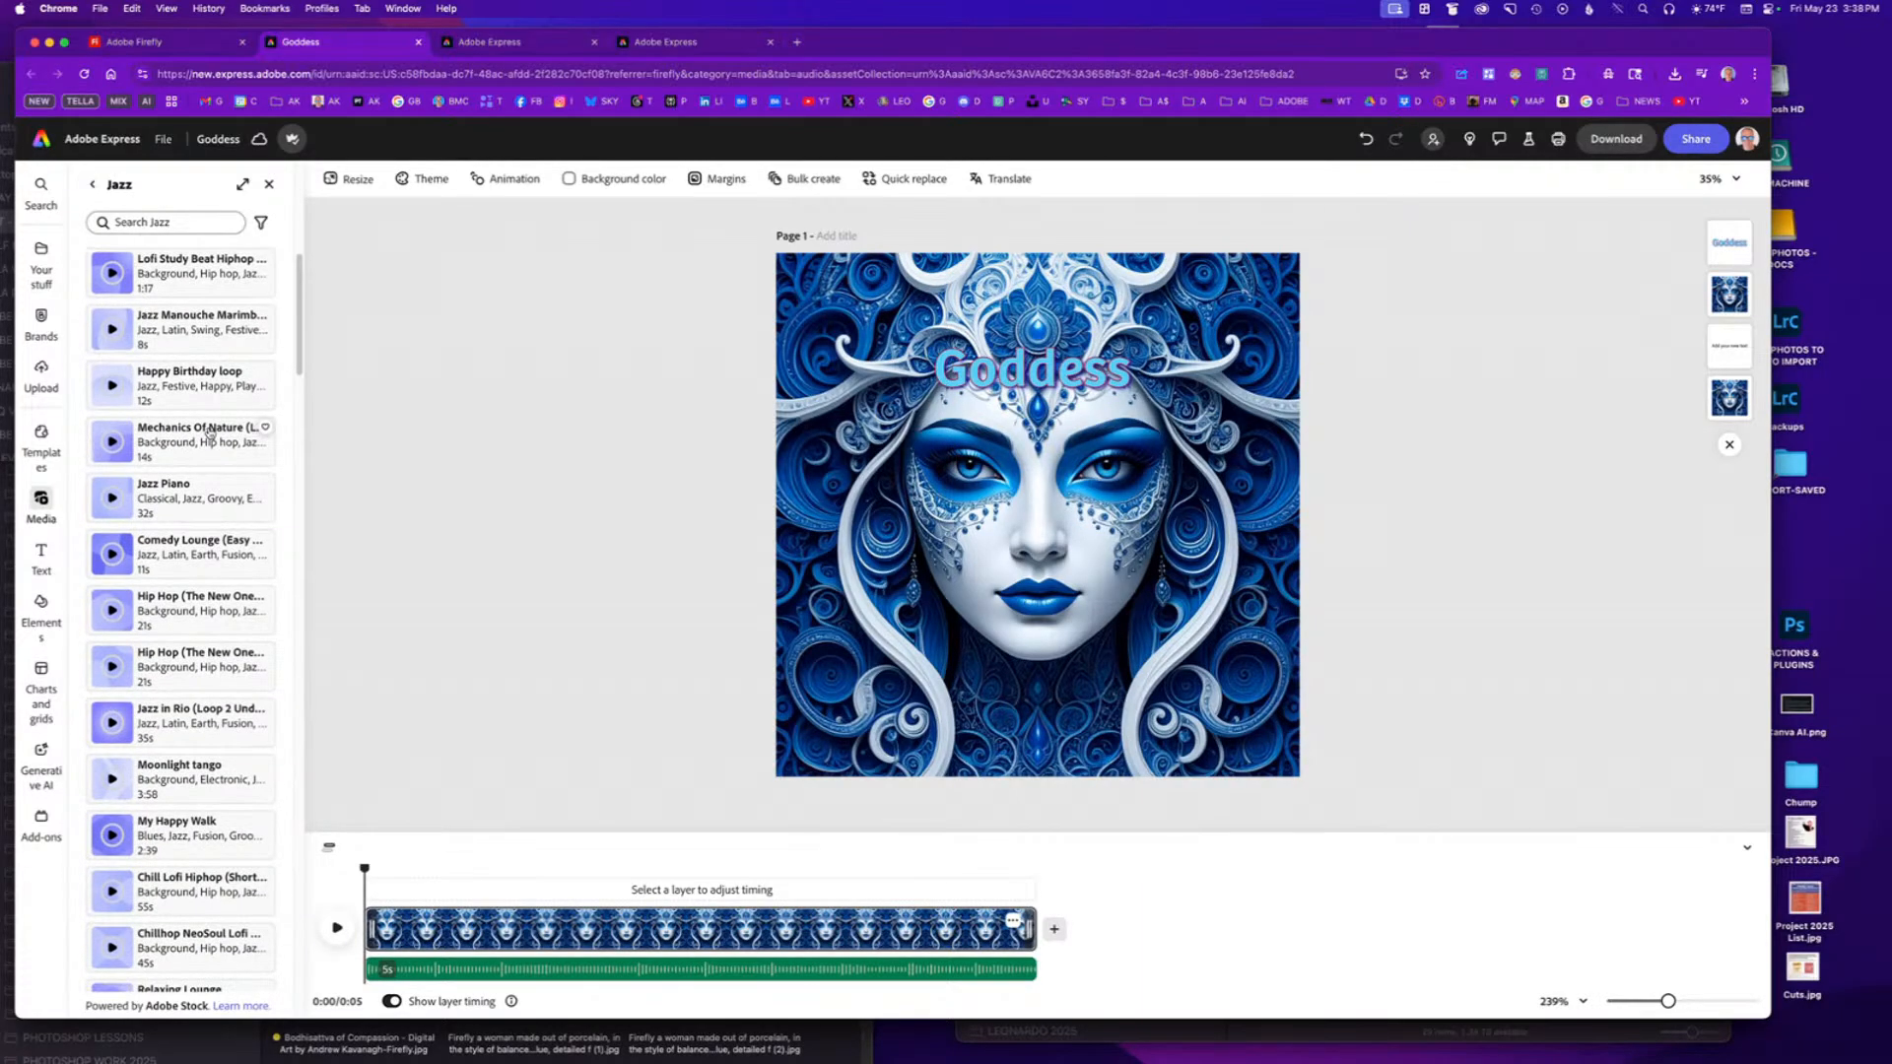
scroll(148, 787, "down", 1)
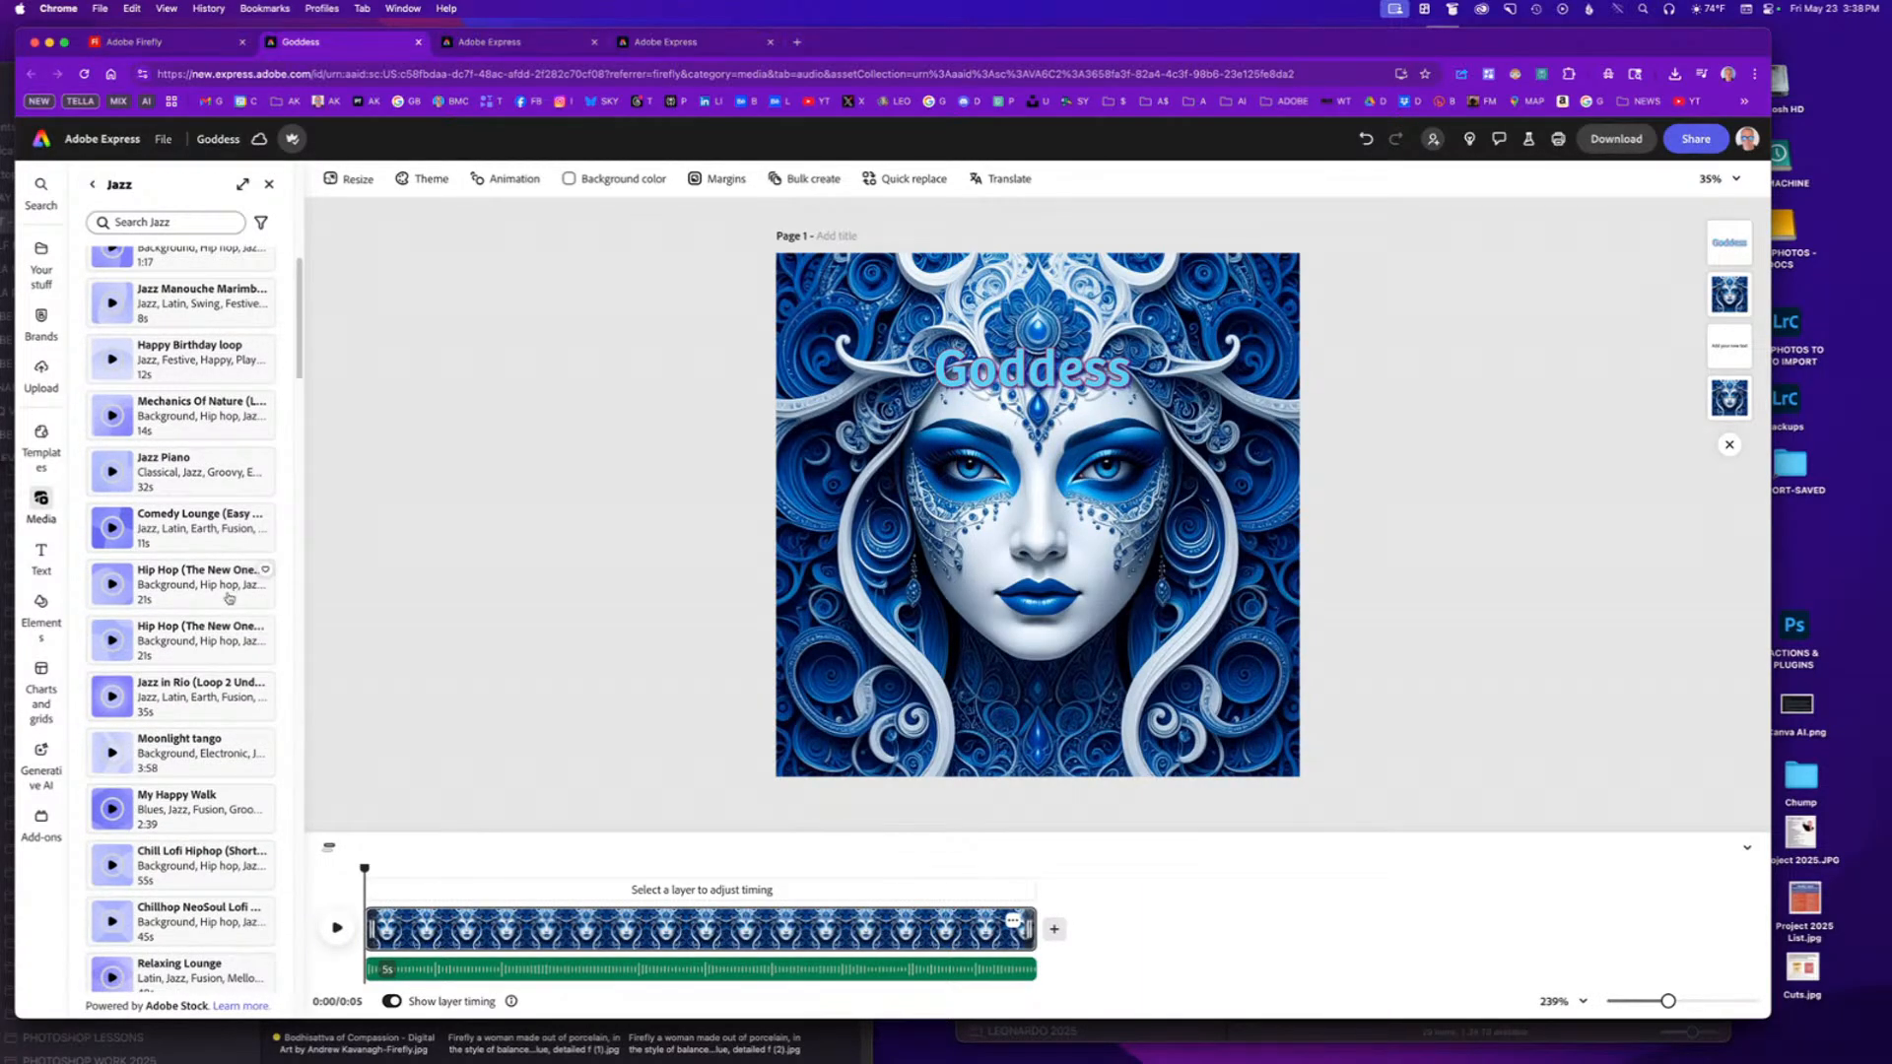
scroll(217, 589, "up", 9)
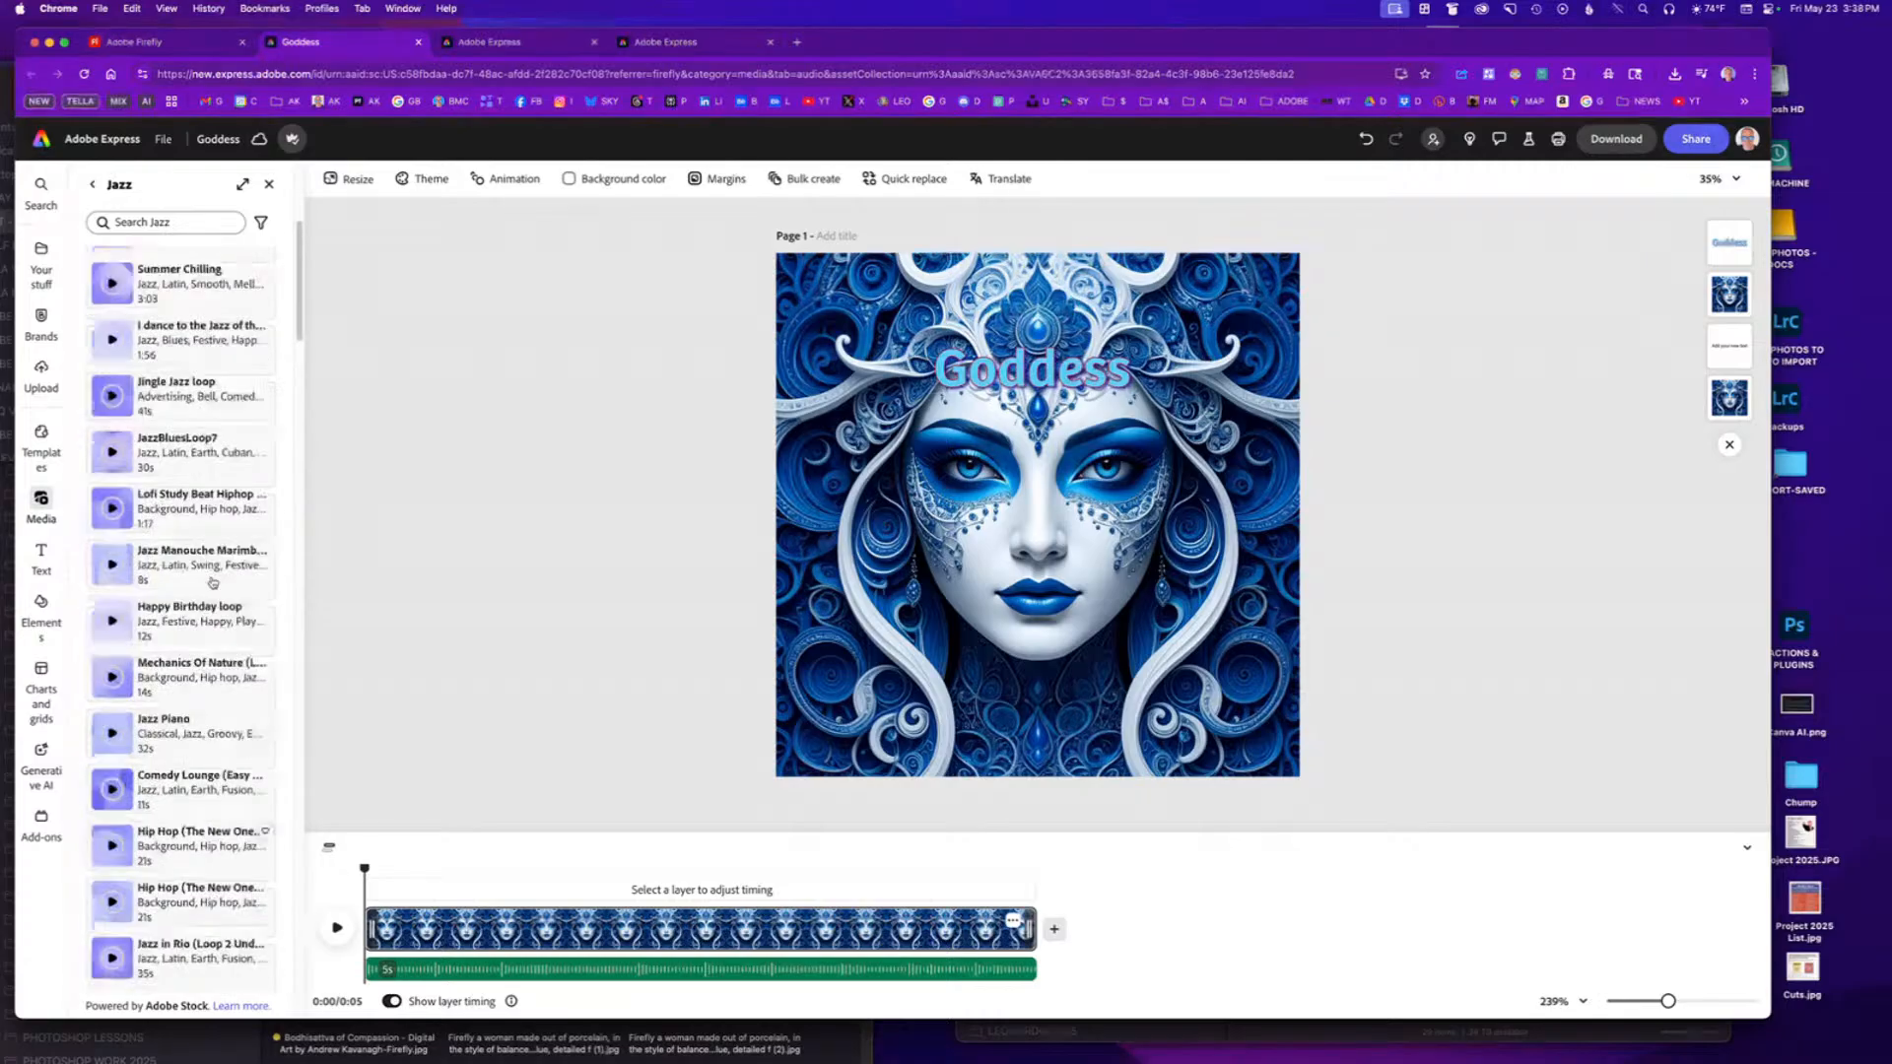
scroll(211, 583, "down", 1)
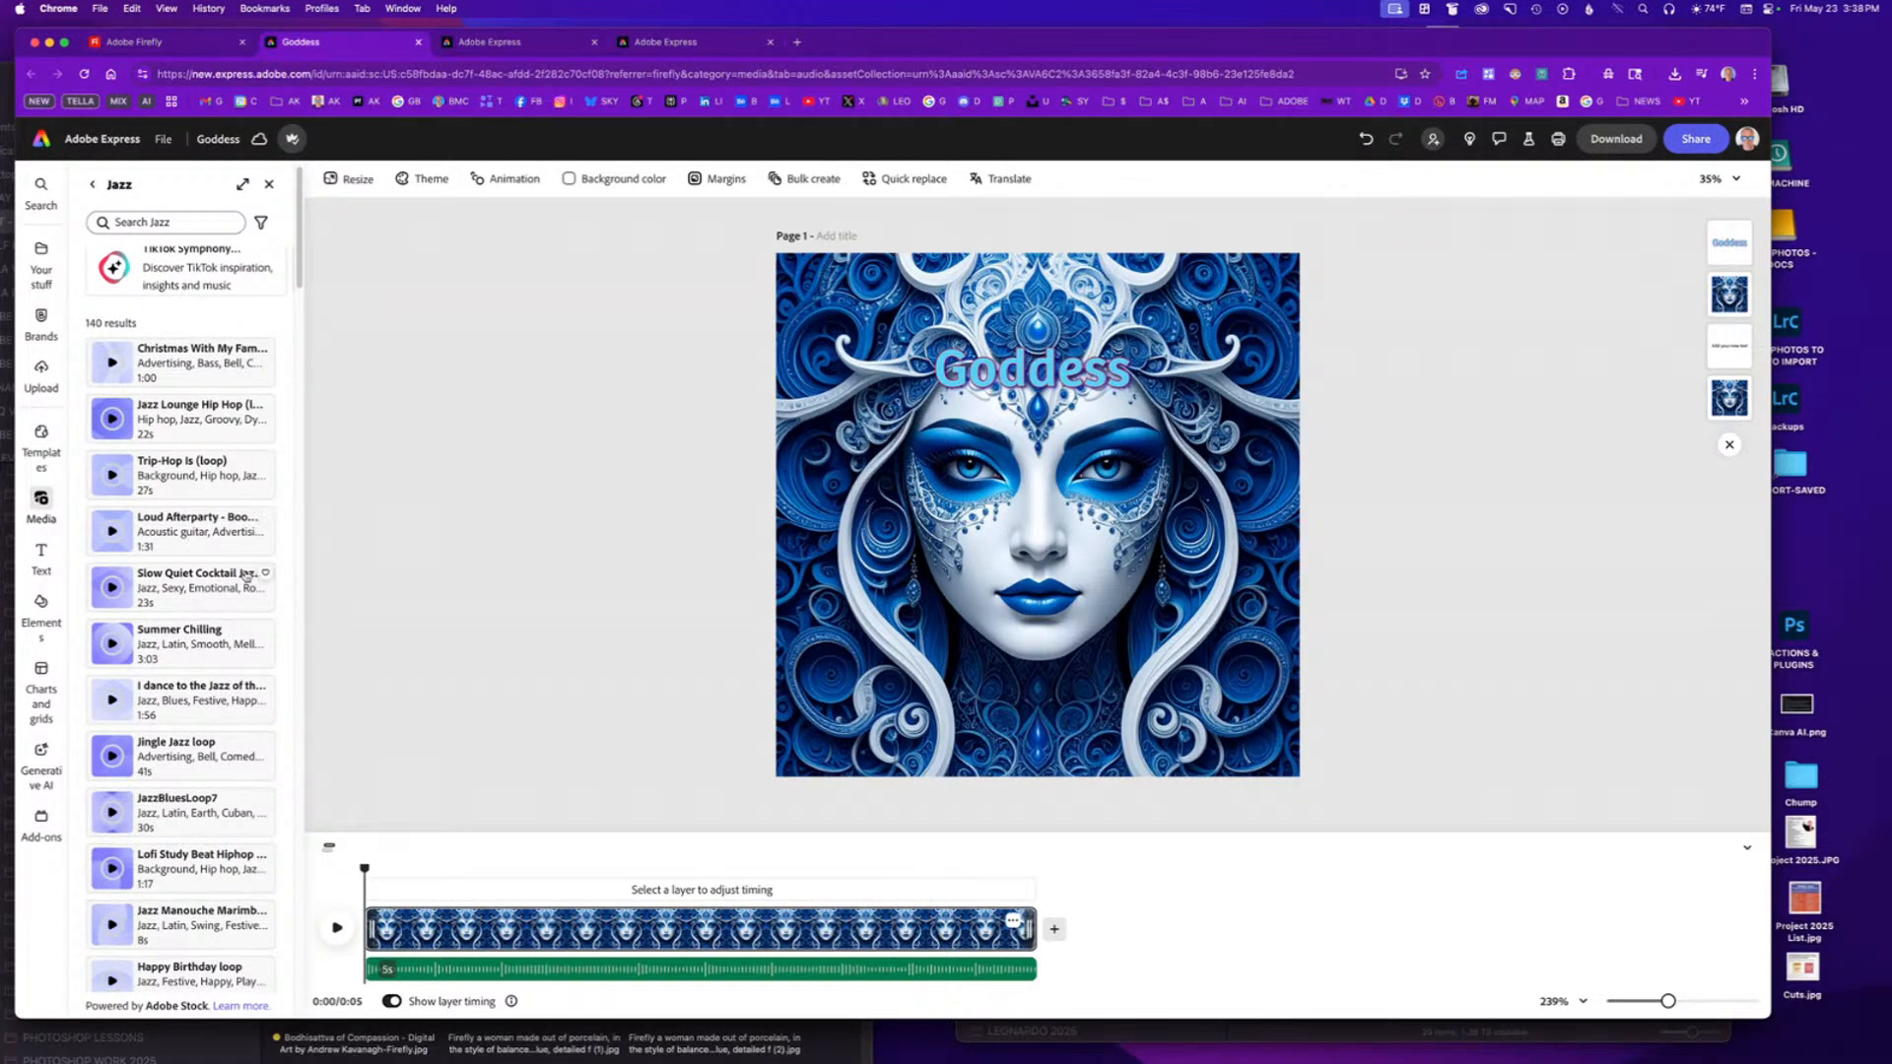
scroll(229, 642, "down", 1)
scroll(228, 640, "down", 5)
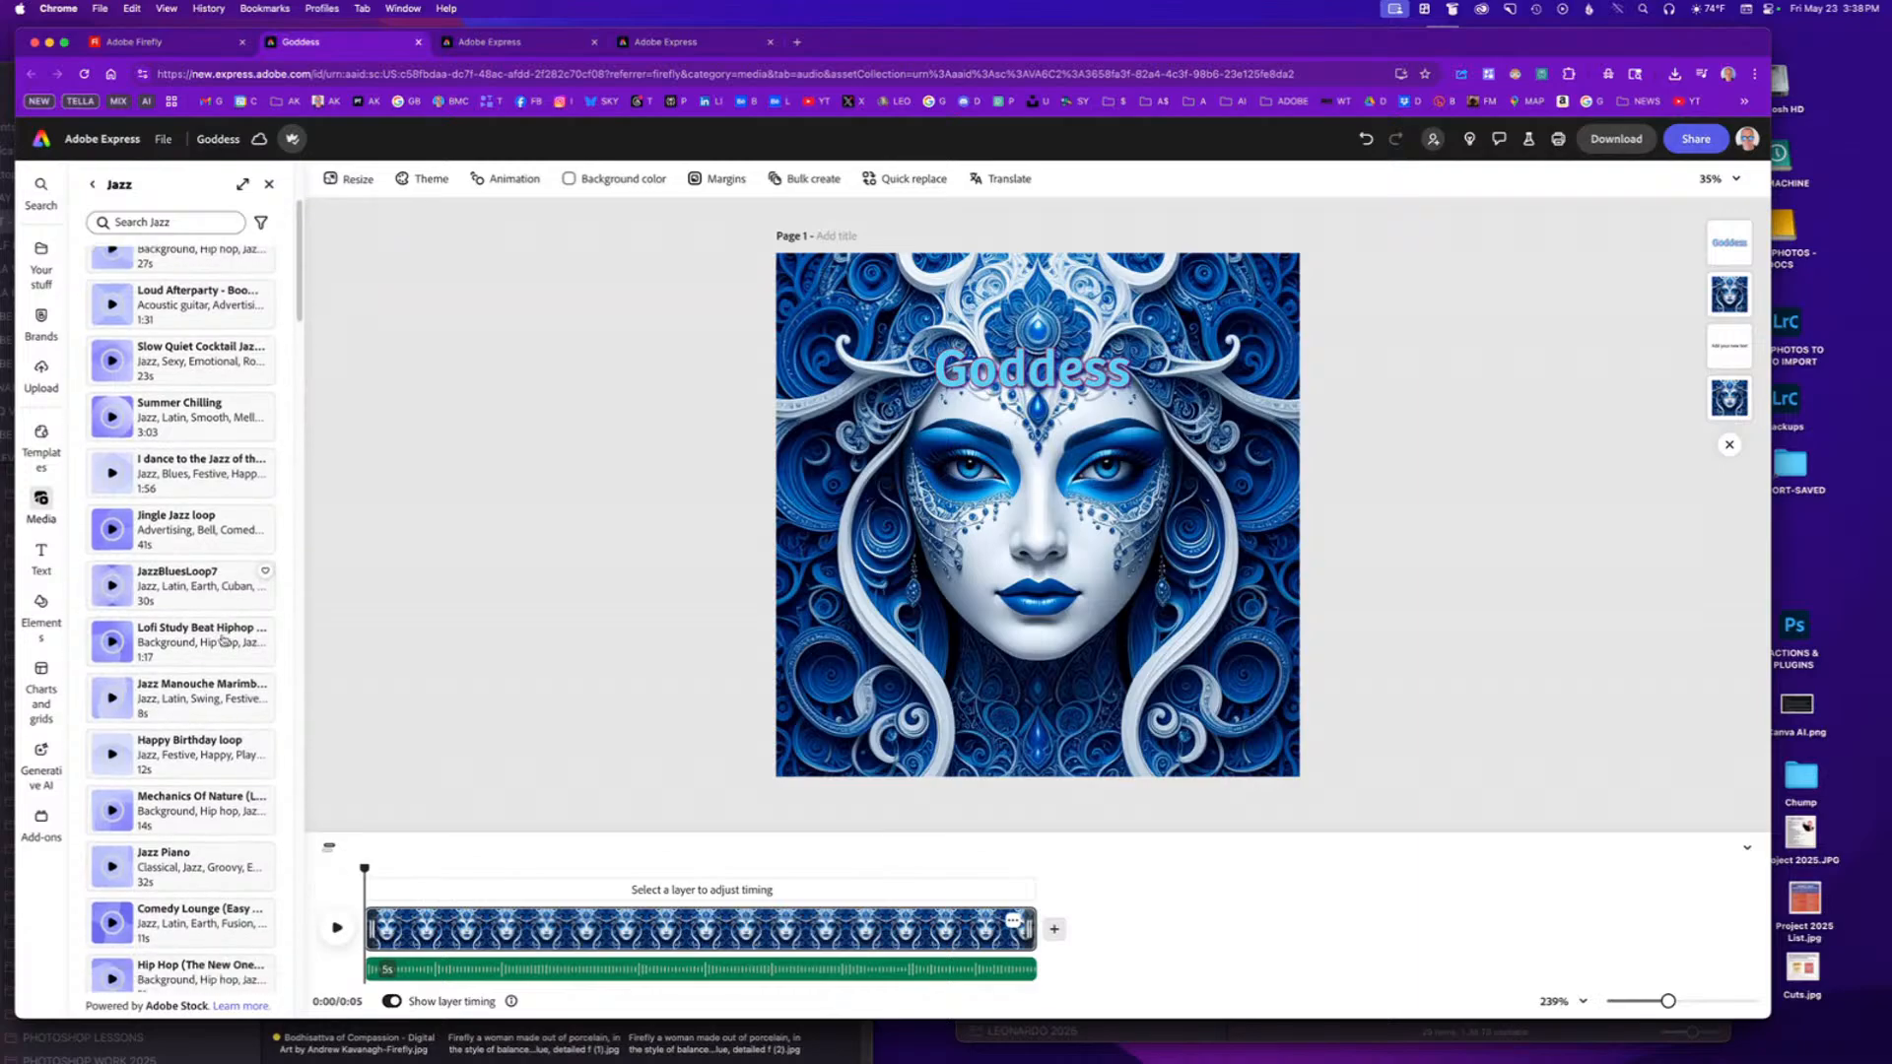
scroll(221, 639, "down", 2)
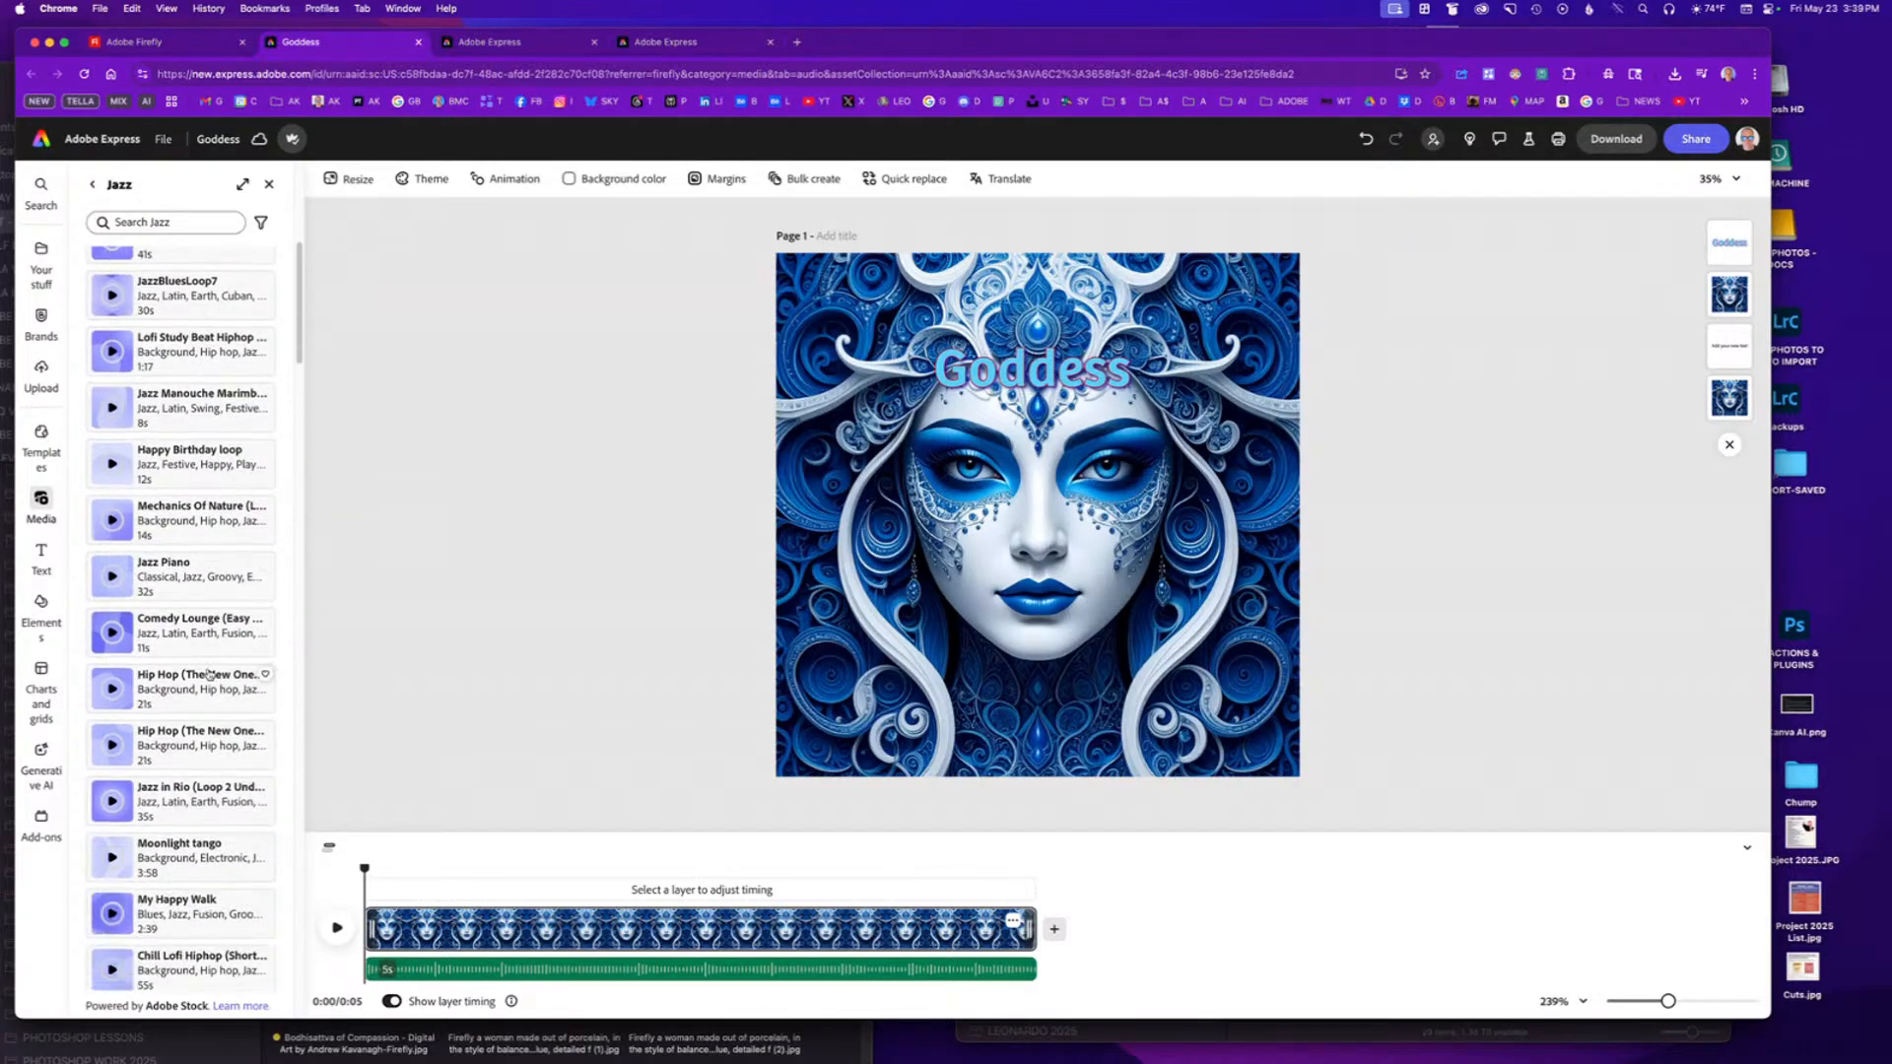
scroll(202, 650, "down", 4)
scroll(201, 650, "up", 15)
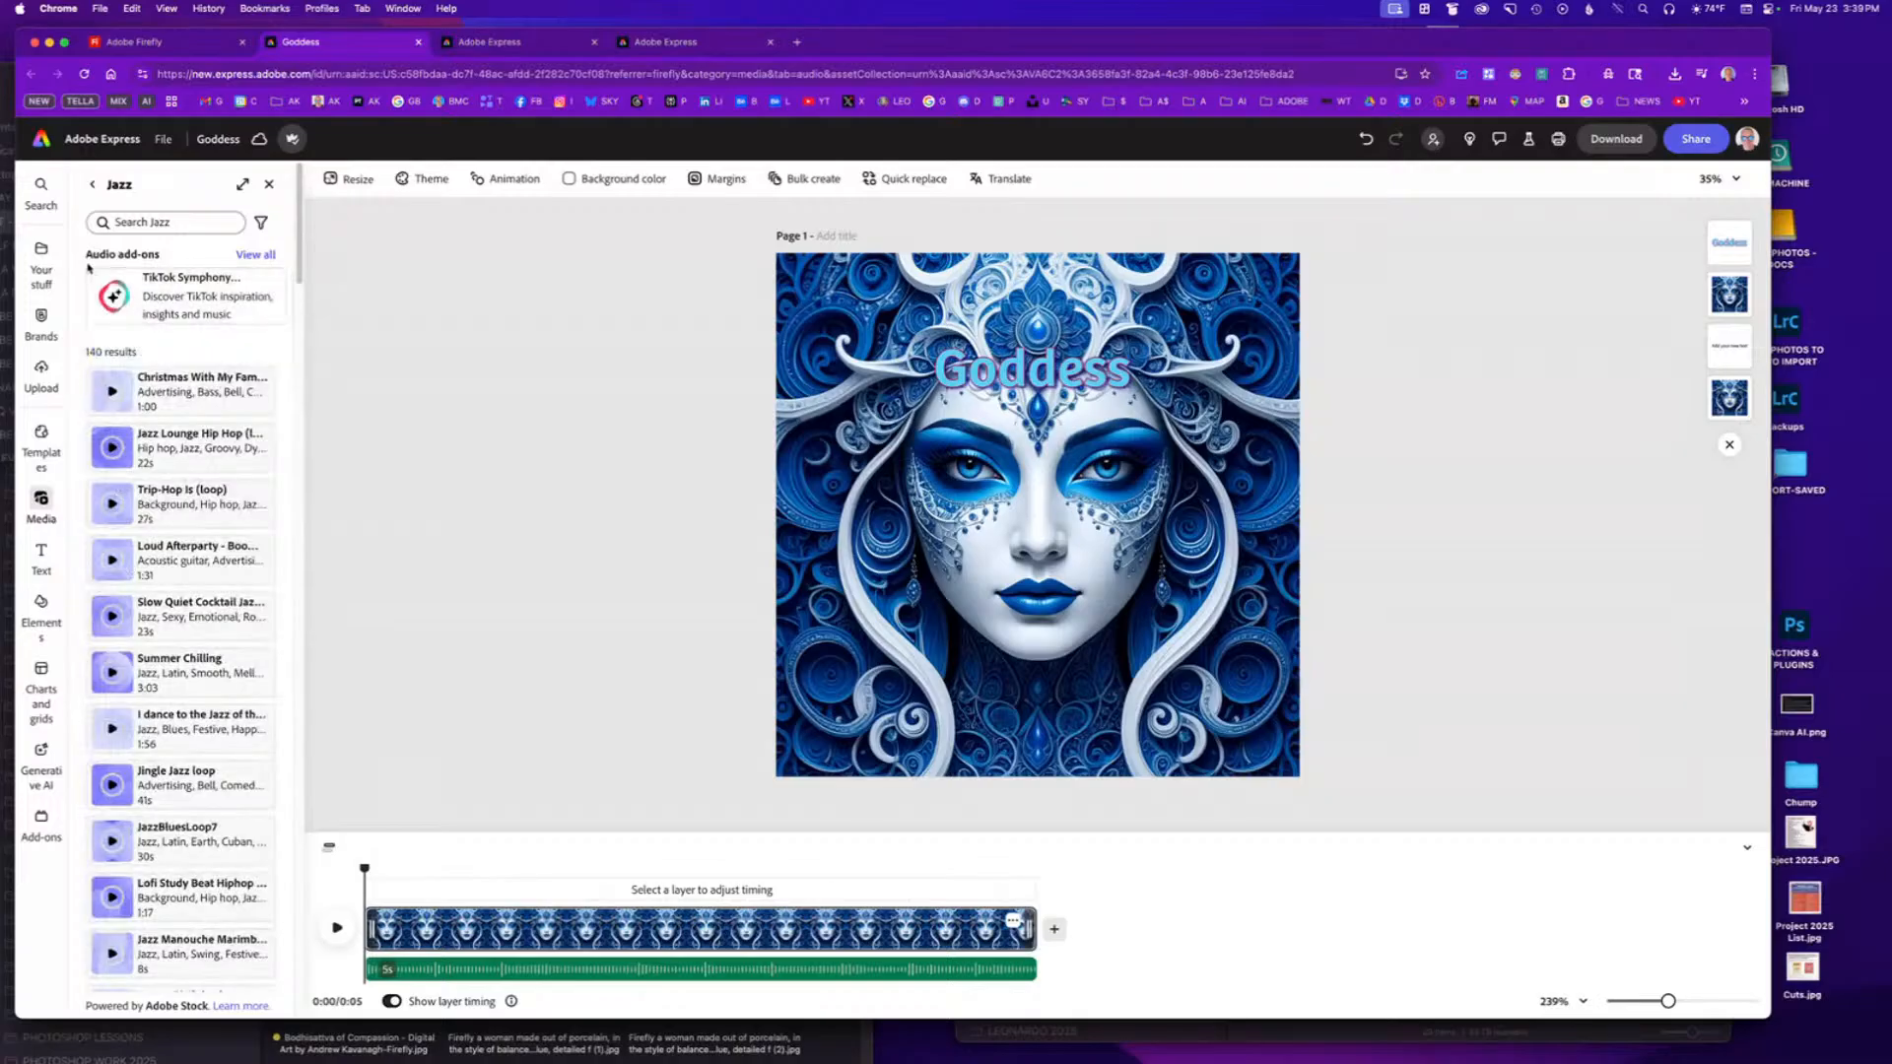
Return to the audio categories, open the full Acoustic collection, and look through its tracks.
left_click(91, 184)
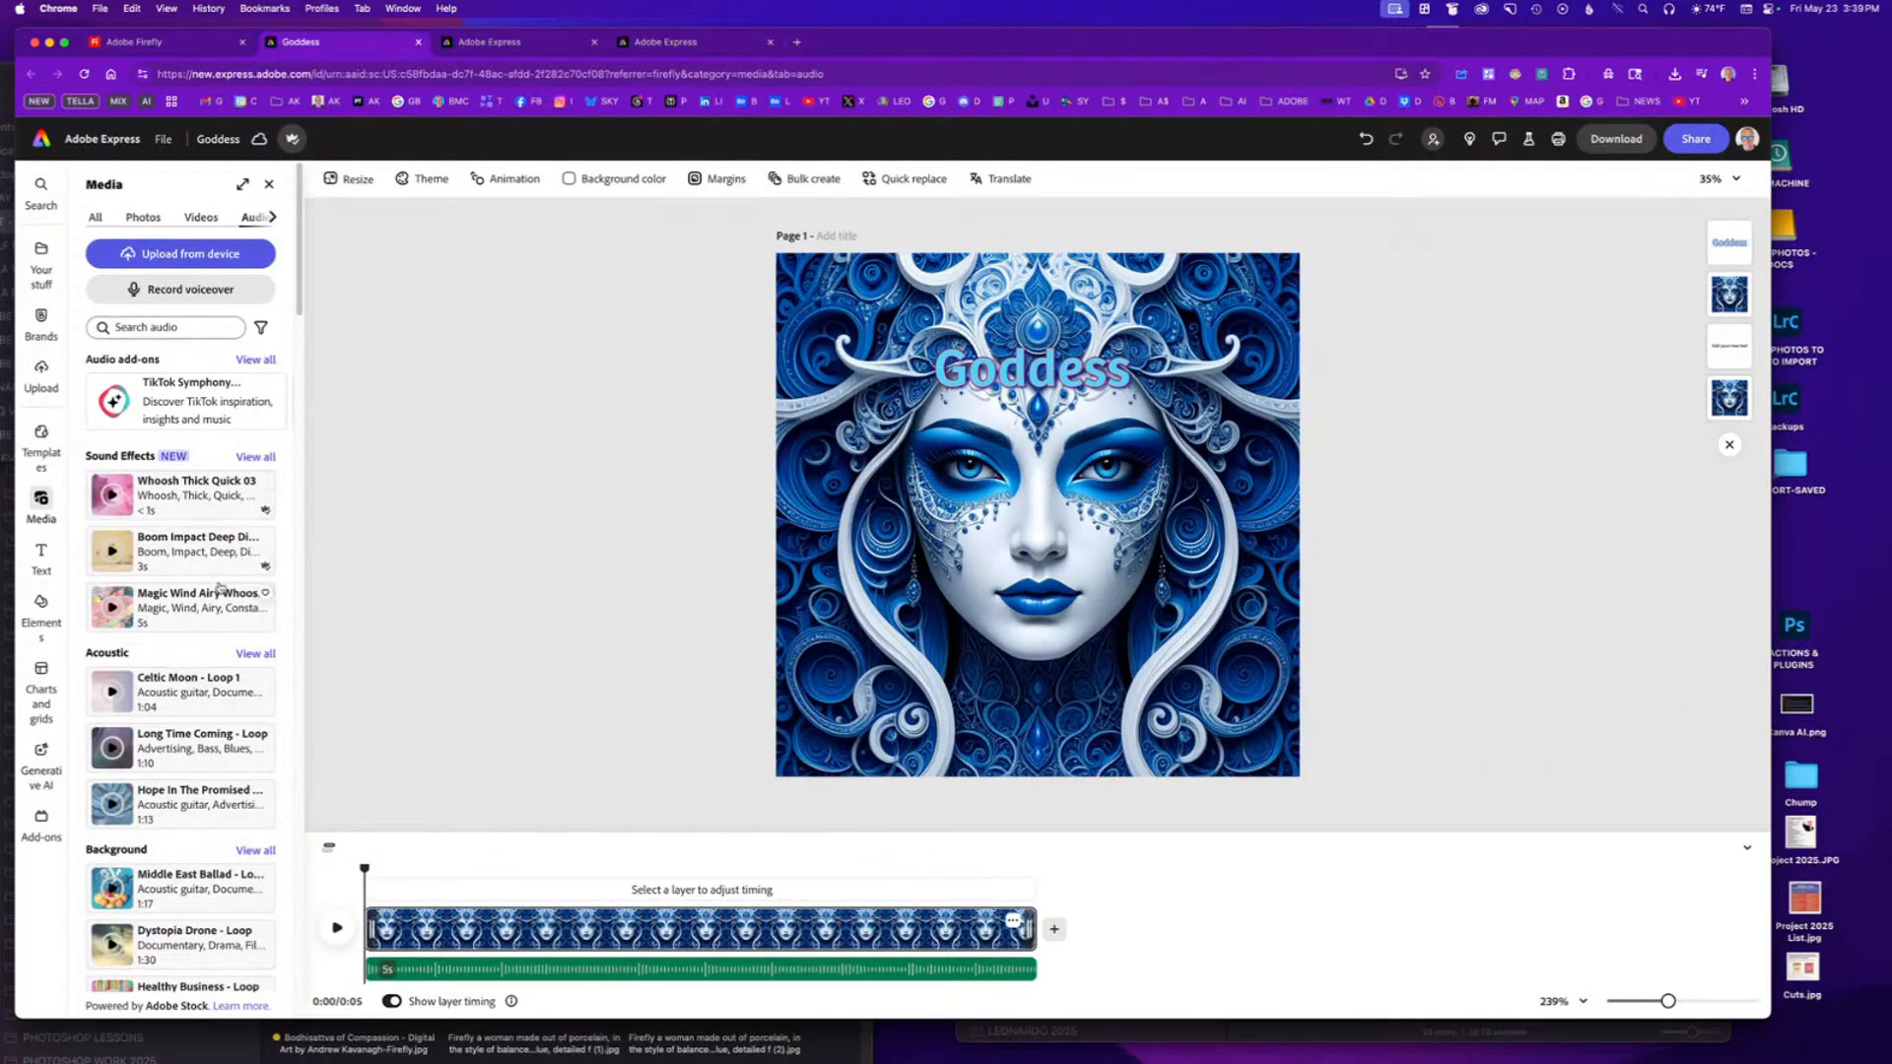
scroll(219, 589, "down", 2)
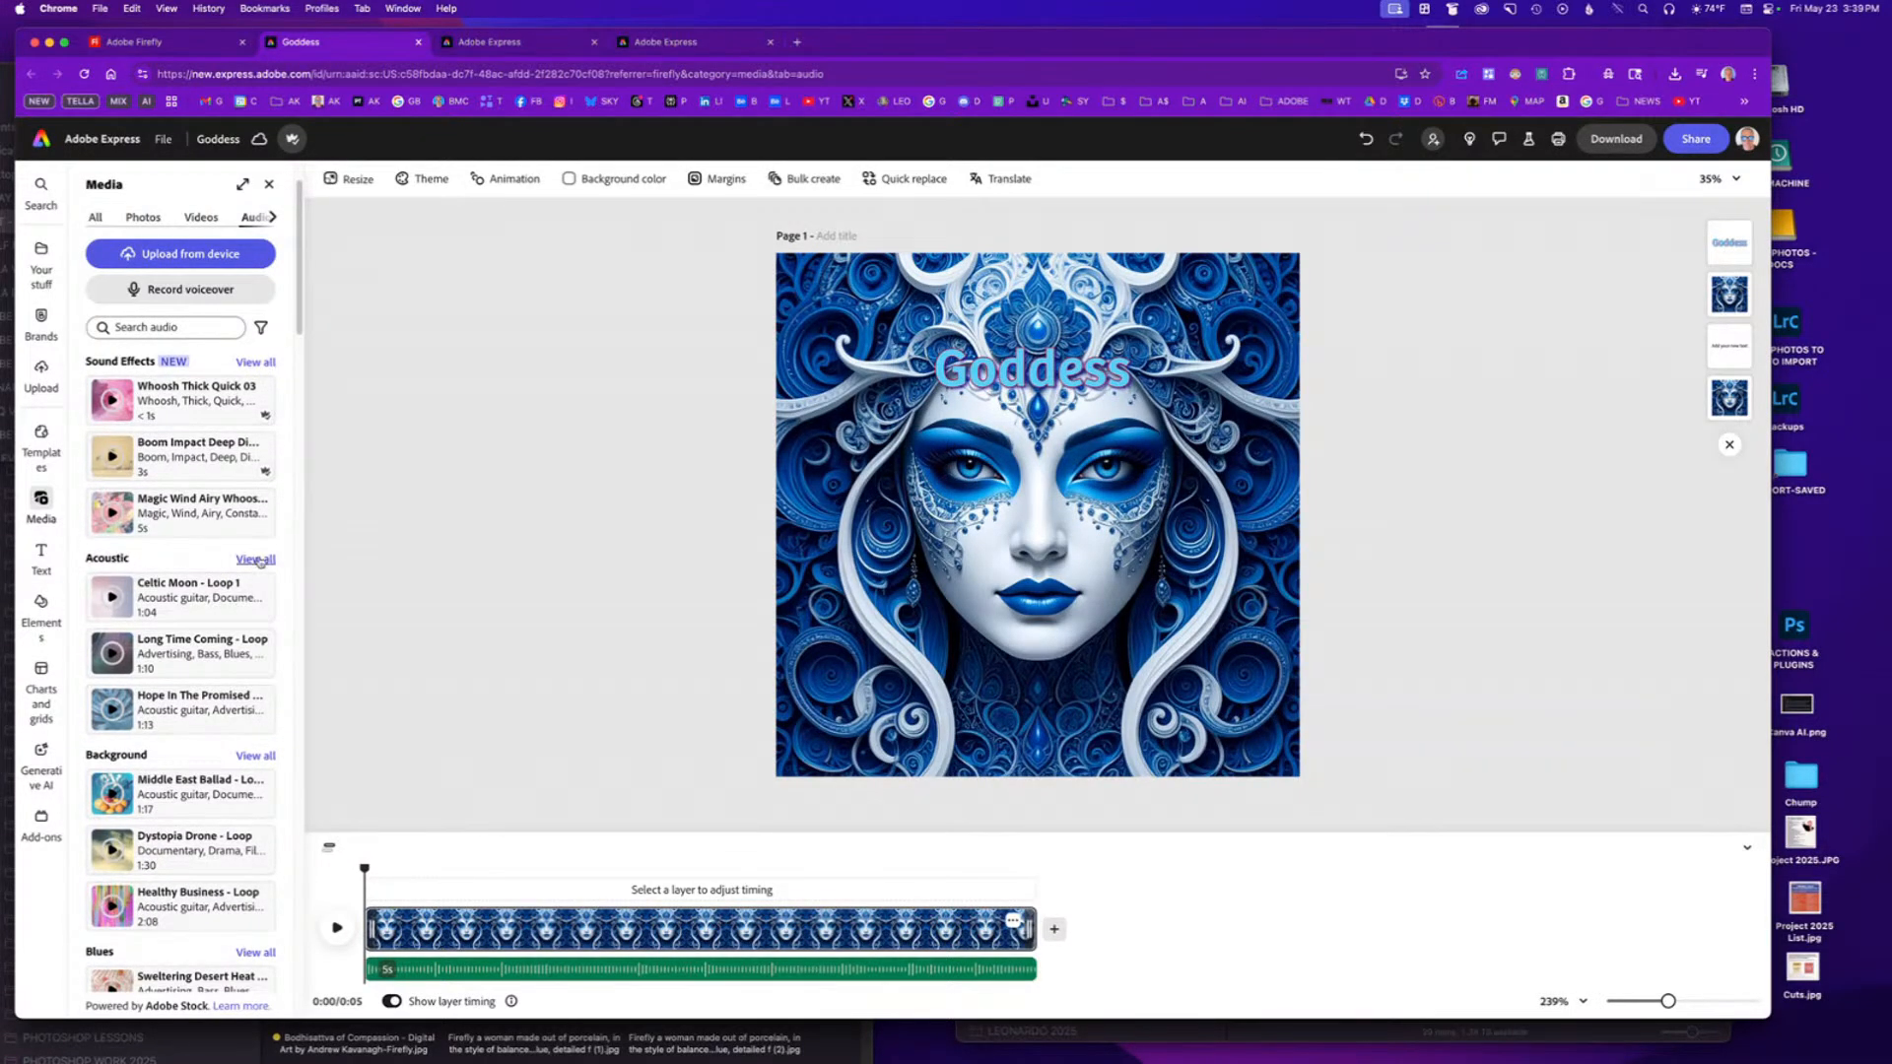
left_click(255, 560)
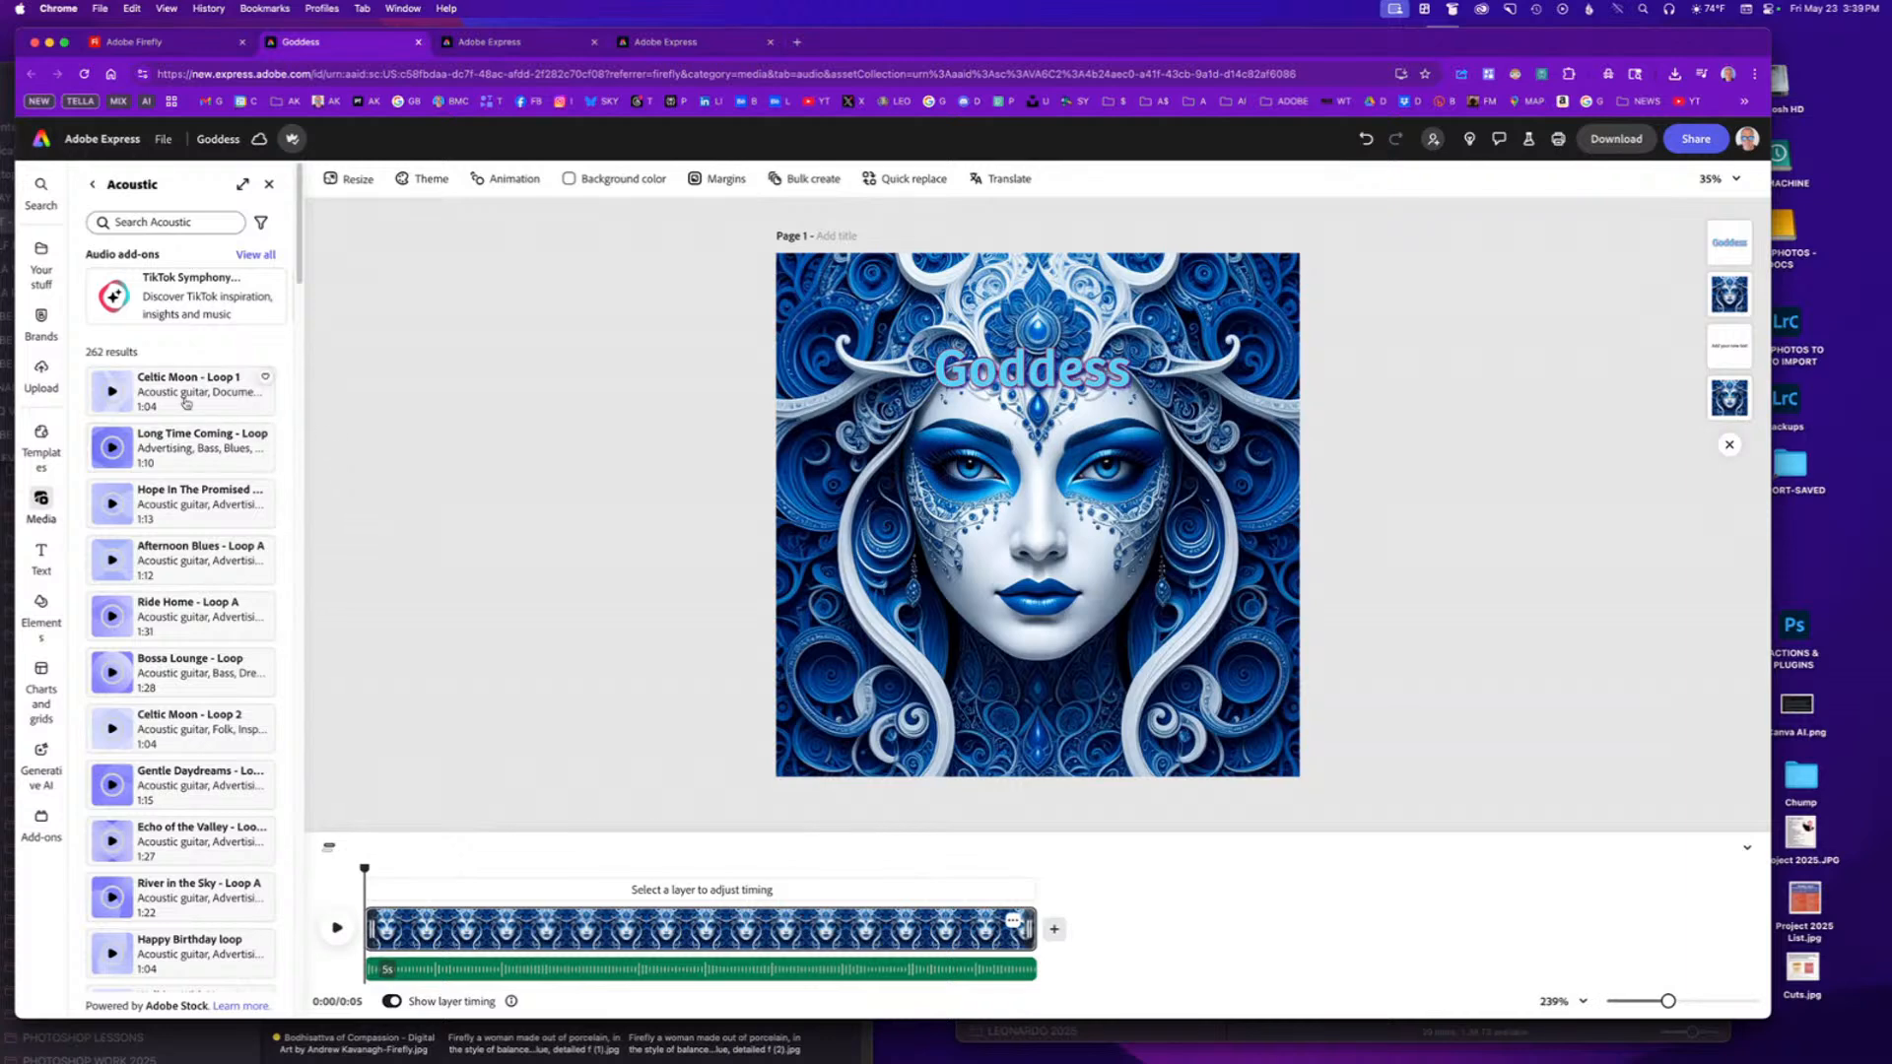
scroll(197, 577, "down", 6)
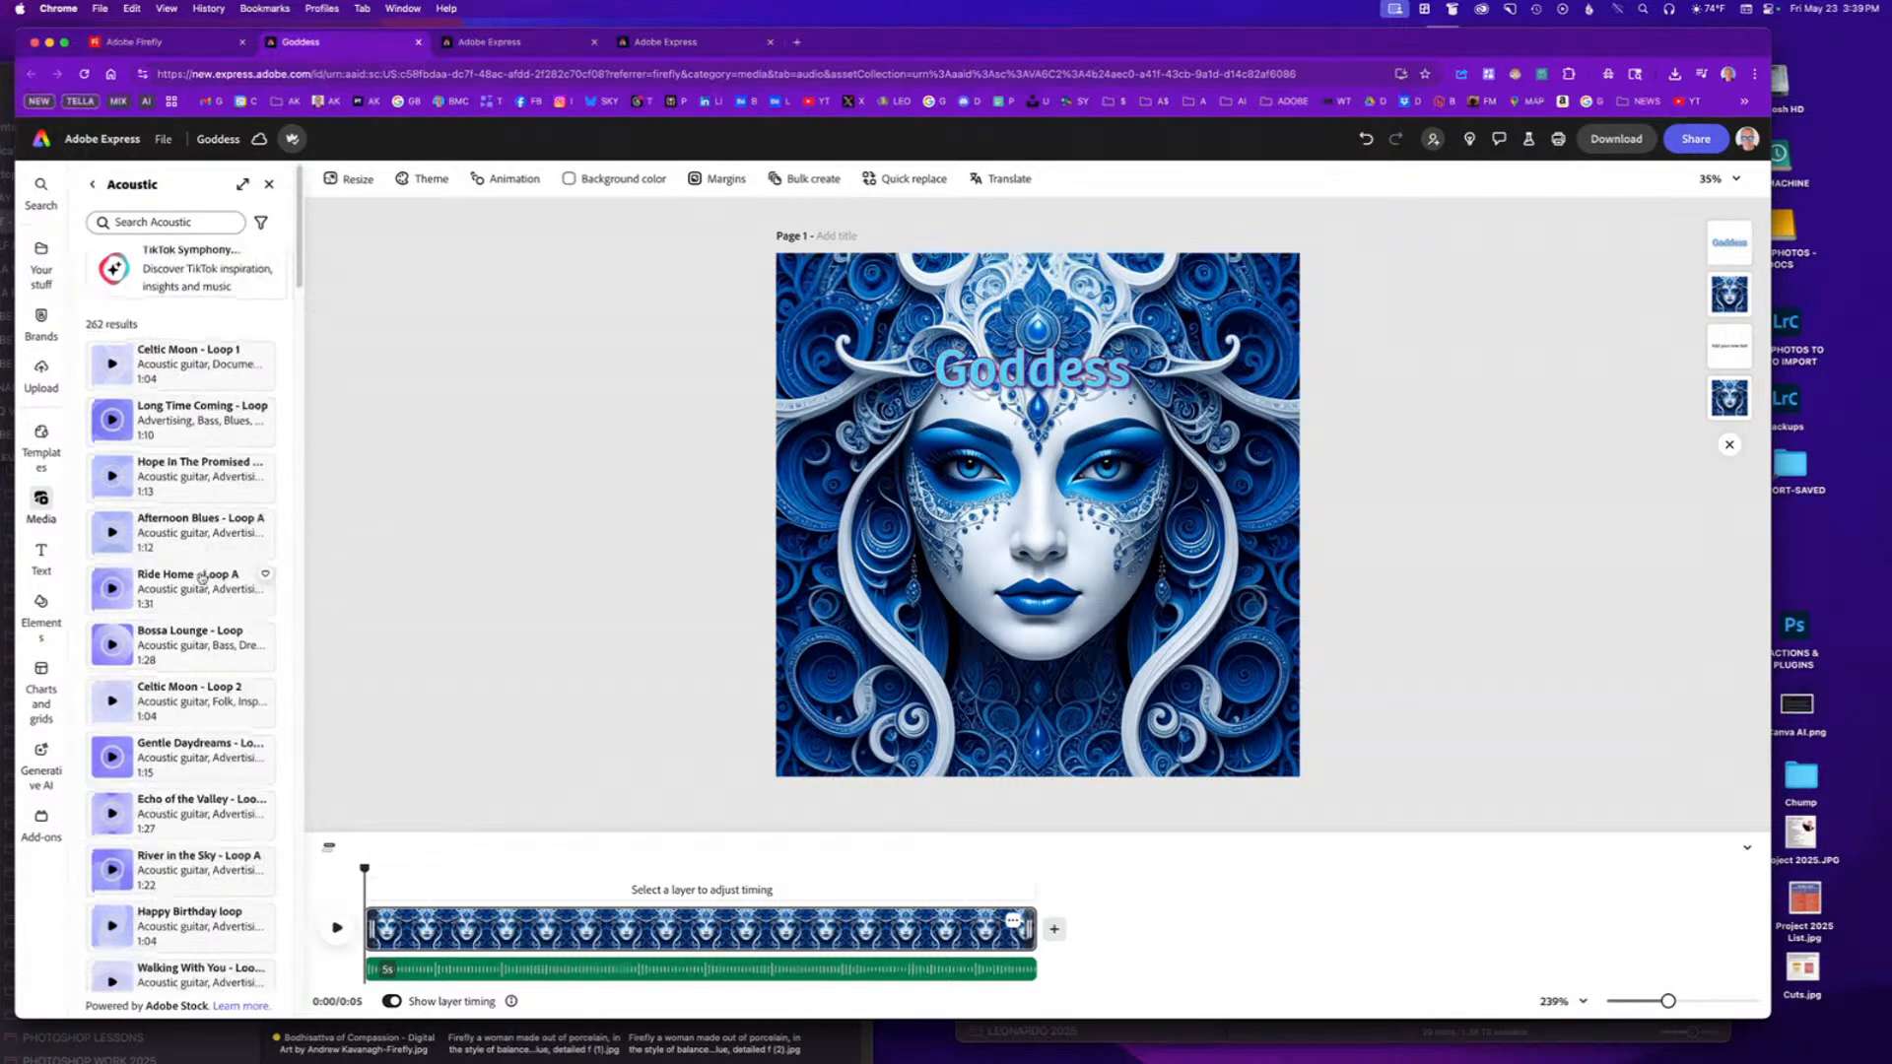
scroll(201, 579, "down", 6)
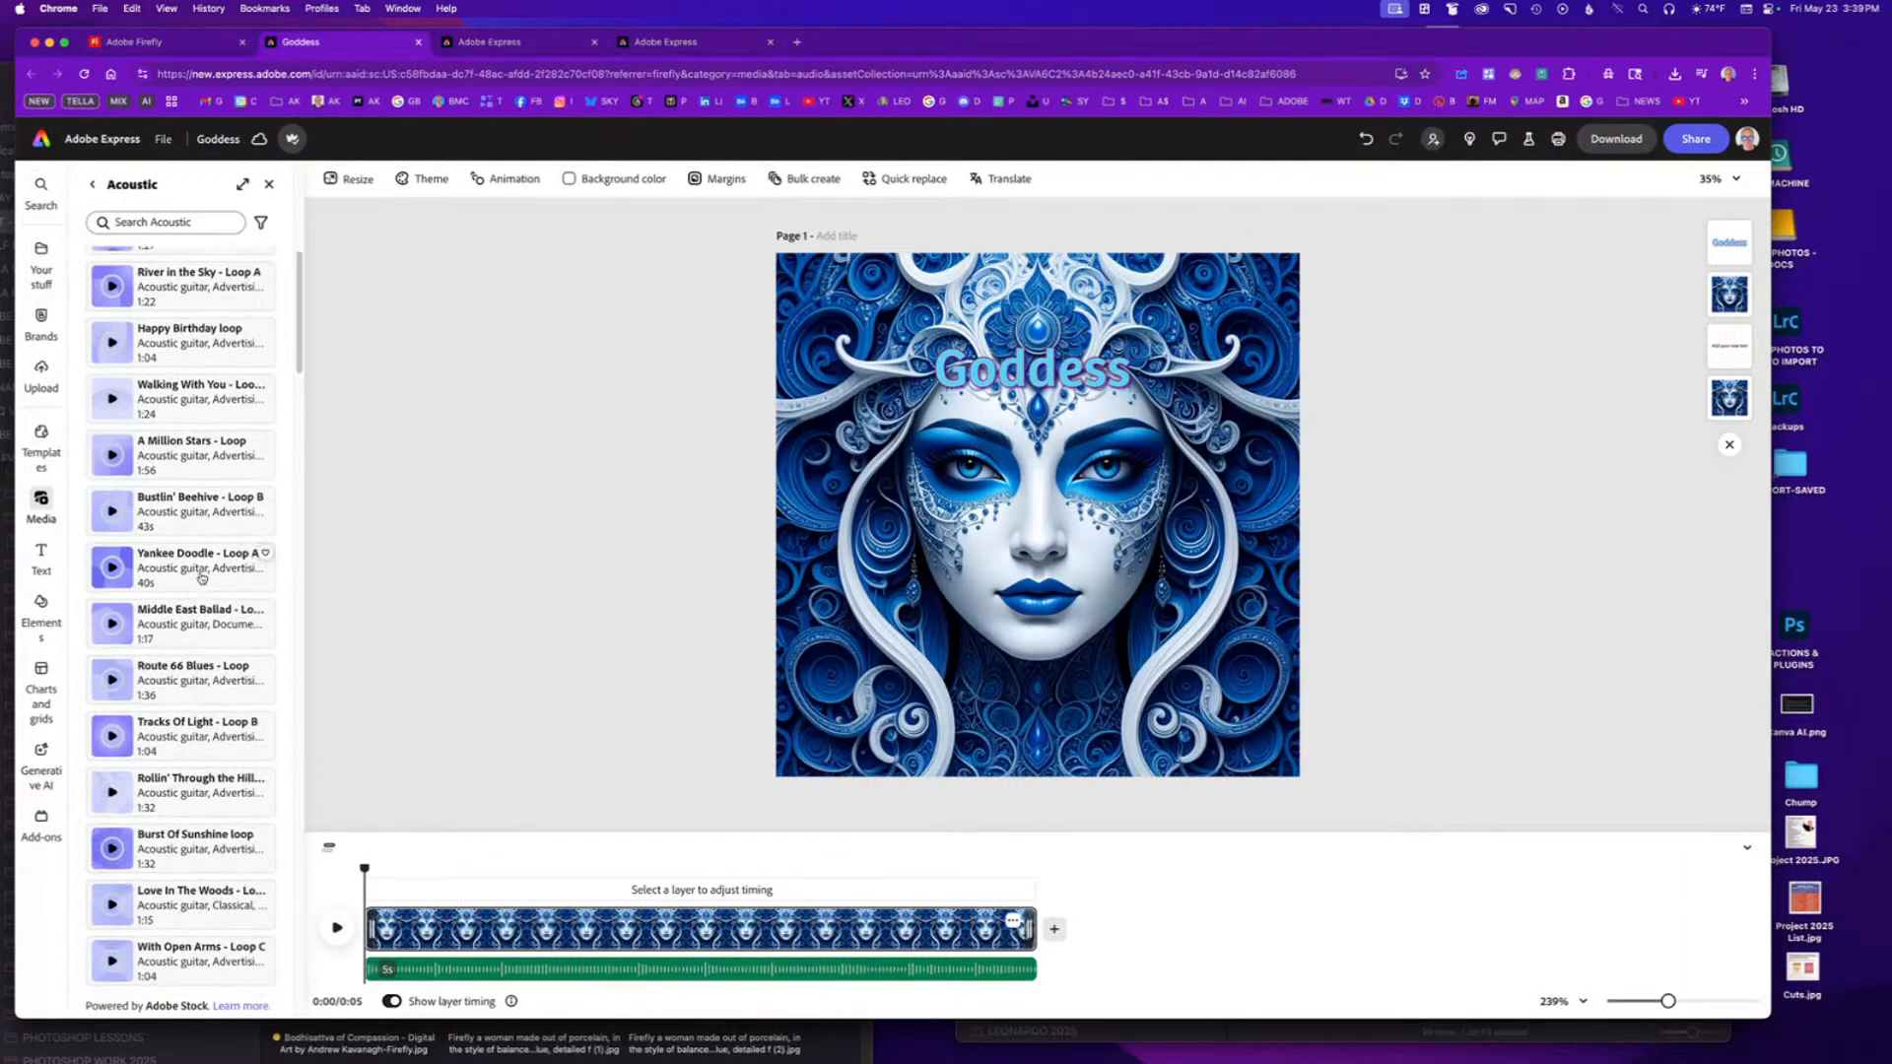
scroll(201, 578, "down", 6)
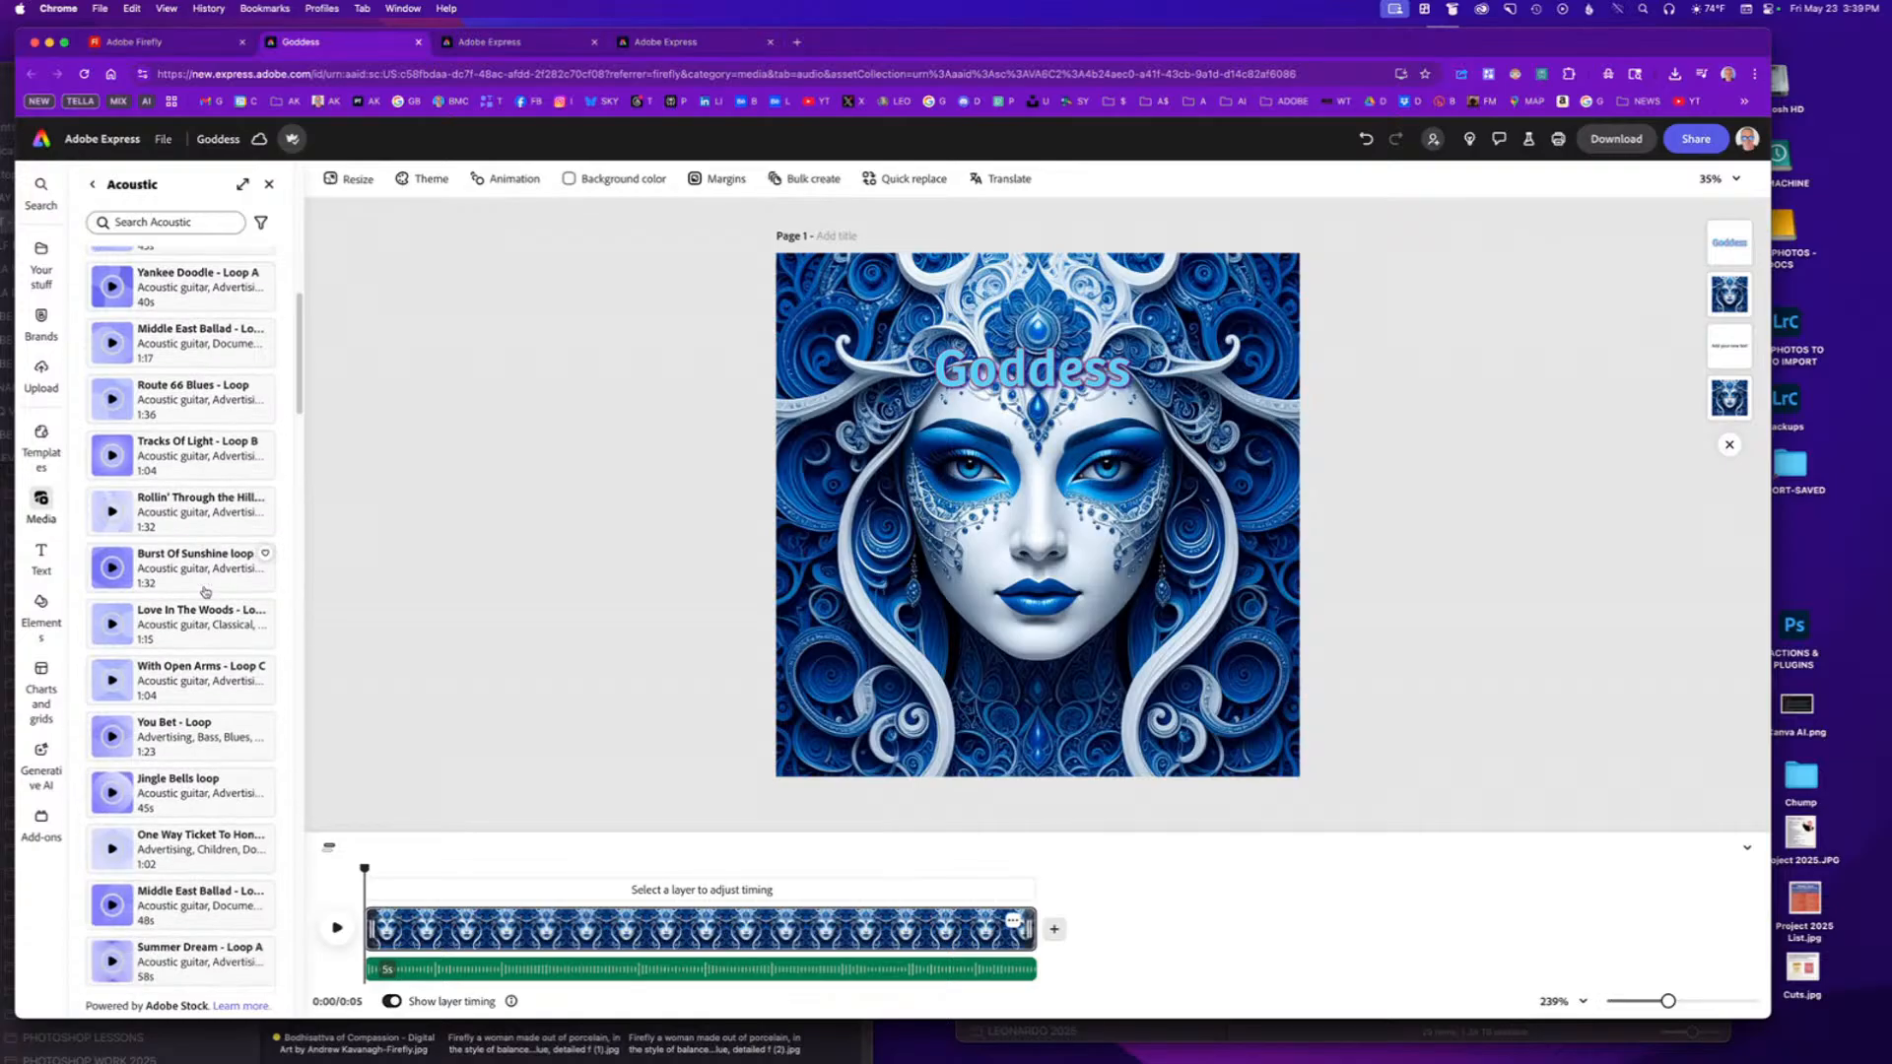
scroll(180, 680, "down", 8)
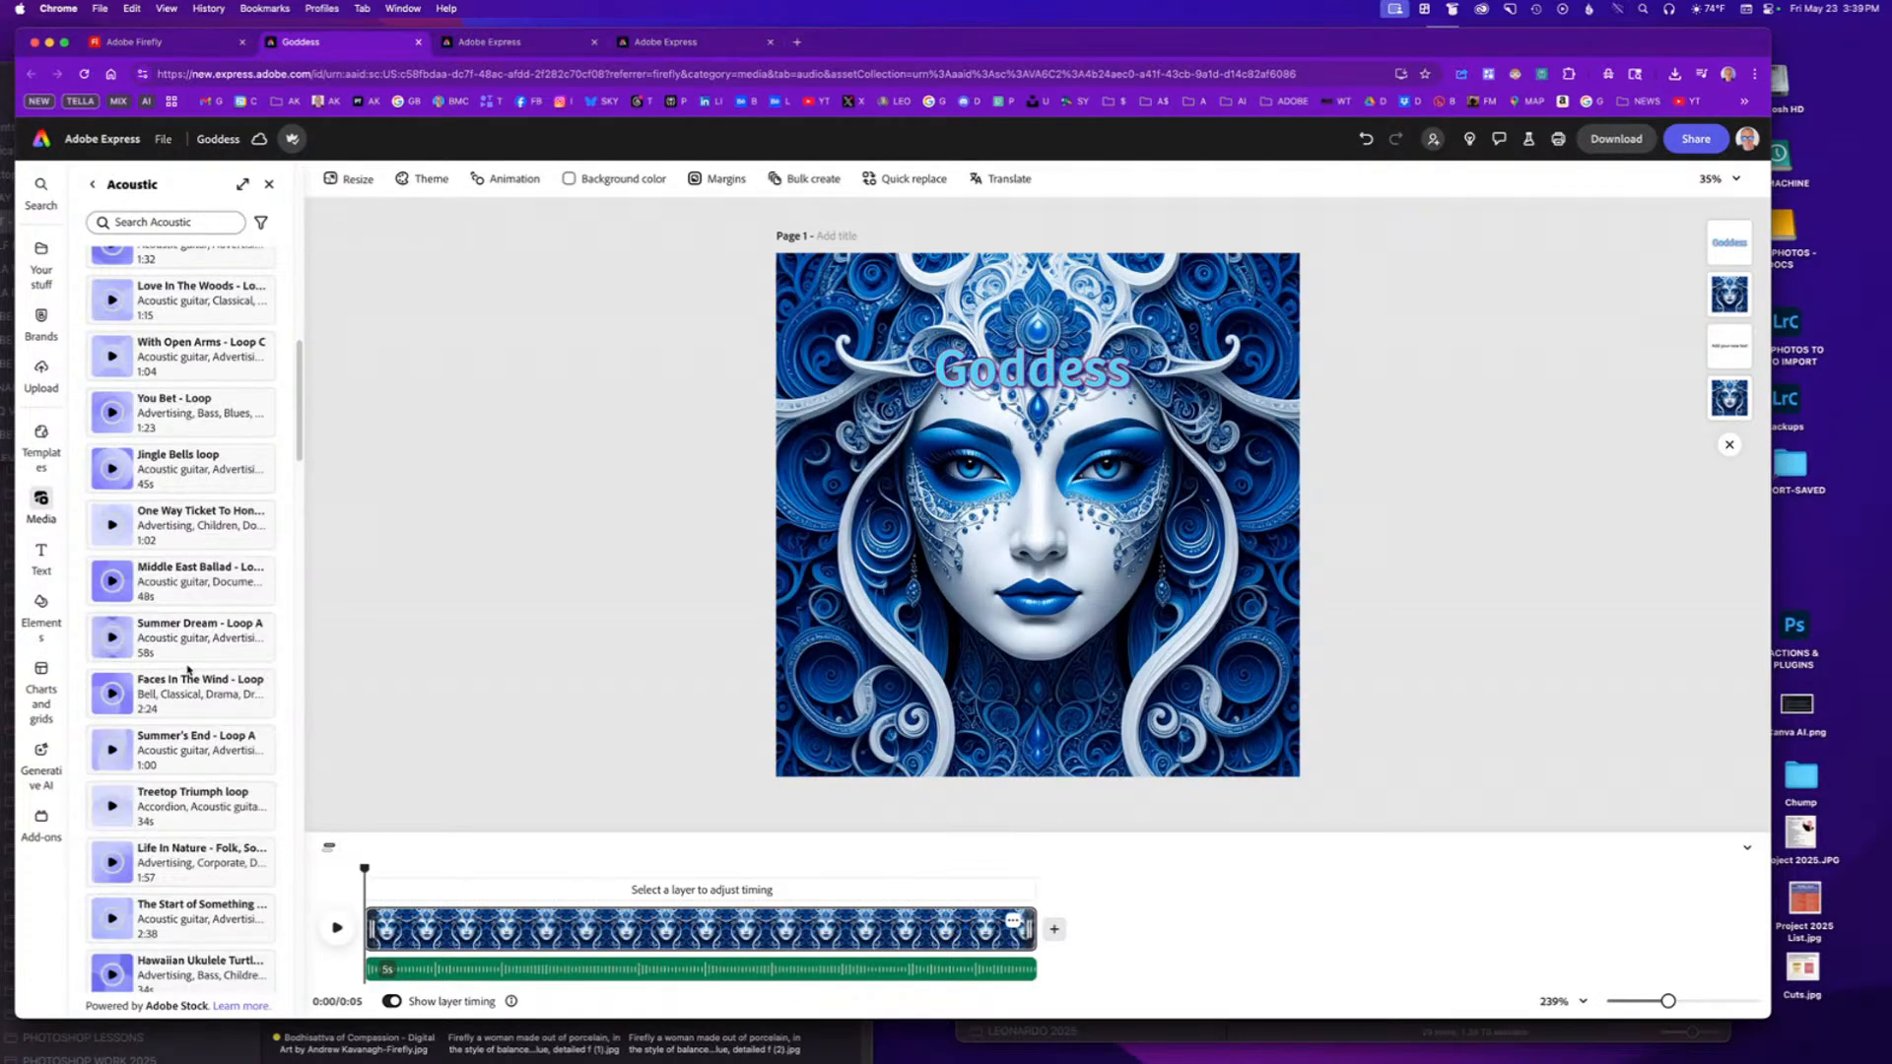
scroll(202, 589, "down", 10)
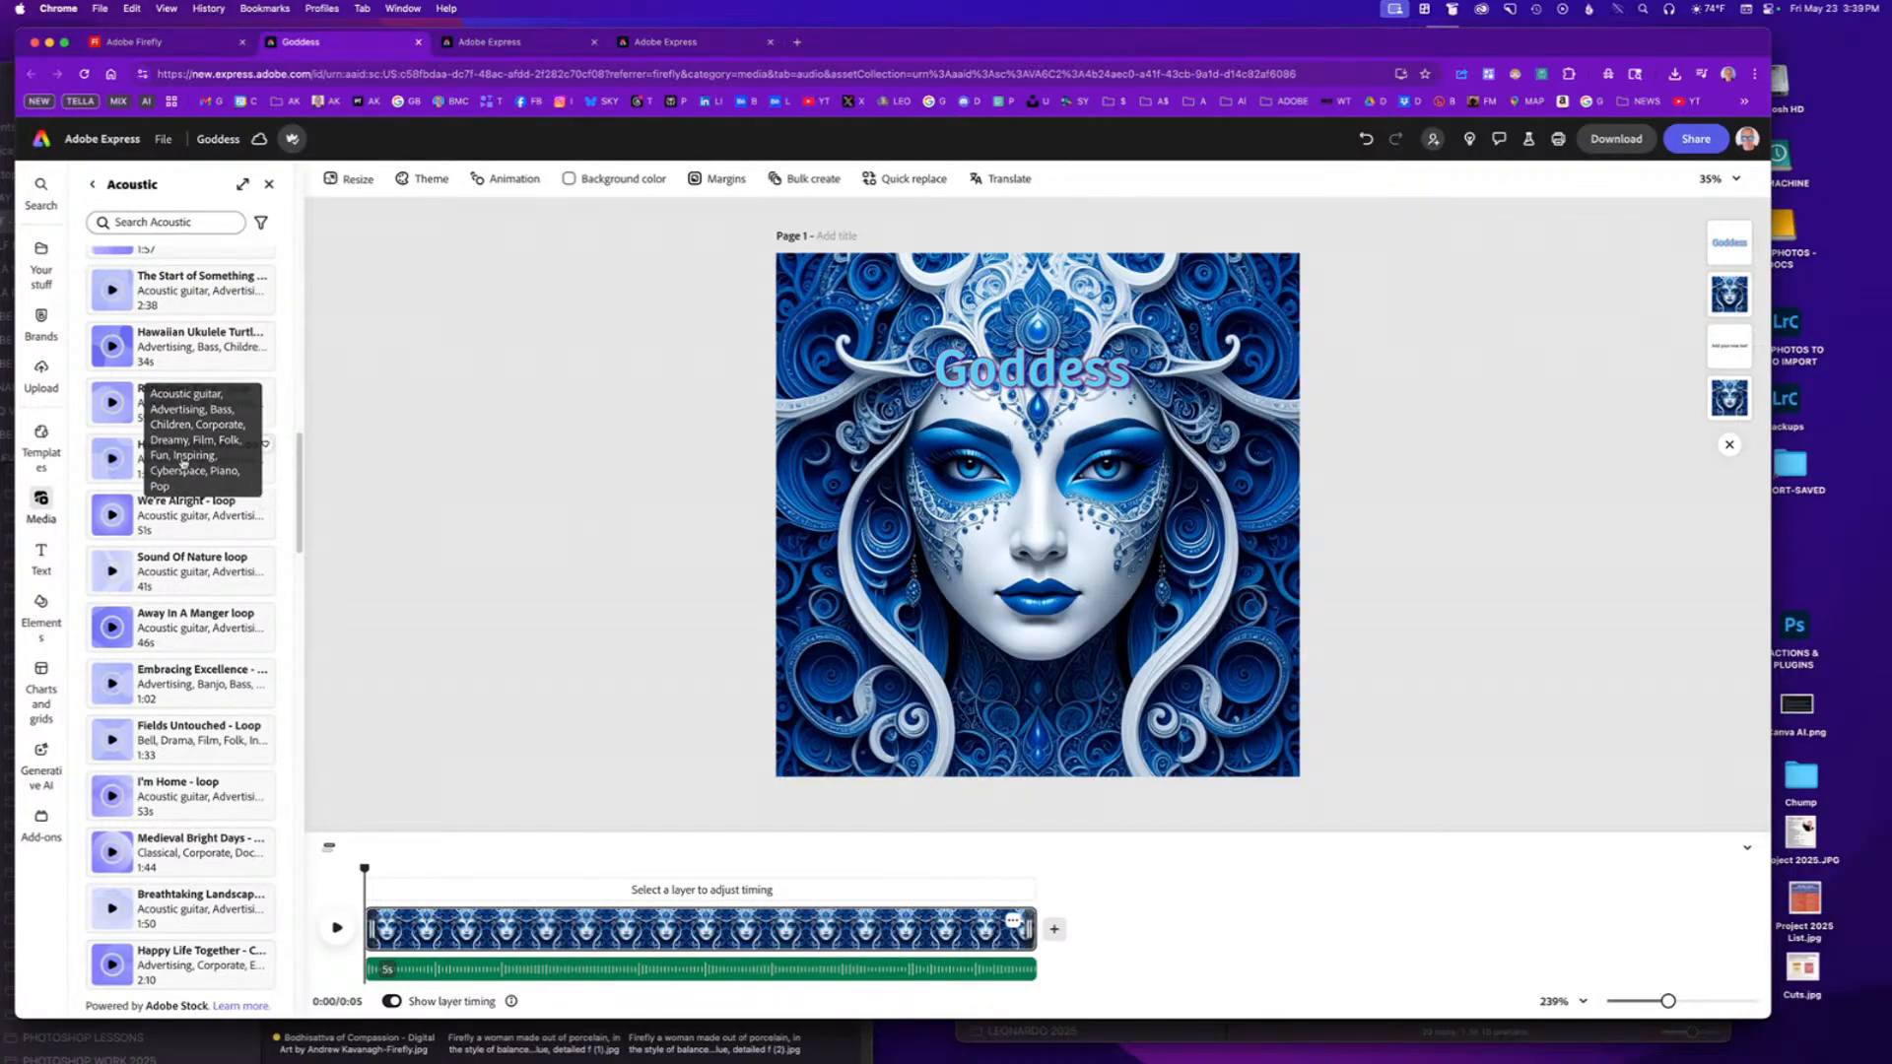
scroll(246, 453, "up", 10)
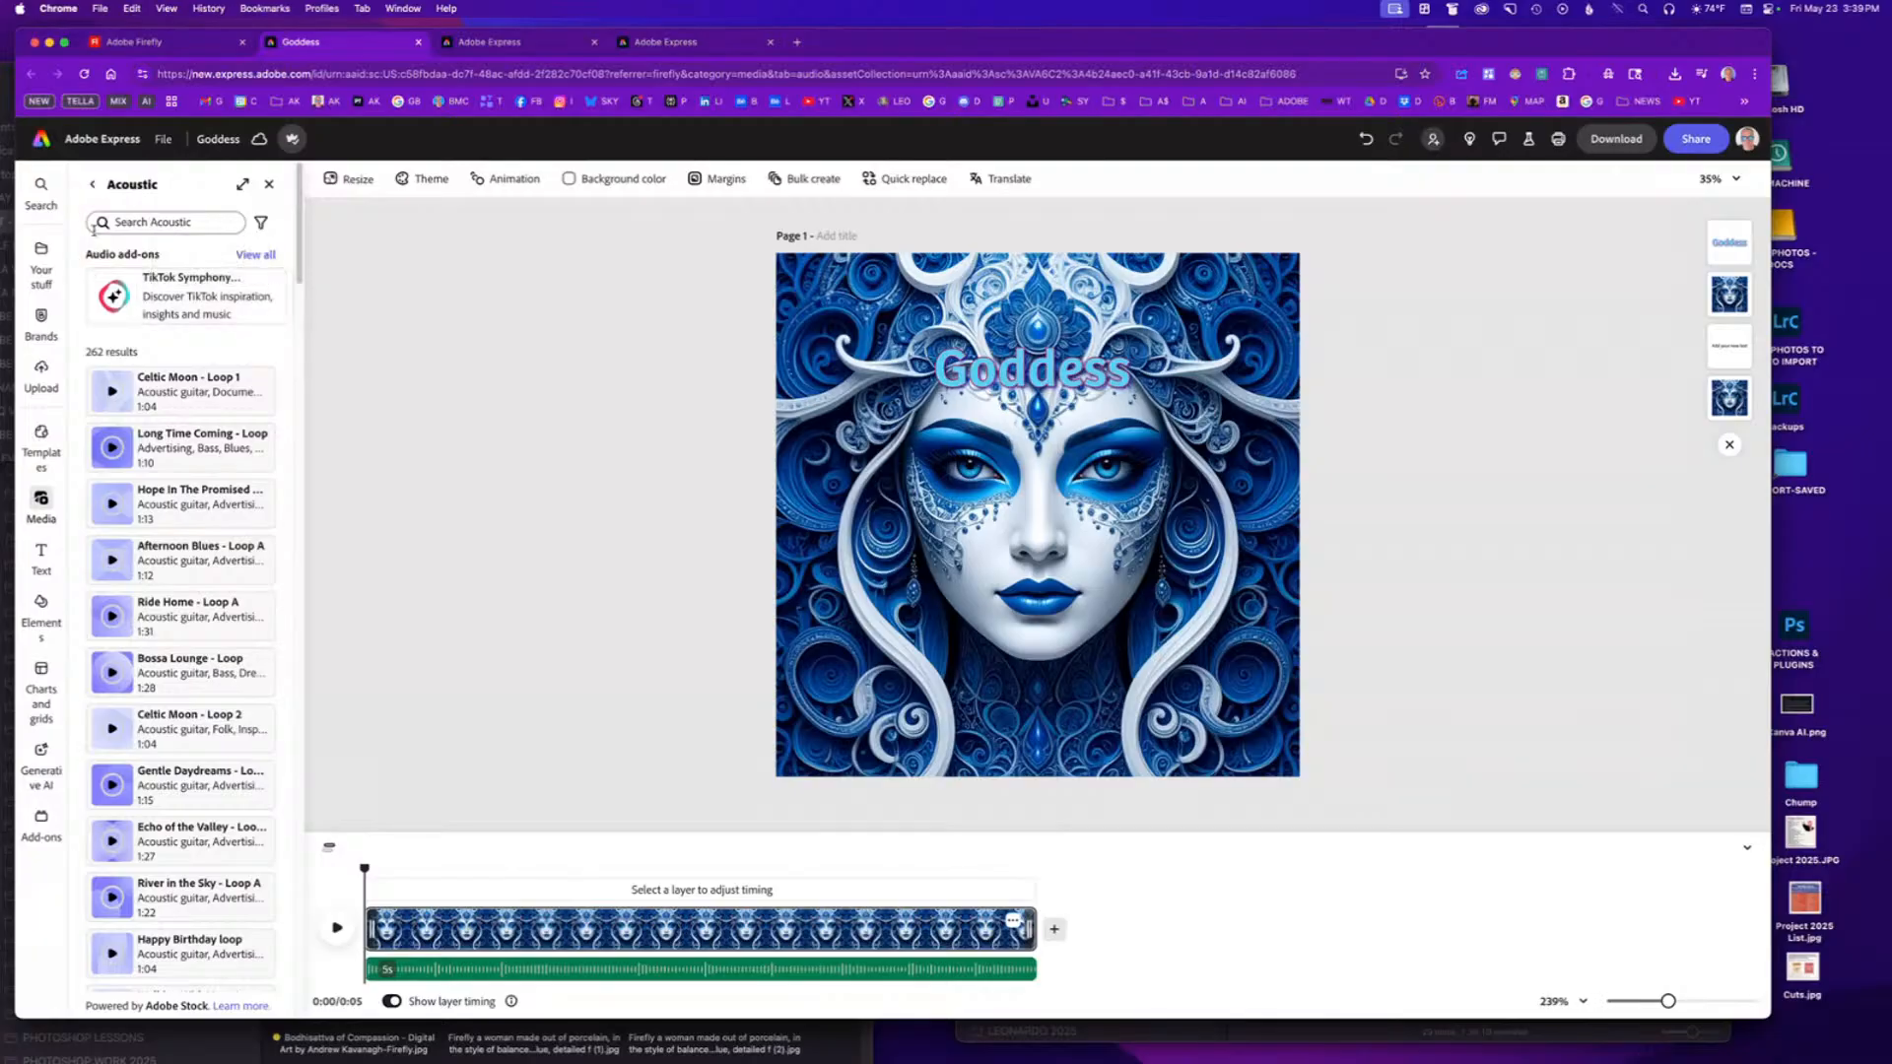
Go back to the audio categories, browse the genres down to Jazz, and reopen the full Jazz collection.
left_click(93, 184)
scroll(194, 672, "down", 12)
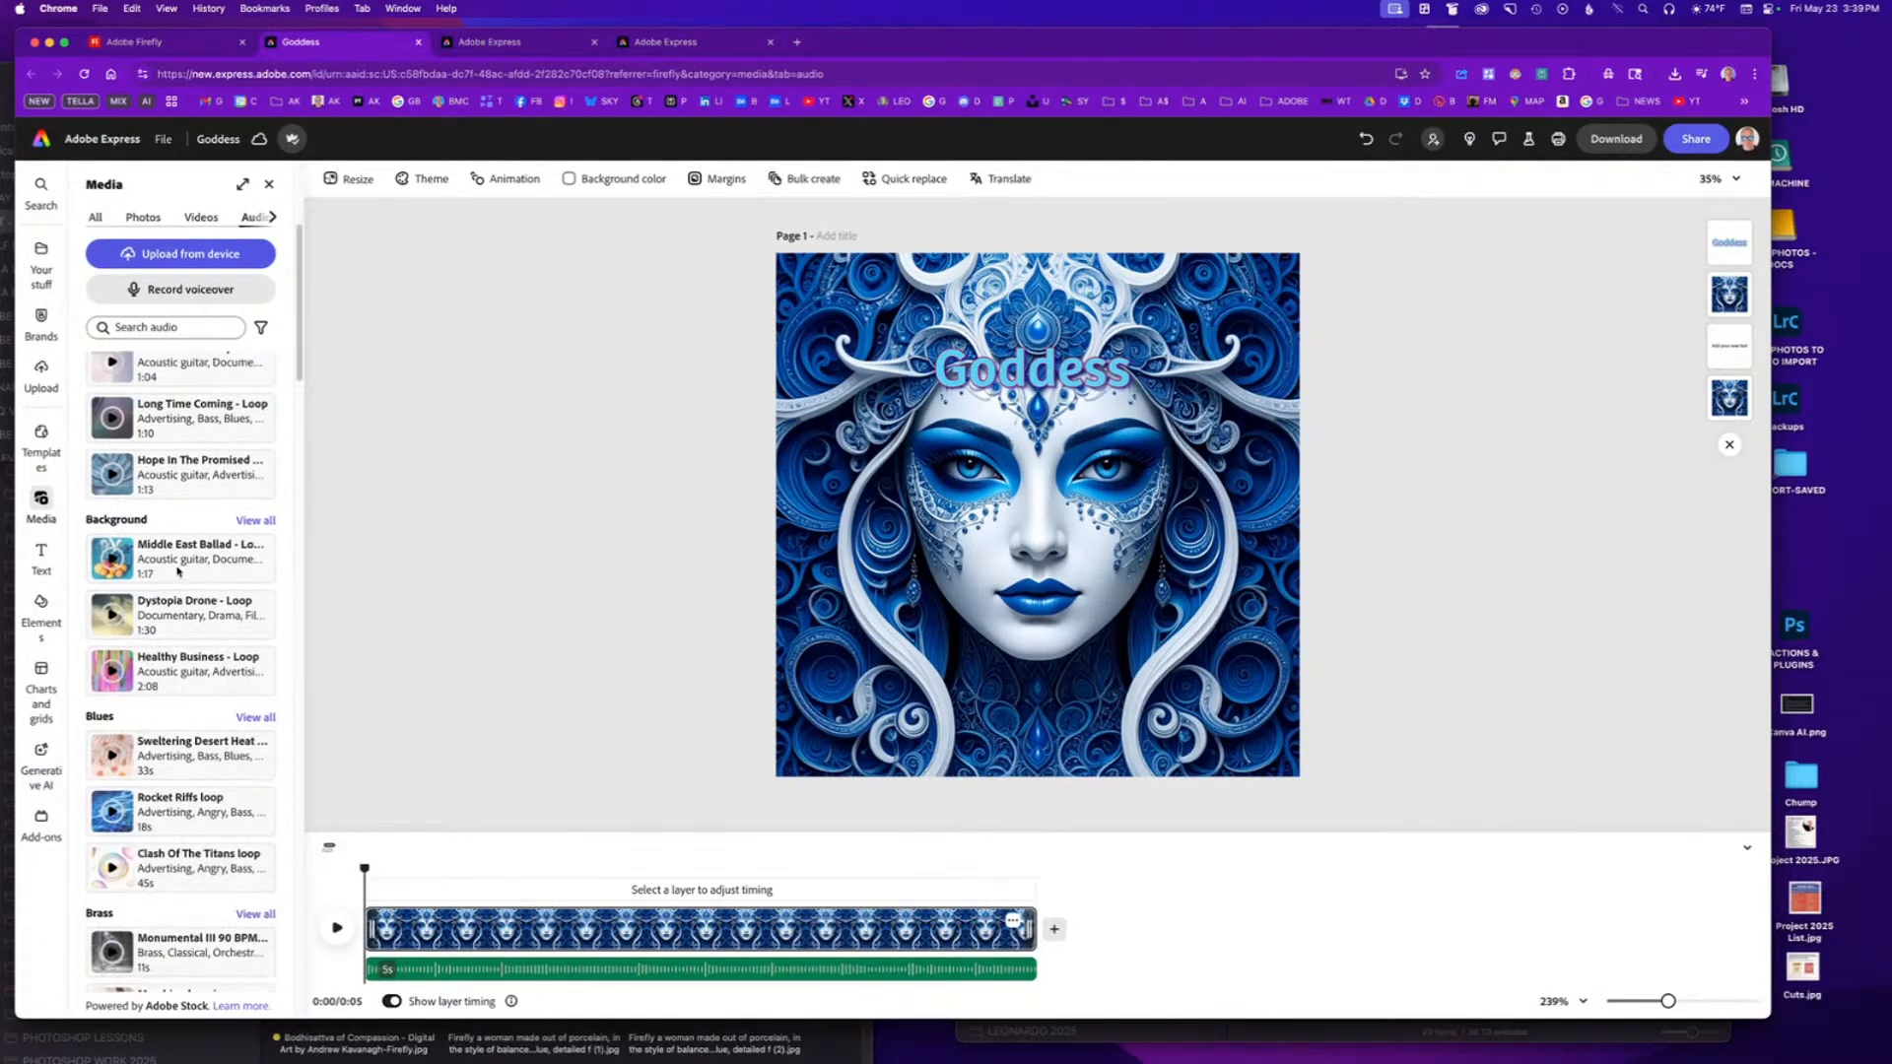
scroll(194, 672, "down", 15)
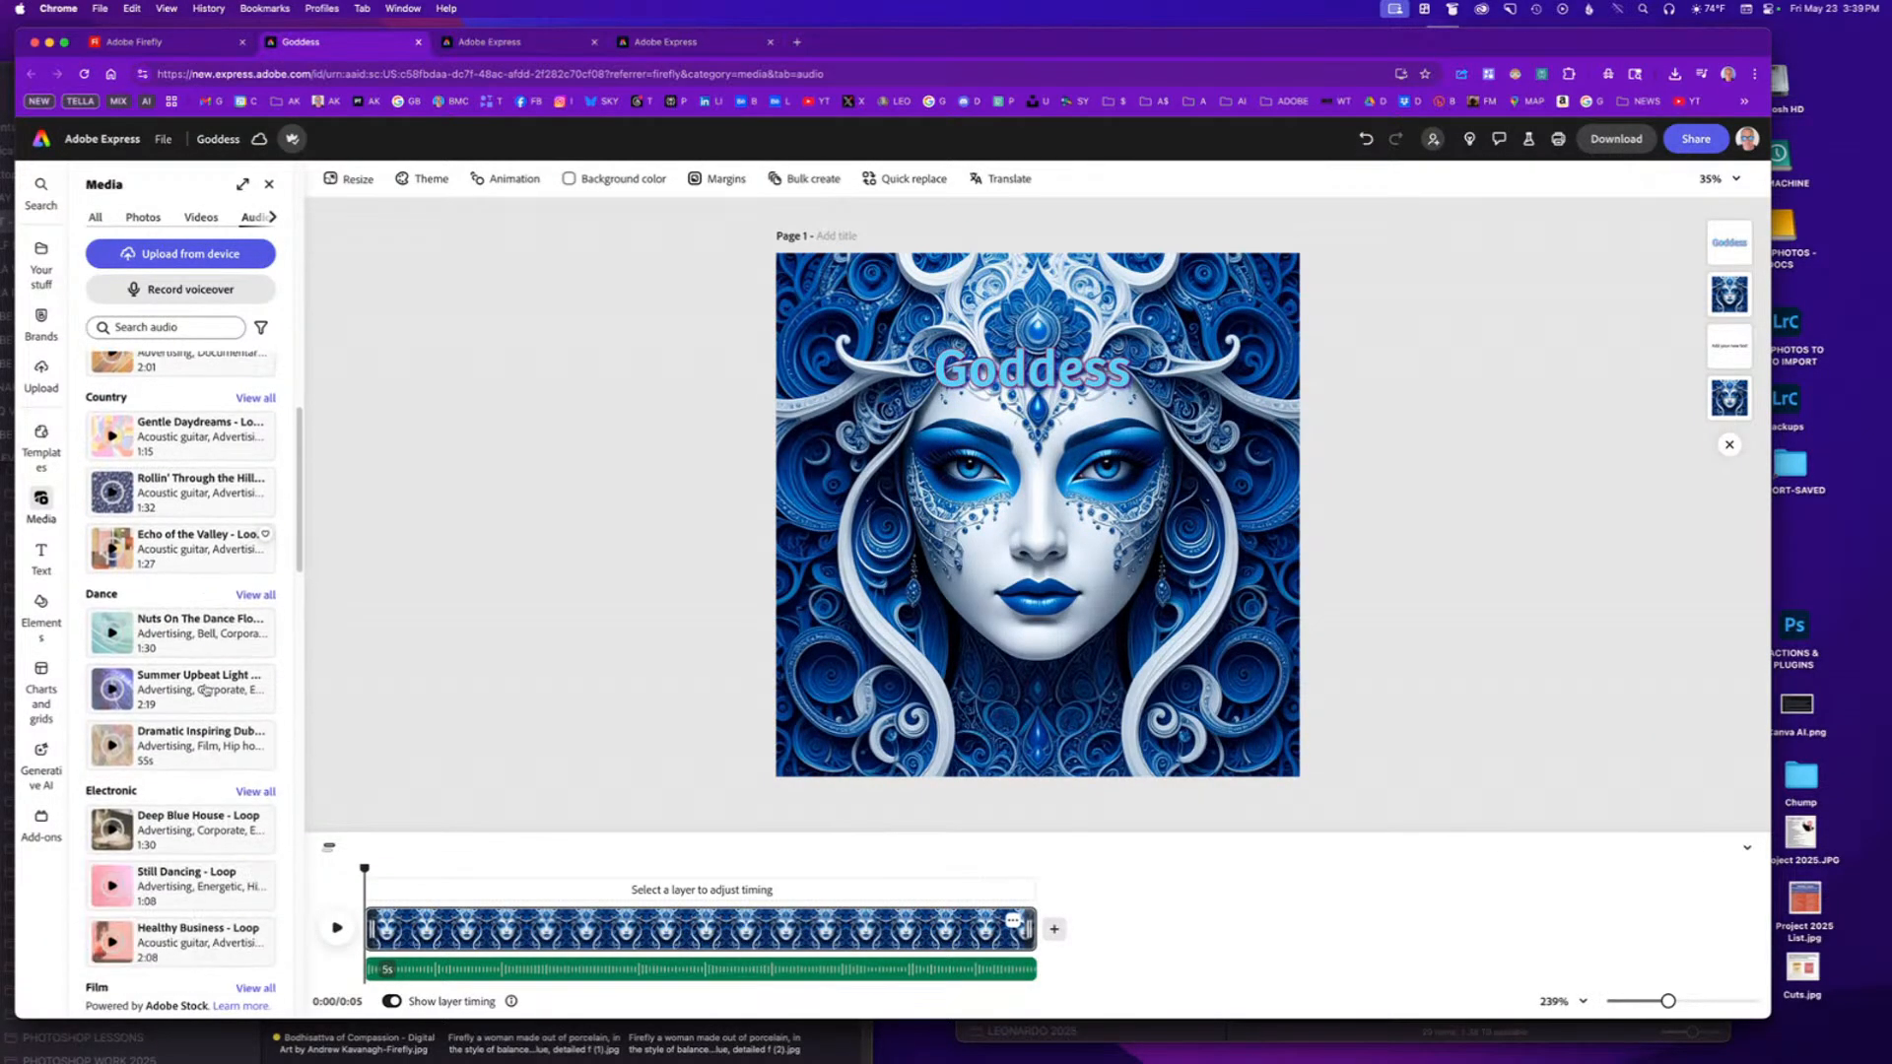
scroll(205, 689, "down", 5)
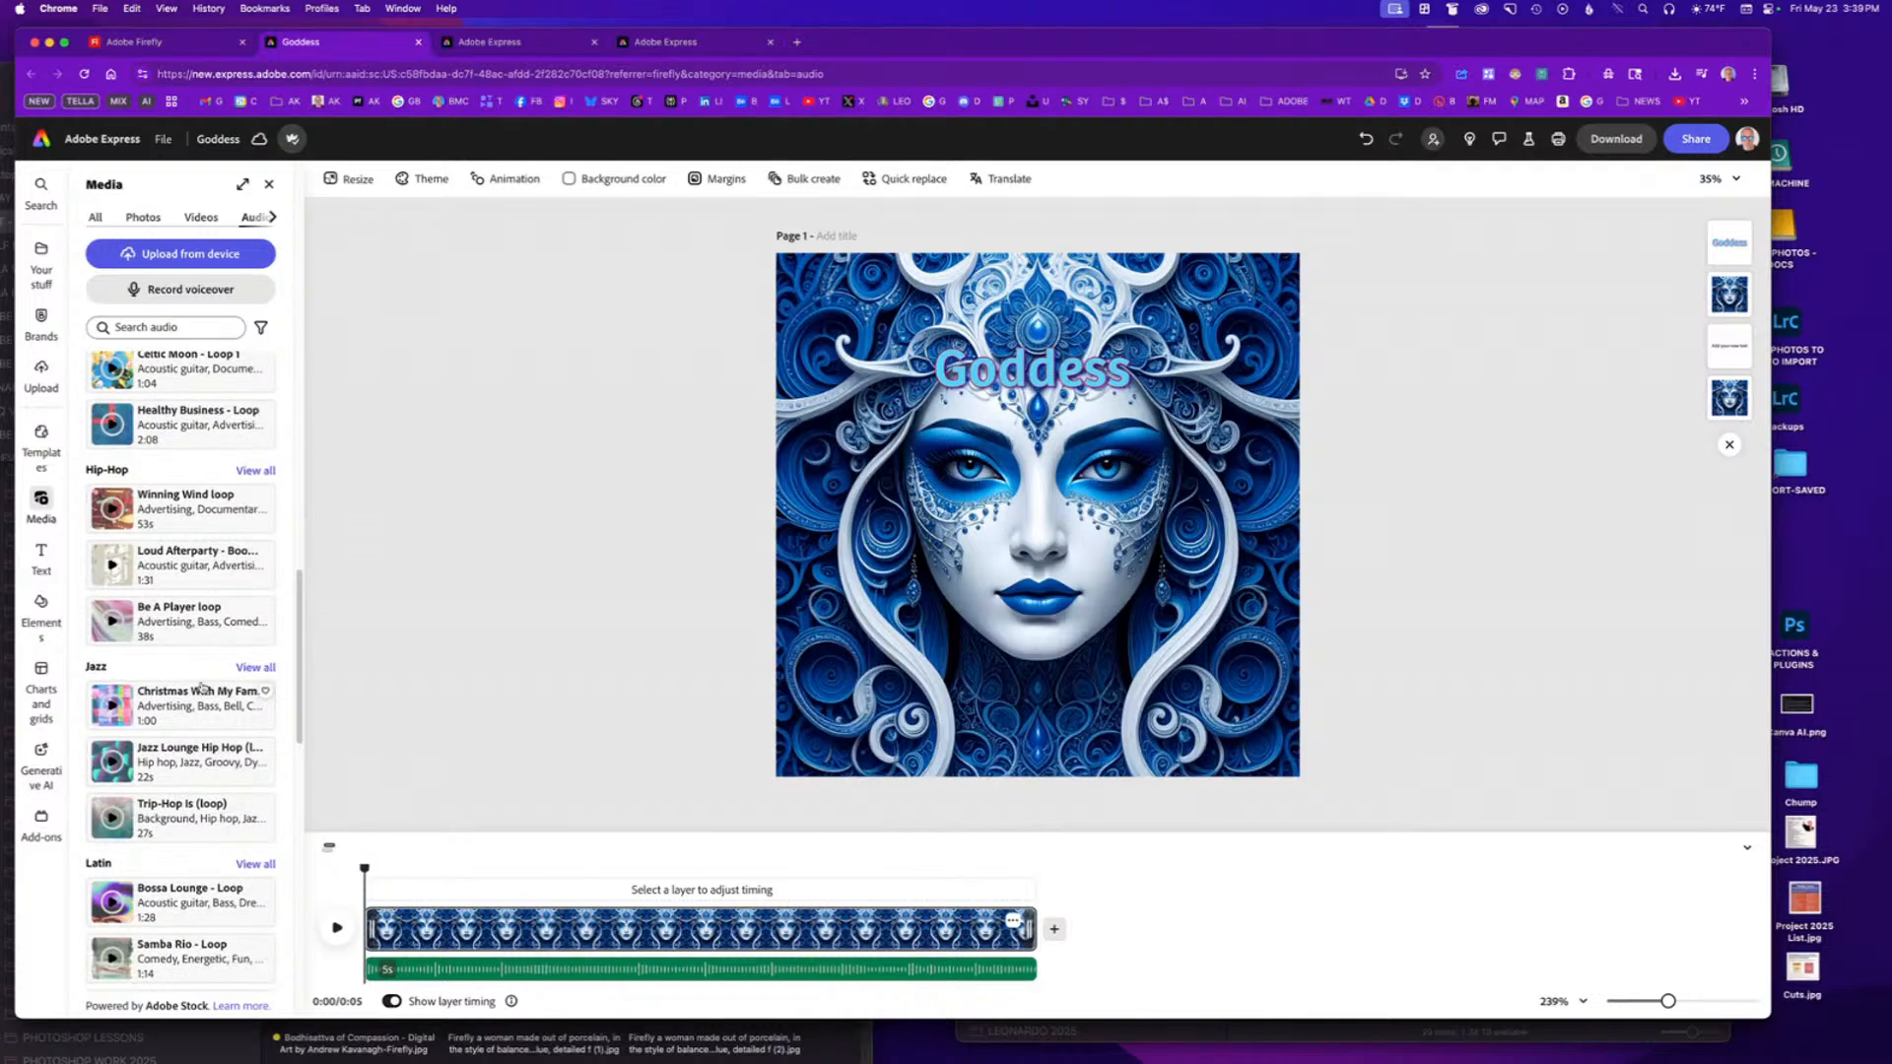
left_click(256, 669)
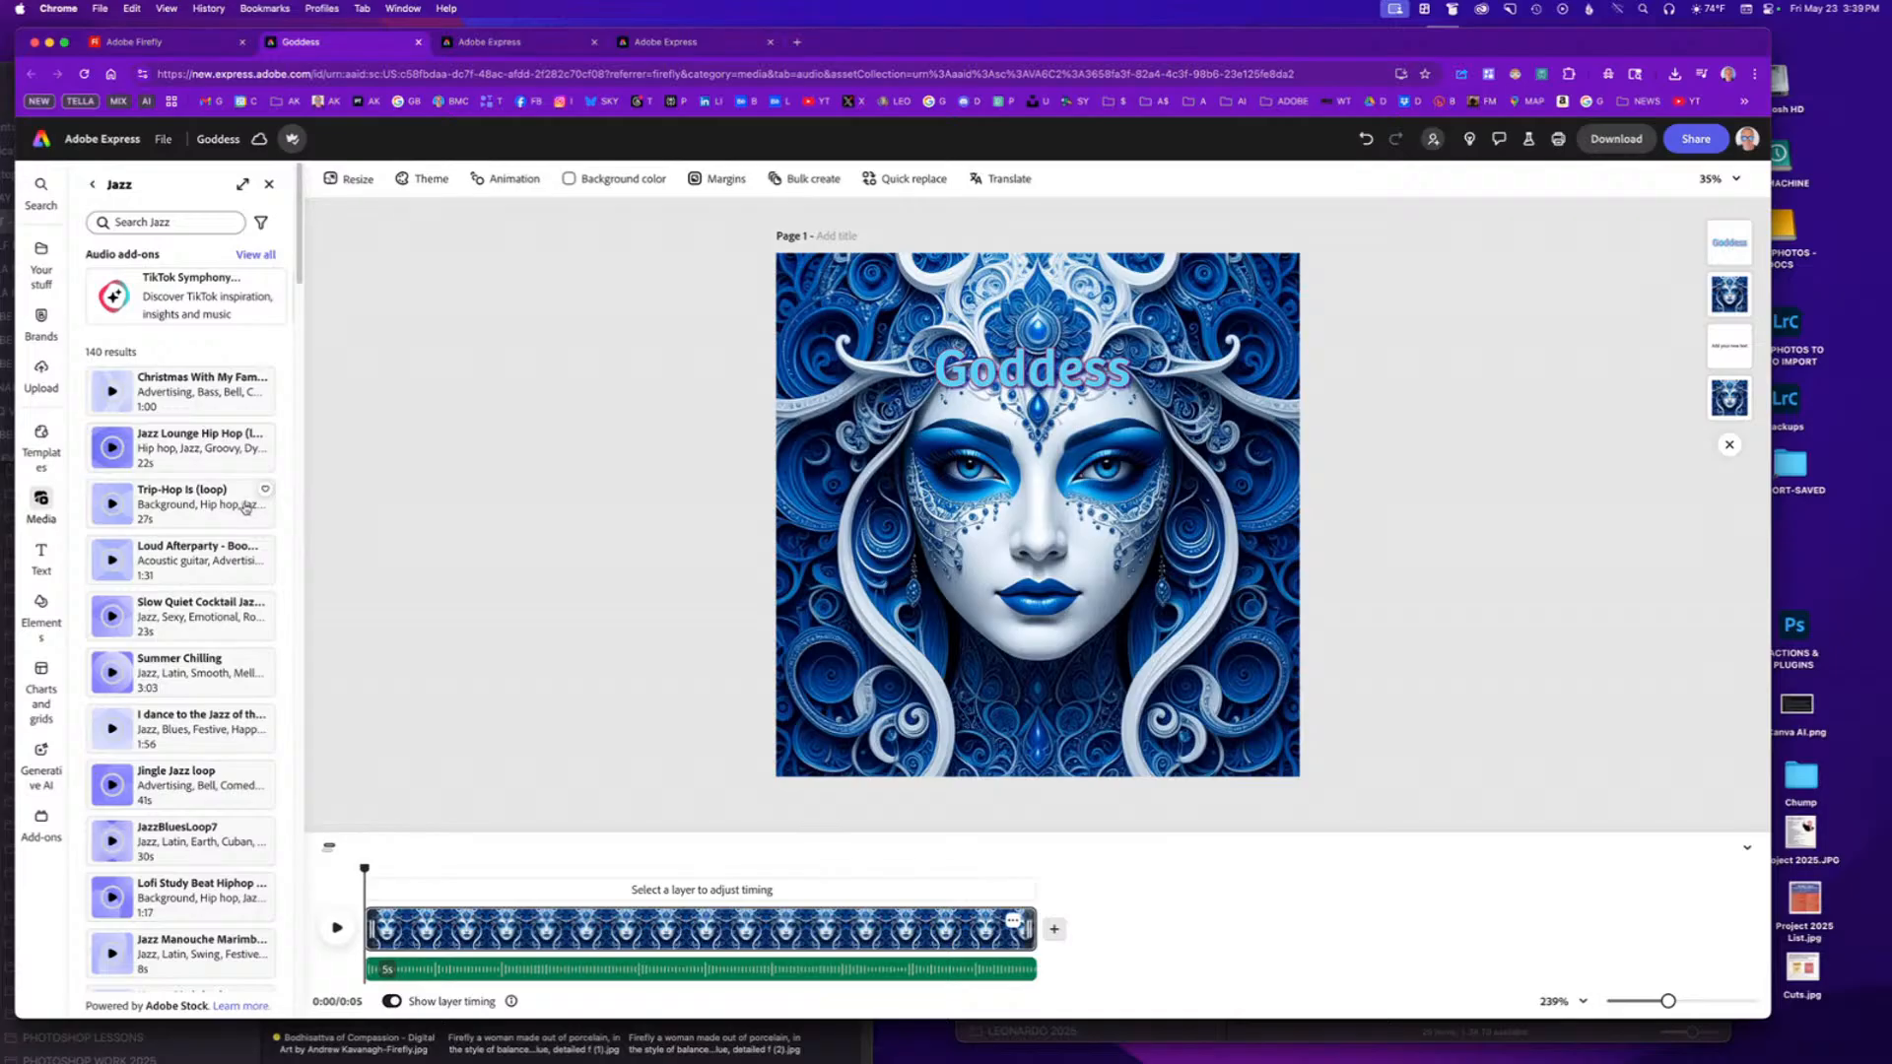
scroll(218, 544, "down", 3)
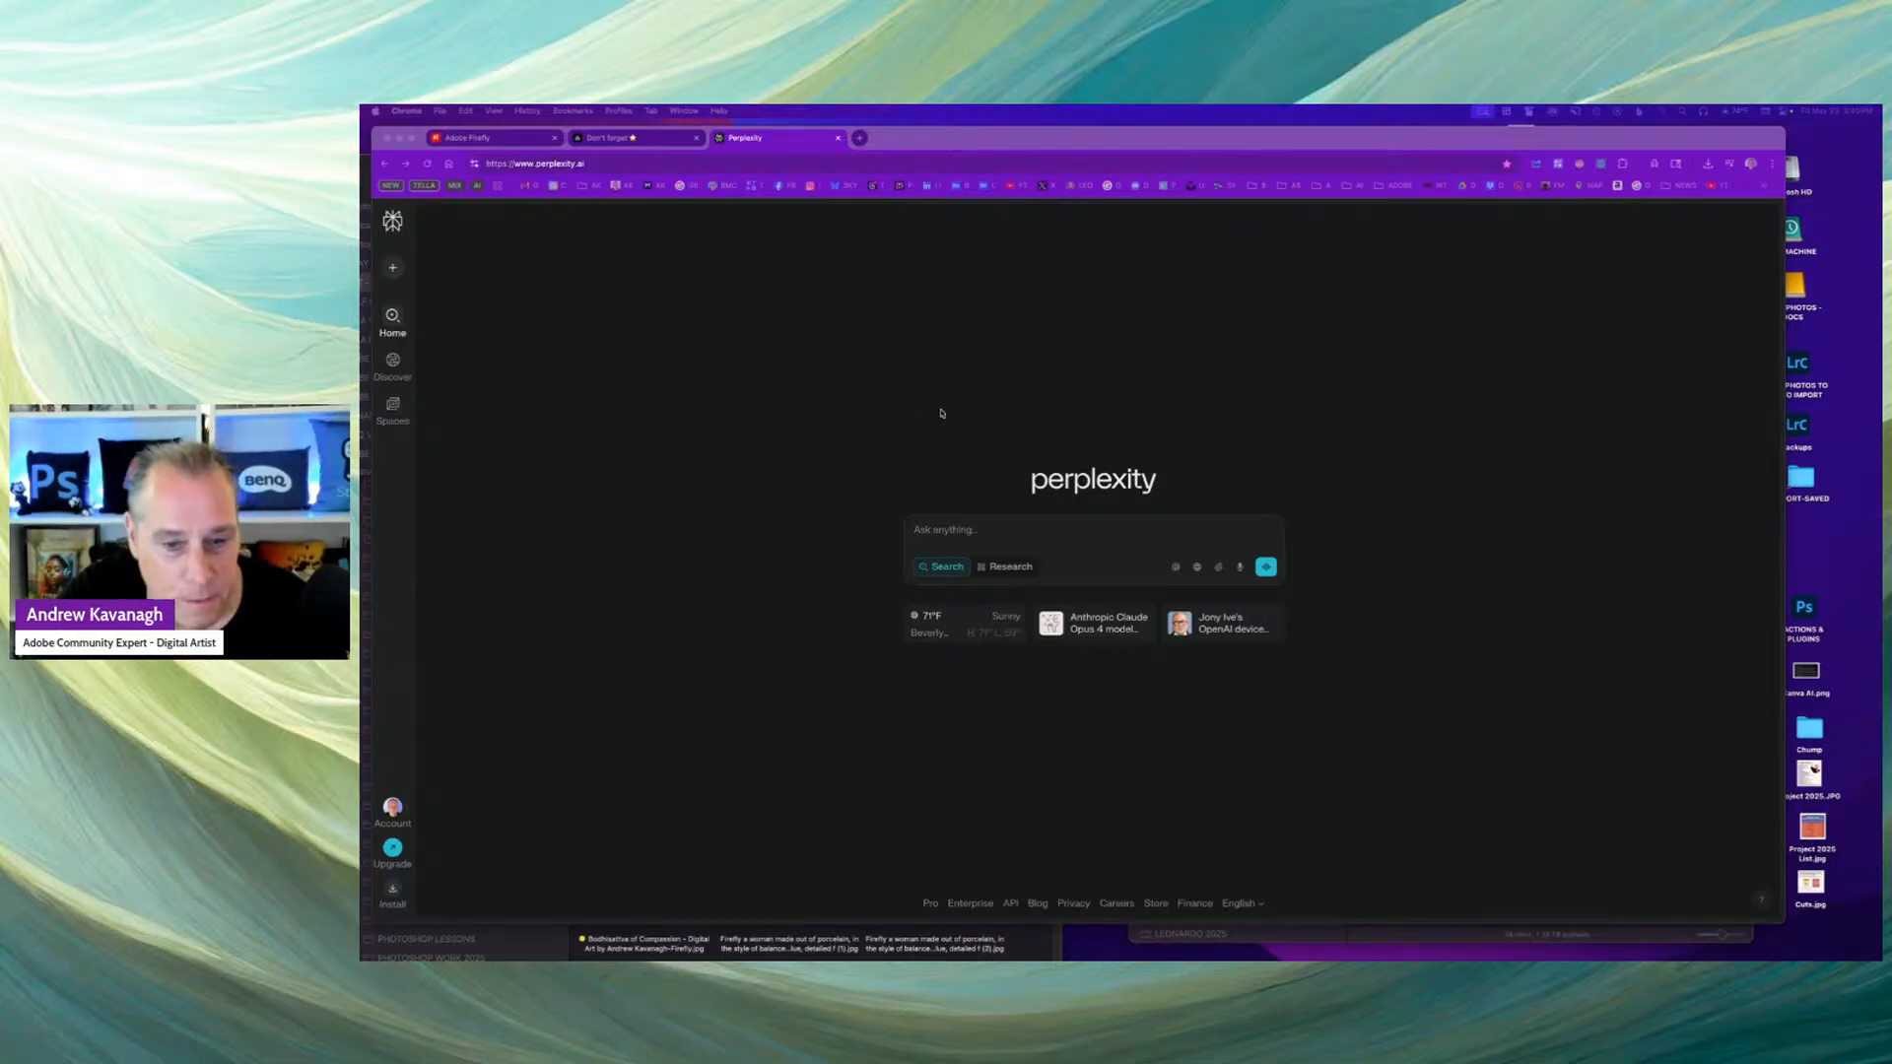
Submit the request "give me a list of text prompts to create AI art on the theme of science fiction".
left_click(956, 533)
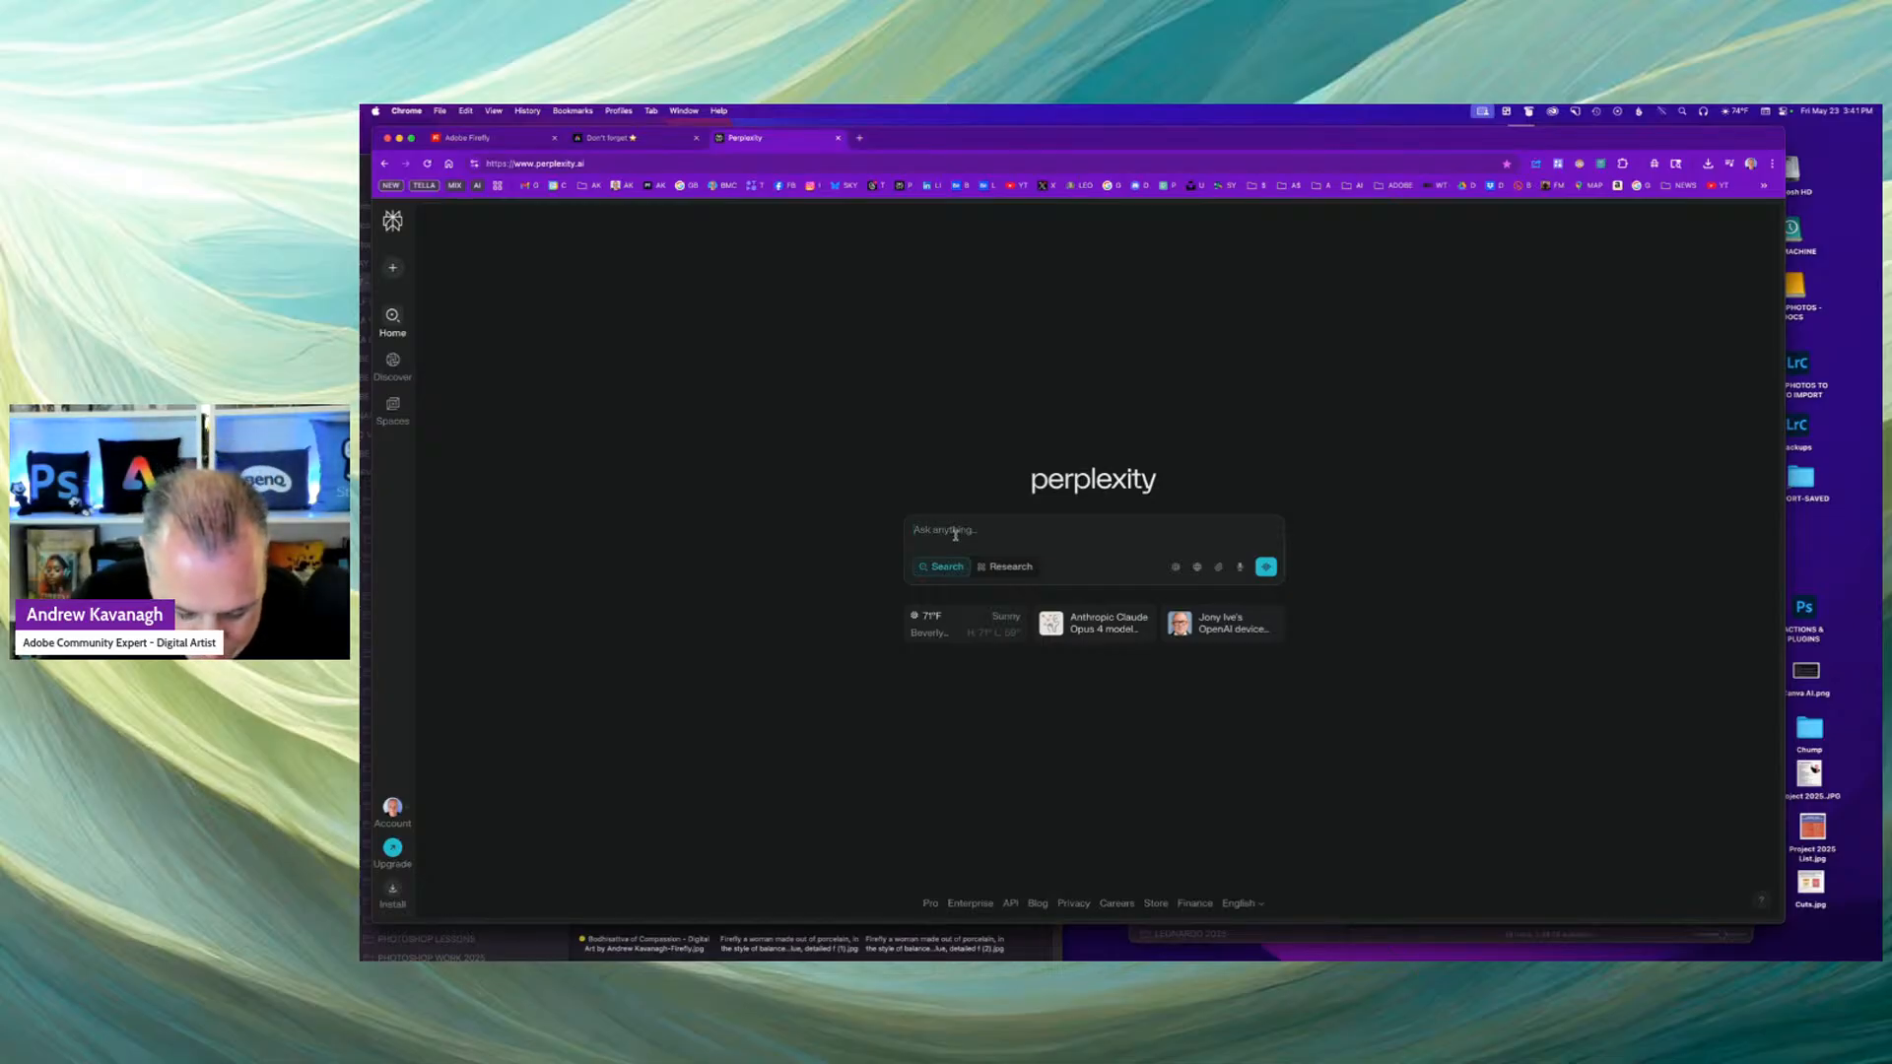
type("give me")
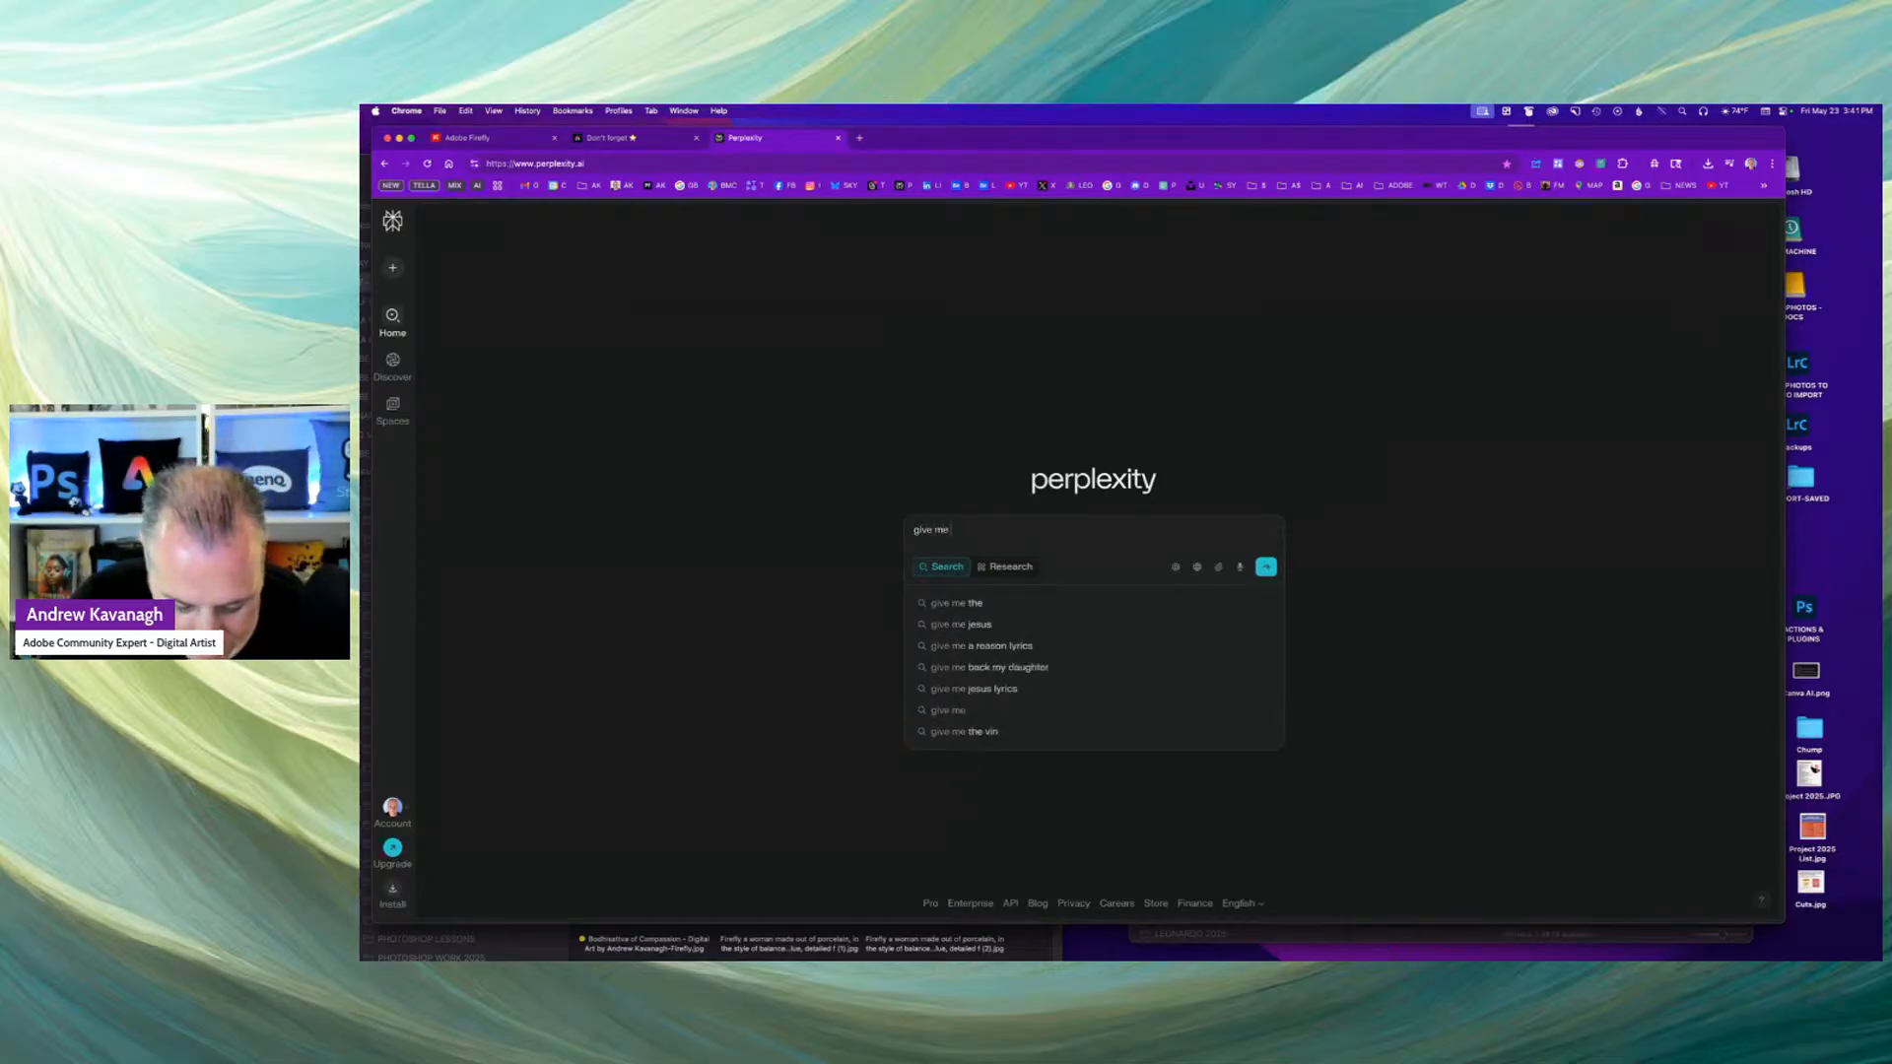
type(" a list of")
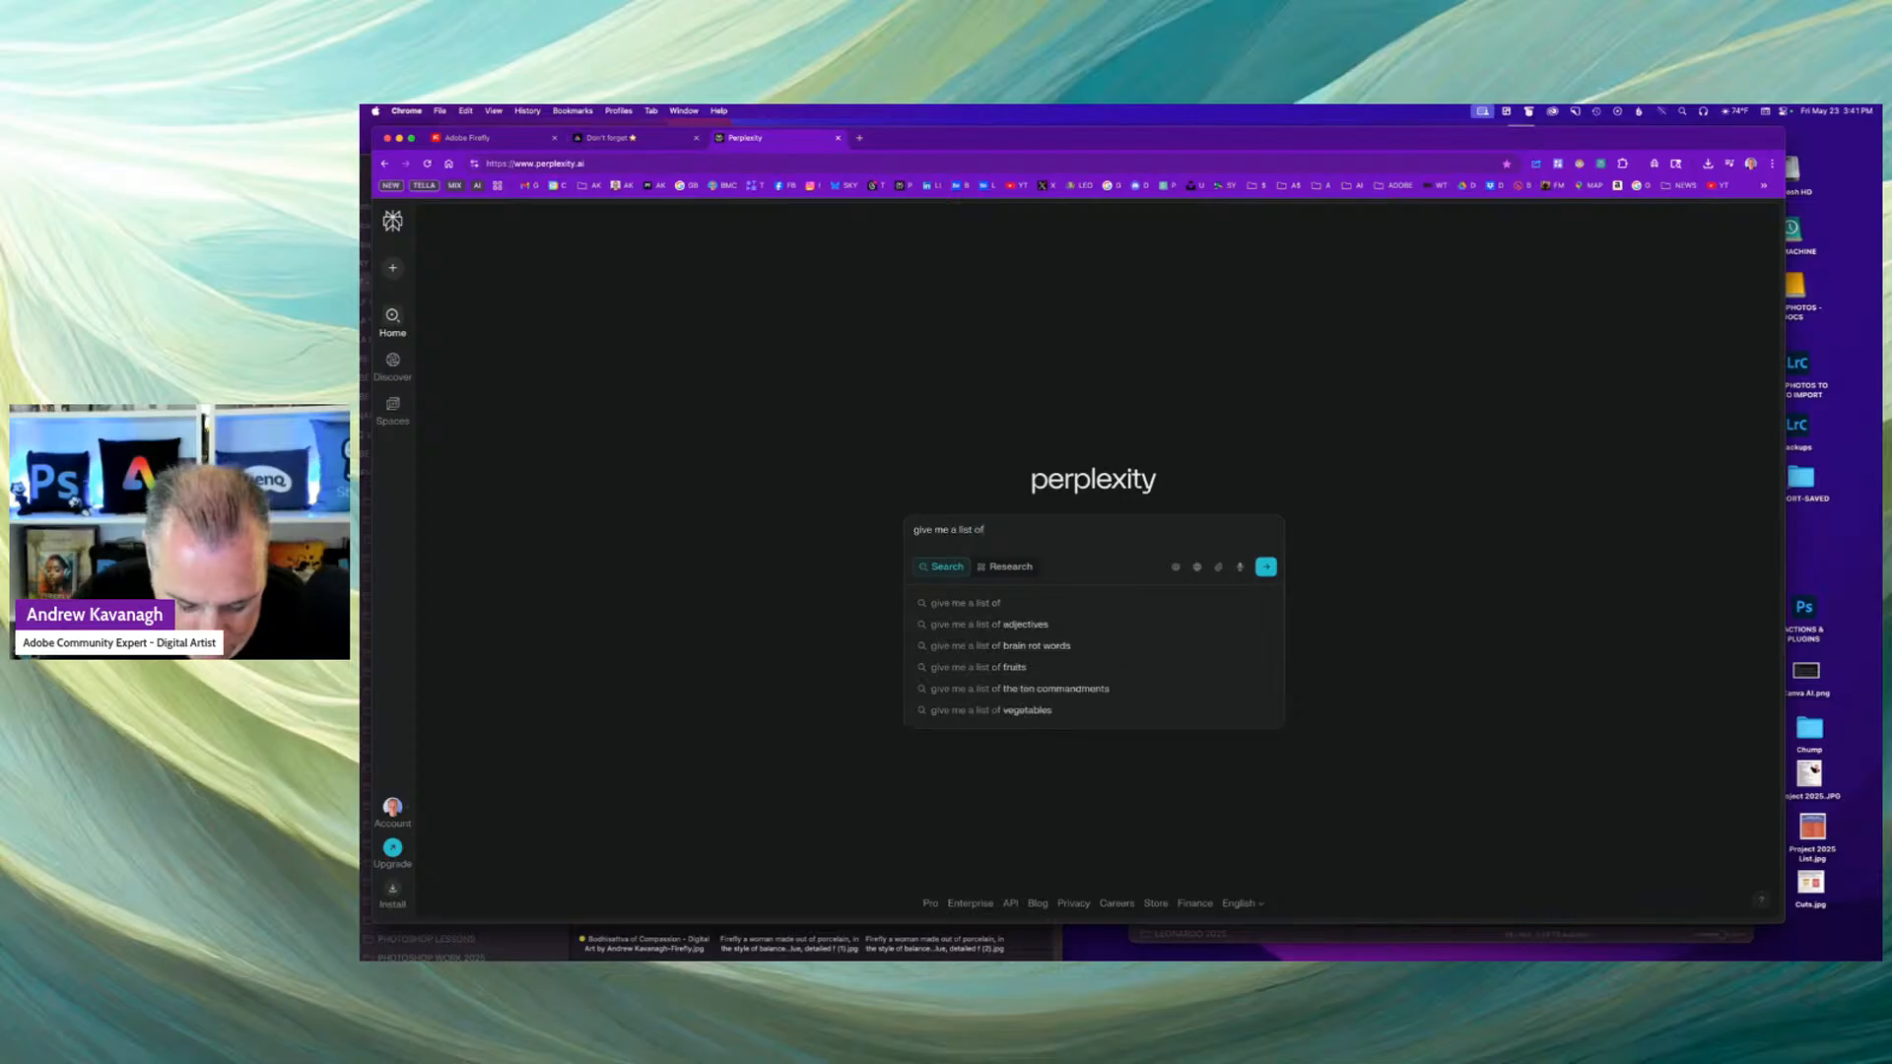
type(" text prompts to create AI art on the theme of")
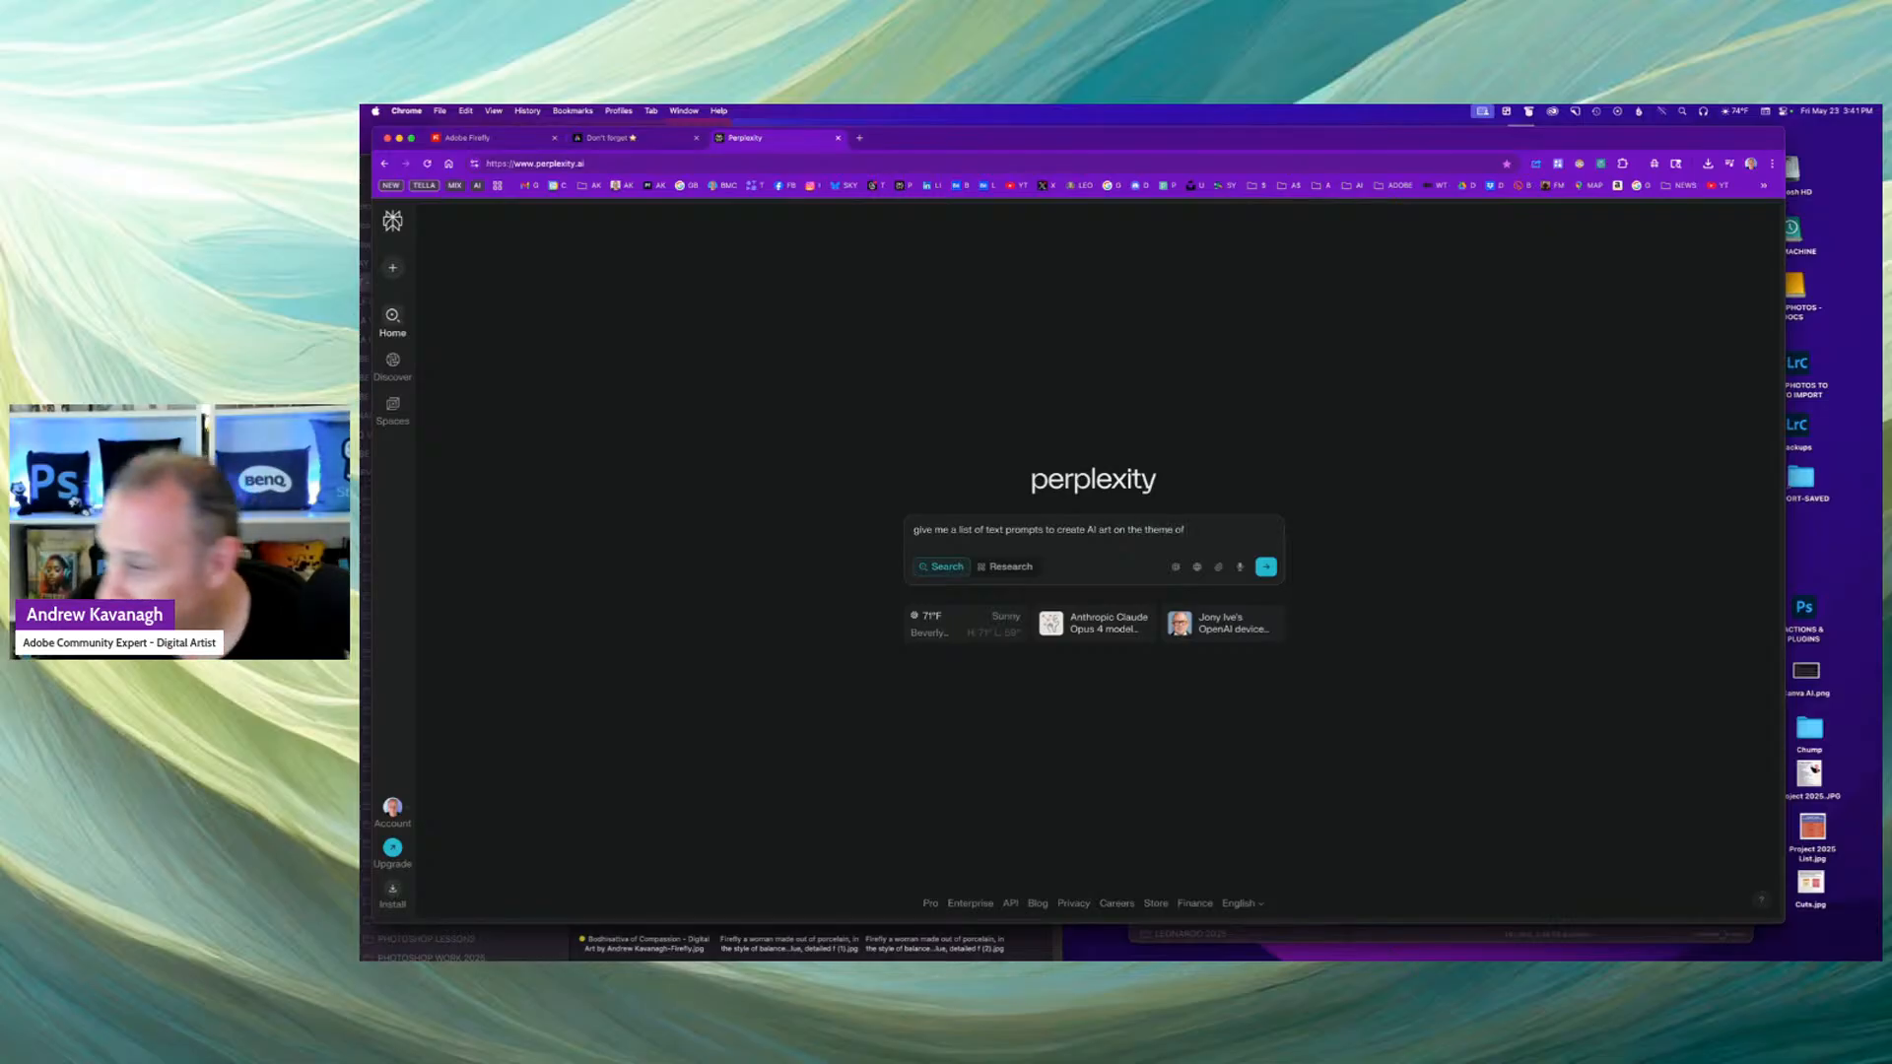
type("a")
type("cience fiction")
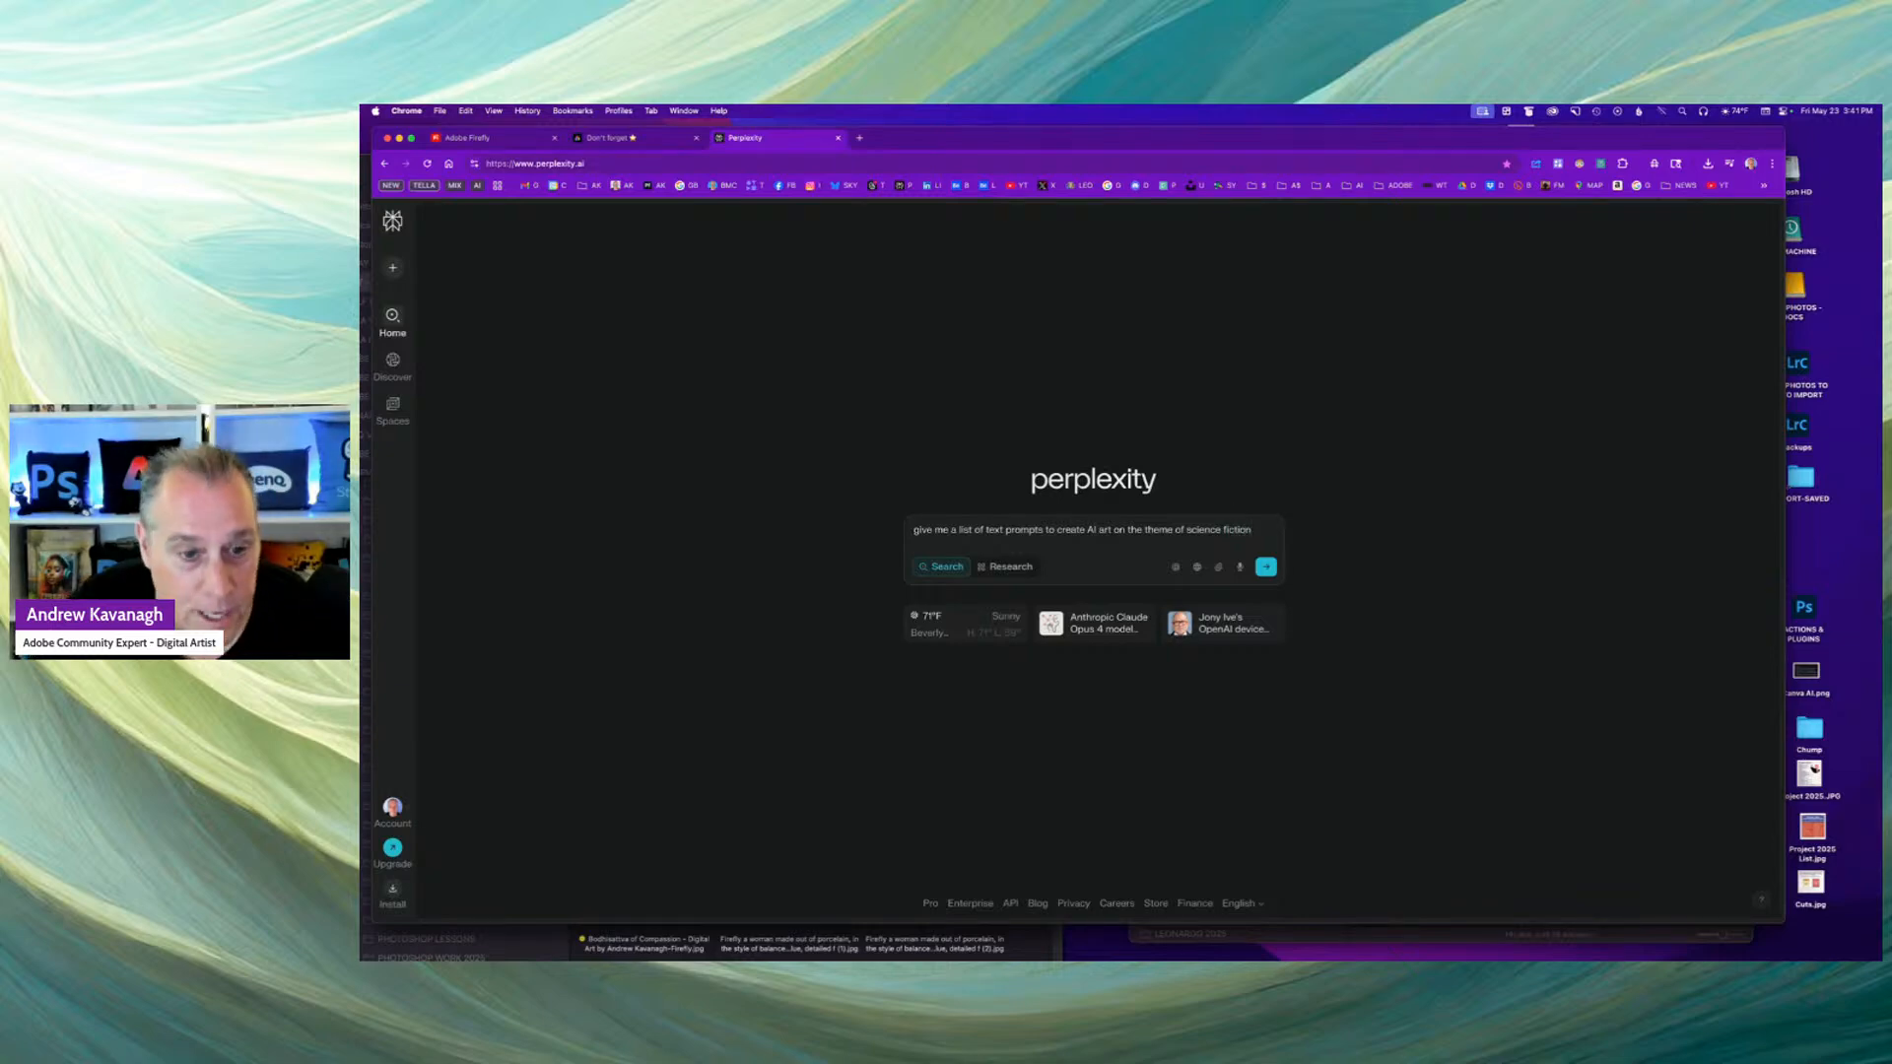
left_click(1265, 568)
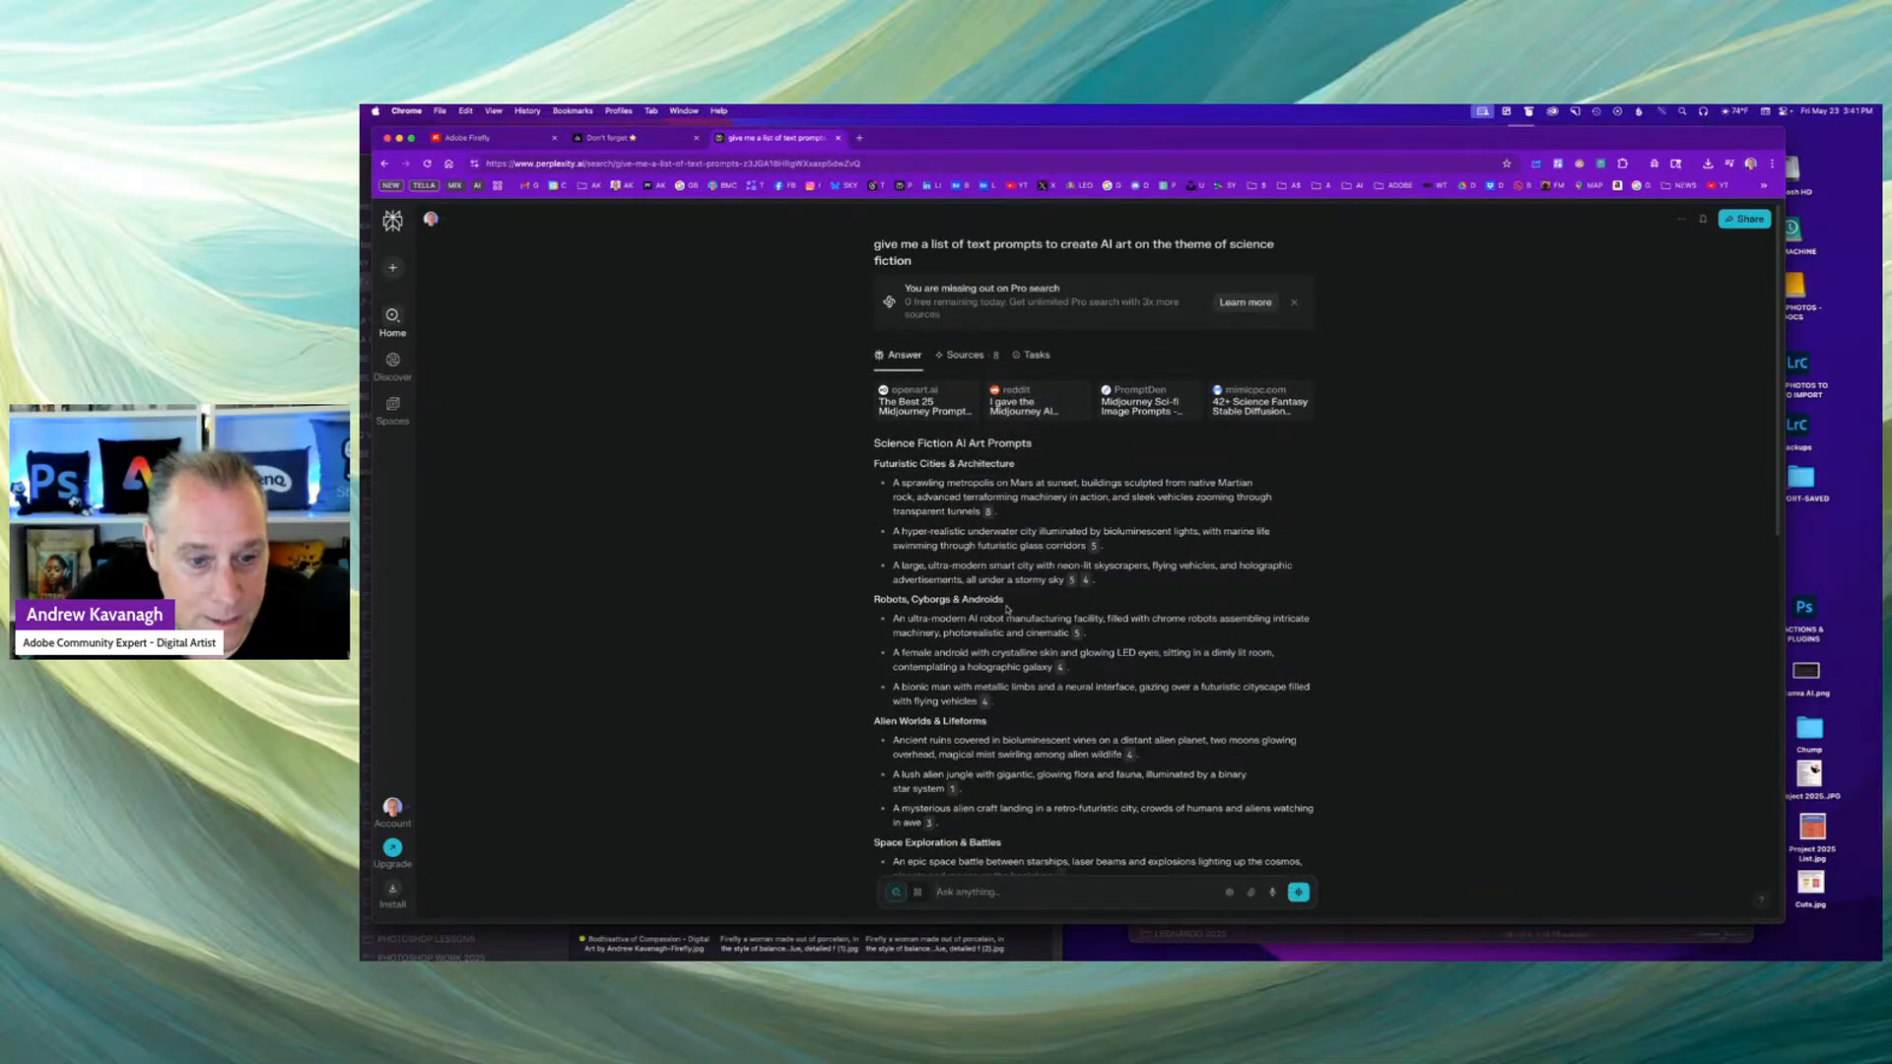
Review the science fiction prompts and copy the hyper-realistic underwater city prompt under Futuristic Cities & Architecture.
scroll(1010, 606, "down", 1)
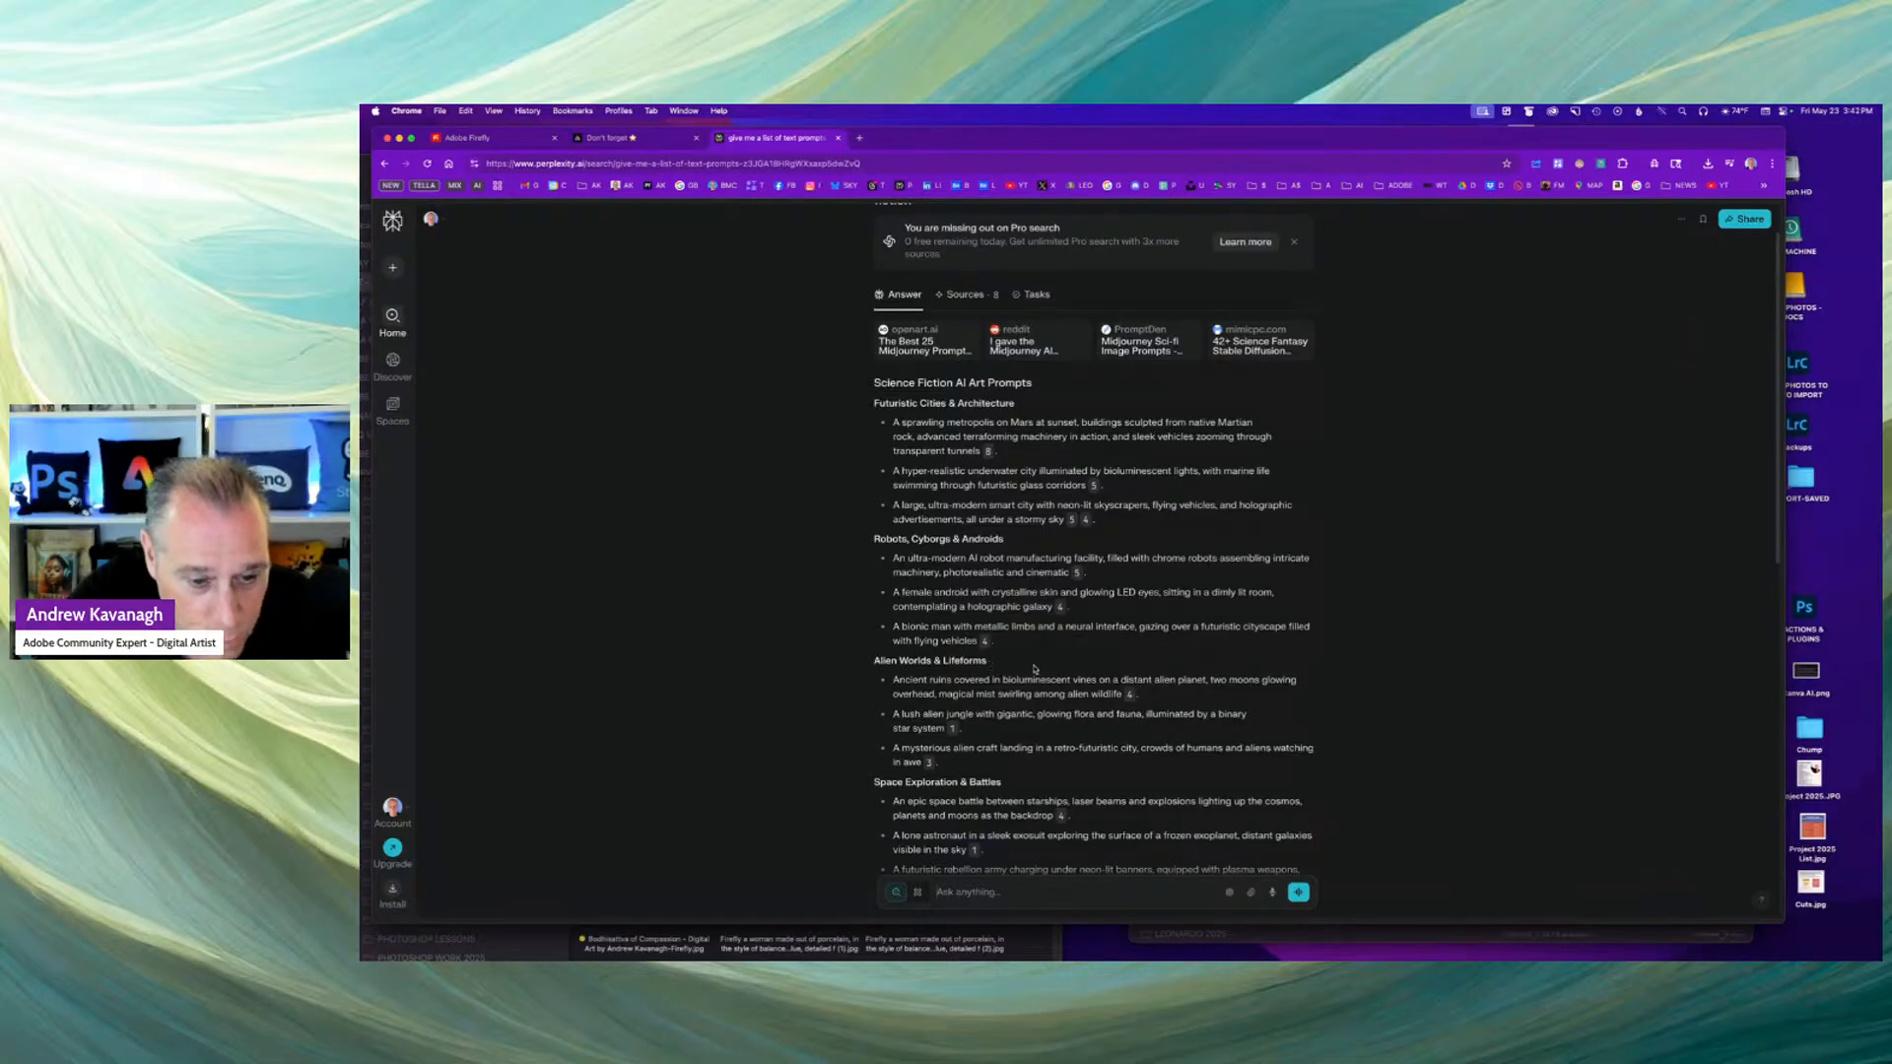
scroll(1035, 669, "down", 1)
scroll(1035, 669, "down", 1)
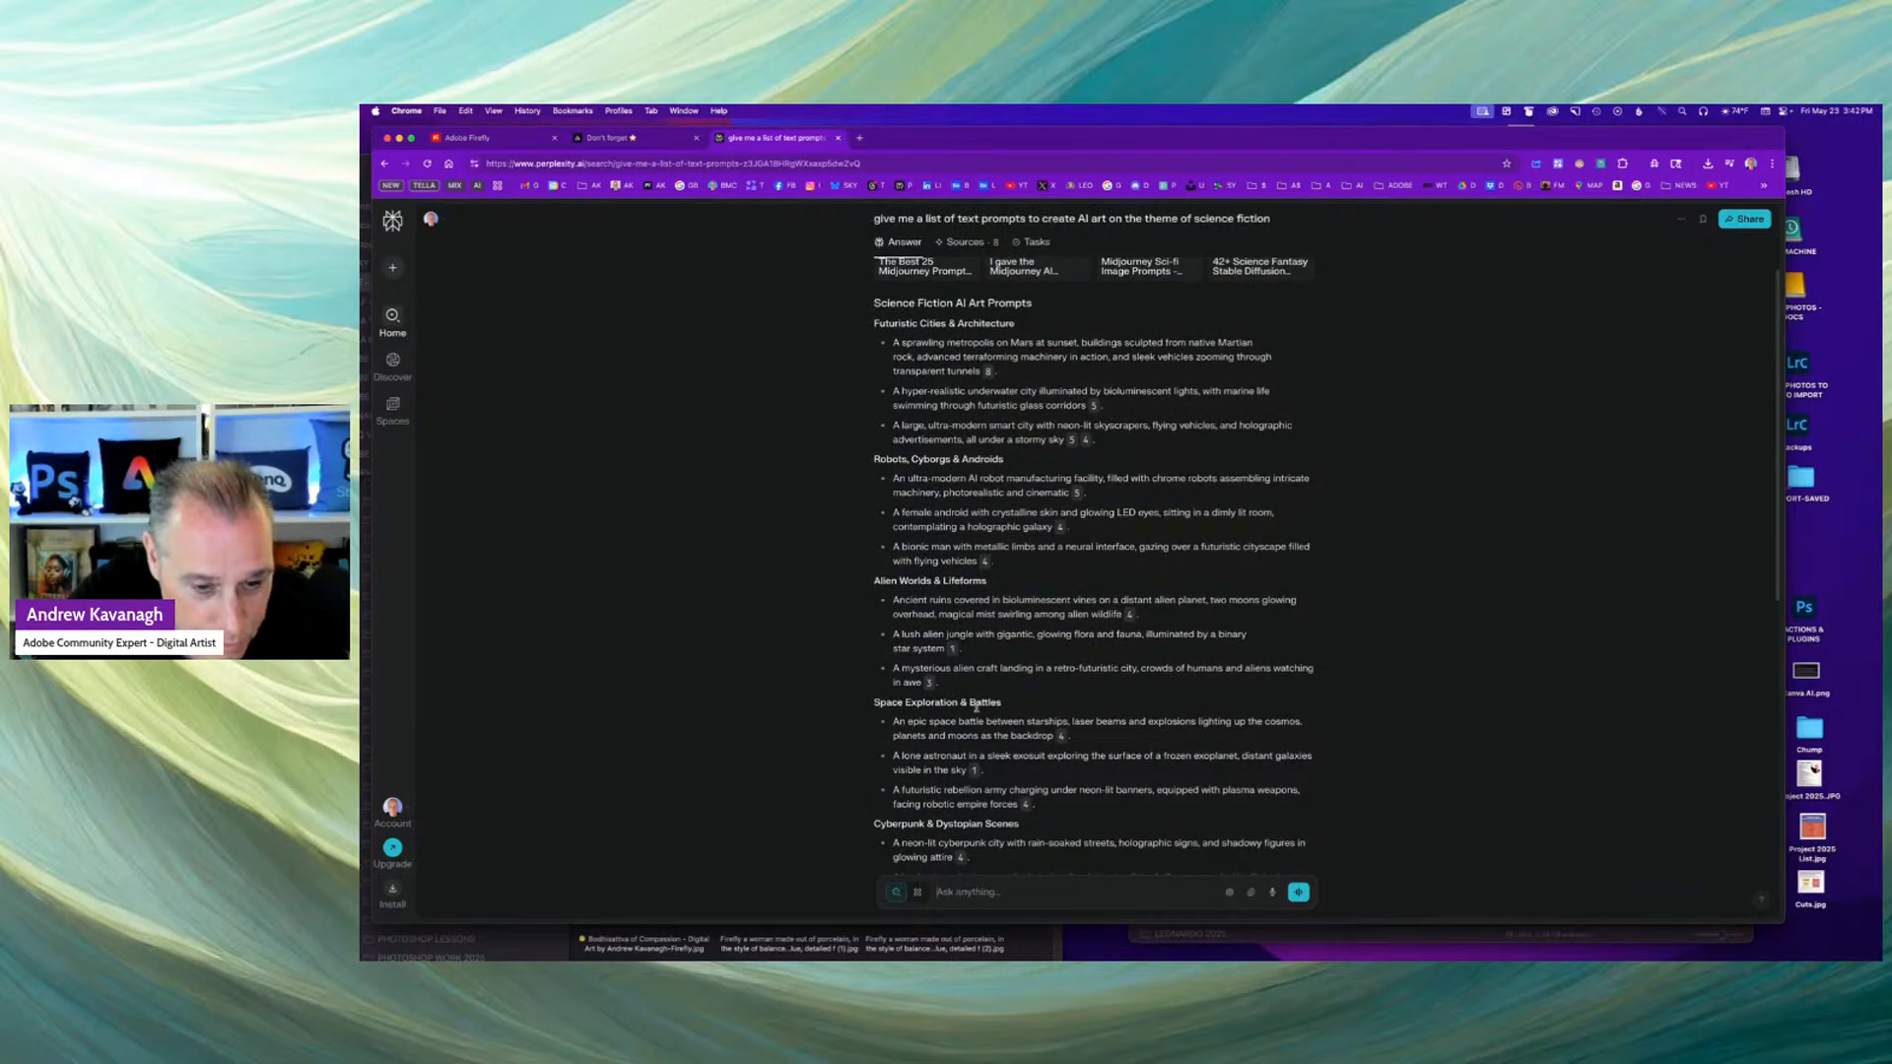
scroll(921, 754, "down", 2)
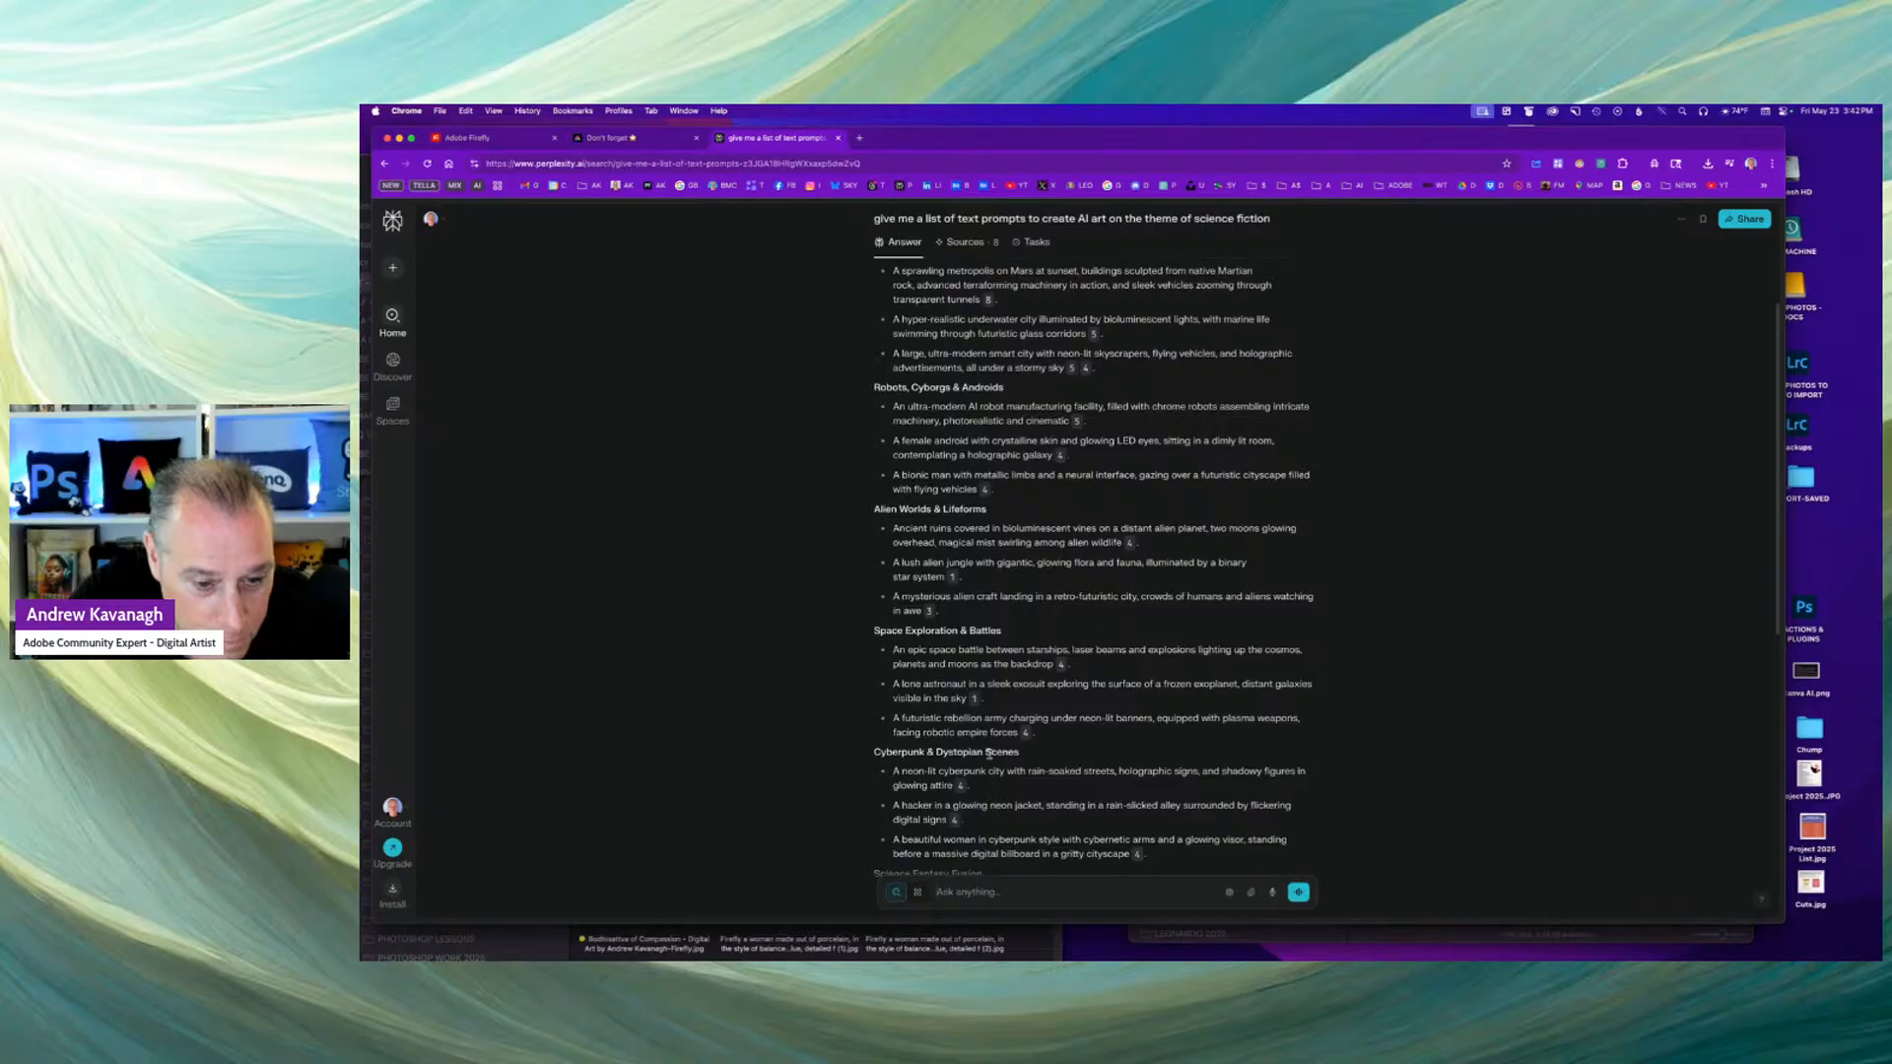
scroll(1025, 757, "up", 5)
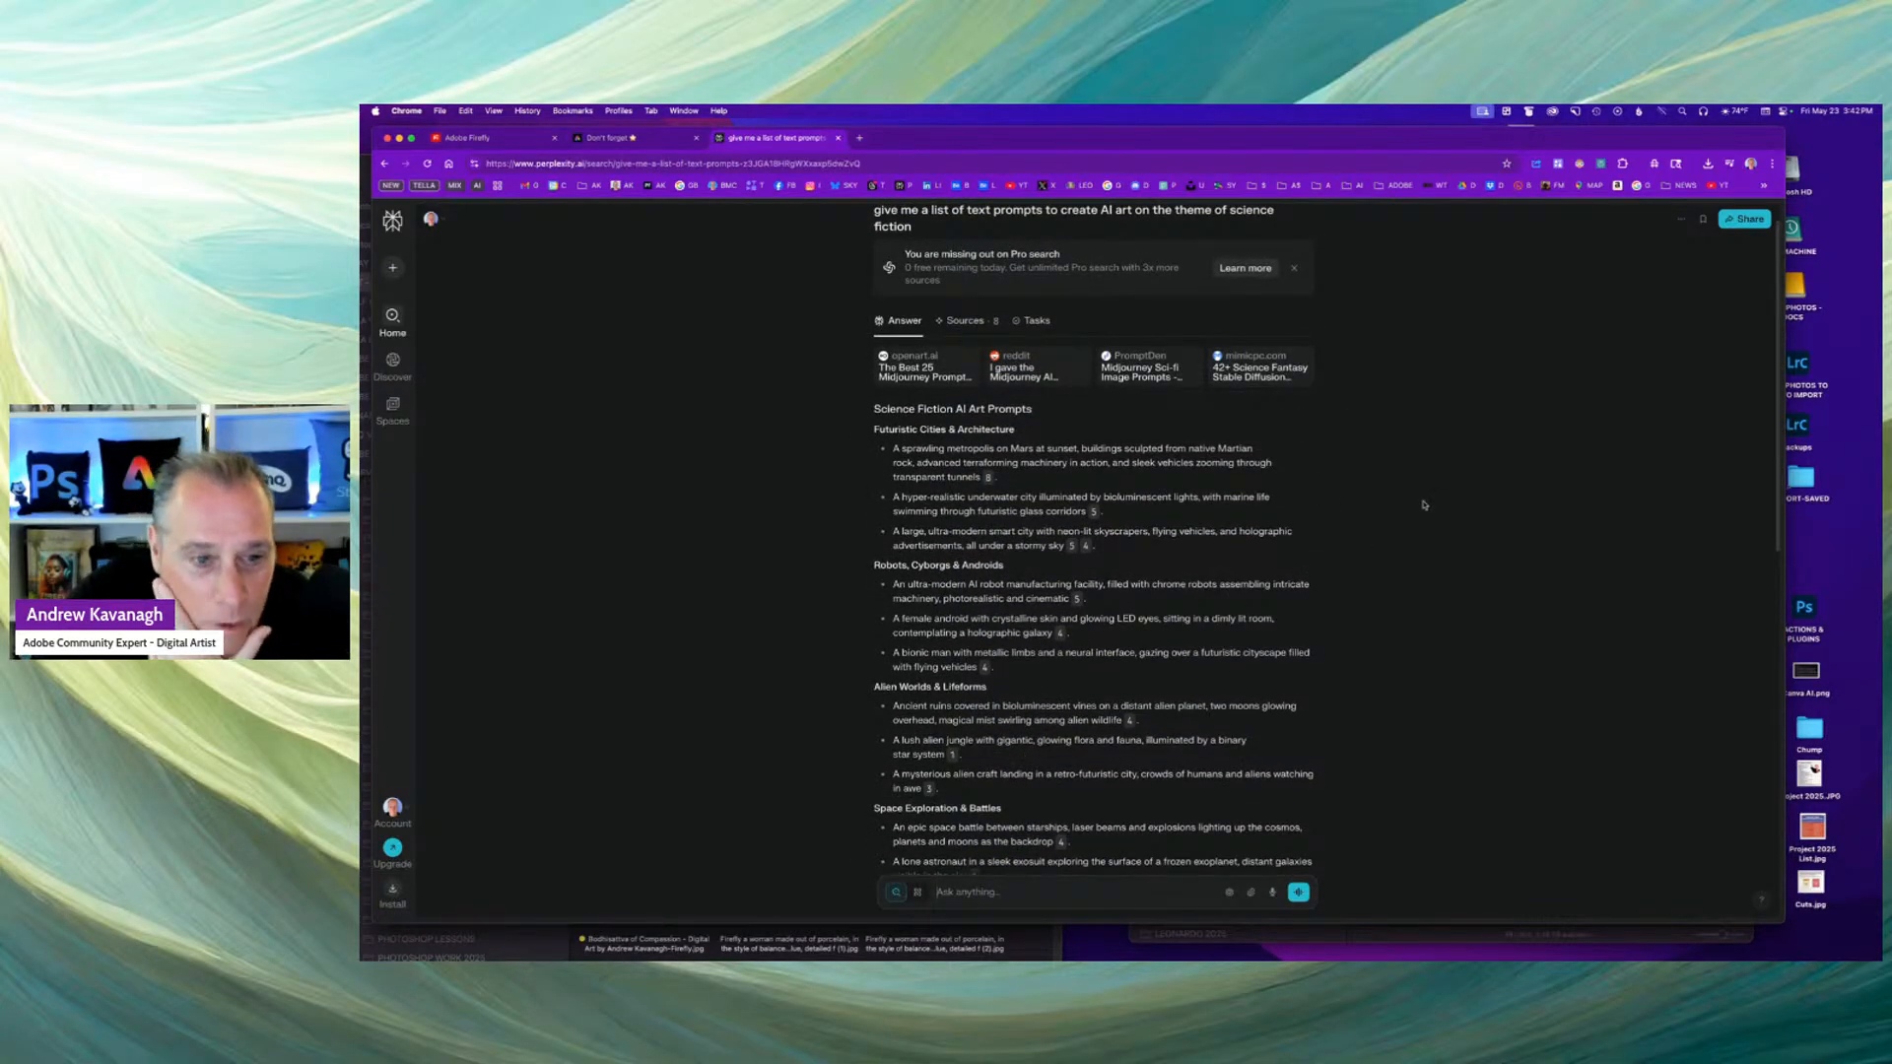
scroll(976, 461, "down", 1)
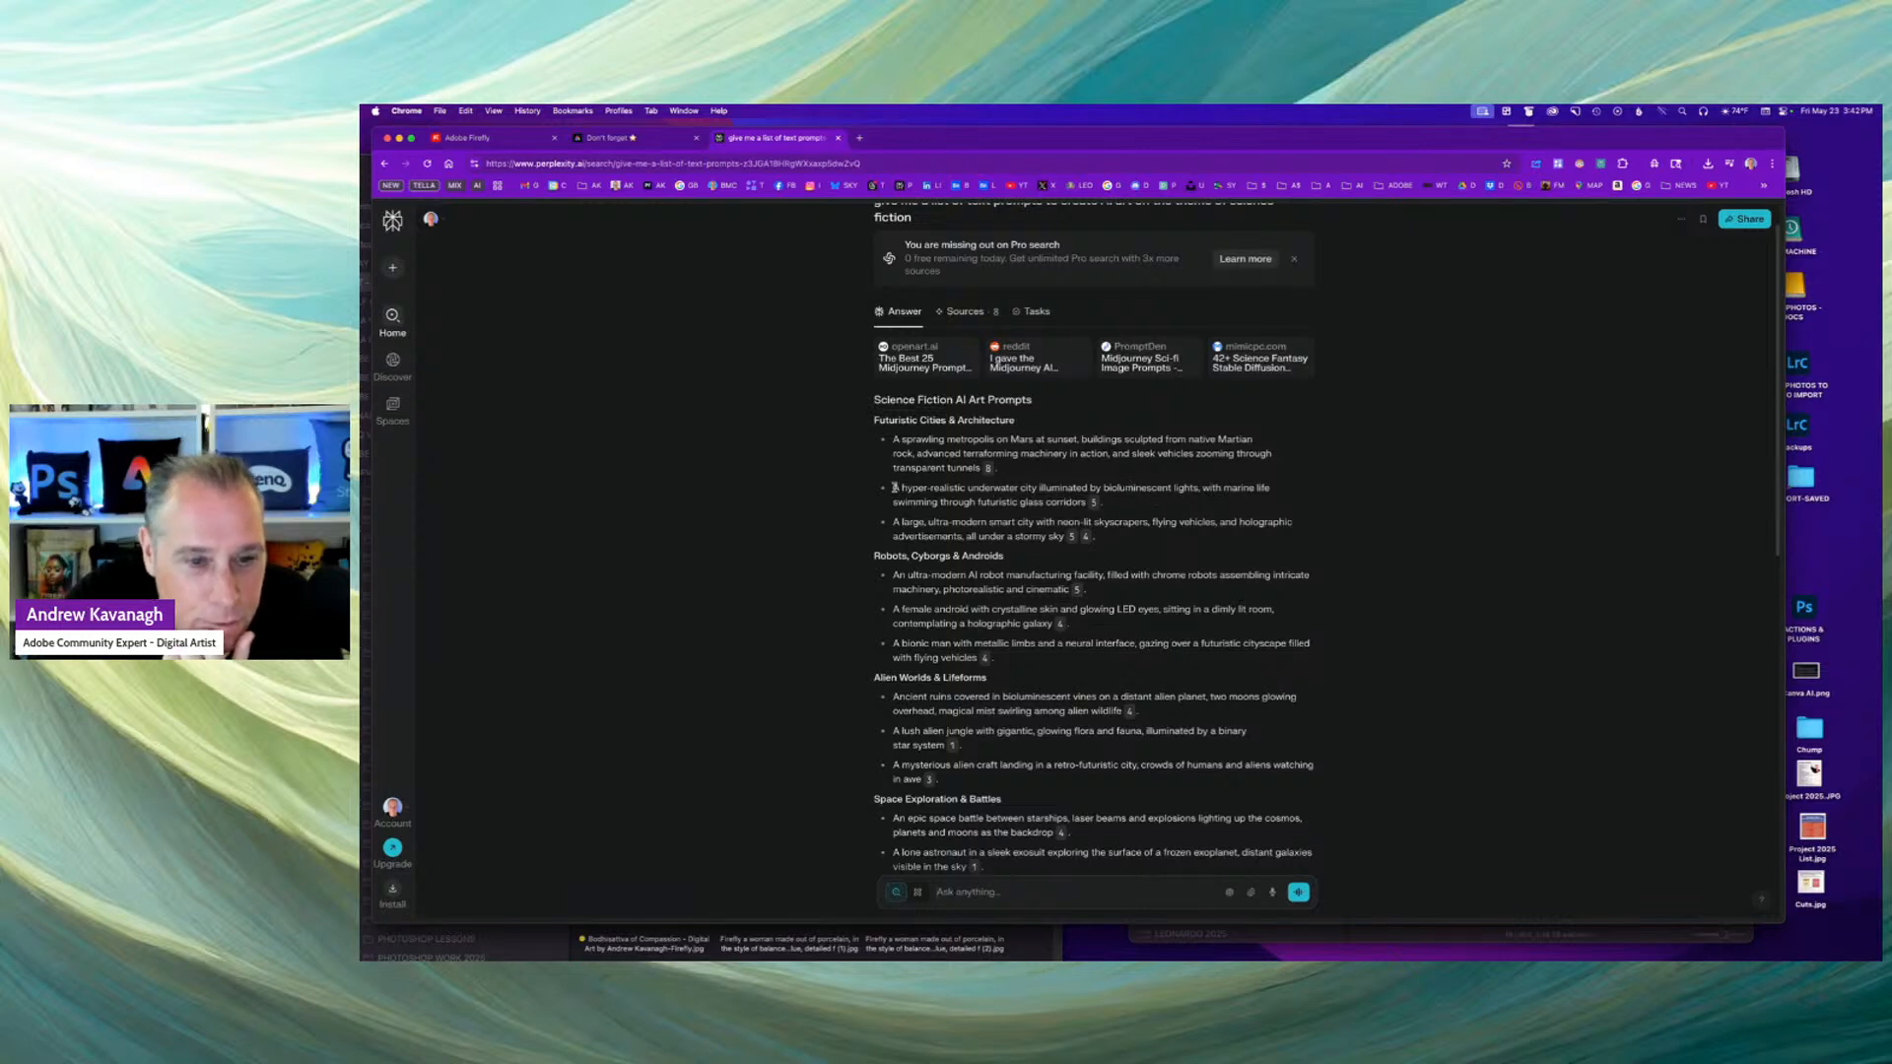
left_click_drag(895, 487, 1082, 503)
key("super+c")
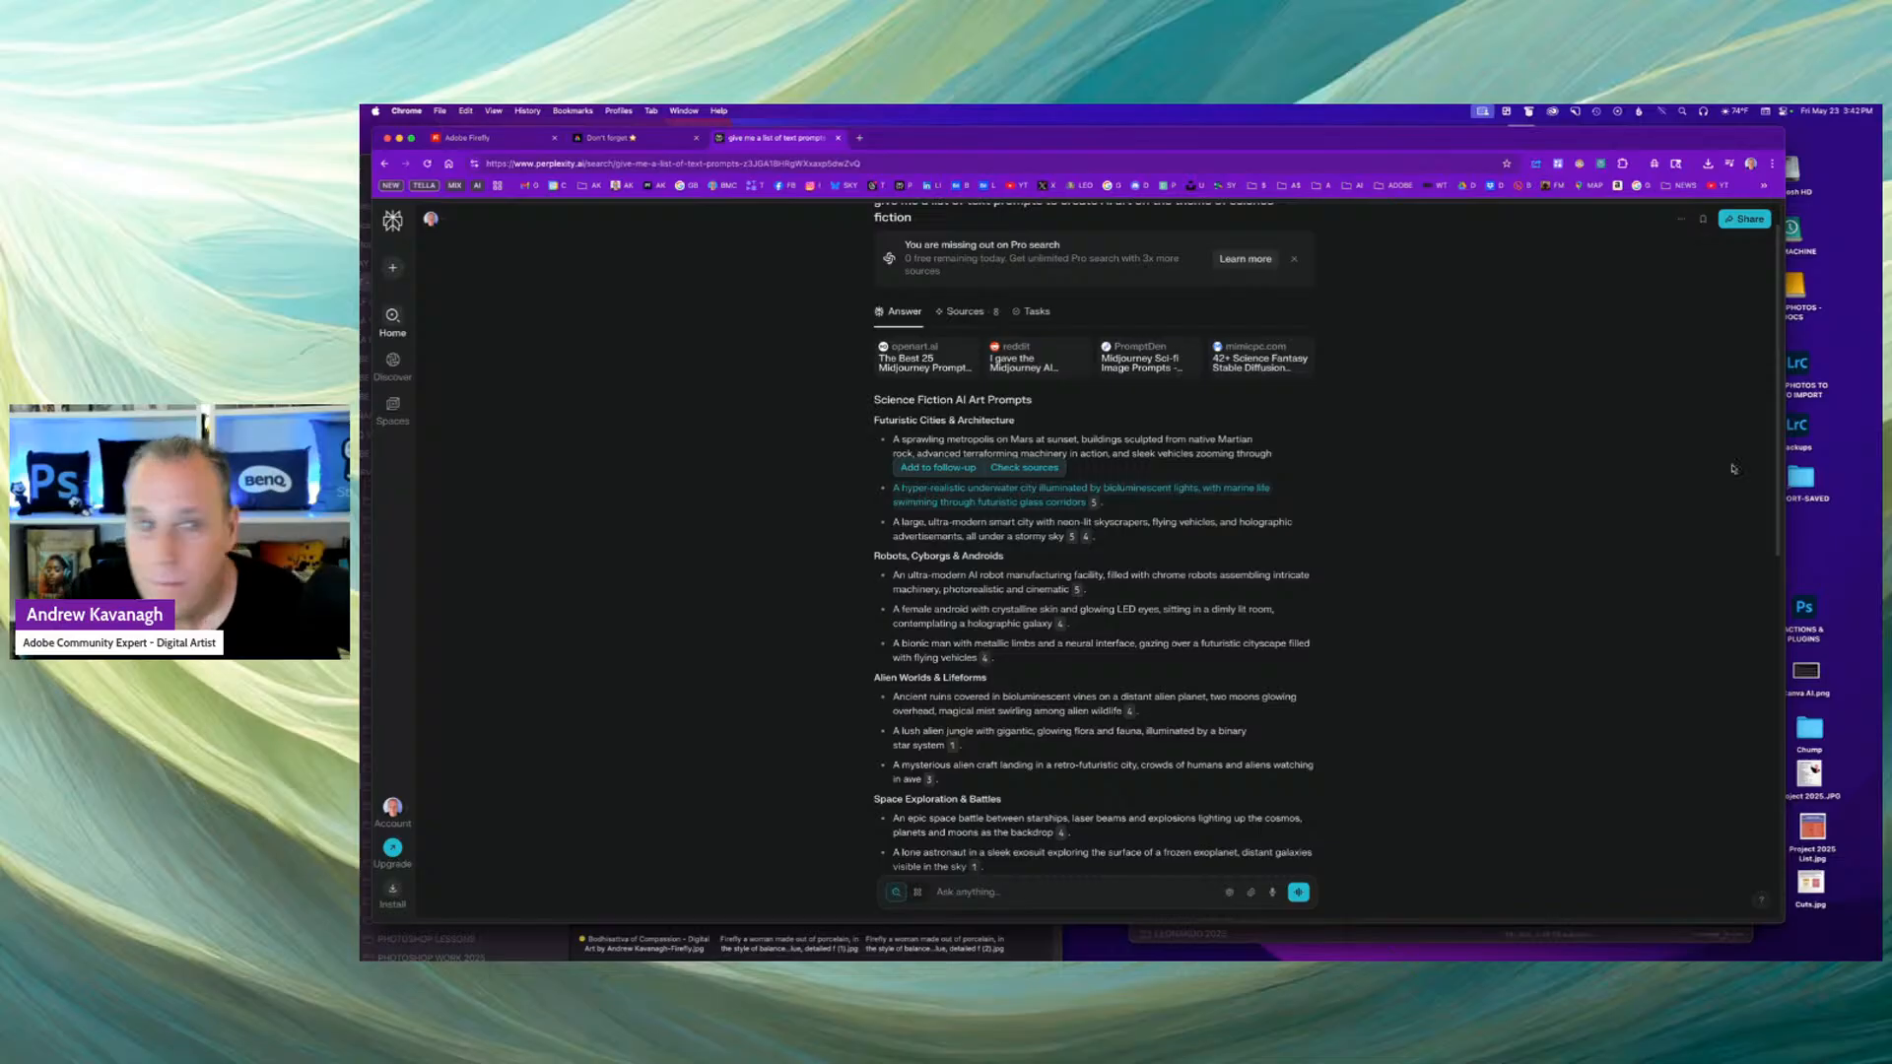
Switch to Adobe Firefly and clear the style and composition references from the text-to-image setup.
left_click(482, 138)
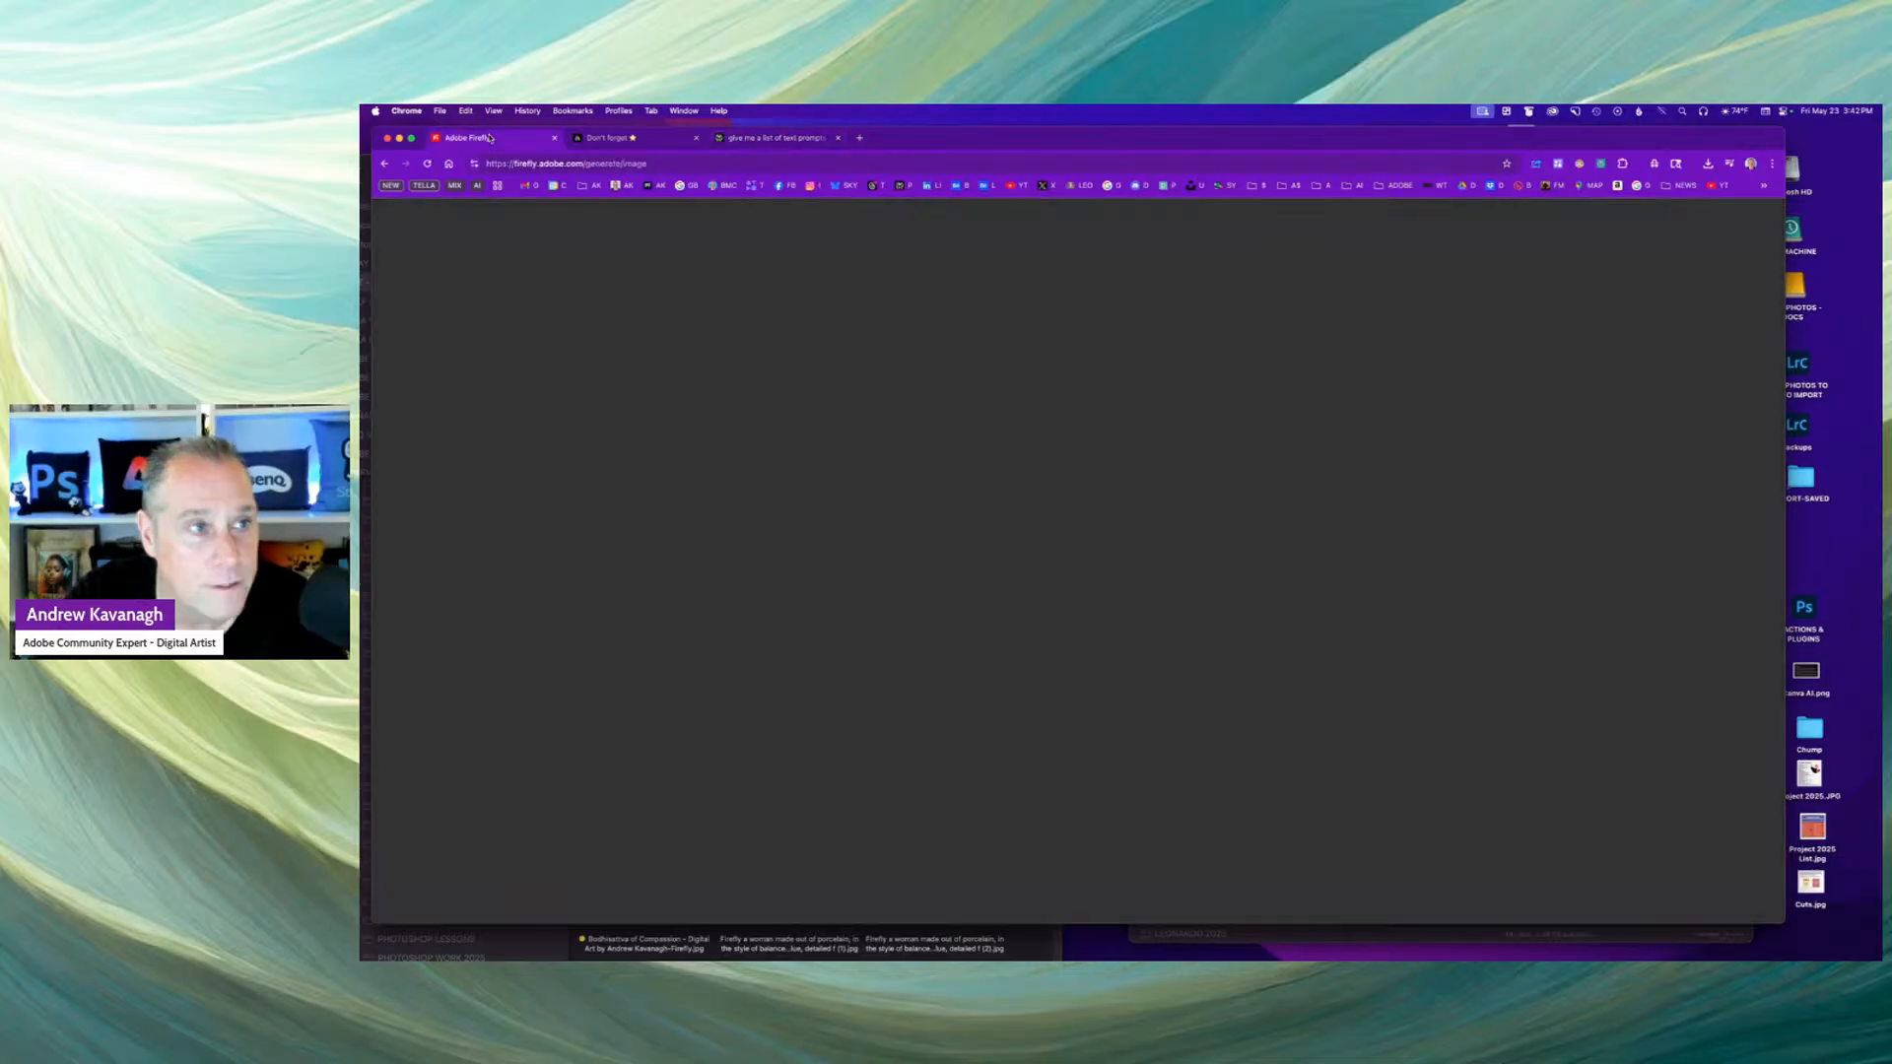
left_click(1573, 446)
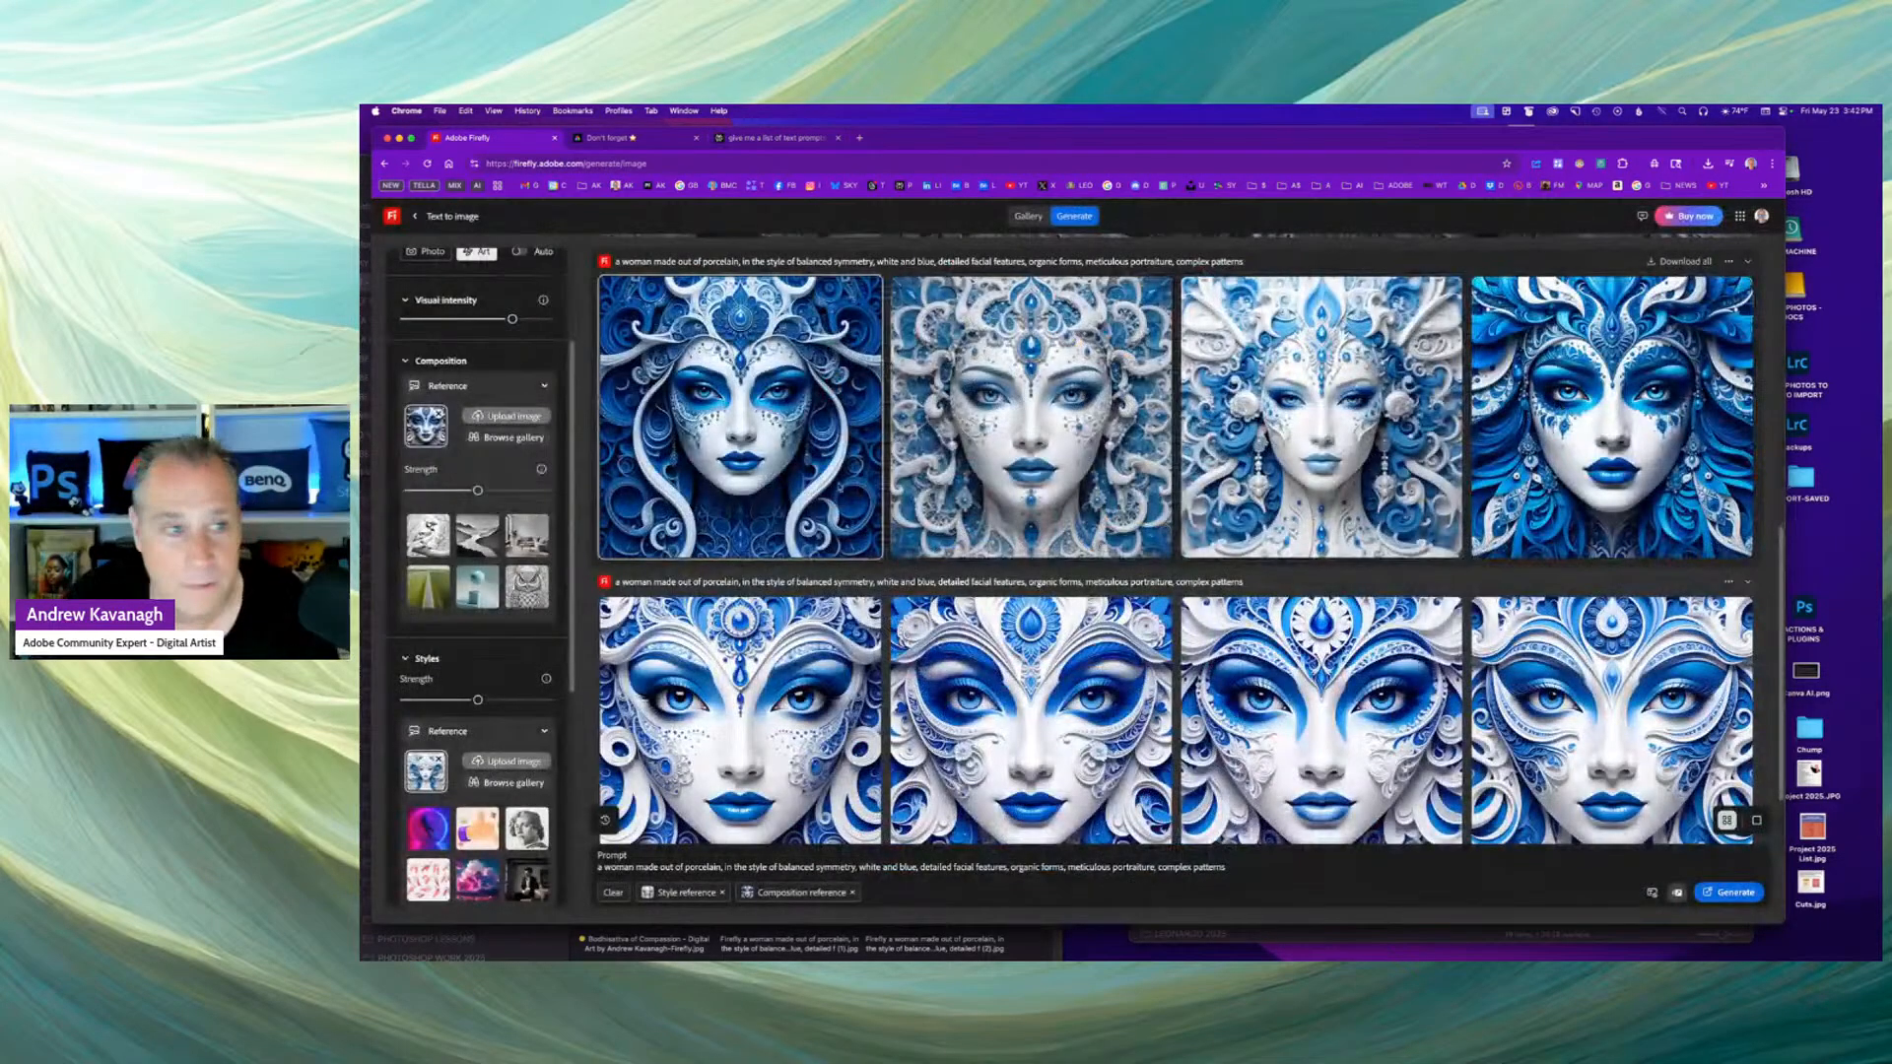
left_click(613, 893)
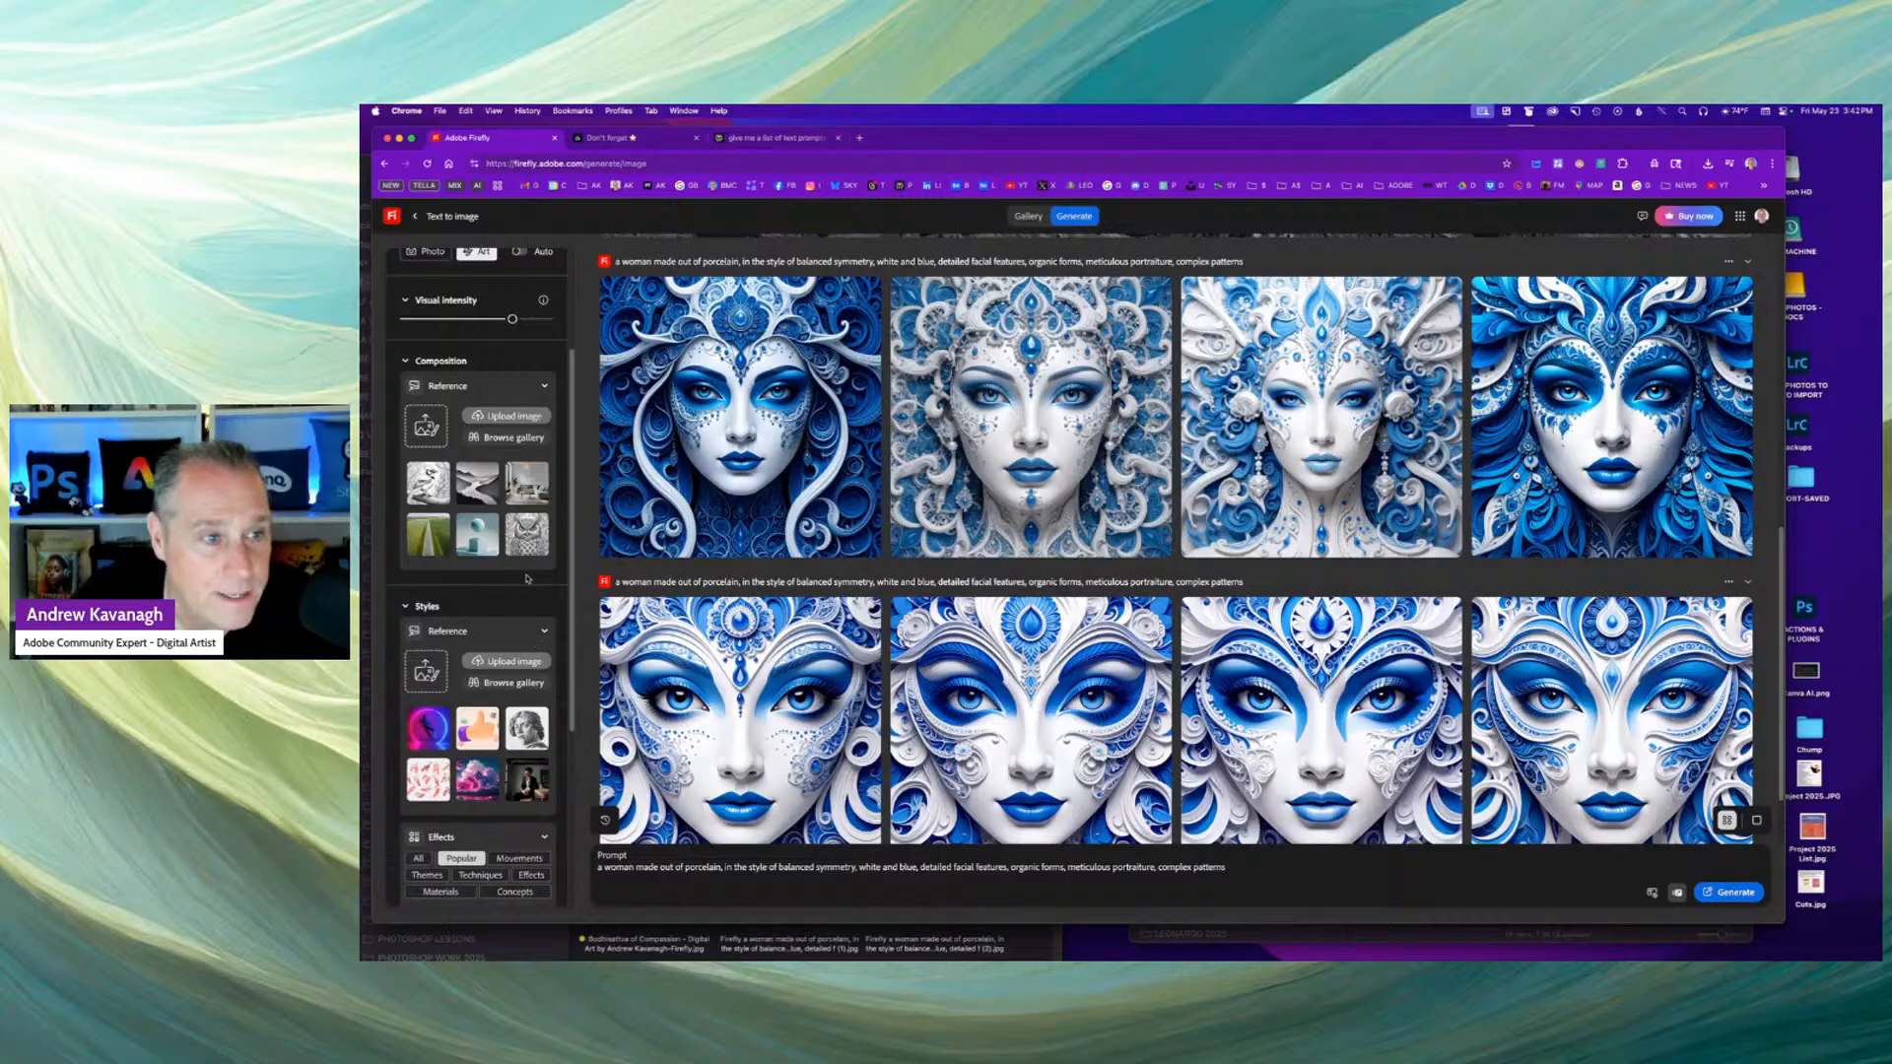
Set the aspect ratio to Widescreen (16:9) and raise the visual intensity slightly.
scroll(527, 579, "up", 3)
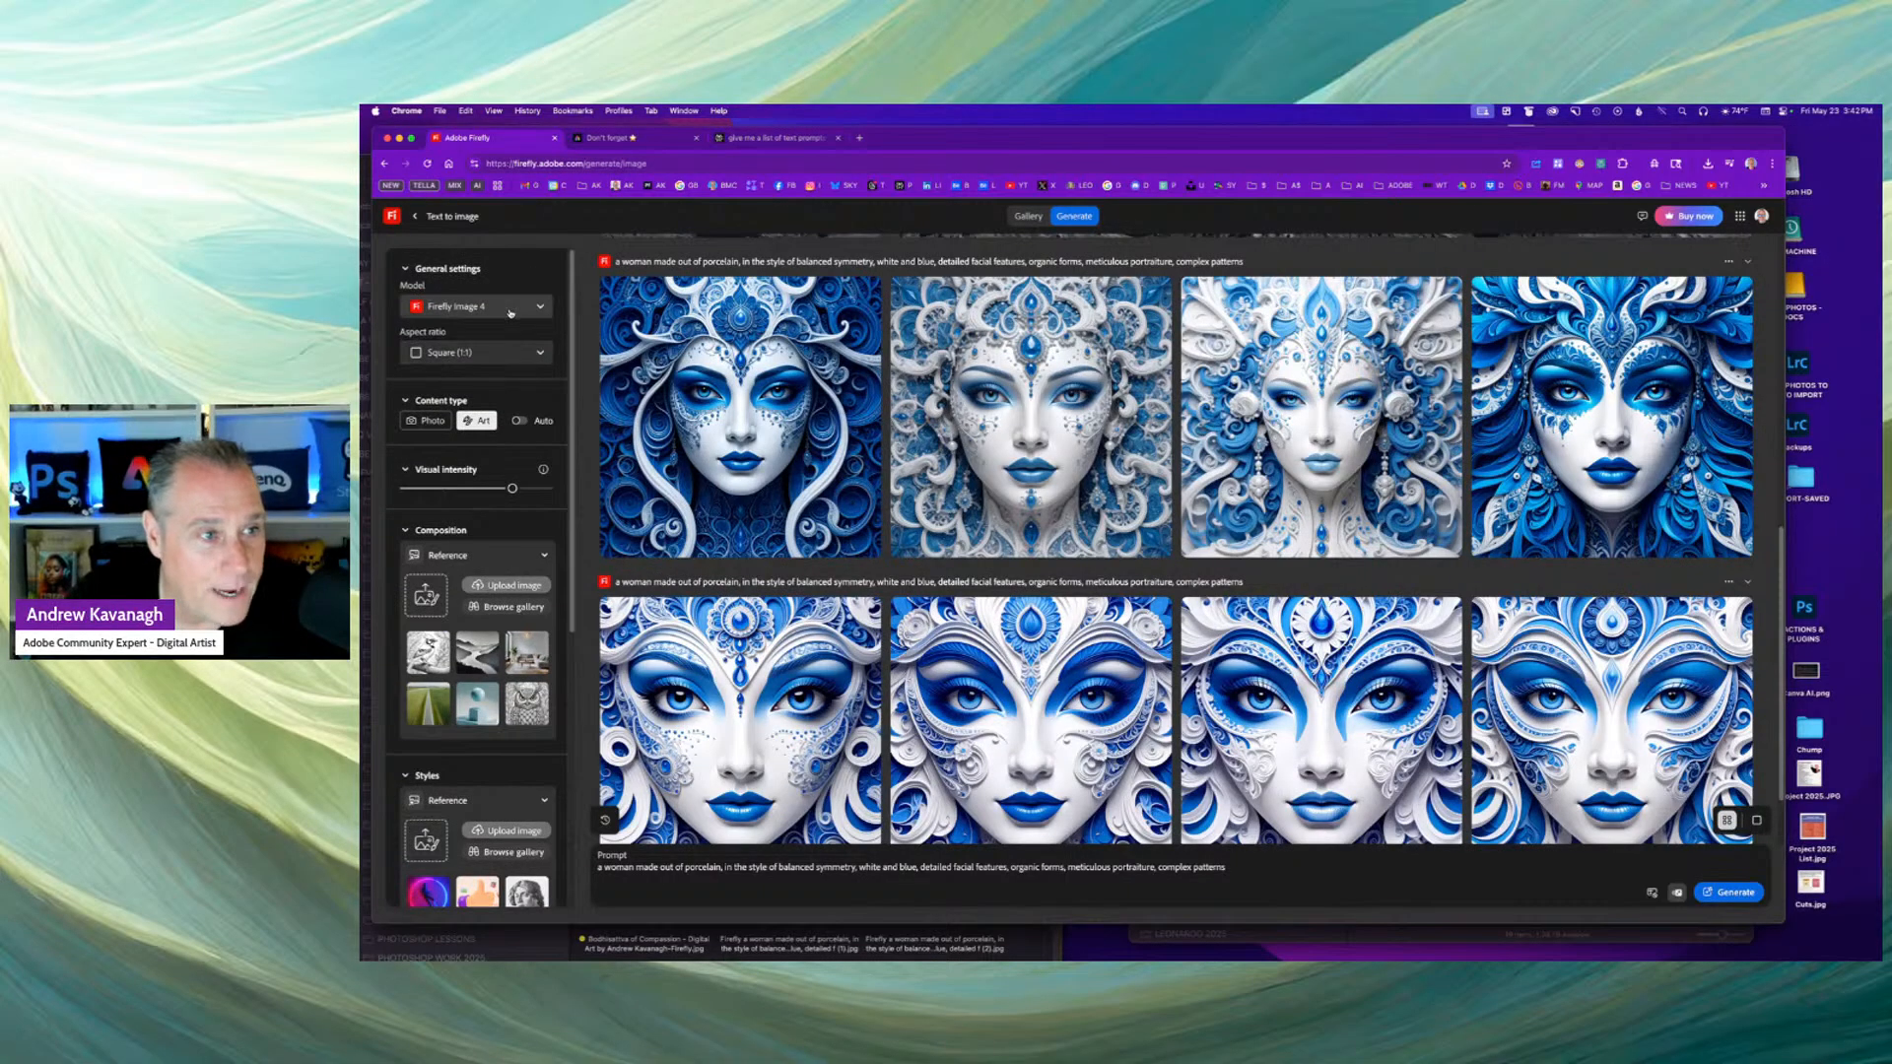
left_click(482, 352)
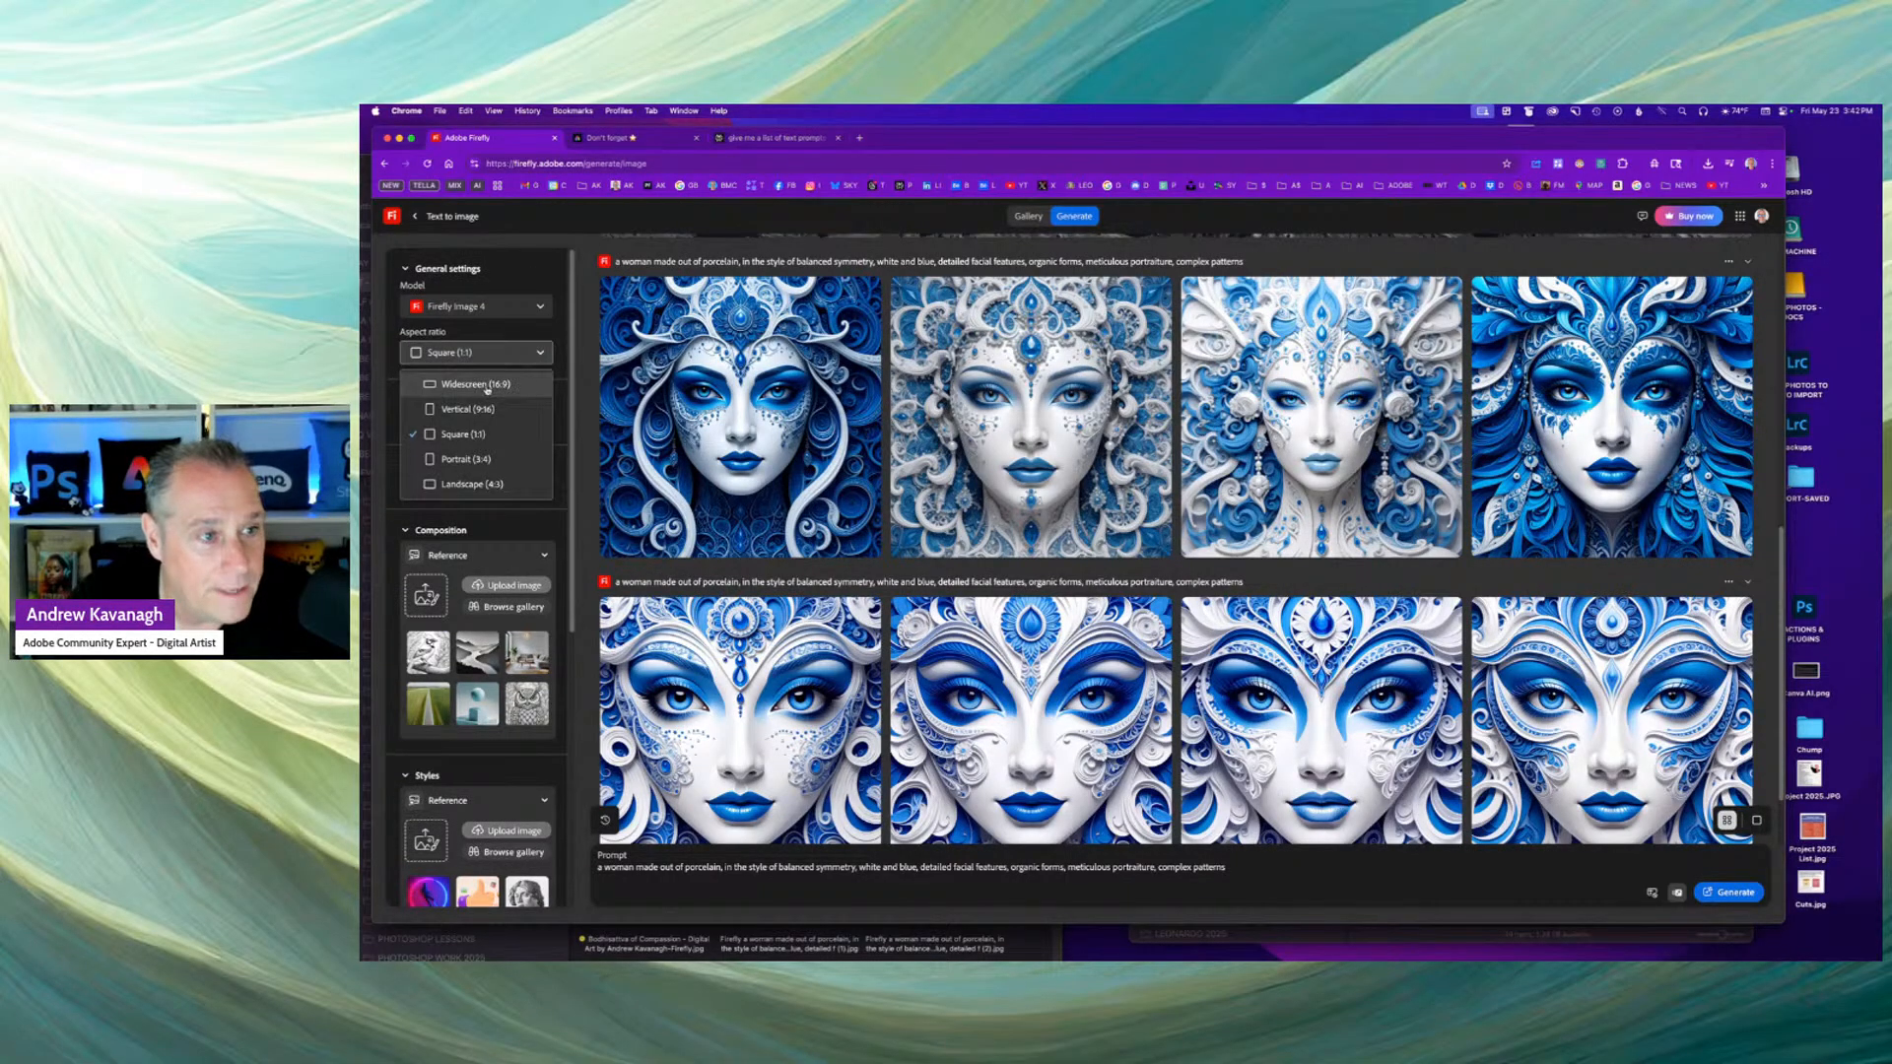
left_click(487, 387)
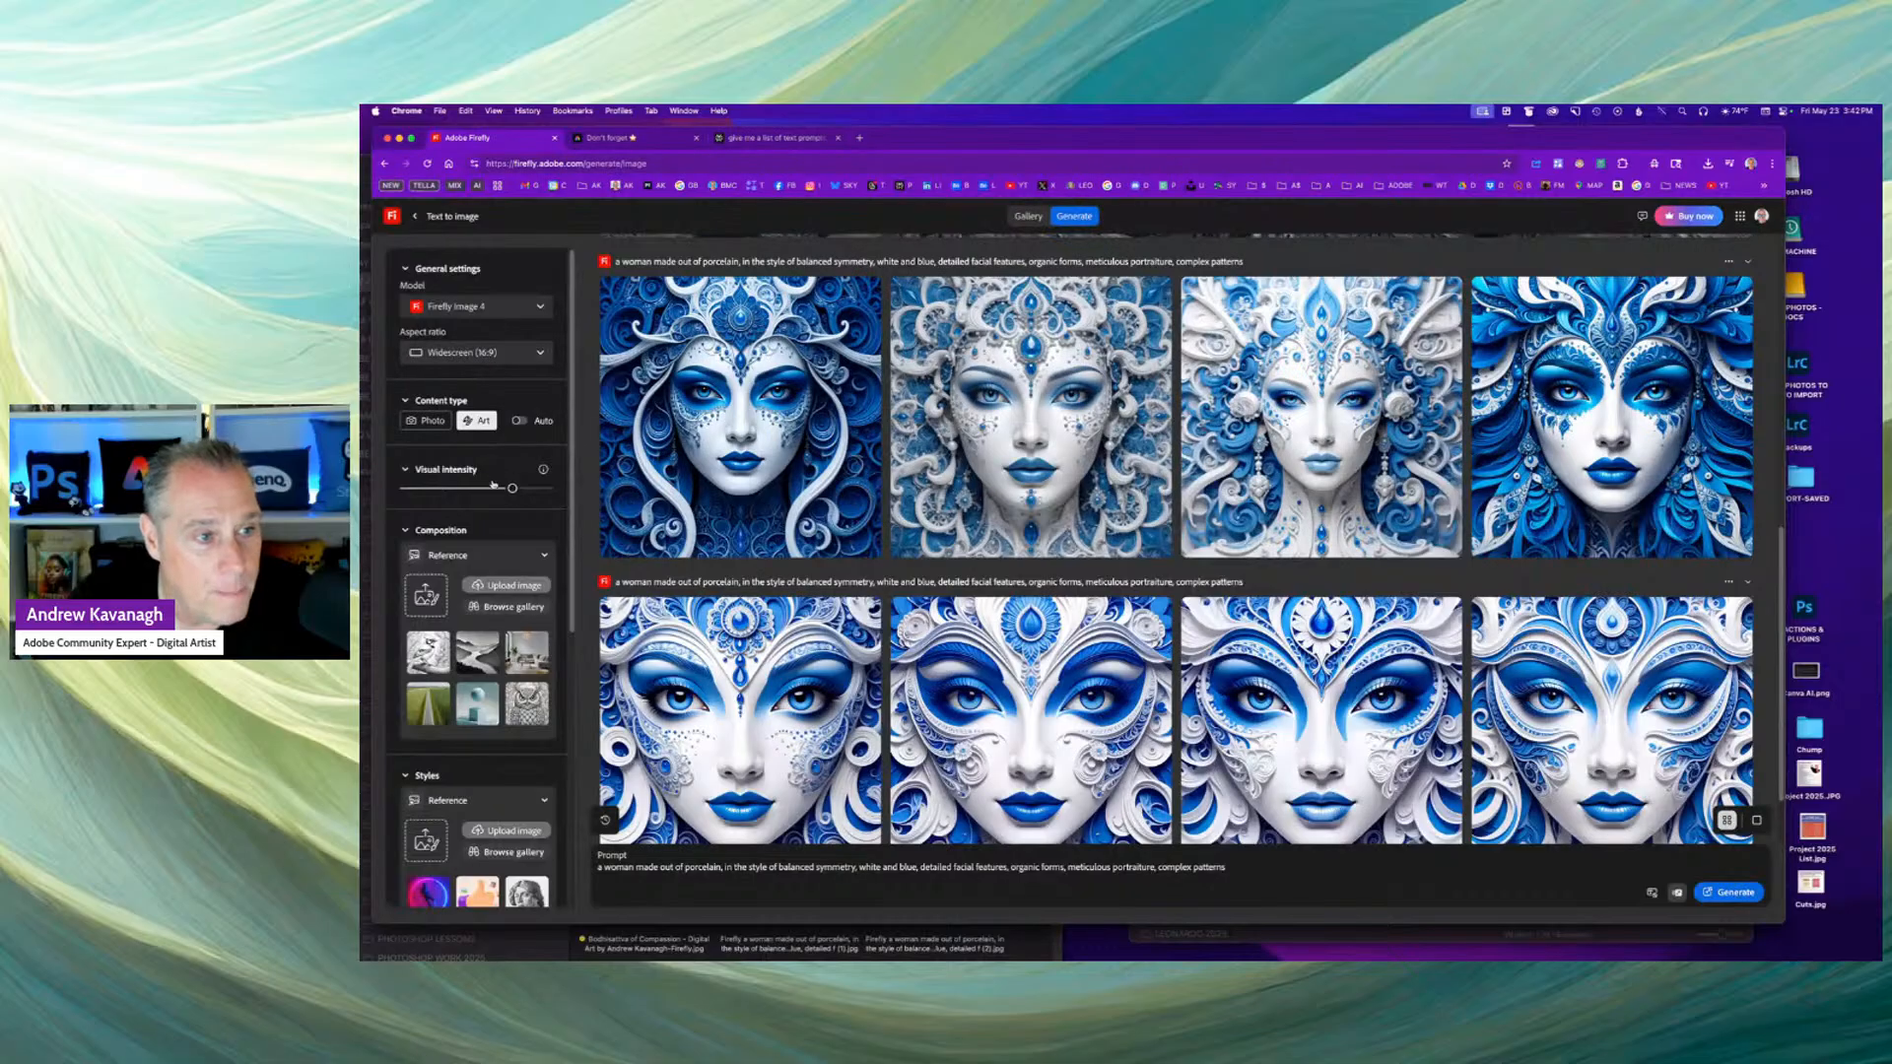
left_click_drag(512, 488, 529, 488)
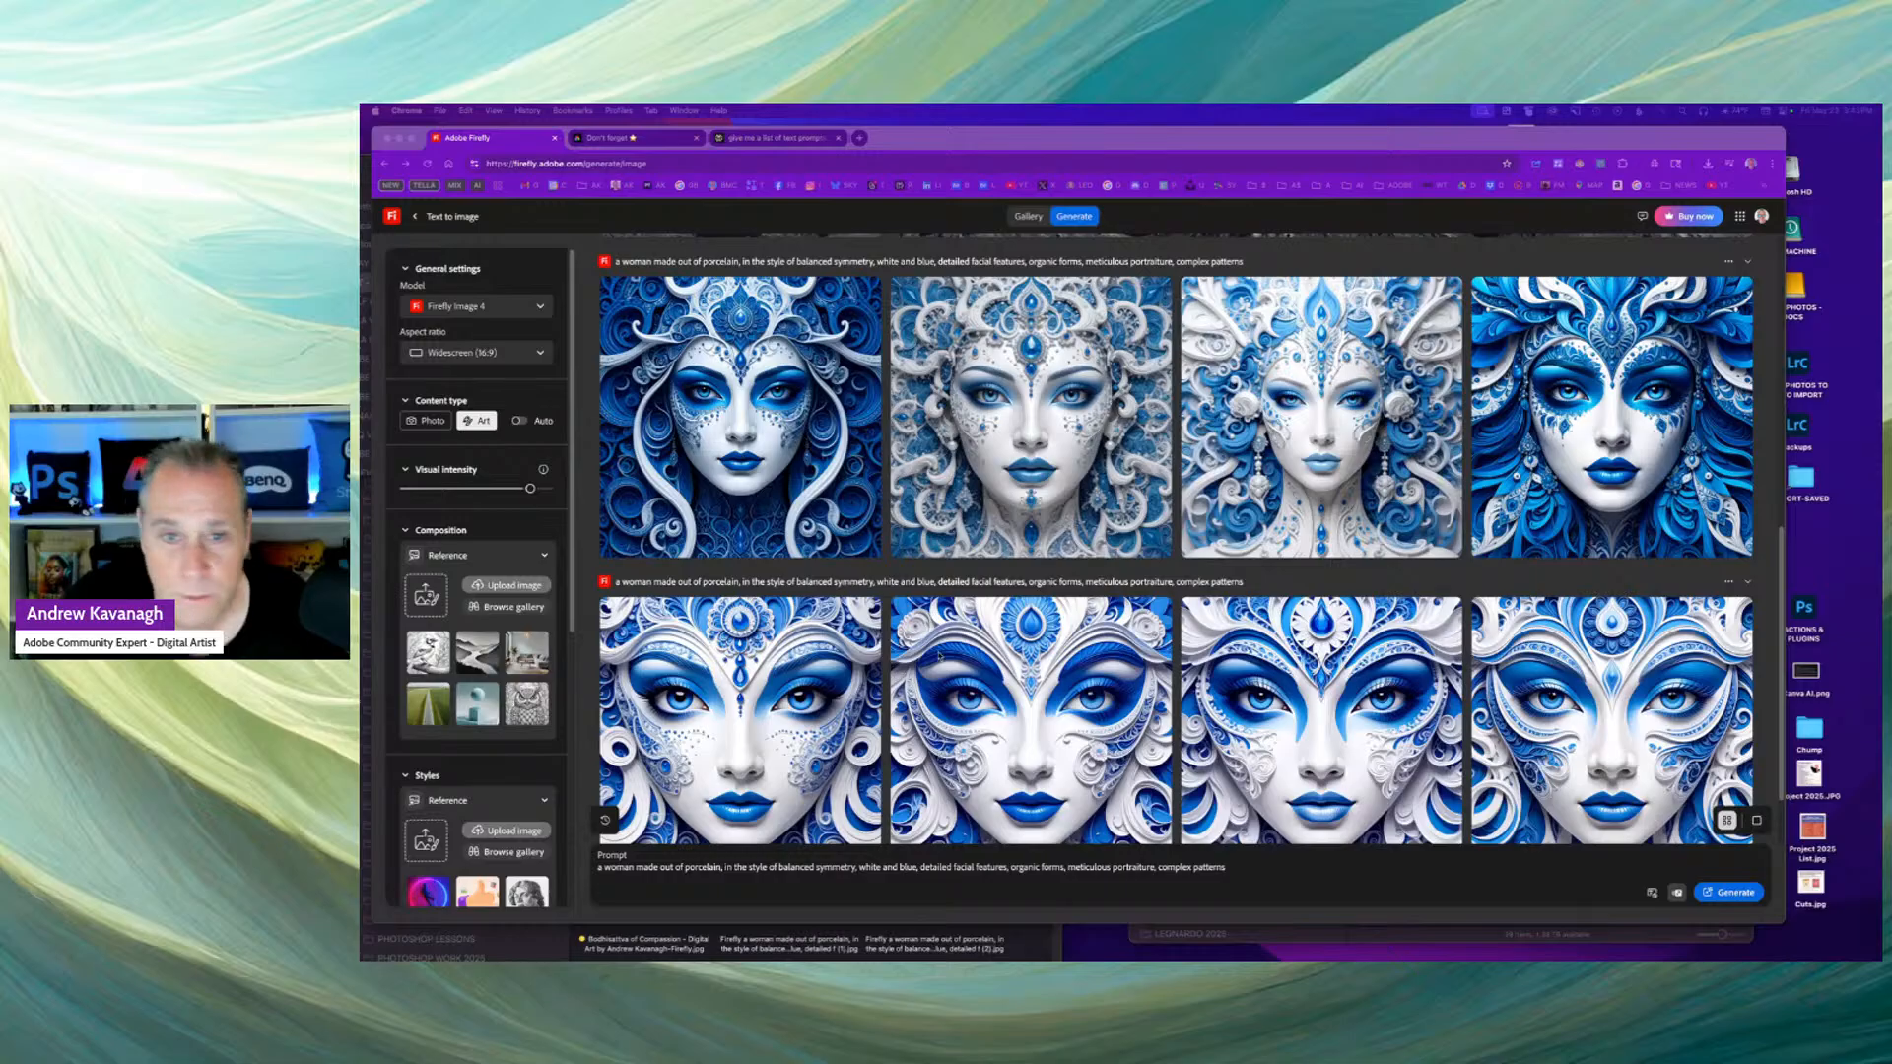
Replace the porcelain woman prompt with the copied hyper-realistic underwater city prompt and generate the images.
left_click(880, 864)
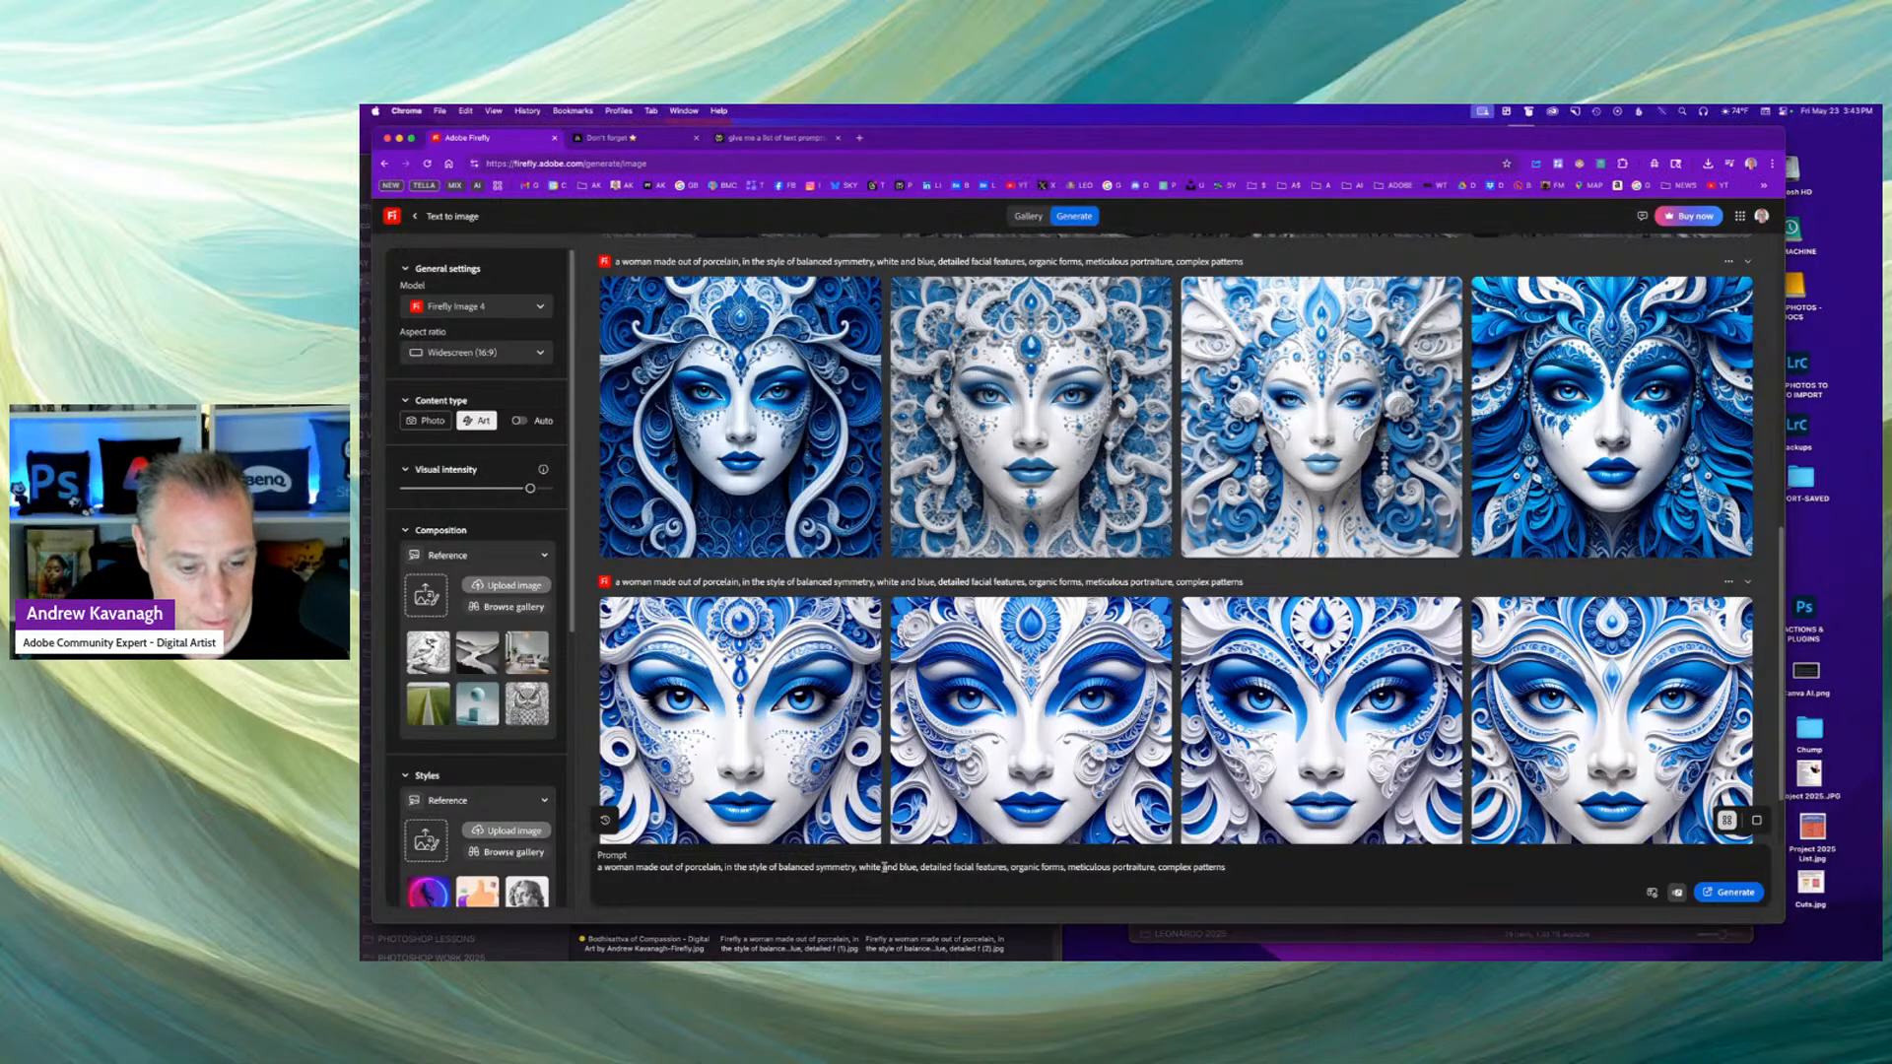
triple_click(881, 866)
key("BackSpace")
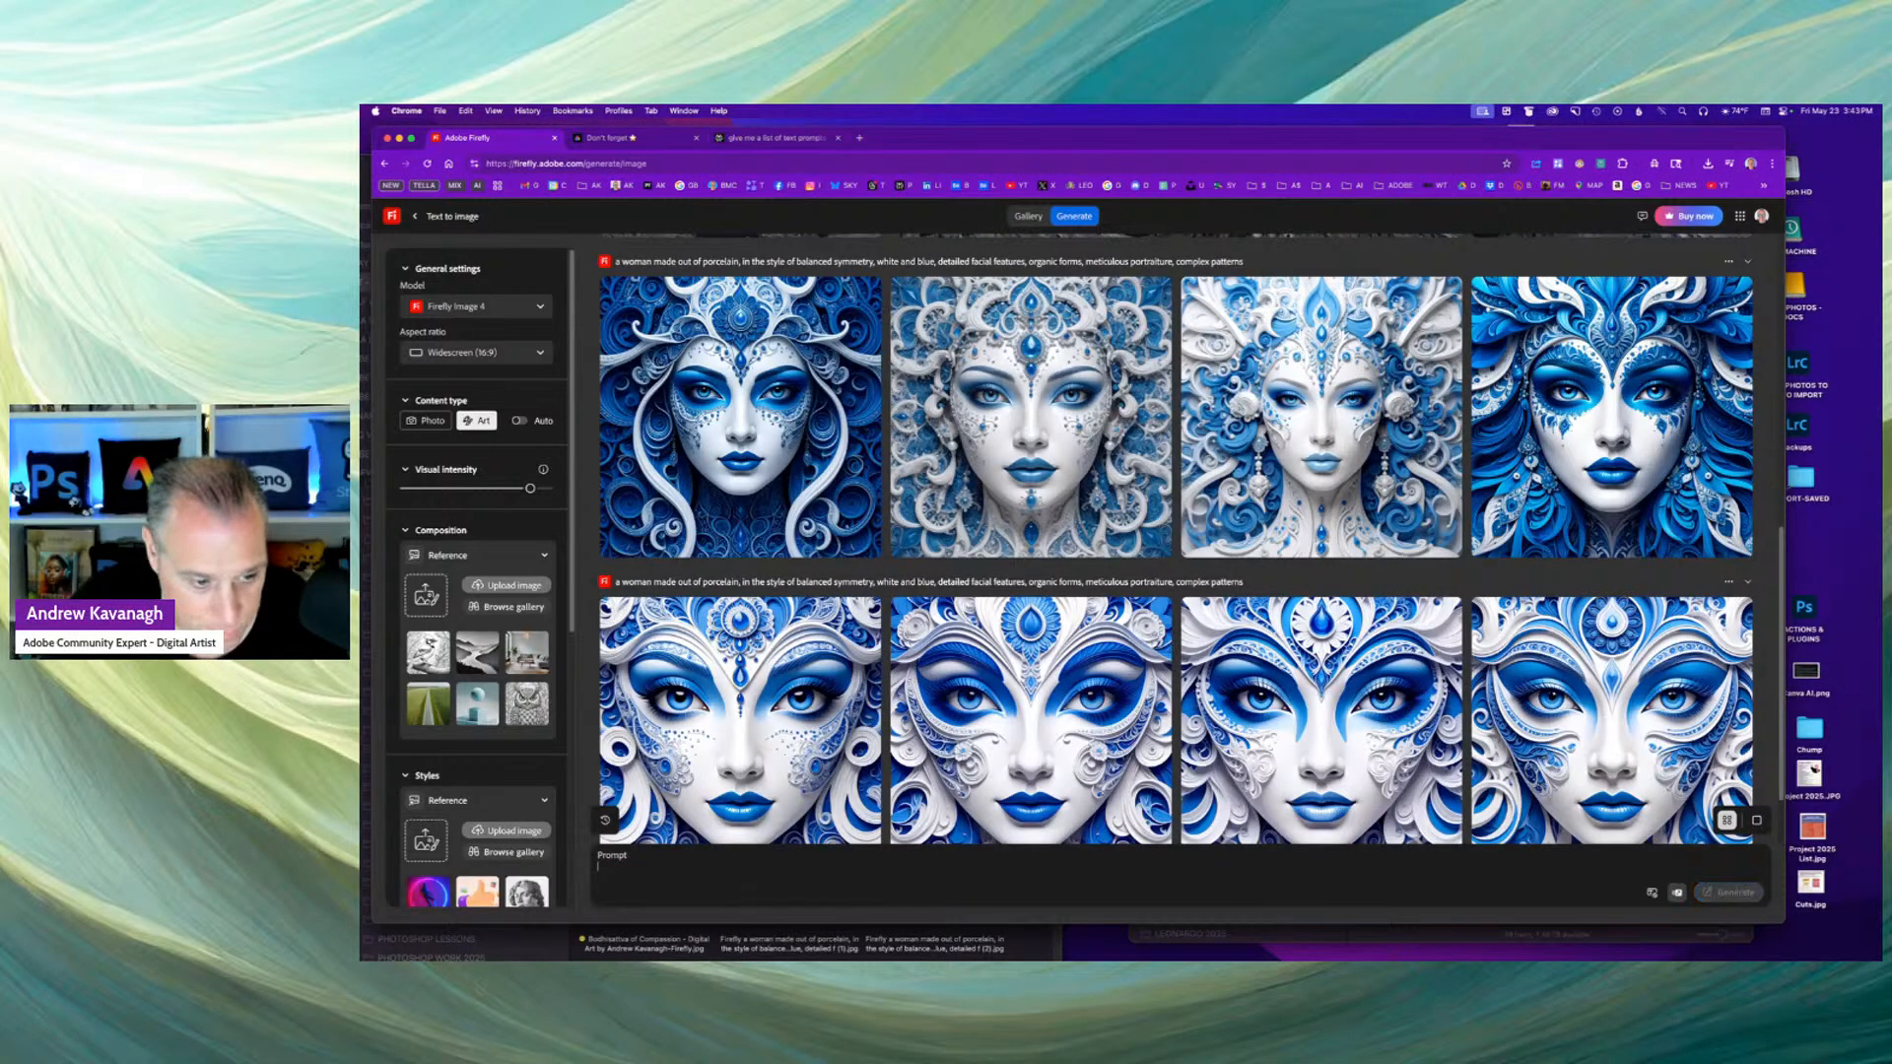
key("super+v")
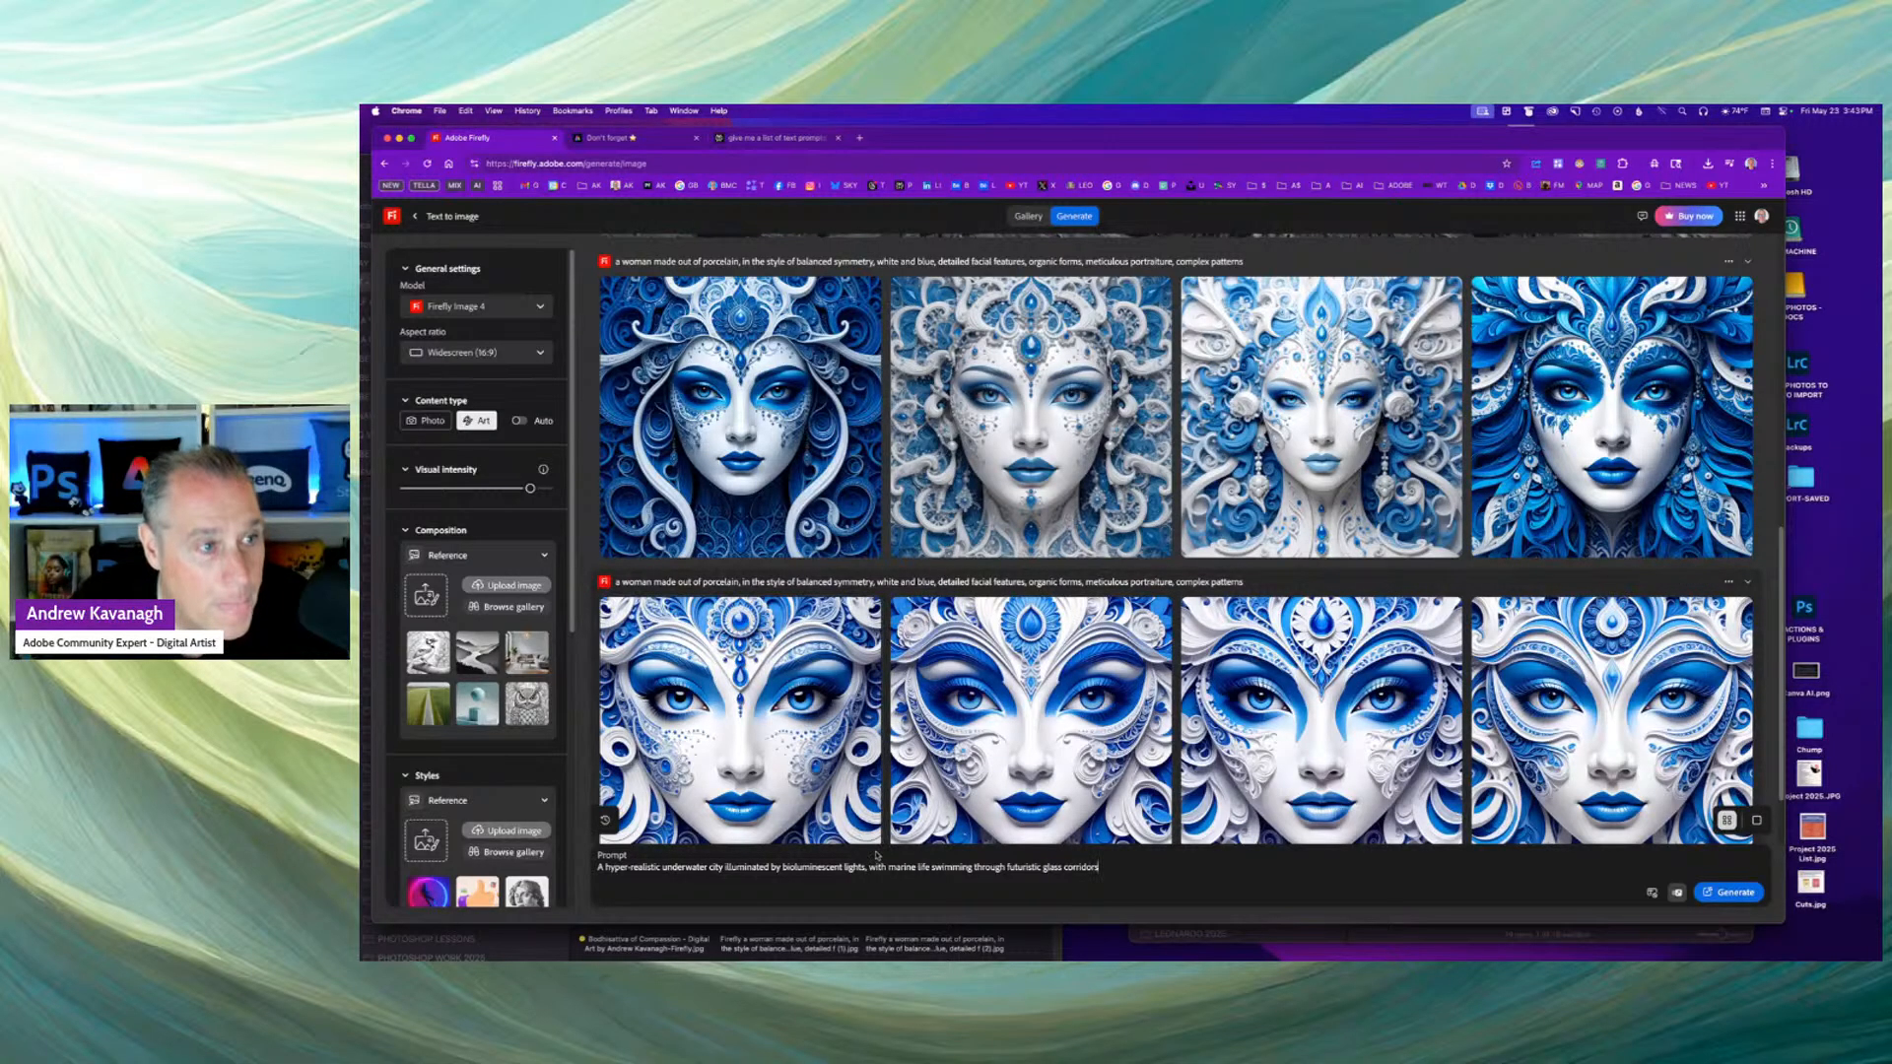
left_click(1758, 892)
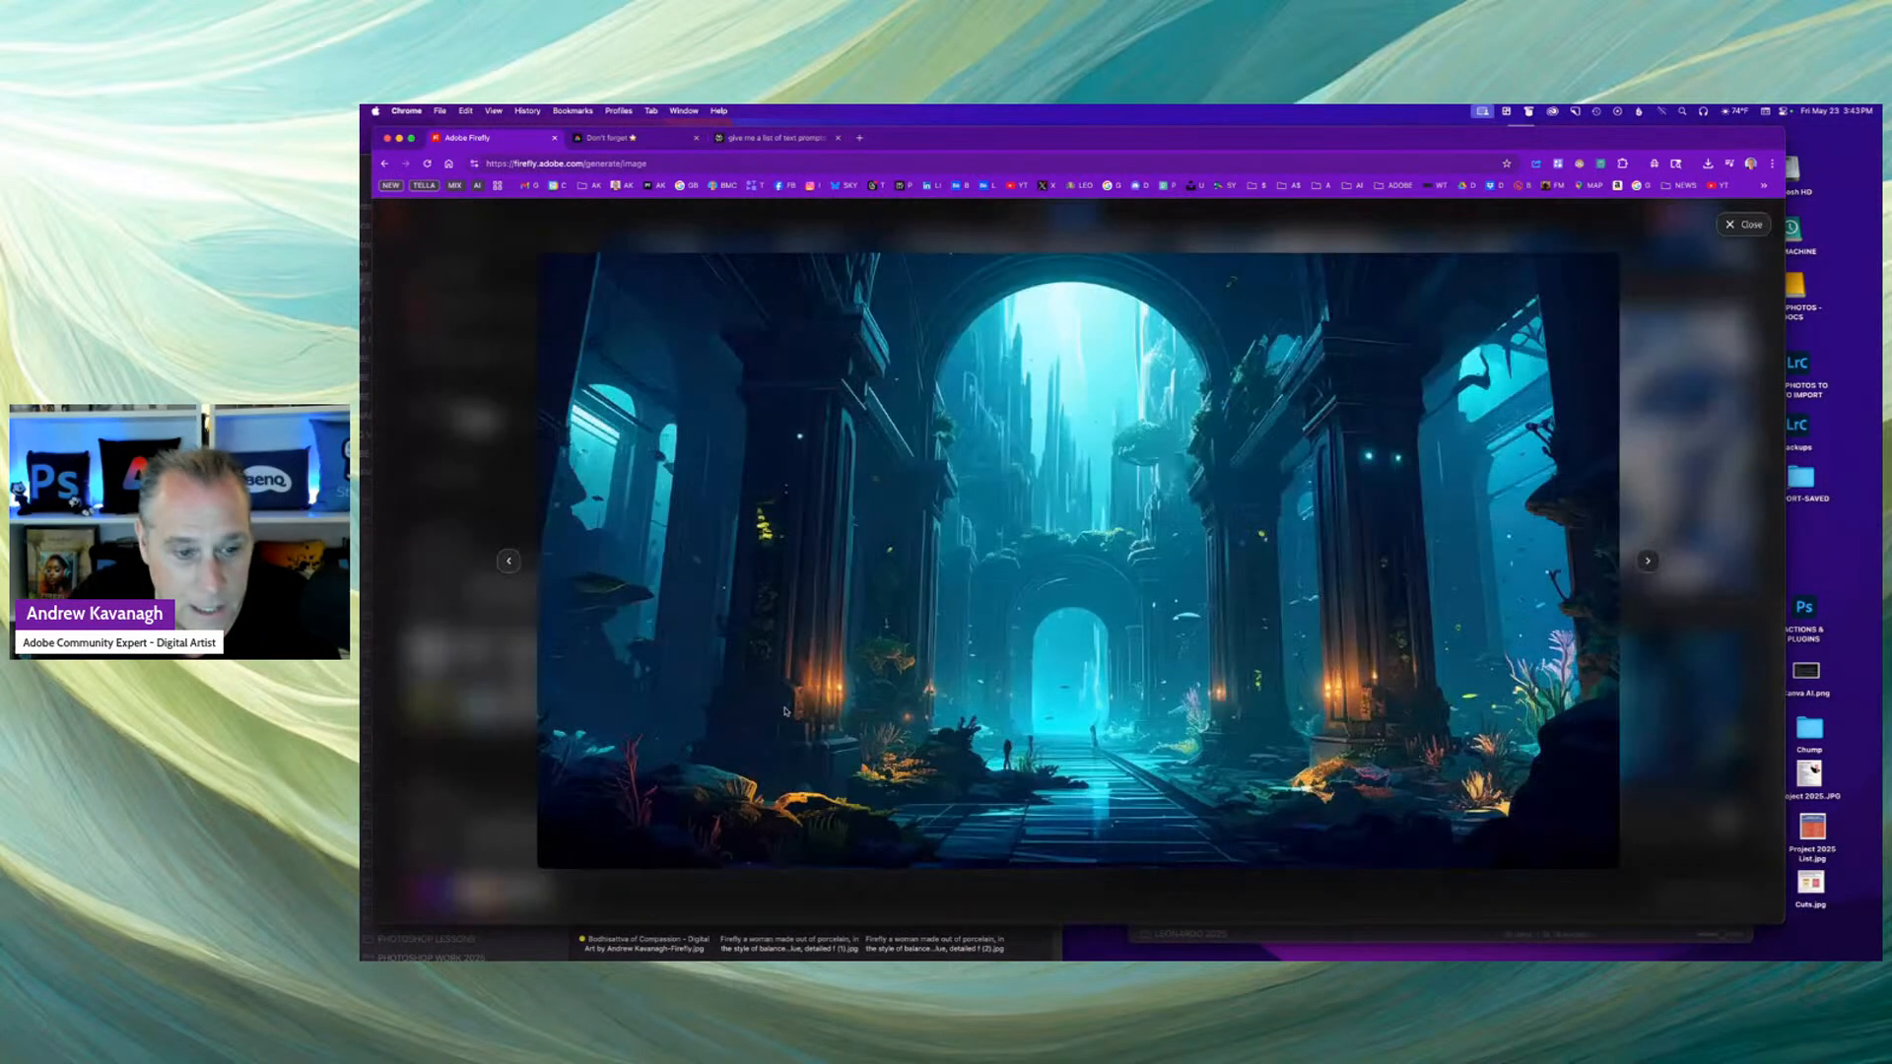
View the four generated underwater city images one by one at full size, then close the preview.
left_click(739, 707)
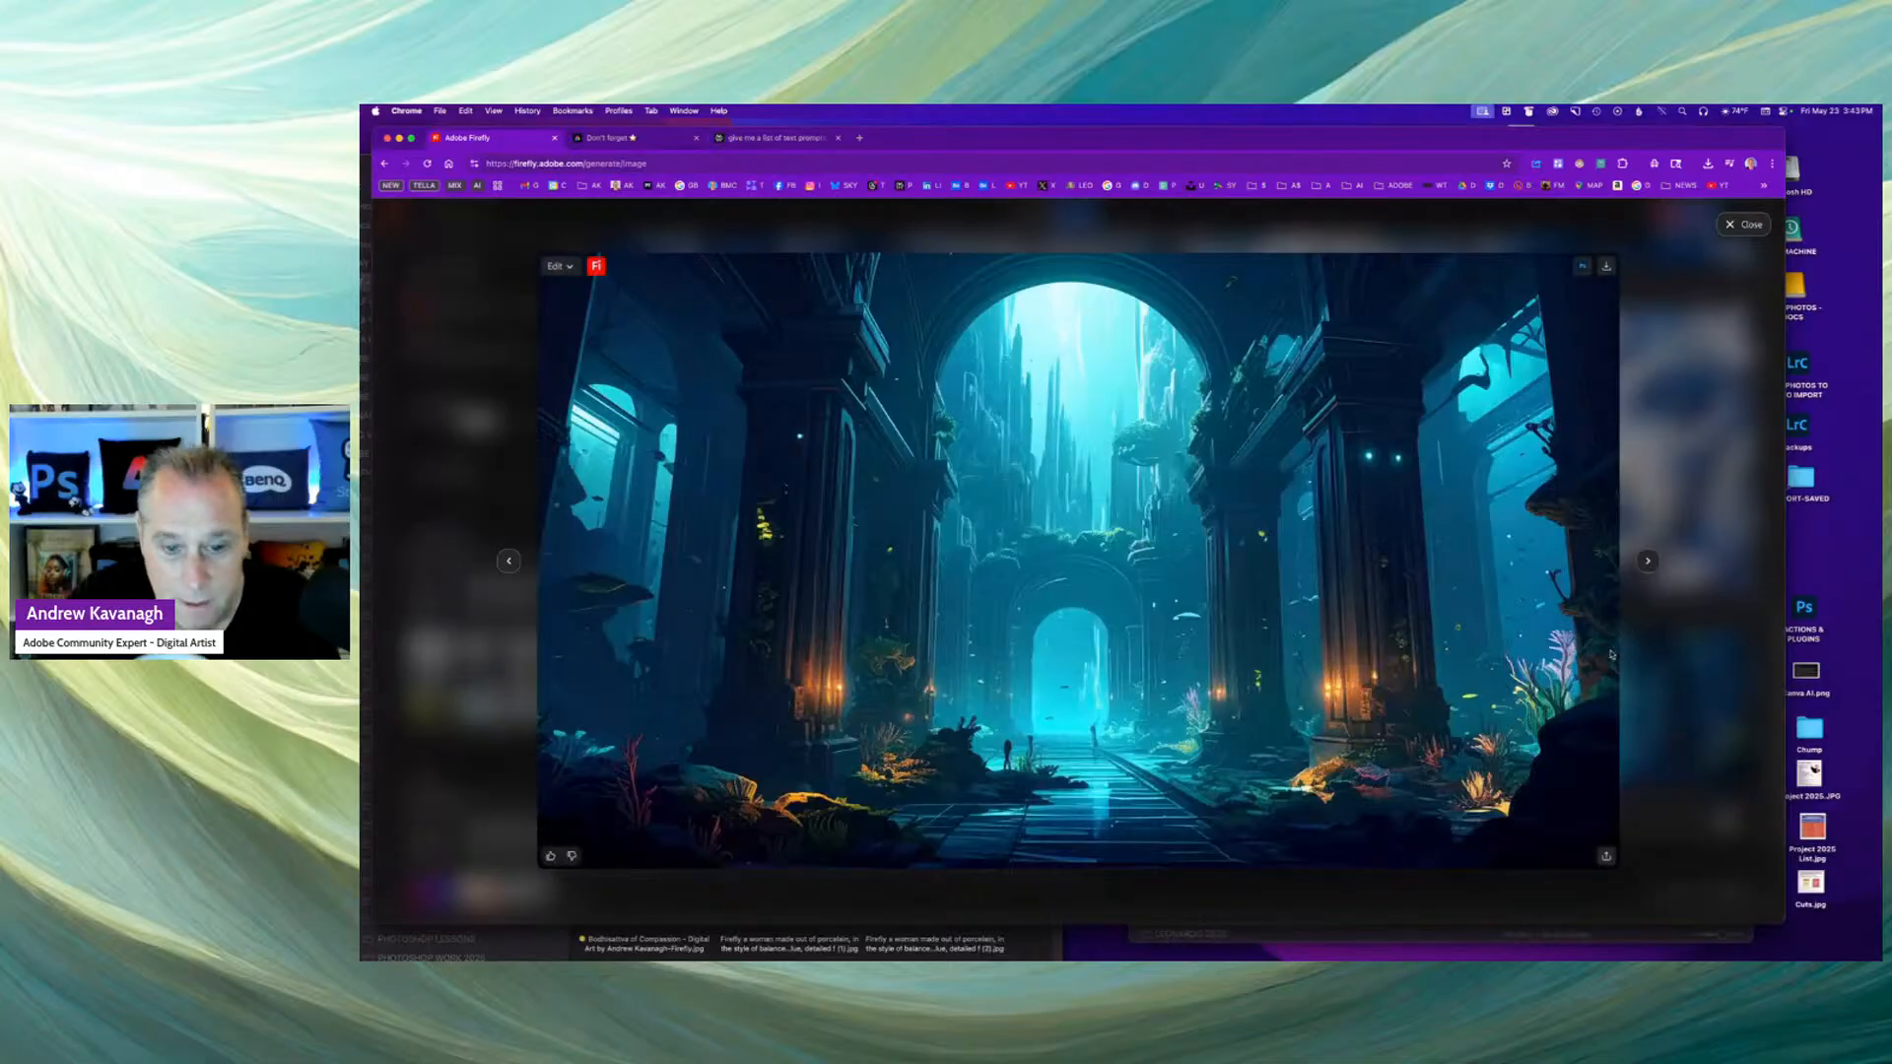
left_click(1646, 561)
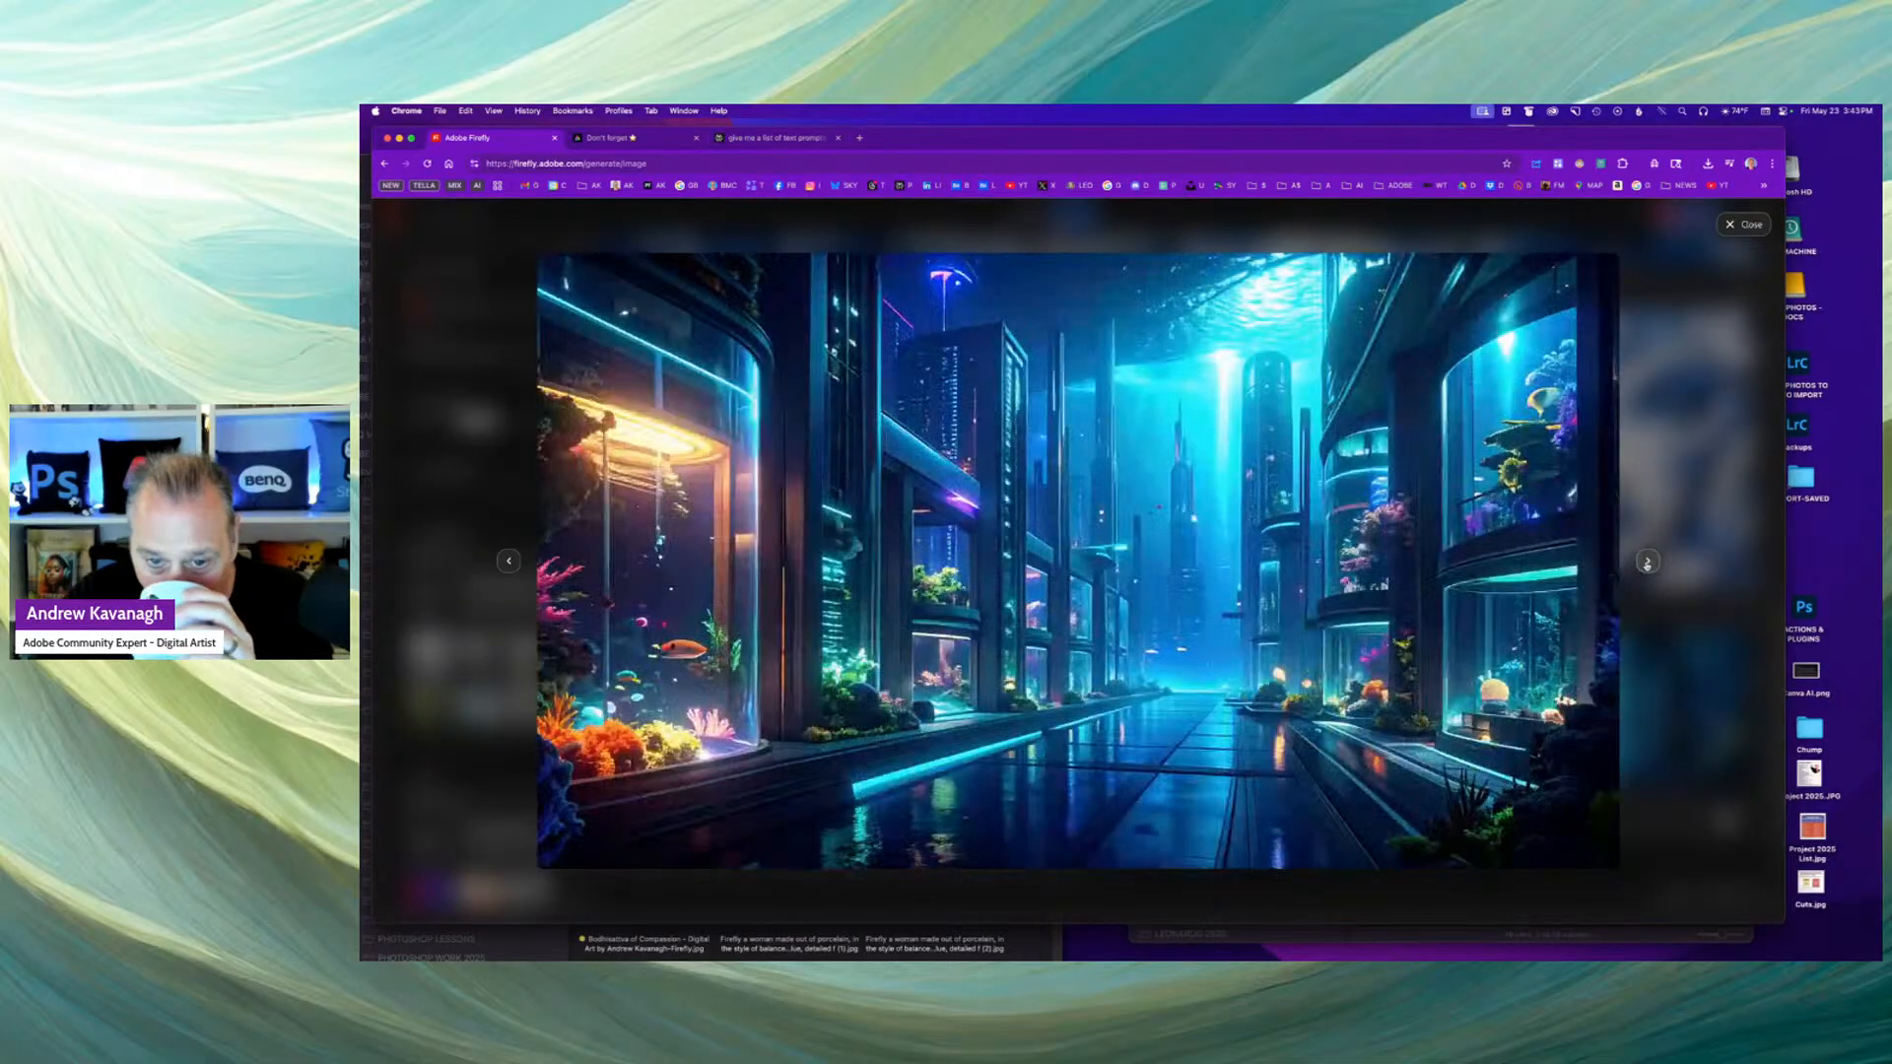
left_click(1646, 561)
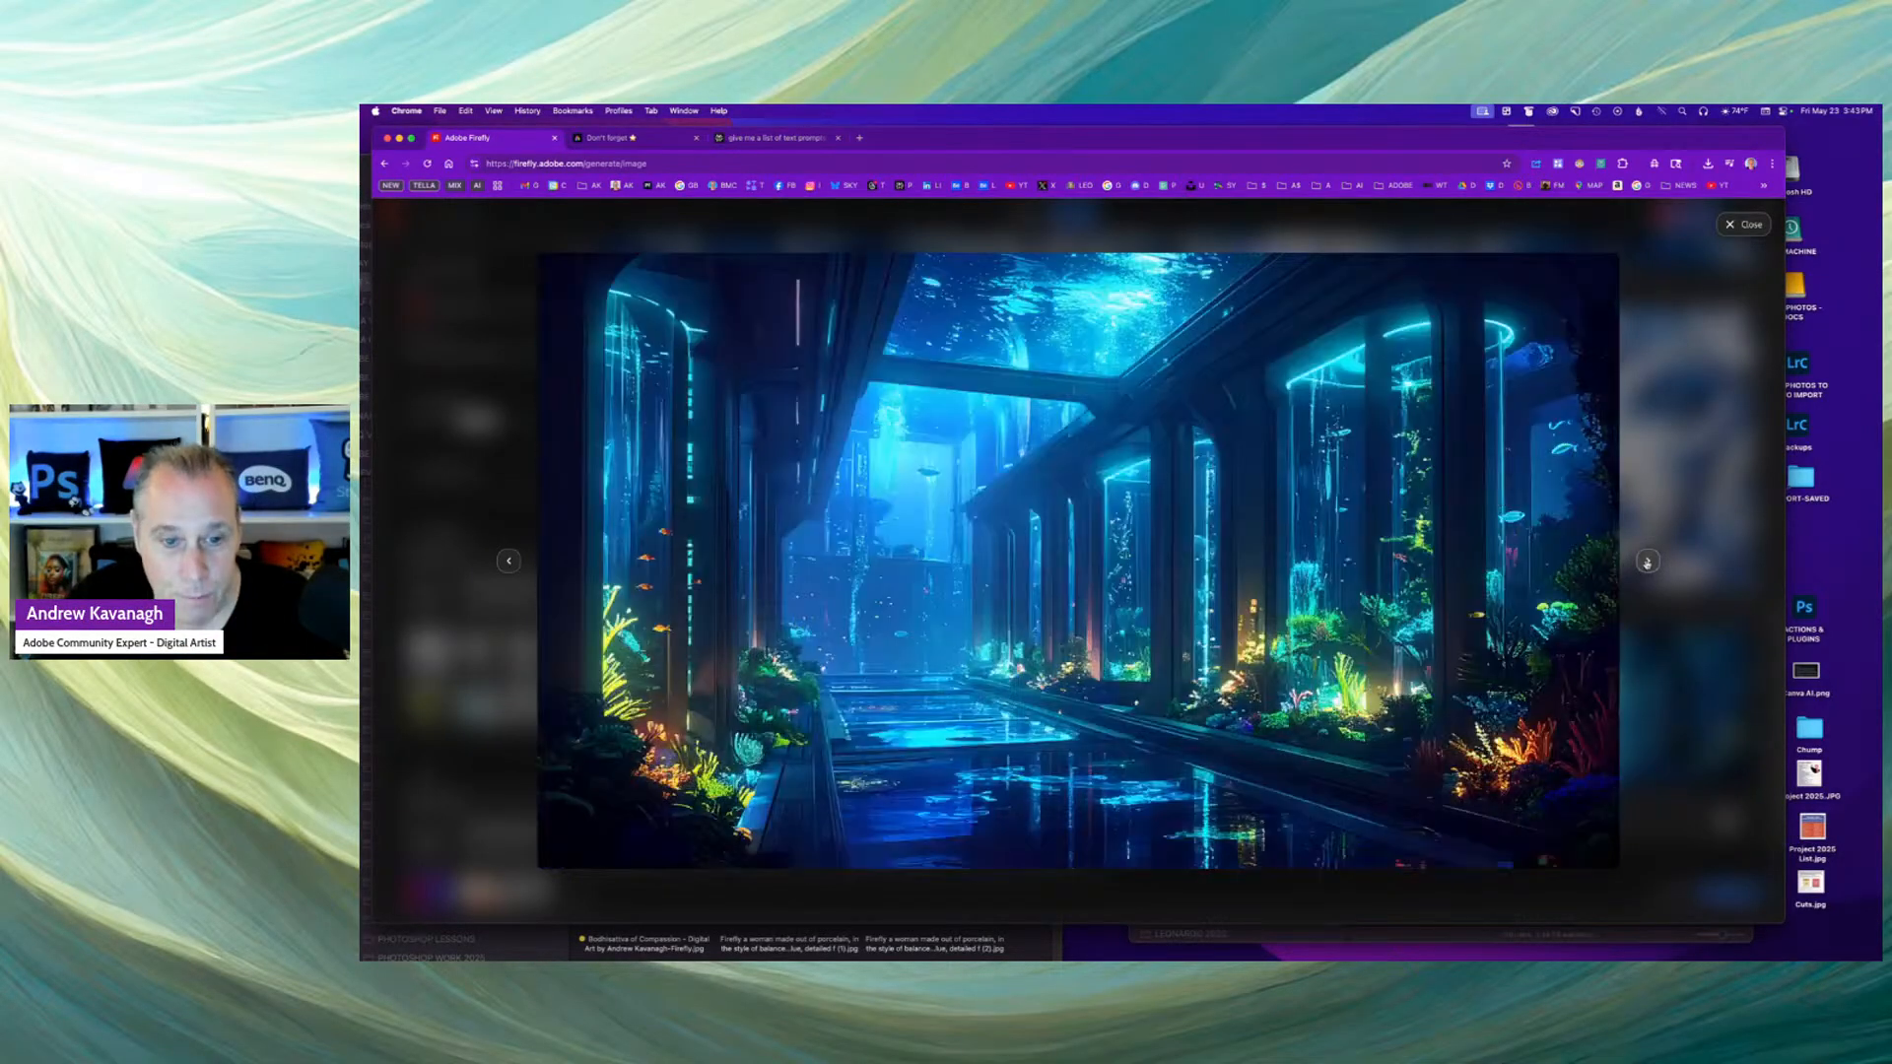
left_click(1647, 562)
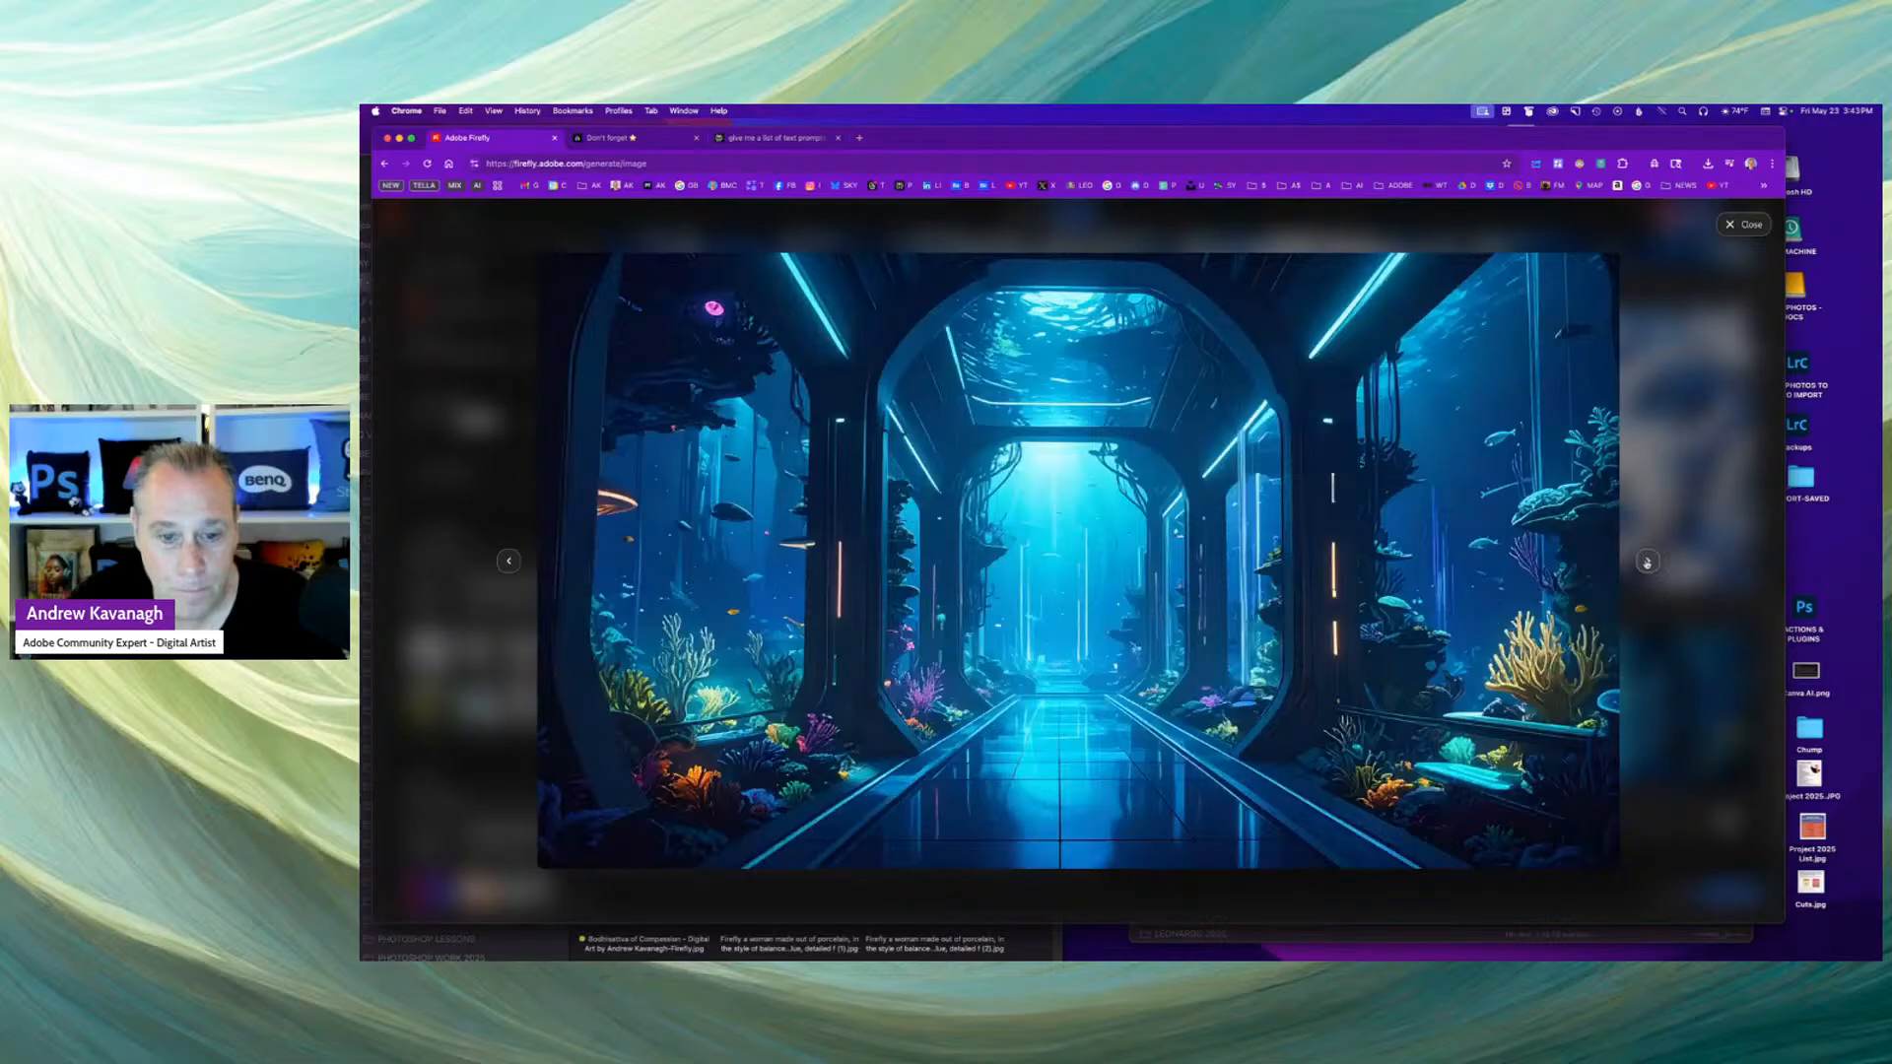
left_click(1646, 562)
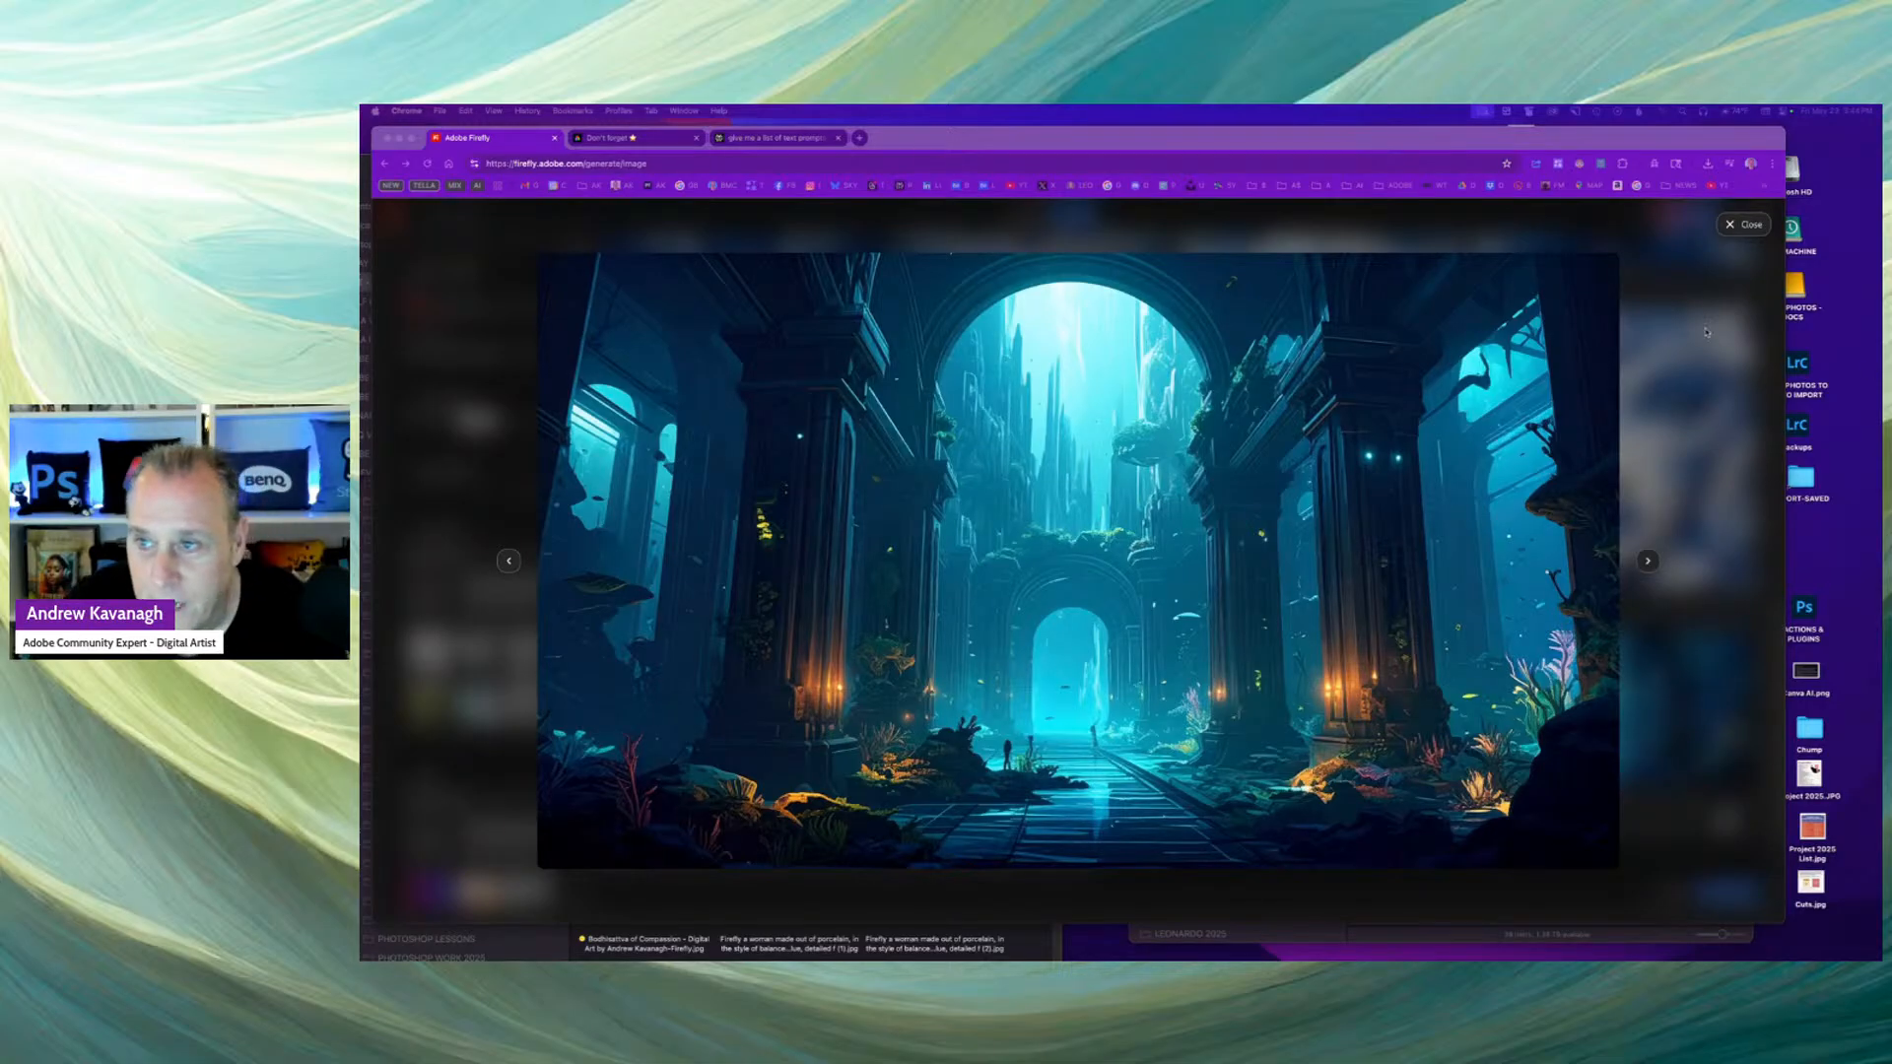
left_click(1741, 231)
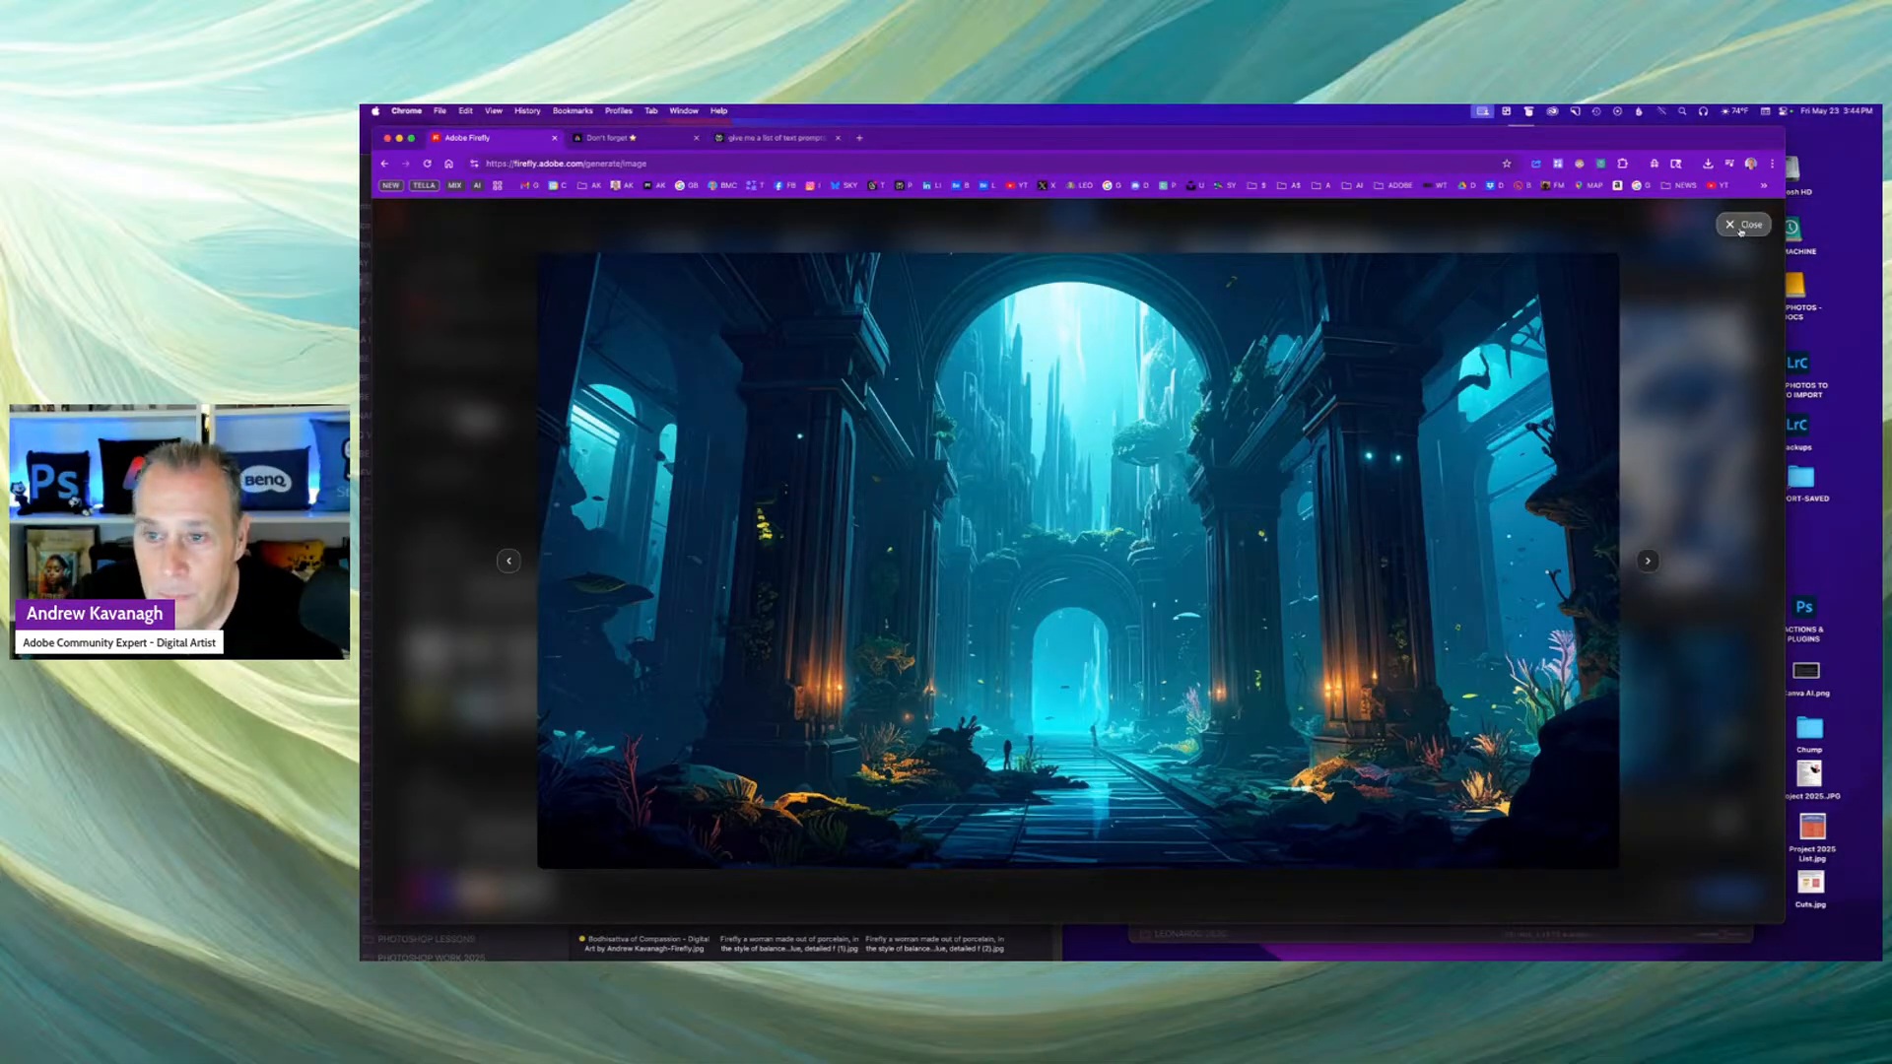
left_click(1741, 227)
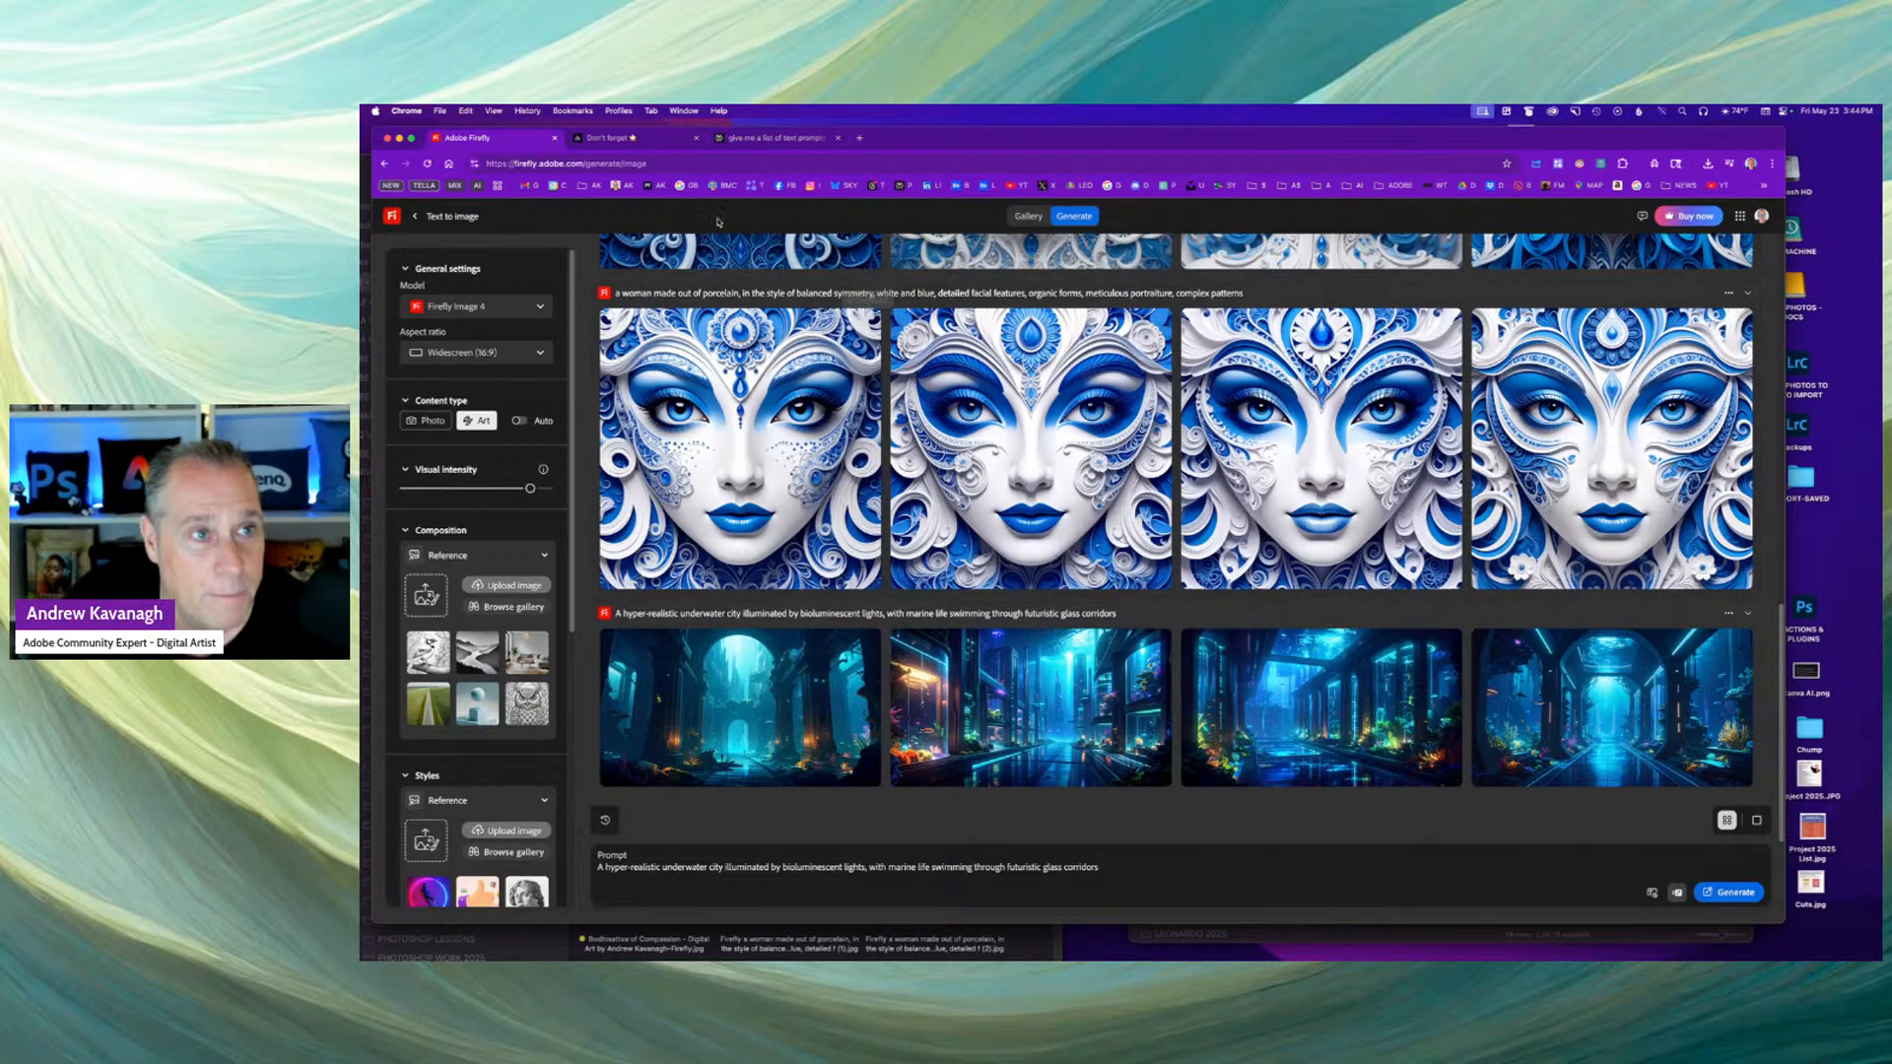
Switch to Adobe Express, return to its home page, and start a new Generate image project from the generative AI options.
left_click(647, 139)
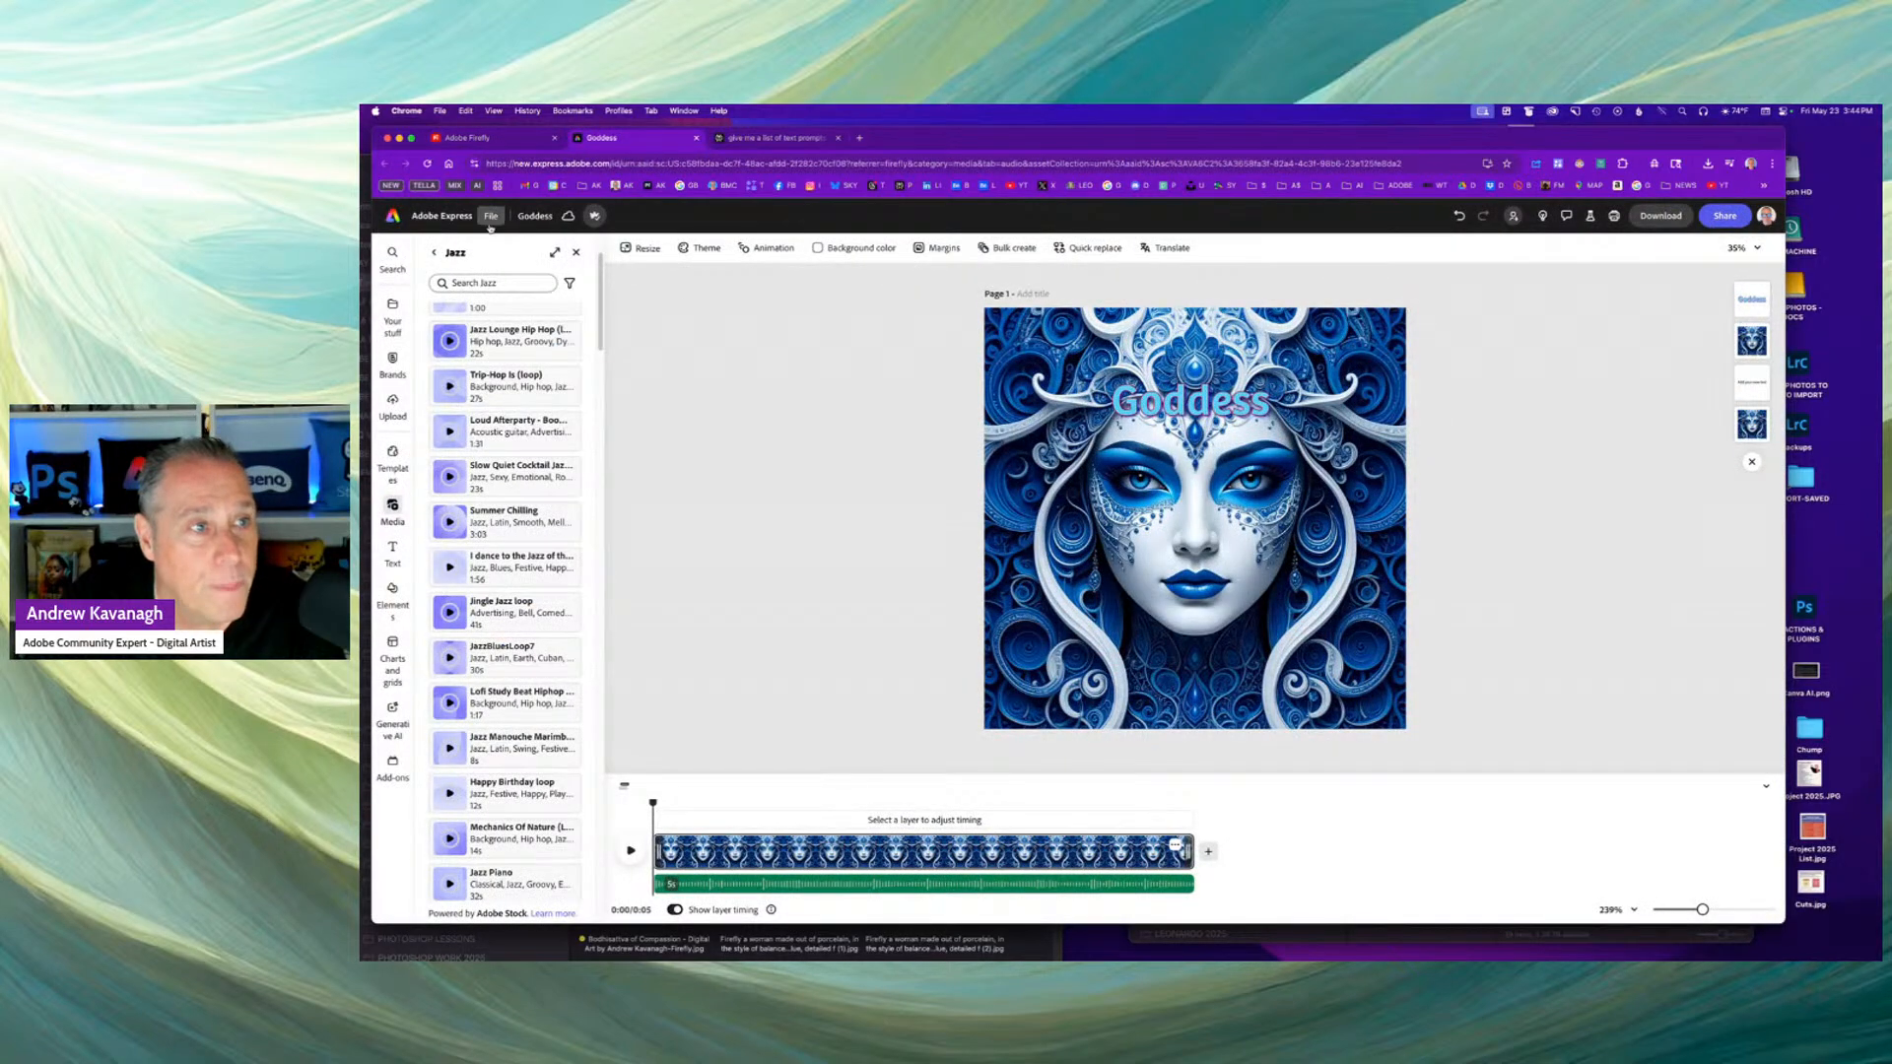
left_click(453, 219)
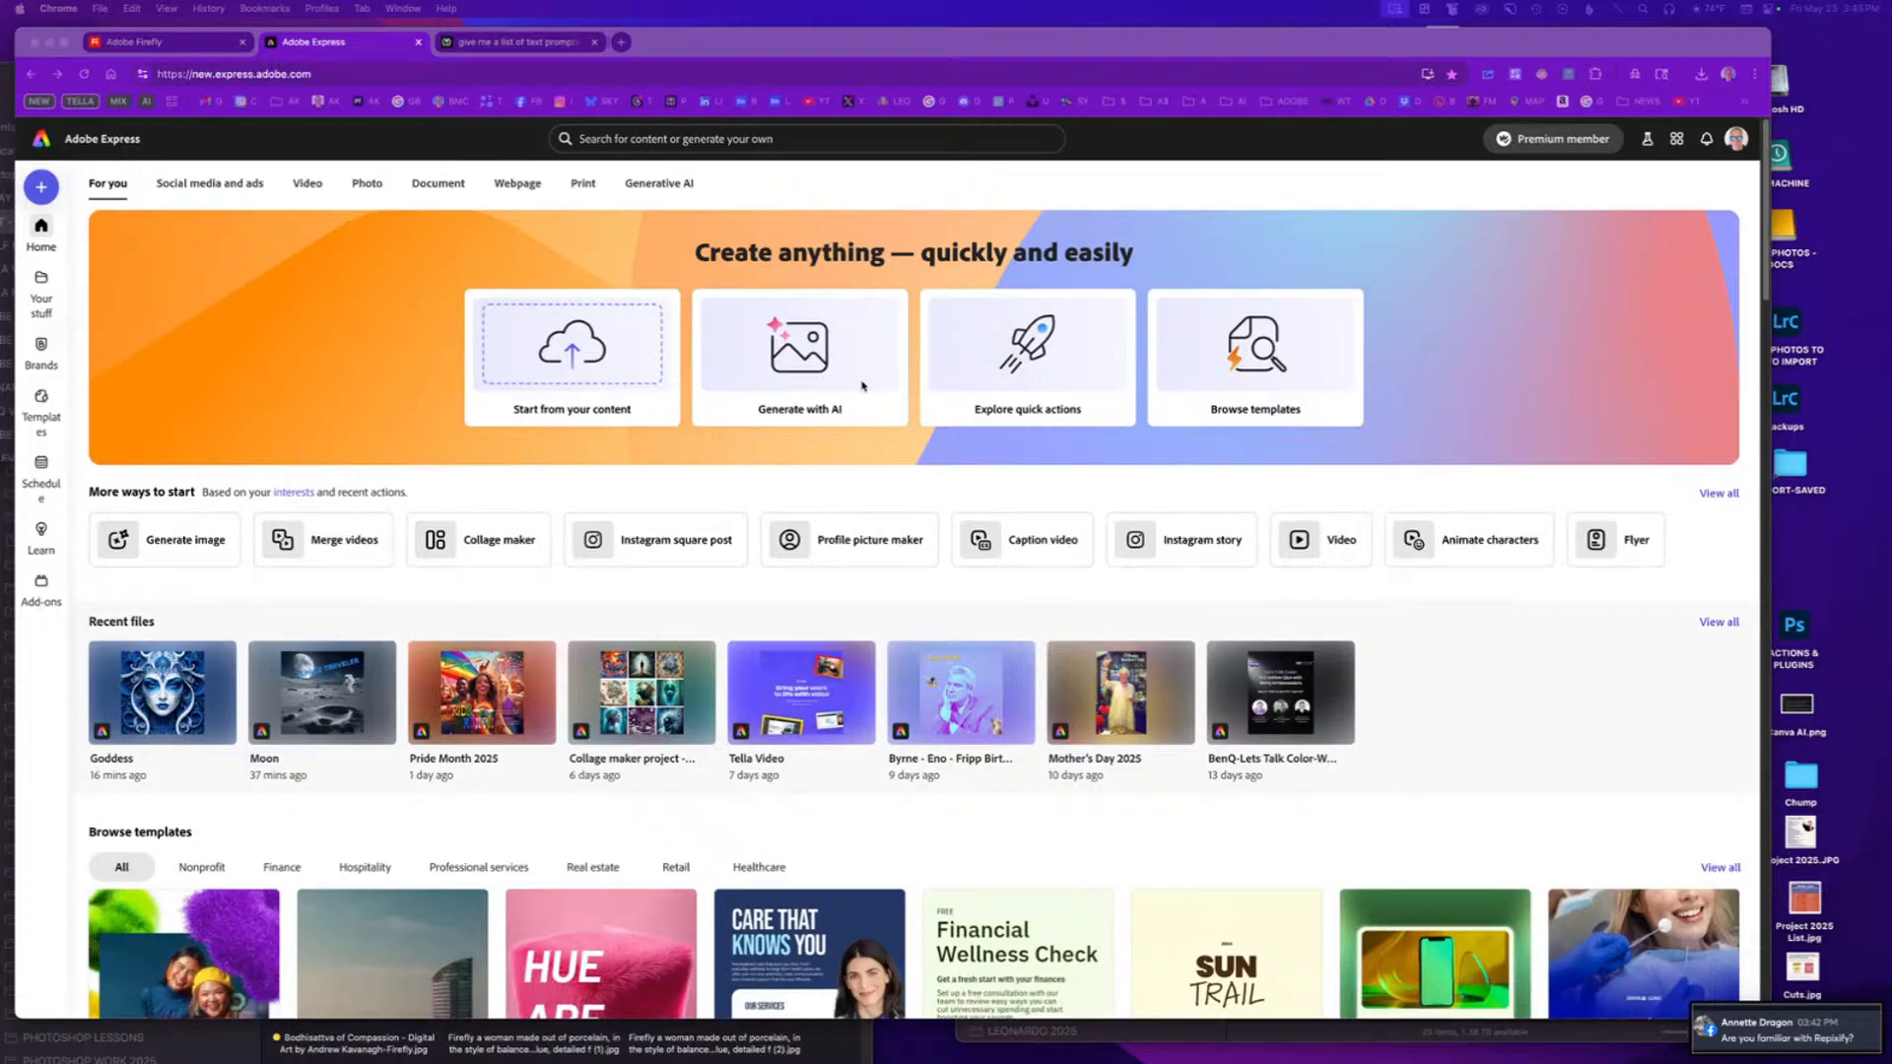
left_click(818, 366)
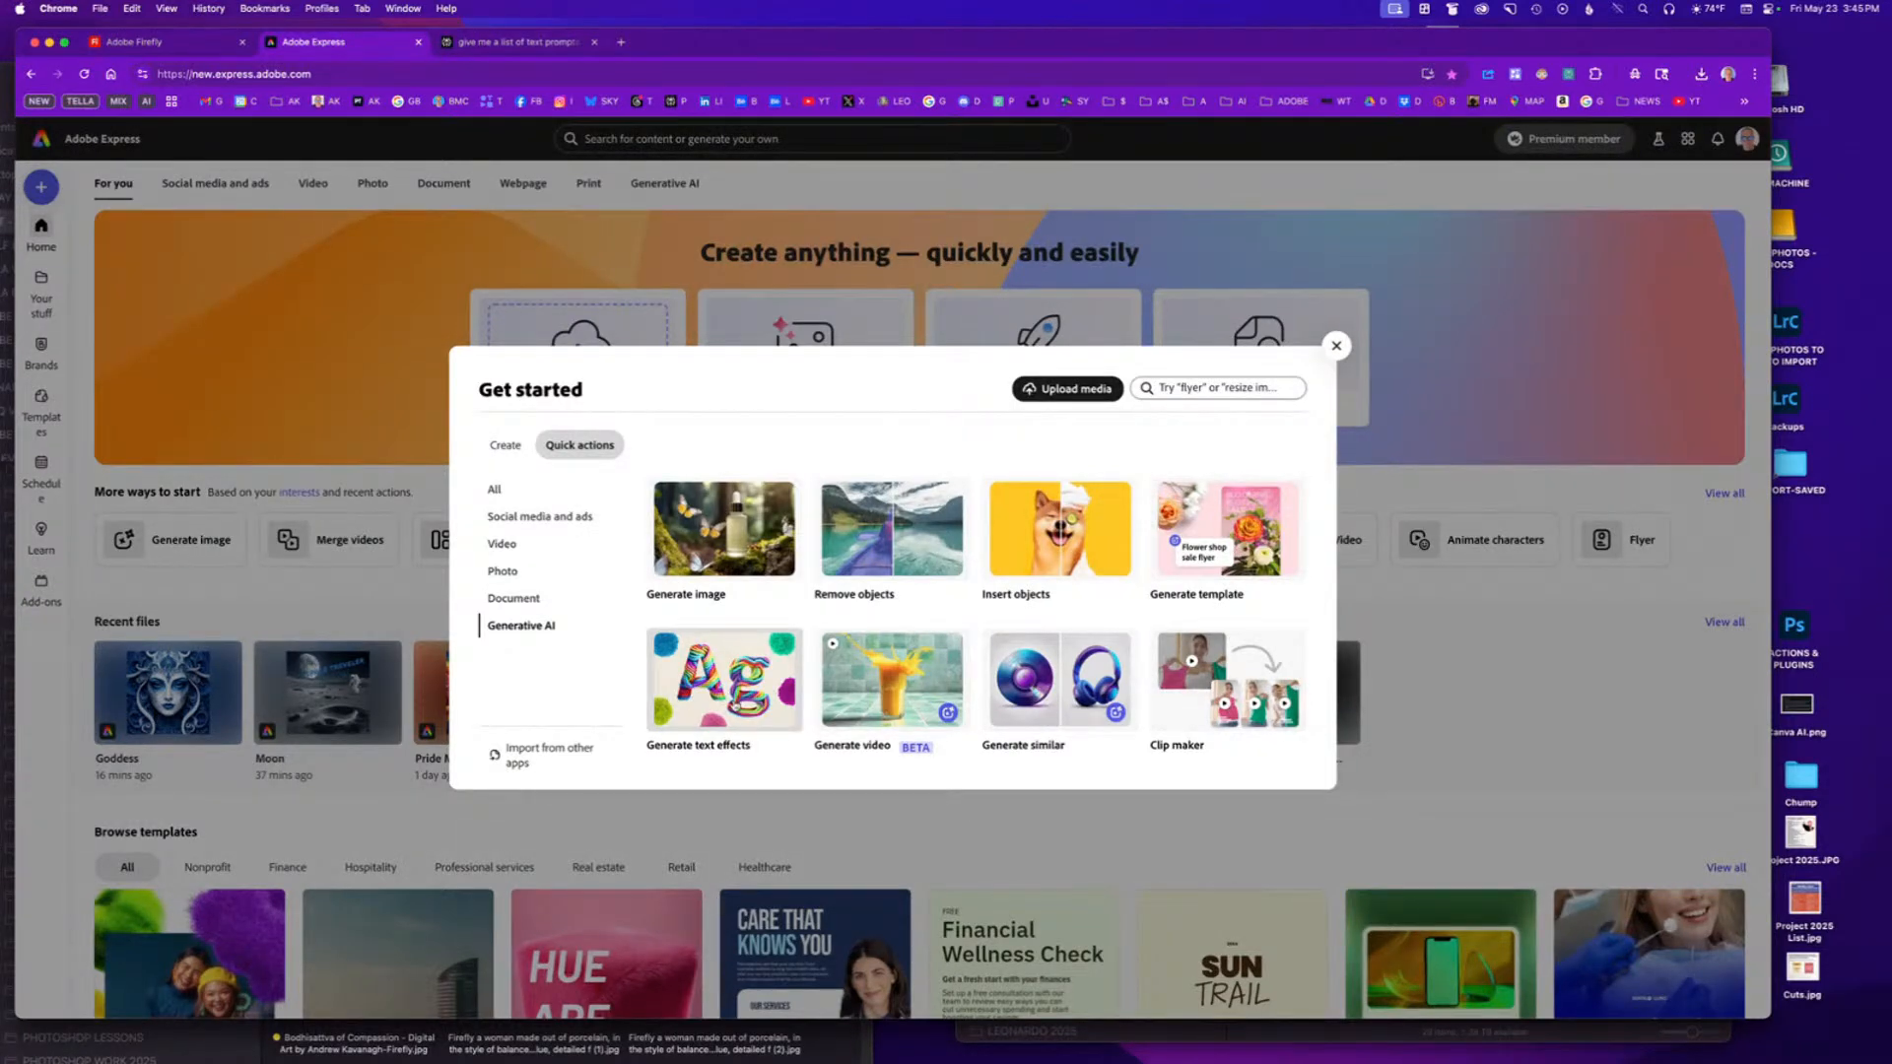
left_click(739, 570)
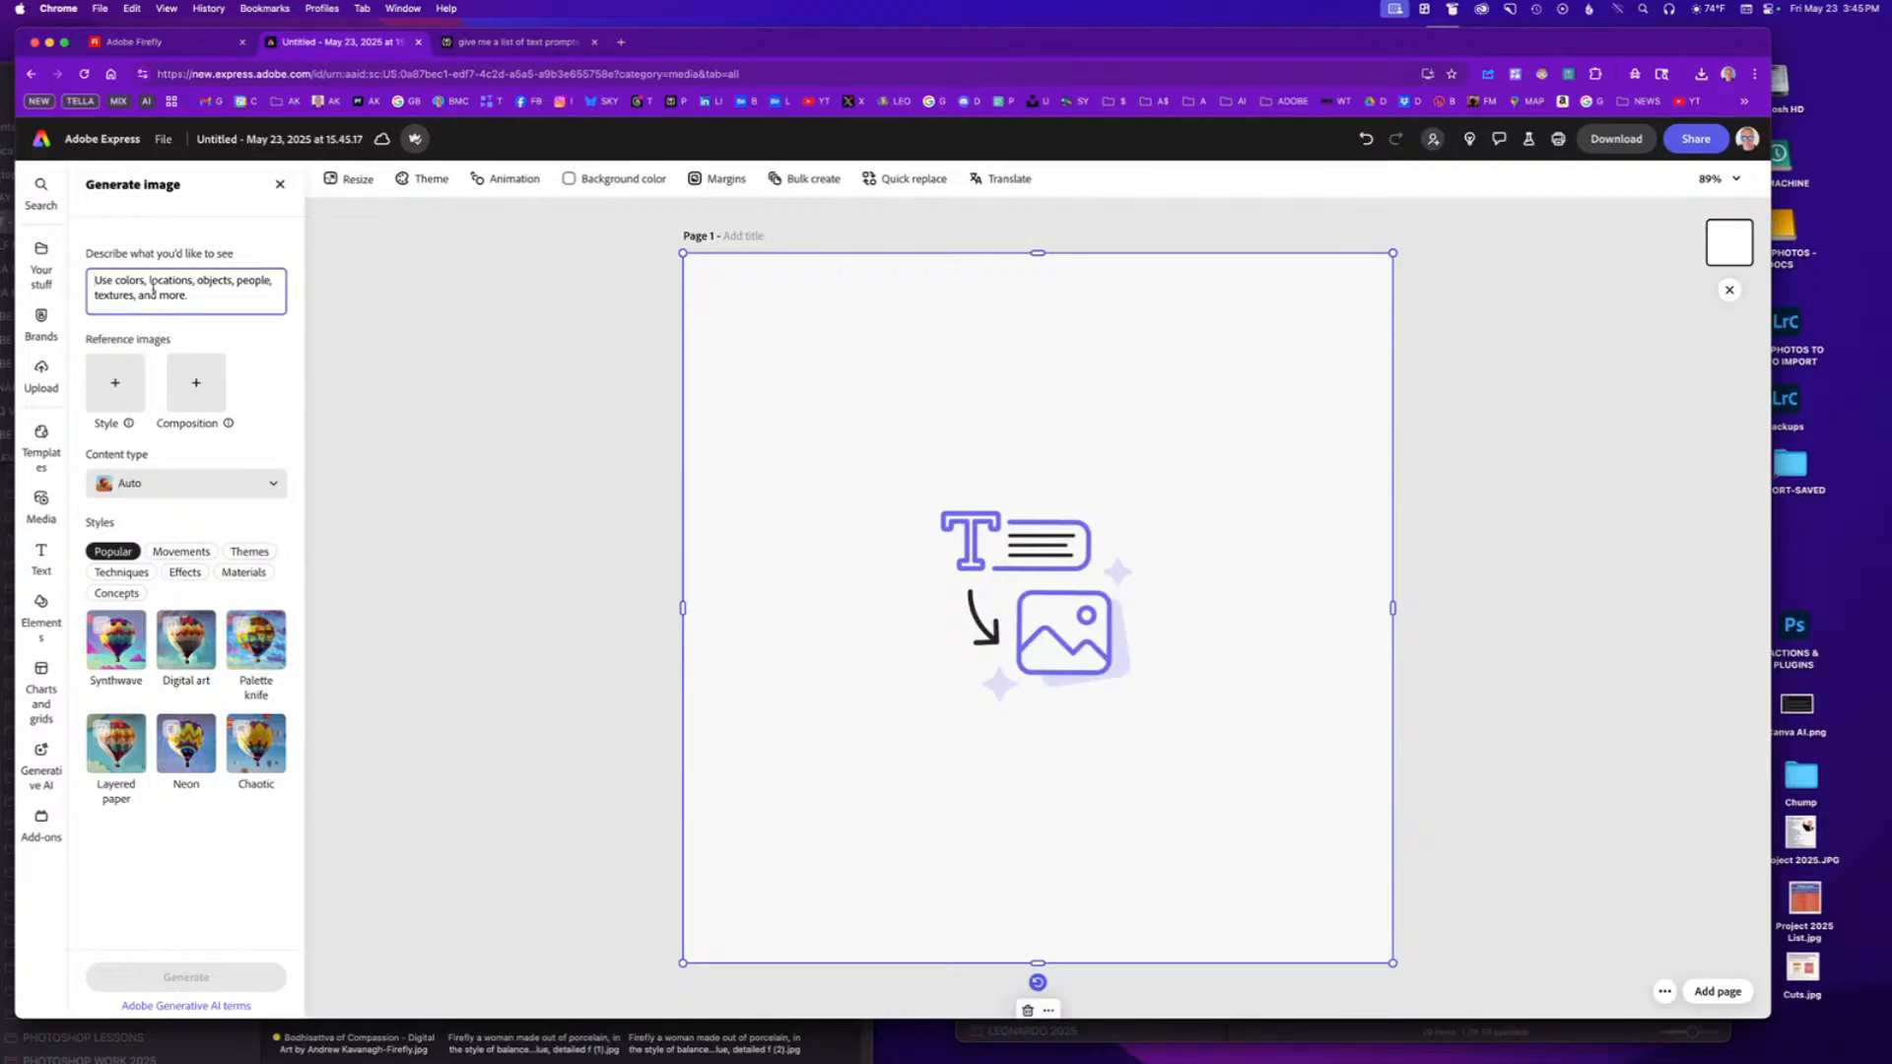
Paste the underwater city prompt as the image description, set the content type to Art, and generate the images.
key("super+v")
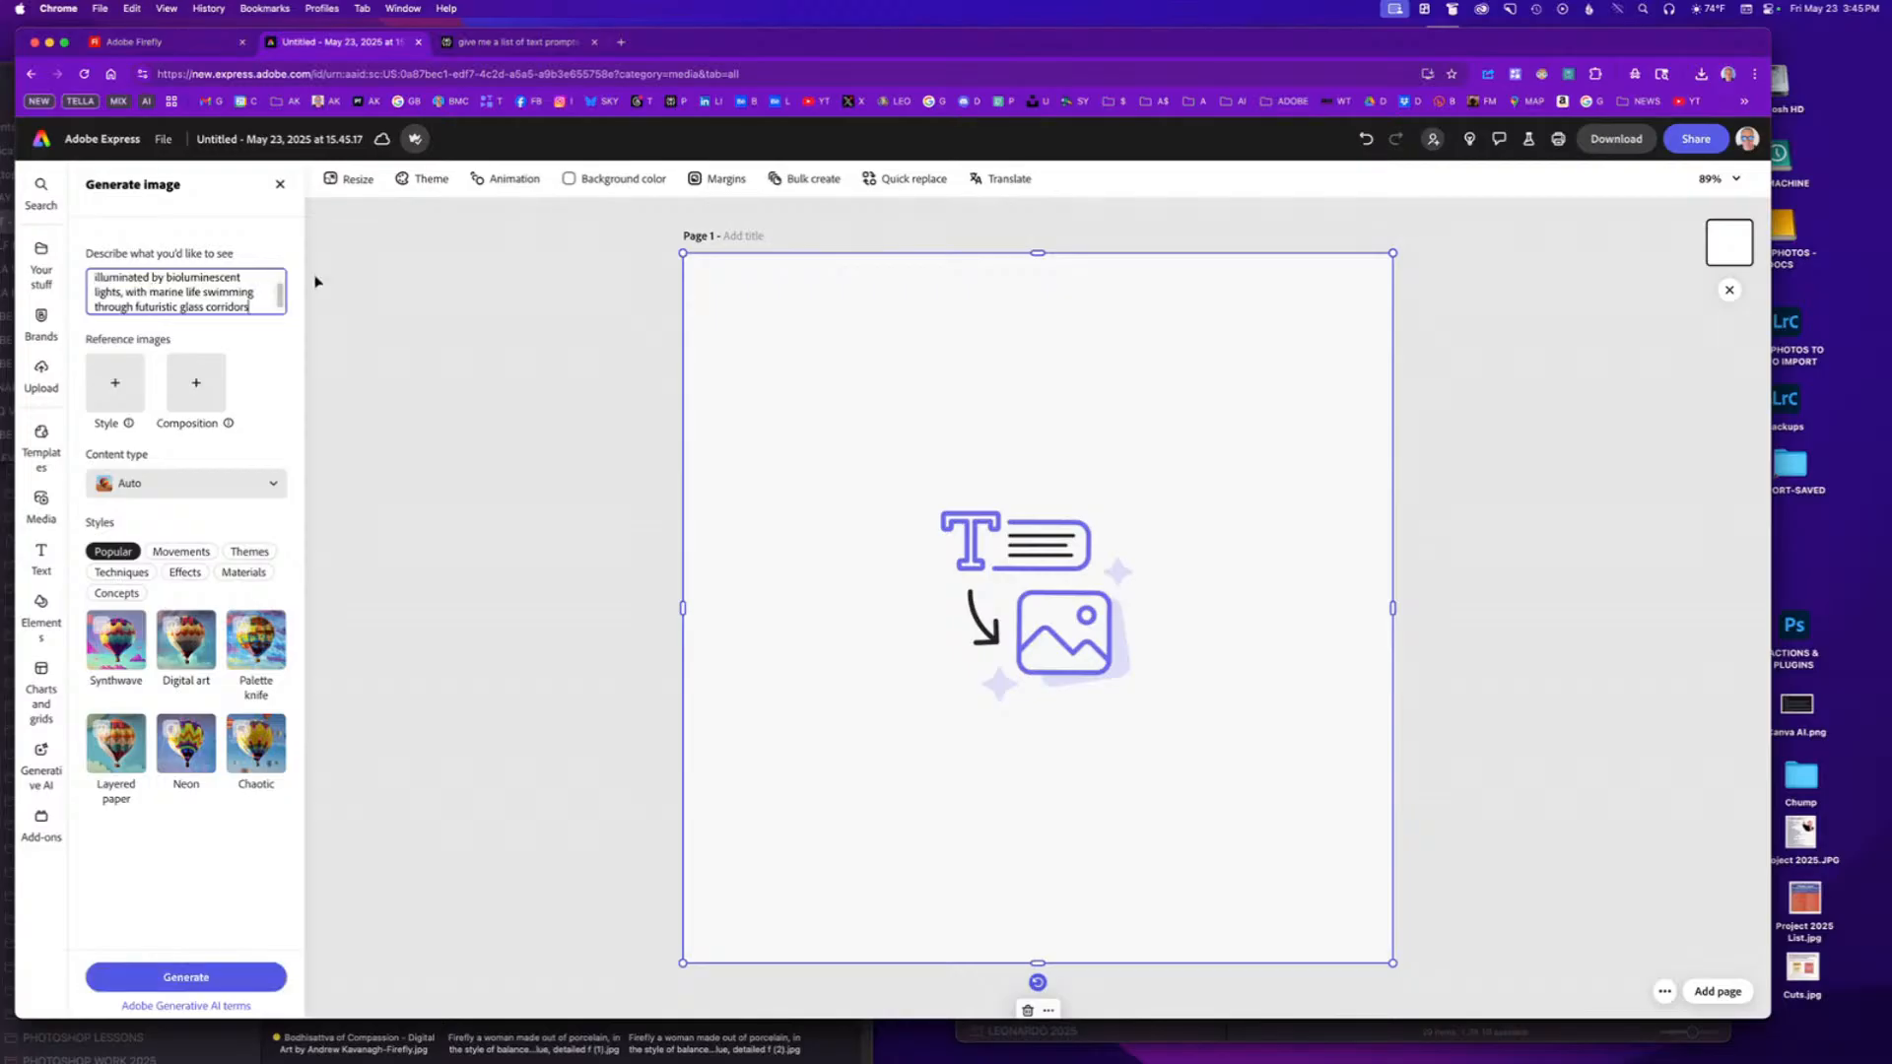
mouse_move(280, 303)
left_mouse_down()
mouse_move(275, 267)
mouse_move(279, 314)
left_mouse_up()
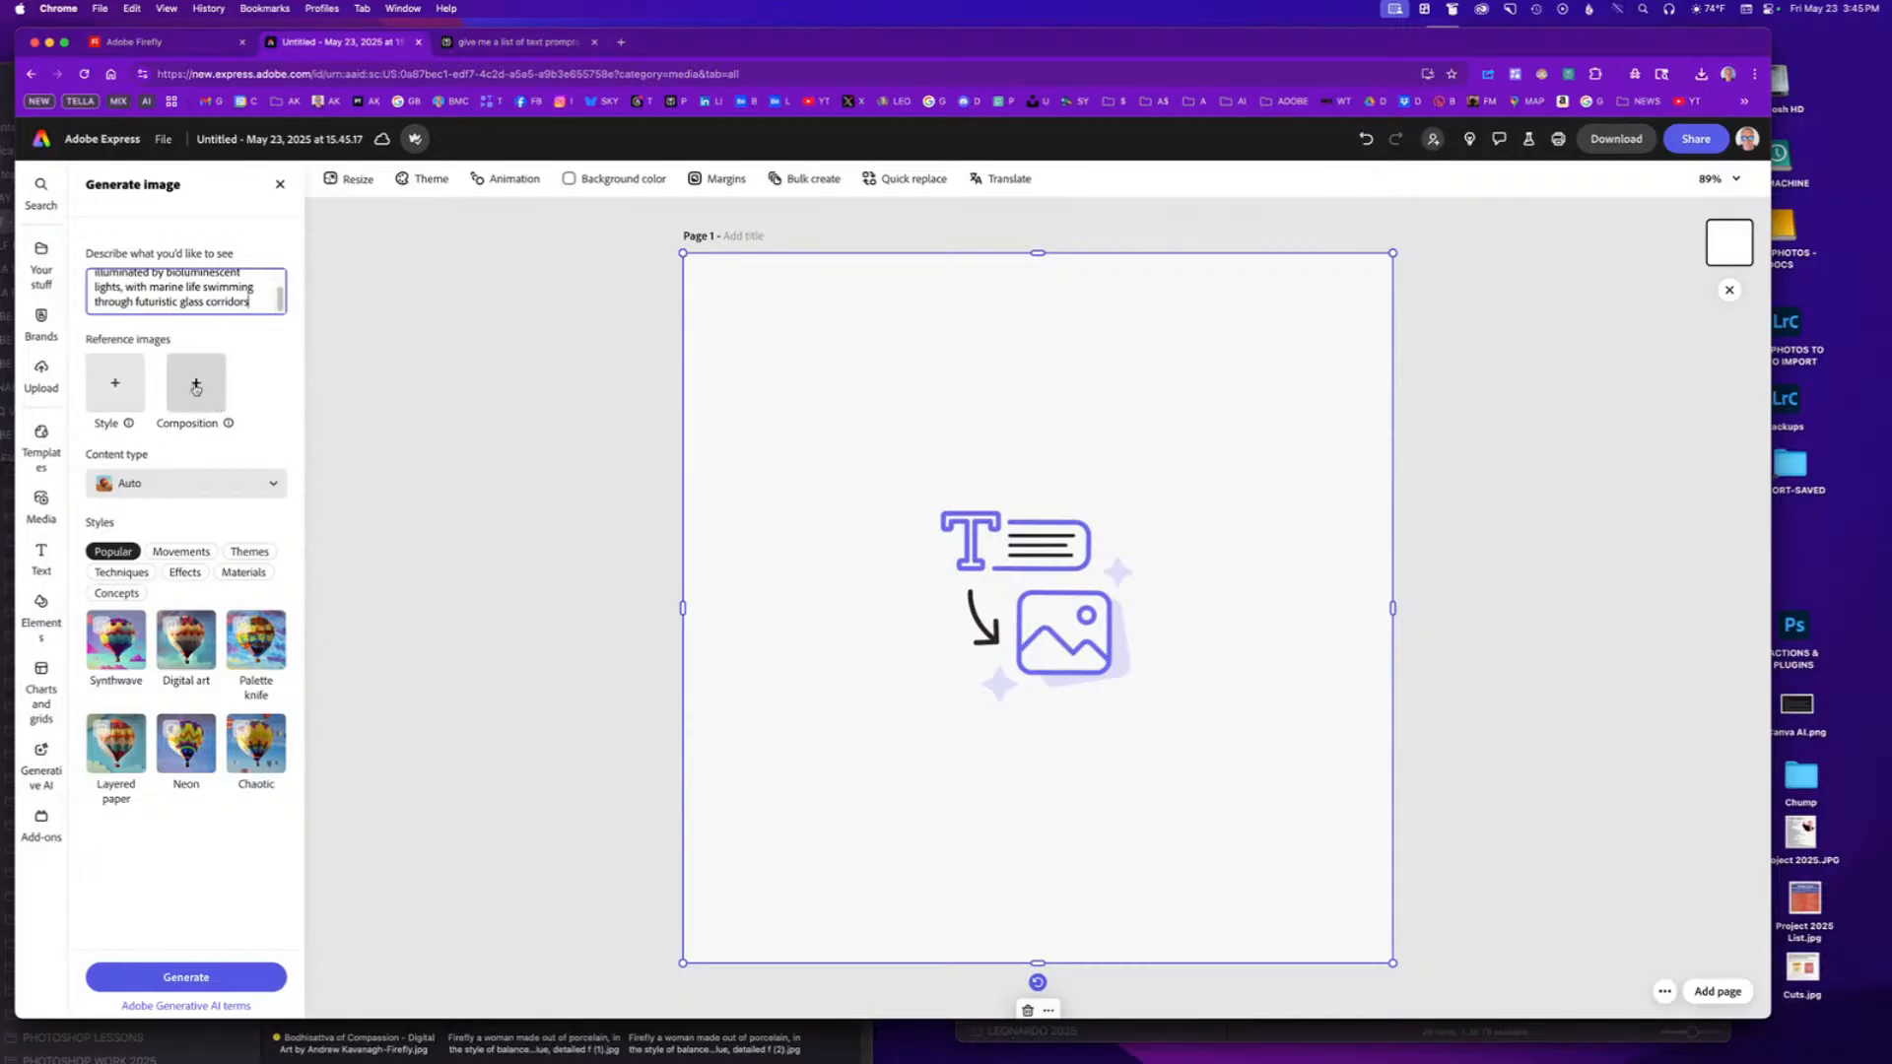
left_click(180, 484)
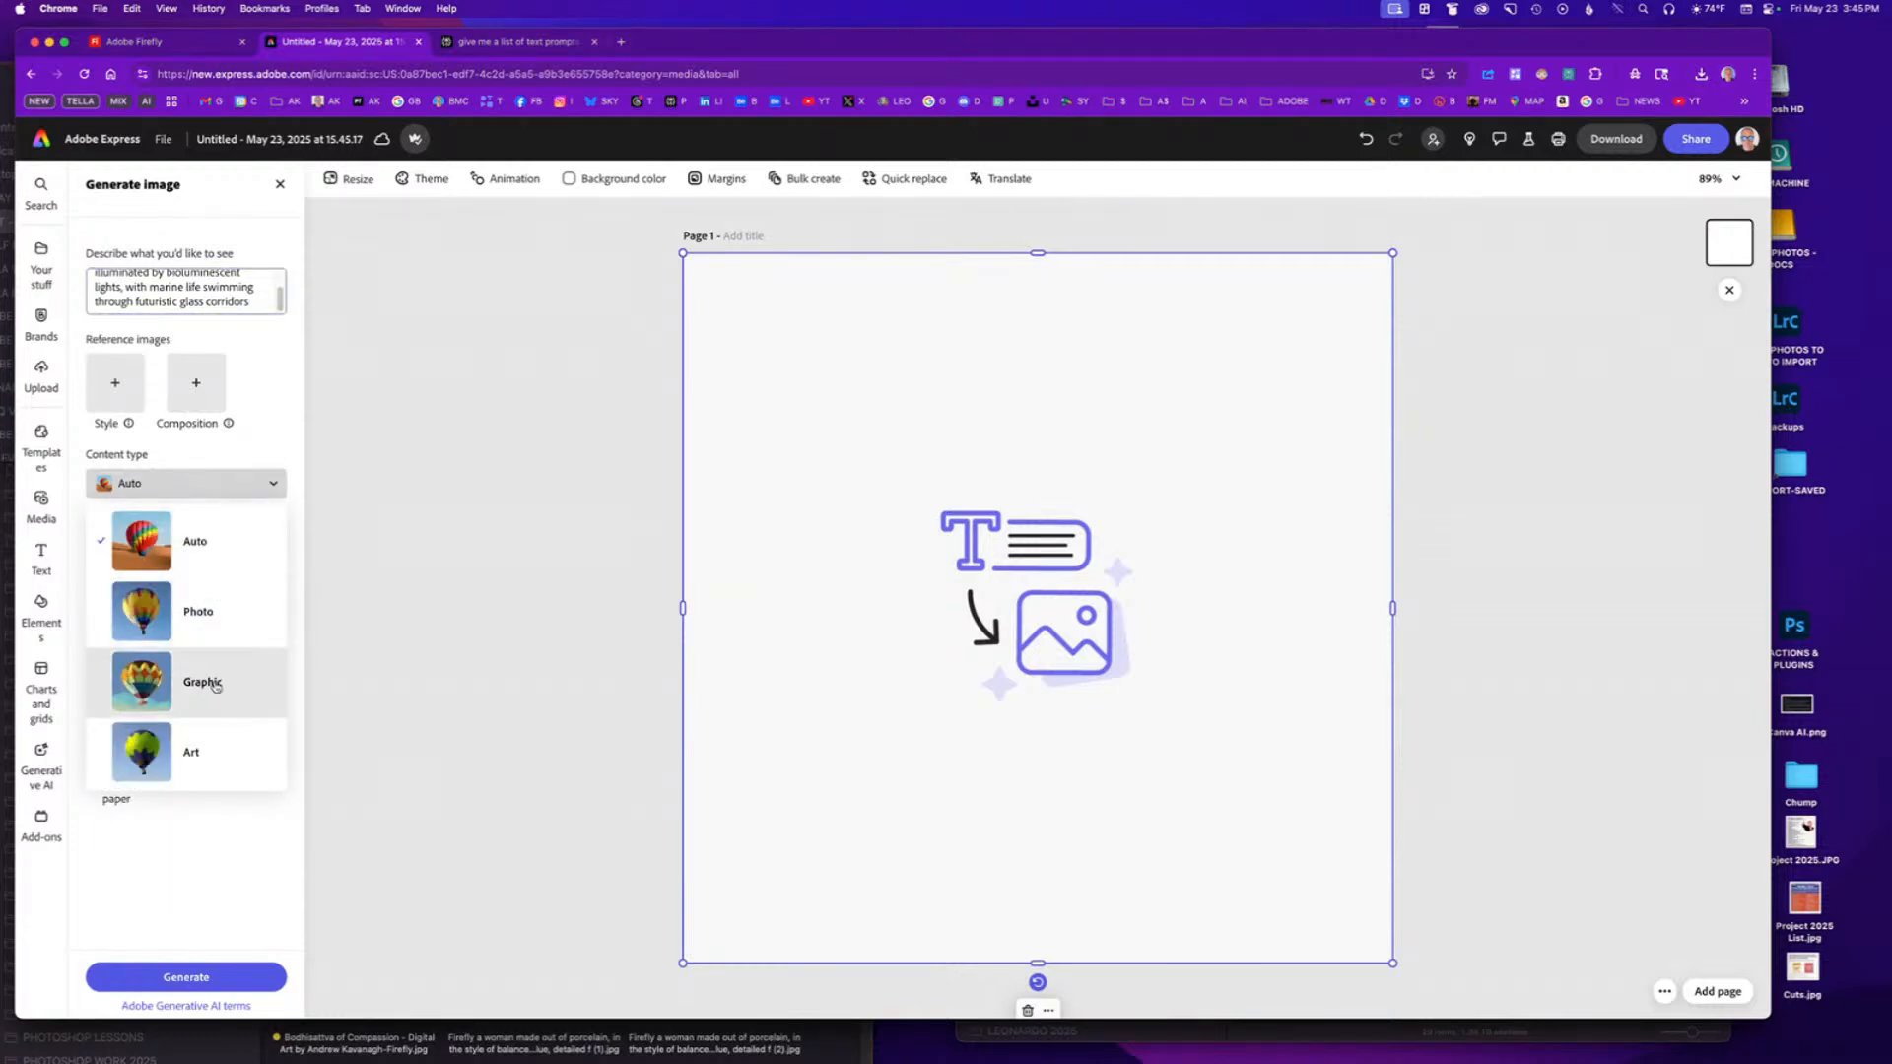
left_click(204, 756)
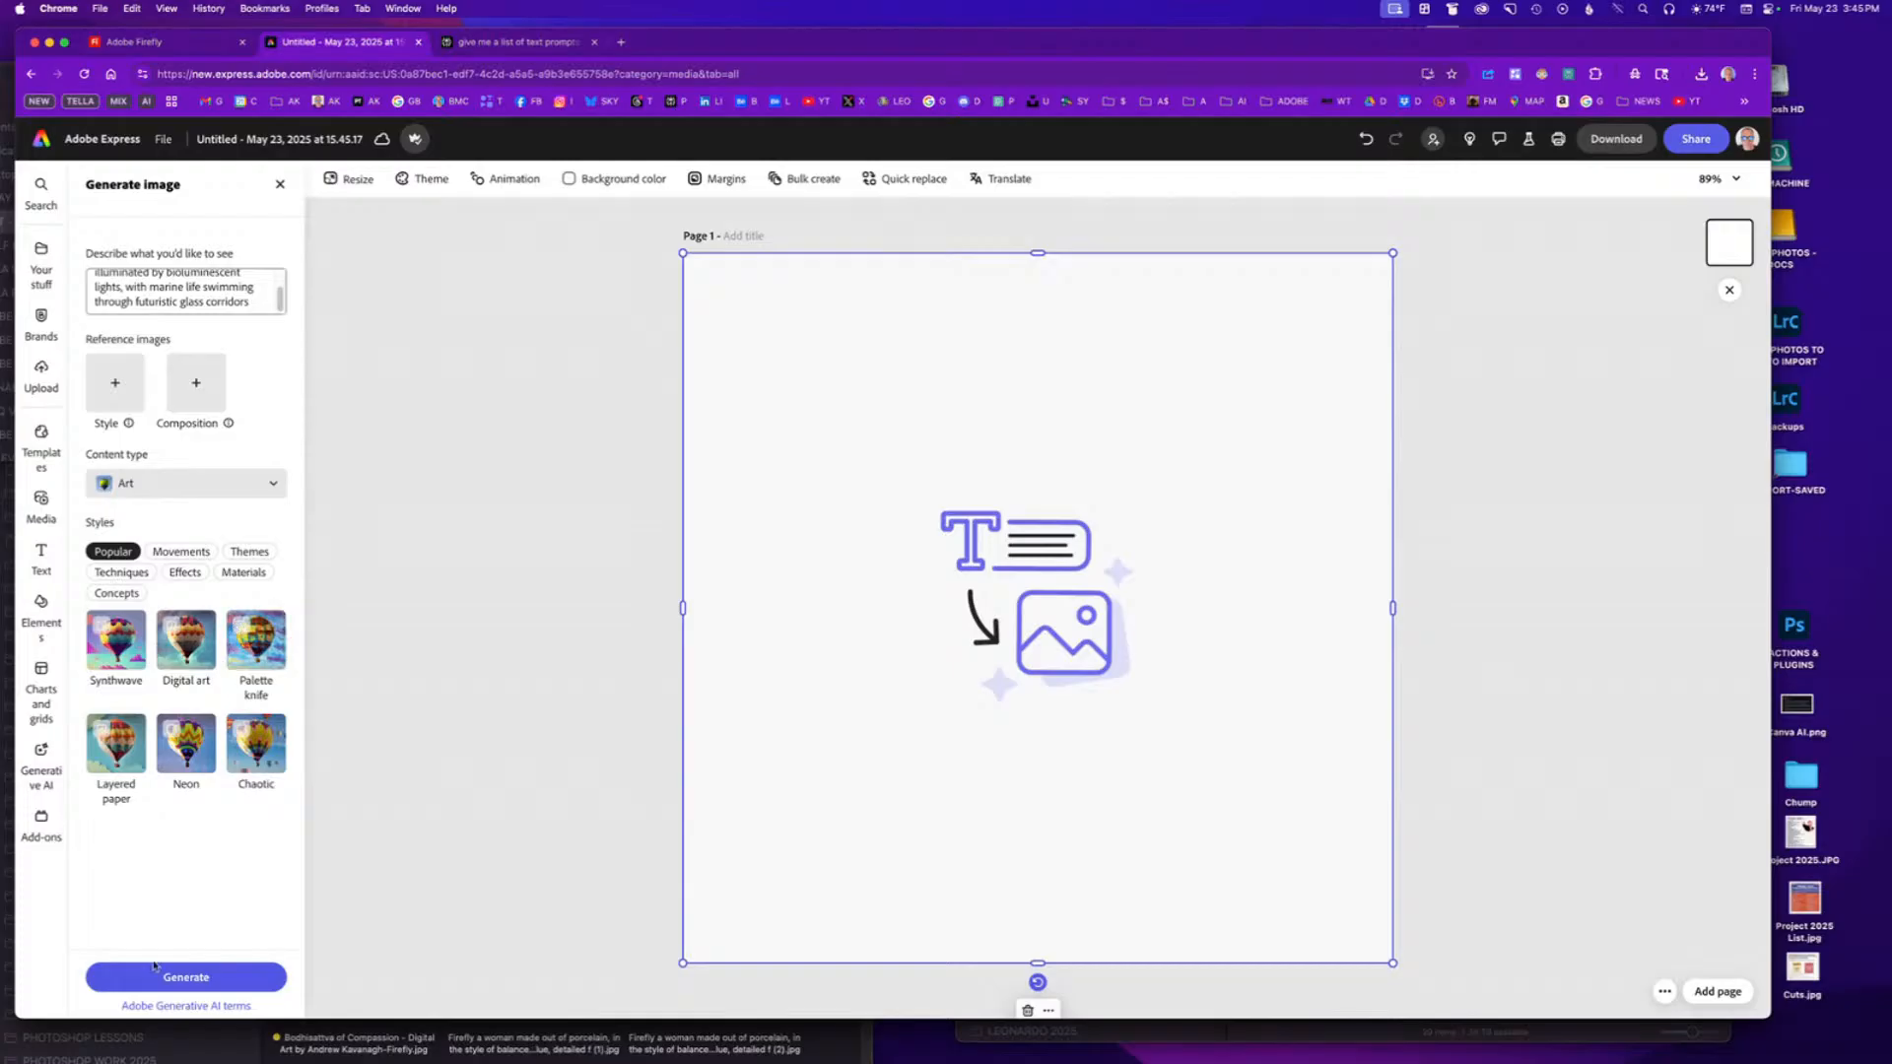
left_click(200, 978)
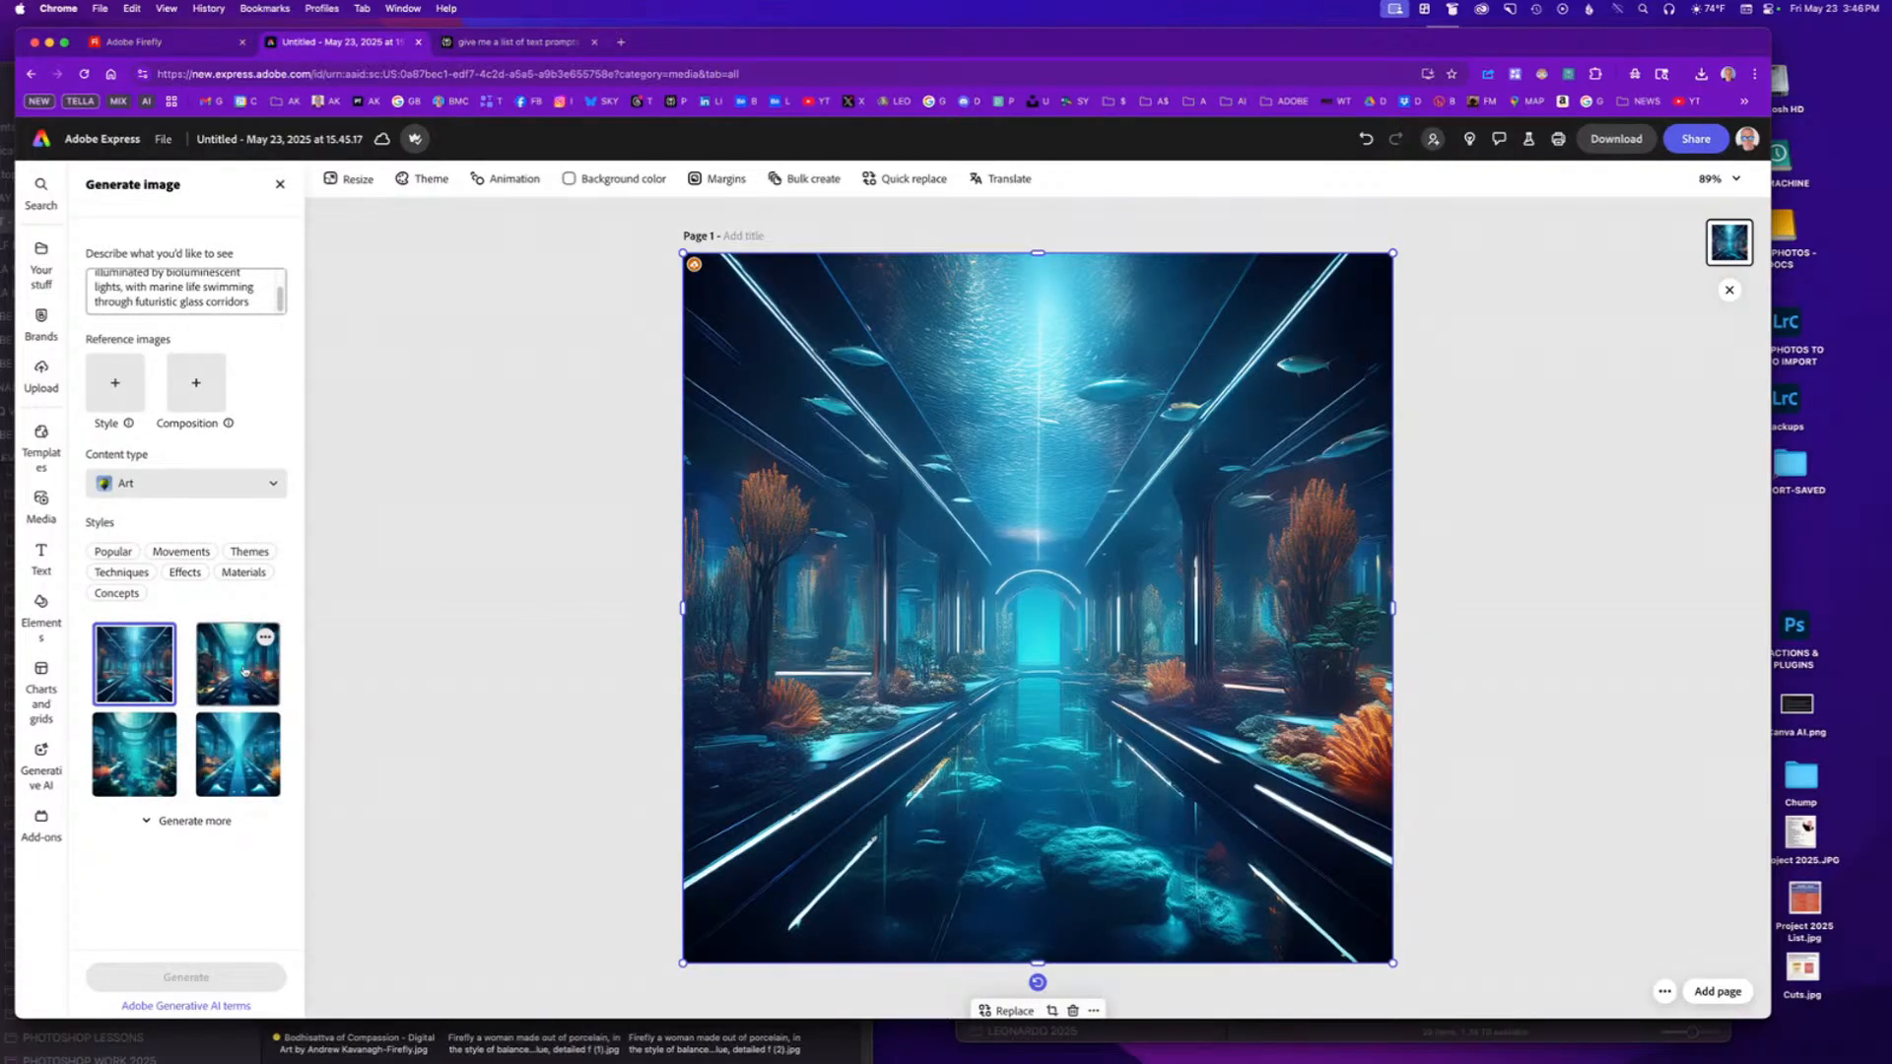
Preview the other generated variations on the page and keep the third one, with the curved glass ceiling and orange corals.
left_click(246, 672)
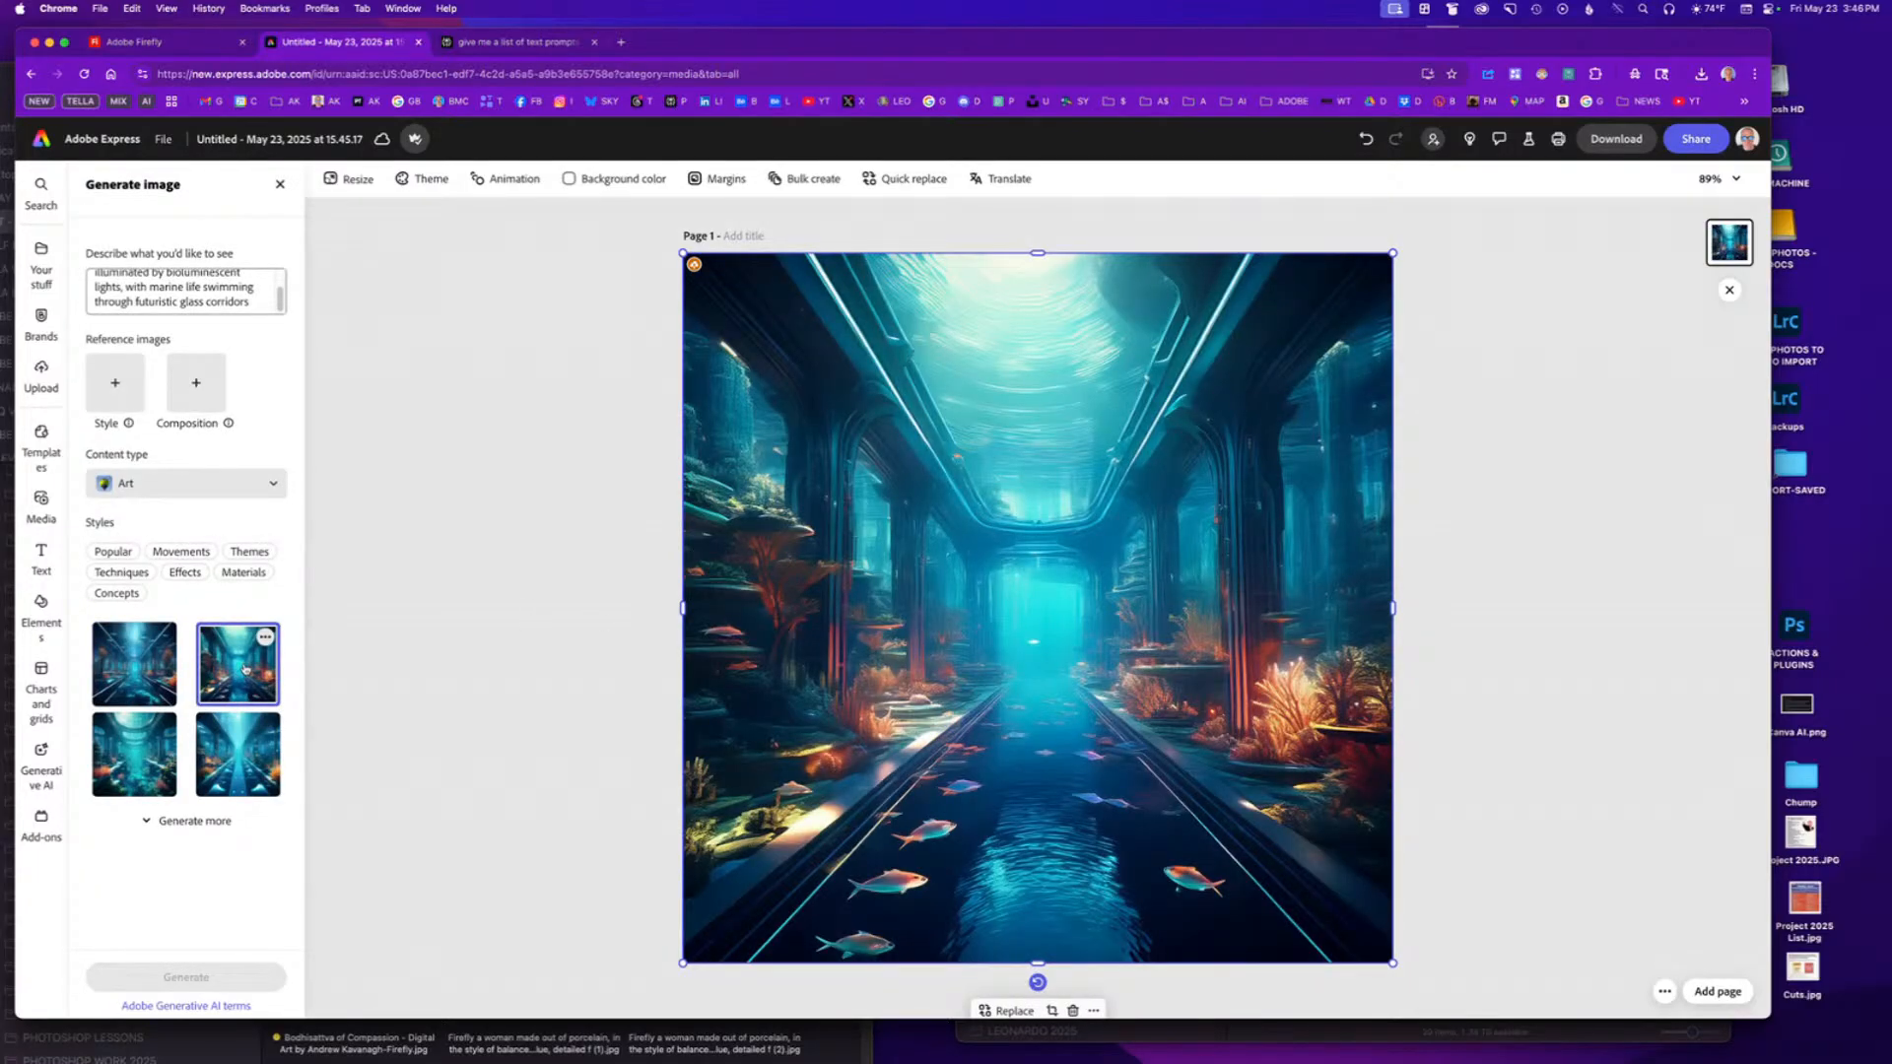
left_click(149, 762)
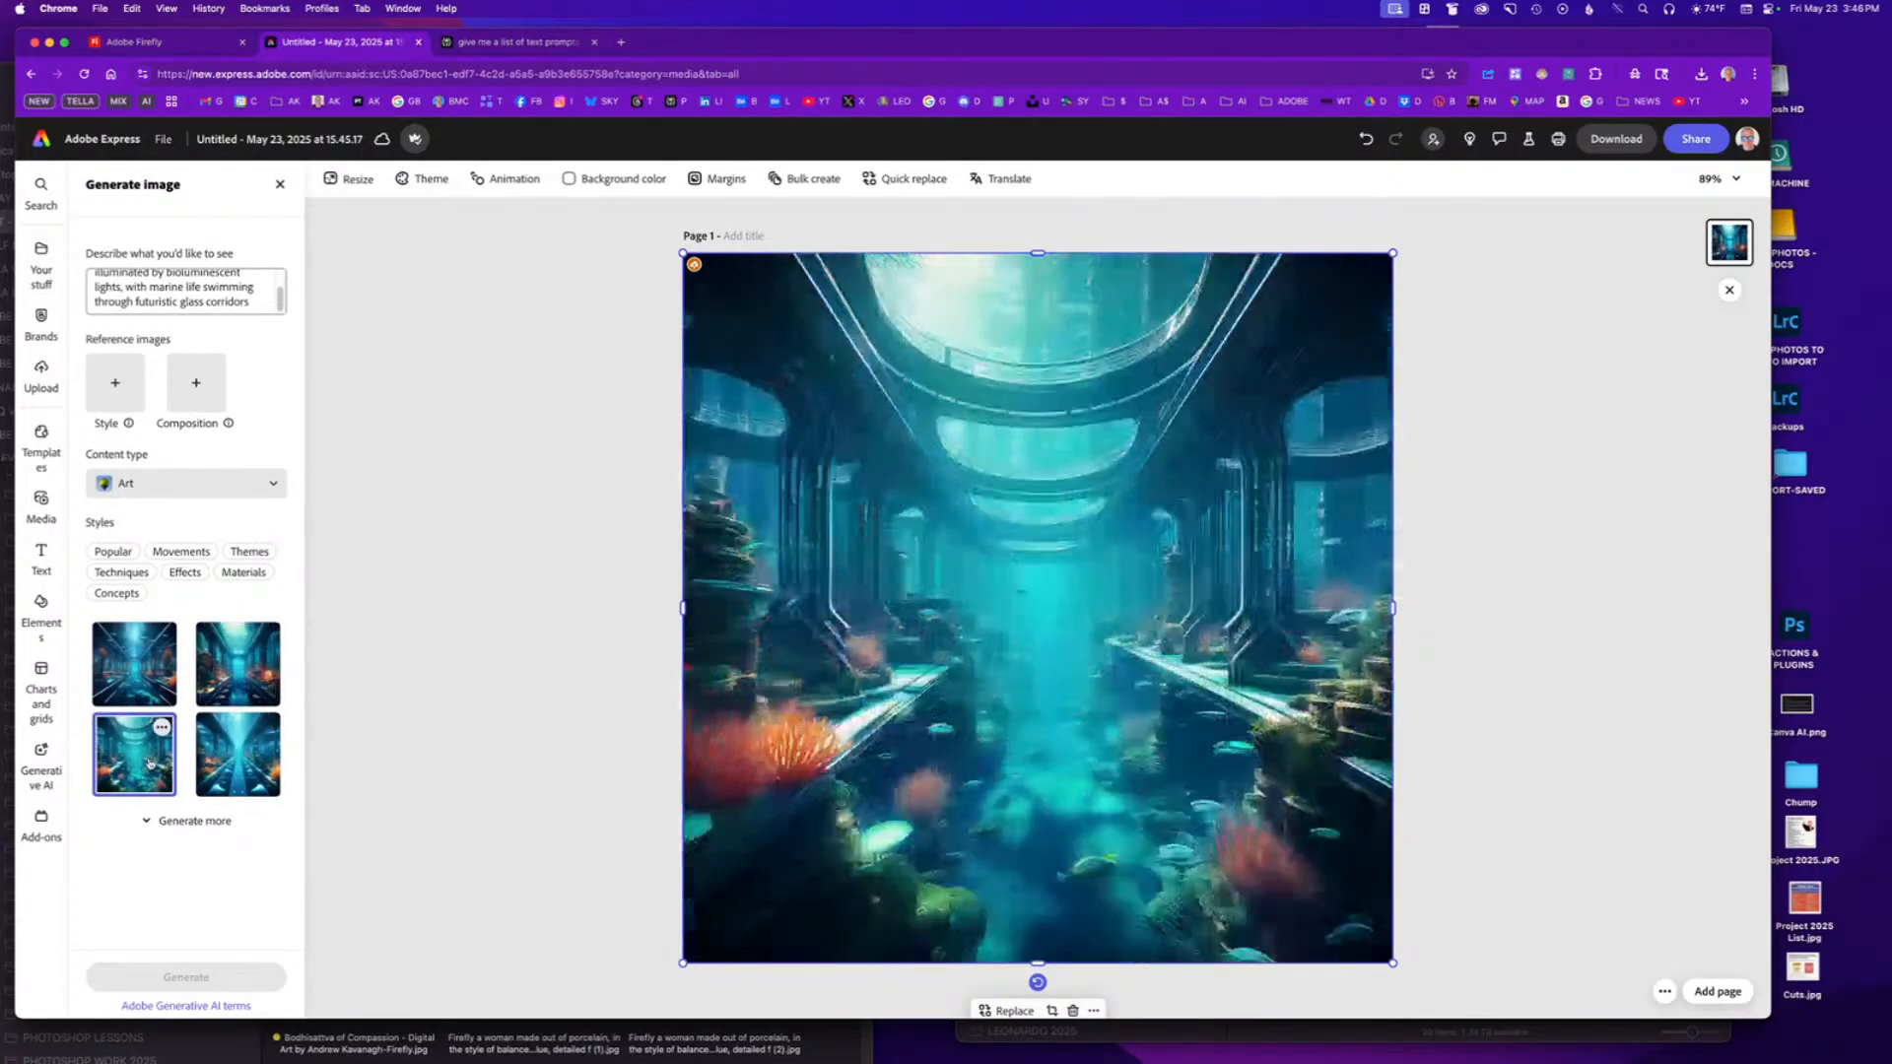
left_click(248, 763)
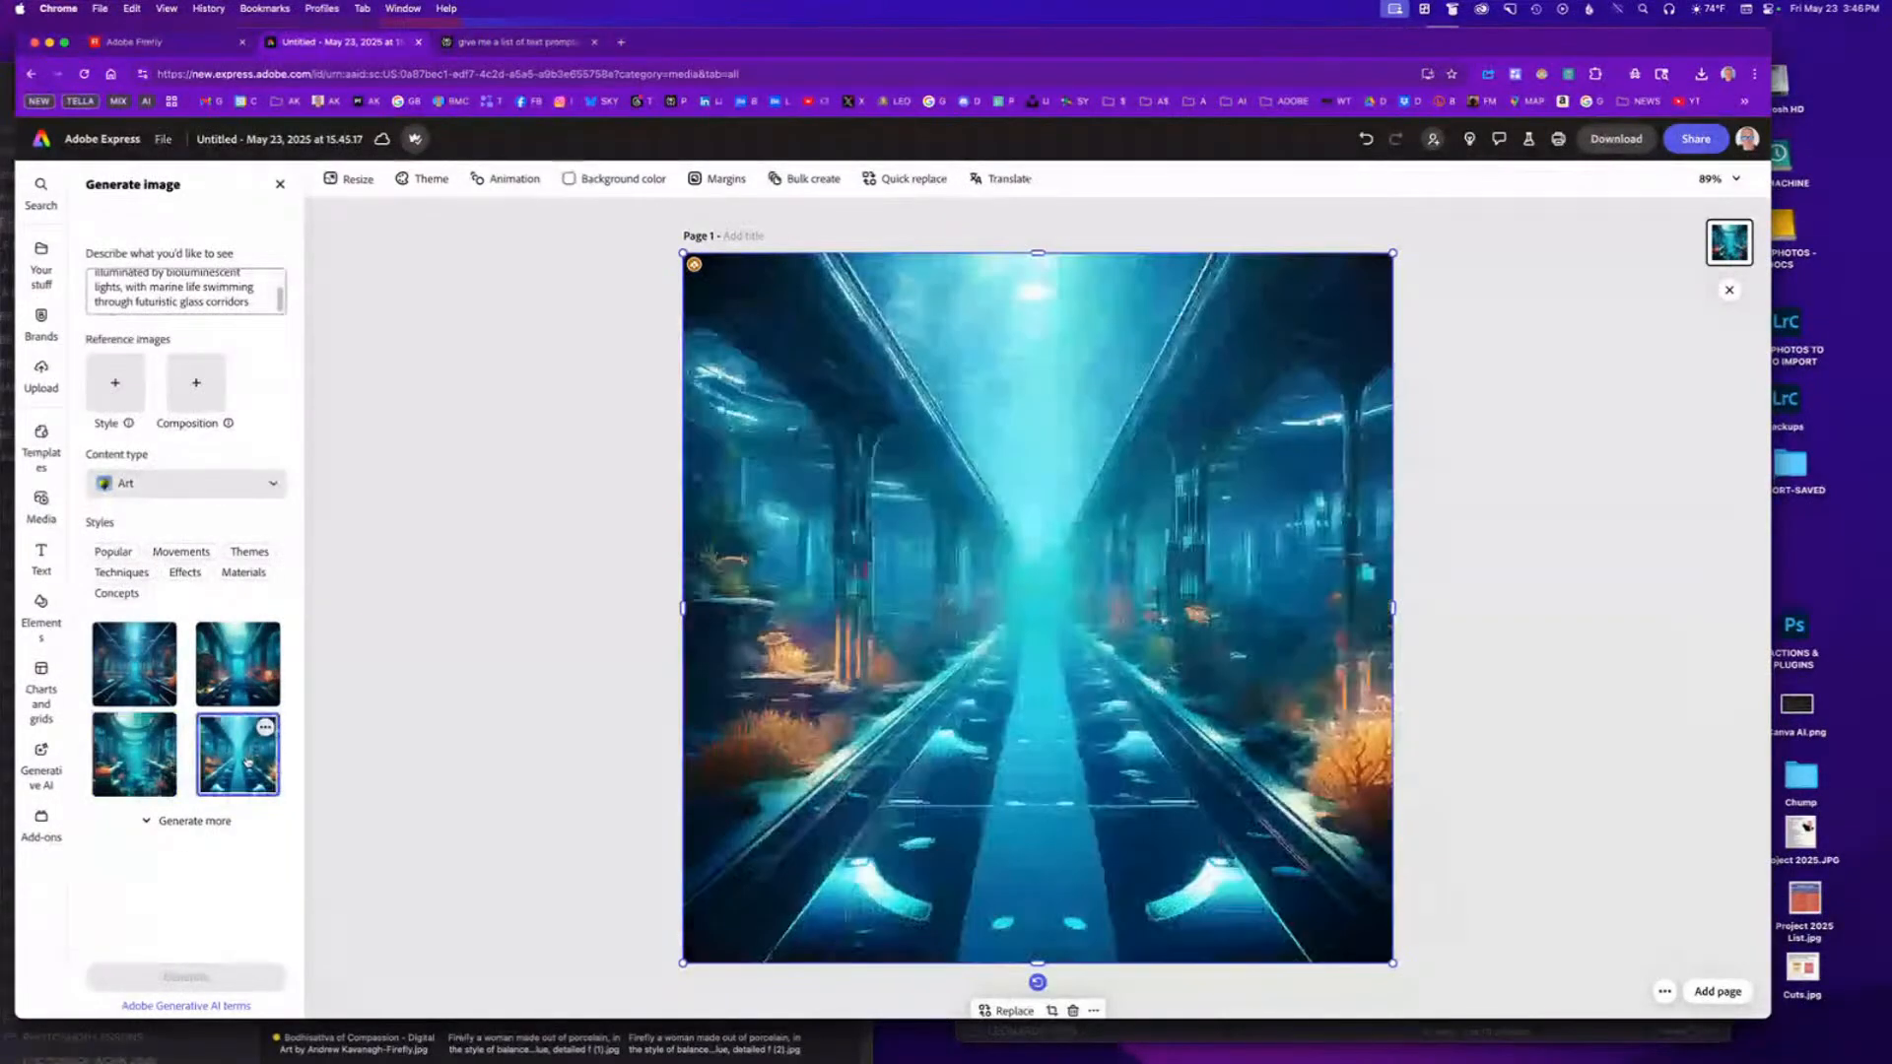
left_click(142, 763)
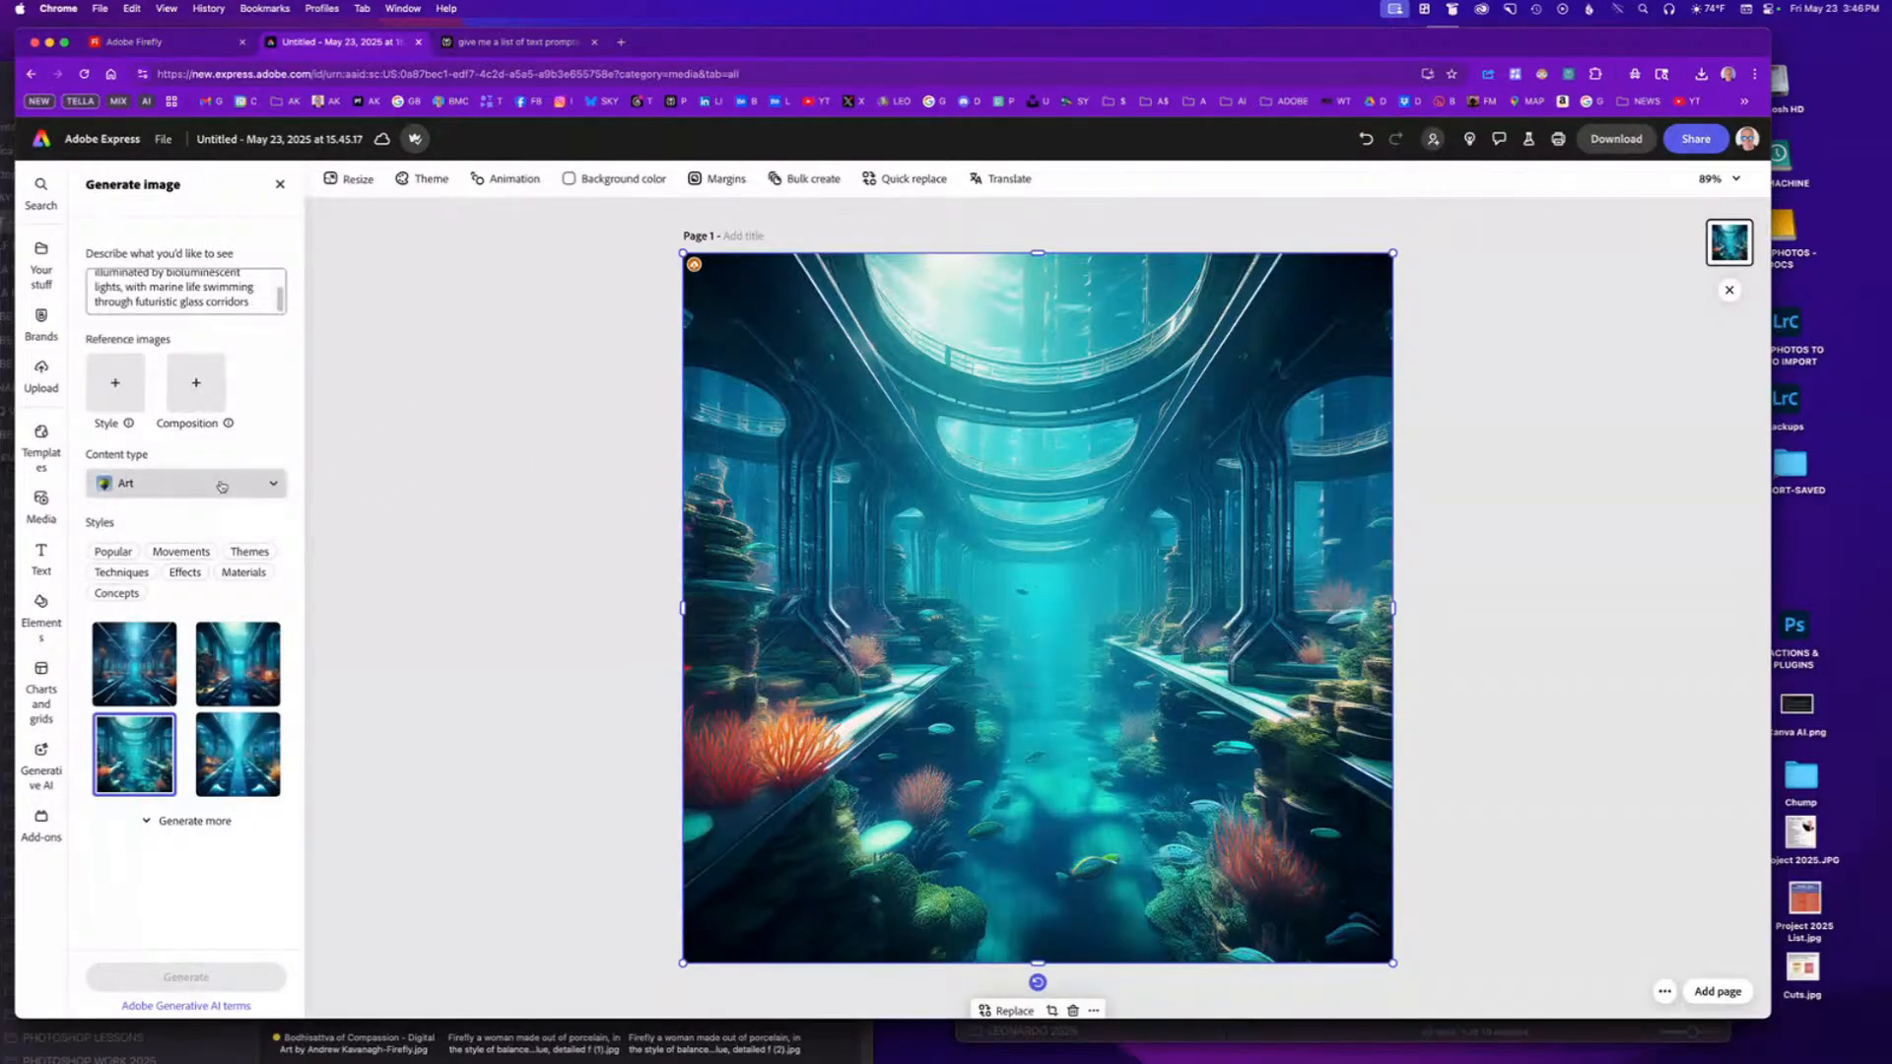
Check the text-to-image settings in Adobe Firefly for comparison, then return to the Adobe Express project.
left_click(255, 306)
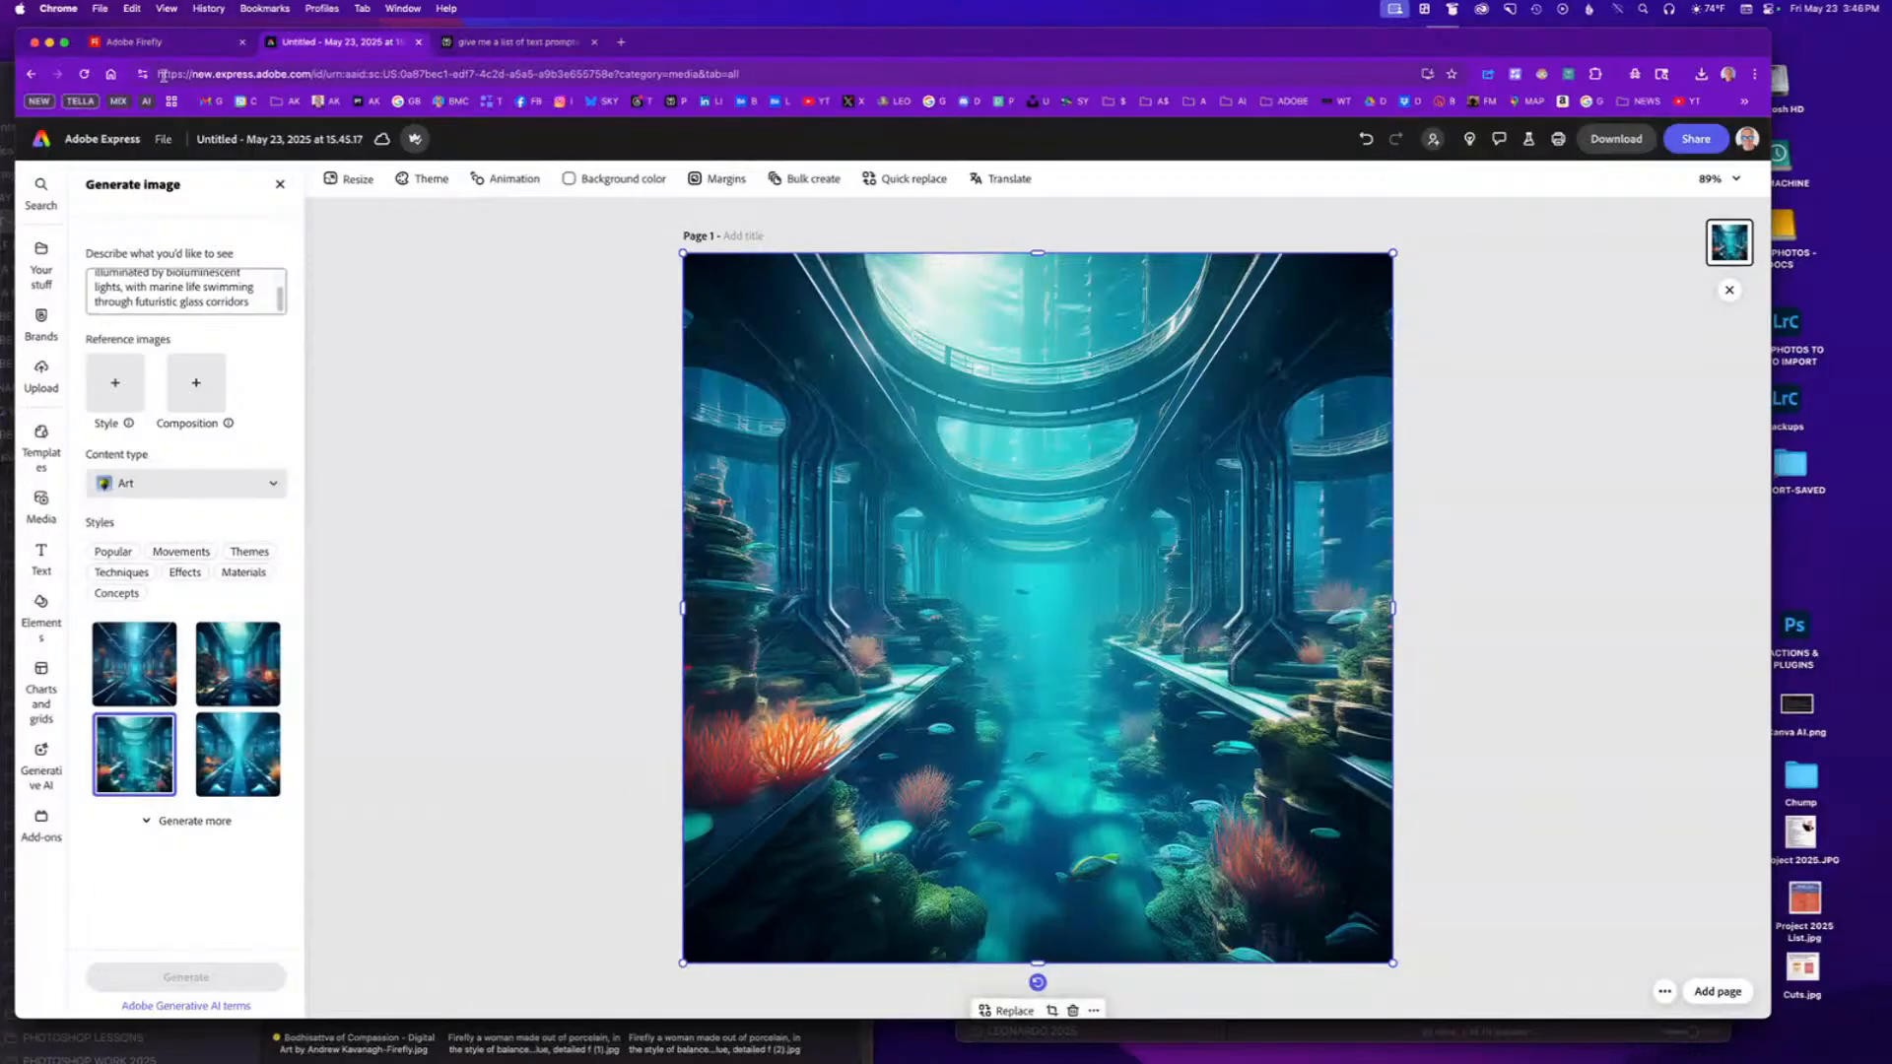
left_click(153, 43)
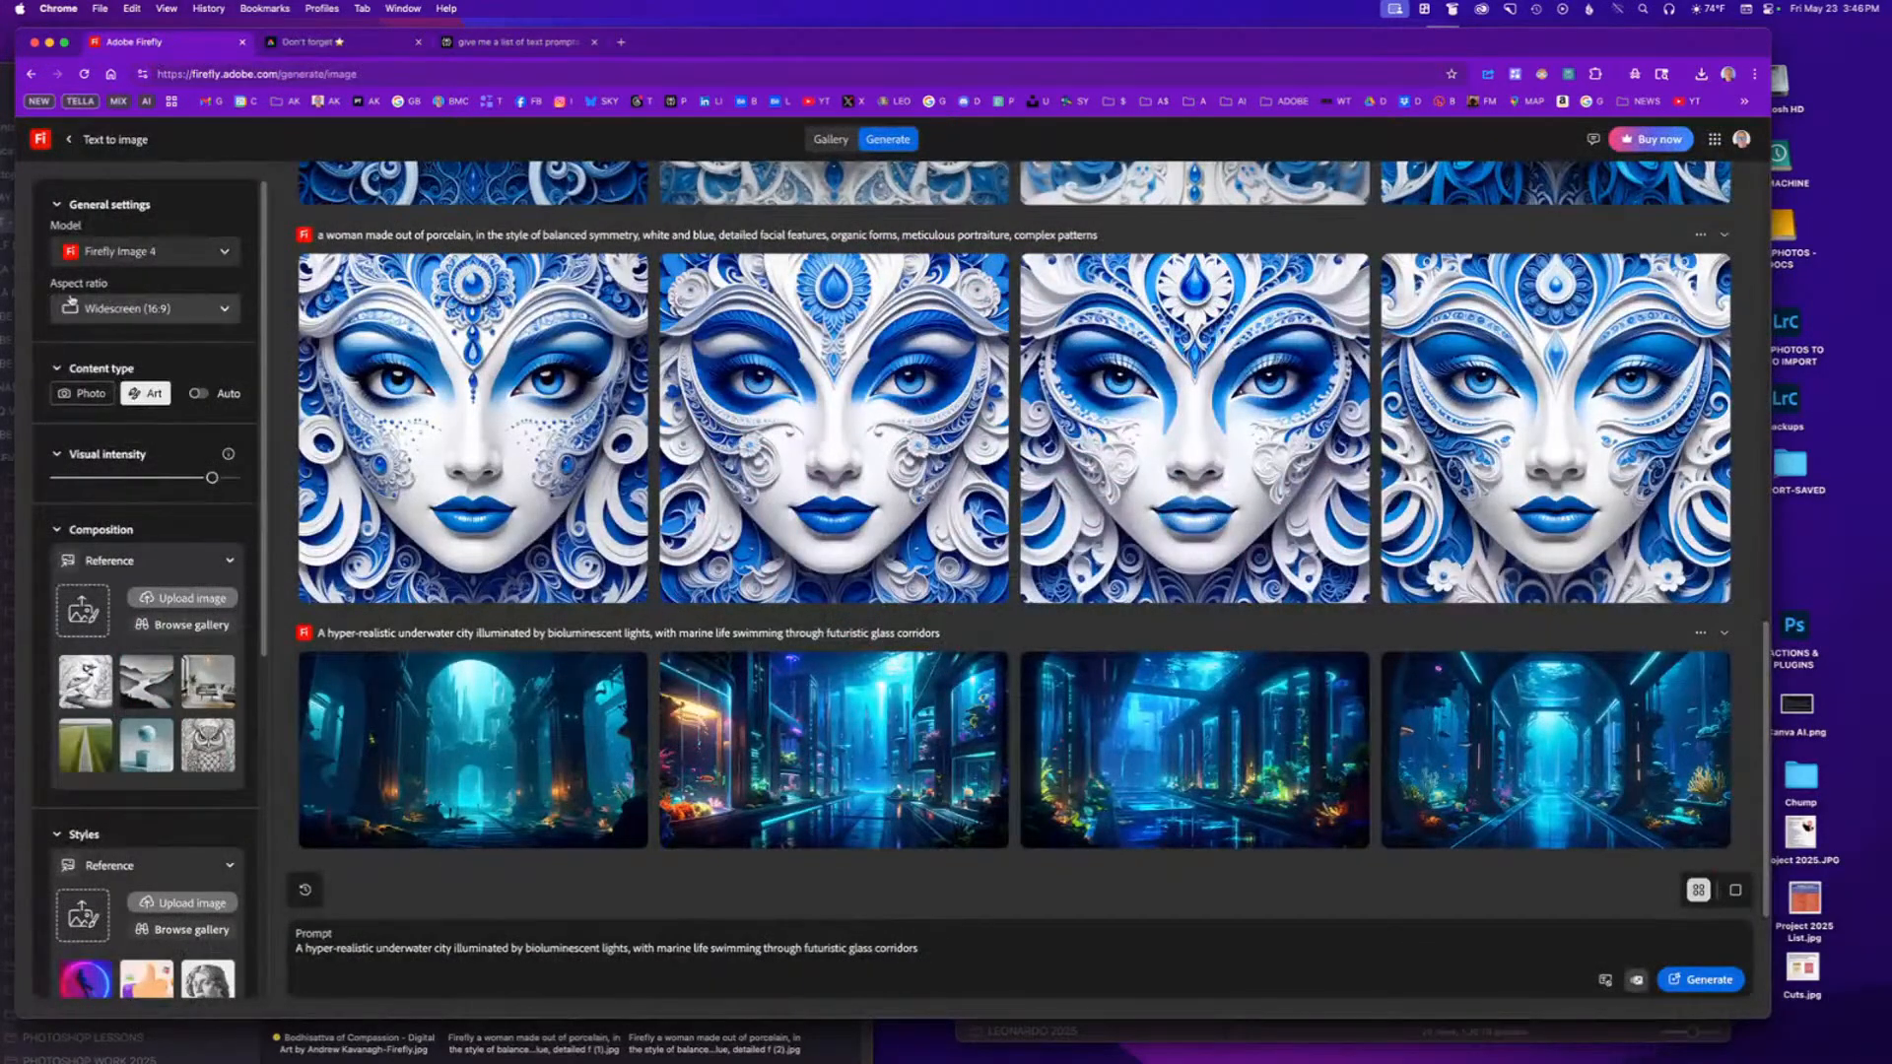
left_click(366, 47)
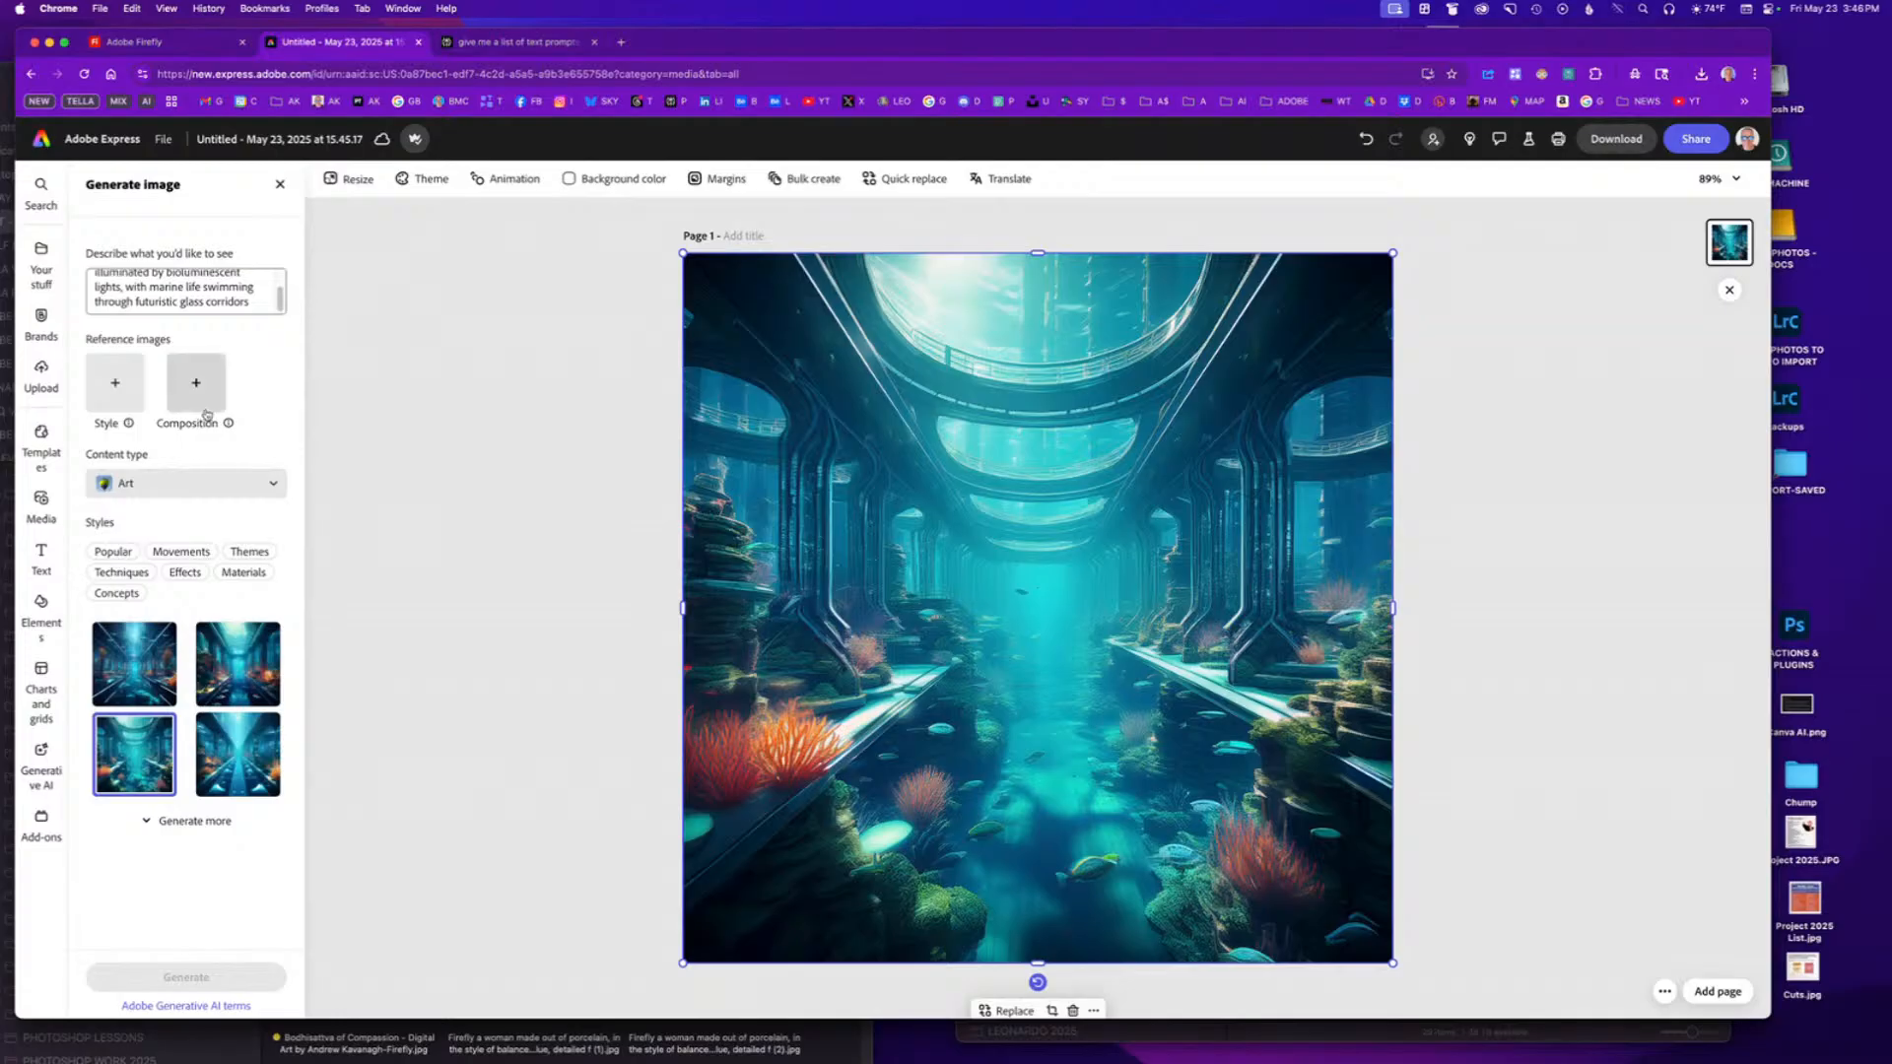
Examine the social media and ads resize presets, including the Instagram and Google ads sizes.
left_click(350, 178)
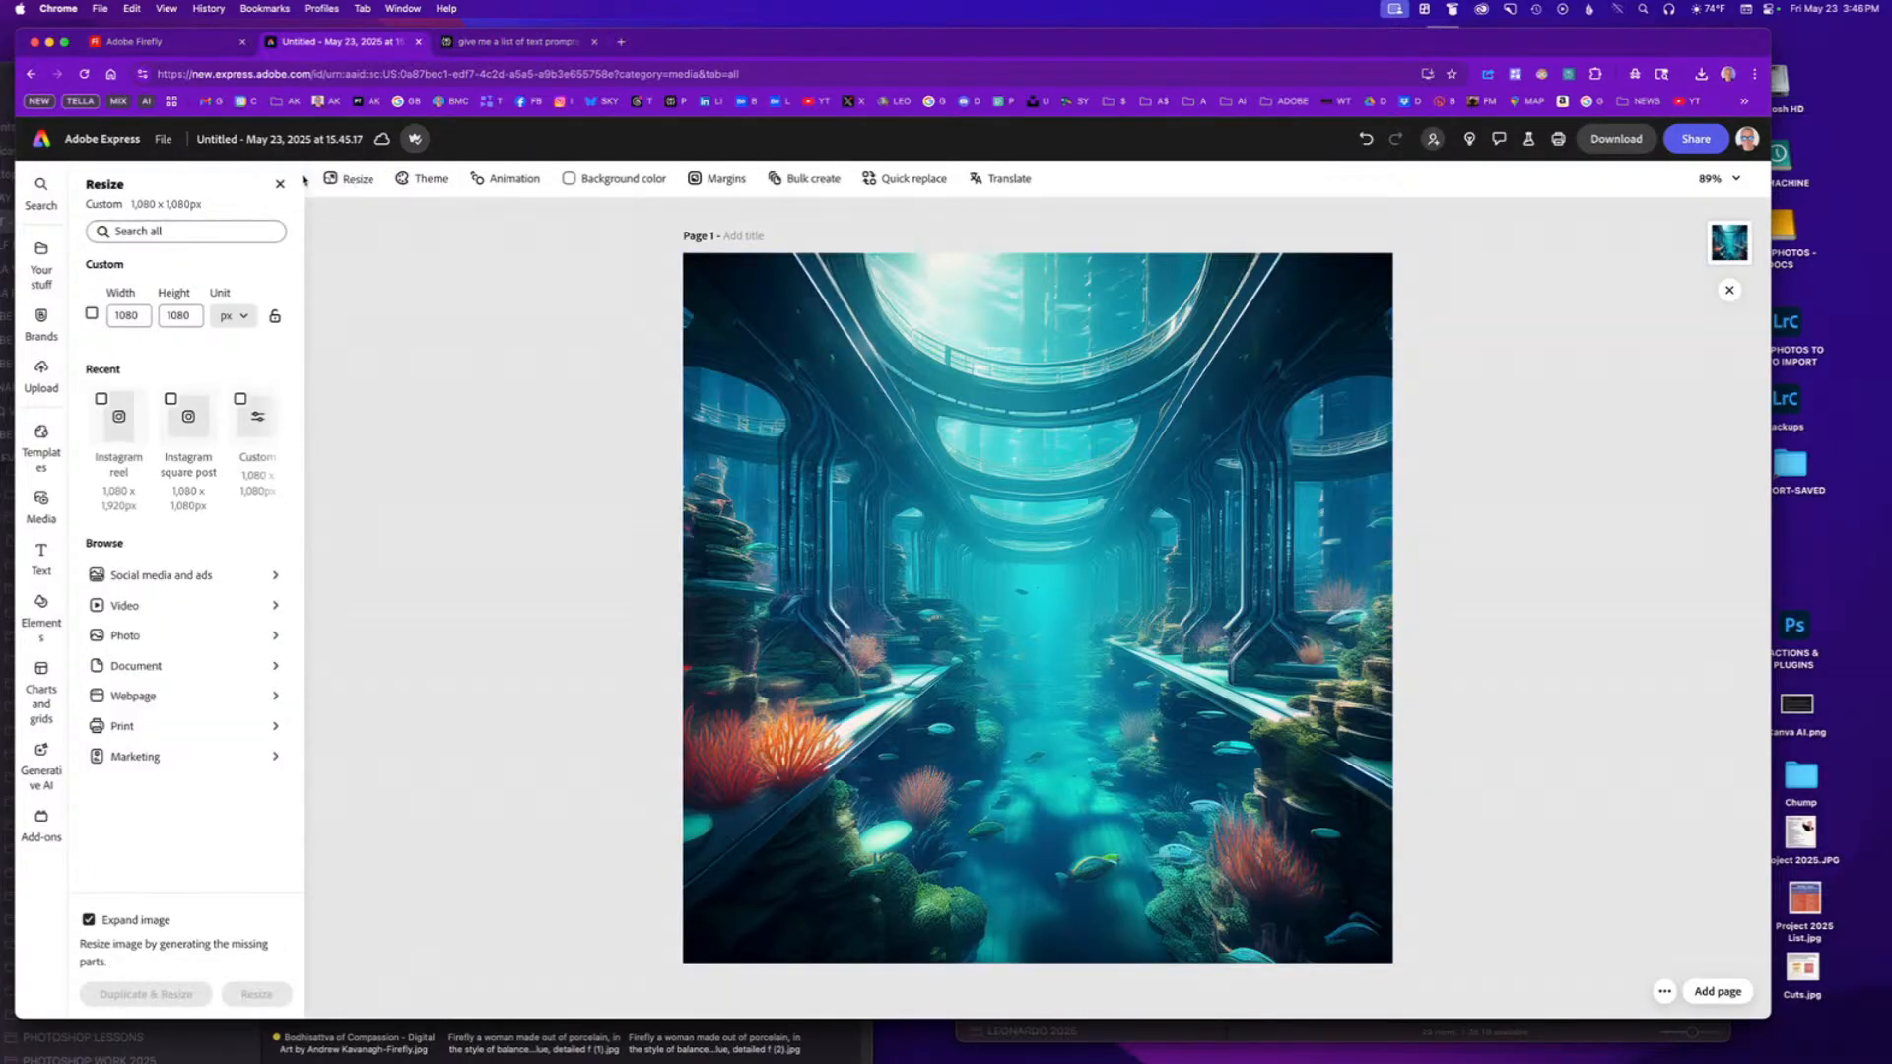
left_click(270, 576)
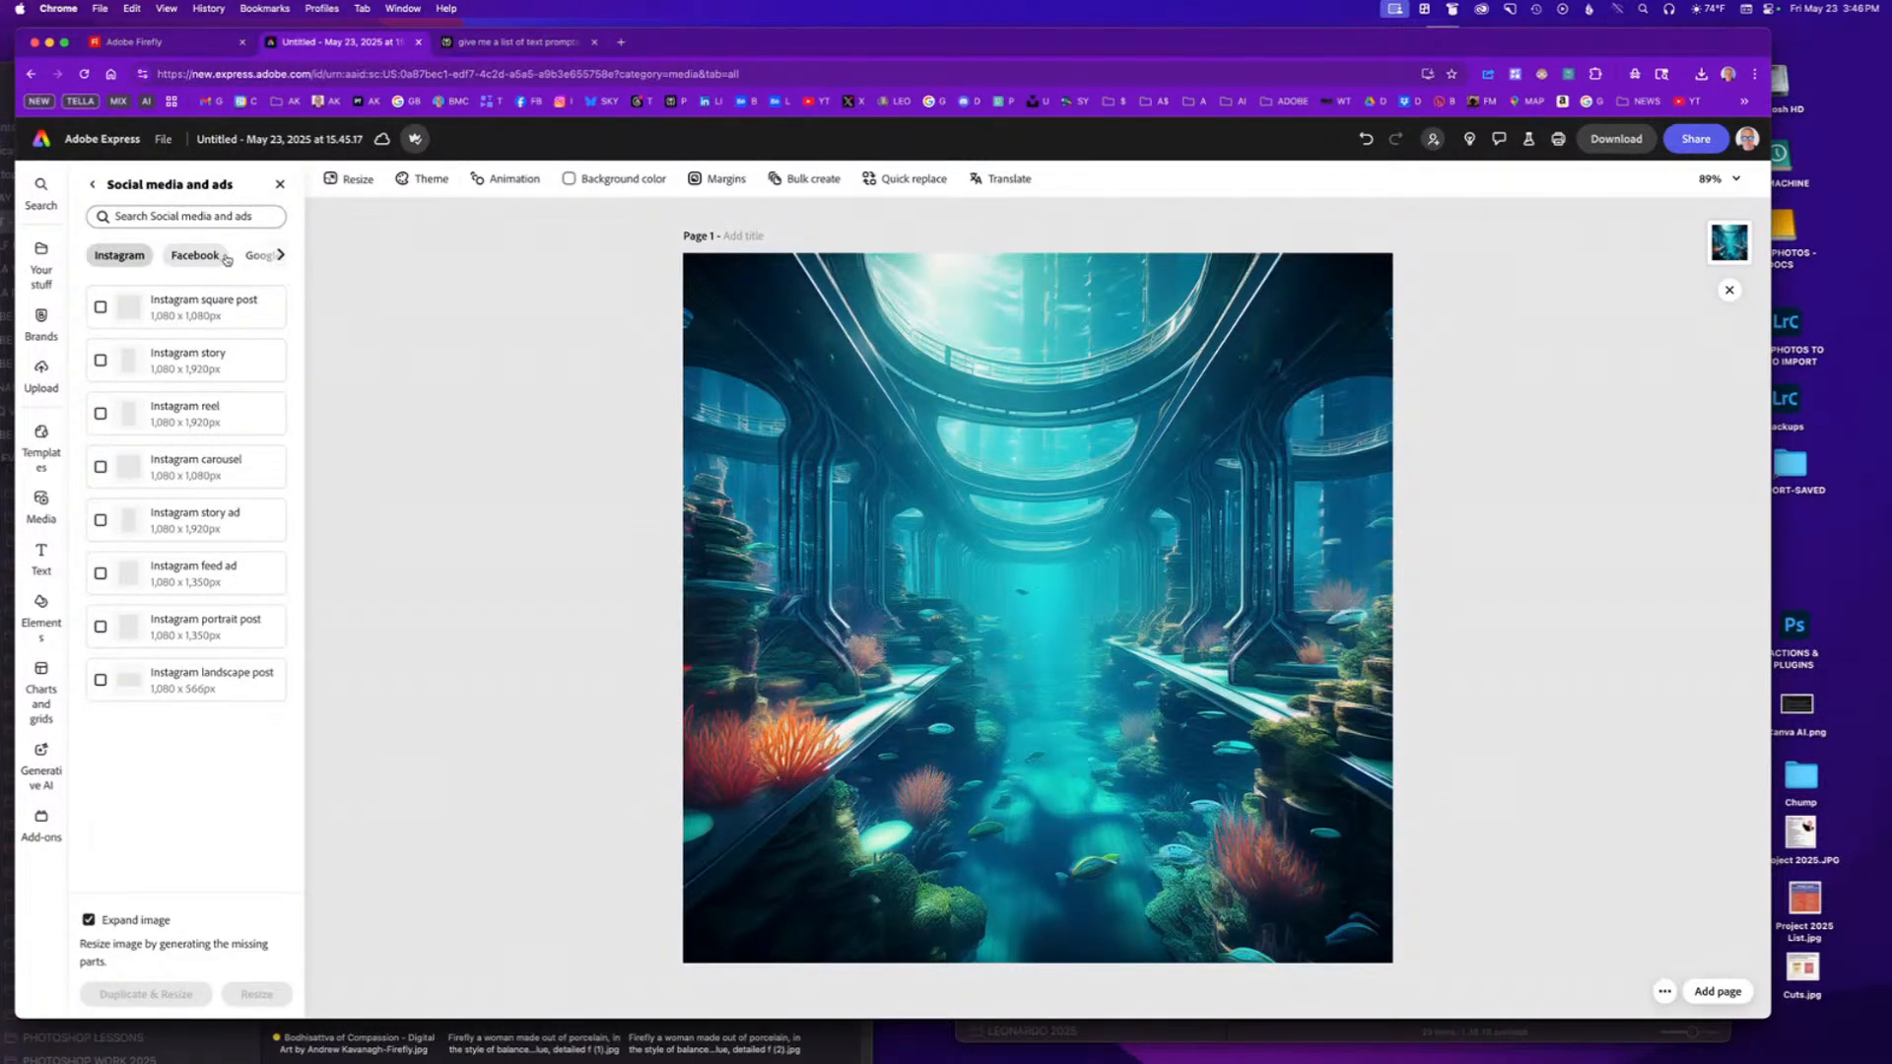
left_click(280, 254)
left_click(173, 255)
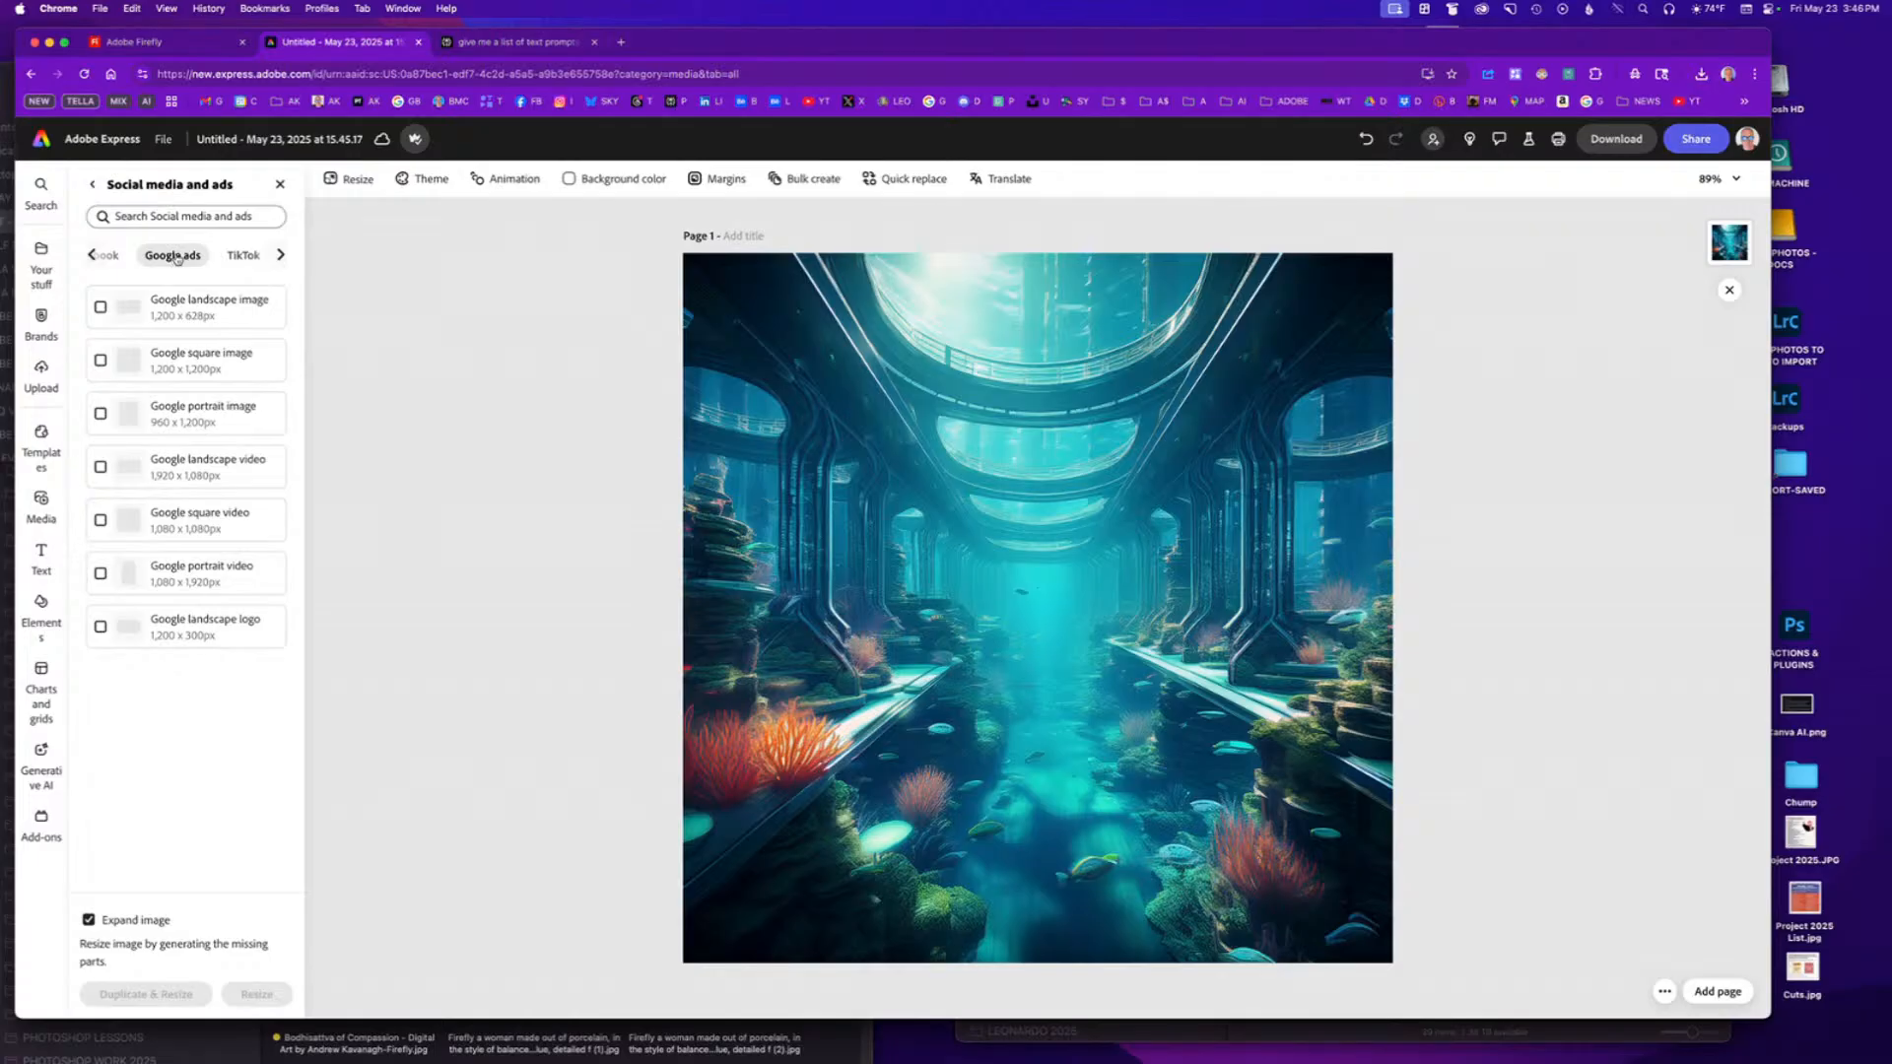
left_click(86, 256)
left_click(94, 255)
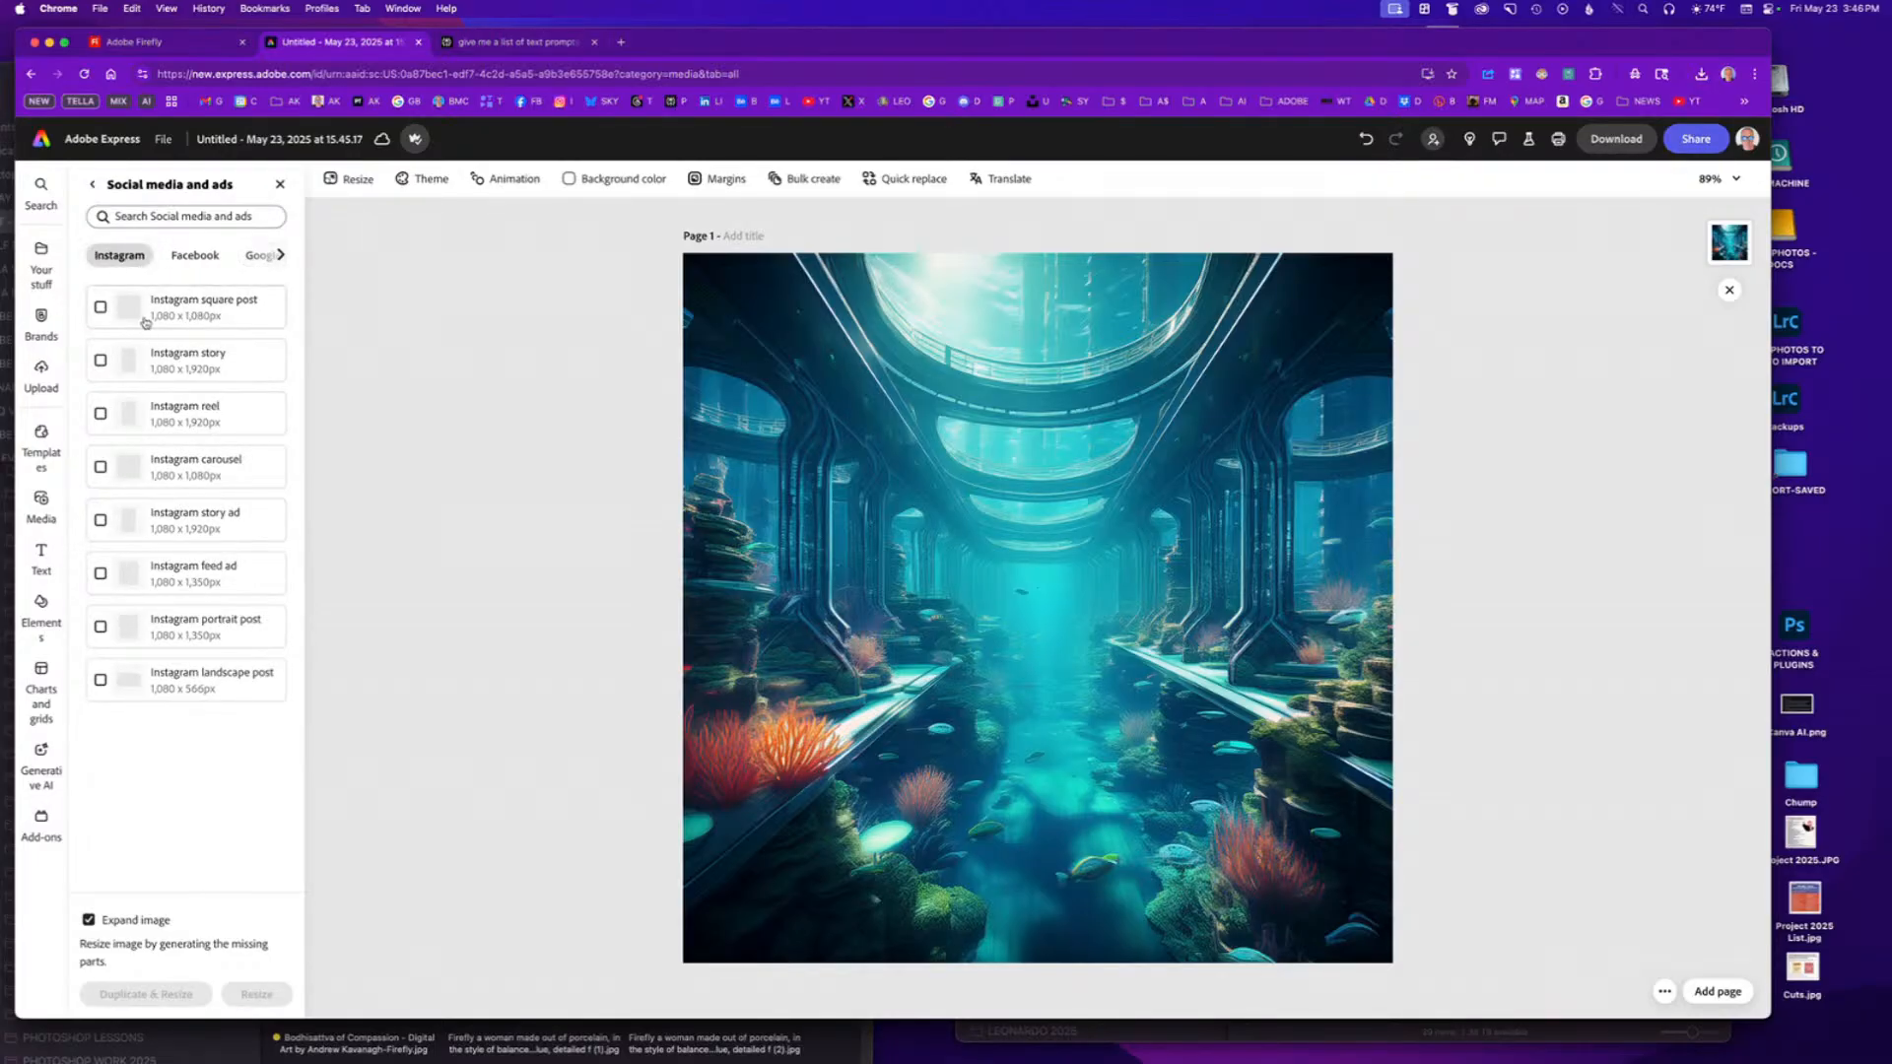
left_click(91, 184)
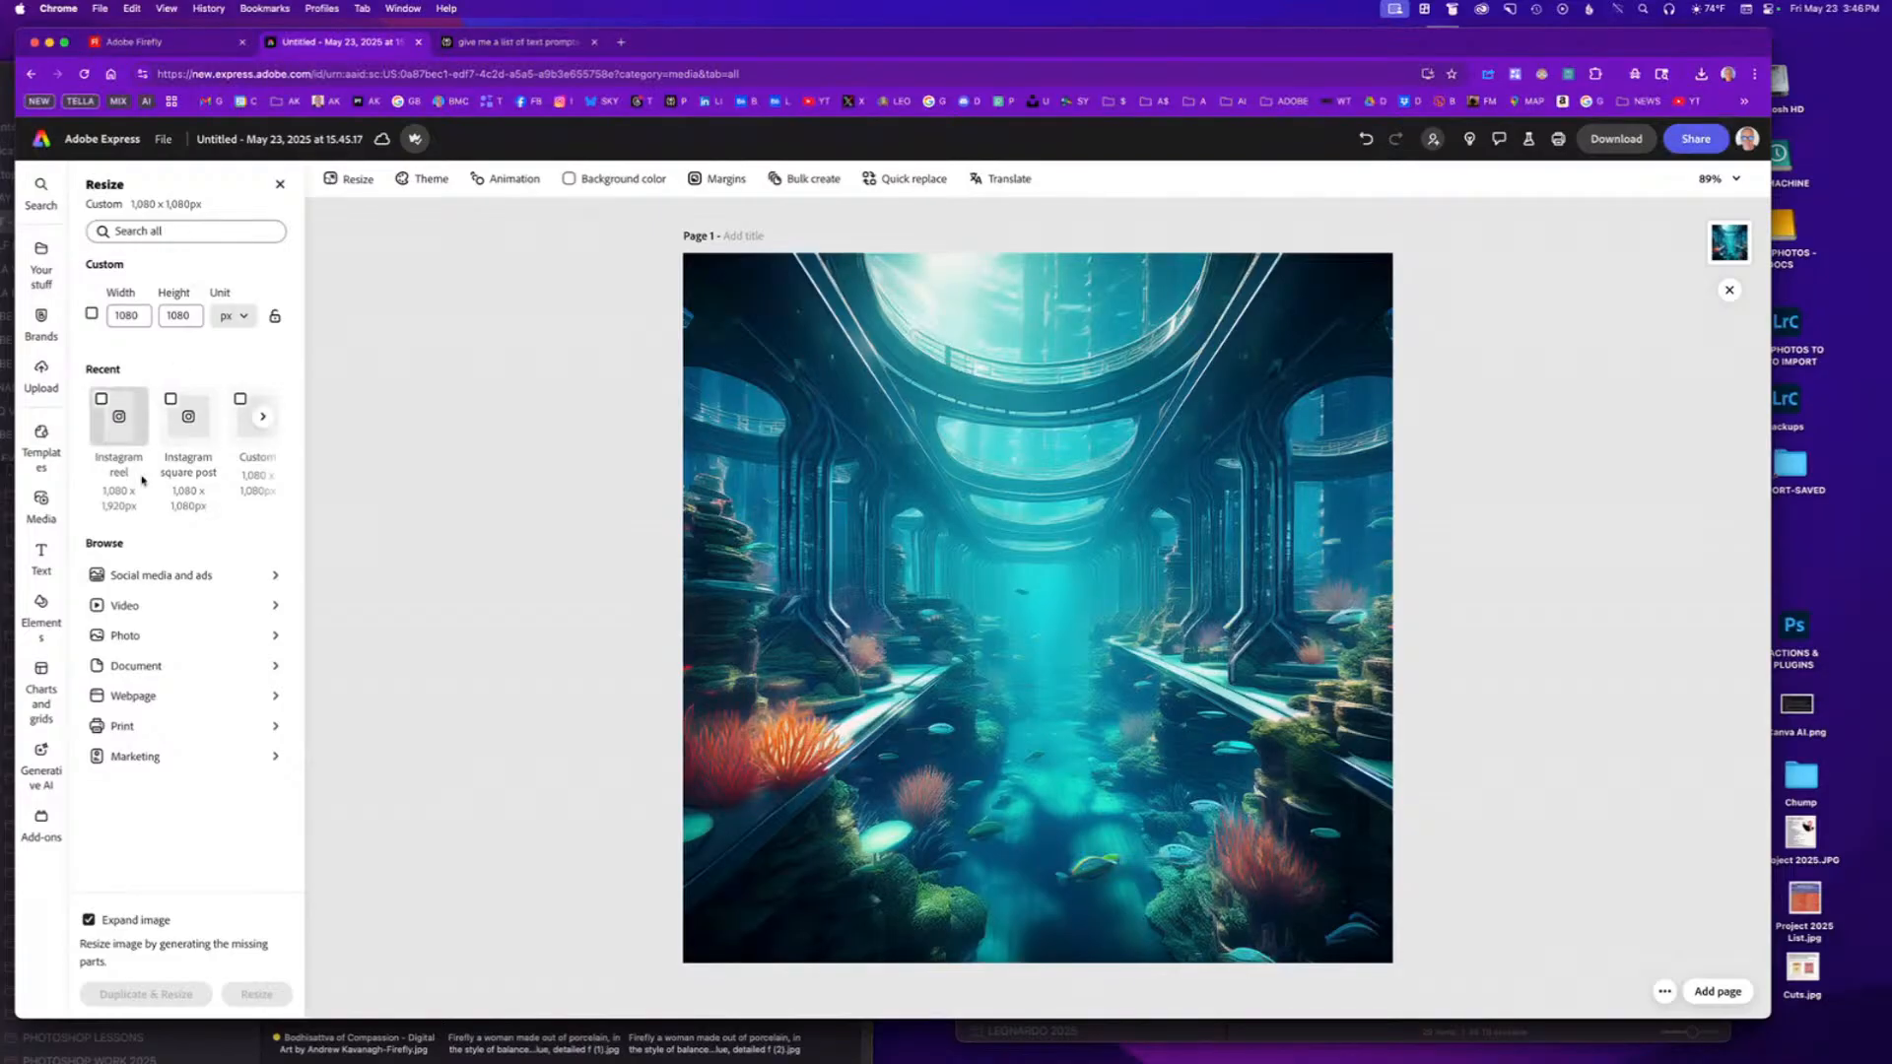
left_click(264, 577)
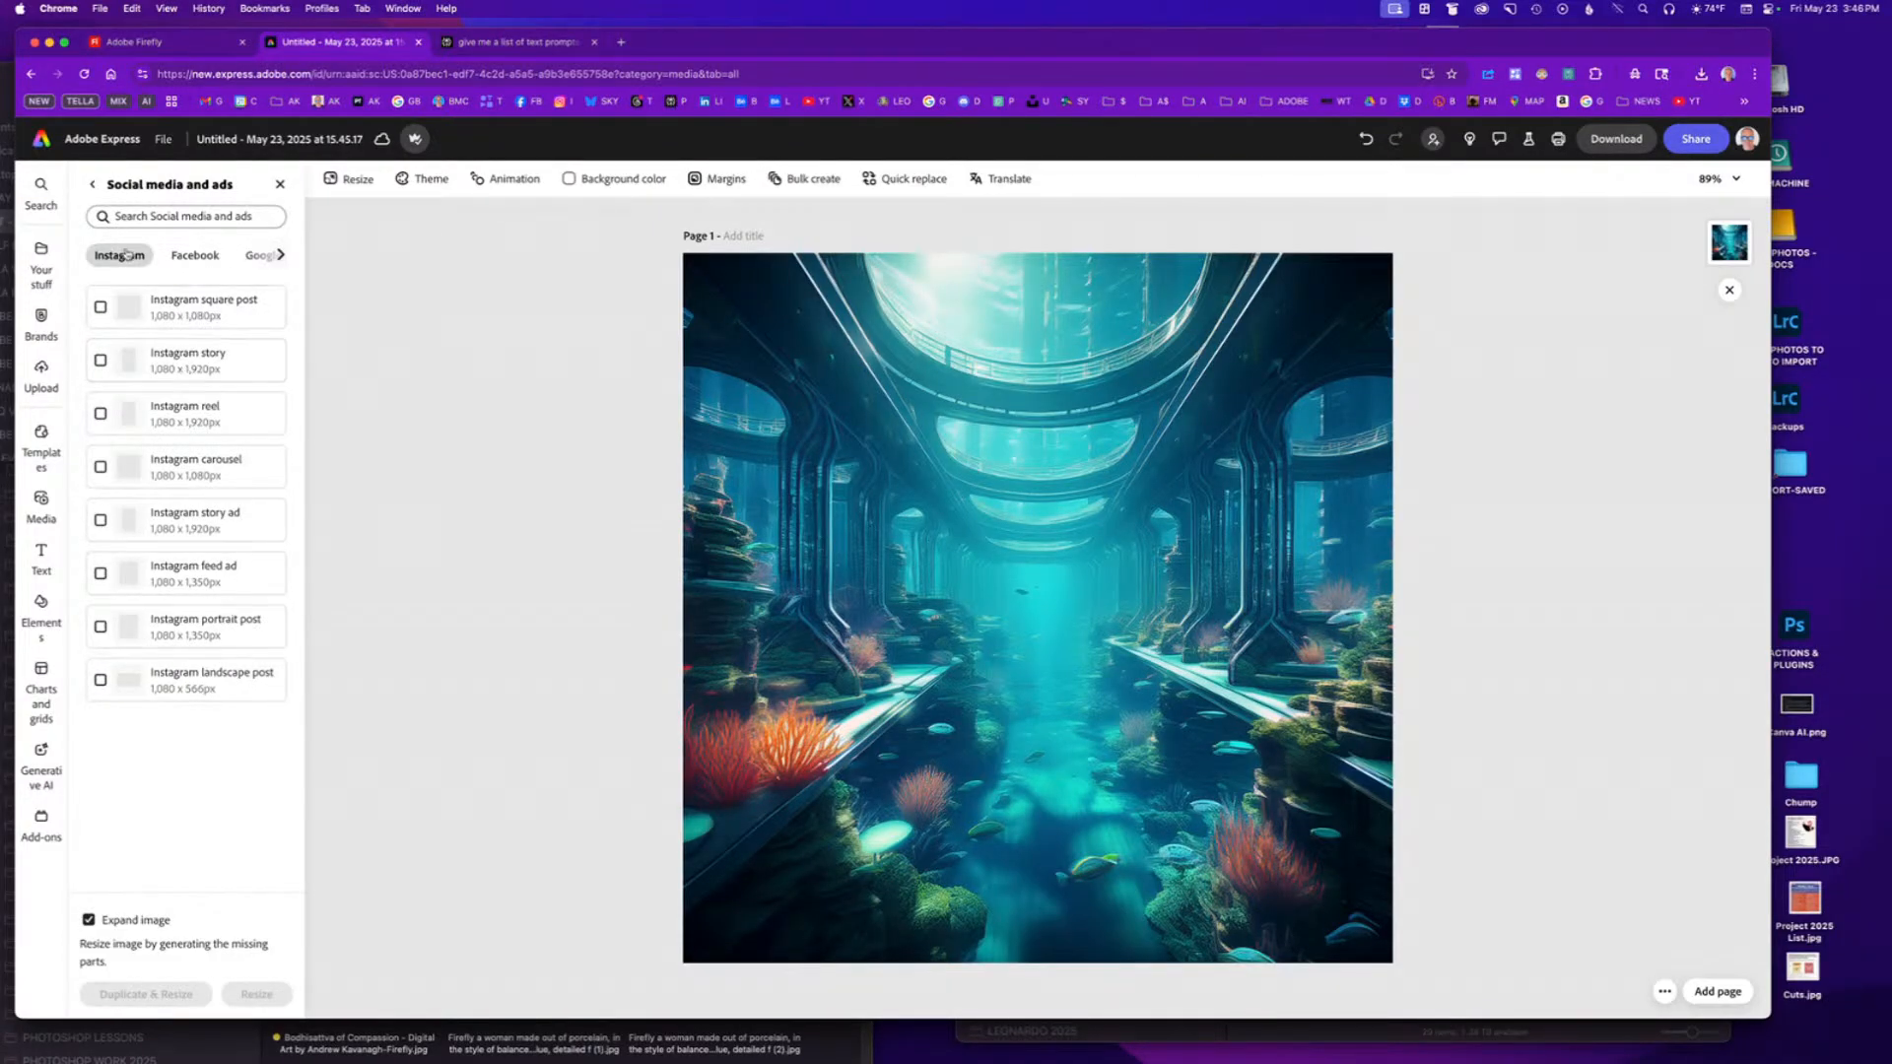
left_click(92, 185)
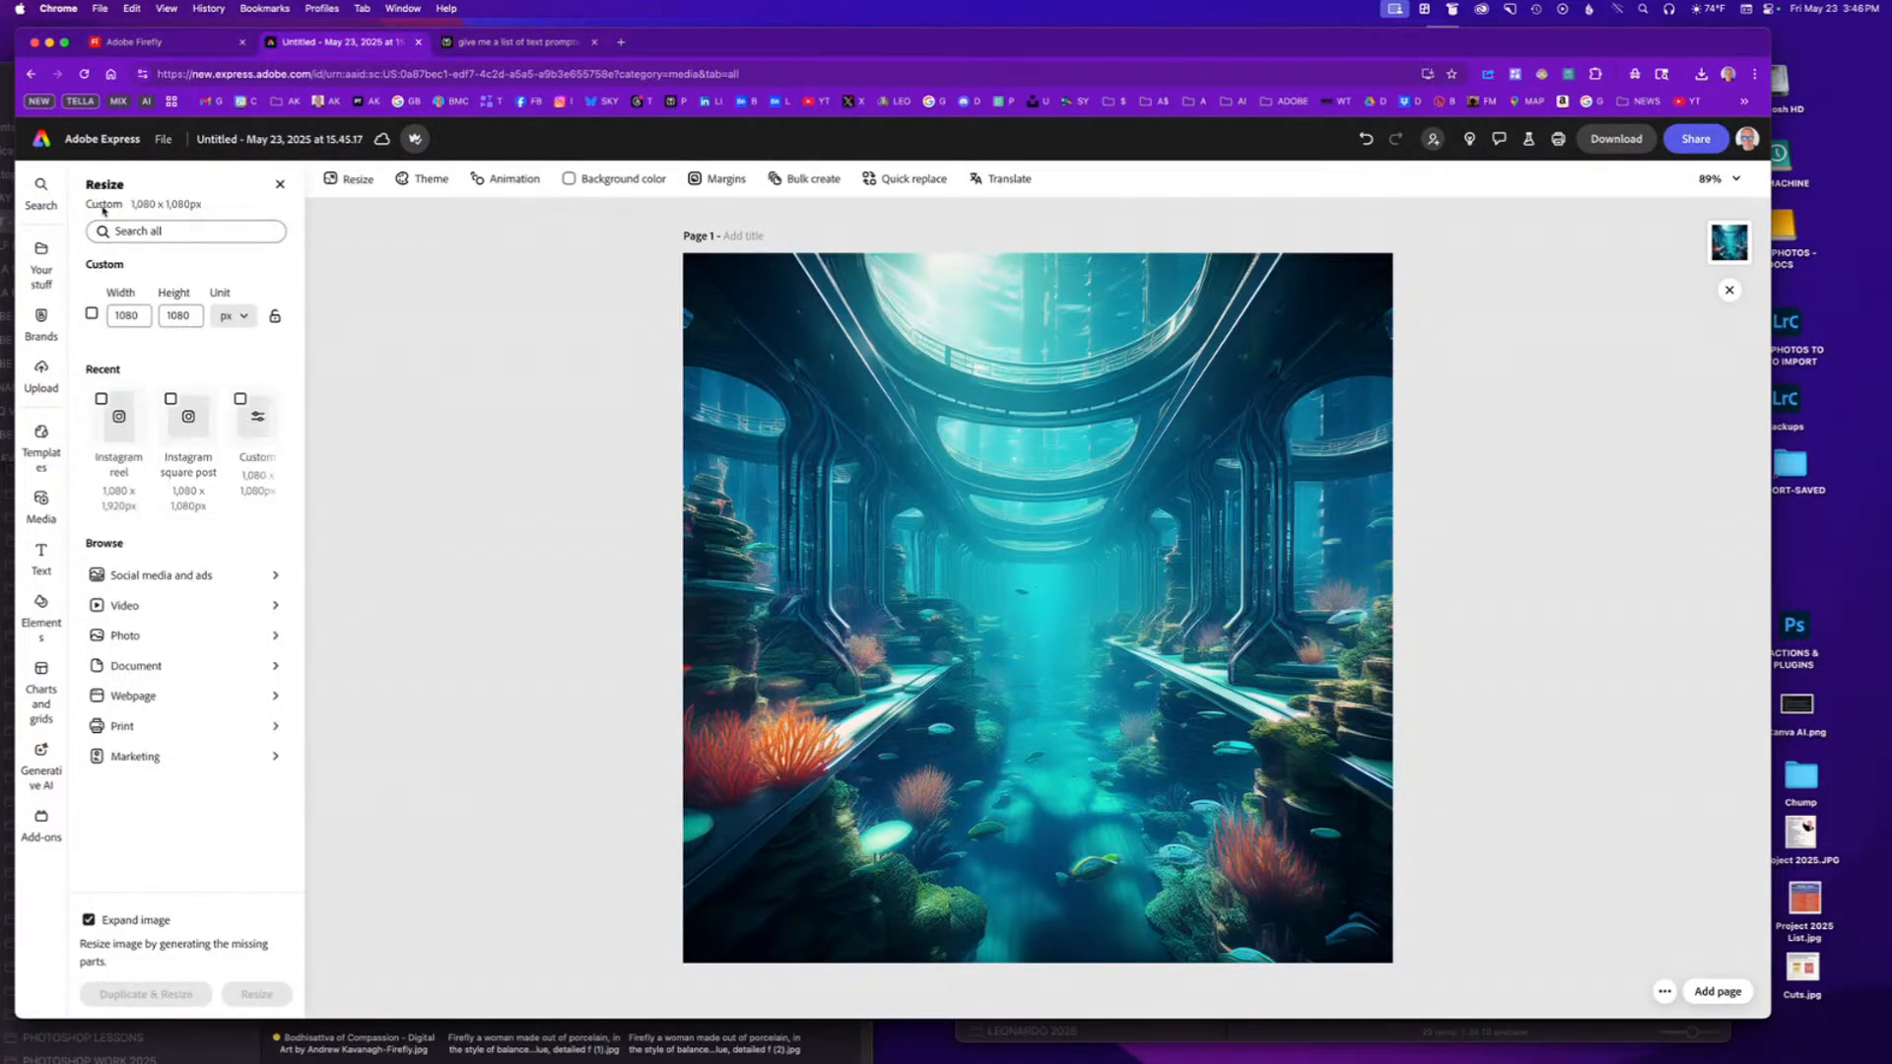
Duplicate the page and resize the copy to the standard Video size of 1,920 x 1,080 px with image expansion enabled.
left_click(174, 605)
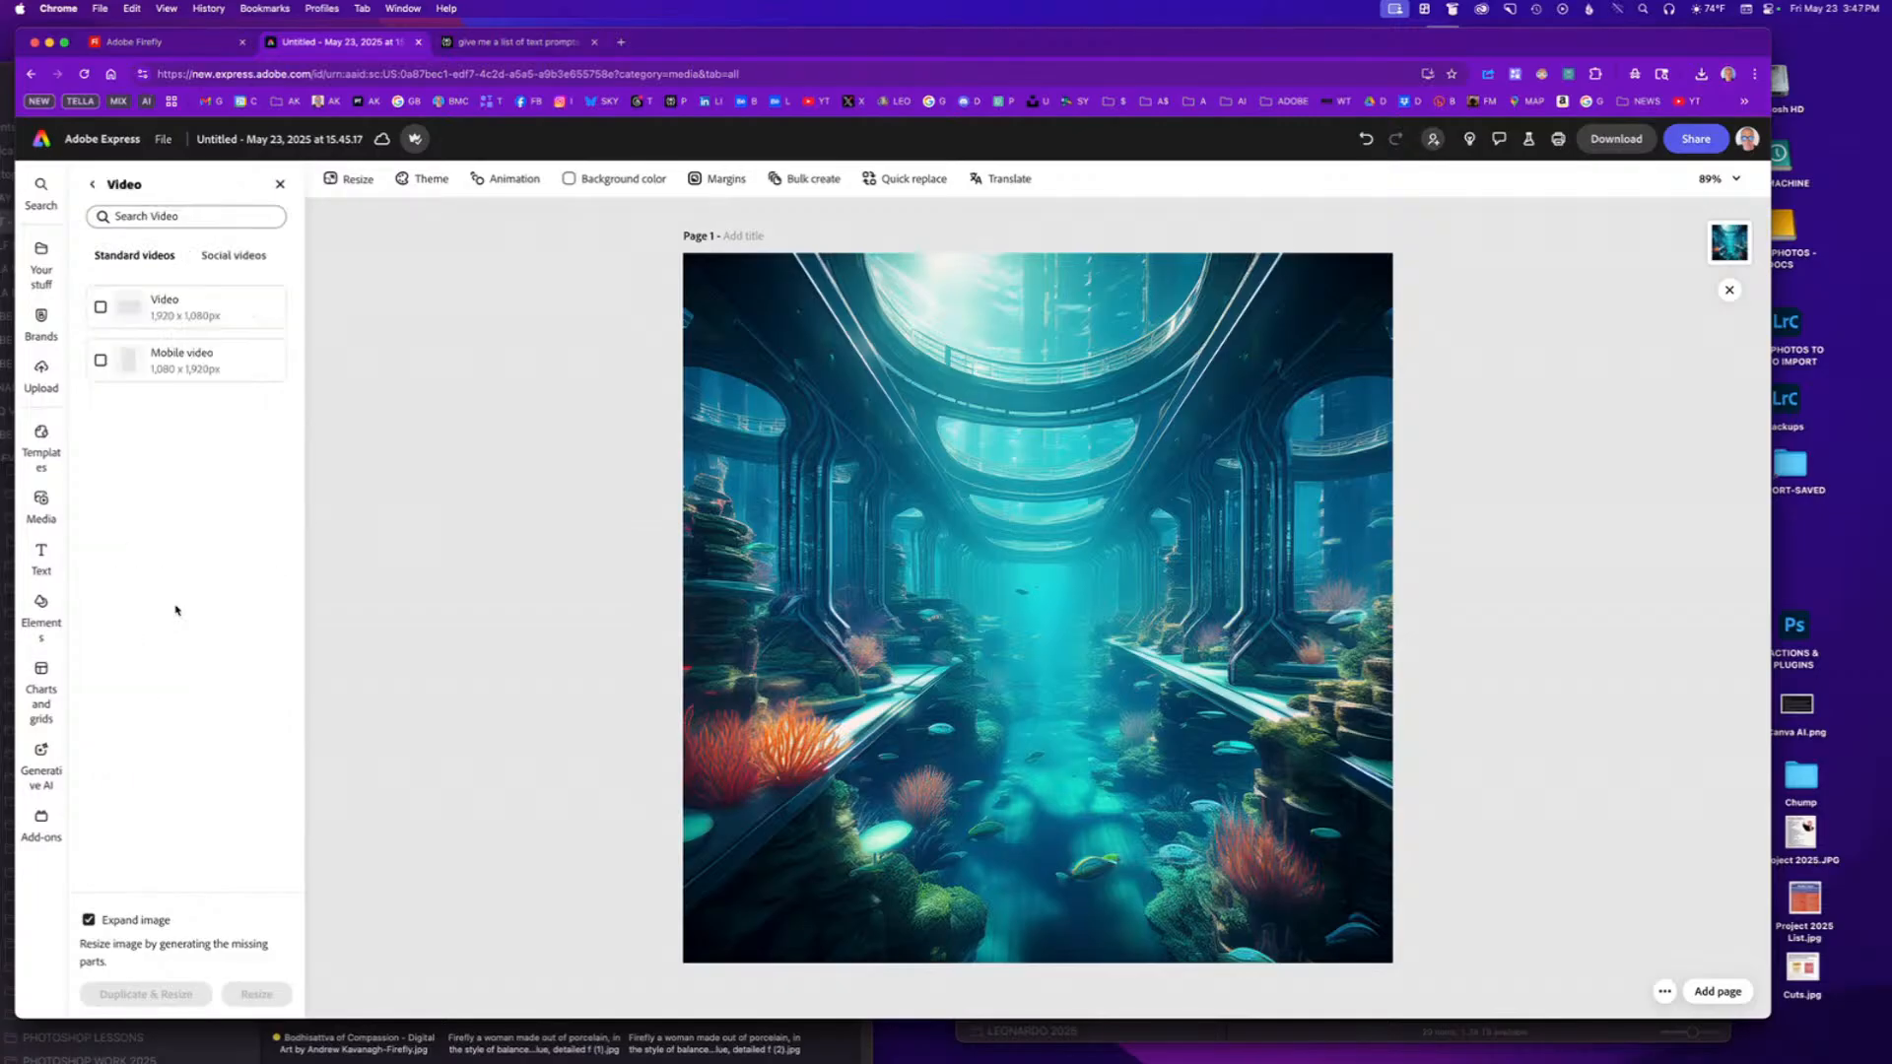
left_click(209, 320)
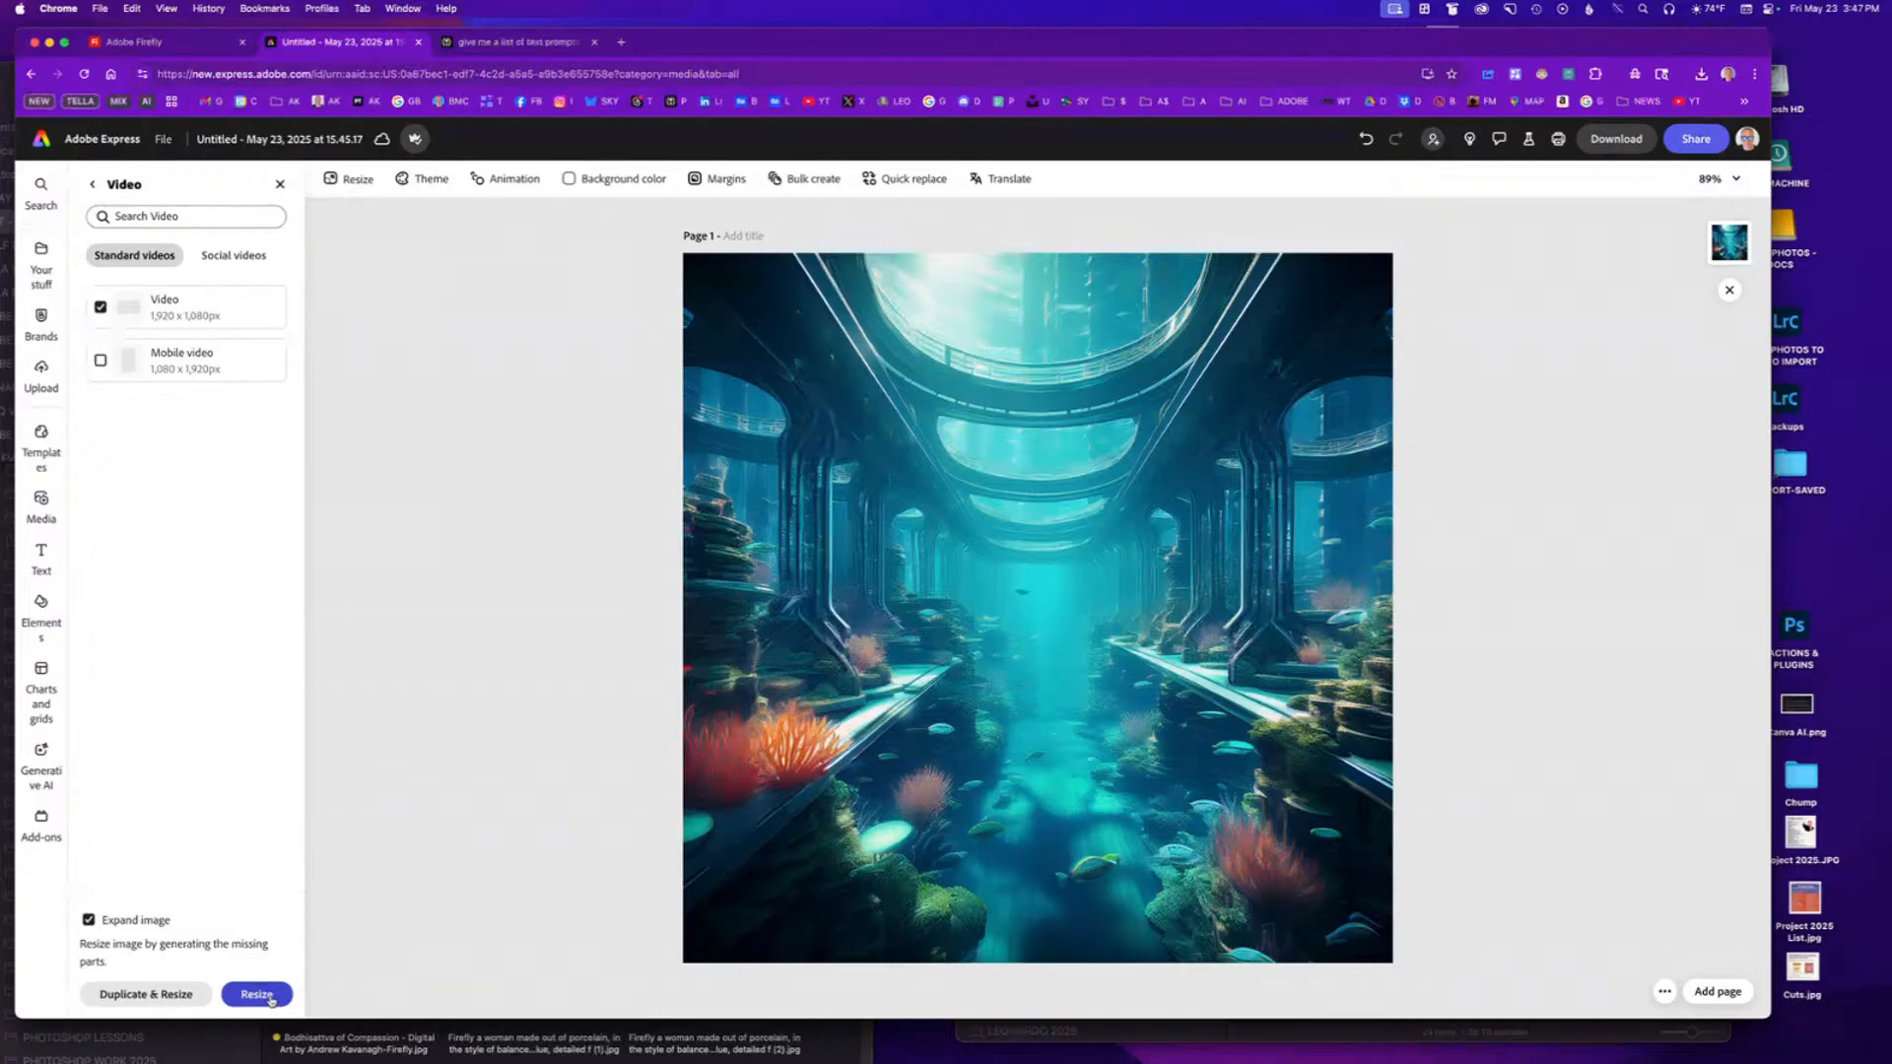
left_click(146, 995)
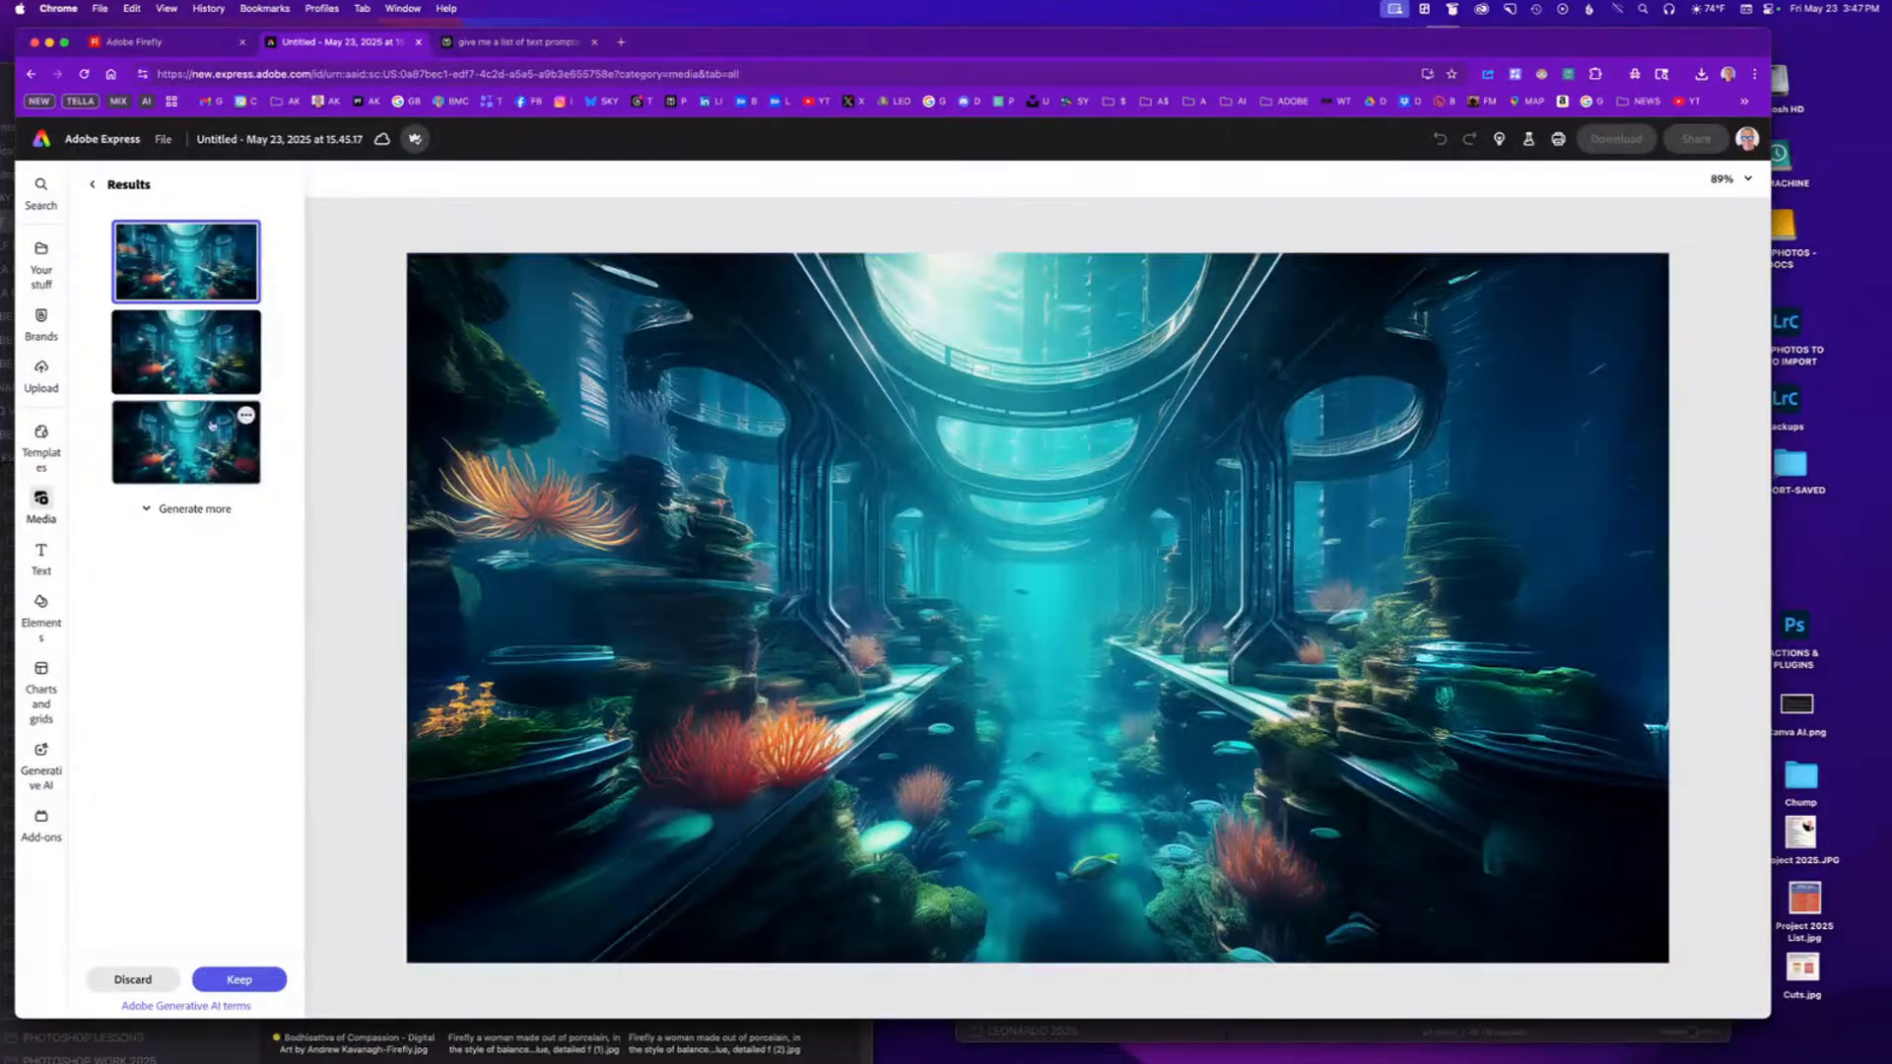
Compare the three expanded widescreen results and keep the third one, with red coral beside the walkway on the right.
left_click(193, 363)
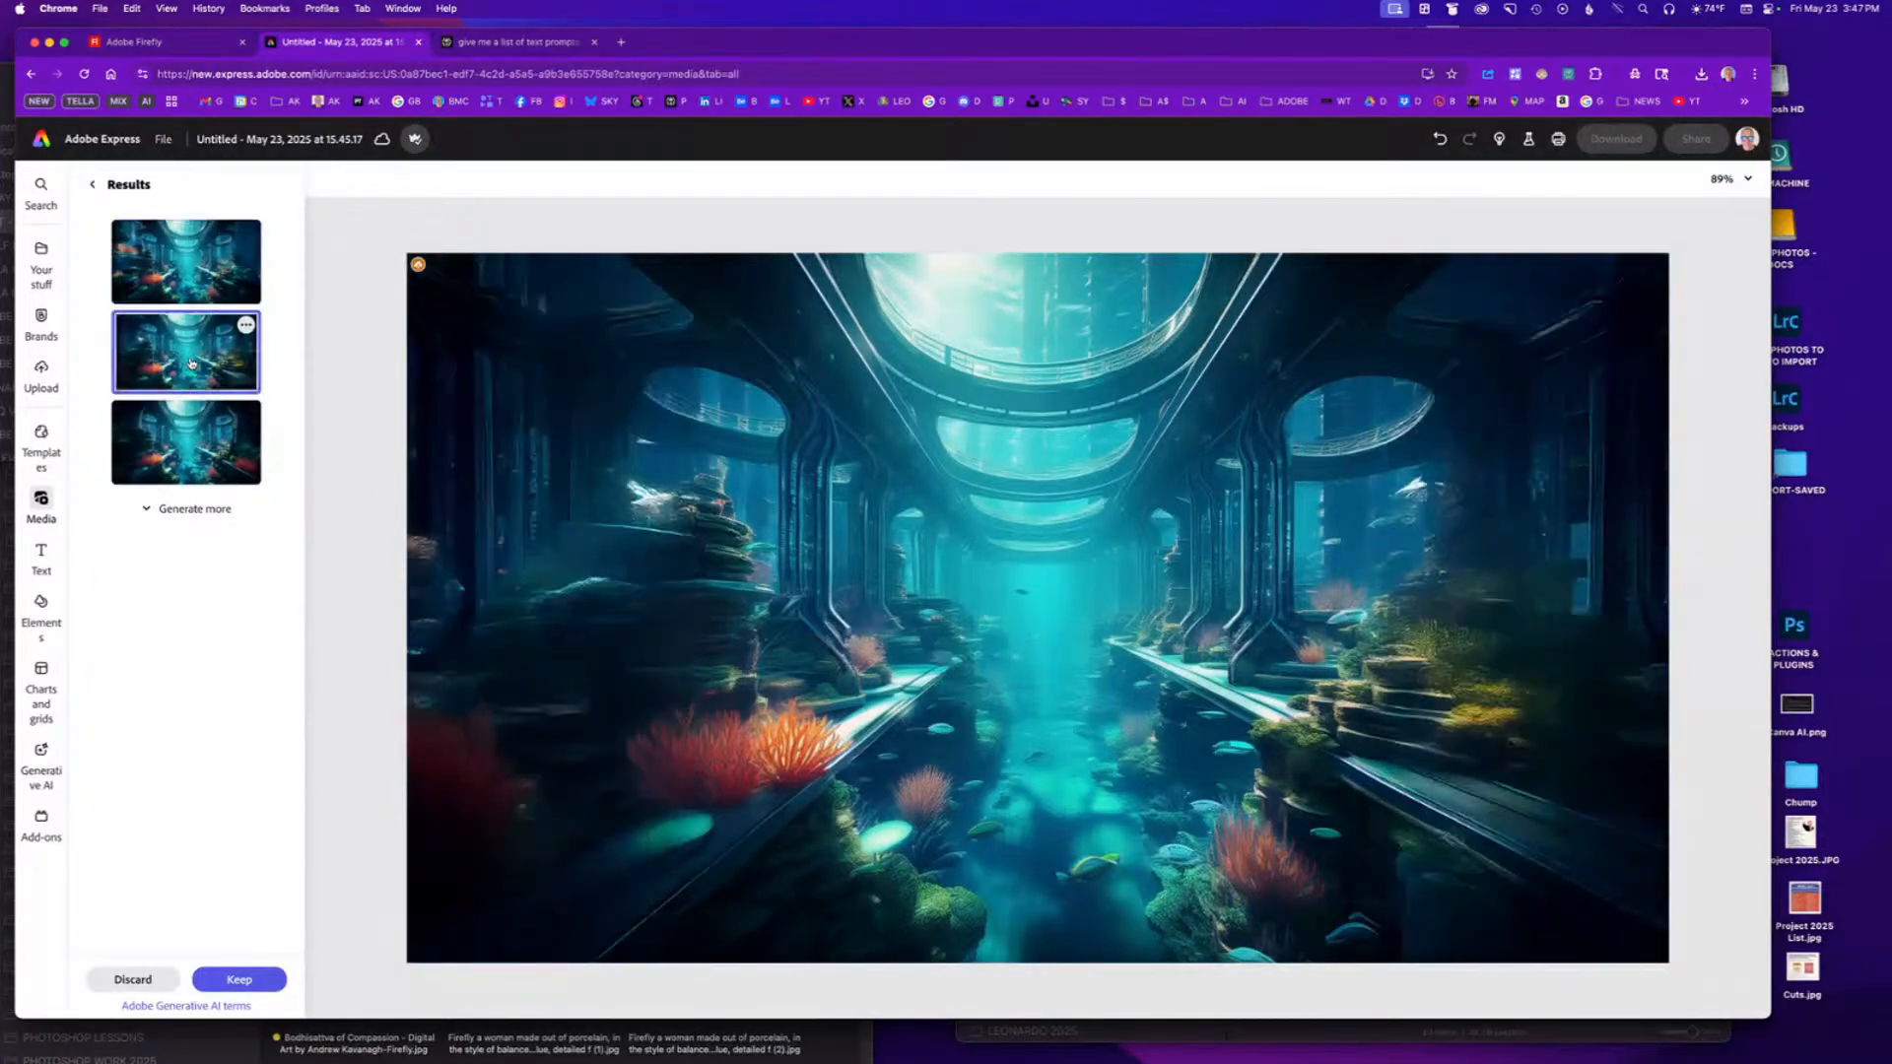
left_click(194, 274)
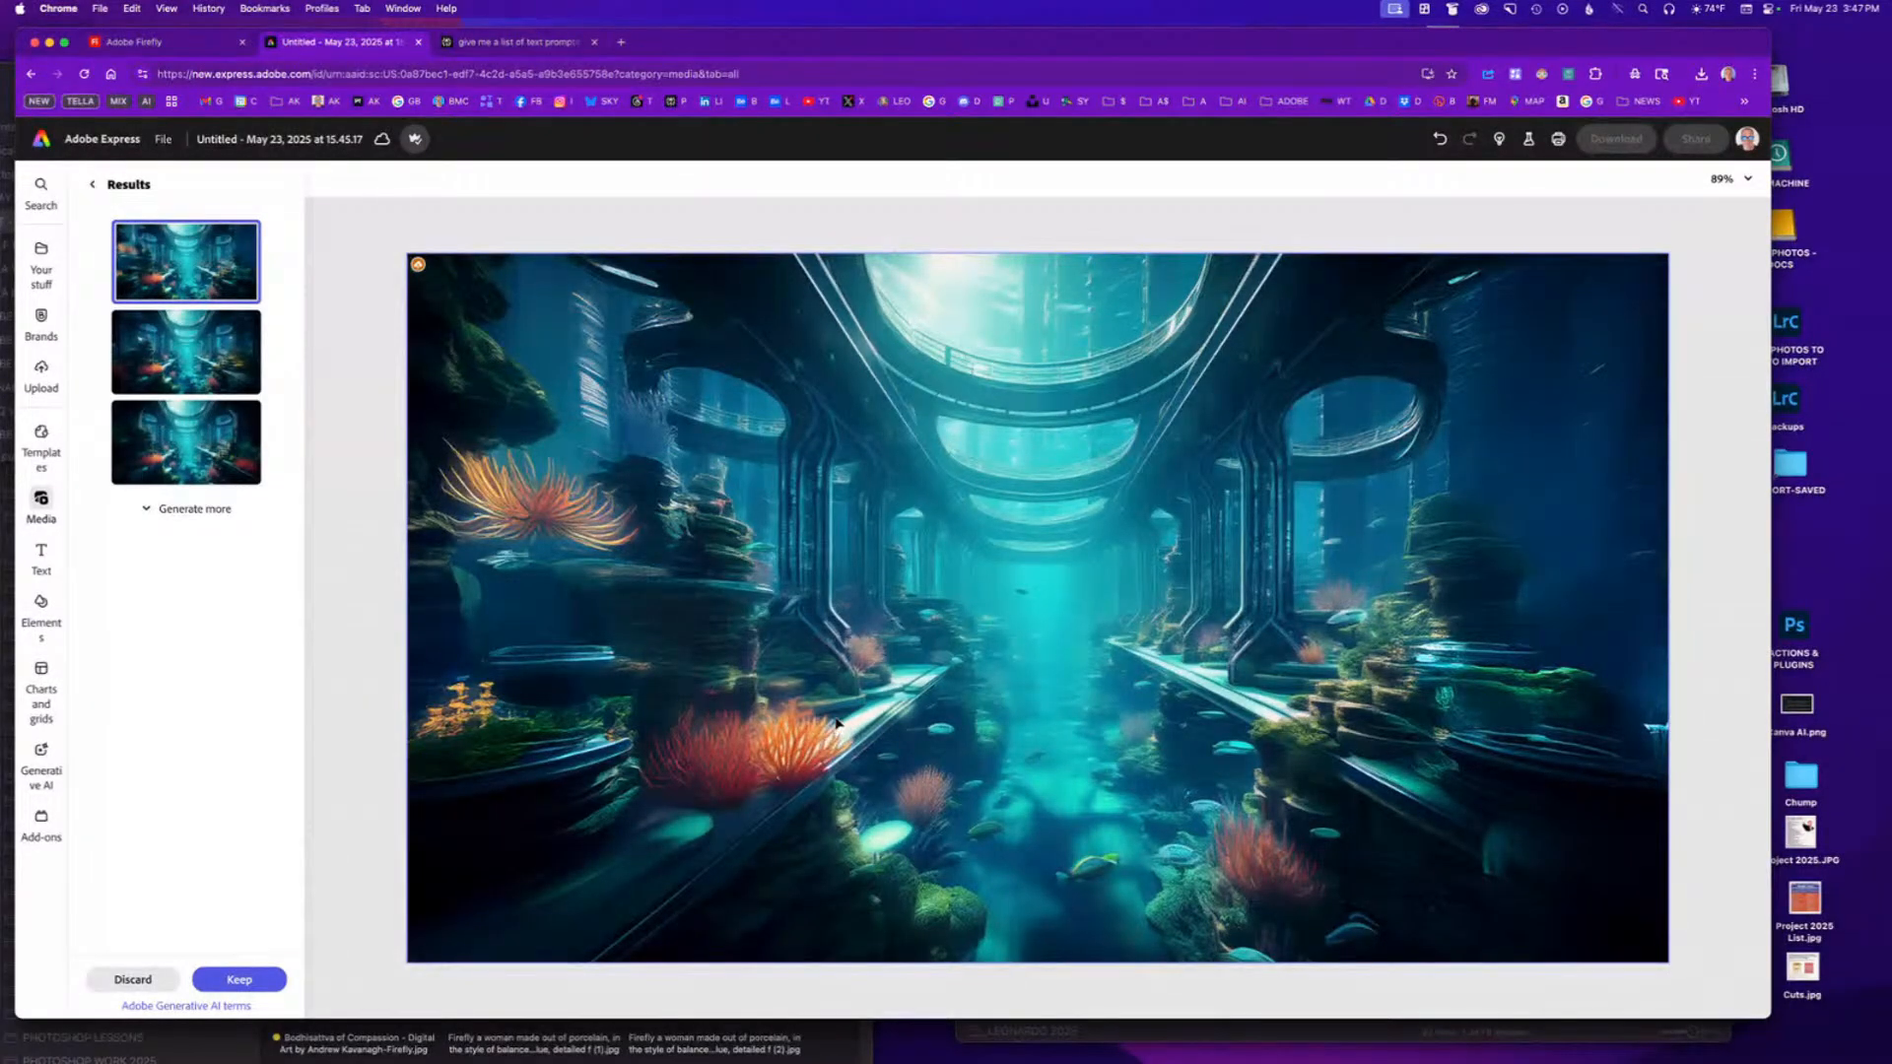
left_click(187, 352)
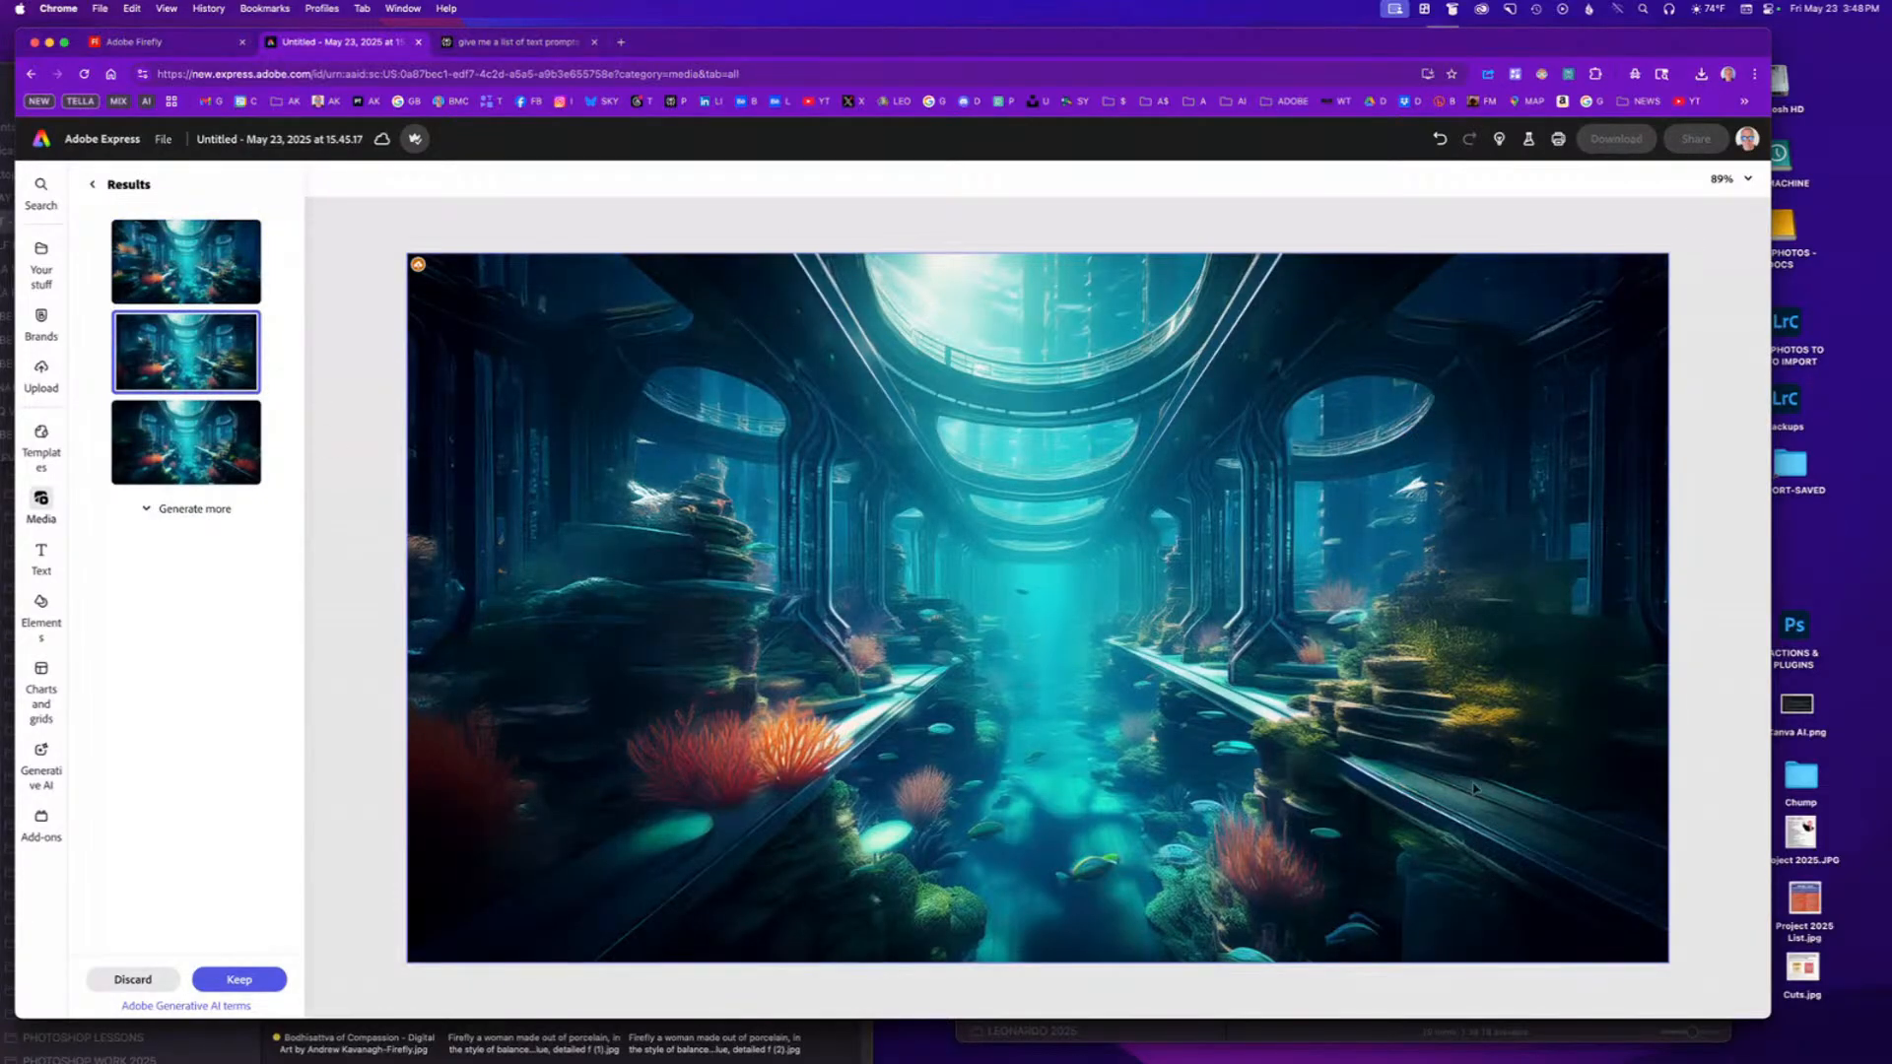
left_click(201, 450)
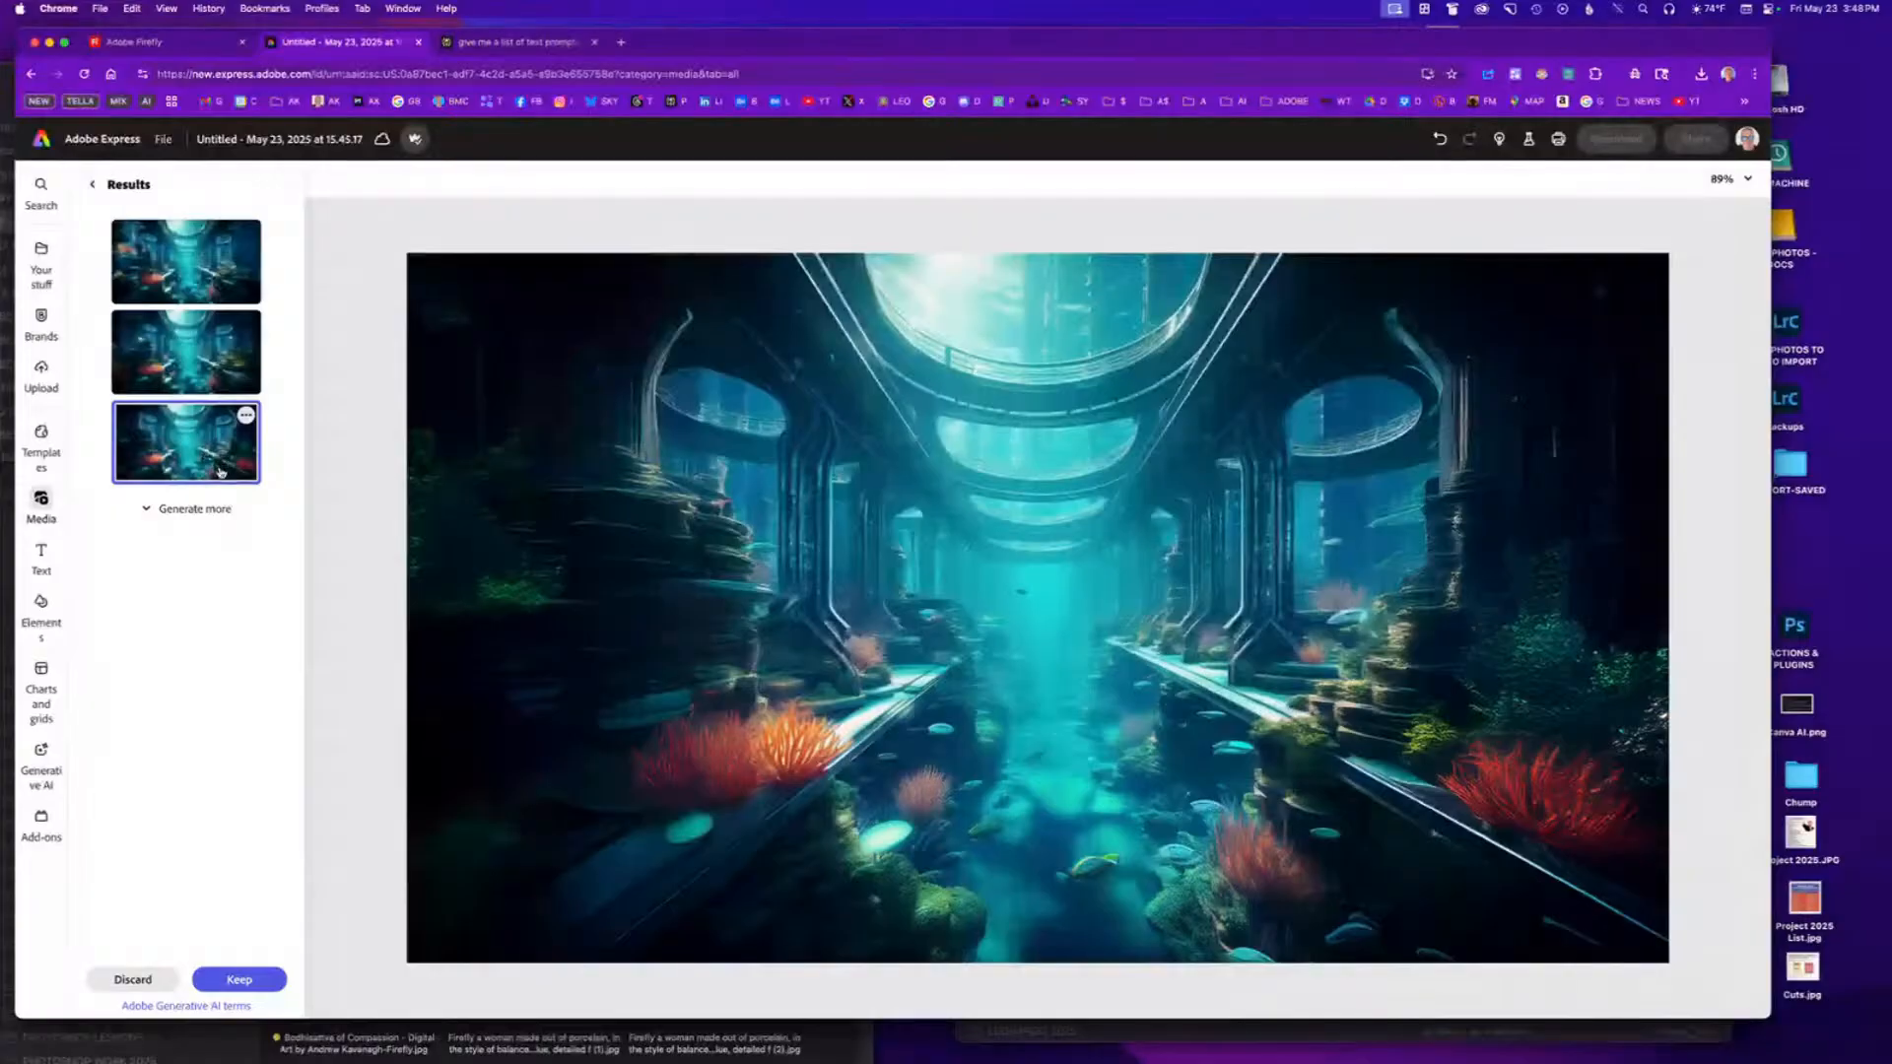
left_click(192, 286)
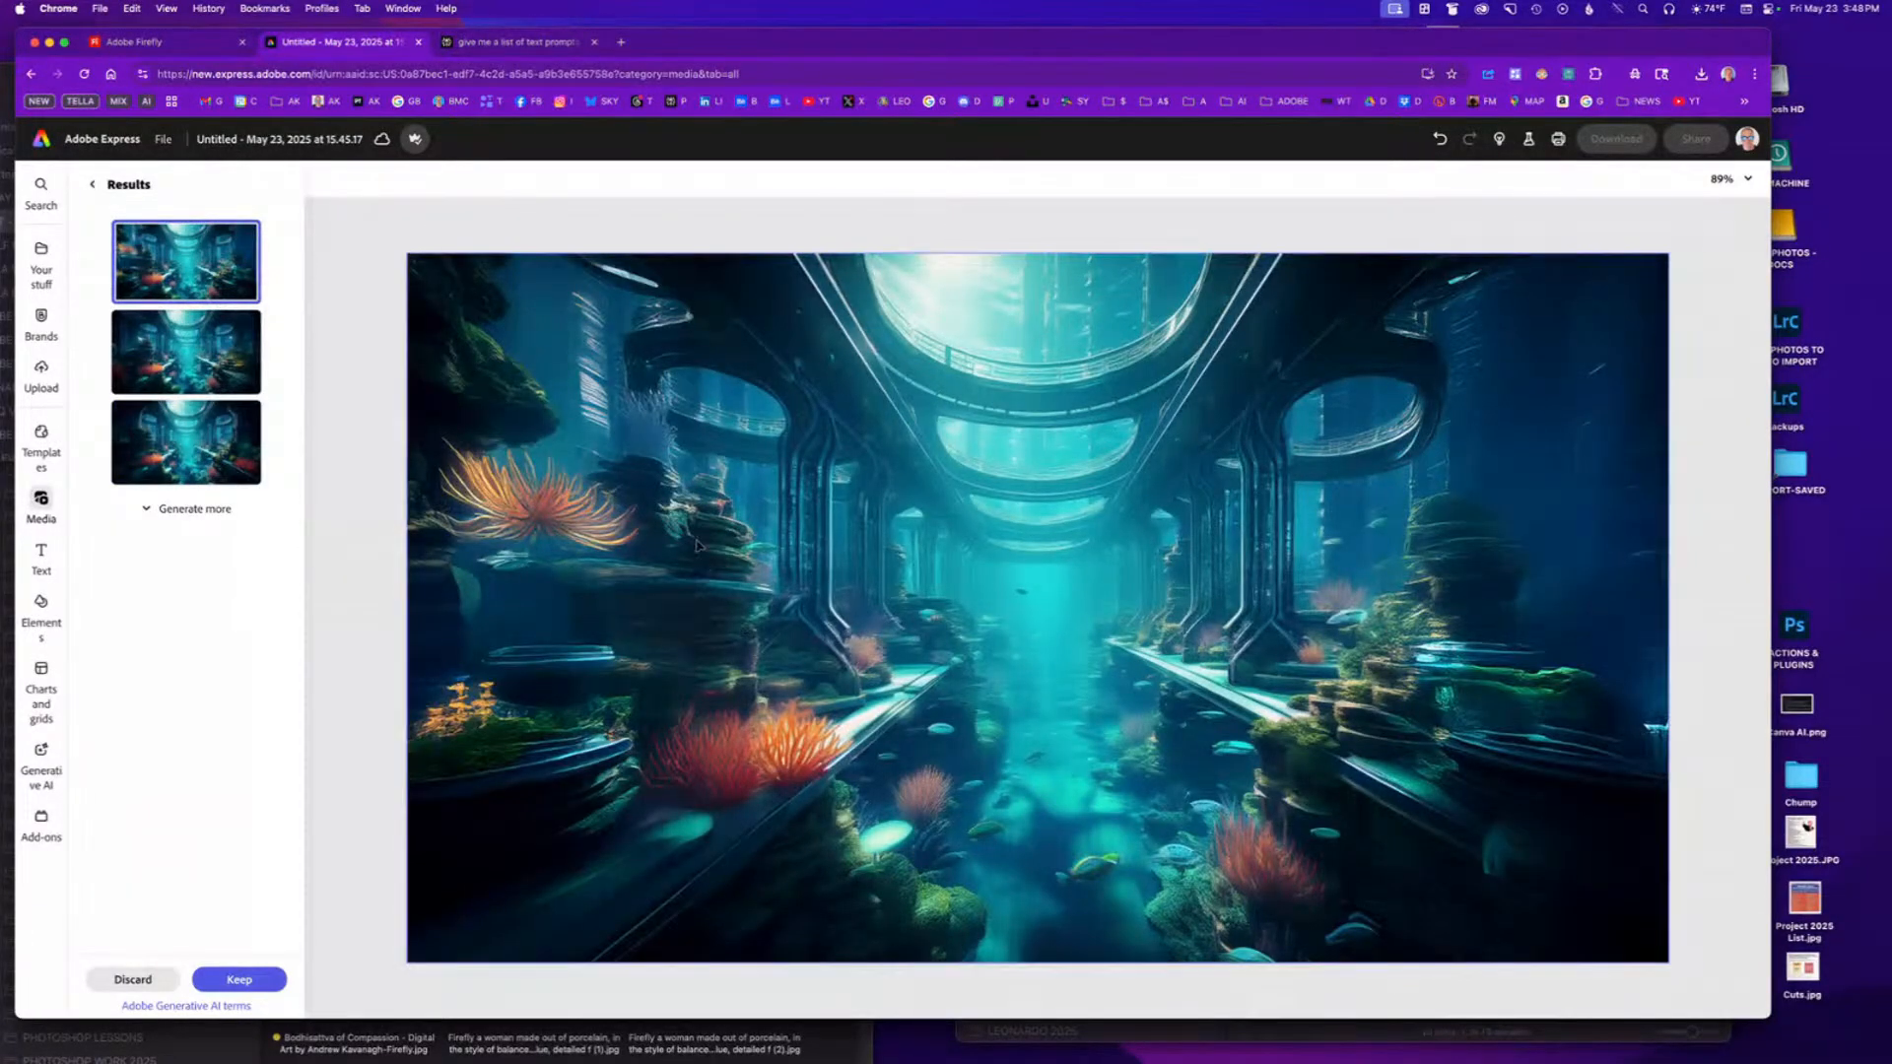
left_click(183, 377)
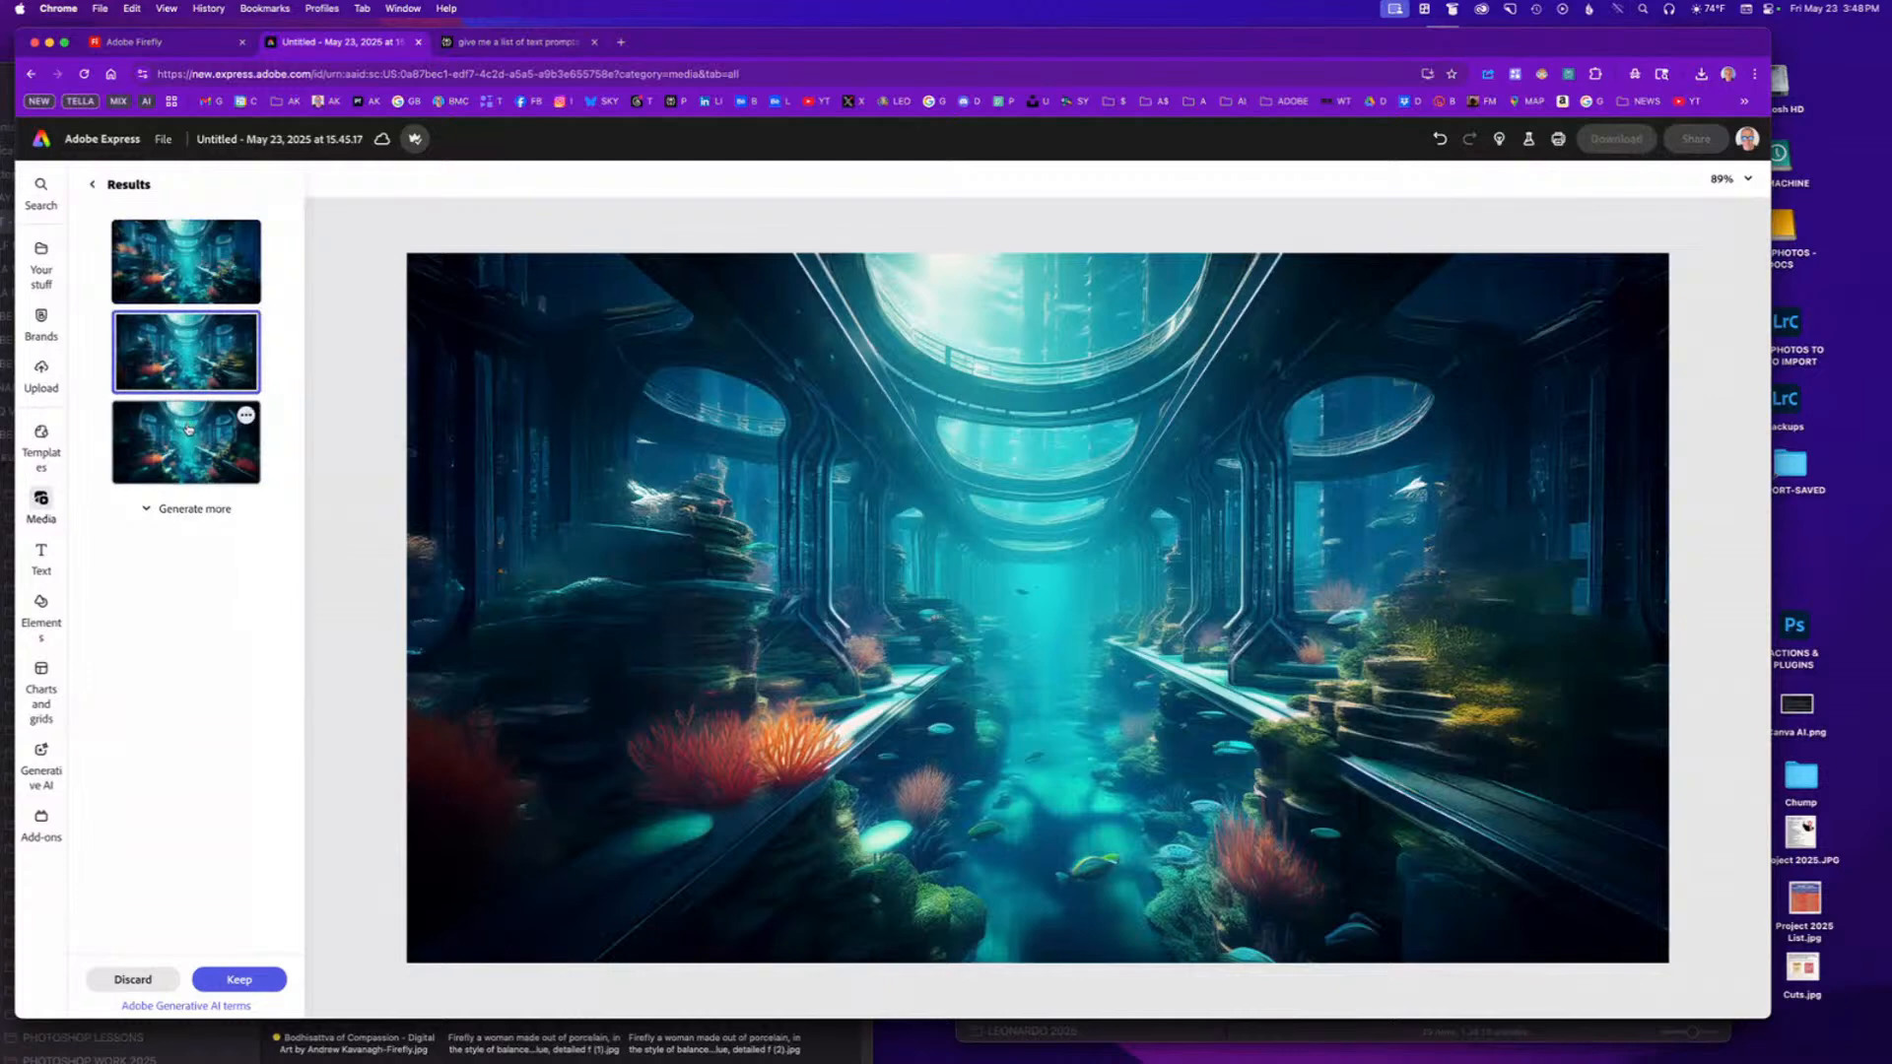
left_click(168, 458)
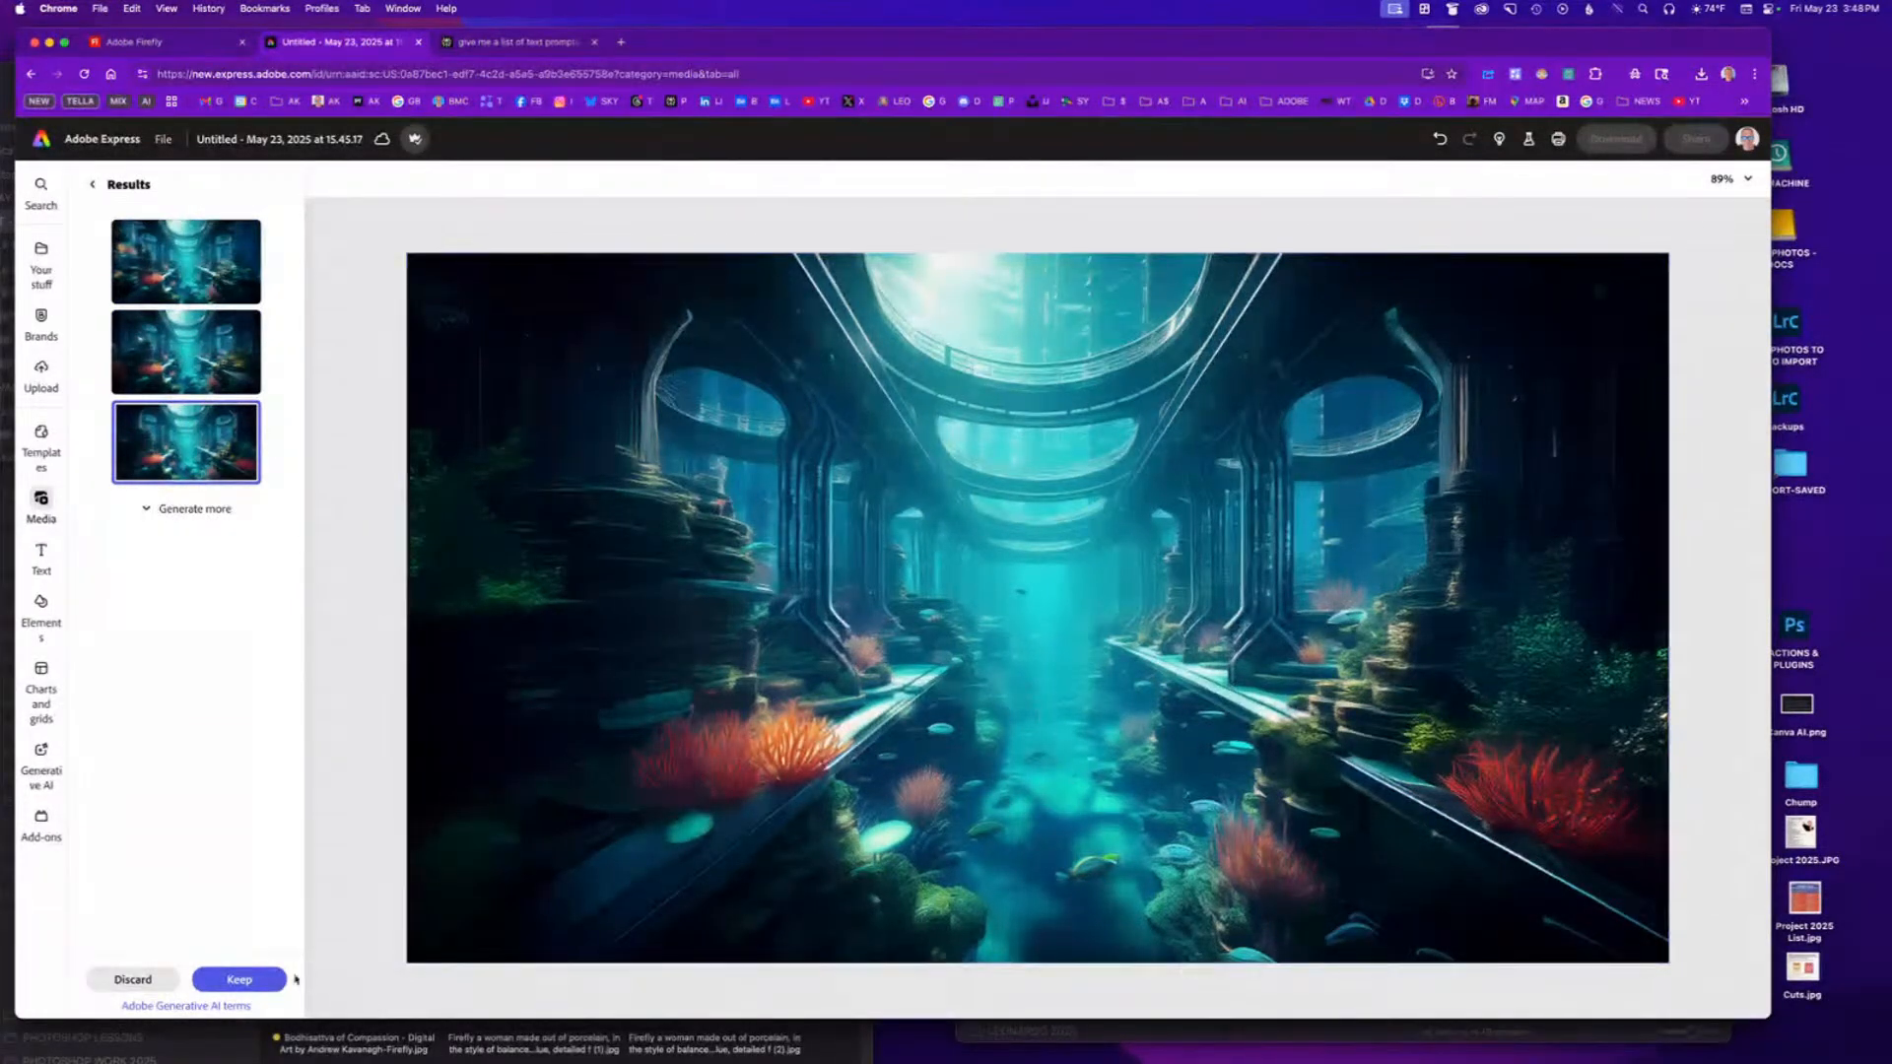
left_click(258, 982)
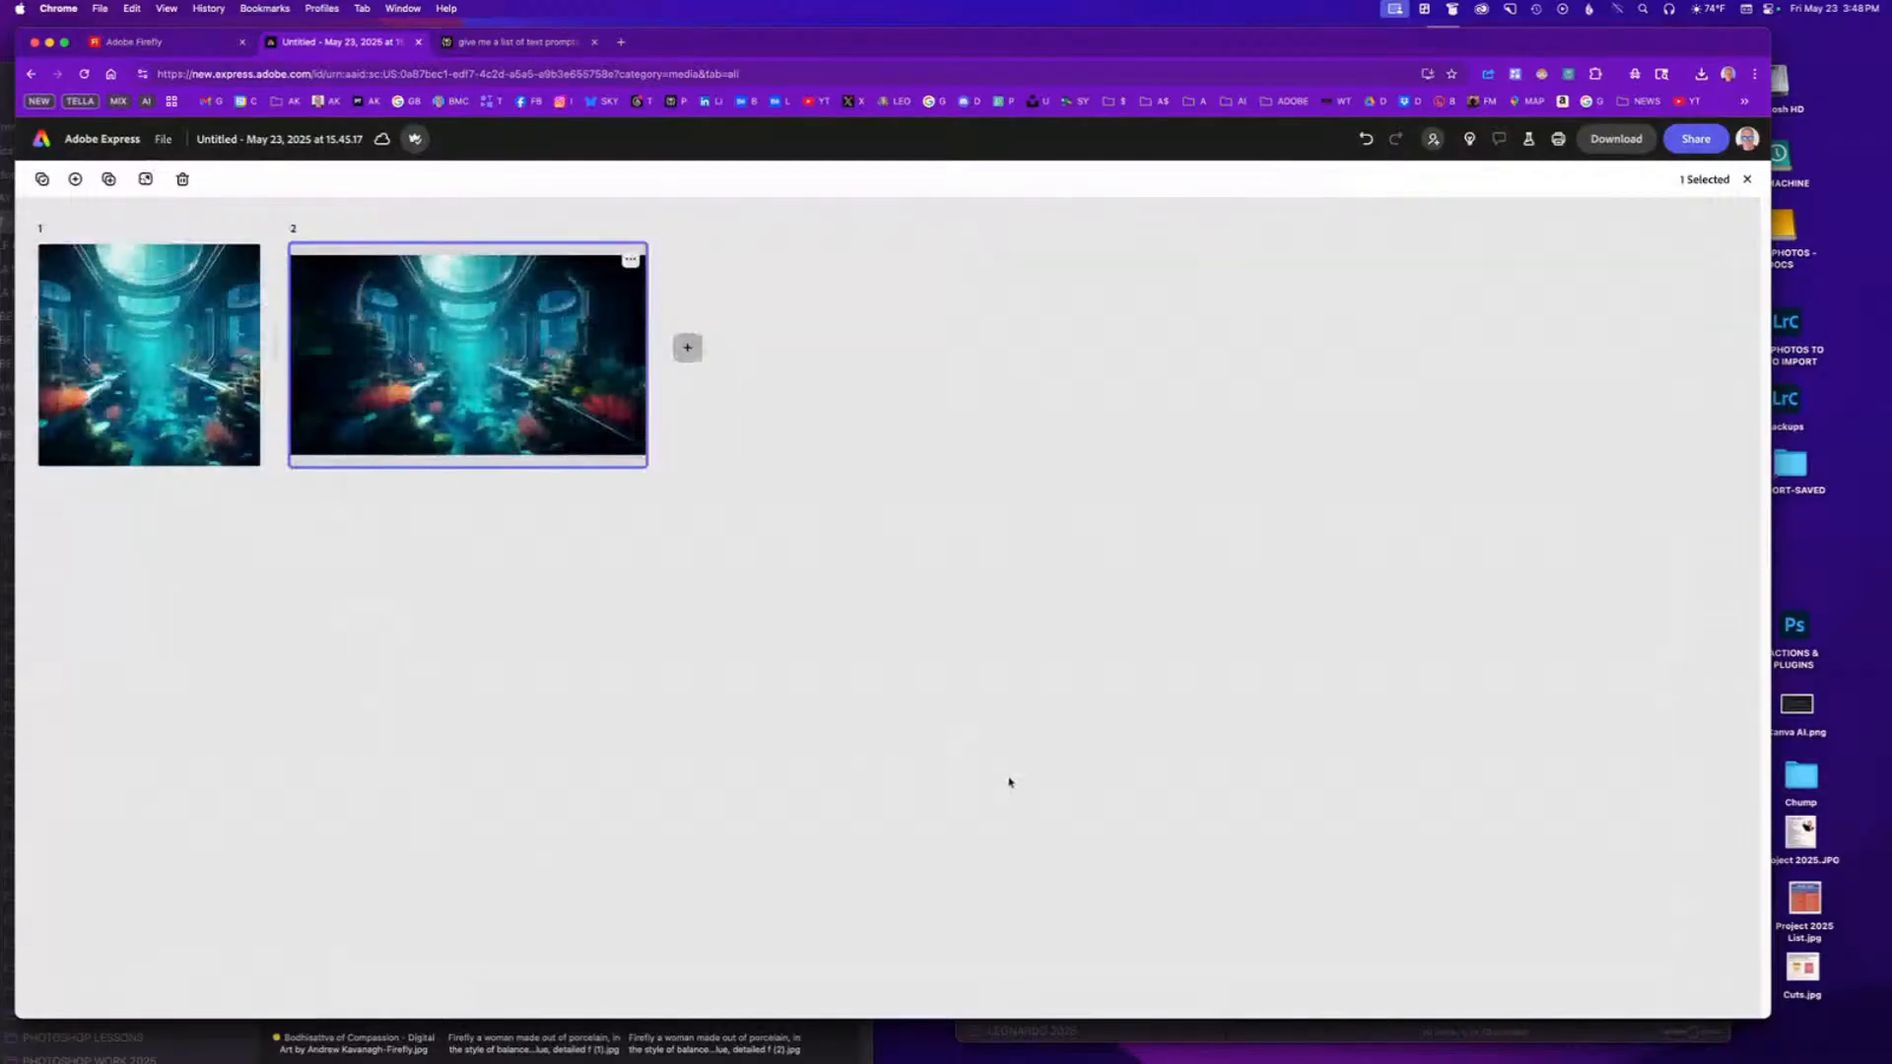
Open the widescreen second page for editing and search the elements library for "Tropical Fish".
double_click(492, 360)
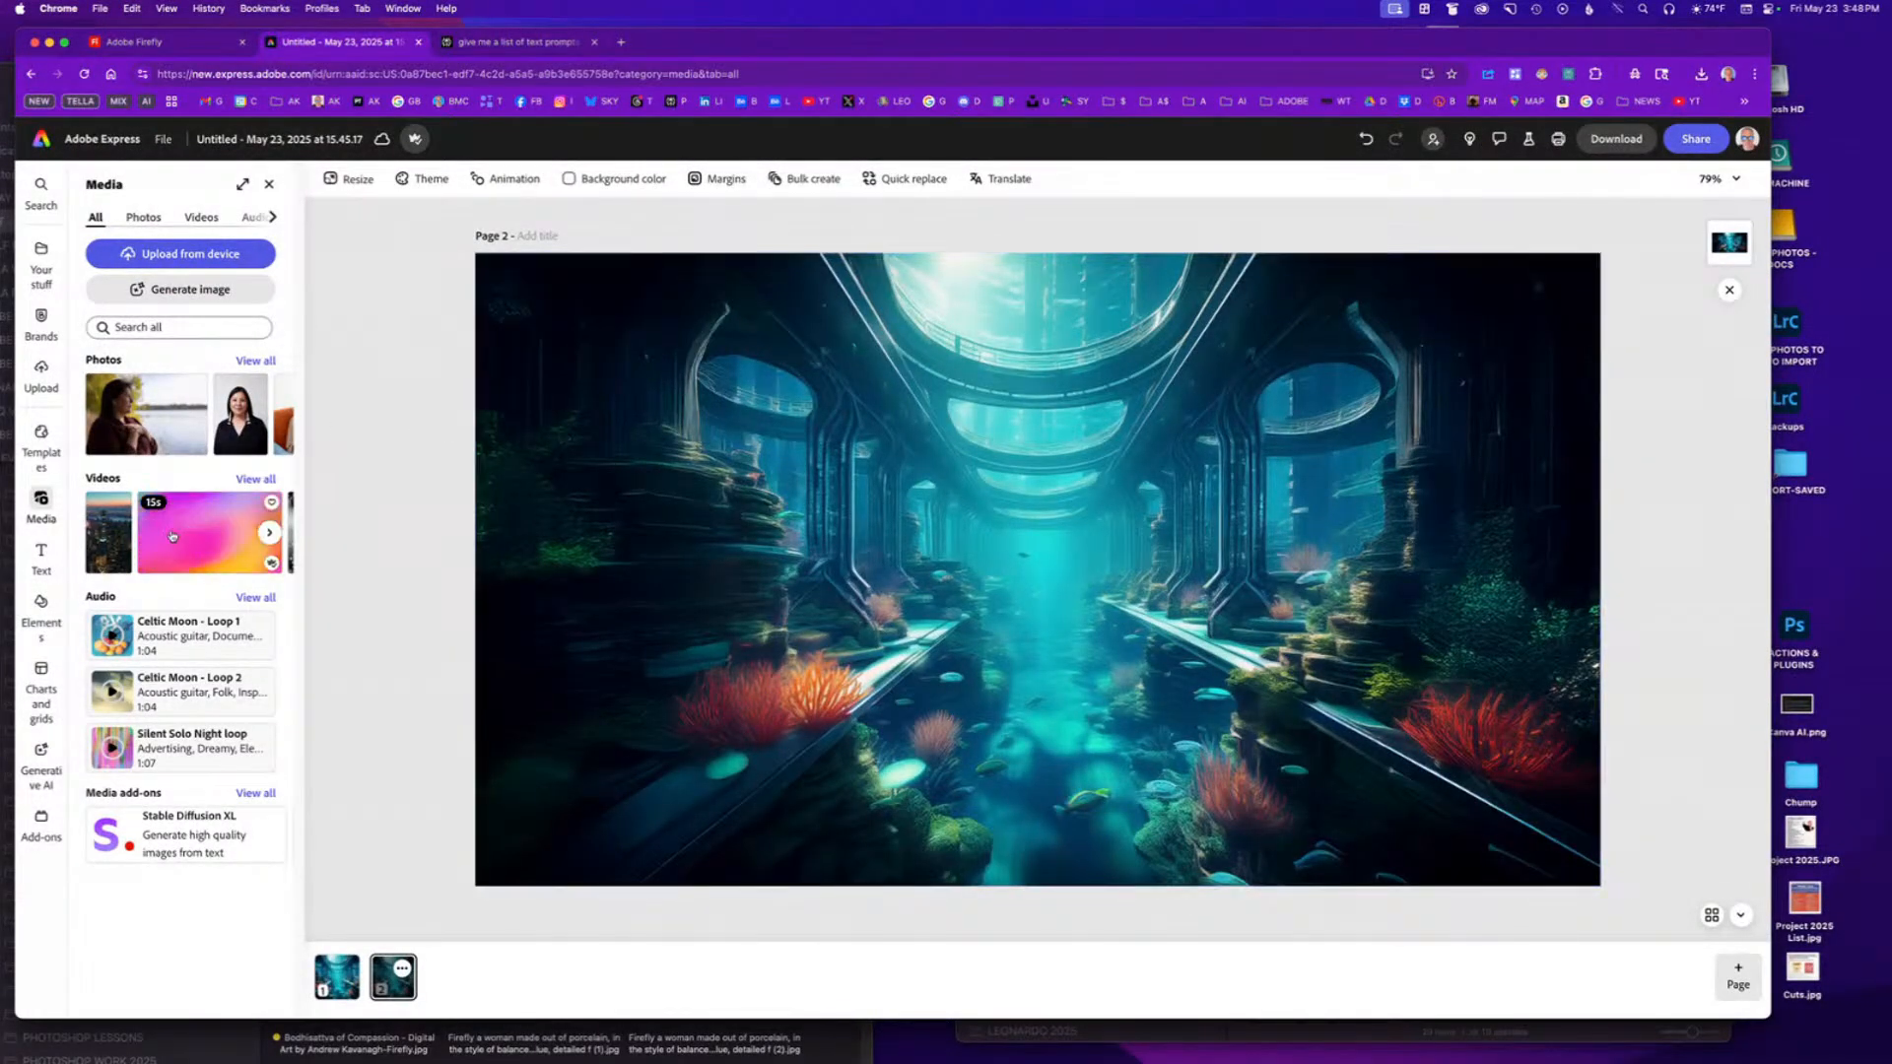
left_click(41, 555)
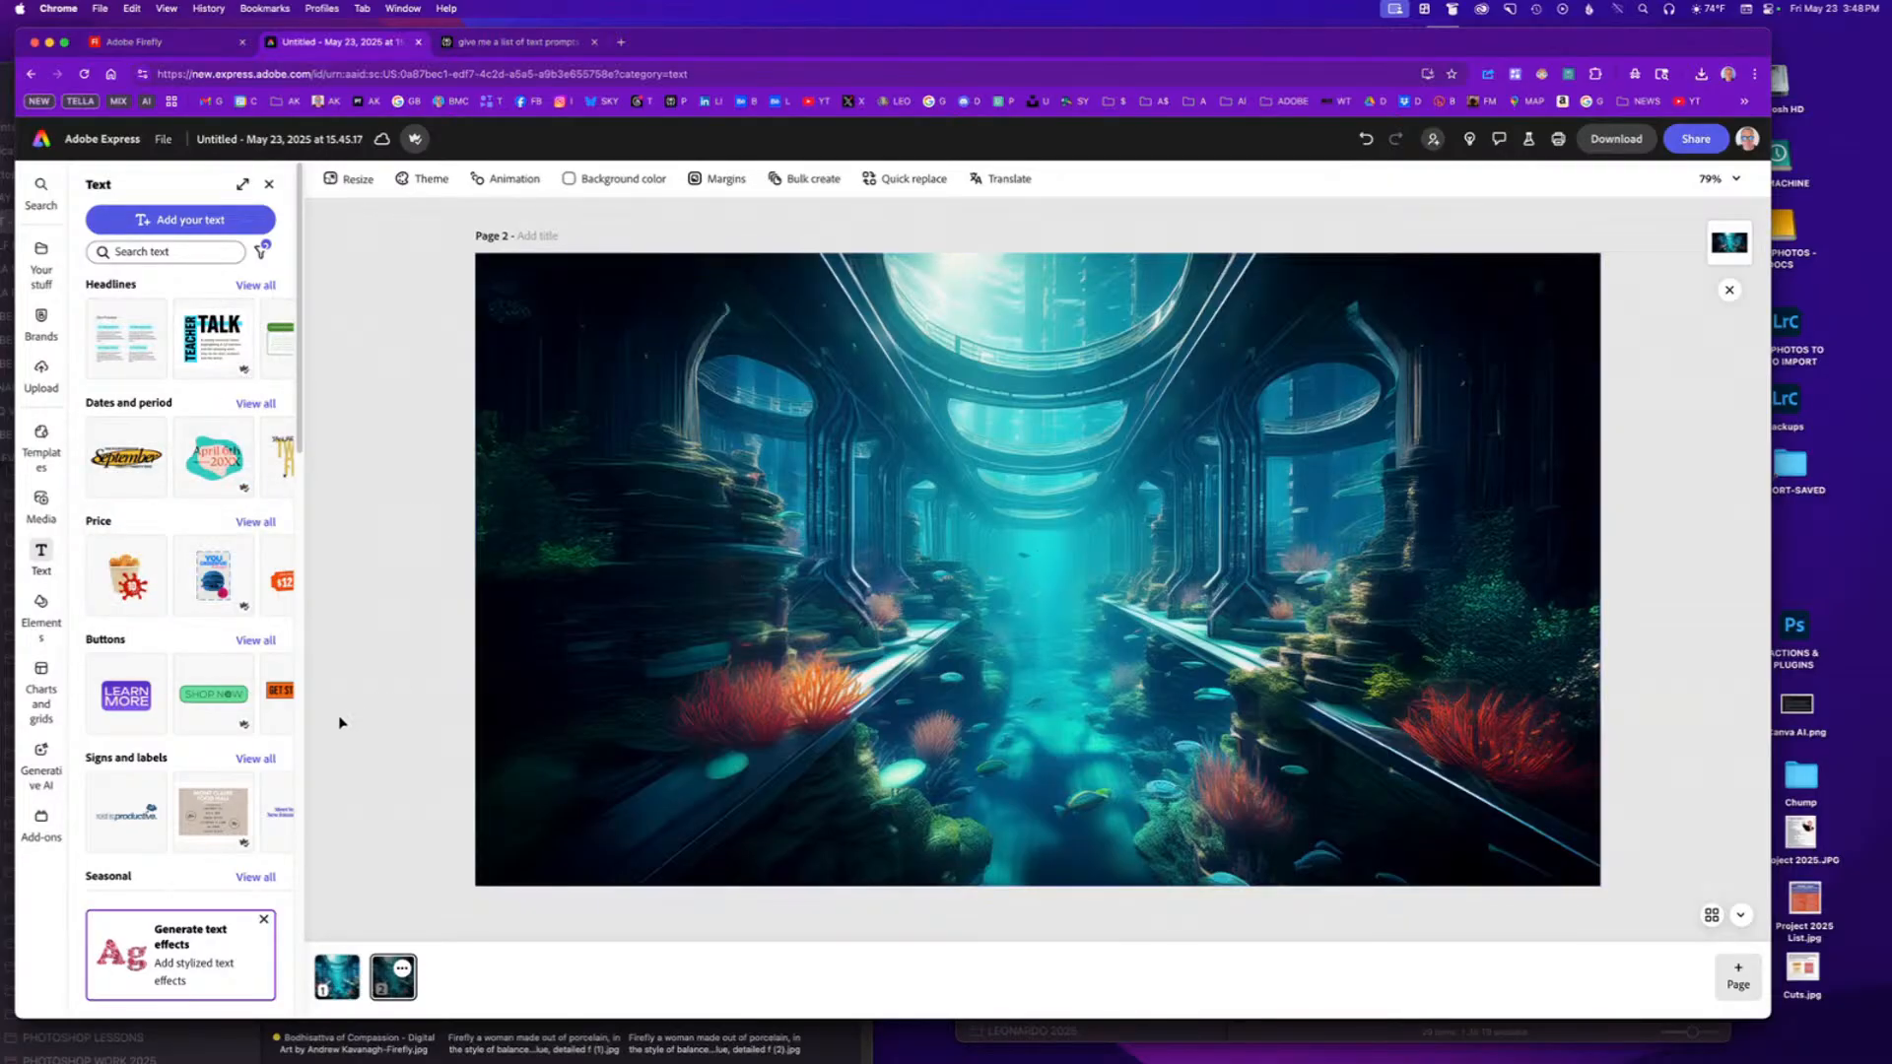
left_click(41, 611)
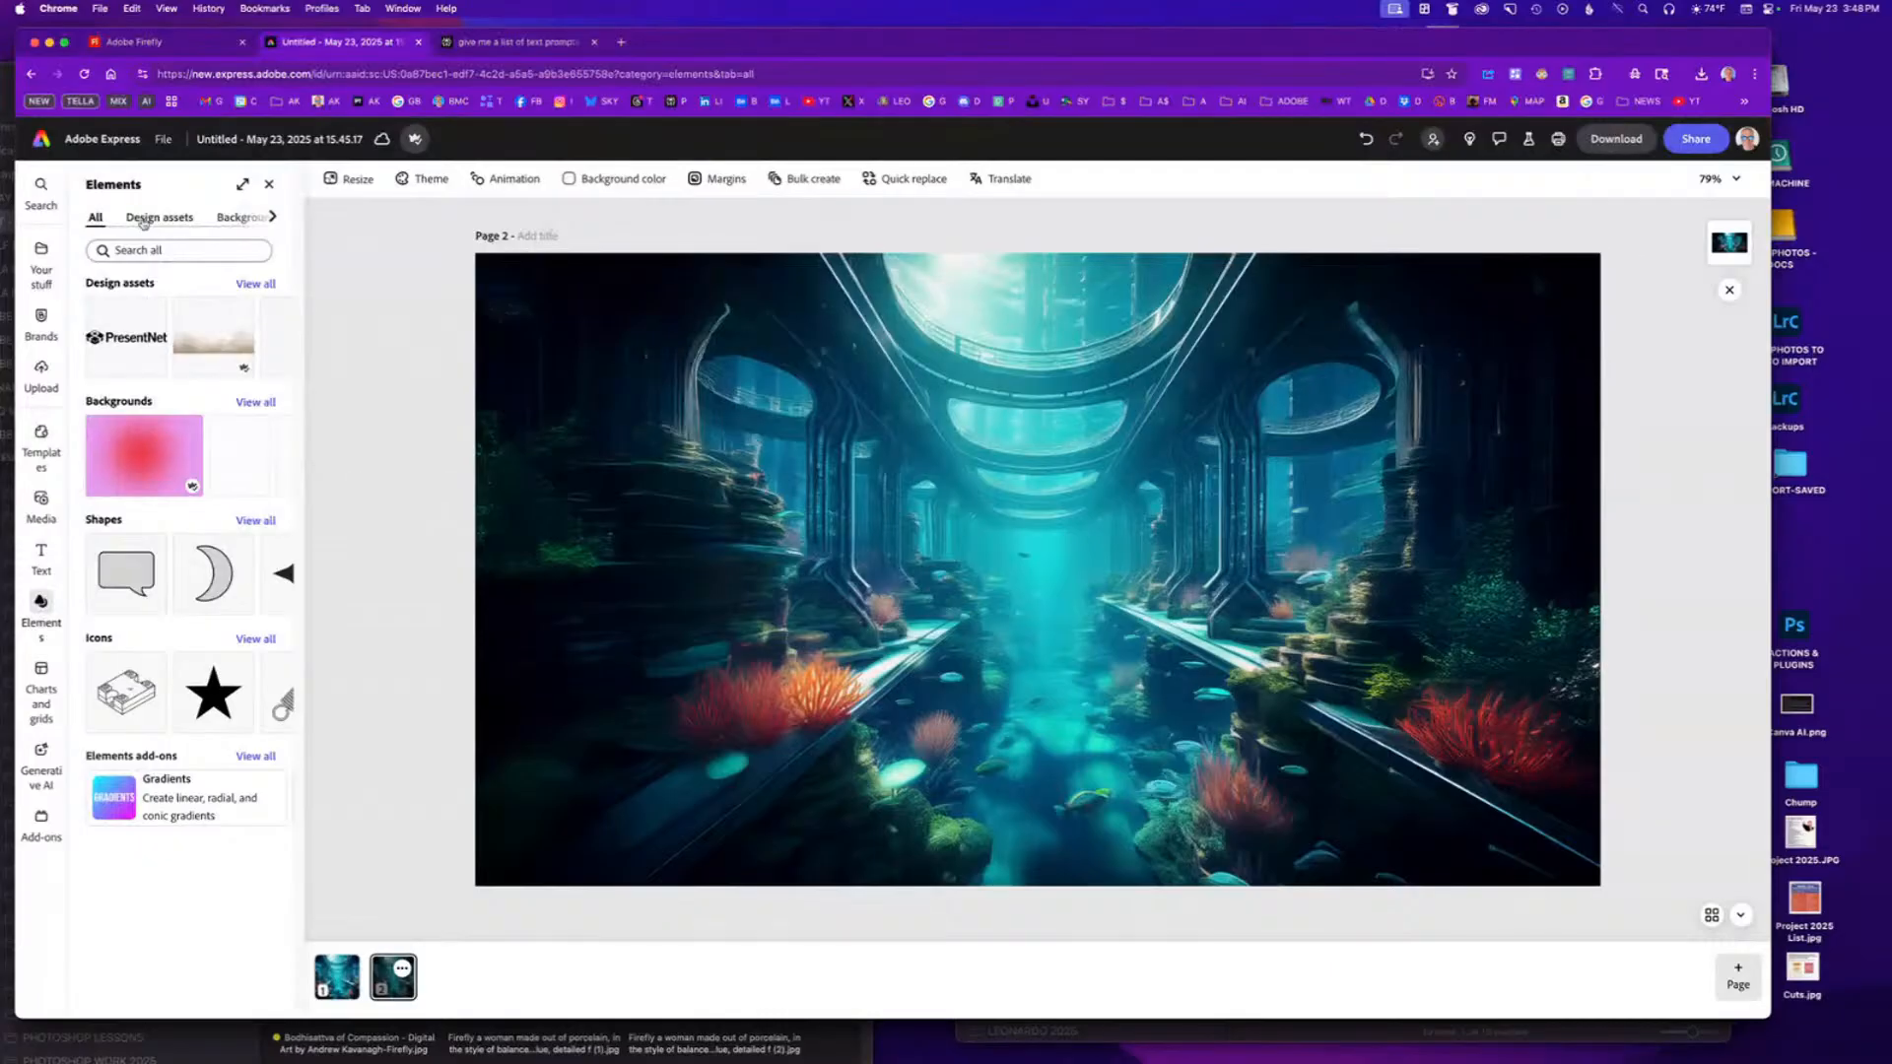
left_click(162, 251)
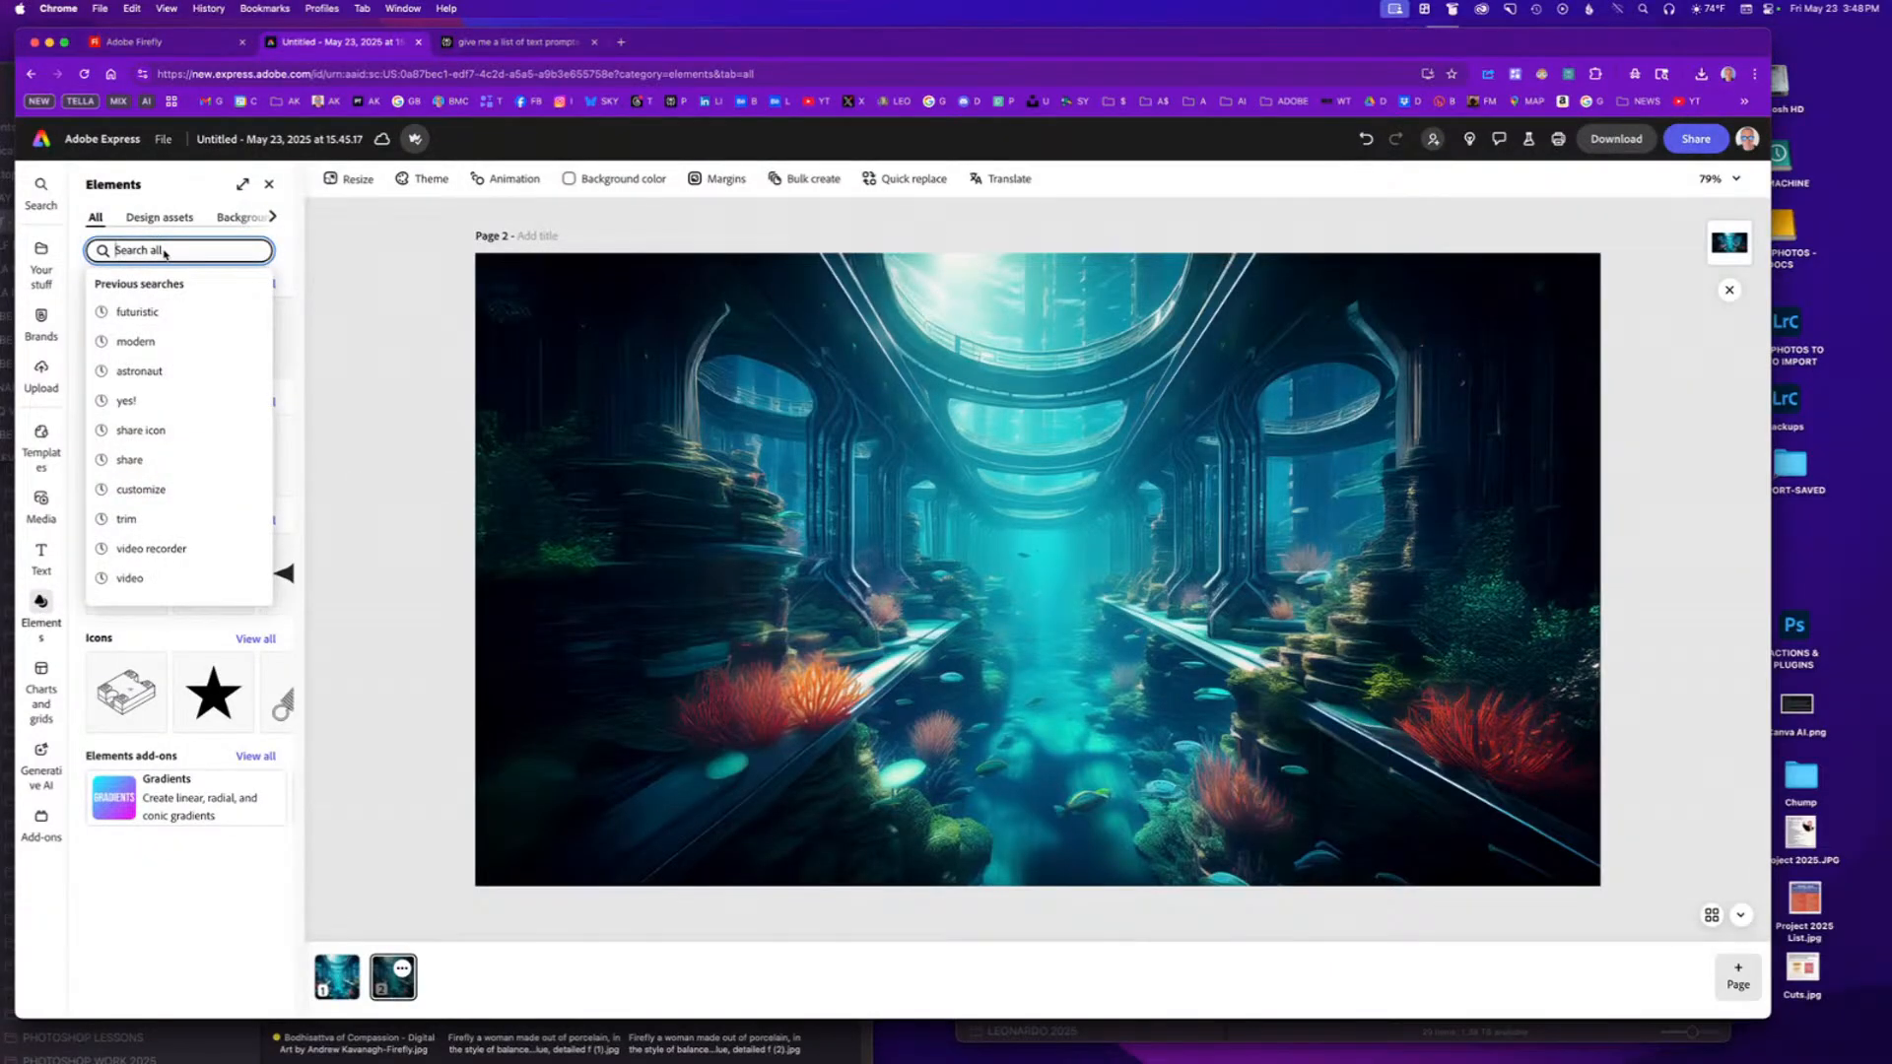
type("Tropic")
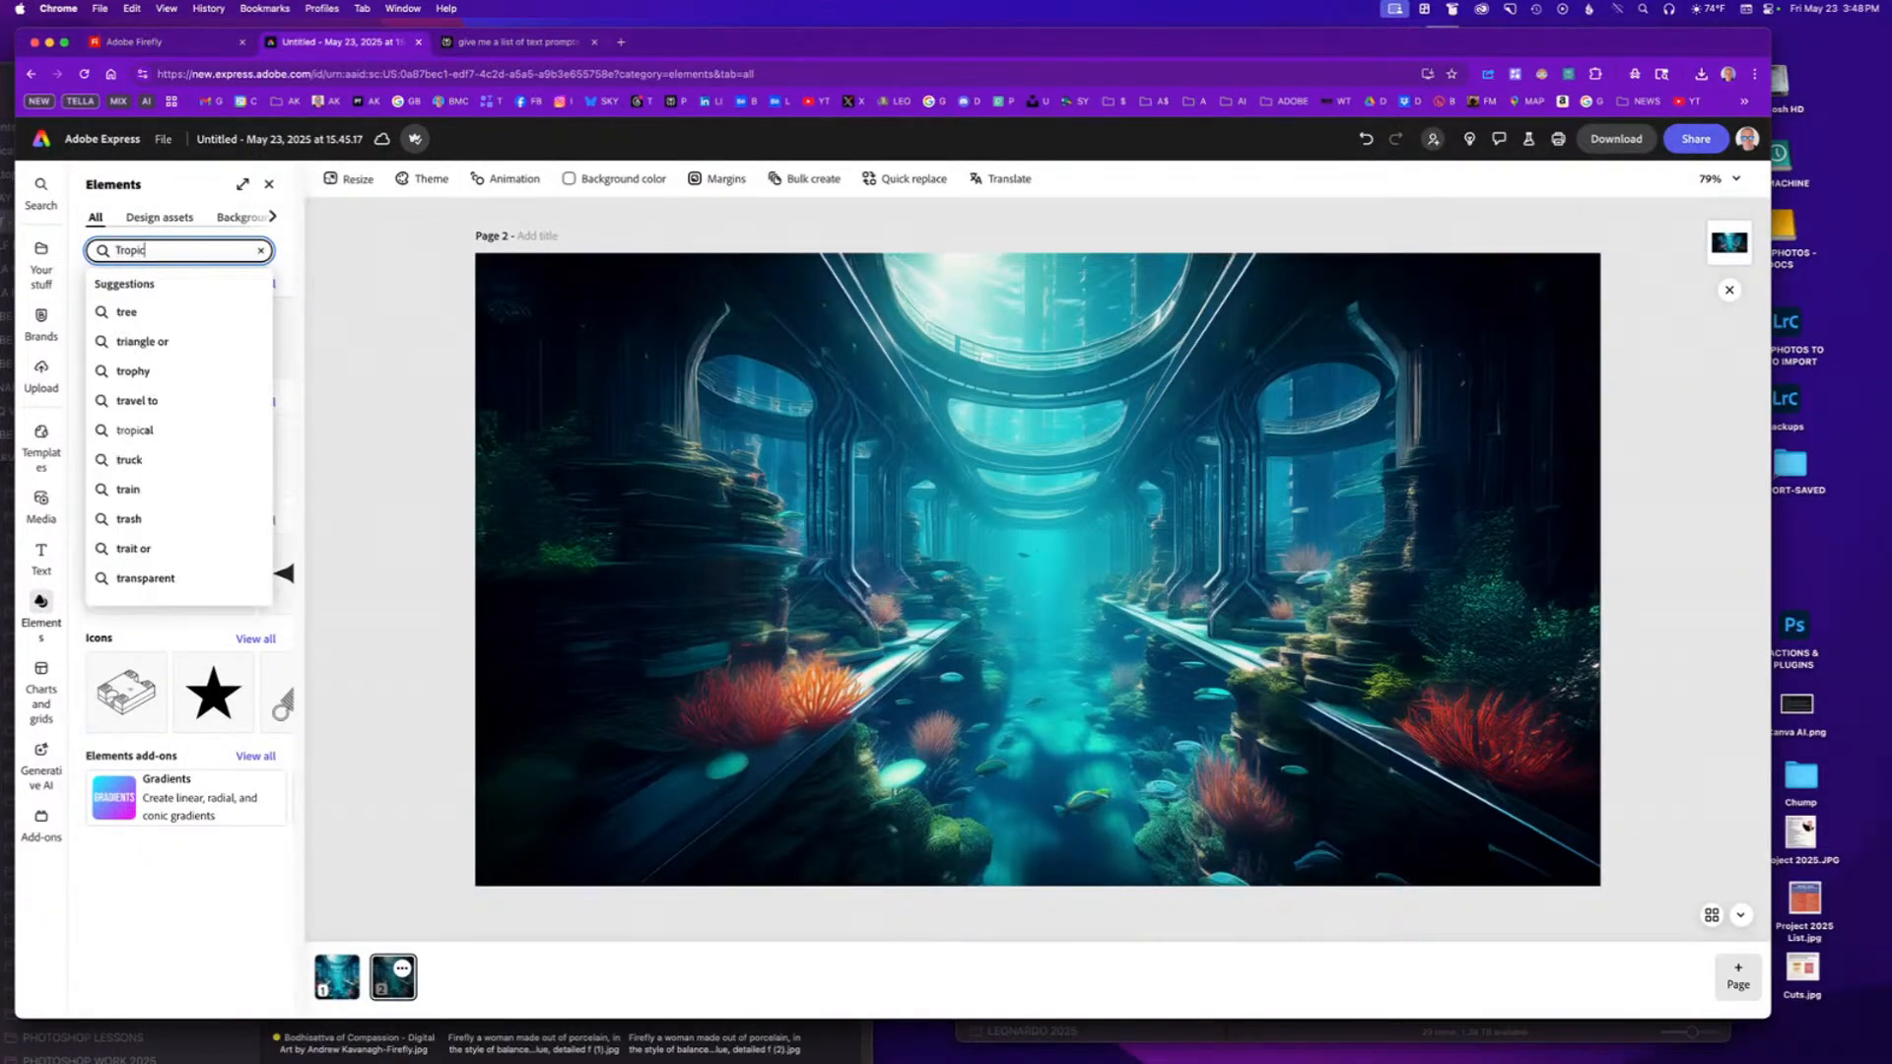
type("al Fish")
key("Return")
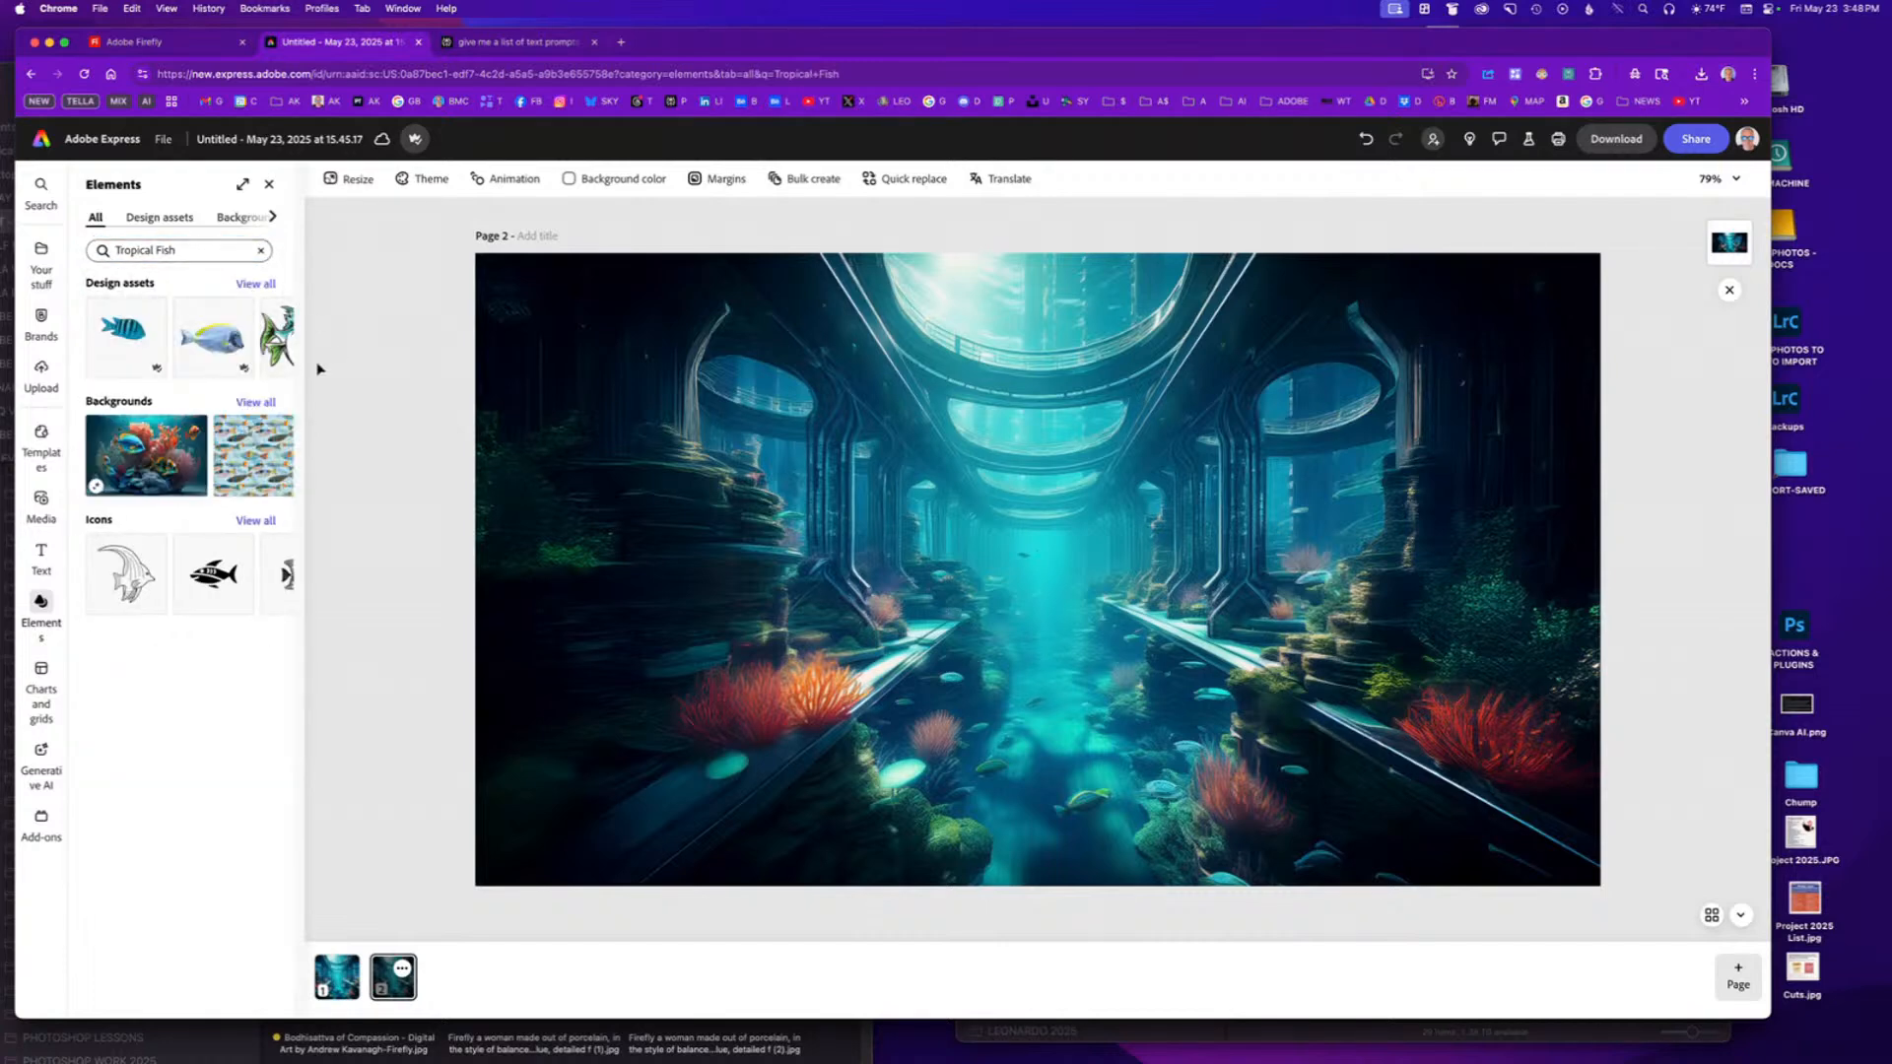
Show all matching design assets and place the blue three-jellyfish graphic in the lower-left area of the image.
left_click(258, 285)
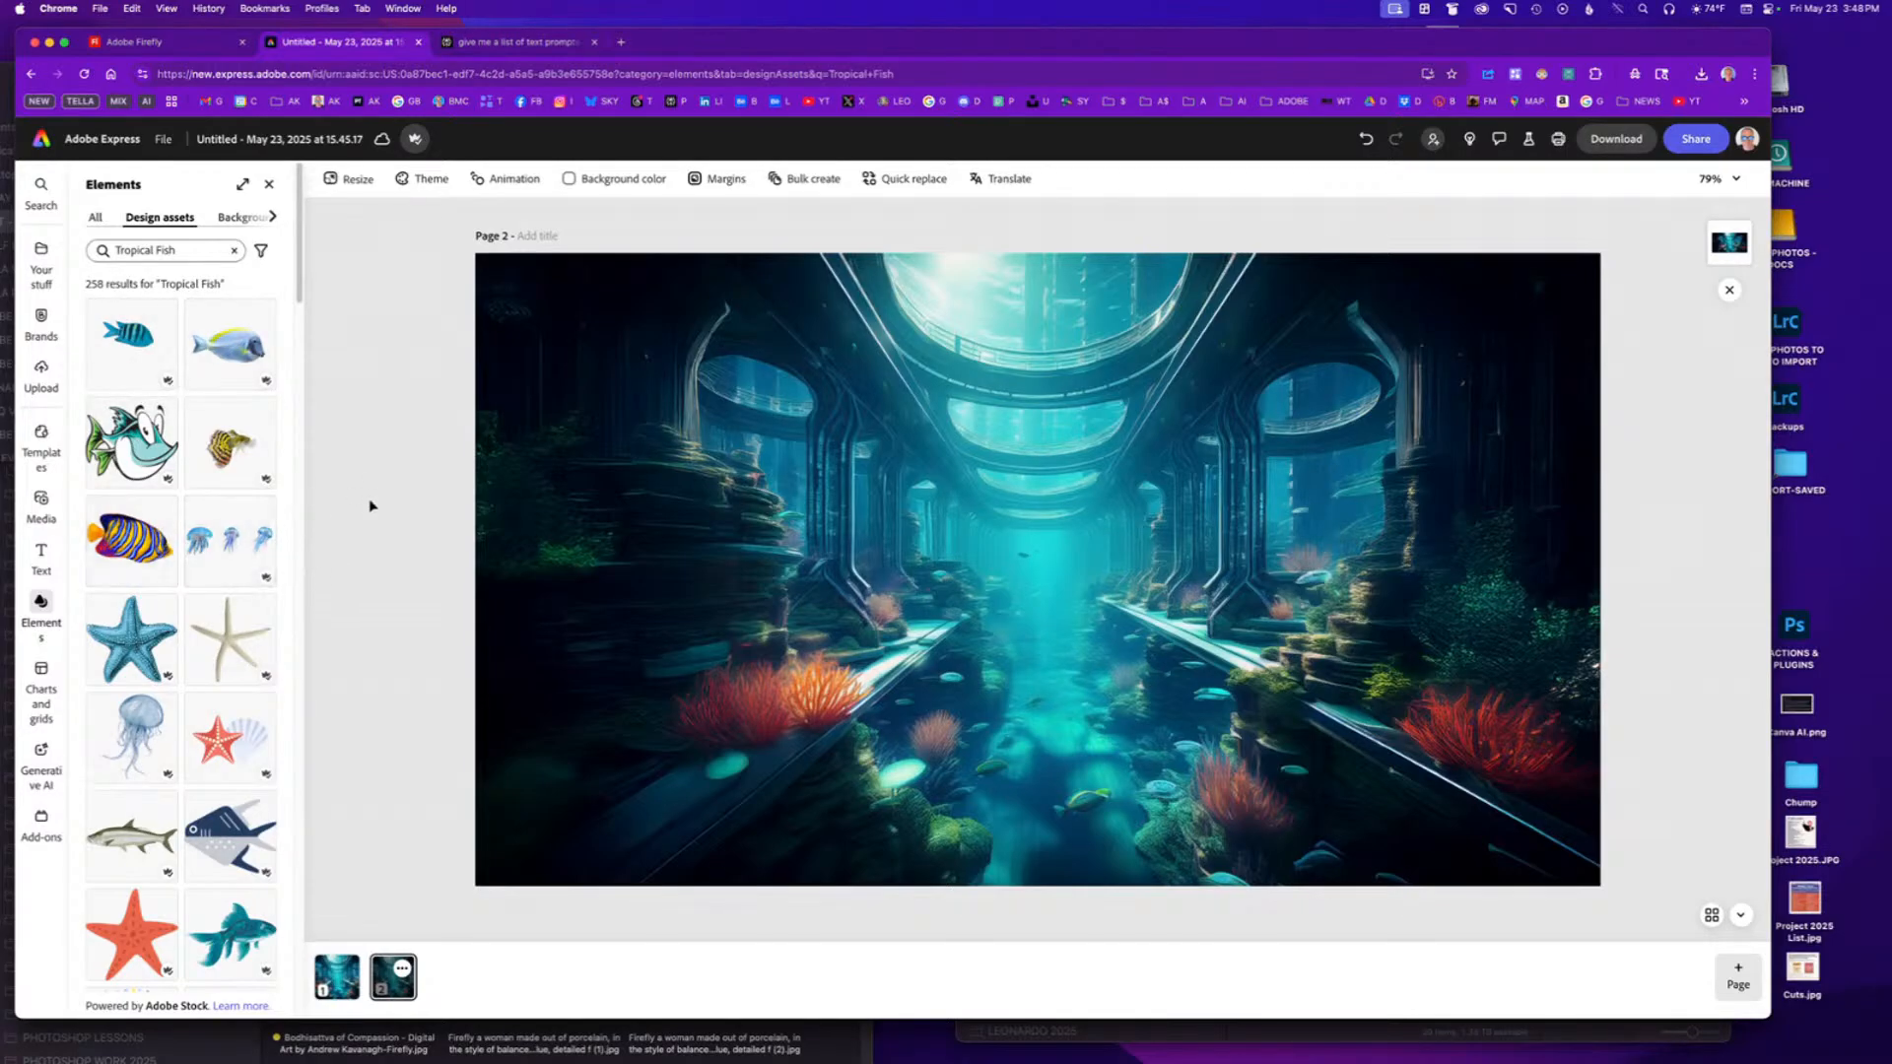
left_click(229, 540)
left_click_drag(1050, 568, 698, 784)
Apply a Wobble entrance animation to the jellyfish with speed 79 and spring 28, and fine-tune its squish.
left_click(234, 215)
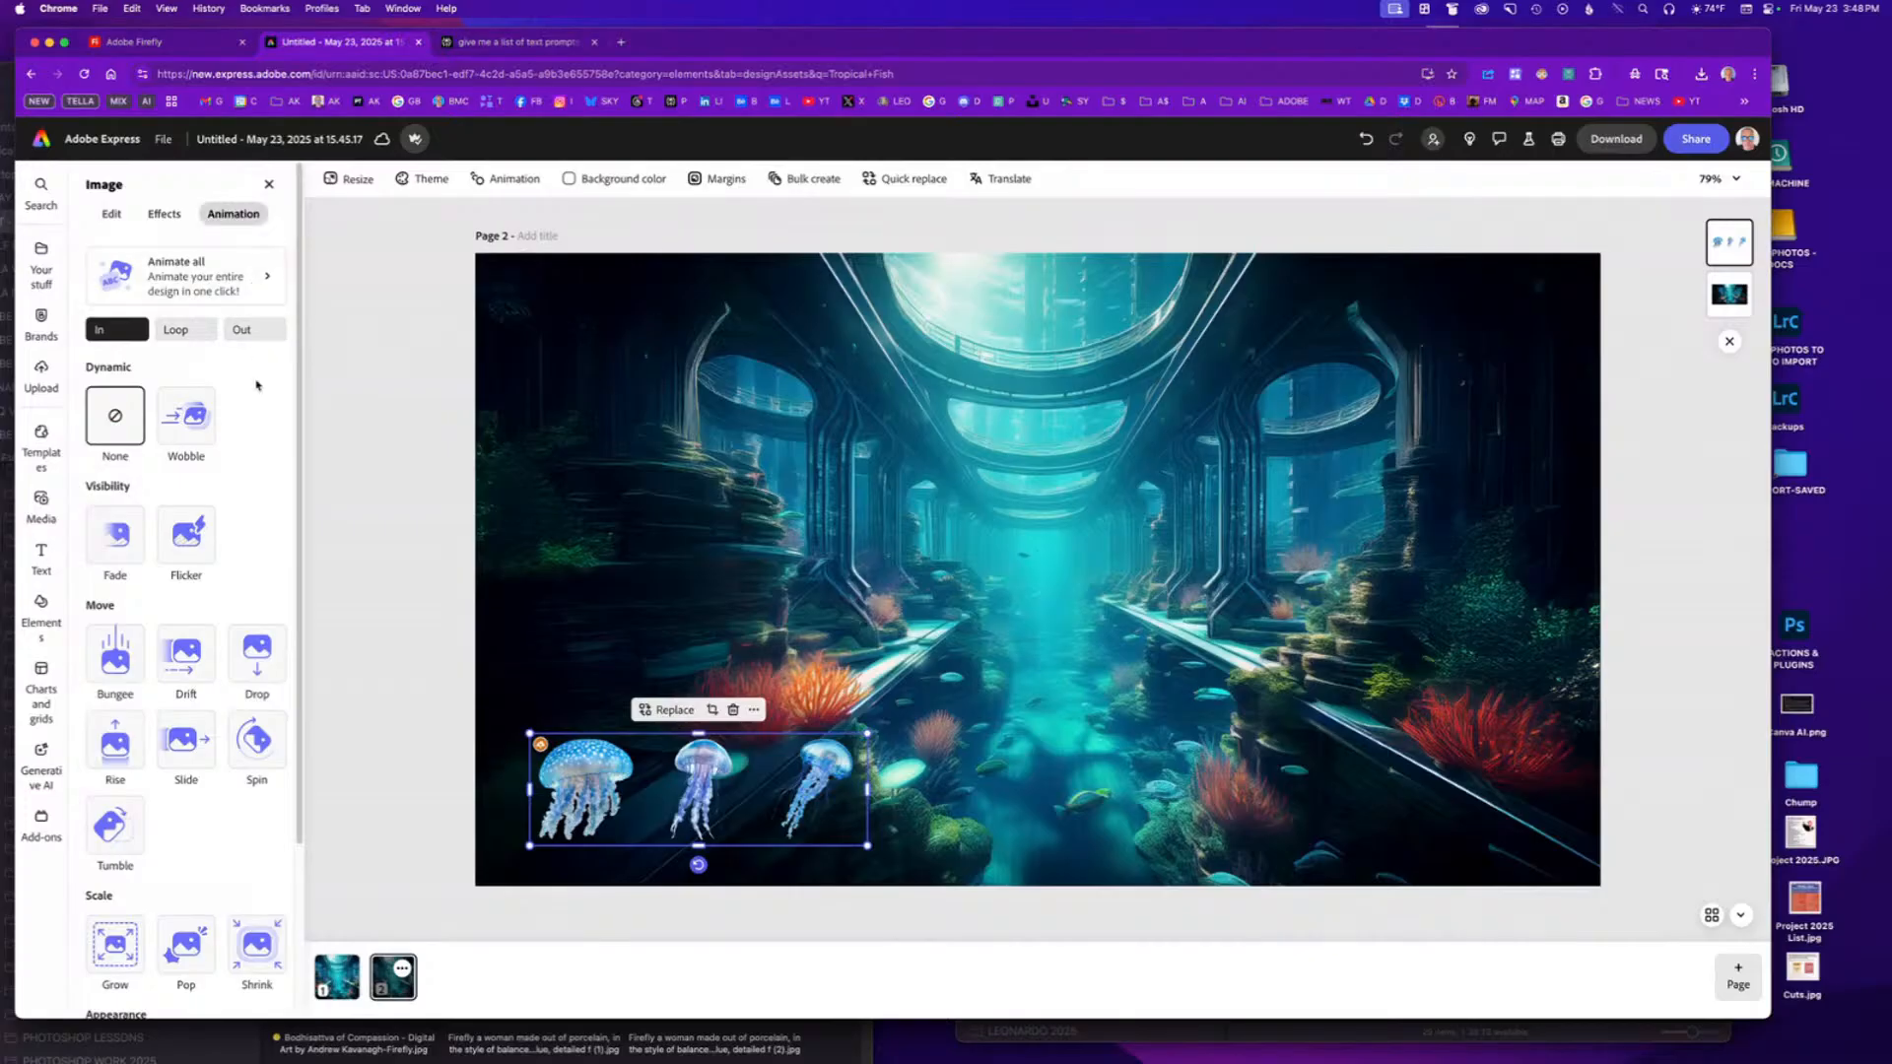
left_click(196, 420)
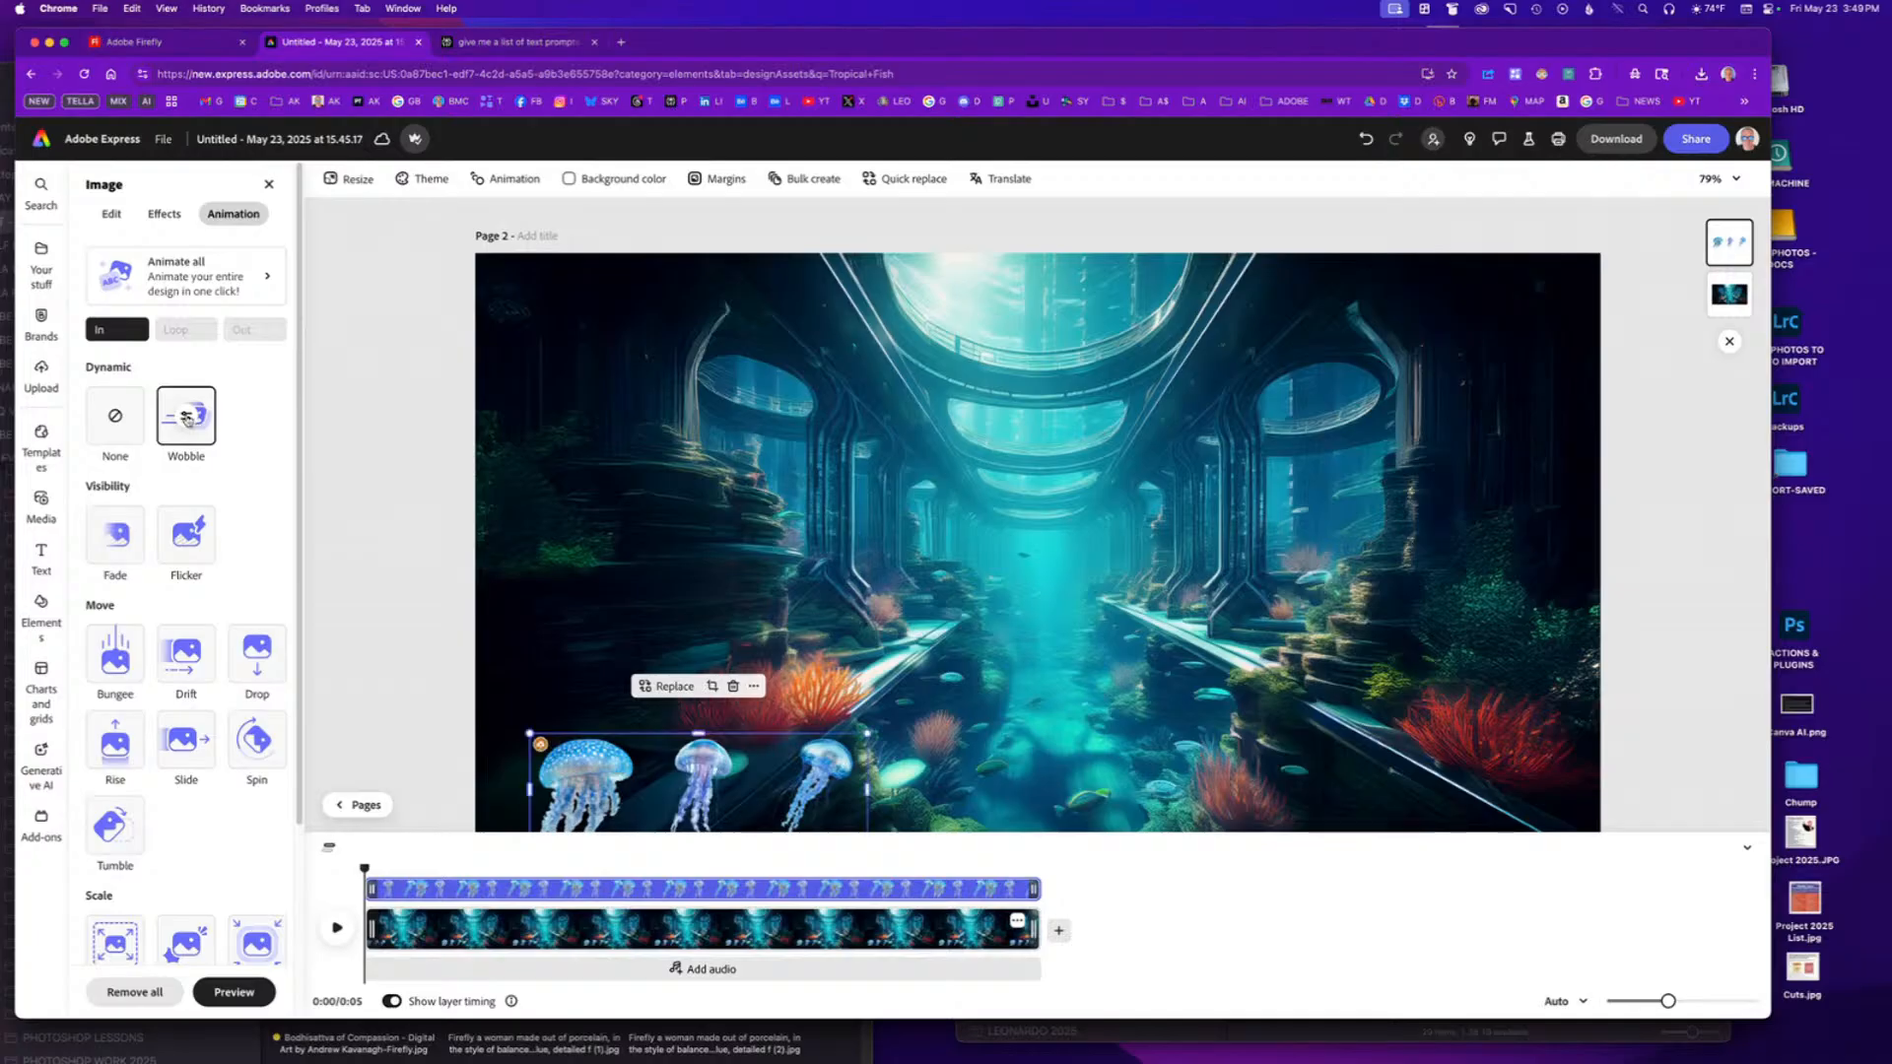
left_click(187, 417)
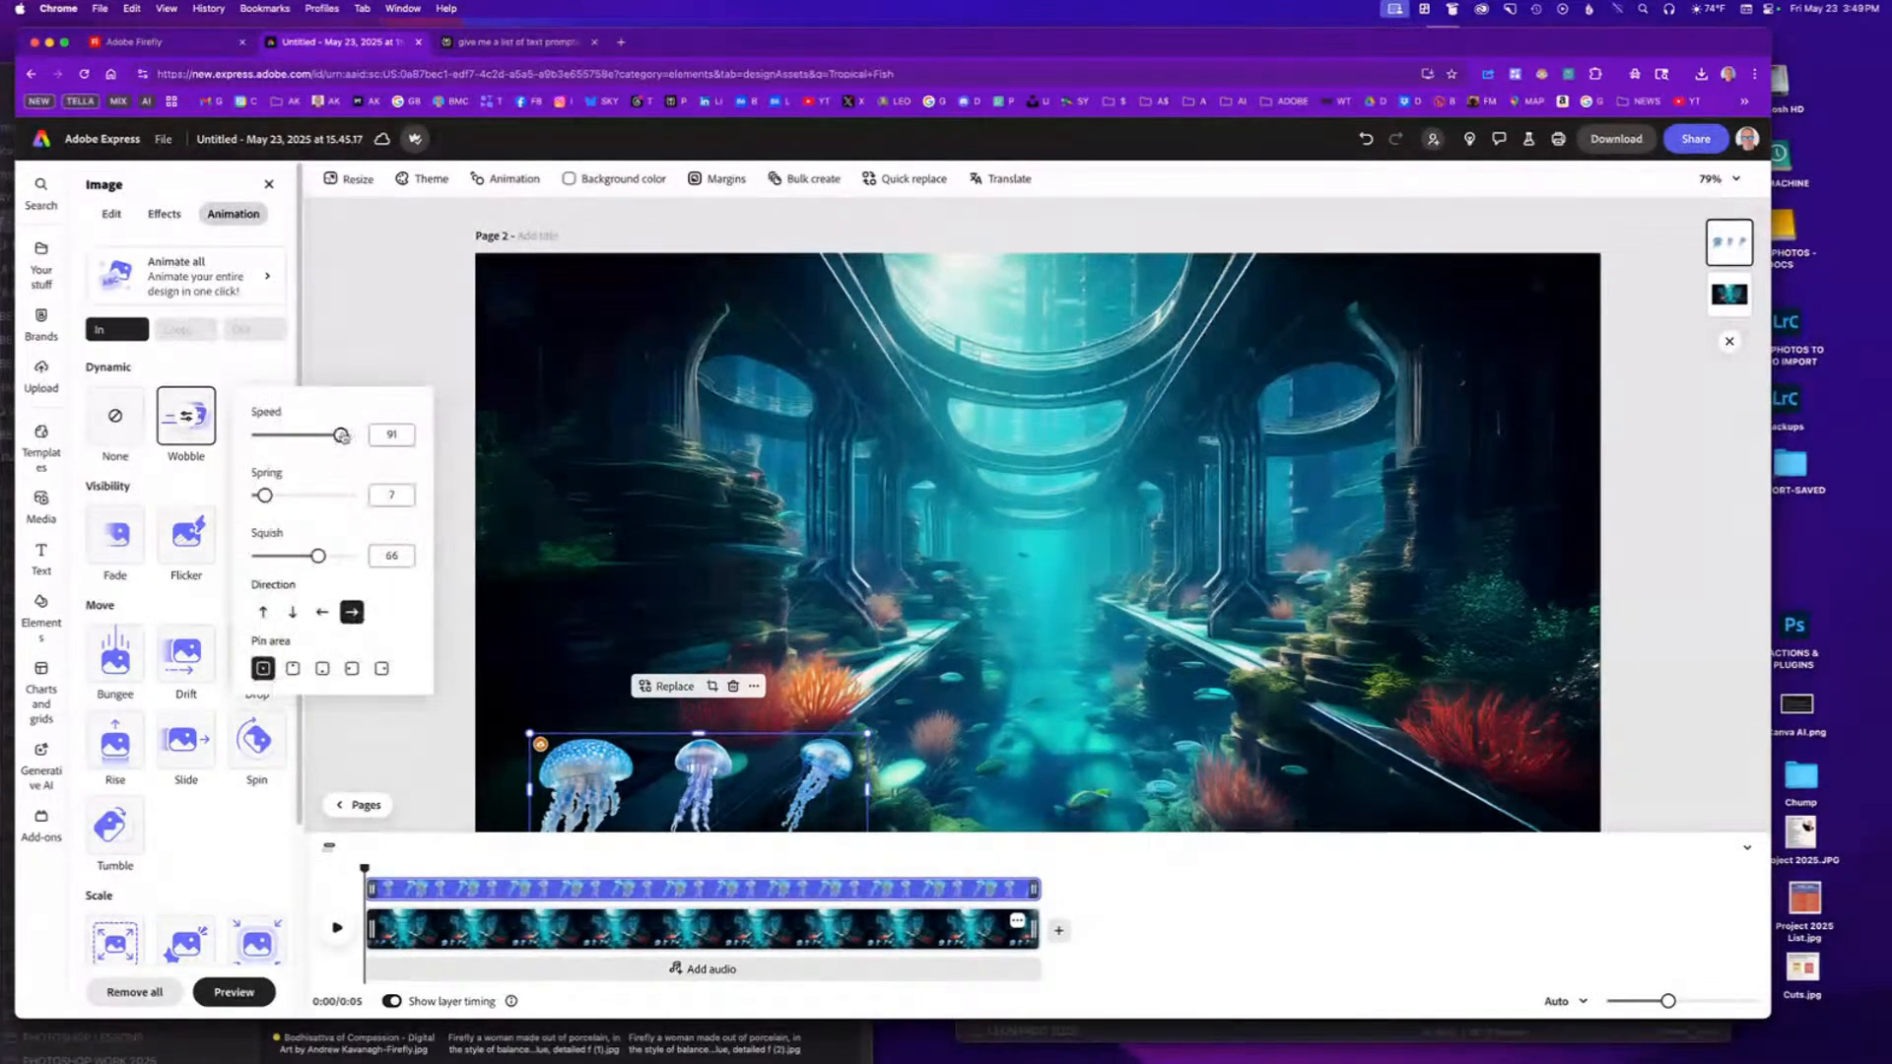
left_click_drag(338, 435, 330, 435)
left_click_drag(266, 495, 284, 496)
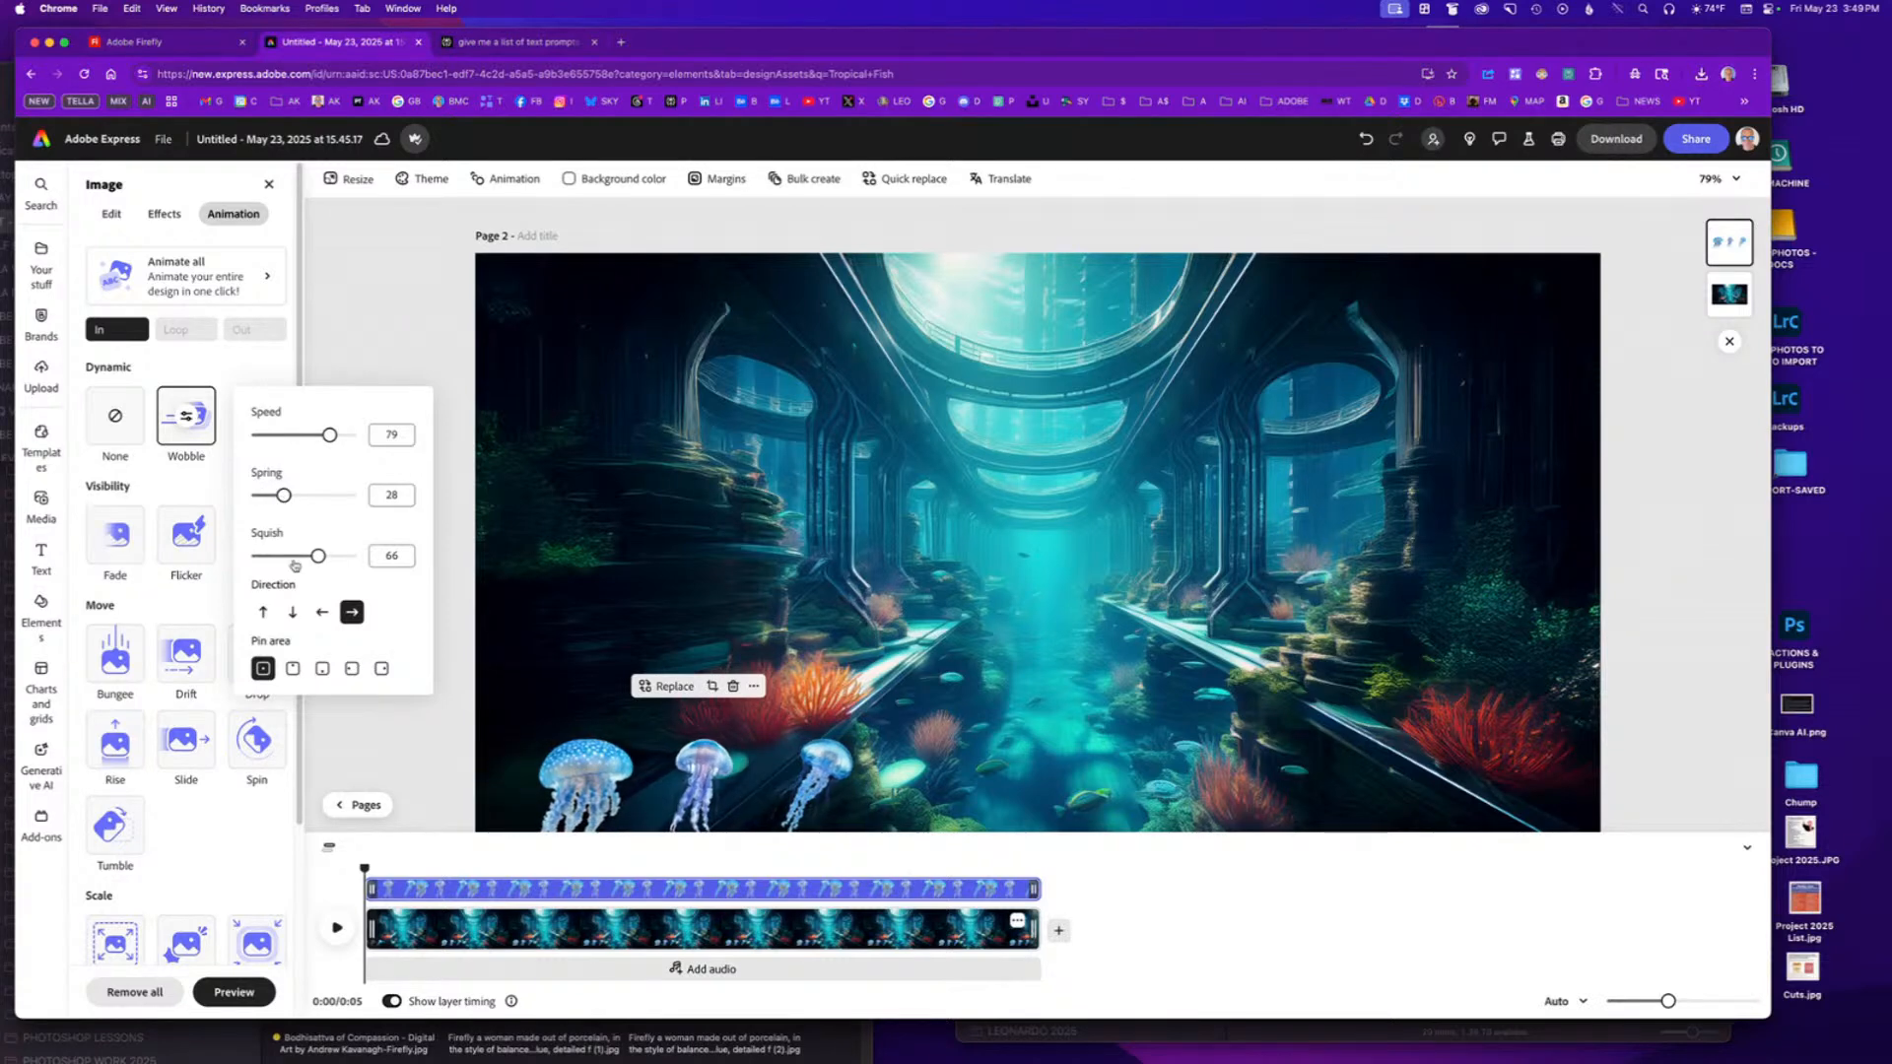
left_click_drag(318, 556, 320, 556)
left_click(459, 603)
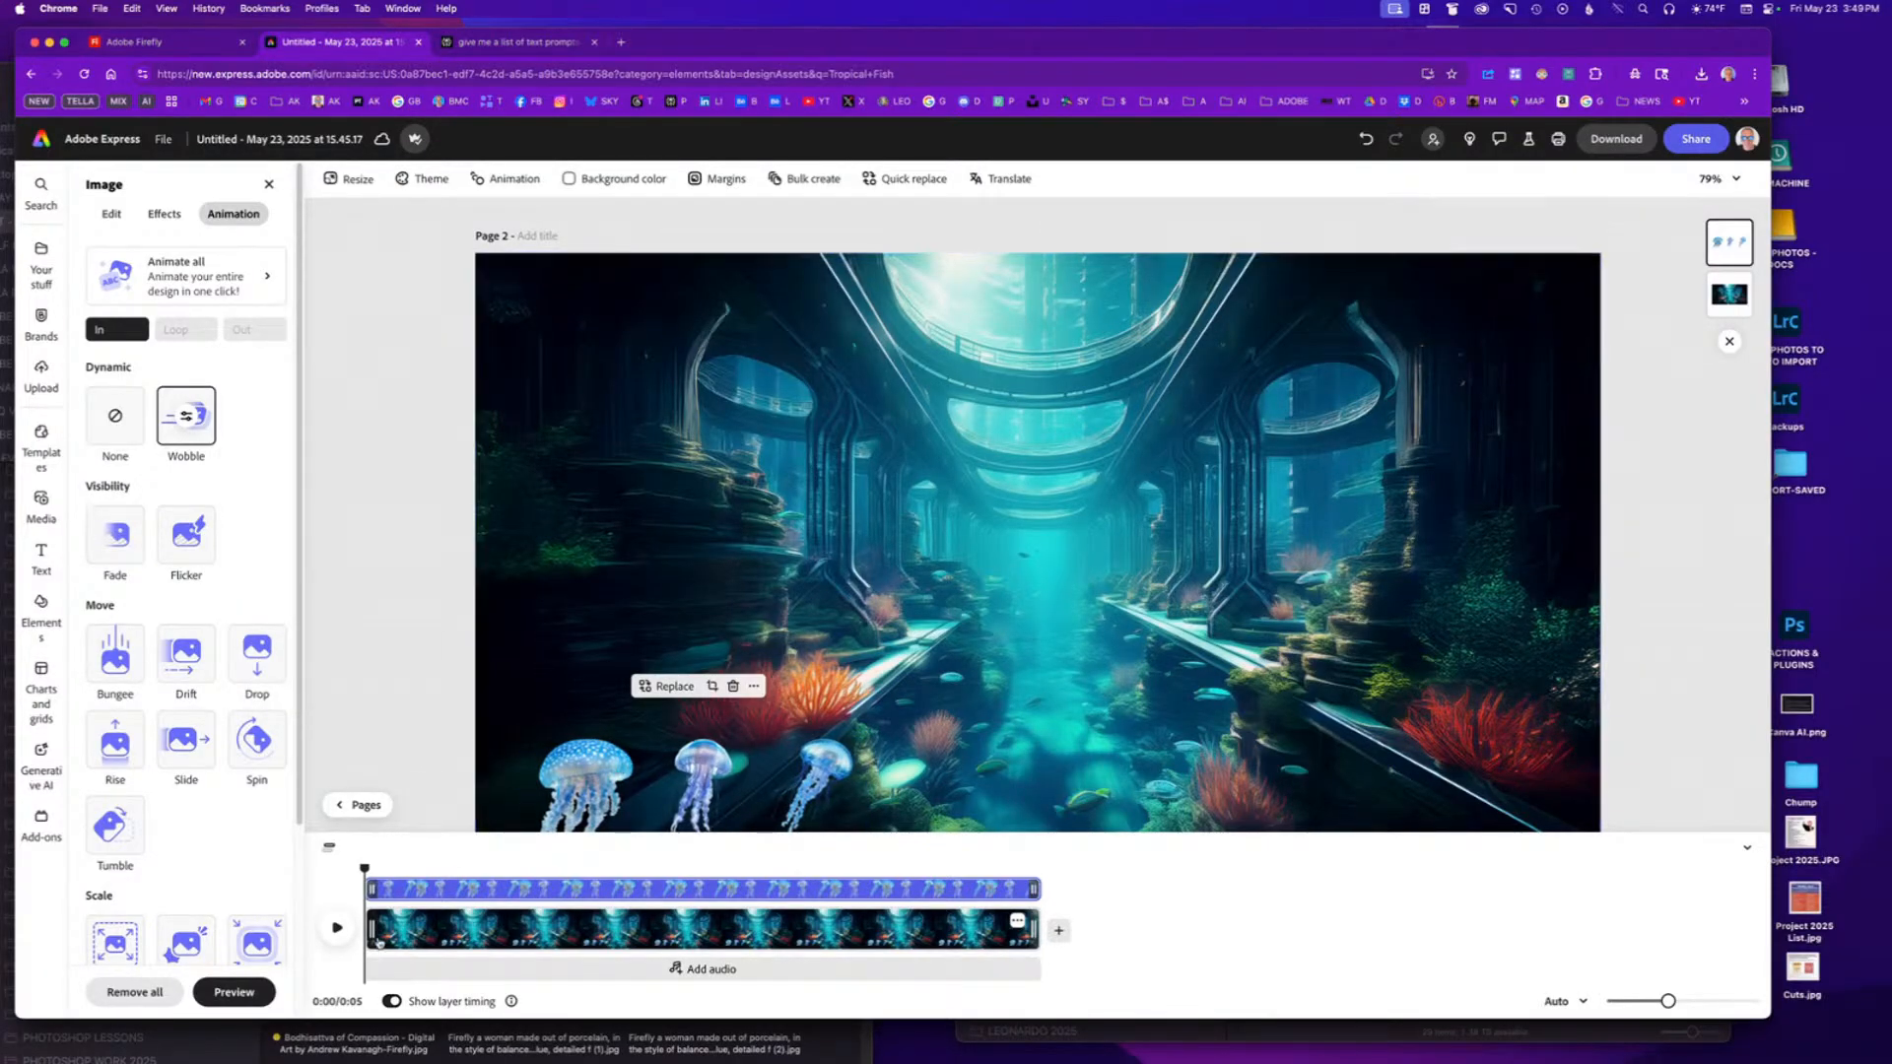
Play the jellyfish animation, then move the jellyfish slightly higher on the page and replay it from the start.
left_click(340, 927)
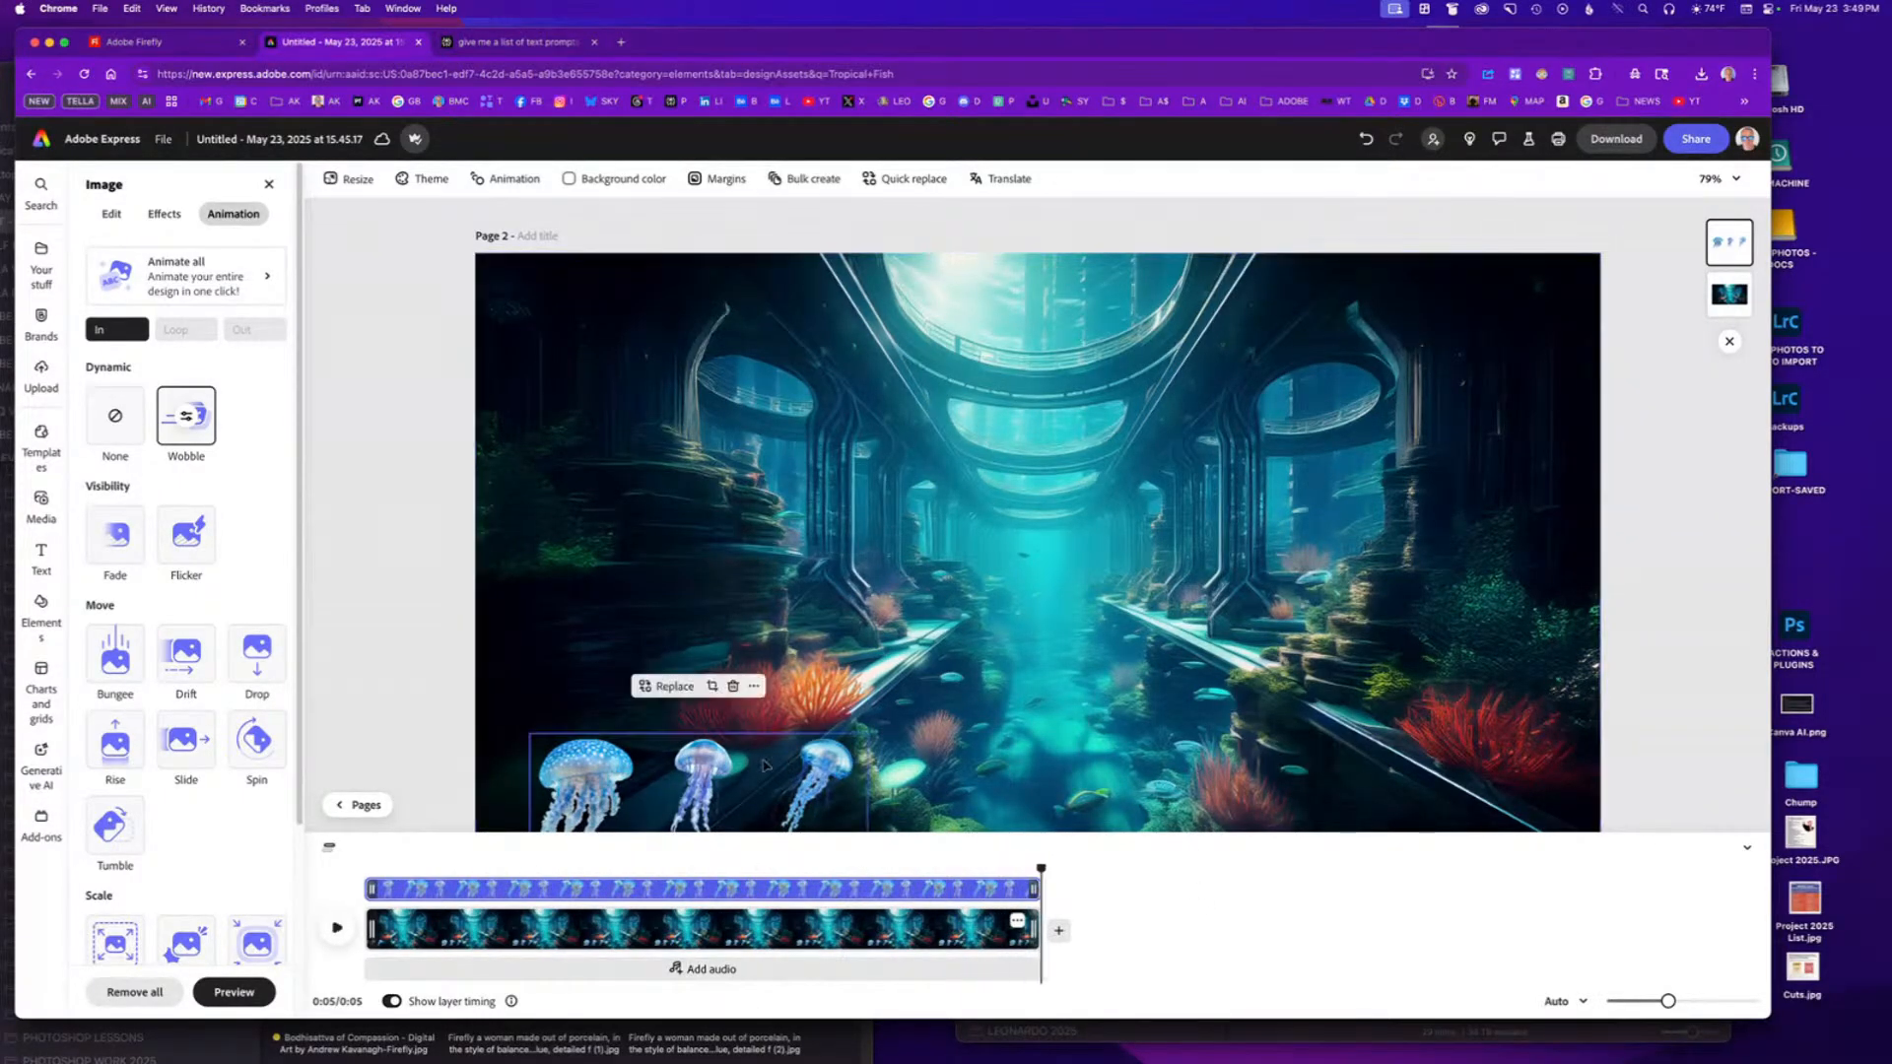
left_click_drag(691, 802, 695, 745)
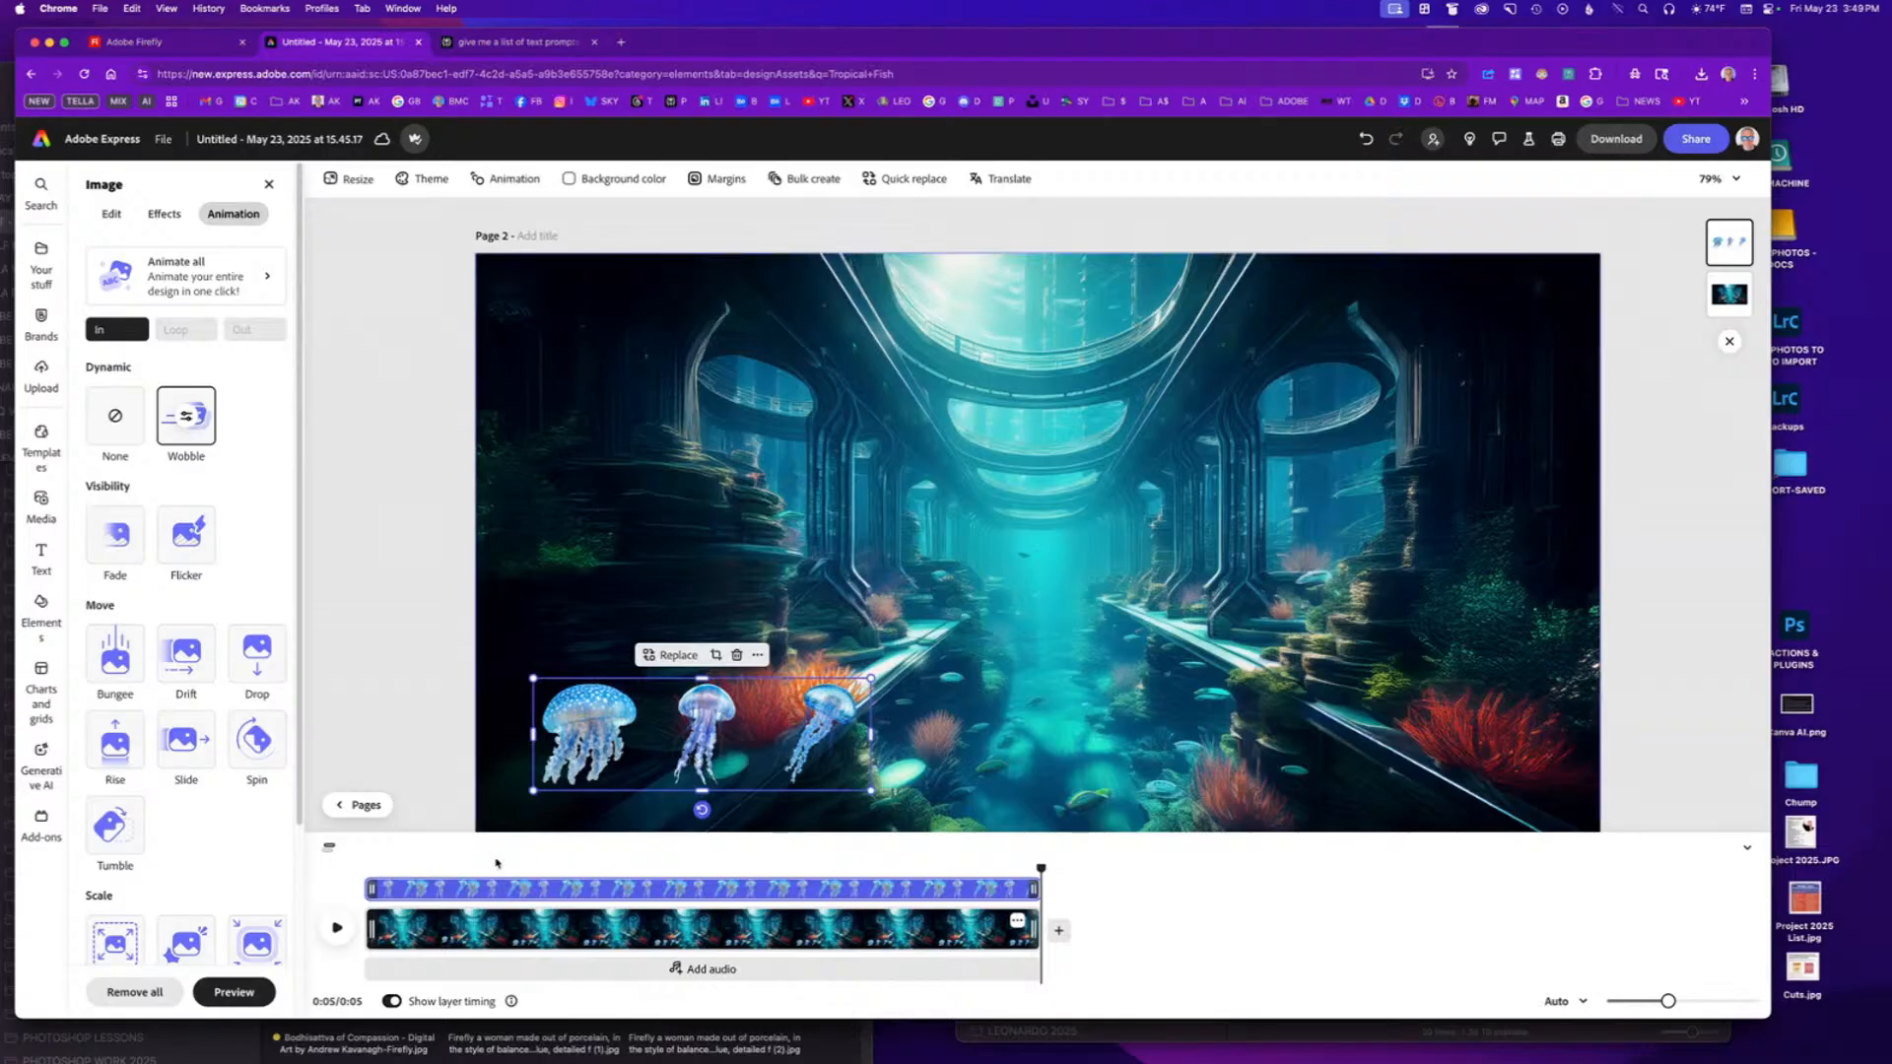
left_click_drag(1037, 868, 383, 868)
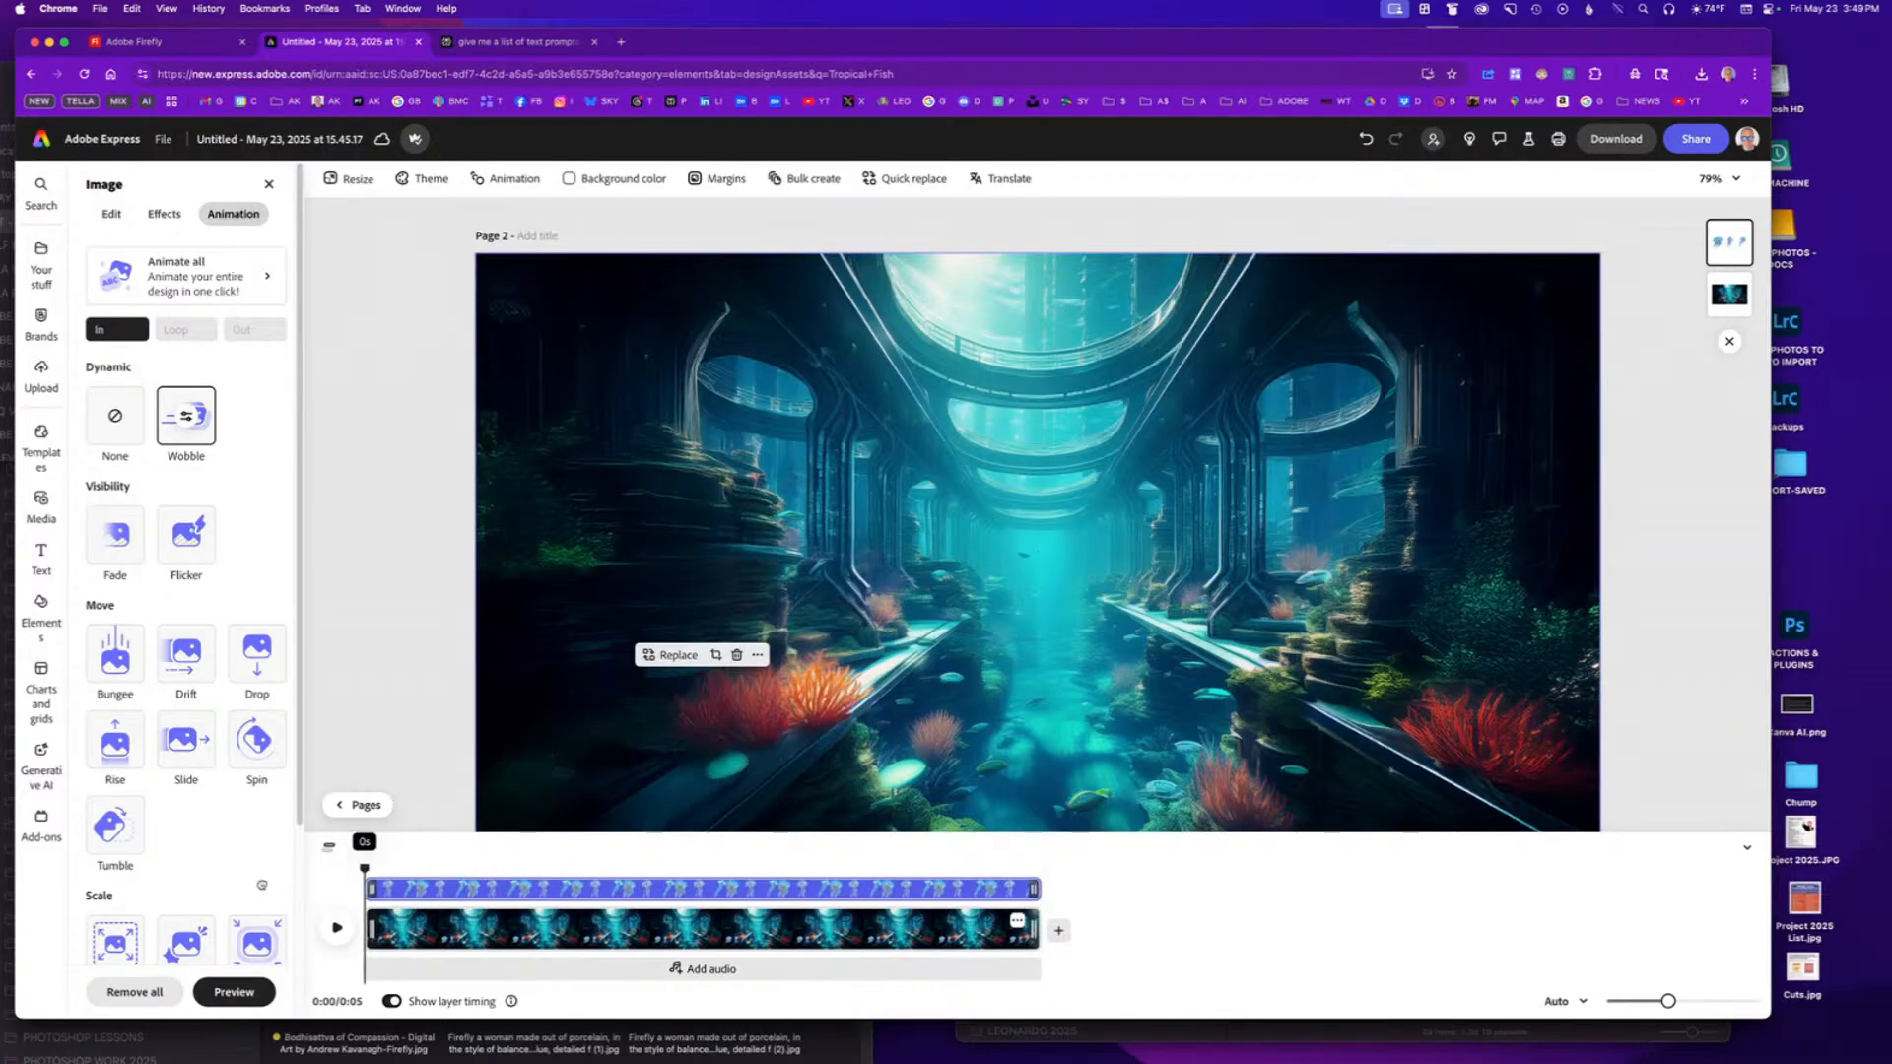
left_click(336, 928)
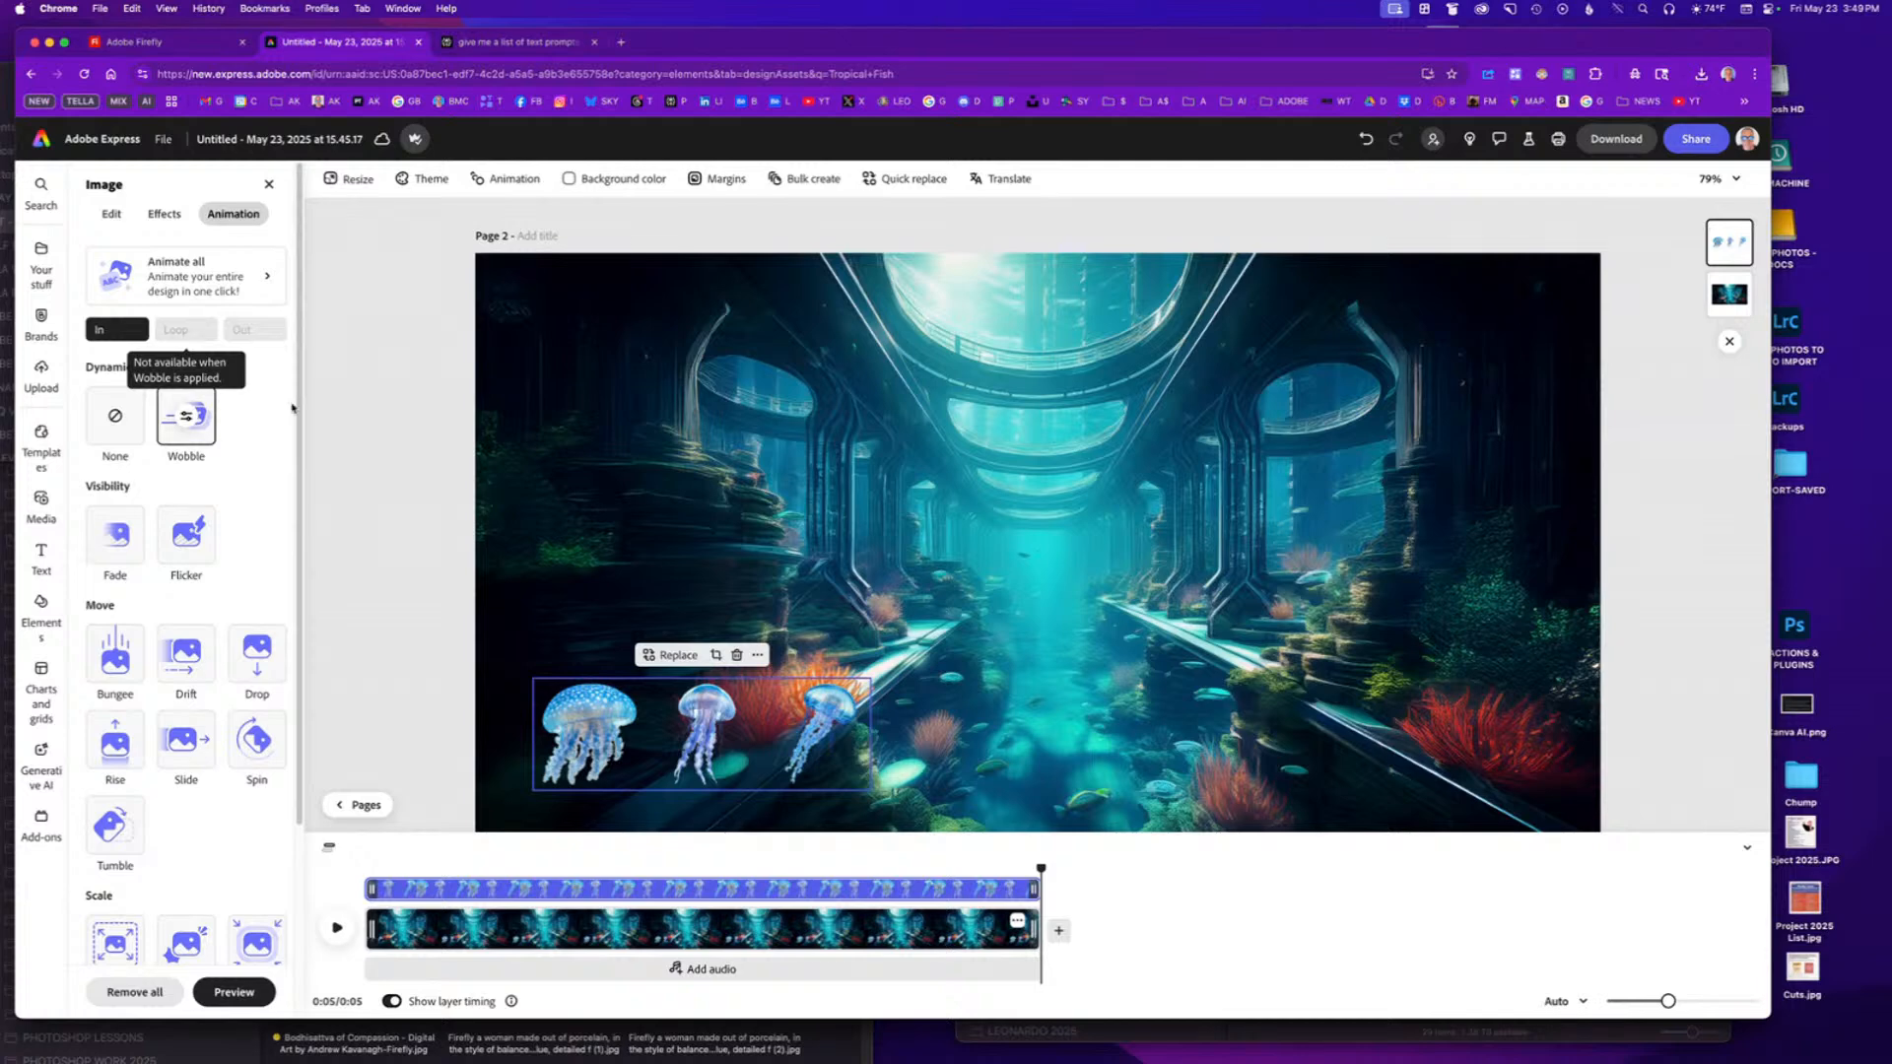
left_click(399, 512)
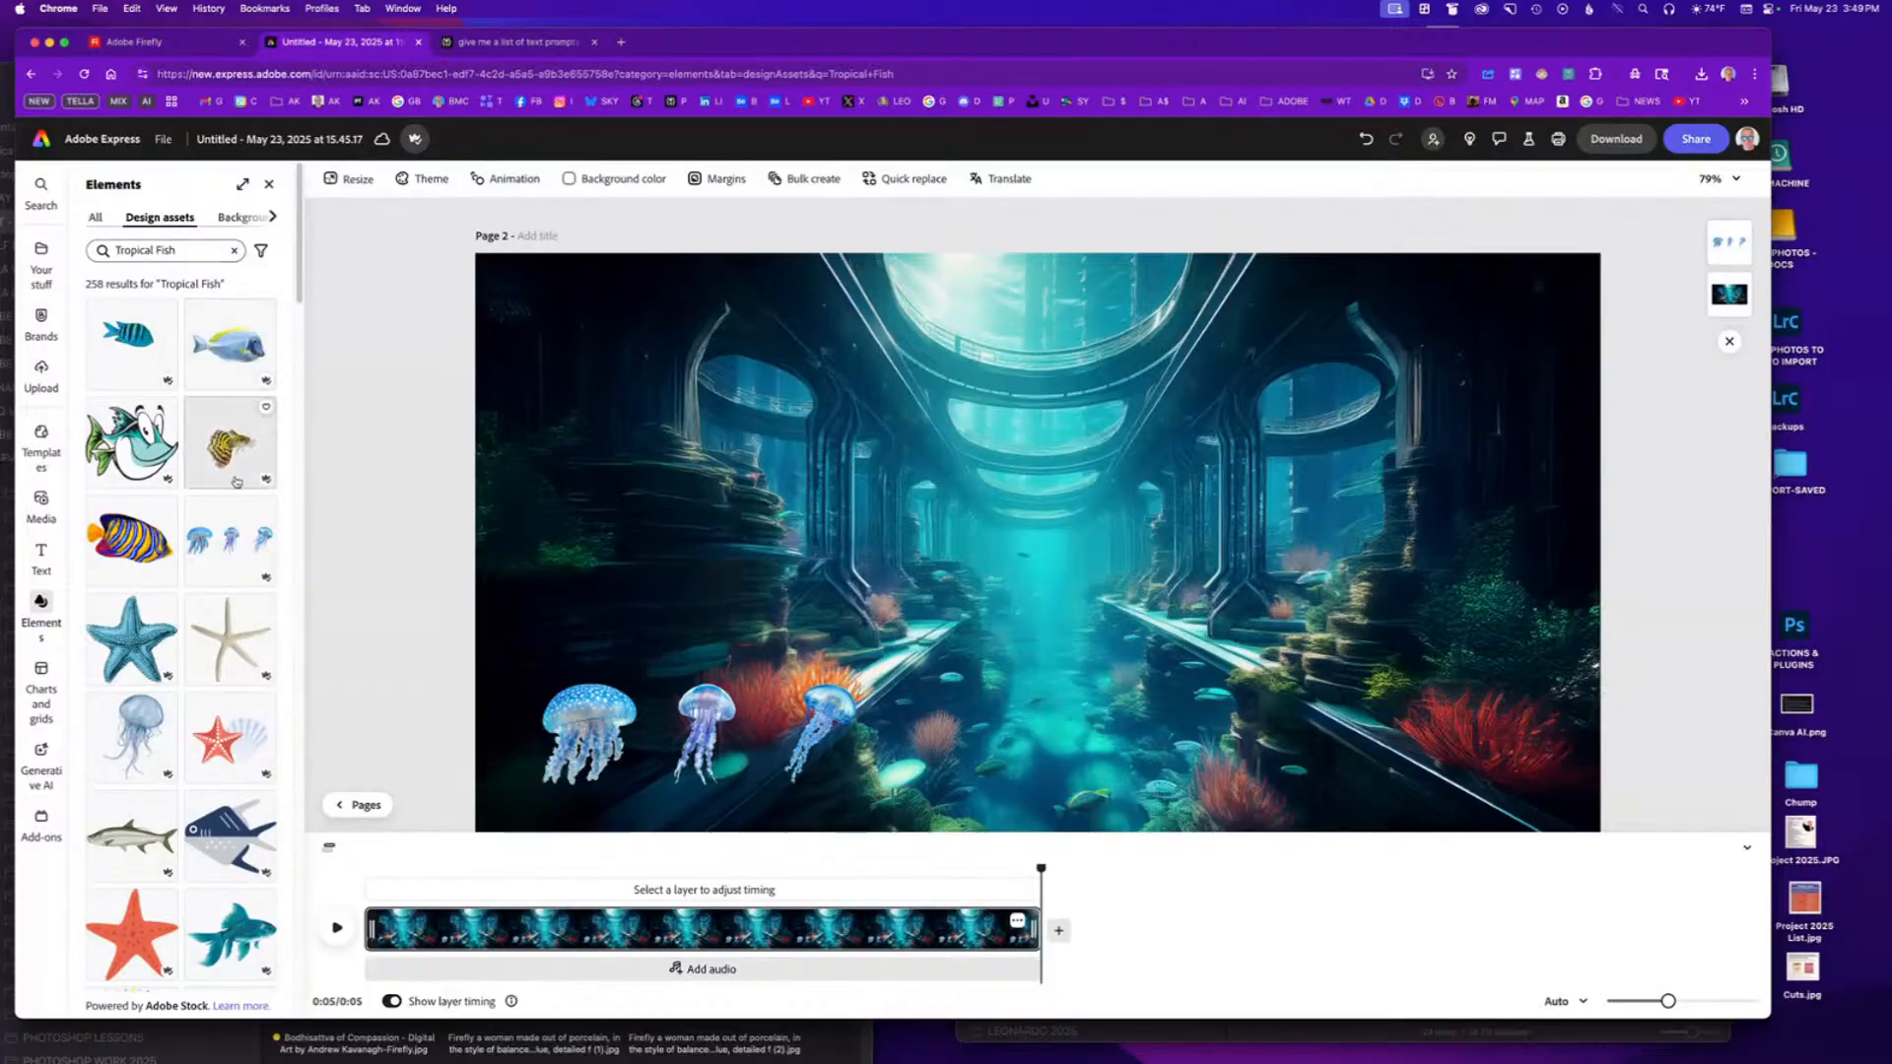
Find the red-and-blue betta fish among the "Tropical Fish" design assets and add it to the page.
scroll(224, 480, "down", 1)
scroll(224, 483, "down", 5)
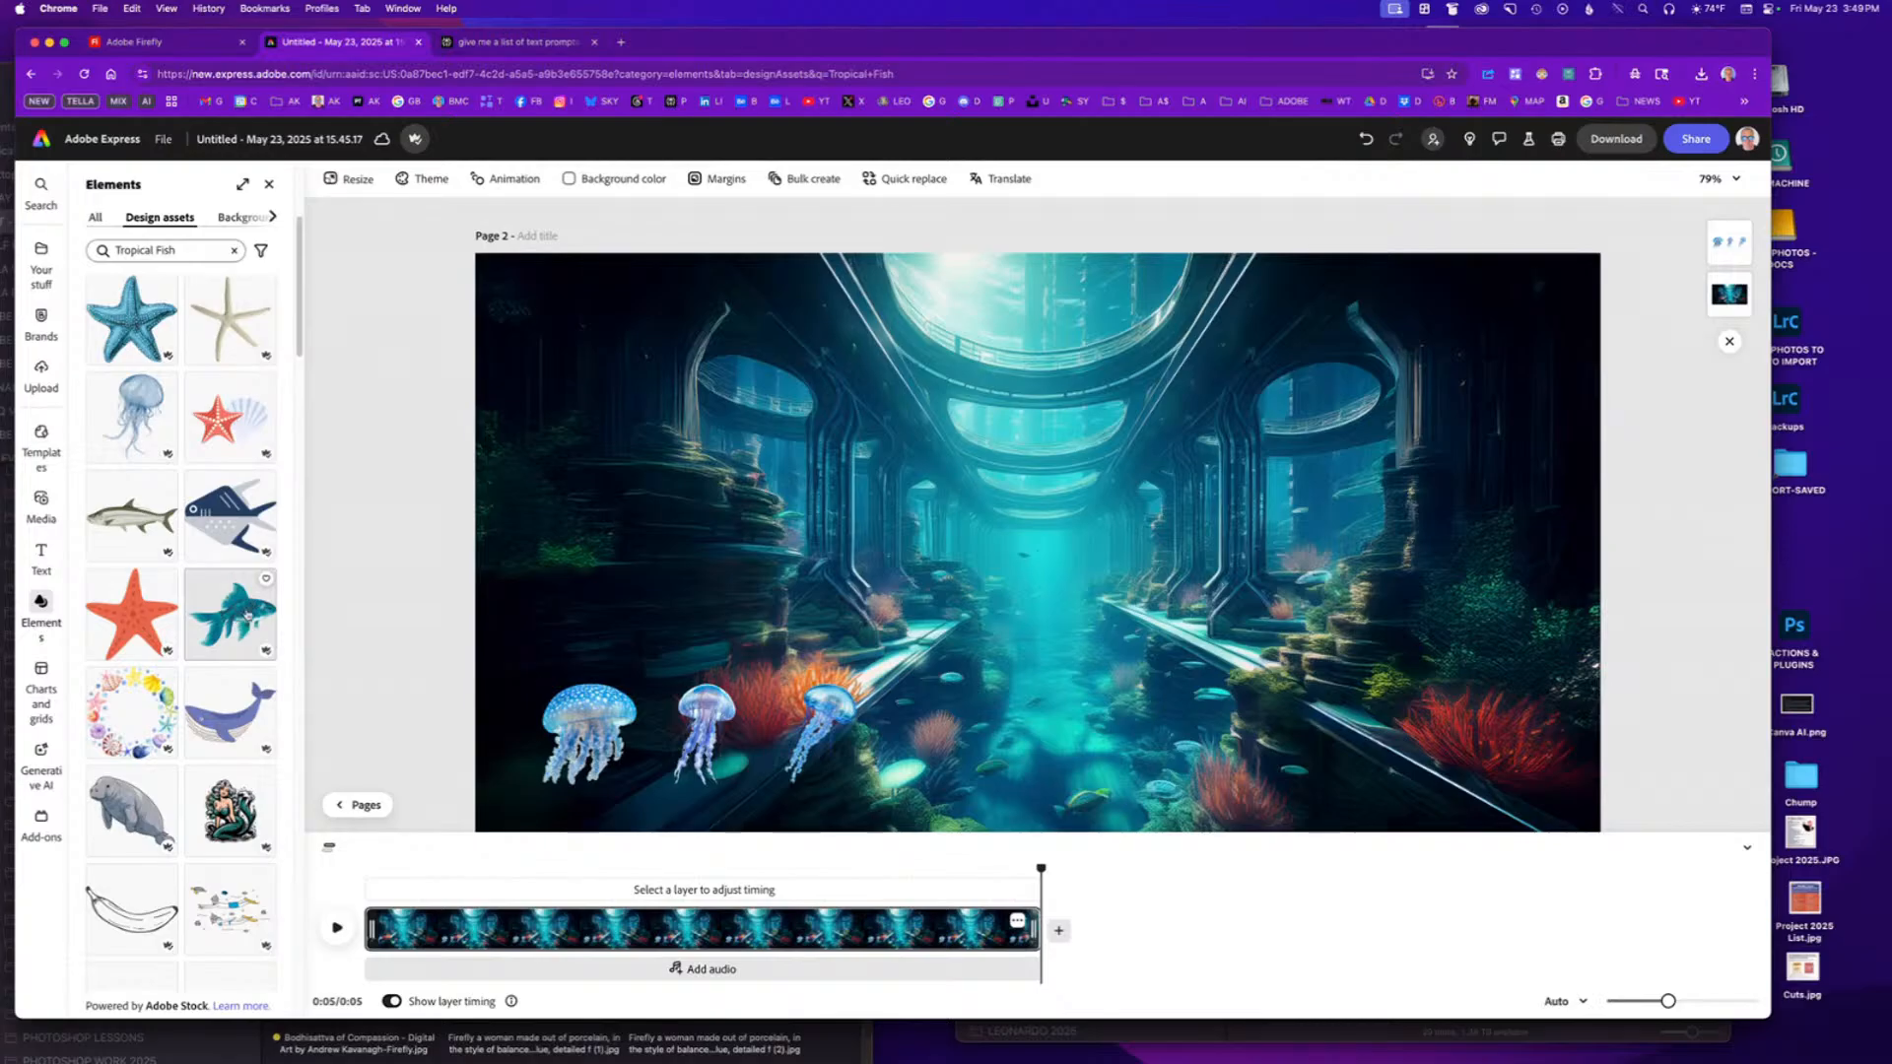
scroll(246, 615, "down", 6)
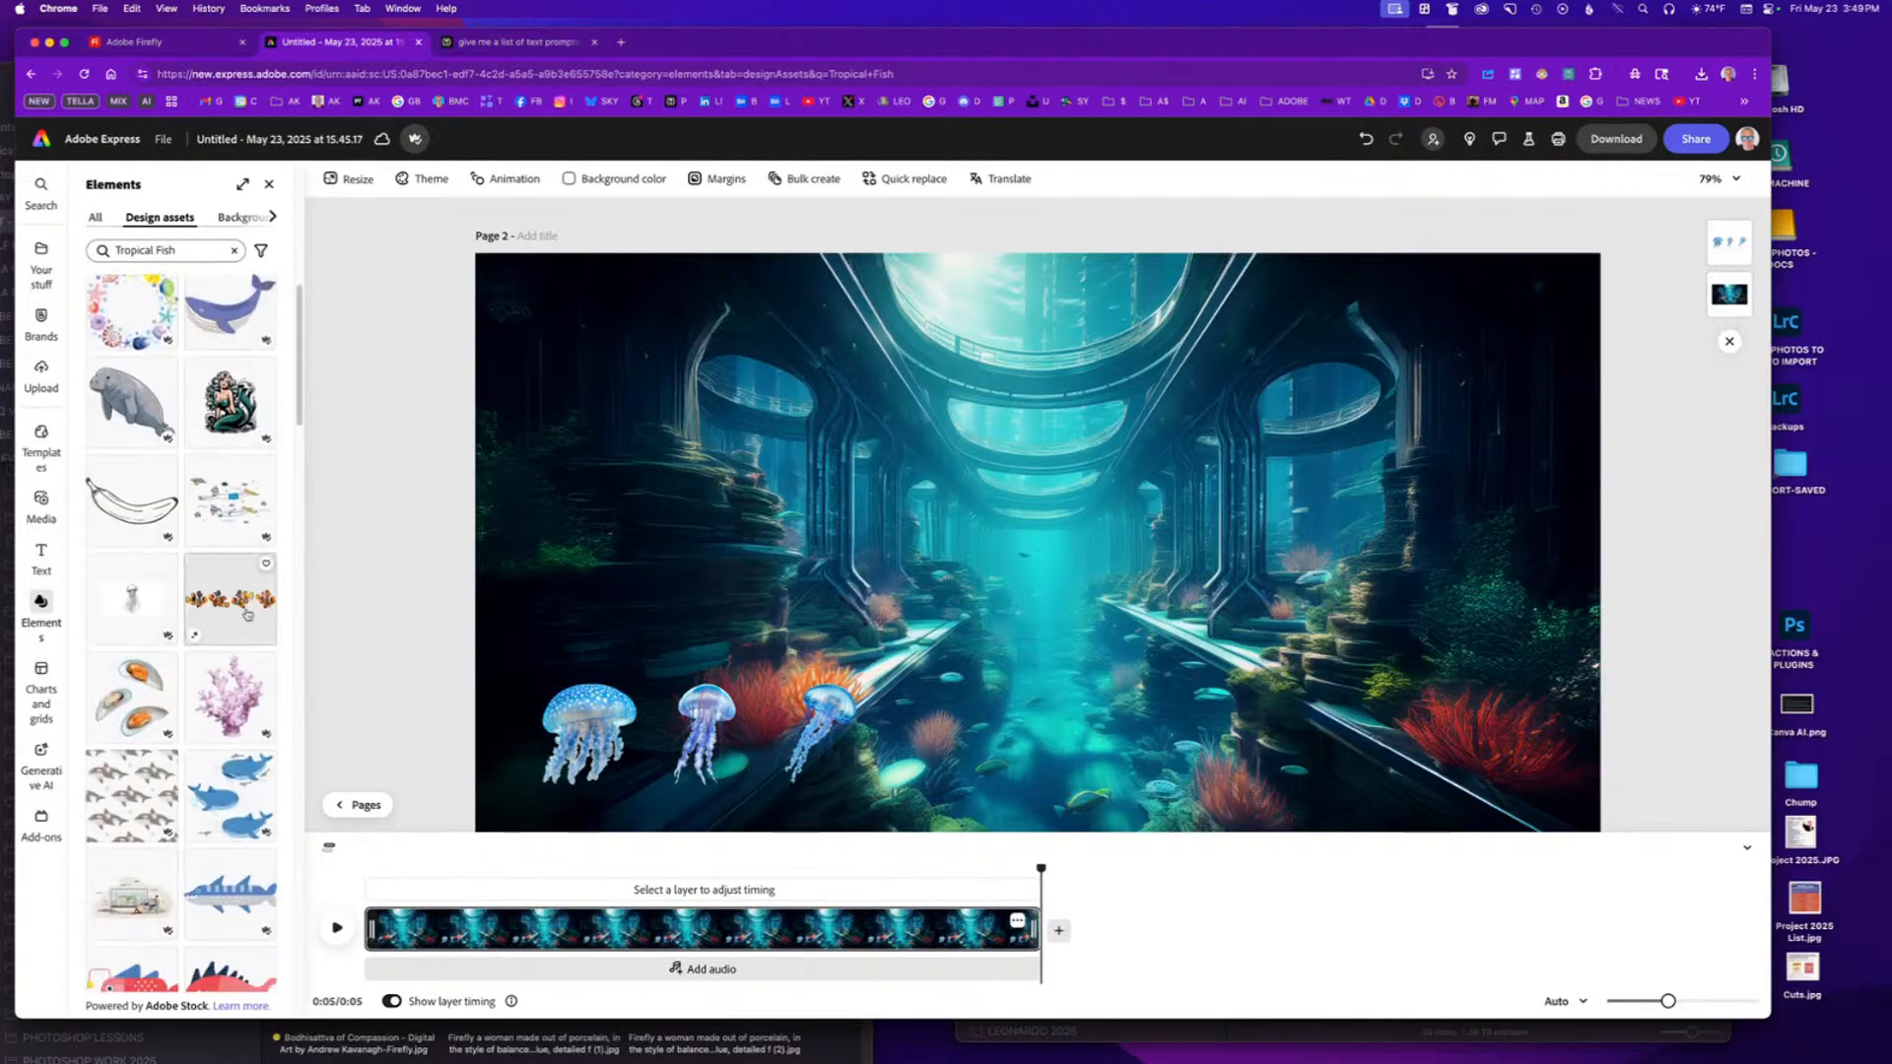
scroll(247, 615, "down", 6)
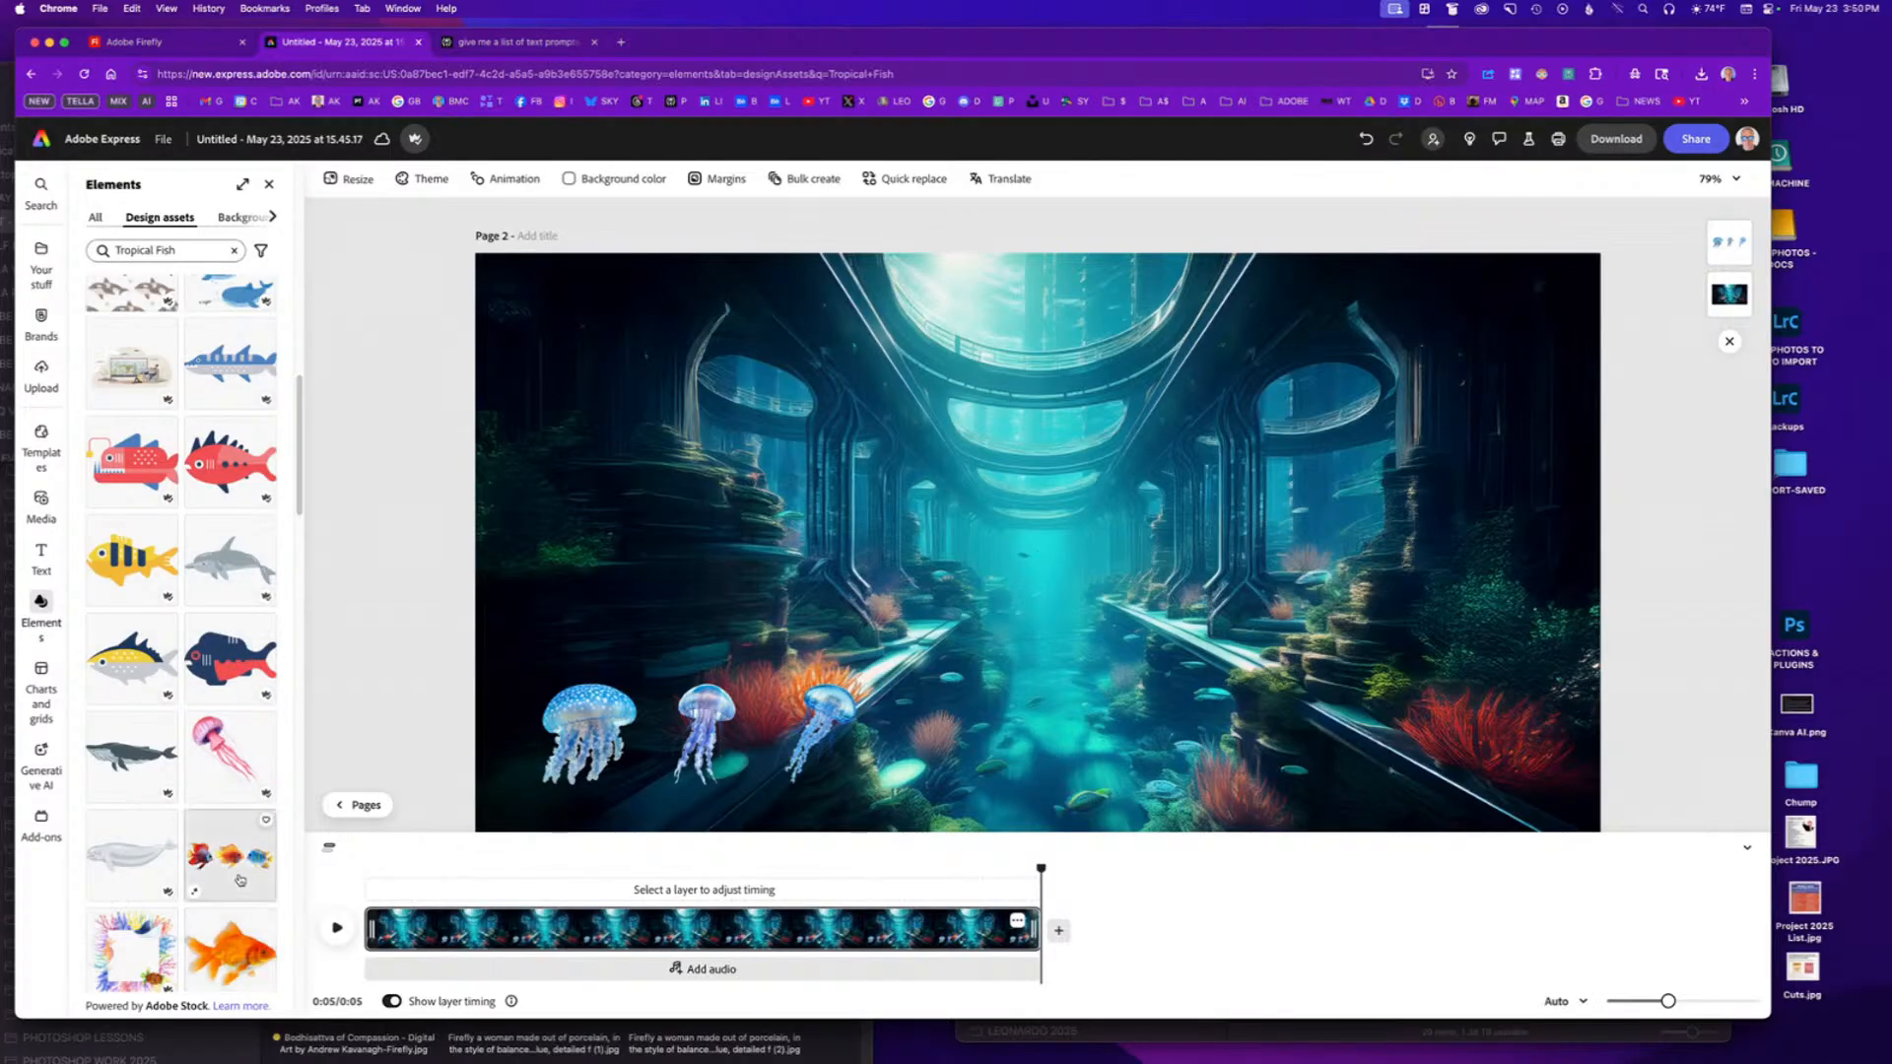
scroll(238, 880, "down", 5)
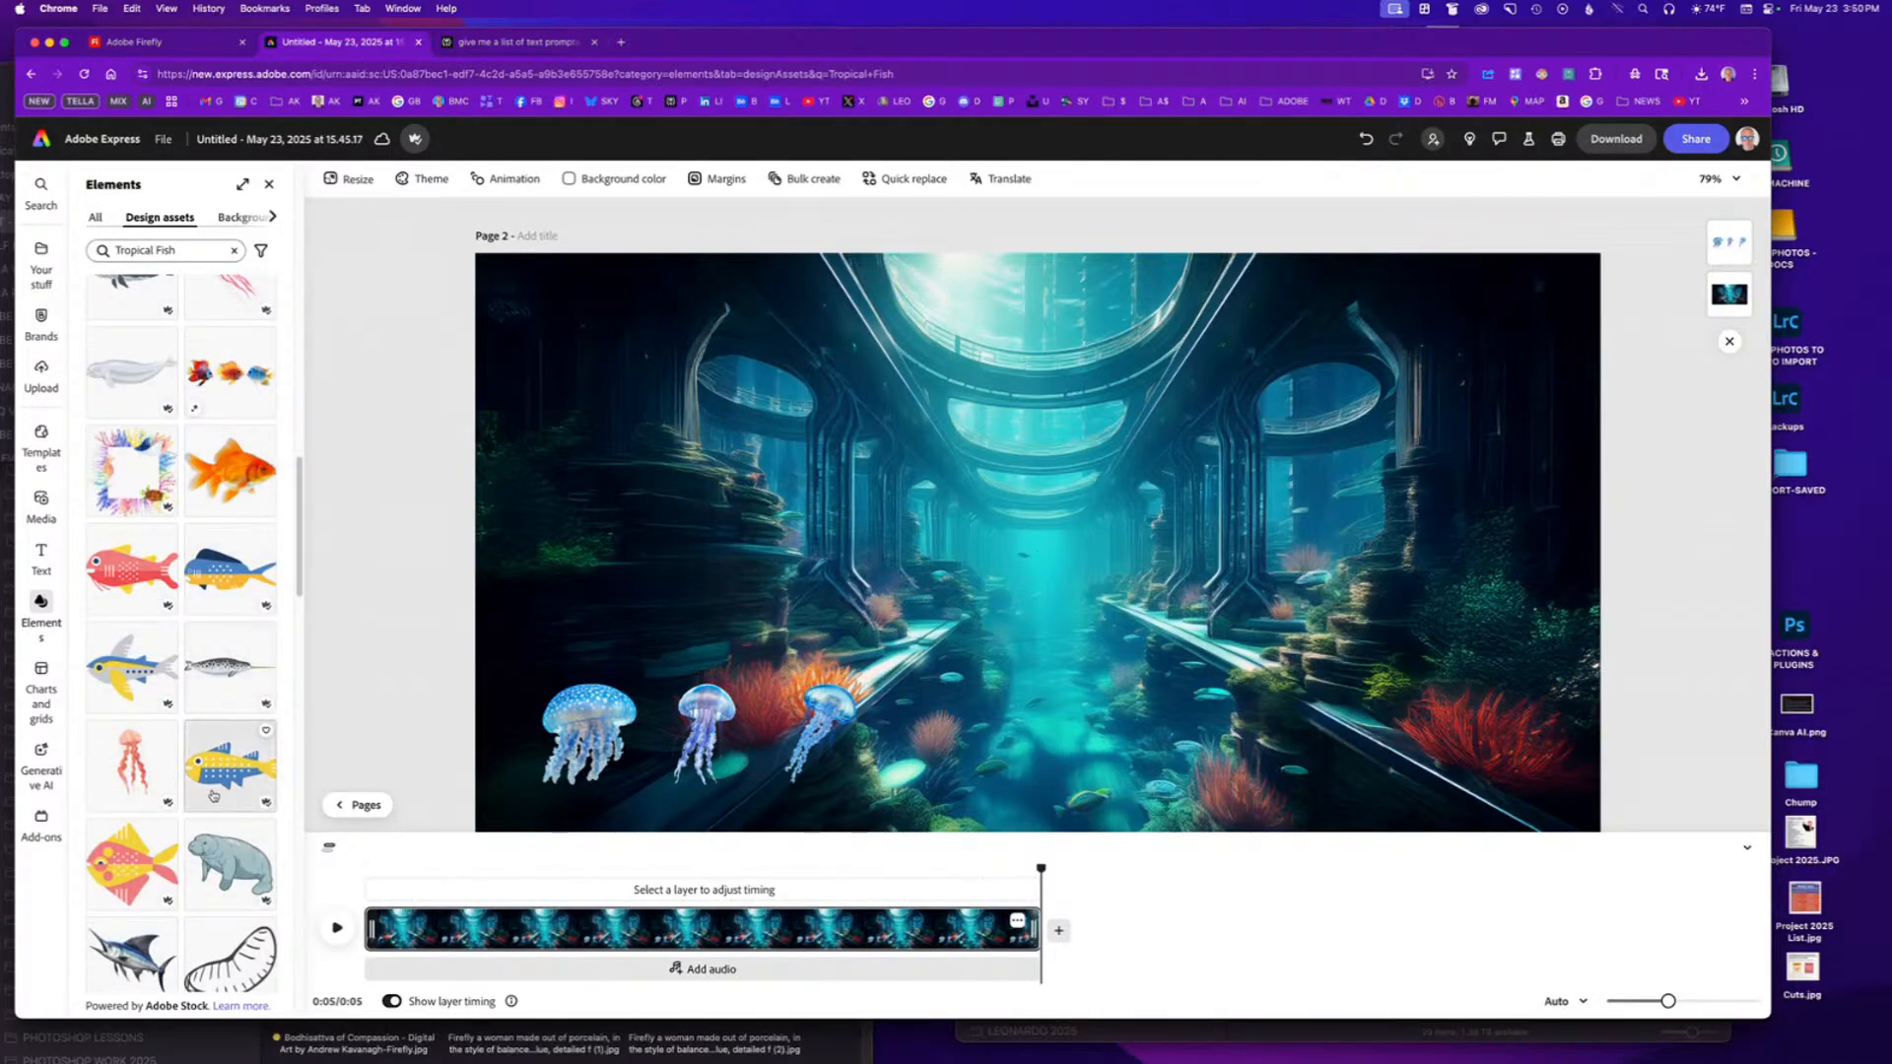
scroll(213, 794, "down", 7)
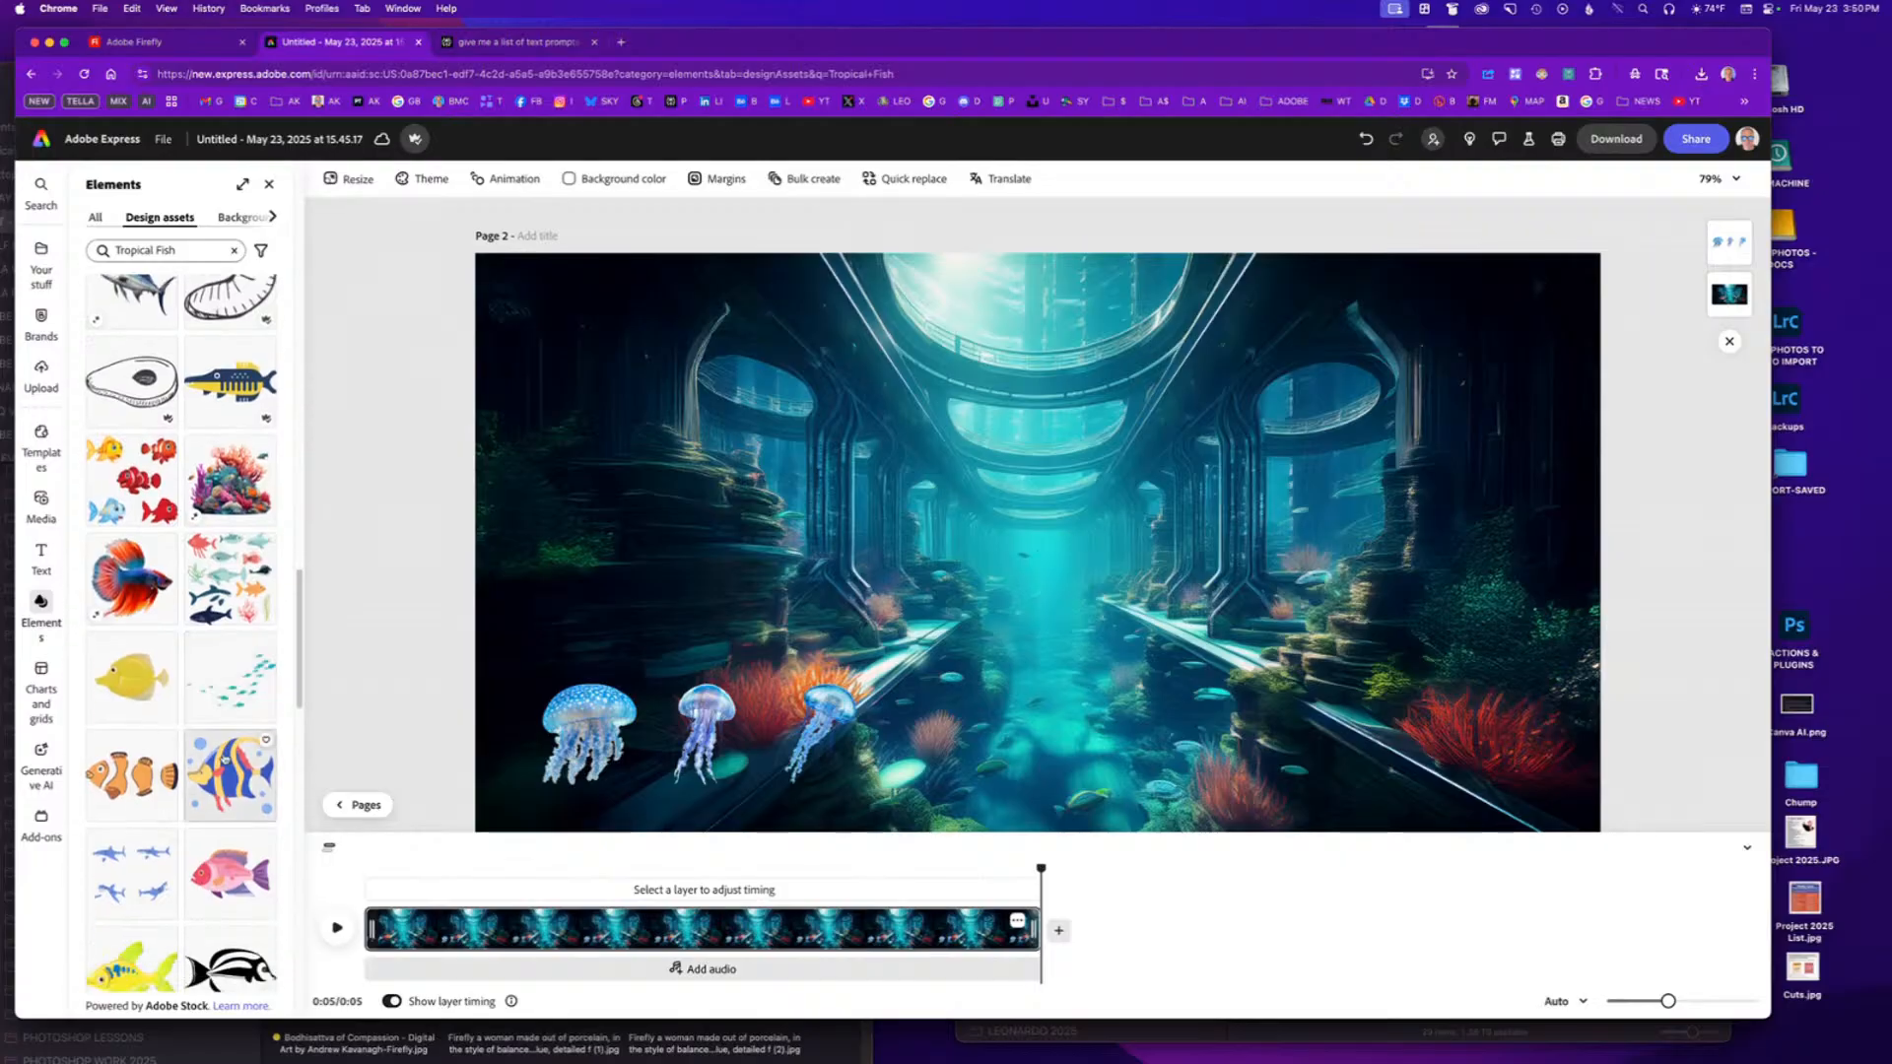
left_click(131, 579)
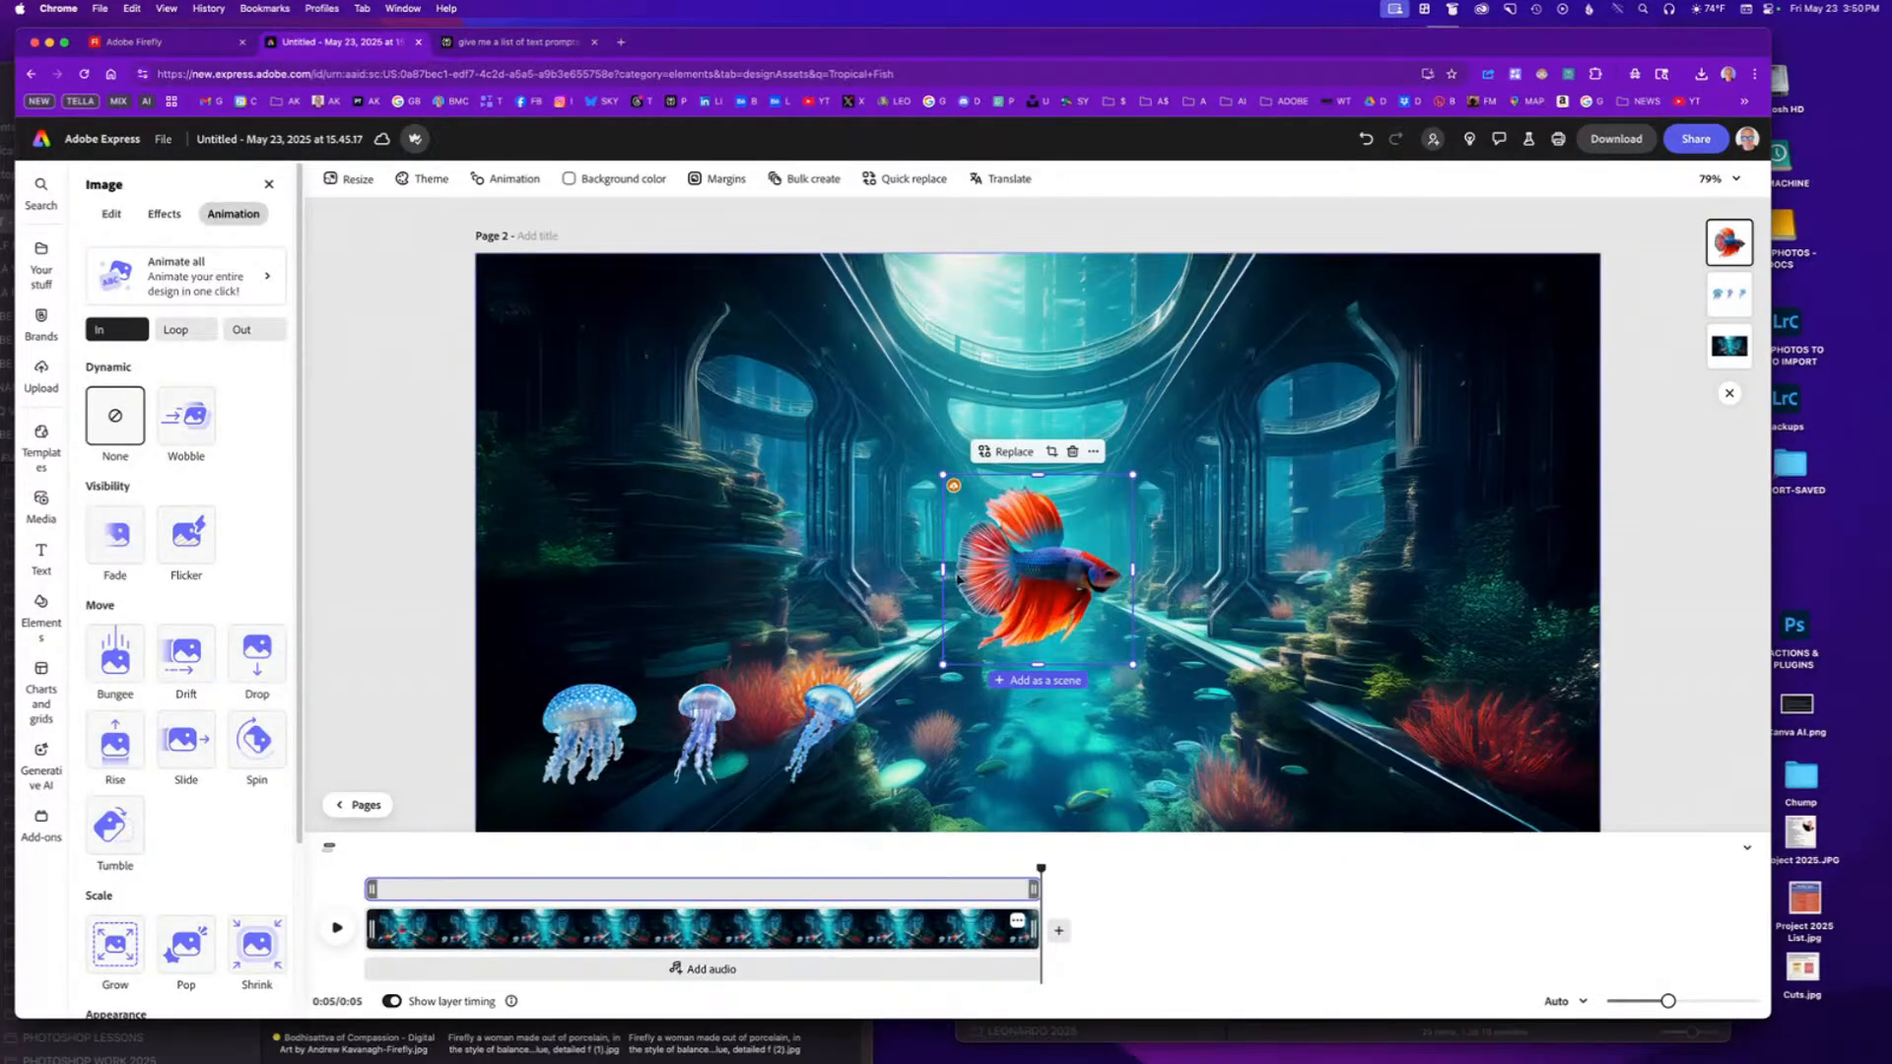
Shrink the betta fish, place it above the jellyfish near the image's left edge, and tilt it slightly so its head points upward.
left_click_drag(943, 665, 682, 532)
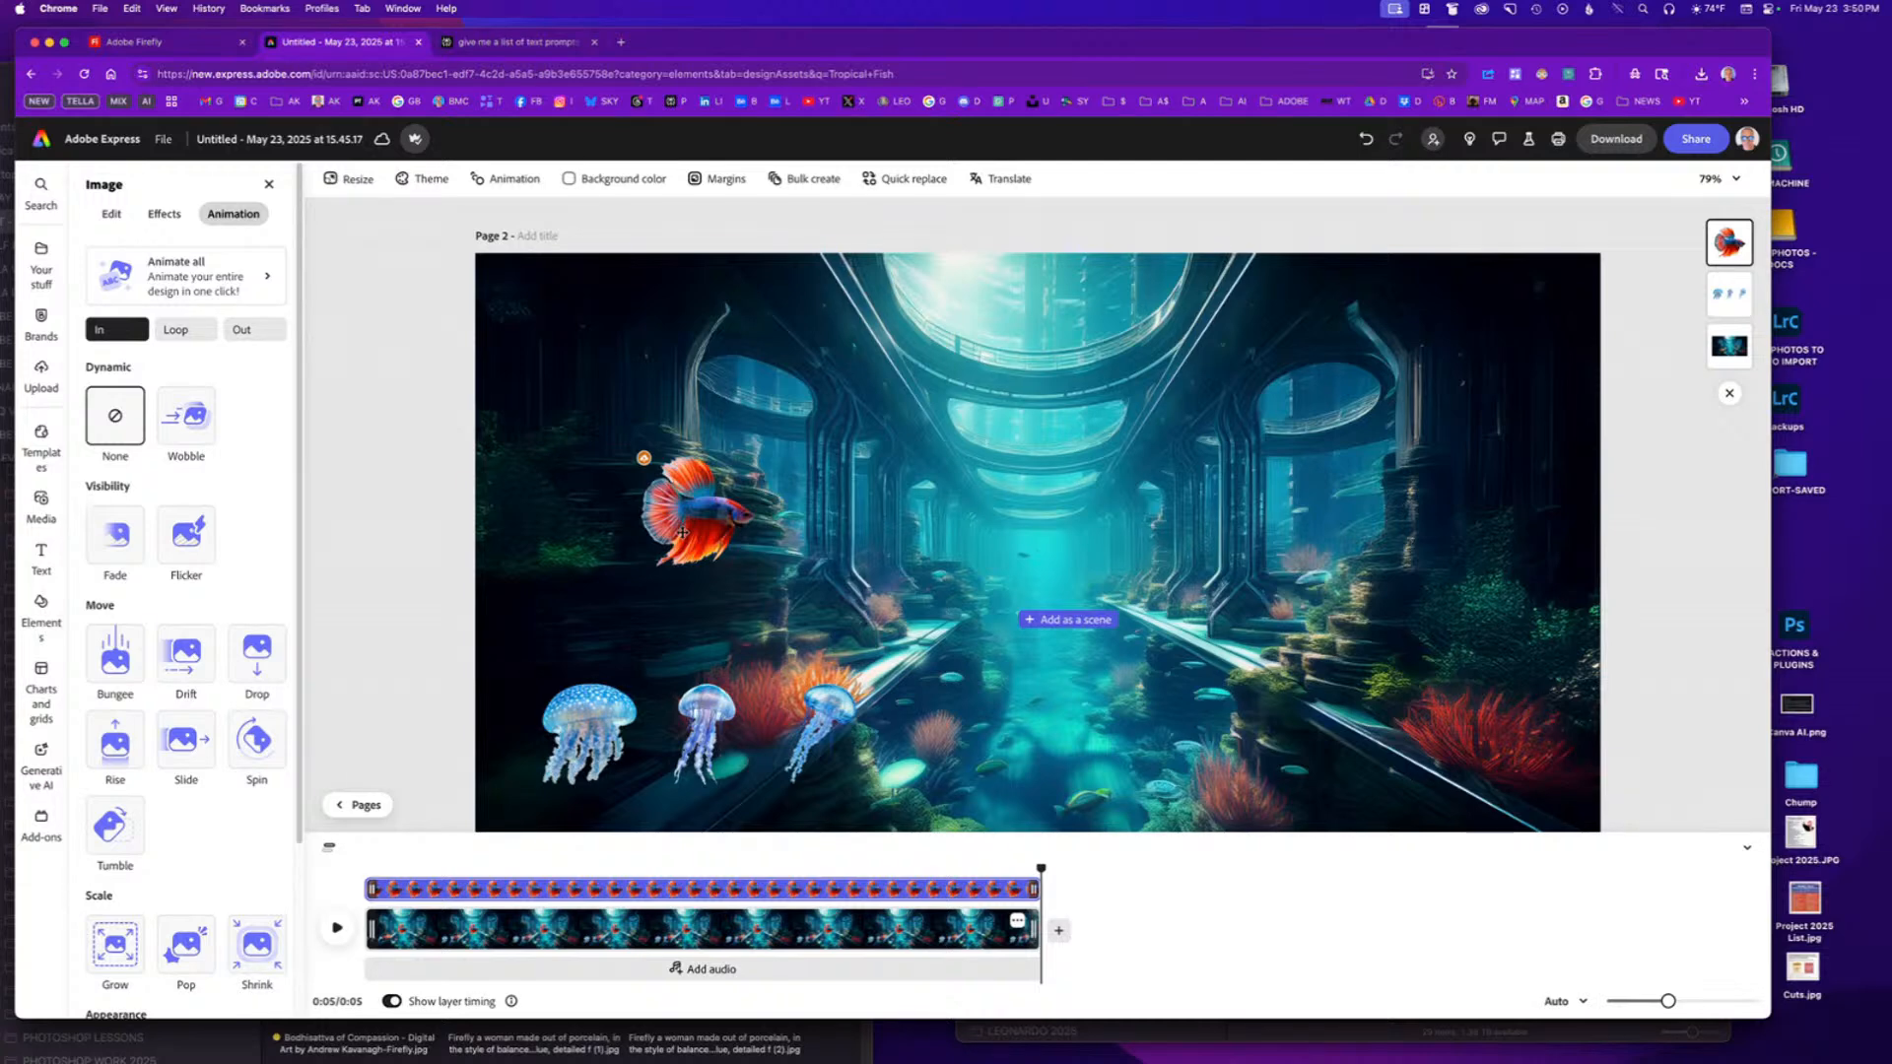
left_click_drag(682, 532, 621, 568)
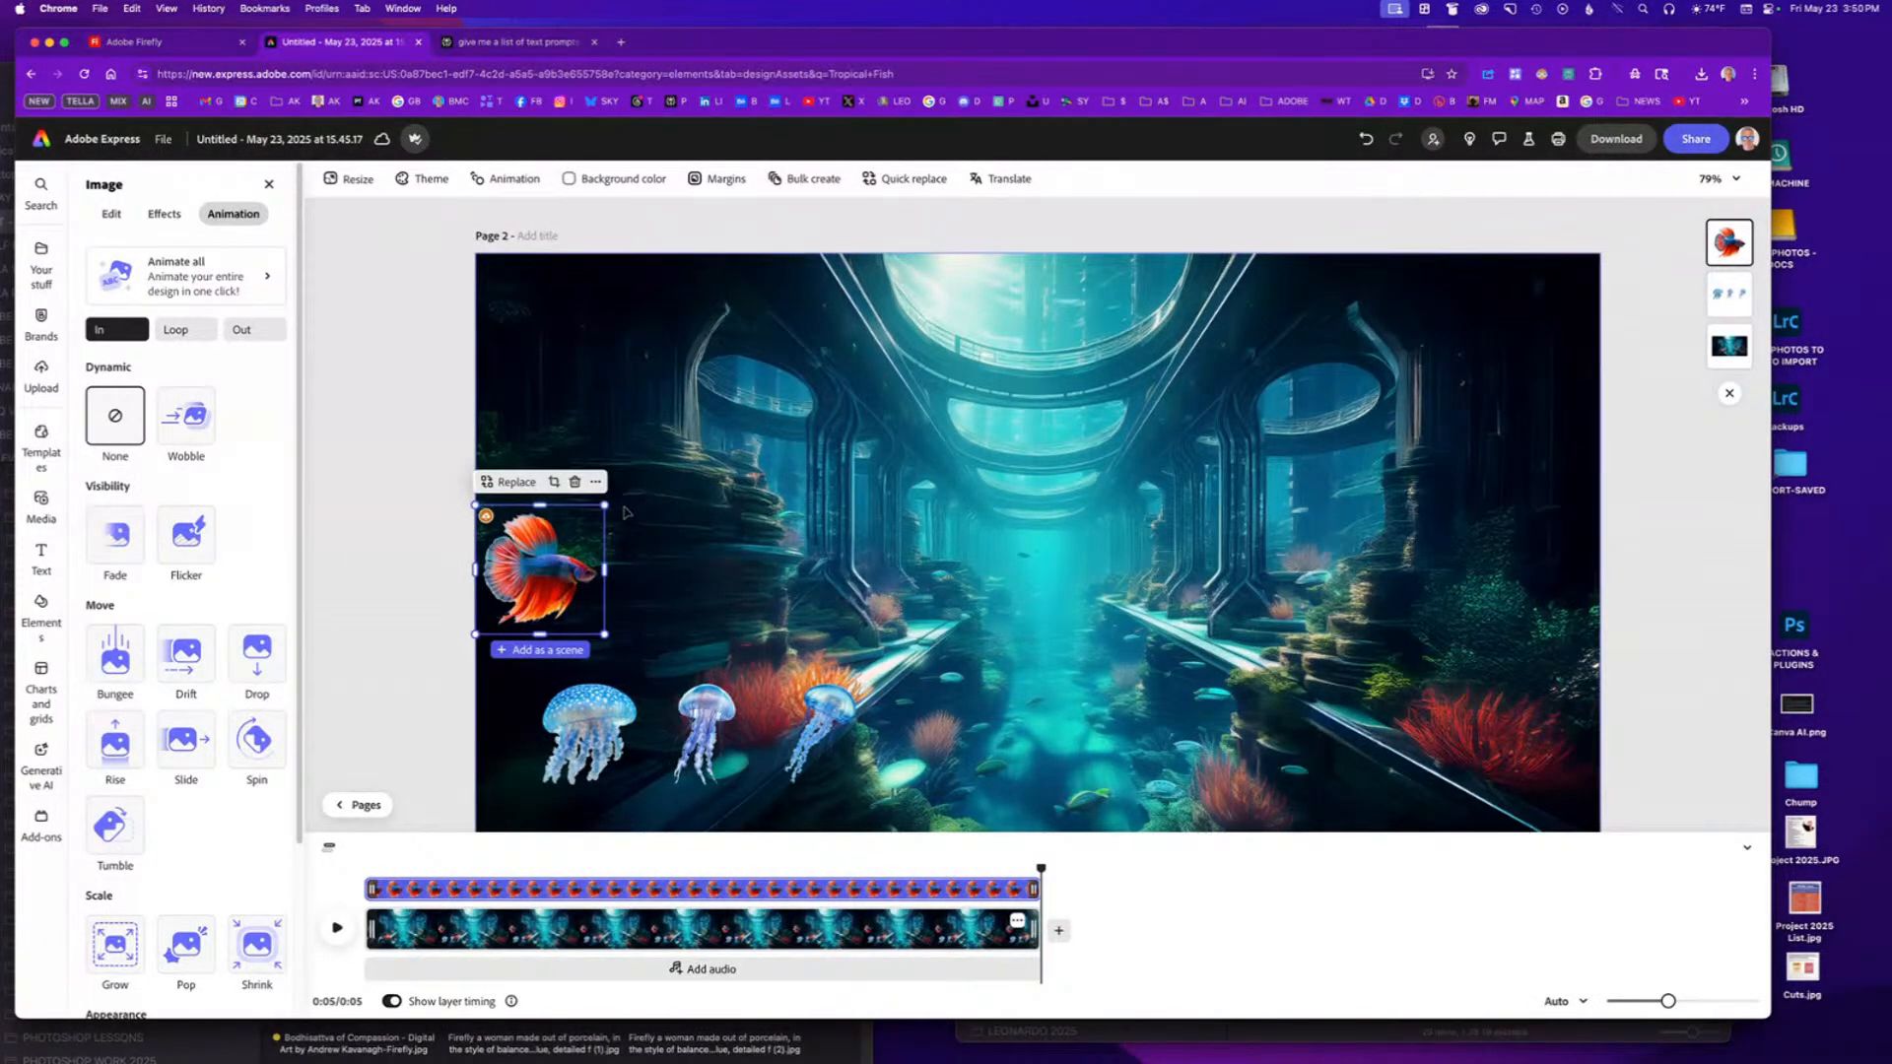
left_click_drag(562, 511, 584, 501)
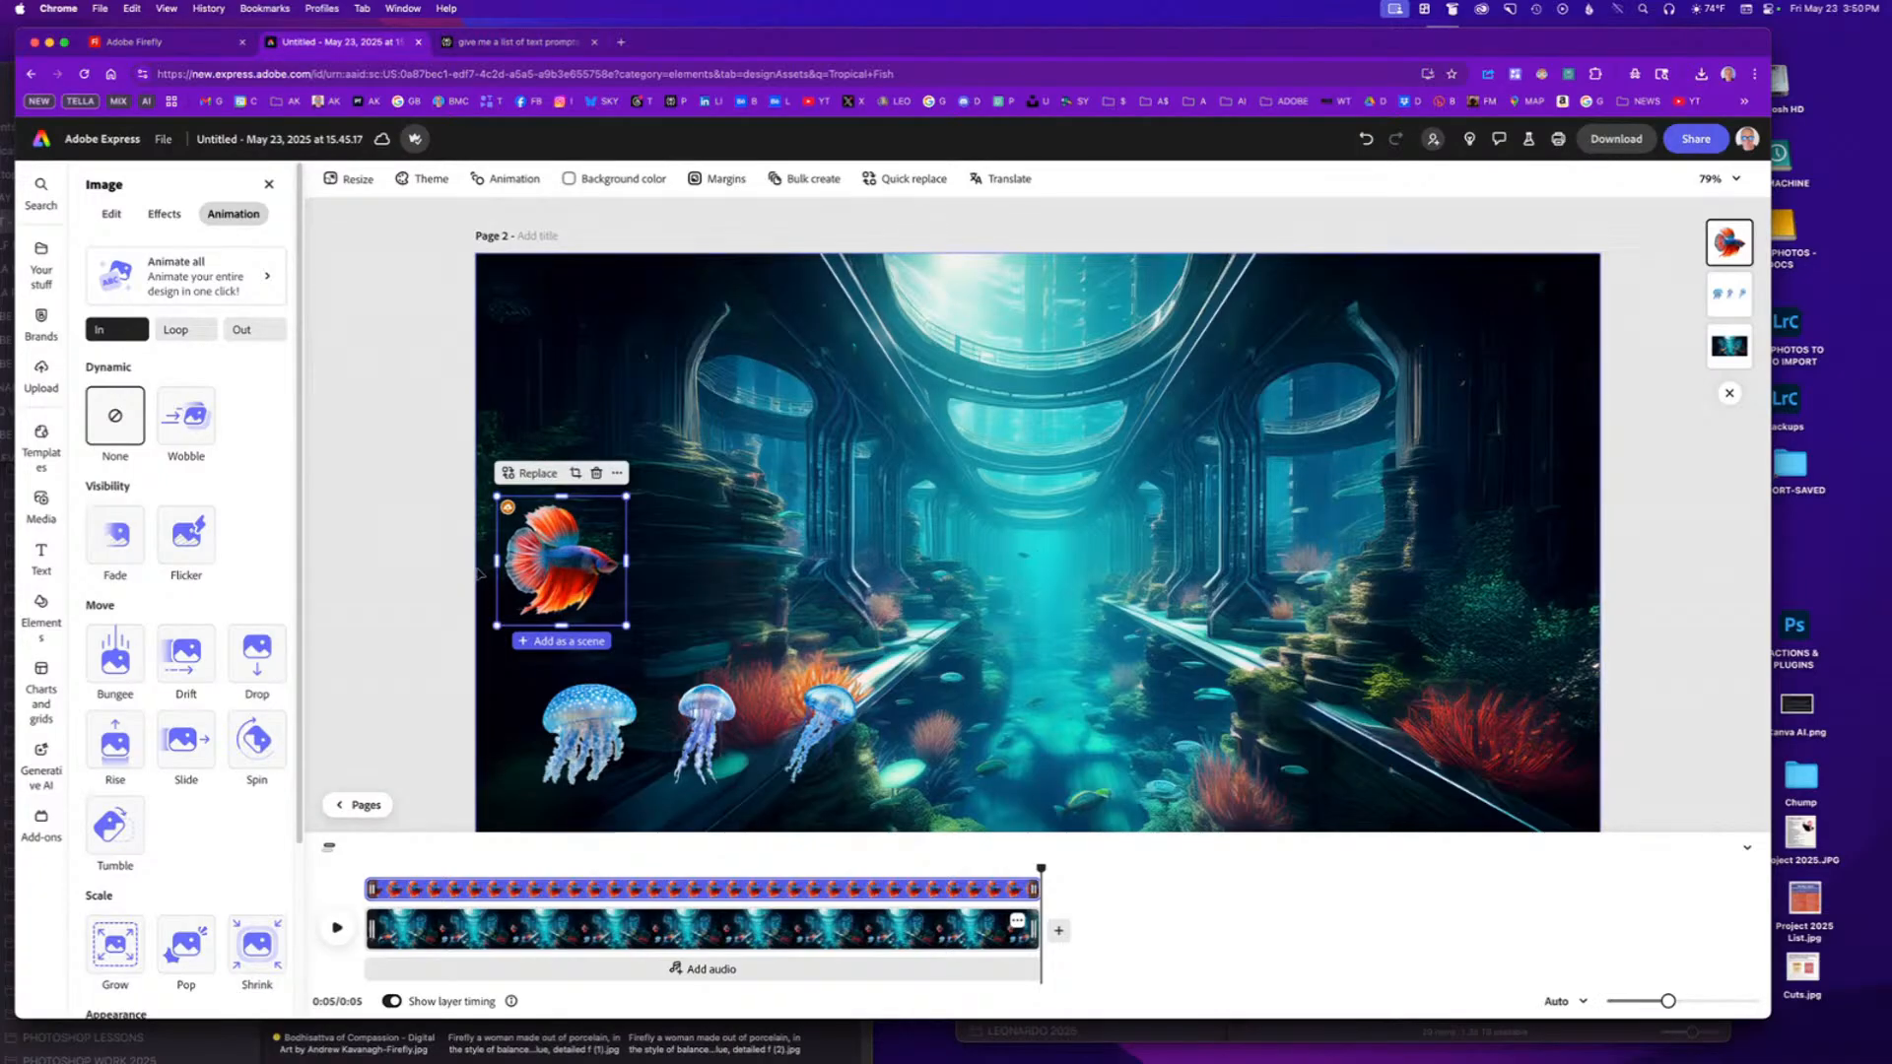
left_click(359, 631)
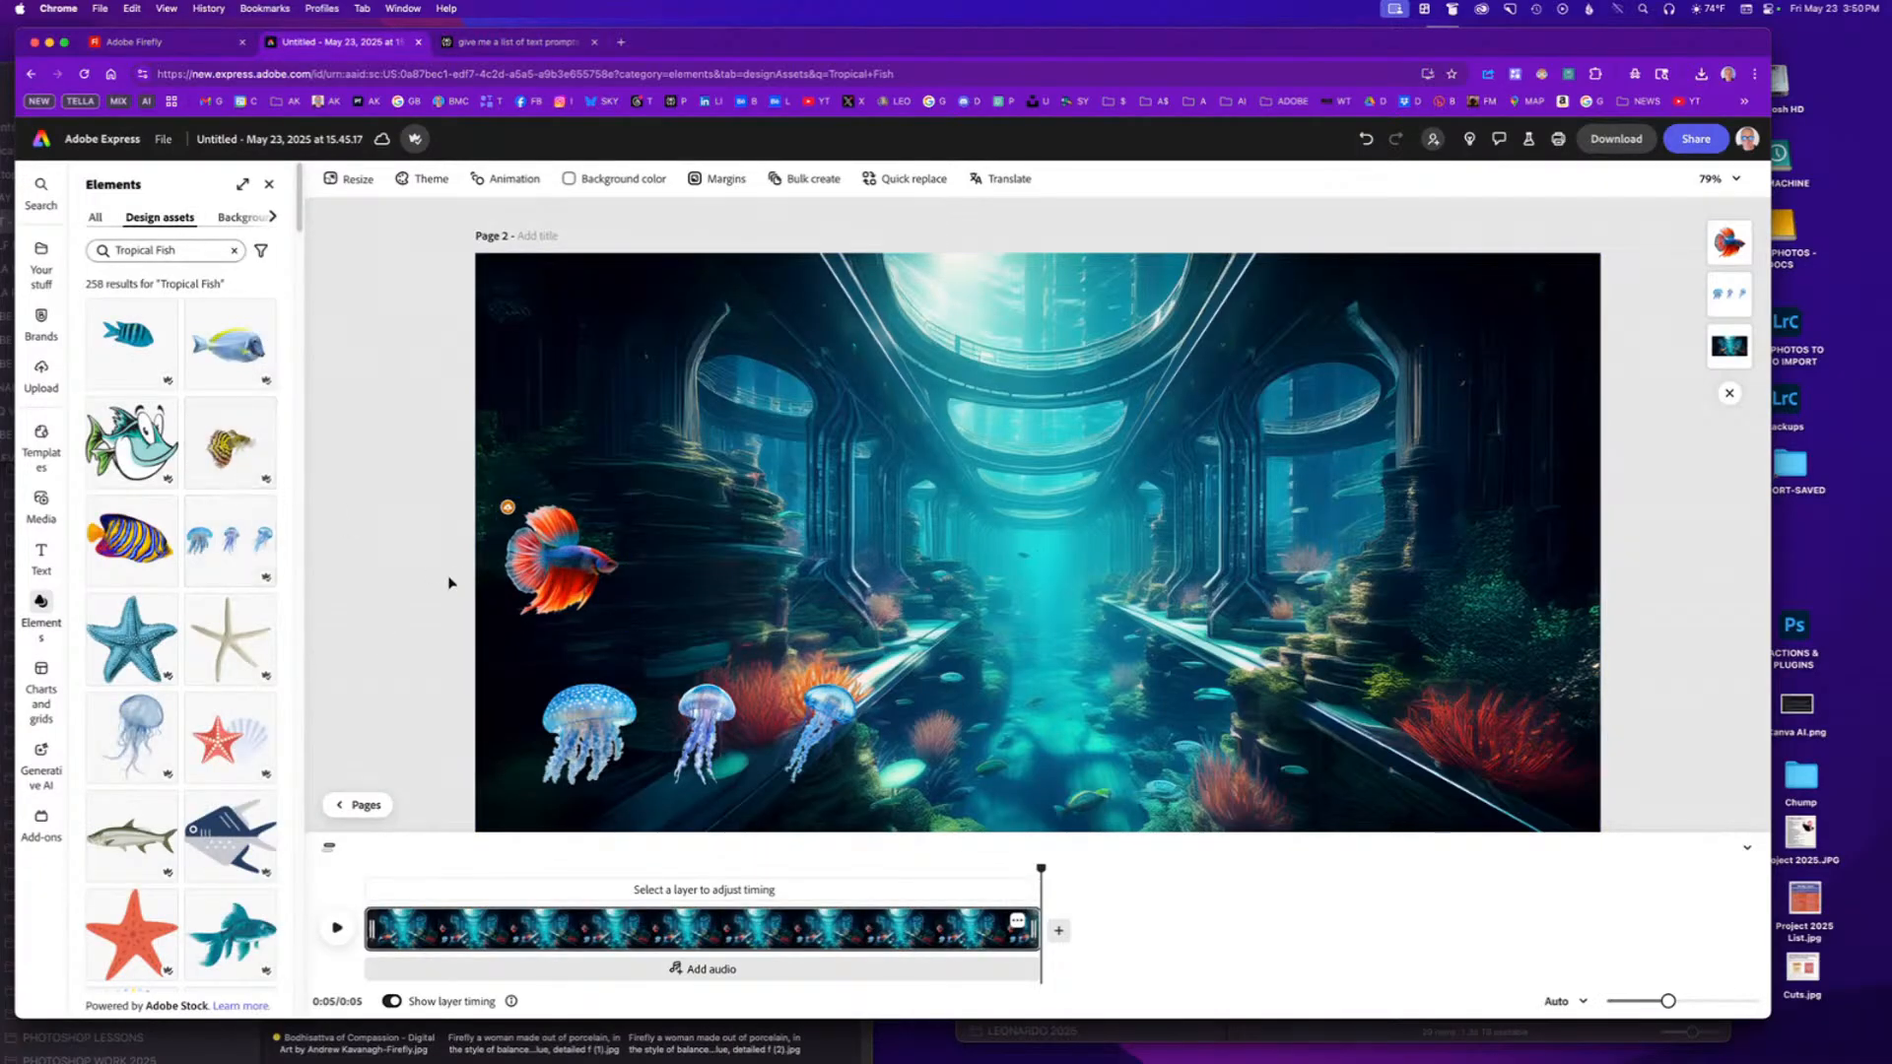
left_click(545, 575)
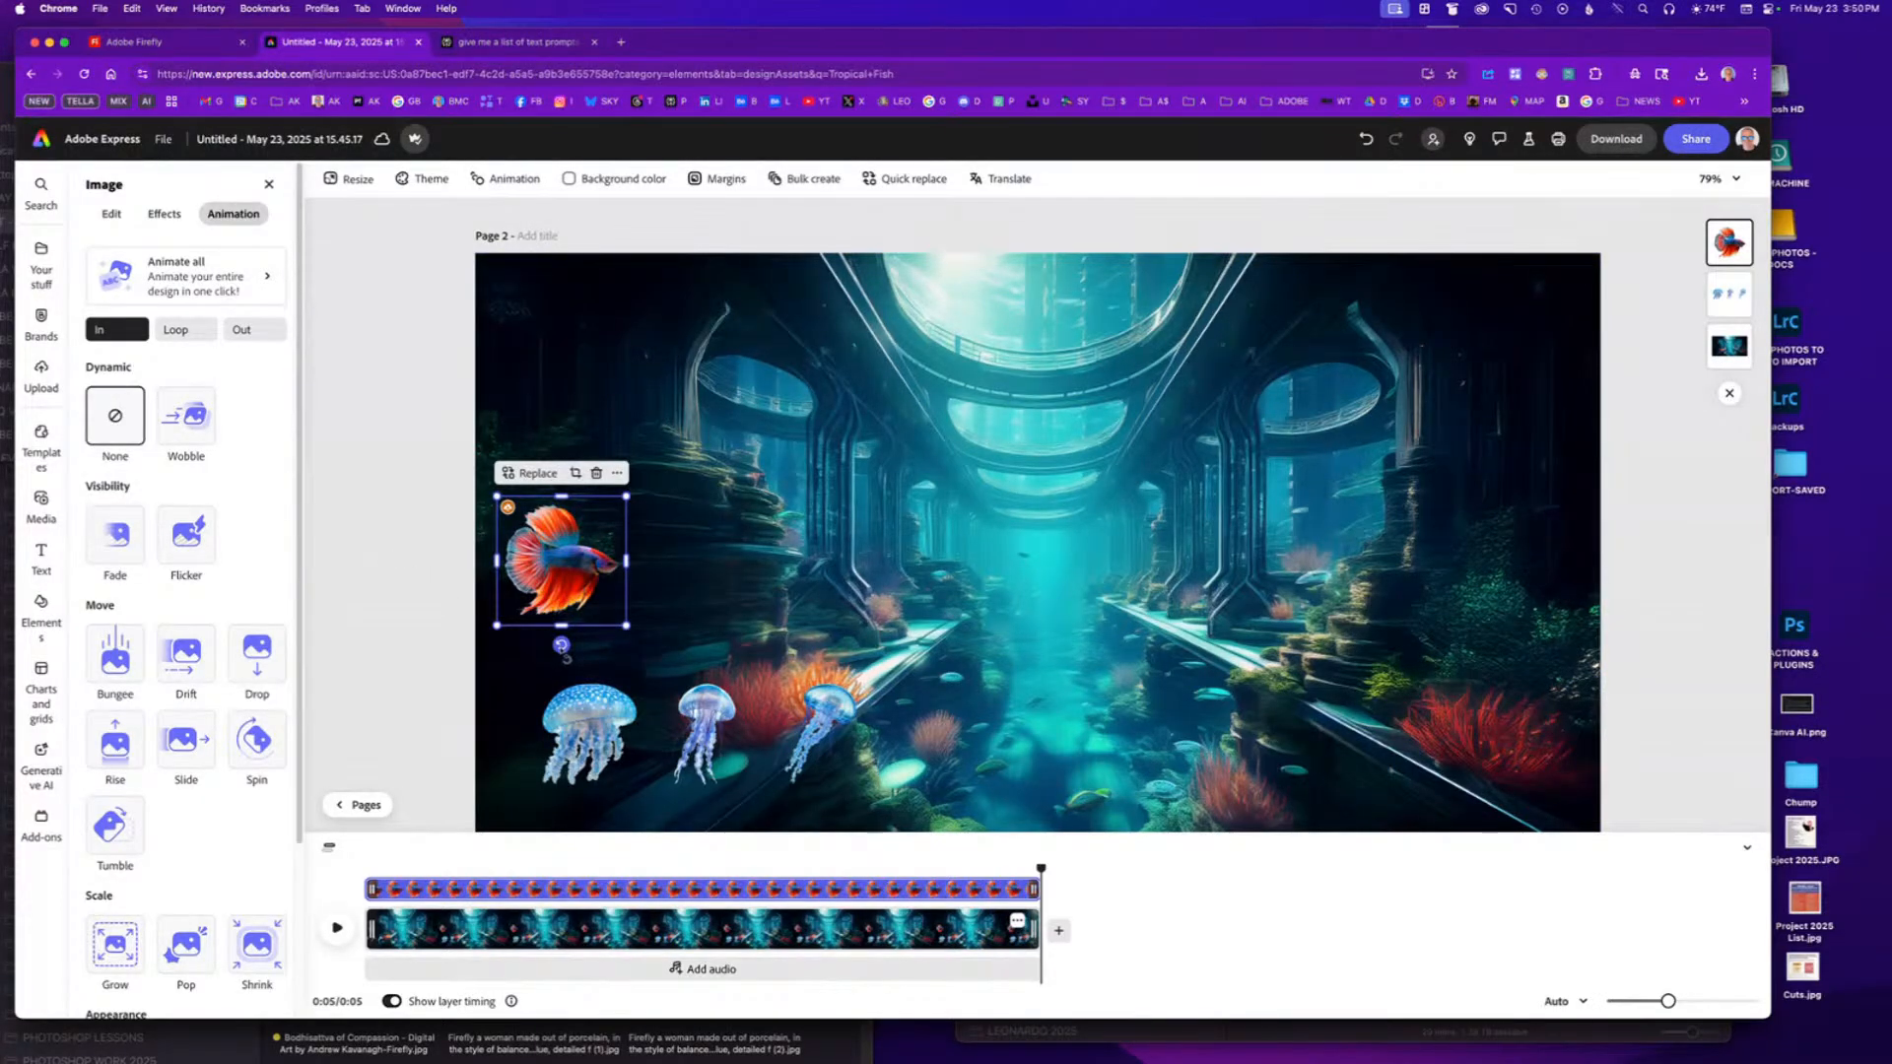
left_click_drag(562, 648, 593, 643)
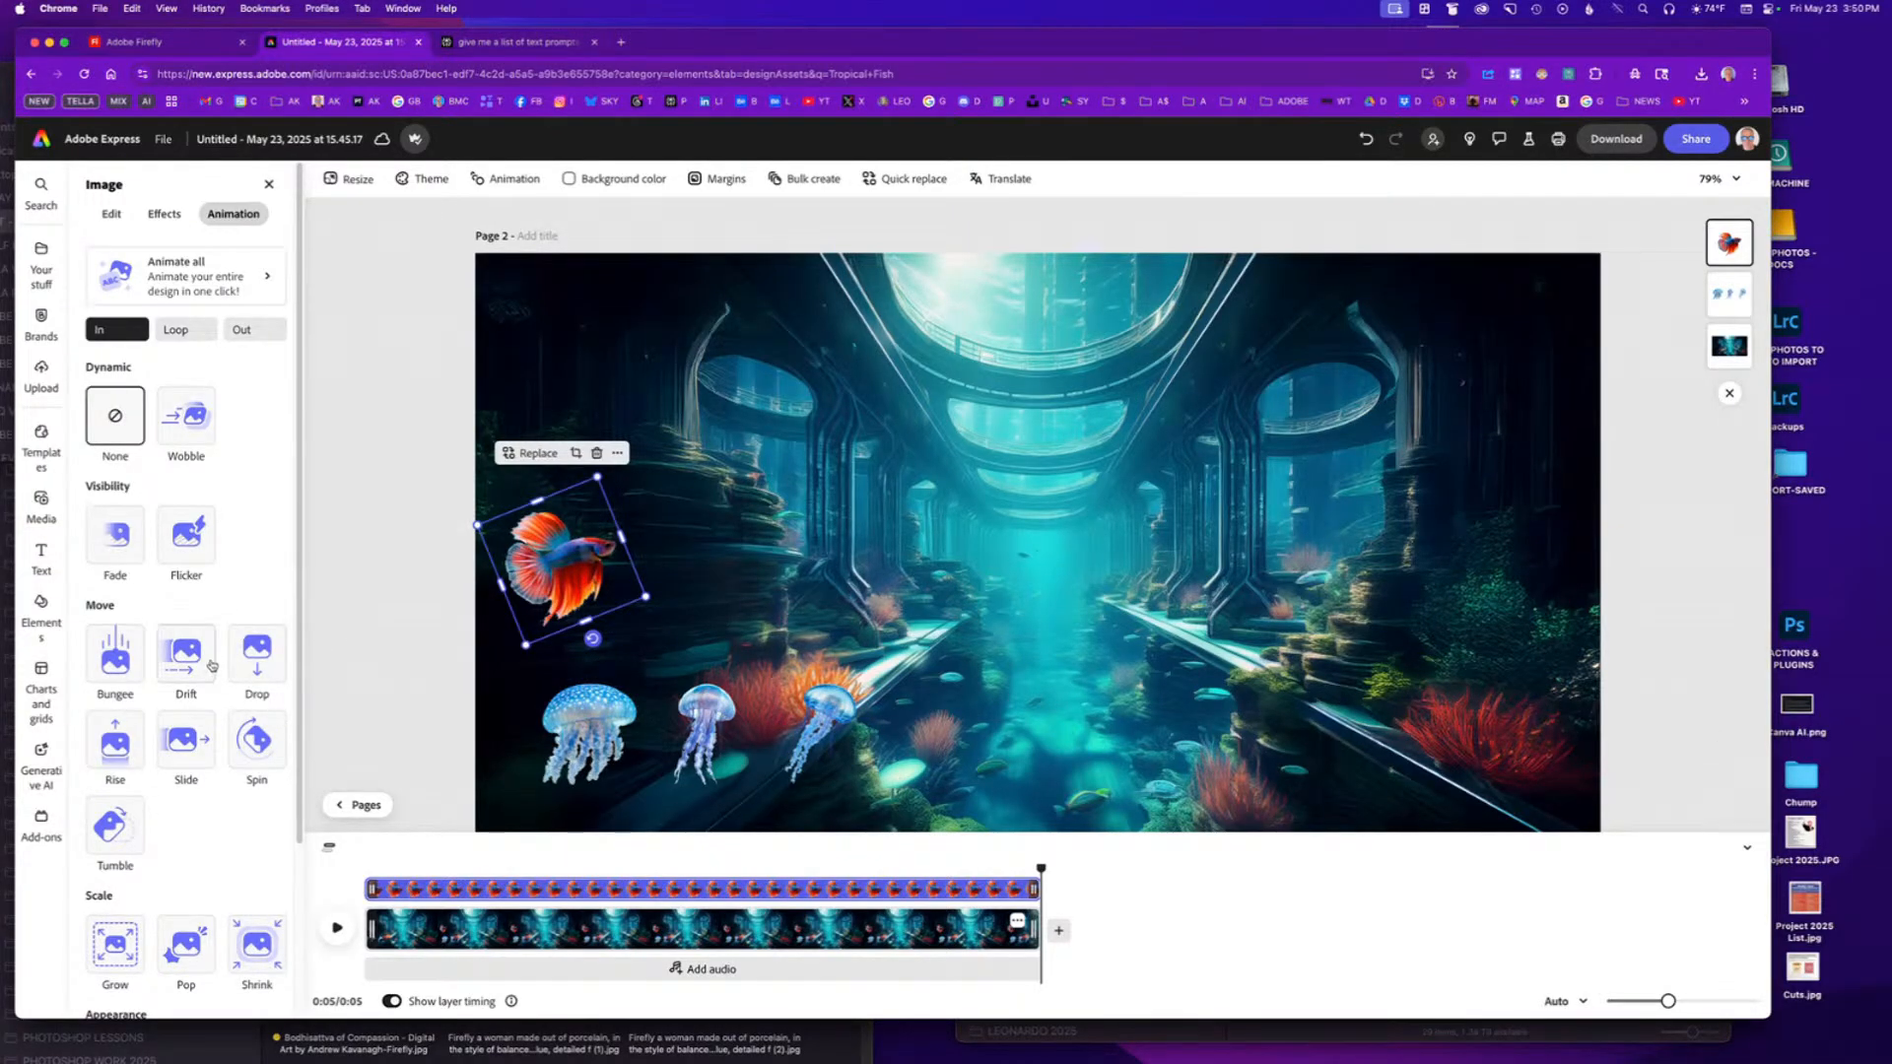
Apply a Drift entrance animation to the betta fish with duration 3.97s and Strong personality, starting outside the page.
left_click(194, 662)
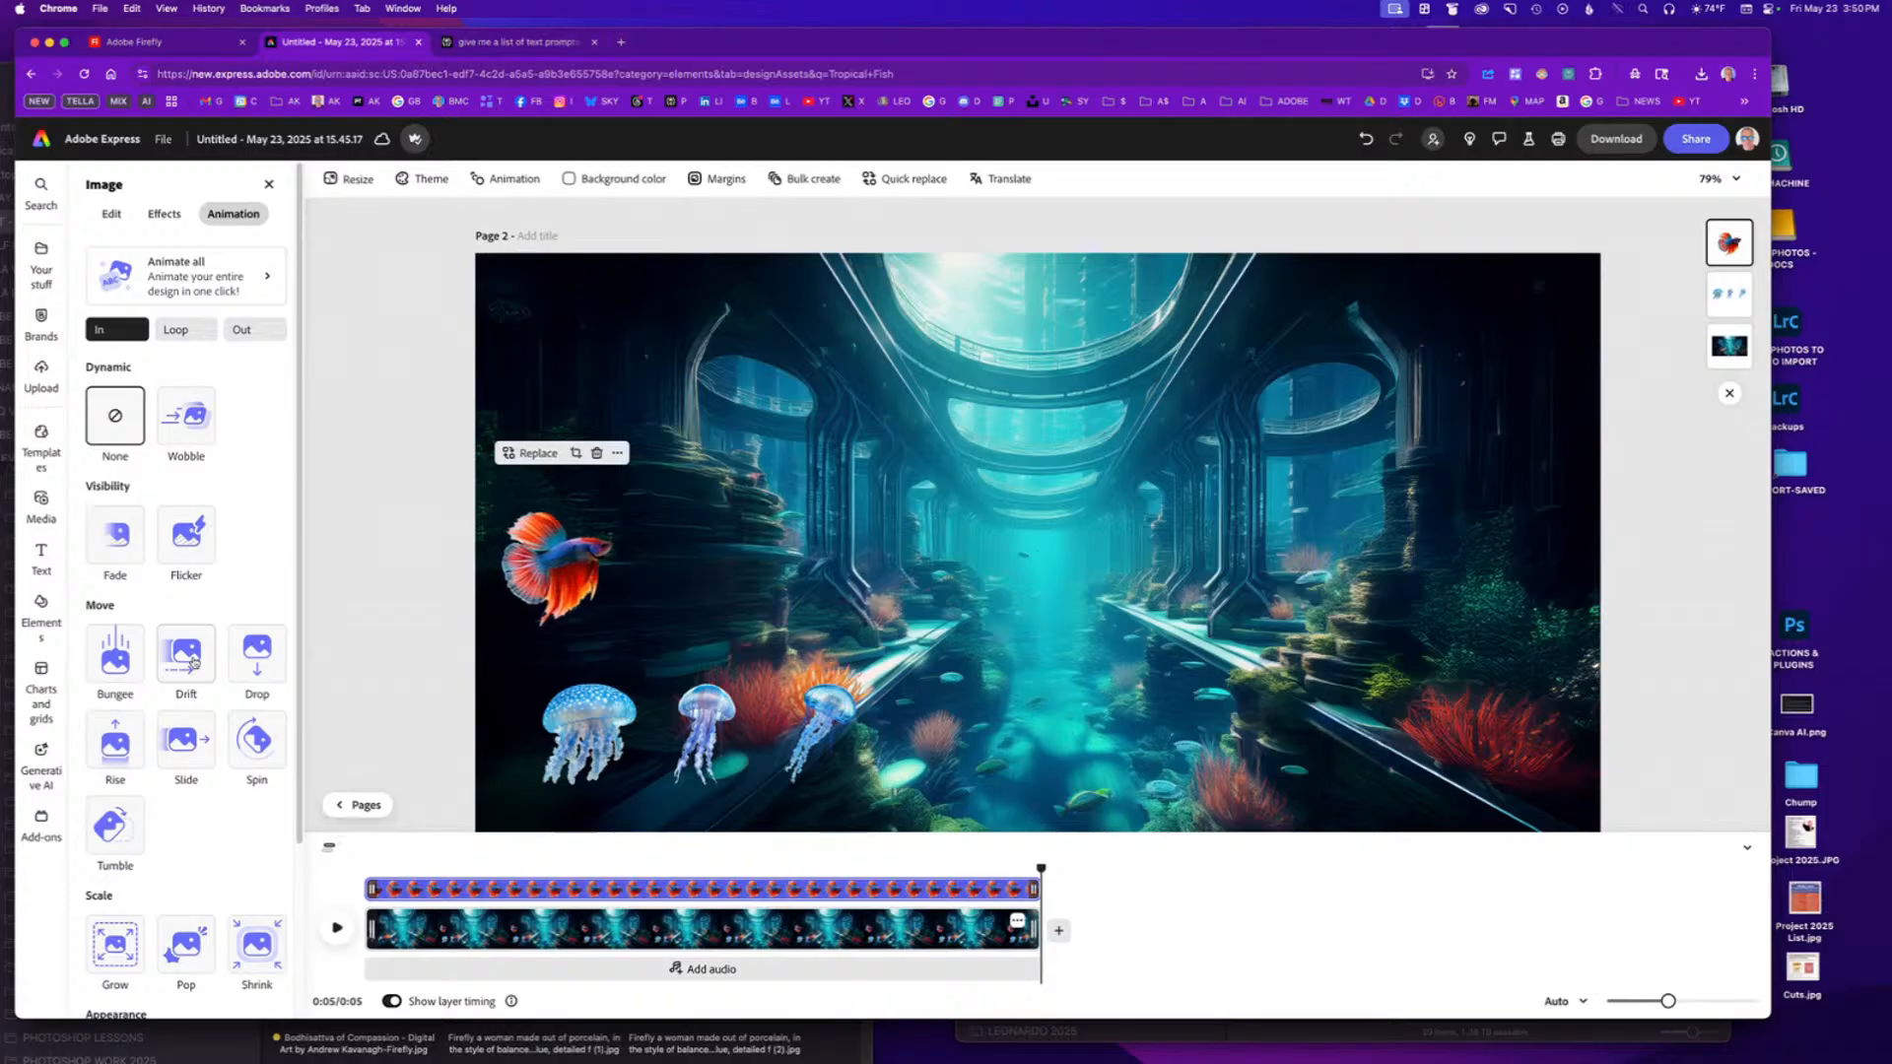
left_click(184, 746)
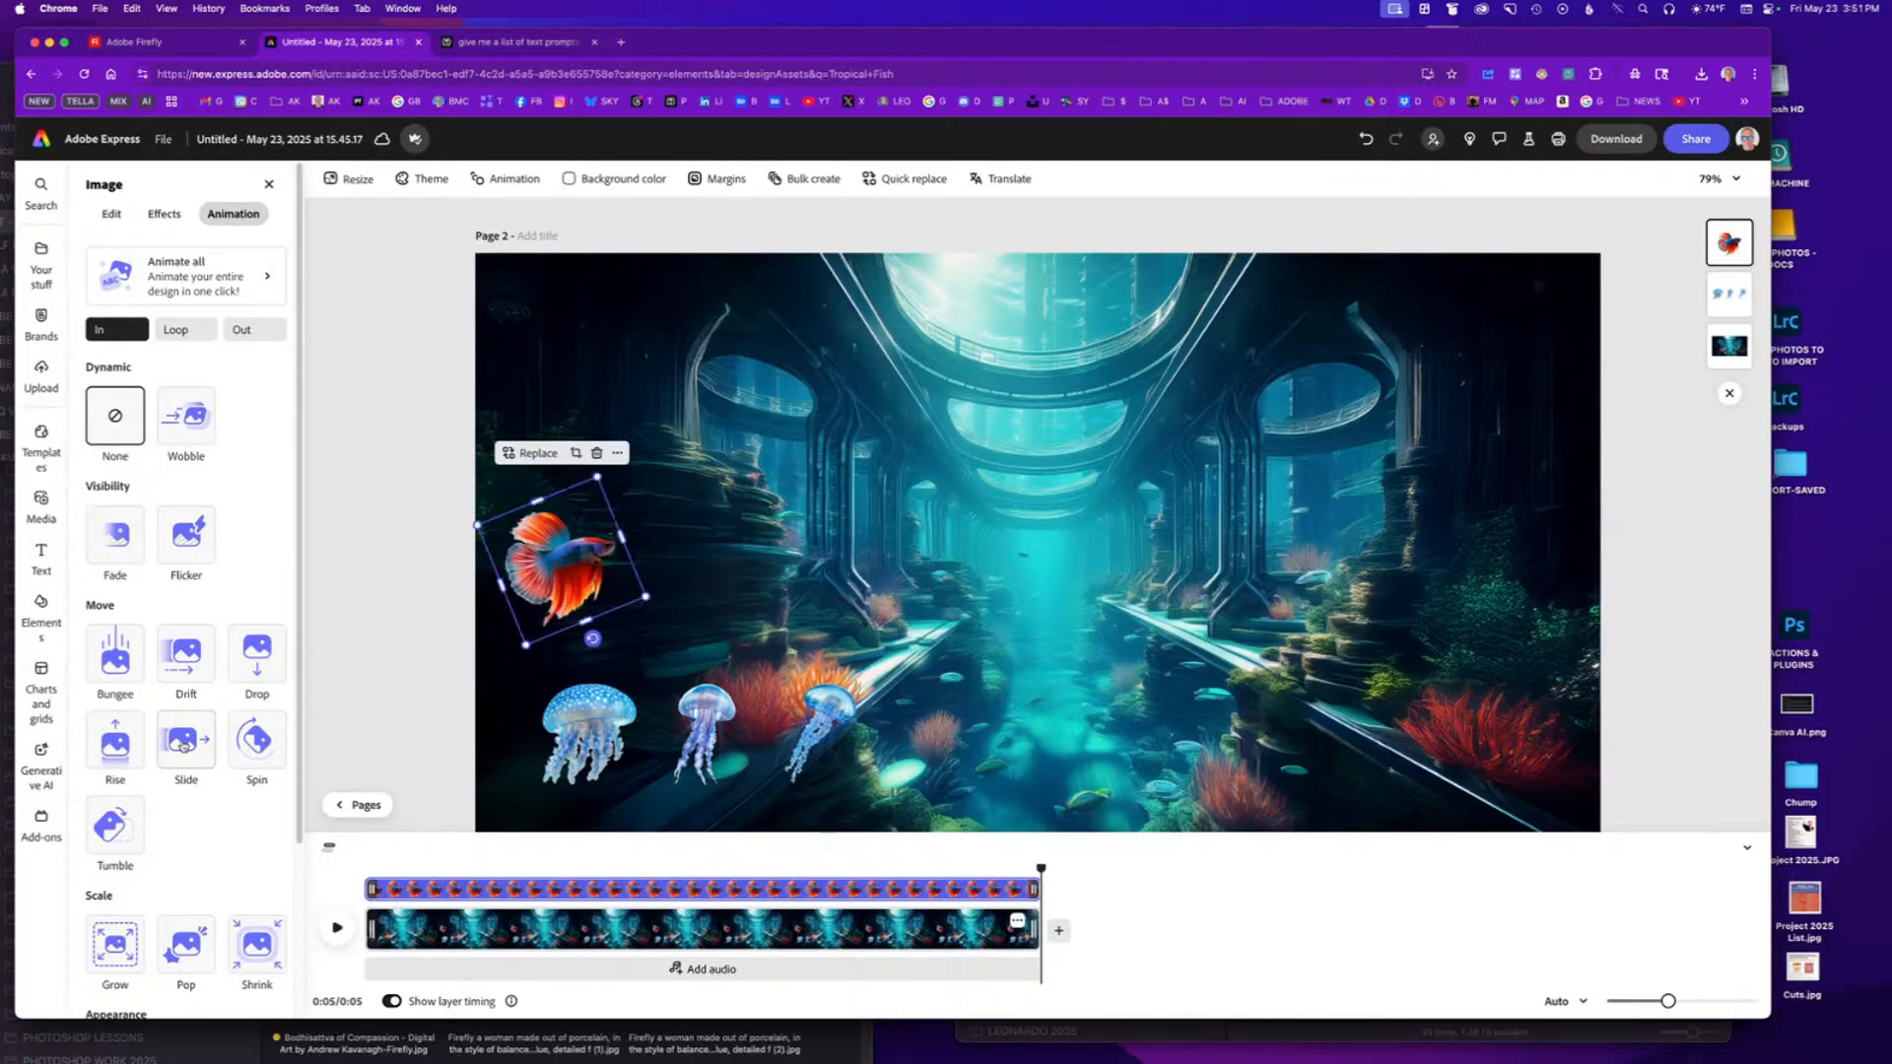
left_click(185, 661)
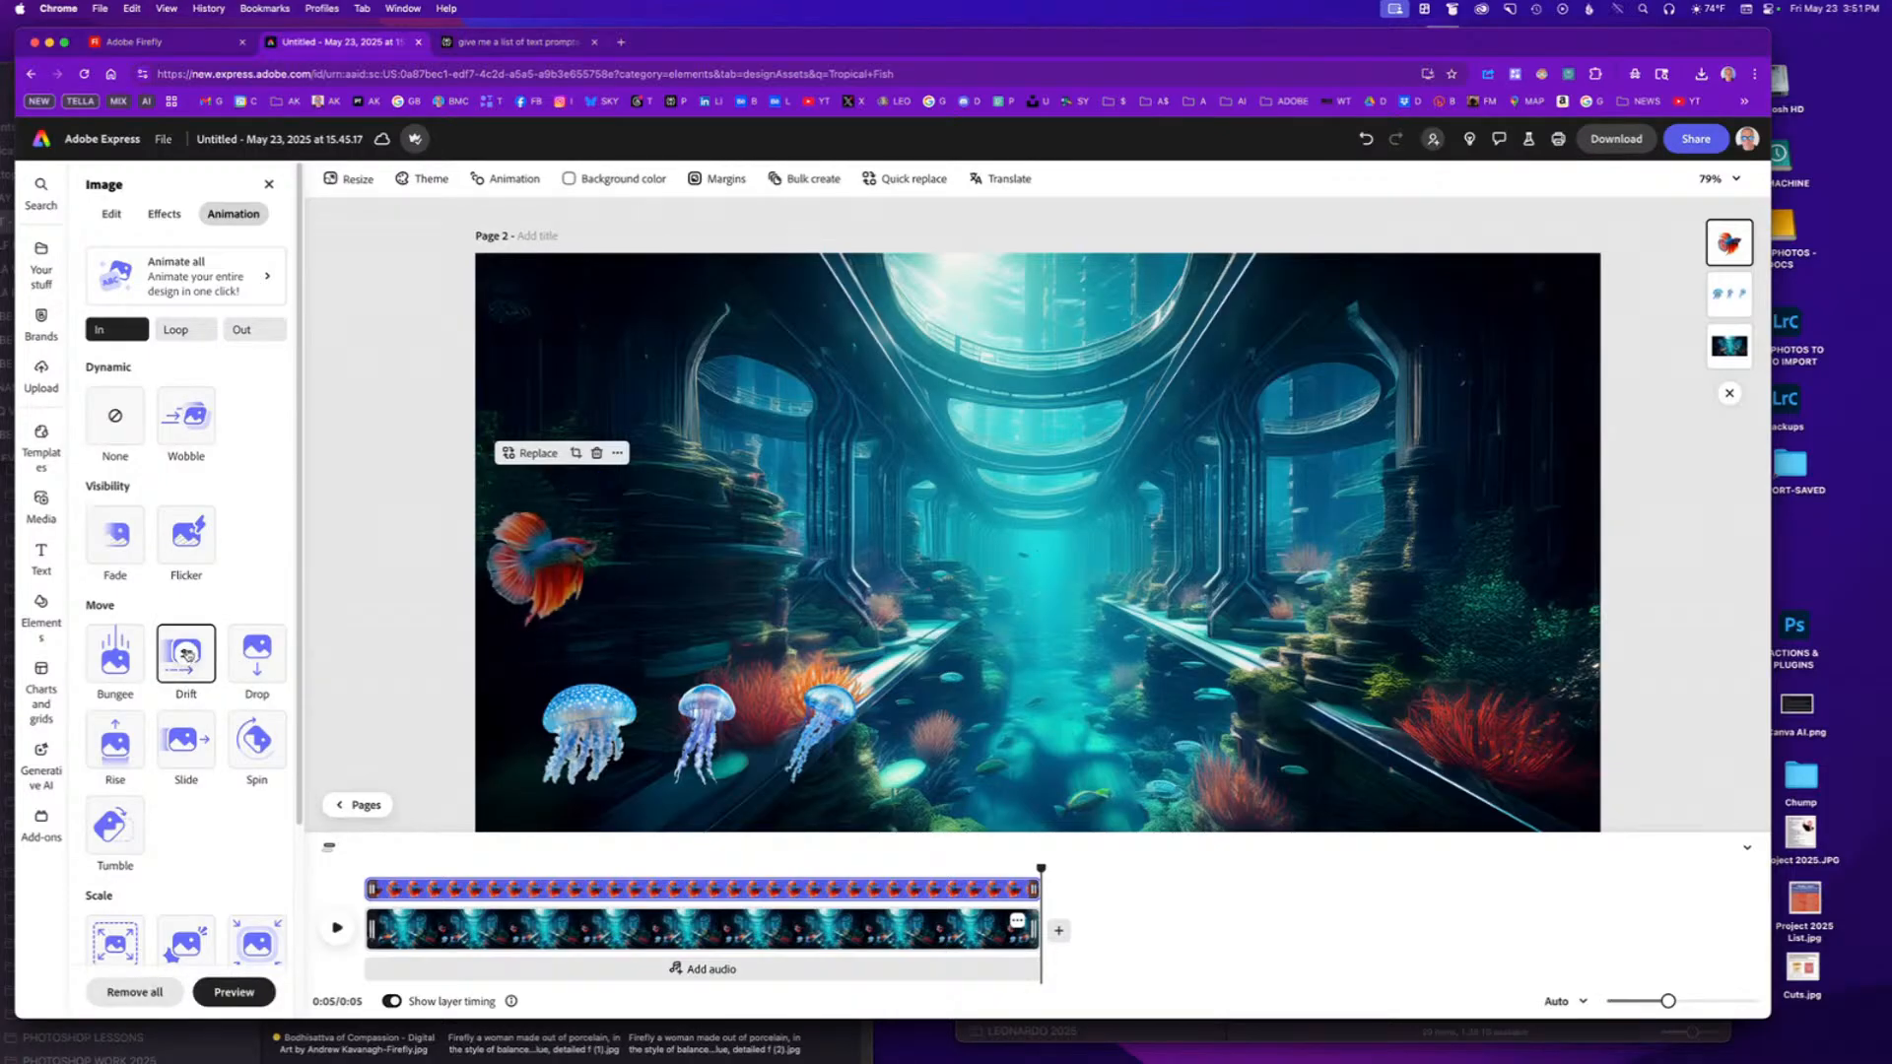
left_click_drag(315, 676, 348, 674)
left_click(332, 732)
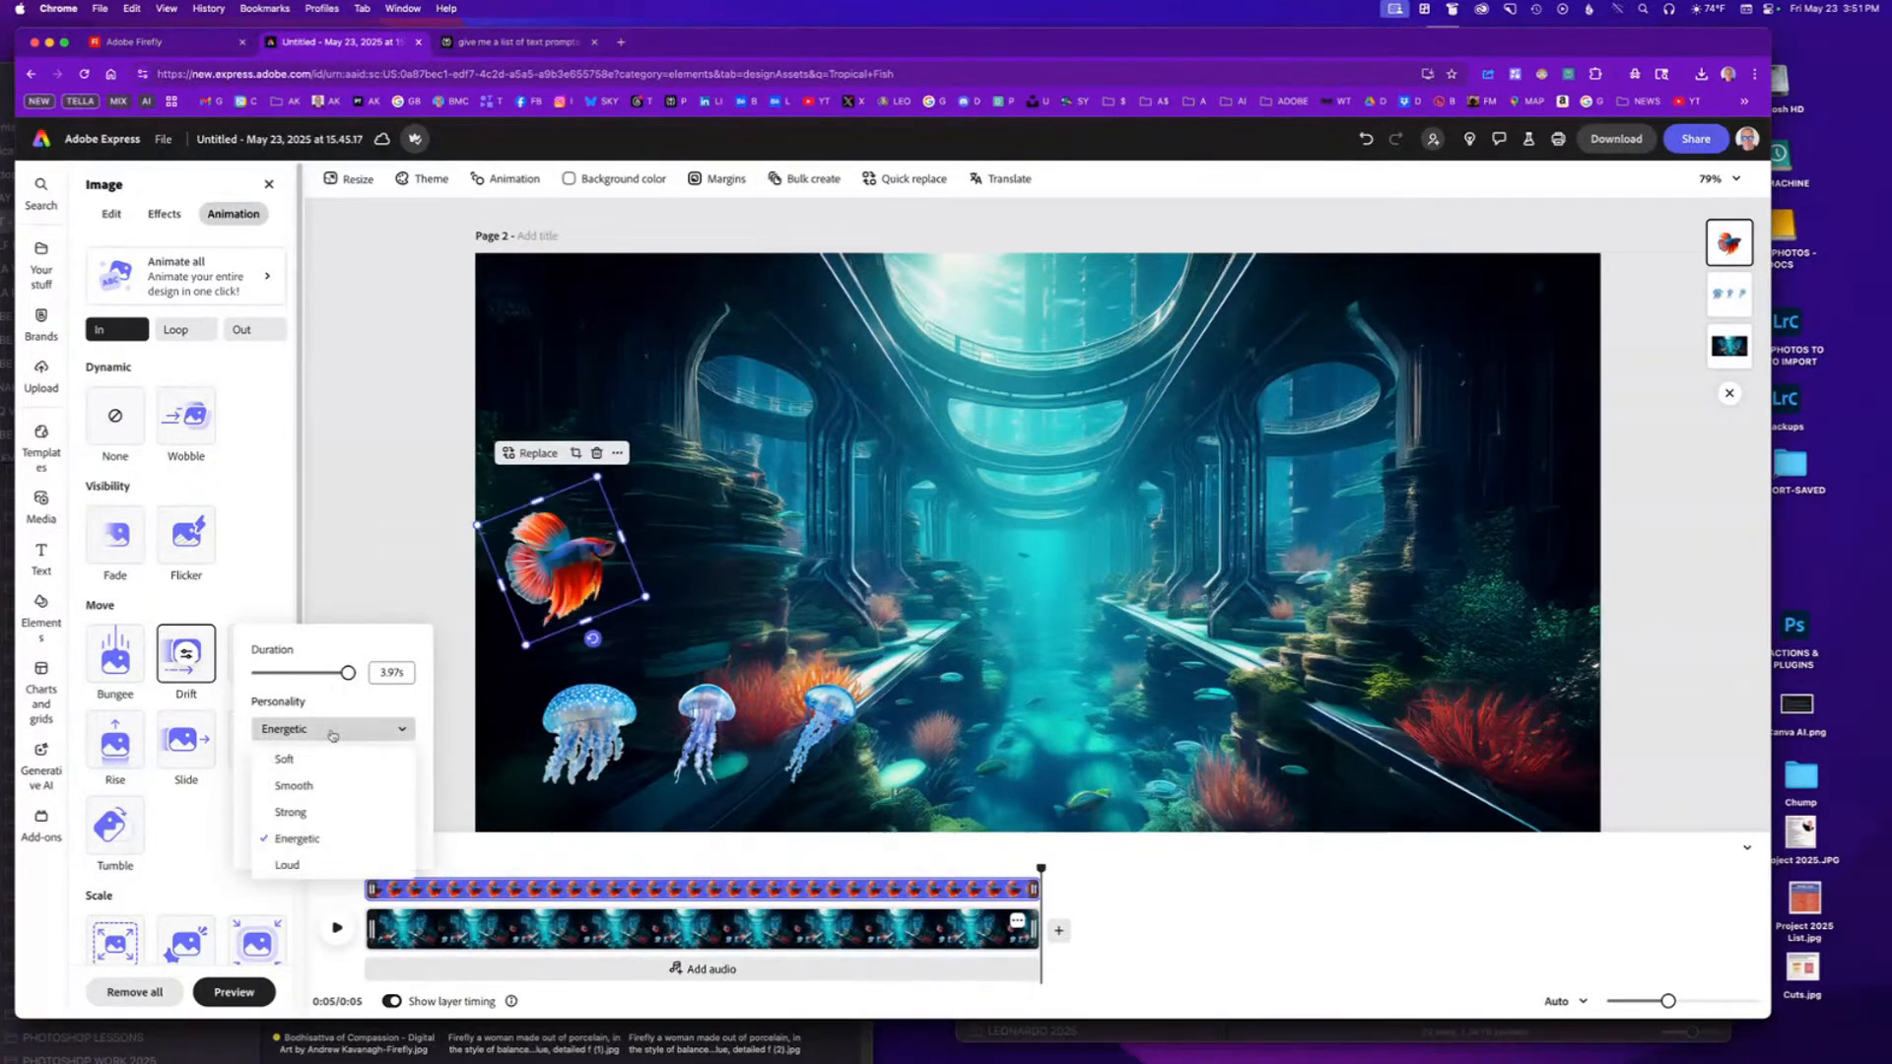
left_click(309, 813)
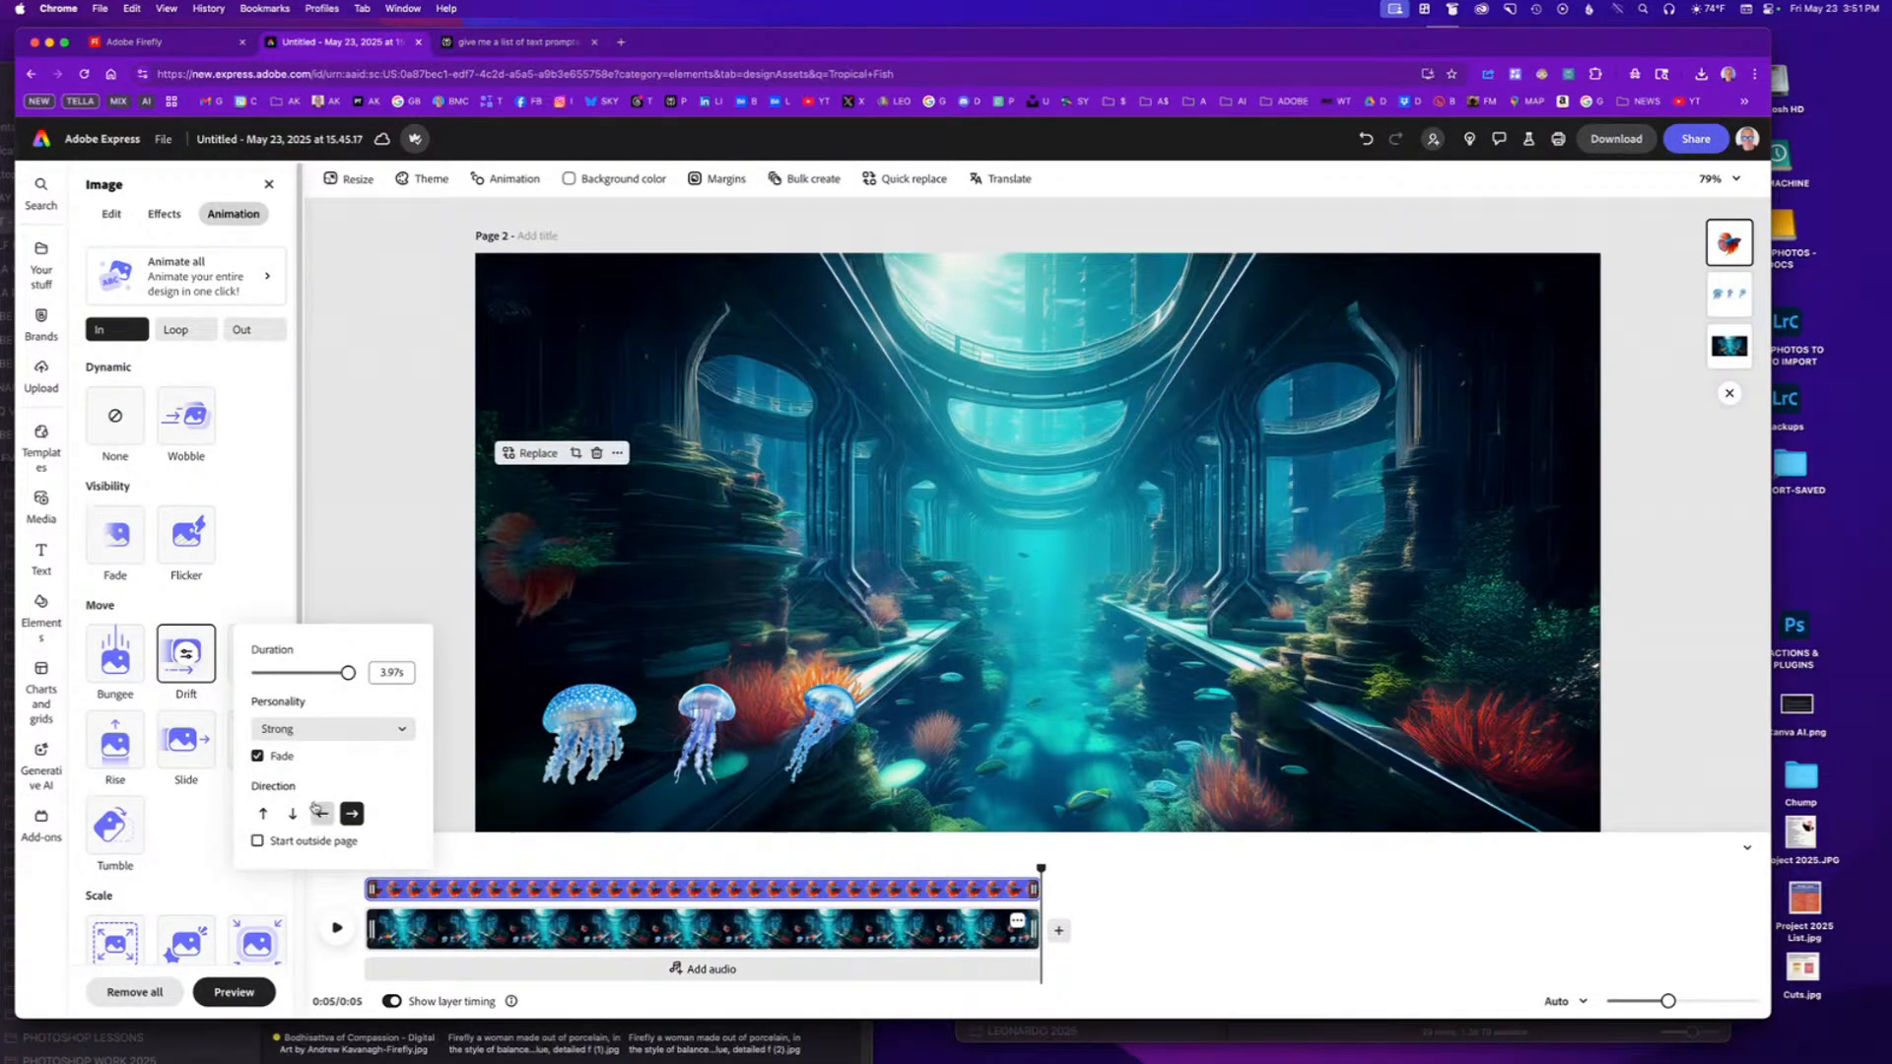
left_click(258, 841)
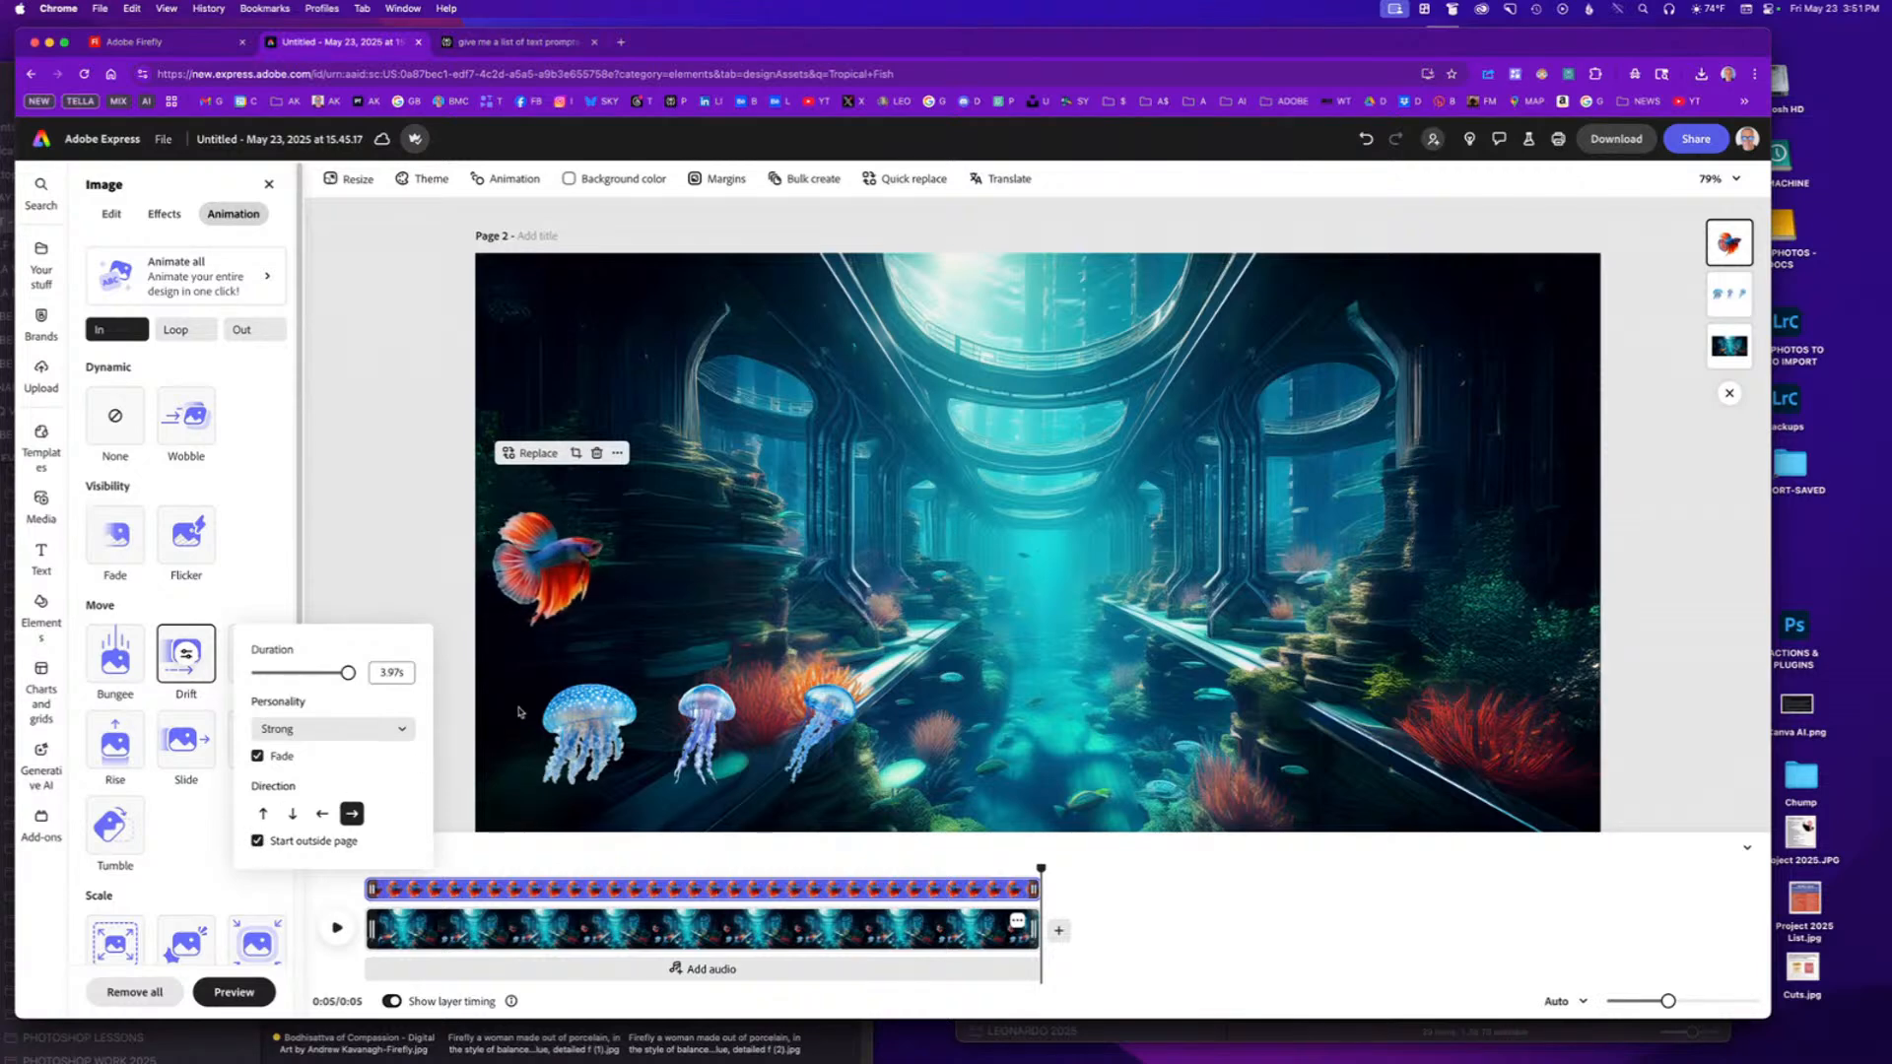
Add a Bob loop animation to the betta fish with speed 52 and a slightly raised intensity.
left_click(200, 333)
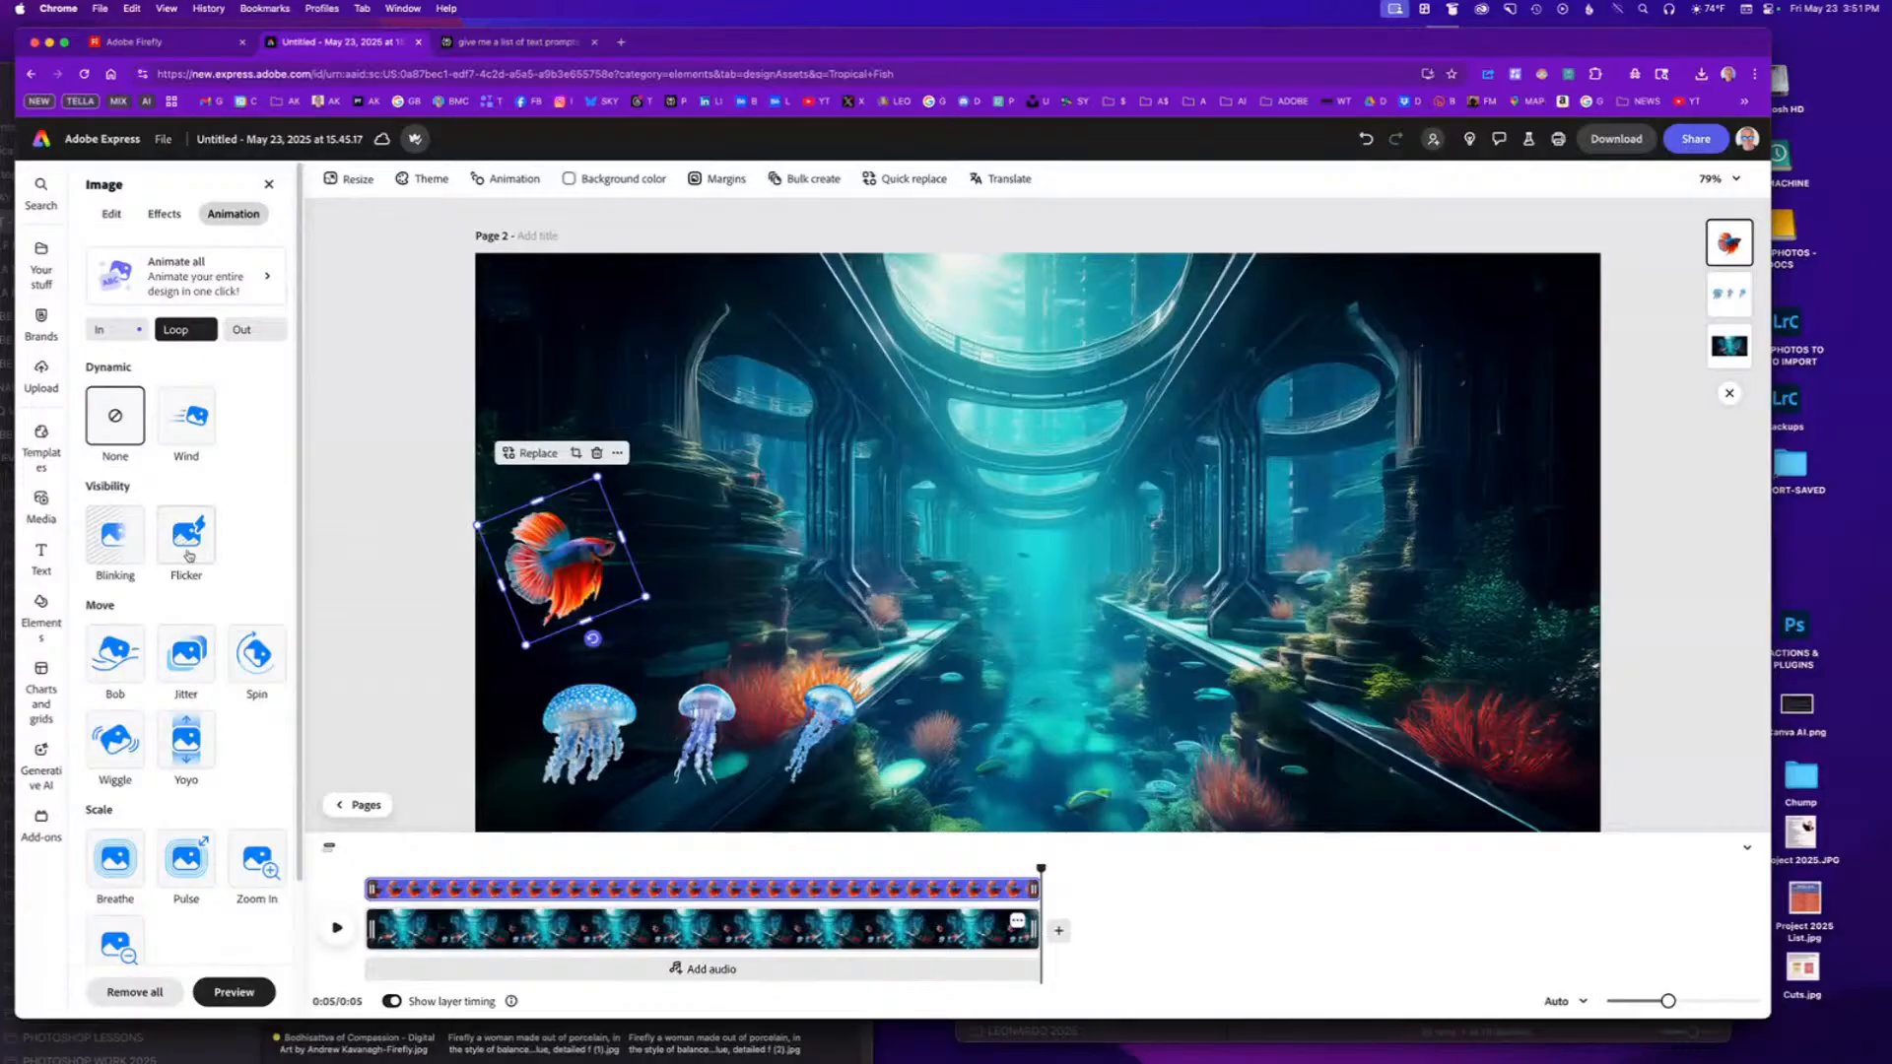
left_click(119, 660)
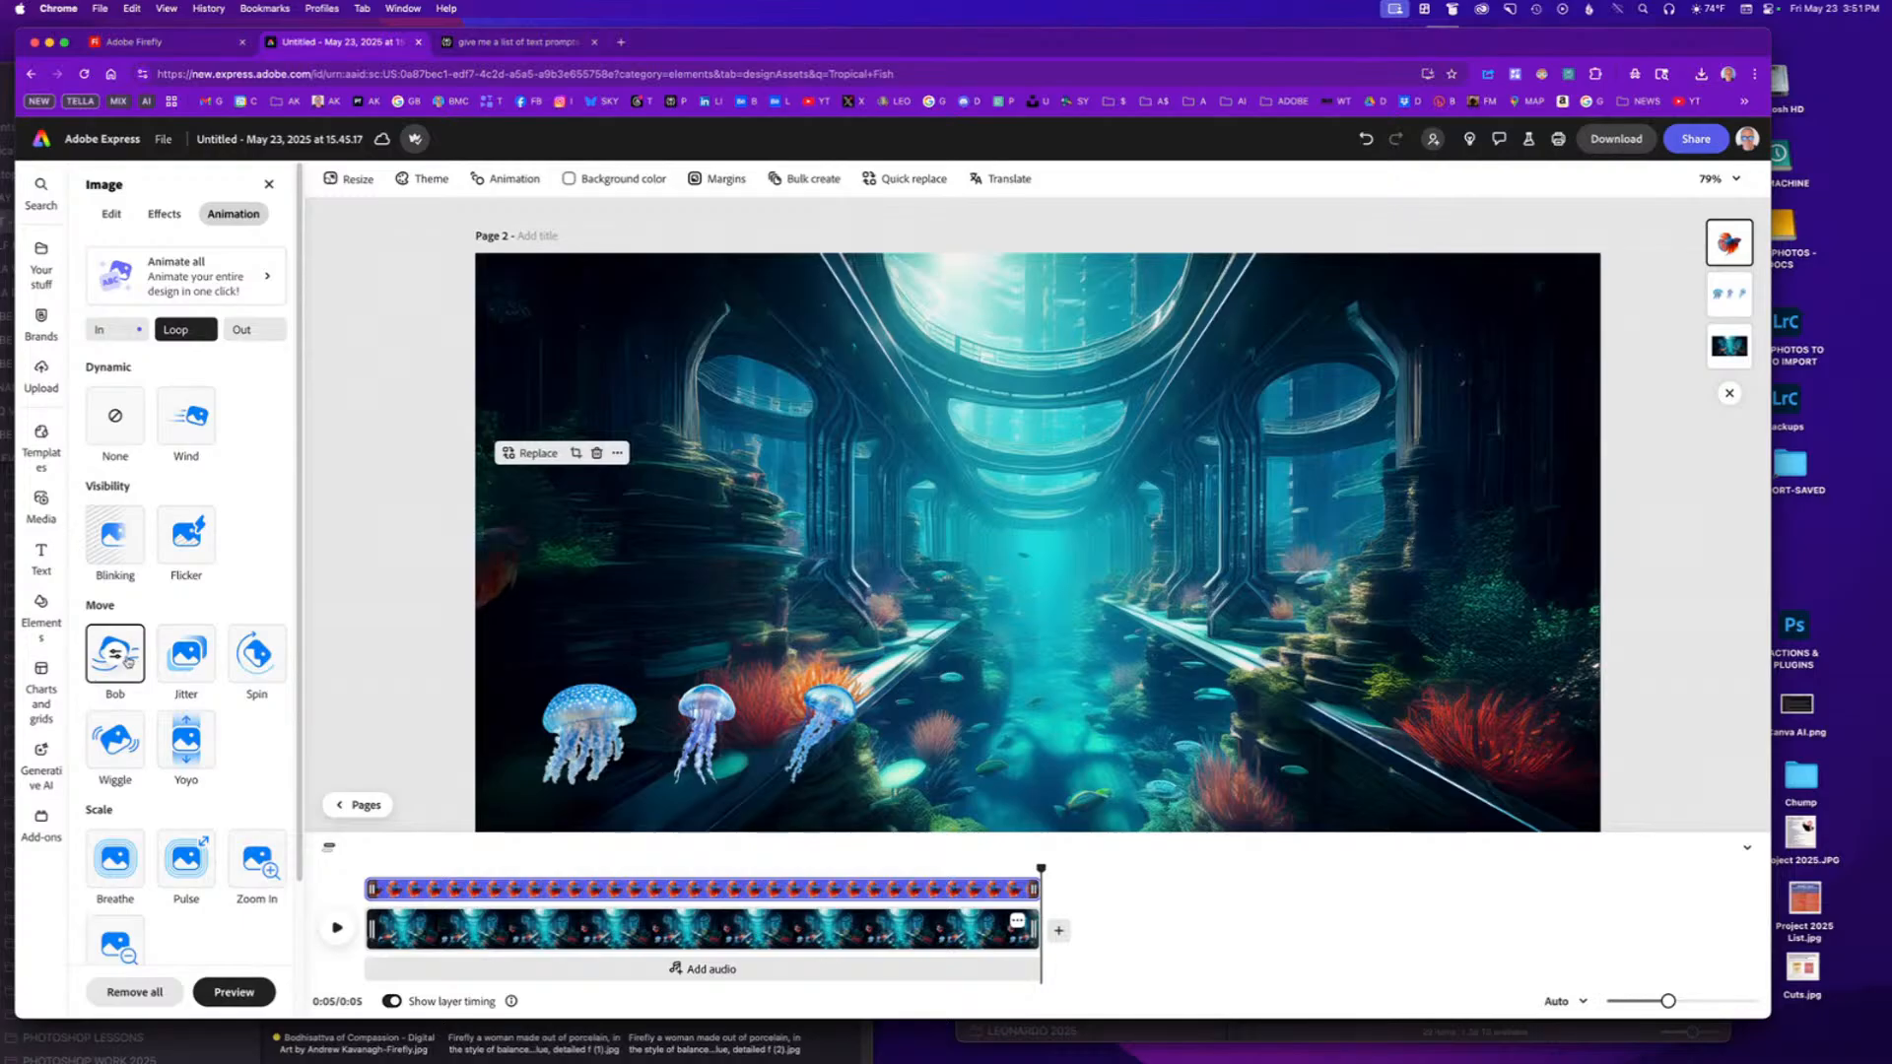
left_click_drag(247, 673, 237, 674)
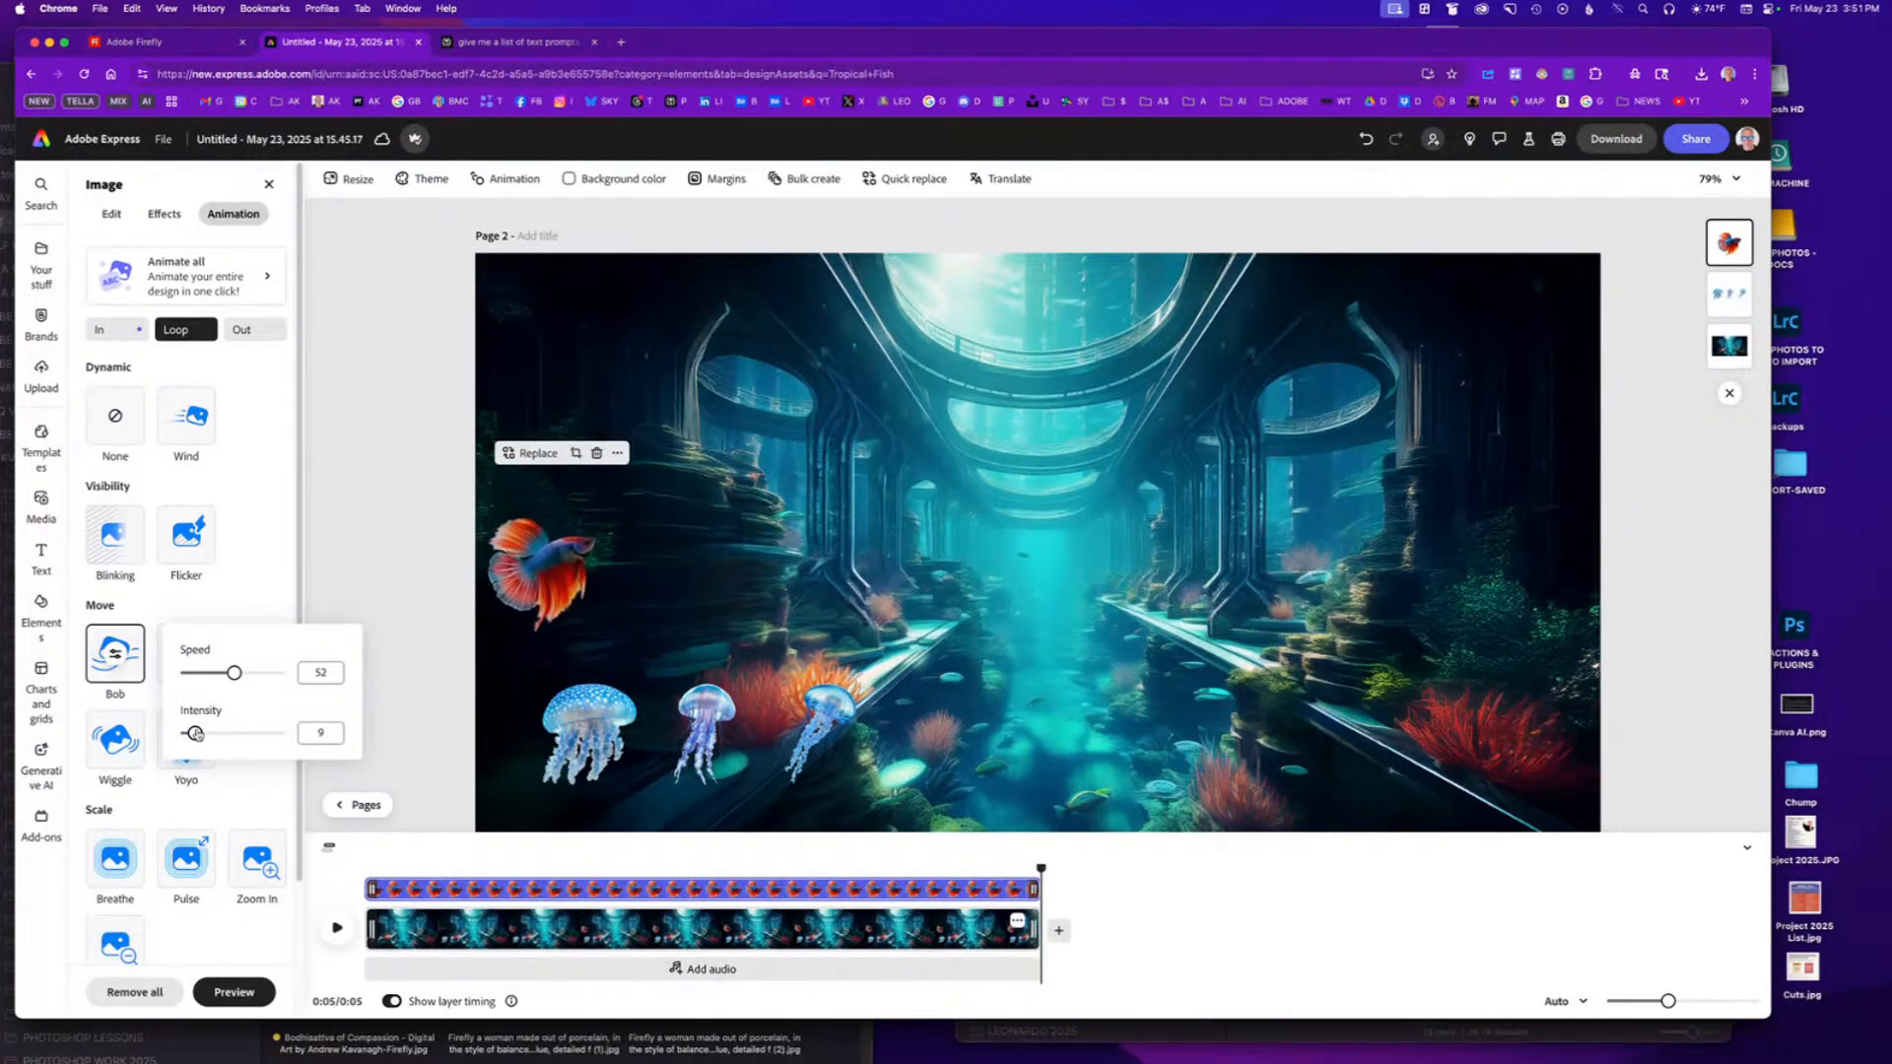
left_click_drag(196, 734, 211, 735)
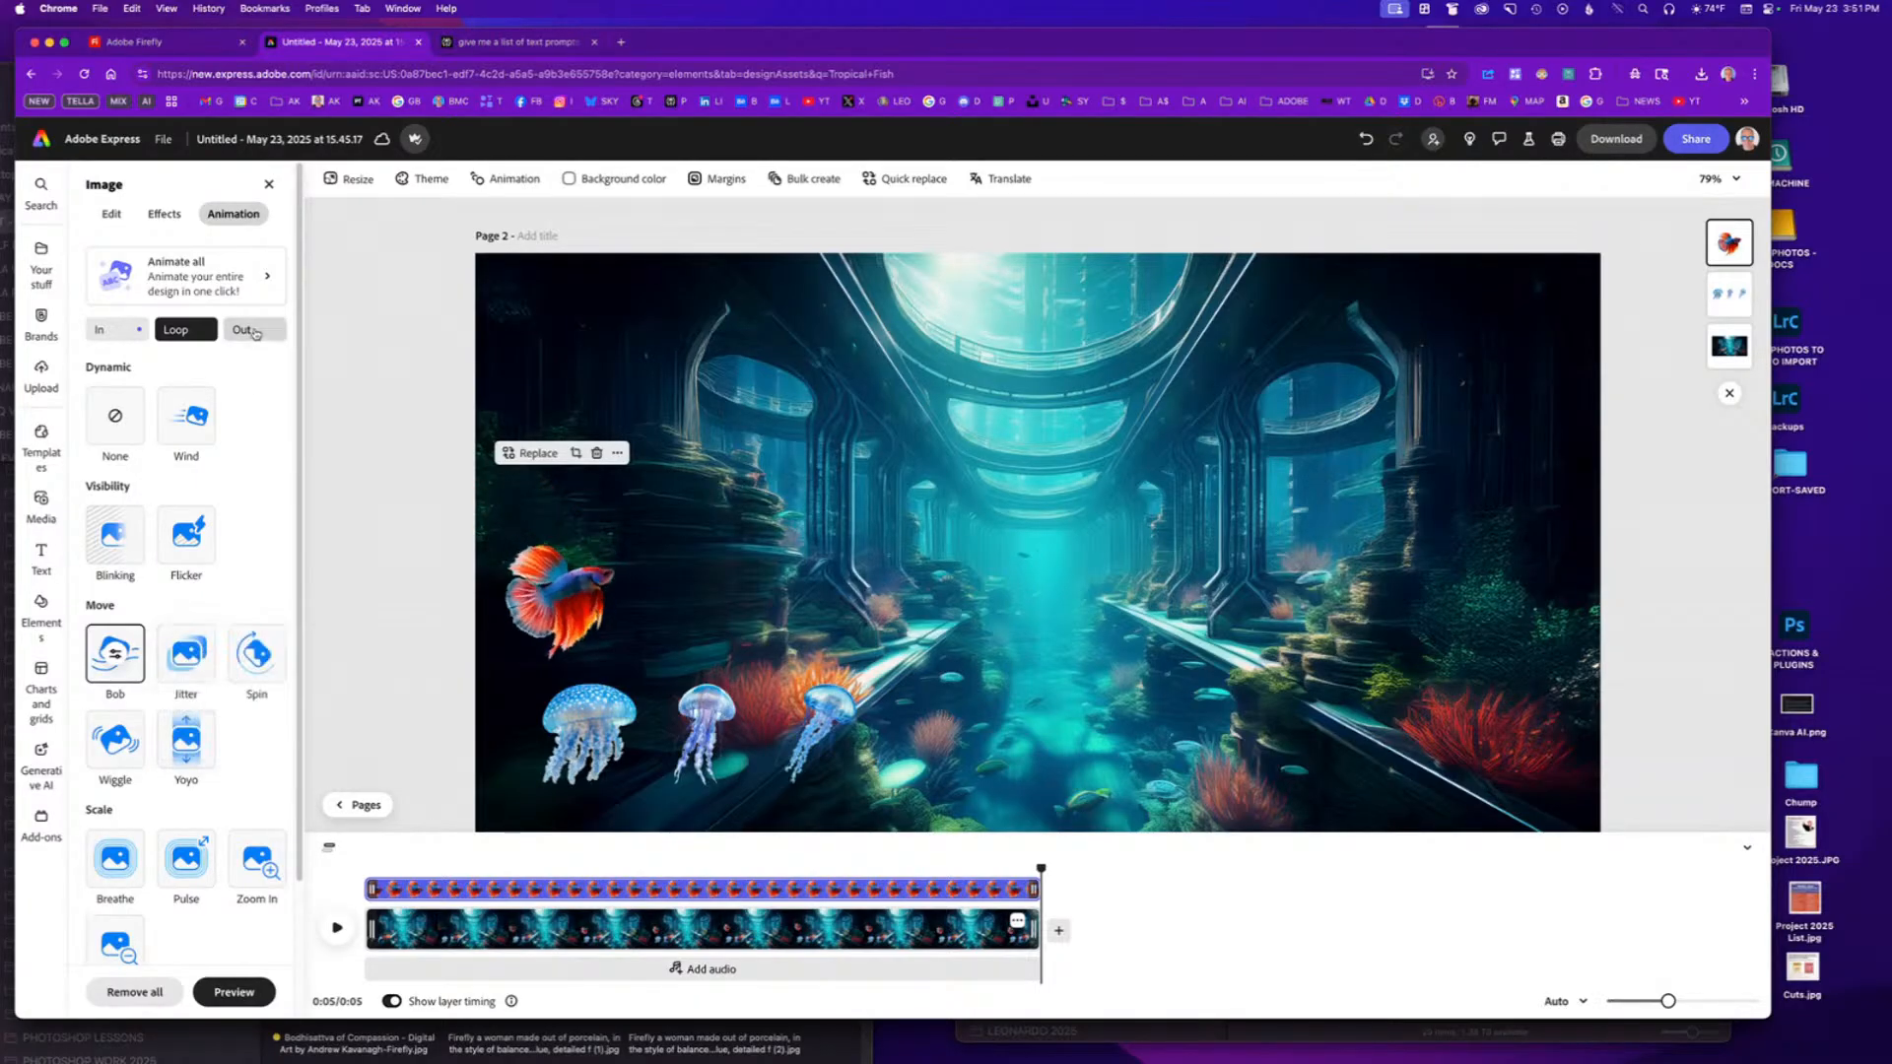
Add a rightward Drift exit animation to the betta fish that ends outside the page.
left_click(255, 331)
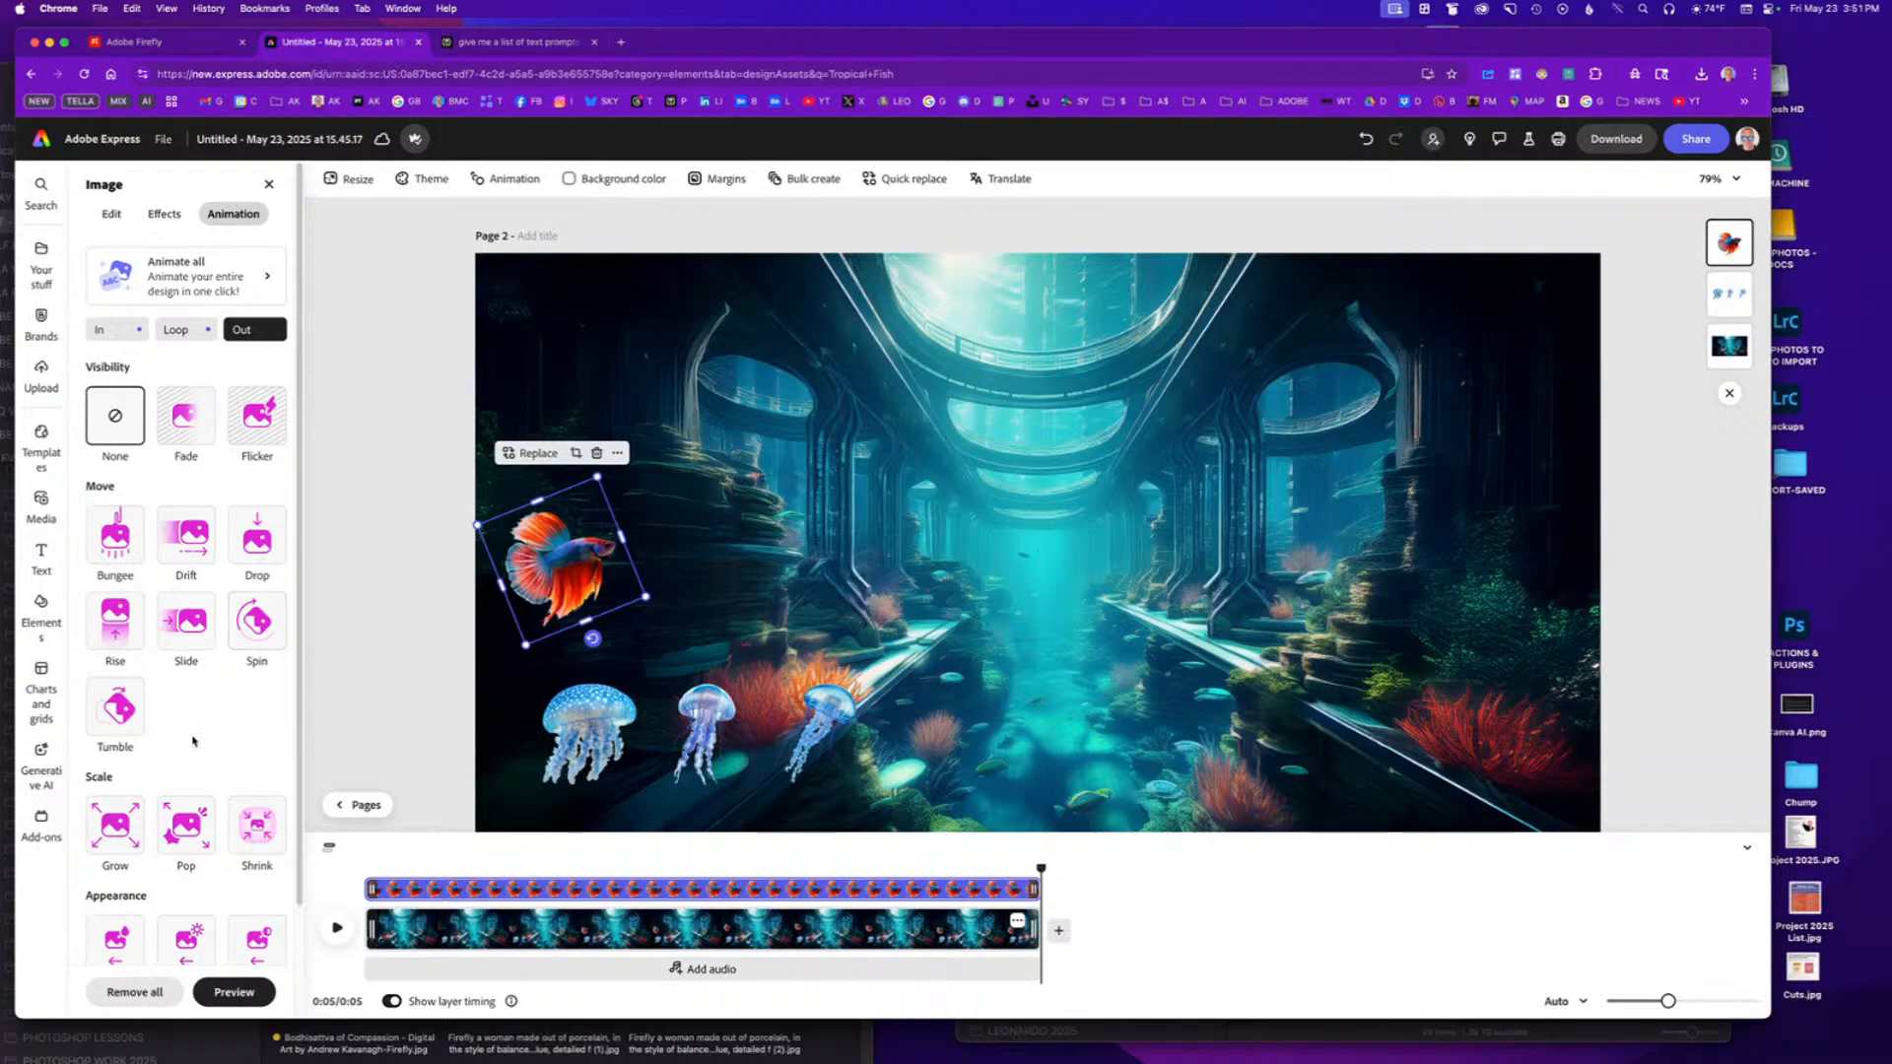
left_click(191, 549)
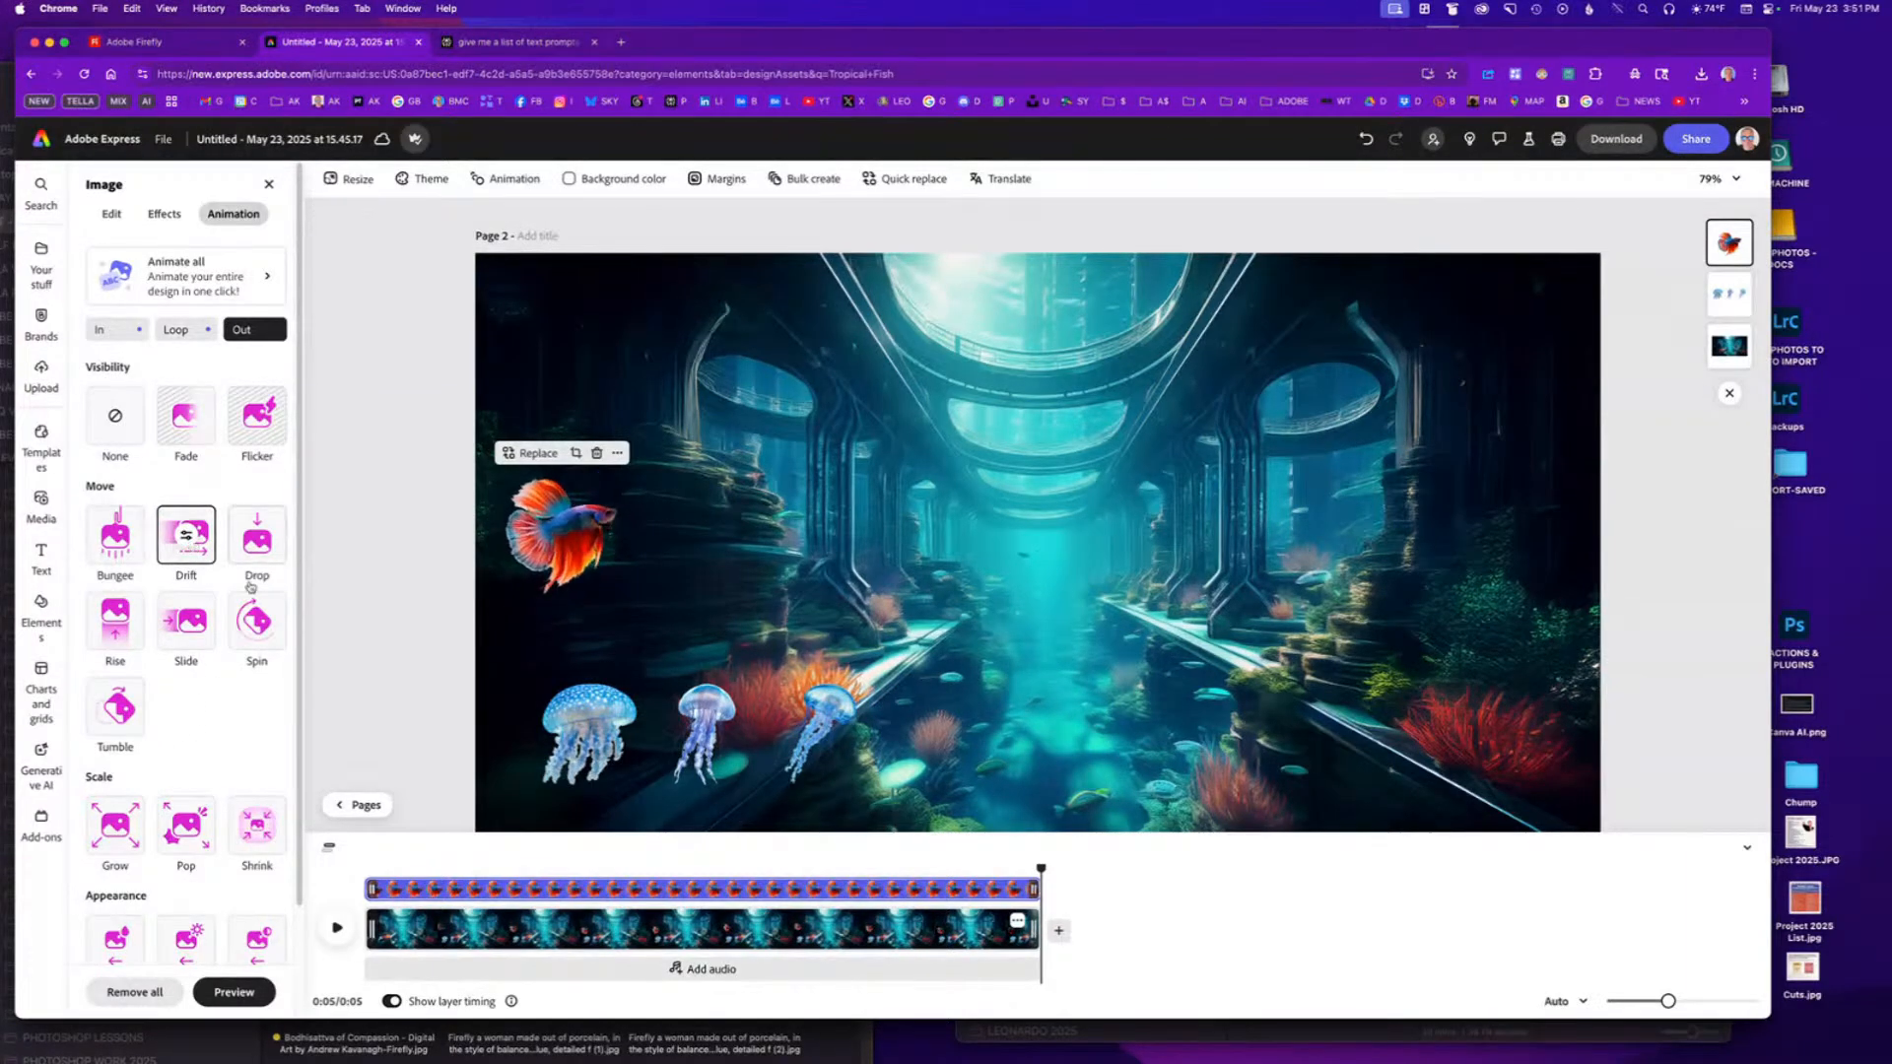
left_click(184, 535)
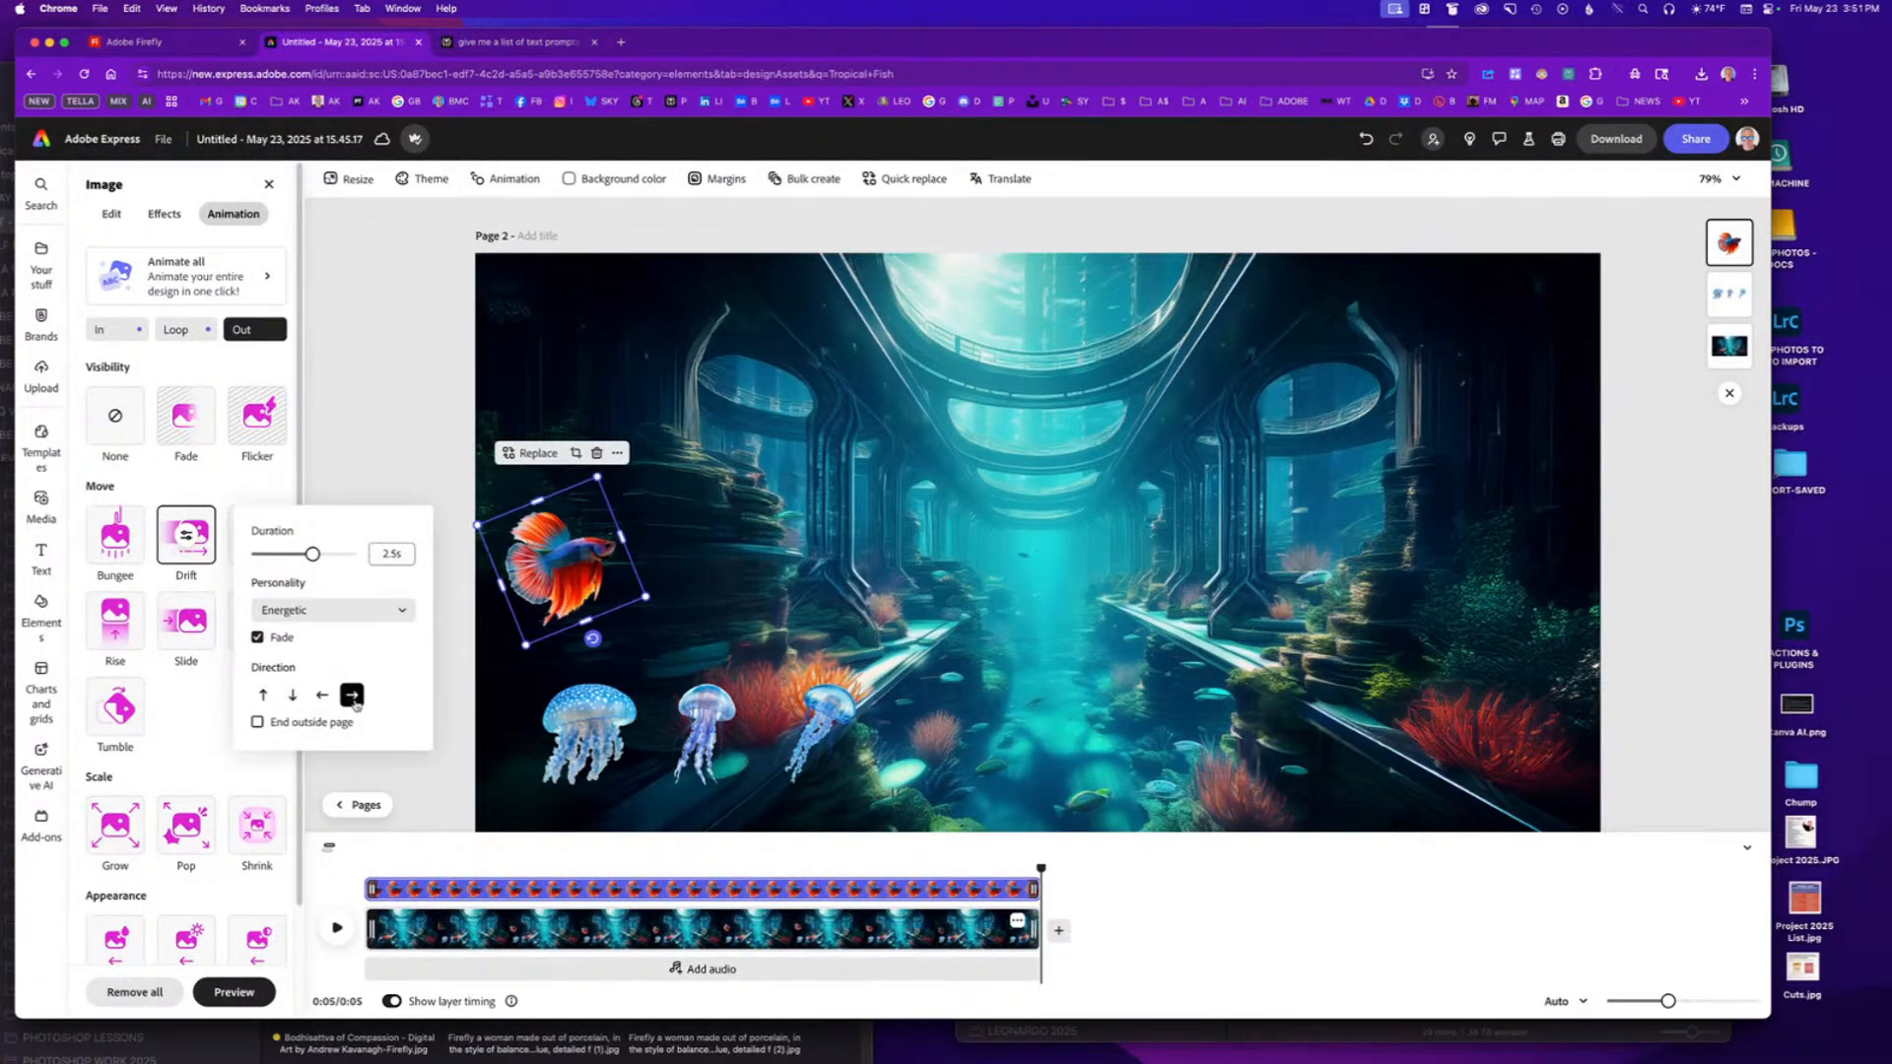
left_click(271, 723)
left_click(461, 661)
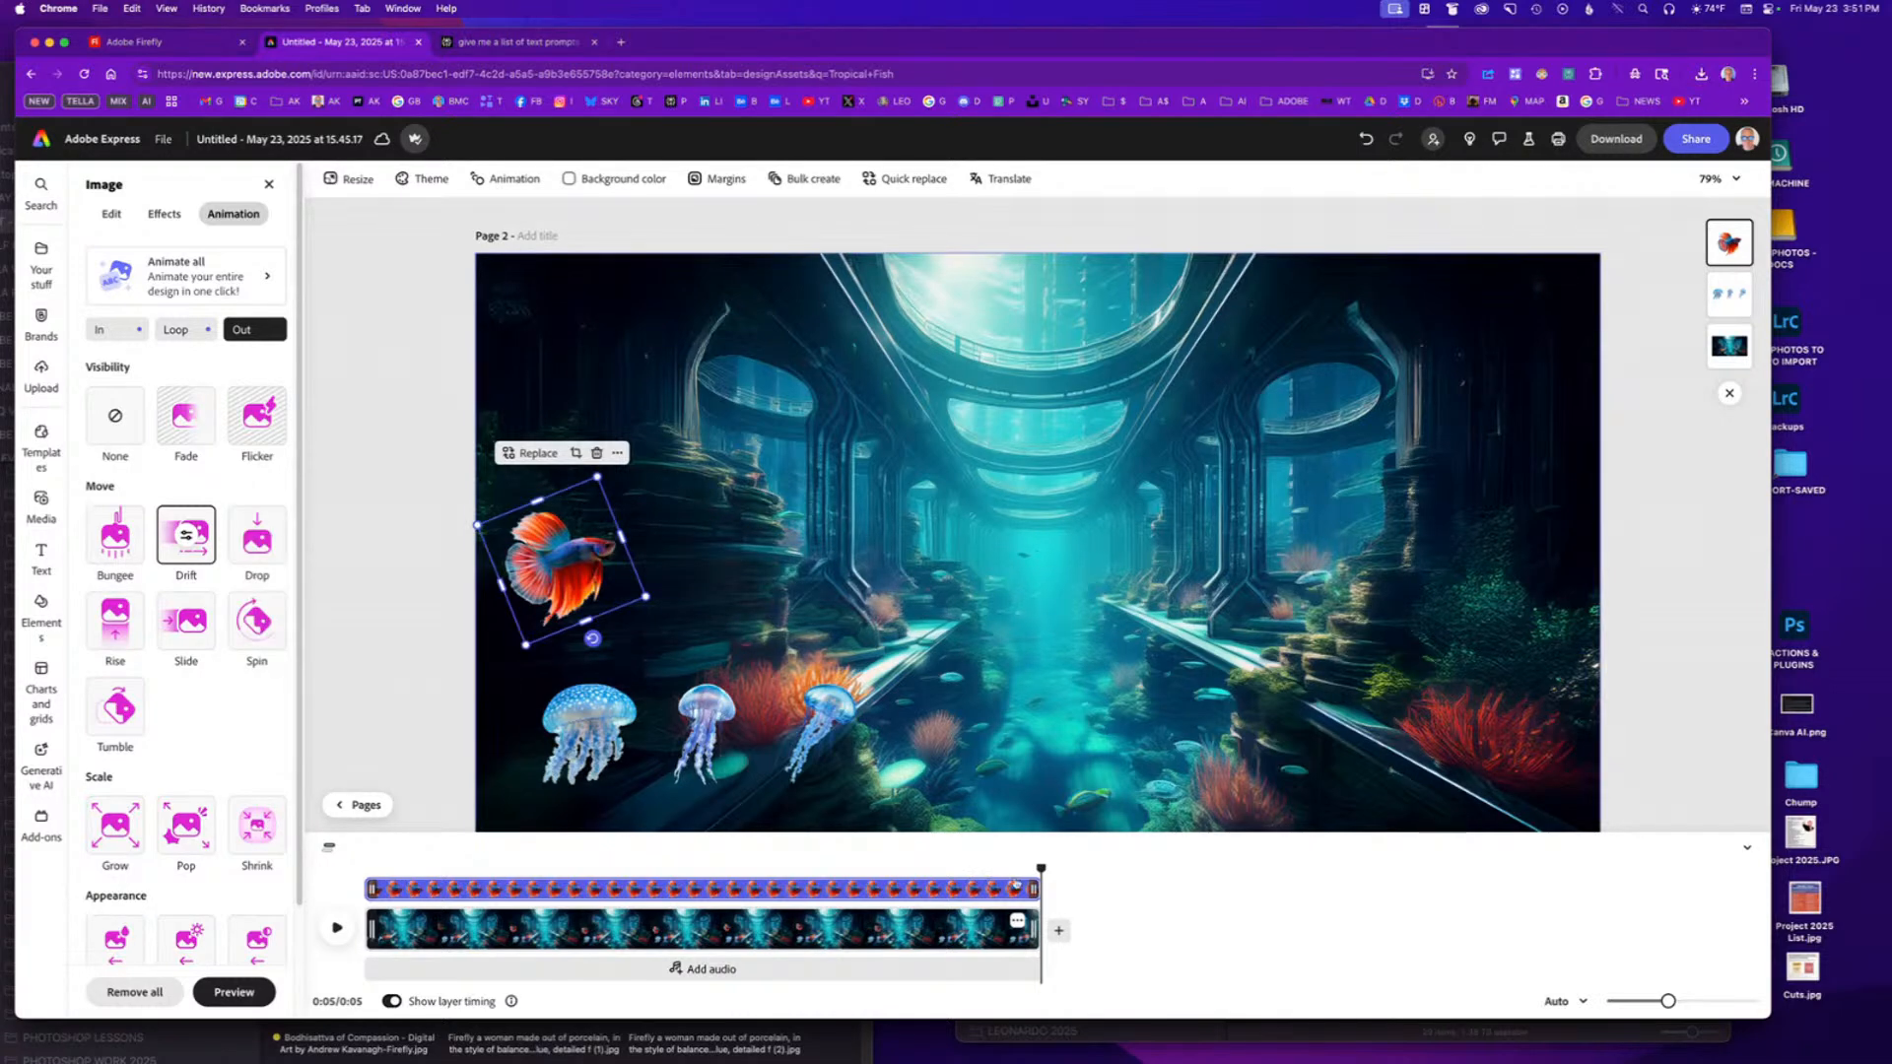
Return the playhead to the start of the timeline and play the page's animations.
left_click_drag(1046, 866, 362, 869)
left_click(335, 931)
left_click(337, 930)
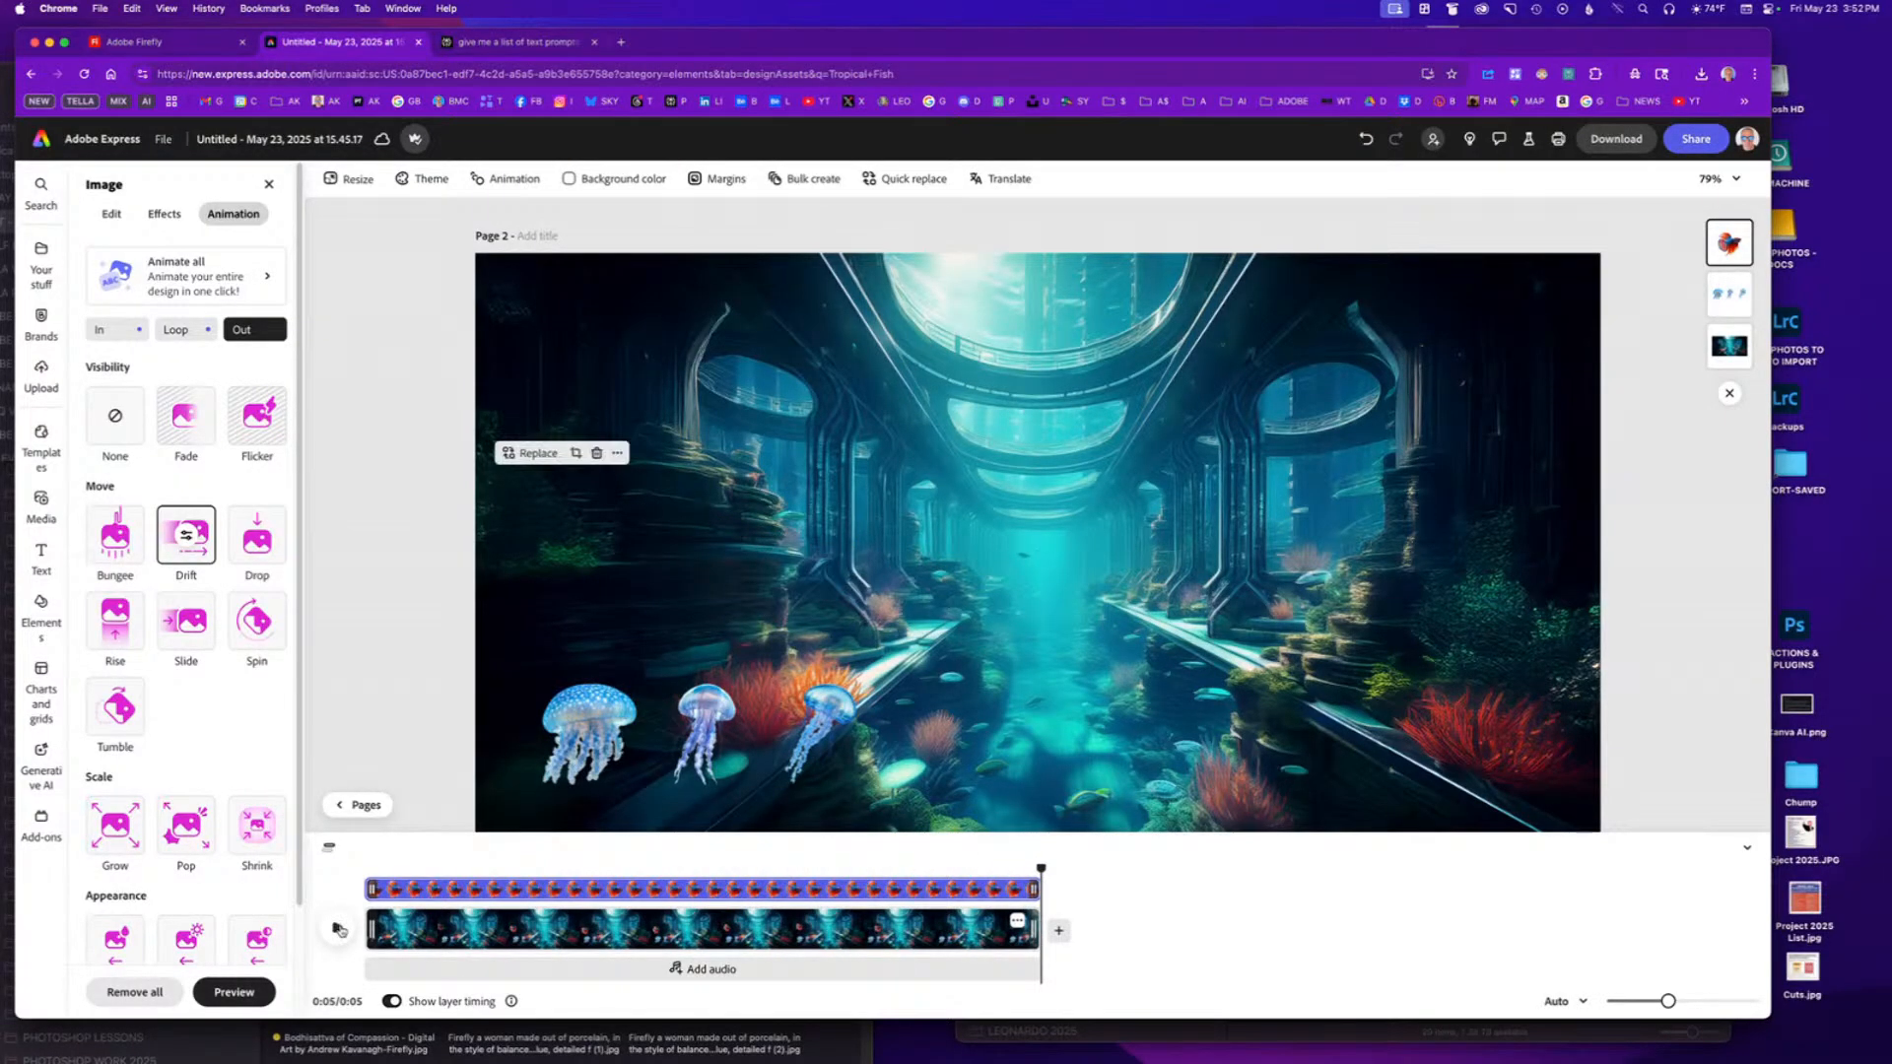
Add the orange discus fish from the Tropical Fish design assets, scaled down and placed above the red coral on the page's right side.
left_click(409, 542)
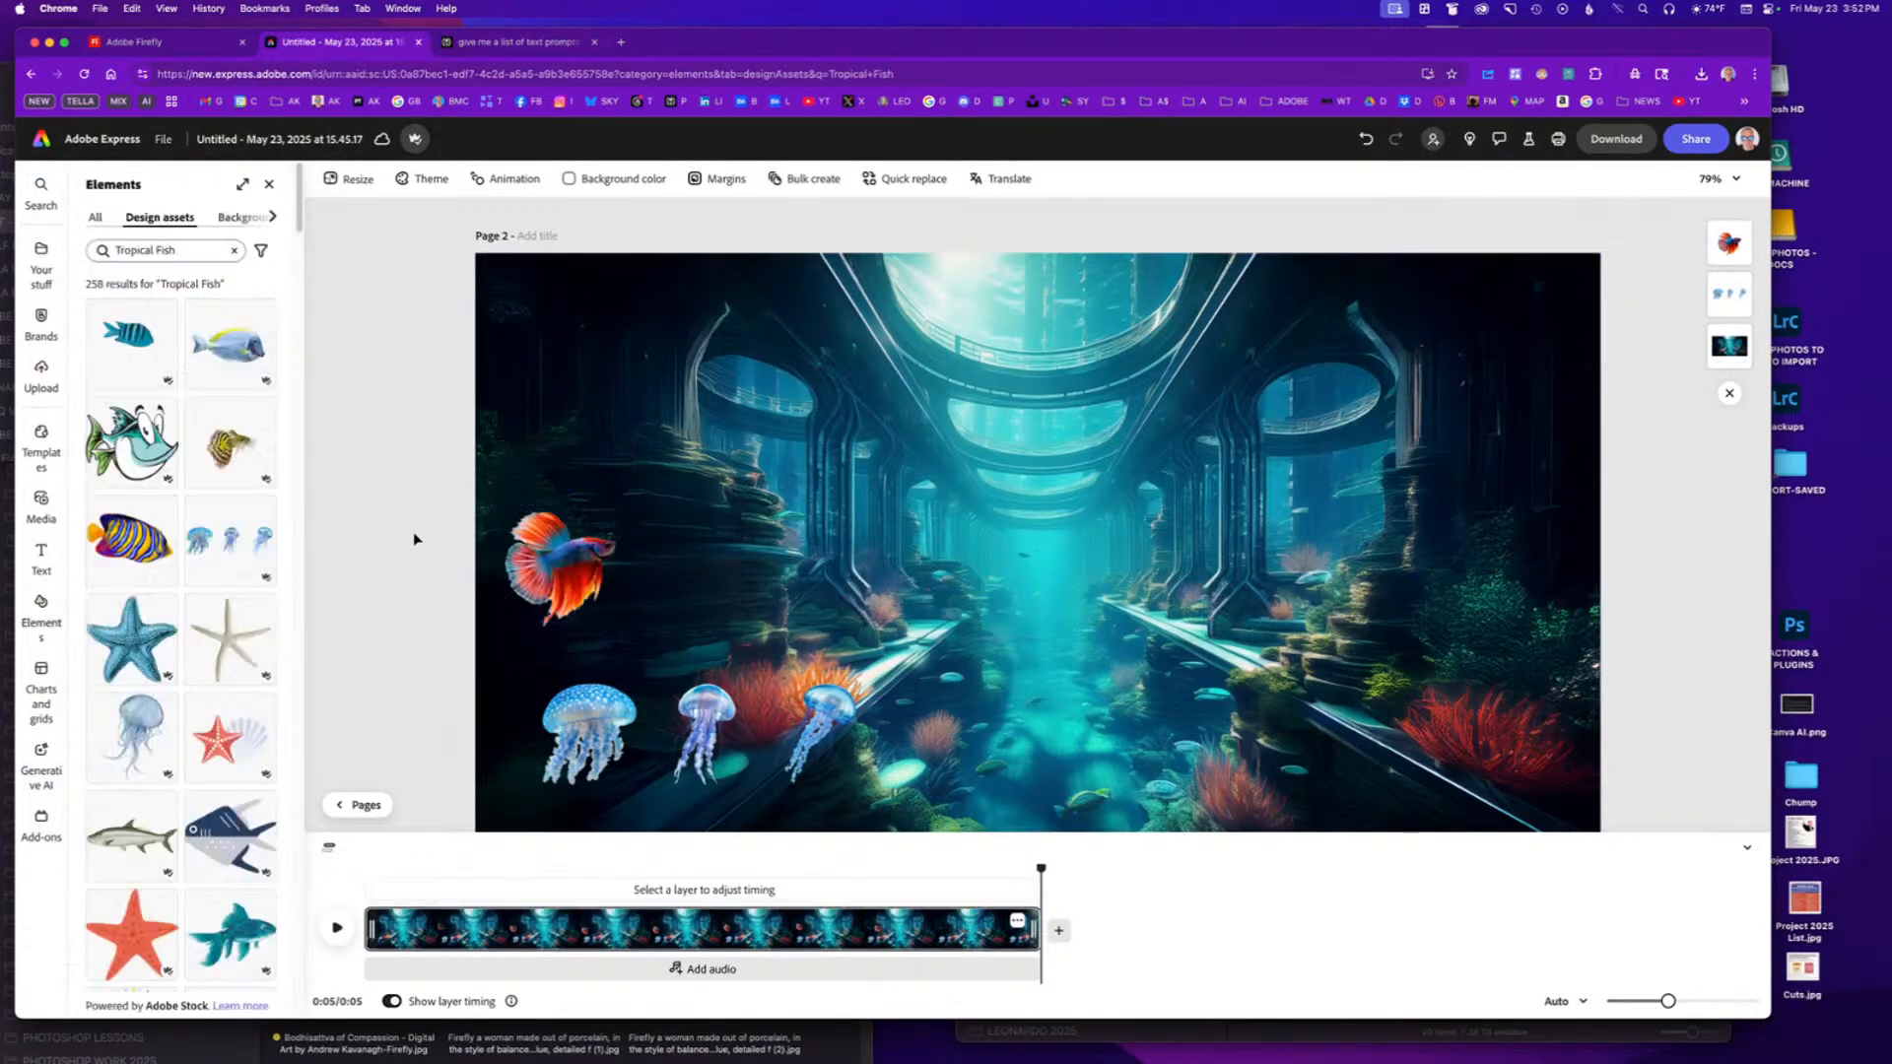
scroll(250, 609, "down", 8)
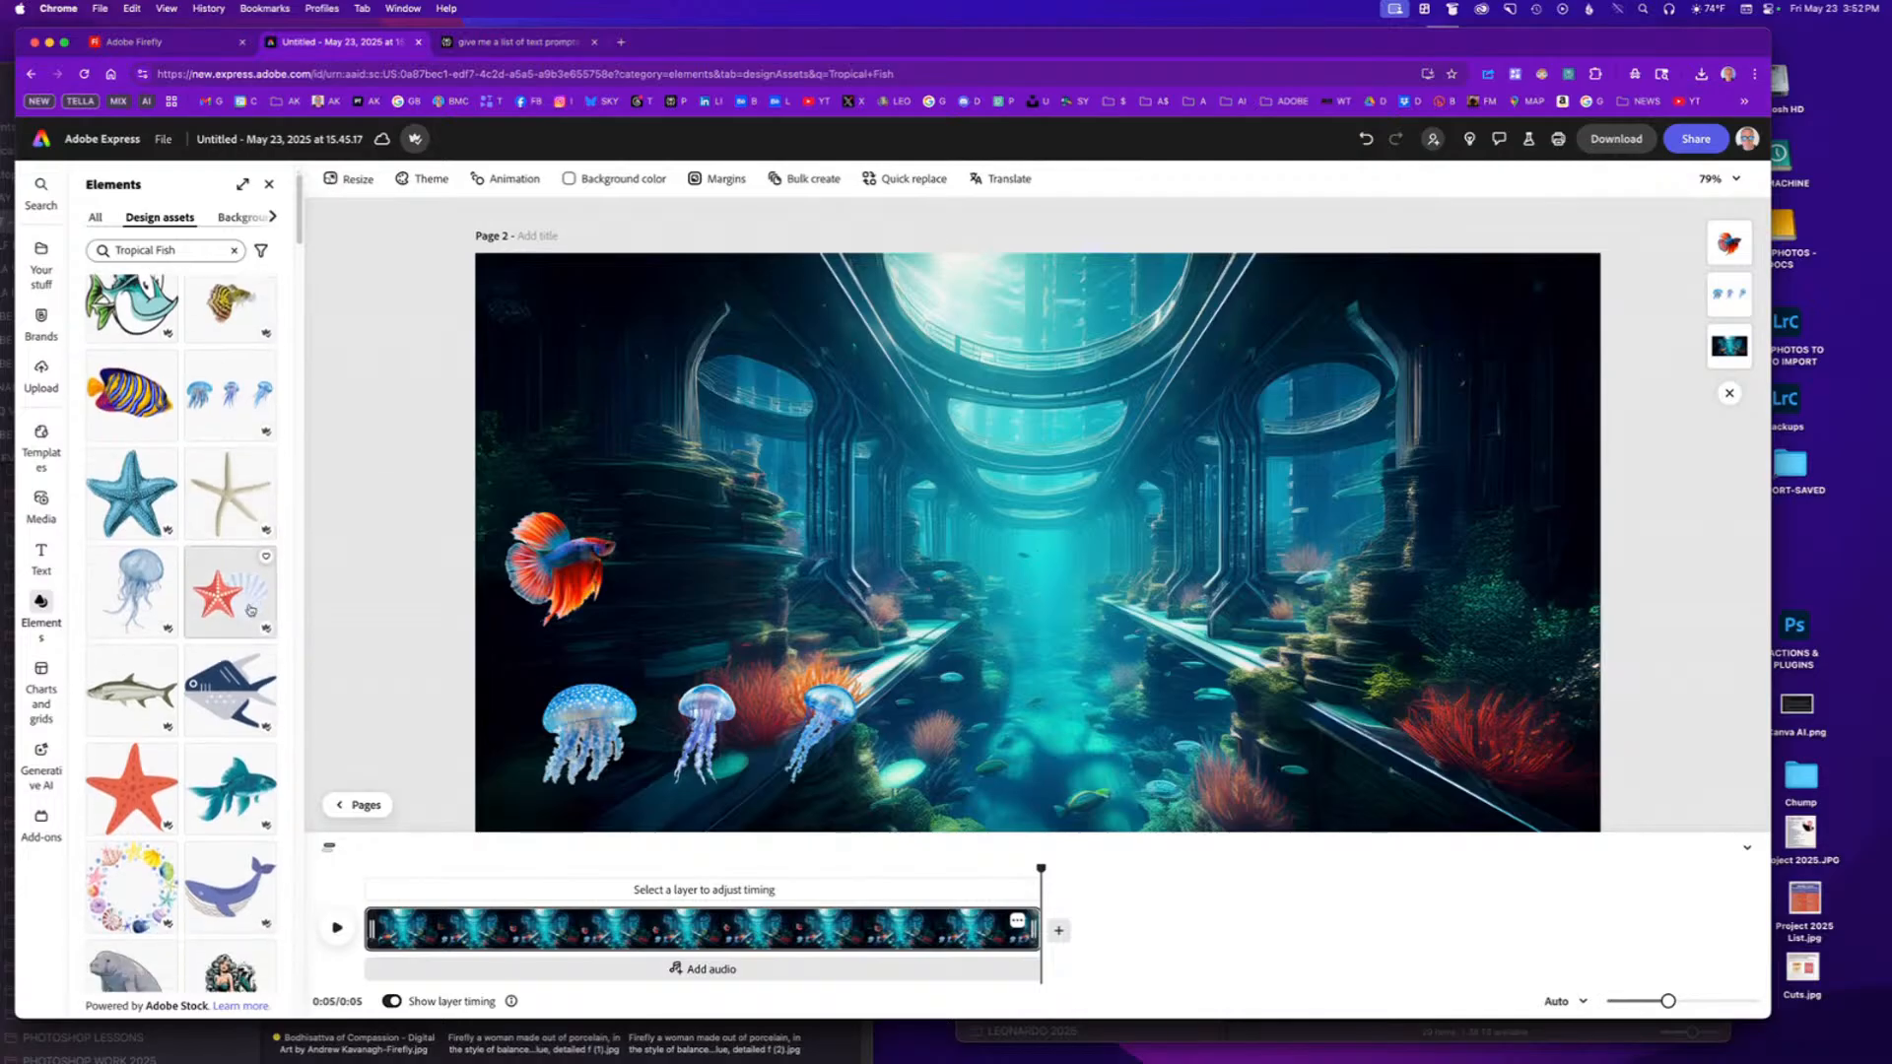
scroll(250, 609, "down", 10)
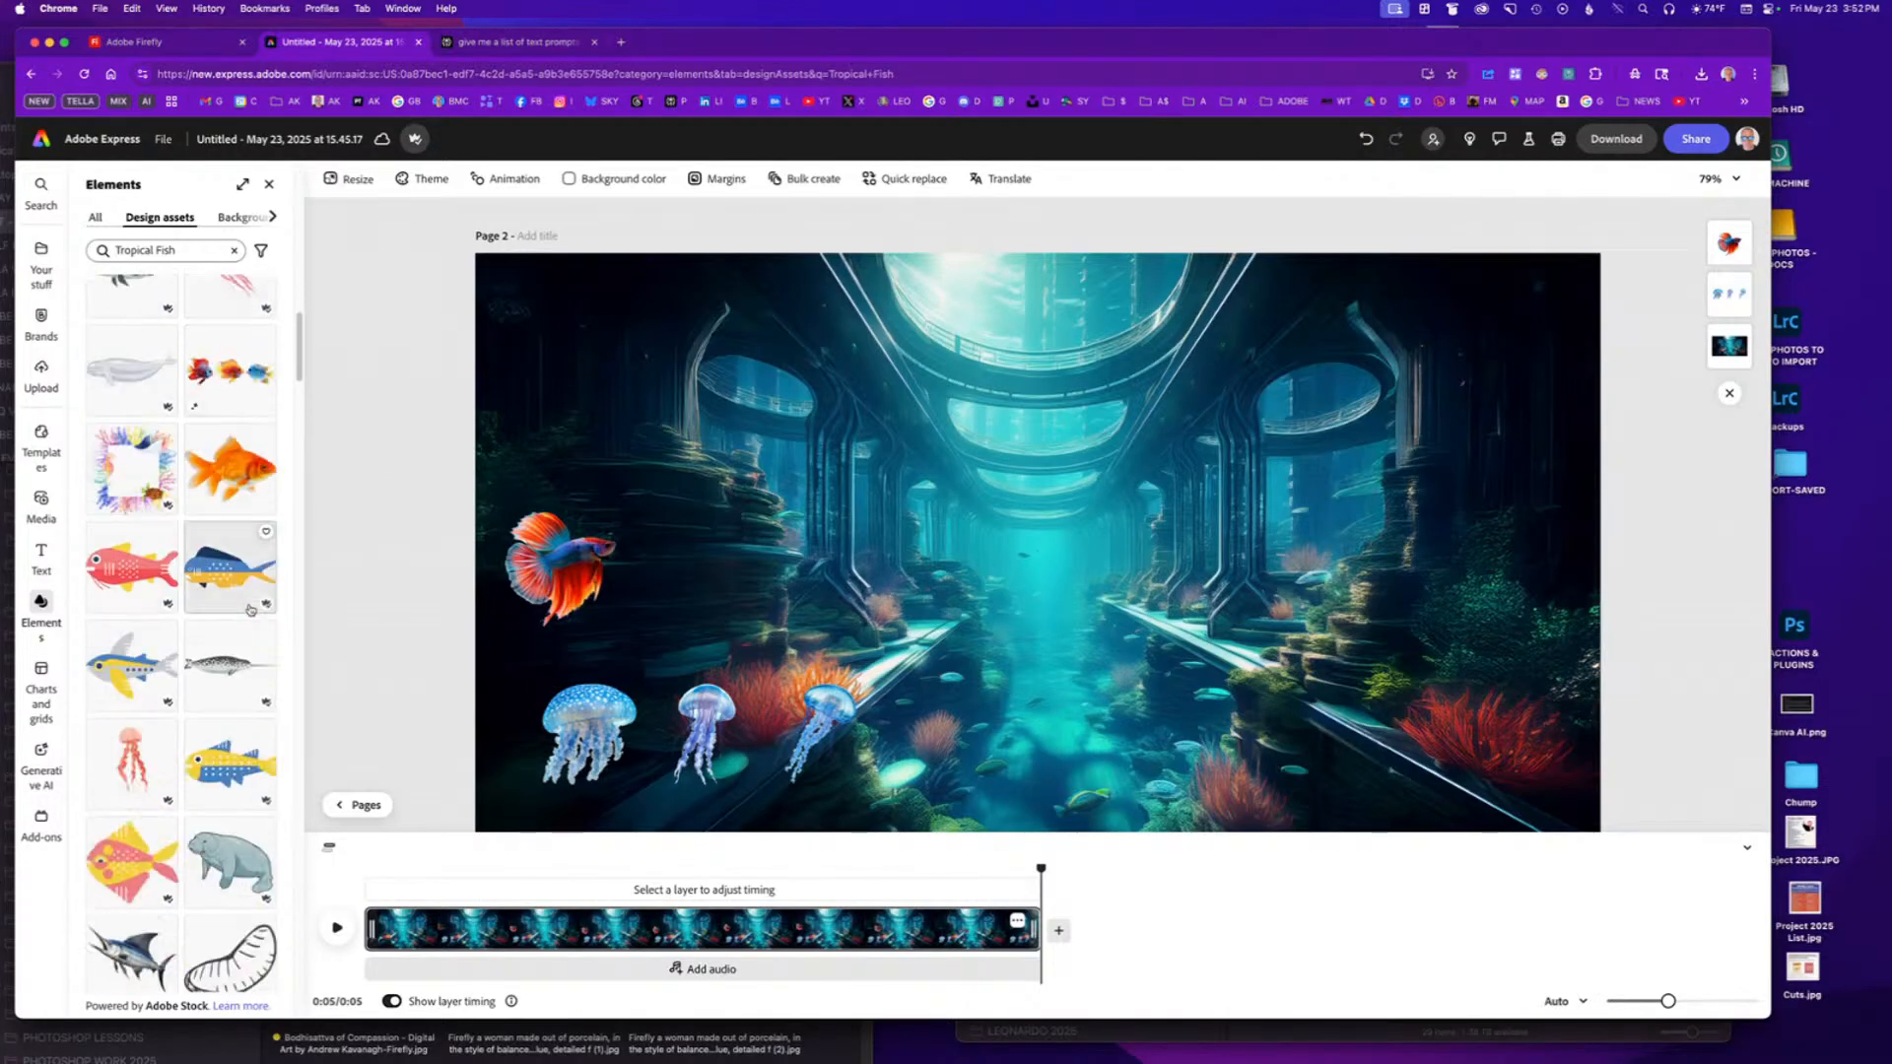
scroll(250, 609, "down", 10)
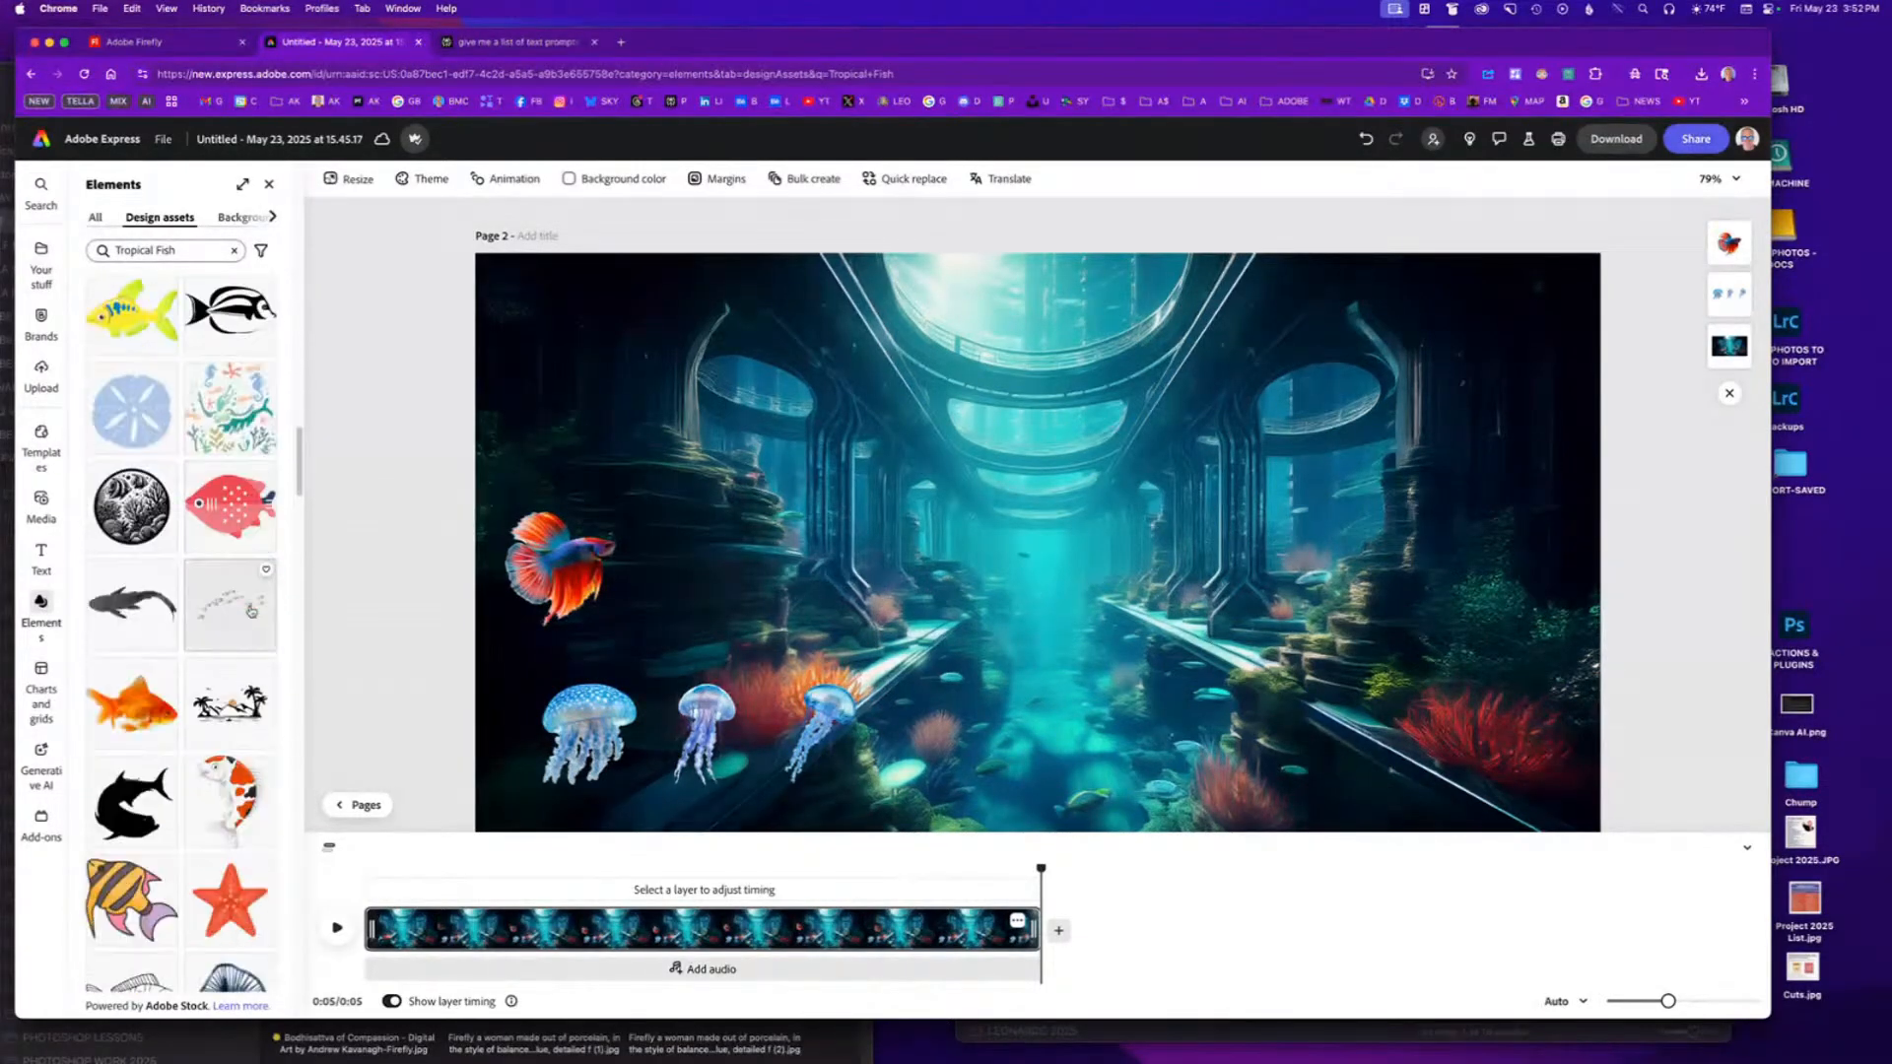
scroll(251, 609, "down", 2)
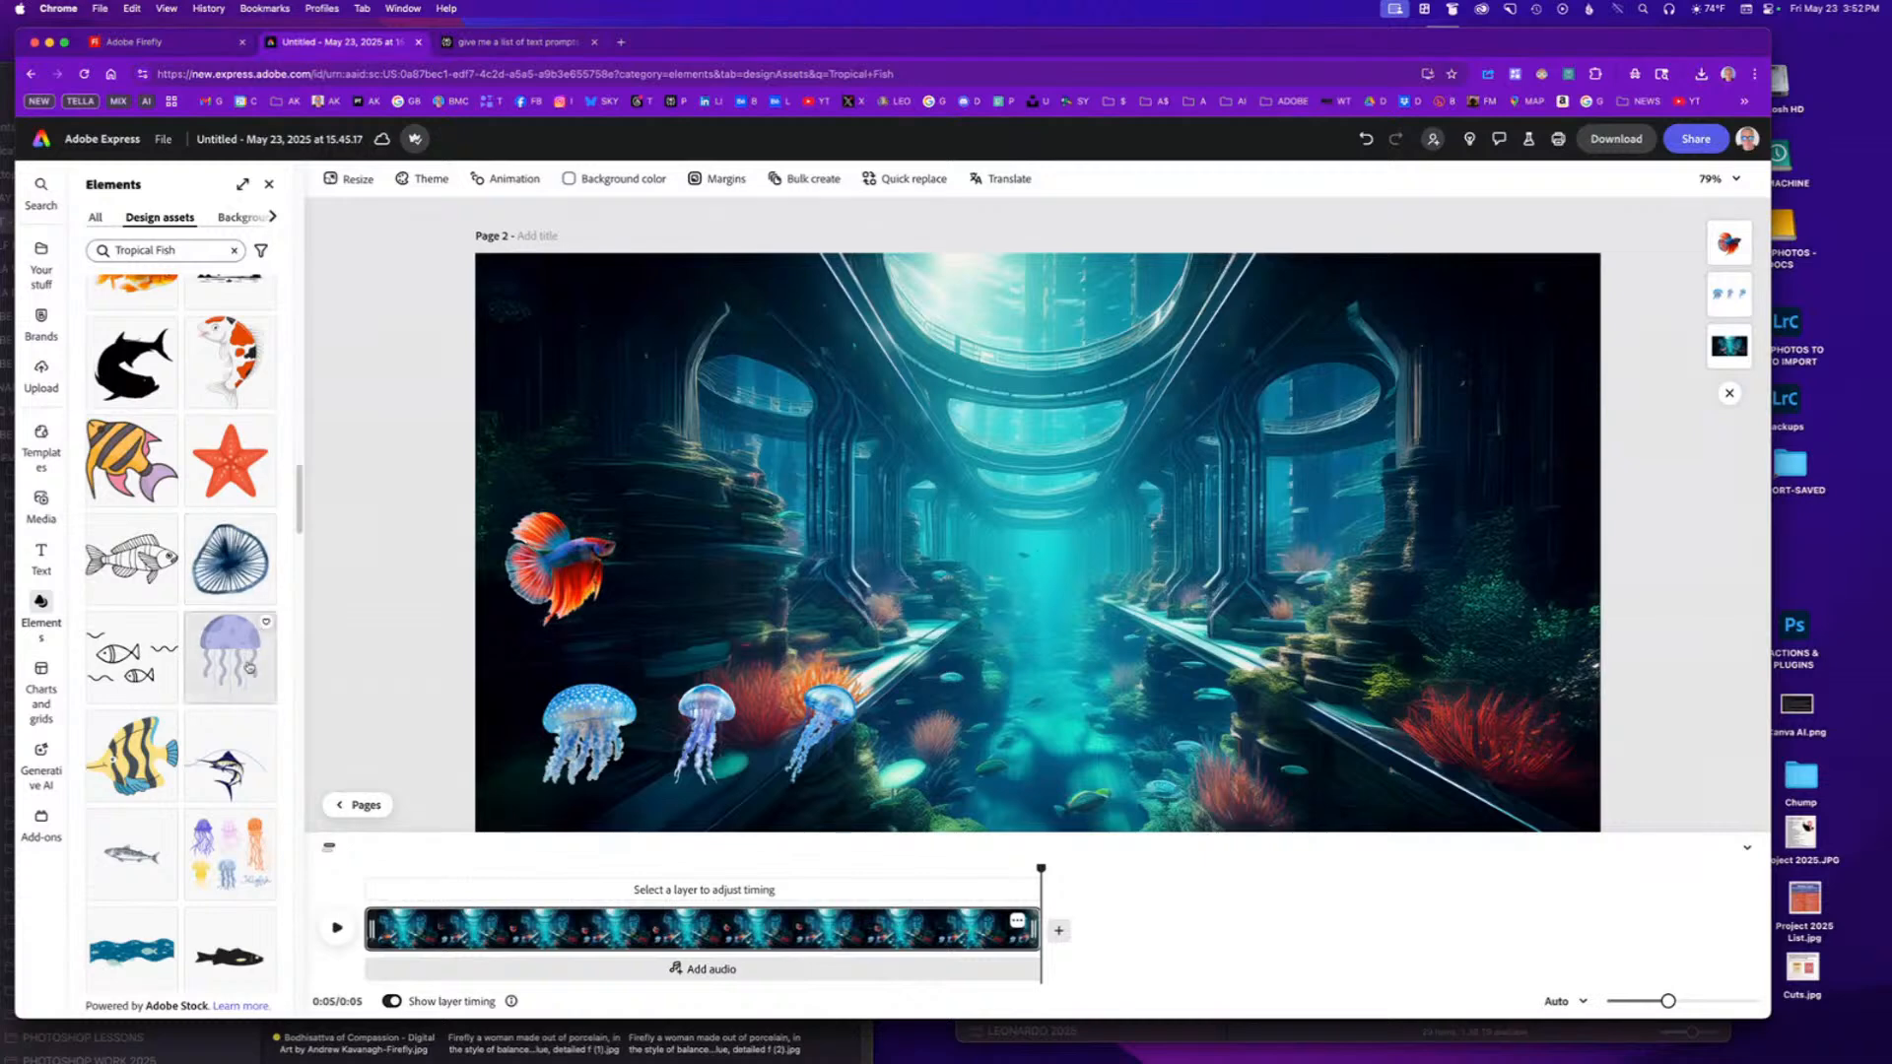
scroll(243, 646, "down", 3)
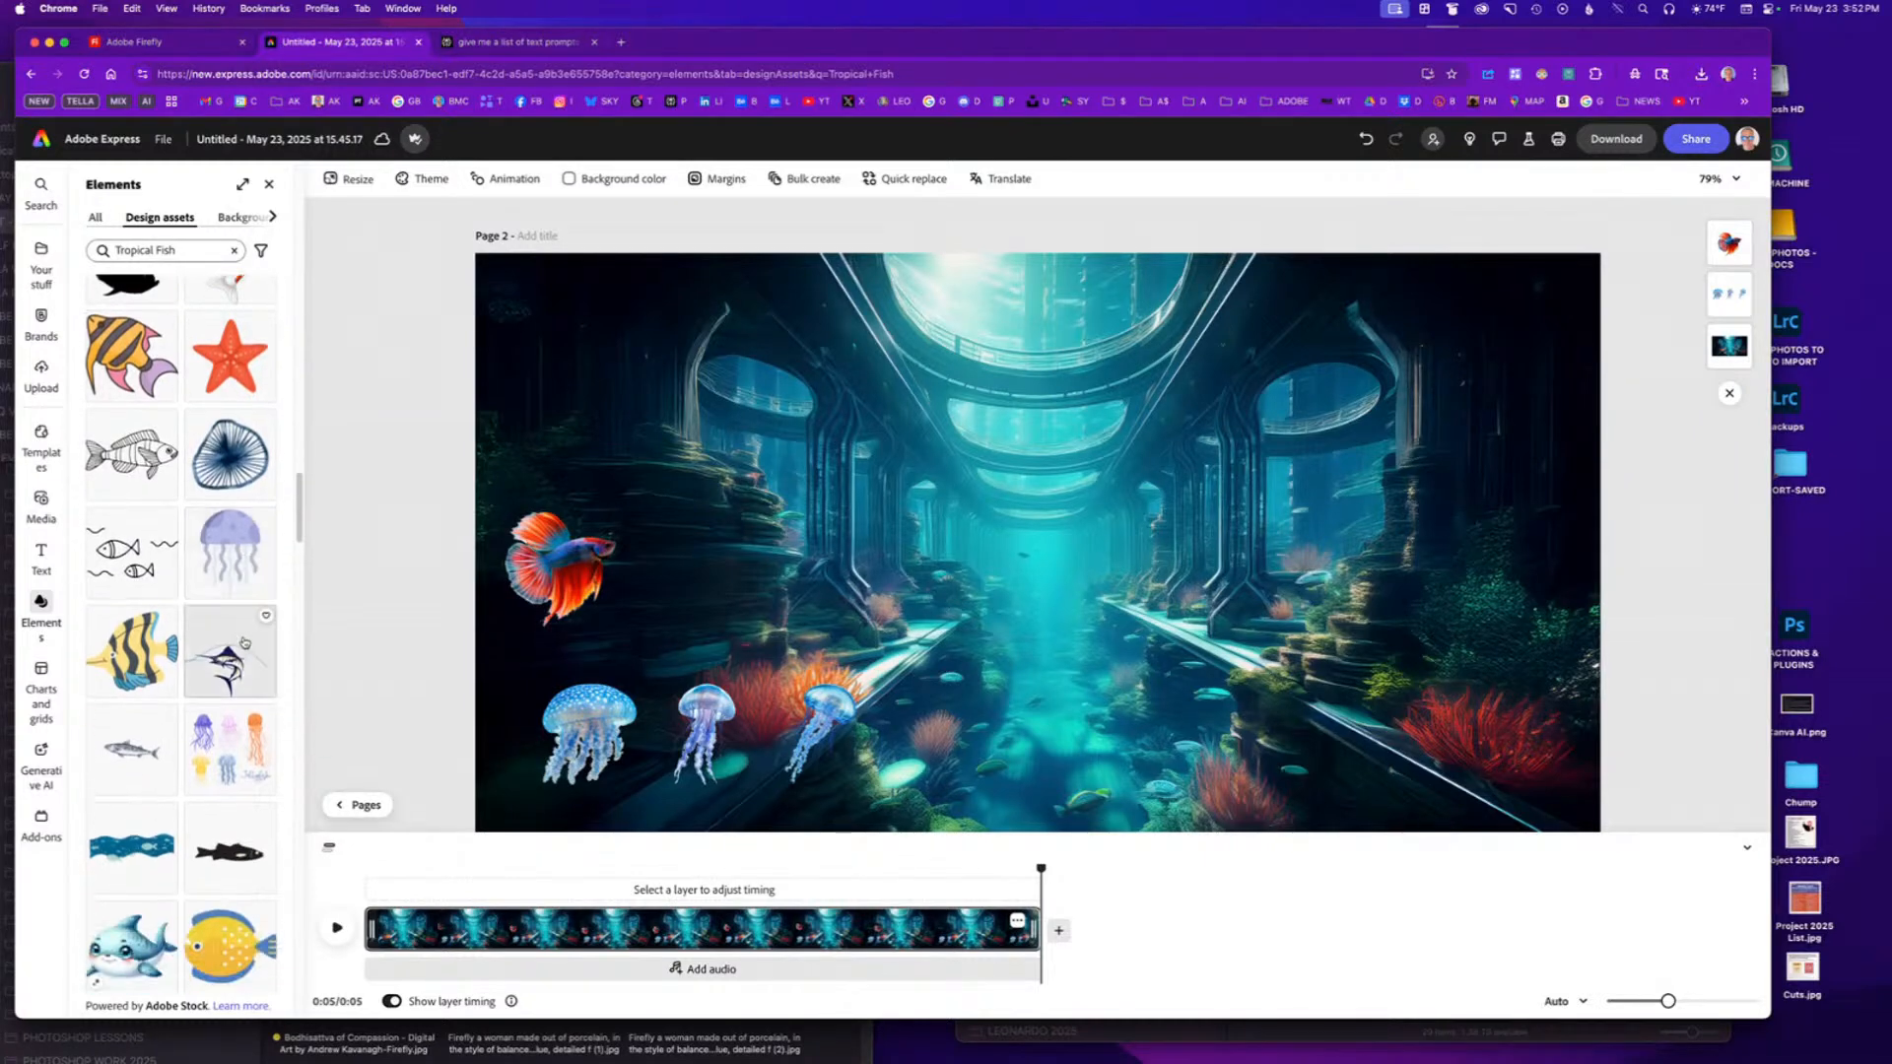
scroll(243, 645, "down", 3)
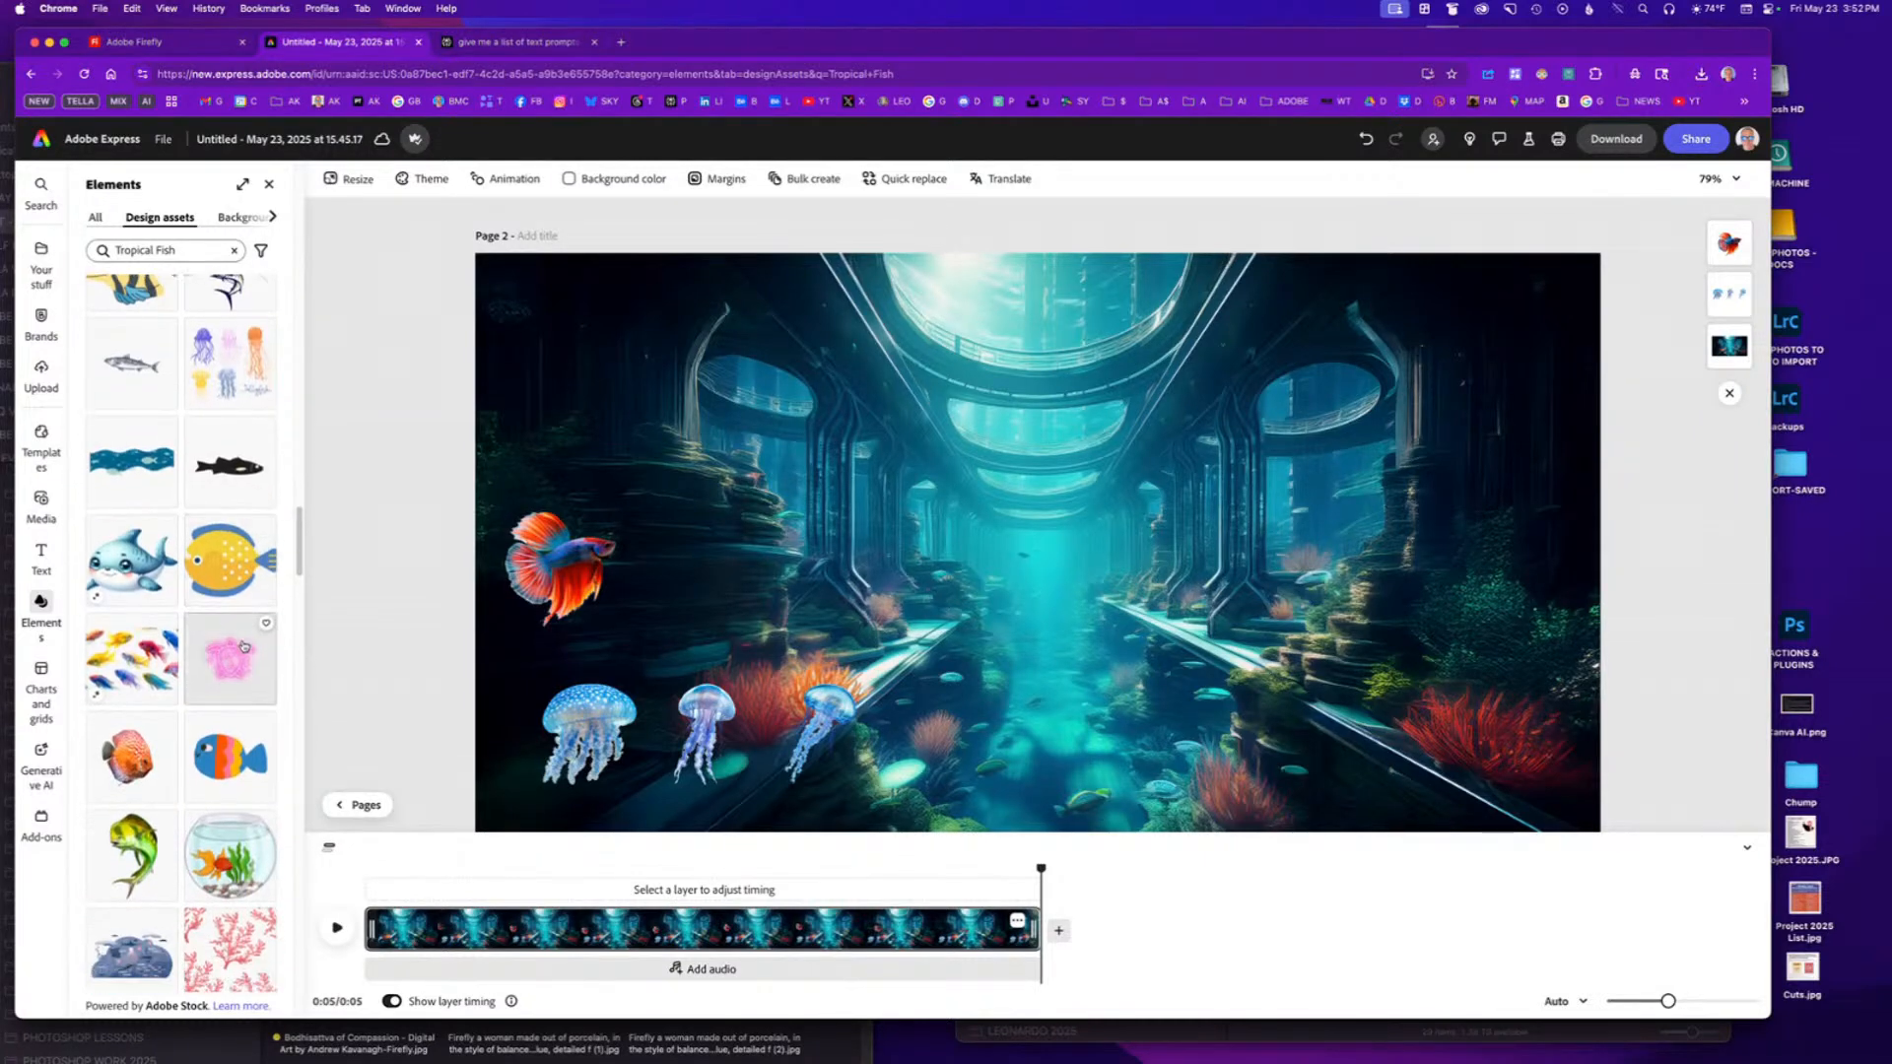
scroll(208, 657, "down", 4)
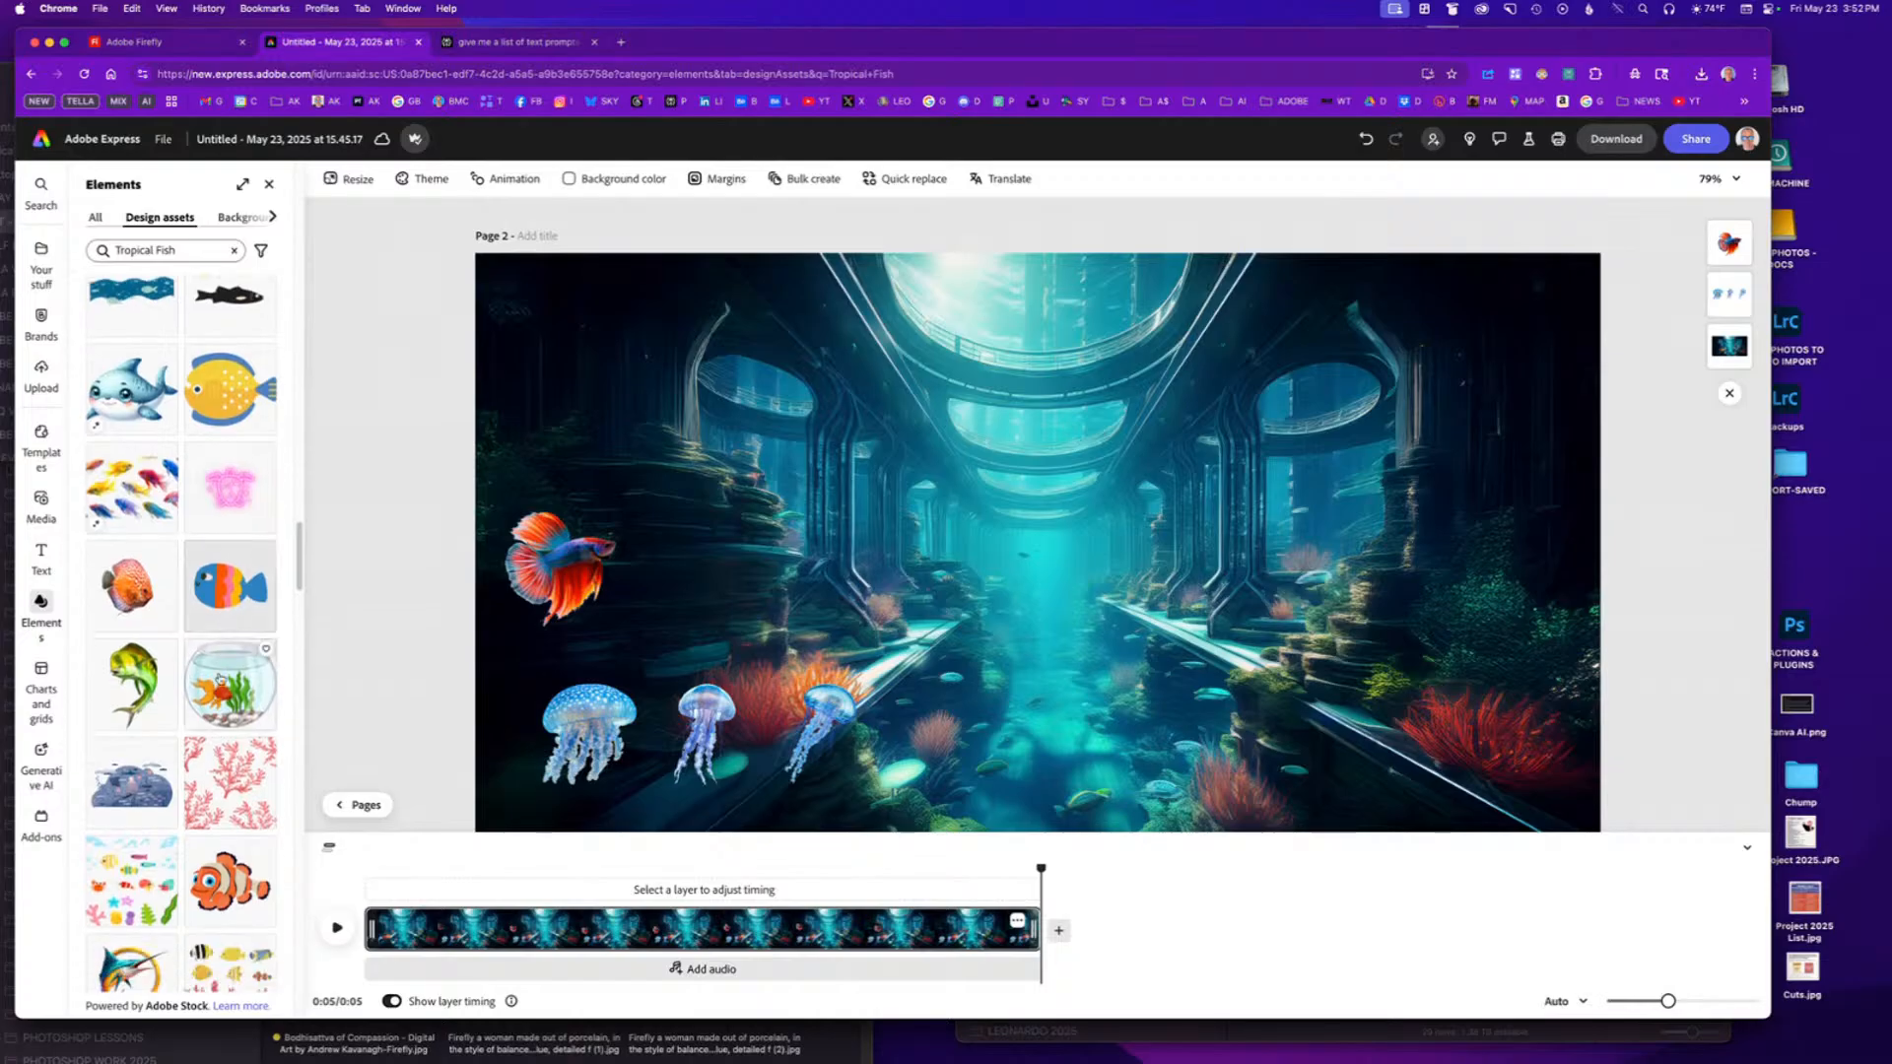
scroll(219, 669, "down", 8)
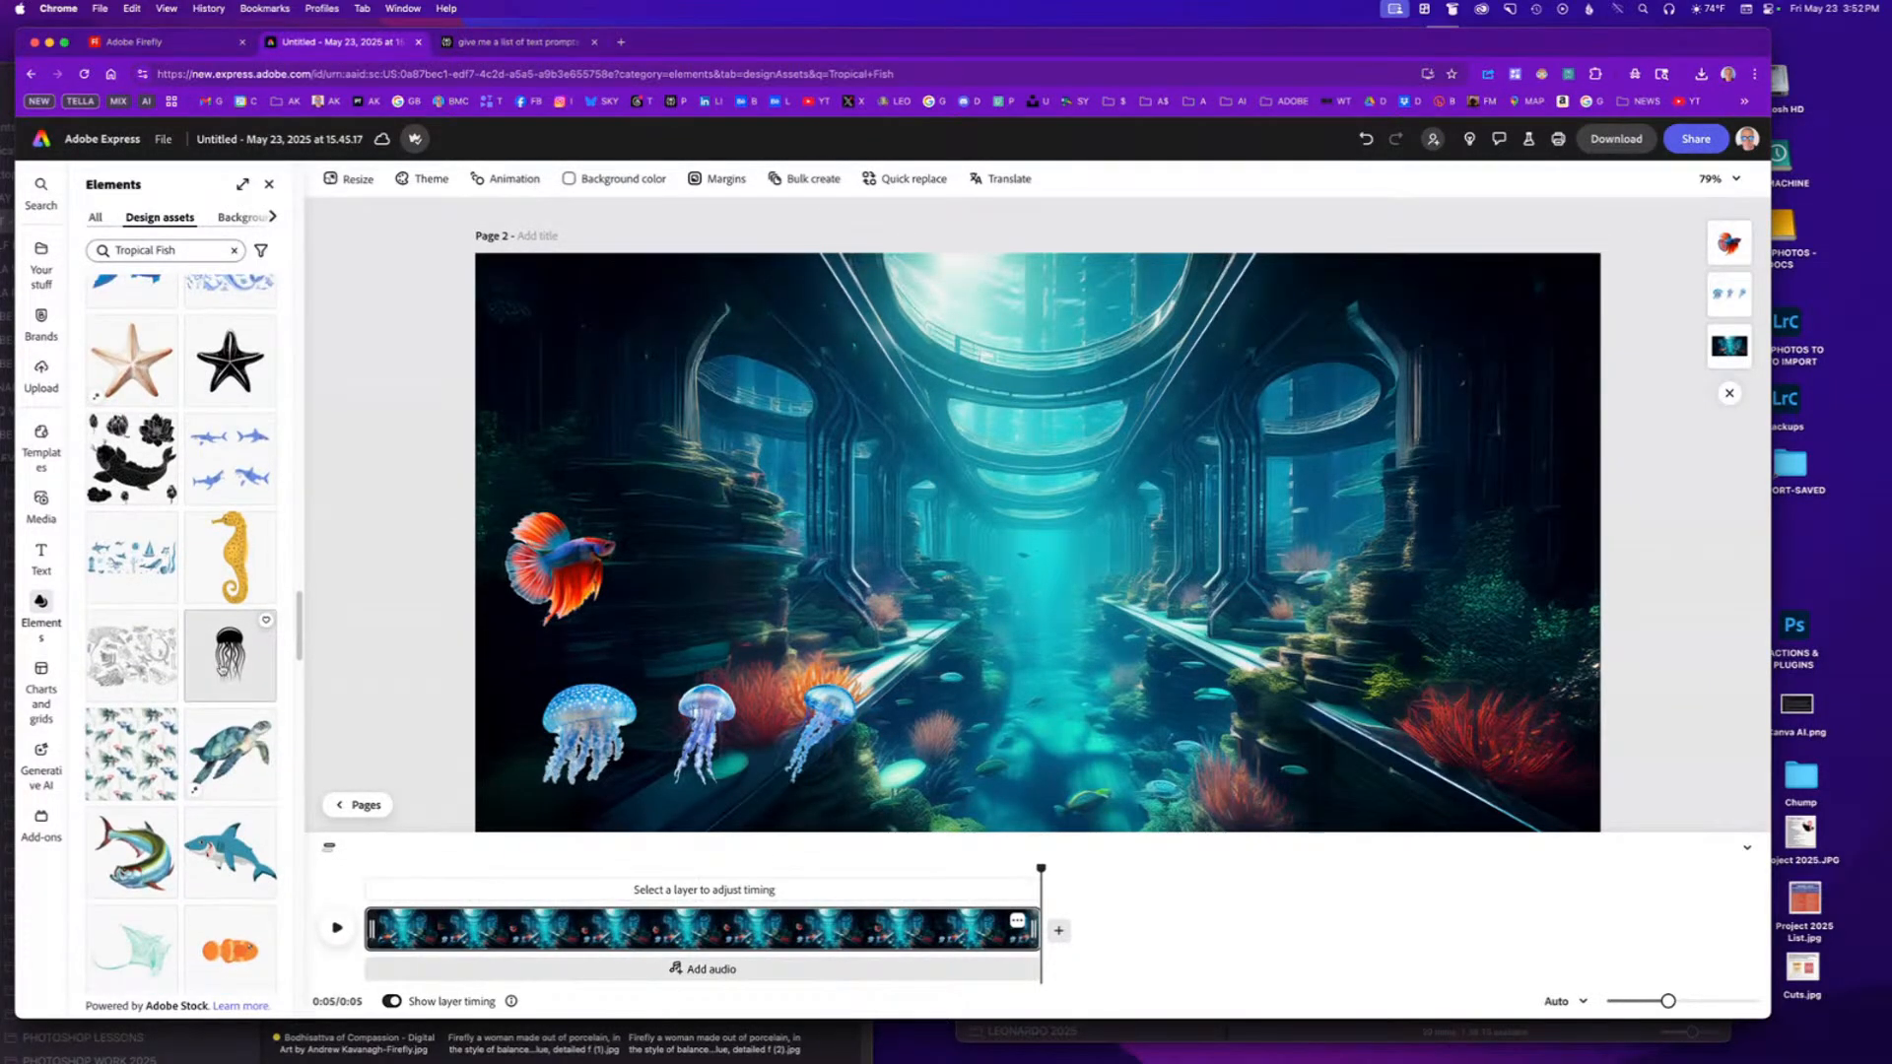
scroll(223, 670, "up", 5)
scroll(222, 670, "up", 3)
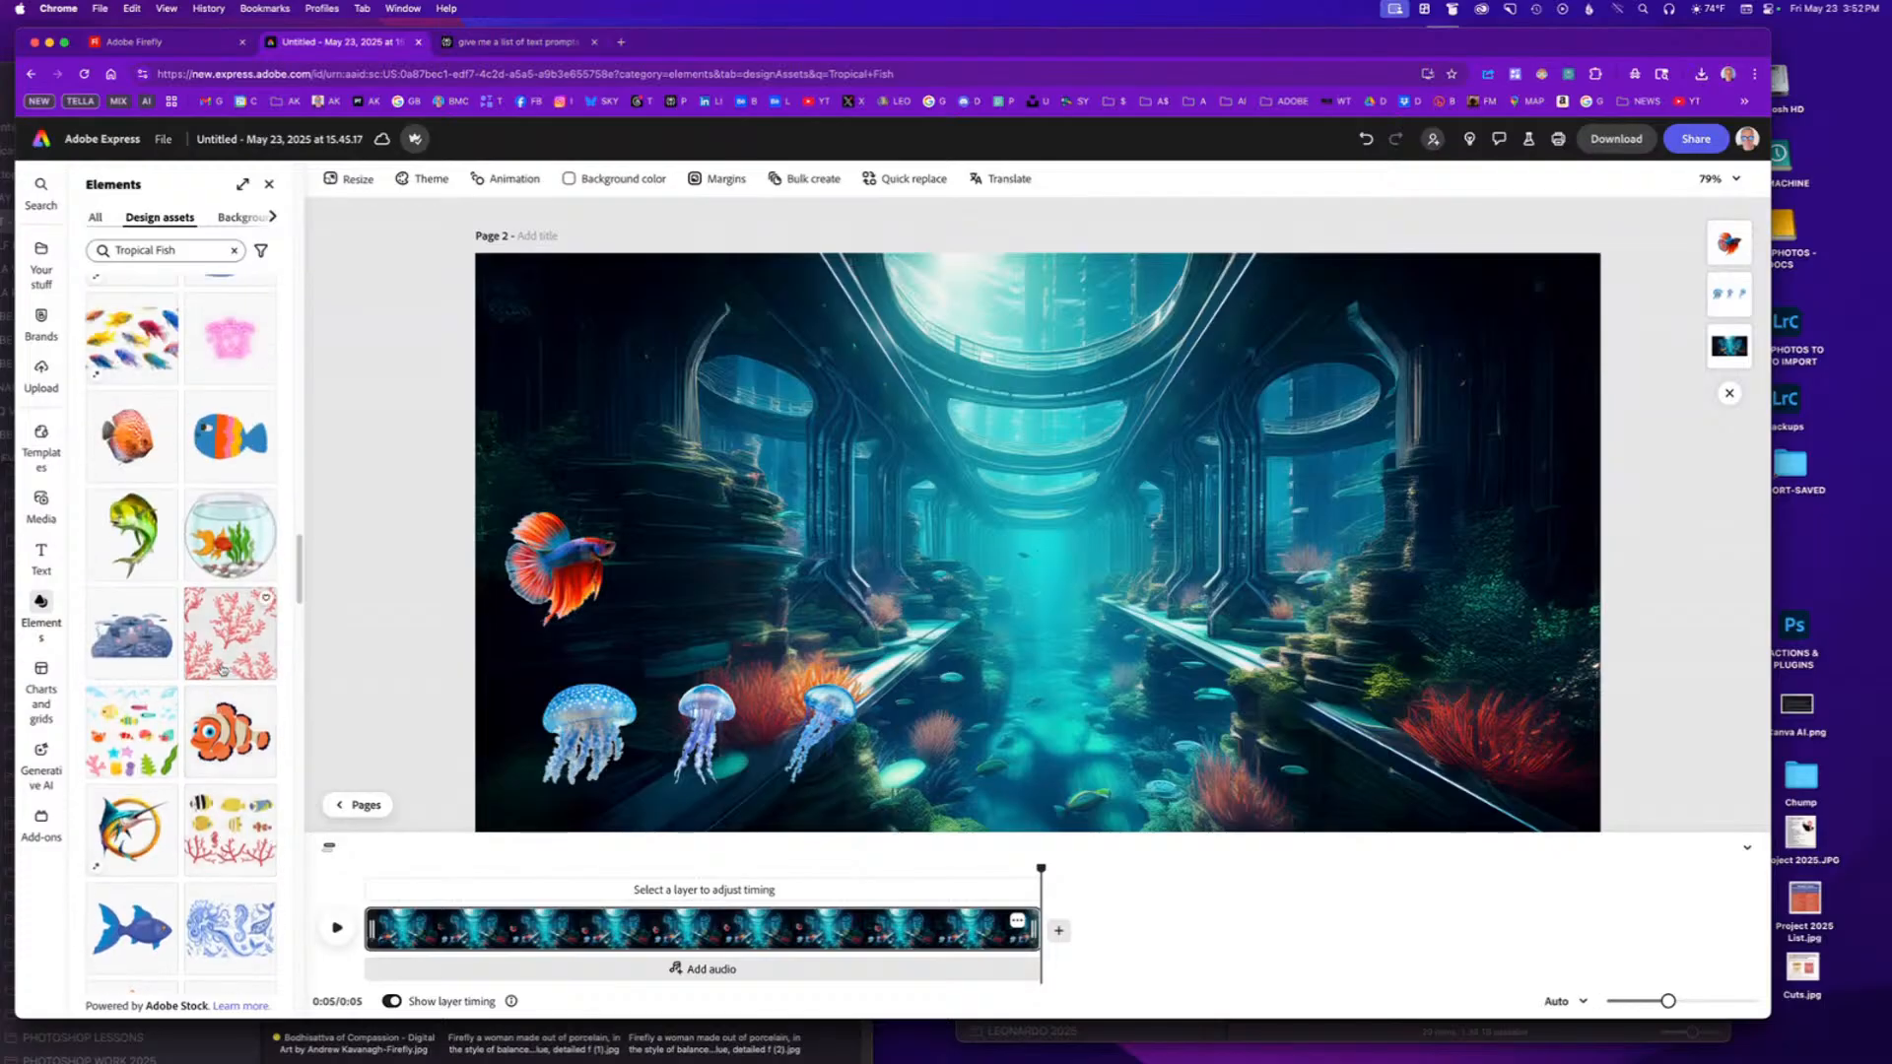
left_click(128, 437)
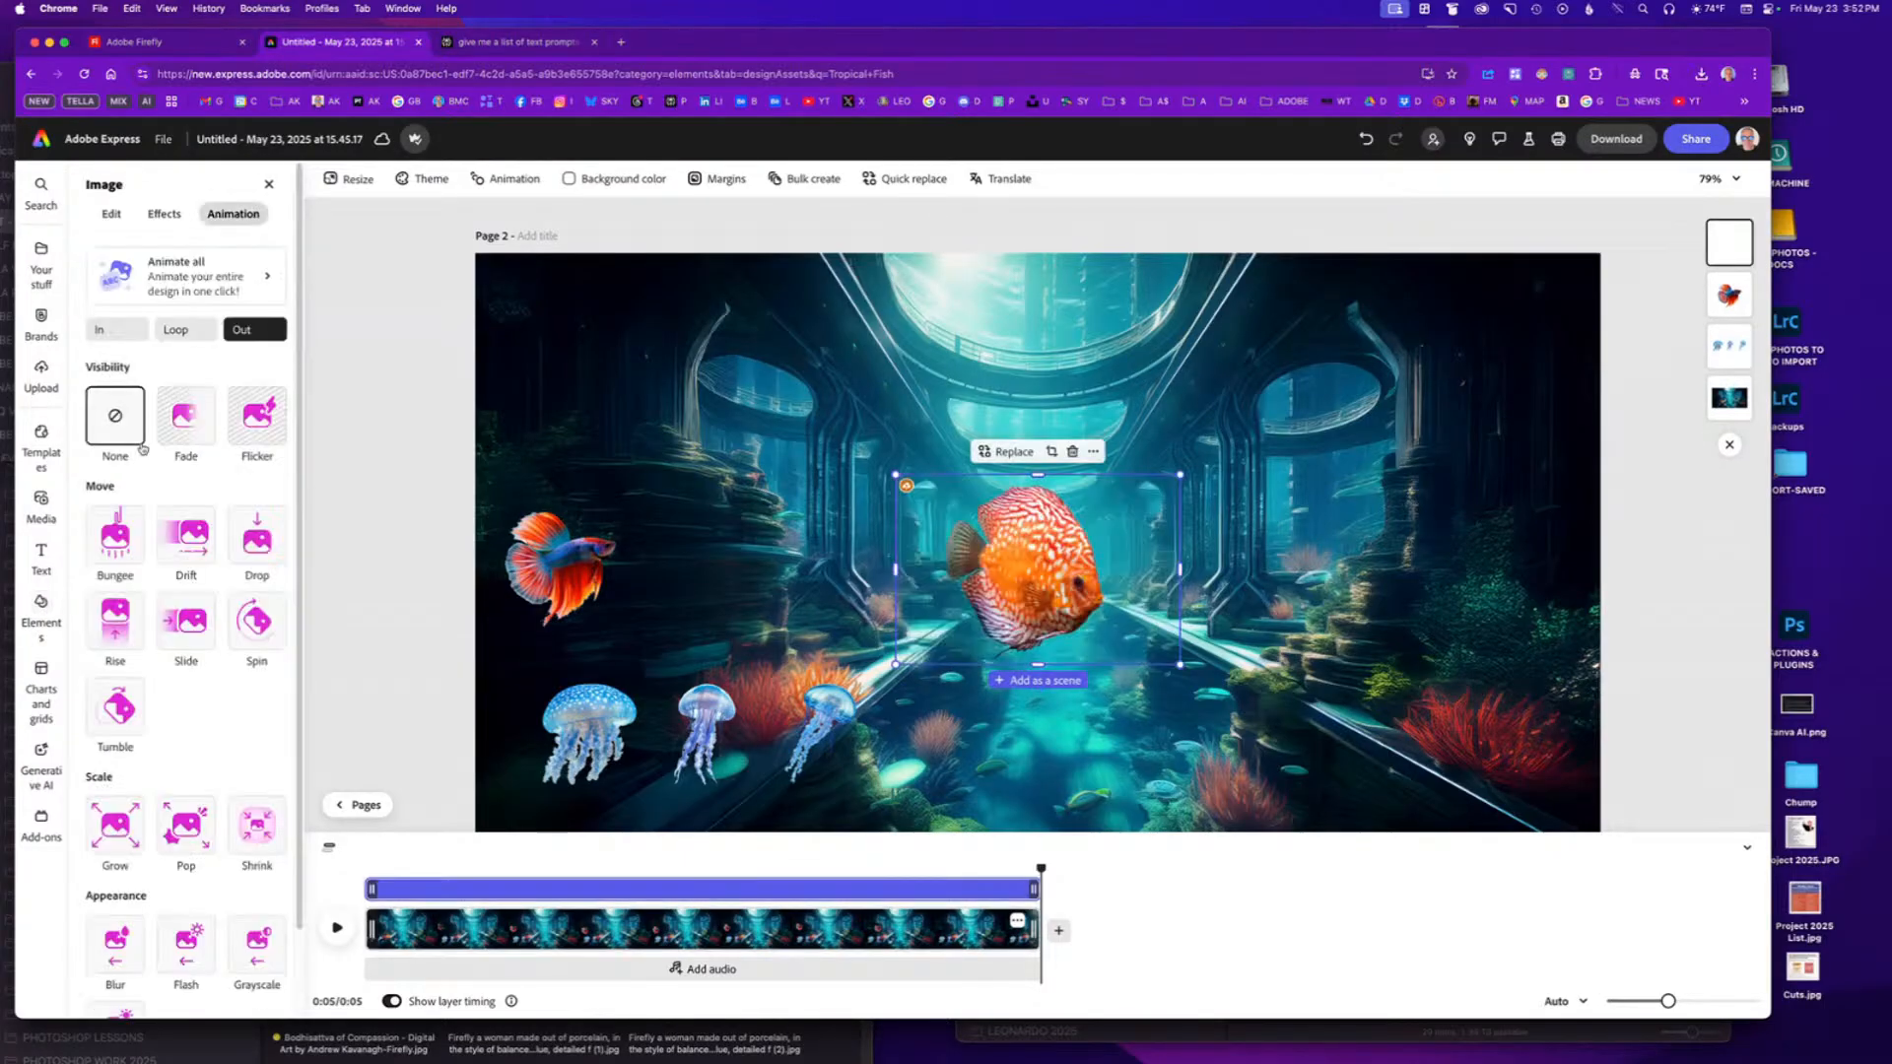
left_click_drag(1037, 582, 1419, 626)
left_click_drag(1301, 523, 1373, 571)
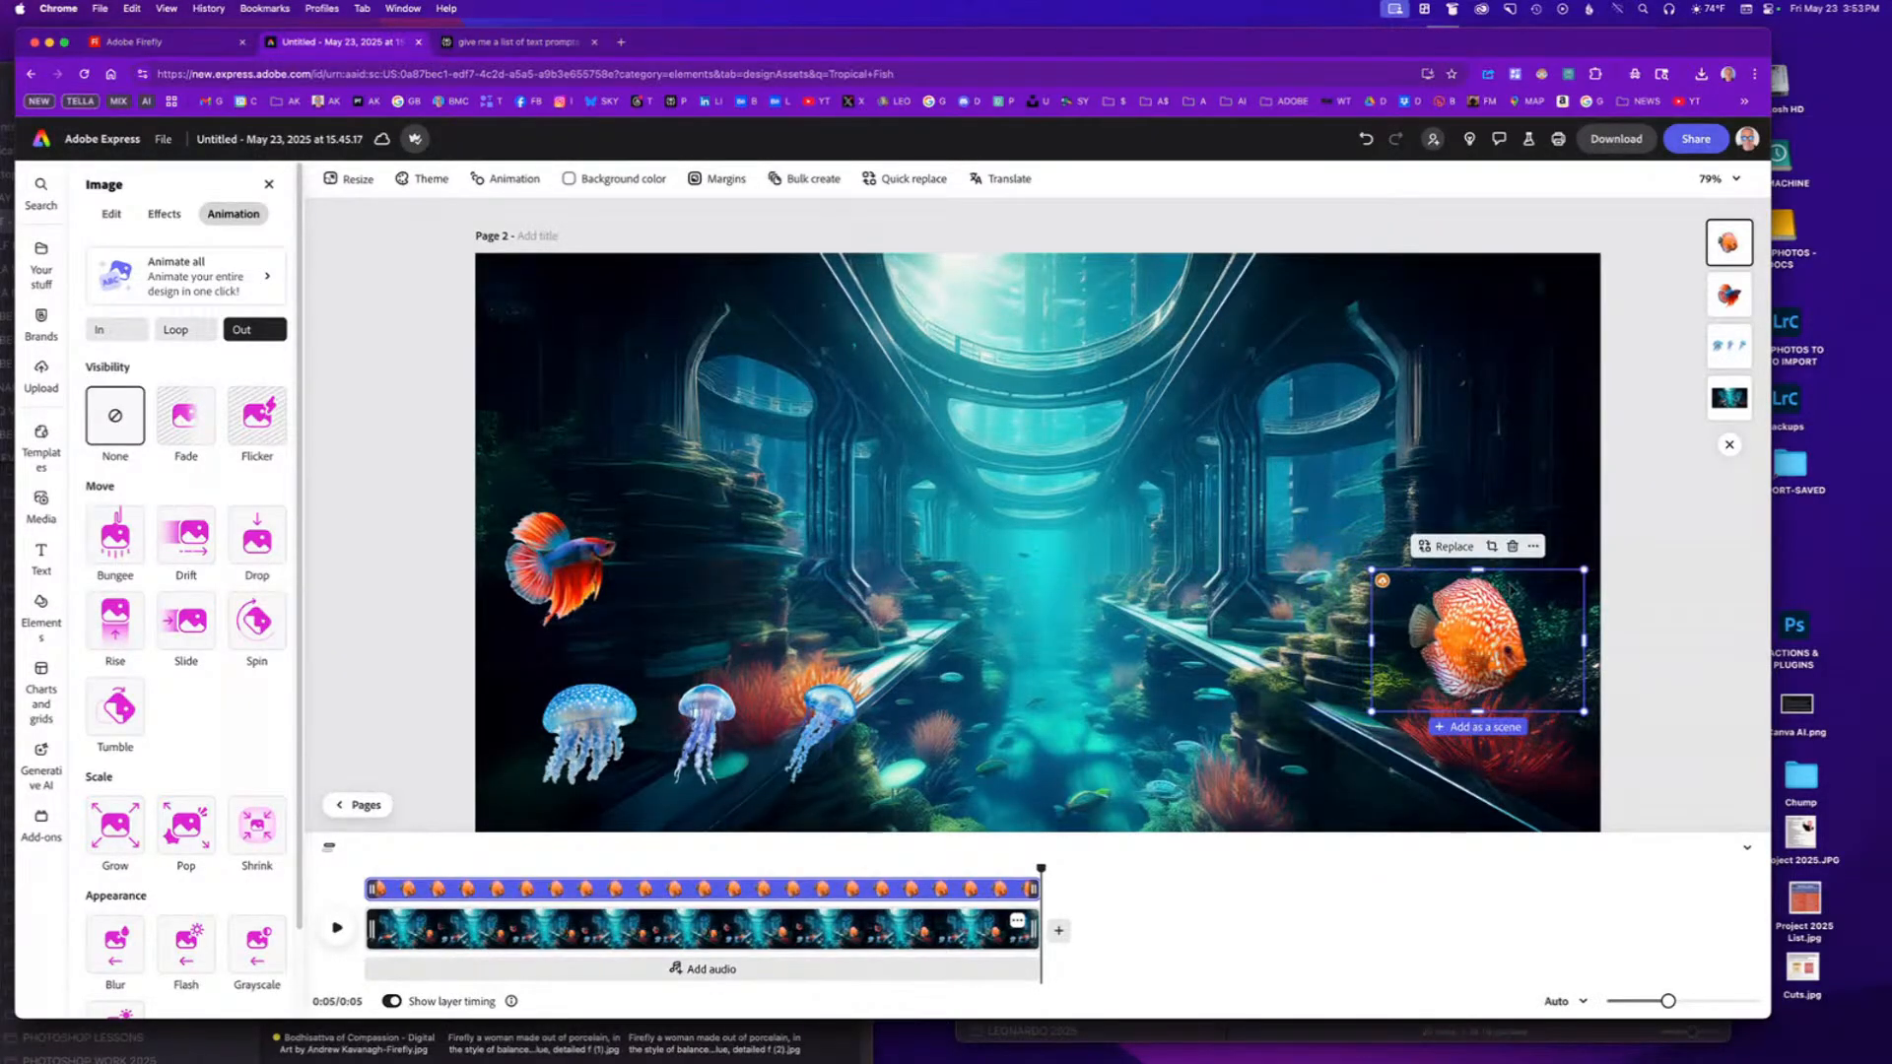
Look through the discus fish's object menus and replacement options for a way to flip the image.
left_click(1533, 547)
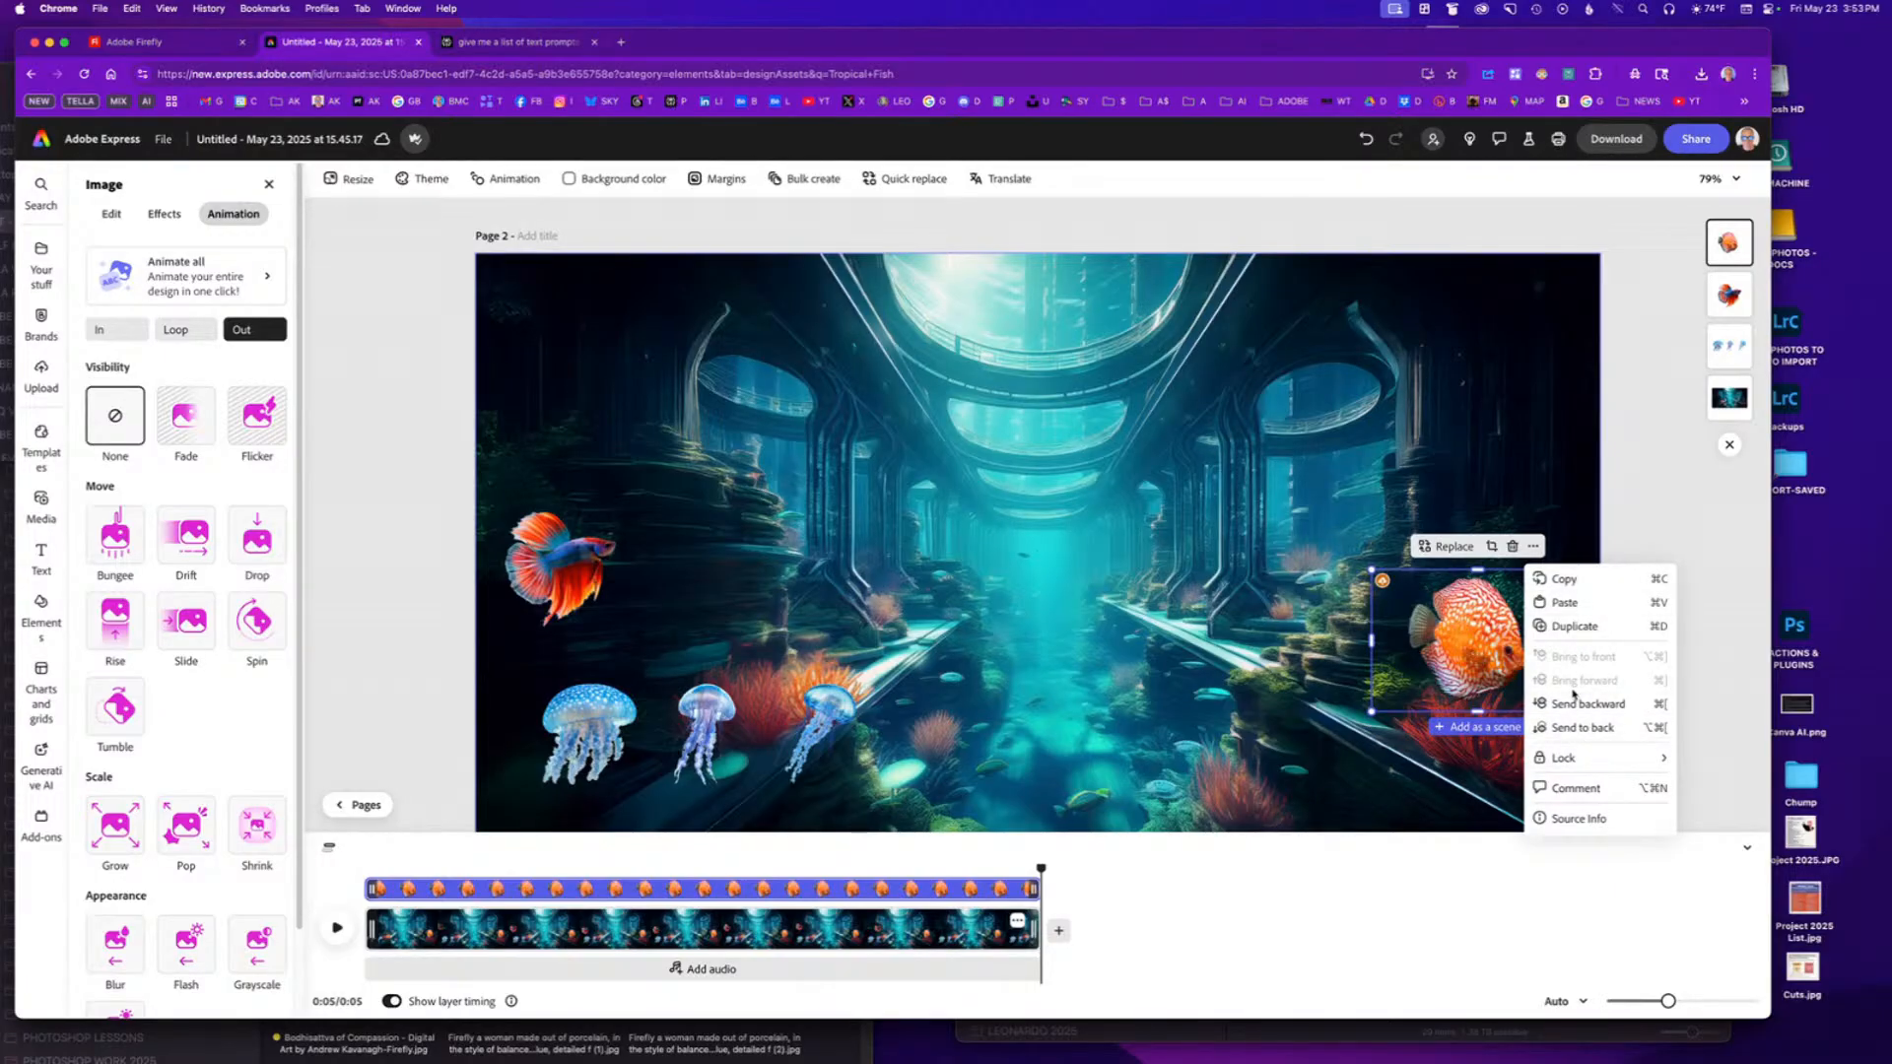
left_click(1466, 653)
right_click(1471, 679)
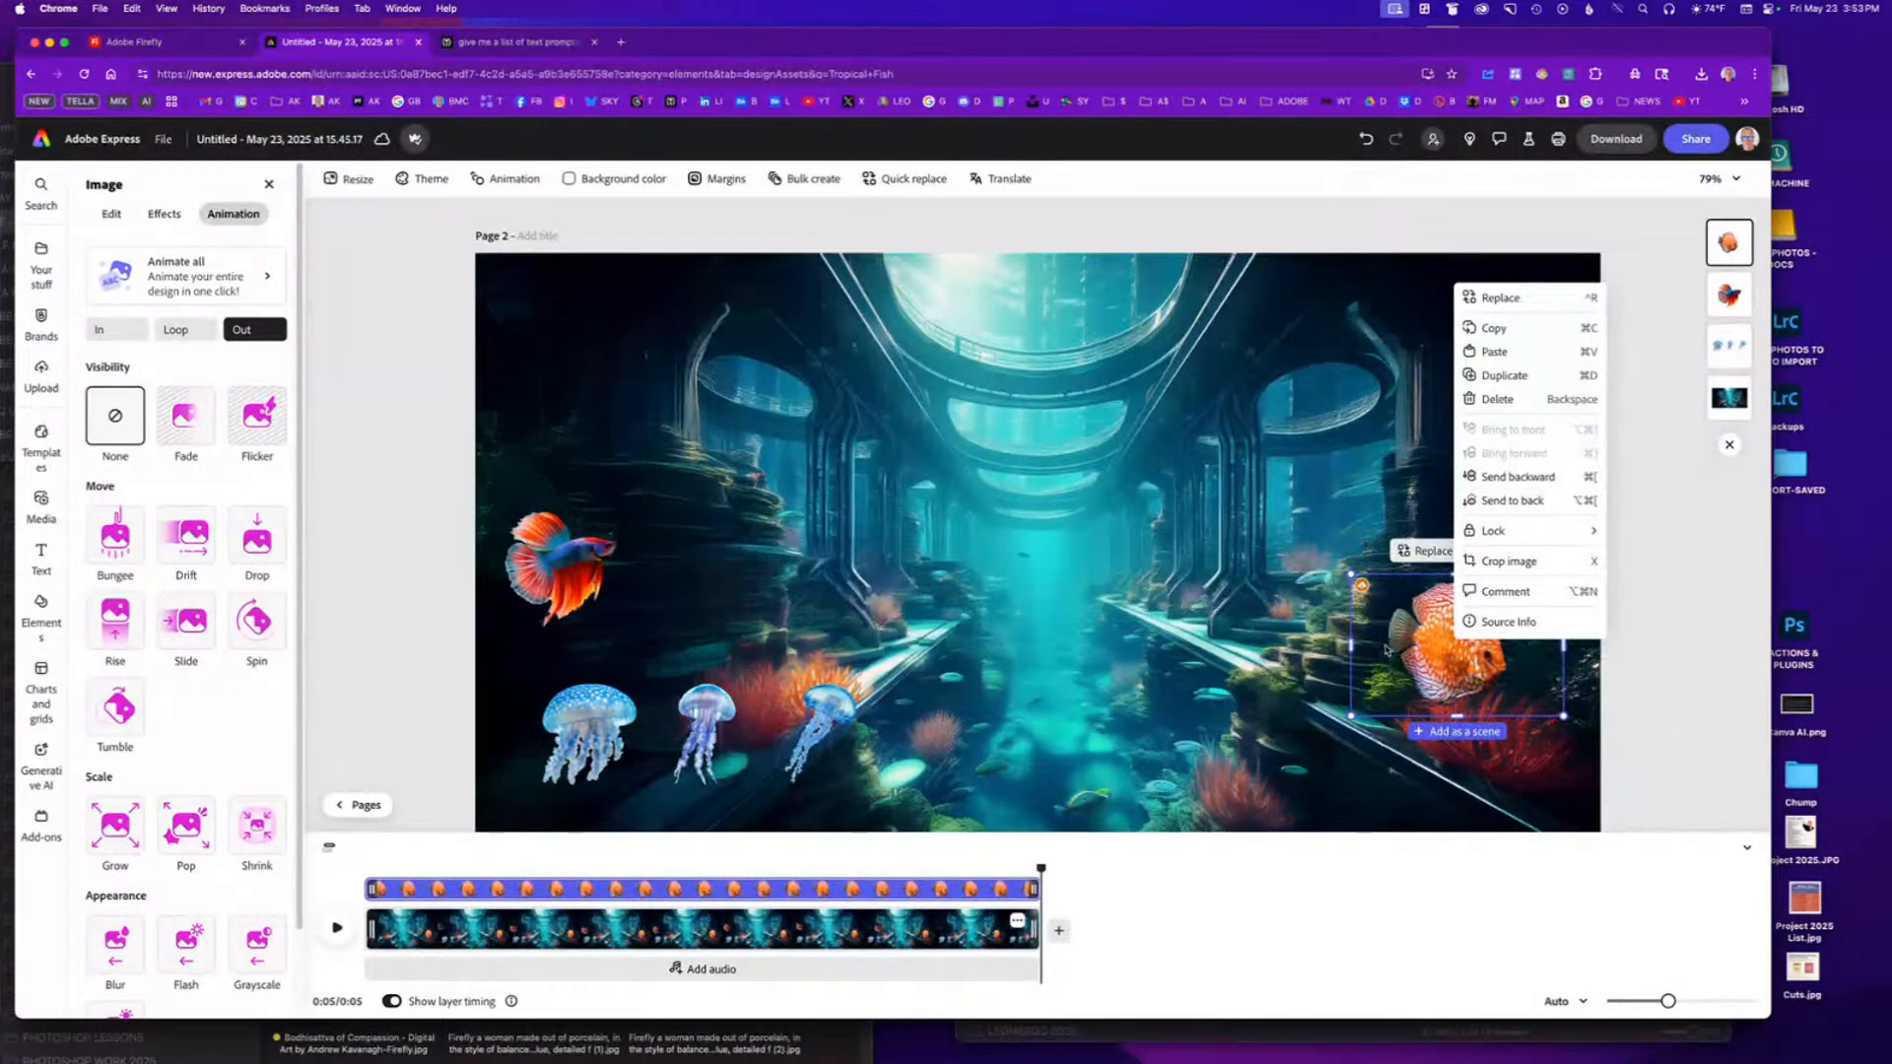
left_click(1430, 639)
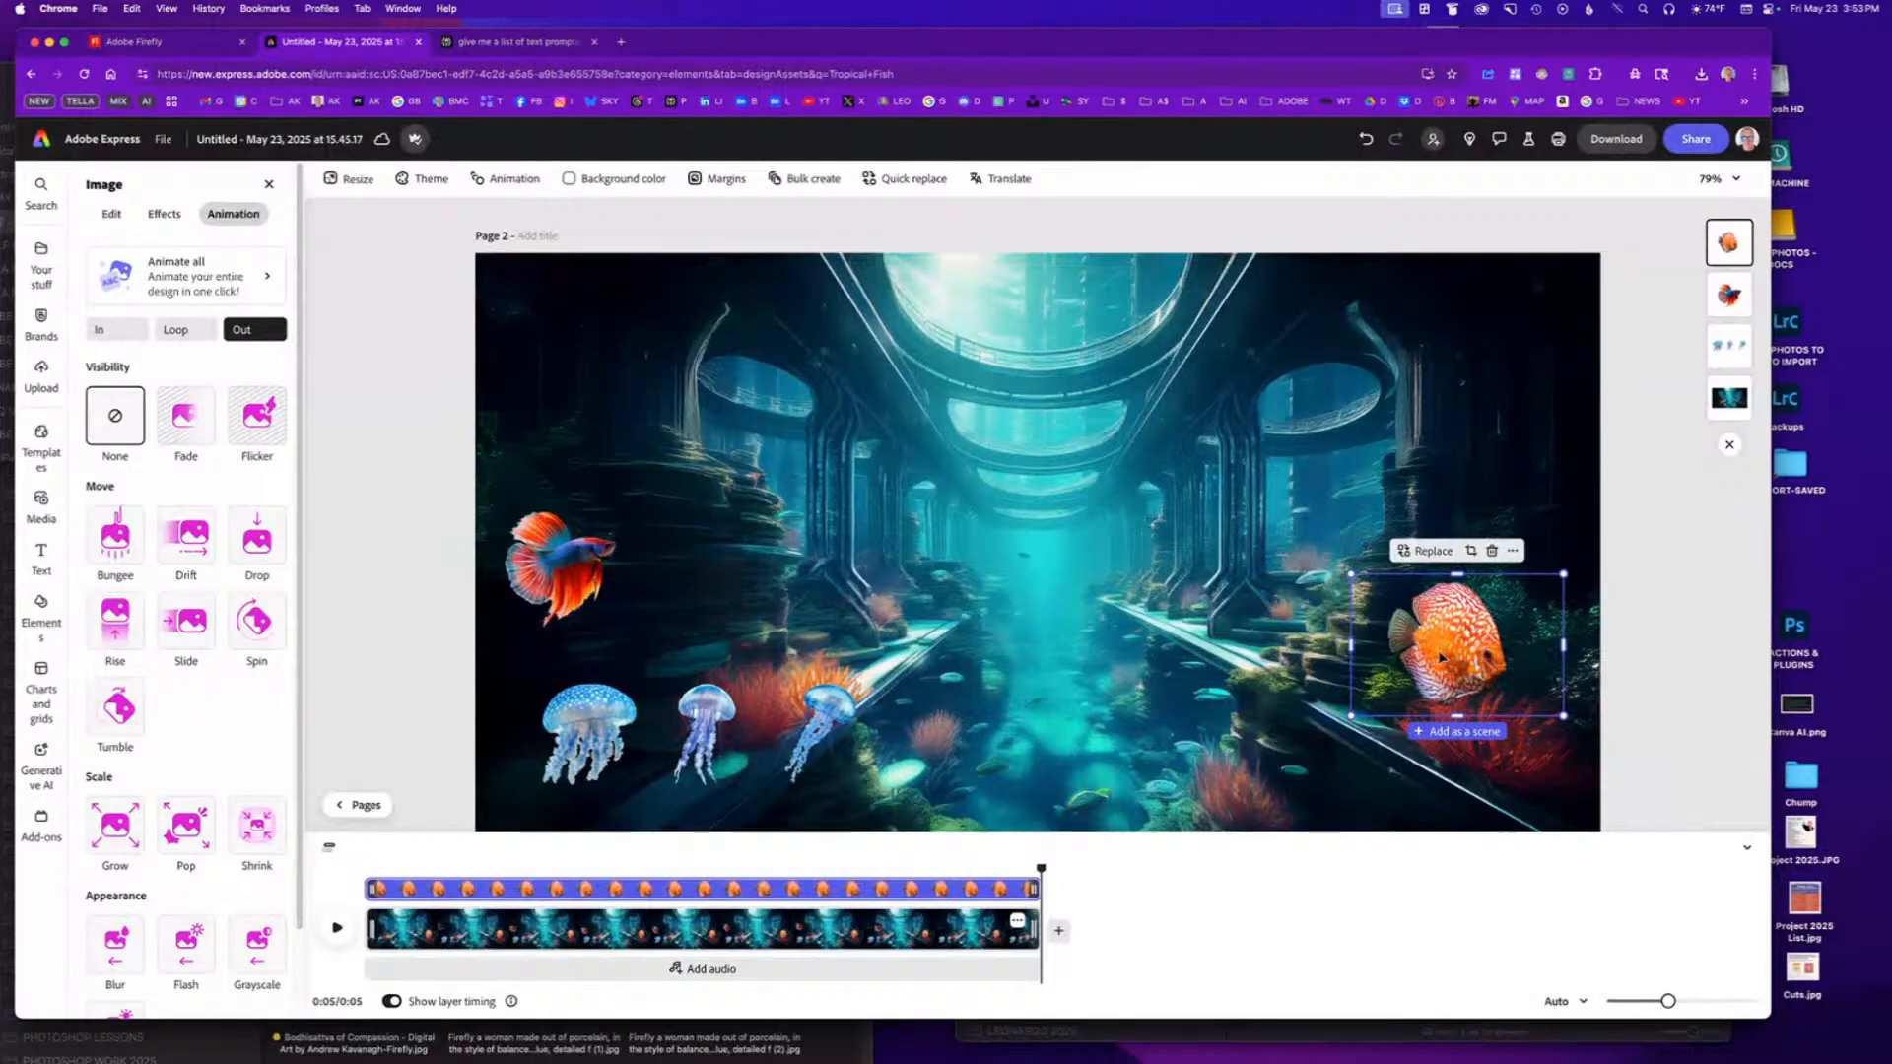
left_click_drag(1452, 669, 1456, 669)
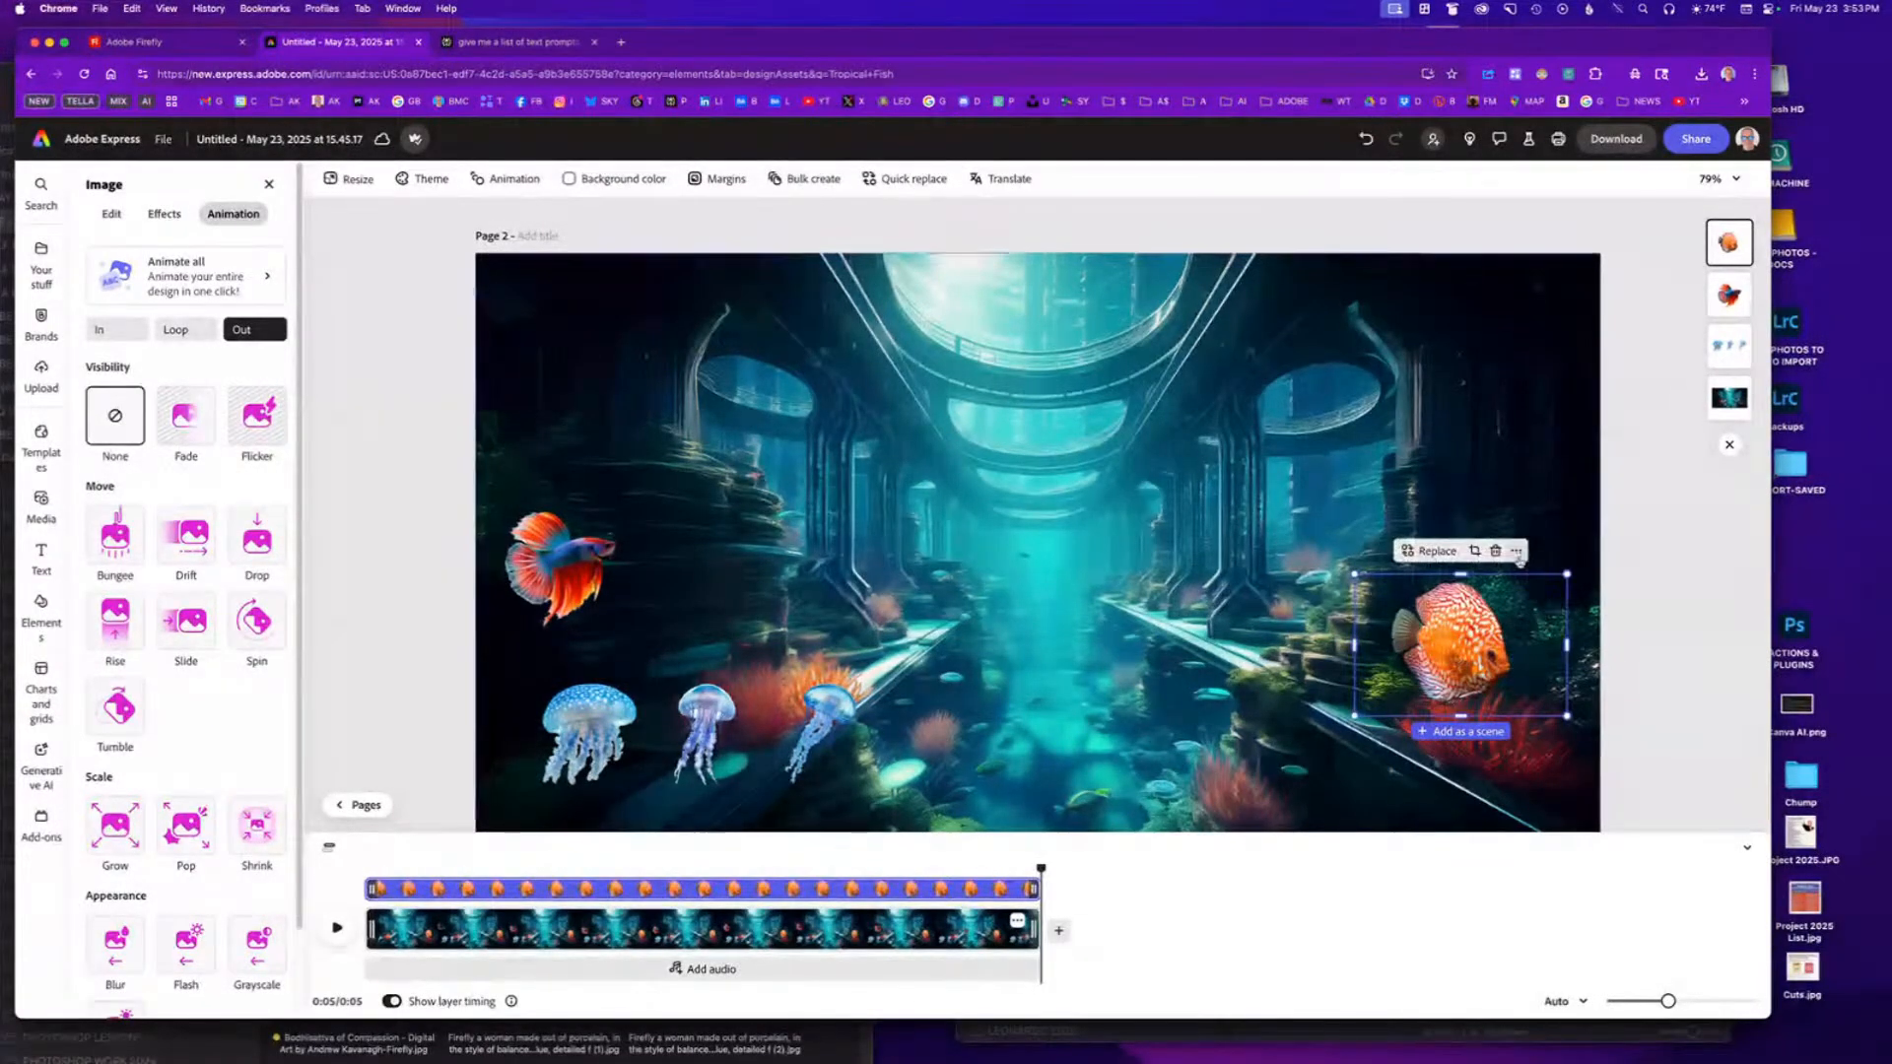
left_click(1515, 550)
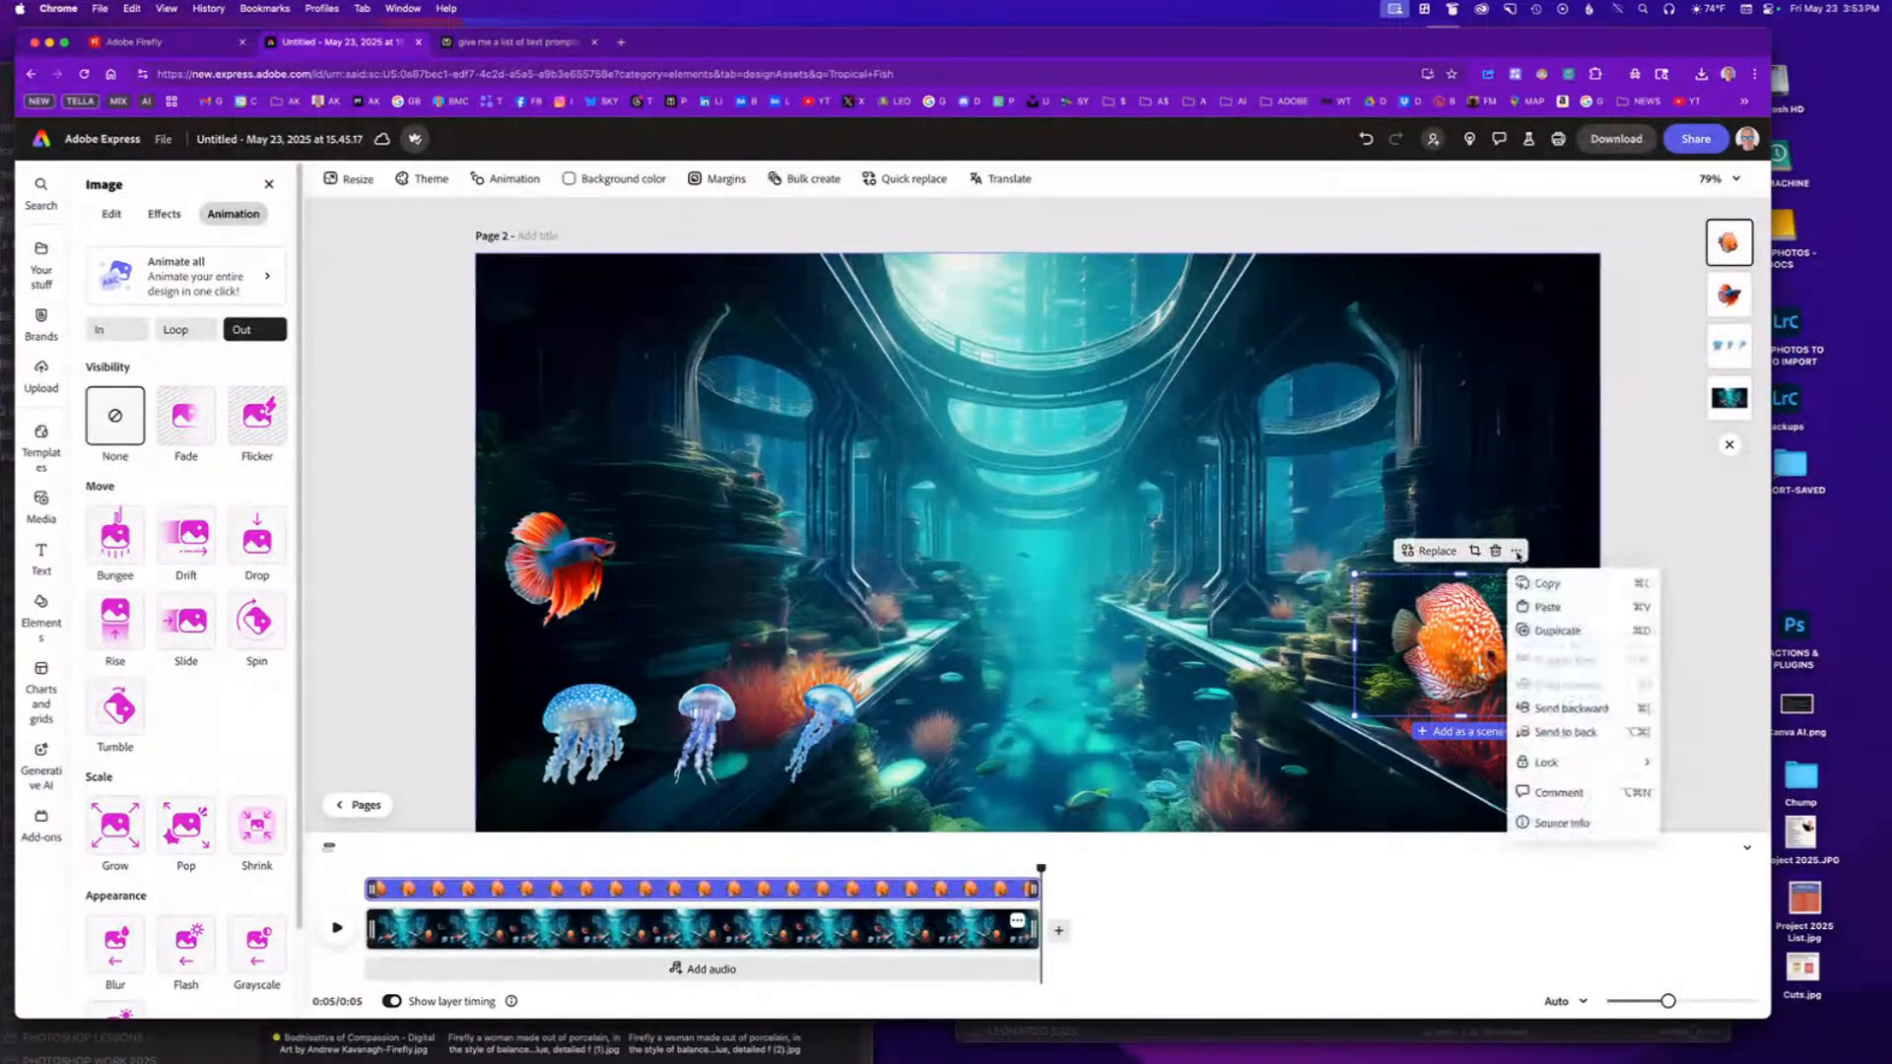
left_click(1444, 655)
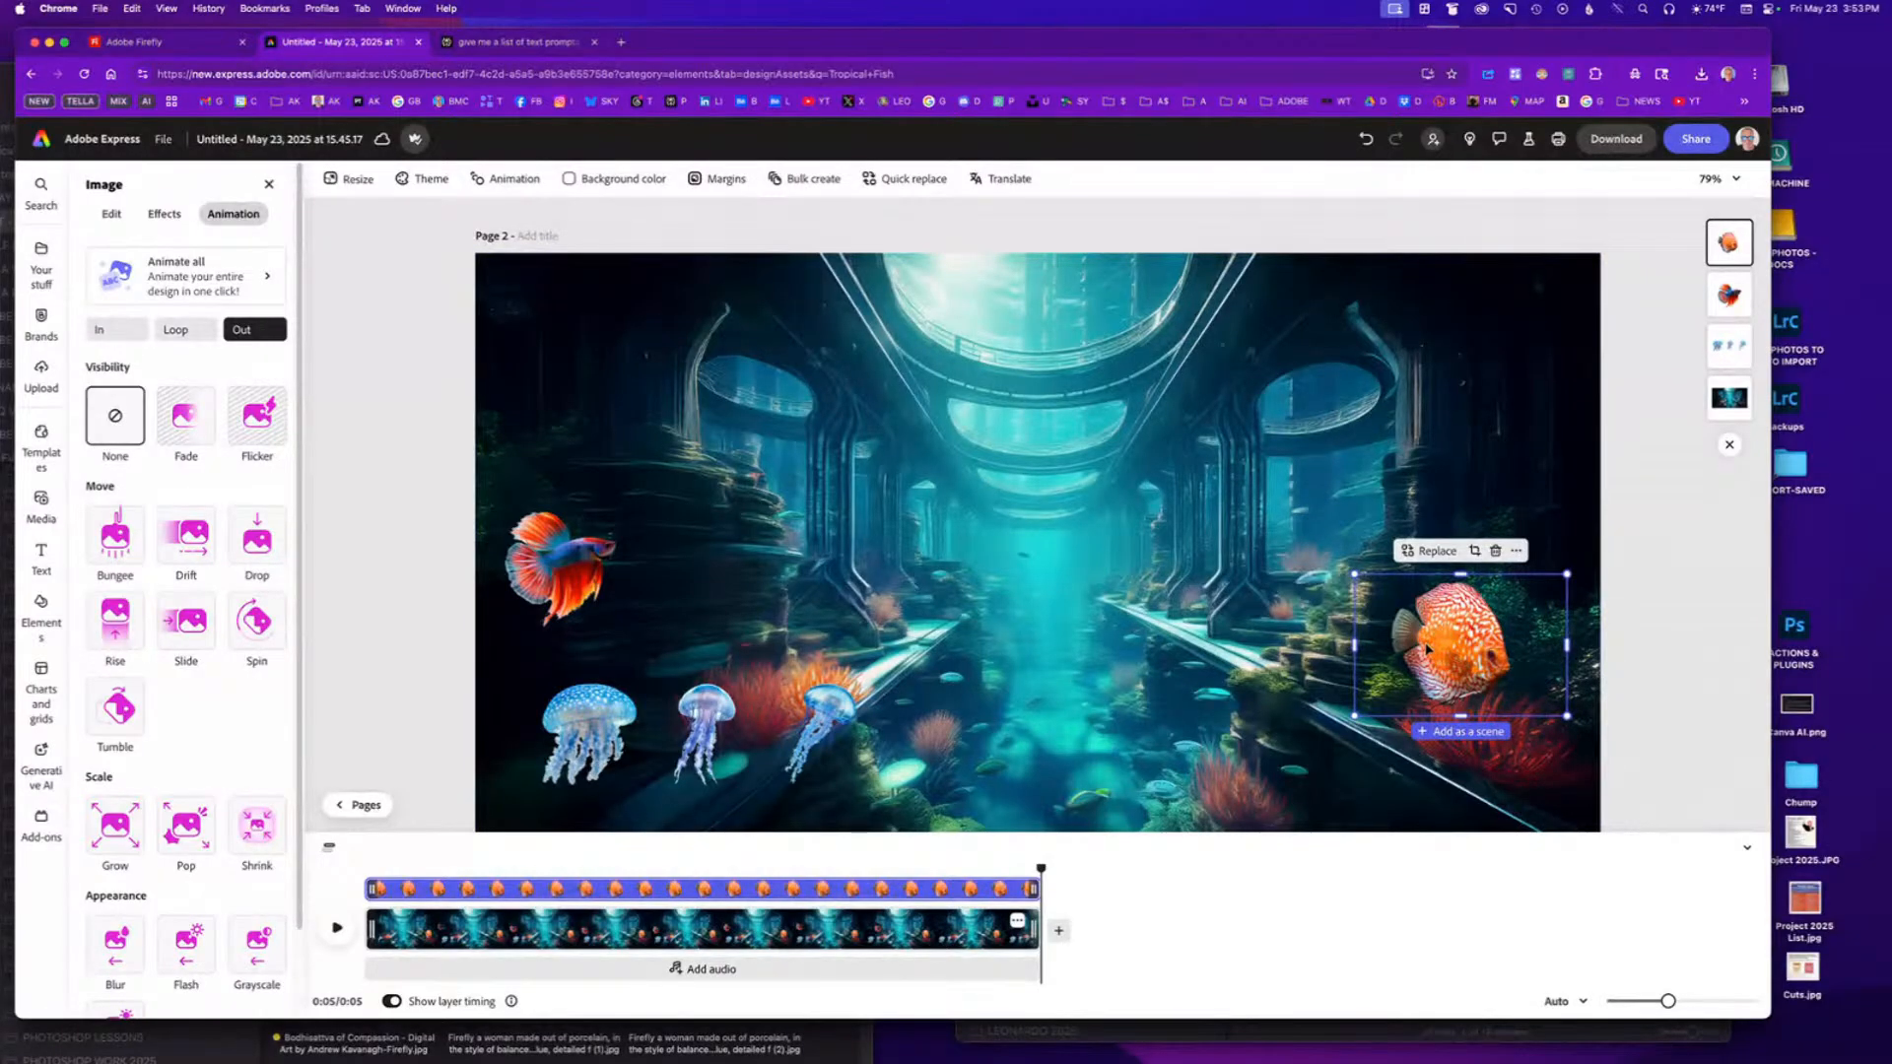
right_click(1426, 648)
left_click(1411, 554)
left_click(1409, 553)
left_click(1257, 587)
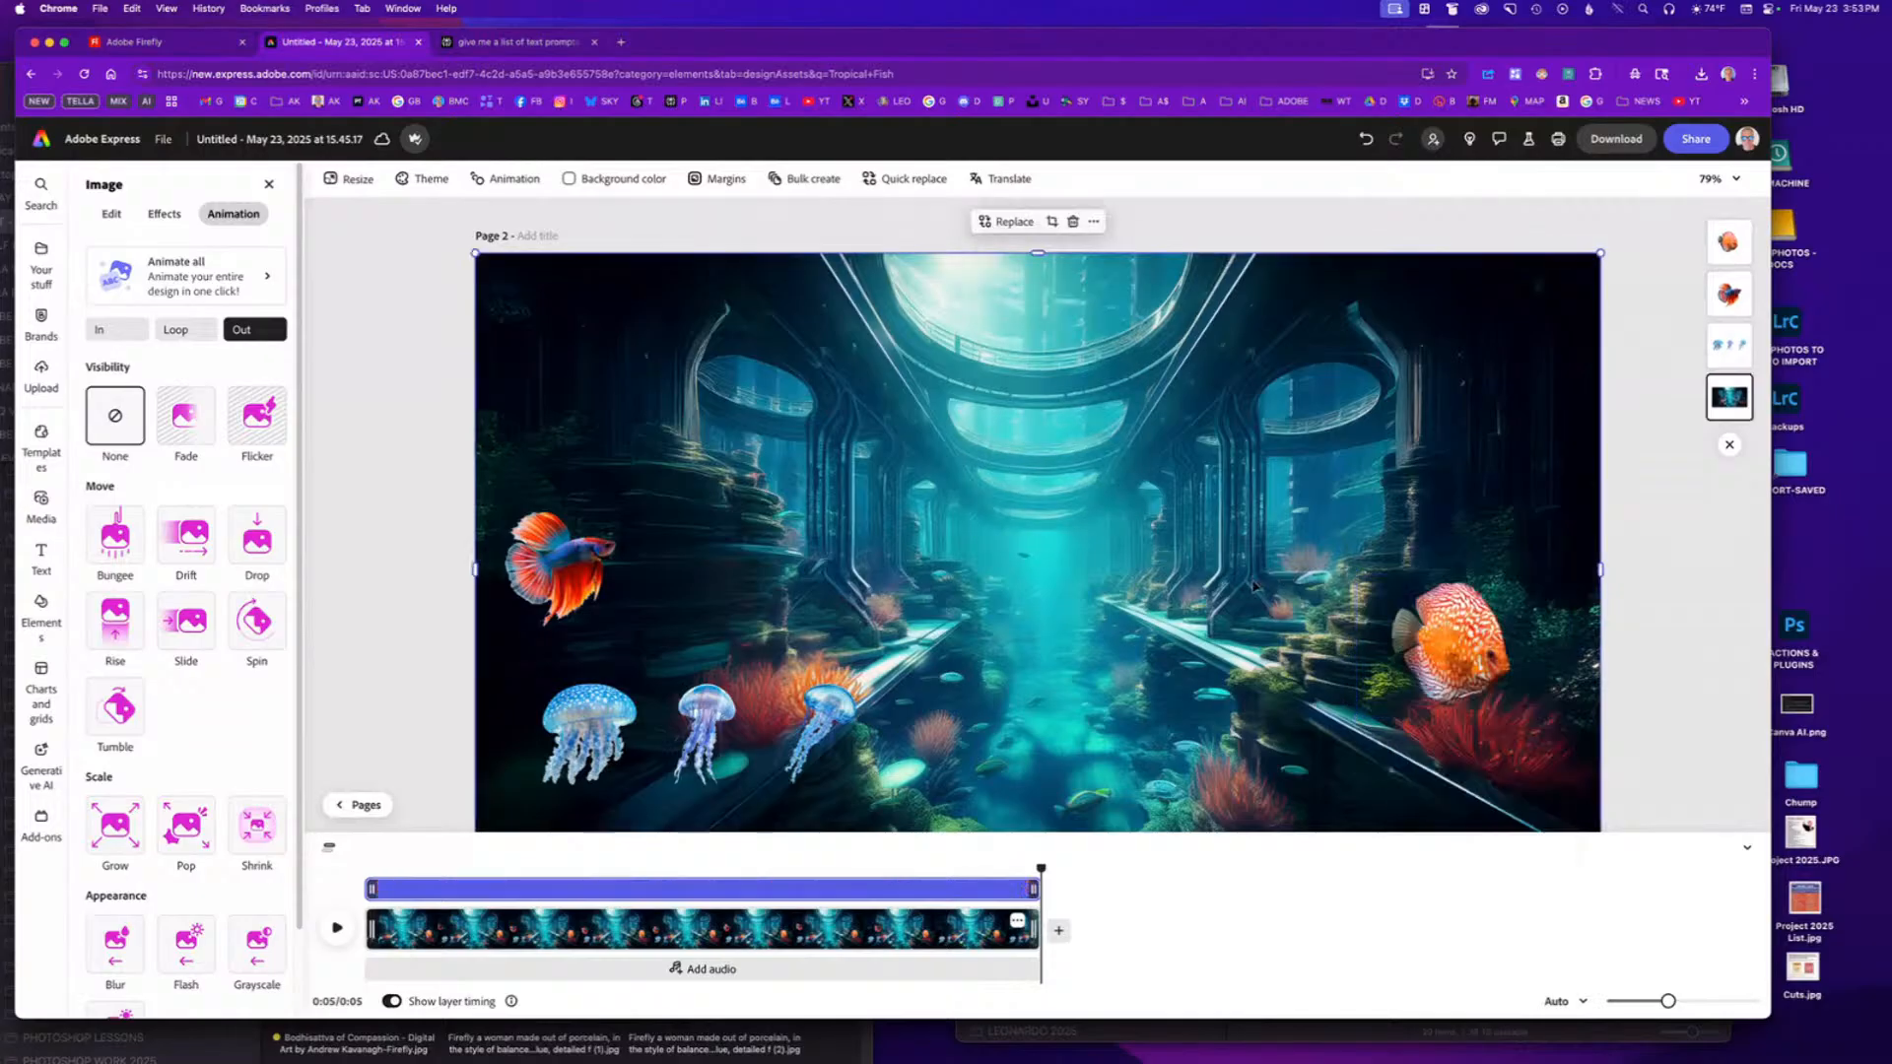
left_click(1454, 637)
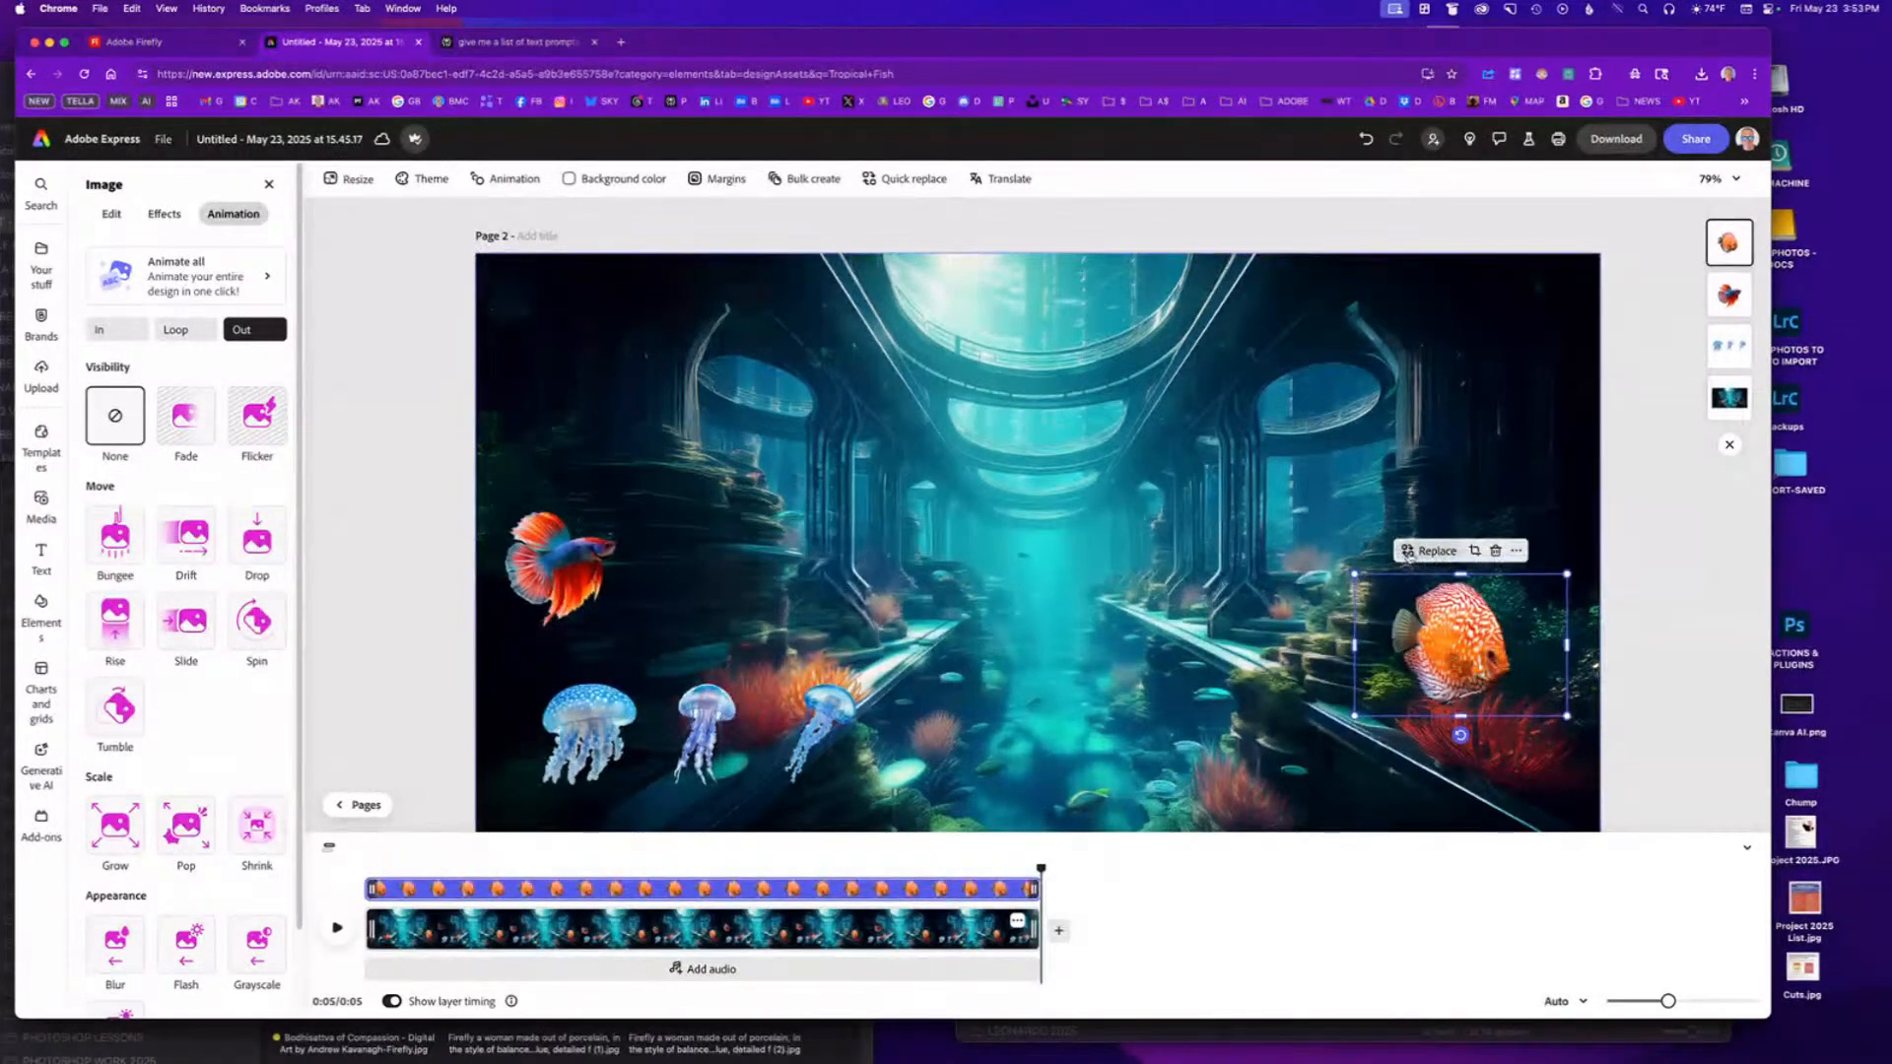
left_click(1413, 553)
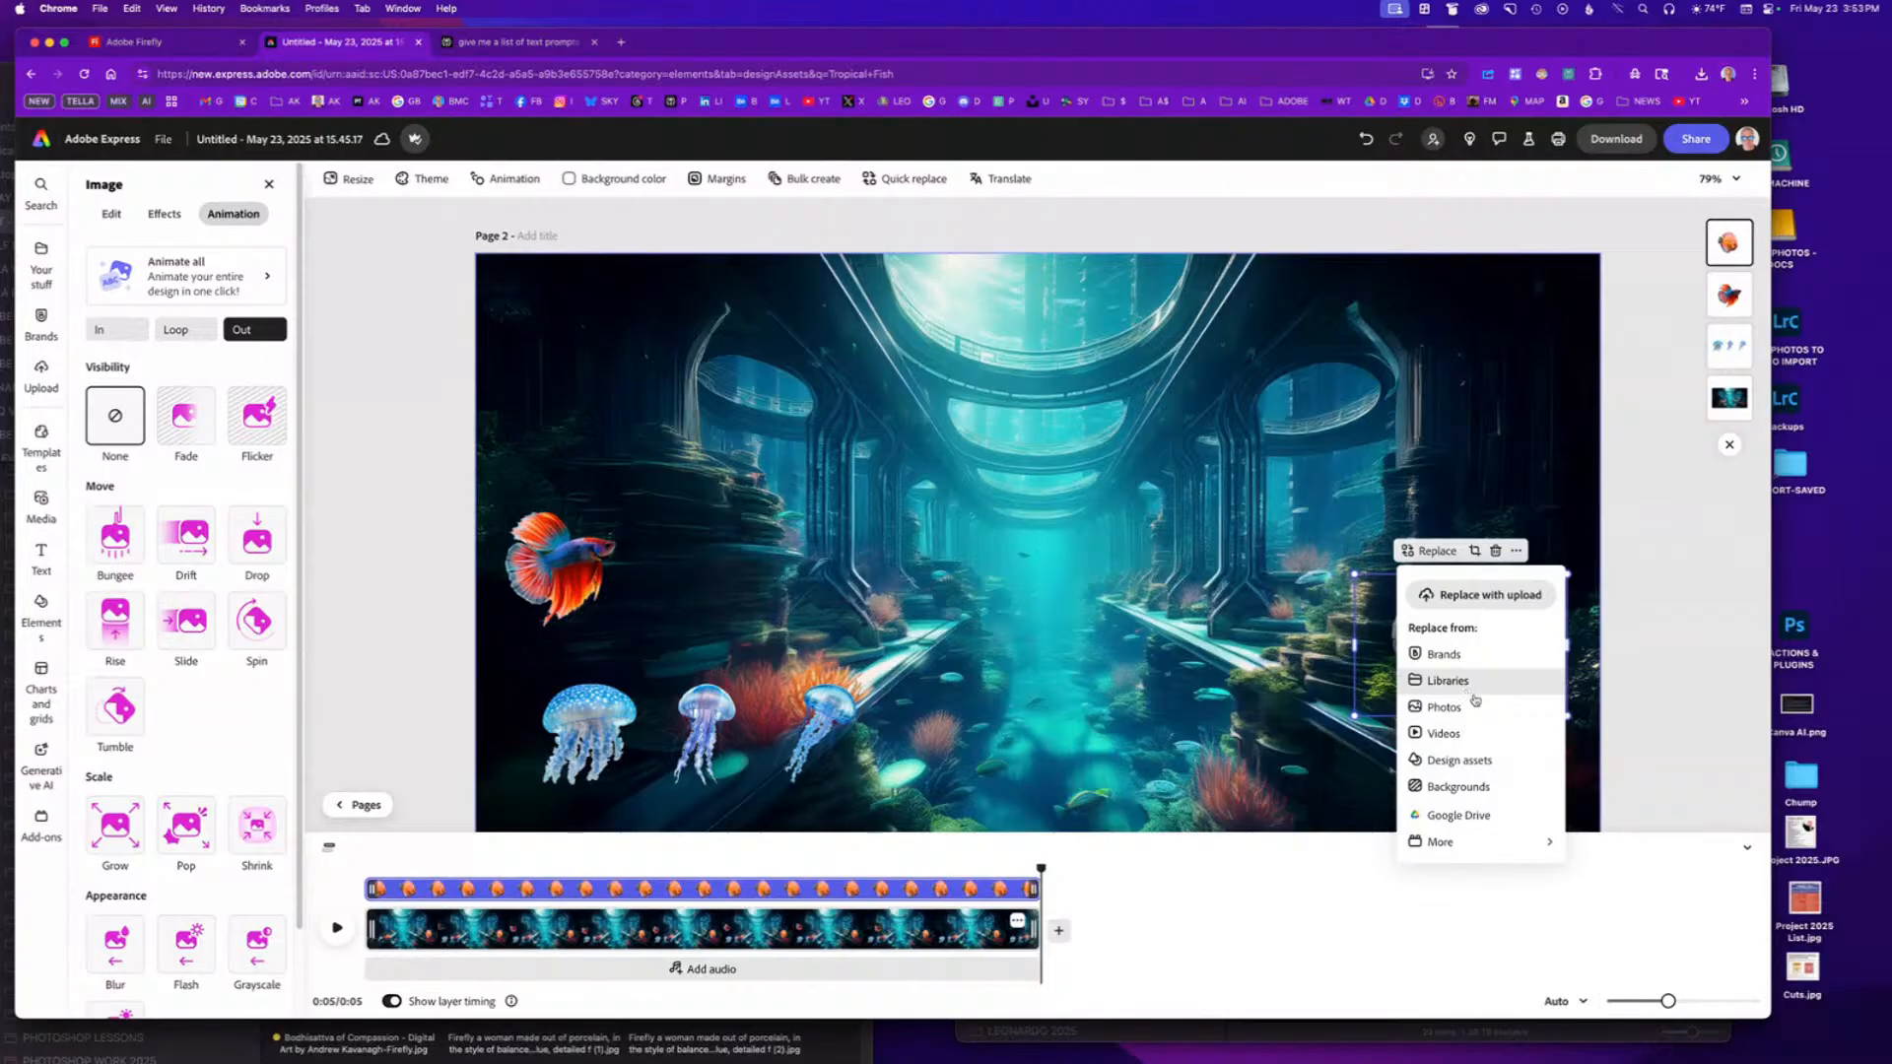
left_click(1357, 655)
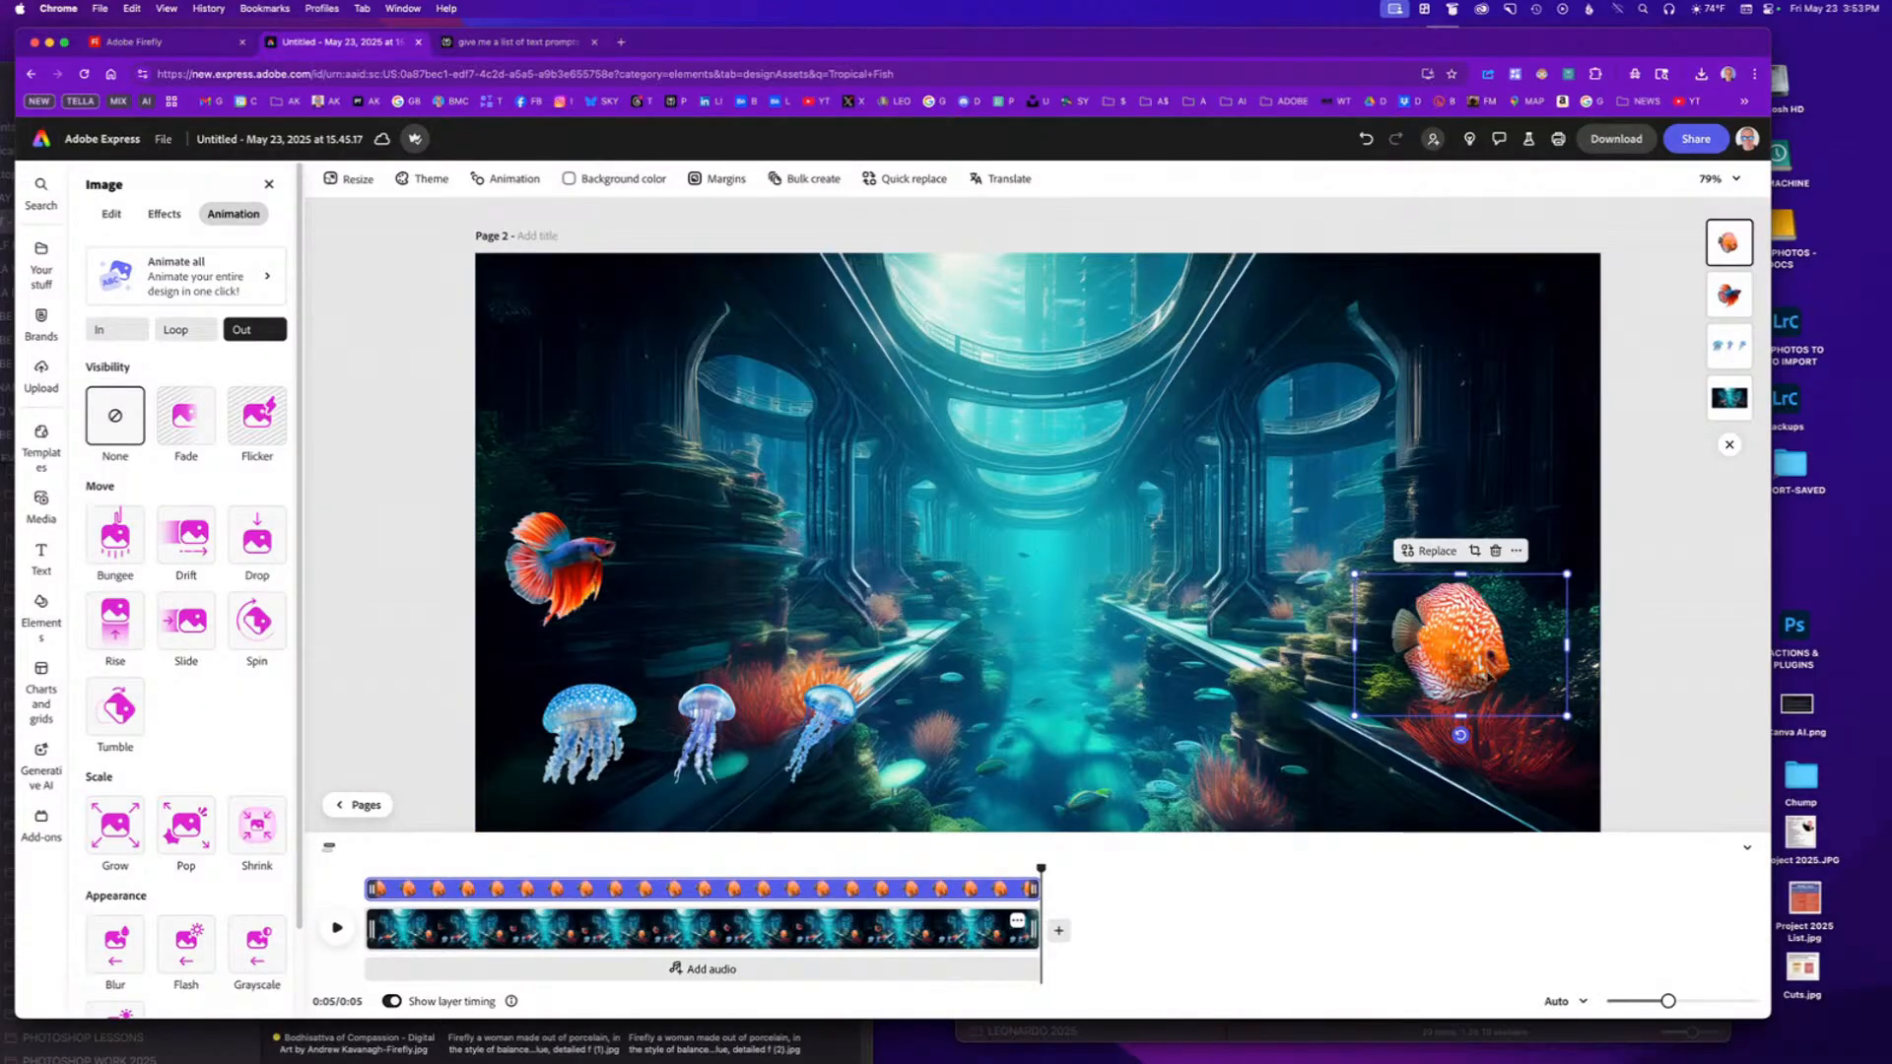
Flip the discus fish horizontally, then tilt it and place it over the red coral in the page's lower-right corner.
mouse_move(1460, 735)
left_mouse_down()
mouse_move(1379, 683)
mouse_move(1392, 586)
mouse_move(1484, 557)
mouse_move(1549, 629)
mouse_move(1537, 694)
mouse_move(1463, 761)
left_mouse_up()
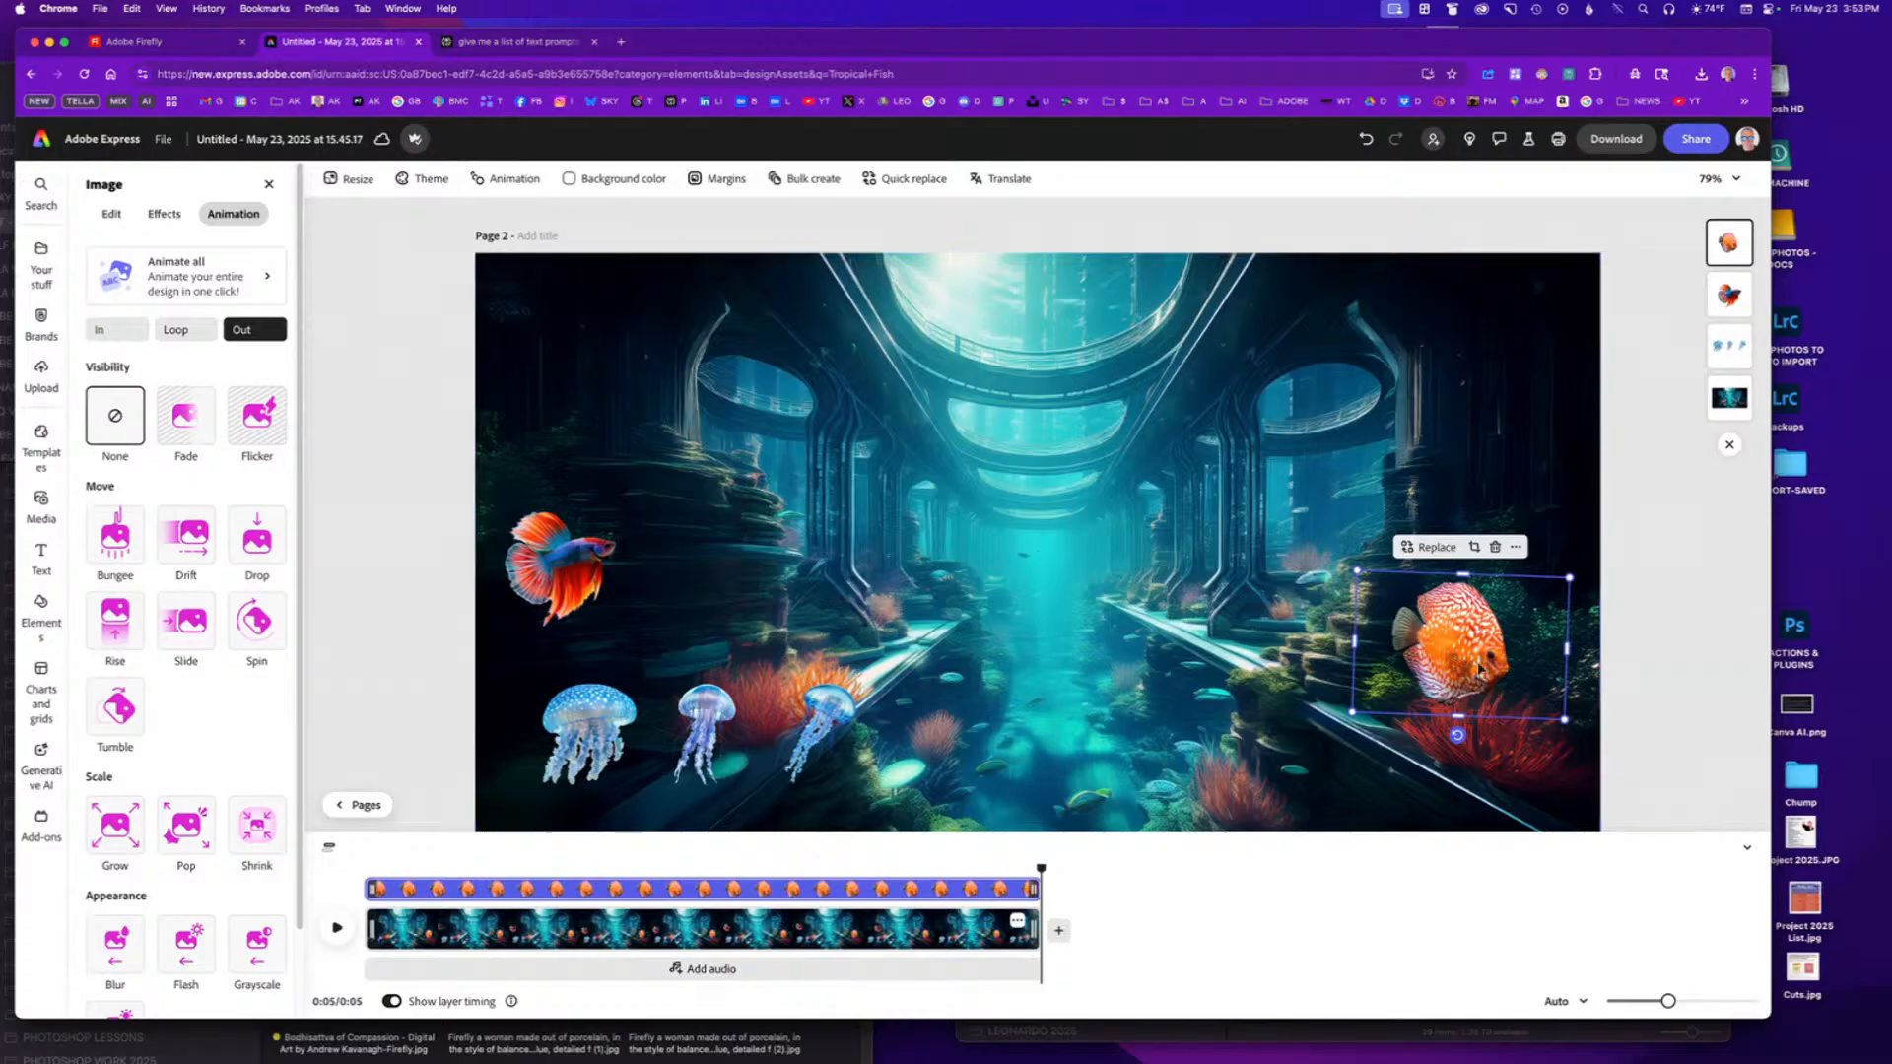
left_click(113, 213)
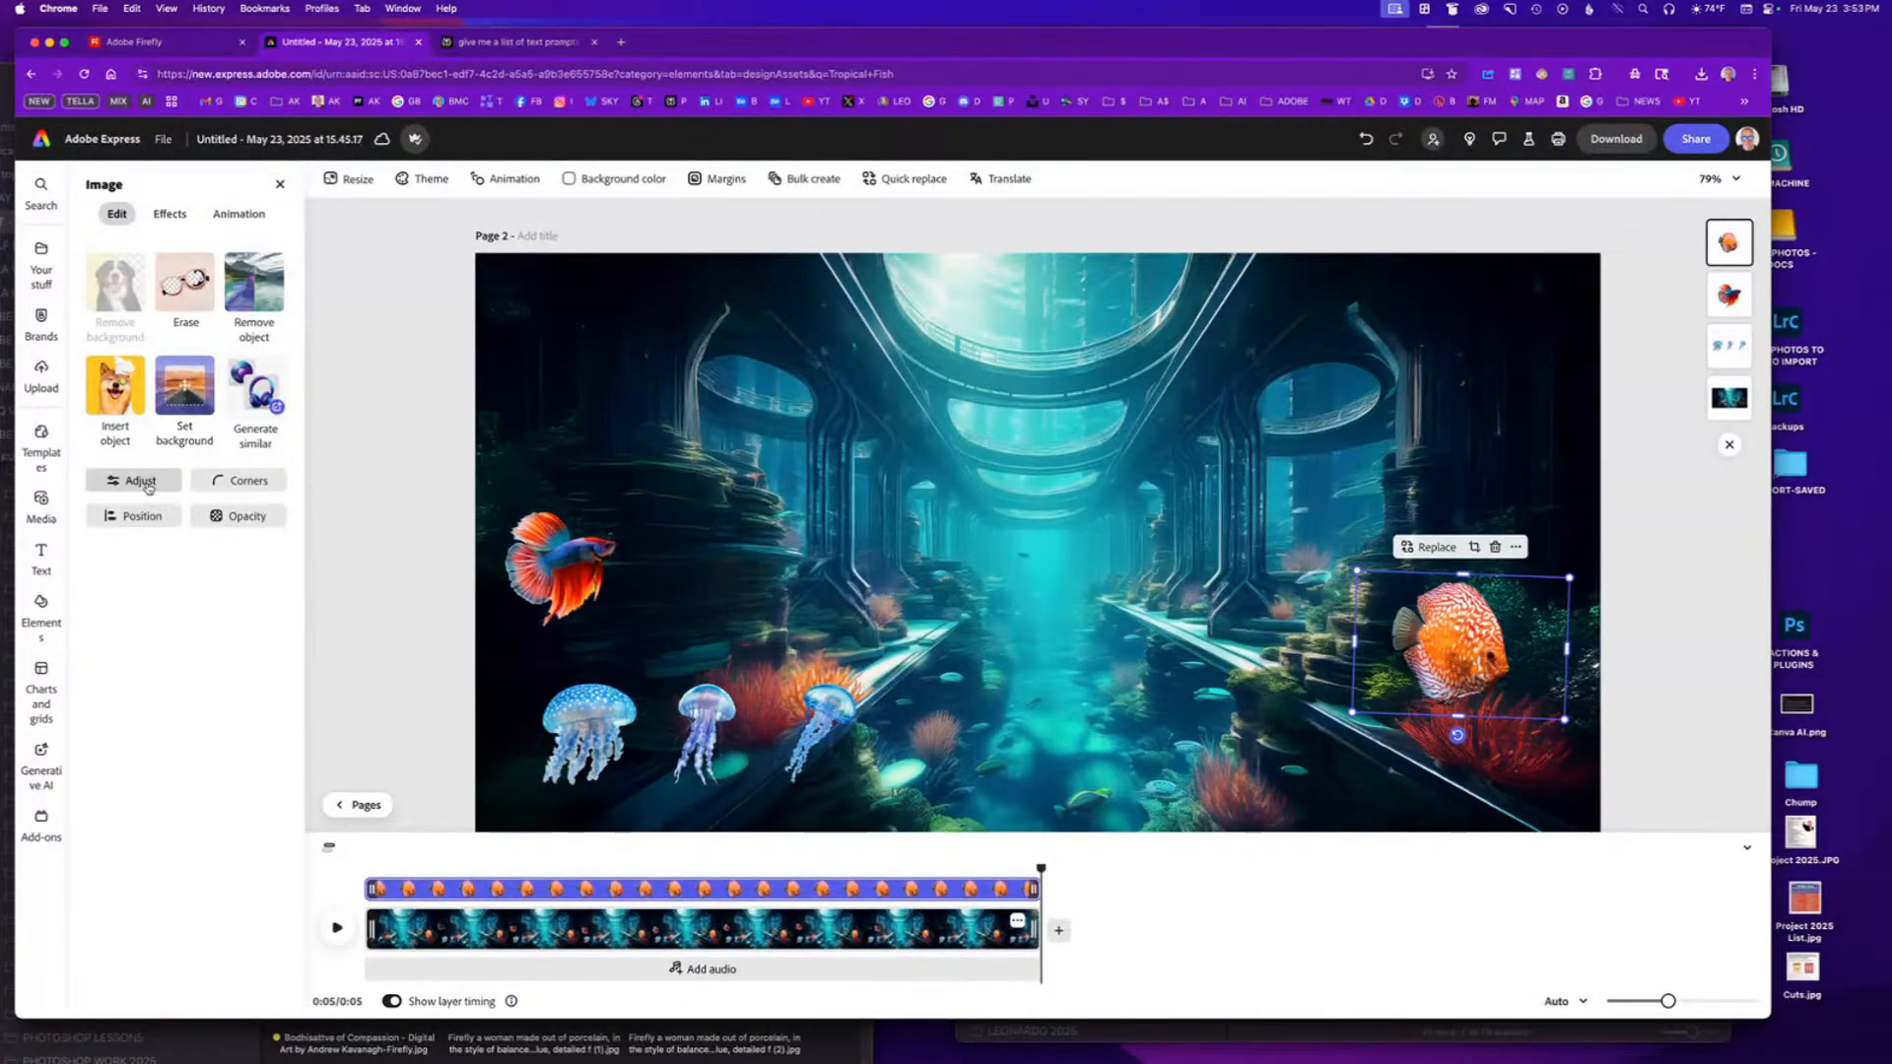
left_click(148, 483)
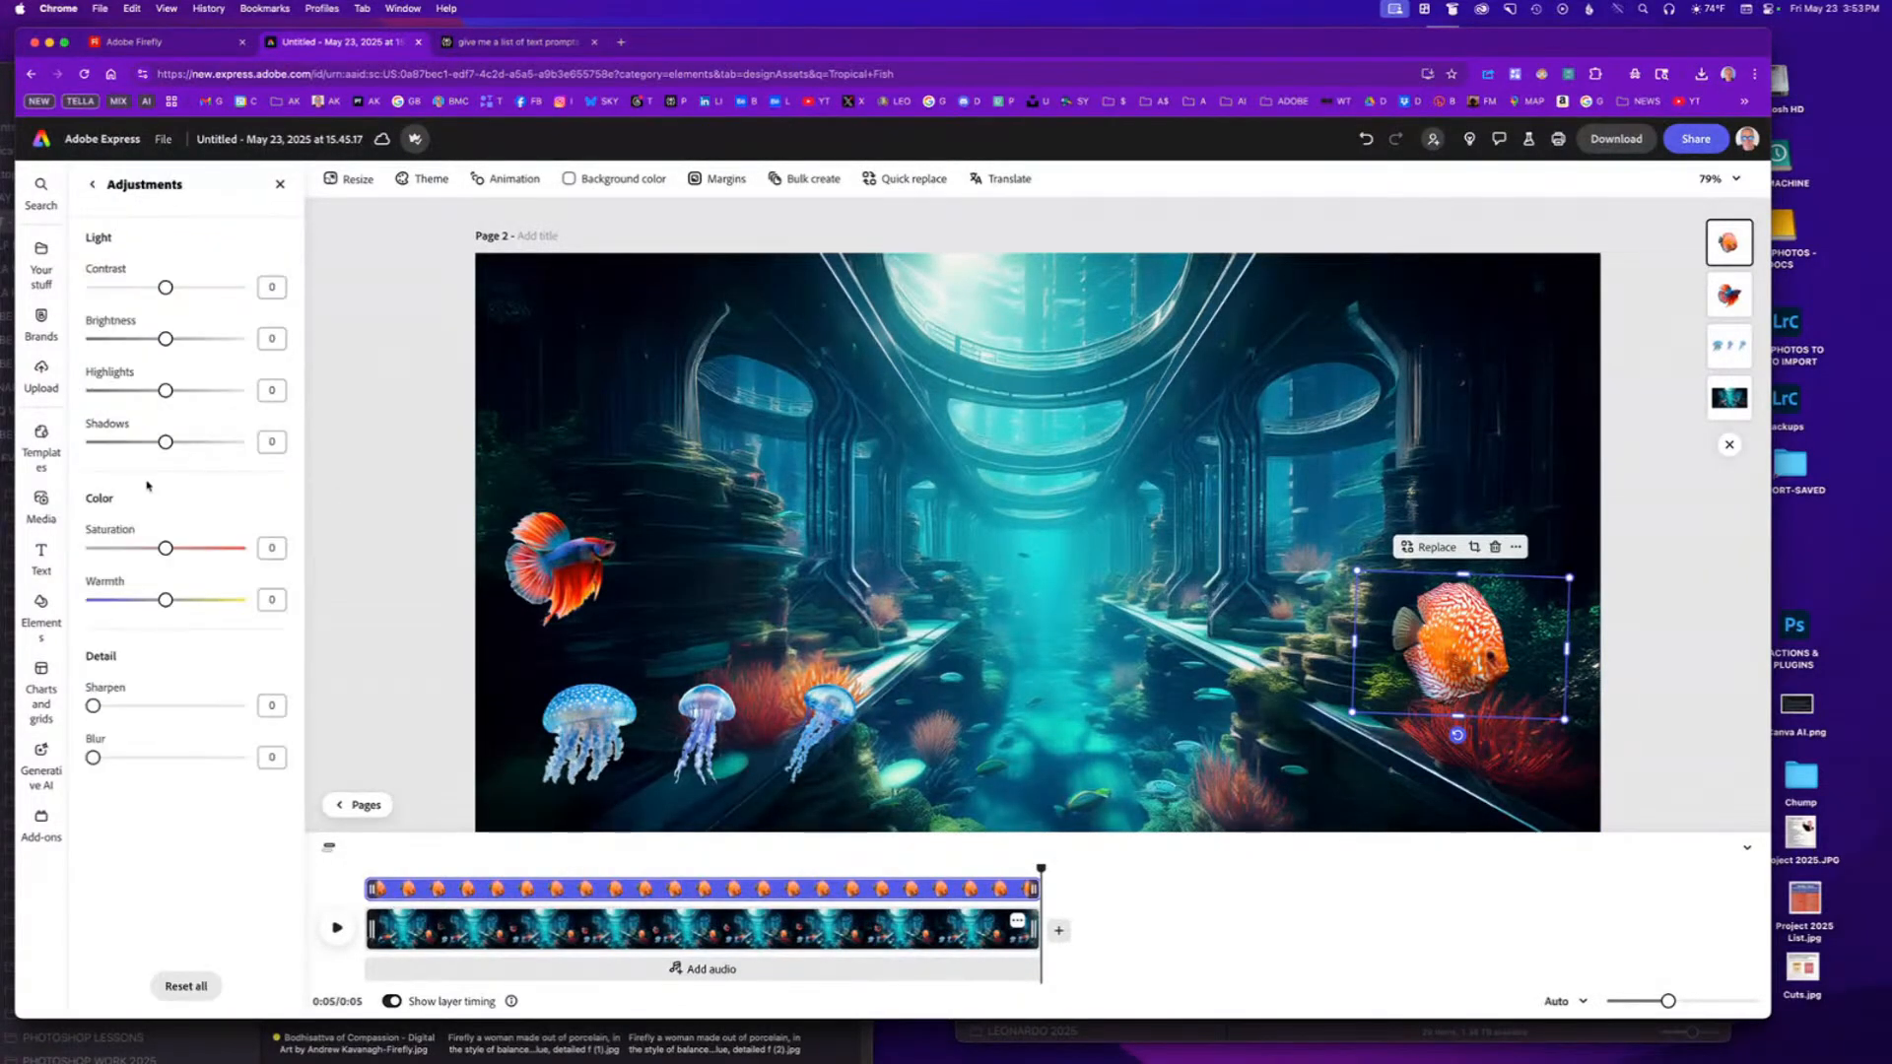
left_click(91, 184)
left_click(144, 517)
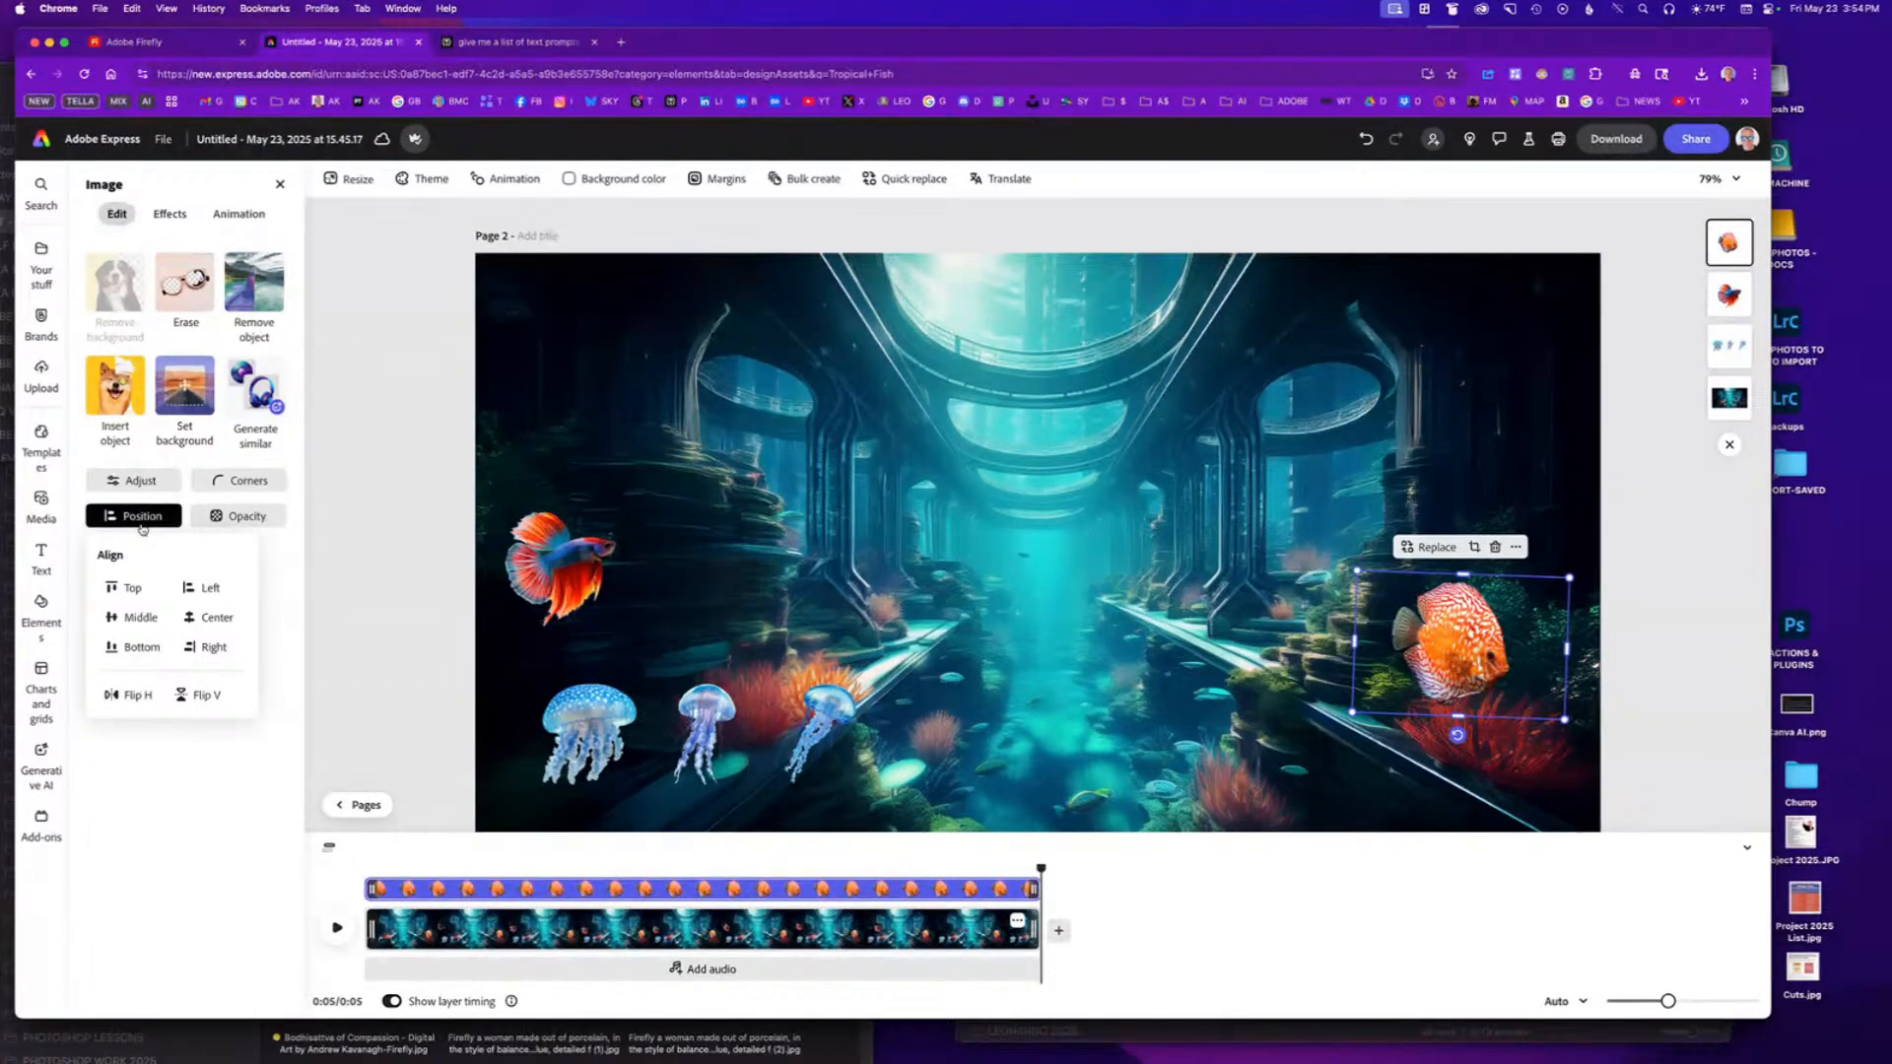
left_click(138, 695)
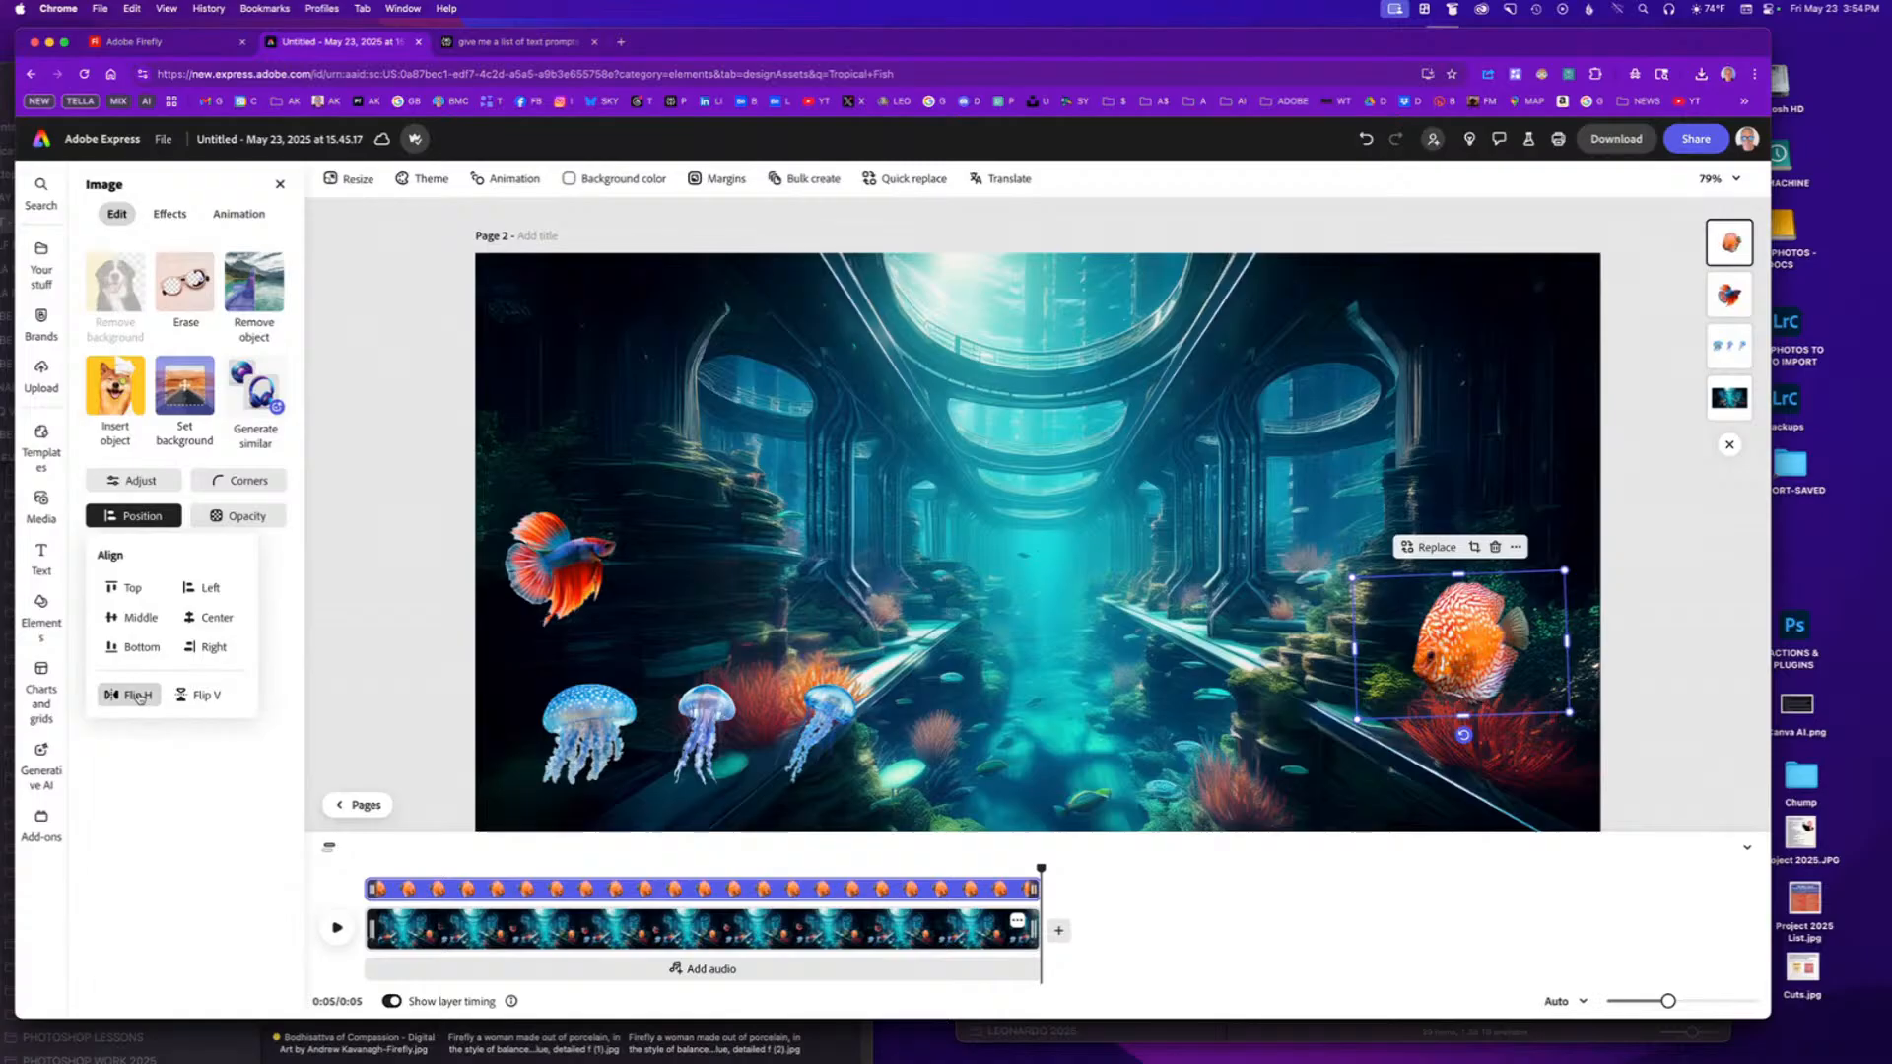
left_click_drag(1464, 735, 1438, 820)
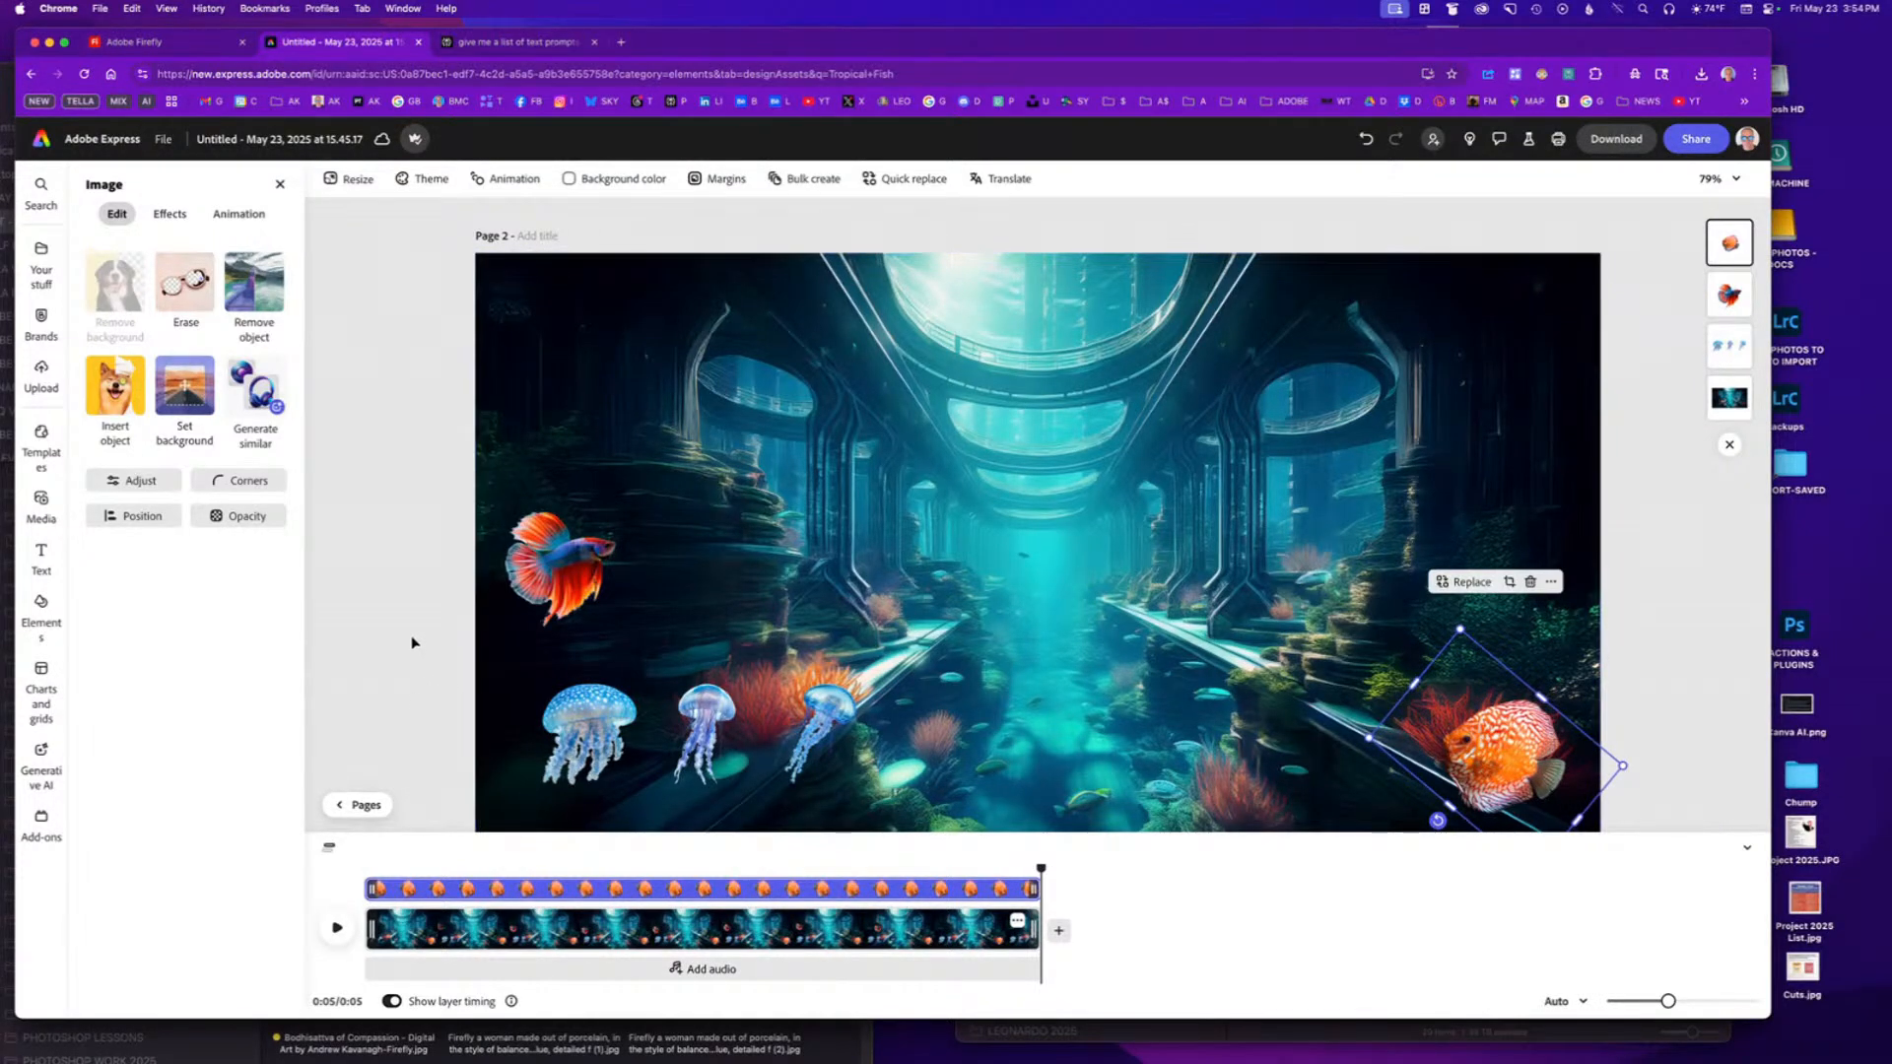
Add a leftward Slide exit animation to the discus fish with a 3s duration and Smooth personality.
left_click(233, 214)
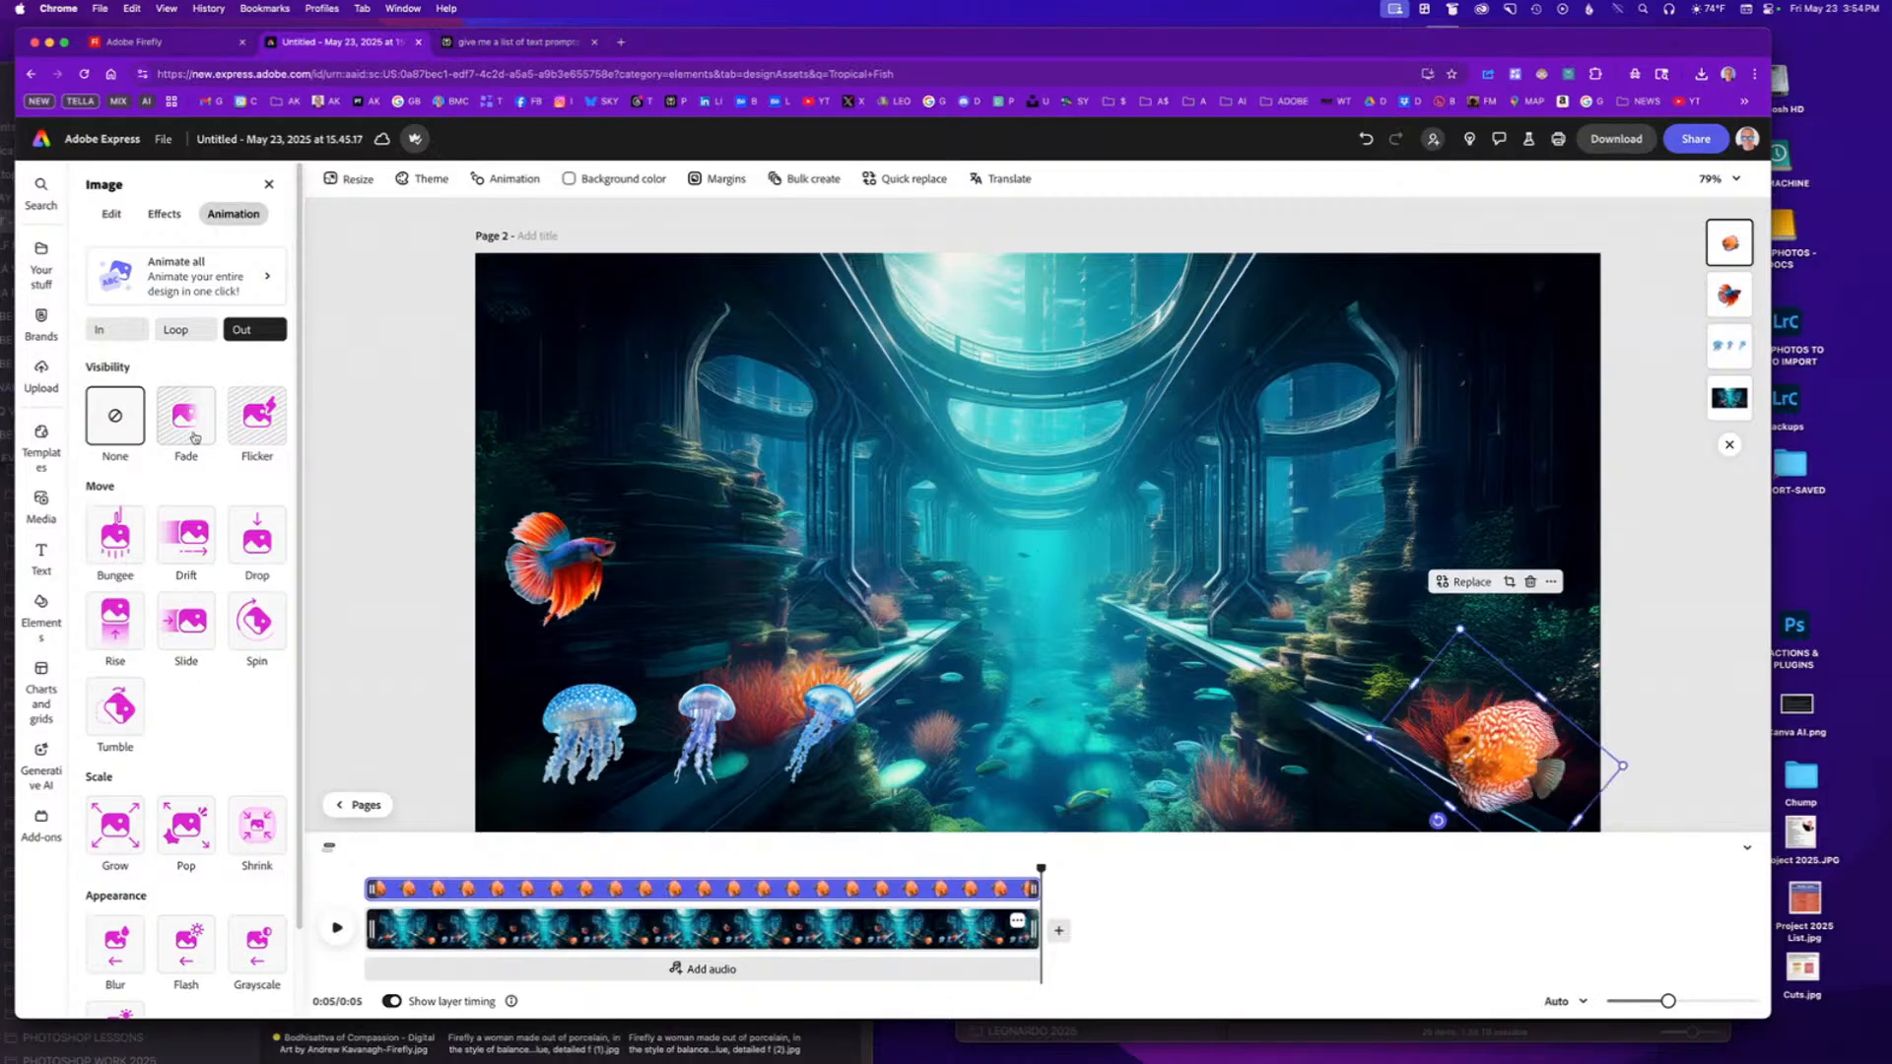
left_click(190, 633)
left_click(187, 622)
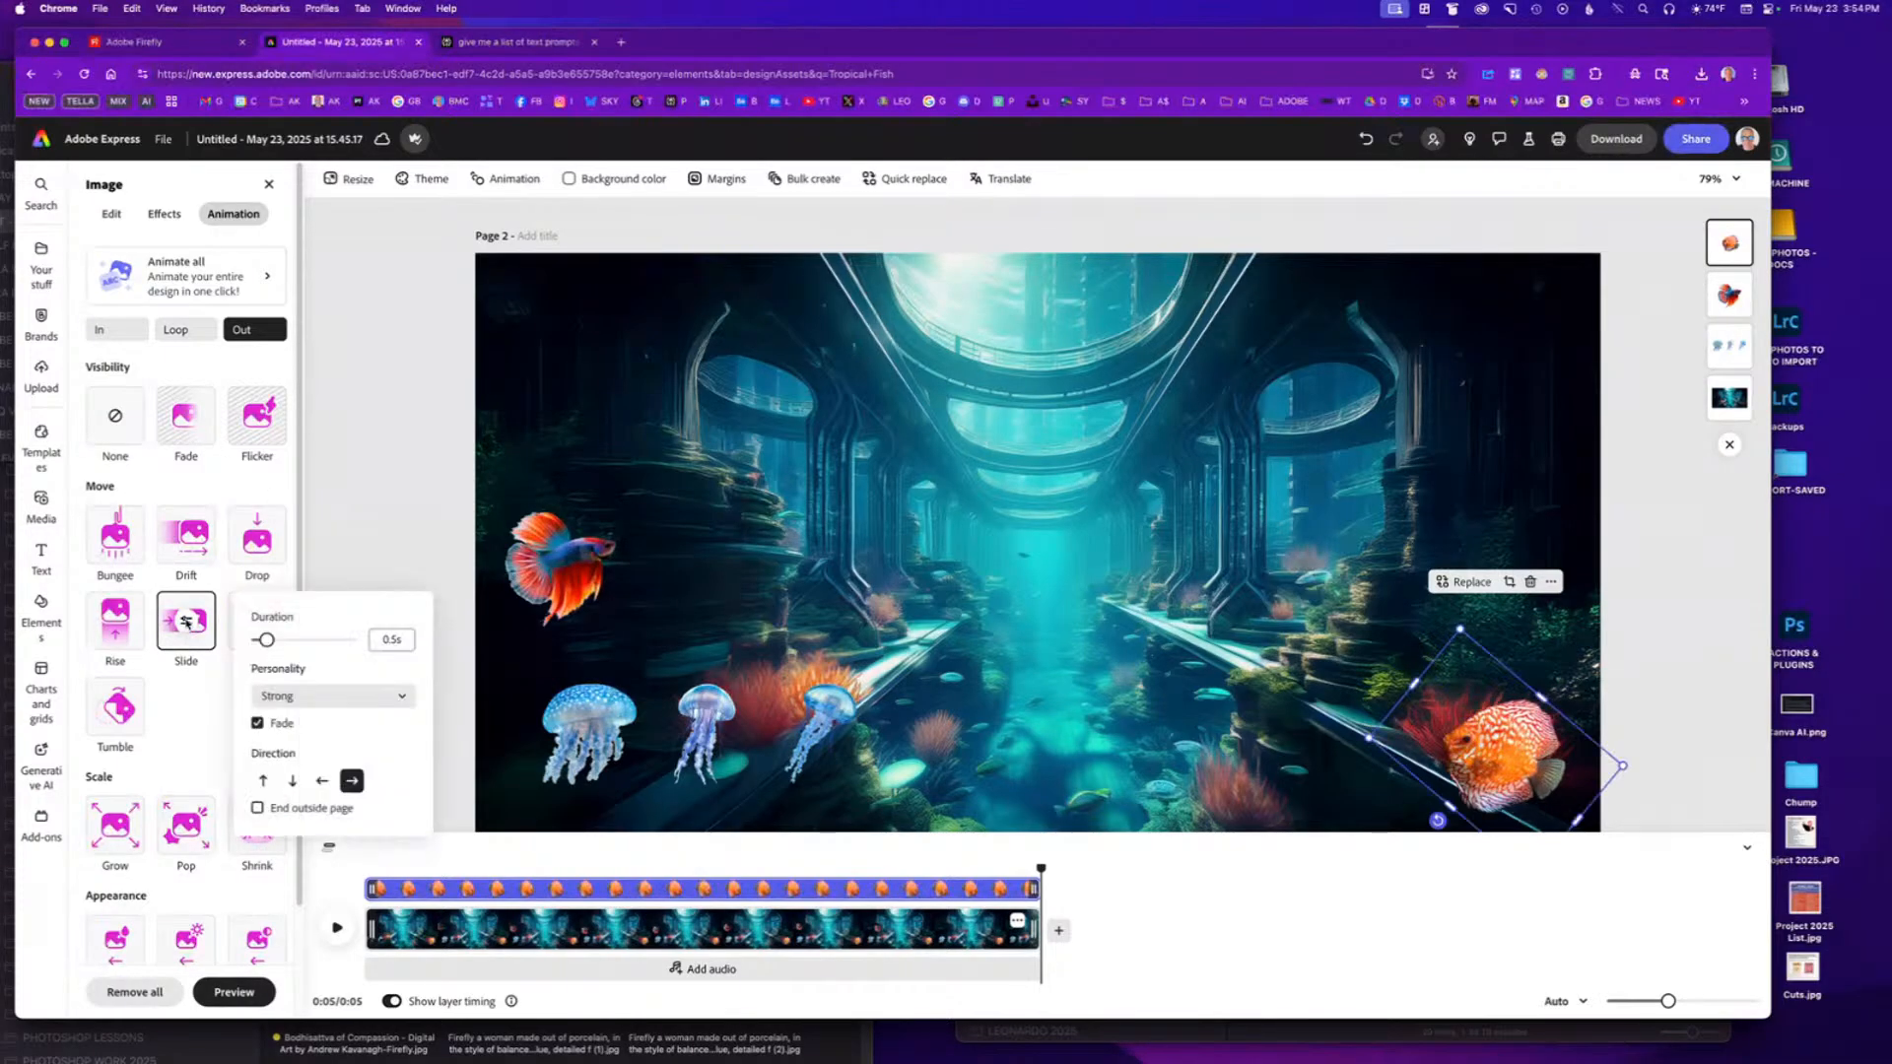
left_click(323, 781)
left_click_drag(266, 640, 349, 639)
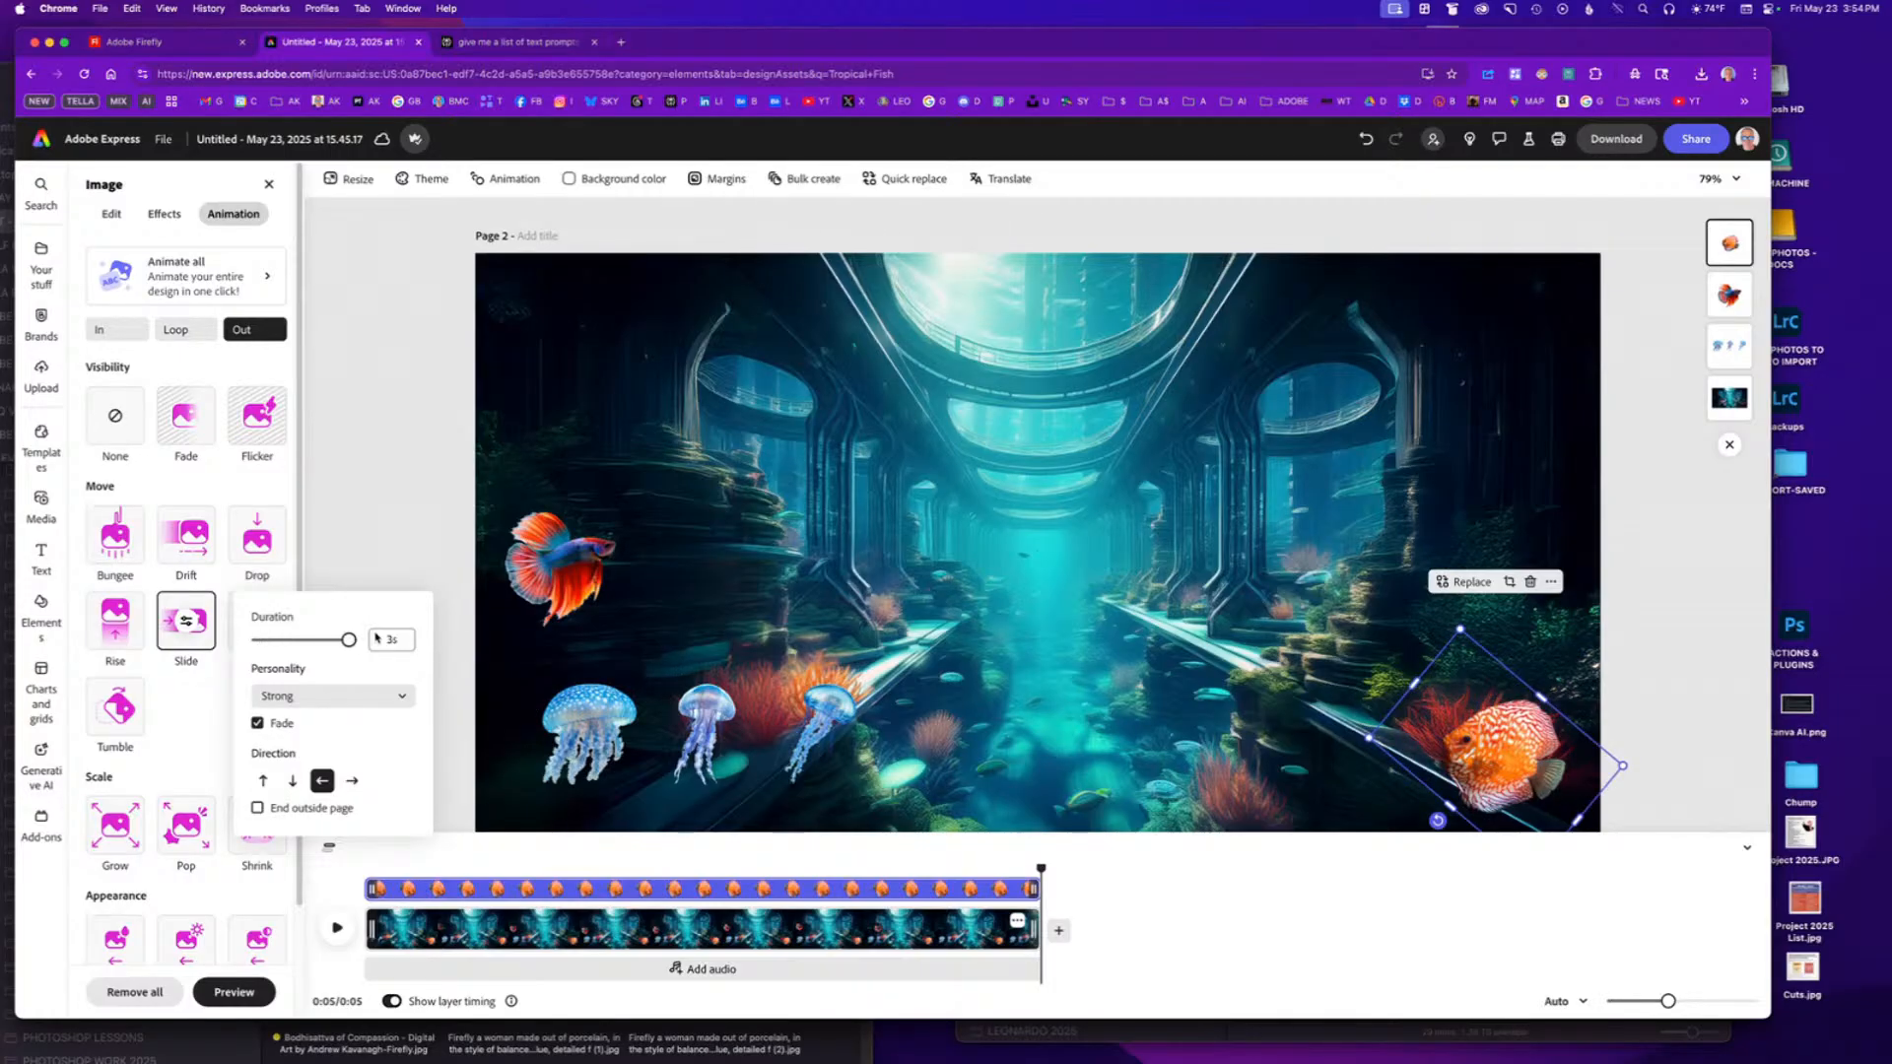
left_click(335, 696)
left_click(334, 752)
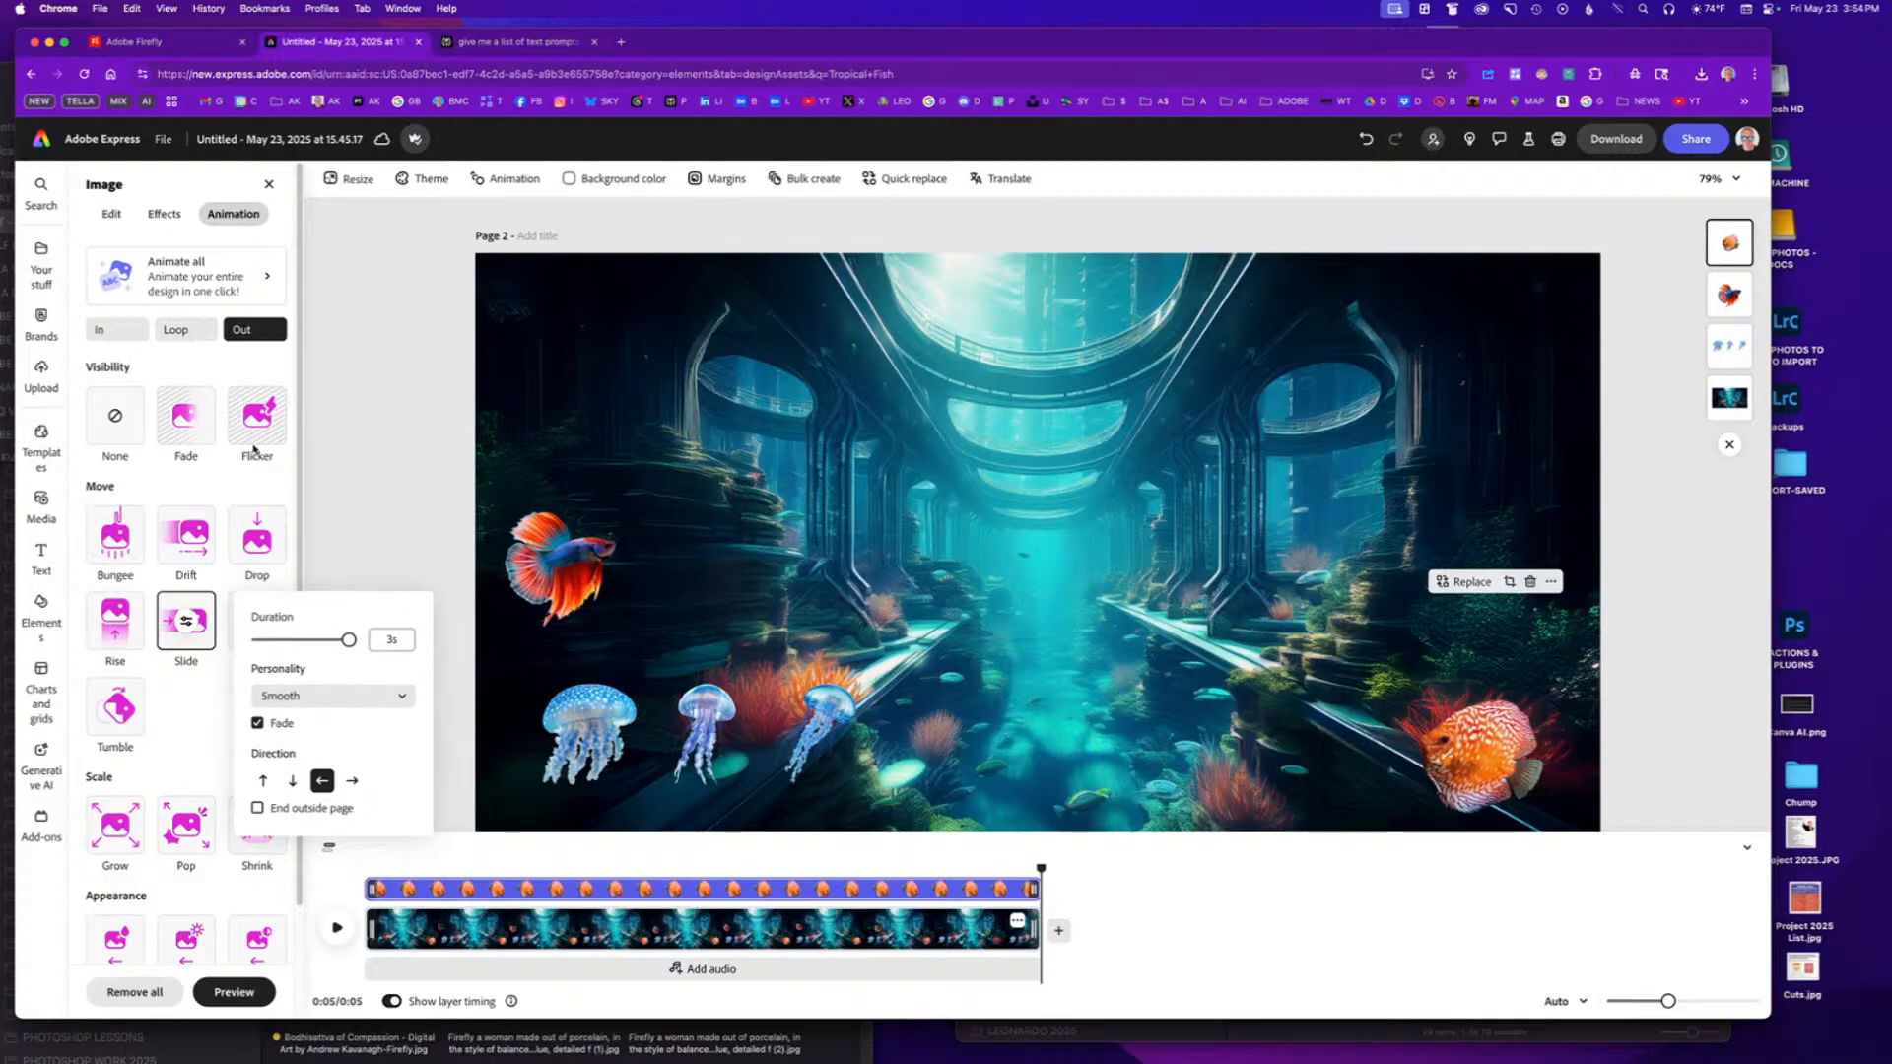
Add a Bob loop animation to the discus fish with speed 55 and intensity 28.
left_click(190, 337)
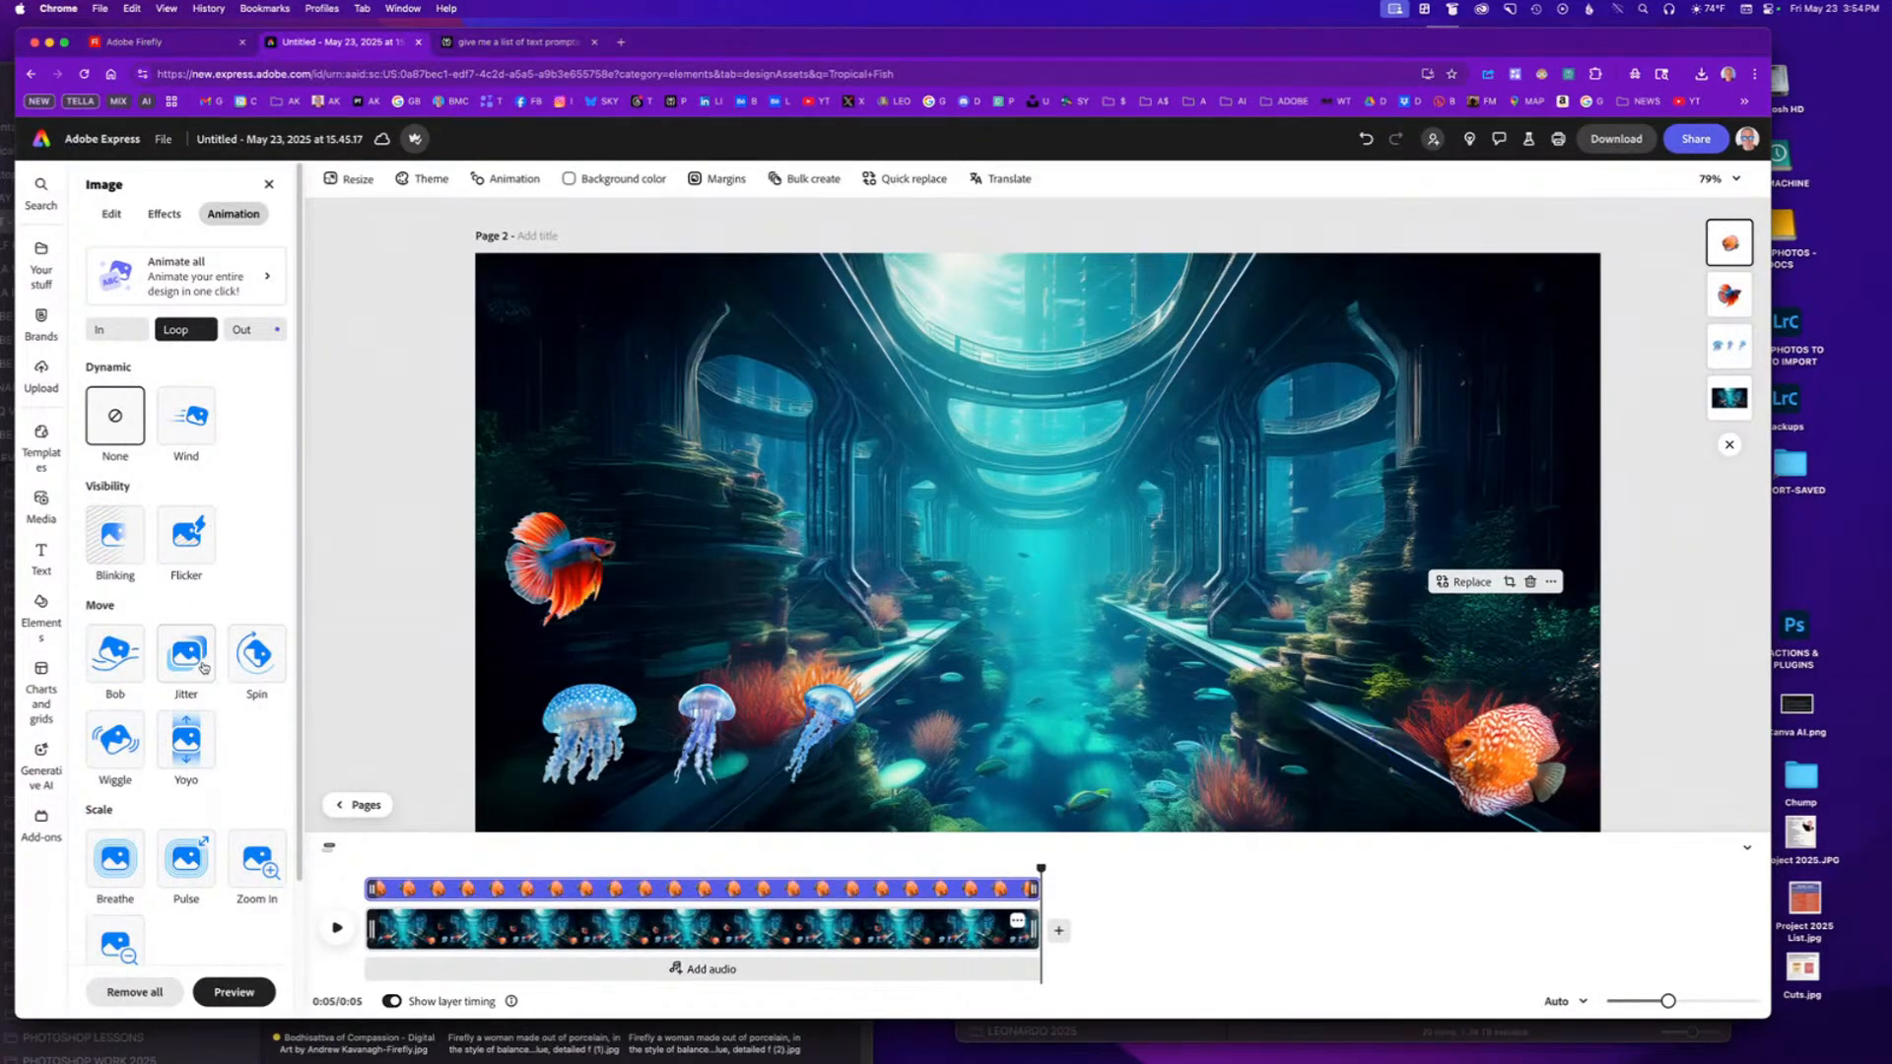
left_click(123, 667)
left_click(123, 663)
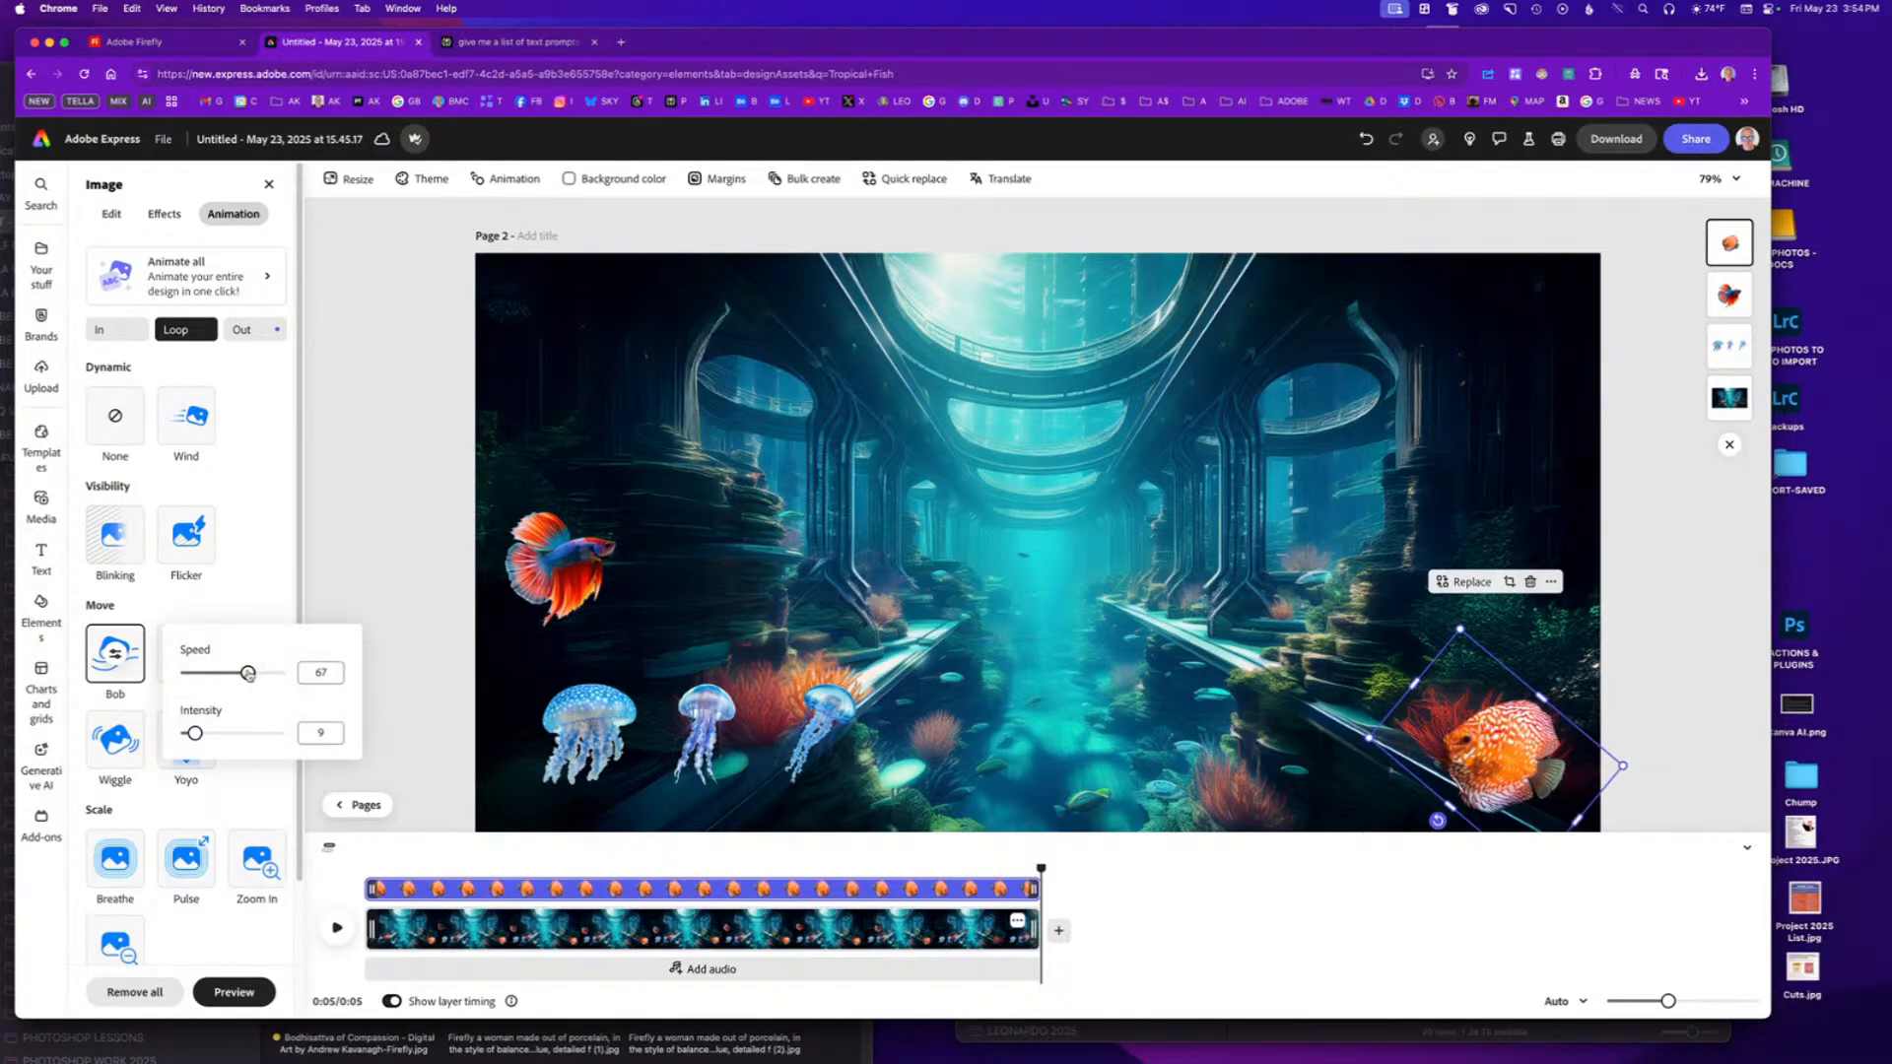
left_click_drag(194, 733, 211, 733)
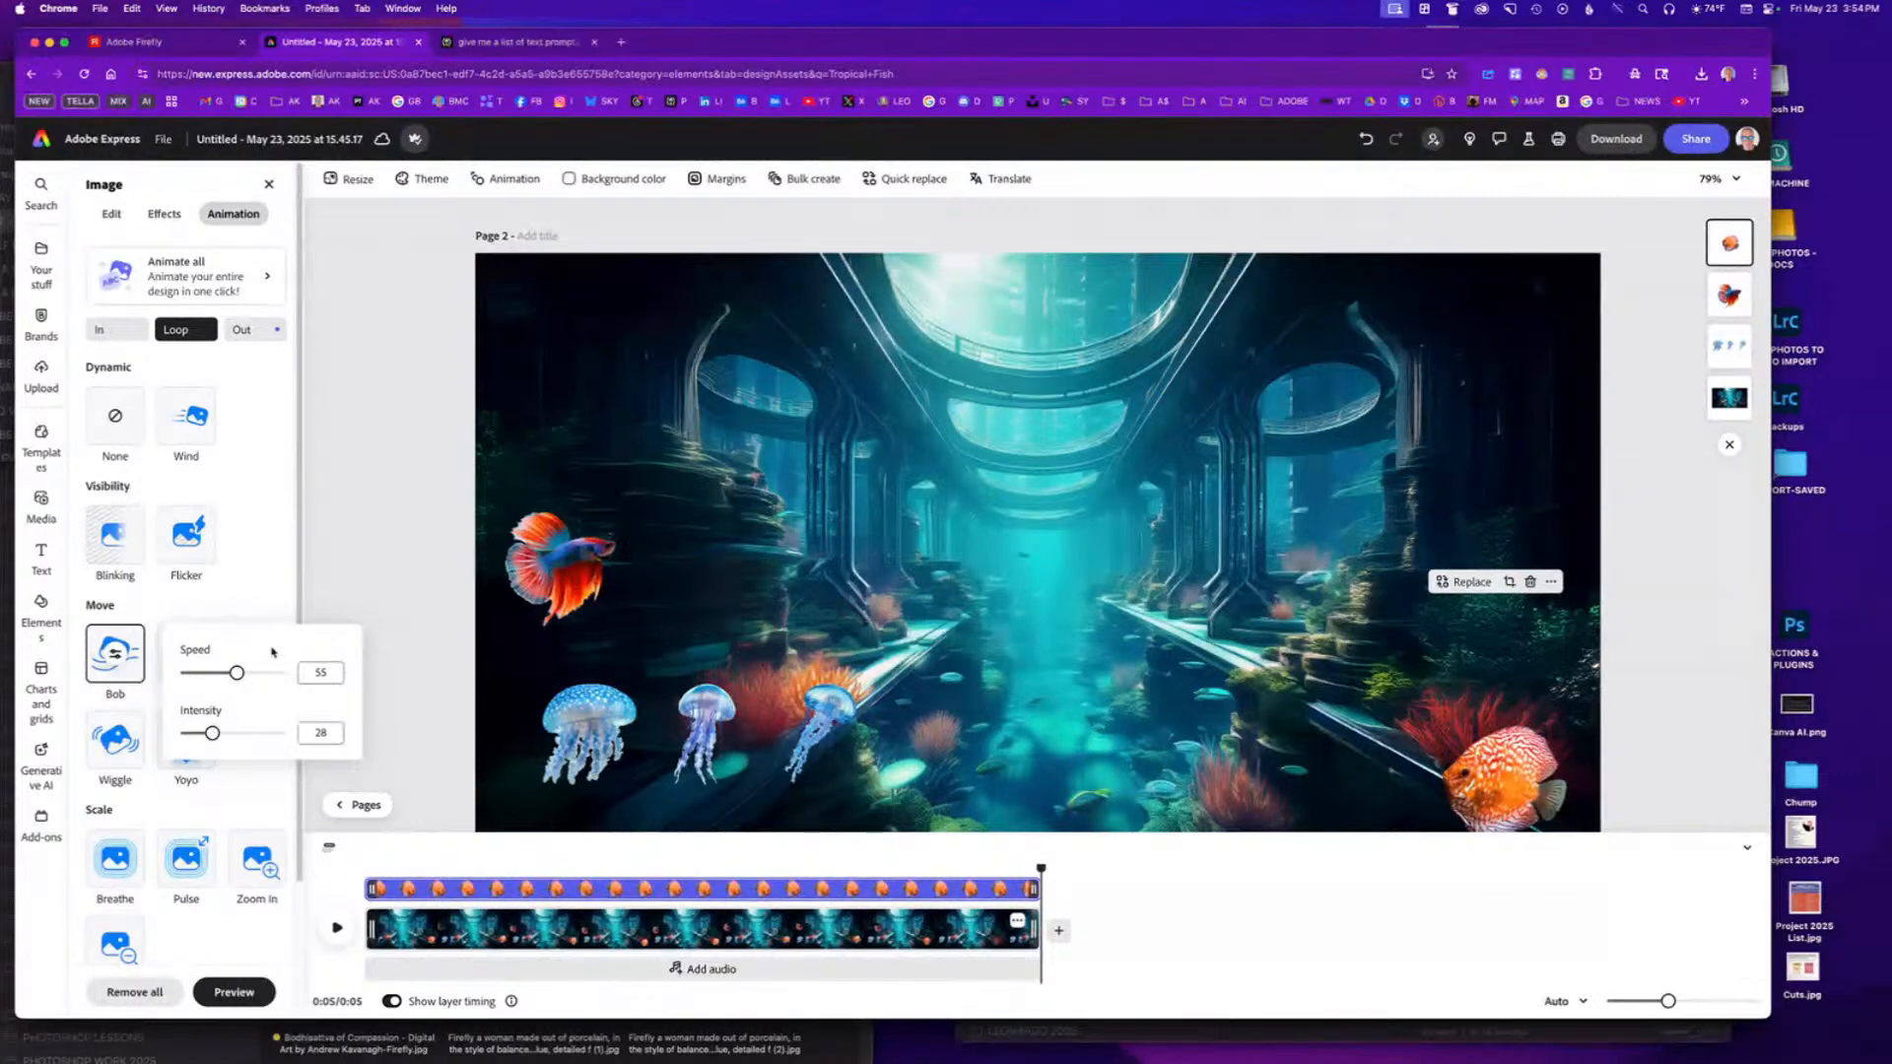
Set the discus fish's Slide exit animation to end outside the page.
left_click(246, 332)
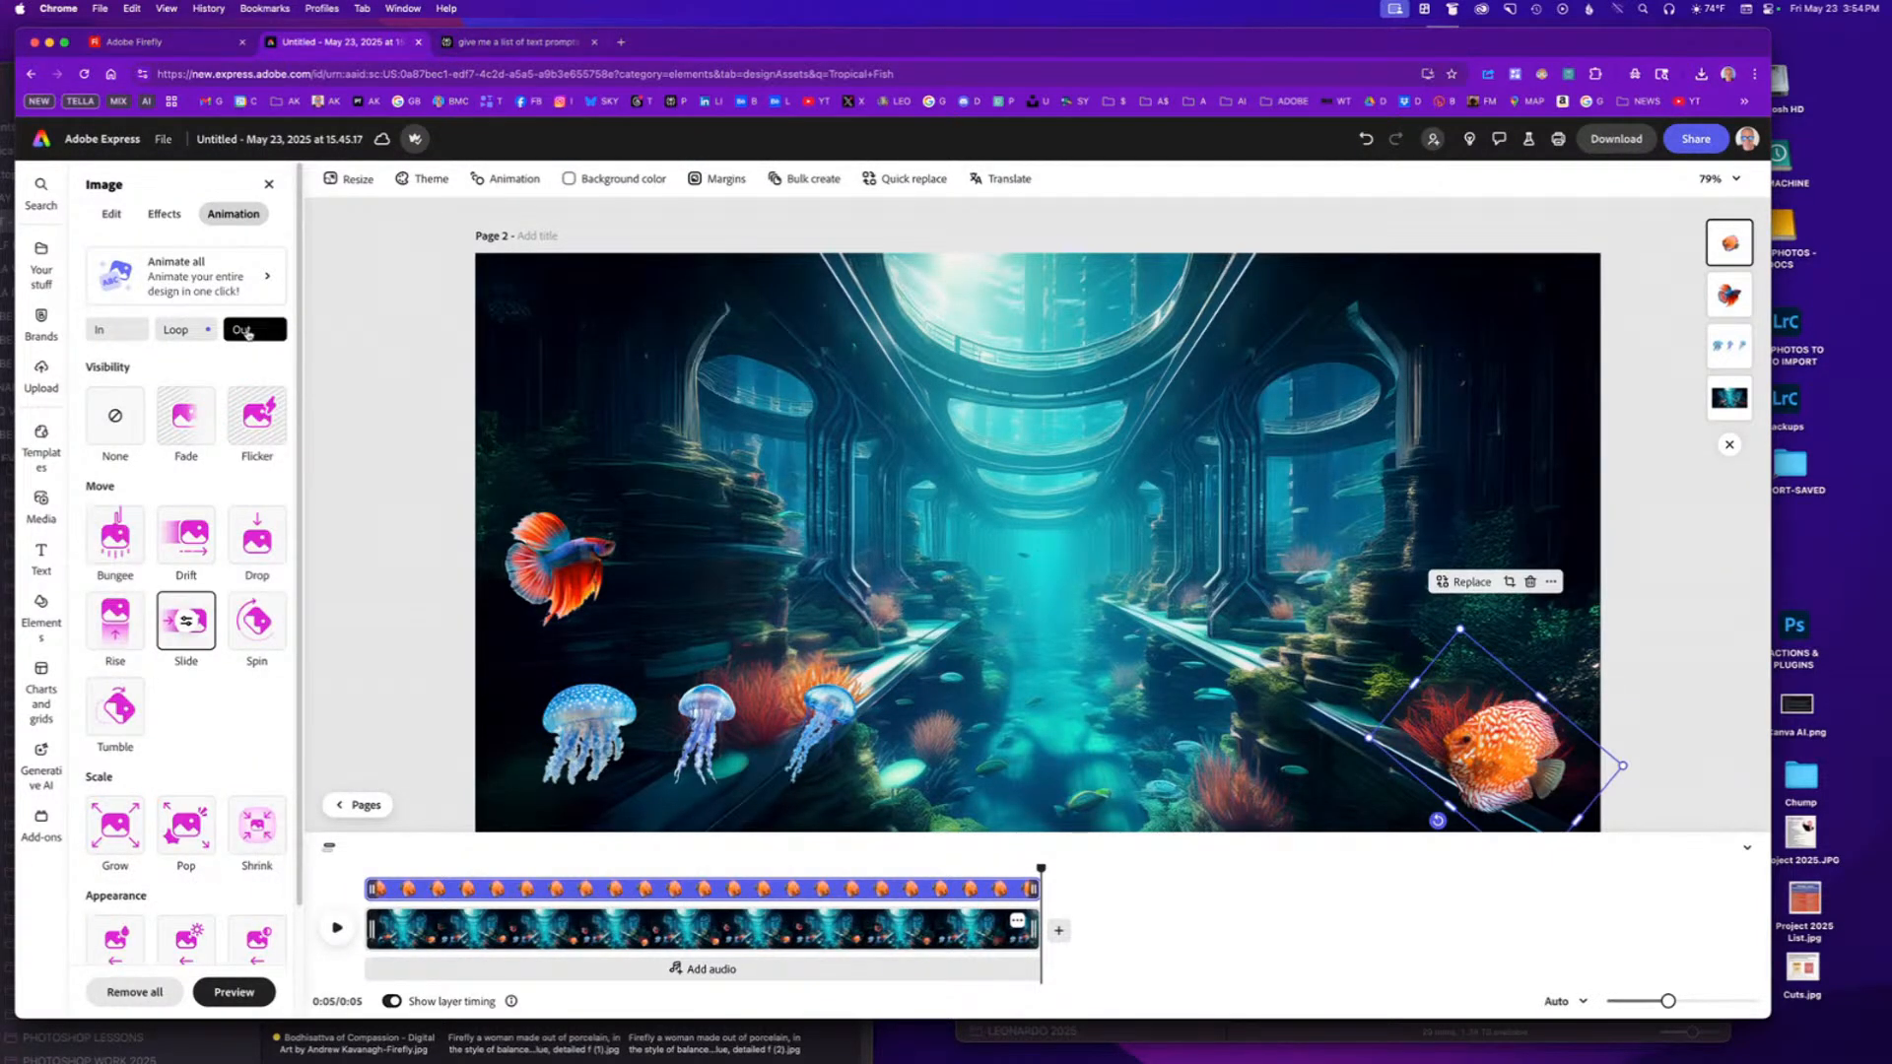
left_click(187, 624)
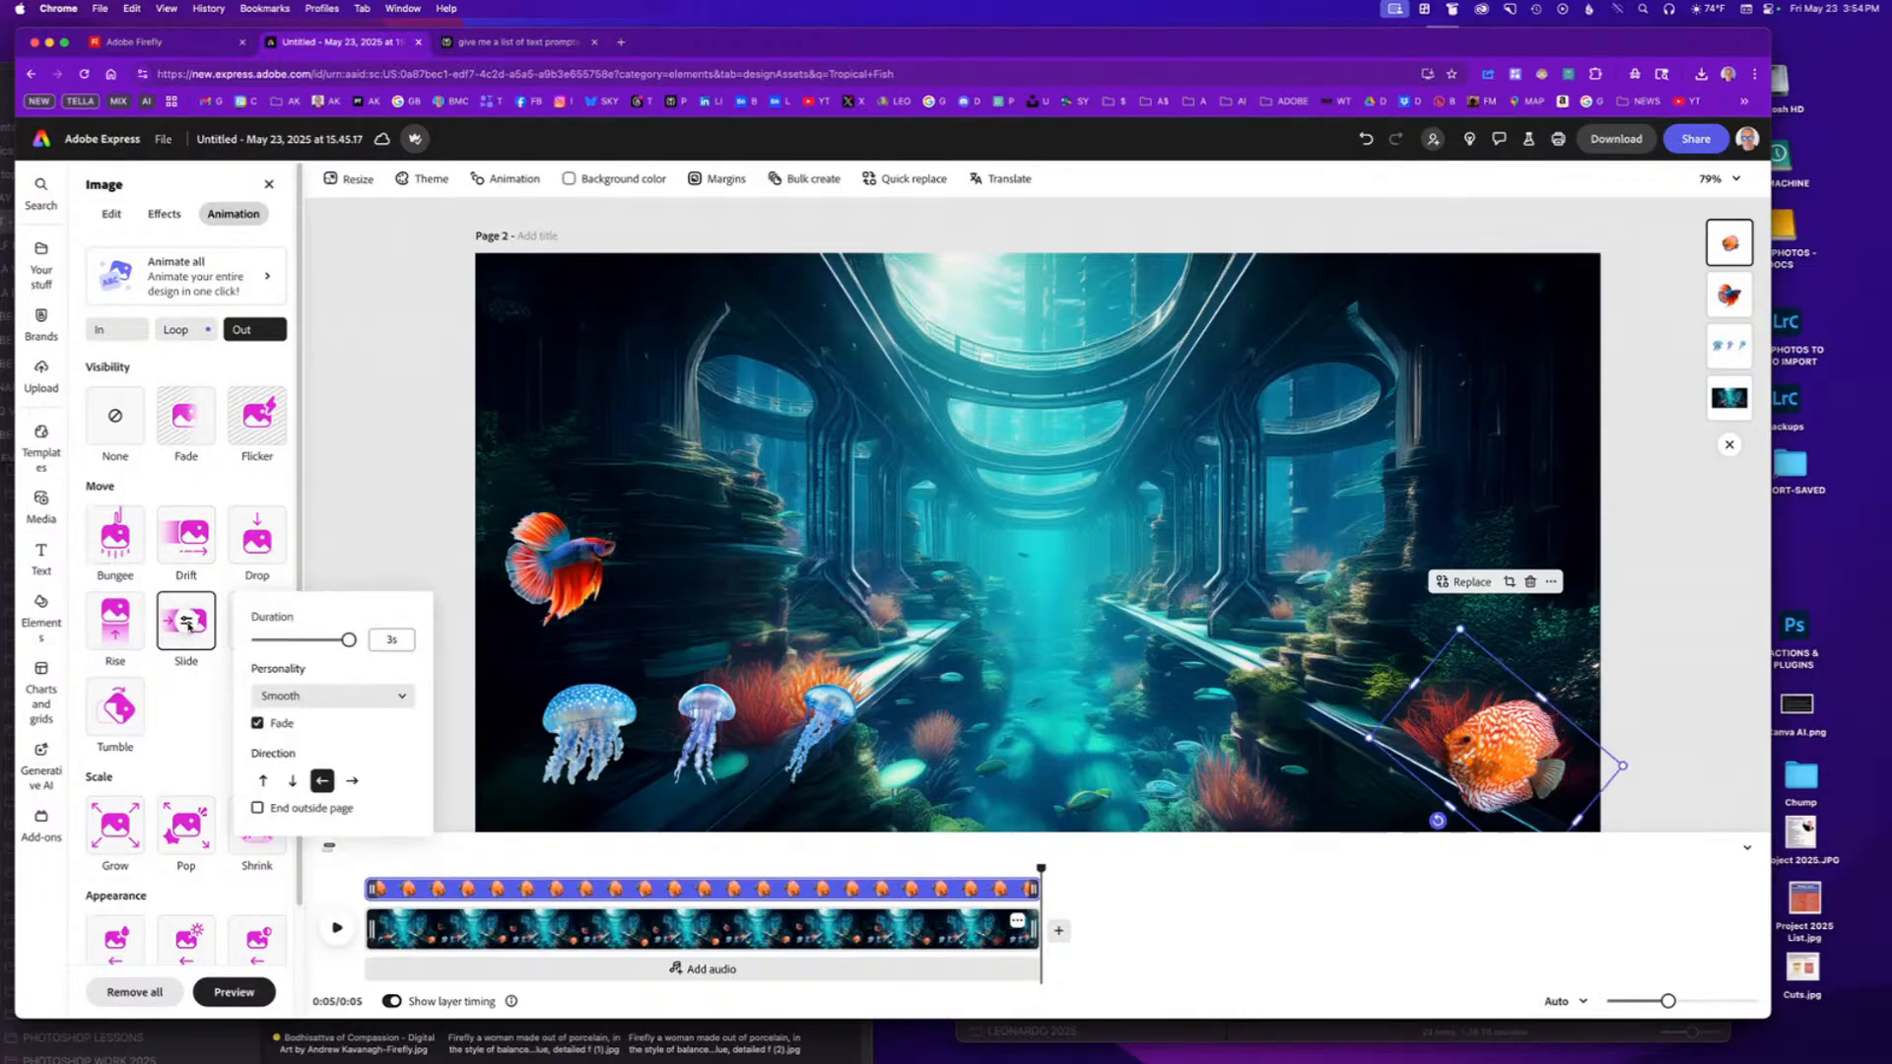
left_click(258, 808)
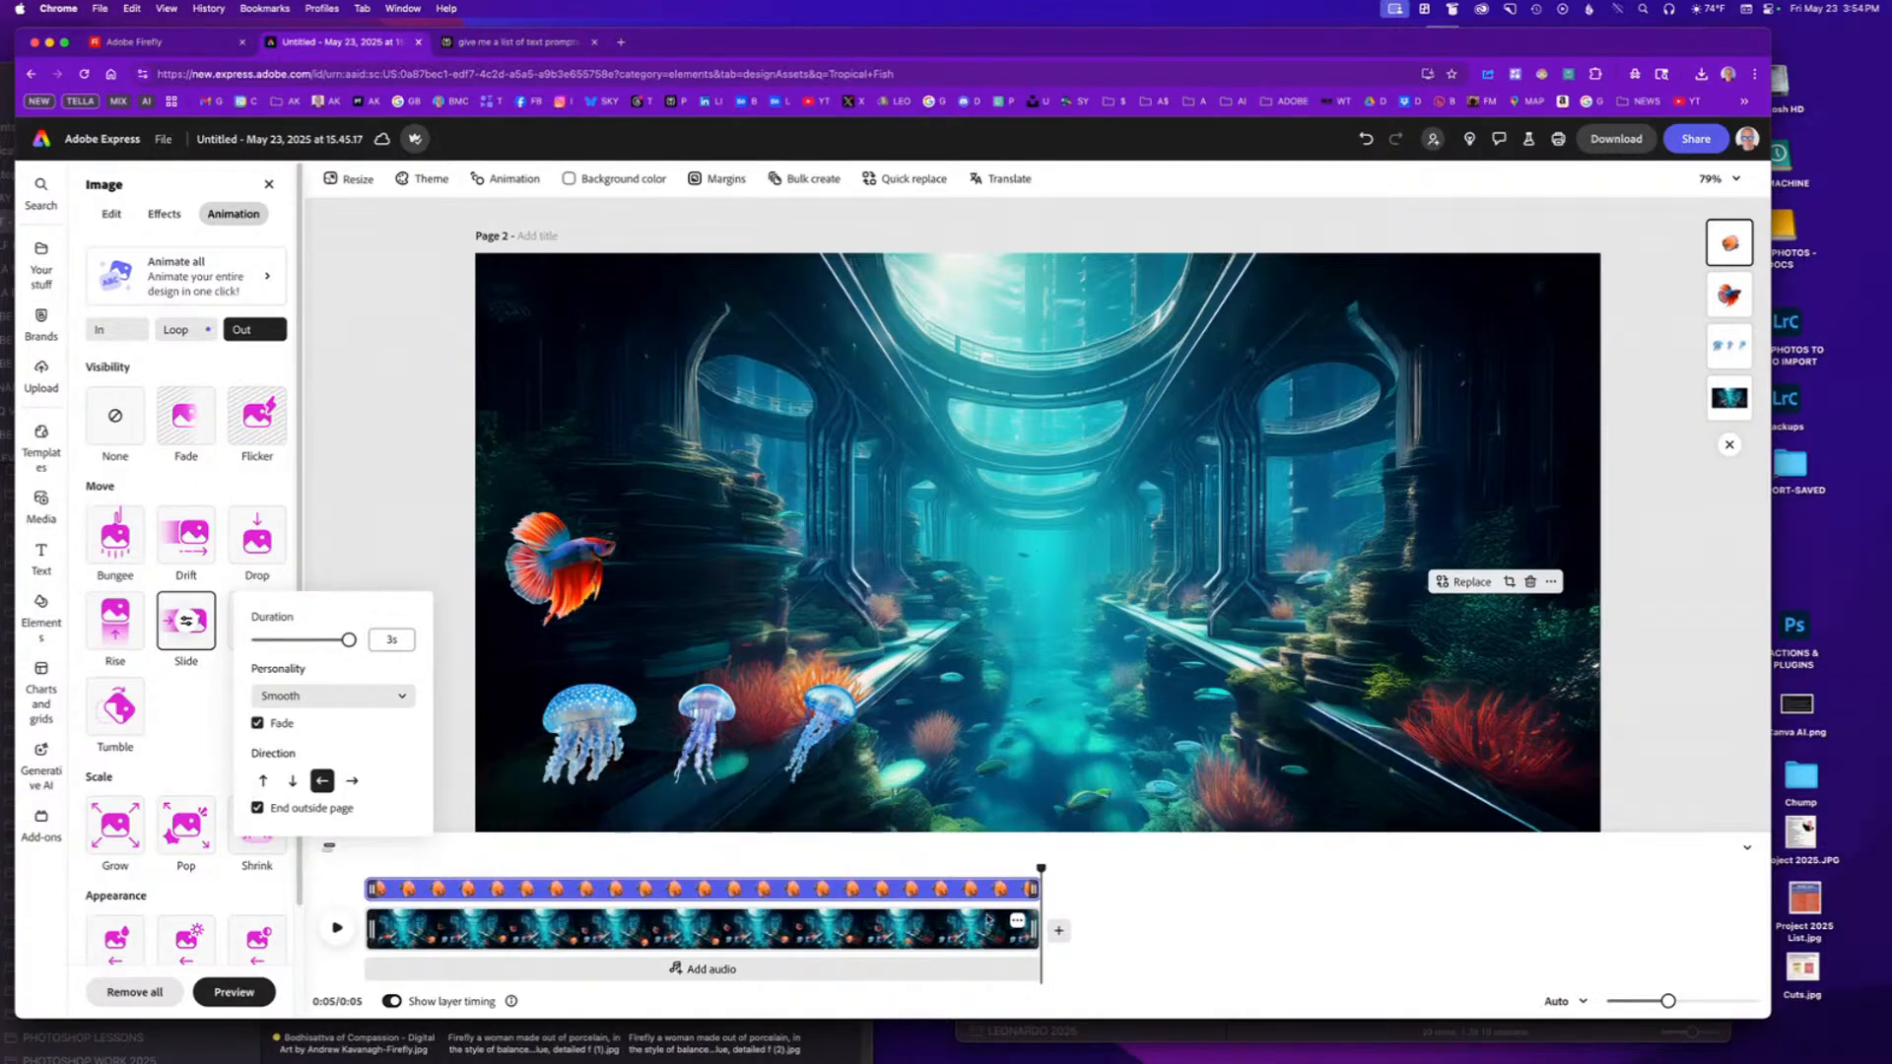
left_click(1174, 908)
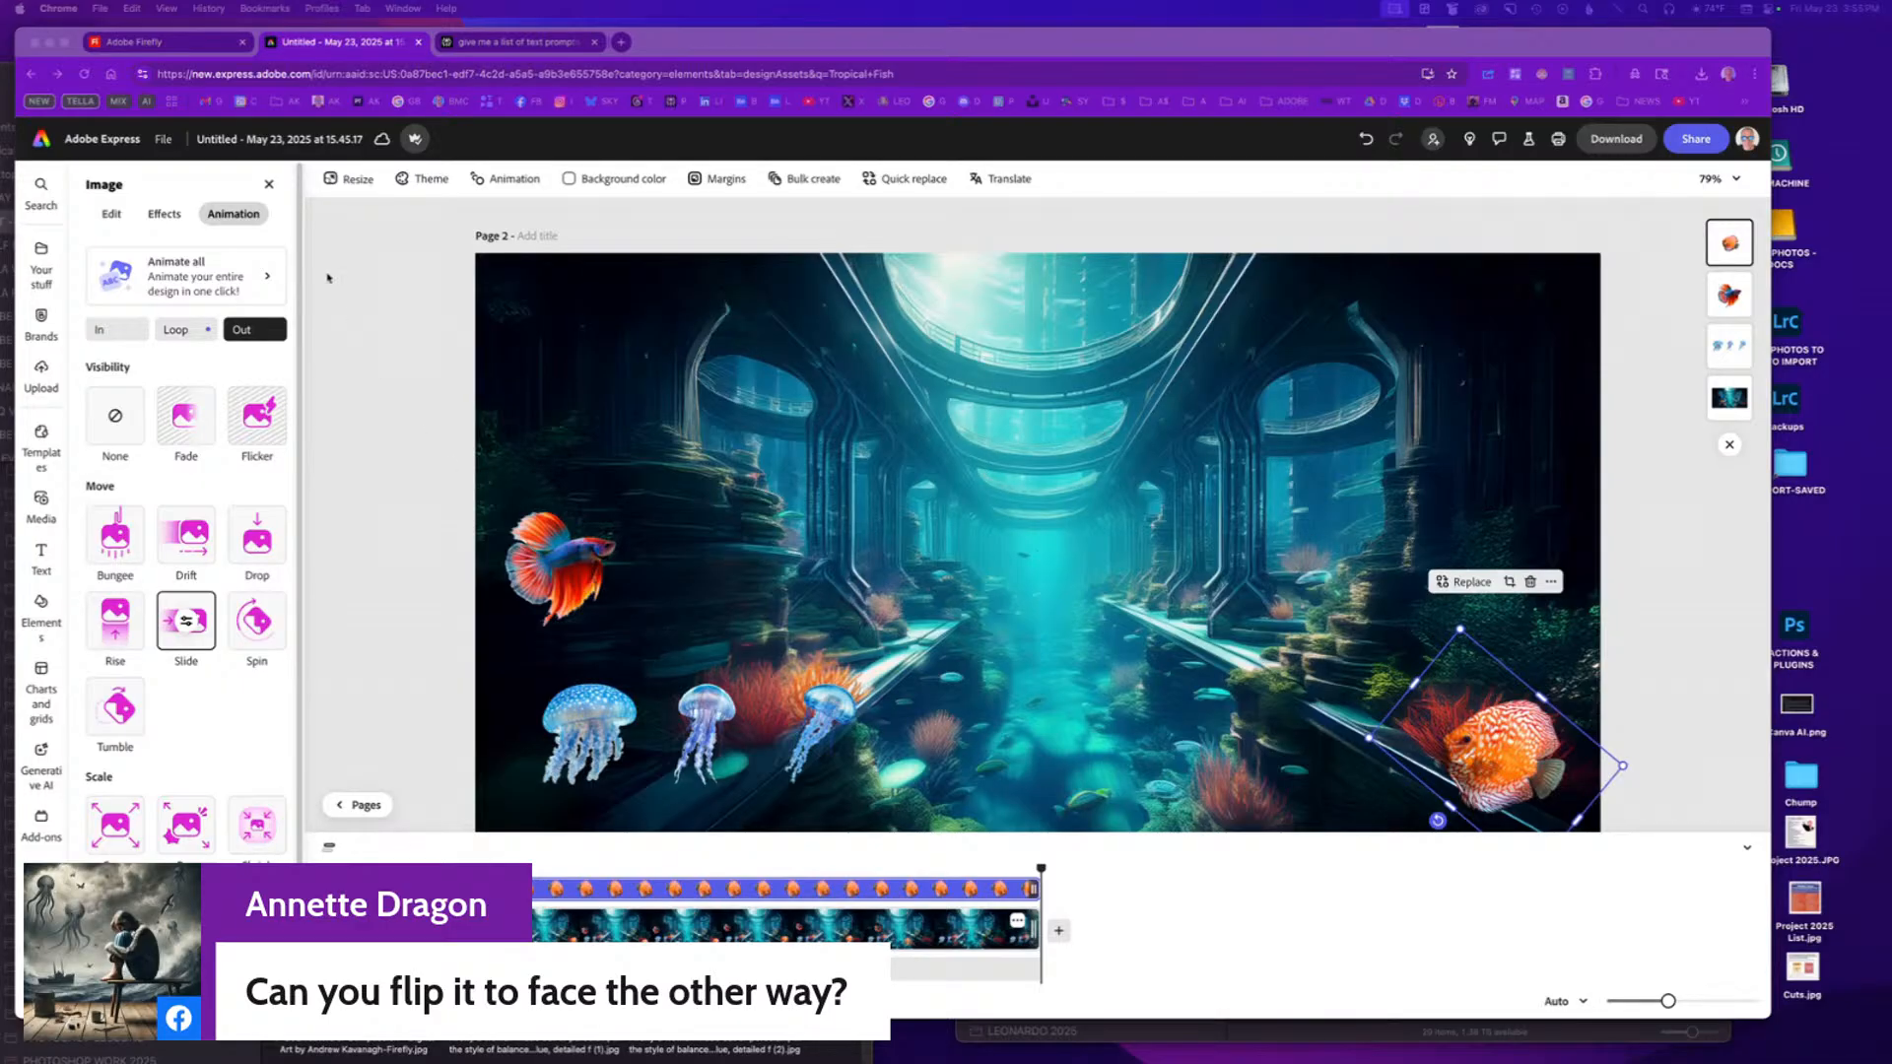
Look through the discus fish's adjustment, position and effects options for ways to flip the image.
left_click(111, 220)
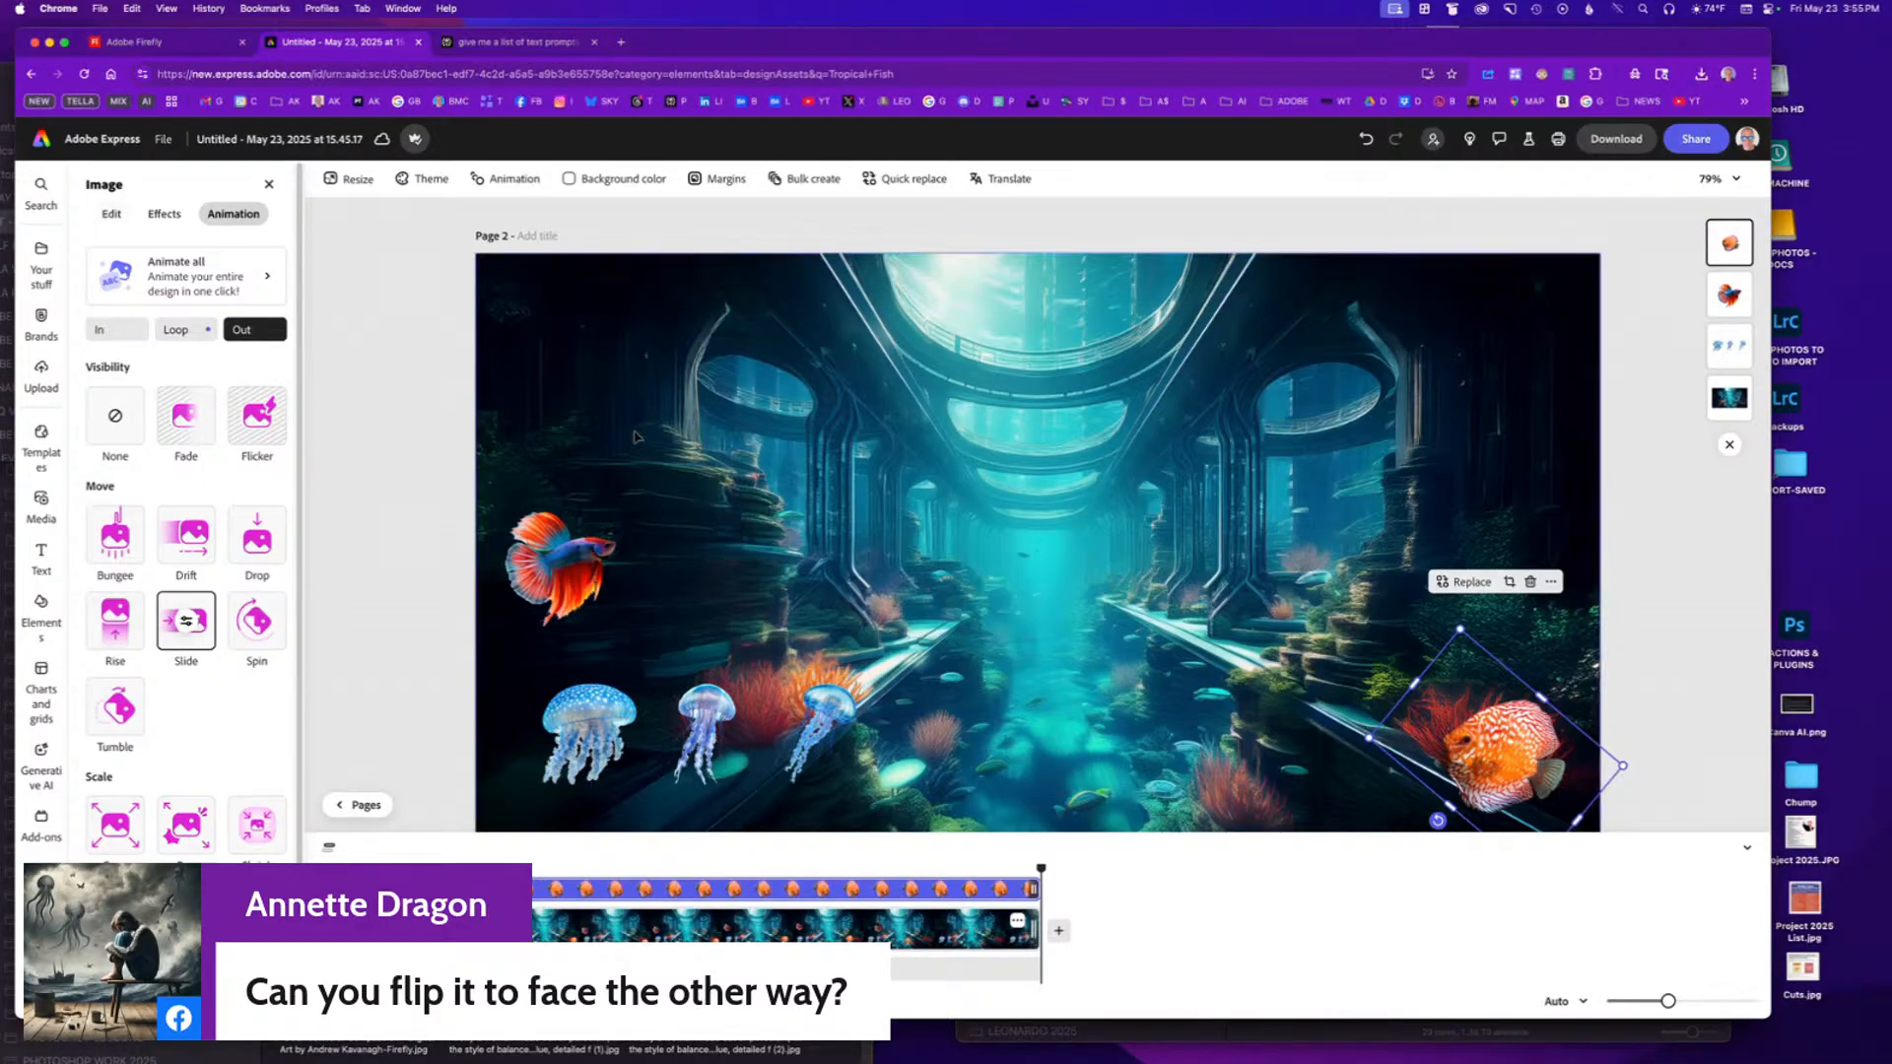
left_click(115, 215)
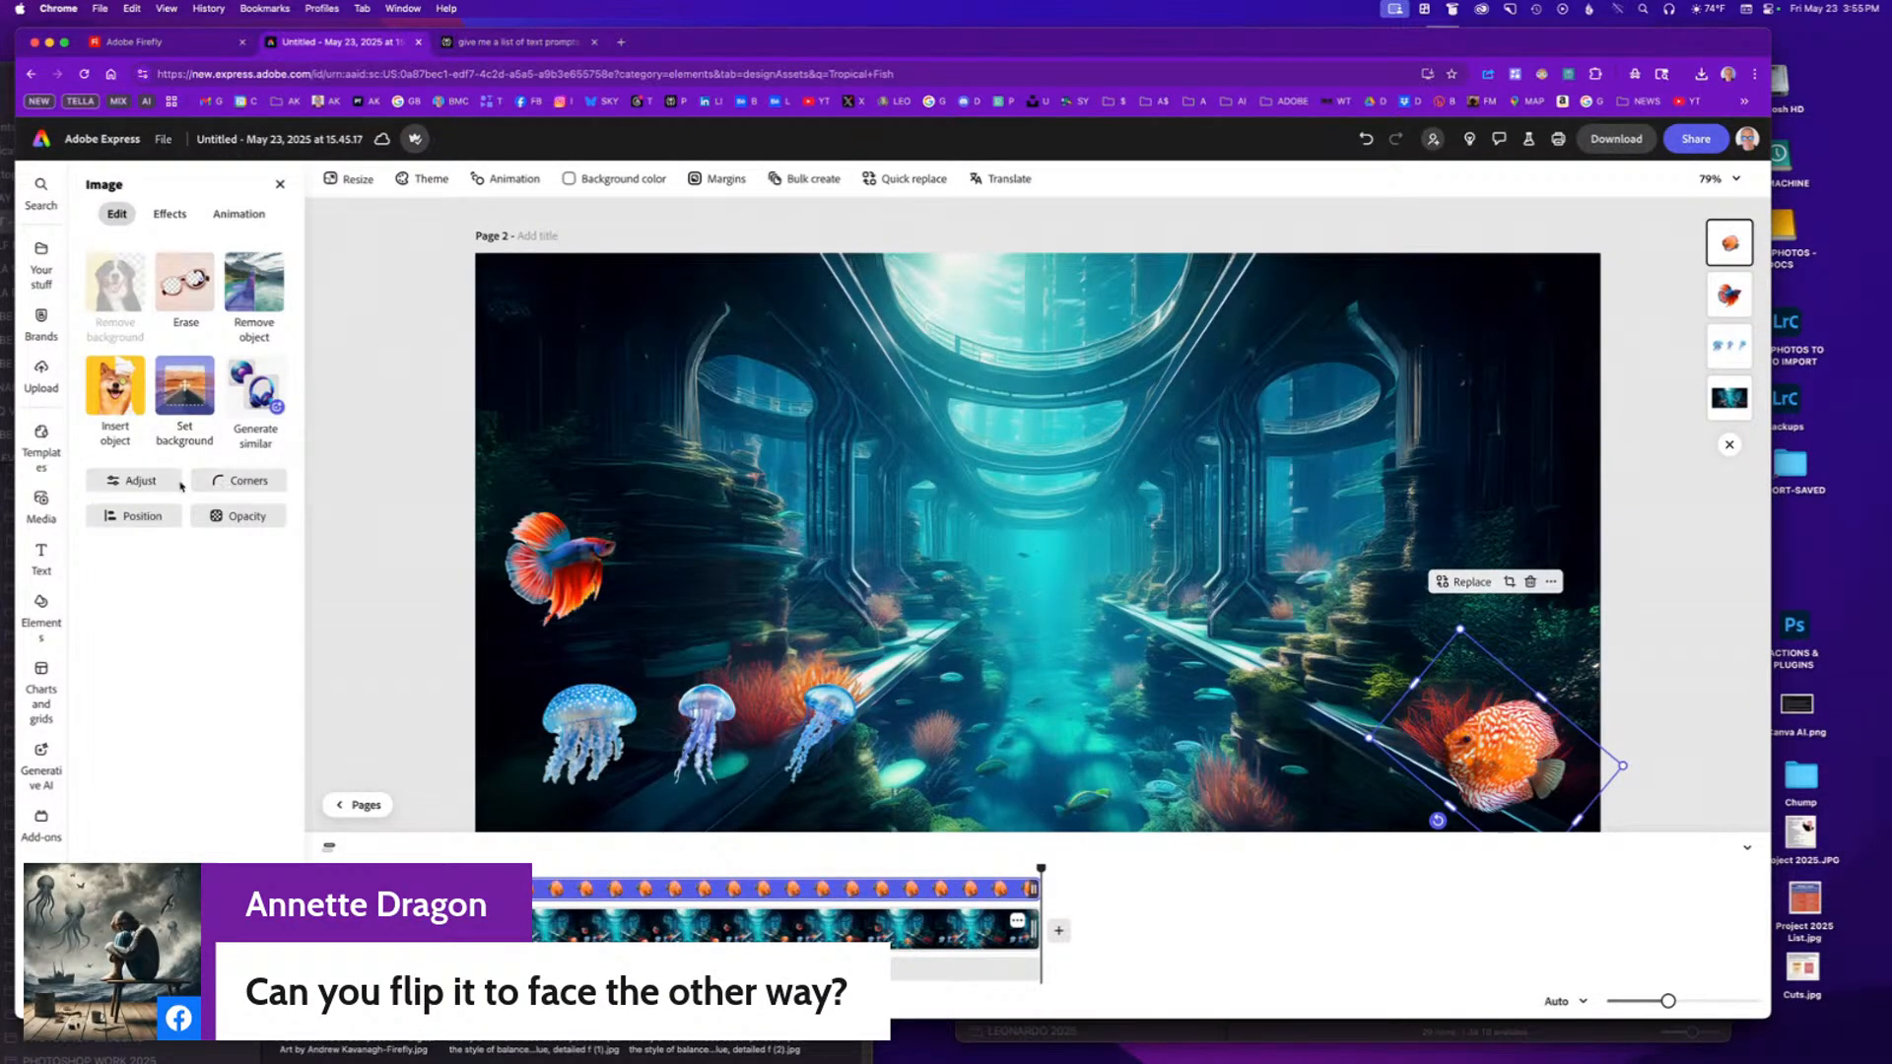
left_click(148, 481)
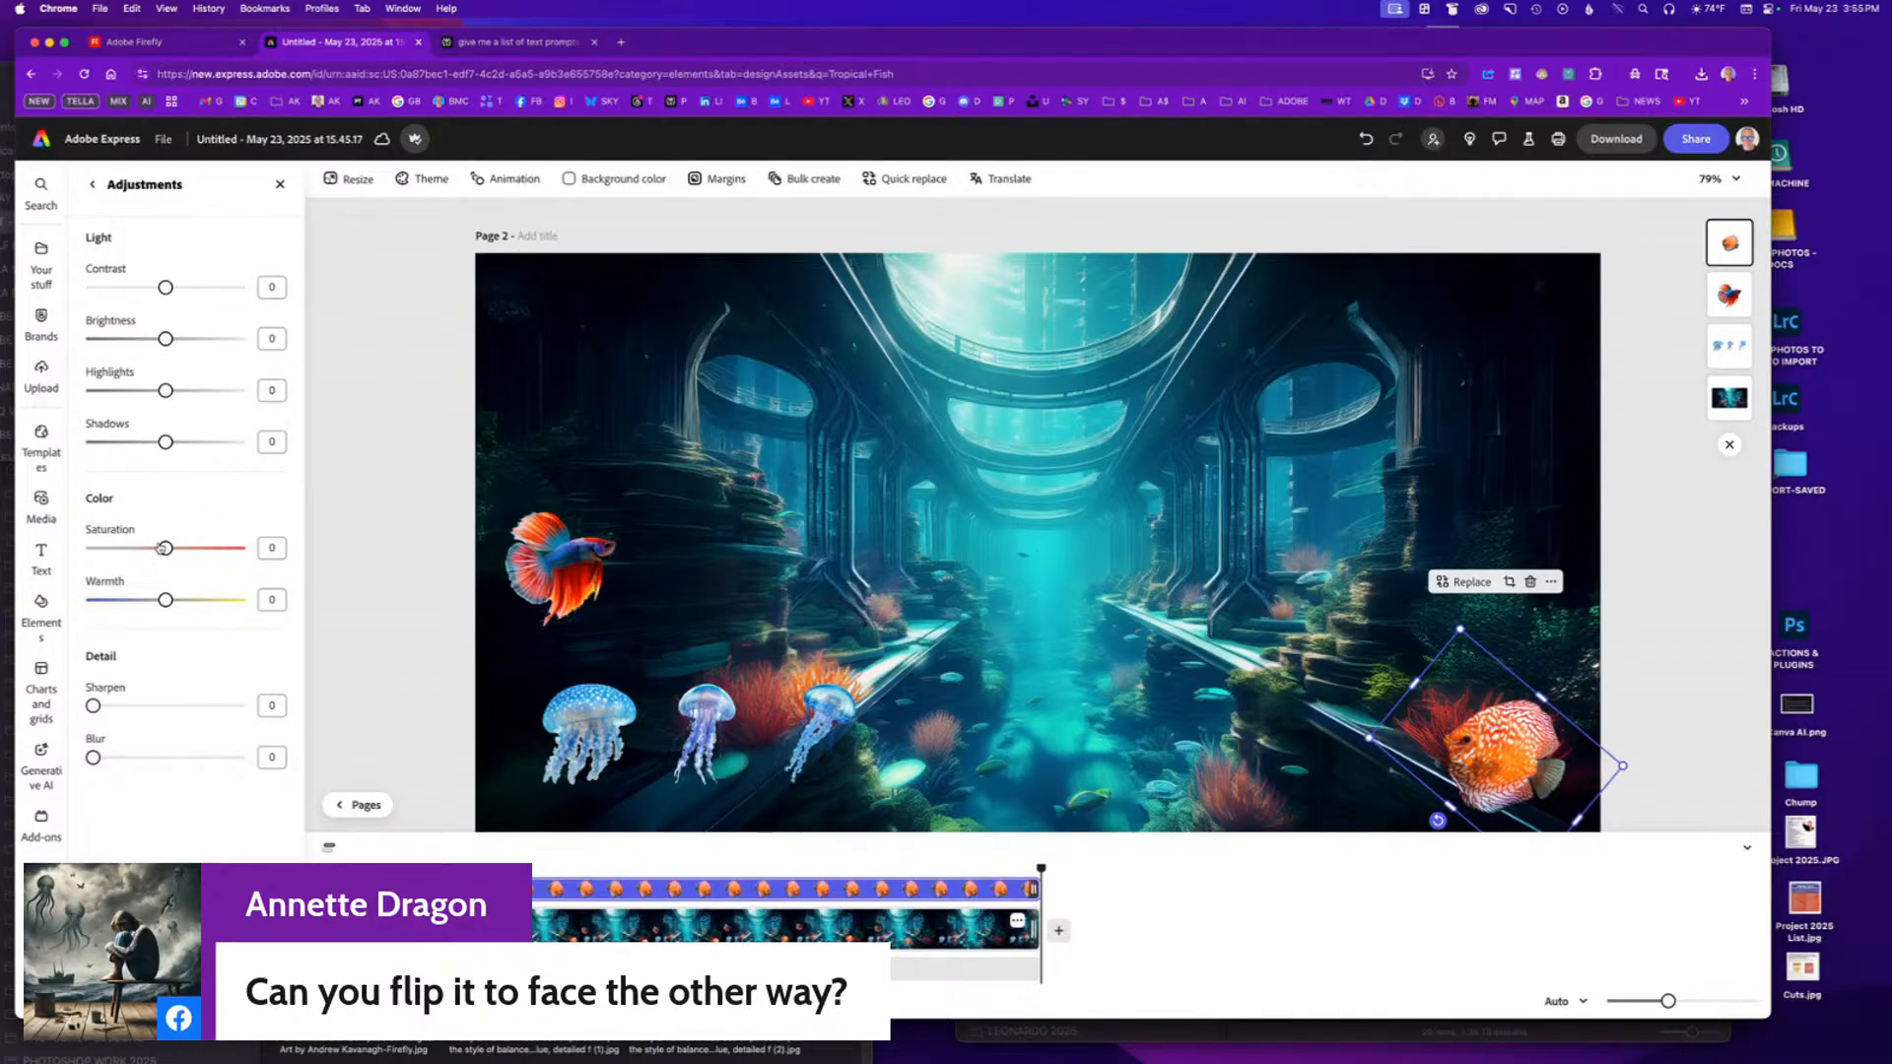
left_click(92, 185)
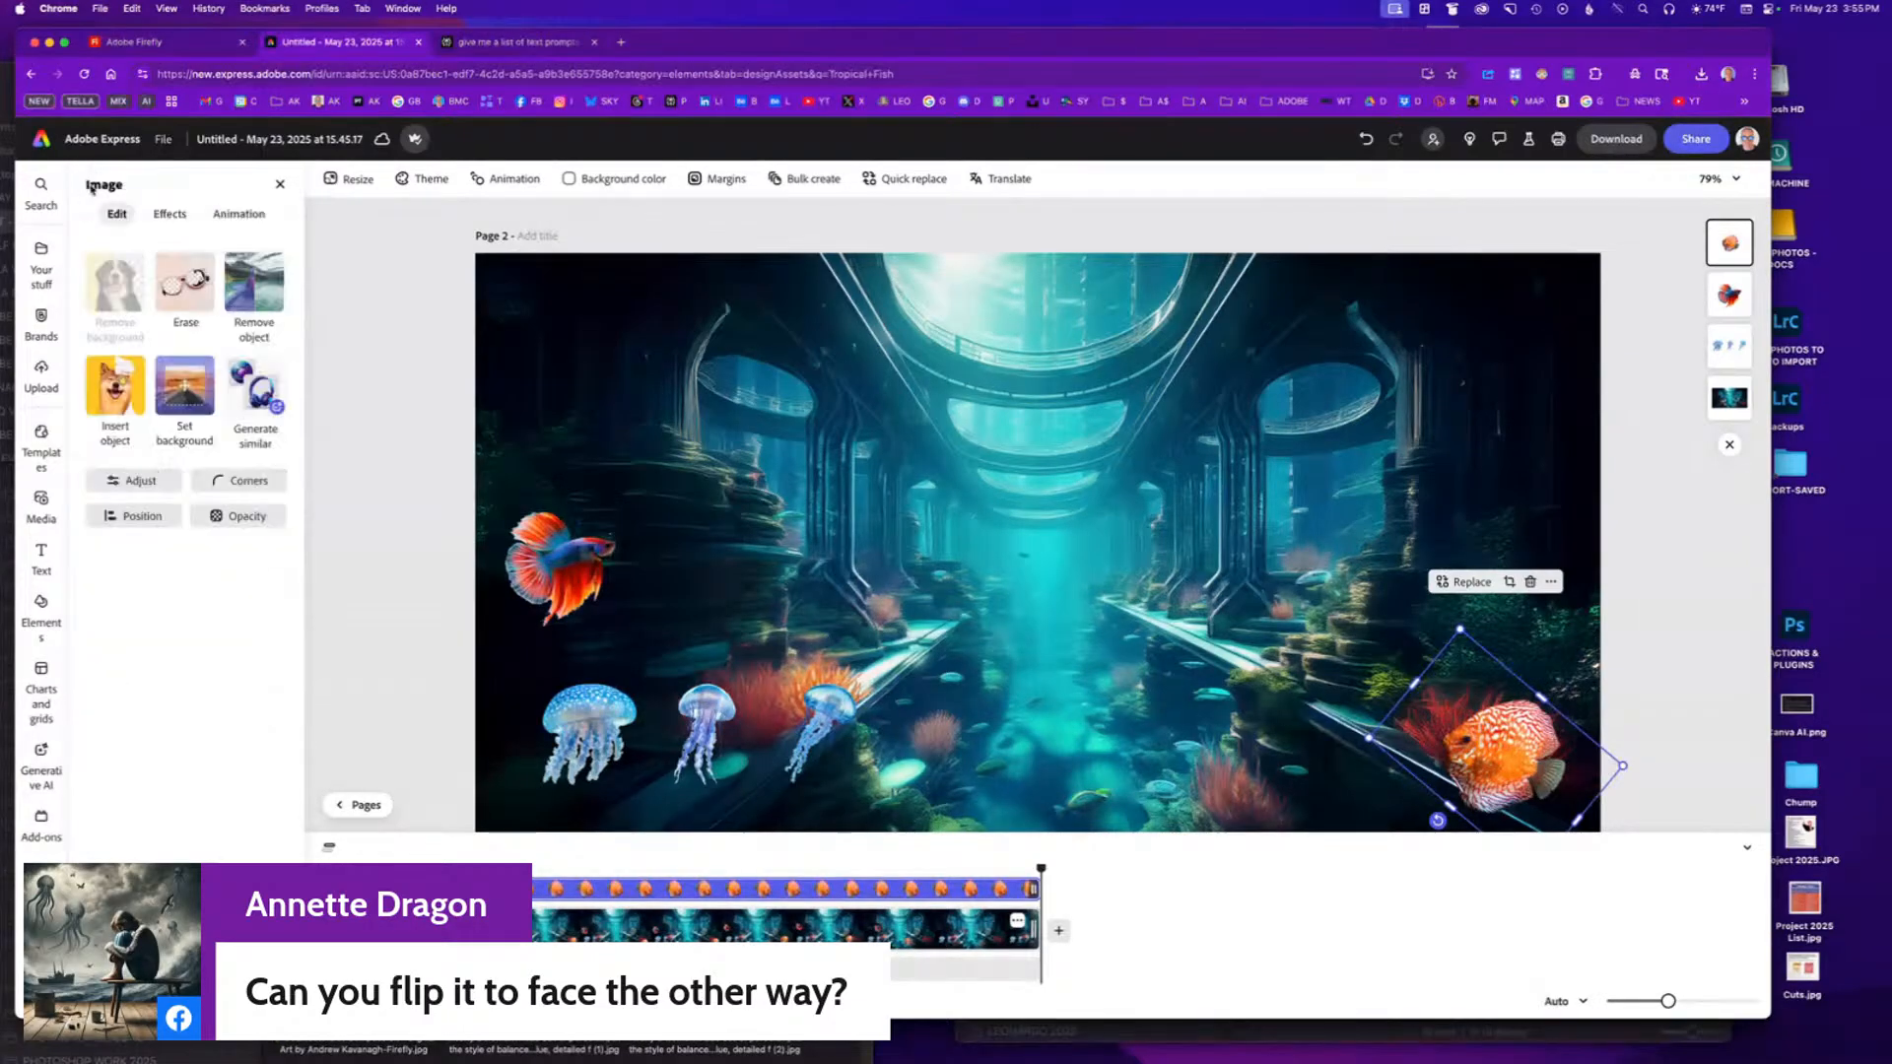
left_click(132, 518)
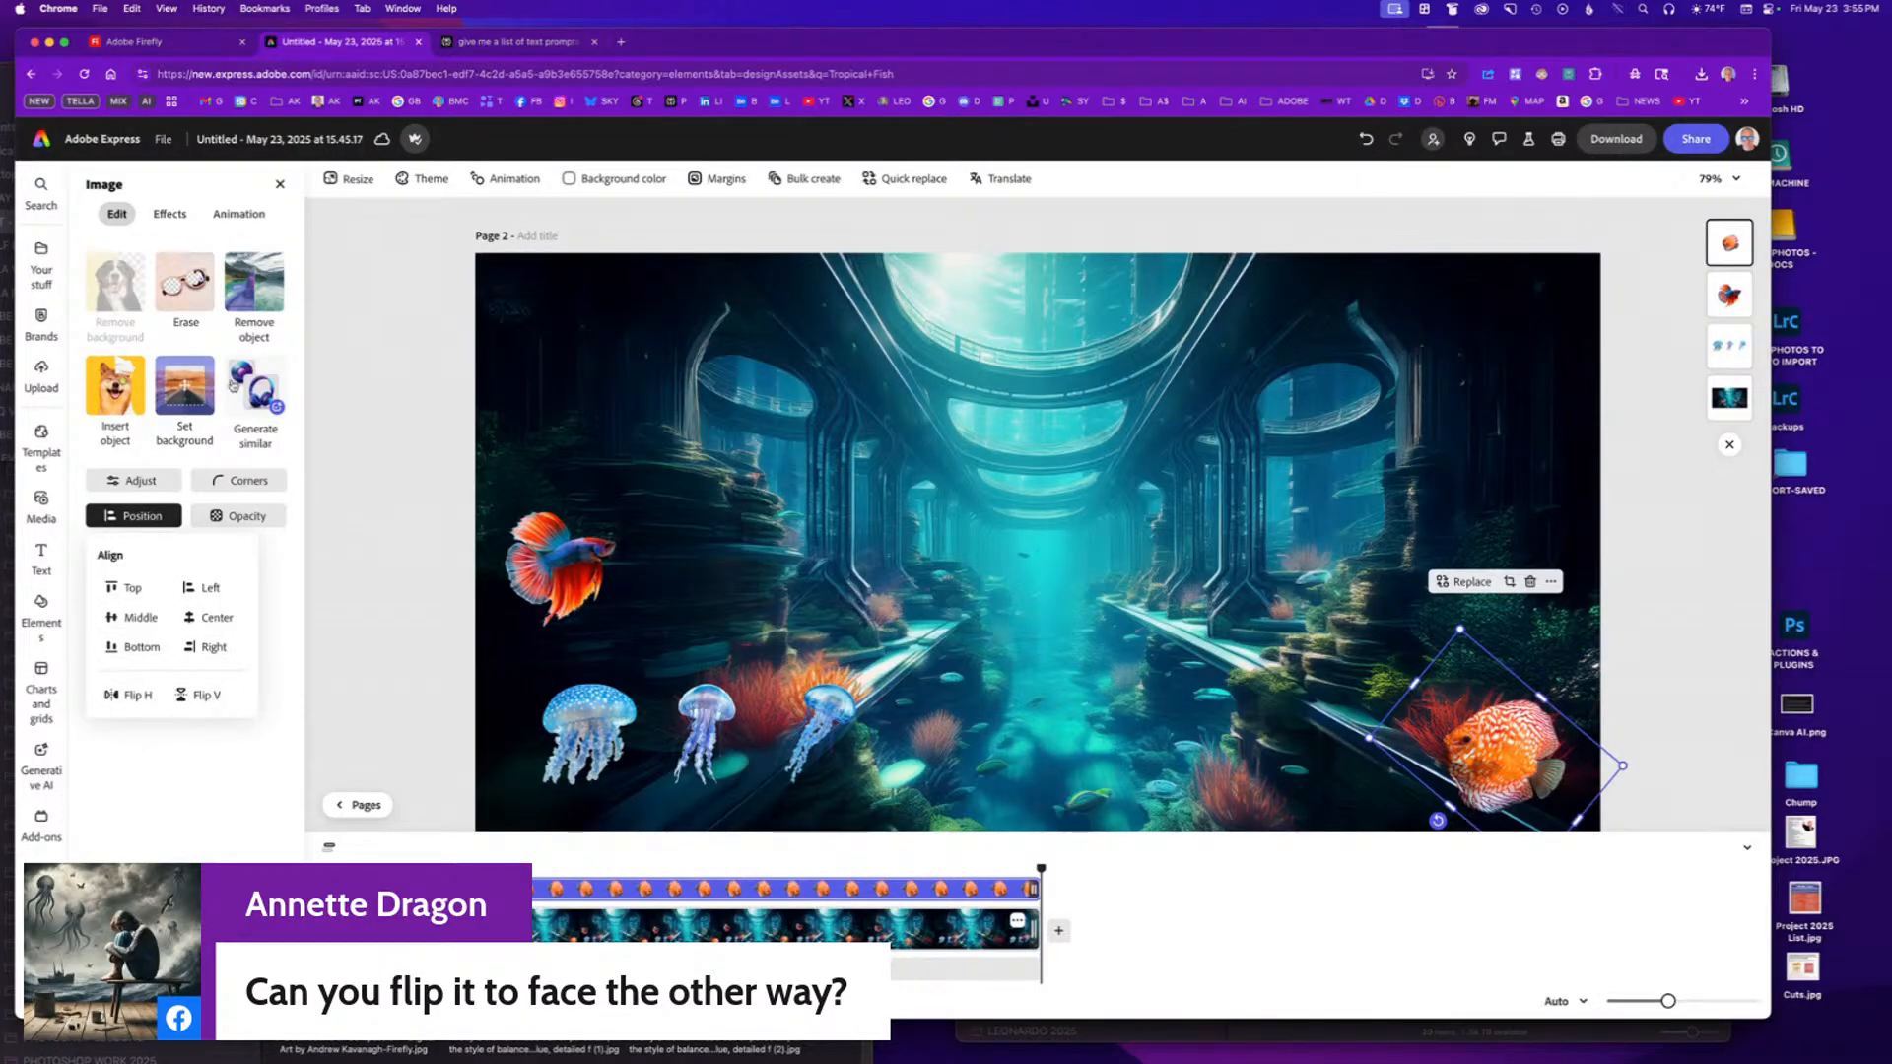
left_click(171, 216)
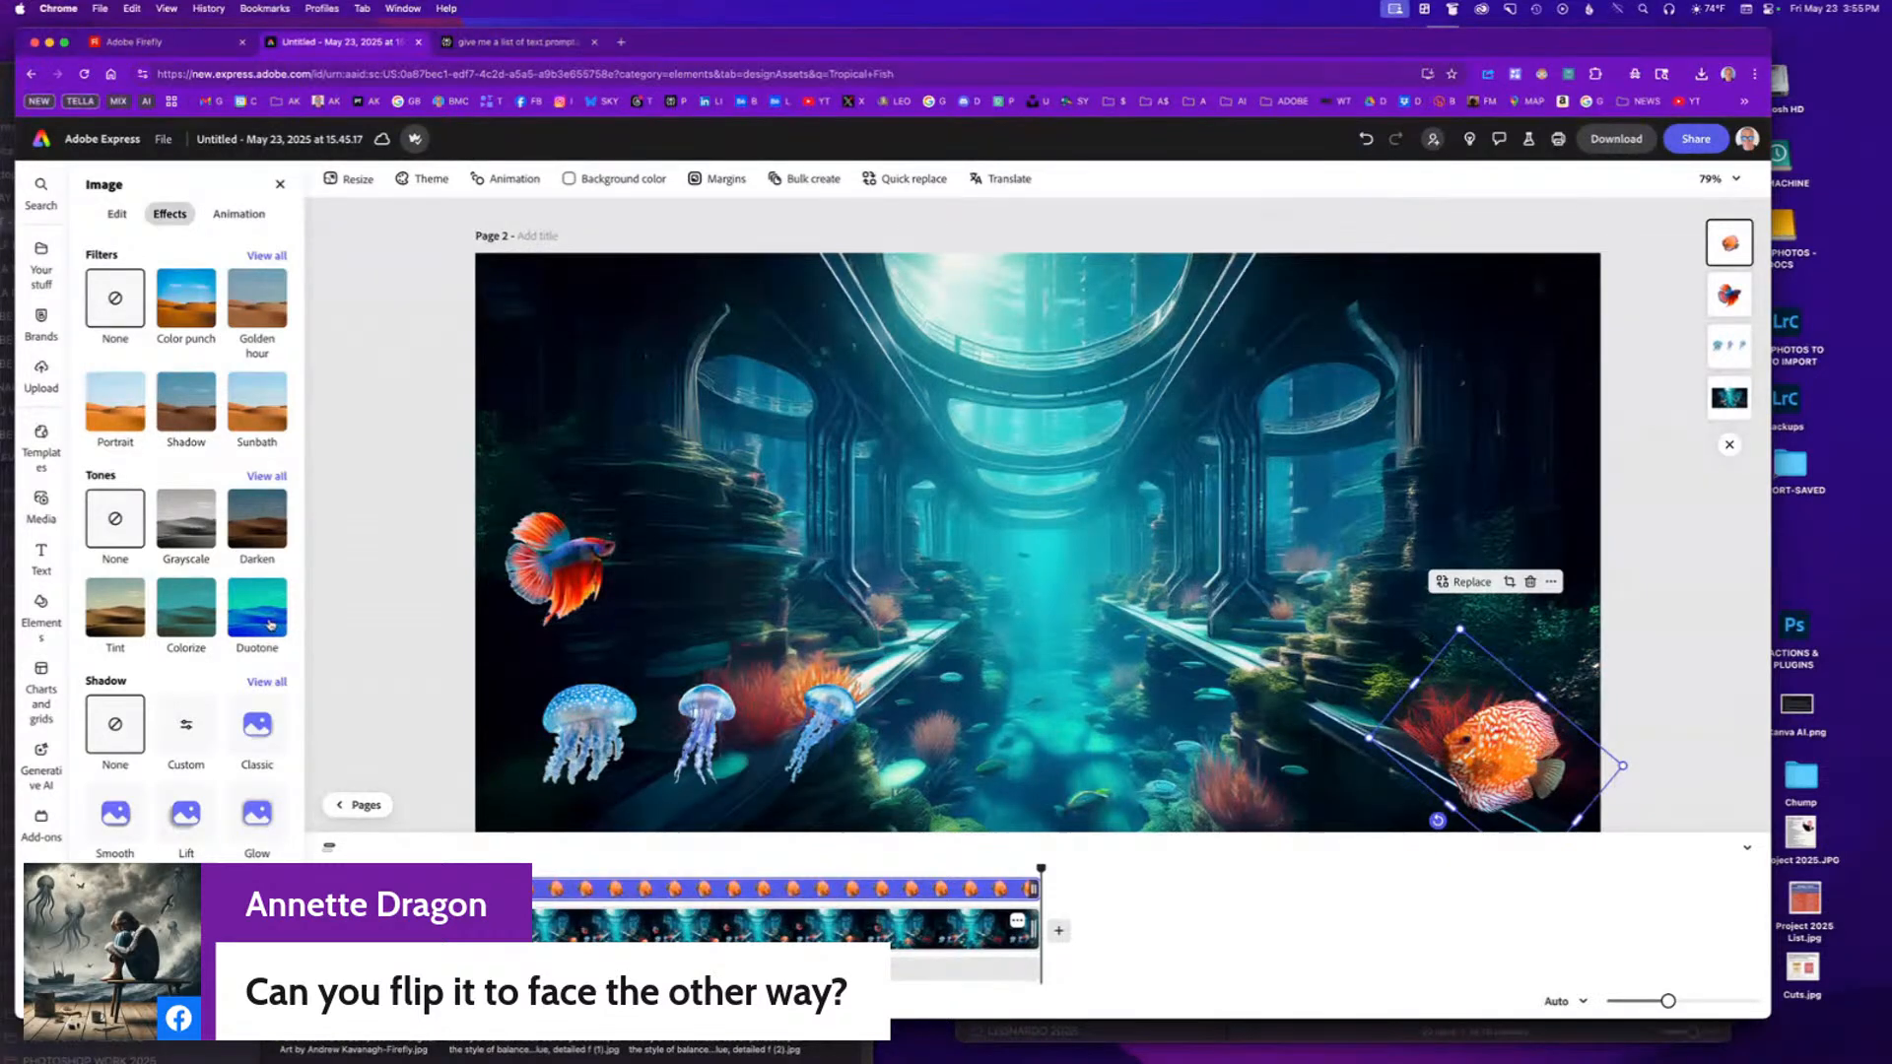
Add a Slide entrance animation to the discus fish with a duration of about 2.29s and change its personality.
left_click(239, 213)
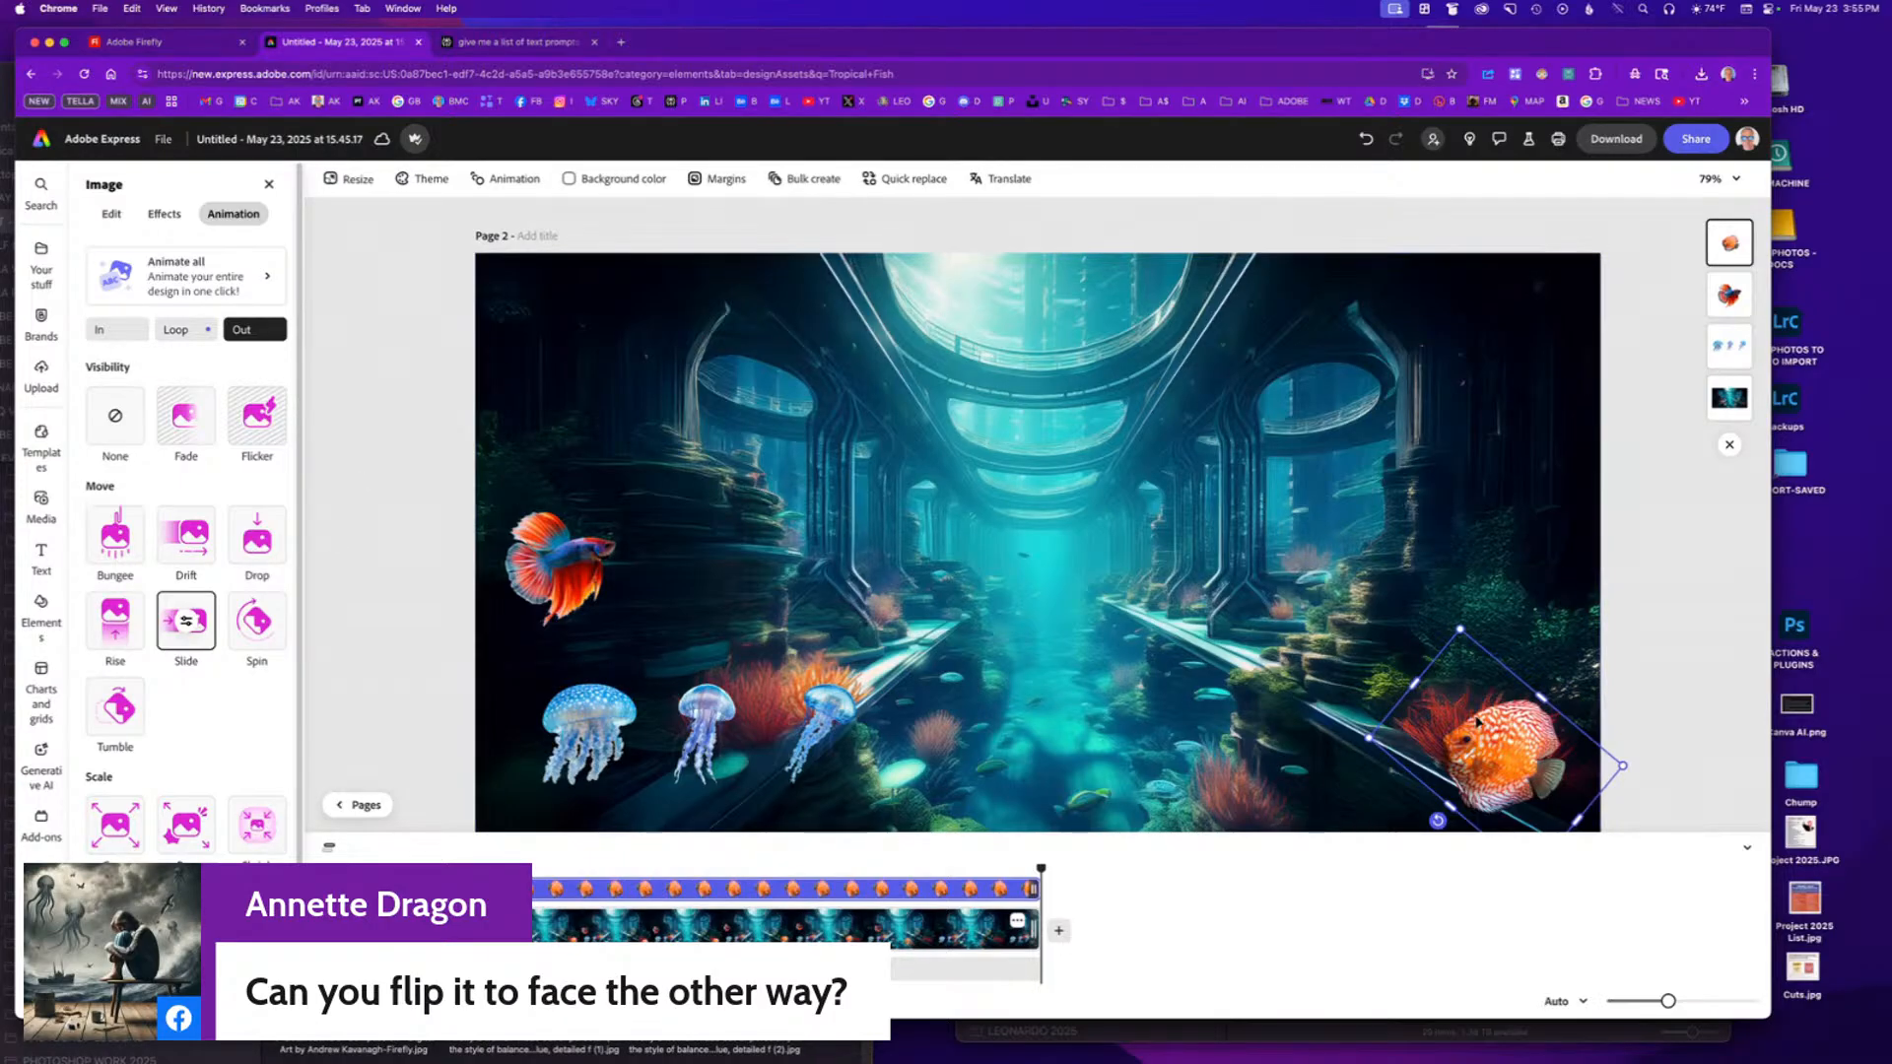
left_click(116, 329)
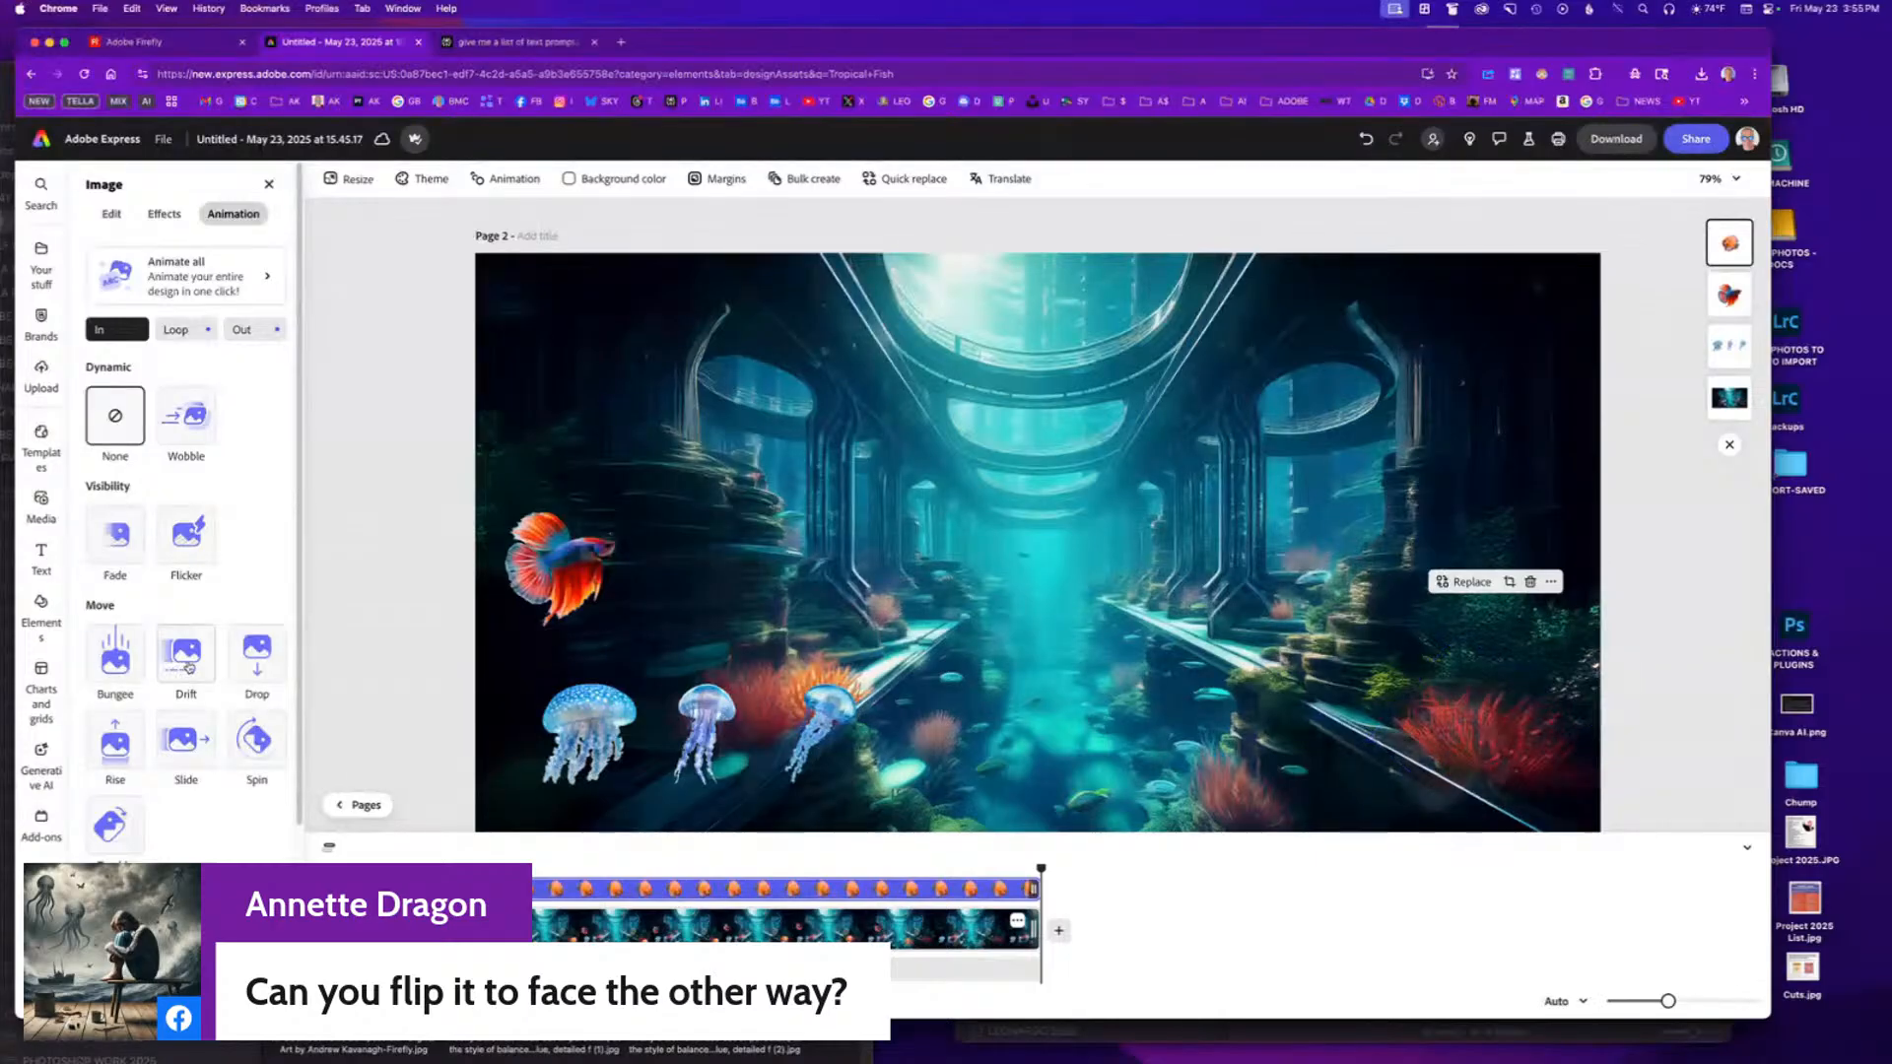
left_click(192, 749)
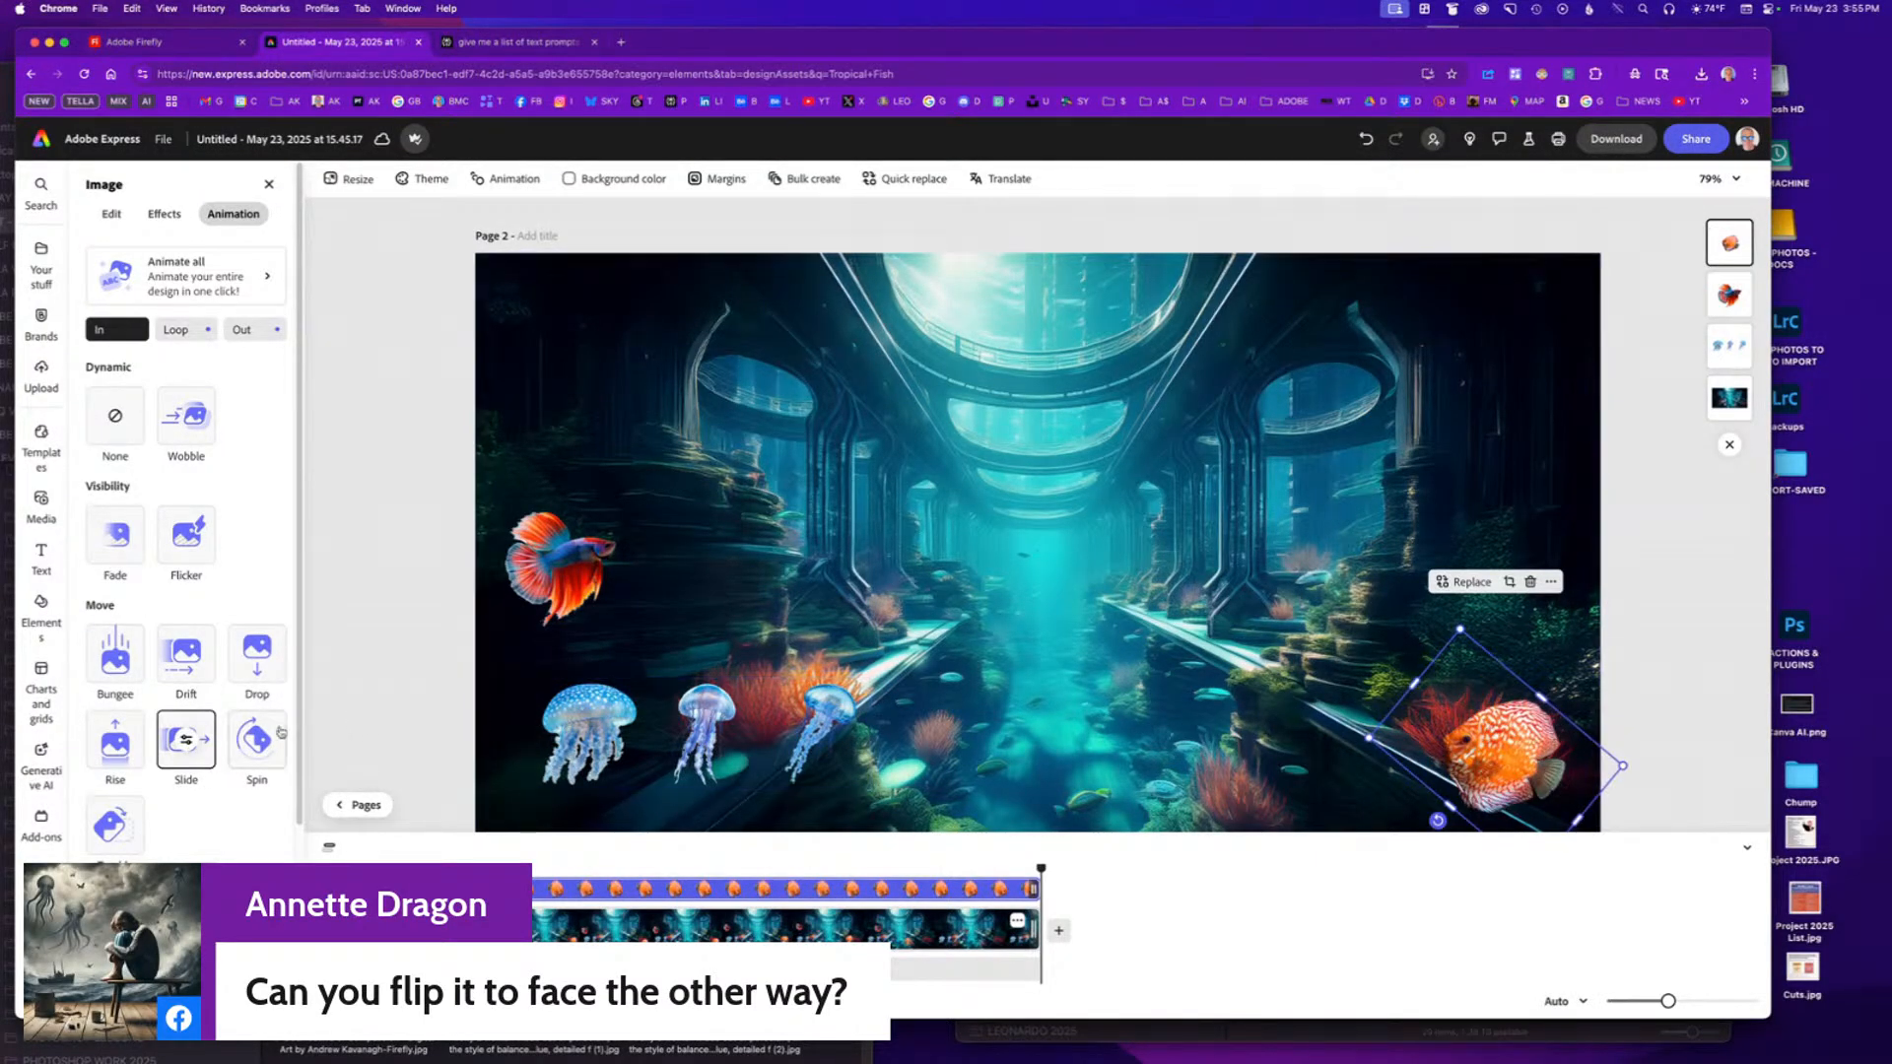
left_click(186, 741)
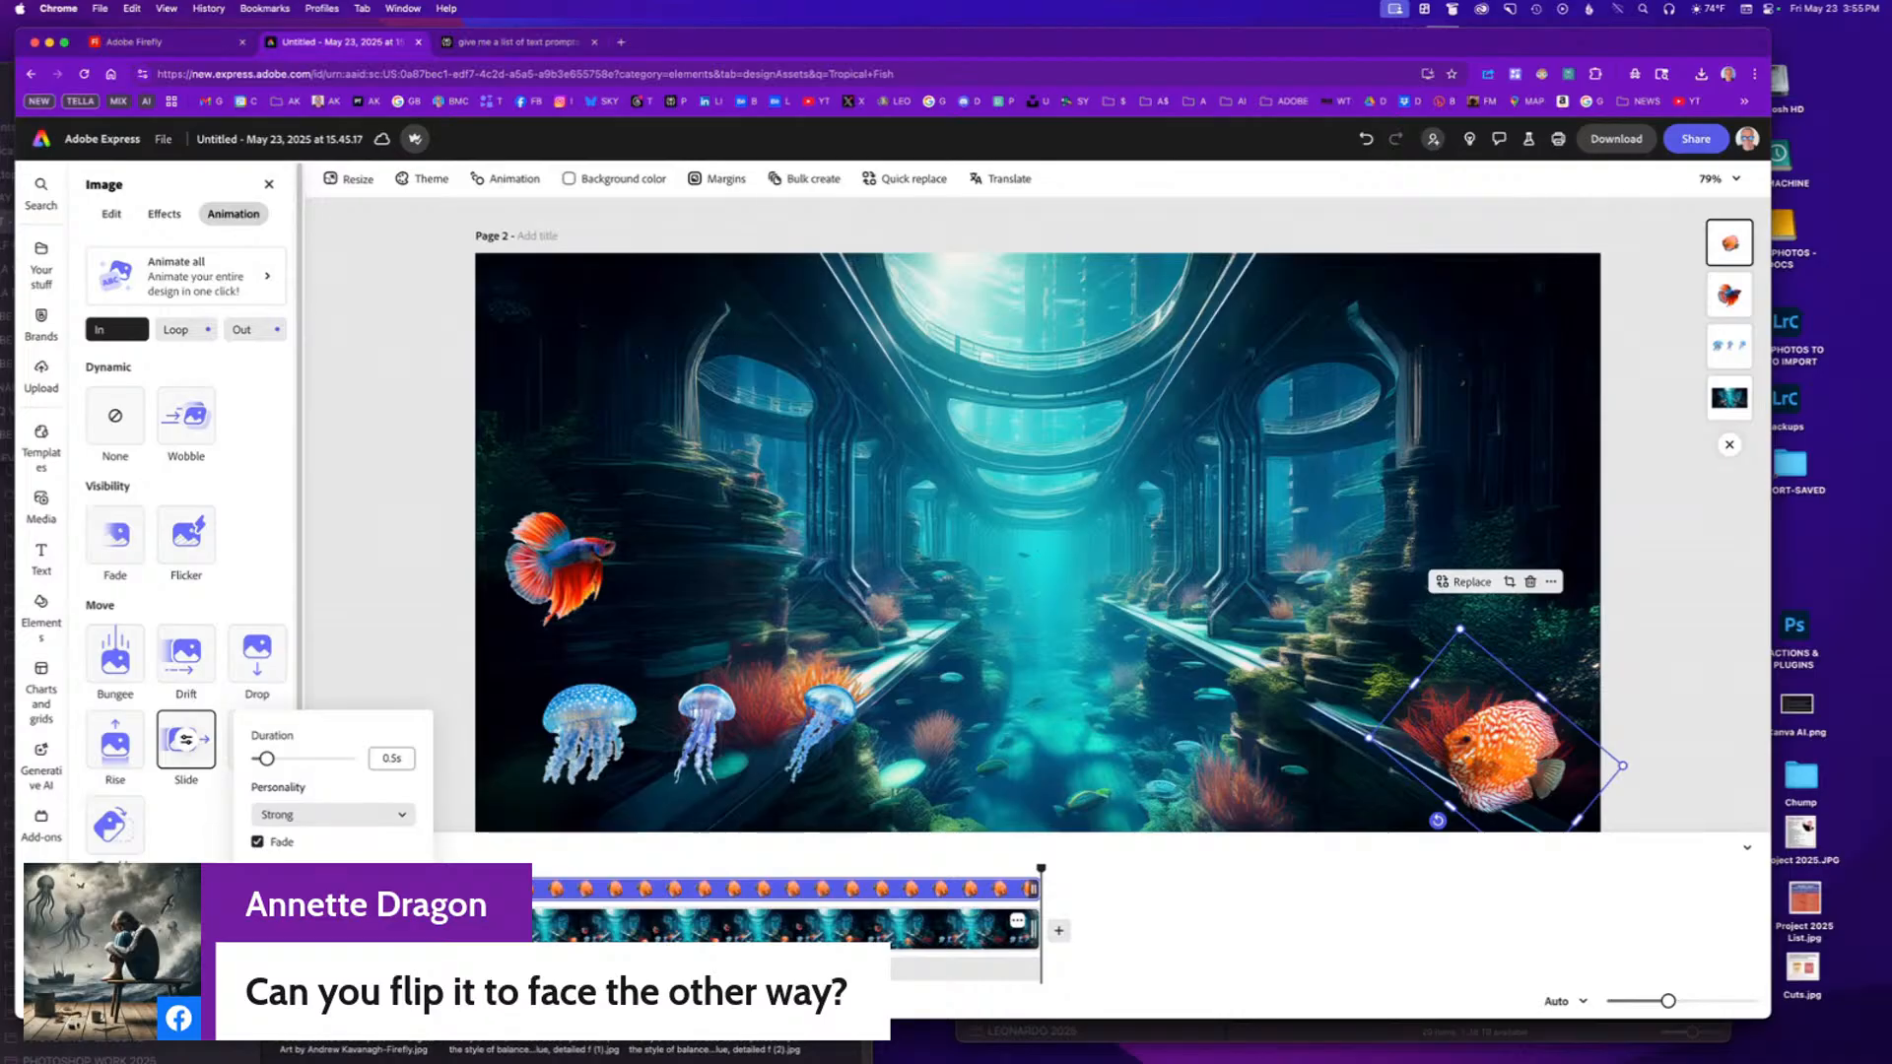
left_click_drag(268, 760, 331, 759)
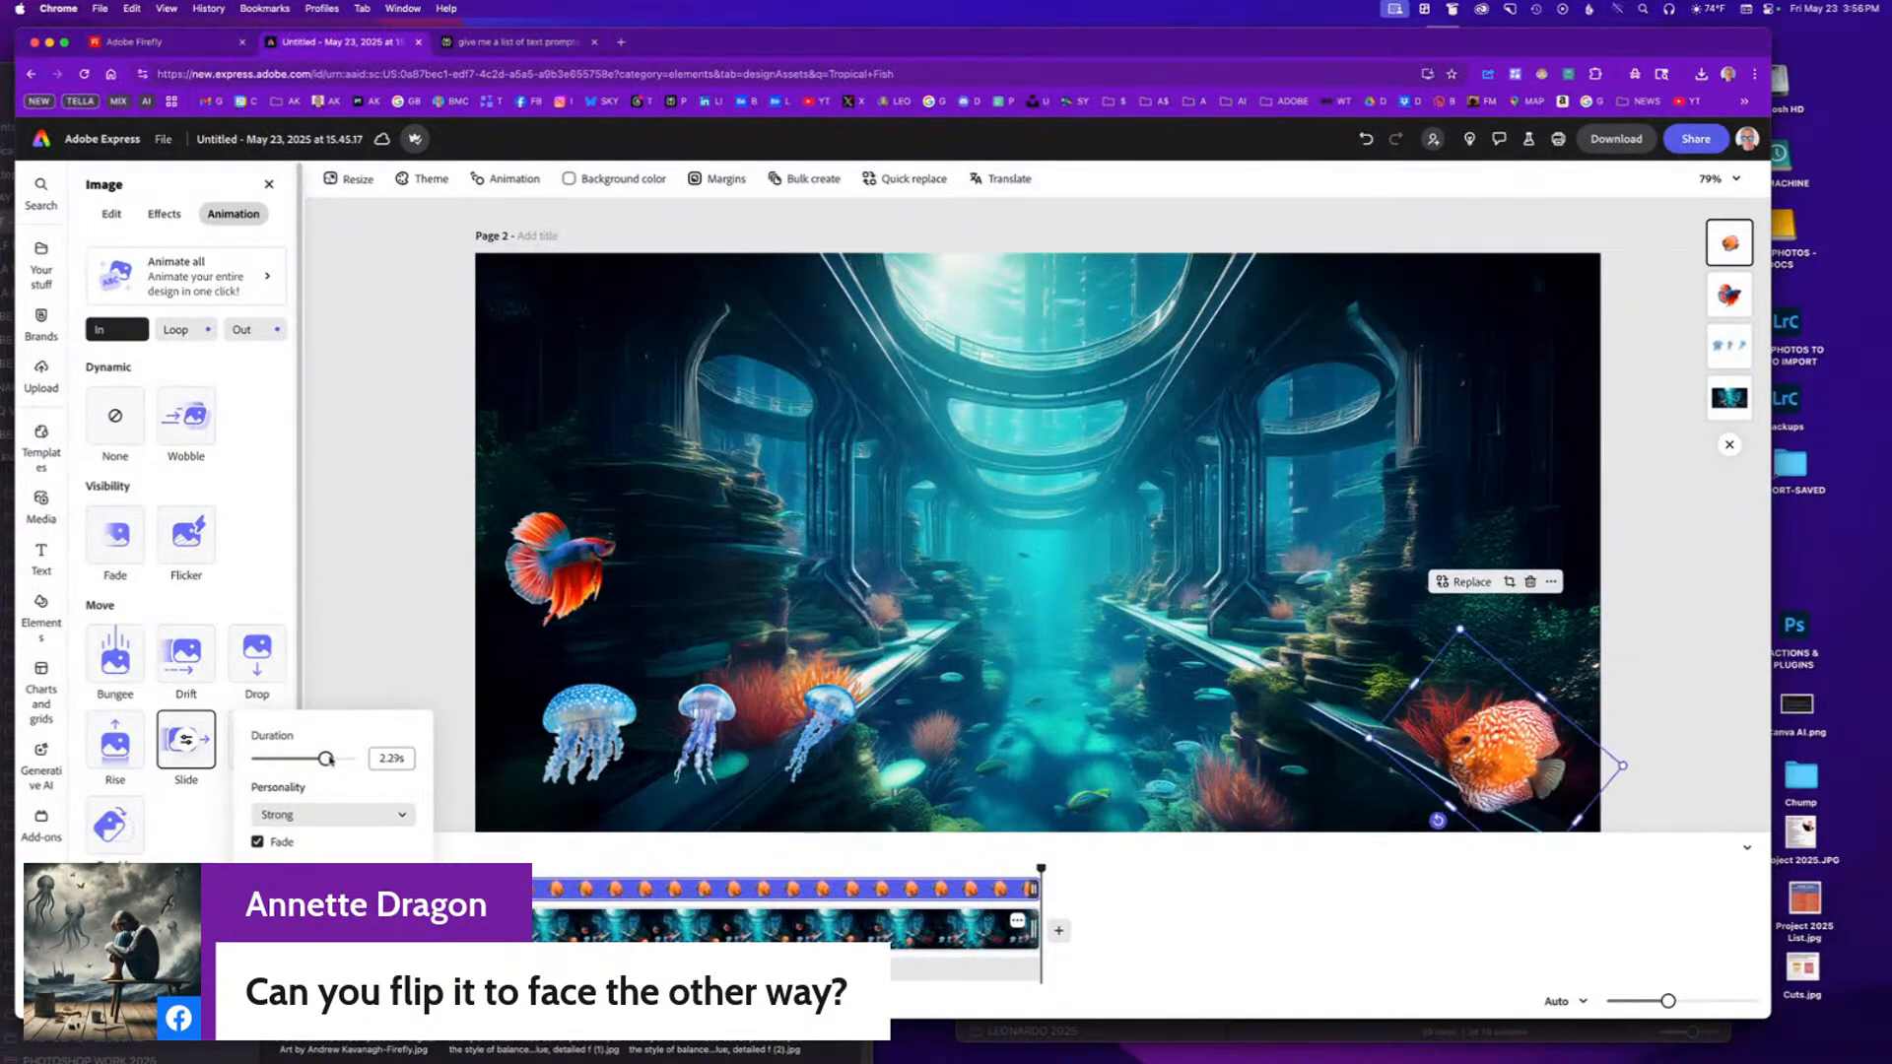
left_click(350, 818)
left_click(325, 877)
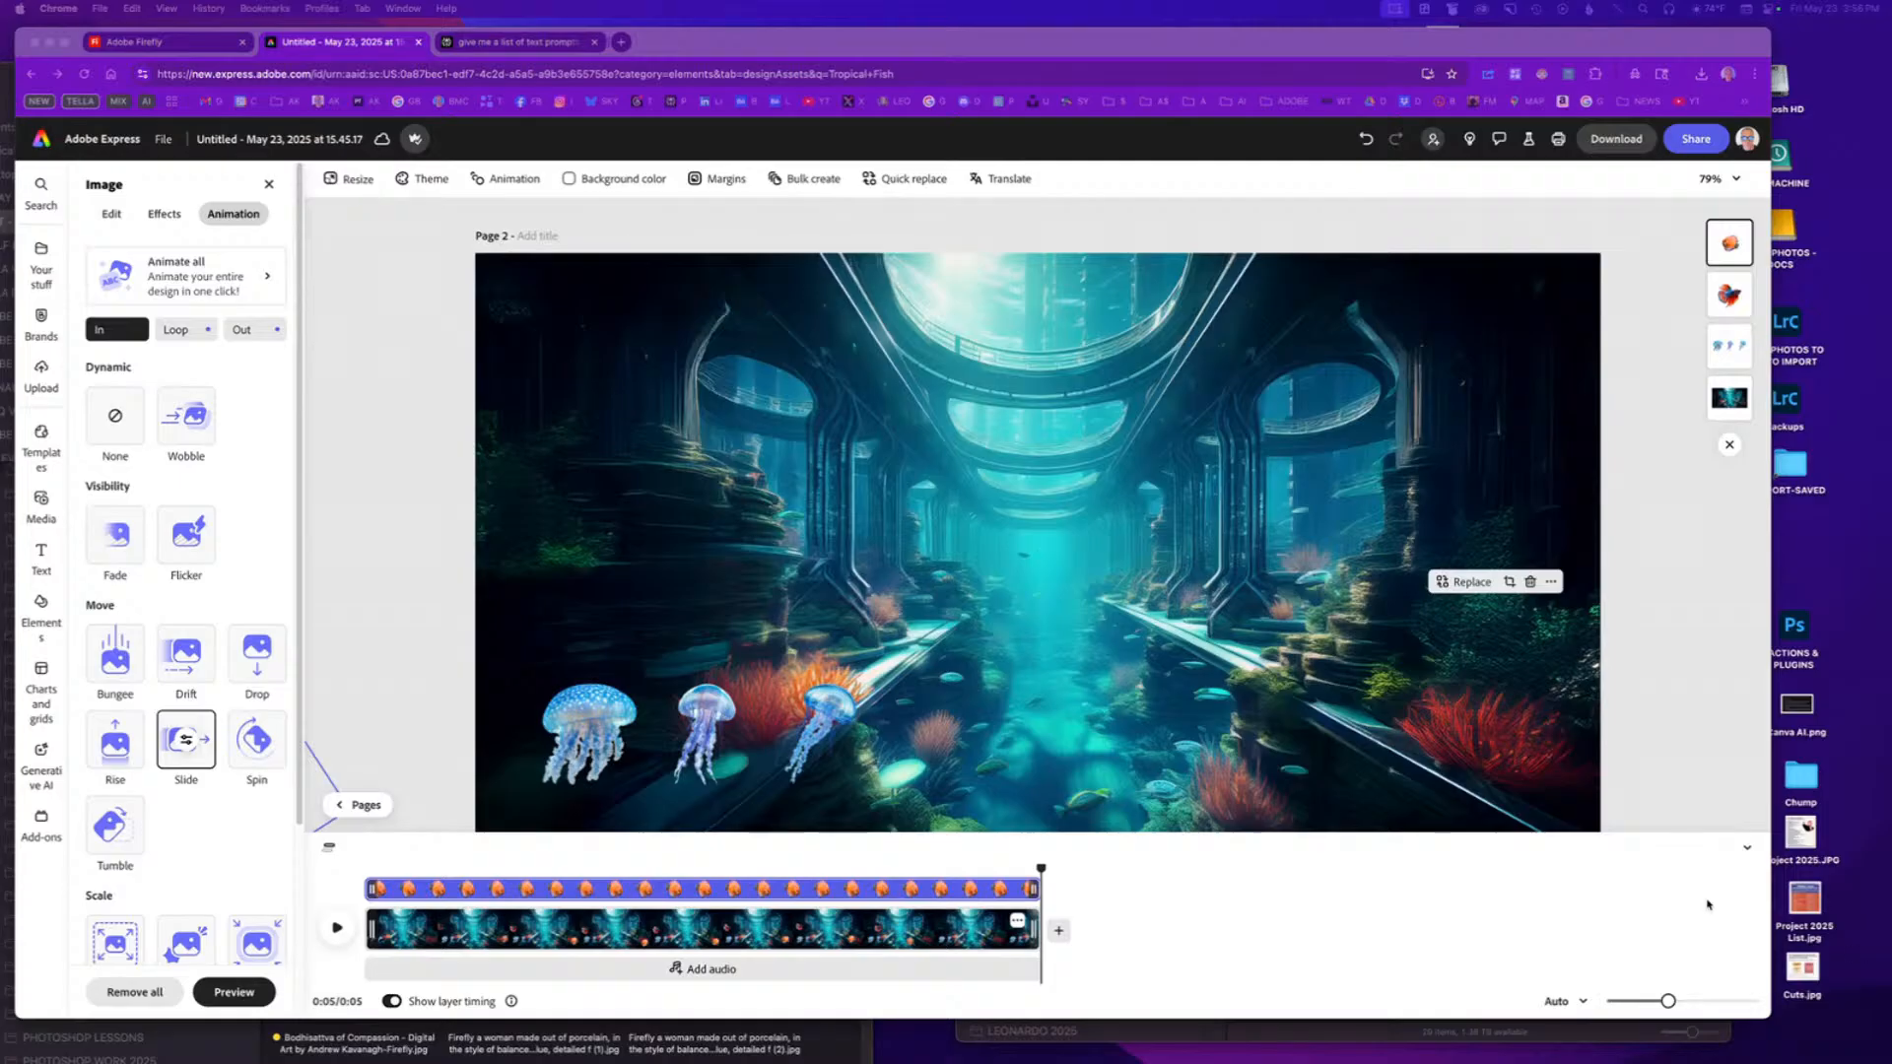
Scrub the page's timeline from the end back to the start to review the animated creatures.
left_click(1041, 871)
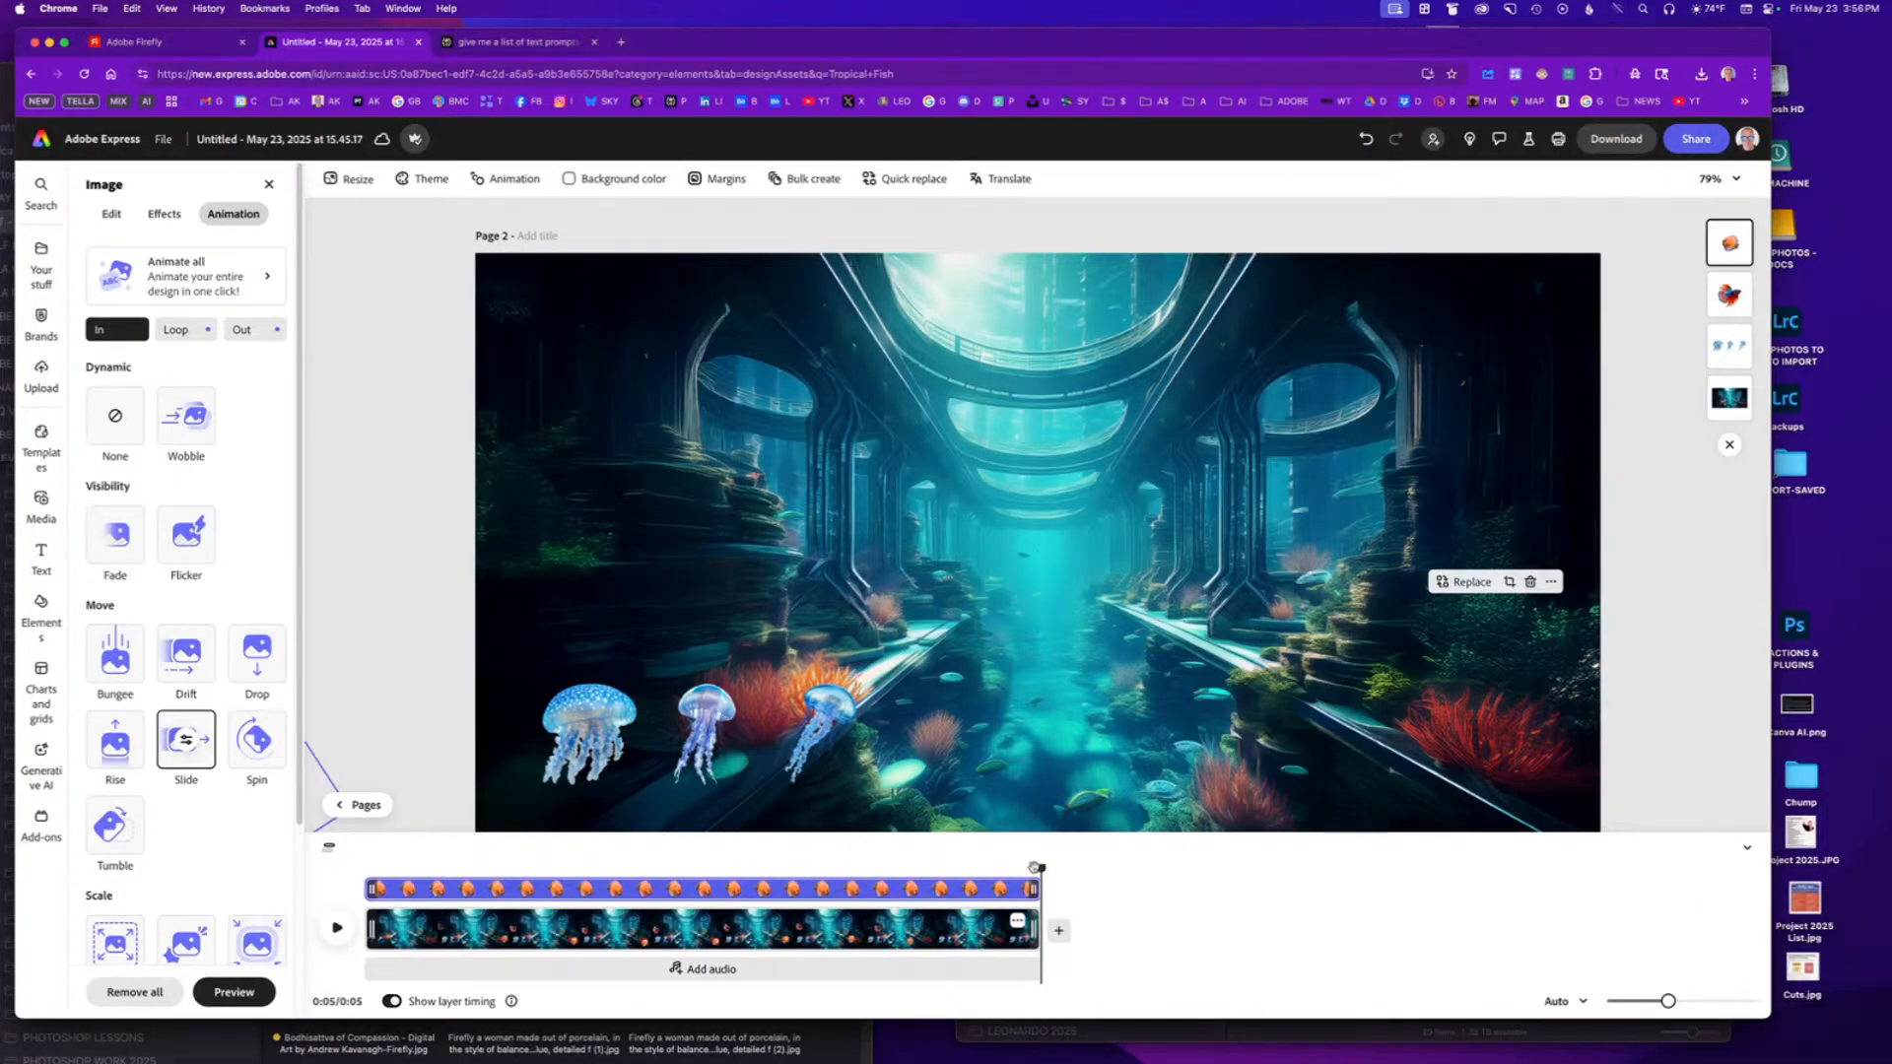
left_click_drag(1036, 867, 365, 867)
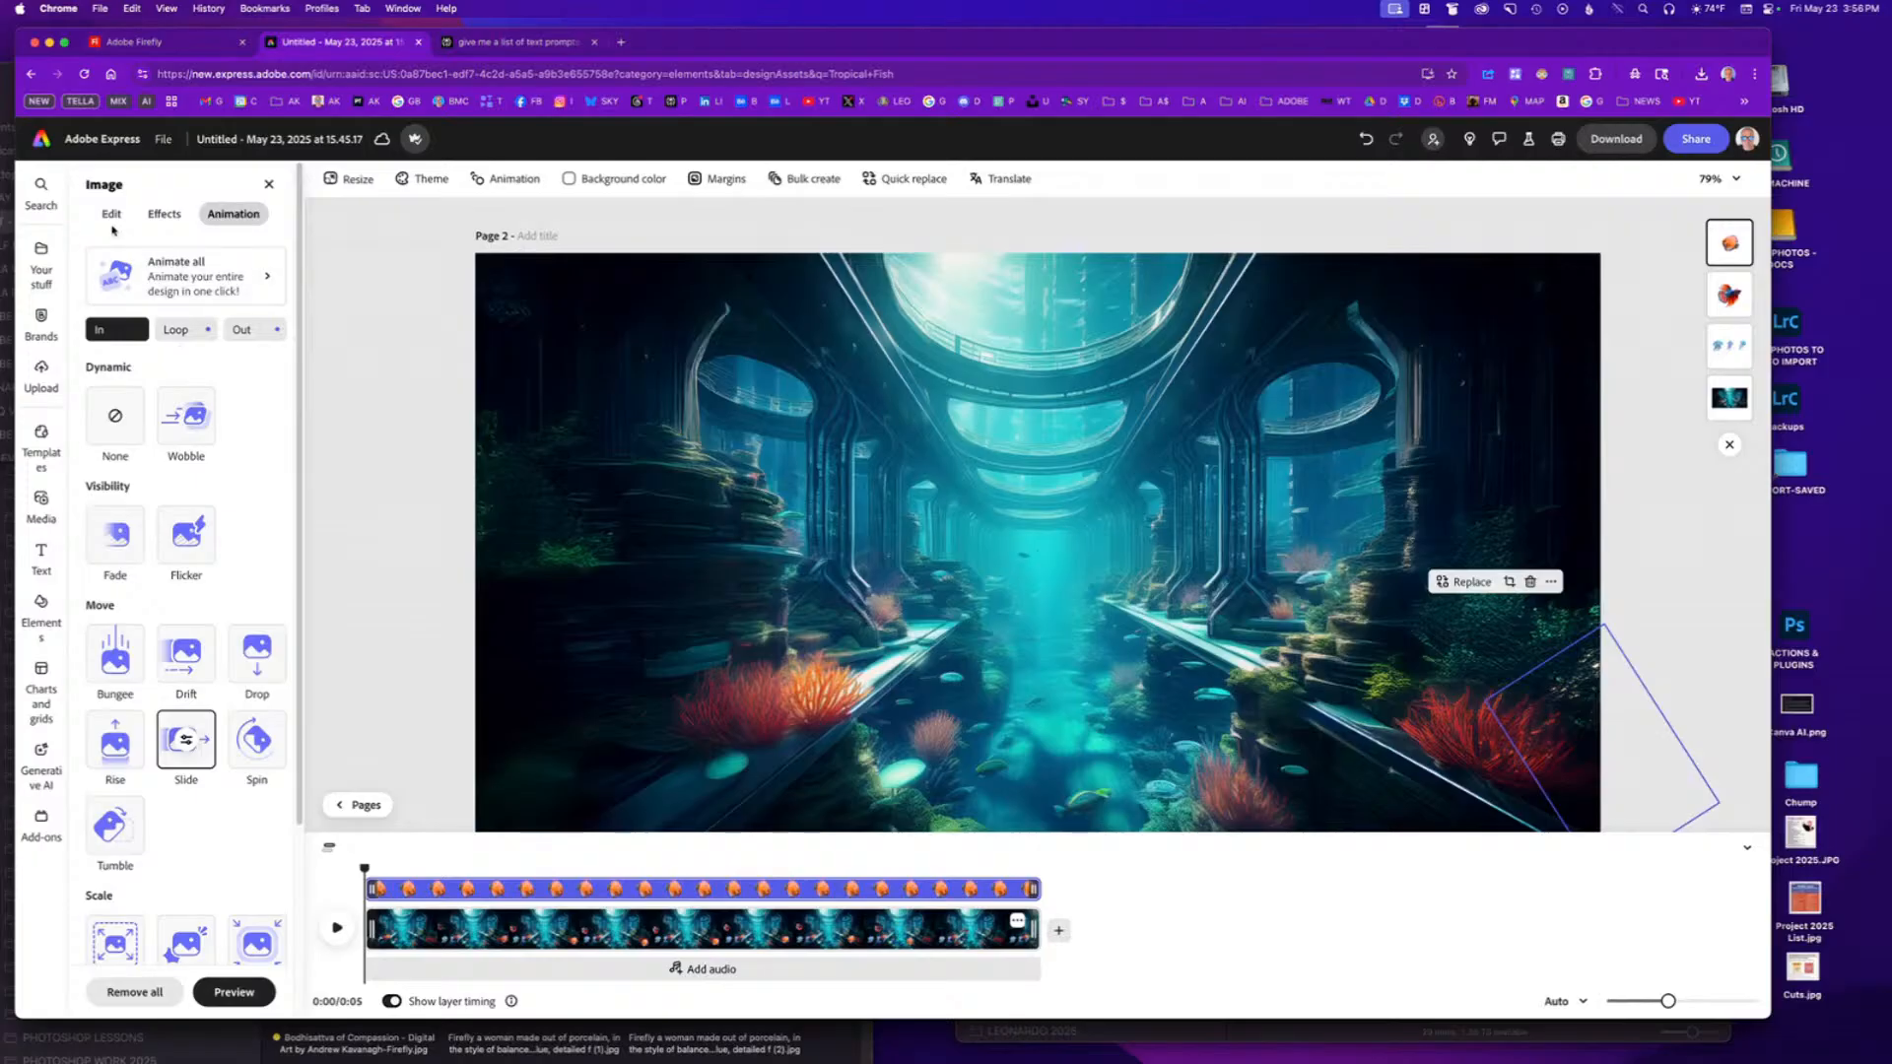
left_click(113, 216)
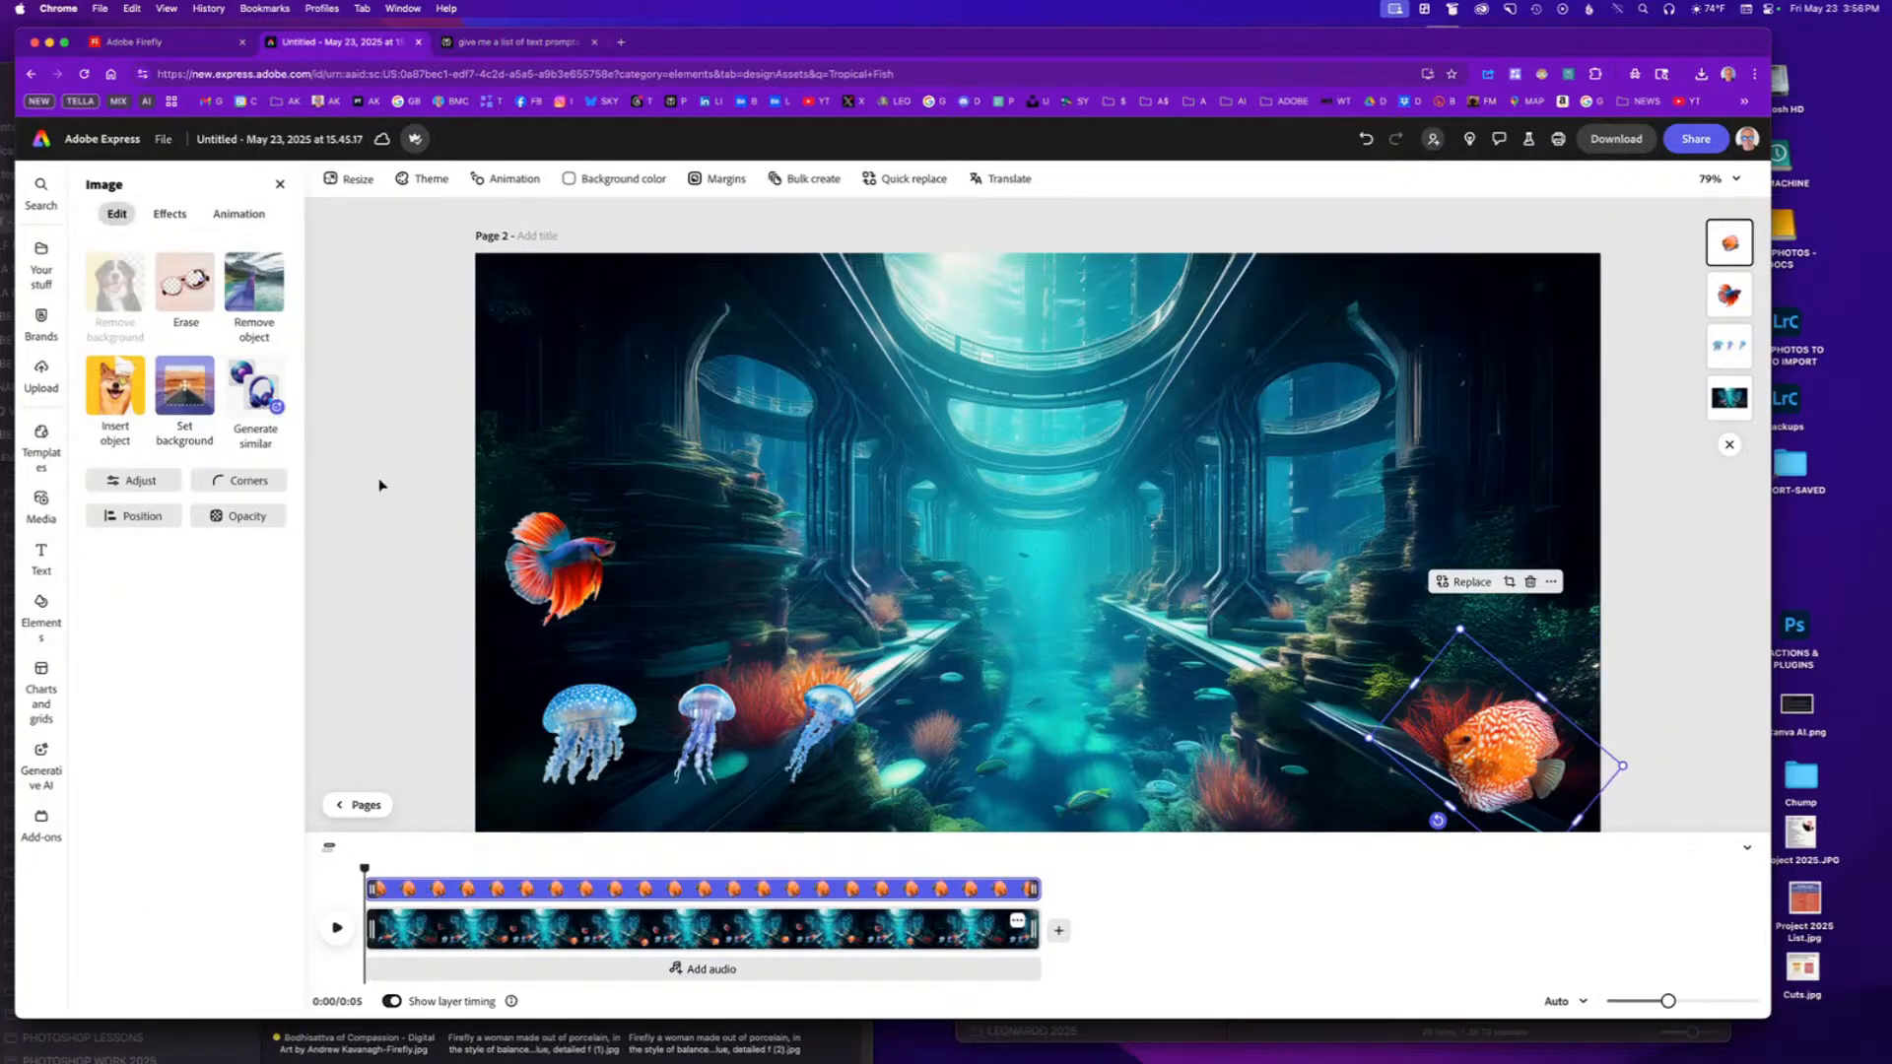
Search the elements library for "Tropical fish" and narrow the search to design assets.
left_click(40, 507)
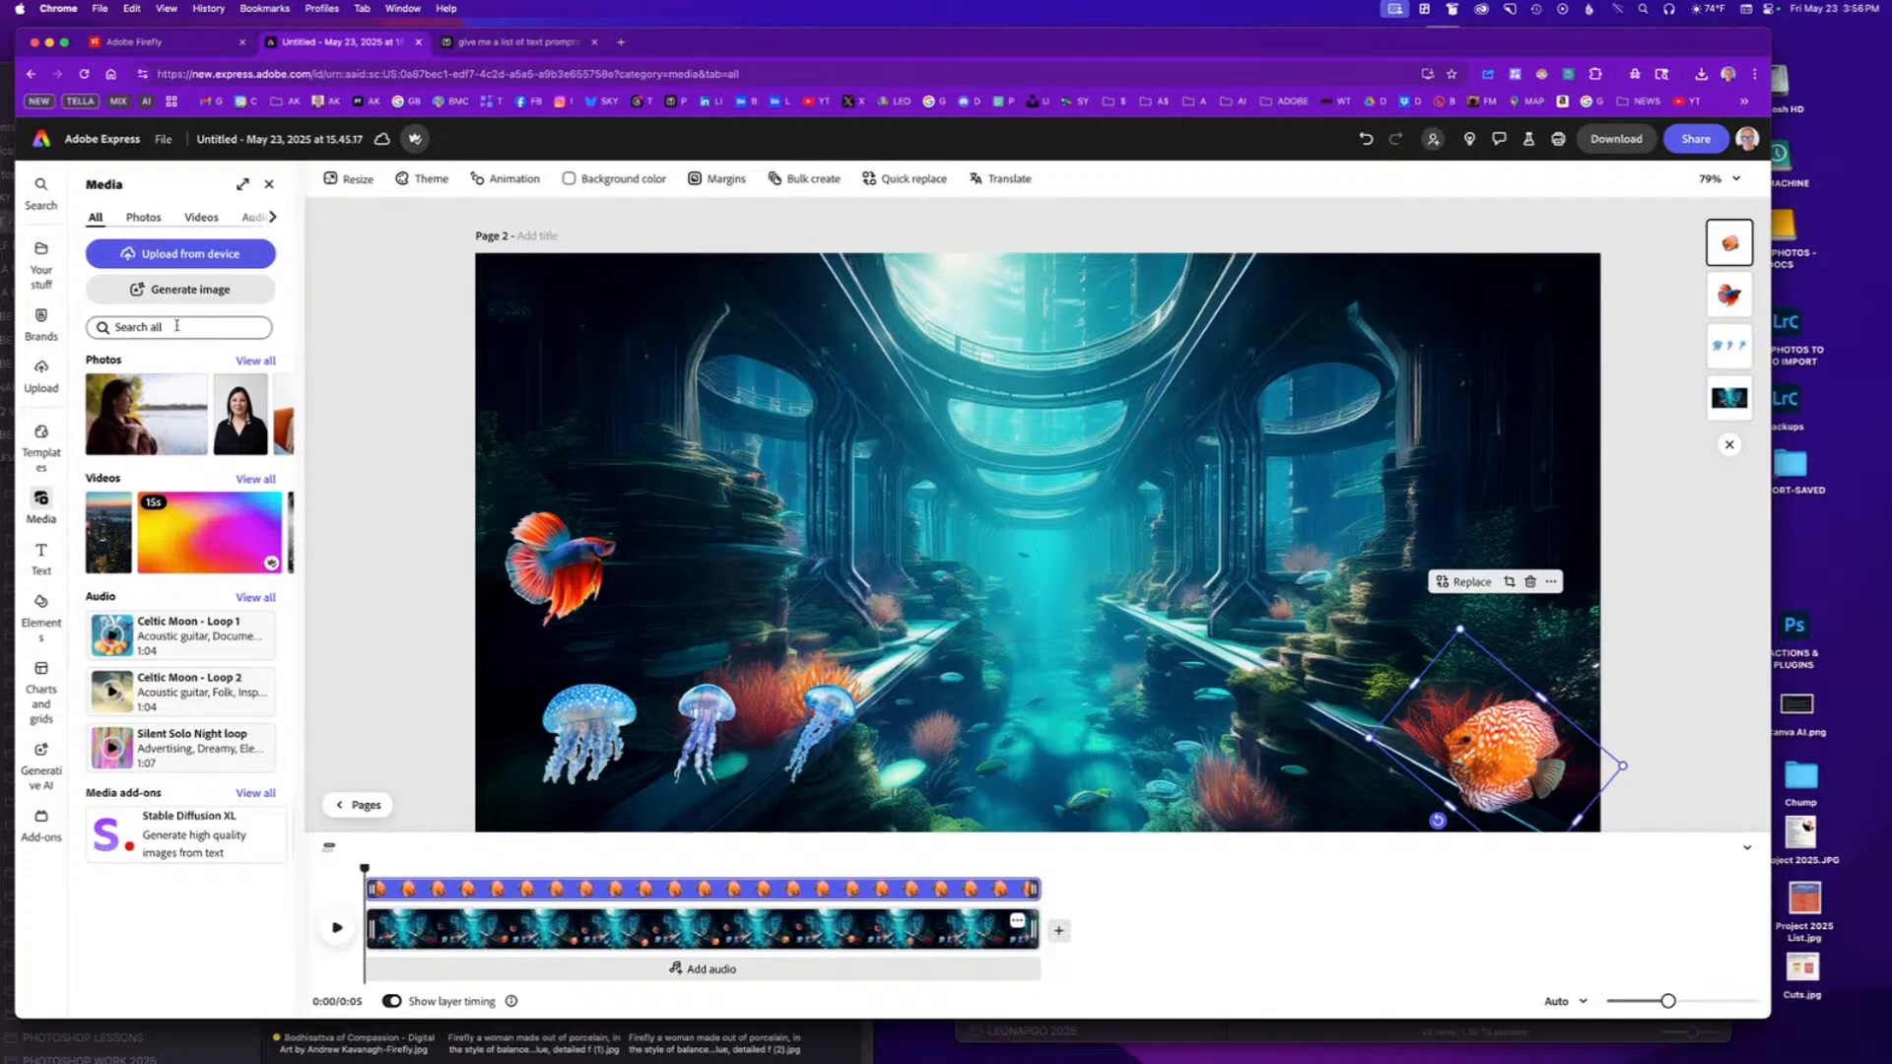
left_click(177, 326)
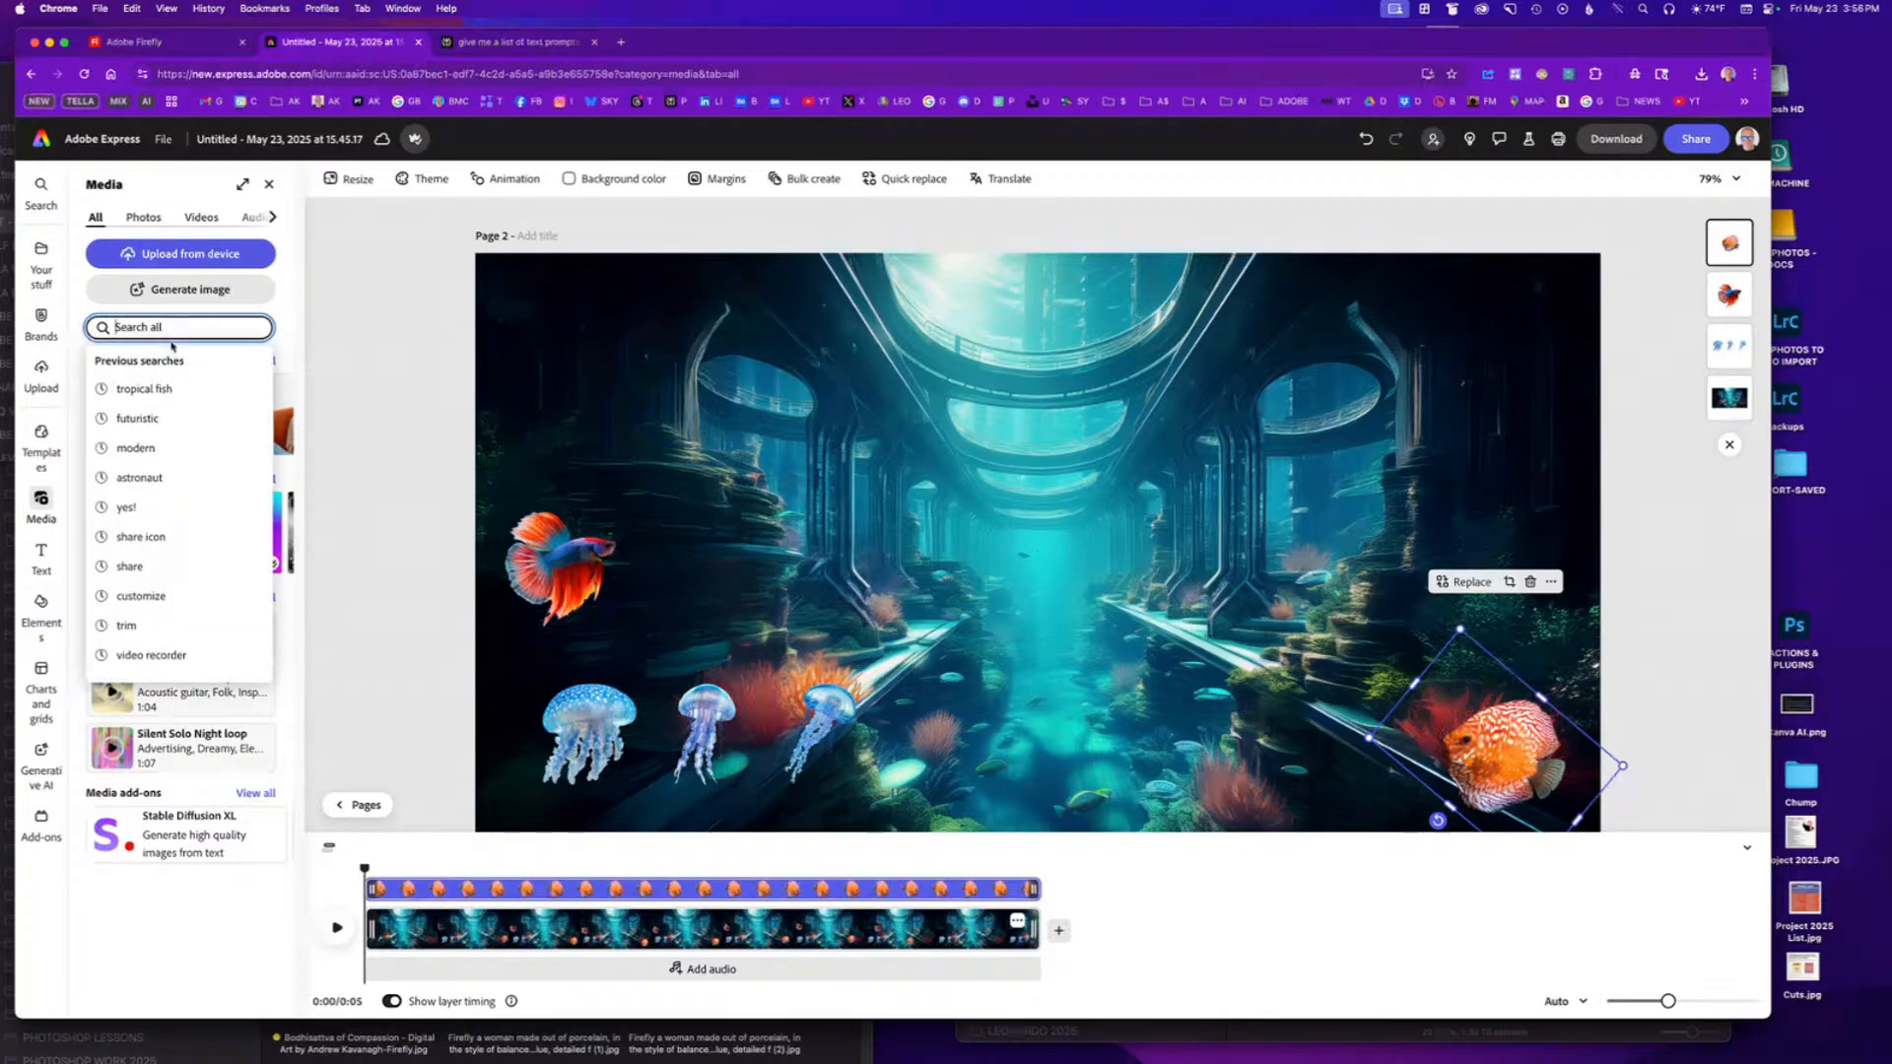
left_click(41, 605)
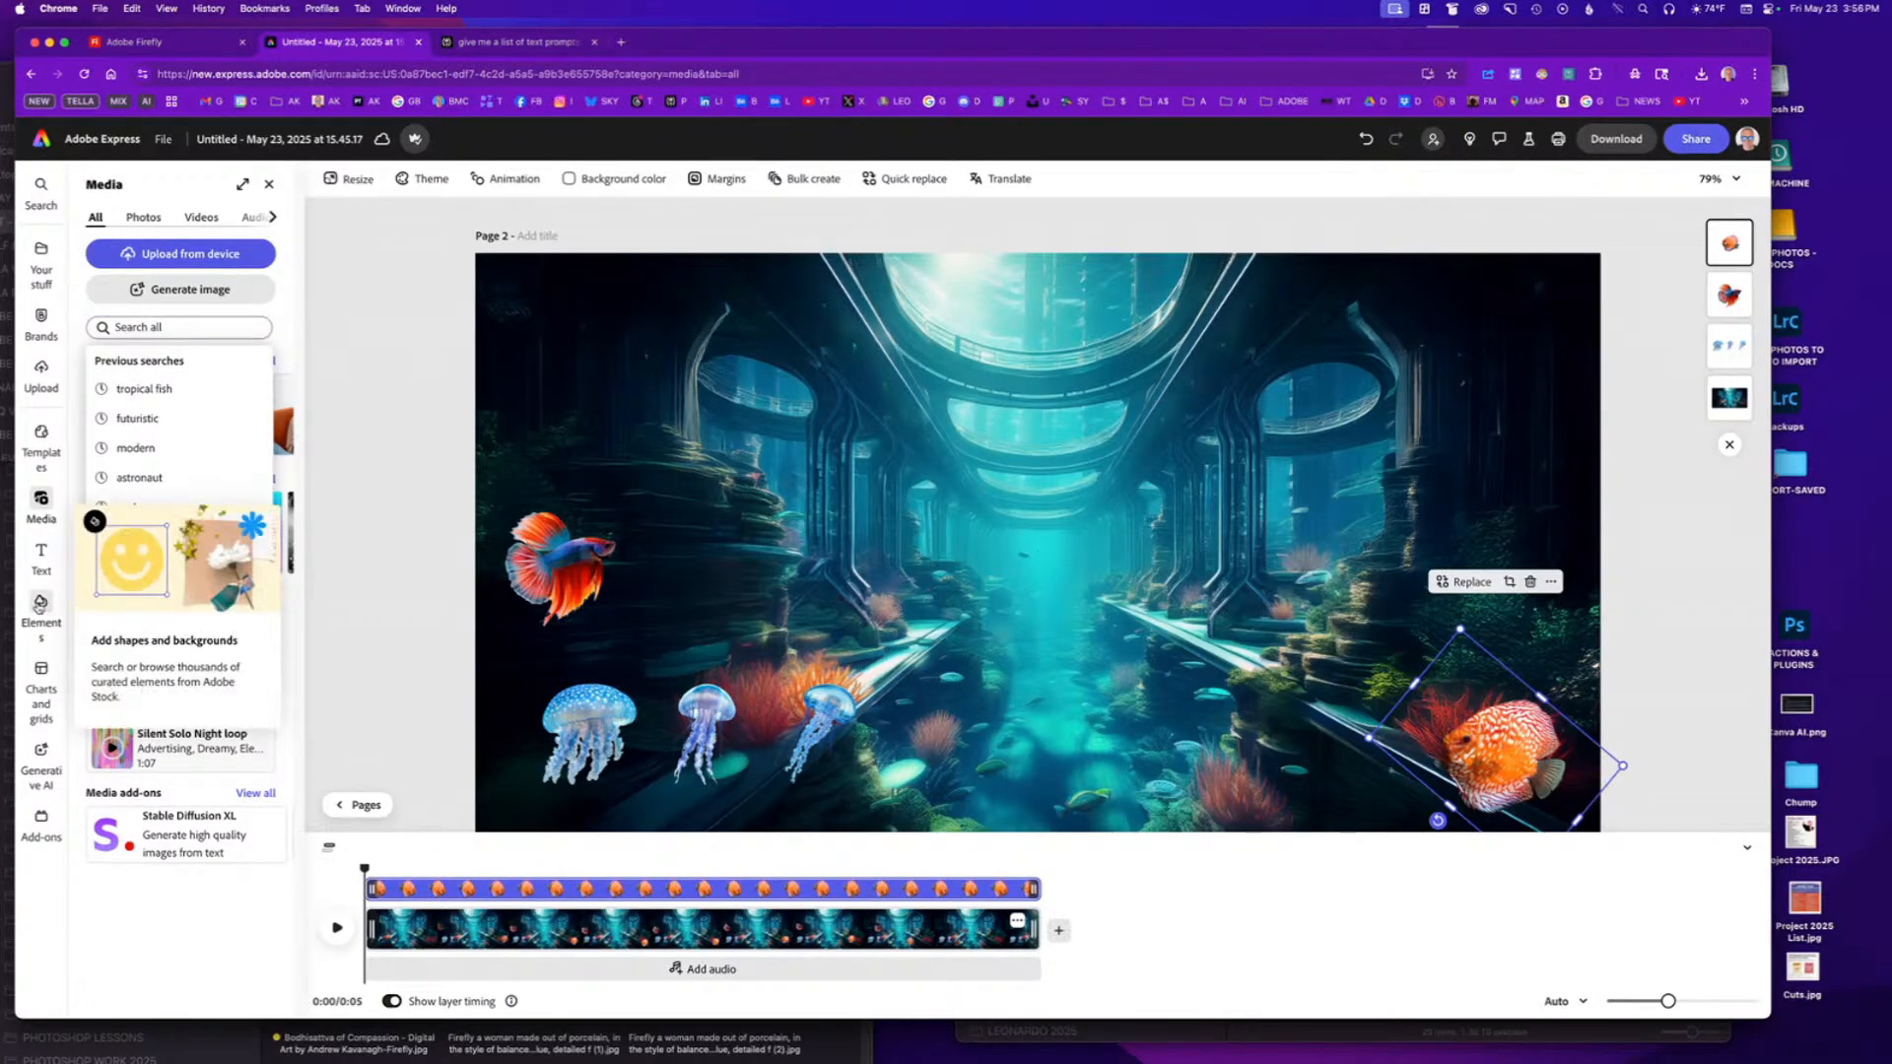
left_click(171, 252)
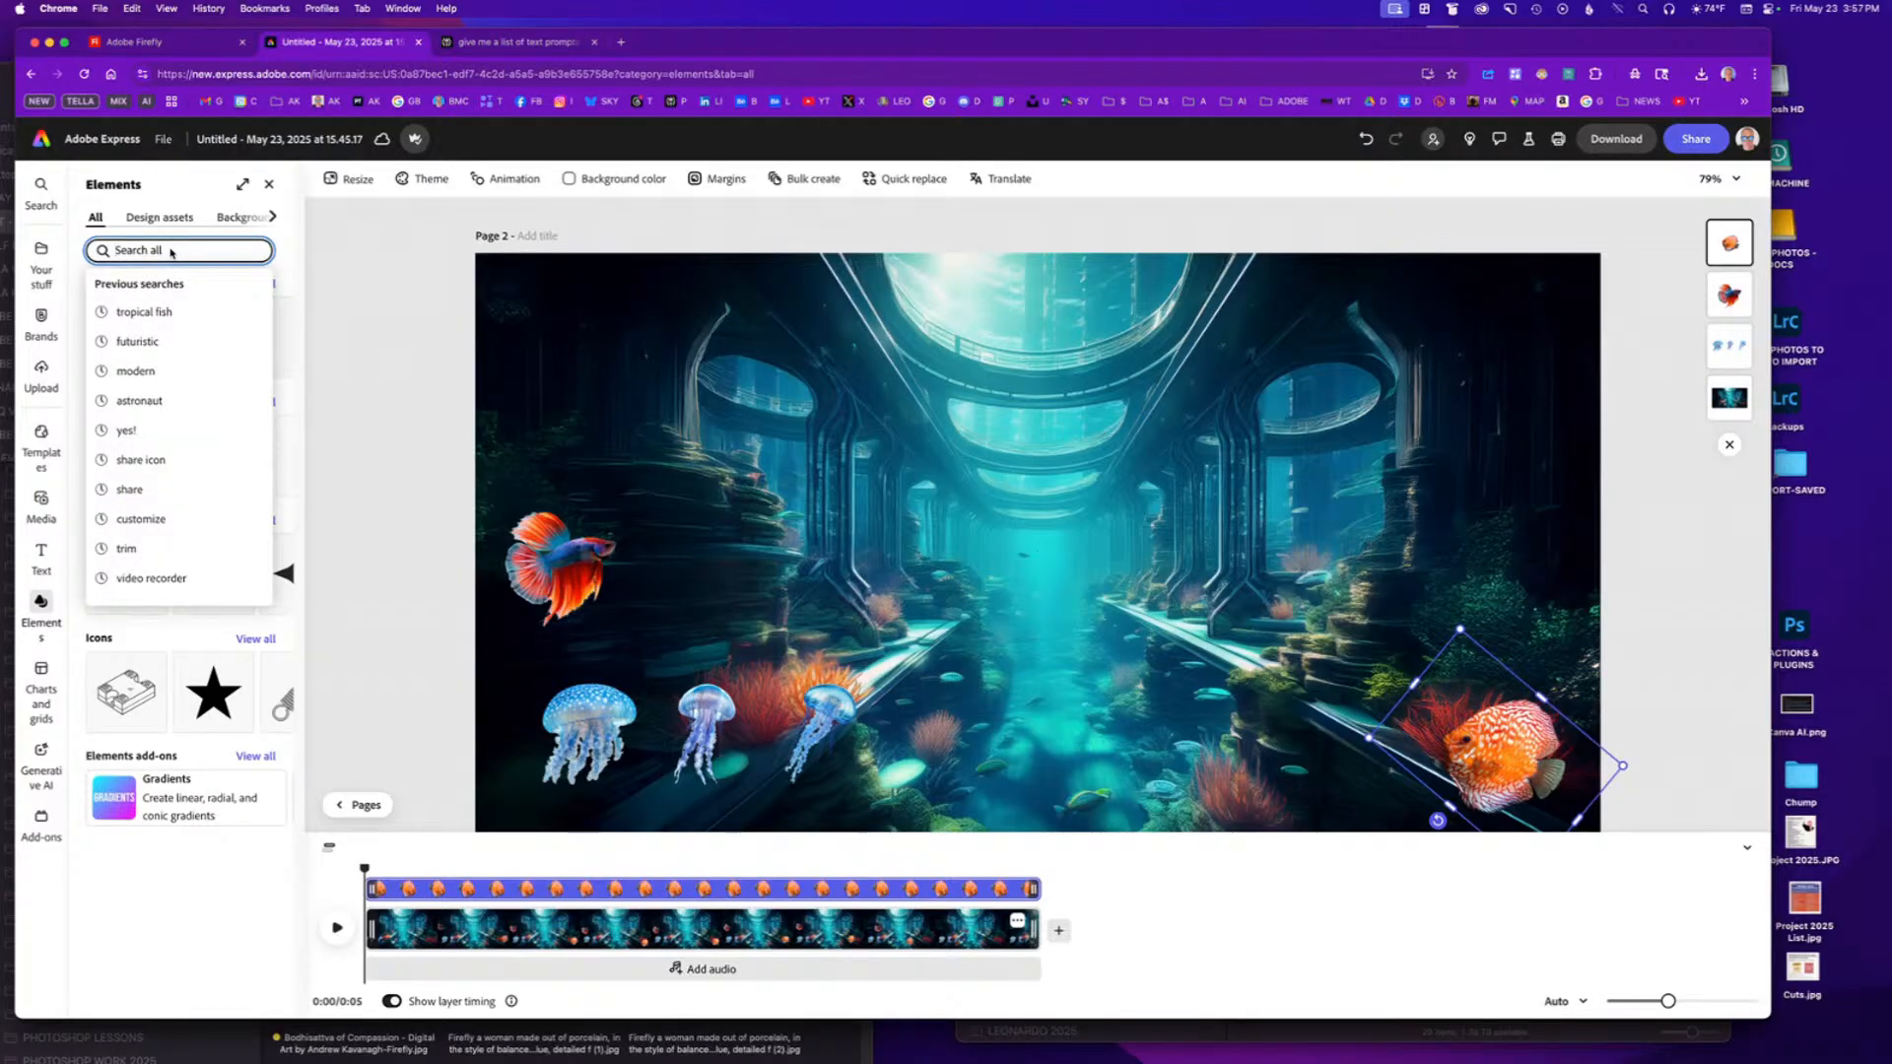
type("Tr")
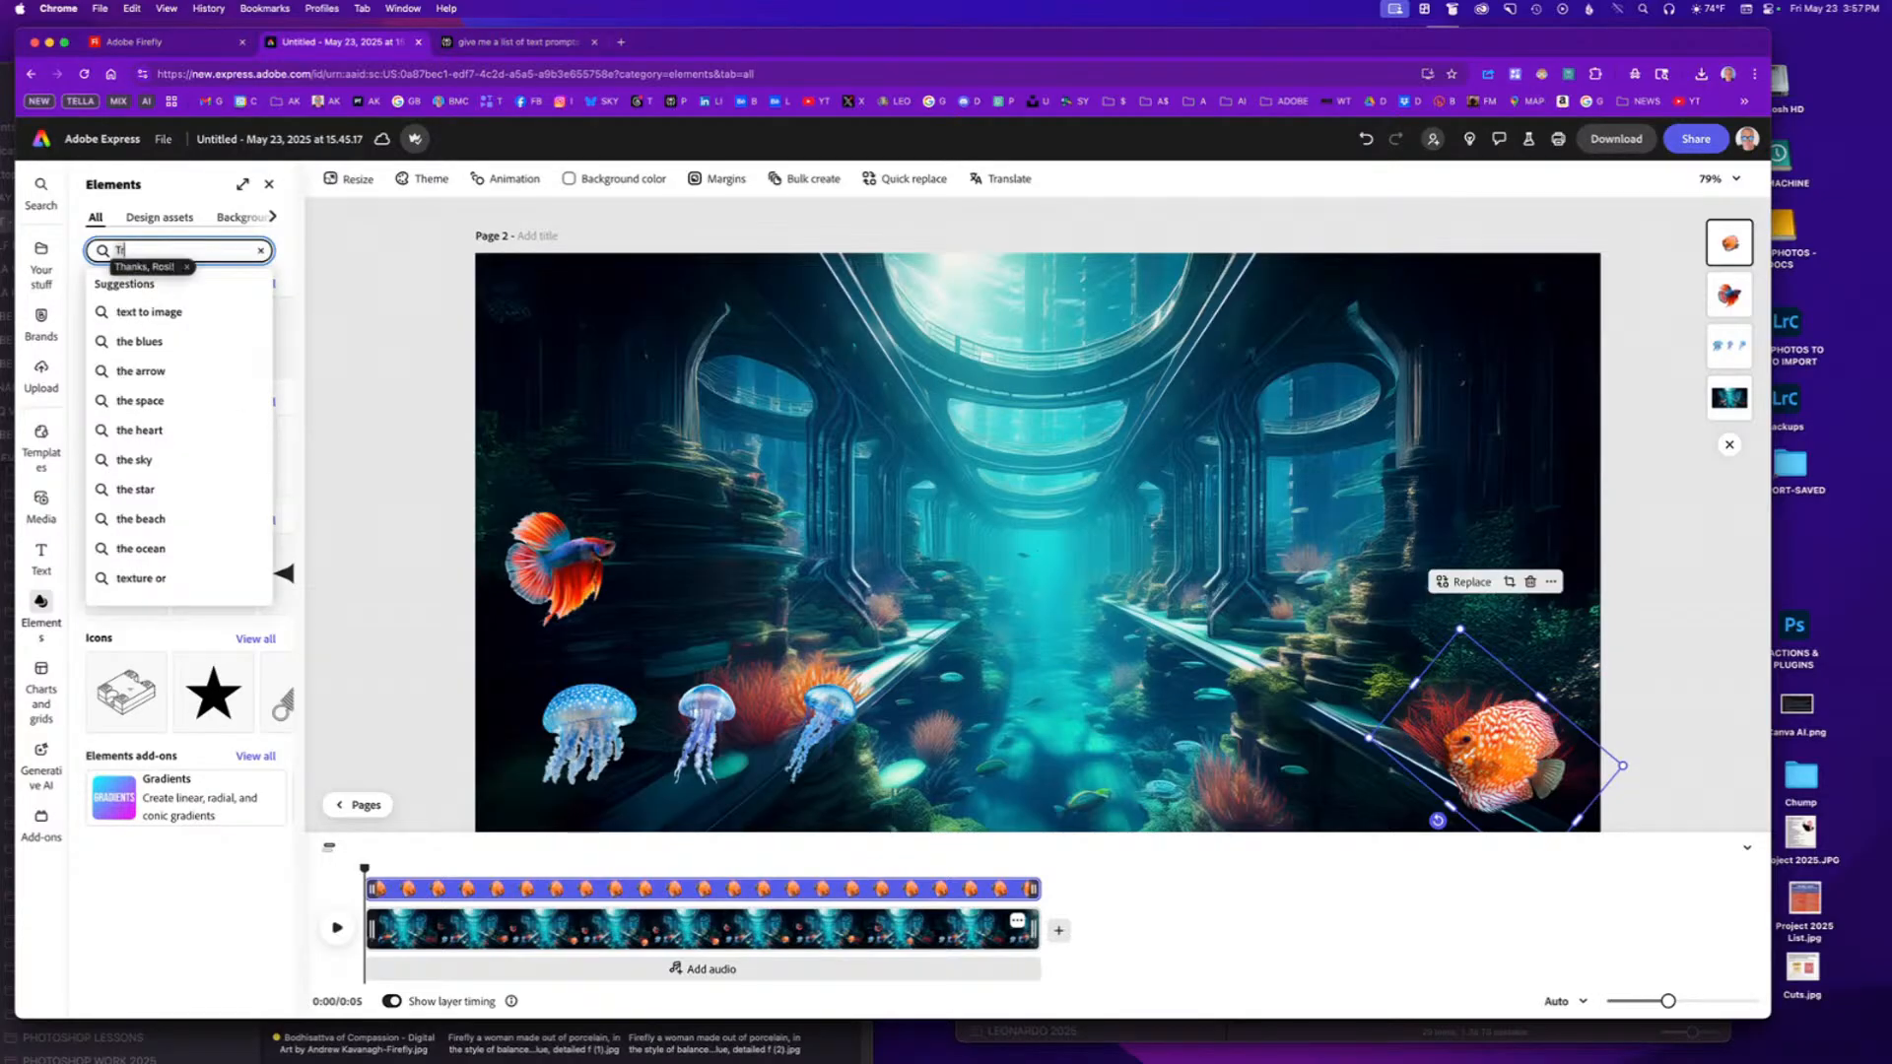
type("opical fish")
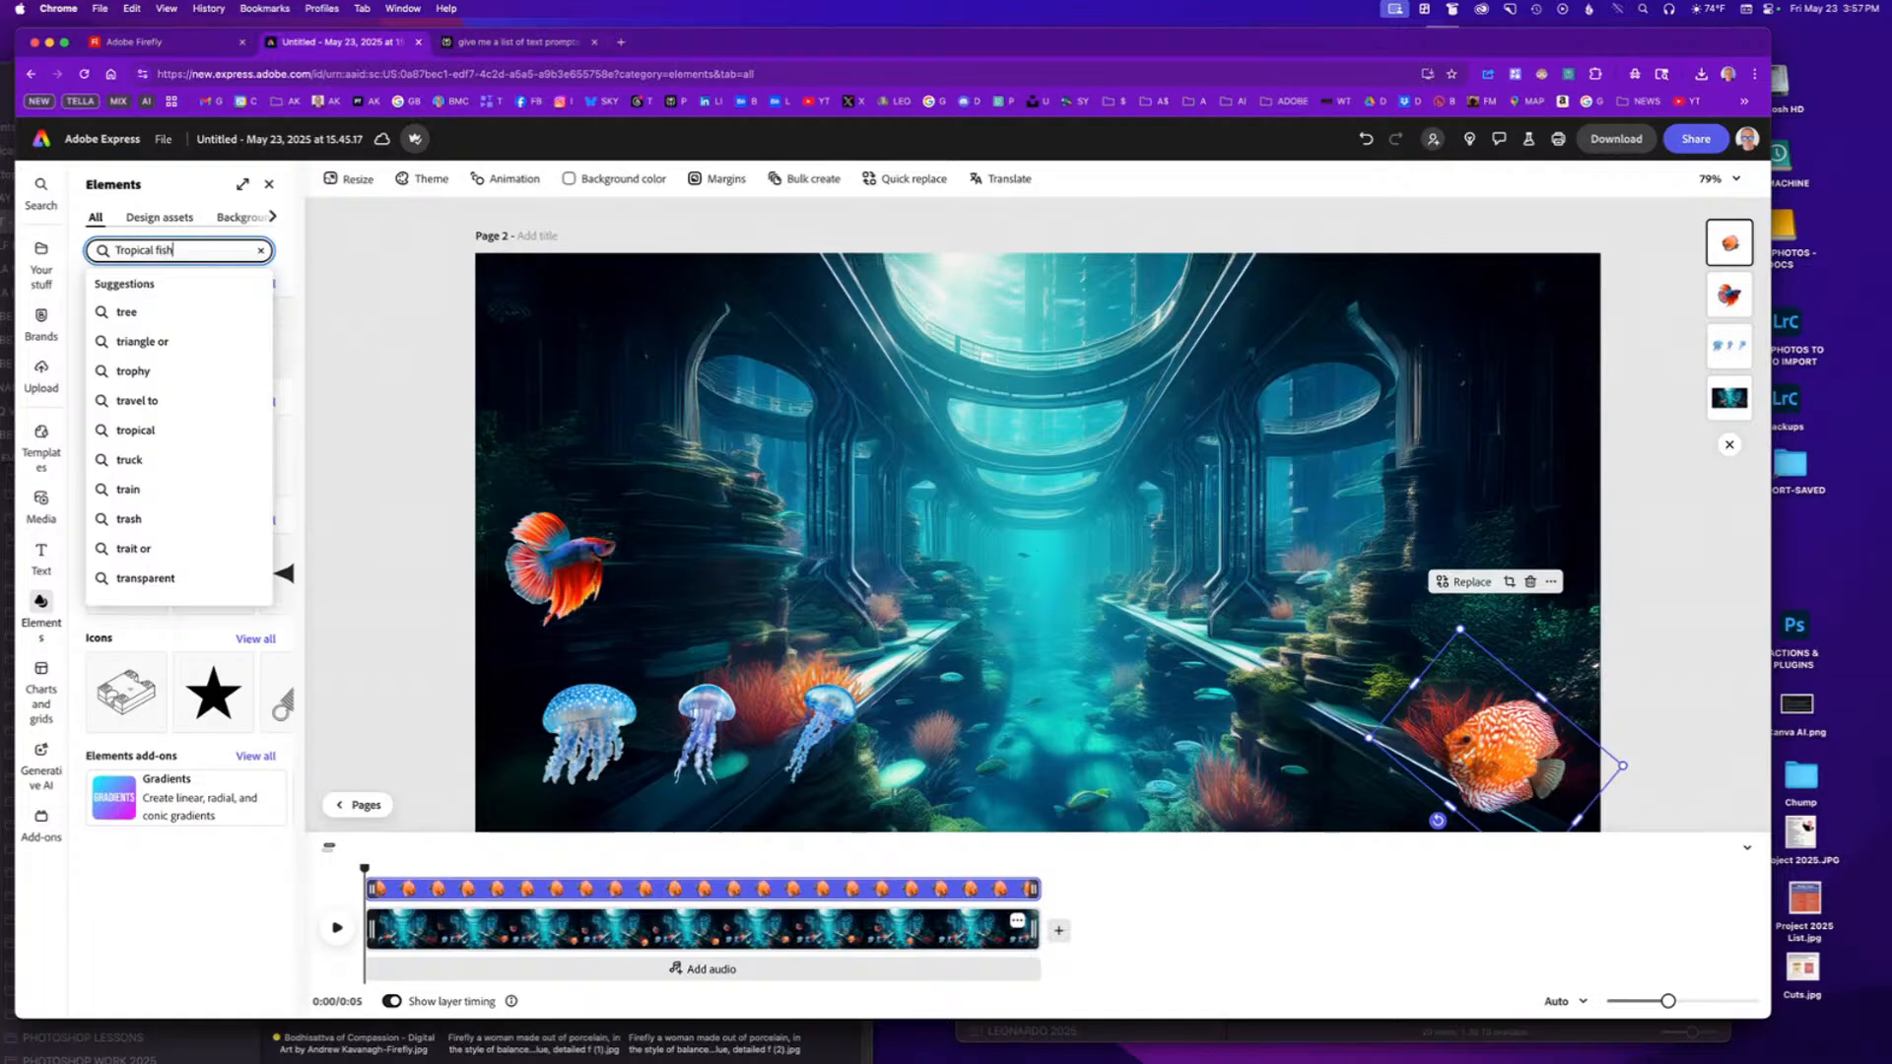
key("Return")
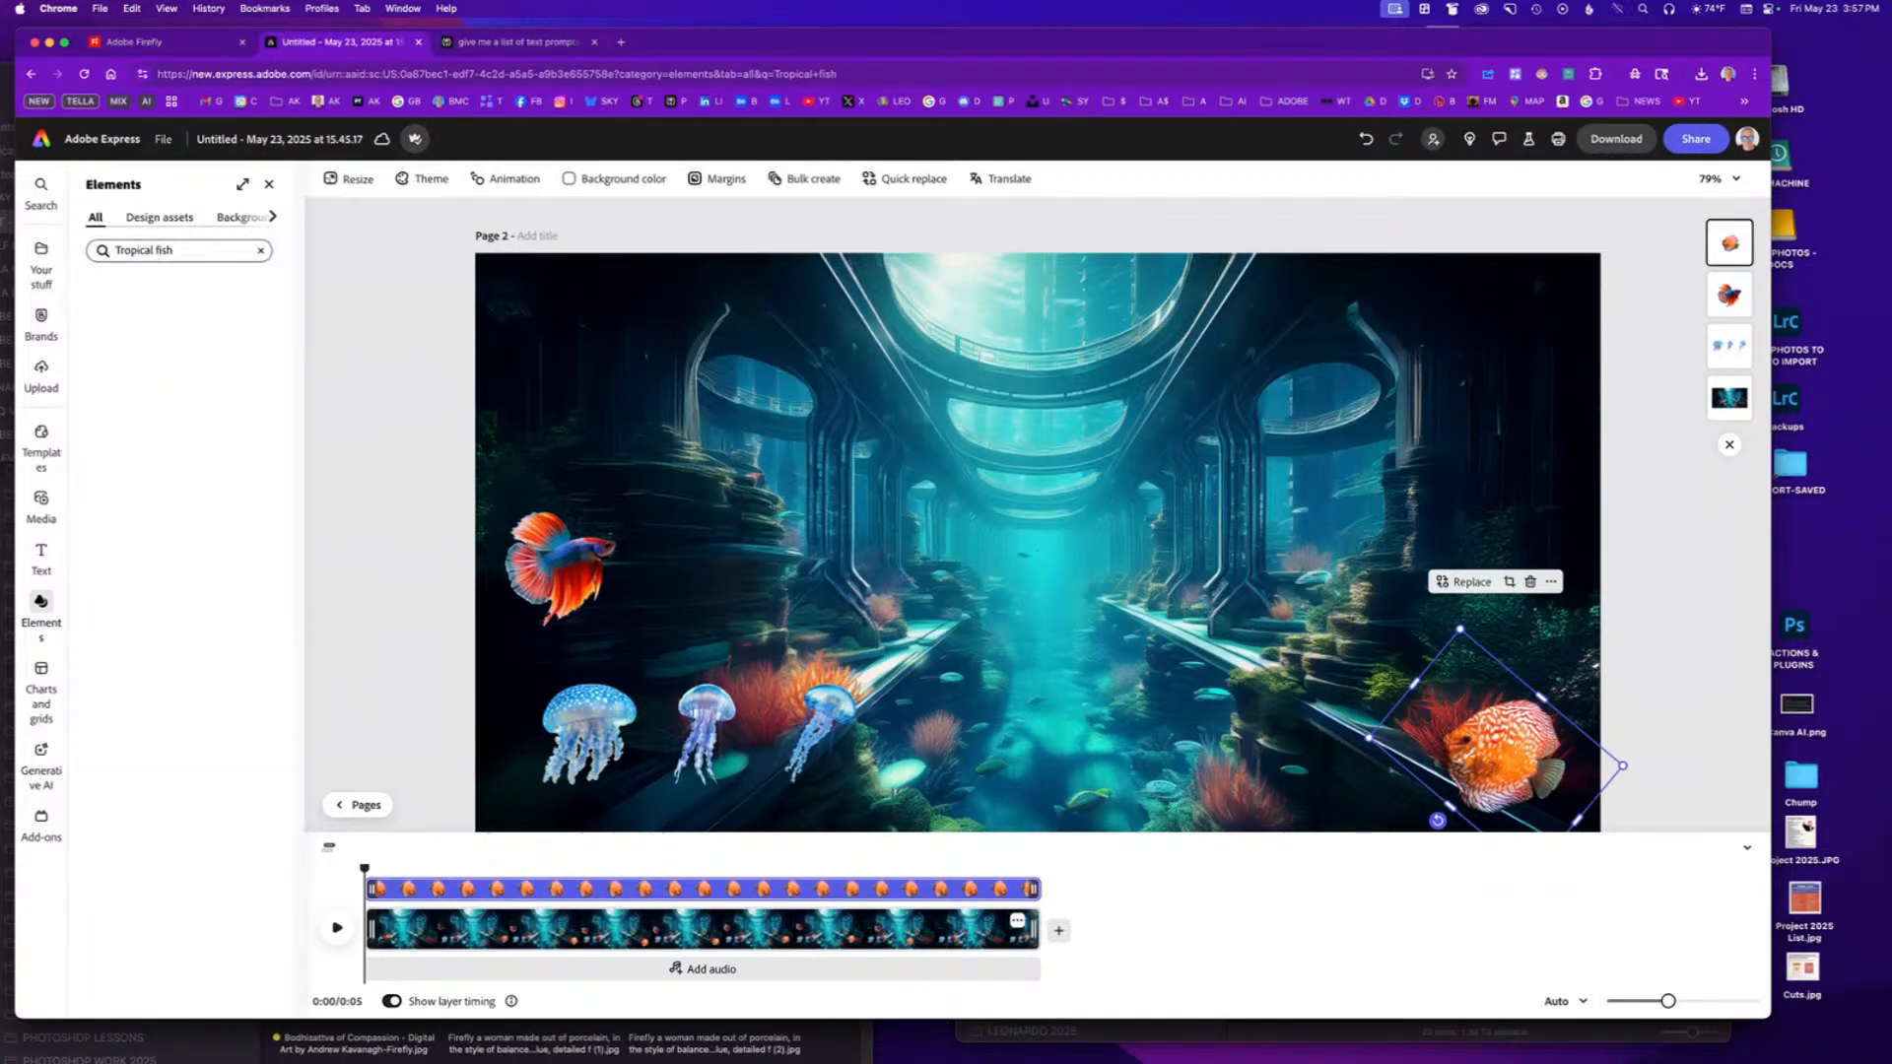
left_click(167, 246)
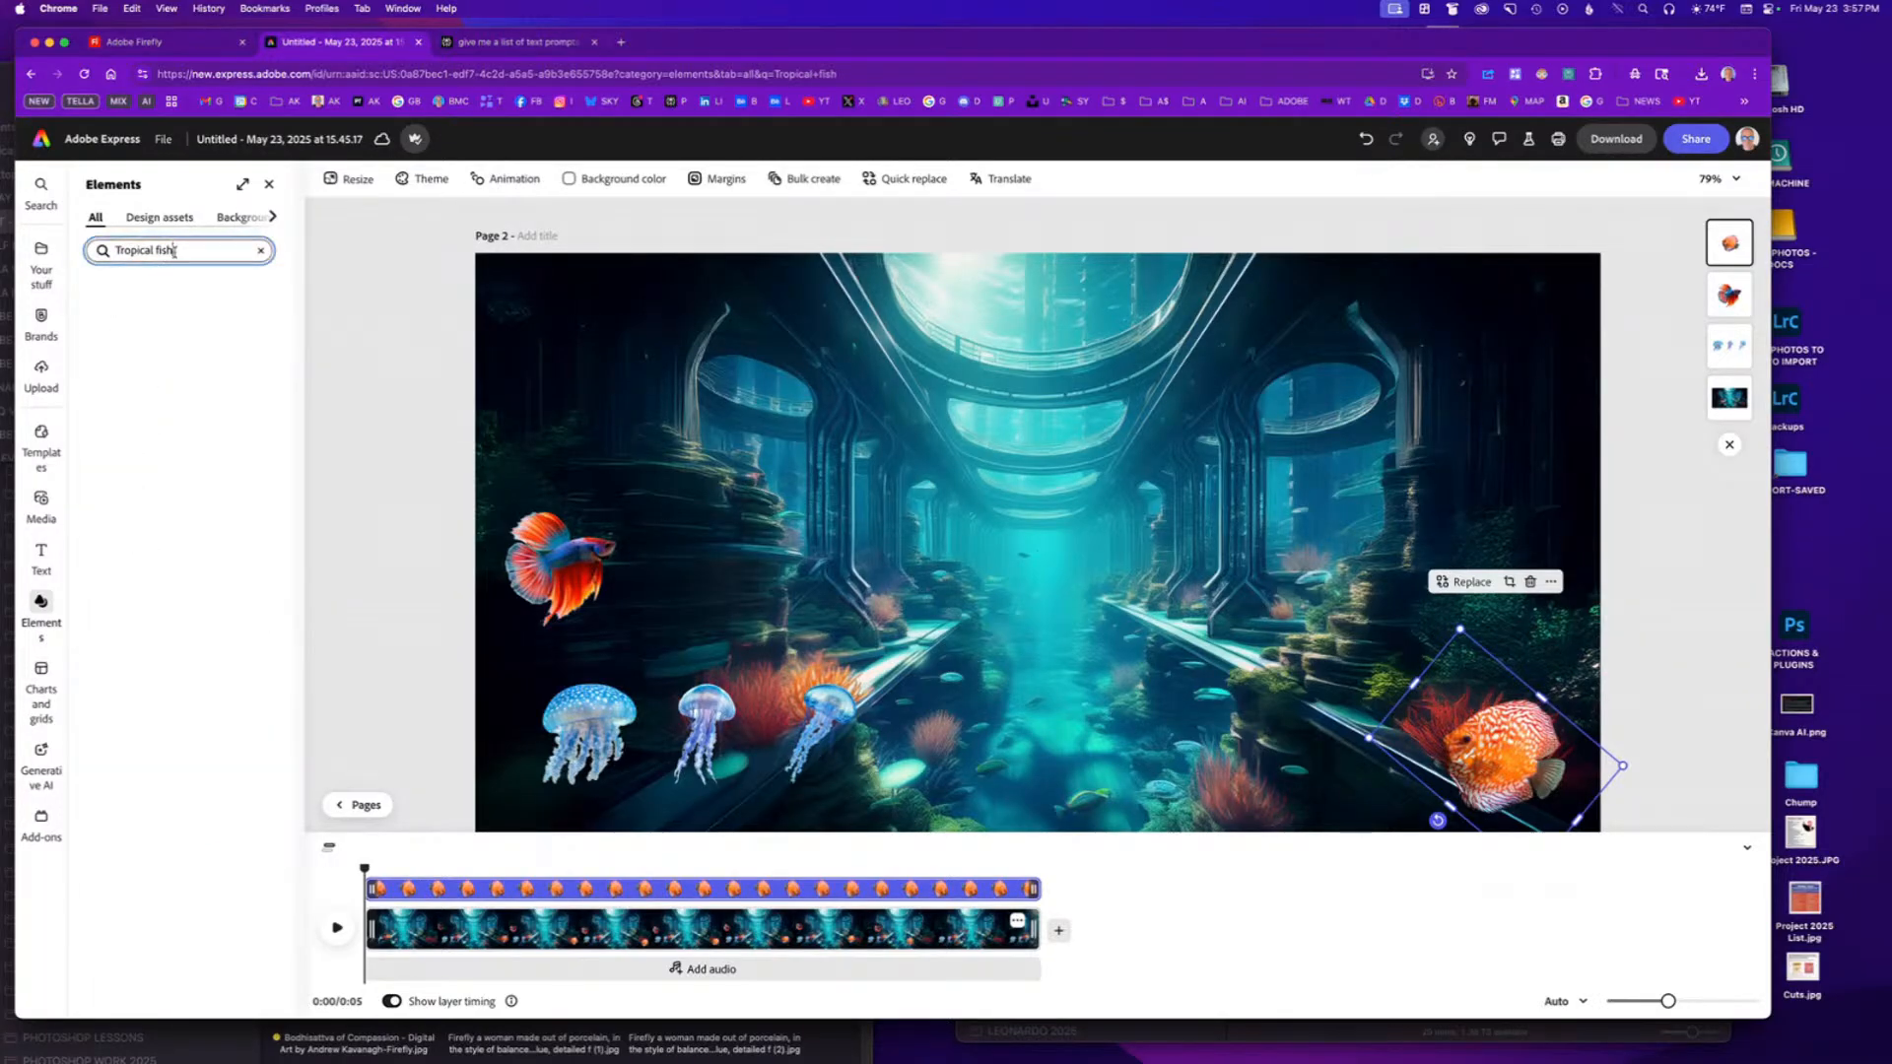
key("Return")
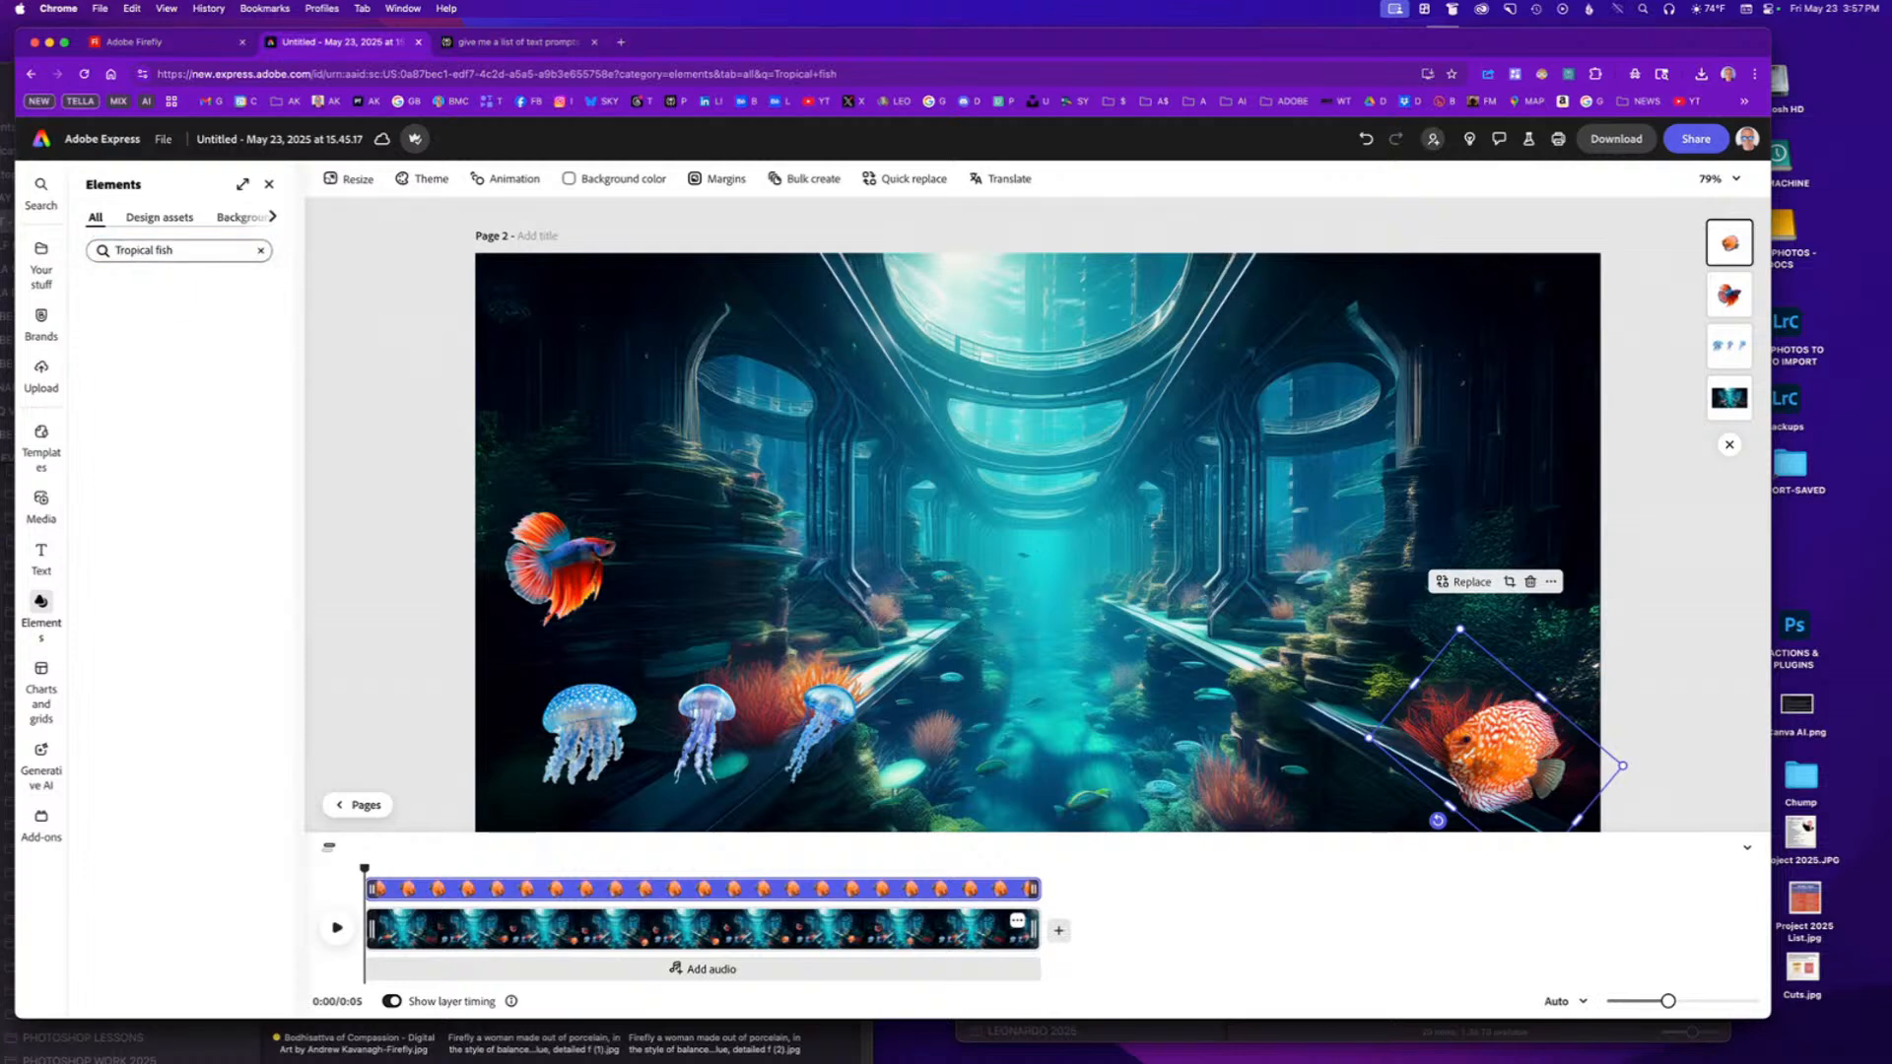
left_click(174, 227)
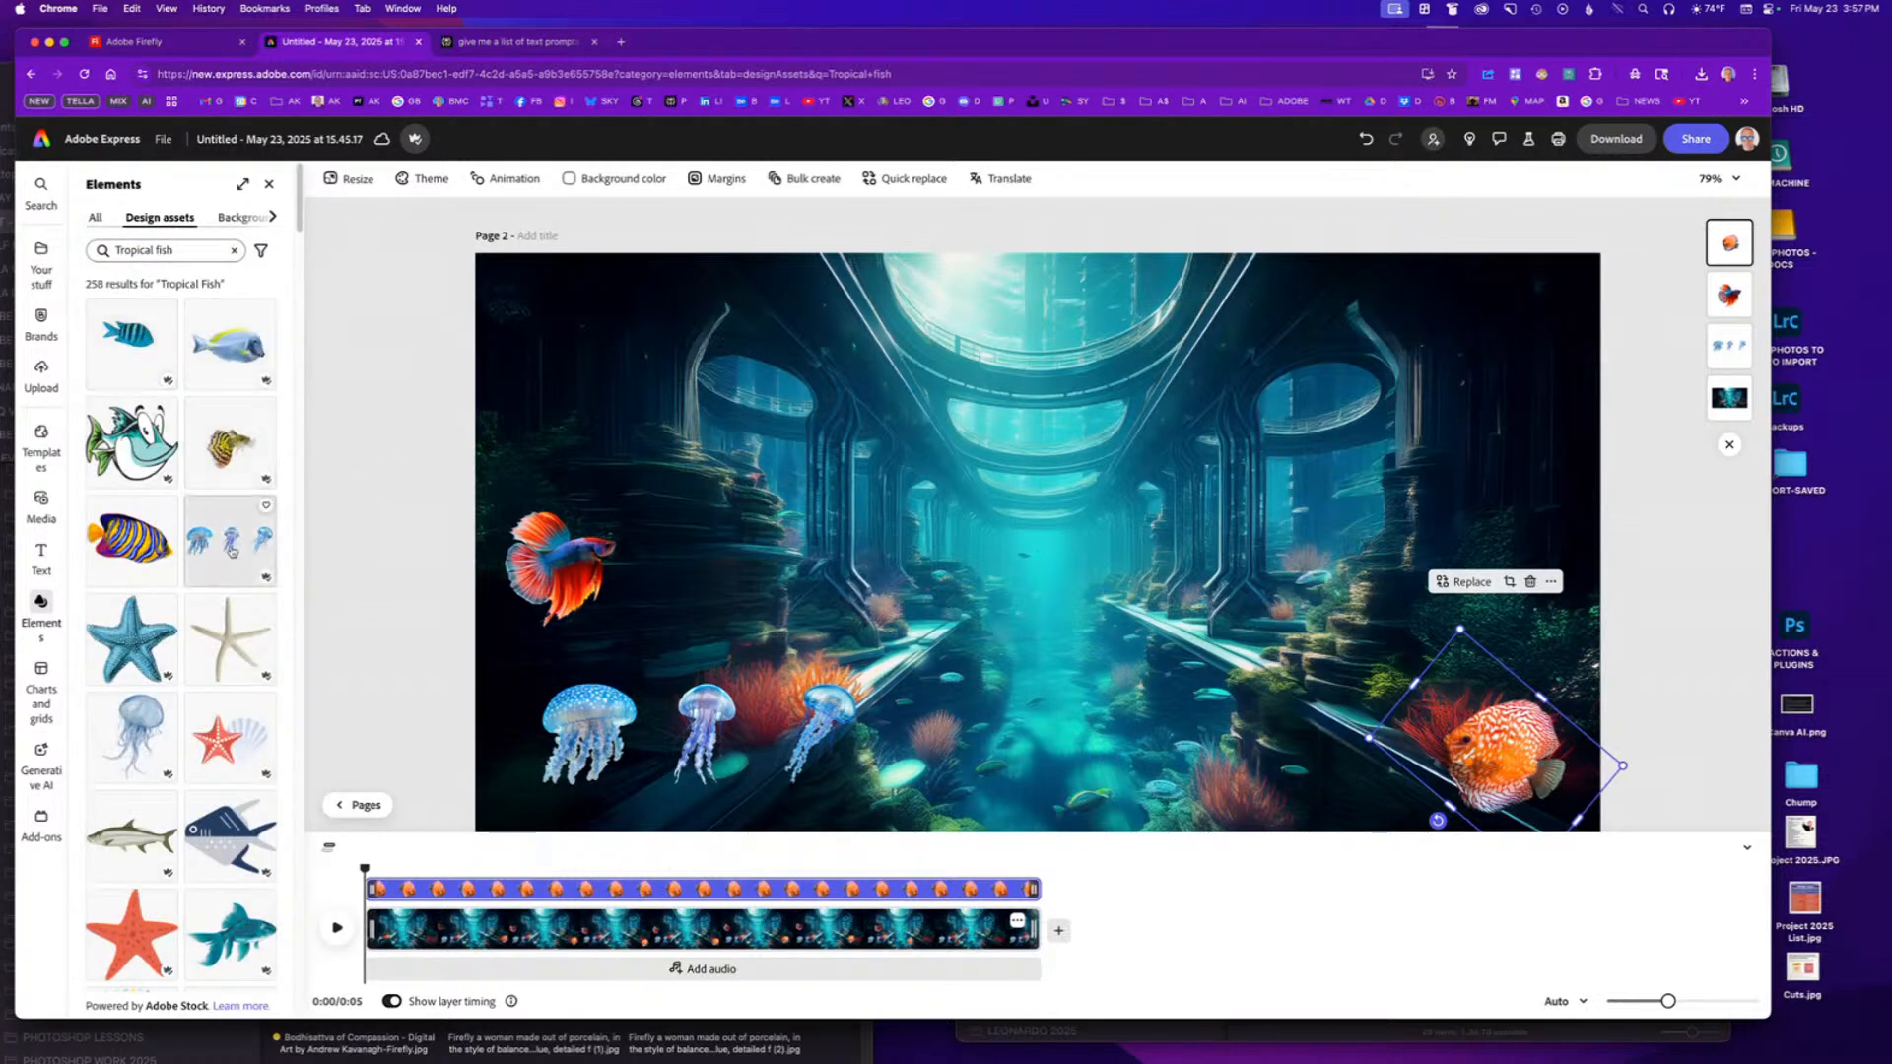
Add the cartoon baby shark from the tropical fish results, shrink it slightly and place it in the upper centre of the page.
scroll(244, 550, "down", 1)
scroll(246, 551, "down", 5)
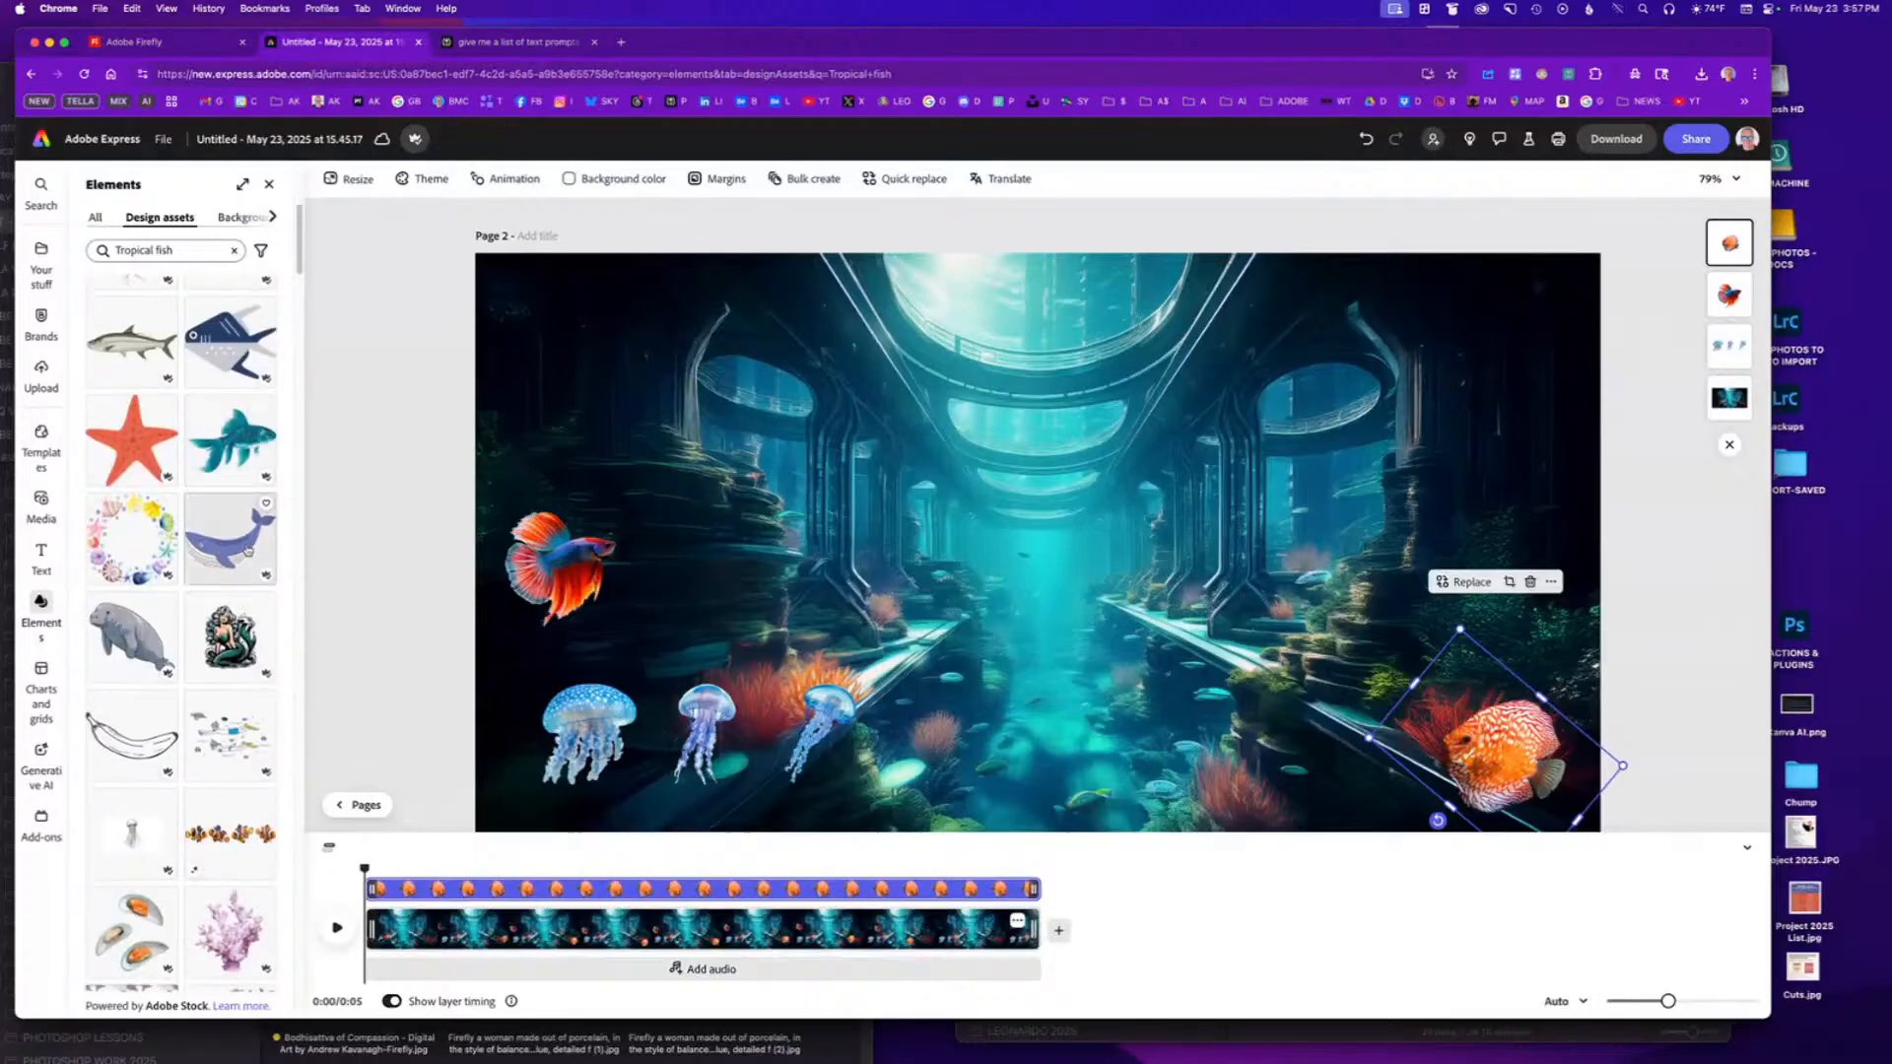
scroll(247, 550, "down", 8)
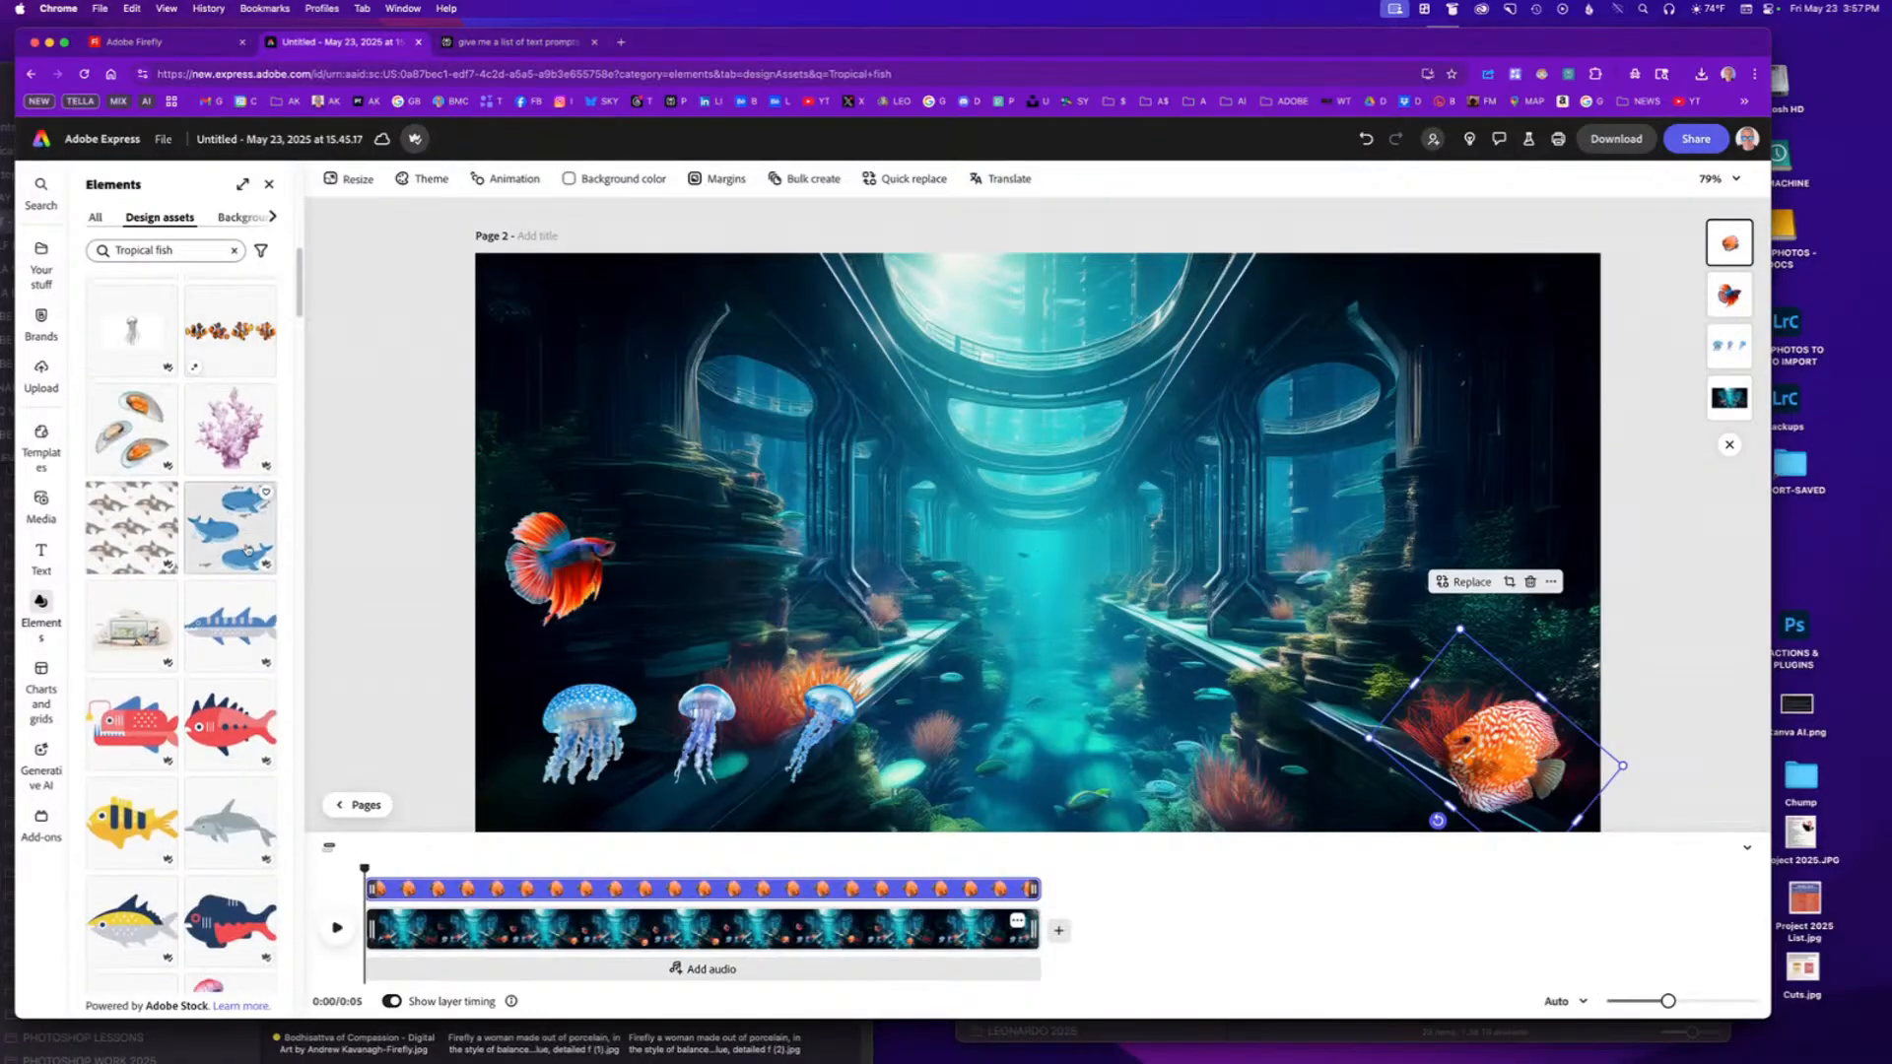
scroll(246, 550, "down", 8)
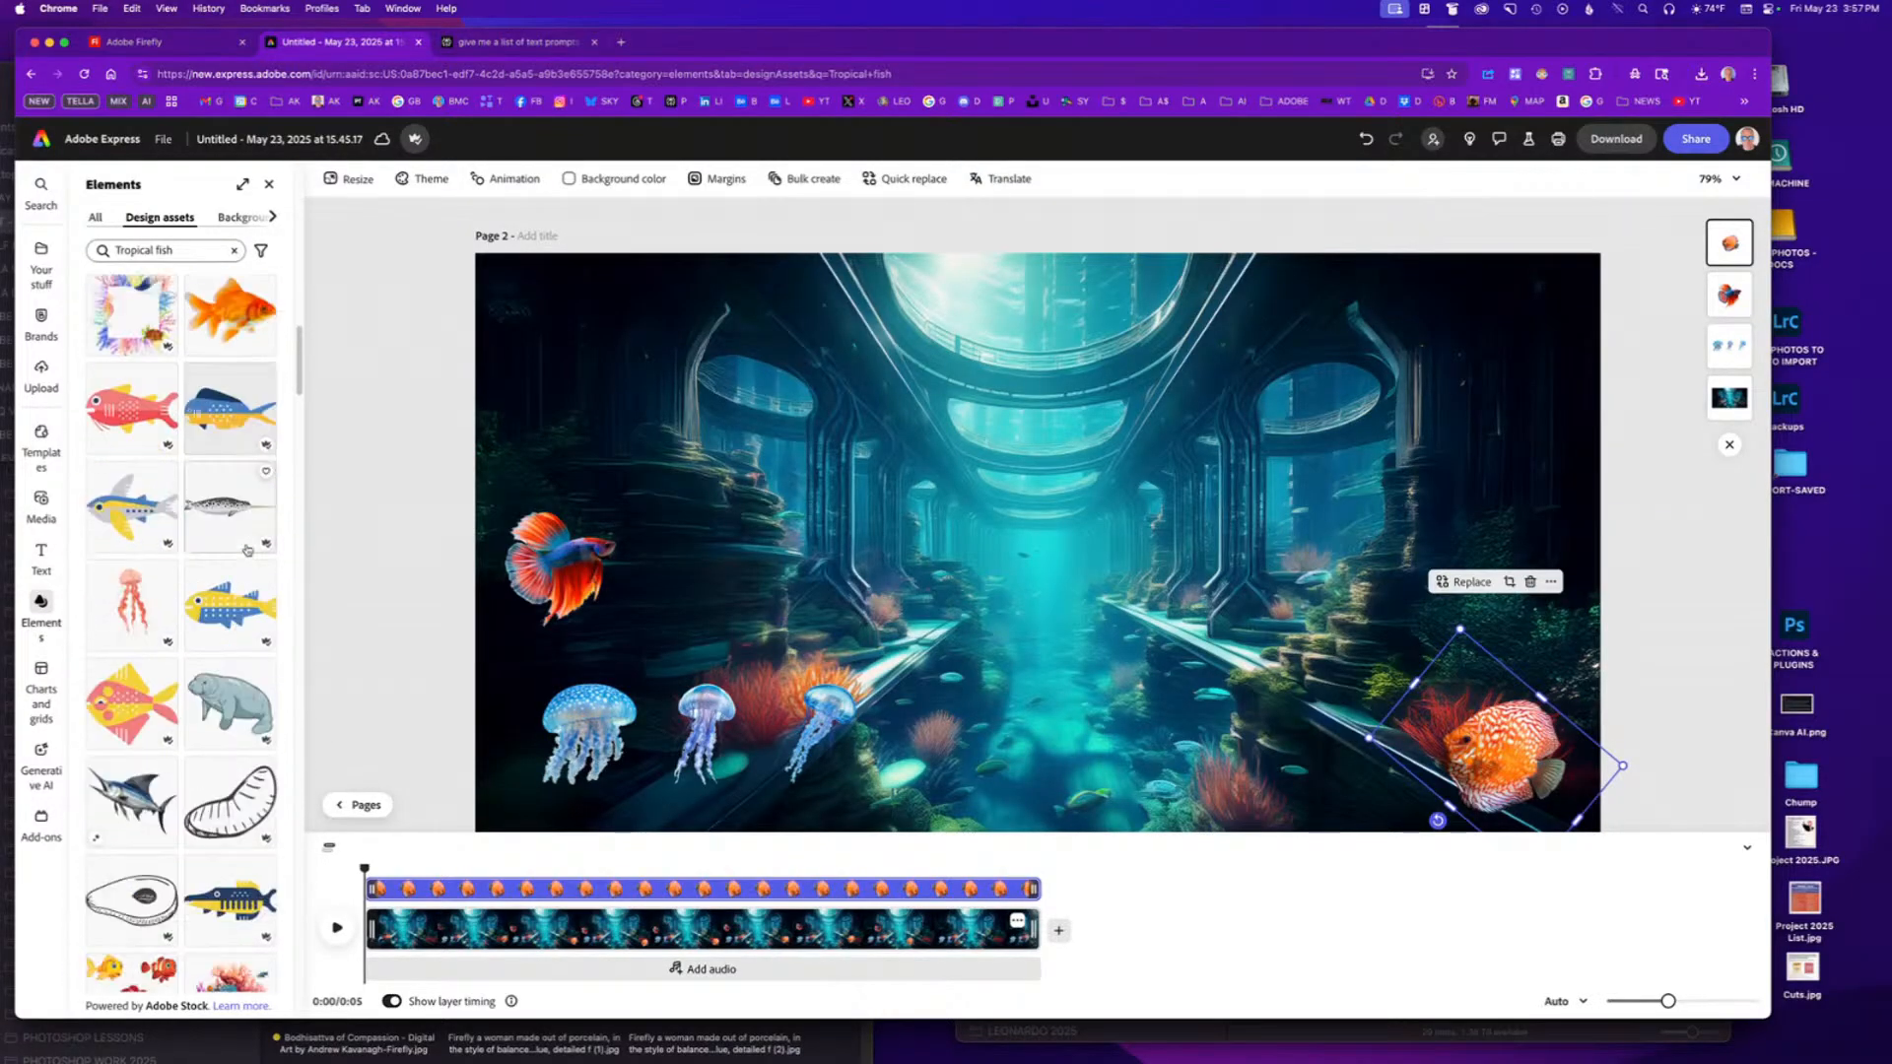
scroll(248, 554, "down", 3)
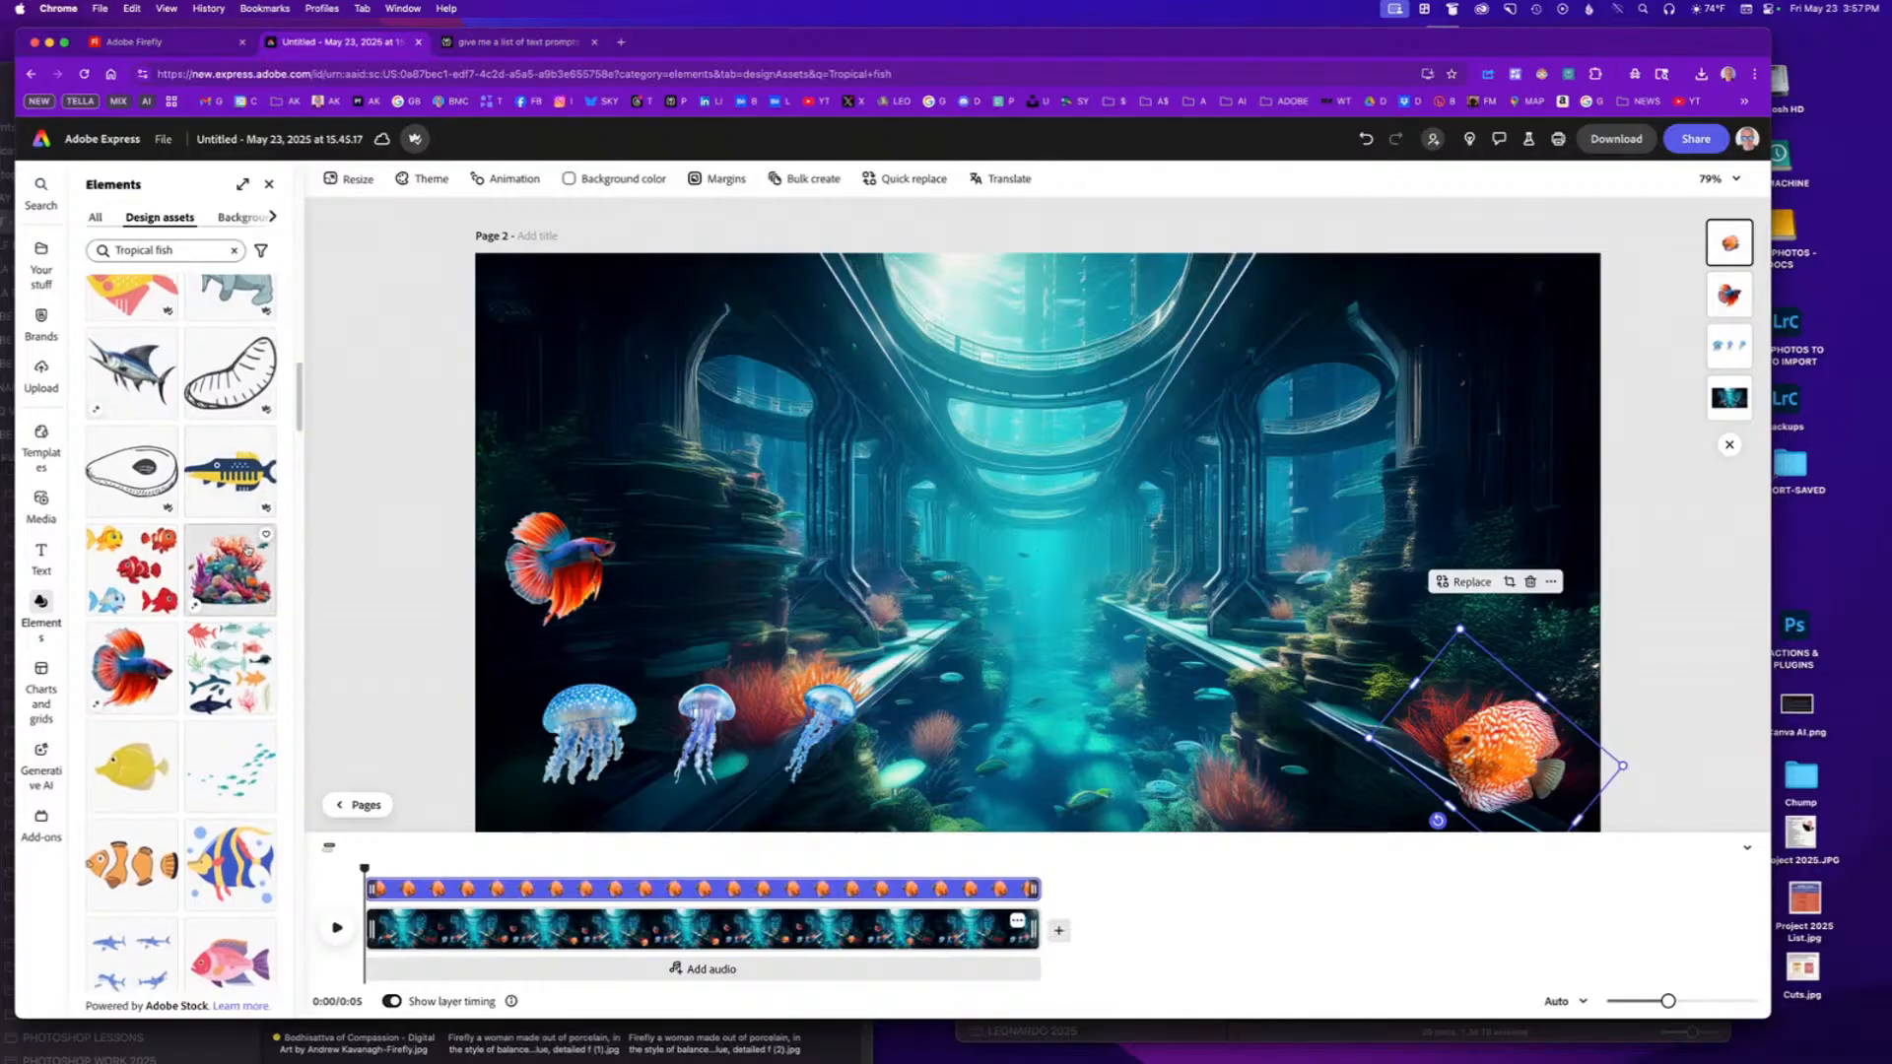
scroll(246, 550, "down", 7)
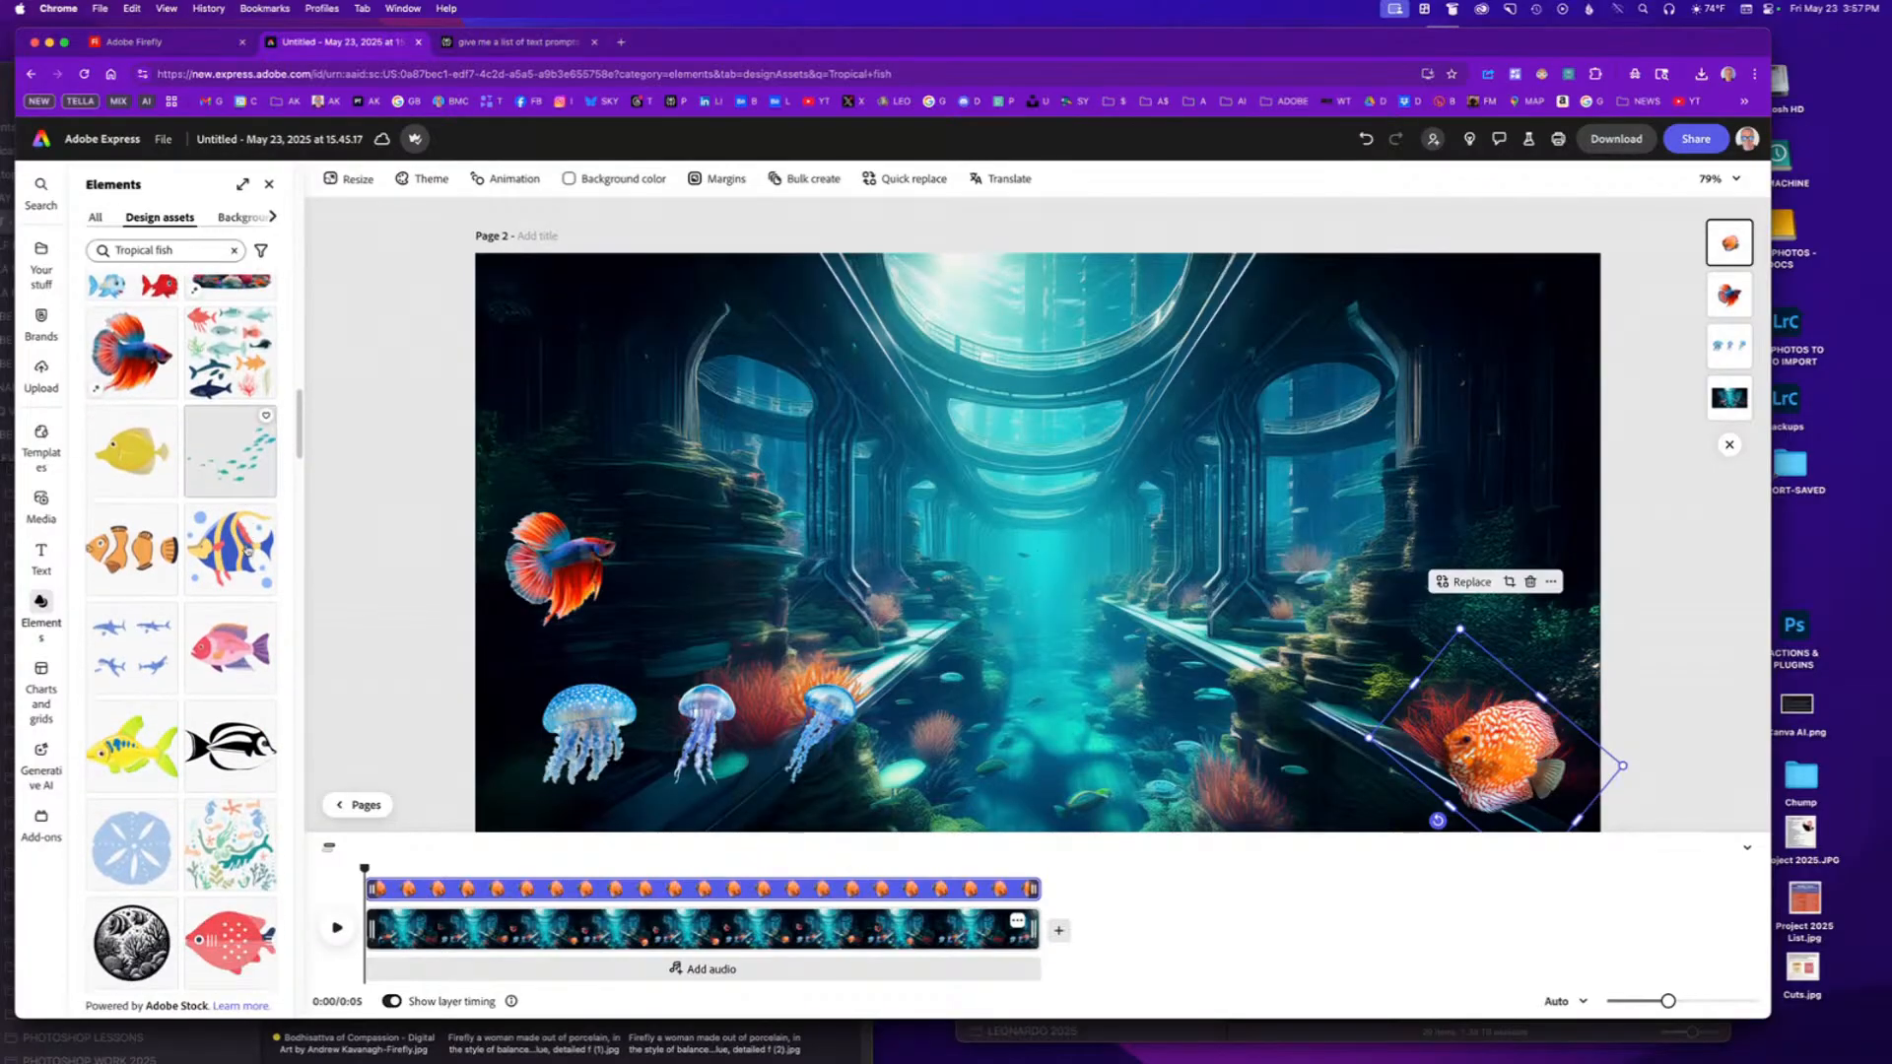
scroll(248, 550, "down", 10)
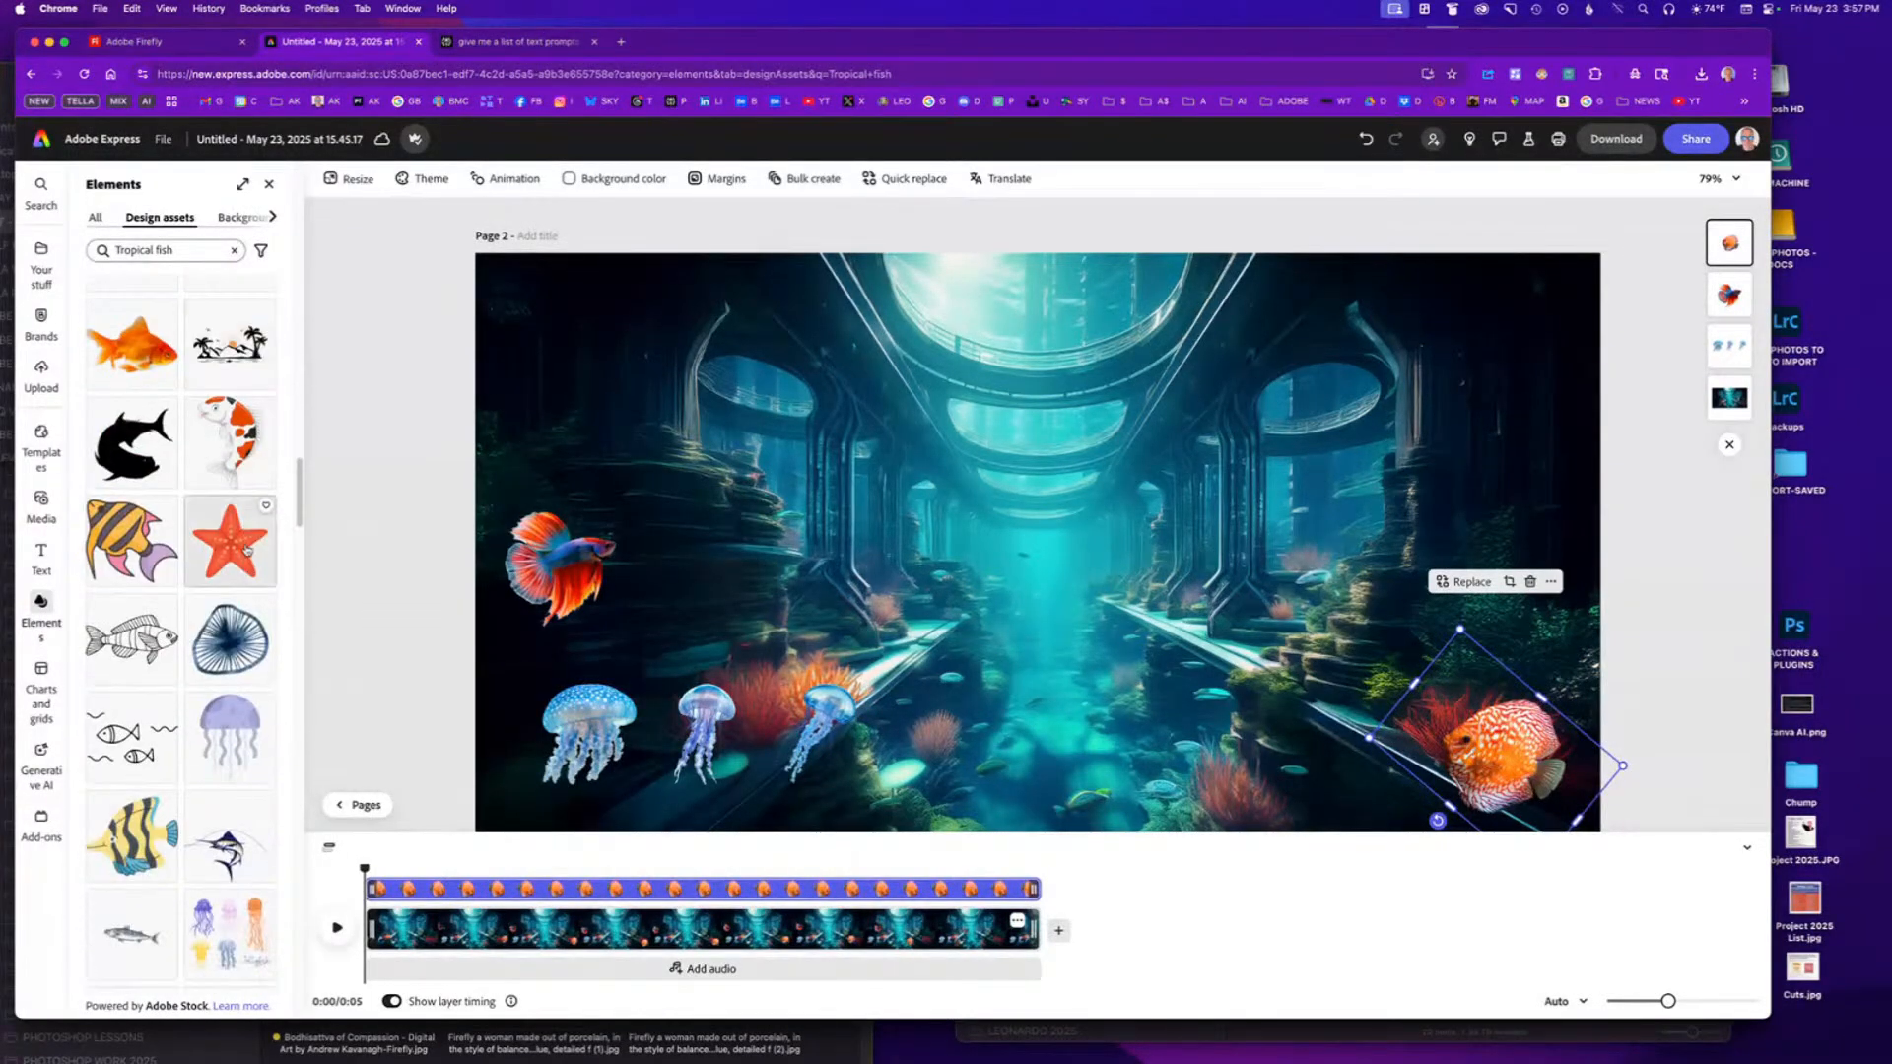
scroll(237, 463, "down", 8)
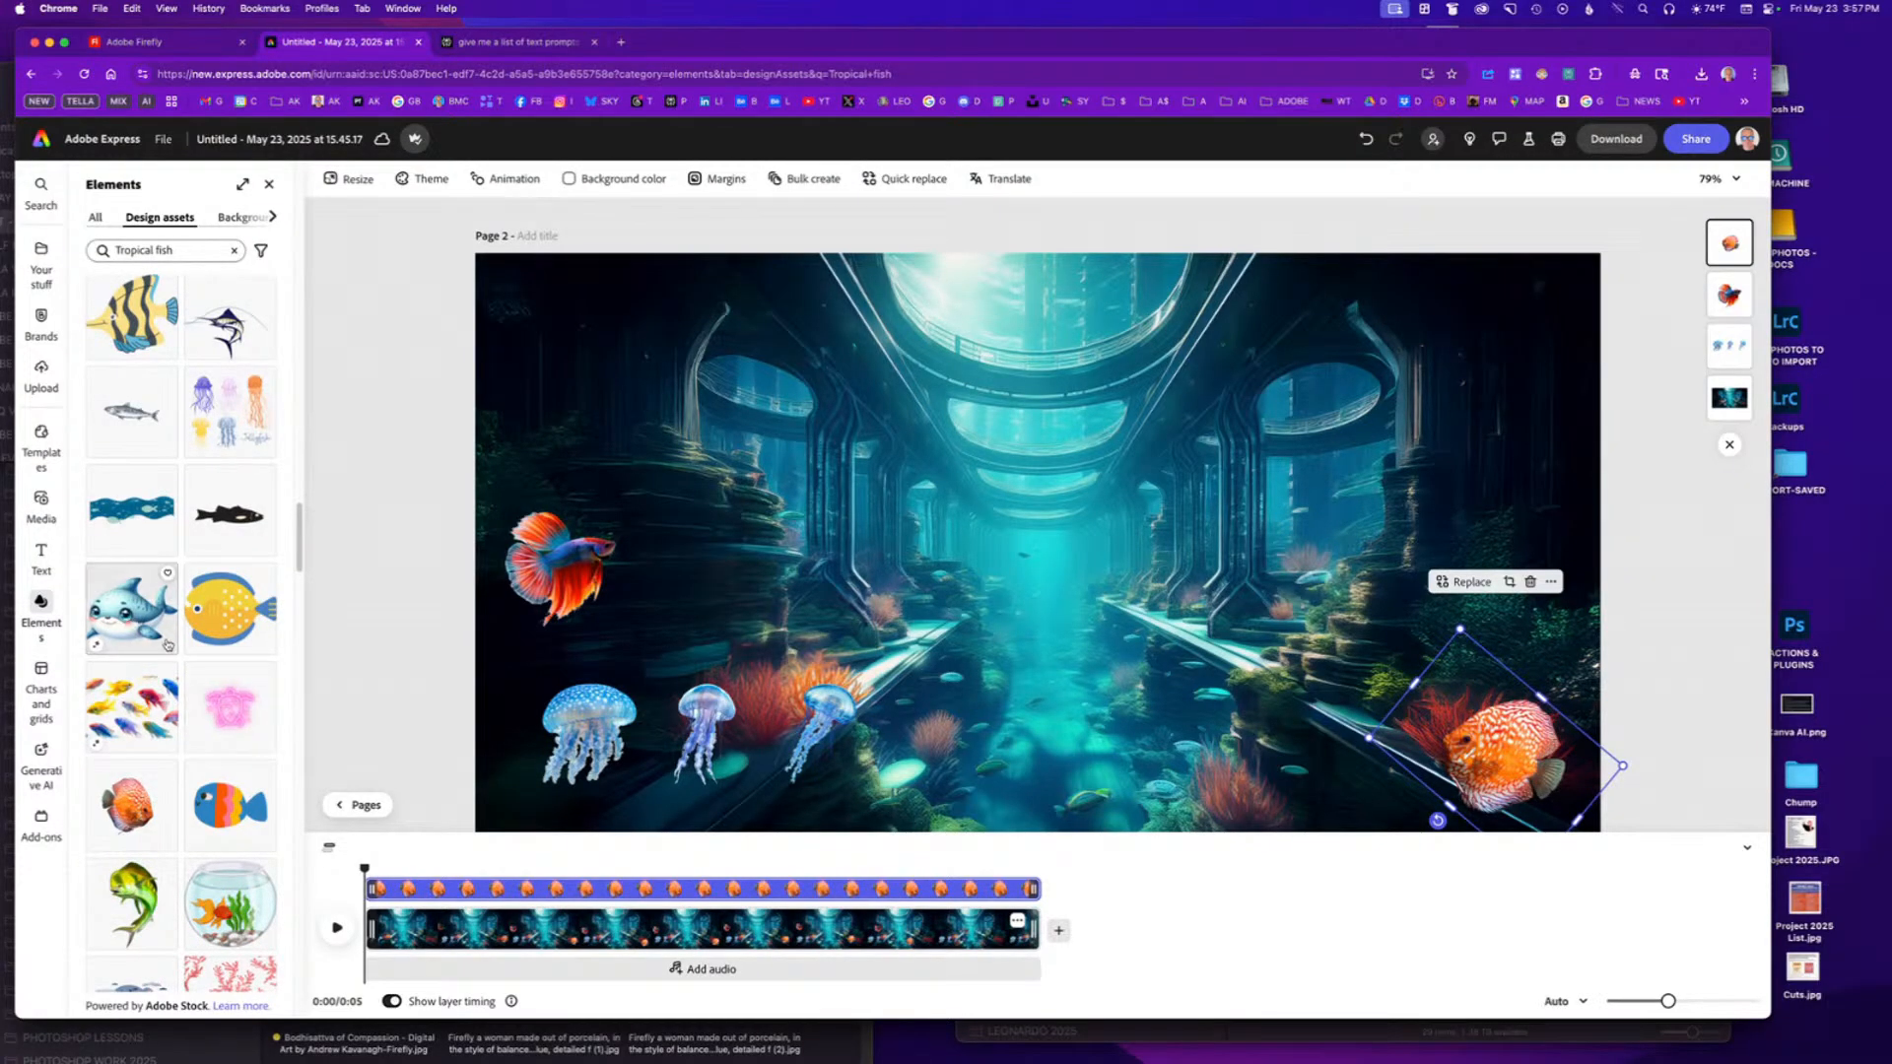
scroll(166, 639, "down", 10)
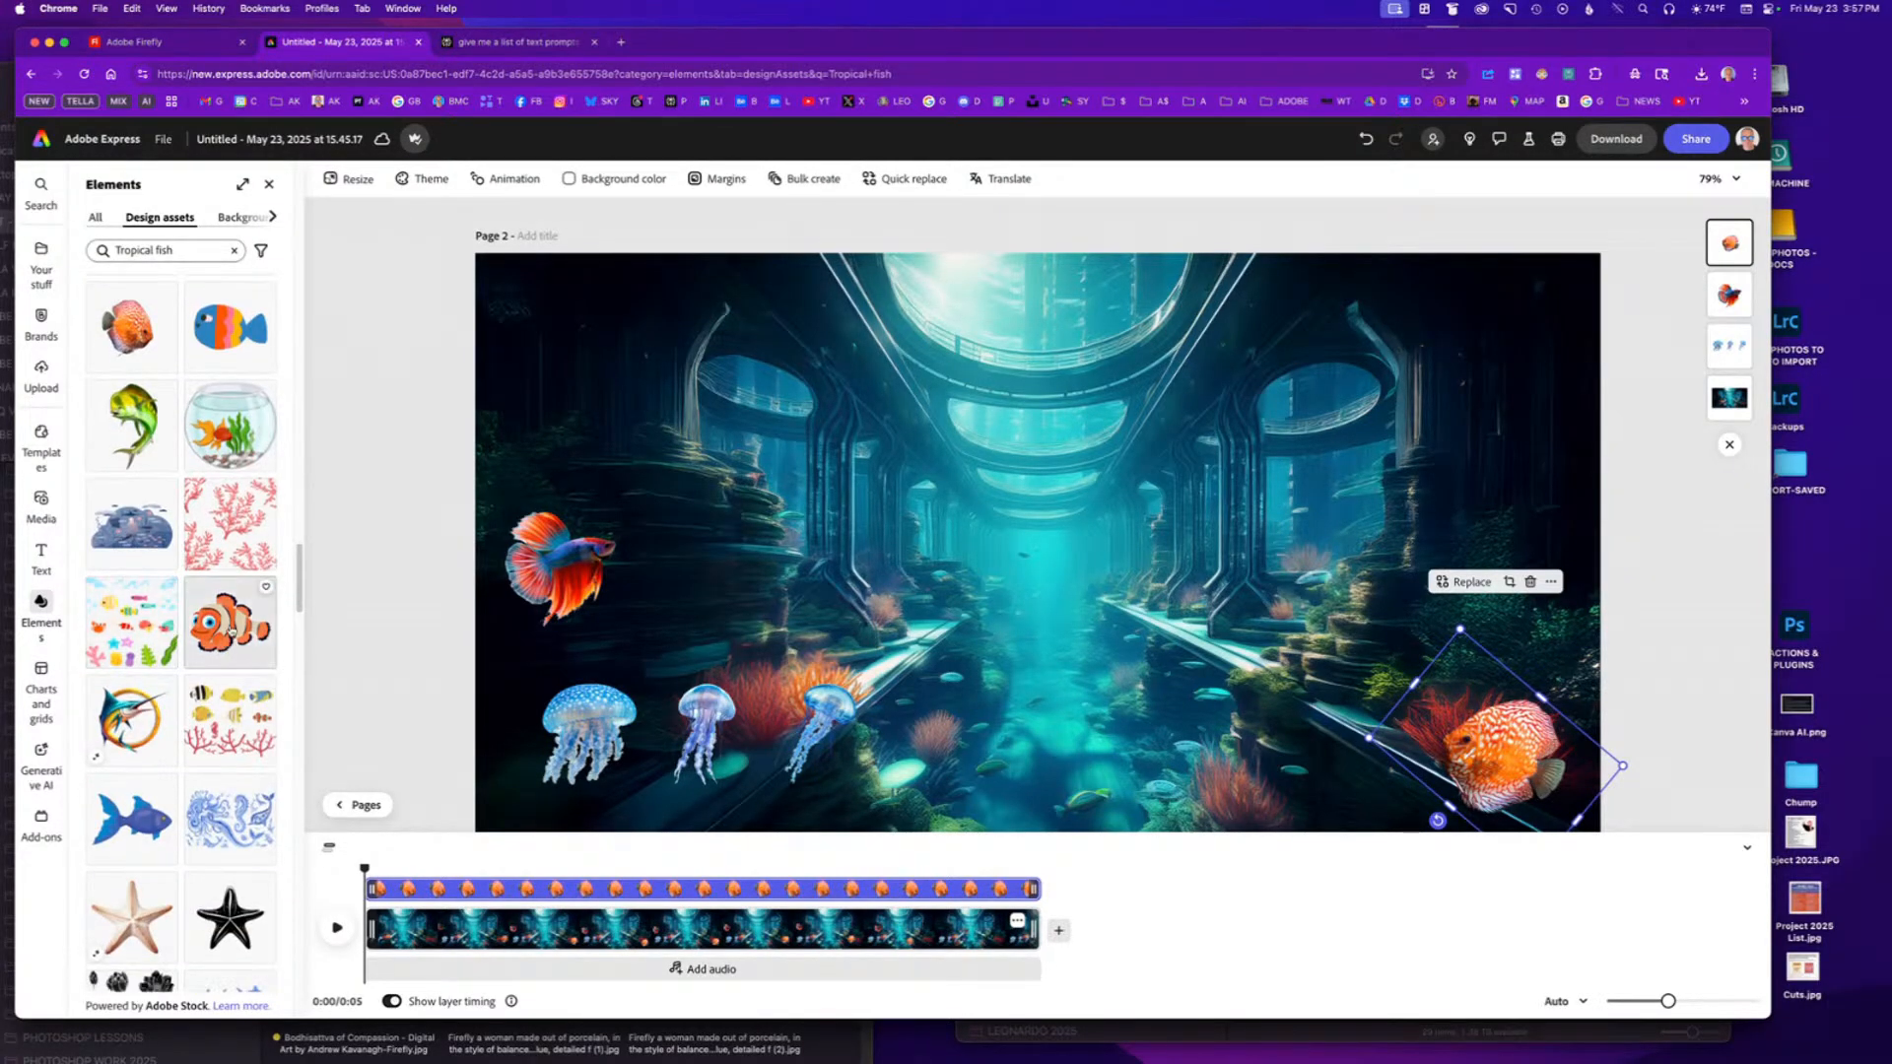
left_click(229, 627)
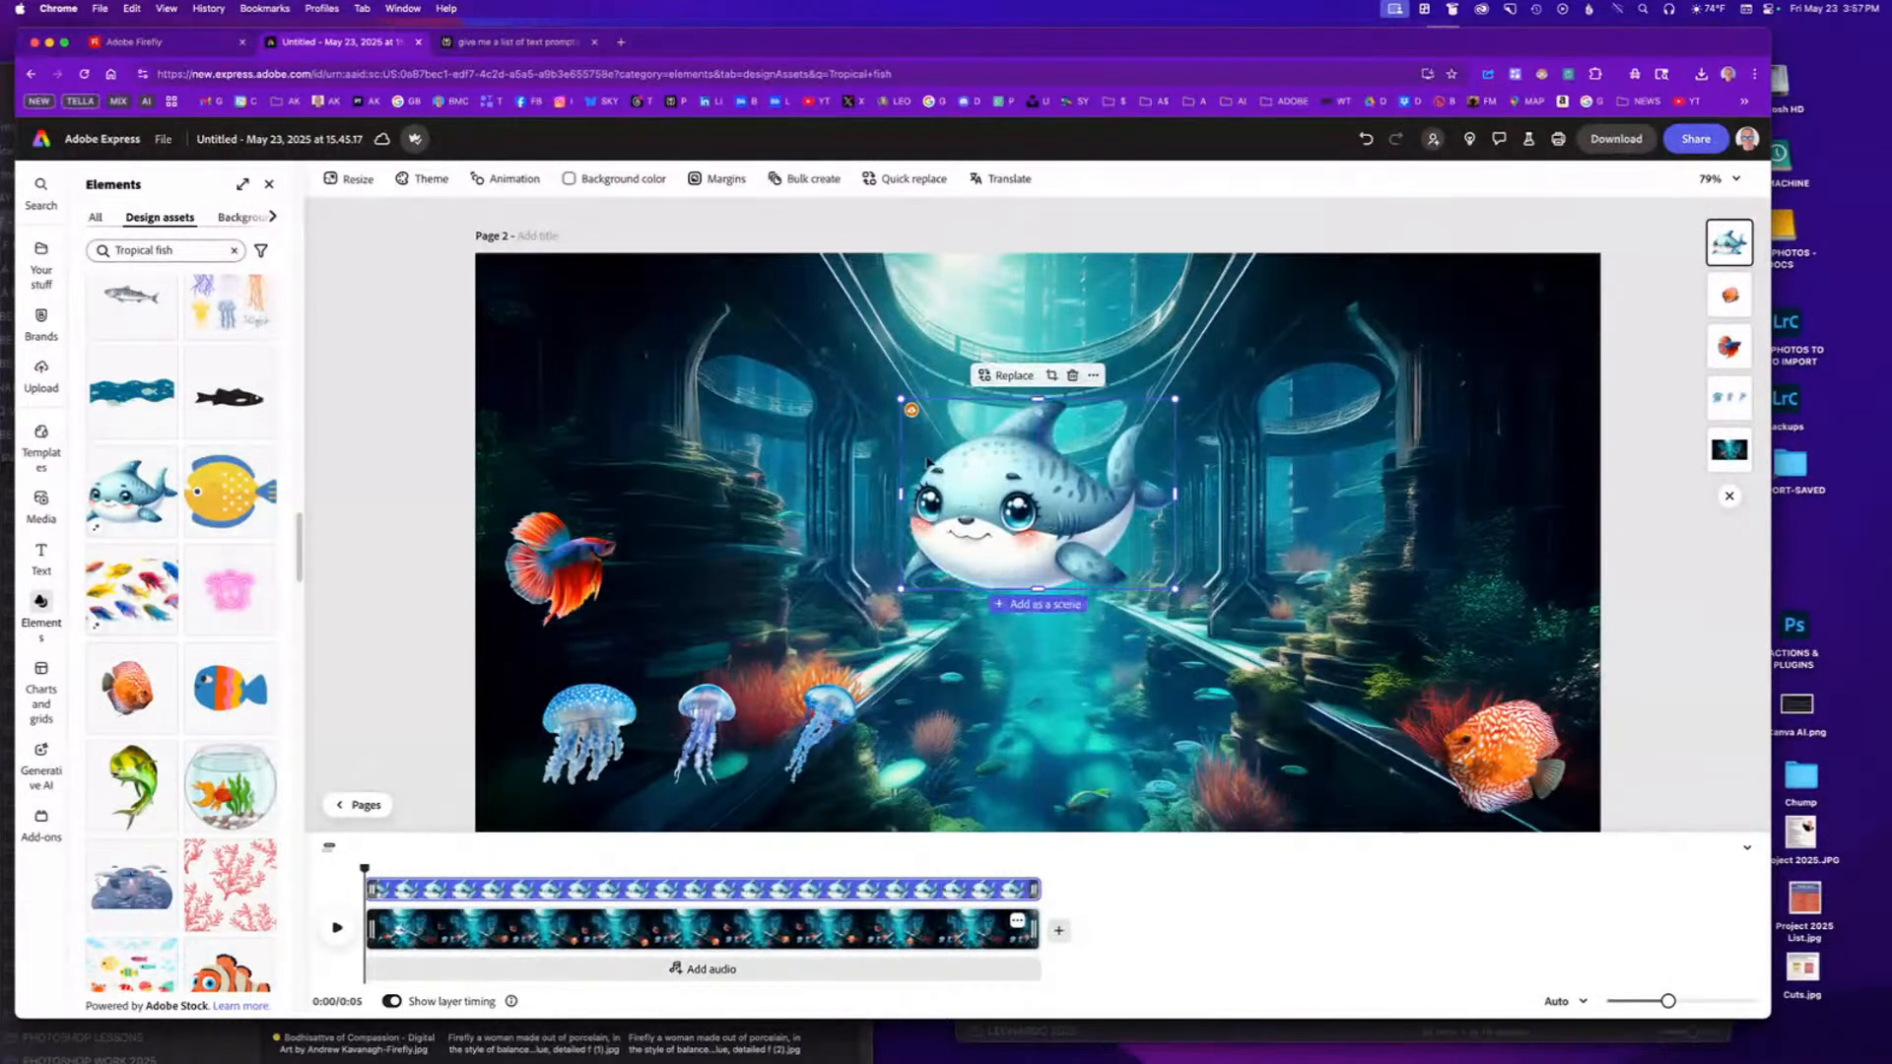
left_click_drag(900, 399, 943, 427)
left_click_drag(1061, 510, 1062, 492)
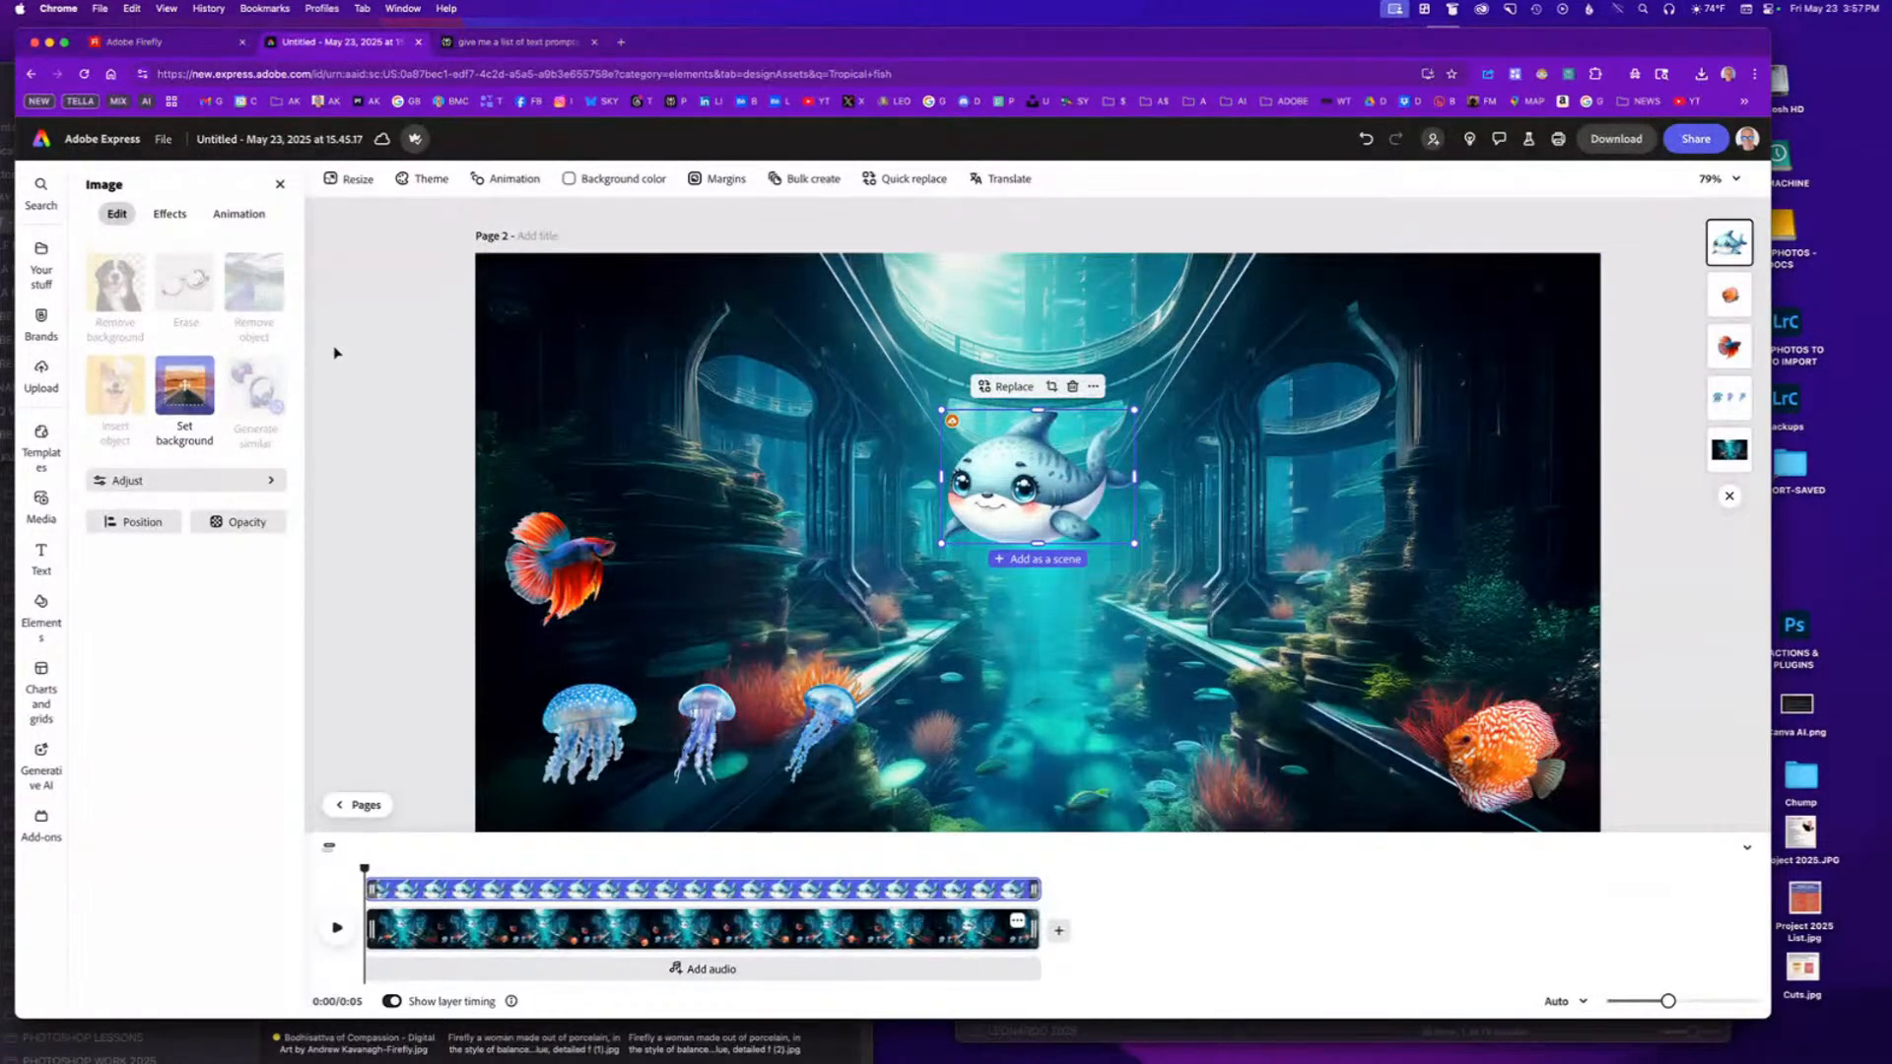
Add a Grow entrance animation to the shark with a duration of 4s and the Strong personality.
left_click(238, 214)
scroll(242, 680, "down", 3)
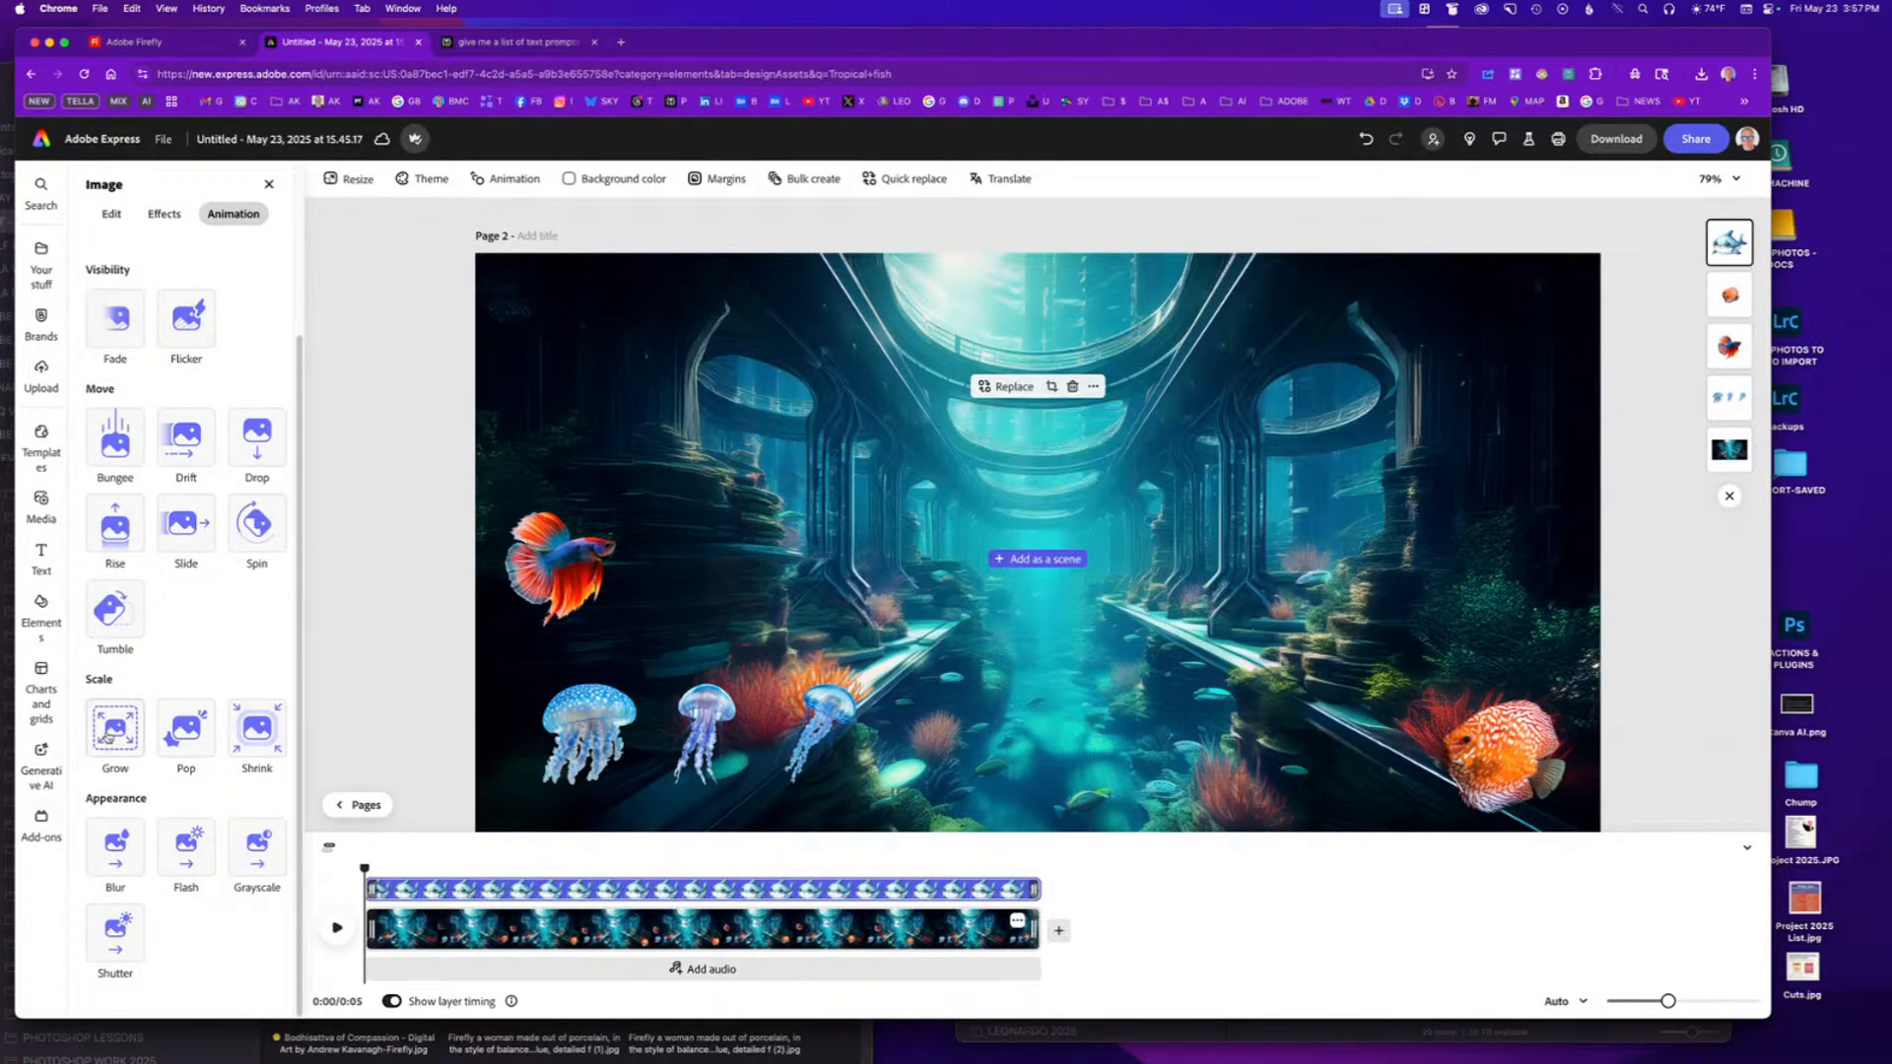
left_click(135, 731)
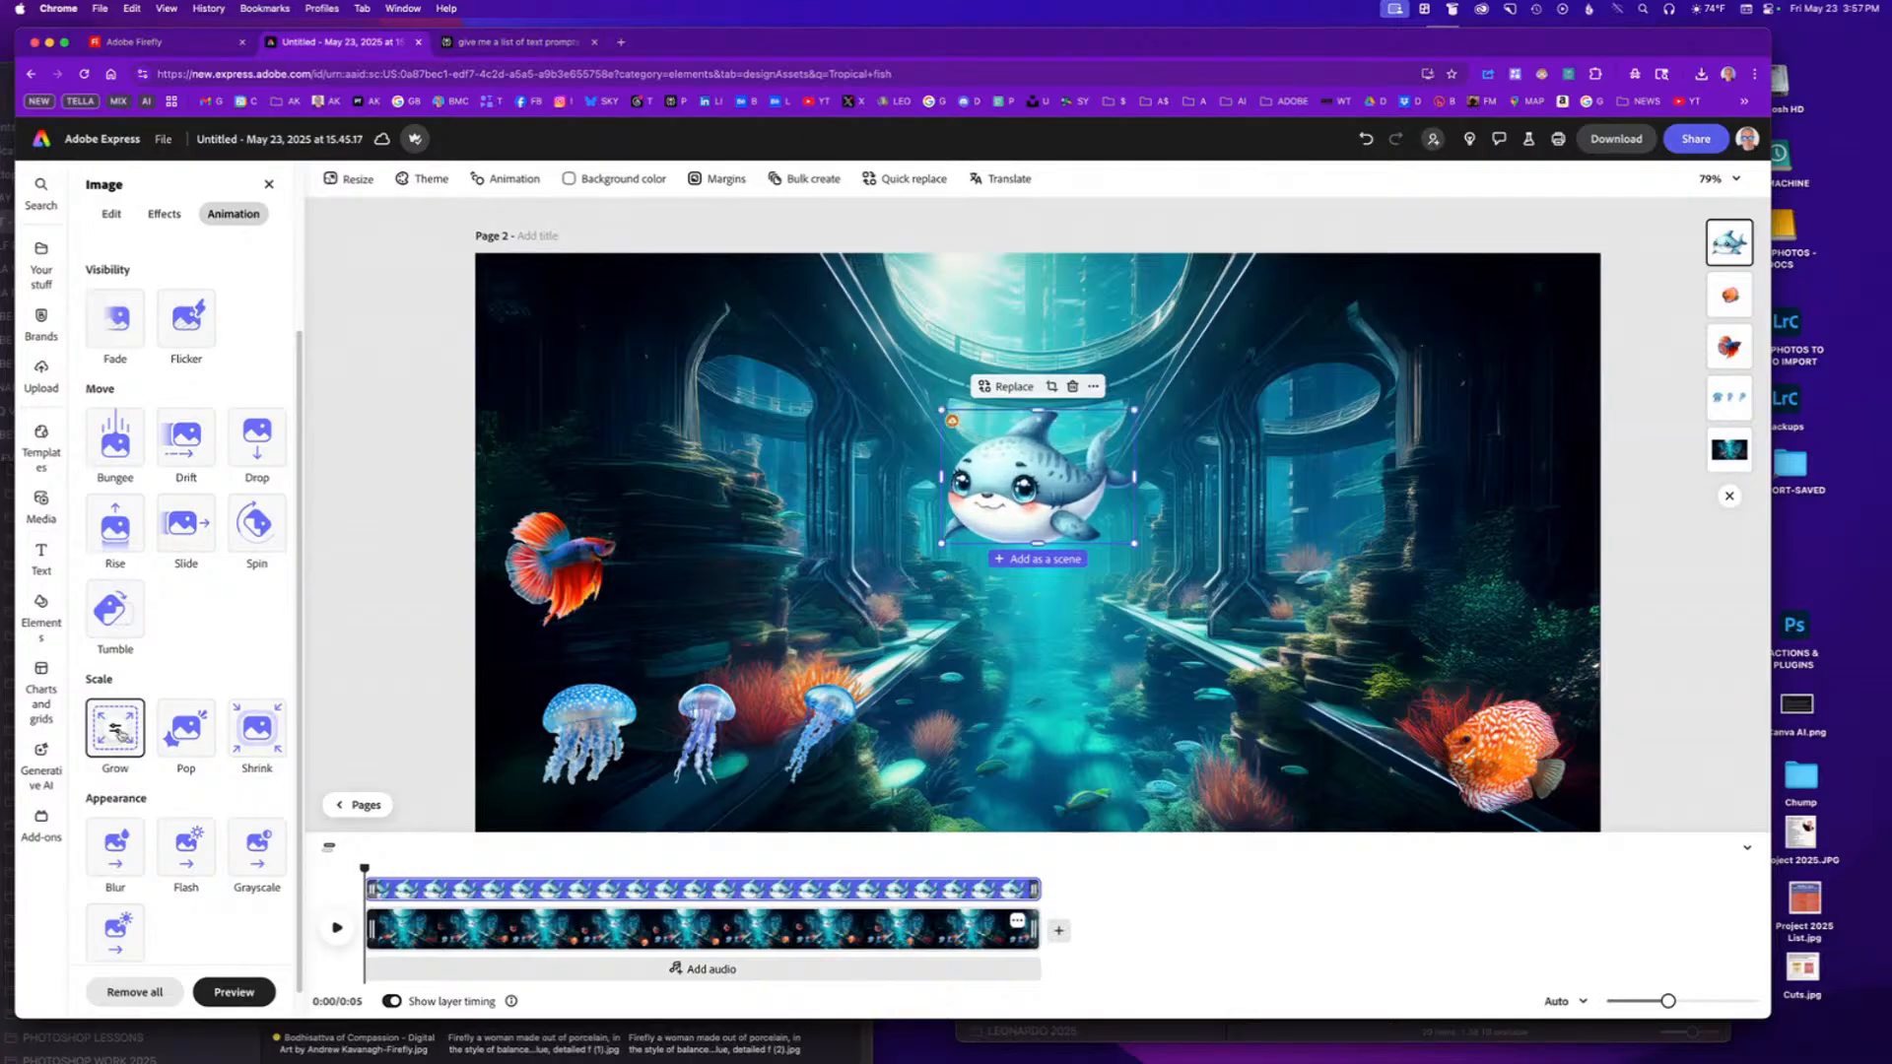
left_click(116, 729)
left_click_drag(197, 749, 295, 751)
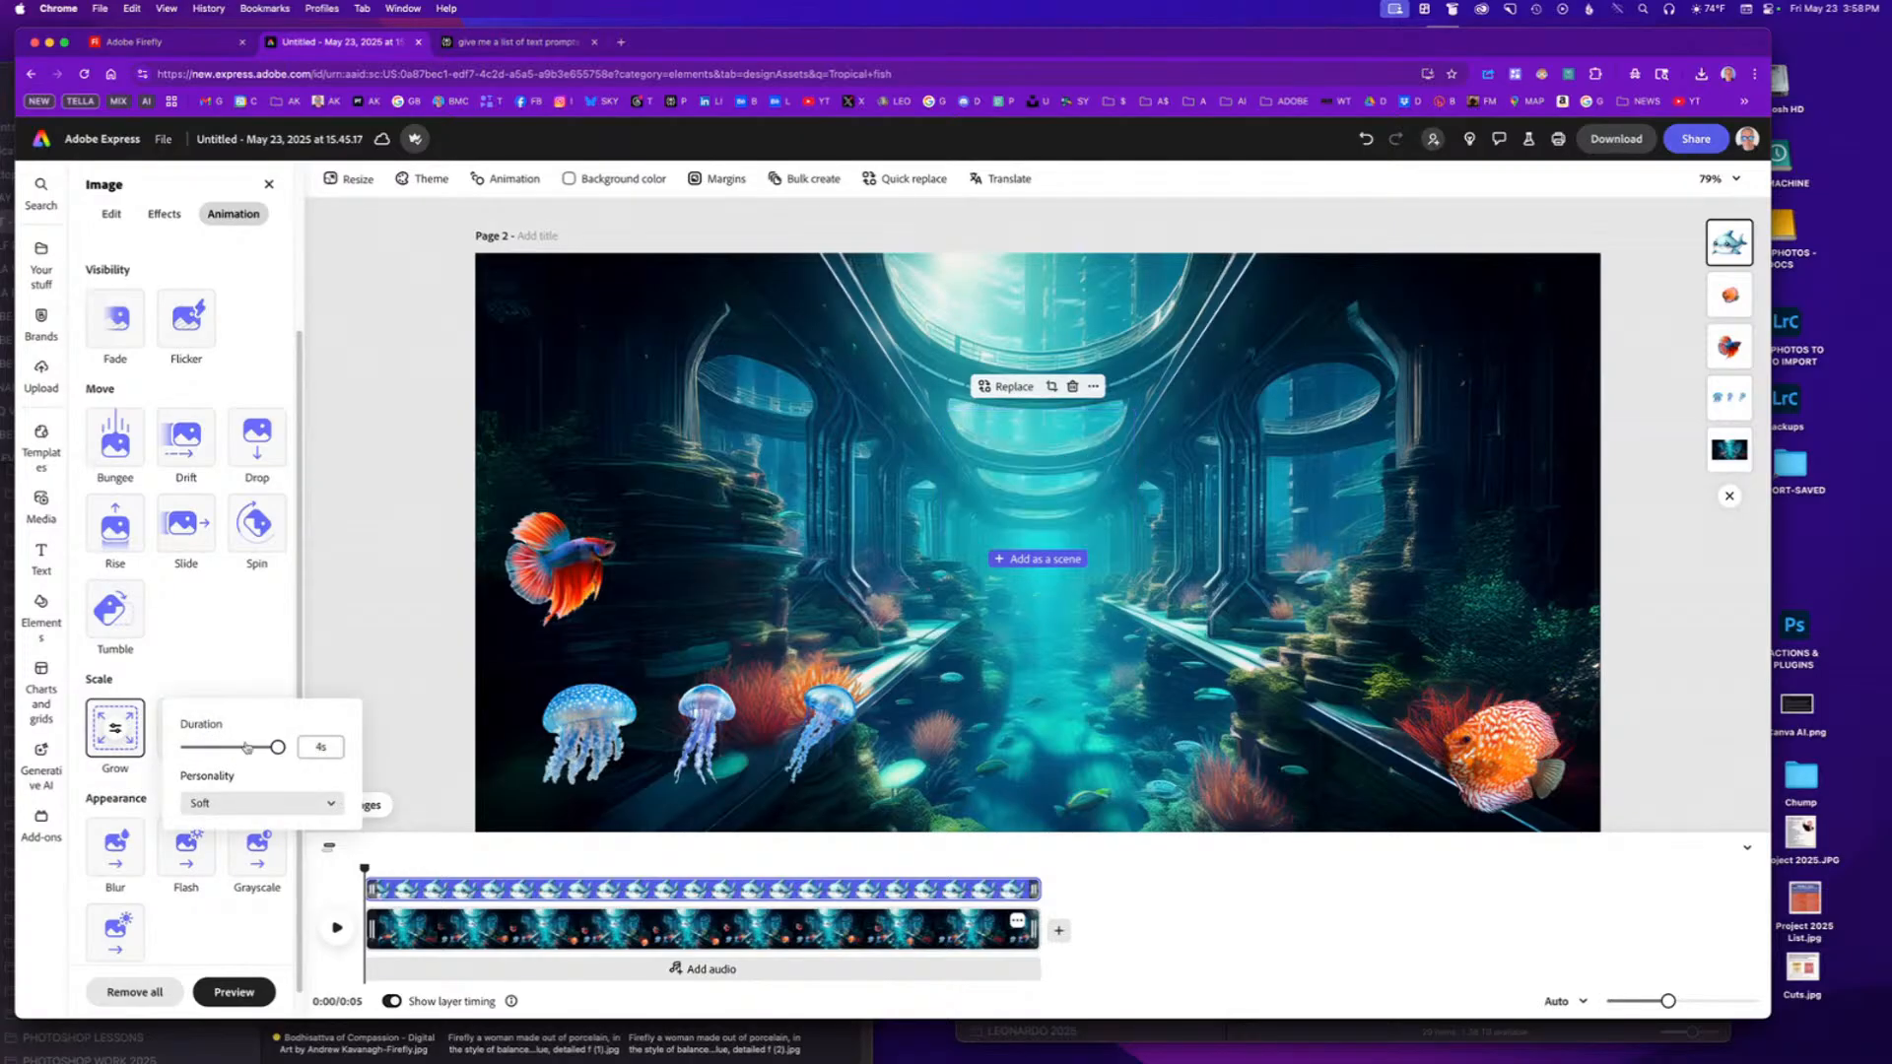
left_click(283, 806)
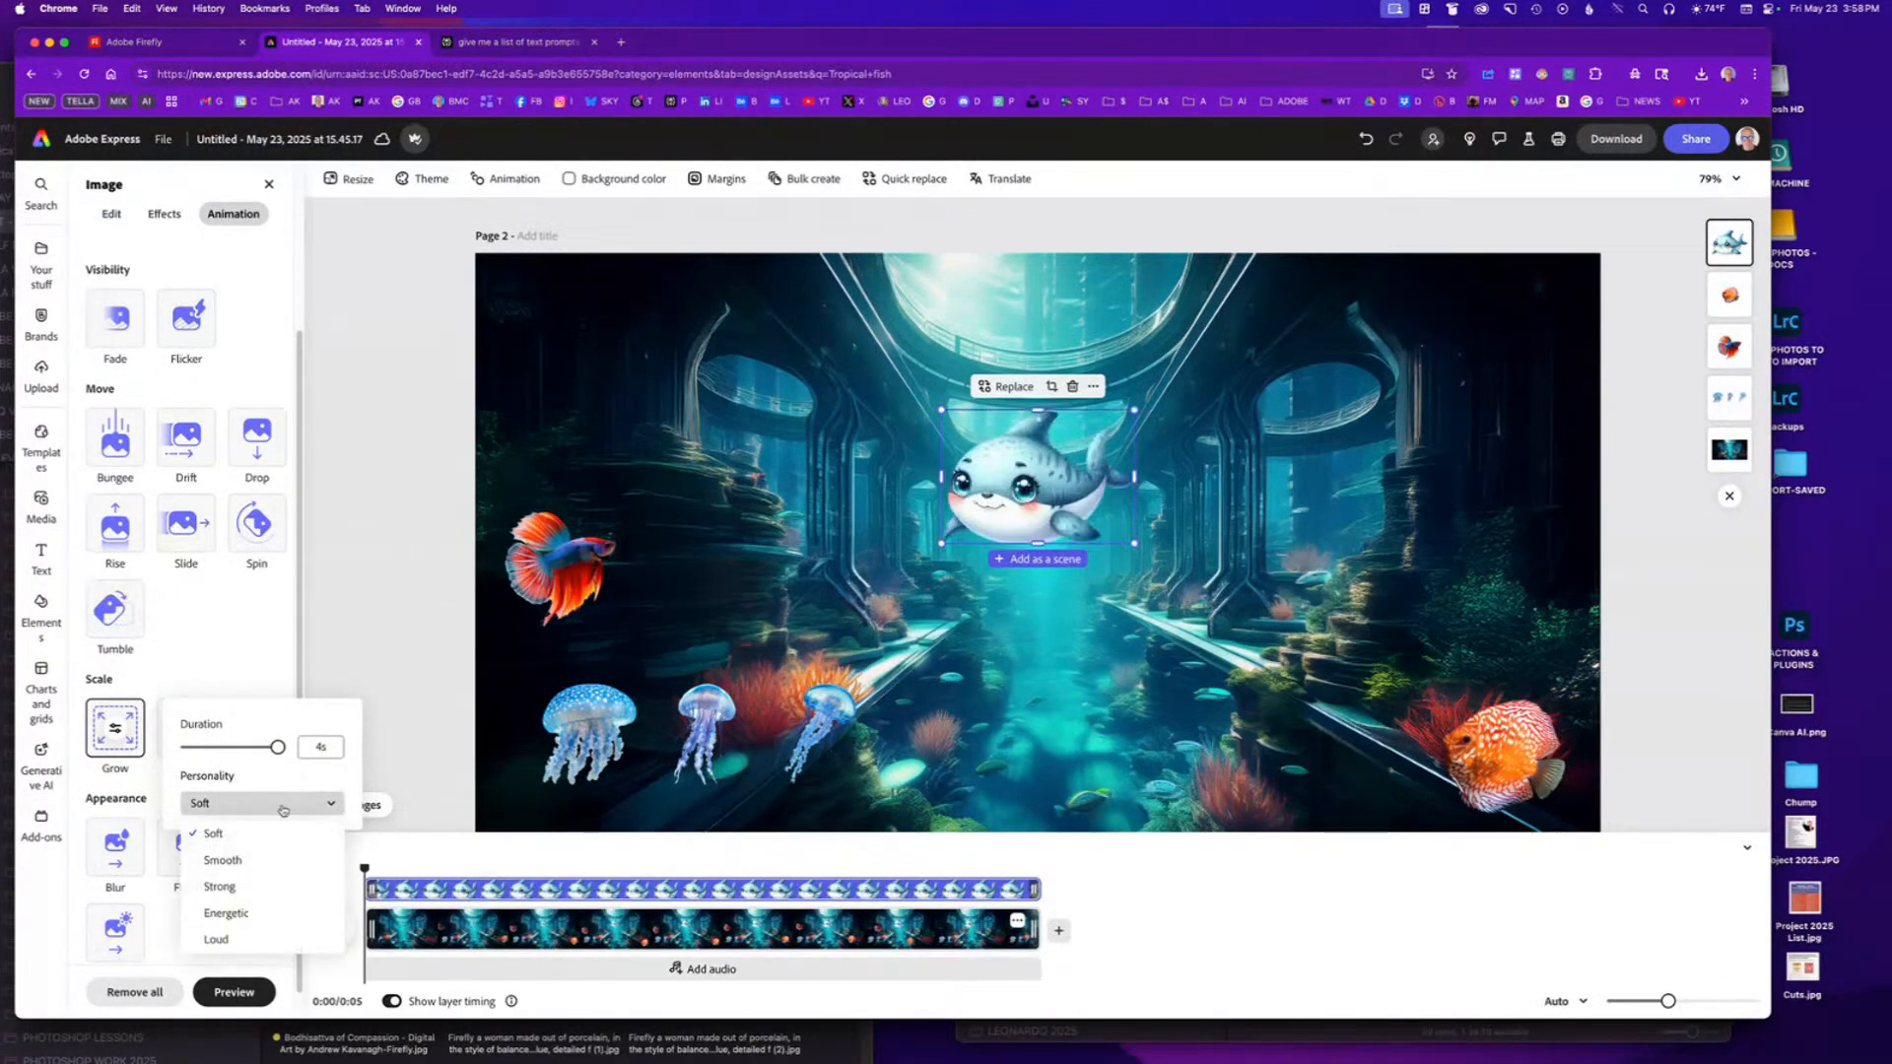
left_click(234, 888)
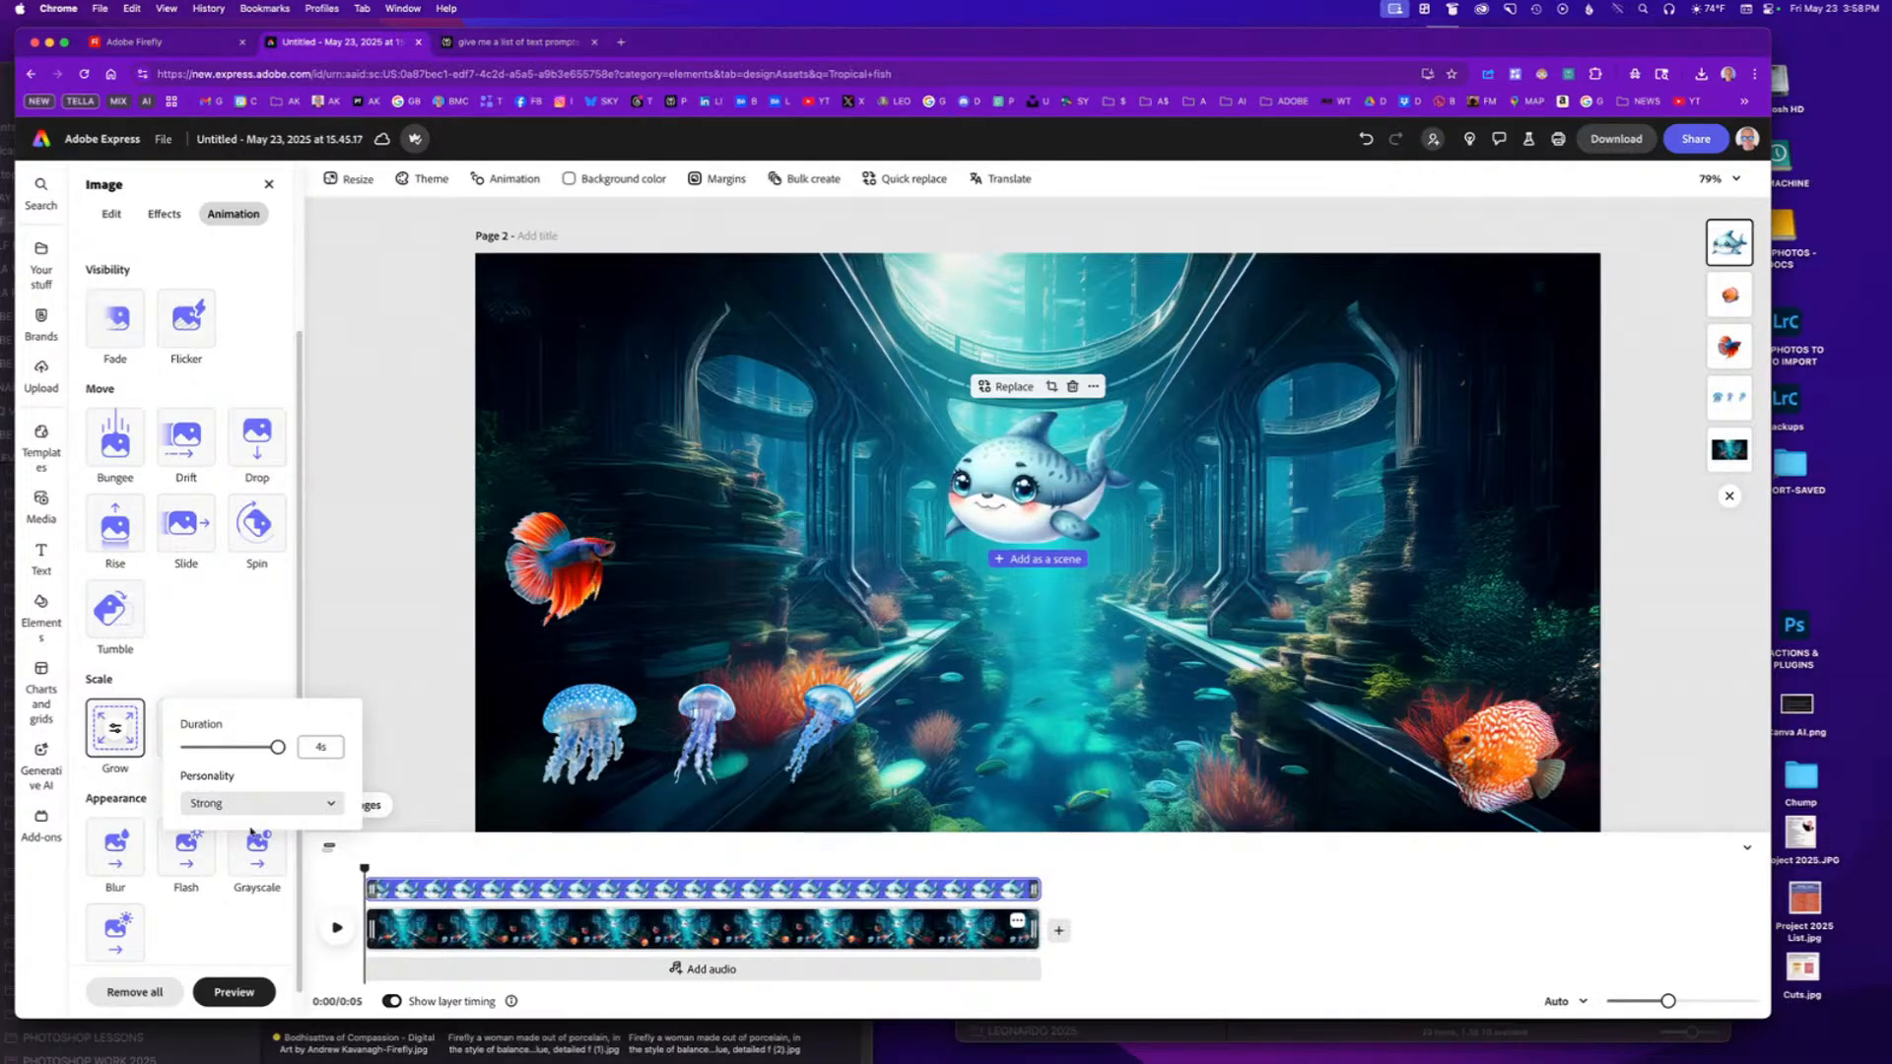
left_click(229, 650)
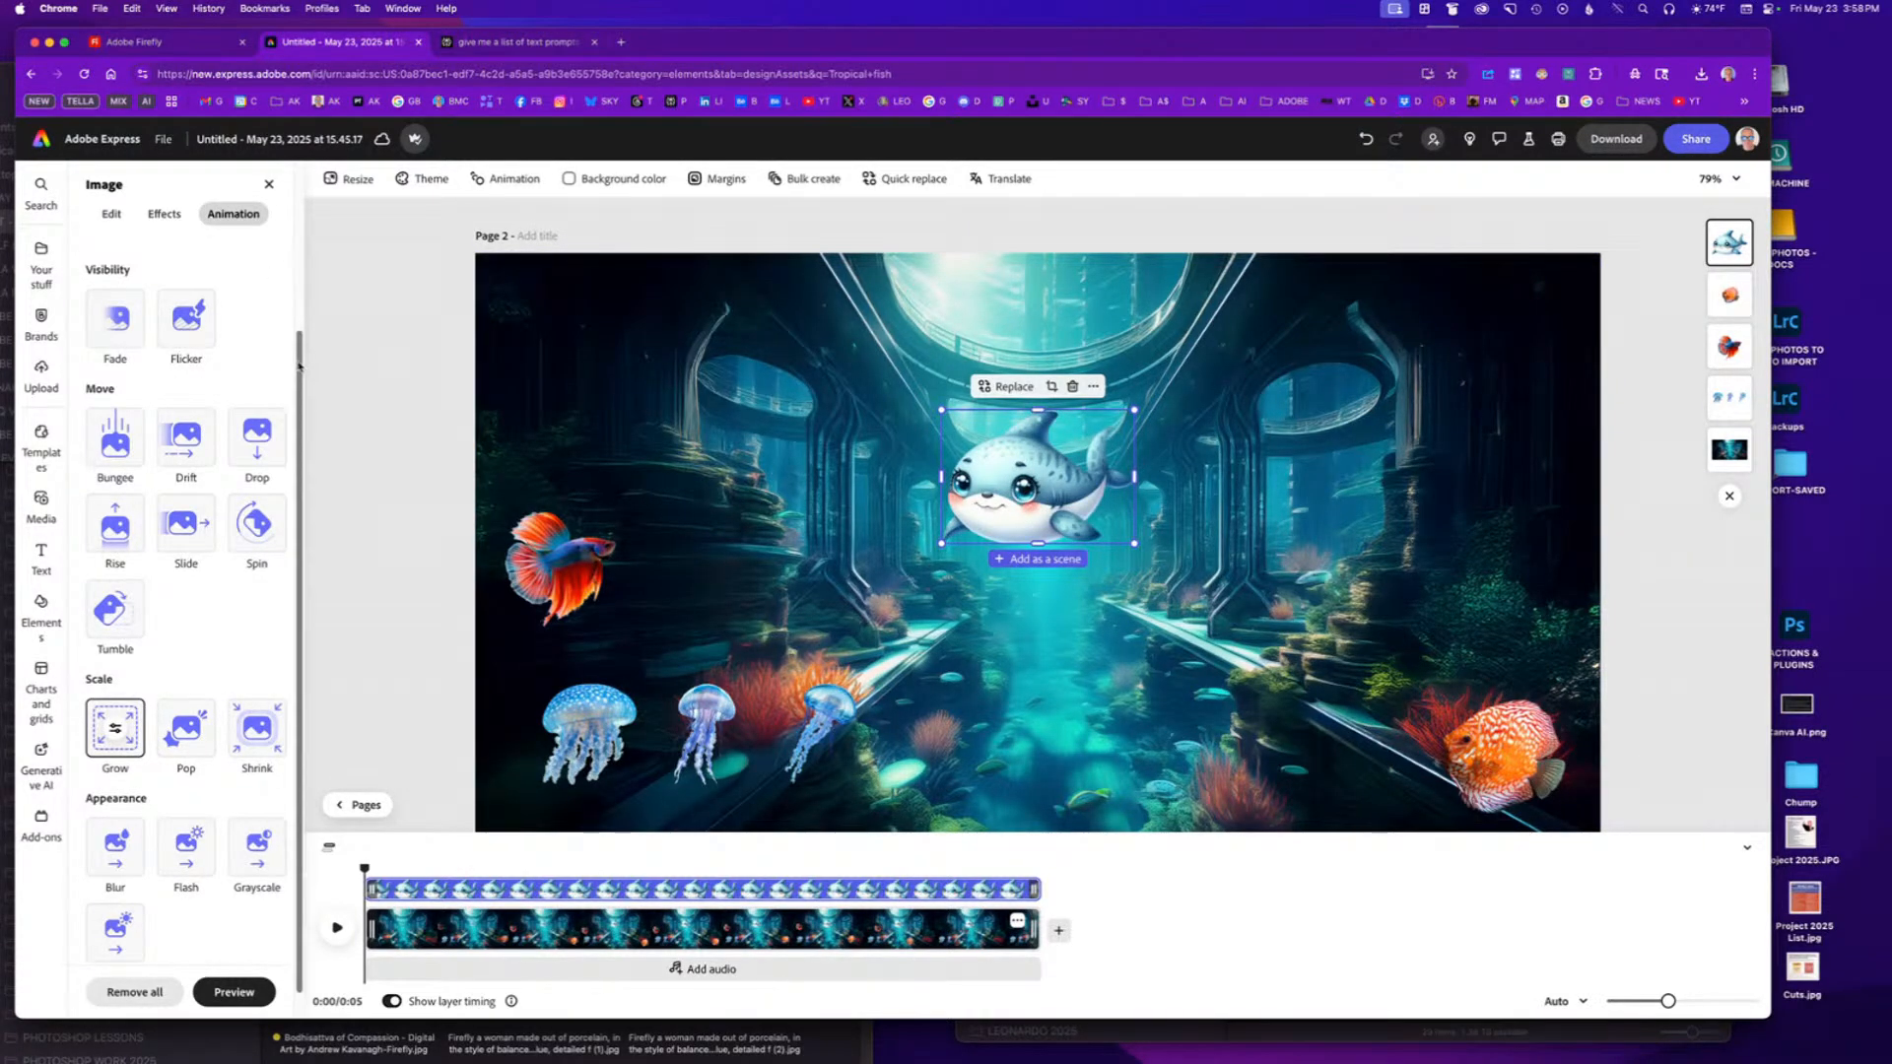
Add a Shrink exit animation to the shark with a duration of about 1.77s and change its personality.
scroll(300, 359, "up", 3)
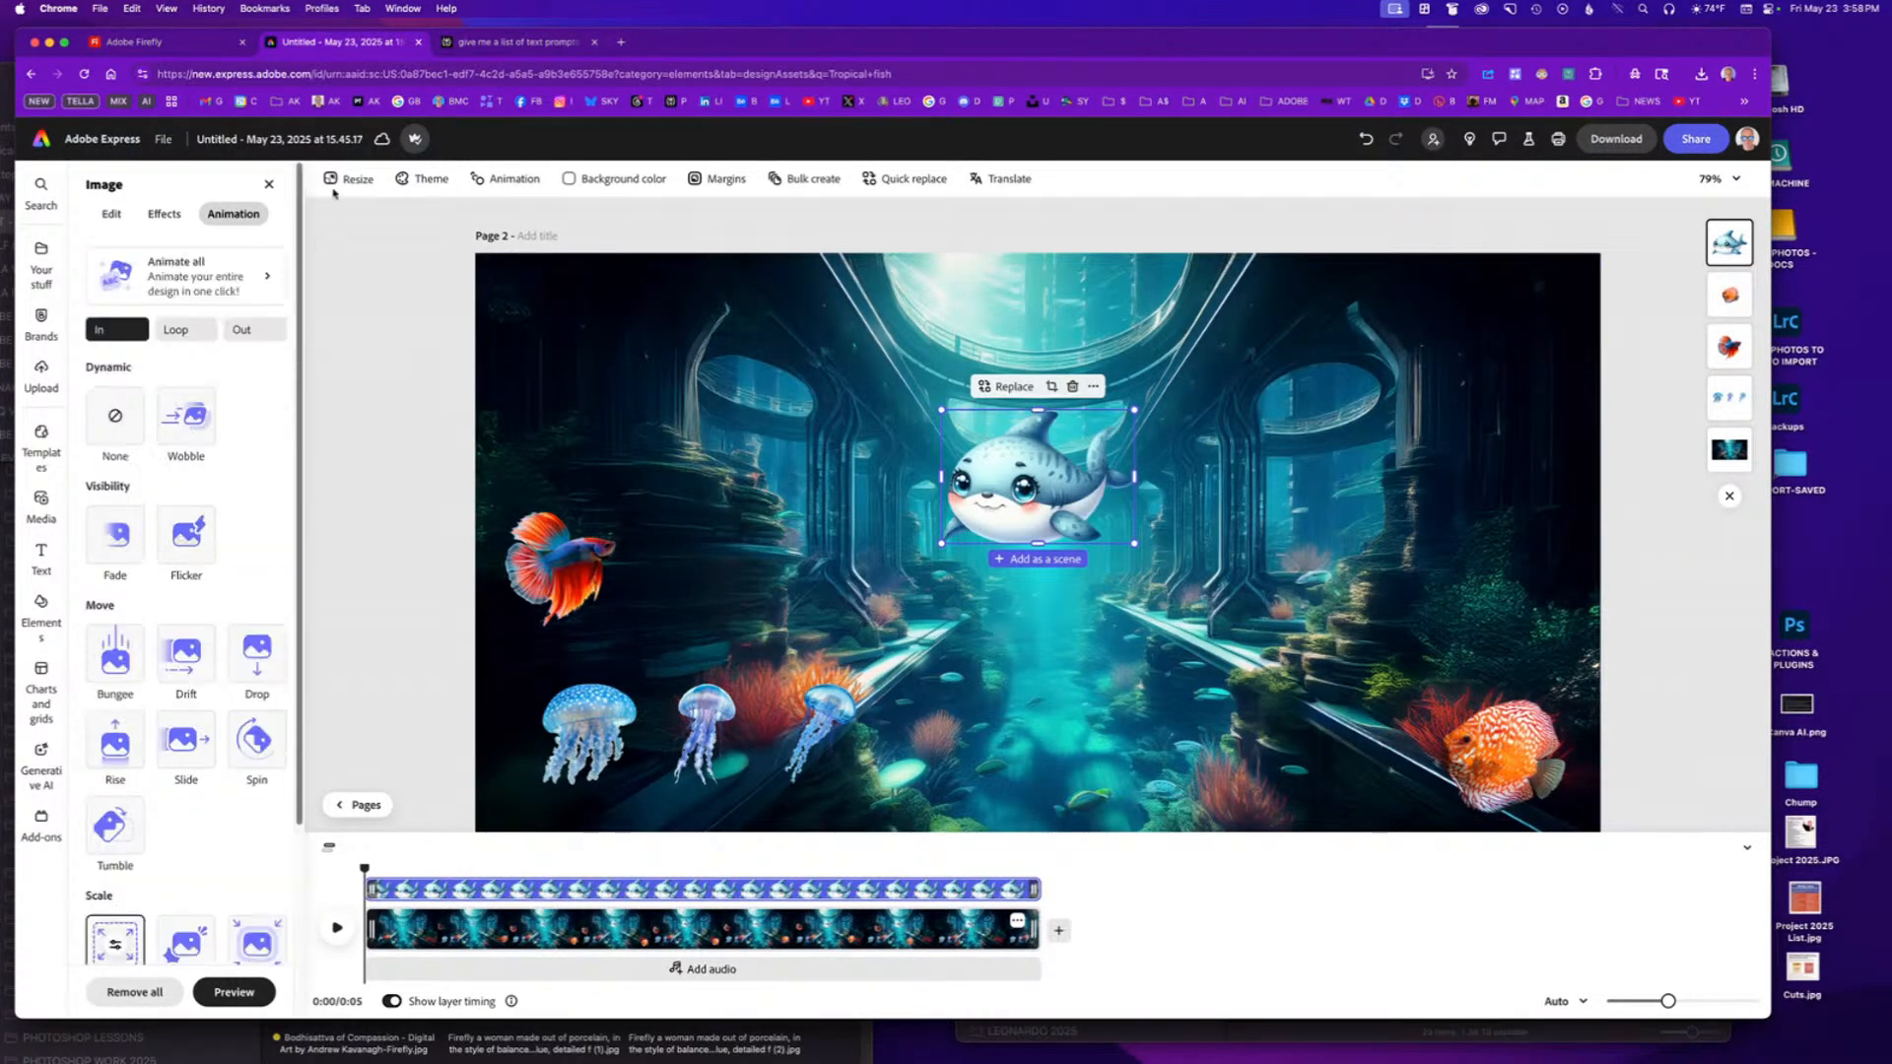
left_click(241, 331)
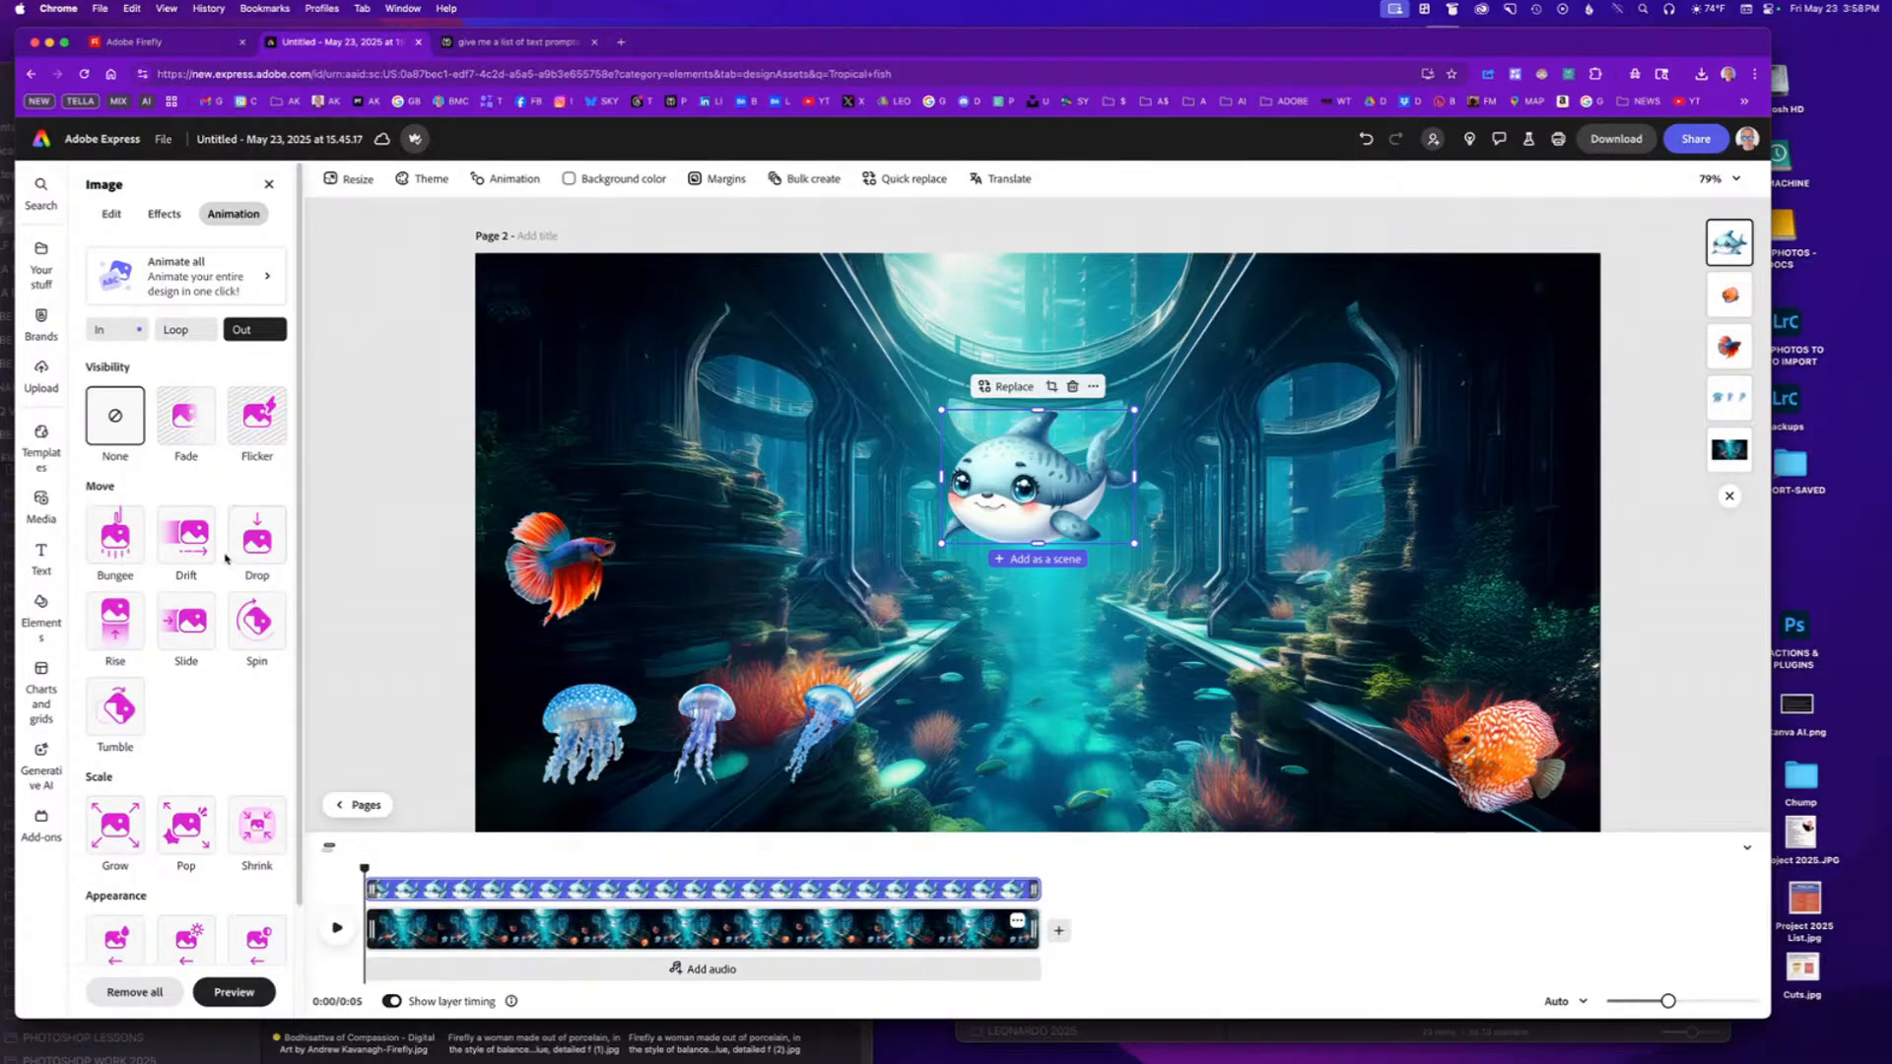
scroll(217, 680, "down", 3)
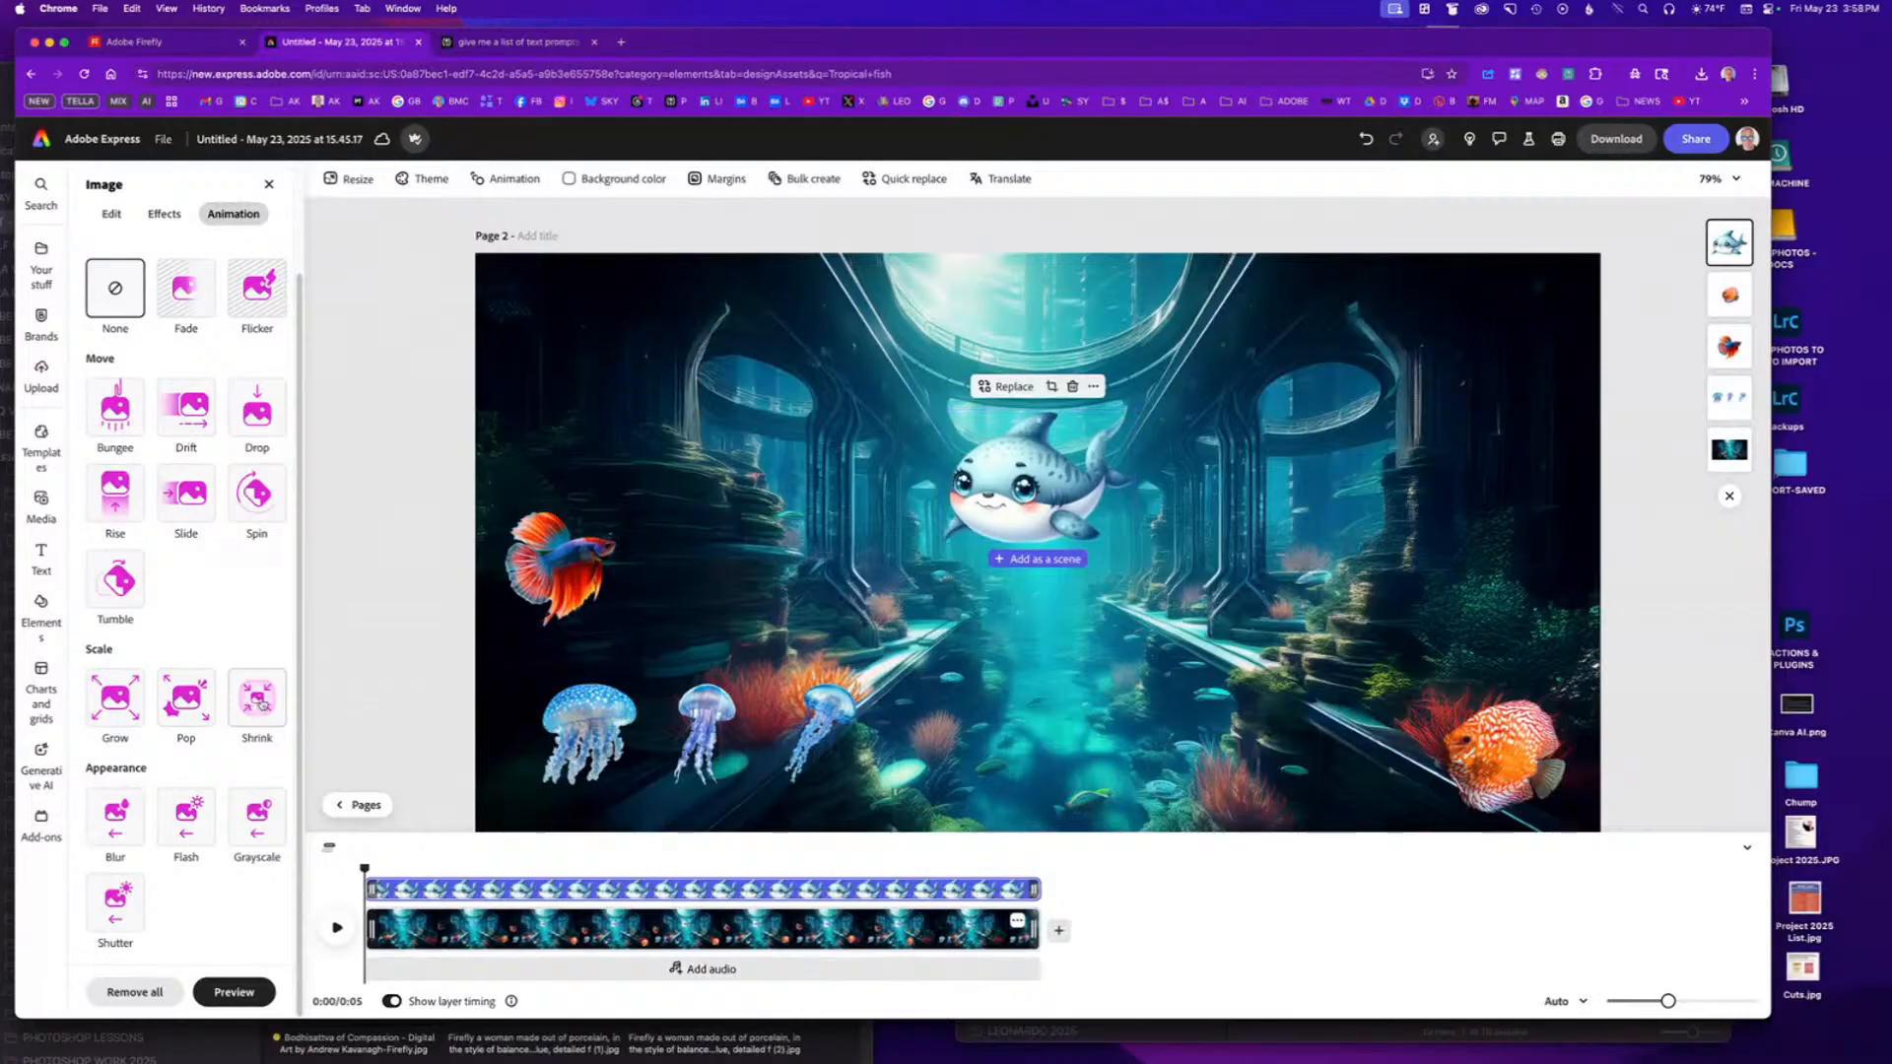
left_click(260, 700)
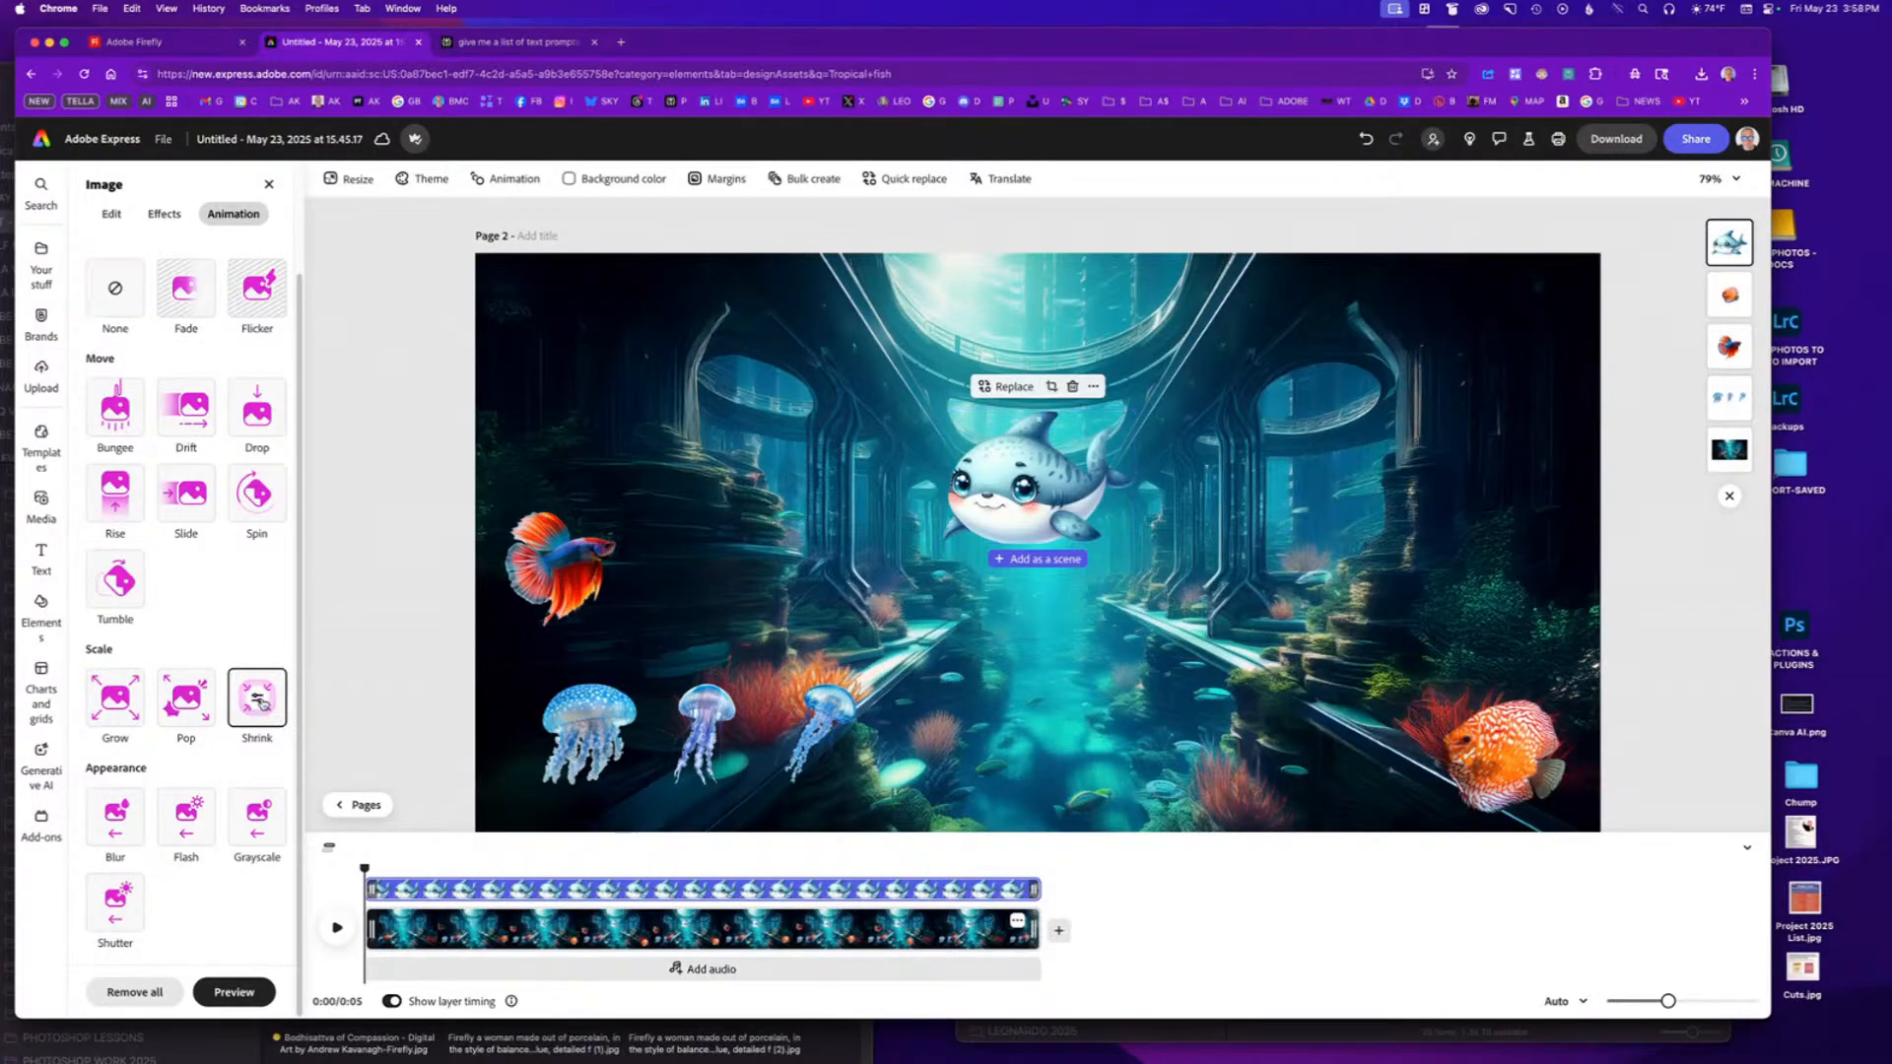
left_click_drag(356, 719, 414, 724)
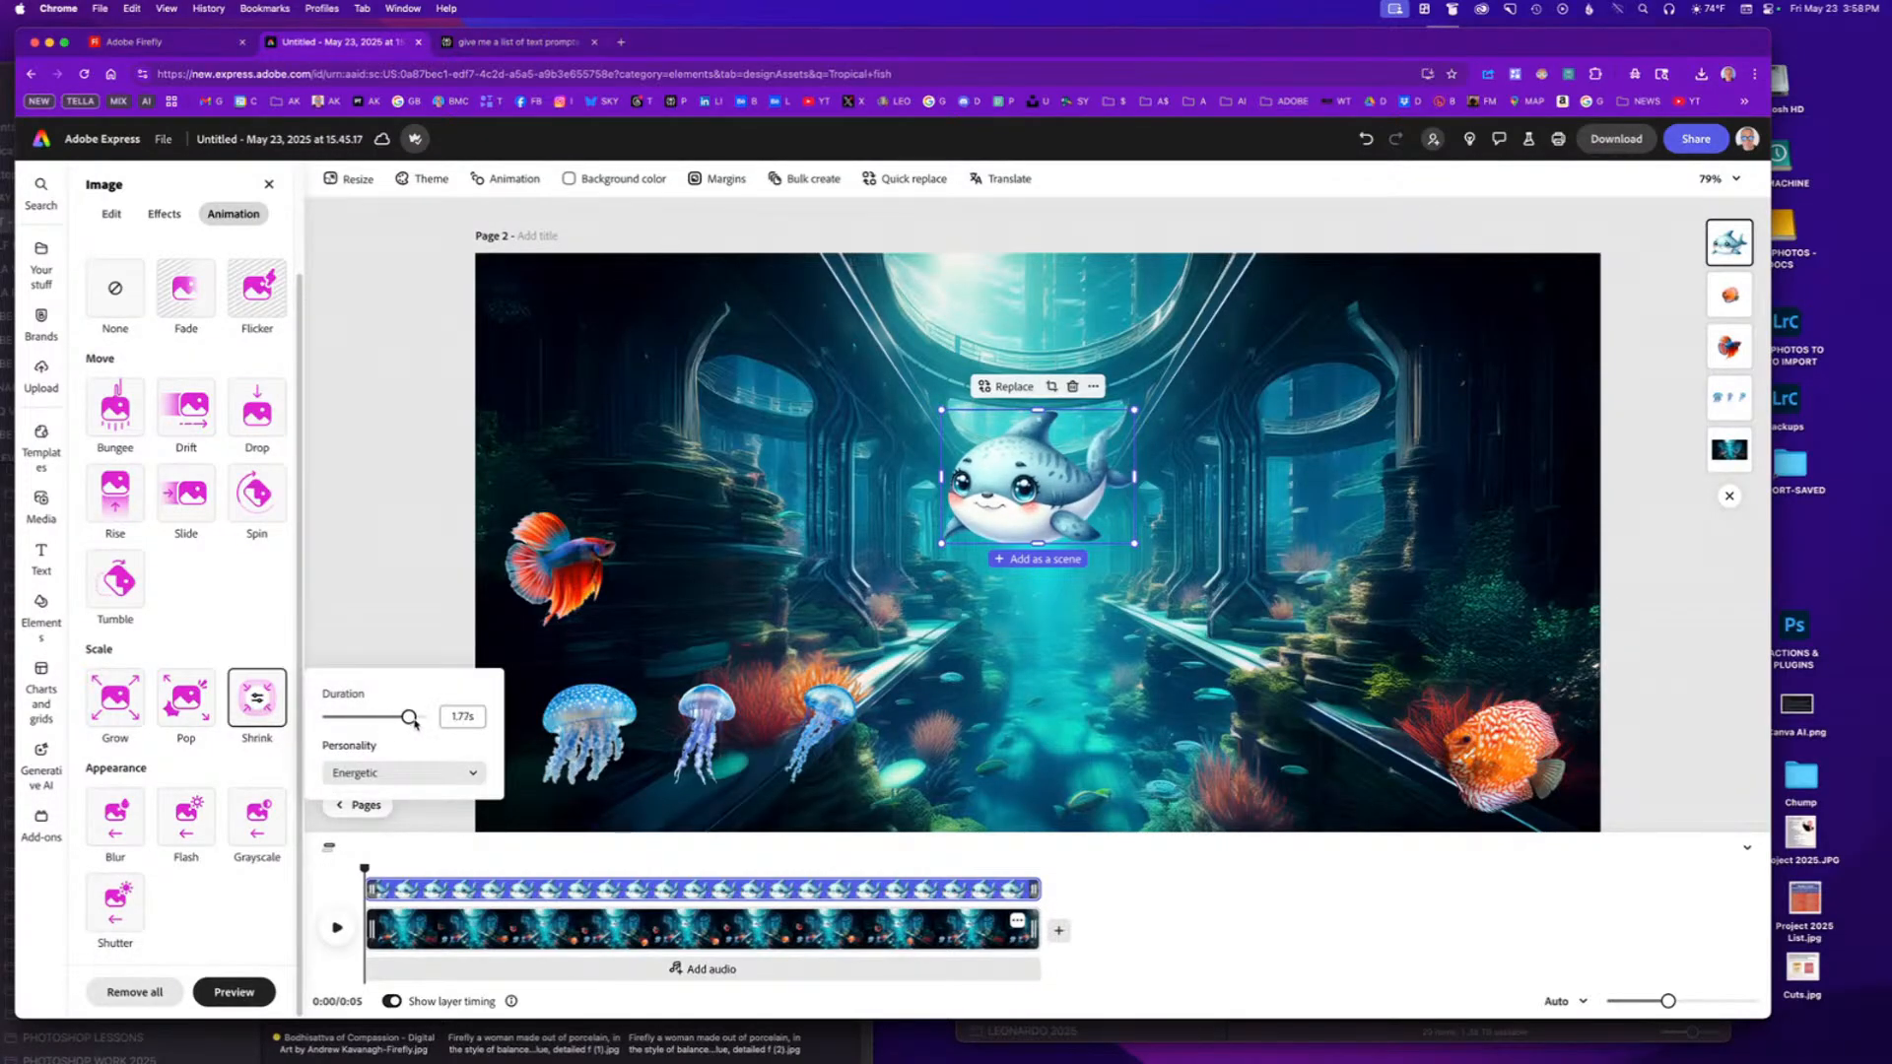
left_click(406, 775)
left_click(379, 855)
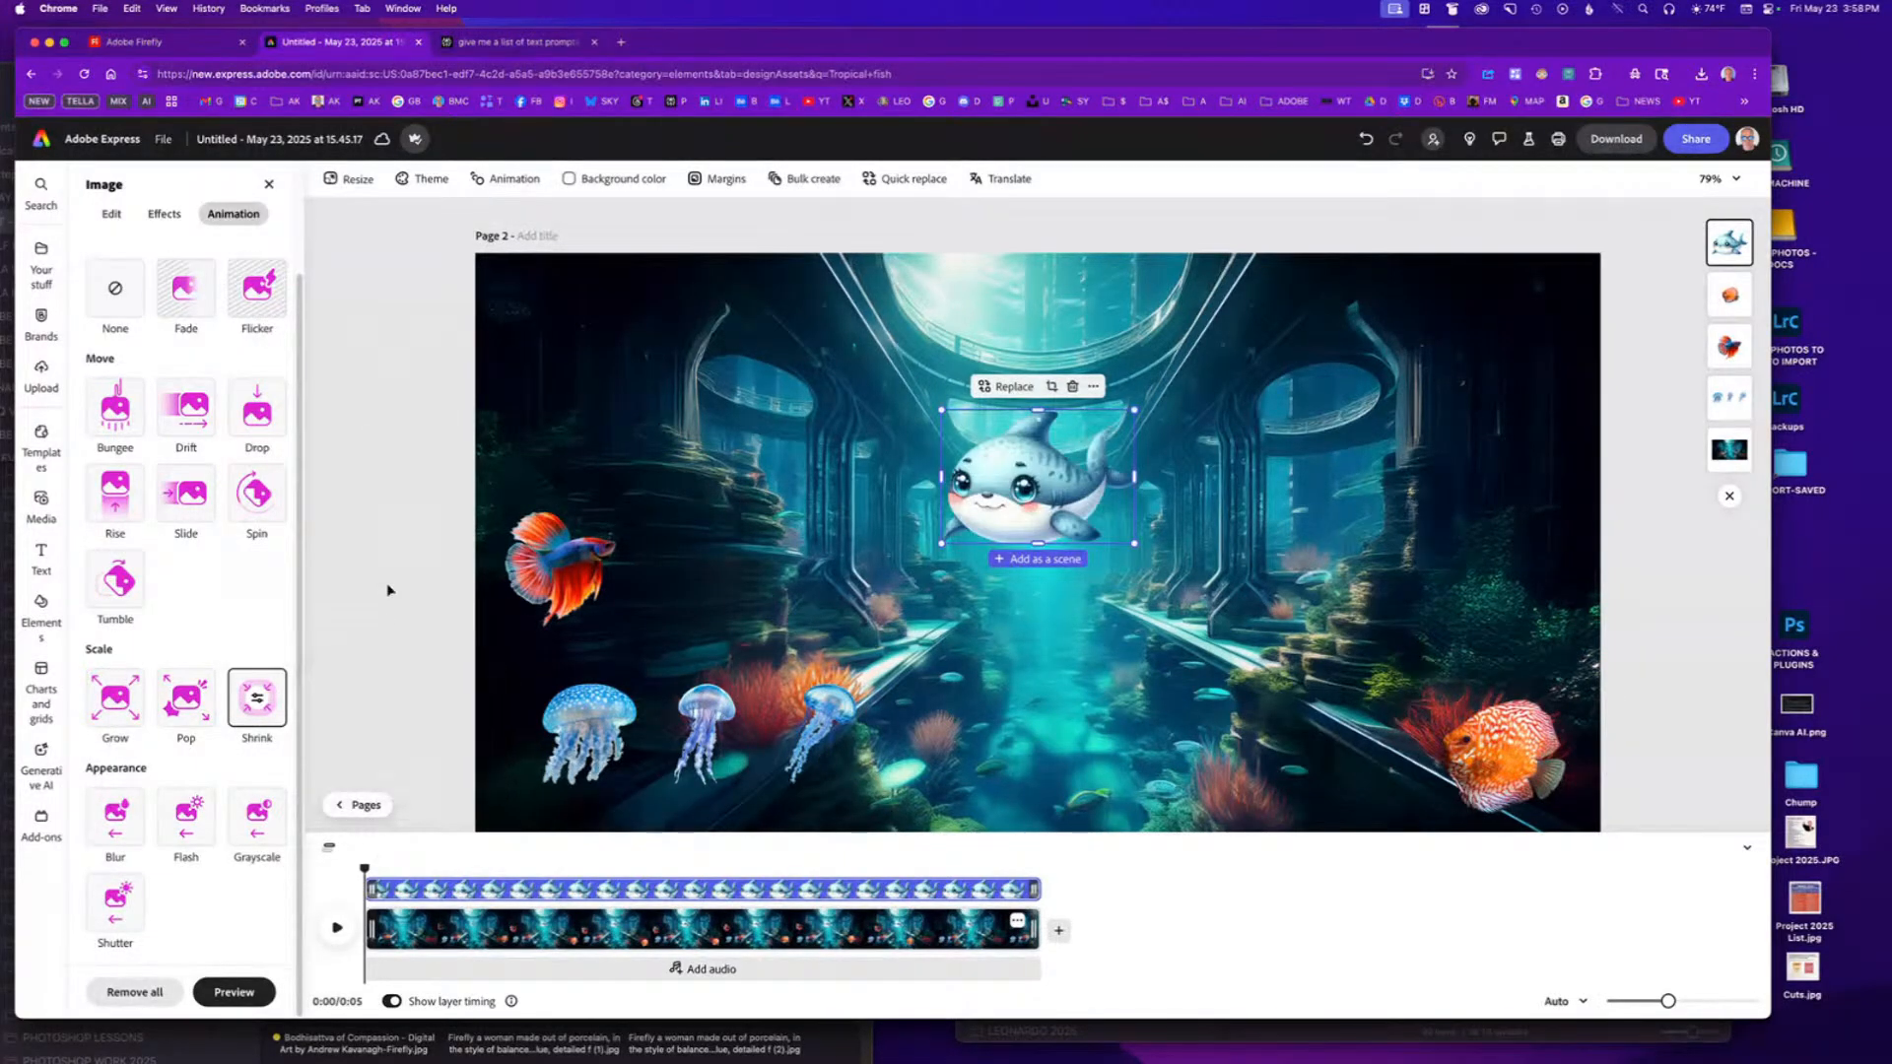
Play the page's timeline repeatedly from the start to review the shark and the other animated creatures.
left_click(336, 930)
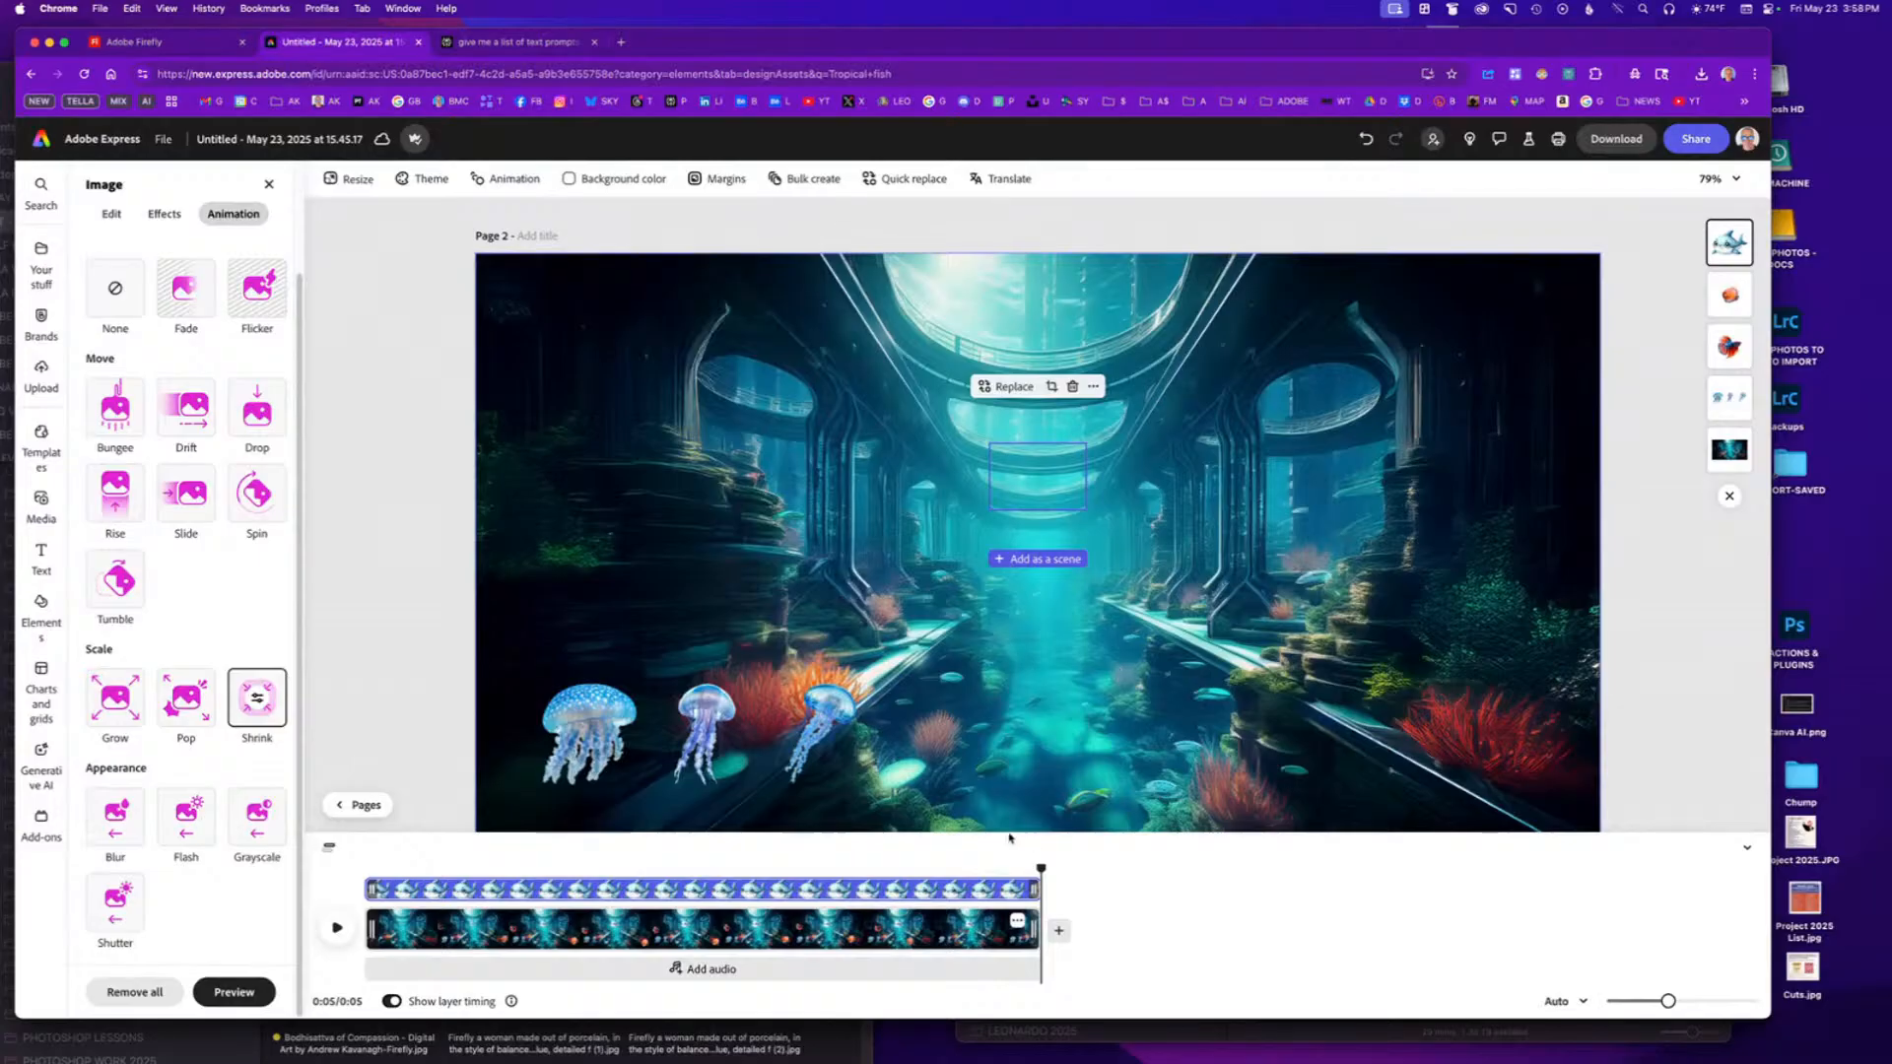
left_click_drag(1040, 867, 364, 867)
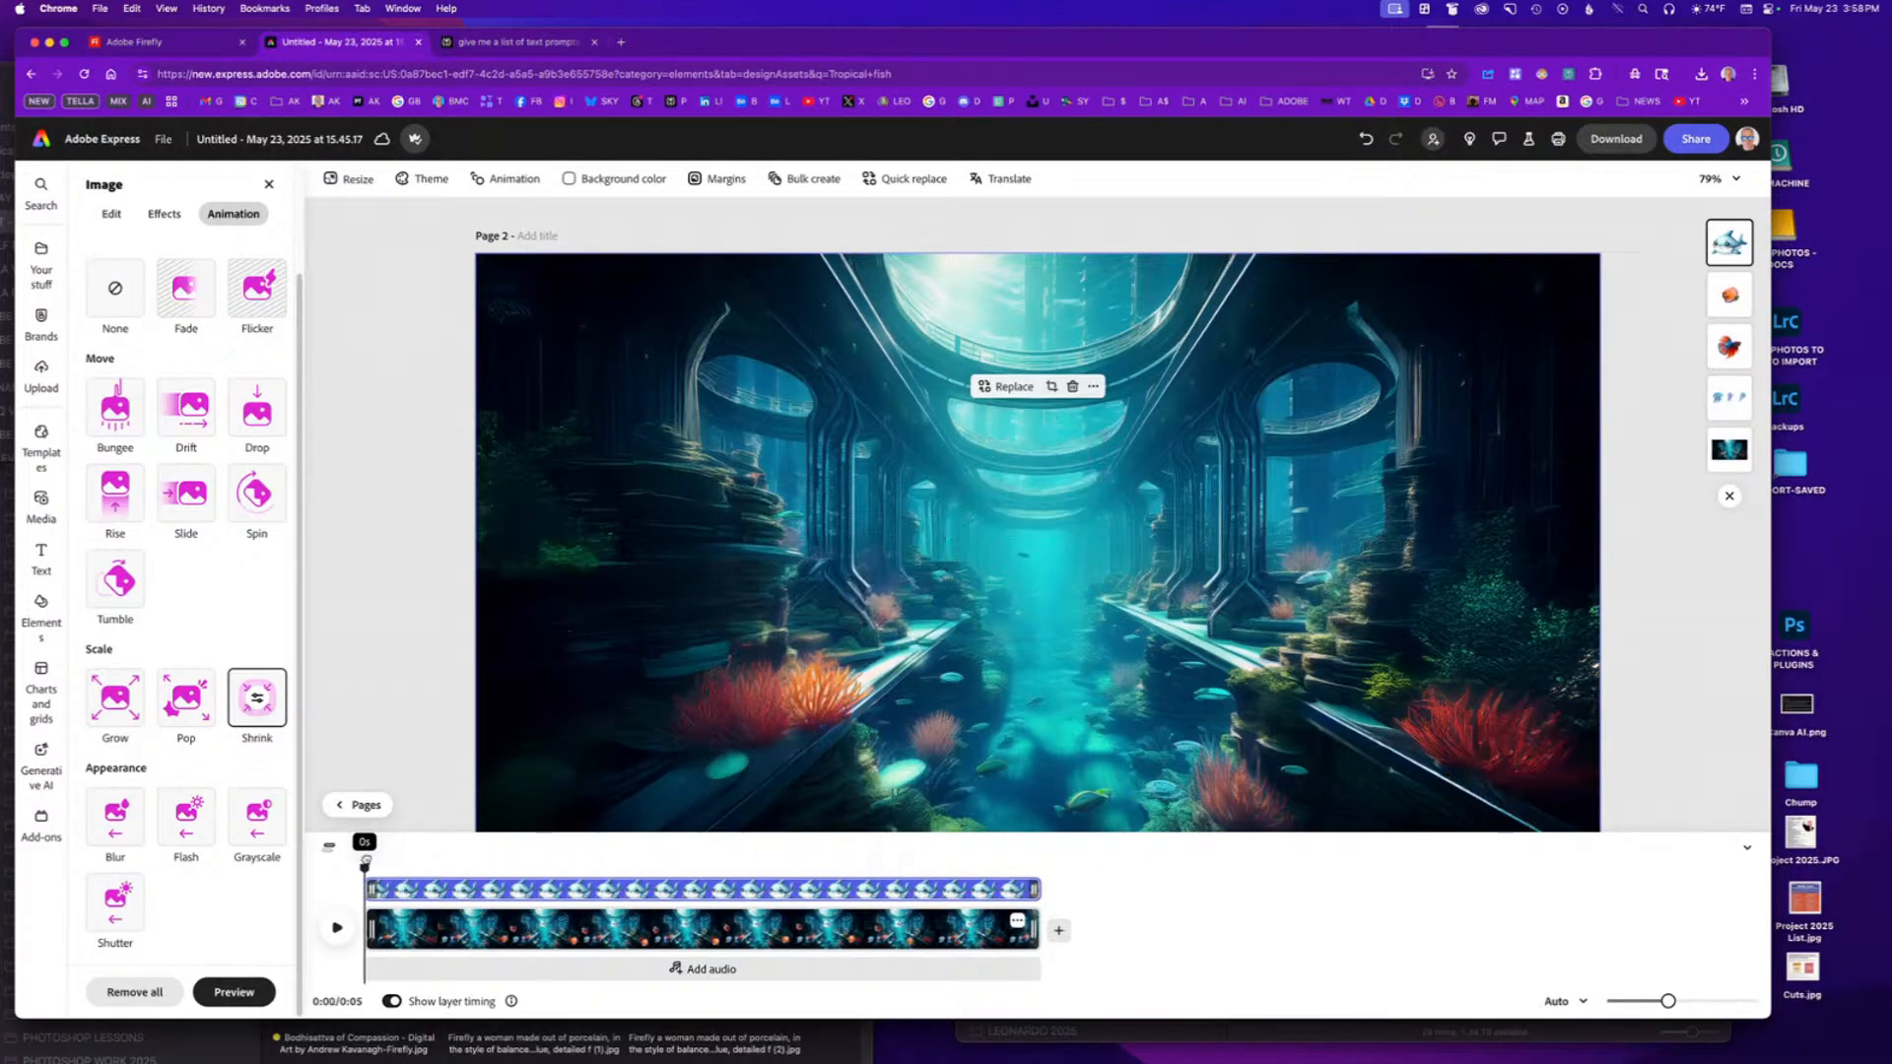
left_click(345, 930)
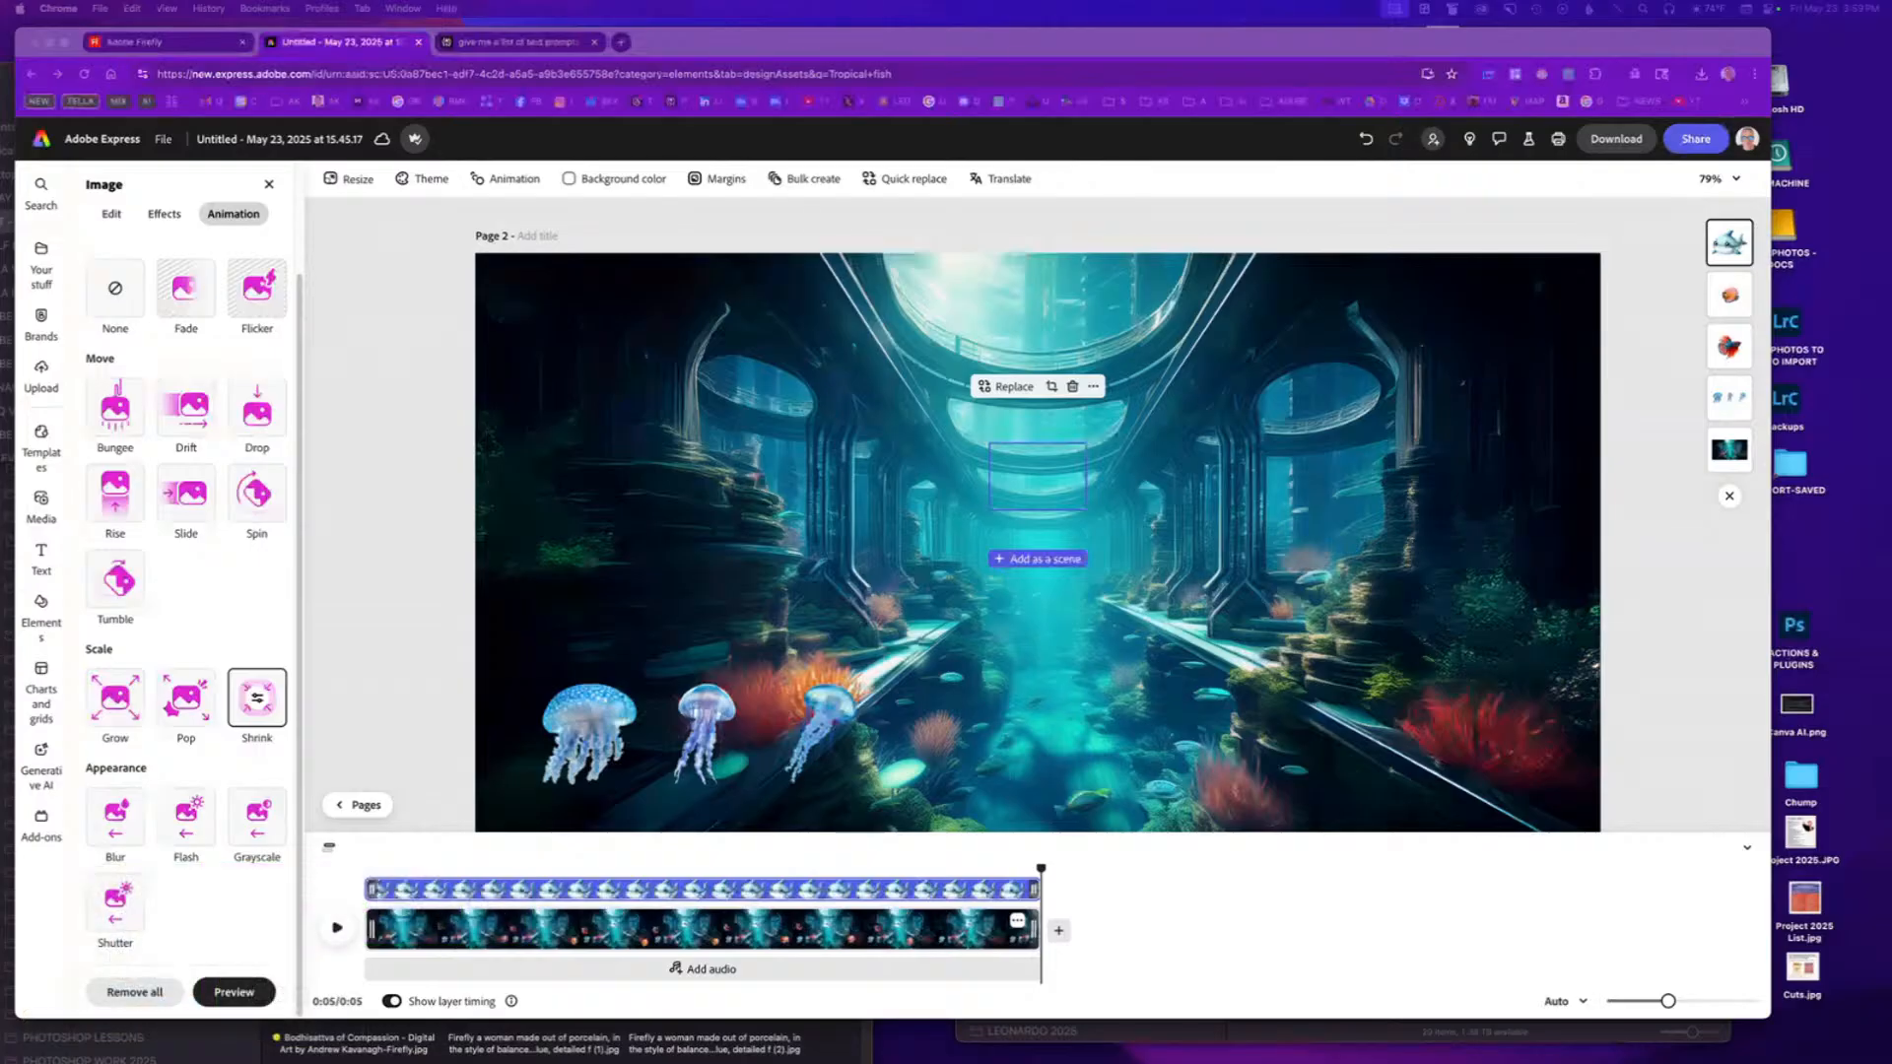
left_click(409, 479)
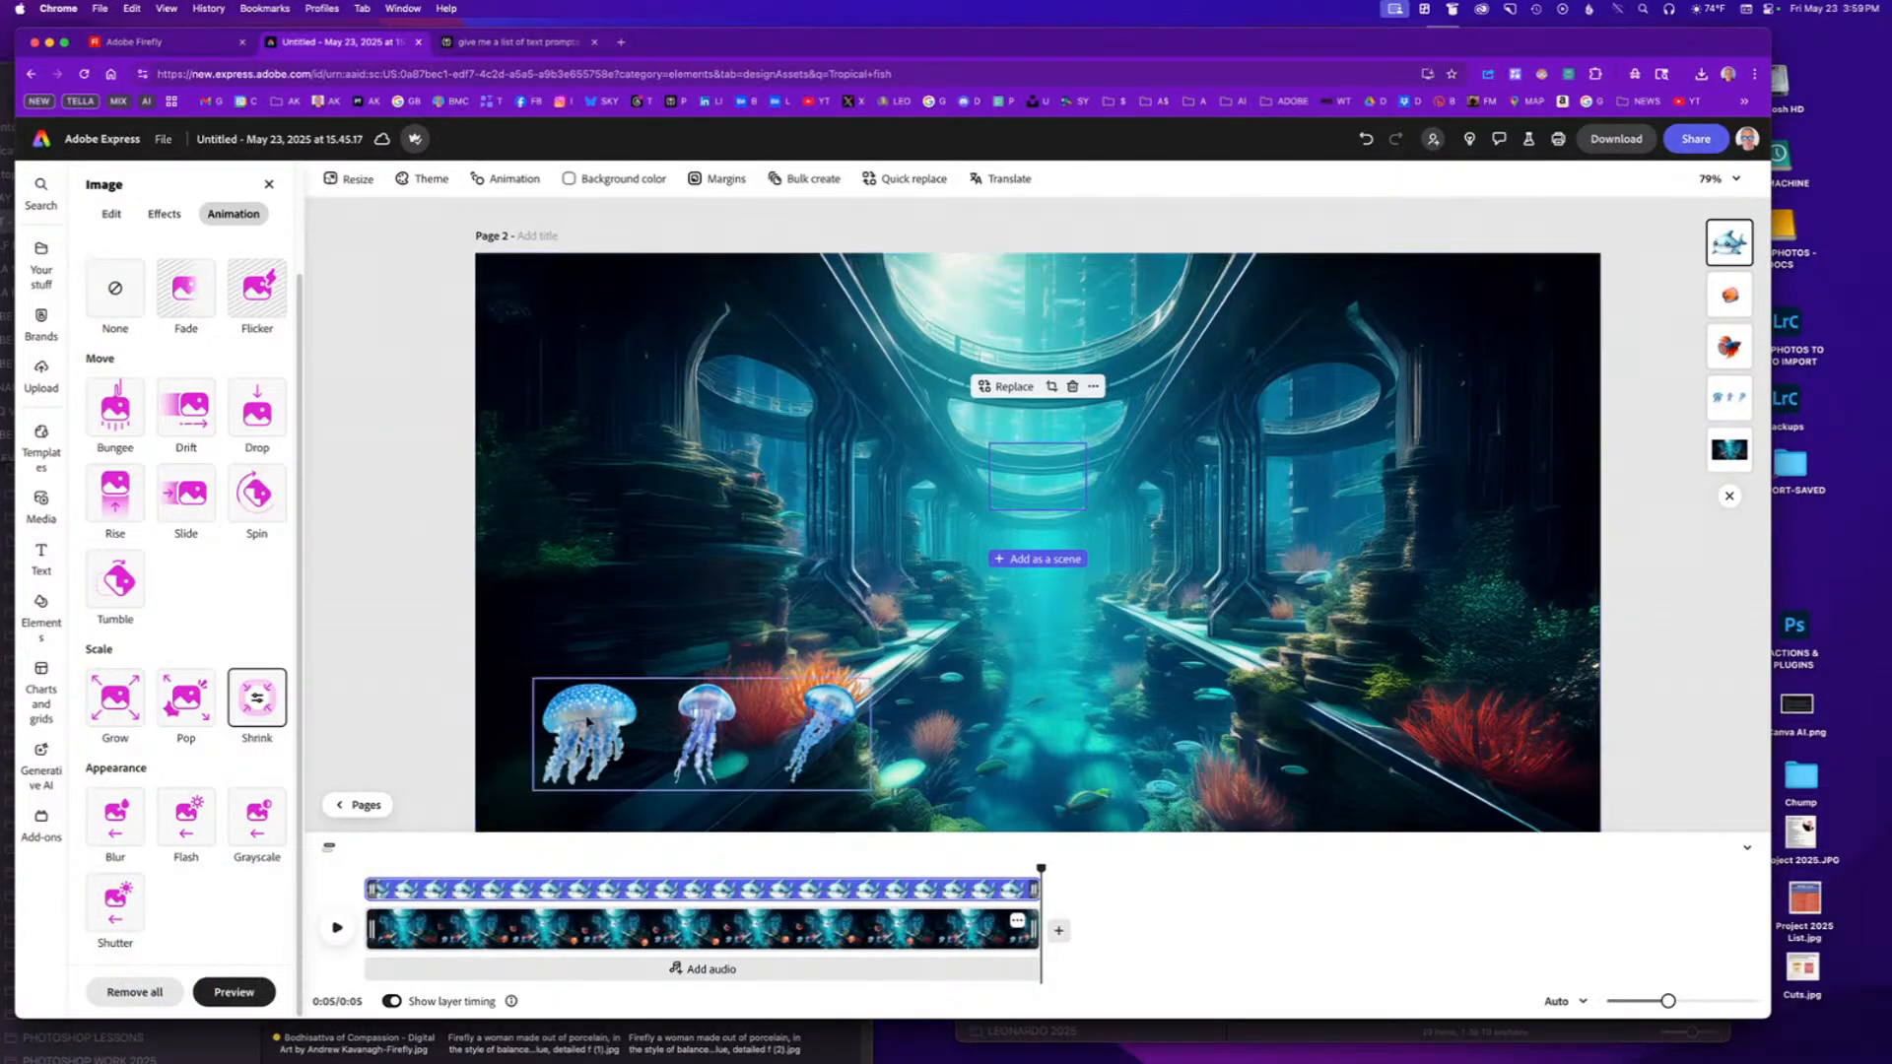
left_click_drag(1043, 868, 365, 868)
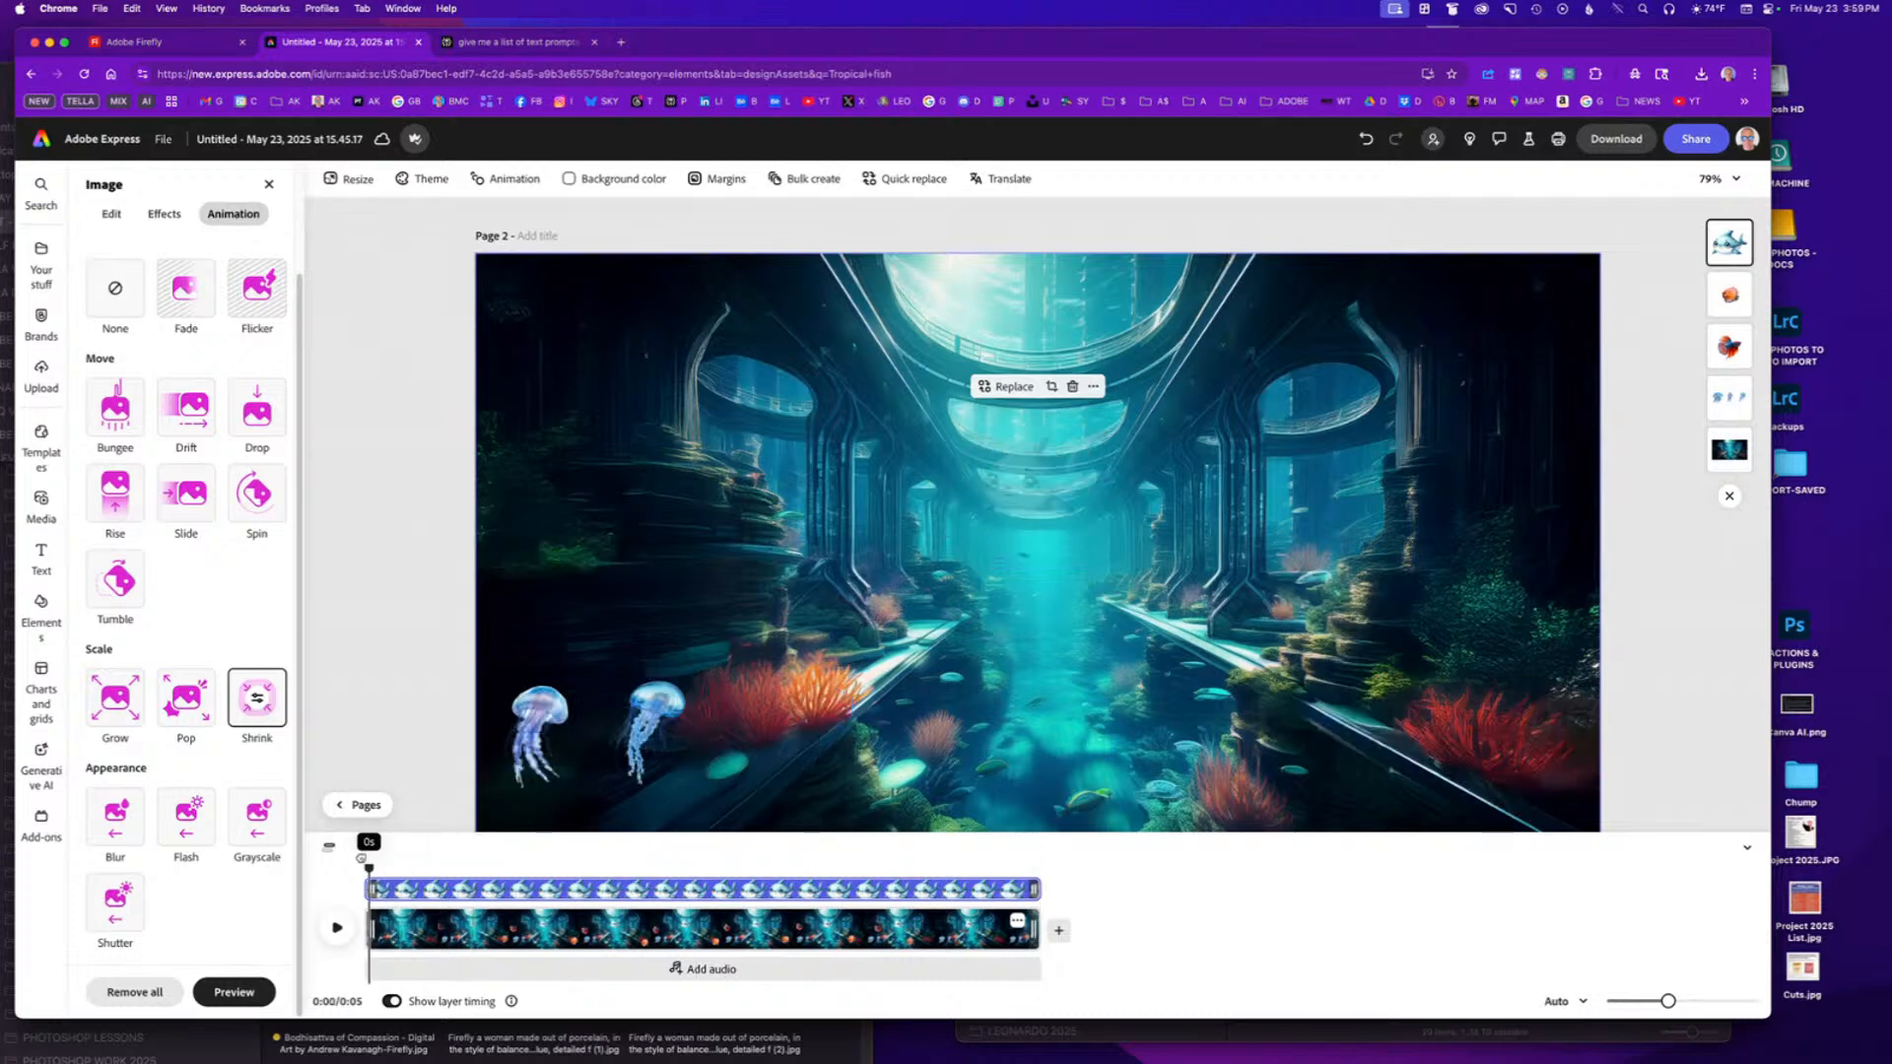
left_click(336, 932)
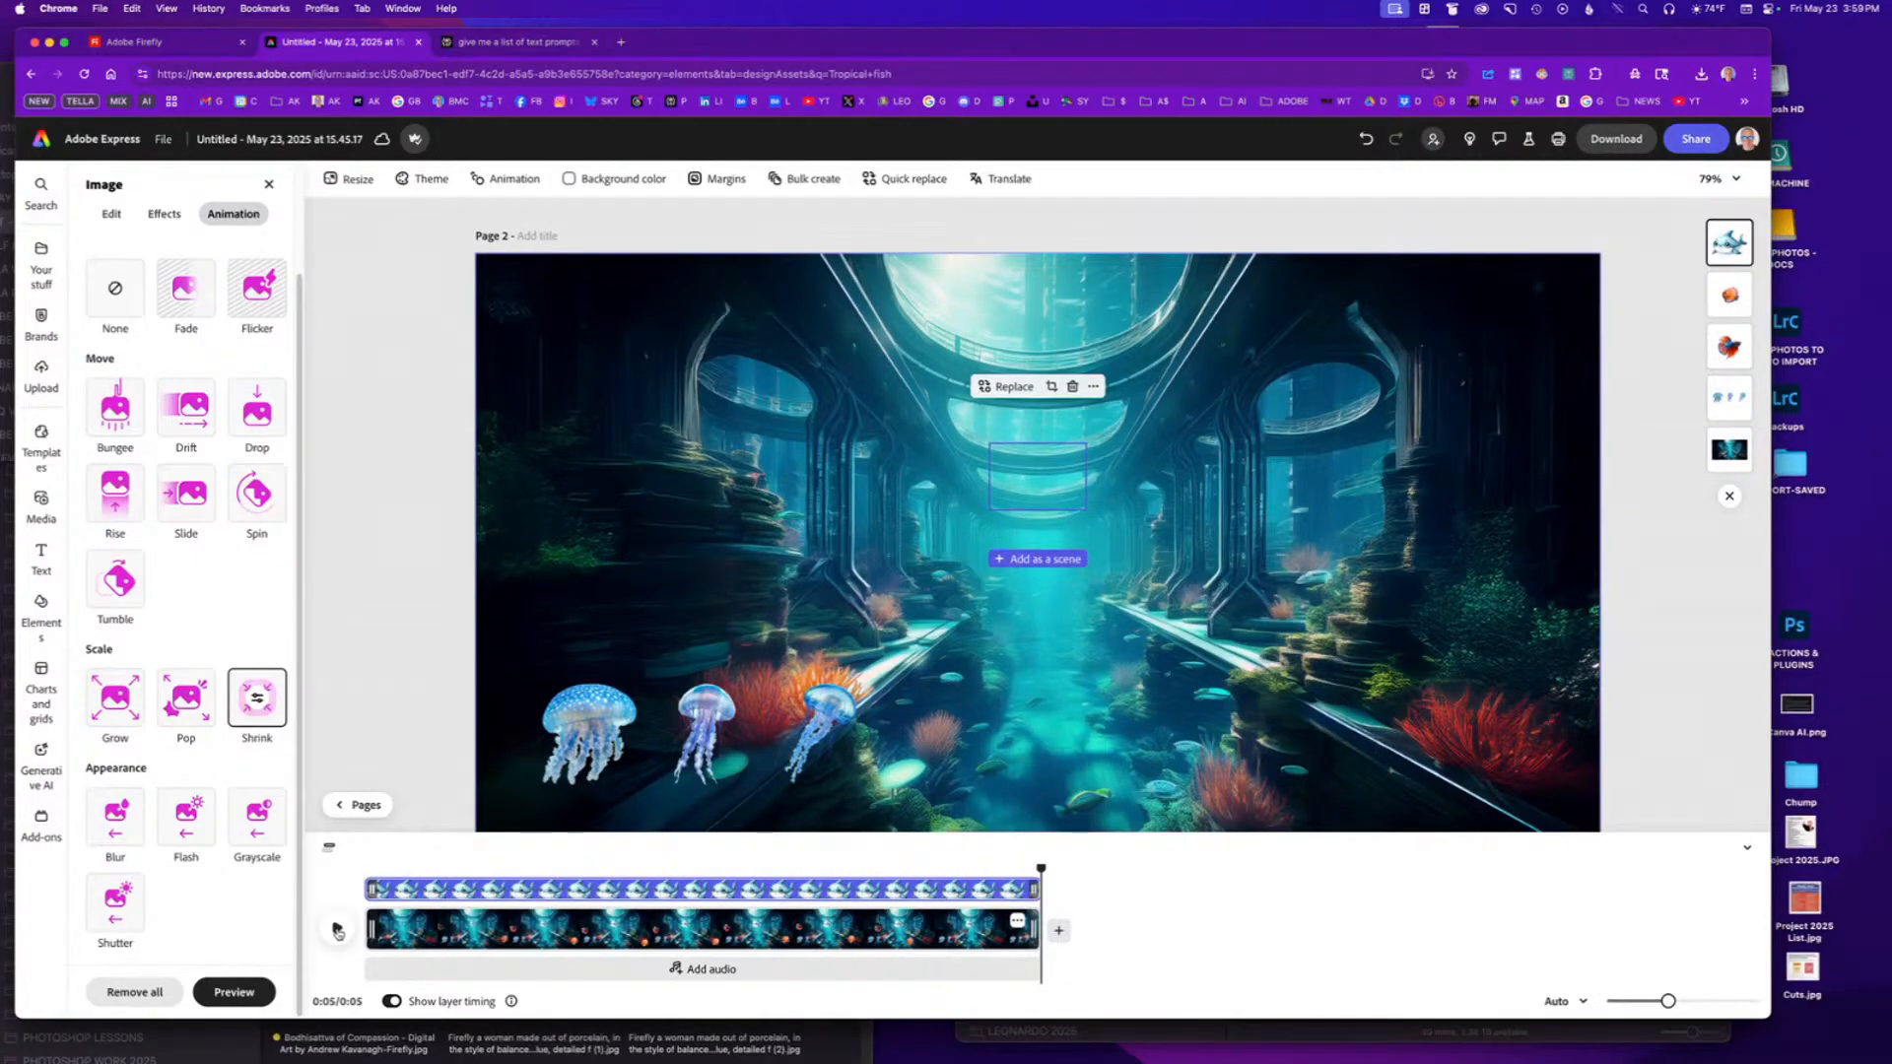
Remove the Wobble animation from the jellyfish and return the playhead to the start of the timeline.
left_click(698, 733)
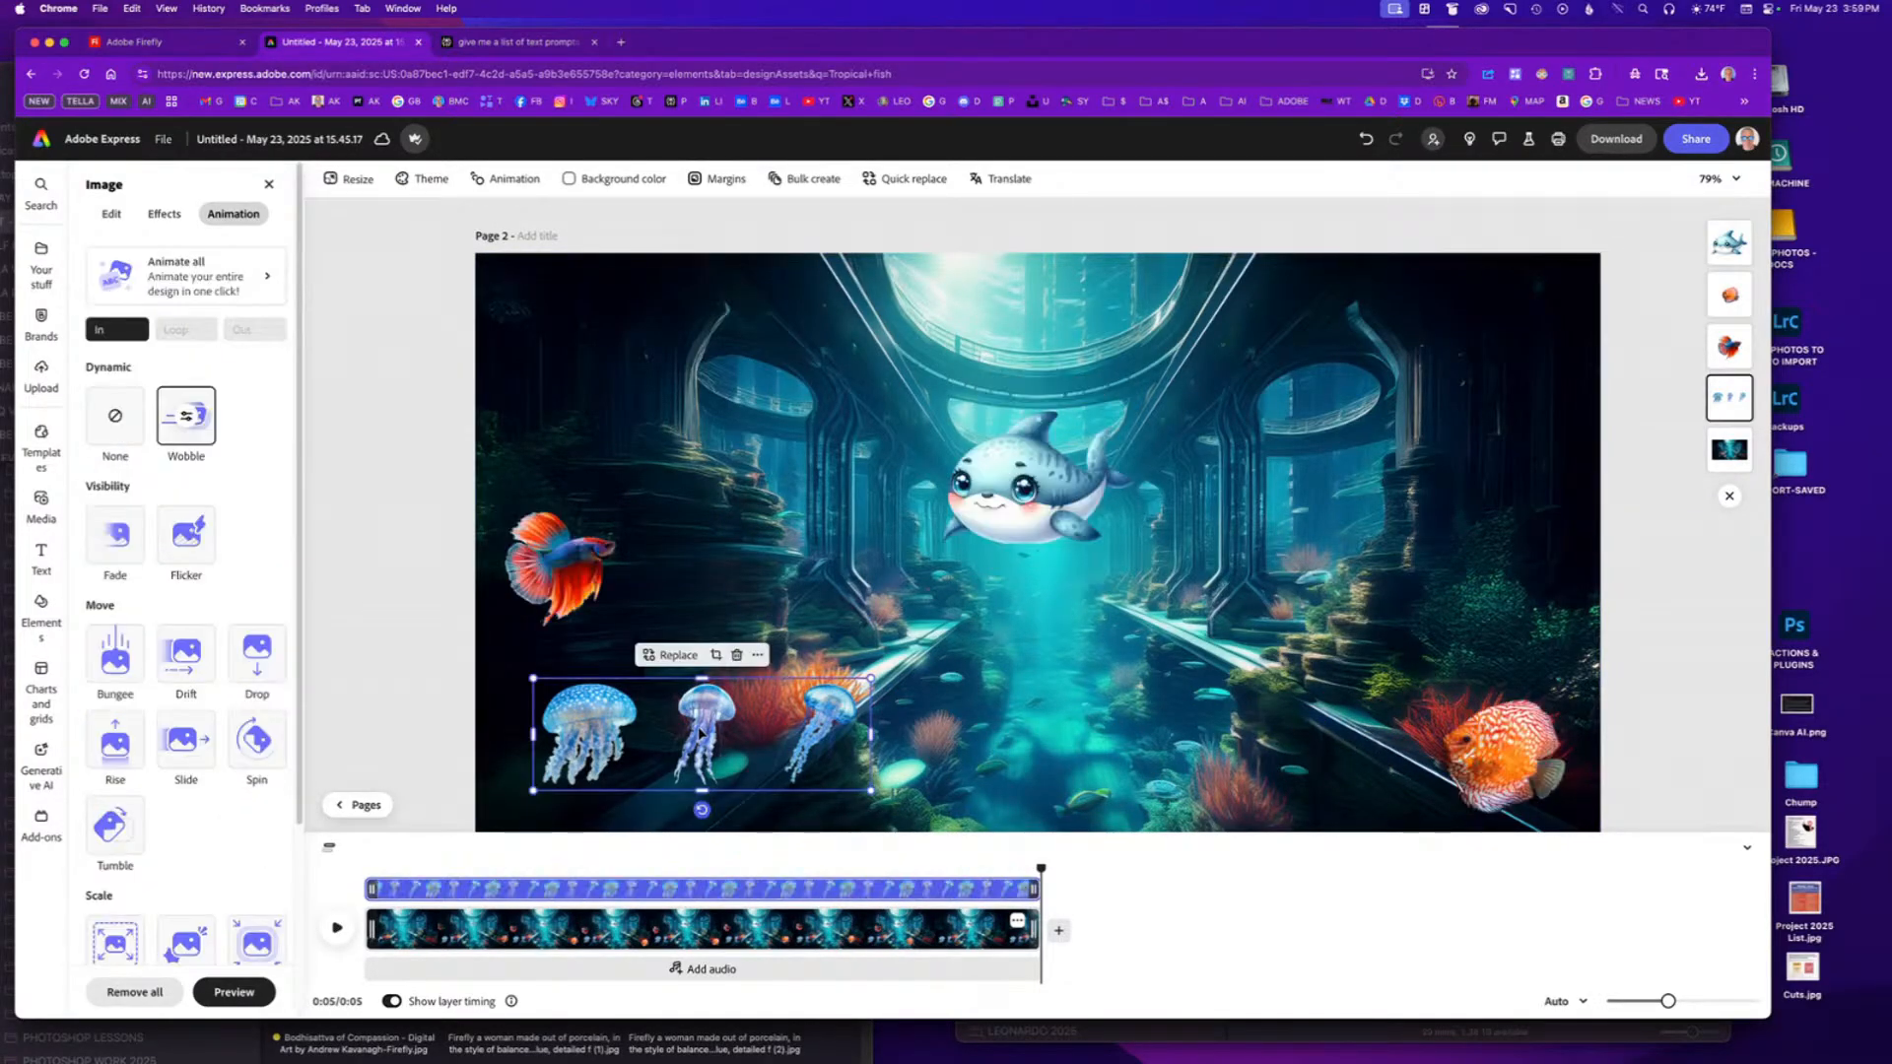
left_click(187, 419)
left_click(114, 418)
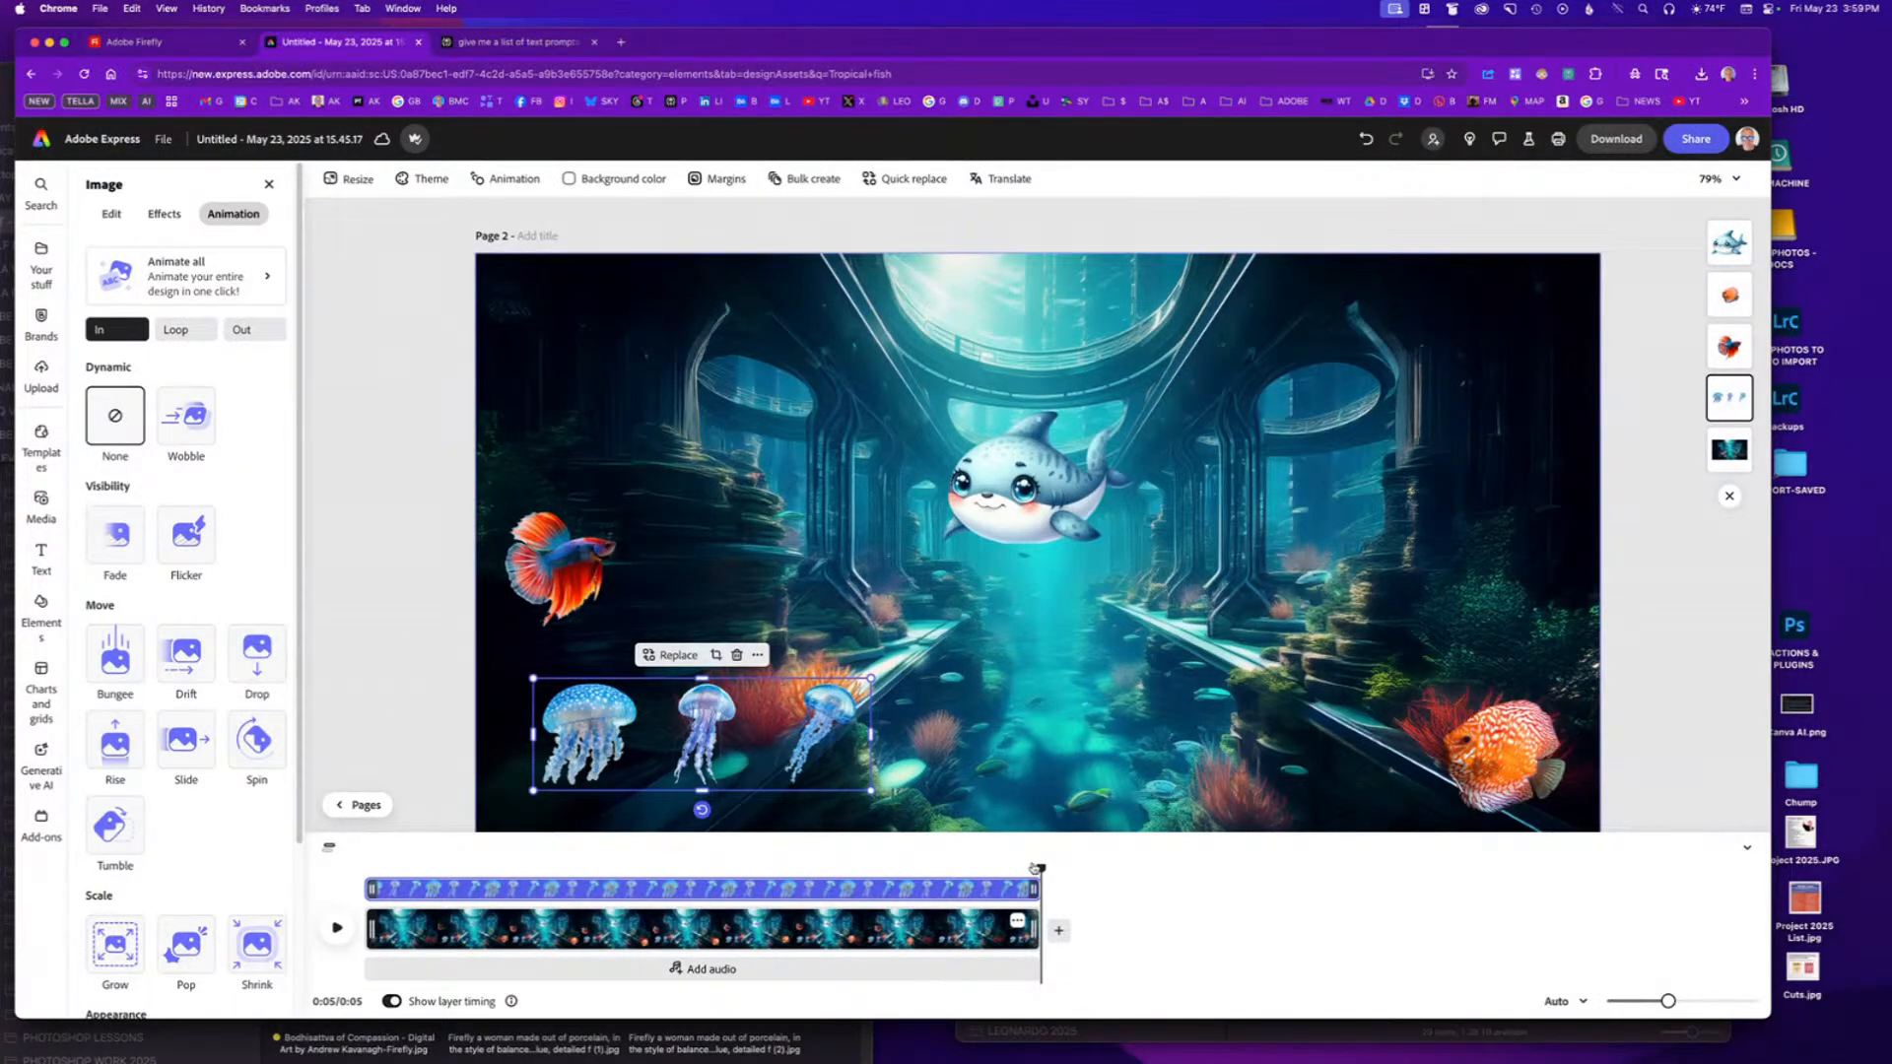
left_click_drag(1034, 868, 365, 868)
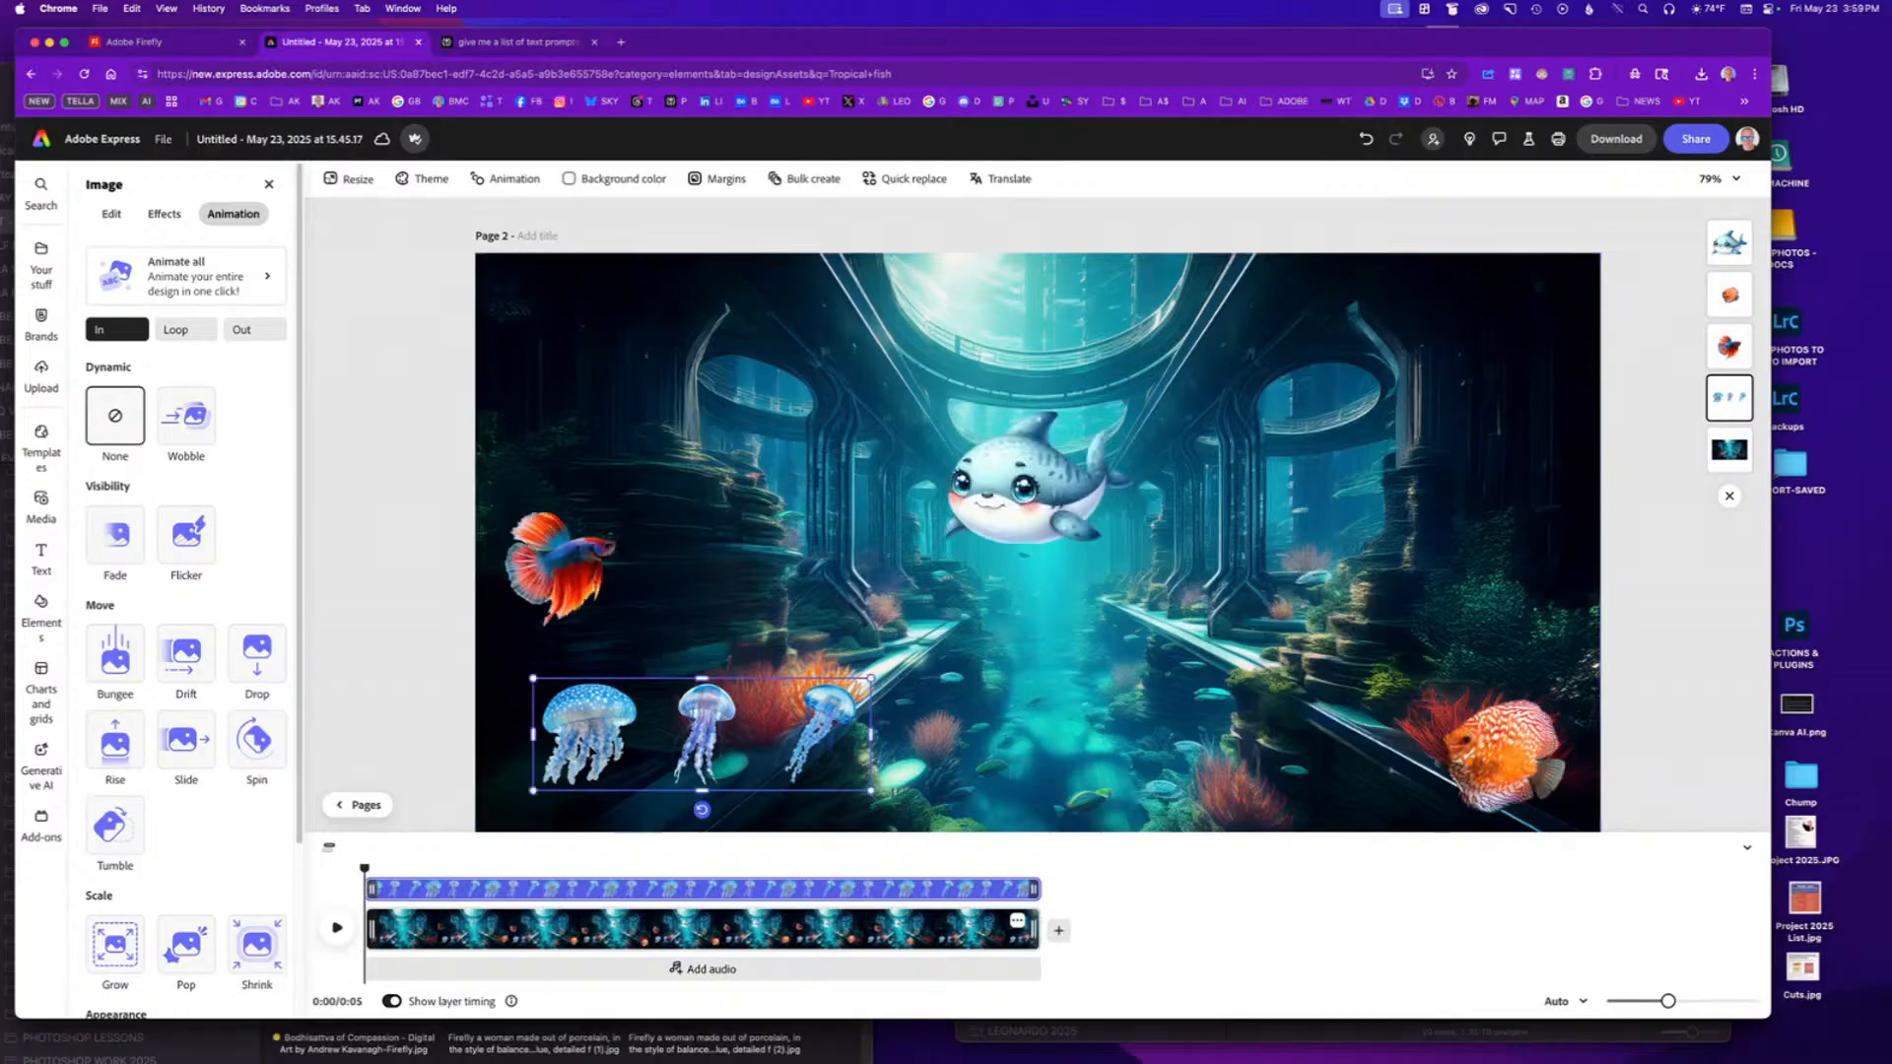
Add a Rise entrance animation to the jellyfish with a 3.85s duration and Smooth personality, starting outside the page.
left_click(588, 749)
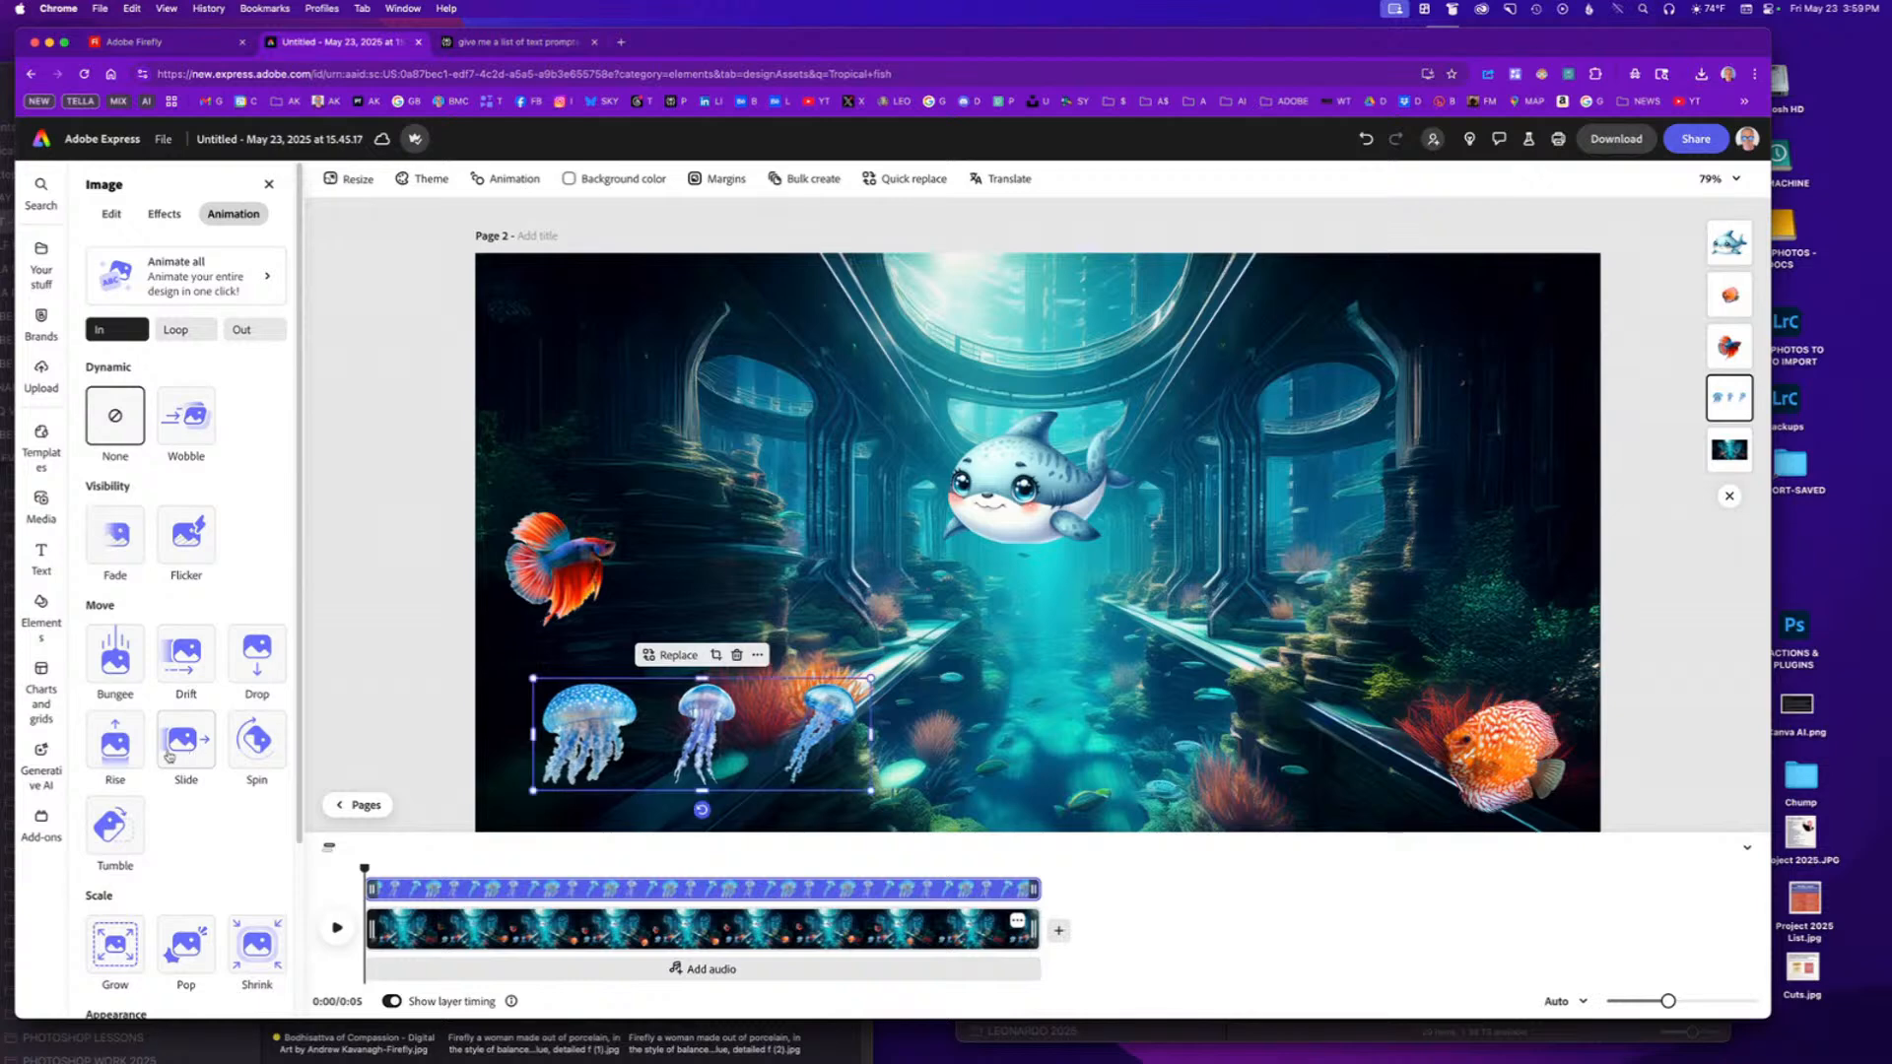
left_click(116, 753)
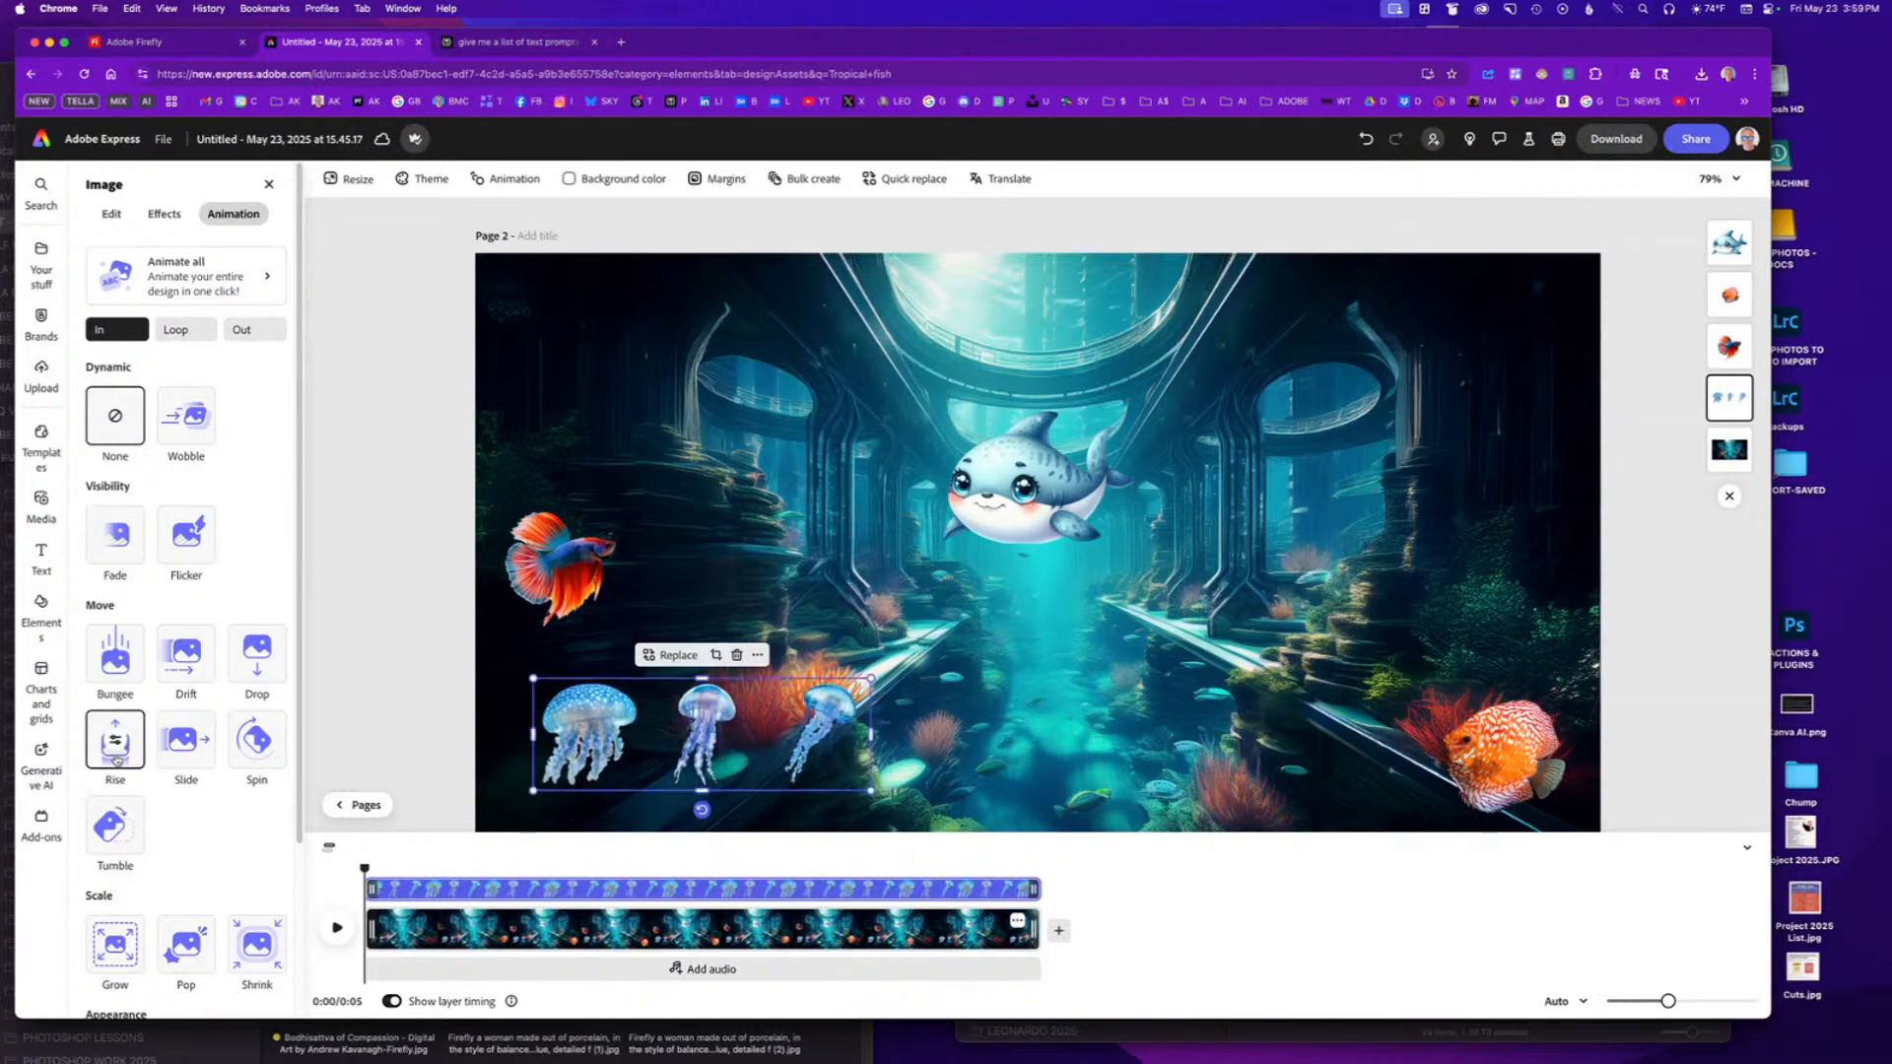
left_click(116, 749)
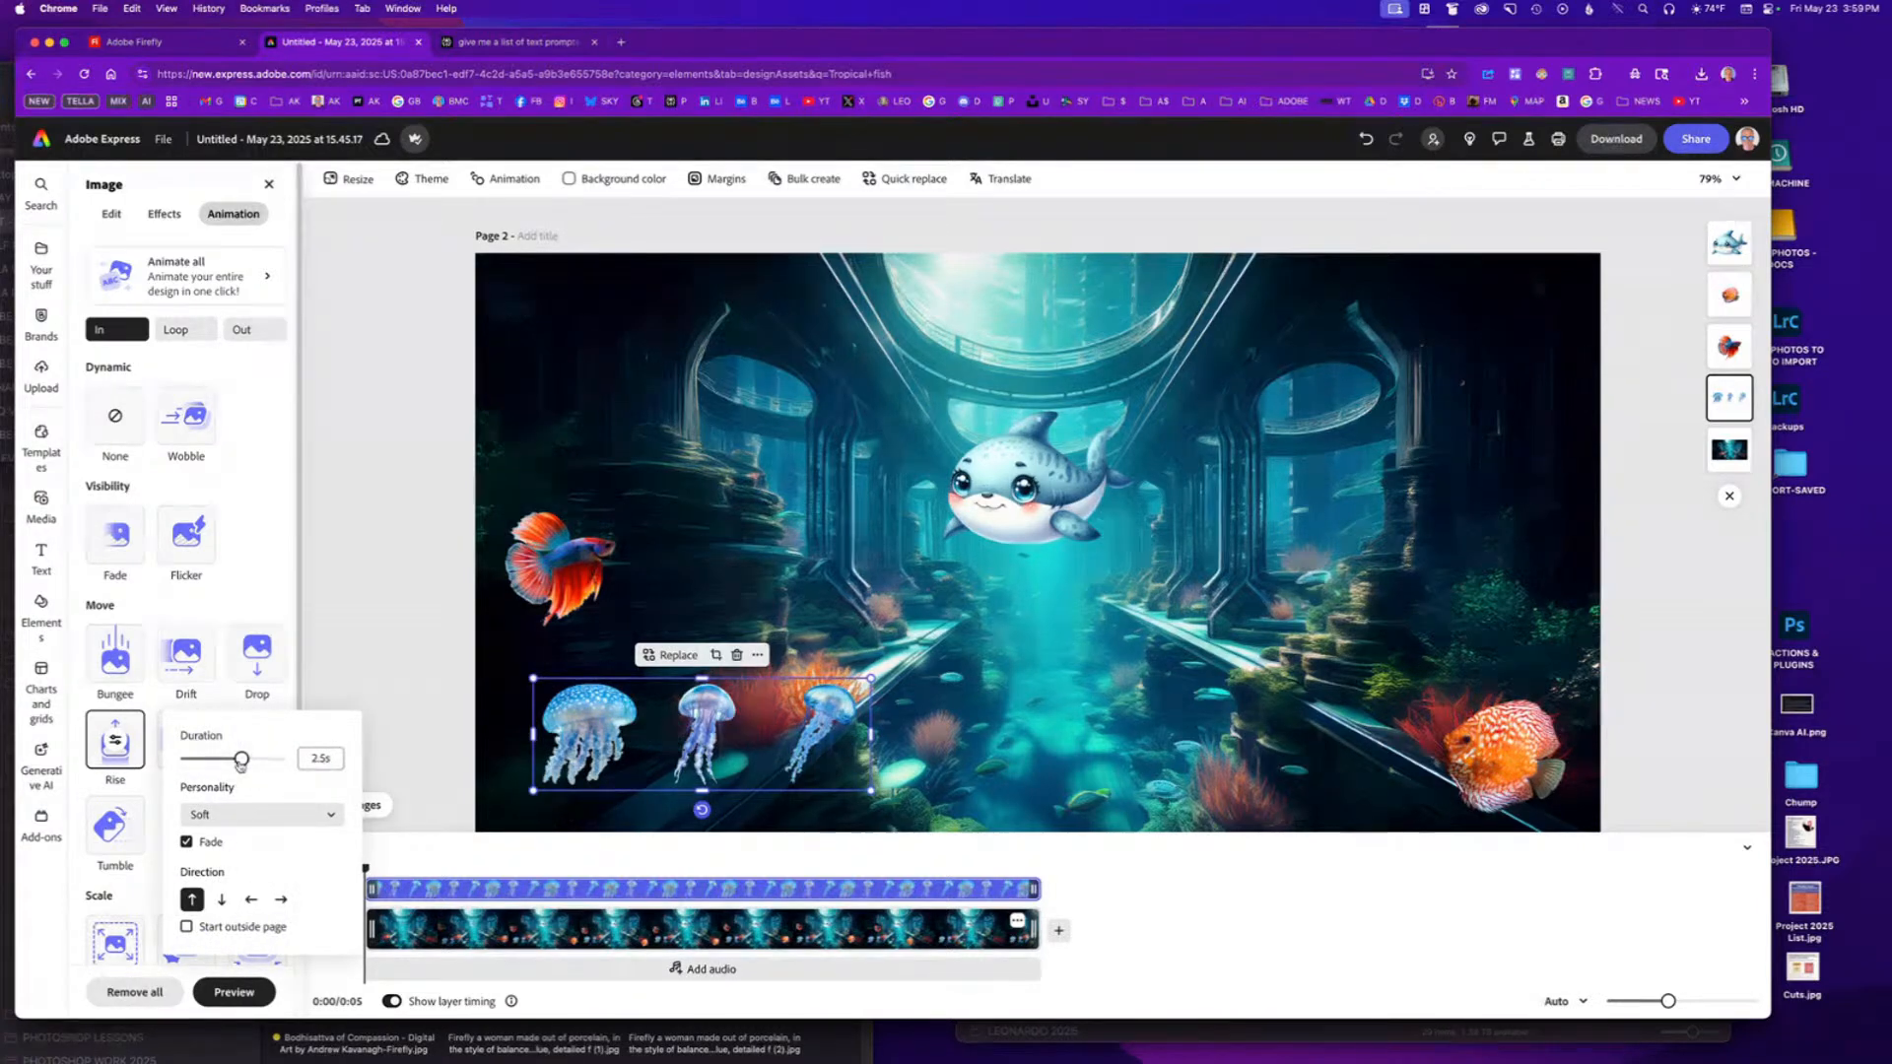
left_click_drag(243, 761, 278, 761)
left_click(261, 814)
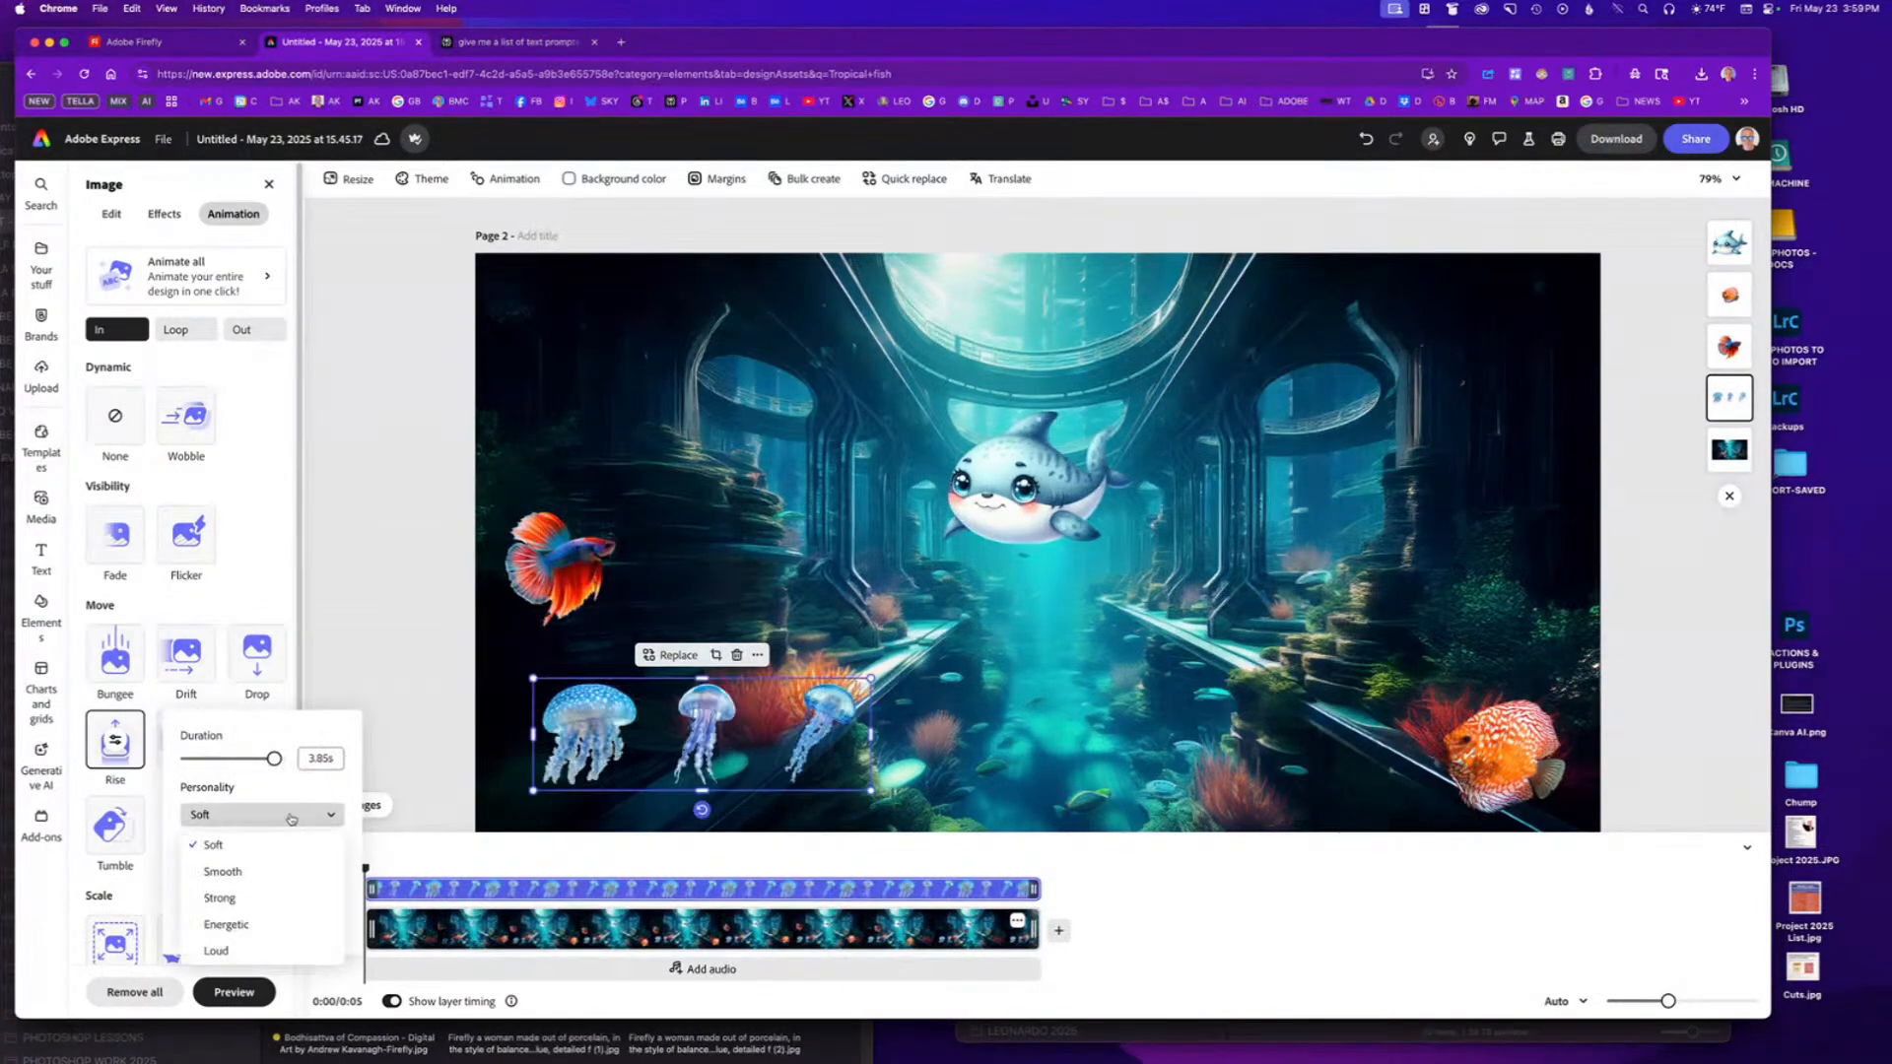
left_click(254, 882)
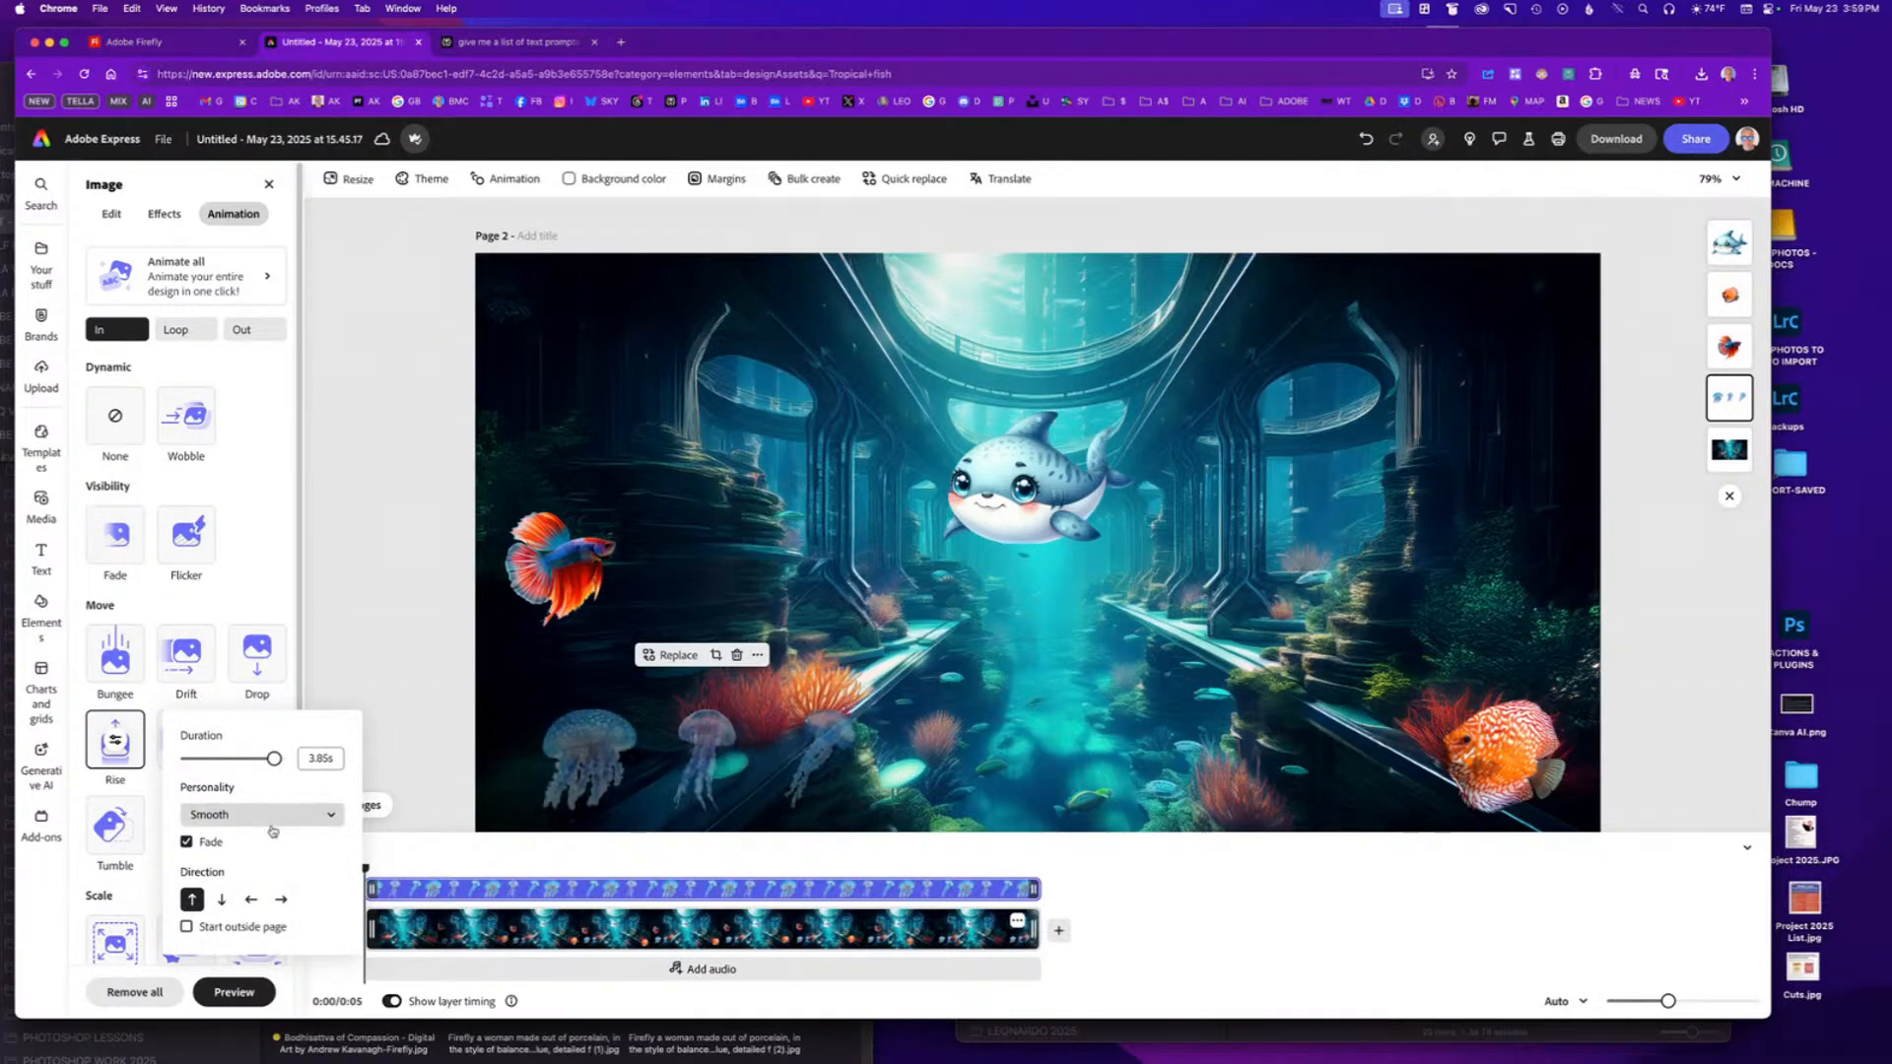
left_click(188, 927)
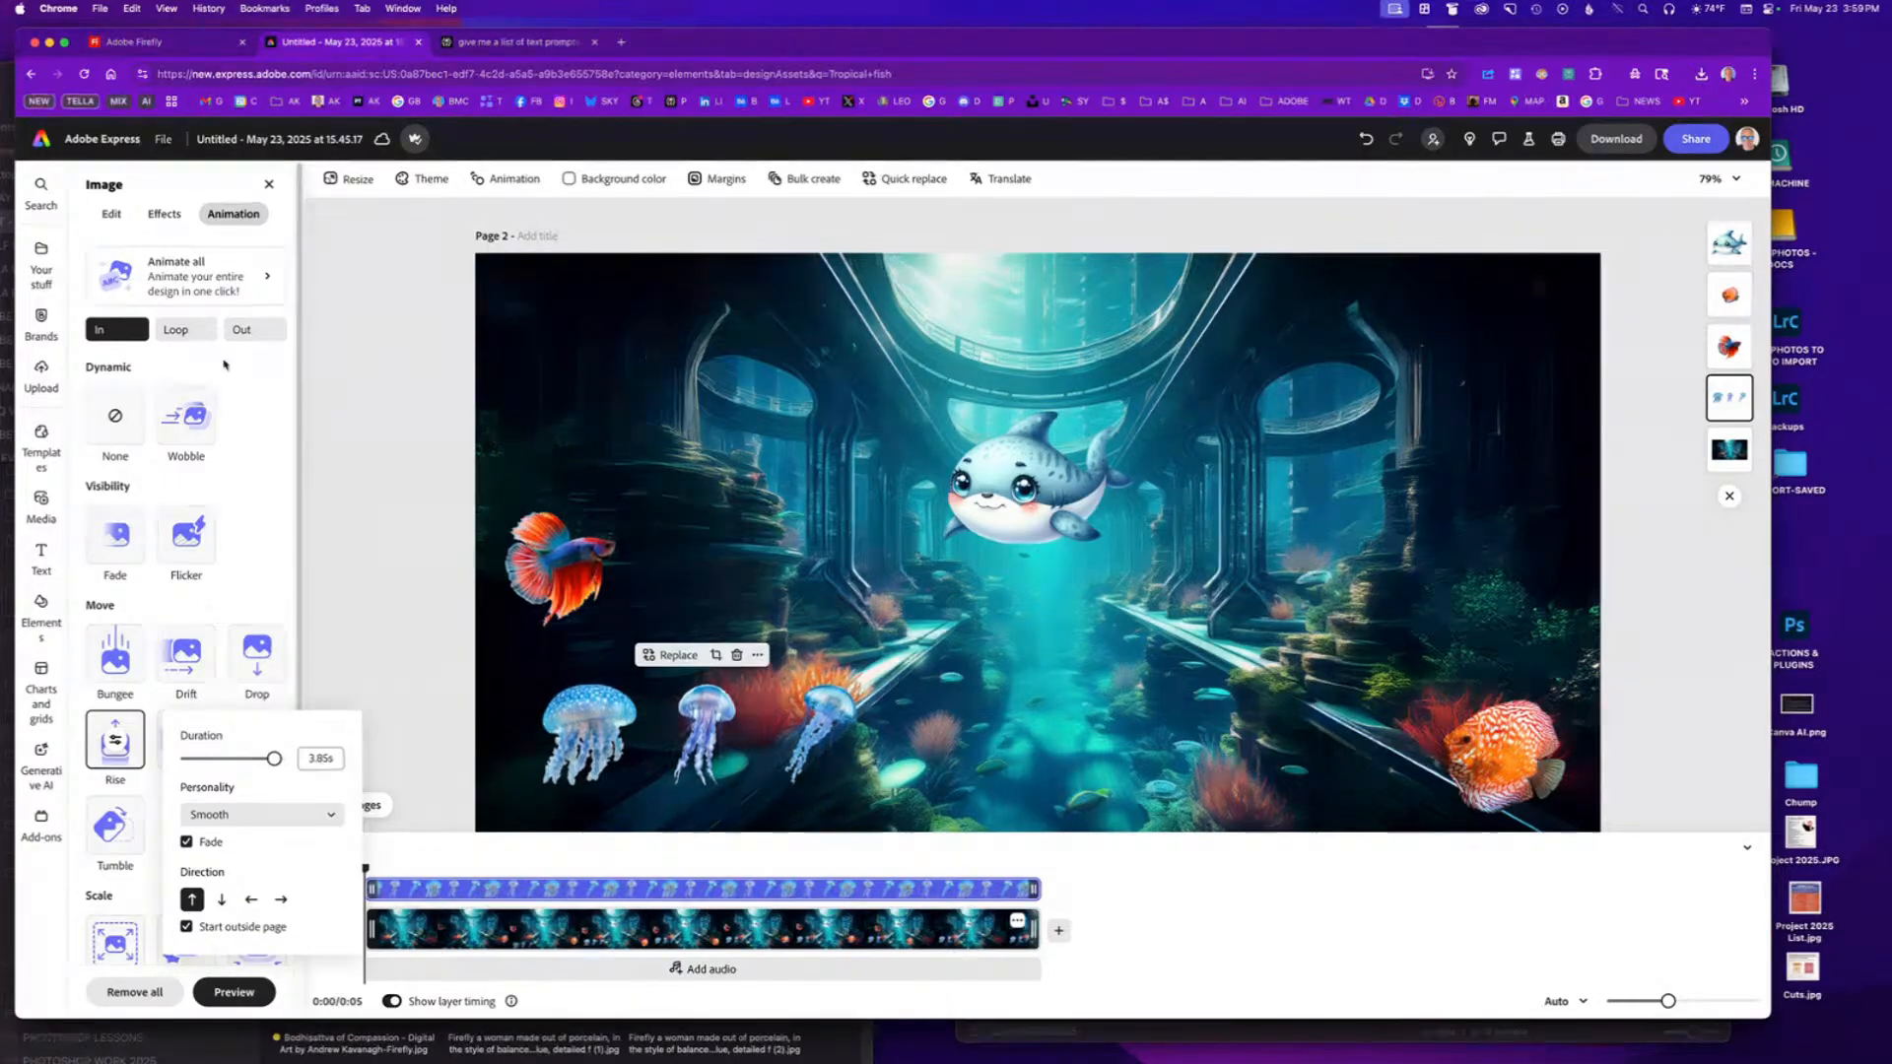
Add a Bob loop animation to the jellyfish with speed 48 and intensity 33.
left_click(187, 332)
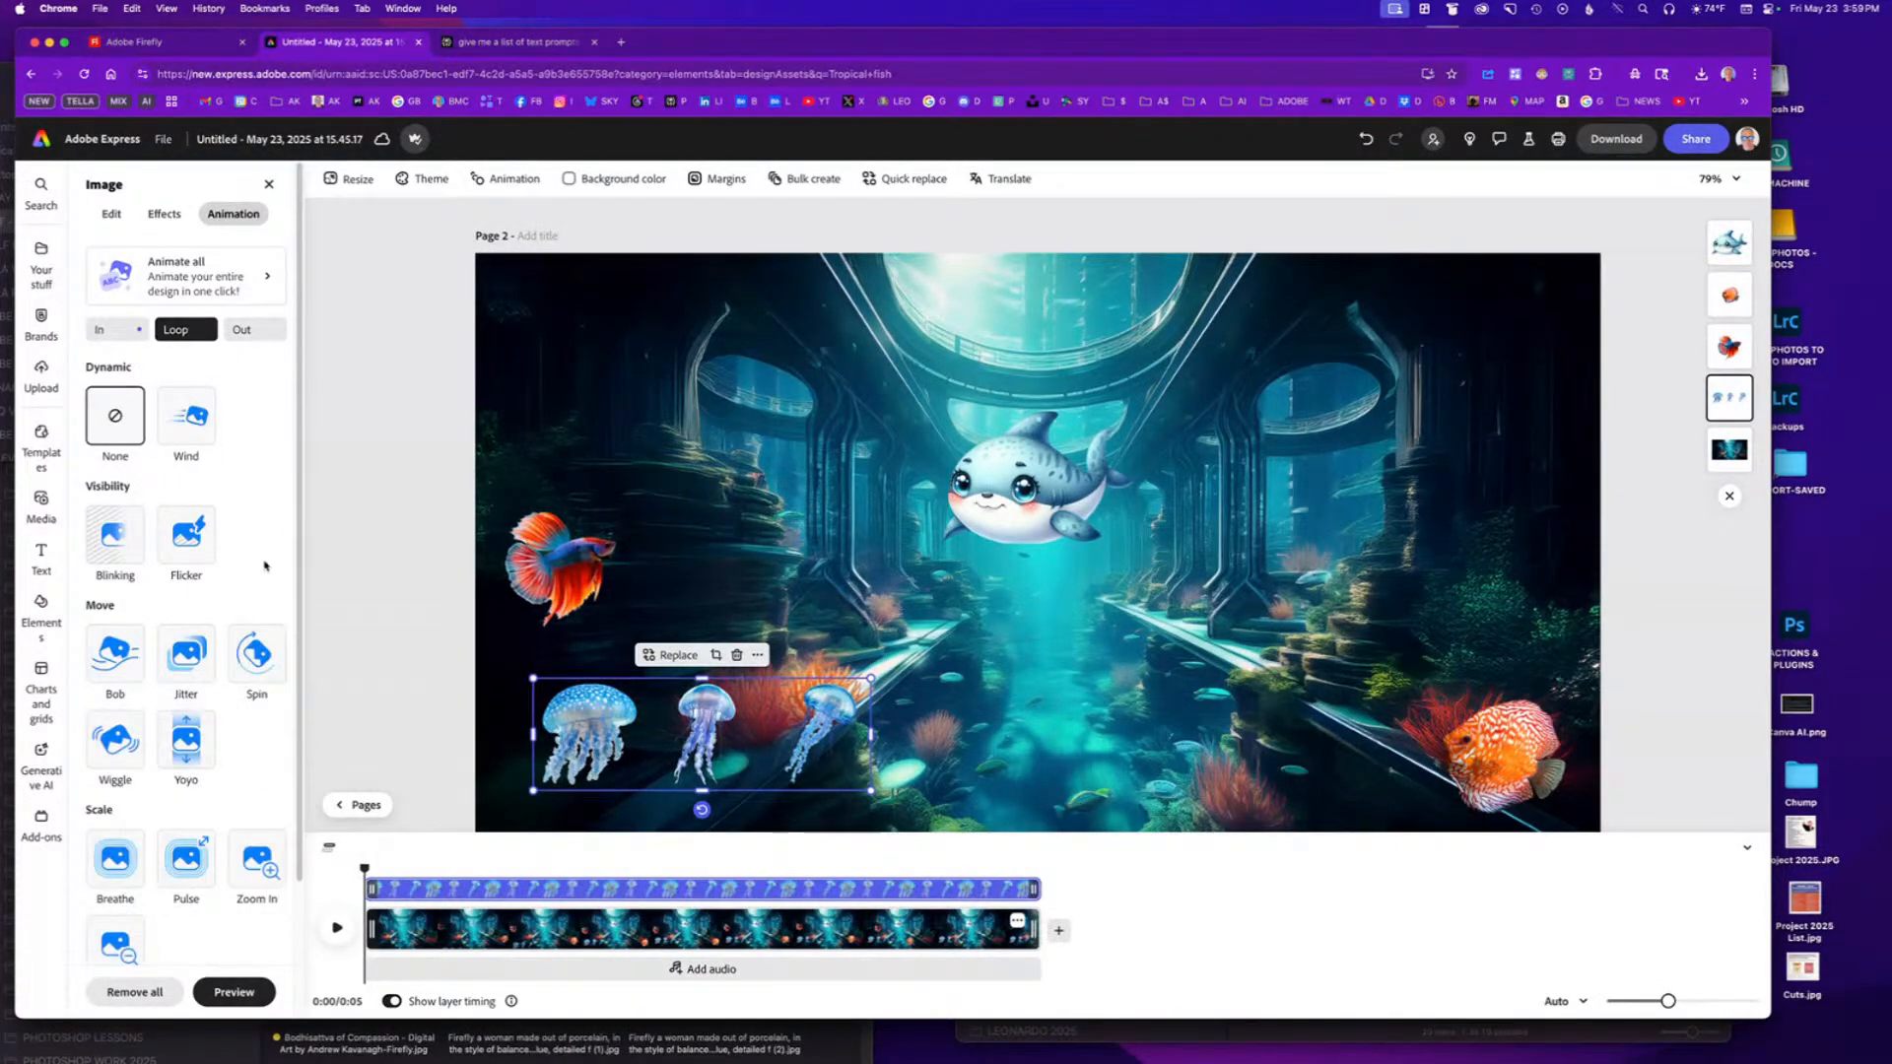
left_click(115, 655)
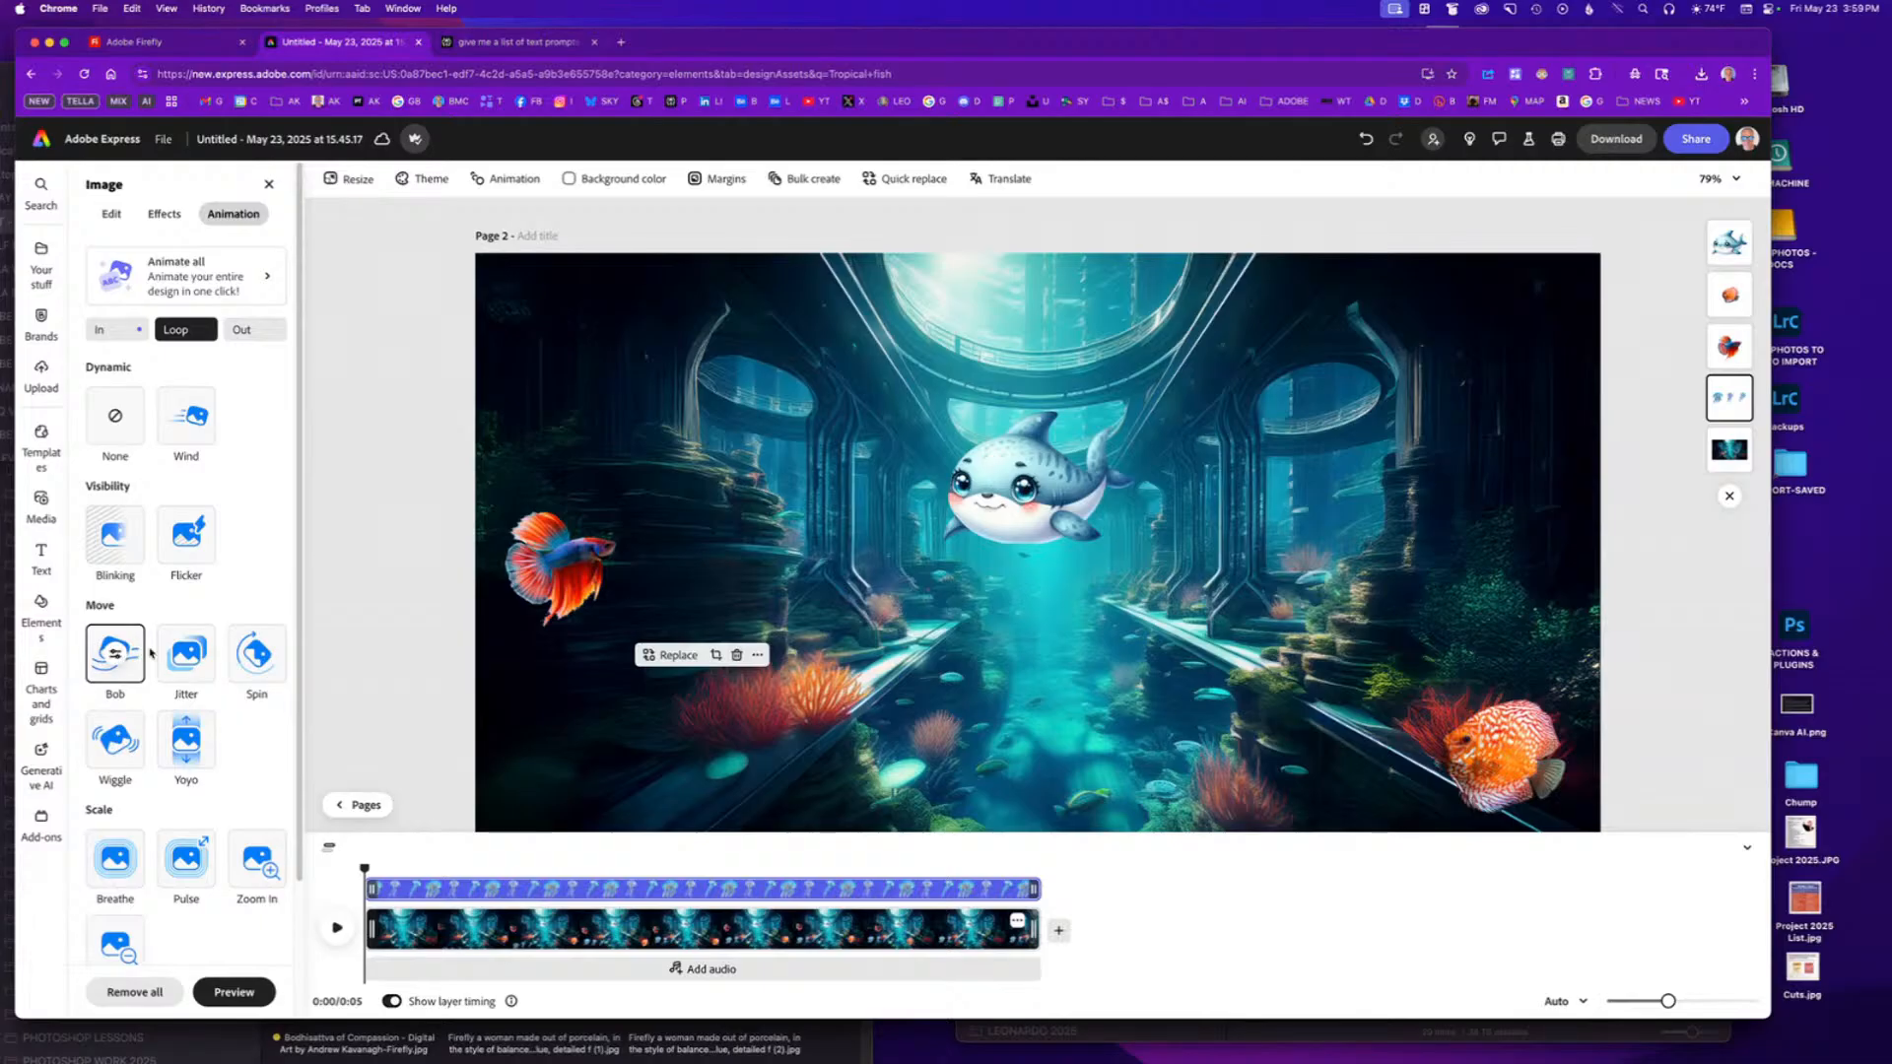
left_click(120, 659)
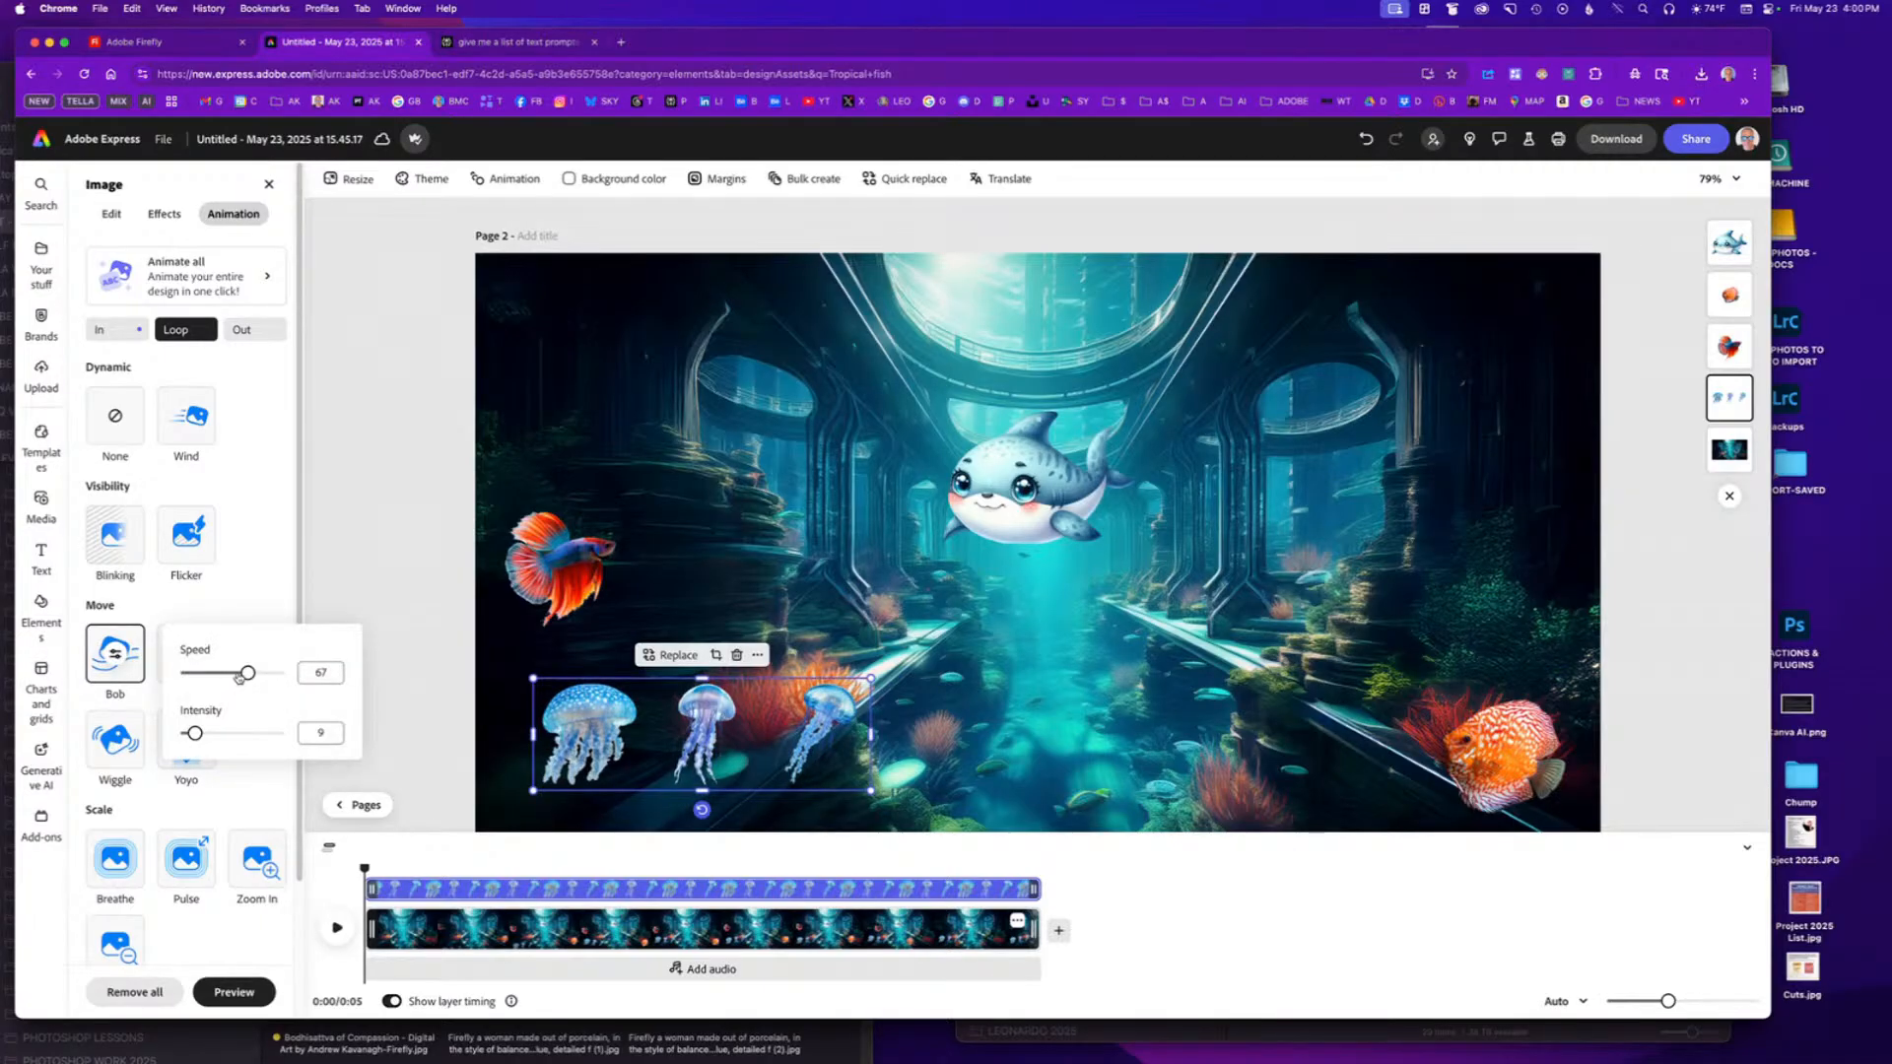
left_click_drag(194, 733, 216, 734)
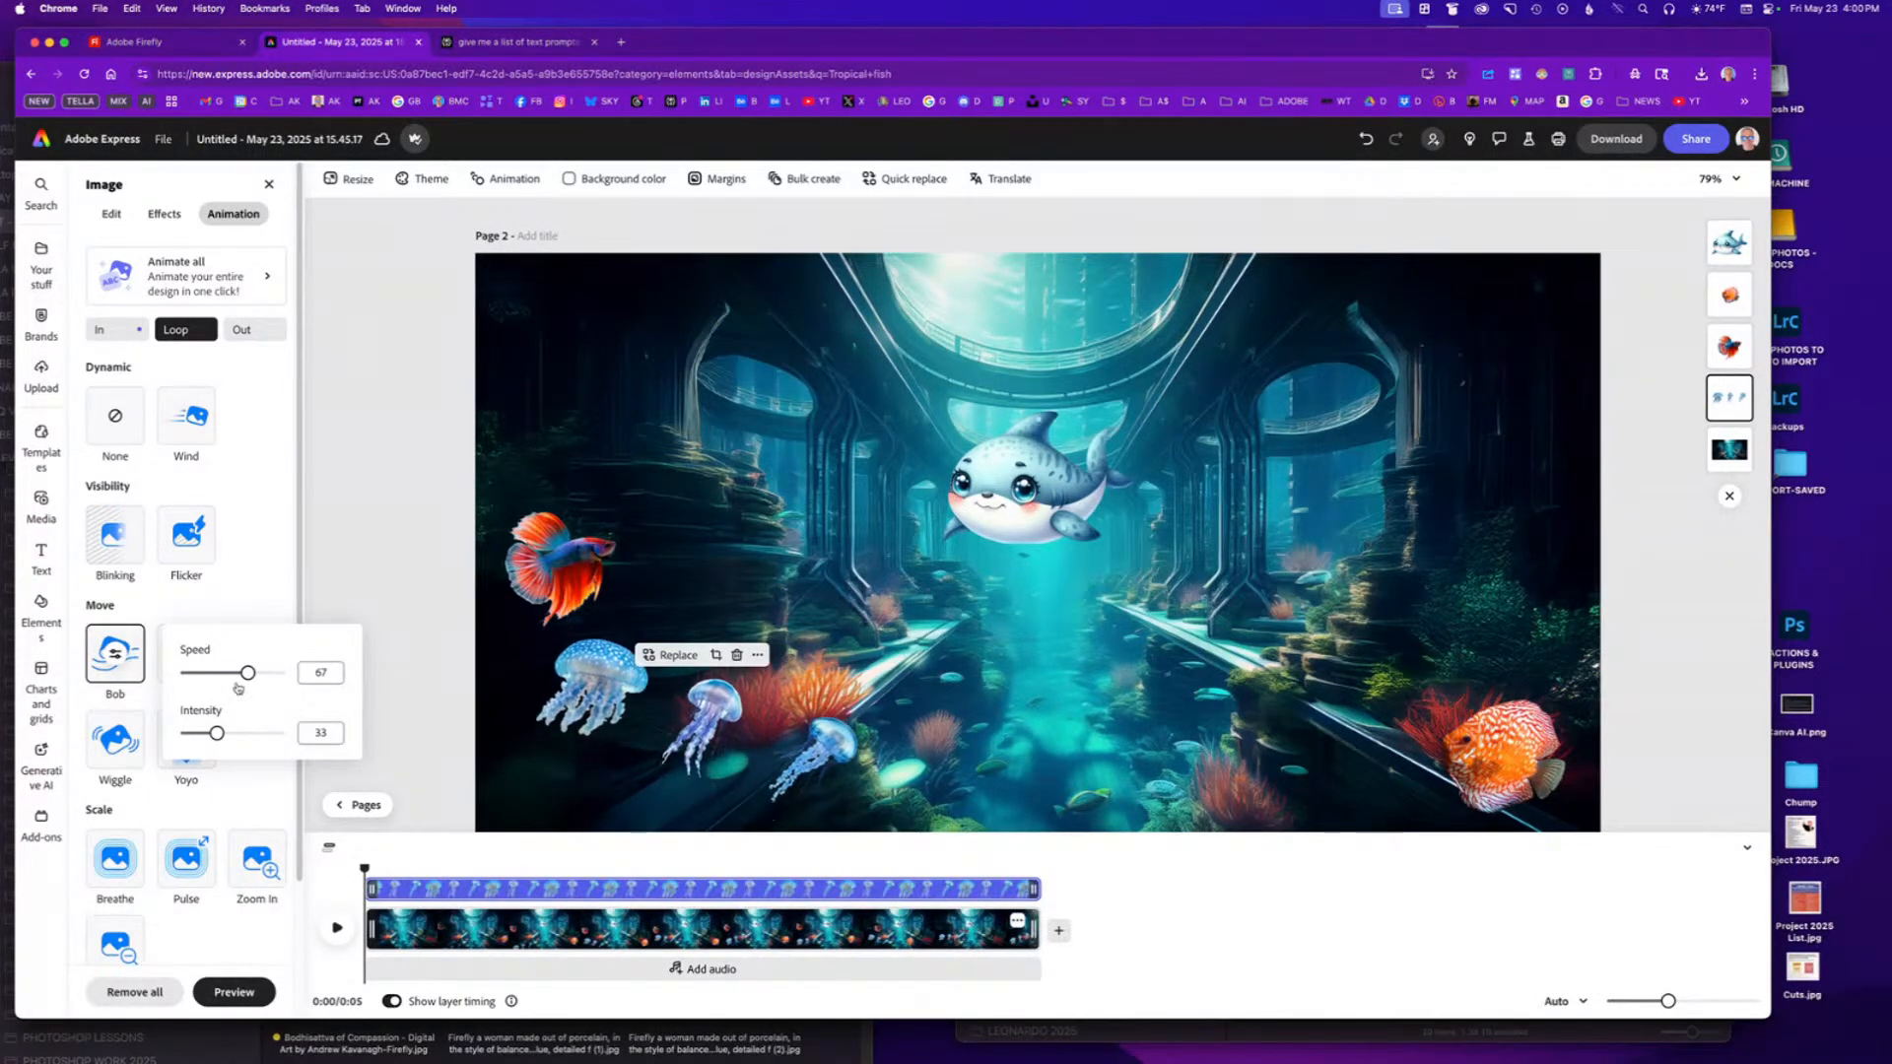
left_click_drag(247, 676, 230, 678)
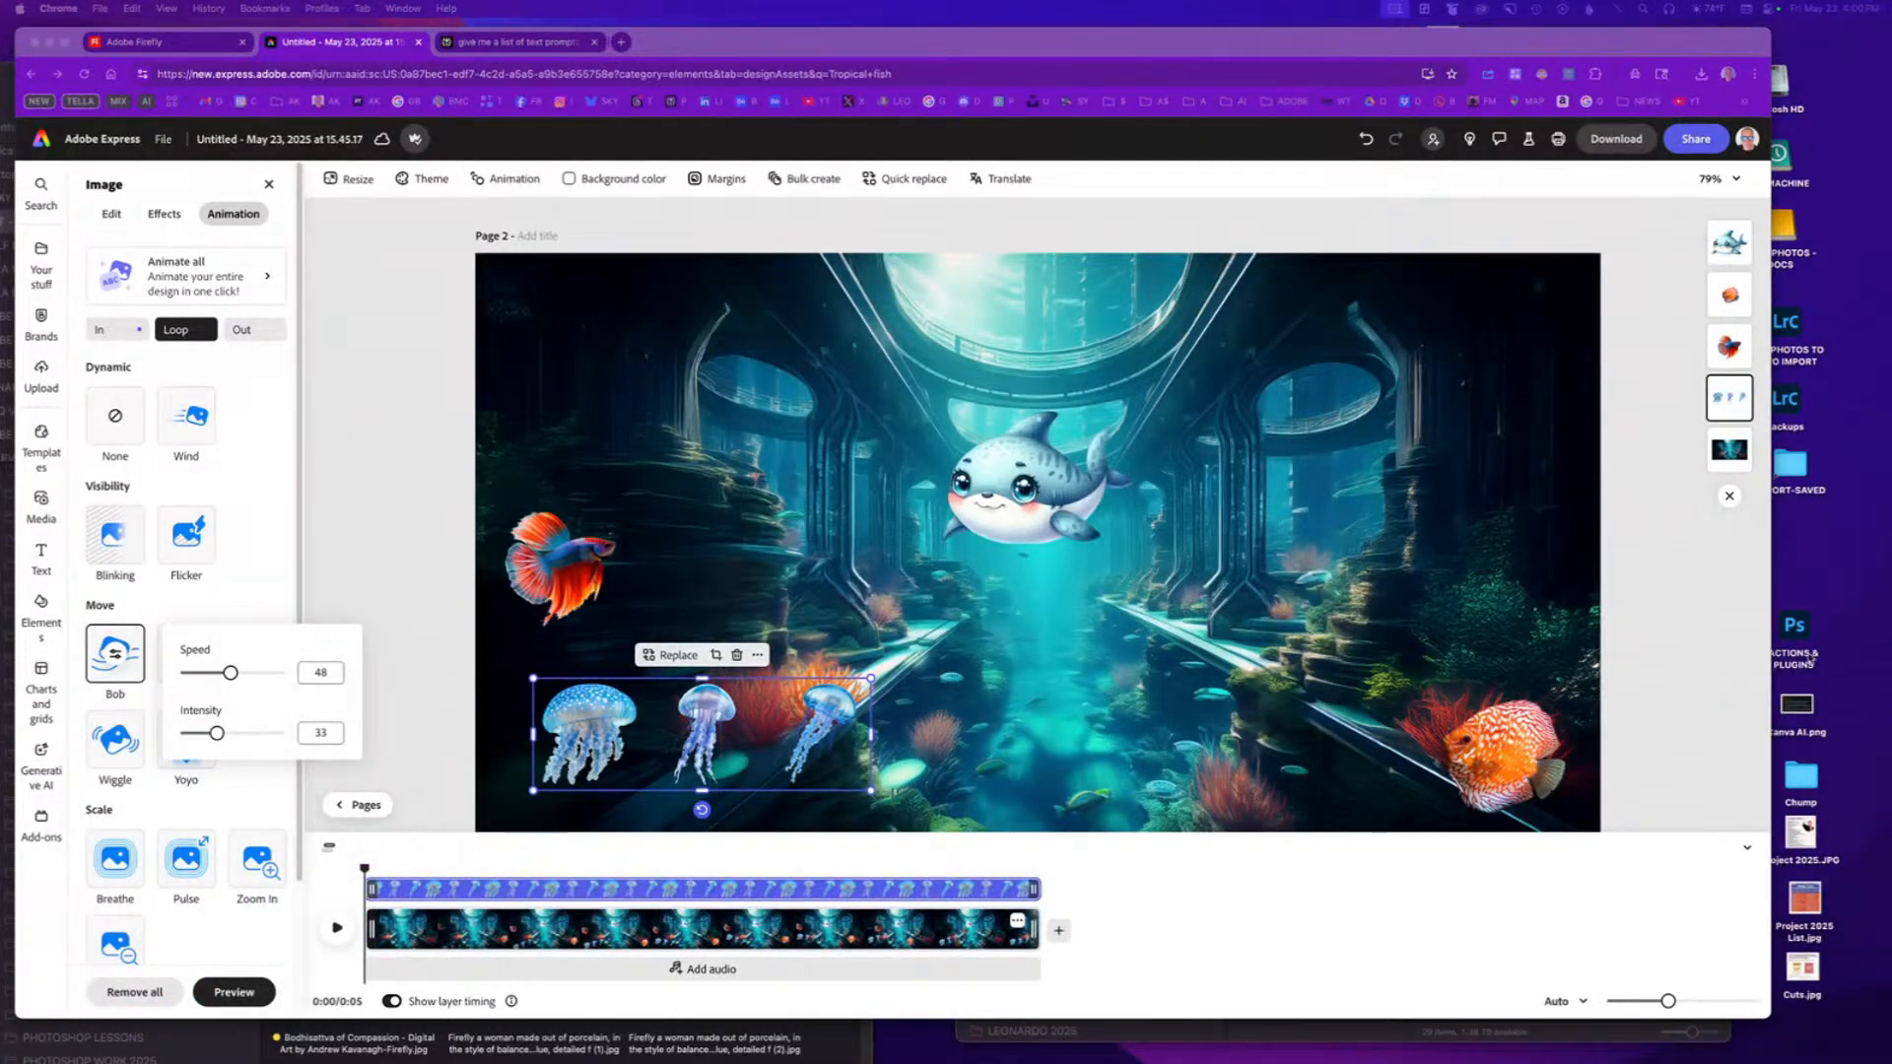
Add a Rise exit animation to the jellyfish with a 3.84s duration and Smooth personality, ending outside the page, and play the timeline from the start.
left_click(255, 331)
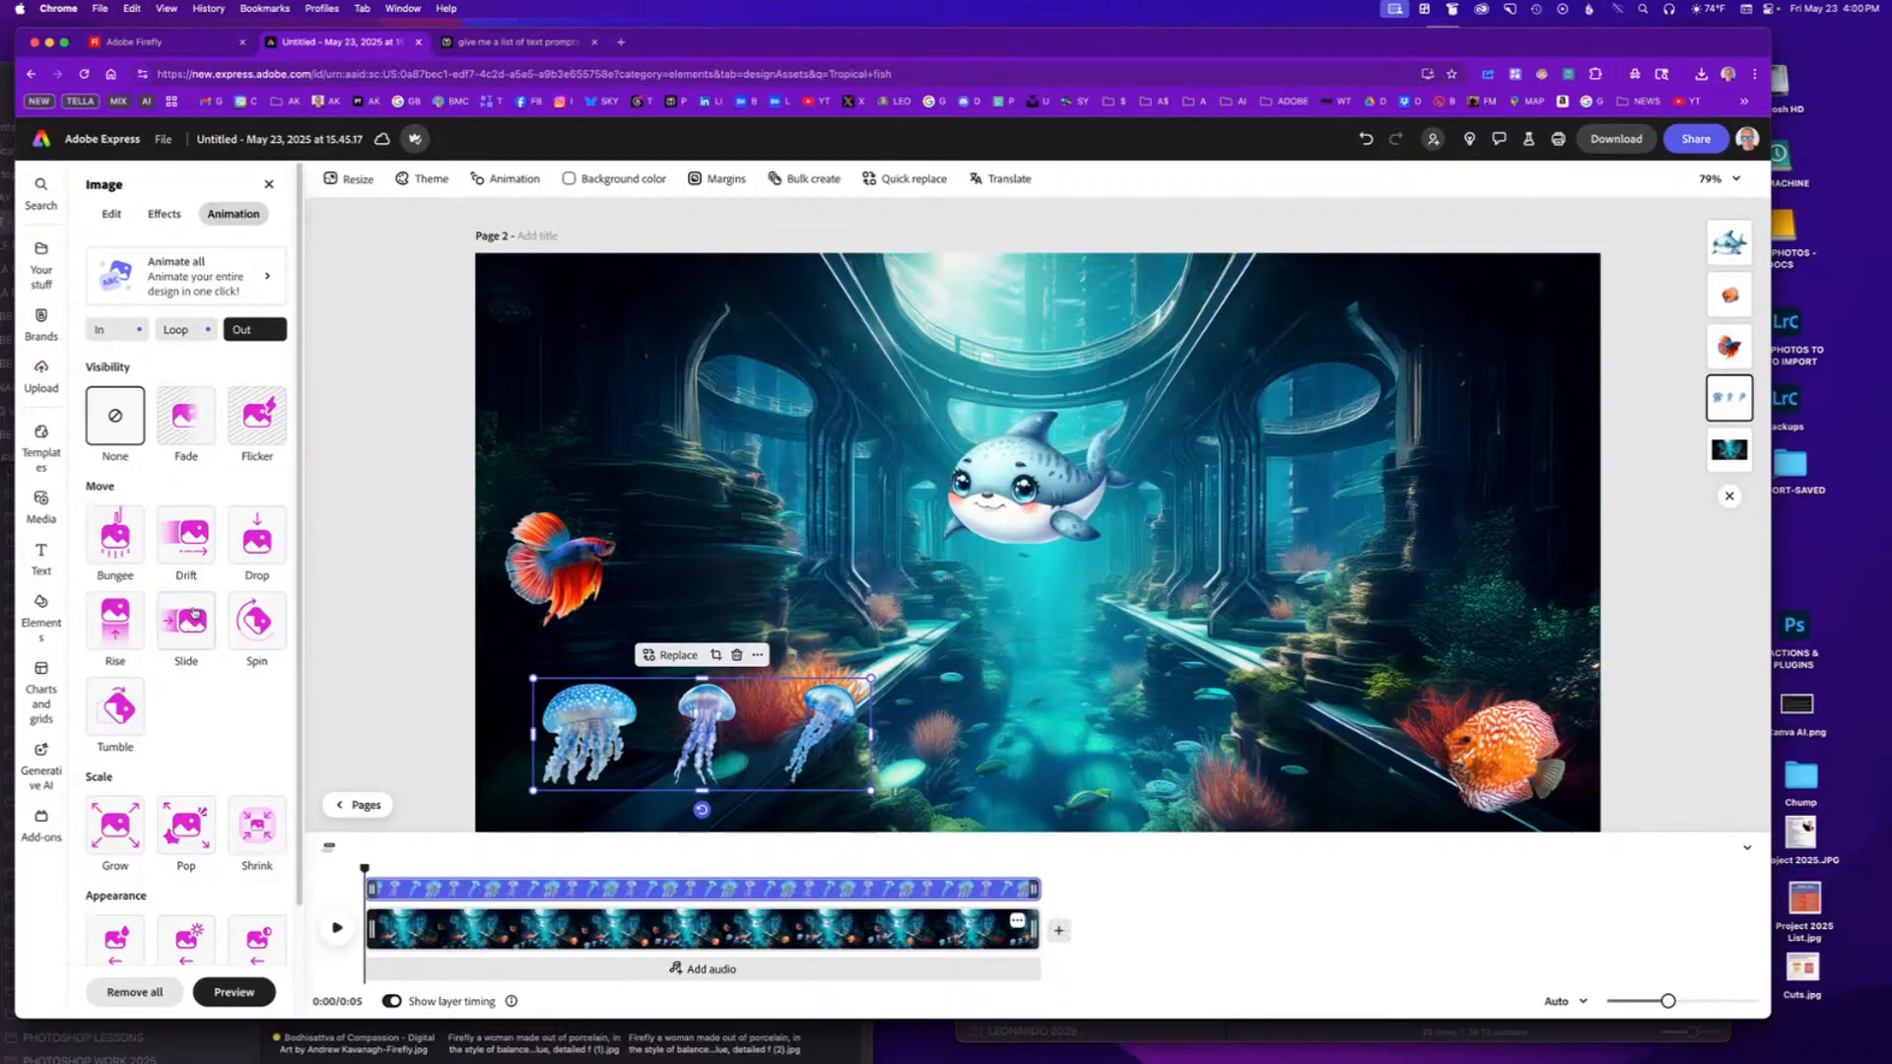
left_click(123, 629)
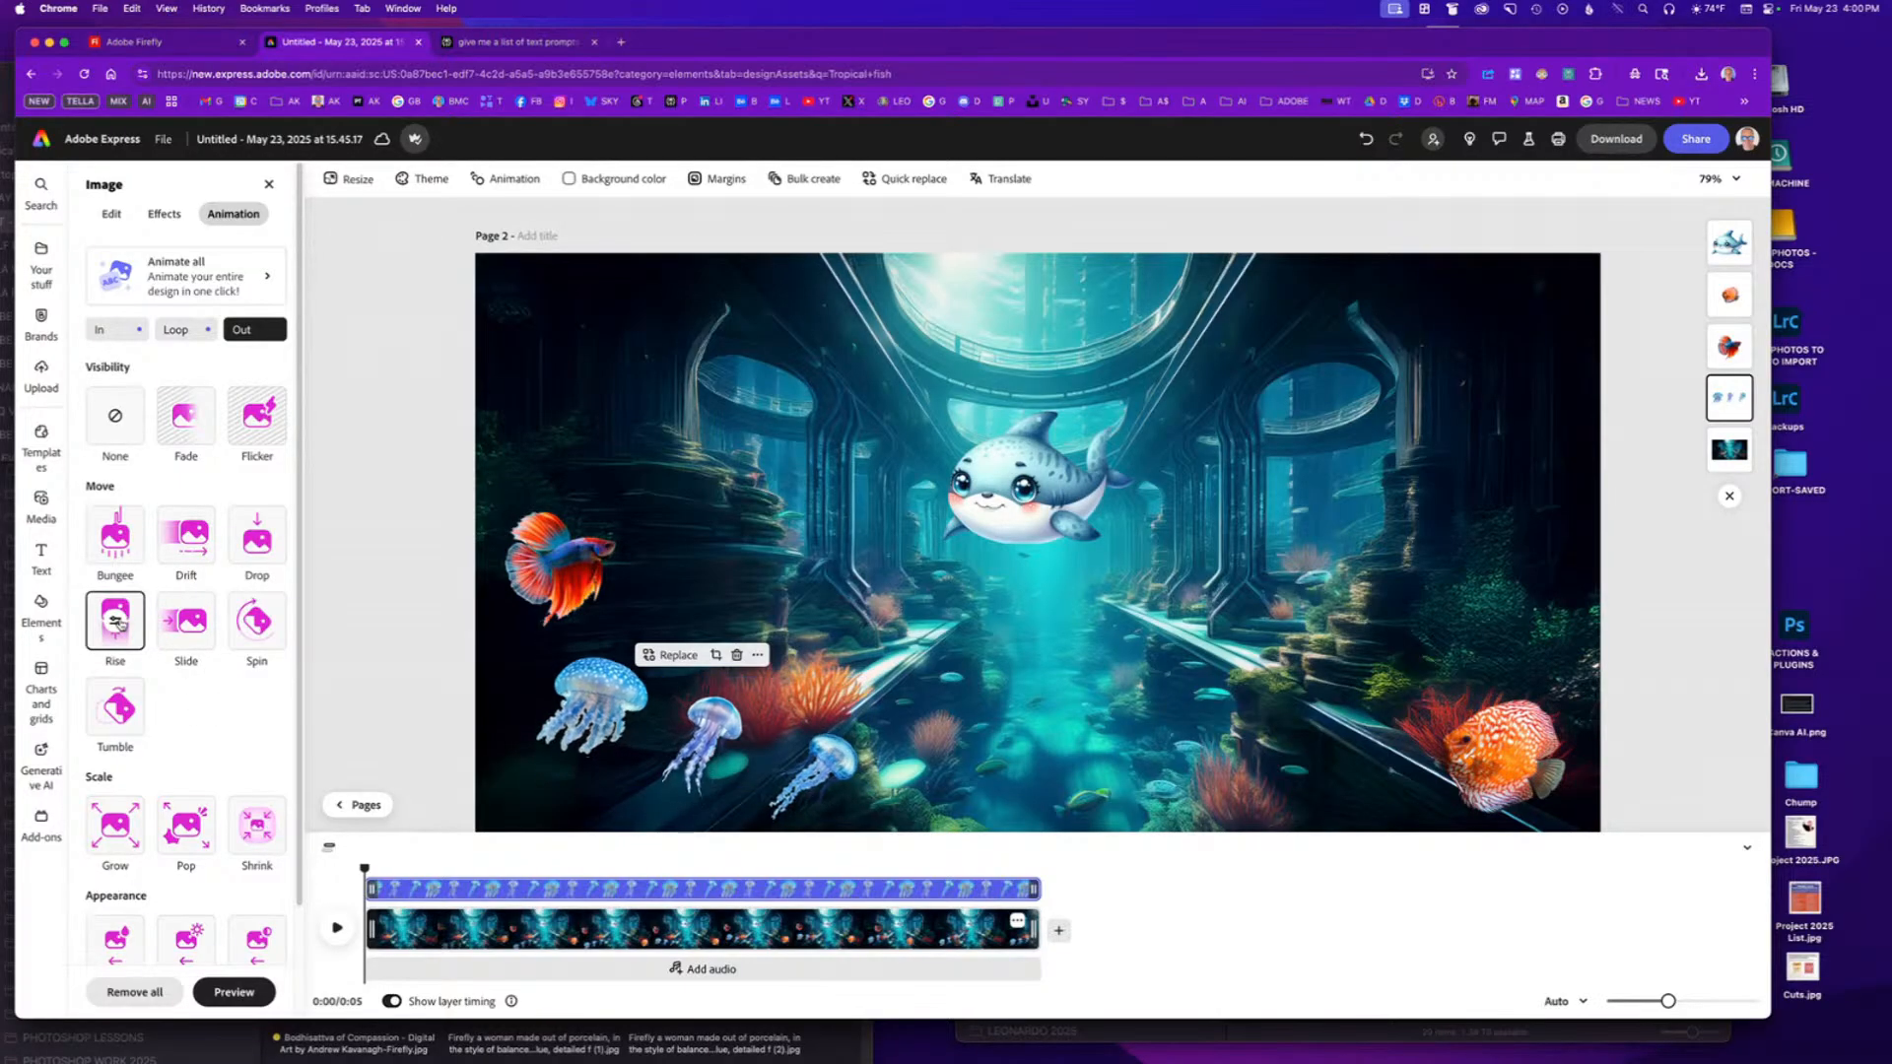
left_click(115, 619)
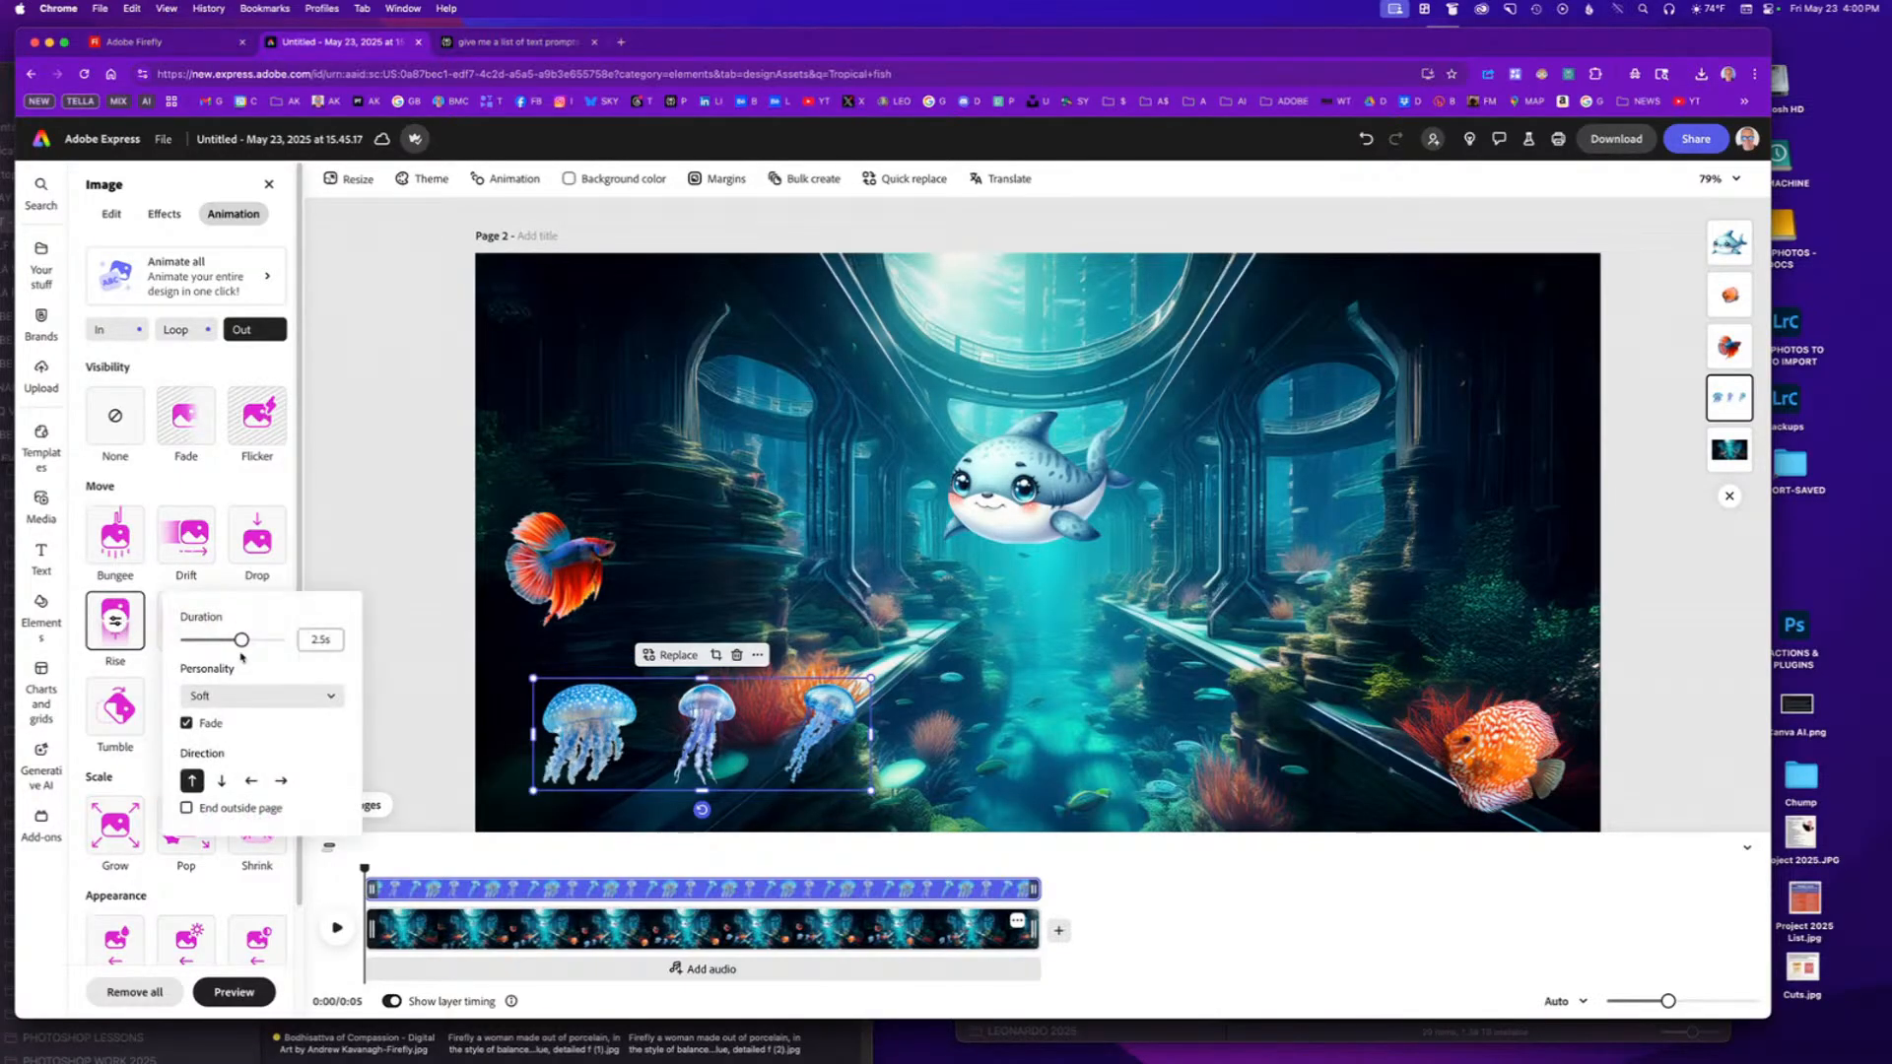
left_click_drag(246, 646, 274, 643)
left_click(262, 696)
left_click(232, 749)
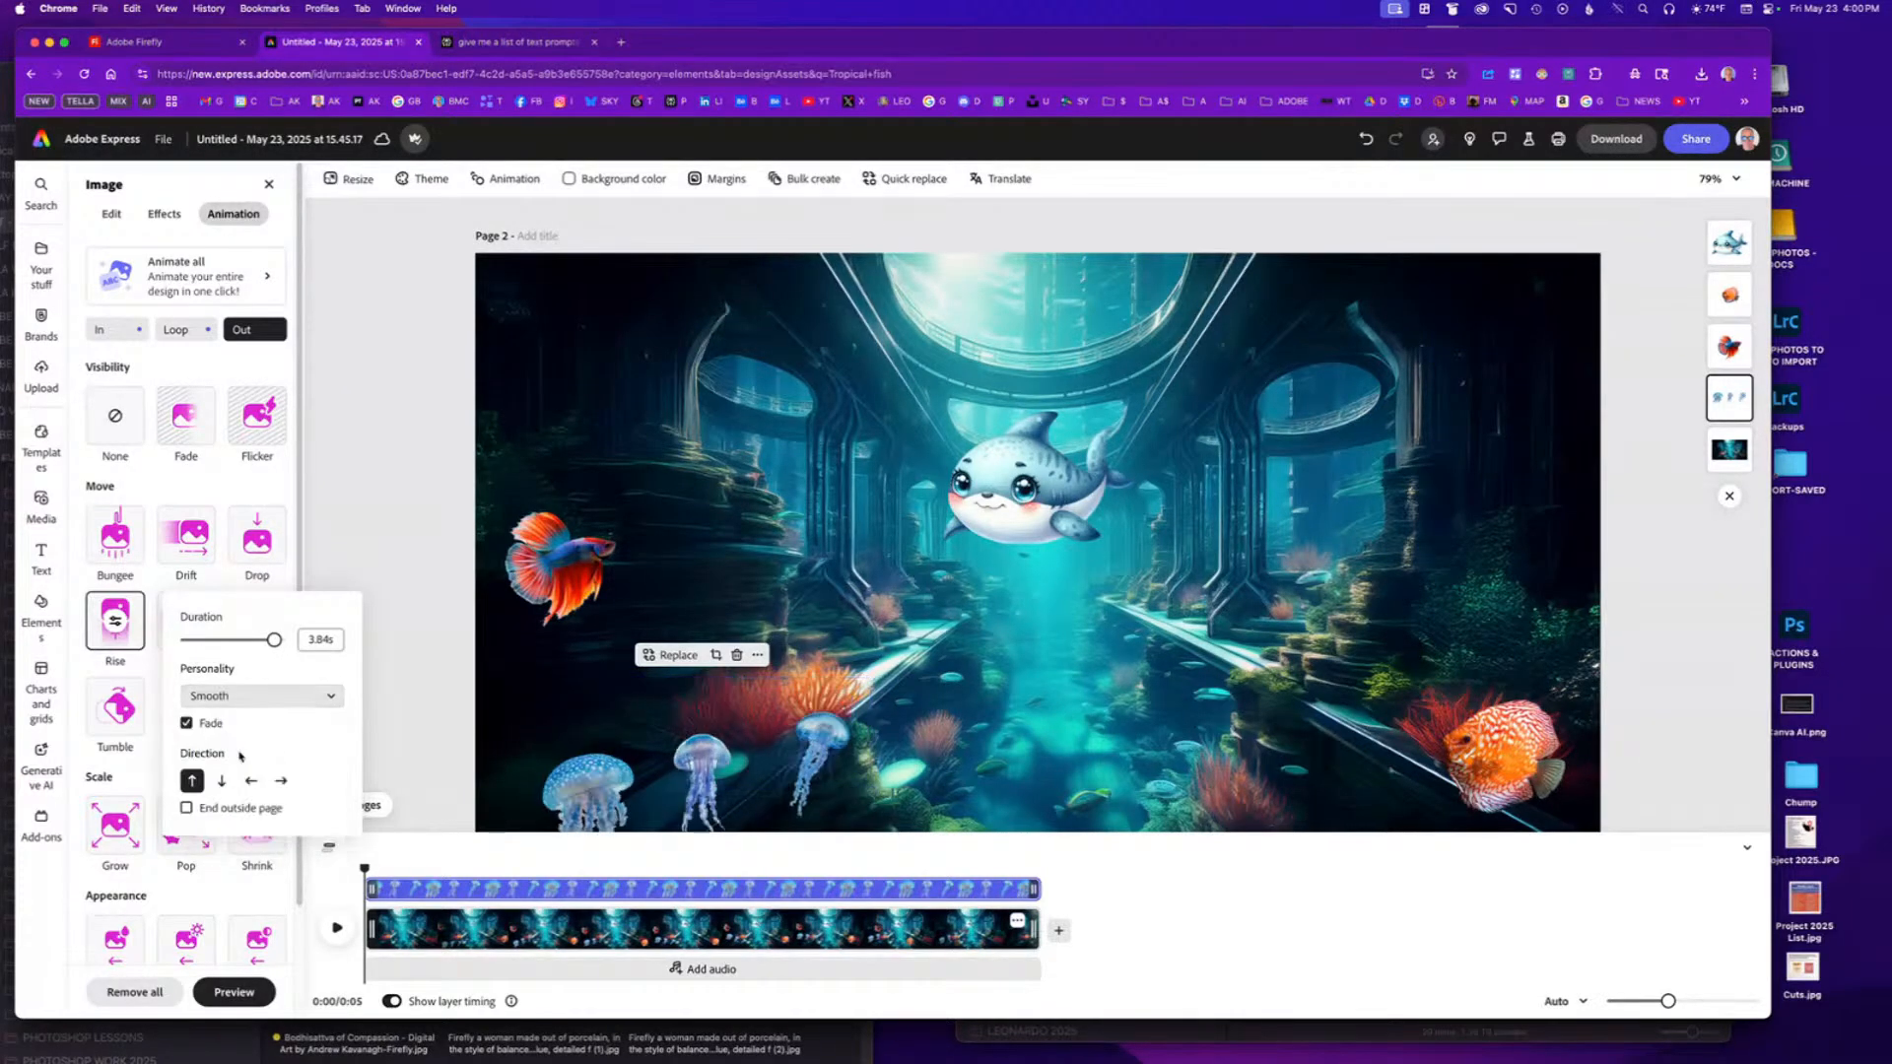
left_click(186, 808)
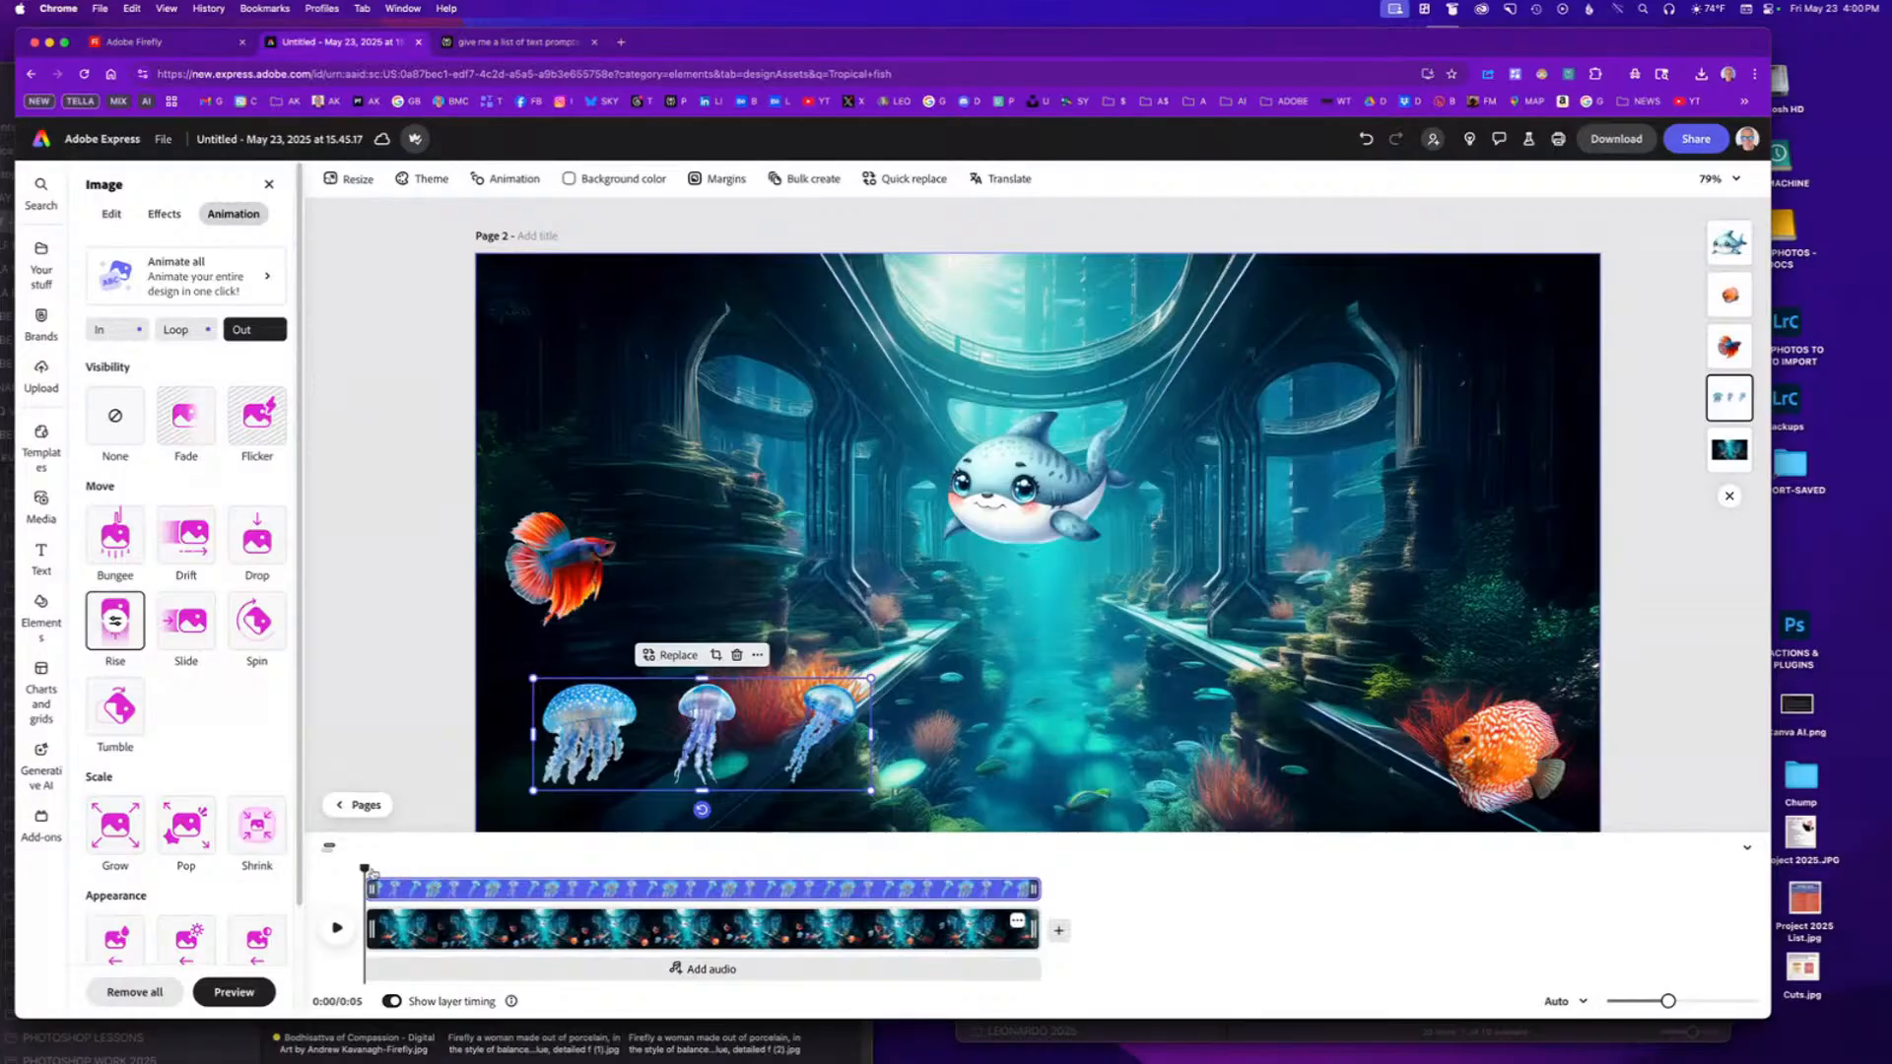
left_click(366, 869)
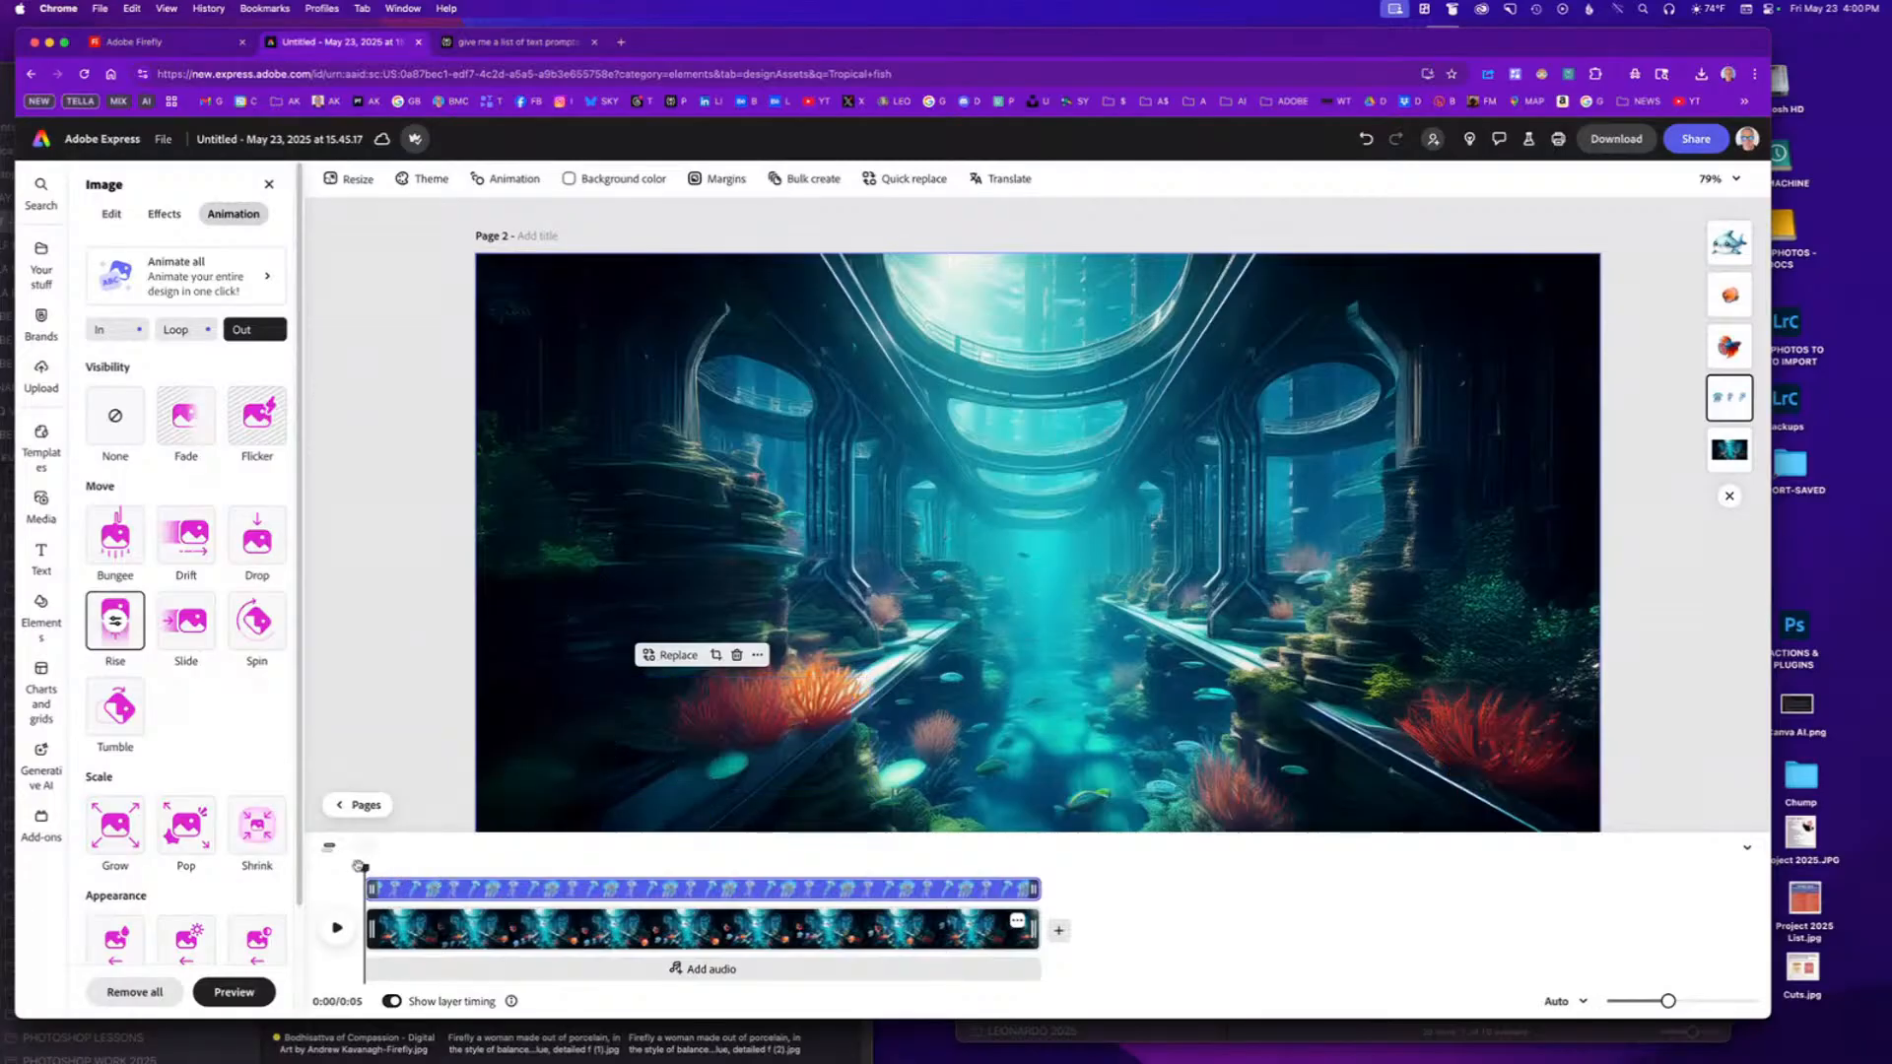
left_click(338, 929)
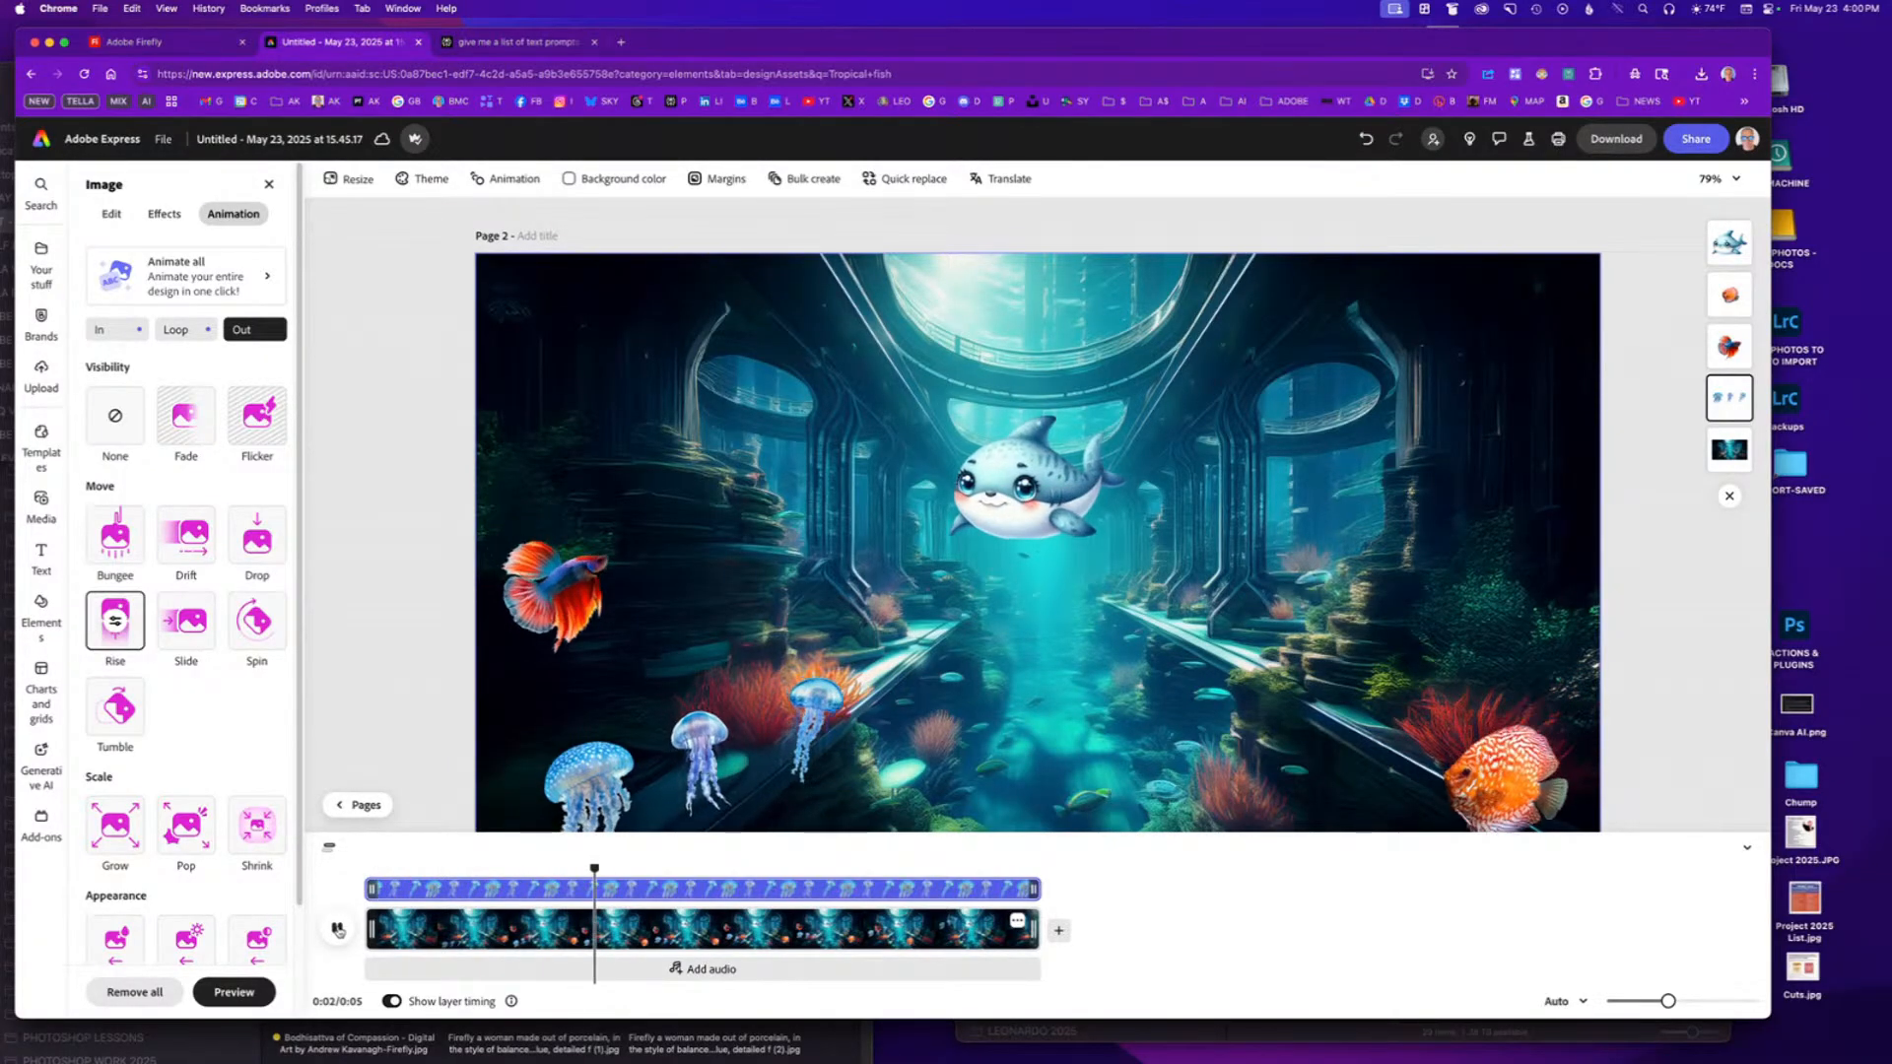